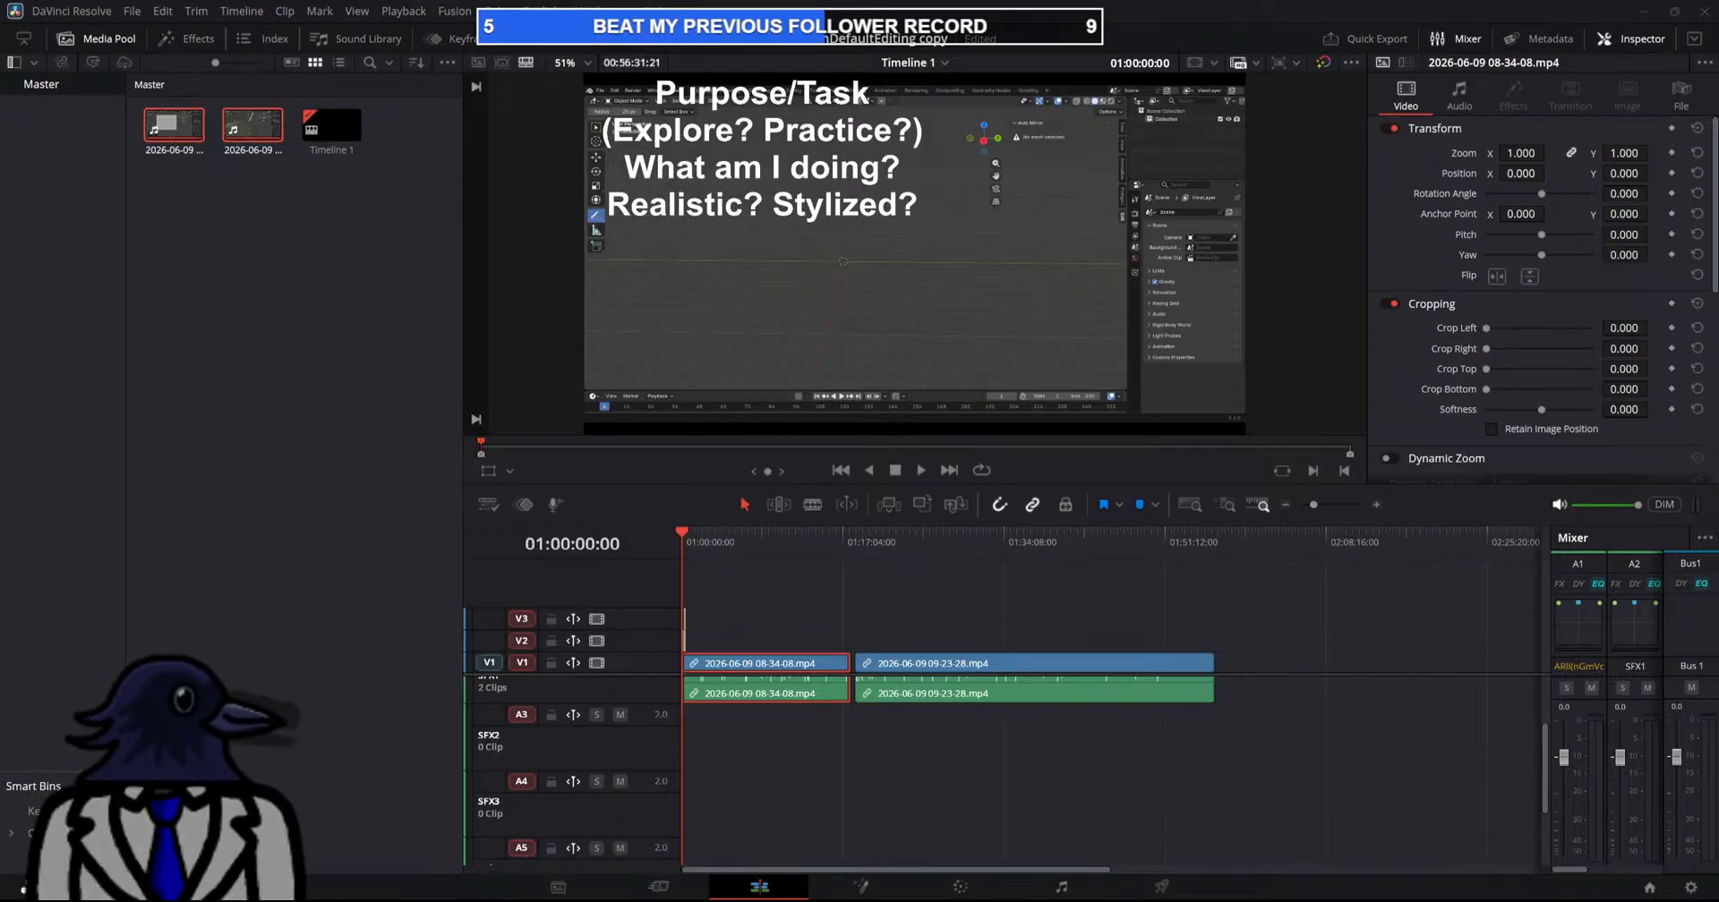
scroll(767, 772, "up", 1)
scroll(767, 771, "down", 1)
scroll(767, 771, "up", 1)
left_click_drag(1314, 505, 1341, 505)
left_click_drag(687, 540, 748, 536)
left_click(813, 505)
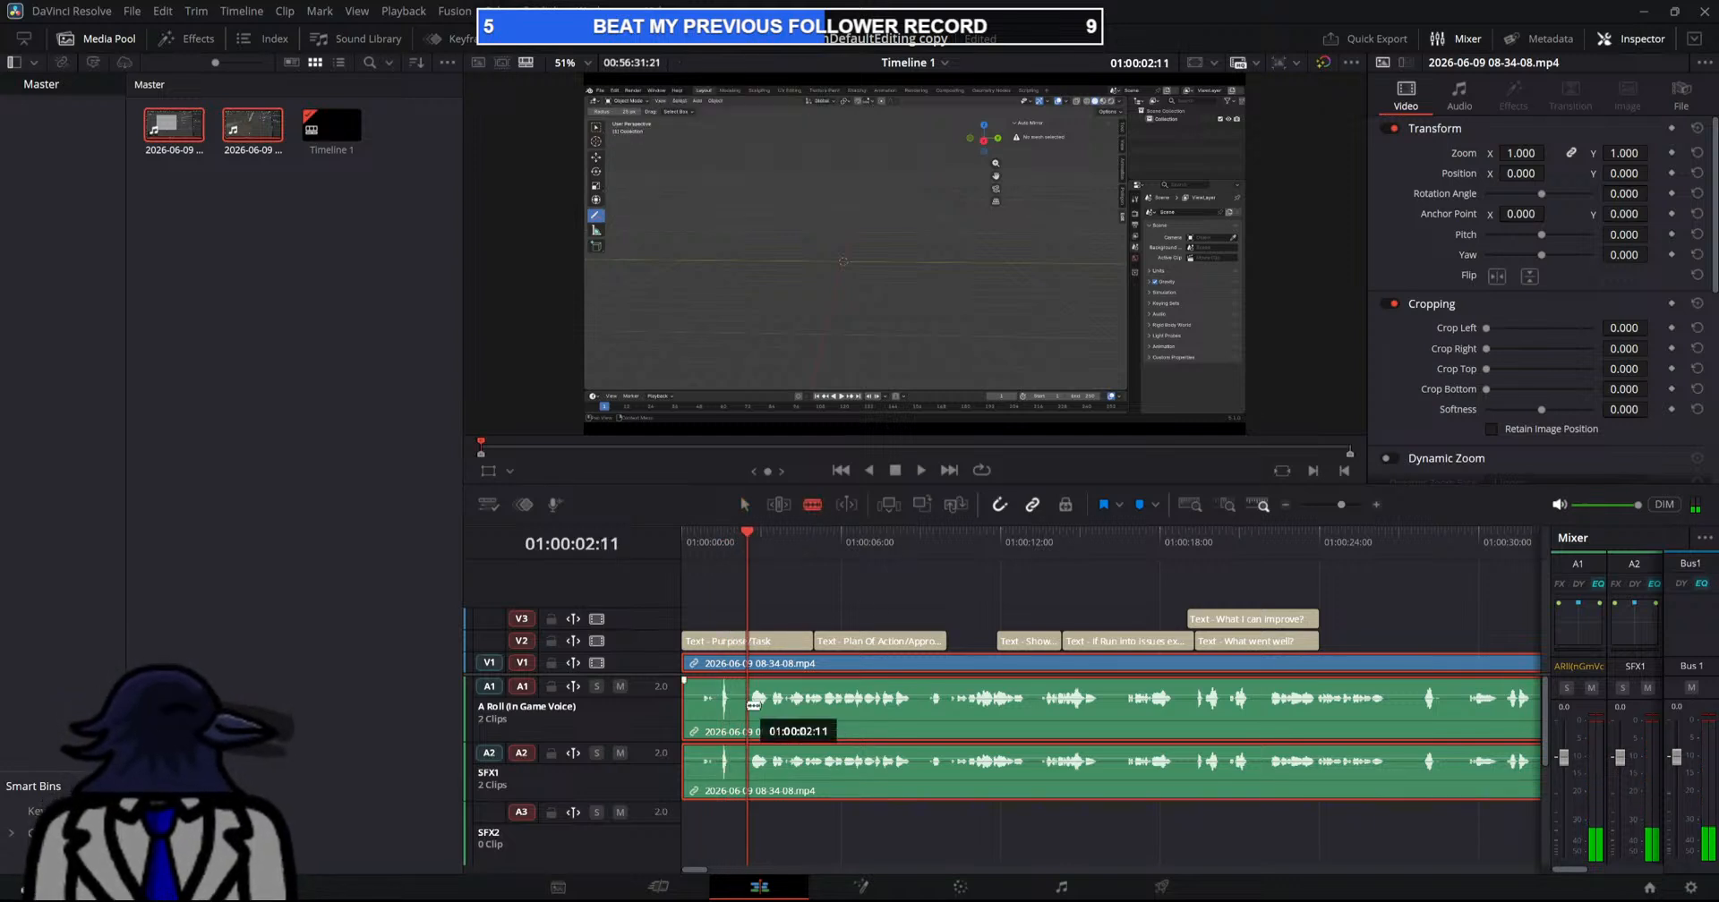
left_click(744, 710)
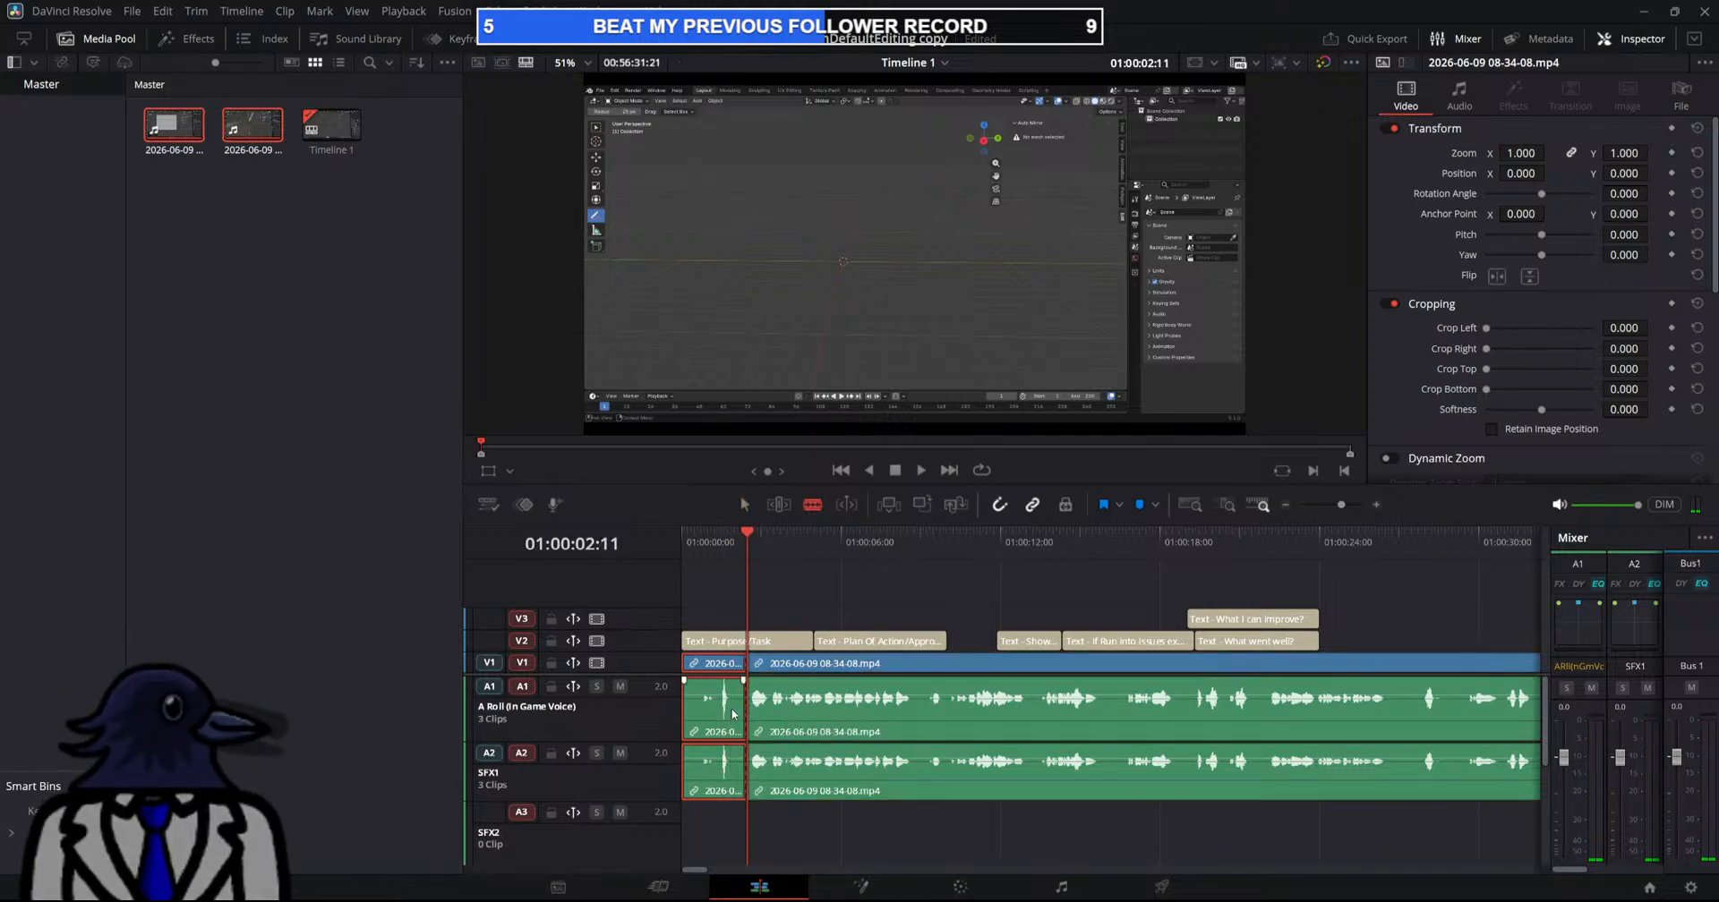
key("BackSpace")
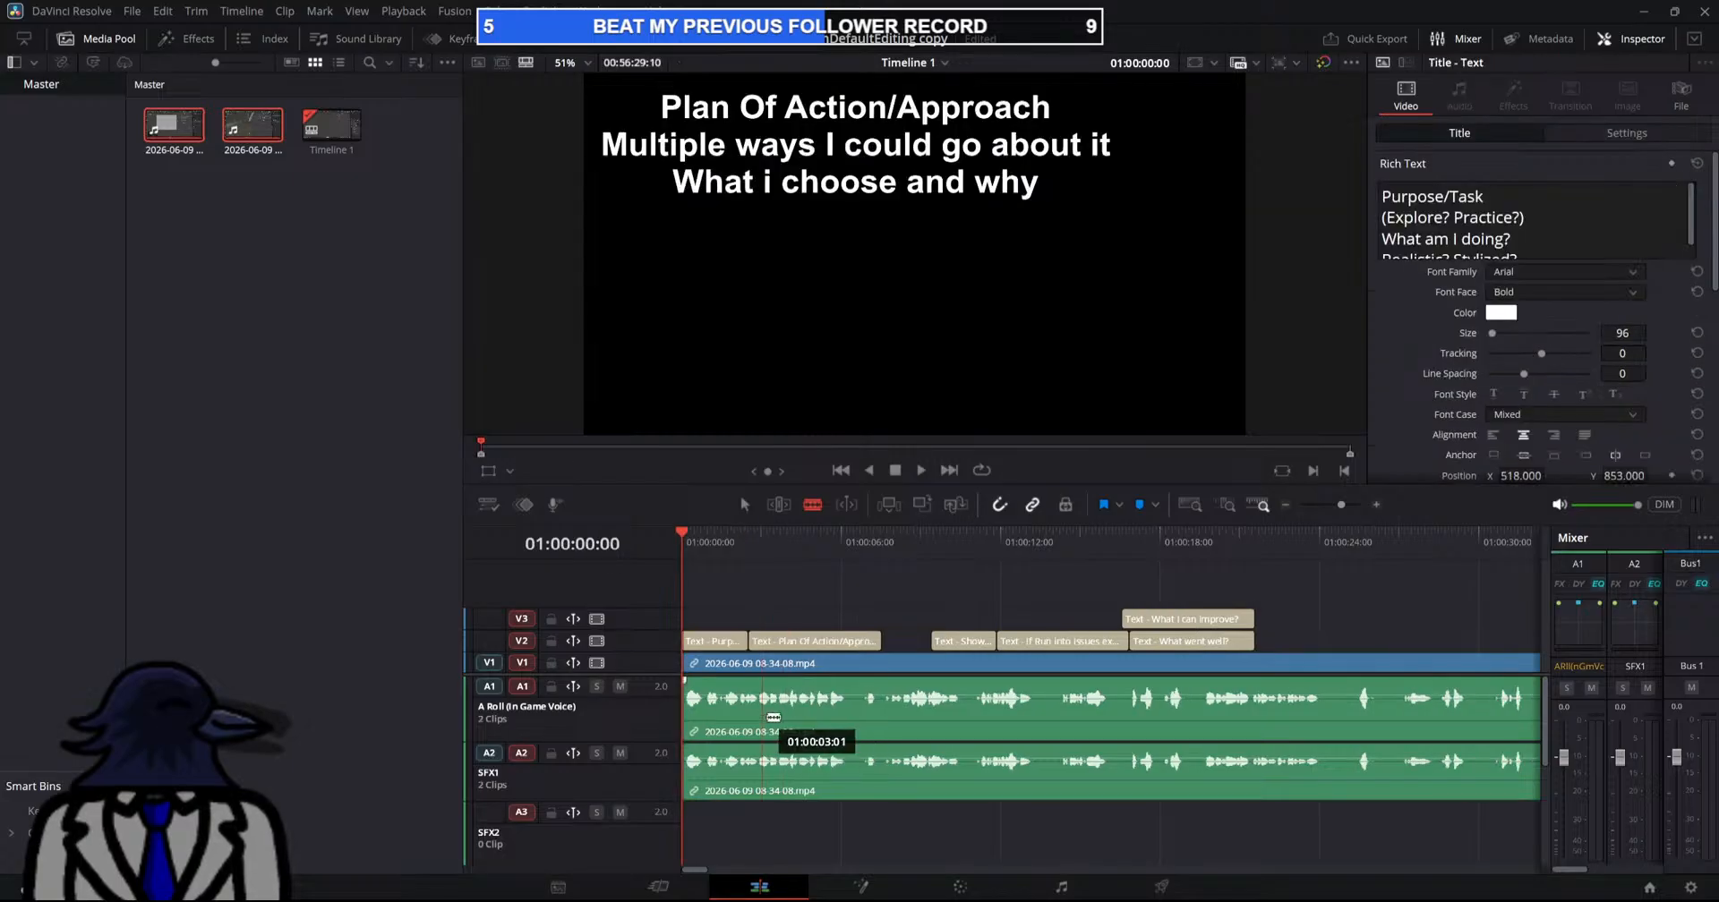
Play the timeline from the beginning to about 01:00:09 to review the trimmed opening, and return the playhead near the start
left_click(694, 537)
left_click_drag(694, 536, 667, 559)
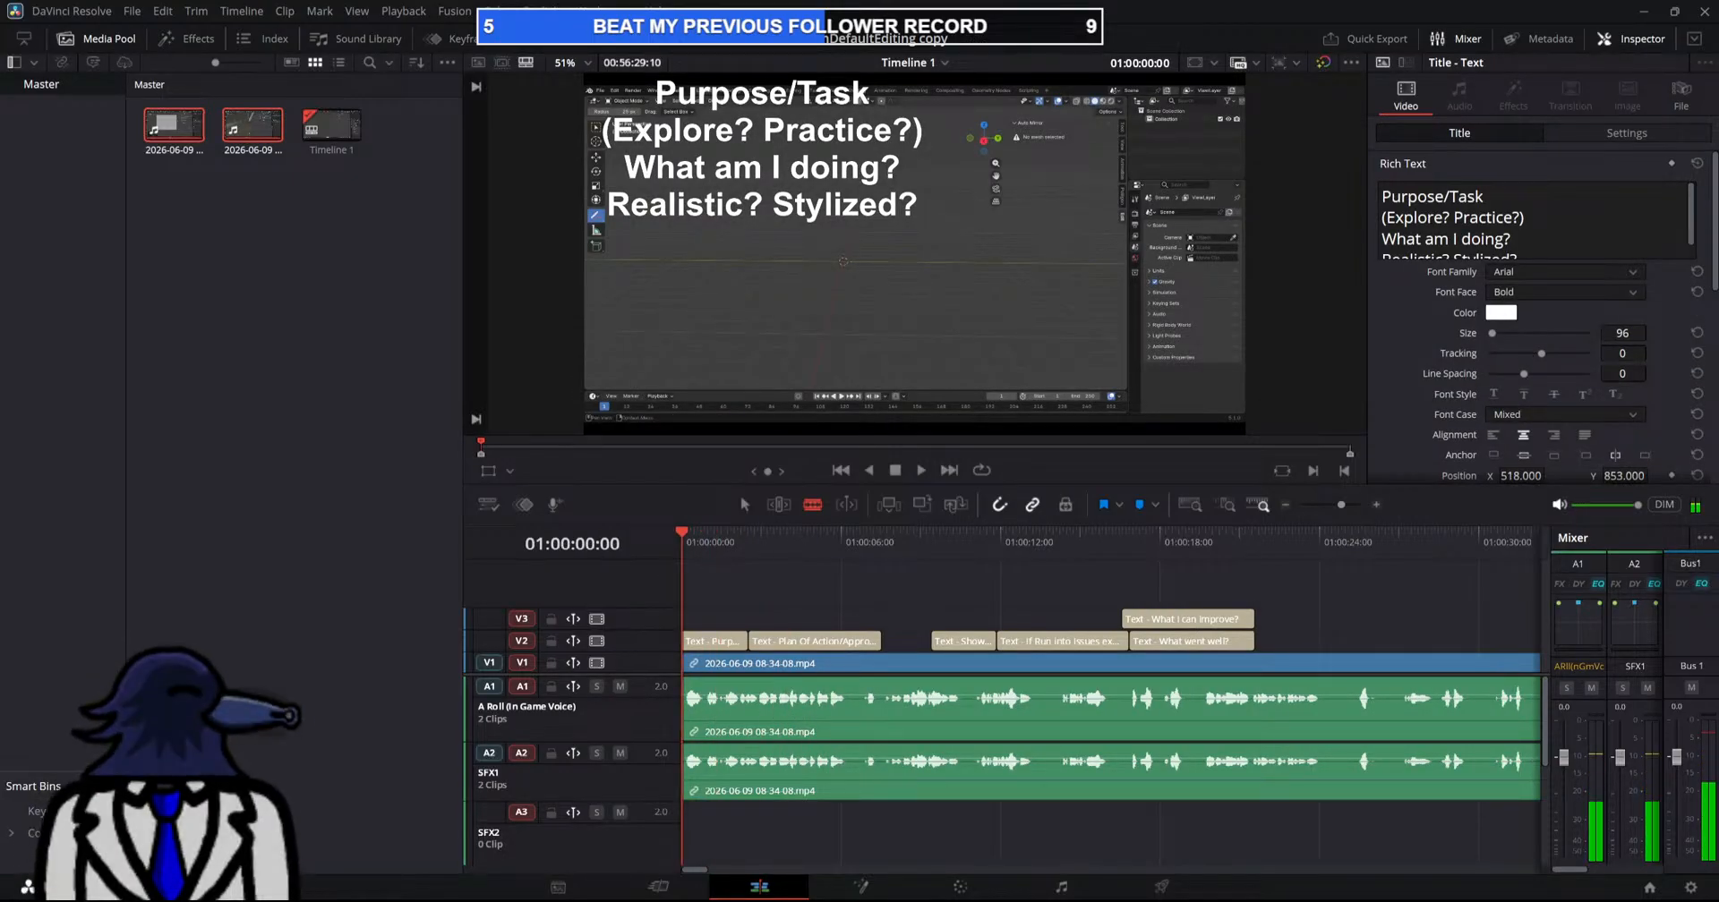
key("space")
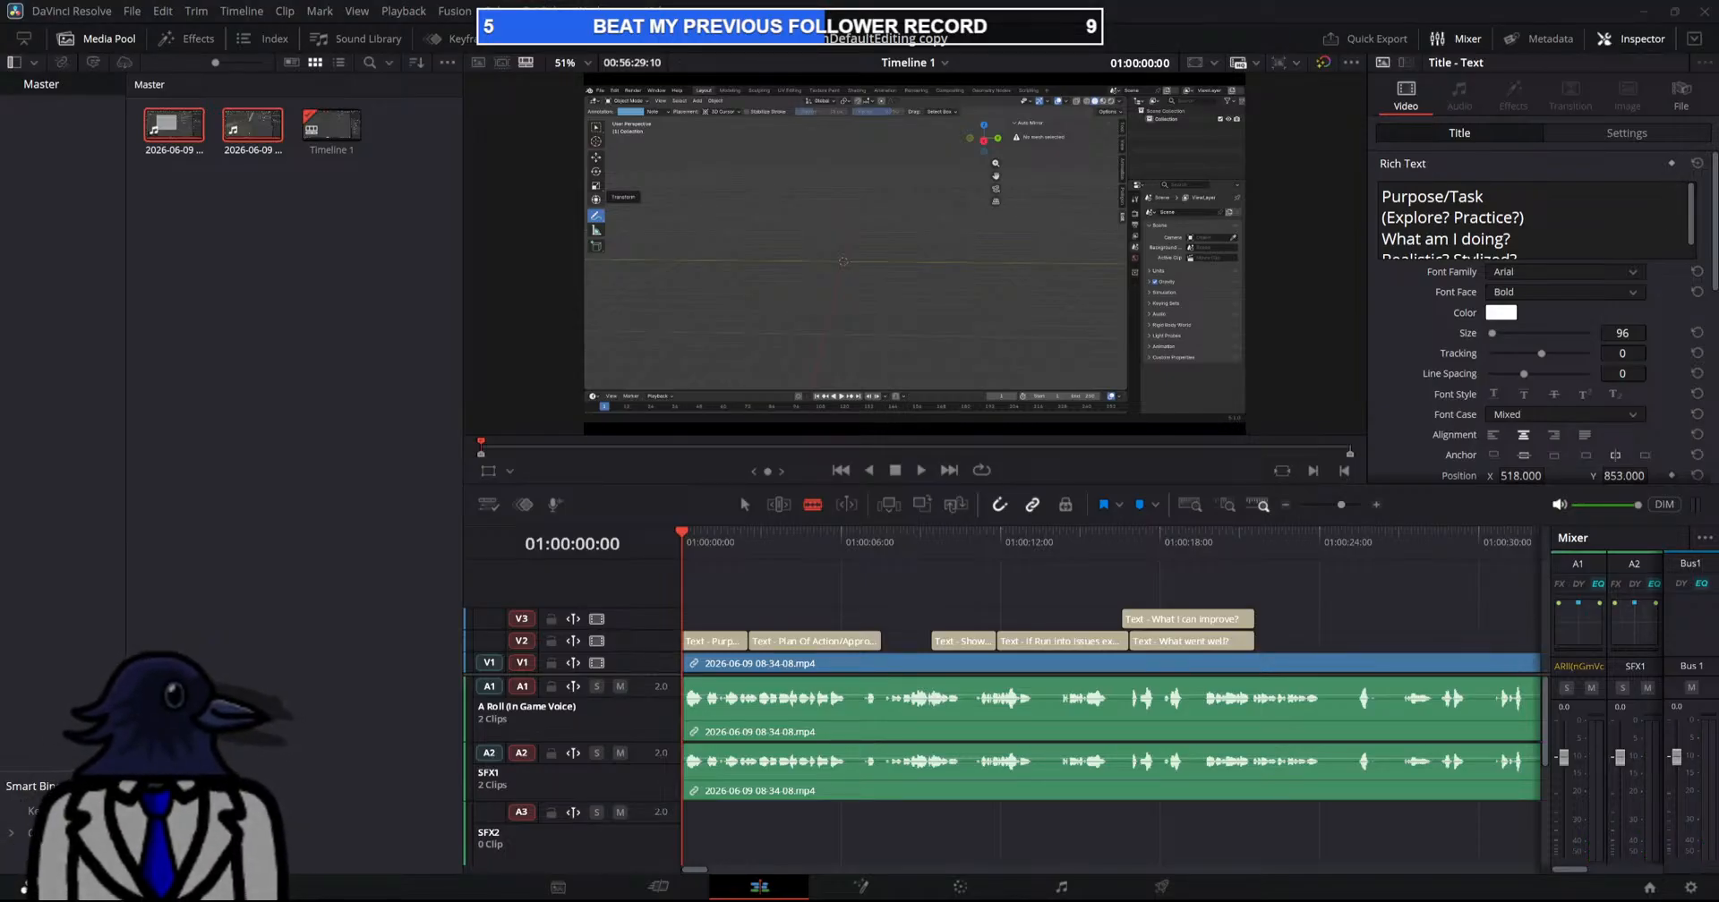
left_click(922, 472)
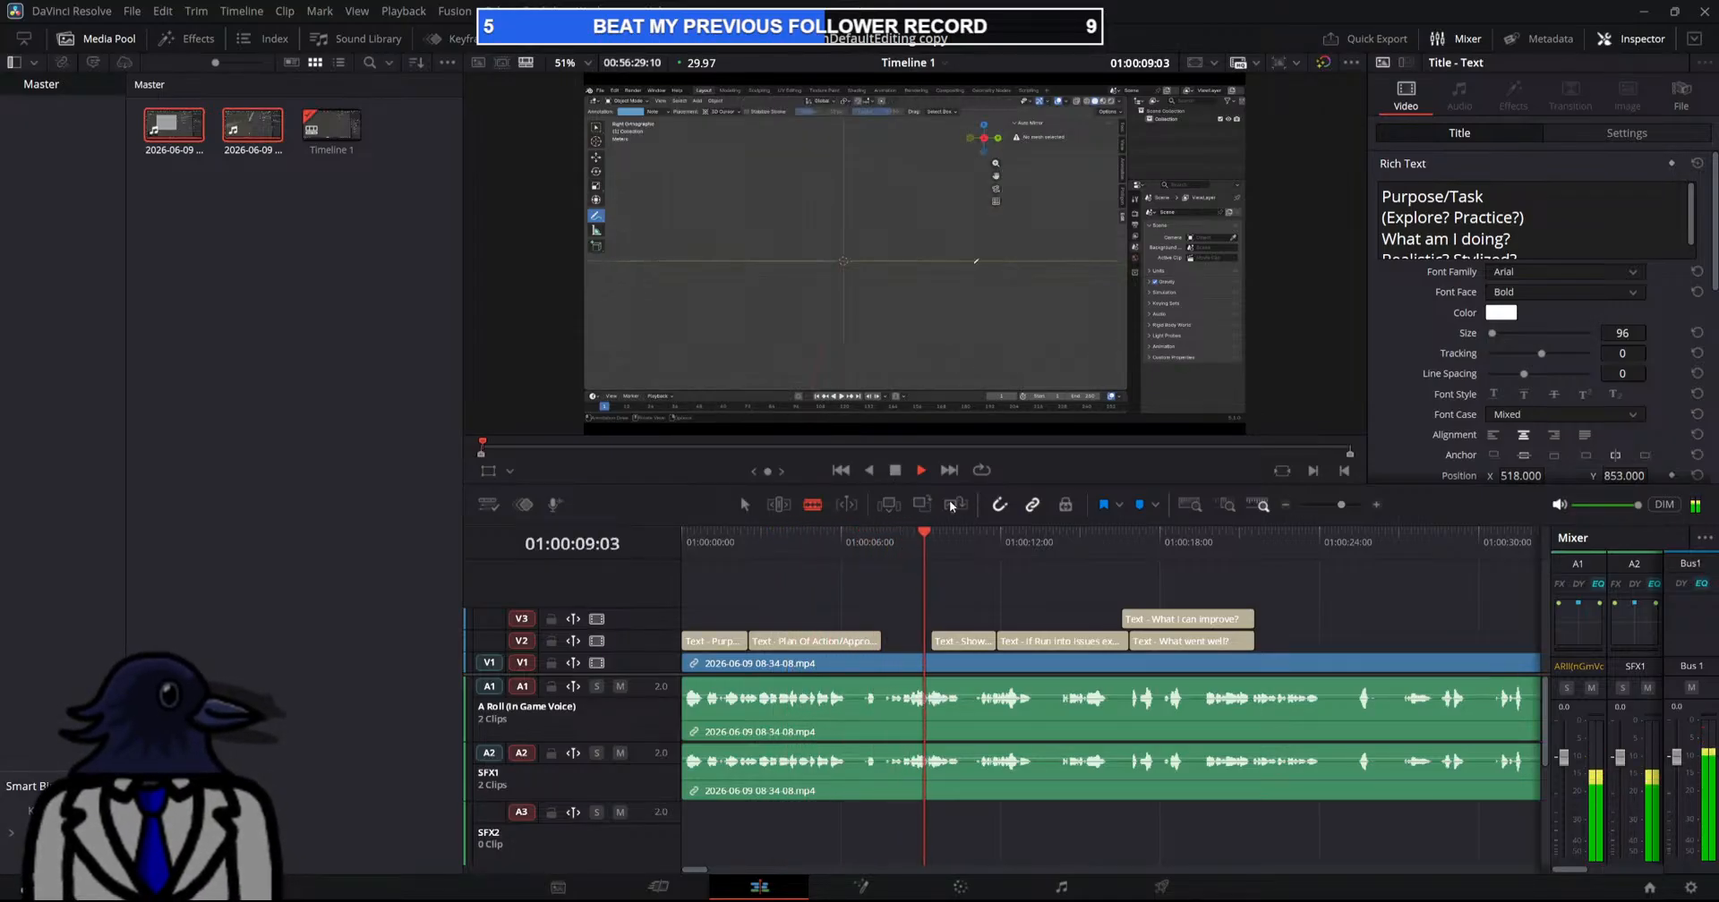
key("space")
left_click_drag(936, 540, 727, 564)
left_click(853, 641)
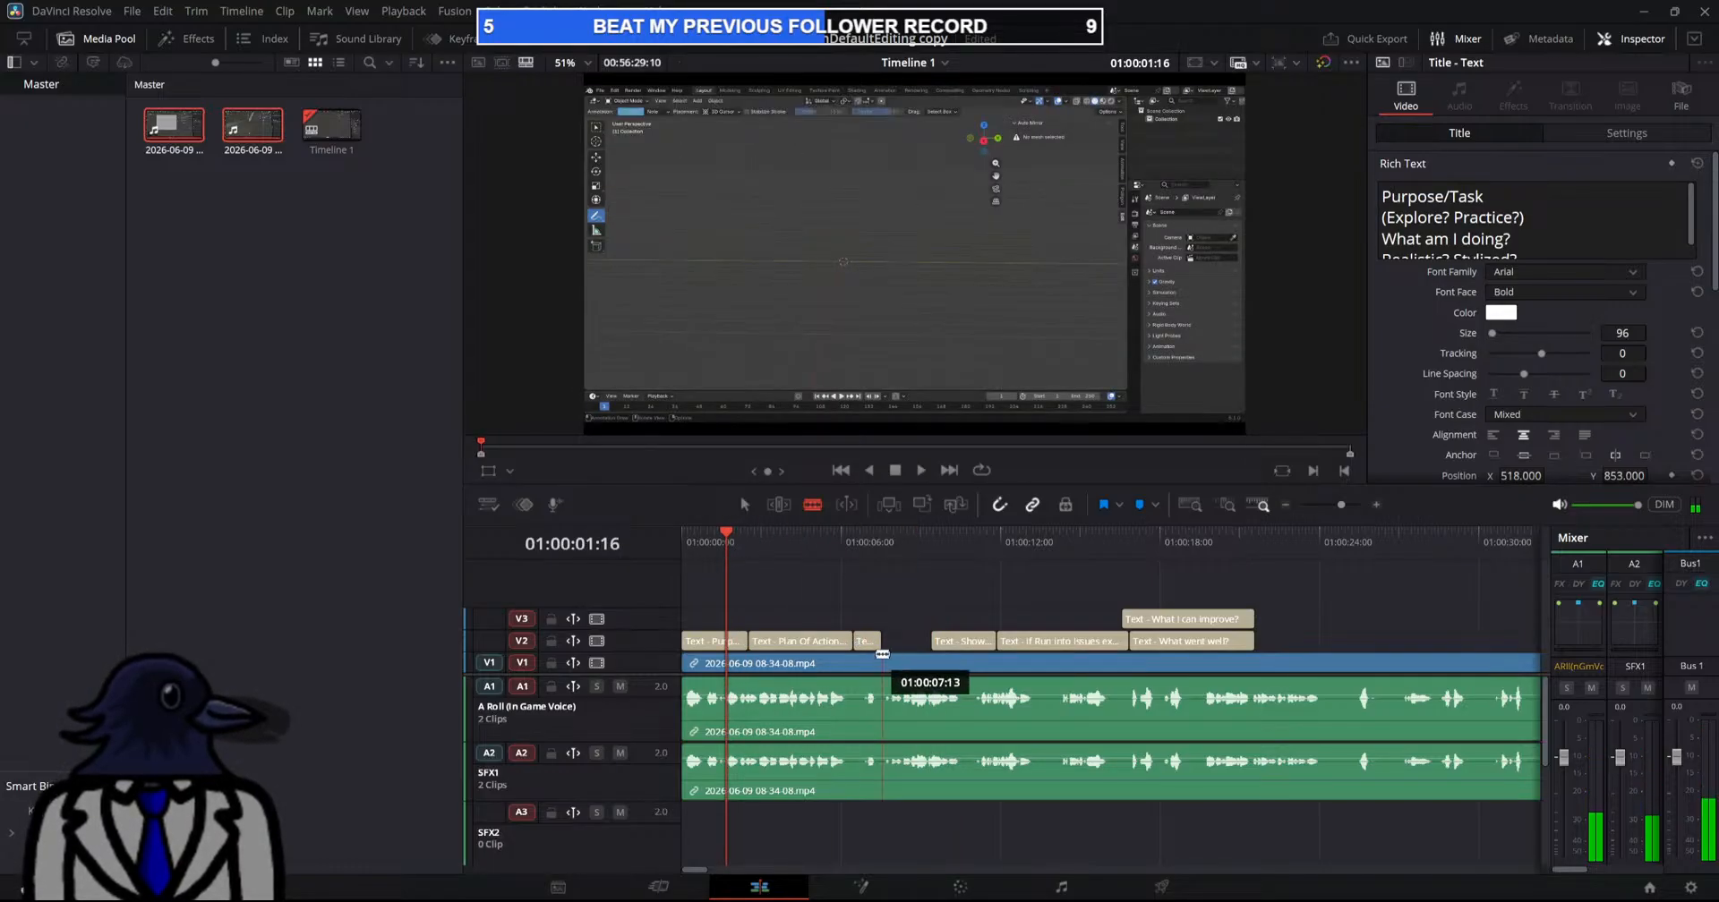
key("ctrl+z")
key("a")
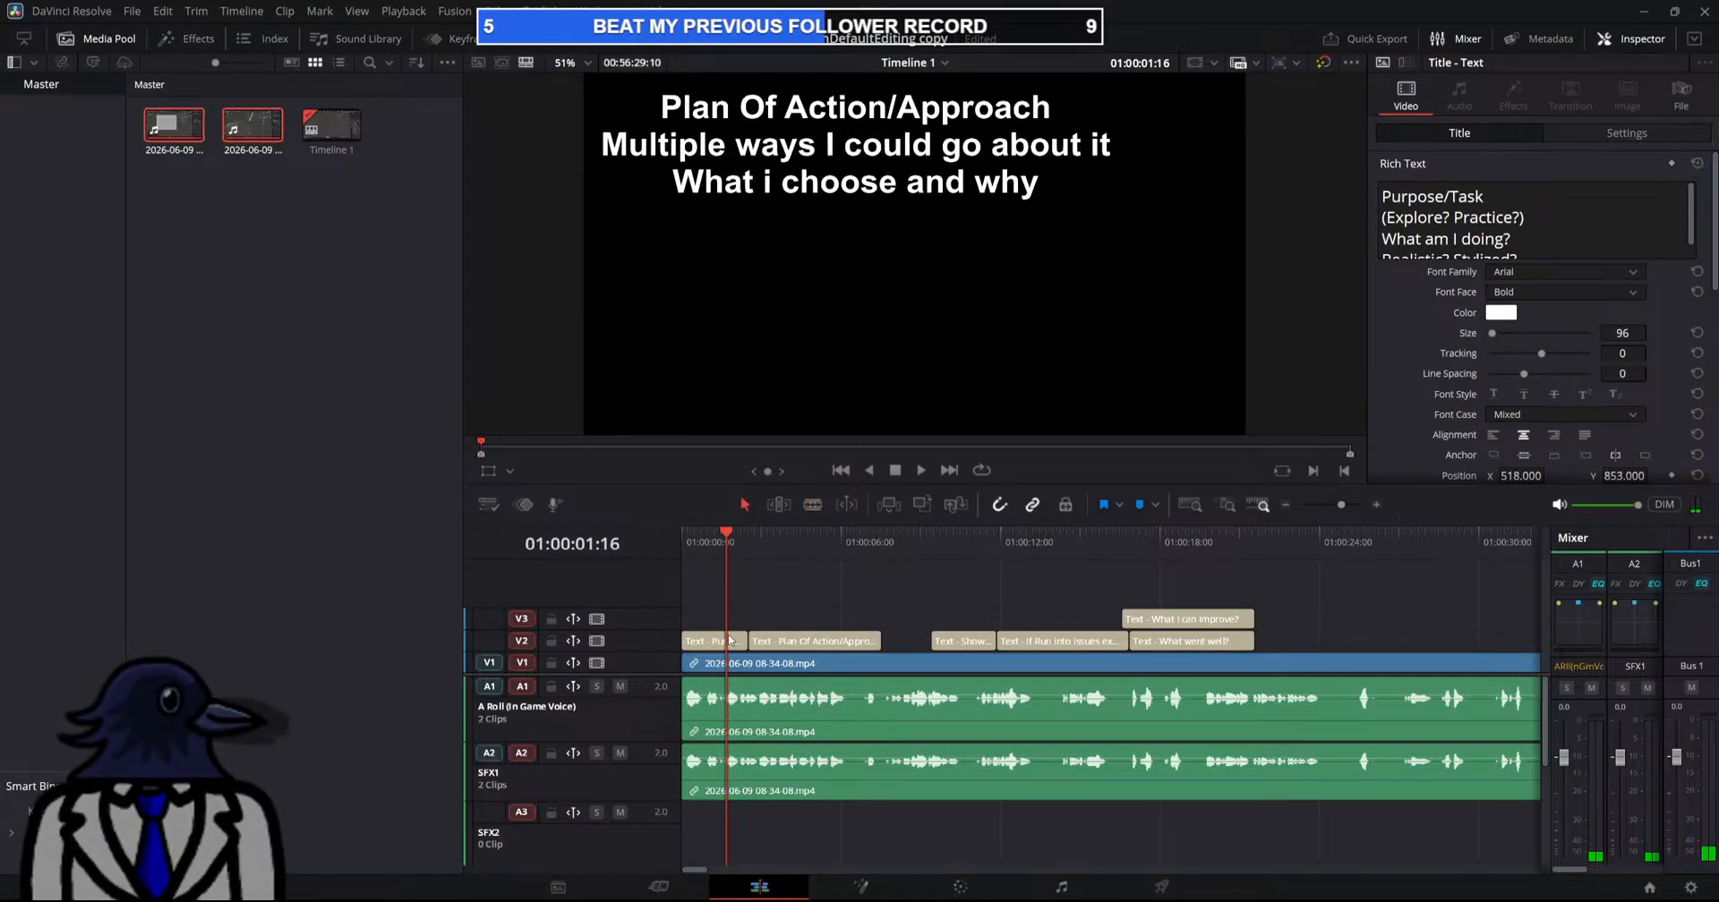
Select the title clips from Plan Of Action/Approach onward on V2 and V3, and play the timeline from about 01:00:07
left_click(792, 642)
left_click_drag(1278, 639, 803, 658)
left_click_drag(733, 545, 872, 547)
key("space")
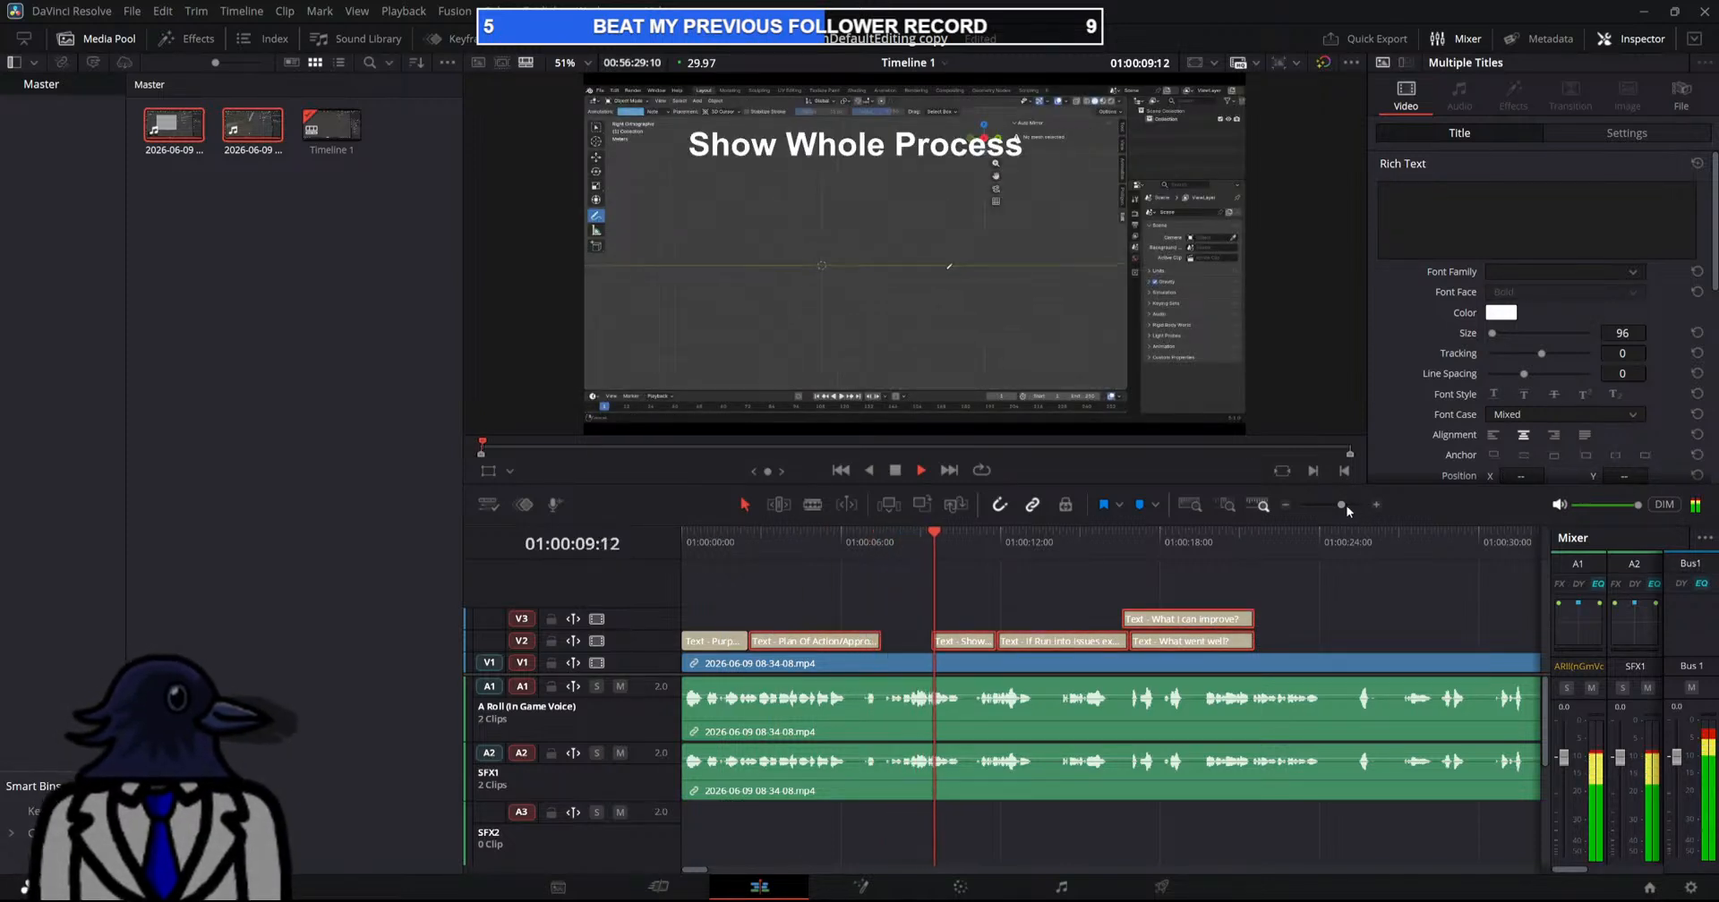
Play the recording through to about 01:01:59 to look for sections worth cutting, and stop playback
left_click_drag(1345, 505, 1338, 505)
left_click(812, 506)
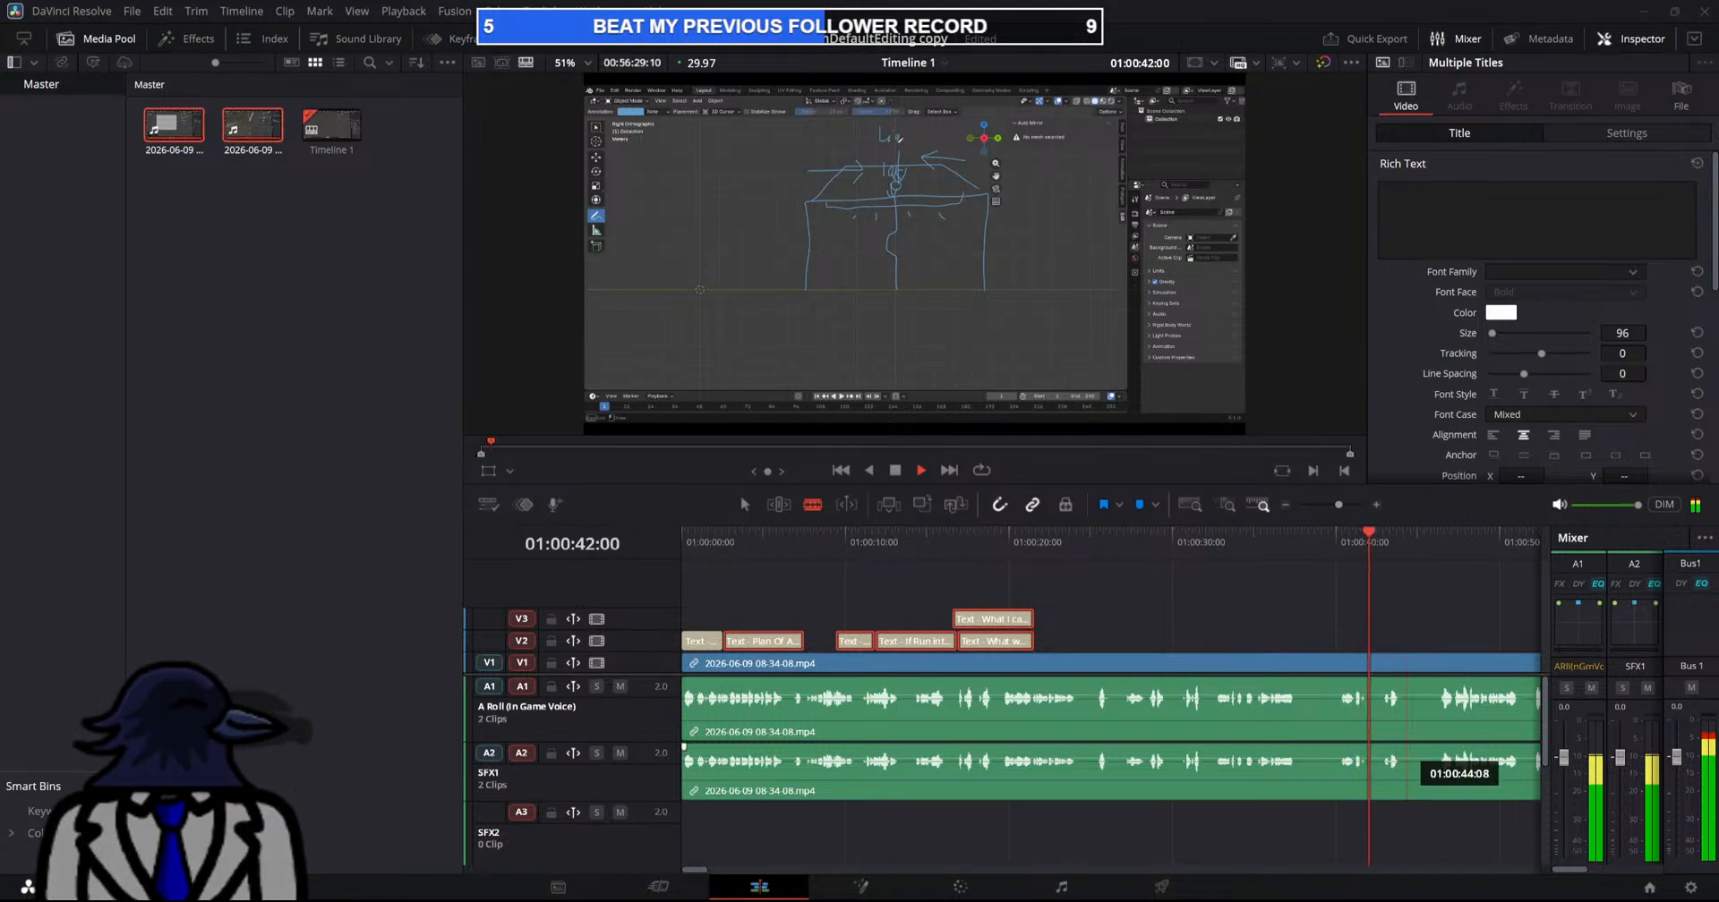
key("space")
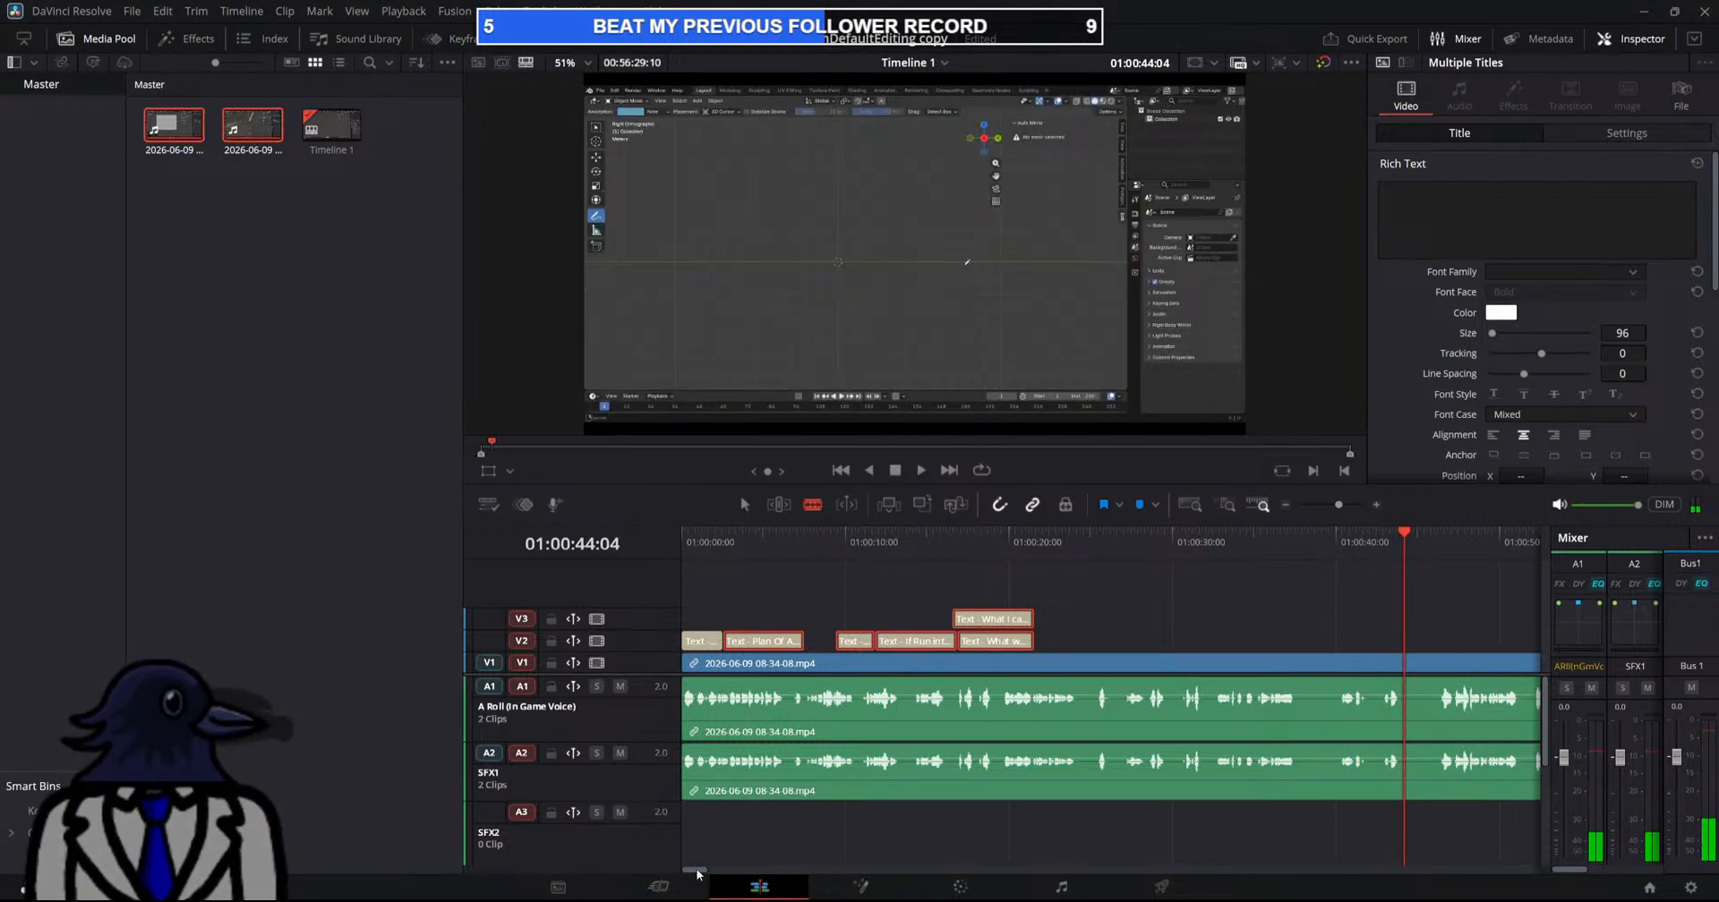
left_click_drag(698, 871, 707, 870)
key("space")
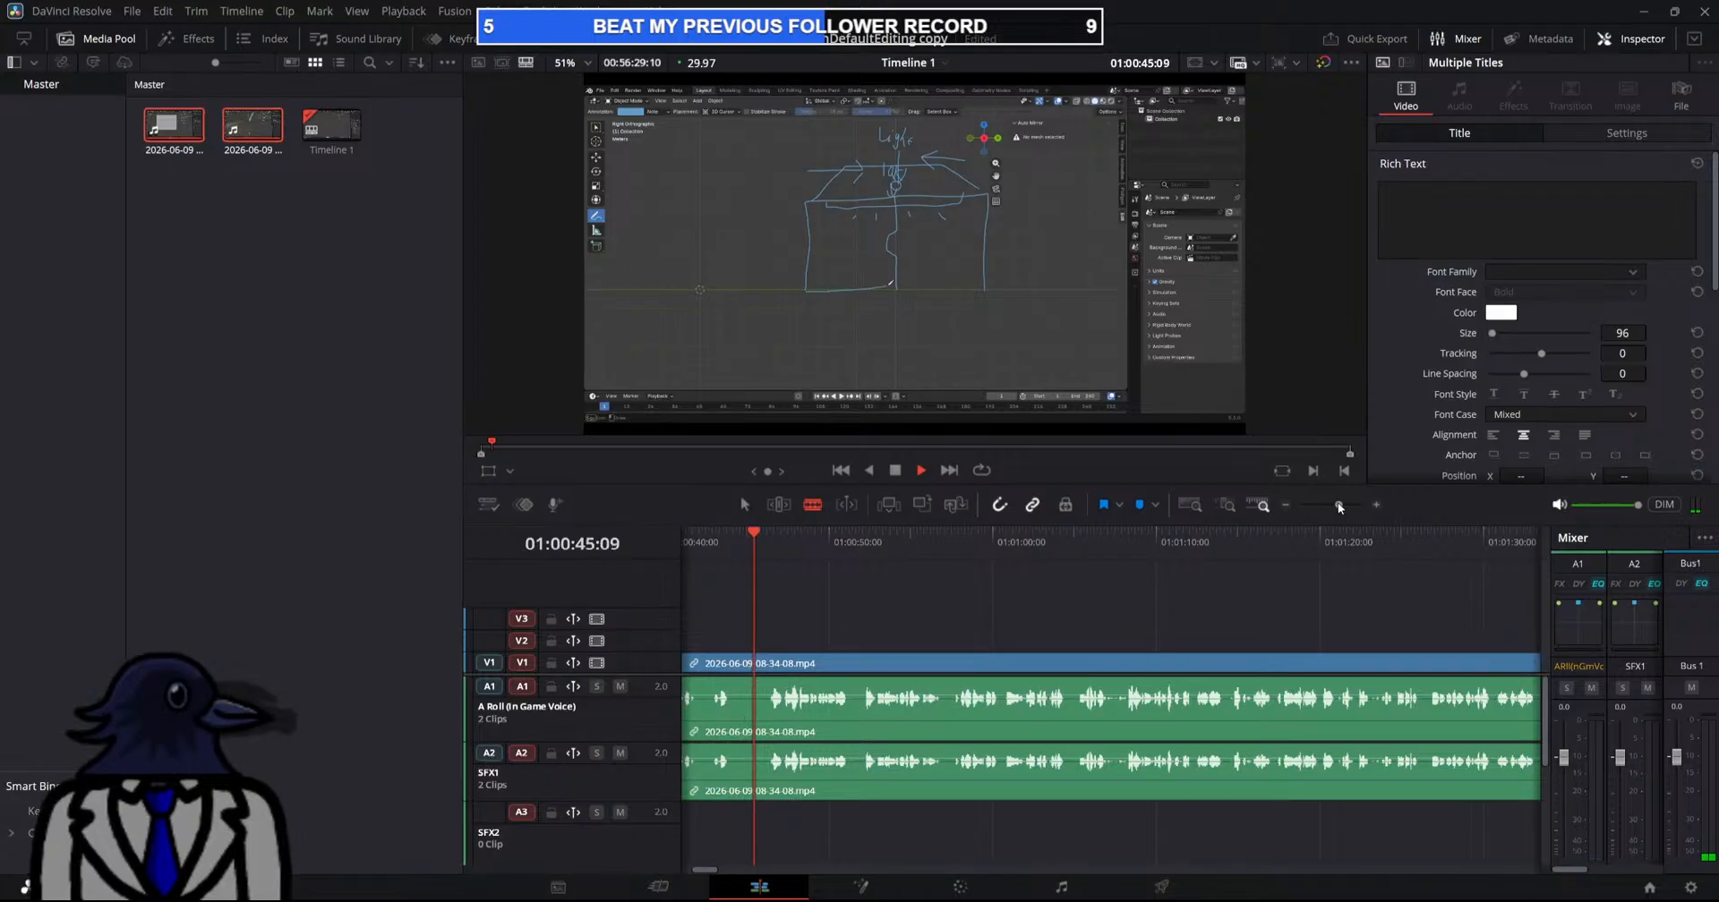
left_click_drag(1338, 504, 1332, 503)
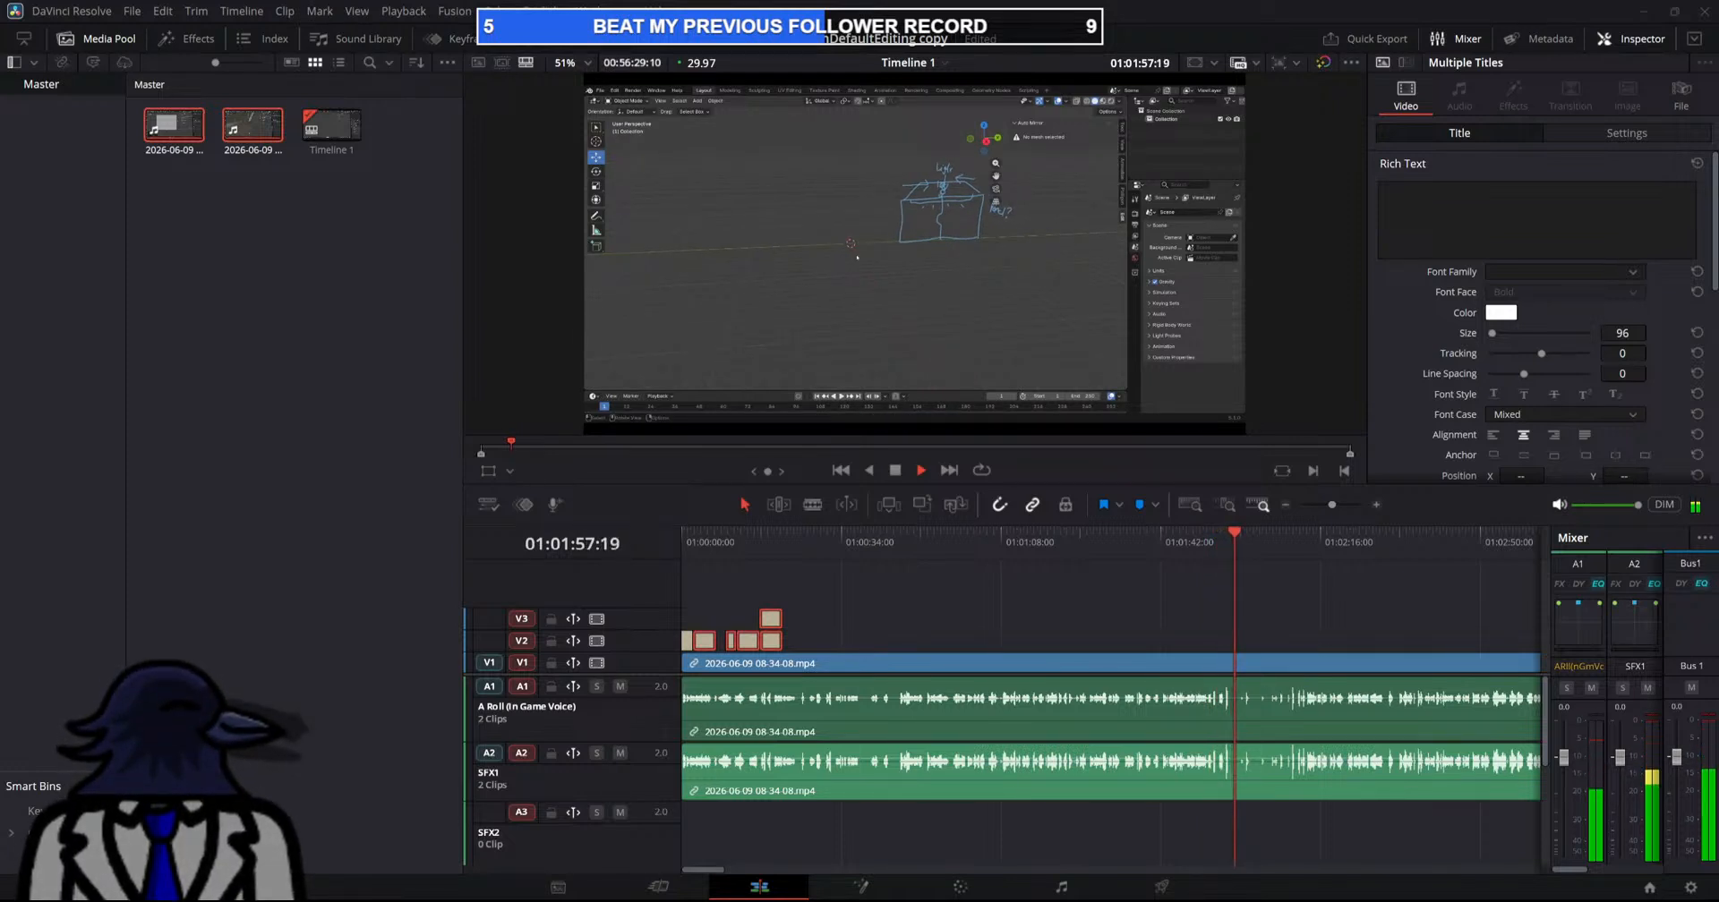
left_click(918, 474)
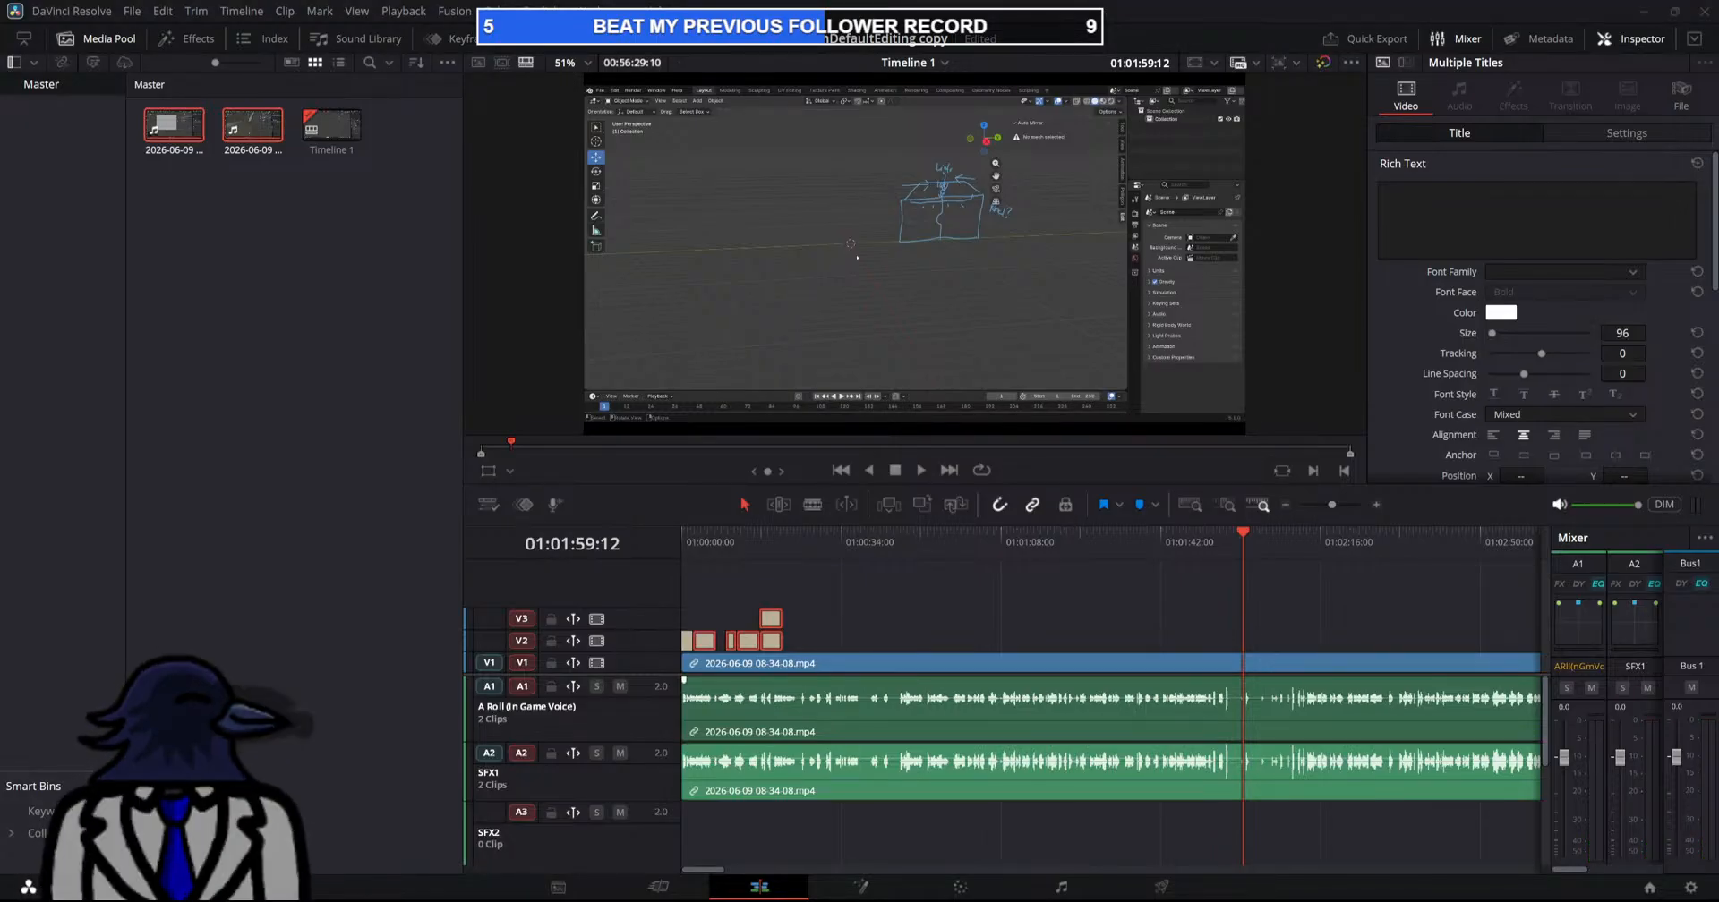
Replay the footage before 01:01:59 and split the recording and its audio at about 01:01:55
left_click_drag(1331, 504, 1337, 504)
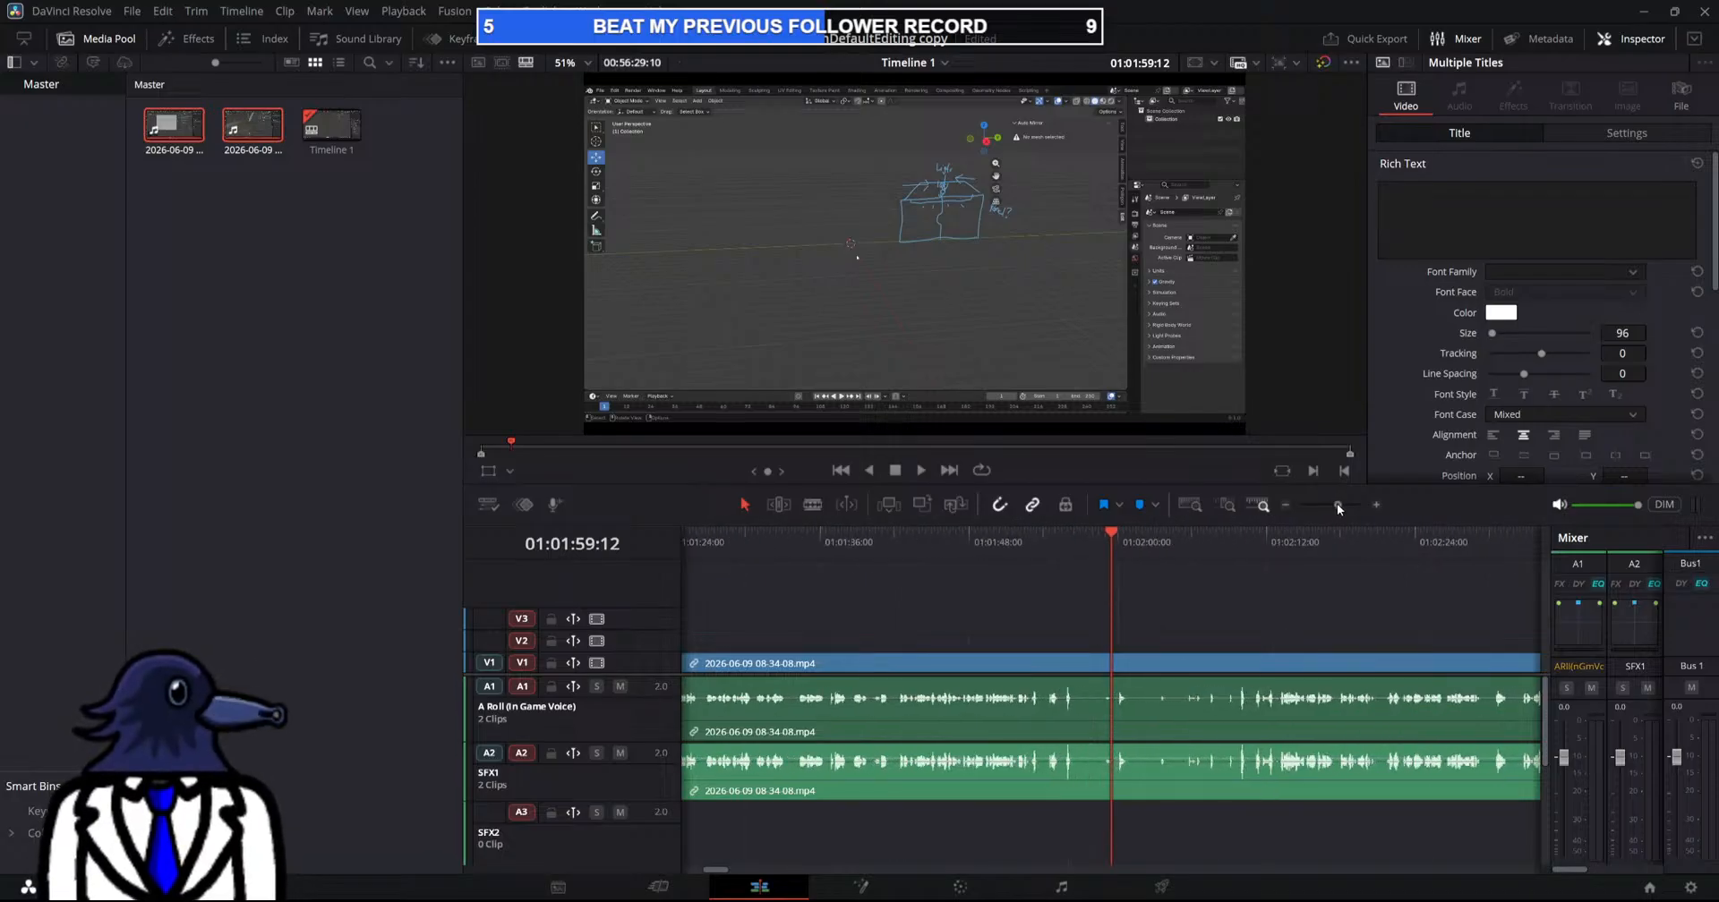
left_click_drag(1107, 548, 1017, 555)
key("space")
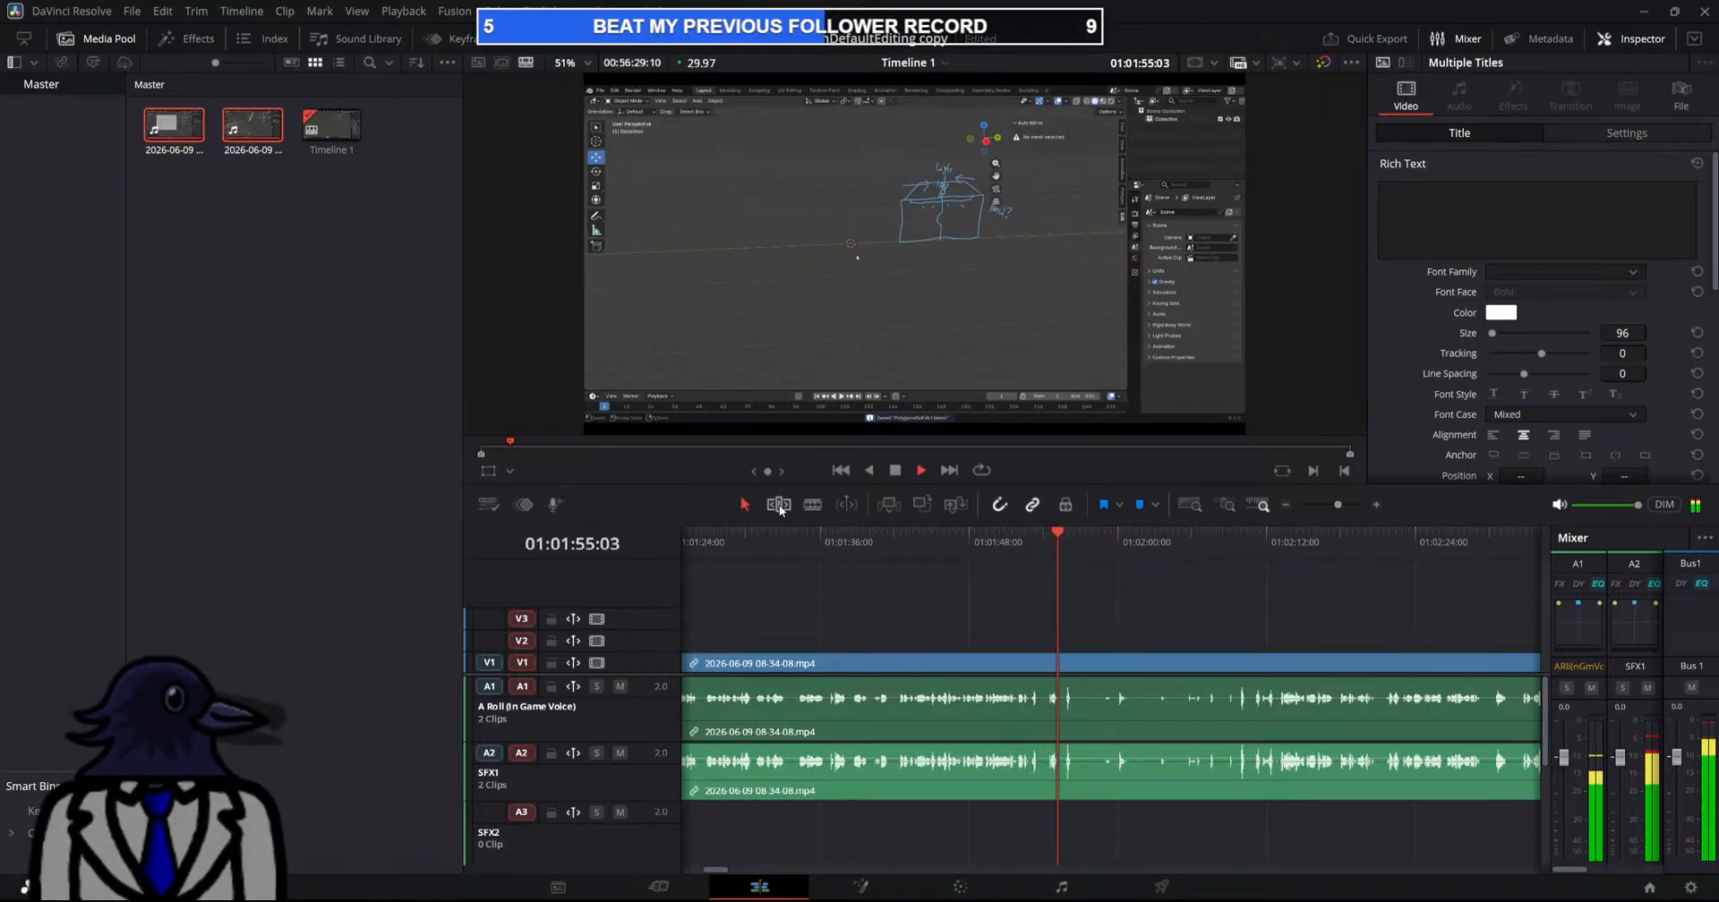
key("space")
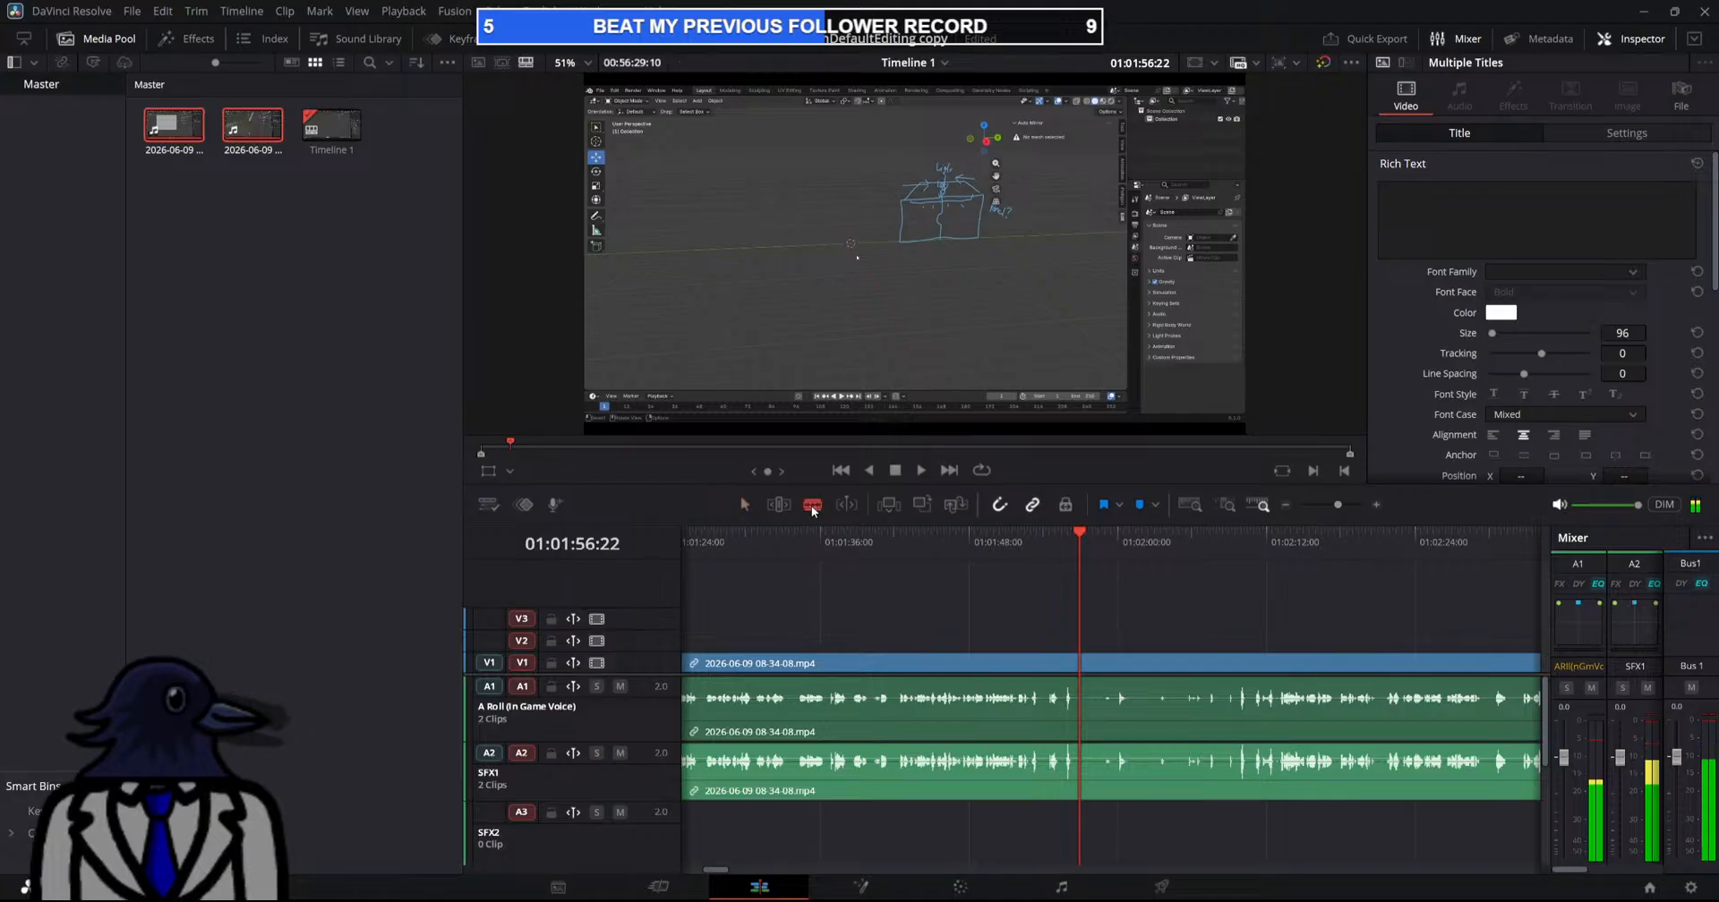
left_click(1065, 687)
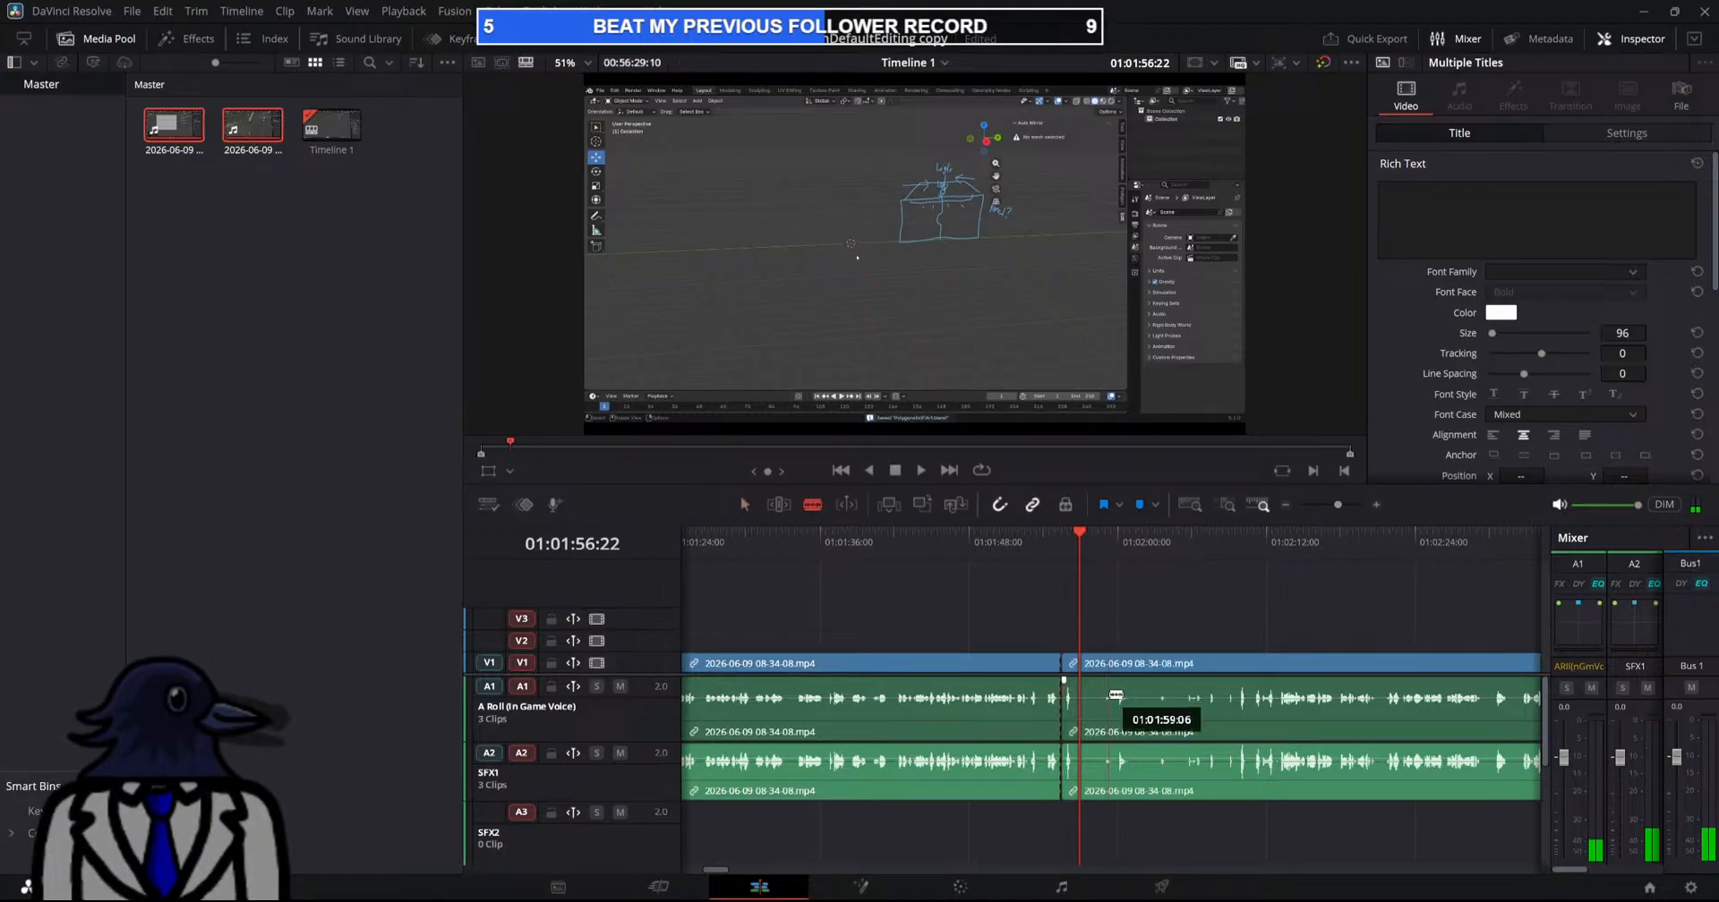
Split the recording where the talking resumes at about 01:02:11 and ripple-delete the section between the two cuts
key("space")
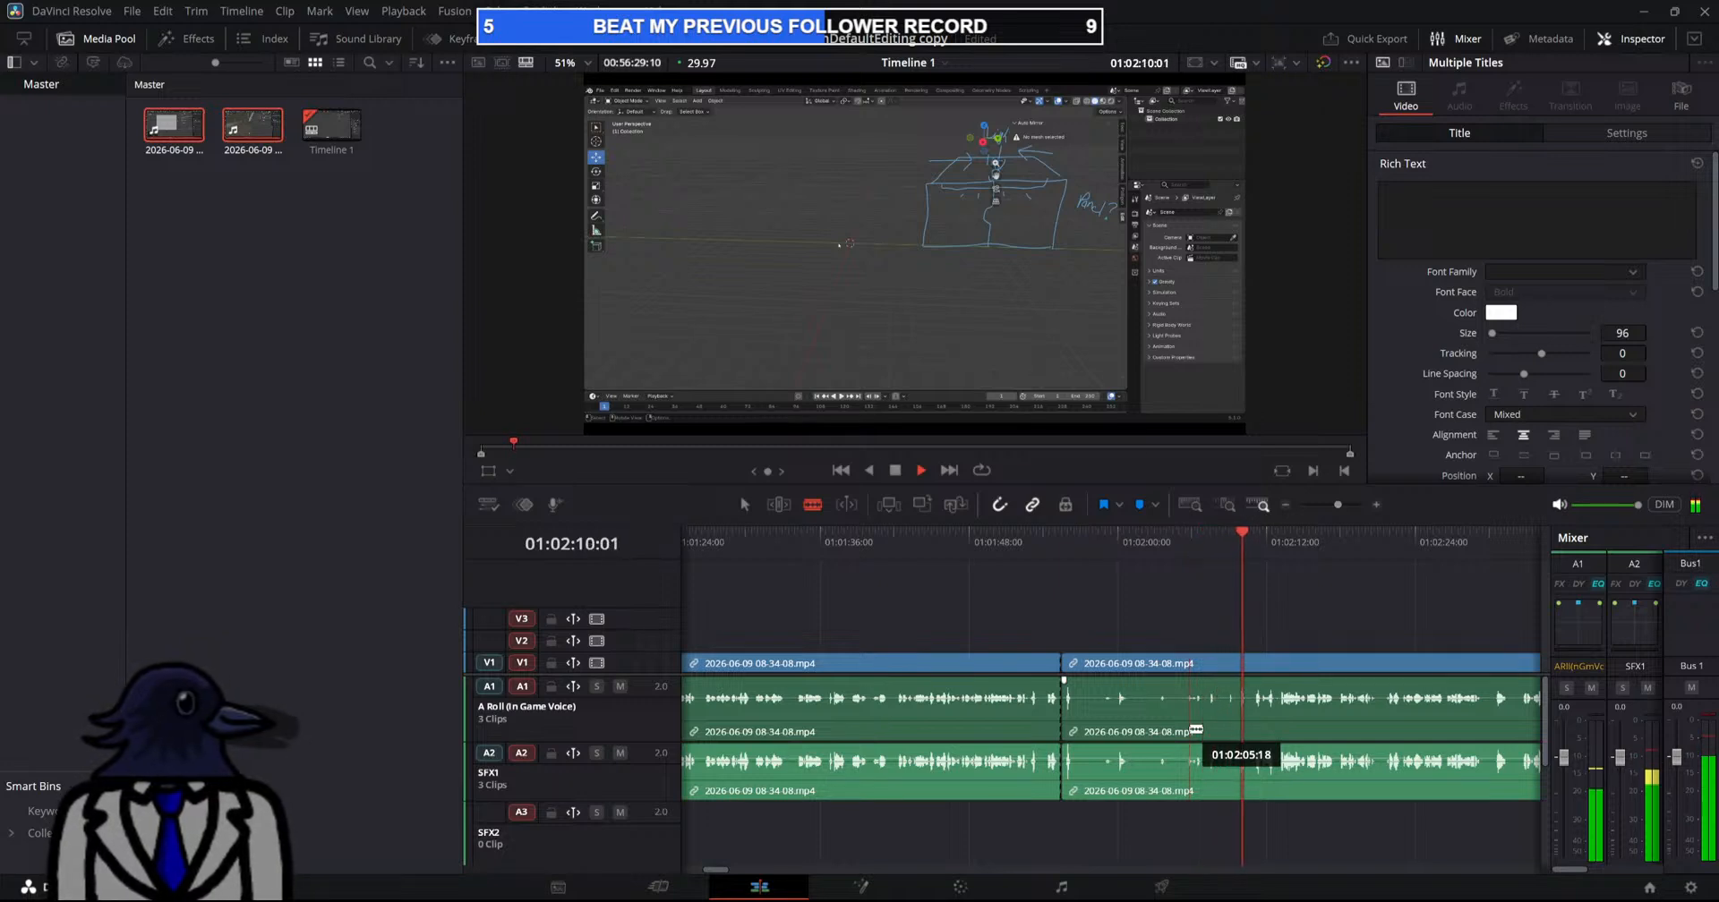
key("space")
left_click(1250, 730)
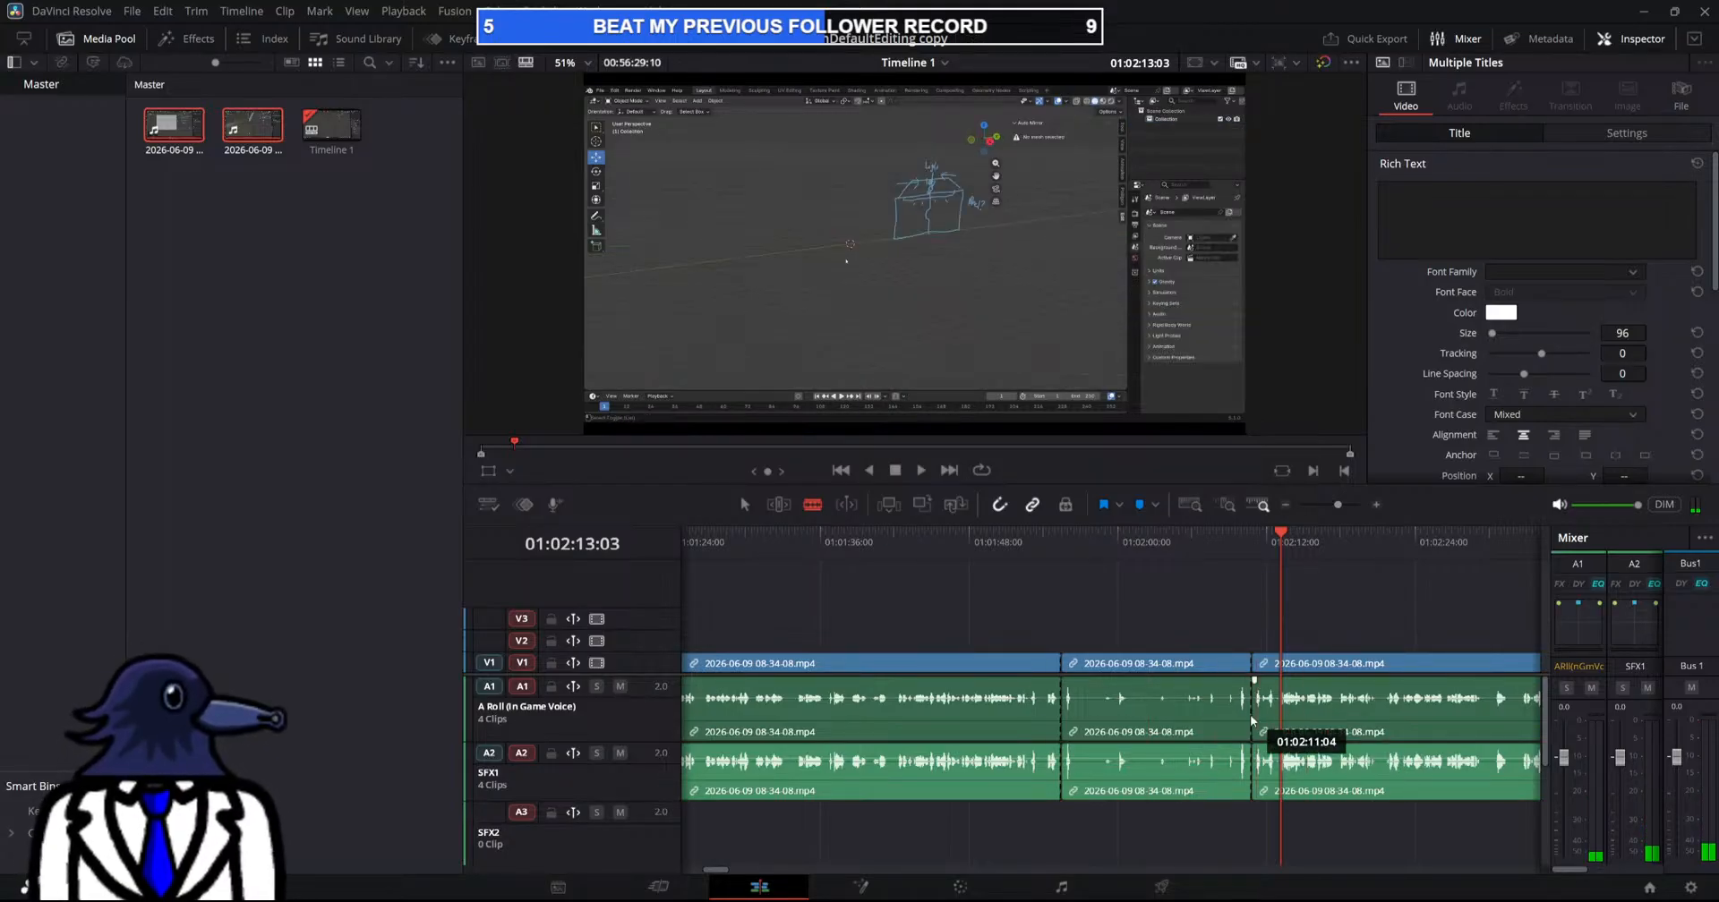
left_click(1159, 701)
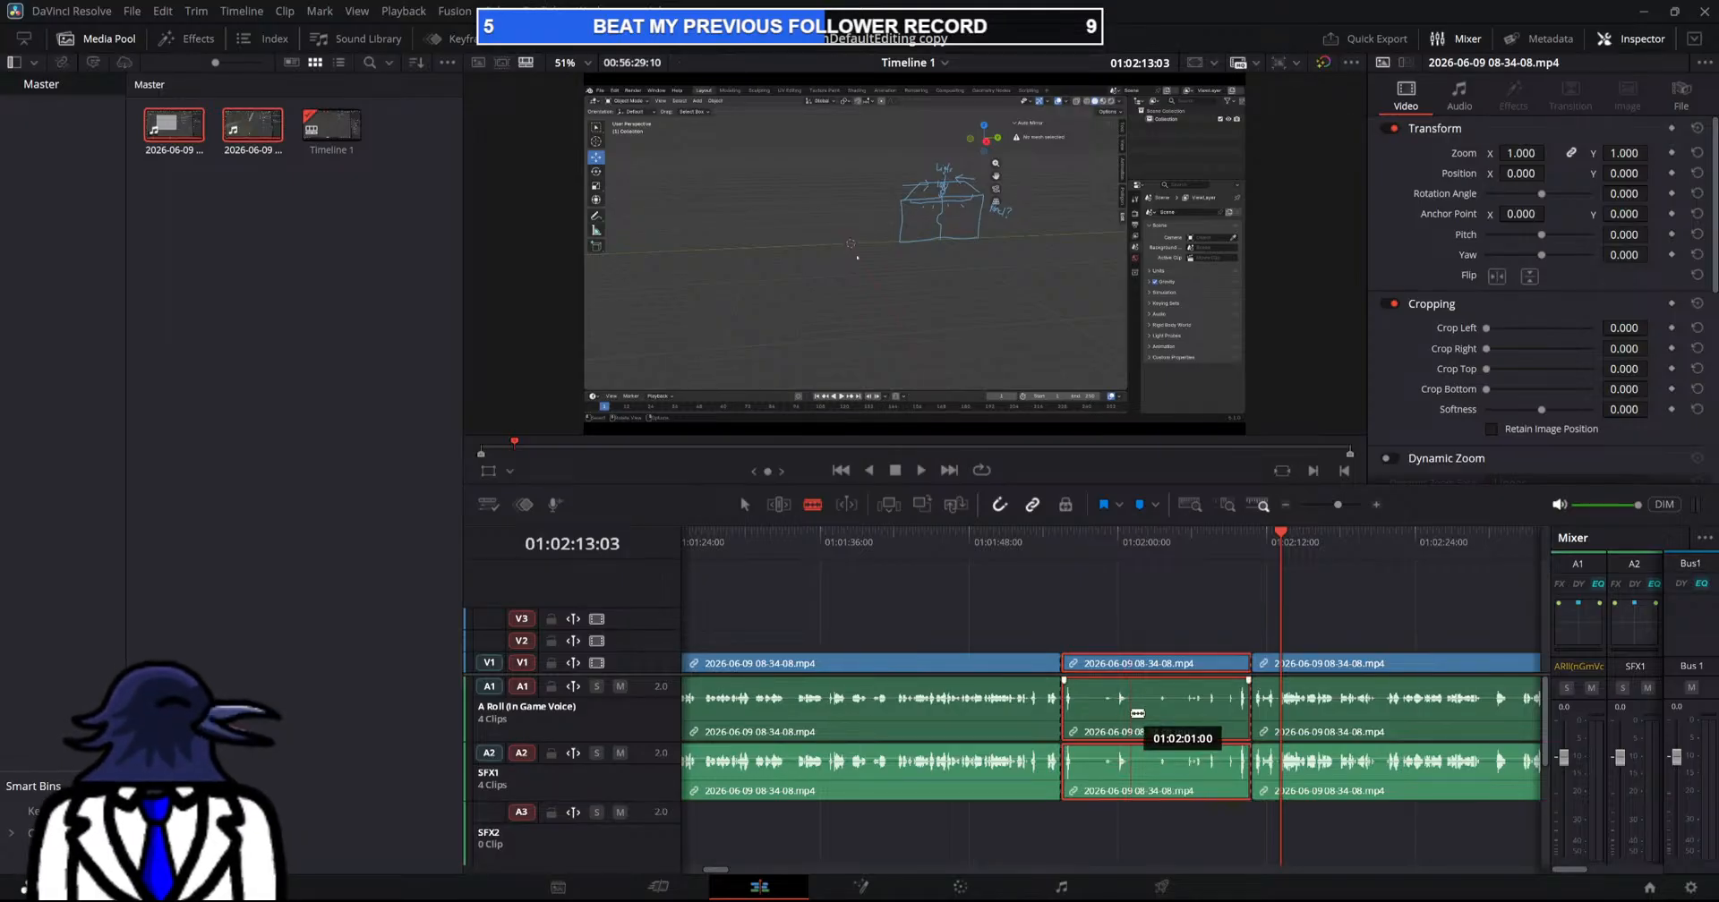
key("Delete")
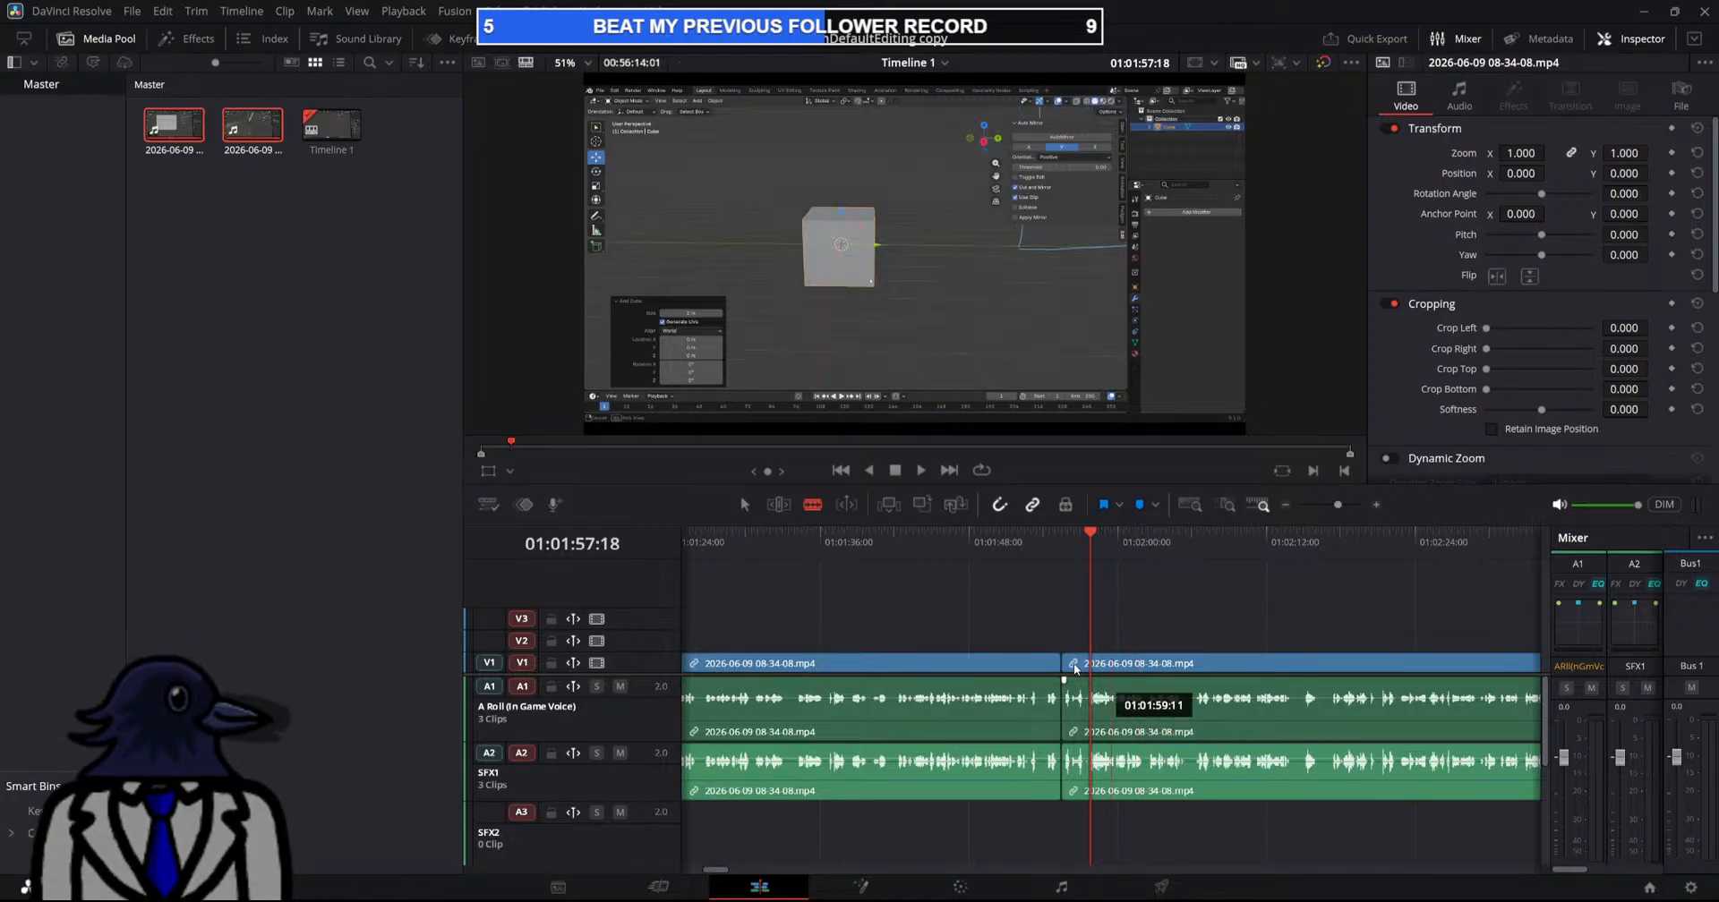
Play across the new join near 01:01:55 to check the cut, stopping at about 01:02:00
left_click(749, 507)
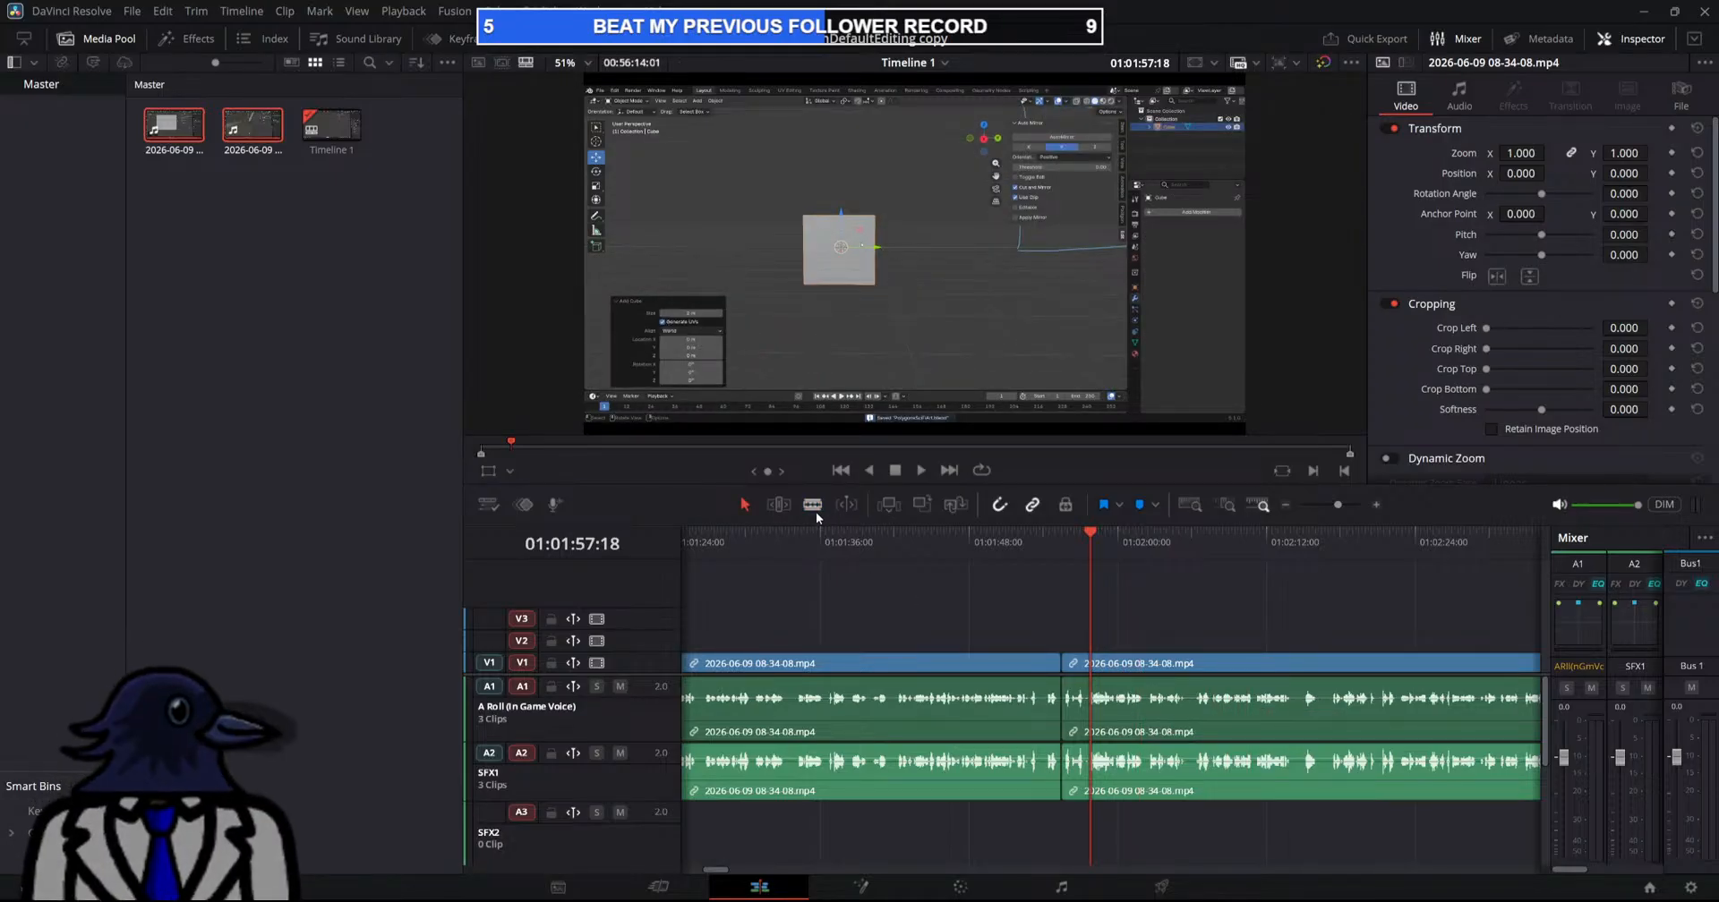
key("b")
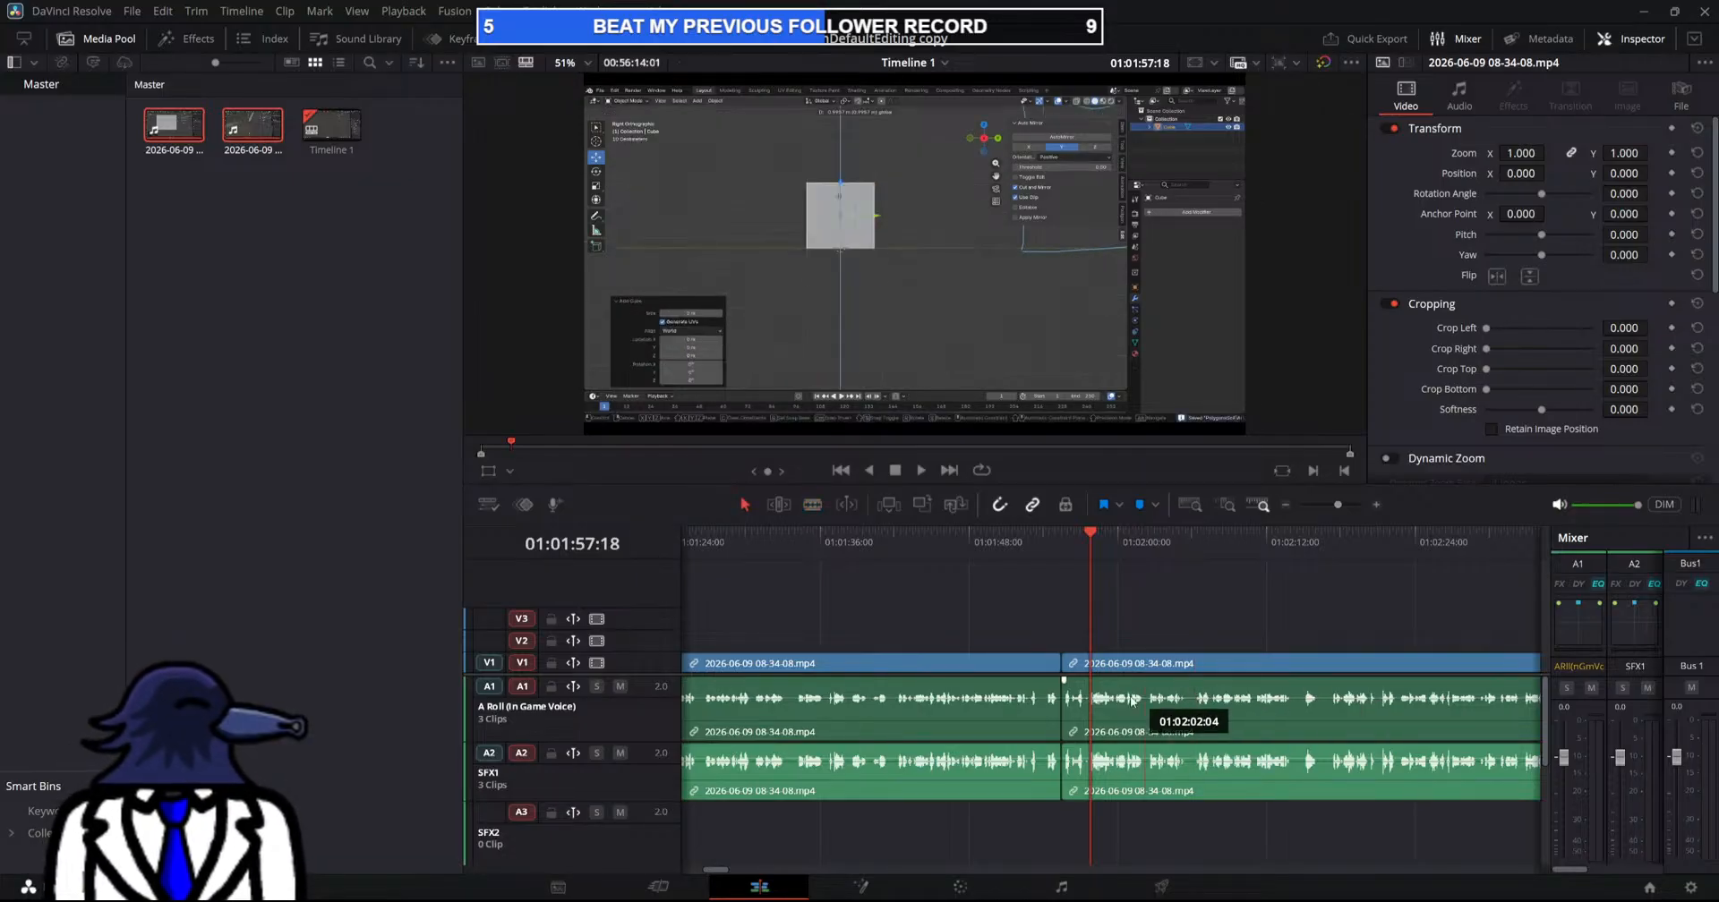
left_click_drag(1093, 543, 1060, 561)
key("space")
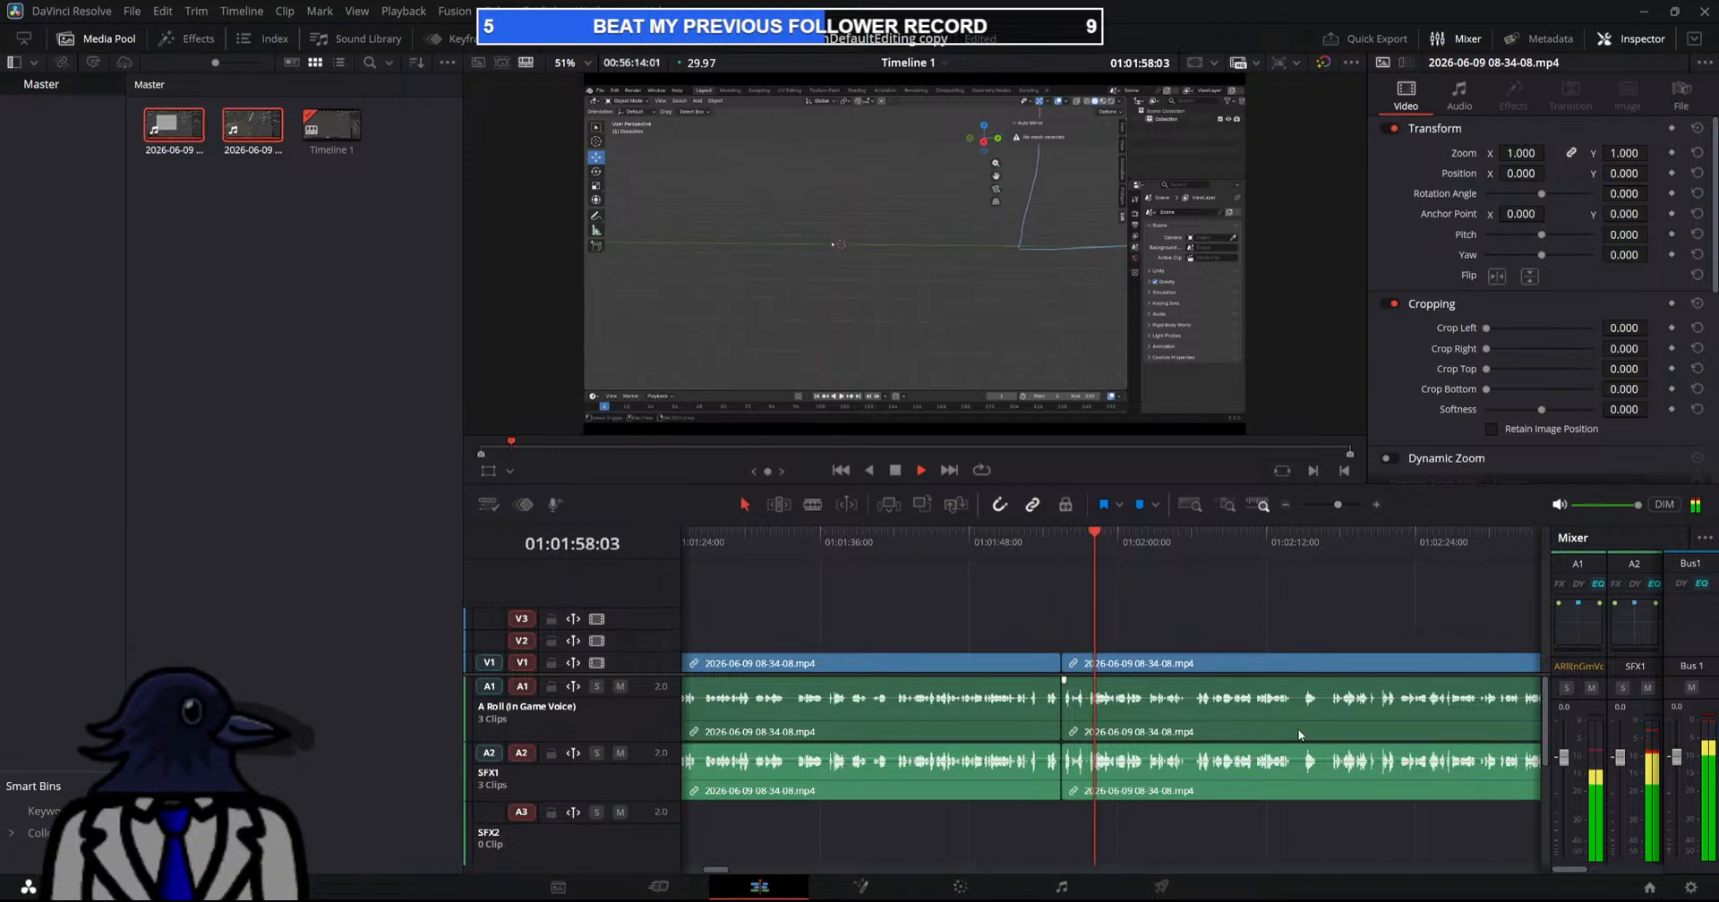
key("space")
left_click_drag(725, 873, 694, 871)
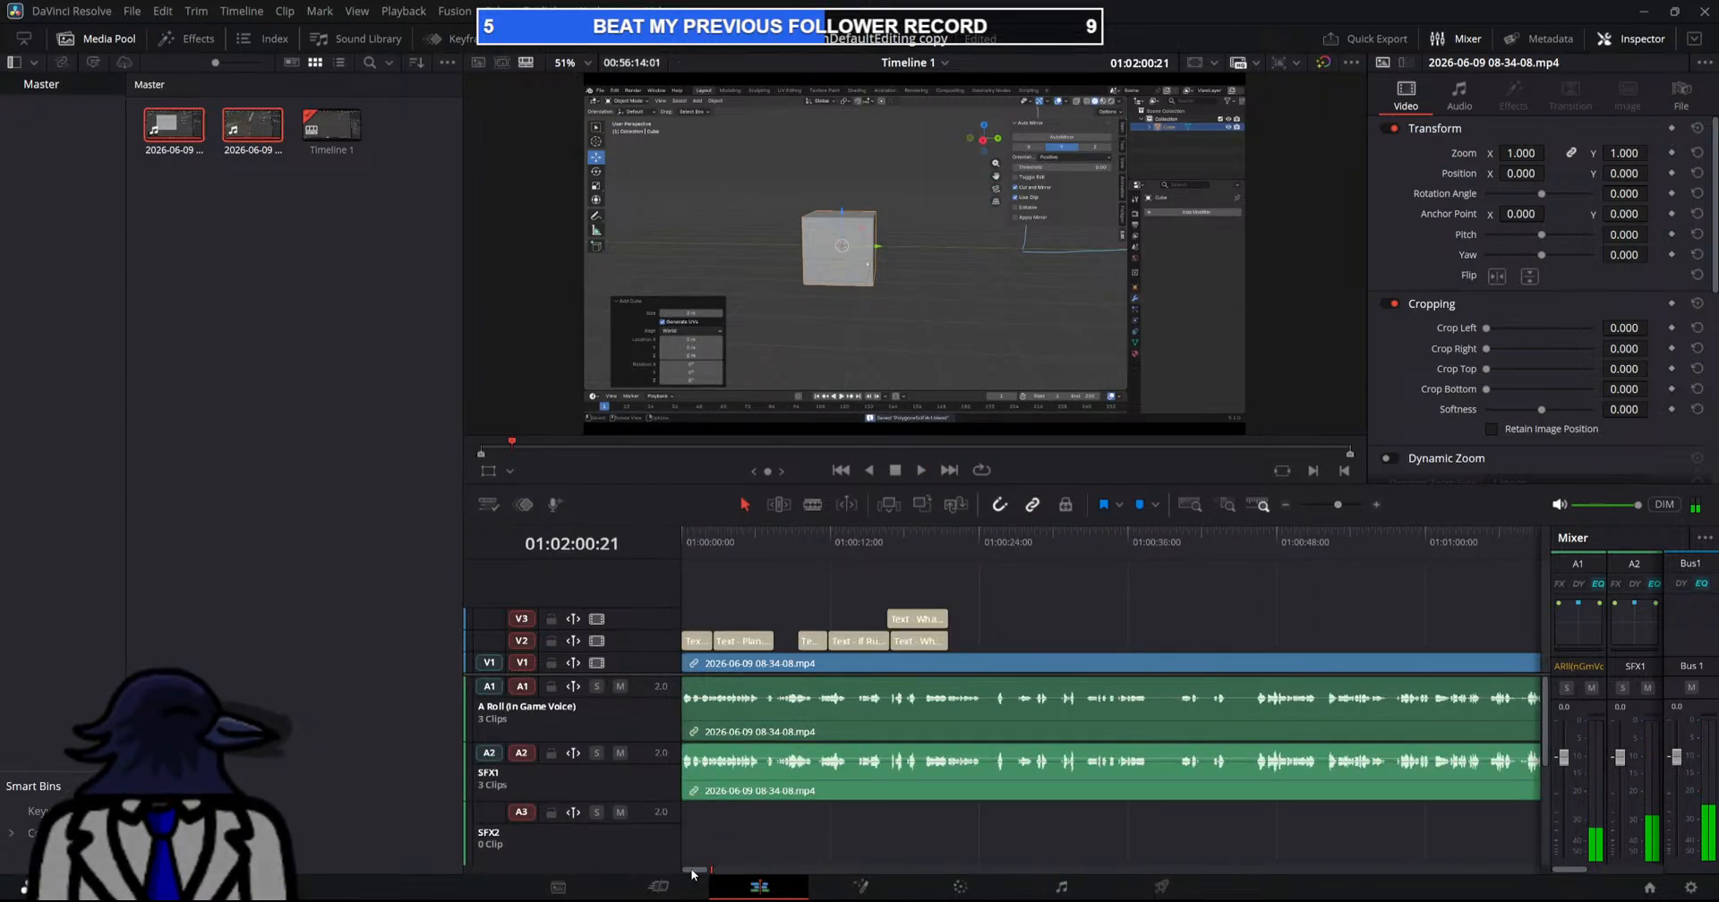
left_click(970, 780)
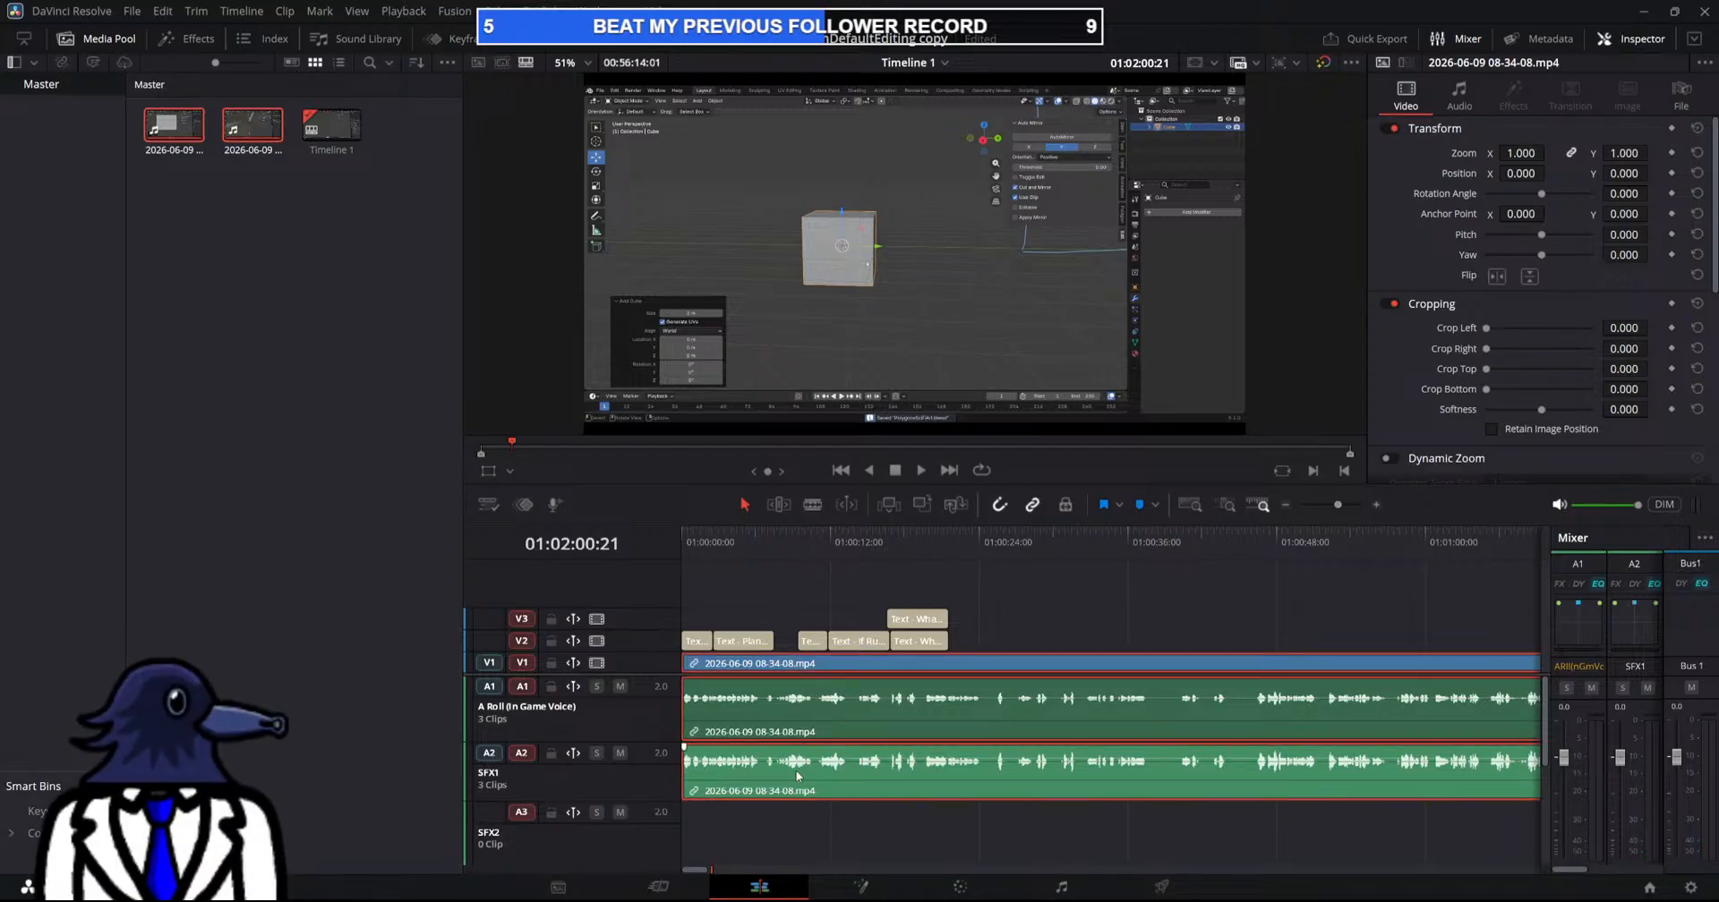
left_click(1267, 827)
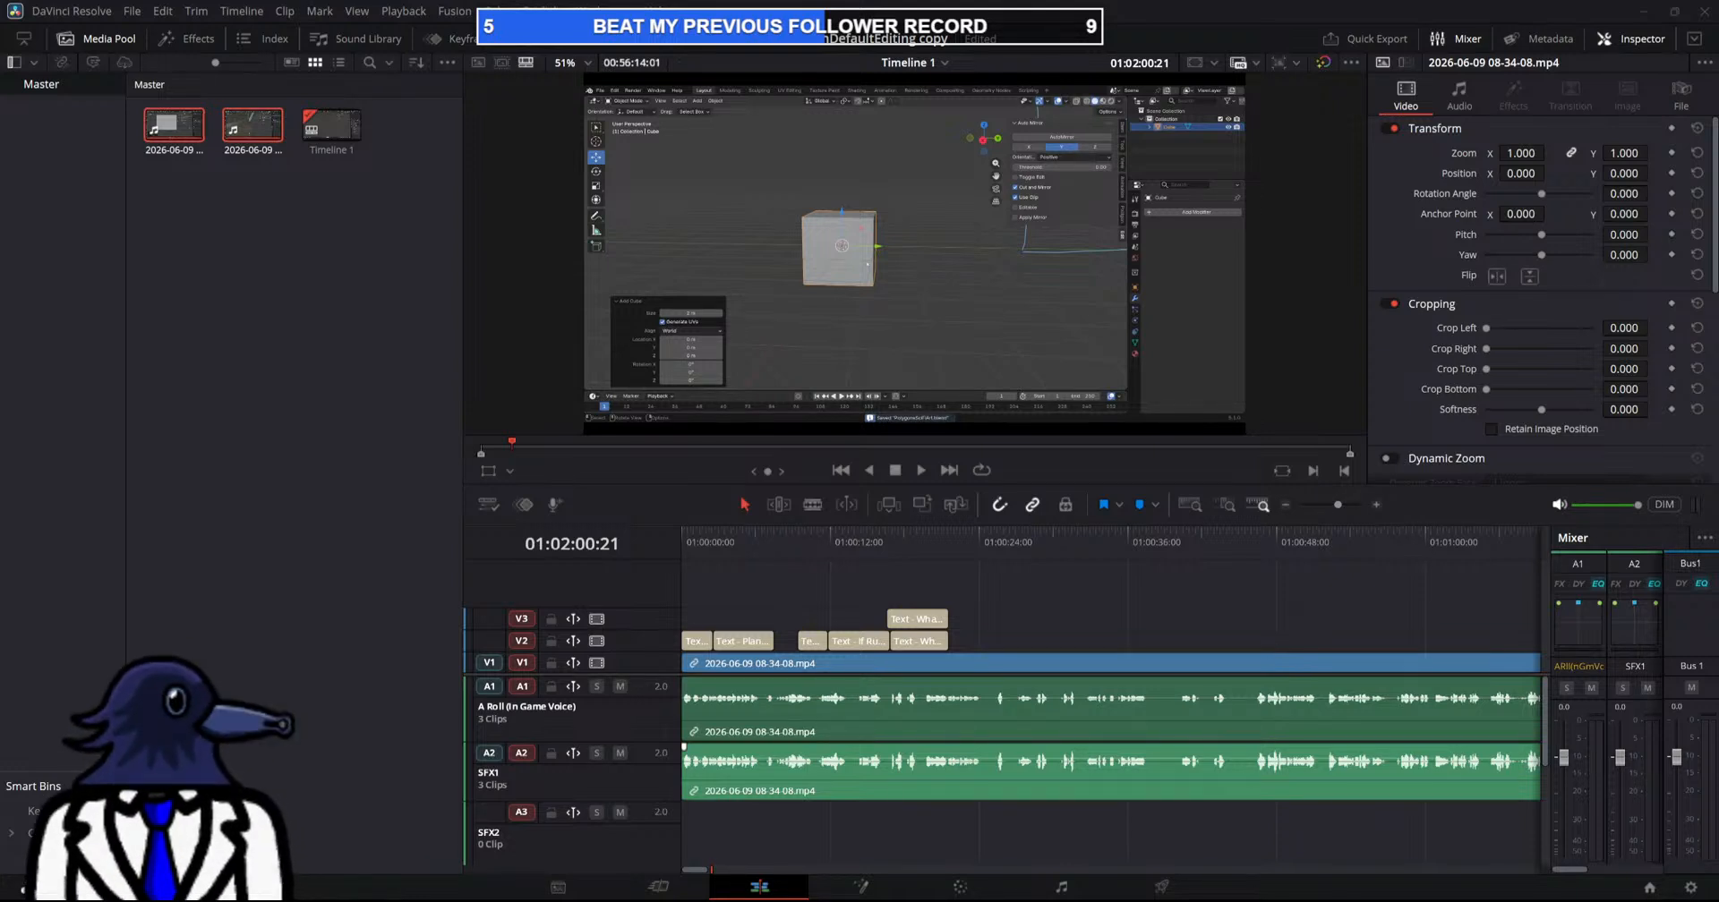
Play the footage after the join from 01:02:00 to about 01:02:14
left_click_drag(1337, 505, 1342, 504)
key("space")
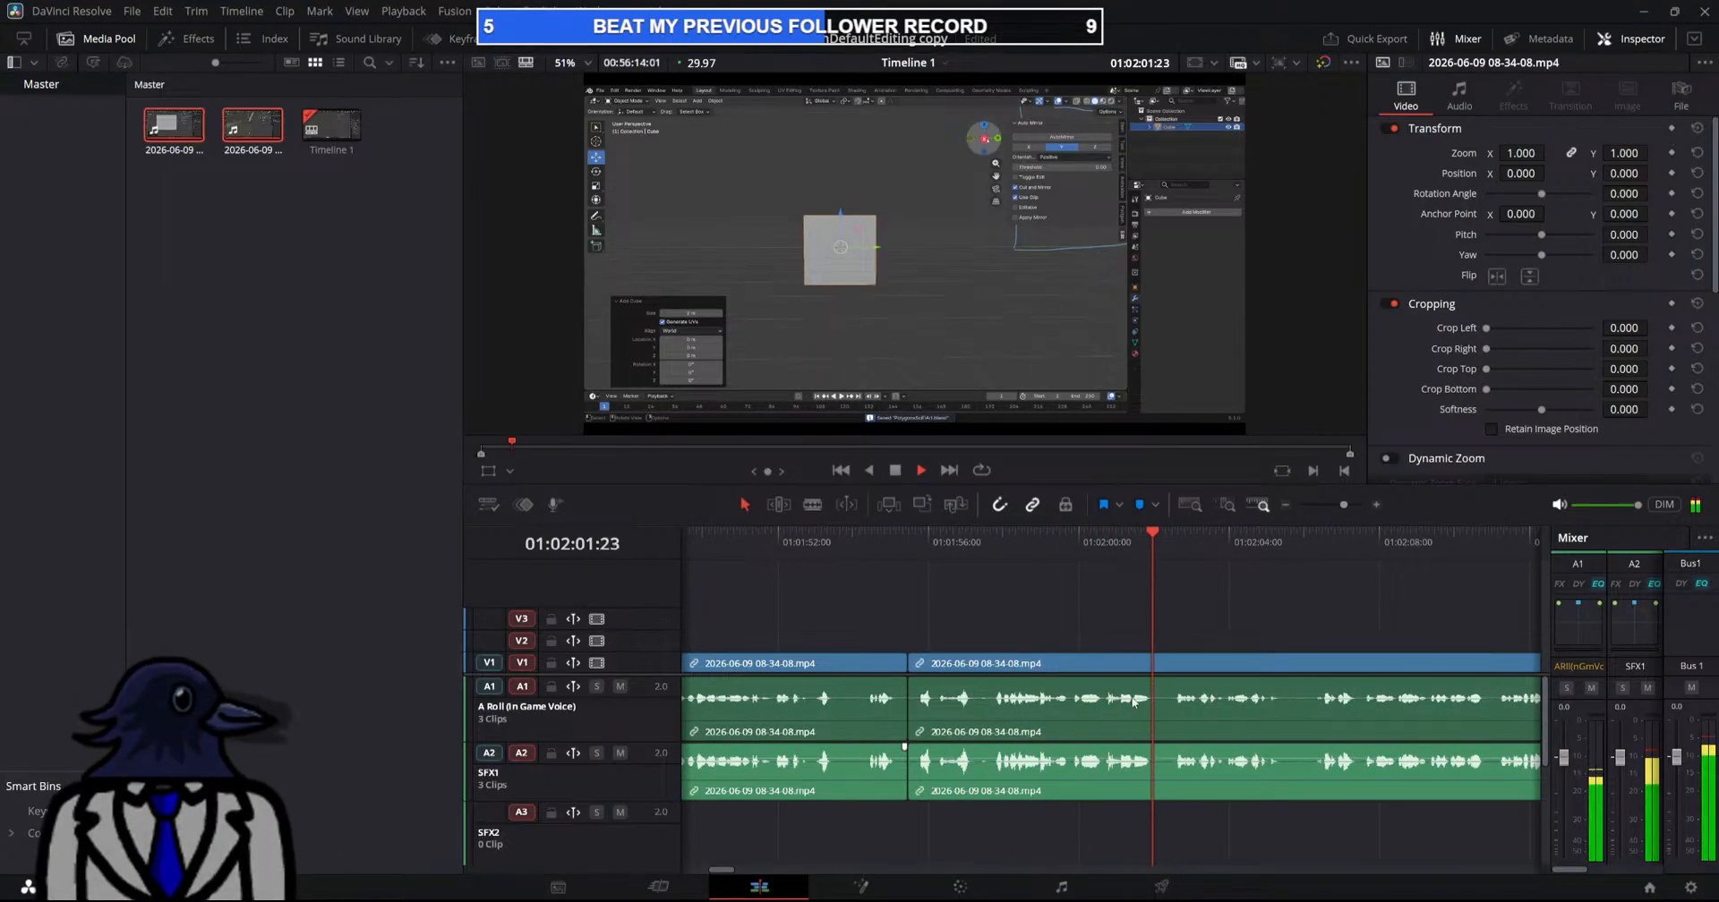
left_click_drag(722, 873, 727, 873)
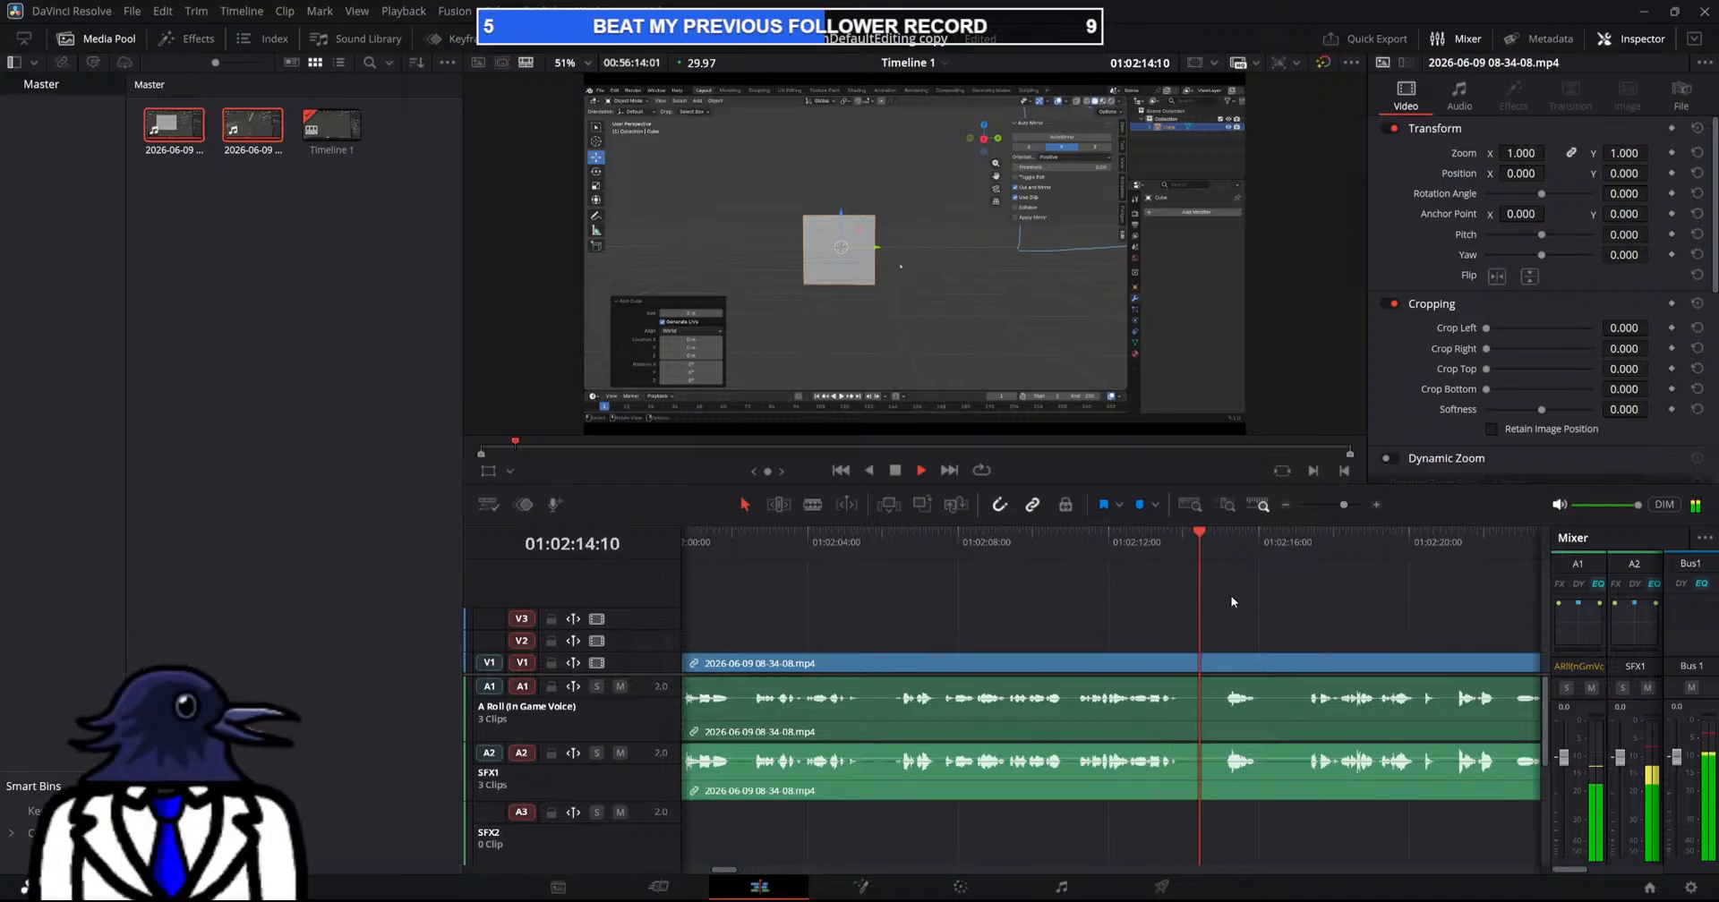
Skim ahead through the recording and play it from about 01:02:48 to examine the modelling footage
left_click(1285, 543)
left_click_drag(1289, 543, 752, 632)
left_click_drag(1343, 505, 1333, 506)
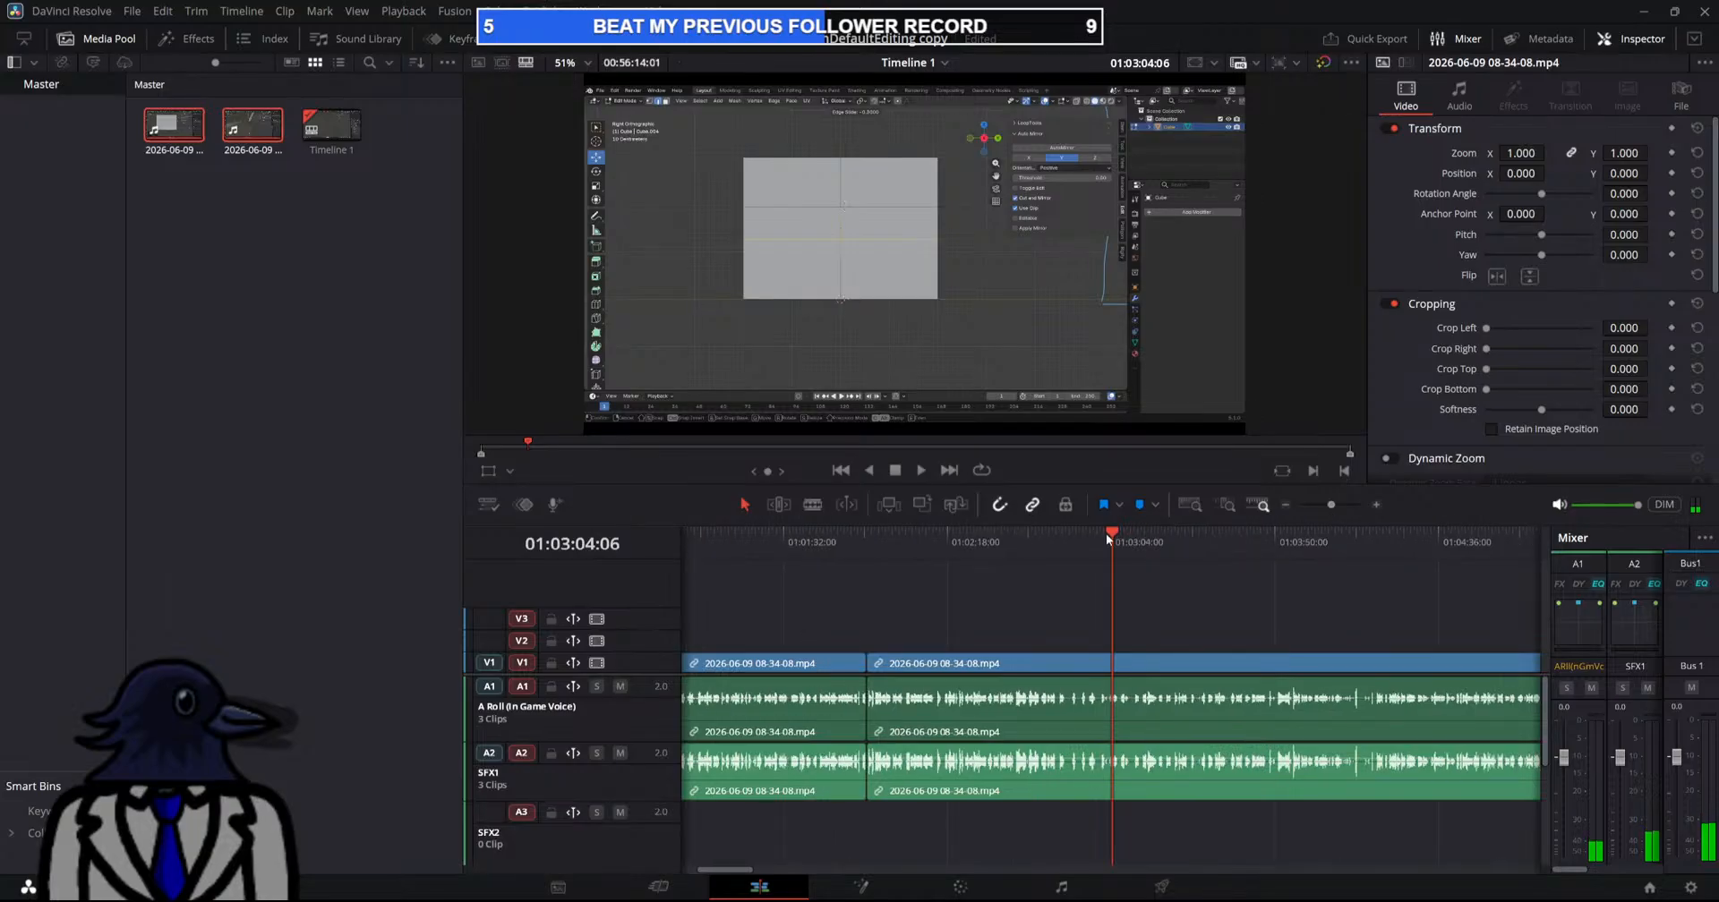
left_click(1056, 548)
key("space")
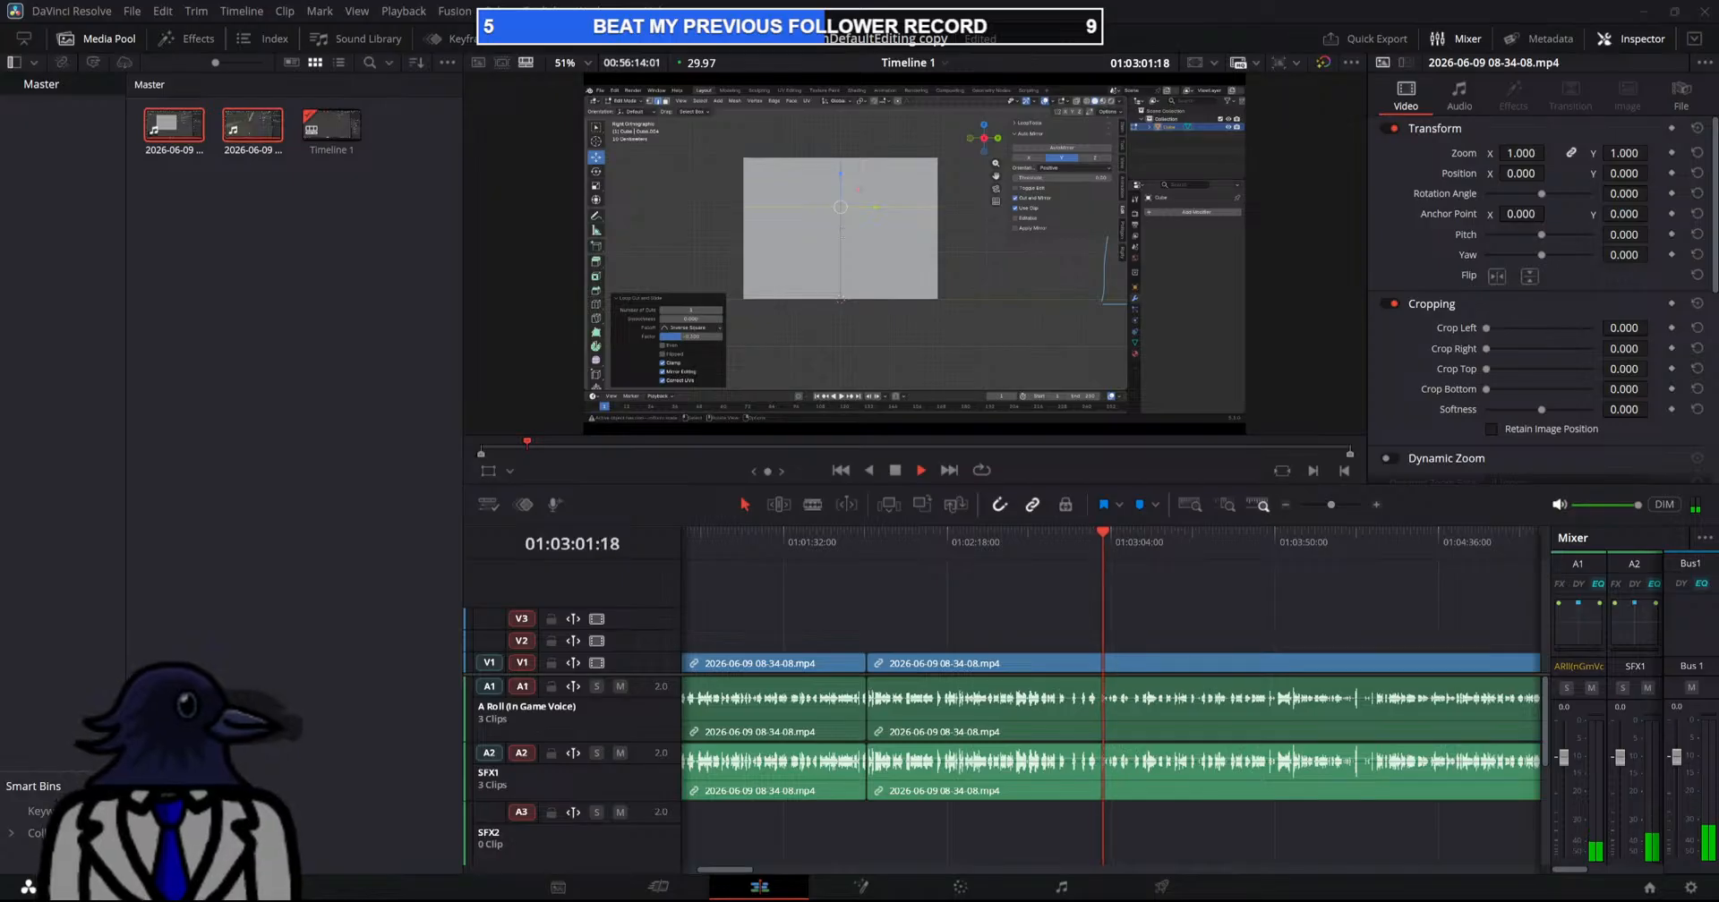
Skim the recording from 01:03:01 to about 01:03:41 and back to find where the unneeded section starts near 01:03:34
left_click(1132, 535)
left_click_drag(1131, 536, 1244, 564)
key("space")
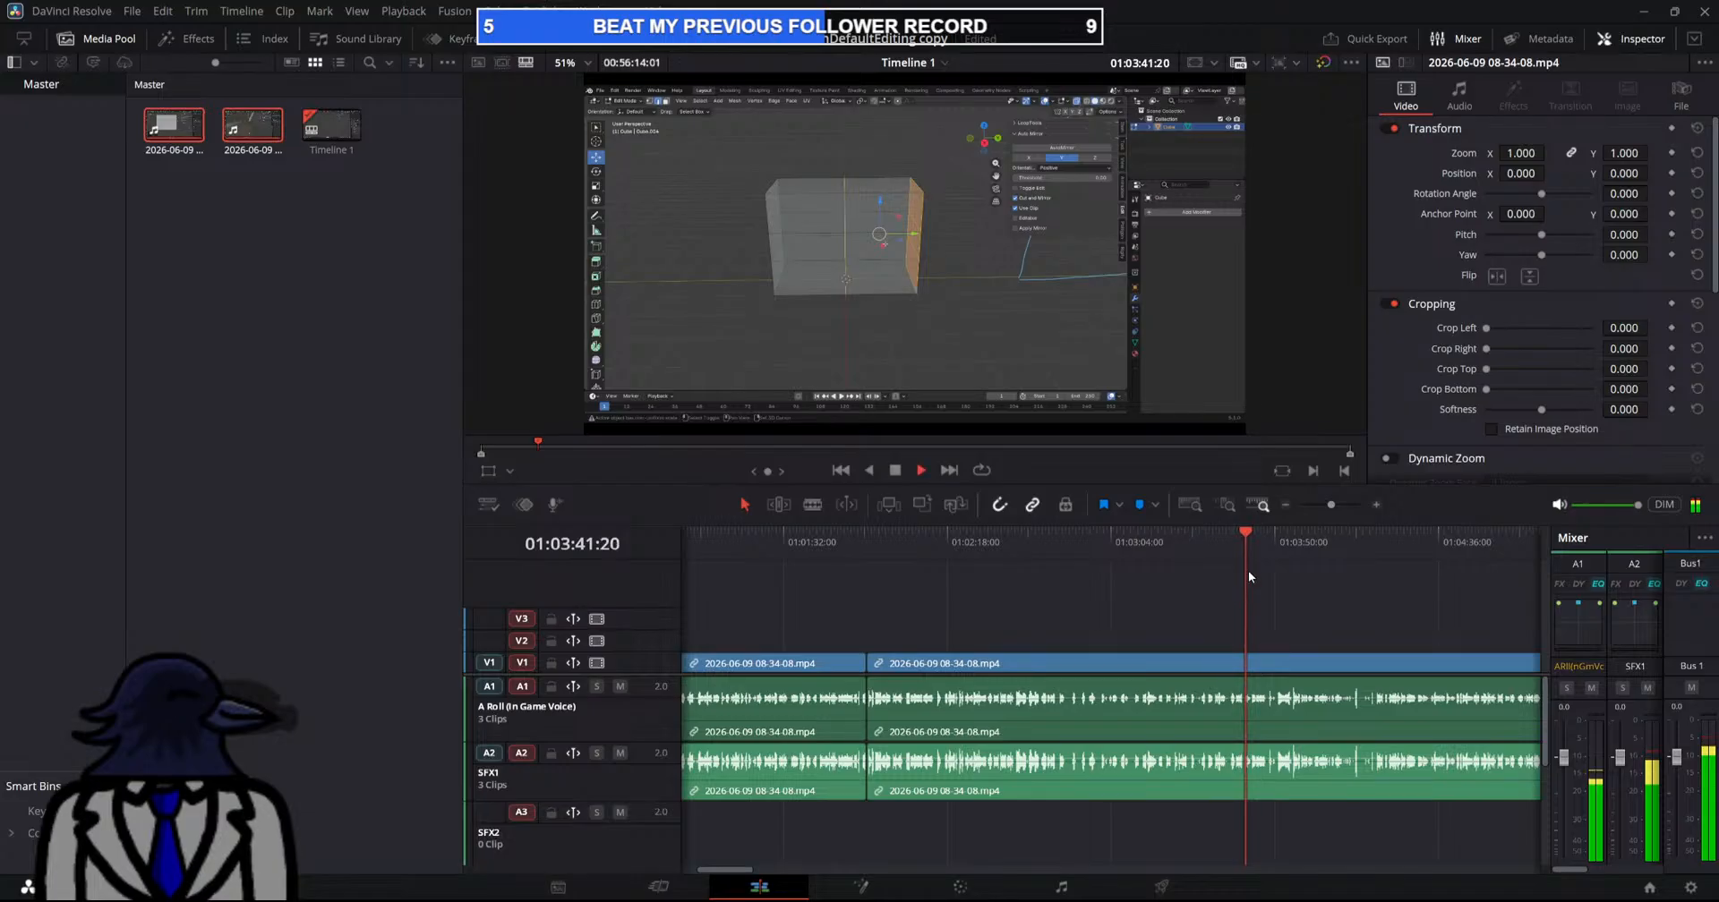
left_click(1189, 545)
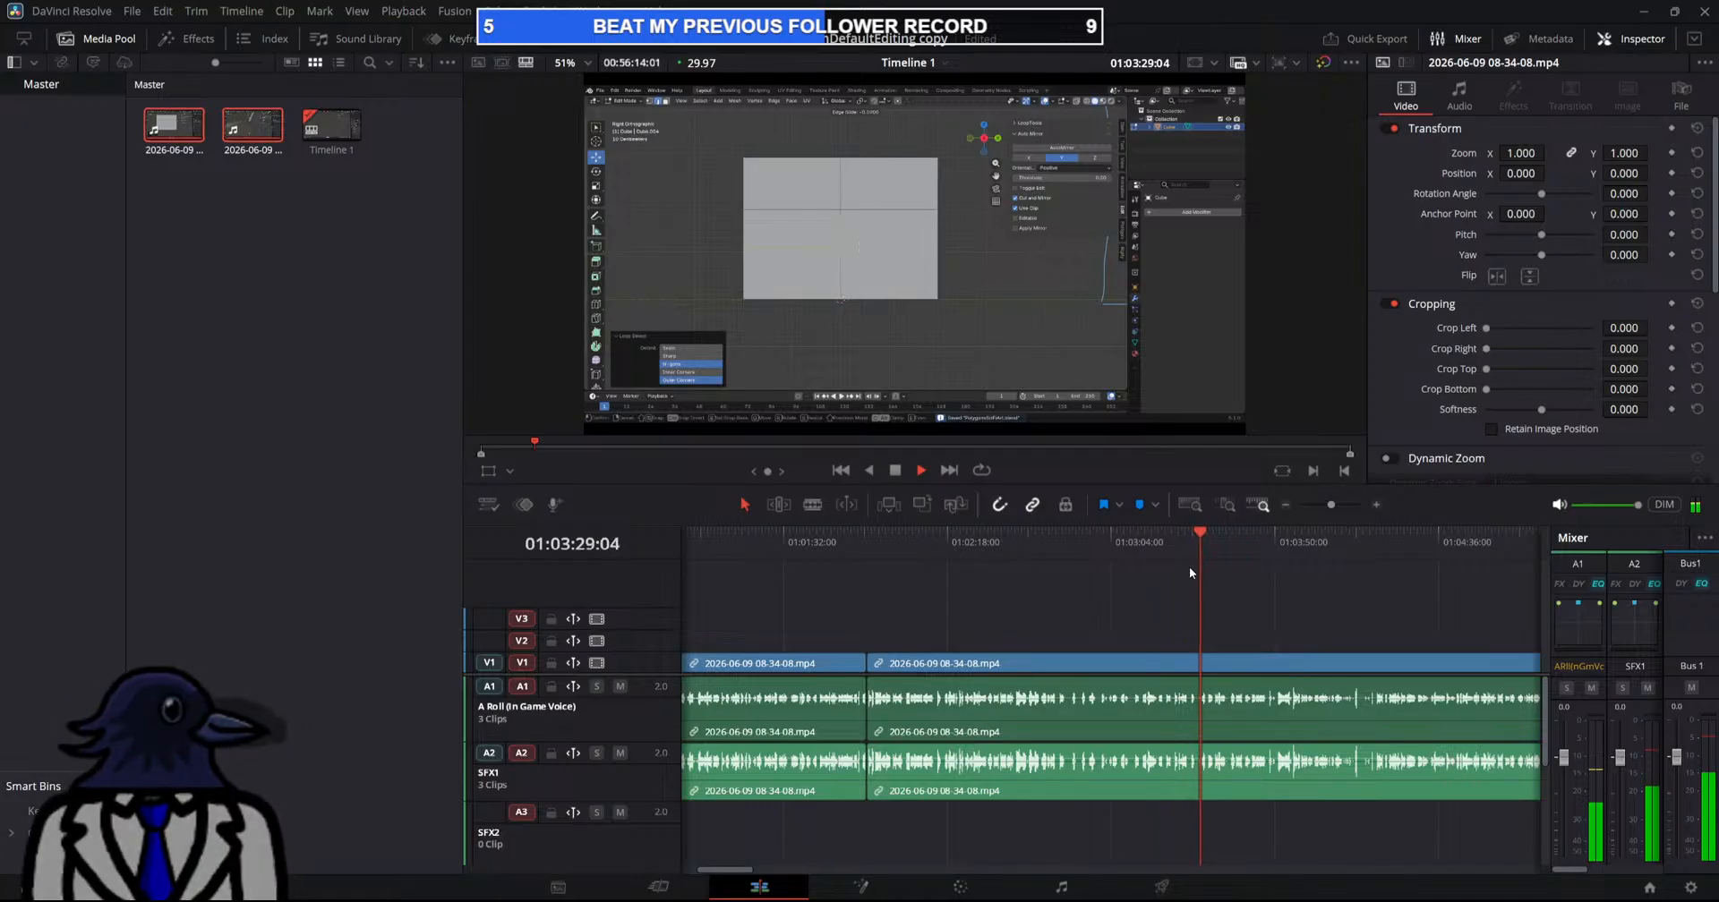
left_click(1334, 506)
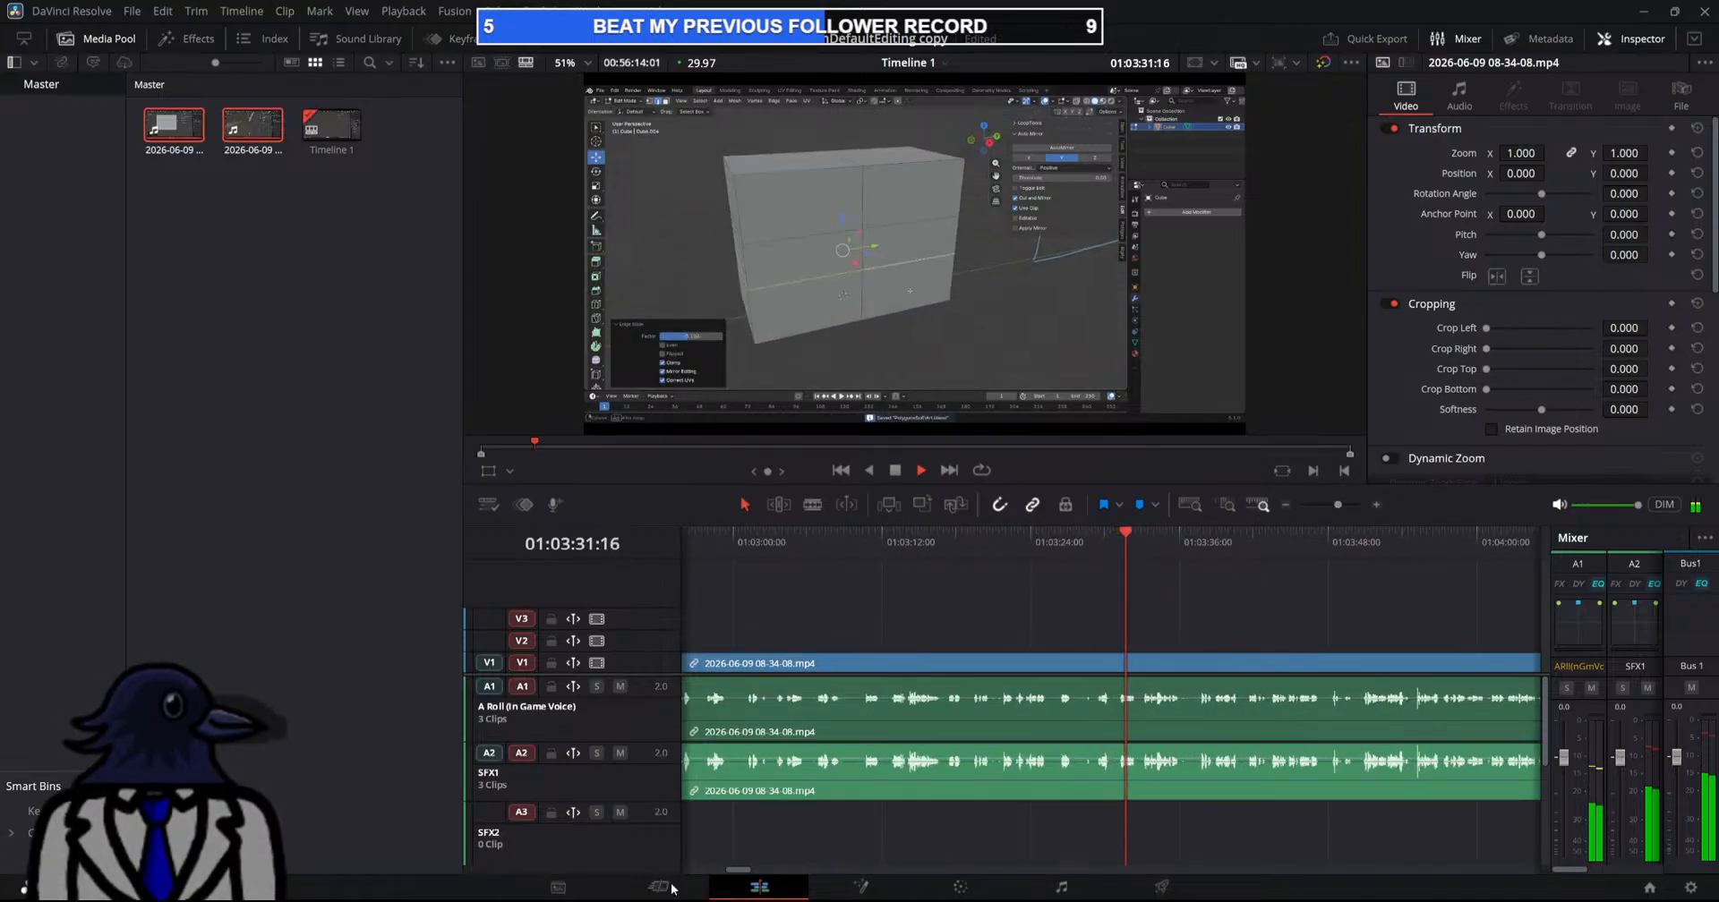
left_click_drag(738, 870, 743, 873)
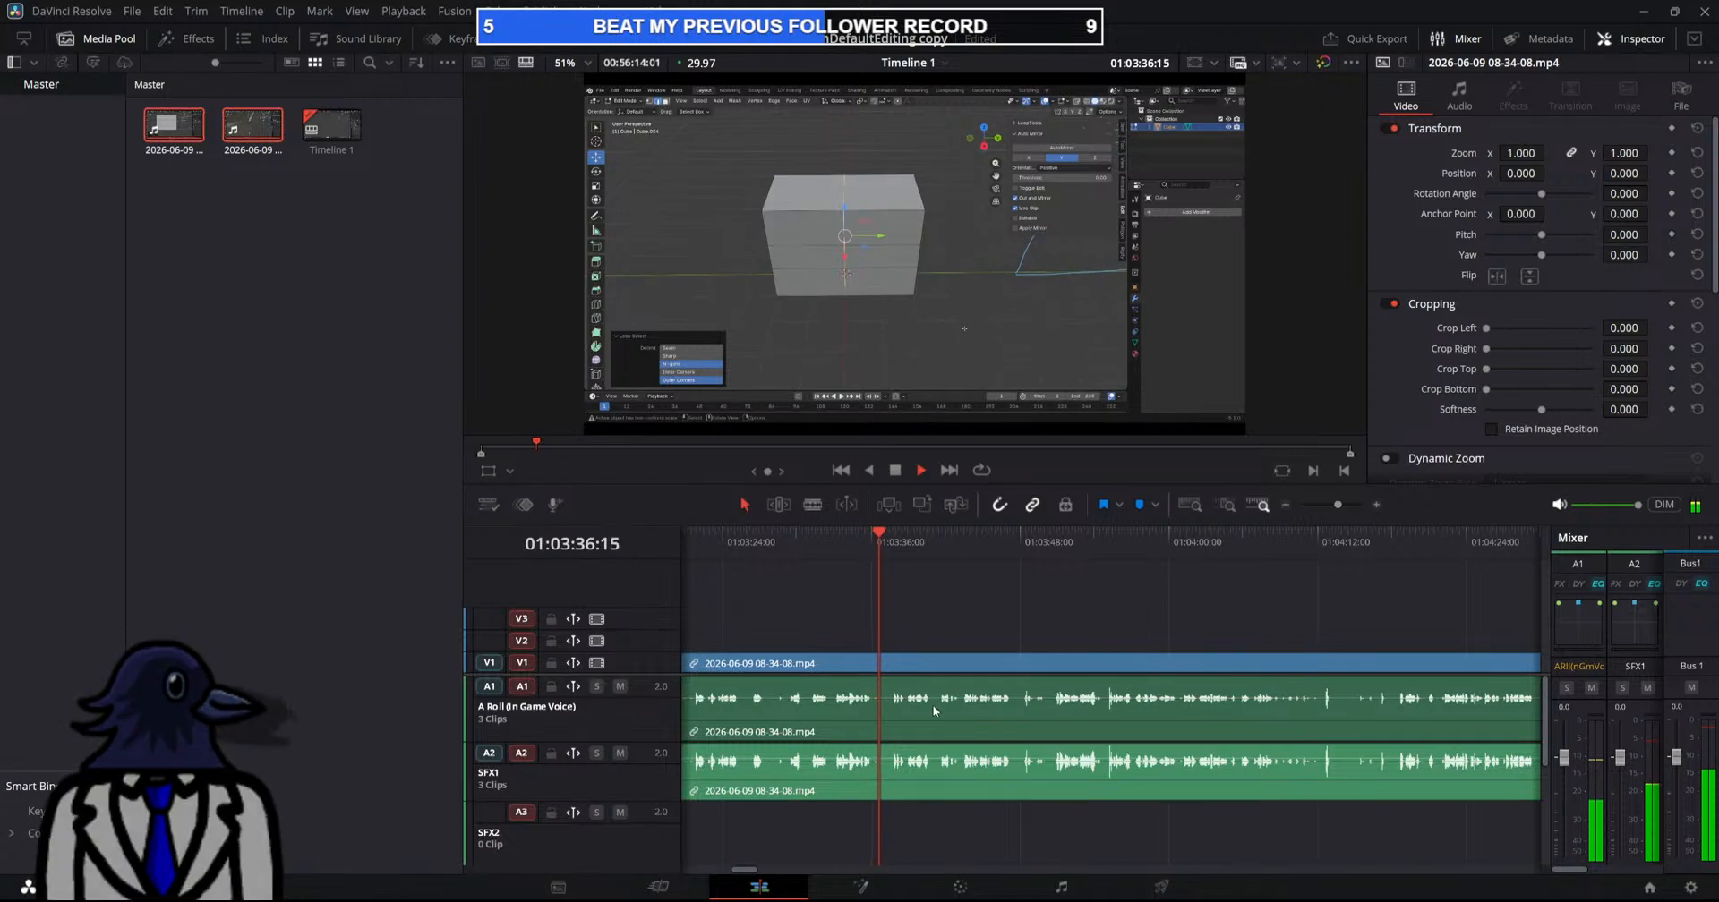
left_click(804, 537)
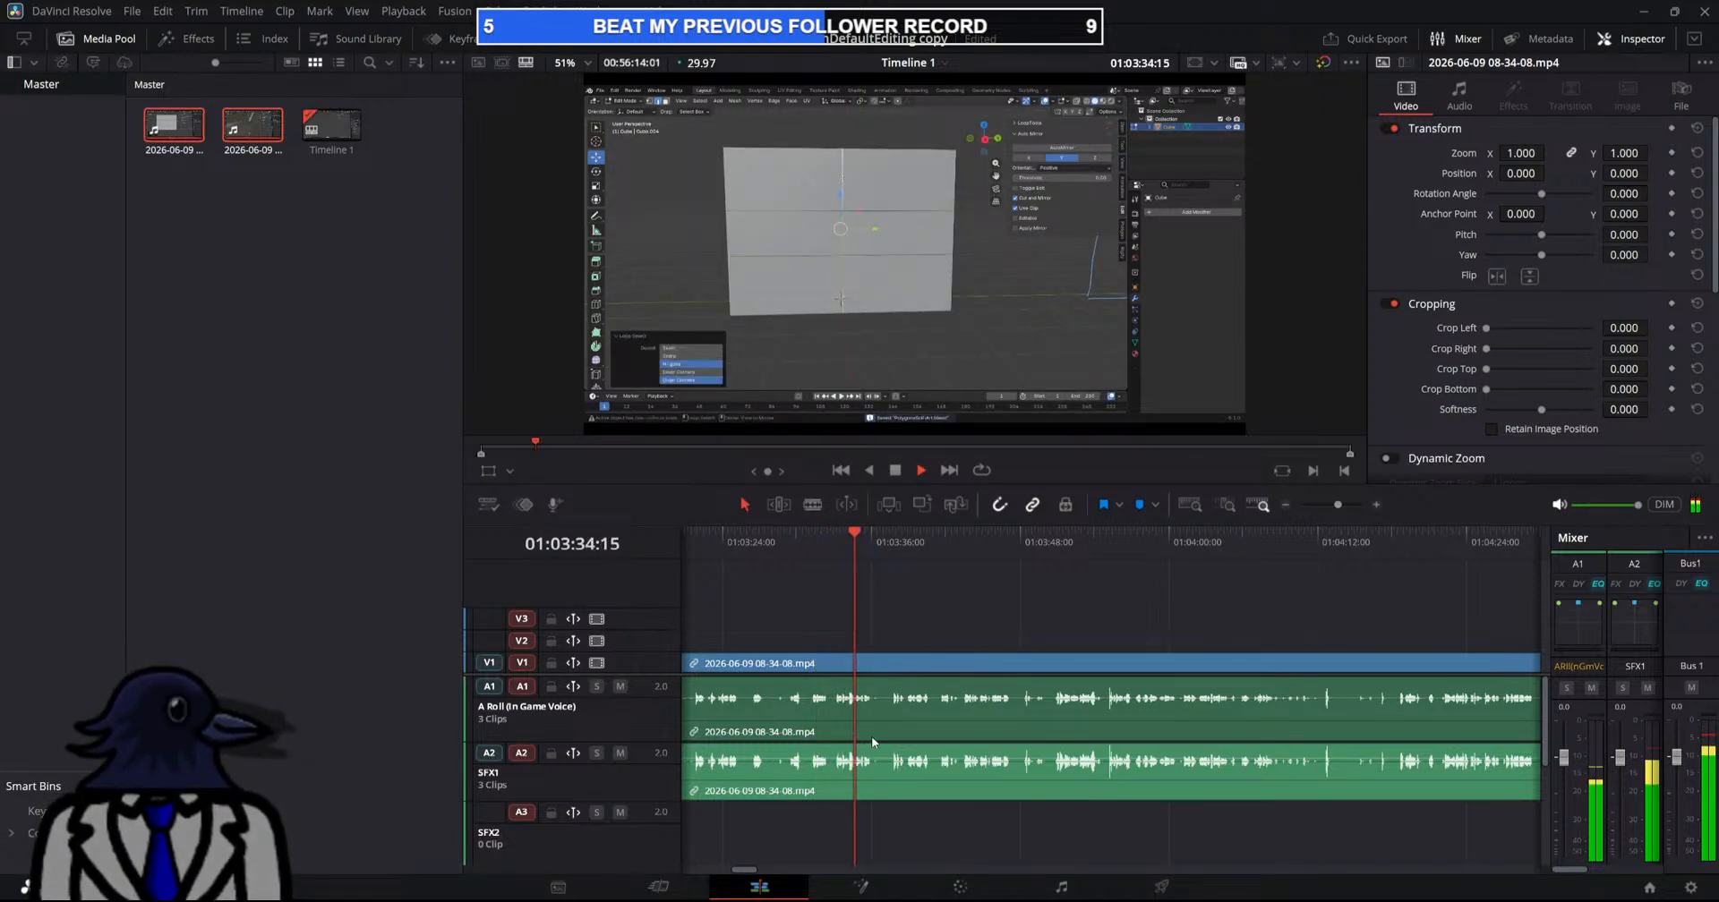
Split the recording at about 01:03:34 and play across the cut to check its position
key("b")
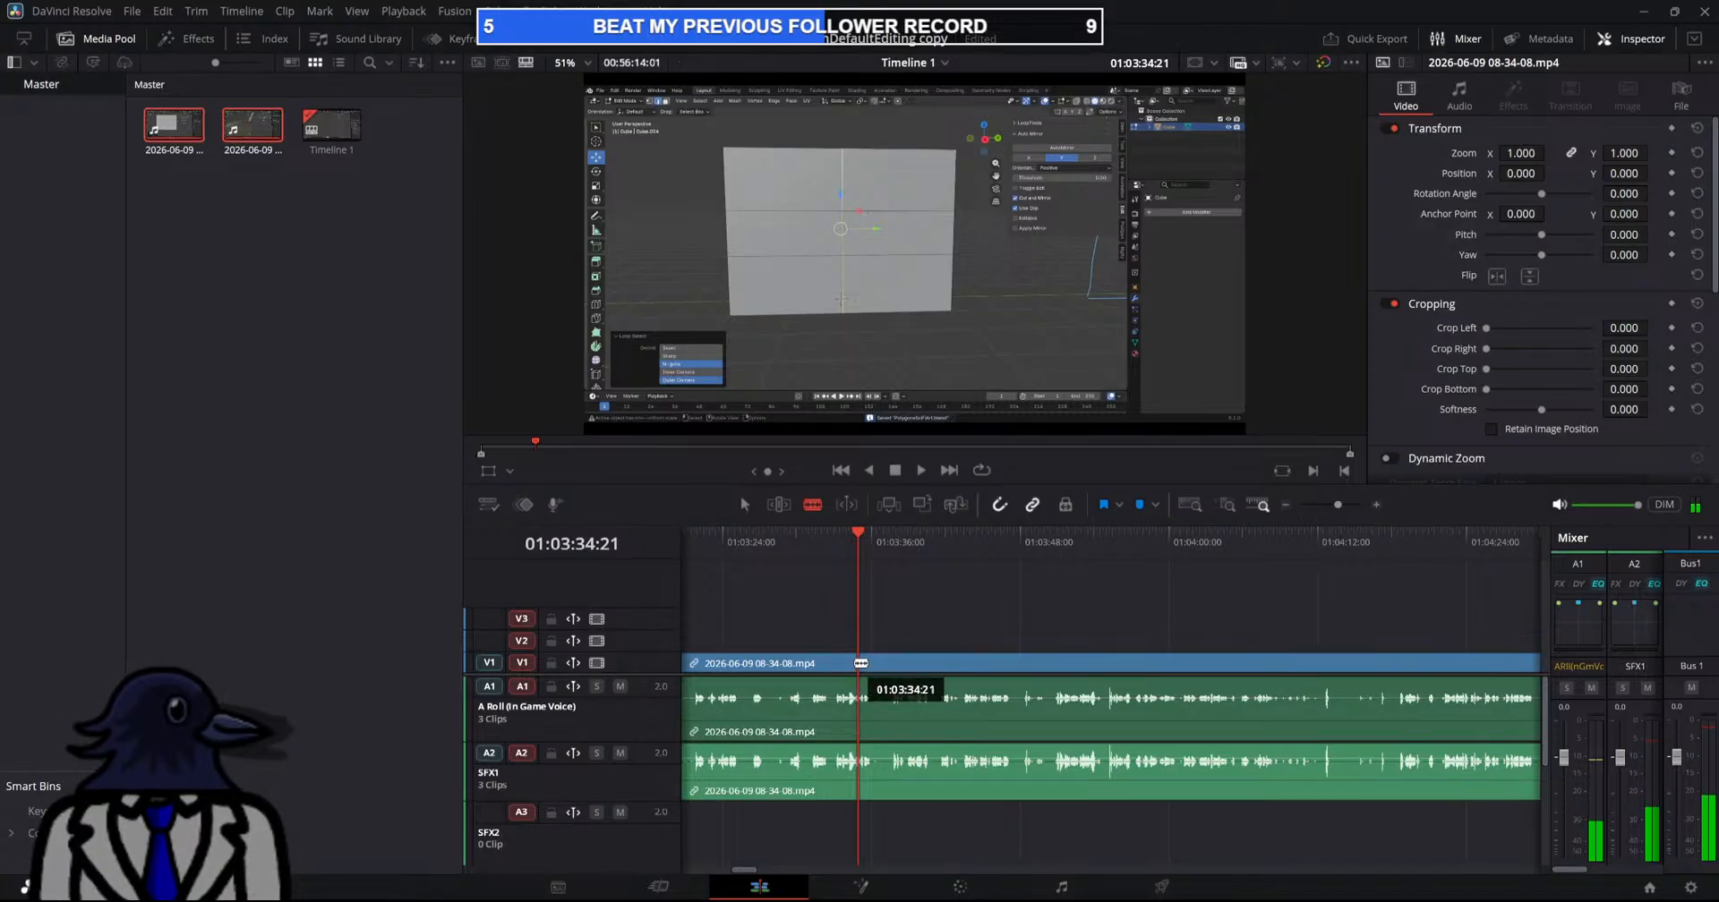
left_click(853, 699)
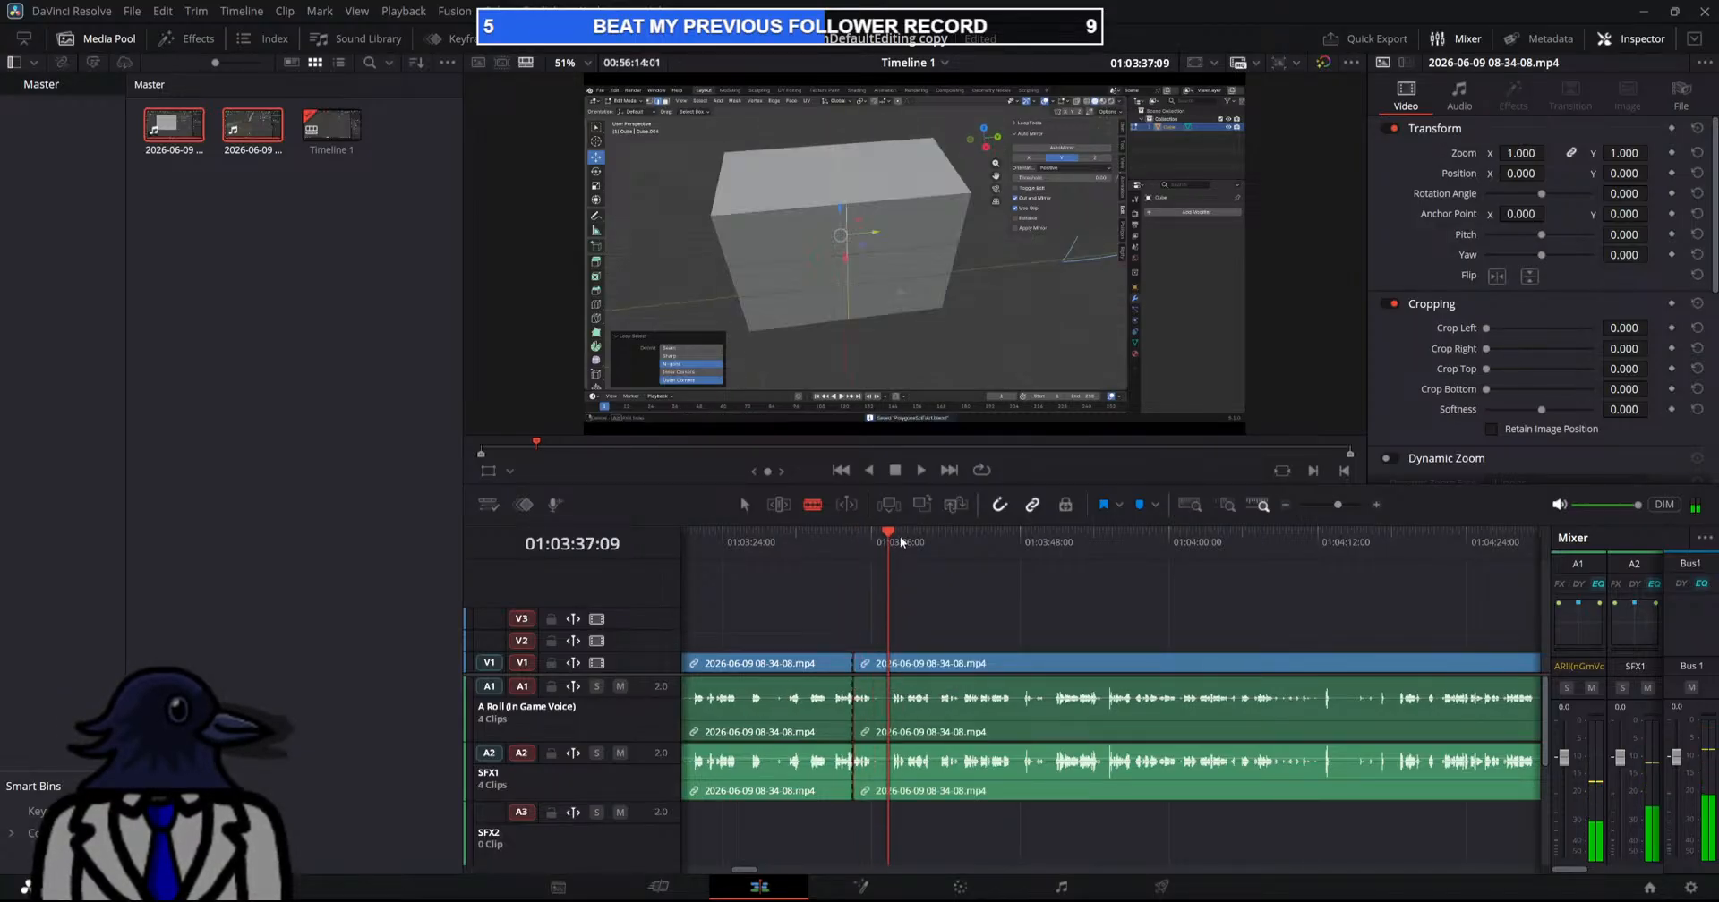
left_click_drag(883, 534, 816, 541)
key("space")
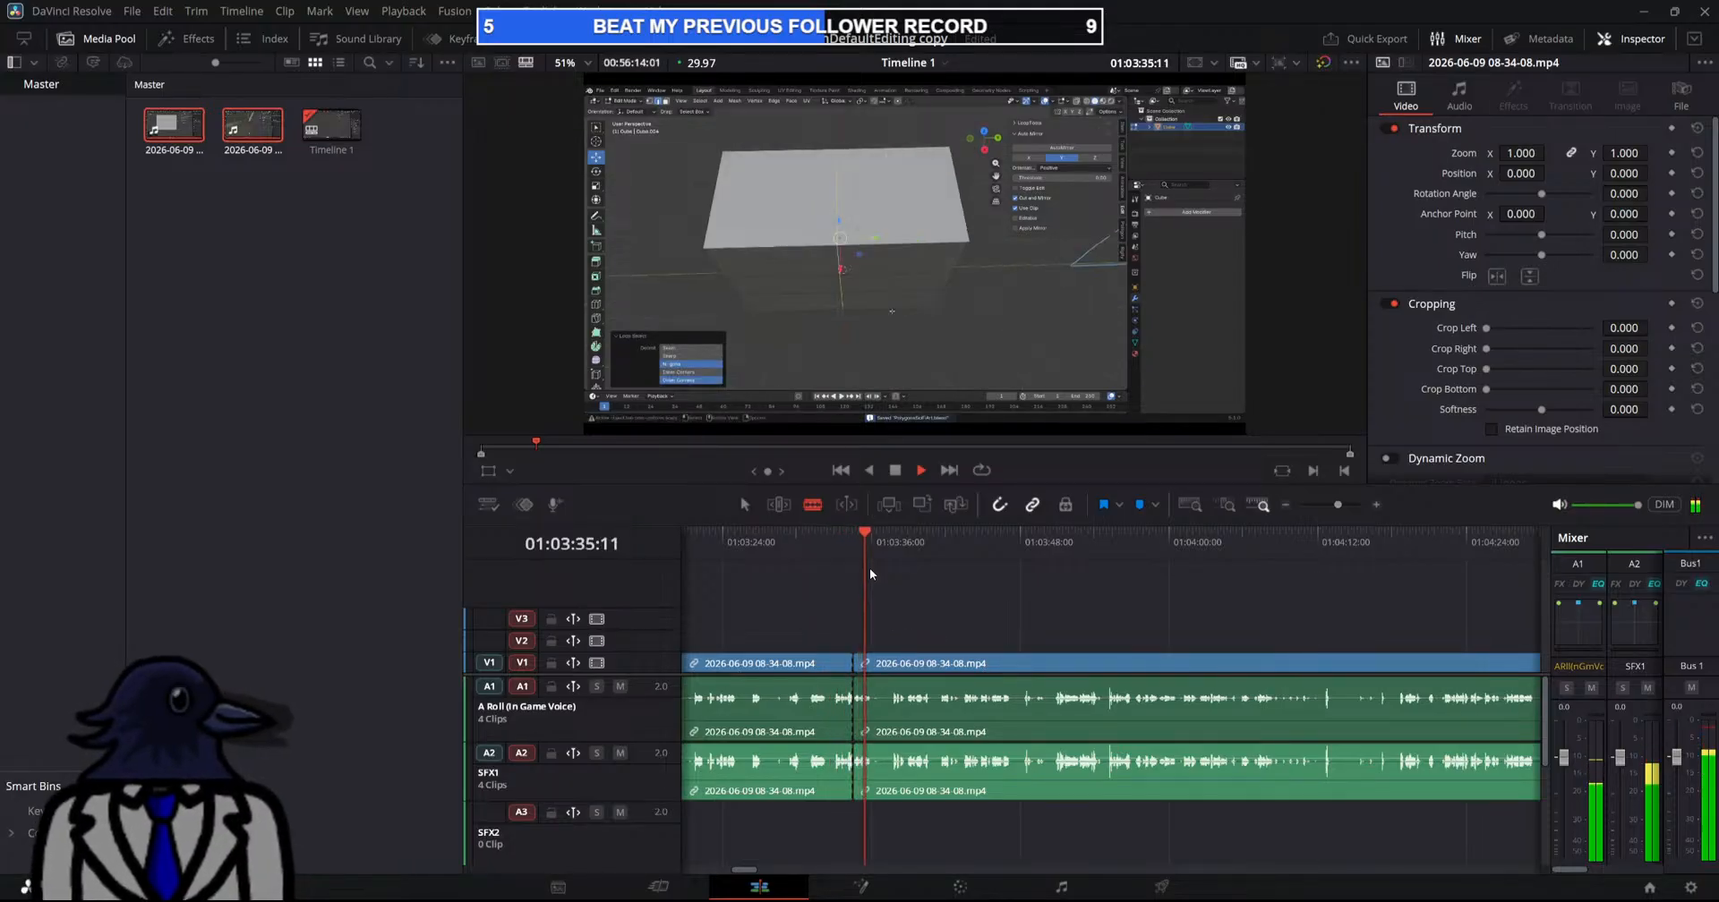
Split the recording again at about 01:04:14 and ripple-delete the section between the two cuts
left_click_drag(904, 542, 1361, 612)
key("space")
key("space")
left_click(1343, 698)
key("a")
left_click(971, 702)
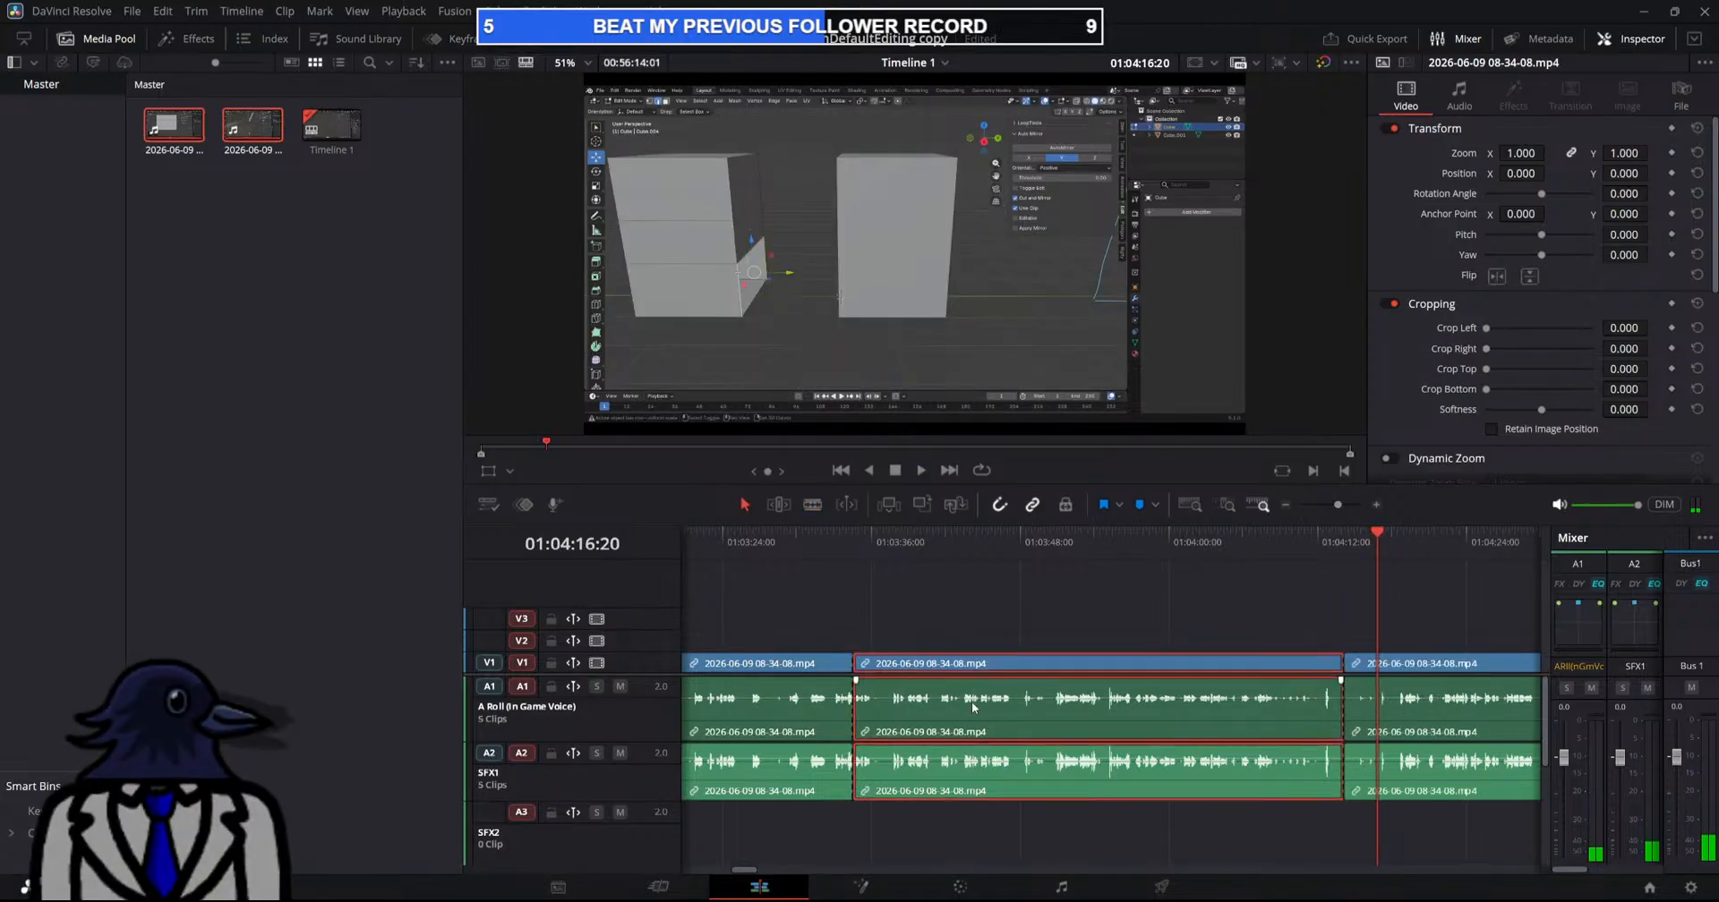
key("BackSpace")
Play across the join near 01:03:34, stopping at about 01:03:36
key("space")
left_click_drag(883, 533, 835, 539)
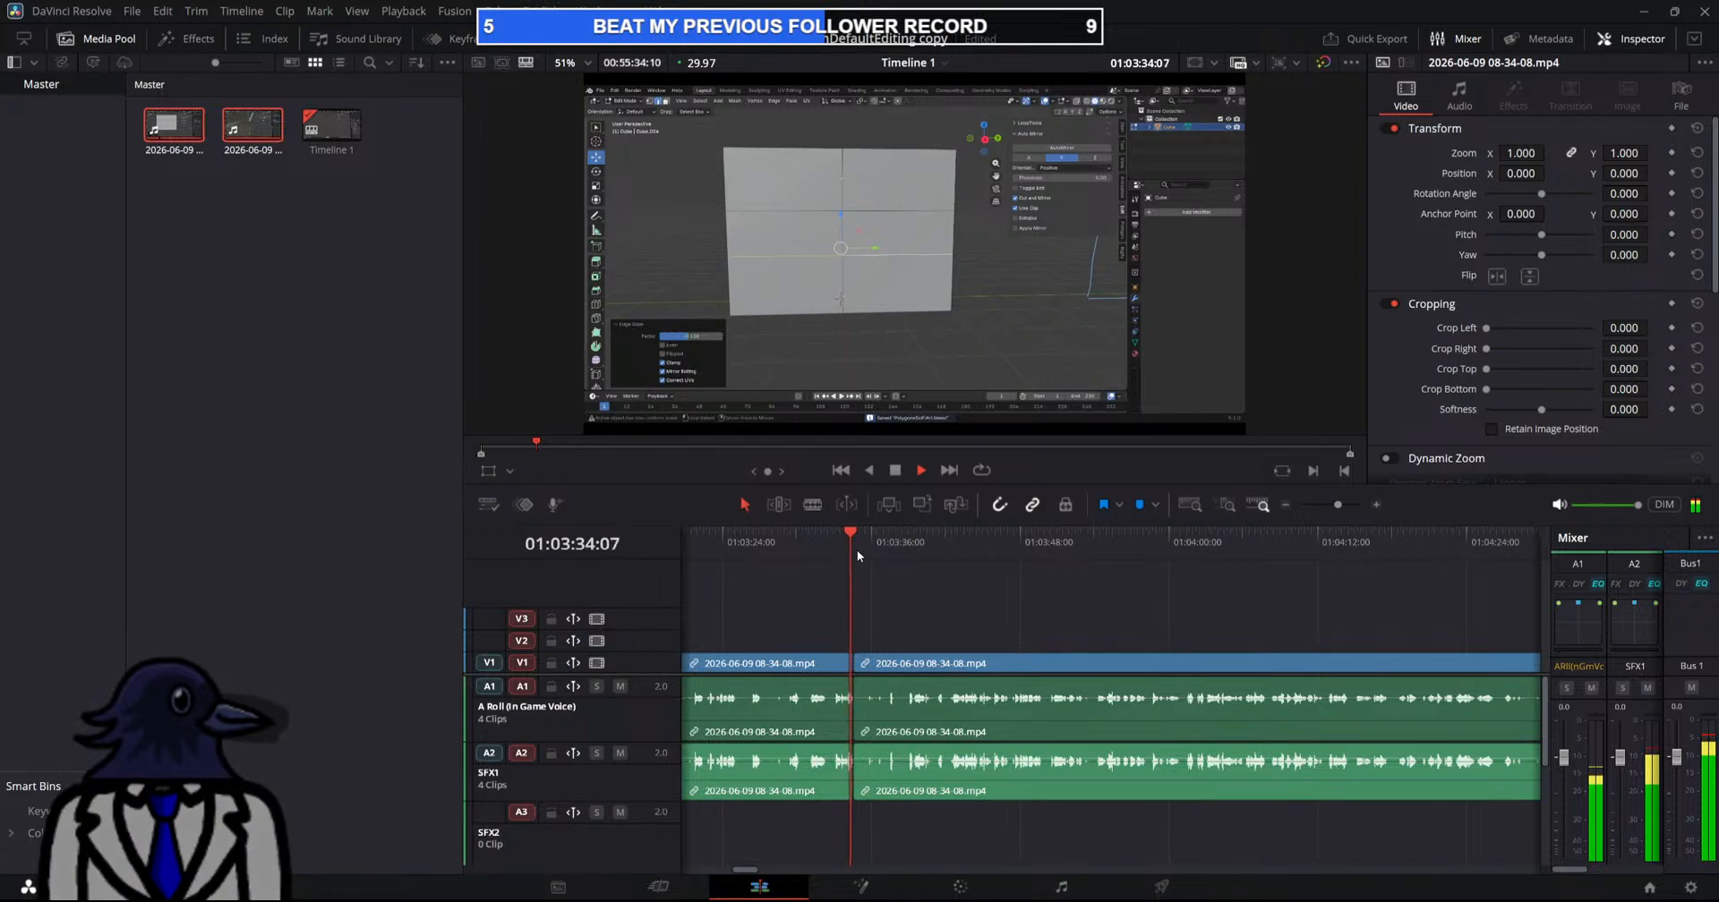
key("space")
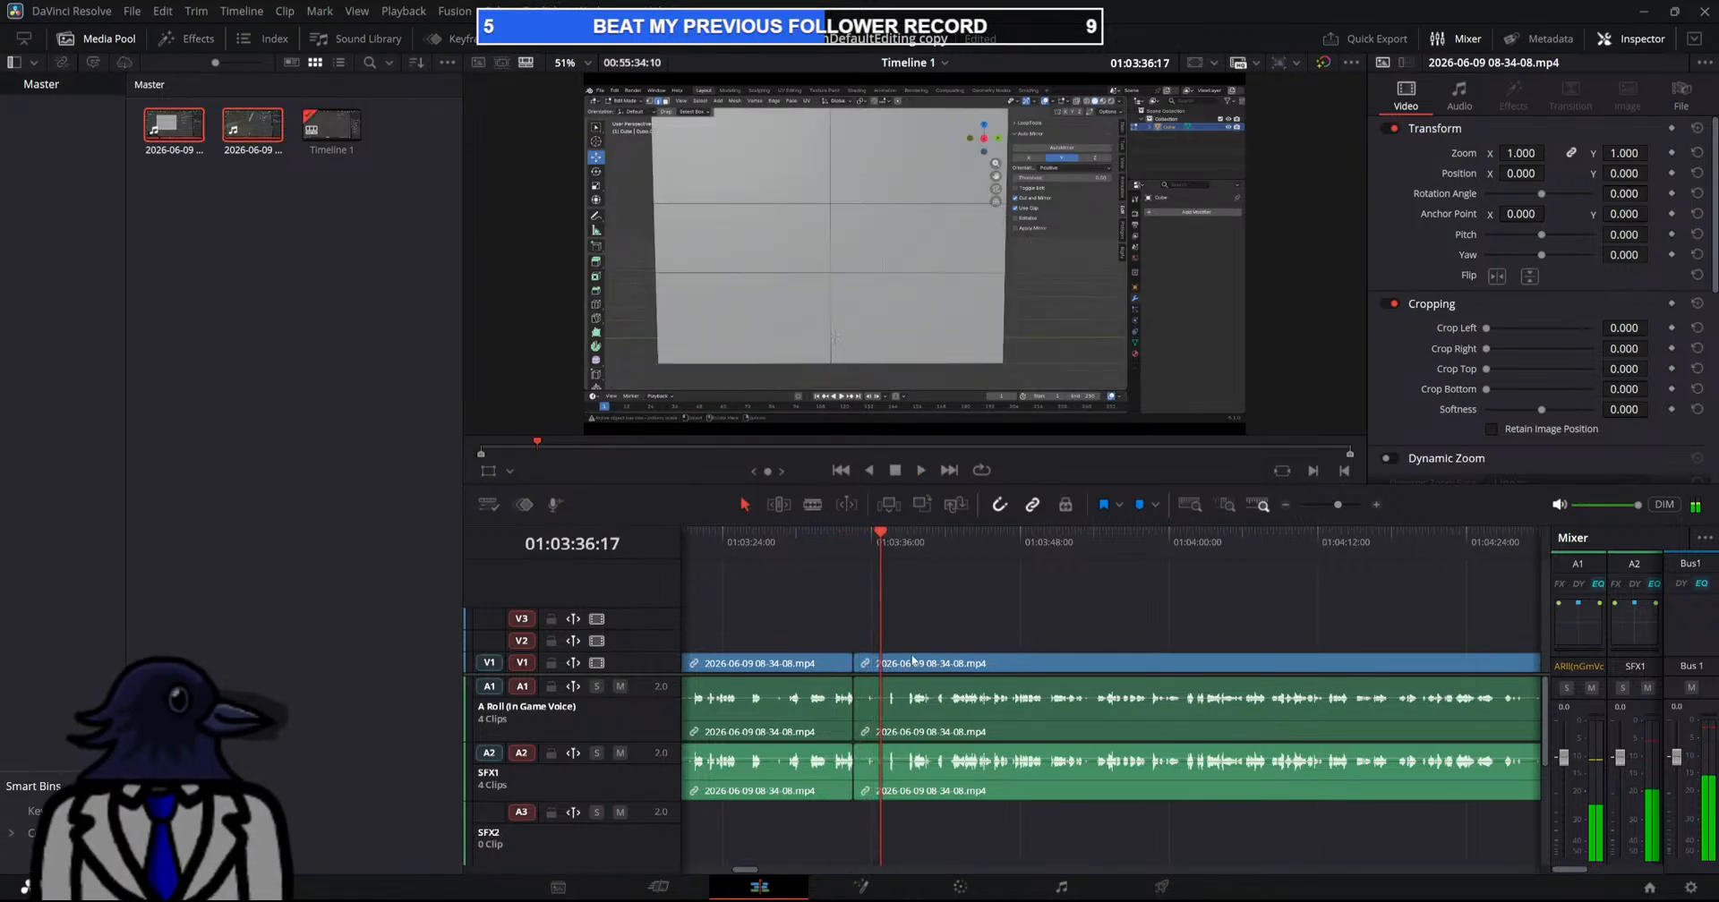
Split the recording at about 01:03:38 and ripple-delete the short piece between the join and this cut
key("b")
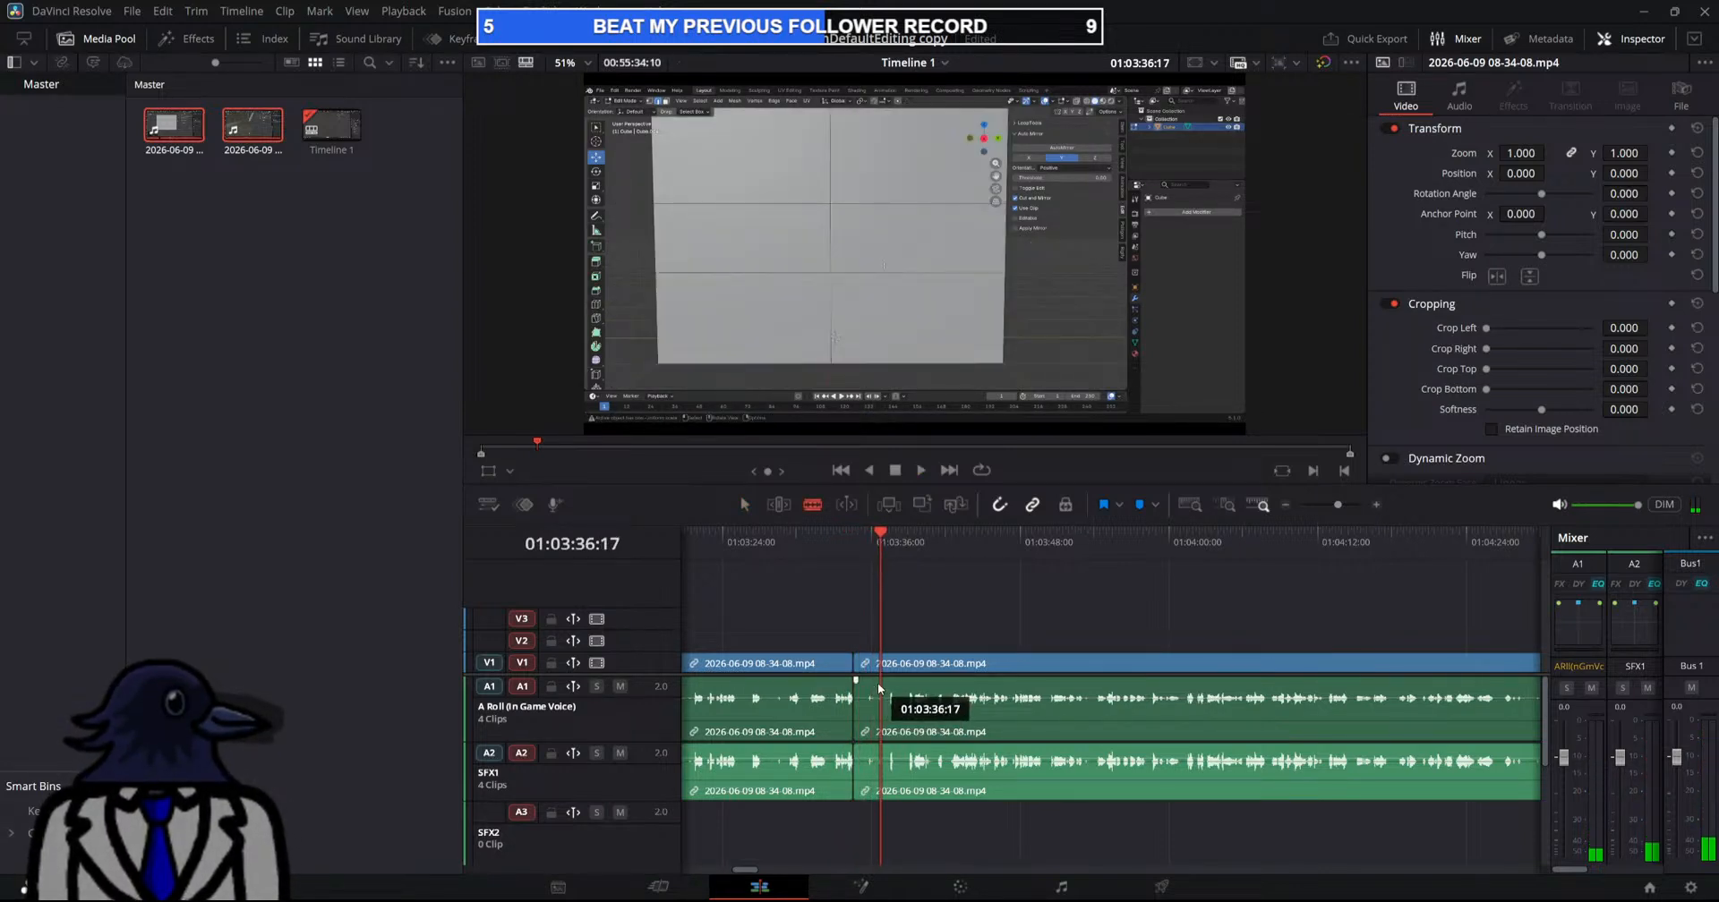
left_click_drag(900, 535, 890, 555)
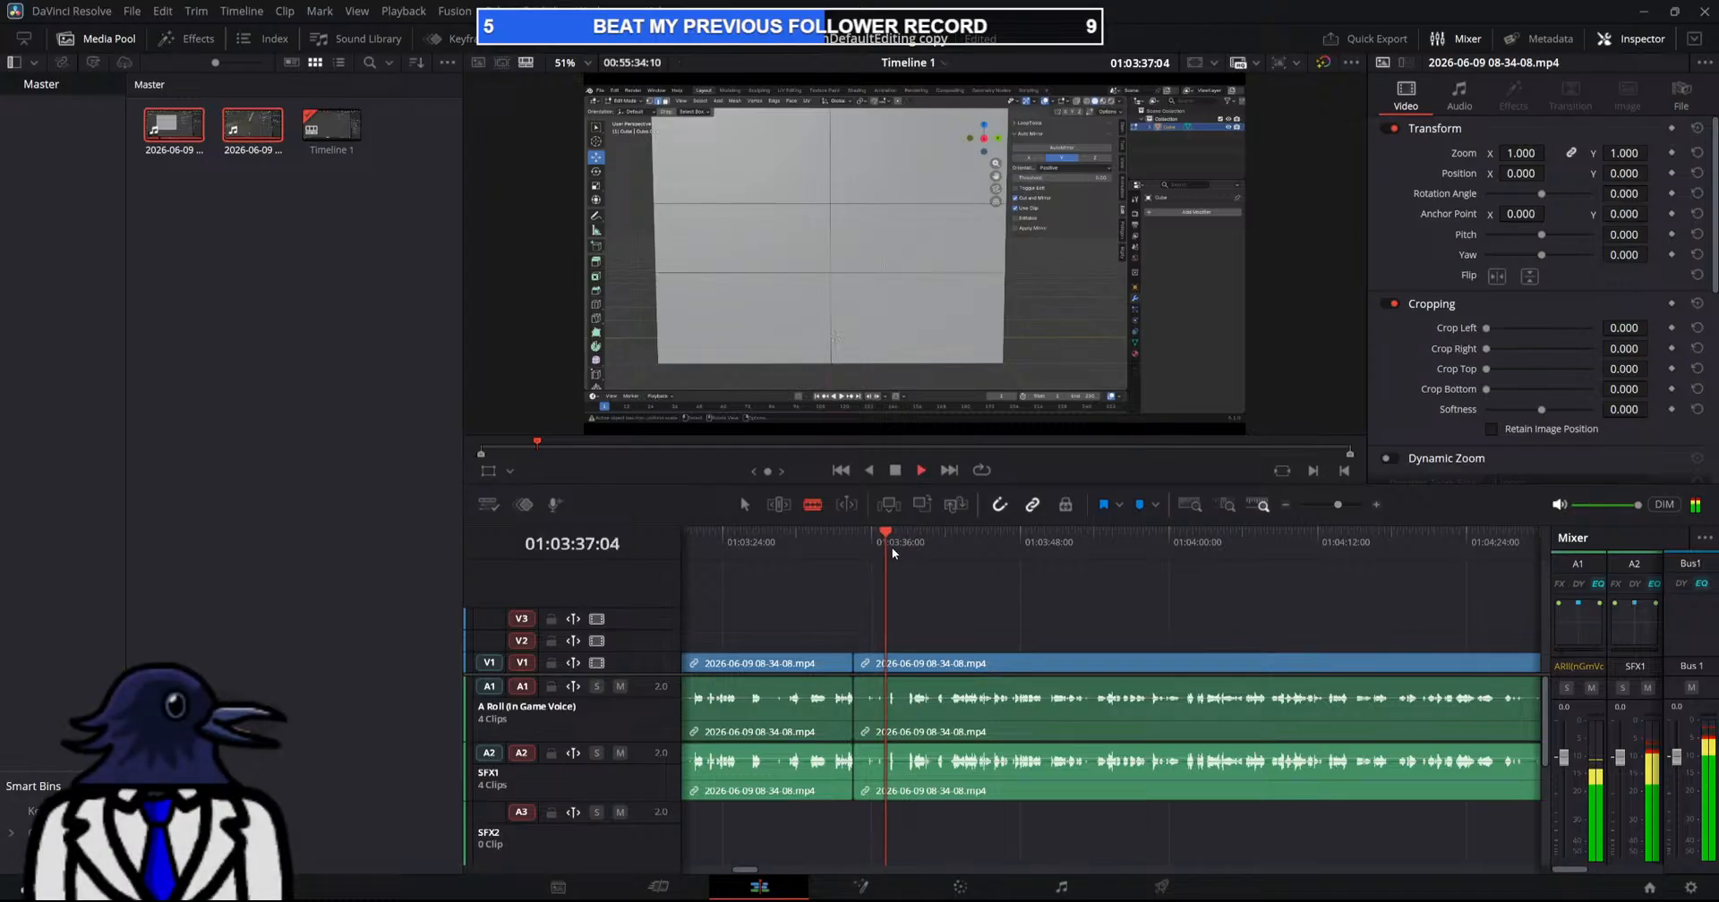
key("space")
left_click(907, 663)
key("a")
left_click(875, 663)
key("BackSpace")
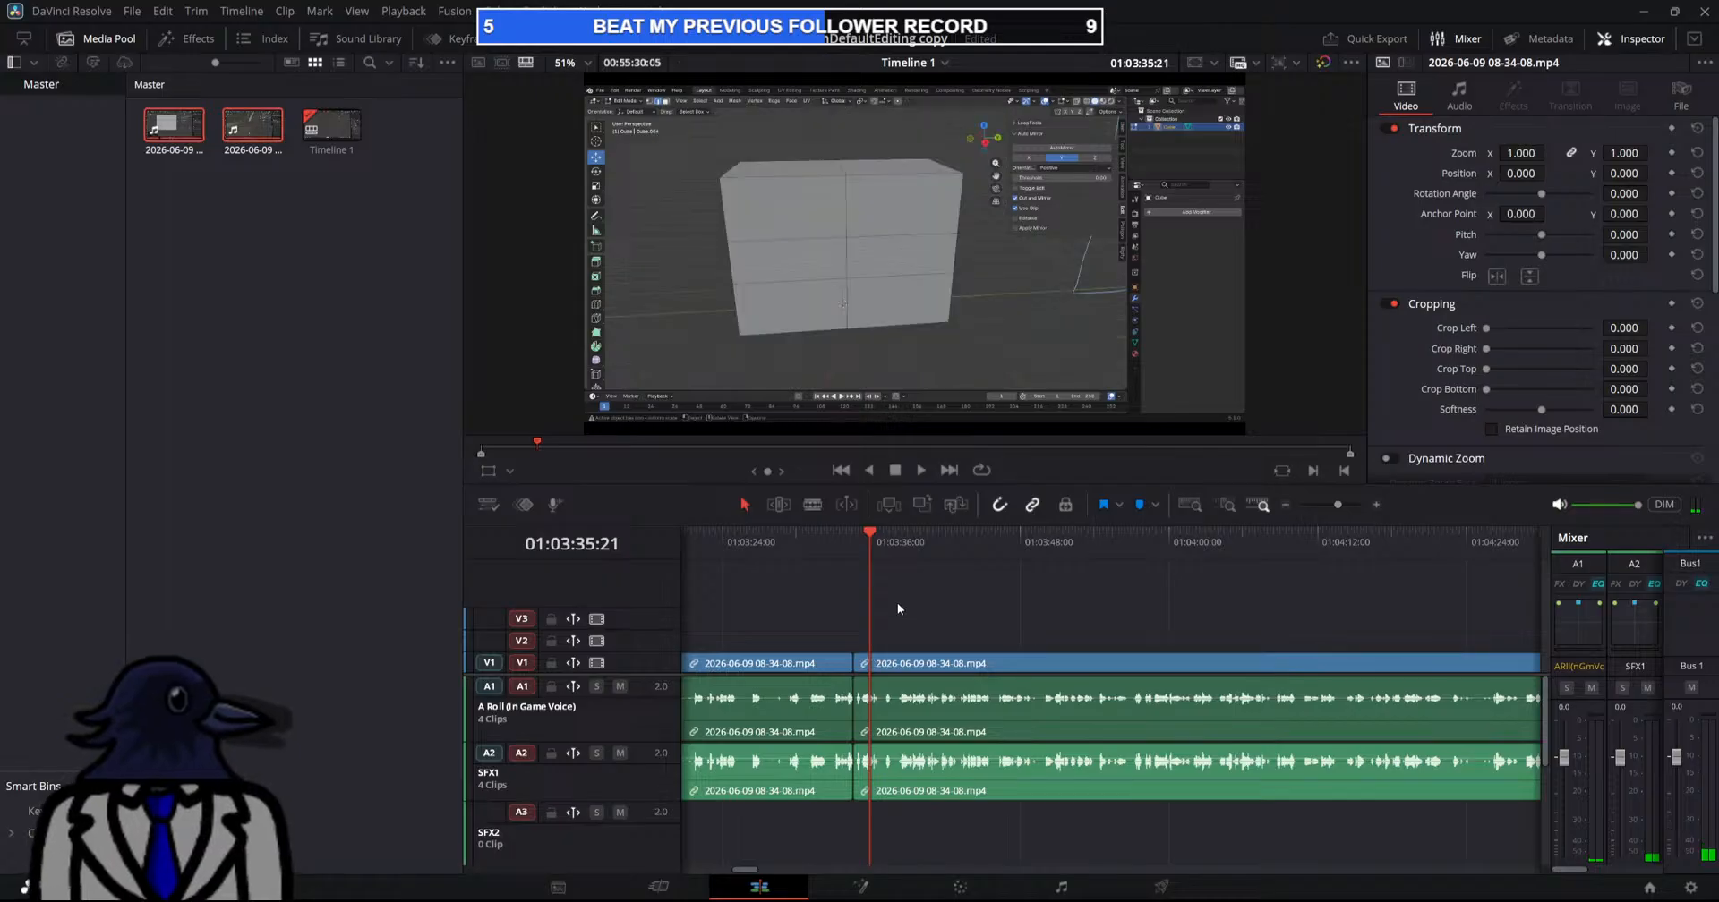
Play on from the join near 01:03:34 and lower the SFX1 track to -4.6 and Bus 1 to -7.1
left_click(854, 566)
key("space")
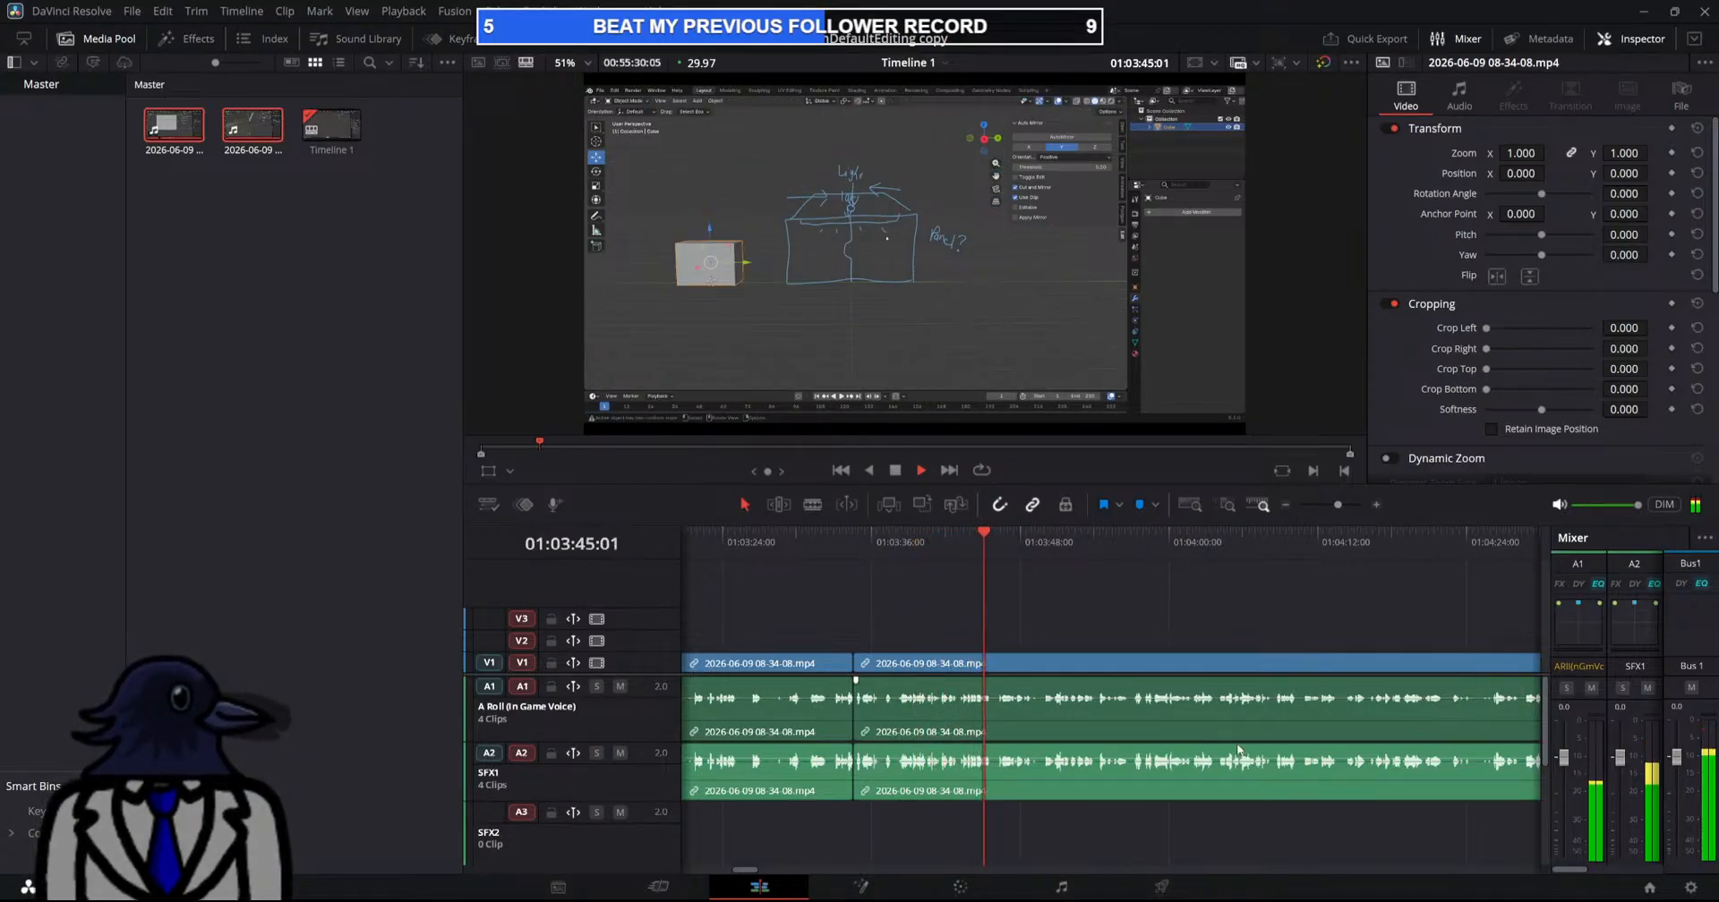
left_click_drag(1622, 763, 1626, 788)
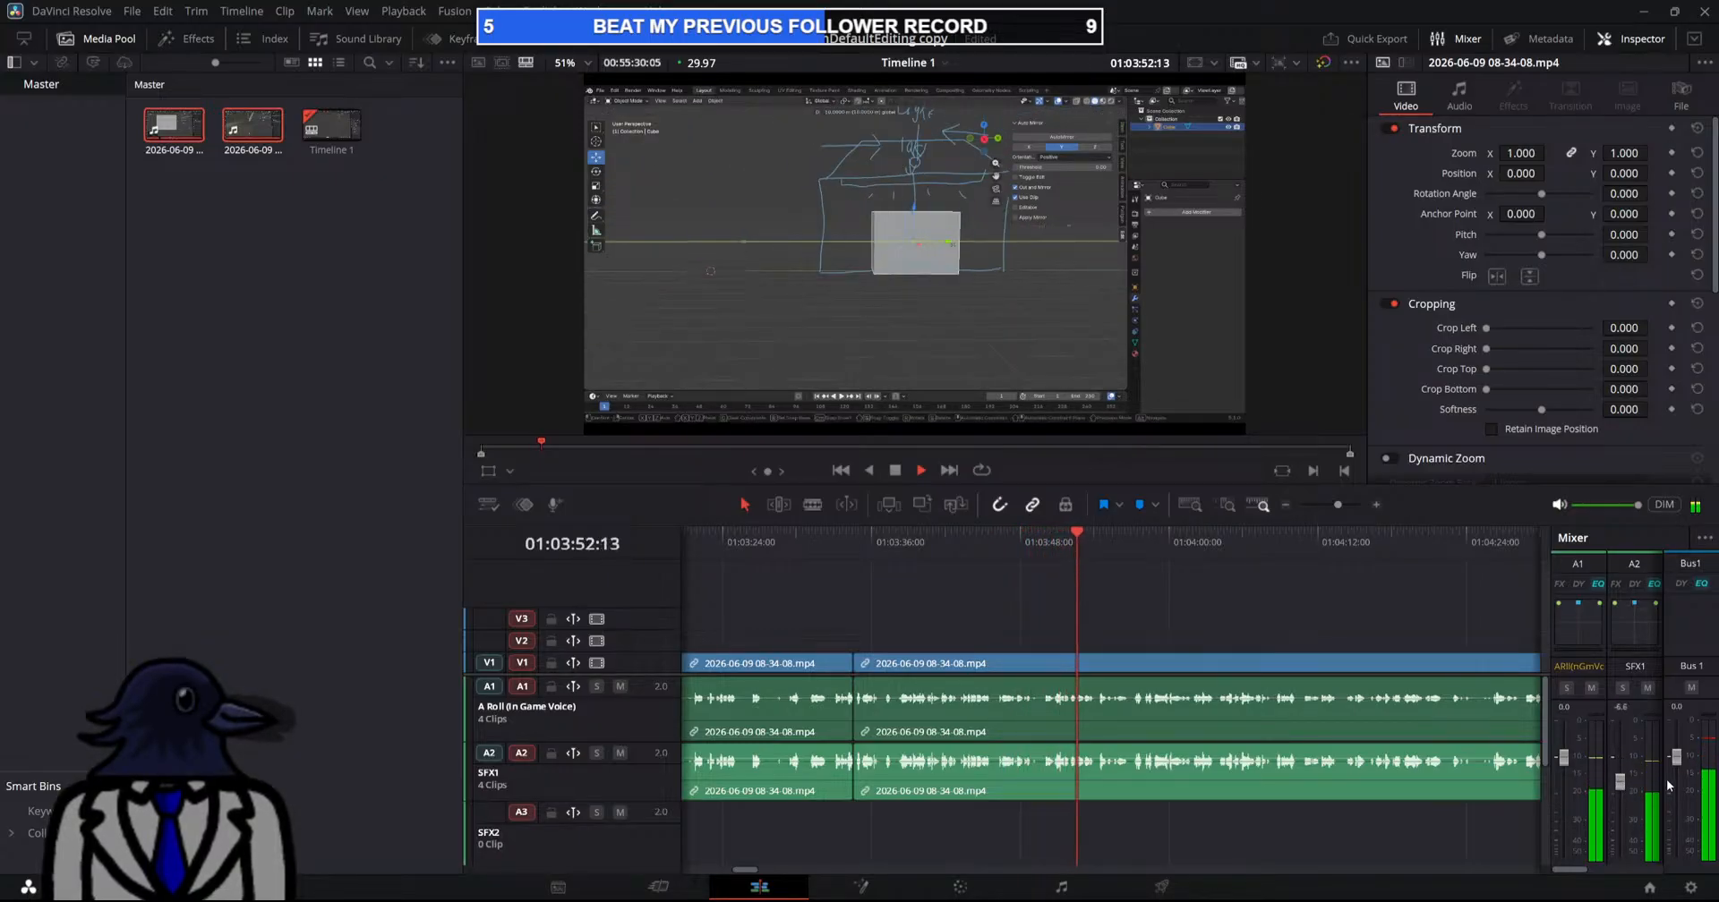
left_click_drag(1676, 761, 1624, 779)
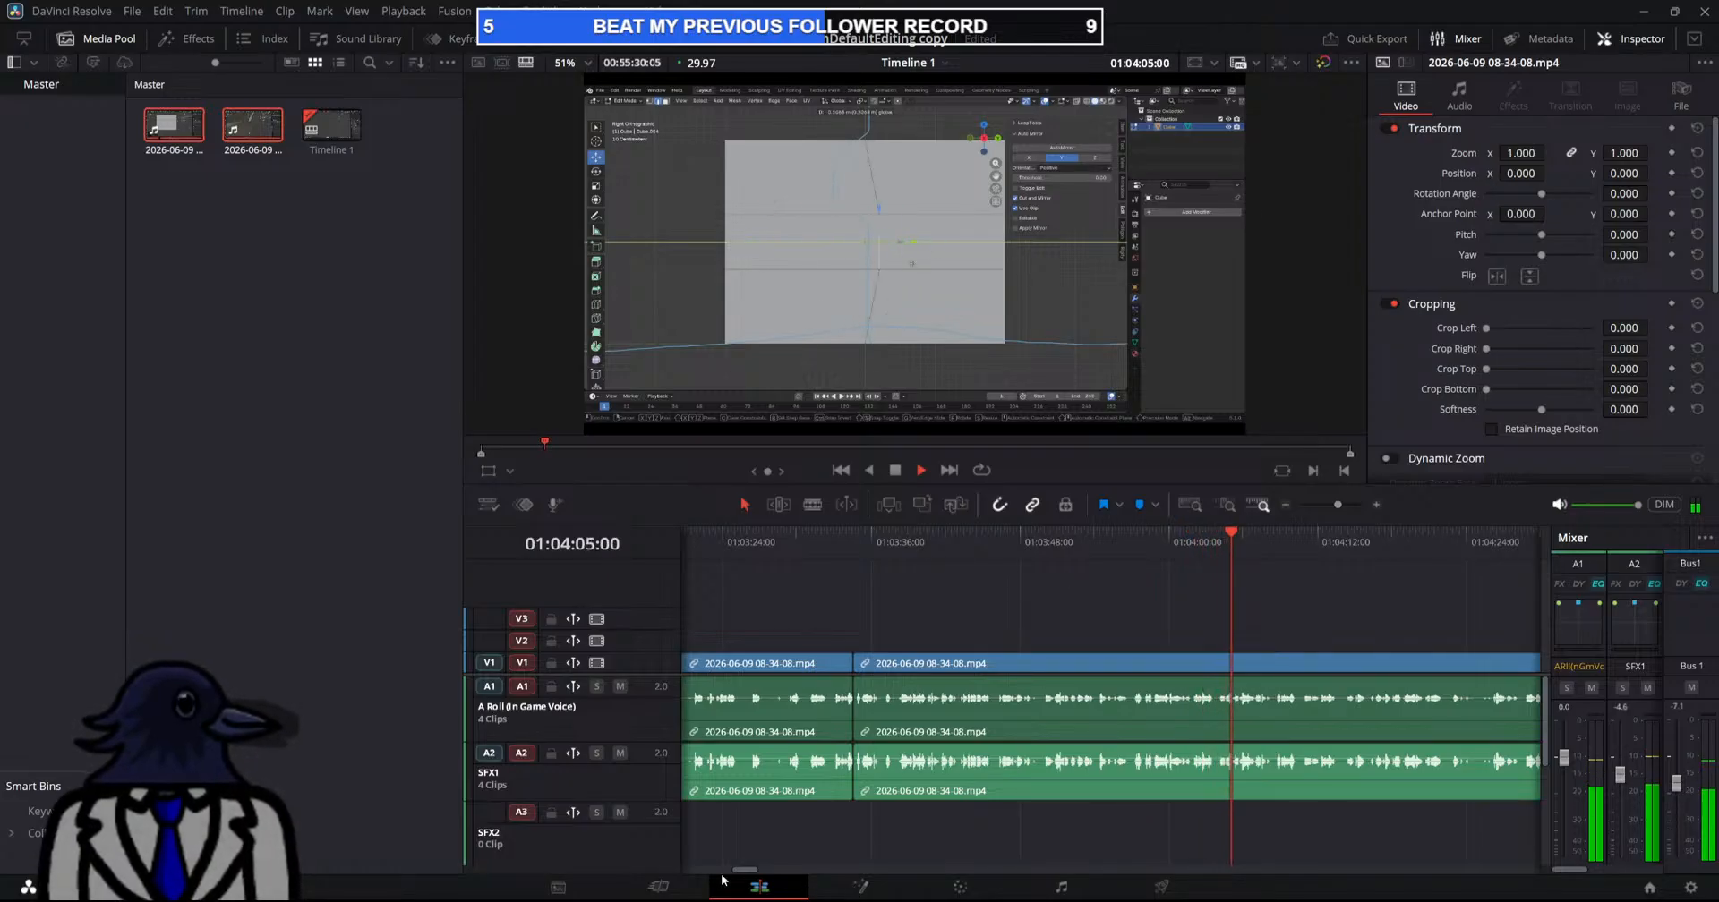
Skim ahead from about 01:04:05 to 01:05:36 and play until 01:05:47 to locate the next unneeded section
left_click_drag(746, 871, 761, 874)
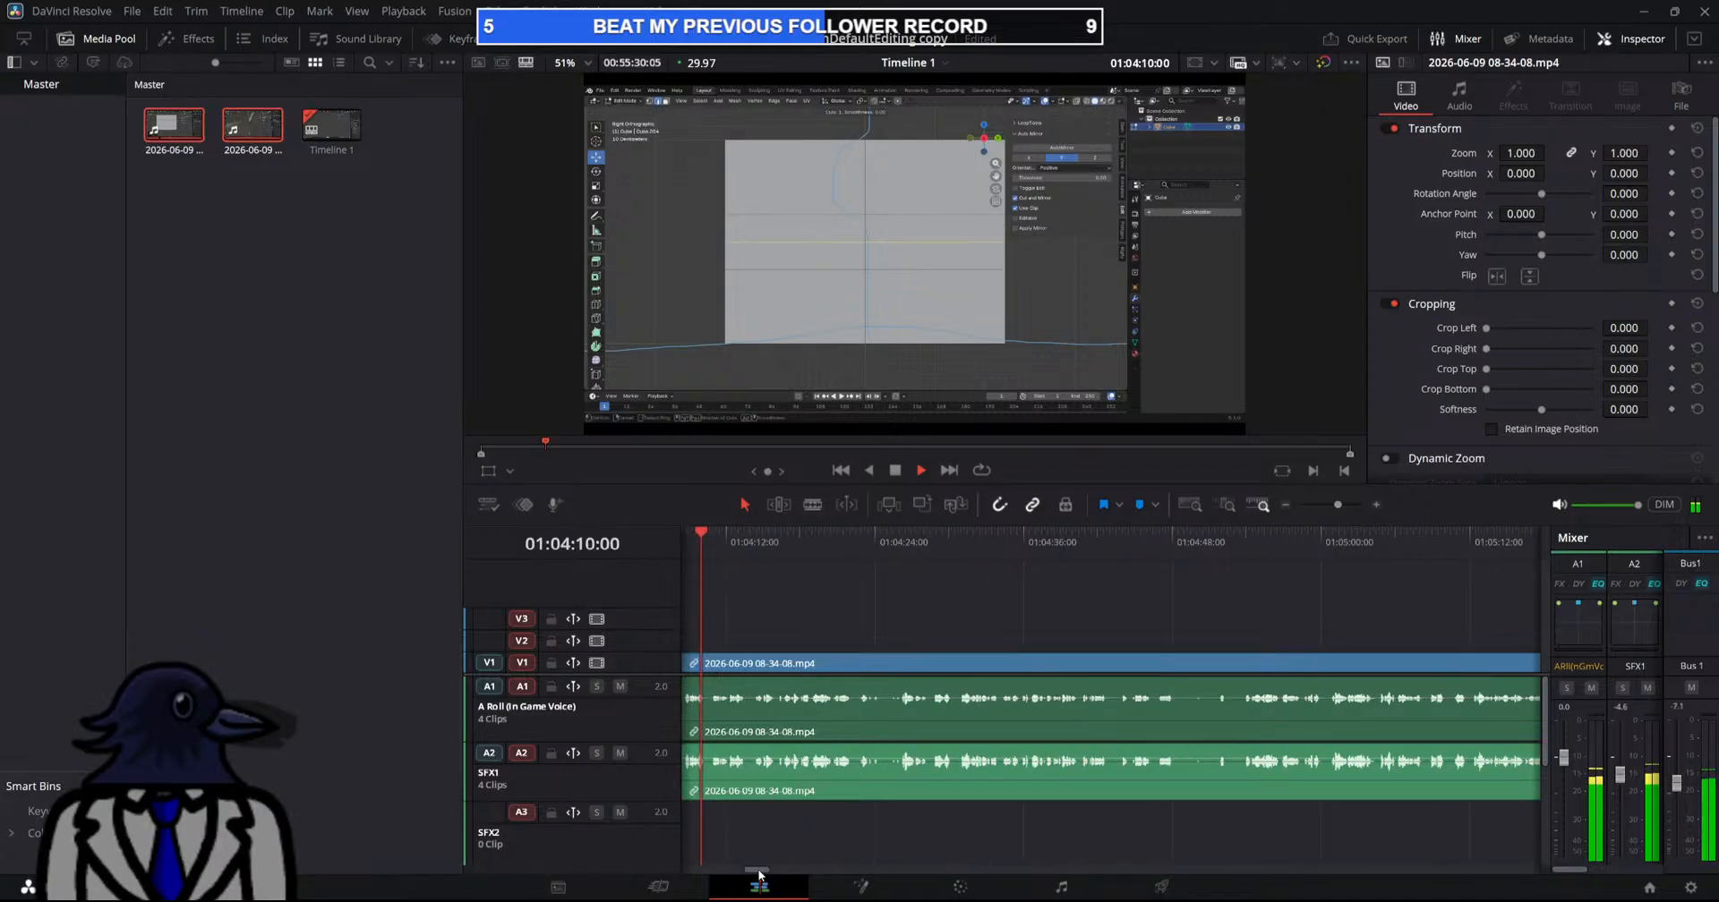
left_click_drag(1339, 506, 1334, 505)
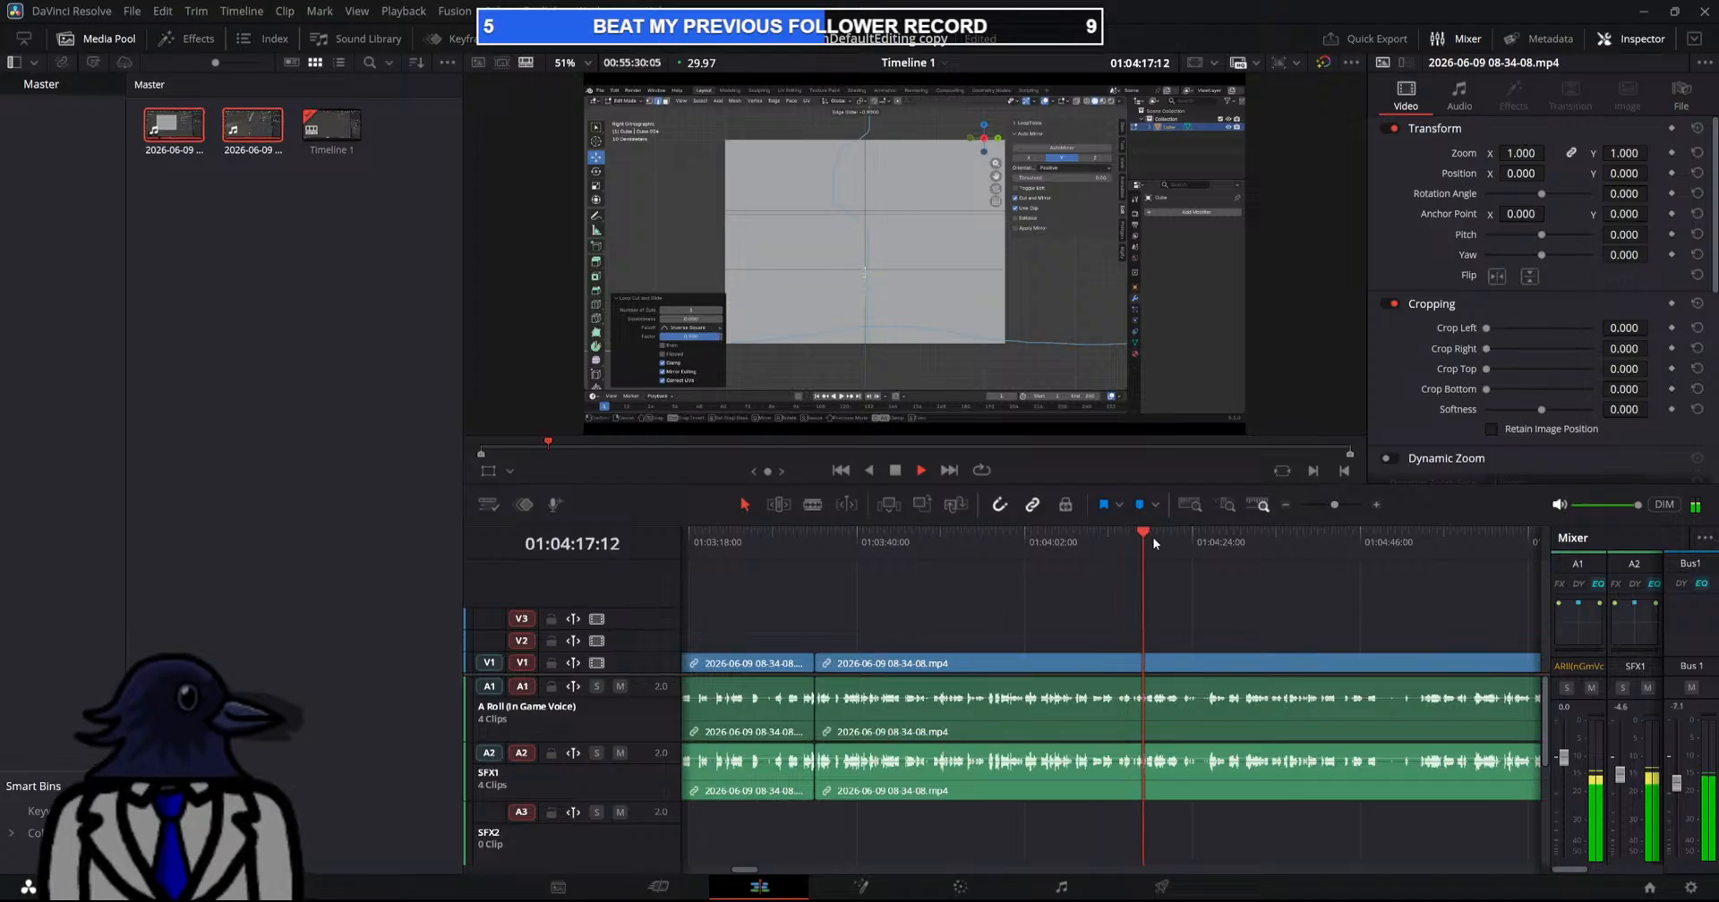
left_click_drag(1157, 530, 1280, 609)
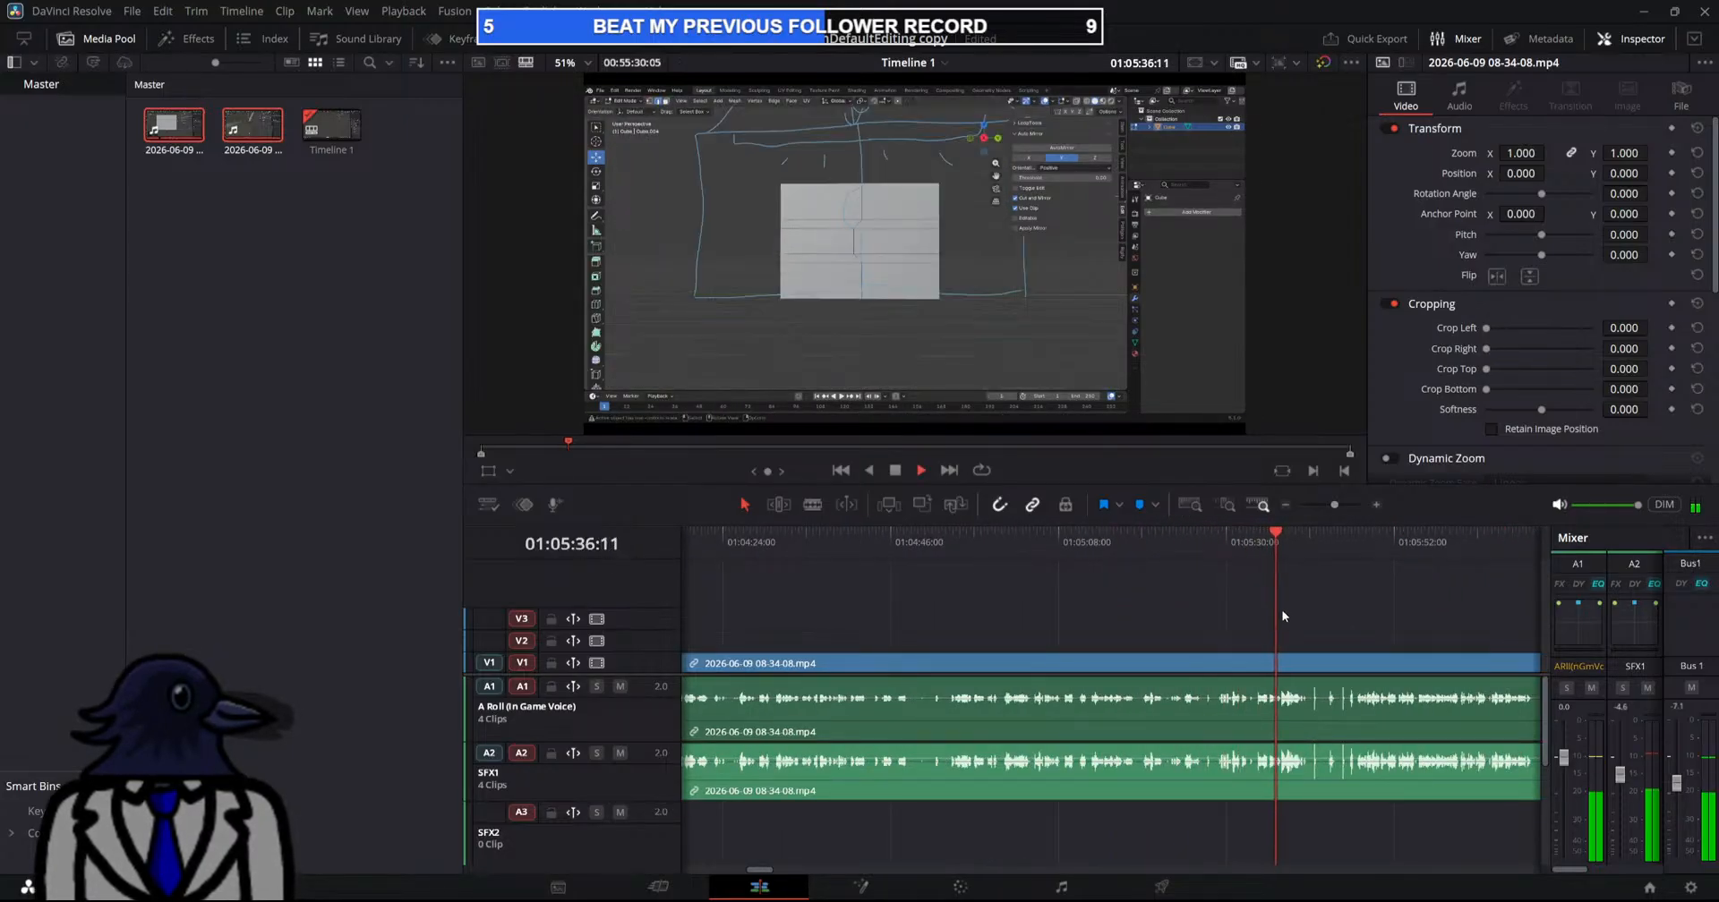
key("space")
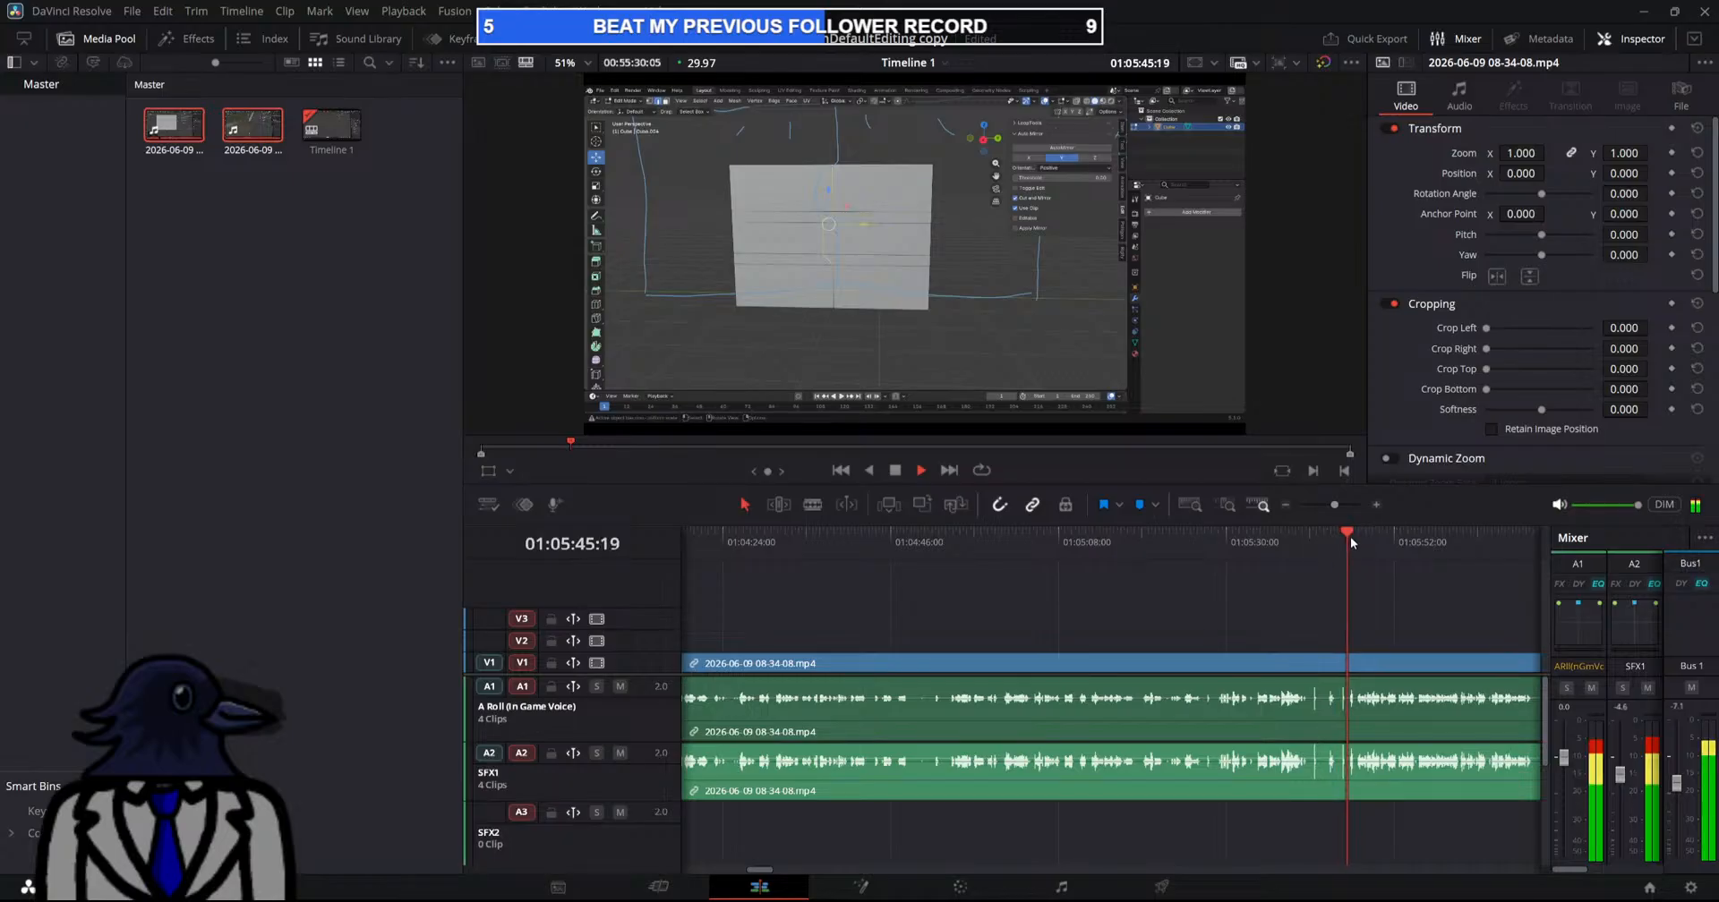
key("space")
Split the recording at about 01:05:40 and 01:05:47 and ripple-delete the section between the two cuts
key("b")
left_click(1309, 700)
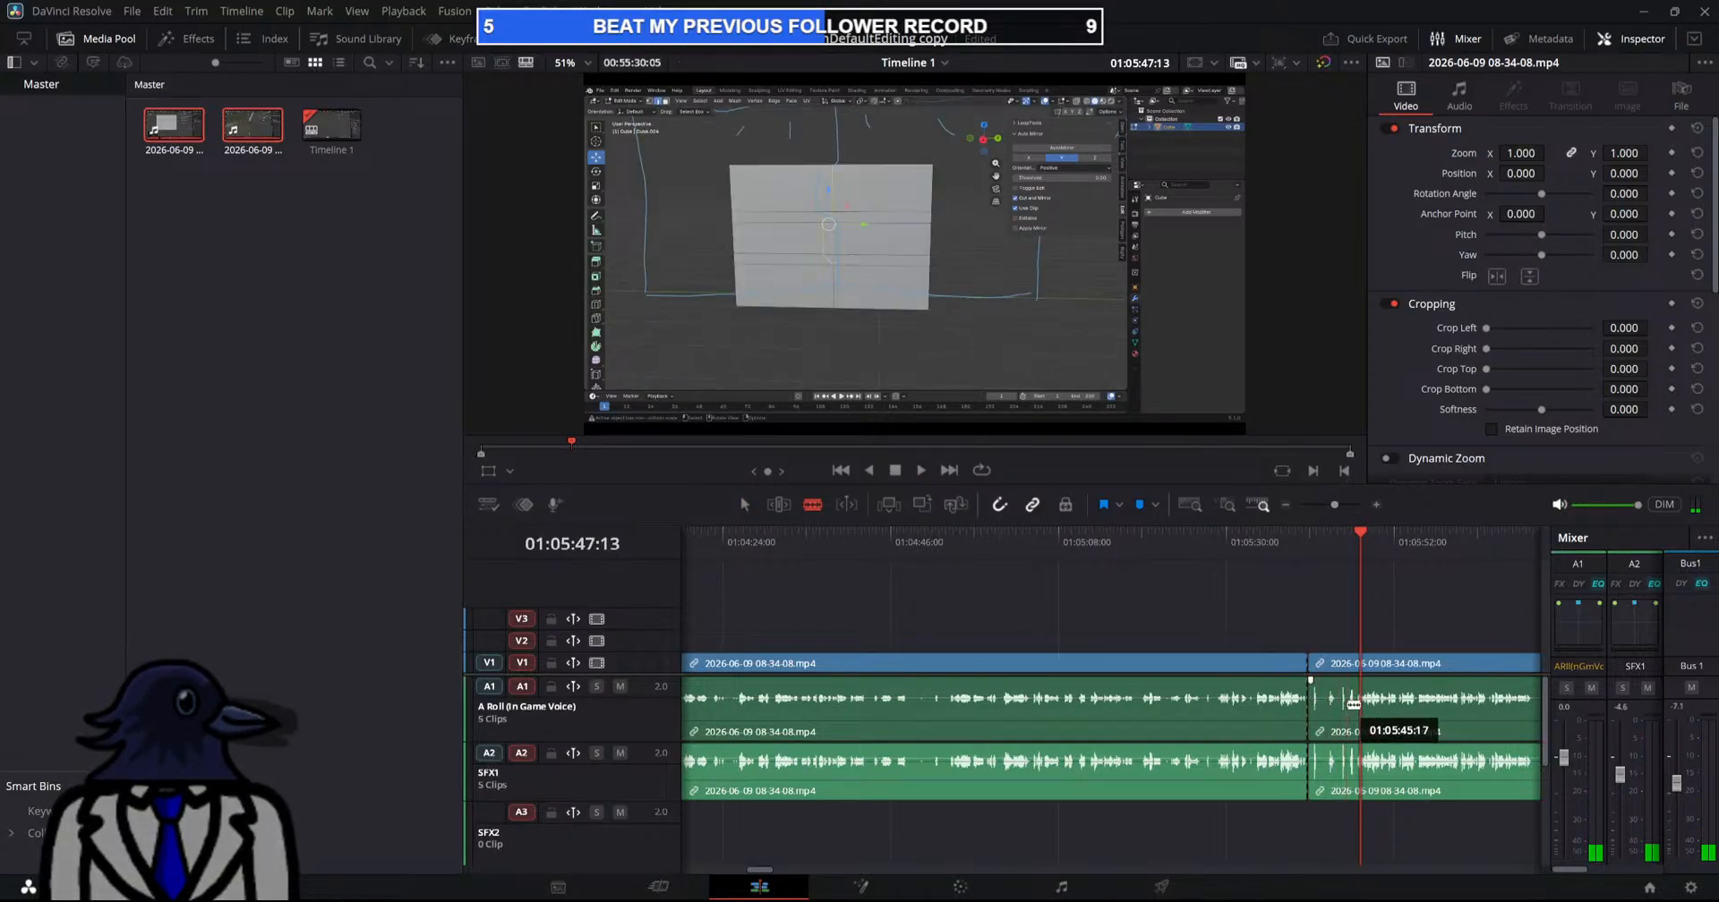
left_click(1361, 700)
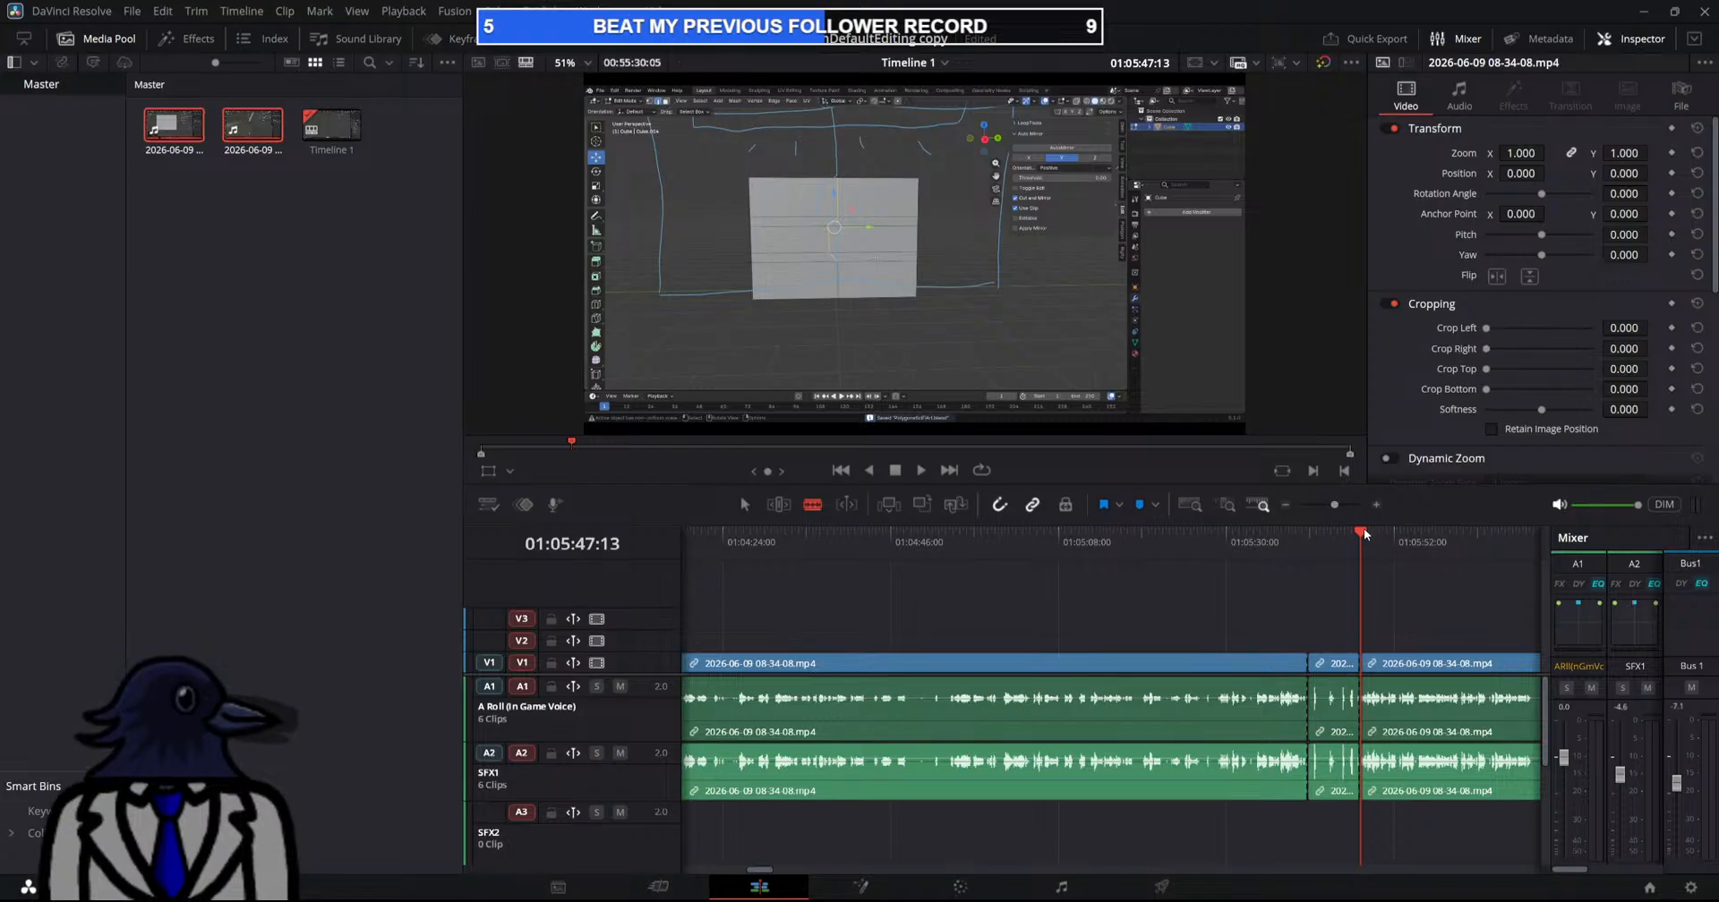
key("a")
left_click(1329, 711)
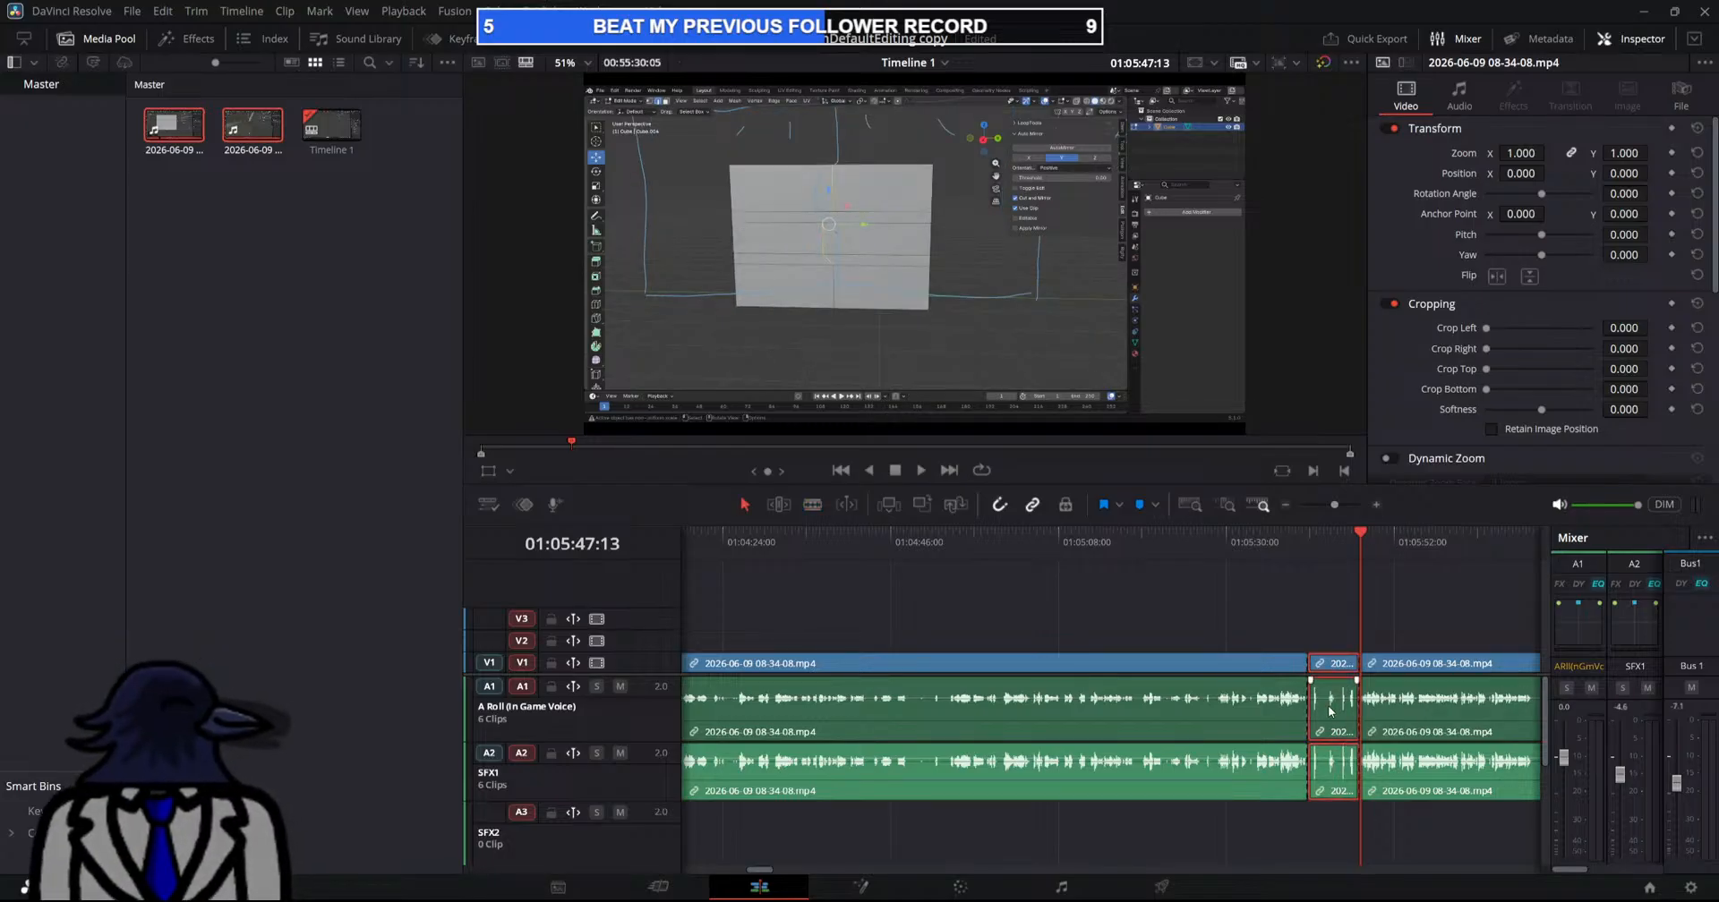
key("Delete")
Play past the join near 01:05:40, skim ahead to about 01:07:07 and play until 01:07:13
key("space")
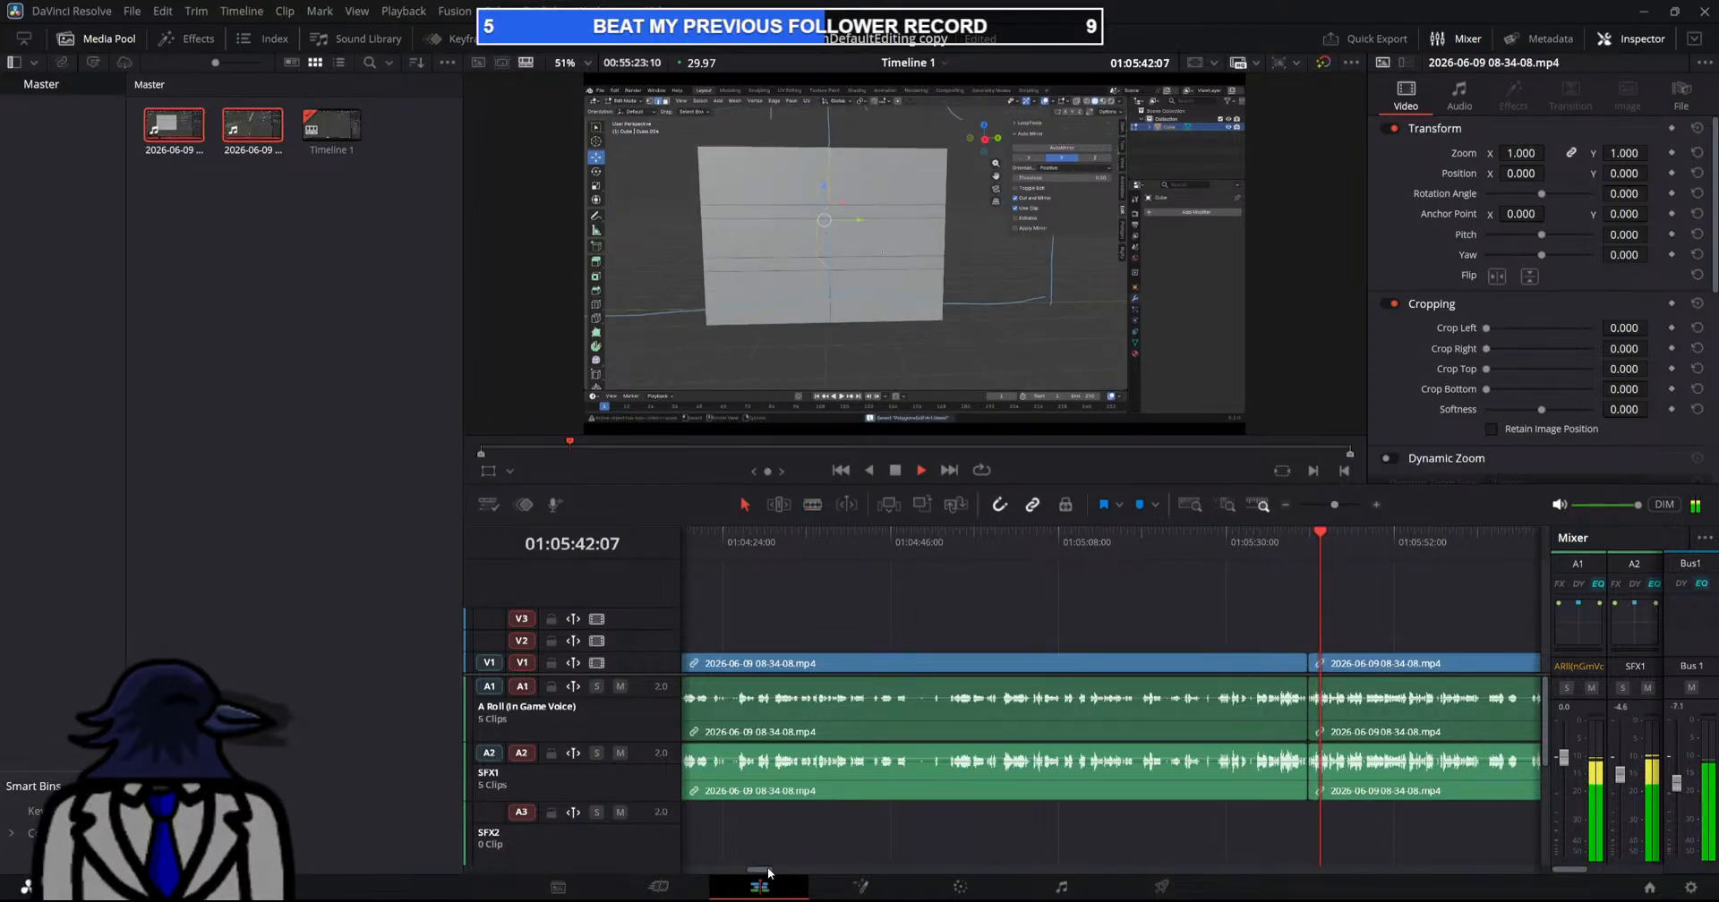
left_click(1328, 504)
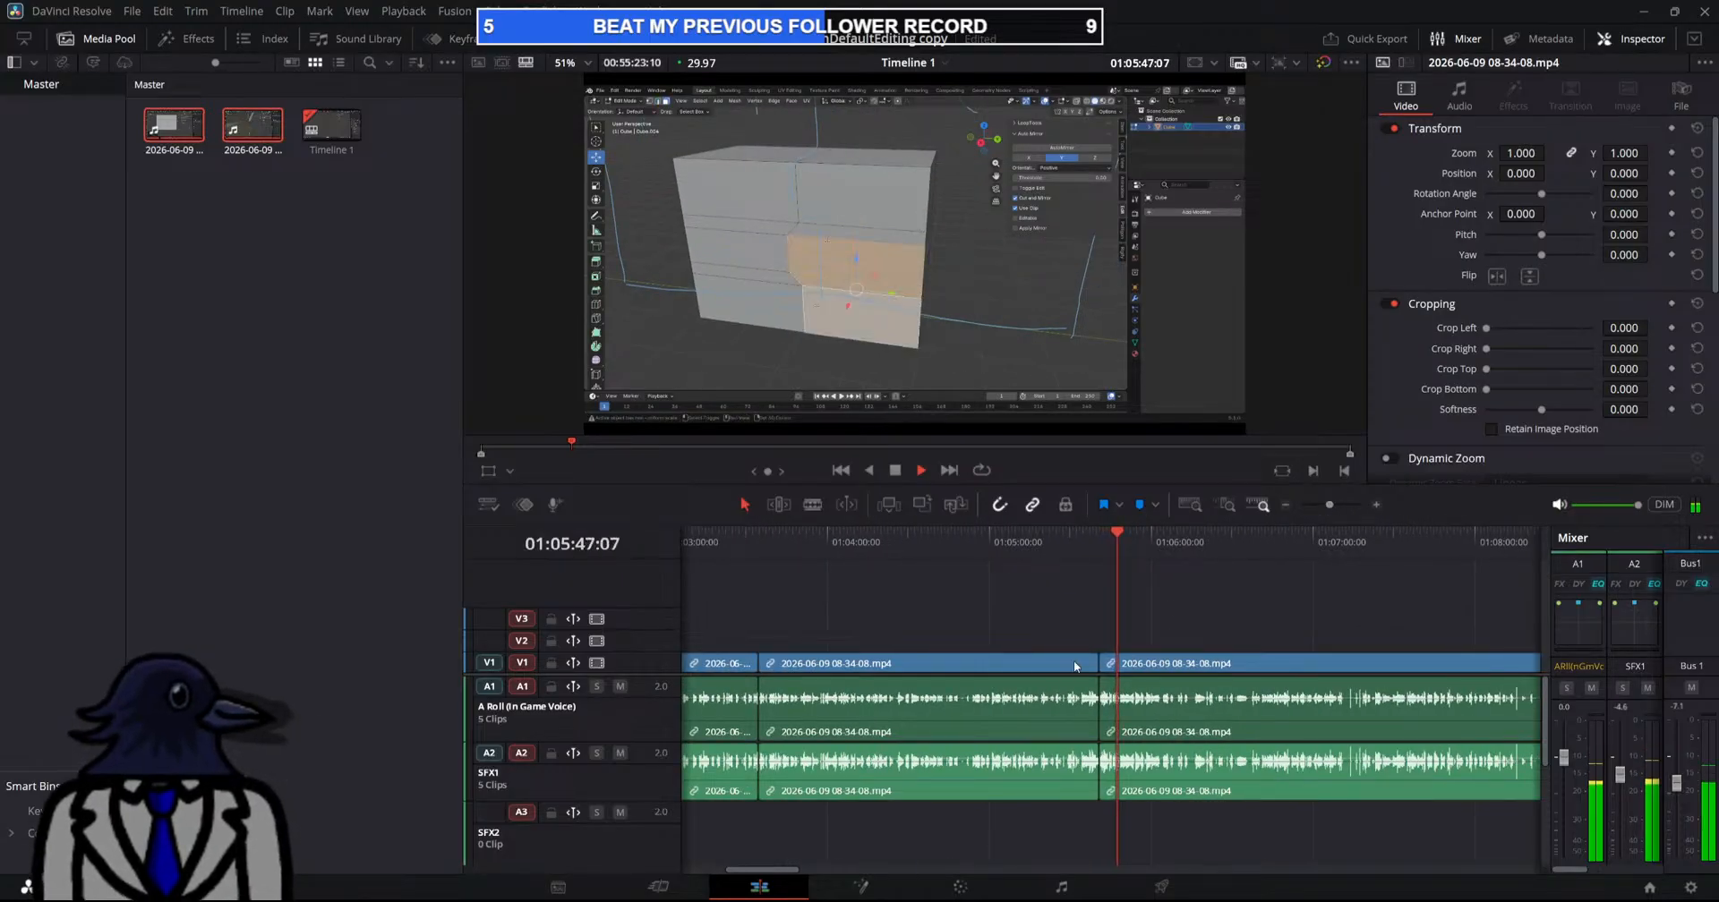
left_click_drag(1122, 588, 1332, 572)
key("space")
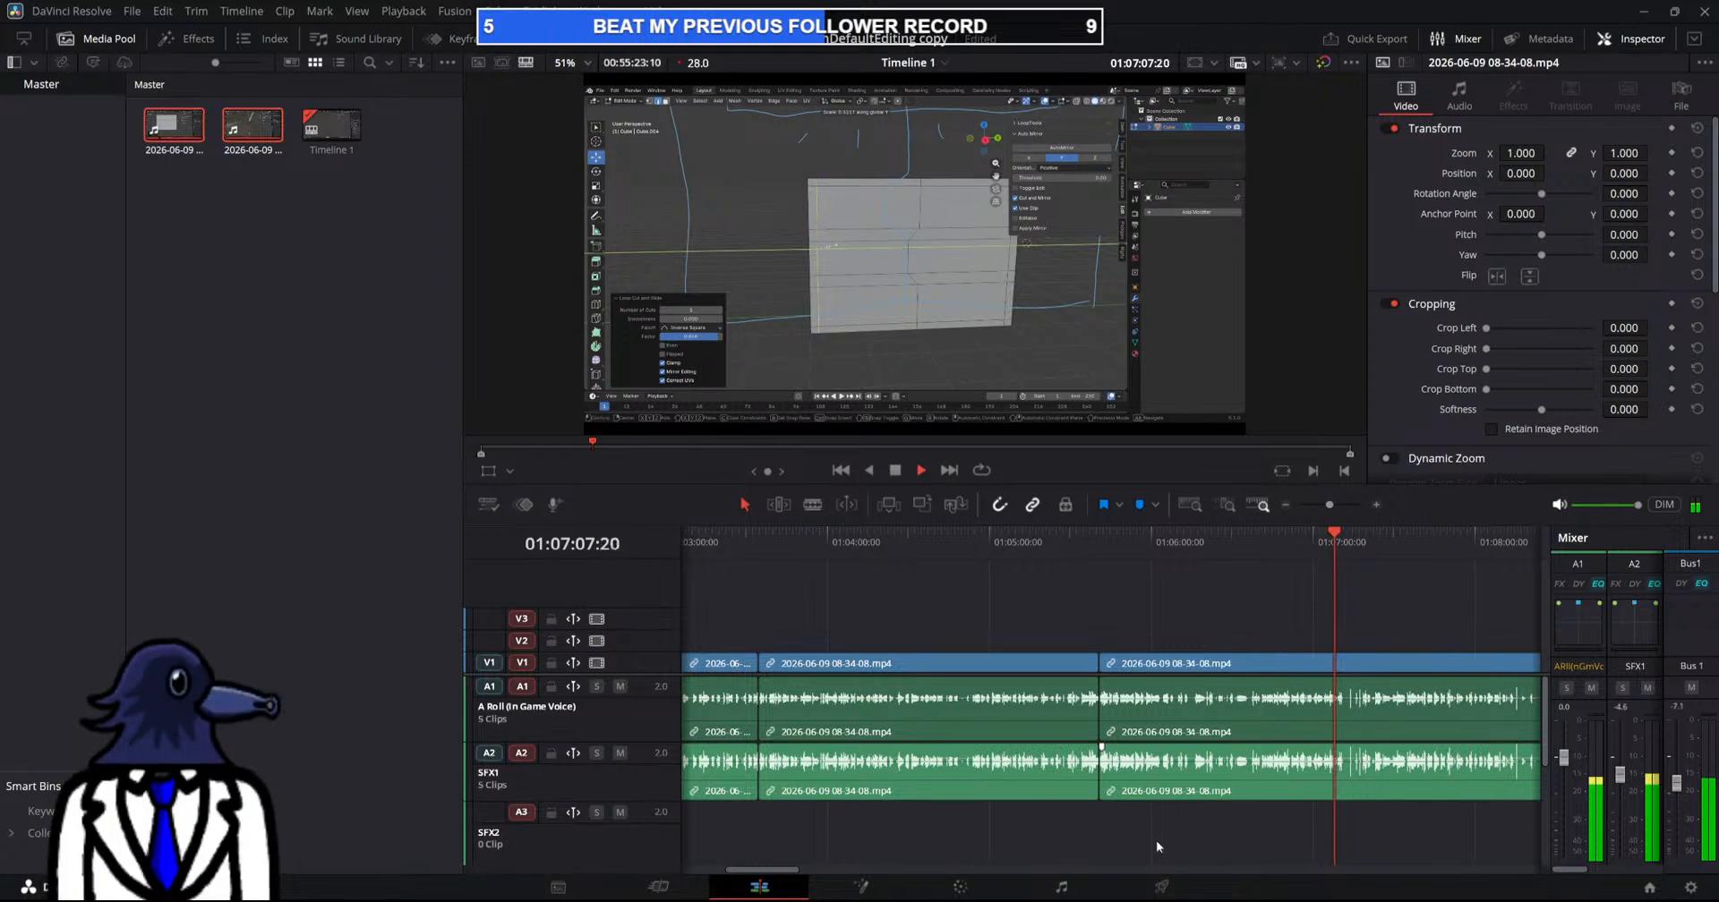
left_click_drag(797, 870, 829, 873)
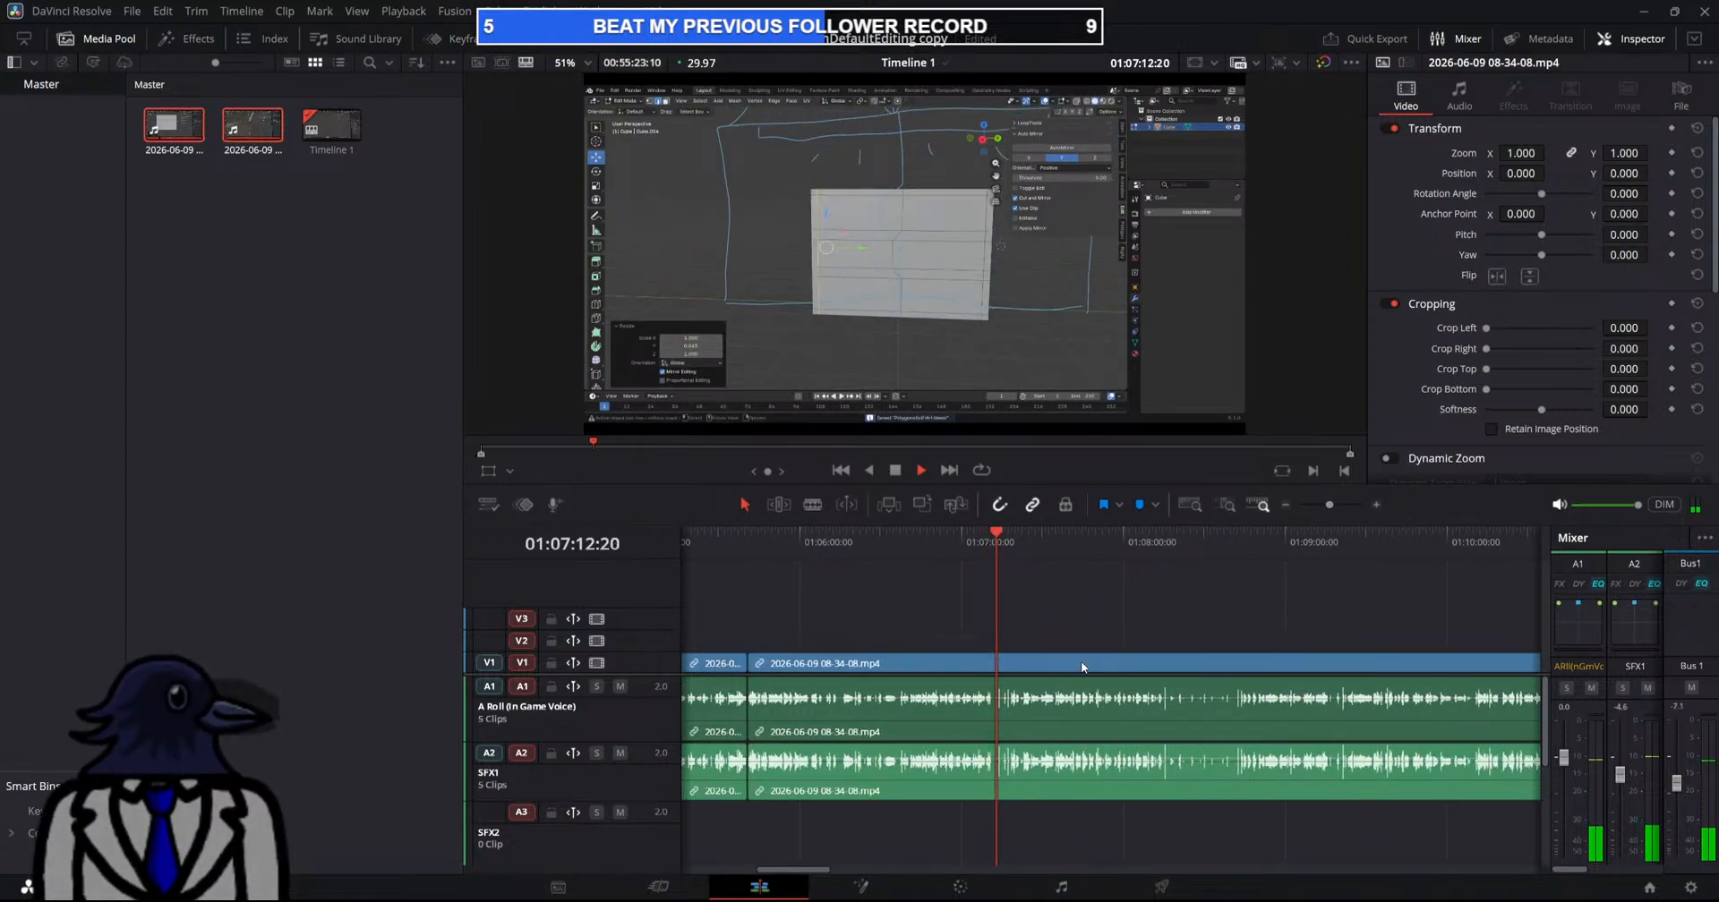
key("space")
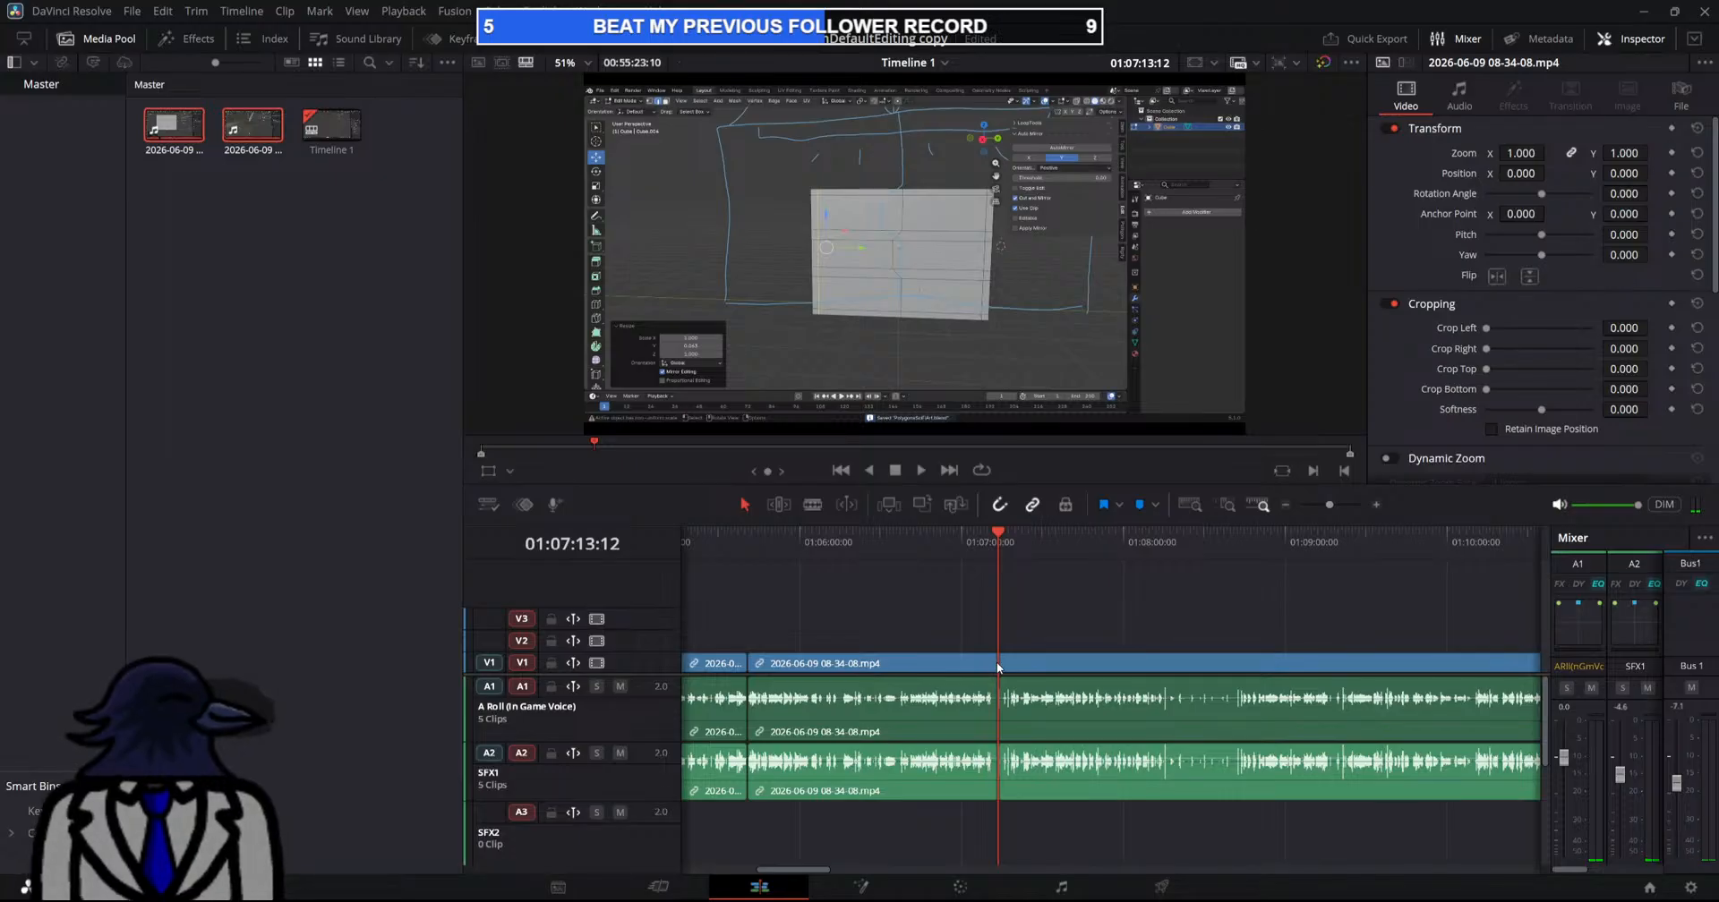
Split the recording at 01:07:13 and review the footage after the cut, stopping at about 01:07:20
key("b")
left_click(996, 663)
left_click_drag(999, 534, 1019, 562)
key("space")
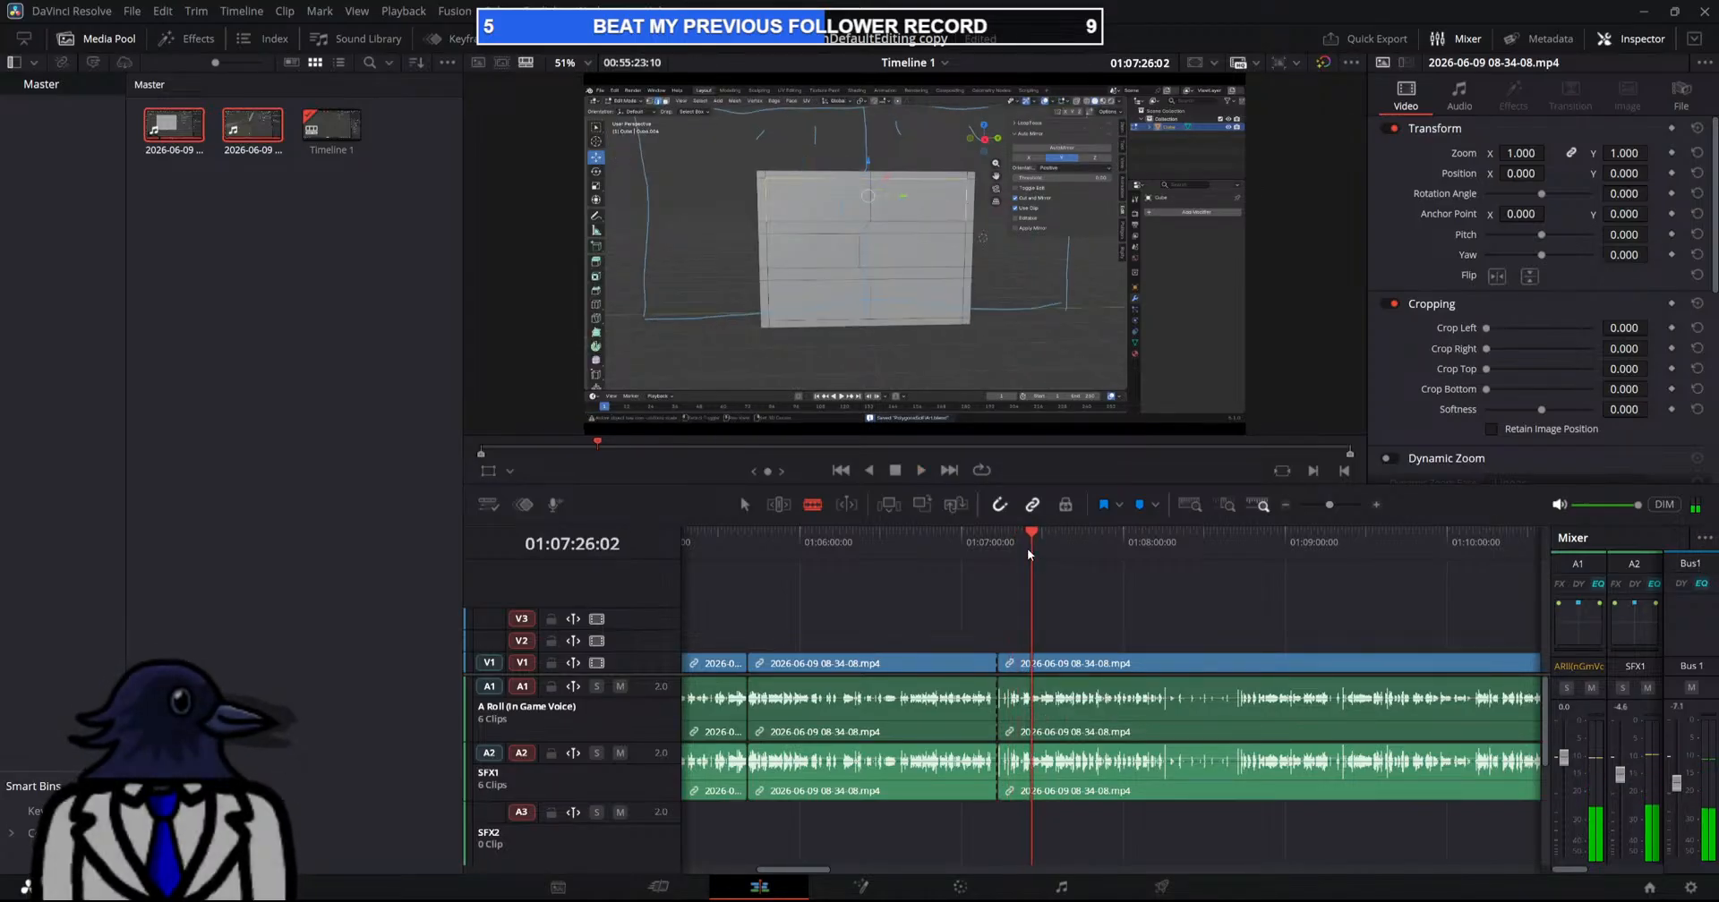
left_click(995, 539)
key("space")
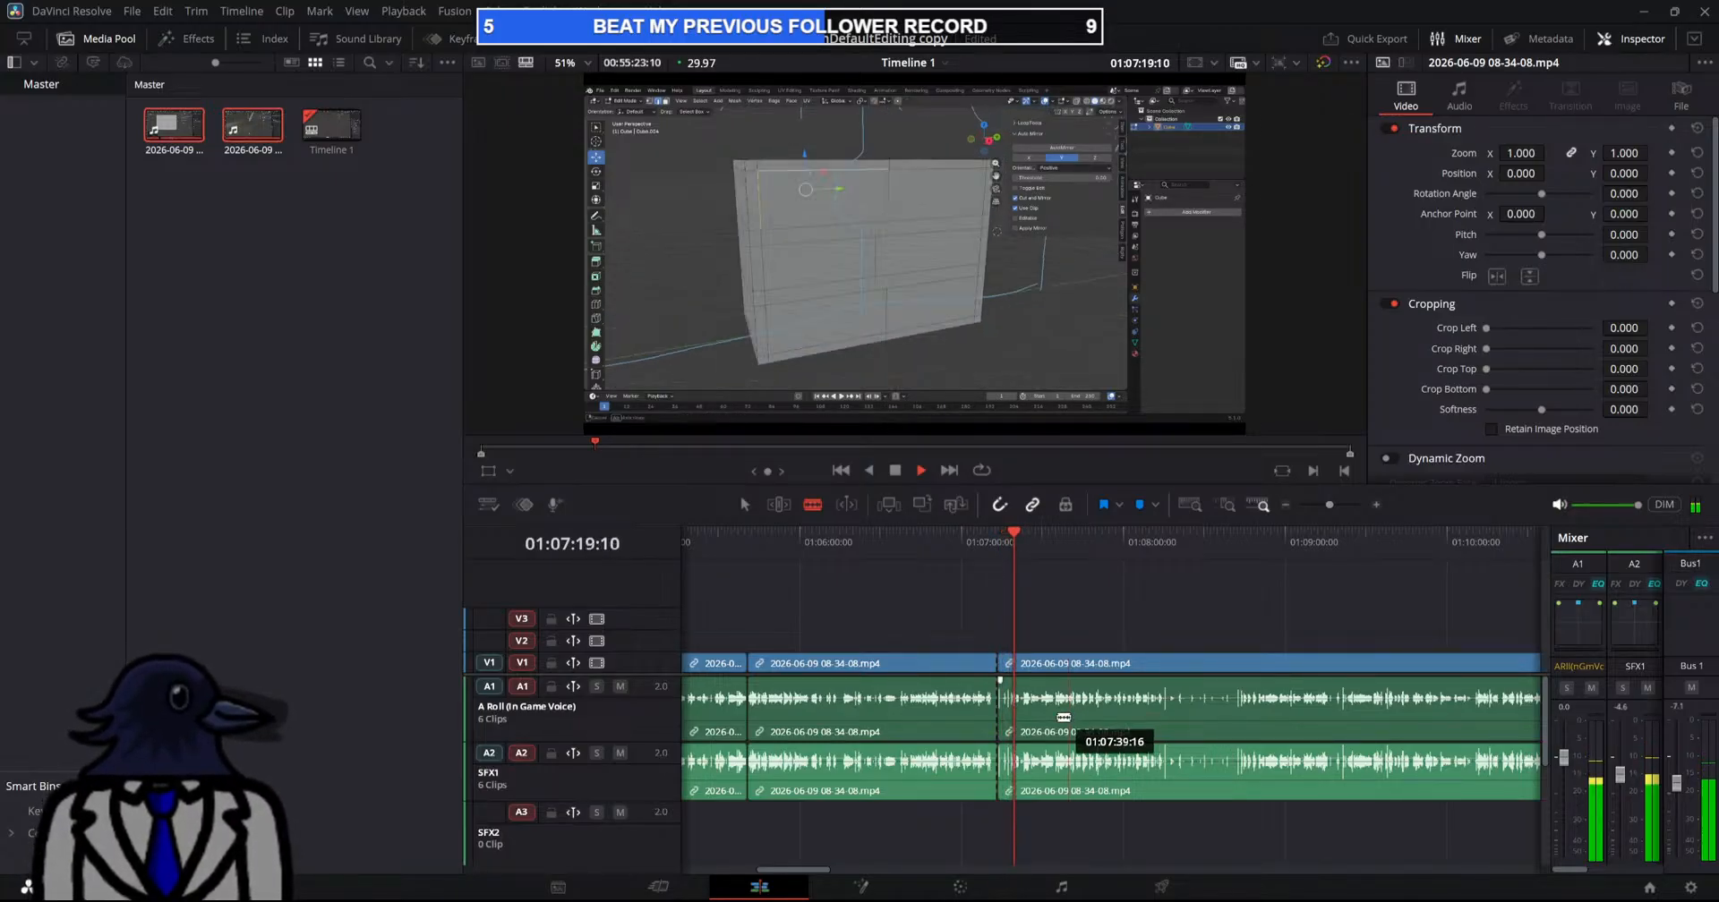
key("space")
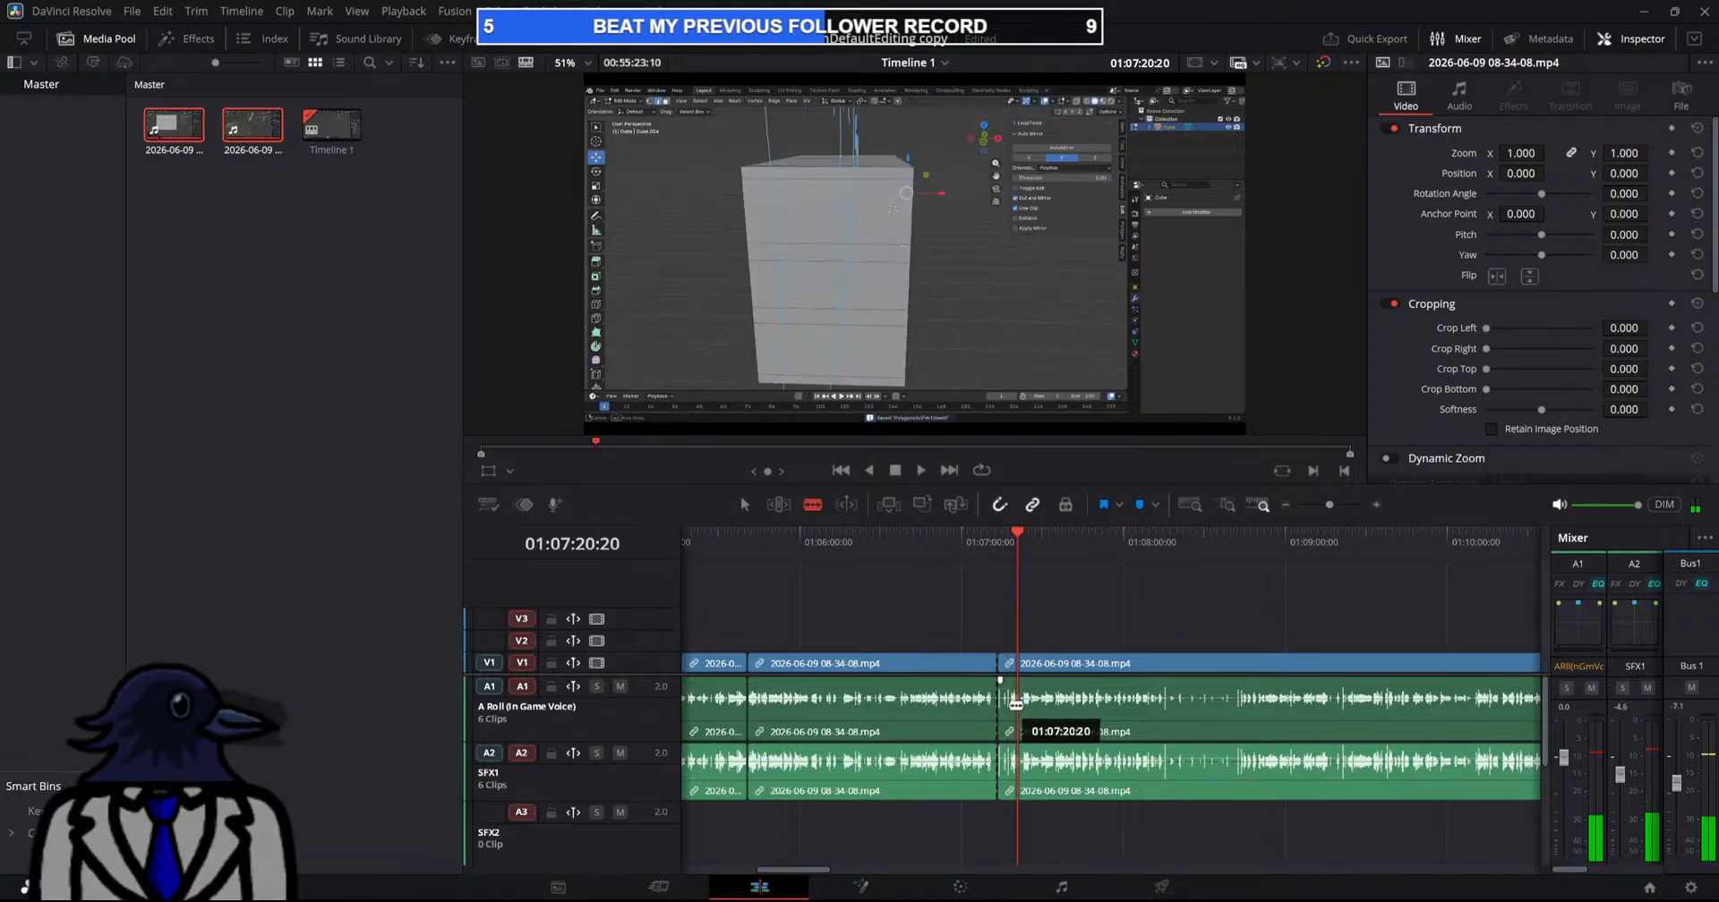
Split the recording at about 01:07:17, ripple-delete the short piece after 01:07:13 and play from the new join
left_click_drag(1014, 702, 1009, 706)
key("a")
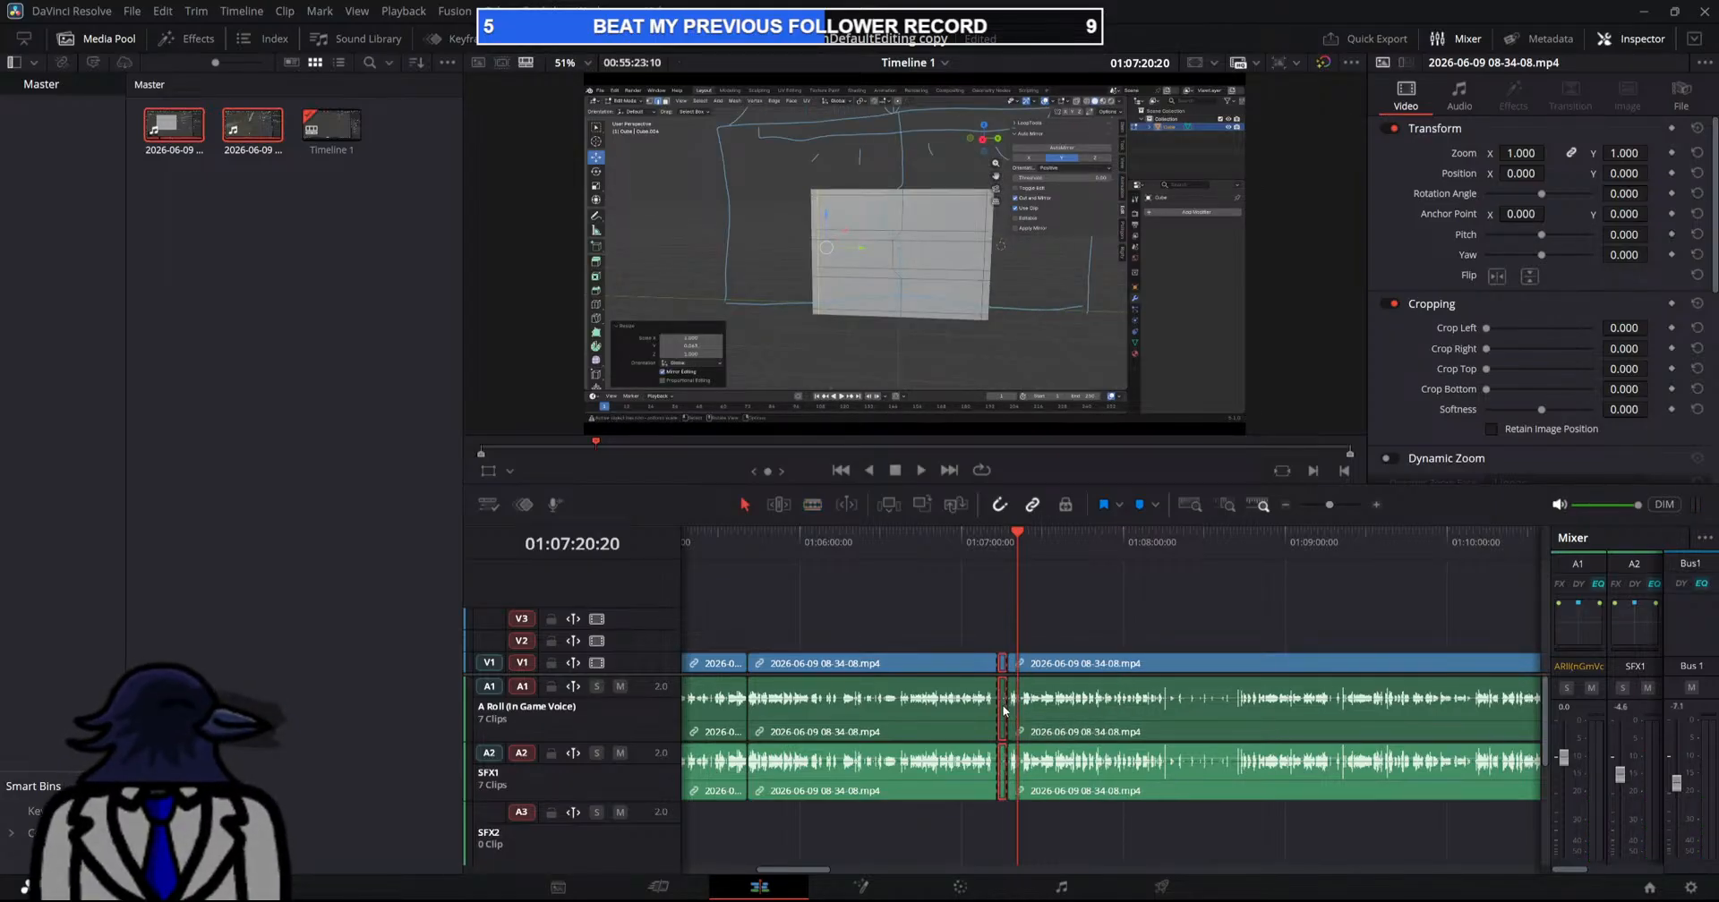
key("Delete")
key("Up")
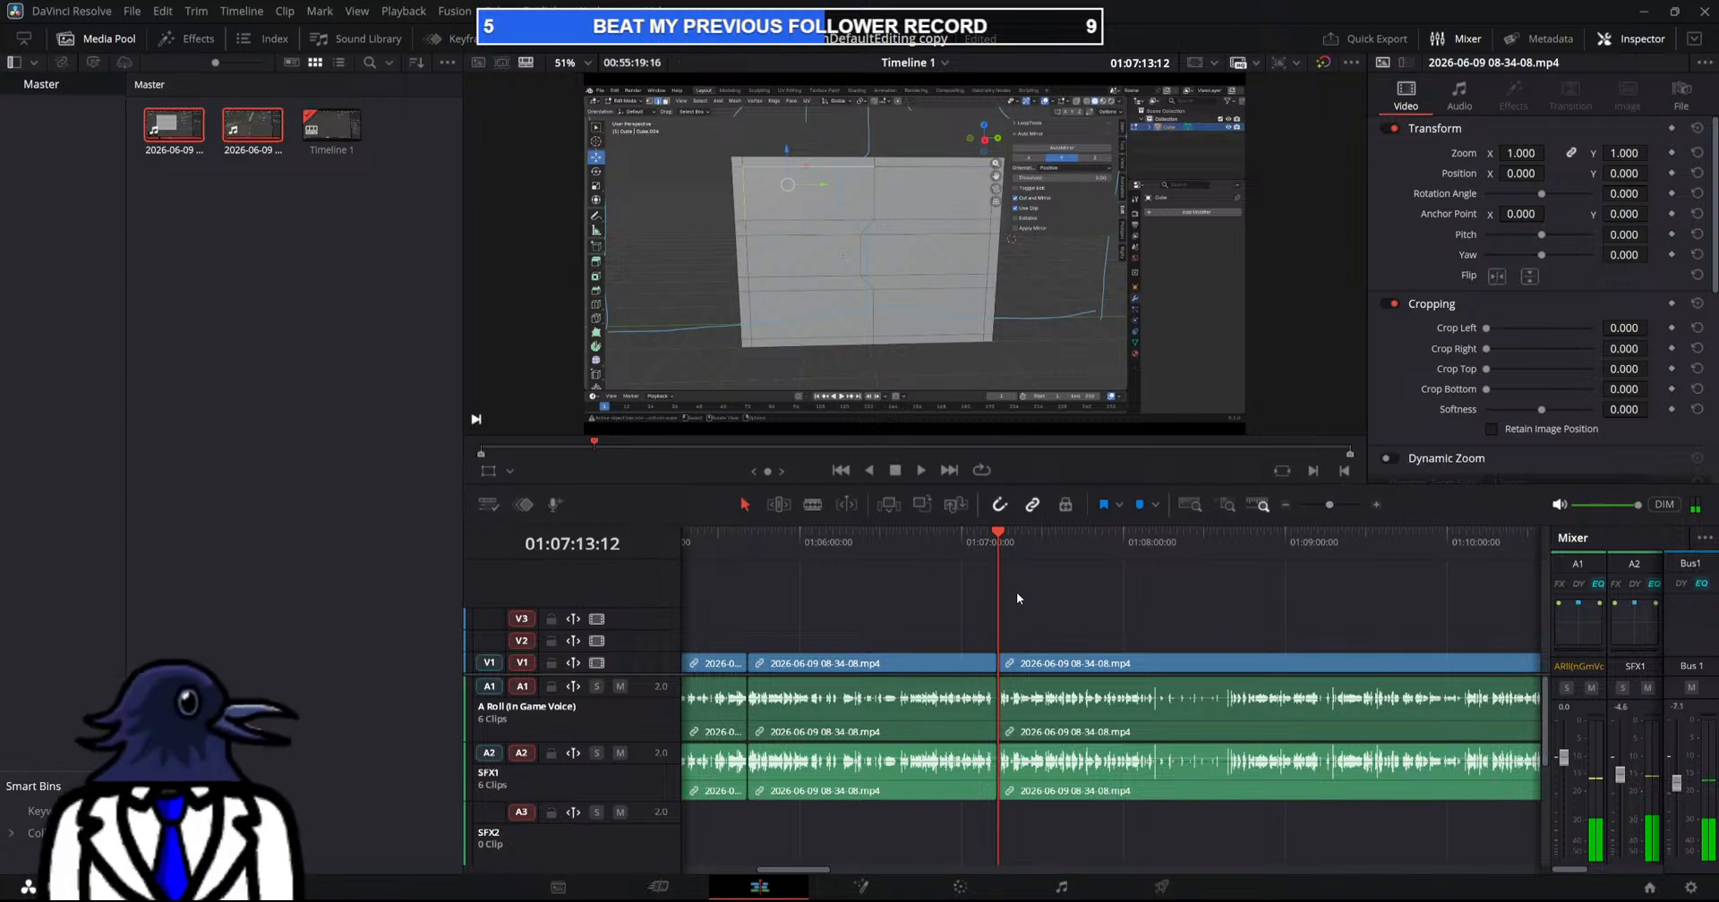
key("space")
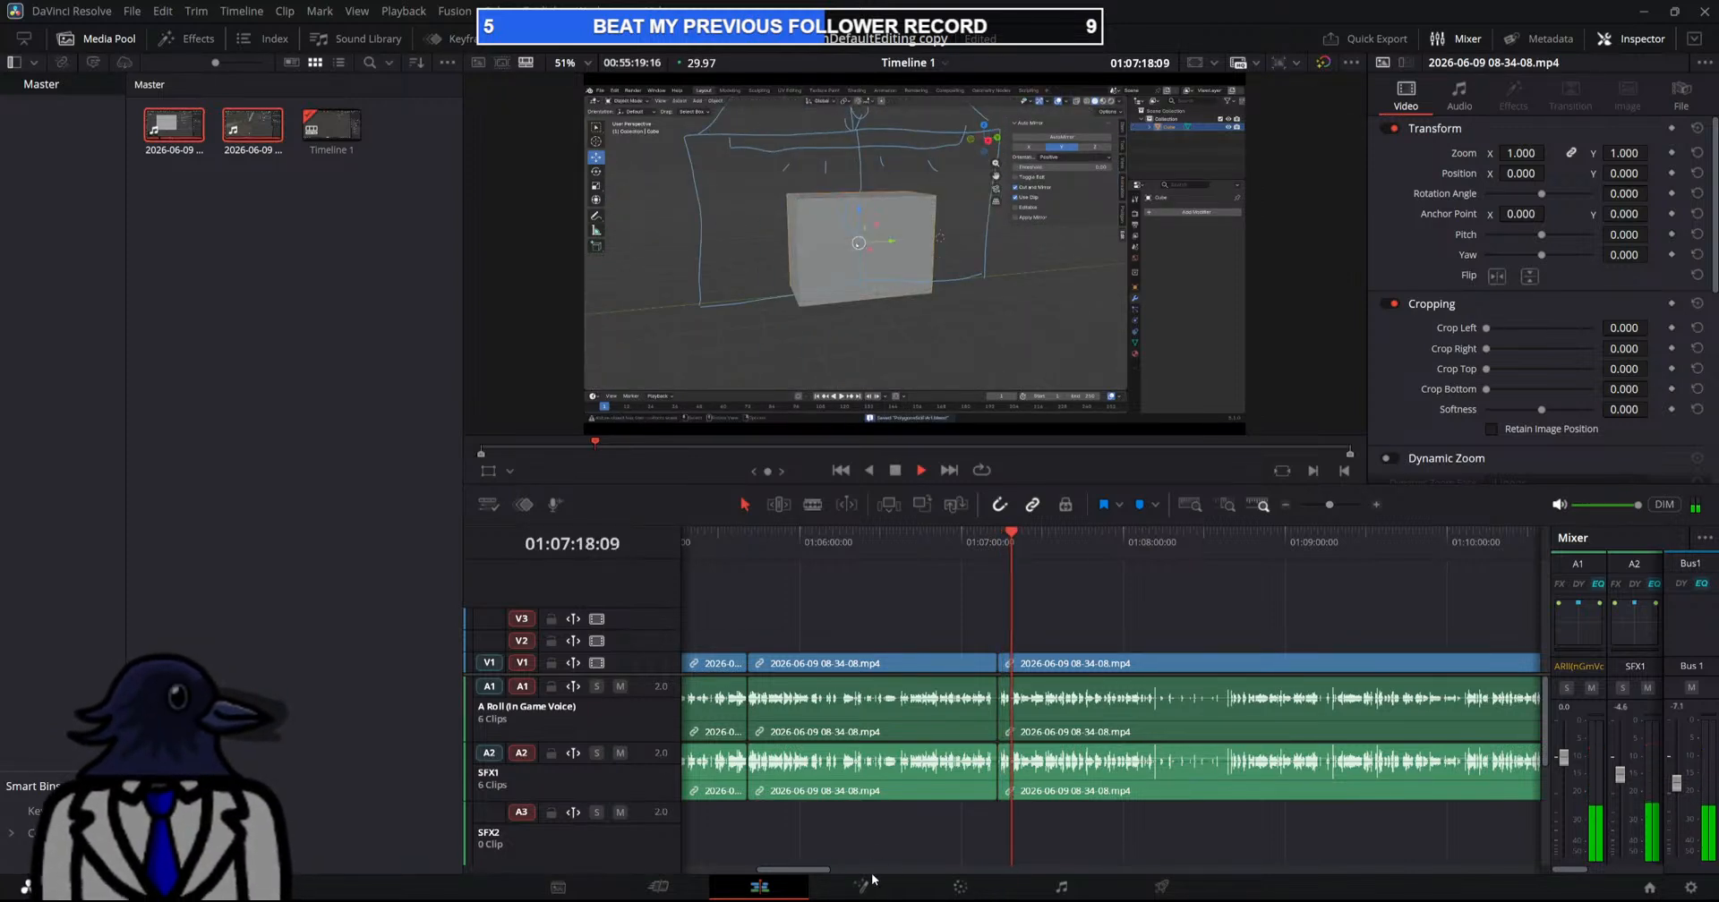
Replay the join at 01:07:13, split the recording at 01:07:15:22 and ripple-delete the short piece between the join and the cut
key("Up")
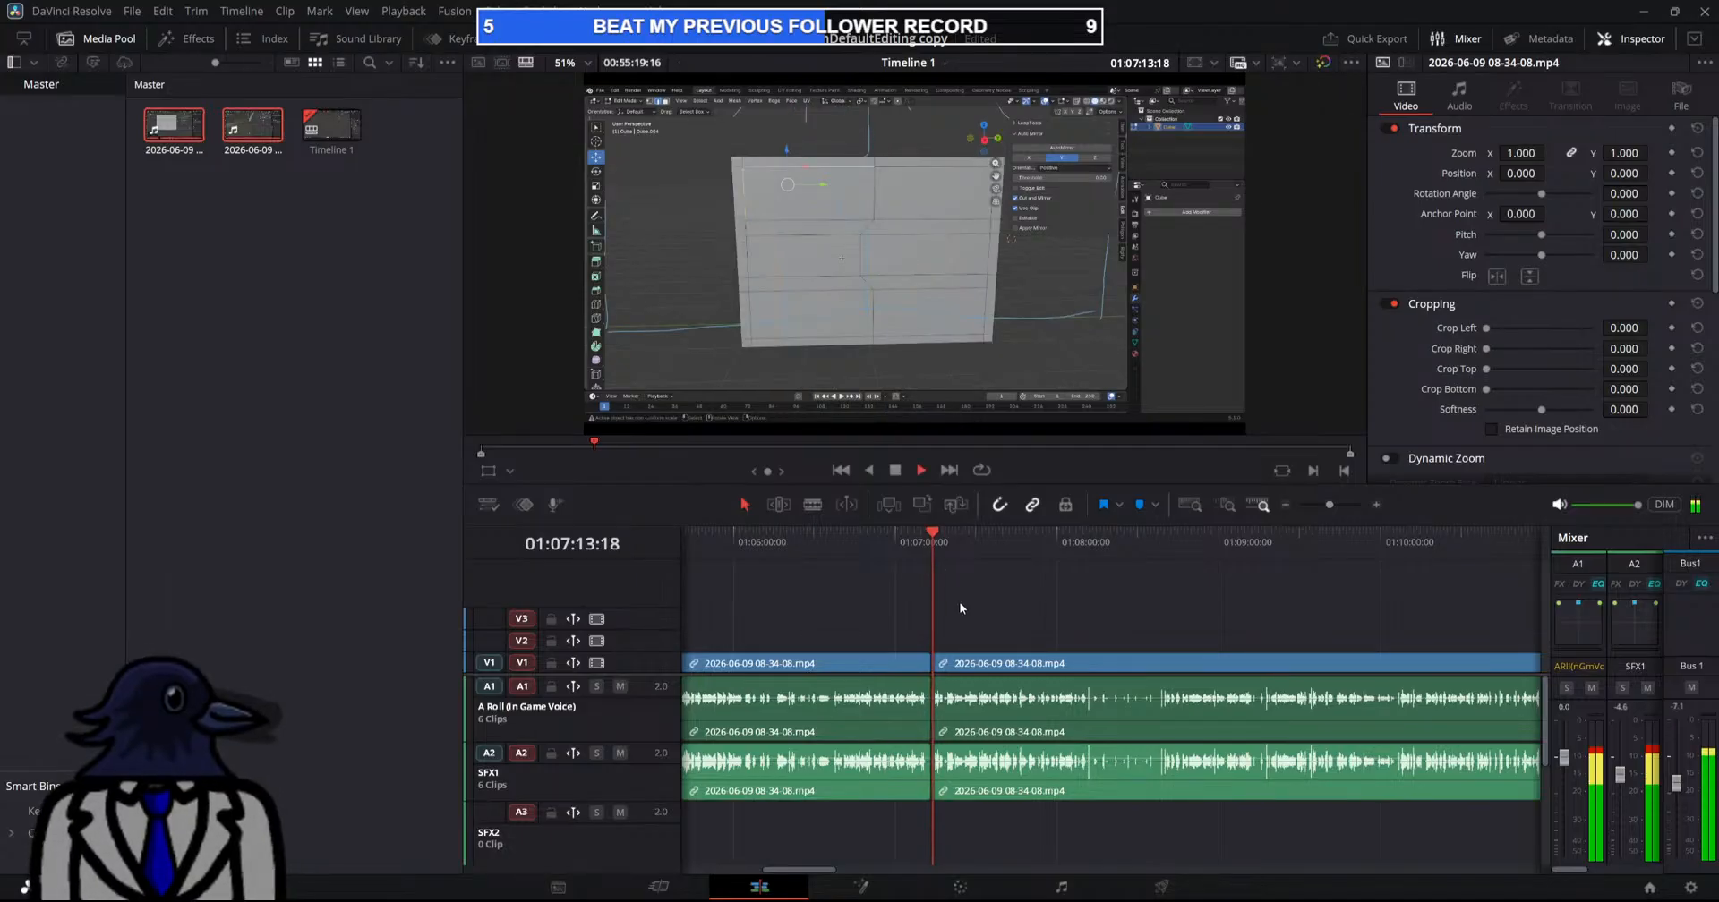
key("space")
scroll(939, 752, "left", 2)
scroll(939, 752, "left", 2)
scroll(1172, 721, "left", 2)
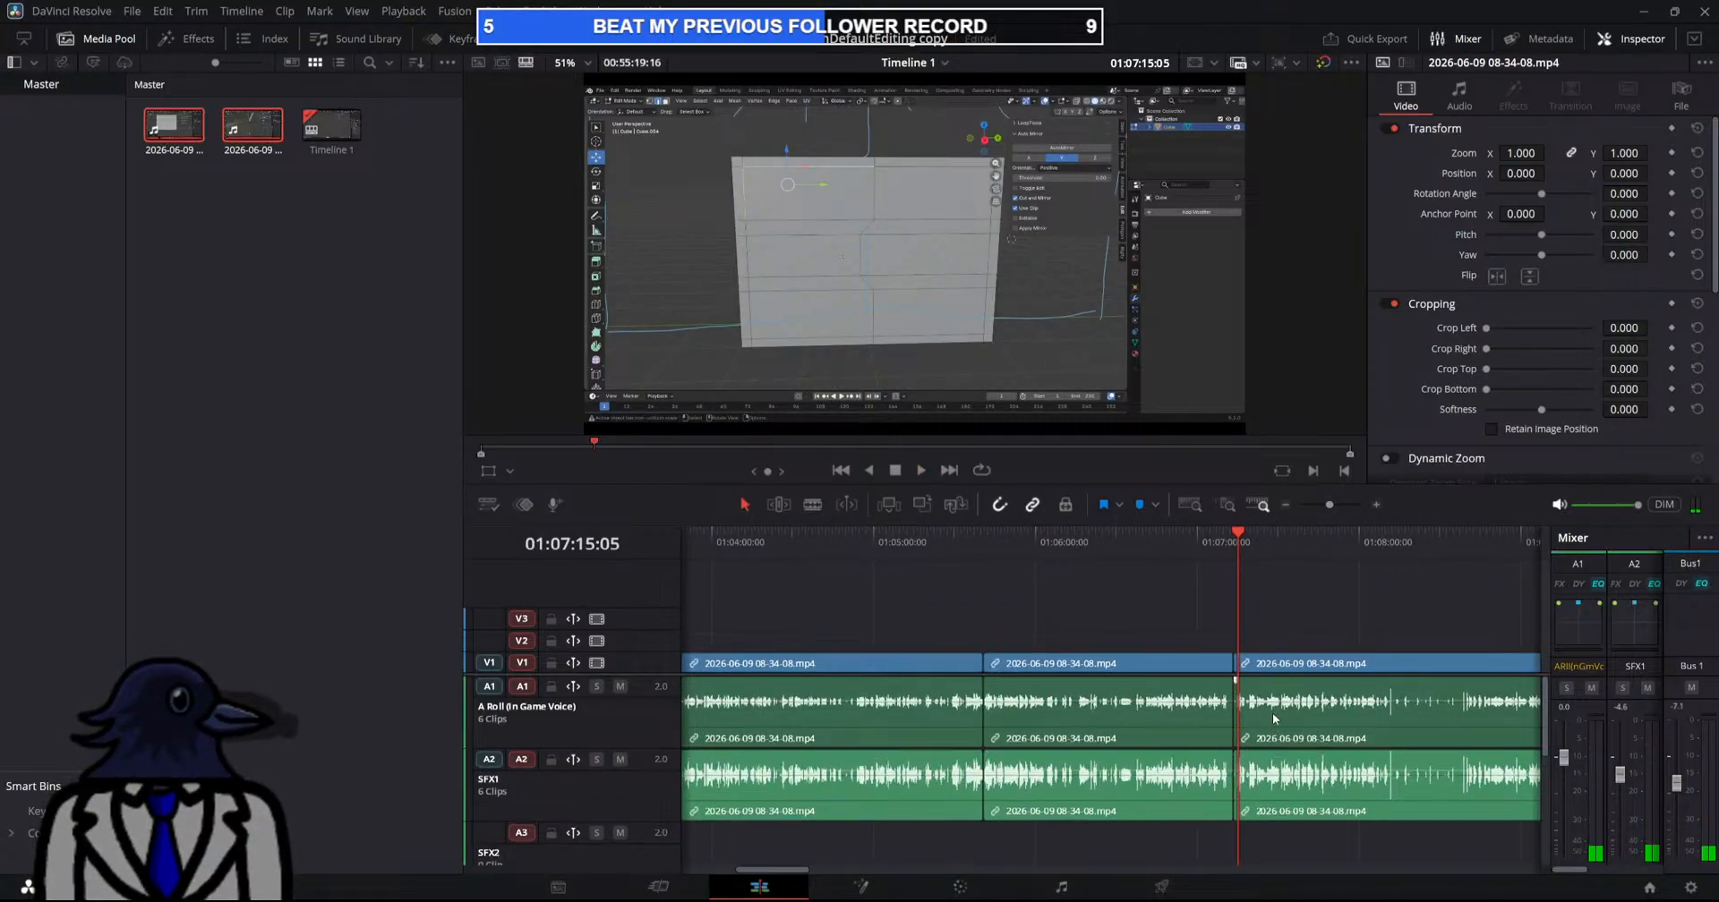
key("space")
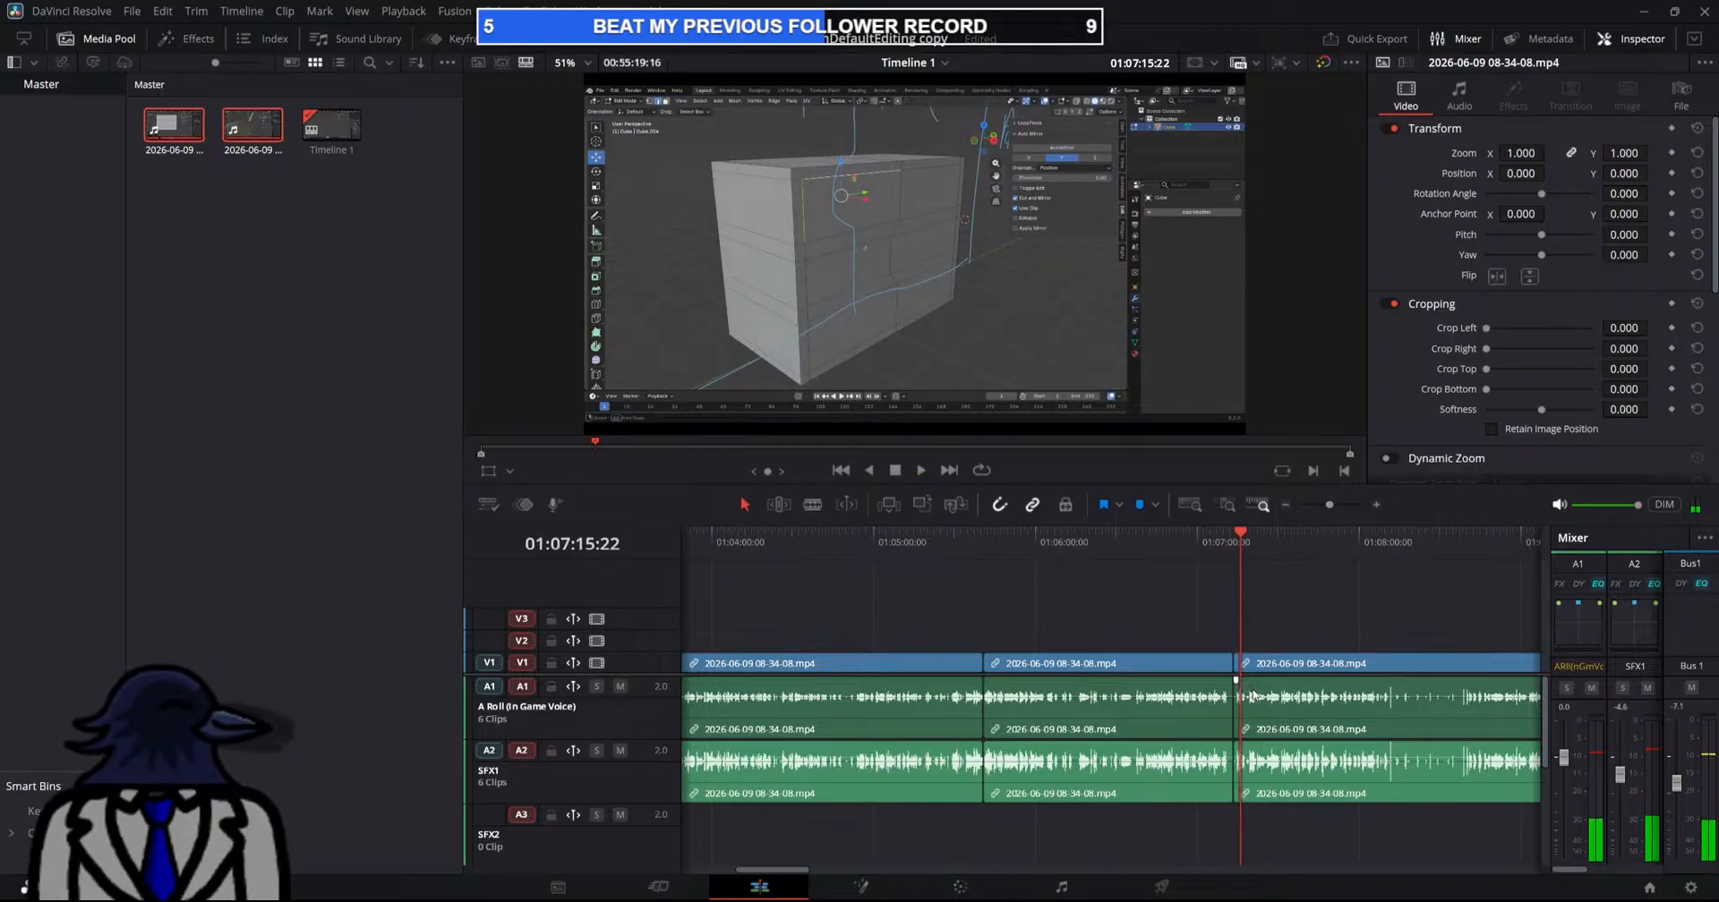
key("b")
left_click(1242, 694)
key("a")
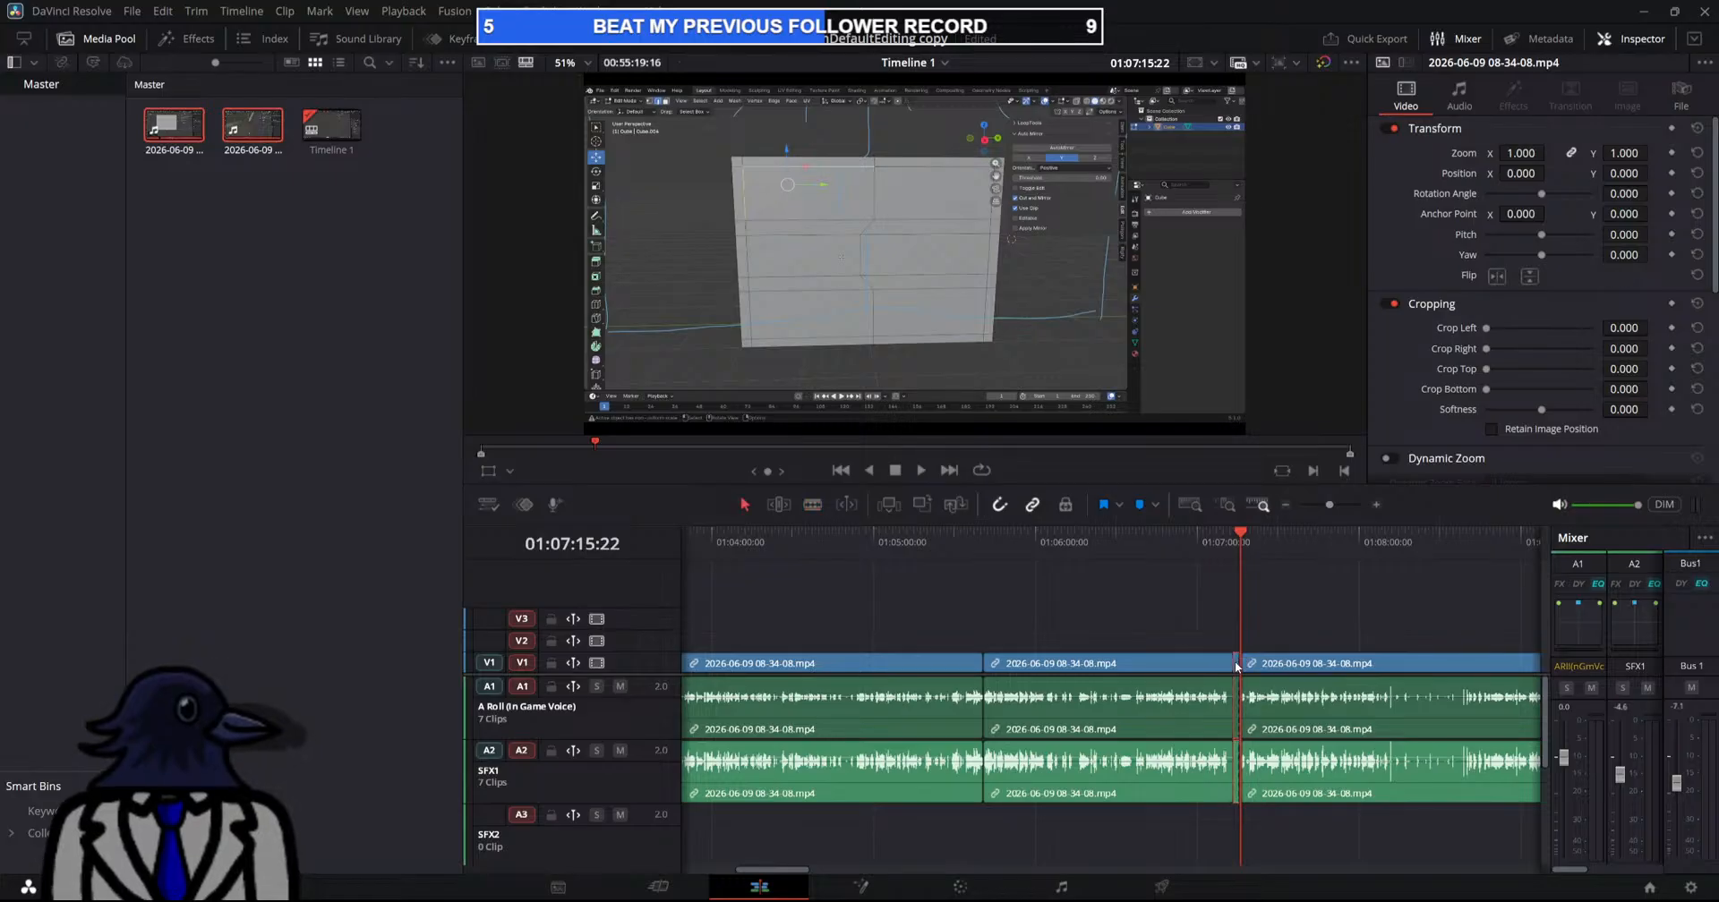
key("Delete")
Play past the join near 01:07:13, skim ahead to about 01:08:06 and play until 01:08:08:11
key("space")
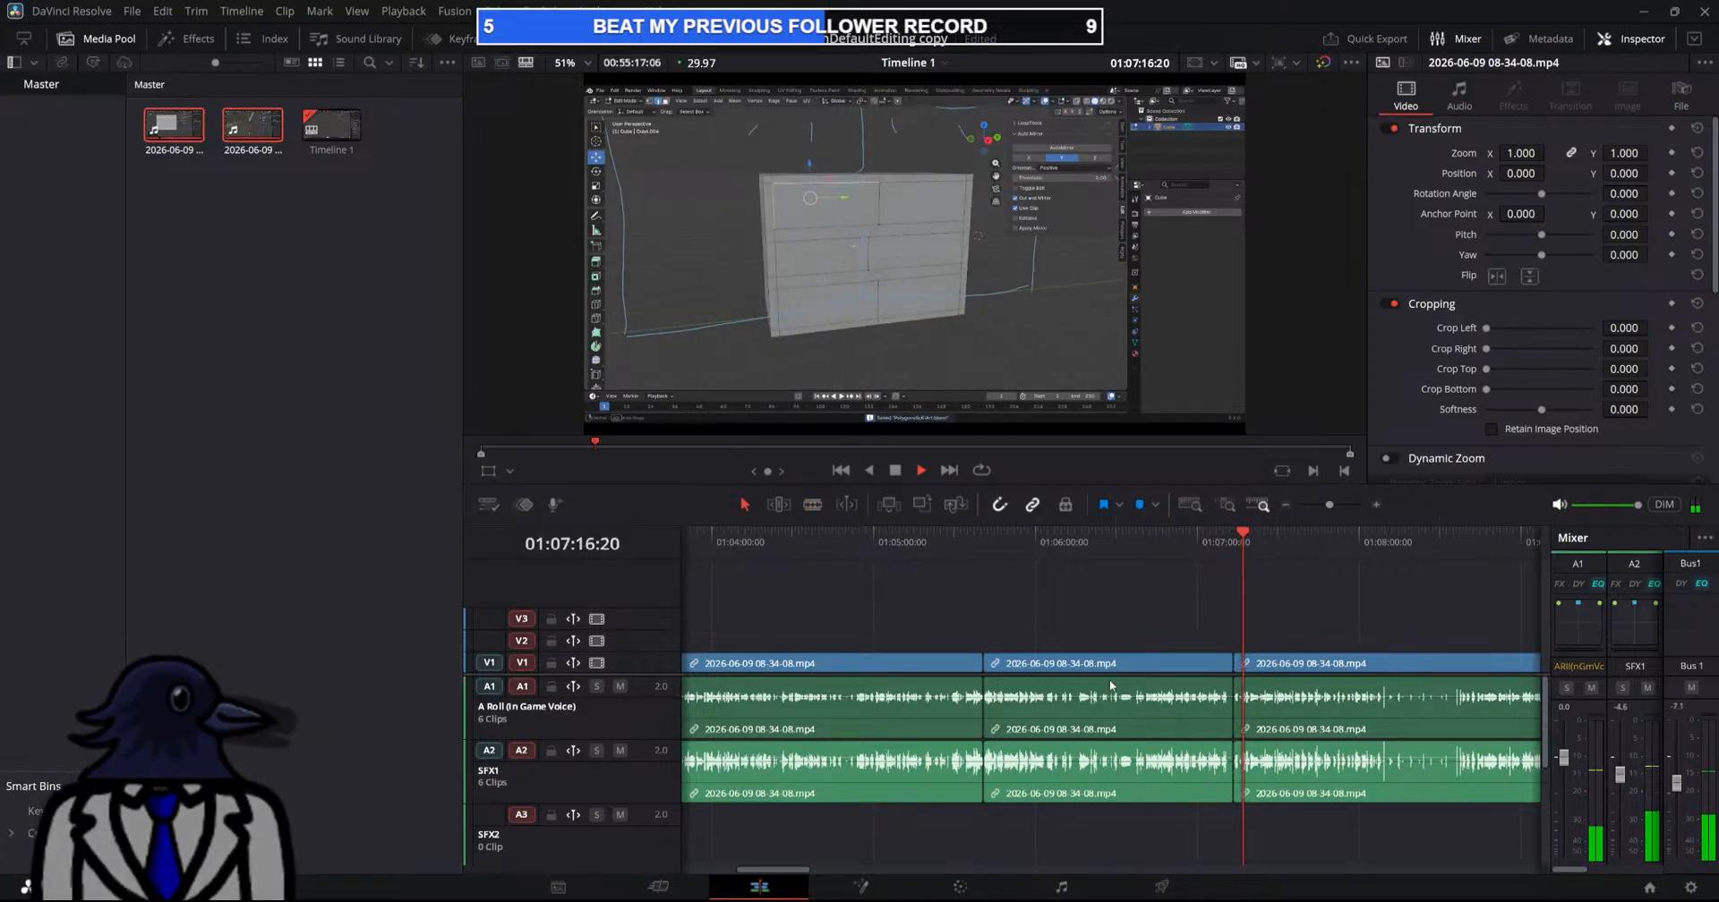
left_click_drag(797, 871, 807, 874)
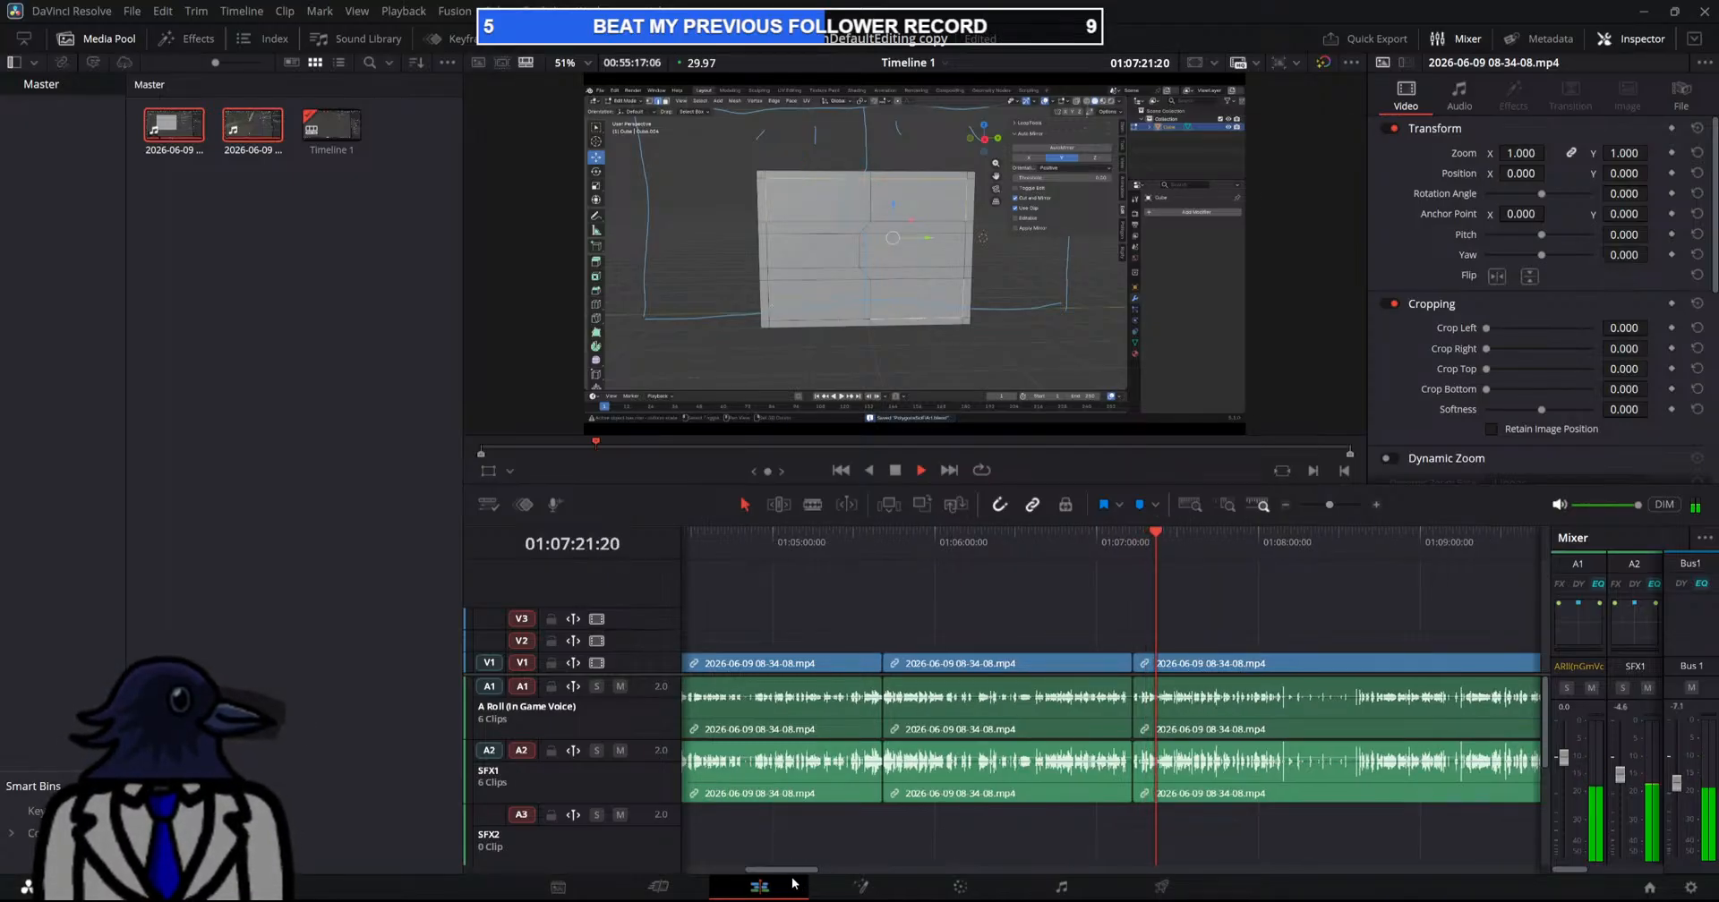
left_click_drag(801, 877, 823, 863)
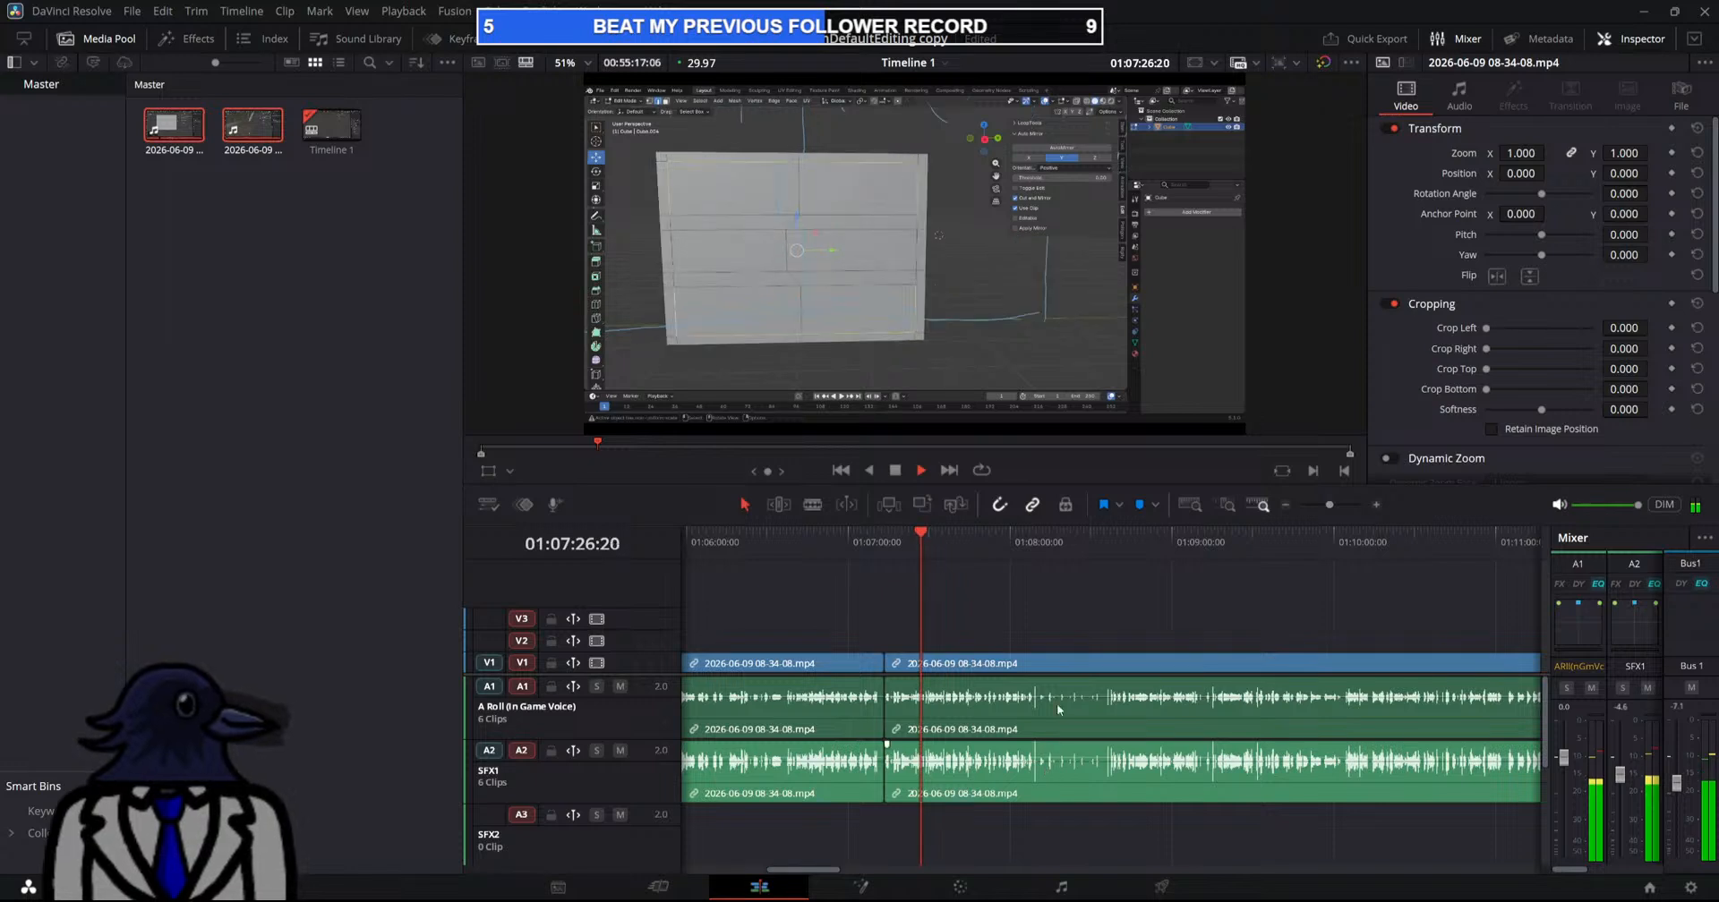
left_click_drag(920, 532, 1027, 567)
key("space")
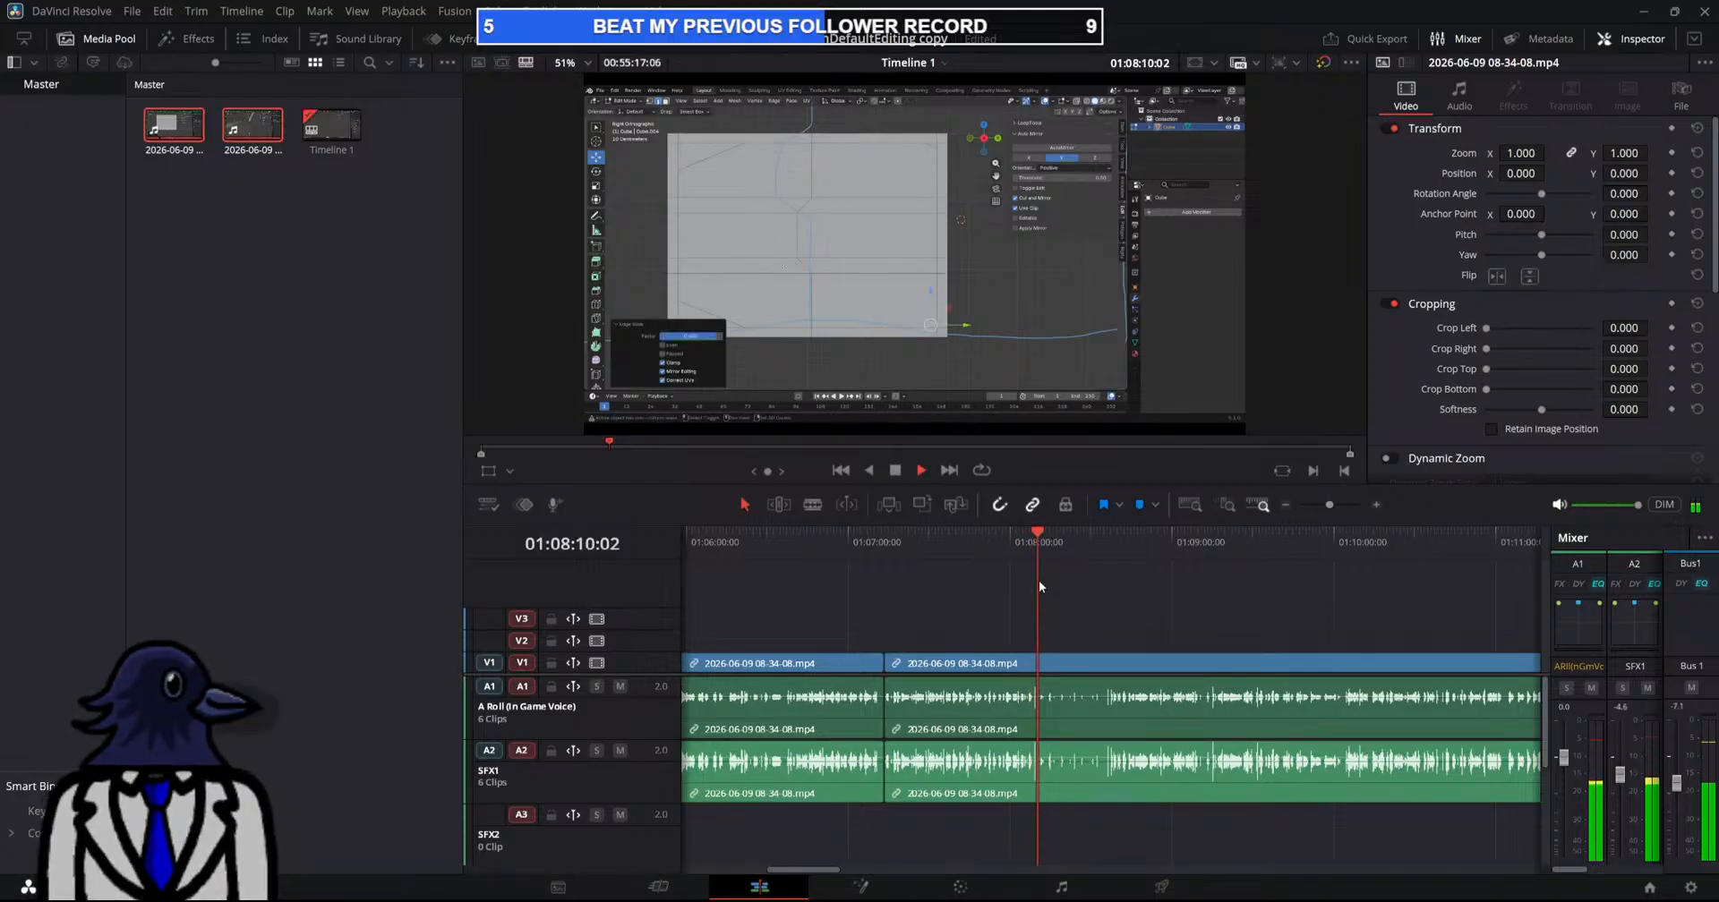
left_click(1029, 597)
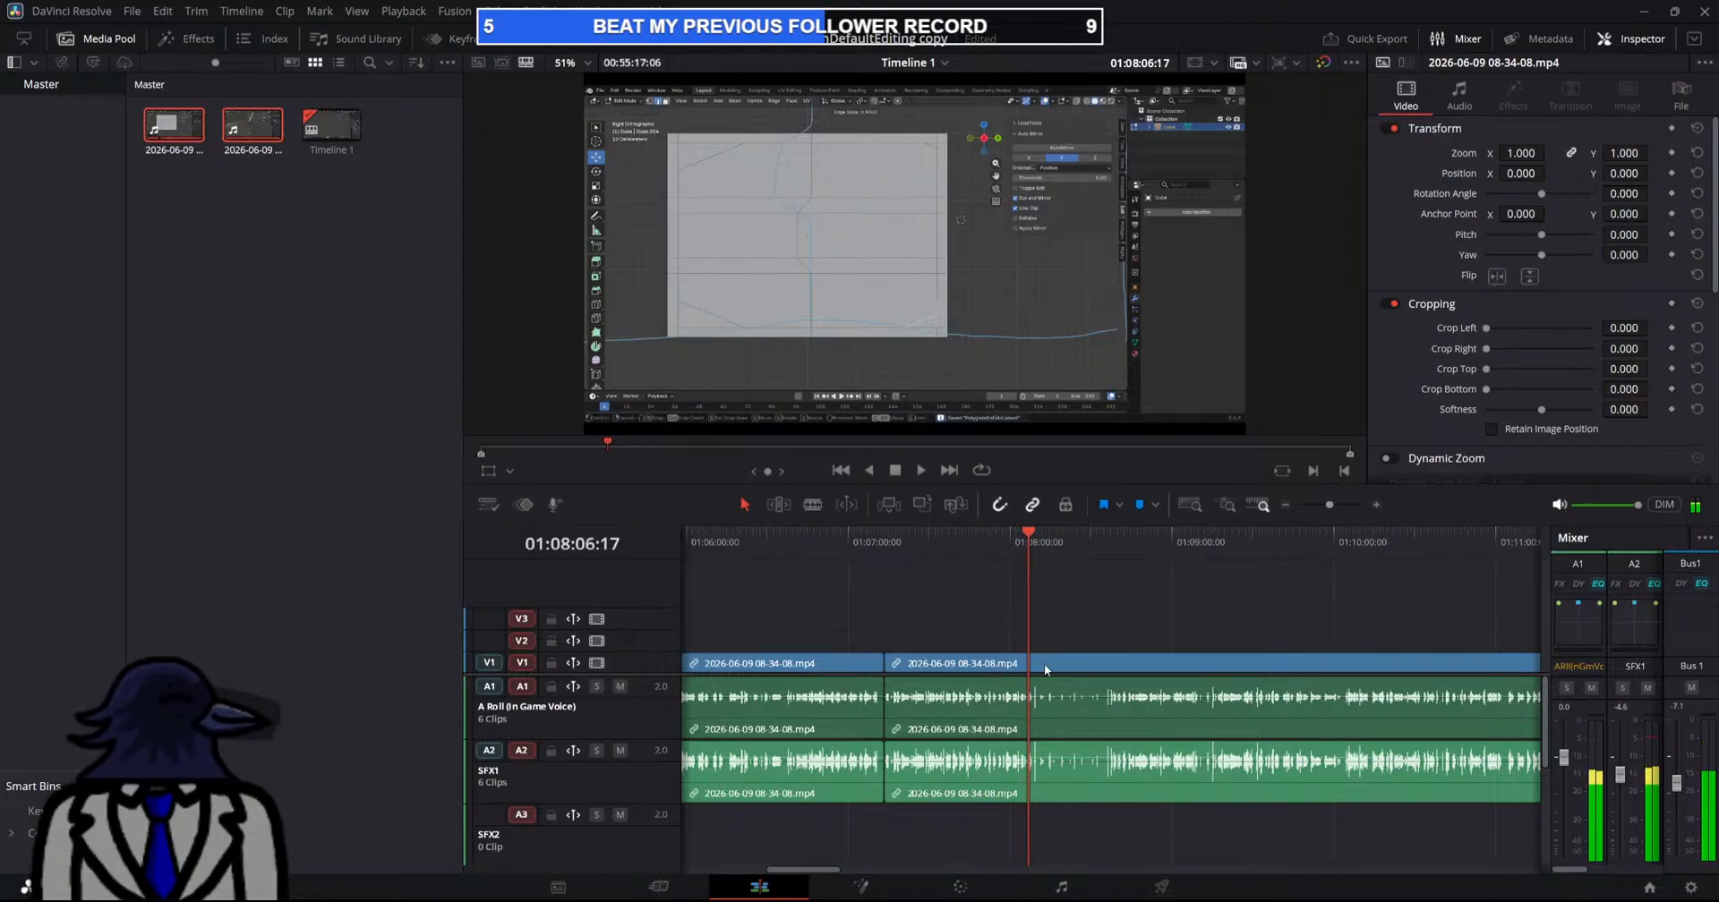
key("space")
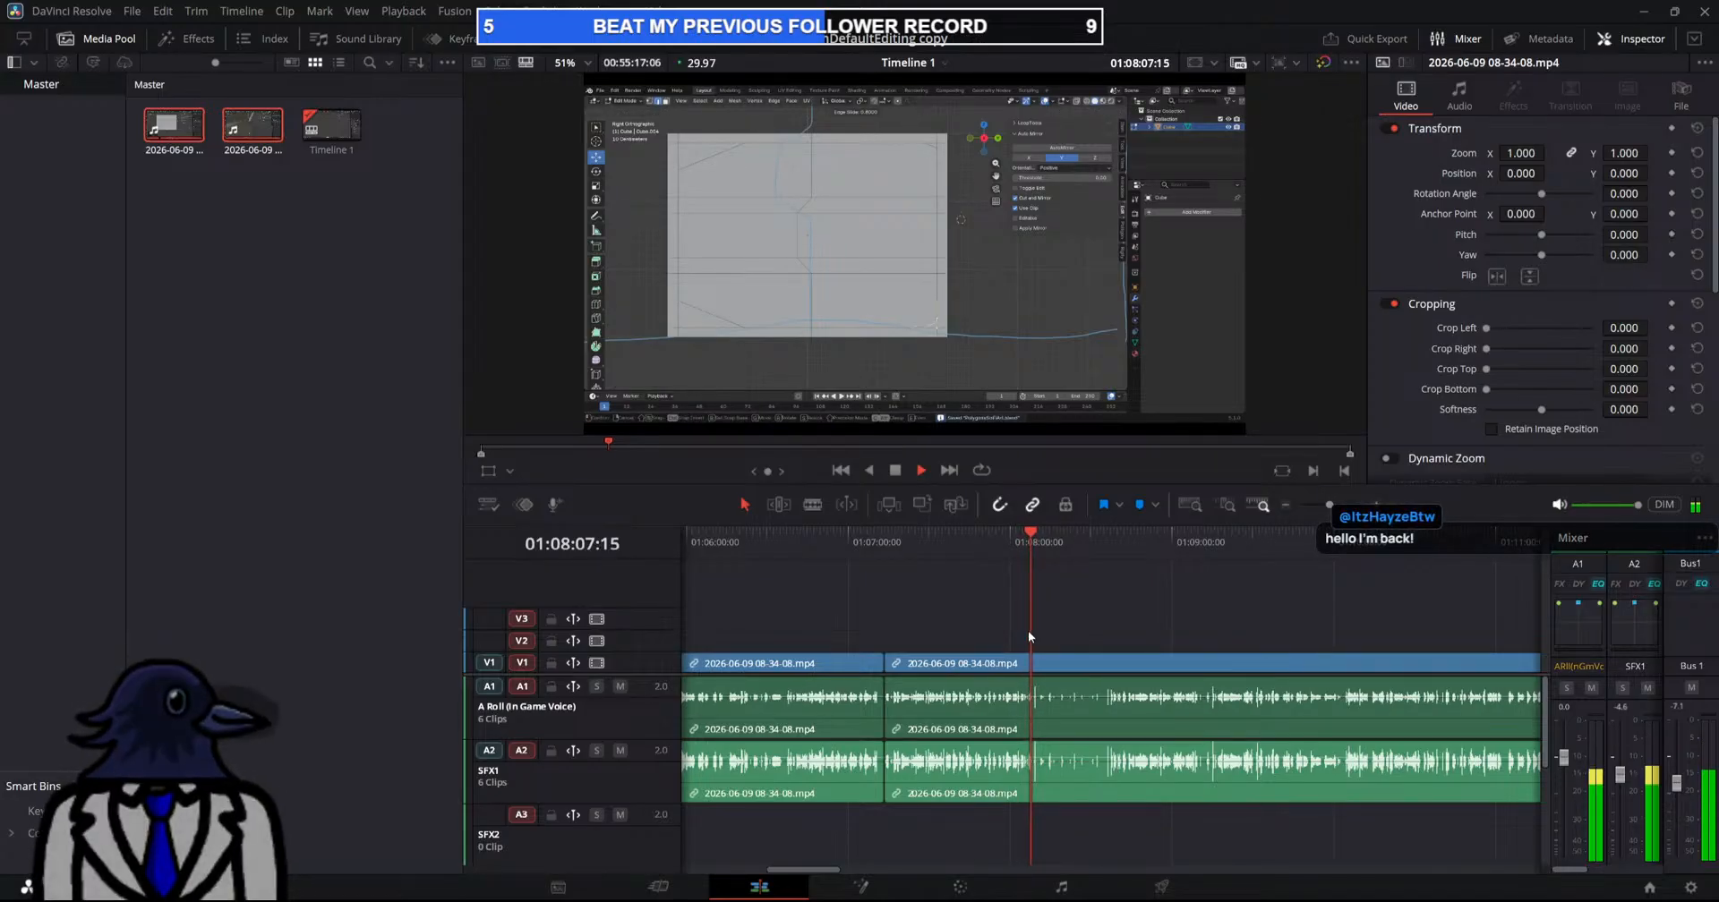
key("space")
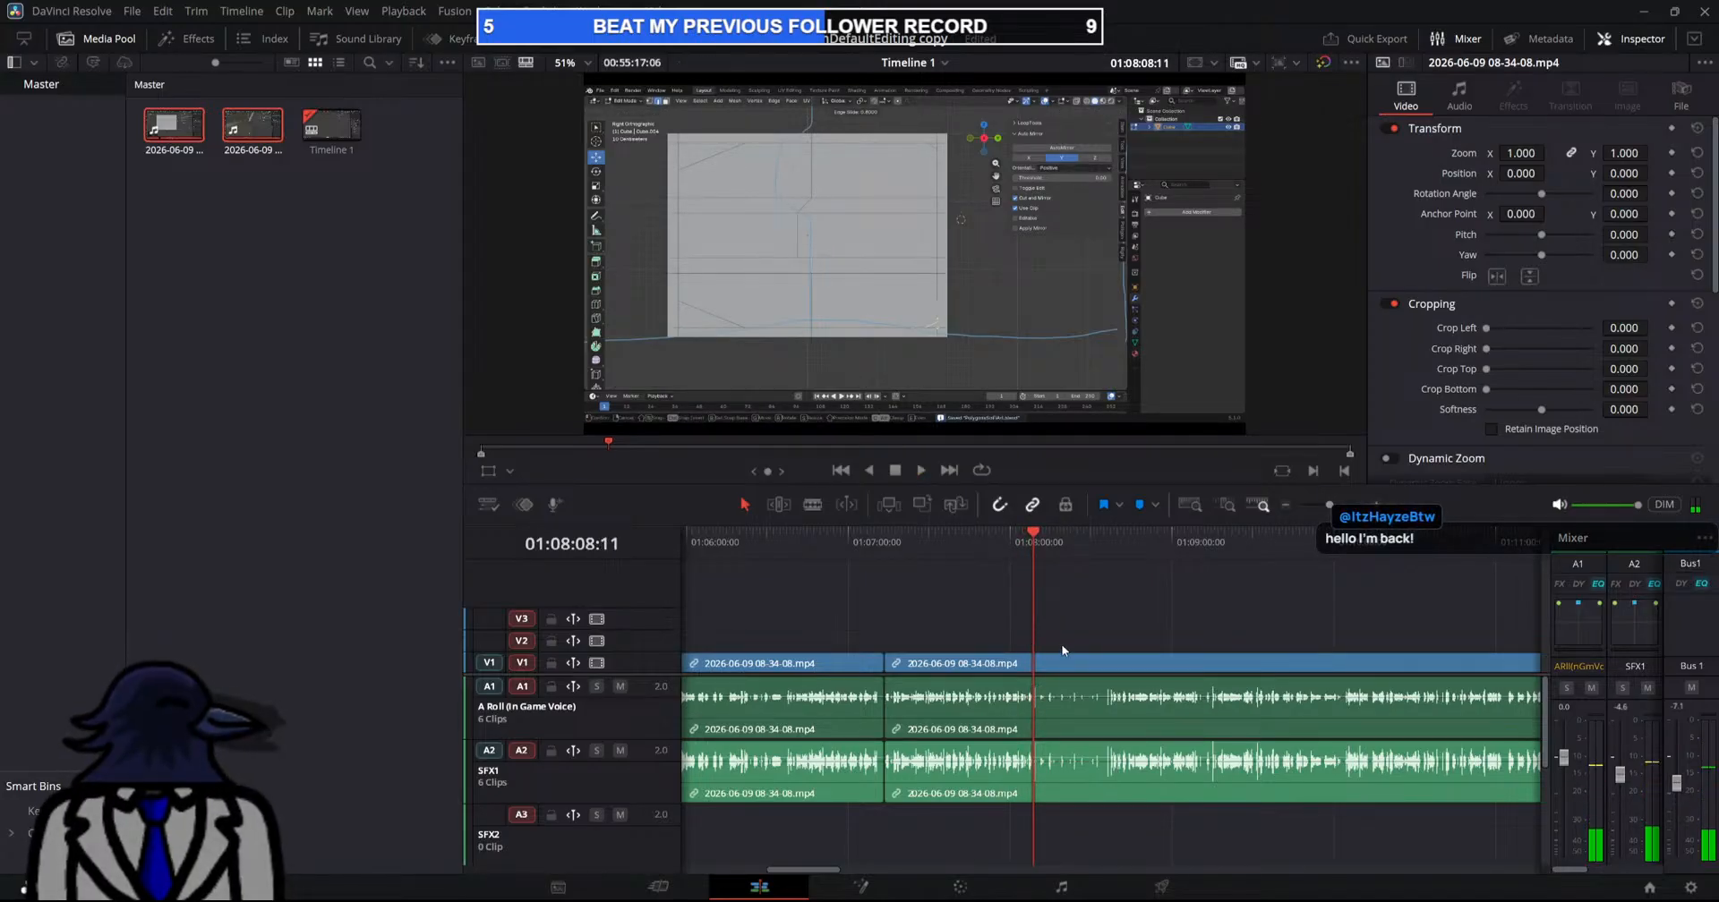
Split the recording at 01:08:08:11 and again at about 01:08:10, checking the footage up to 01:08:13
key("b")
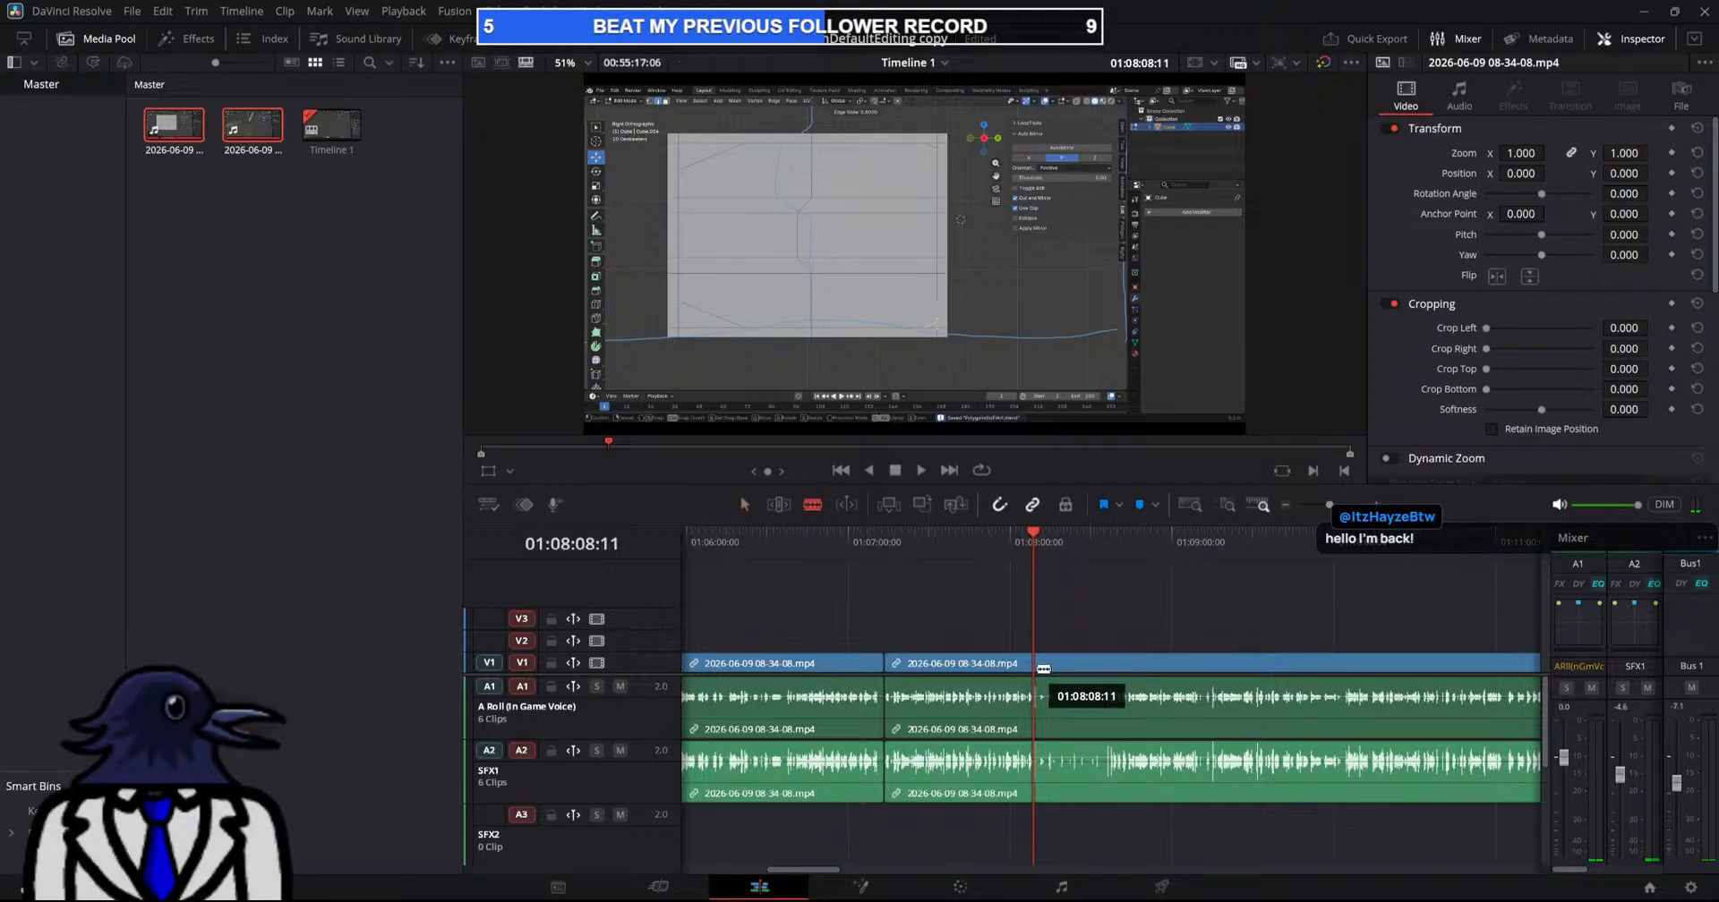
left_click(1037, 664)
key("space")
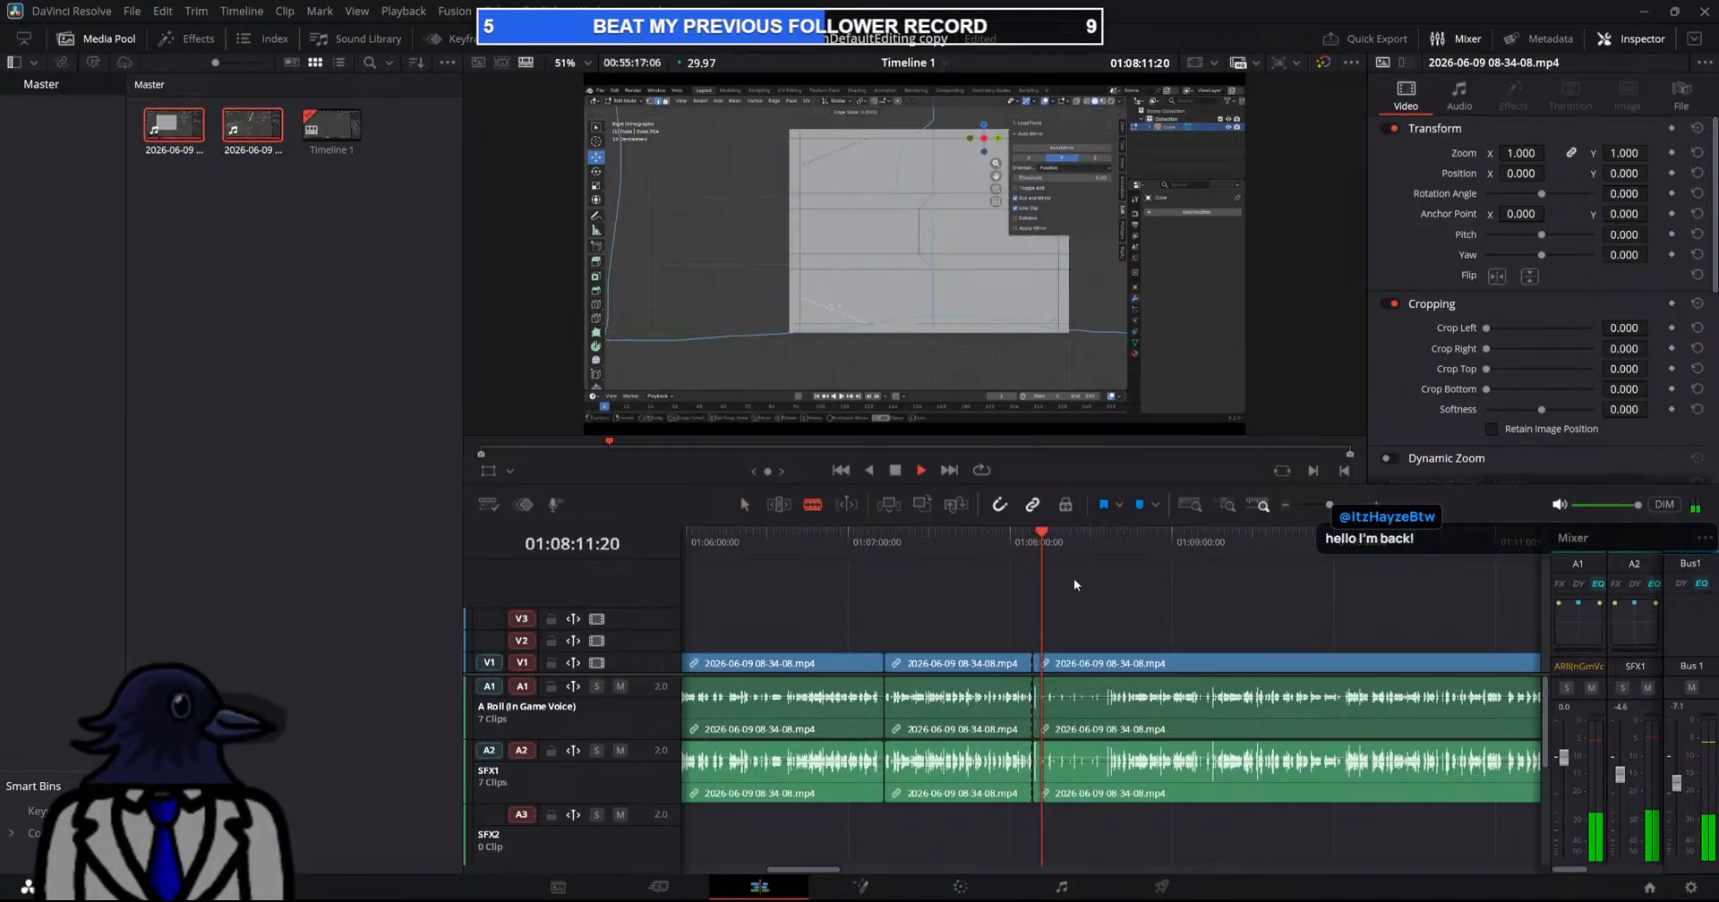
key("space")
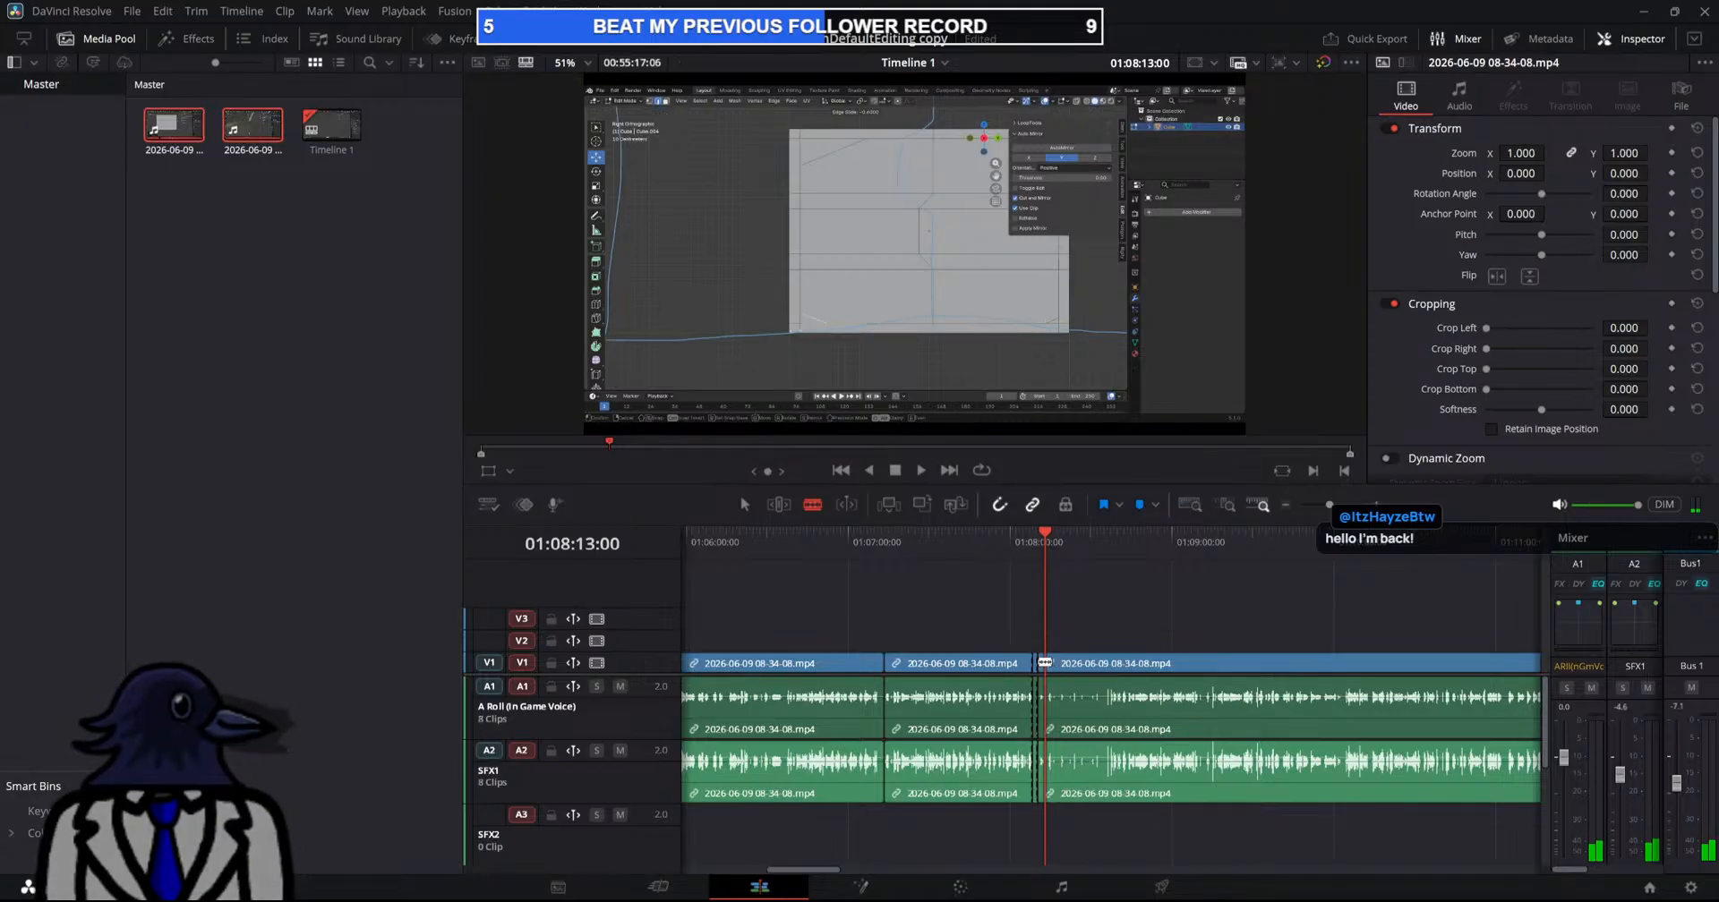
left_click(1042, 691)
Move the two-second piece after 01:08:08 out of the main tracks, its video to V3 and its audio starting on A3
key("a")
left_click_drag(1036, 699, 1037, 582)
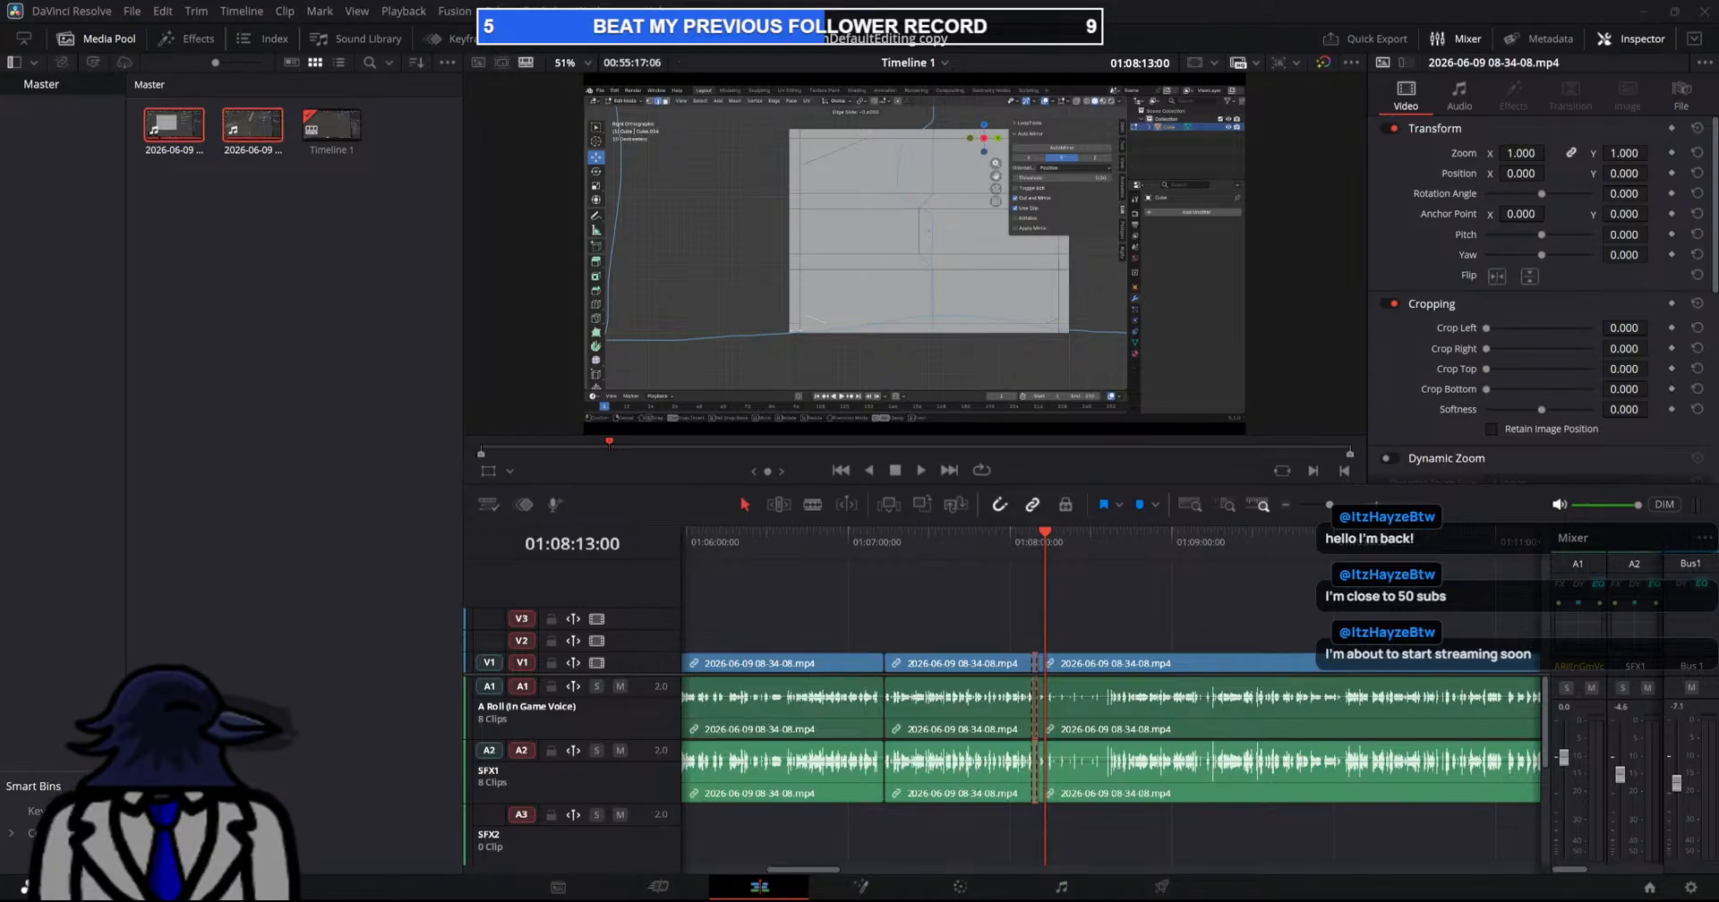
left_click_drag(1035, 663, 1033, 604)
scroll(1060, 741, "left", 3)
scroll(1060, 741, "left", 3)
scroll(1010, 712, "right", 7)
scroll(1009, 712, "up", 1)
scroll(1010, 711, "down", 2)
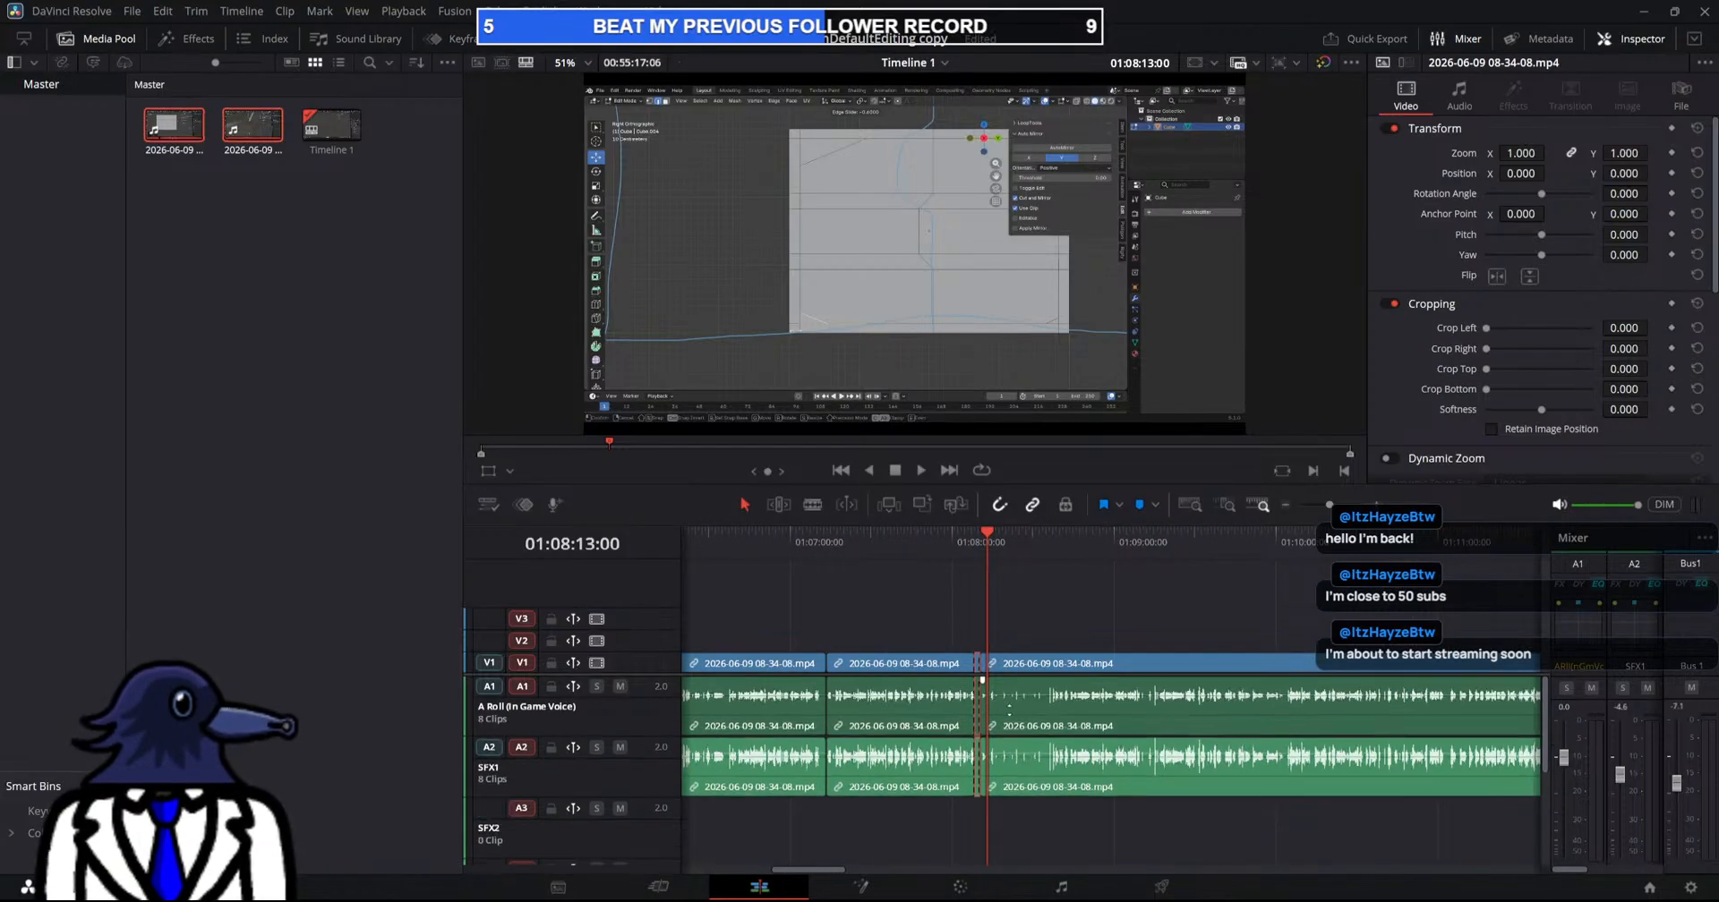
scroll(1009, 712, "up", 5)
left_click_drag(1036, 715, 1030, 812)
Review the footage around 01:08:36, split it at about 01:08:33 and 01:08:36 and ripple-delete the section between the cuts
mouse_move(1106, 548)
left_mouse_down()
mouse_move(1051, 548)
mouse_move(1134, 548)
left_mouse_up()
scroll(1193, 571, "down", 4)
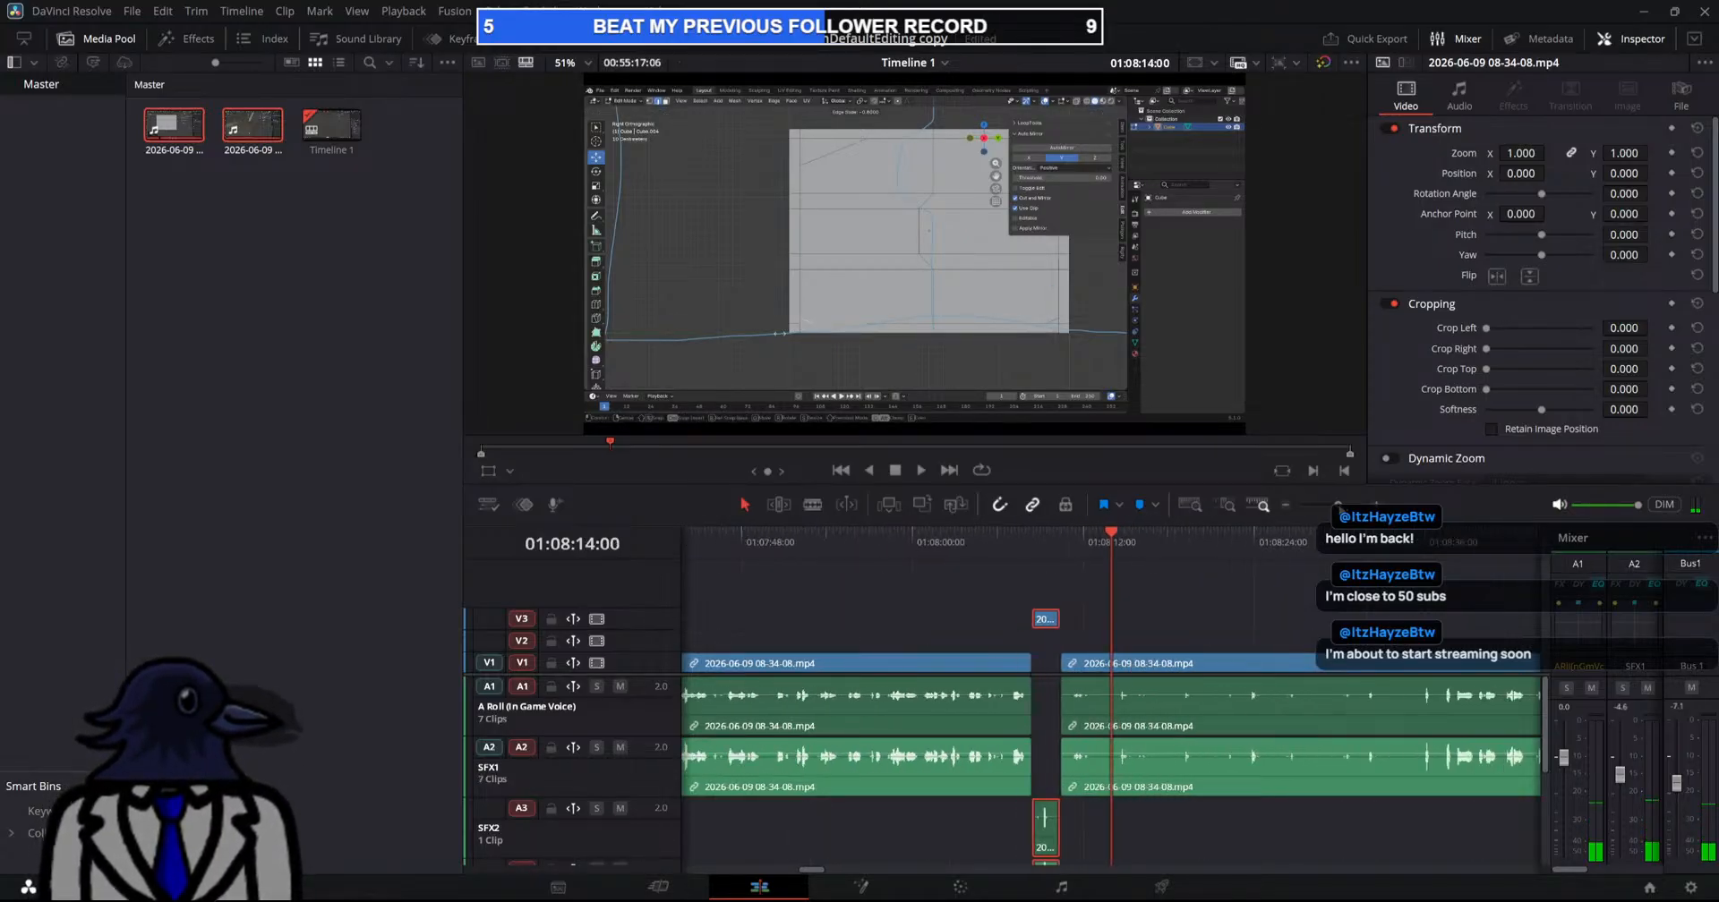
left_click_drag(1109, 577, 1261, 584)
key("space")
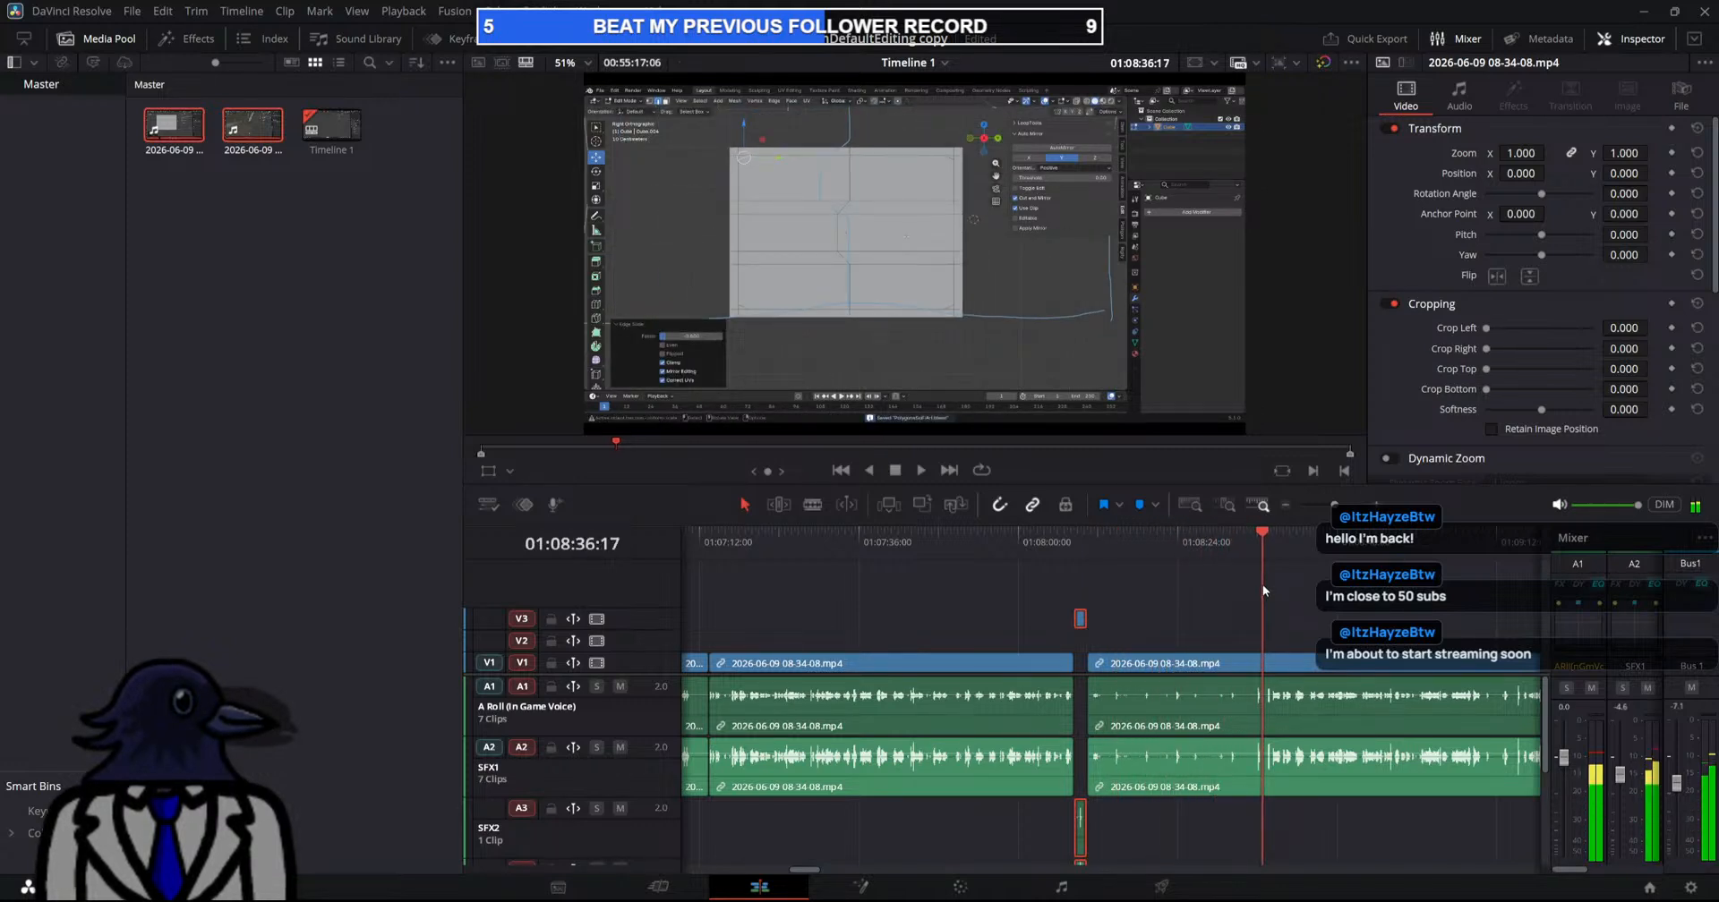
key("space")
key("b")
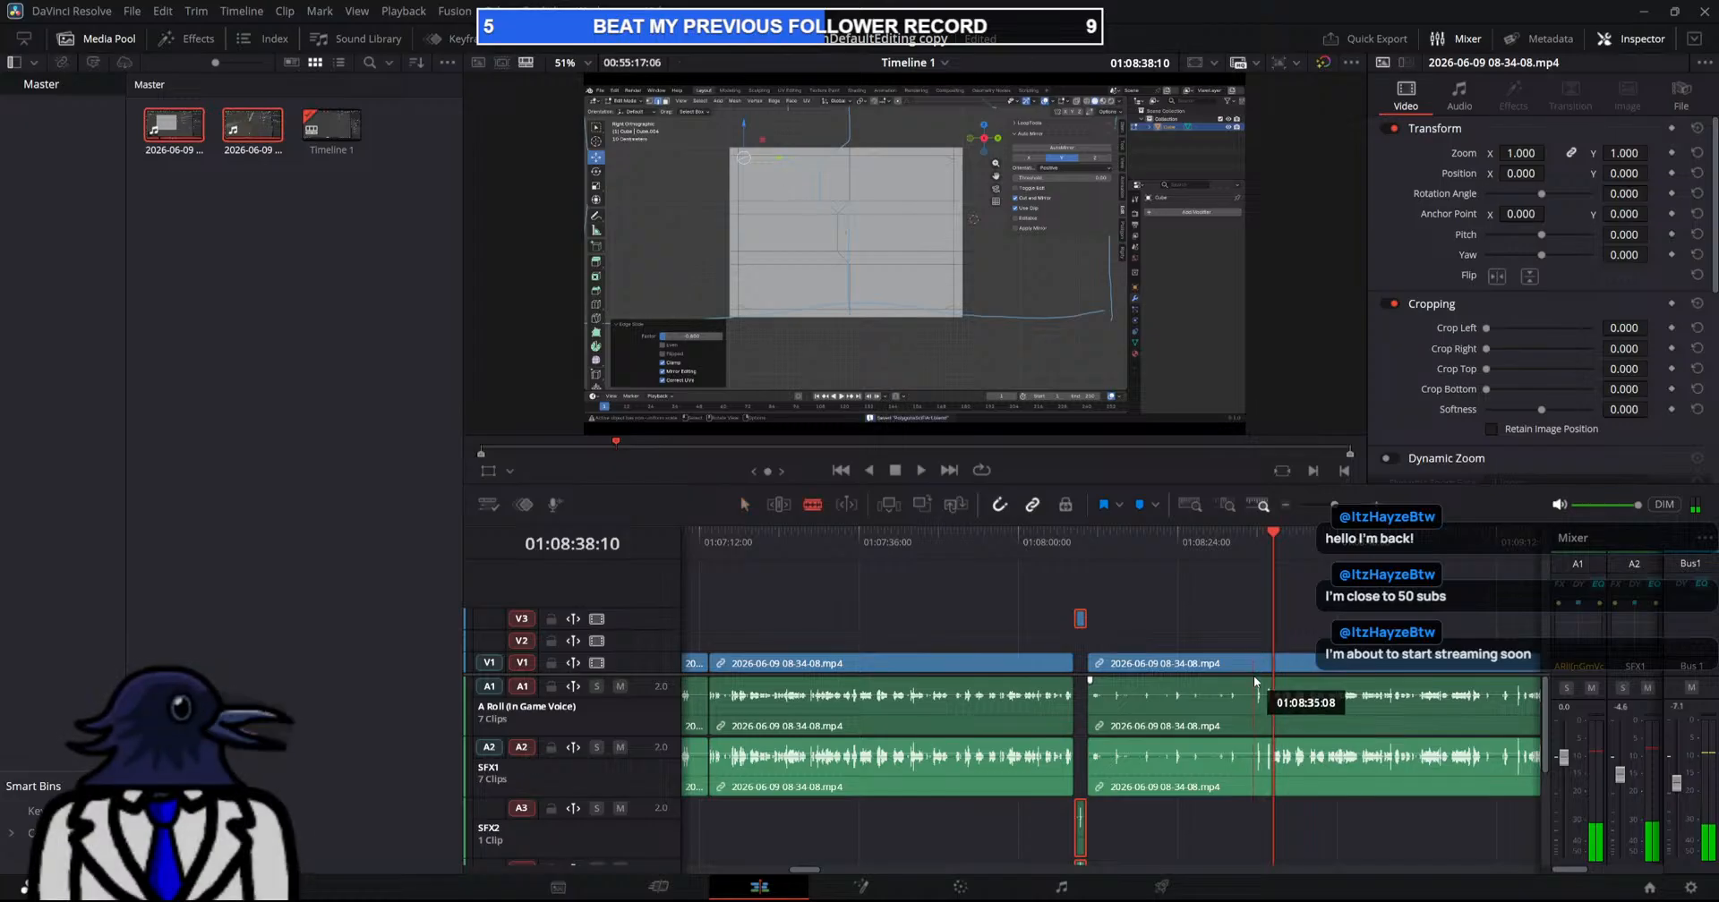
left_click(1244, 668)
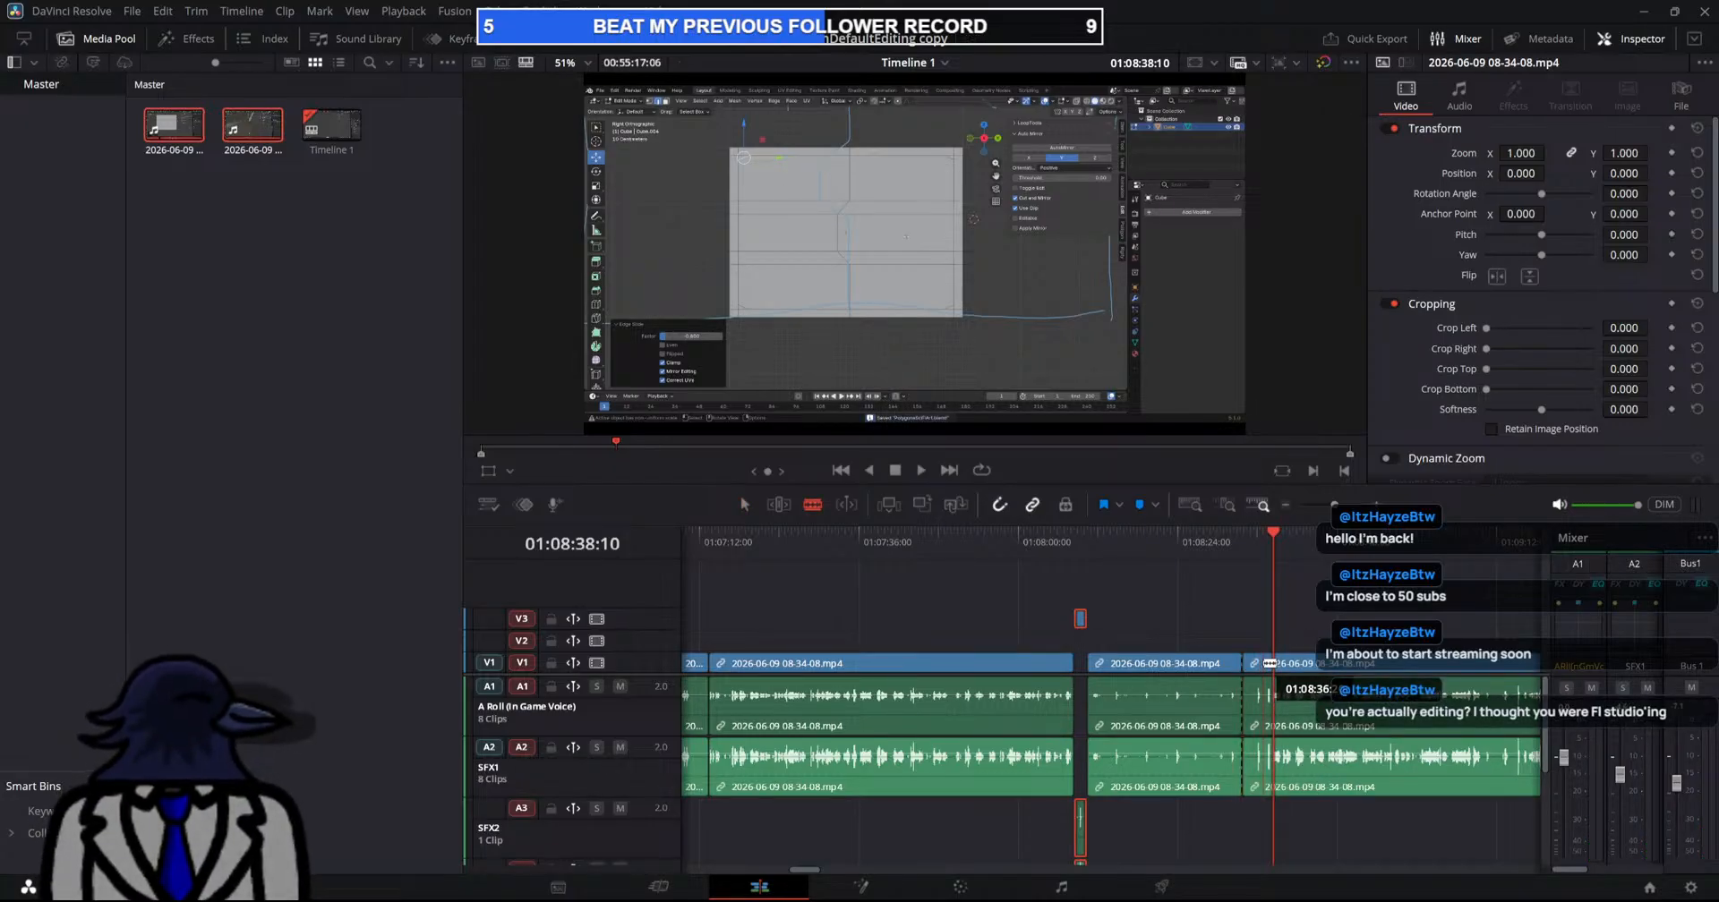
left_click(1262, 667)
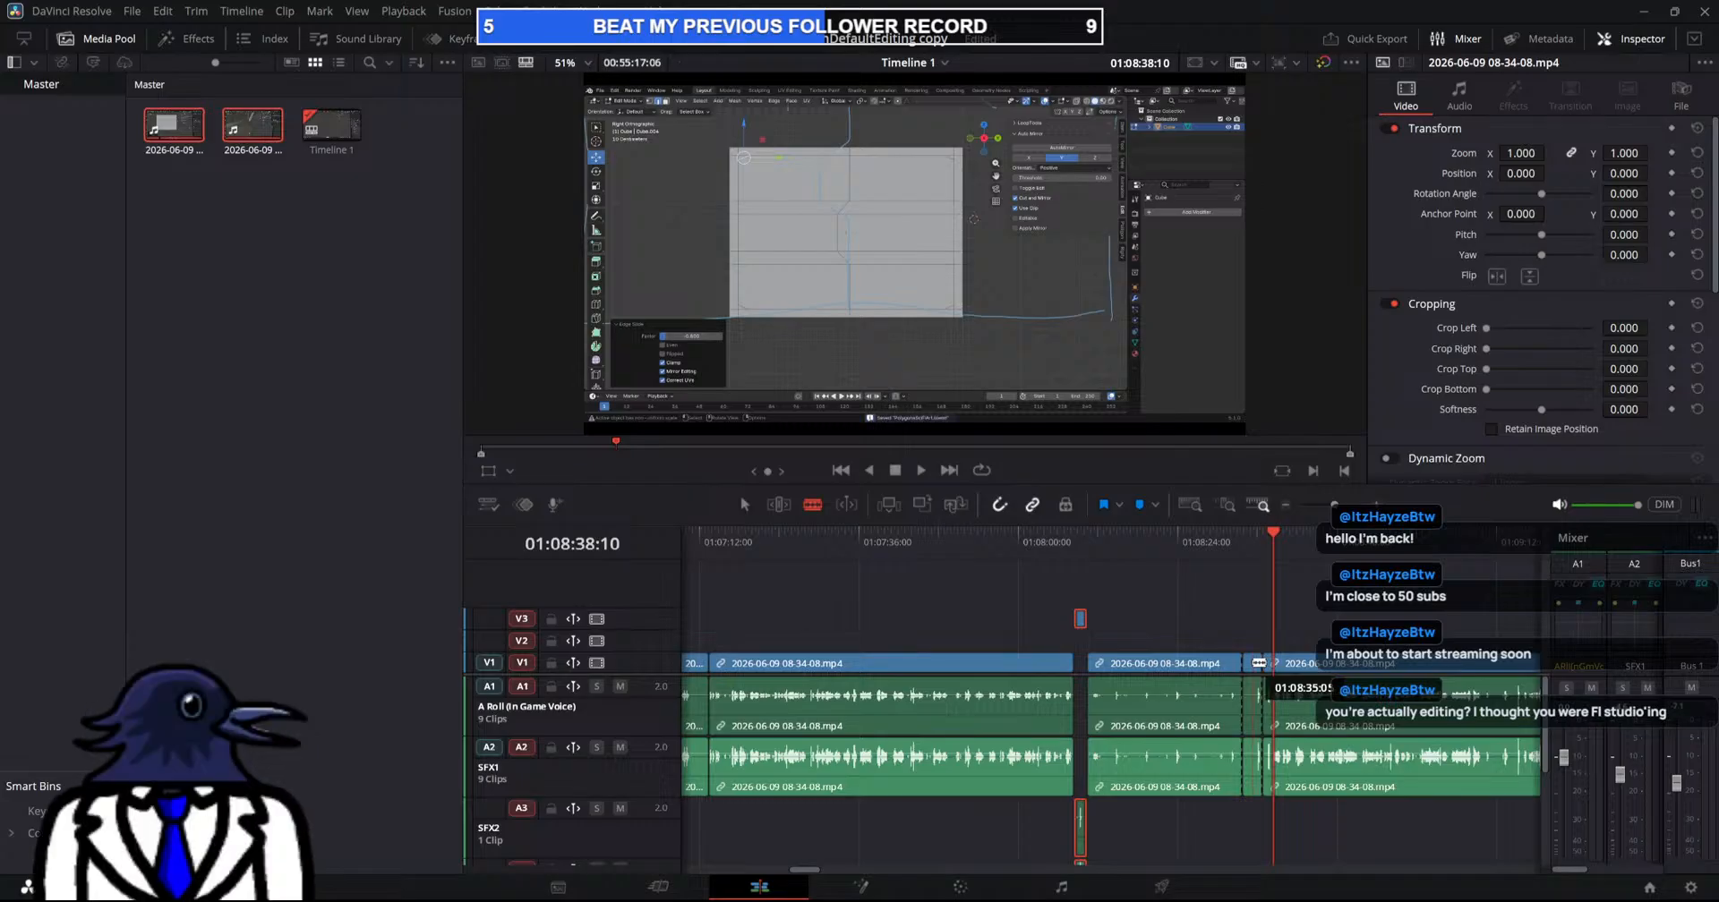
key("a")
left_click(1252, 663)
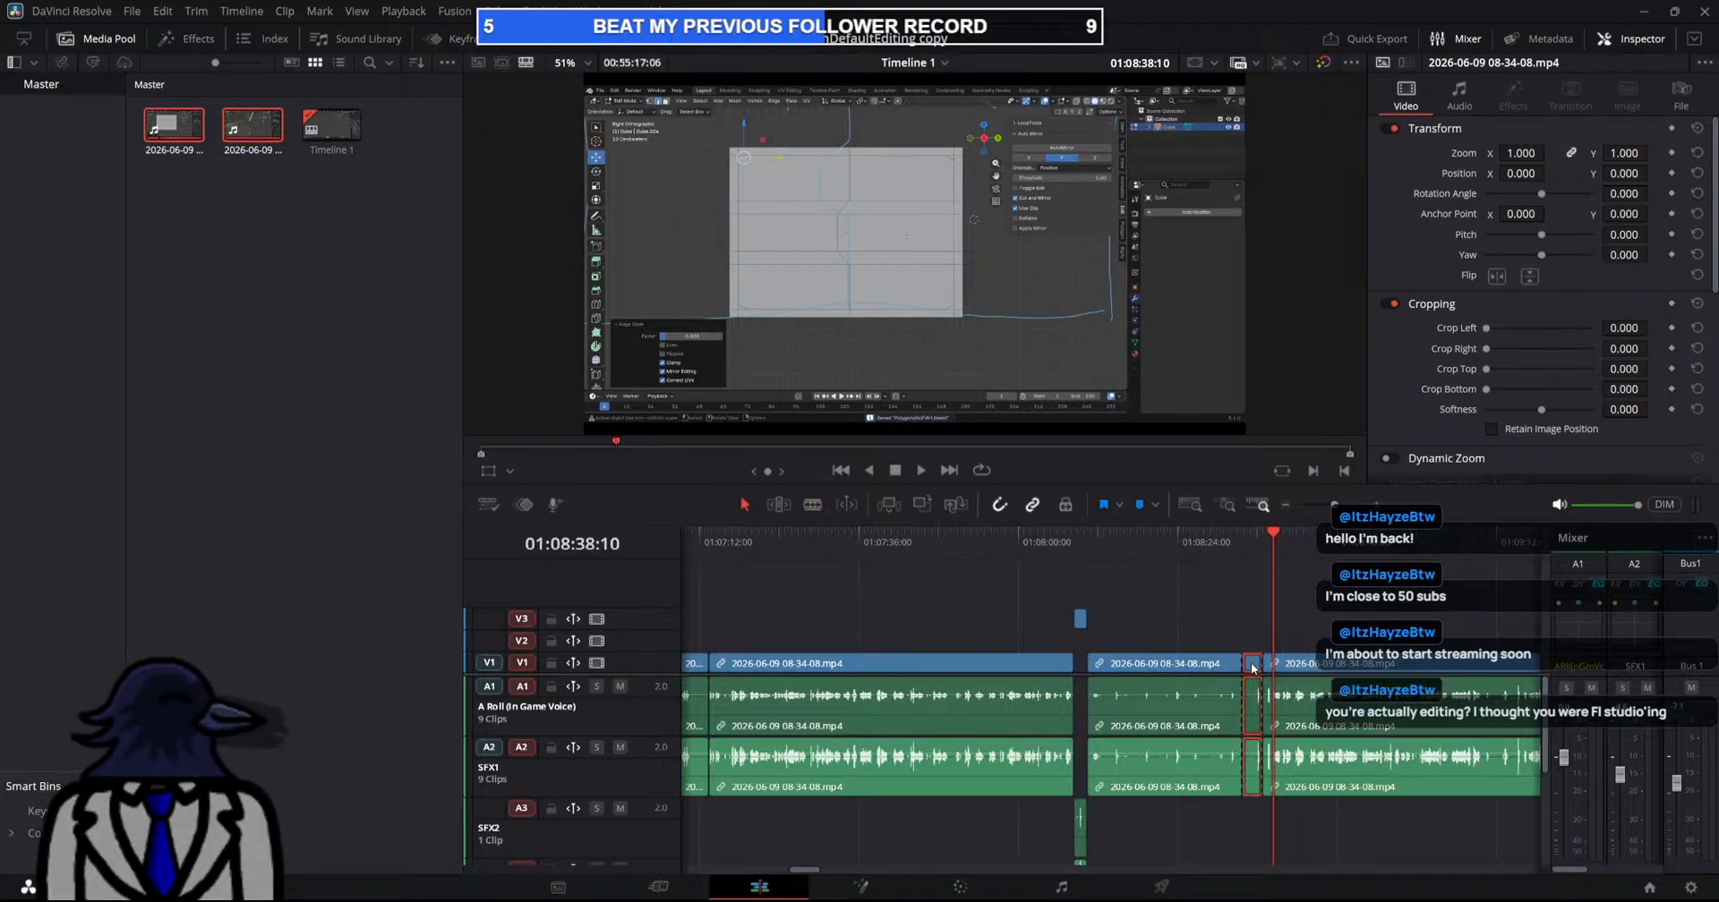
key("Delete")
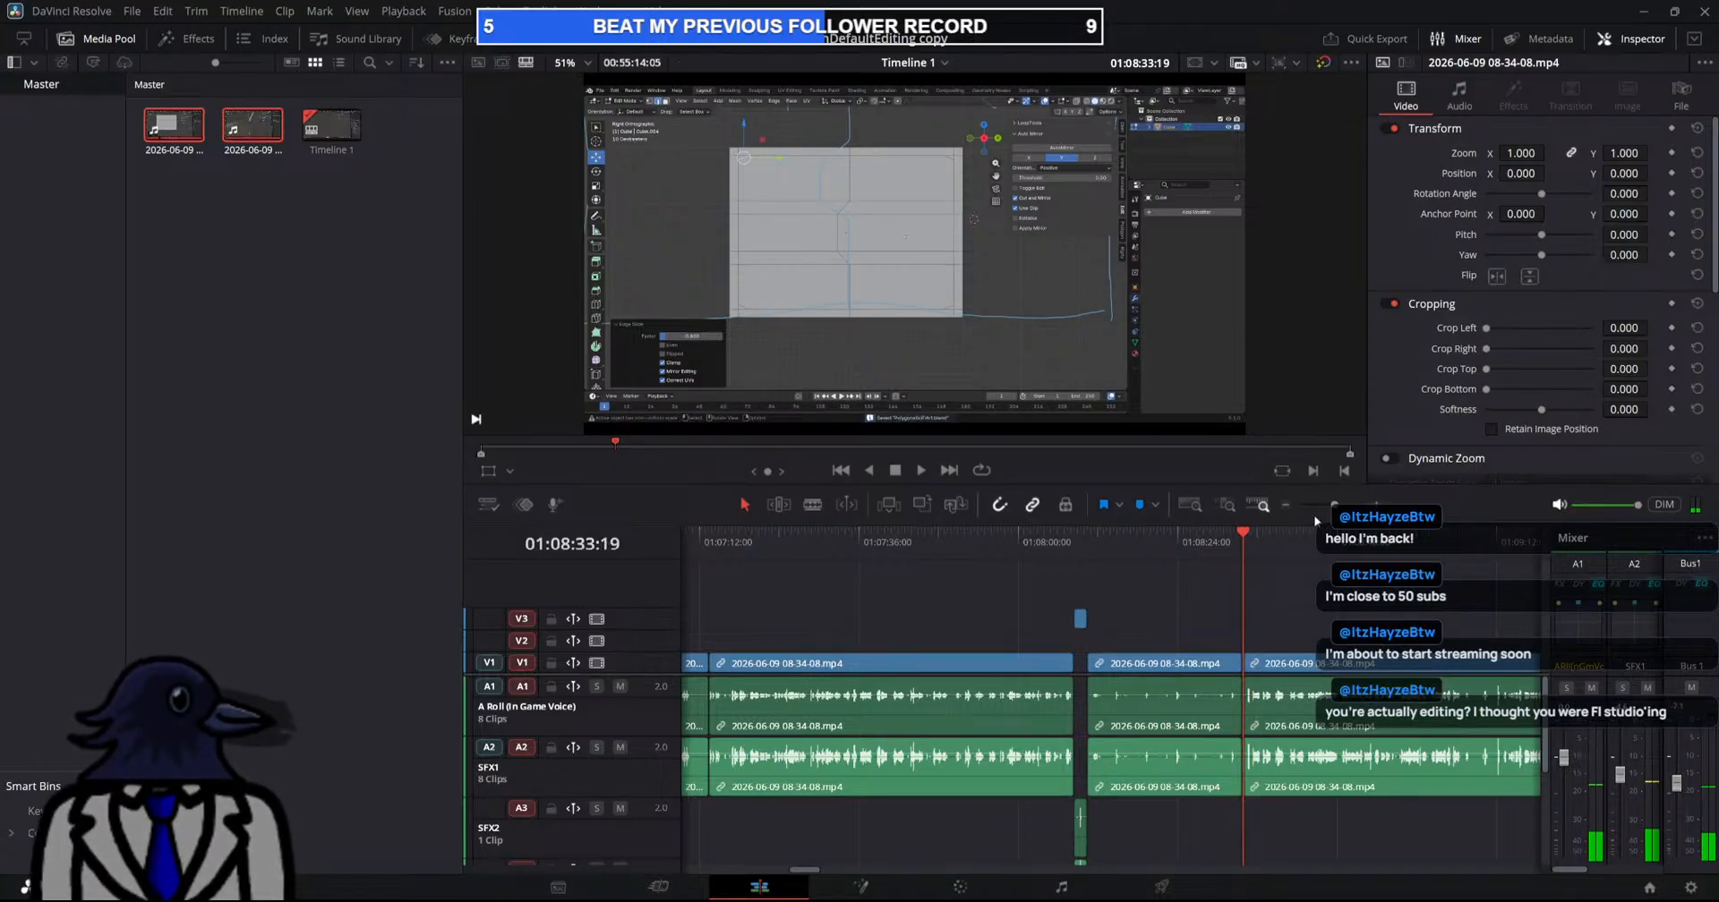
Play on from 01:08:33, split the recording at about 01:09:08 and 01:09:12 and ripple-delete the section between the cuts
left_click_drag(806, 876, 819, 874)
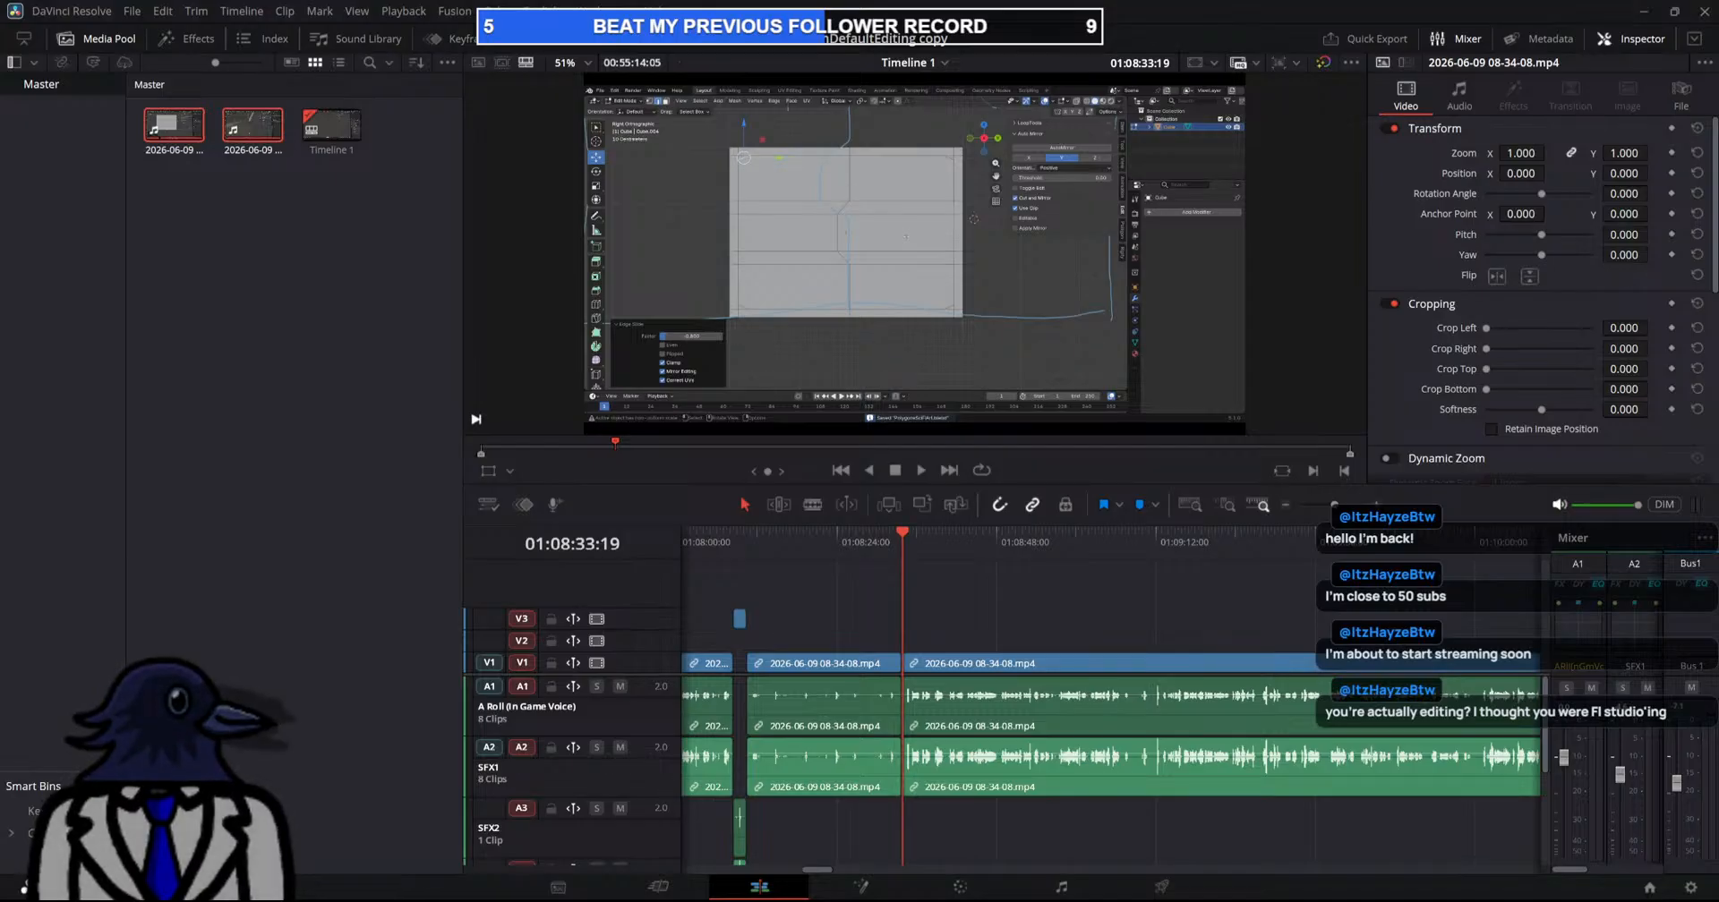
key("space")
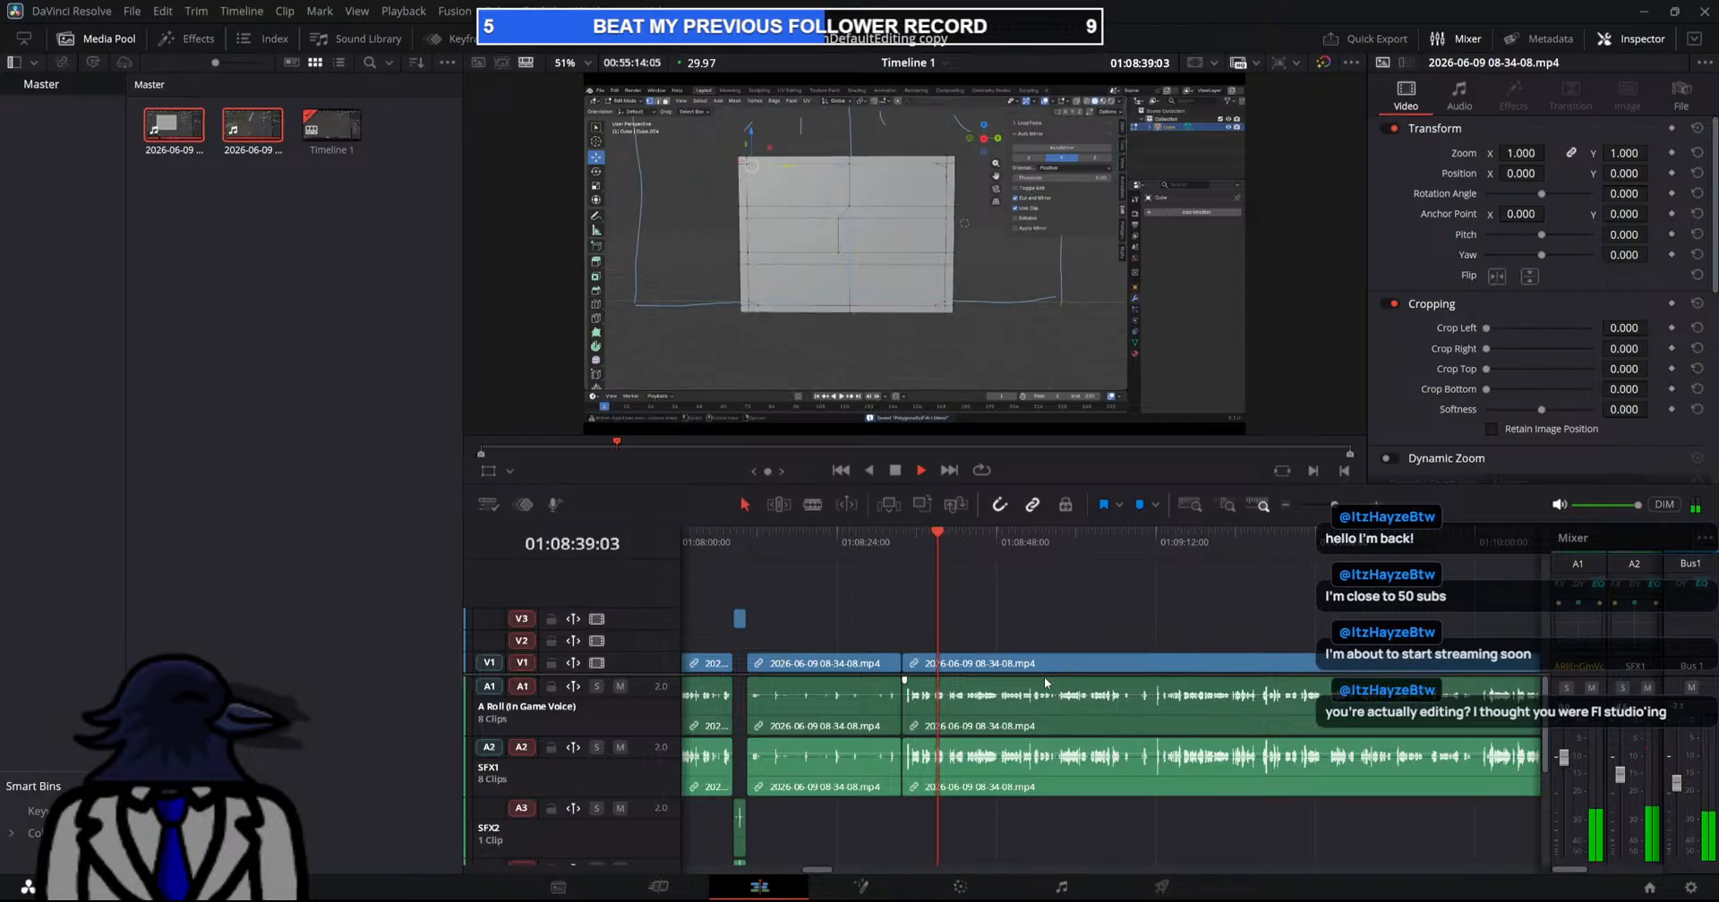
left_click_drag(821, 871, 828, 871)
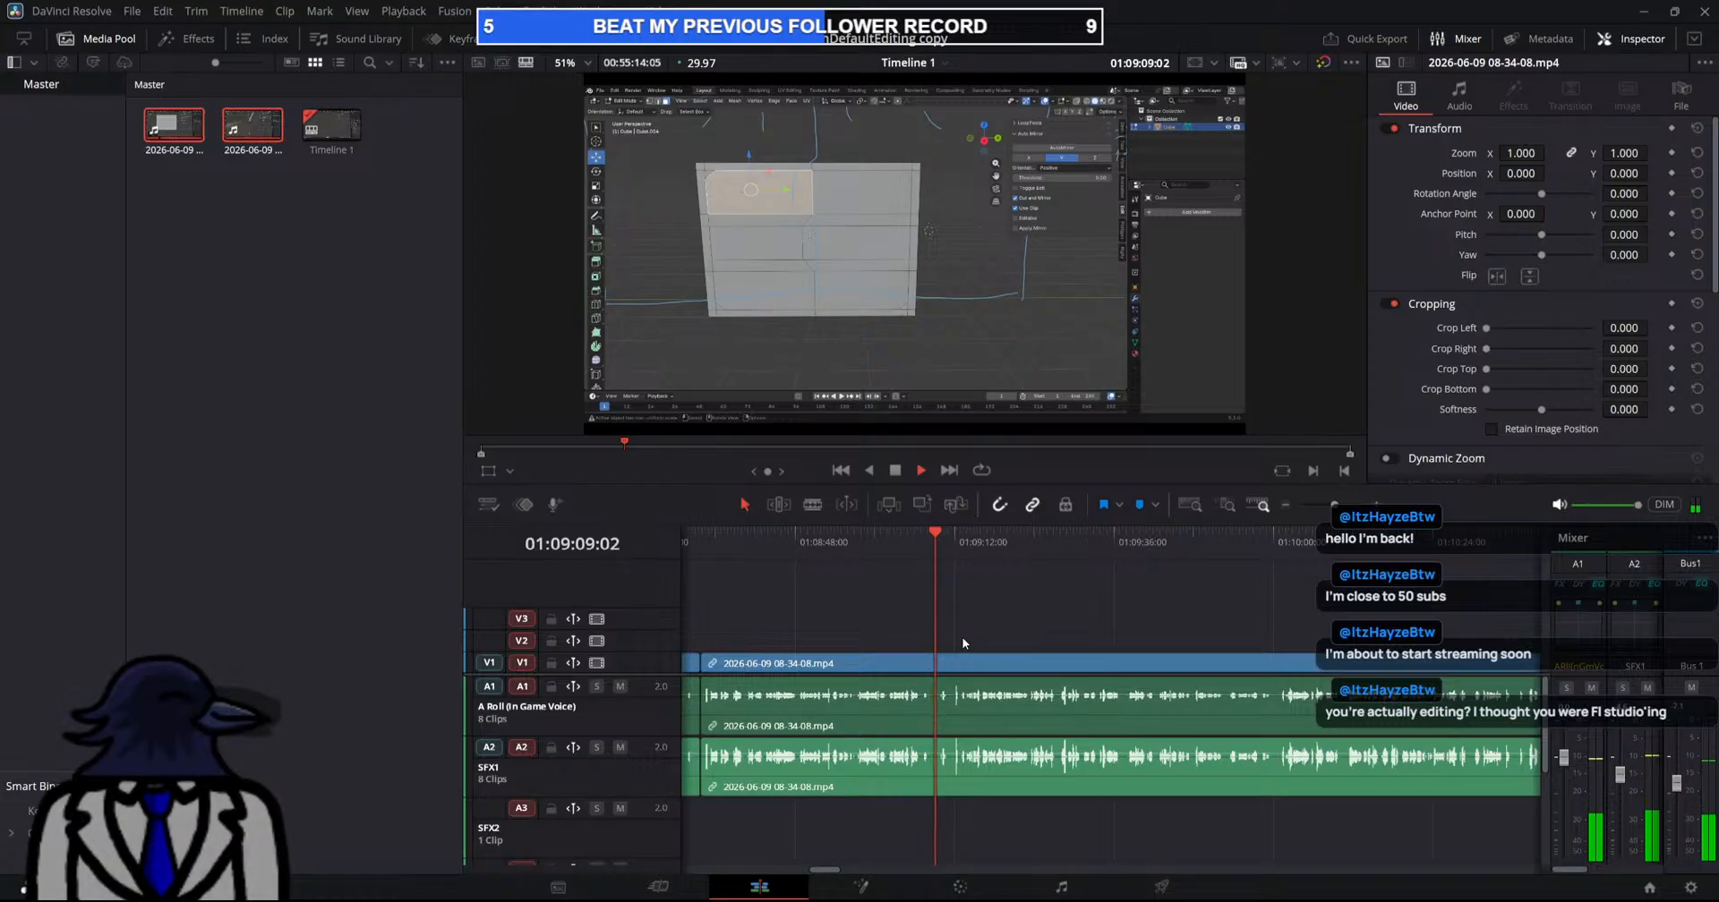
key("space")
key("b")
left_click(935, 687)
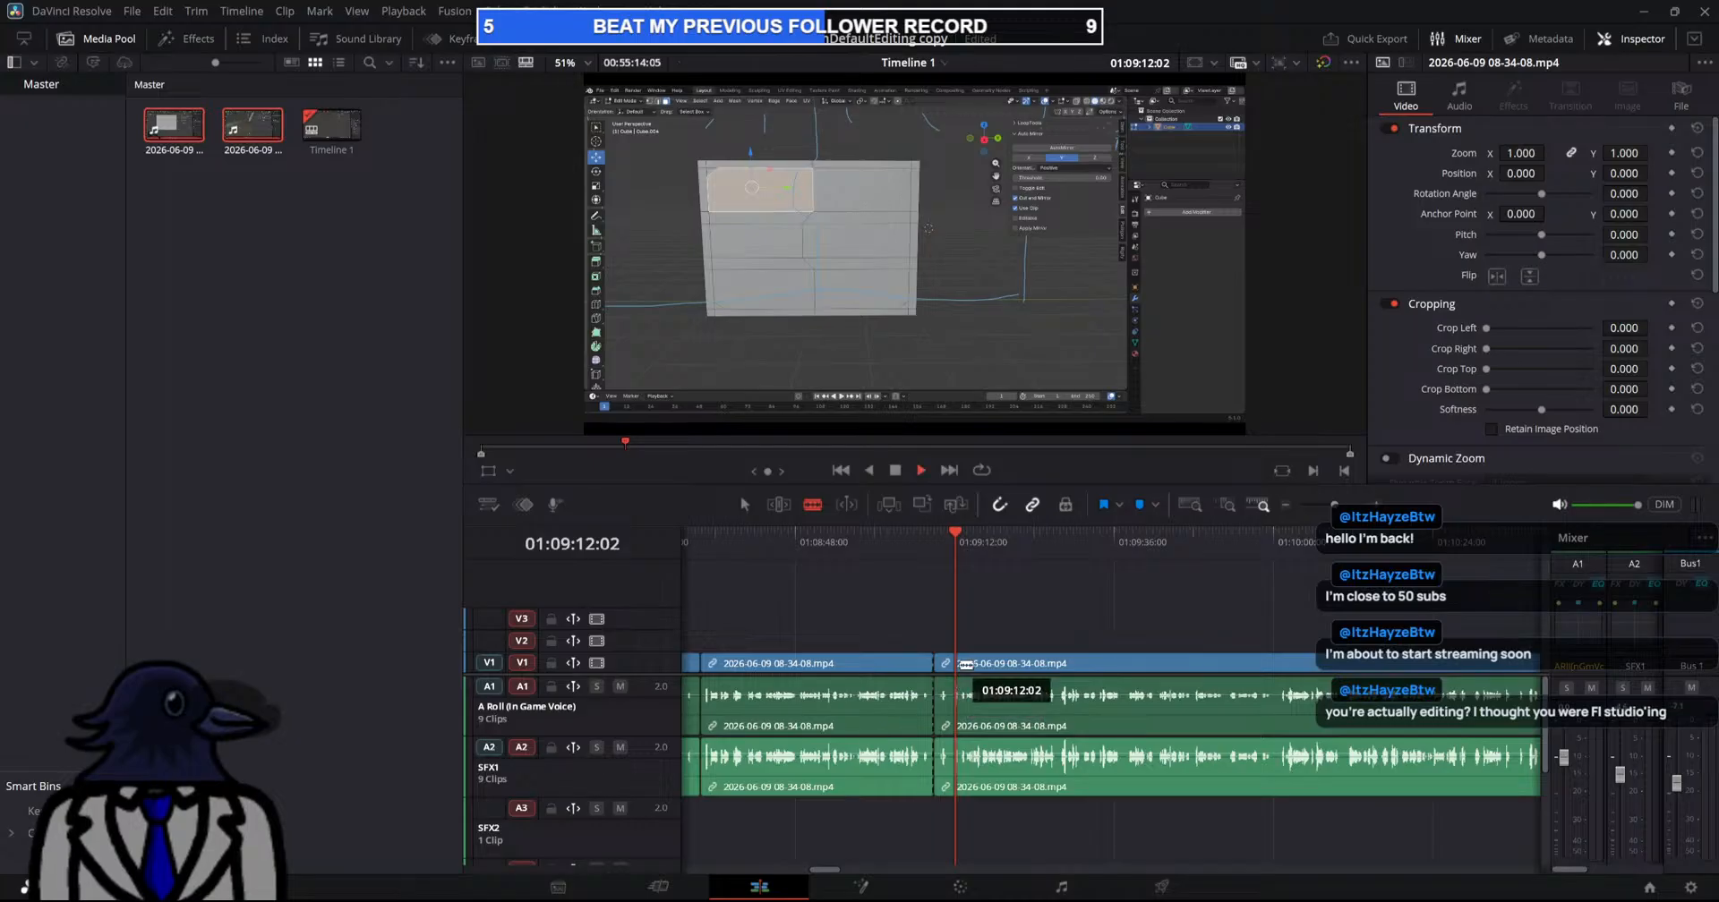
key("space")
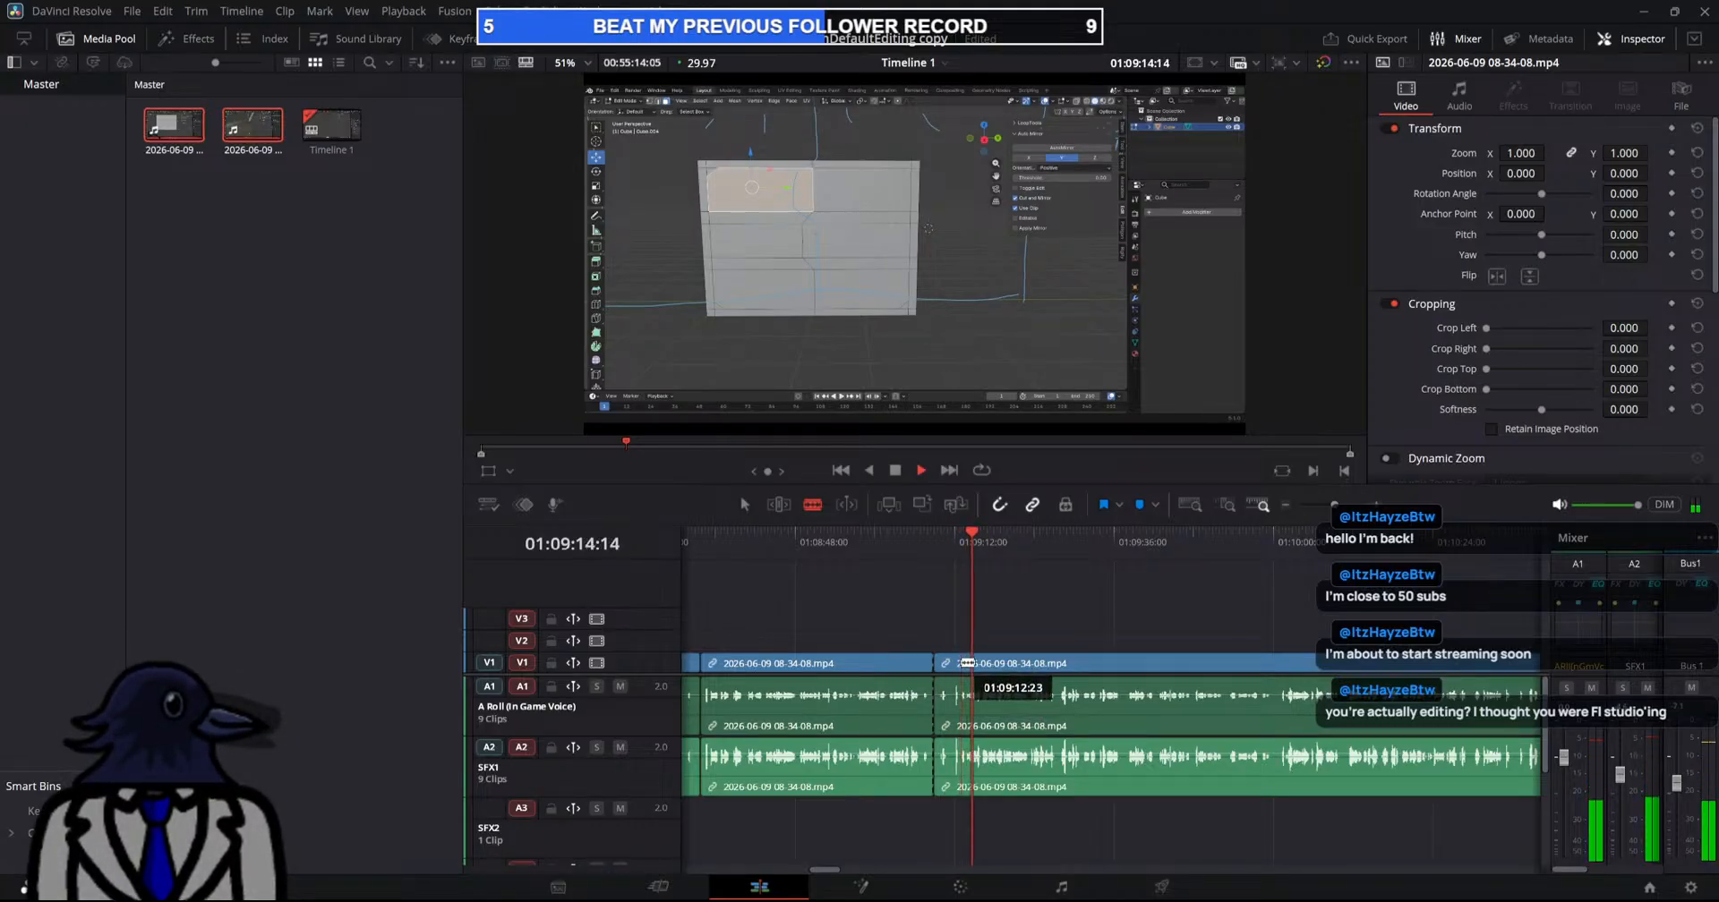
left_click(957, 689)
key("space")
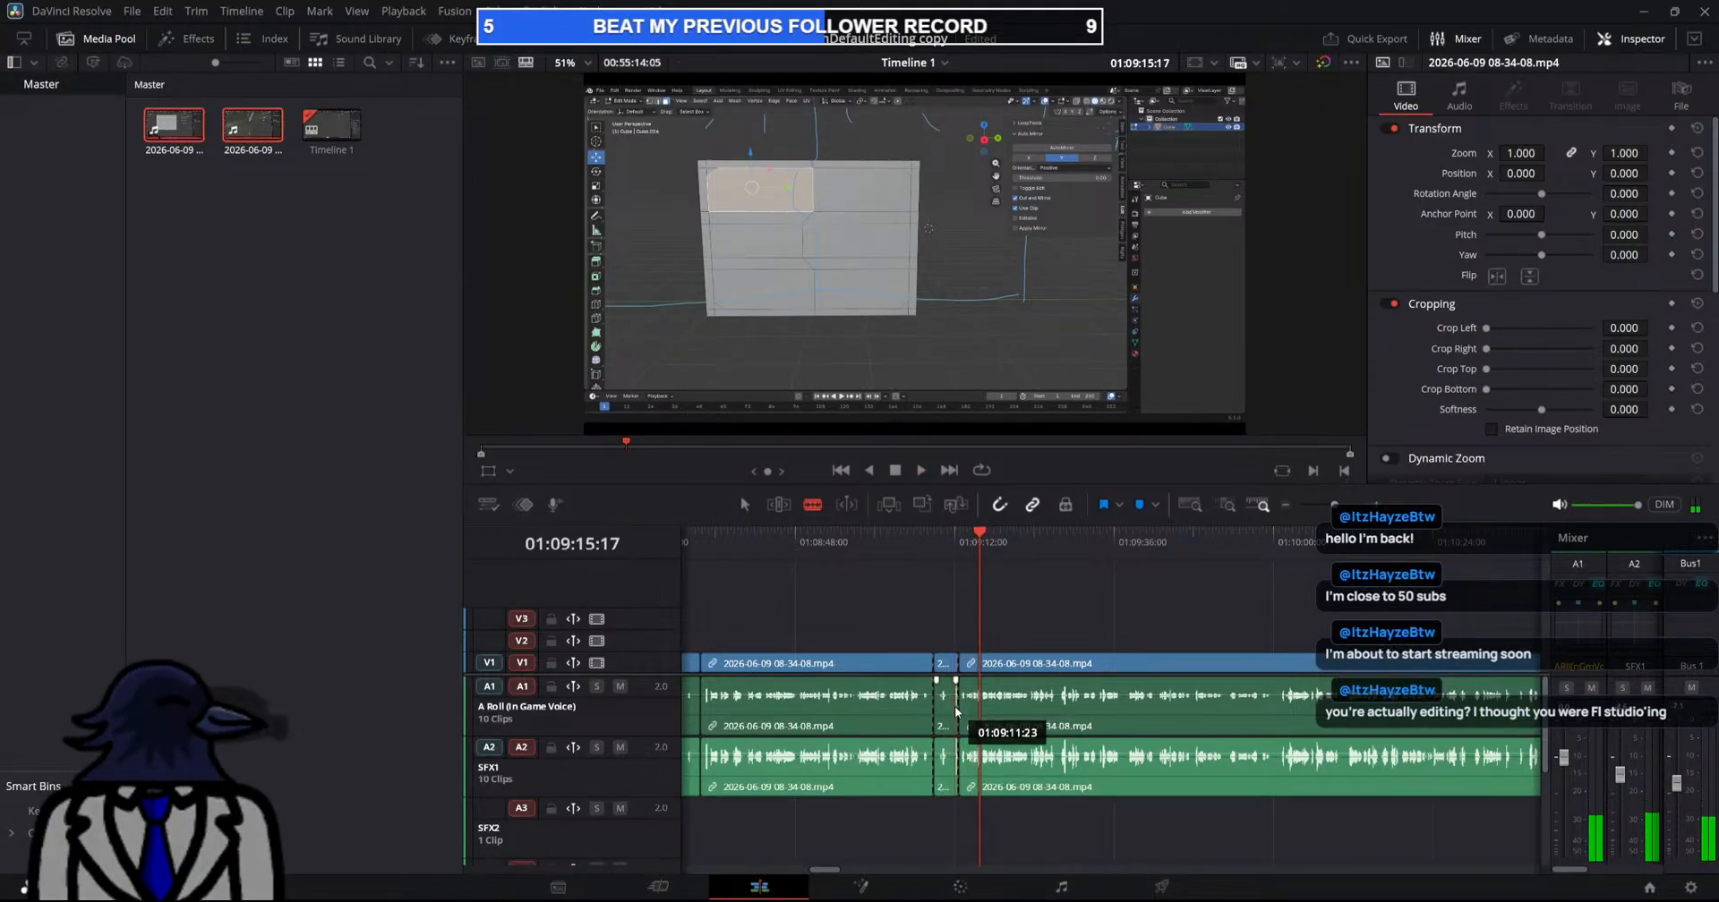
key("a")
left_click(944, 709)
key("Delete")
Step back a few seconds and play on from the join near 01:09:08, skimming ahead and reviewing up to about 01:10:00
key("shift+Left")
key("shift+Left")
key("shift+Left")
key("space")
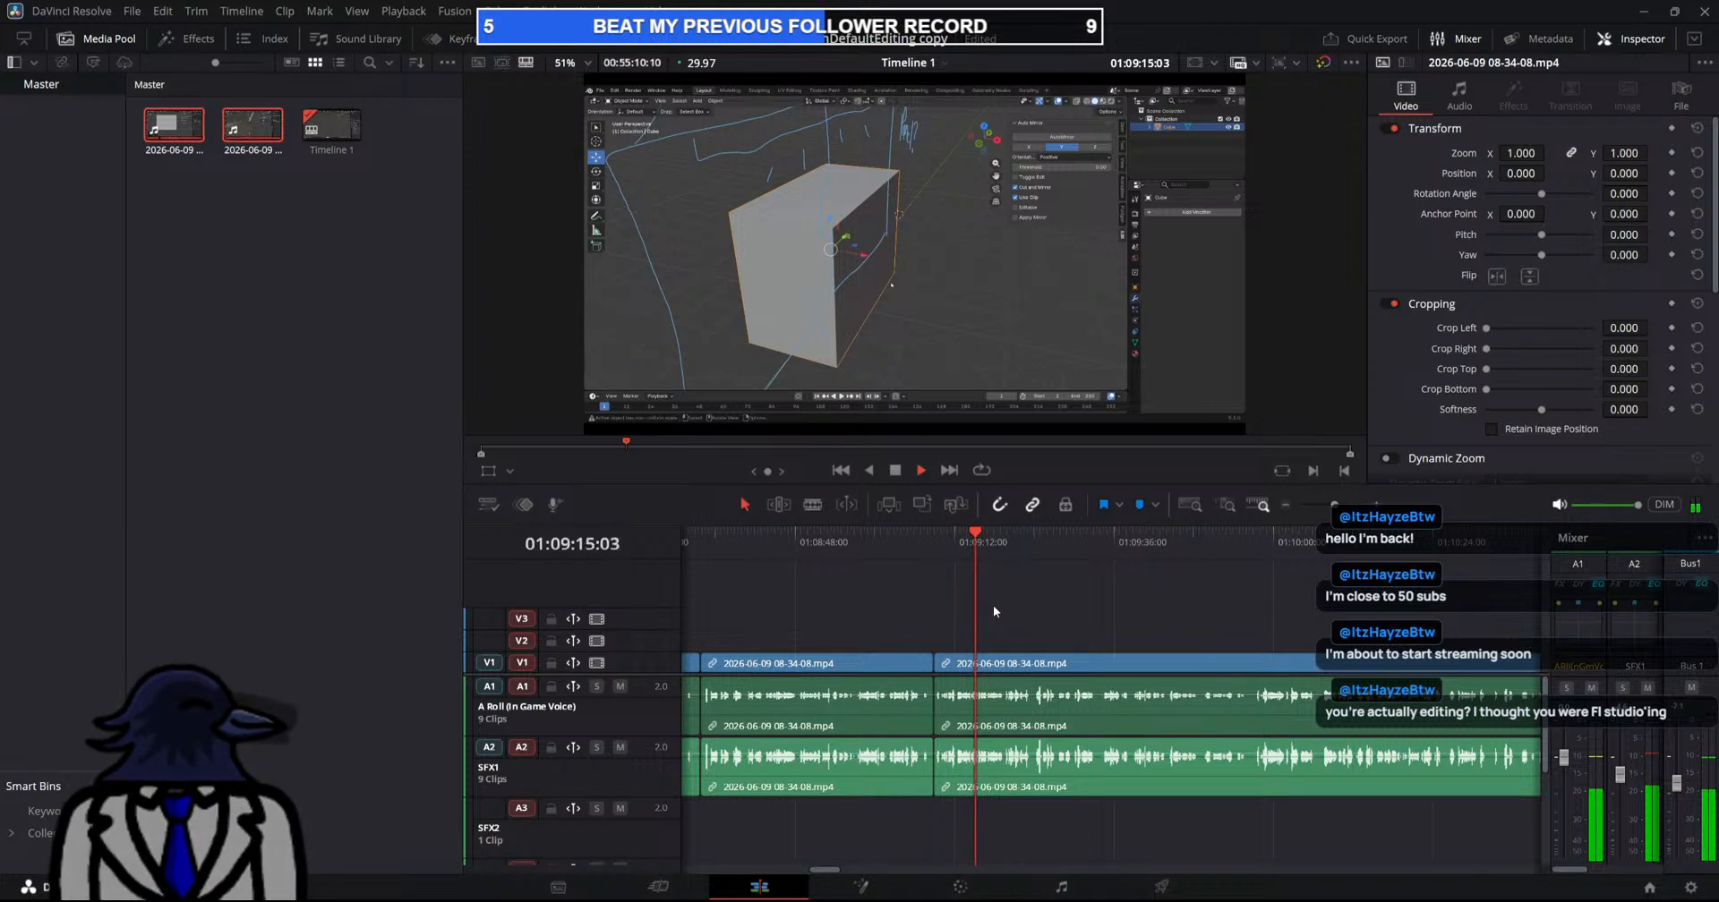
key("space")
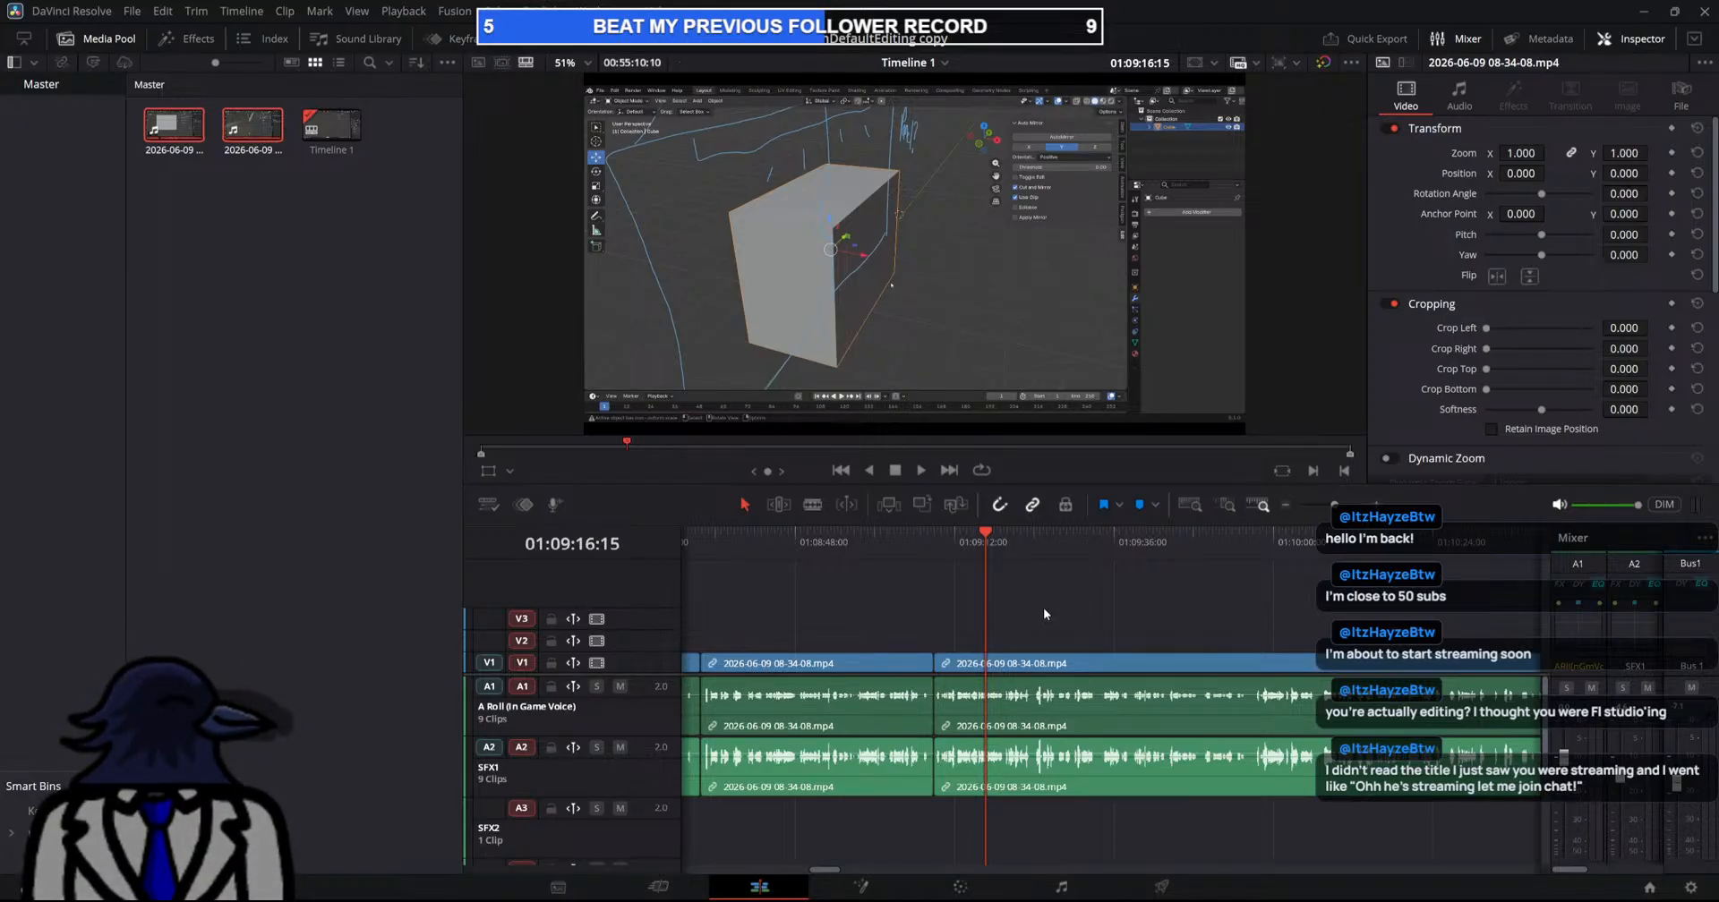
key("space")
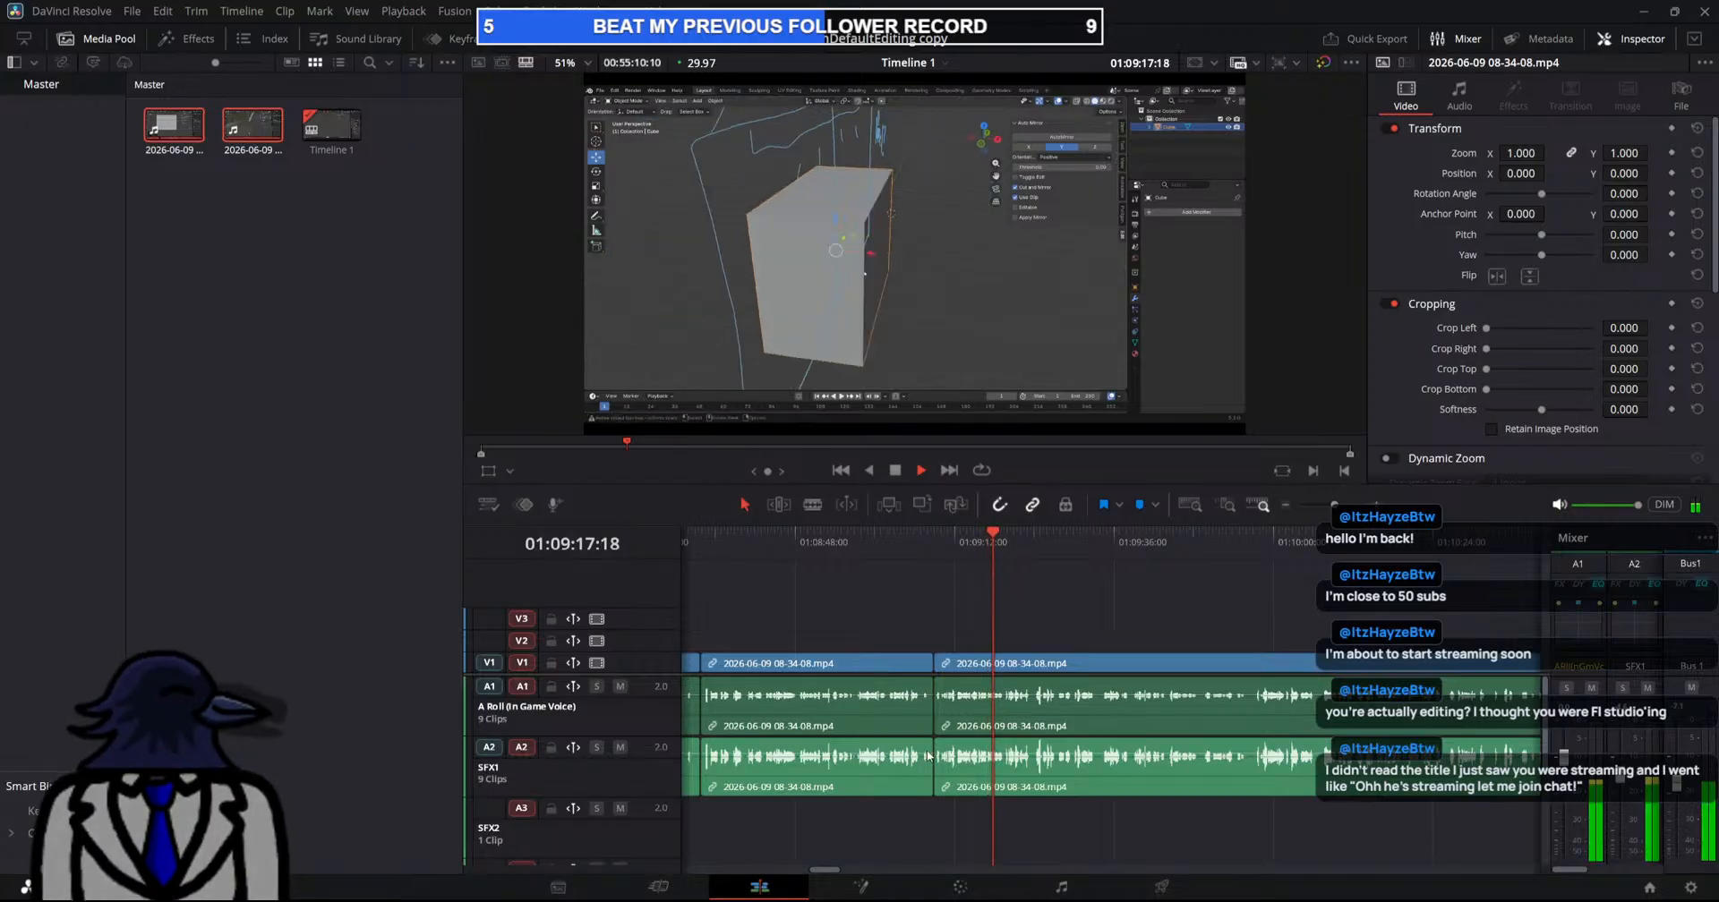
left_click_drag(830, 869, 842, 870)
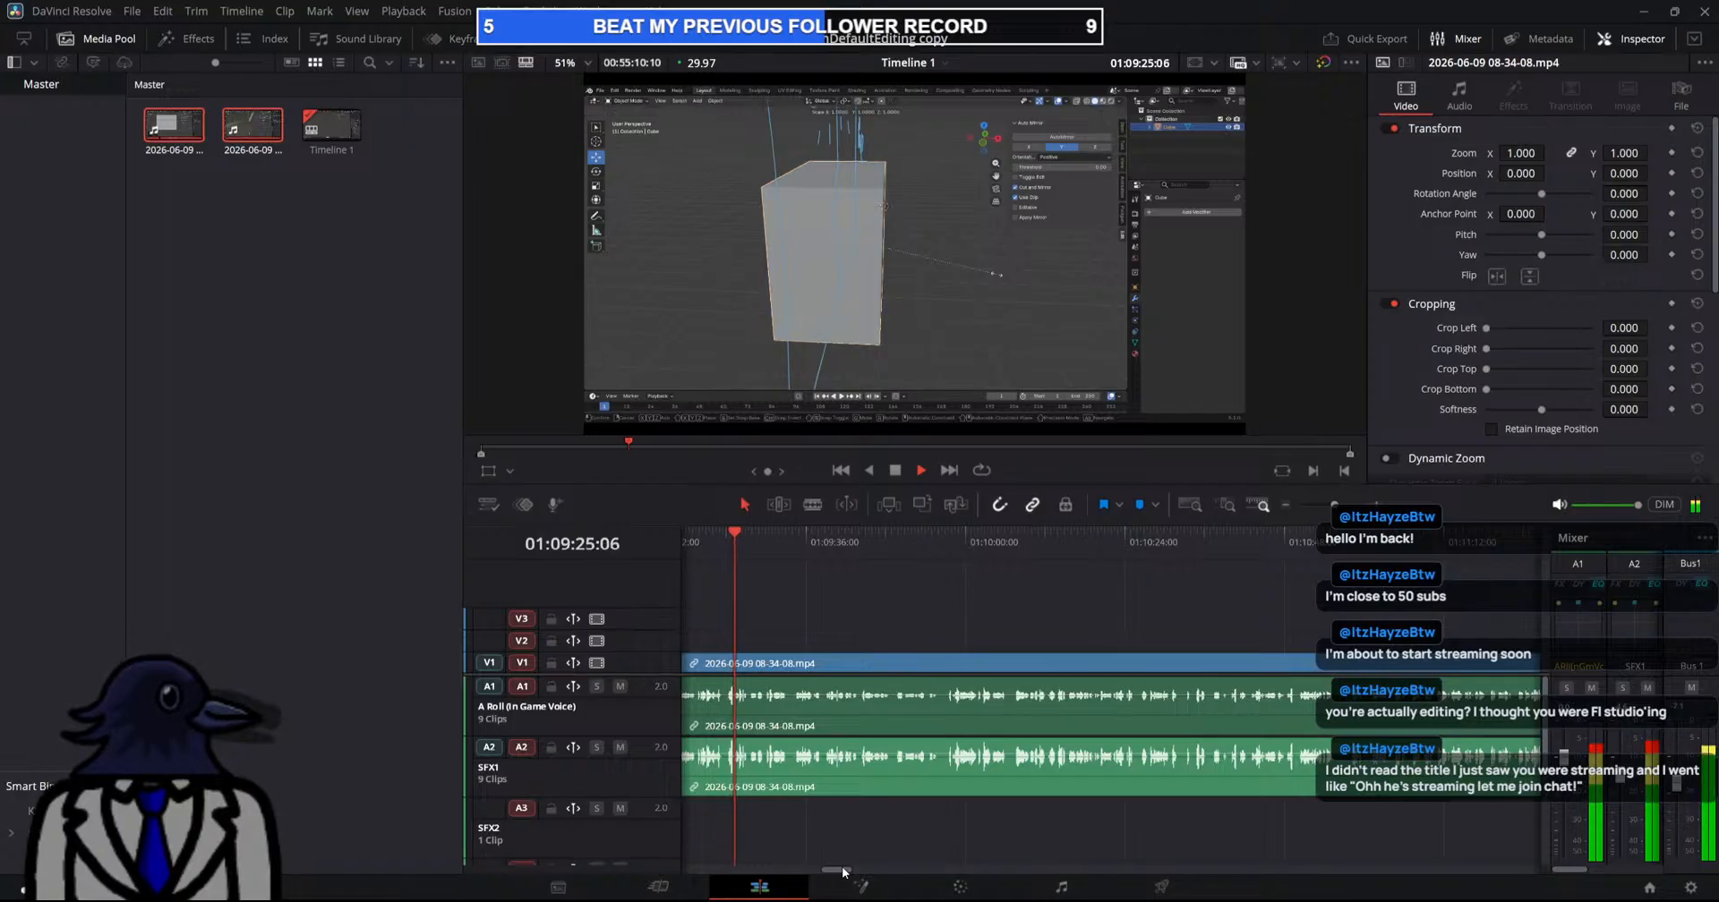
left_click_drag(842, 870, 841, 870)
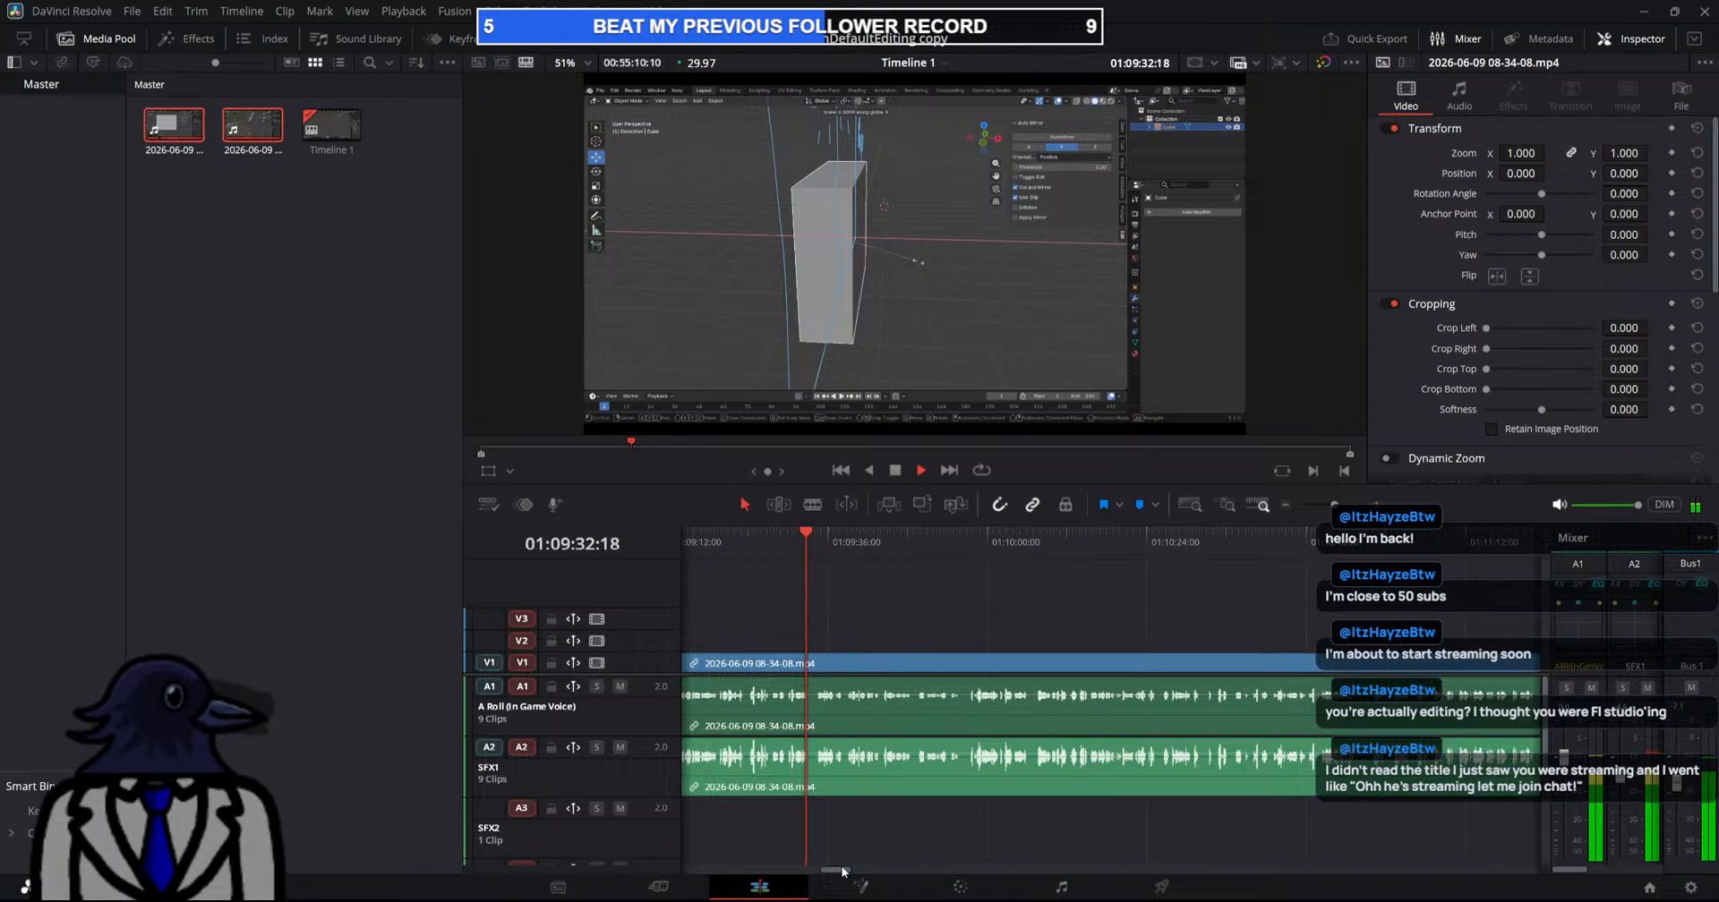
left_click(858, 538)
left_click_drag(857, 537, 936, 552)
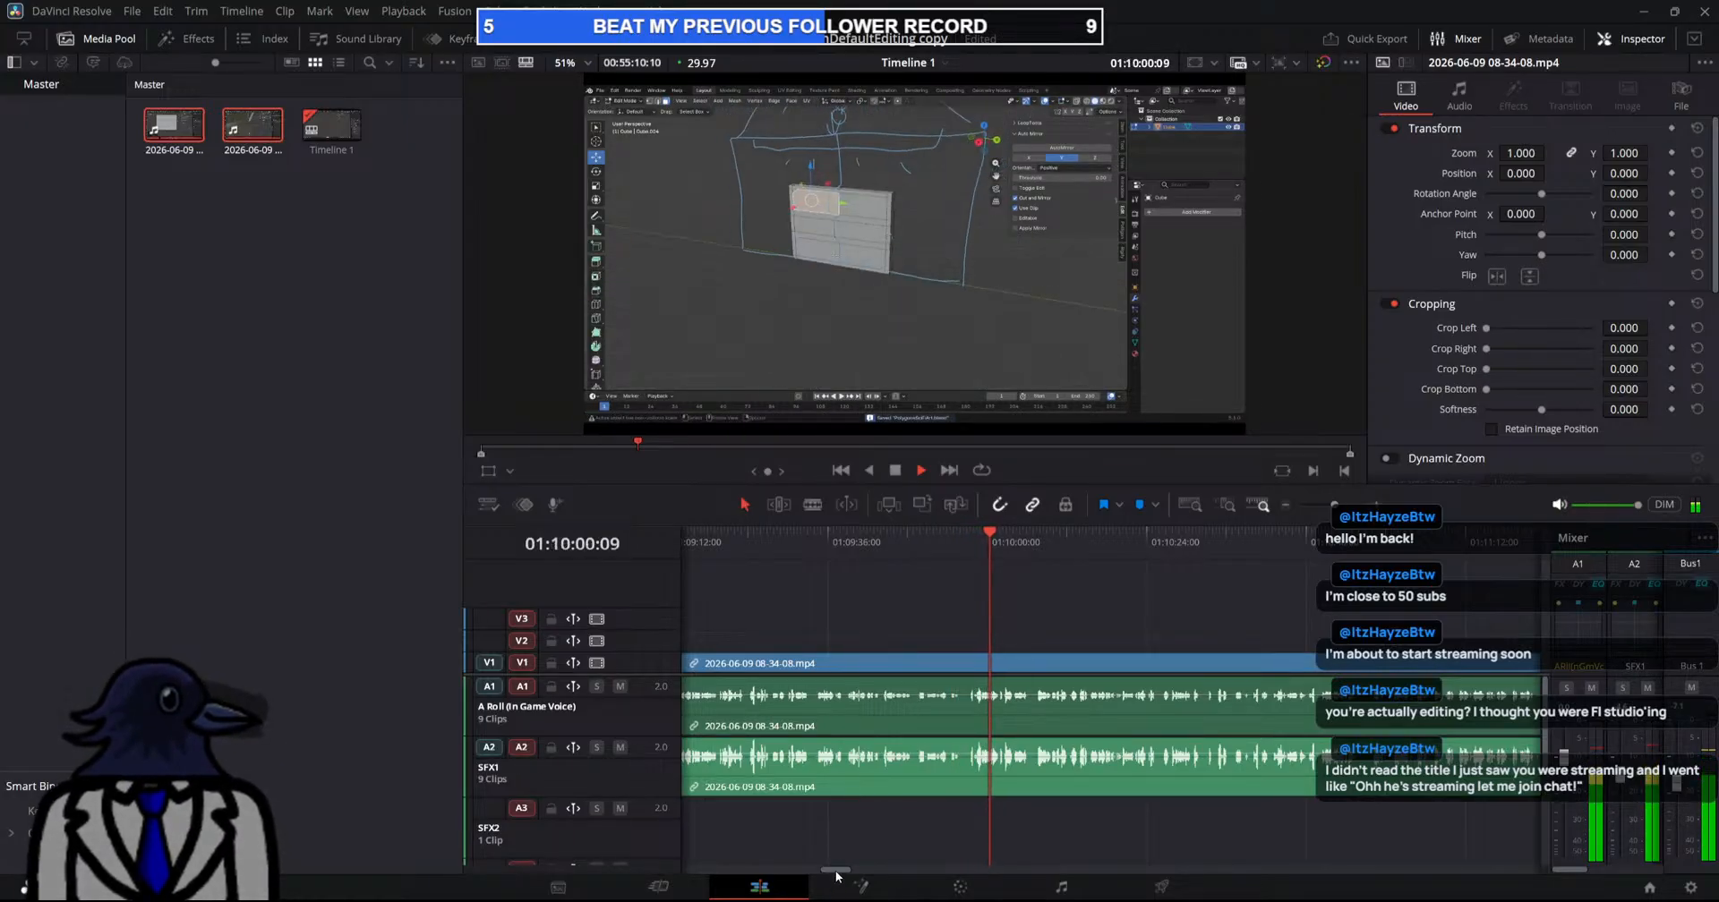
Play and skim the recording from 01:10:00 to about 01:11:08, checking for sections to cut
left_click_drag(835, 871, 840, 872)
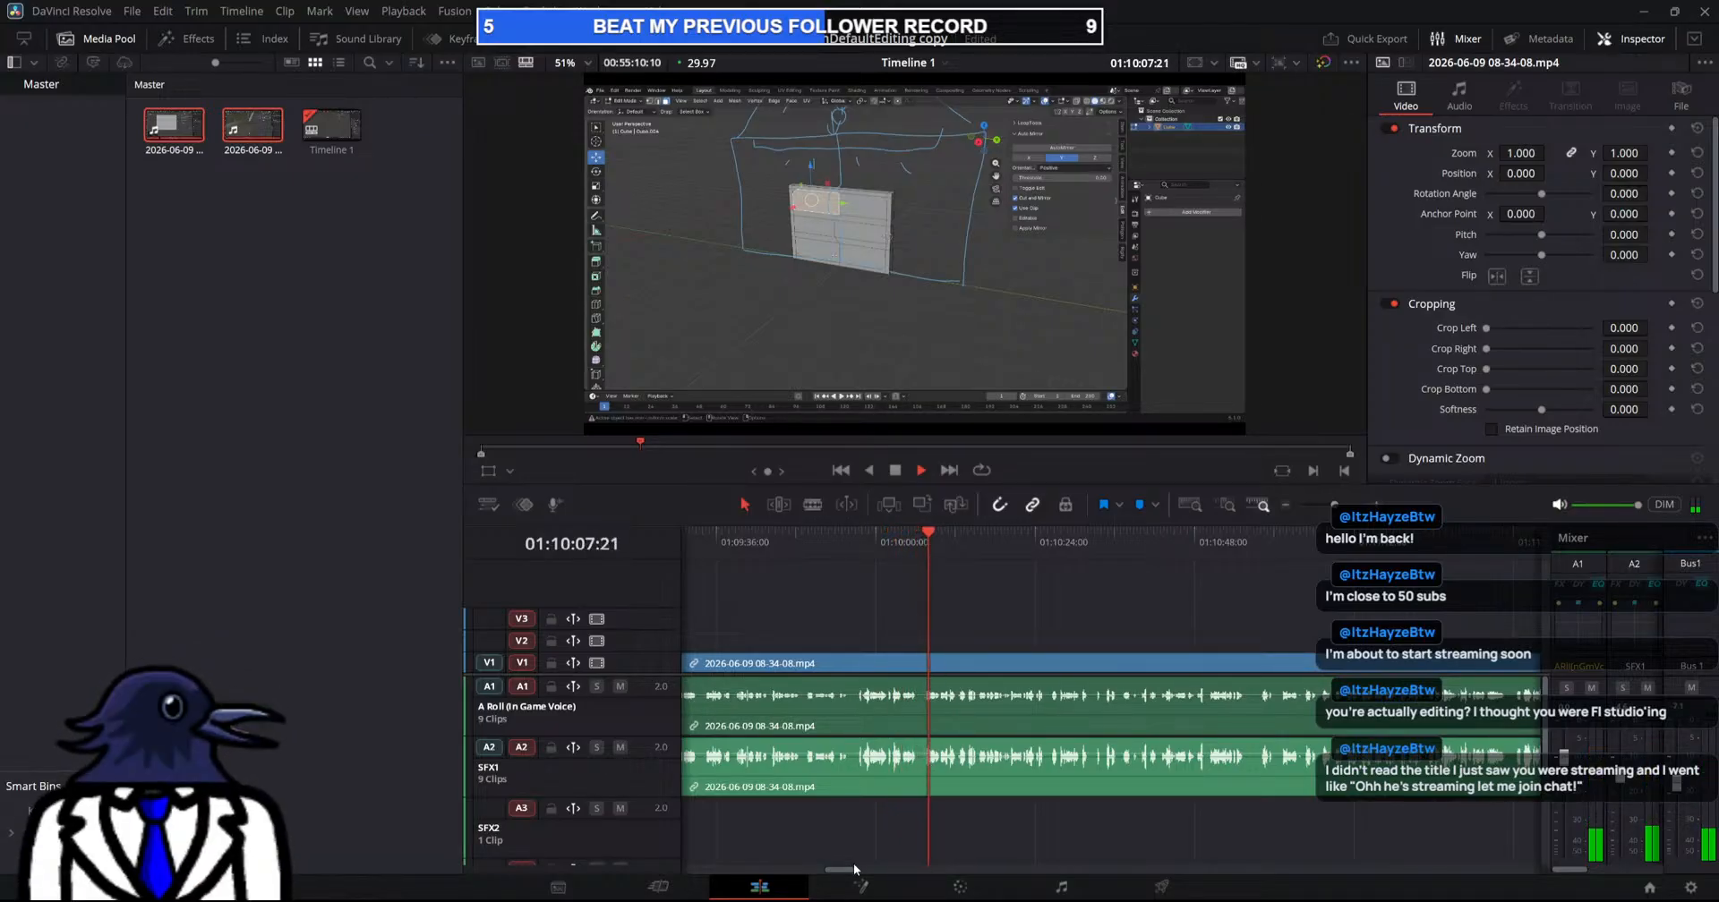
left_click_drag(839, 870, 844, 873)
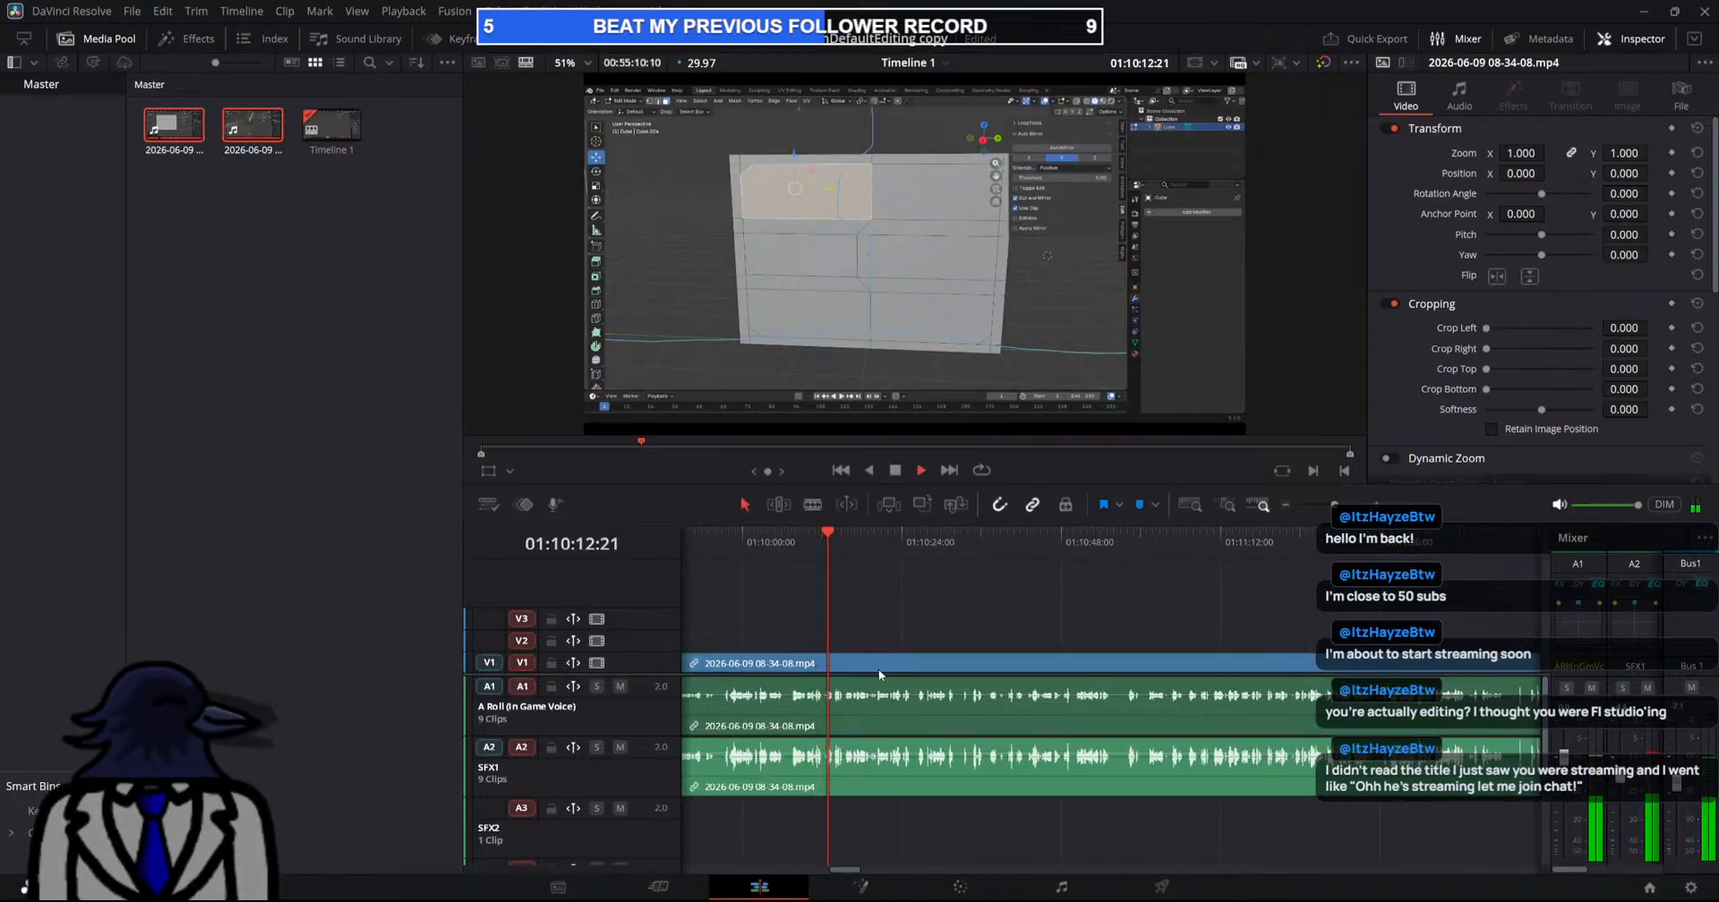
left_click(869, 536)
left_click_drag(869, 535, 996, 551)
left_click_drag(1011, 546, 1184, 590)
key("space")
left_click_drag(850, 873, 868, 868)
key("space")
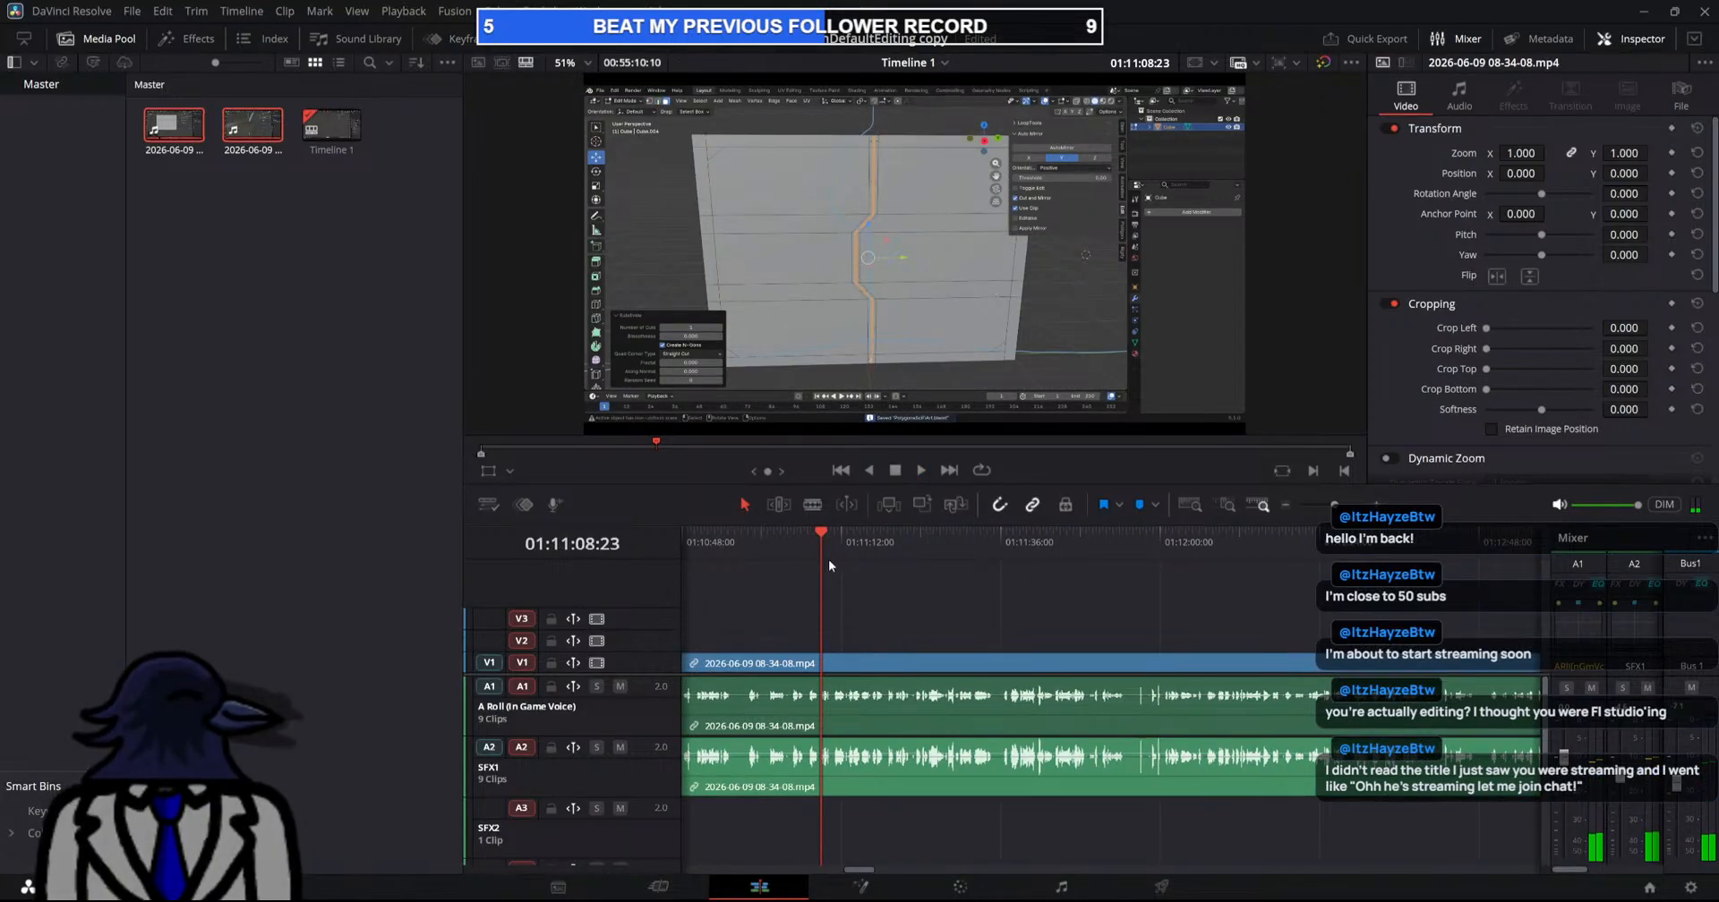
Review the footage from 01:11:08 up to about 01:11:59, skipping ahead through the continuous narration
left_click_drag(822, 539, 906, 566)
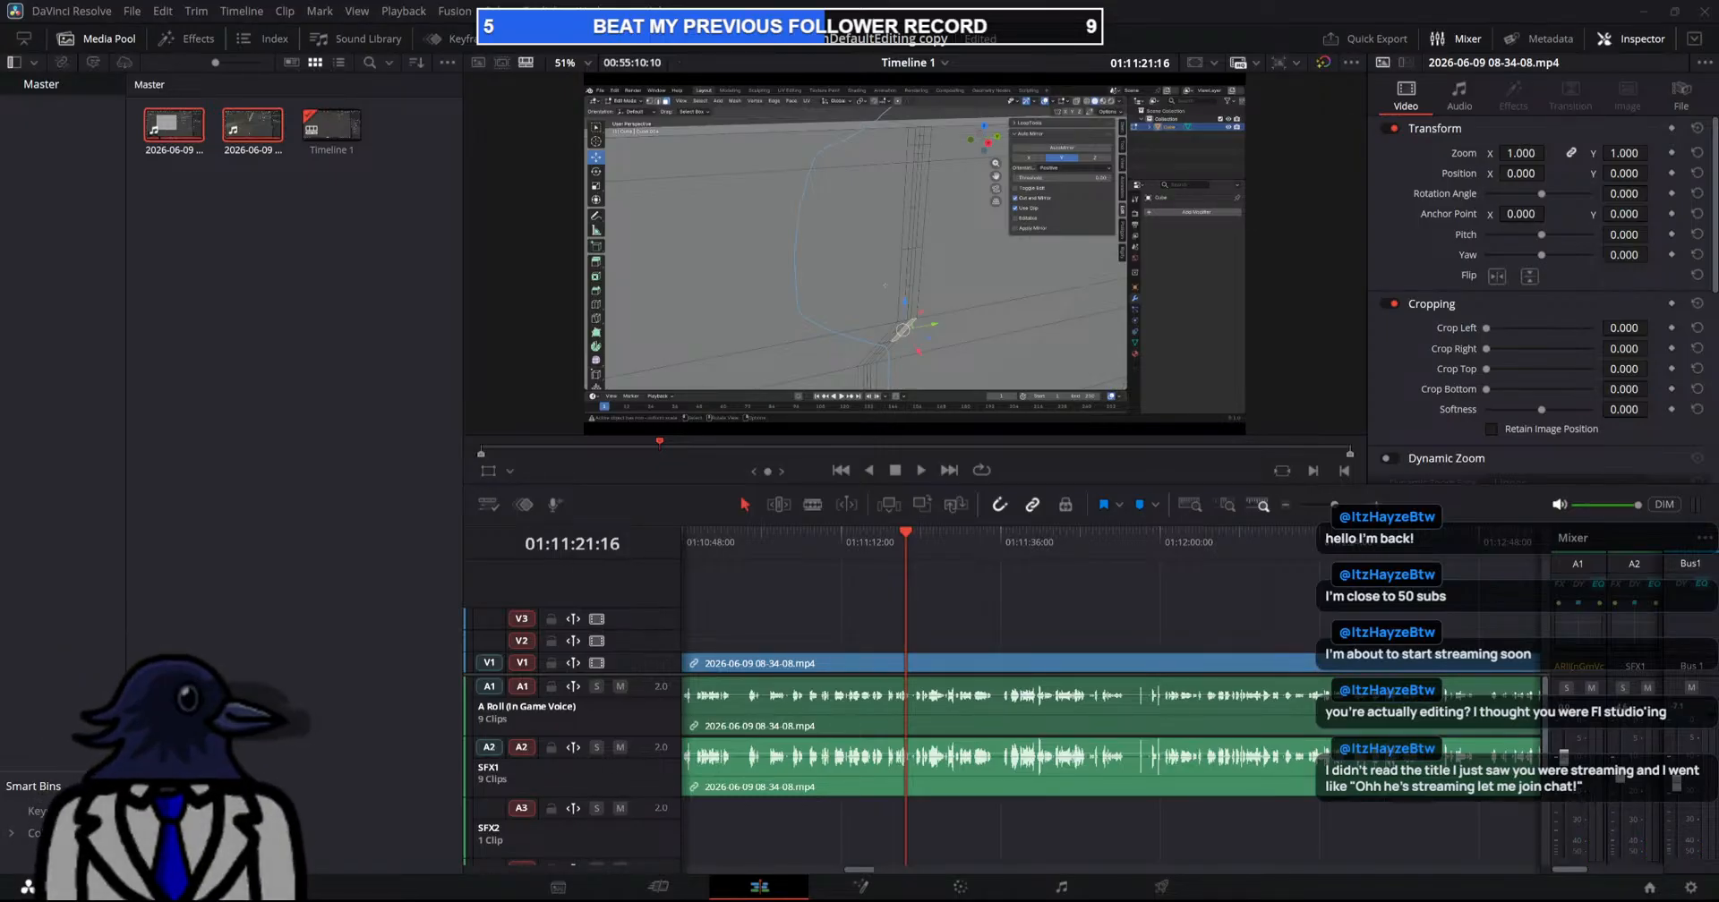
left_click_drag(905, 537, 904, 536)
left_click(921, 470)
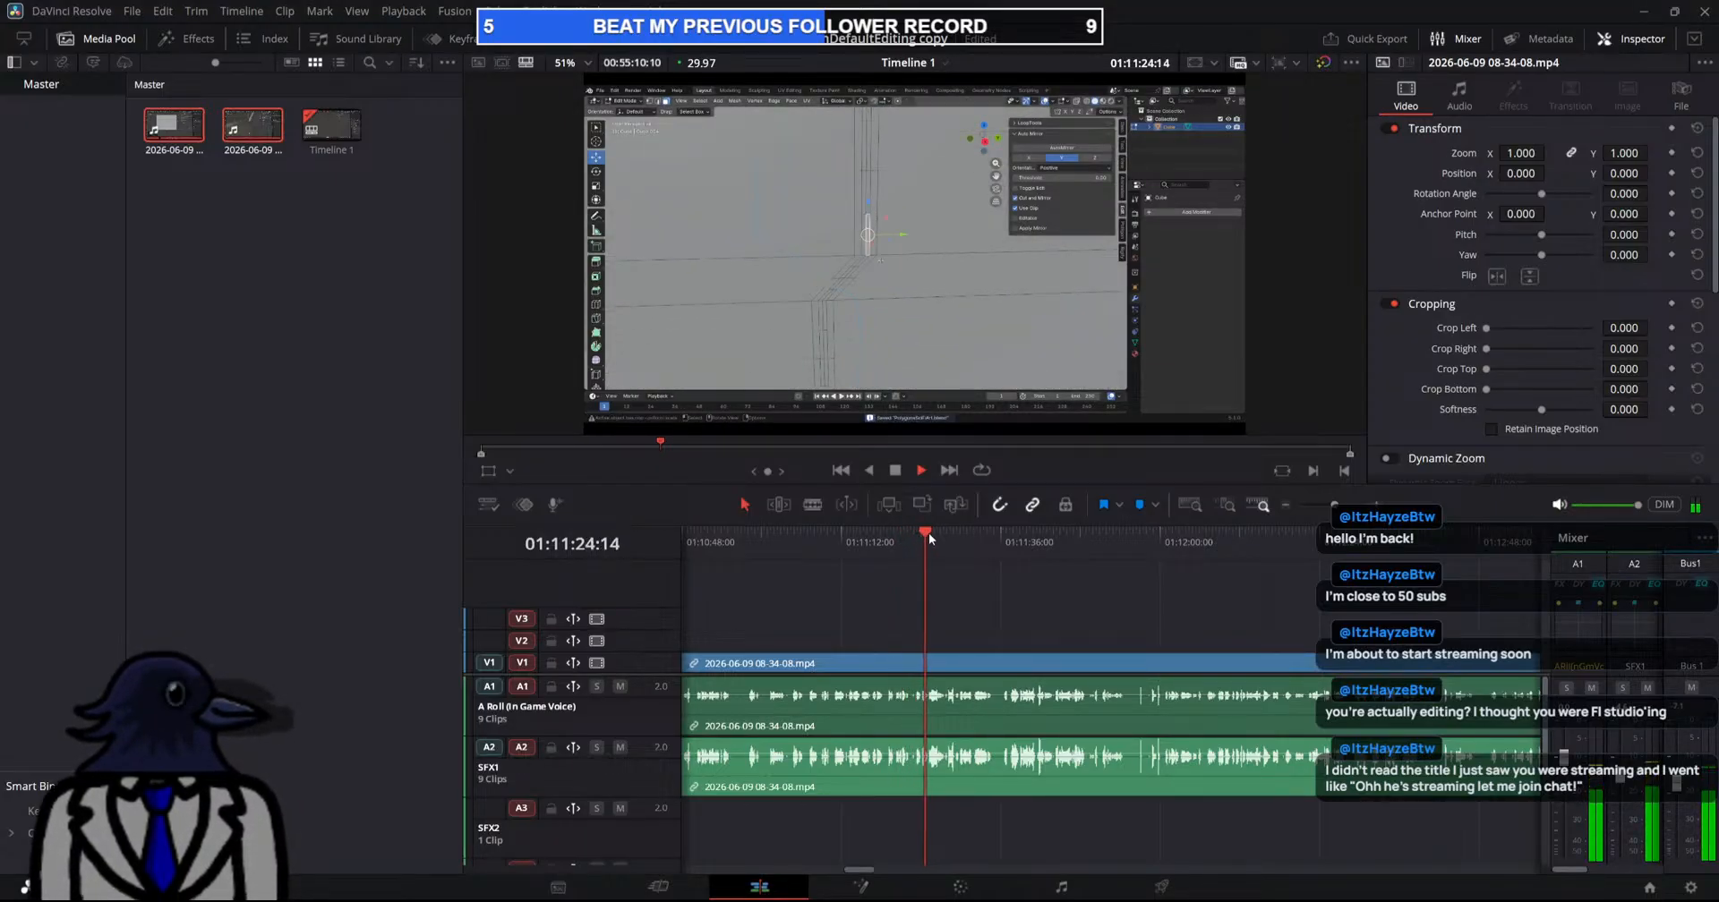
left_click_drag(925, 530, 1135, 567)
key("space")
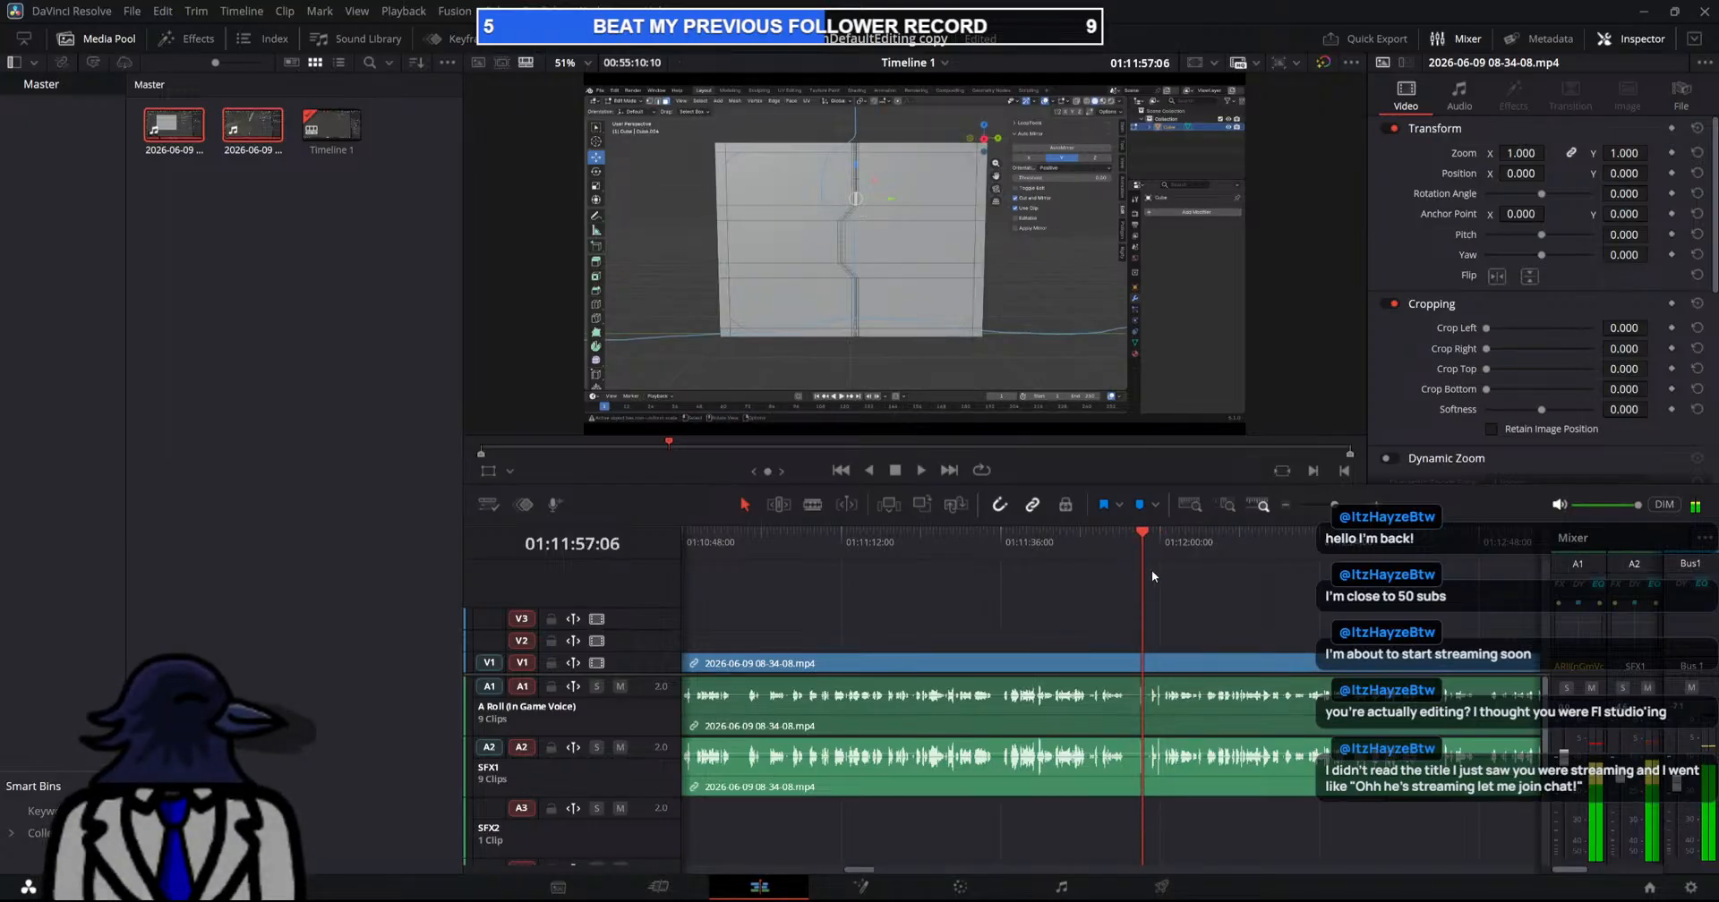
key("space")
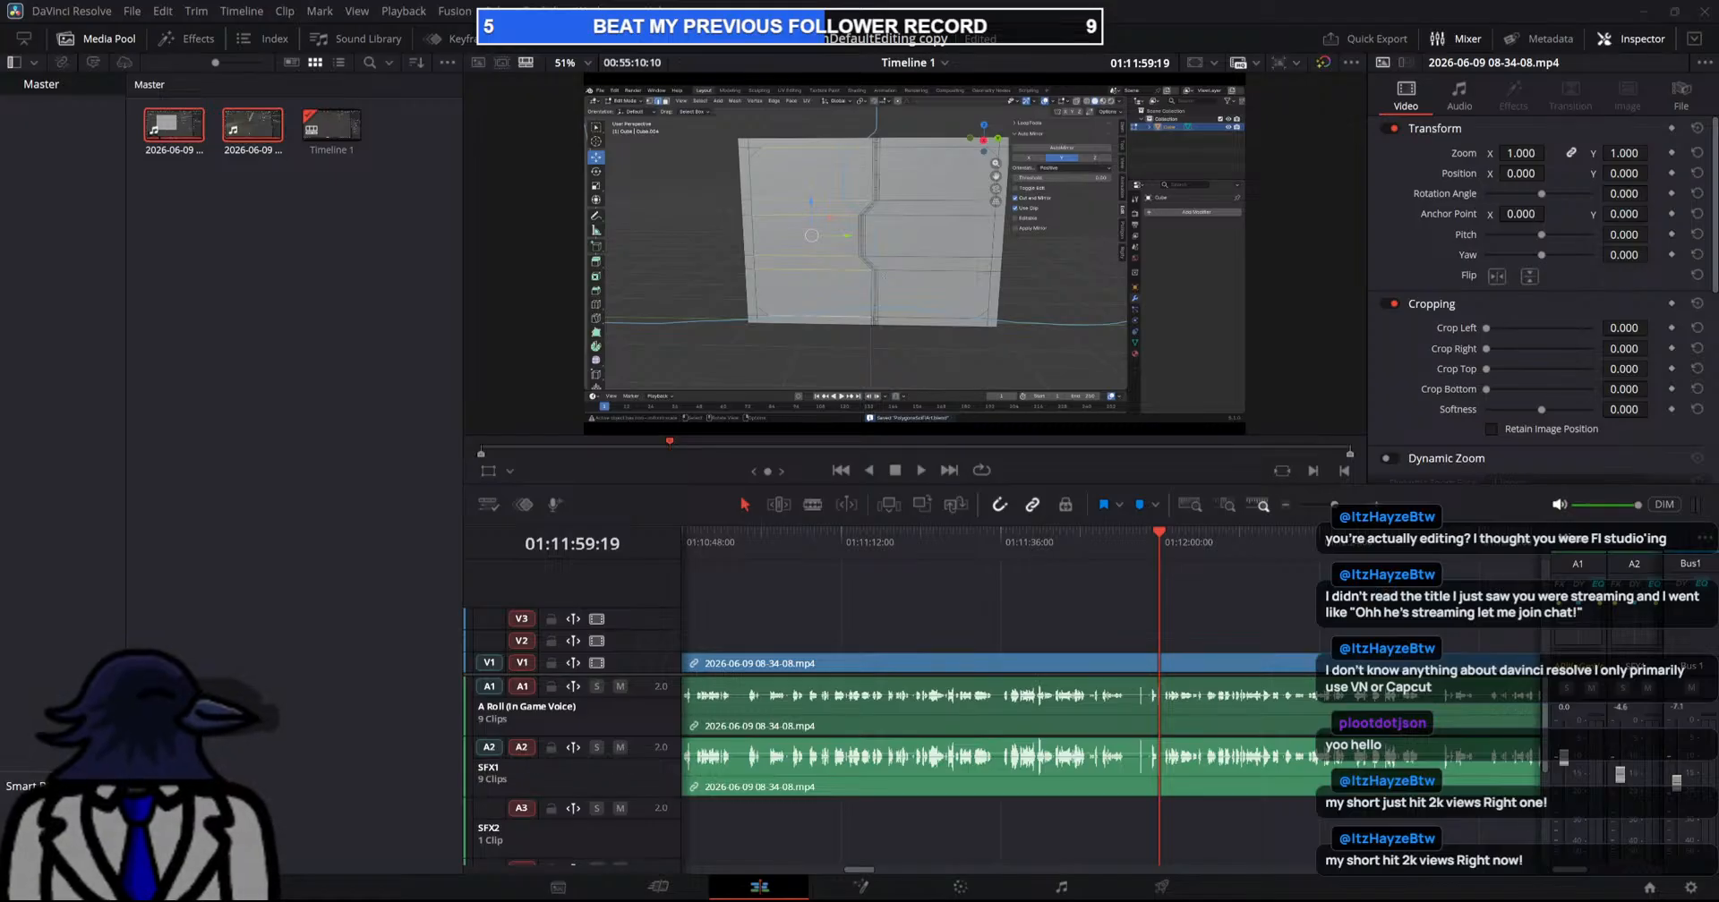
Split the recording at about 01:11:55 and 01:12:00 and ripple-delete the section between the cuts
left_click(1133, 705)
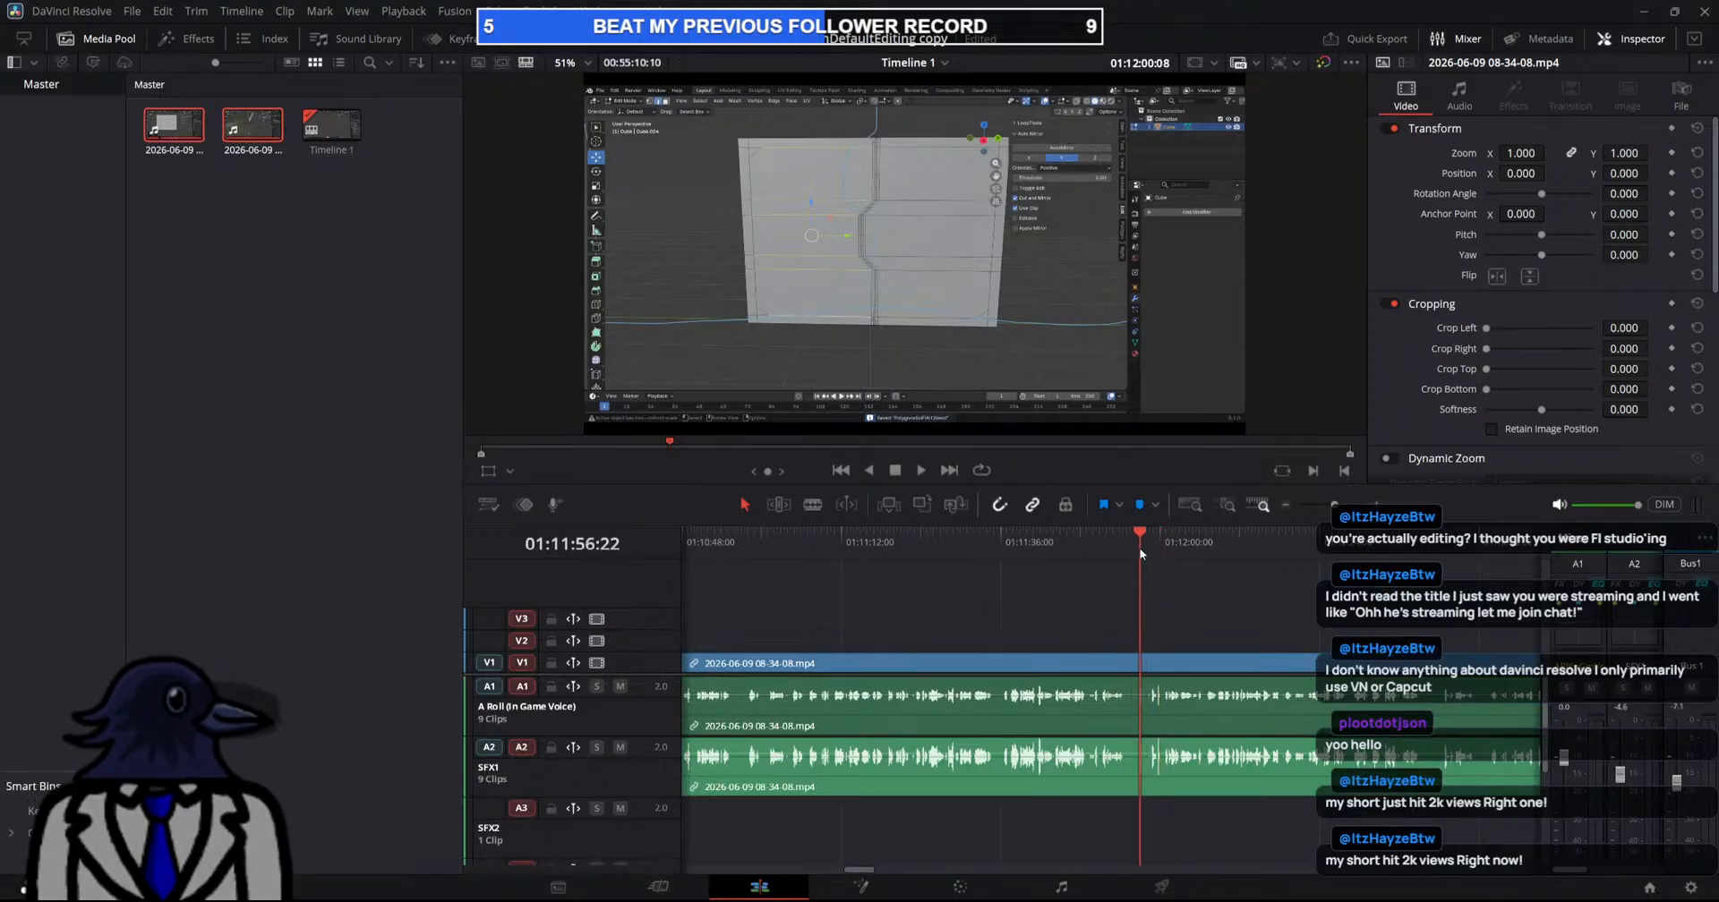
key("b")
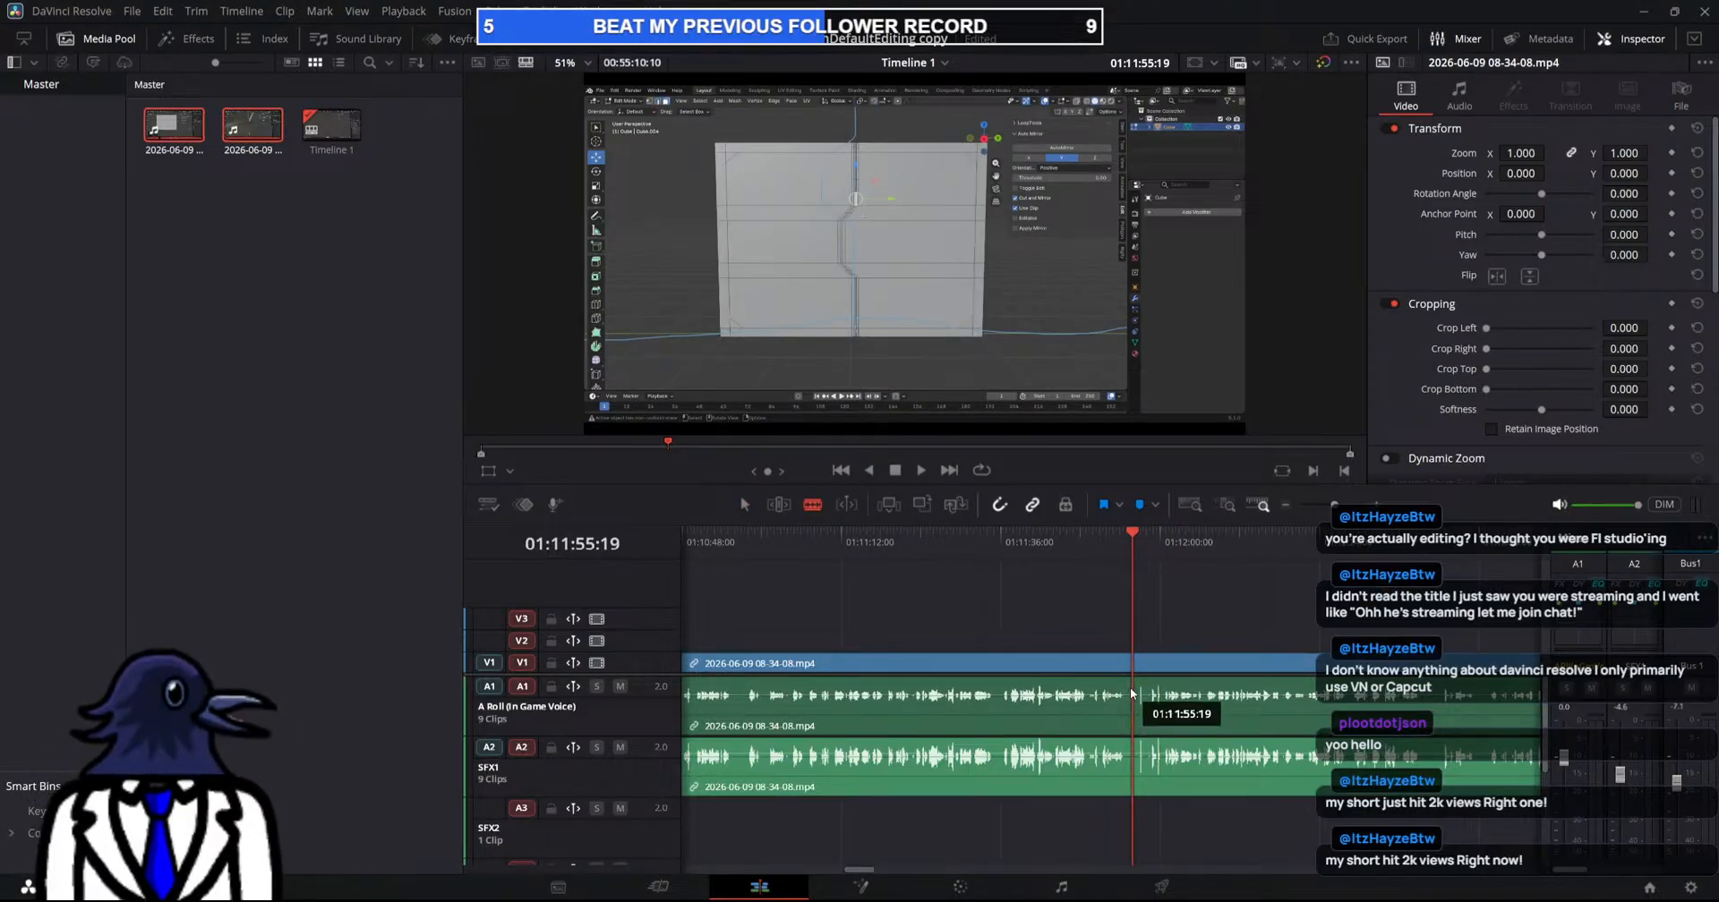
left_click(1133, 662)
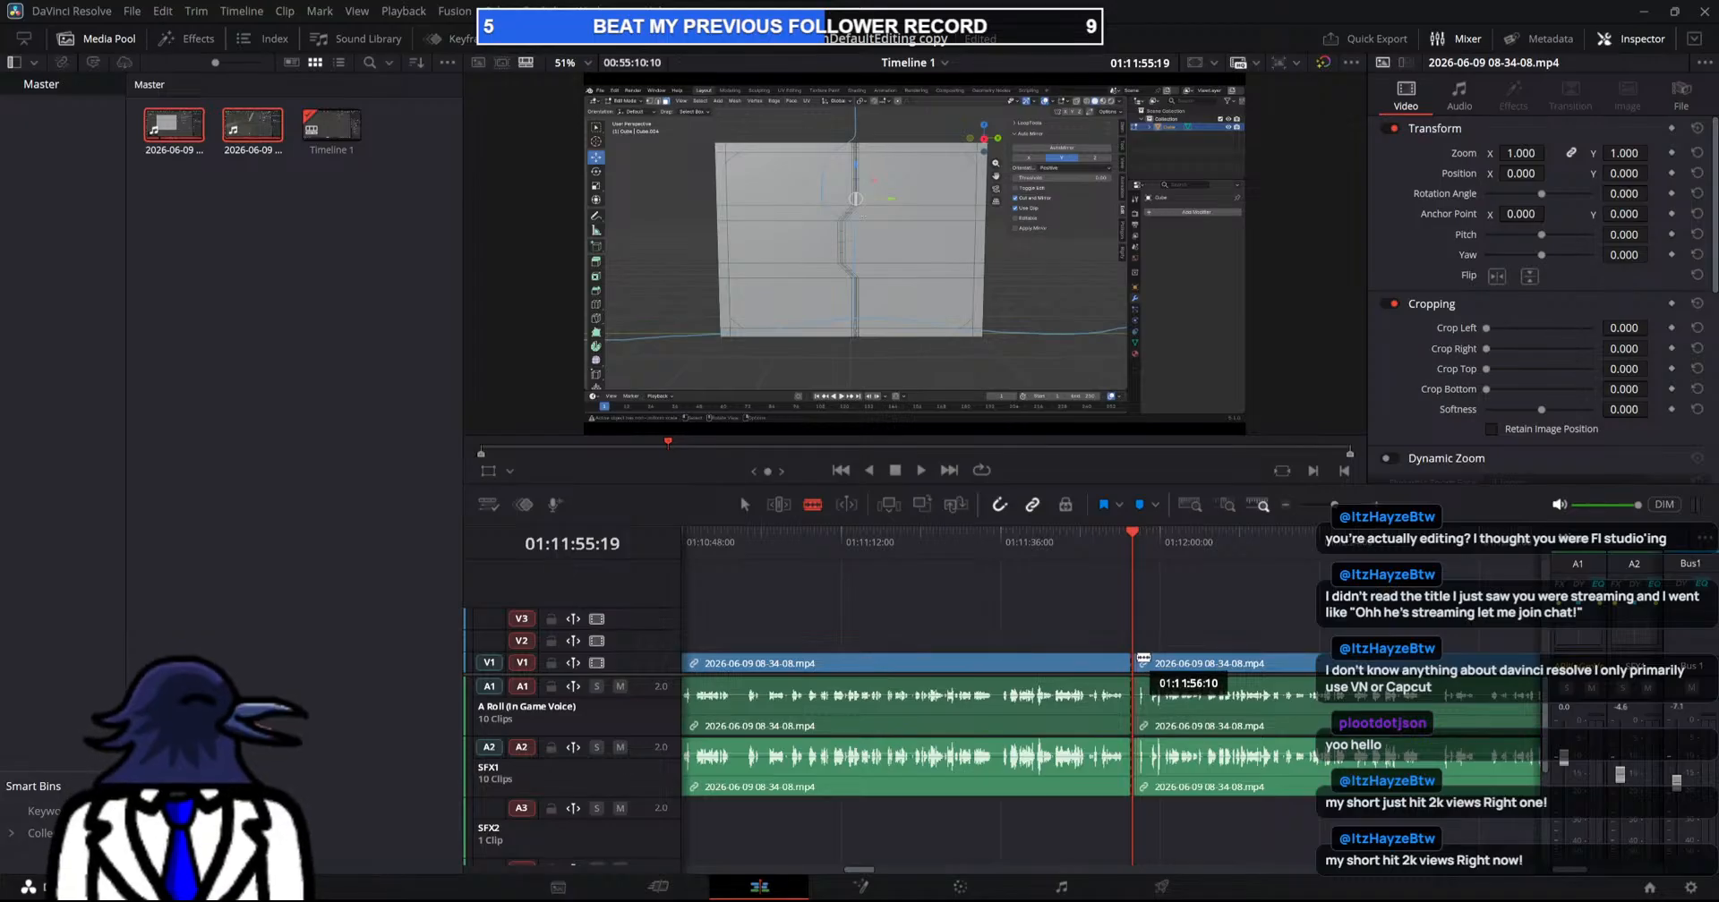
left_click_drag(1135, 532, 1150, 538)
key("space")
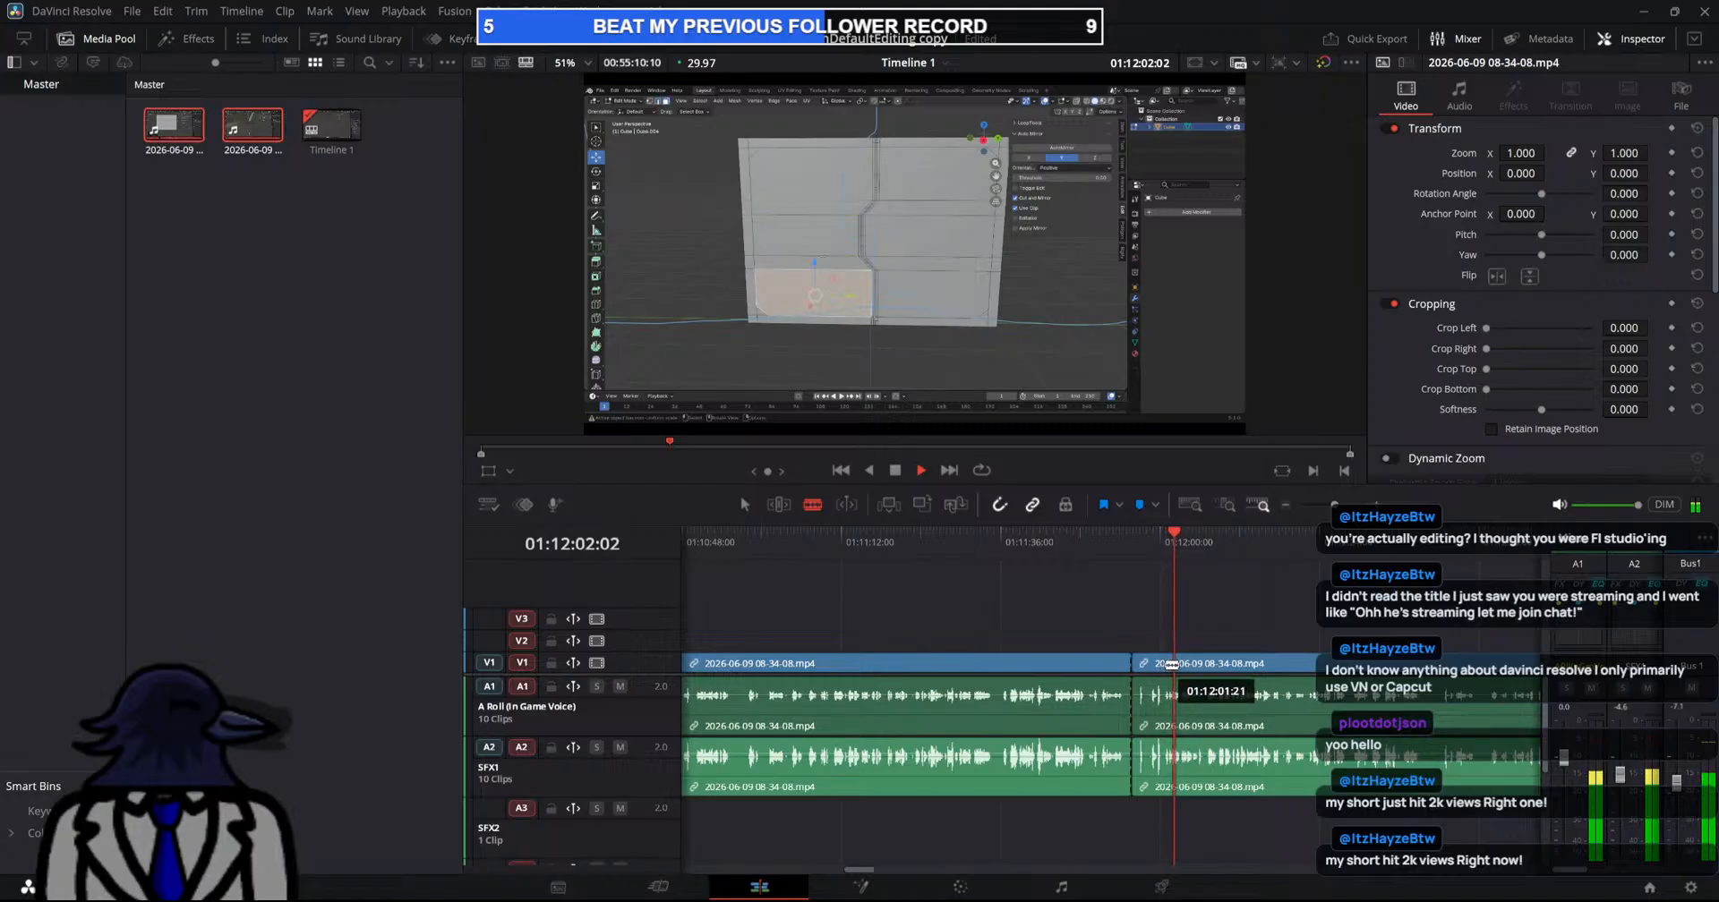
left_click(1168, 665)
key("space")
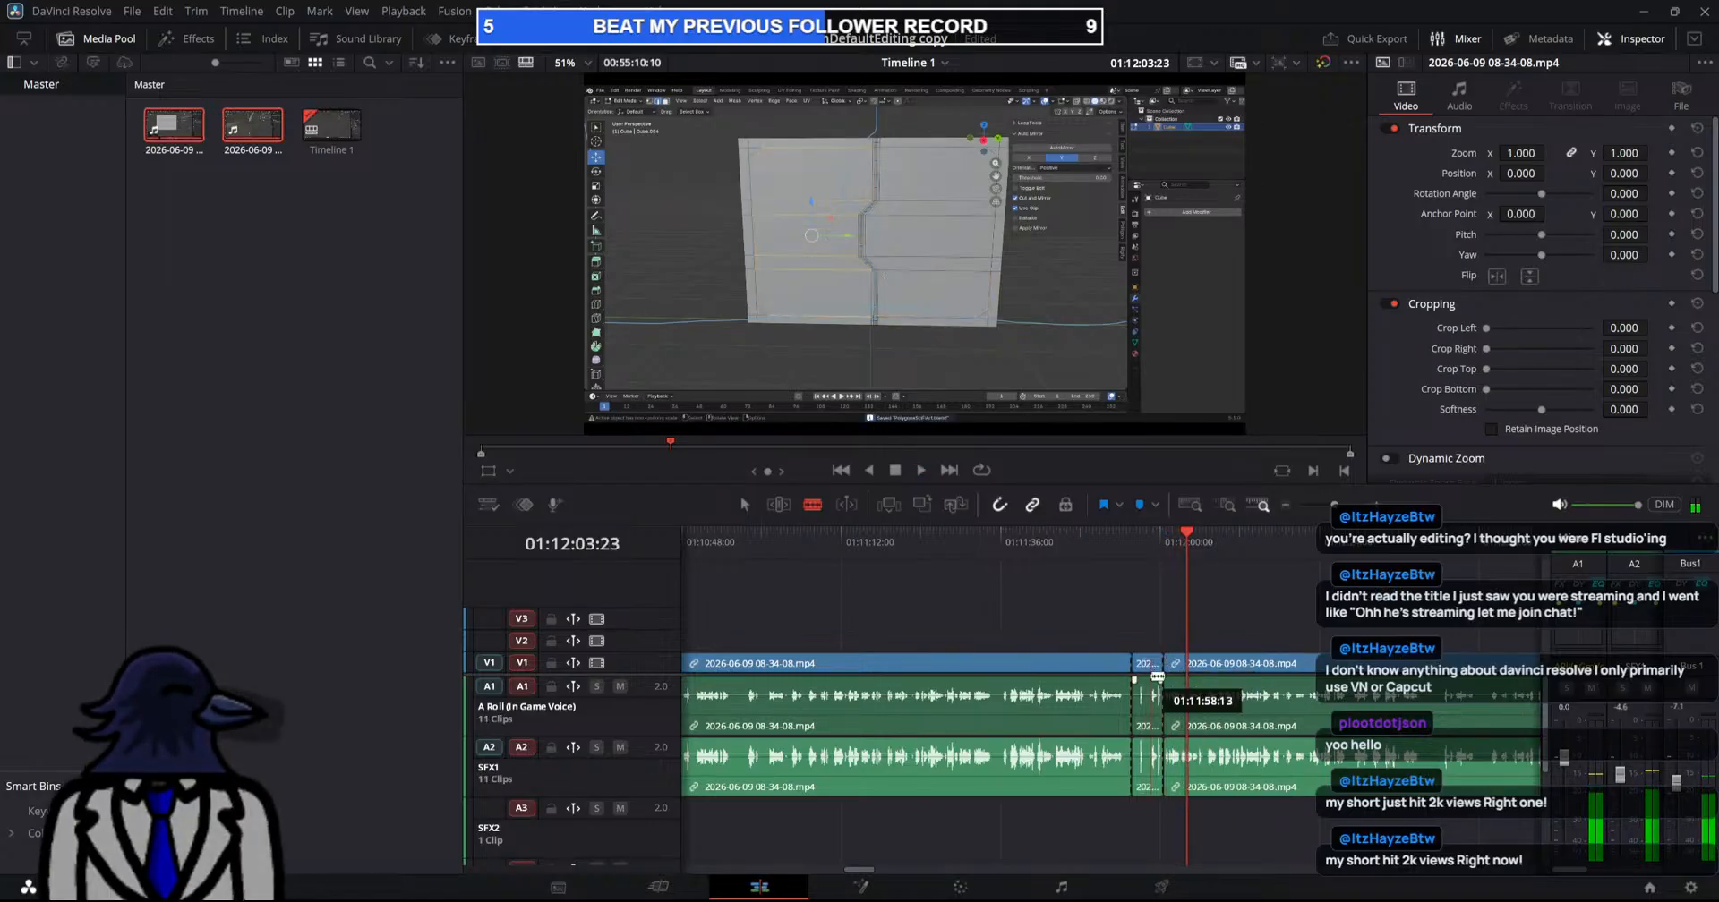
key("a")
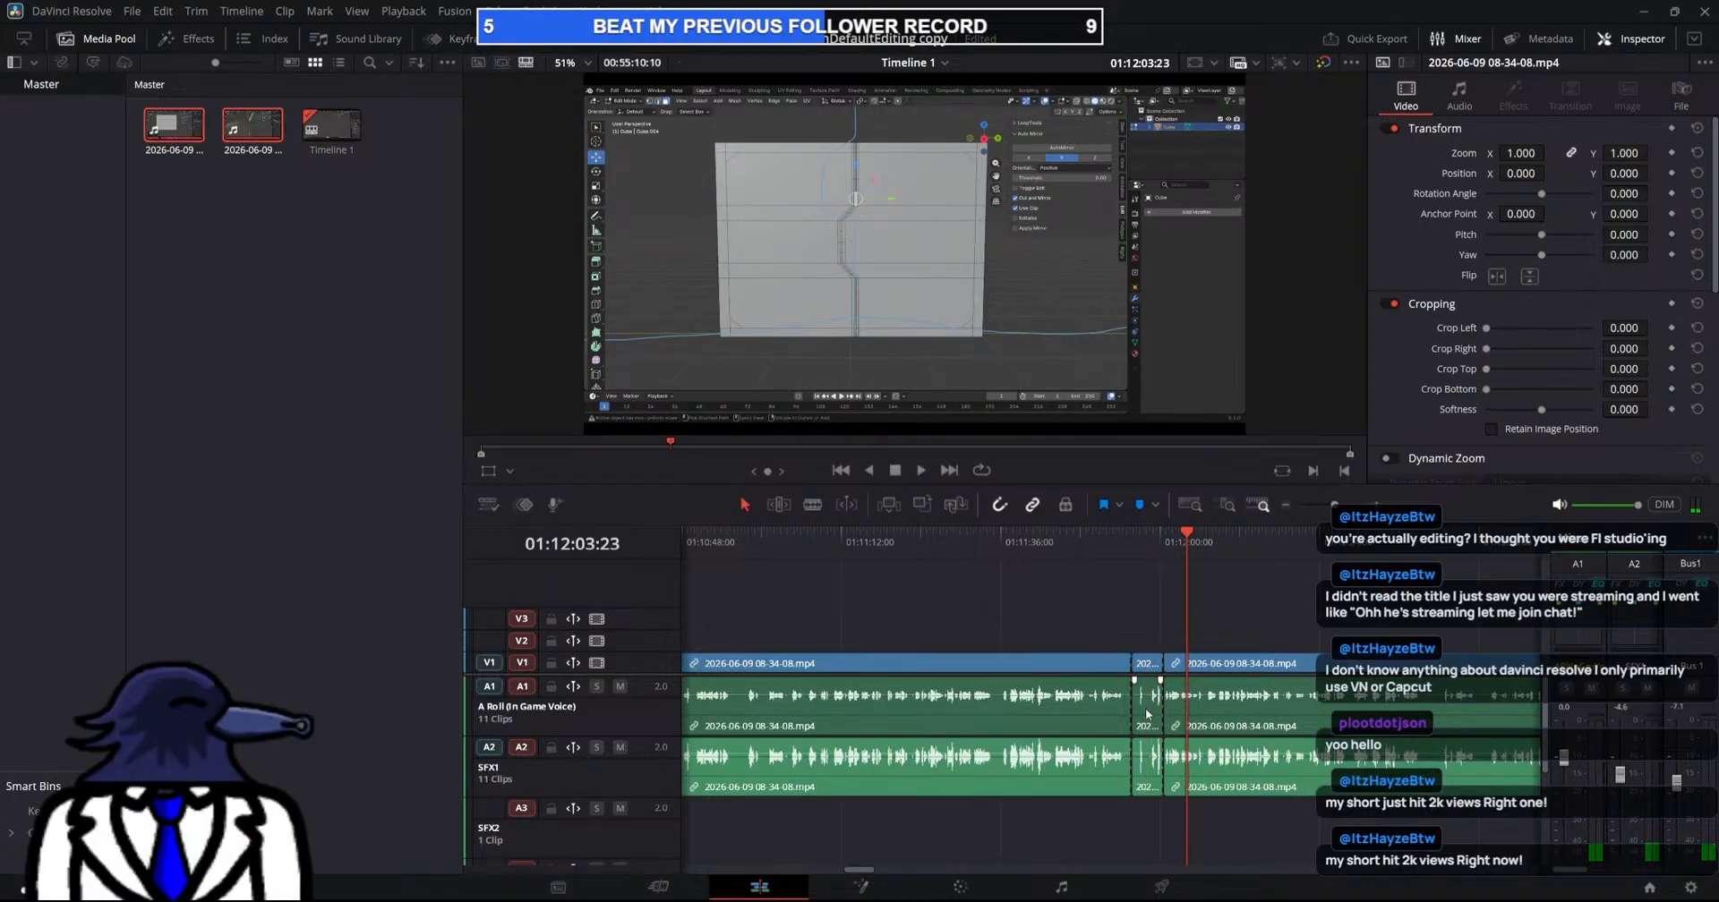
left_click(1146, 707)
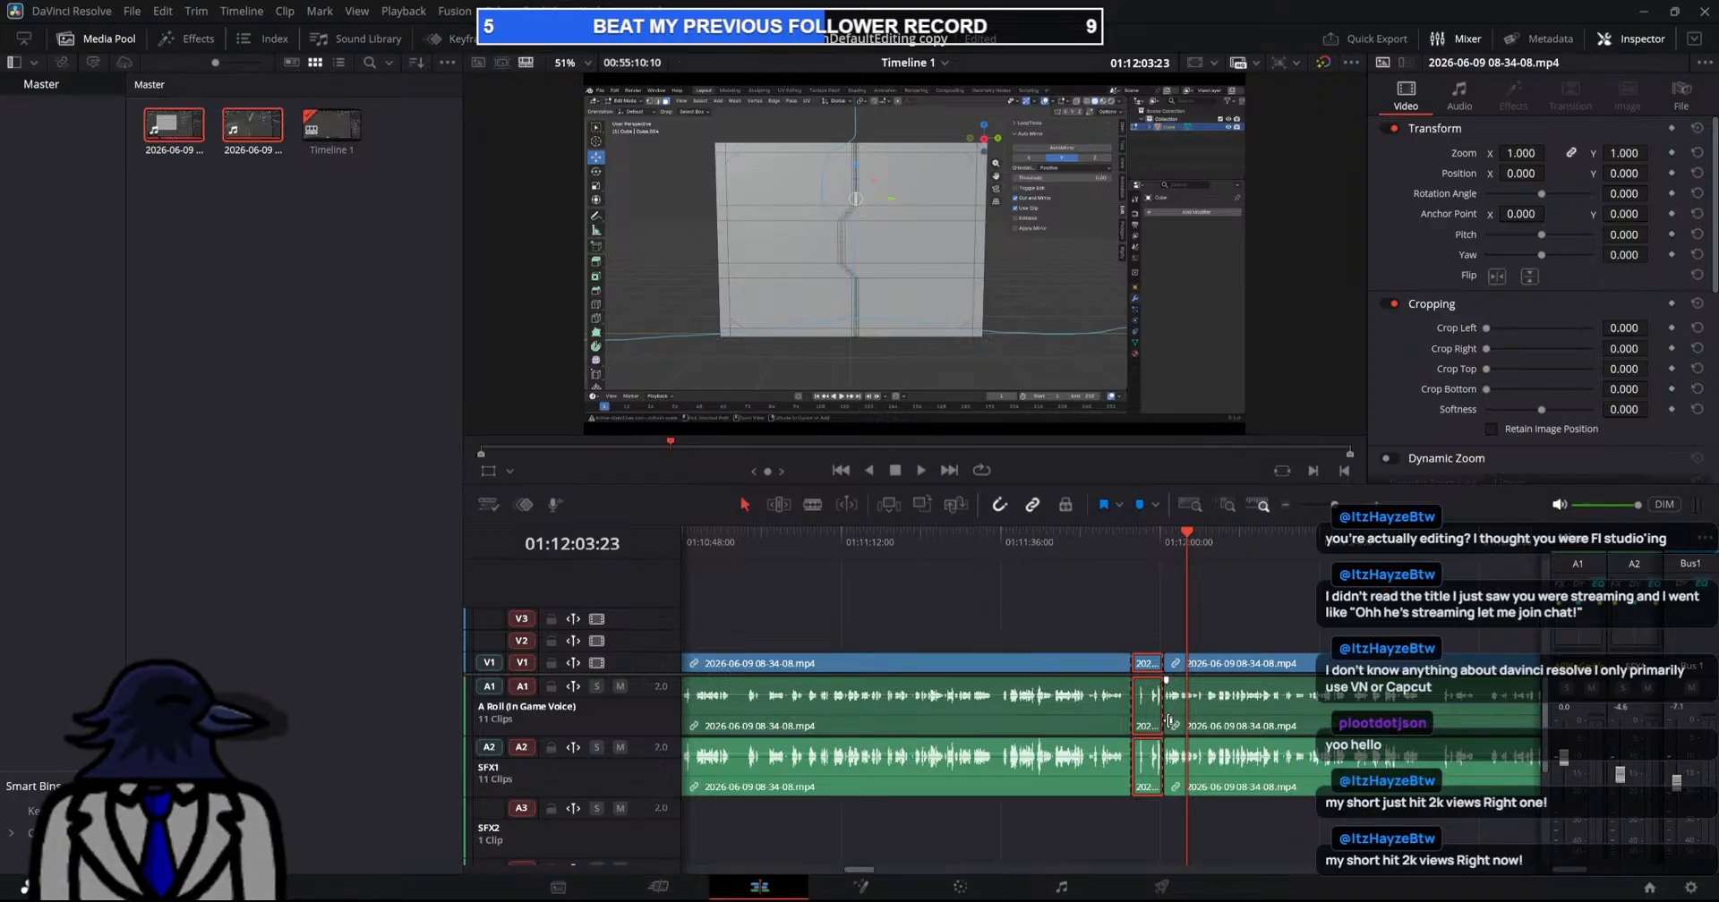
key("Delete")
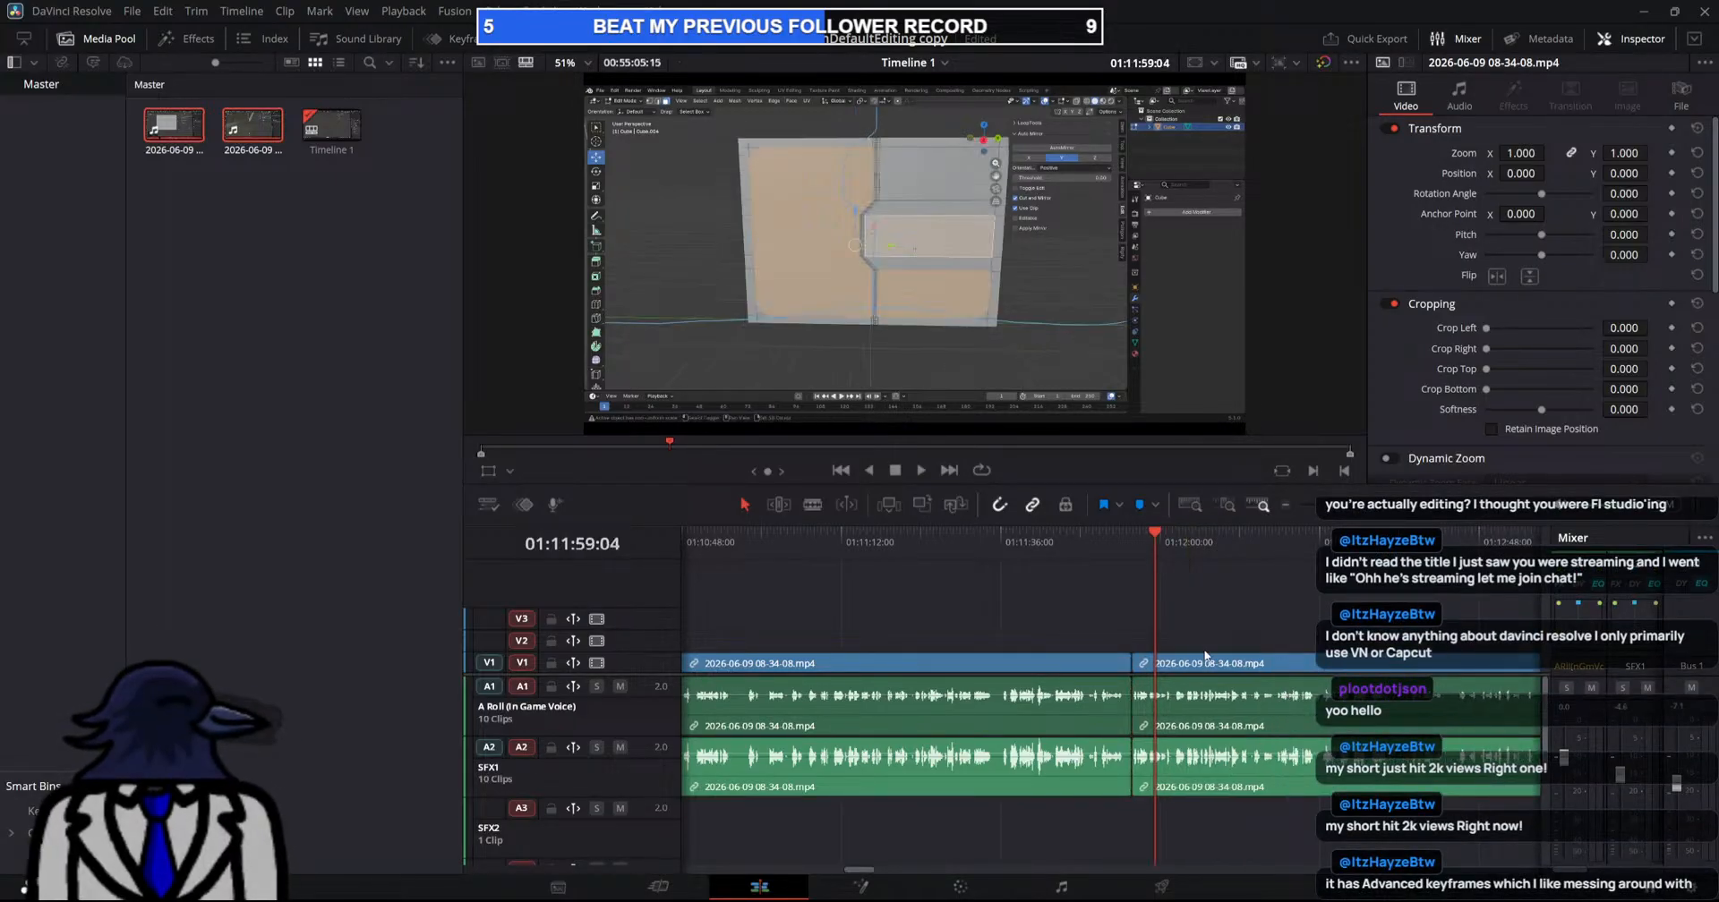
Play on from 01:11:55, split the recording at about 01:13:46 and 01:13:48 and ripple-delete the short piece between the cuts
left_click(1133, 560)
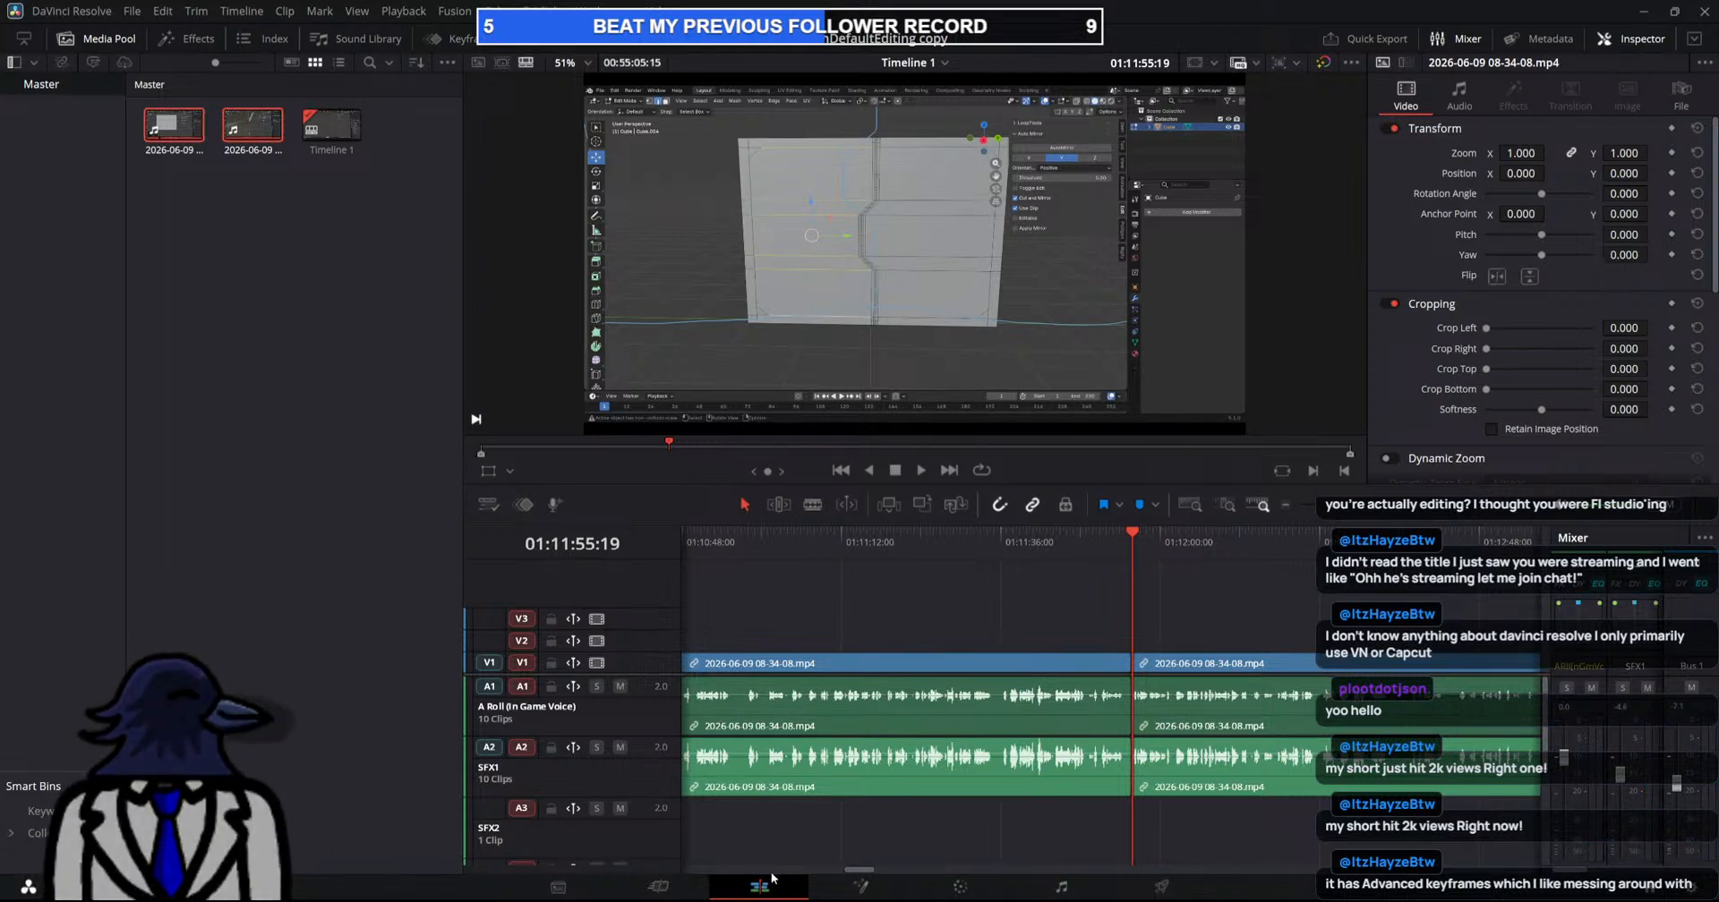
left_click_drag(857, 870, 873, 870)
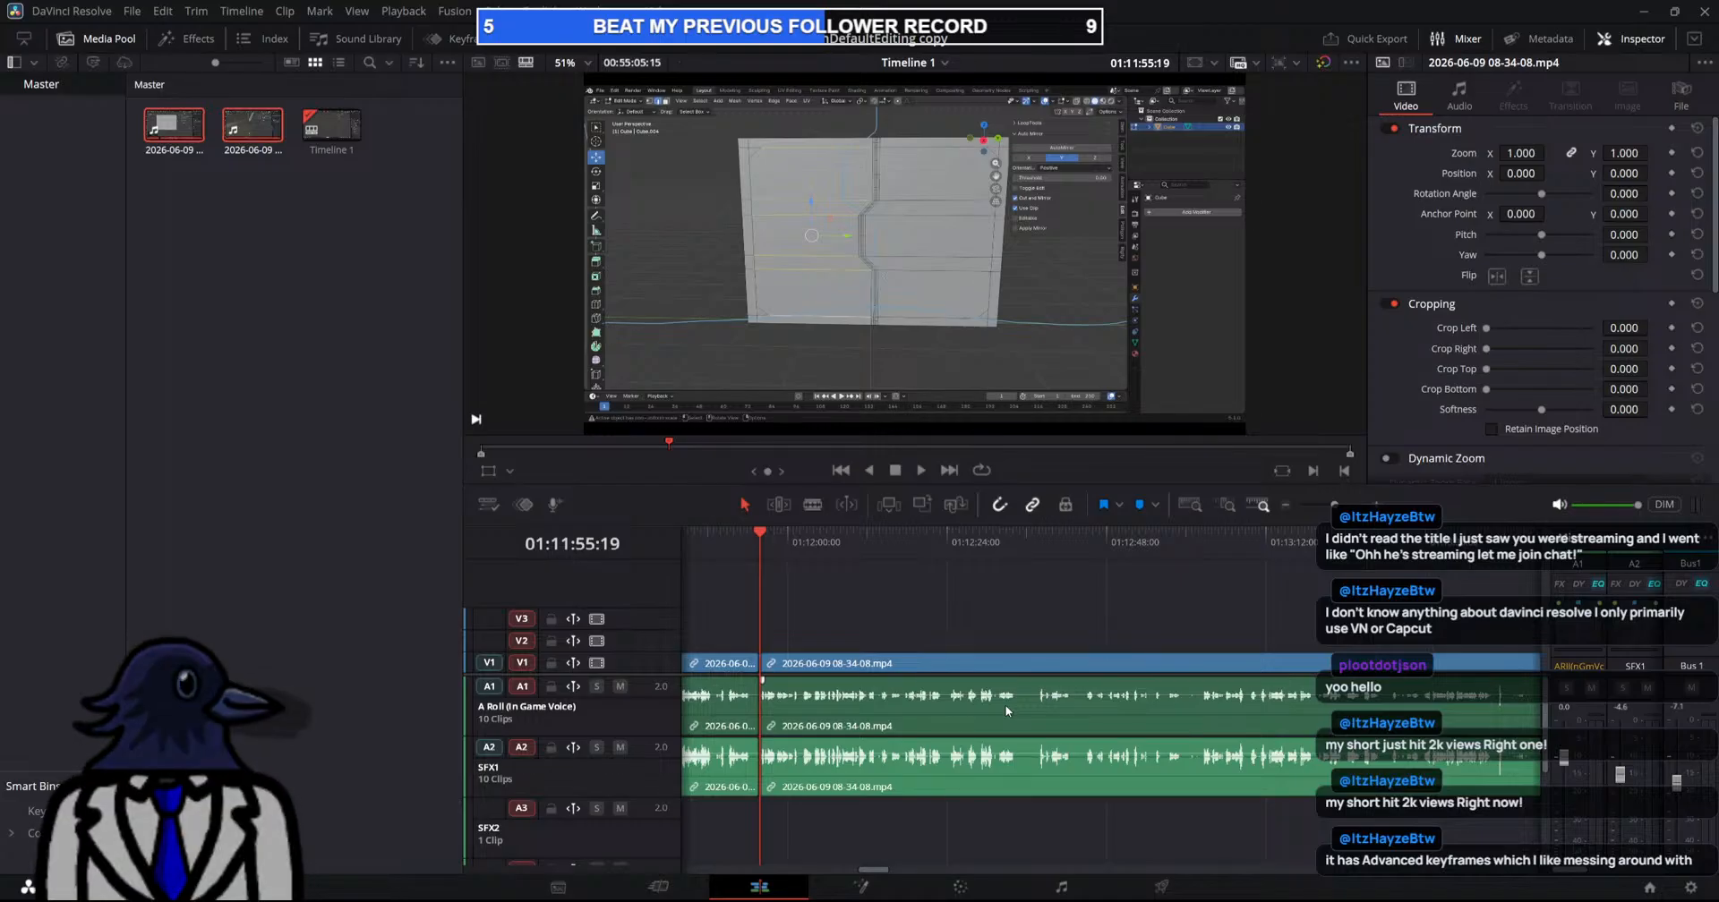
key("space")
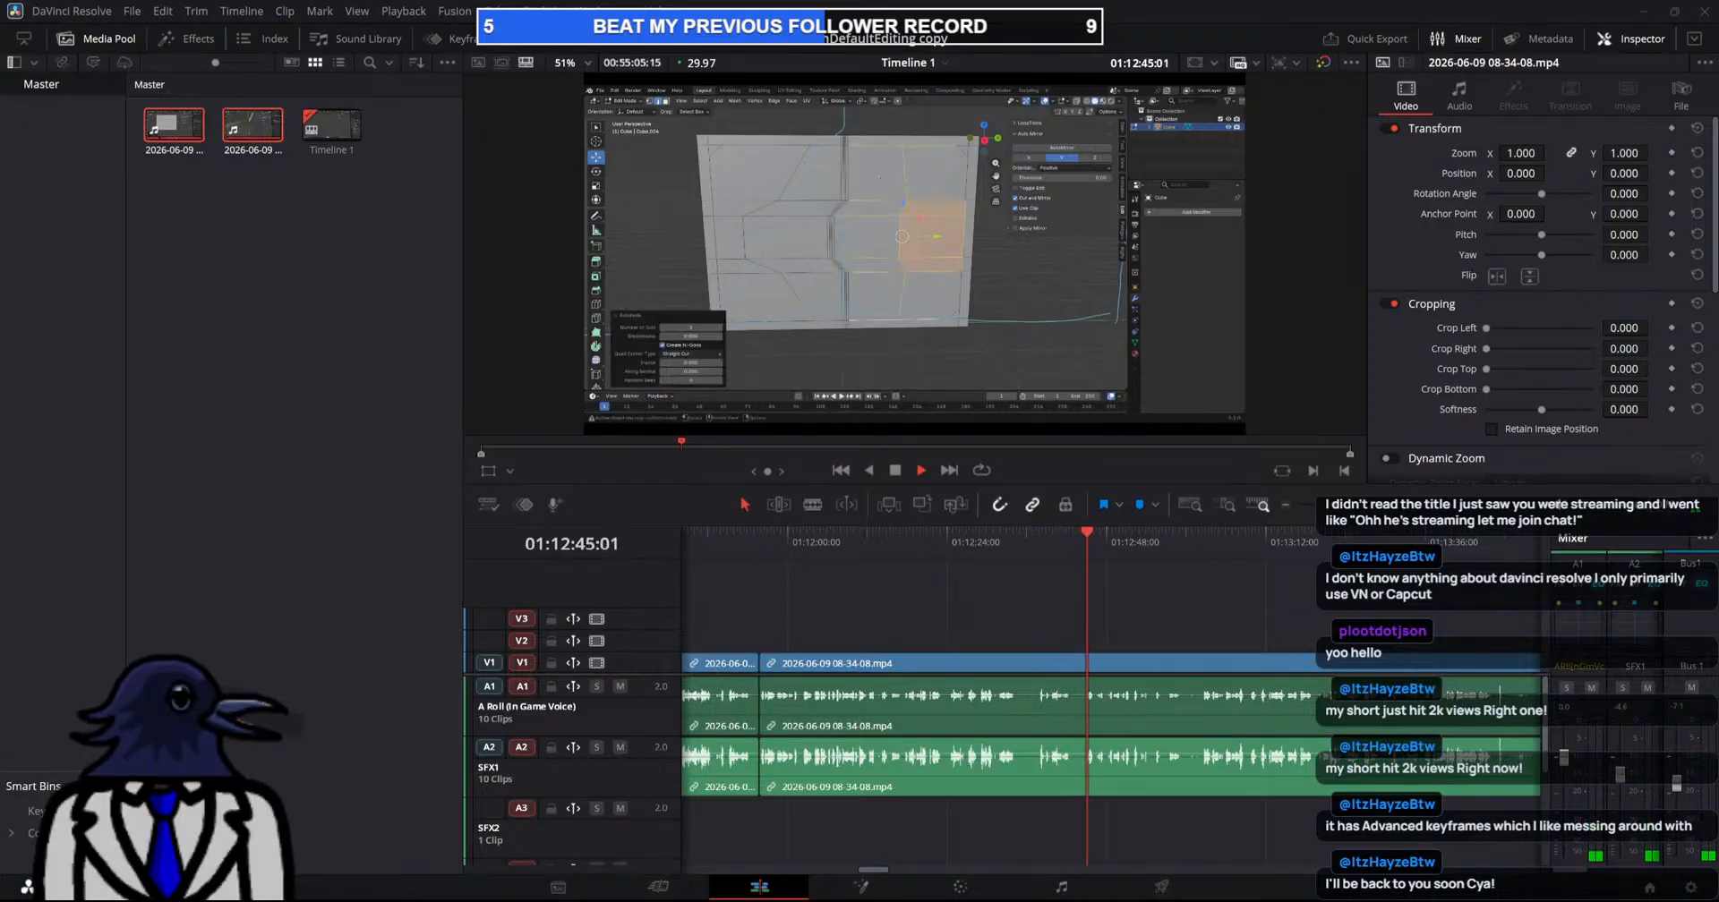
left_click_drag(866, 871, 879, 870)
left_click_drag(806, 544, 1189, 687)
key("b")
left_click(1183, 664)
left_click(1199, 664)
left_click(1192, 705)
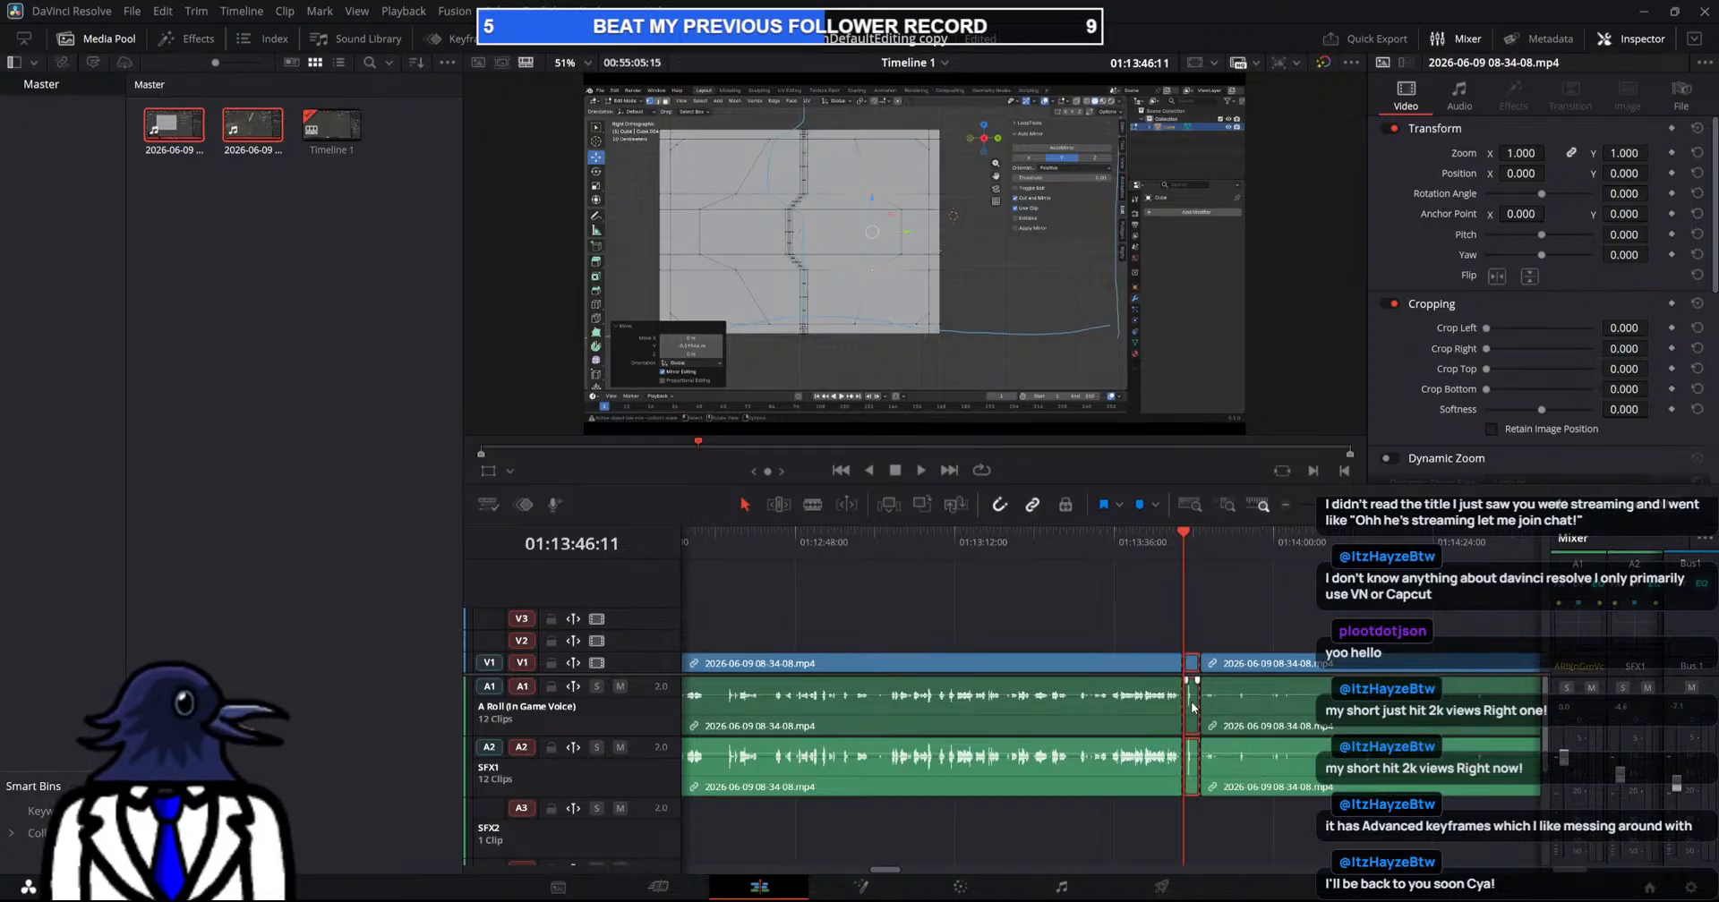
key("Delete")
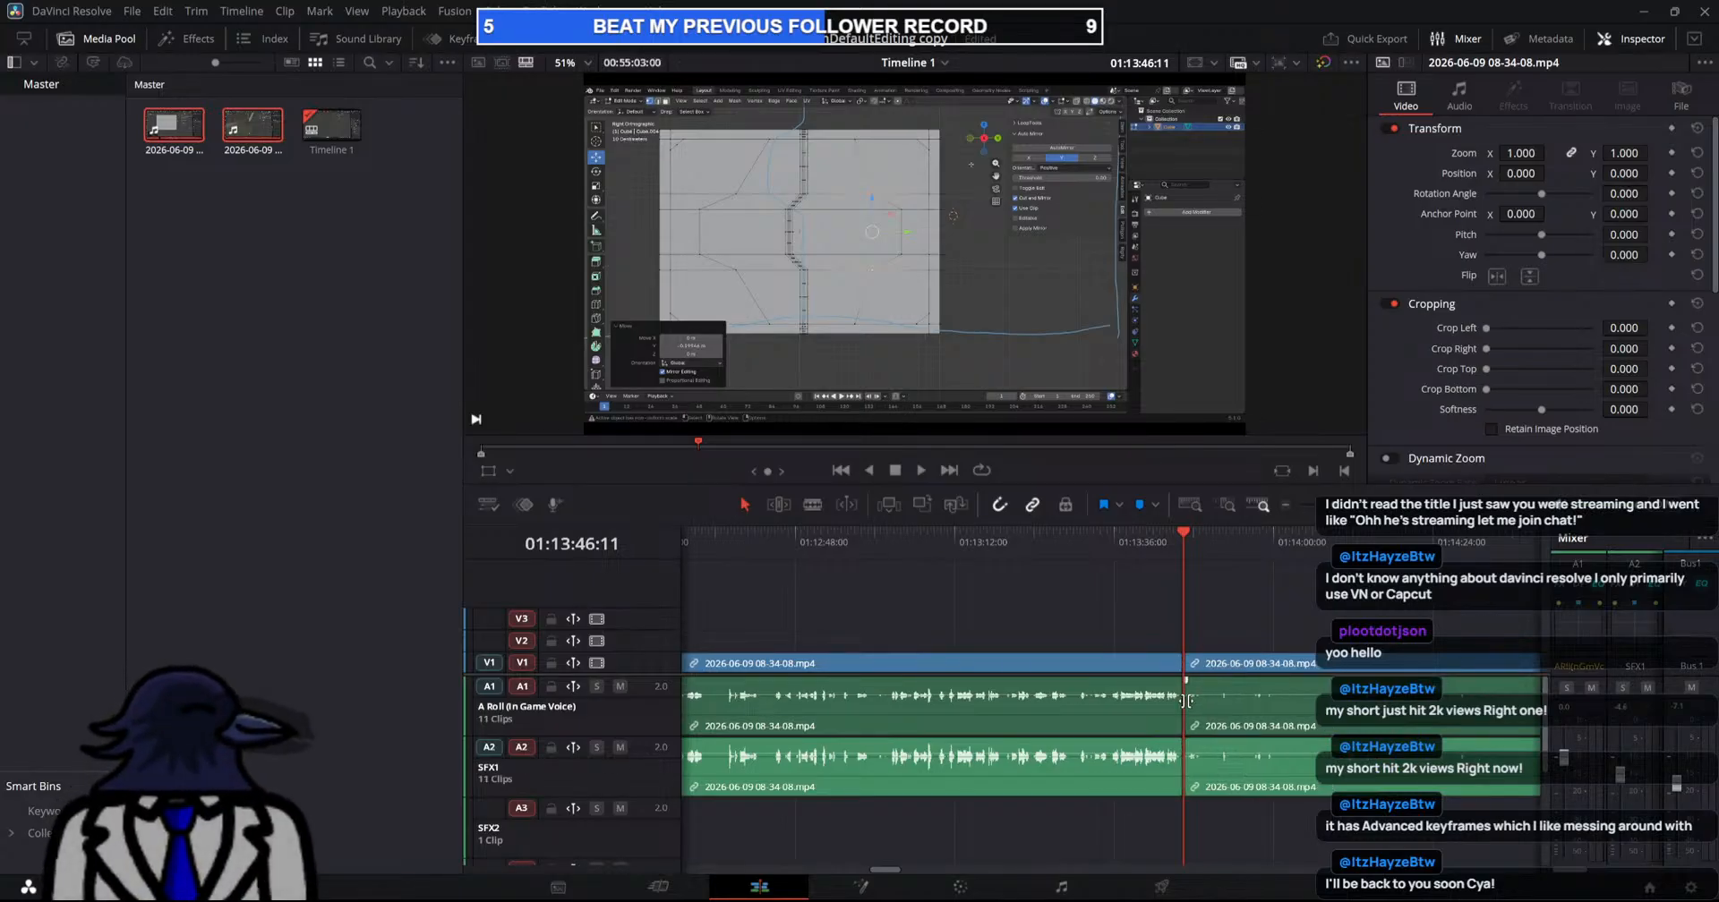
Skim ahead to about 01:13:52, show a longer stretch of the timeline and return the playhead to about 01:11:33
left_click_drag(1187, 537, 1227, 663)
left_click_drag(889, 870, 907, 872)
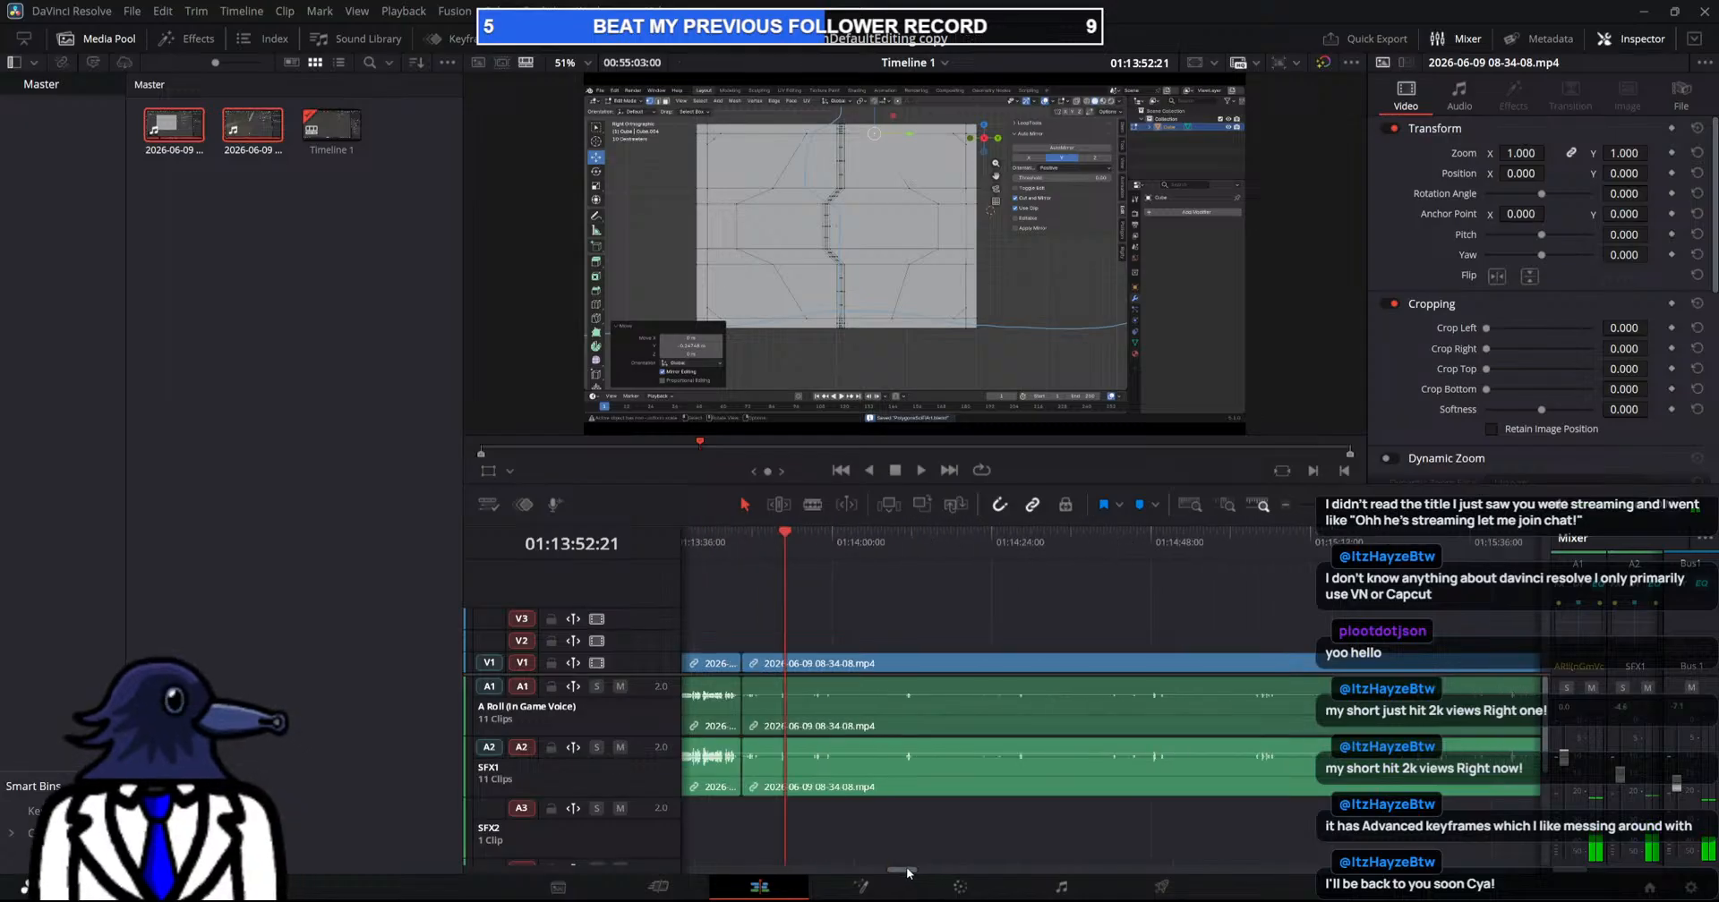
left_click_drag(1334, 508, 1332, 509)
left_click_drag(1111, 544, 1037, 648)
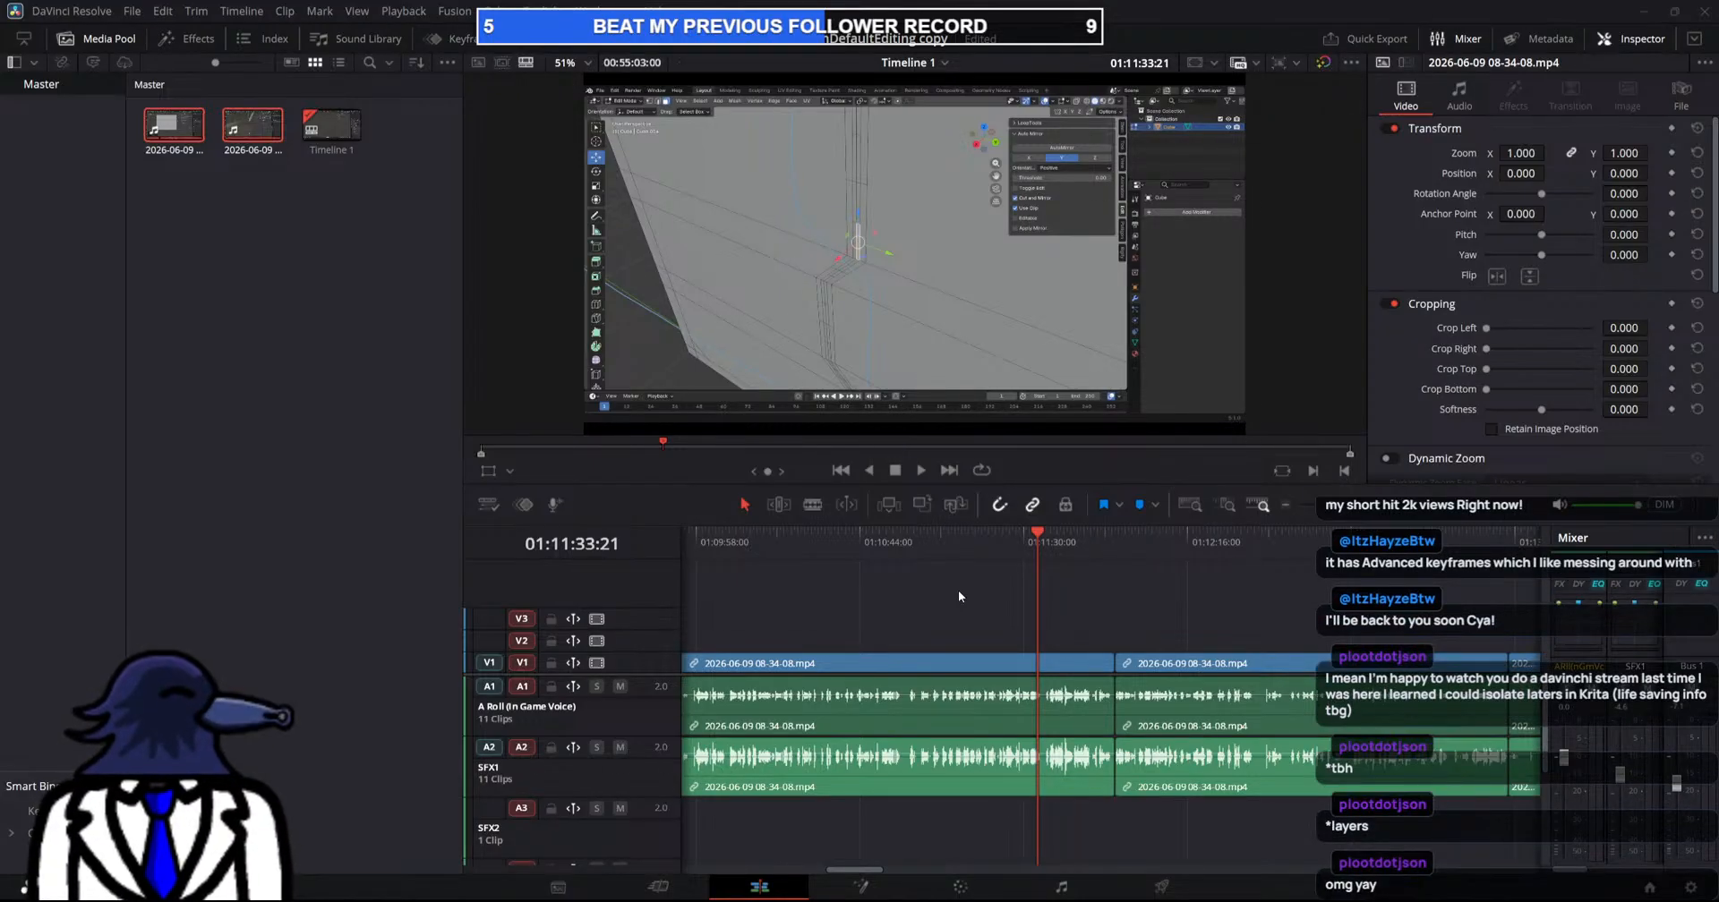
Switch to the suit drawing in Krita and isolate the OuterJacket layer twice, restoring the full artwork each time
key("alt+Tab")
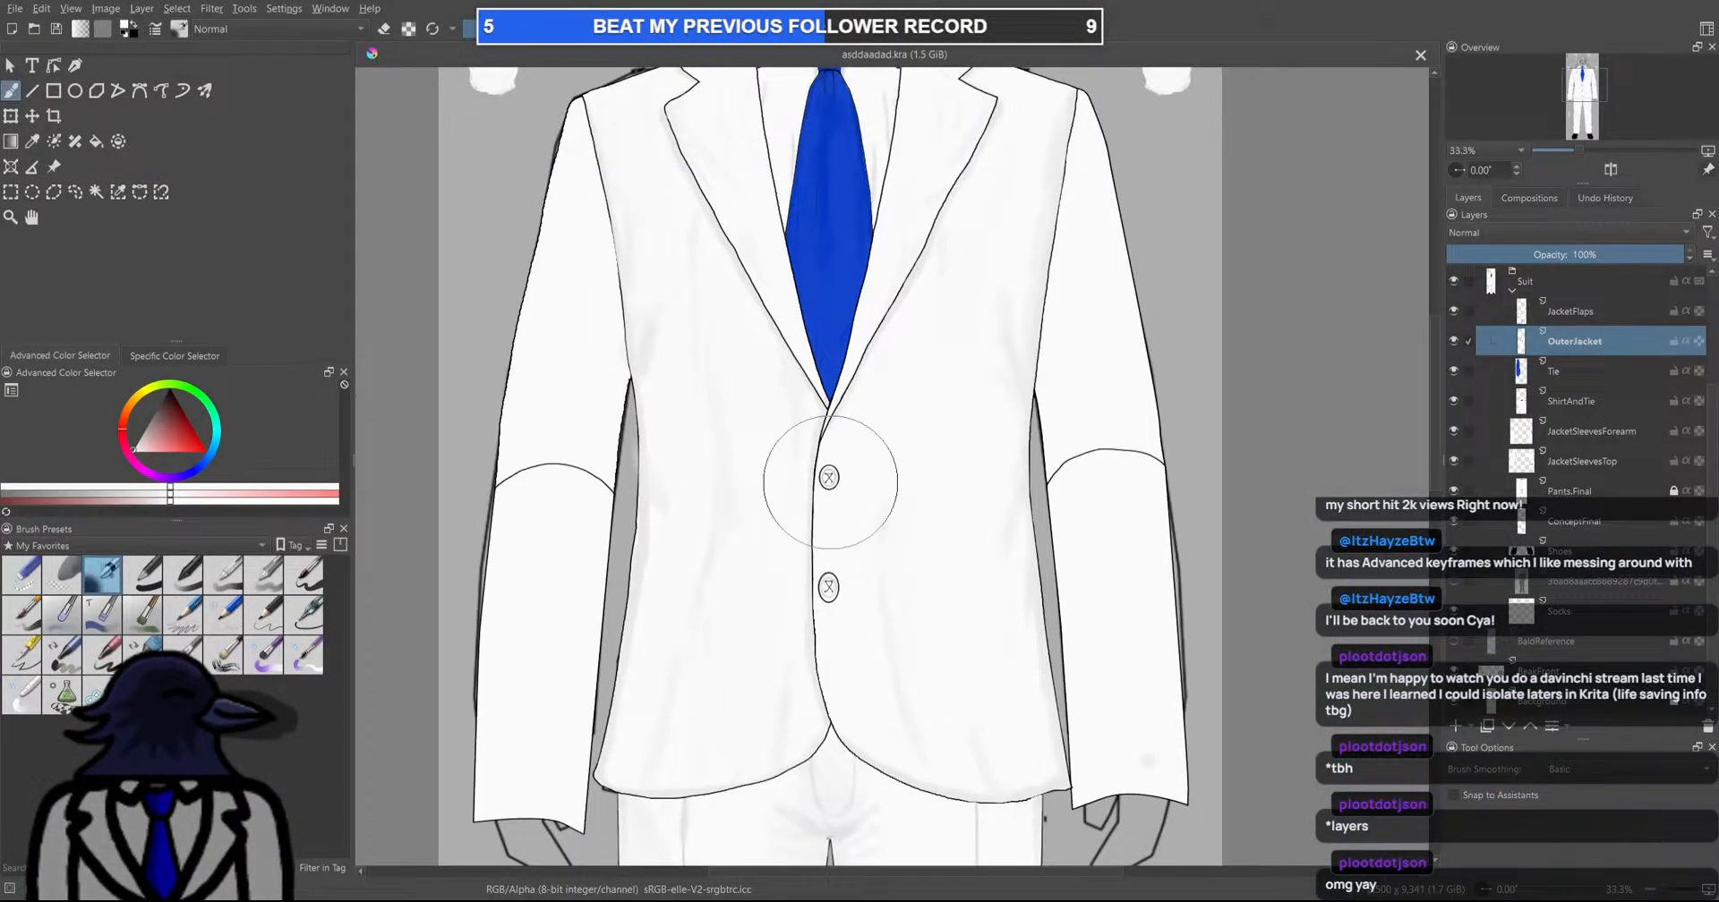
left_click_drag(963, 477, 842, 472)
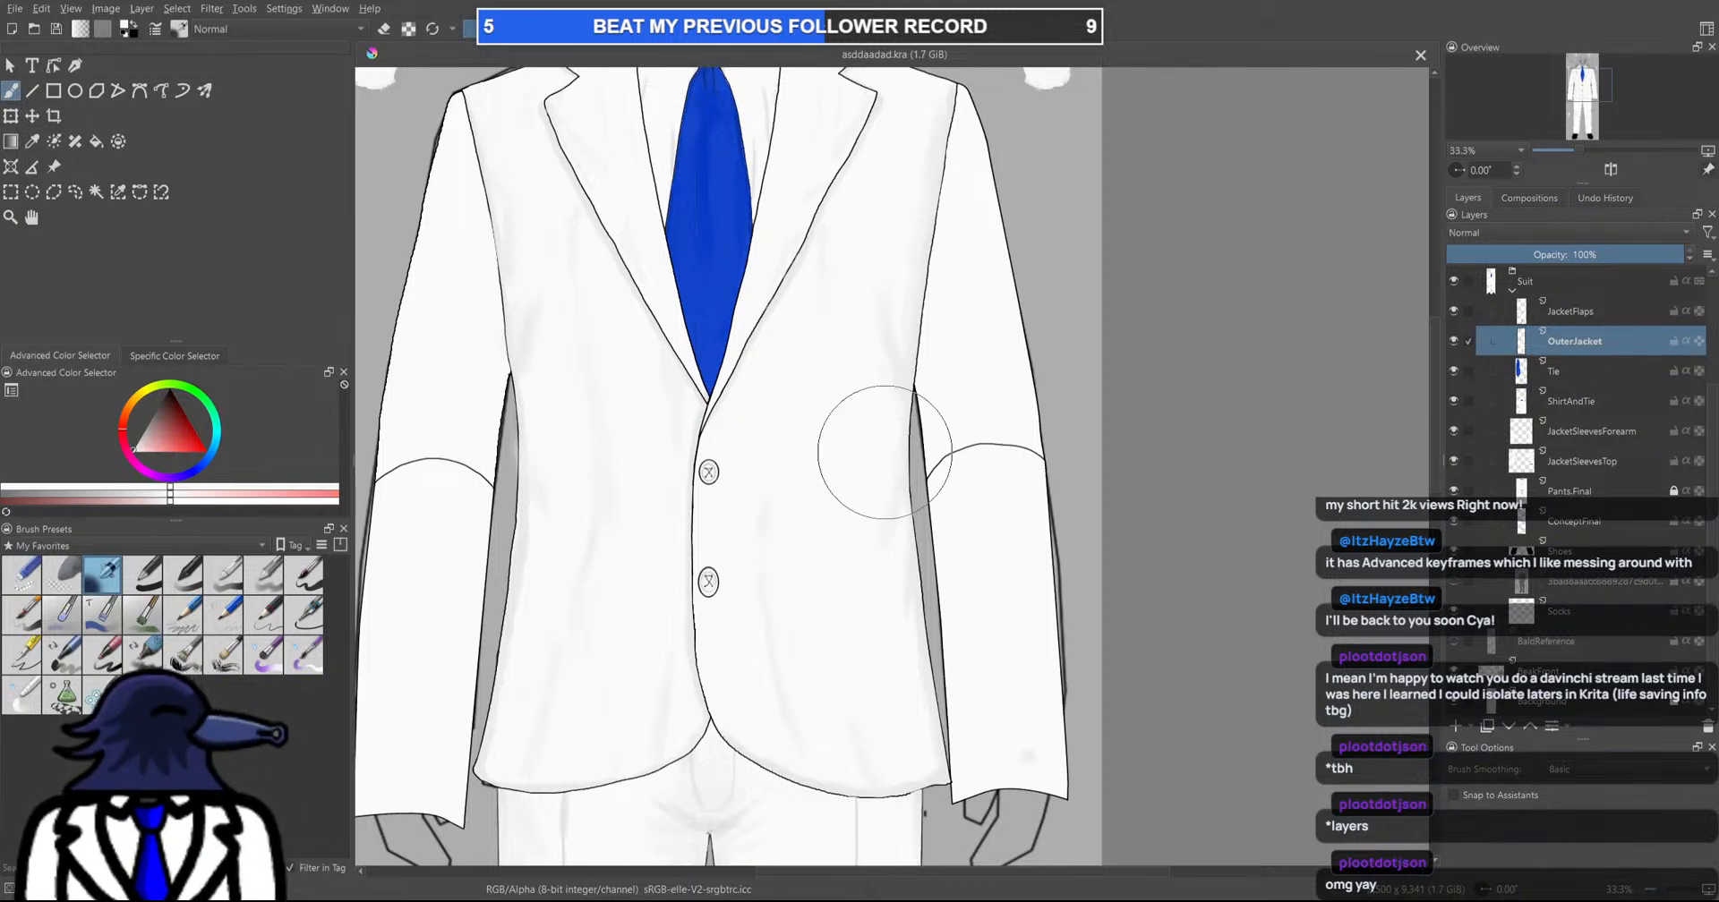
left_click(1580, 349, "alt")
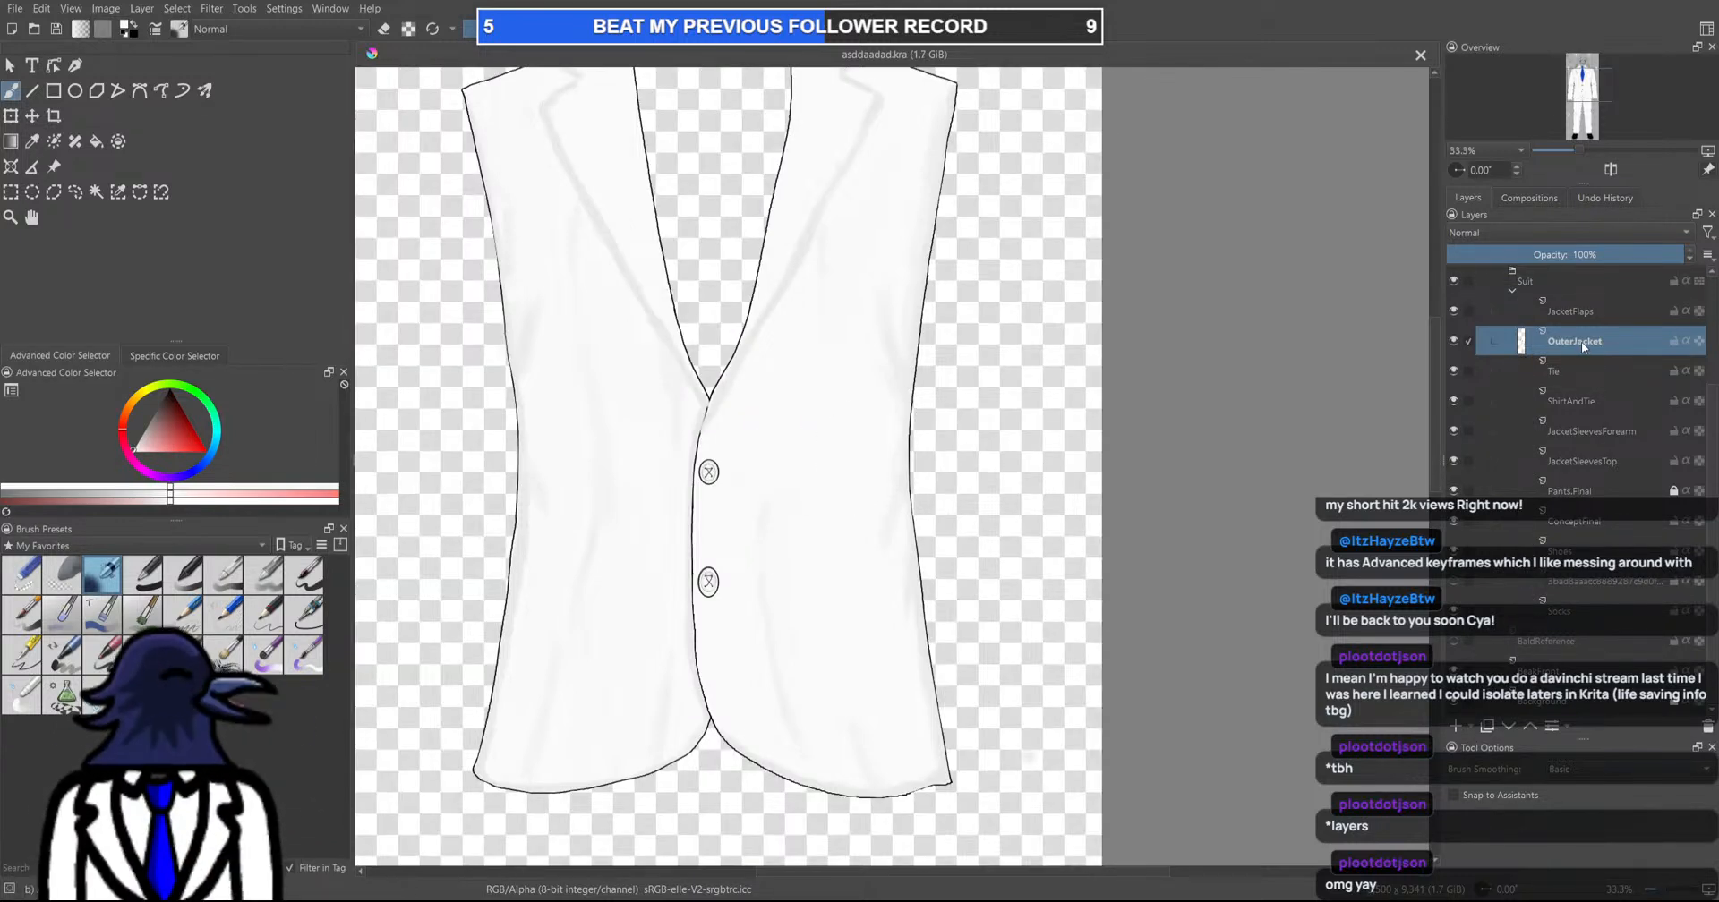
left_click(1581, 341, "alt")
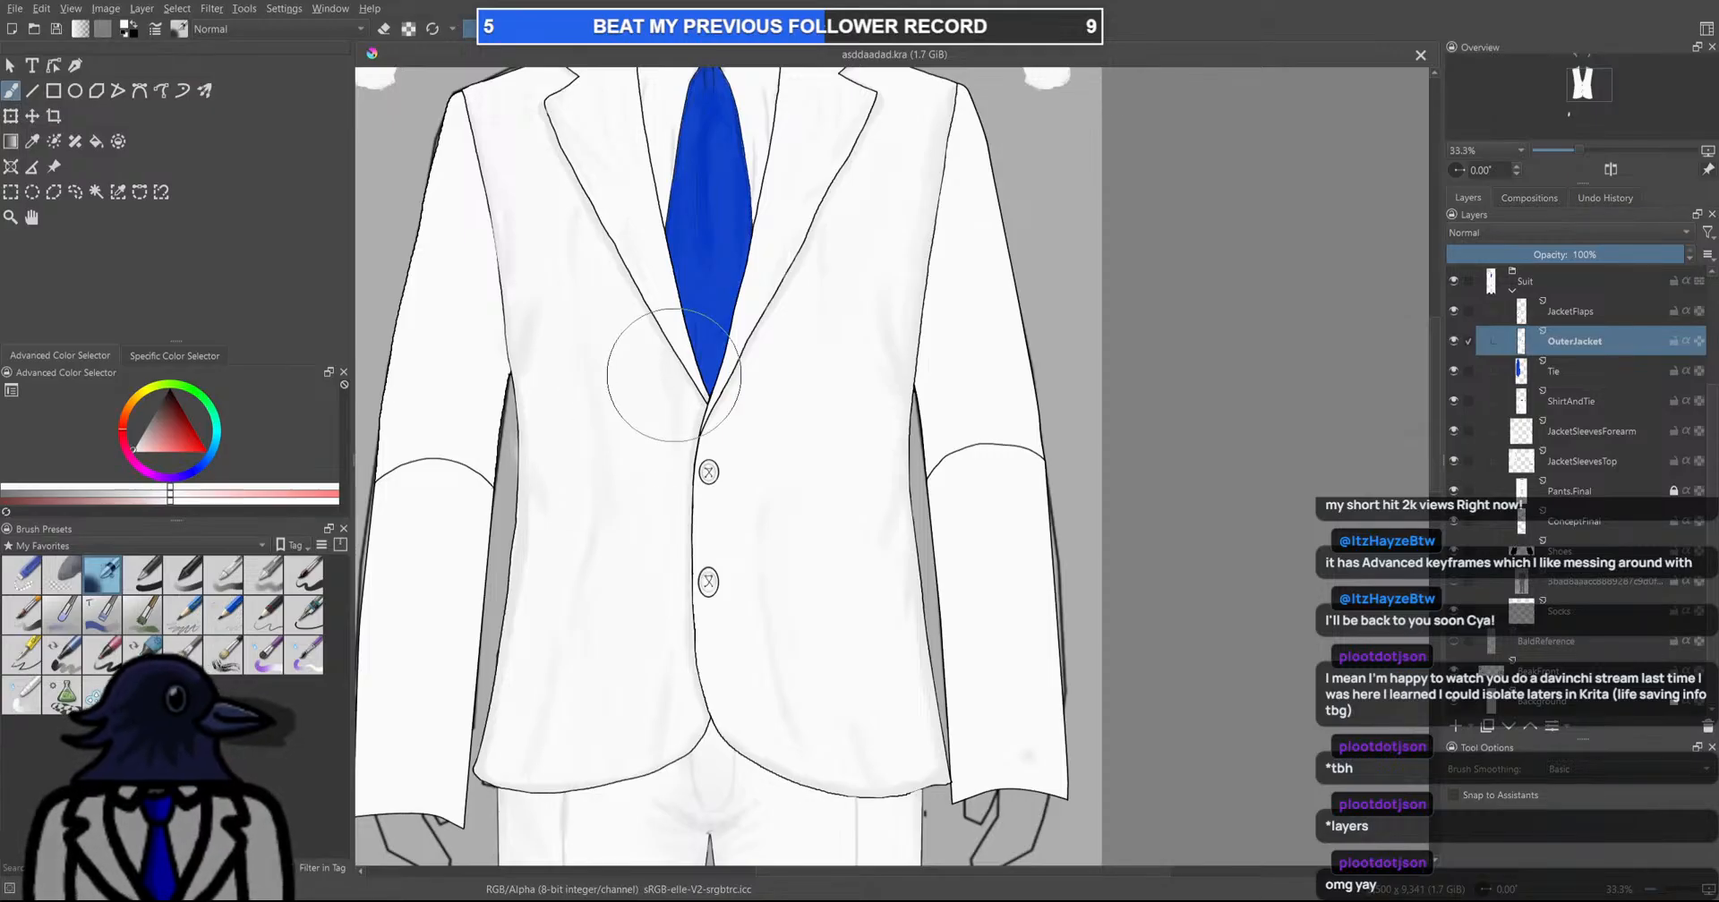
scroll(670, 386, "down", 1)
left_click(1591, 338, "alt")
left_click(1592, 339, "alt")
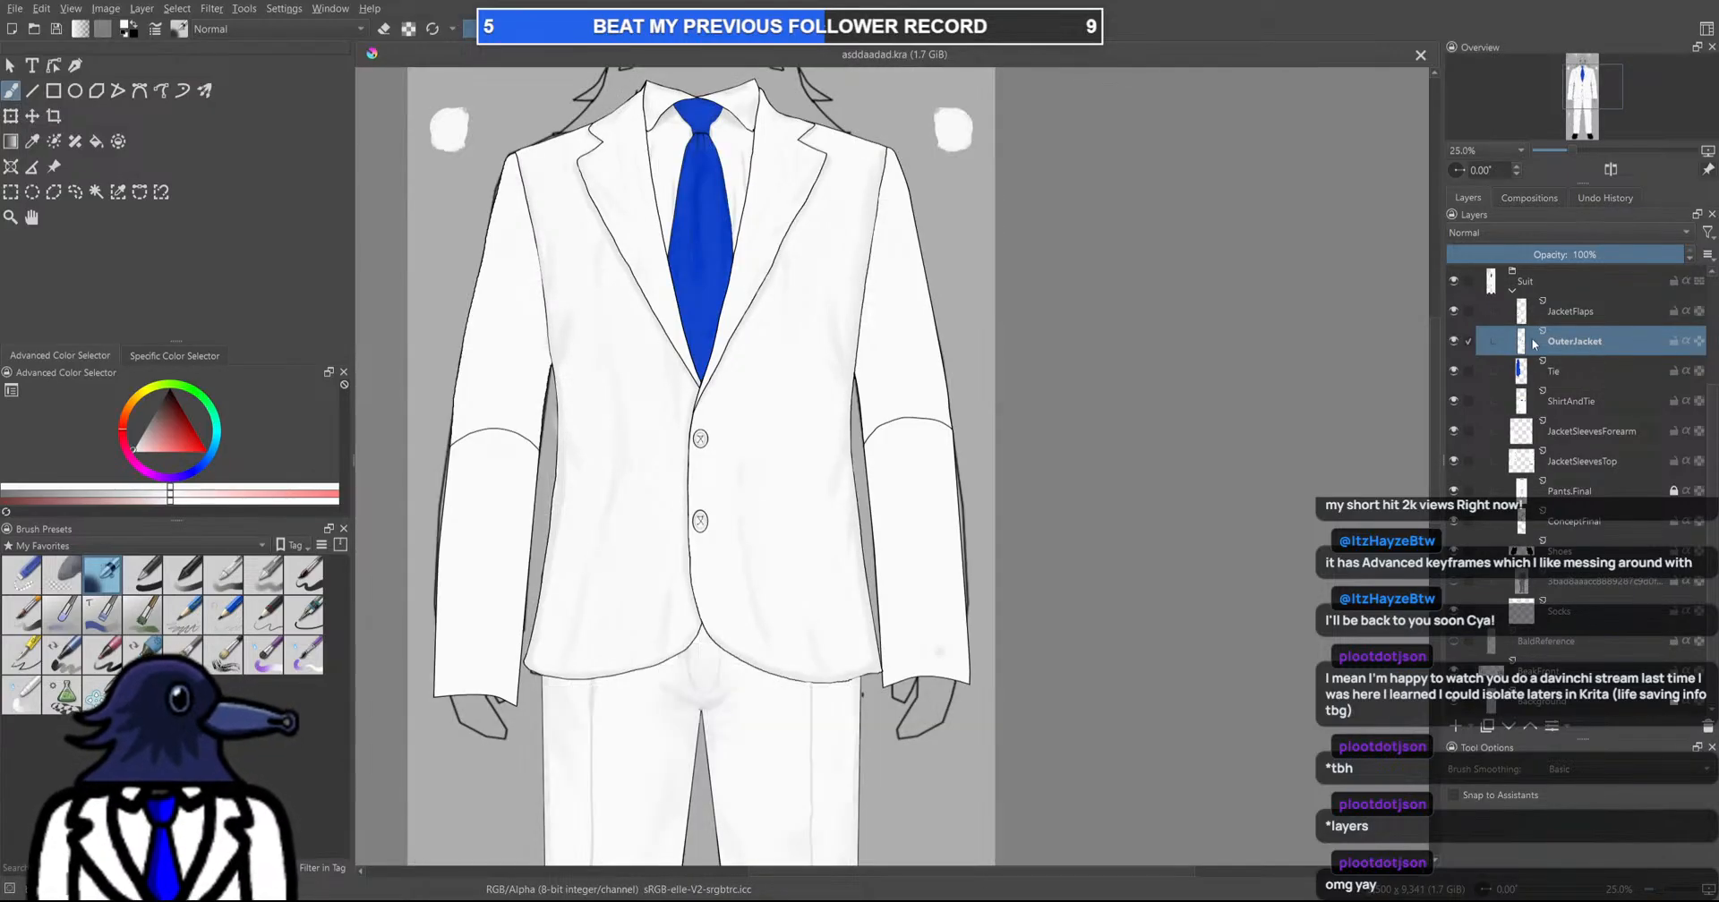
Isolate the OuterJacket layer and look over the whole jacket on its own
left_click_drag(787, 424, 757, 555)
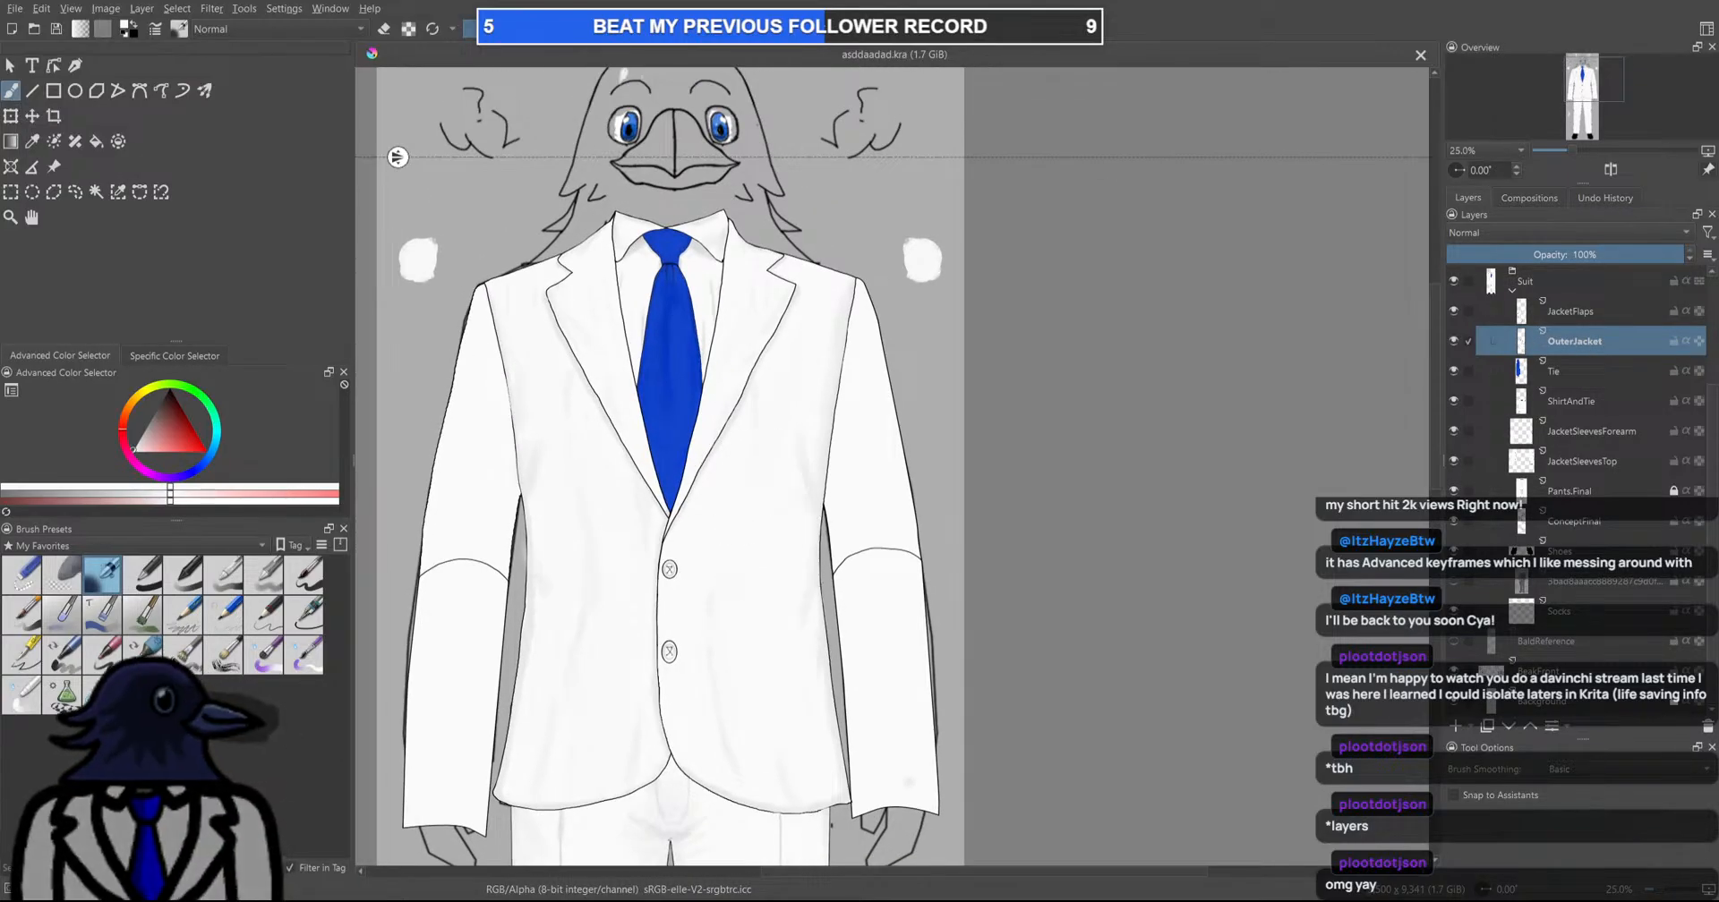
left_click(1508, 345, "alt")
left_click_drag(756, 485, 910, 347)
scroll(909, 347, "down", 1)
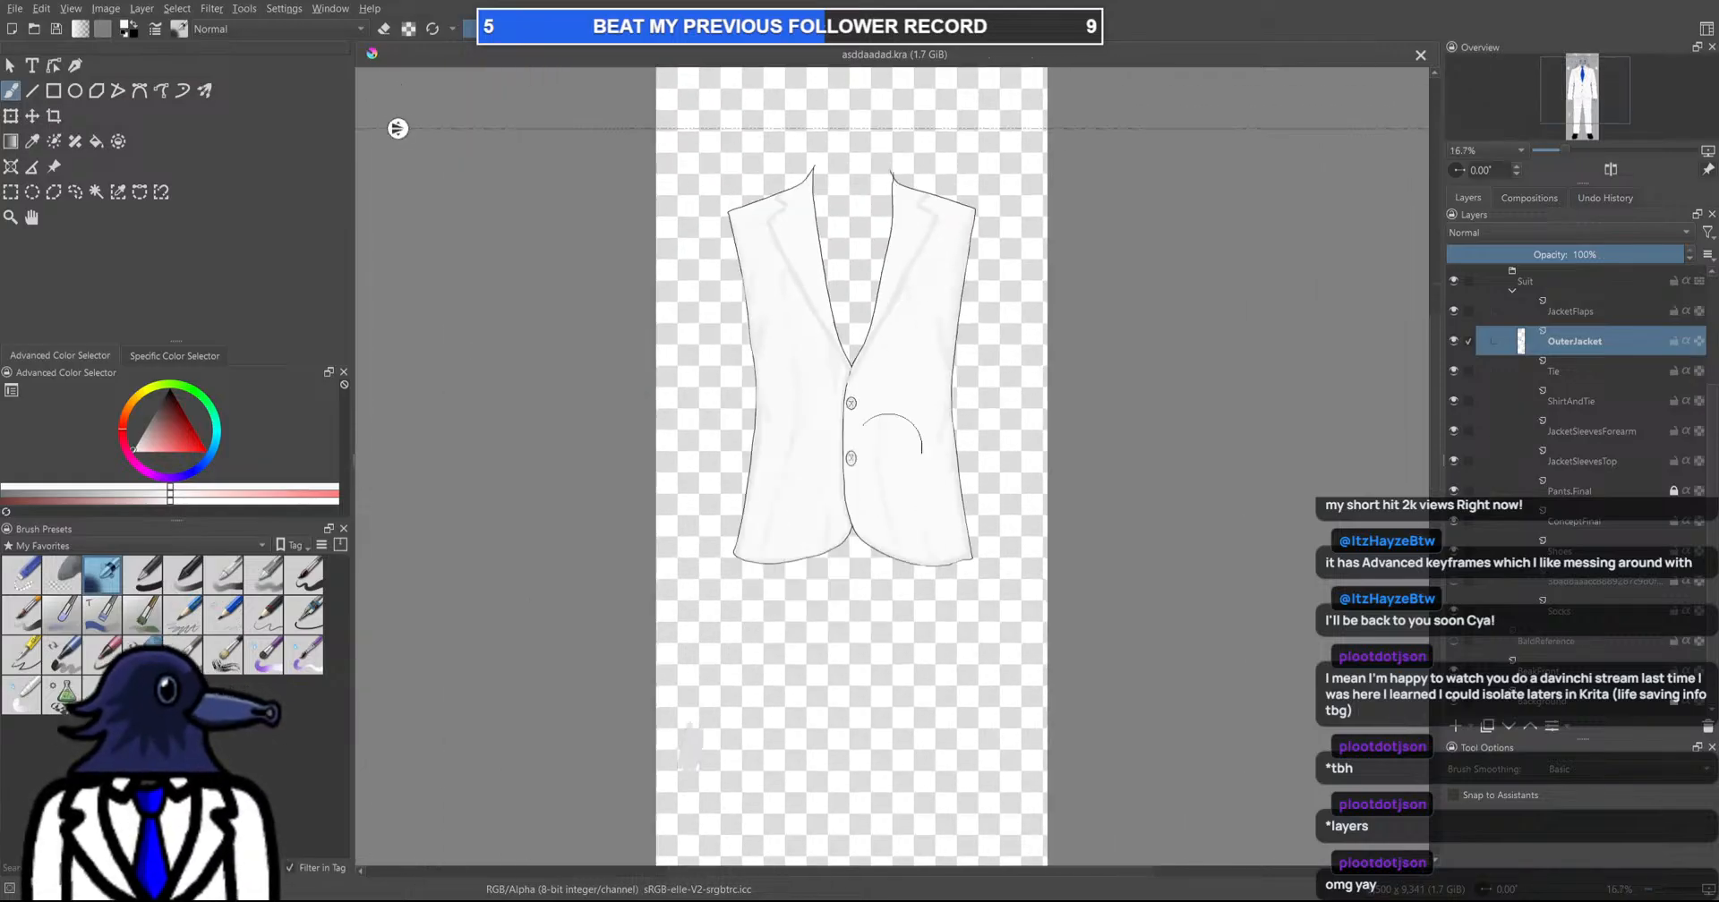
scroll(825, 421, "up", 1)
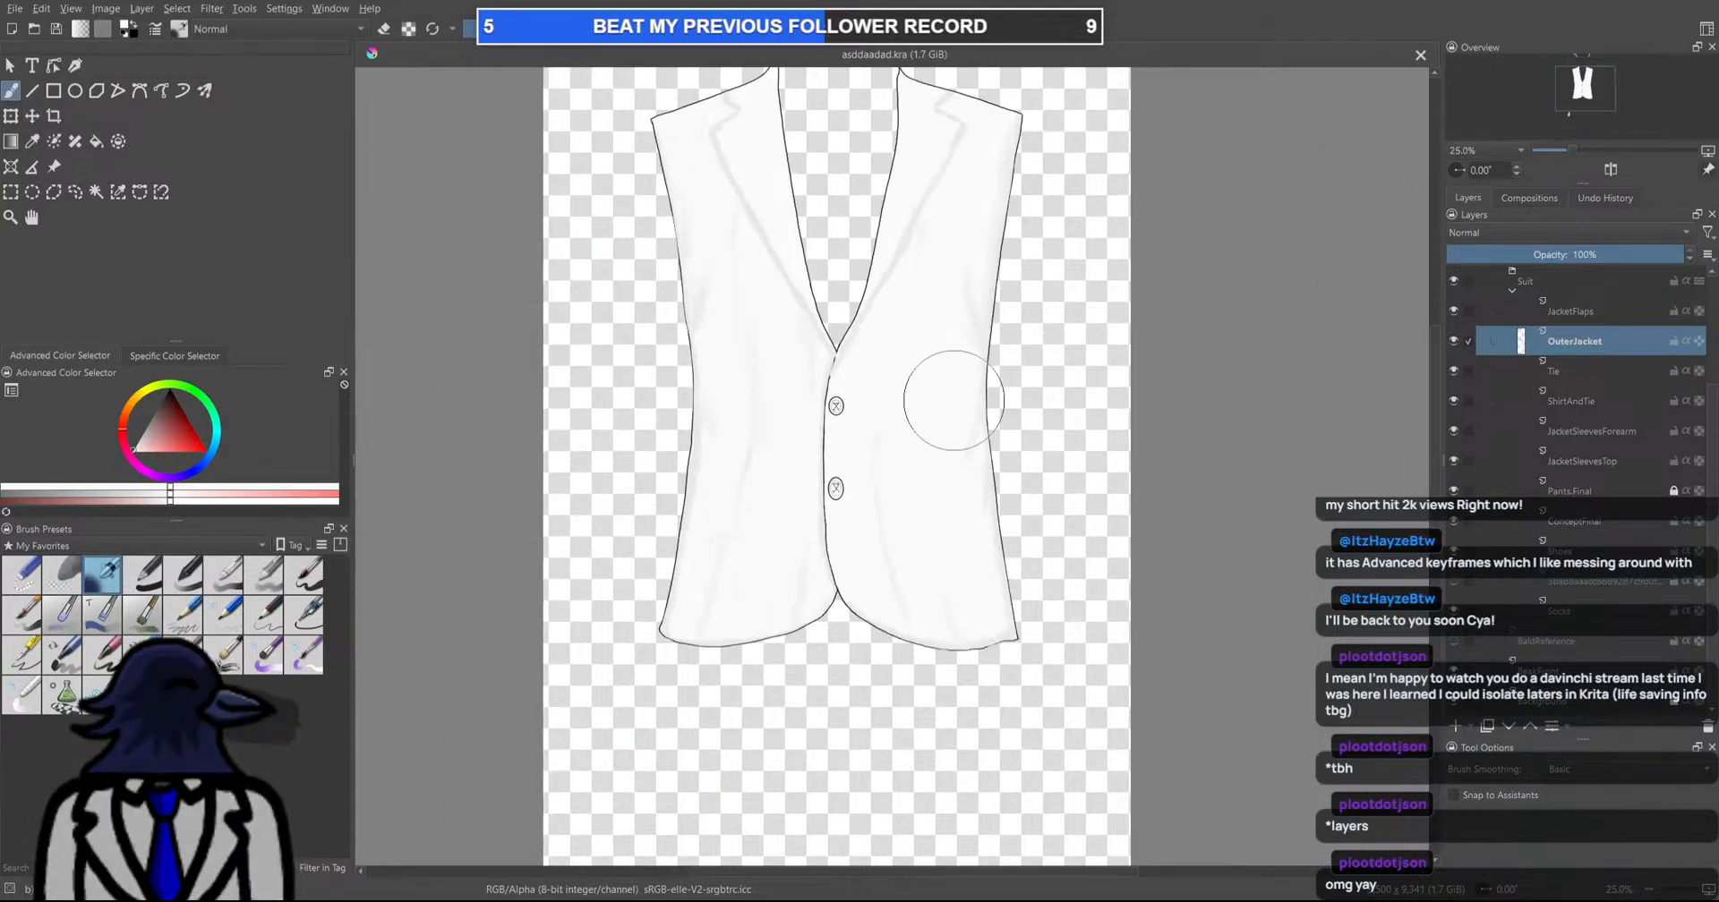
Select the painted area of the OuterJacket layer and inspect the selection outline around the jacket's shoulders and lapels
left_click(1520, 344, "ctrl")
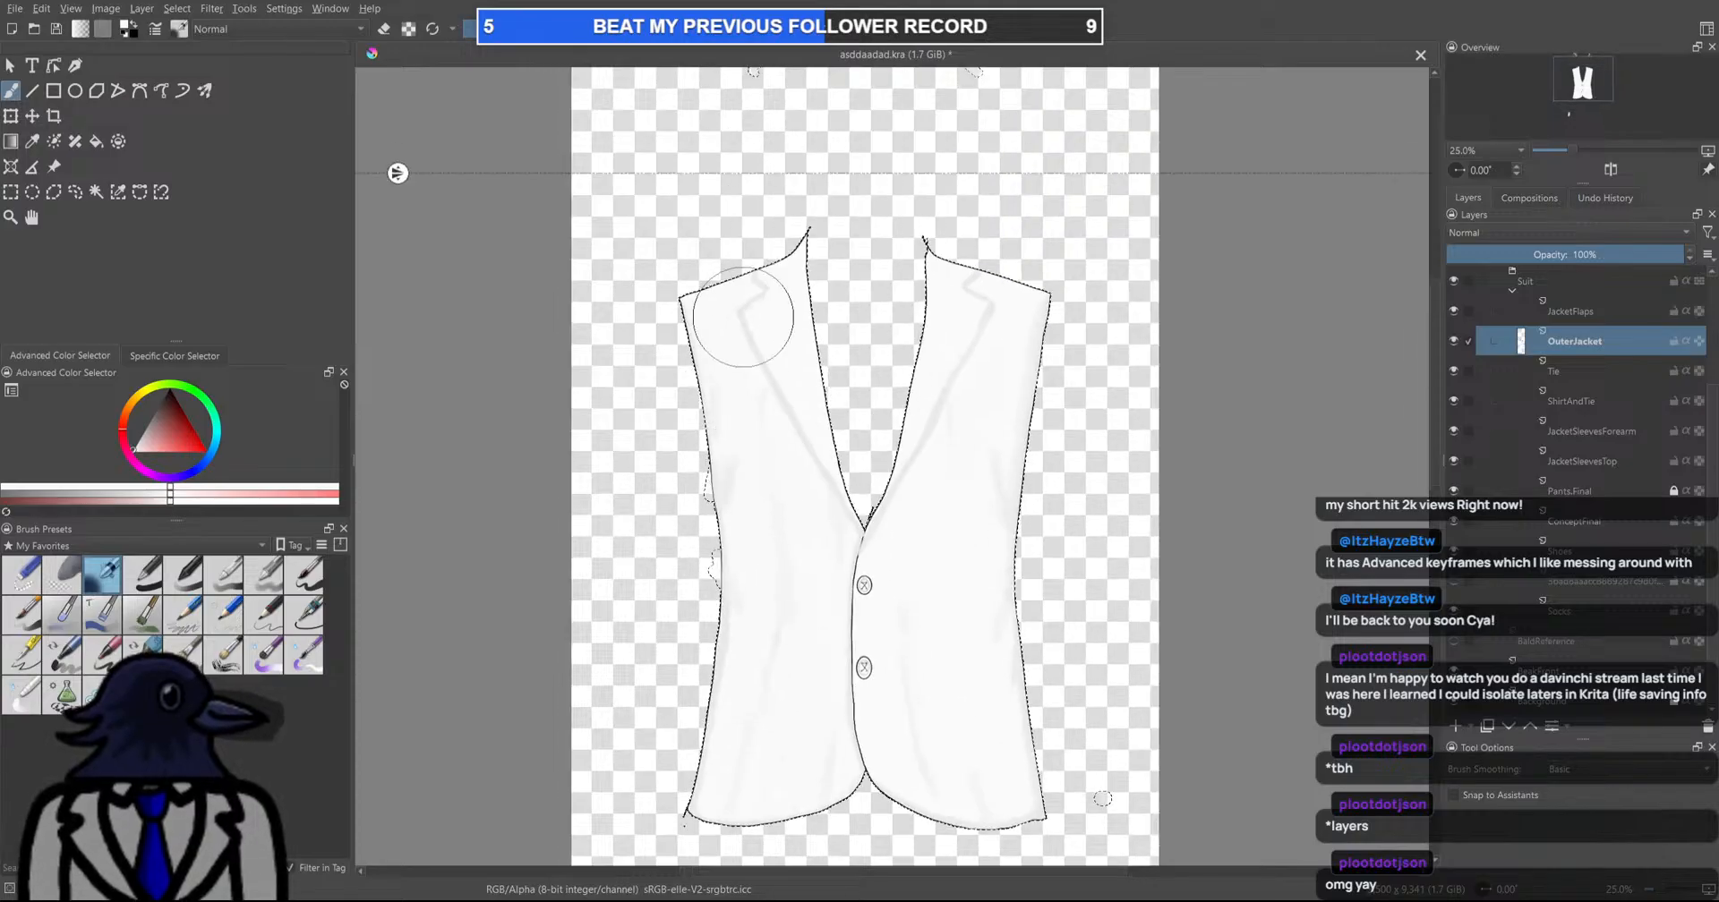
scroll(752, 269, "up", 4)
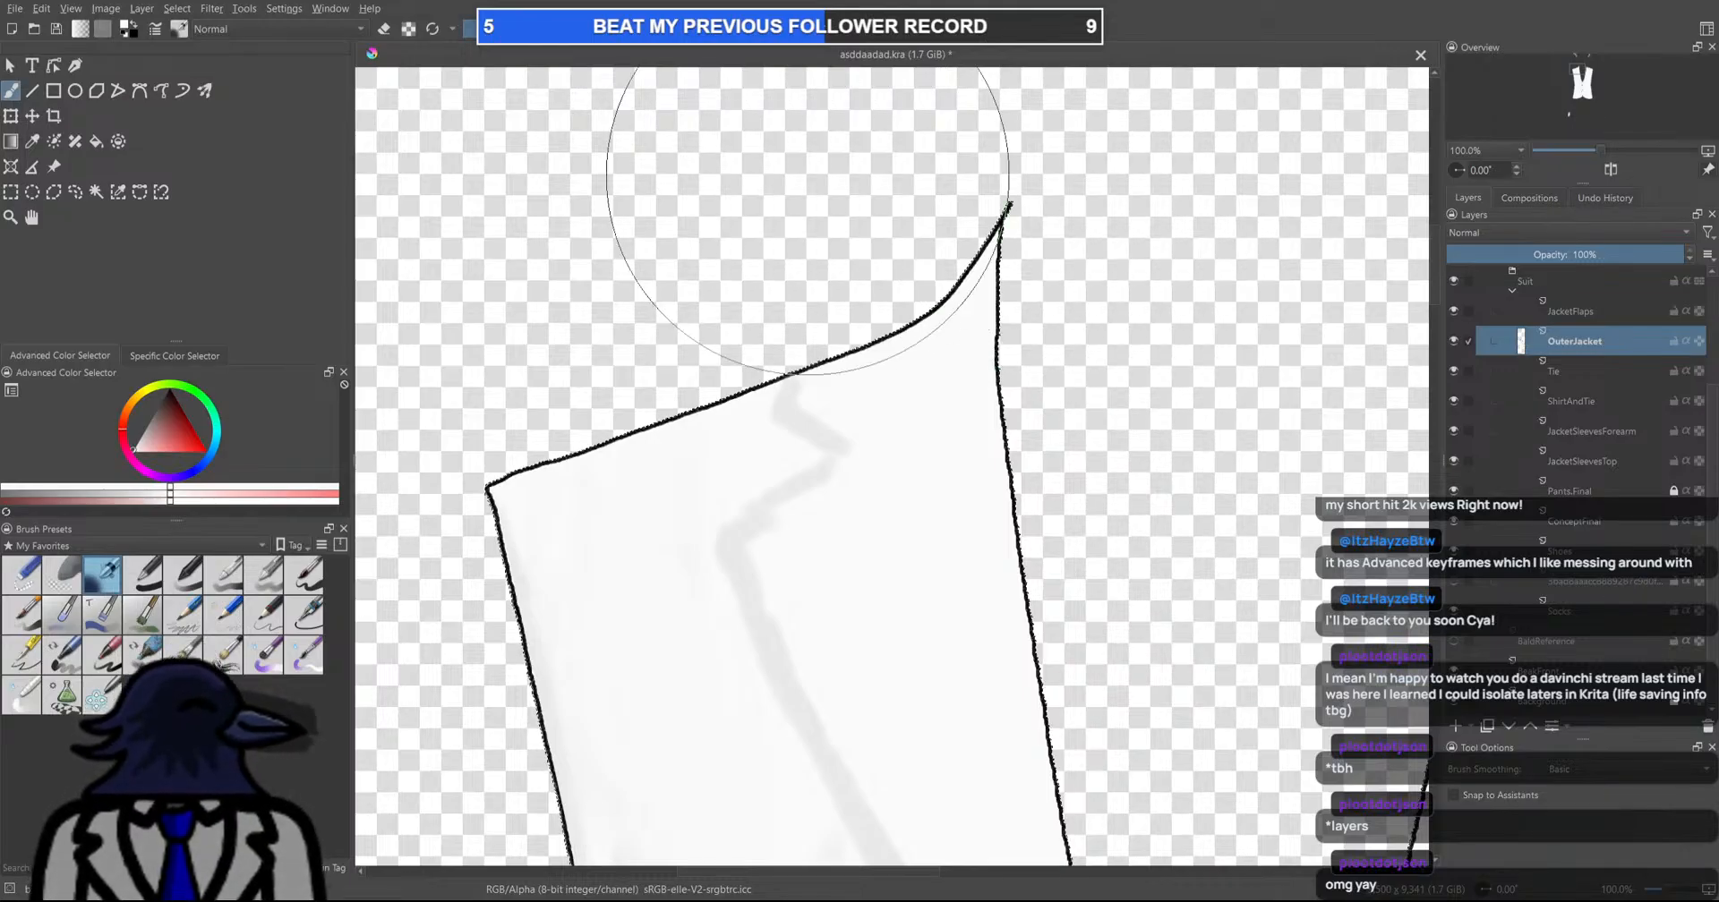
scroll(895, 414, "down", 5)
left_click_drag(985, 499, 851, 431)
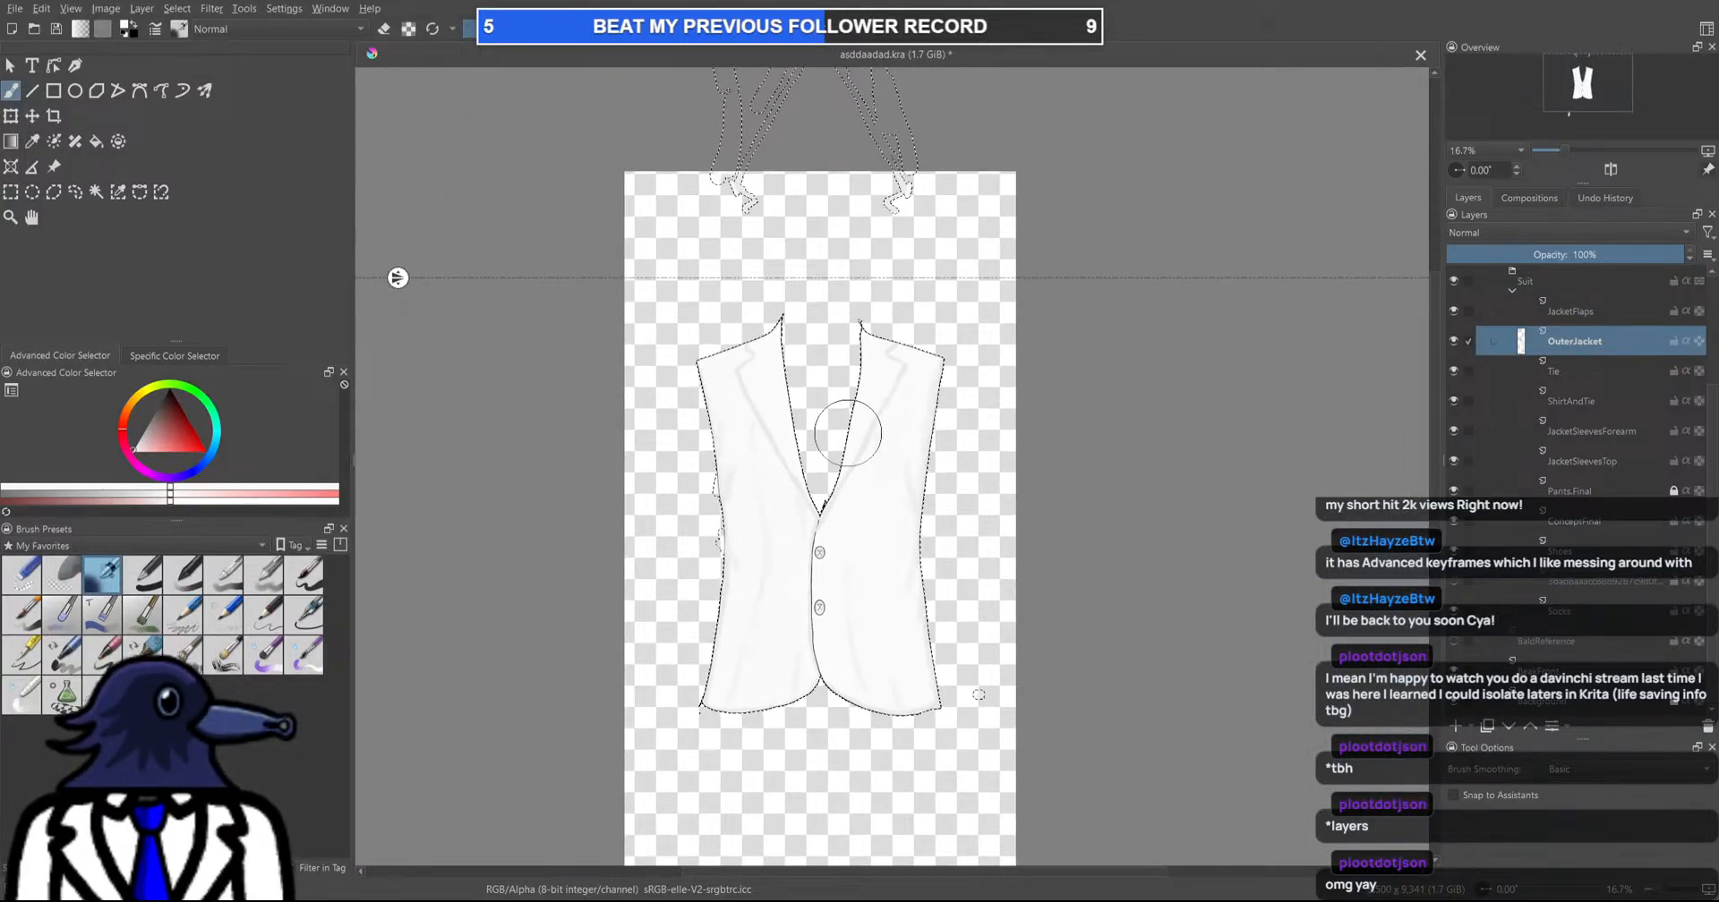
scroll(831, 450, "up", 5)
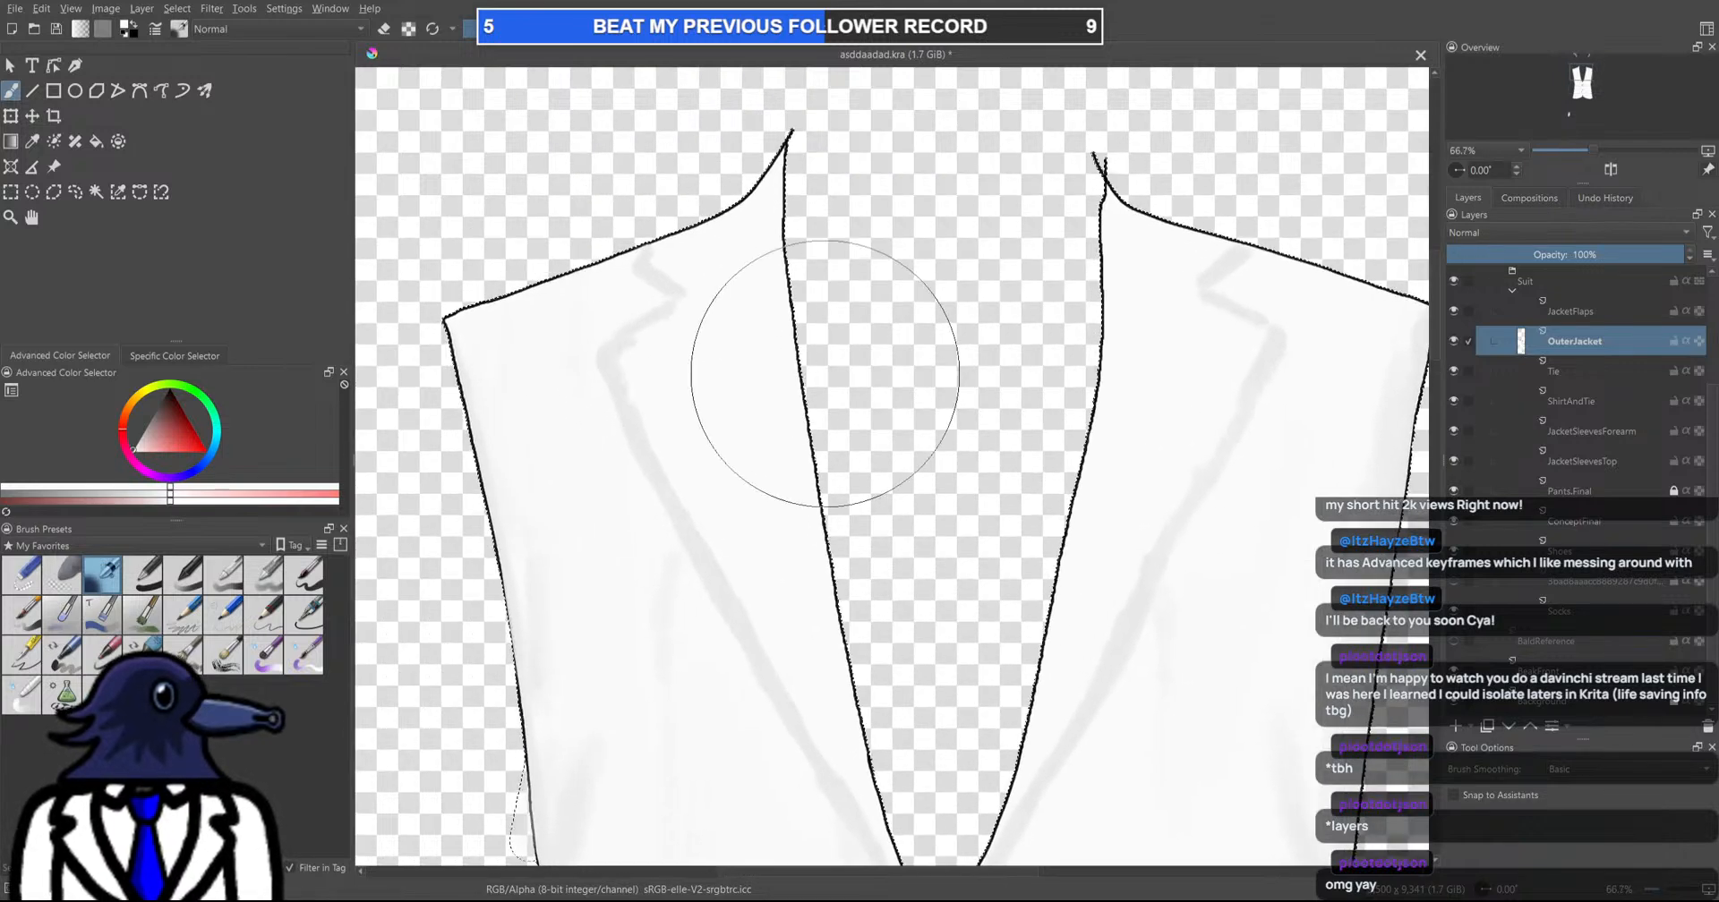
Set the brush colour to black and paint a soft stroke inside the selection along the left lapel's inner edge
left_click(182, 407)
mouse_move(931, 341)
left_mouse_down()
mouse_move(882, 307)
mouse_move(828, 452)
mouse_move(903, 288)
mouse_move(834, 266)
left_mouse_up()
scroll(833, 266, "down", 1)
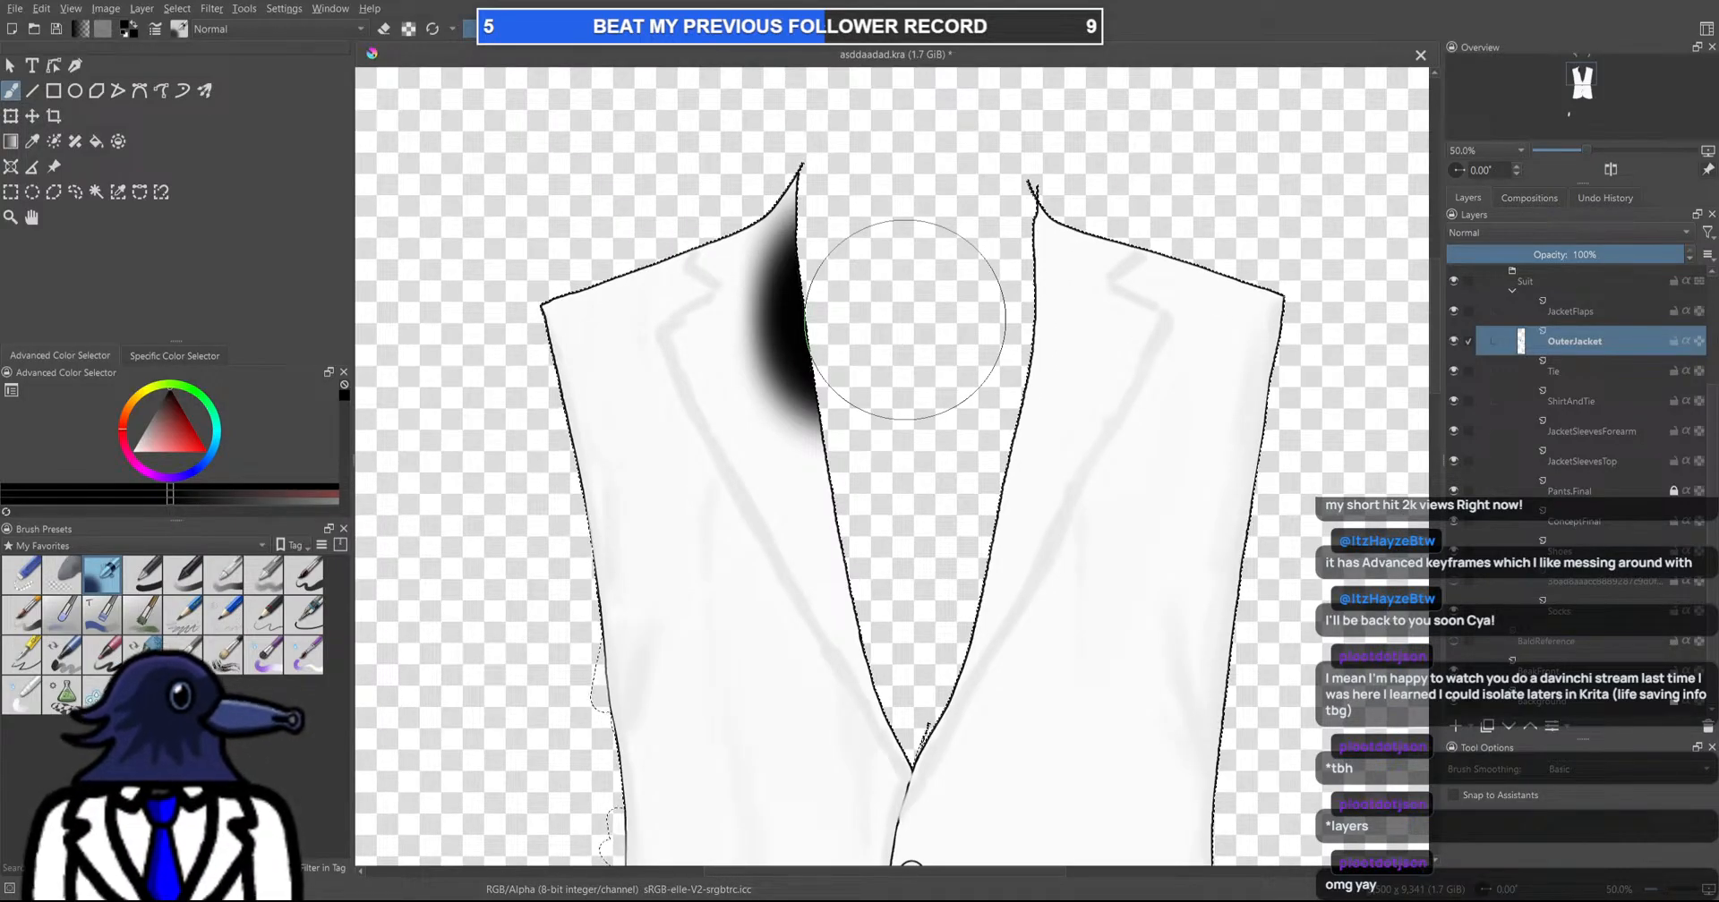
Undo the black brush stroke, save the drawing, show the full artwork again and clear the selection
key("ctrl+z")
key("ctrl+s")
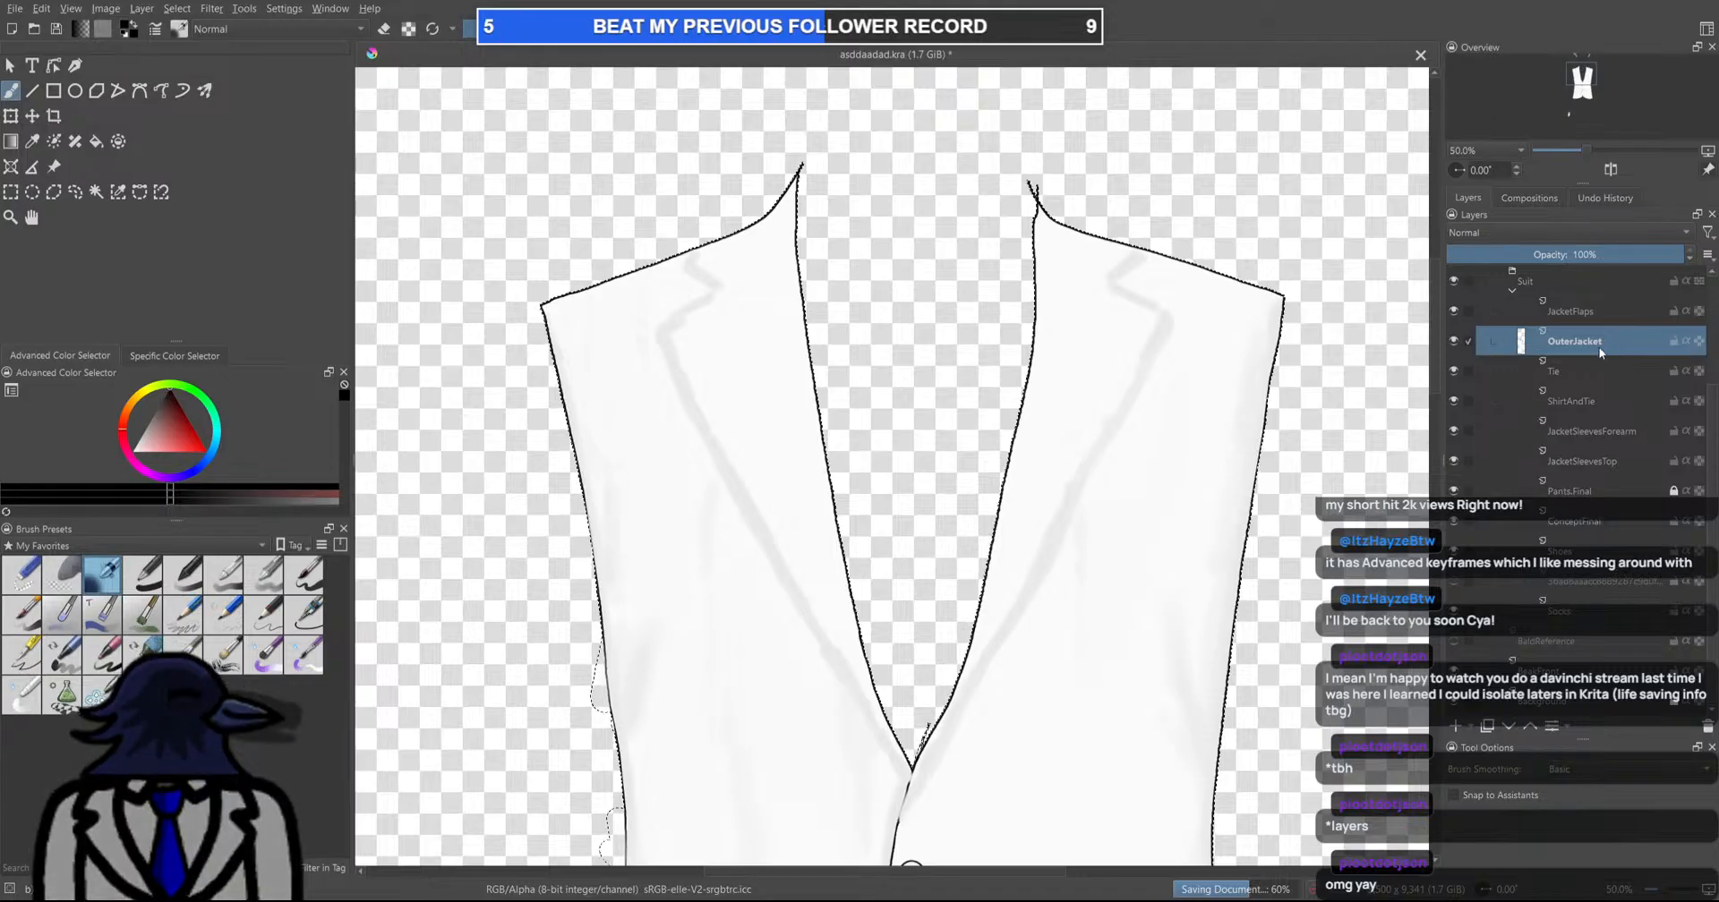
left_click(1601, 341, "alt")
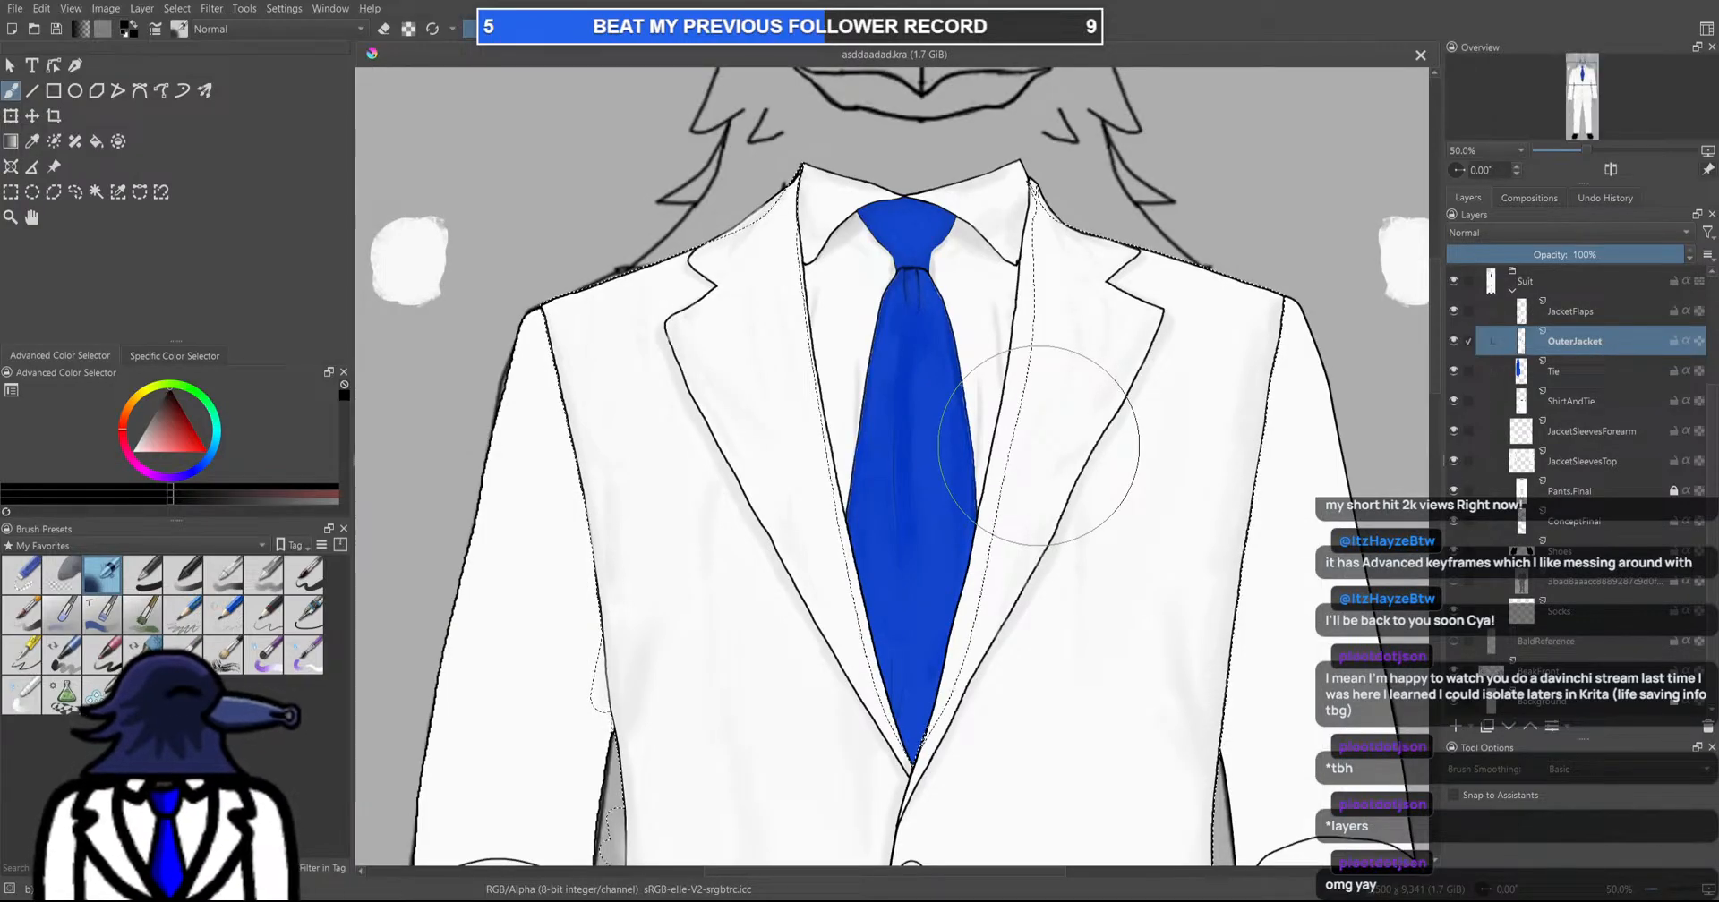
key("ctrl+shift+a")
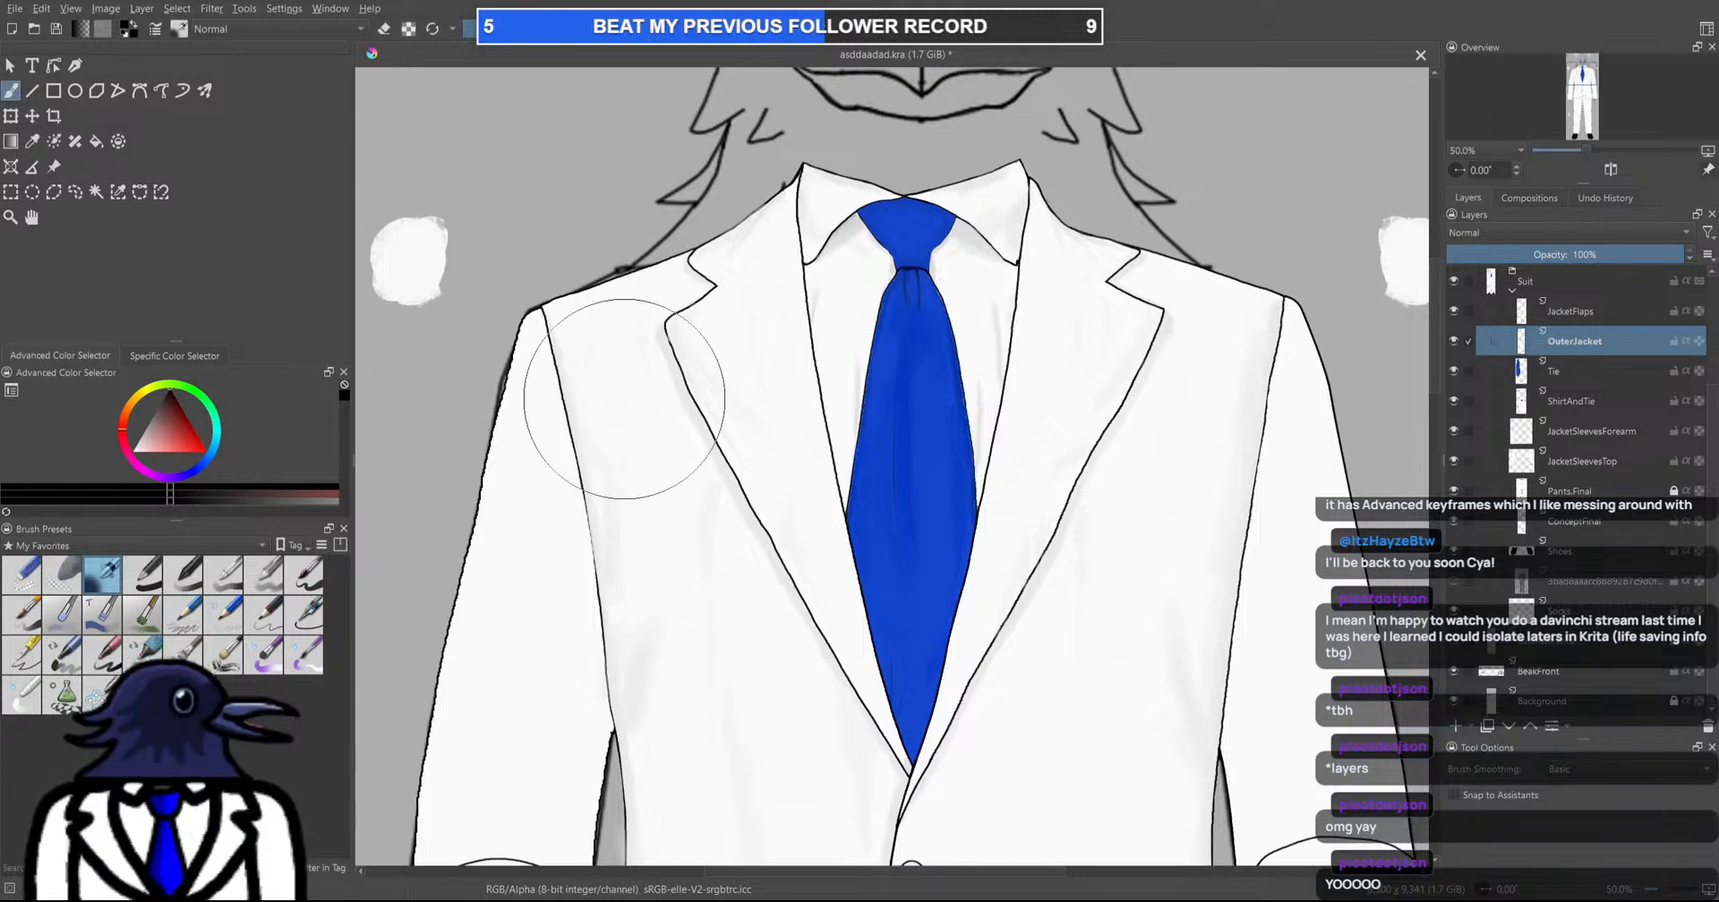
Widen the layer list and activate the Tie, ShirtAndTie and JacketSleevesTop layers by picking their parts on the canvas
left_click(918, 331)
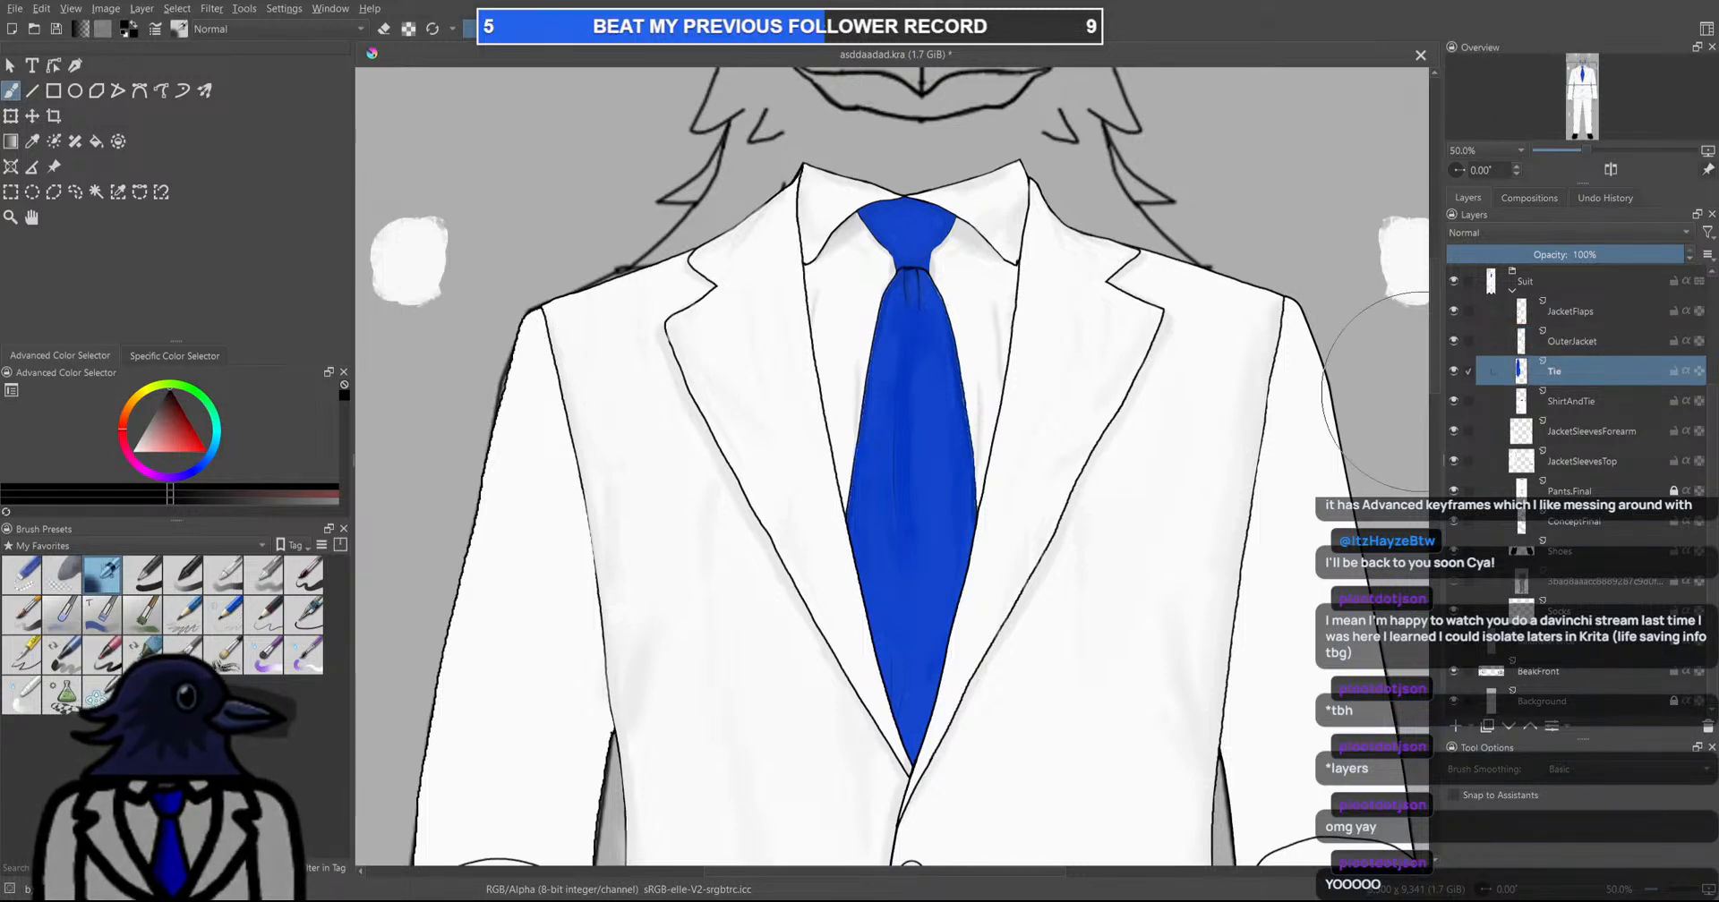
left_click_drag(1441, 396, 1045, 396)
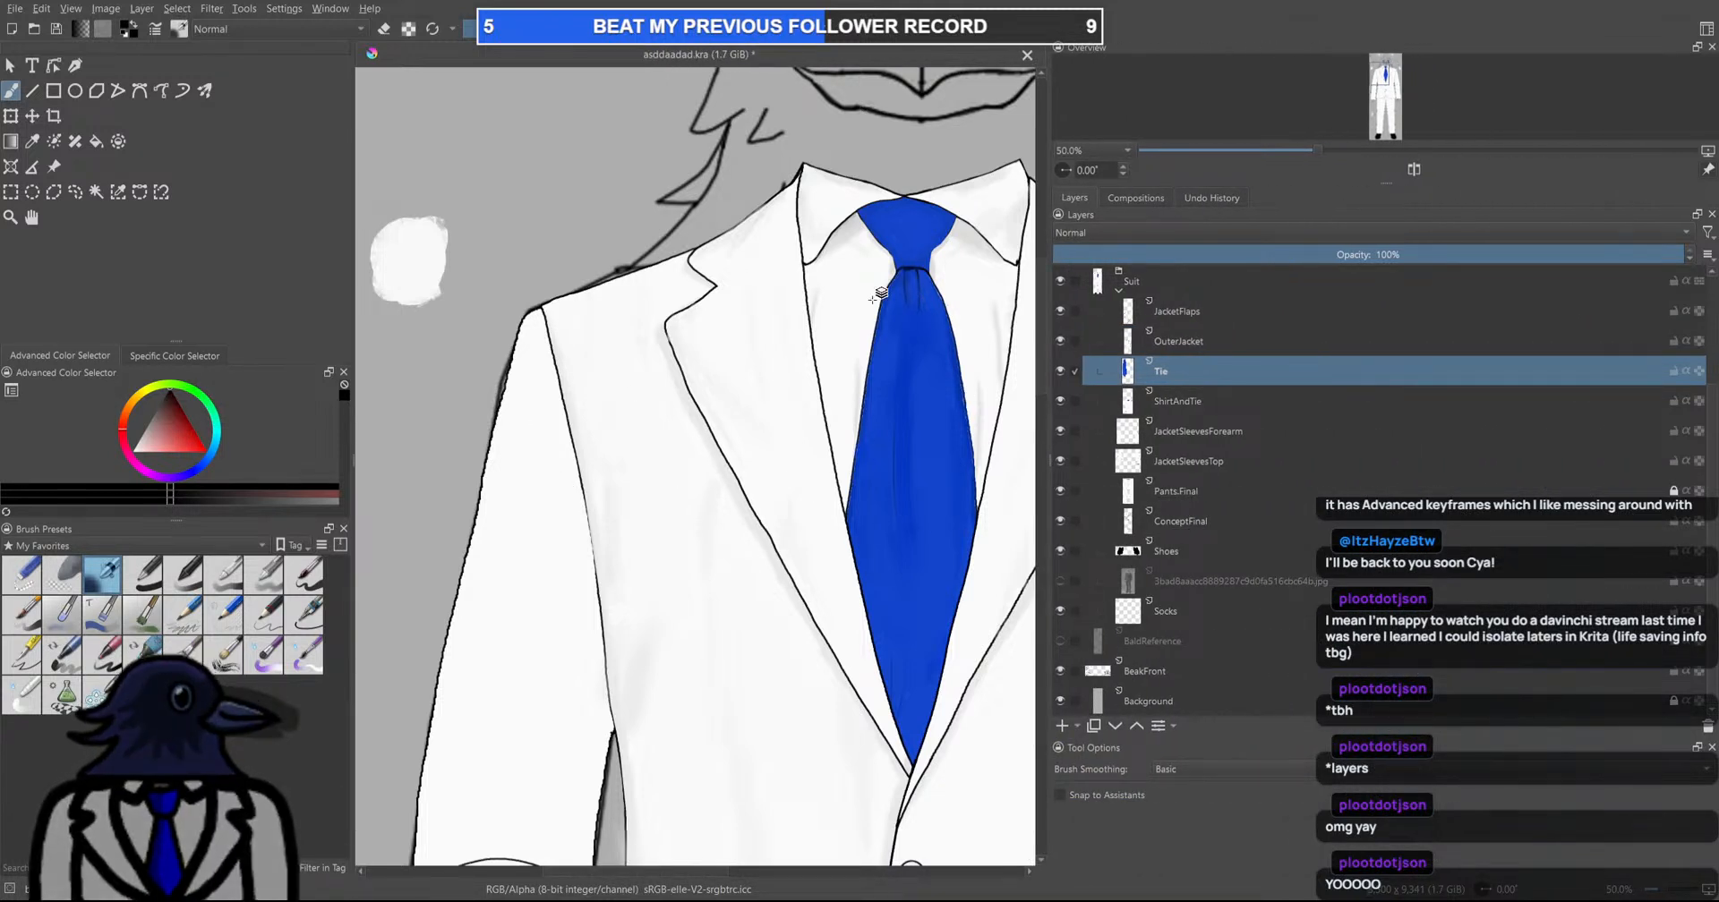
left_click(890, 224)
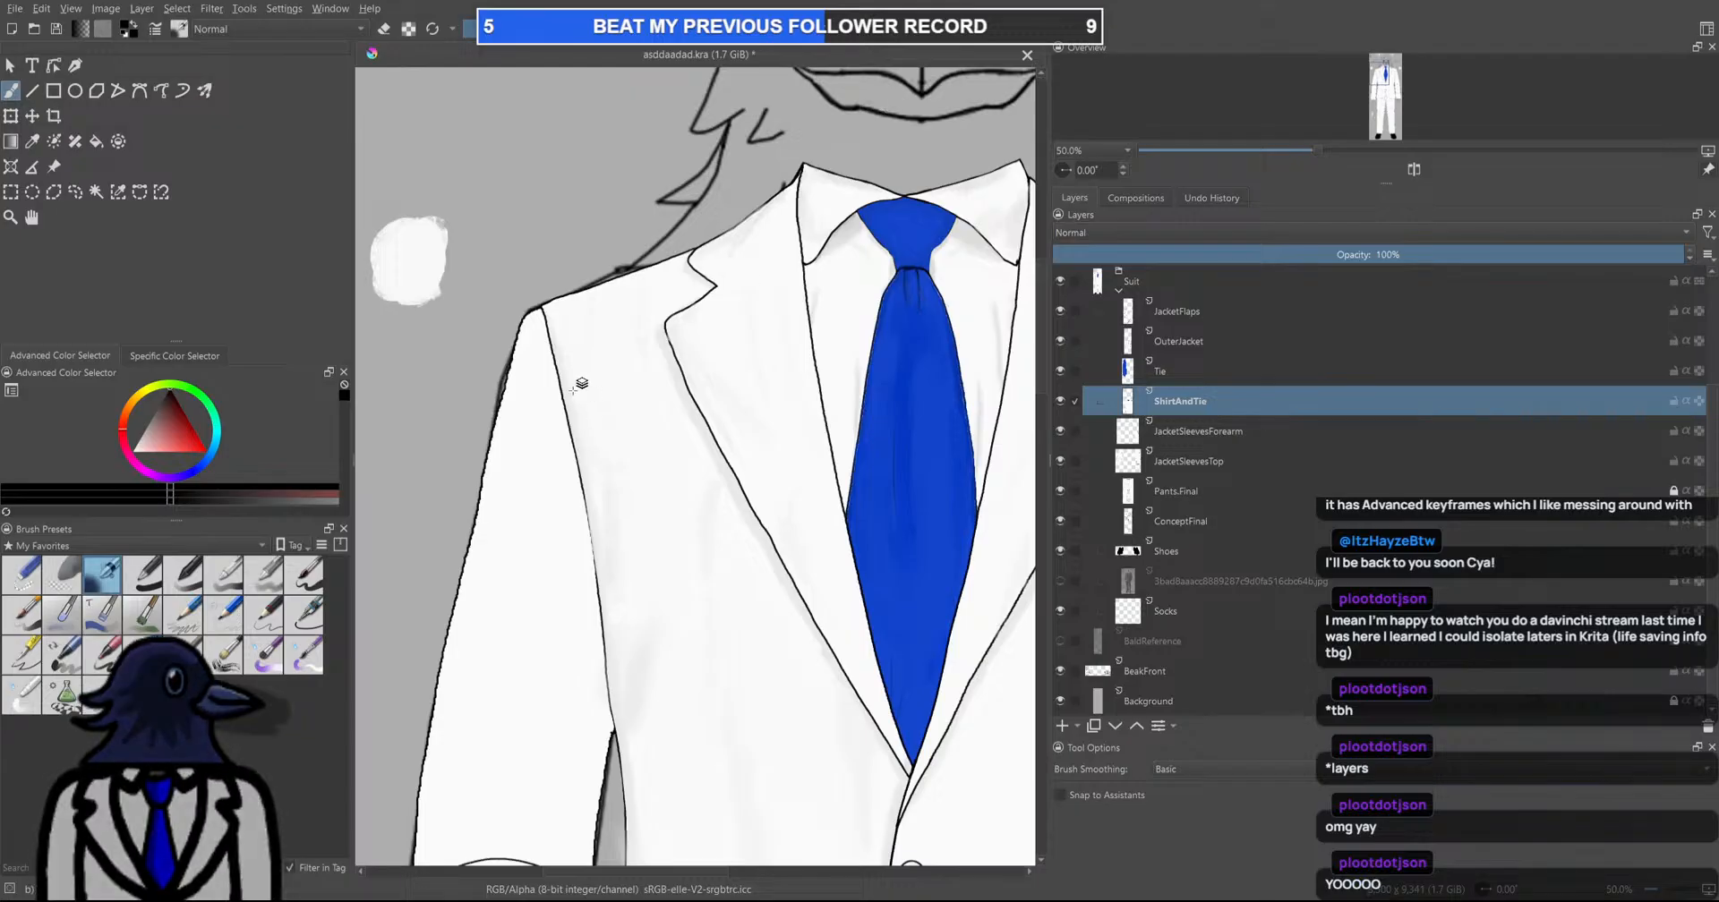
left_click(519, 380)
Demonstrate picking layers from the whole figure, including OuterJacket and JacketSleevesForearm, finishing with the Tie layer active
left_click_drag(692, 518, 655, 161)
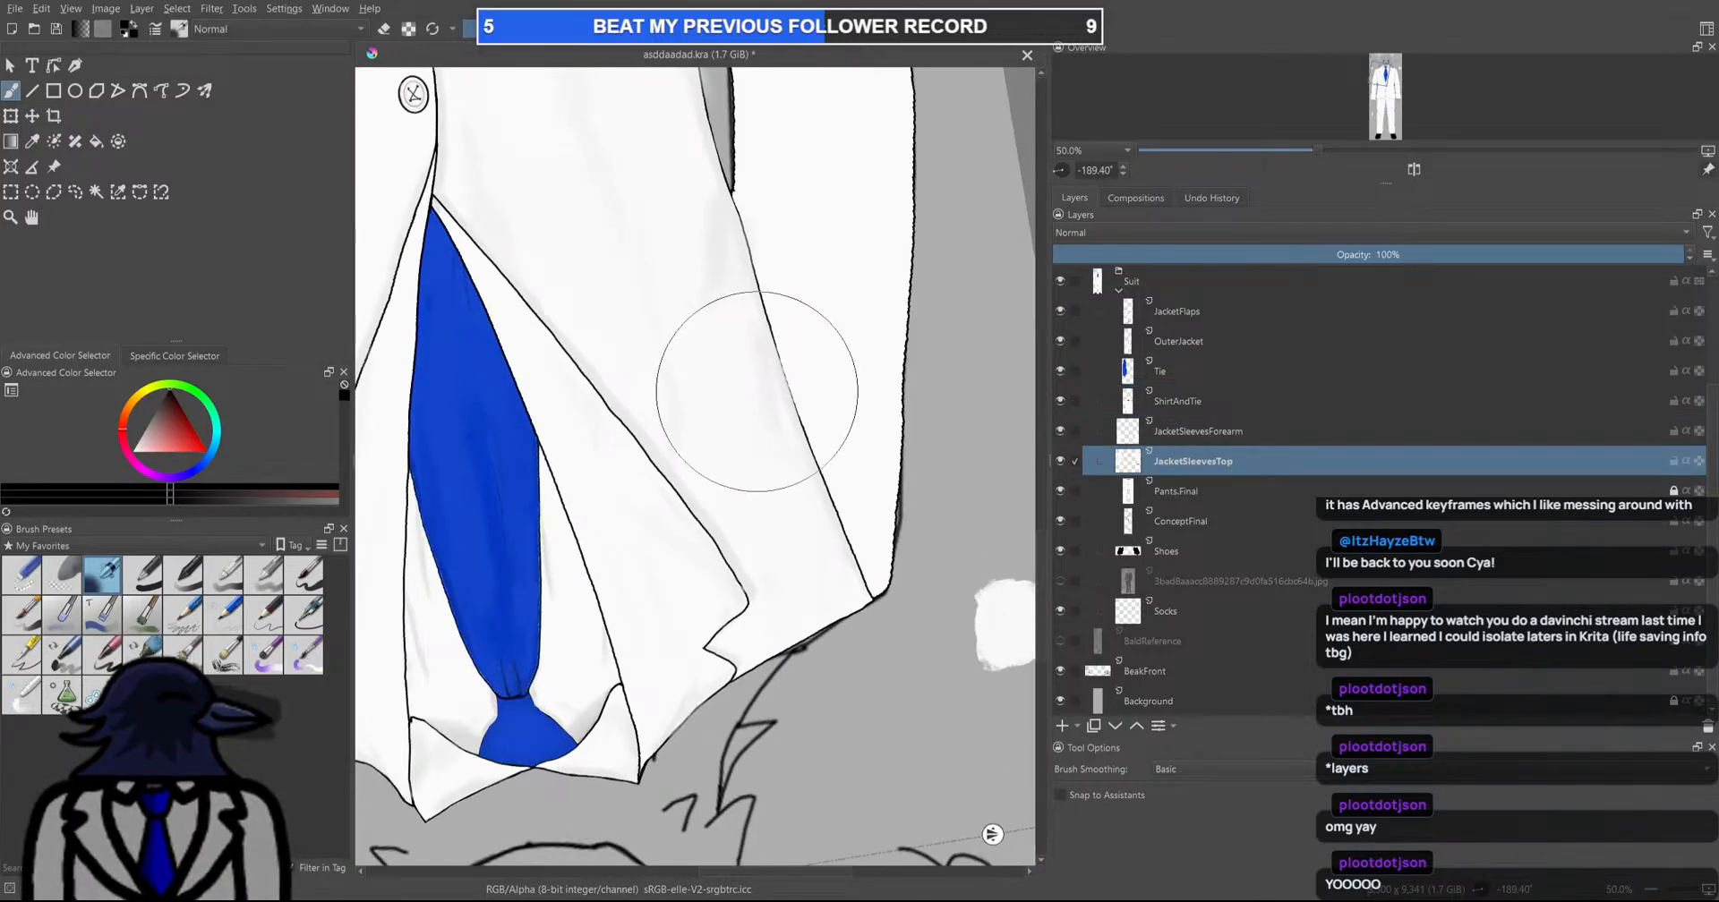
key("5")
scroll(761, 405, "down", 1)
scroll(773, 409, "down", 2)
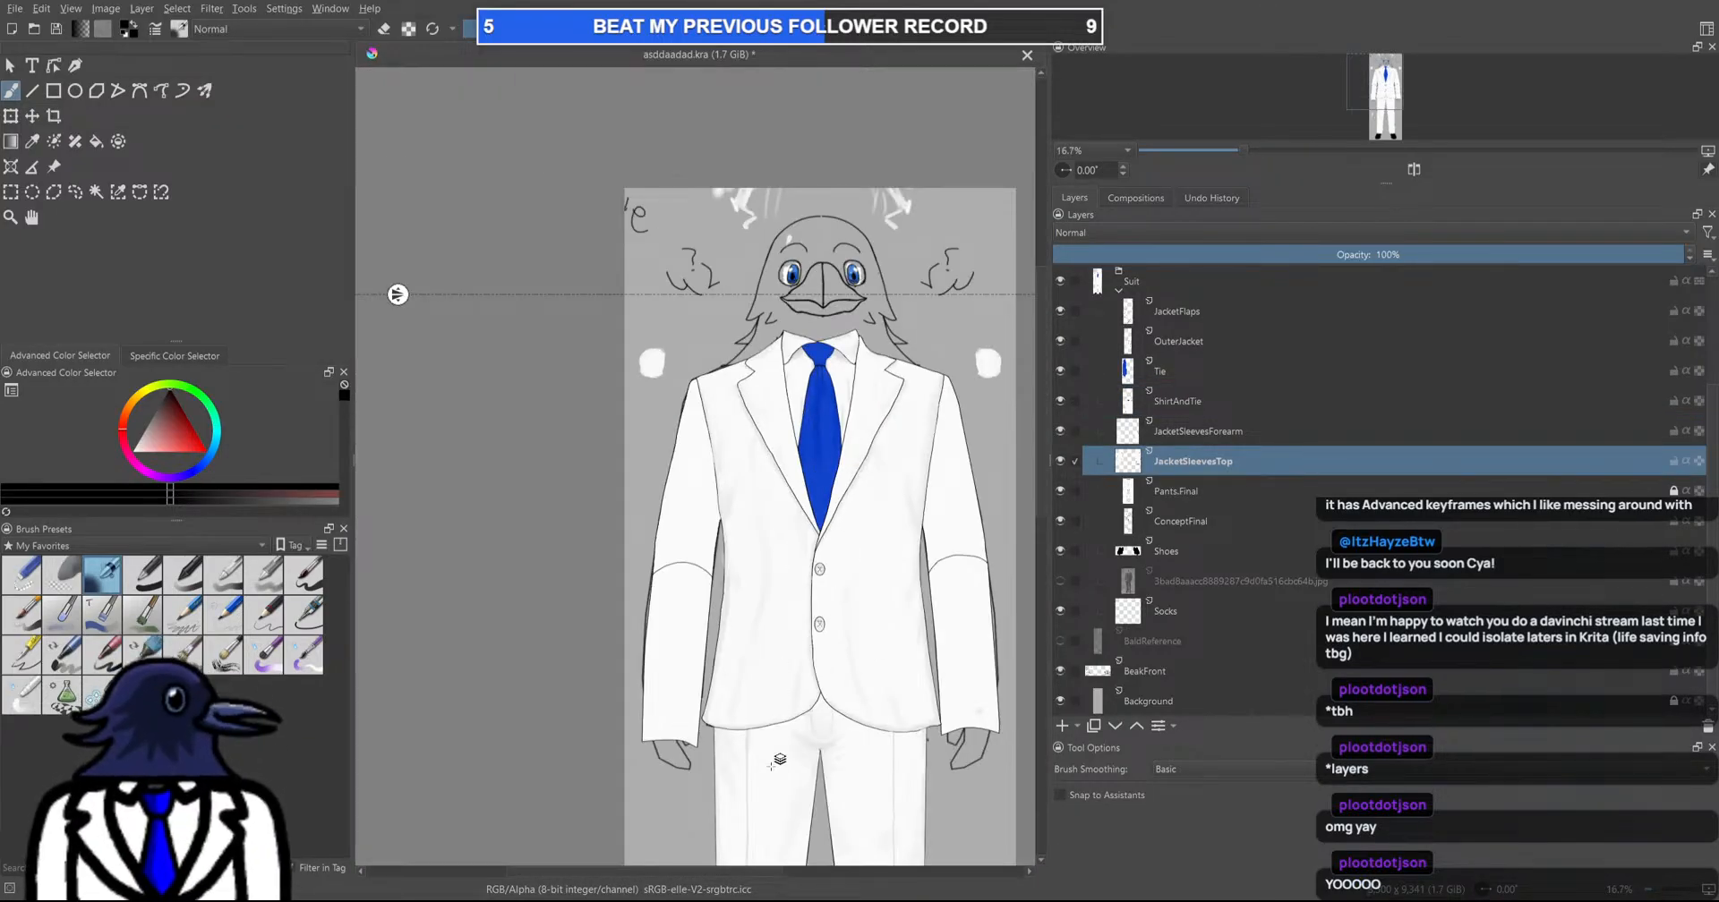
left_click(776, 614)
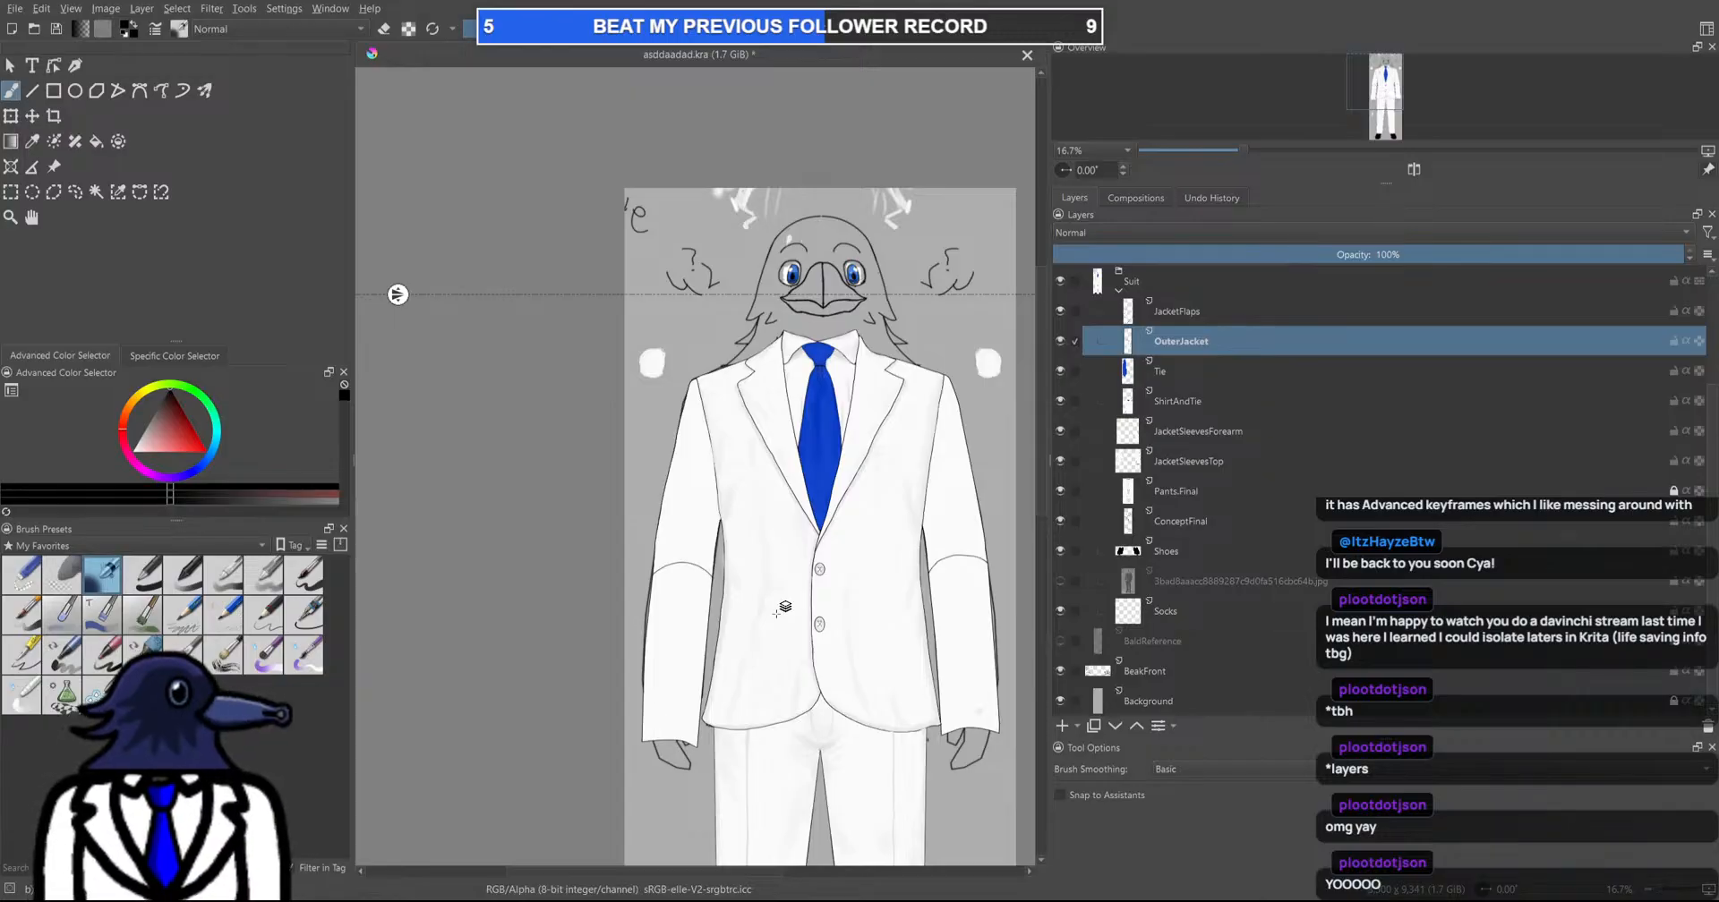
left_click(946, 537)
left_click(962, 585)
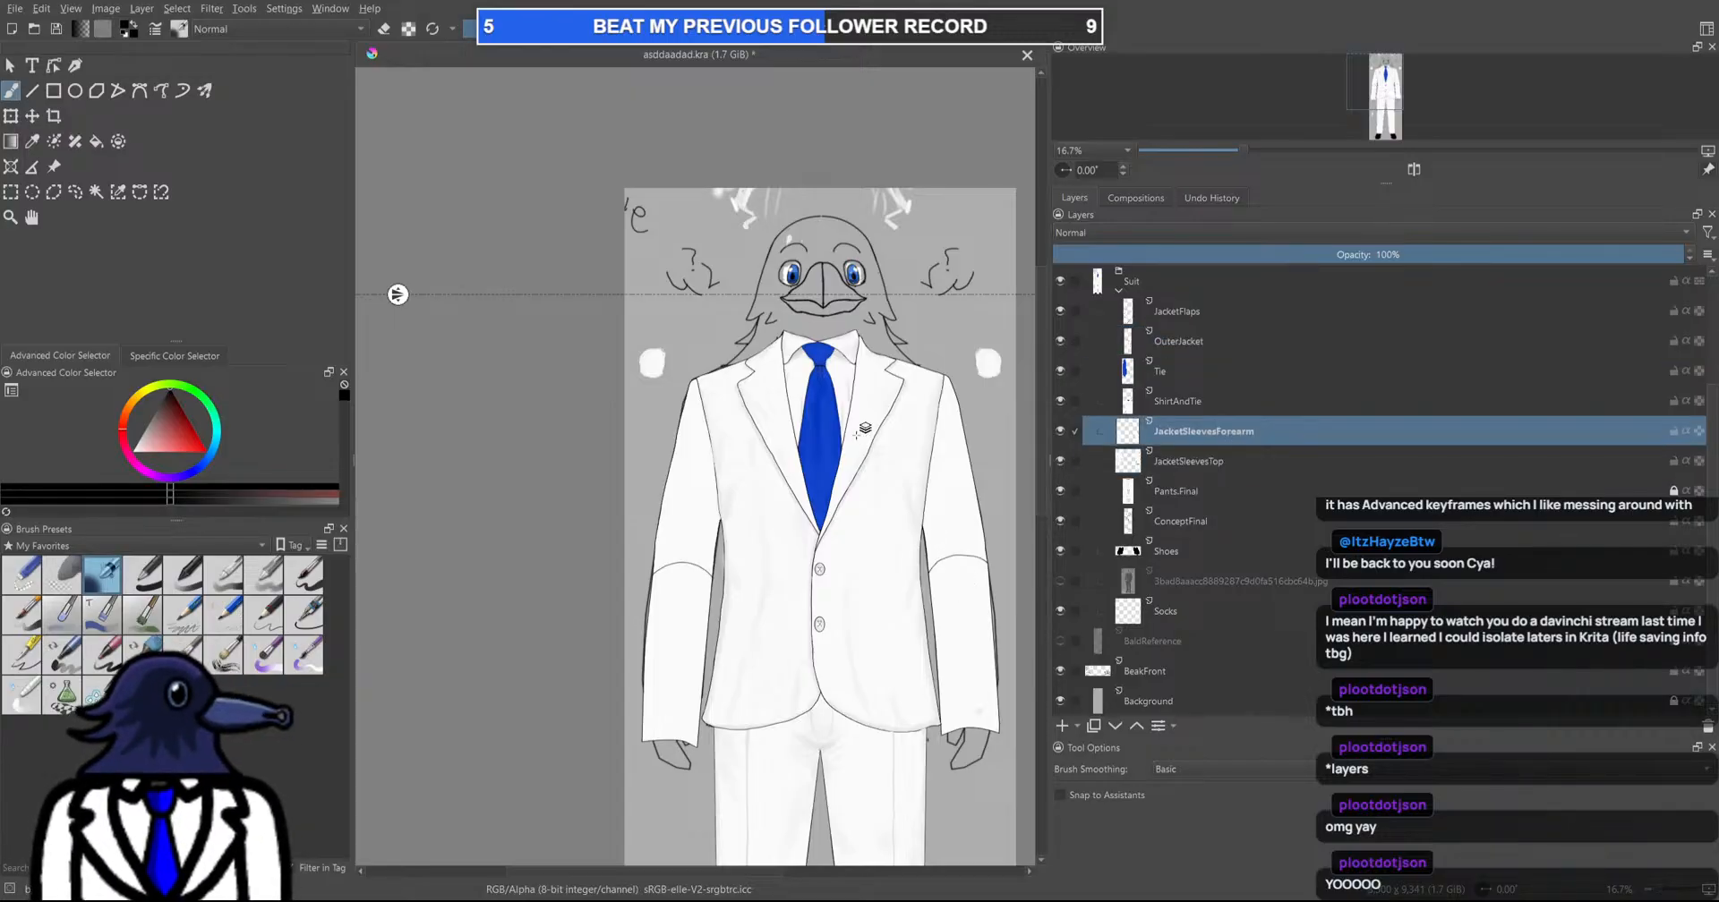
left_click(832, 402)
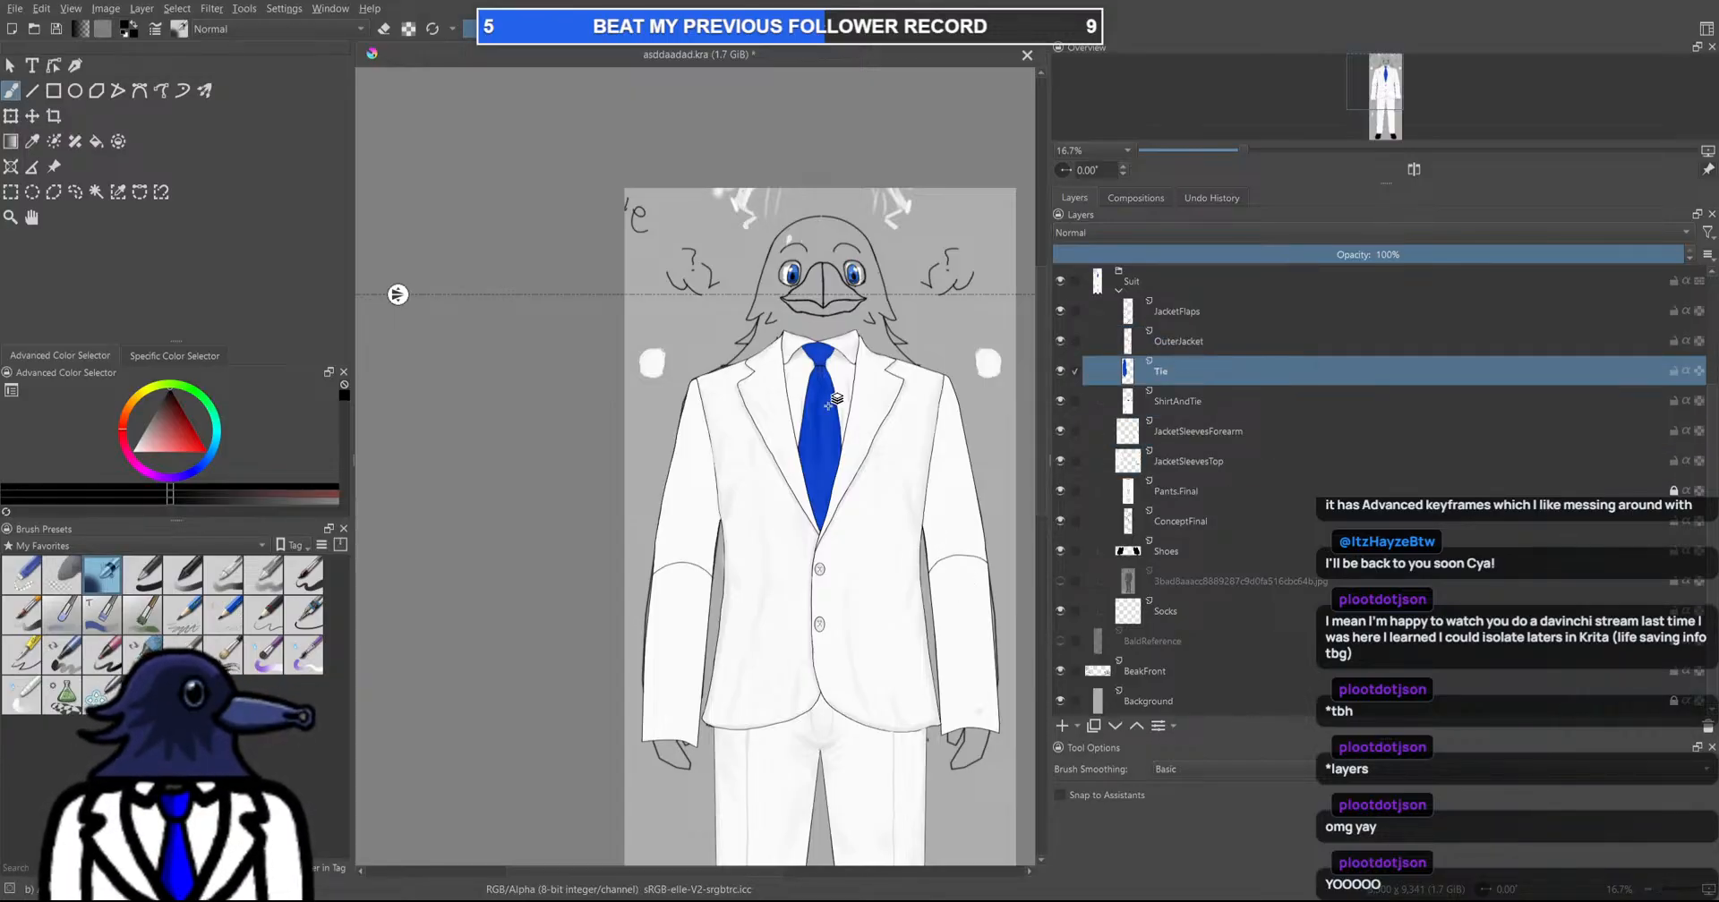
left_click(721, 667)
left_click(707, 541)
left_click(749, 482)
left_click(812, 408)
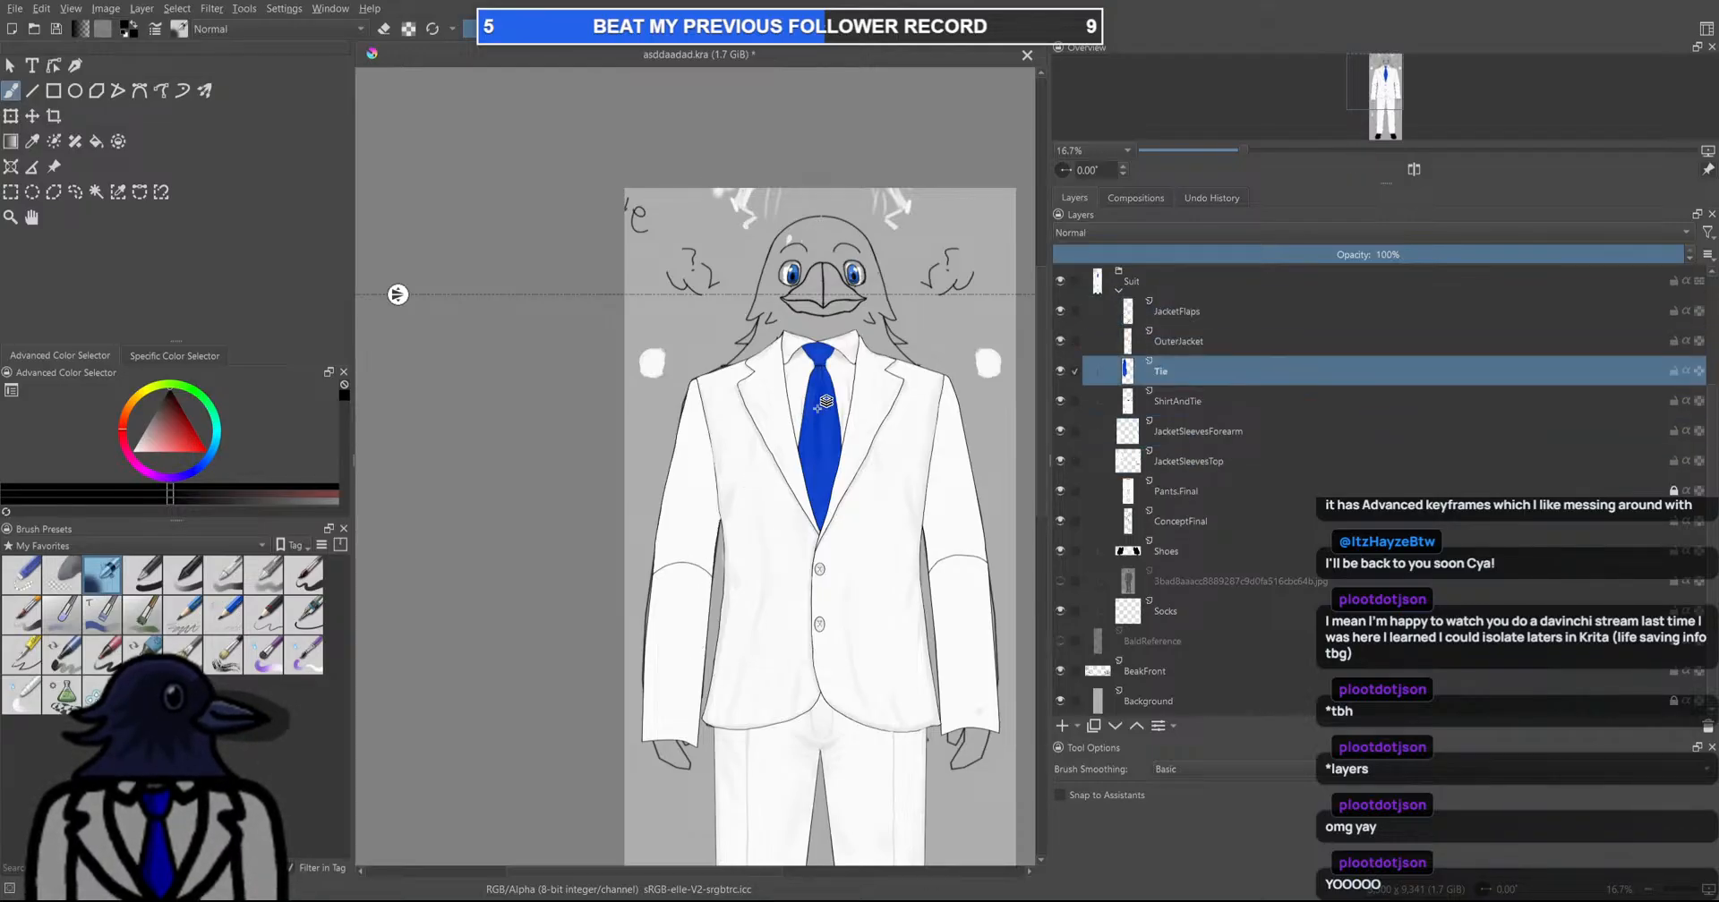
Narrow the layer list again and save the suit drawing
left_click_drag(1047, 430, 1302, 429)
scroll(657, 464, "up", 1)
scroll(658, 464, "up", 2)
key("ctrl+s")
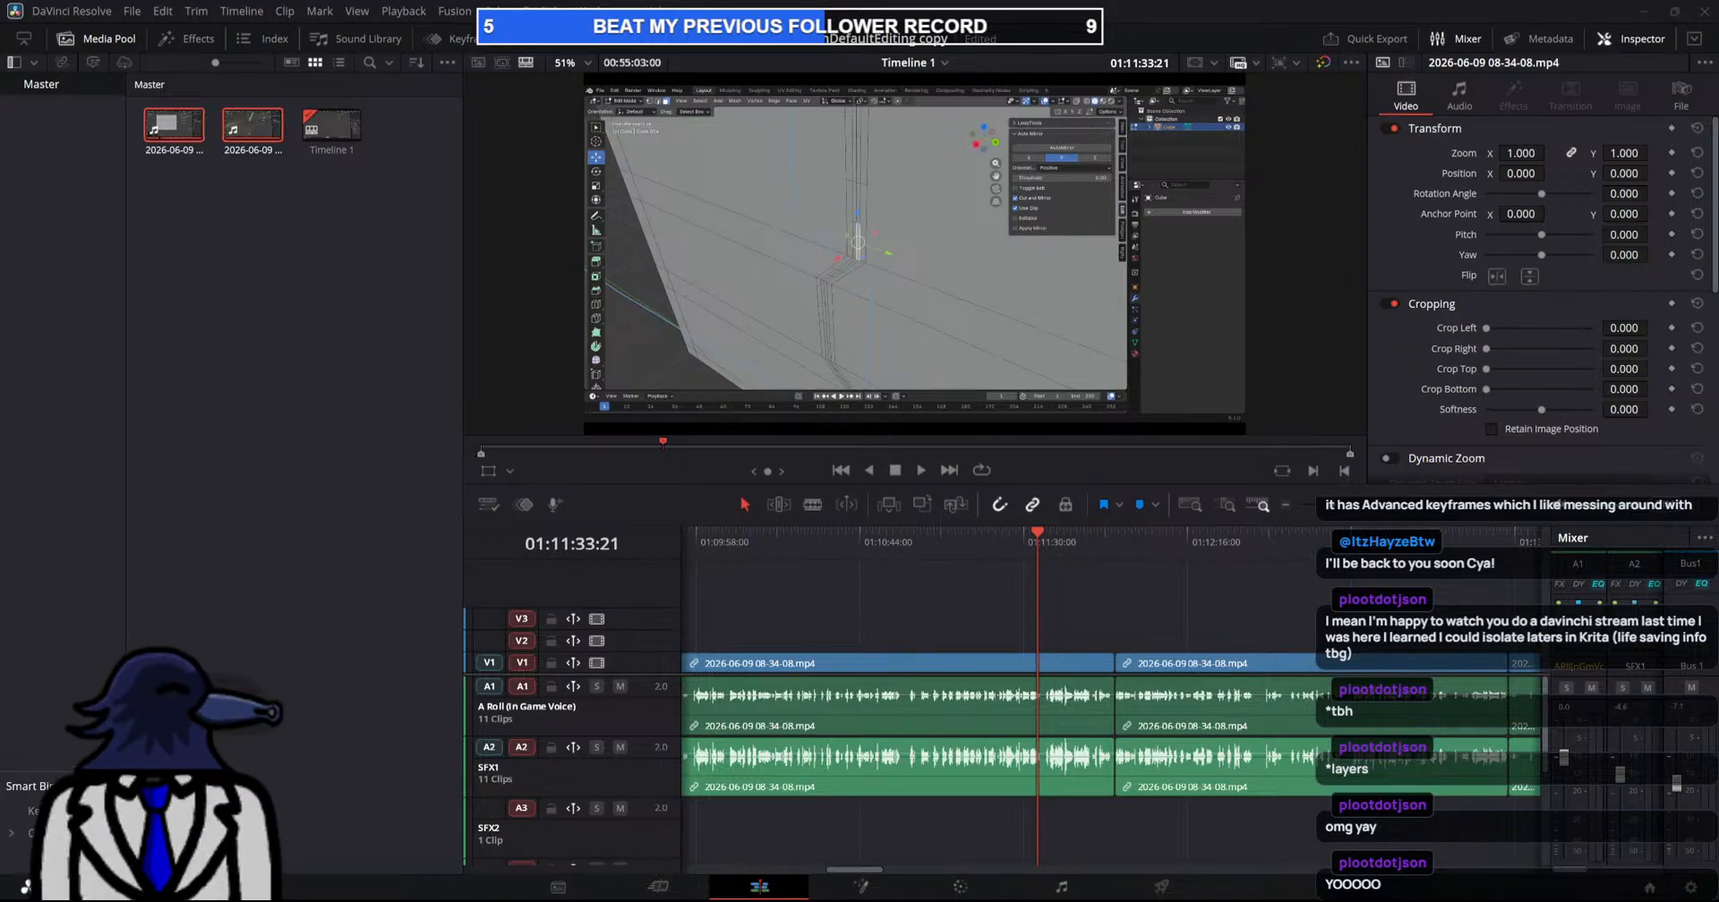
Switch to DaVinci Resolve and split the 08-34-08 clip just before the louder audio that follows 01:15:47:23
left_click_drag(847, 870, 869, 873)
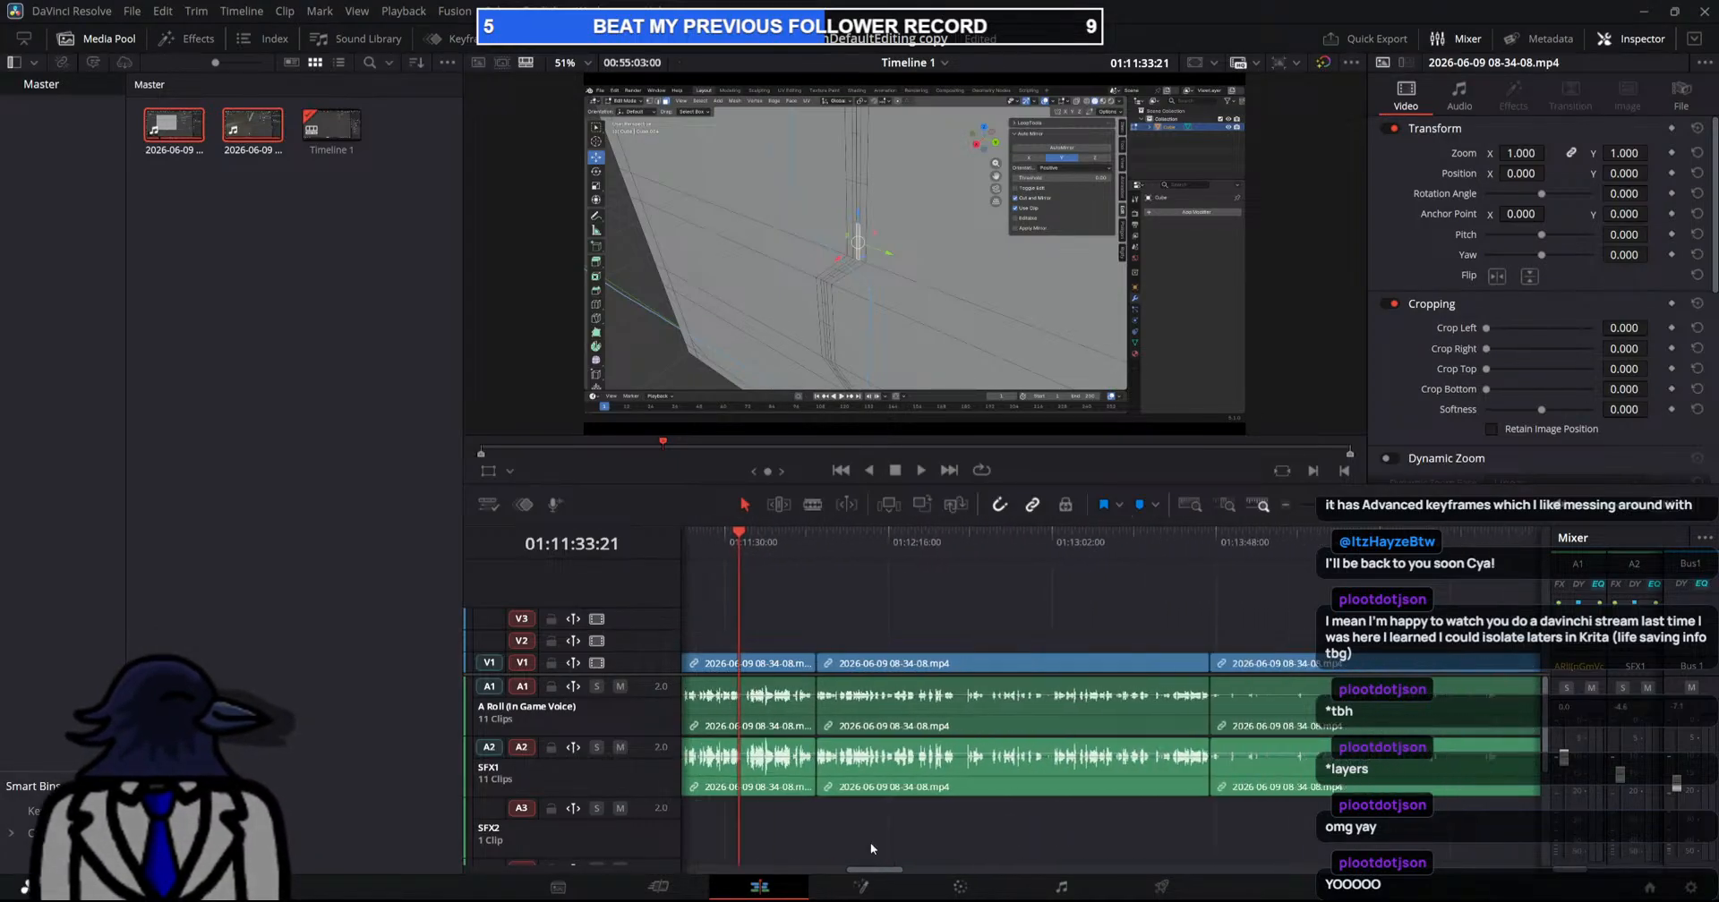
left_click_drag(739, 530, 1337, 631)
left_click_drag(863, 870, 892, 873)
left_click_drag(902, 537, 1201, 629)
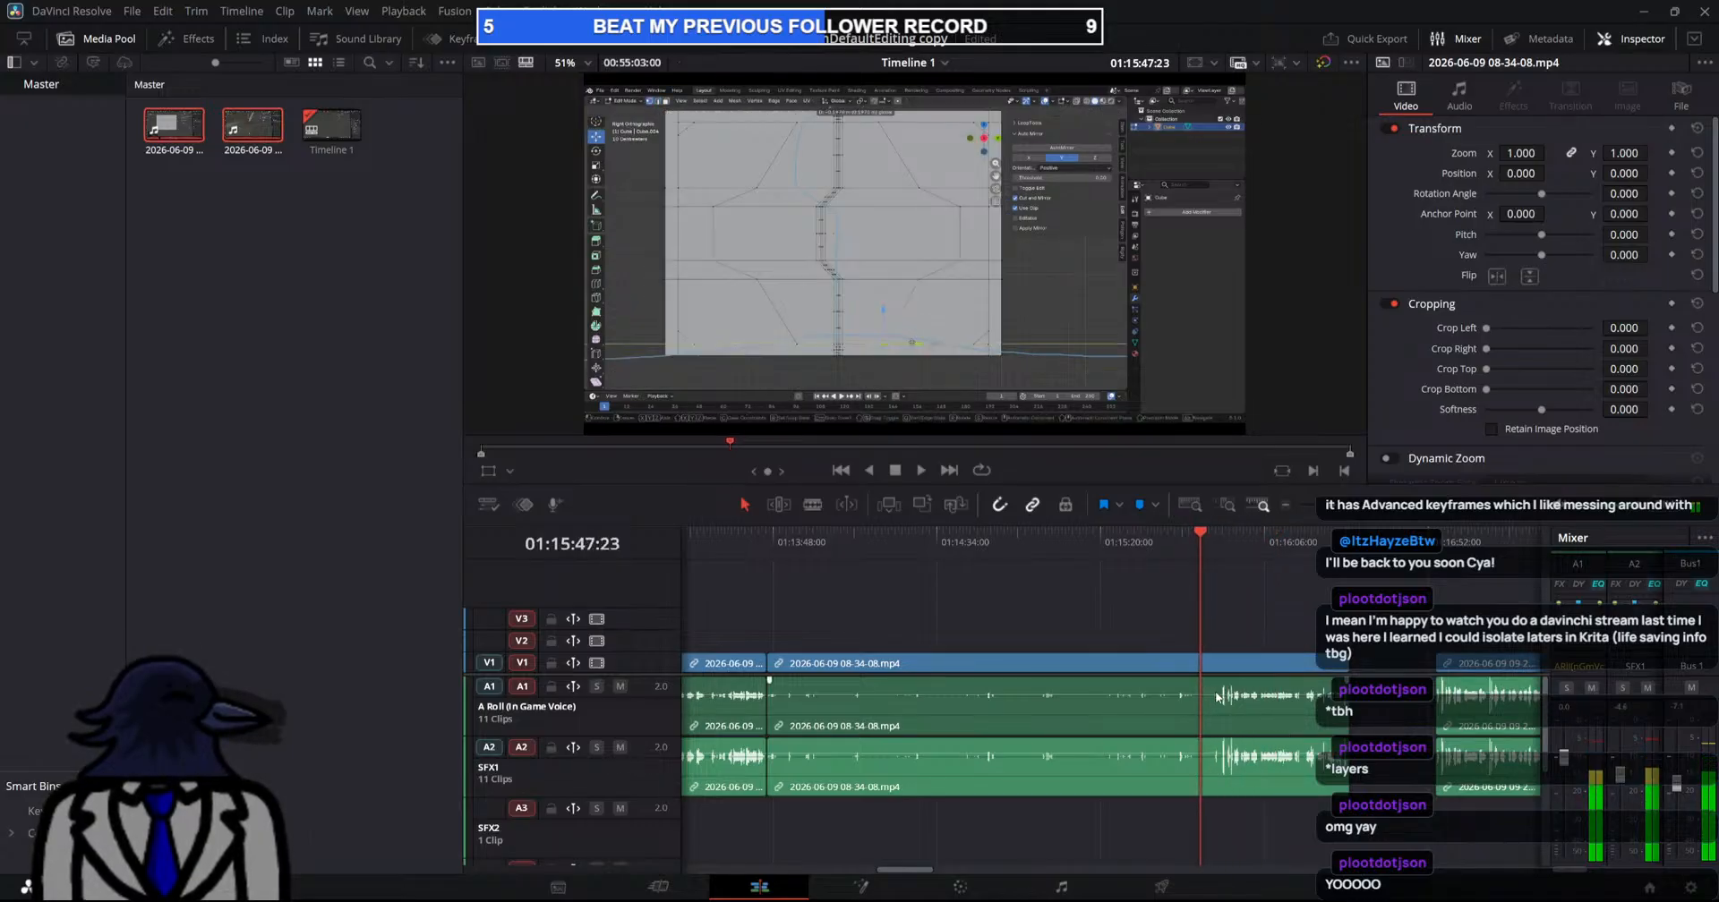
key("b")
left_click(1210, 696)
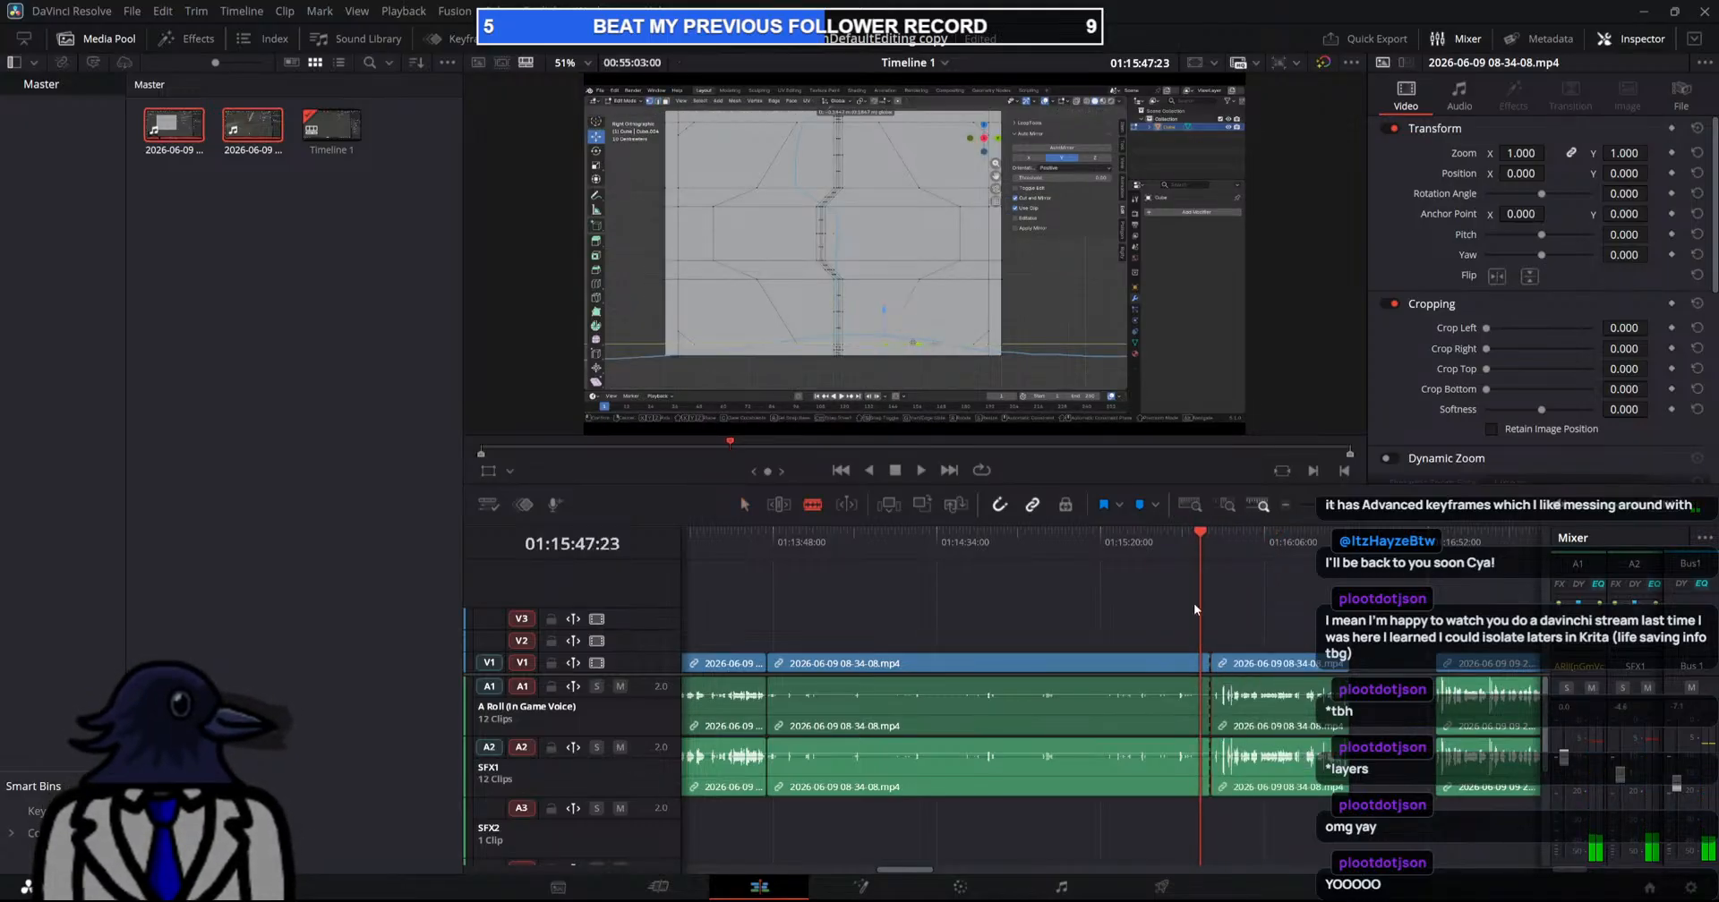
Review the following footage, split the clip again about six seconds further on and ripple-delete the short piece between the cuts
left_click_drag(1216, 584, 1228, 589)
key("space")
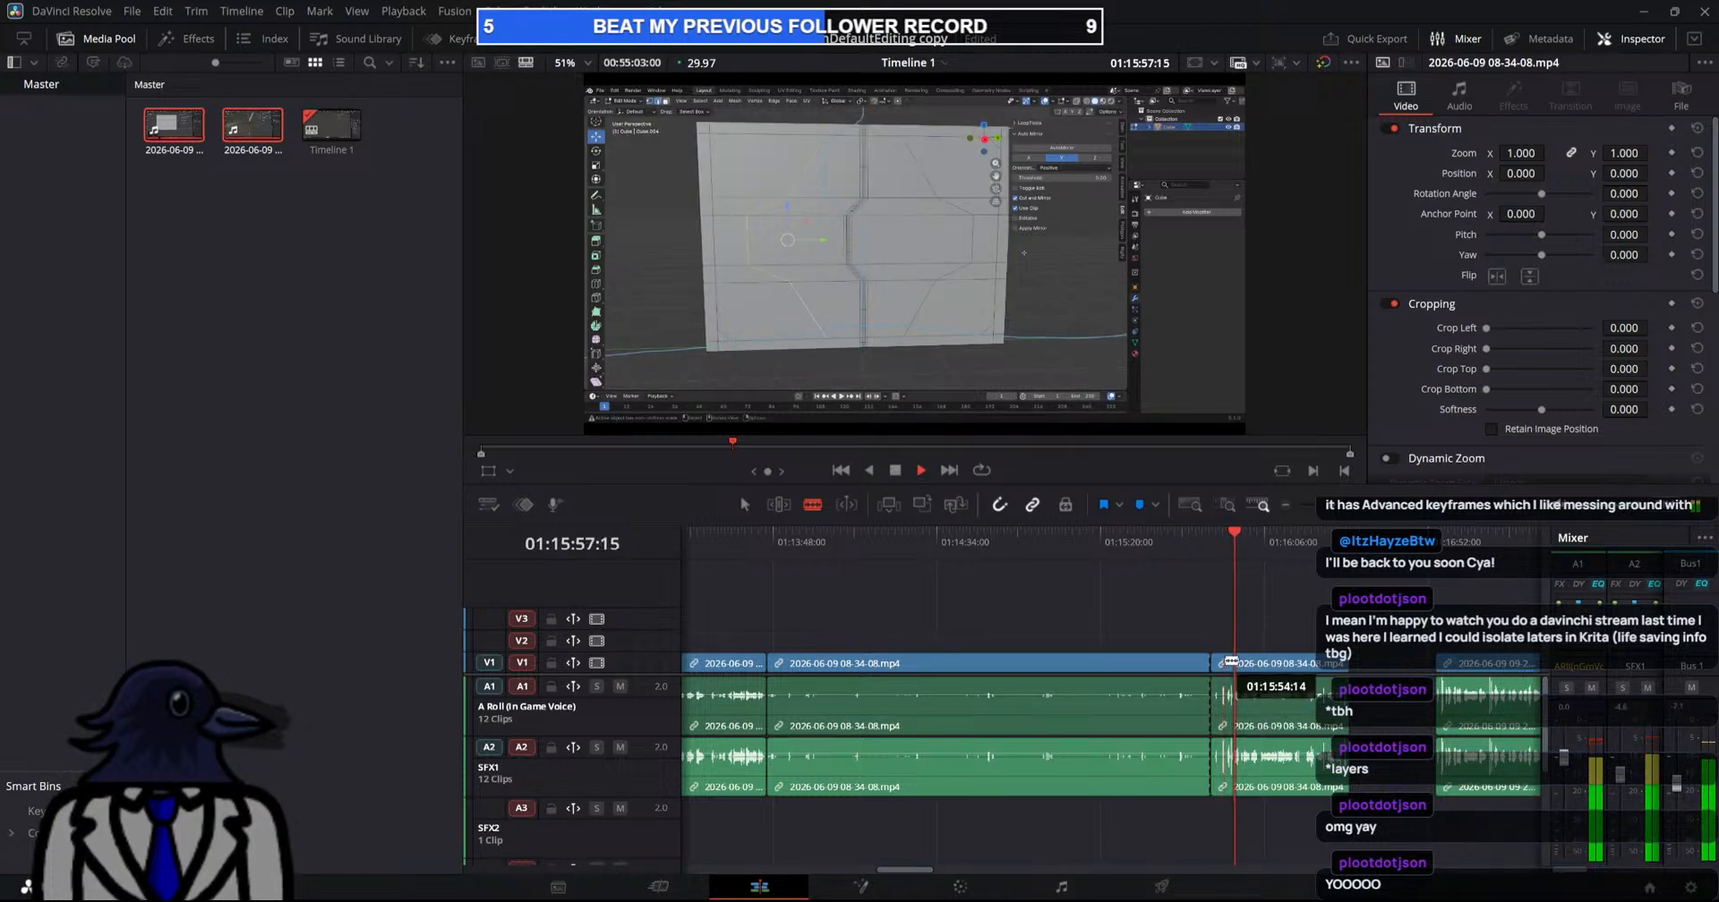
key("space")
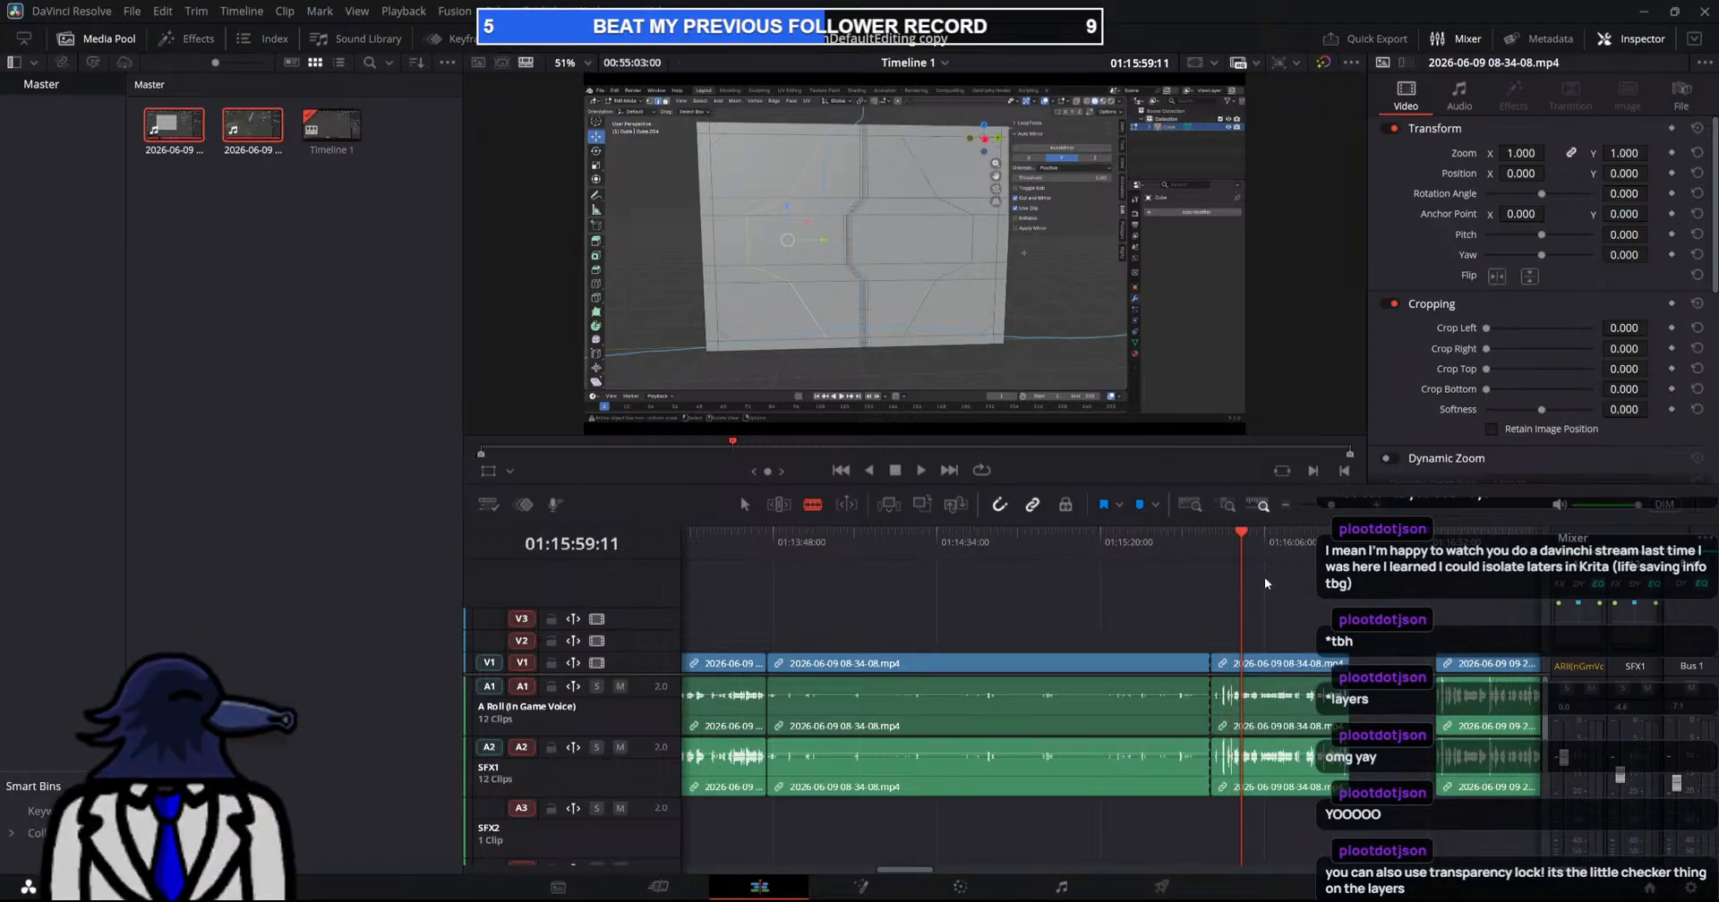
left_click_drag(1242, 532, 1253, 537)
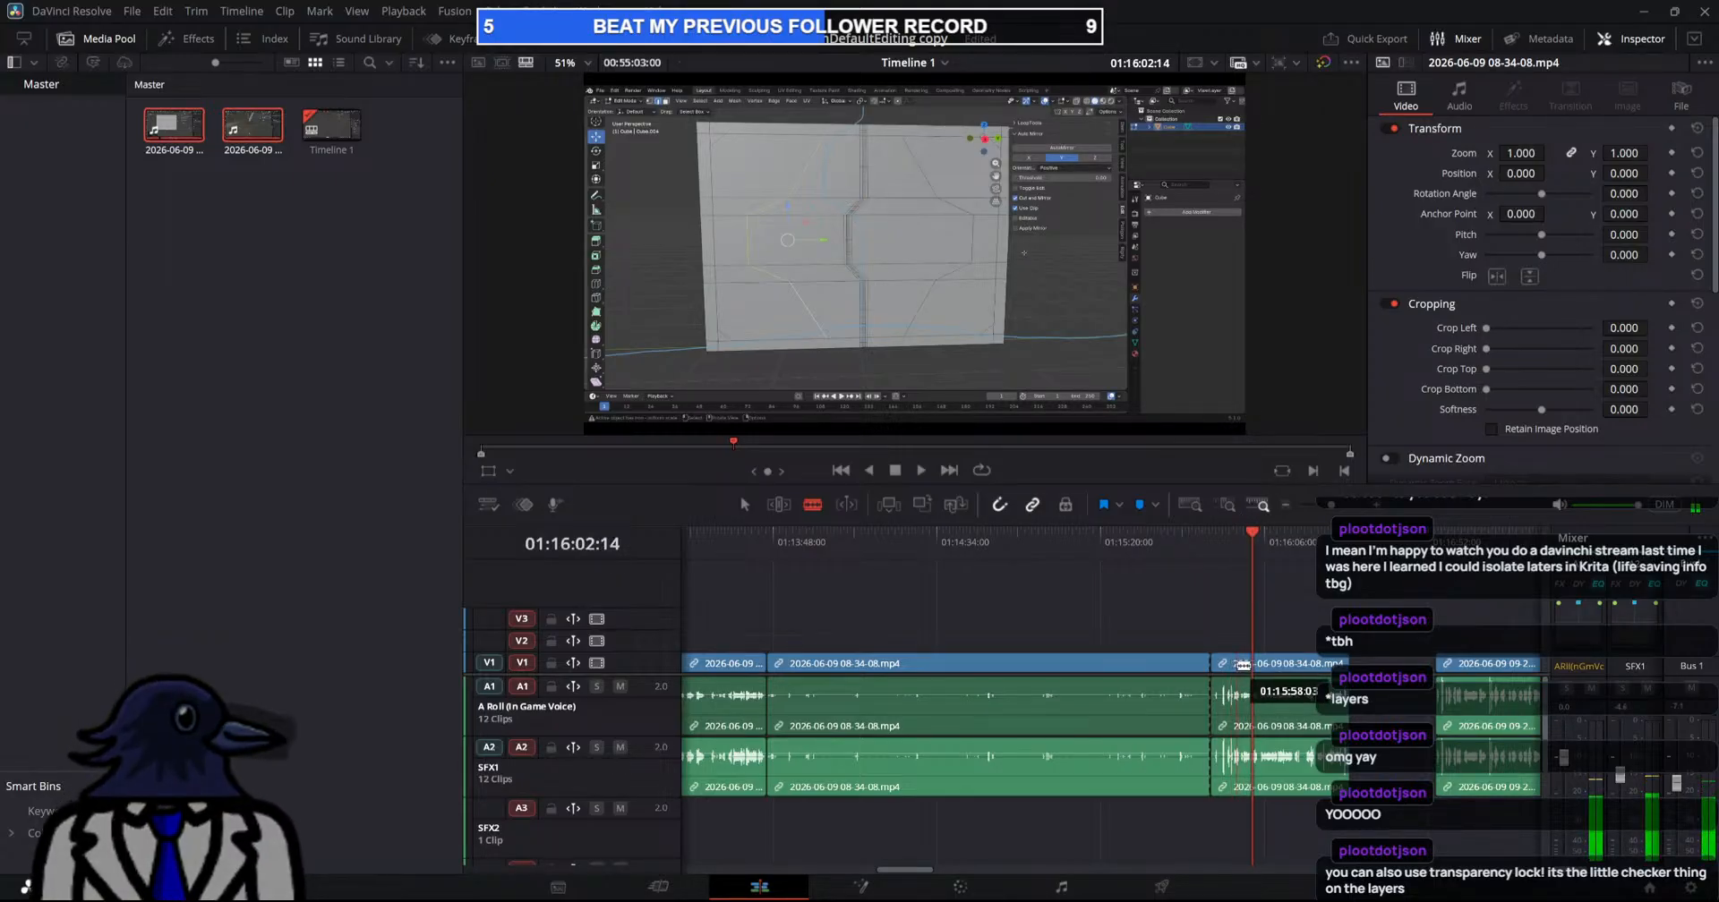
left_click(1235, 673)
key("a")
left_click(1223, 704)
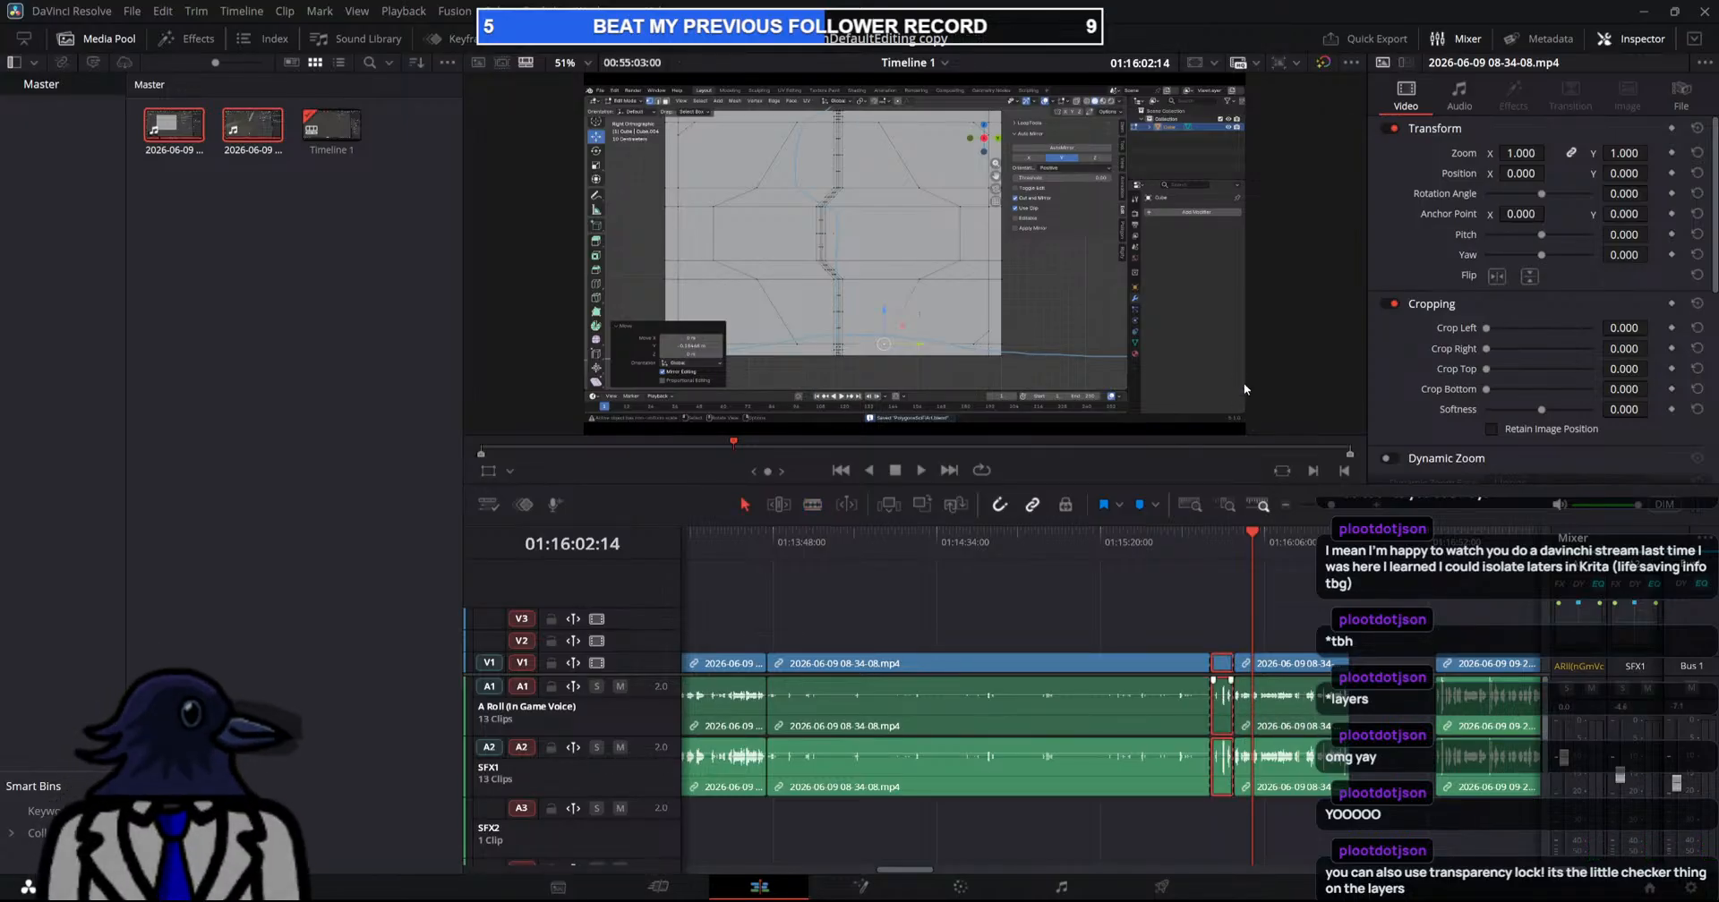
key("BackSpace")
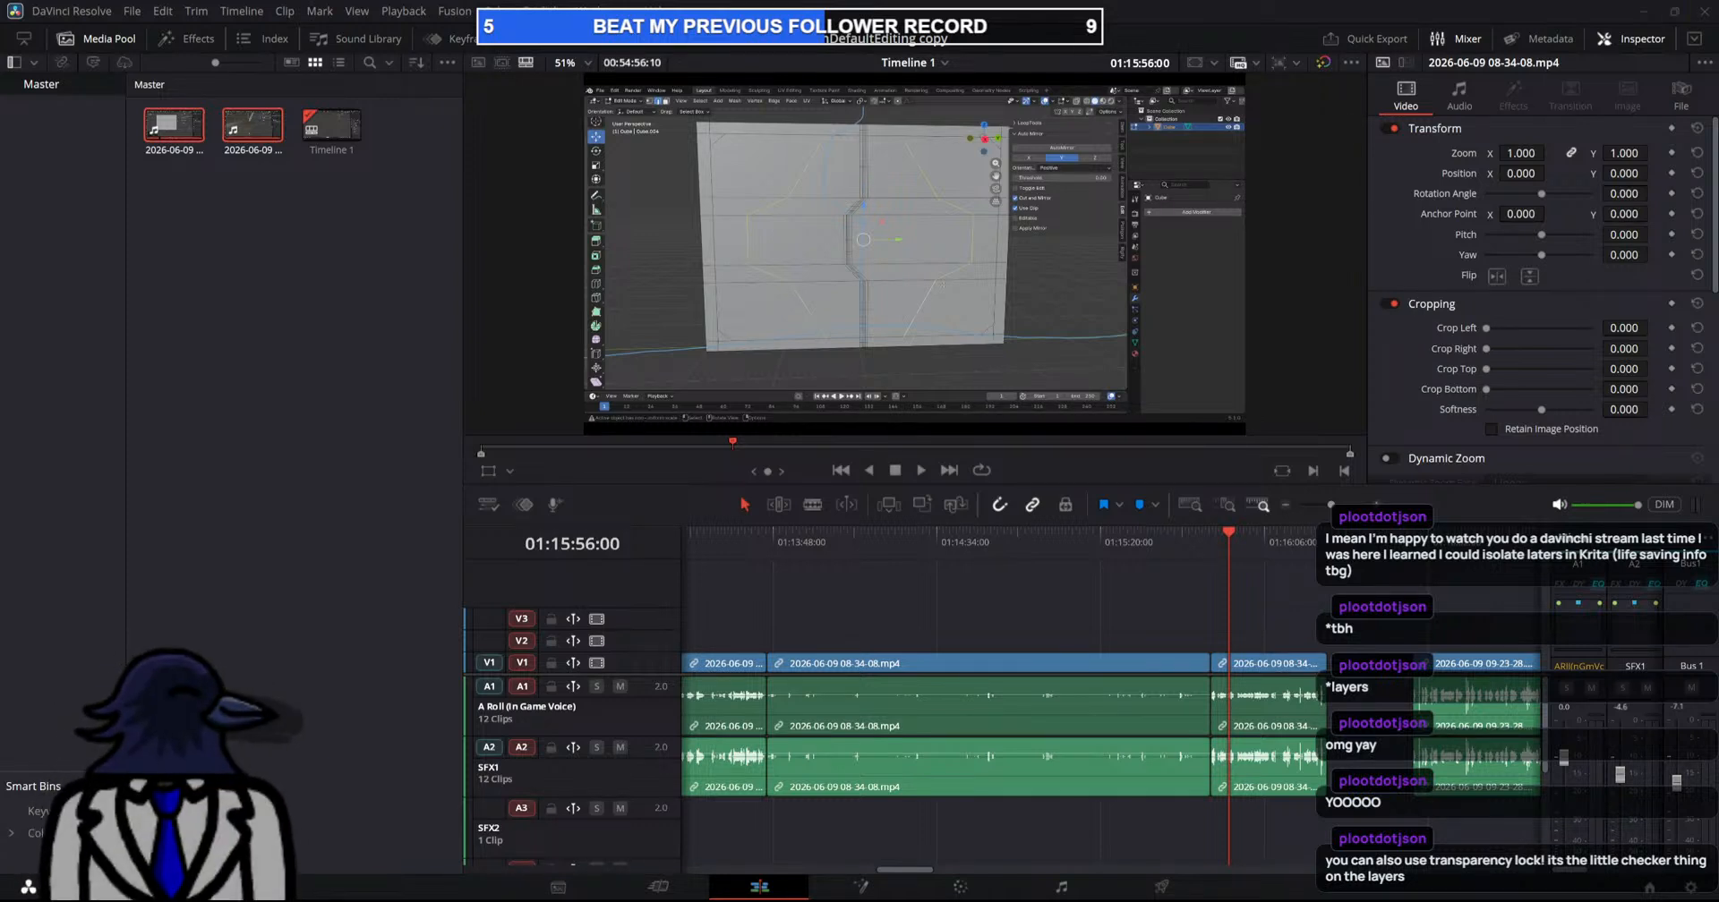
Split the last 08-34-08 clip at about 01:16:21 and ripple-delete the short remainder at its end
left_click_drag(1229, 542, 1299, 560)
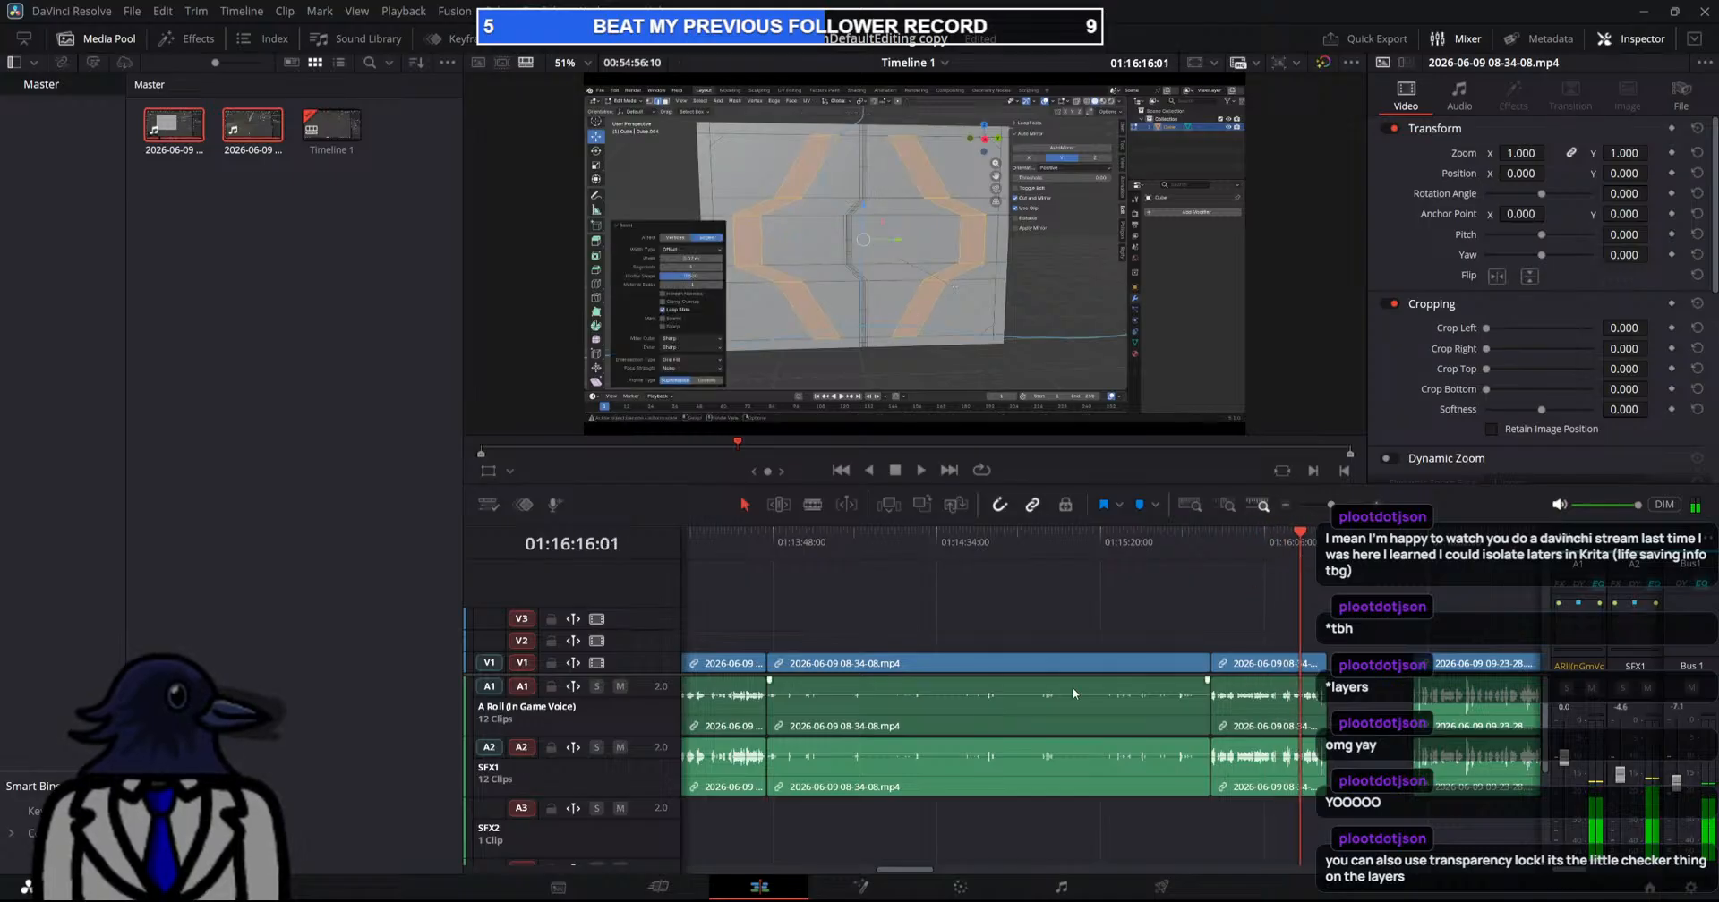
left_click_drag(898, 870, 925, 874)
key("space")
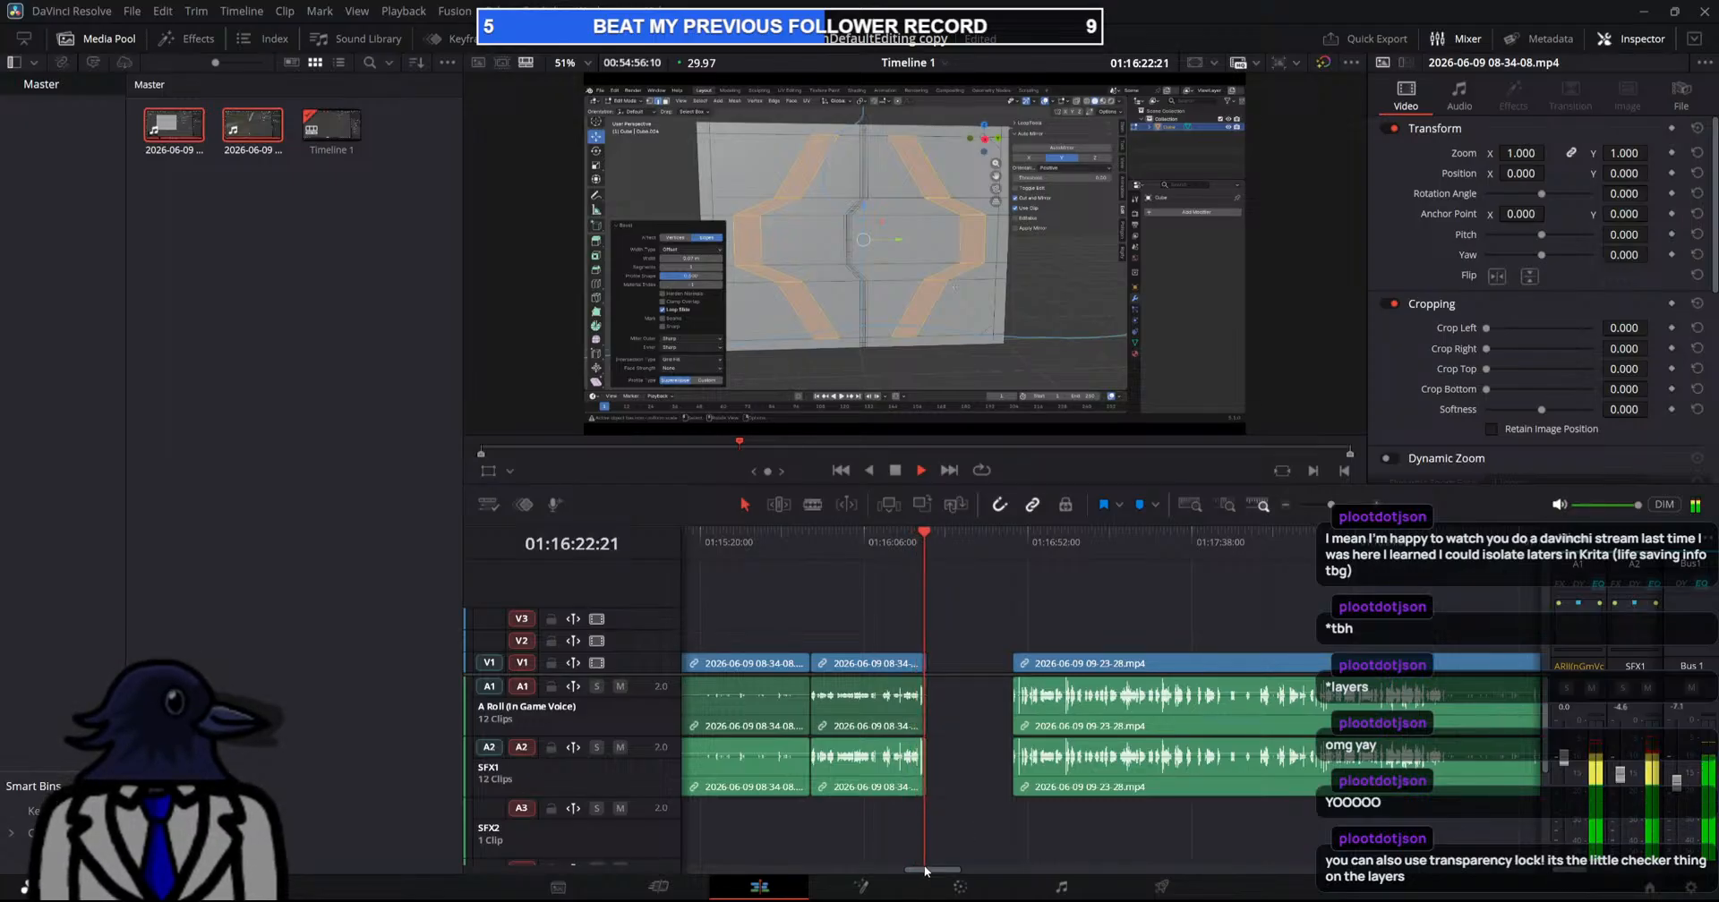
key("space")
key("b")
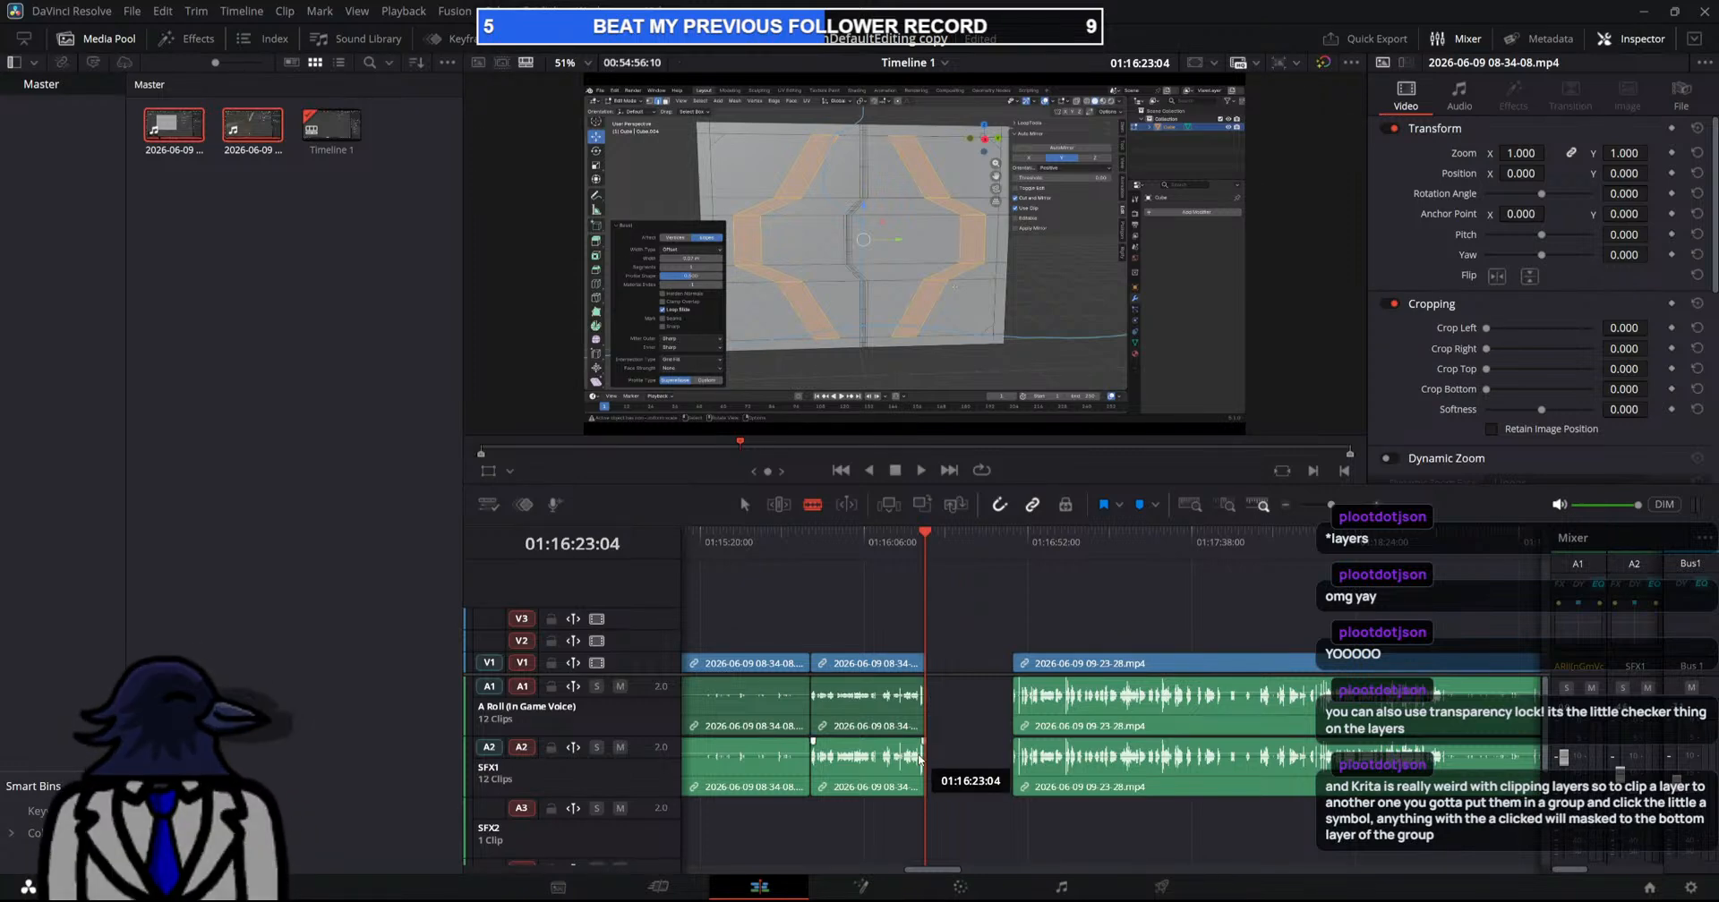
scroll(1291, 583, "up", 5)
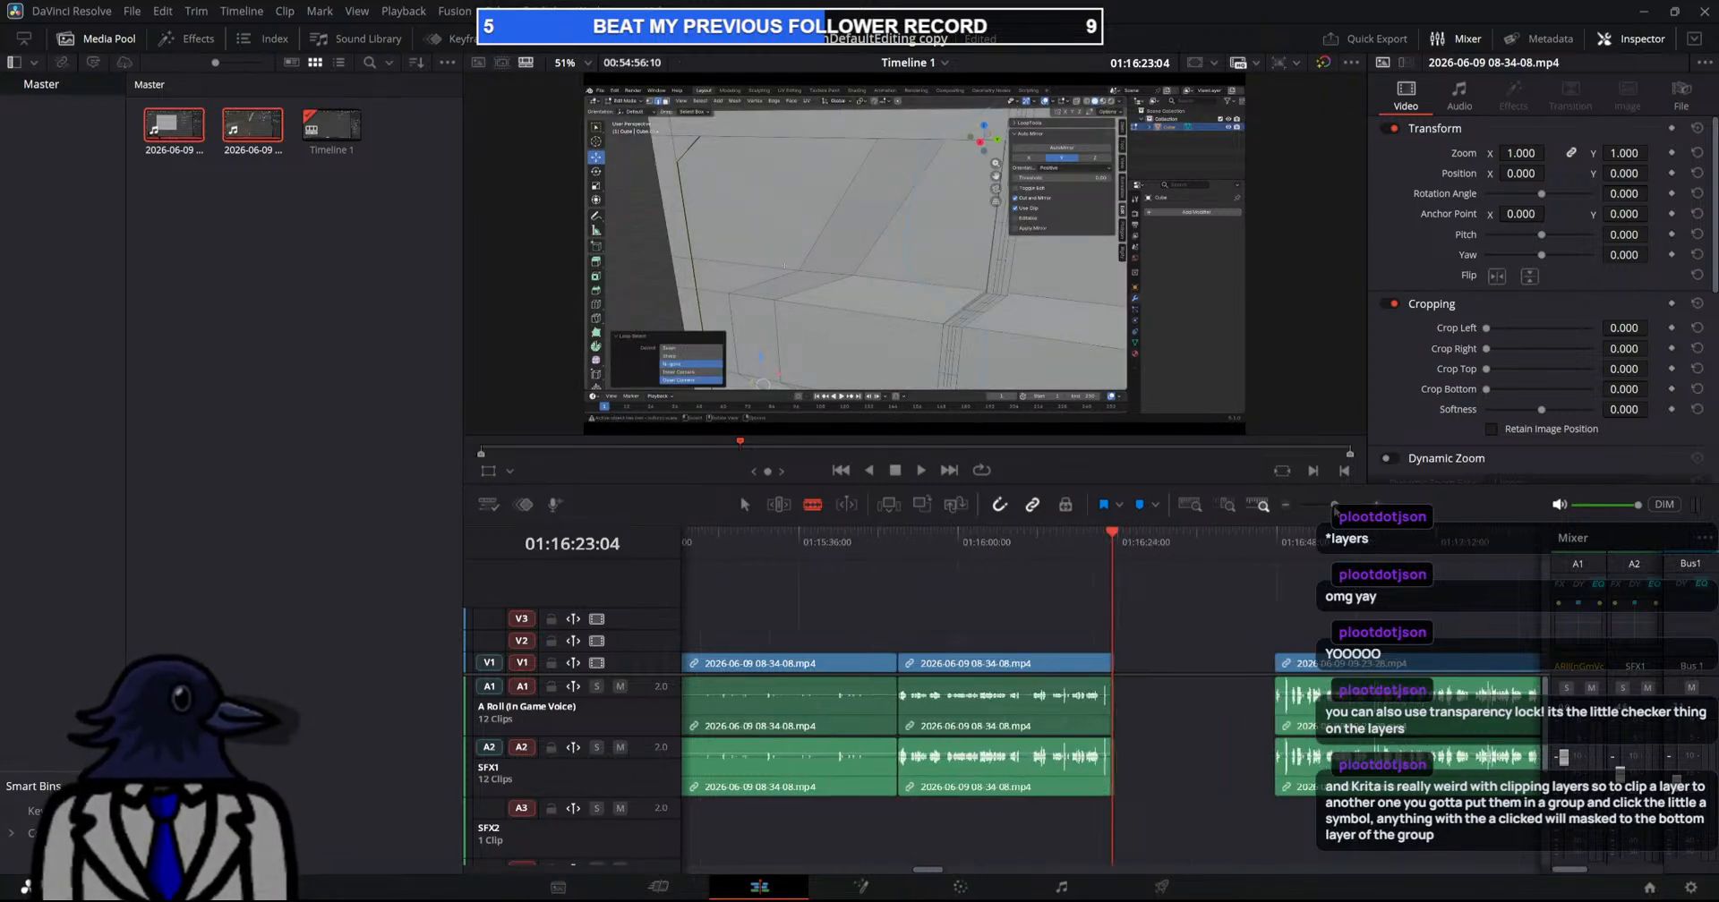
left_click(1096, 662)
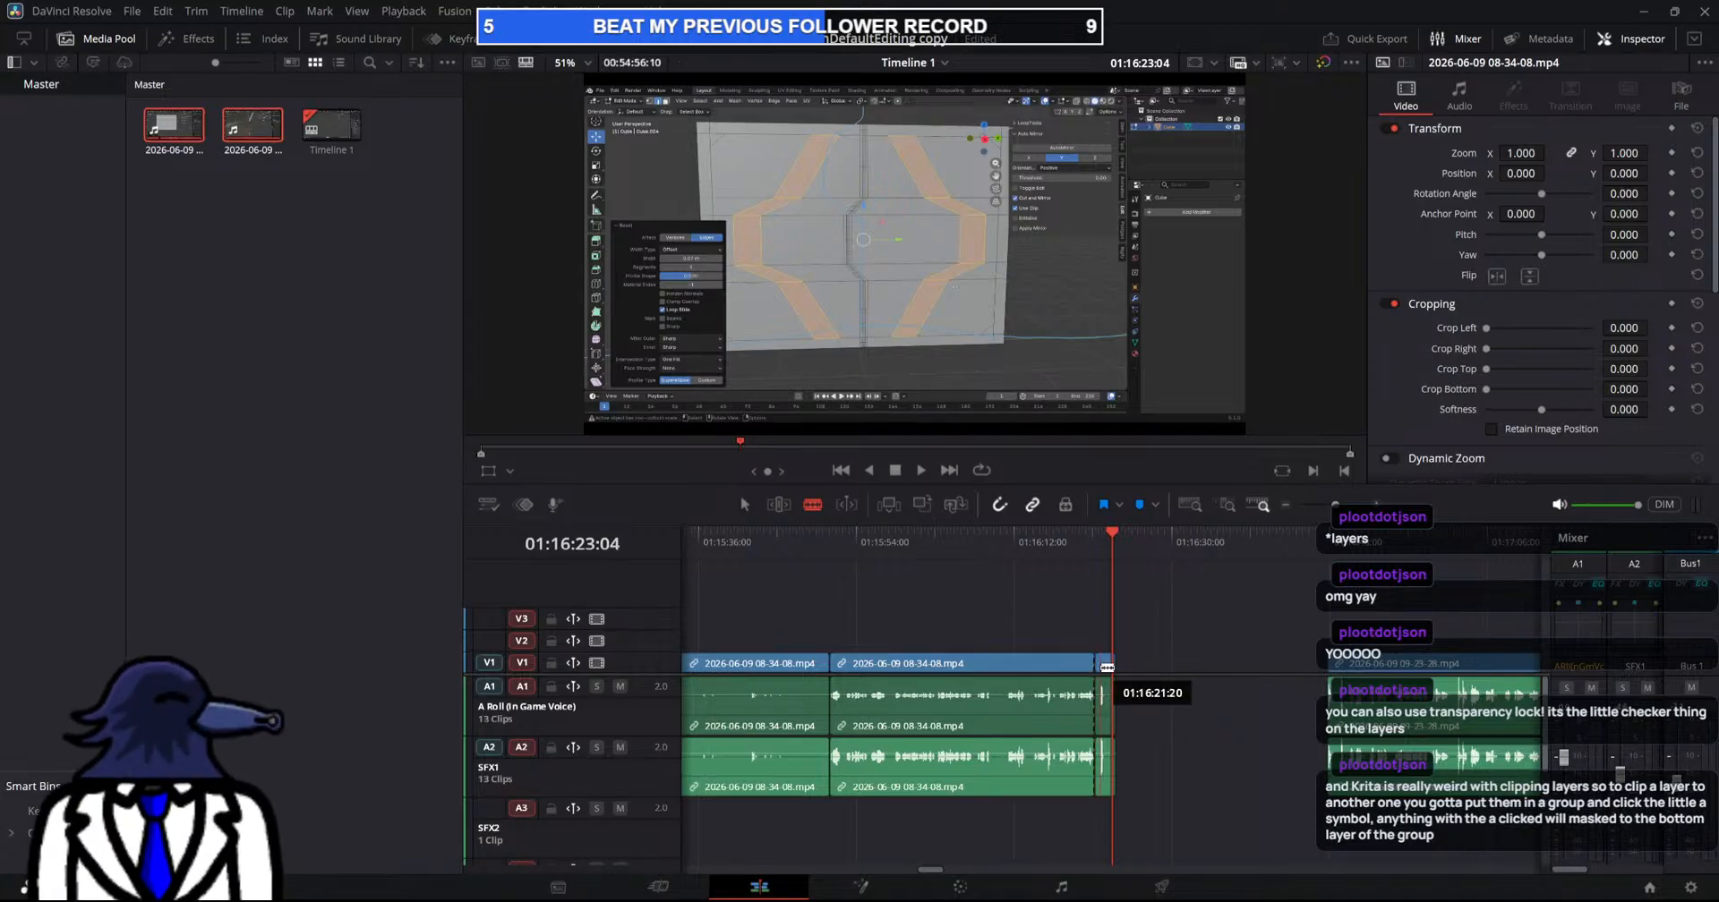
key("a")
left_click(1103, 667)
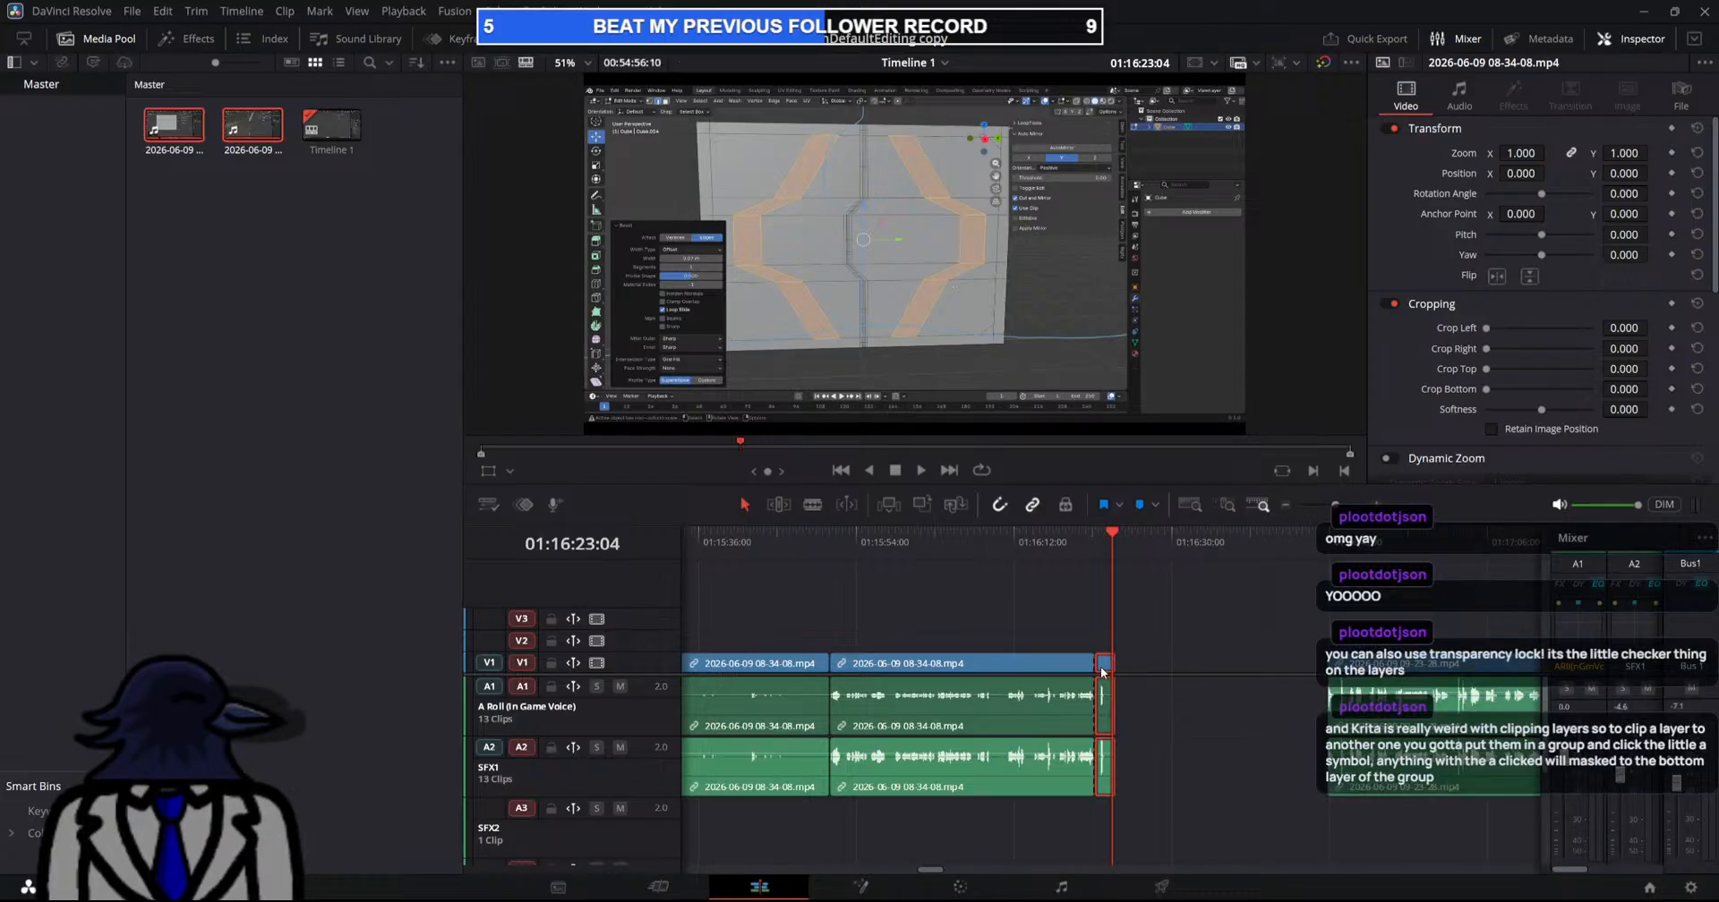
key("Delete")
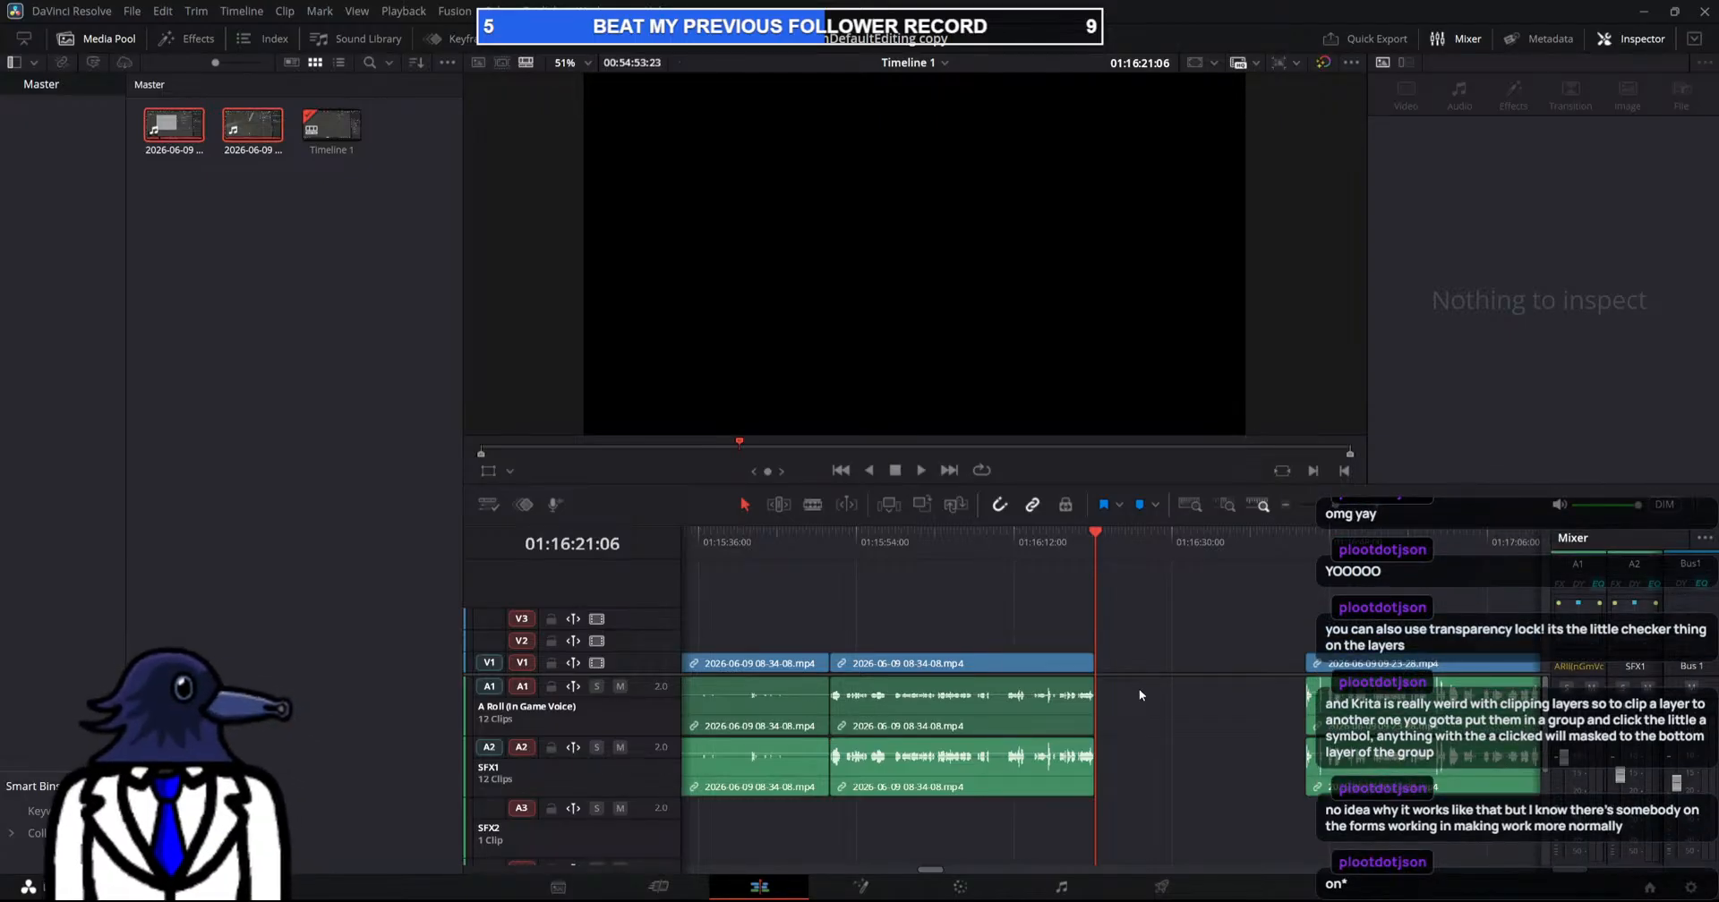
Split the start of the 09-23-28 clip at 01:16:48:02 and delete its opening seconds
left_click_drag(1102, 554, 1229, 584)
key("ctrl+minus")
key("ctrl+minus")
left_click_drag(935, 870, 955, 872)
left_click(765, 586)
left_click(792, 594)
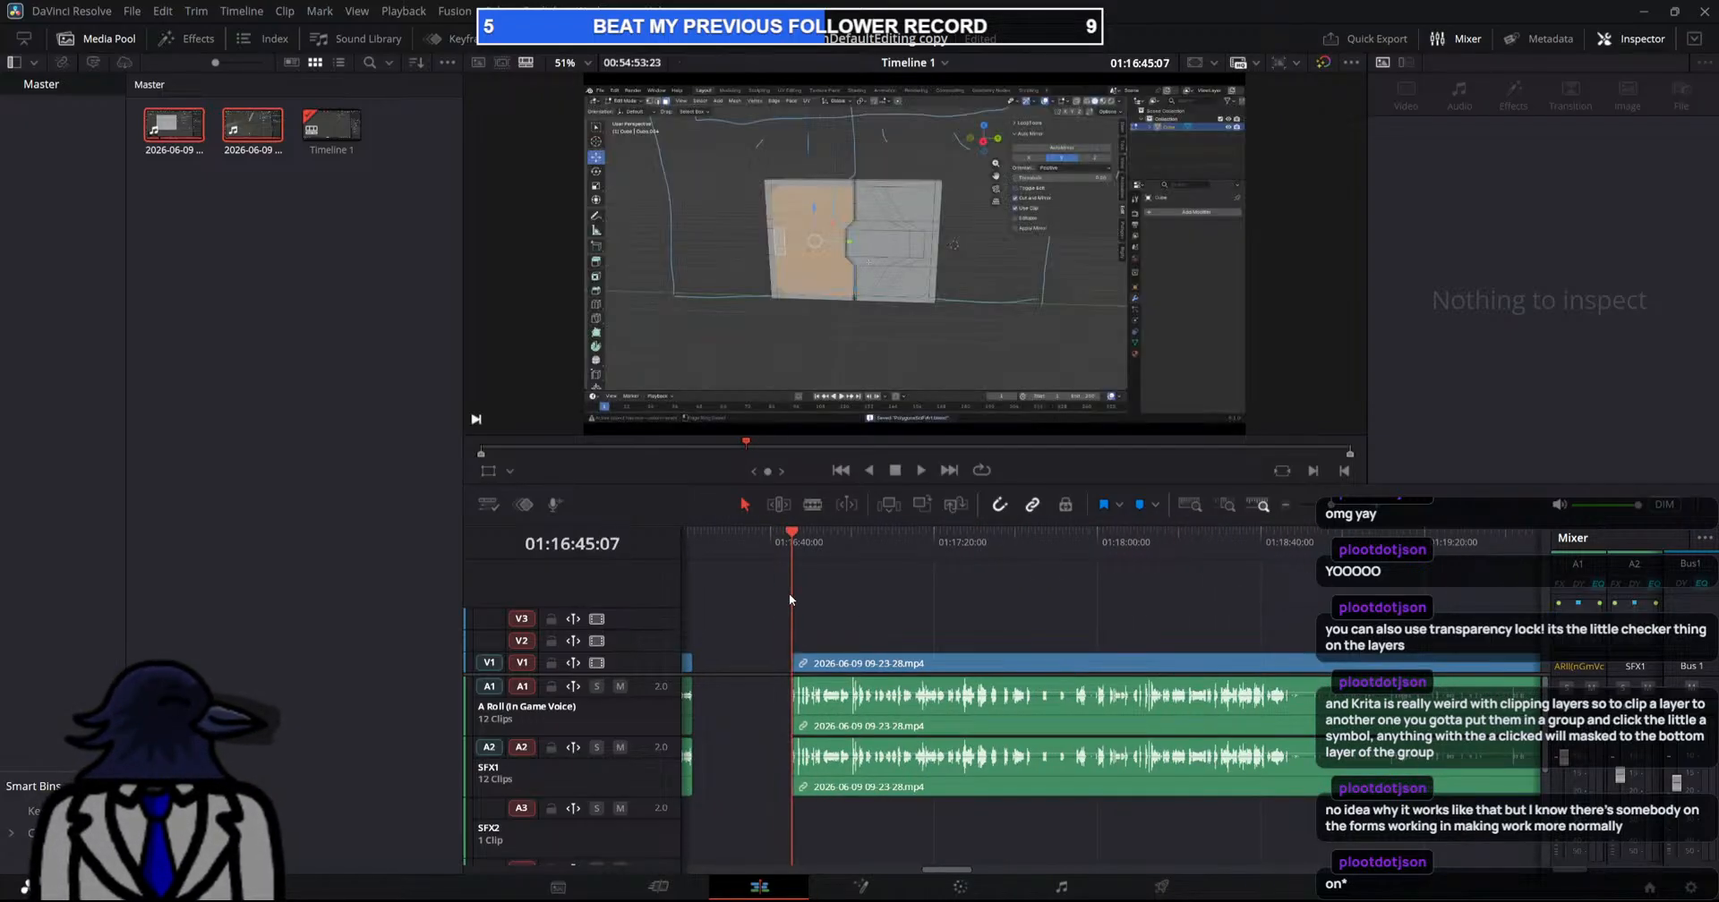
left_click(805, 612)
left_click_drag(805, 614, 803, 621)
key("ctrl+b")
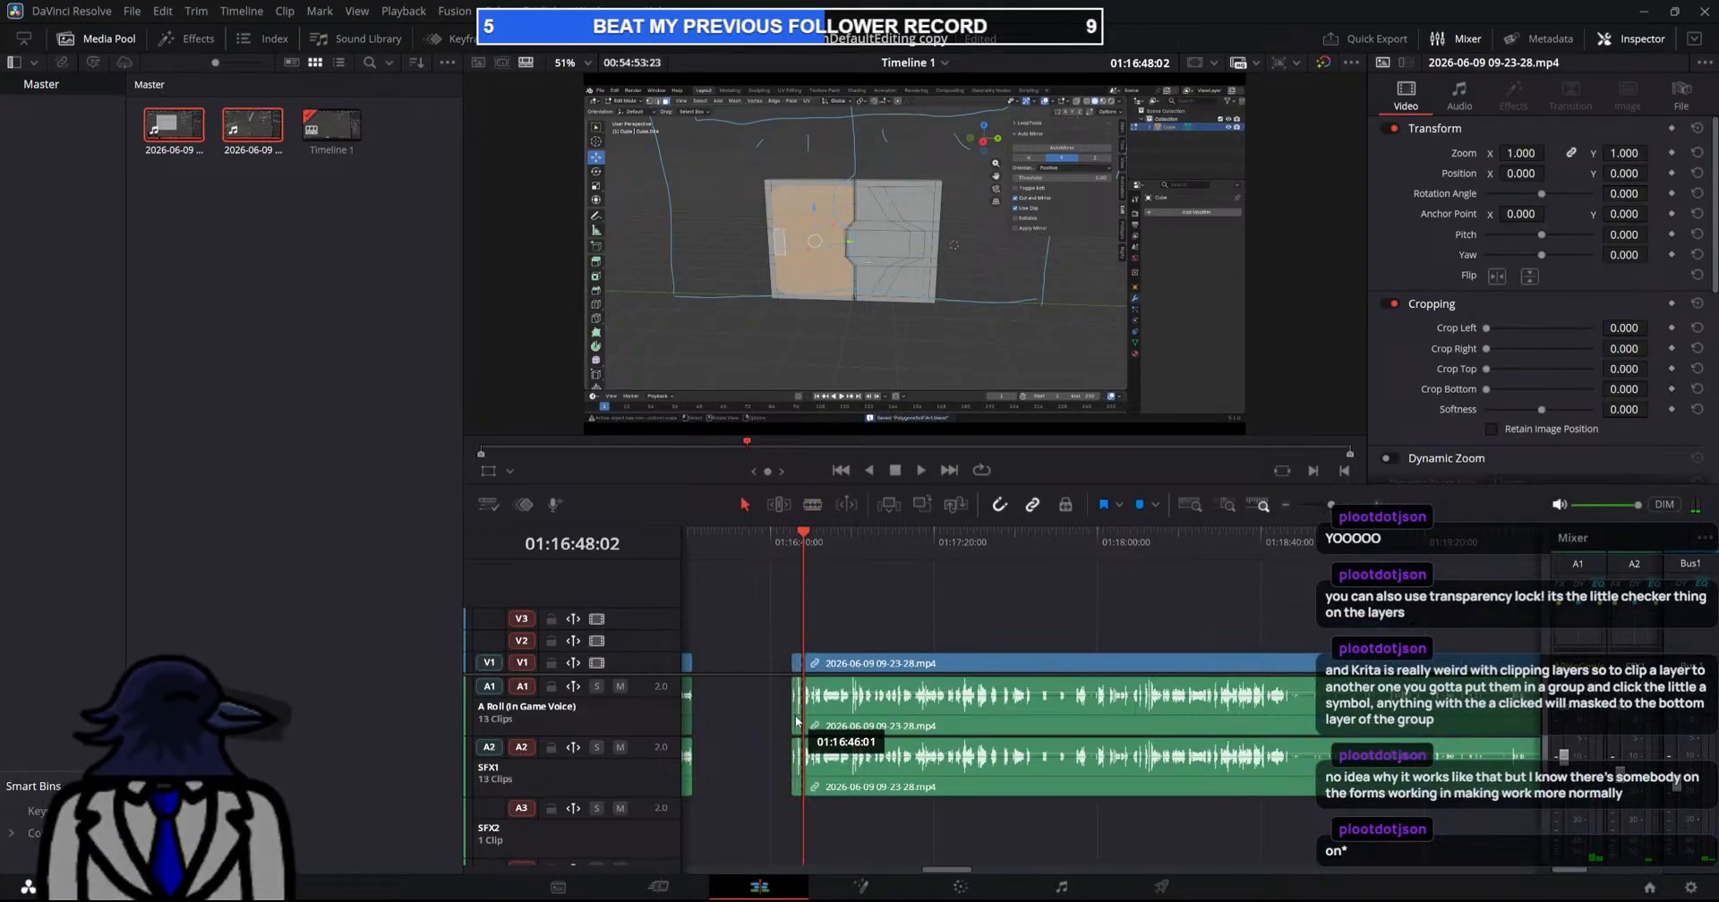
left_click(797, 720)
key("Delete")
Move the 09-23-28 clip against the end of the preceding clip to close the gap, and return the playhead to the join
left_click_drag(855, 709, 761, 705)
left_click_drag(804, 545, 801, 892)
scroll(805, 614, "right", 5)
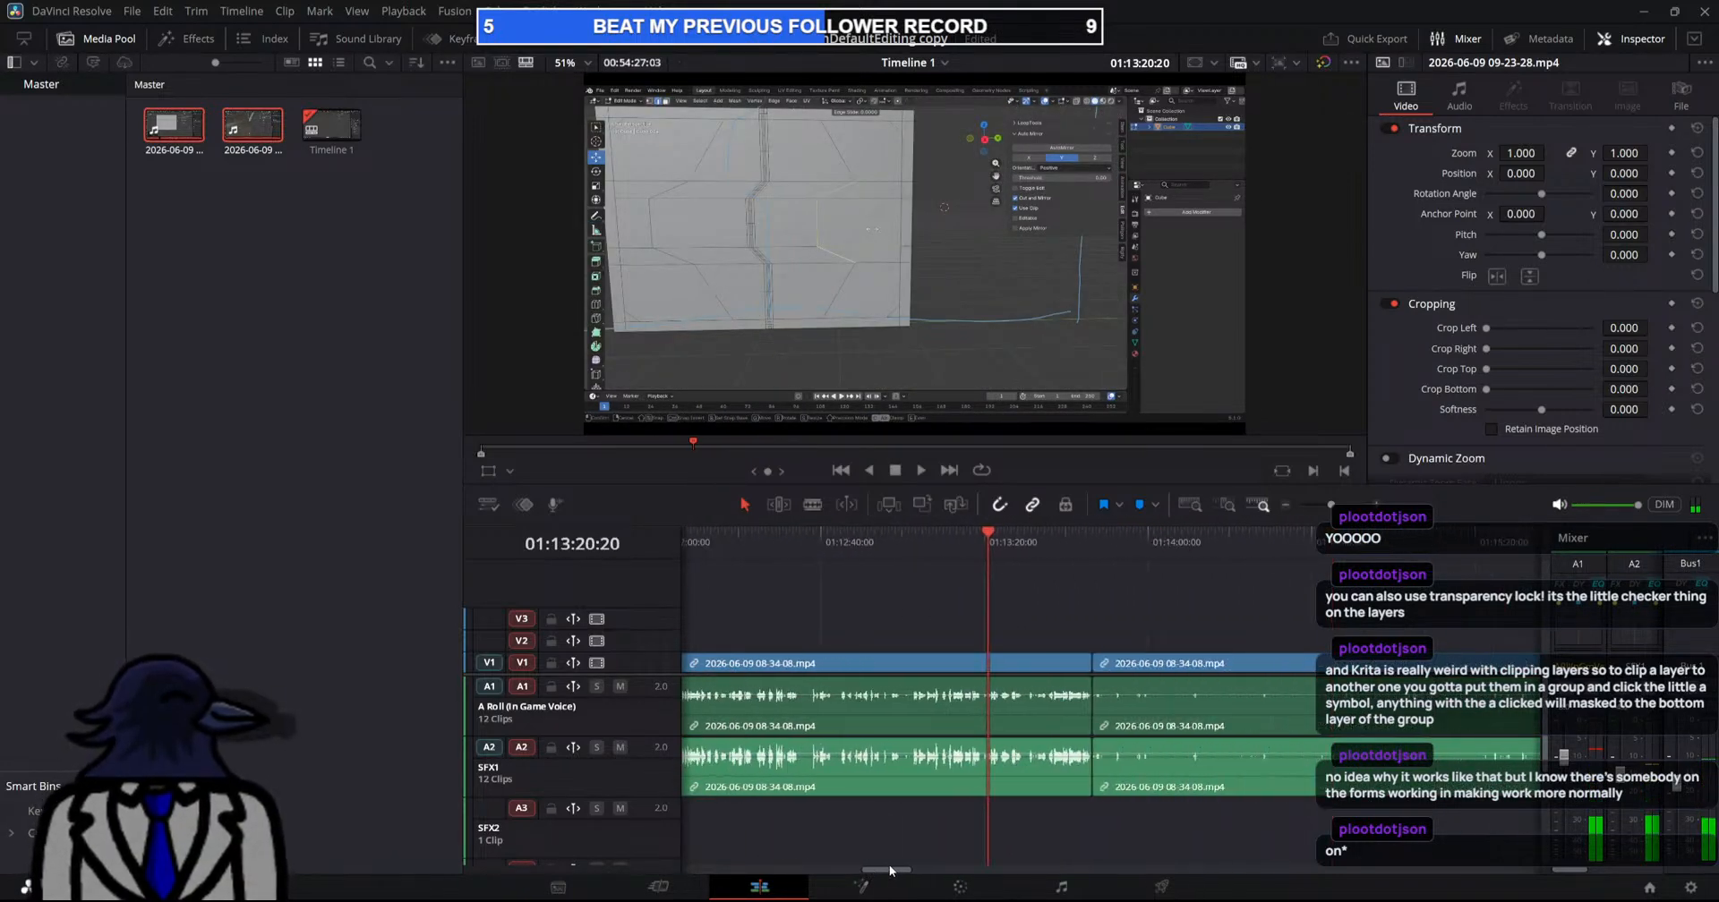
left_click_drag(800, 544, 1473, 610)
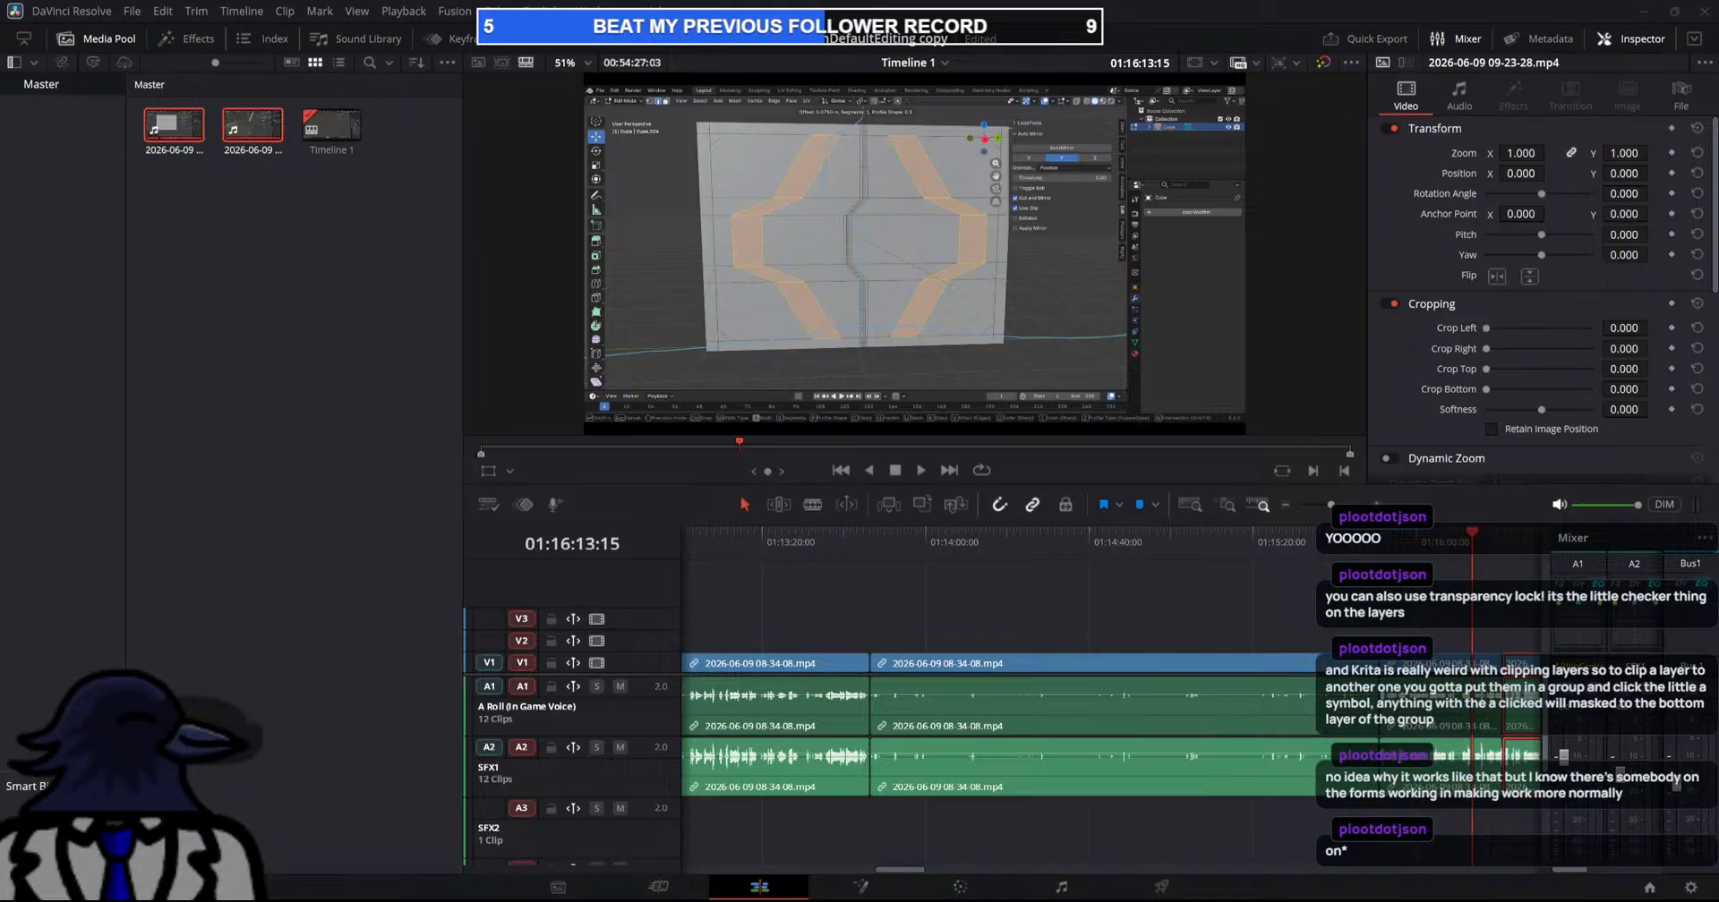
left_click_drag(900, 870, 933, 874)
left_click_drag(918, 531, 947, 561)
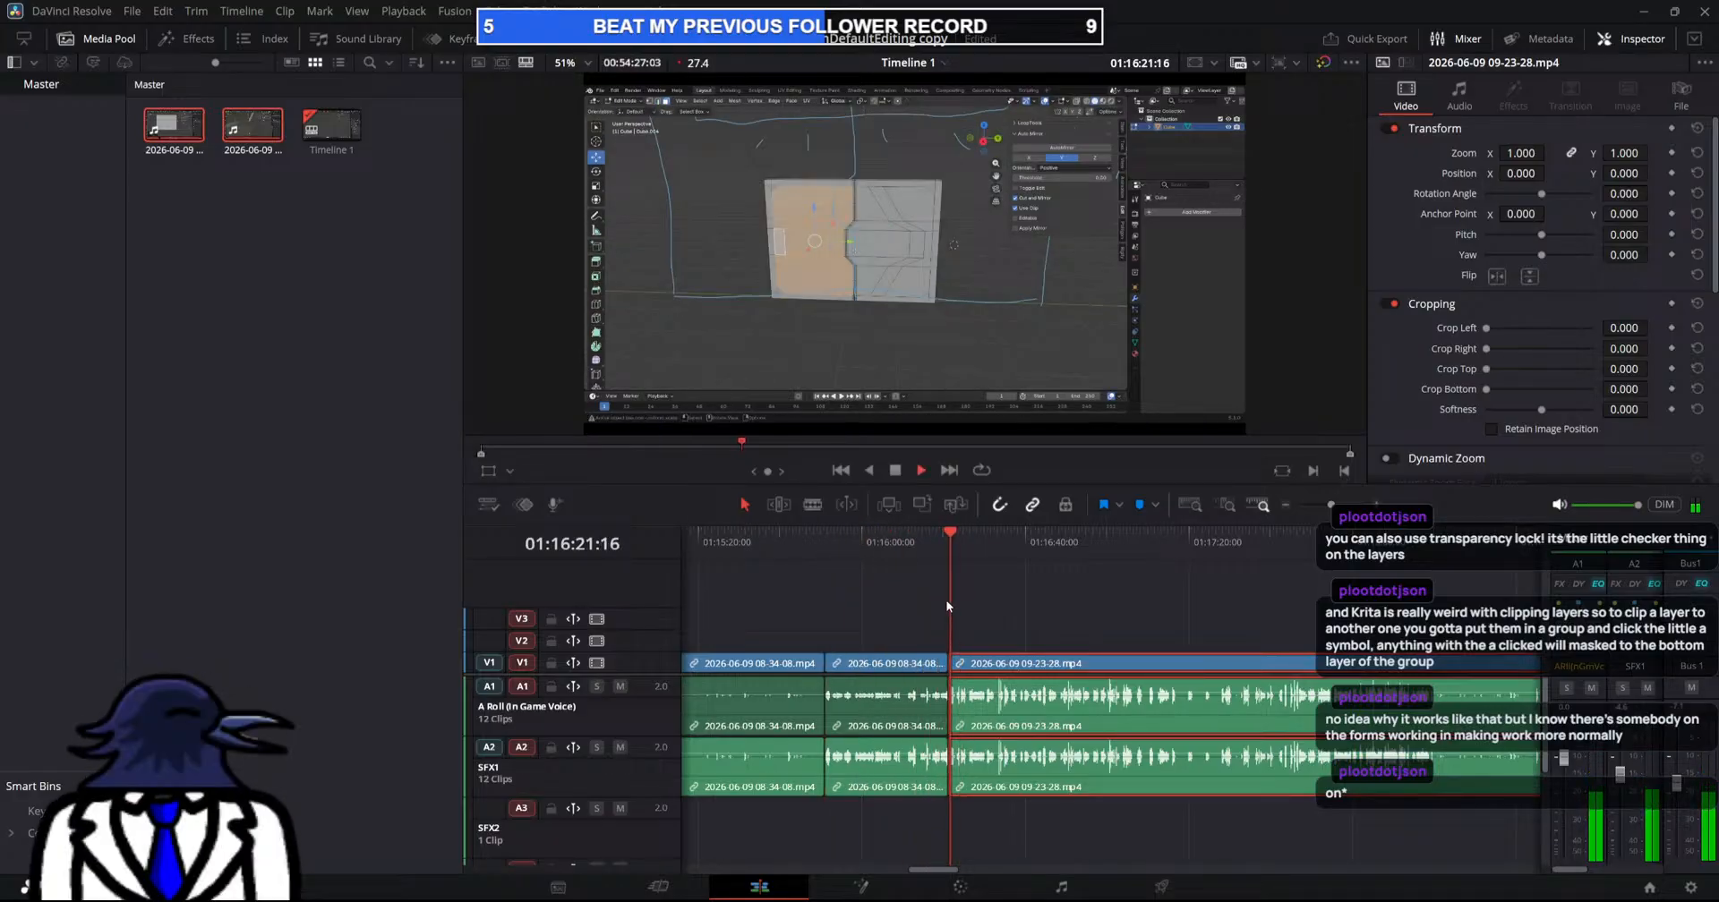
Review the 09-23-28 clip from its join onwards and split it at about 01:17:42
left_click(938, 550)
key("space")
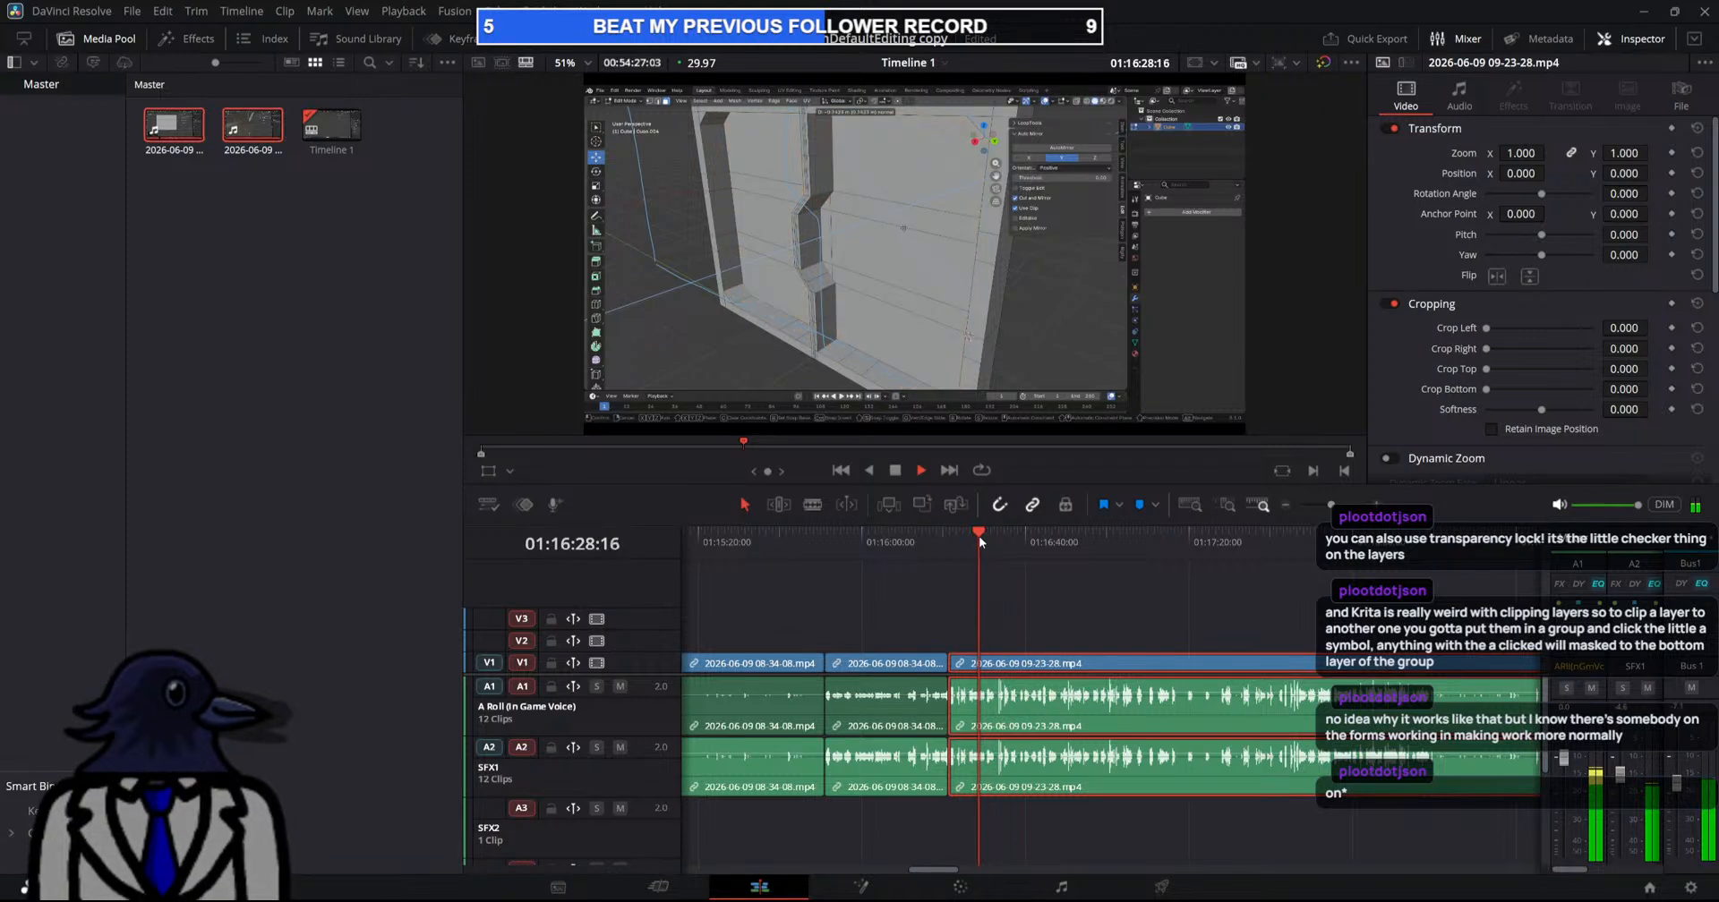
left_click_drag(979, 539, 1272, 595)
key("space")
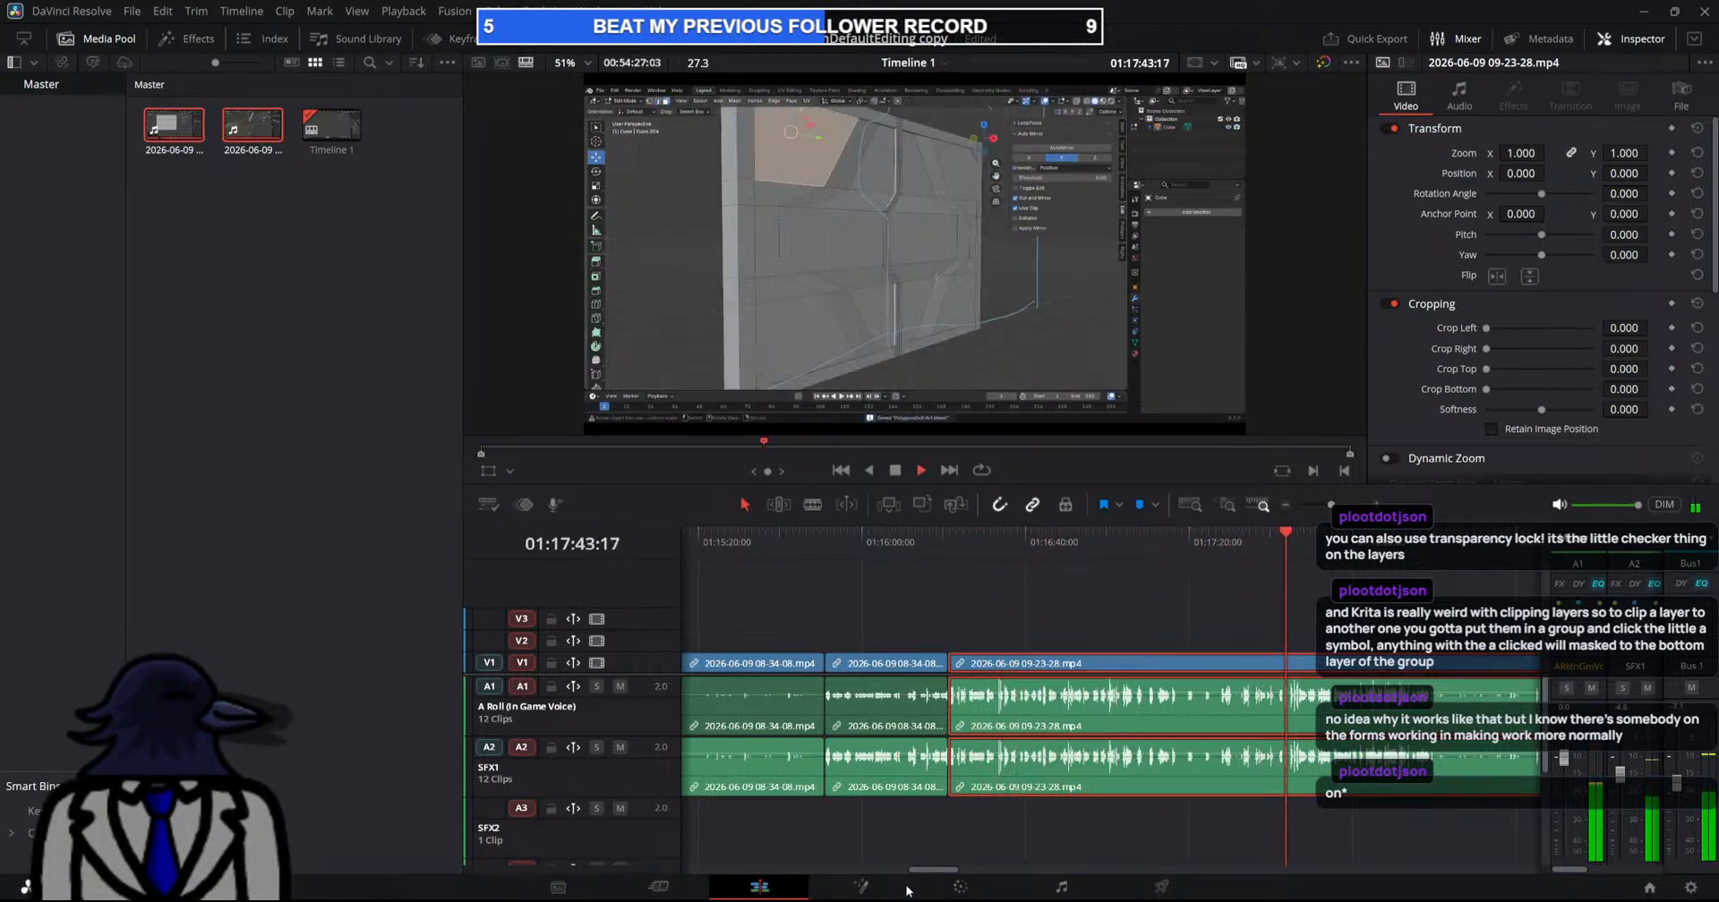
left_click_drag(928, 875, 935, 876)
left_click_drag(1144, 552, 1063, 560)
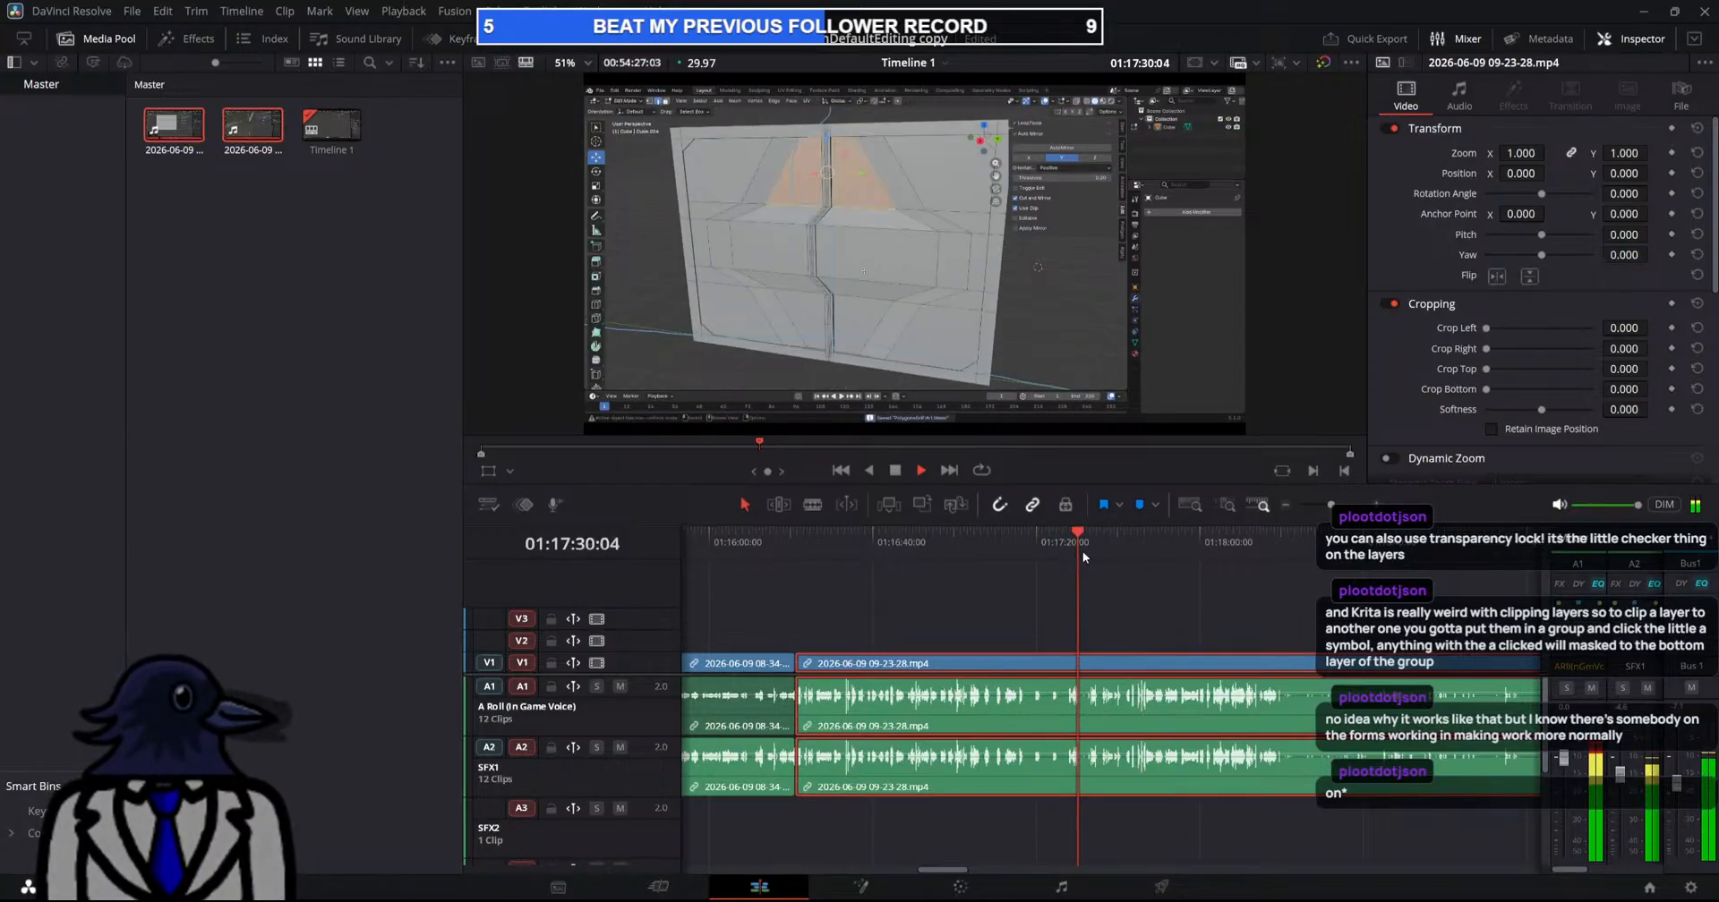
left_click_drag(1081, 534, 1128, 533)
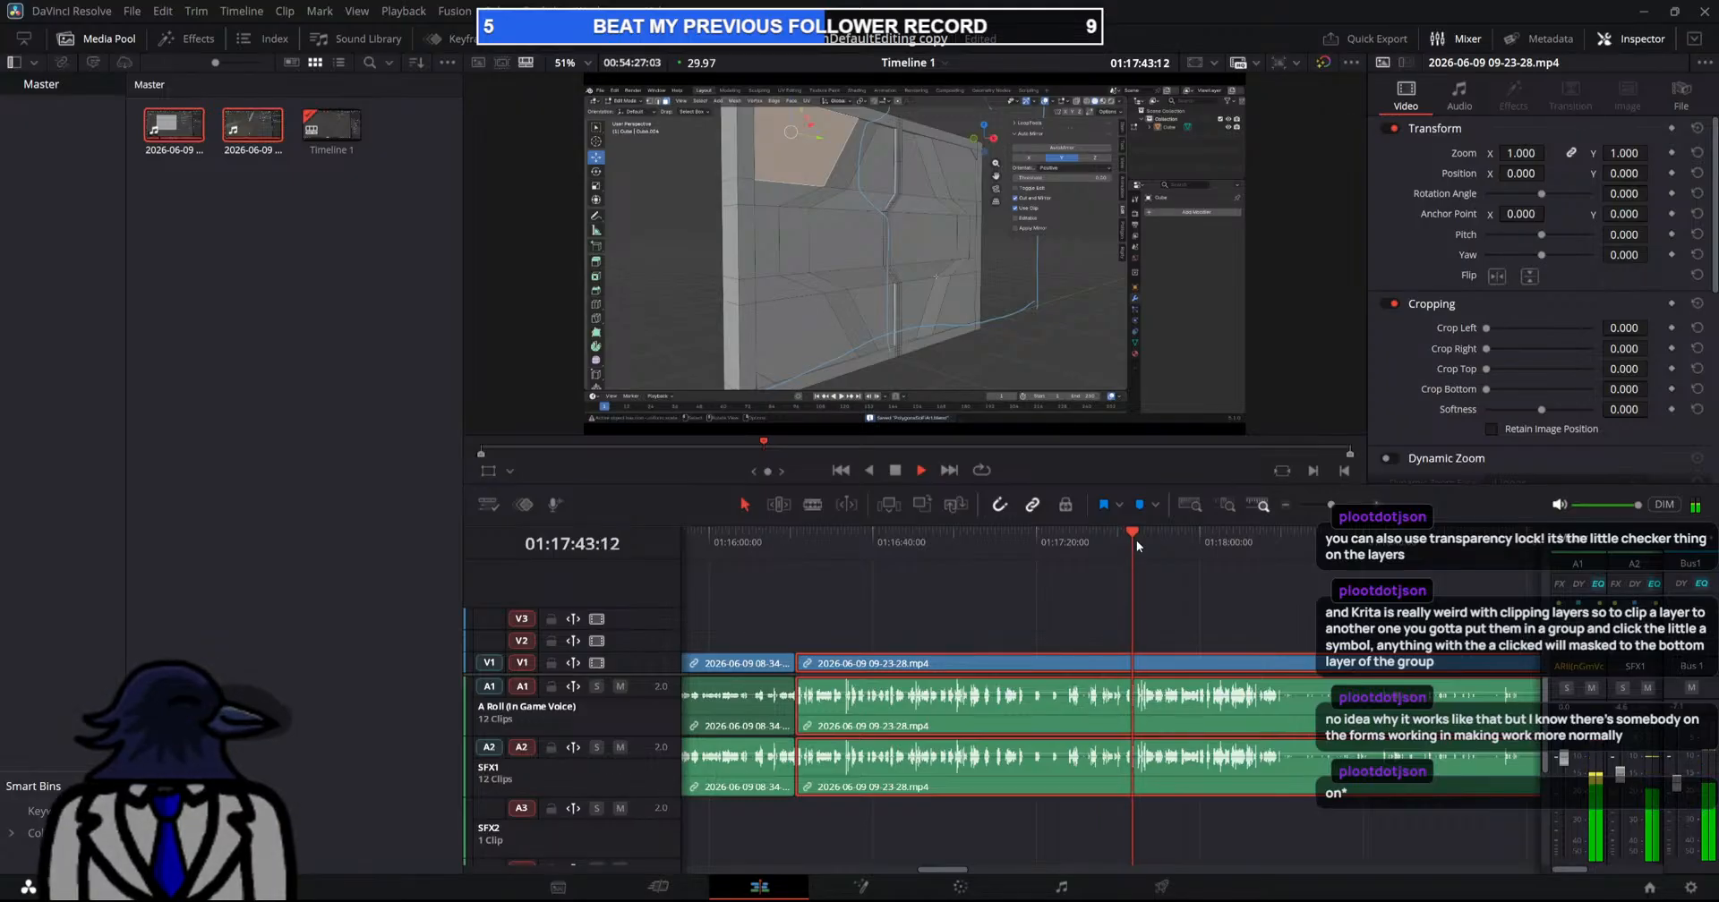
left_click(1110, 539)
key("b")
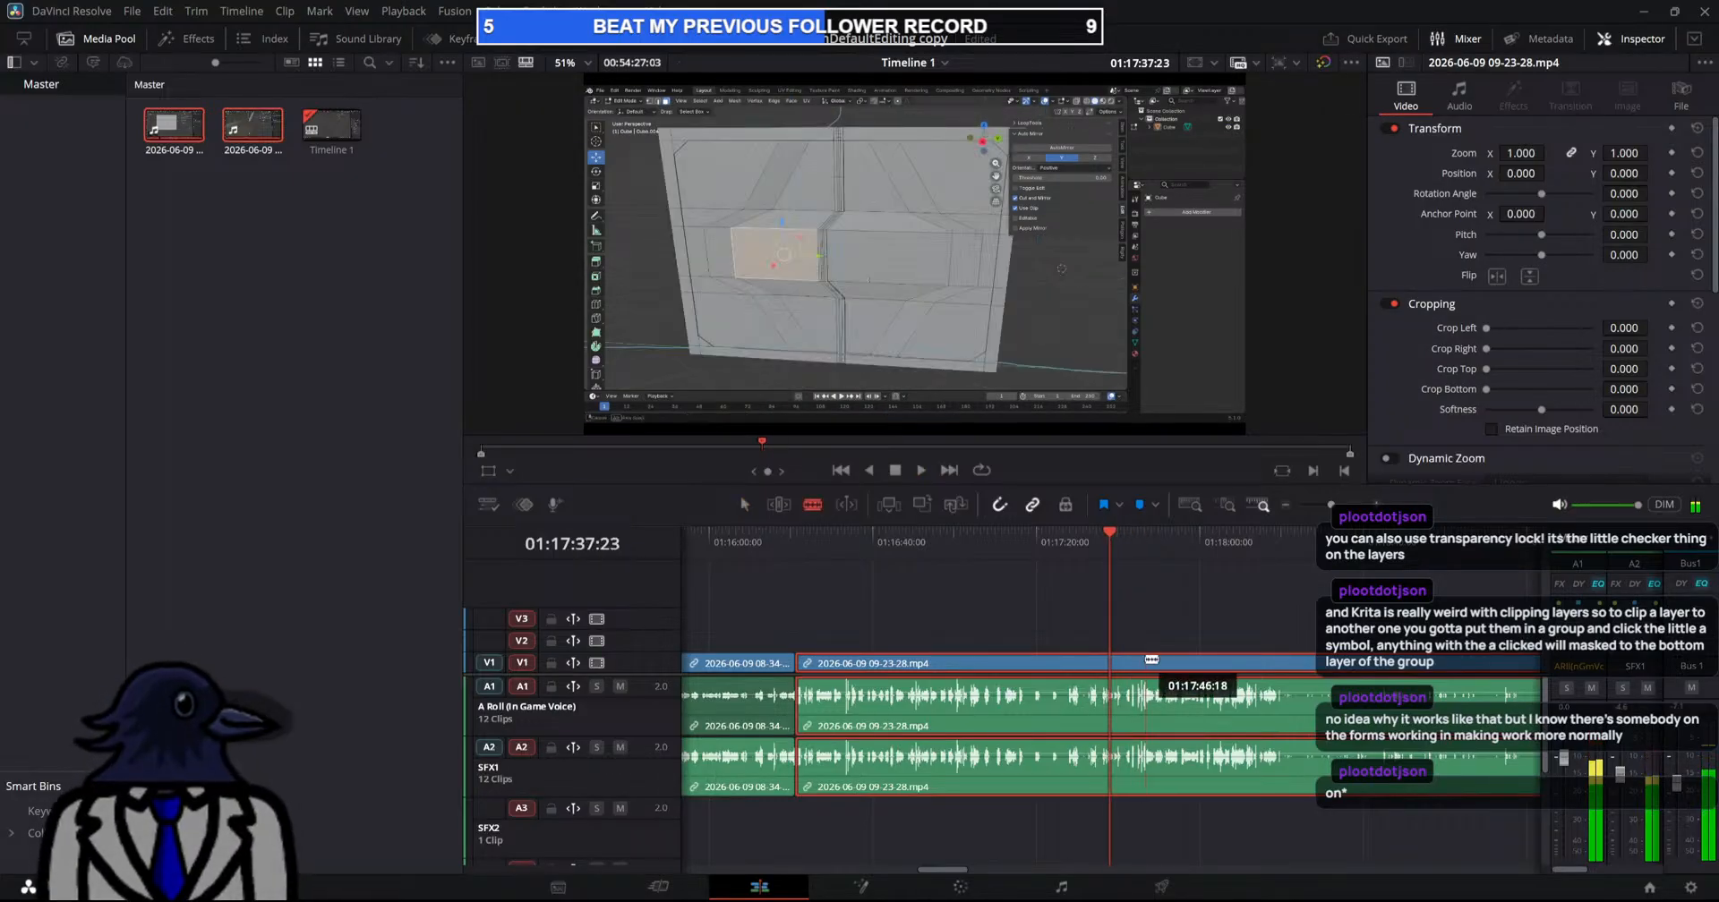
left_click(1127, 663)
left_click_drag(1115, 538, 1139, 544)
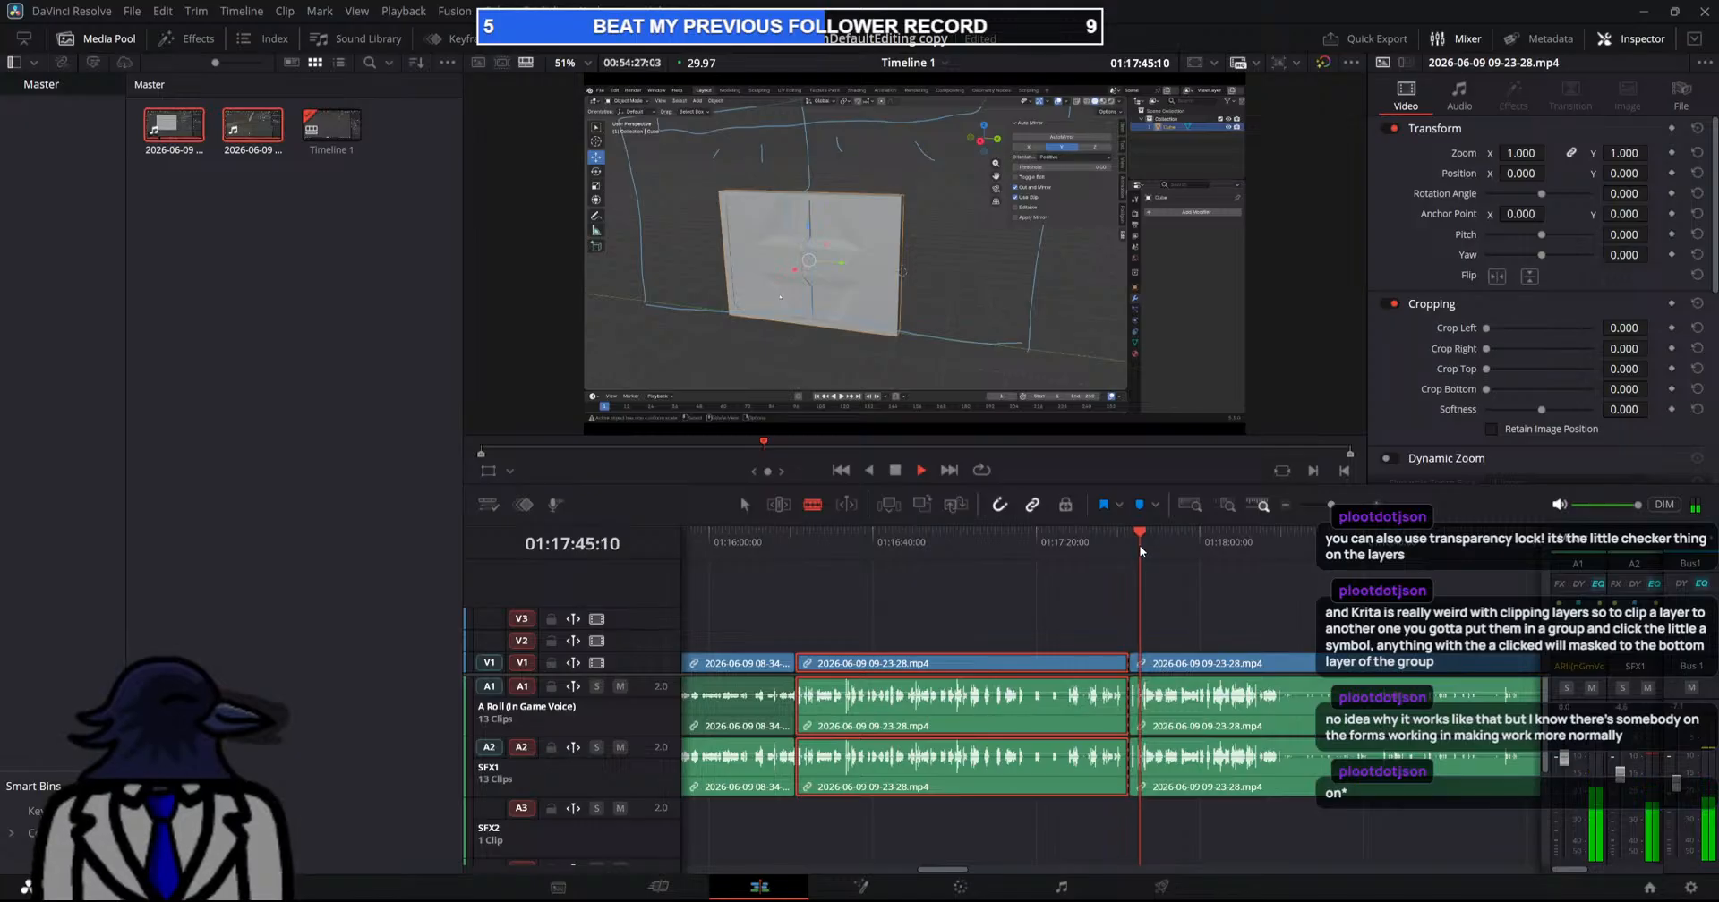
key("space")
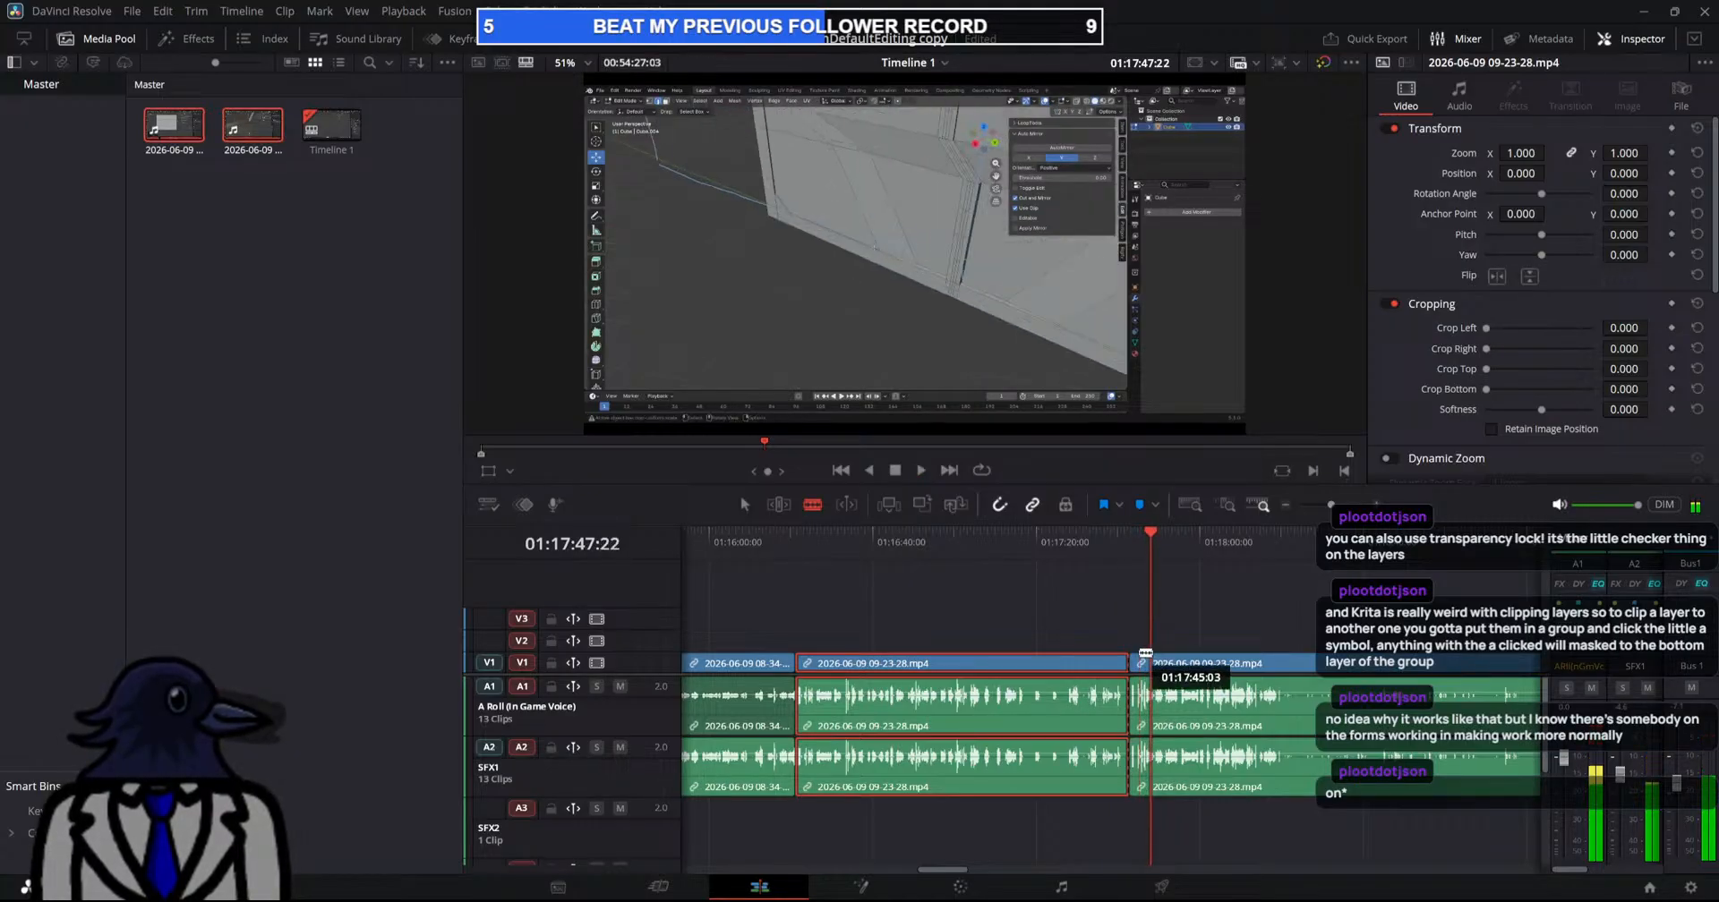
left_click(1152, 663)
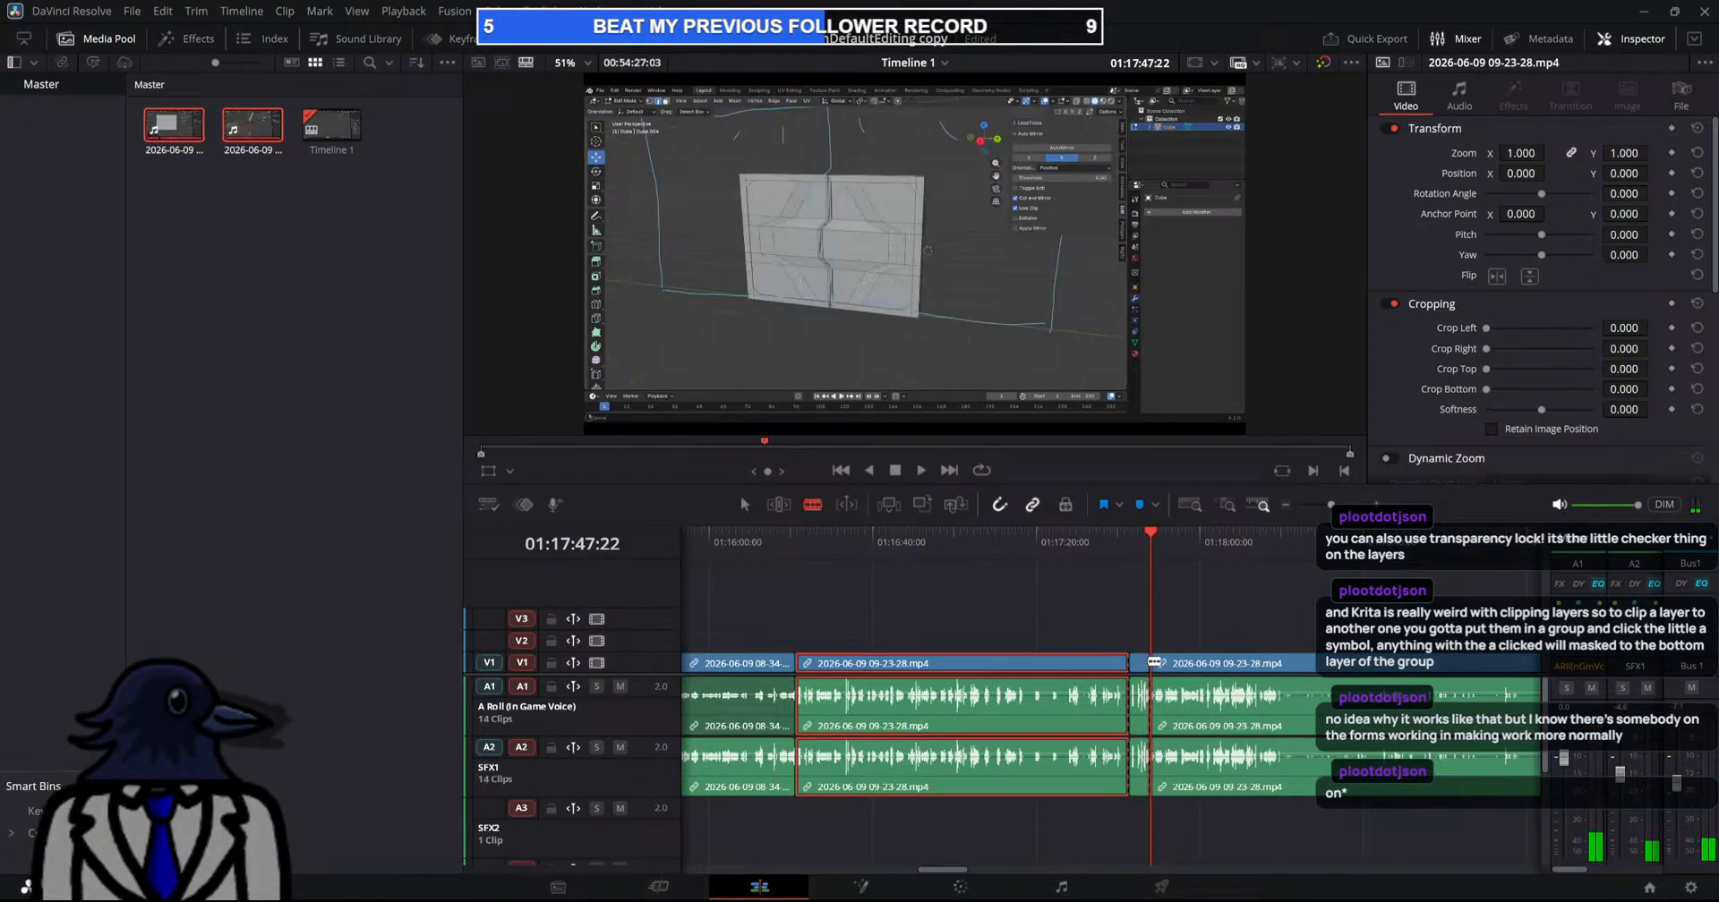
key("space")
key("space")
key("ctrl+z")
Split the clip again at about 01:17:46 and ripple-delete the roughly four-second piece between the cuts
left_click(1147, 663)
left_click(1146, 542)
key("space")
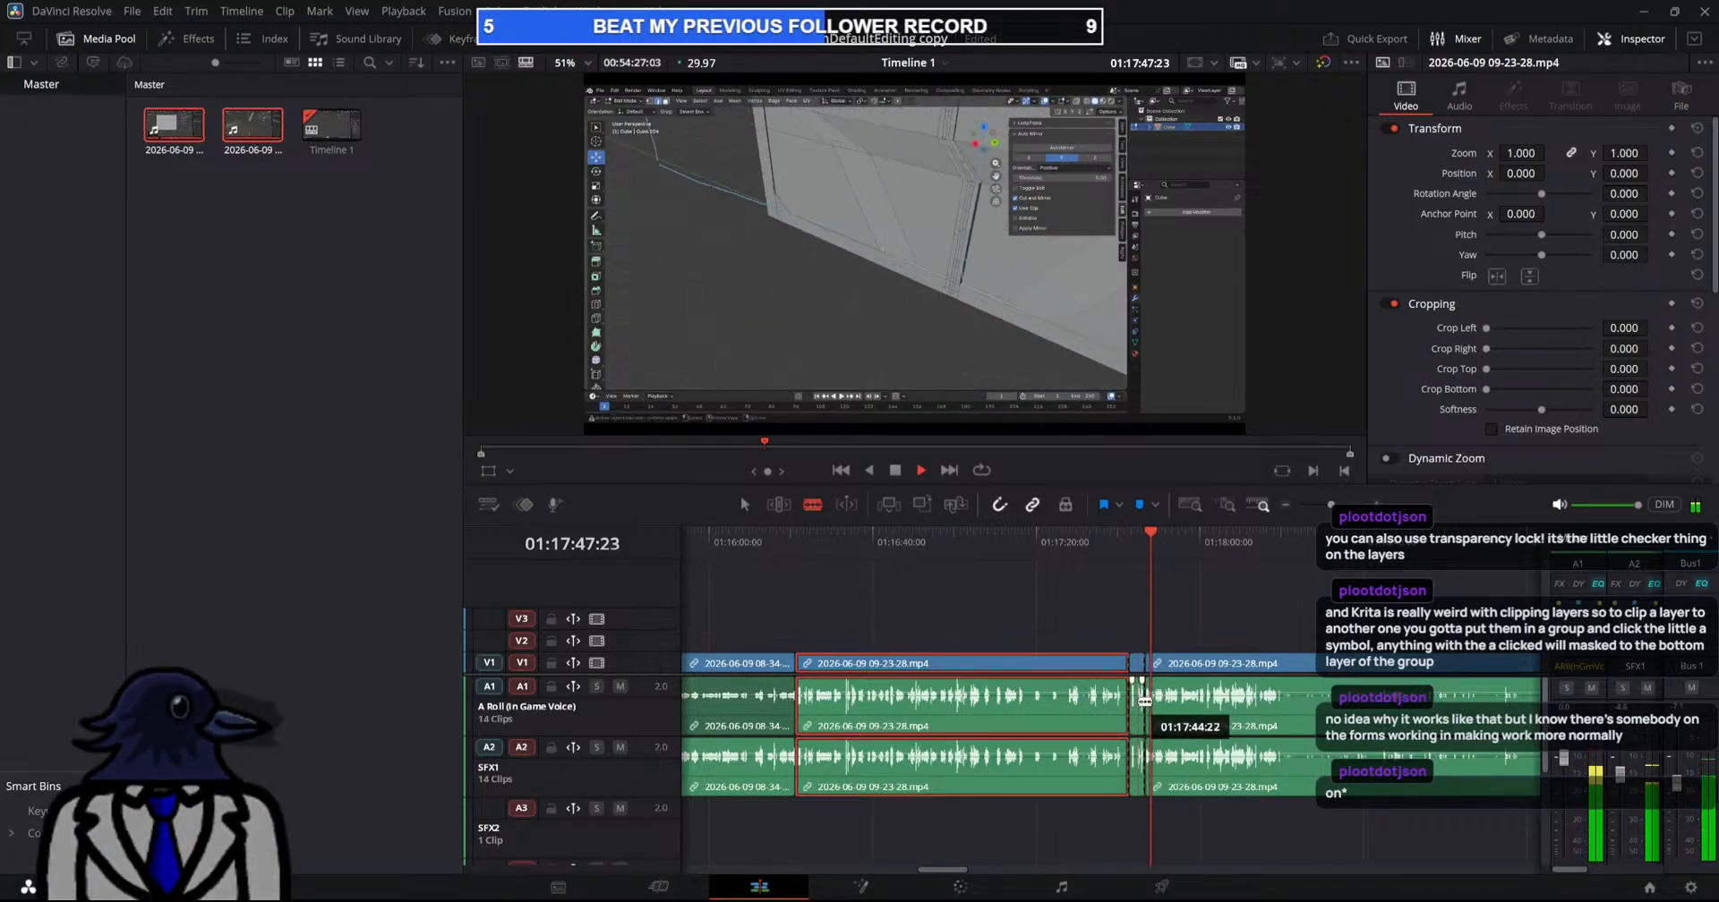
key("a")
left_click(1139, 707)
key("Delete")
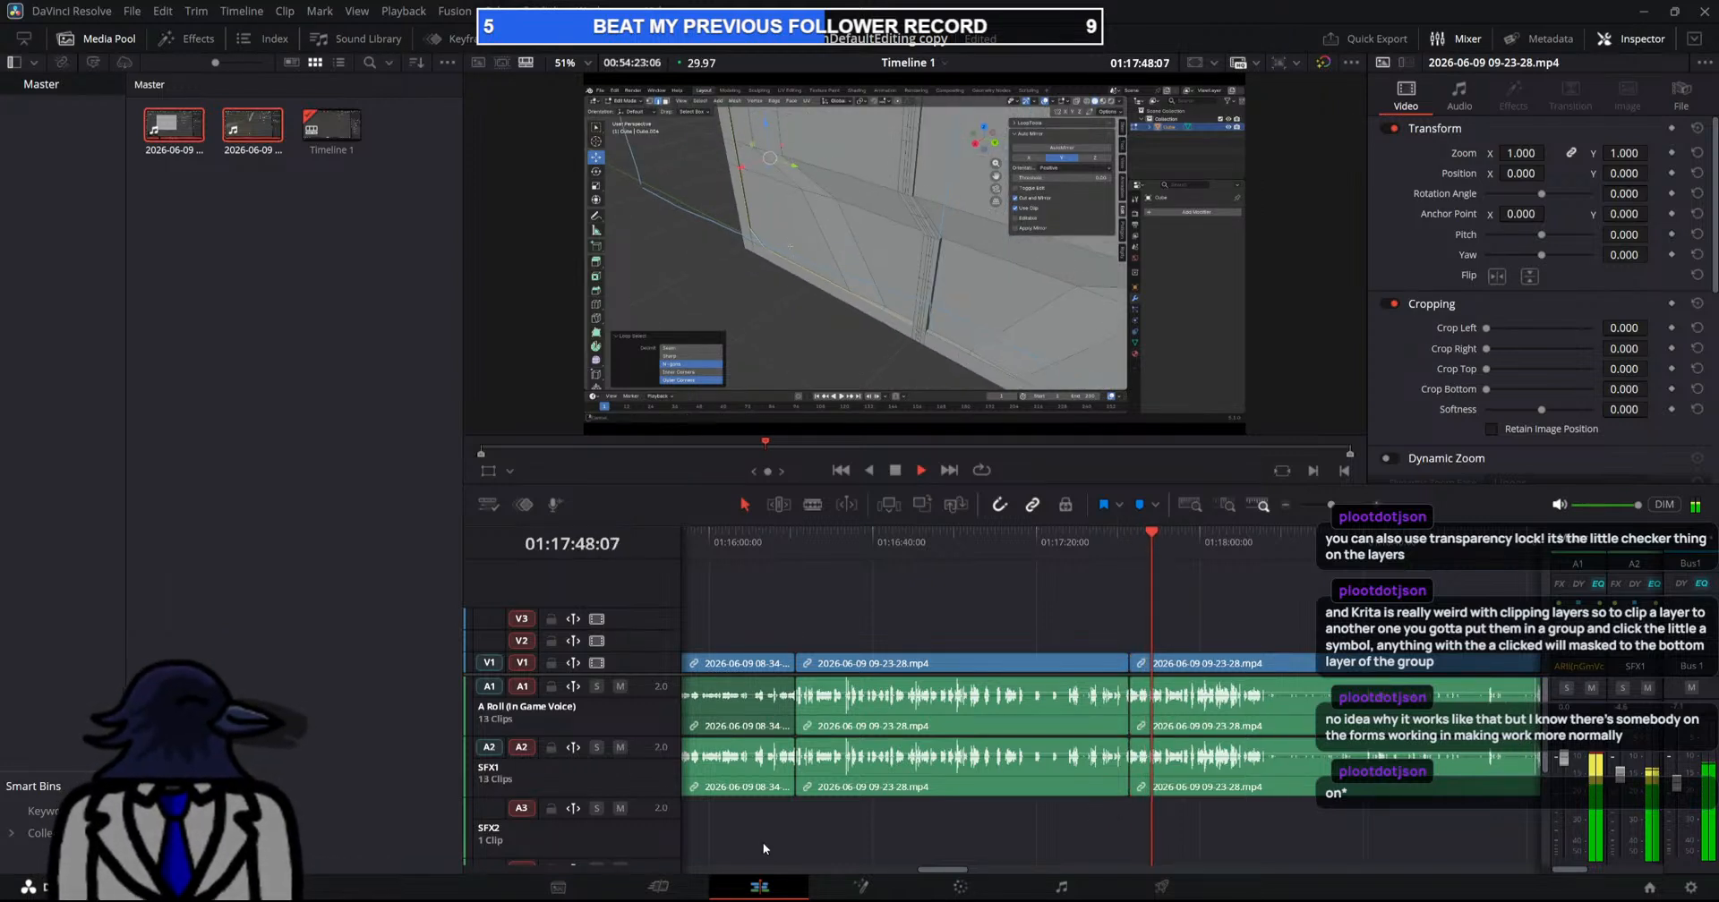
Review the following footage, split the clip at about 01:18:14 and 01:18:16, and ripple-delete the short piece between the cuts
left_click_drag(949, 873, 967, 872)
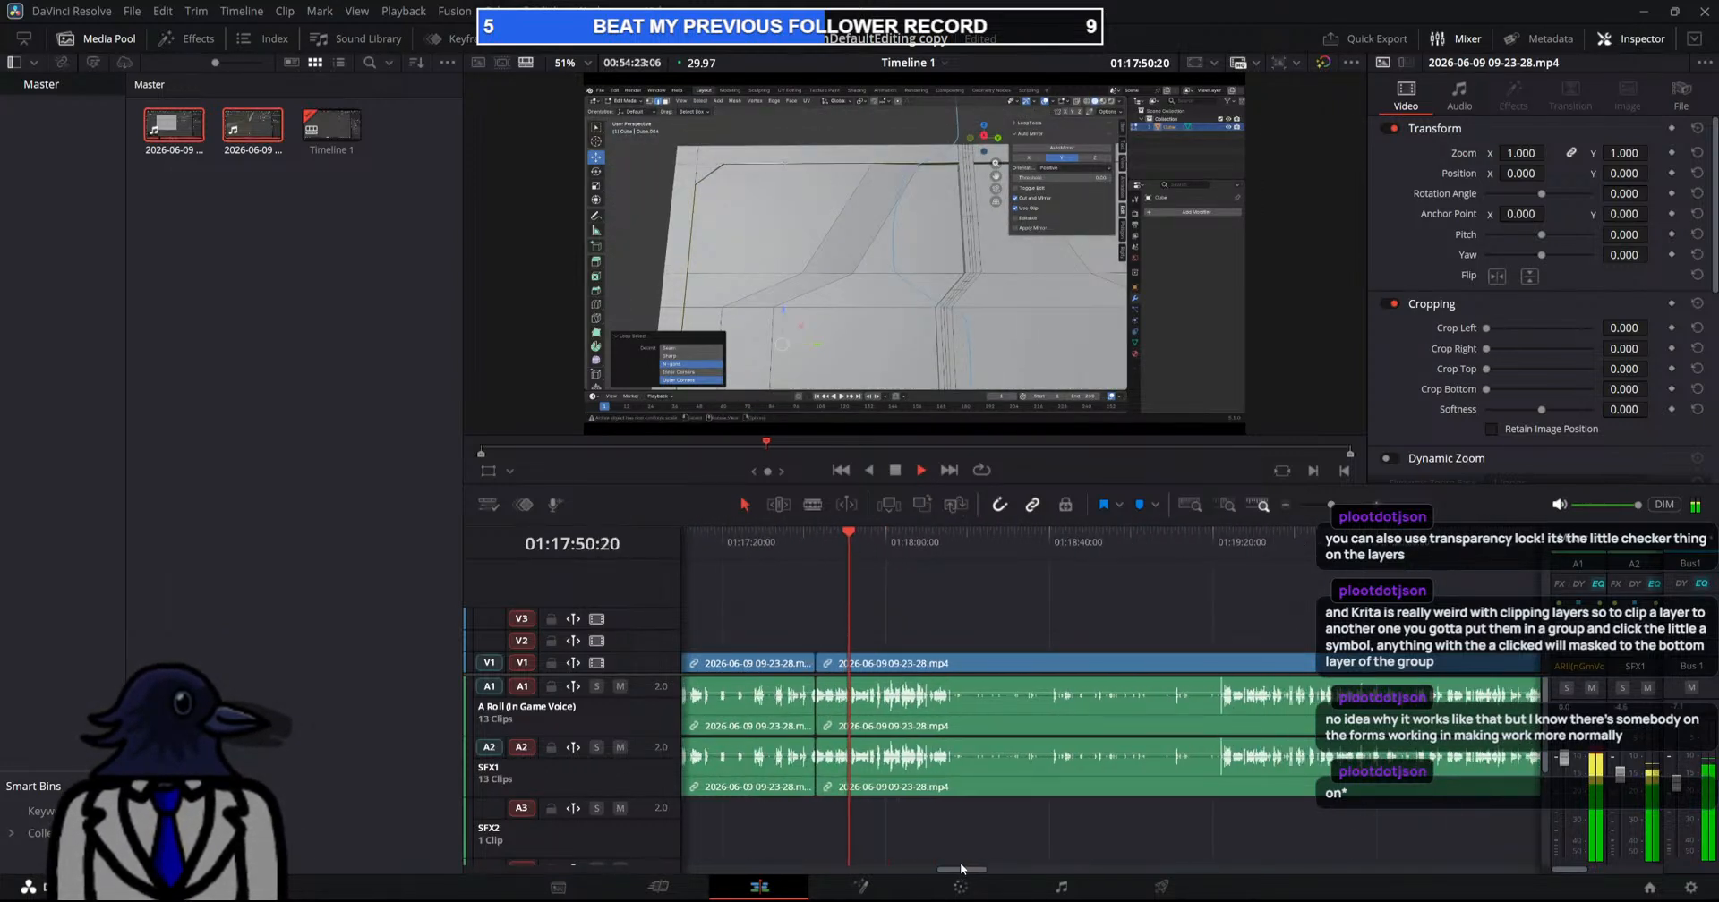
left_click_drag(869, 542, 943, 573)
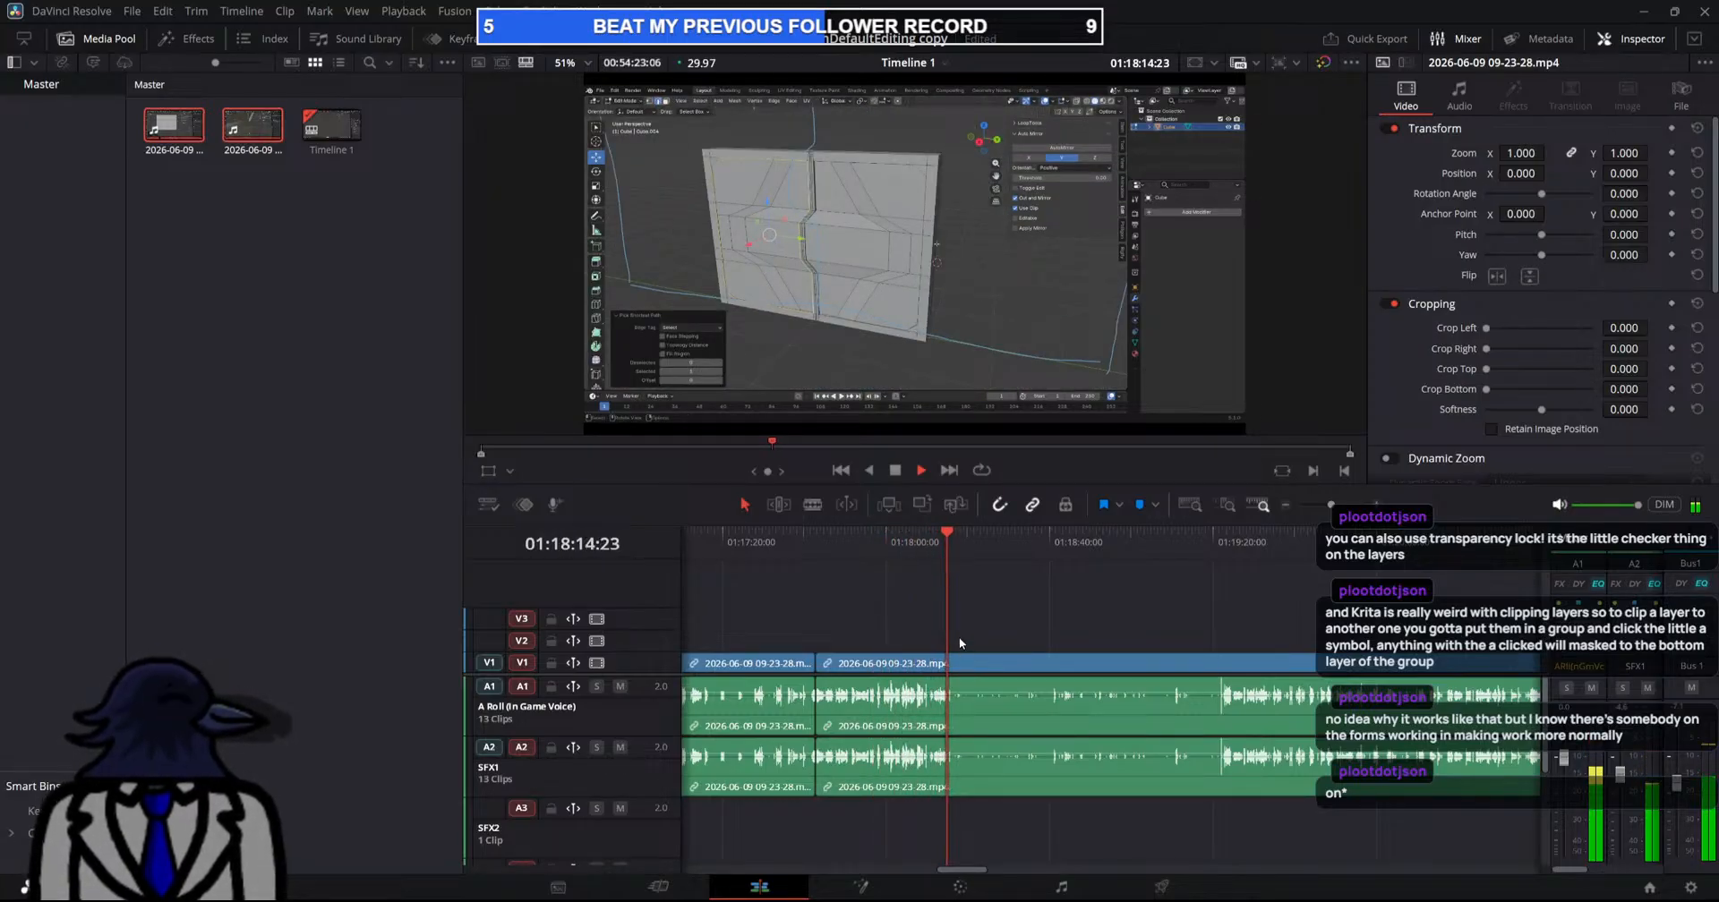
key("b")
left_click(960, 662)
key("space")
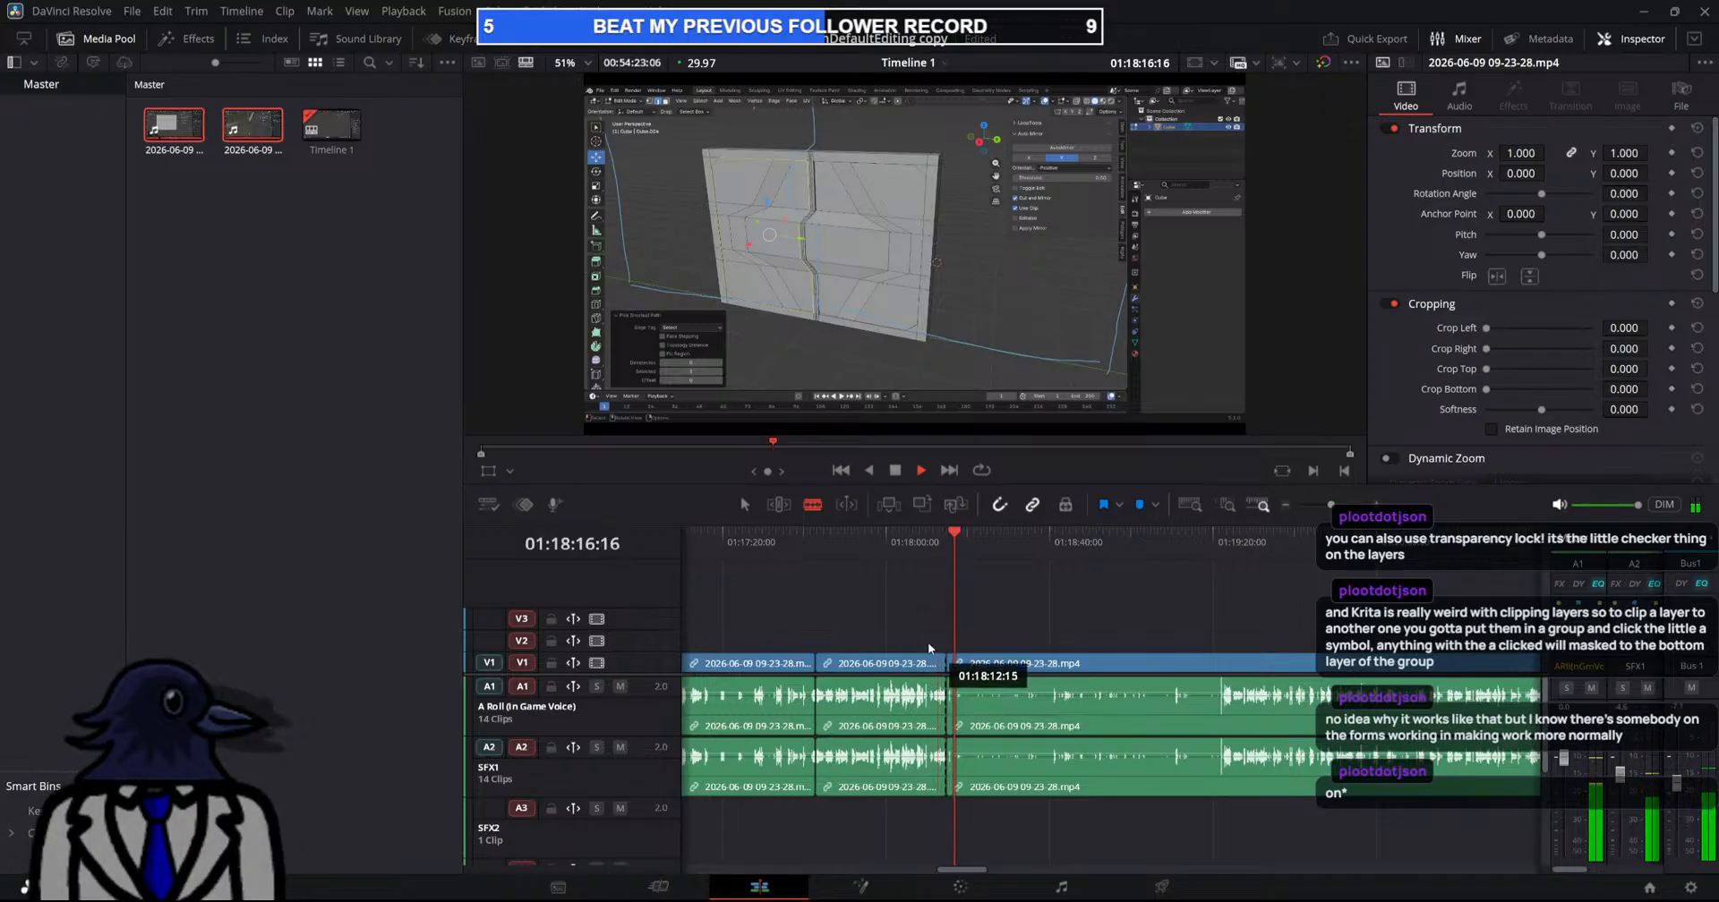
left_click(956, 659)
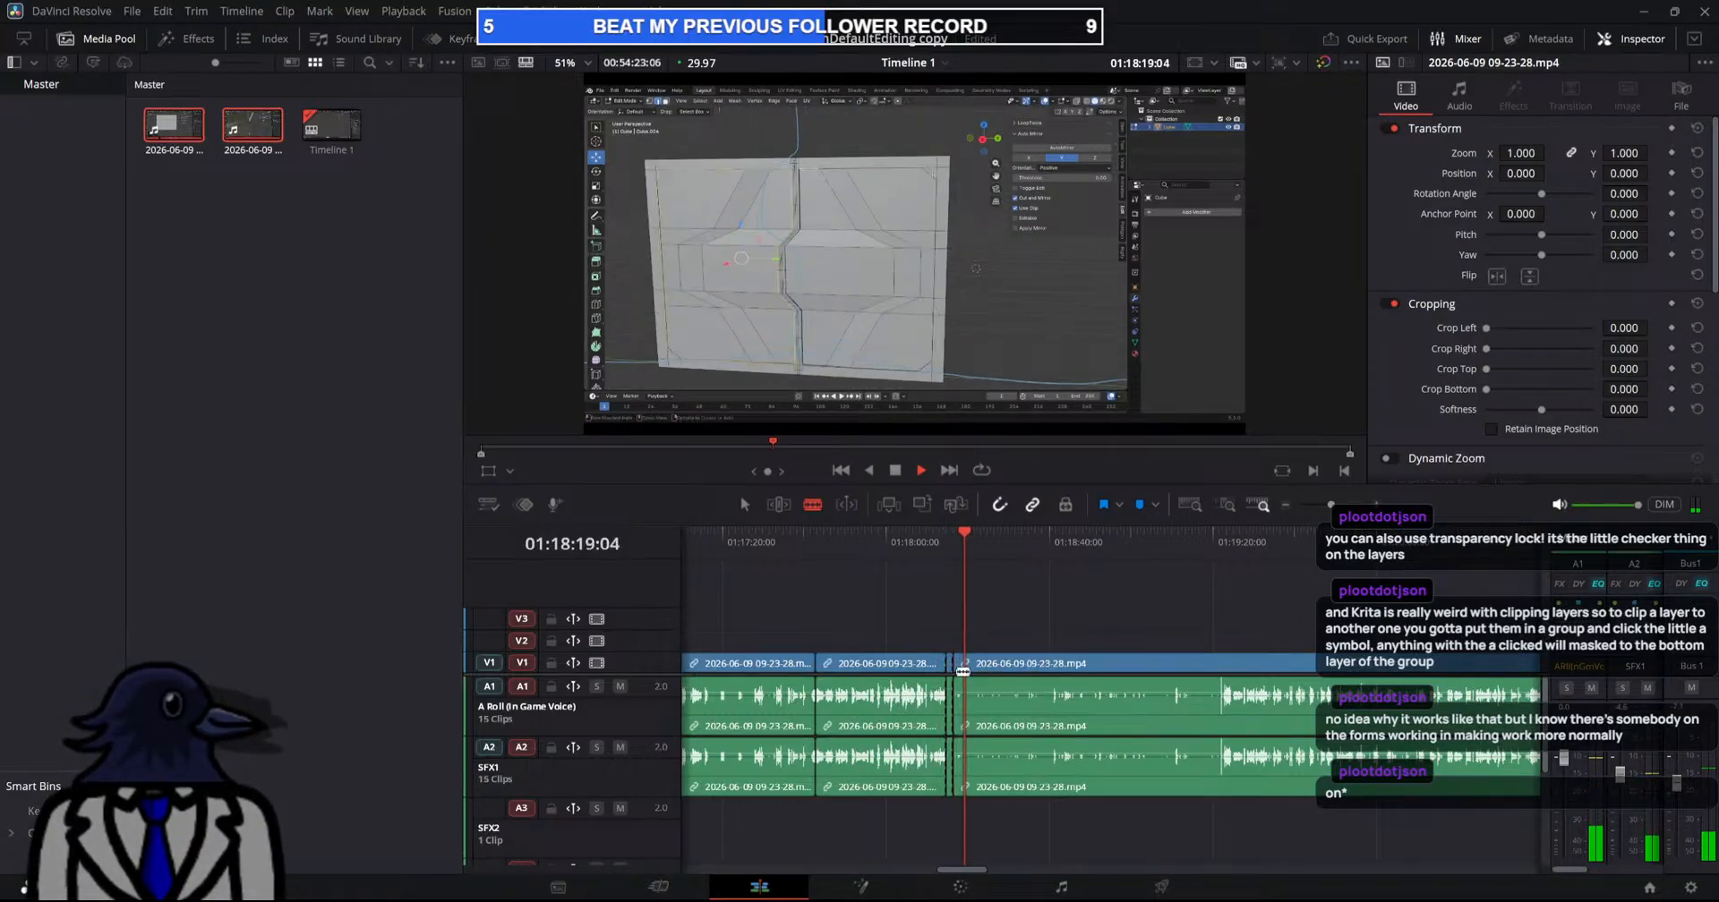
key("a")
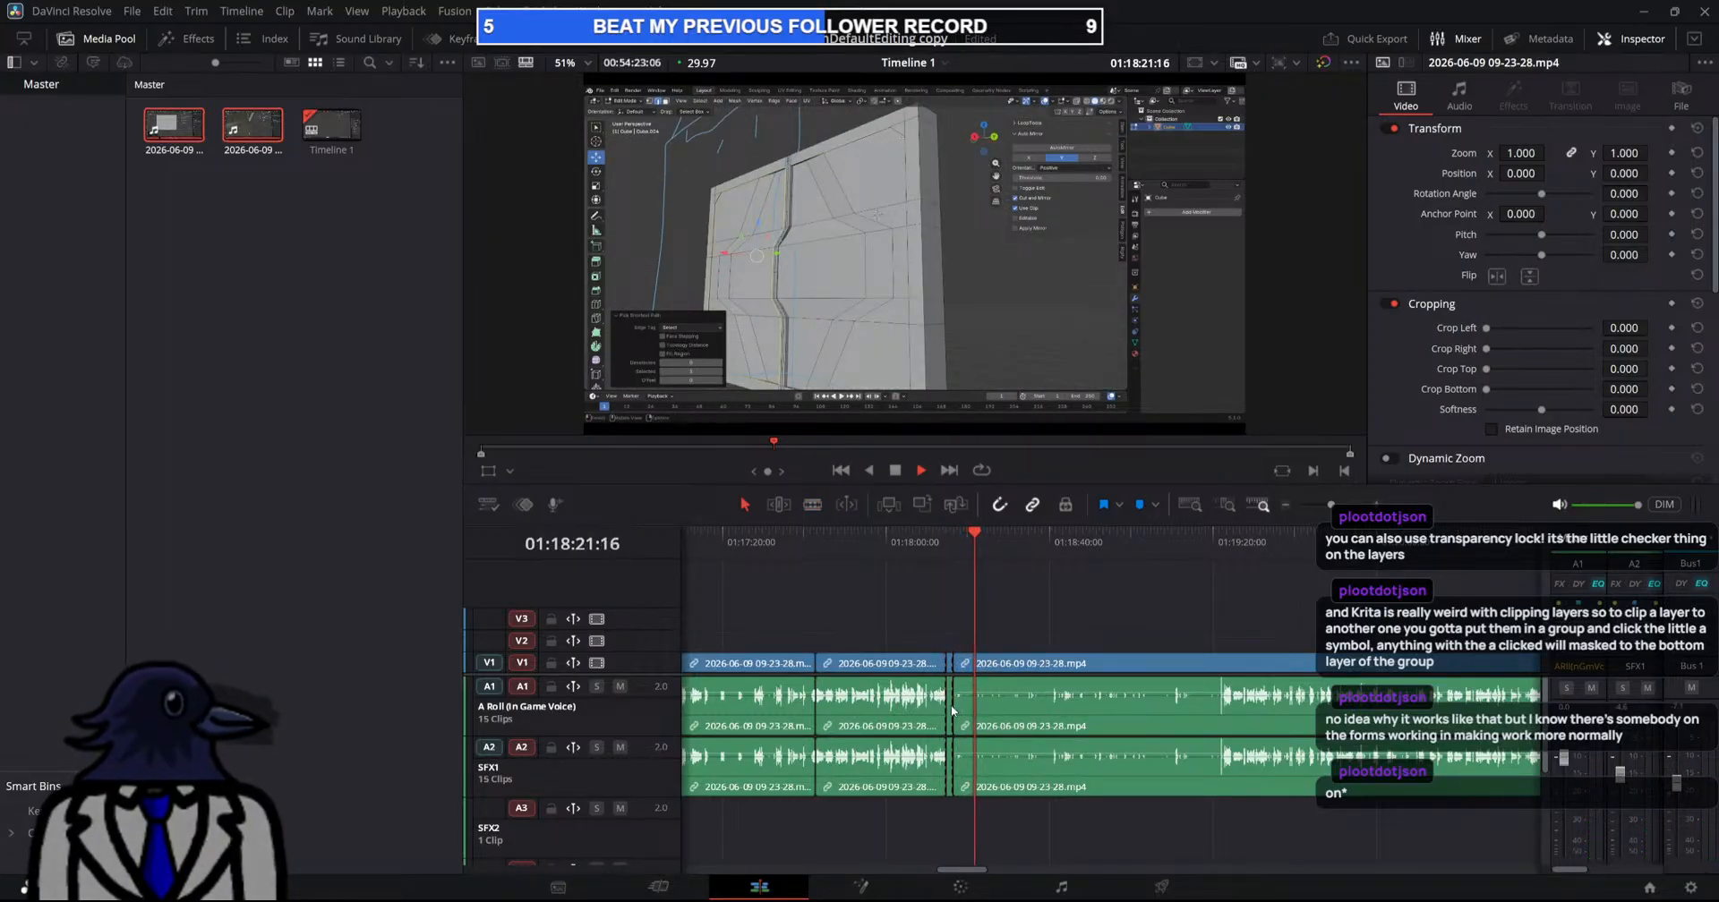
left_click(951, 705)
key("Delete")
Split the clip twice just before 01:19:21, where speech resumes, and ripple-delete the roughly one-second piece between the cuts
left_click_drag(972, 557, 1195, 607)
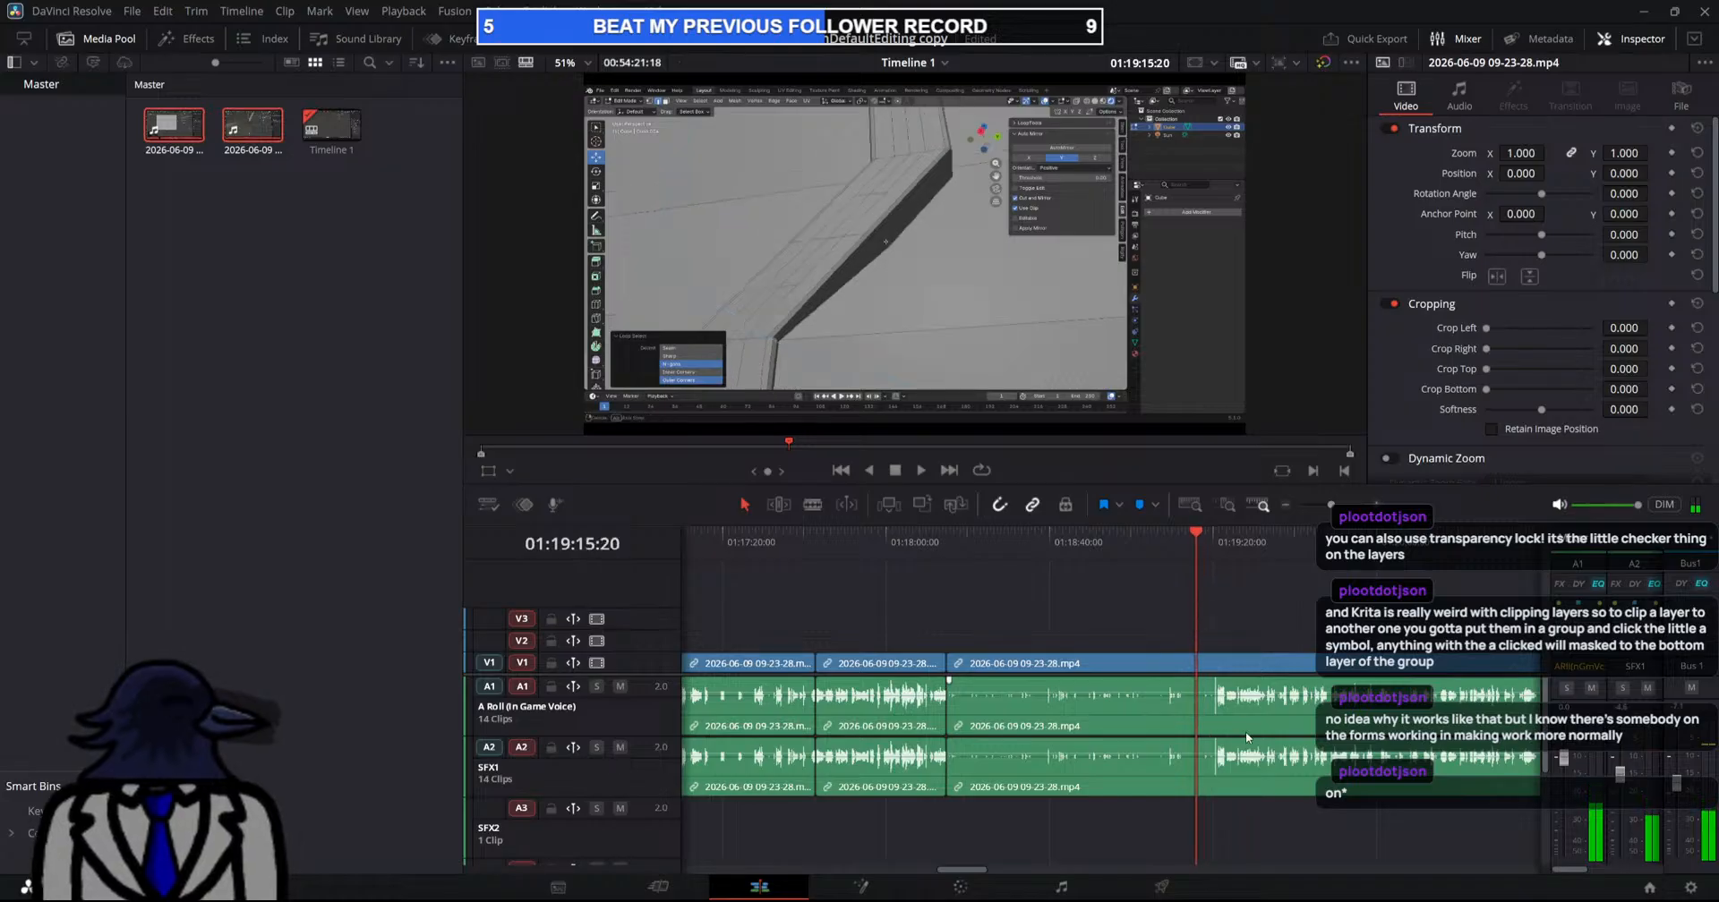
key("b")
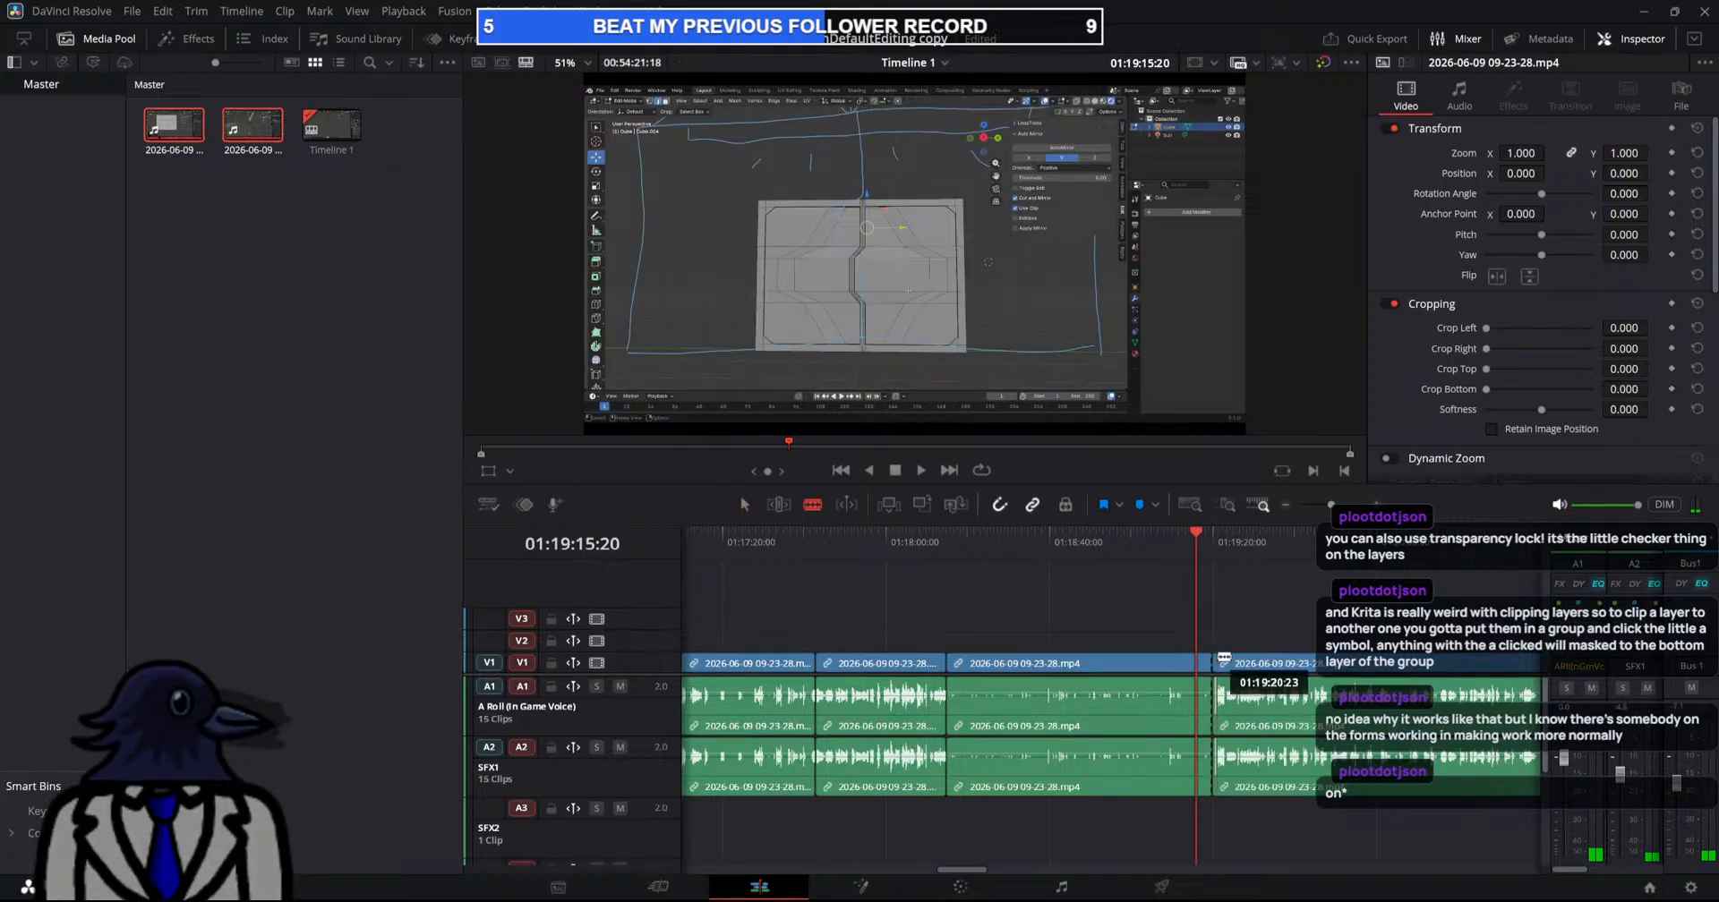
left_click(1219, 662)
key("a")
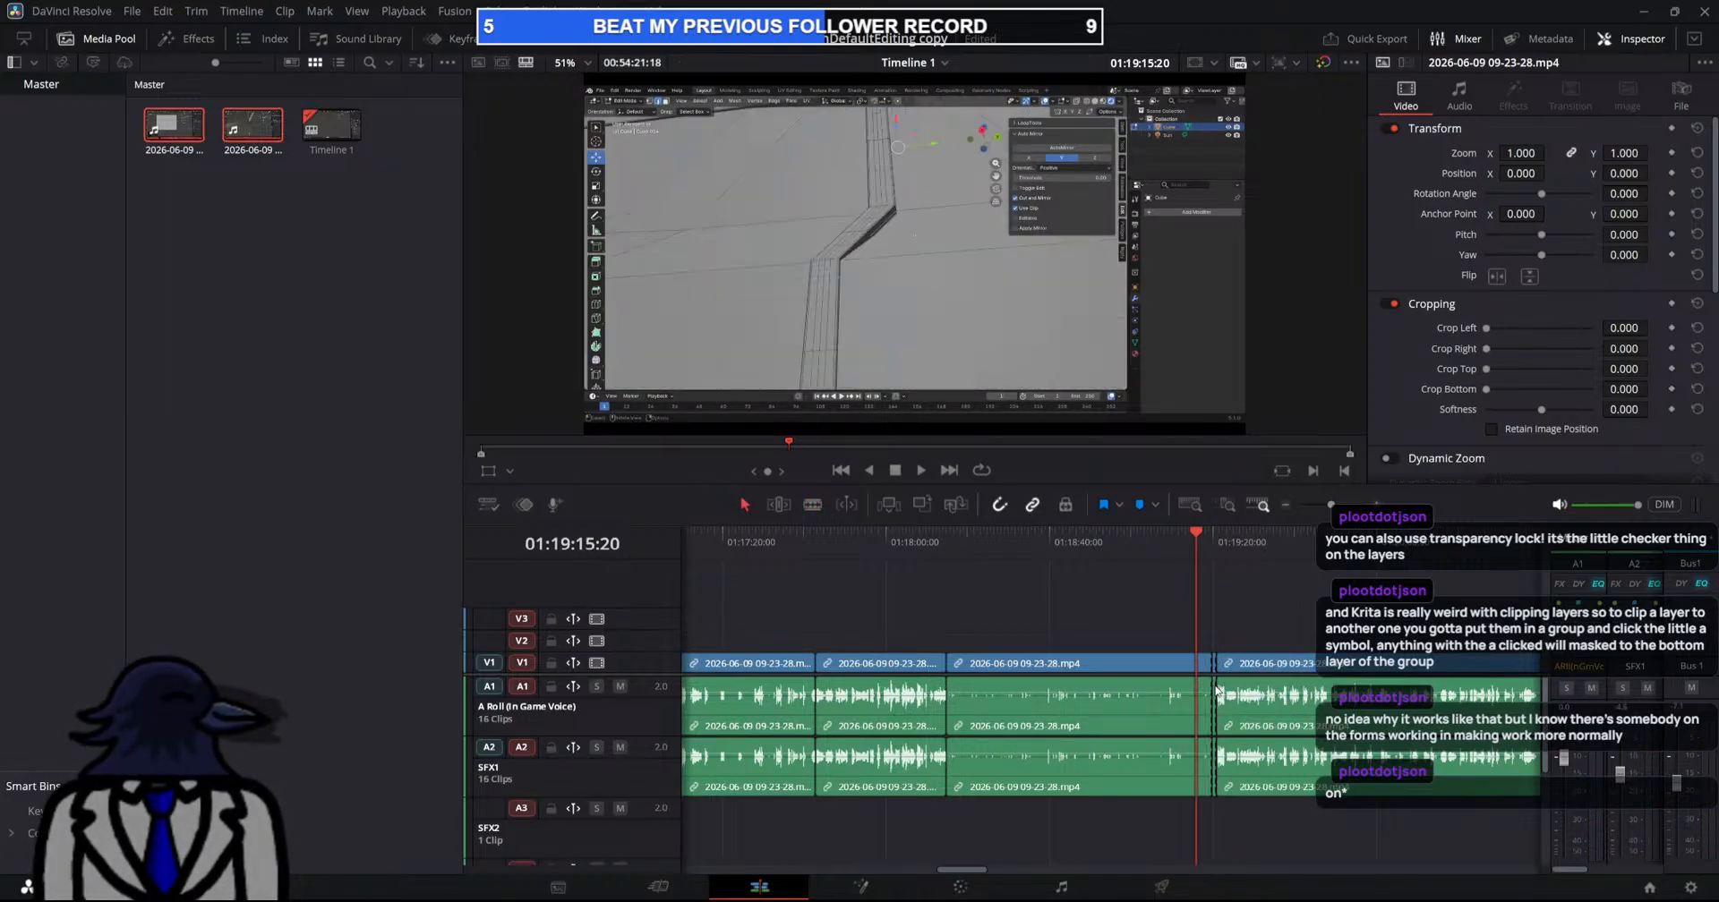
key("Delete")
Review the footage up to about 01:21:32, split the clip at about 01:21:17 and 01:21:21, and ripple-delete the piece between the cuts
left_click_drag(1198, 588, 1272, 591)
left_click_drag(978, 870, 1000, 865)
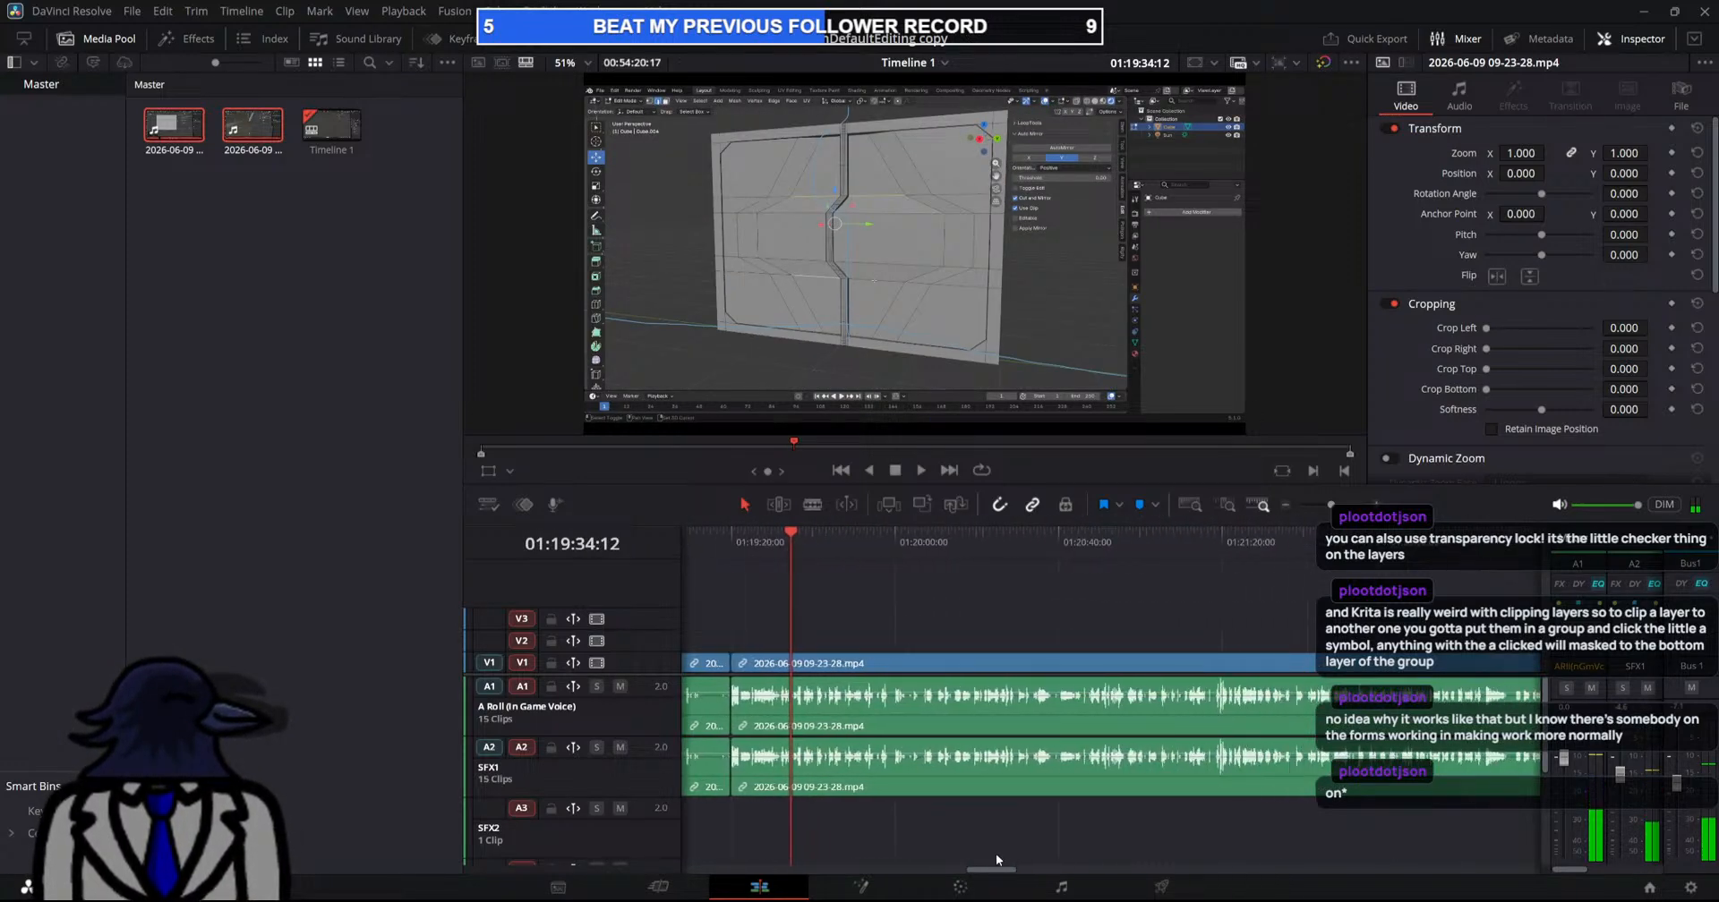
left_click_drag(789, 616, 1277, 677)
key("b")
left_click(1213, 697)
left_click(1229, 690)
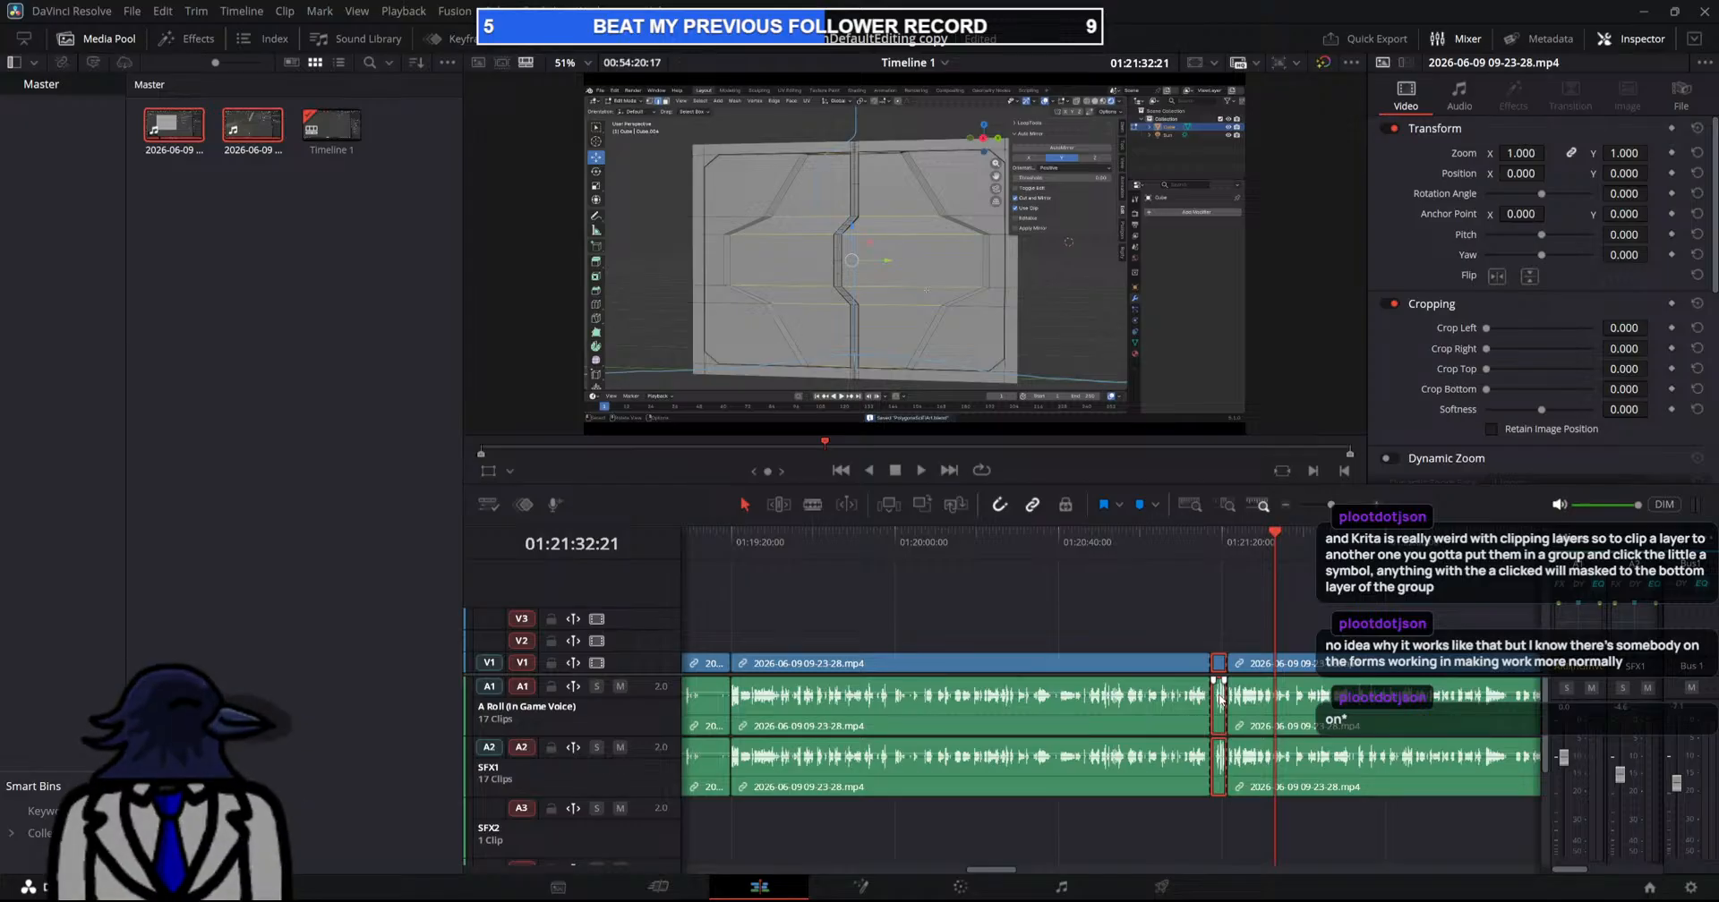
key("Delete")
Check the join and following footage, split the clip at about 01:23:06 and ripple-delete the next two to three seconds
left_click_drag(1226, 619, 1210, 617)
key("space")
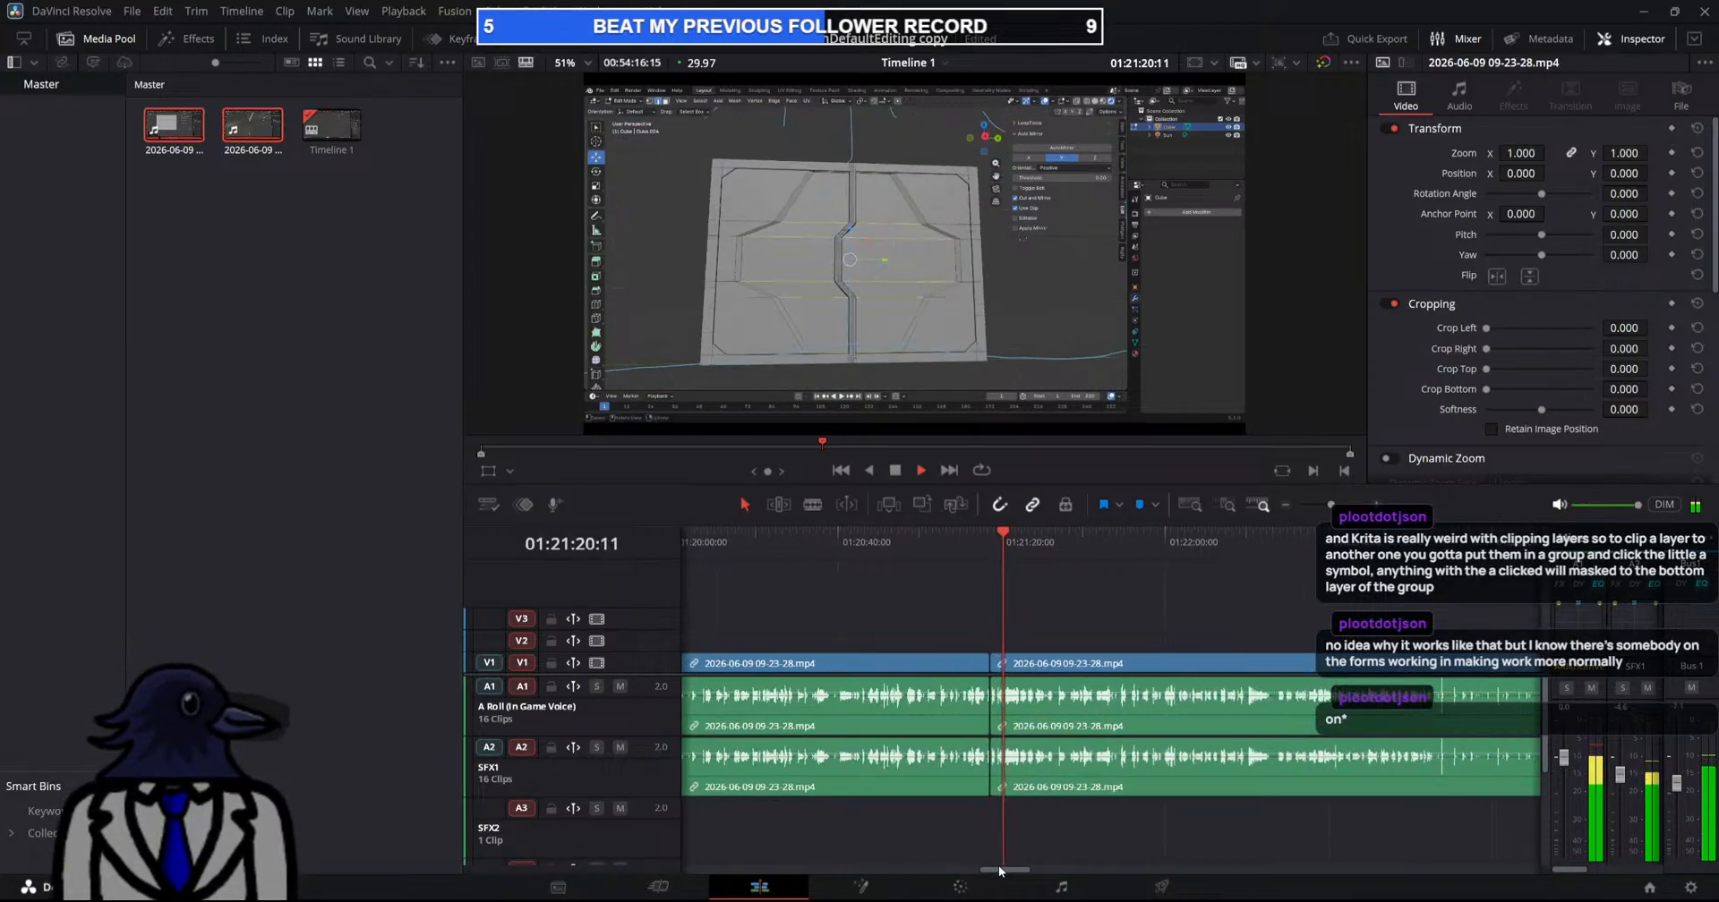
left_click_drag(776, 550, 1140, 665)
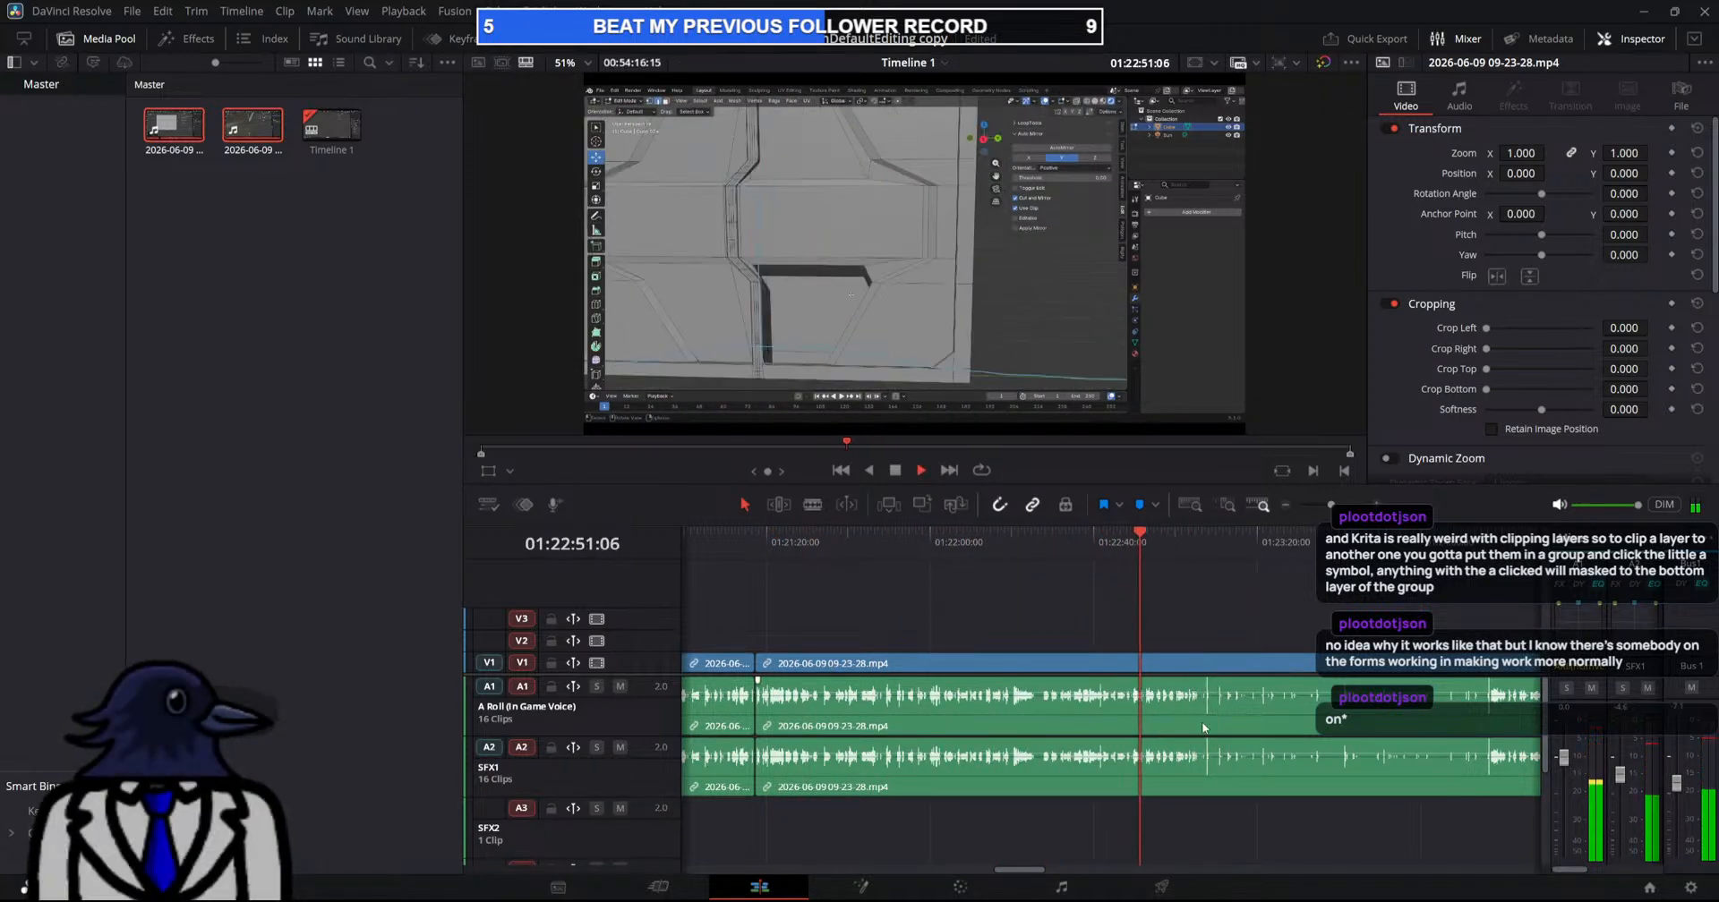
left_click(1208, 668)
key("a")
key("Delete")
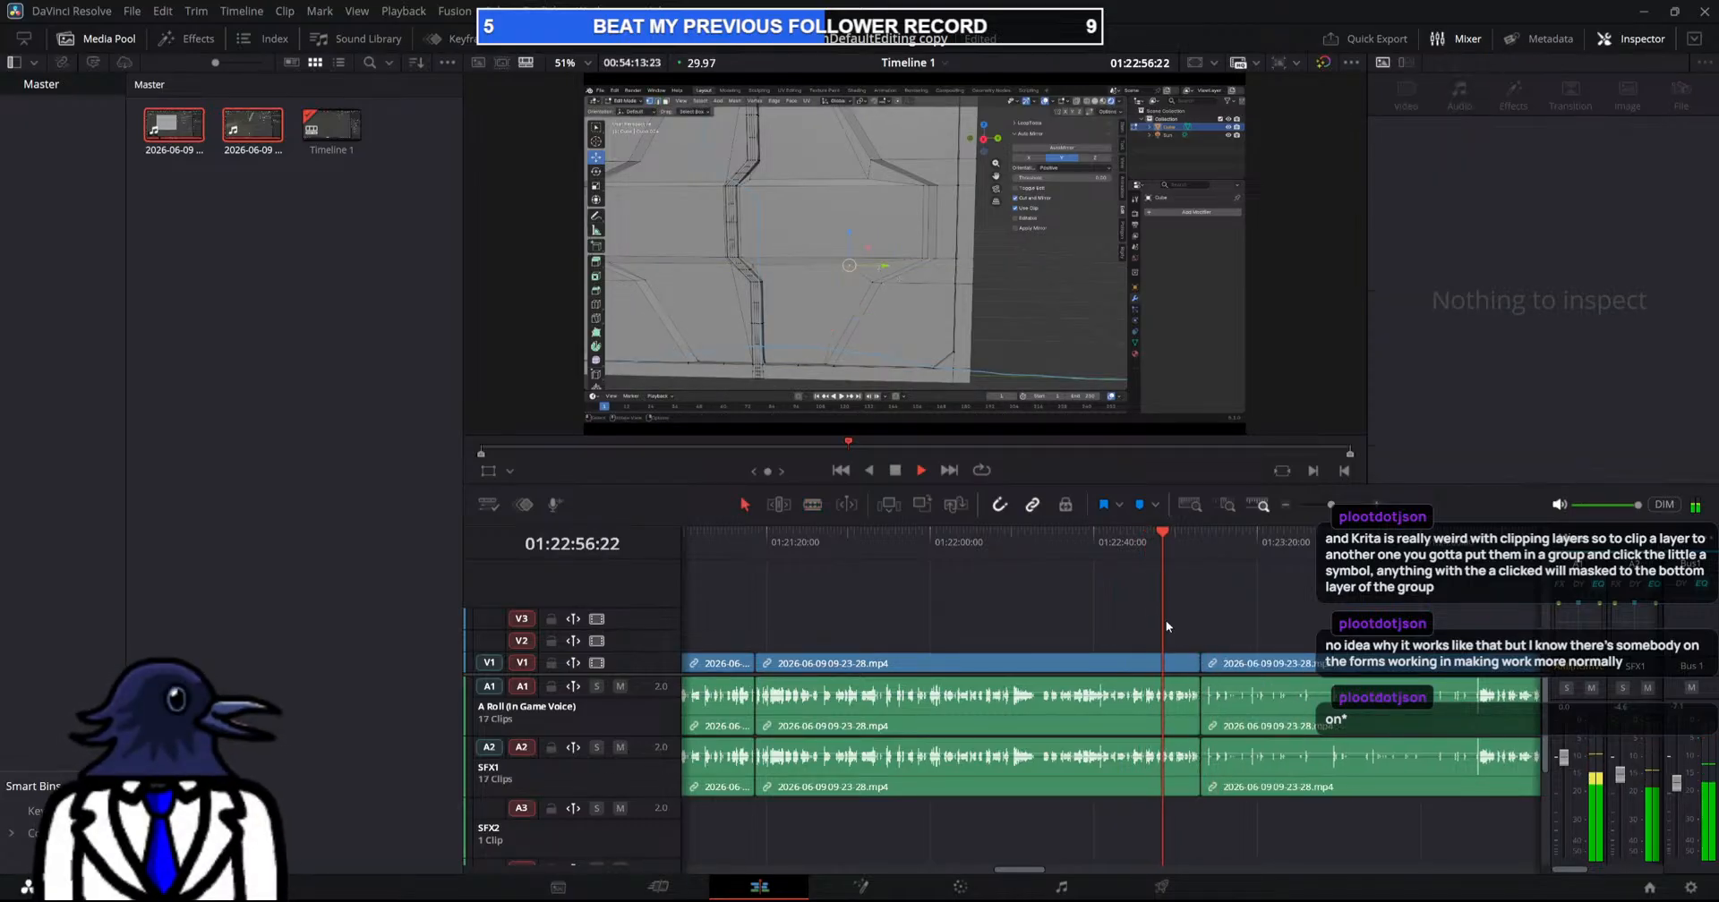
Review the footage up to about 01:24:25, then cut out and ripple-delete the roughly one-second piece just before 01:24:14
left_click_drag(1190, 536, 1337, 617)
key("space")
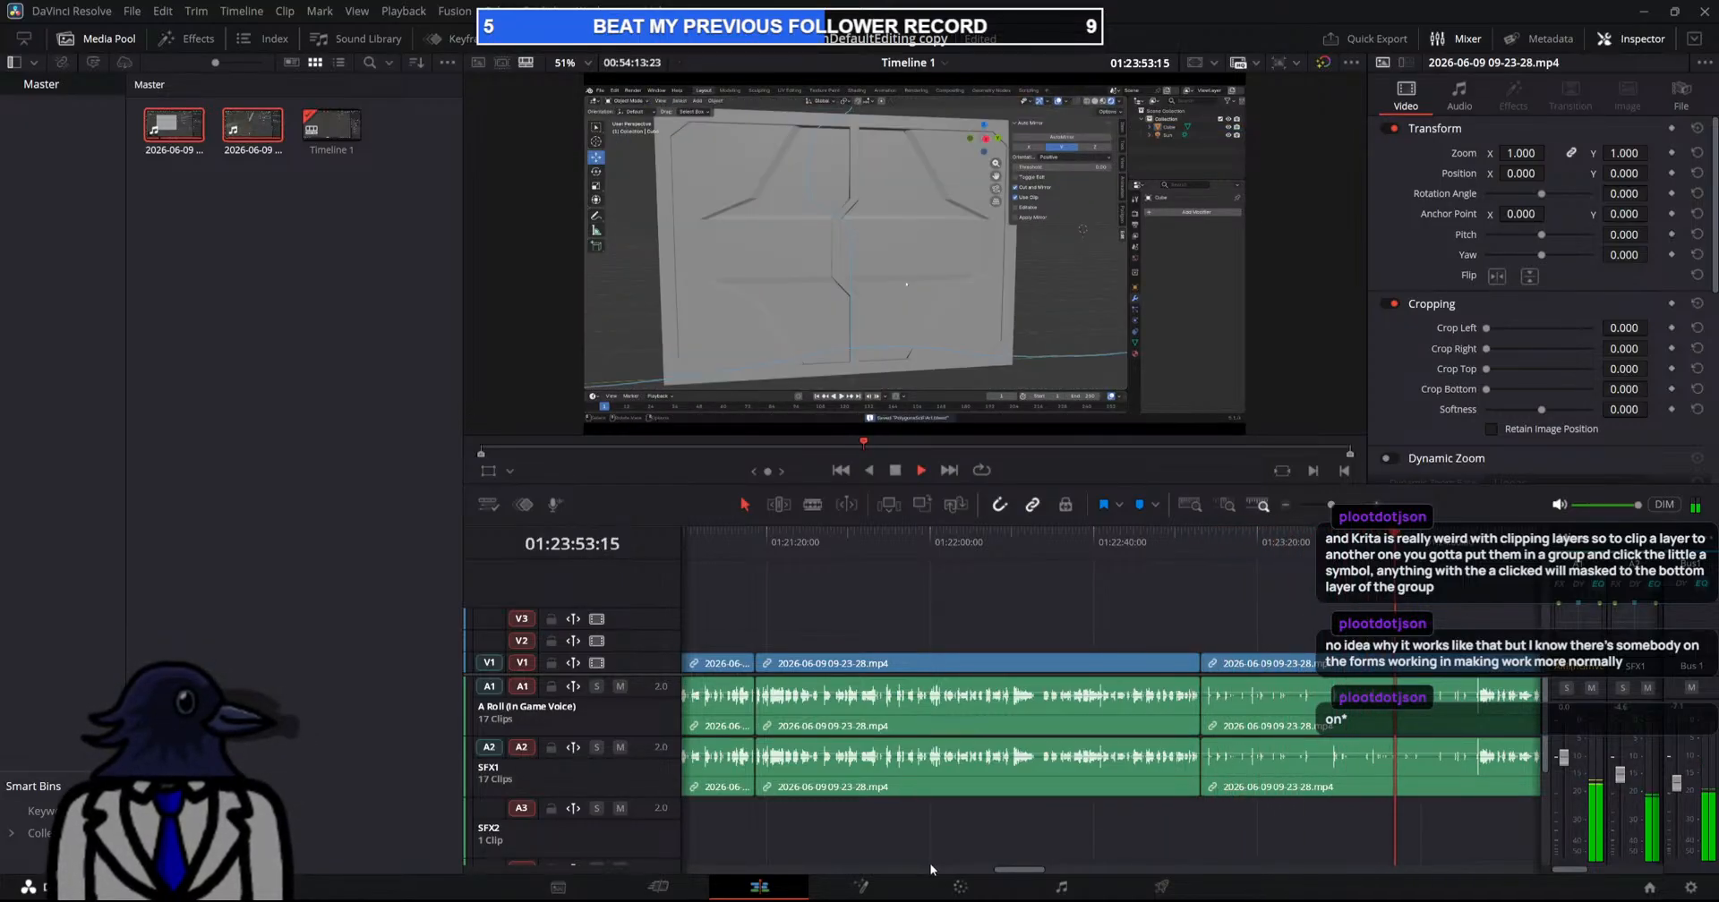
left_click_drag(1020, 871, 1056, 870)
left_click_drag(820, 539, 879, 571)
key("space")
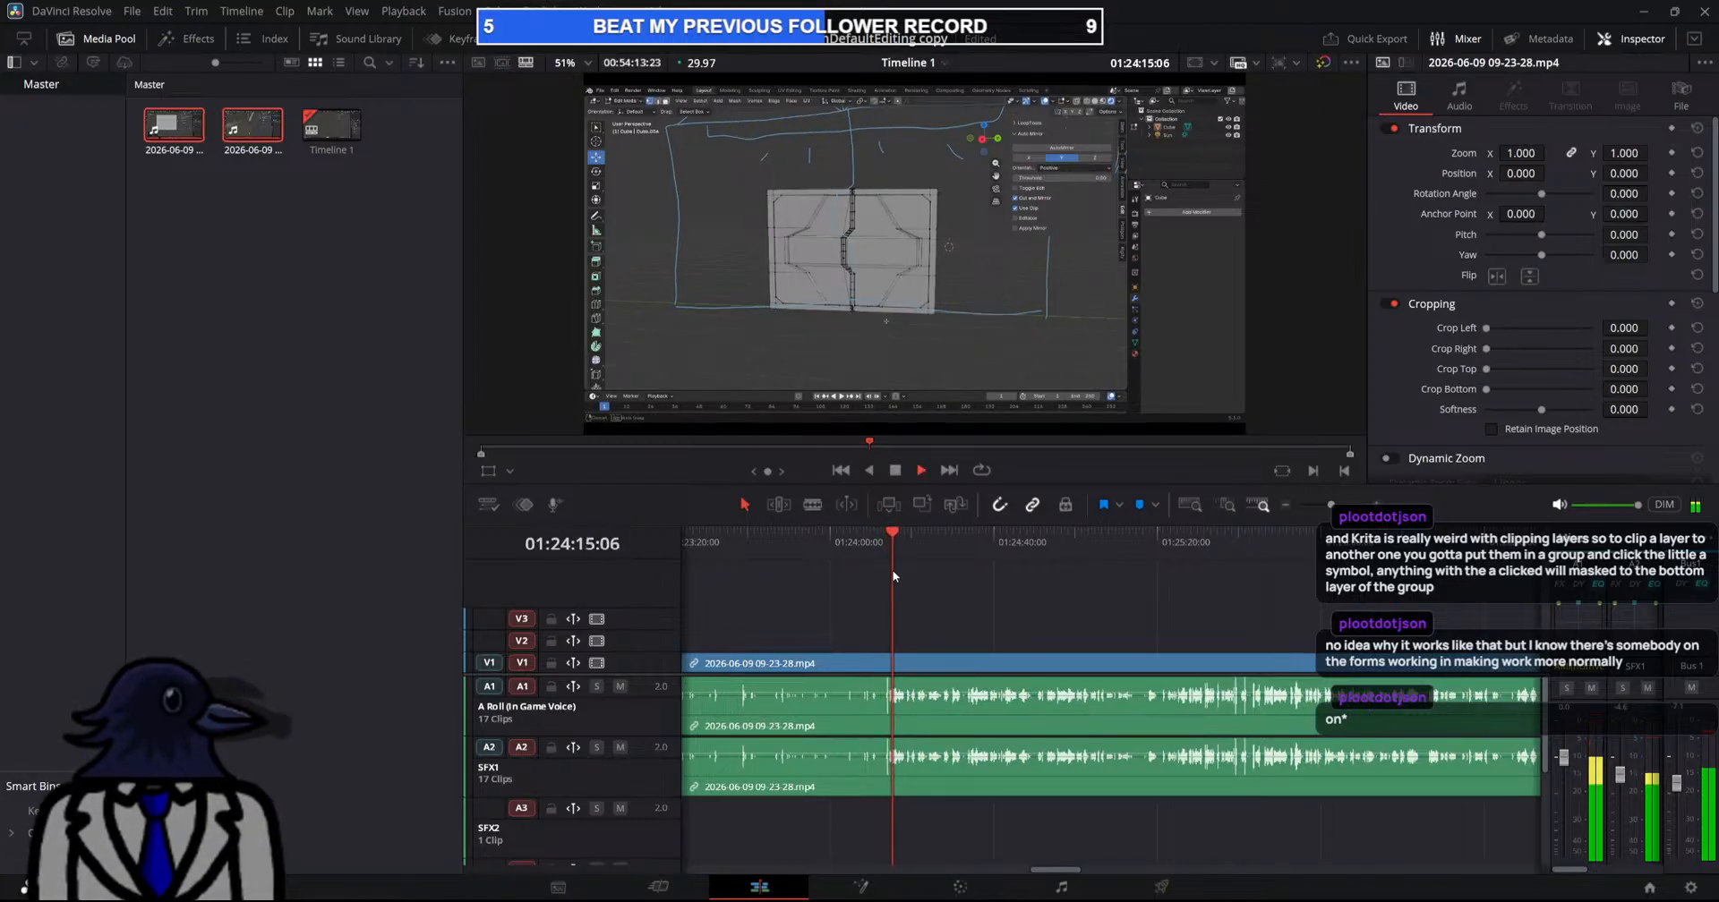
left_click_drag(892, 569, 935, 568)
left_click(887, 685)
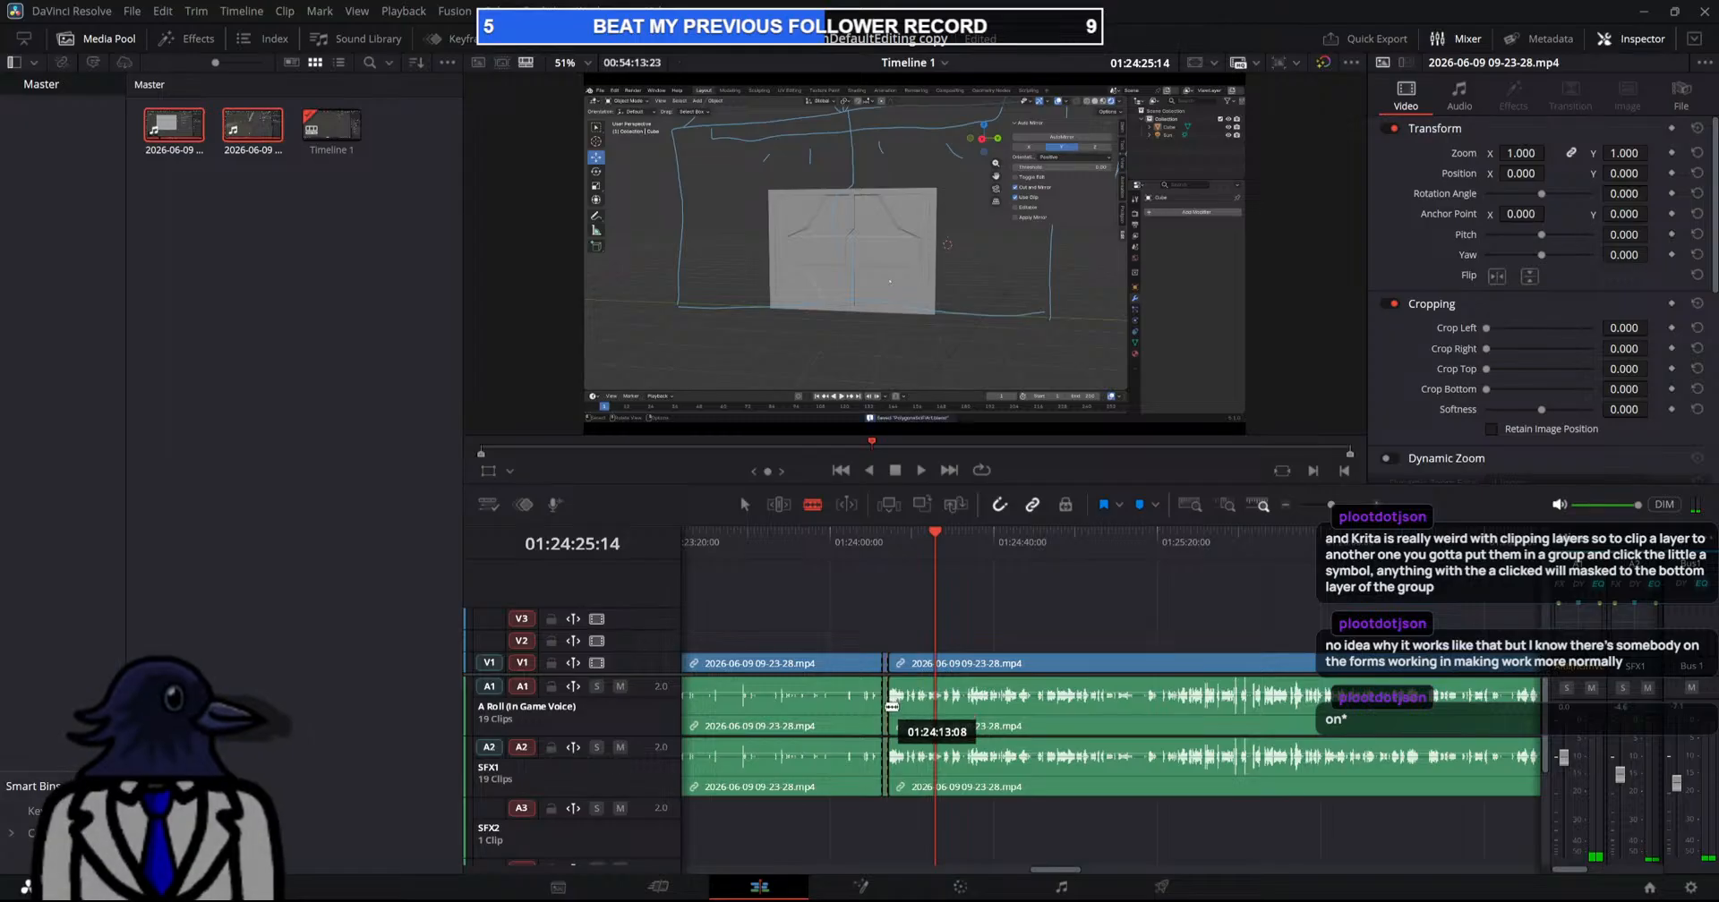
key("Delete")
Split the clip at about 01:25:37 and 01:25:40, delete the piece between the cuts and move the following clip left to close the gap
left_click_drag(926, 623, 1230, 657)
key("space")
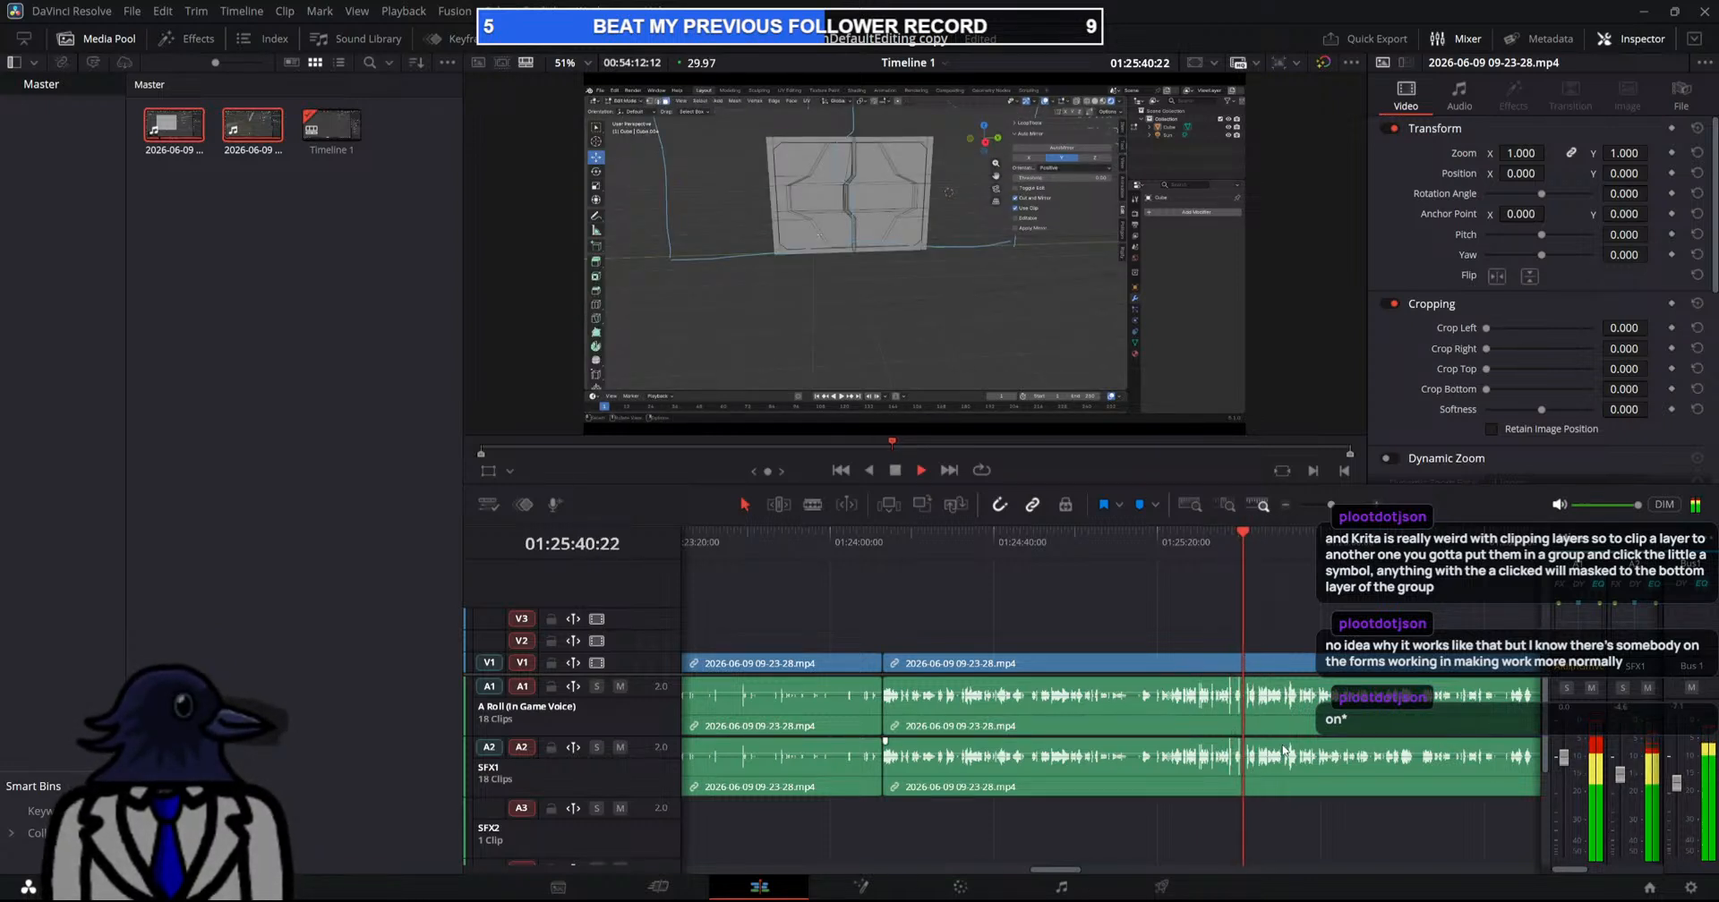
key("space")
key("b")
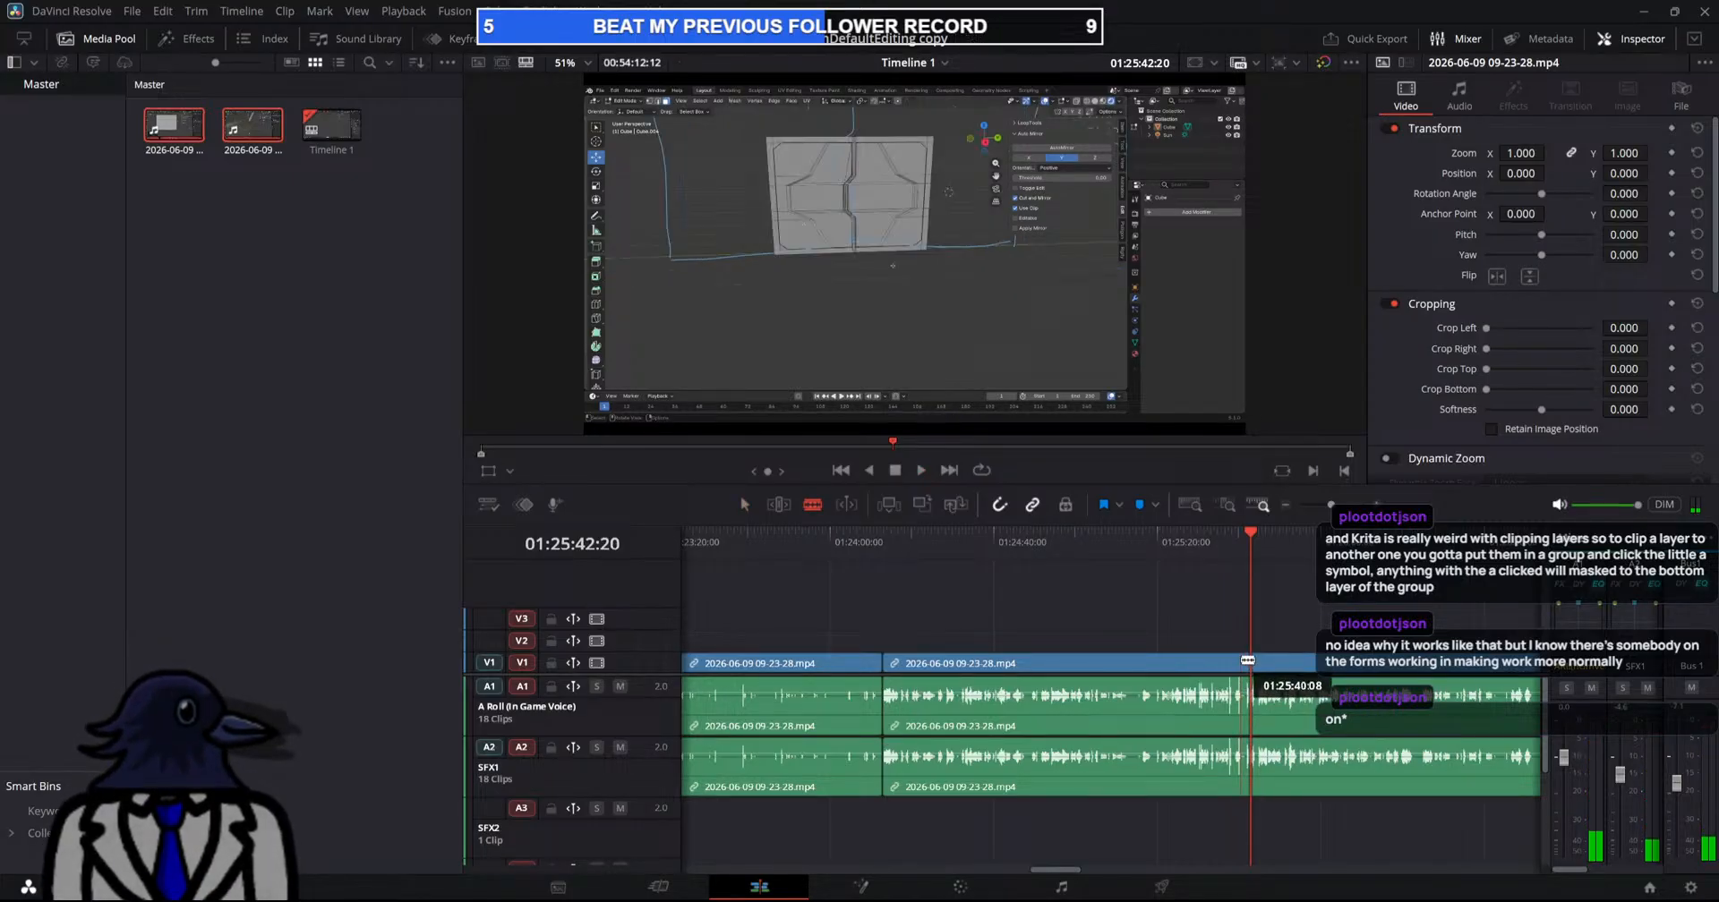
left_click(1241, 685)
left_click(1227, 698)
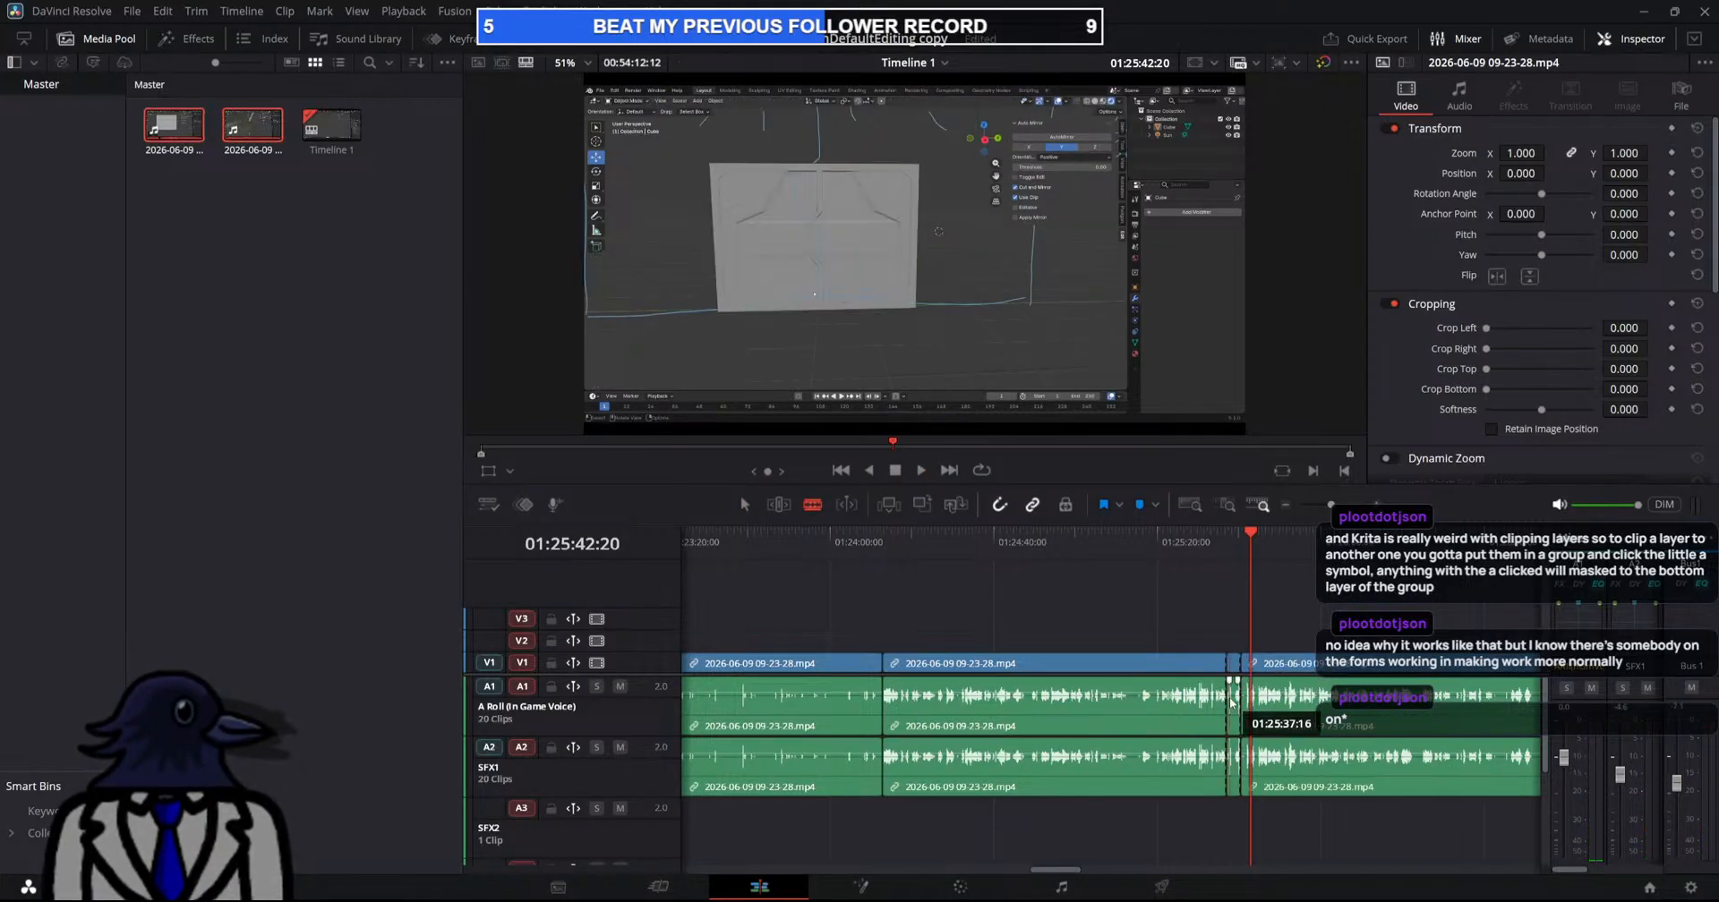
key("BackSpace")
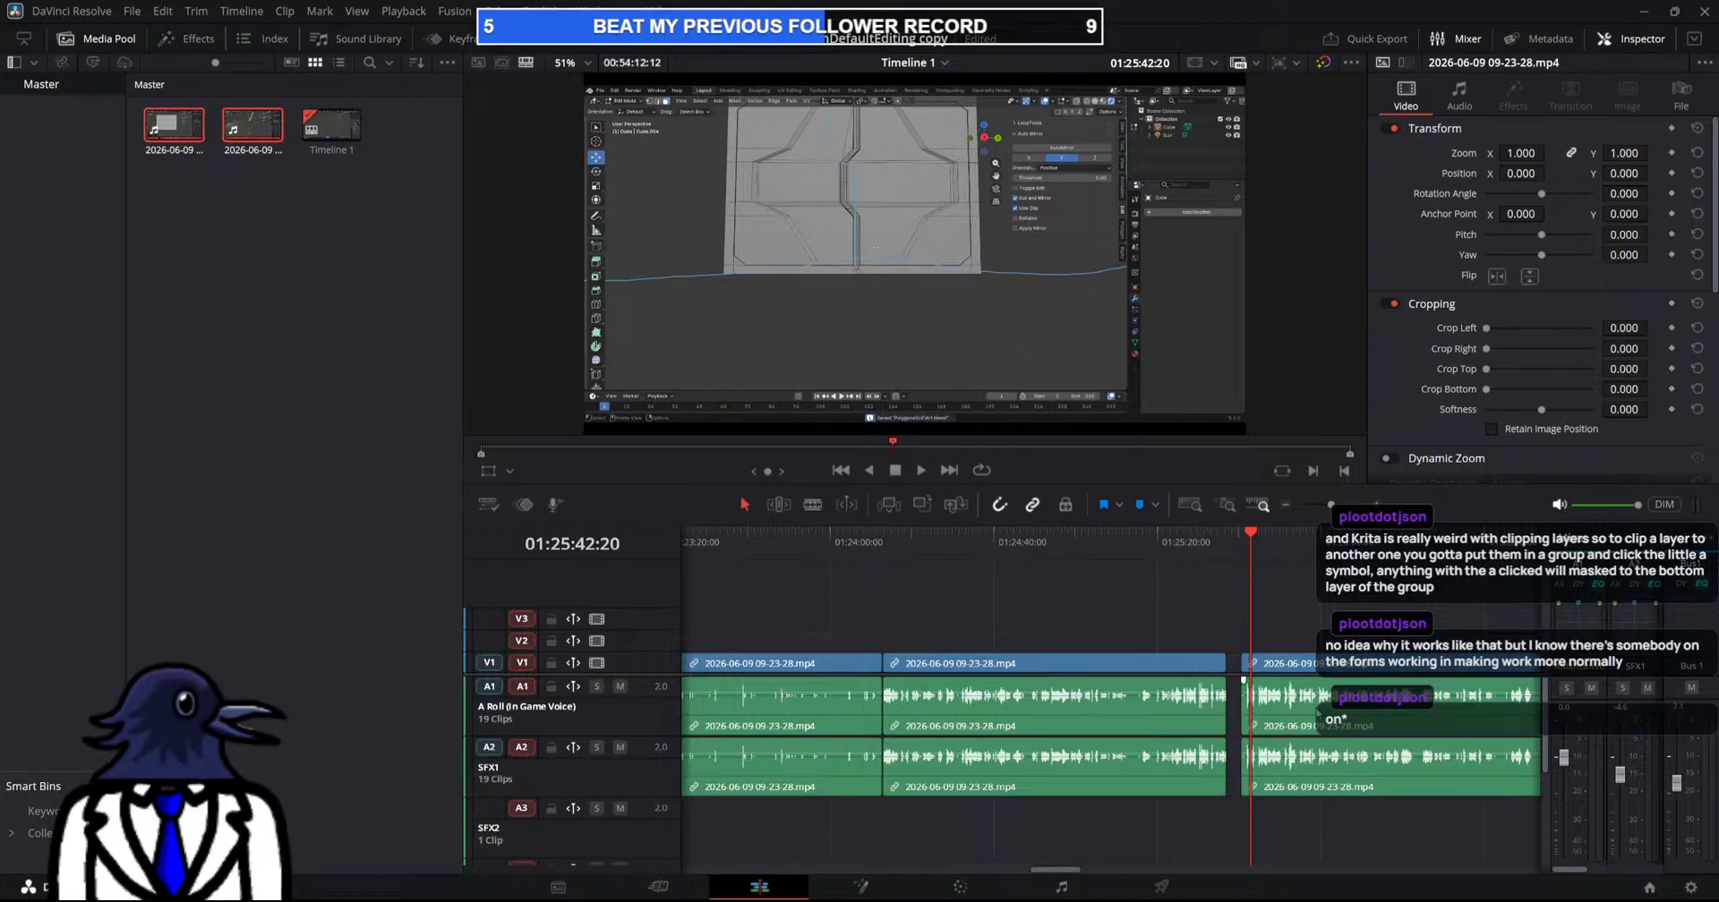
left_click_drag(1348, 709, 1334, 709)
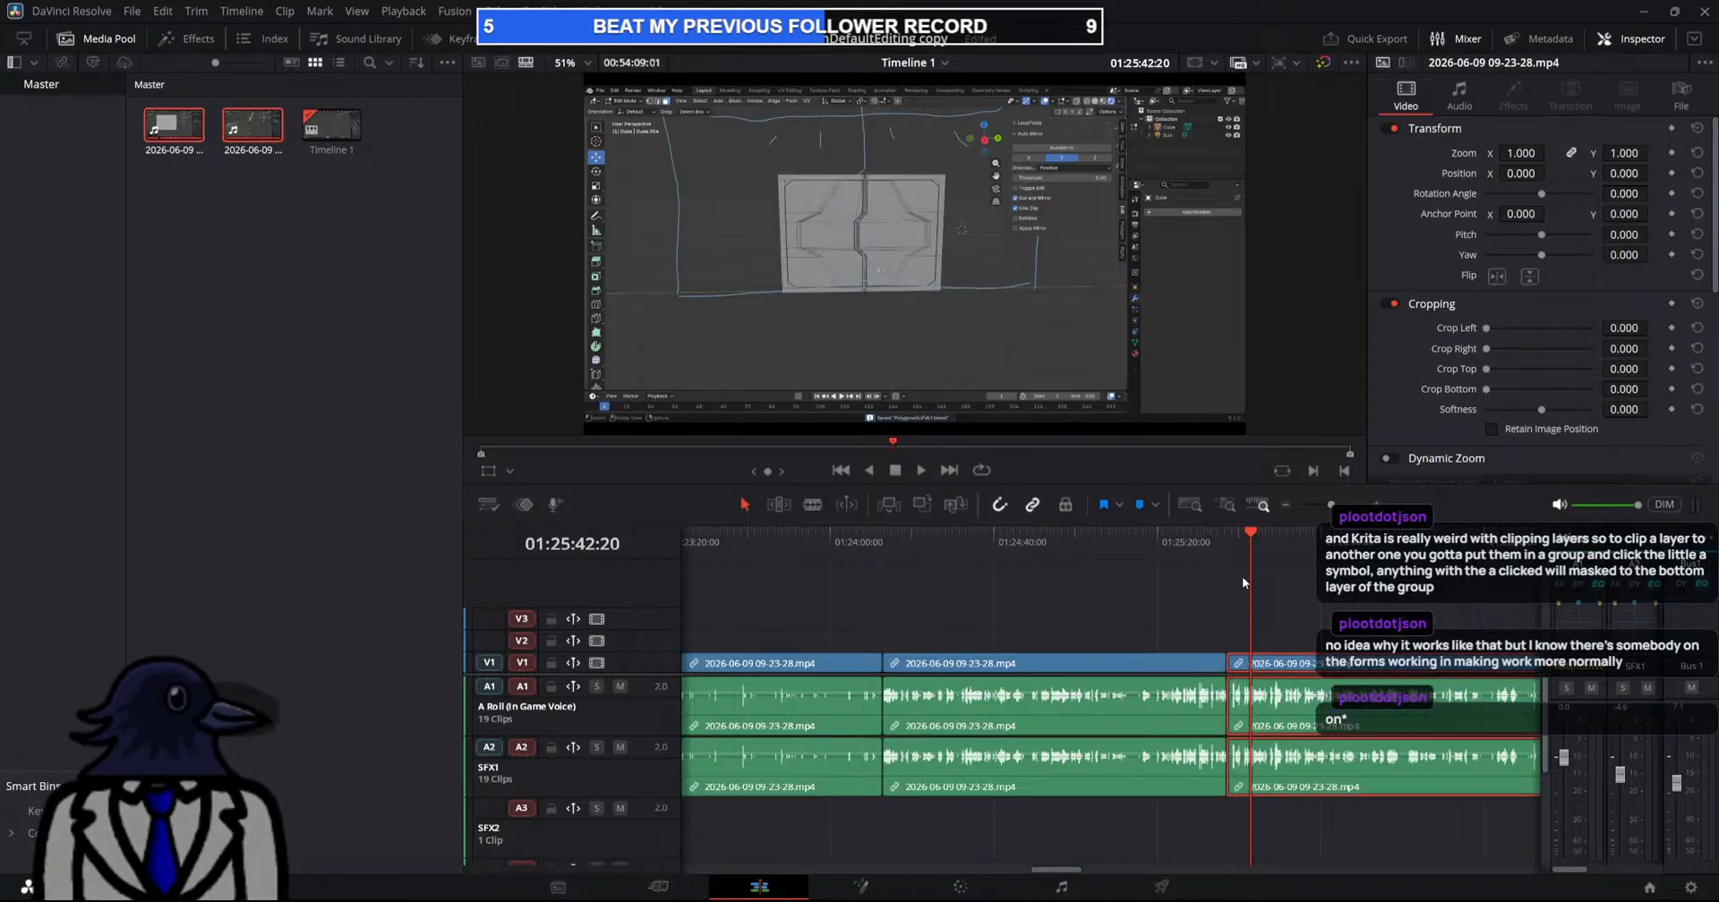
Examine the footage from the join near 01:25:37 through to 01:30:35 for further sections to cut
left_click_drag(1250, 540, 1228, 578)
key("space")
left_click_drag(1071, 871, 1100, 871)
left_click_drag(784, 542, 1072, 605)
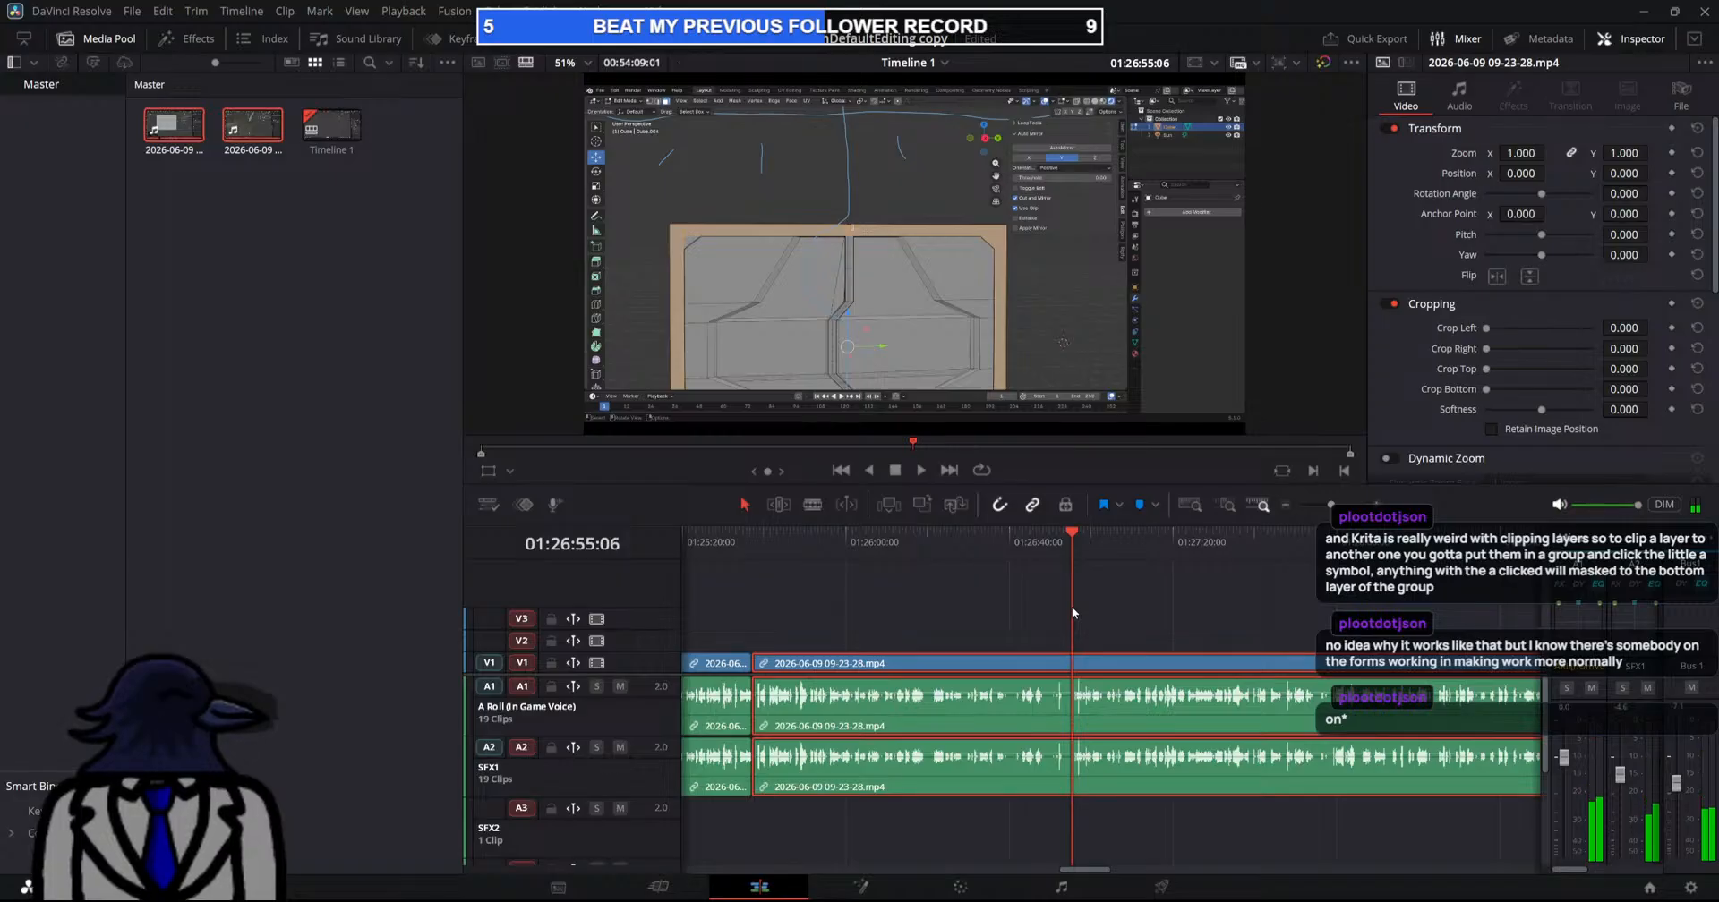
key("space")
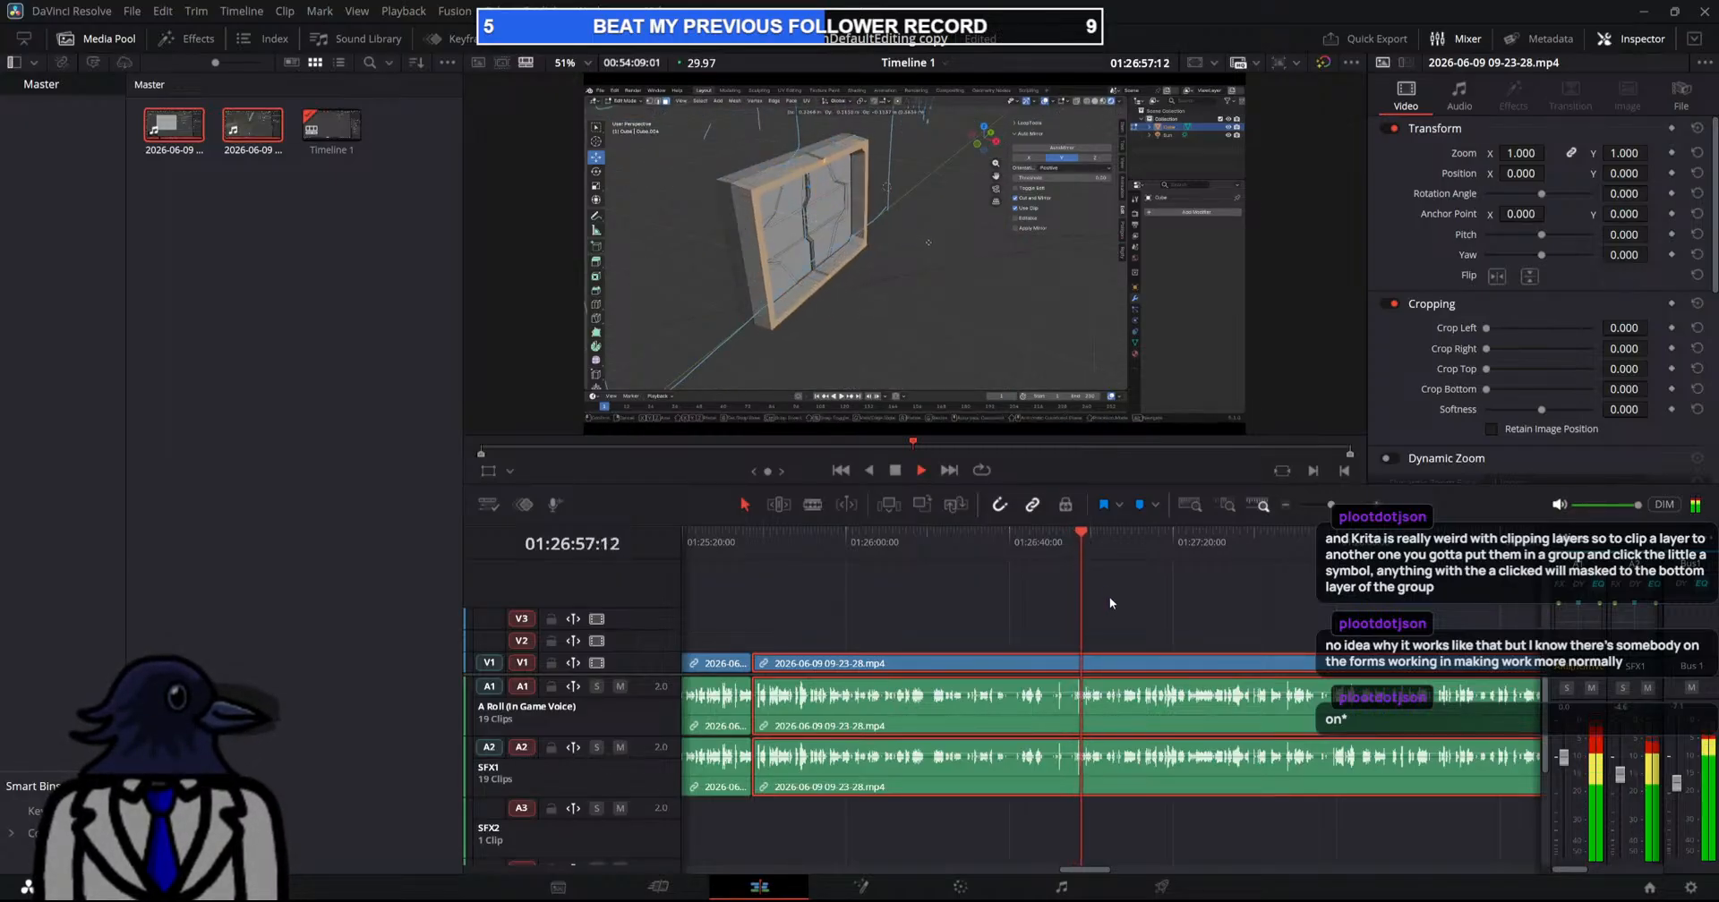
left_click_drag(1109, 601, 1284, 680)
left_click_drag(1067, 870, 1104, 872)
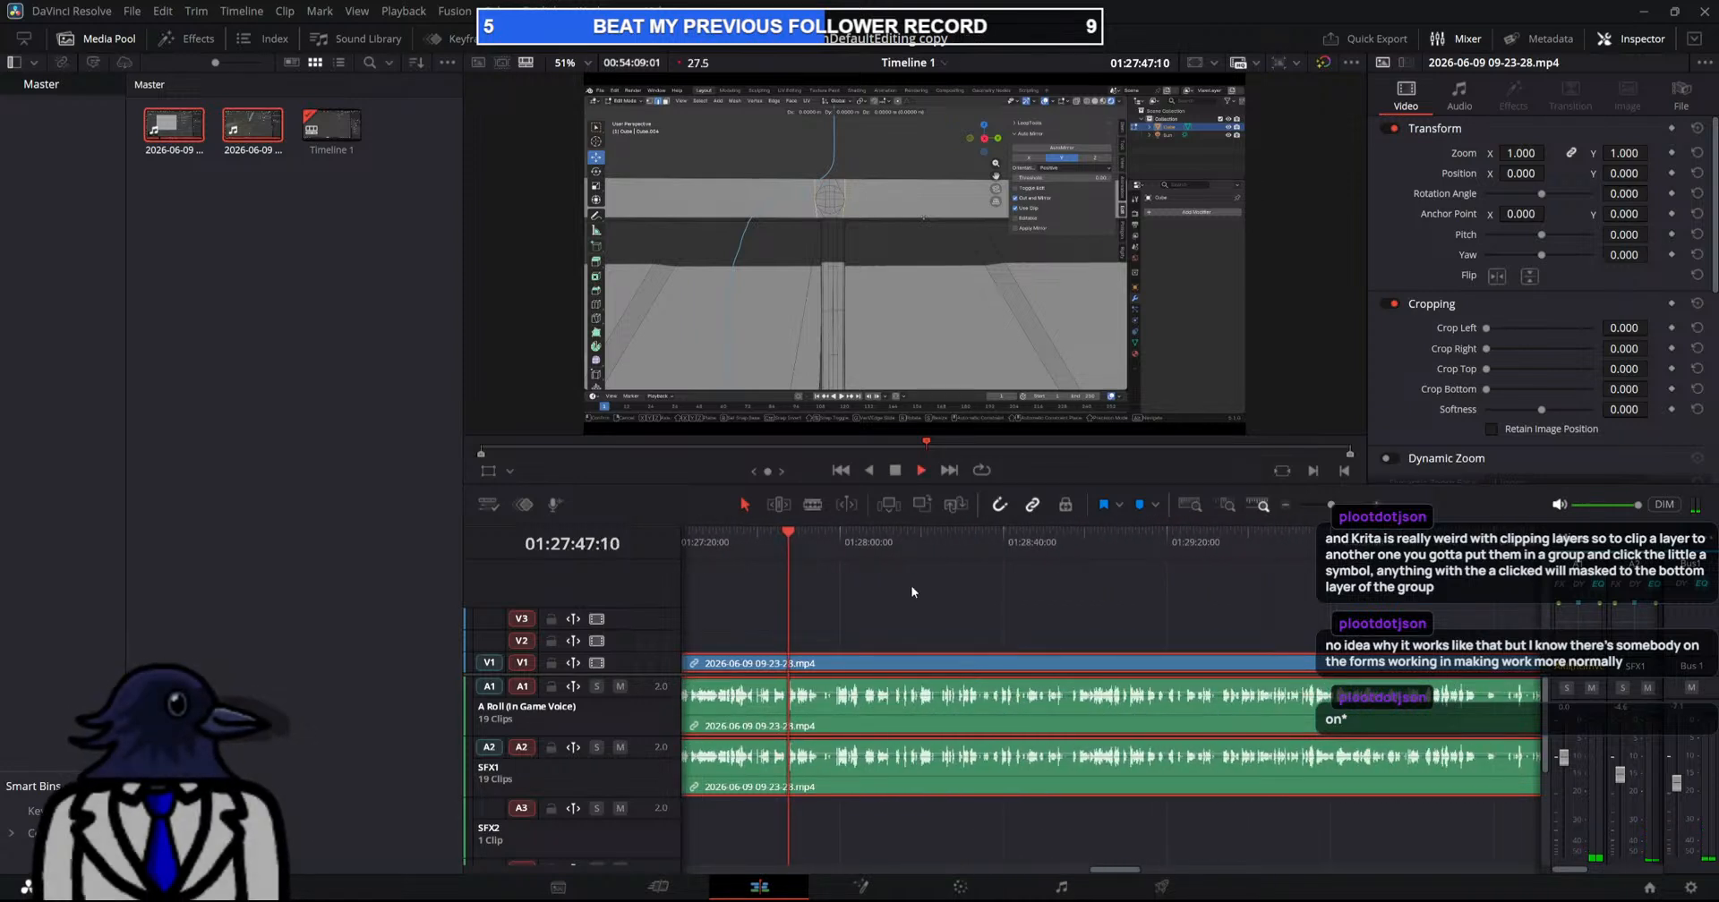
left_click_drag(813, 571, 1344, 718)
key("space")
left_click_drag(1129, 871, 1155, 873)
mouse_move(941, 620)
left_mouse_down()
mouse_move(1156, 667)
mouse_move(1060, 641)
left_mouse_up()
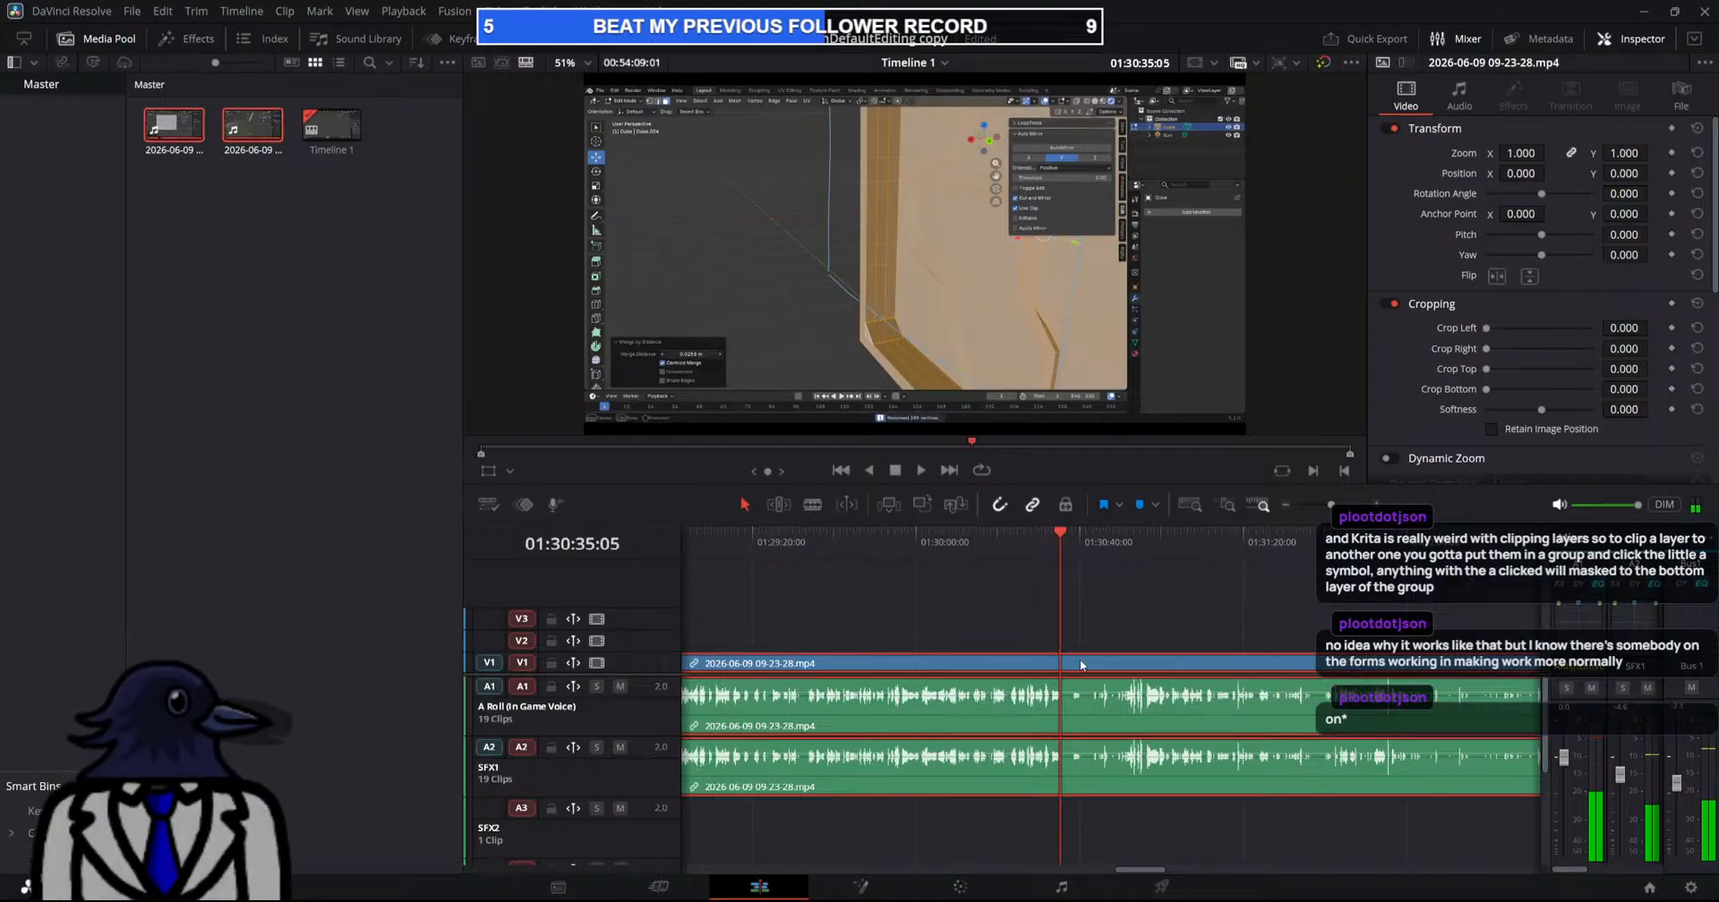
key("space")
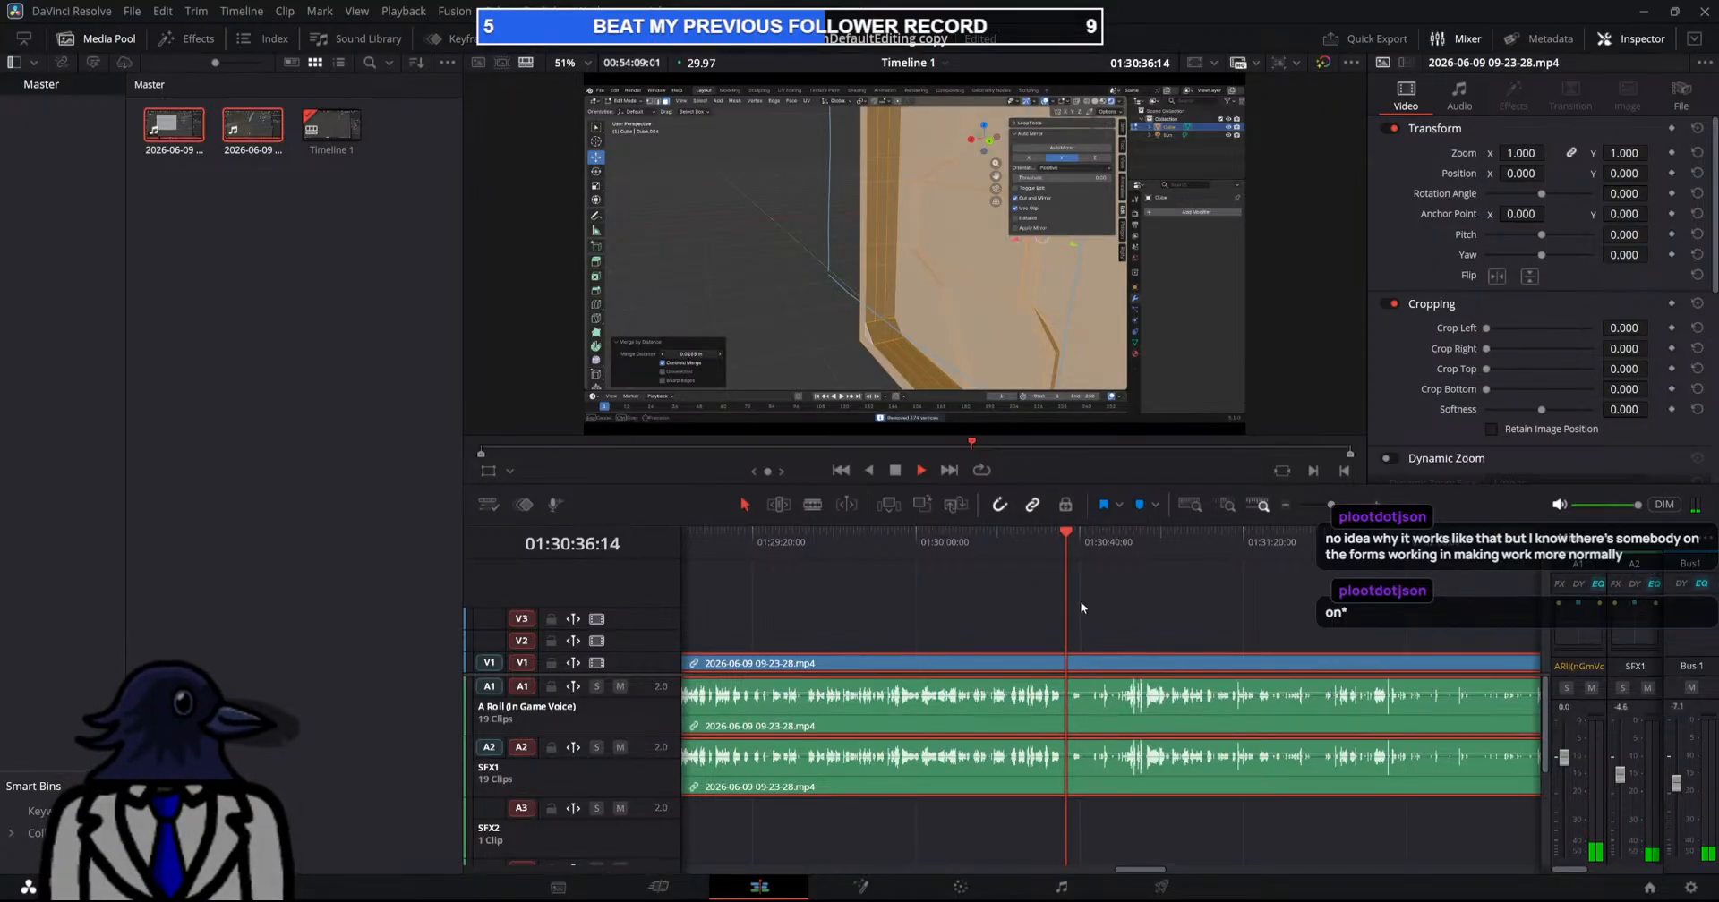
key("b")
left_click(1058, 680)
left_click(1045, 626)
key("space")
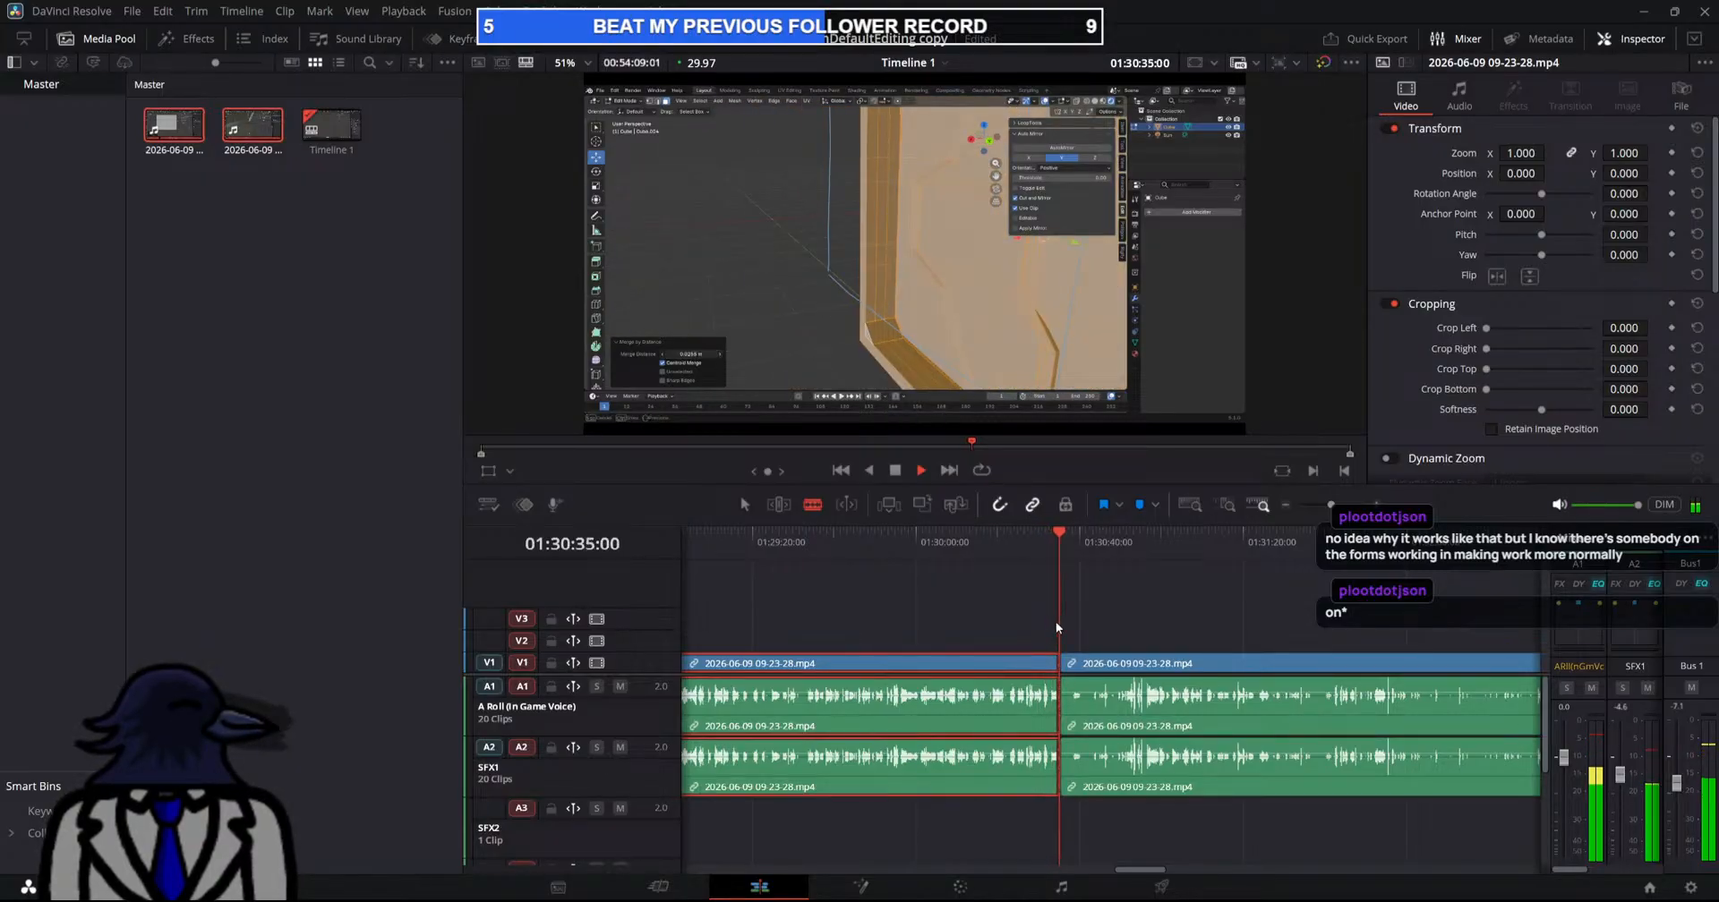
key("ctrl+z")
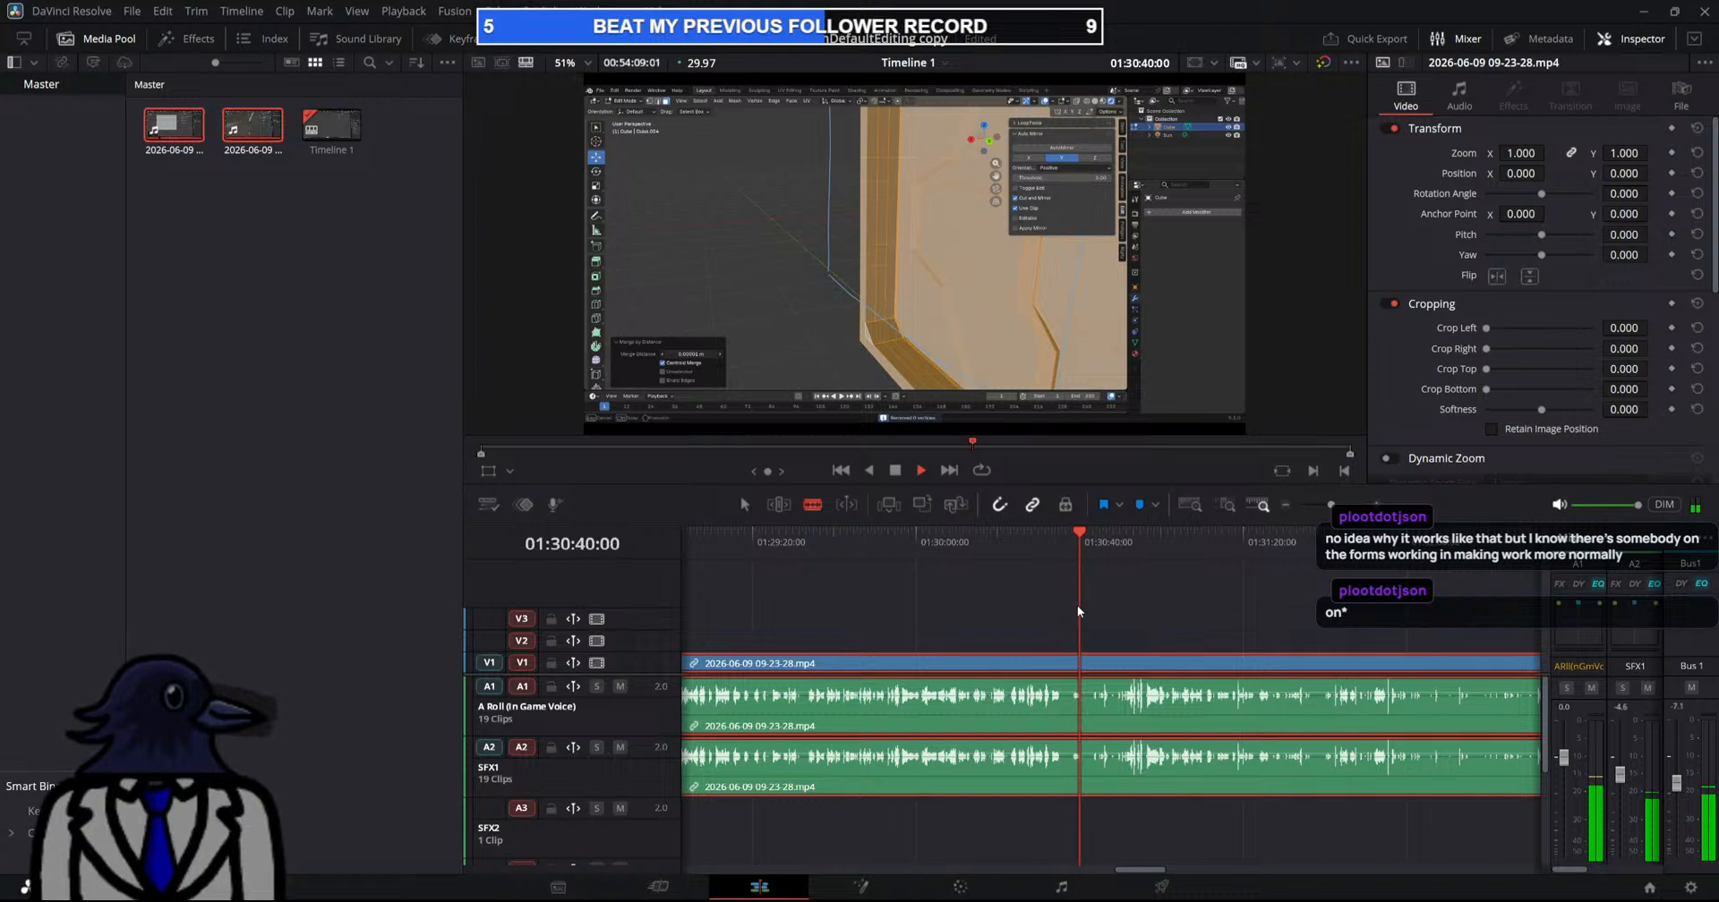
Split the clip at about 01:30:37 and 01:30:55 and ripple-delete the piece between the cuts
left_click(1099, 603)
key("space")
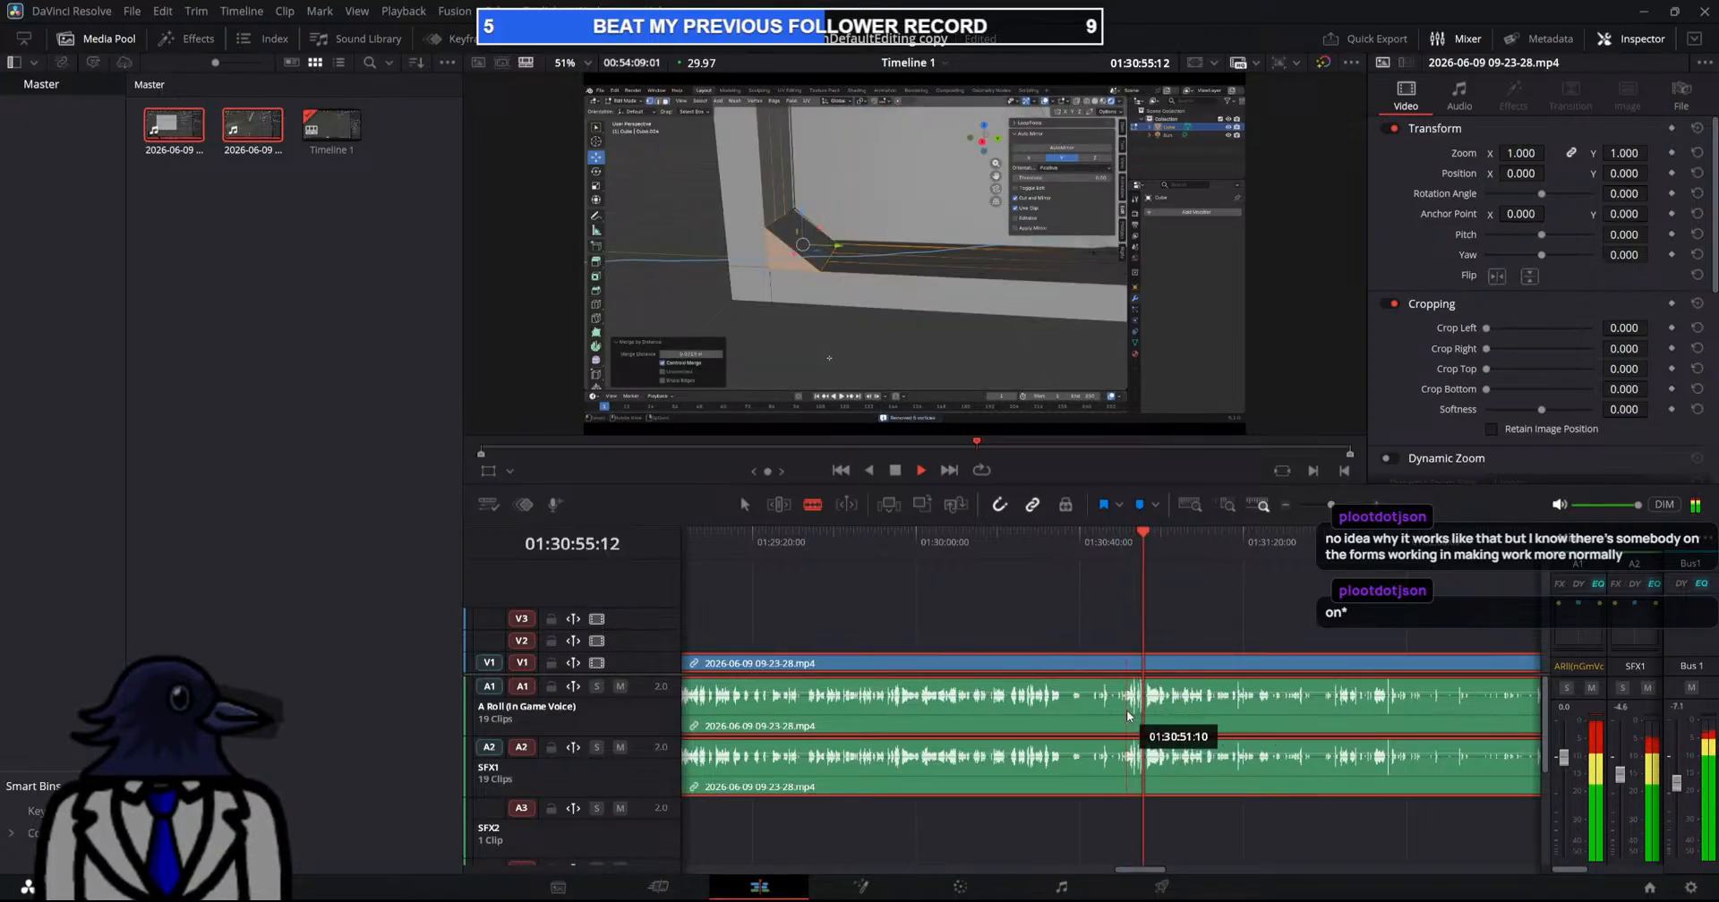
key("space")
left_click(1071, 719)
mouse_move(1137, 573)
left_mouse_down()
mouse_move(1018, 582)
mouse_move(1164, 598)
mouse_move(1145, 593)
left_mouse_up()
key("space")
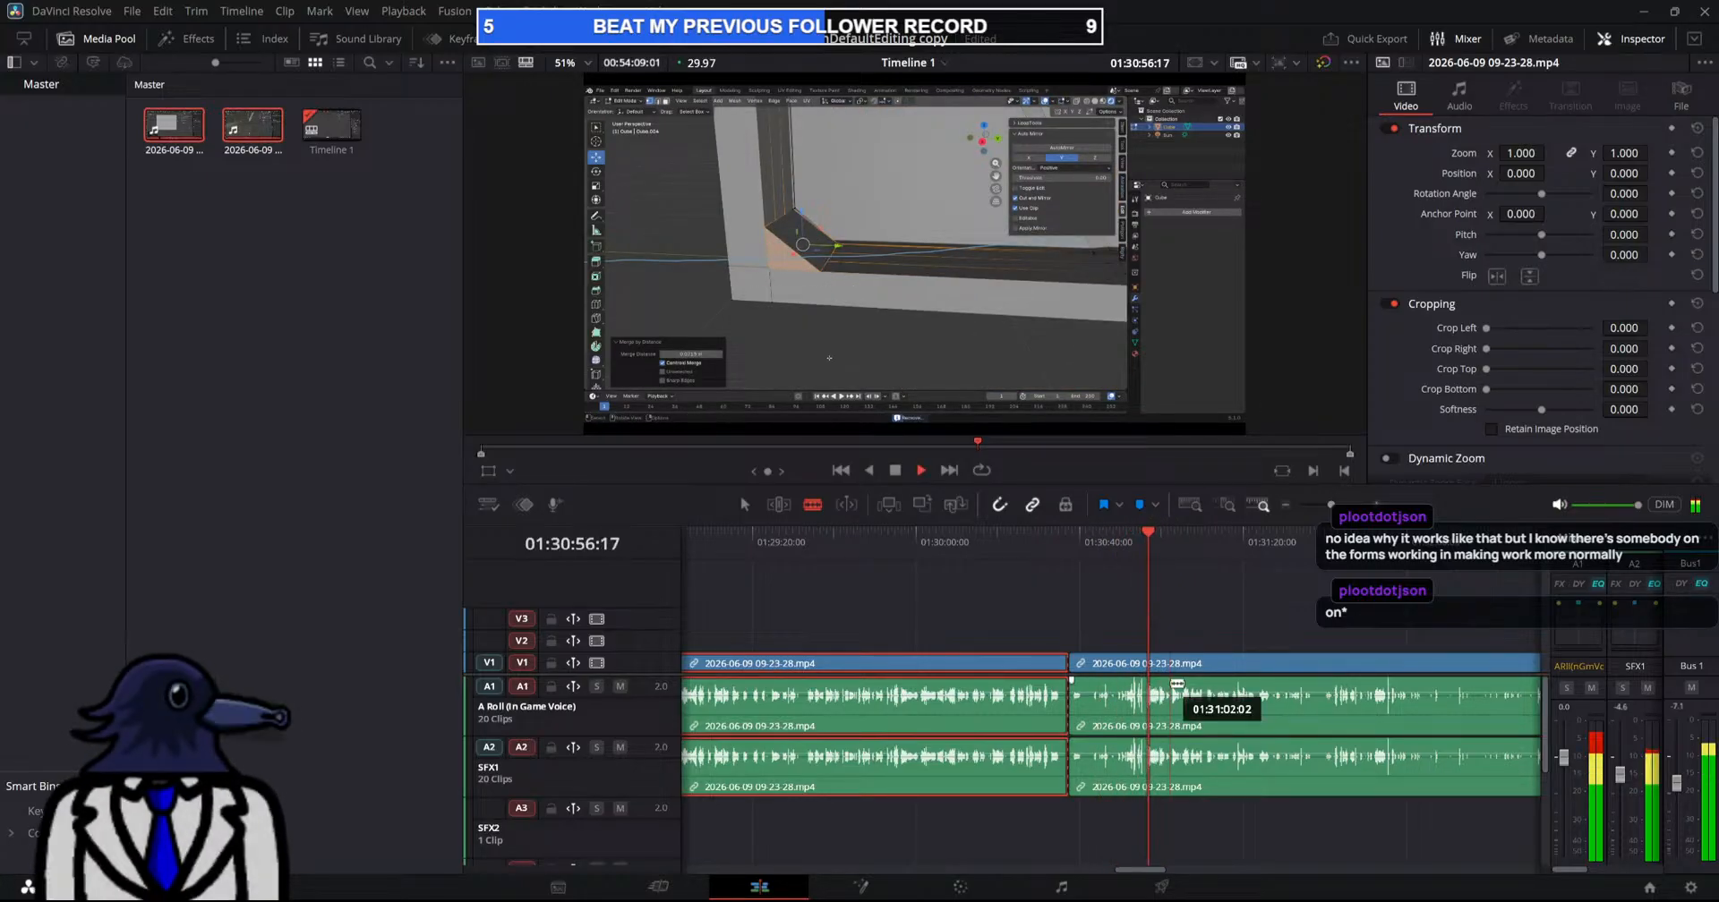
key("space")
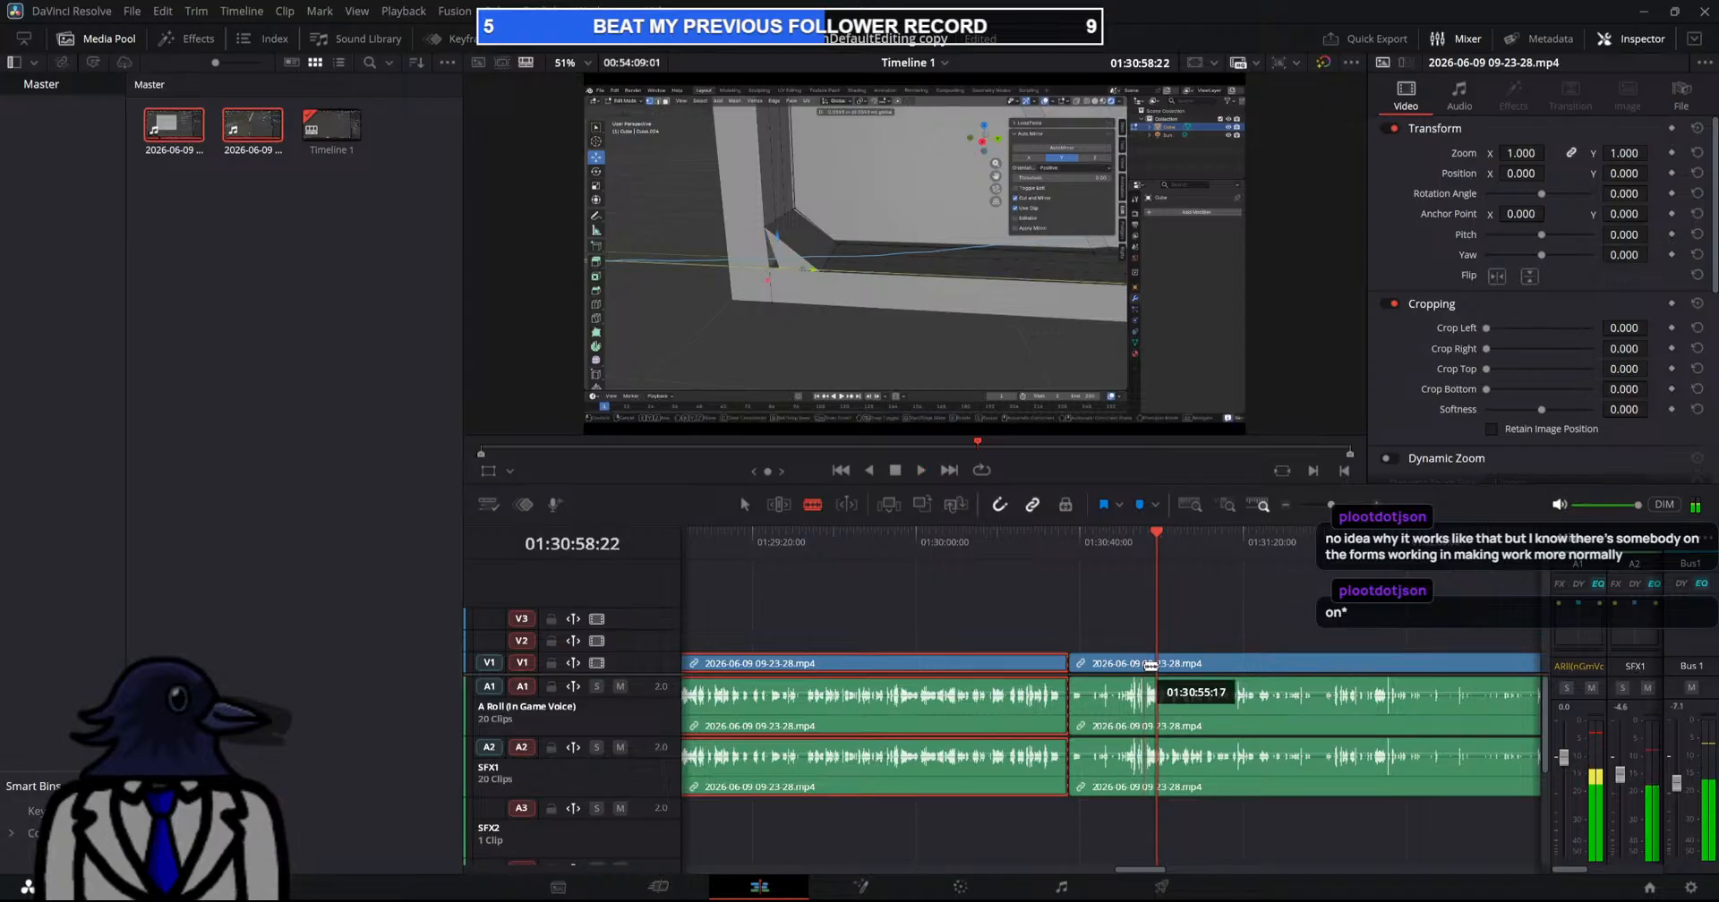
left_click(1146, 667)
key("a")
left_click(1115, 700)
key("Delete")
Review the footage around the join at 01:30:37 and split the clip at about 01:30:22
left_click_drag(1070, 591, 1017, 614)
key("space")
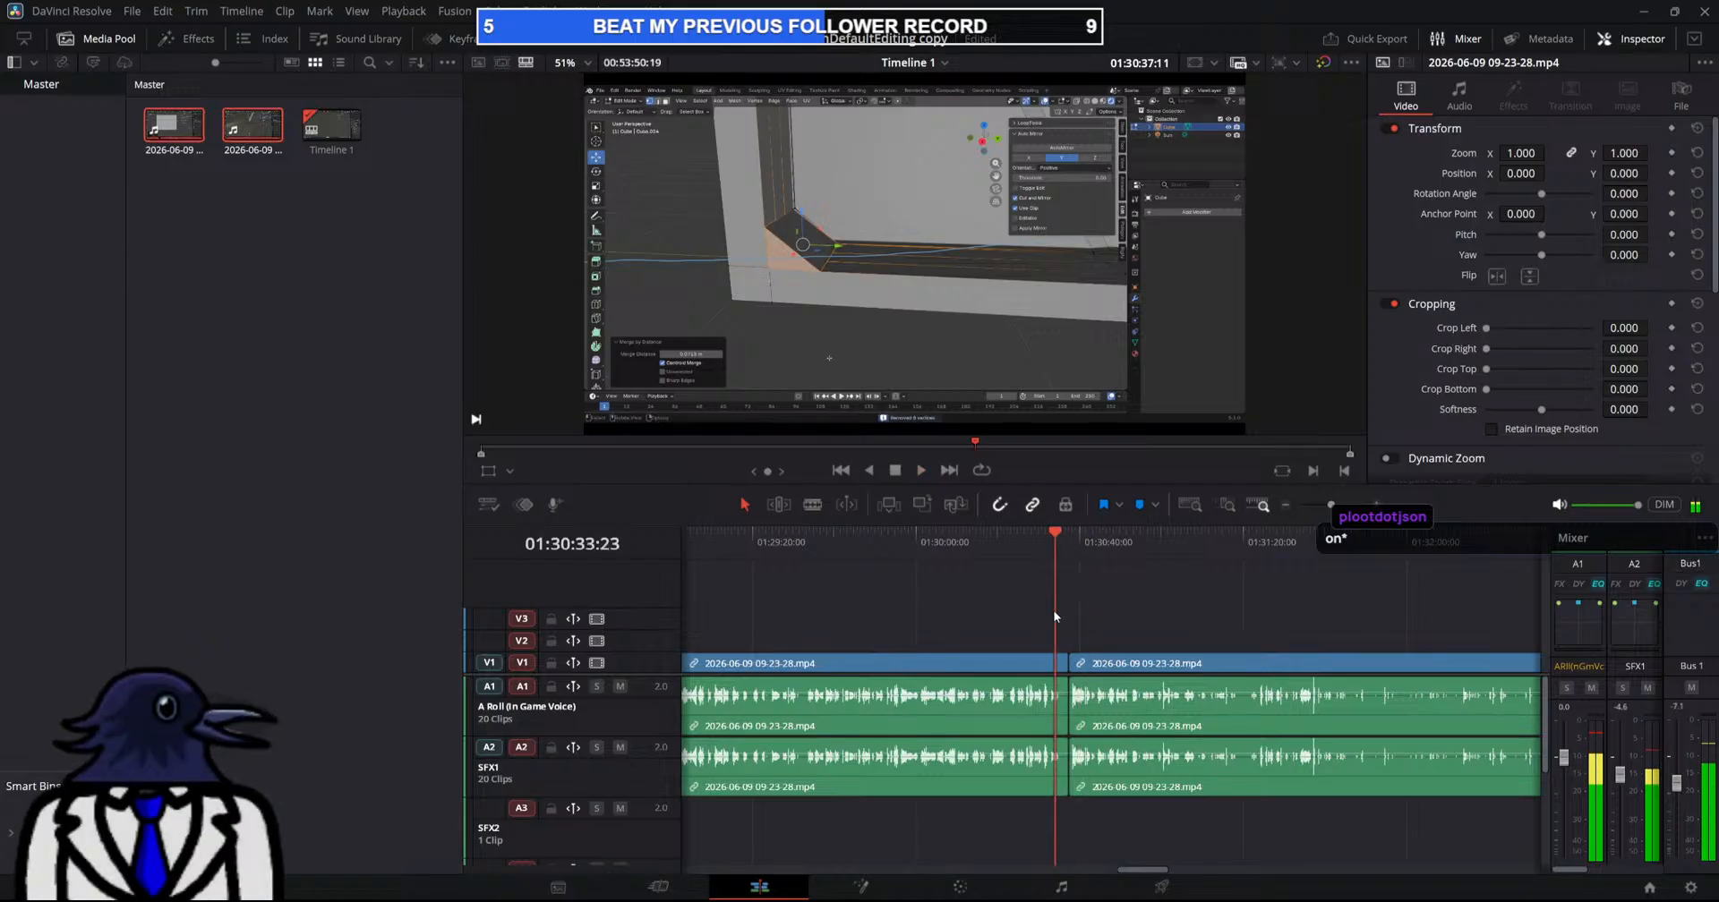
left_click(986, 626)
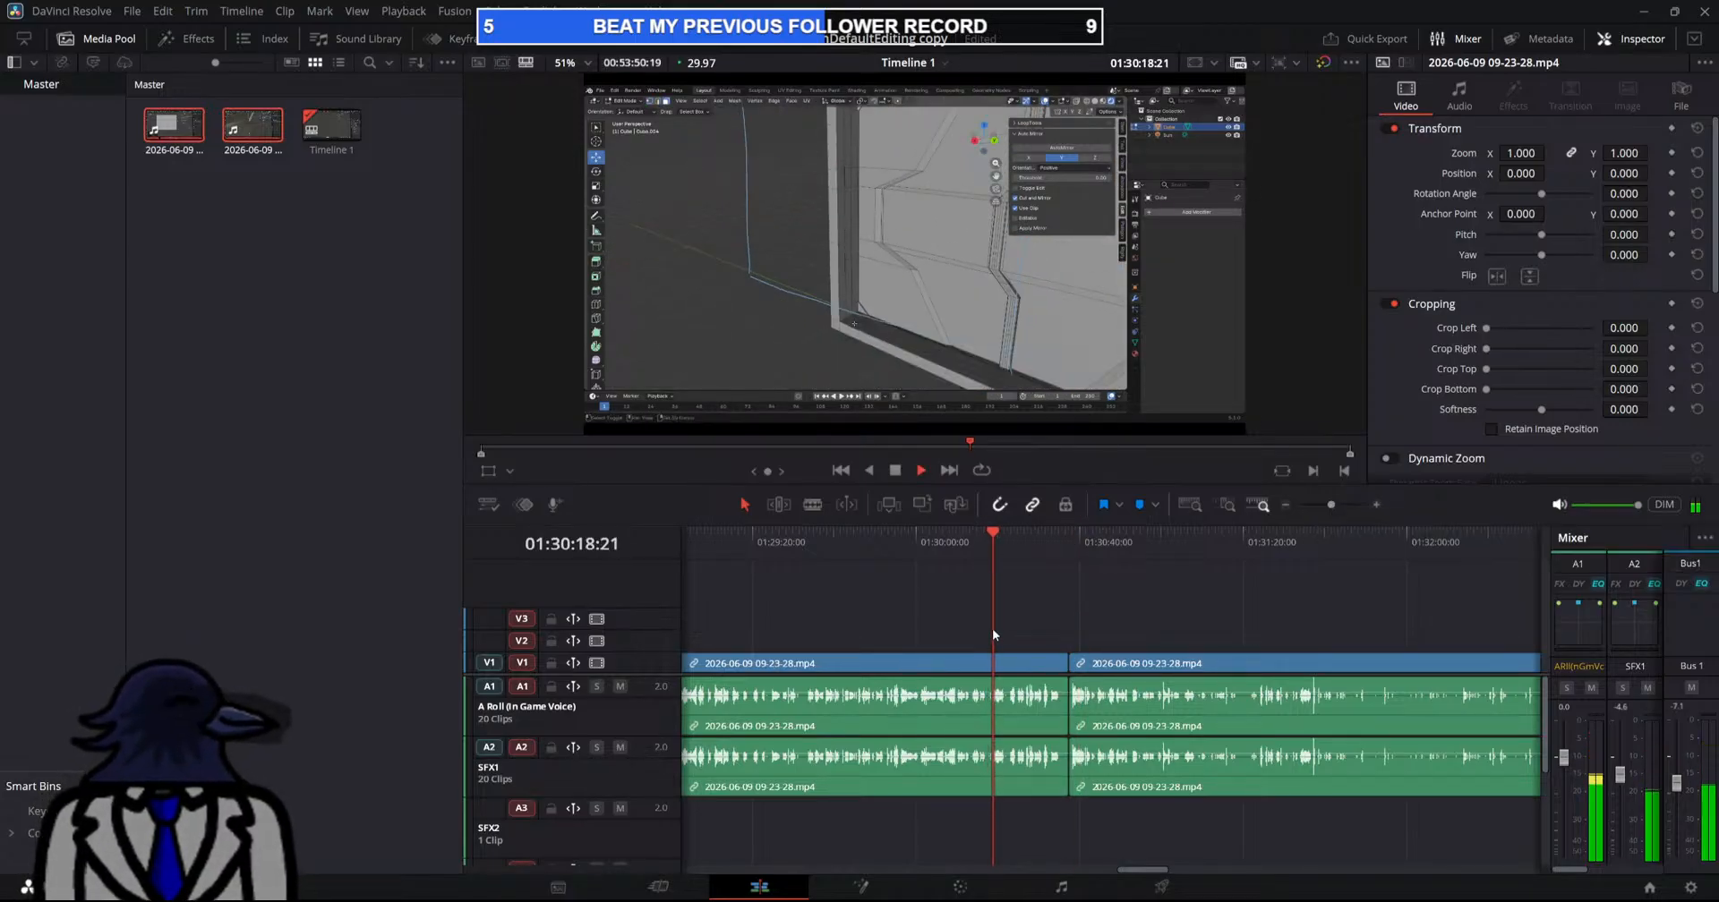
key("space")
key("space")
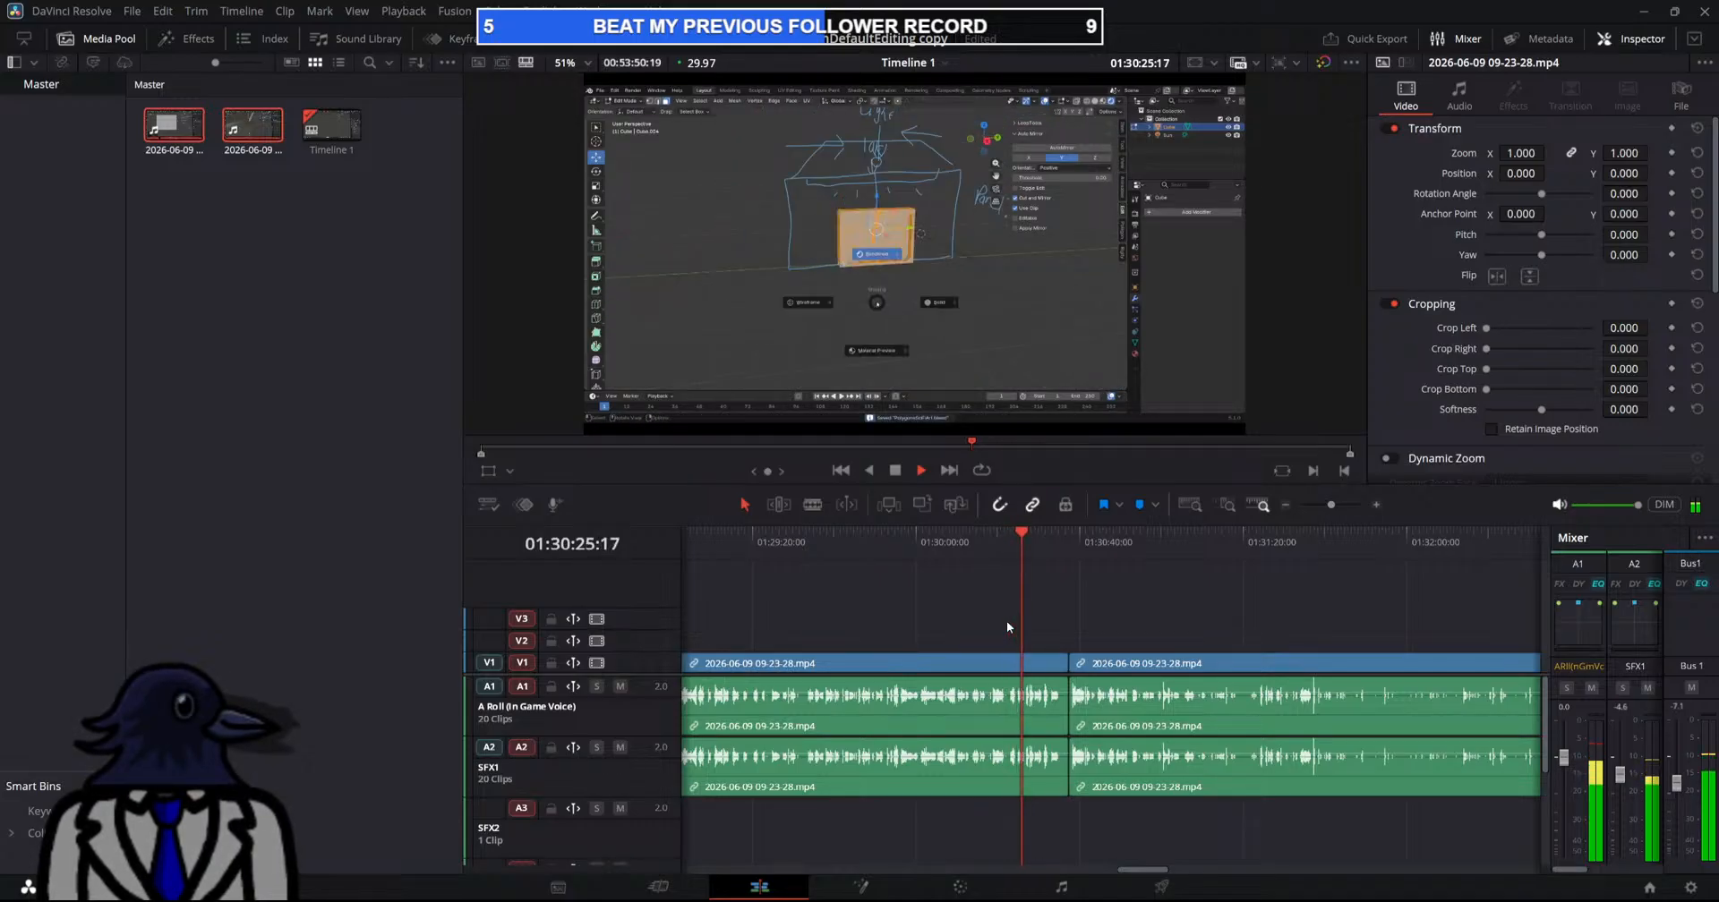
key("space")
key("b")
left_click(1011, 666)
left_click_drag(1025, 611, 1068, 610)
key("space")
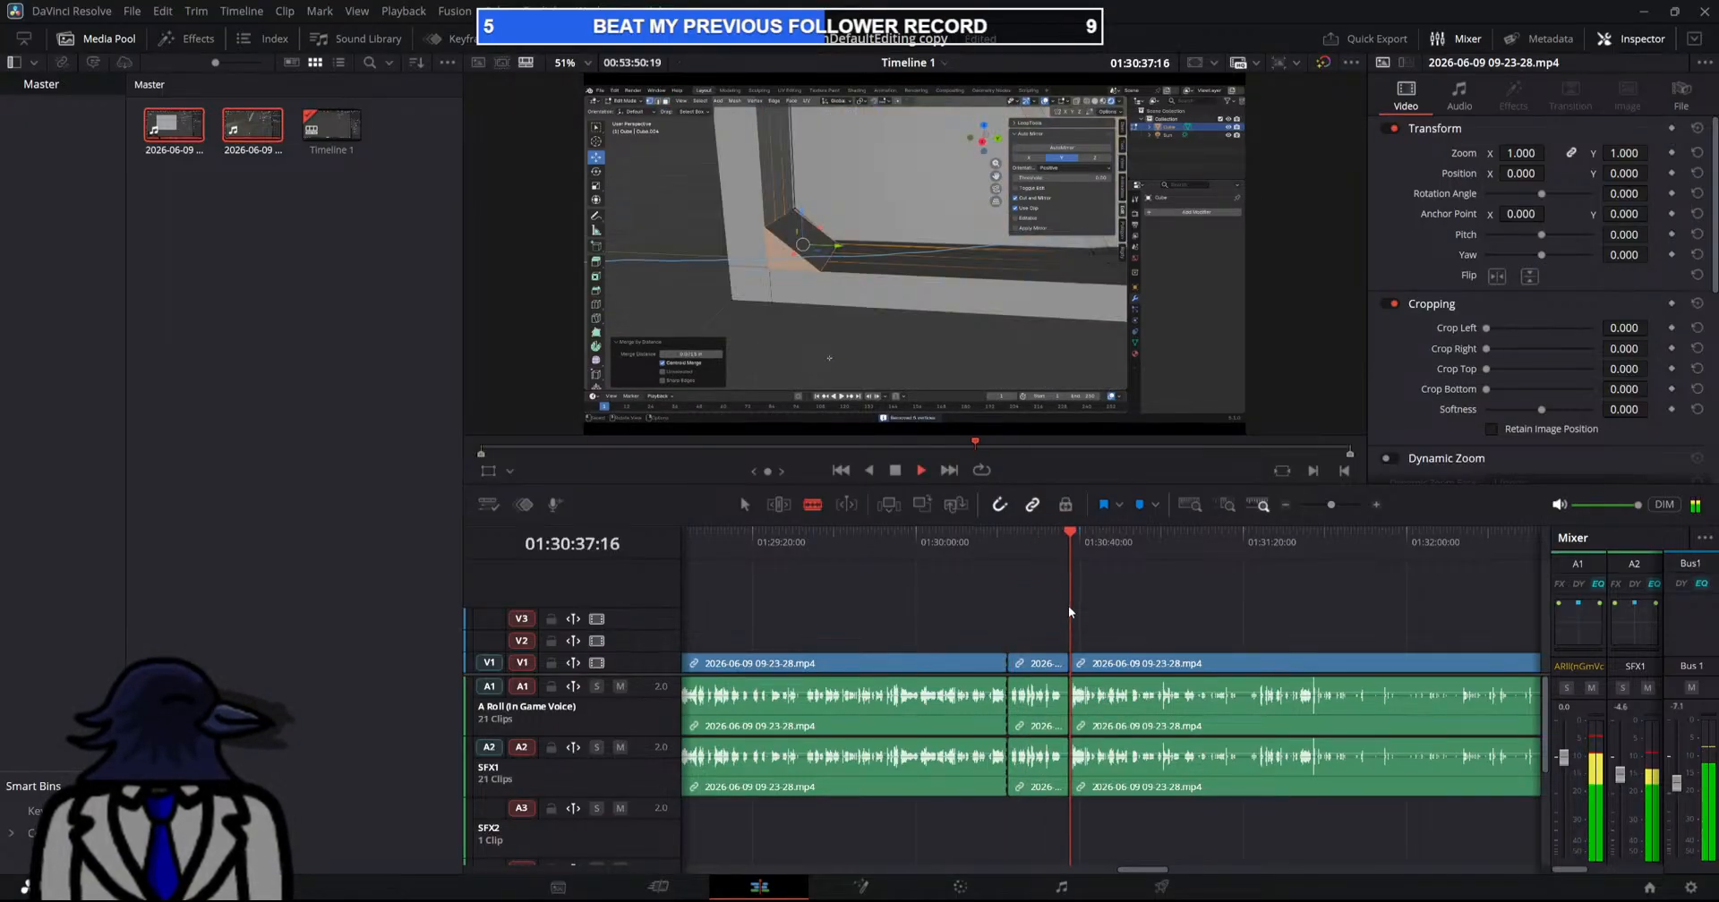
Split the clip again just after the join at 01:30:37, then ripple-delete everything from the 01:30:22 cut up to this split
key("space")
left_click(1079, 663)
key("a")
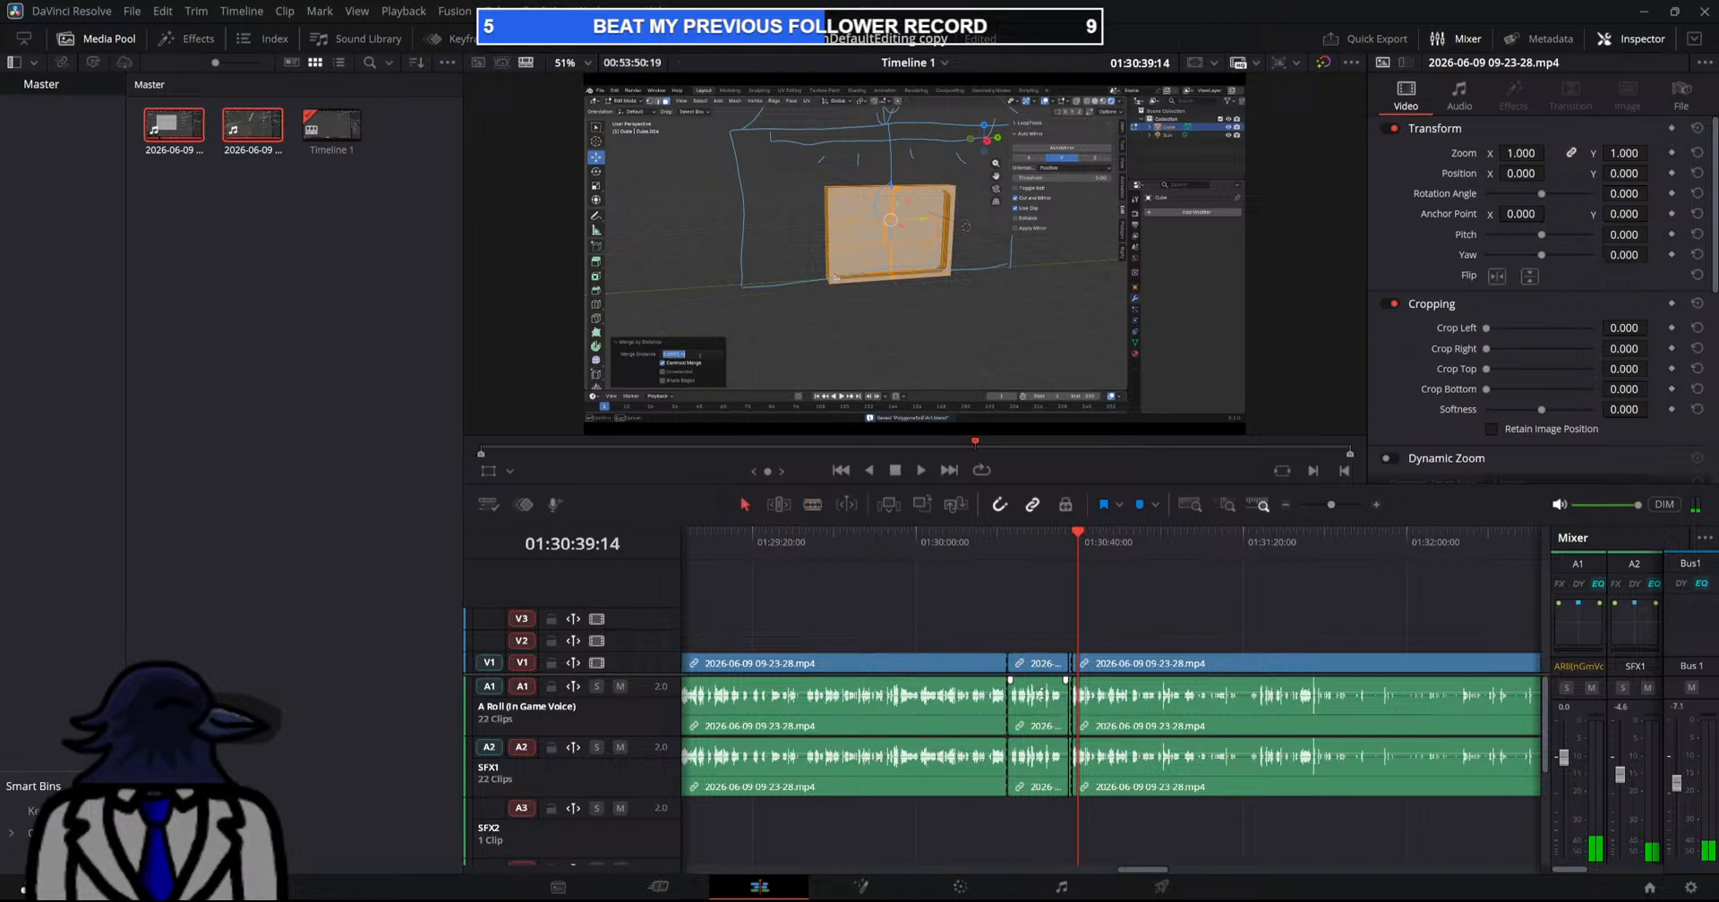
key("Delete")
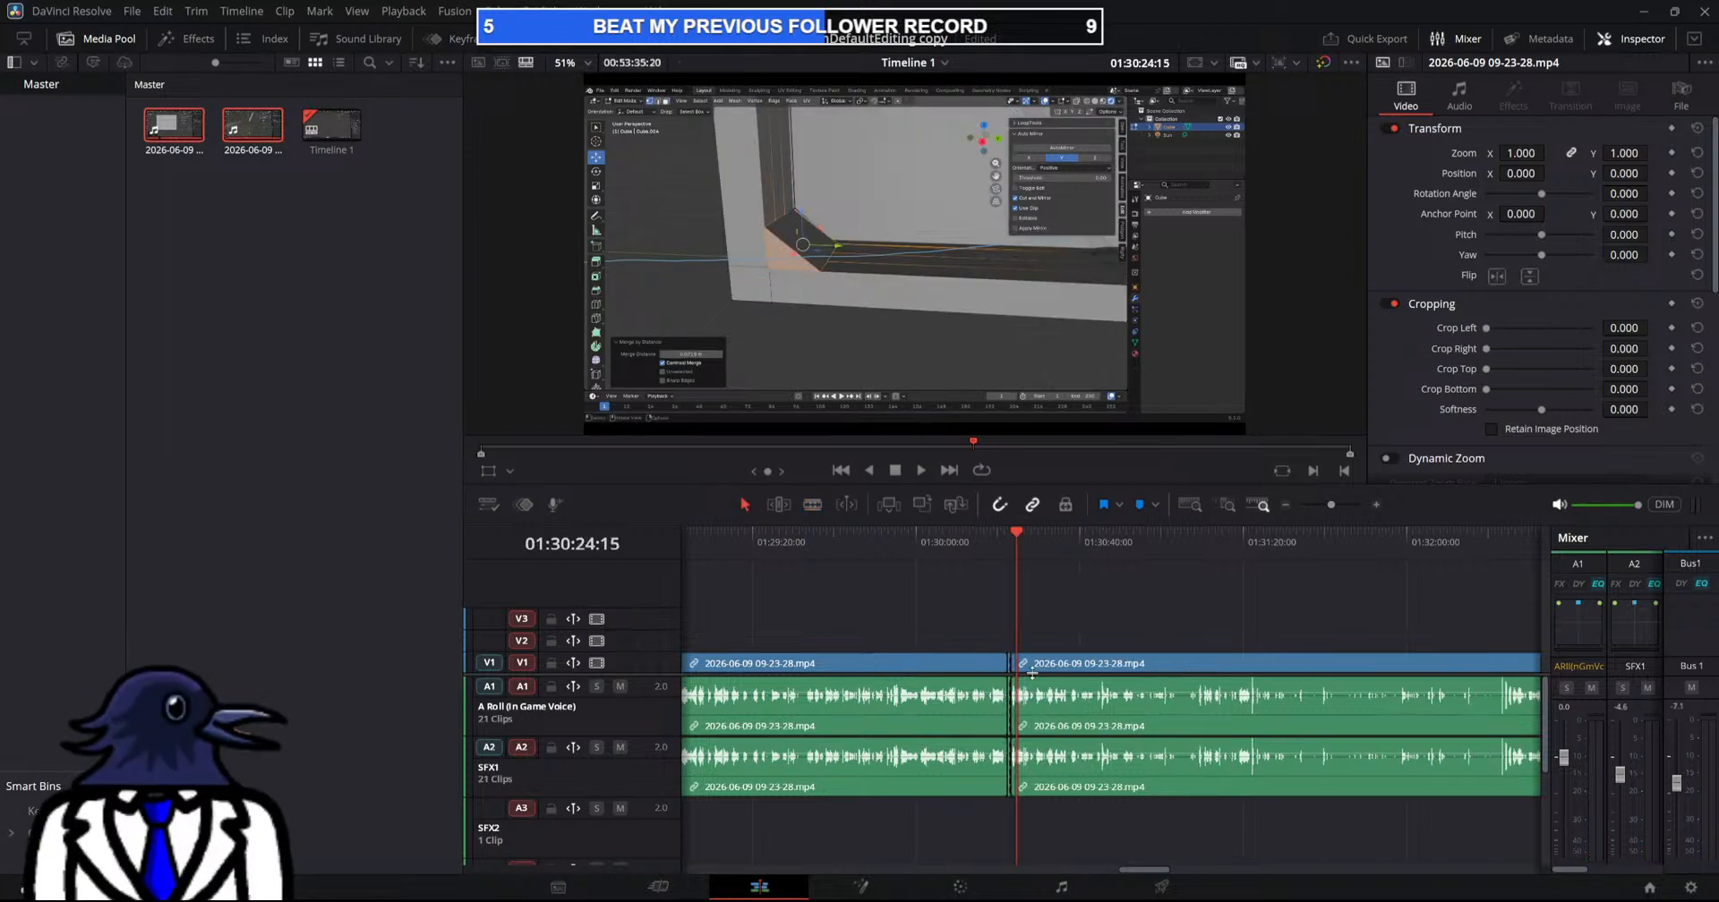
left_click(1008, 663)
key("Delete")
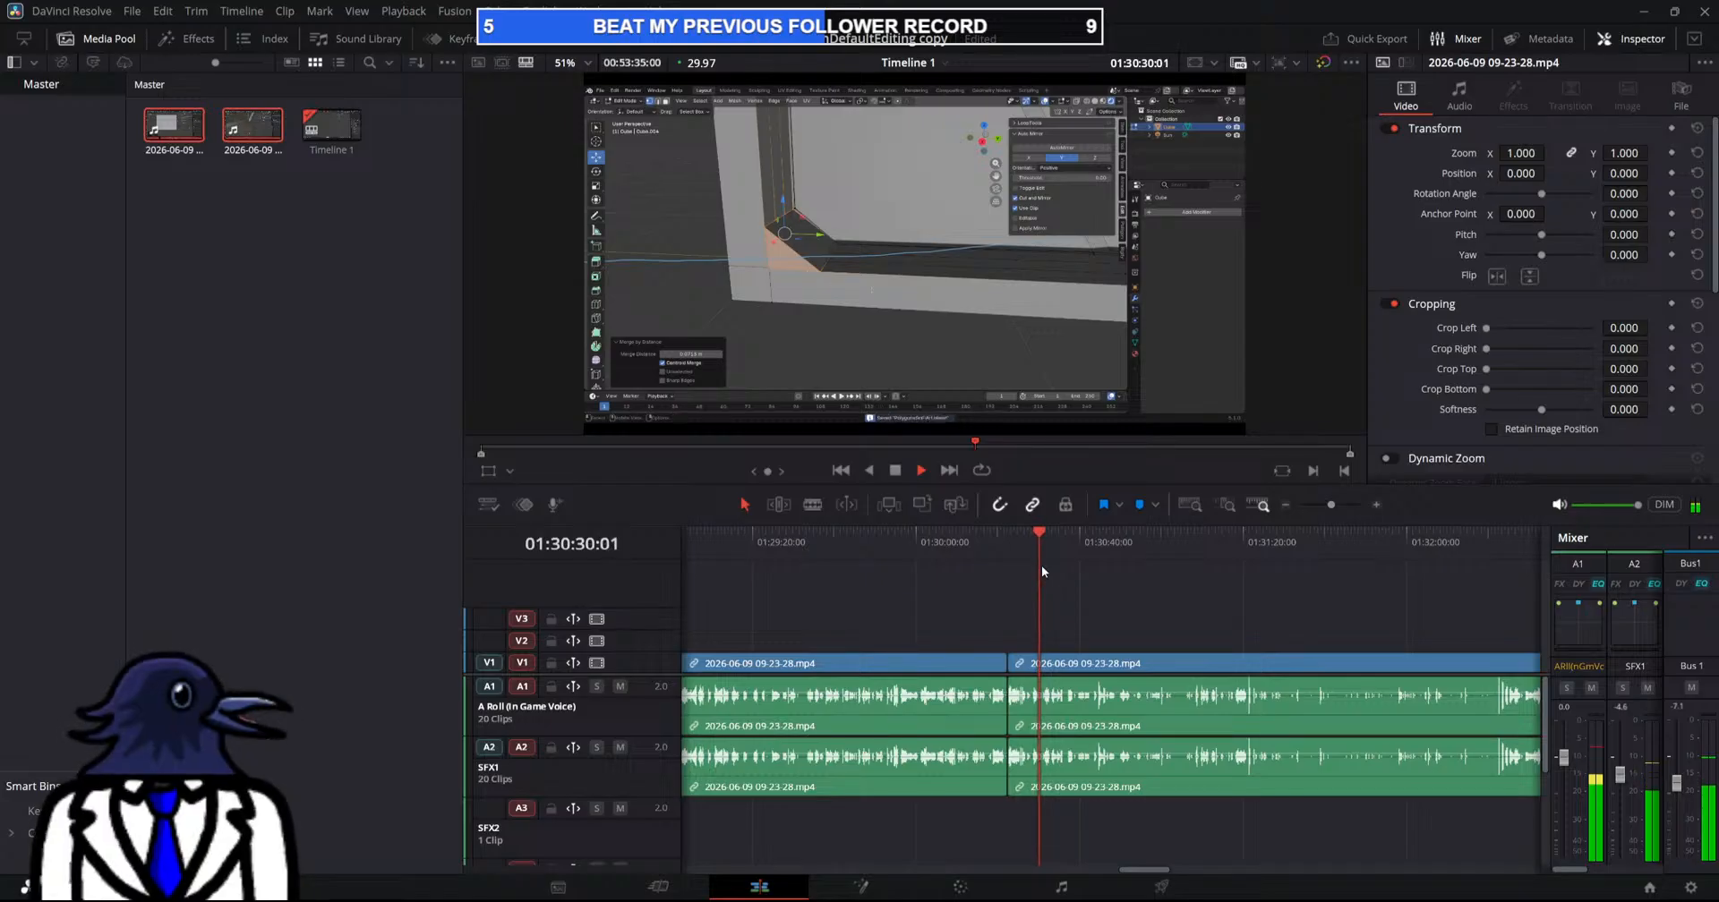
Split the clip at about 01:31:18 and 01:31:20, delete the piece between the cuts and close the gap it leaves
left_click_drag(1042, 565, 1239, 592)
key("space")
scroll(1164, 720, "right", 5)
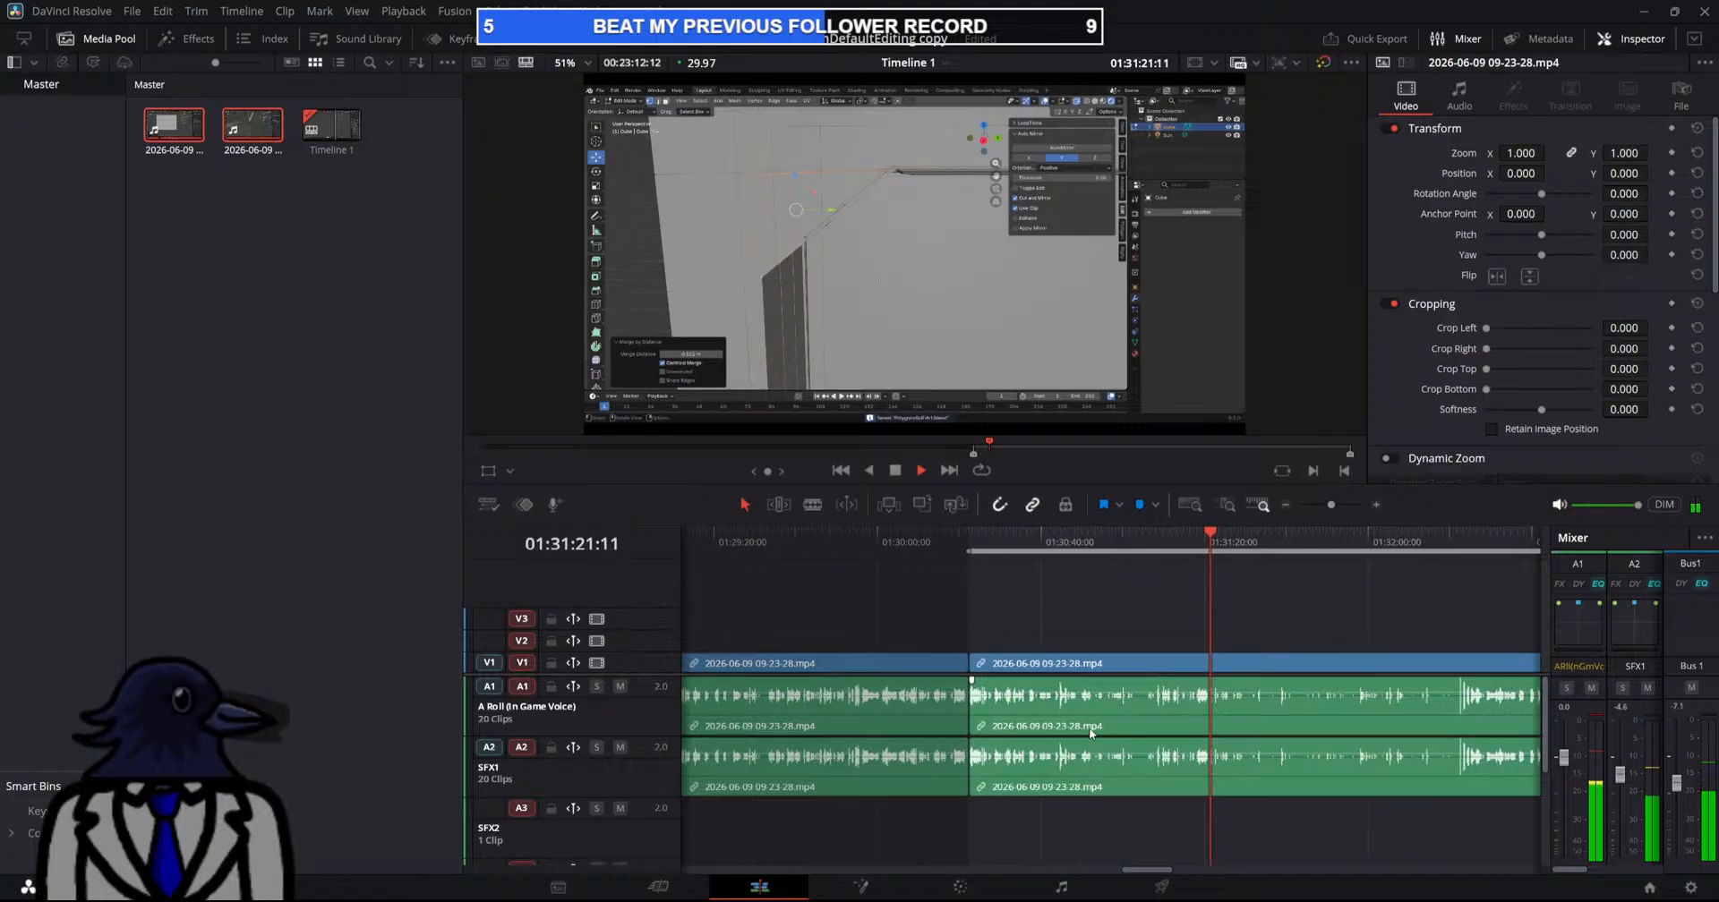
key("b")
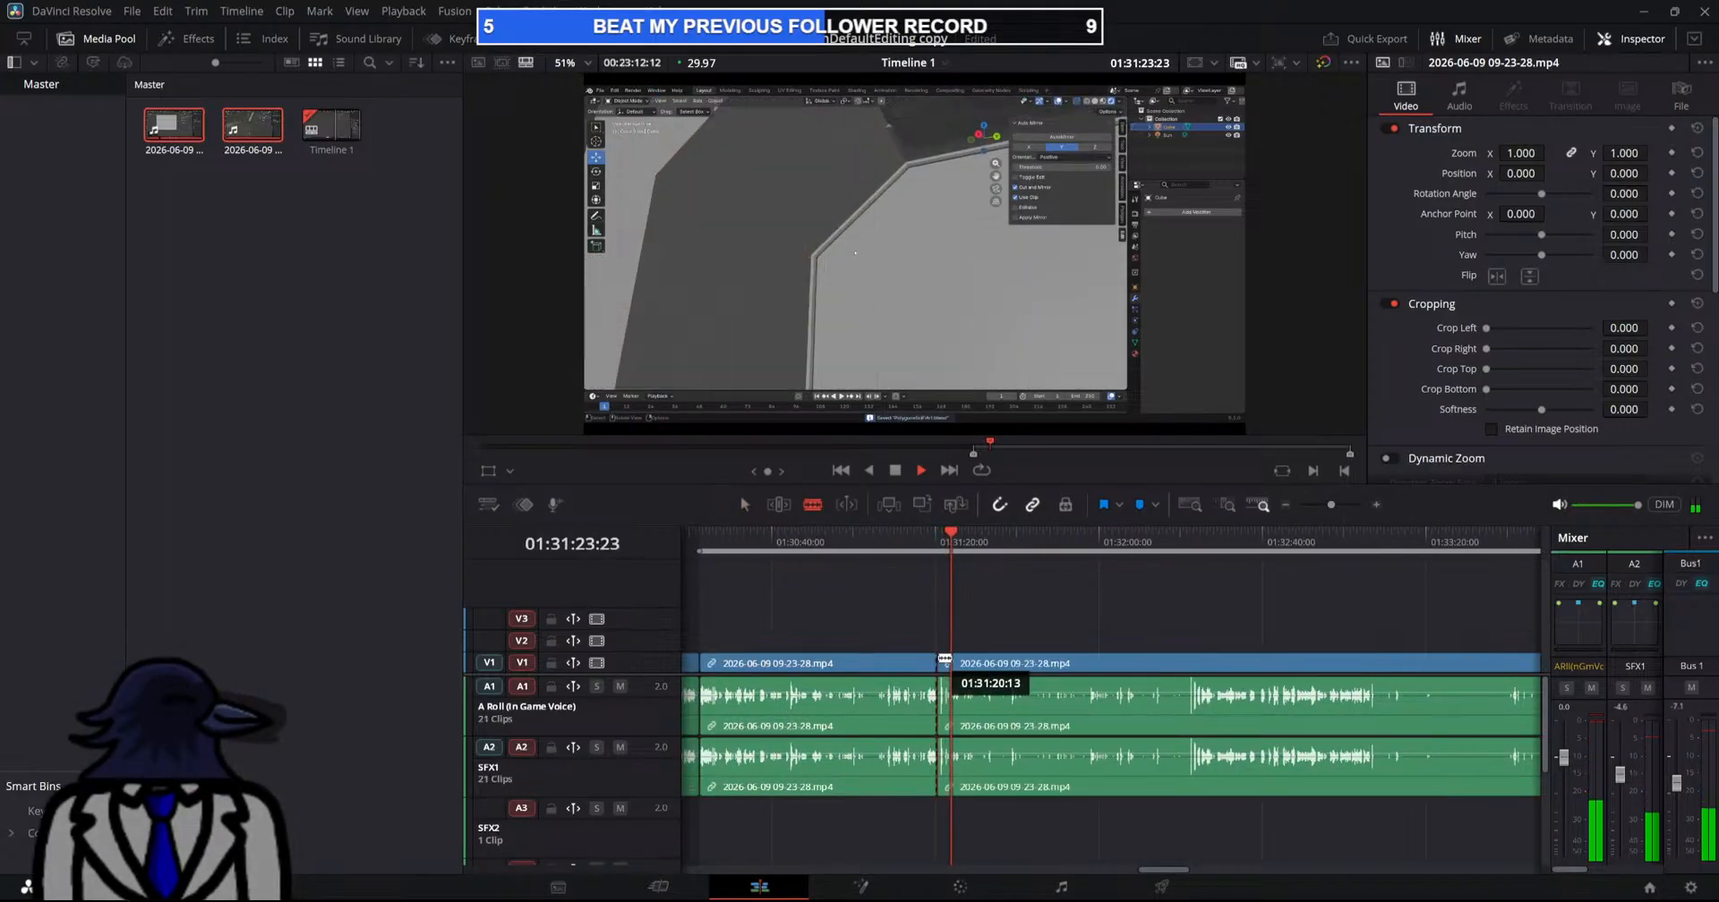
left_click(943, 660)
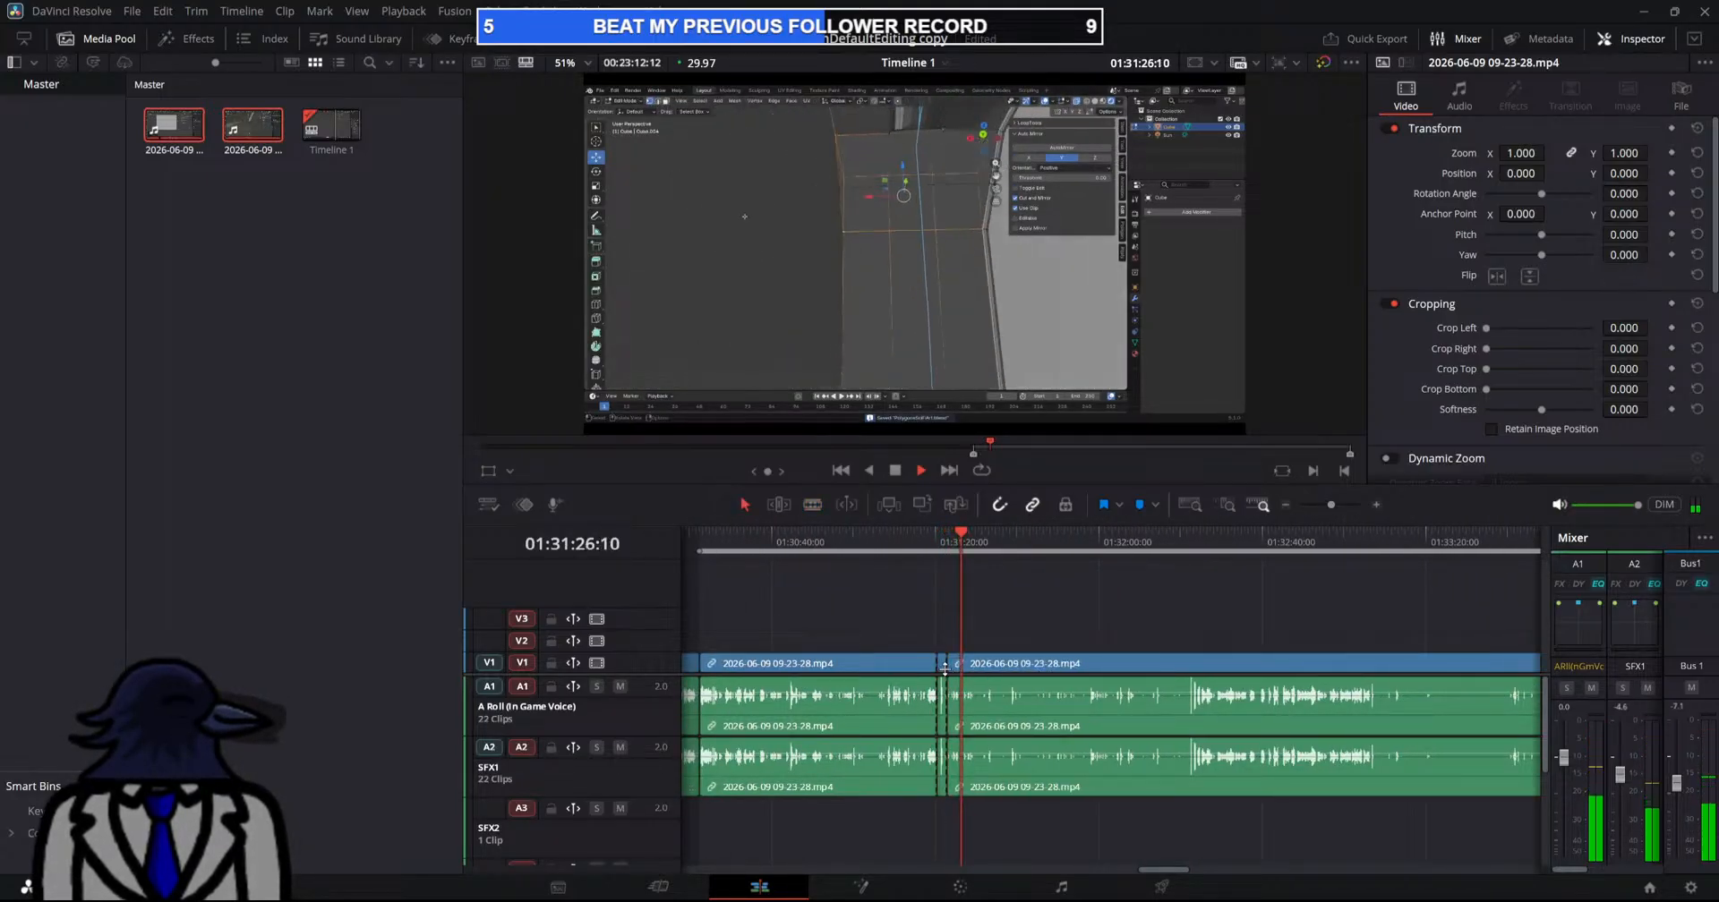
key("a")
left_click(944, 665)
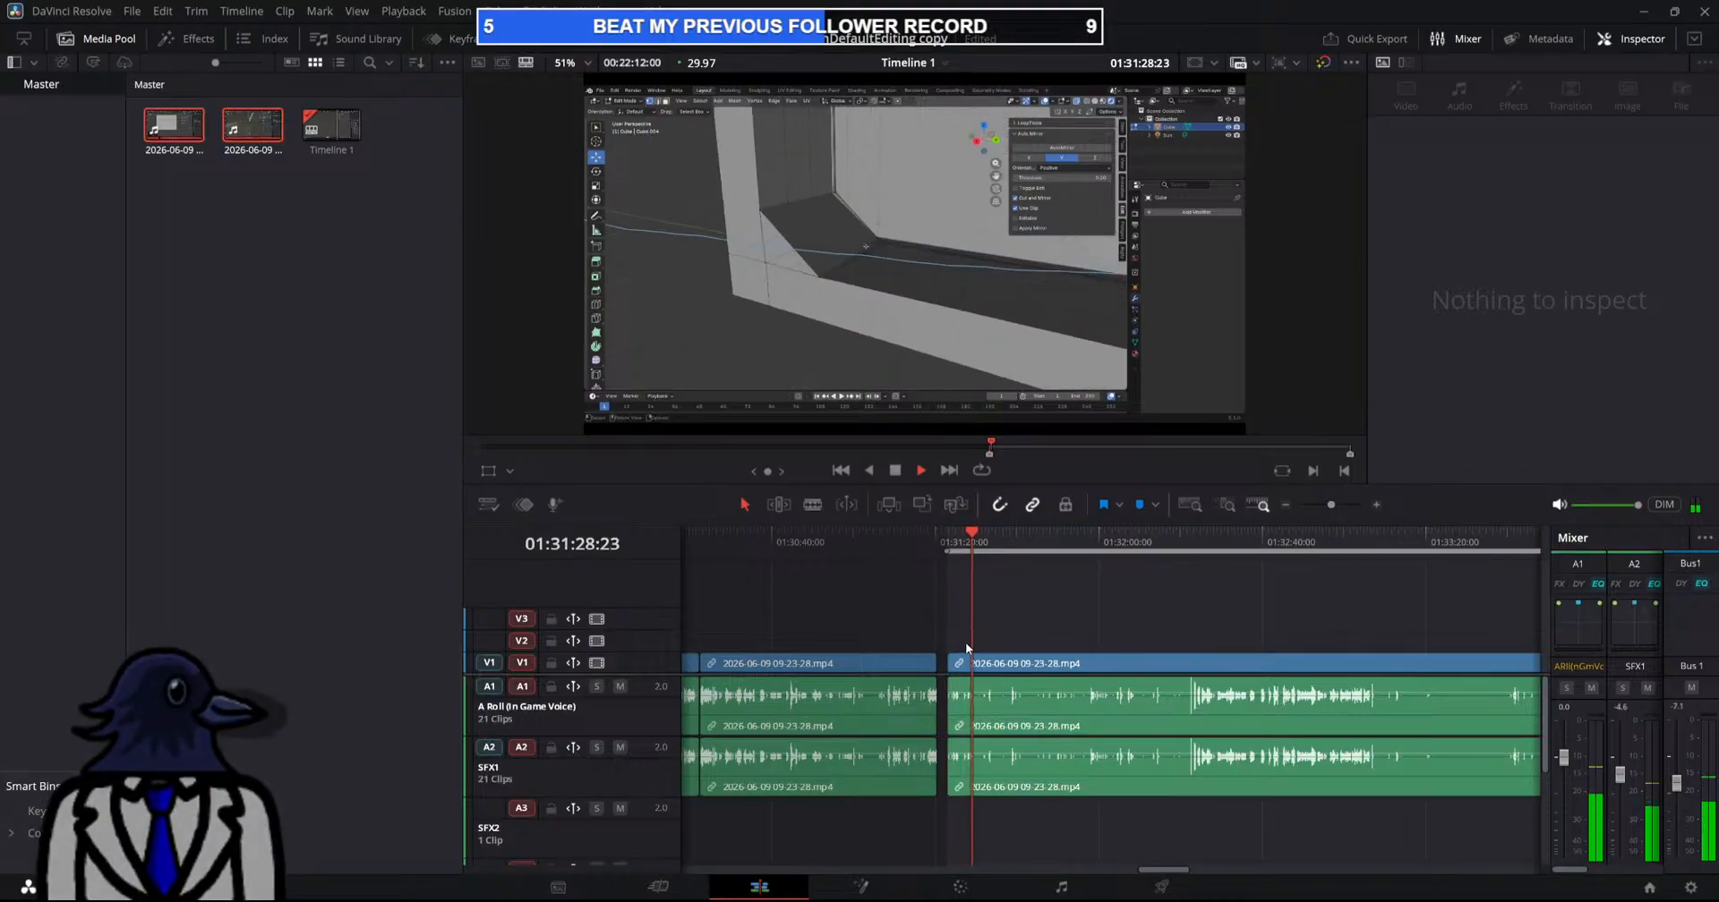
key("Delete")
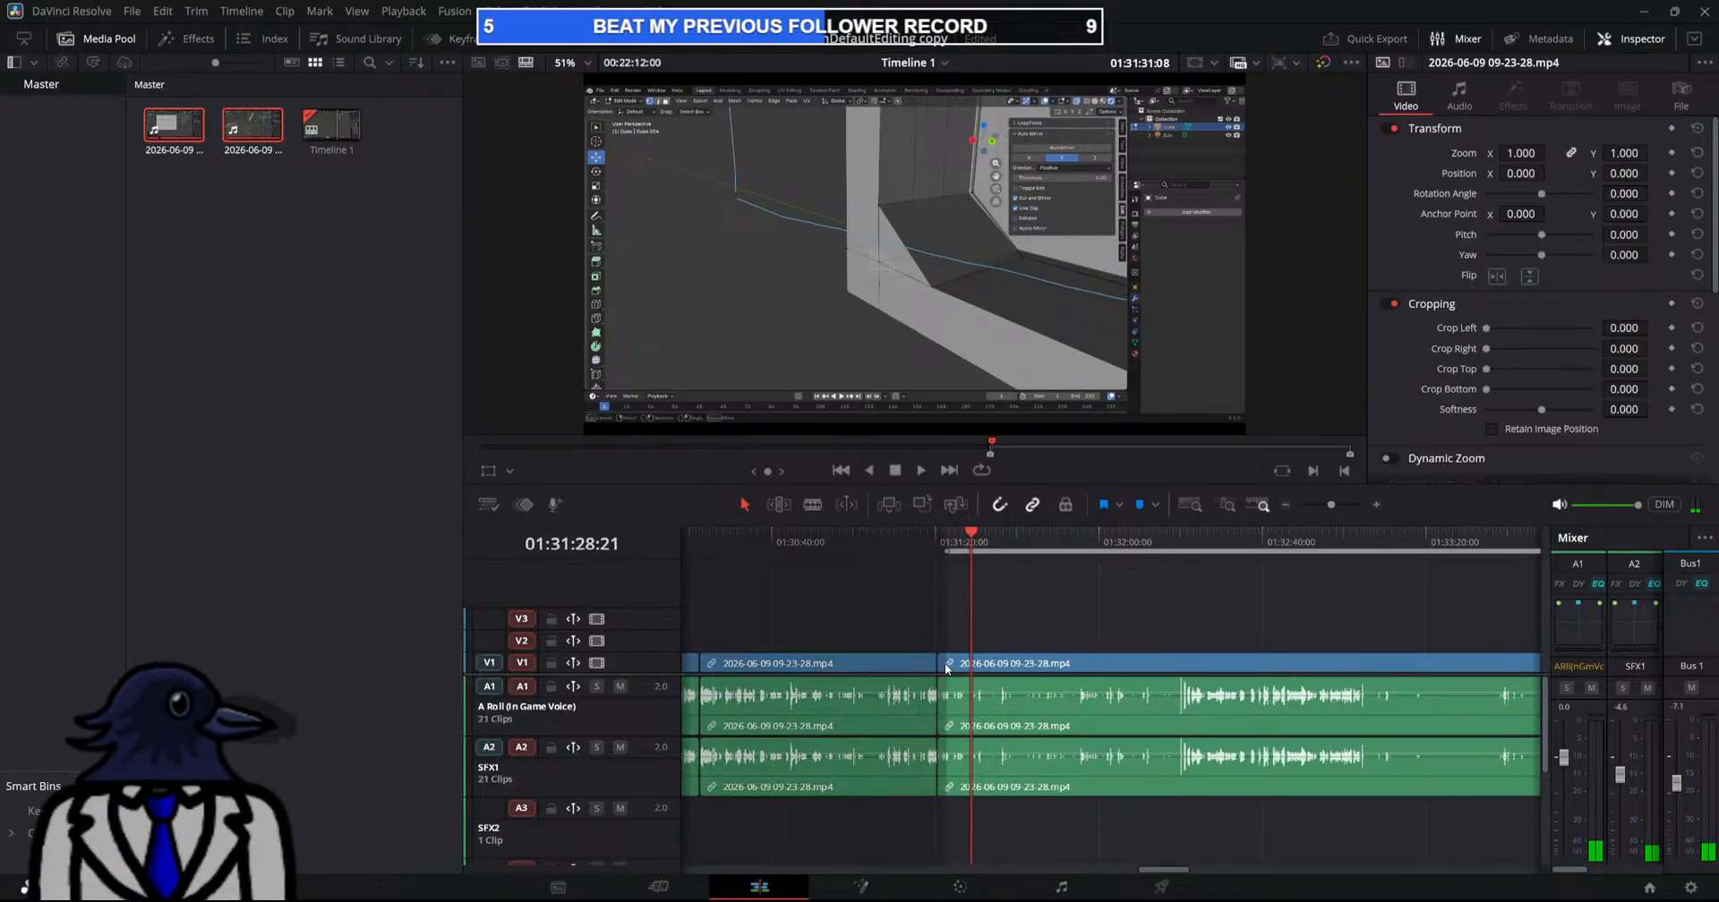
key("x")
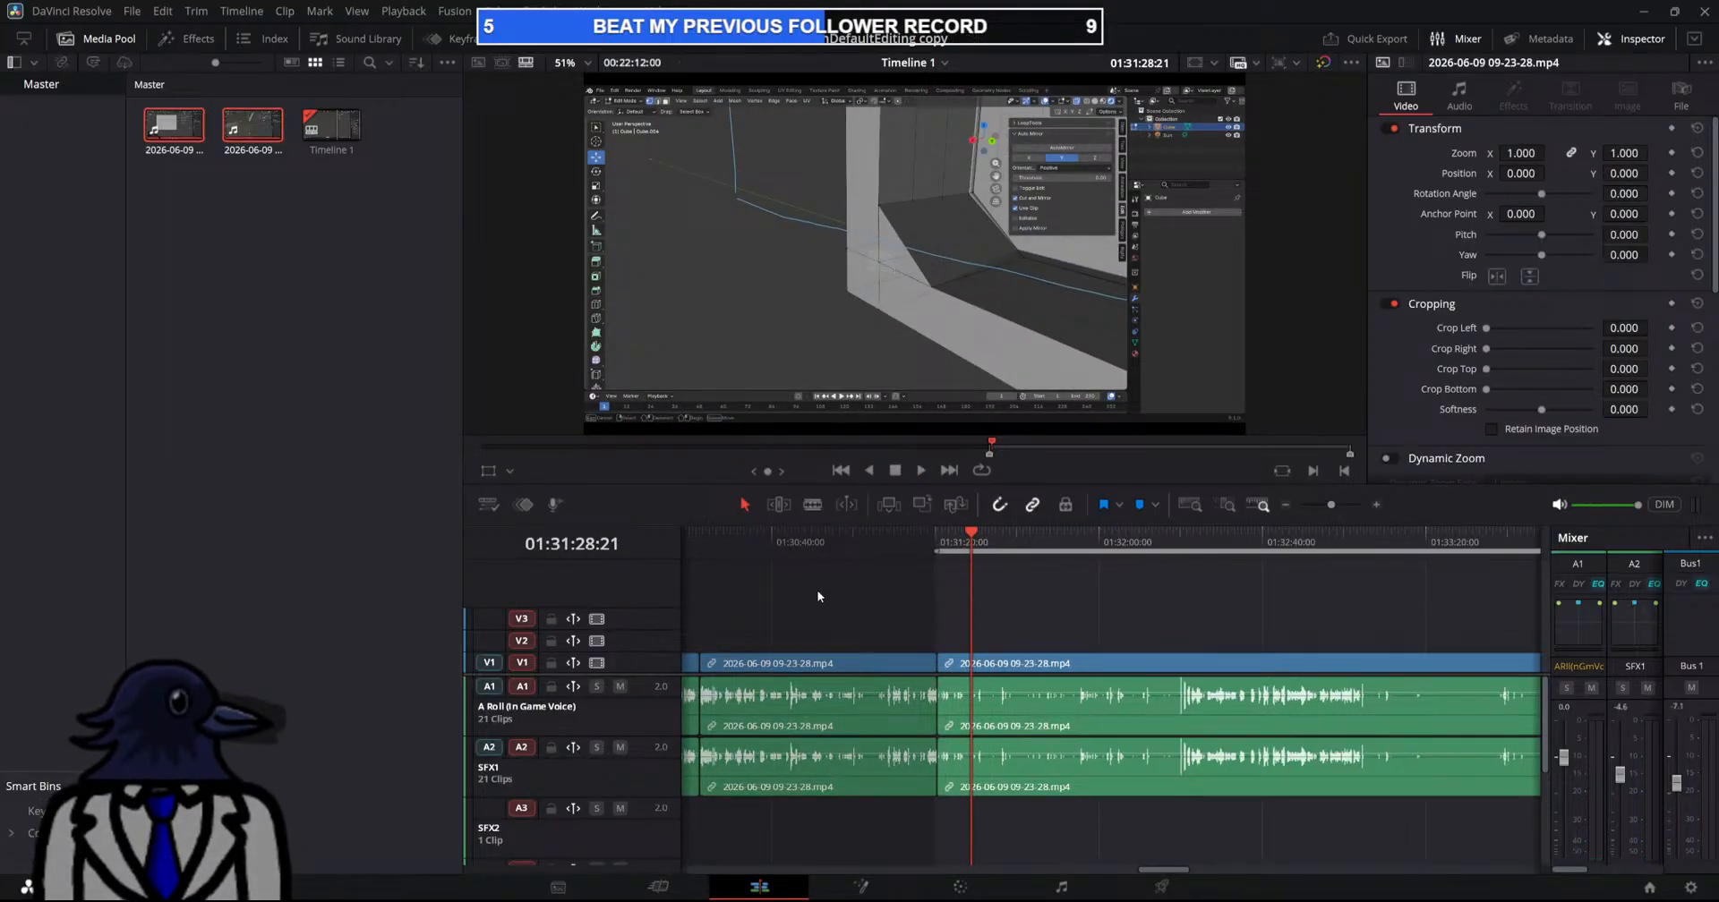
Review the footage up to about 01:32:23, then cut out and ripple-delete the short piece starting at about 01:32:18
left_click_drag(970, 571, 1174, 602)
key("space")
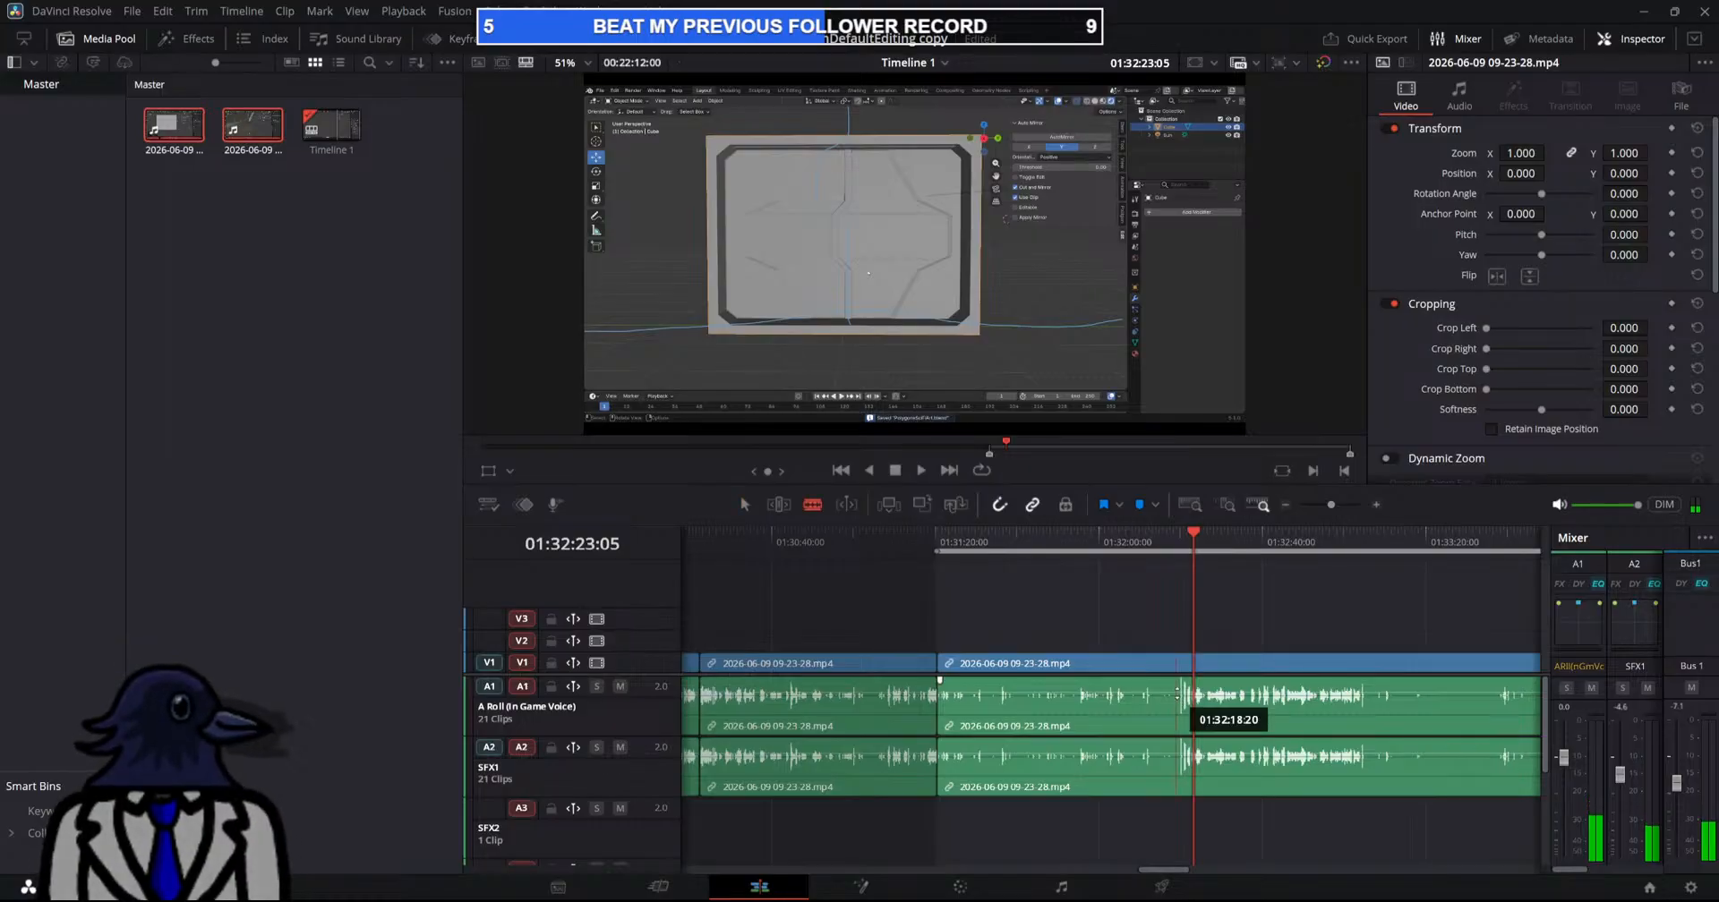
left_click(1176, 667)
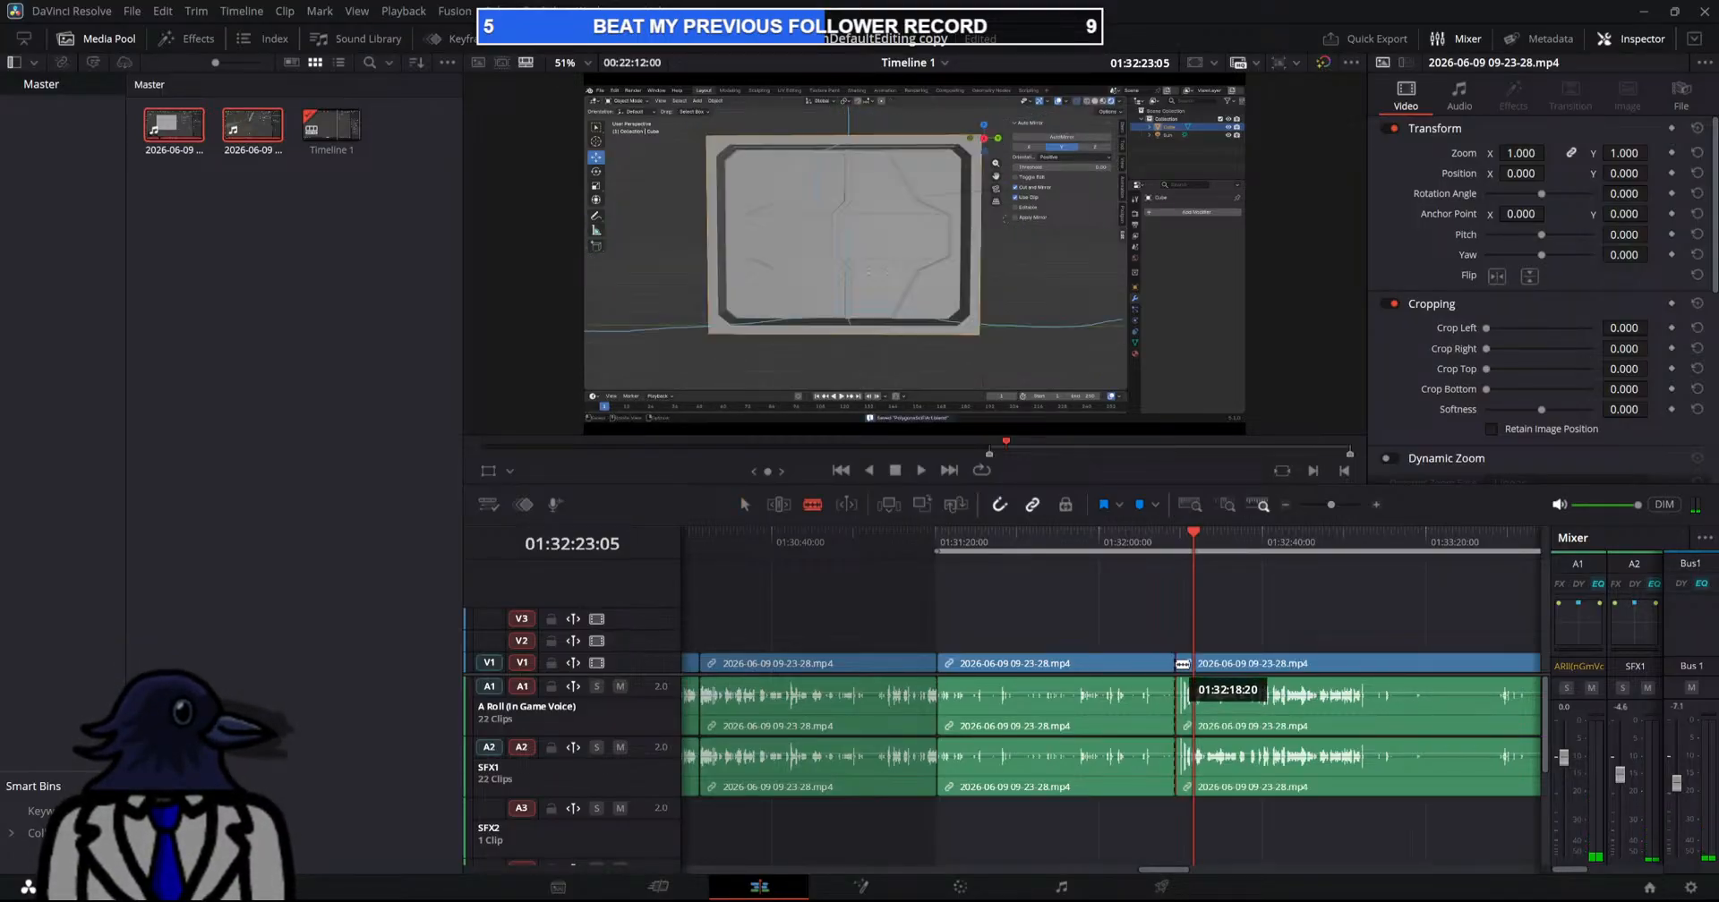
left_click(1189, 667)
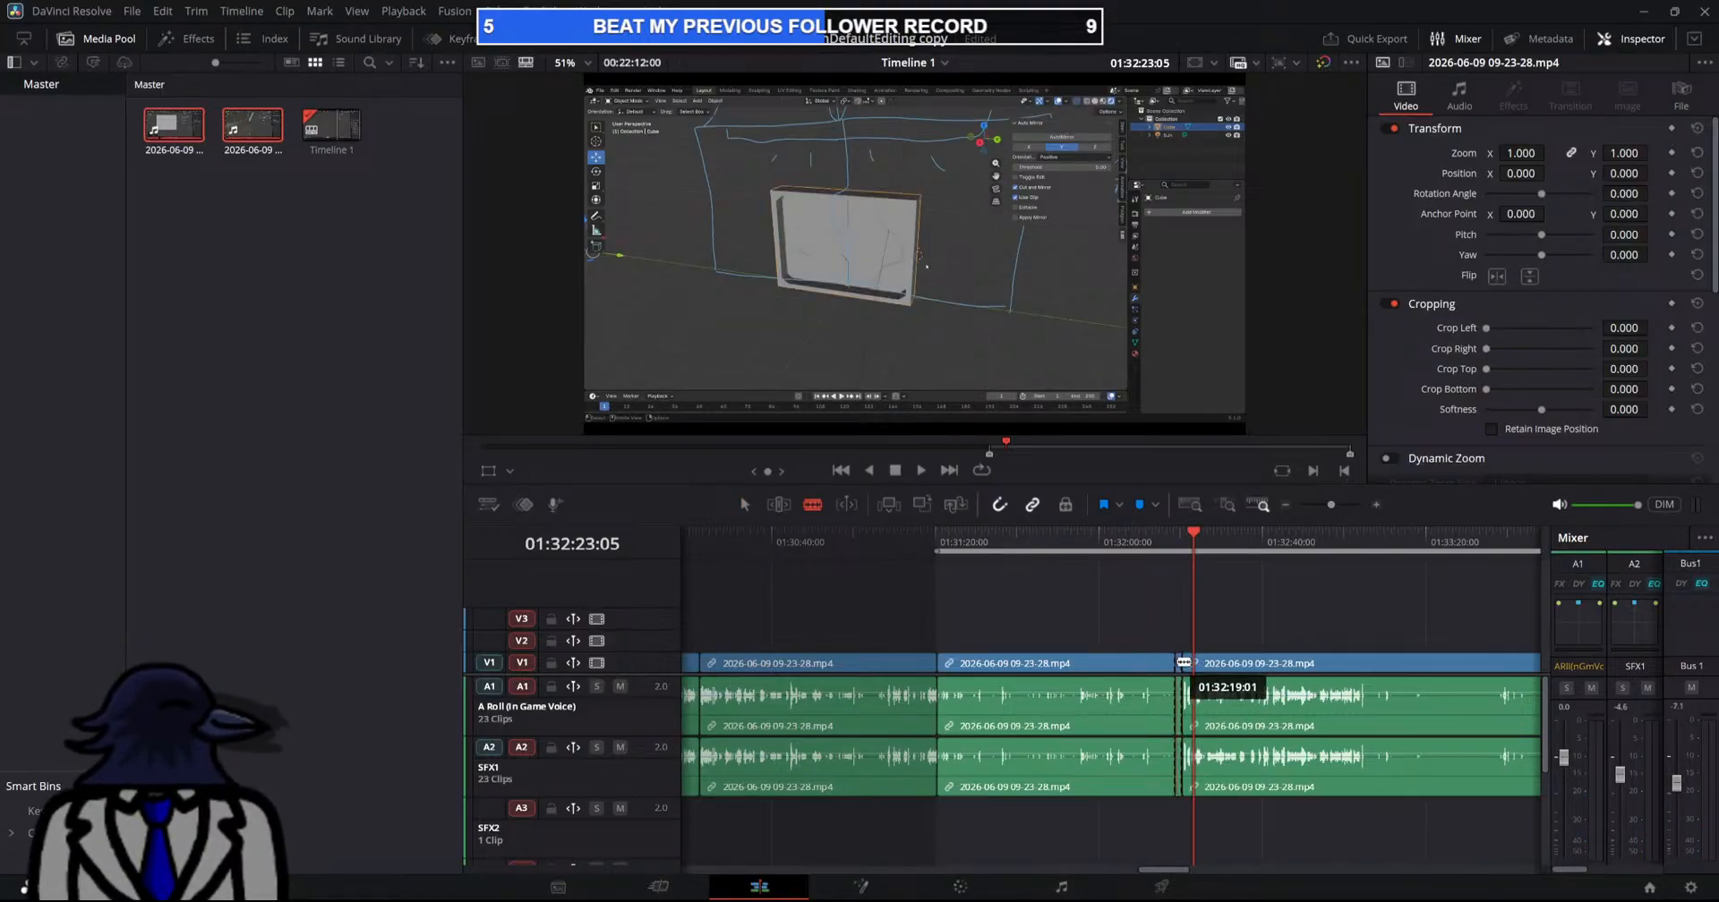
left_click(1179, 666)
key("Delete")
key("Up")
key("space")
Split the clip at about 01:33:02 and 01:33:04 and ripple-delete the piece between the cuts
left_click_drag(1180, 870, 1205, 870)
left_click_drag(780, 552, 938, 588)
key("space")
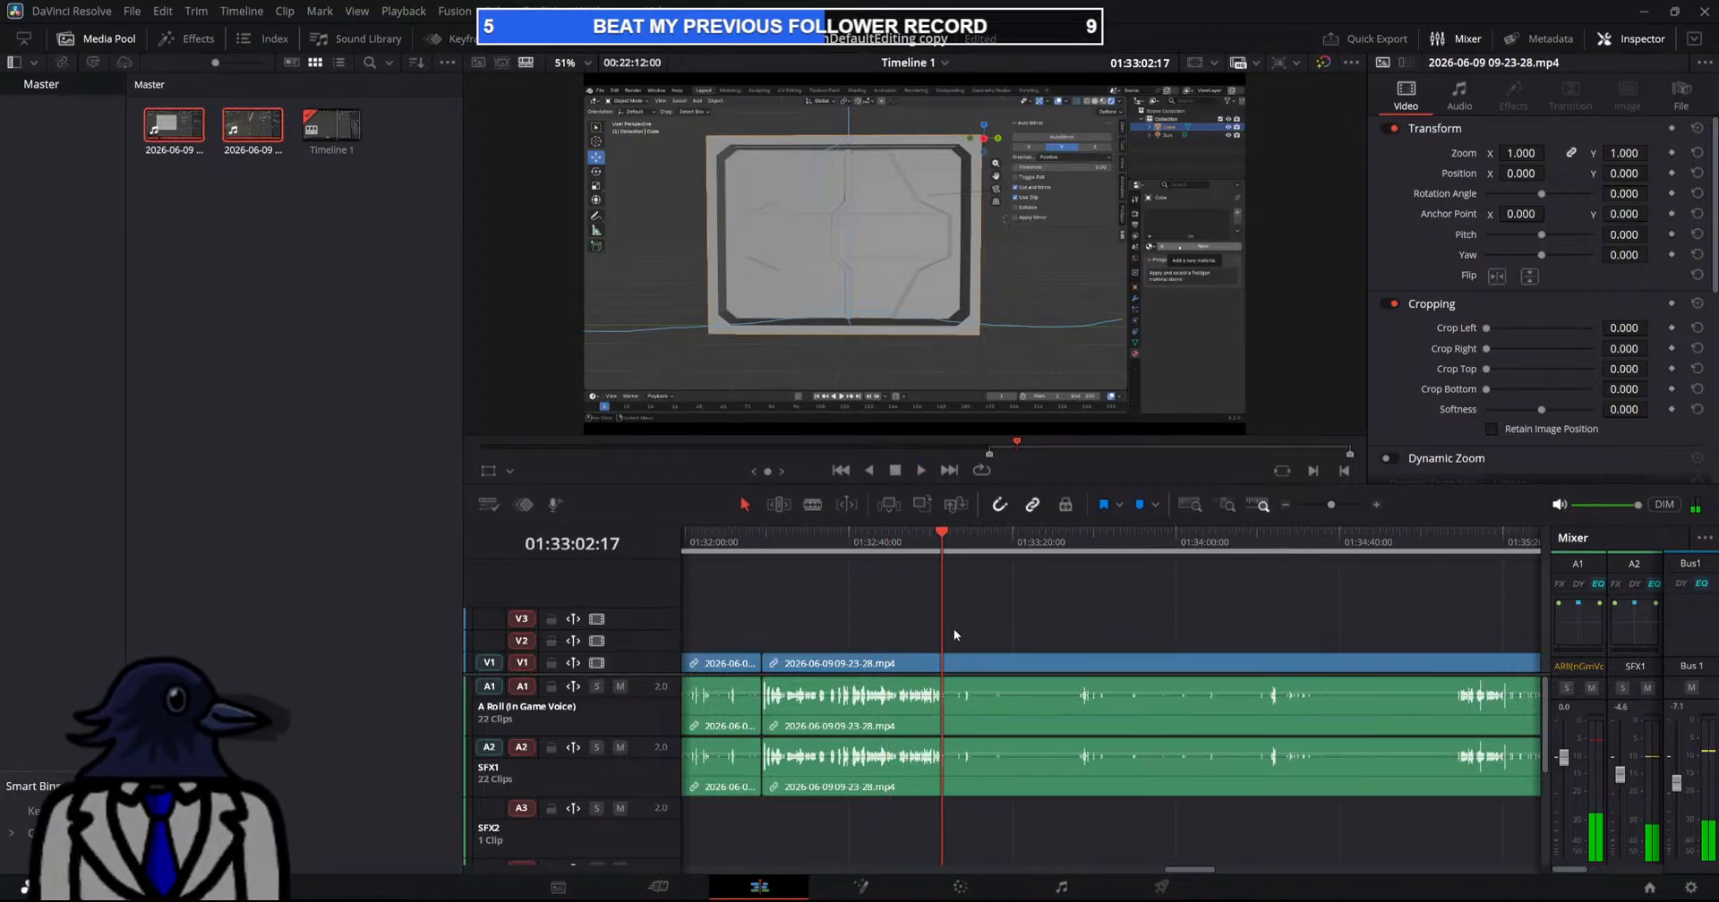
key("space")
key("b")
left_click(946, 665)
key("a")
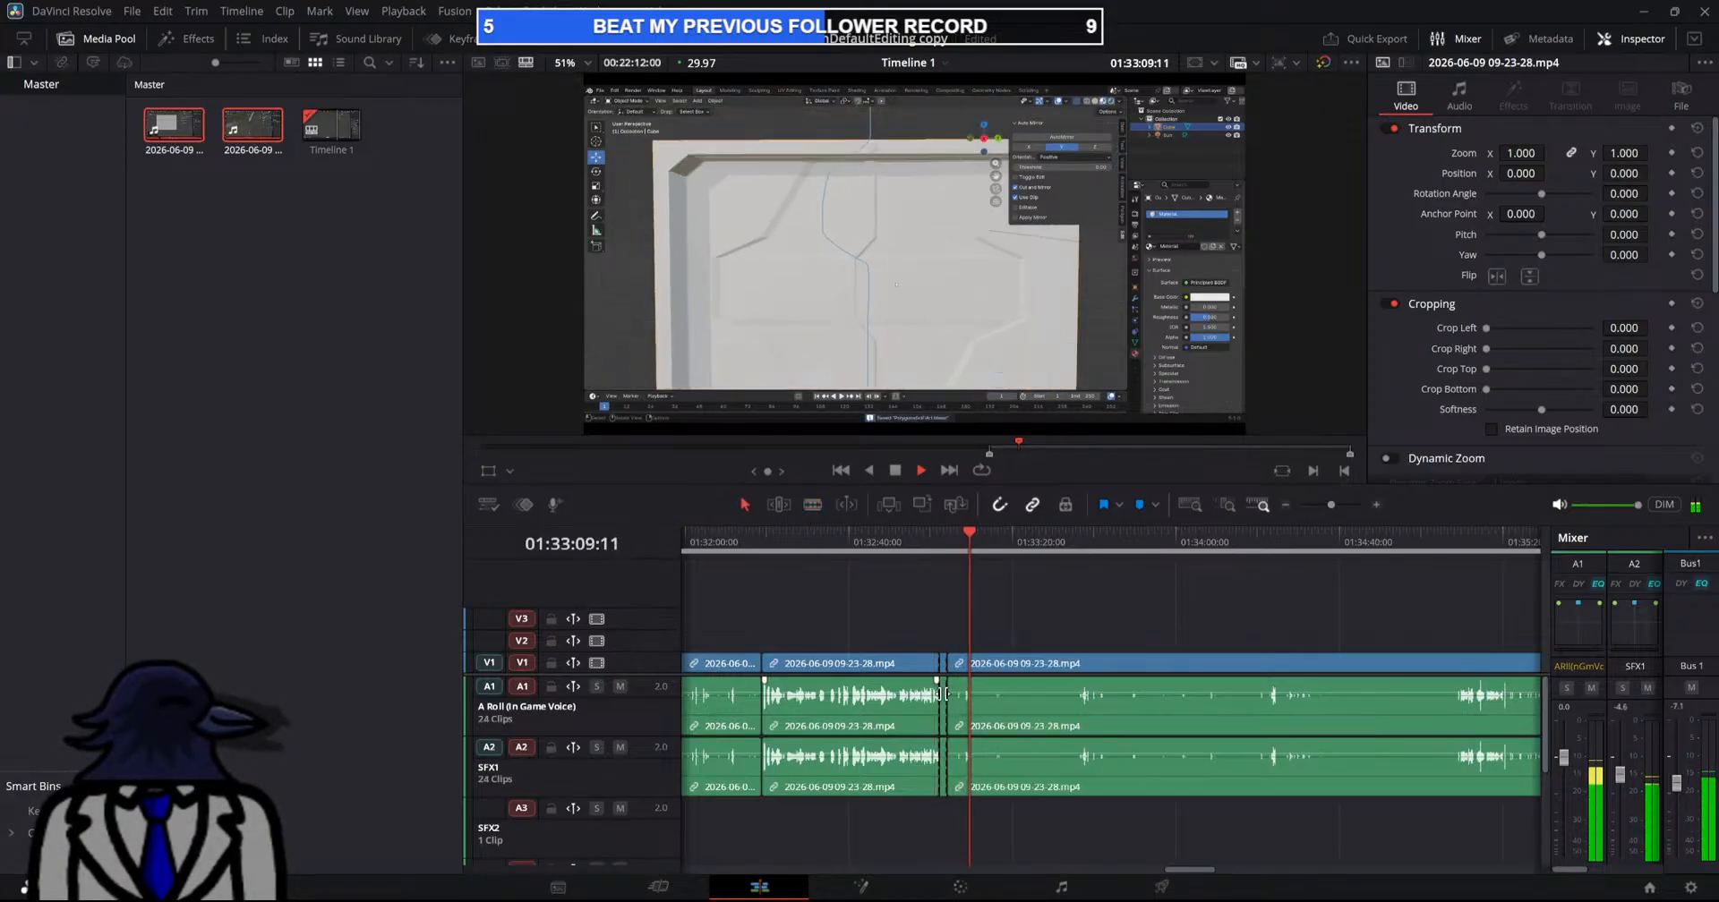
left_click(942, 699)
key("Delete")
Review the footage from the 01:33:02 join onwards and split the clip at about 01:35:06
left_click_drag(961, 603, 1331, 663)
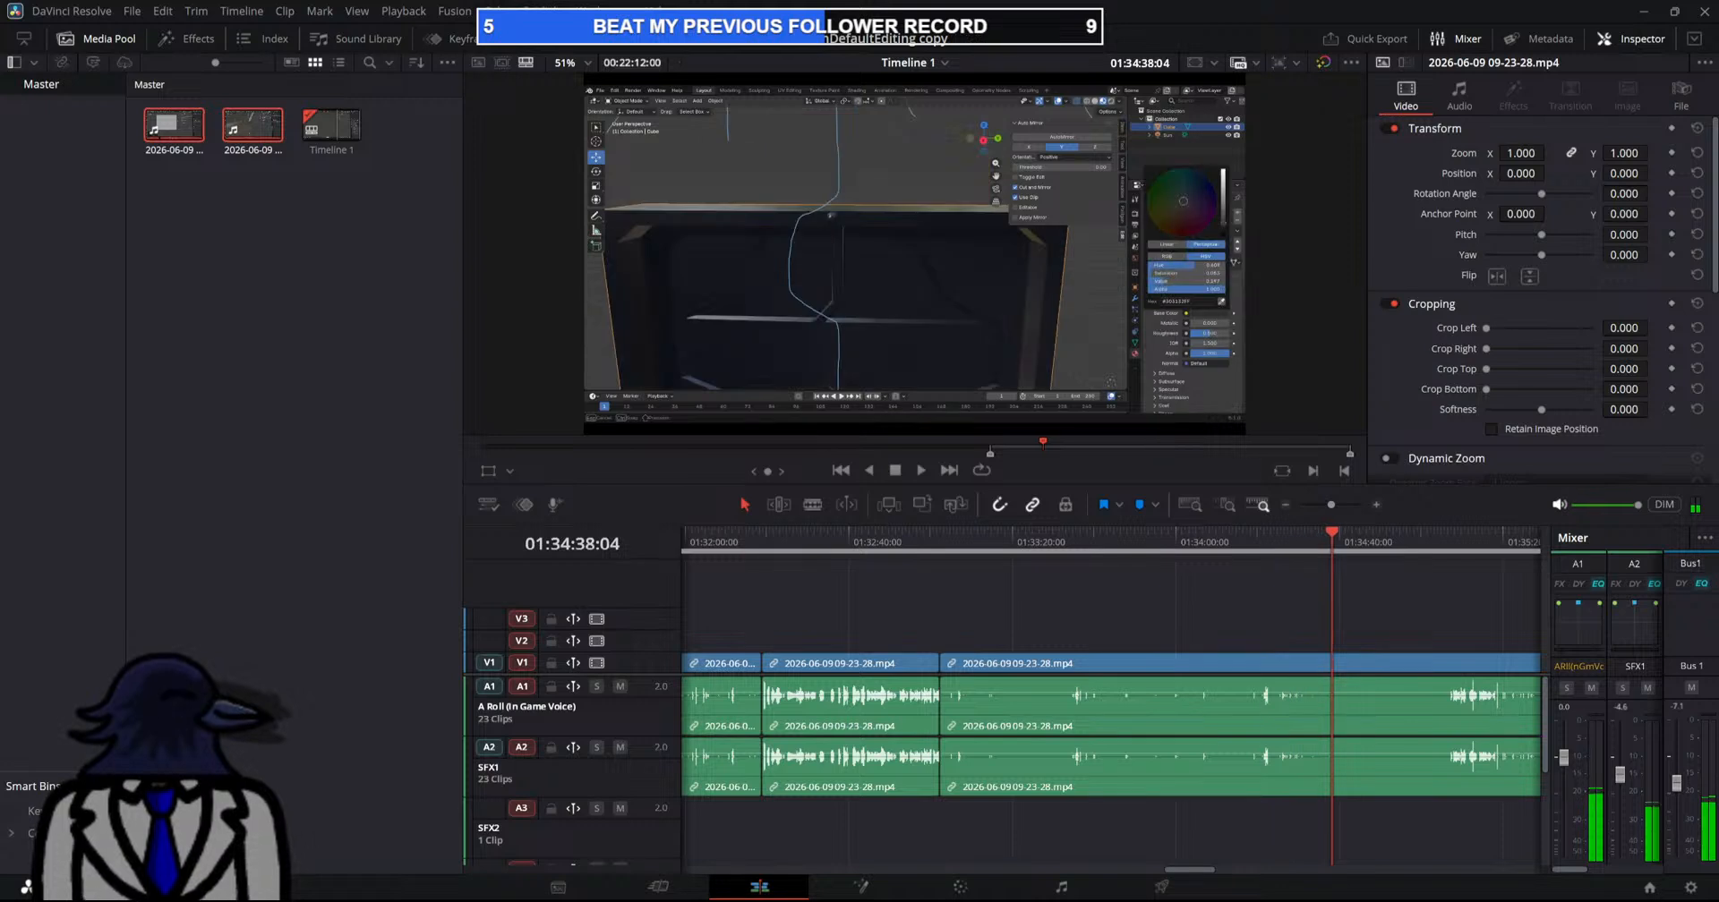
left_click_drag(1199, 873, 1231, 873)
left_click_drag(816, 576, 924, 631)
key("space")
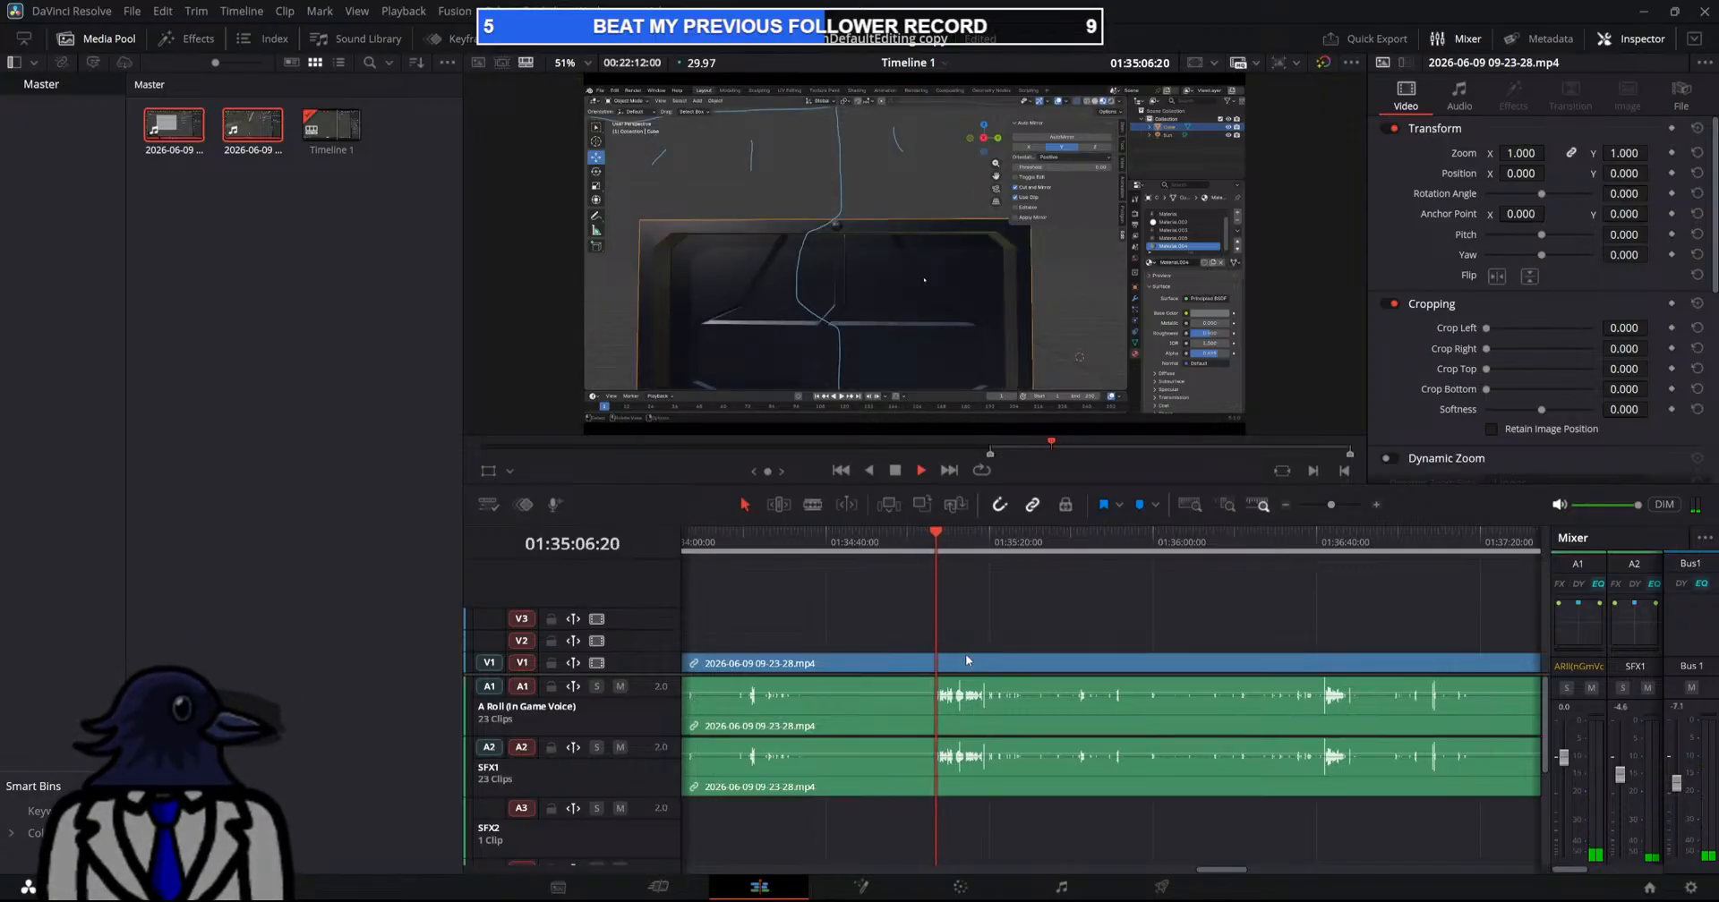
key("b")
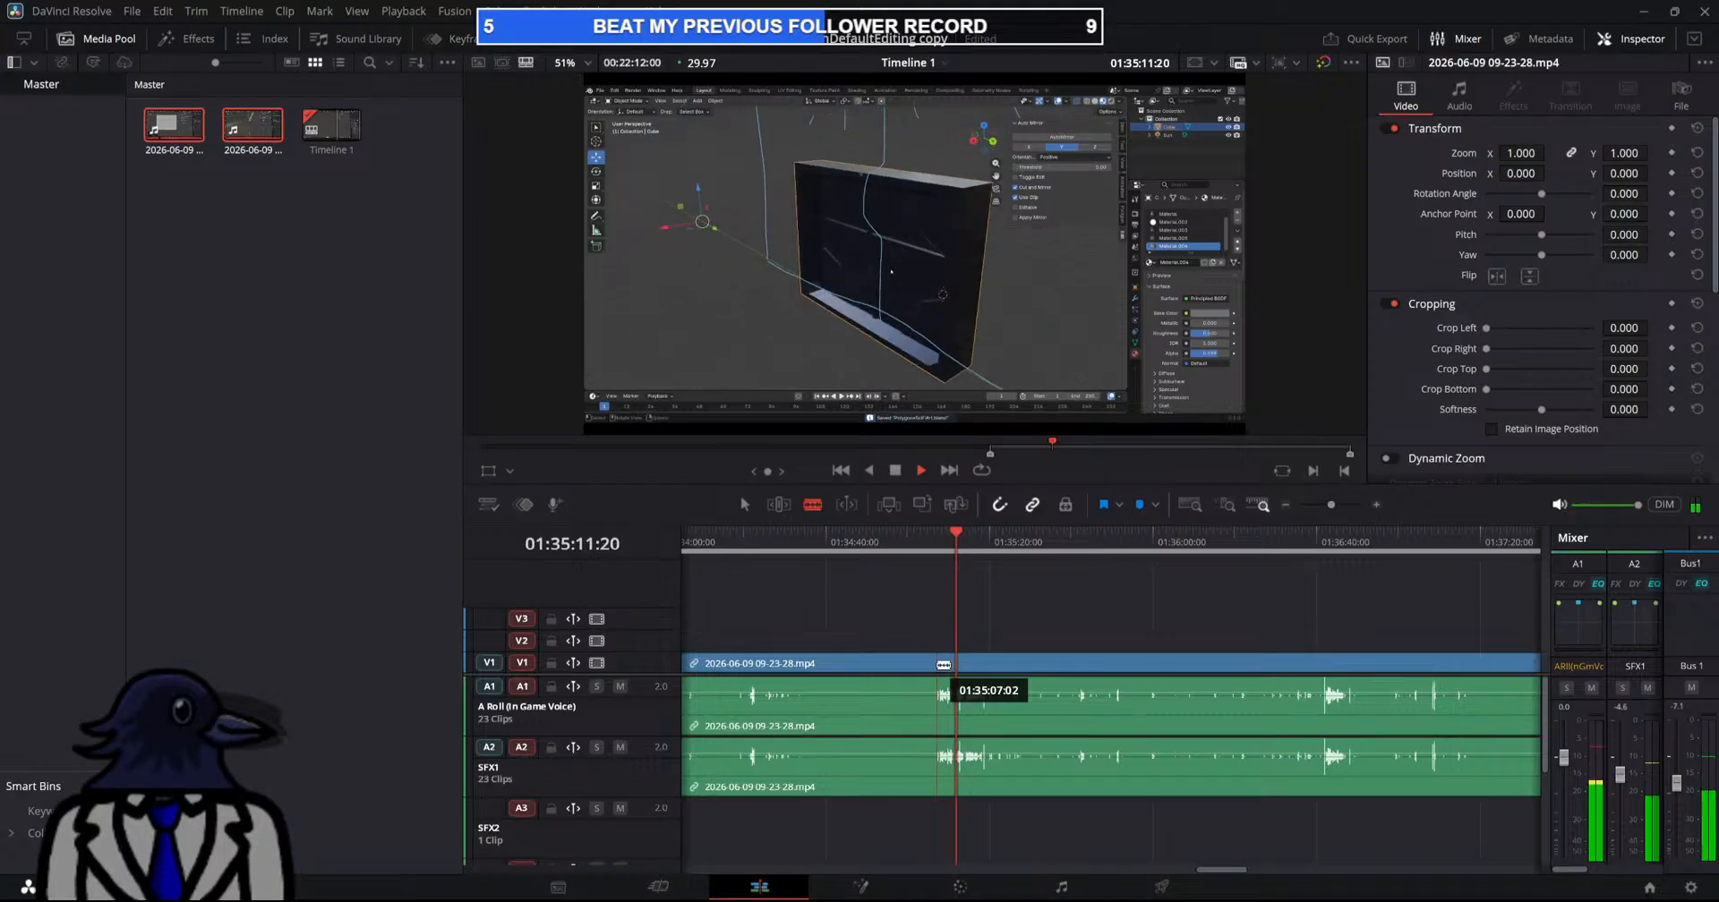
left_click(943, 664)
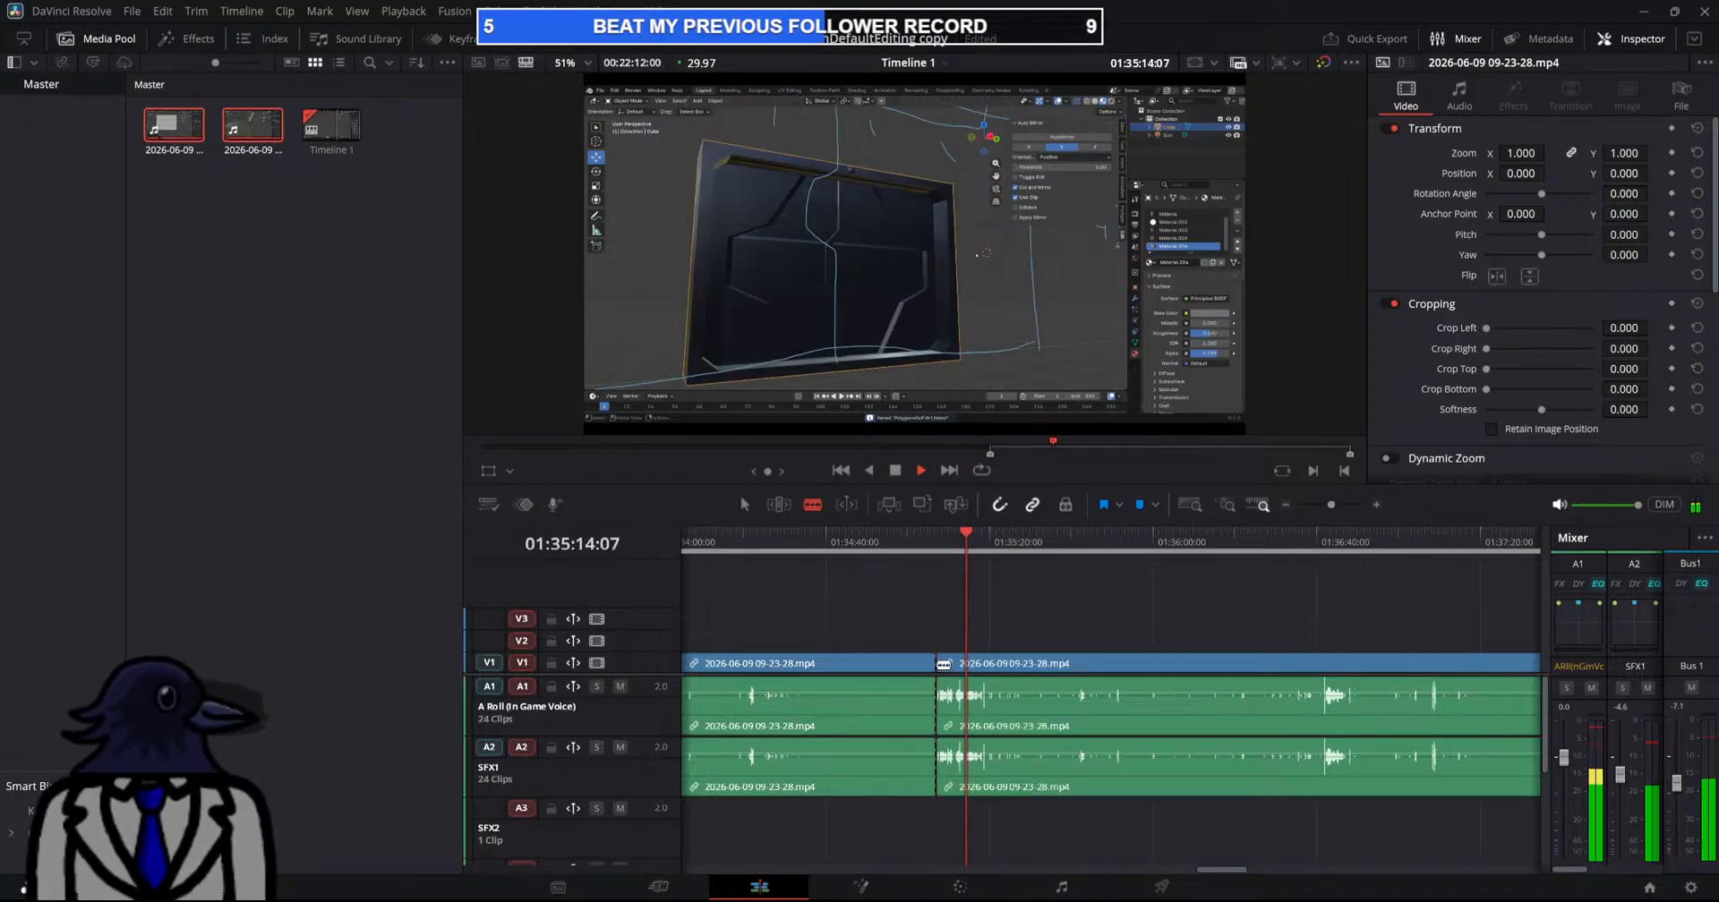
Split the clip at about 01:35:17 and 01:35:19 and ripple-delete the short piece between the cuts
key("space")
left_click(988, 664)
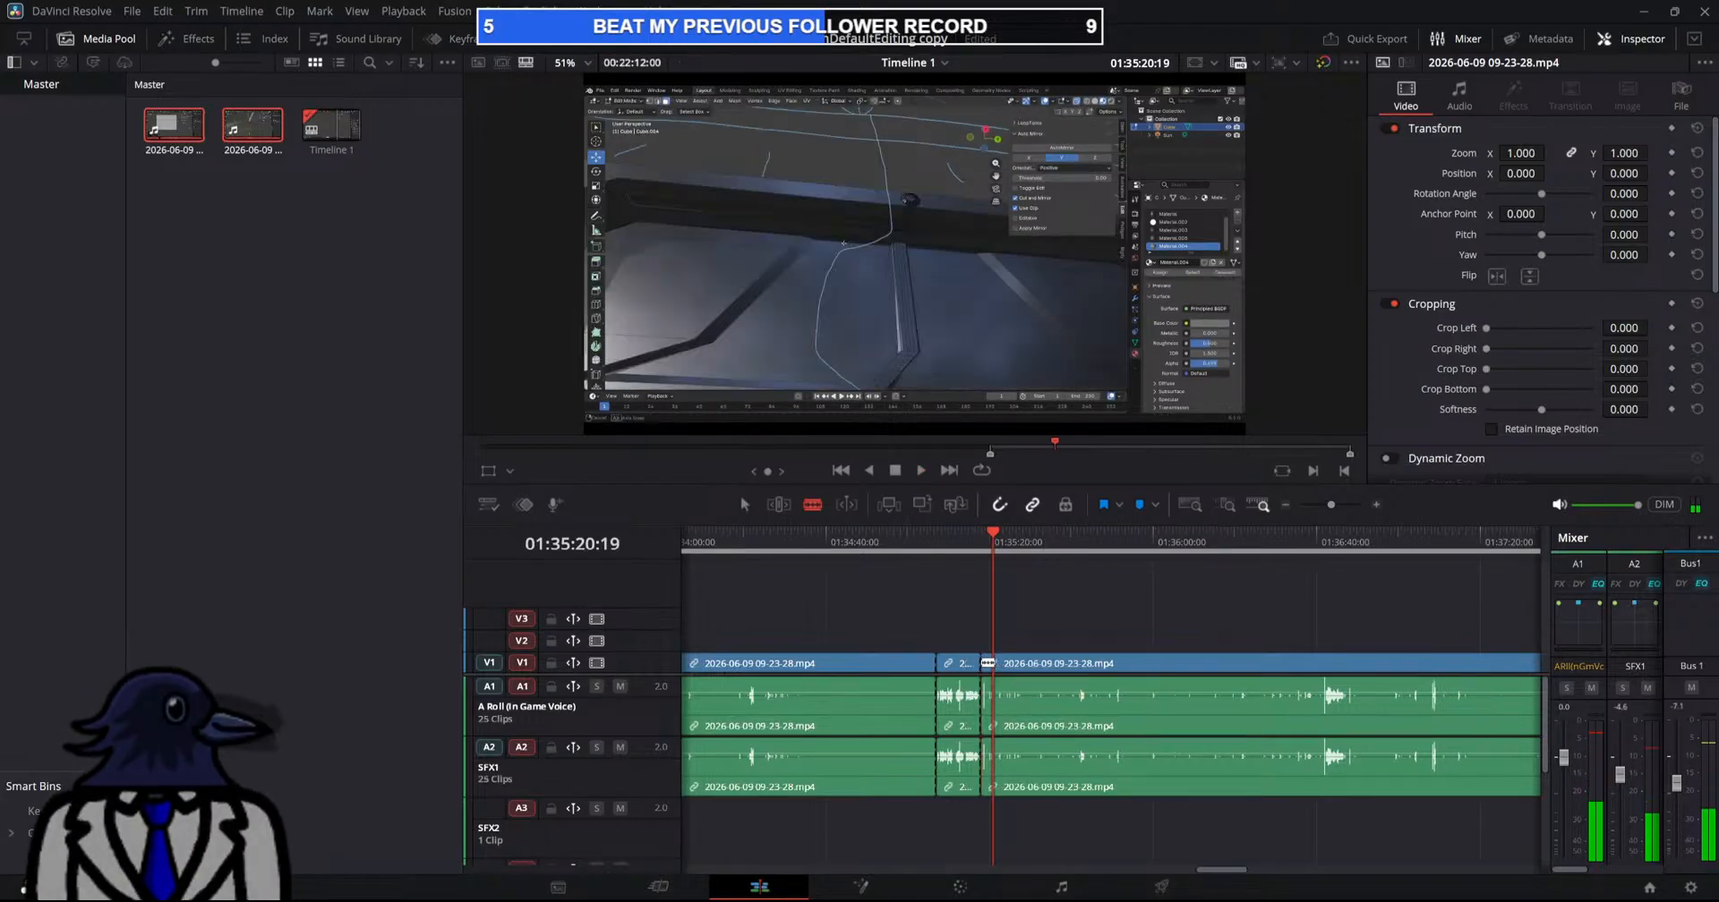
left_click(992, 663)
key("a")
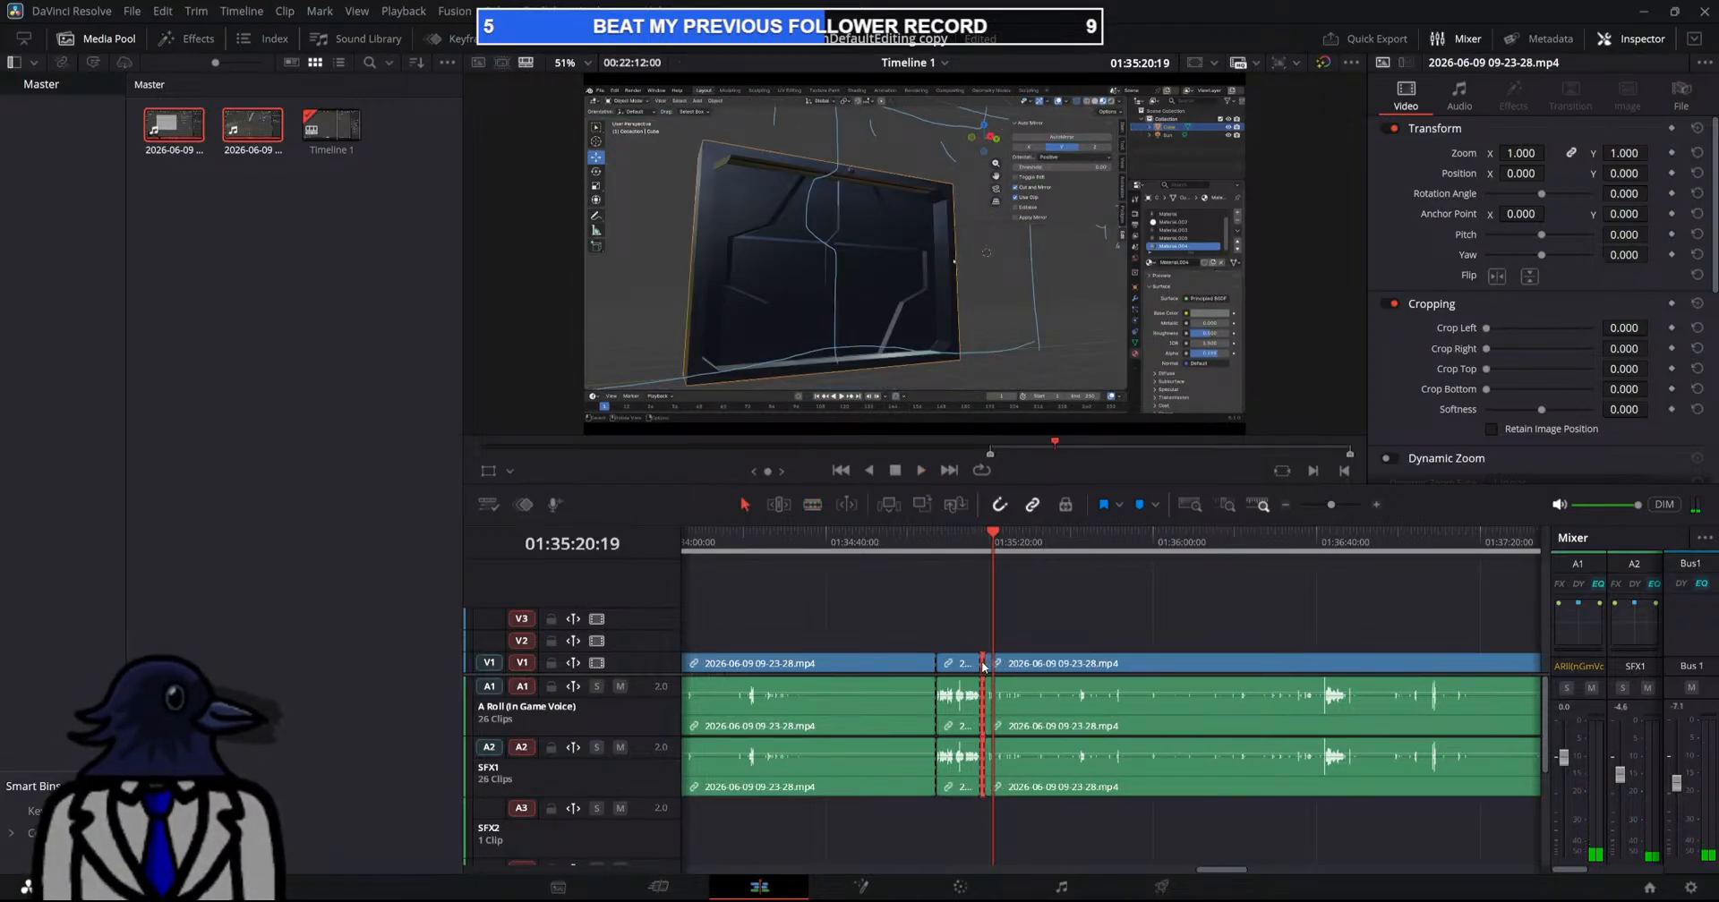
key("Delete")
Review the footage up to about 01:36:38, then split the clip at about 01:36:39 and 01:36:41 and ripple-delete the piece between the cuts
left_click_drag(984, 545, 1323, 639)
left_click_drag(1233, 870, 1251, 873)
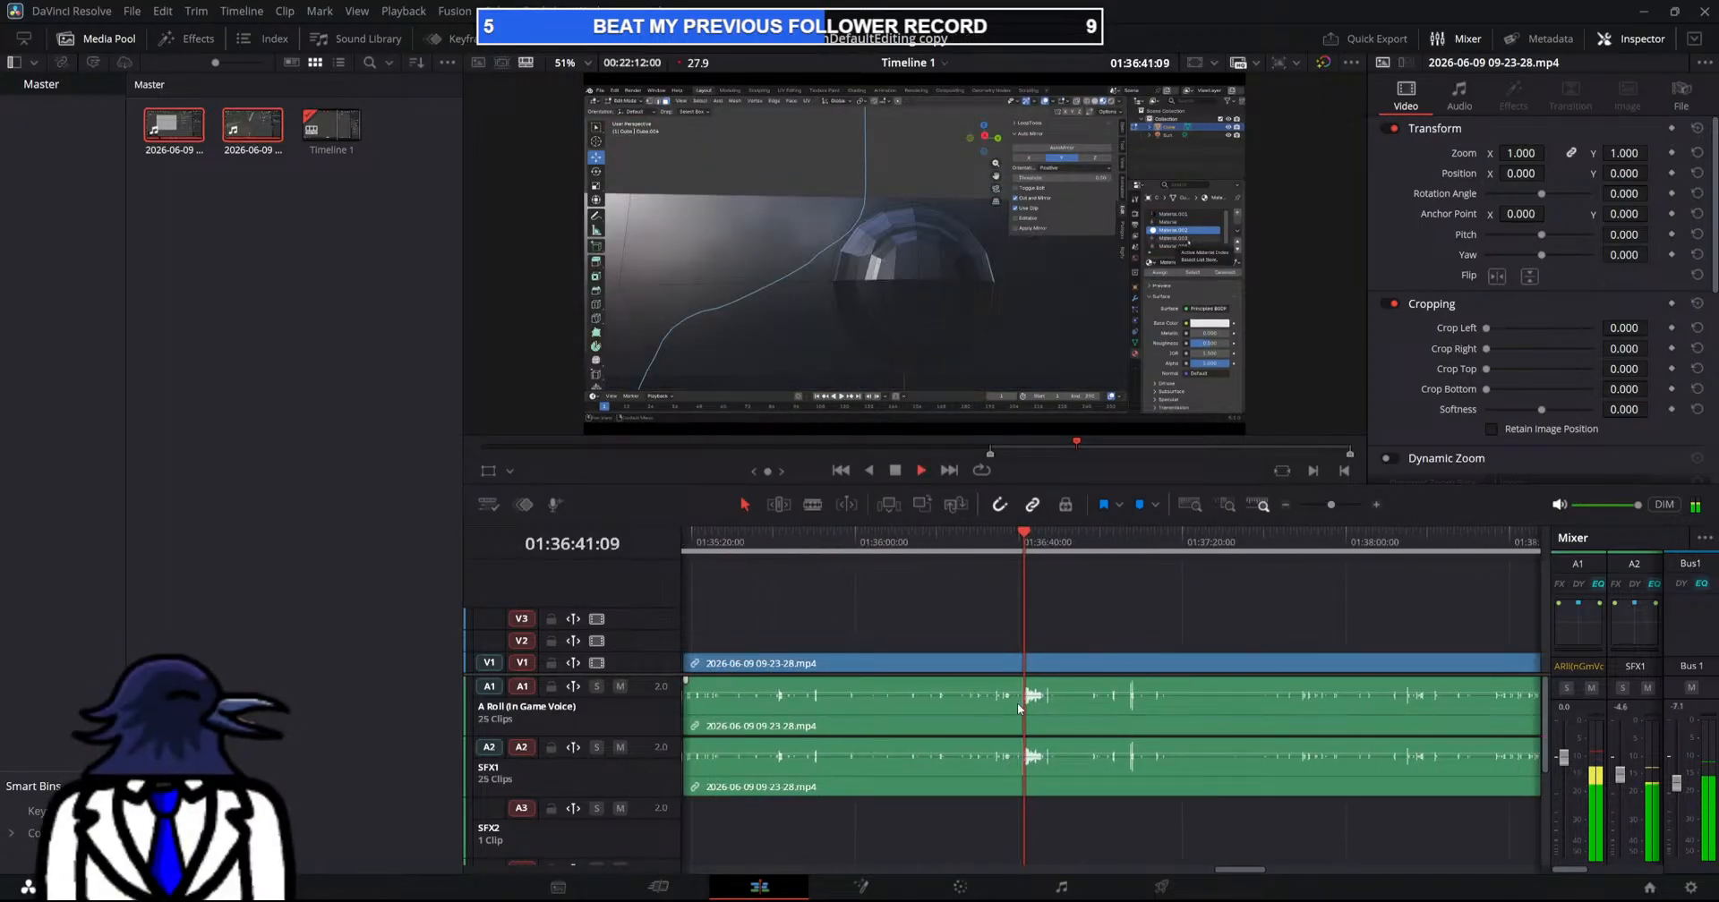
left_click_drag(1022, 627, 1011, 621)
key("space")
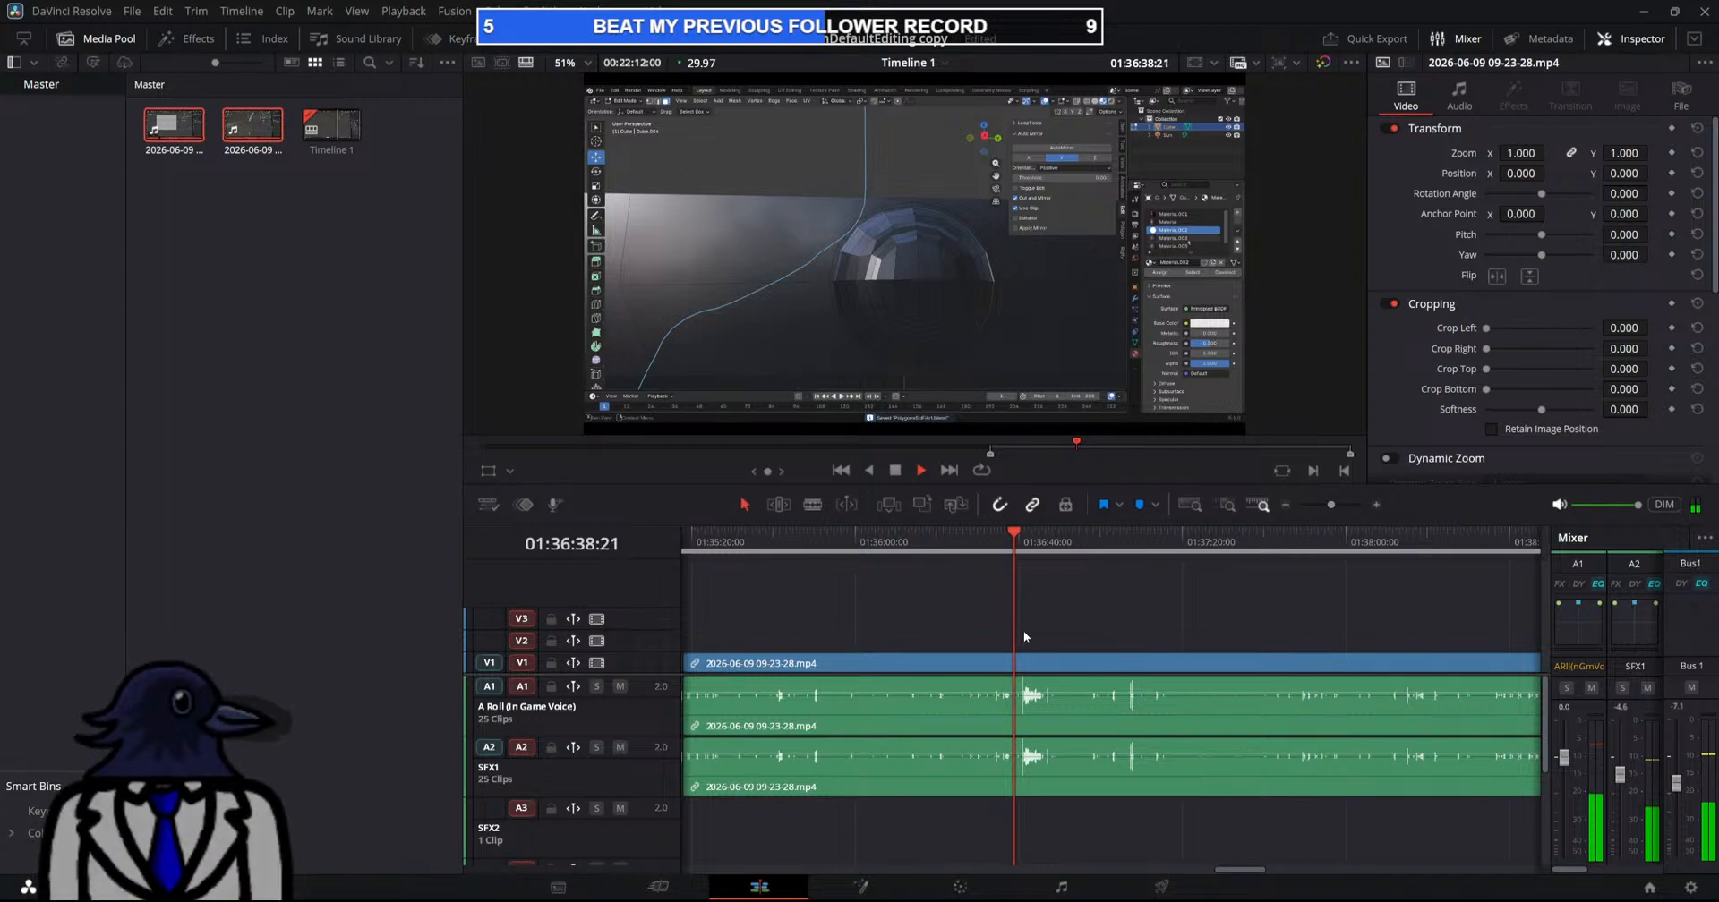
key("b")
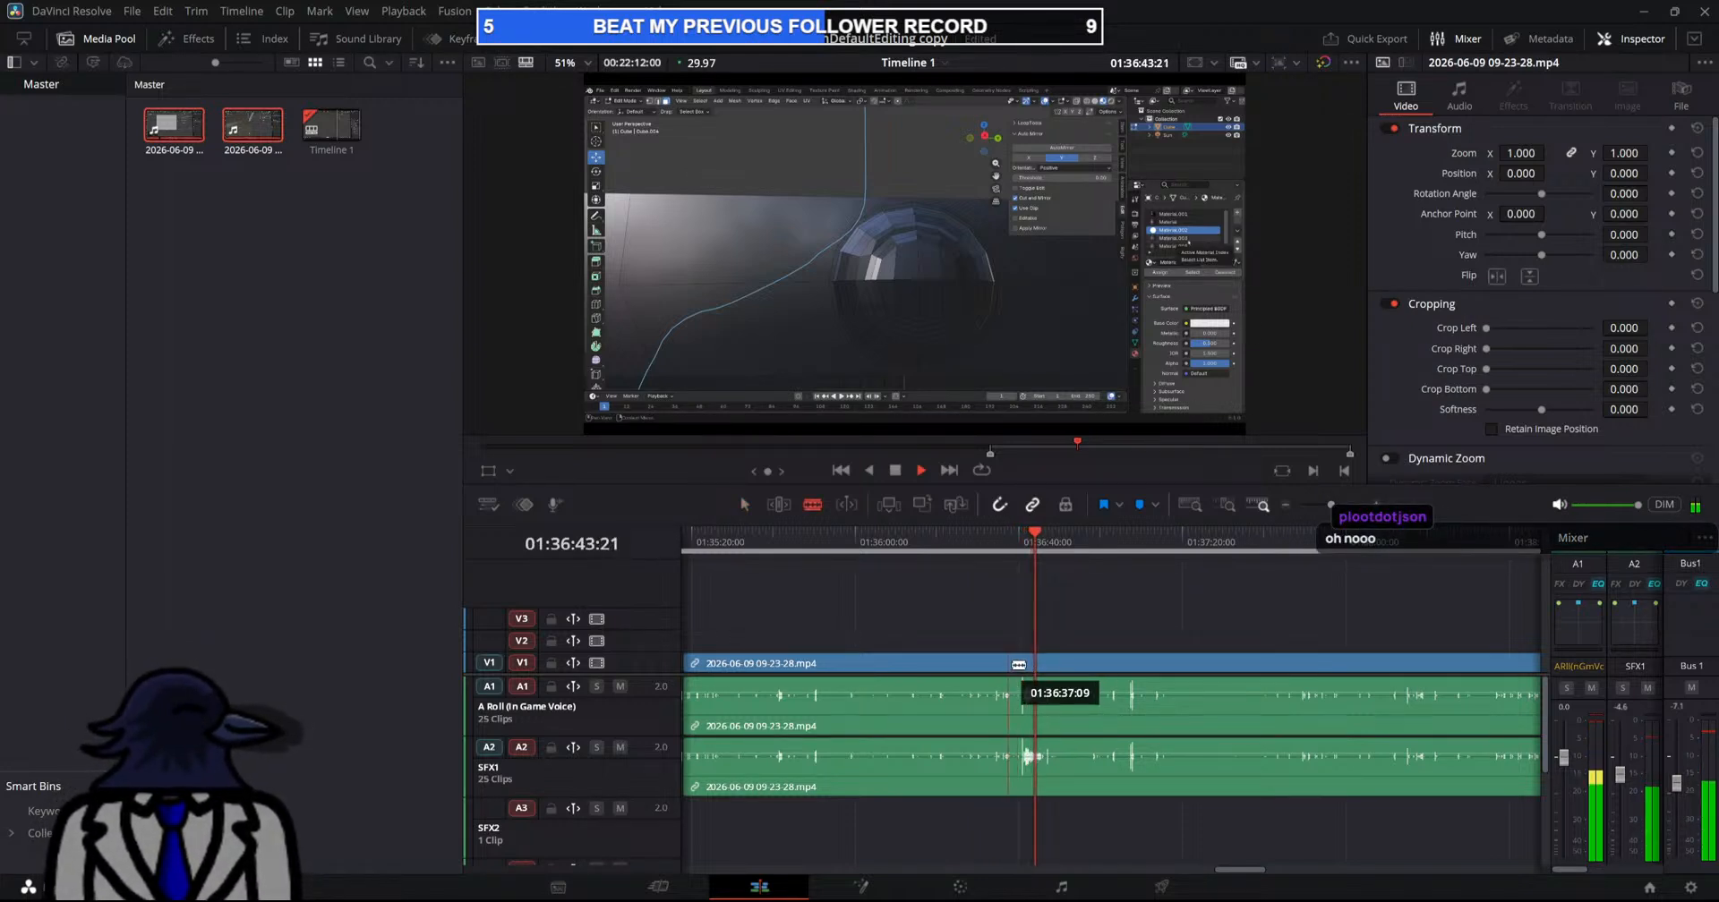
left_click(1021, 665)
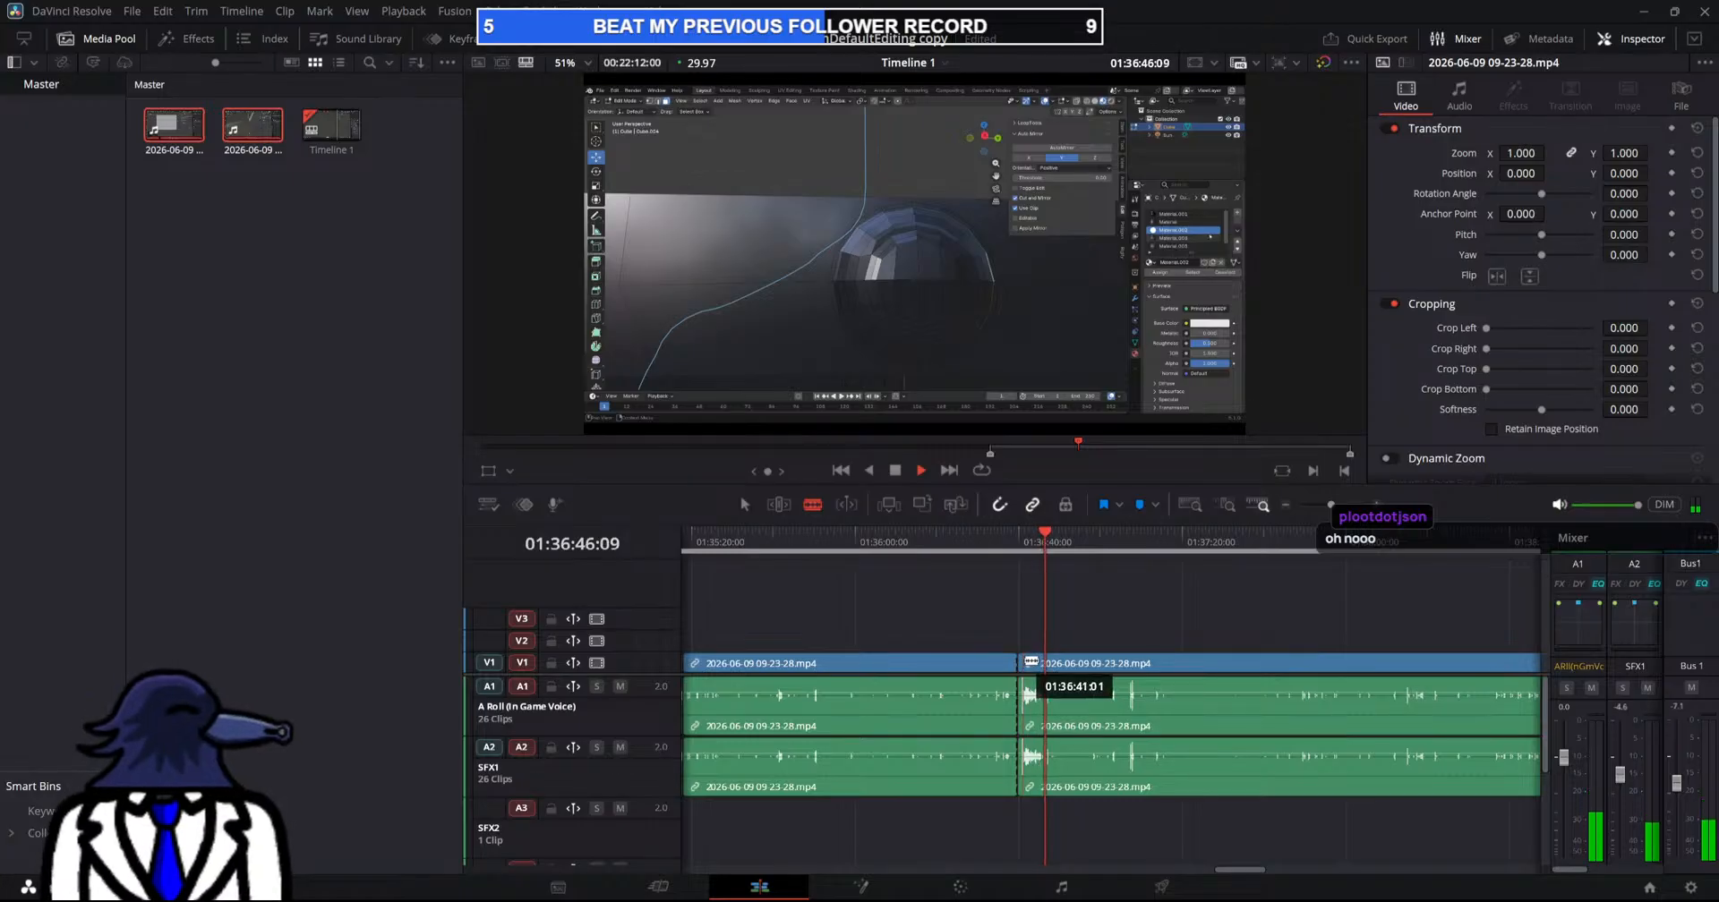
left_click(1029, 662)
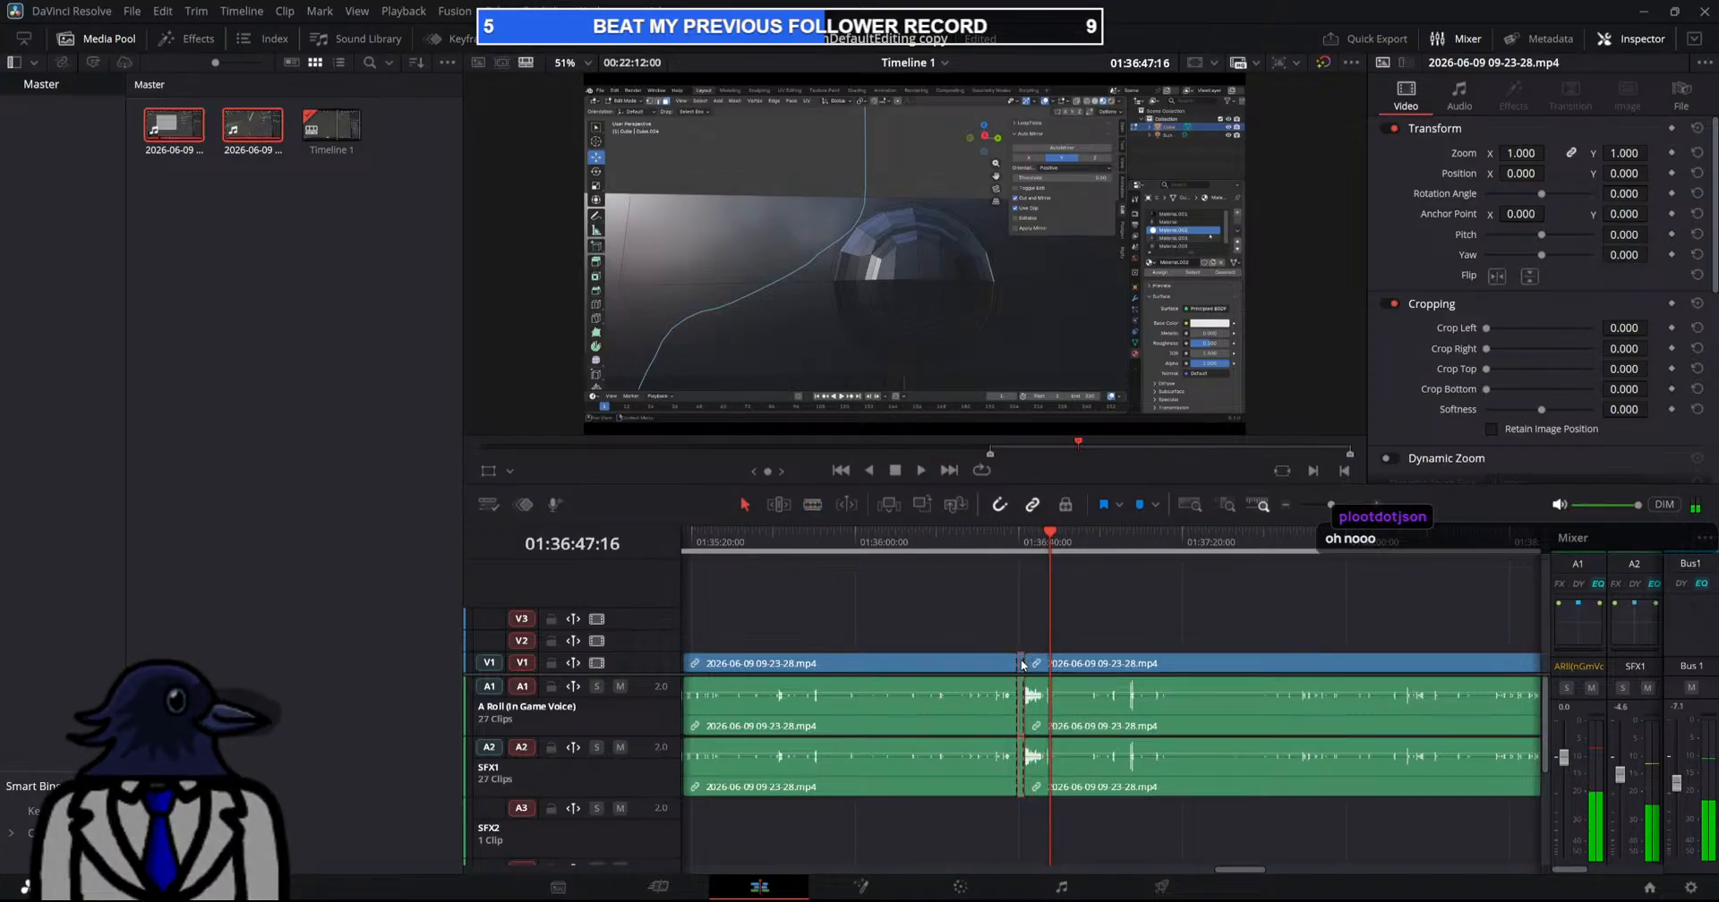
key("Delete")
Cut out and ripple-delete the short piece starting at about 01:36:44, then play back from the 01:36:39 join
key("b")
left_click(1044, 664)
left_click(1034, 600)
key("Up")
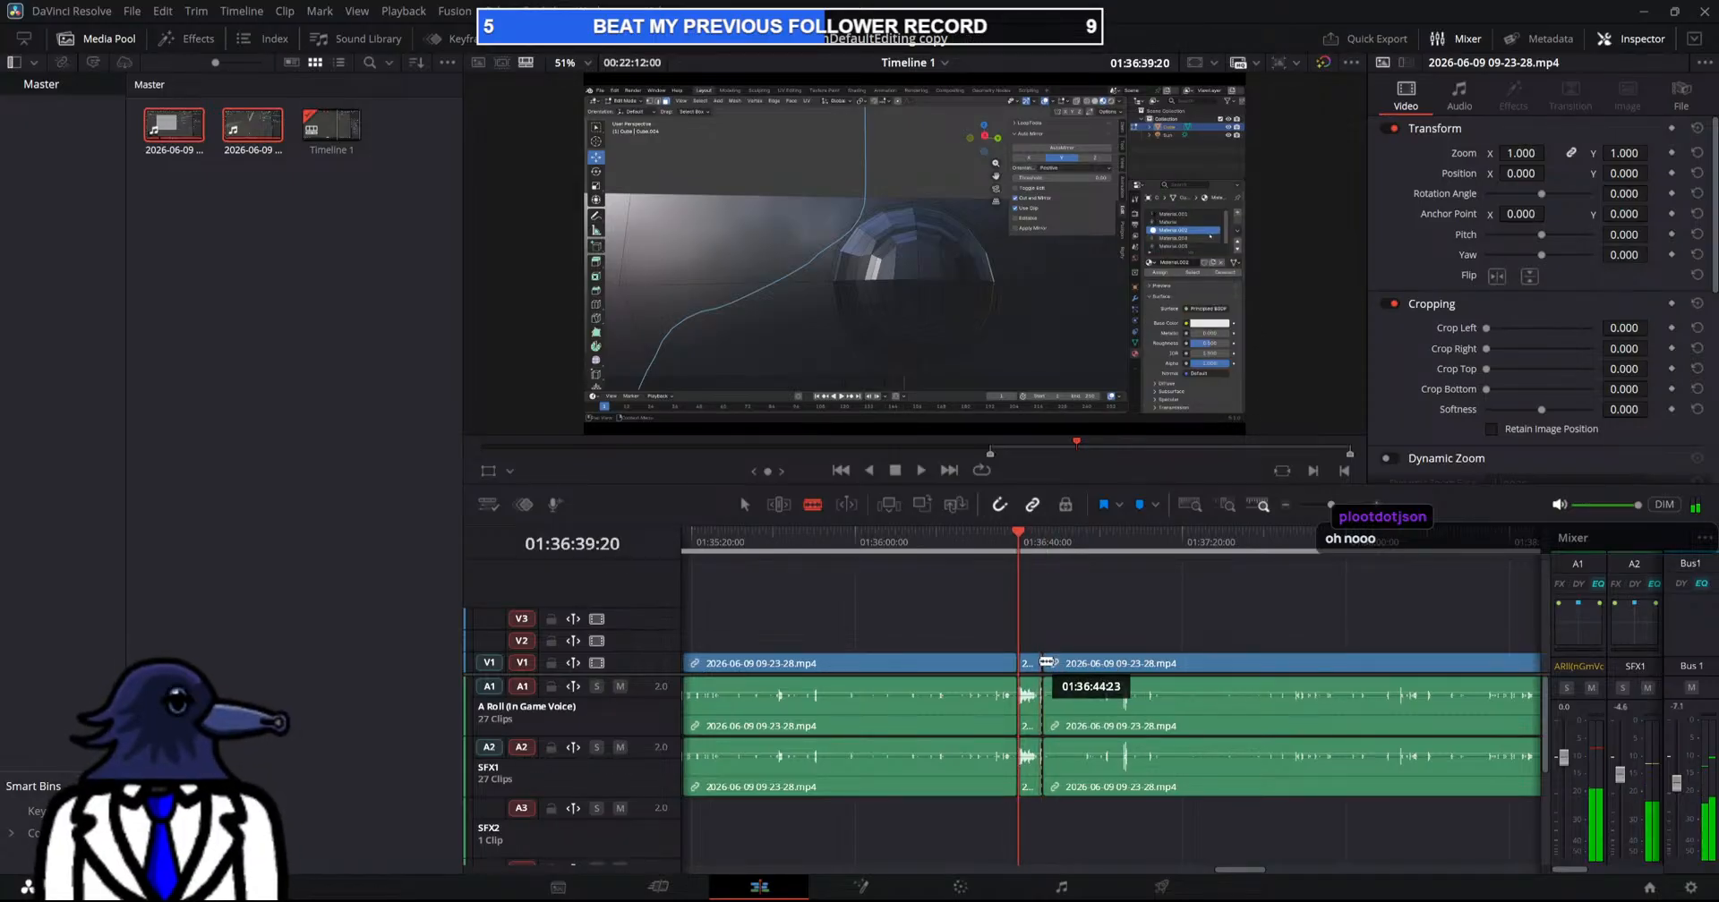
left_click(1045, 695)
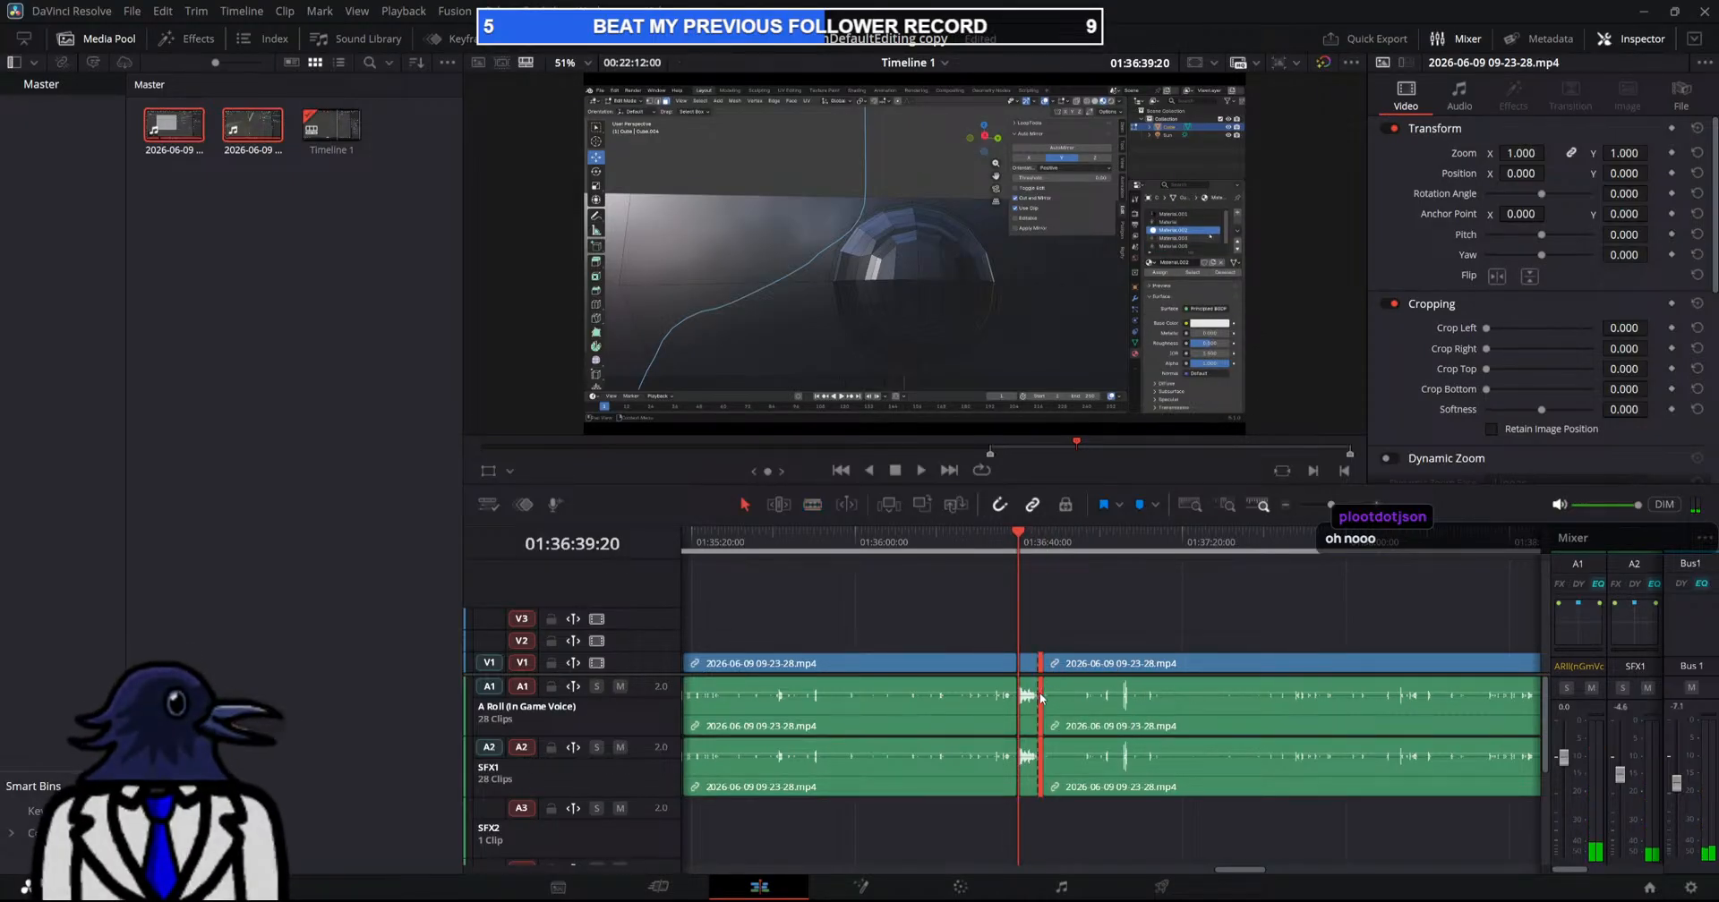
key("Delete")
key("space")
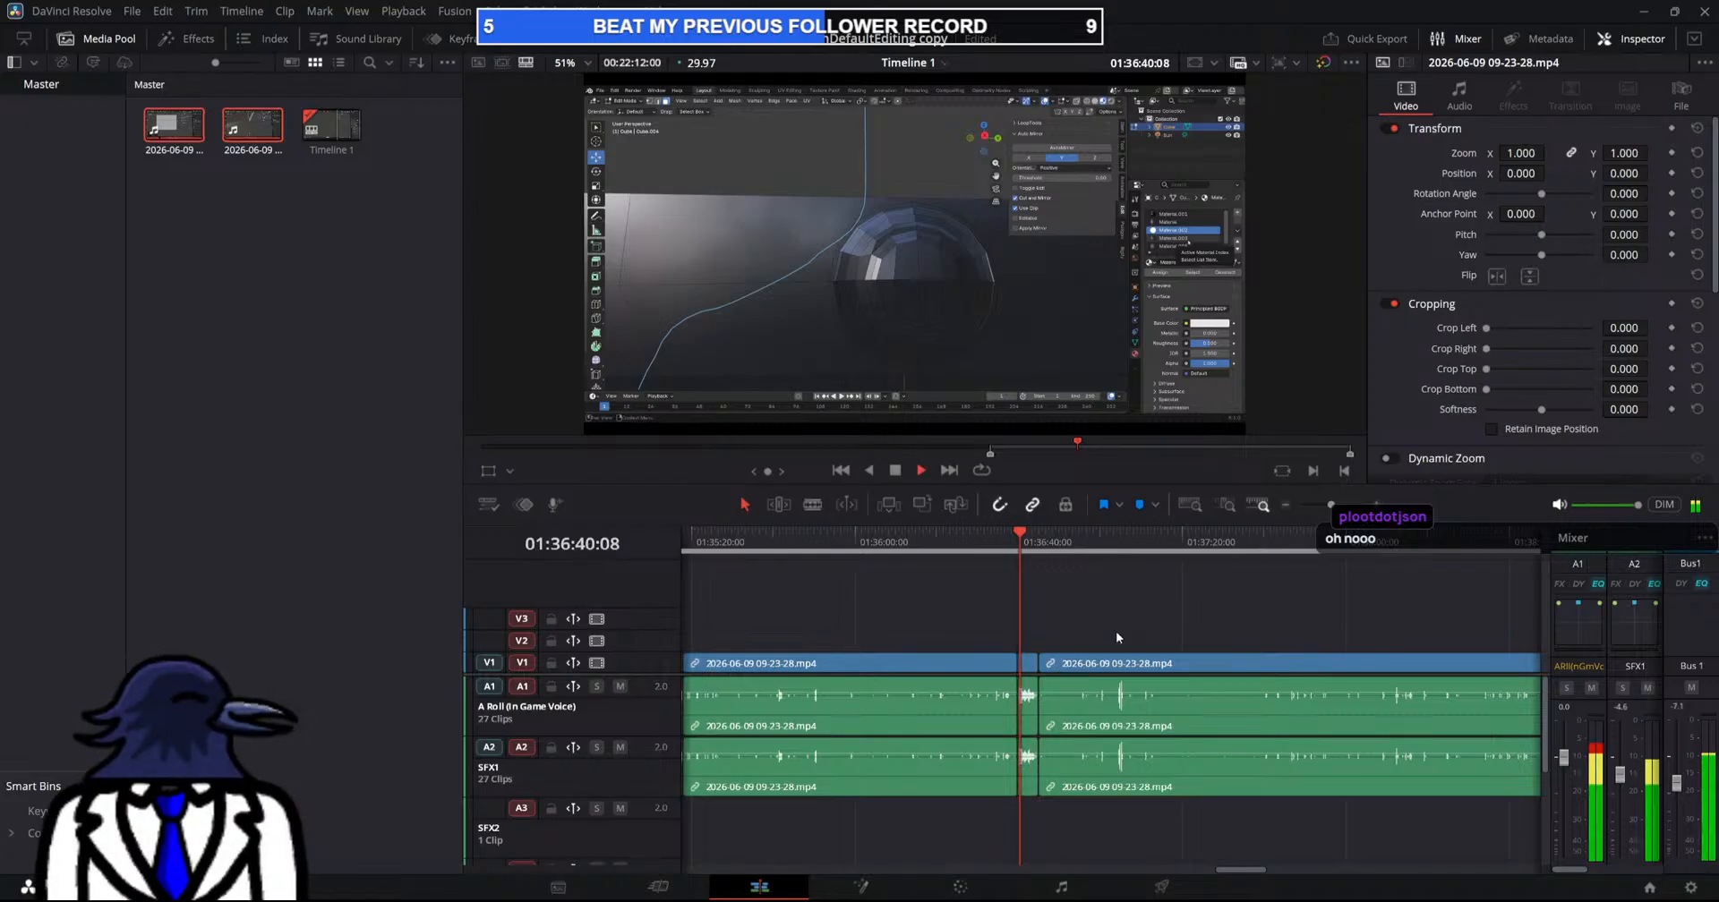
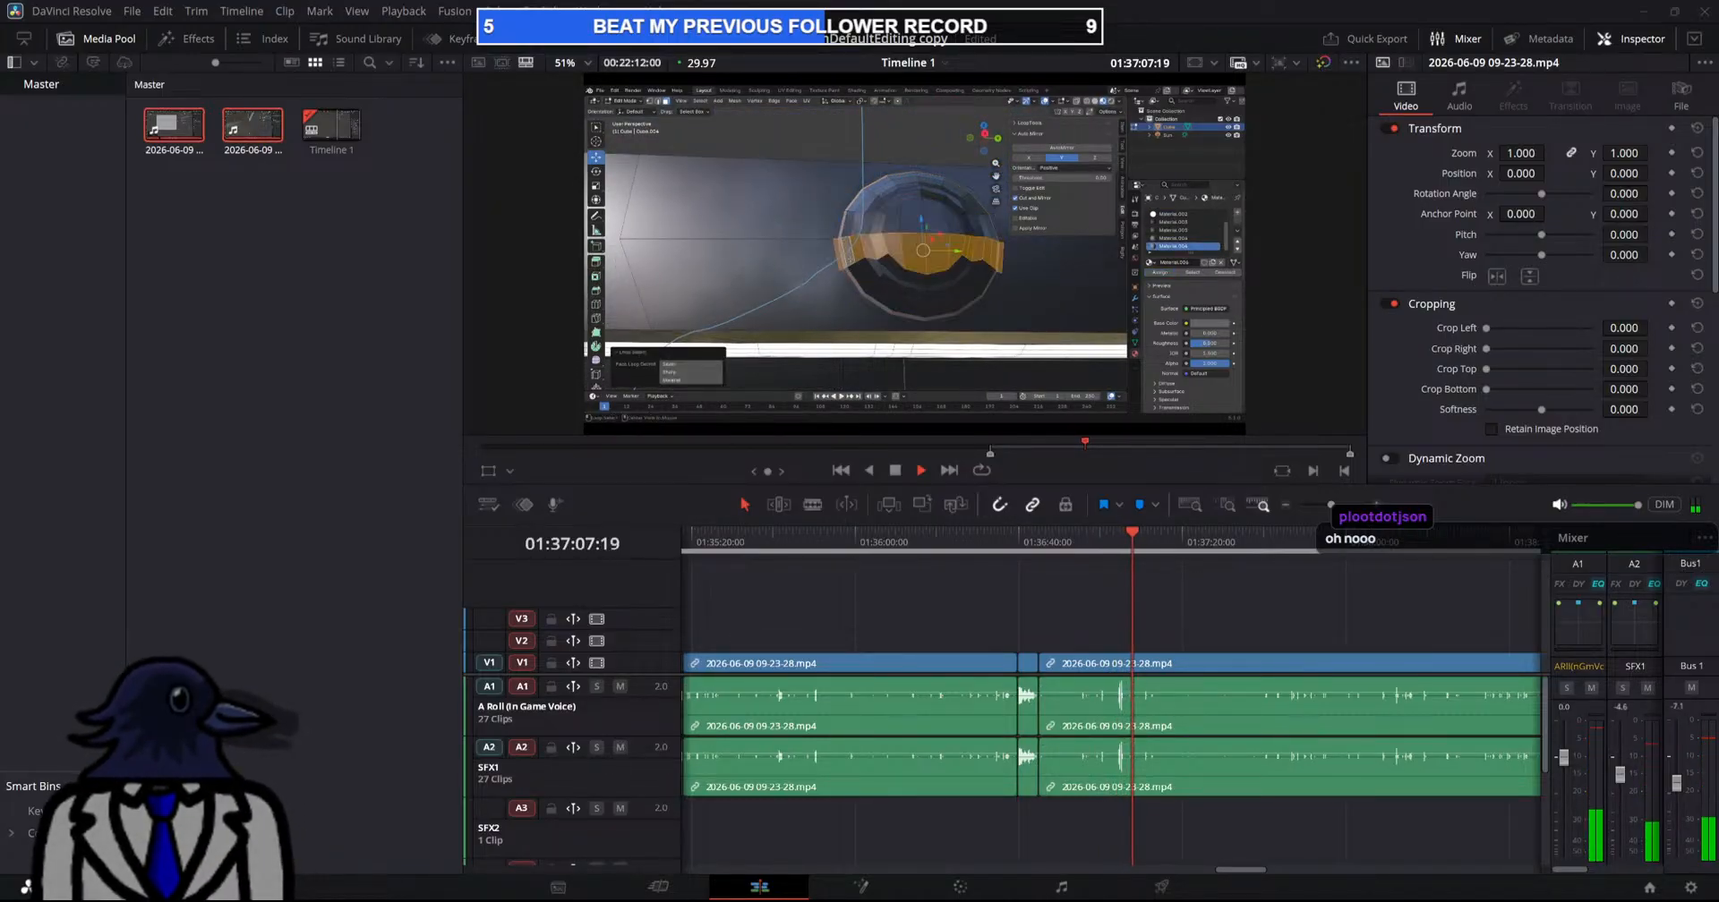
Skim the footage up to about 01:40:03, then split the clip at about 01:40:02 and 01:40:03 and ripple-delete the piece between the cuts
left_click_drag(1229, 869, 1238, 869)
left_click_drag(931, 552, 1320, 587)
key("space")
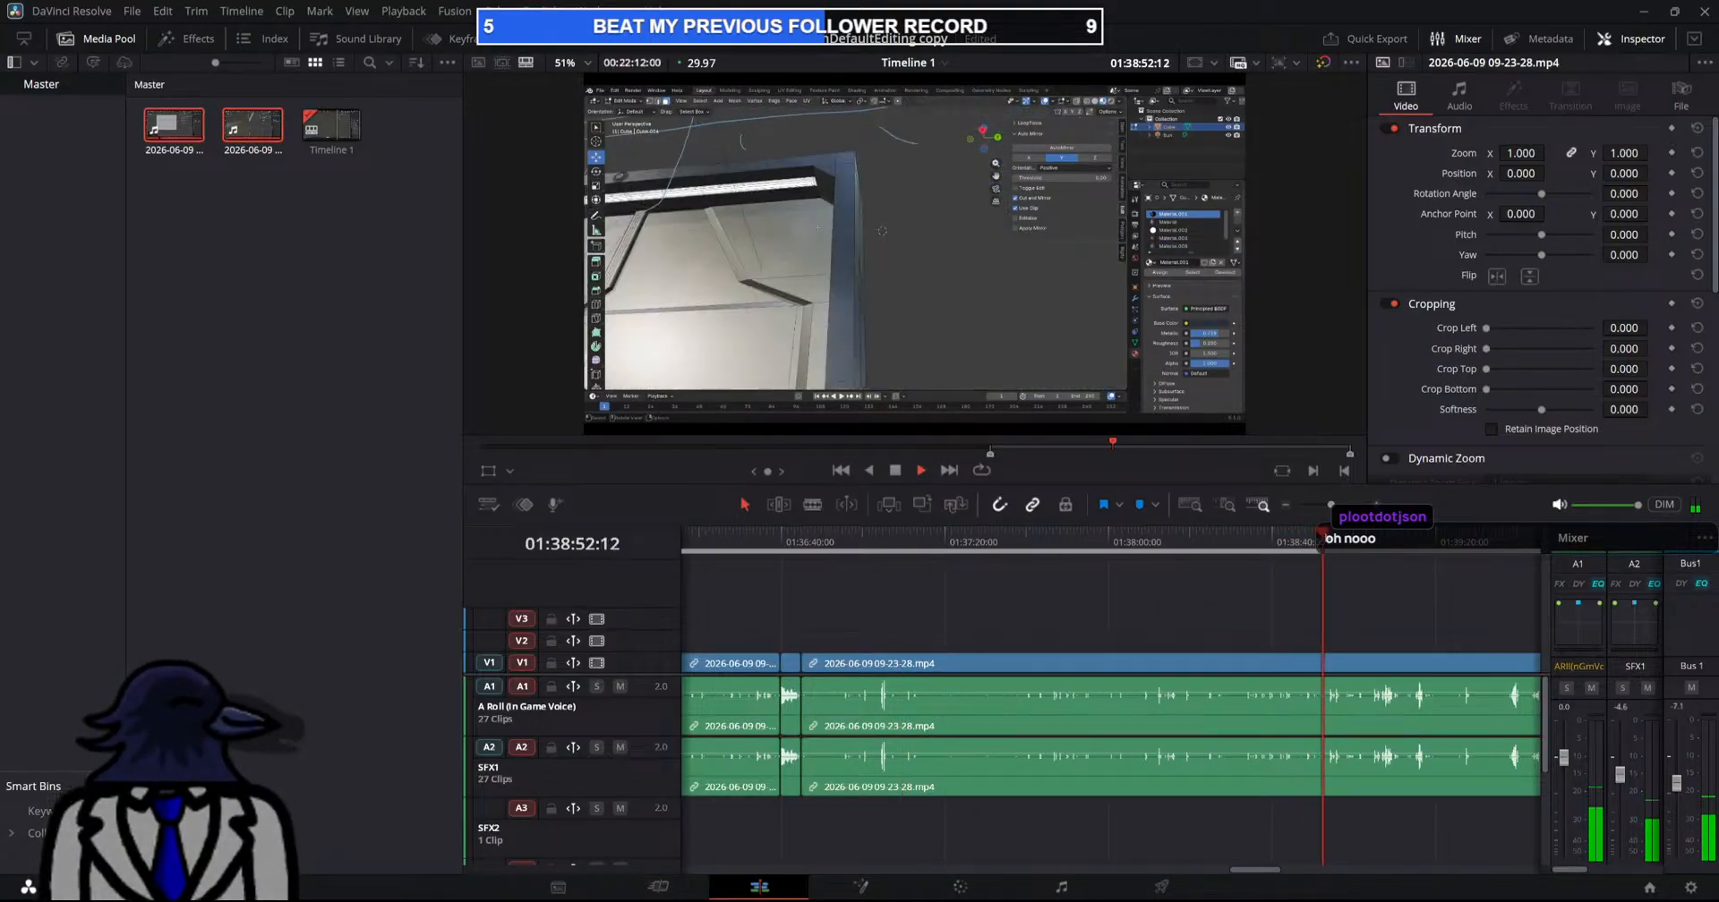
left_click(1376, 546)
left_click_drag(1253, 870, 1274, 871)
left_click_drag(1065, 537, 1266, 572)
key("space")
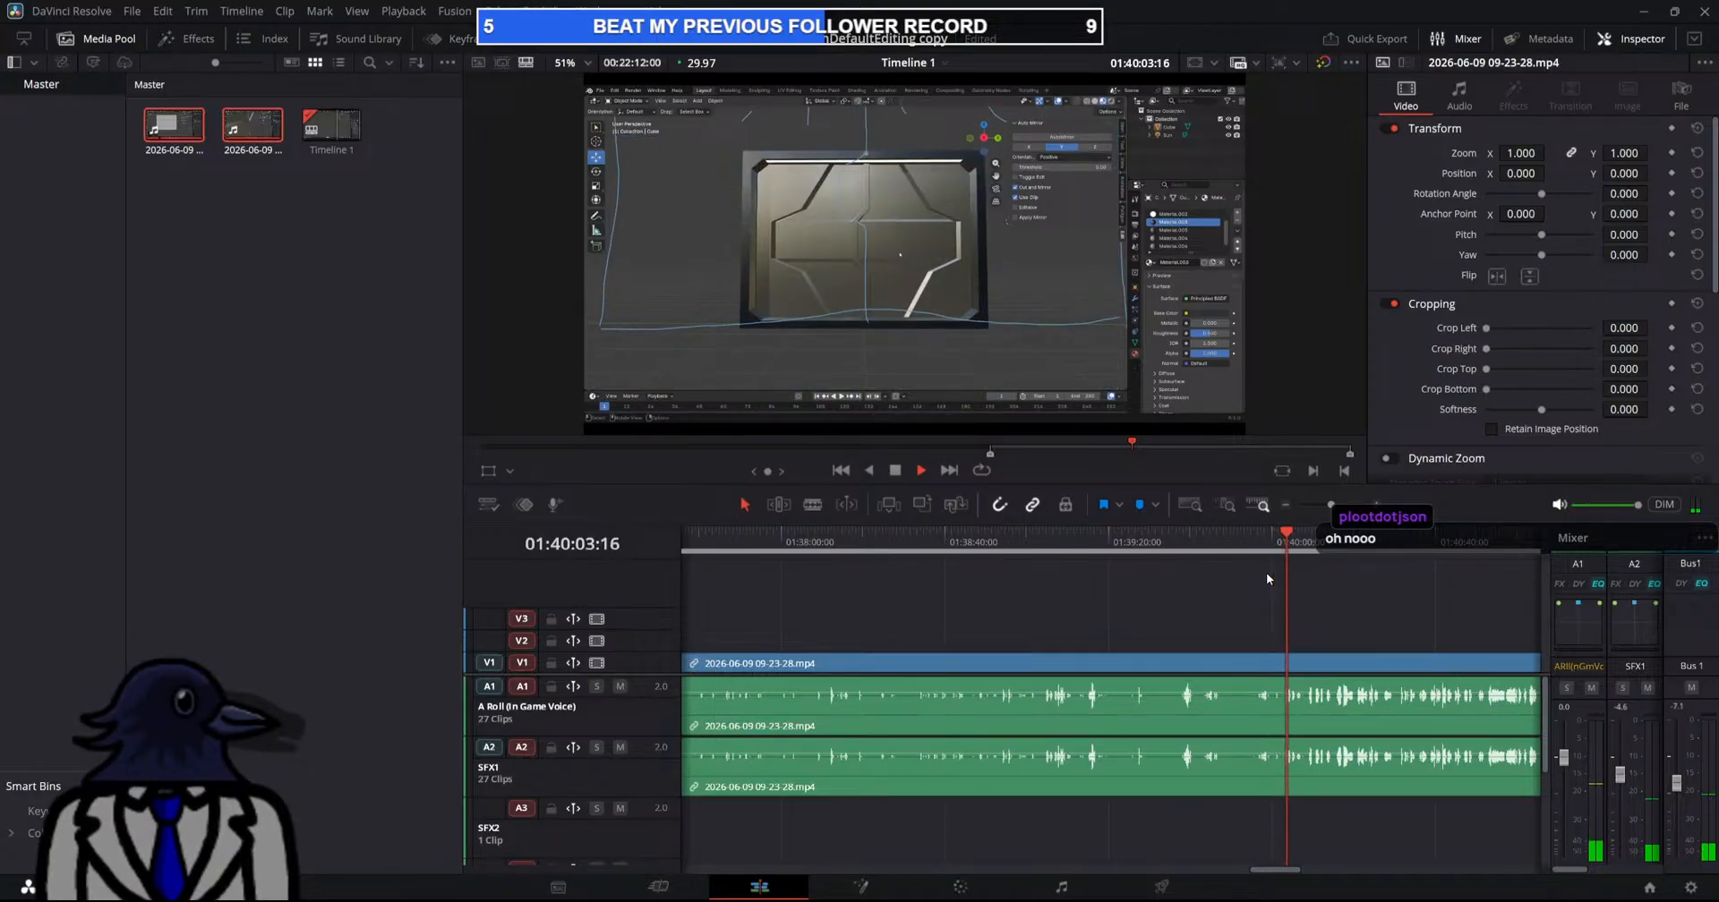
key("b")
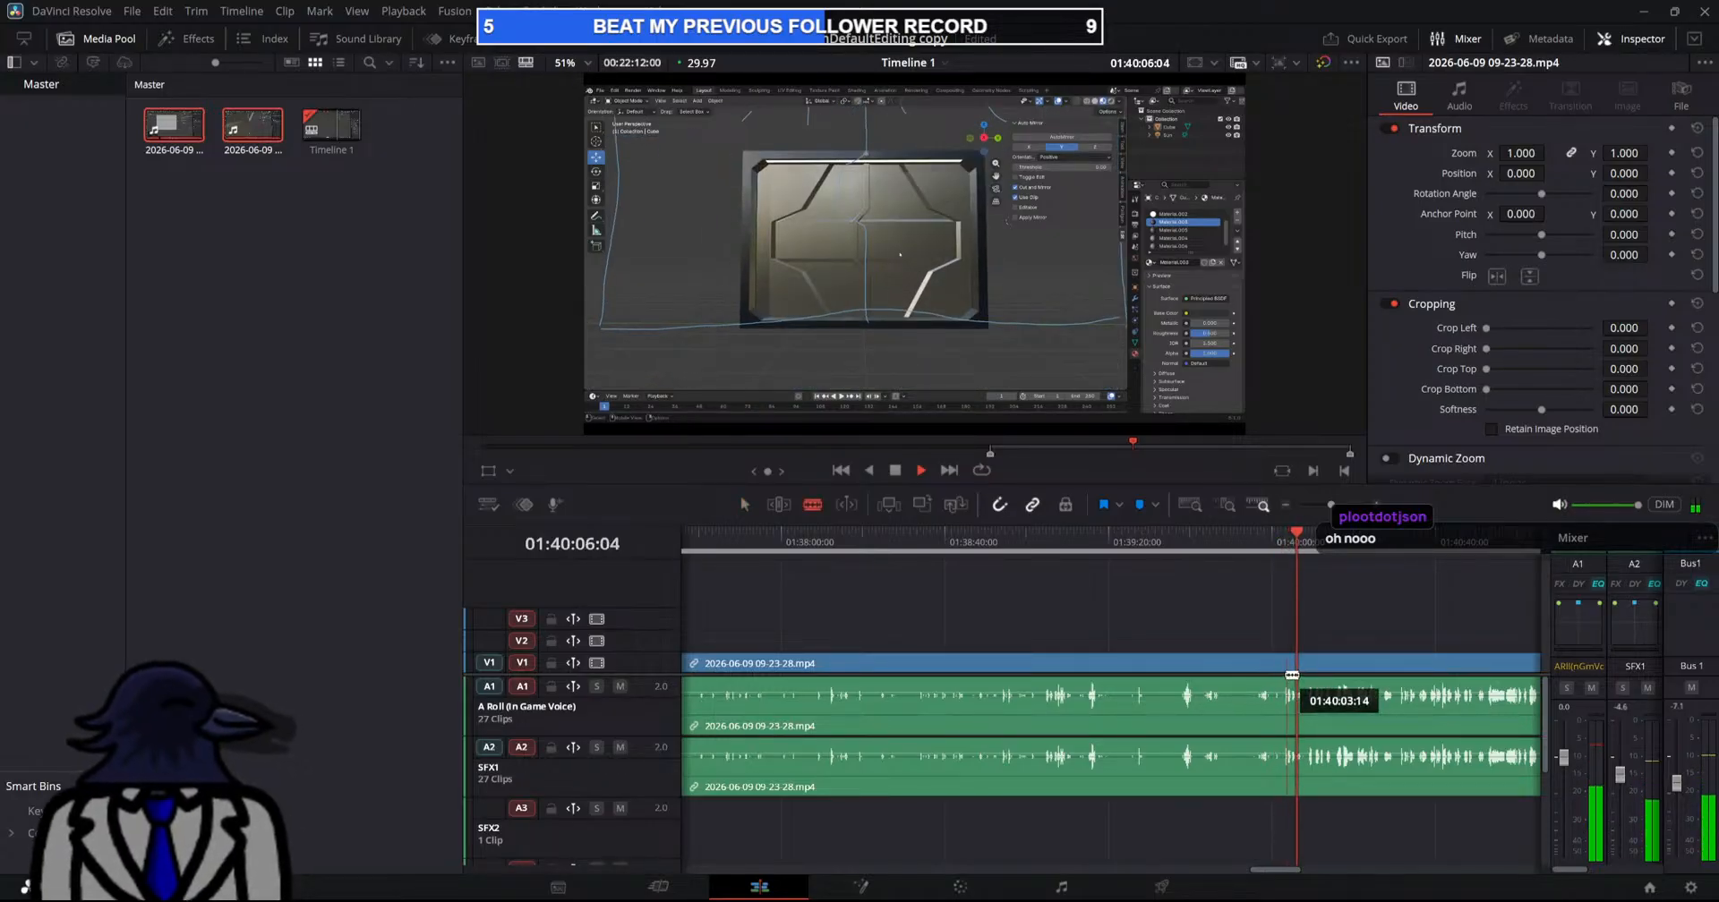
left_click(1285, 667)
left_click(1286, 667)
key("a")
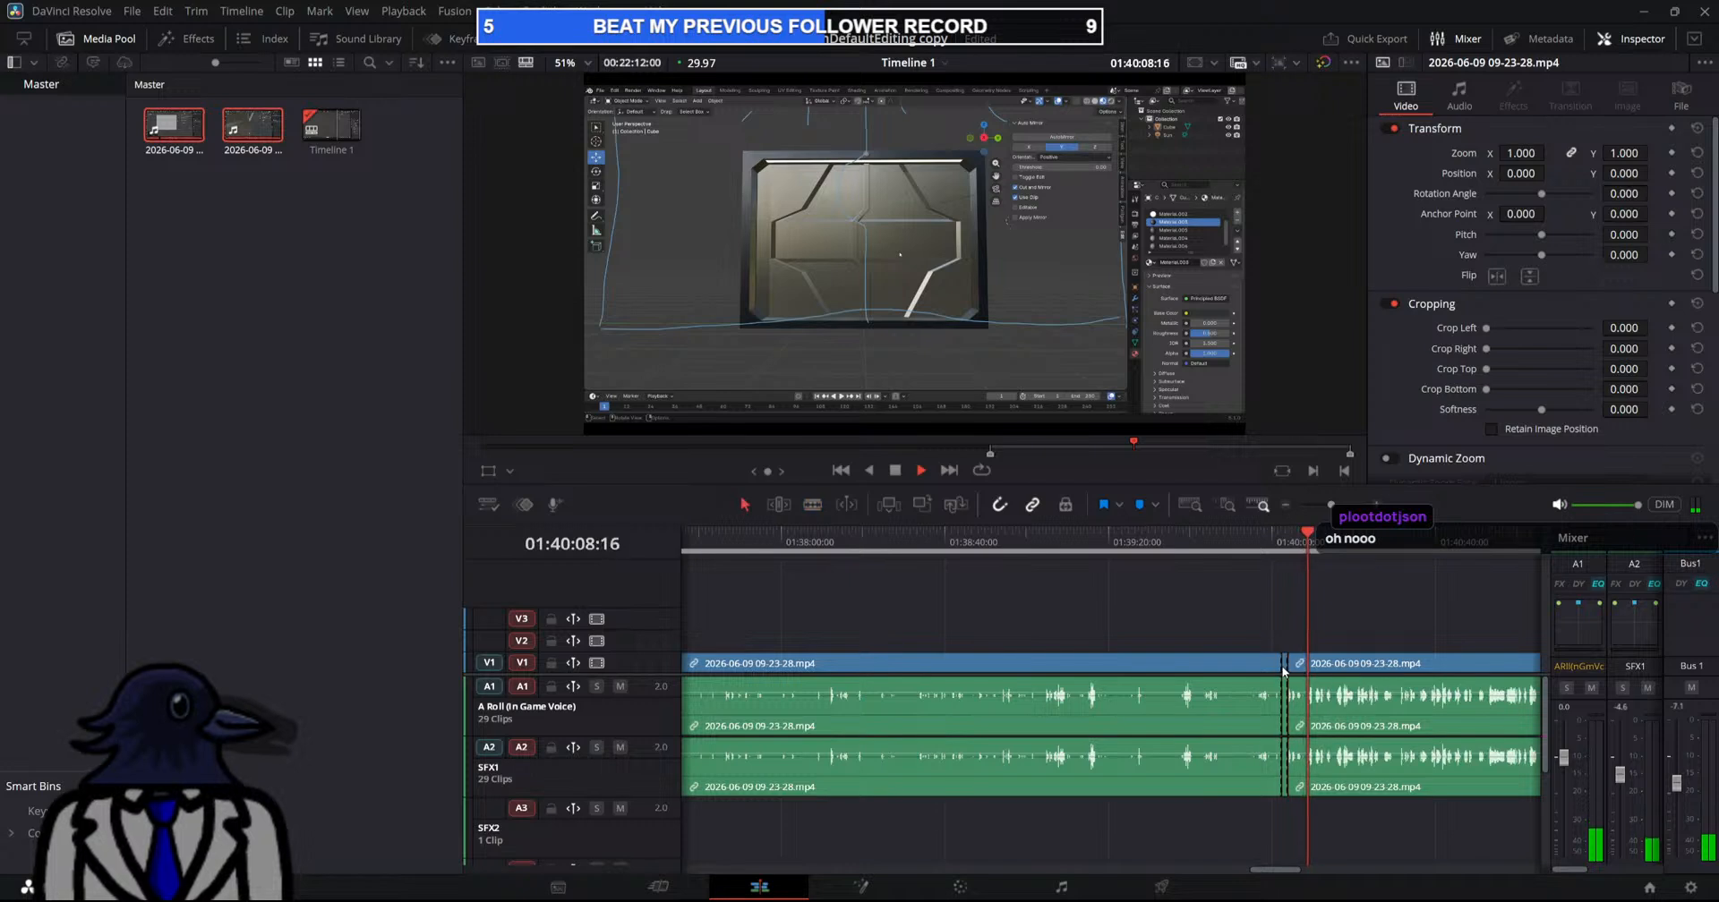
key("Delete")
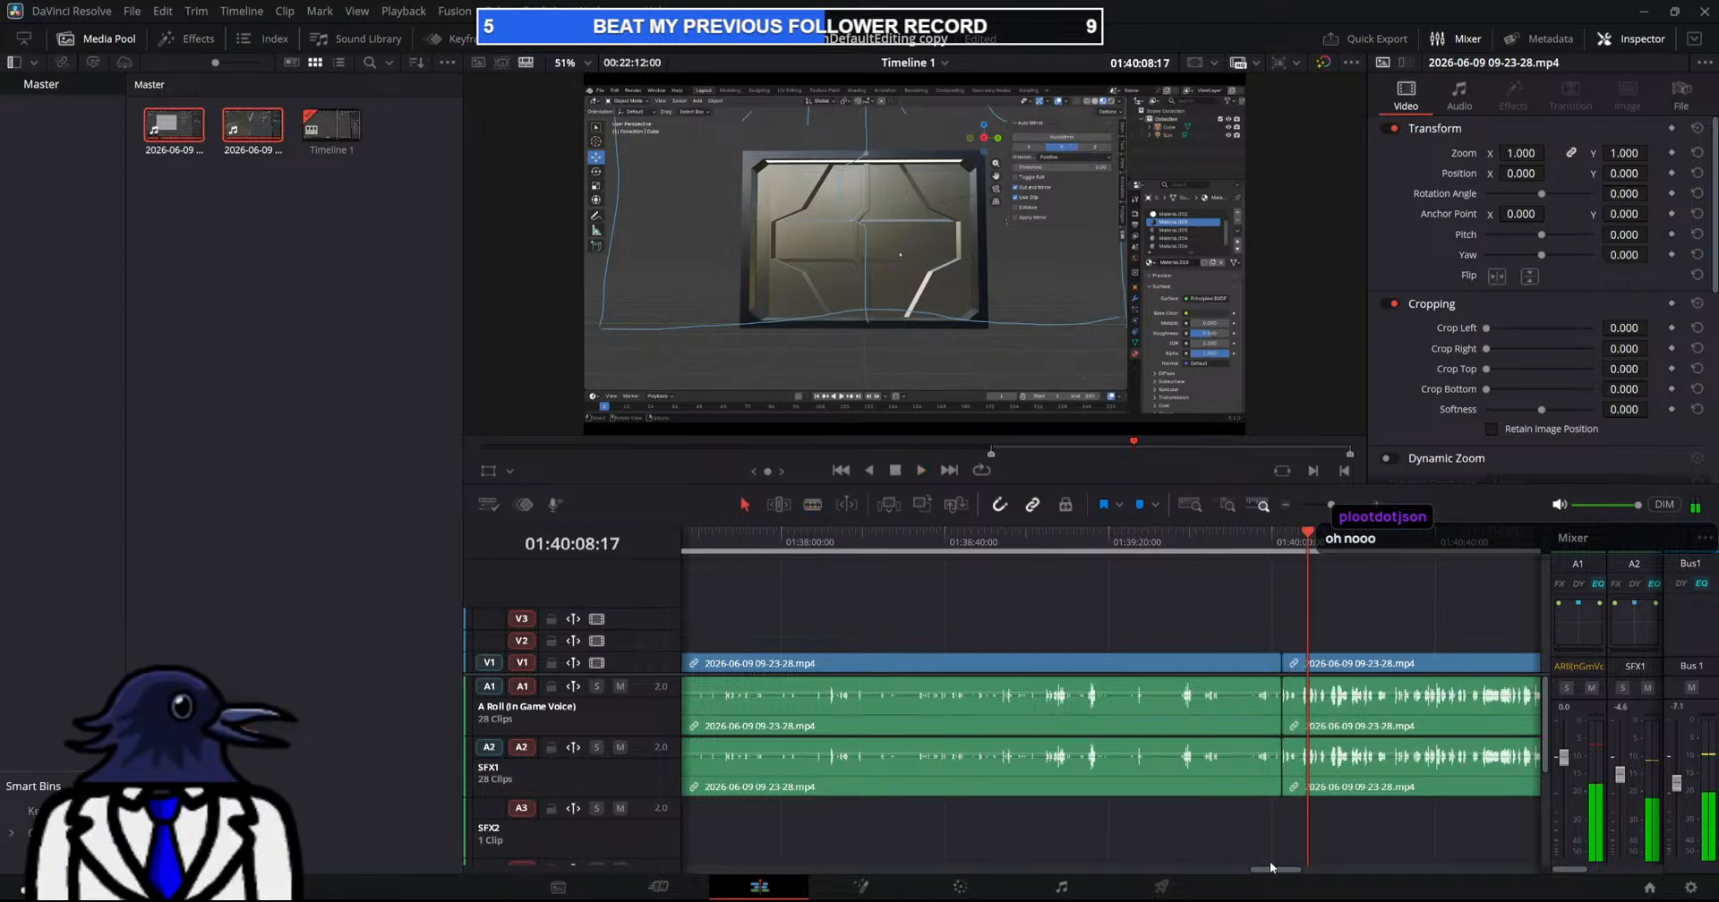
Review the footage after the 01:40:02 join, then cut out and ripple-delete the short piece from about 01:41:17 to 01:41:19
scroll(1224, 707, "right", 5)
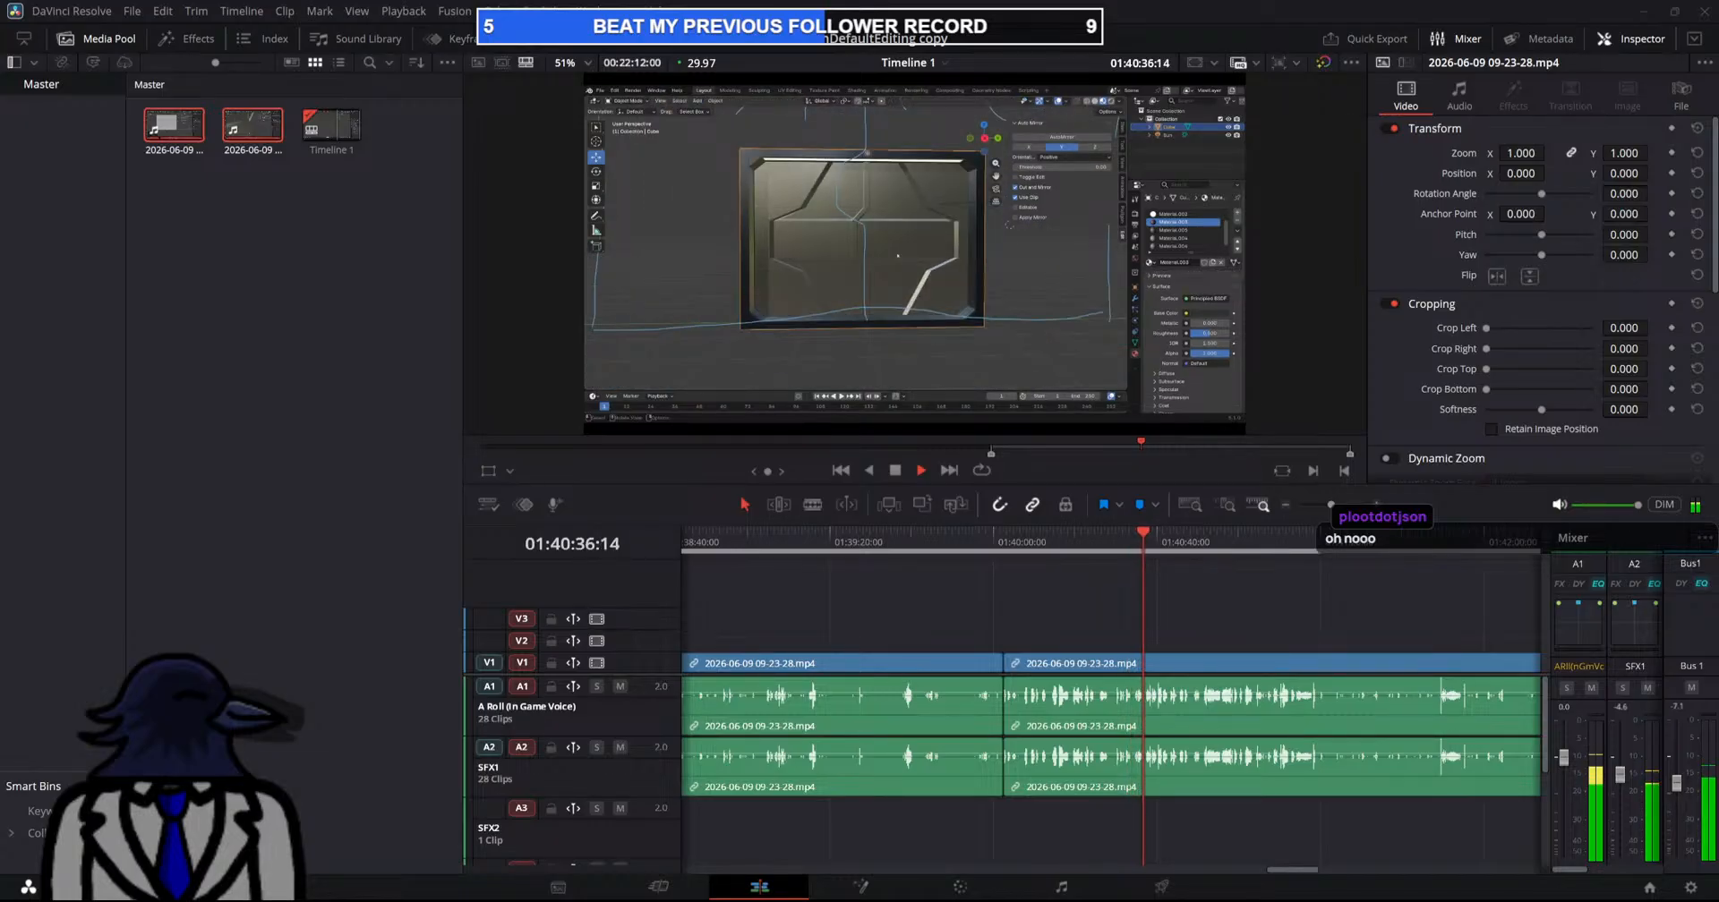
scroll(984, 573, "right", 3)
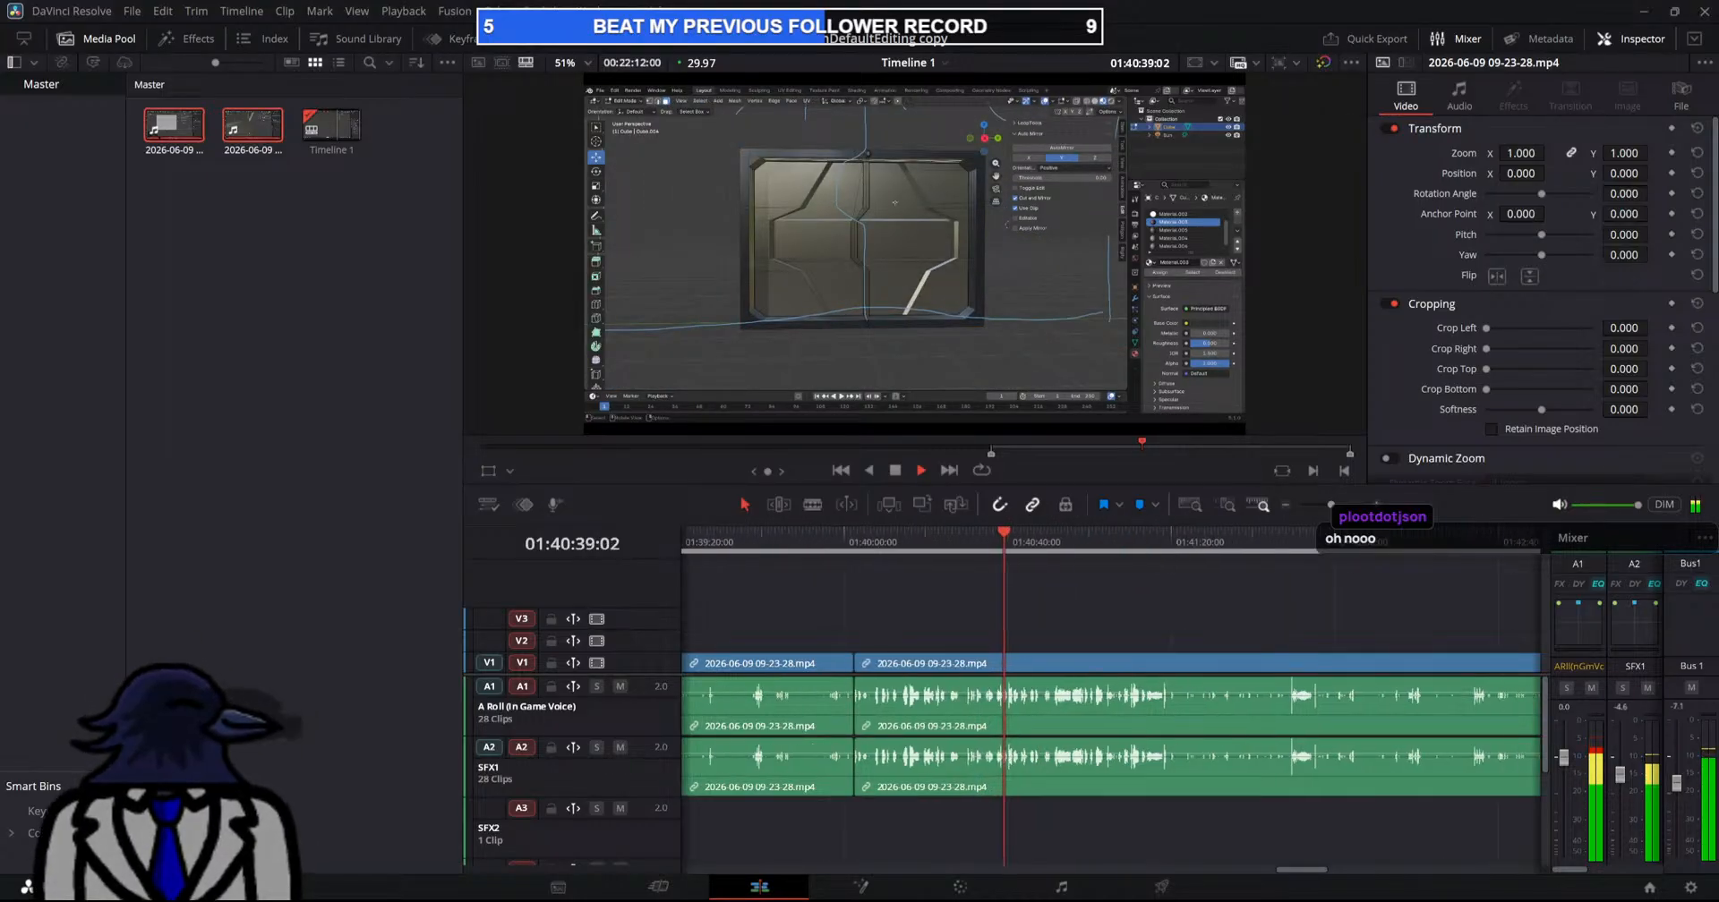
left_click(974, 539)
left_click_drag(974, 539, 1175, 566)
key("b")
left_click(1104, 660)
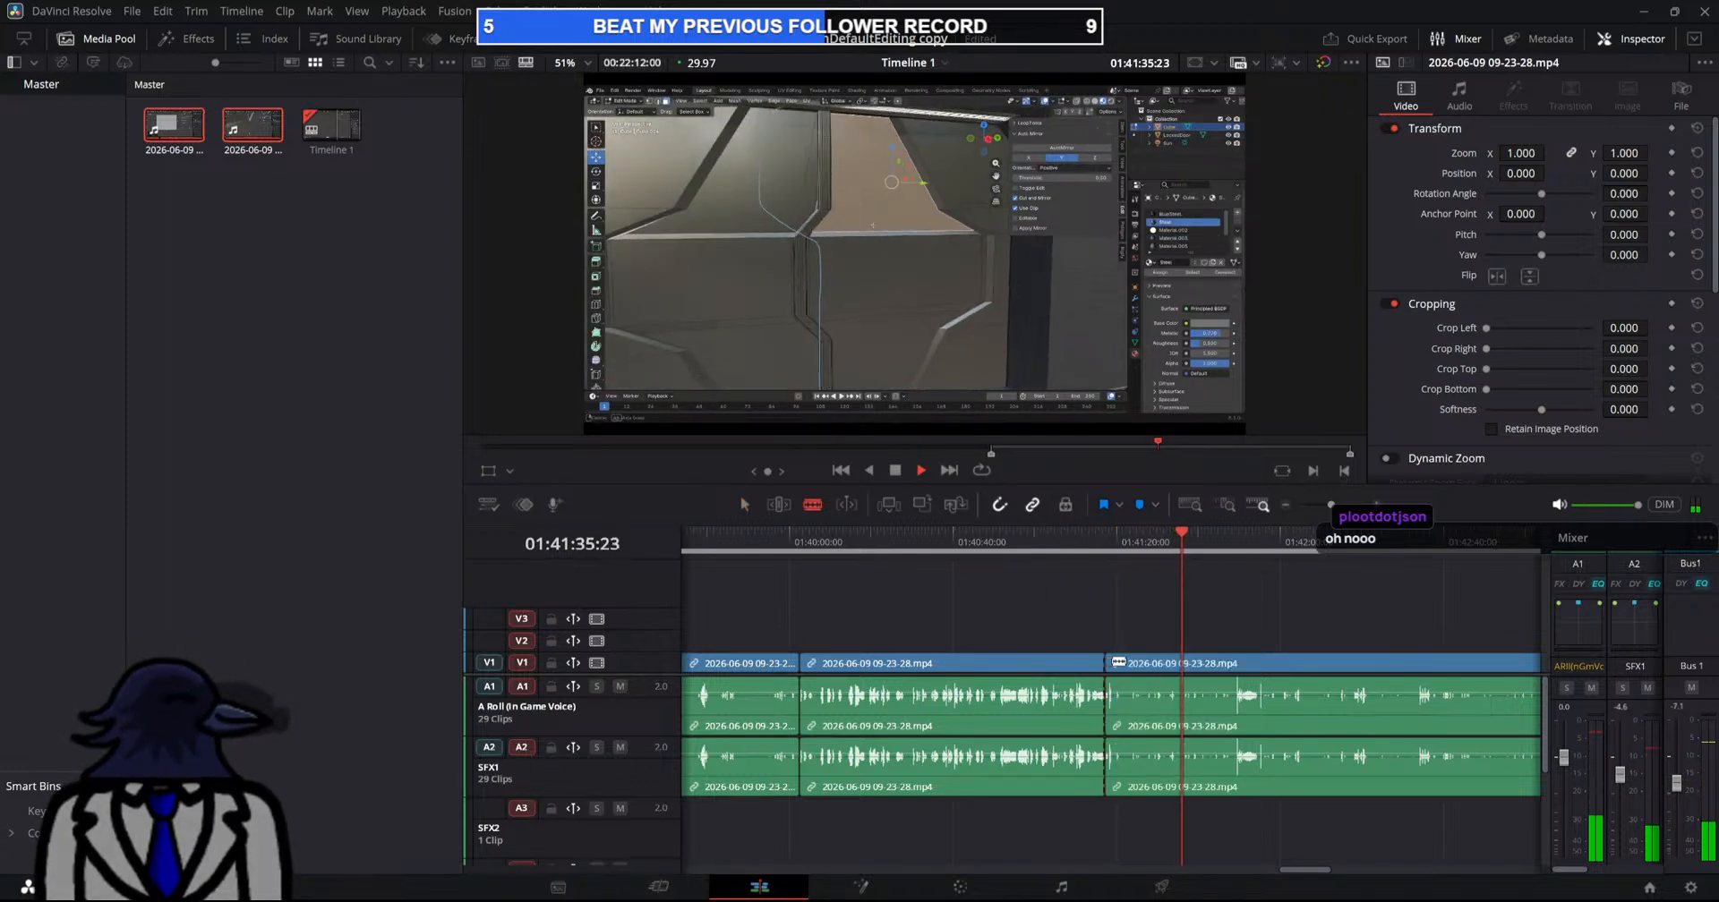
left_click(1116, 660)
key("a")
left_click(1110, 690)
left_click(1178, 642)
left_click(1110, 704)
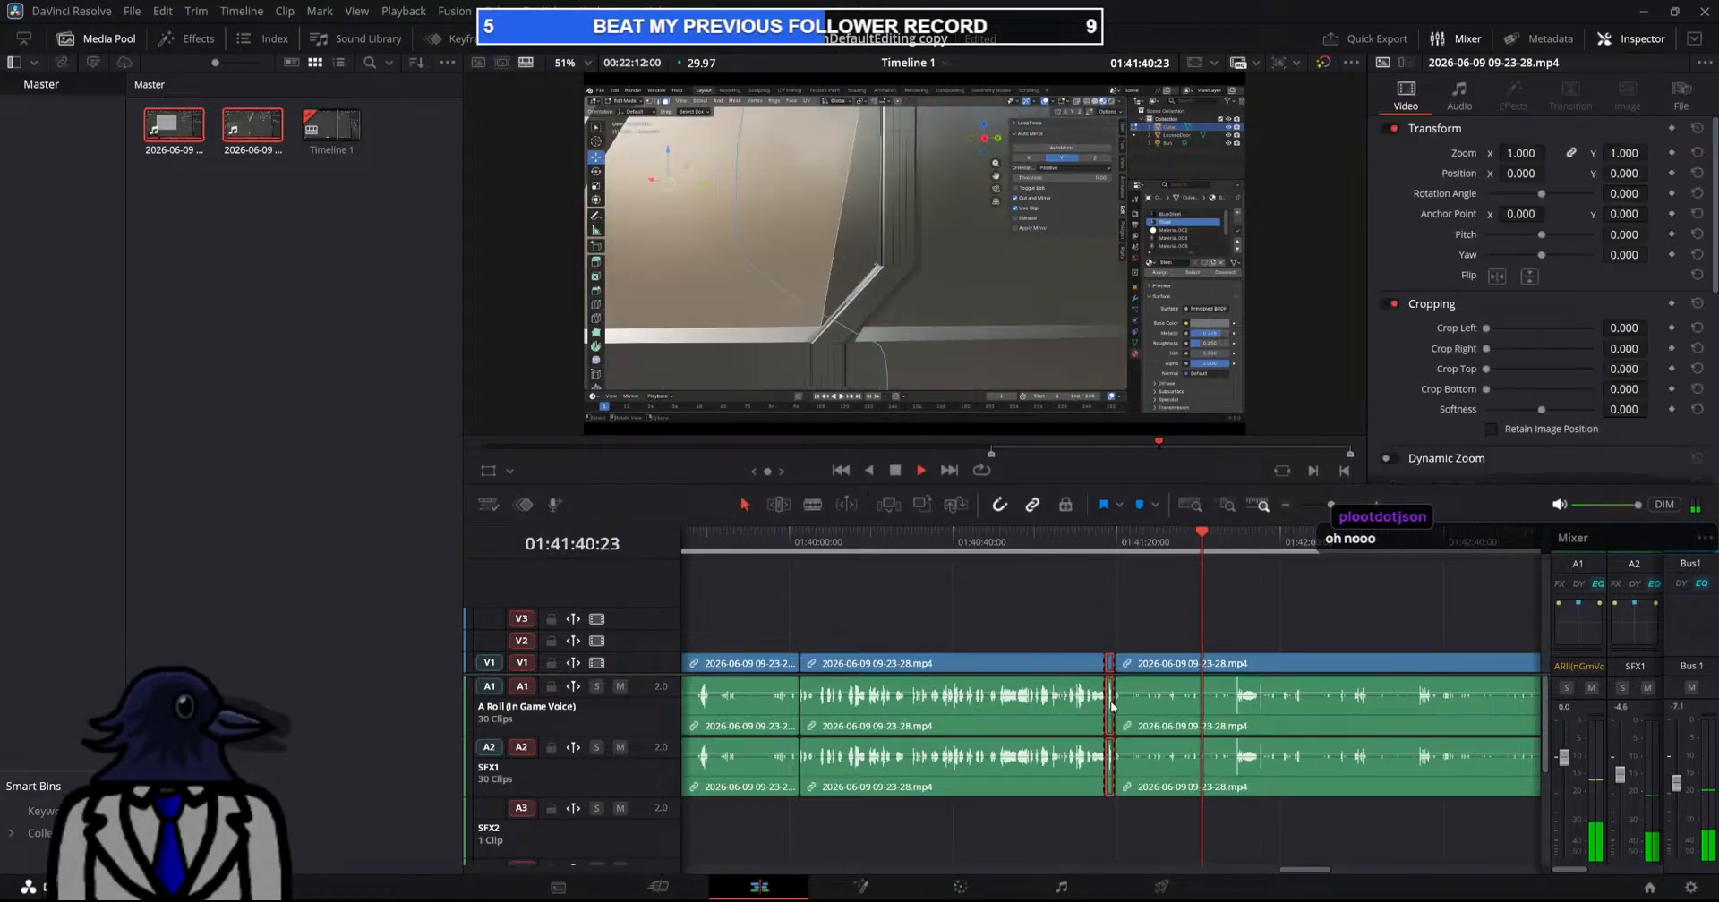
key("Delete")
Play the footage from about 01:41:44 and split the clip at about 01:41:46, 01:41:47, 01:41:52 and 01:41:53
mouse_move(1197, 541)
left_mouse_down()
mouse_move(1248, 541)
mouse_move(1216, 540)
left_mouse_up()
key("space")
key("b")
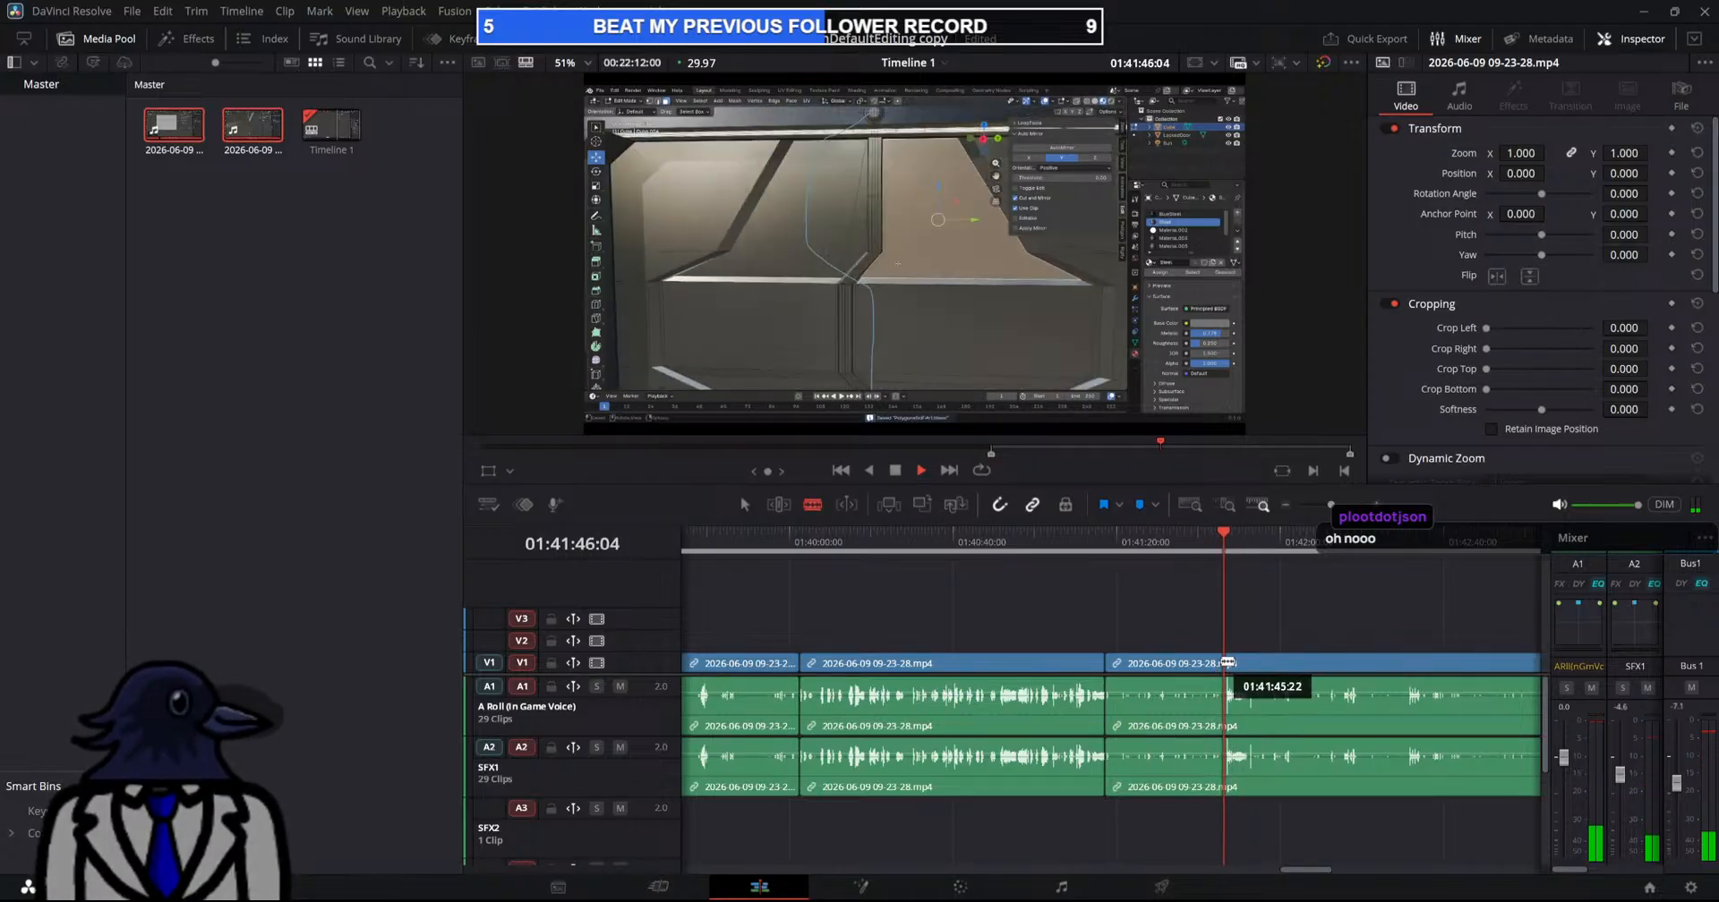
left_click(1225, 663)
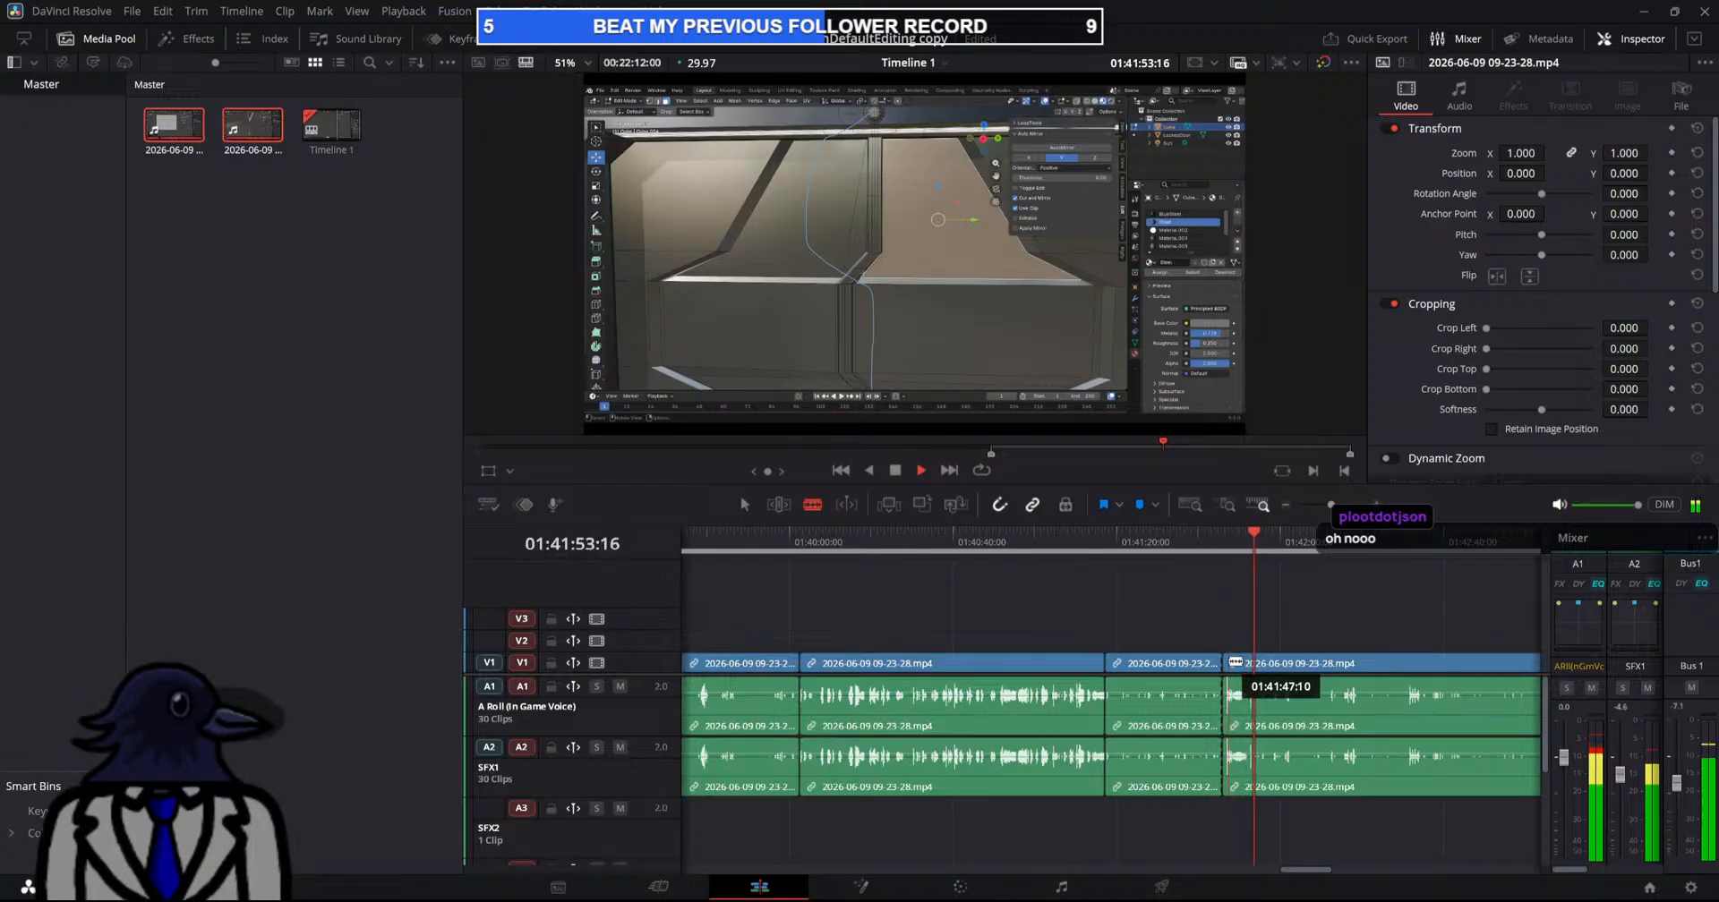
left_click(1228, 663)
left_click(1250, 663)
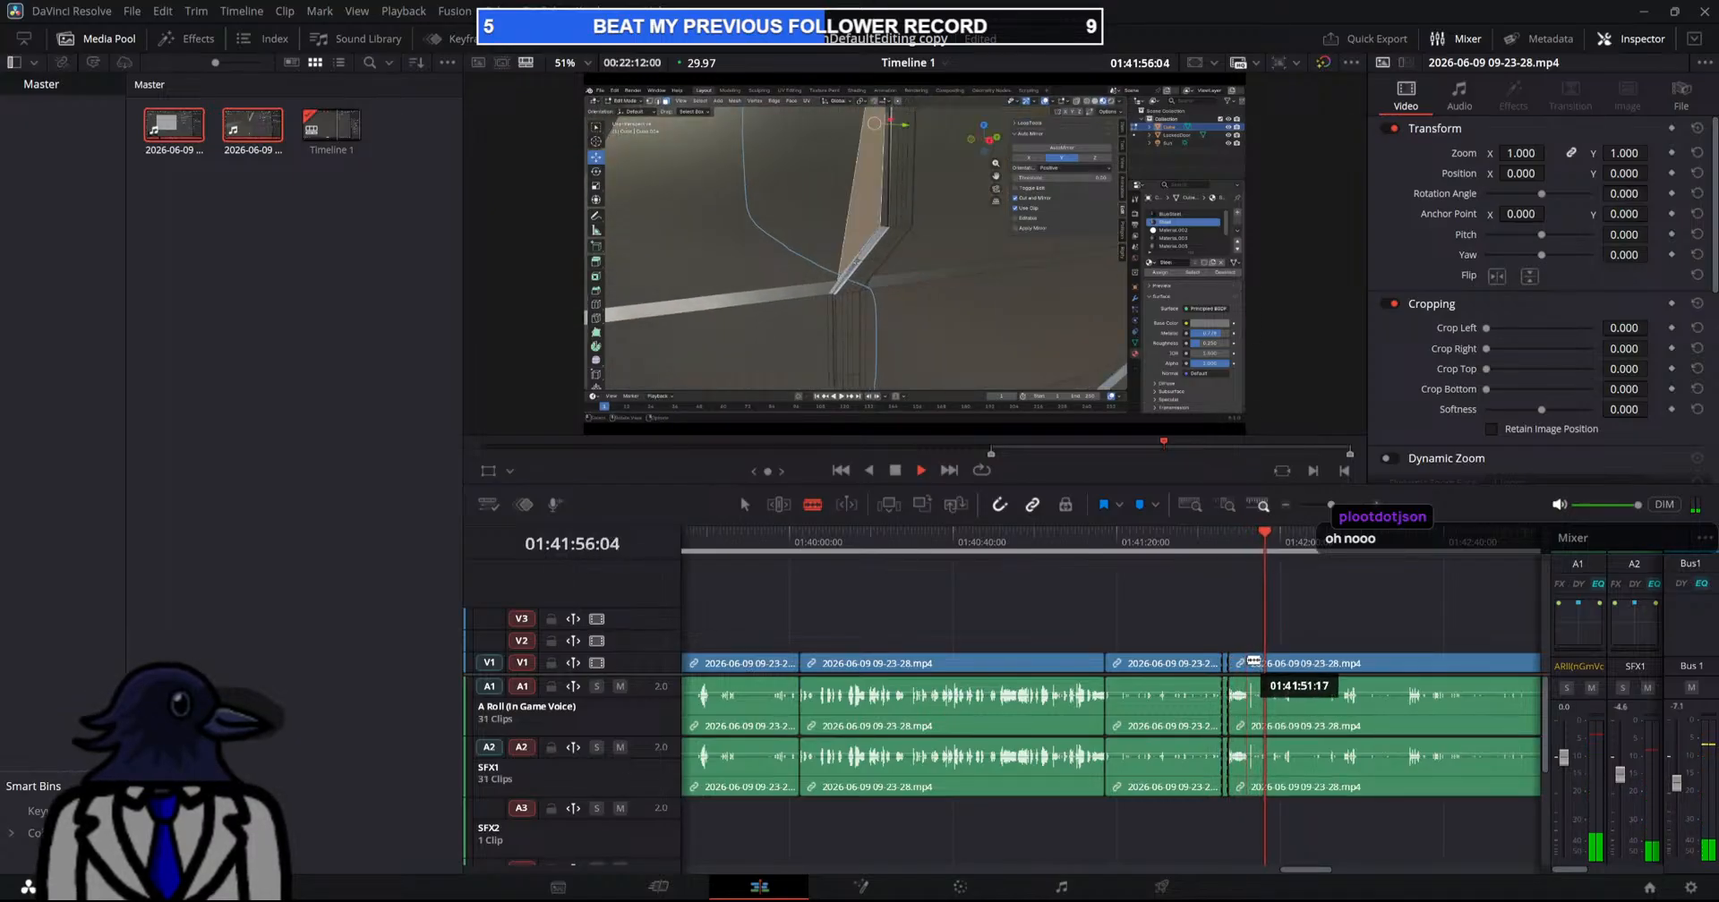
left_click(1256, 662)
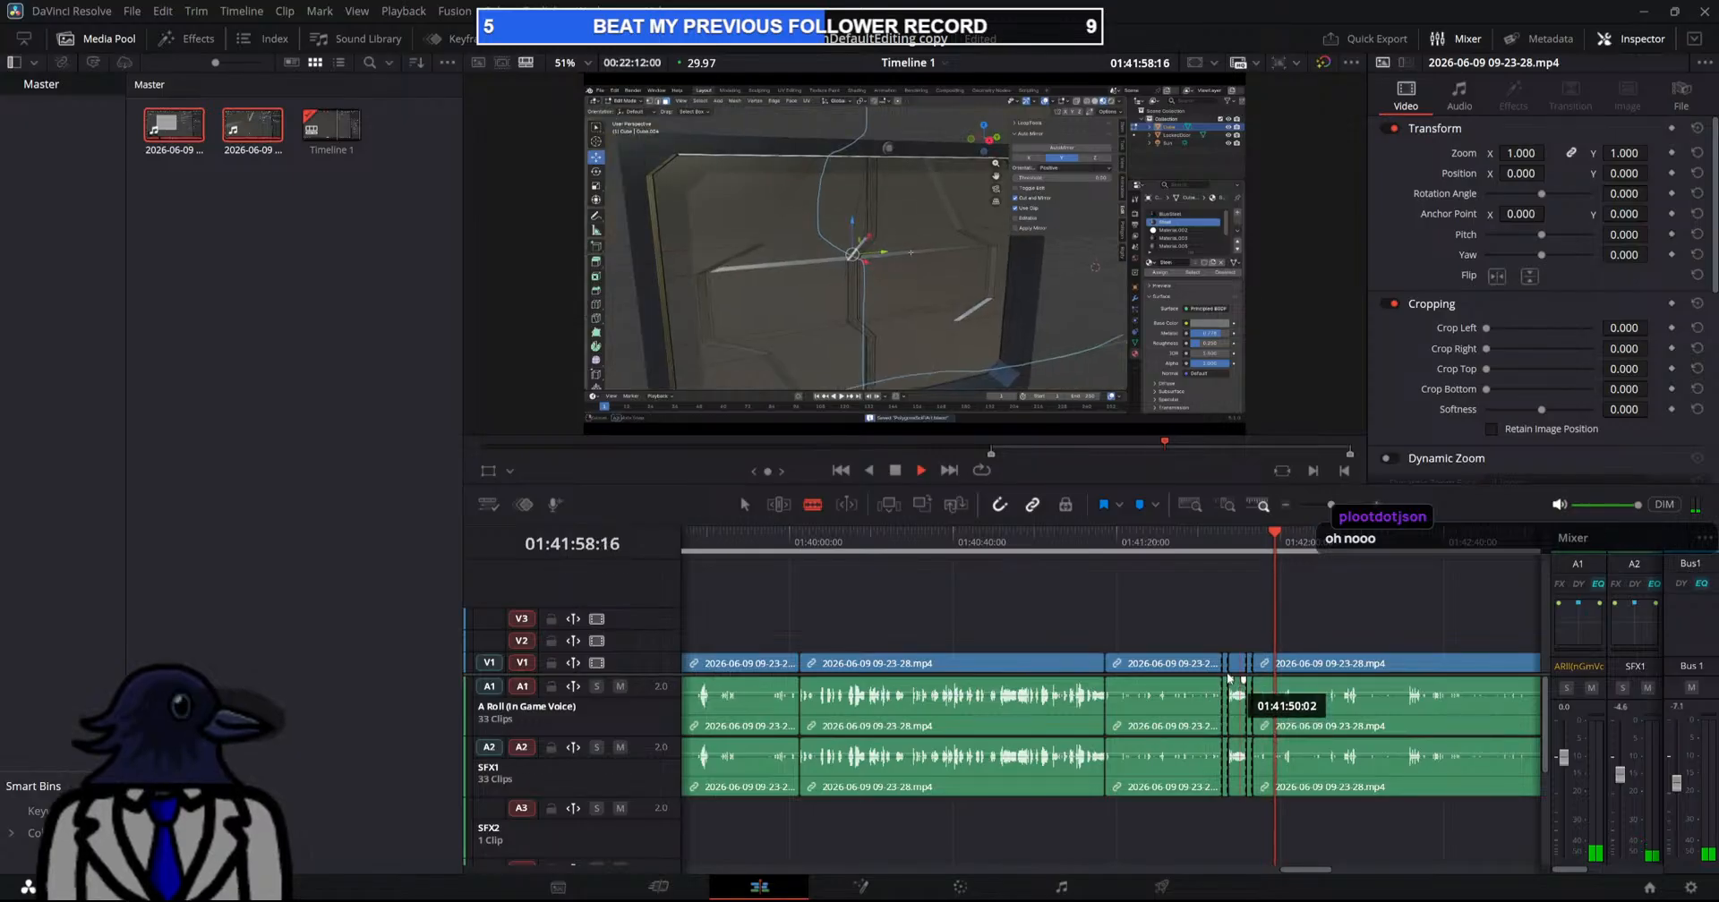
Ripple-delete the two short pieces starting at about 01:41:46 and 01:41:52, keeping the speech between them
key("a")
left_click(1225, 671)
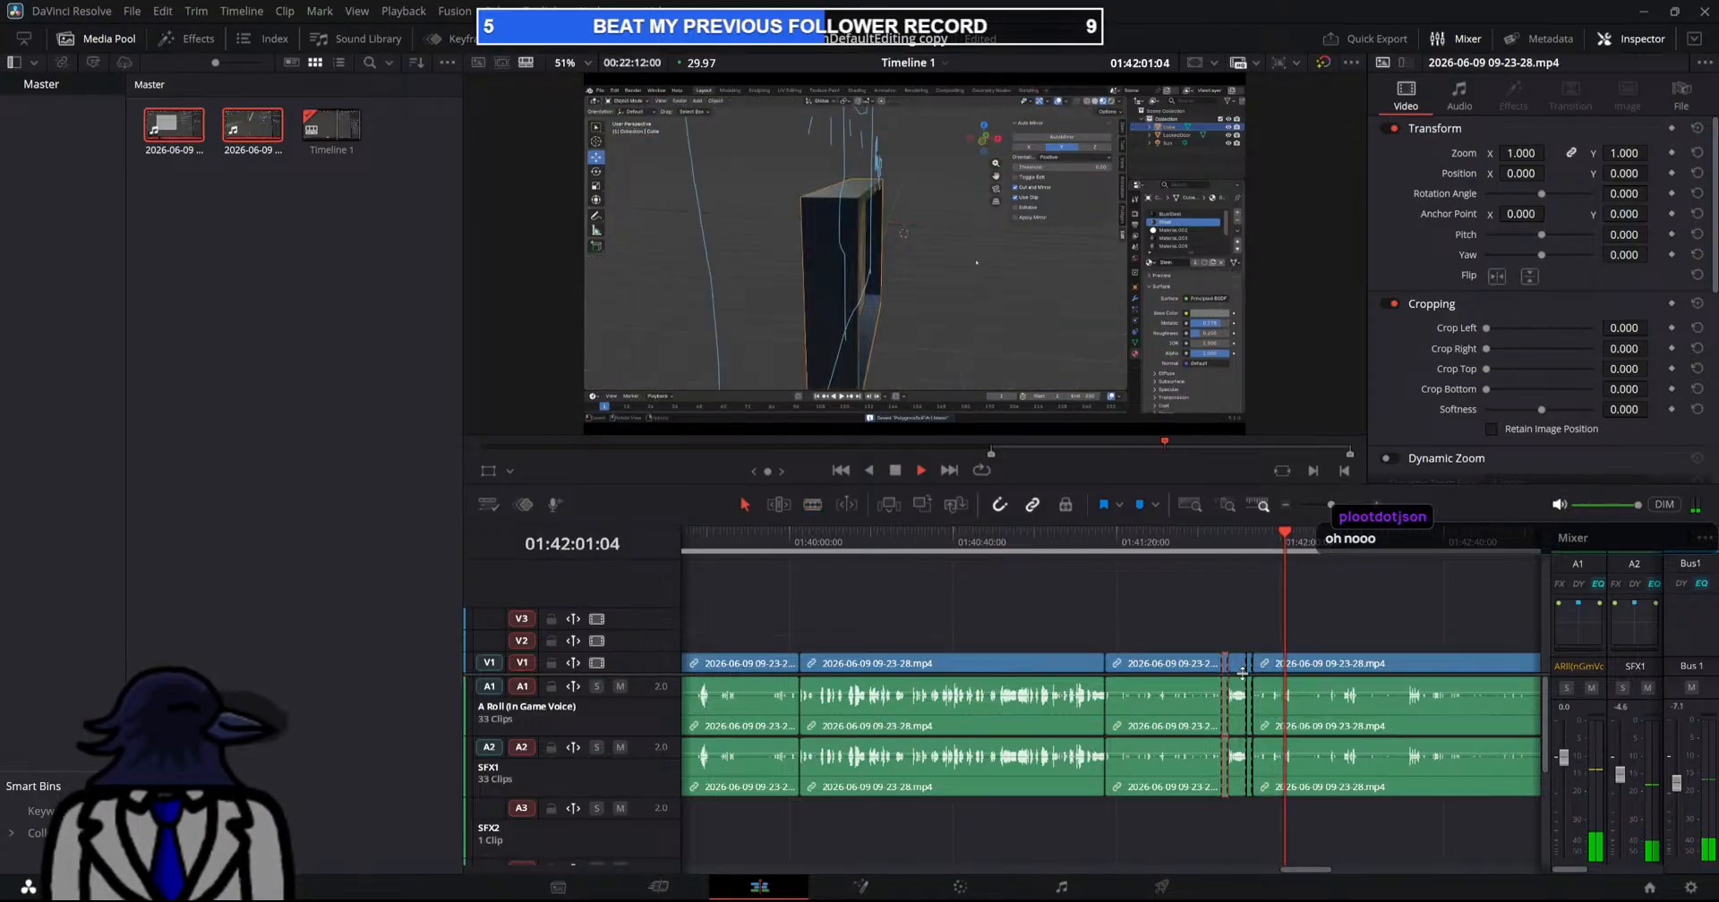
key("Delete")
left_click(1242, 670)
key("Delete")
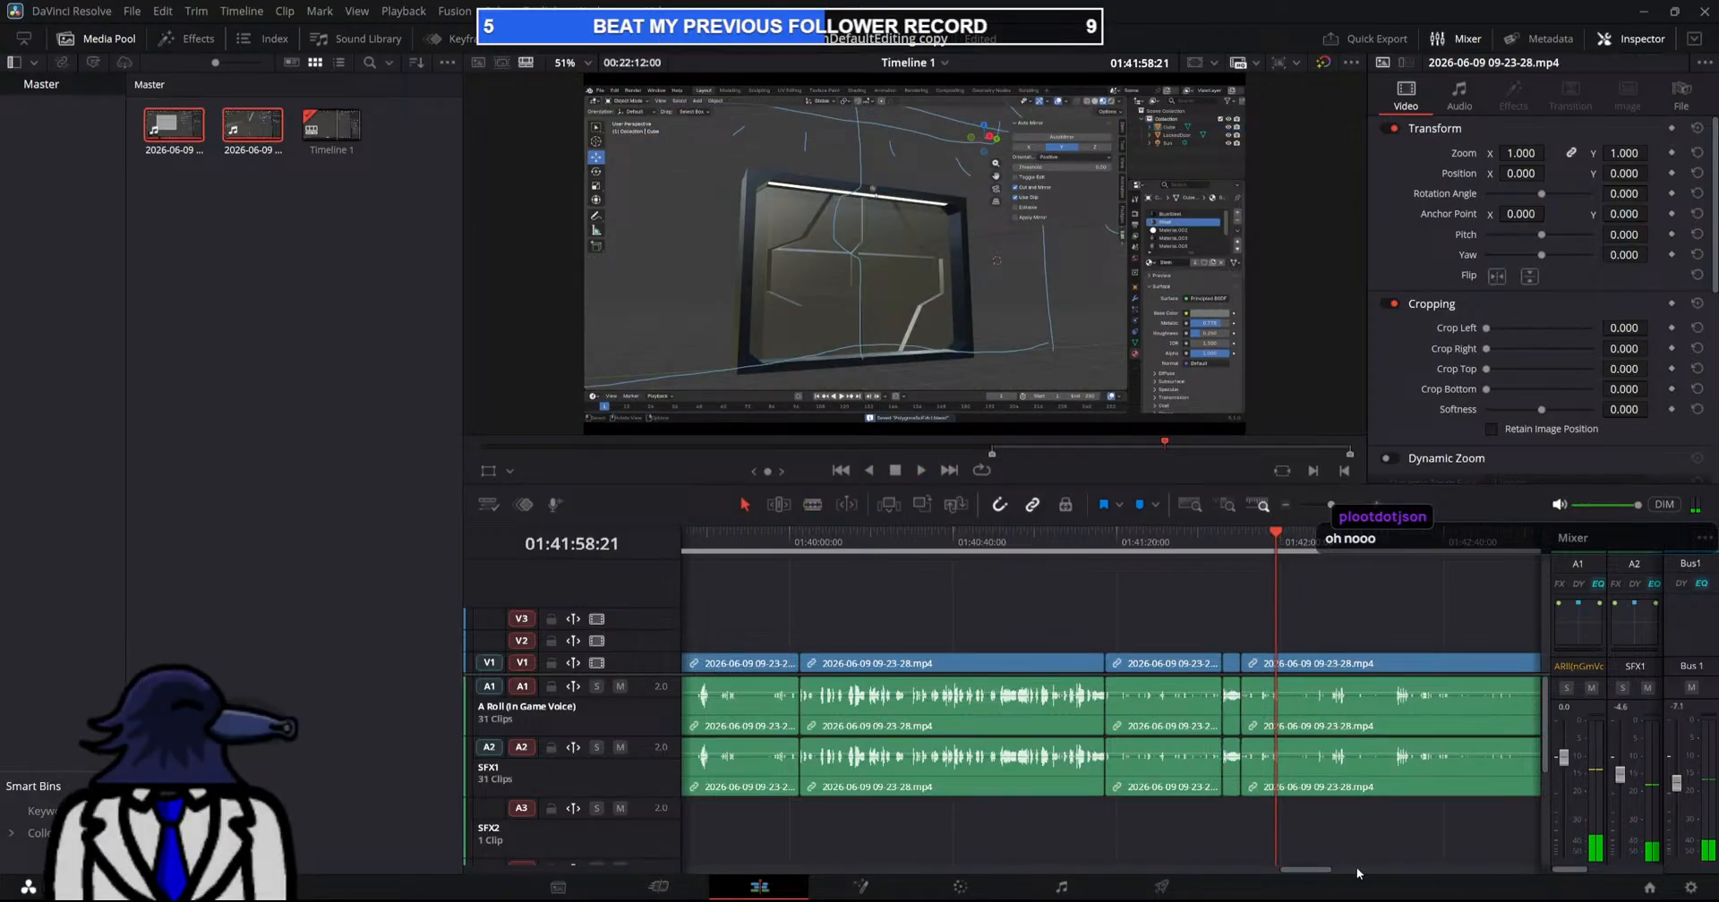
Review the footage from about 01:41:59 to 01:44:42, then cut out and ripple-delete the short piece from about 01:44:42 to 01:44:44
scroll(1323, 860, "right", 6)
key("space")
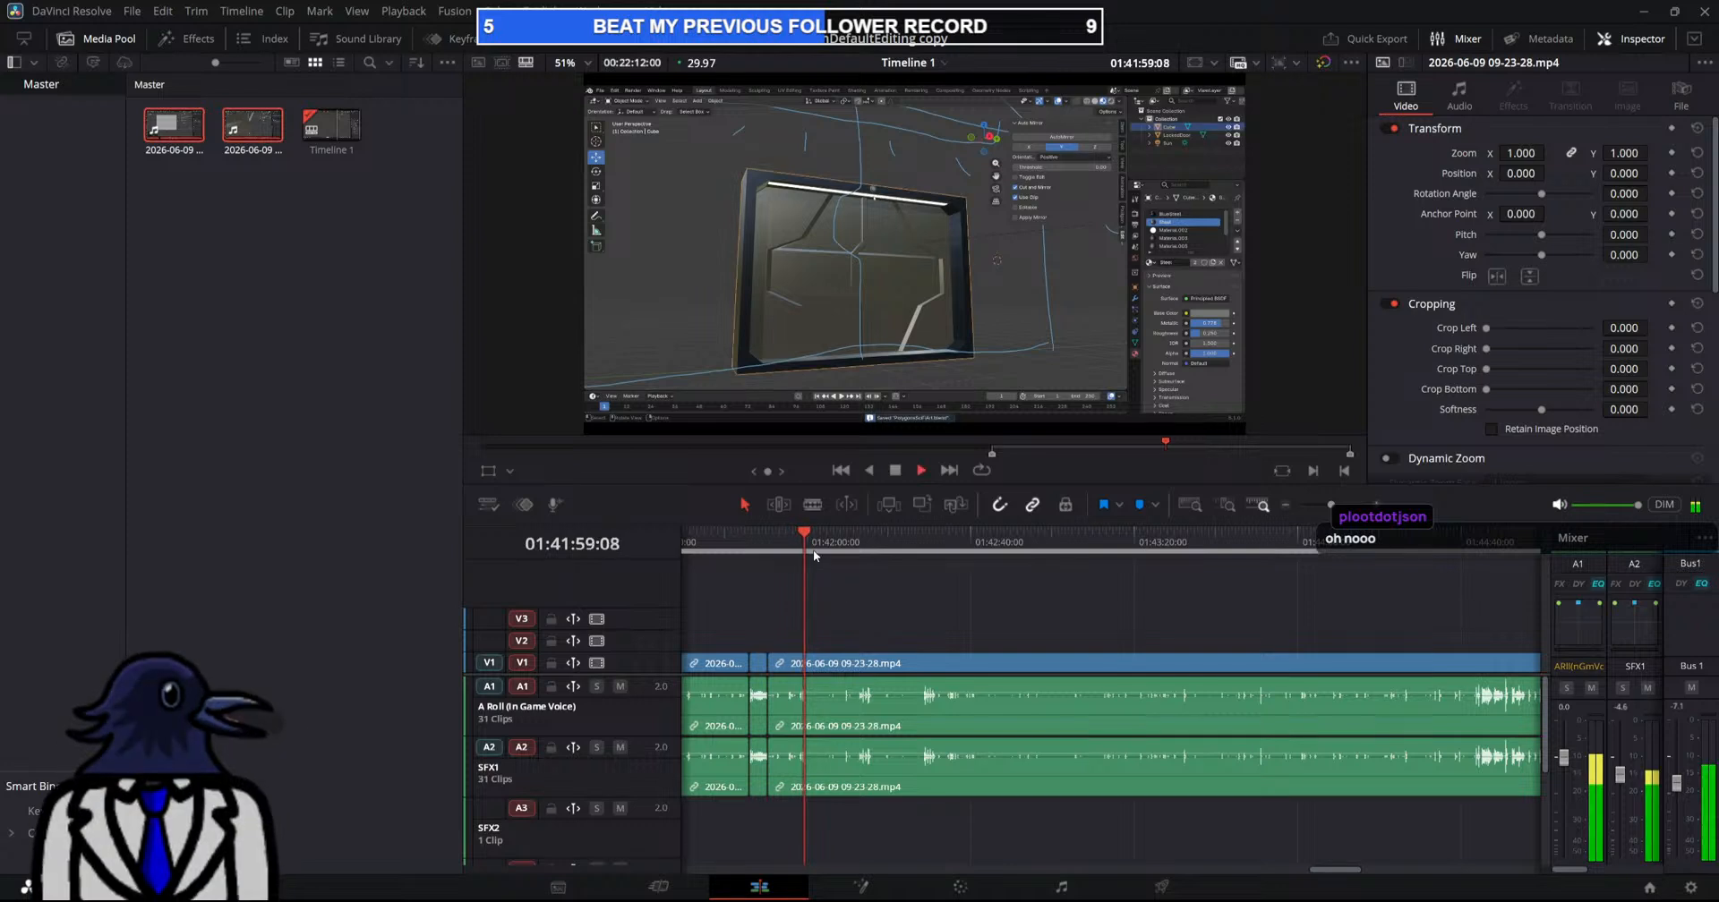
left_click_drag(814, 535, 901, 561)
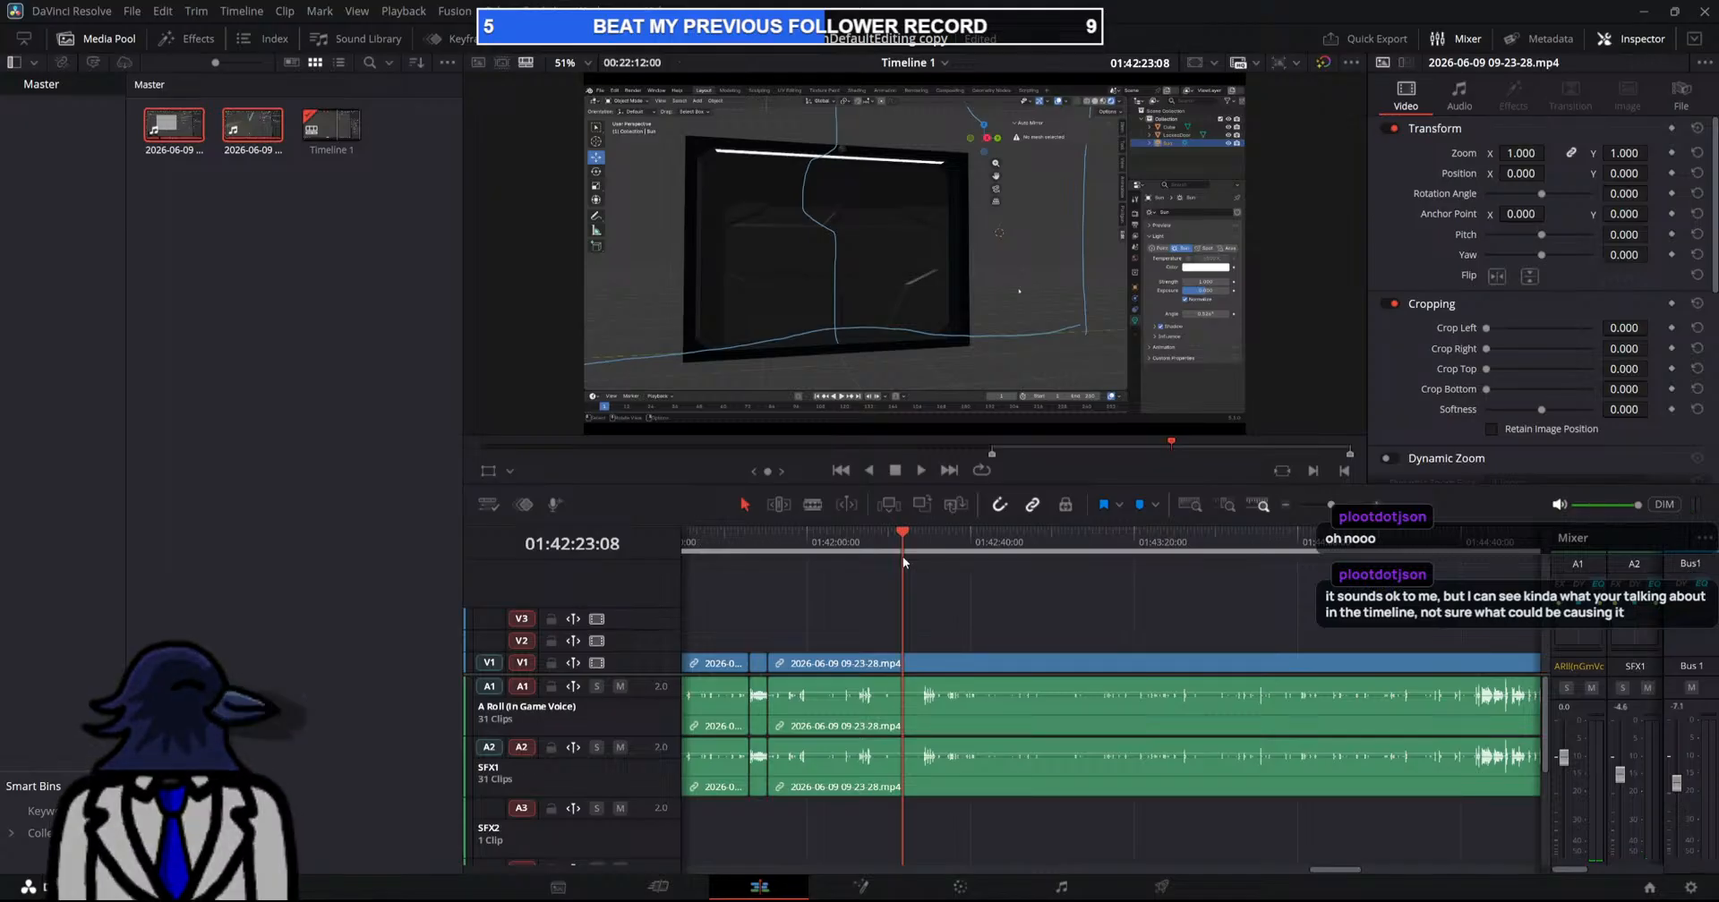
key("space")
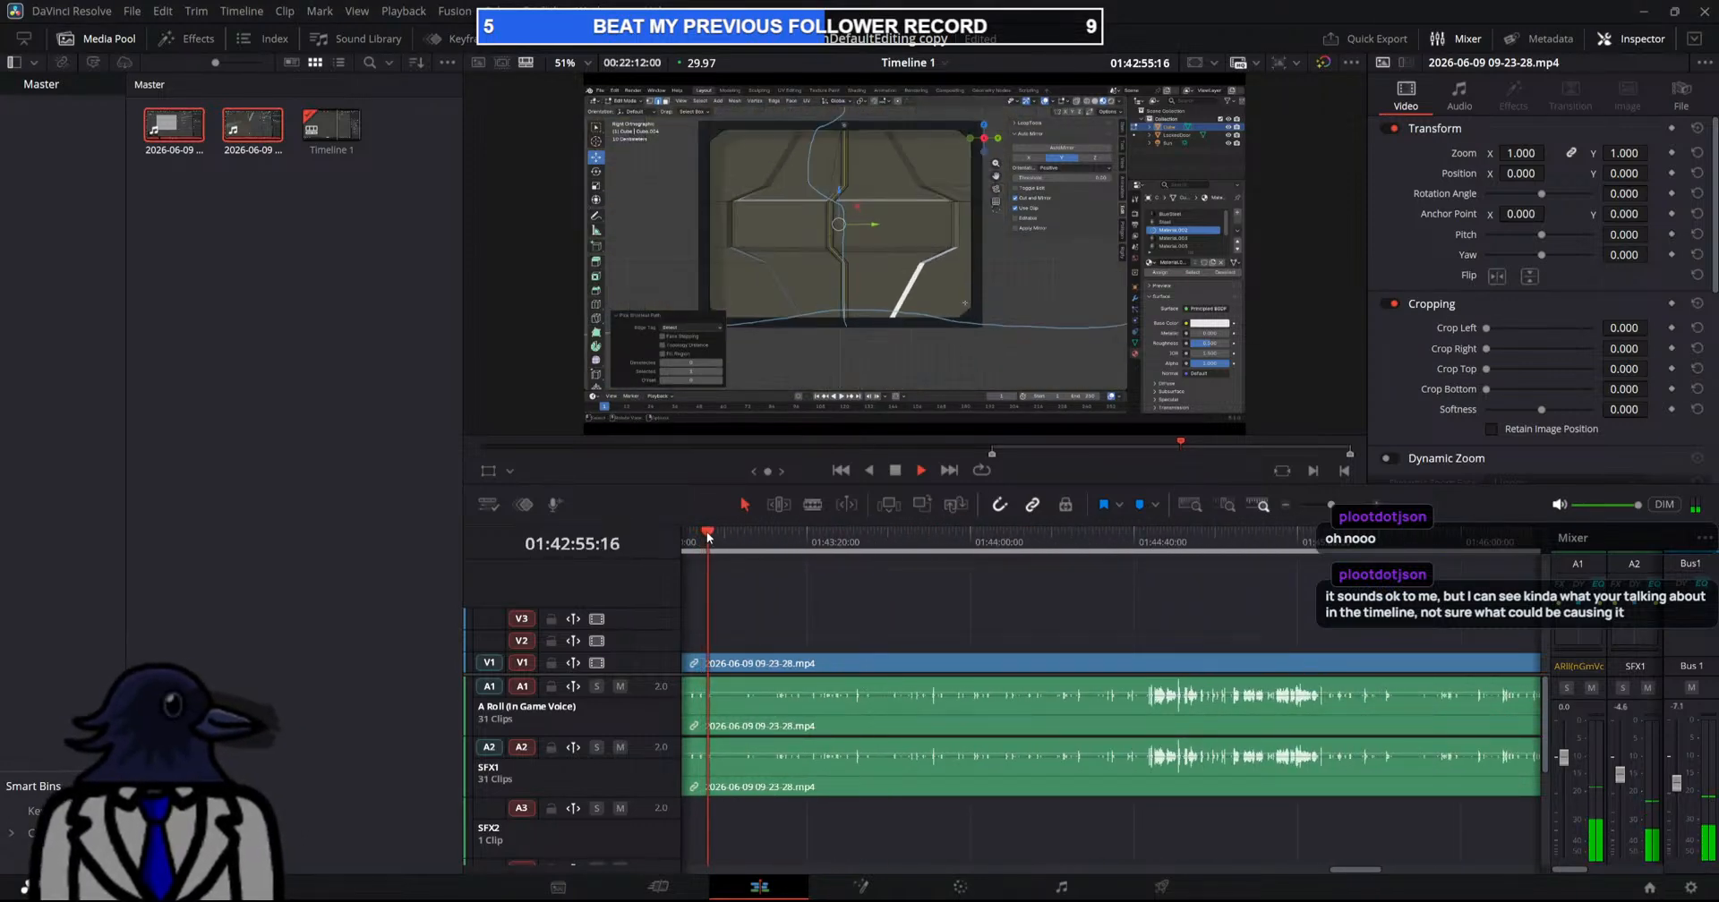
left_click_drag(824, 542, 1145, 605)
key("space")
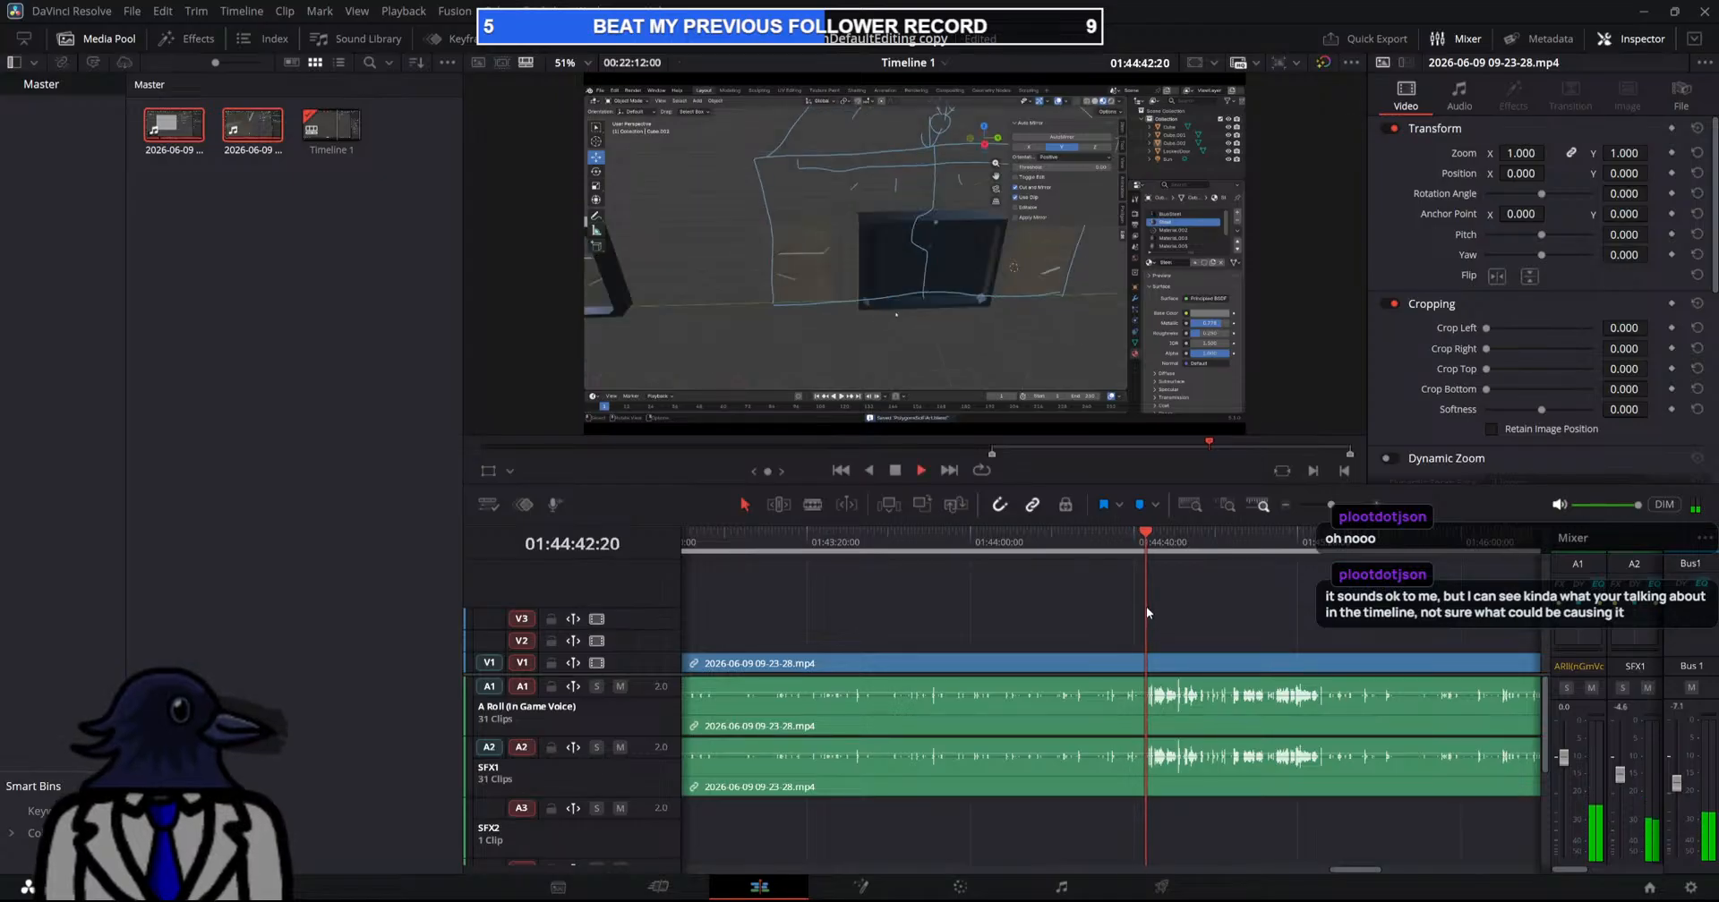
key("b")
left_click(1147, 694)
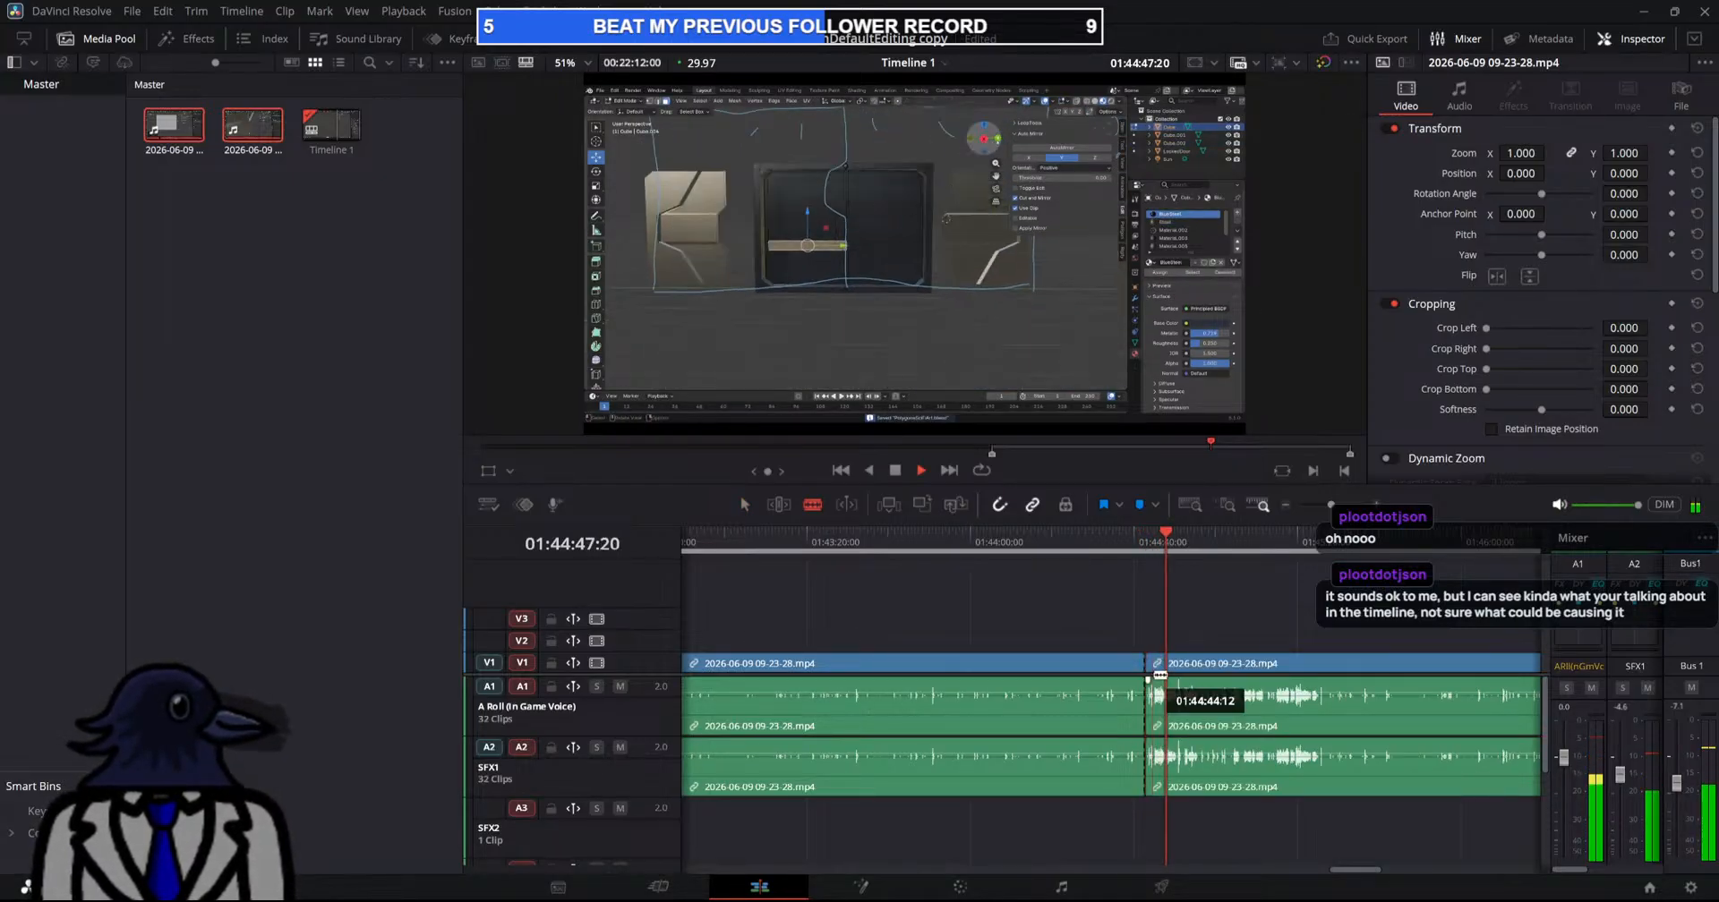
left_click(1152, 667)
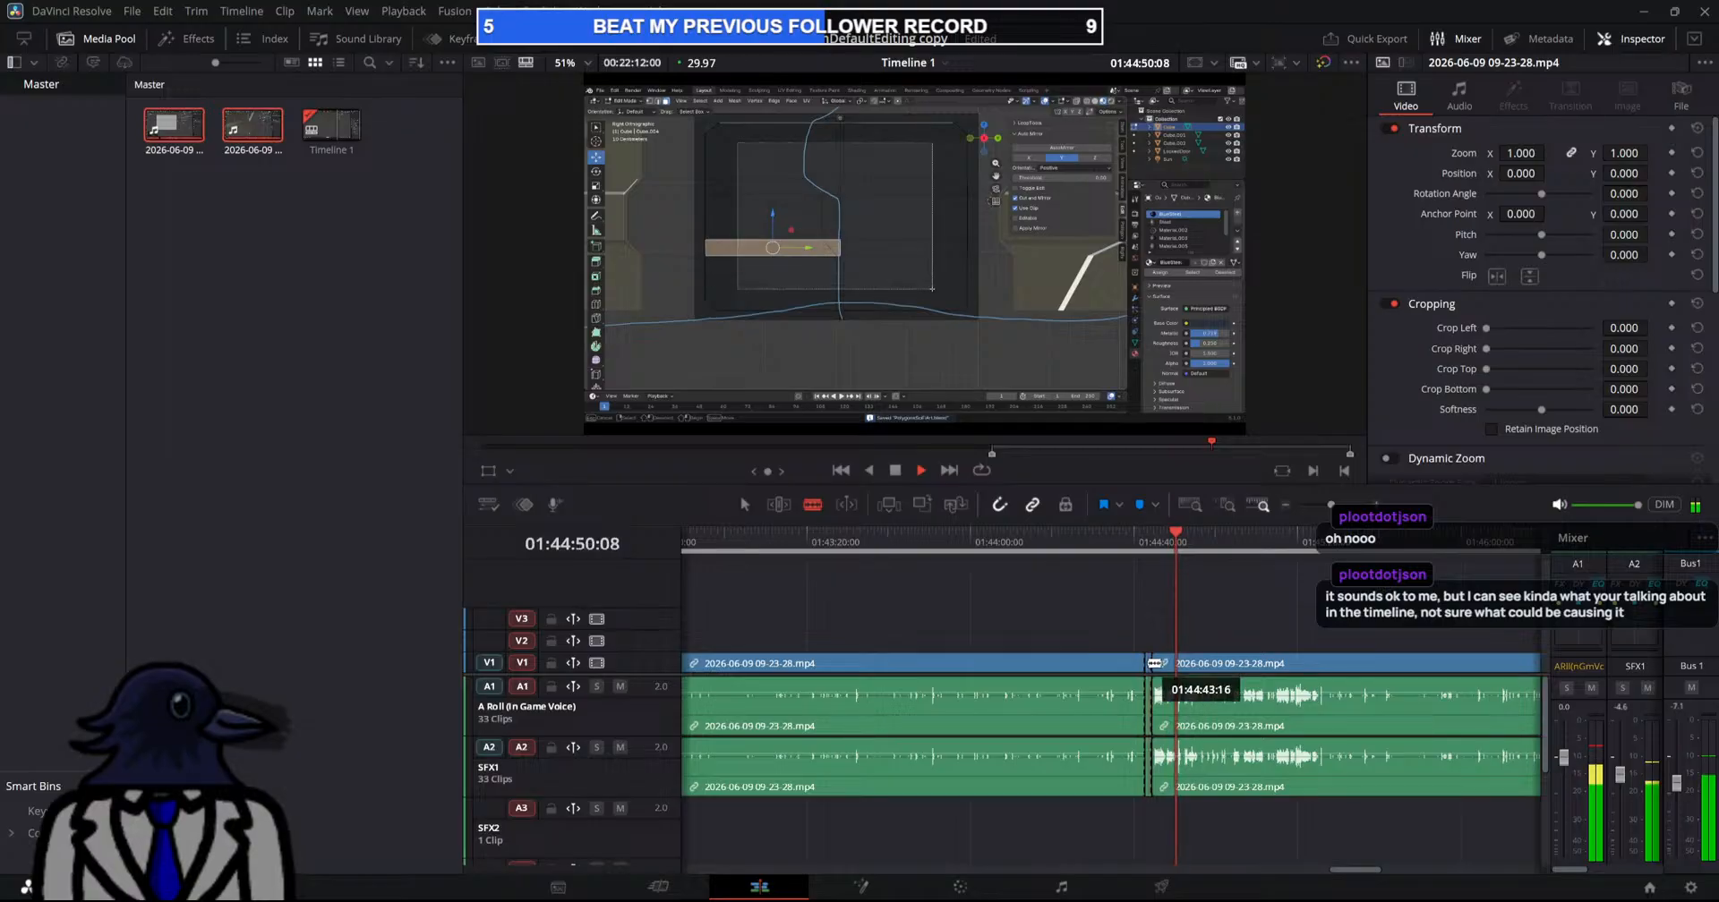
key("a")
left_click(1149, 666)
key("Delete")
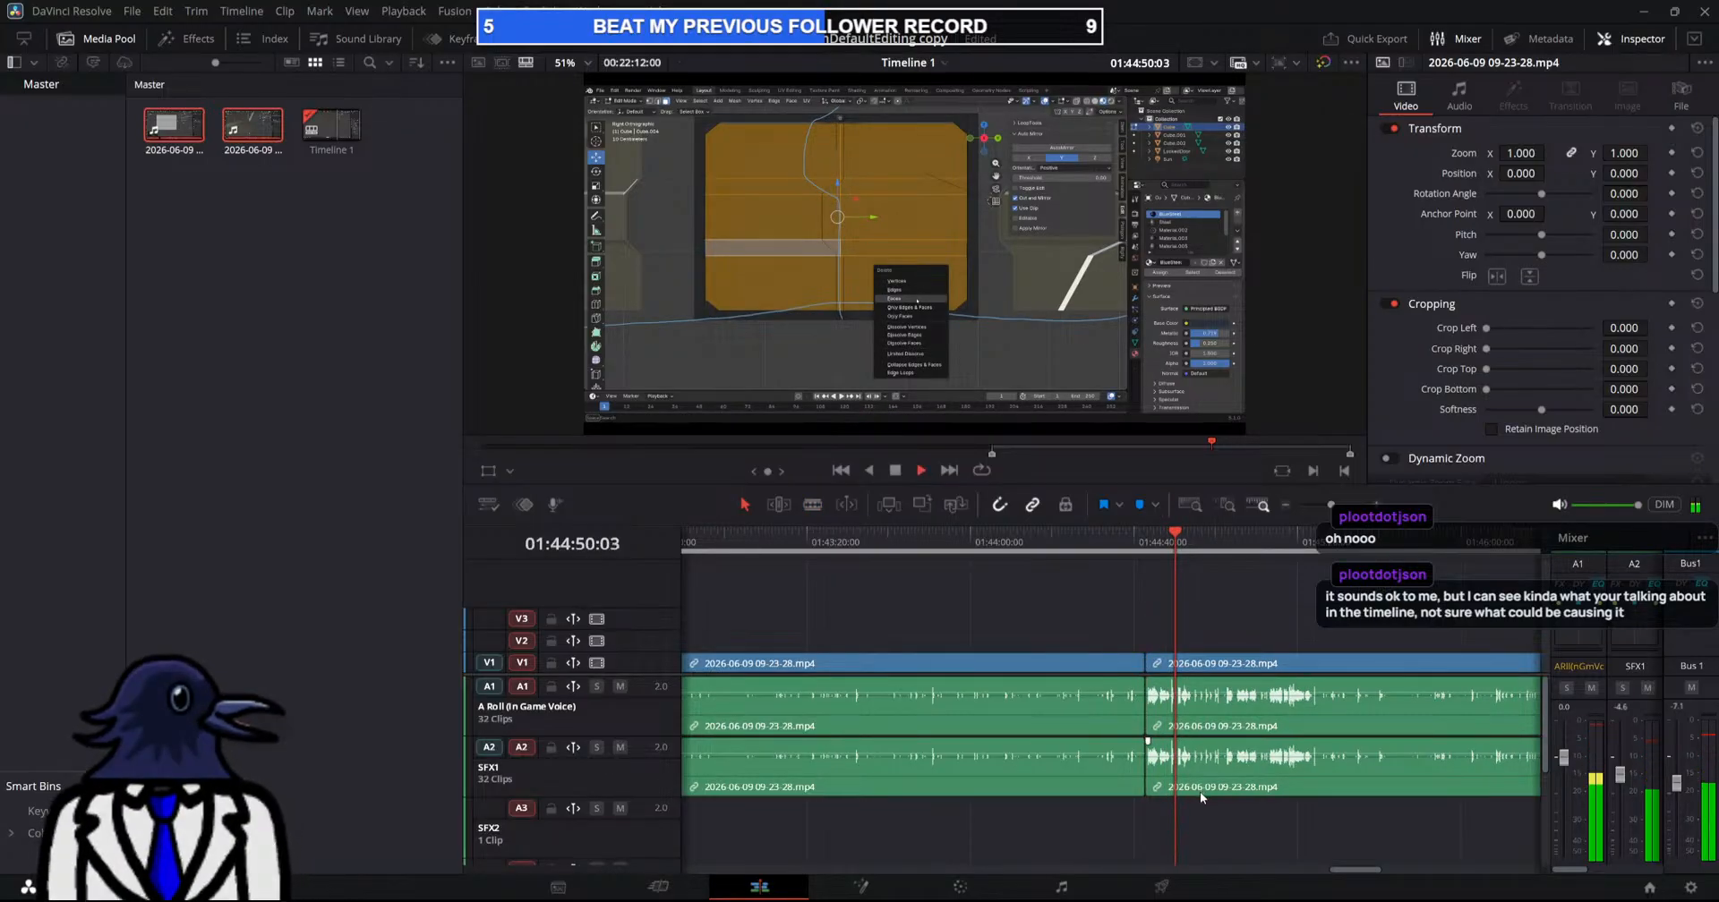
Review the footage from about 01:44:50 to 01:45:22, then cut out and ripple-delete the short piece from about 01:45:23 to 01:45:24
left_click_drag(1346, 872, 1363, 875)
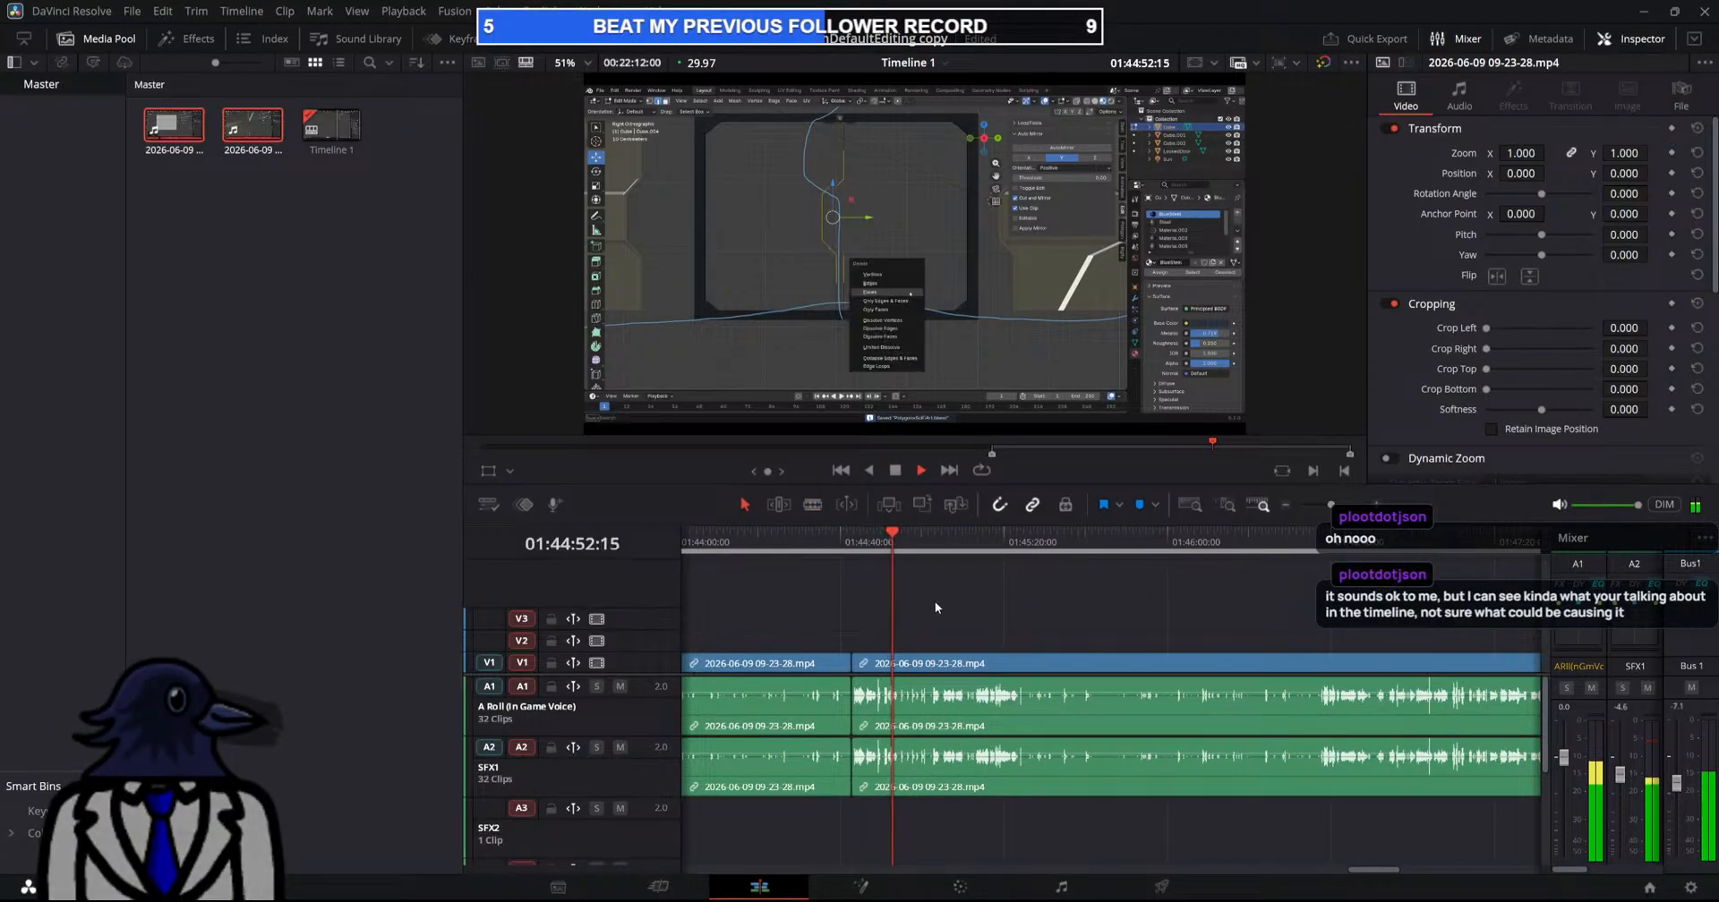
left_click(900, 536)
left_click_drag(903, 537, 1015, 577)
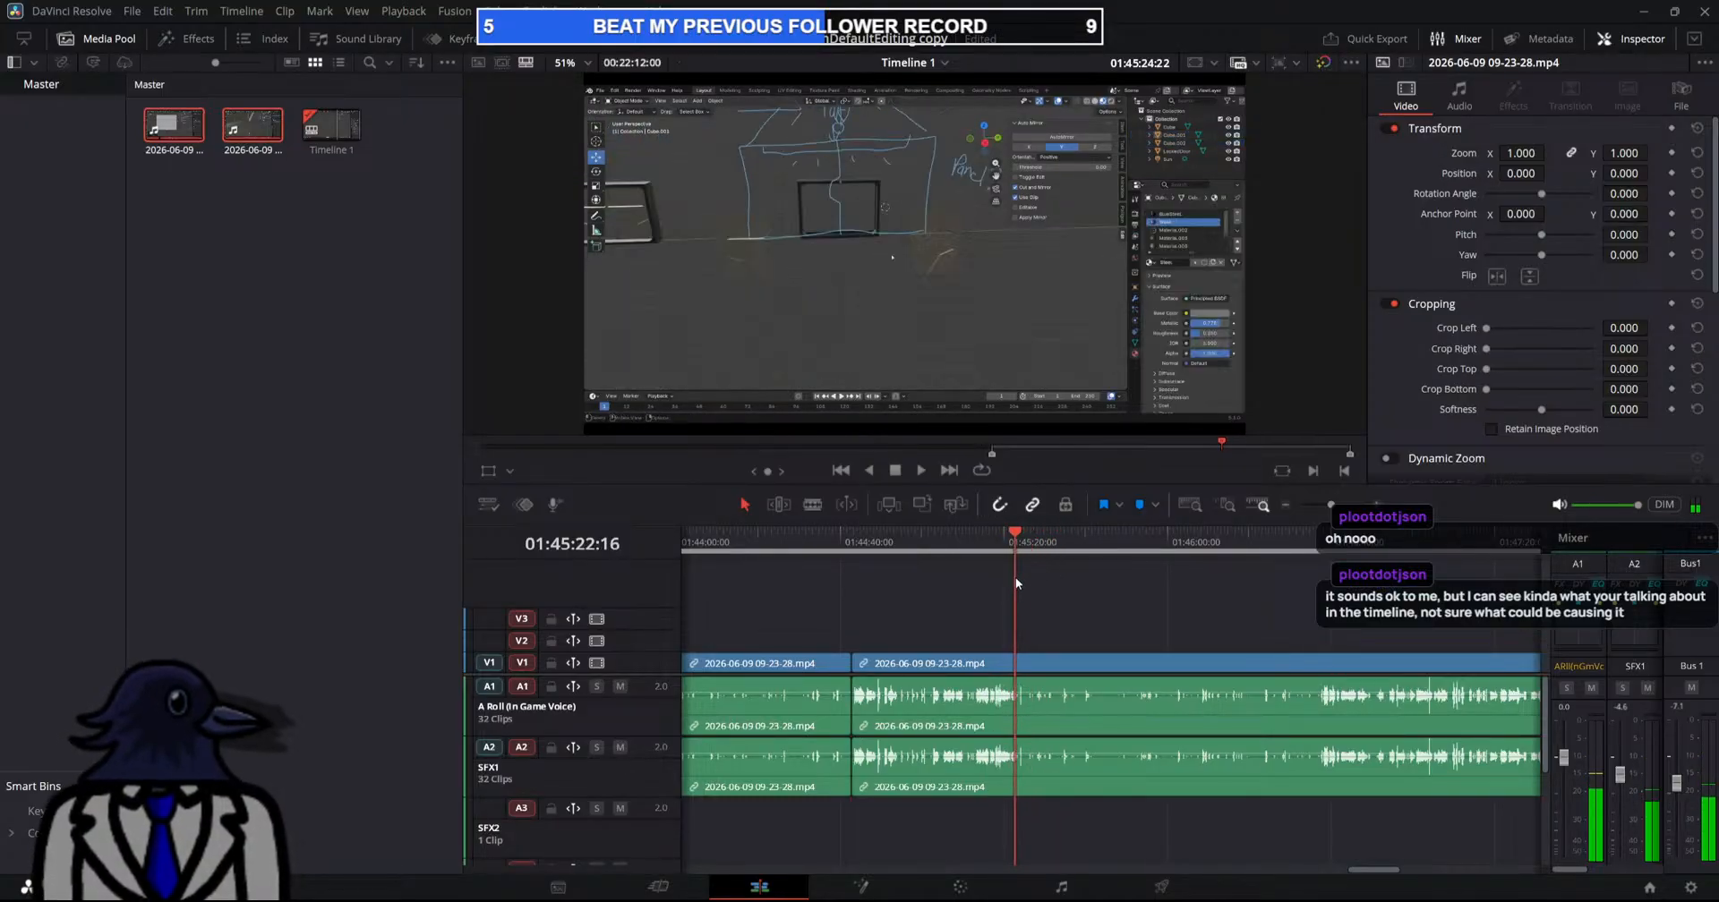
key("space")
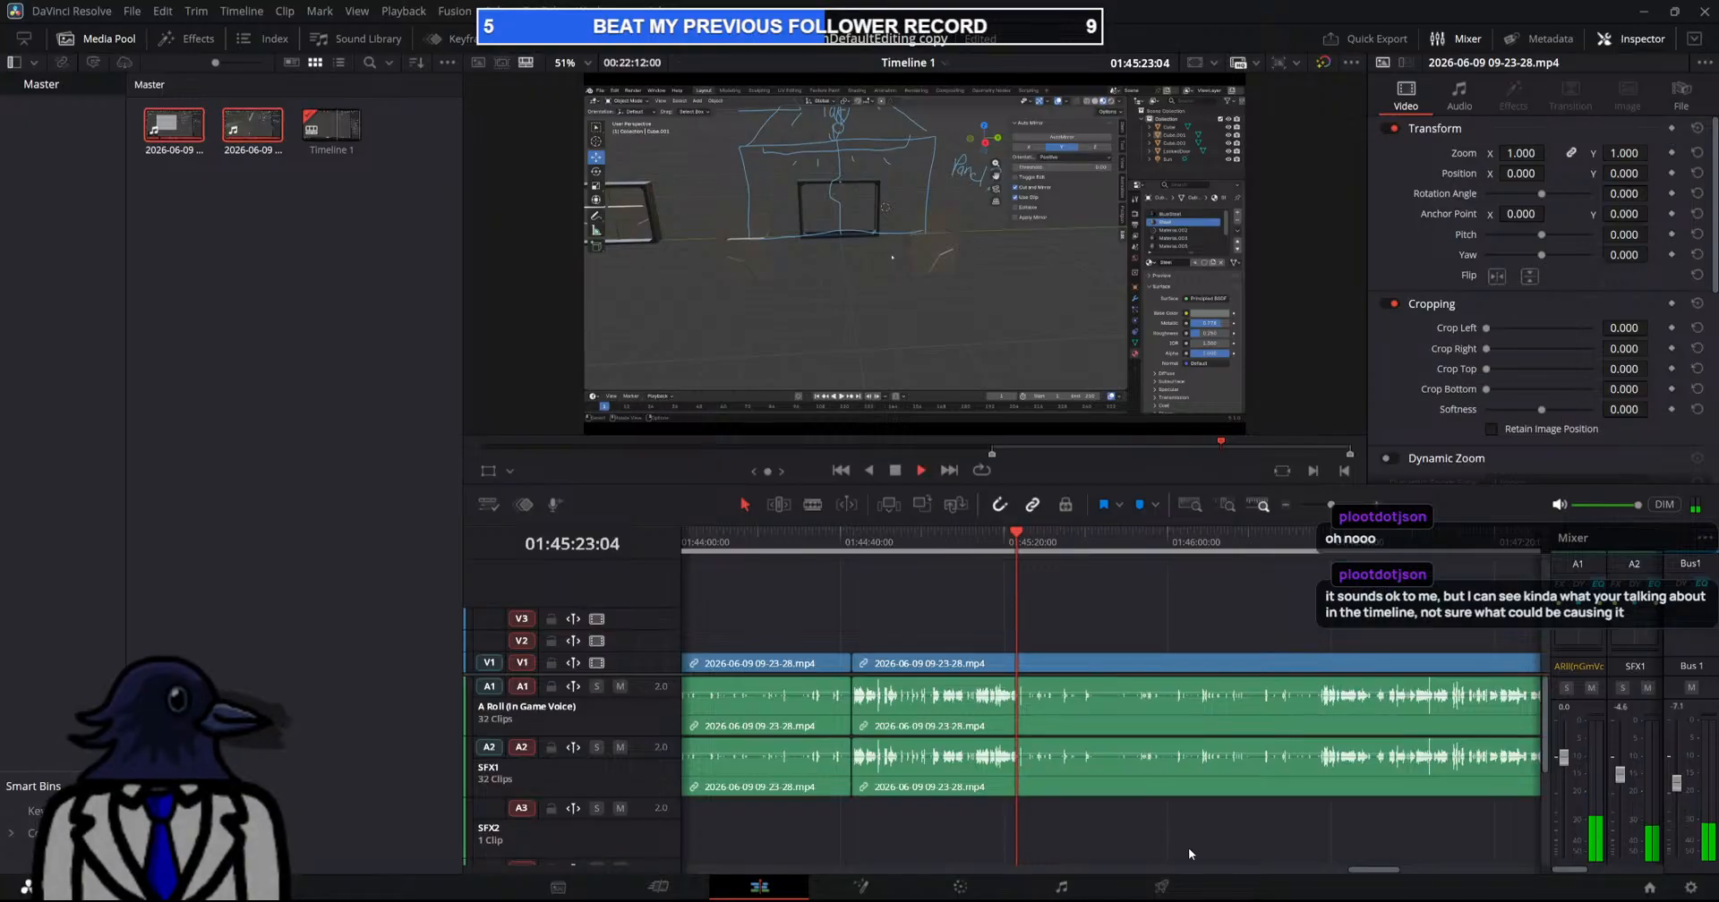
left_click(1021, 664)
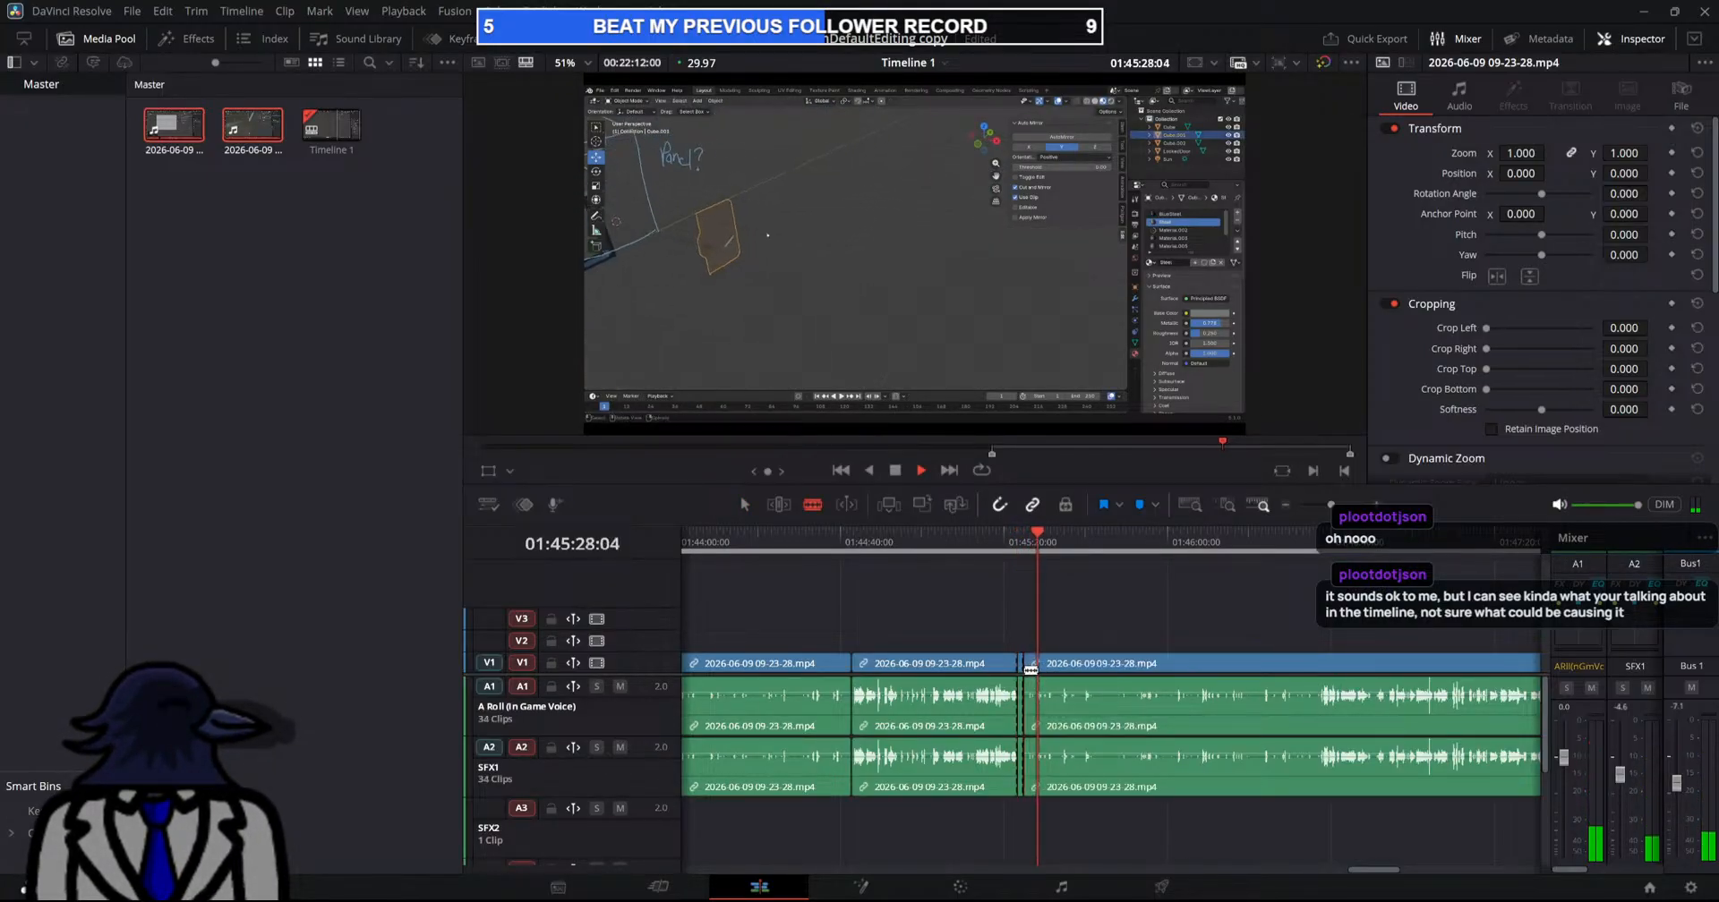
key("space")
key("a")
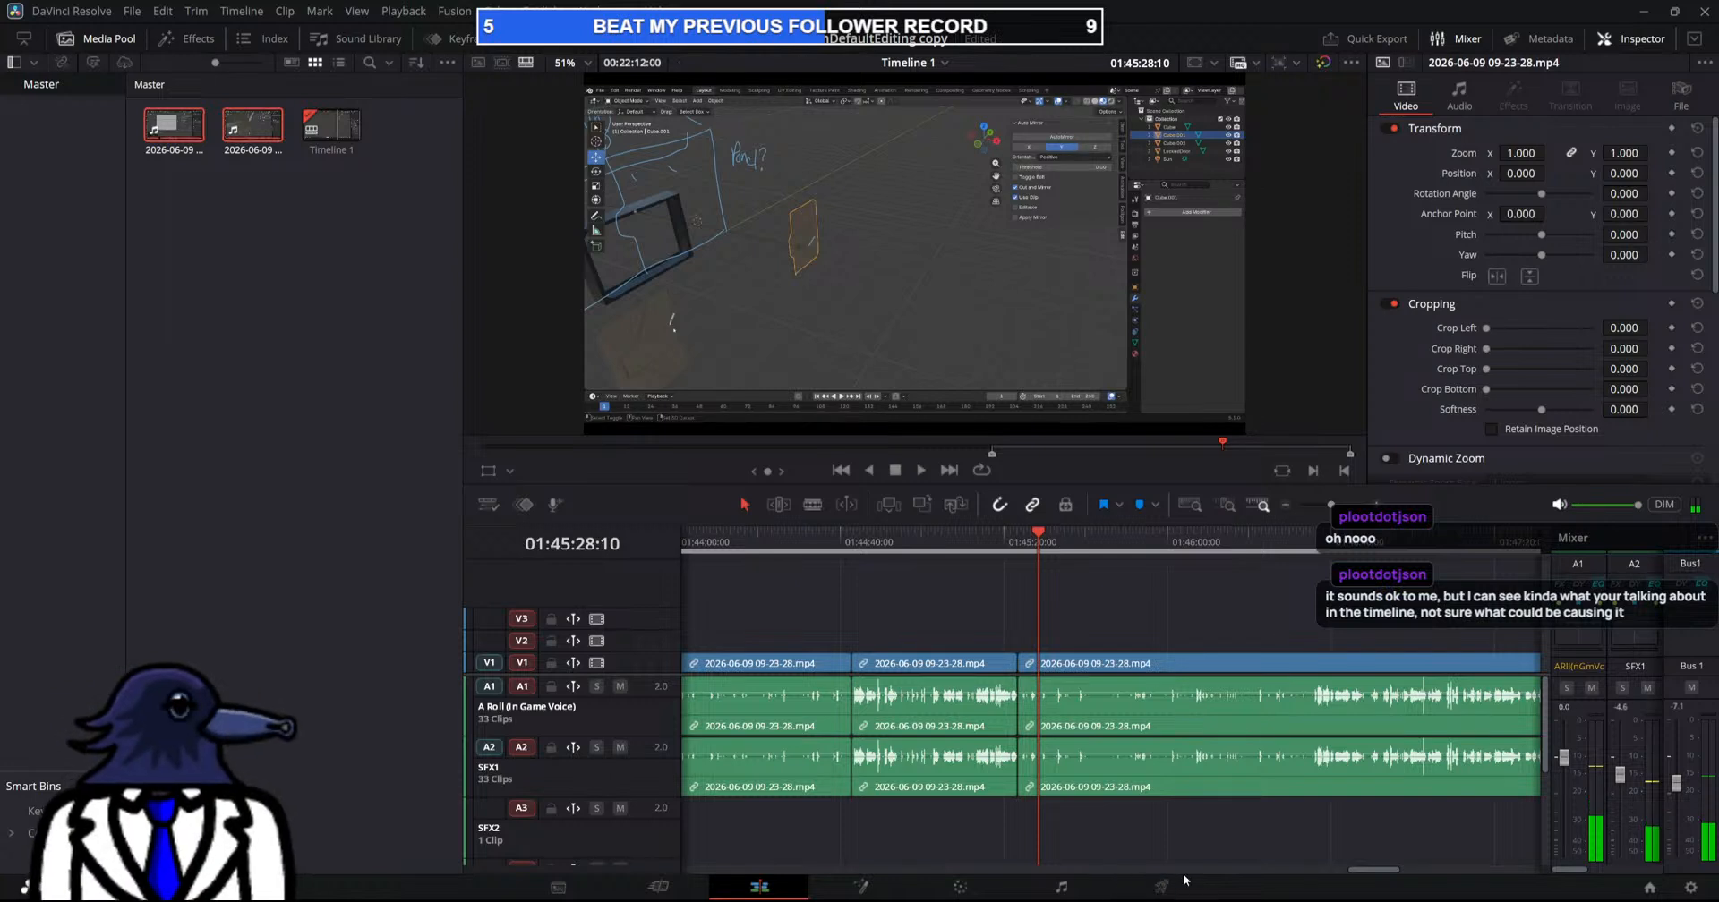
Review the footage from about 01:45:28 to 01:46:36, then cut out and ripple-delete the short piece from about 01:46:34 to 01:46:36
left_click_drag(1357, 872, 1366, 873)
key("space")
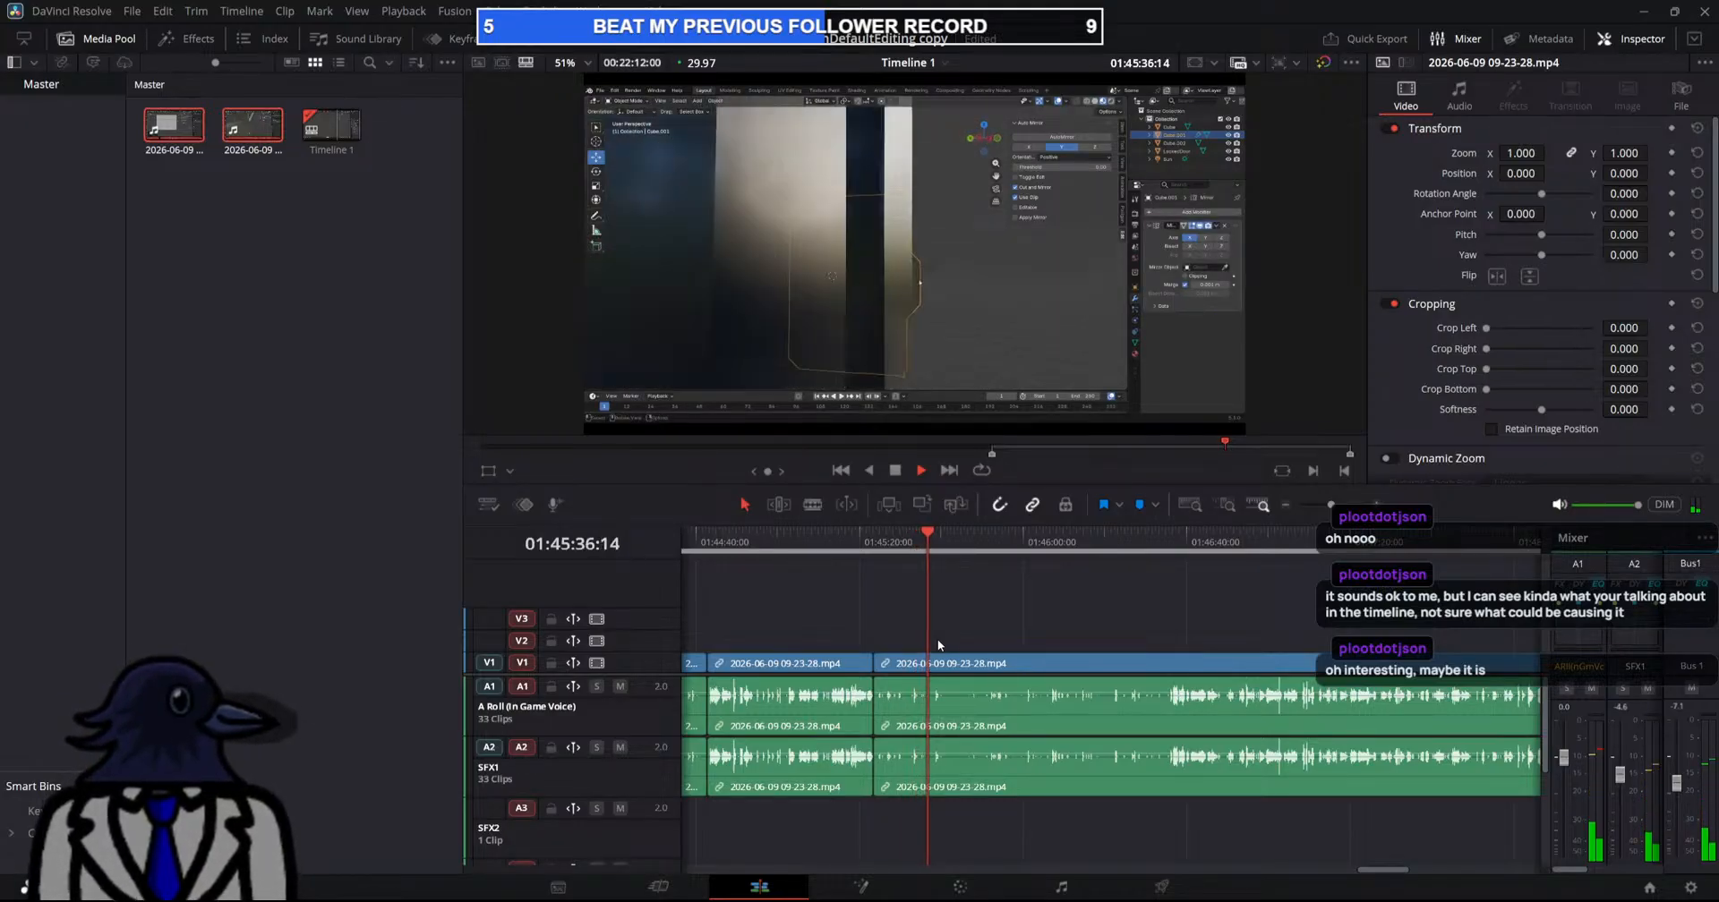
left_click(1073, 543)
left_click_drag(1075, 568, 1170, 552)
key("space")
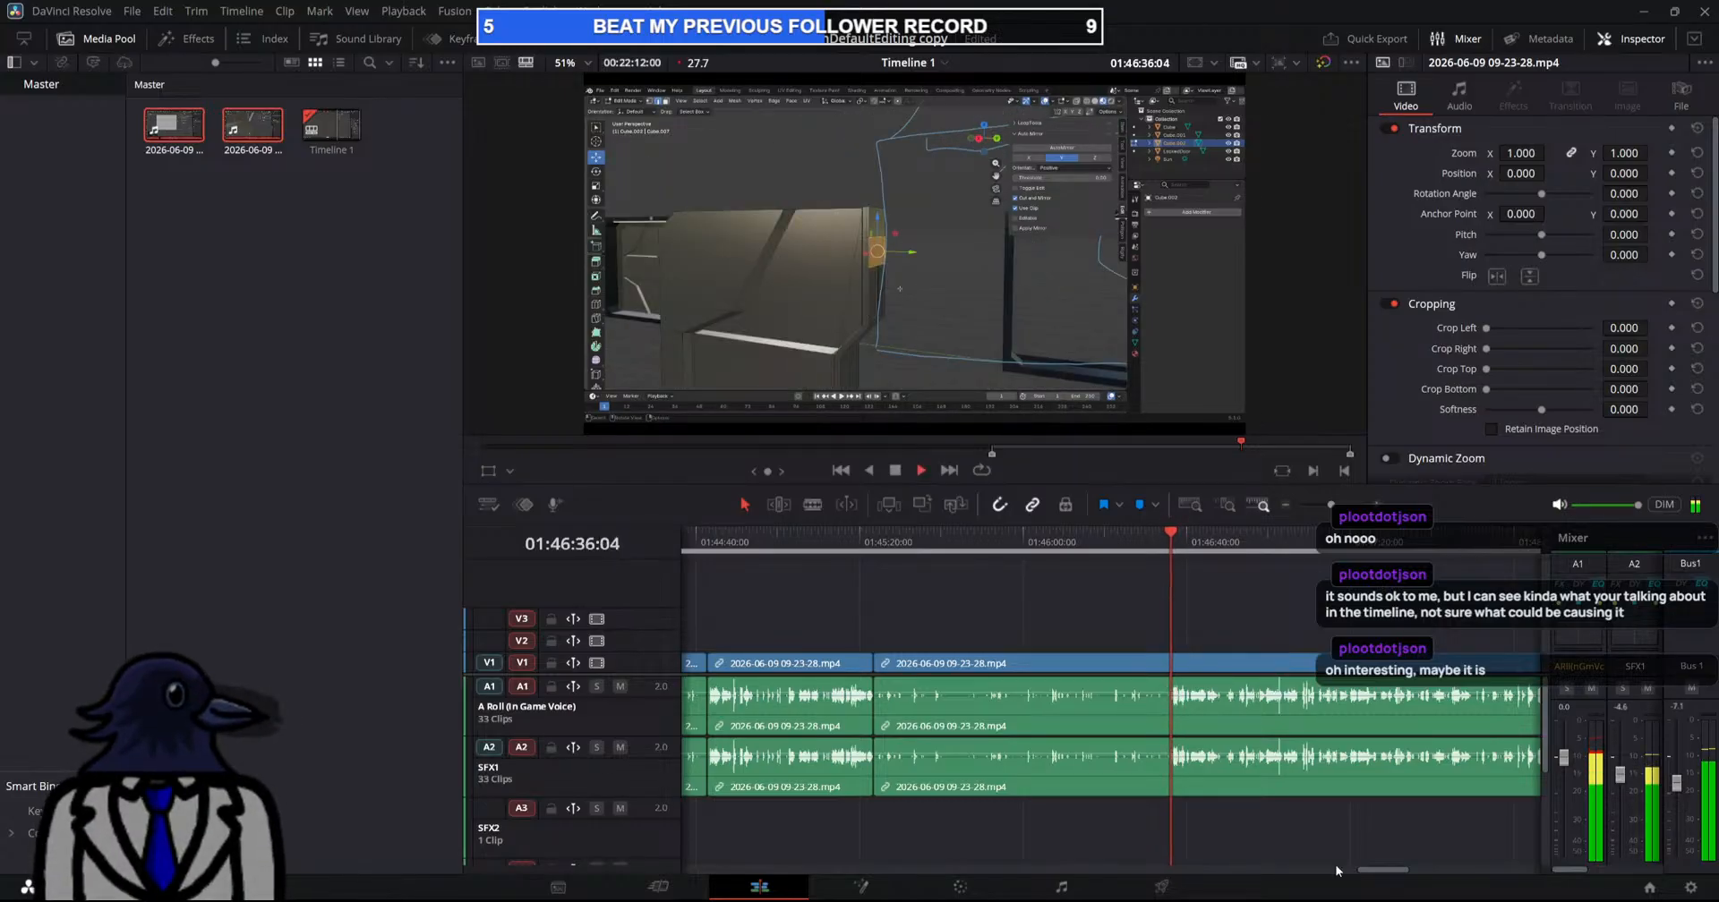
left_click_drag(1383, 870, 1393, 870)
key("b")
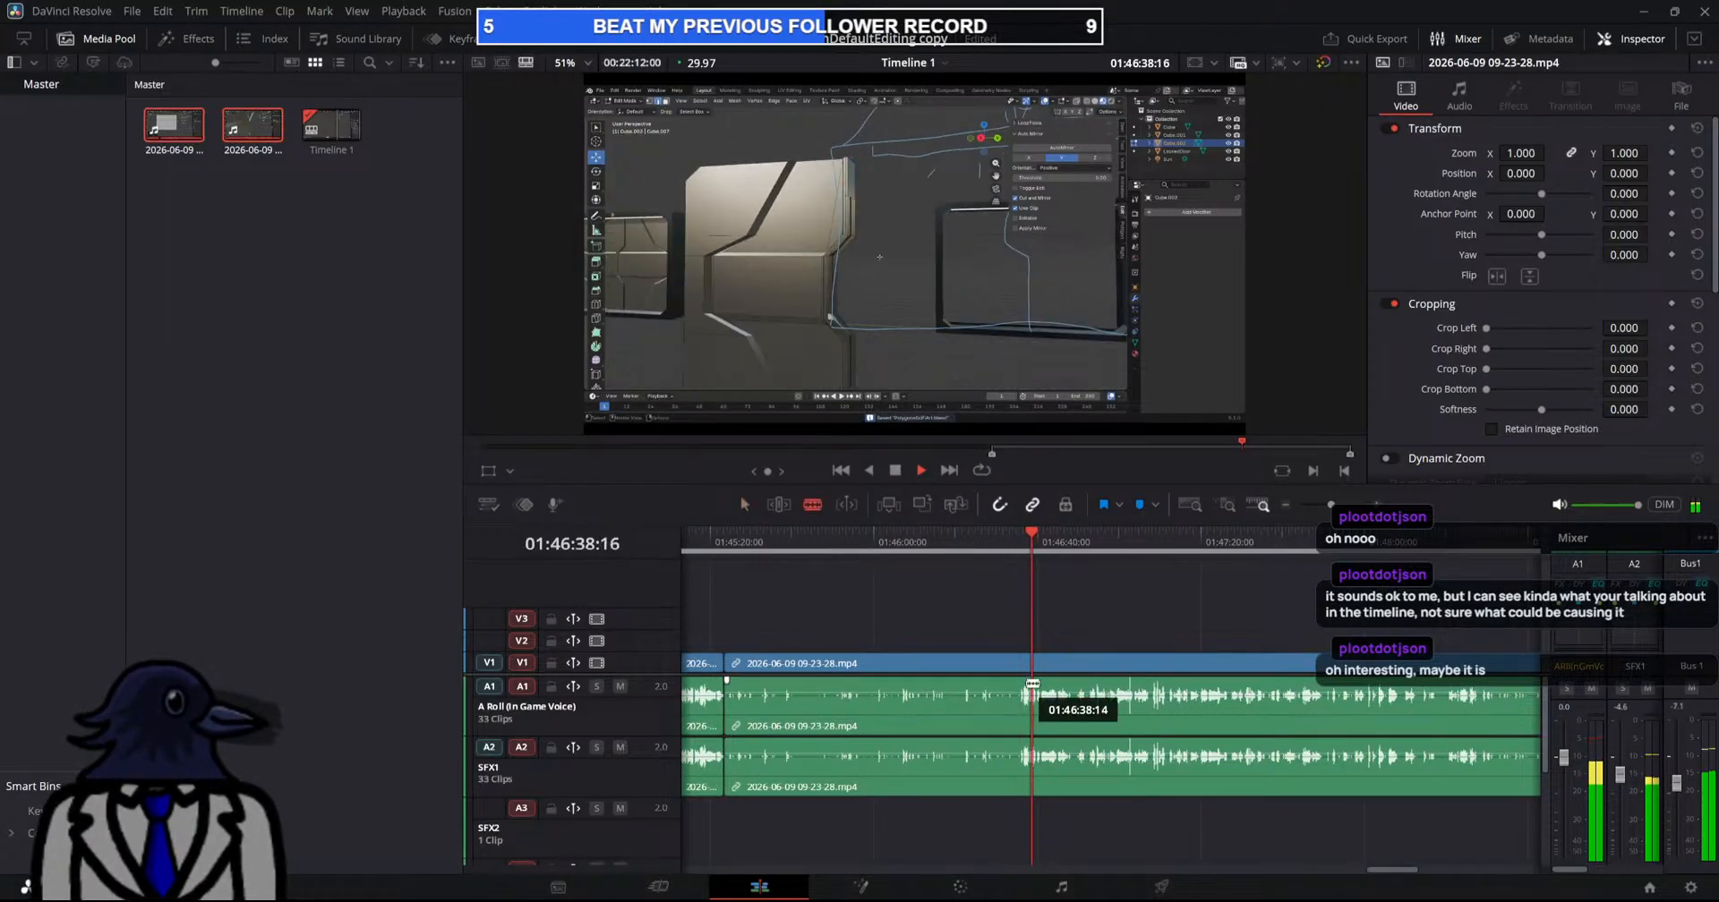
left_click(1022, 684)
left_click(1014, 665)
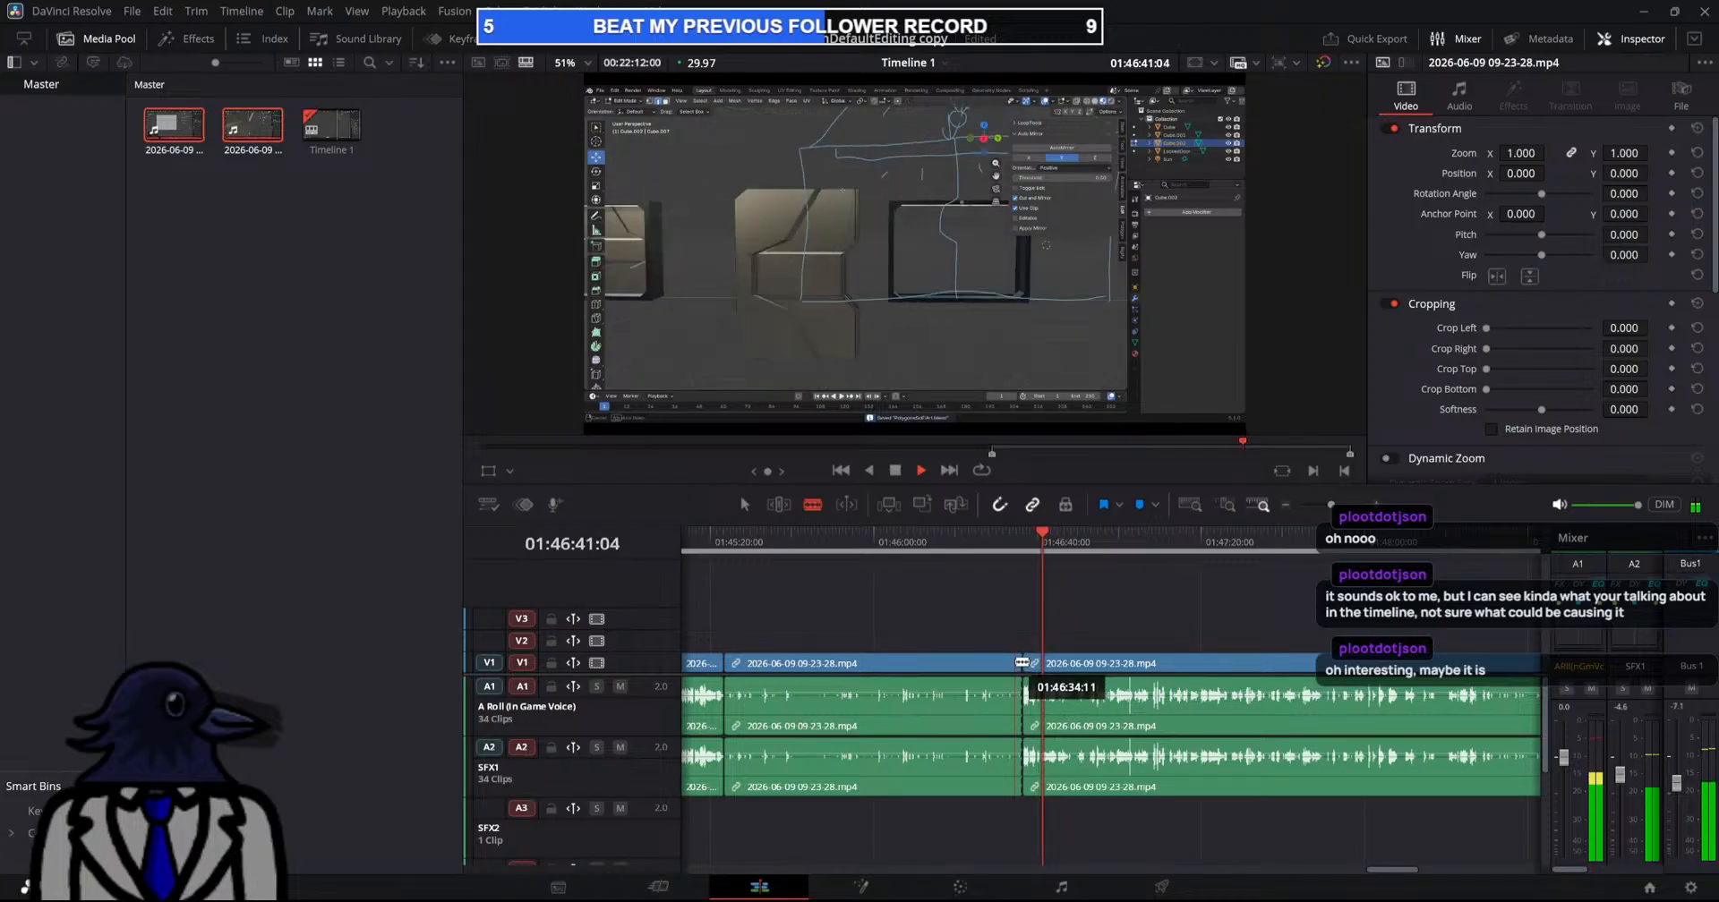
key("a")
key("Delete")
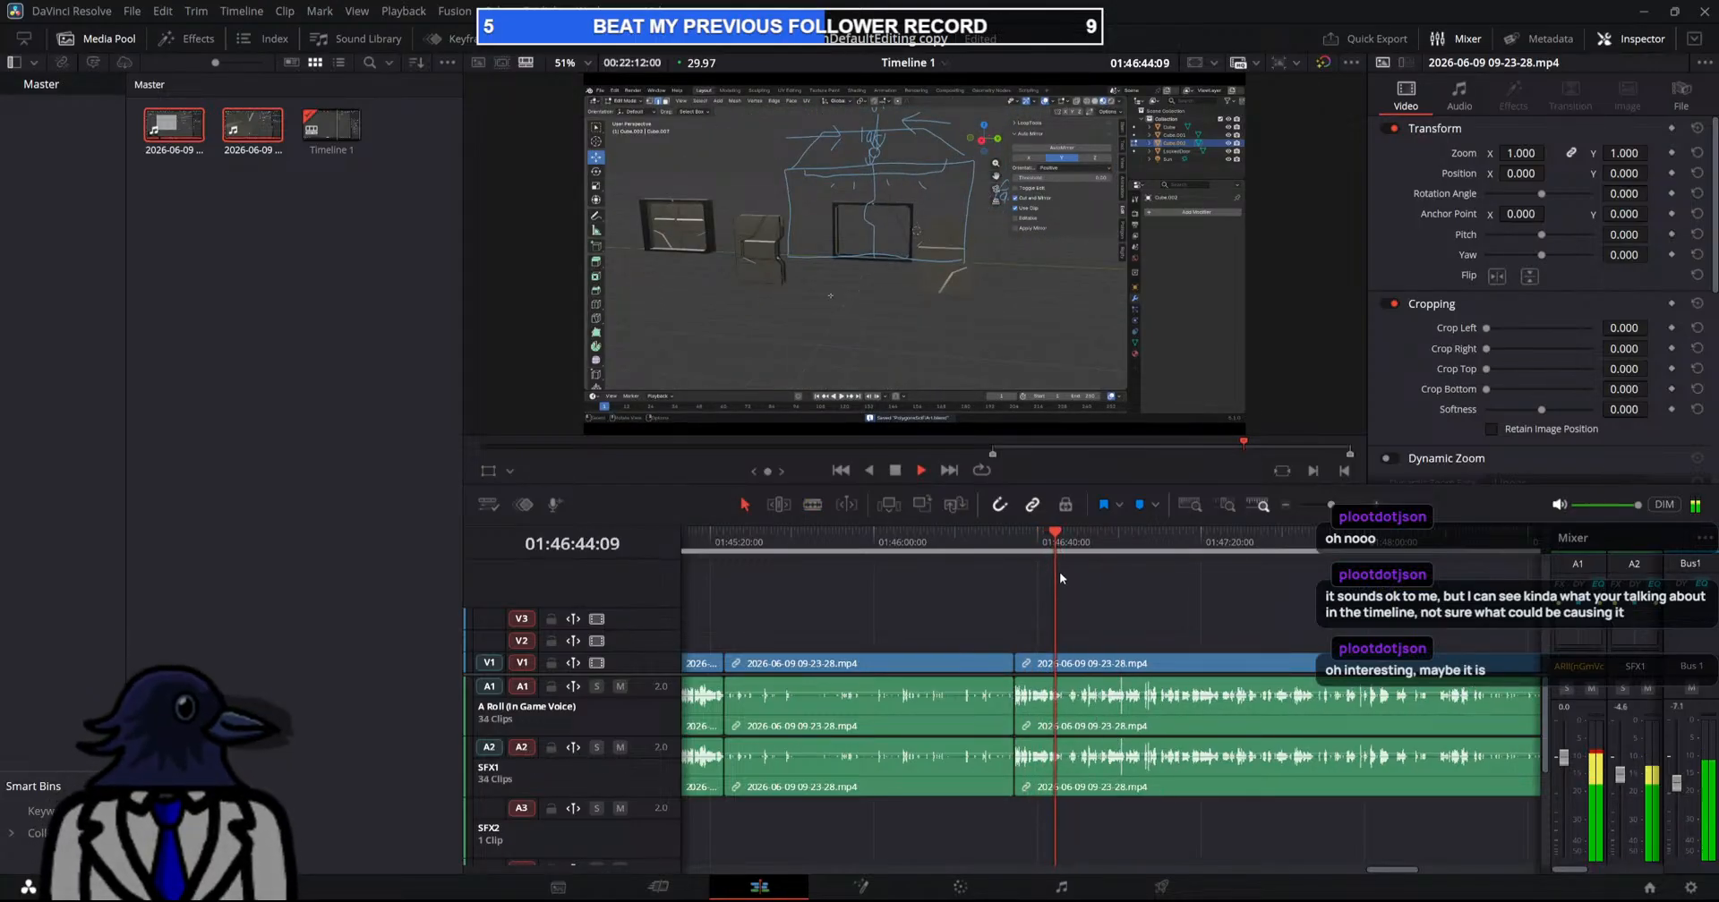
Skip ahead to about 01:47:04, mute the A2 SFX1 track and play on to check the audio
left_click_drag(1060, 572, 1117, 584)
key("space")
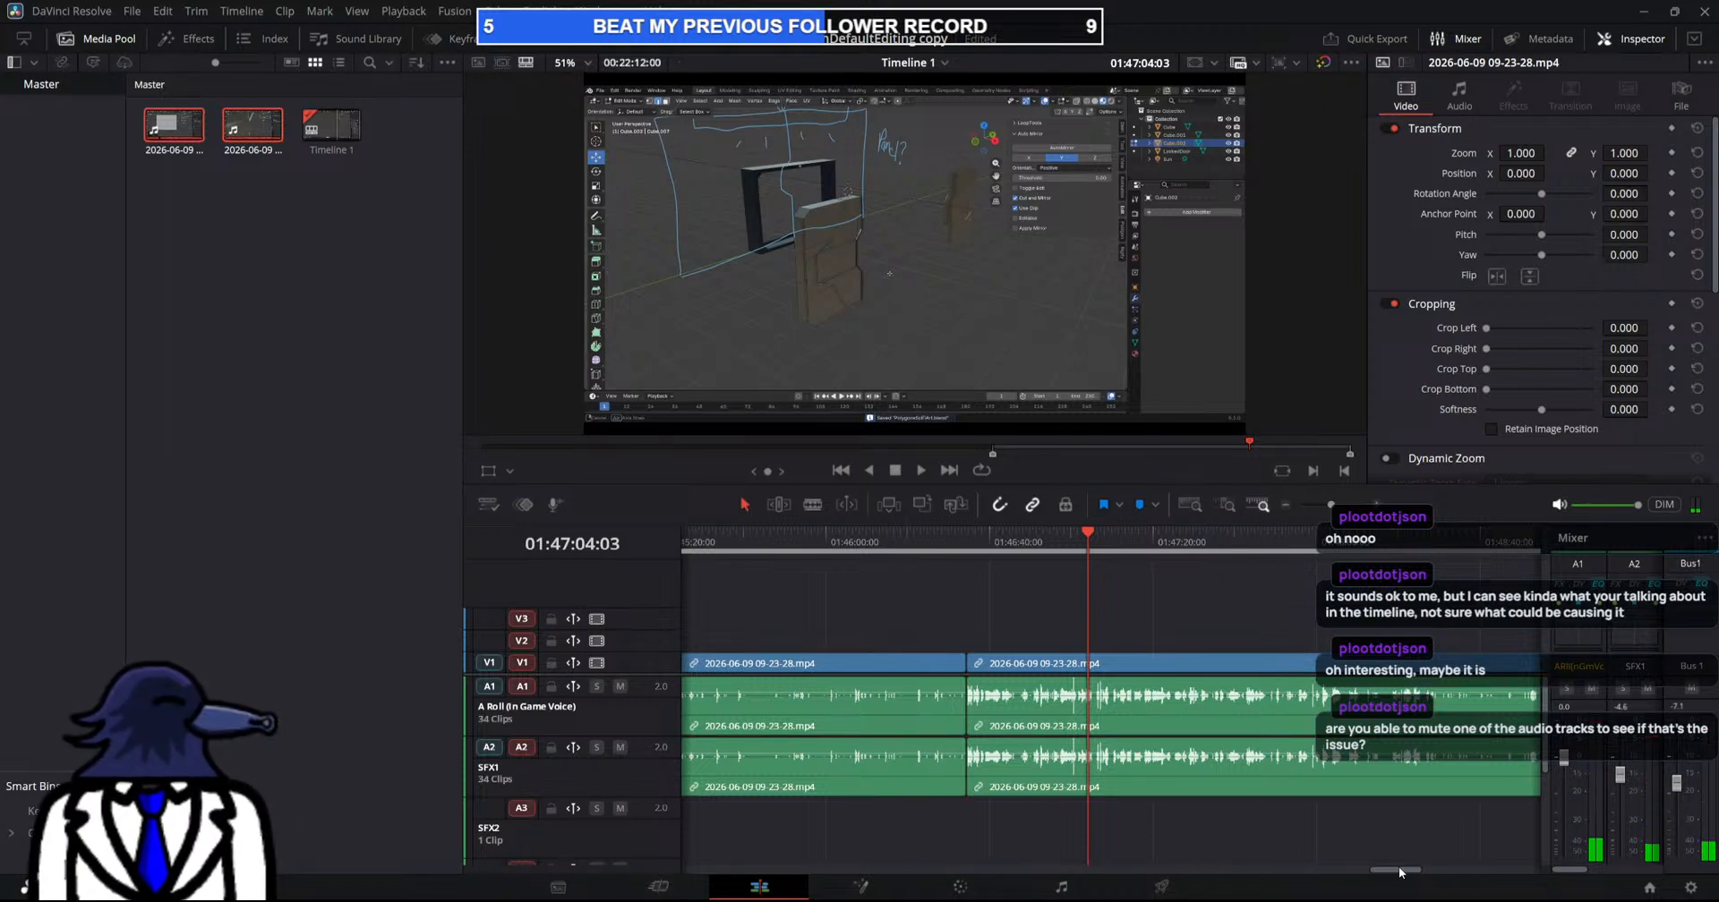
left_click(621, 748)
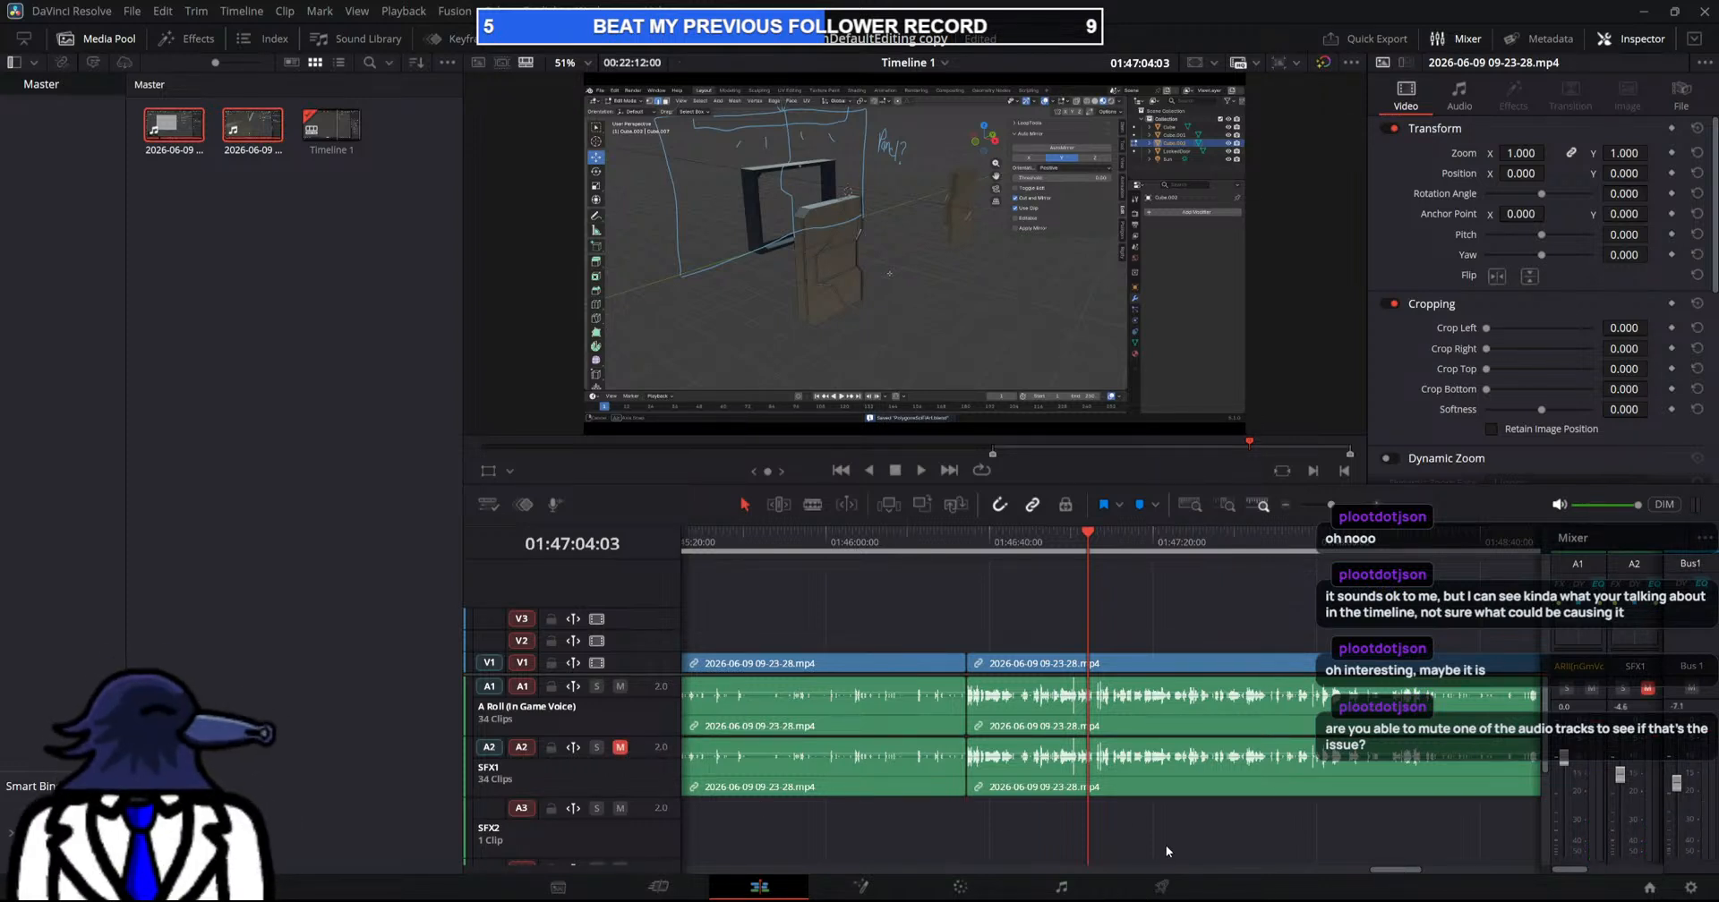
key("space")
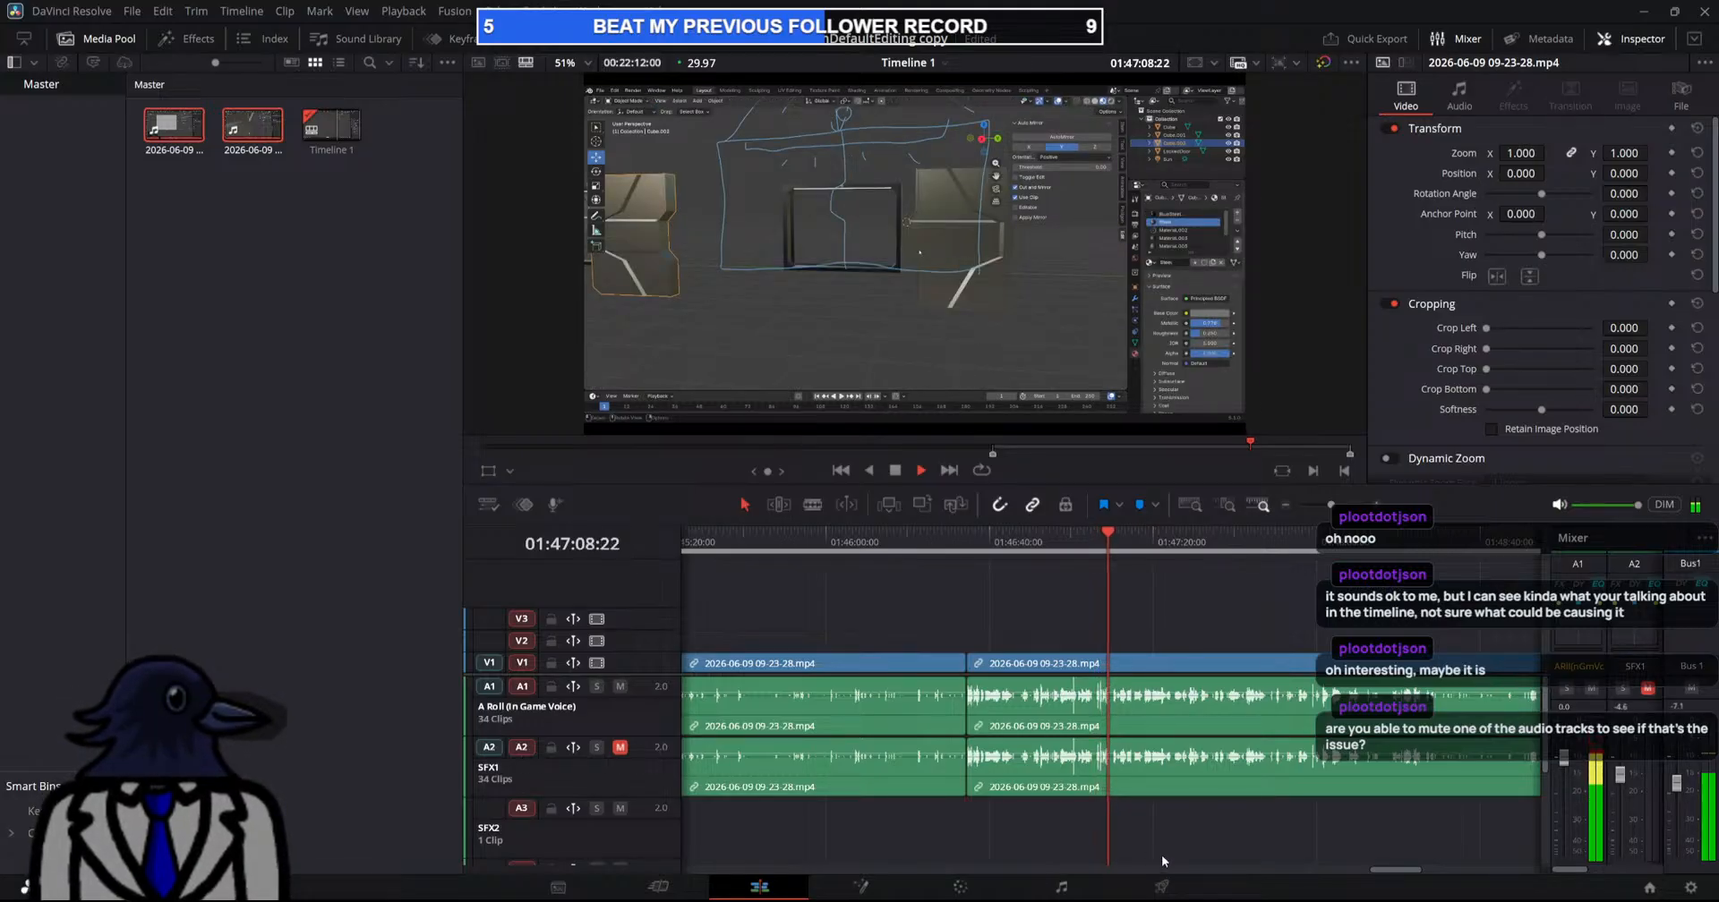
Replay the footage from about 01:47:05 and split the clip at about 01:47:06
left_click_drag(1398, 874, 1411, 874)
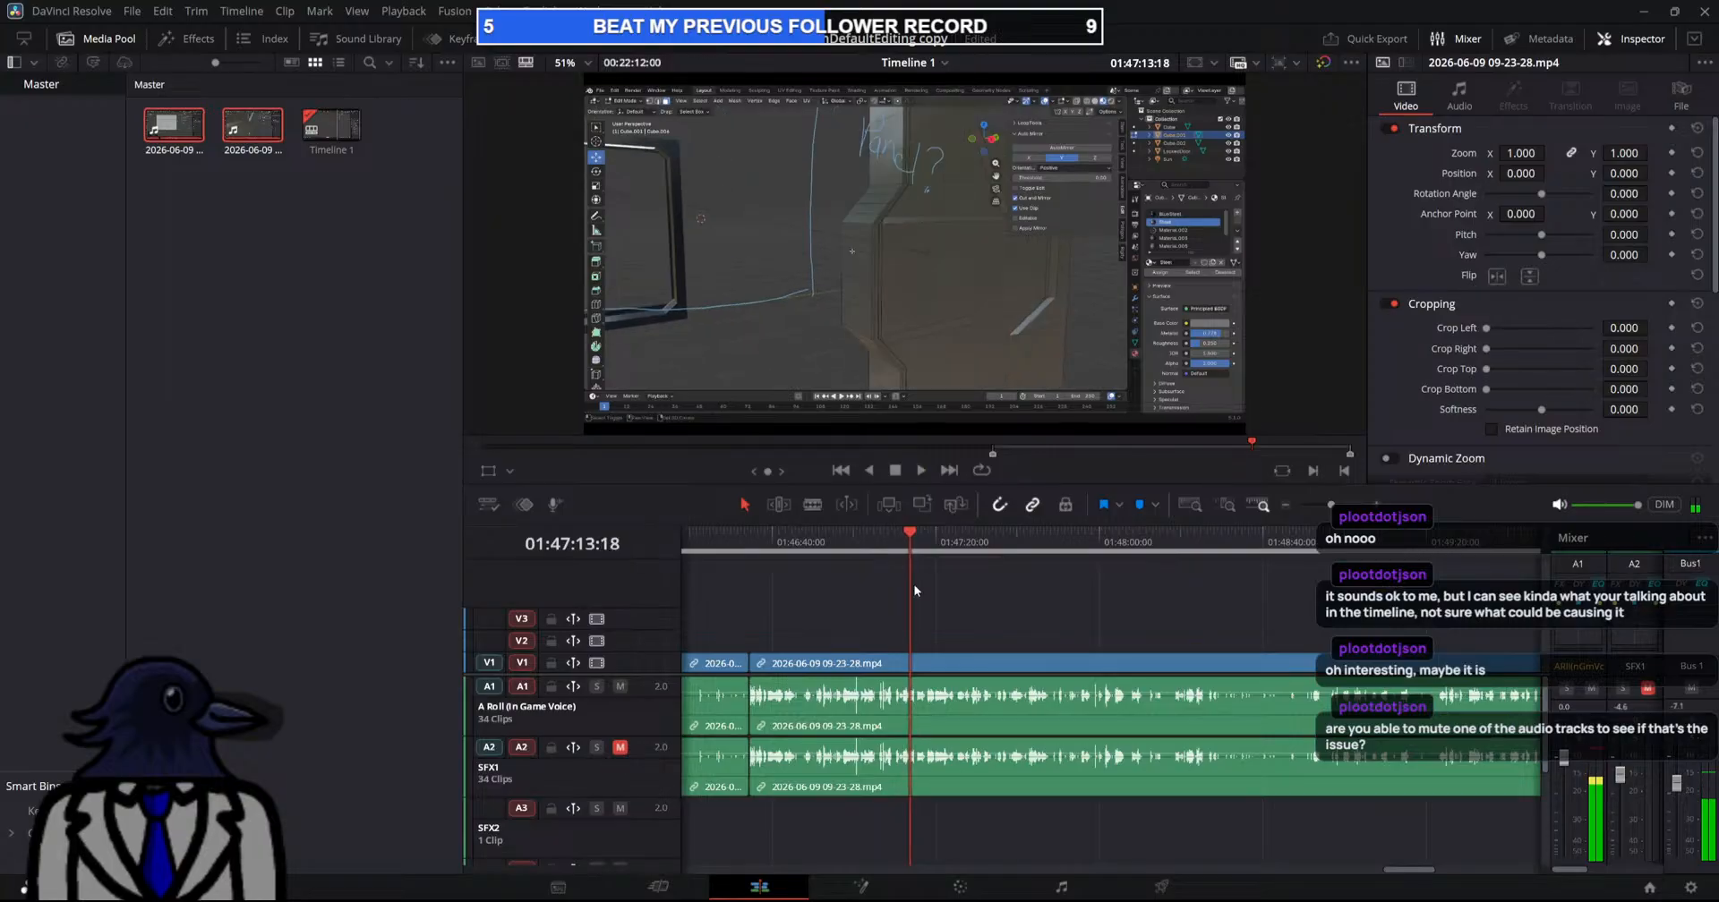
left_click(877, 541)
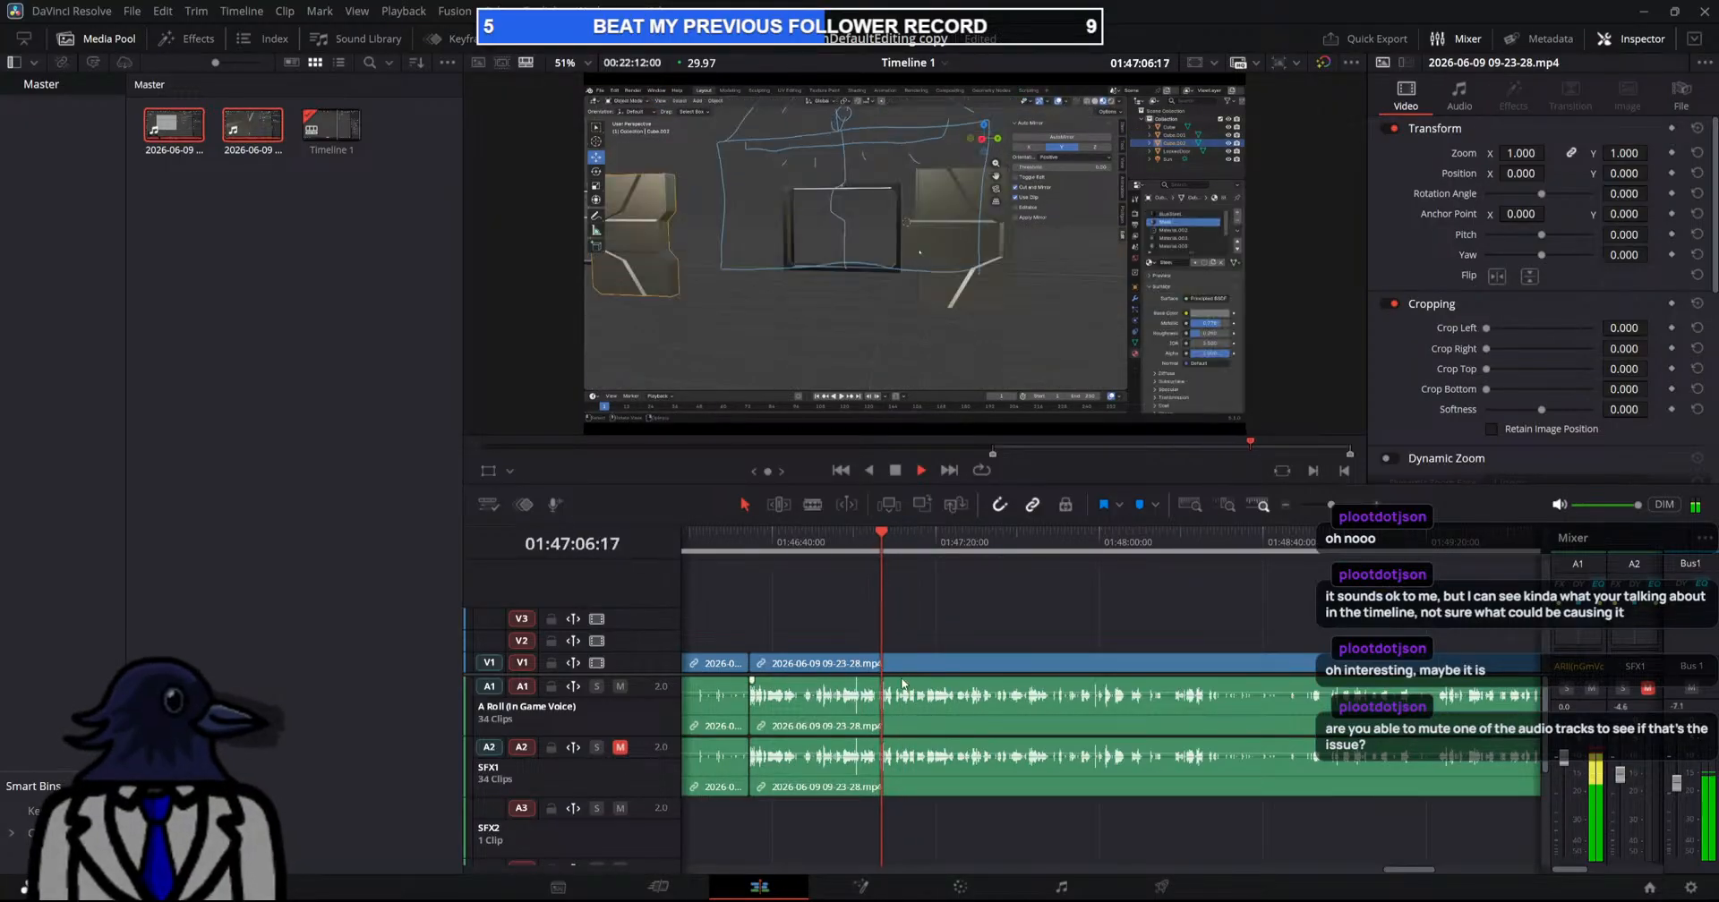
key("b")
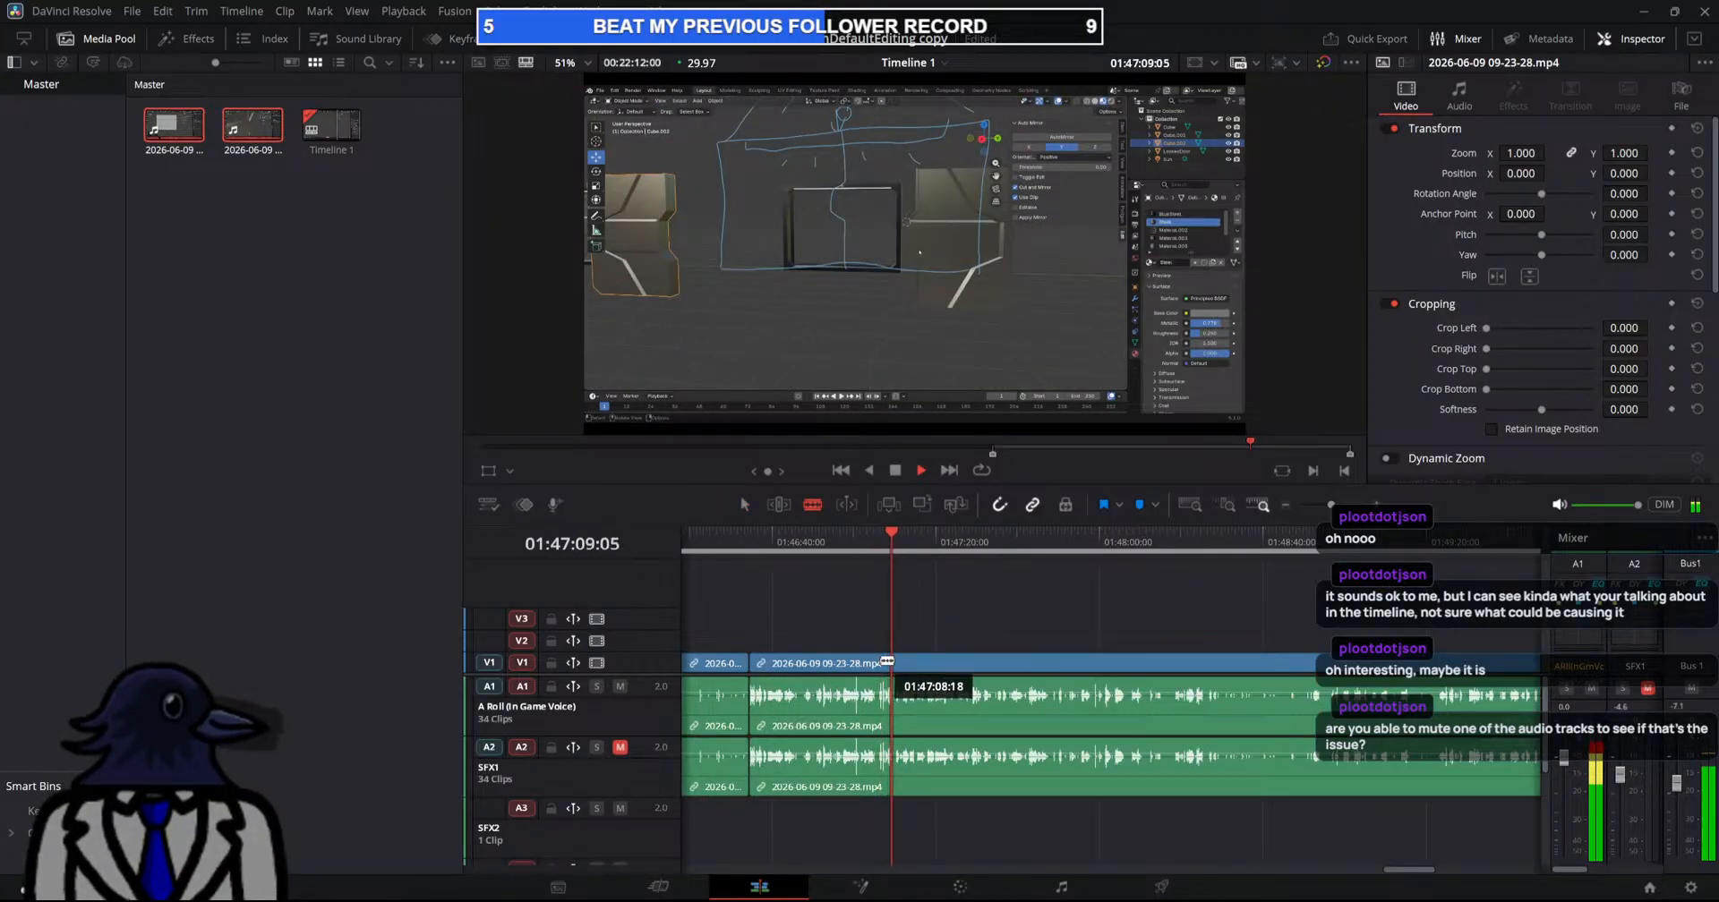
left_click(883, 663)
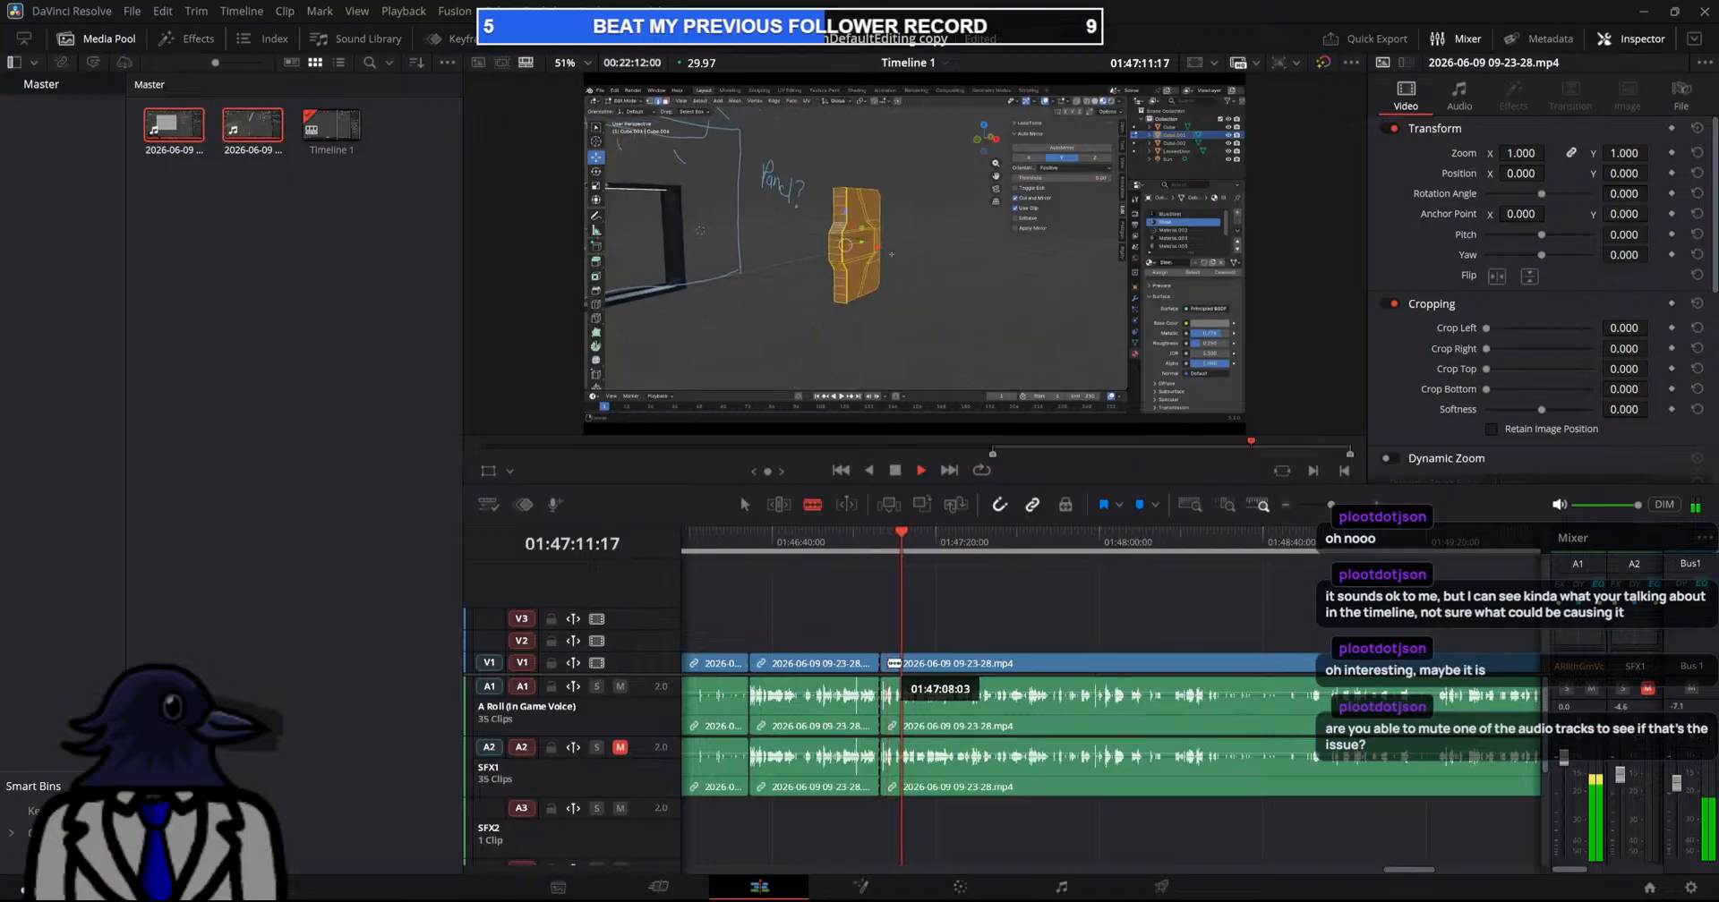
left_click(887, 689)
key("a")
left_click(885, 668)
key("Delete")
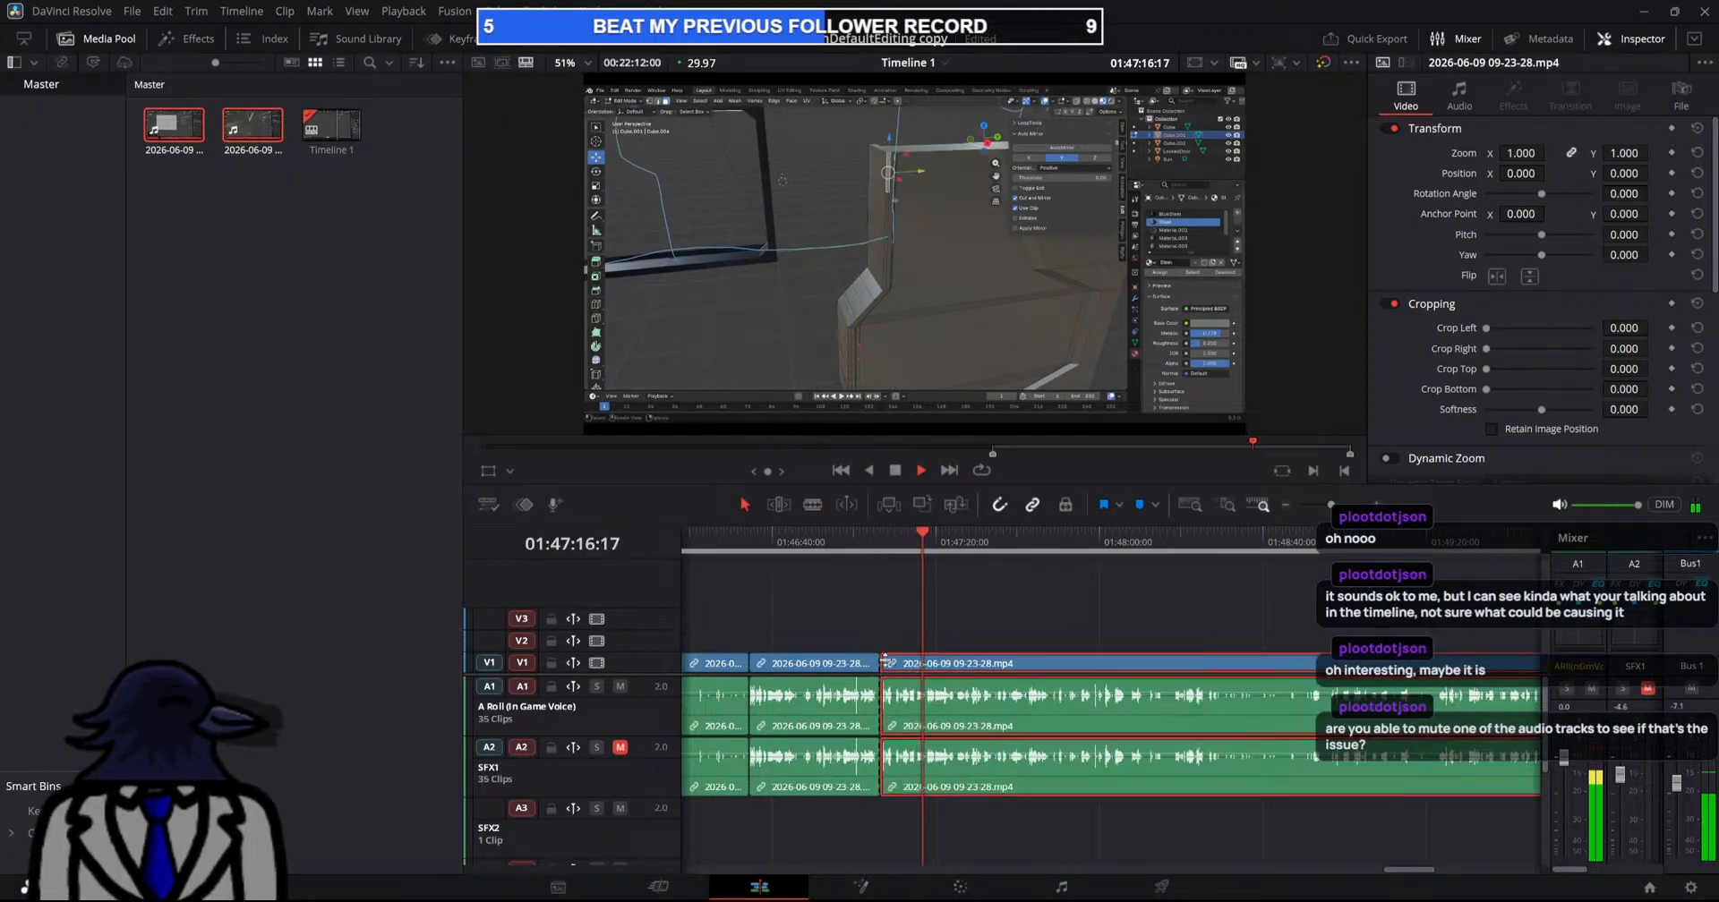
left_click(888, 623)
Split the clip again at about 01:47:07 and ripple-delete the short piece between the two cuts
key("b")
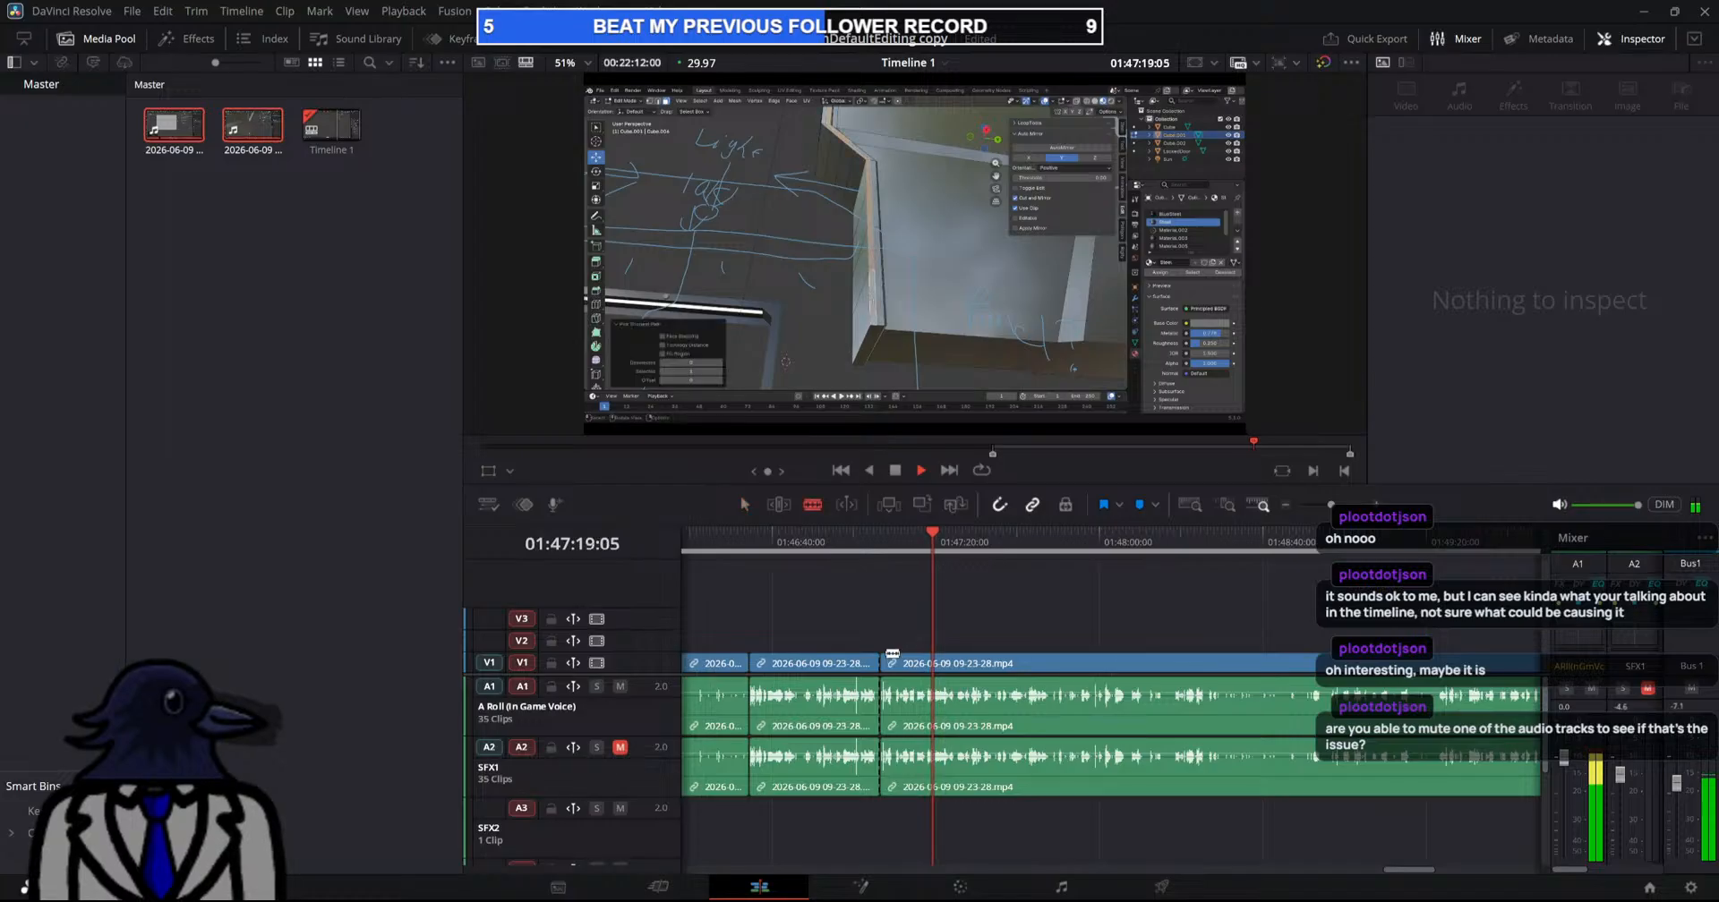
left_click(883, 667)
key("a")
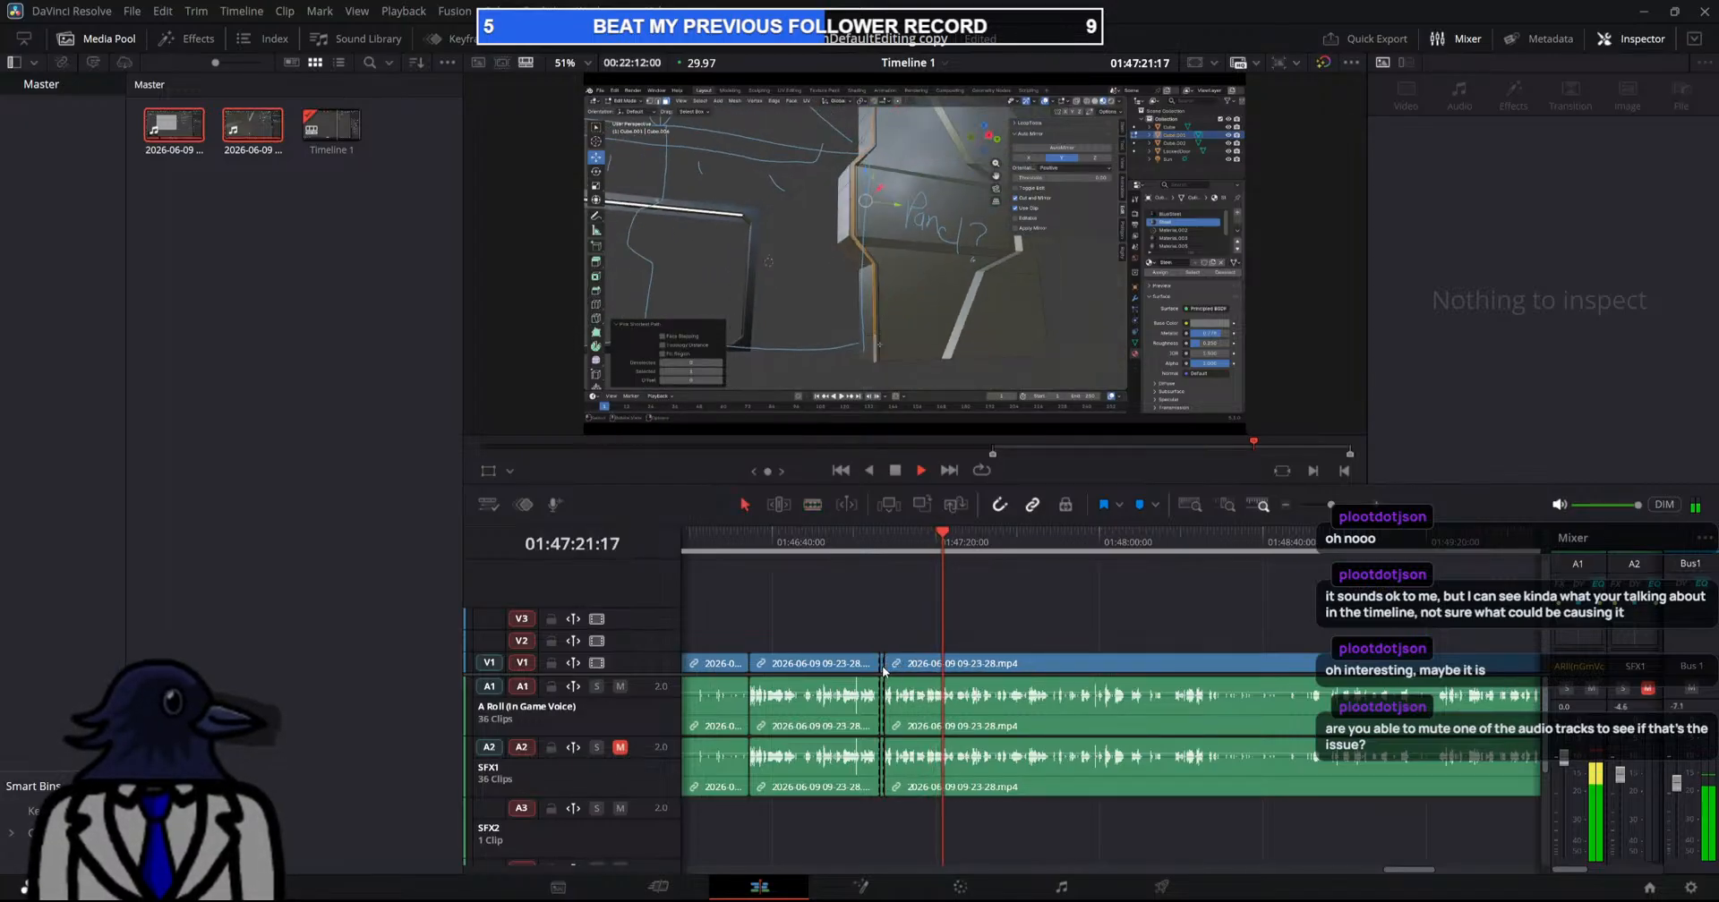
left_click(884, 670)
key("Delete")
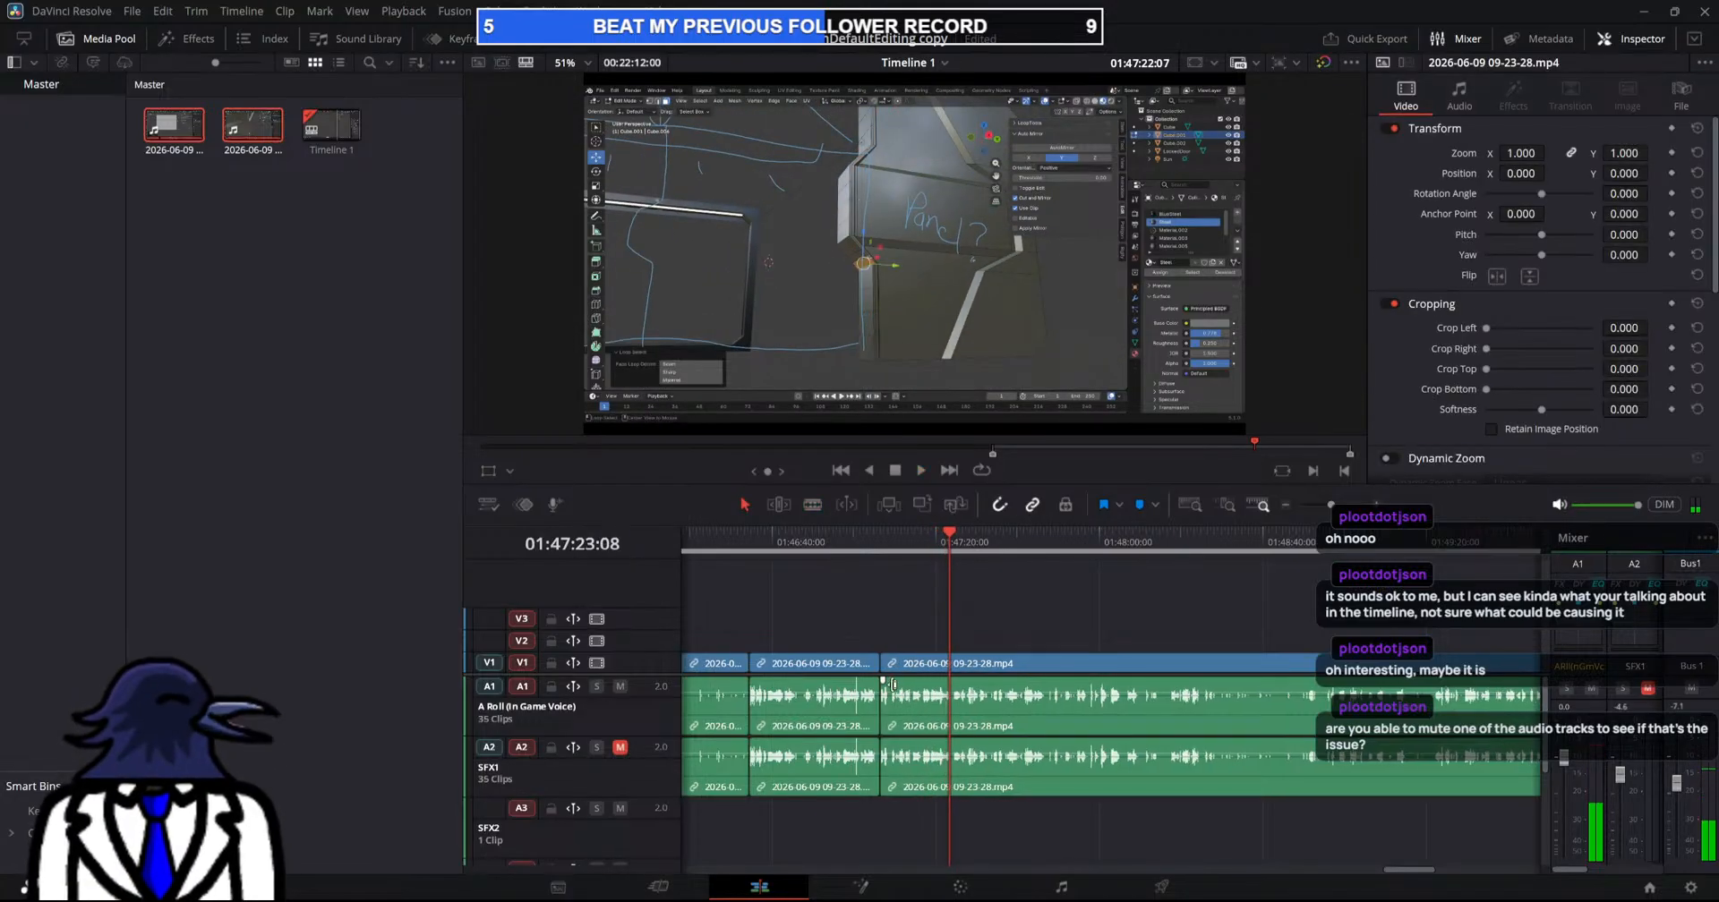
Unmute the A2 SFX1 track, mute the A1 in-game voice track and play the timeline to compare the audio
left_click(620, 748)
left_click(620, 685)
key("space")
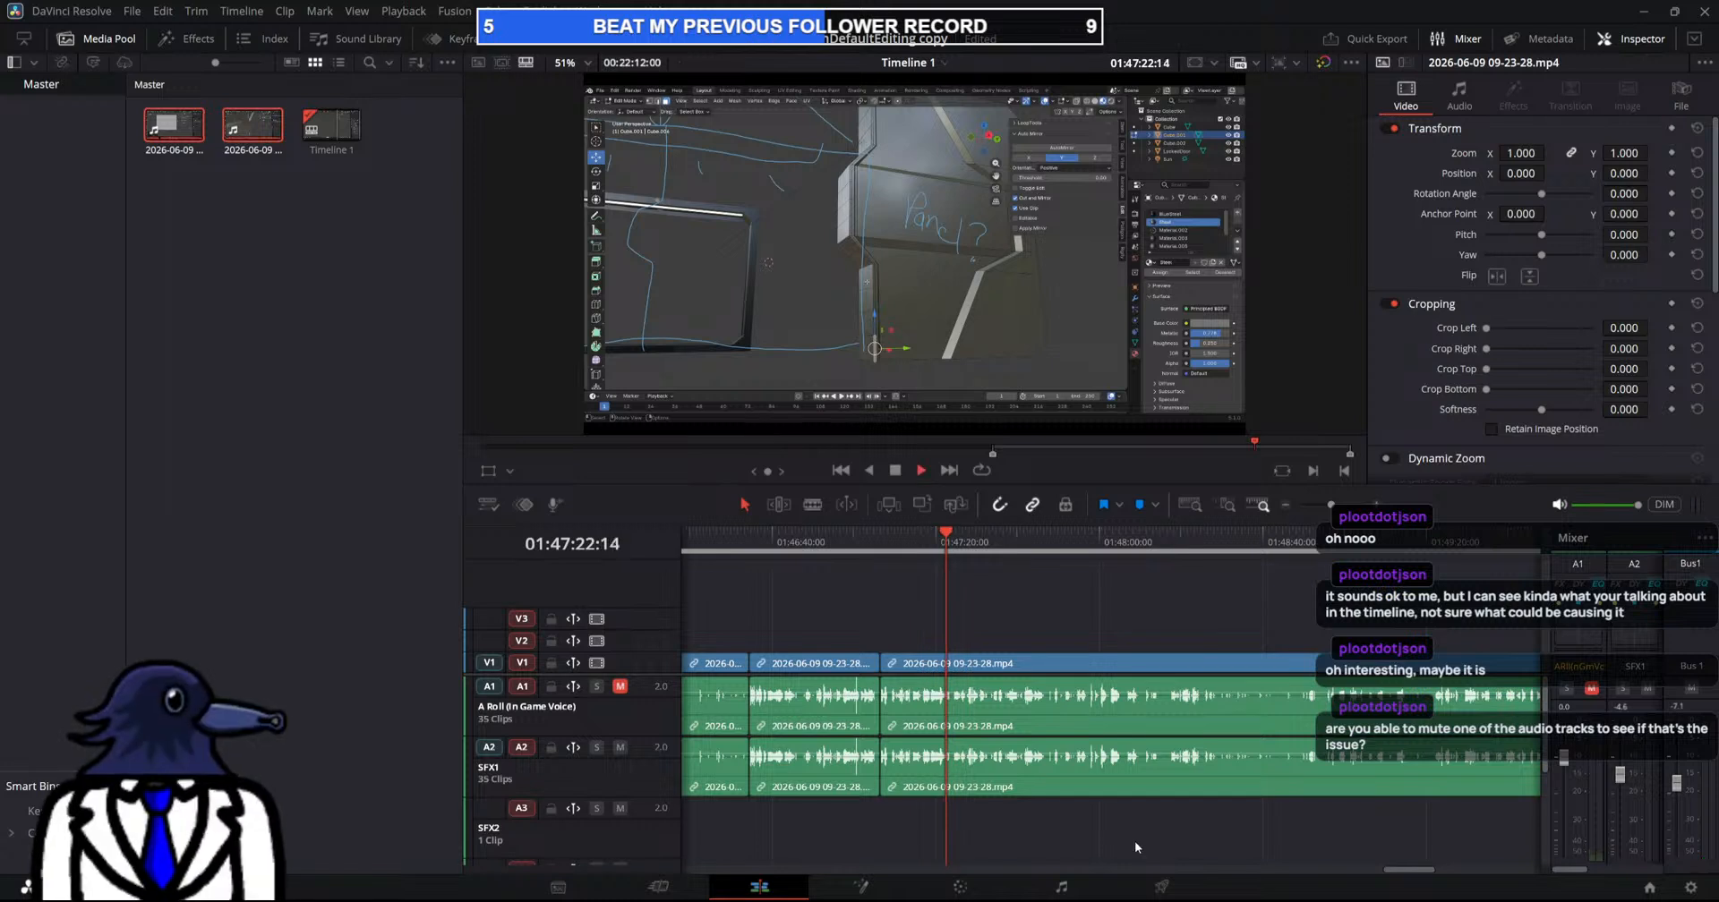
Review the footage from about 01:47:22 through 01:49:41 to 01:51:54, near the end of the timeline
left_click_drag(1418, 874, 1422, 875)
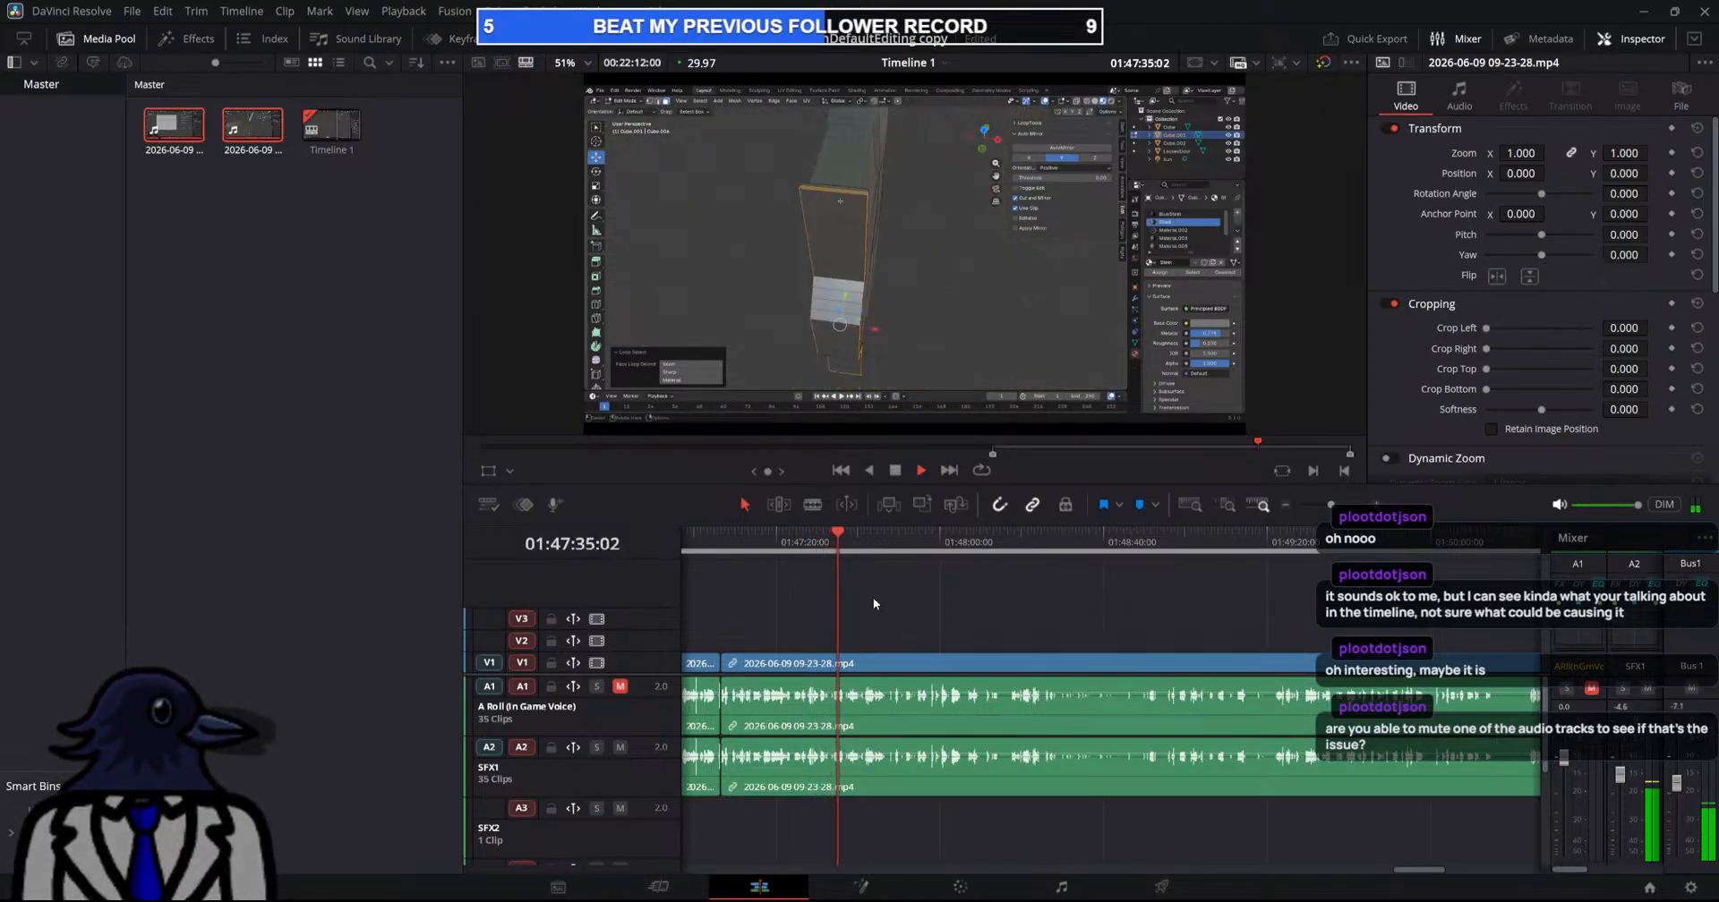
left_click_drag(846, 538, 927, 552)
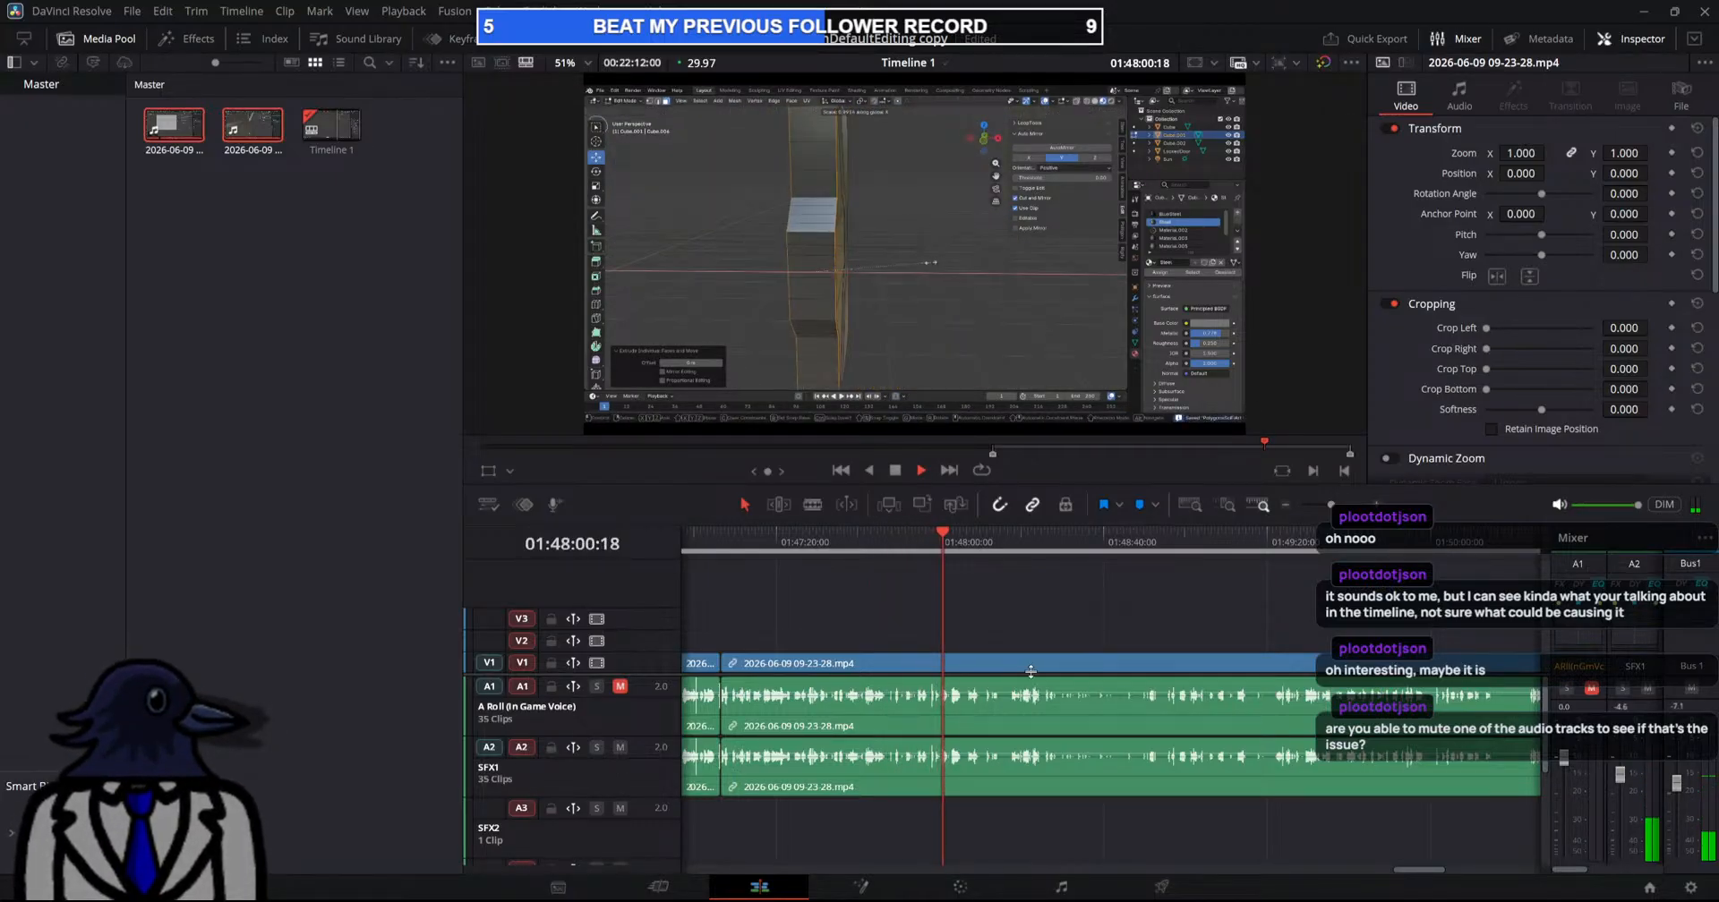
left_click_drag(1006, 582, 728, 799)
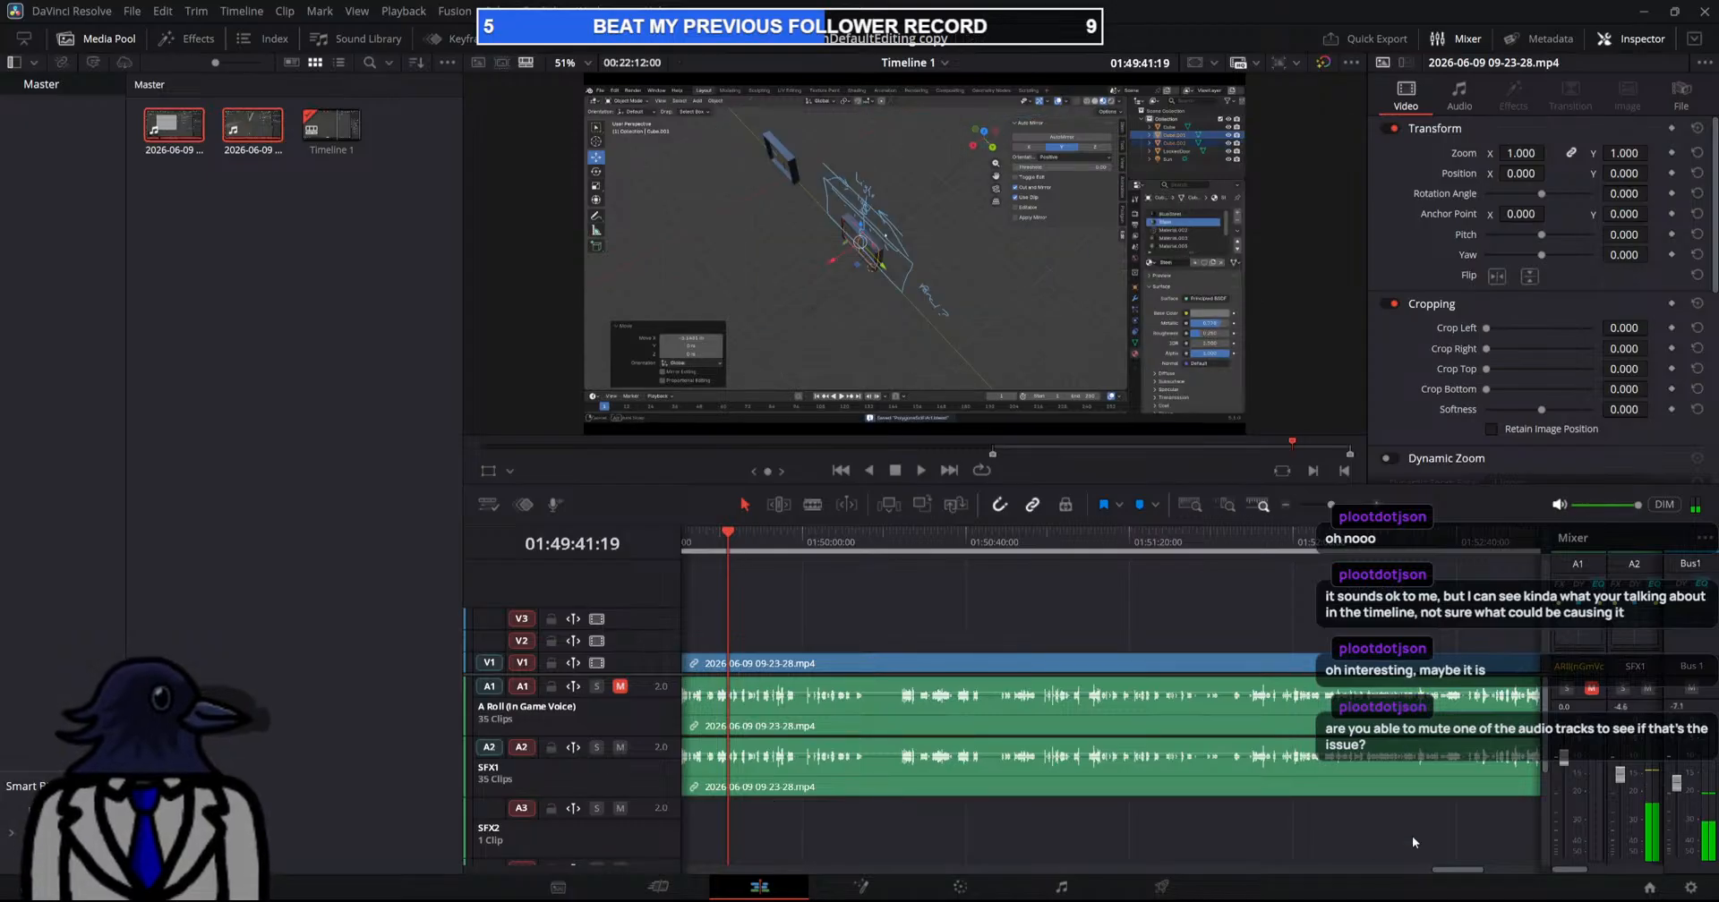
scroll(1114, 550, "down", 5)
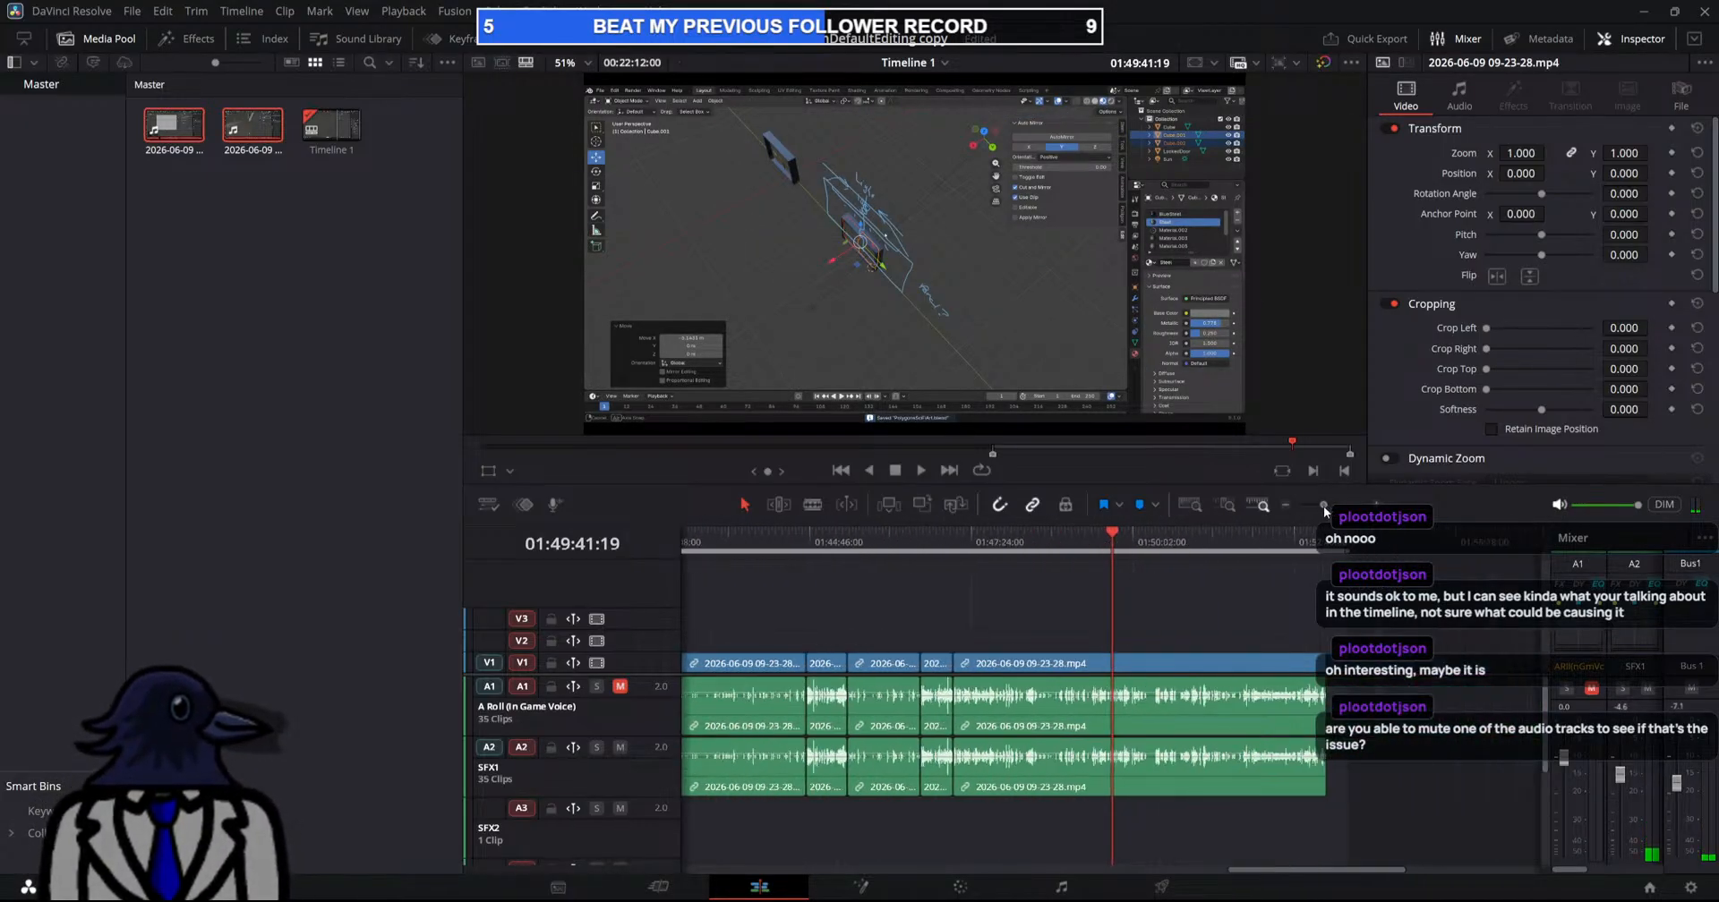
left_click_drag(1114, 550, 1216, 626)
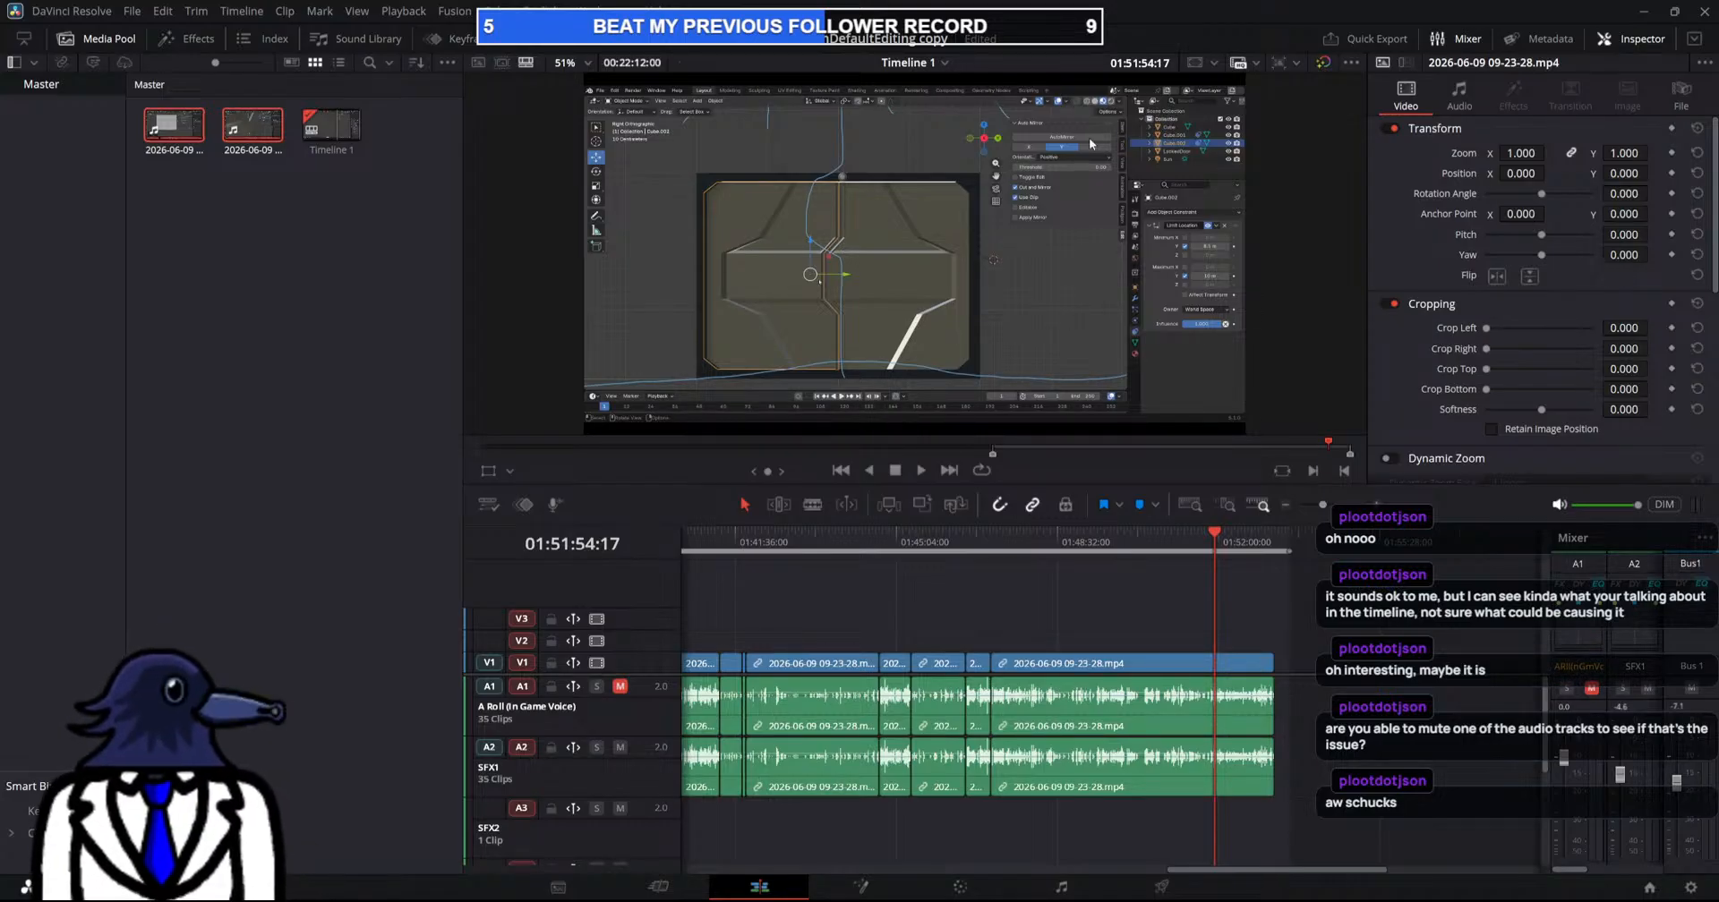
Leave the editor, close the MacroShortCuts folder window and switch to the sci-fi door scene in Blender
left_click(1704, 11)
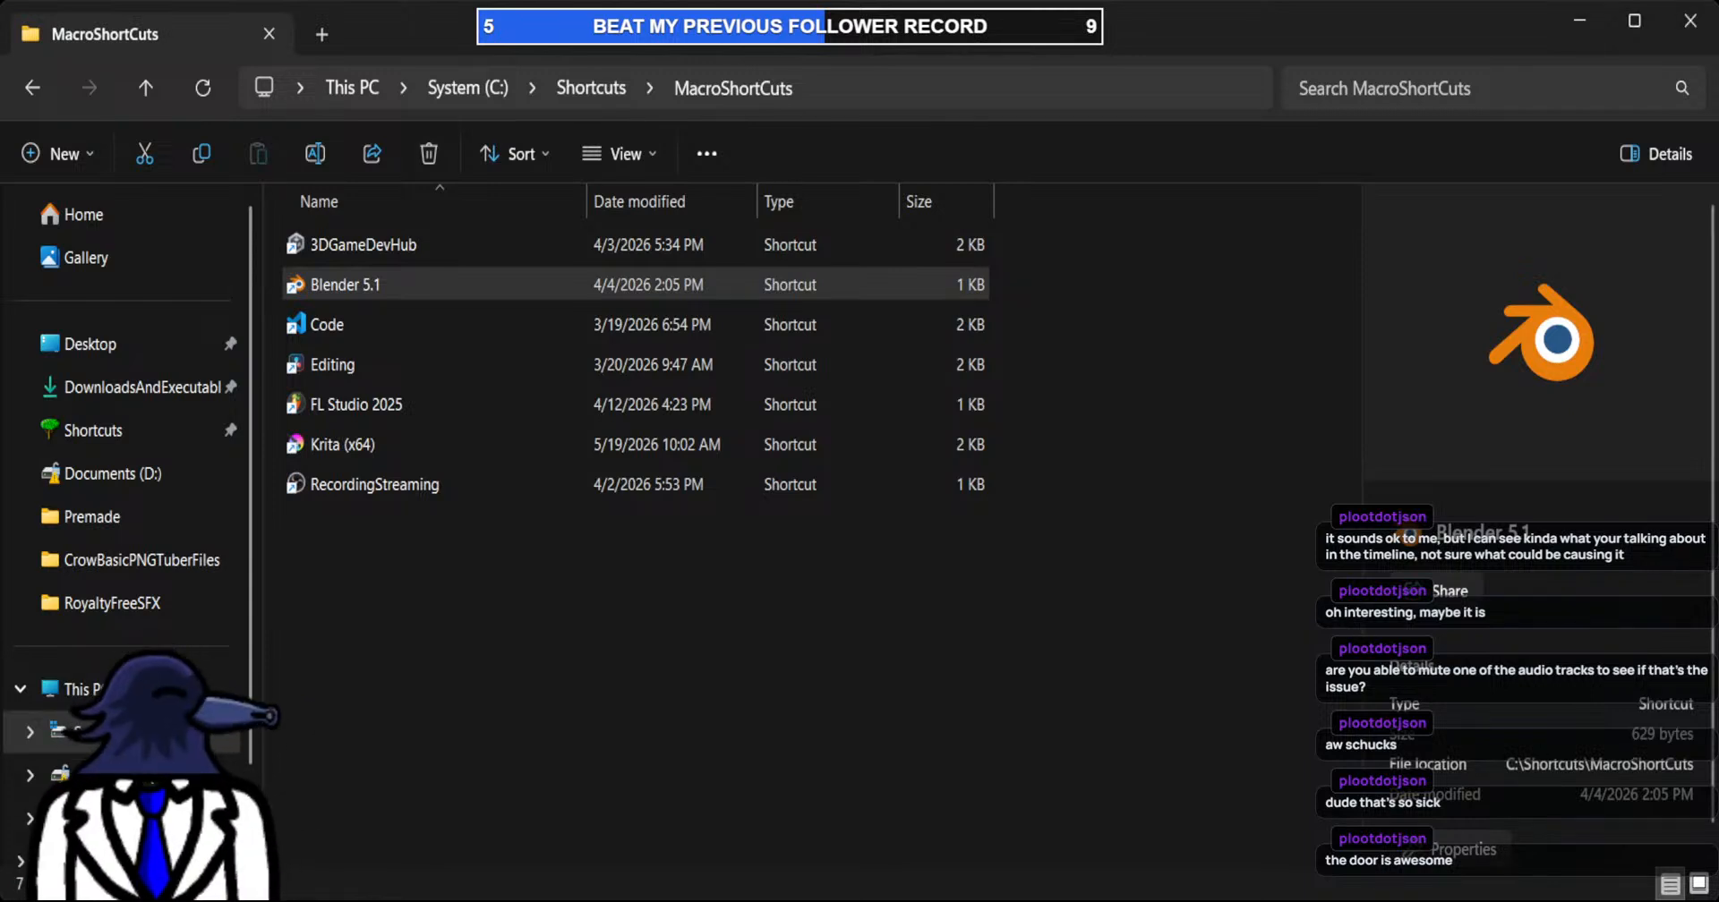
key("alt+Tab")
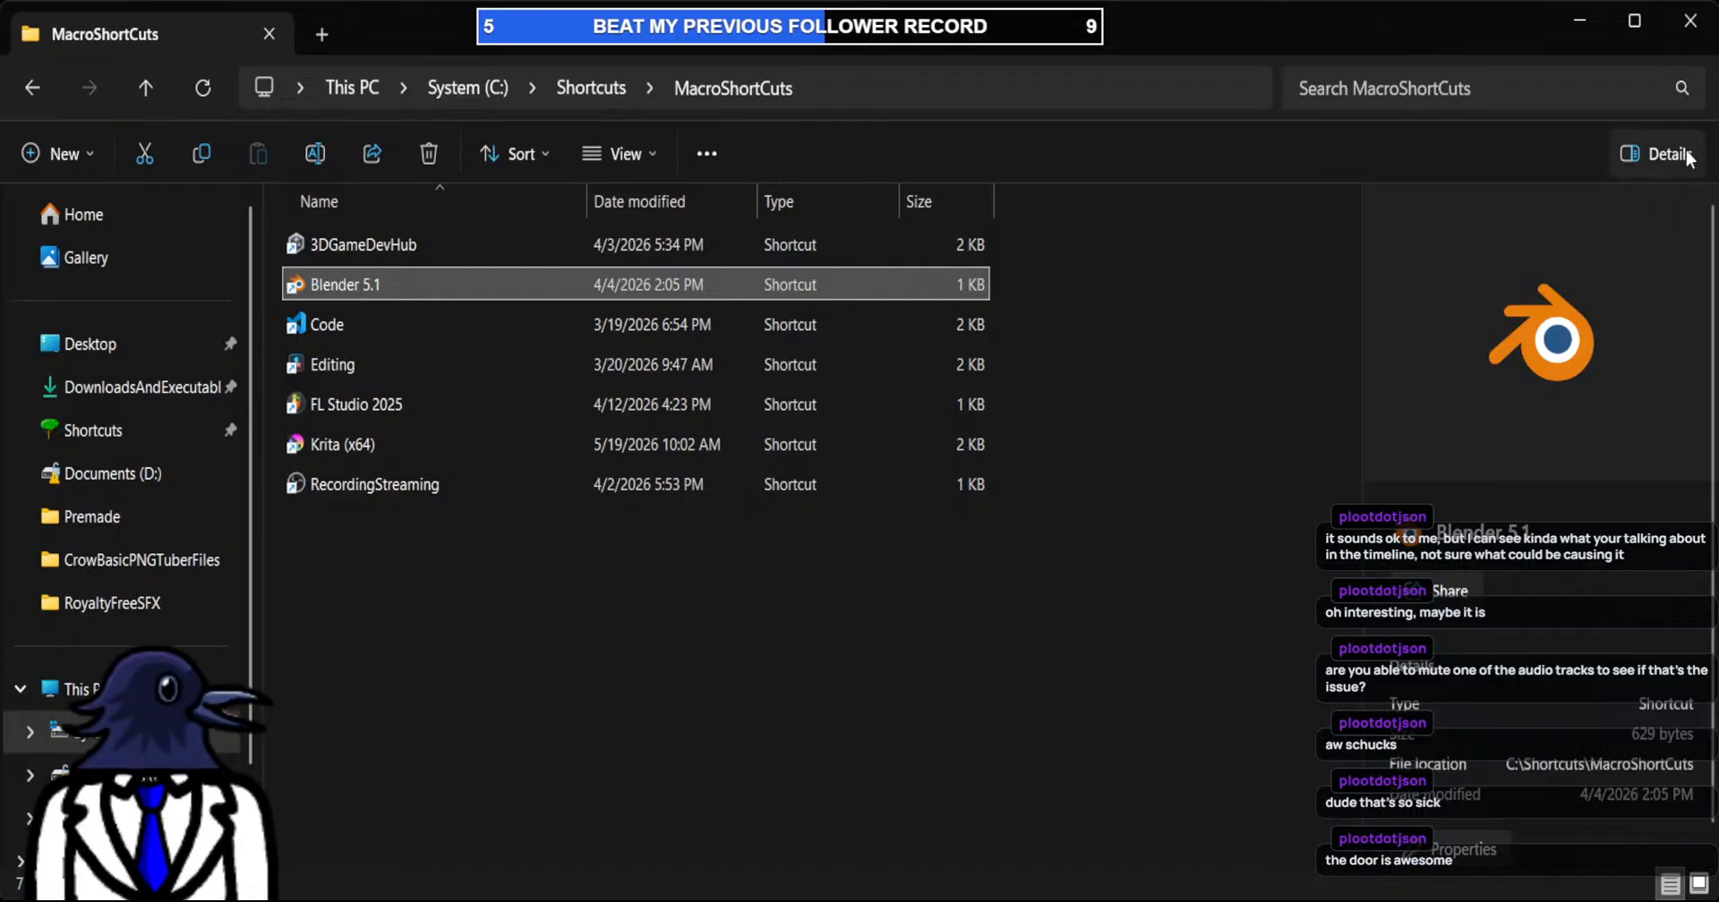
left_click(1690, 20)
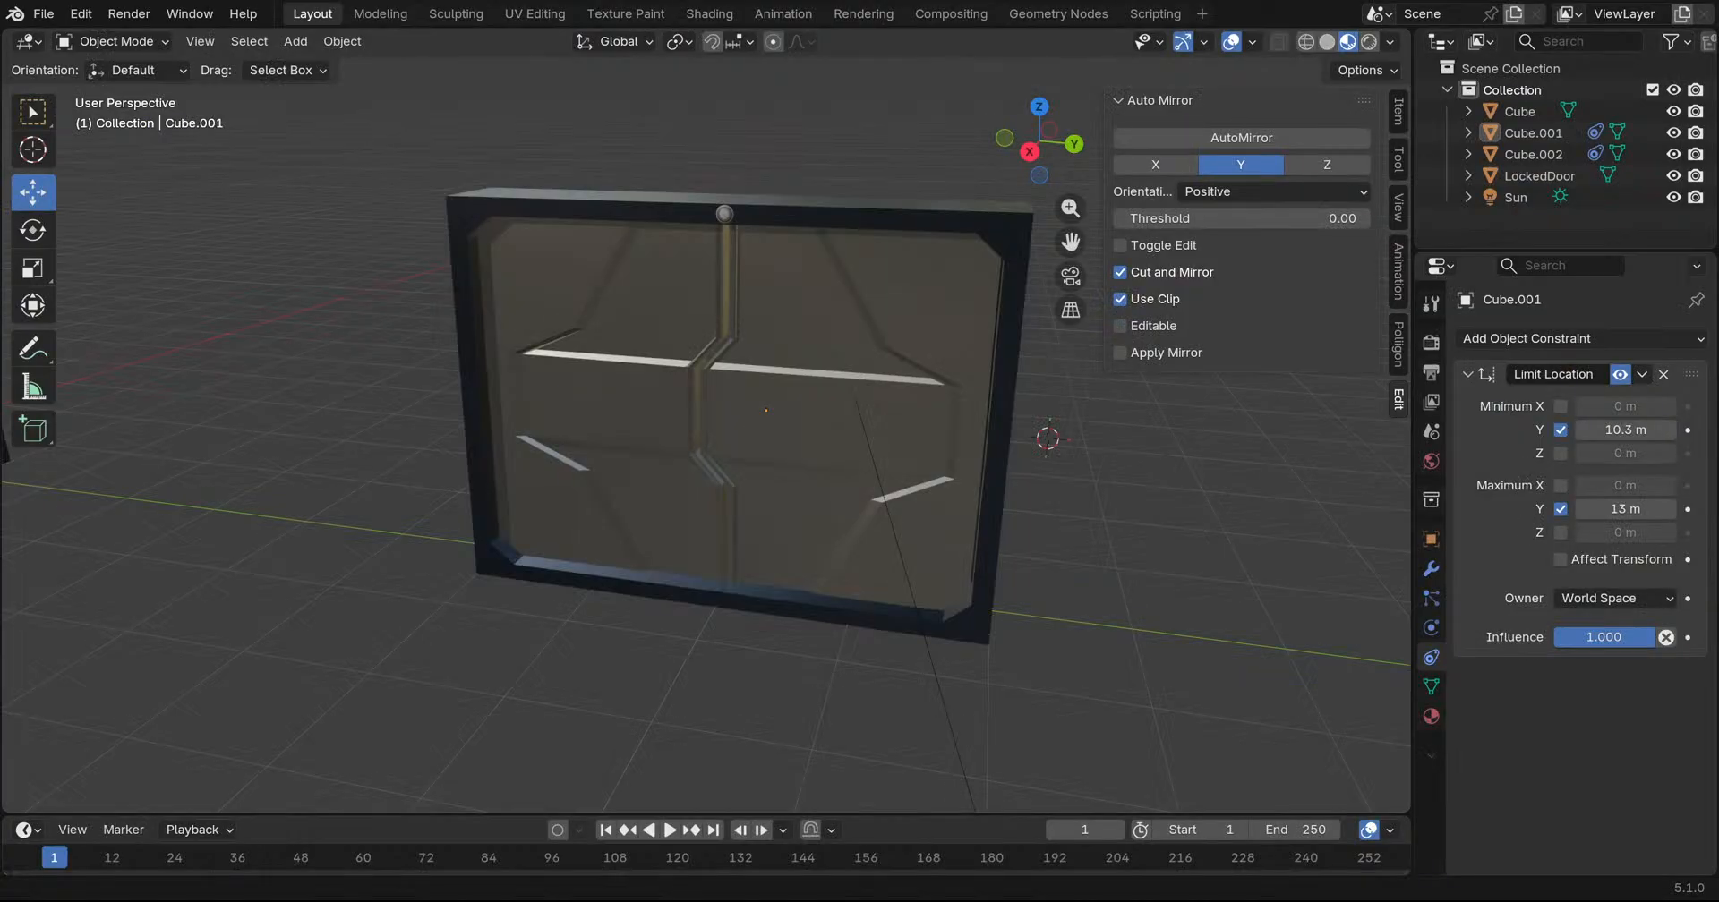
Examine the sci-fi door up close from several angles and select its Cube.001 panel
left_click_drag(1155, 415, 1189, 399)
left_click_drag(1049, 407, 969, 406)
scroll(970, 407, "up", 3)
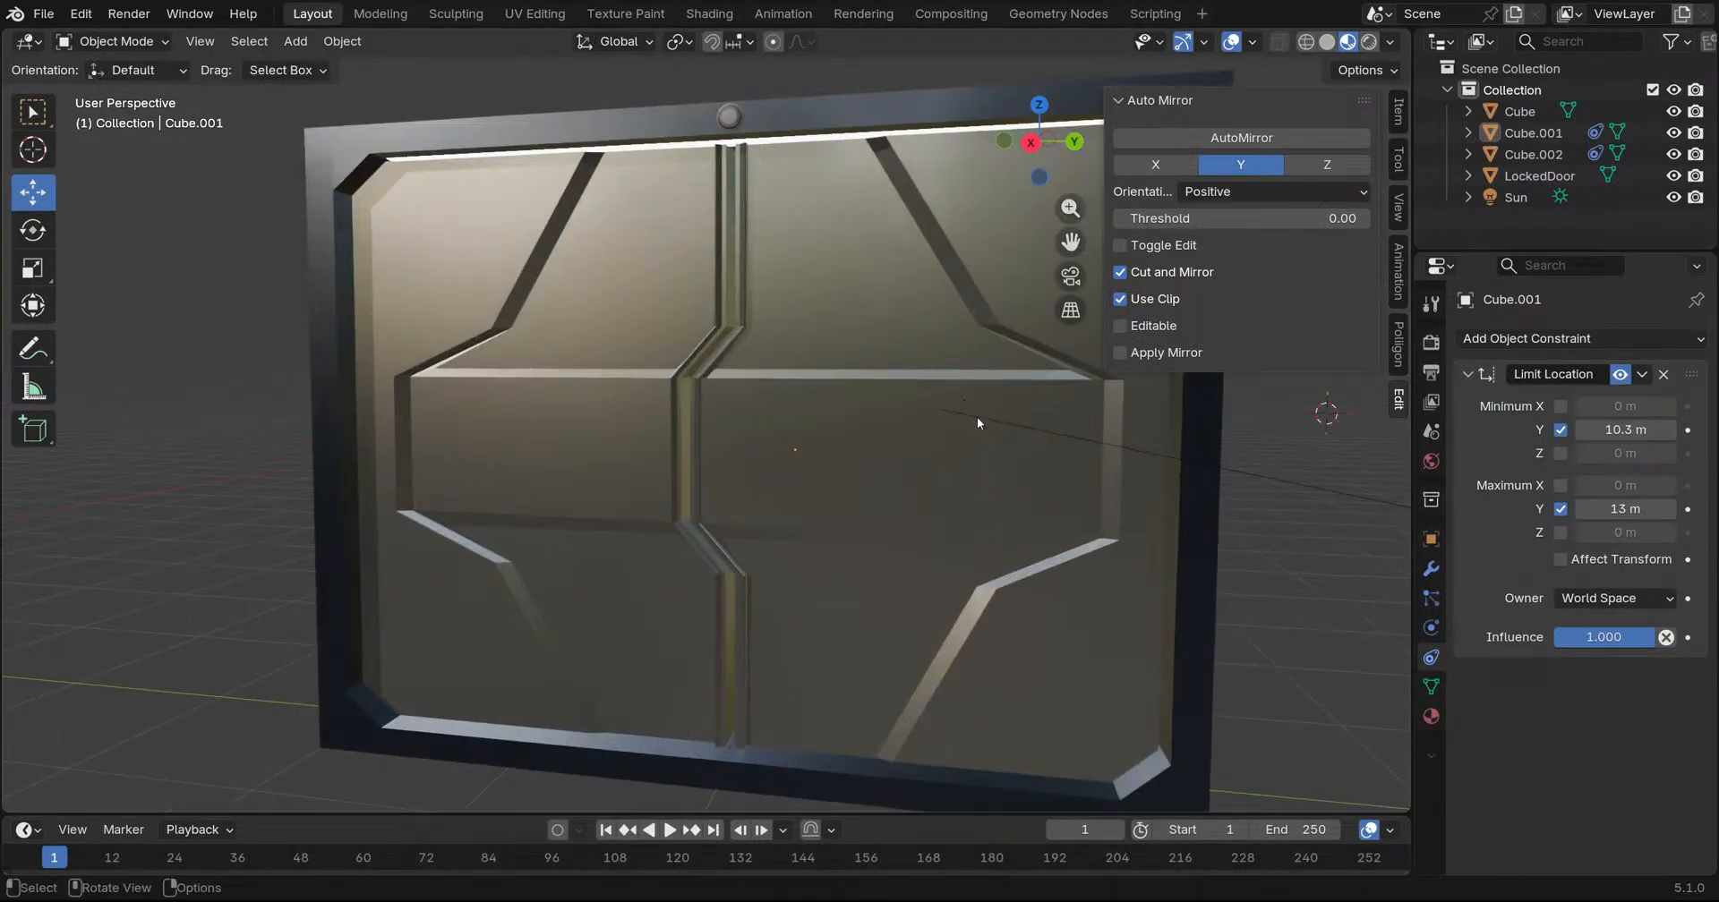
scroll(969, 407, "down", 2)
left_click(904, 467)
left_click_drag(877, 472, 796, 427)
scroll(830, 463, "up", 3)
scroll(831, 462, "down", 4)
left_click_drag(829, 507, 789, 513)
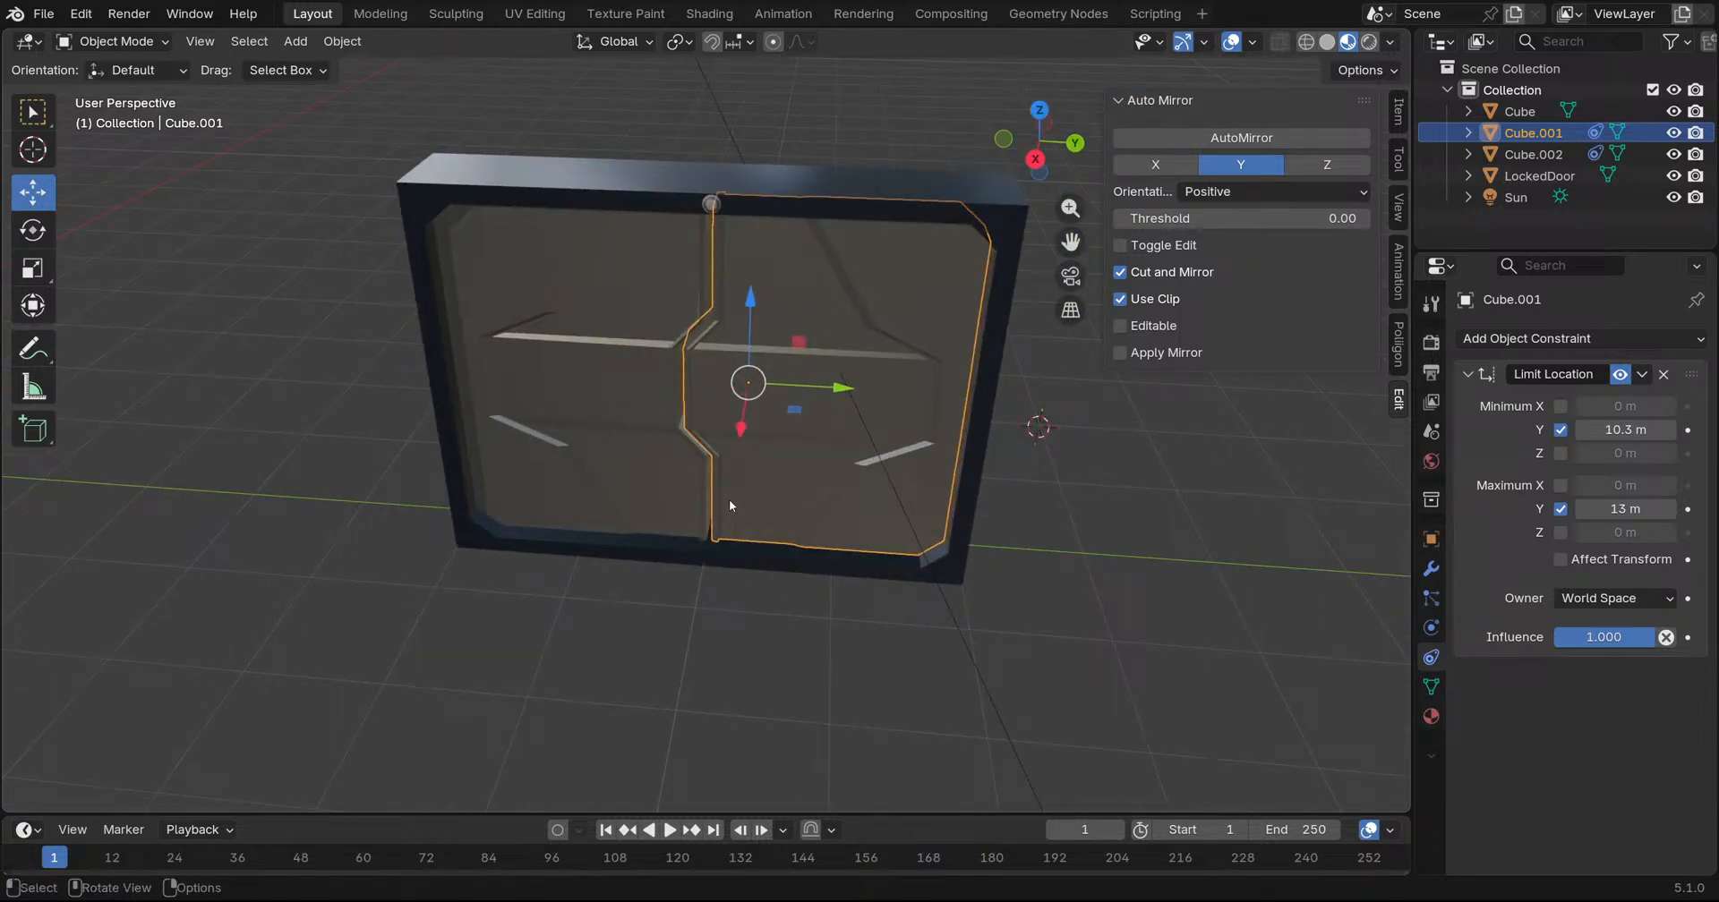
Try sliding the Cube.001 and Cube.002 door panels open one after the other, undoing each move
left_click_drag(757, 463, 896, 430)
key("ctrl+z")
left_click_drag(792, 416, 652, 388)
left_click(651, 392)
left_click_drag(591, 524, 985, 436)
key("ctrl+z")
key("ctrl+z")
Save the scene, remove the Limit Location constraint from the Cube.002 door panel and save again
left_click_drag(753, 406, 737, 470)
key("ctrl+s")
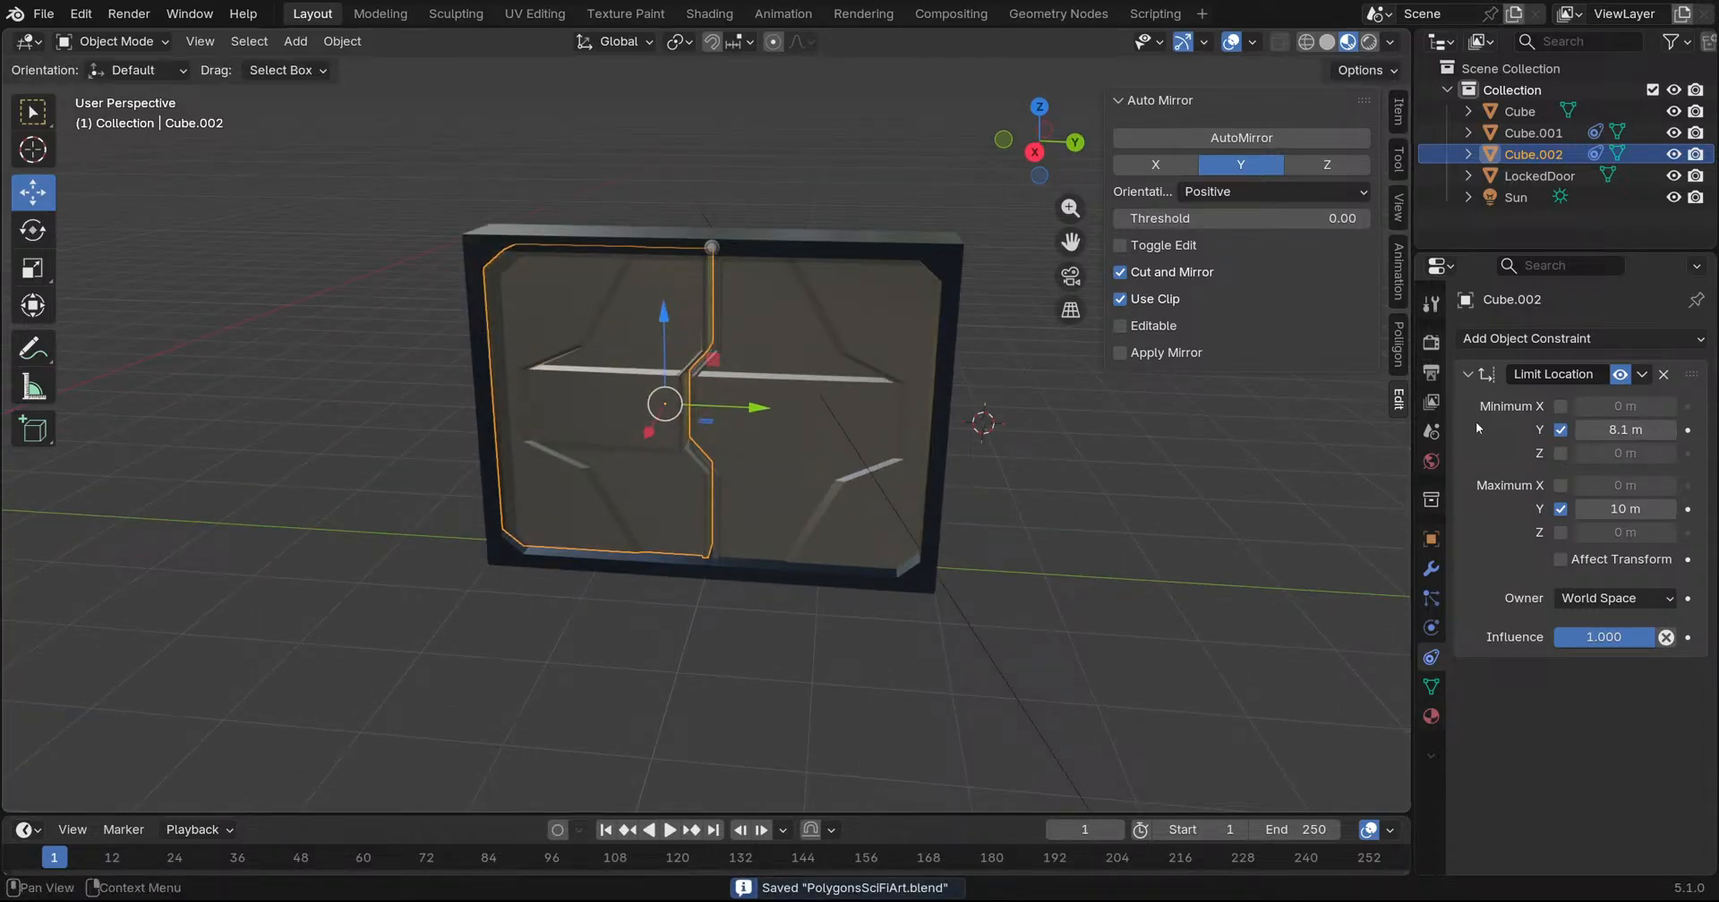
left_click(1662, 374)
key("ctrl+s")
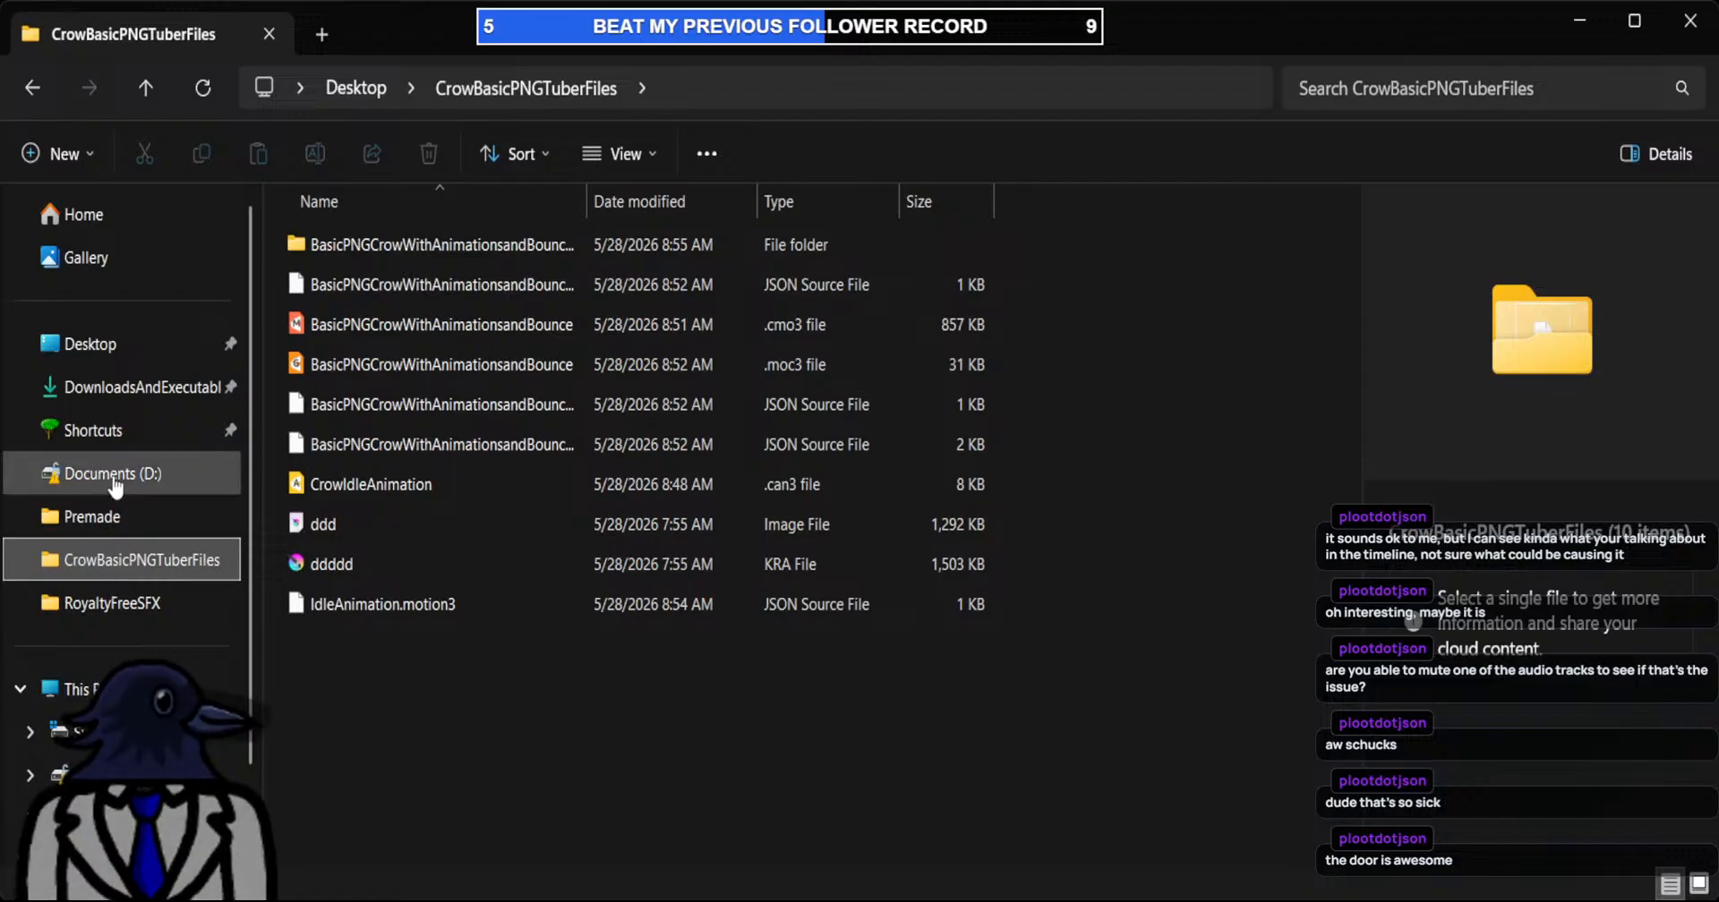
Launch Krita from the MacroShortCuts folder inside Shortcuts and switch to it
left_click(117, 446)
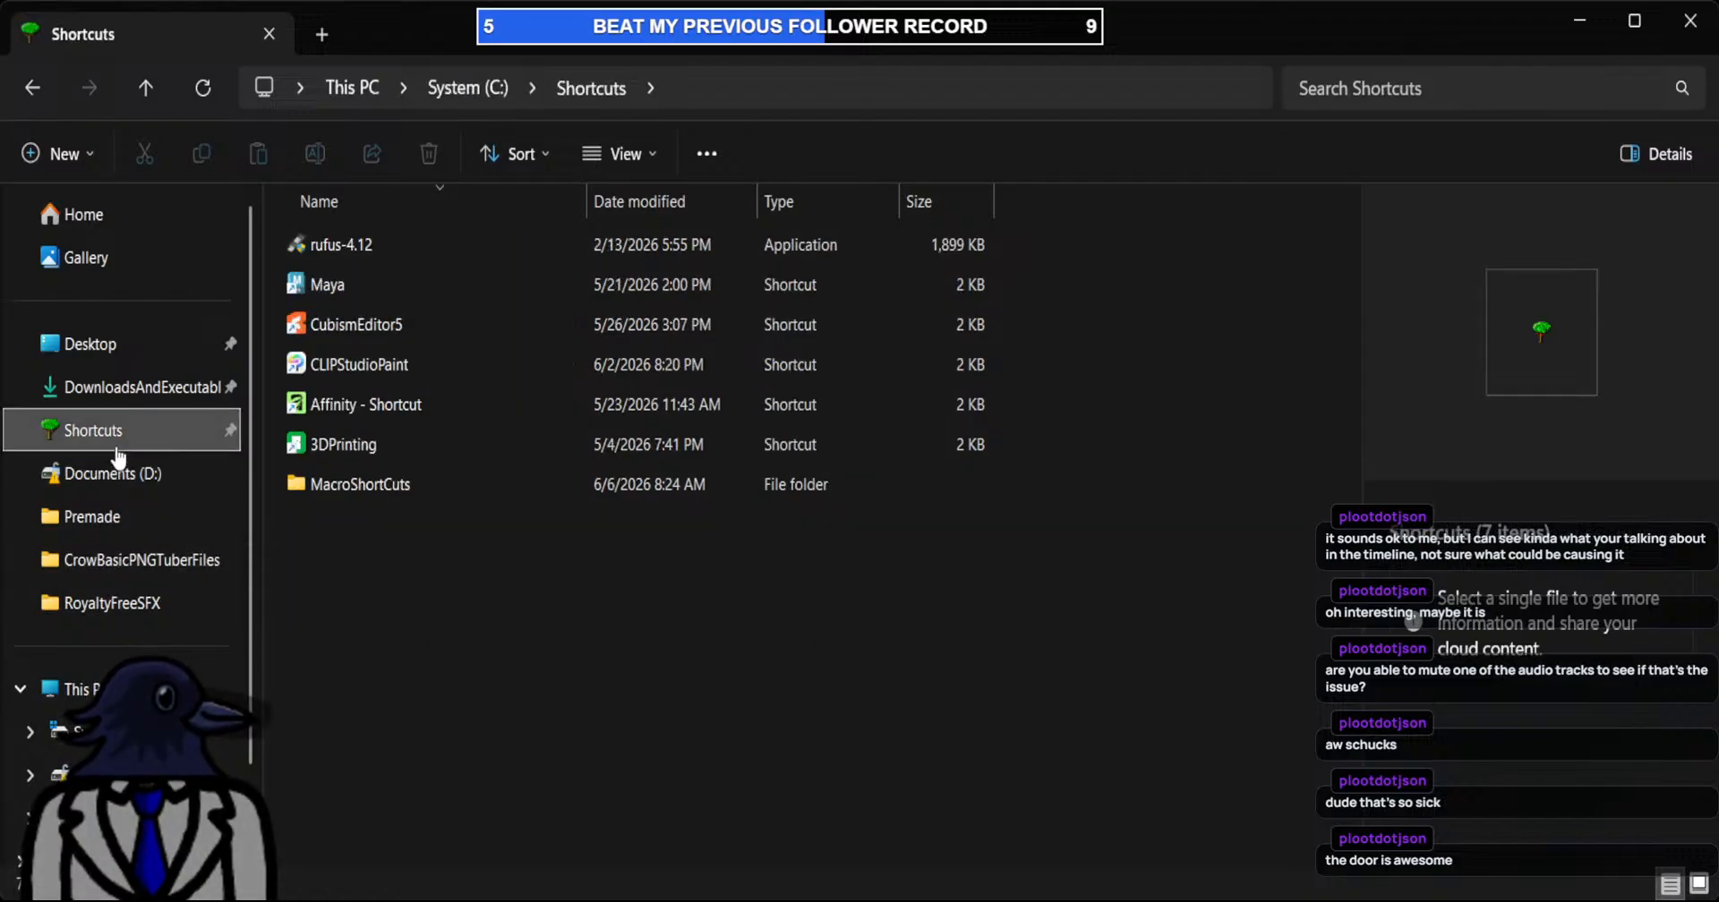
double_click(380, 483)
left_click(433, 458)
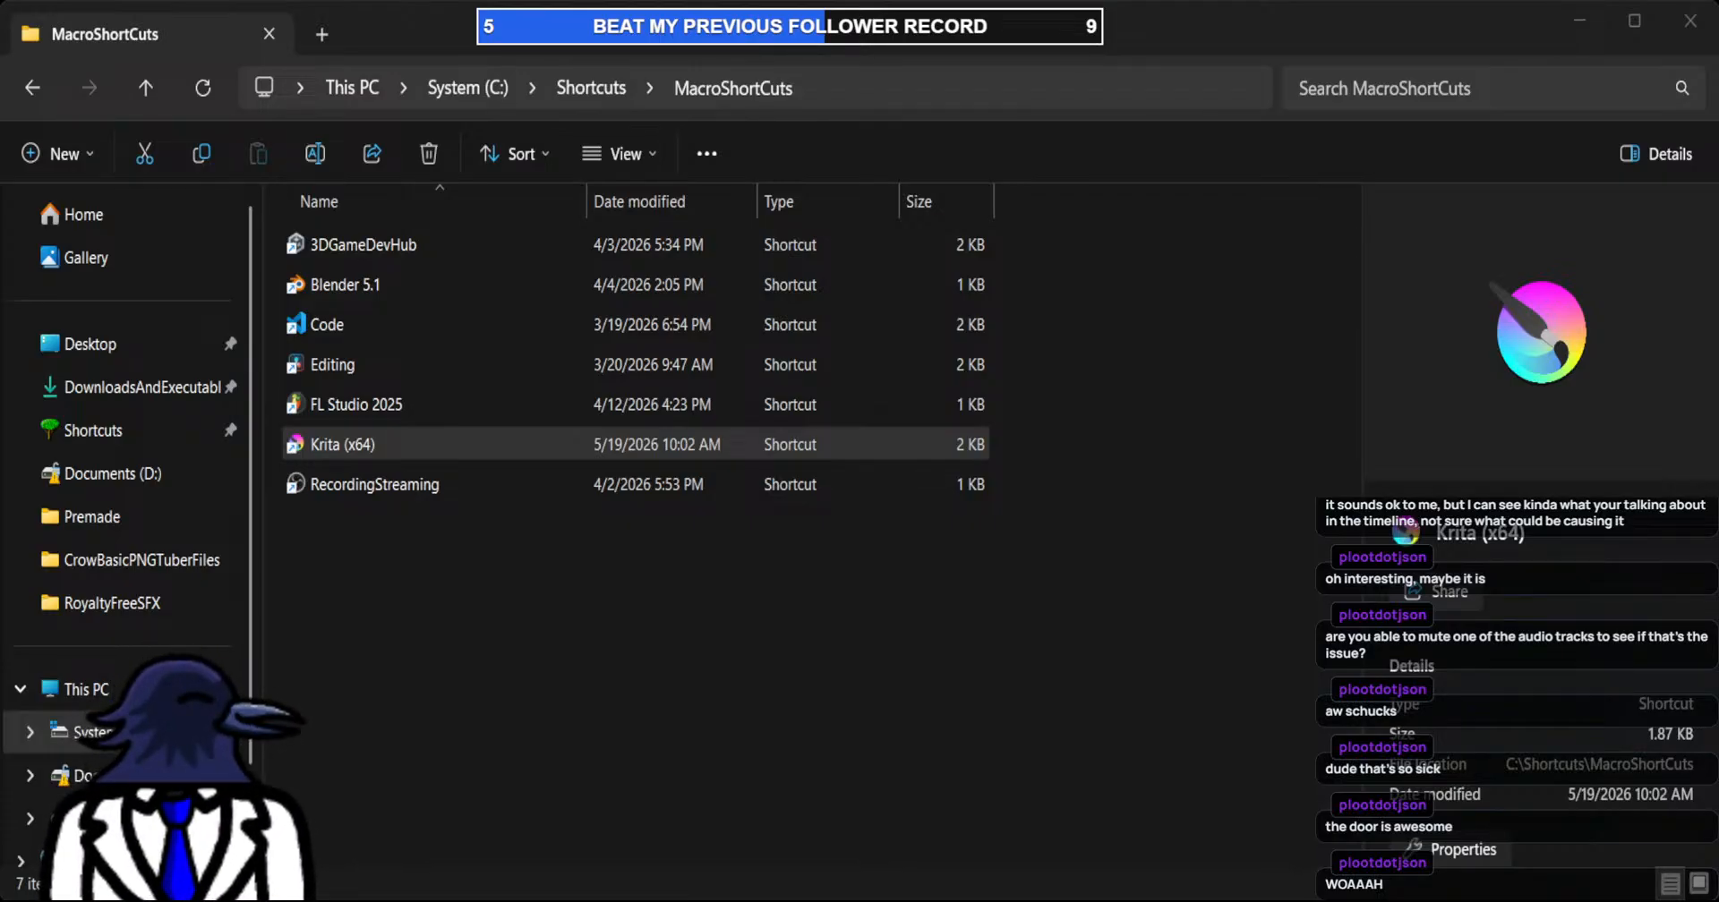
key("alt+Tab")
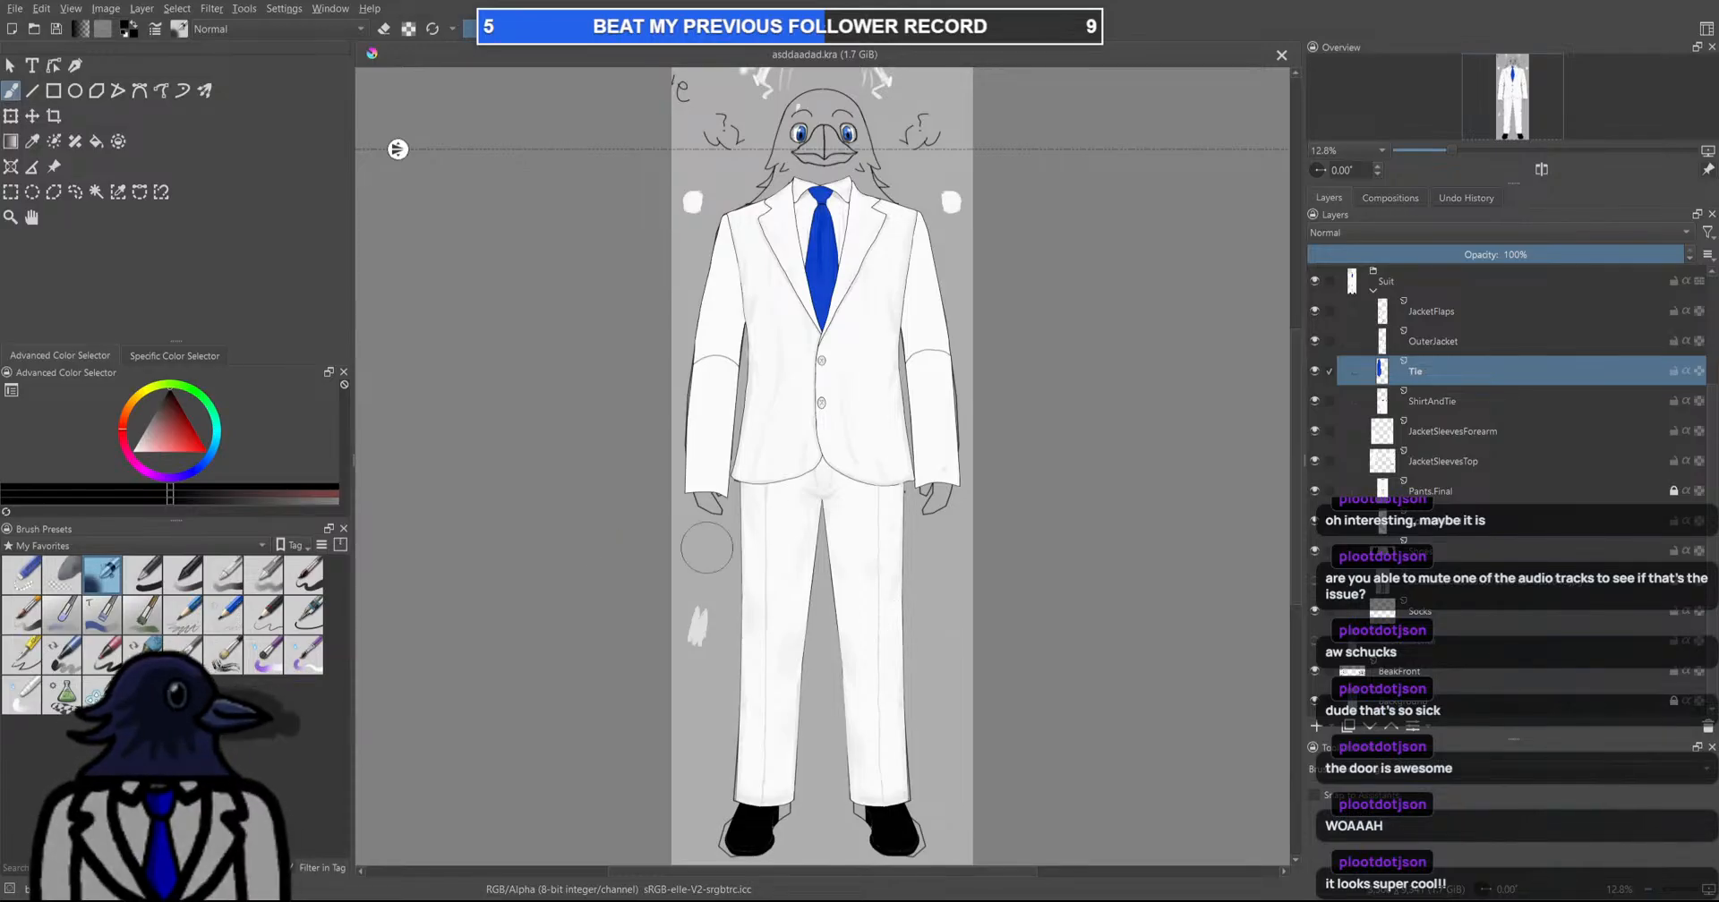
Examine the jacket and trousers of the crow's white suit drawing and bring up ColorReference.kra beside it
scroll(895, 539, "up", 1, "ctrl")
scroll(901, 473, "up", 2)
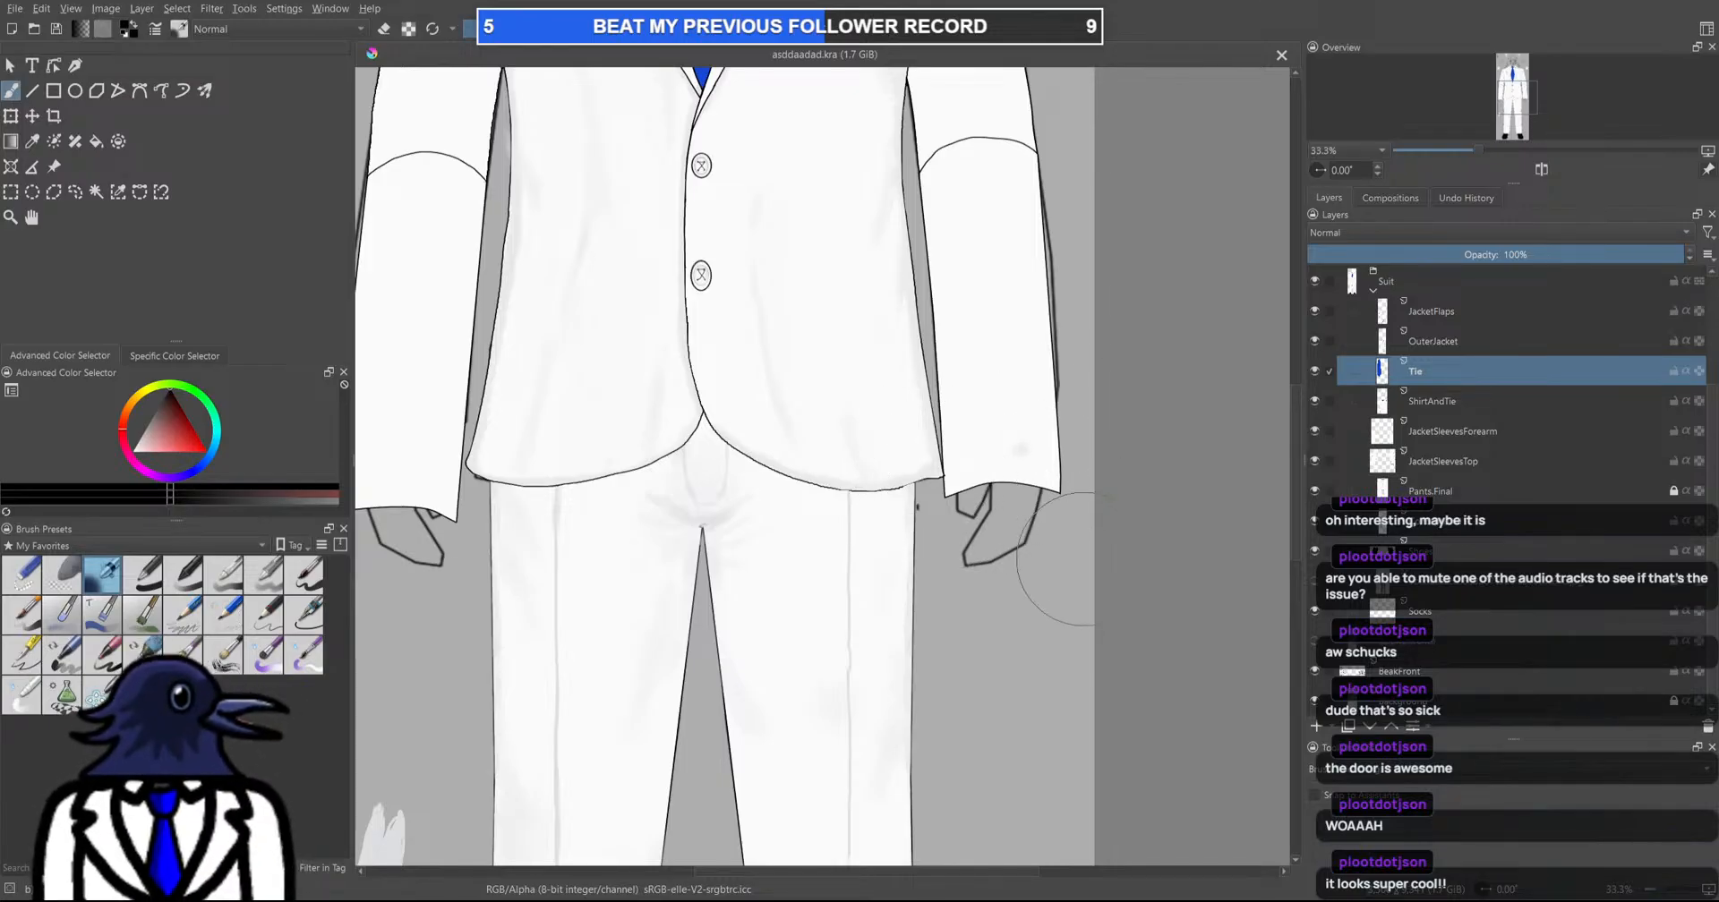
scroll(893, 681, "down", 1)
scroll(761, 465, "up", 3)
left_click(841, 391, "ctrl")
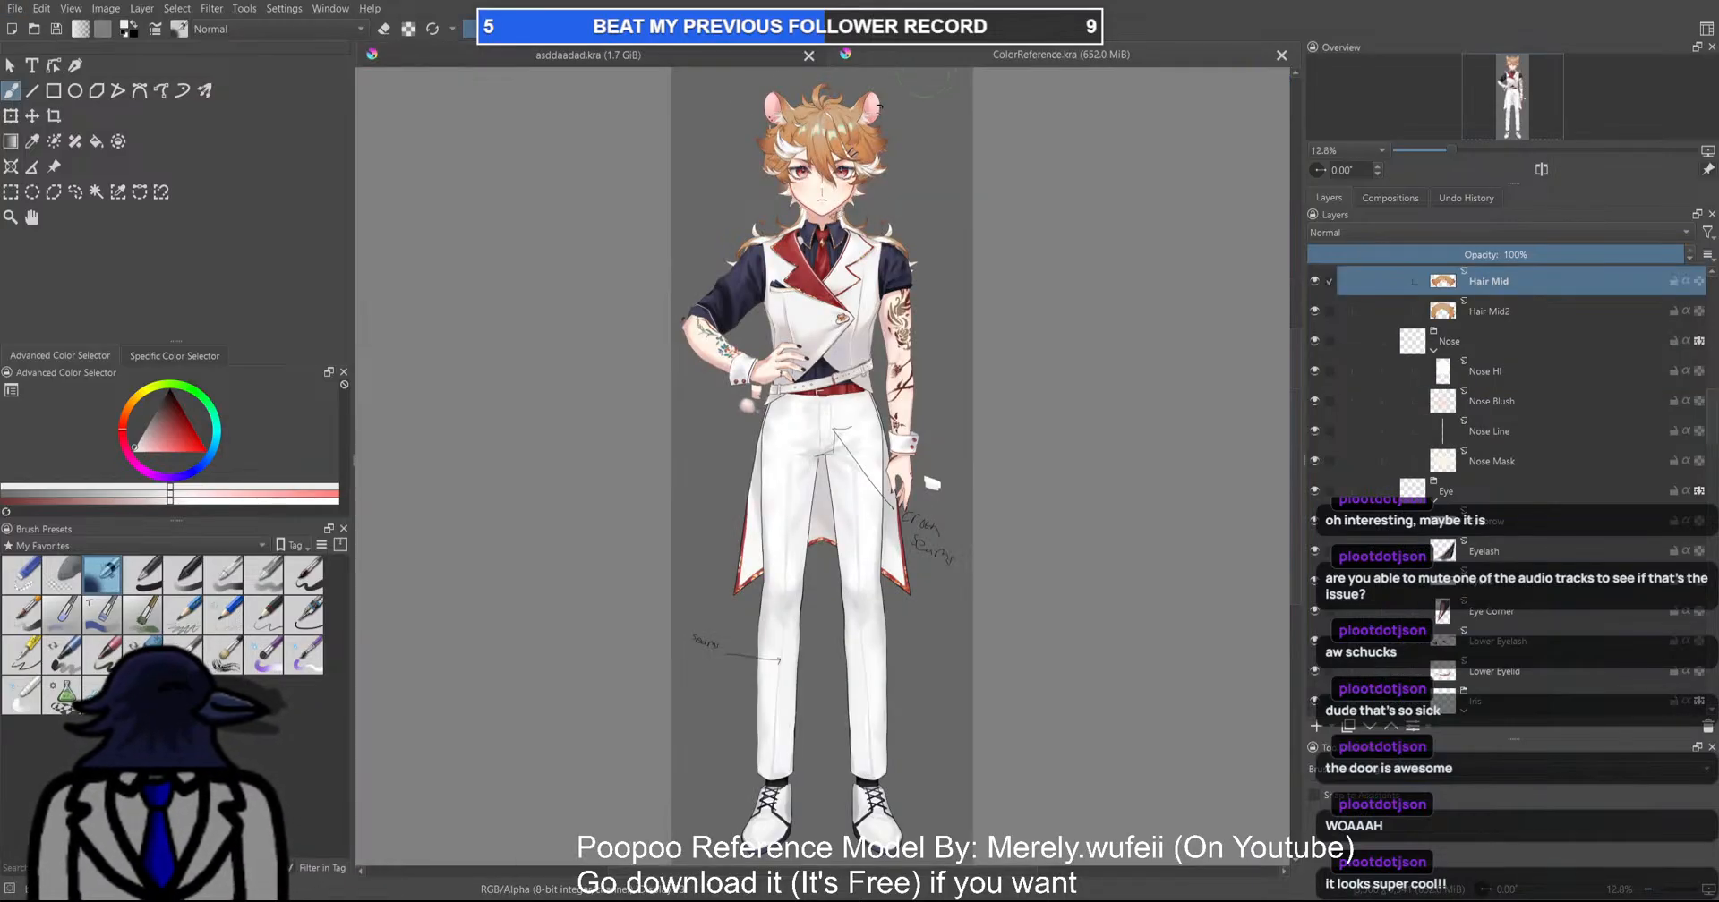
Examine the reference model's outfit from the collar and jacket down to the trousers and shoes
scroll(806, 315, "up", 6)
scroll(730, 442, "down", 4)
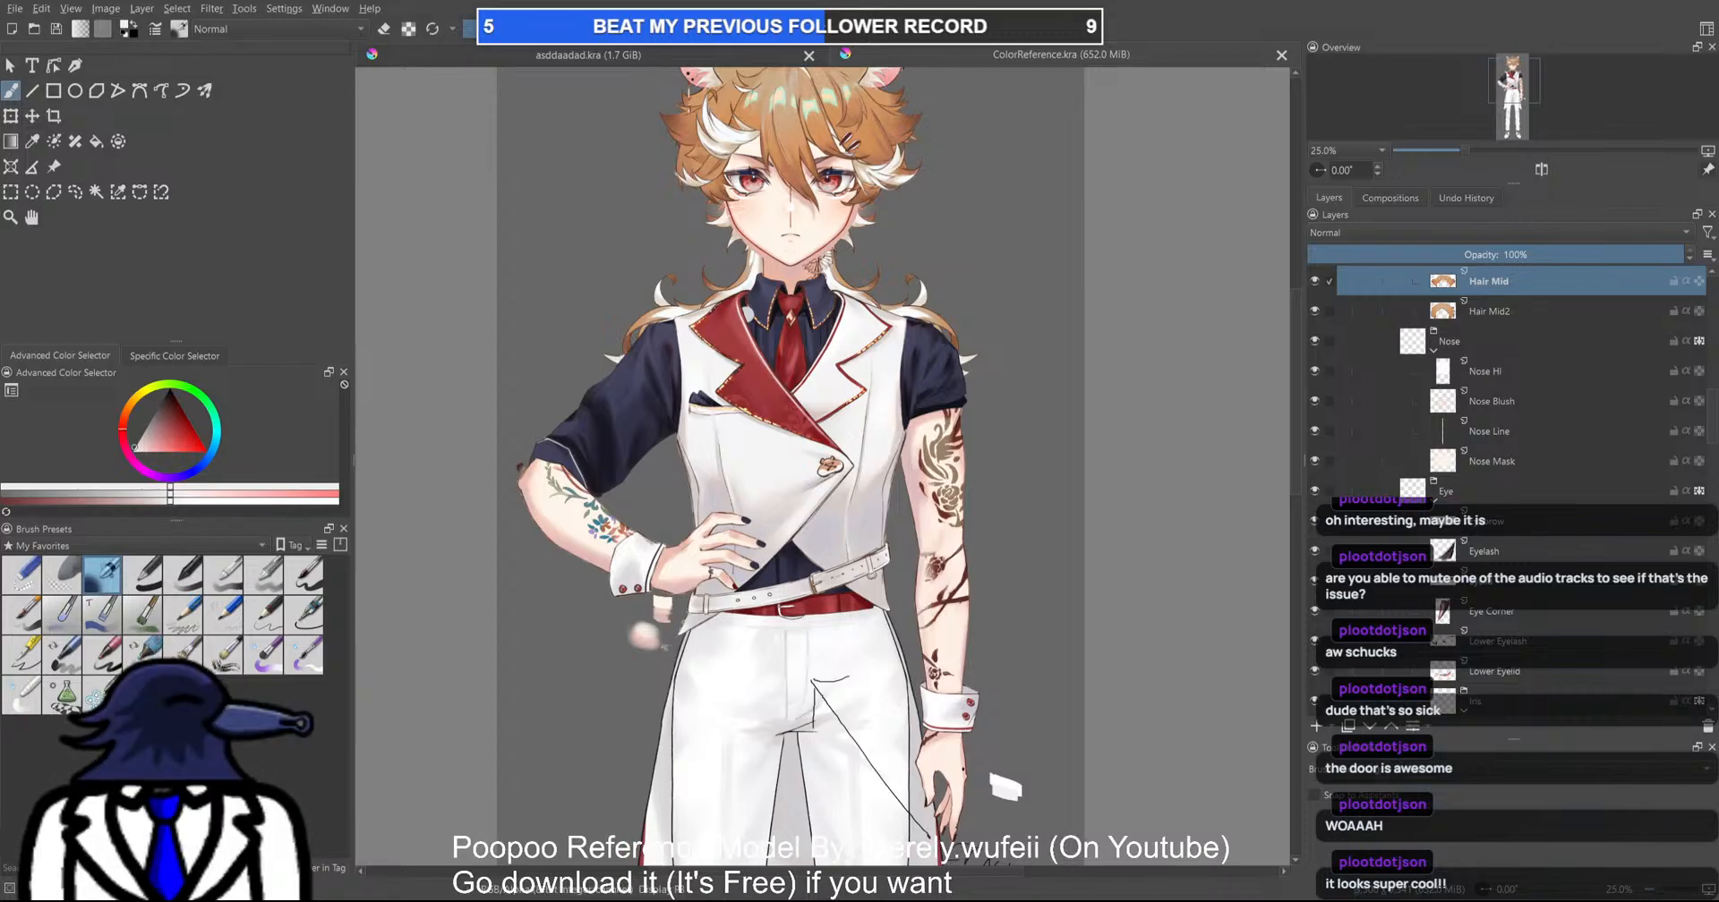
scroll(938, 425, "down", 3)
mouse_move(939, 490)
left_mouse_down()
mouse_move(924, 264)
mouse_move(886, 388)
mouse_move(866, 346)
mouse_move(846, 345)
left_mouse_up()
scroll(917, 346, "up", 4)
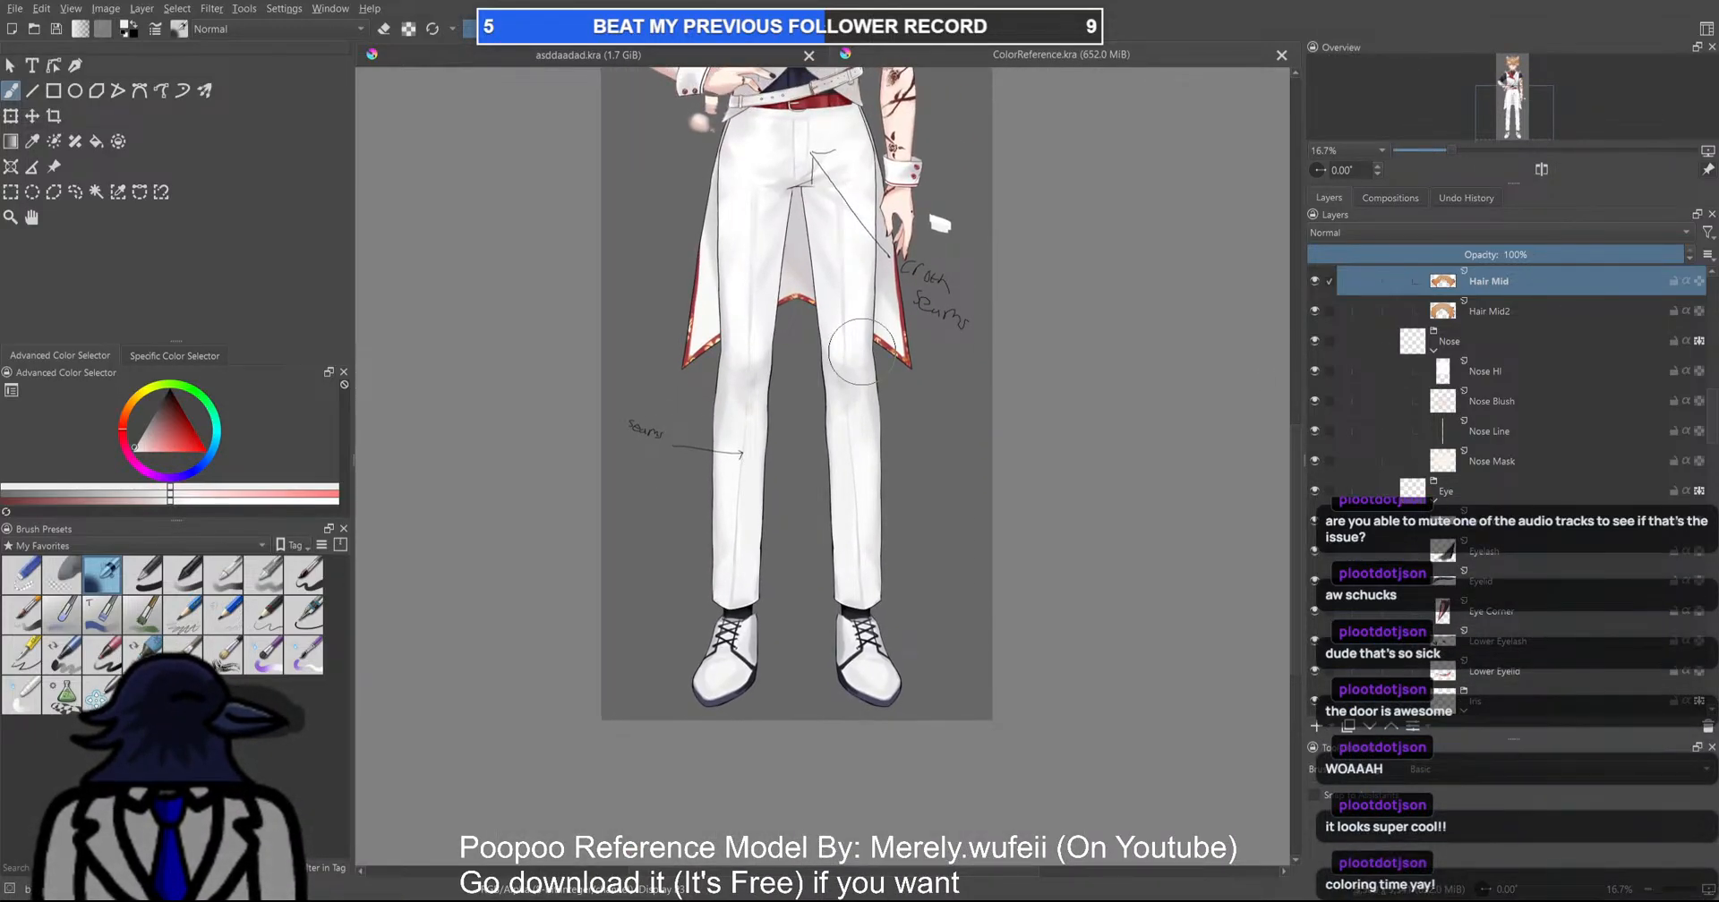
Return to asddaadad.kra, examine the suit's lapel and shoulder seam, and reselect the brush preset used before
left_click(507, 59)
scroll(834, 410, "down", 4)
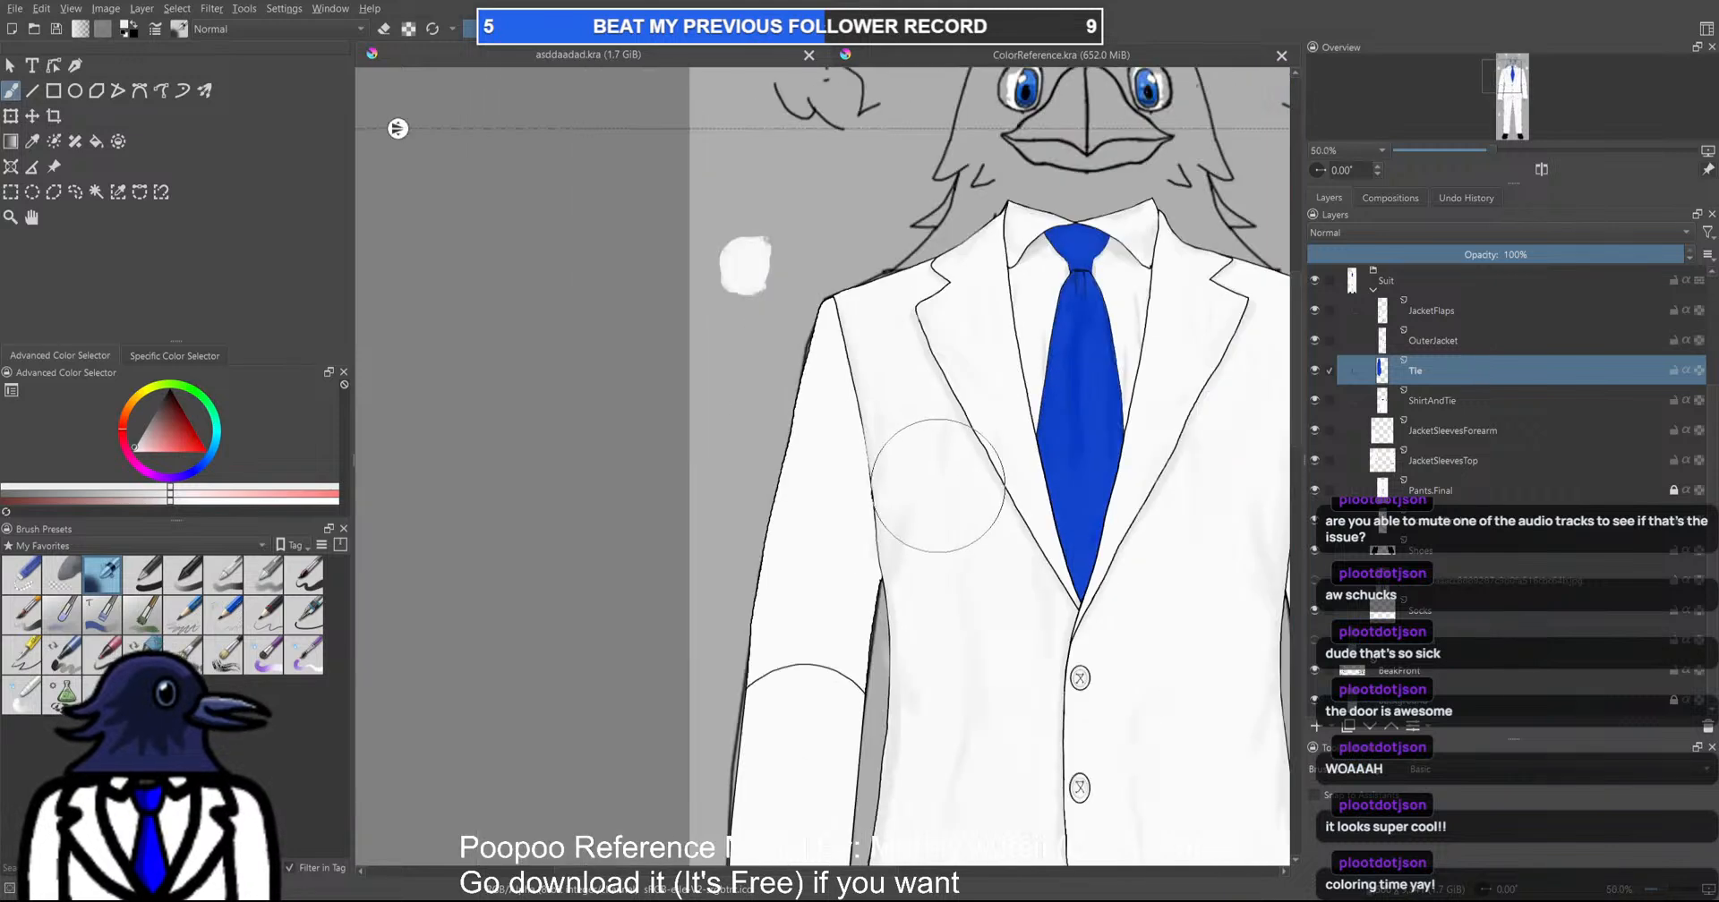
scroll(805, 483, "up", 8)
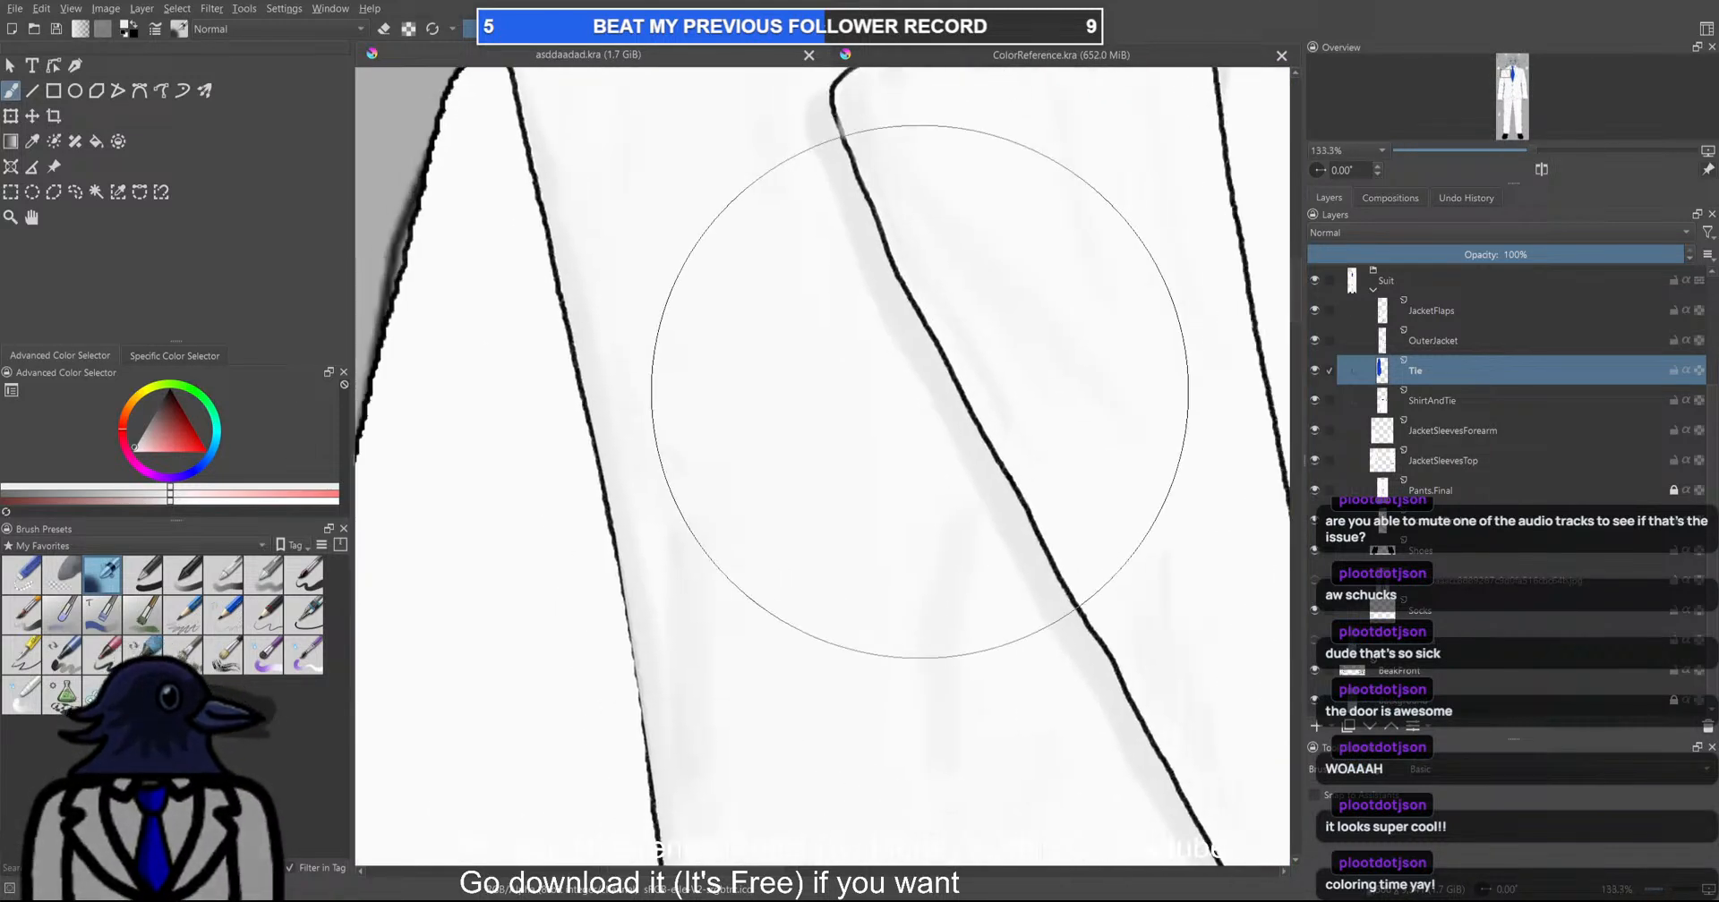
scroll(915, 354, "down", 3)
scroll(915, 354, "down", 2)
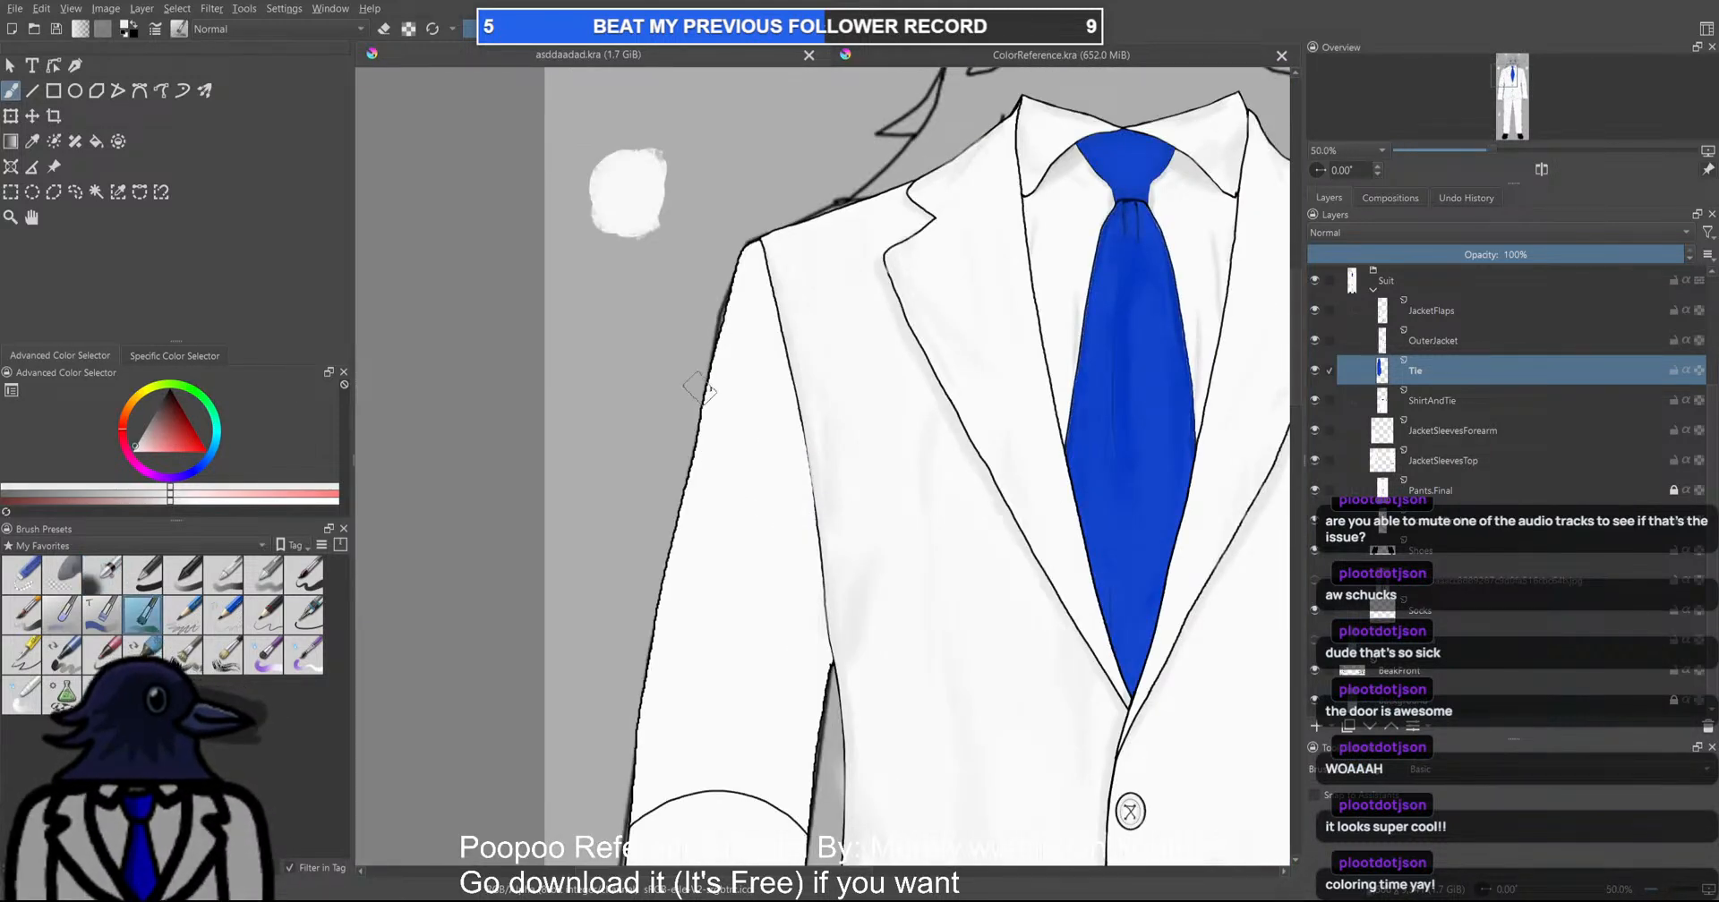
left_click(104, 573)
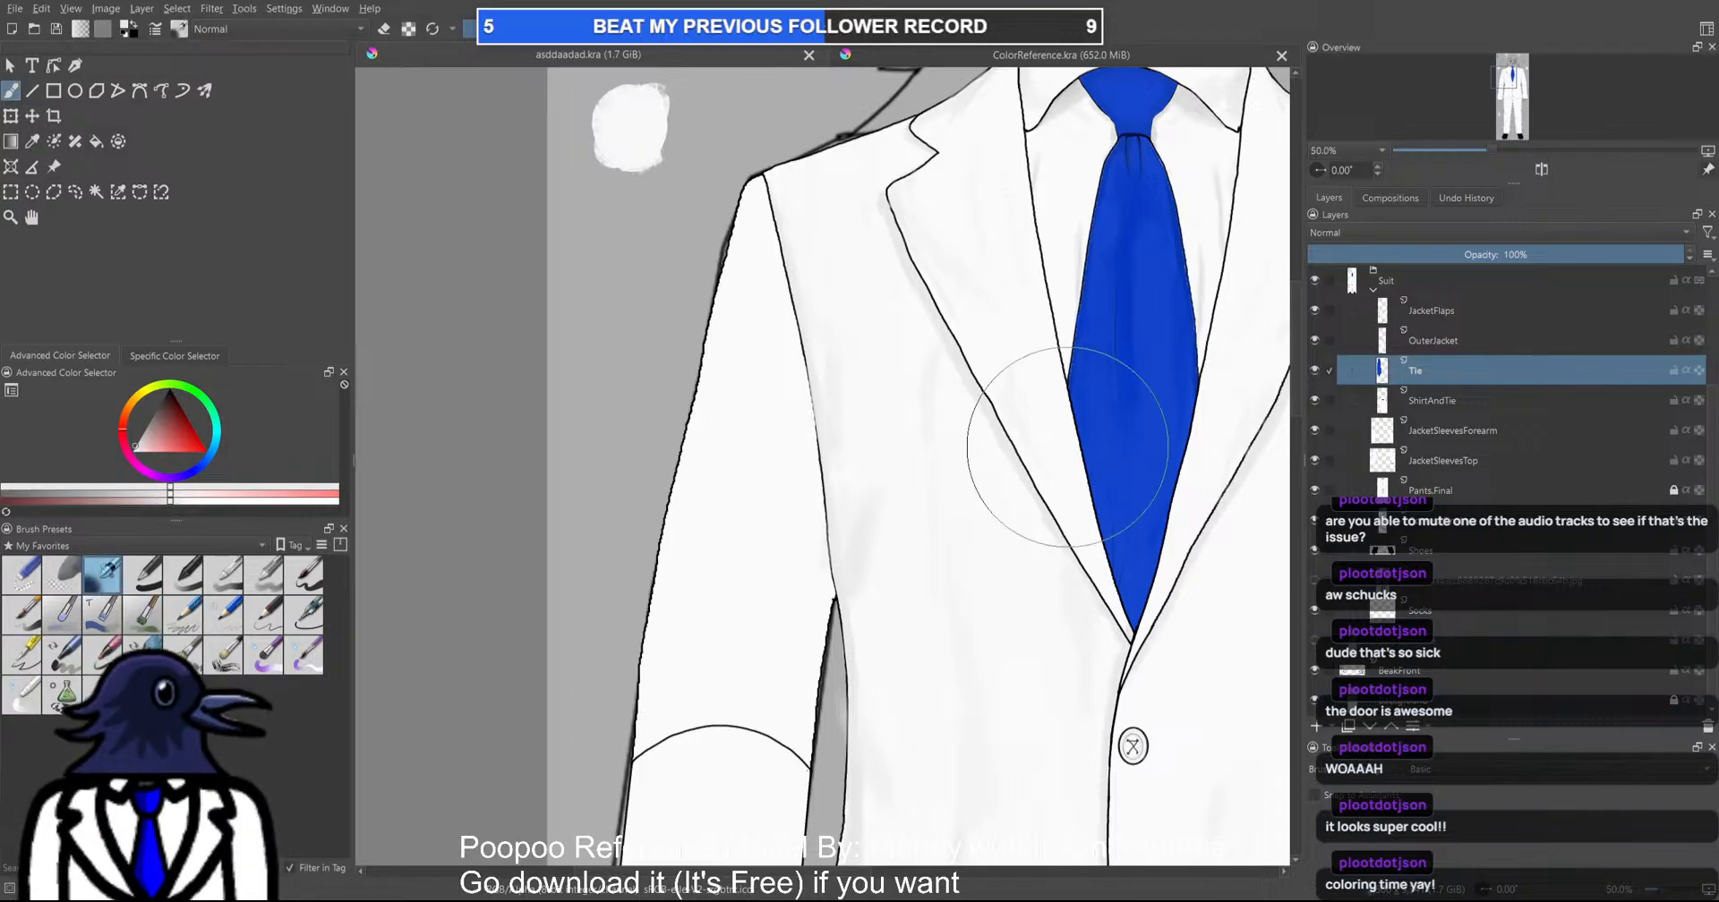
Switch to ColorReference.kra and examine how the sleeve and shoulder meet the jacket on the reference model
left_click(1010, 56)
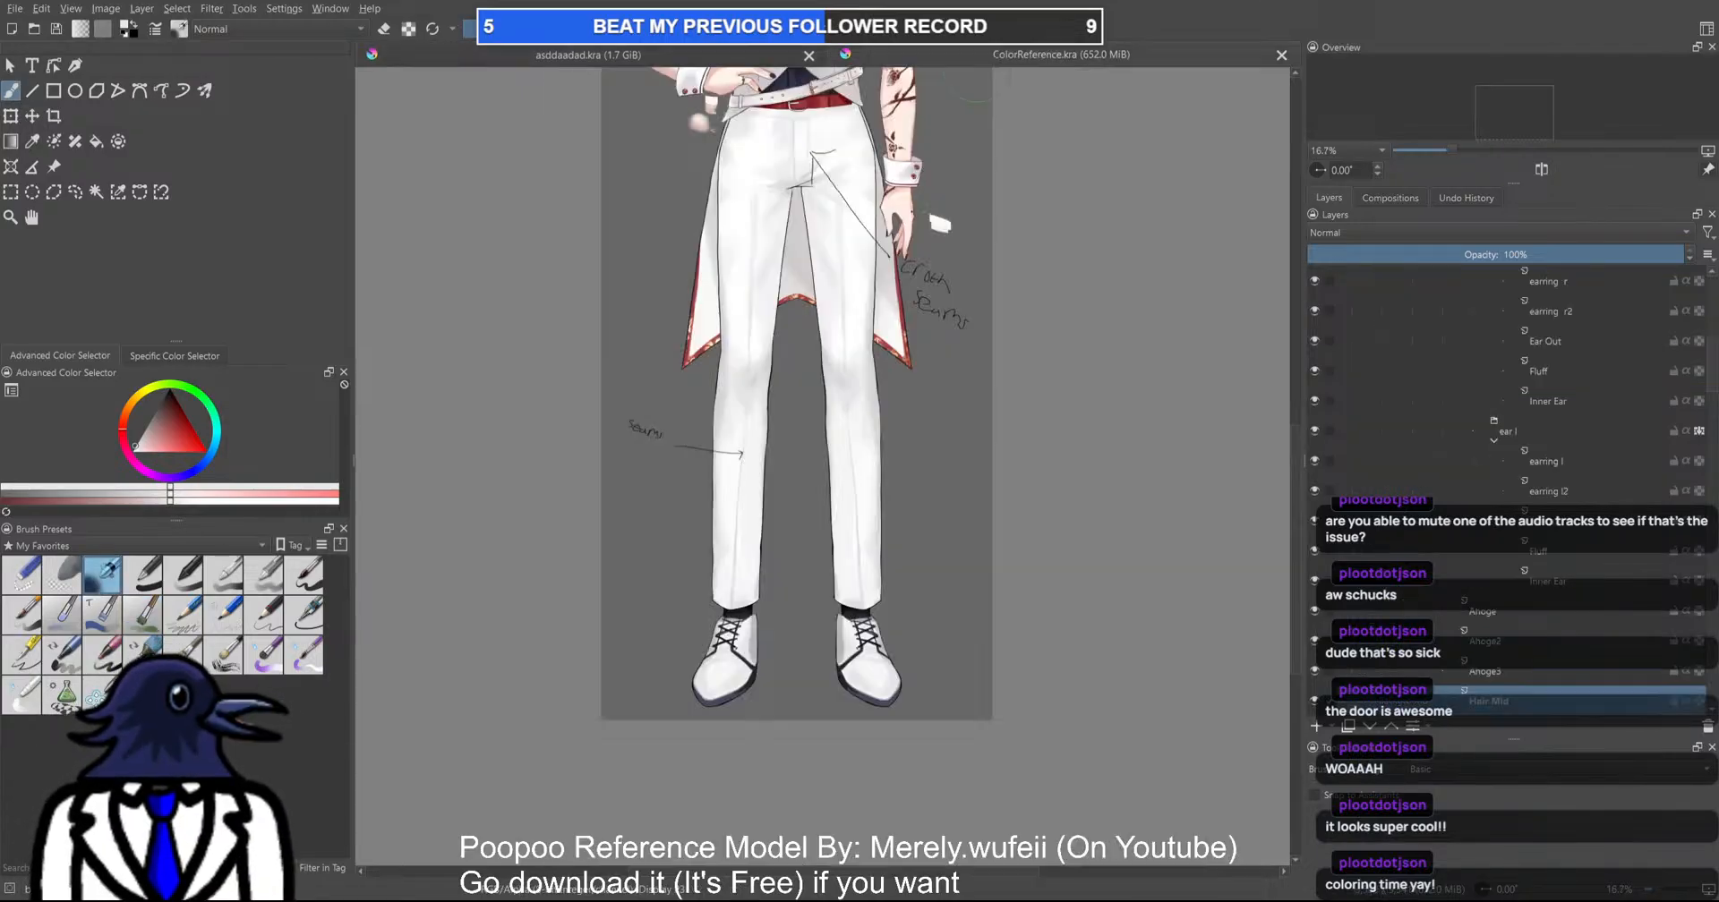
left_click_drag(774, 81, 822, 276)
scroll(821, 276, "up", 4)
left_click_drag(770, 108, 885, 493)
scroll(886, 494, "up", 2)
left_click_drag(711, 352, 888, 552)
scroll(888, 553, "down", 1)
scroll(1538, 548, "down", 1)
scroll(1537, 555, "up", 5)
scroll(1538, 555, "down", 8)
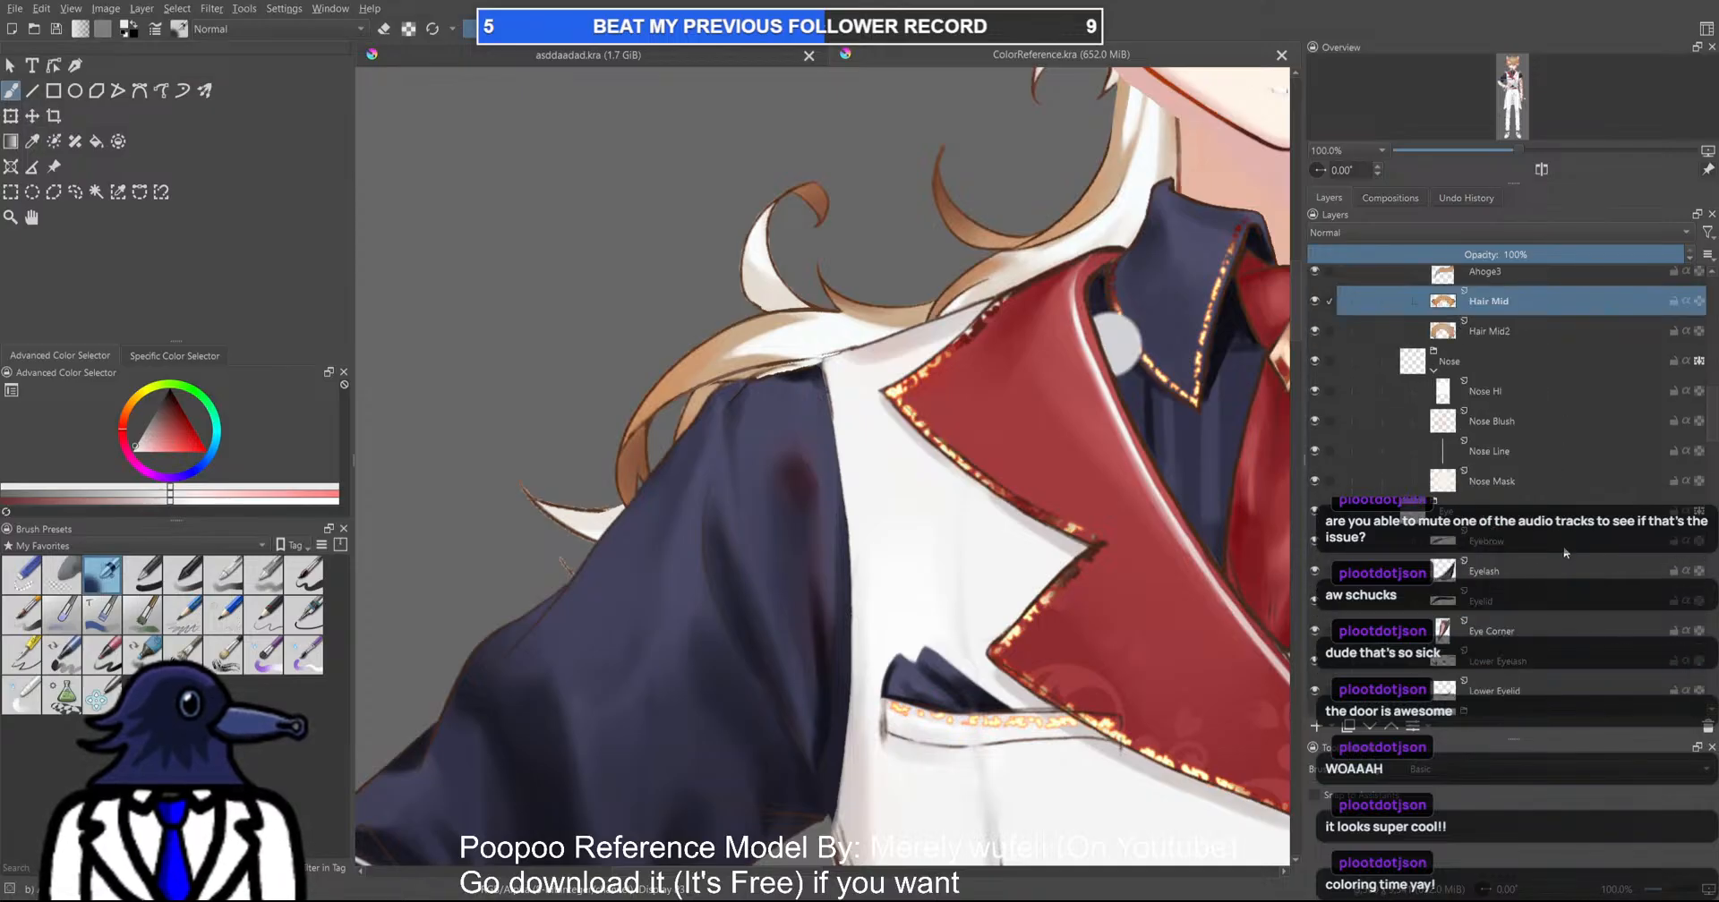
Find the layer behind the reference's shoulder, view the Shirt layer isolated, and show the whole figure again
key("r")
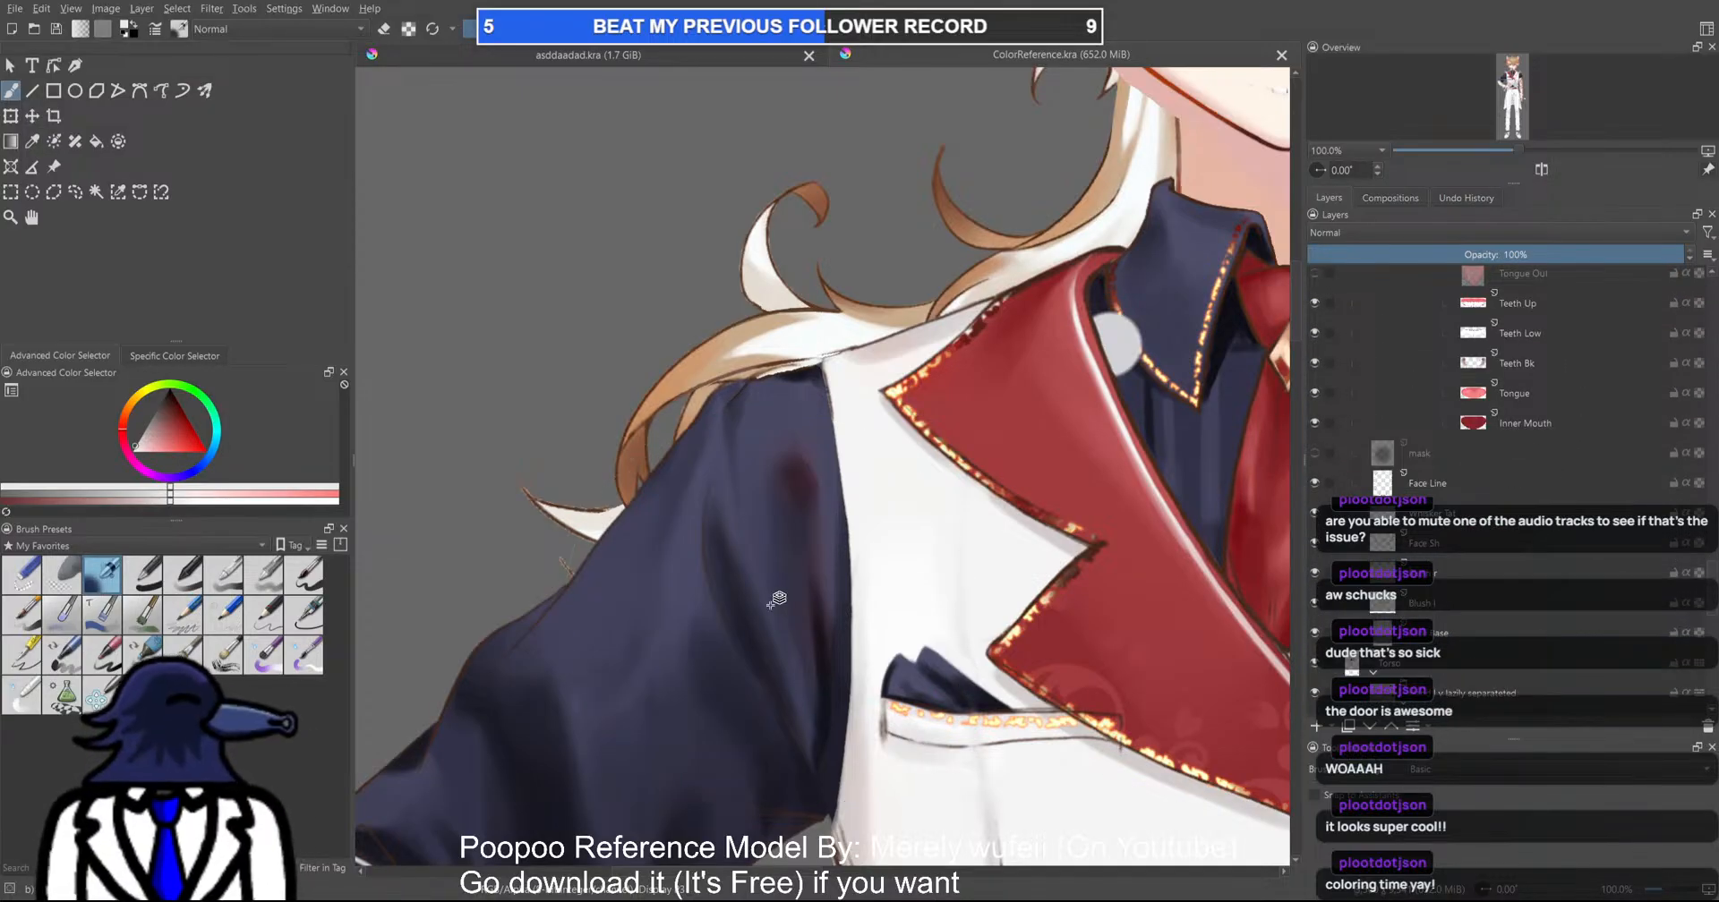
left_click(759, 595)
left_click(1532, 713, "alt")
scroll(836, 550, "down", 1)
left_click_drag(836, 550, 747, 395)
scroll(767, 418, "up", 1)
scroll(1438, 618, "down", 3)
left_click(1470, 535, "alt")
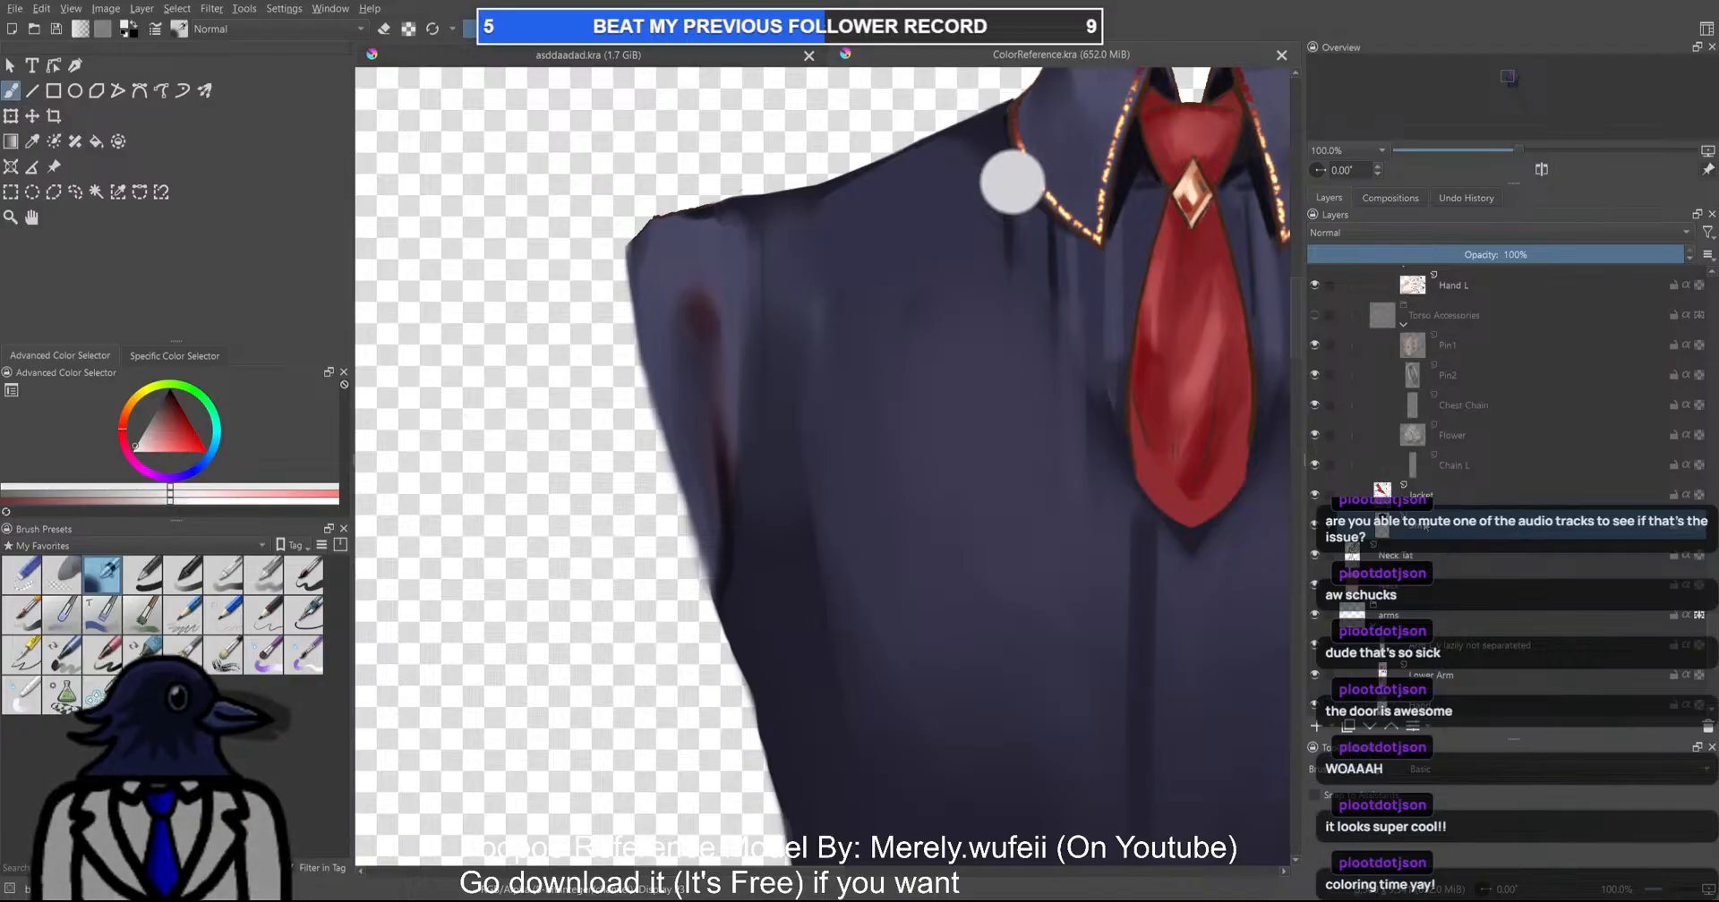
scroll(769, 467, "down", 3)
scroll(1488, 584, "down", 2)
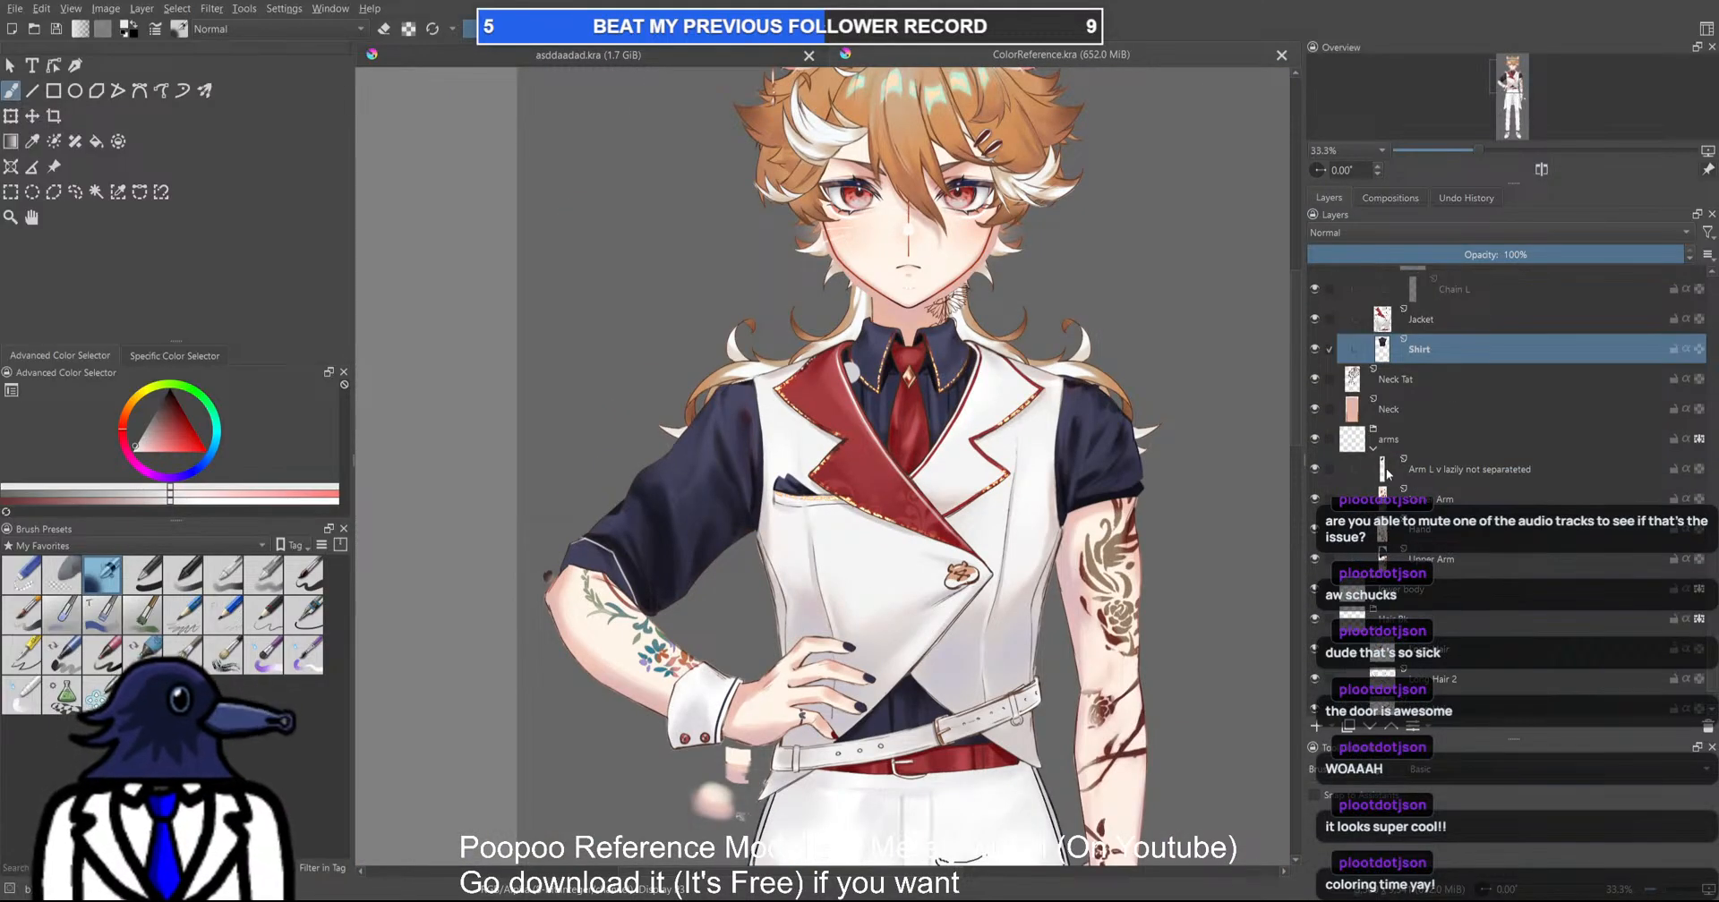
Compare the reference's Upper Arm and Shirt layers by isolating each in turn, and restore the full view
left_click(1432, 556, "alt")
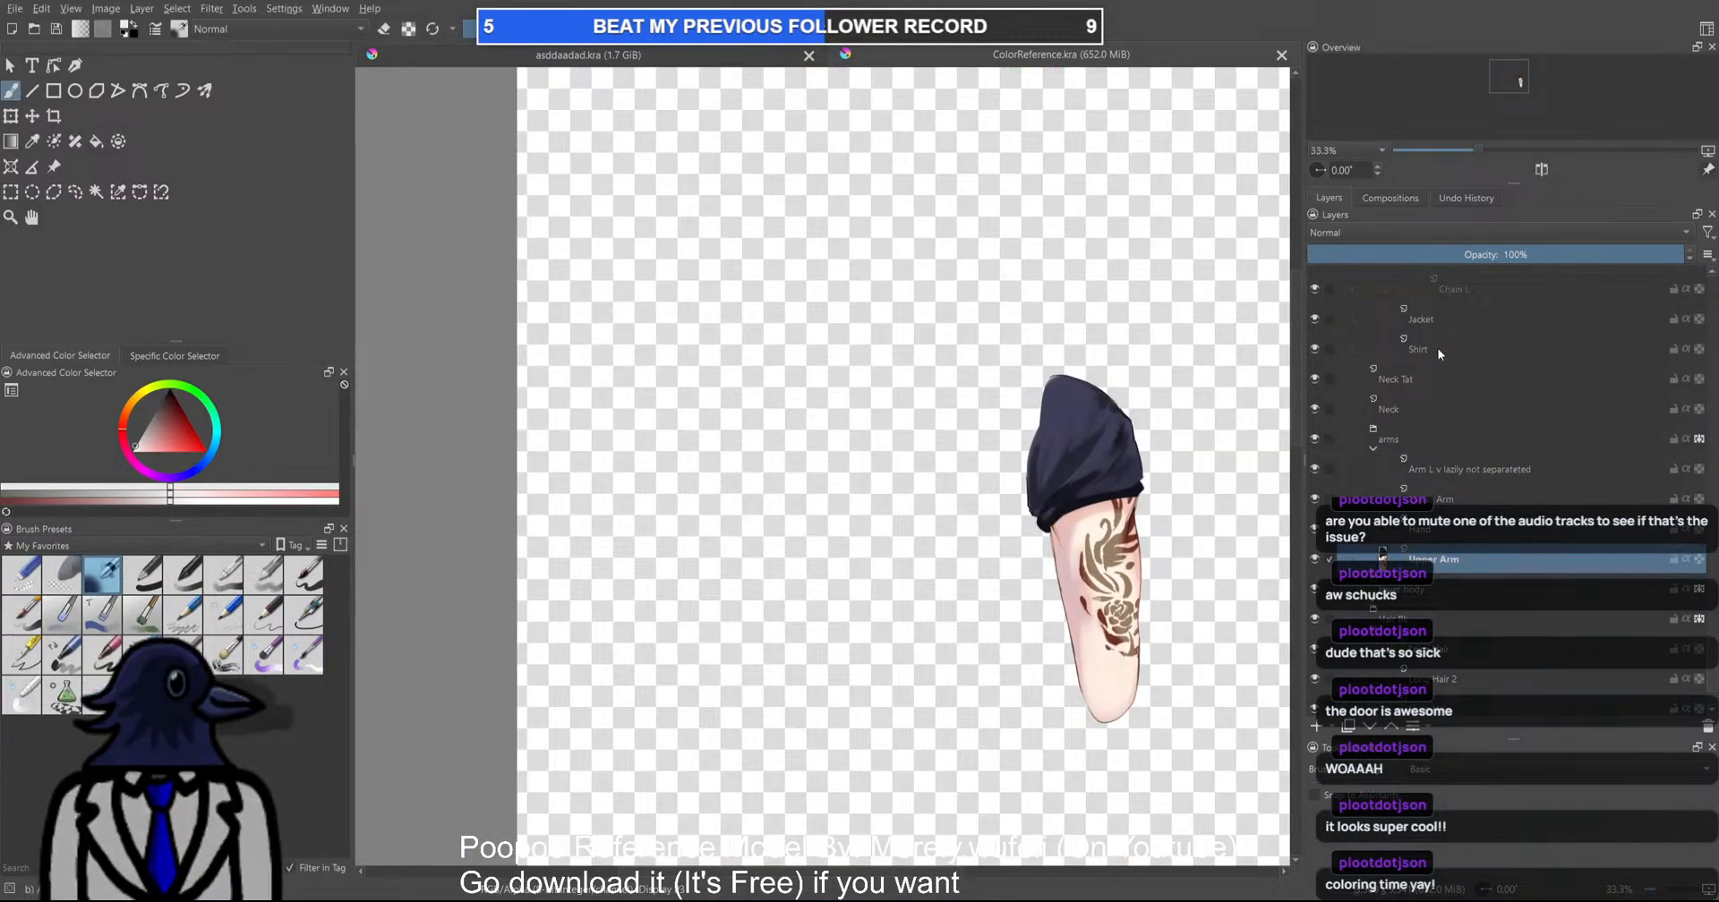
left_click(1432, 348)
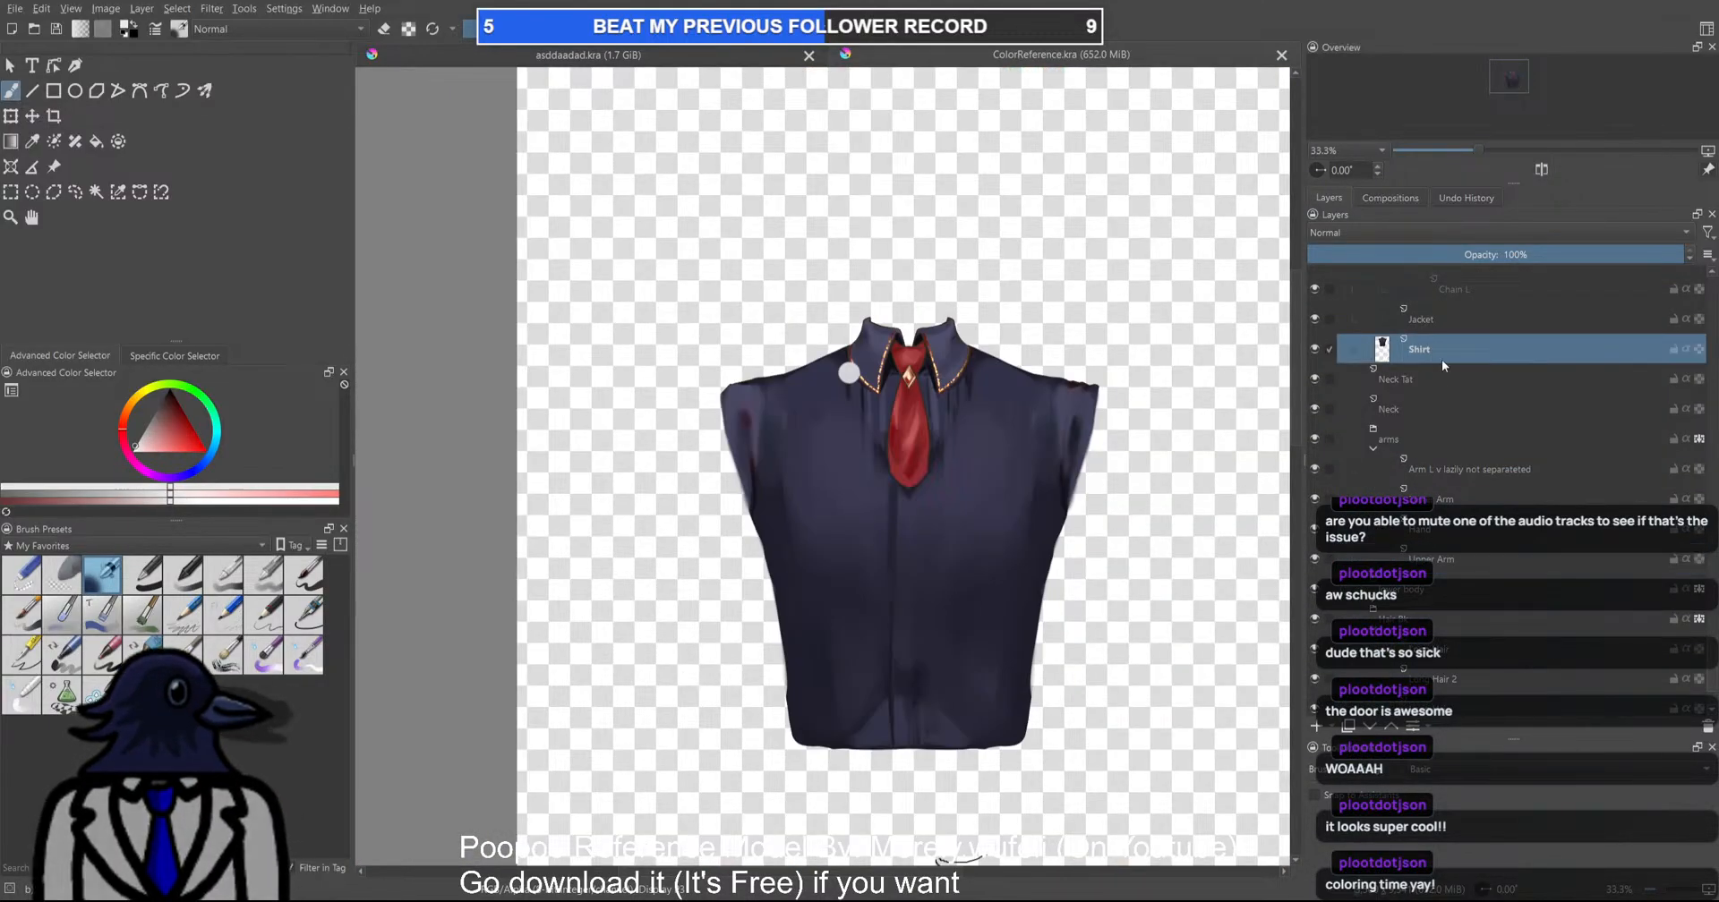
left_click(1443, 557, "shift")
left_click(1443, 557)
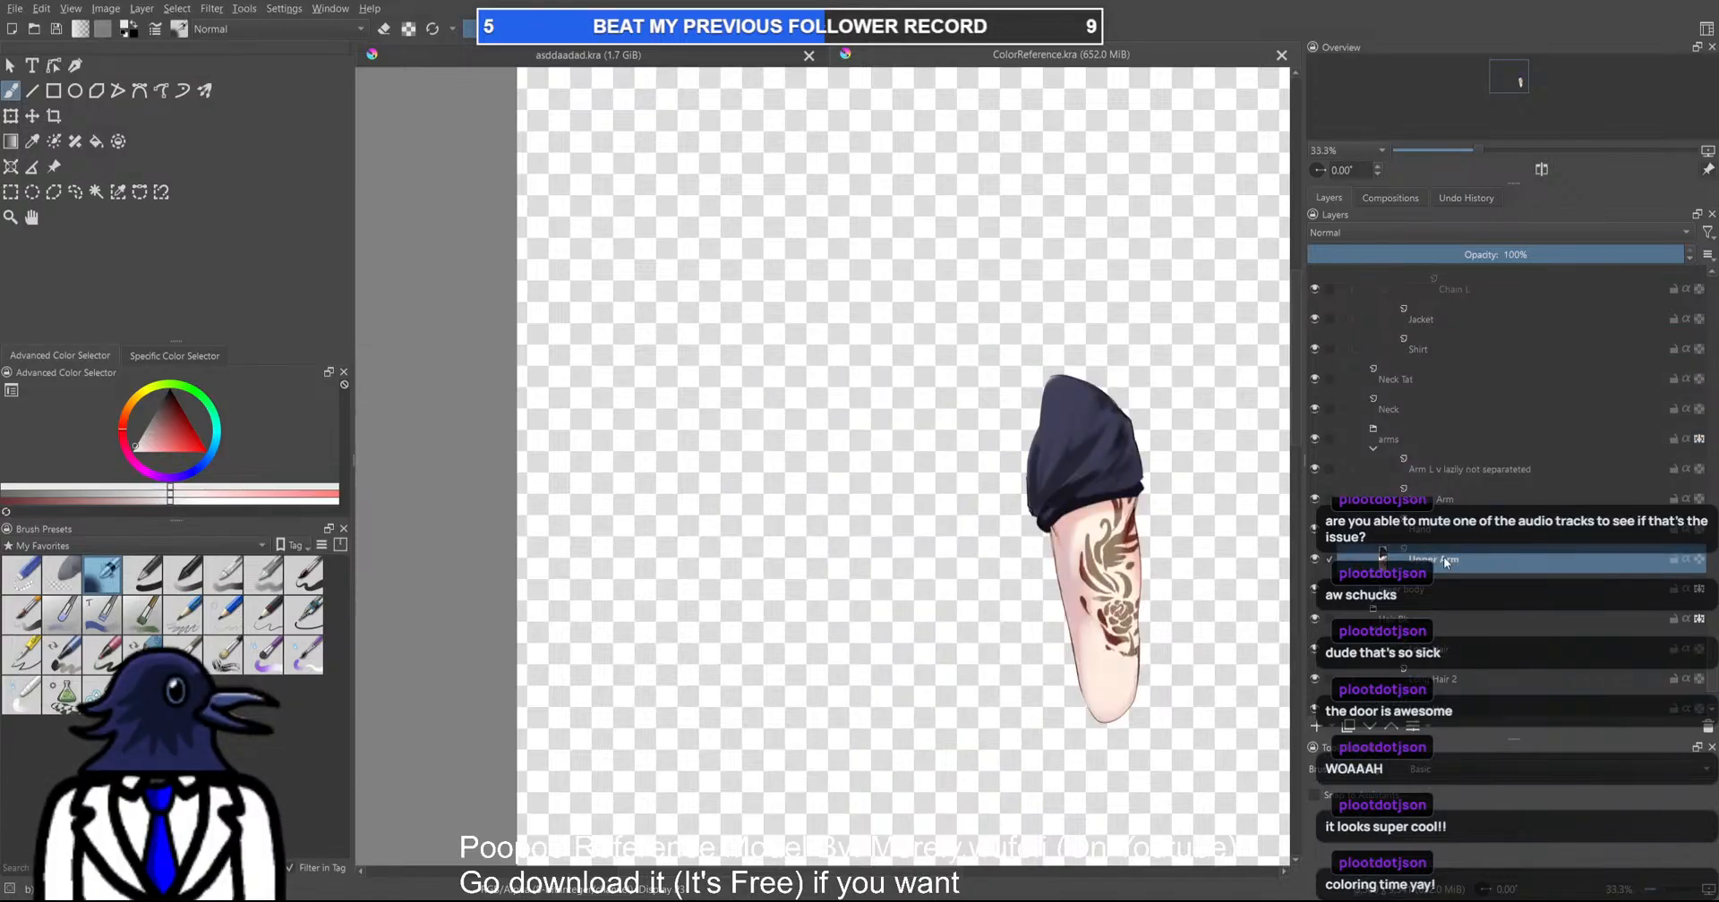
left_click(1442, 347)
left_click(1443, 347, "alt")
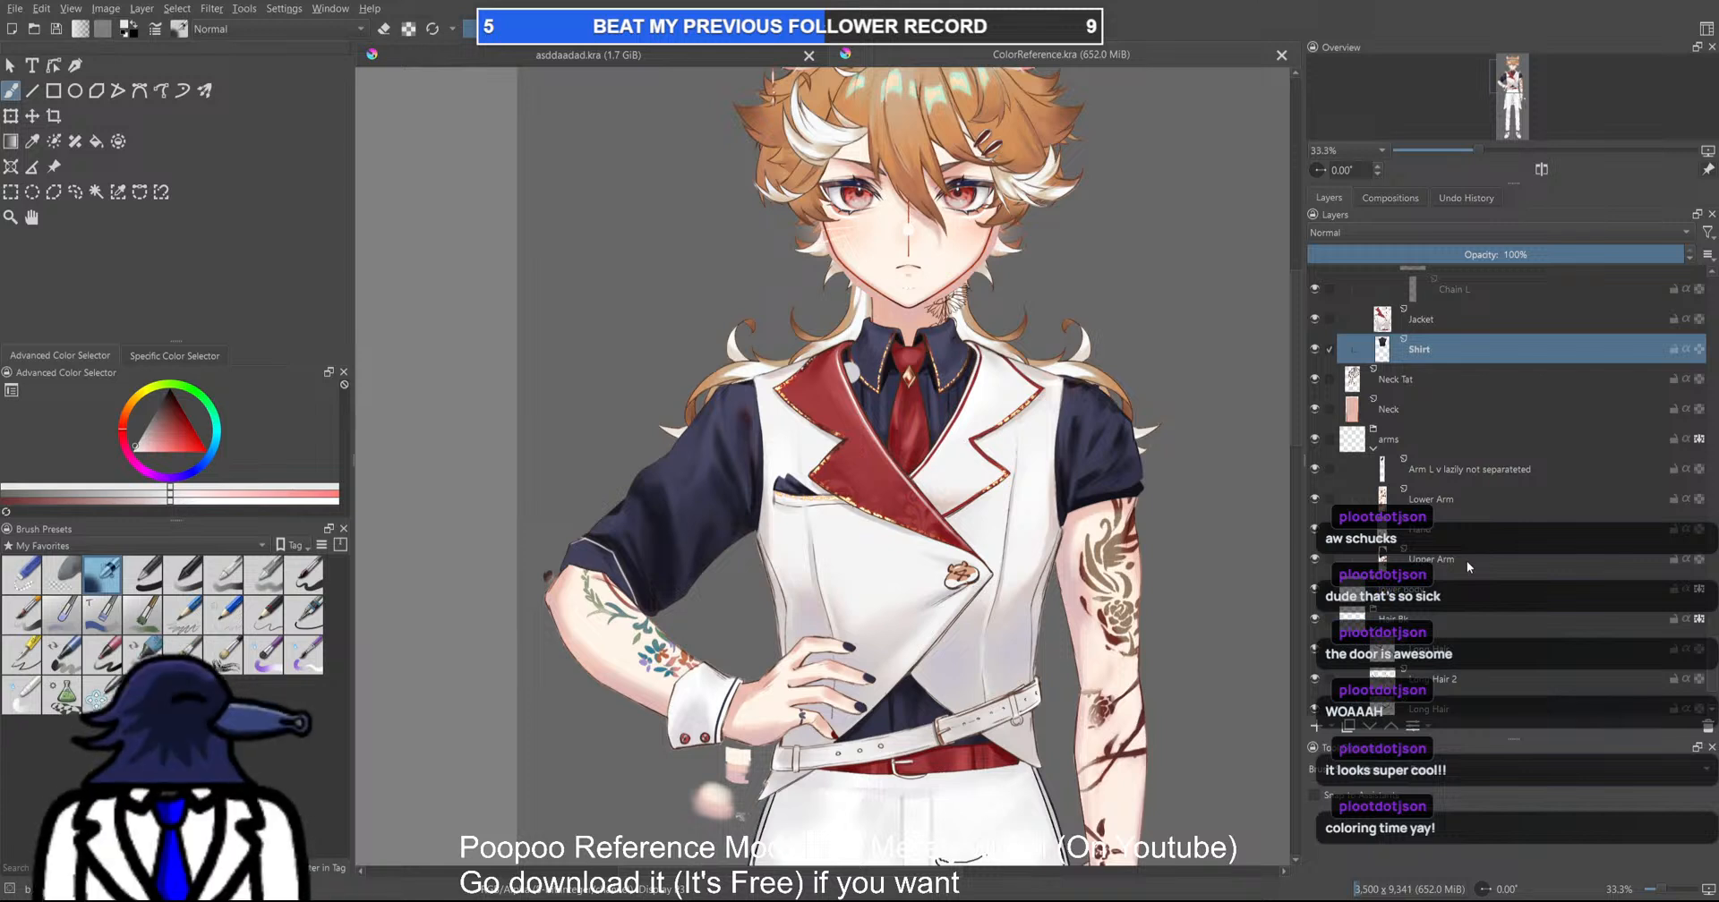
Select the Upper Arm and Shirt layers together and examine the reference's sleeve and shoulder up close
left_click(1468, 560, "shift")
left_click(1468, 560)
left_click(1441, 353, "ctrl")
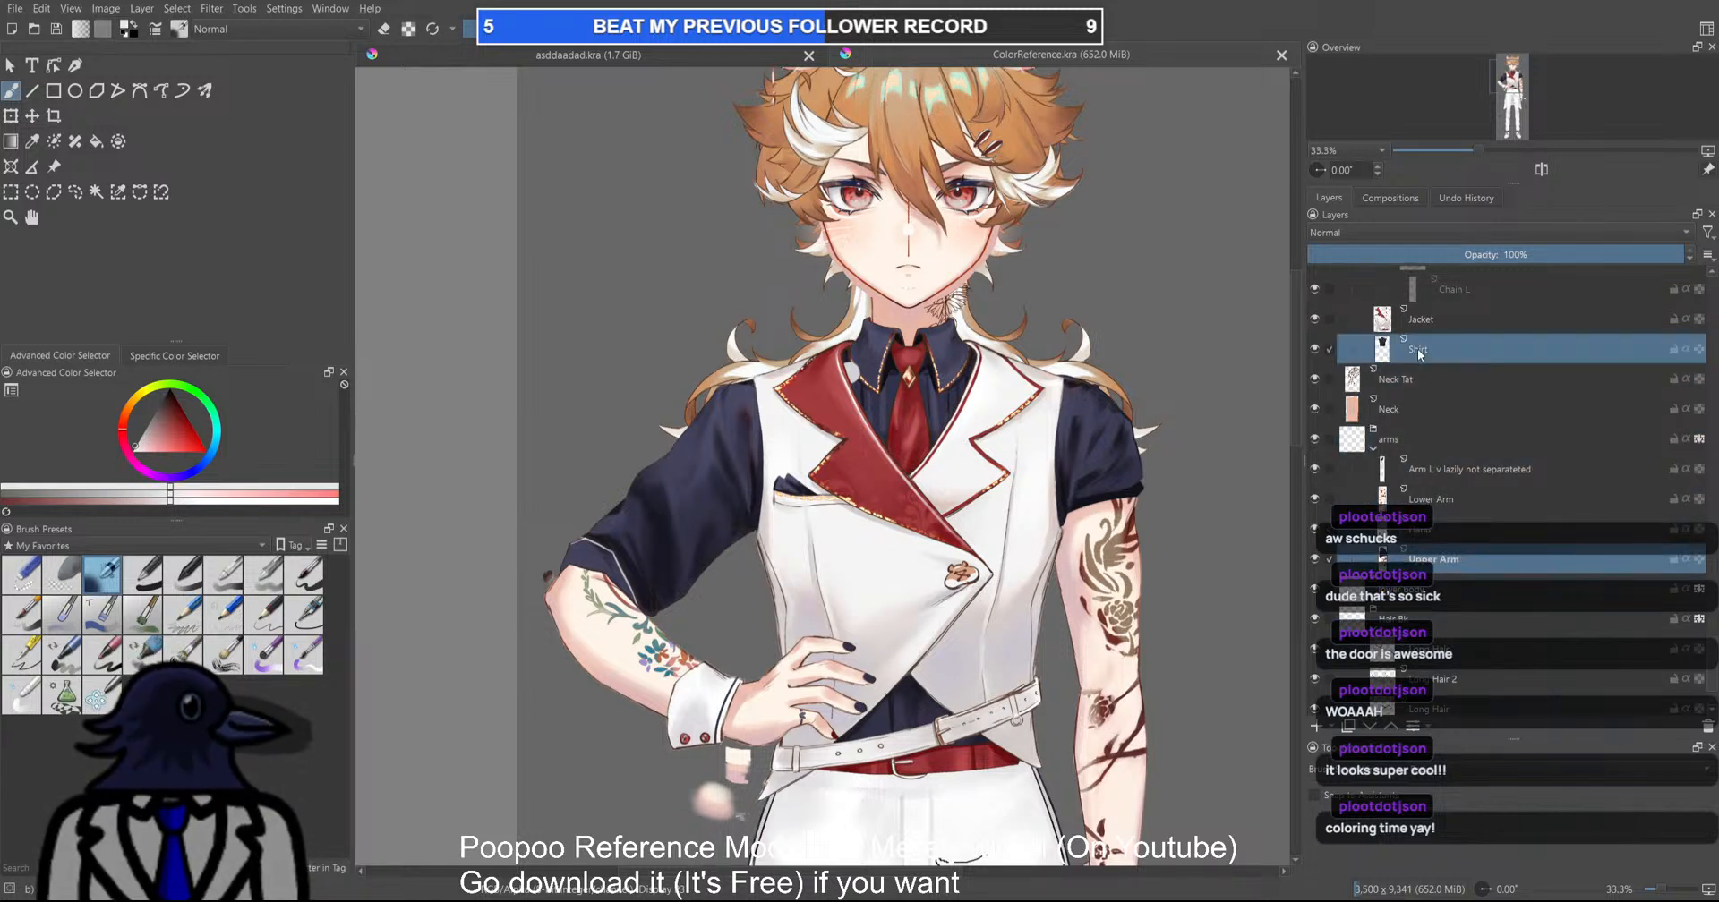
scroll(663, 645, "up", 4)
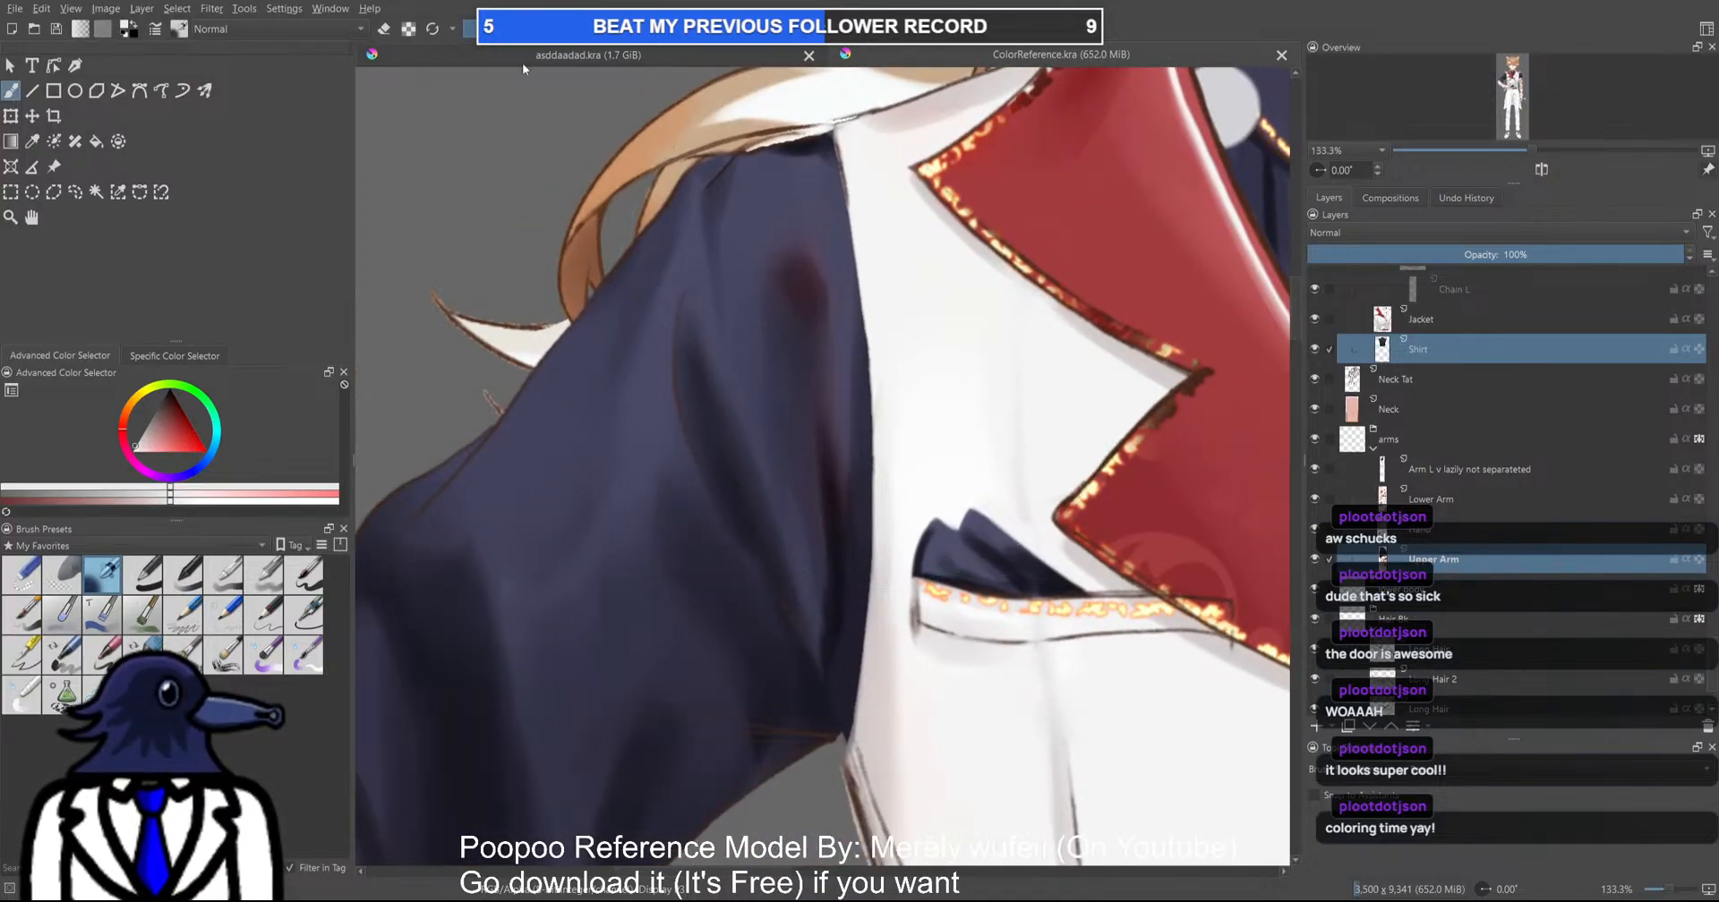
Return to asddaadad.kra, make JacketSleevesTop the active layer from the upper sleeve and turn on its alpha lock
key("ctrl+Tab")
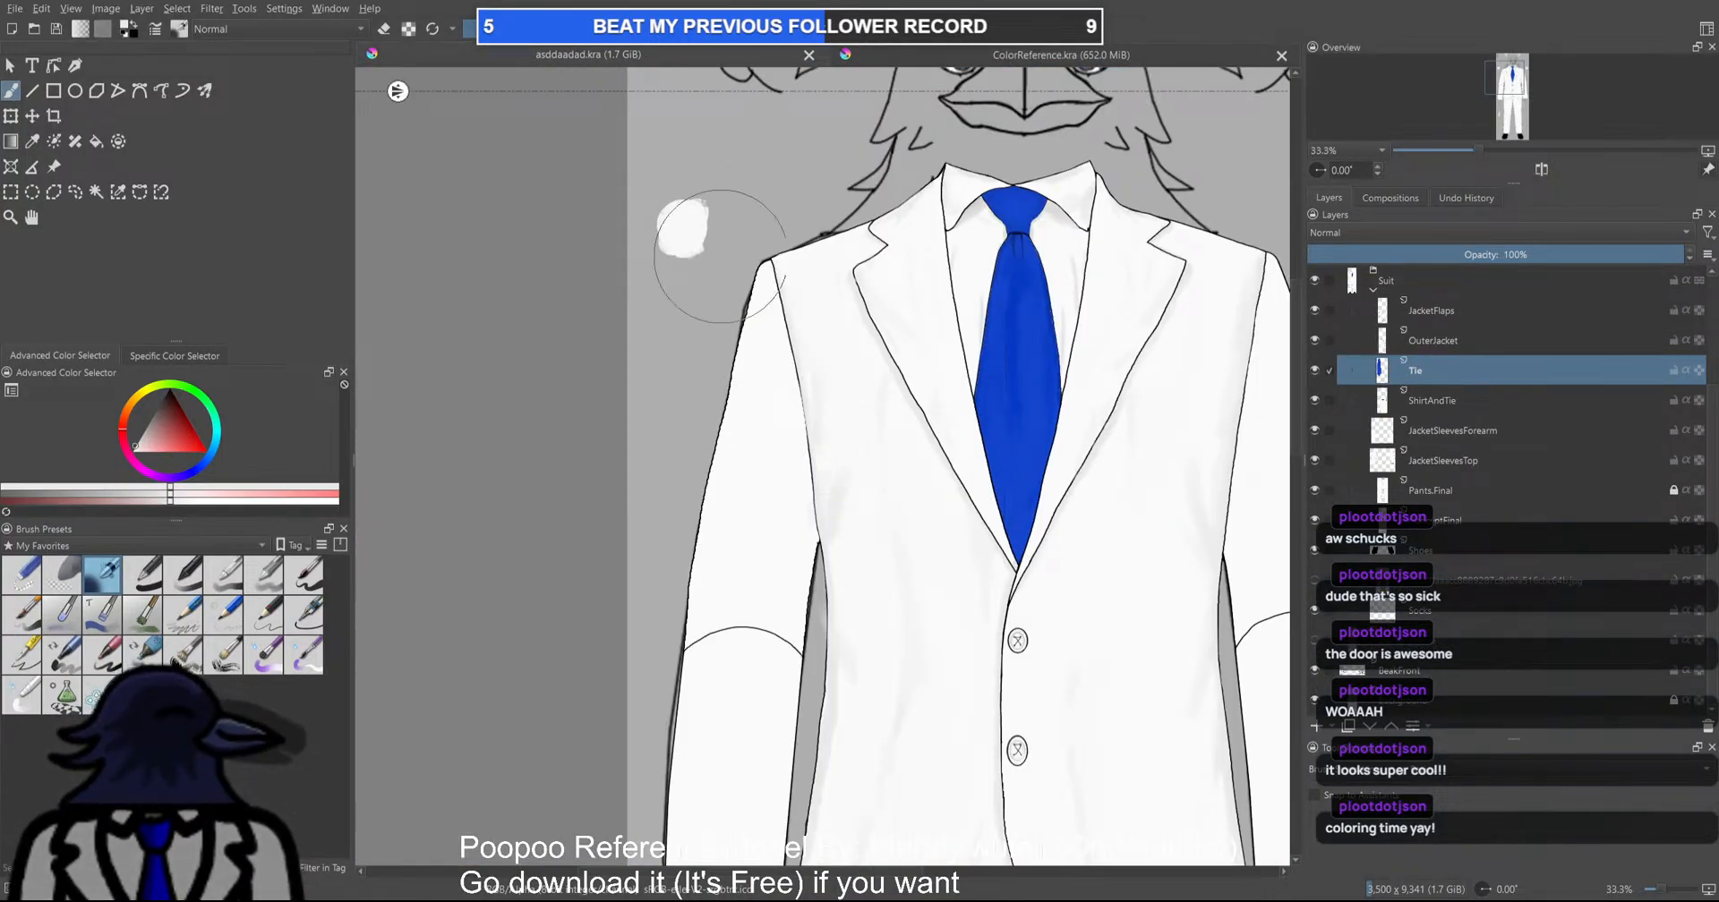
left_click_drag(631, 501, 600, 497)
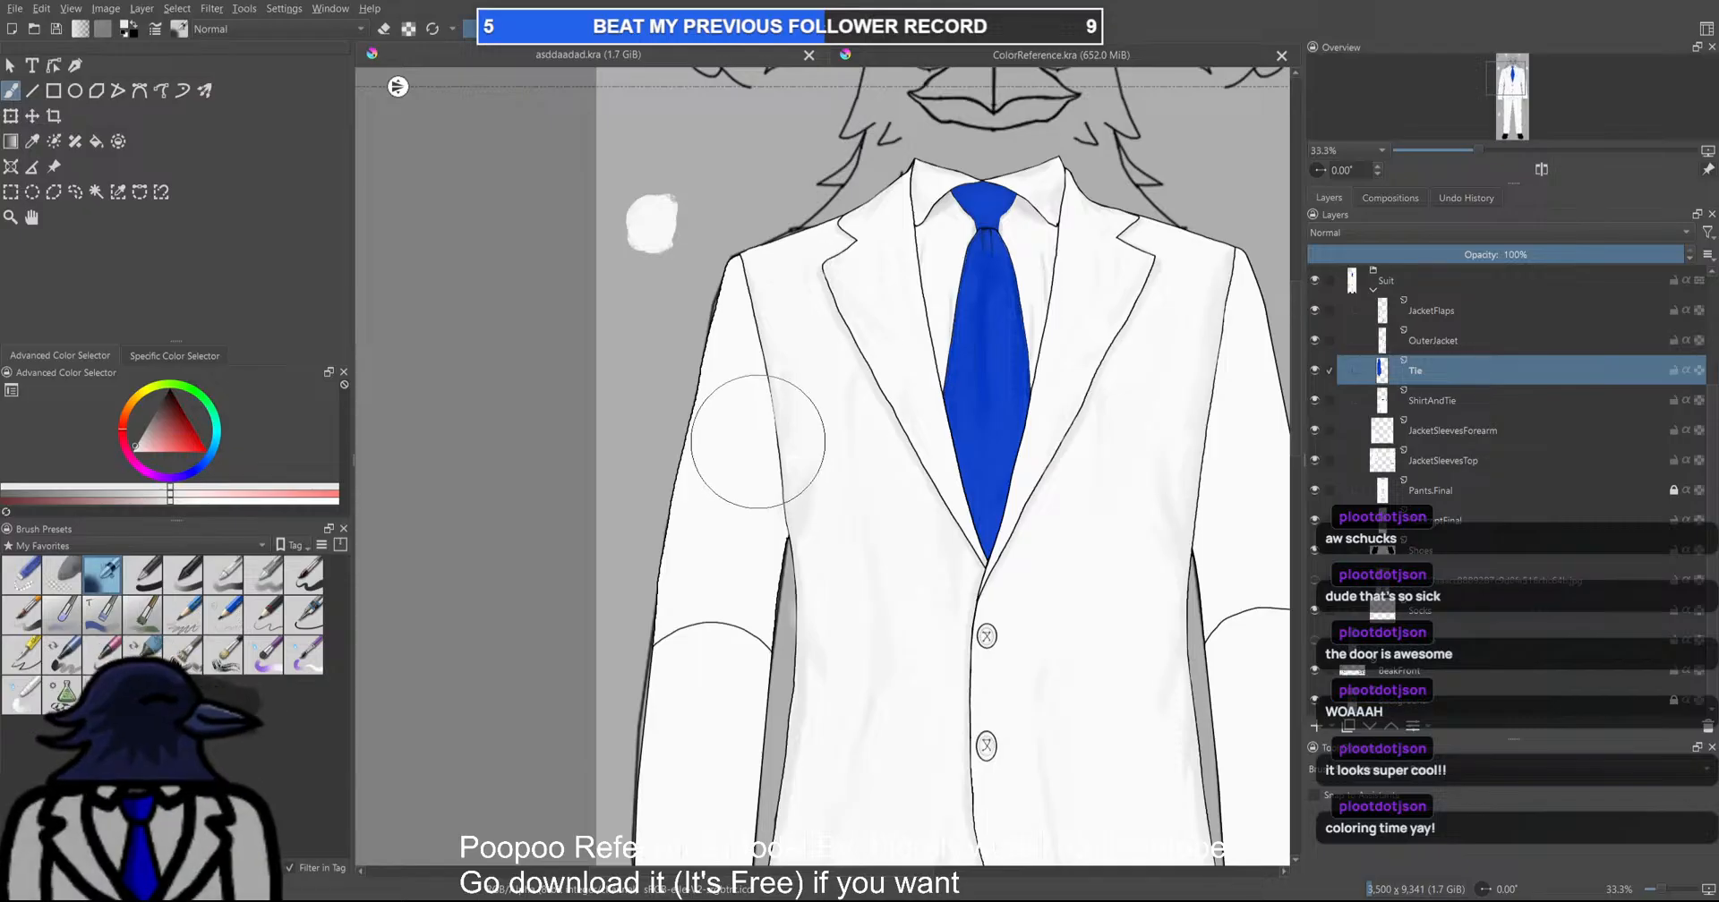
scroll(805, 394, "up", 2, "ctrl")
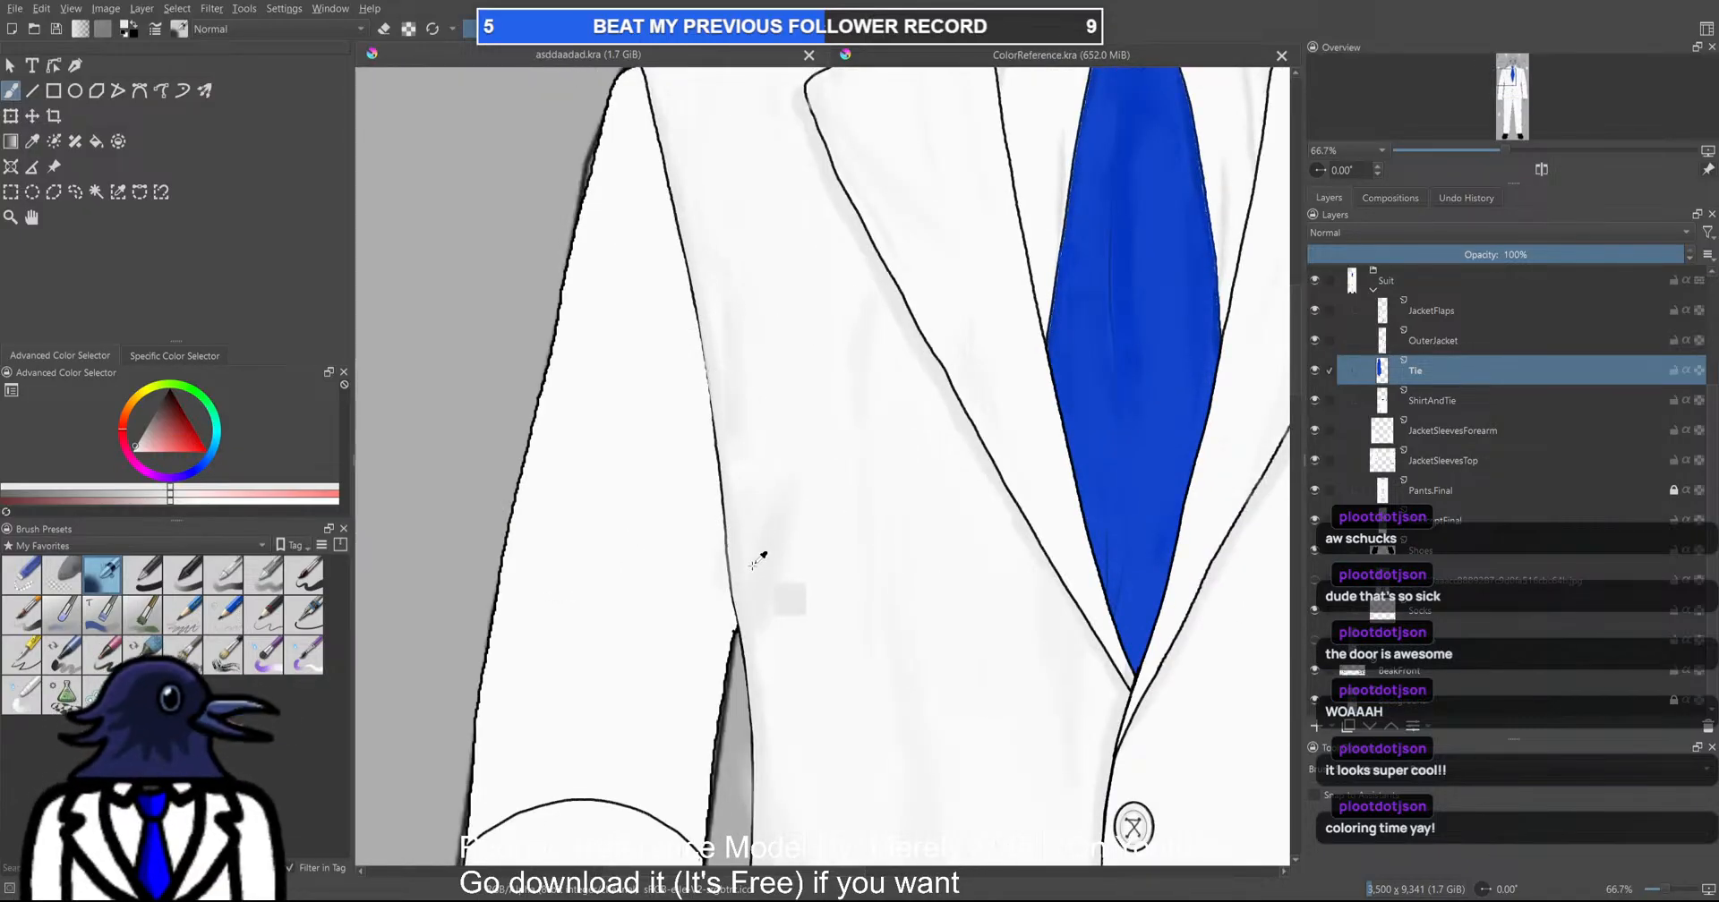
left_click_drag(717, 315, 779, 470)
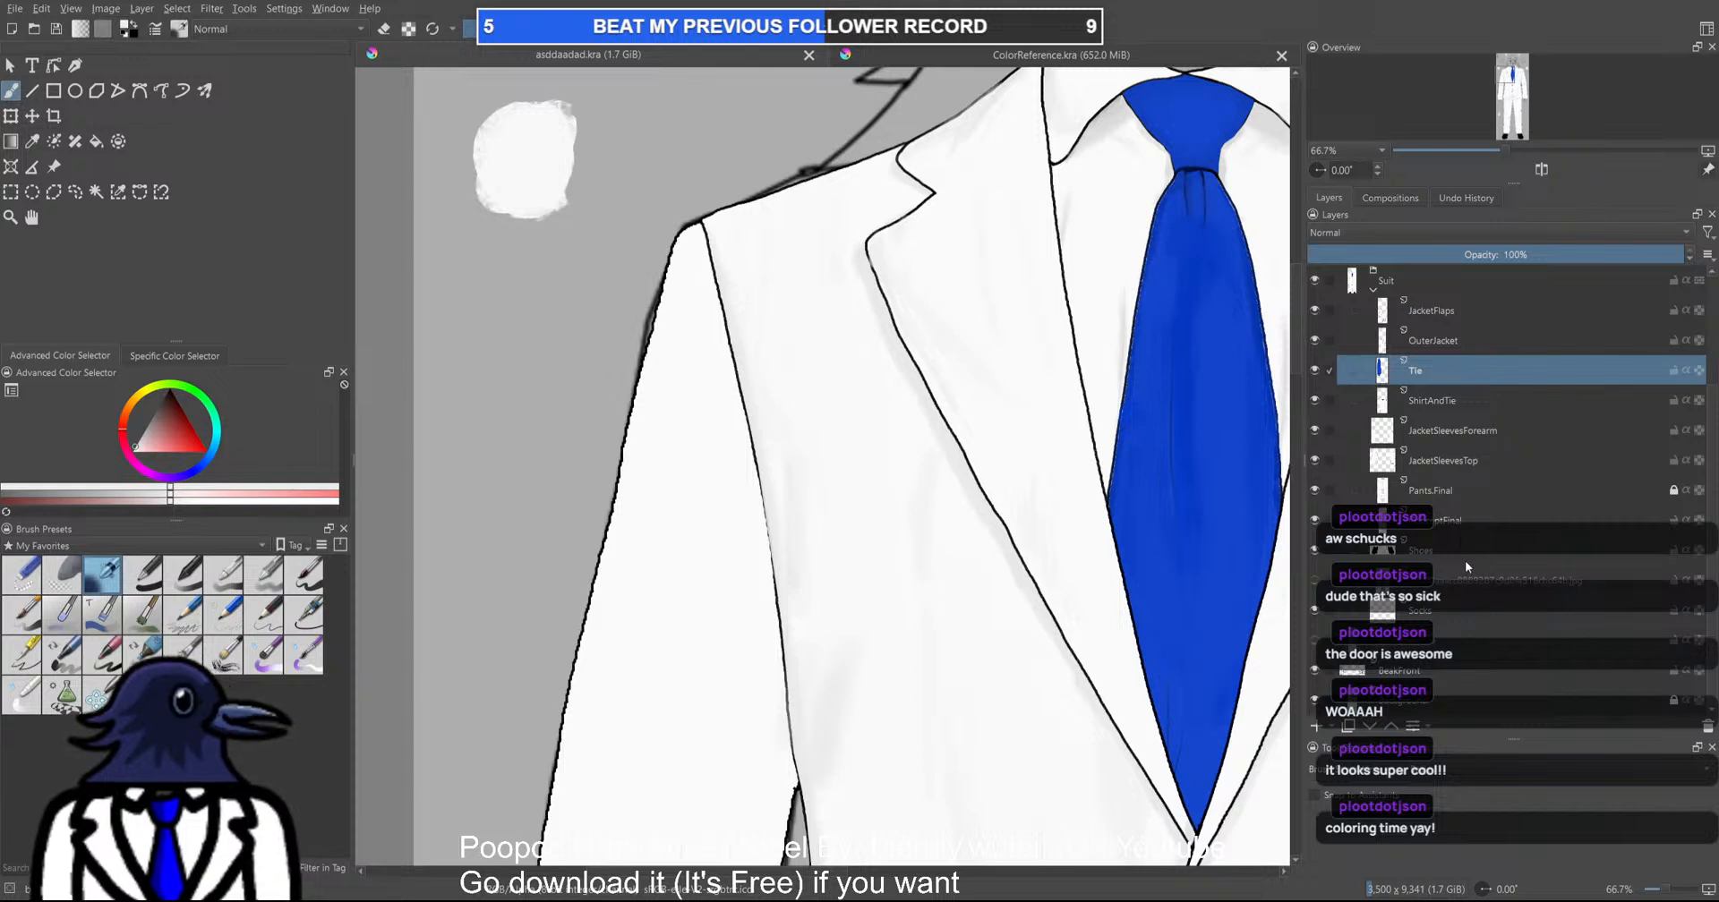
left_click(678, 515)
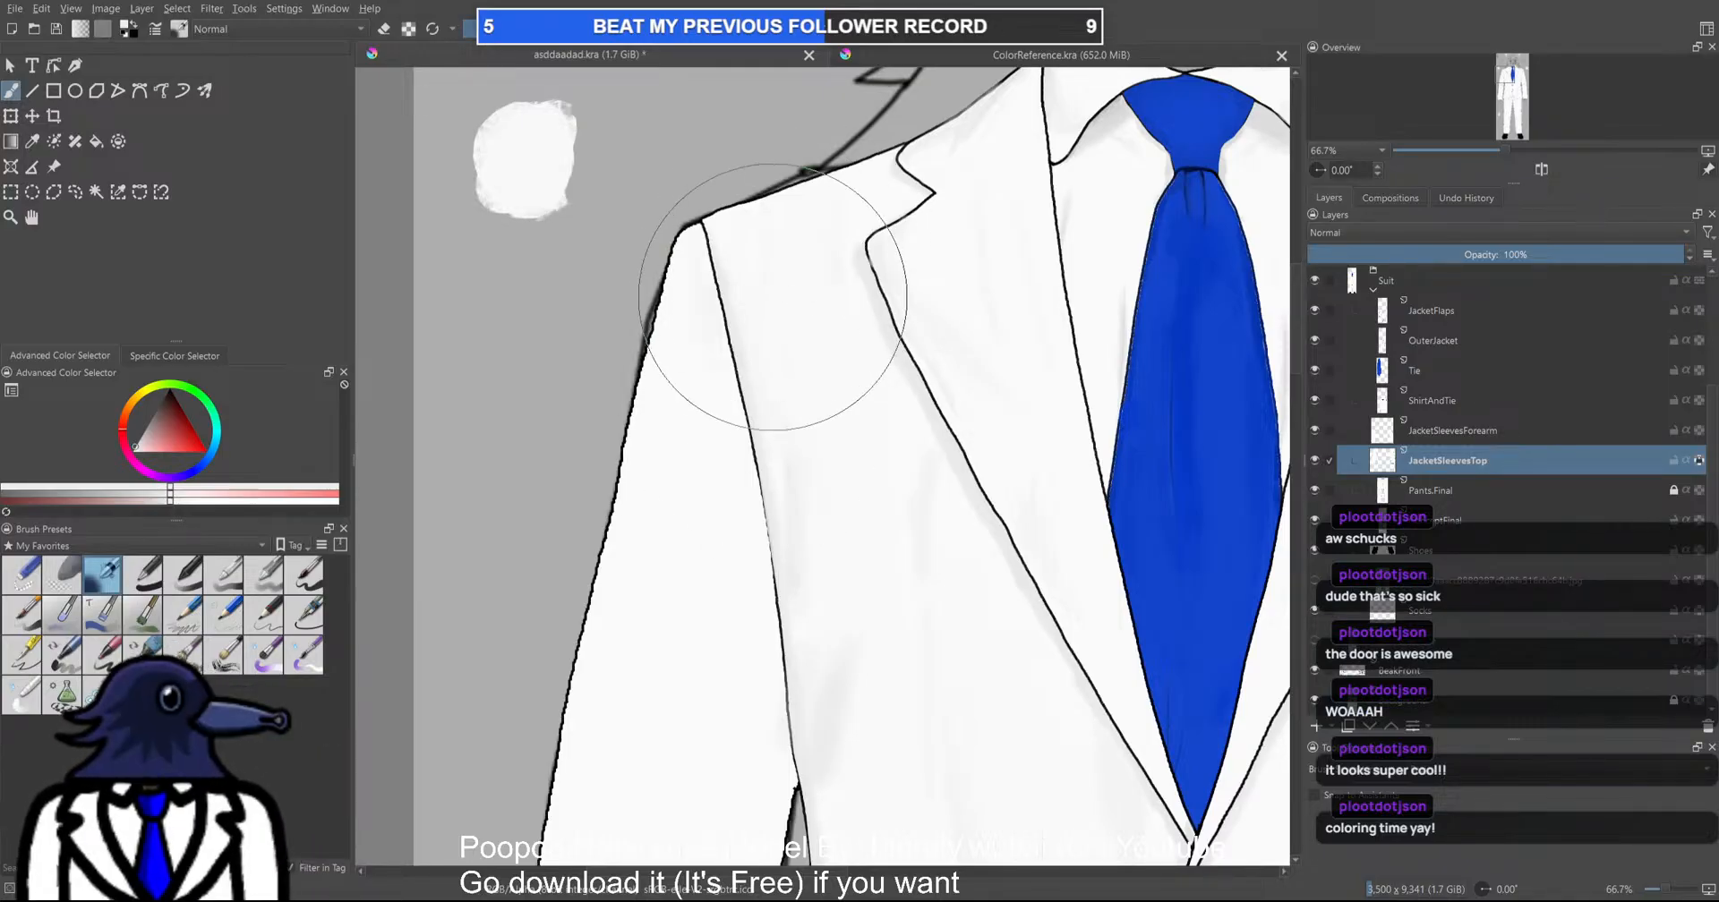
Try soft shading strokes on the upper jacket sleeve and undo them
scroll(769, 481, "down", 2)
mouse_move(731, 445)
left_mouse_down()
mouse_move(739, 478)
mouse_move(841, 451)
left_mouse_up()
scroll(841, 450, "down", 1)
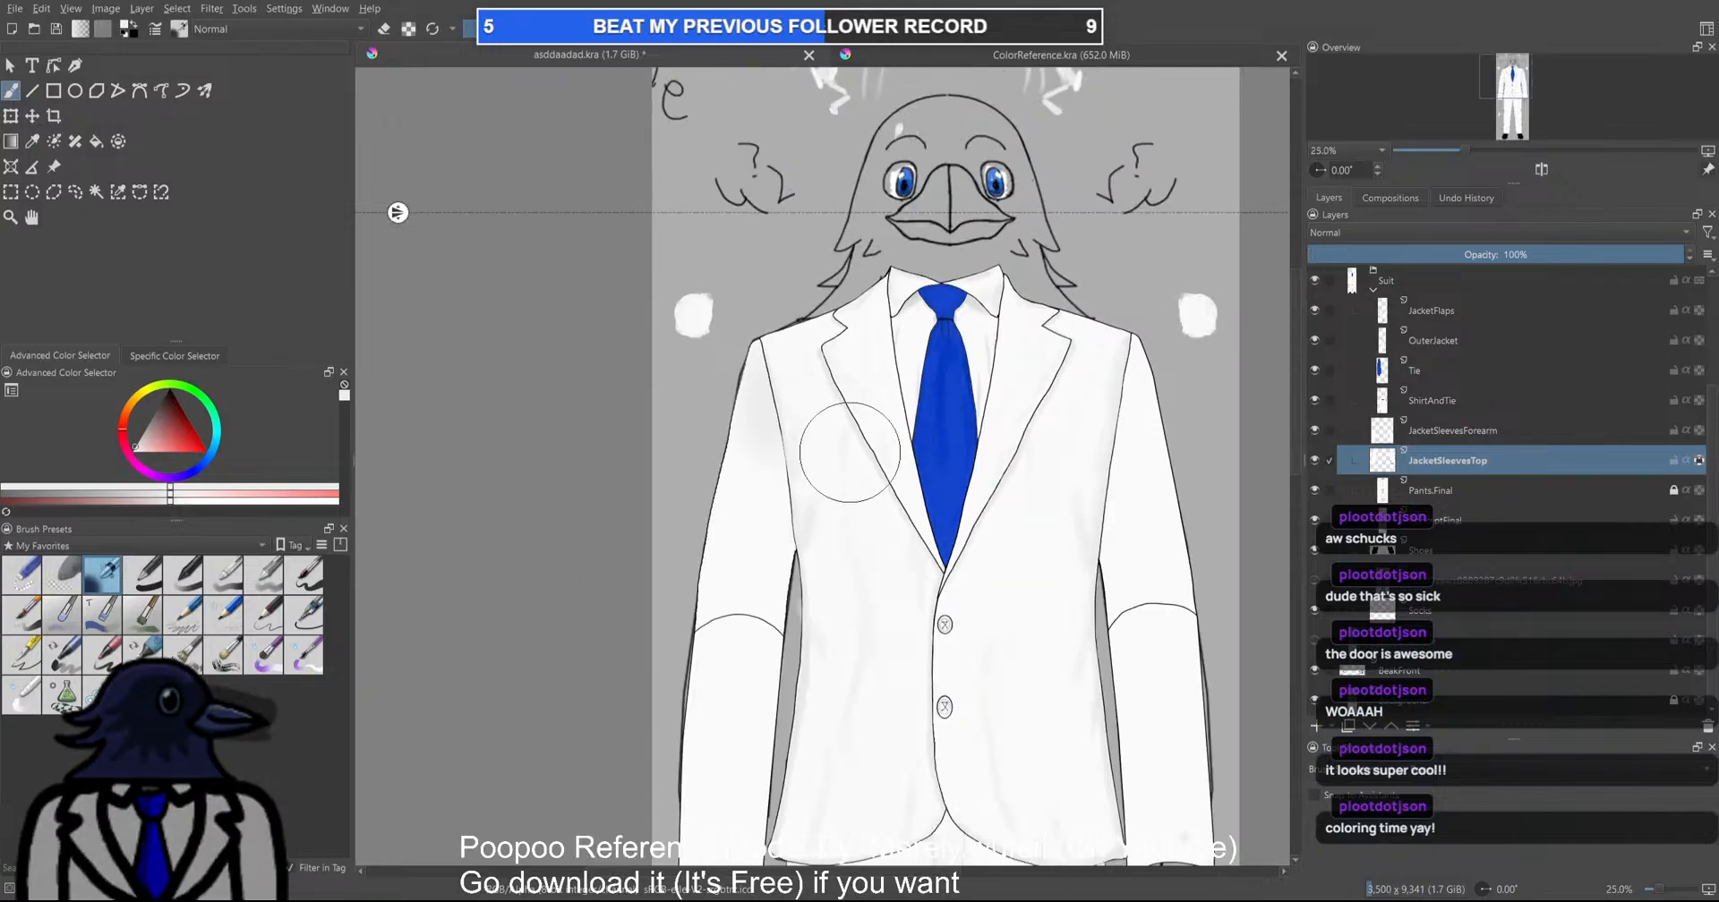
scroll(805, 492, "up", 2)
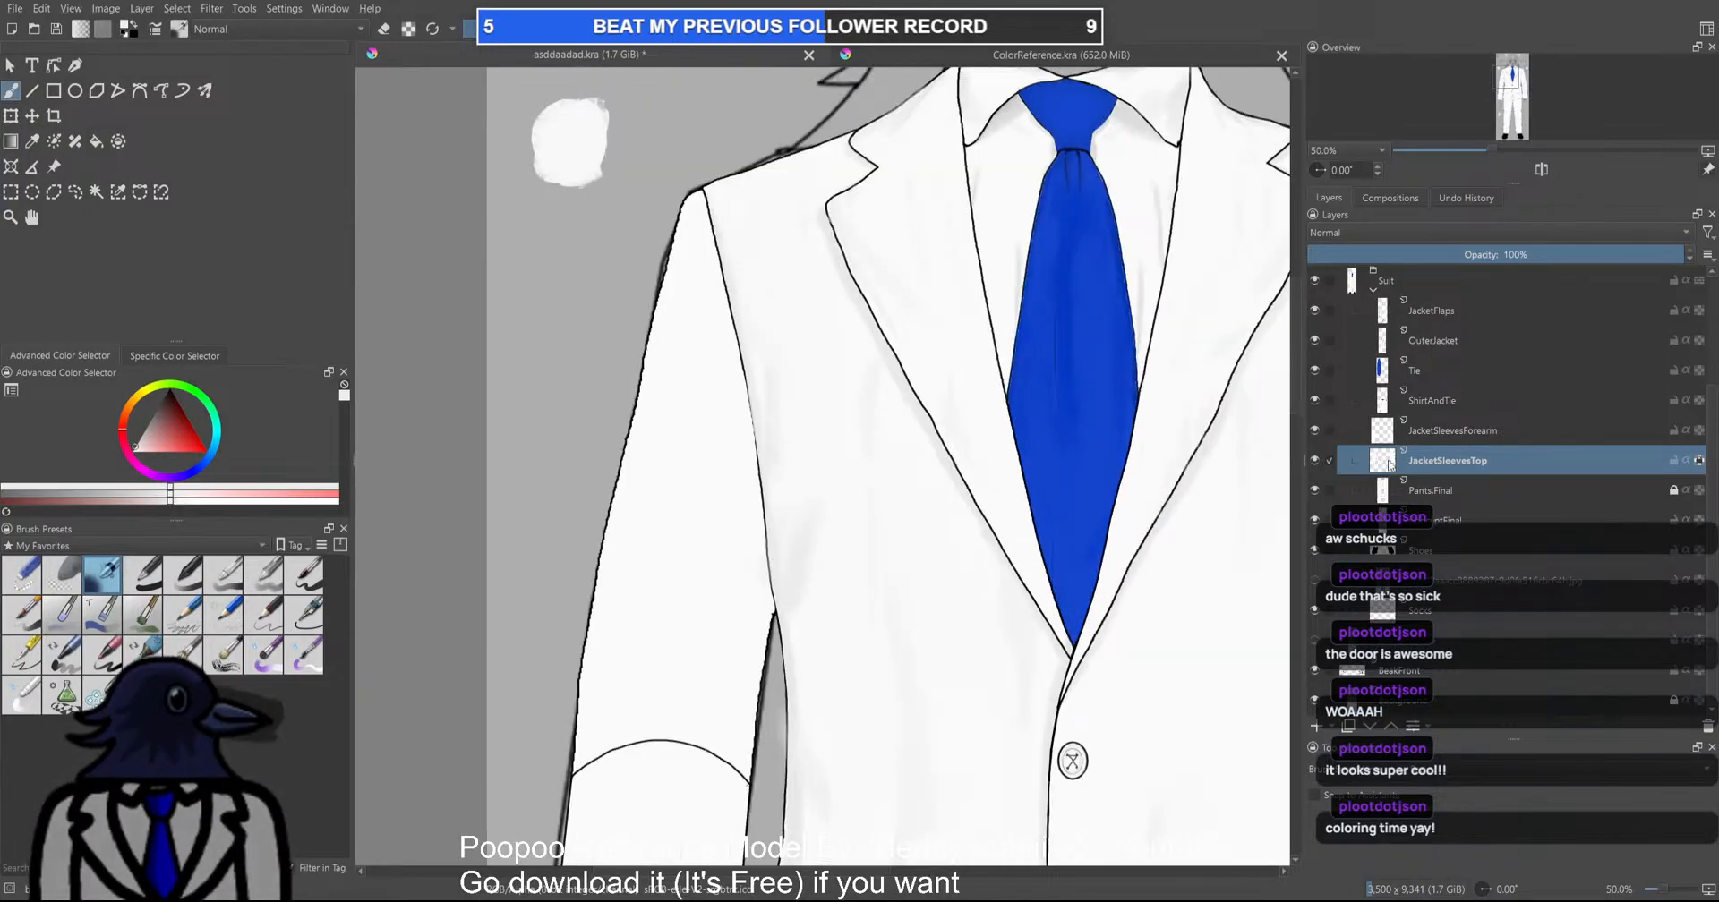
scroll(779, 566, "up", 1)
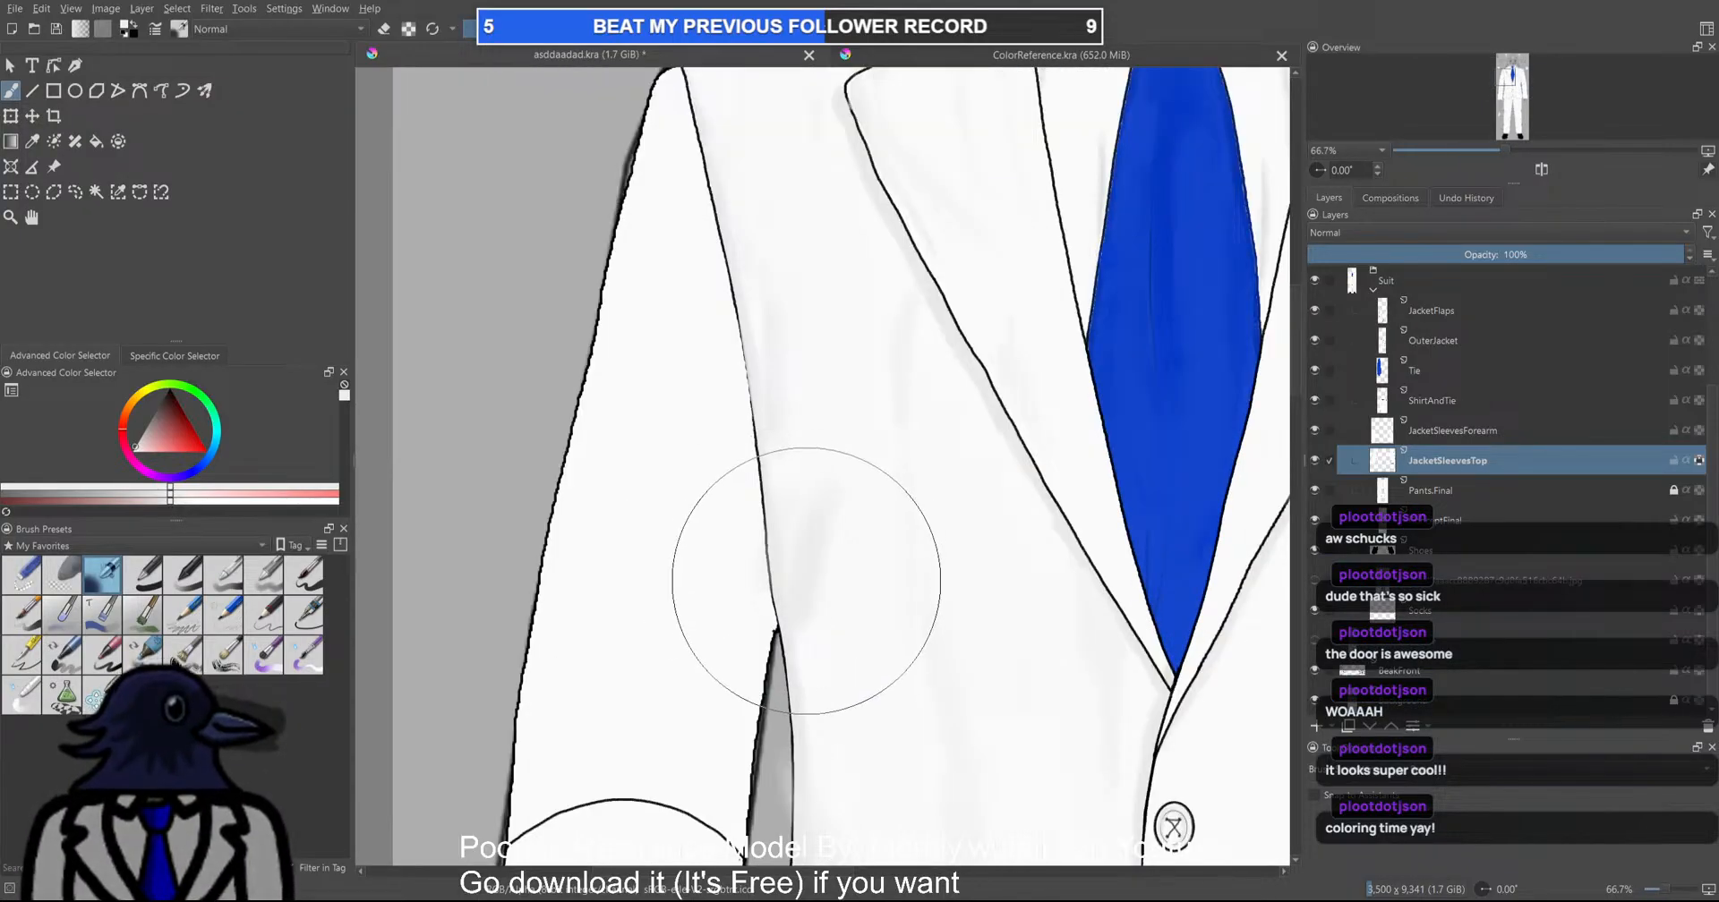
left_click_drag(650, 559, 826, 558)
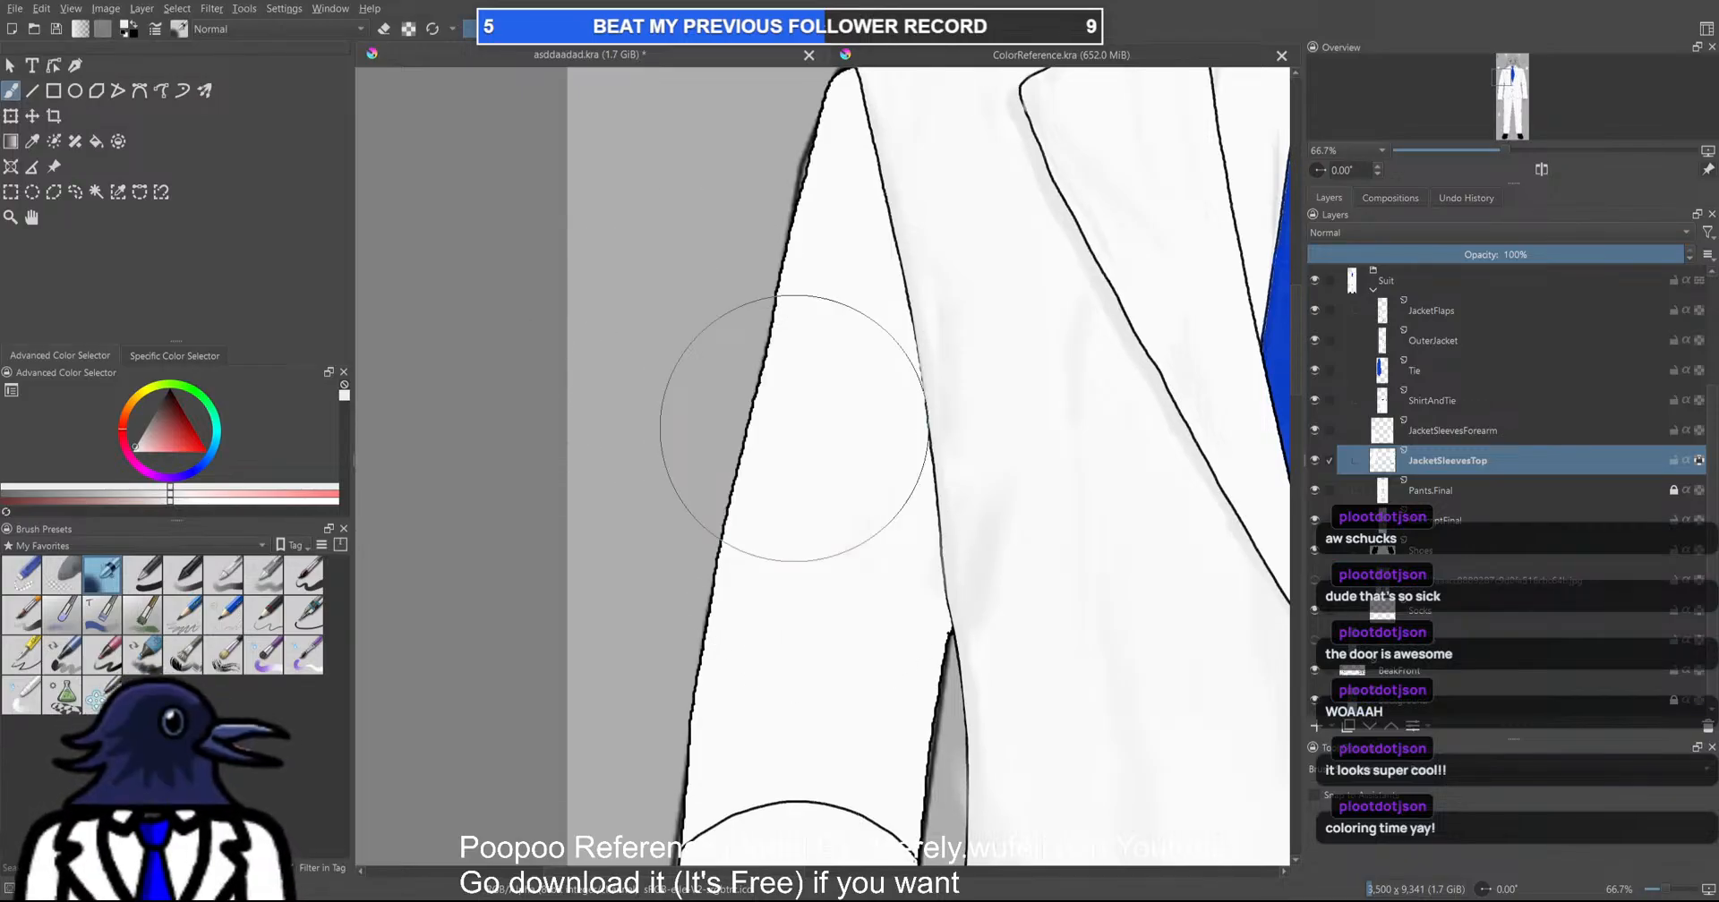
left_click_drag(806, 556, 813, 572)
key("ctrl+z")
Examine the existing shading along the jacket's lapel and shoulder seam and across the full figure
left_click_drag(937, 302, 600, 301)
left_click_drag(1003, 291, 834, 468)
scroll(917, 445, "down", 3)
scroll(833, 421, "up", 1)
scroll(833, 422, "up", 4)
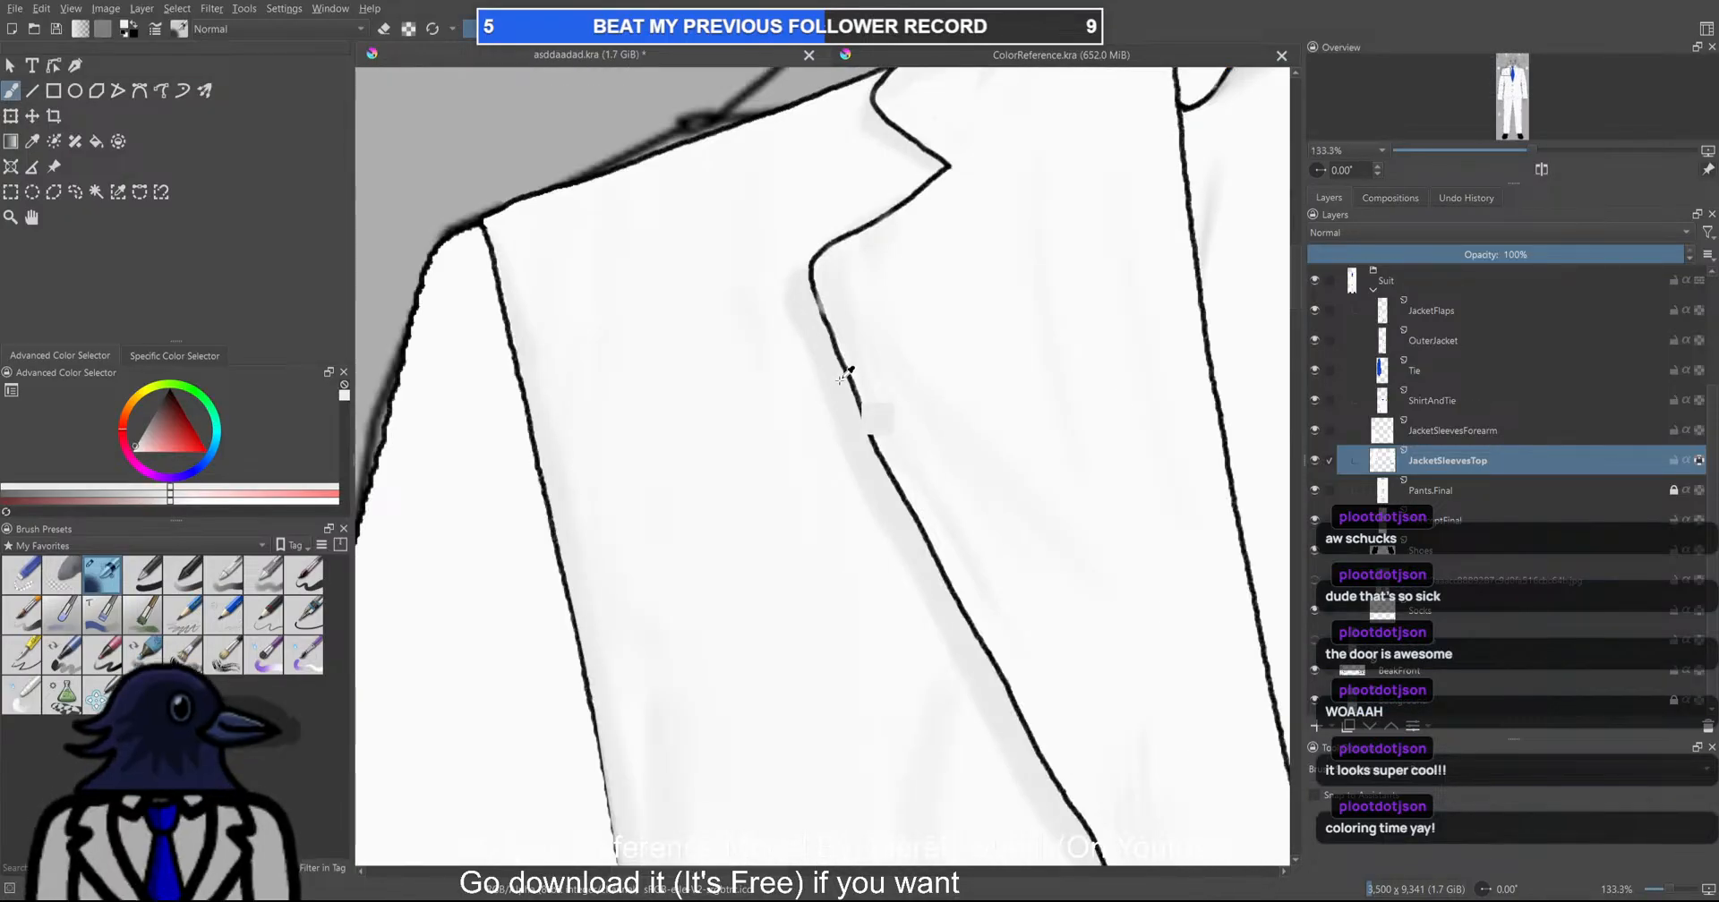
scroll(399, 303, "down", 7)
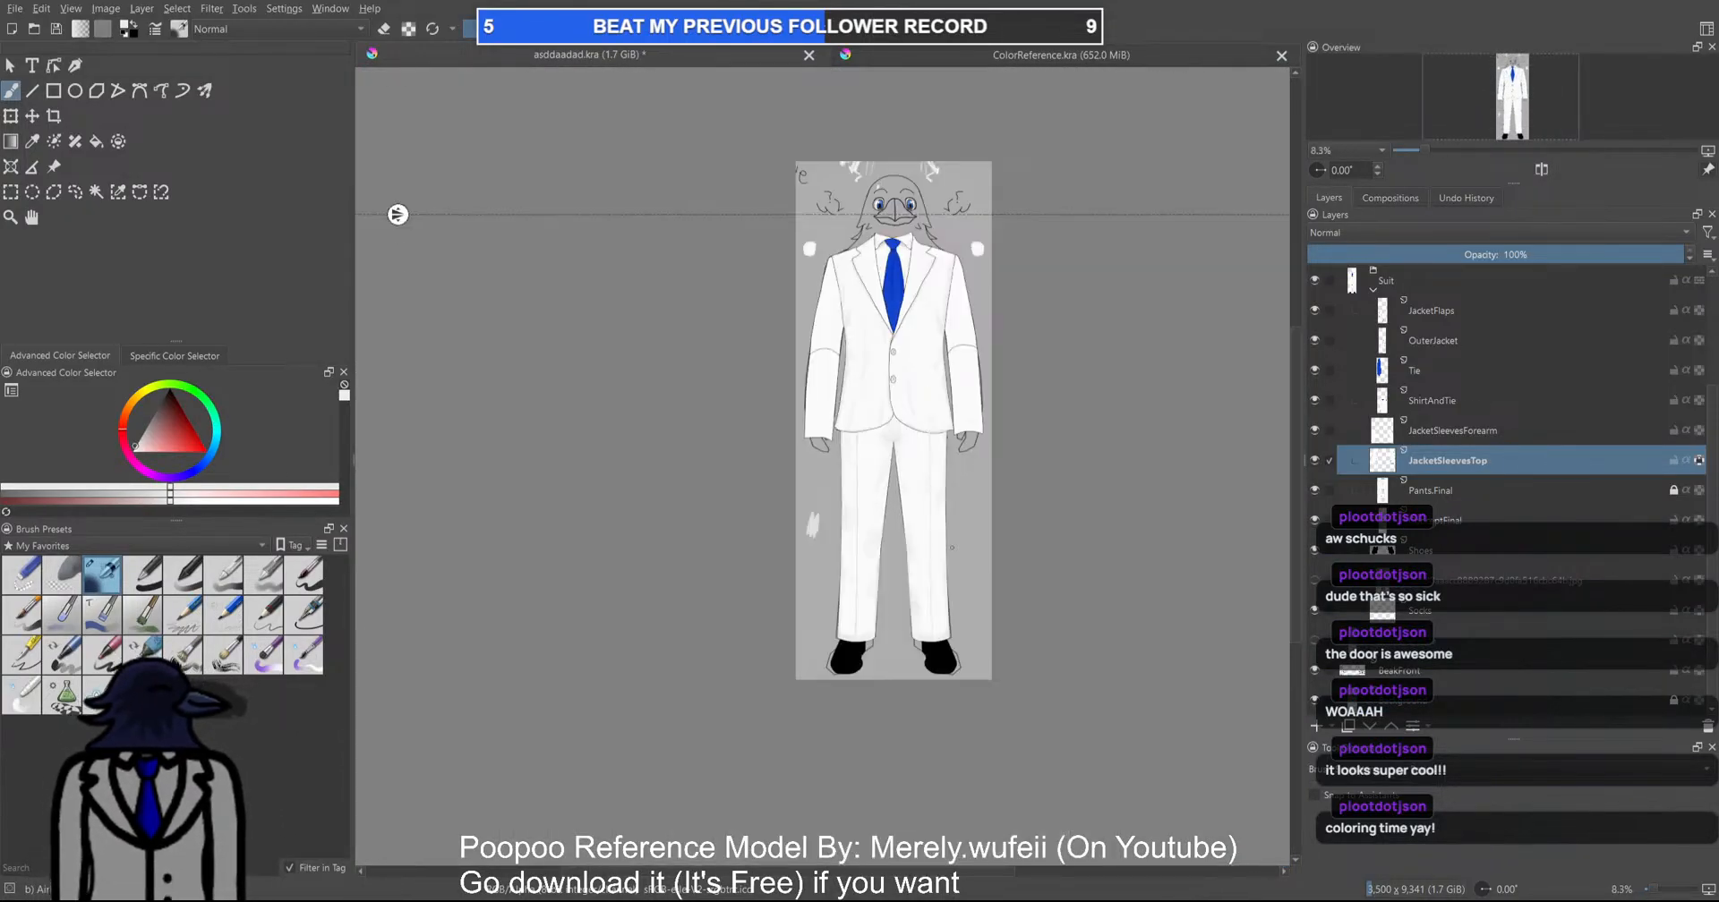
Reduce the brush size and examine the shading on the trousers and the jacket's lower hem and chest
scroll(951, 546, "up", 4)
left_click_drag(659, 240, 952, 698)
scroll(981, 672, "up", 1)
left_click_drag(958, 572, 866, 543)
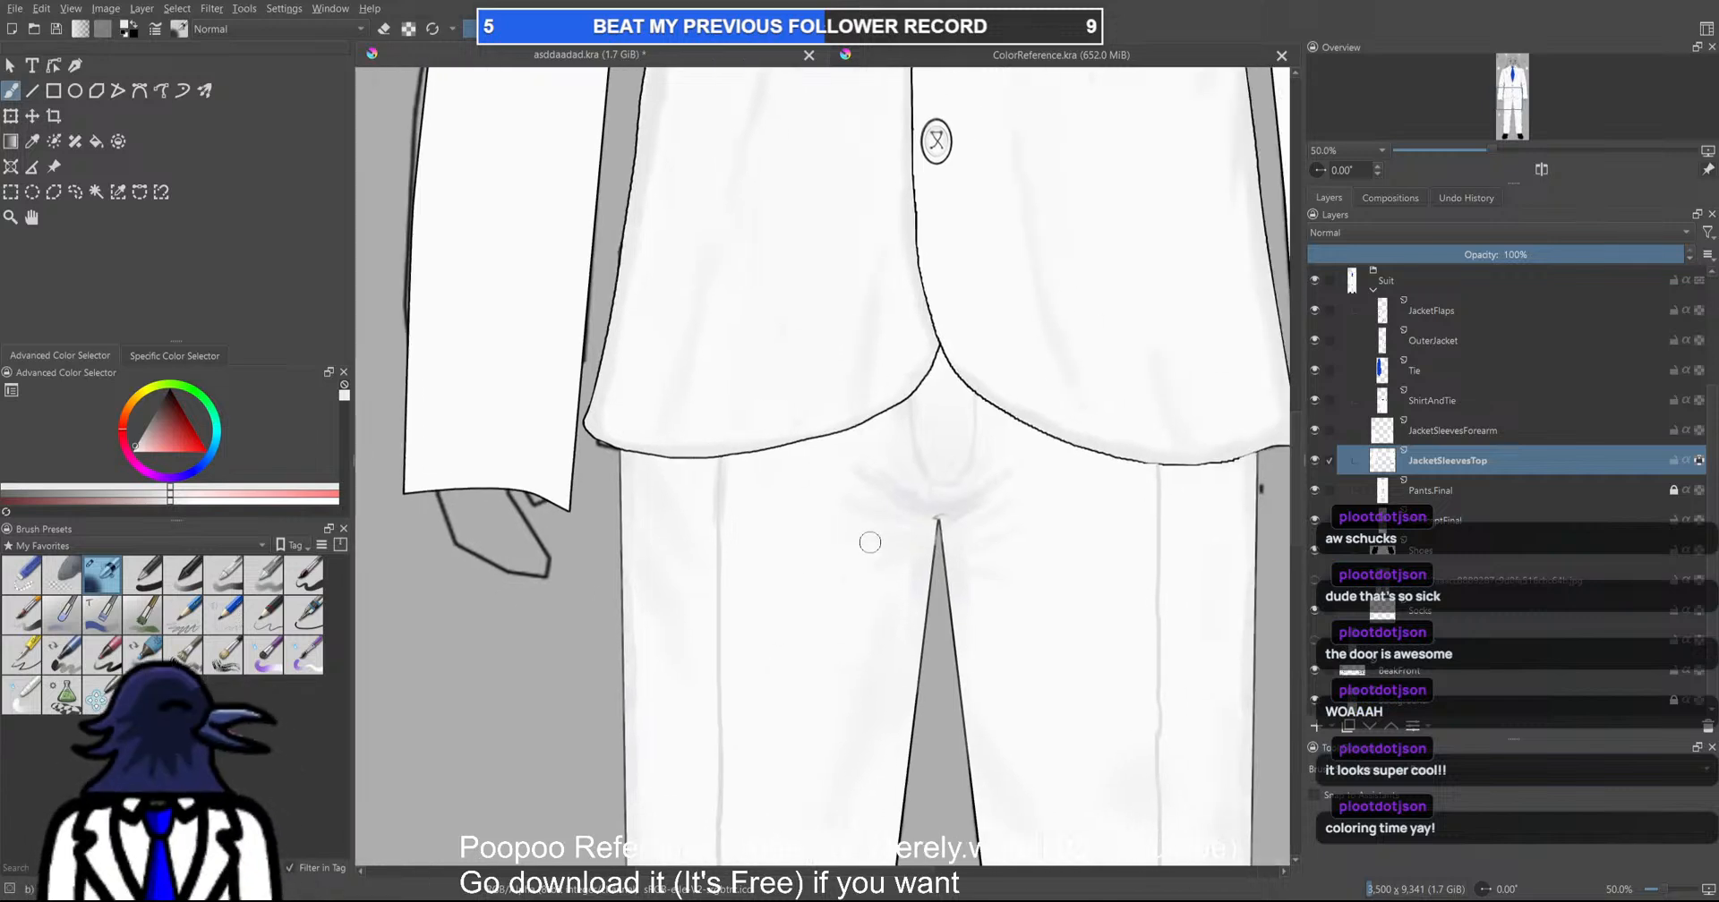
scroll(985, 515, "up", 4)
scroll(905, 526, "down", 6)
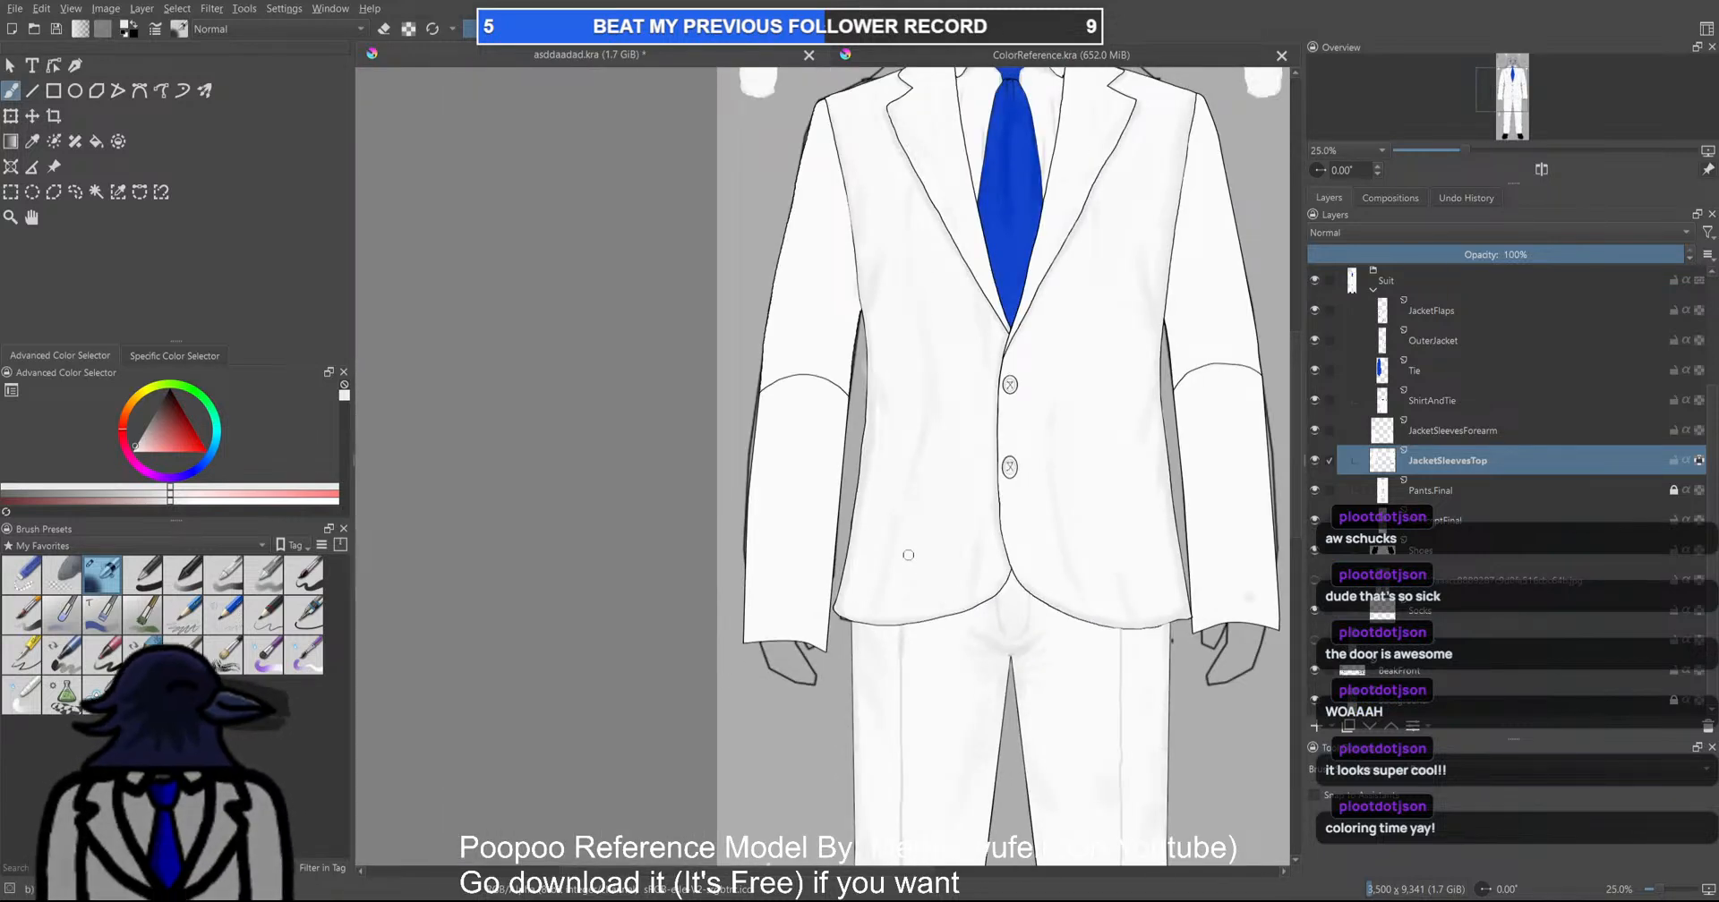
left_click_drag(931, 536, 894, 579)
scroll(895, 537, "up", 4)
left_click_drag(779, 224, 948, 491)
scroll(820, 501, "down", 4)
scroll(879, 490, "up", 6)
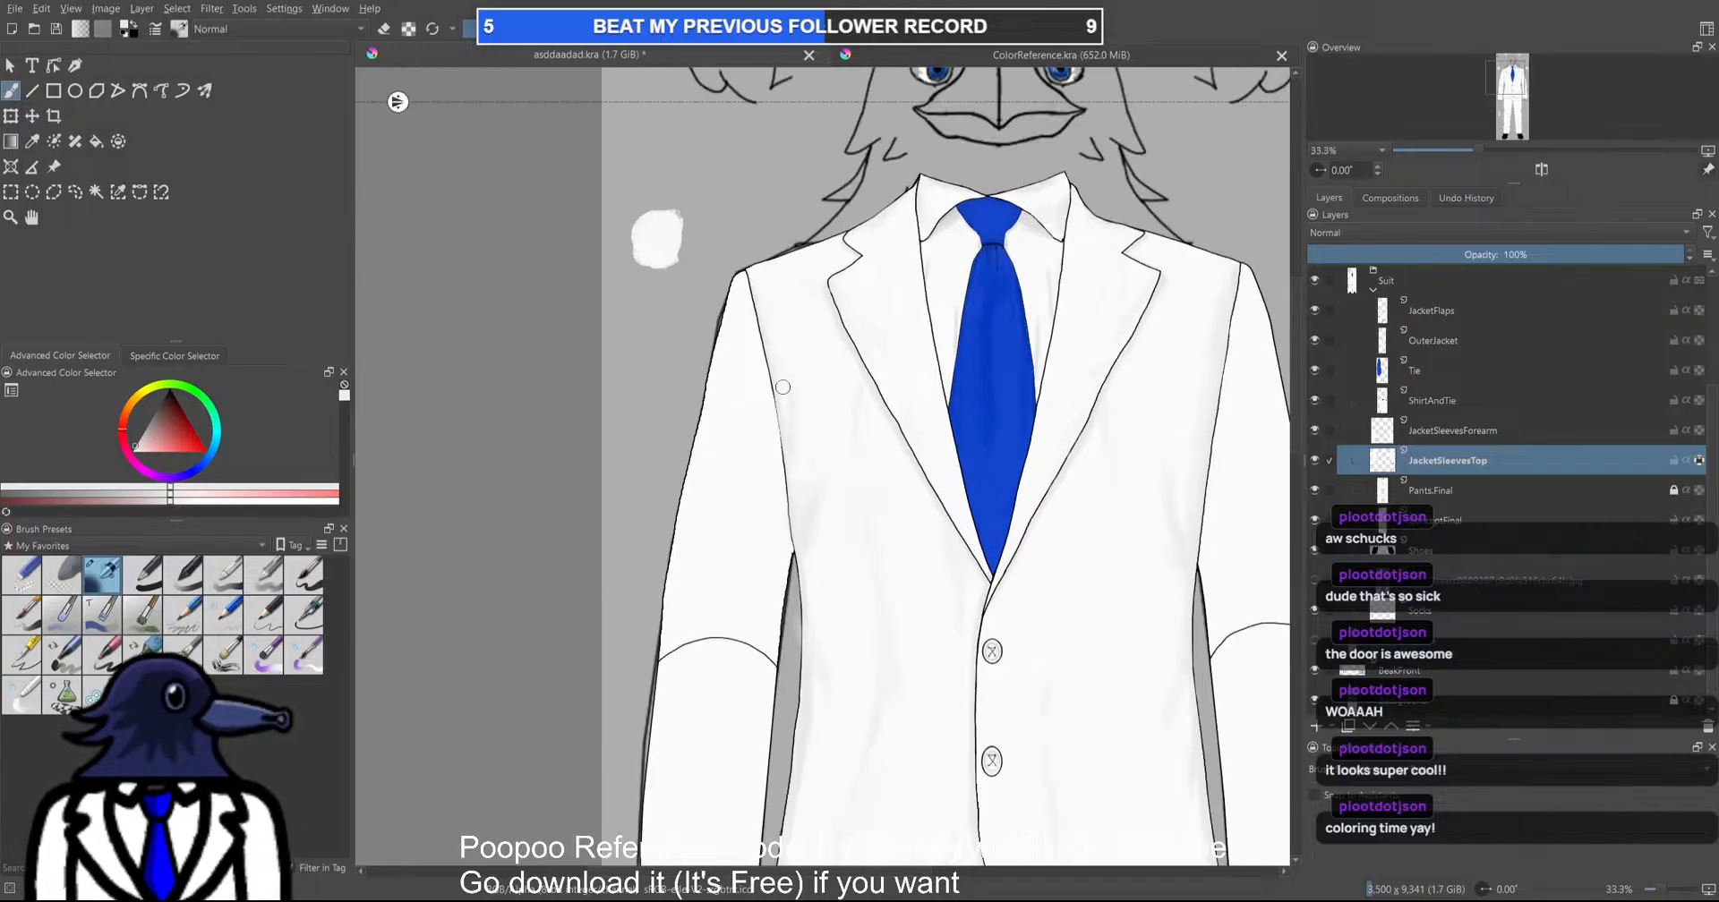
Undo the alpha lock on the JacketSleevesTop layer
scroll(888, 477, "down", 3)
scroll(739, 178, "up", 1)
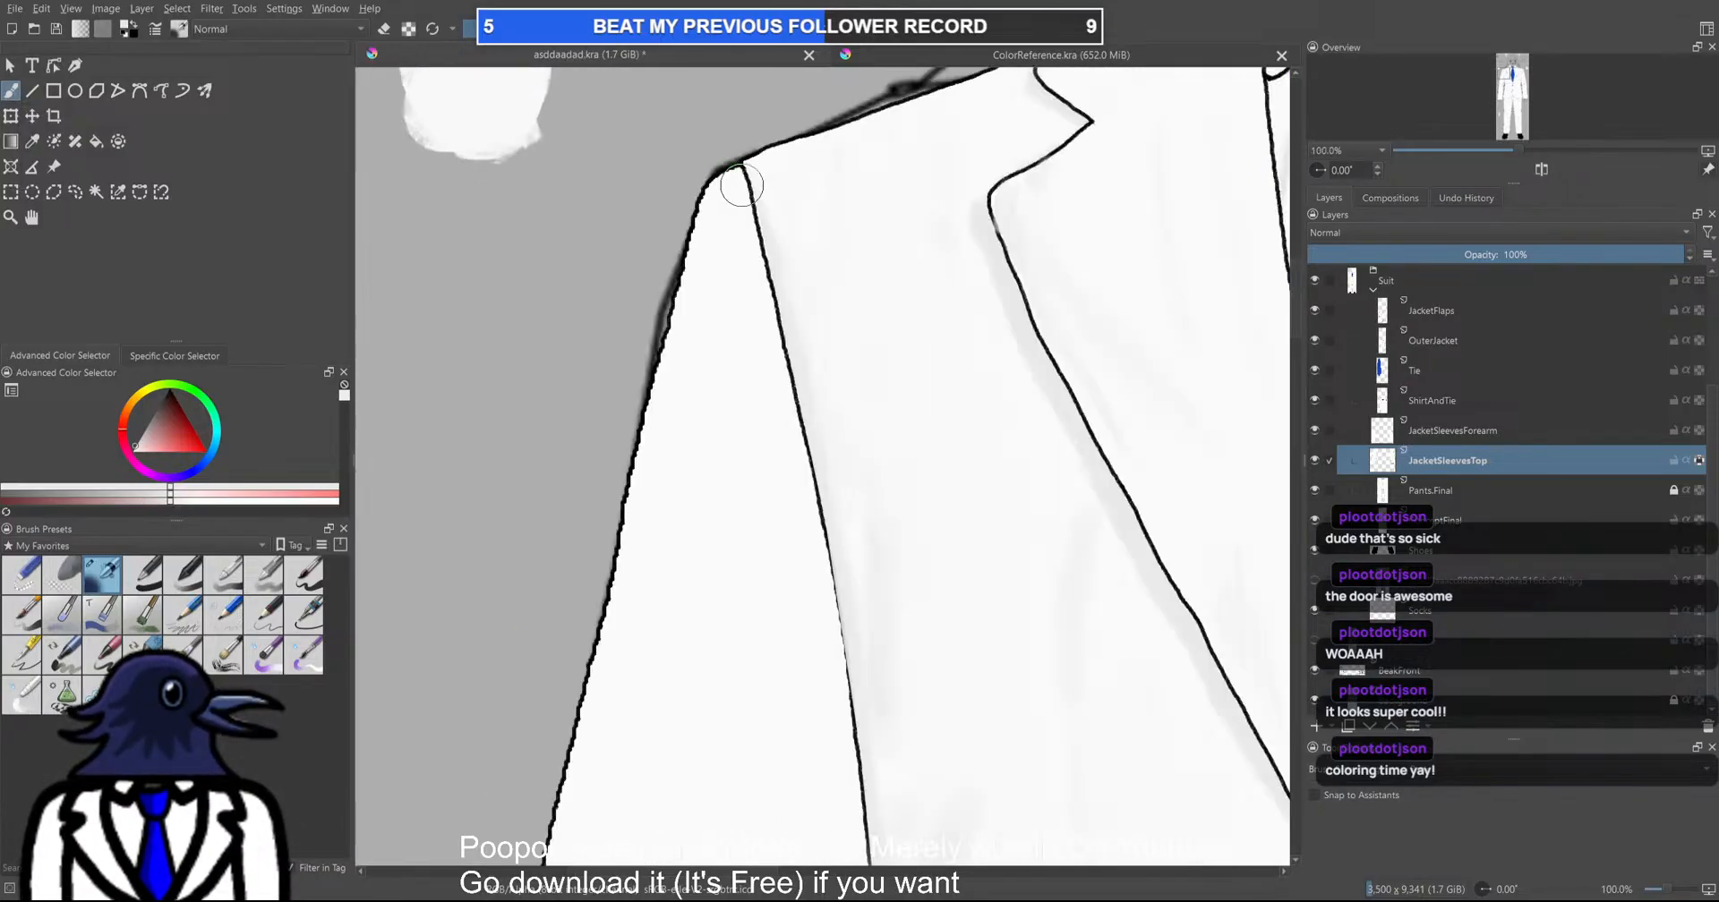
key("ctrl+z")
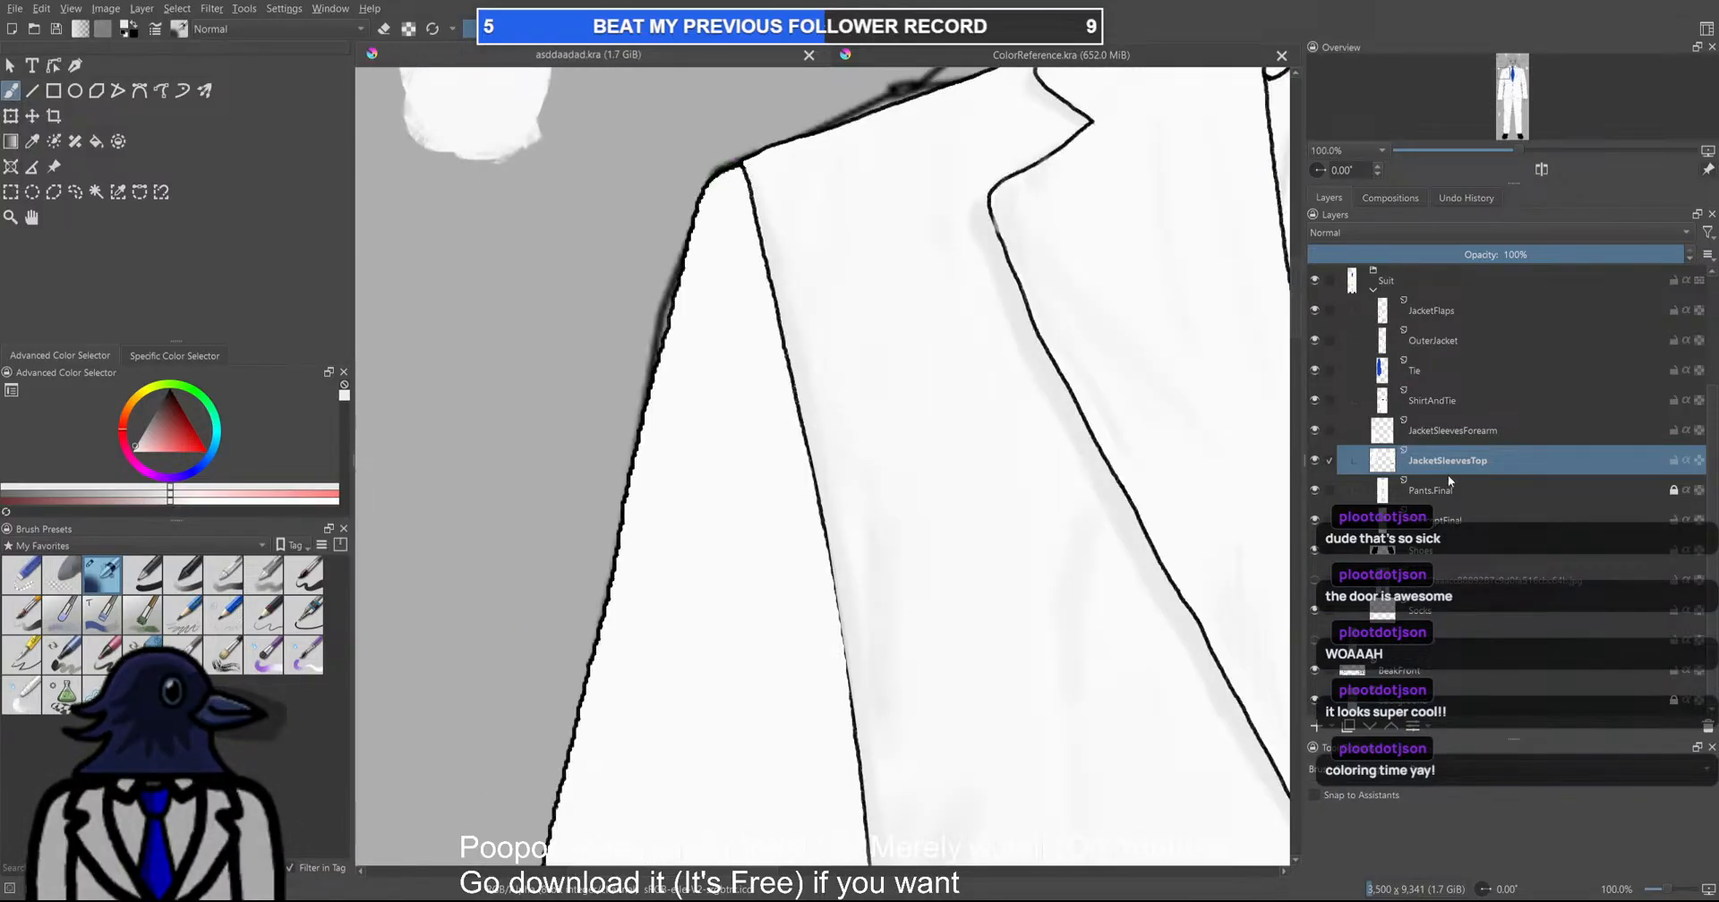
Paint a soft stroke along the inner seam of the upper jacket sleeve on the JacketSleevesTop layer
scroll(928, 427, "down", 2)
scroll(696, 105, "up", 2)
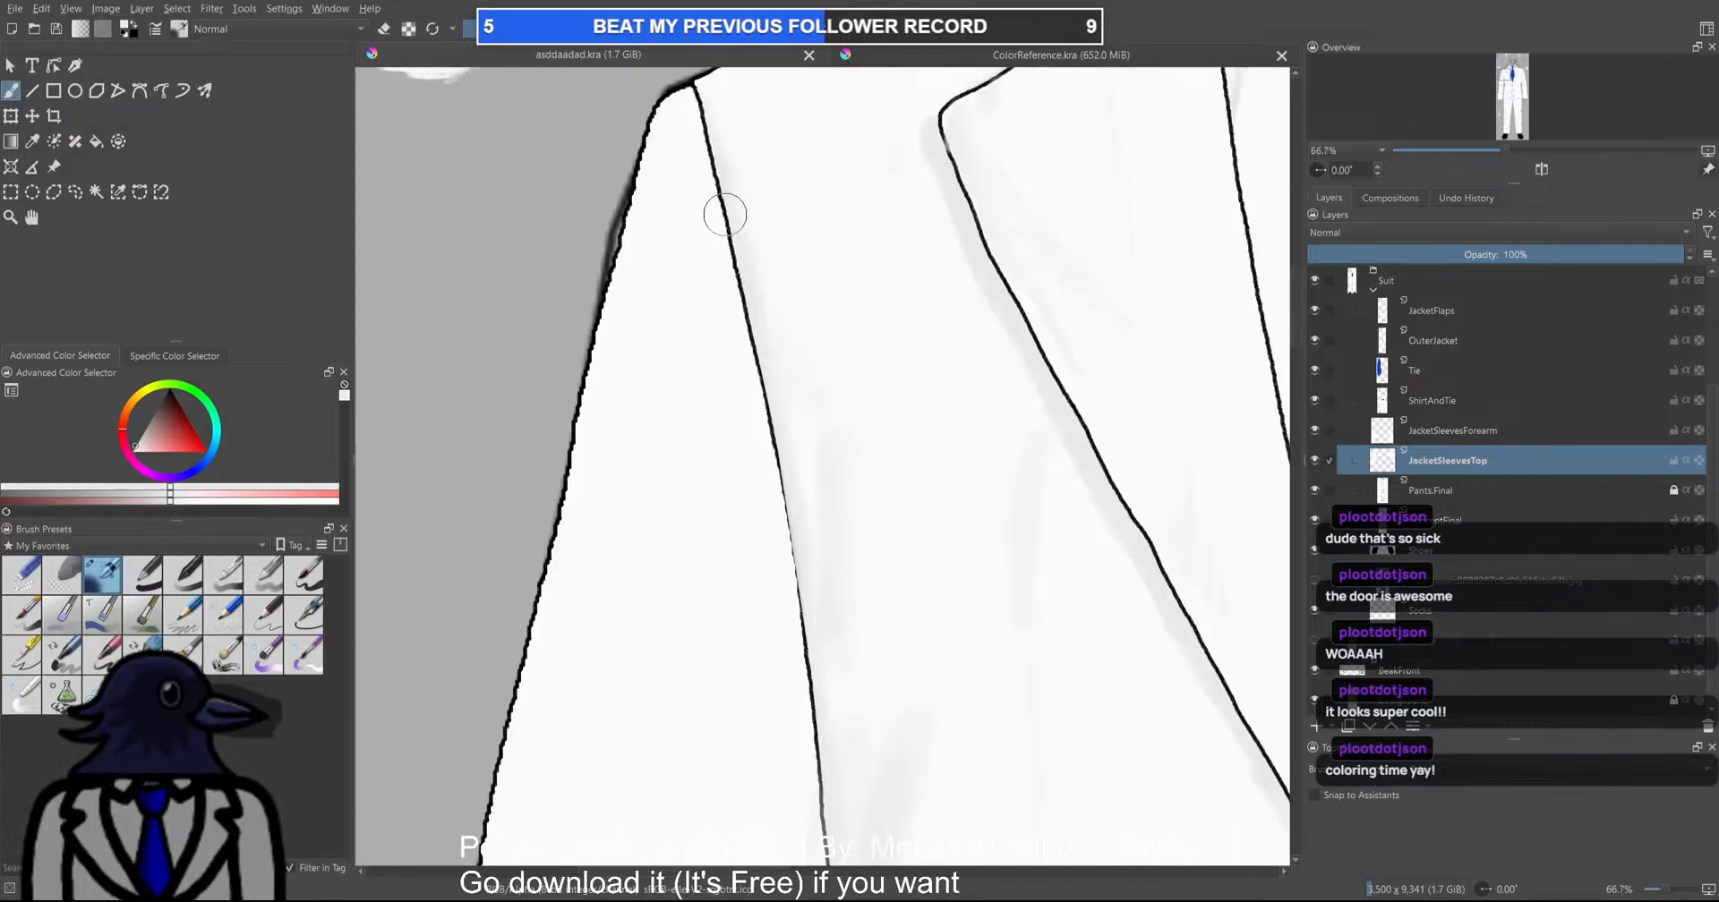
mouse_move(685, 105)
left_mouse_down()
mouse_move(701, 181)
mouse_move(686, 108)
mouse_move(720, 220)
mouse_move(720, 203)
mouse_move(752, 403)
left_mouse_up()
scroll(752, 402, "down", 3)
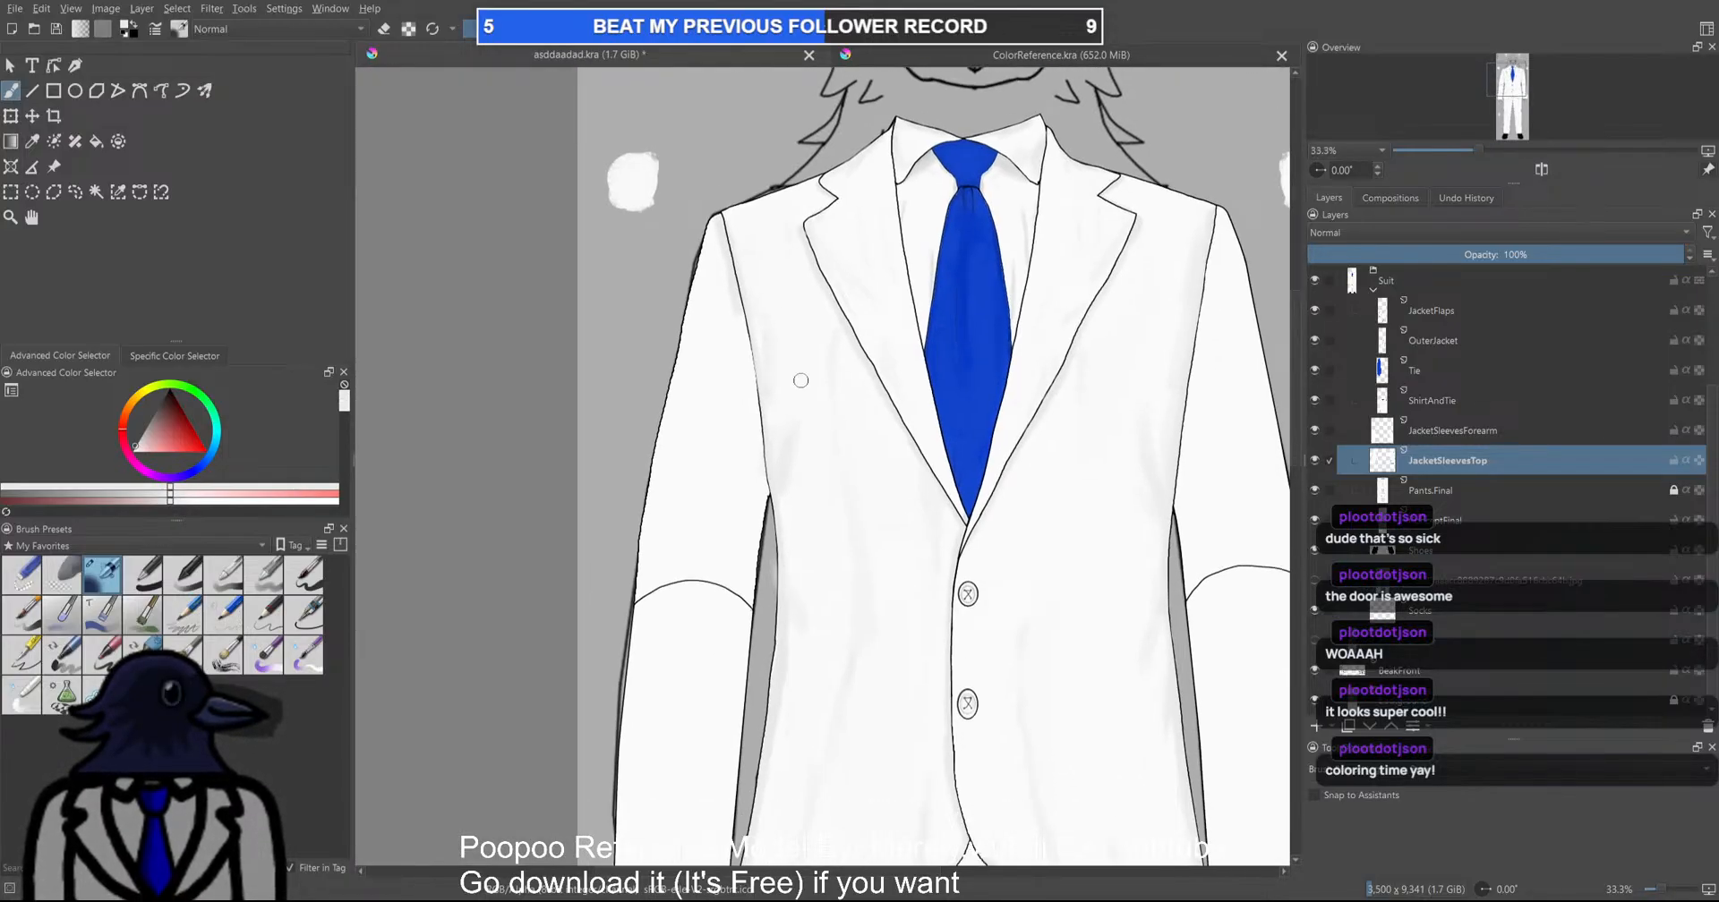
Undo the last strokes, lock the JacketSleevesTop layer's alpha, and shade the left sleeve in light grey along its upper armhole seam
key("ctrl+z")
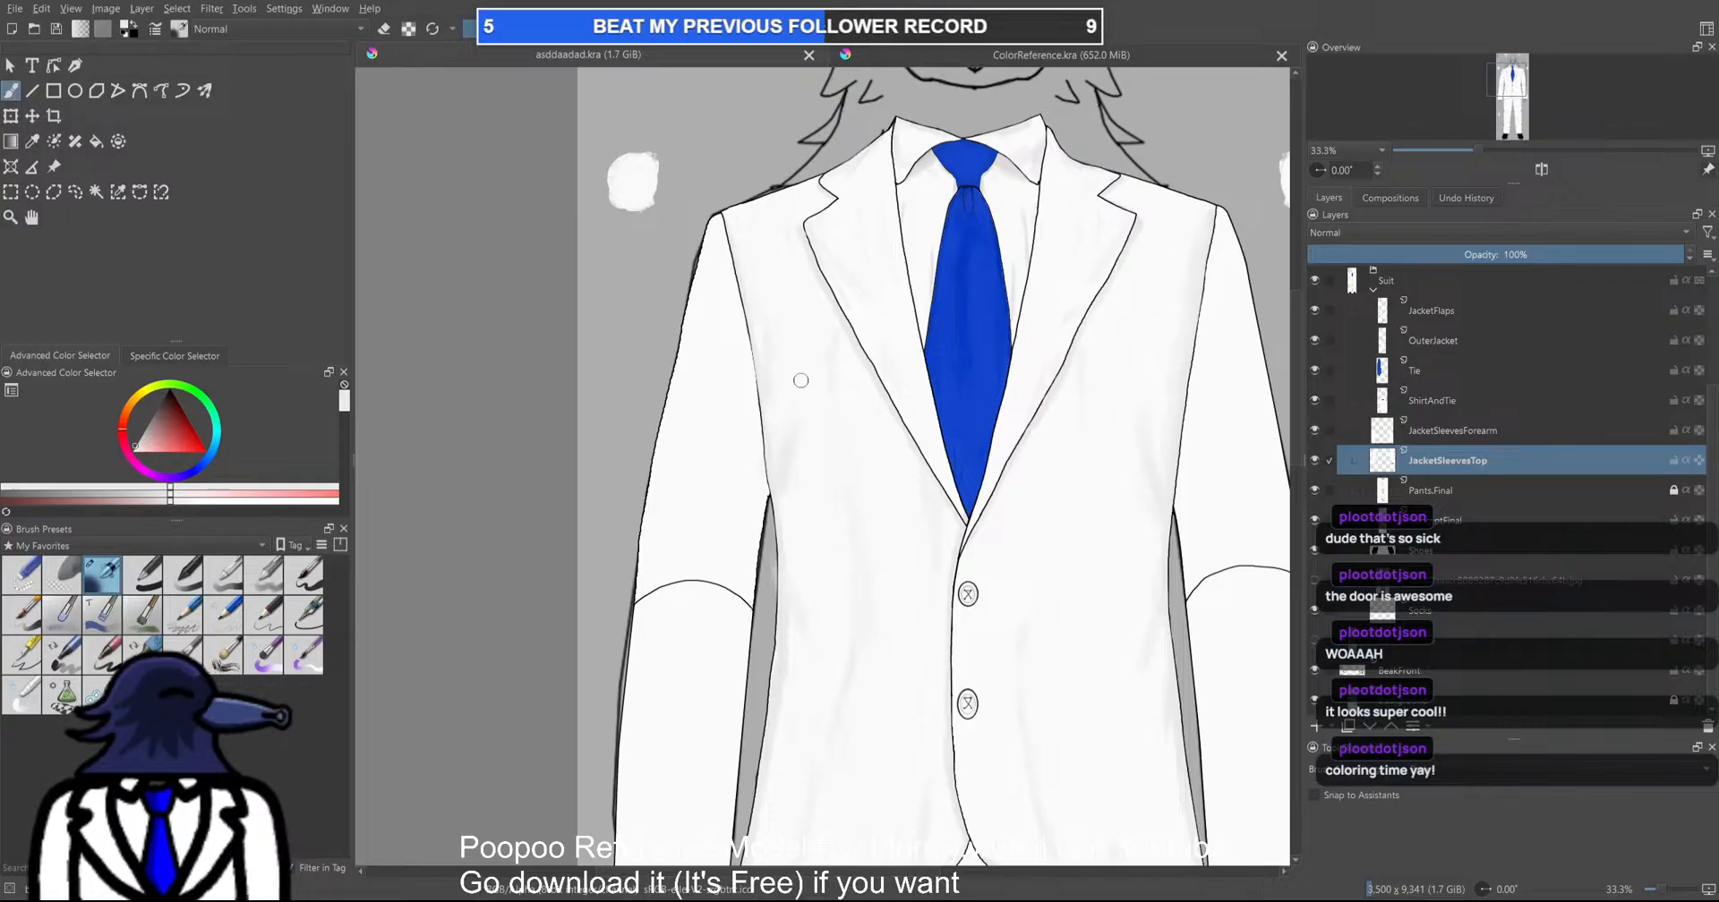
scroll(794, 373, "up", 2)
left_click_drag(728, 295, 681, 374)
key("5")
left_click_drag(661, 118, 682, 224)
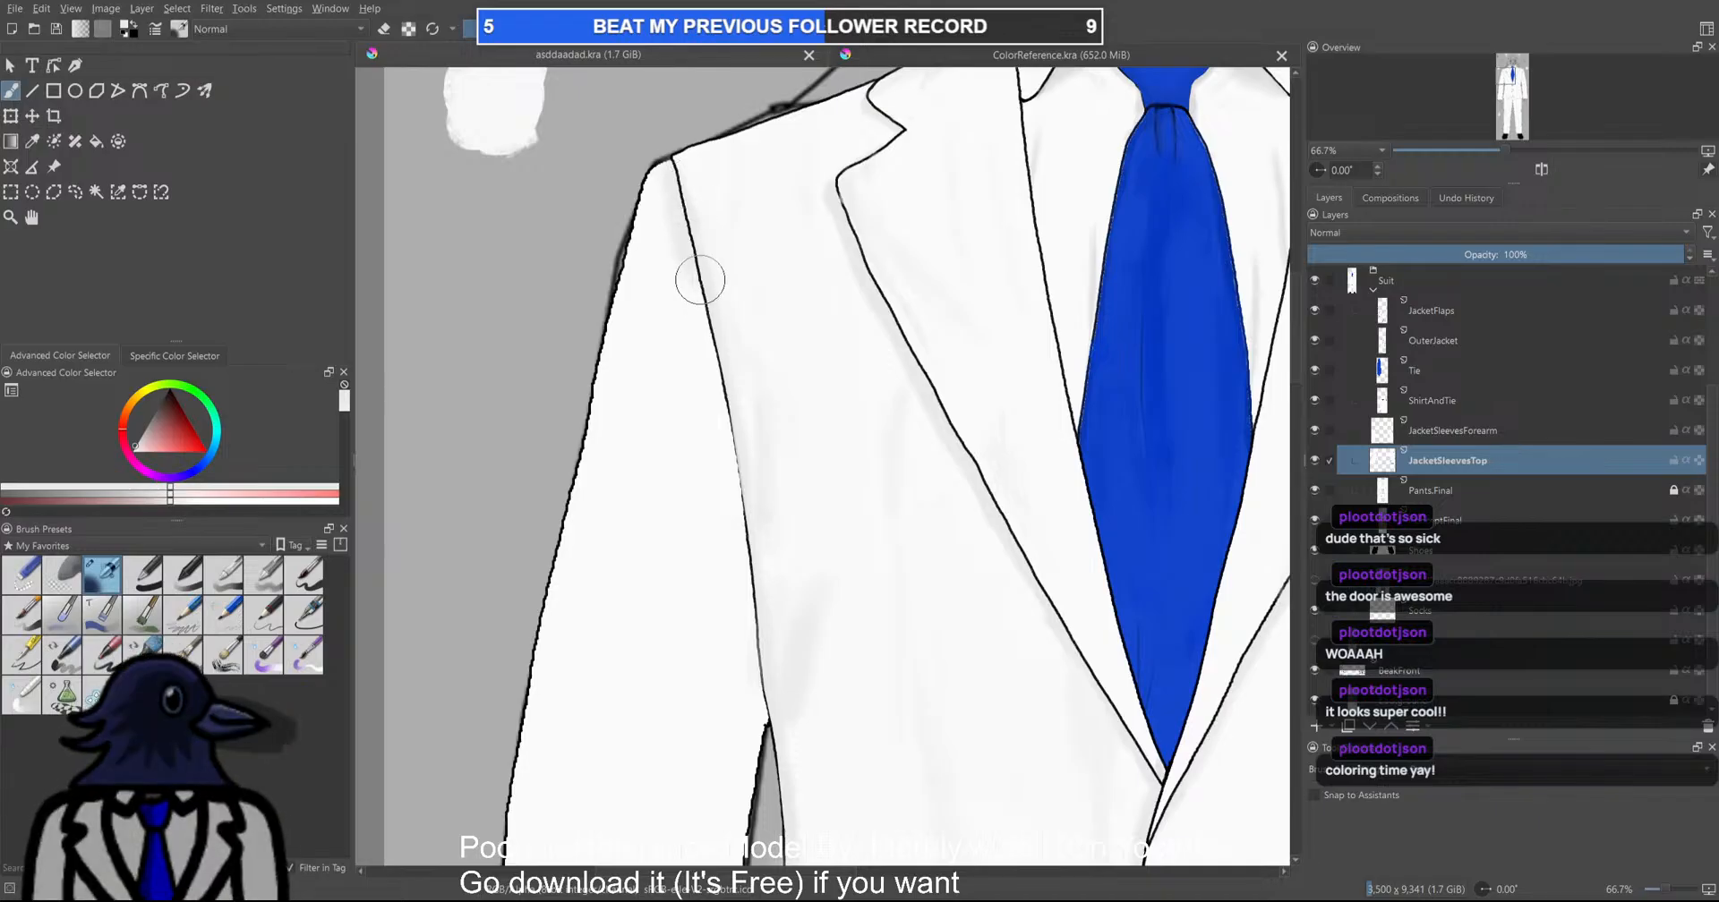
mouse_move(729, 420)
left_mouse_down()
mouse_move(744, 488)
mouse_move(720, 351)
left_mouse_up()
left_click_drag(545, 299, 545, 331)
key("ctrl+z")
key("ctrl+z")
scroll(740, 364, "up", 3)
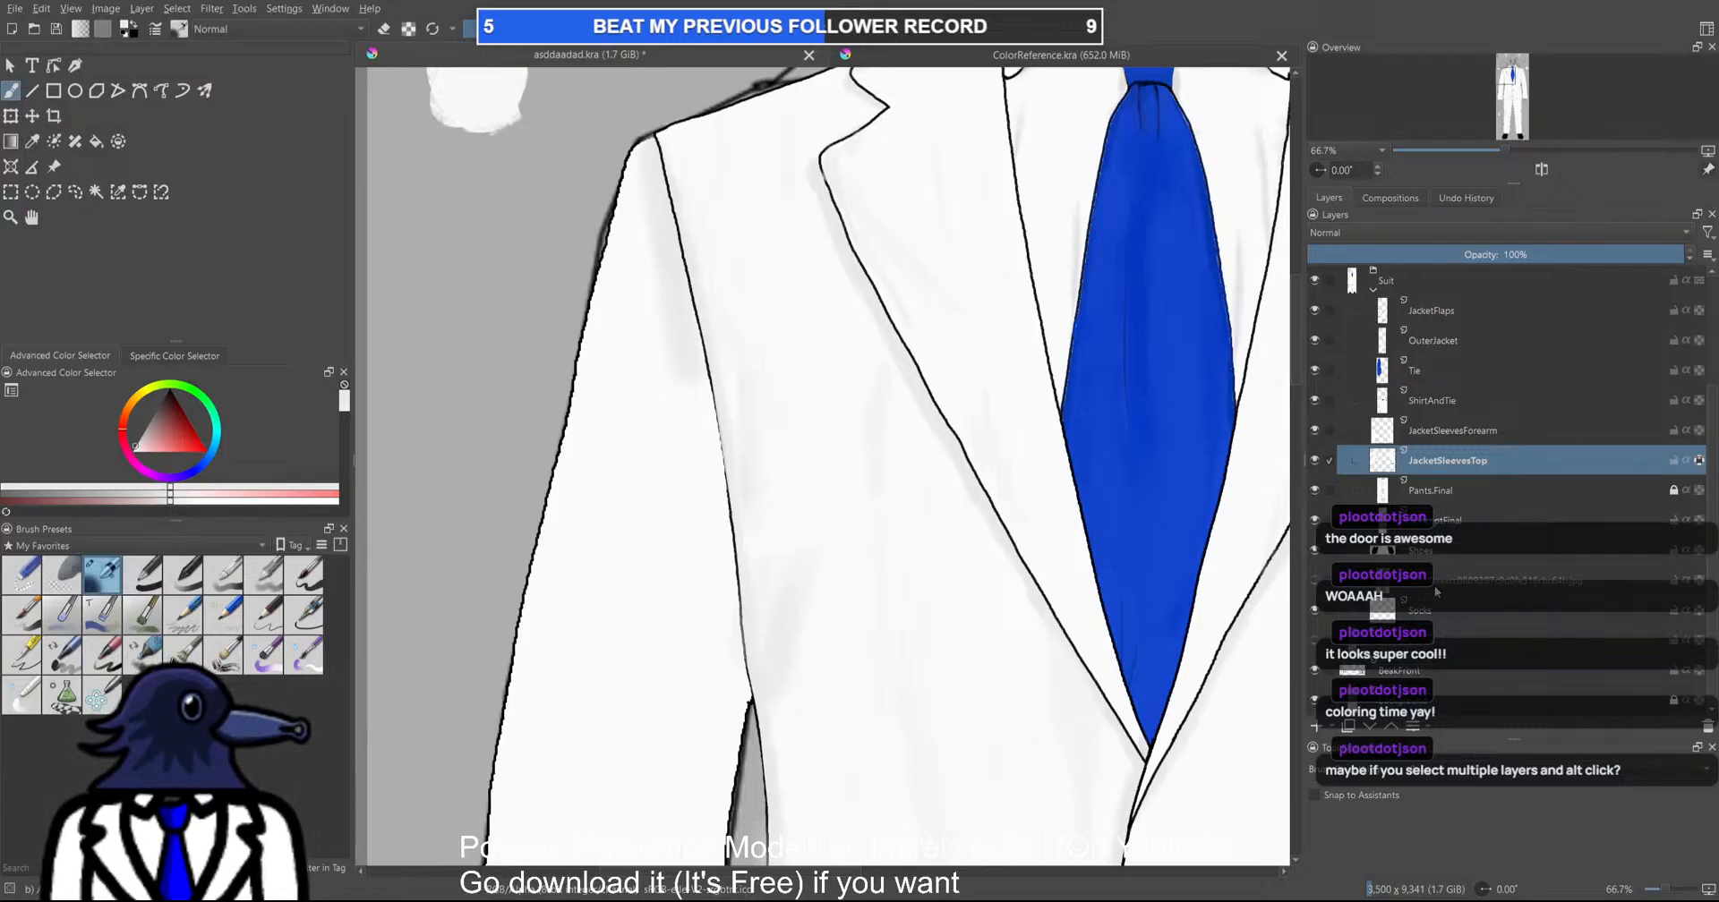
Isolate the Shoes and JacketSleevesTop layers in turn, restoring the full view each time
left_click(1443, 552, "alt")
left_click(1443, 554, "alt")
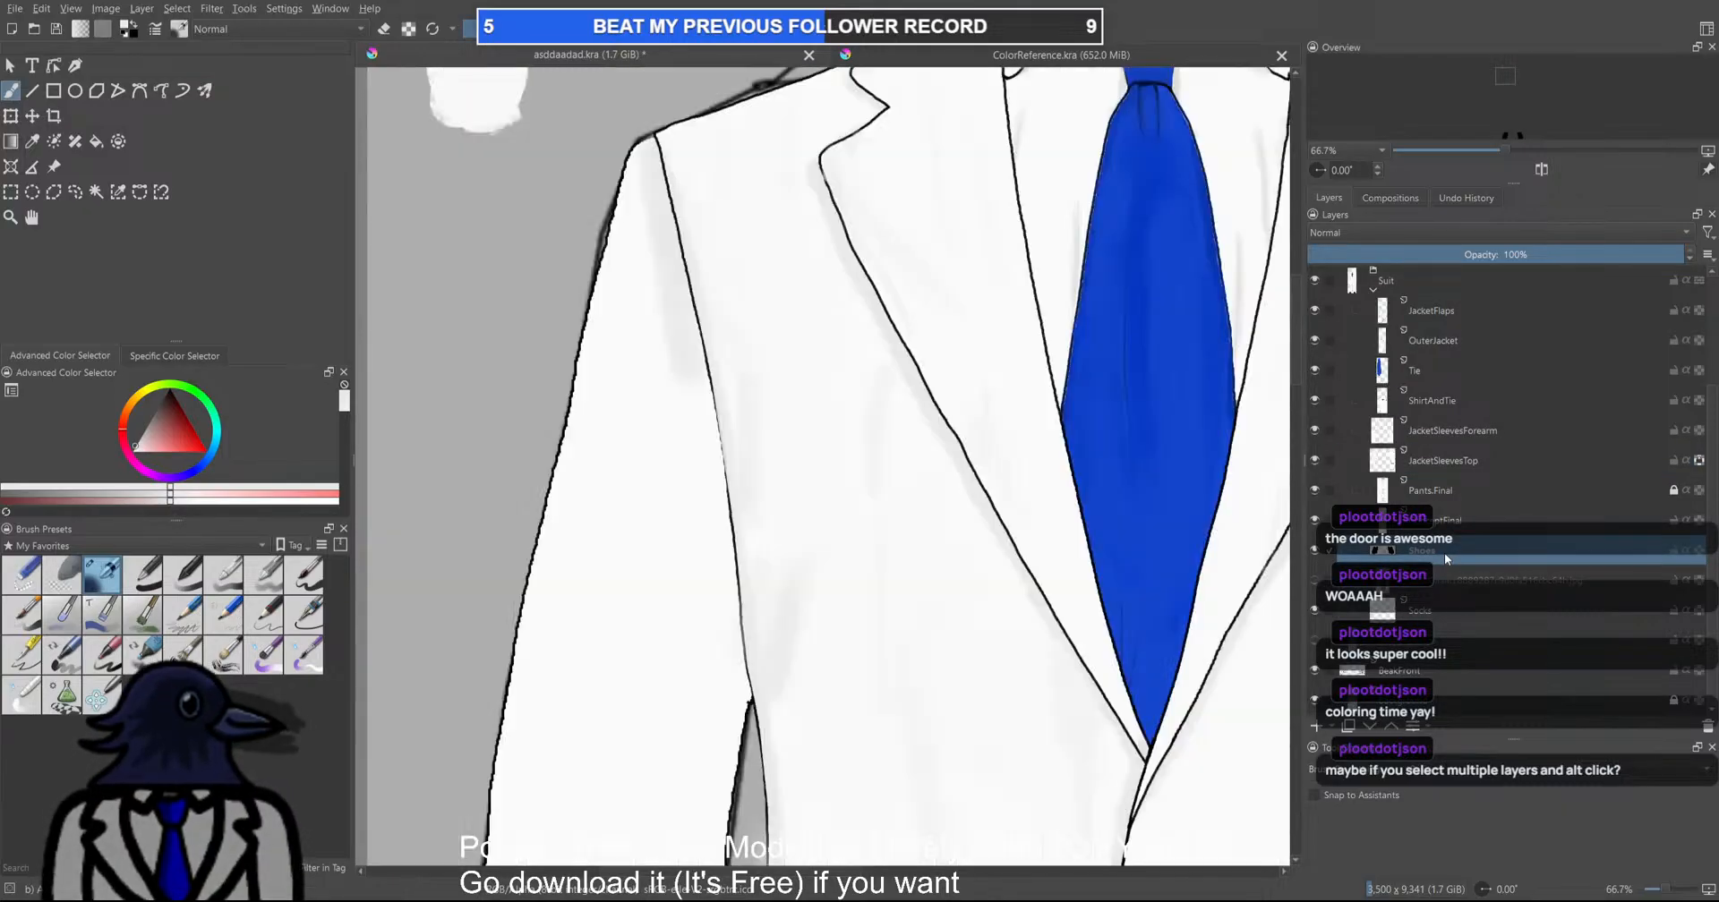
left_click(1469, 460, "alt")
left_click(1469, 460, "alt")
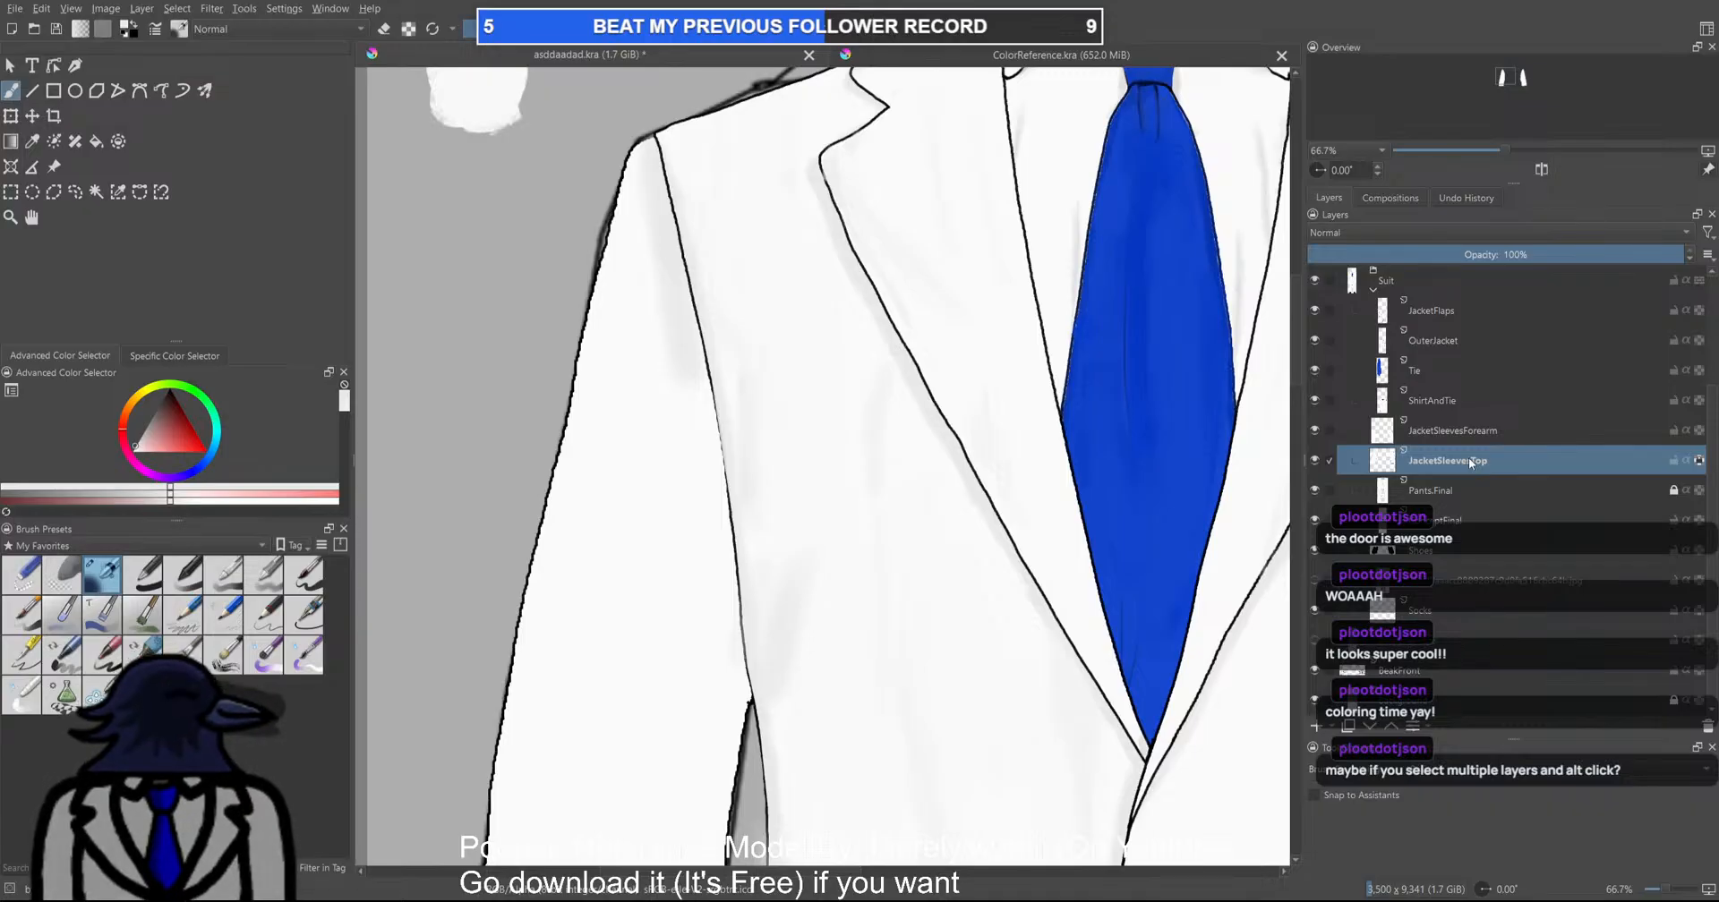
left_click(1461, 552, "alt")
left_click(1460, 552, "alt")
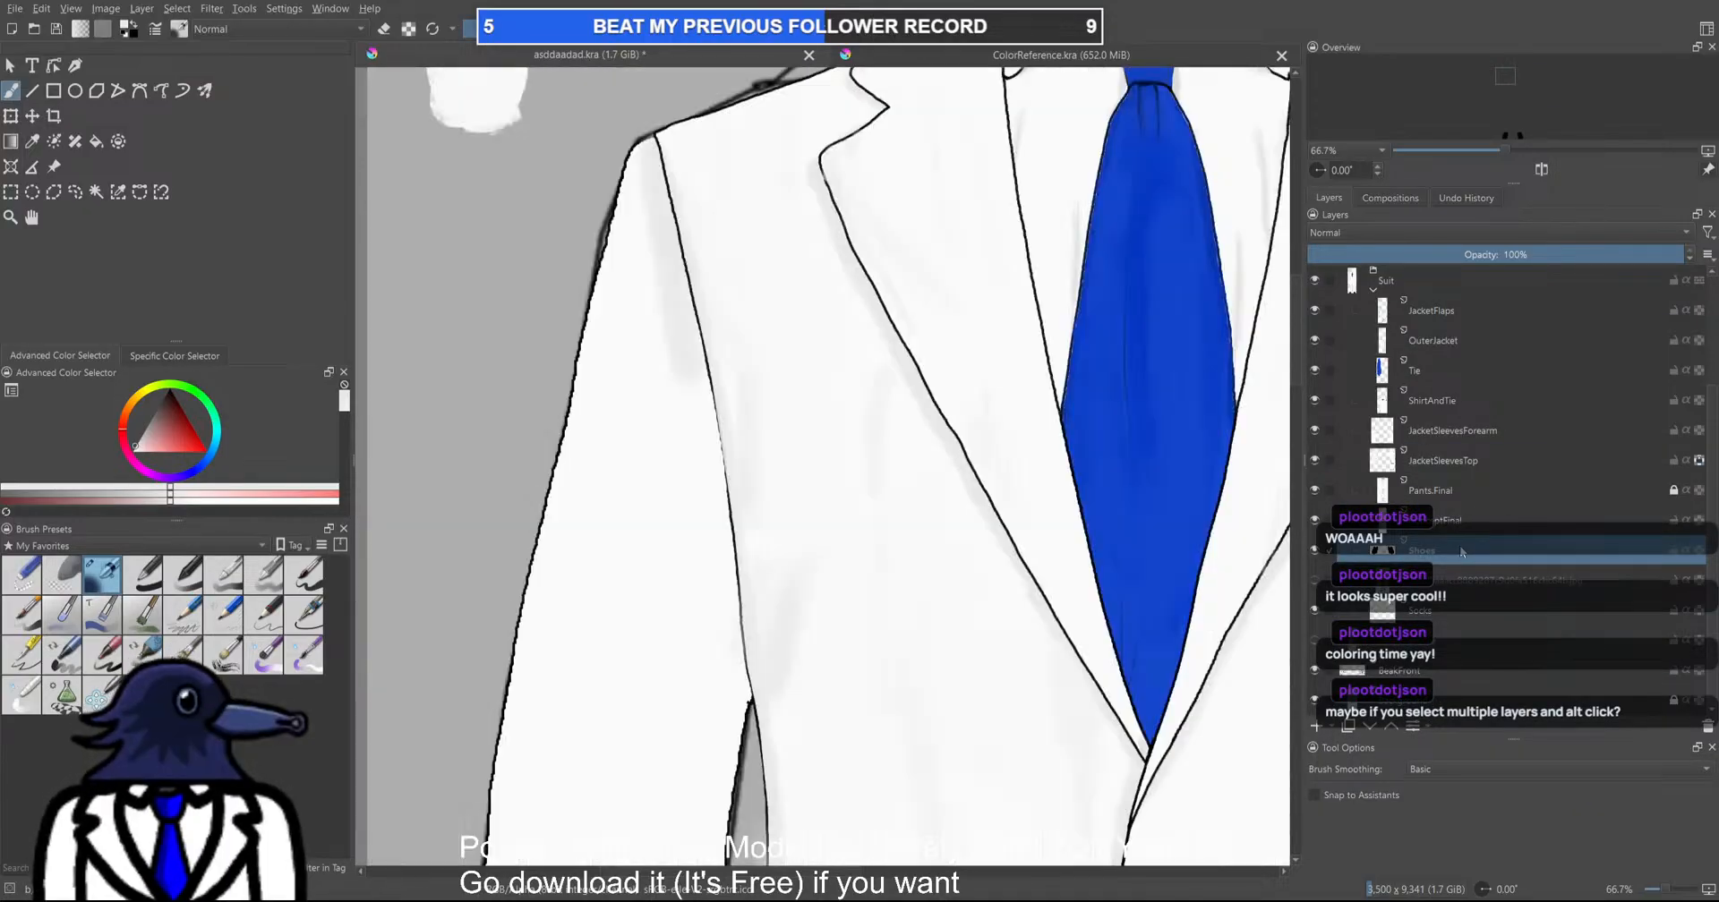
Try a short shading stroke at the left sleeve's underarm on the Shoes layer
left_click_drag(637, 494, 629, 390)
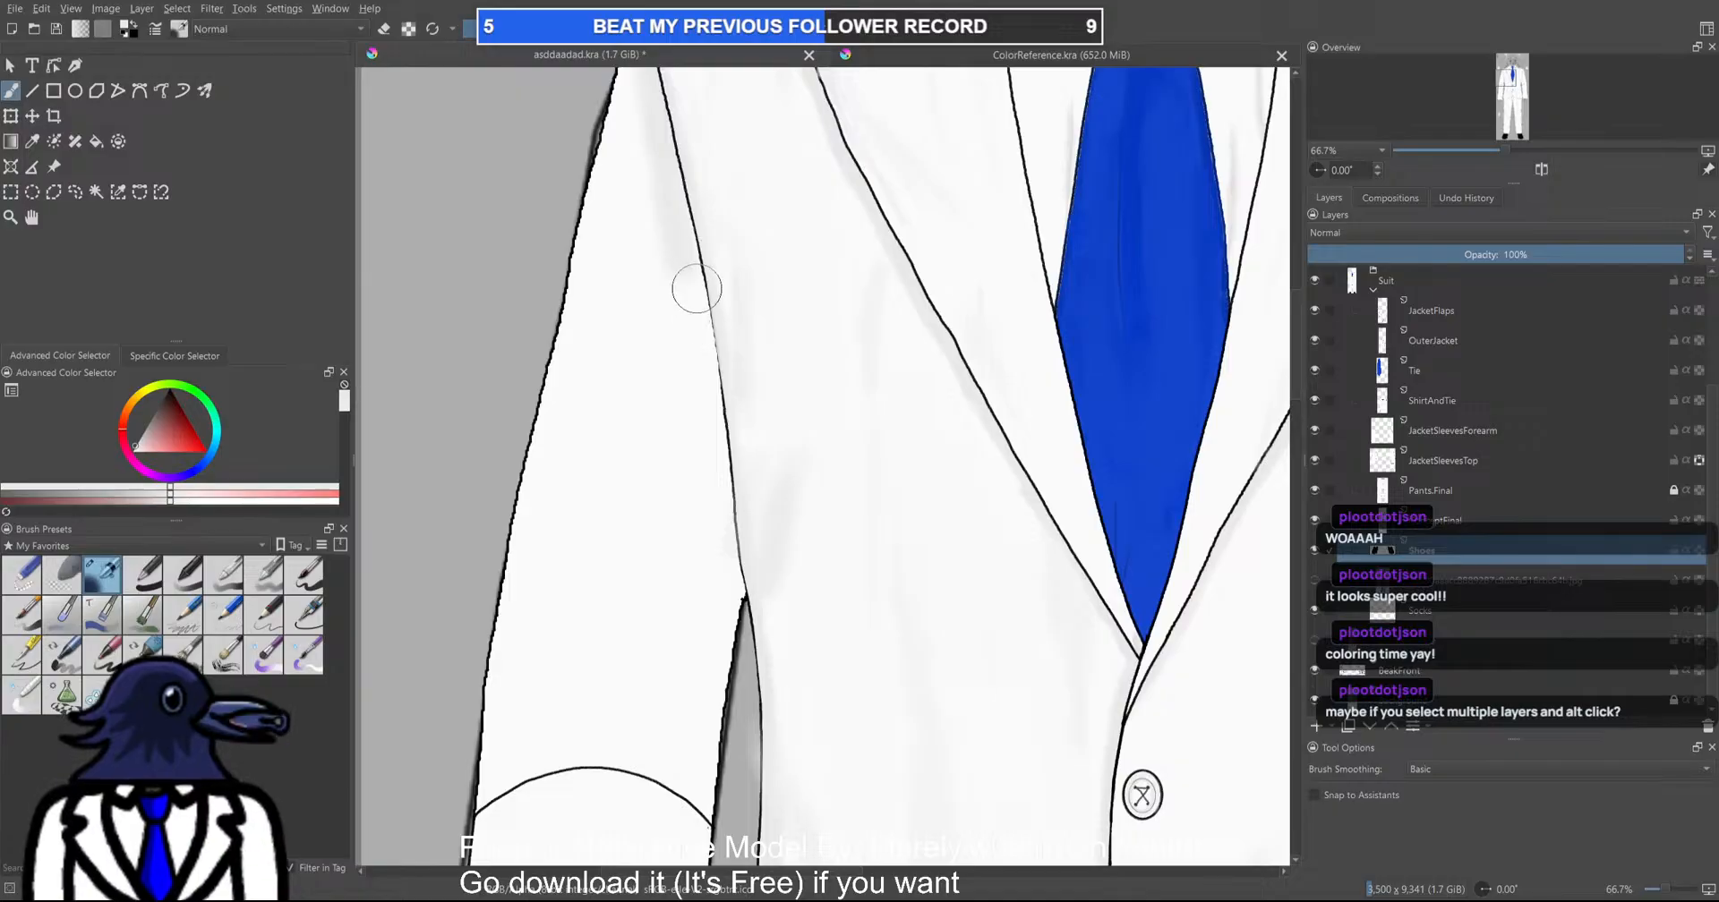
left_click_drag(739, 553, 739, 585)
scroll(739, 544, "down", 1)
scroll(785, 484, "up", 1)
left_click_drag(730, 460, 734, 420)
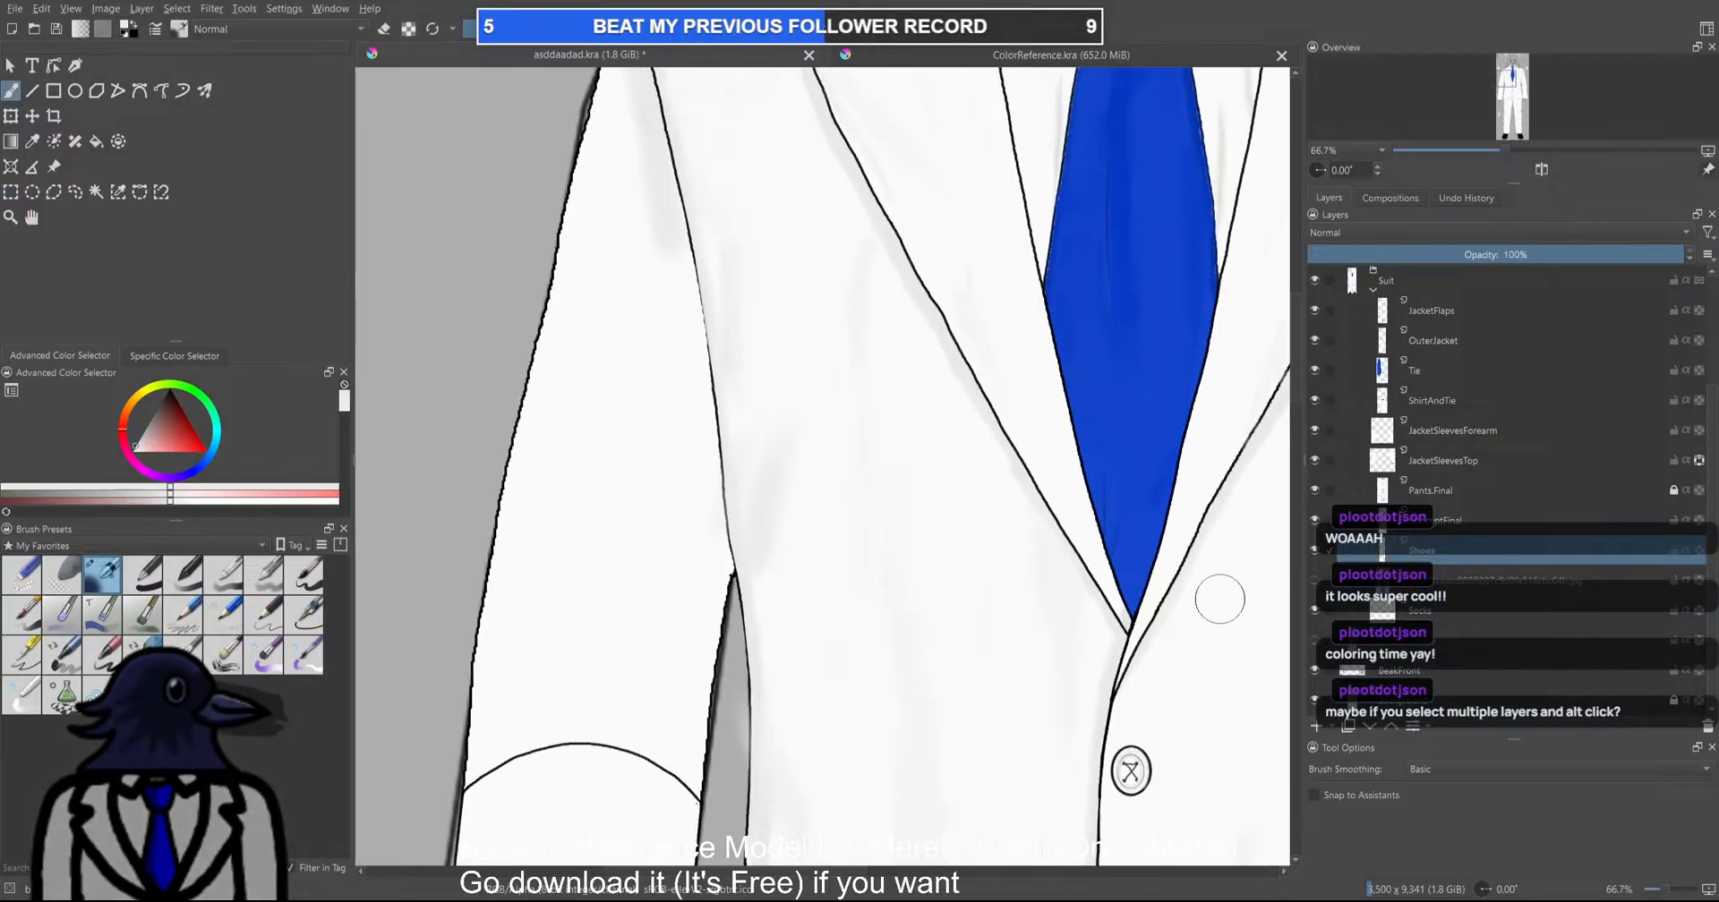
scroll(937, 497, "down", 2)
scroll(912, 540, "down", 1)
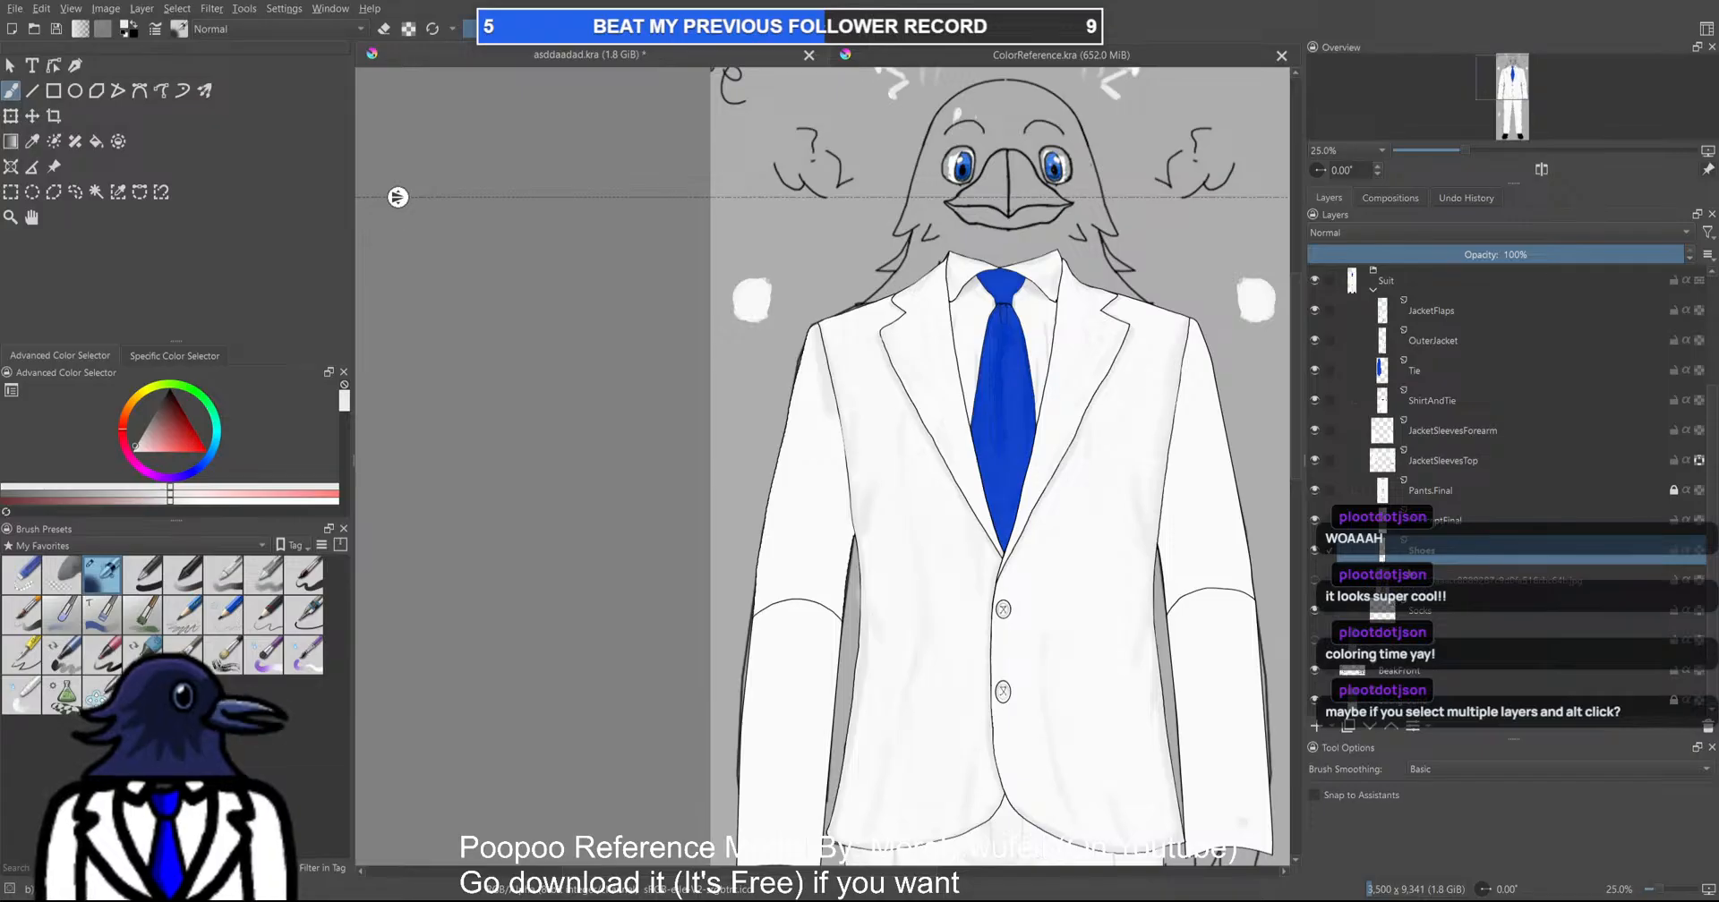
Make JacketSleevesTop the active layer for painting the sleeve
scroll(1506, 492, "up", 1)
scroll(797, 592, "up", 2)
key("r")
left_click(832, 466)
mouse_move(866, 357)
left_mouse_down()
mouse_move(783, 441)
mouse_move(779, 412)
left_mouse_up()
scroll(796, 448, "up", 1)
Try light grey shading down the left sleeve's armhole seam to the underarm, and undo the last three strokes
mouse_move(752, 253)
left_mouse_down()
mouse_move(799, 578)
mouse_move(831, 465)
left_mouse_up()
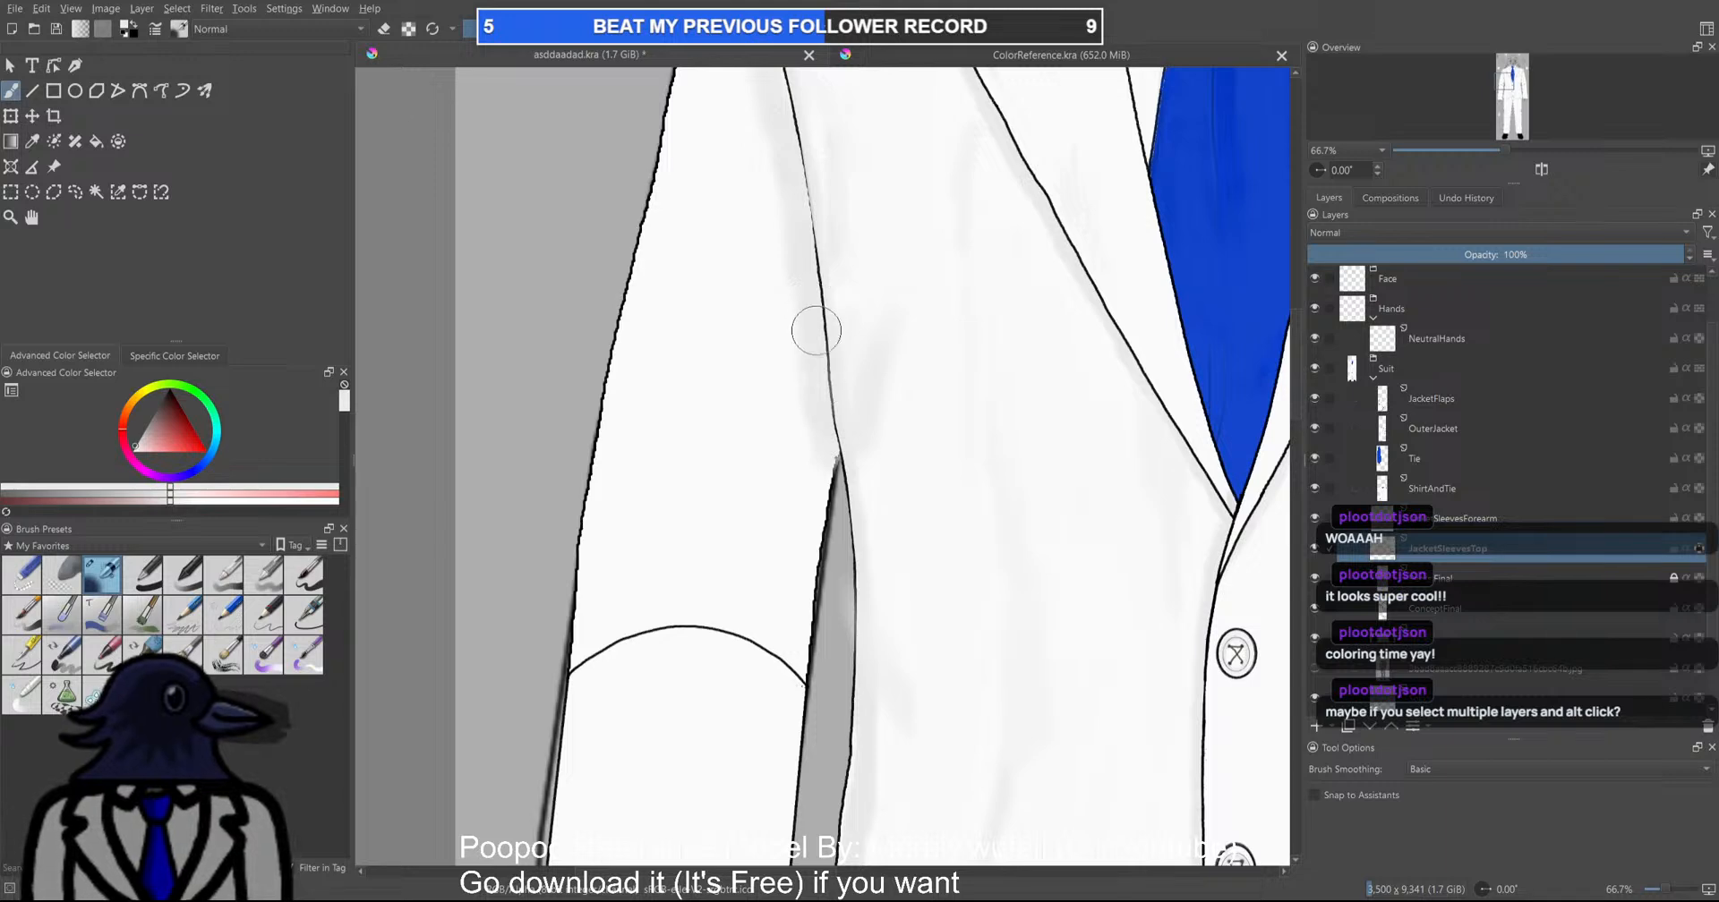
mouse_move(804, 261)
left_mouse_down()
mouse_move(813, 703)
mouse_move(883, 629)
mouse_move(861, 516)
left_mouse_up()
scroll(812, 702, "down", 4)
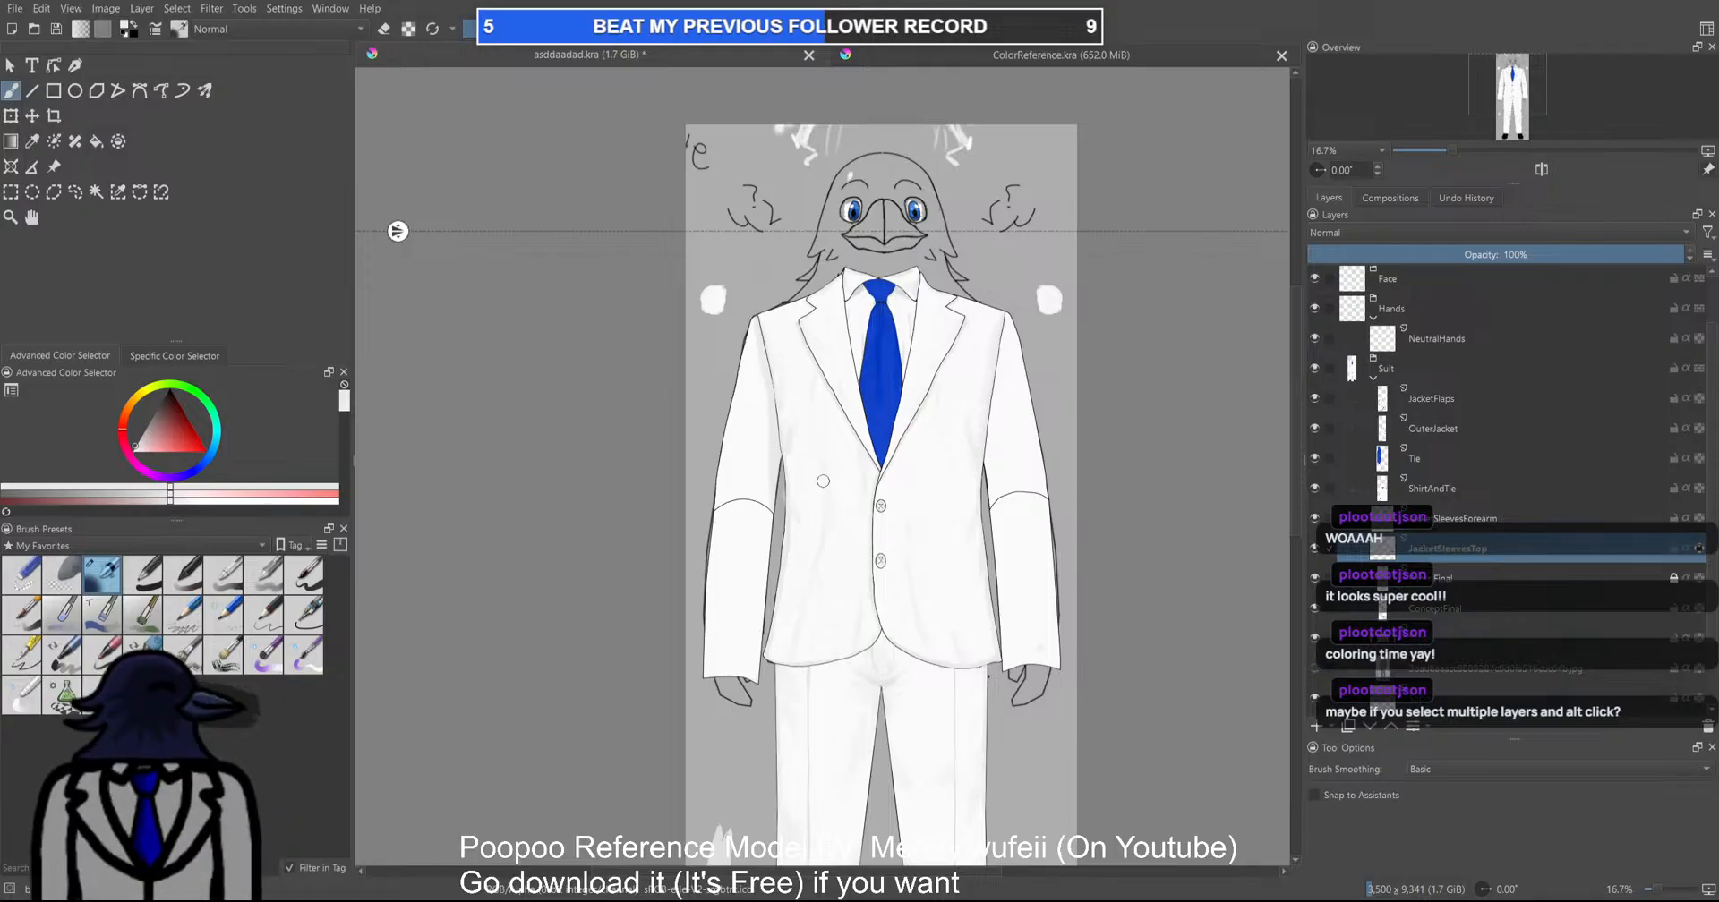
scroll(854, 340, "up", 2)
scroll(759, 412, "up", 1)
left_click_drag(752, 436, 802, 349)
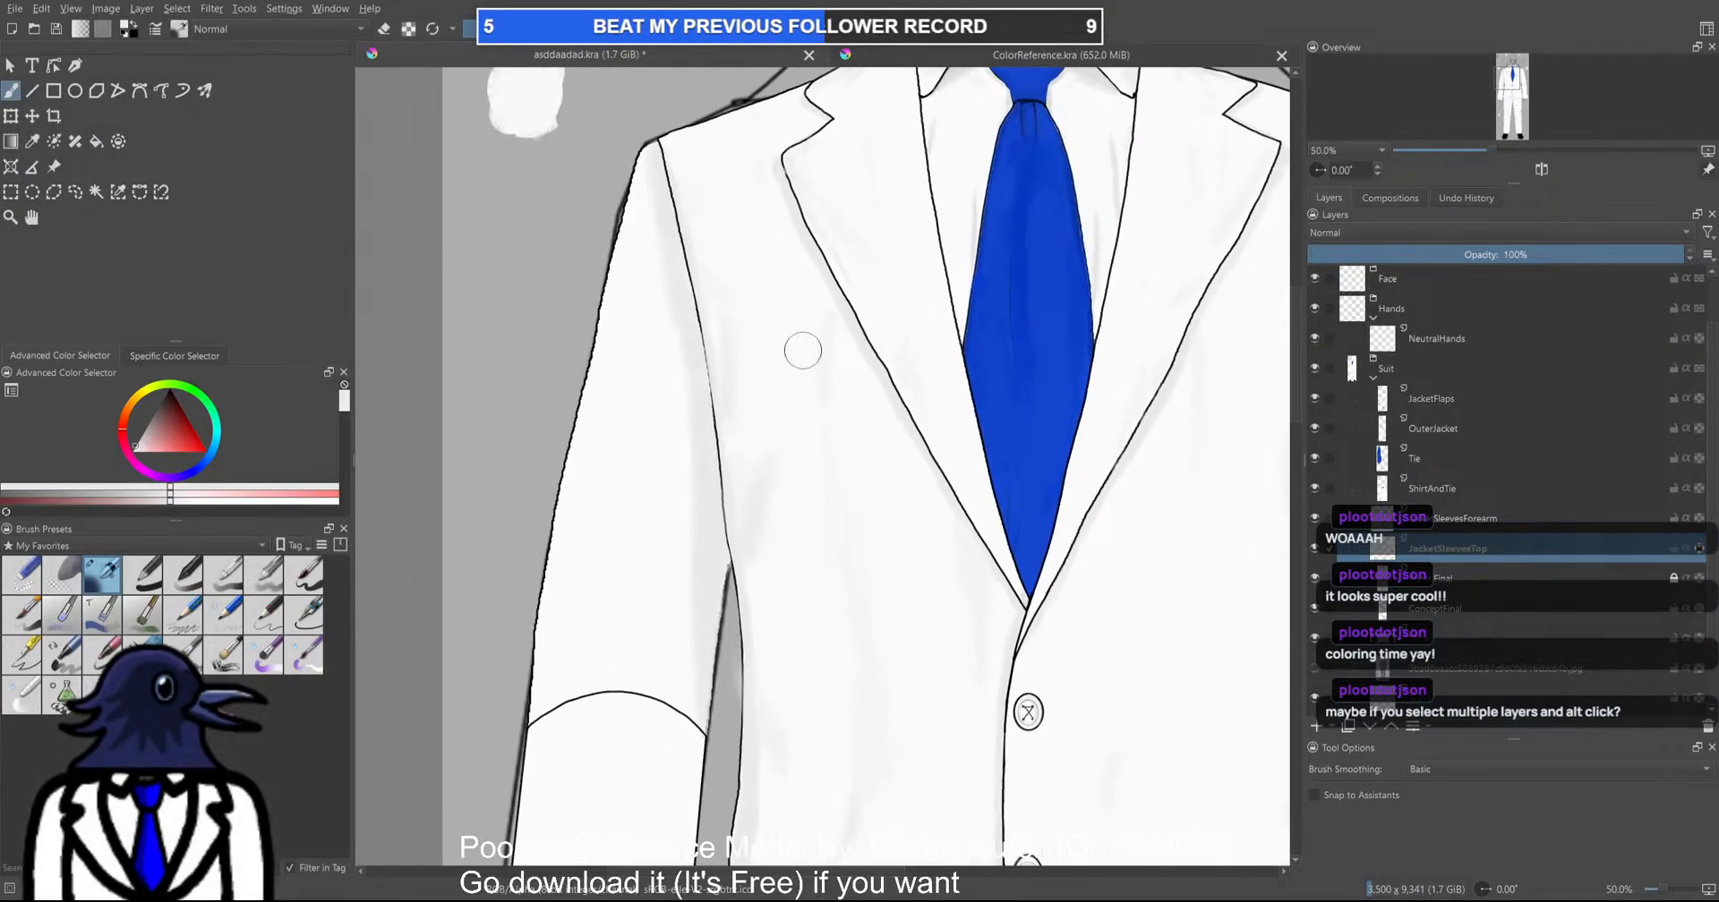
key("ctrl+z")
key("ctrl+z")
key("ctrl+z")
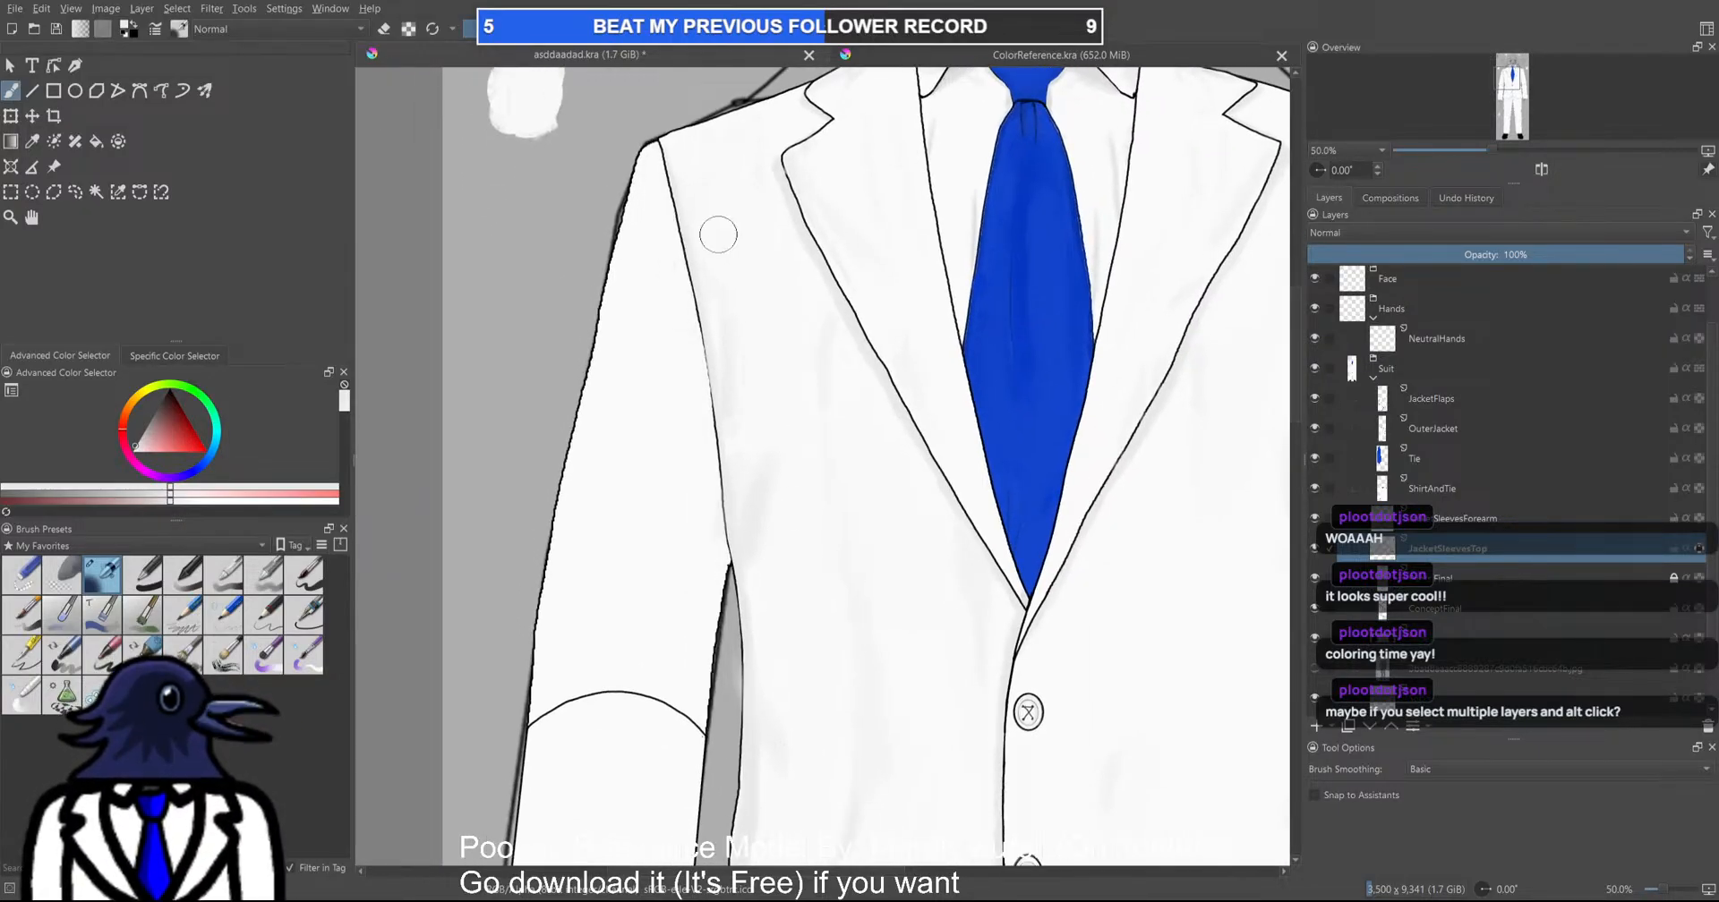
Shade the left upper sleeve in light grey along the armhole seam from the shoulder to the underarm
mouse_move(673, 231)
left_mouse_down()
mouse_move(727, 570)
mouse_move(731, 523)
mouse_move(727, 638)
left_mouse_up()
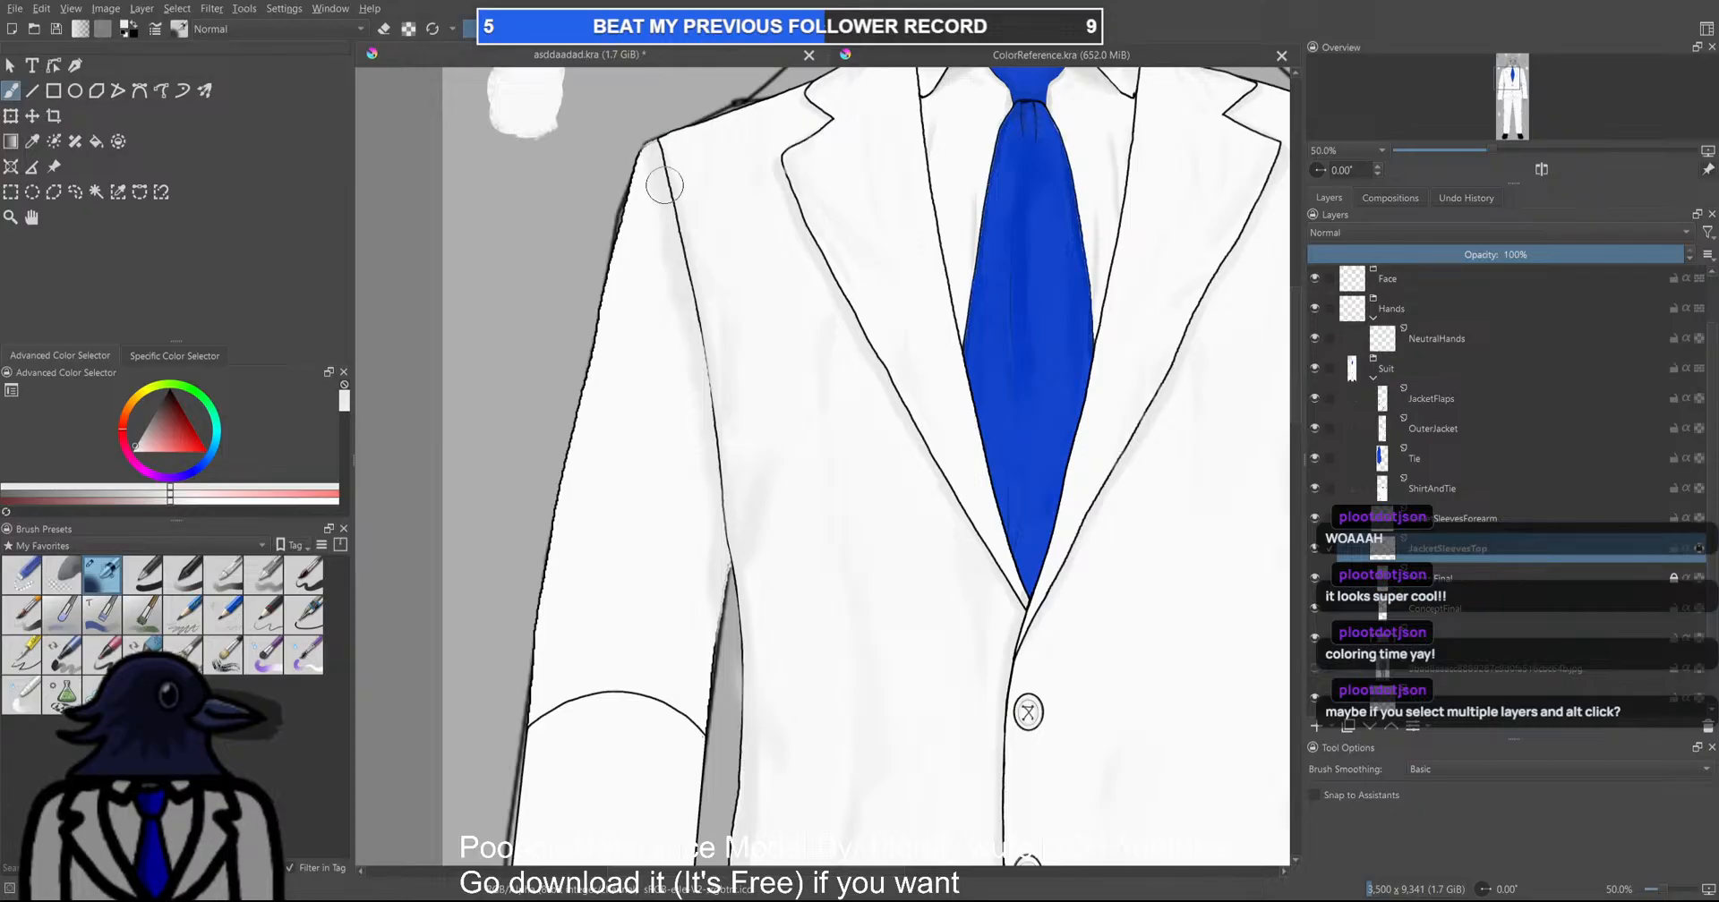
key("minus")
left_click_drag(873, 639, 838, 413)
scroll(839, 413, "down", 2)
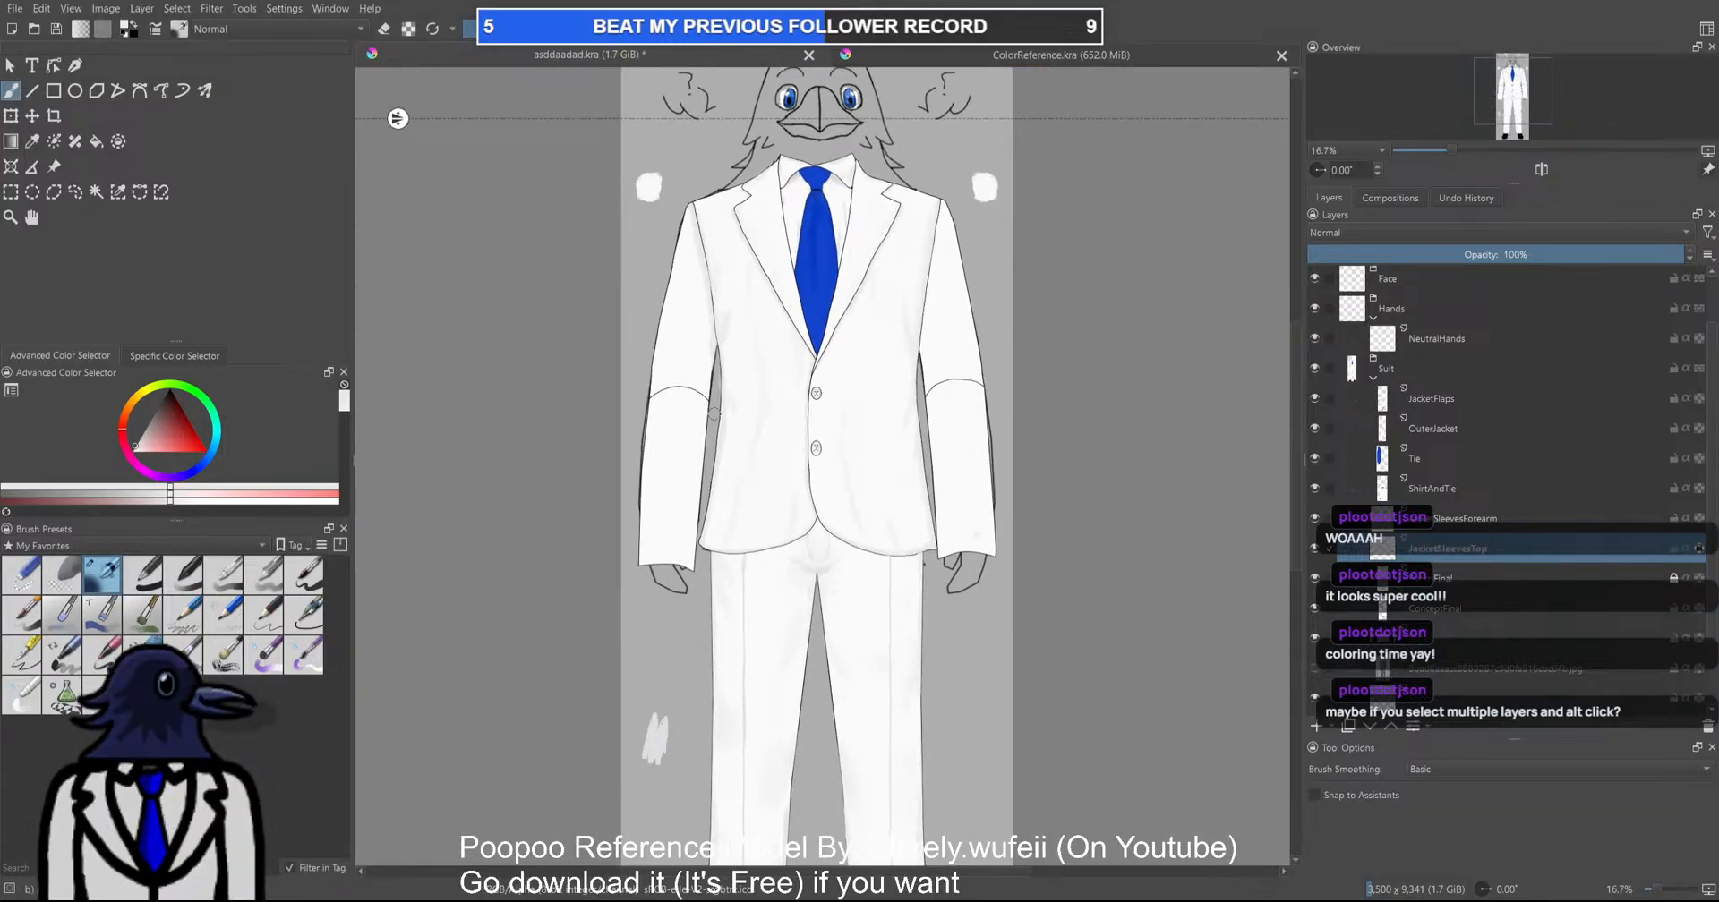
scroll(705, 404, "up", 4)
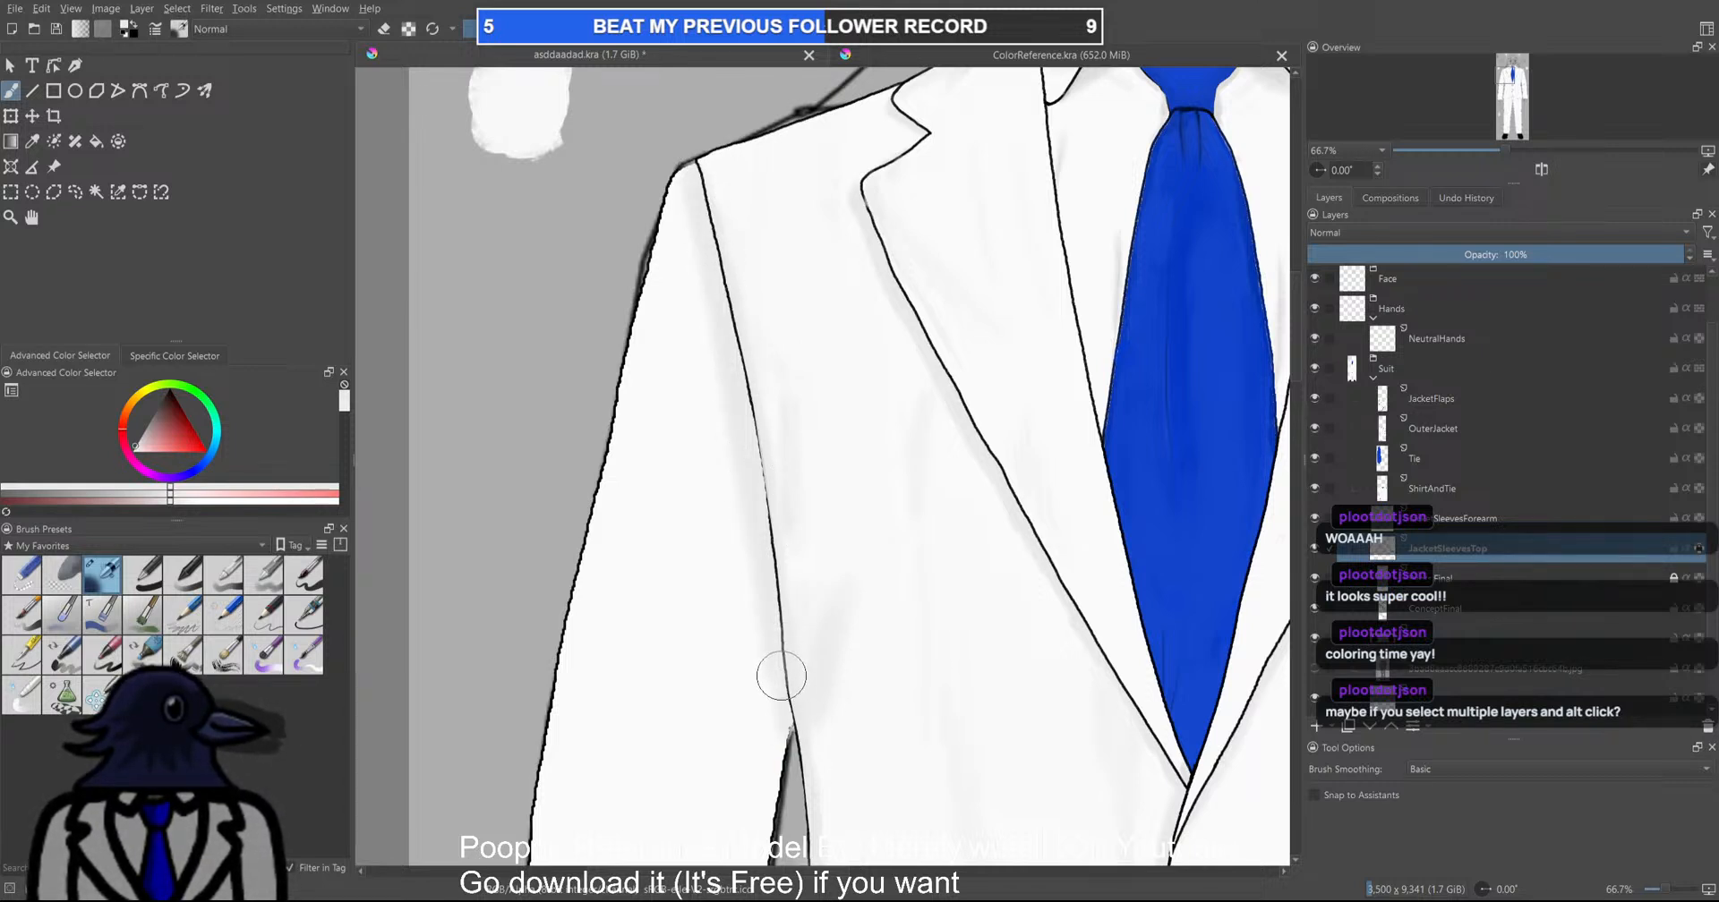
scroll(850, 719, "down", 4)
left_click_drag(858, 714, 798, 443)
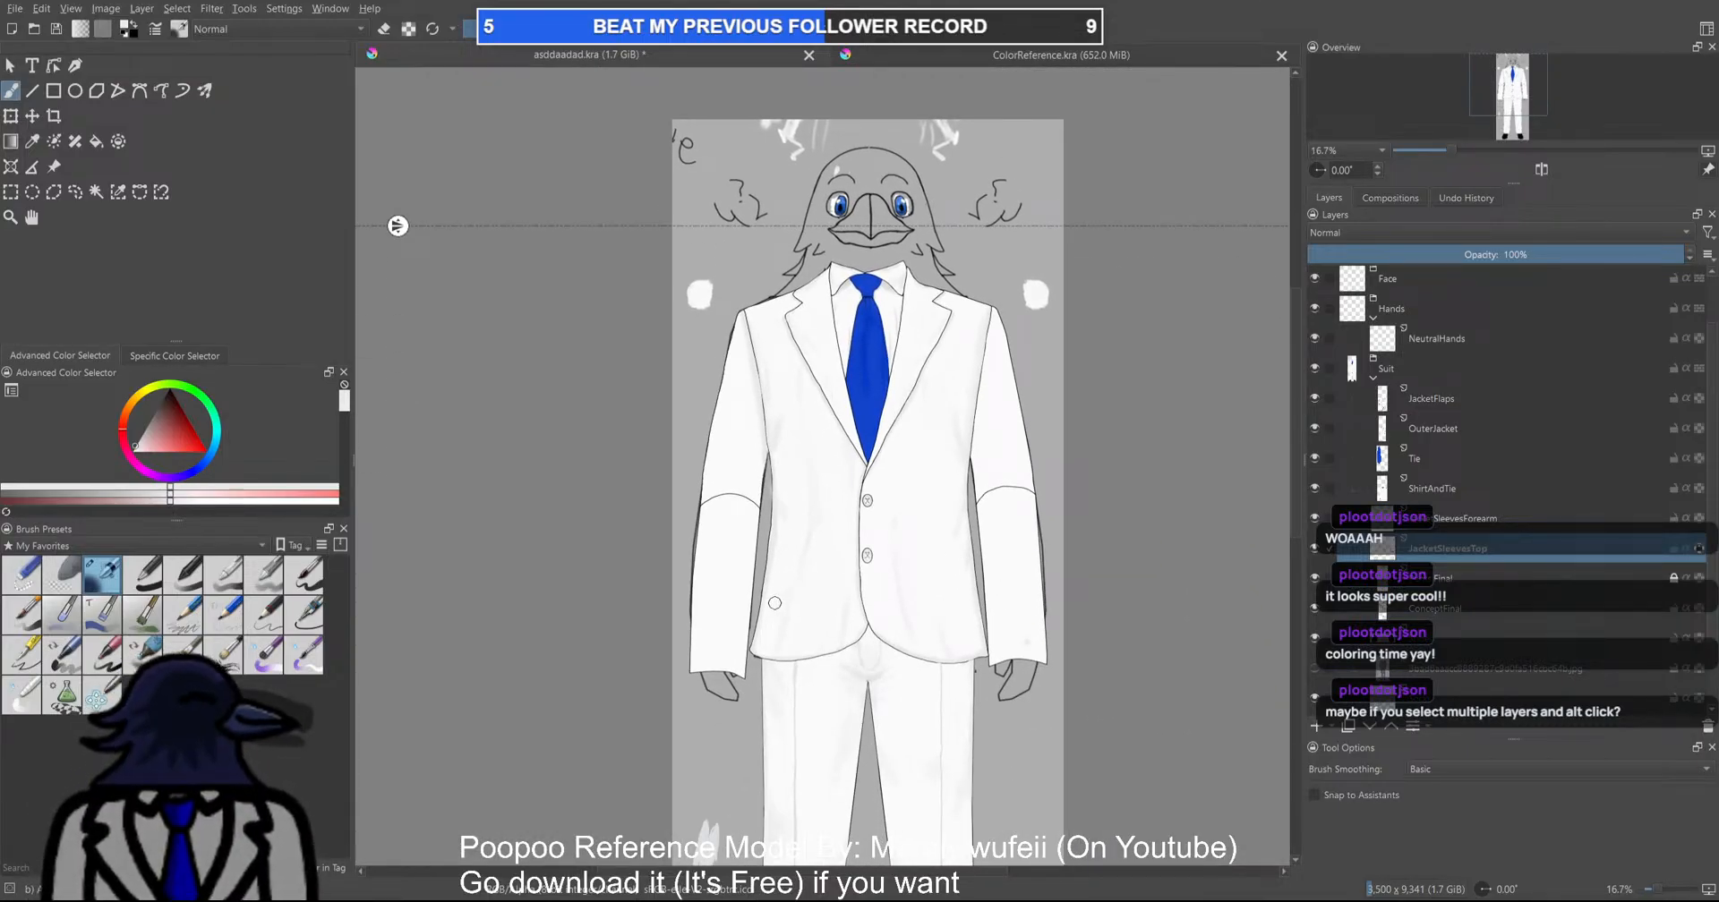
scroll(775, 603, "up", 2)
left_click_drag(673, 438, 566, 542)
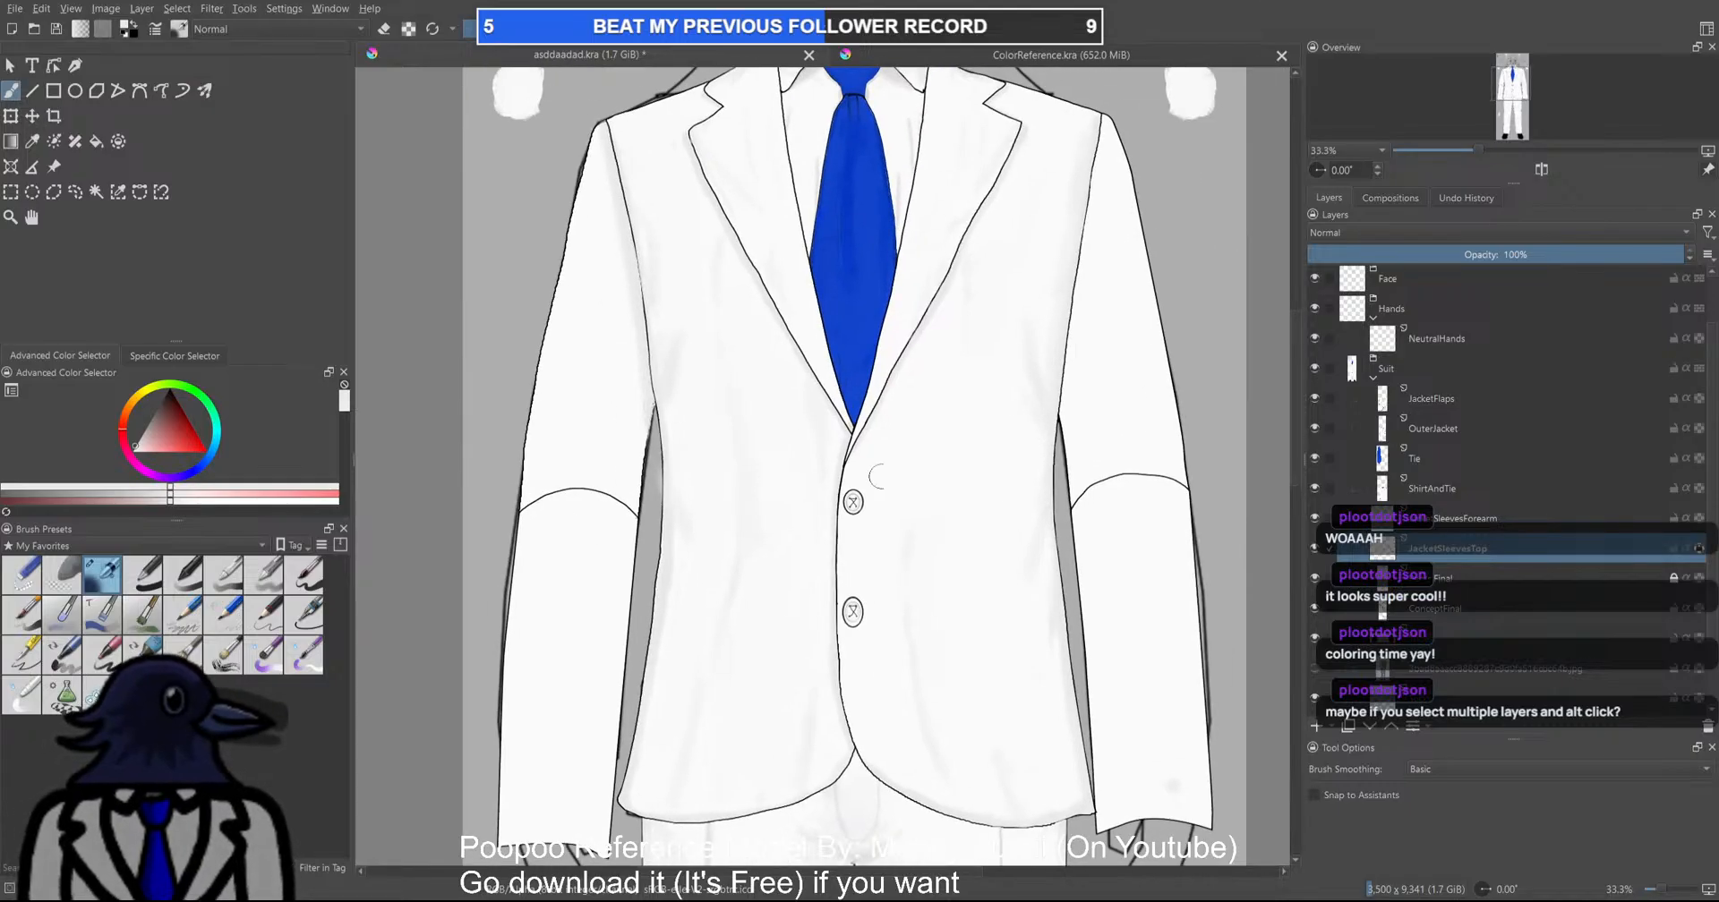
Shade the right upper sleeve in light grey along its armhole seam and save the document
left_click_drag(939, 362, 770, 466)
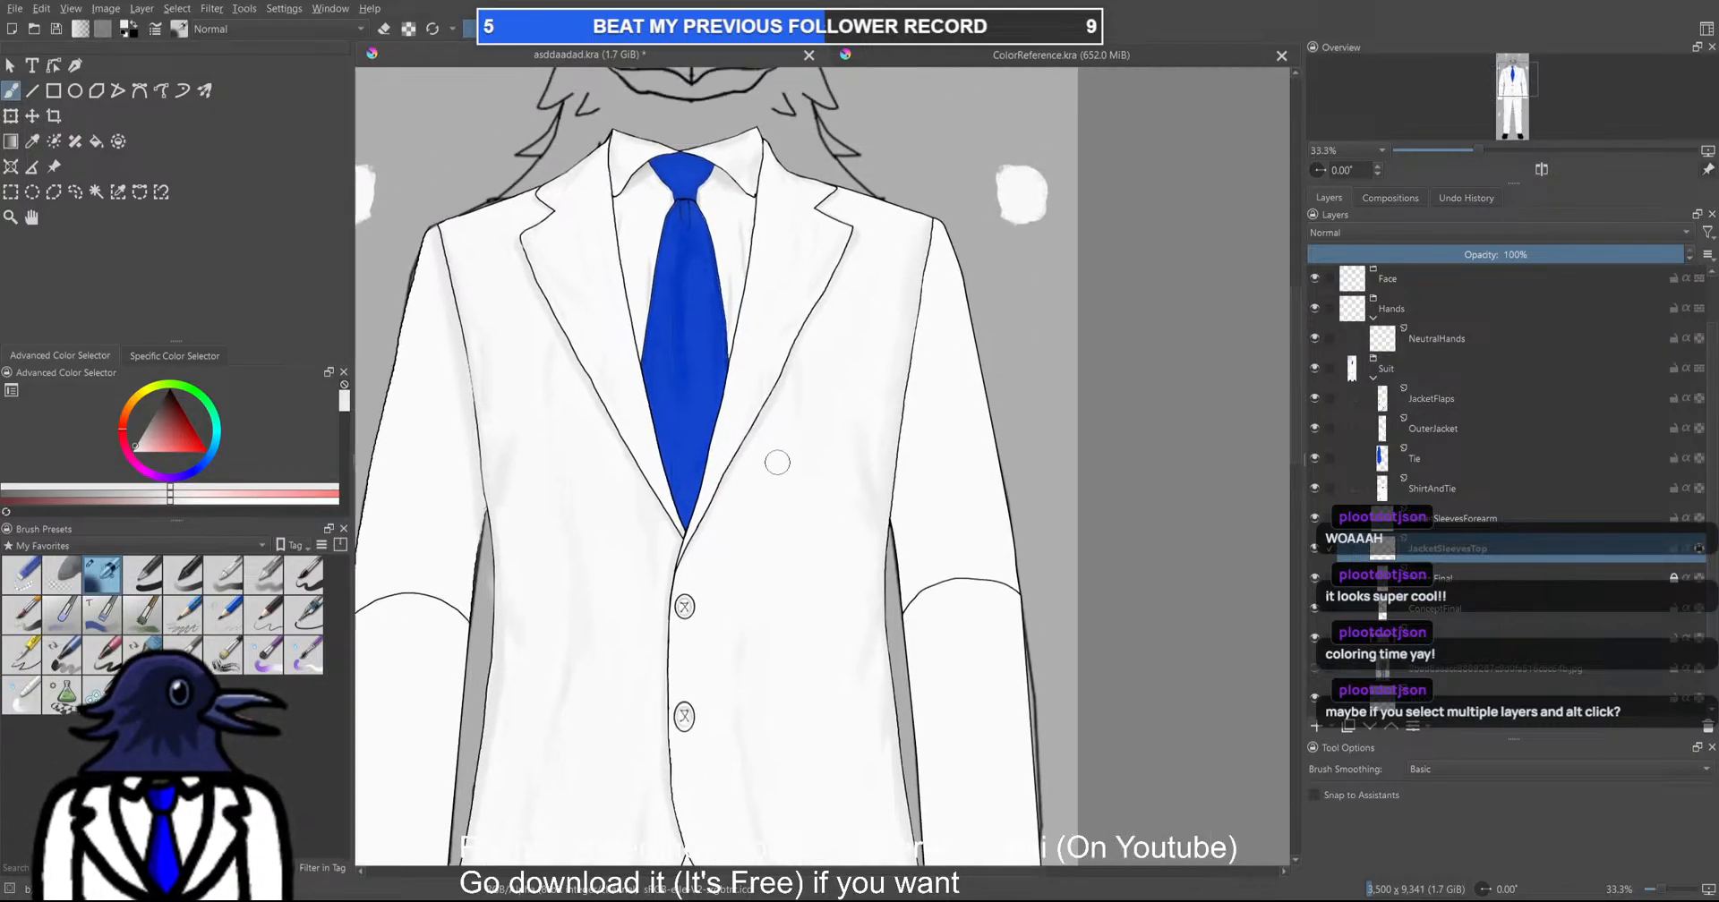
scroll(950, 280, "up", 2)
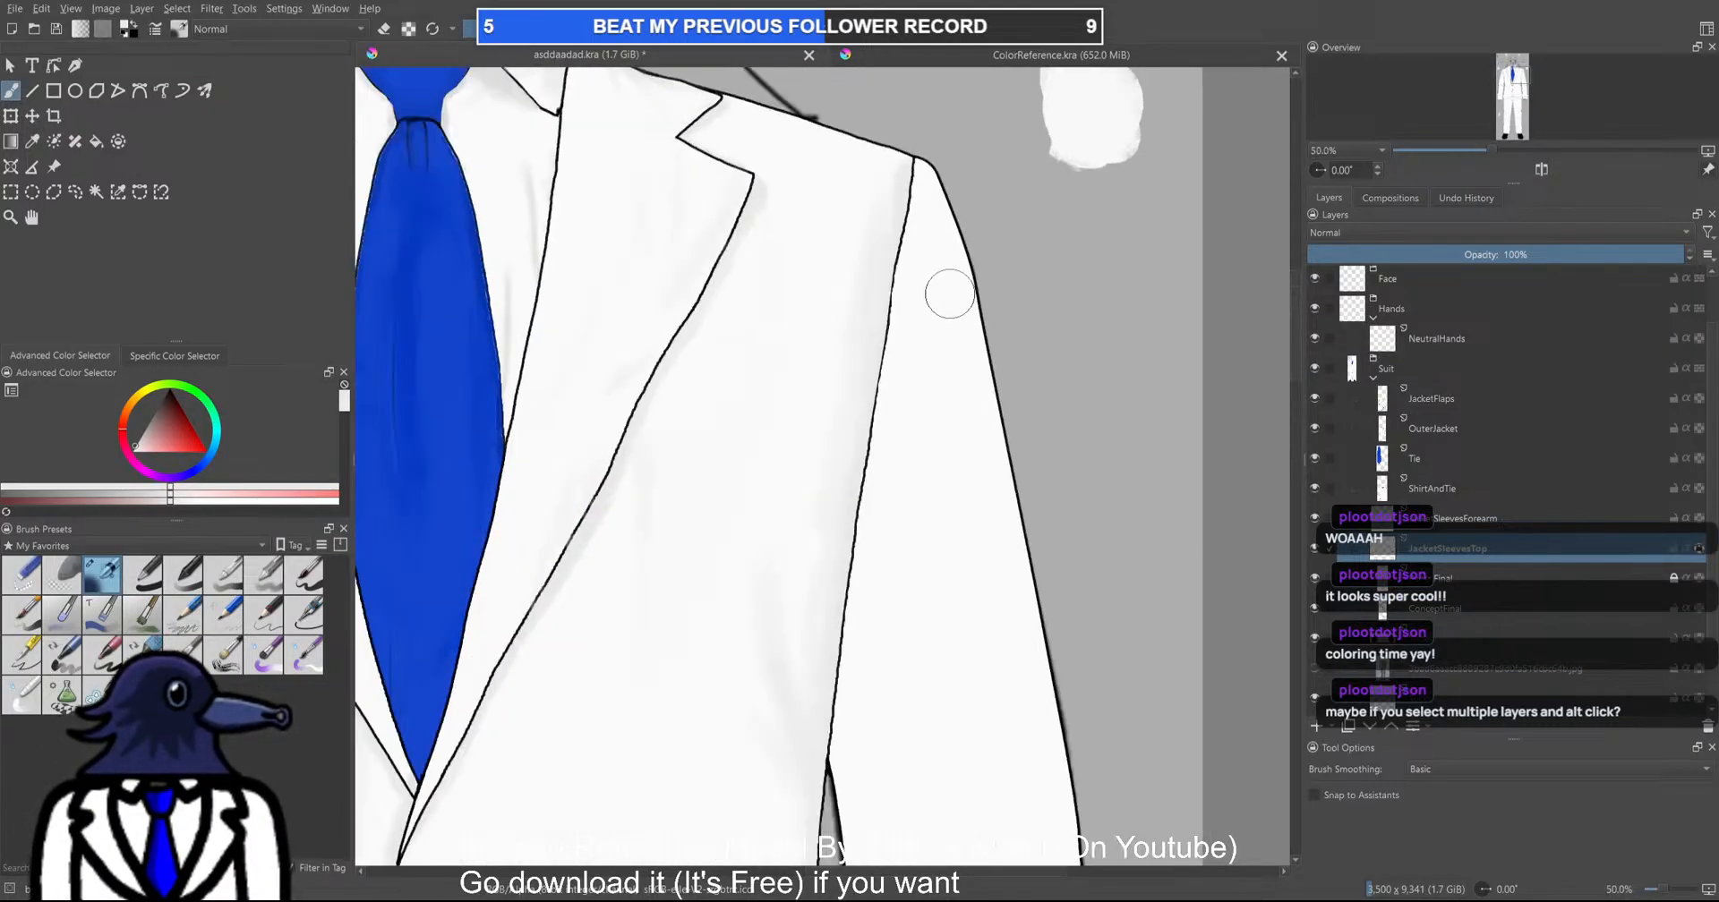
scroll(895, 257, "down", 1)
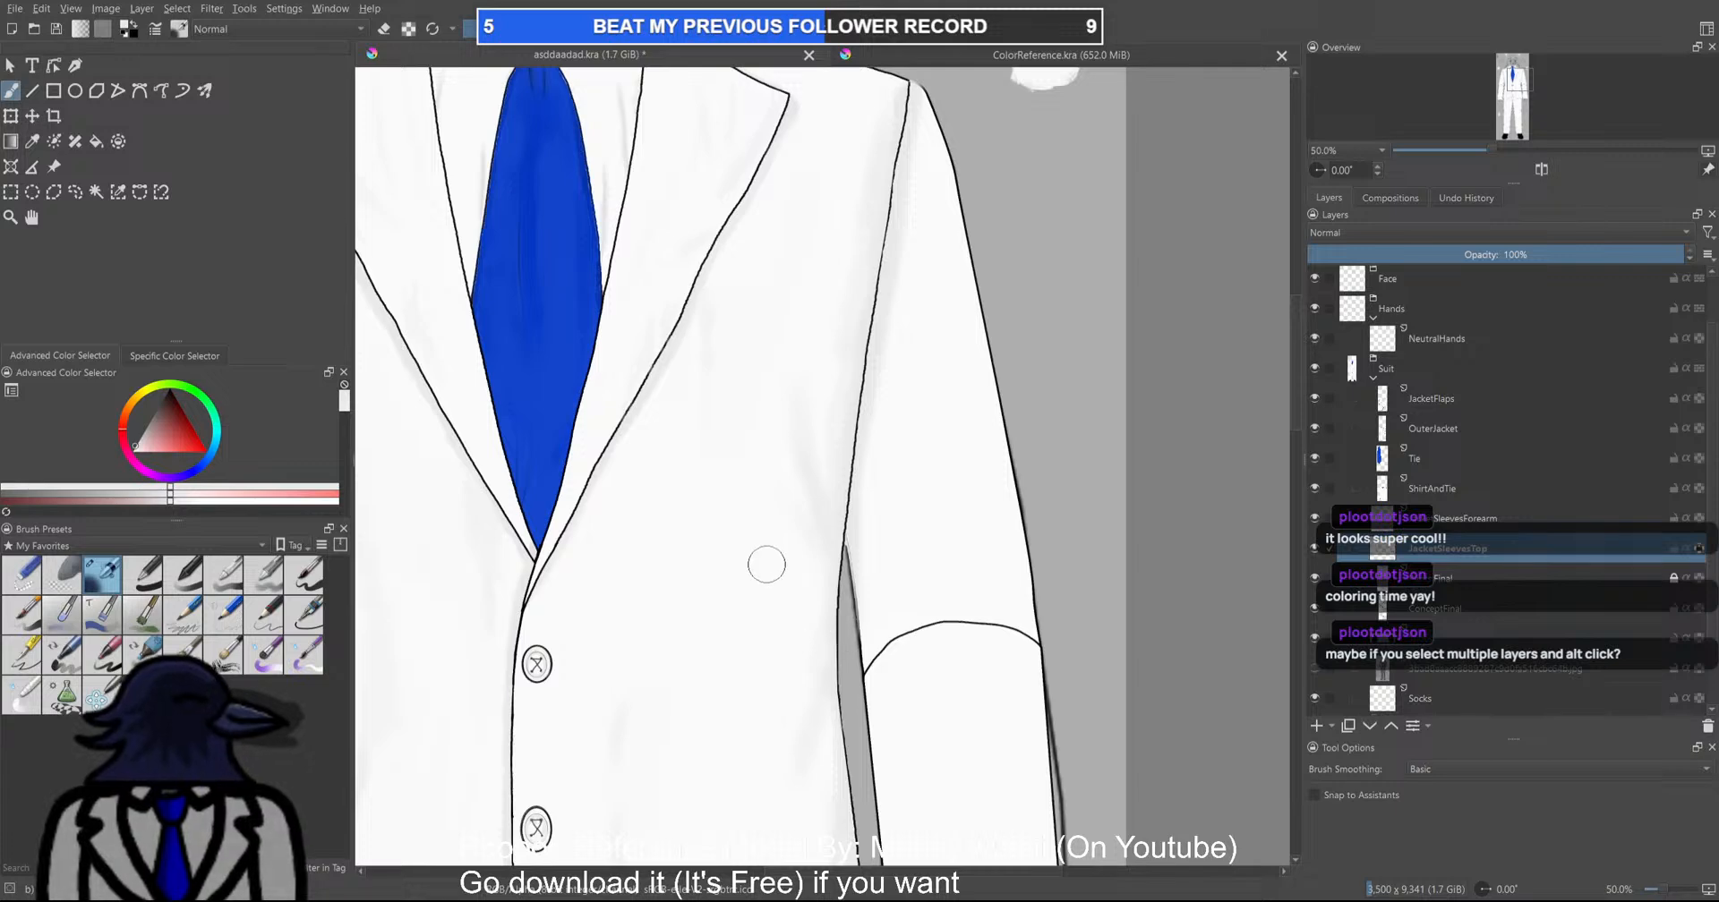
scroll(761, 541, "down", 1)
scroll(955, 410, "down", 1)
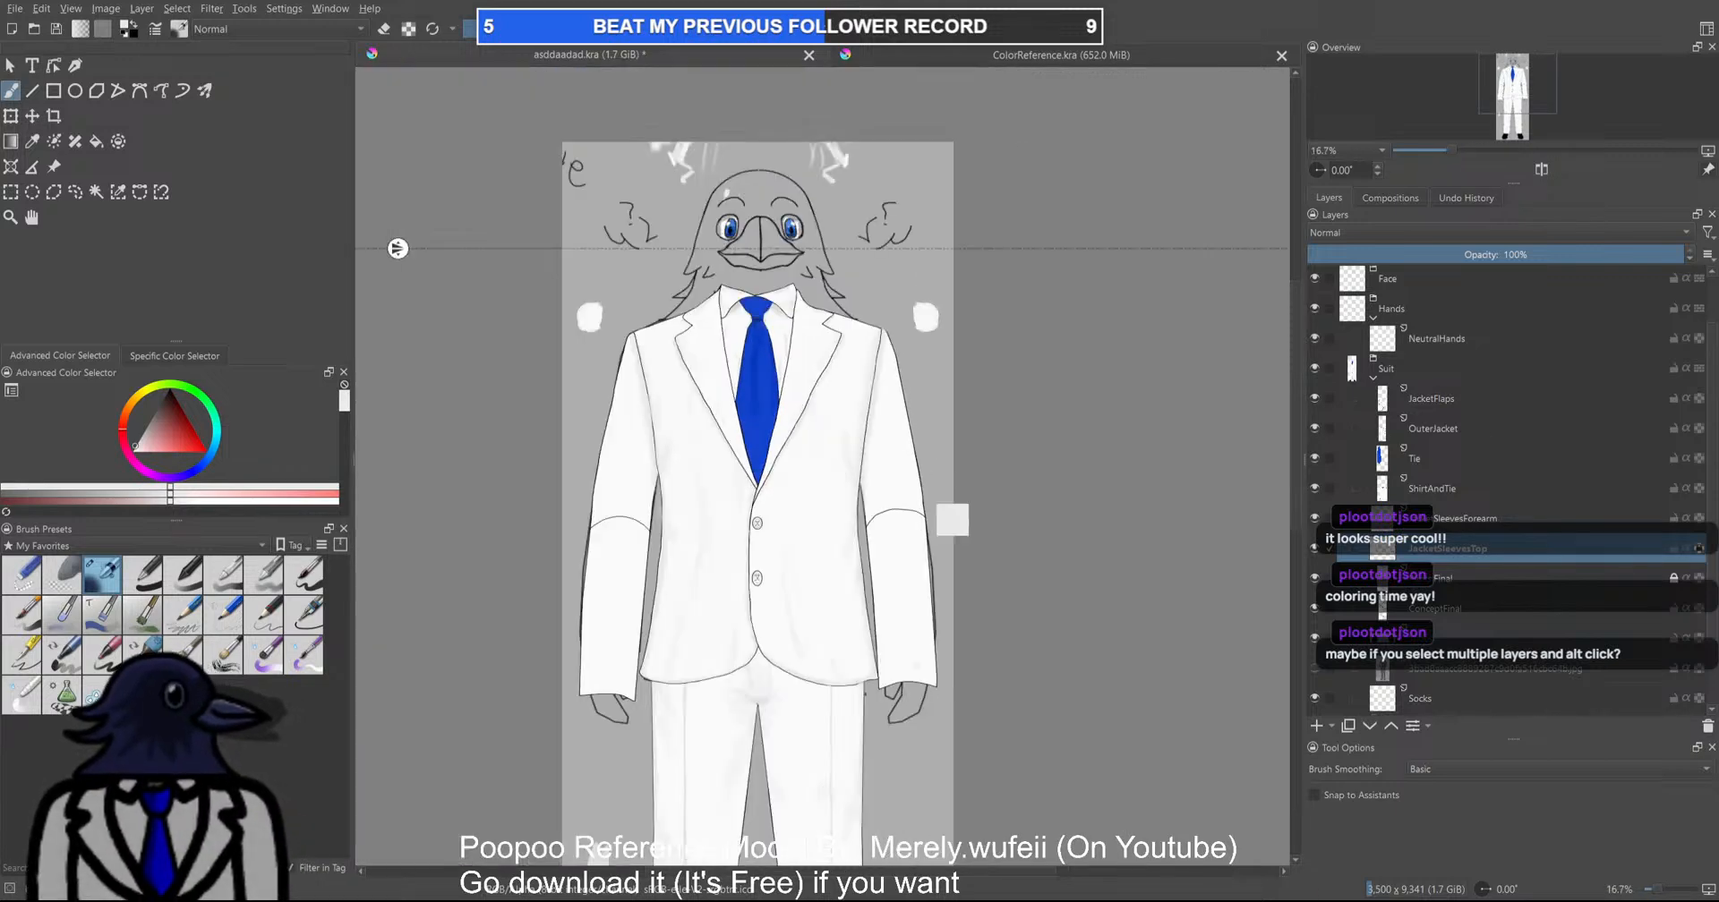
left_click_drag(397, 248, 398, 84)
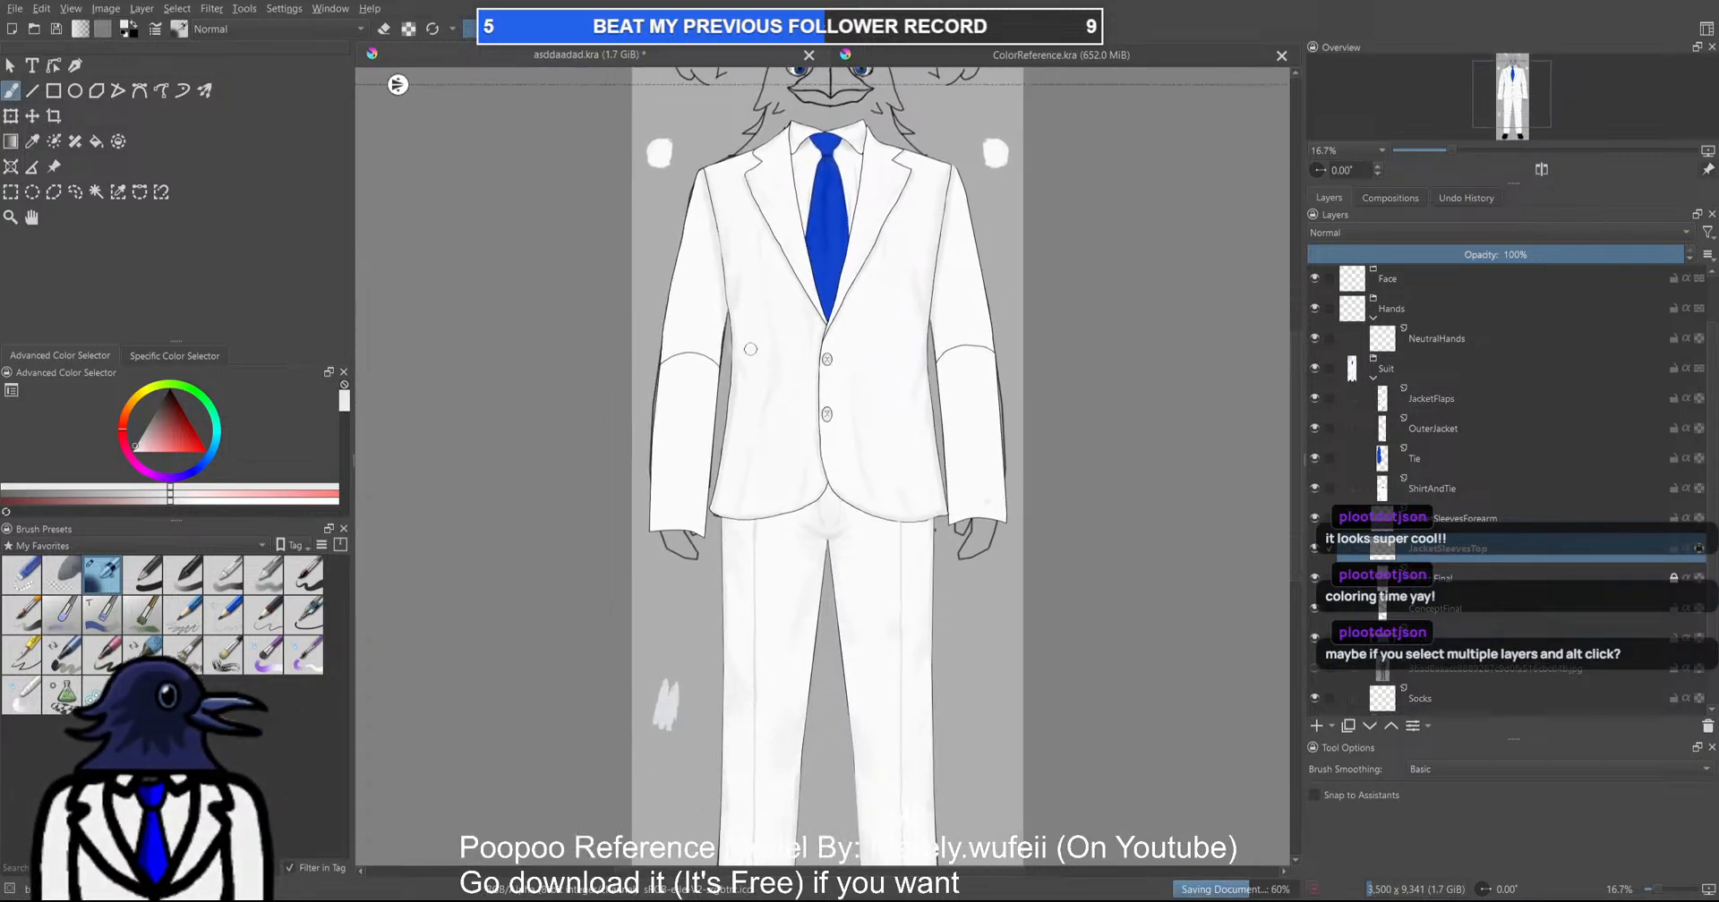
Try a straight light grey stroke down the middle of the left upper sleeve, and undo it
scroll(639, 392, "up", 3)
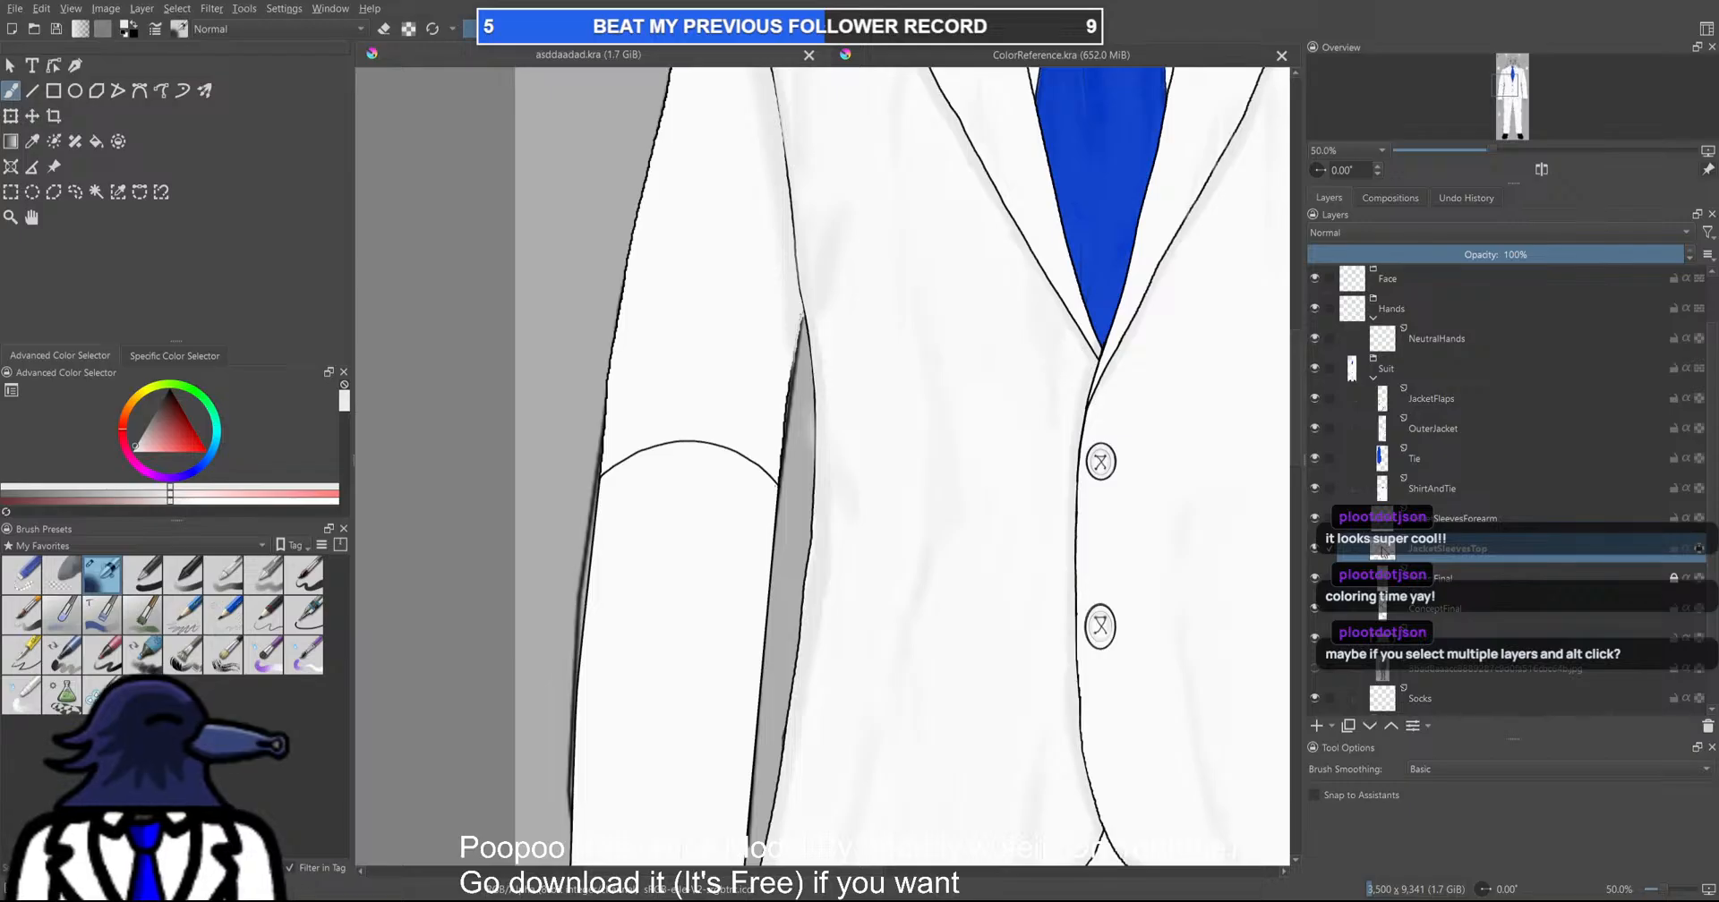
left_click_drag(740, 447, 602, 551)
scroll(593, 544, "down", 1)
left_click_drag(584, 439, 675, 308)
left_click_drag(660, 241, 660, 390)
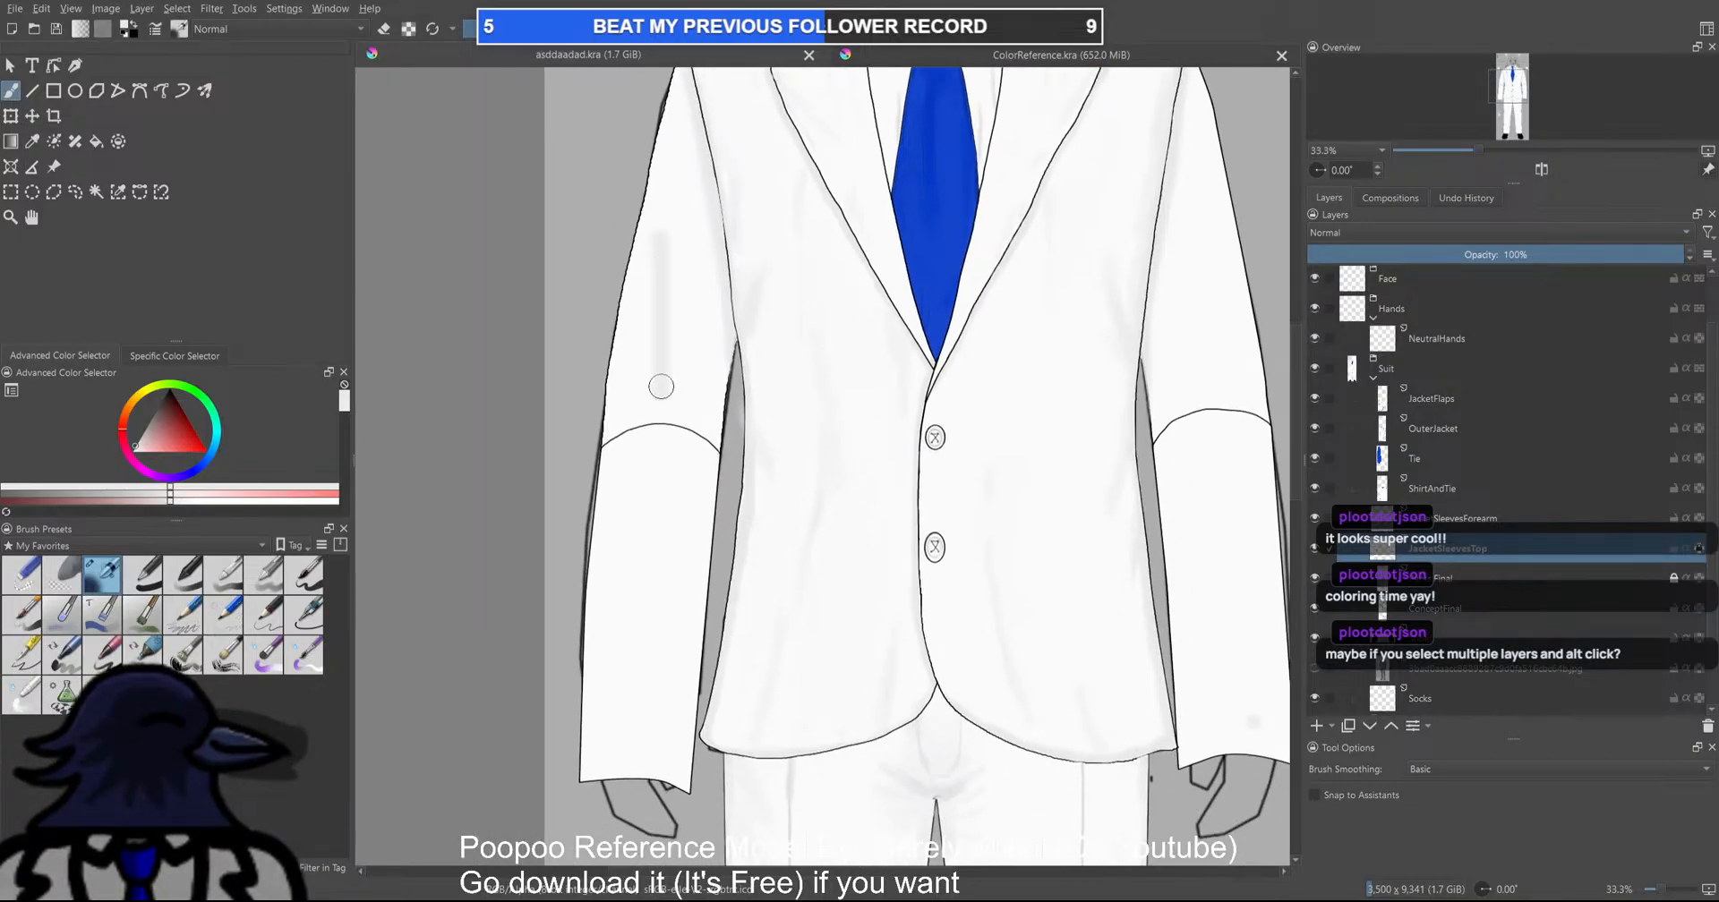
scroll(817, 424, "down", 2)
scroll(723, 404, "up", 2)
key("ctrl+z")
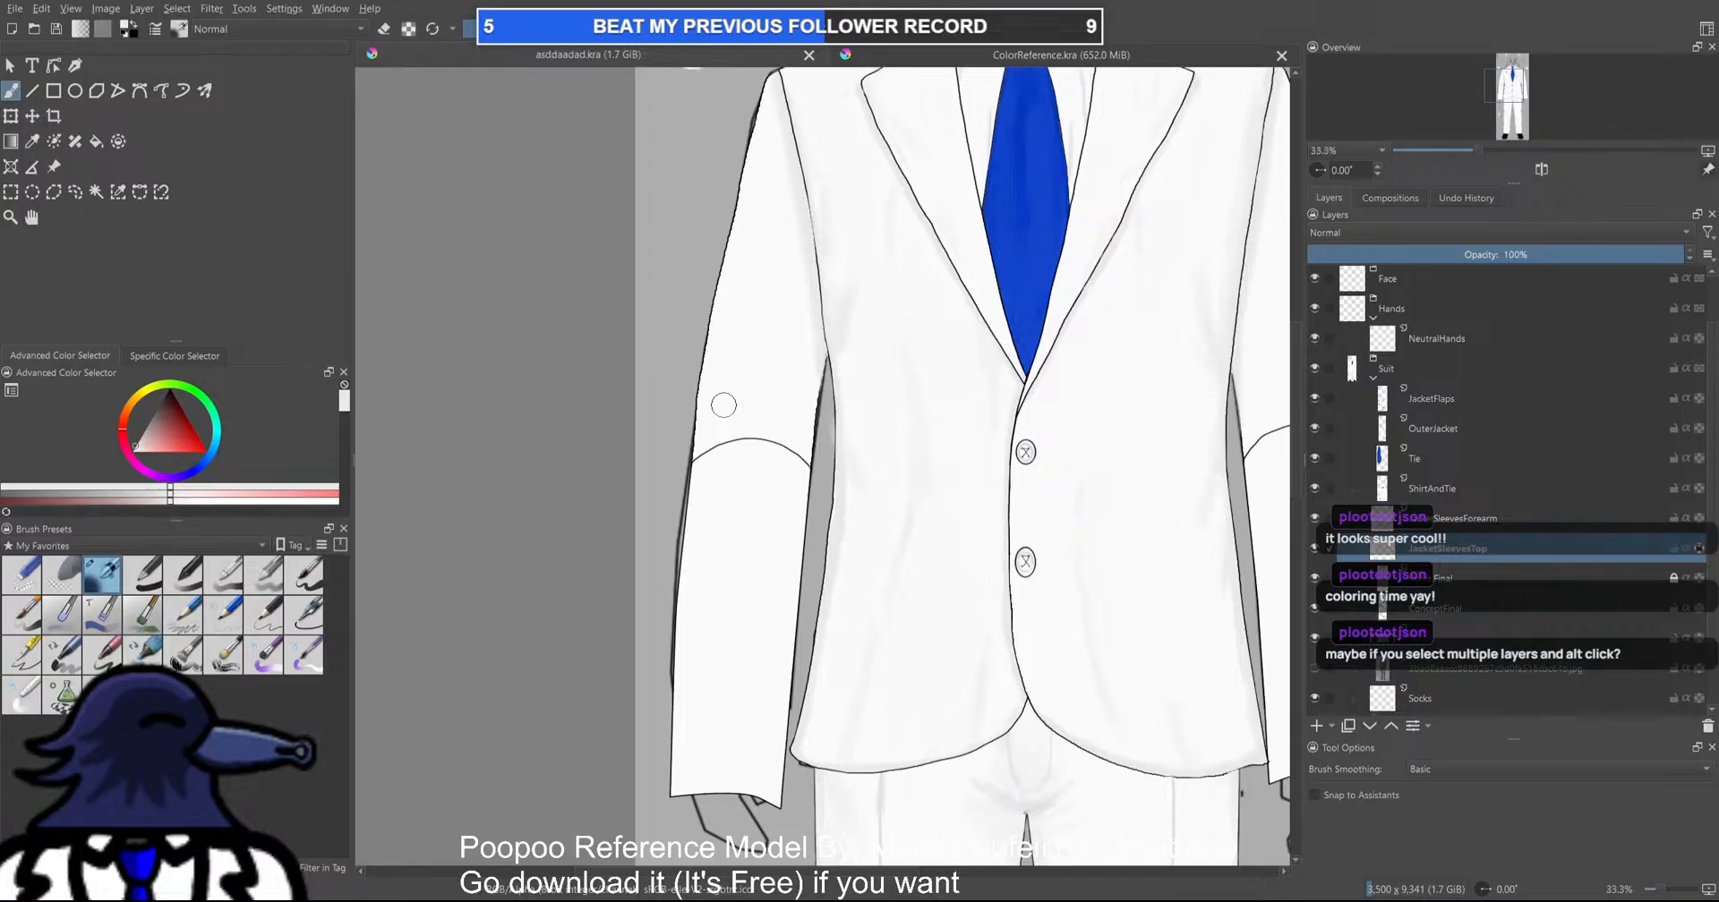
Paint light grey shading down the outer edge of the left upper sleeve from the shoulder to the elbow line
left_click_drag(725, 335, 678, 454)
scroll(729, 308, "up", 1)
mouse_move(715, 145)
left_mouse_down()
mouse_move(604, 600)
mouse_move(602, 700)
left_mouse_up()
mouse_move(721, 136)
left_mouse_down()
mouse_move(665, 316)
mouse_move(602, 693)
left_mouse_up()
scroll(625, 649, "down", 3)
left_click_drag(734, 669, 752, 536)
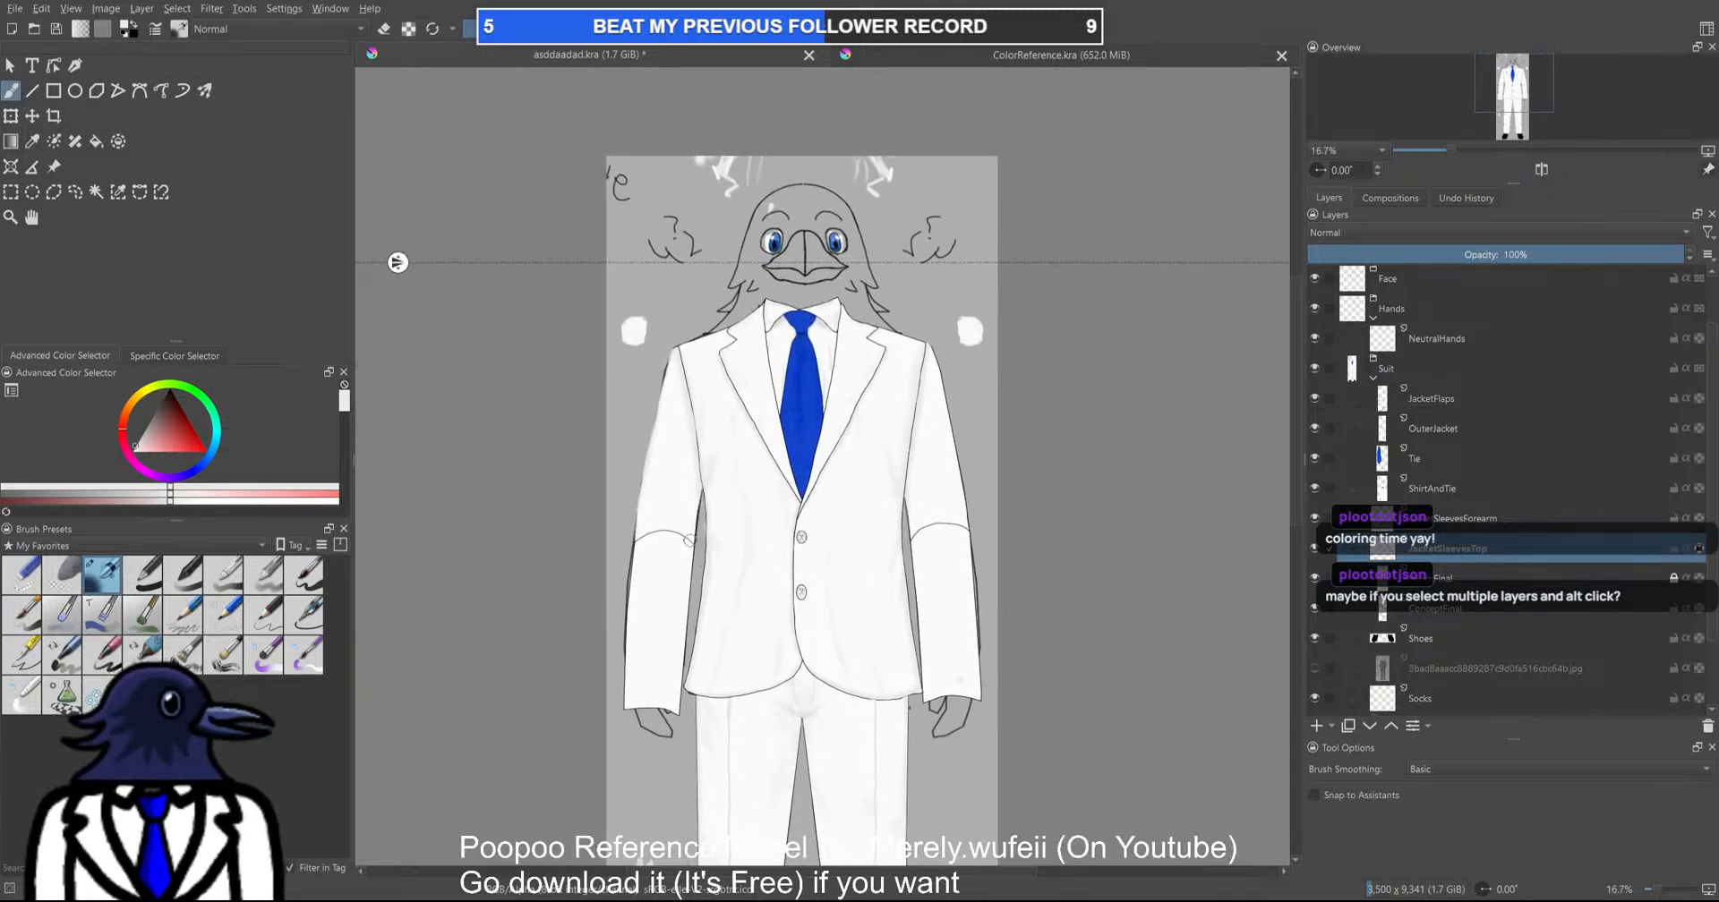
scroll(685, 439, "up", 3)
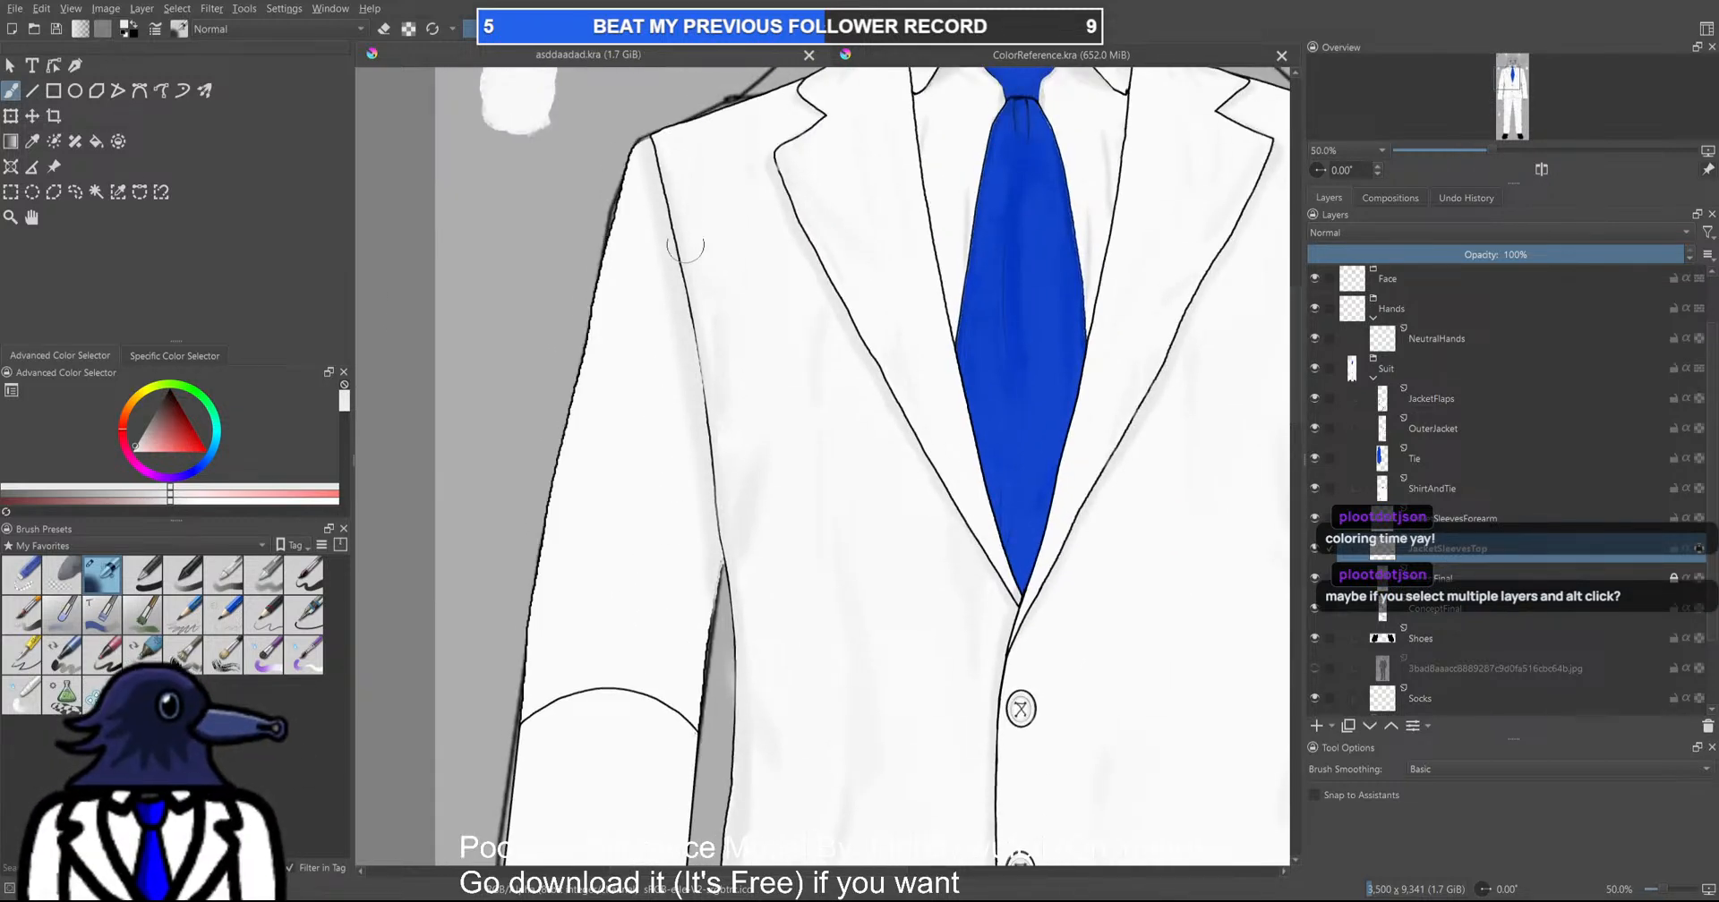
mouse_move(649, 134)
left_mouse_down()
mouse_move(609, 219)
mouse_move(545, 485)
mouse_move(514, 730)
left_mouse_up()
mouse_move(633, 145)
left_mouse_down()
mouse_move(587, 277)
mouse_move(511, 722)
left_mouse_up()
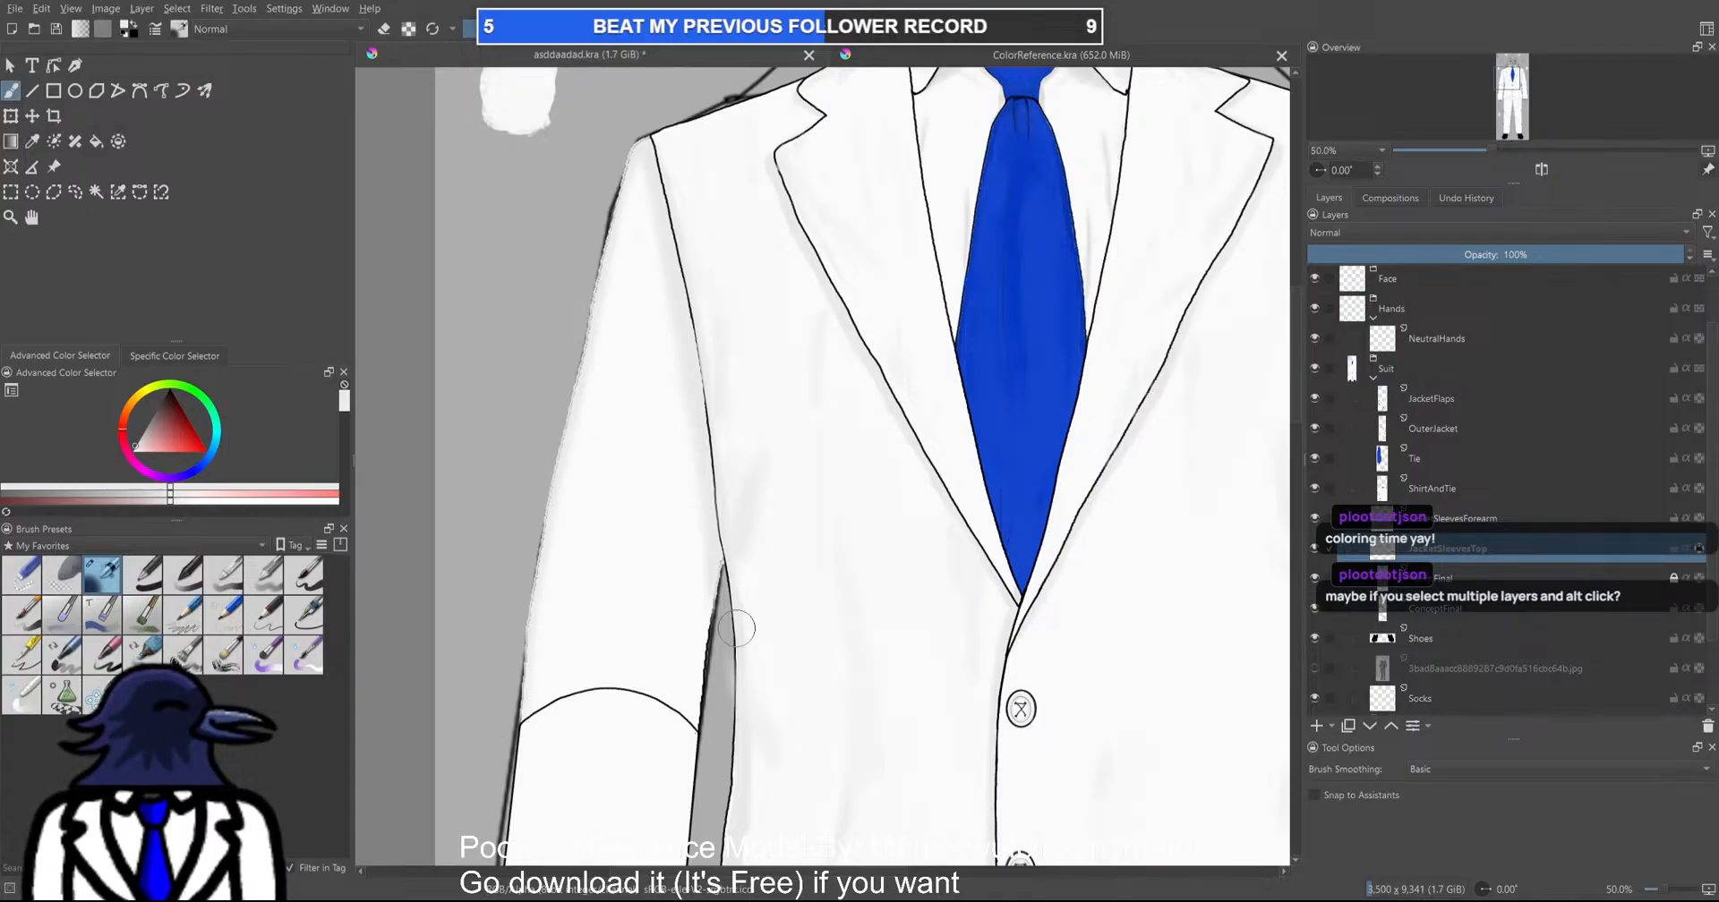
Paint light grey shading down the inner edge of the left upper sleeve from the underarm to the elbow line
left_click_drag(748, 641, 761, 440)
scroll(761, 441, "down", 1)
scroll(749, 452, "up", 4)
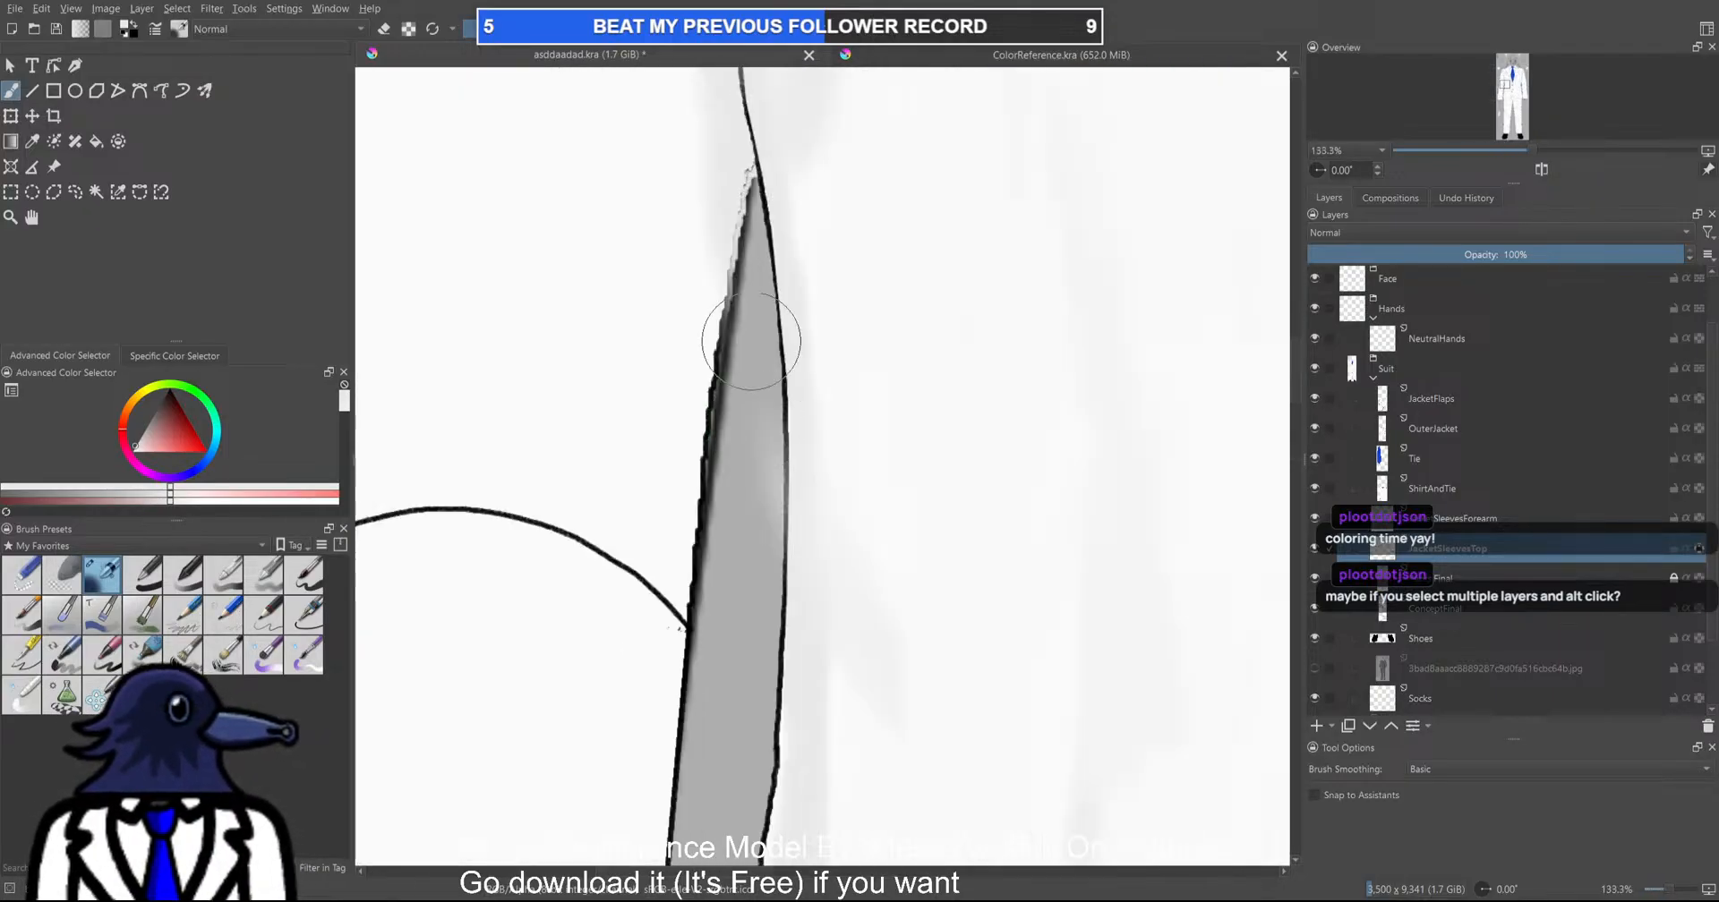
mouse_move(740, 218)
left_mouse_down()
mouse_move(702, 352)
mouse_move(685, 627)
left_mouse_up()
mouse_move(757, 176)
left_mouse_down()
mouse_move(683, 499)
mouse_move(694, 584)
left_mouse_up()
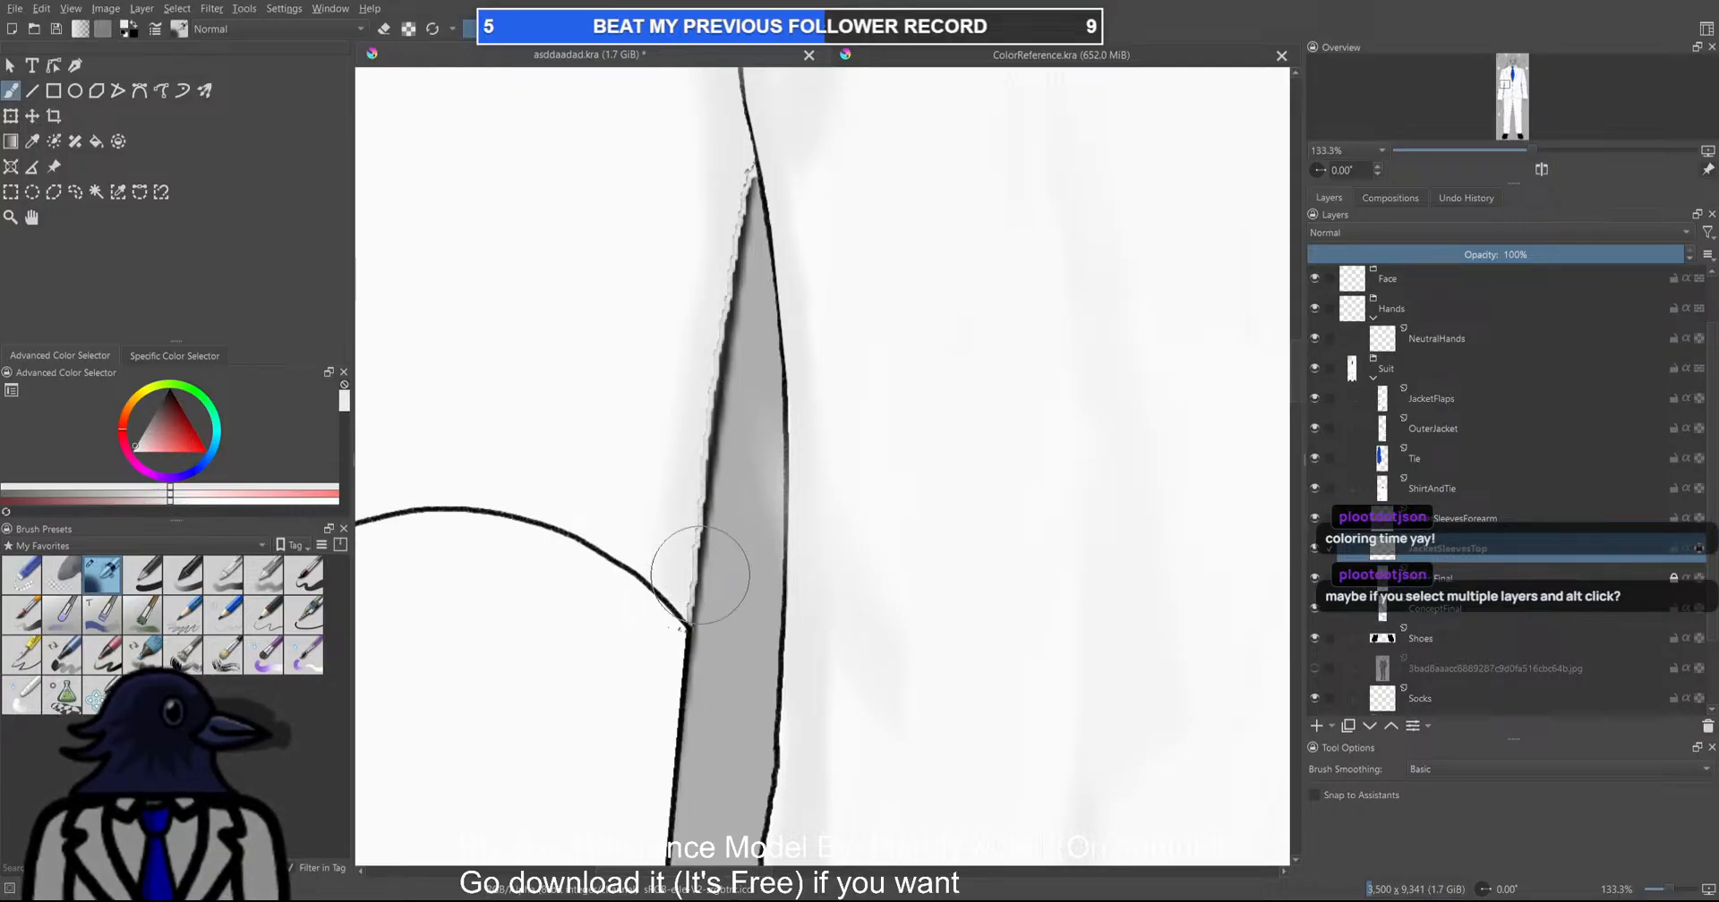
scroll(694, 584, "down", 7)
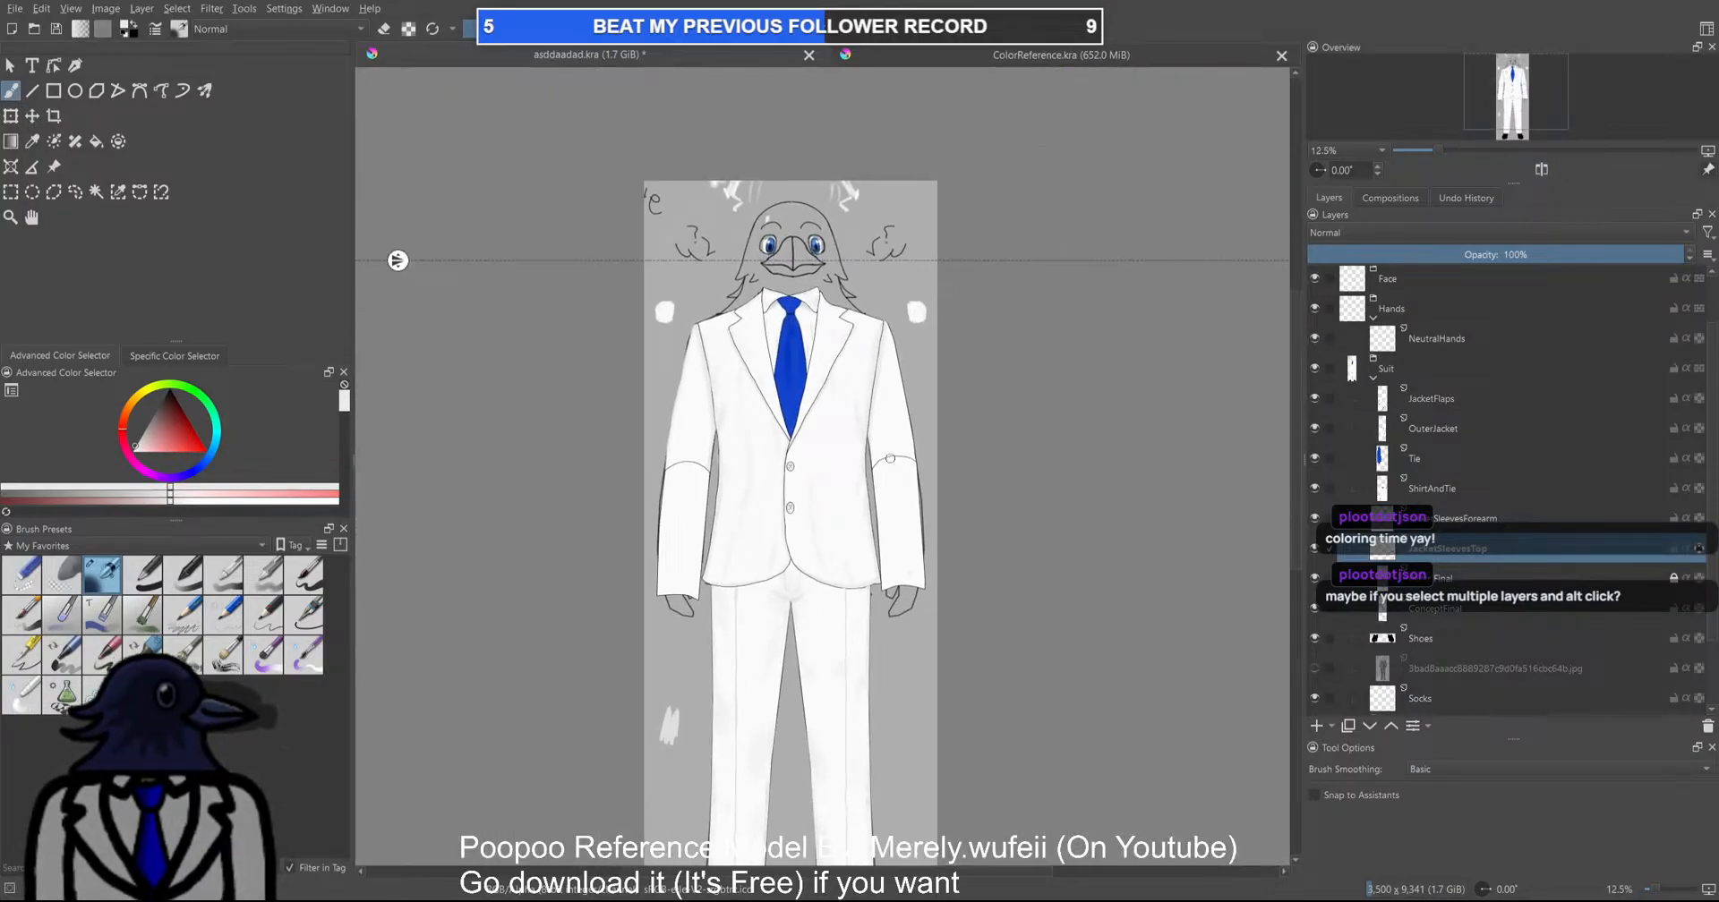
Paint light grey shading down the outer edge of the right upper sleeve from the shoulder to the elbow line
scroll(907, 357, "up", 4)
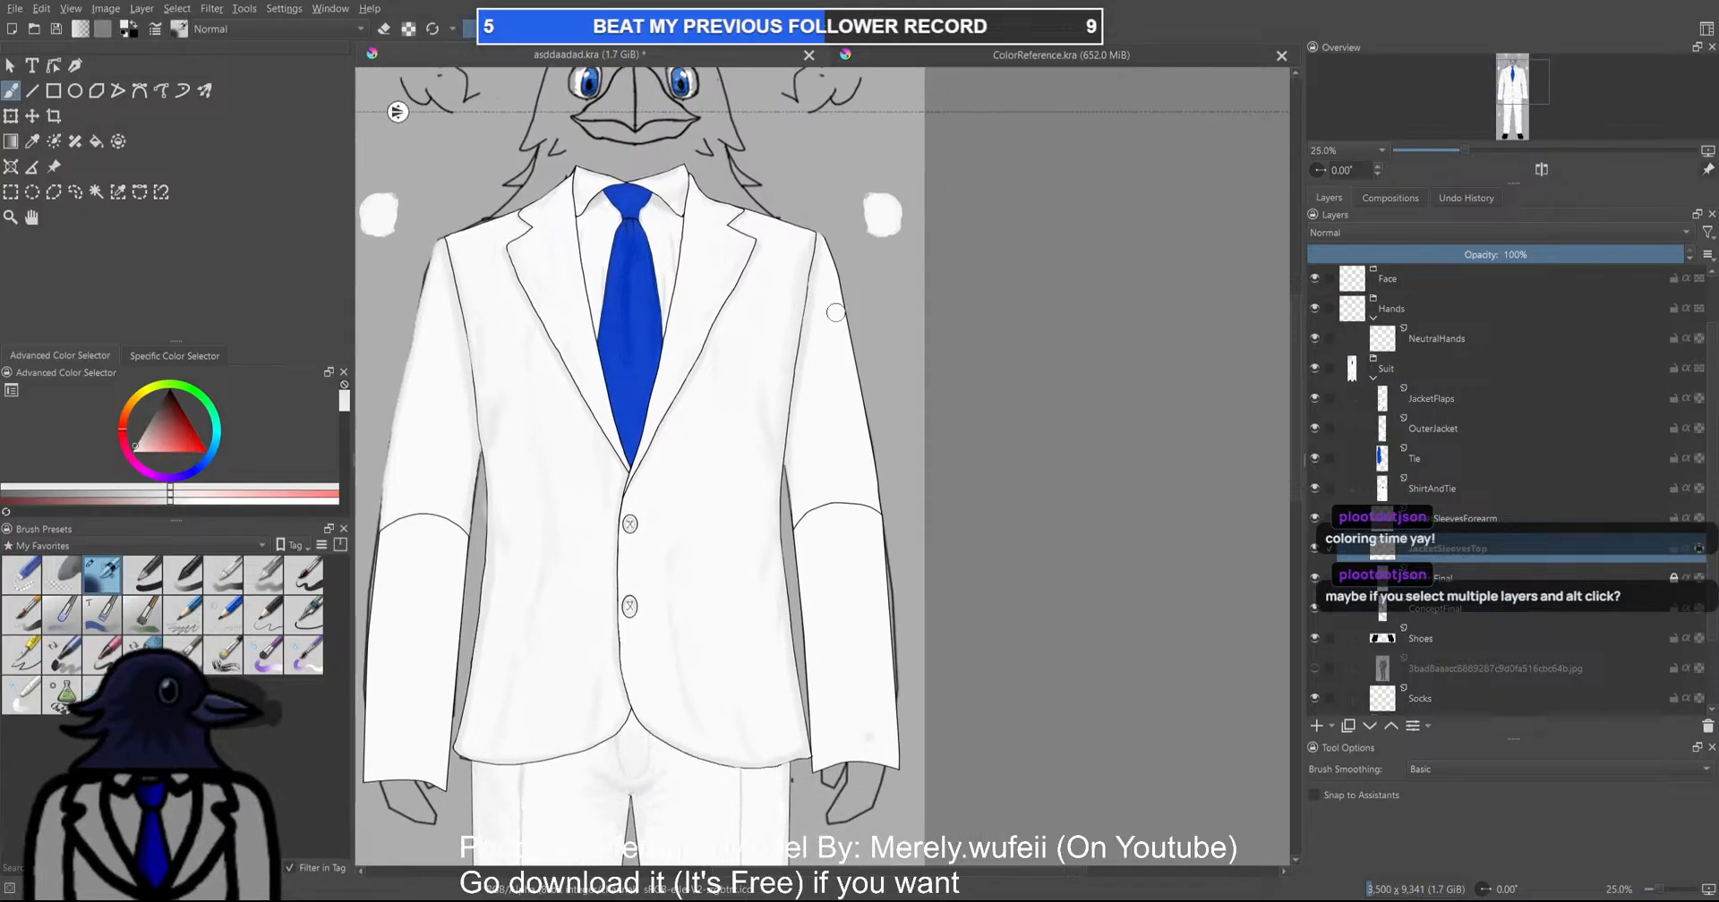
left_click_drag(809, 164, 931, 718)
mouse_move(817, 173)
left_mouse_down()
mouse_move(924, 656)
mouse_move(884, 455)
left_mouse_up()
scroll(943, 675, "down", 4)
scroll(889, 394, "up", 3)
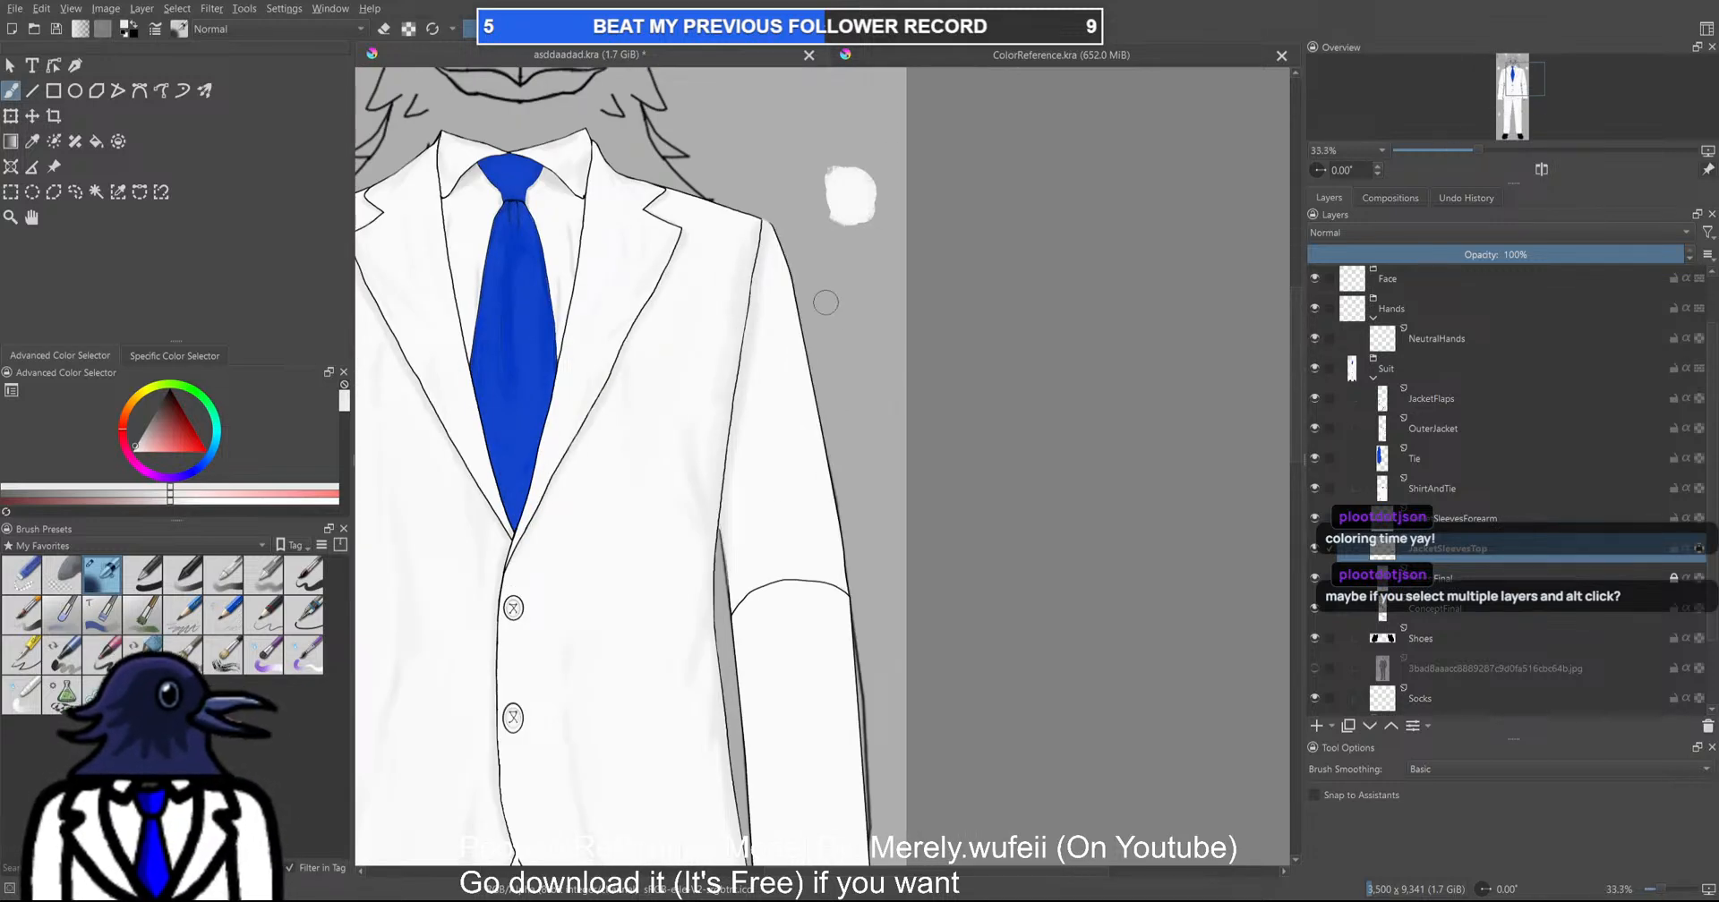
scroll(830, 313, "up", 2)
scroll(731, 149, "down", 1)
left_click_drag(718, 132, 833, 712)
left_click_drag(719, 144, 842, 711)
scroll(847, 560, "down", 1)
scroll(848, 560, "down", 3)
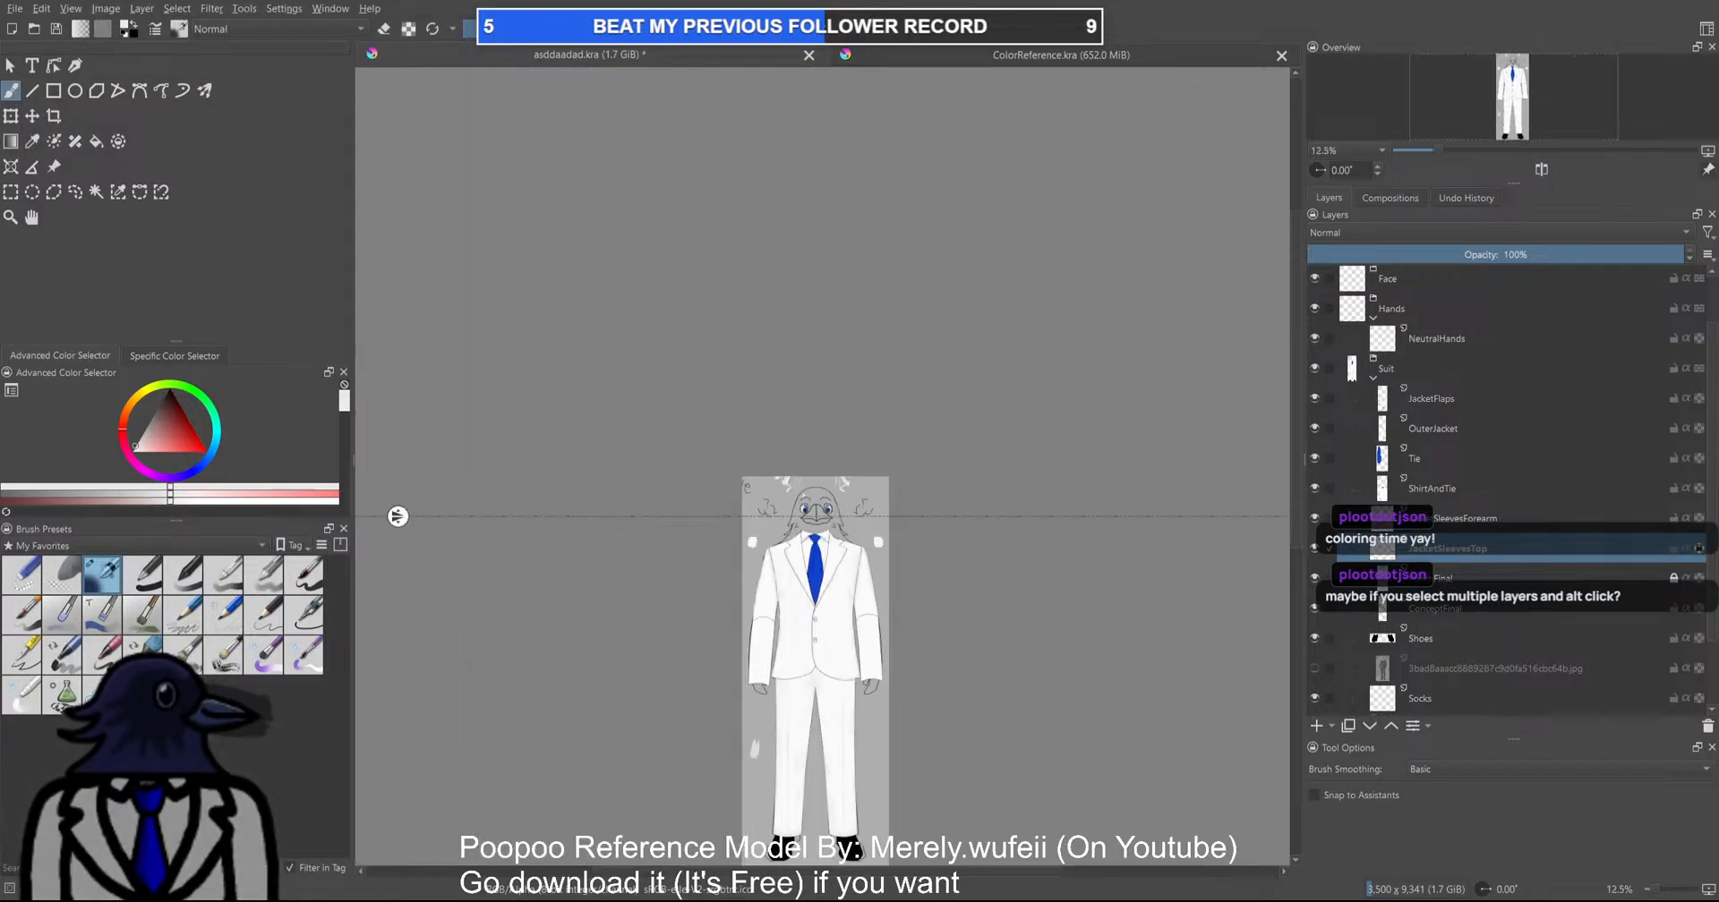
Examine the shading on both upper sleeves up close and against the whole suit
scroll(748, 391, "up", 8)
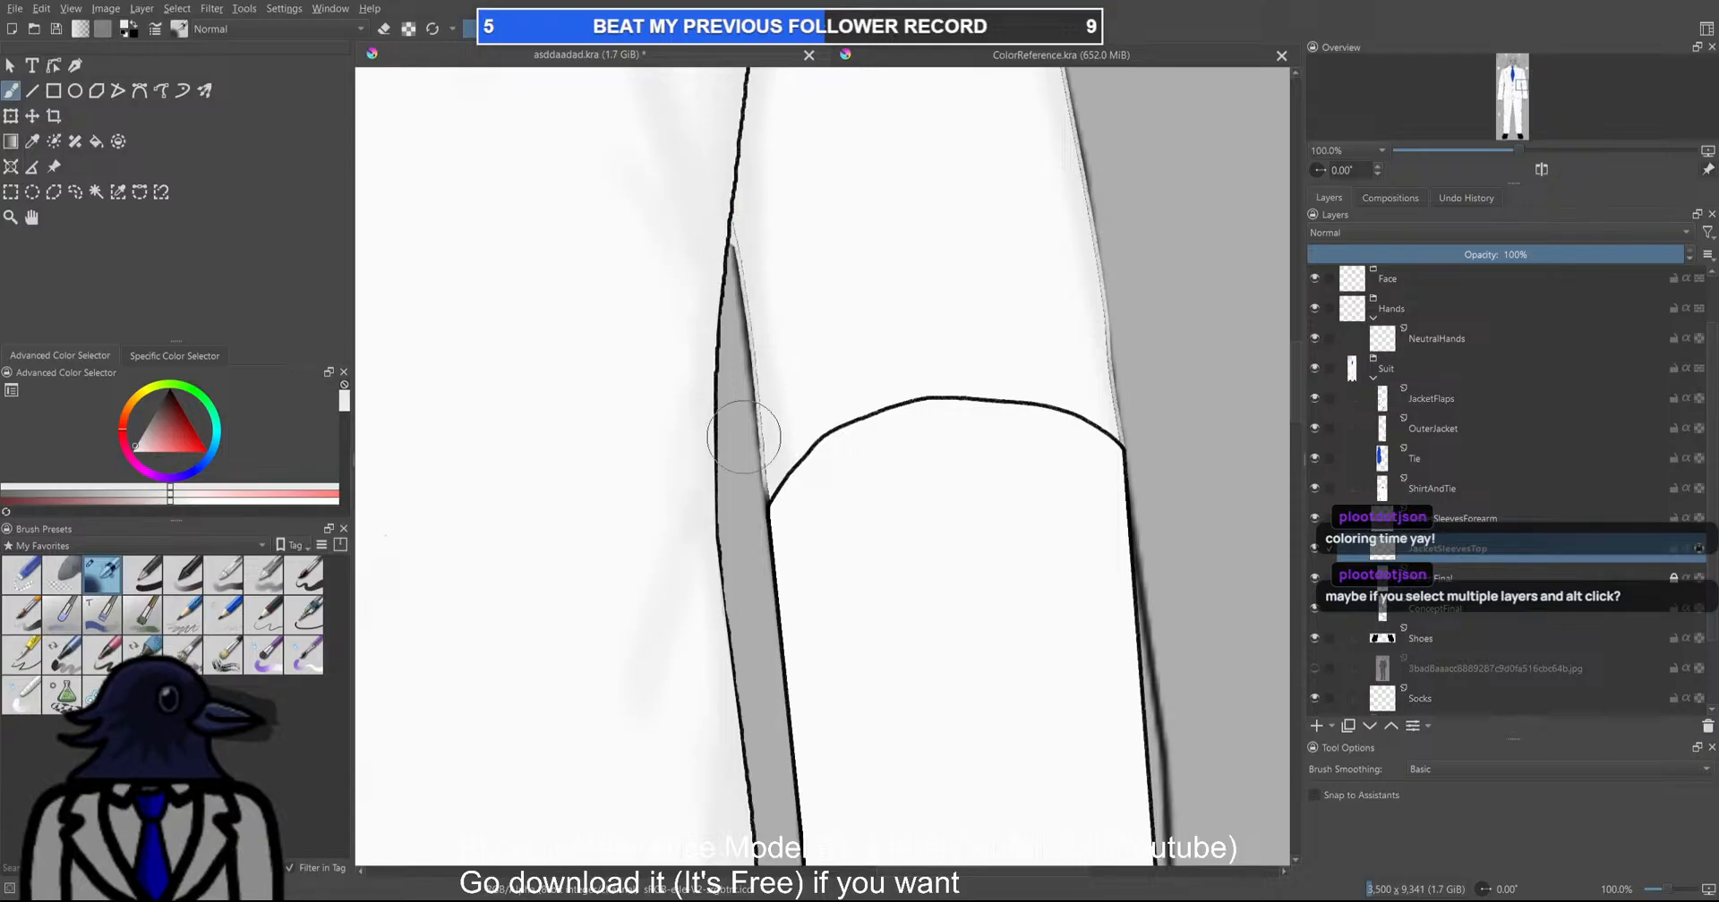
scroll(771, 520, "down", 1)
scroll(771, 520, "down", 6)
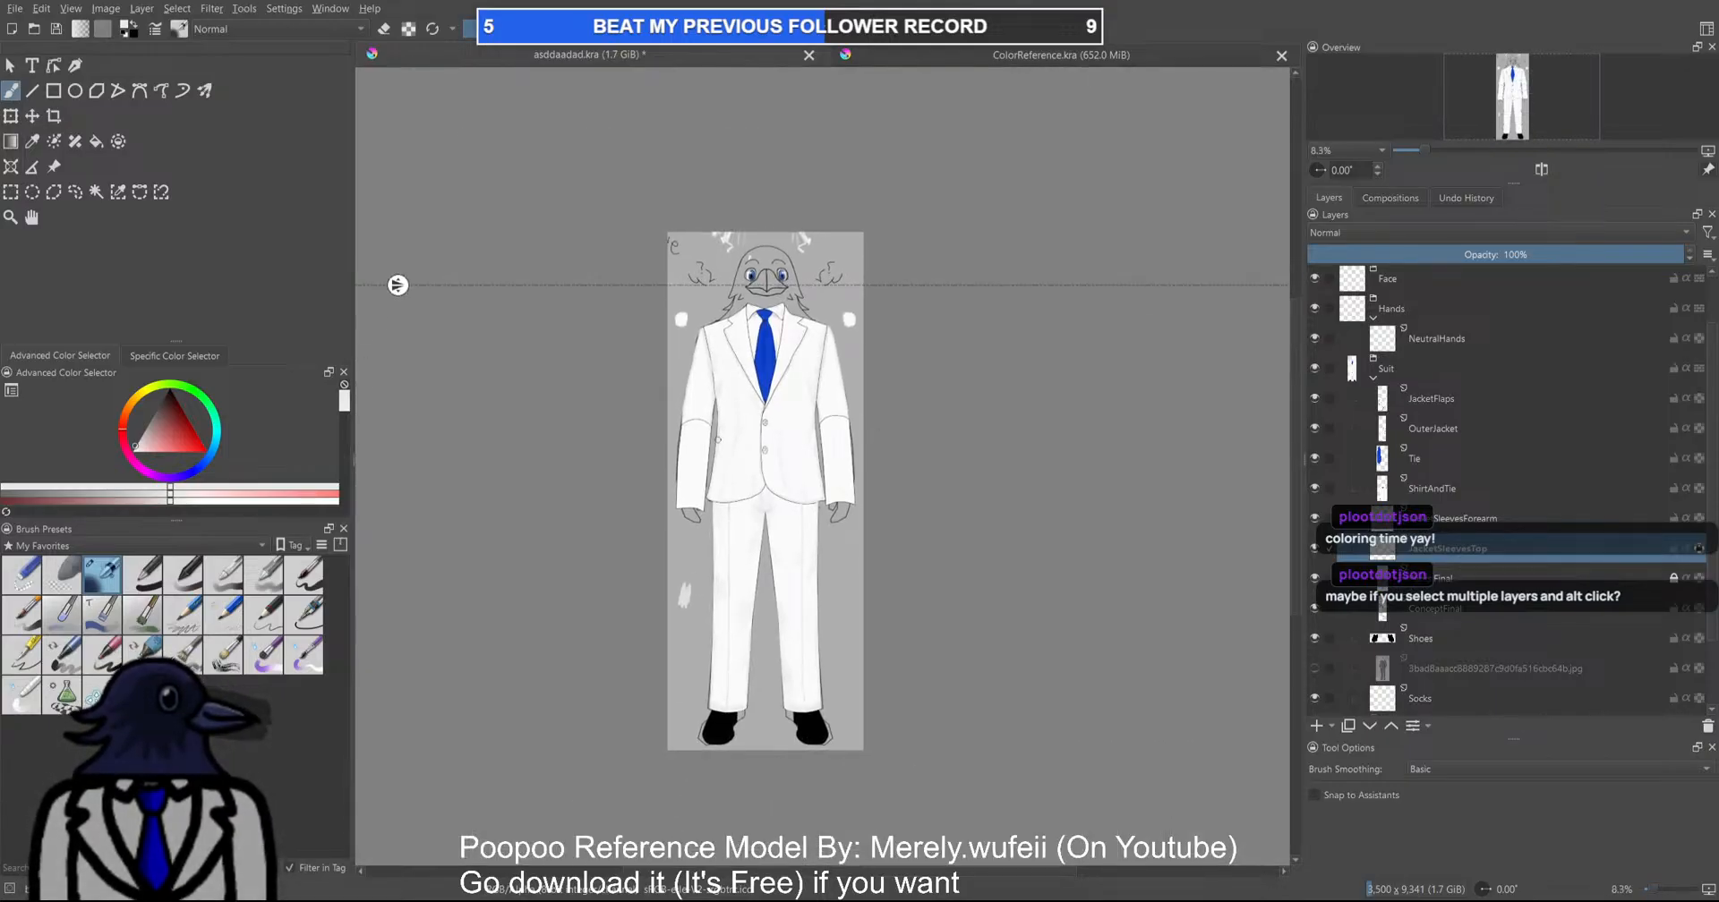
scroll(718, 447, "up", 2)
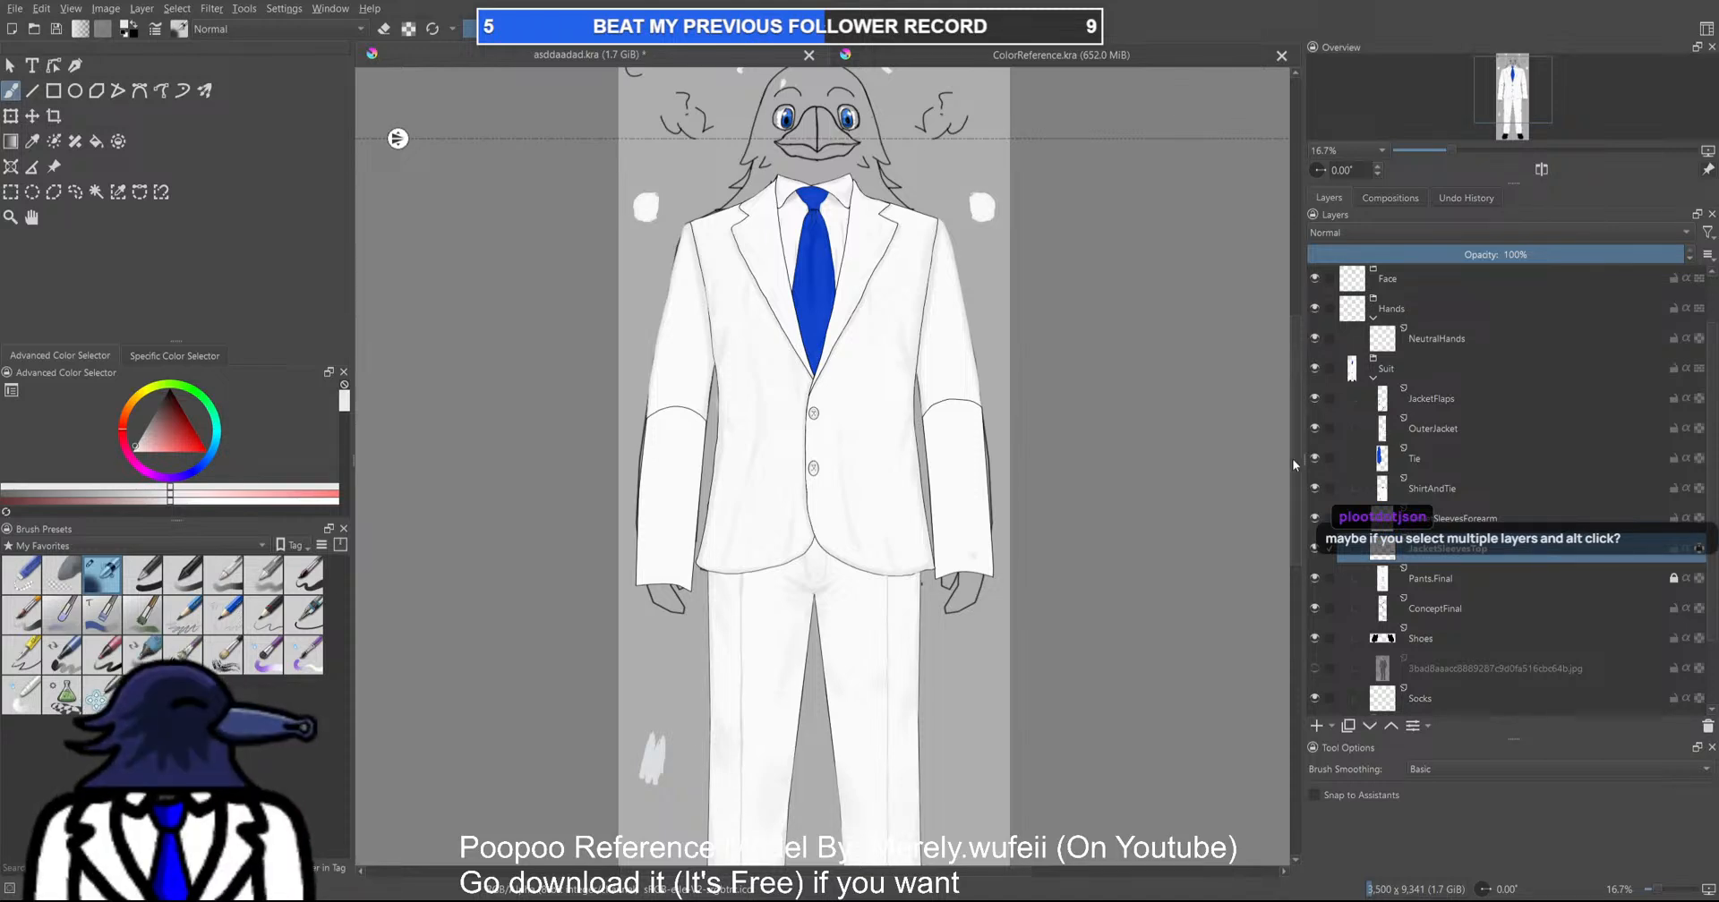
scroll(1036, 398, "up", 3)
scroll(1036, 398, "down", 2)
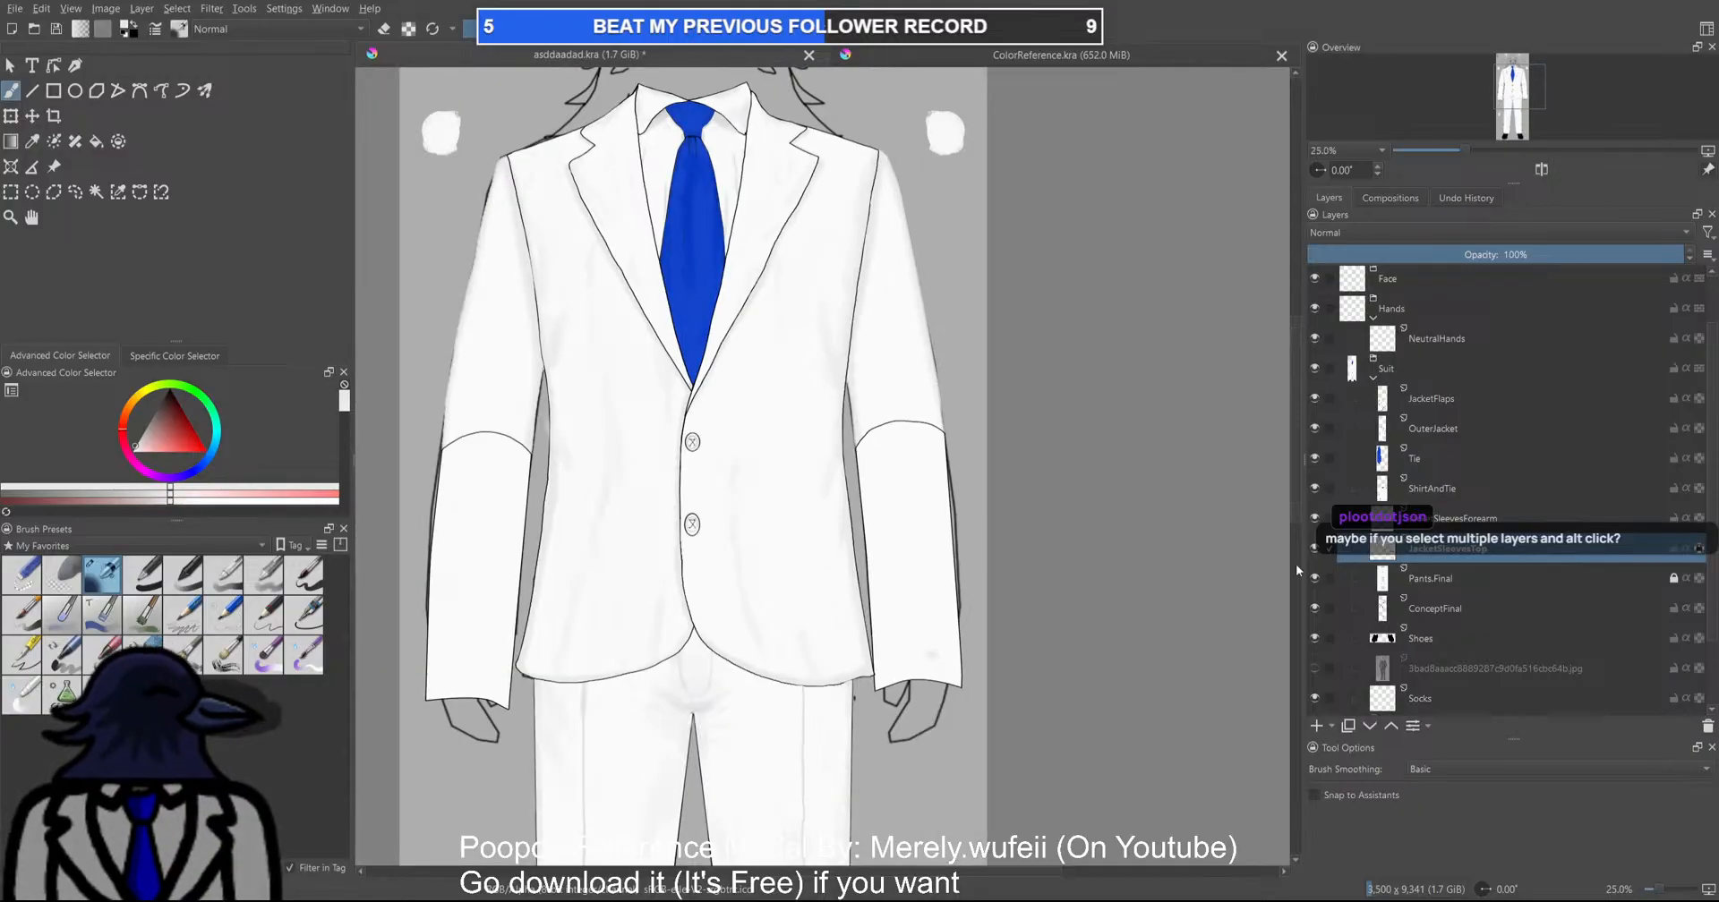
mouse_move(865, 518)
left_mouse_down()
mouse_move(1001, 449)
mouse_move(1050, 444)
left_mouse_up()
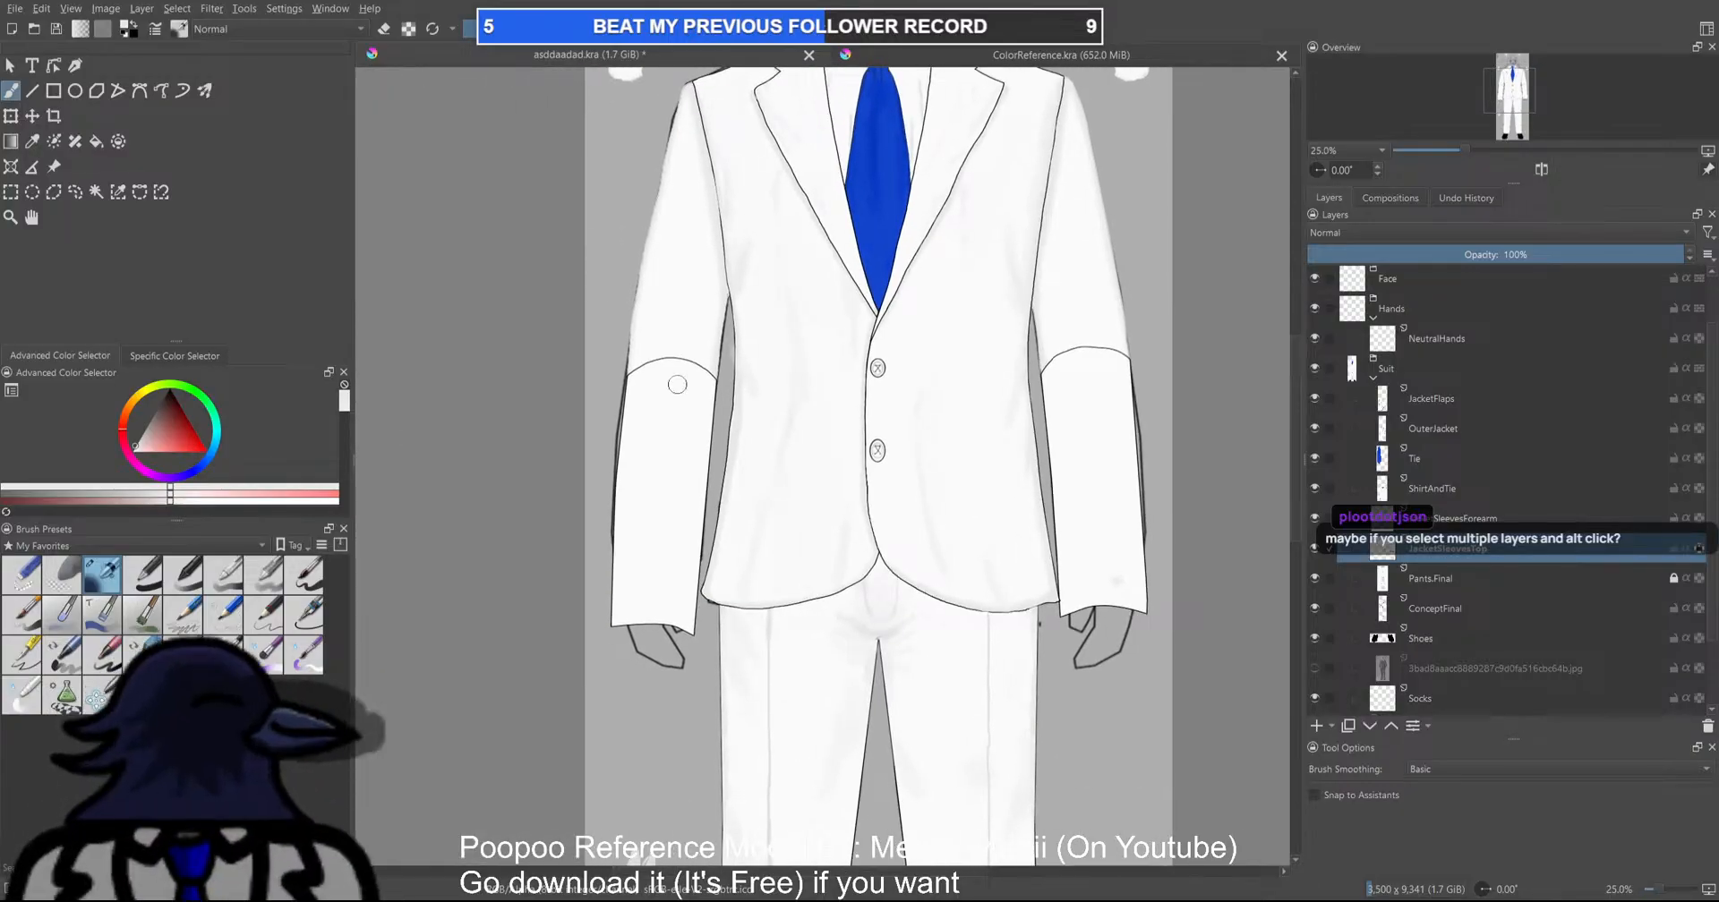
Try a light grey vertical stroke down the middle of the left upper sleeve above the elbow line
scroll(658, 416, "up", 2)
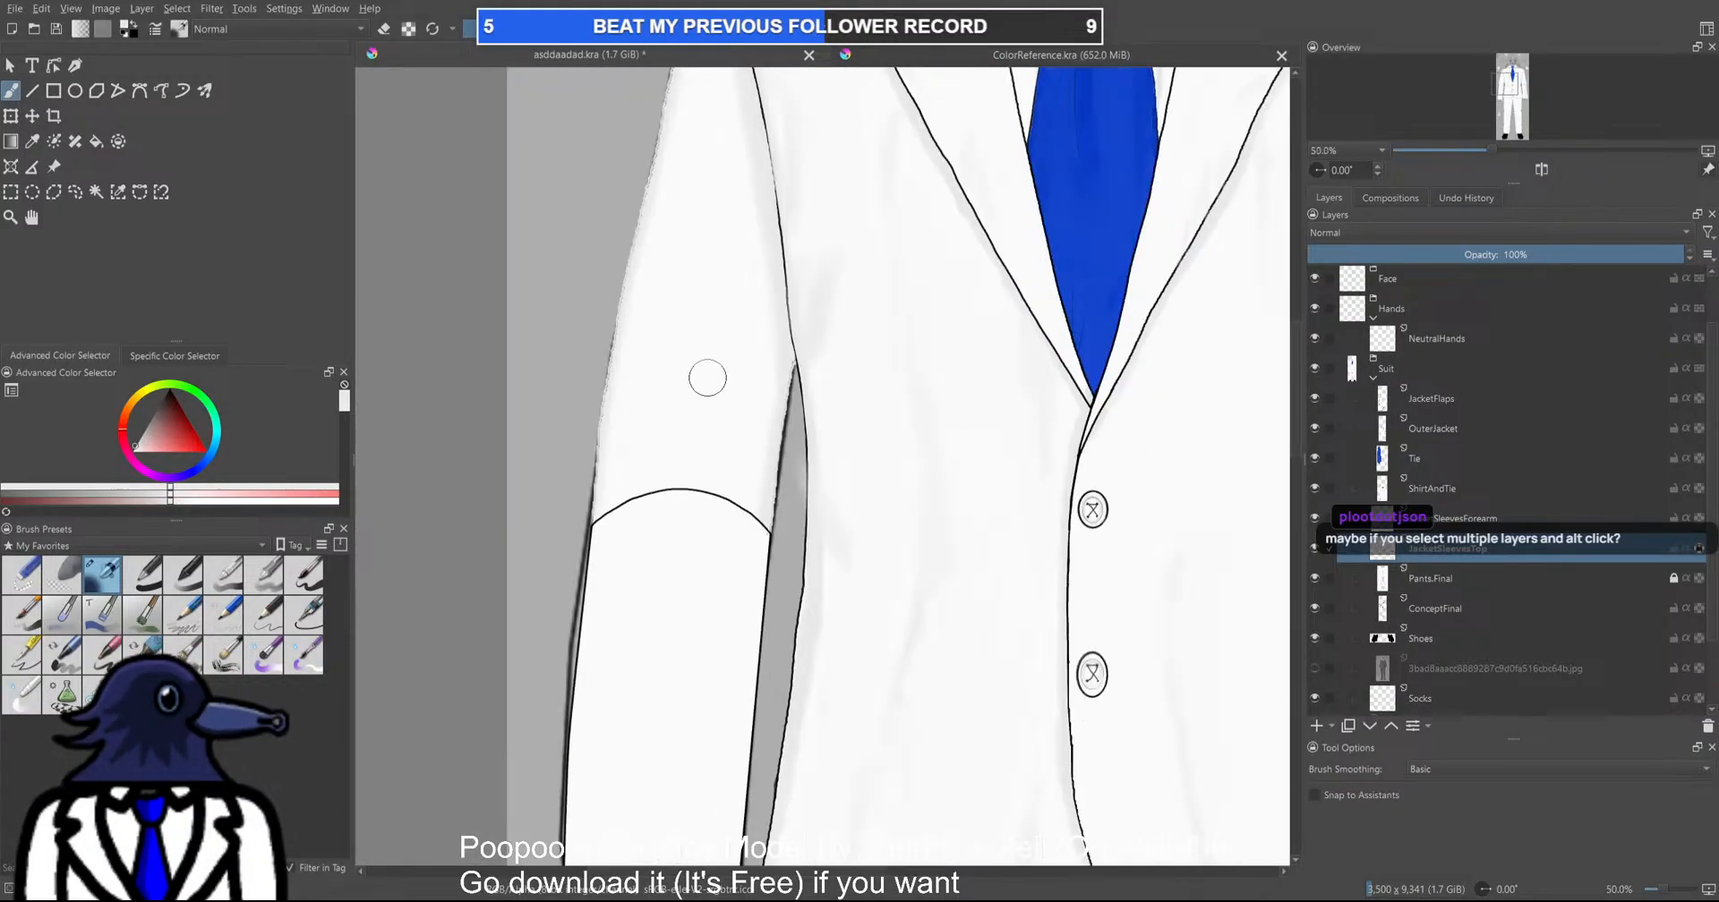
scroll(690, 443, "up", 1)
left_click_drag(690, 441, 714, 317)
scroll(712, 326, "down", 2)
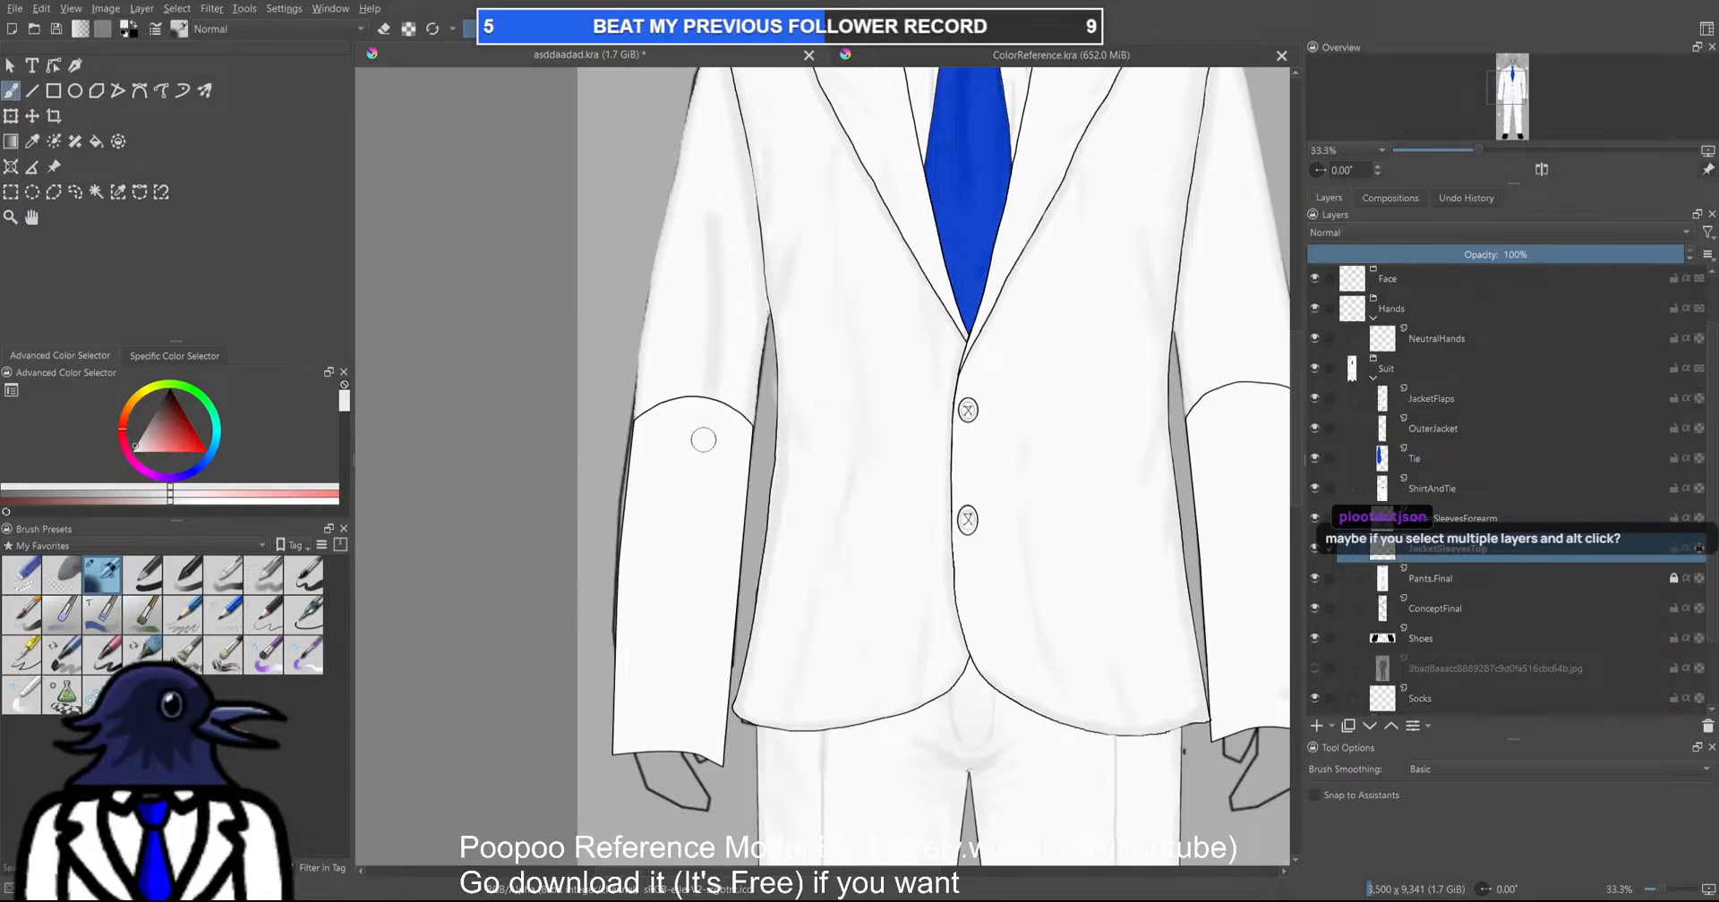
scroll(703, 435, "down", 3)
scroll(687, 370, "up", 2)
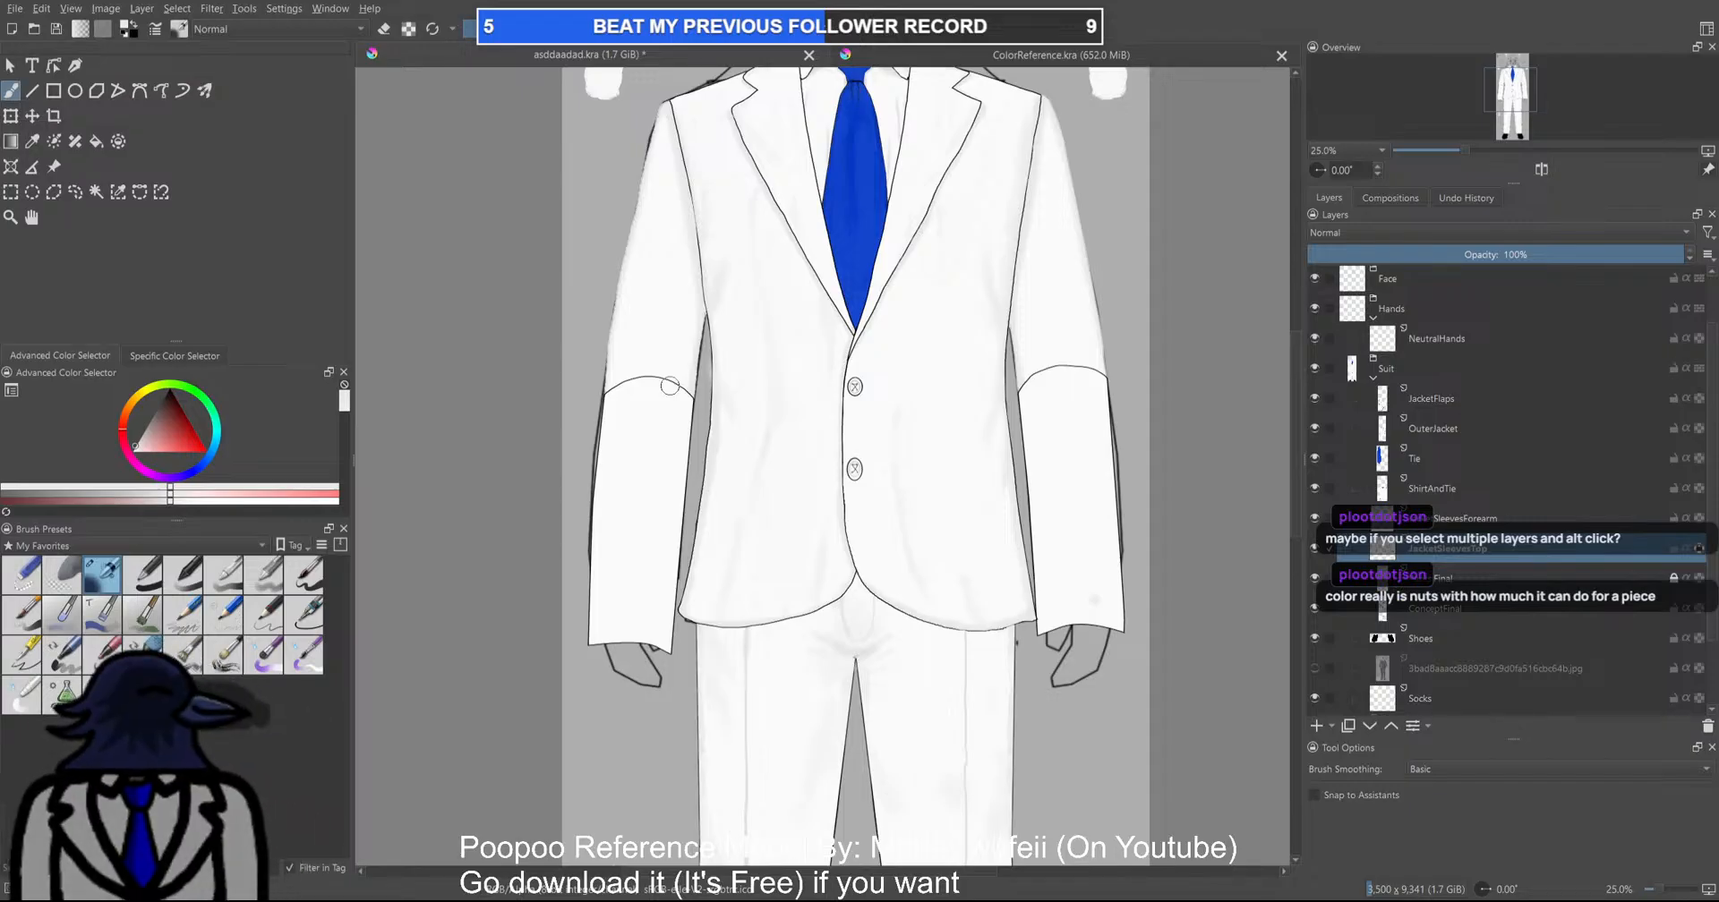
scroll(601, 375, "up", 2)
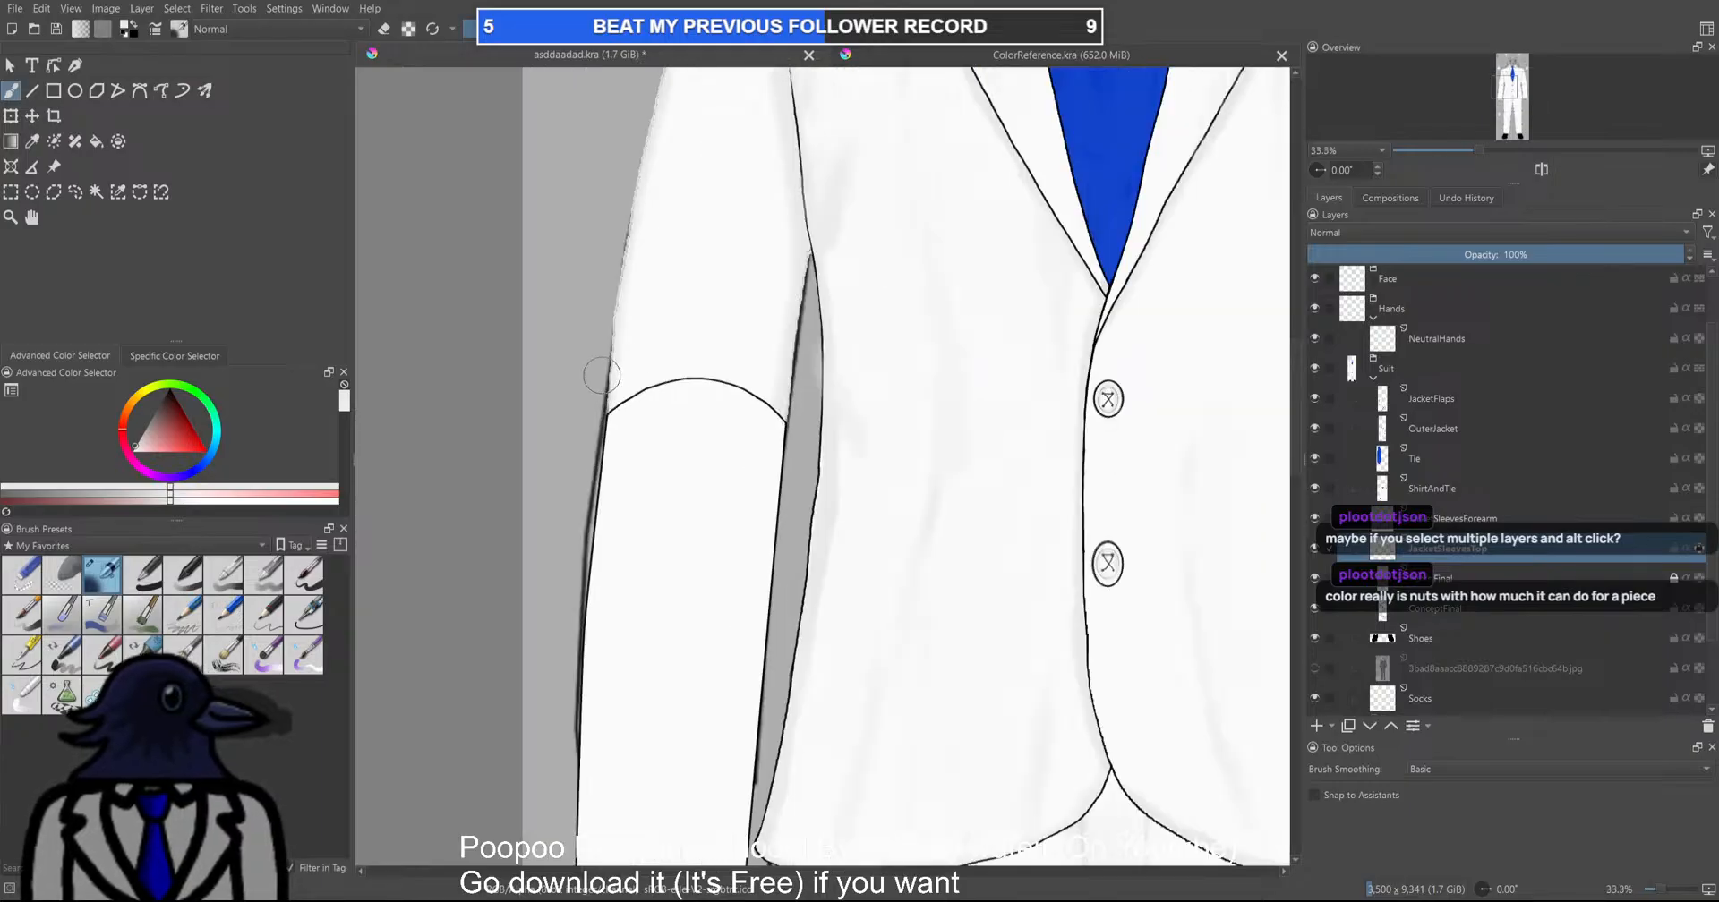
left_click_drag(716, 348, 758, 385)
scroll(758, 385, "down", 1)
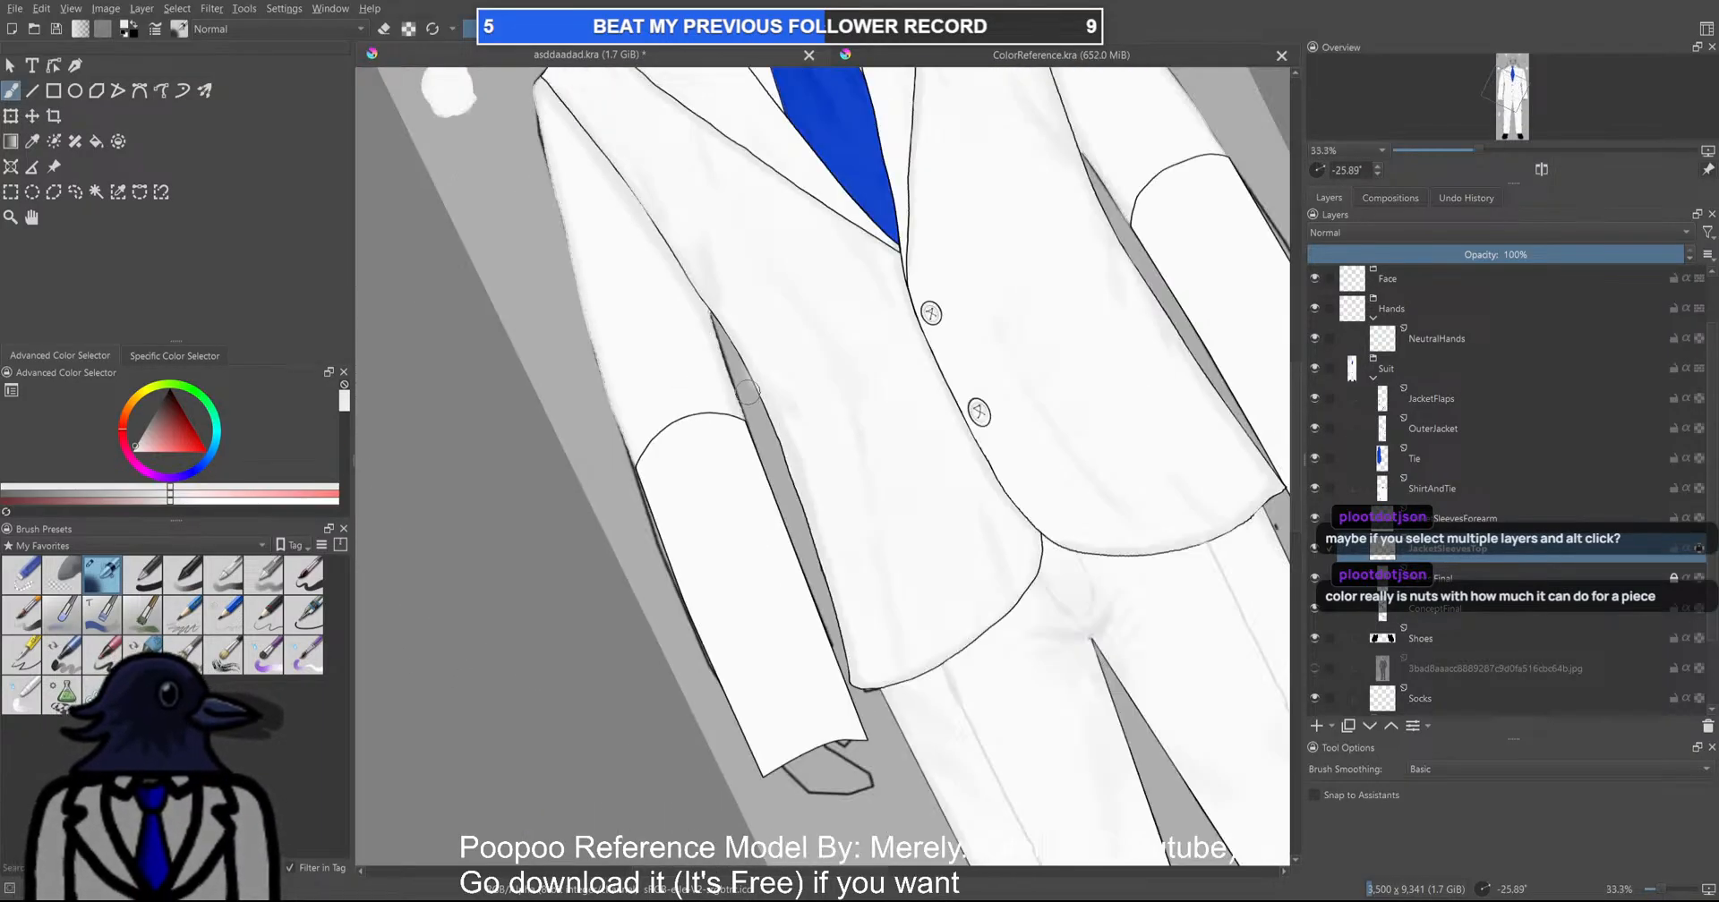
key("5")
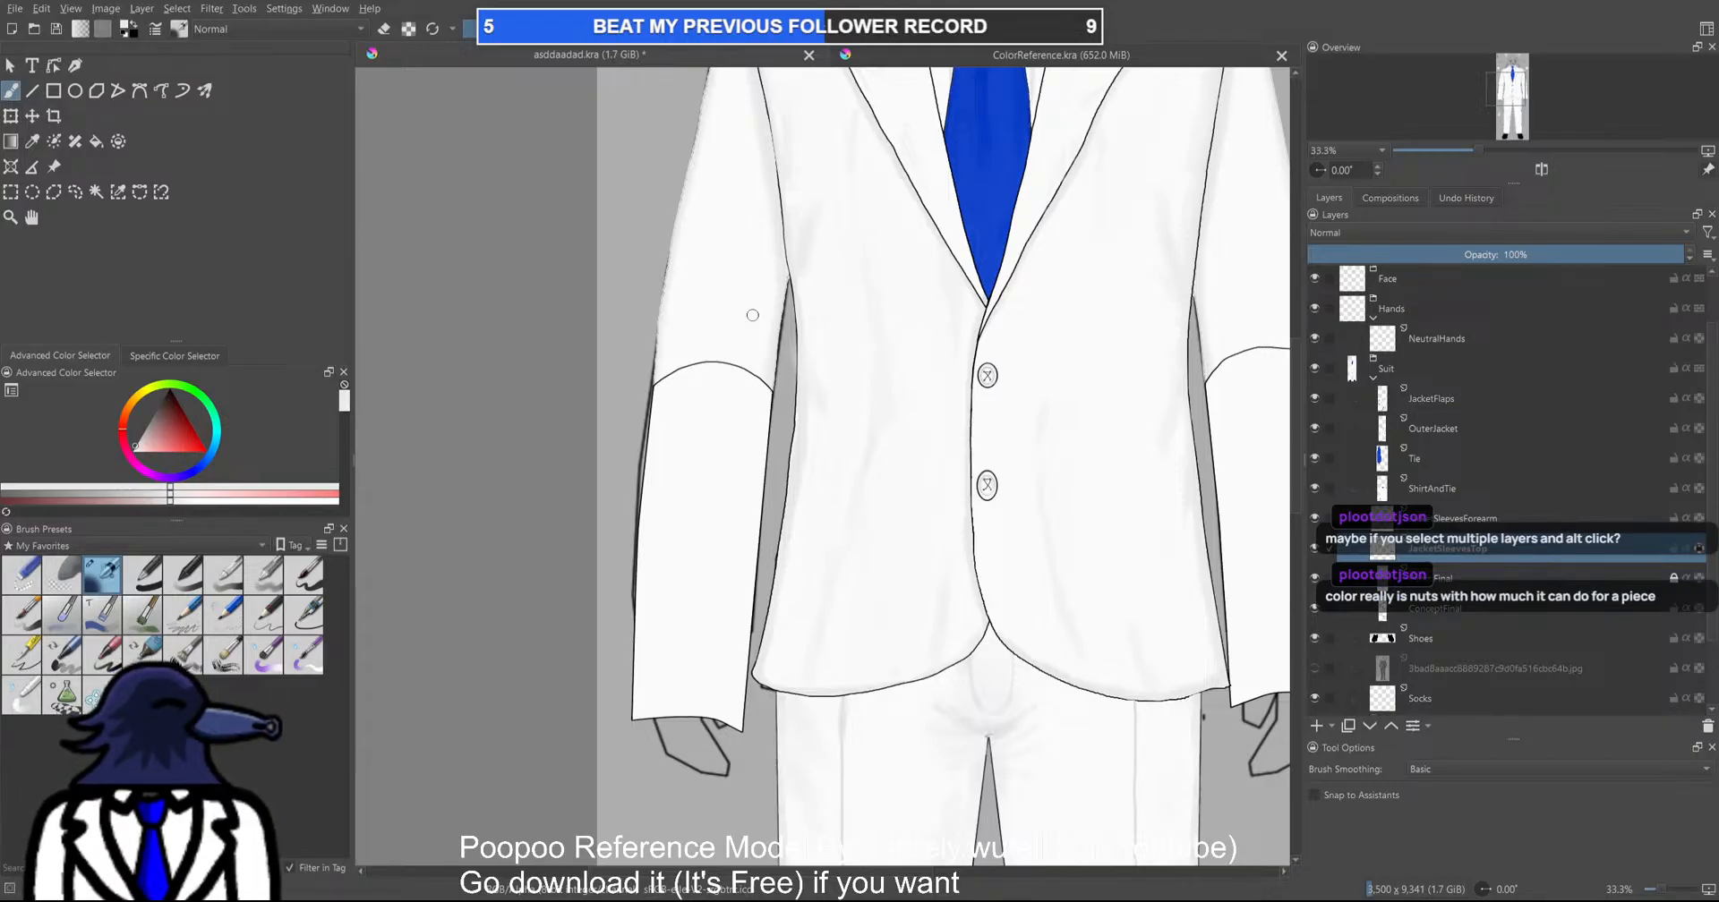
scroll(745, 520, "down", 1)
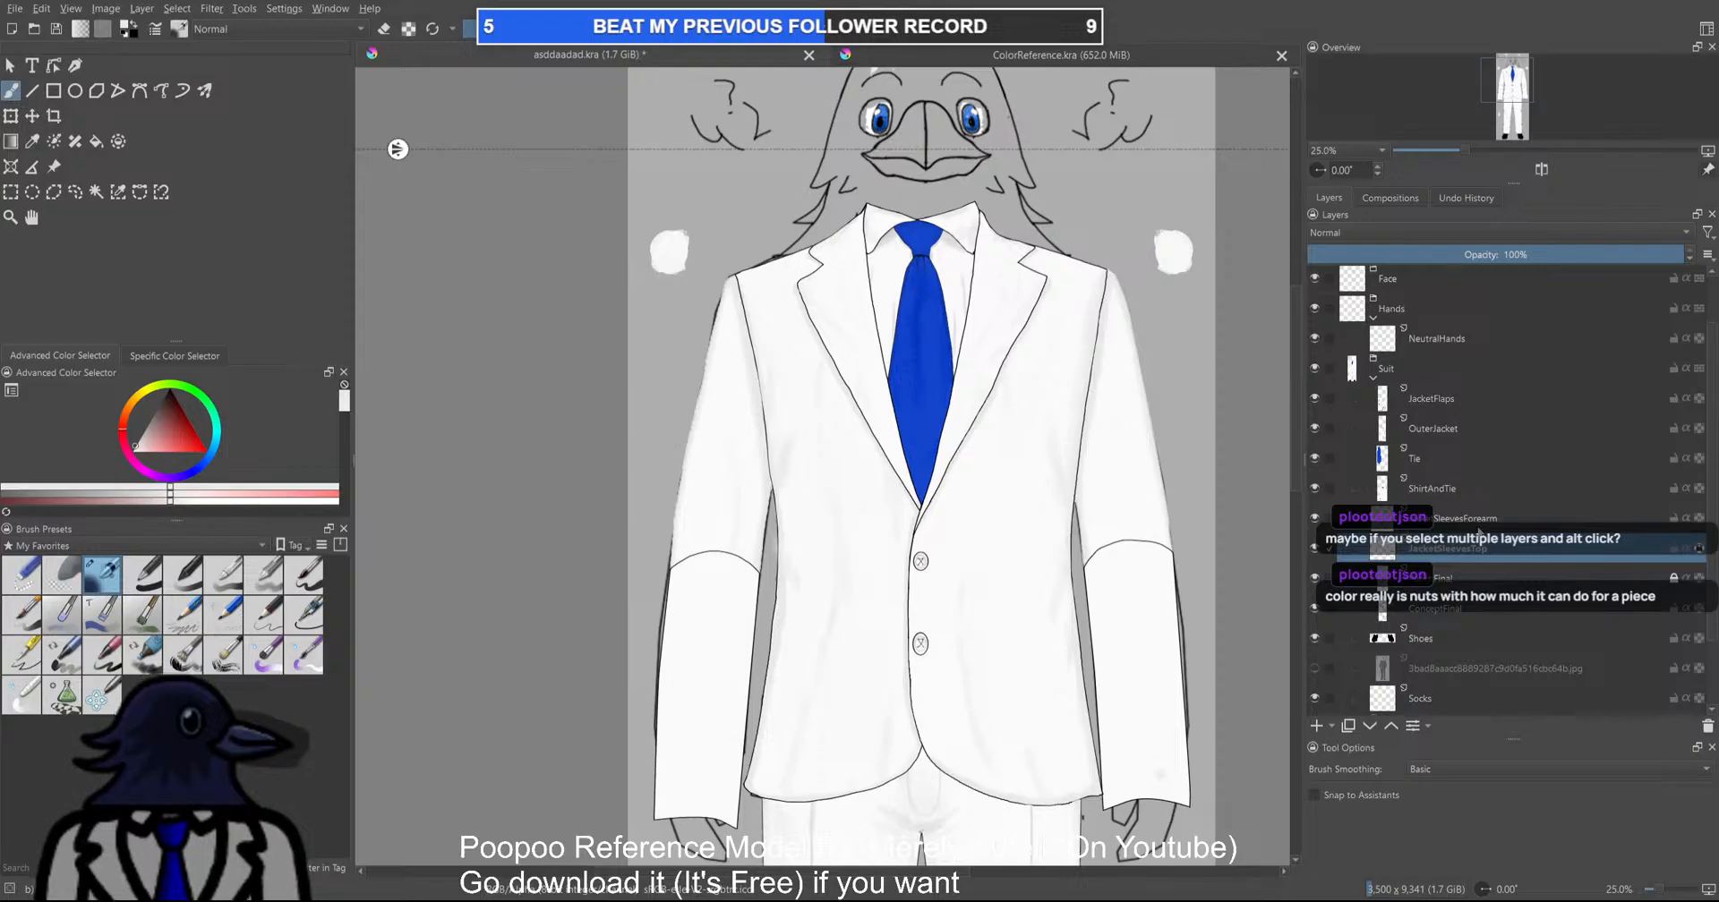
On the JacketSleevesForearm layer, paint a faint grey diagonal fold running down from the left elbow line
left_click(1567, 526)
left_click_drag(635, 687, 702, 516)
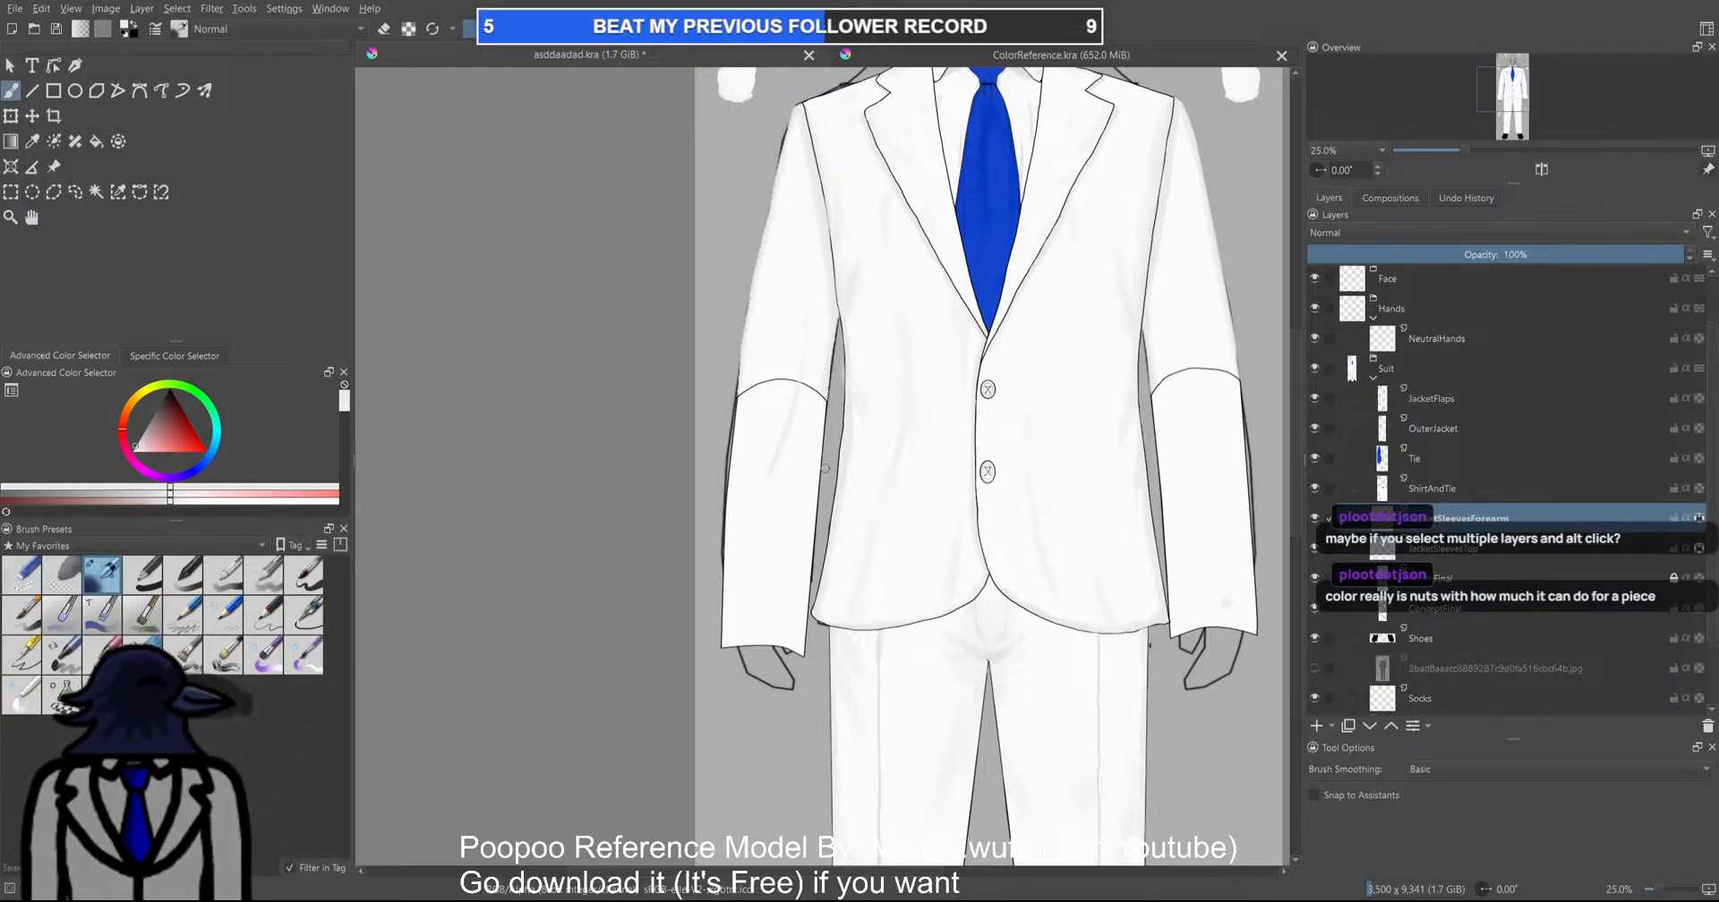
scroll(811, 427, "up", 3)
scroll(808, 461, "down", 2)
left_click_drag(821, 562, 785, 451)
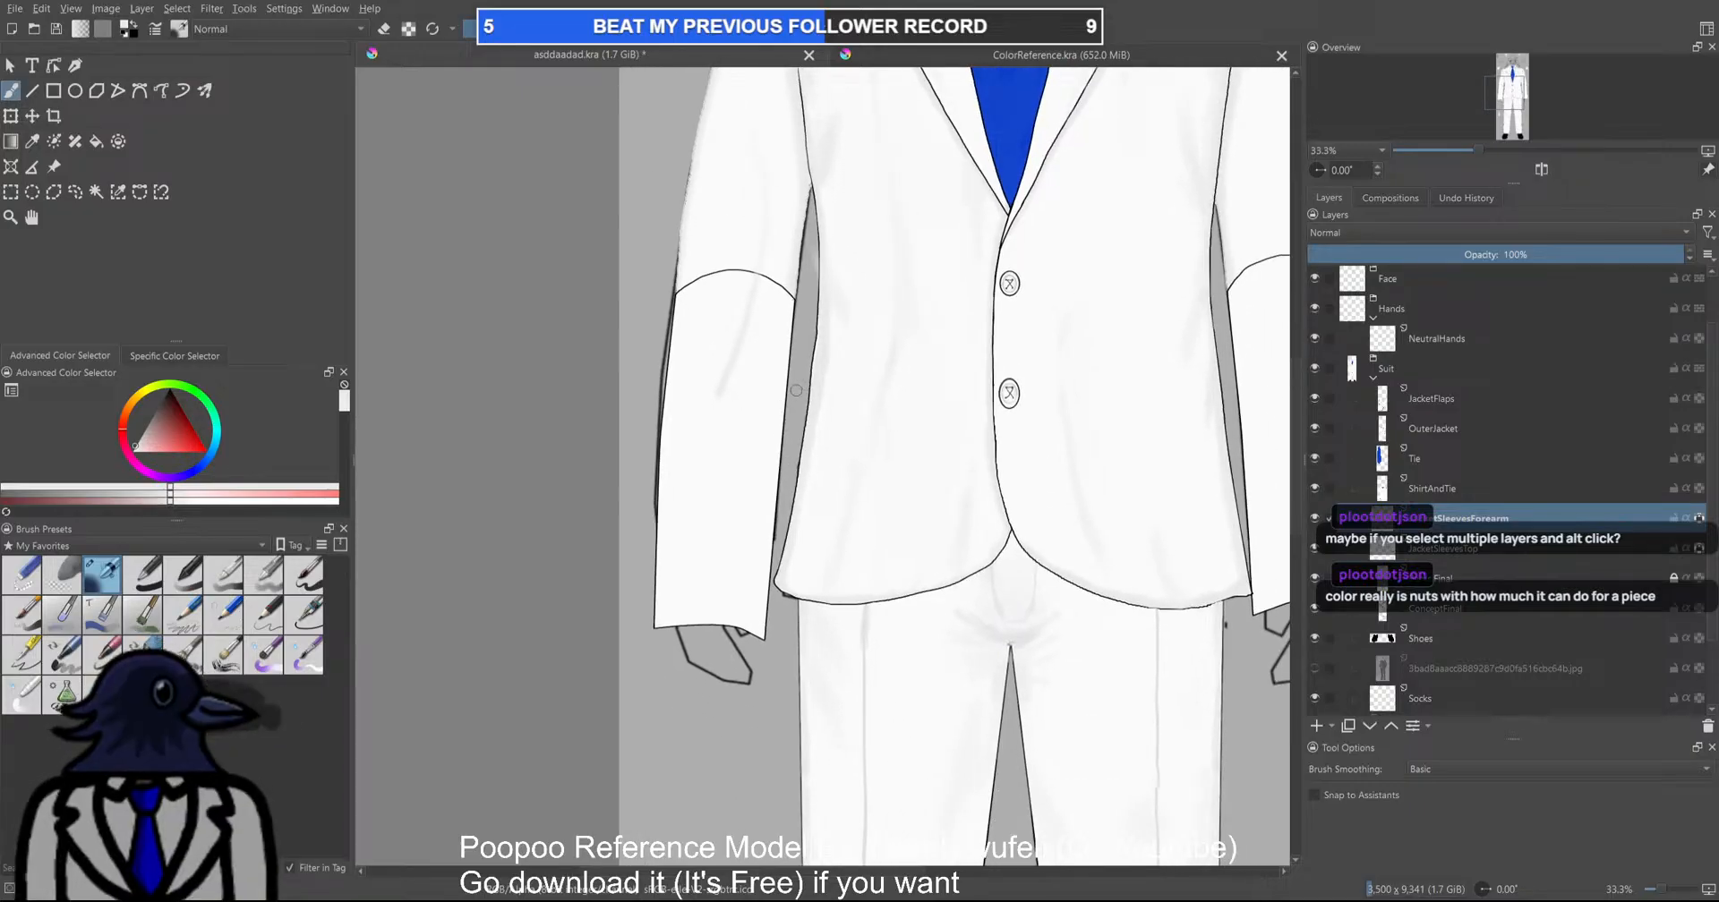
Paint light grey shading down the inner edge of the left forearm from the elbow line to the cuff, replacing a first short stroke
scroll(790, 388, "up", 1)
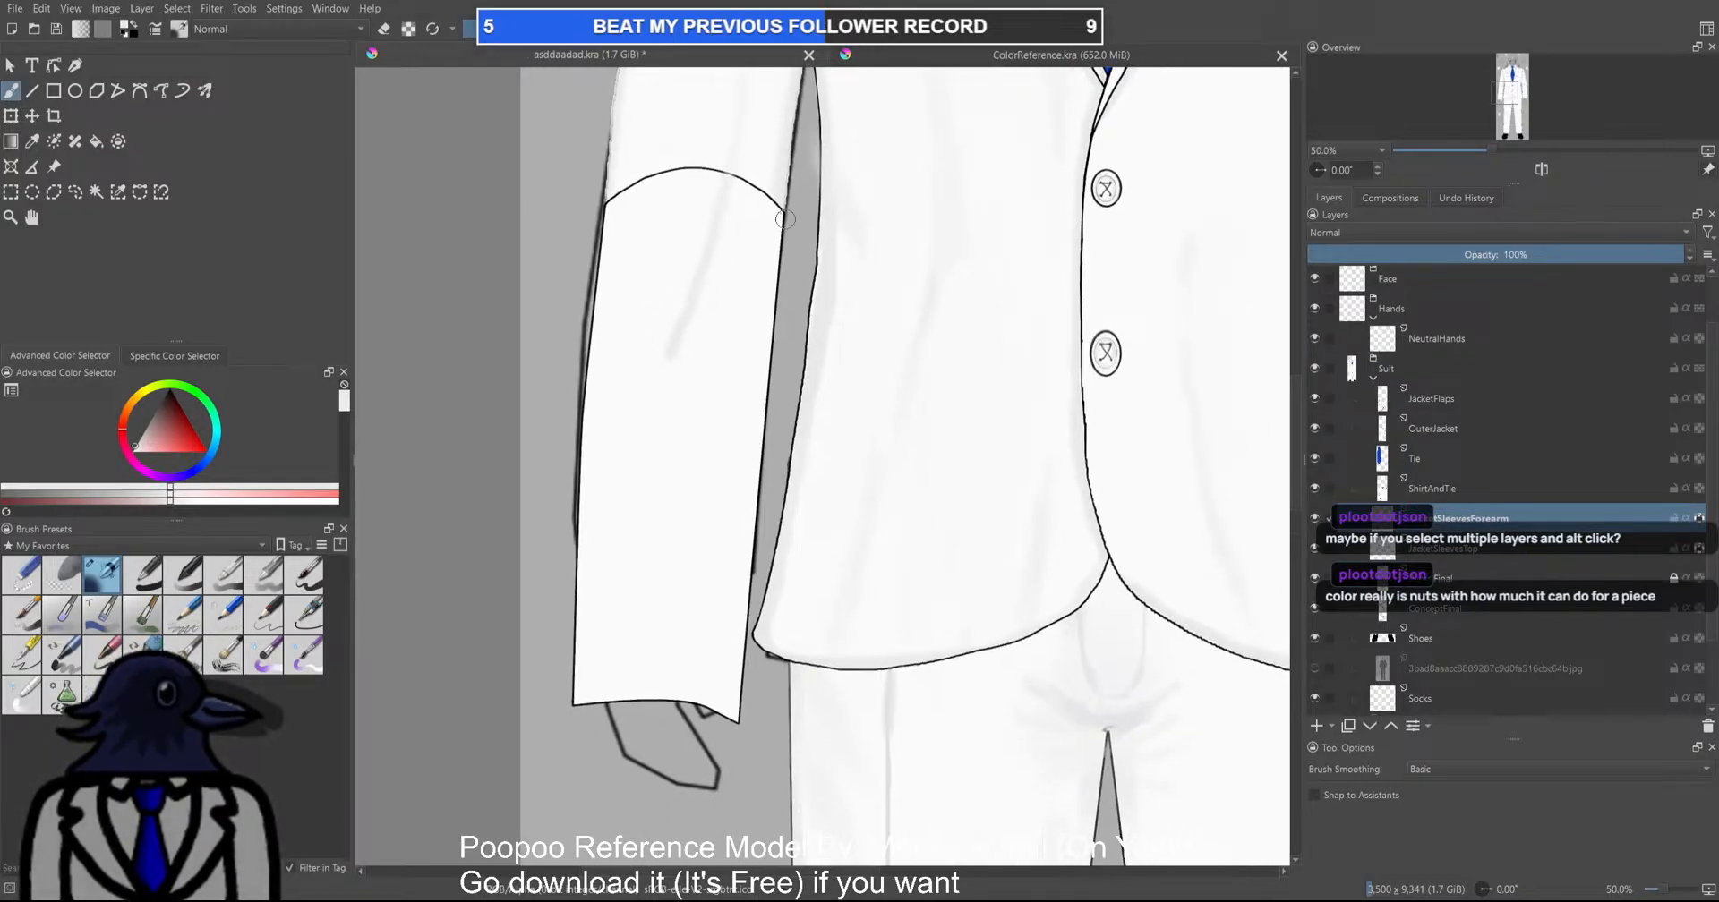
left_click_drag(771, 285, 758, 421)
key("ctrl+z")
left_click_drag(777, 220, 730, 768)
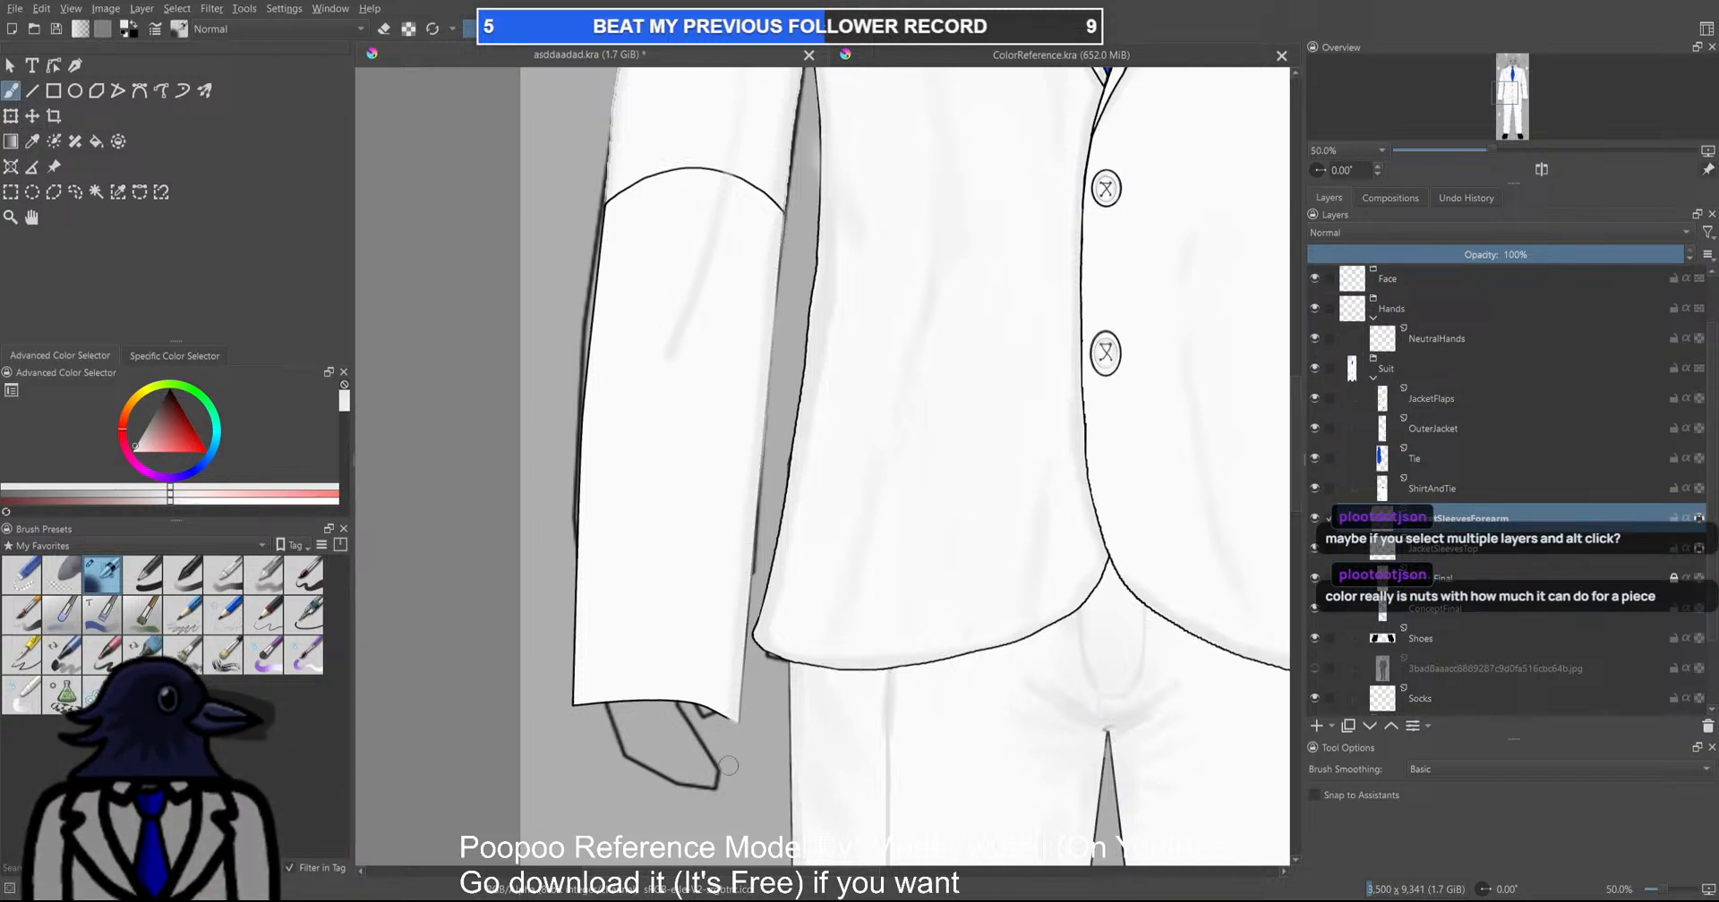
Paint light grey shading down the outer edge of the left forearm and along its cuff hem
mouse_move(606, 200)
left_mouse_down()
mouse_move(579, 628)
mouse_move(585, 553)
mouse_move(609, 538)
mouse_move(848, 534)
mouse_move(1016, 589)
left_mouse_up()
scroll(652, 606, "up", 1)
scroll(575, 571, "up", 2)
scroll(398, 173, "down", 4)
scroll(397, 172, "down", 3)
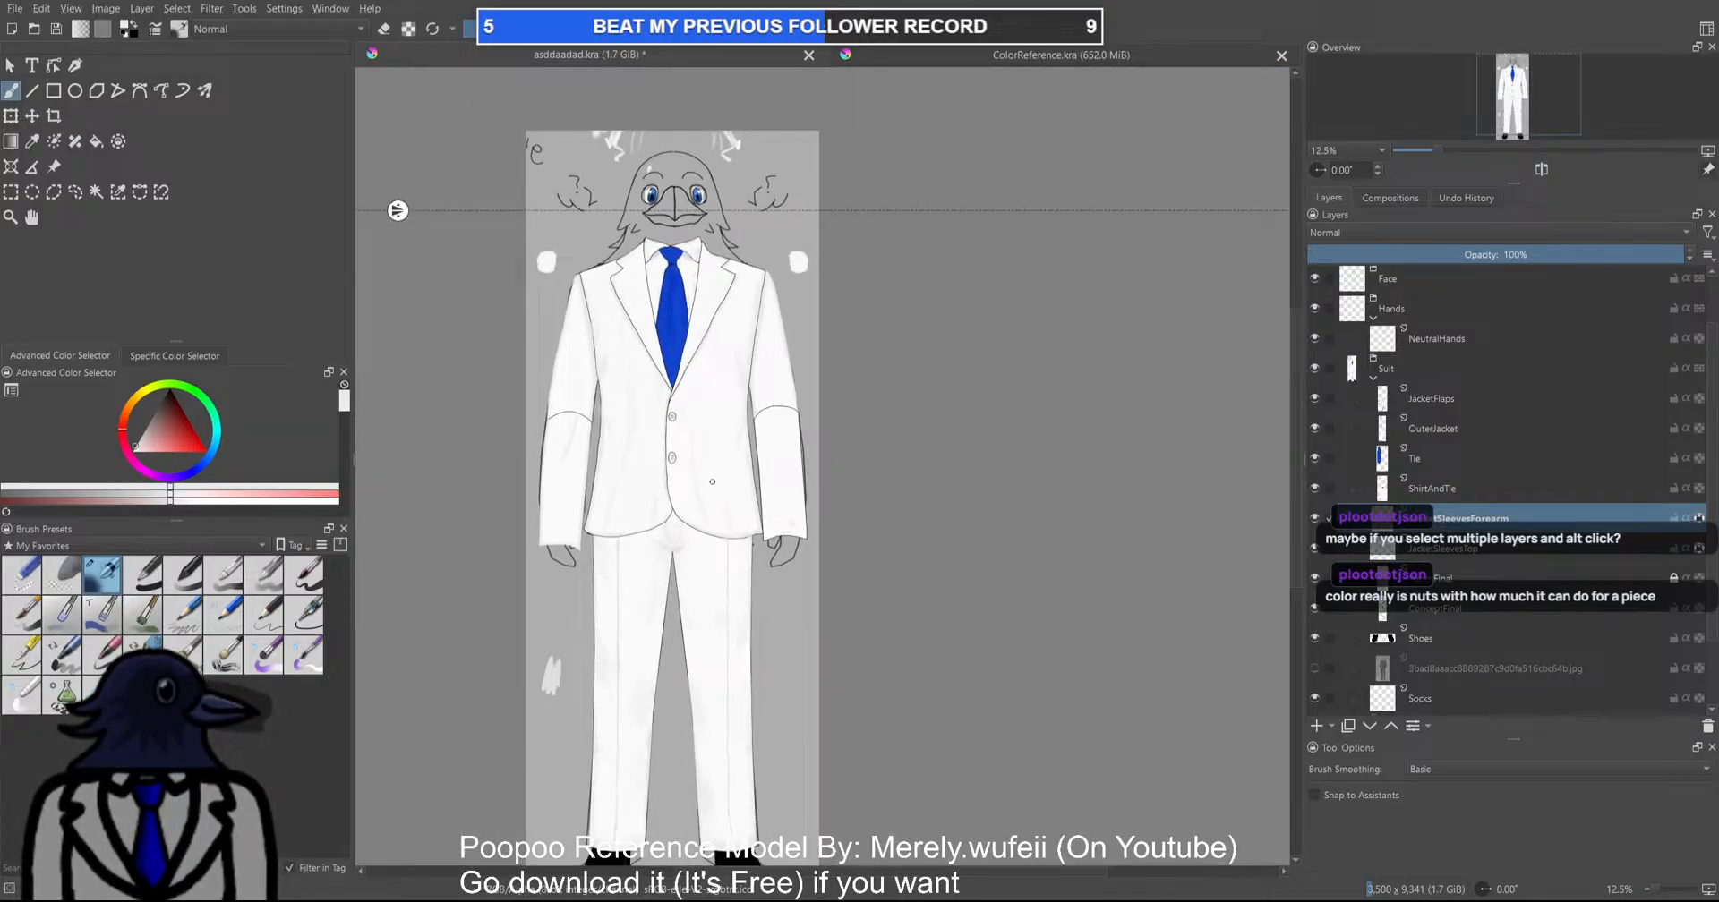
Paint light grey shading along the outer edge, inner edge and cuff hem of the right forearm
scroll(767, 395, "up", 4)
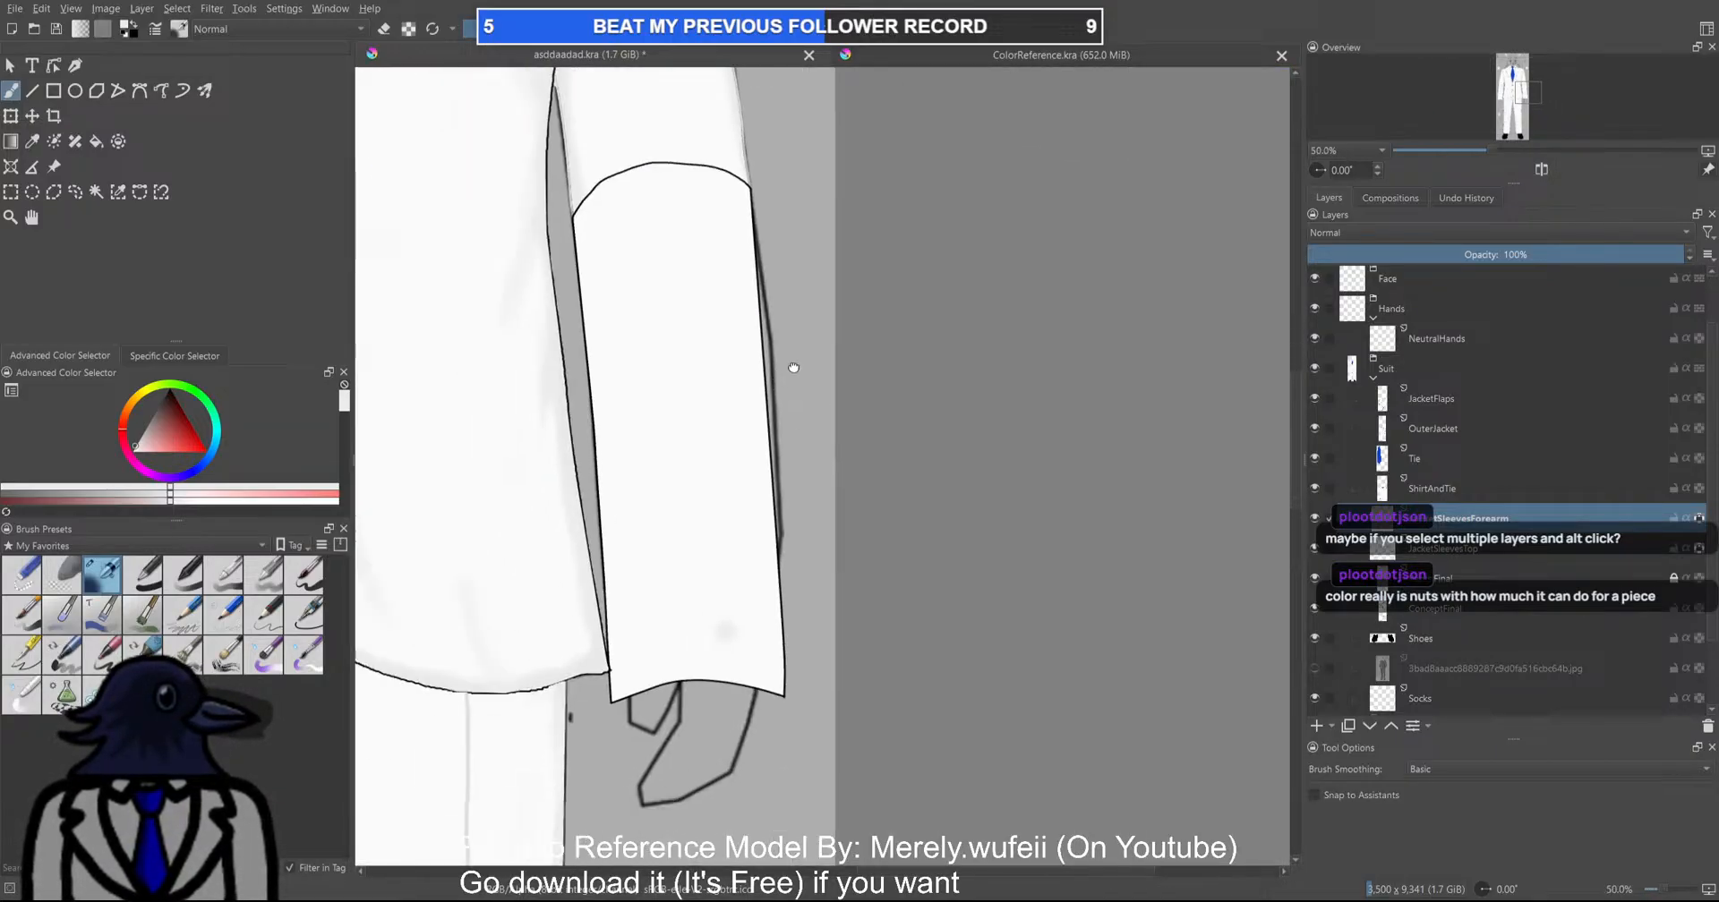
left_click_drag(787, 246, 817, 664)
mouse_move(606, 184)
left_mouse_down()
mouse_move(647, 681)
mouse_move(577, 628)
mouse_move(704, 589)
mouse_move(812, 583)
mouse_move(913, 617)
left_mouse_up()
scroll(647, 679, "up", 2)
scroll(913, 618, "down", 4)
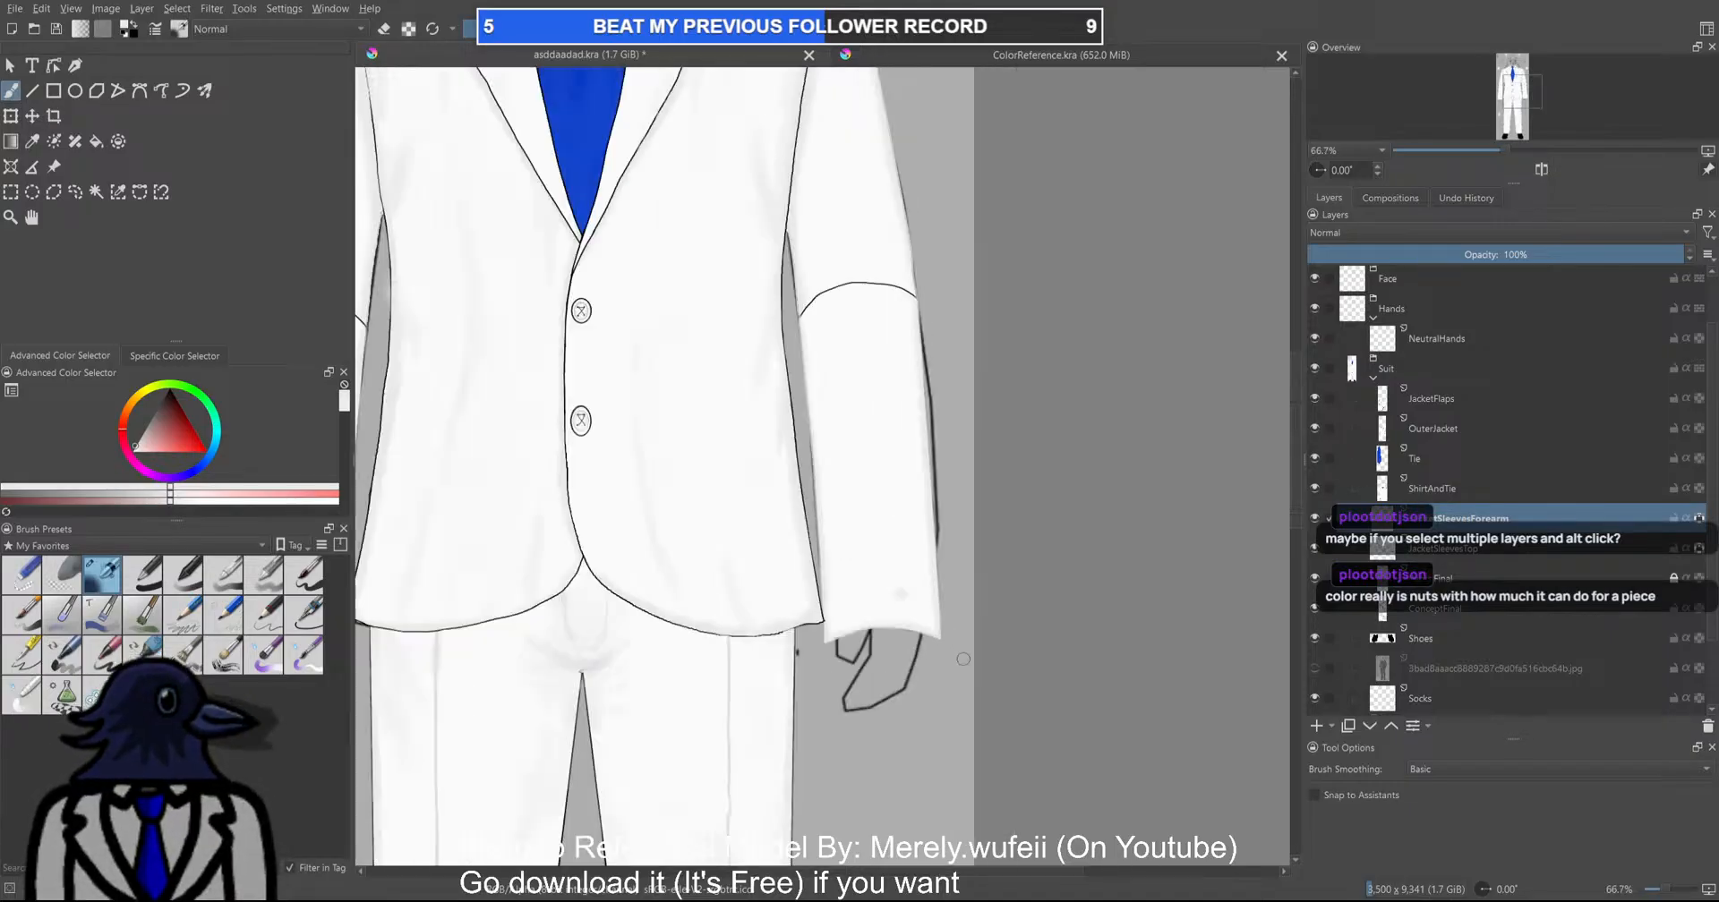
Sample the sleeve's white and try to paint over the grey spot above the right cuff
scroll(890, 585, "up", 5)
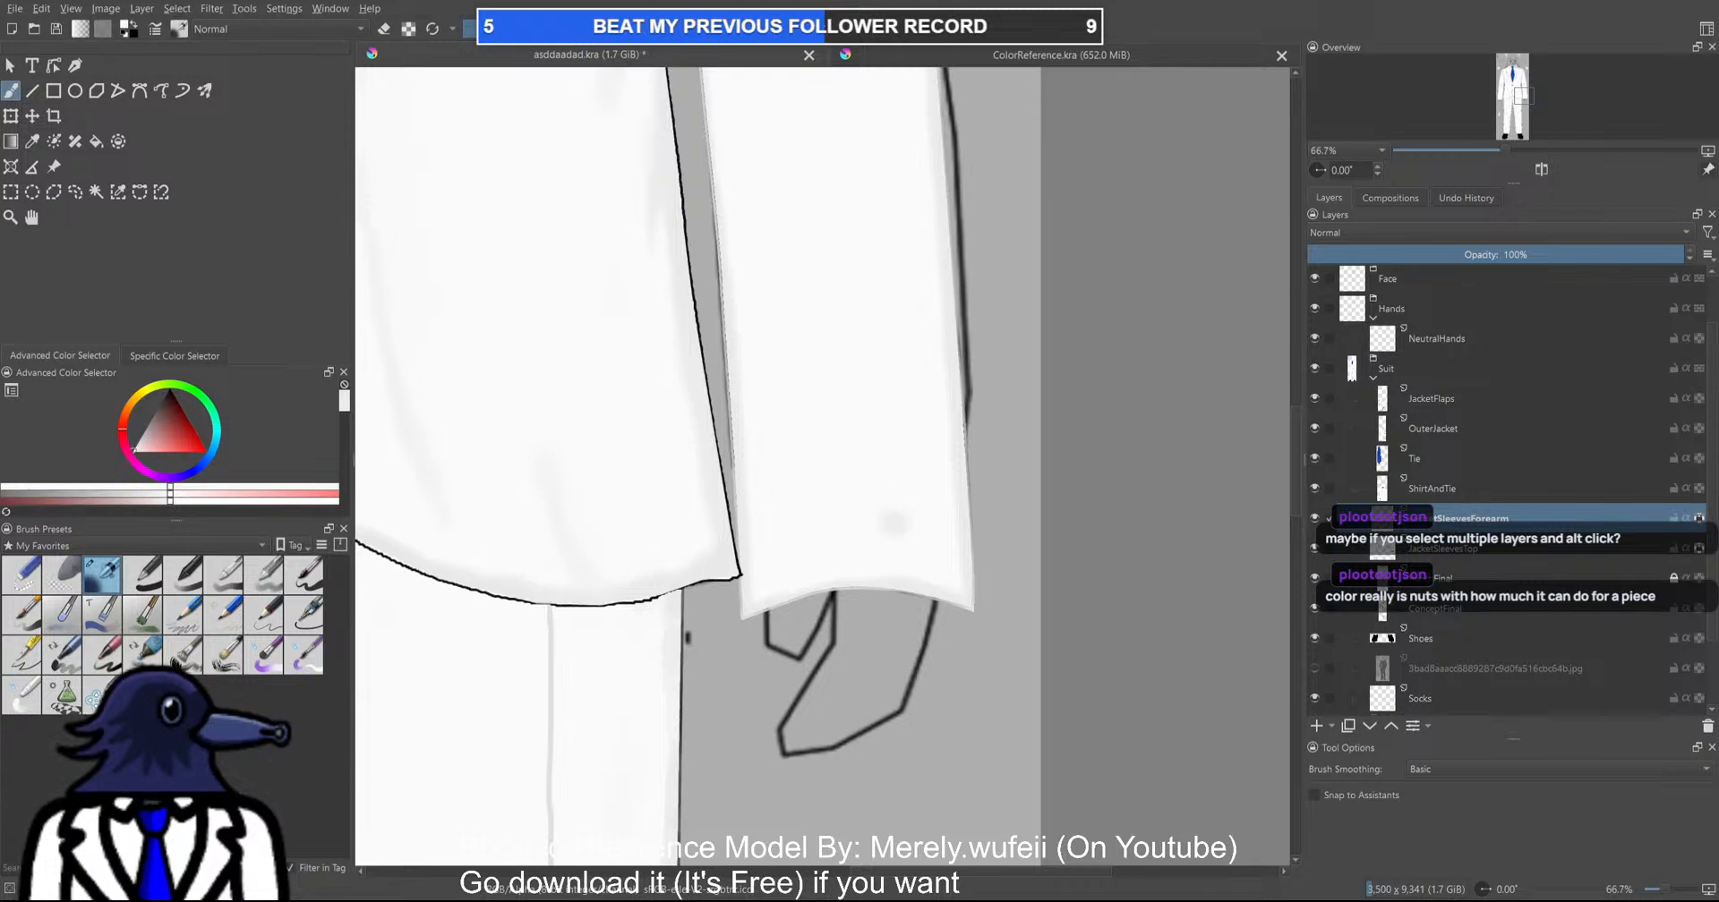
scroll(869, 526, "down", 6)
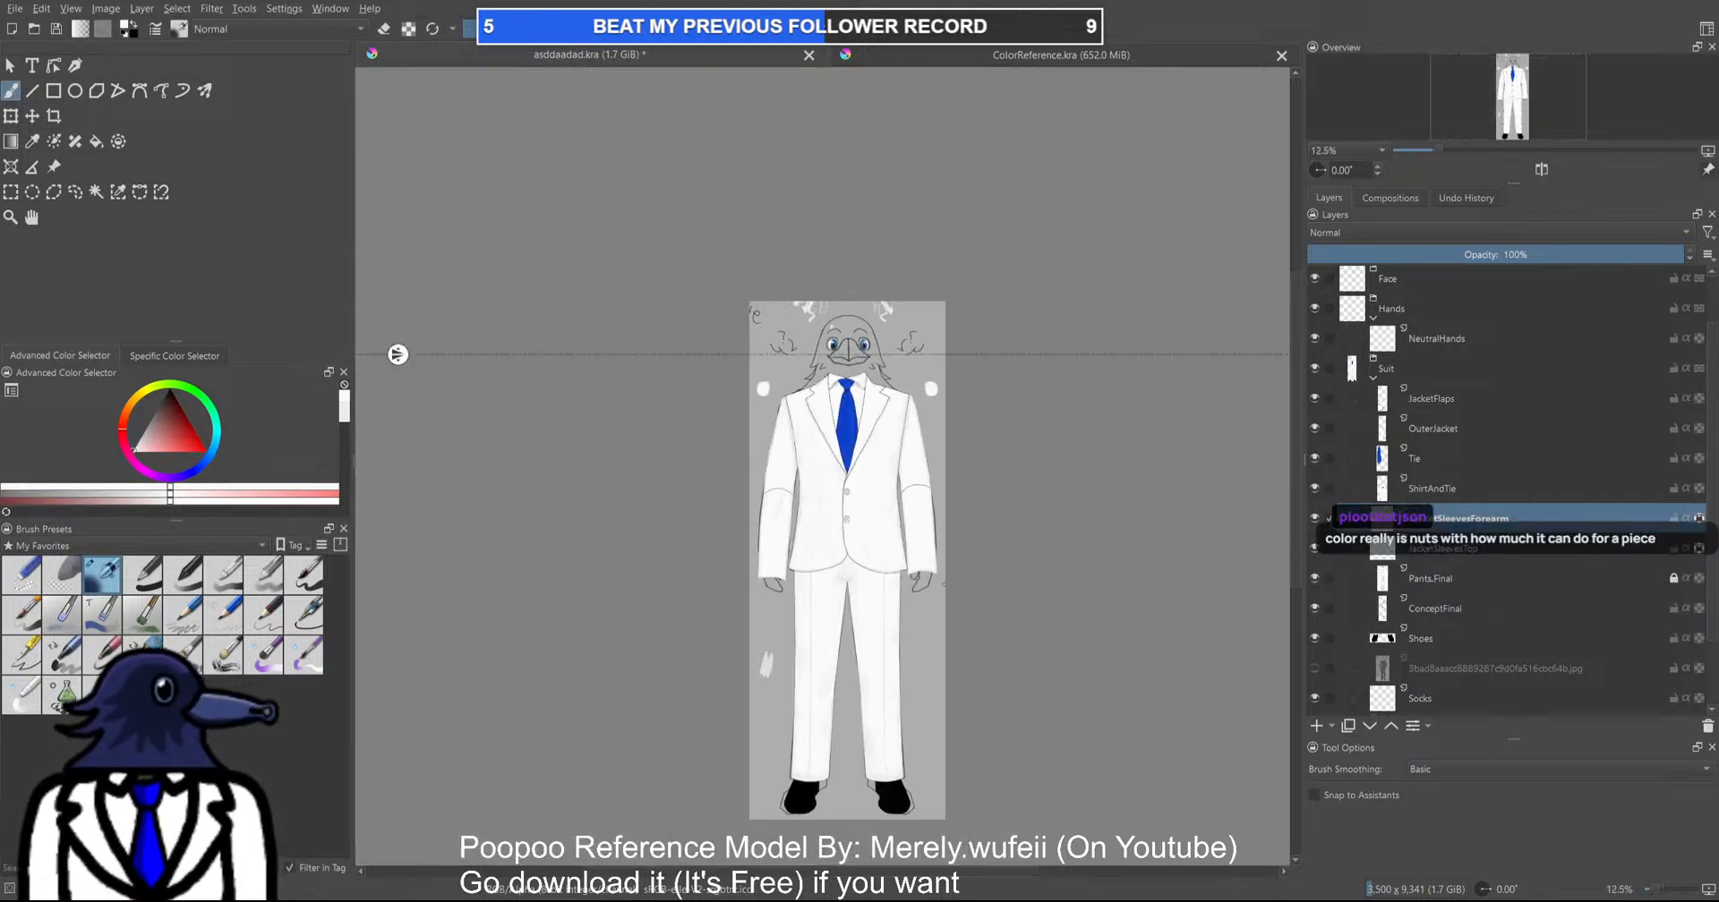
scroll(830, 584, "up", 3)
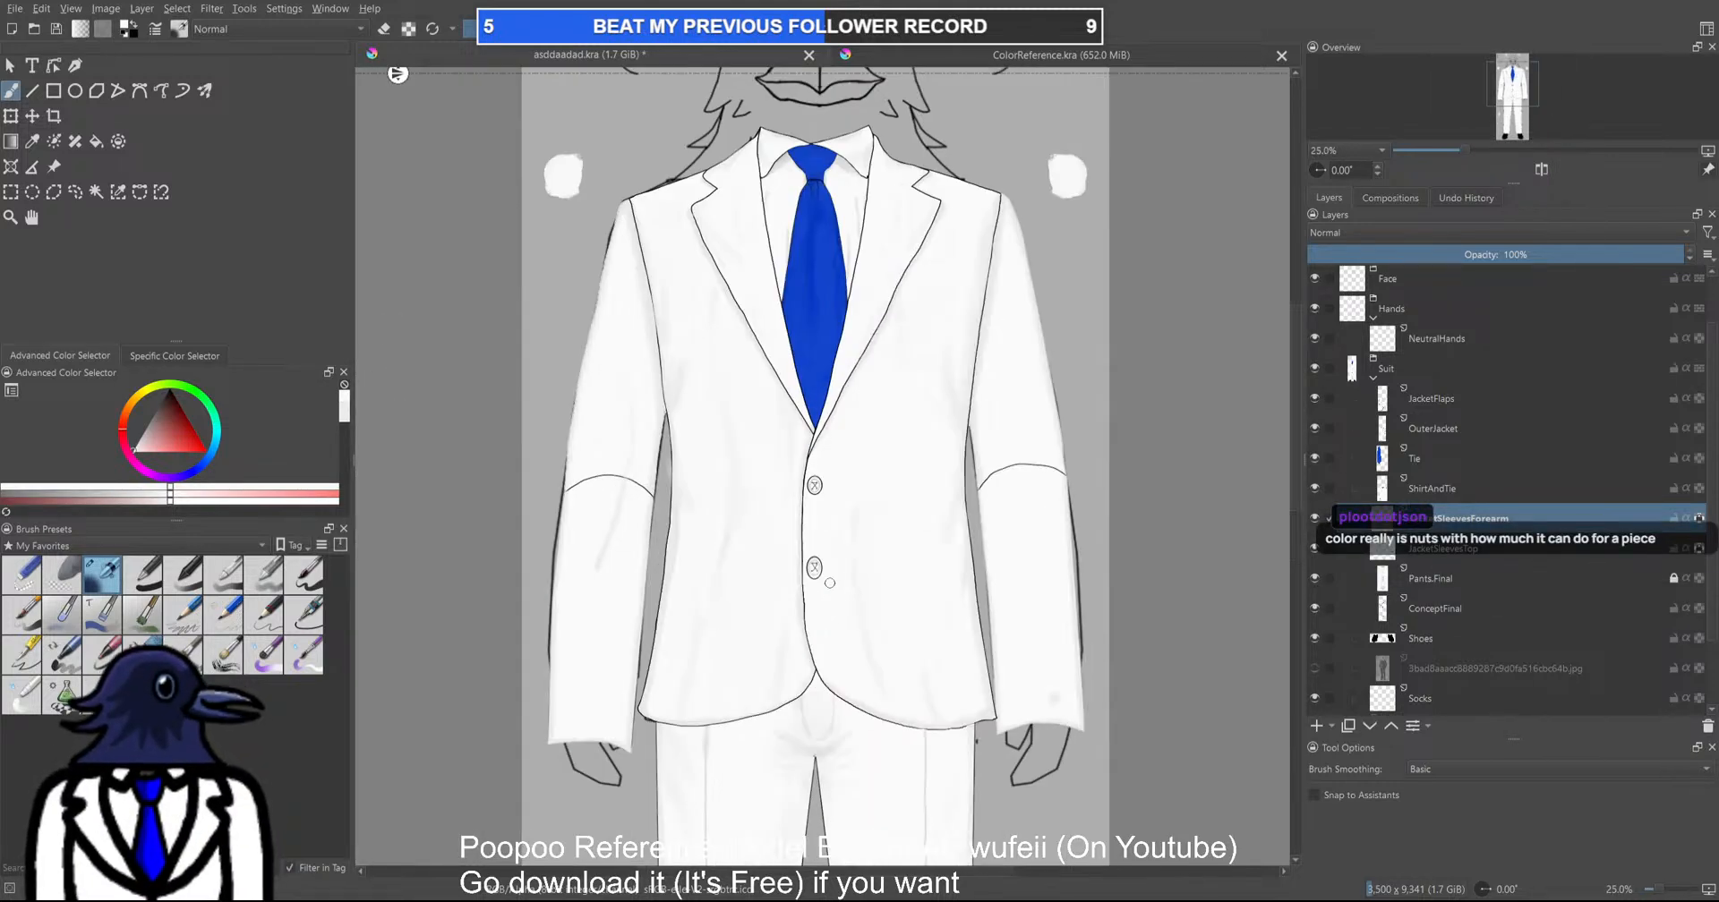
scroll(1063, 721, "up", 2)
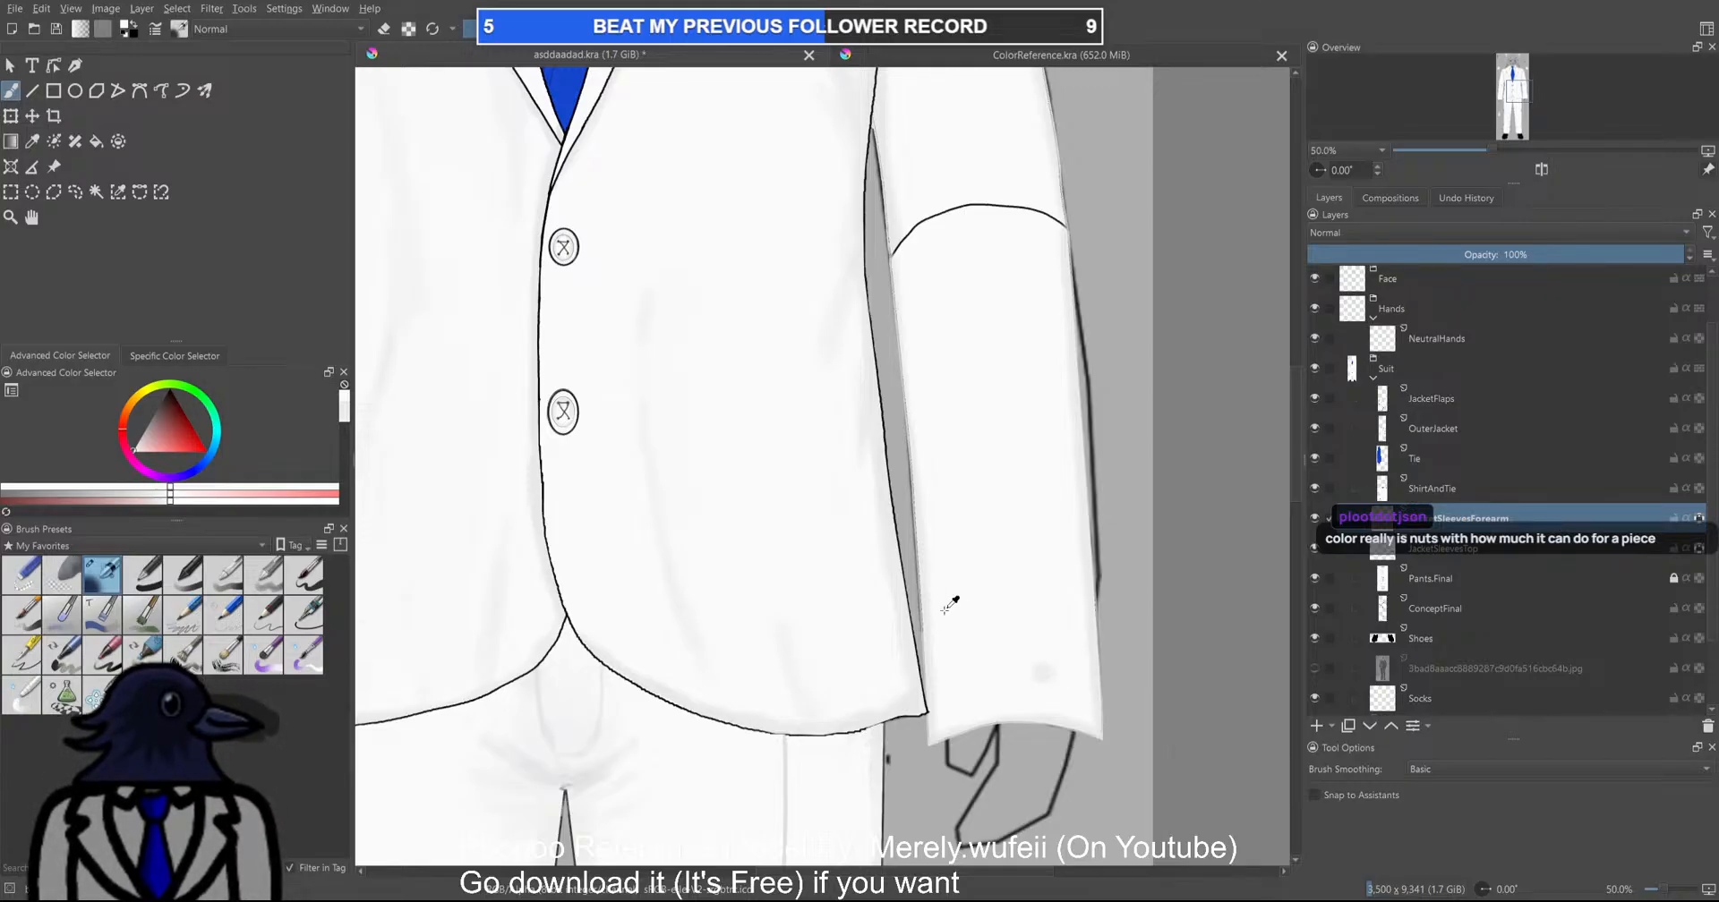
left_click_drag(1039, 637, 922, 491)
scroll(922, 488, "up", 3)
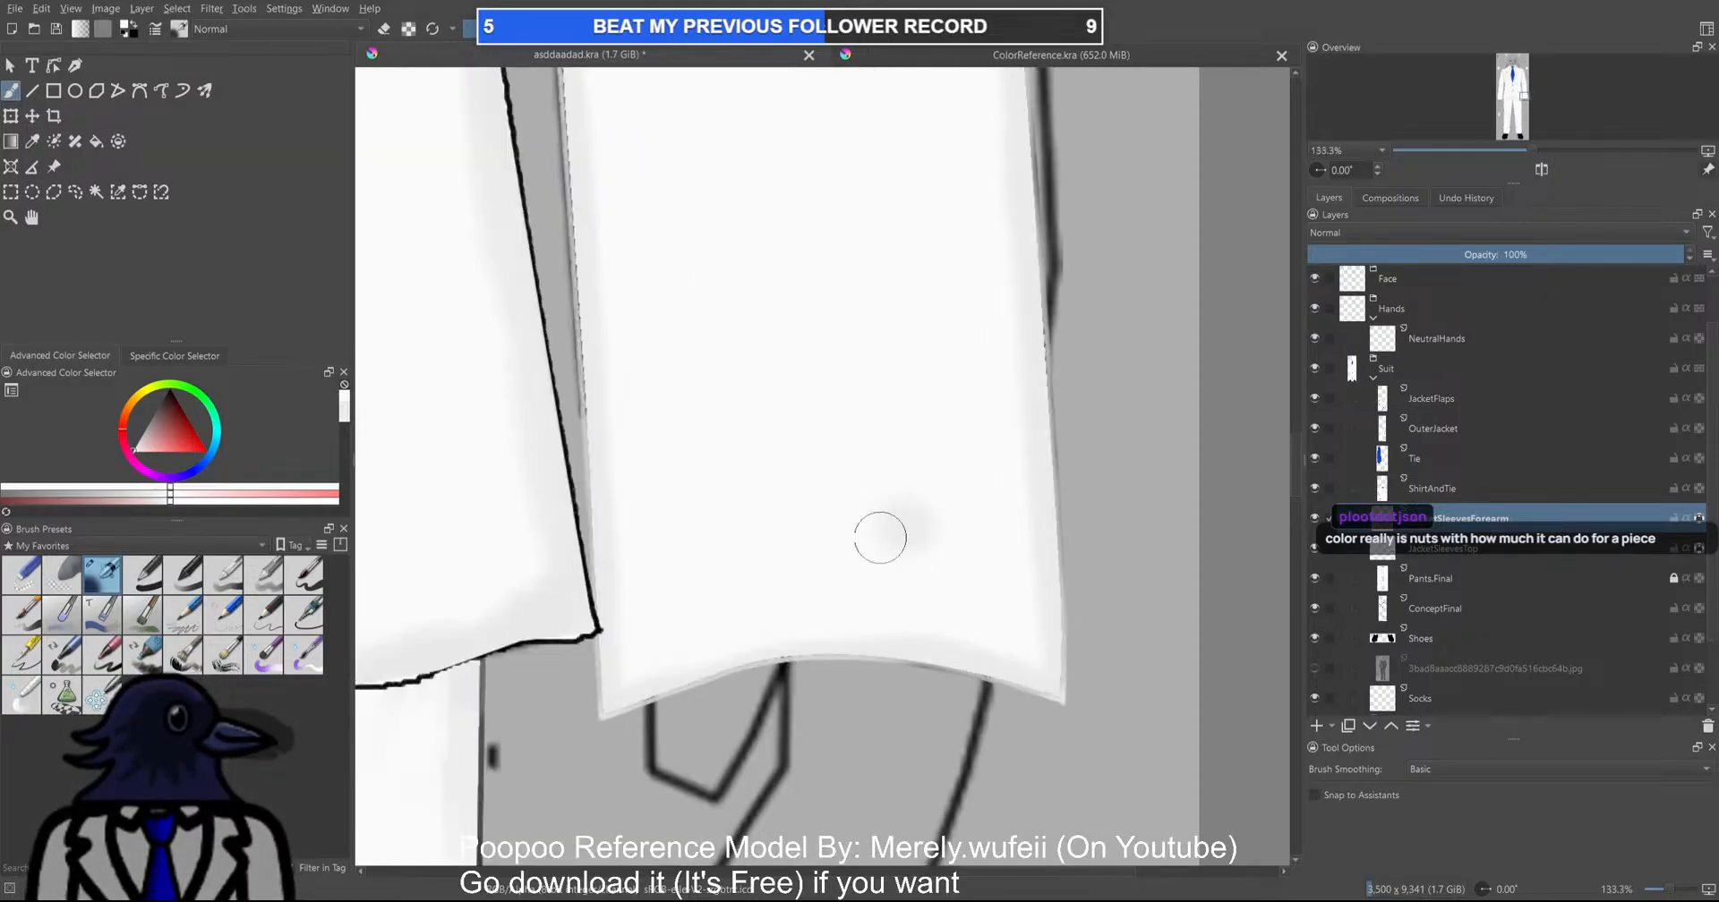
scroll(931, 429, "down", 4)
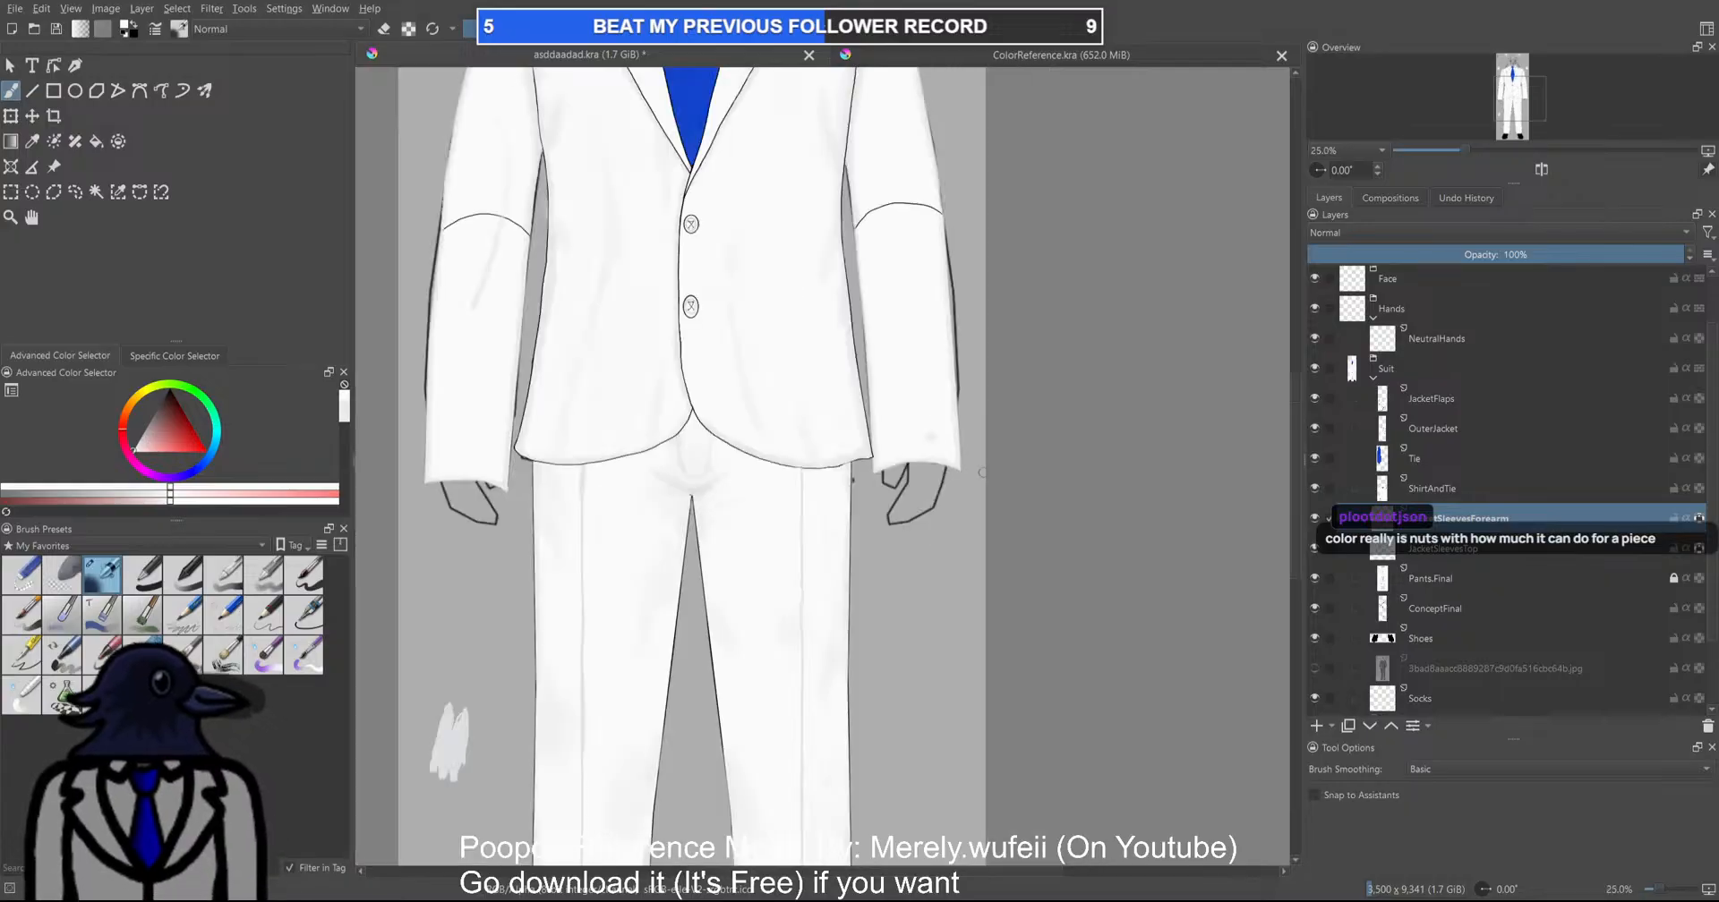
scroll(1063, 554, "up", 4)
scroll(1044, 567, "down", 1)
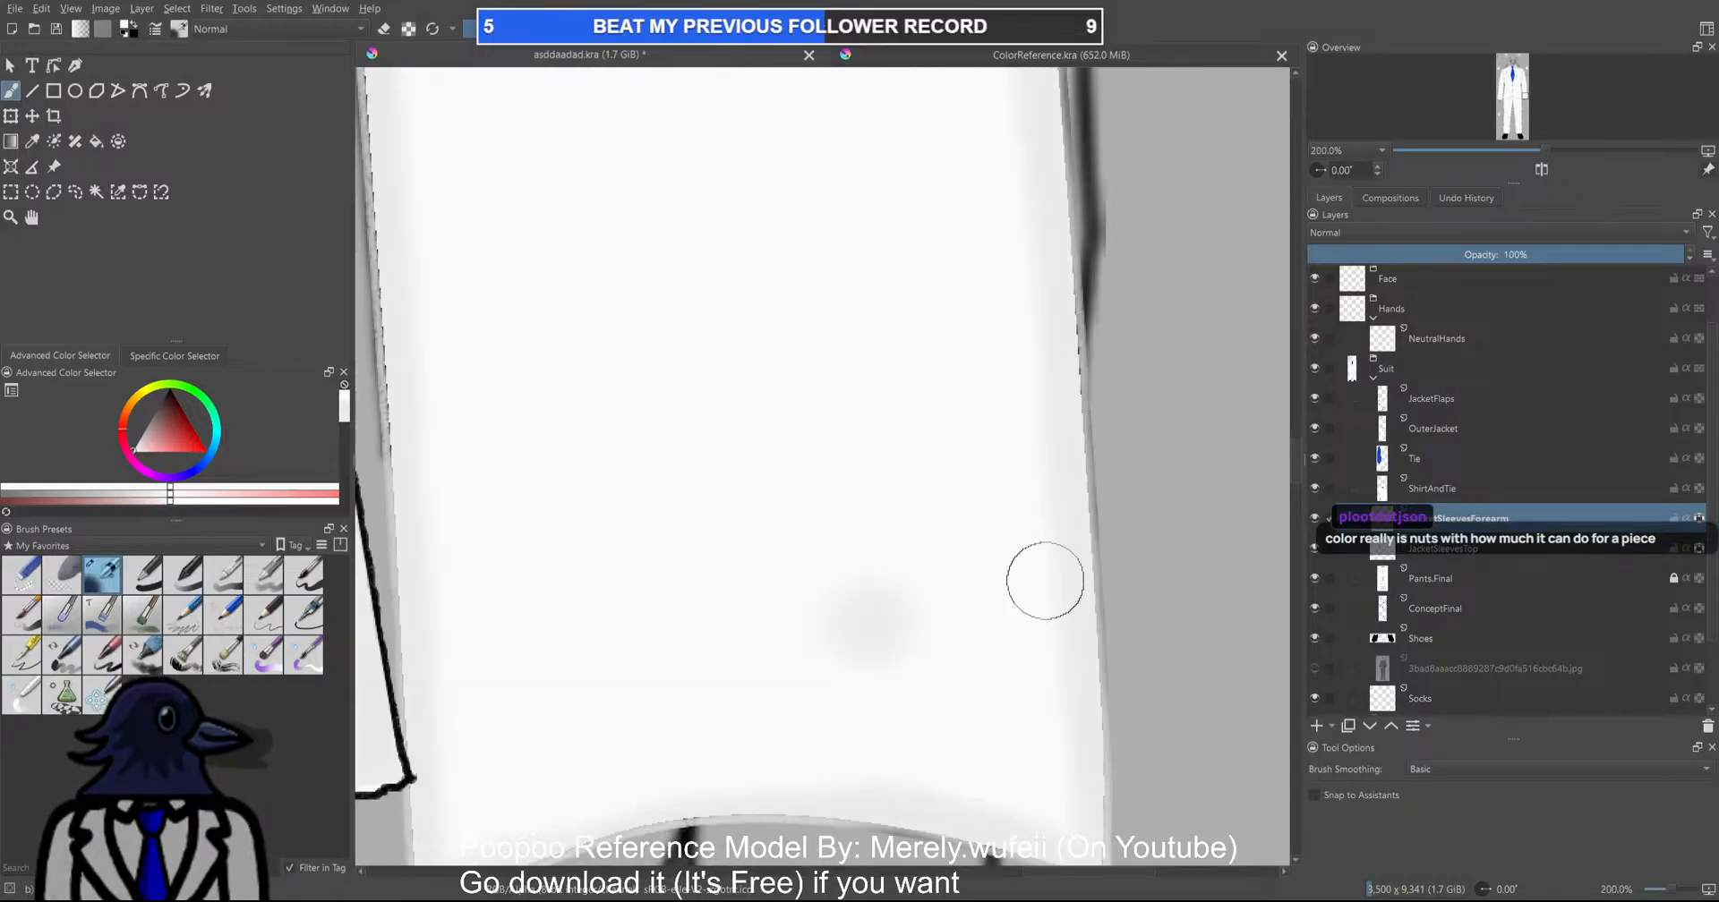
scroll(1047, 689, "down", 2)
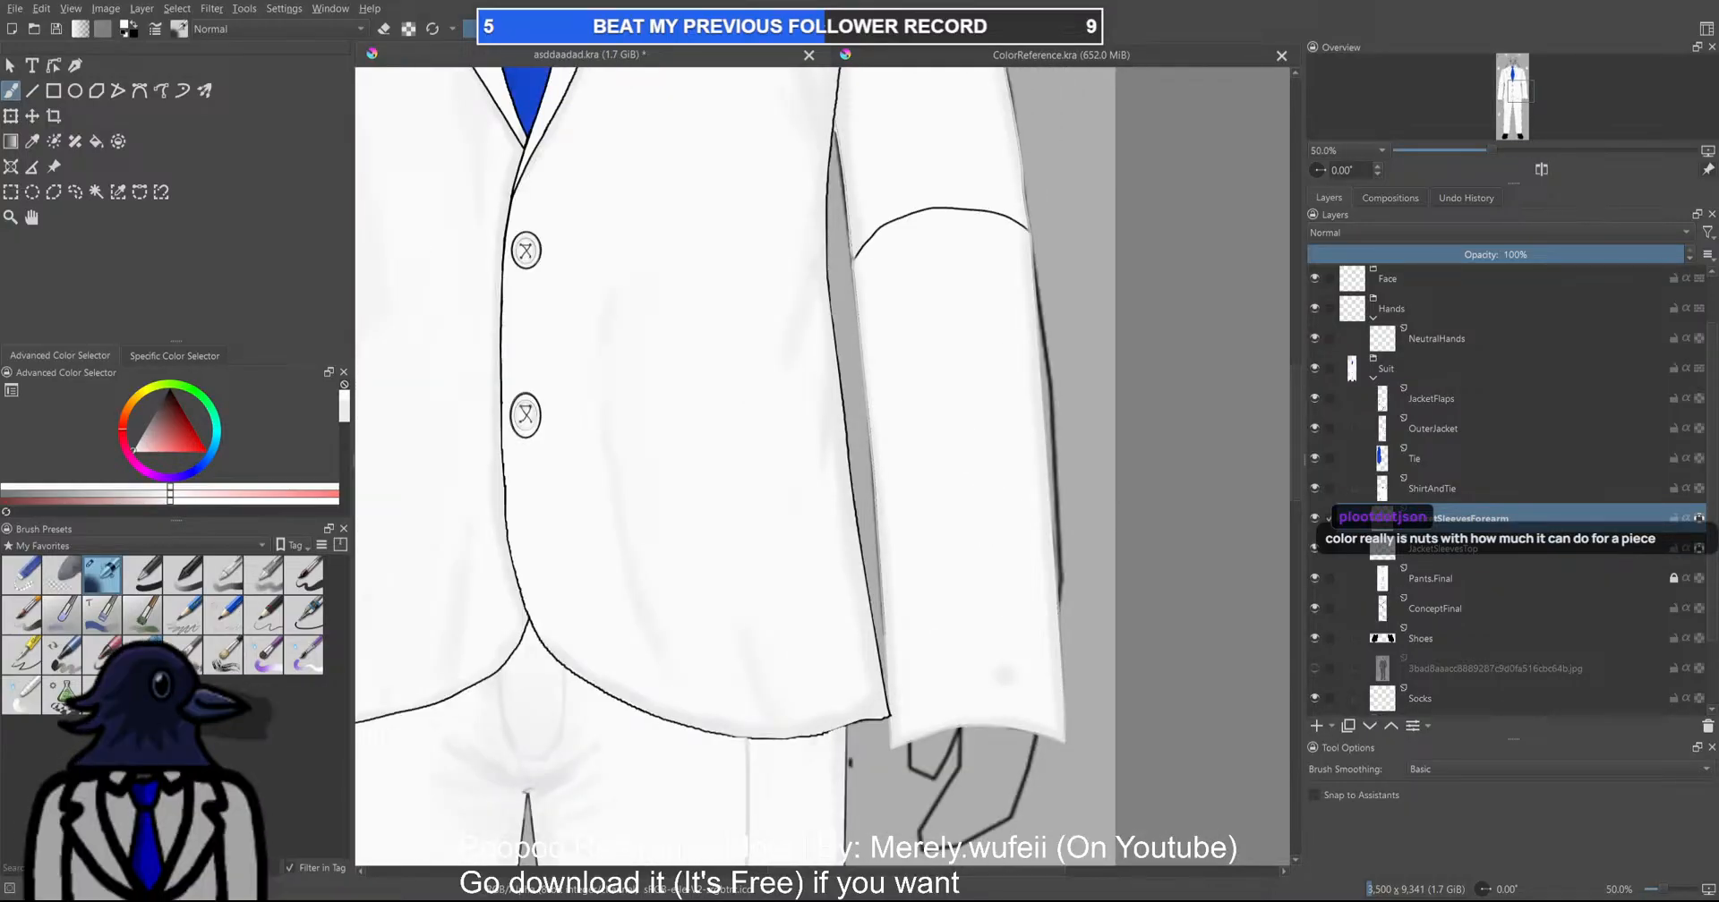
Brush lighter white around the grey spot above the right cuff
left_click_drag(1033, 694, 963, 523)
scroll(940, 502, "up", 5)
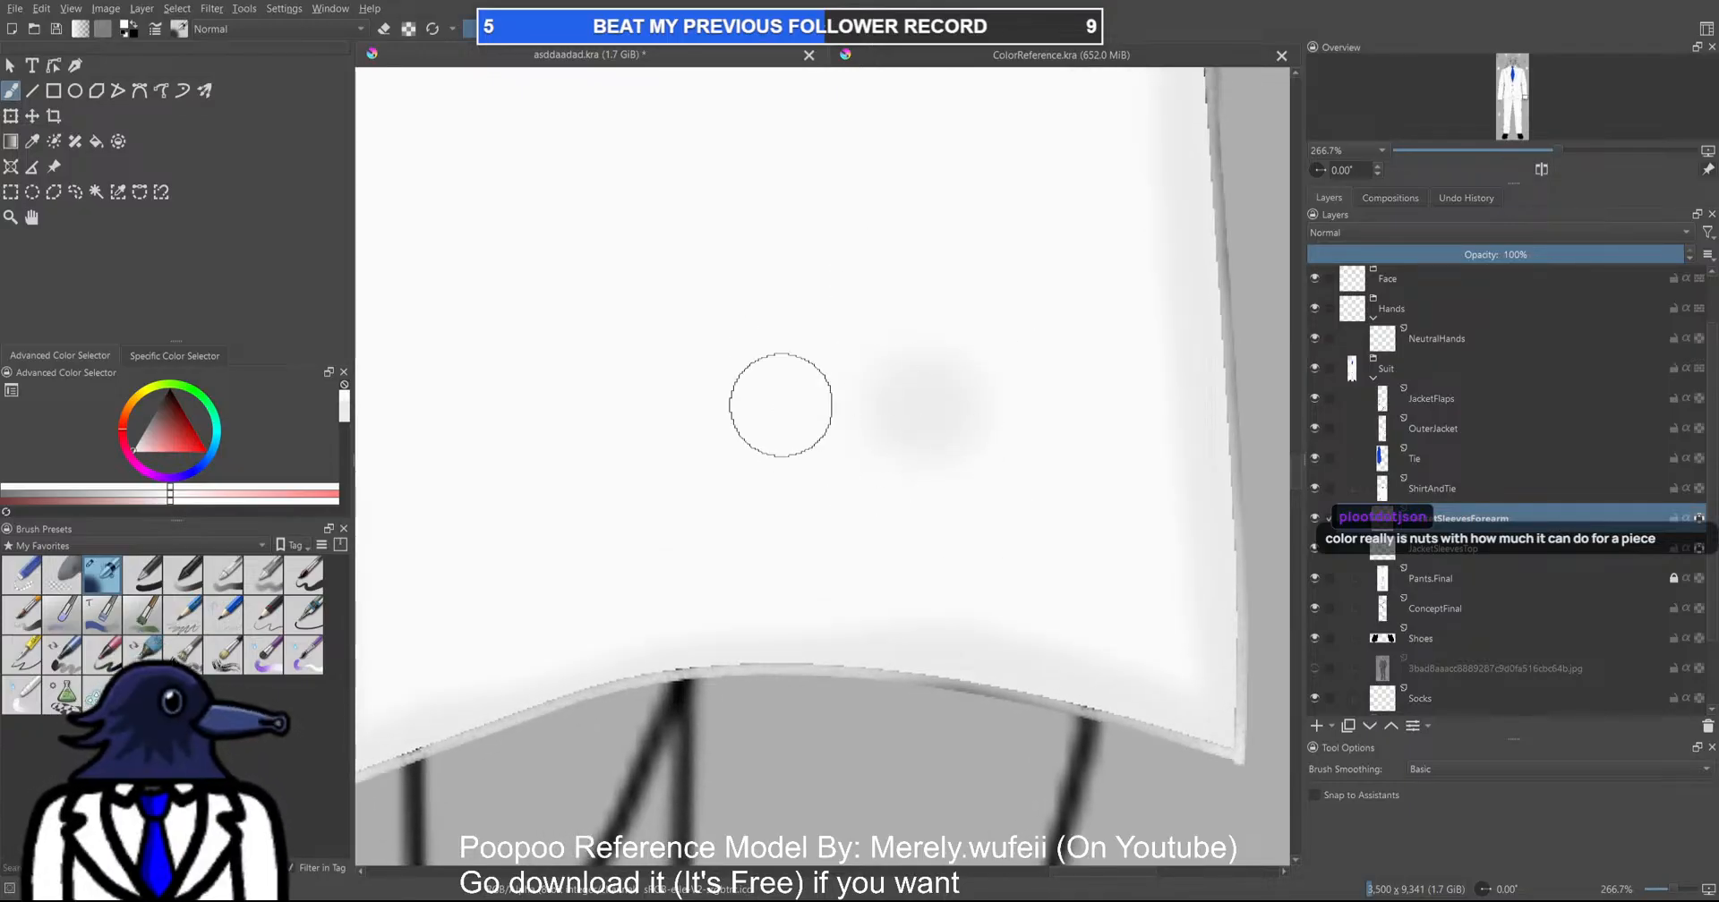
scroll(898, 341, "down", 5)
left_click_drag(958, 356, 1000, 489)
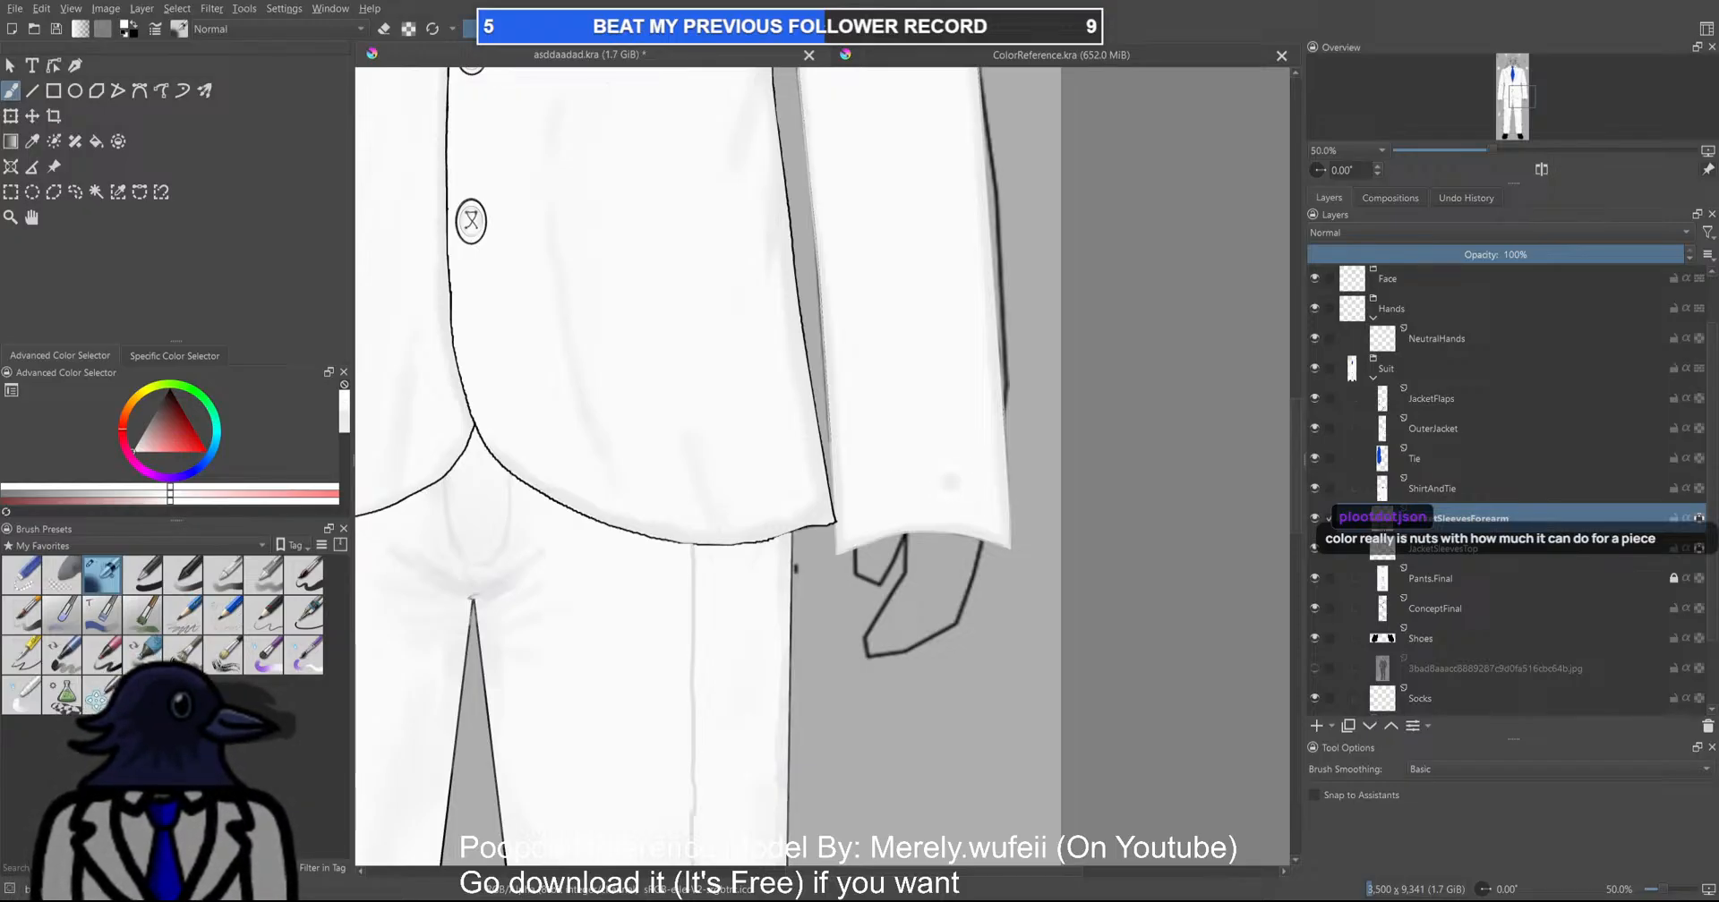
scroll(980, 523, "up", 4)
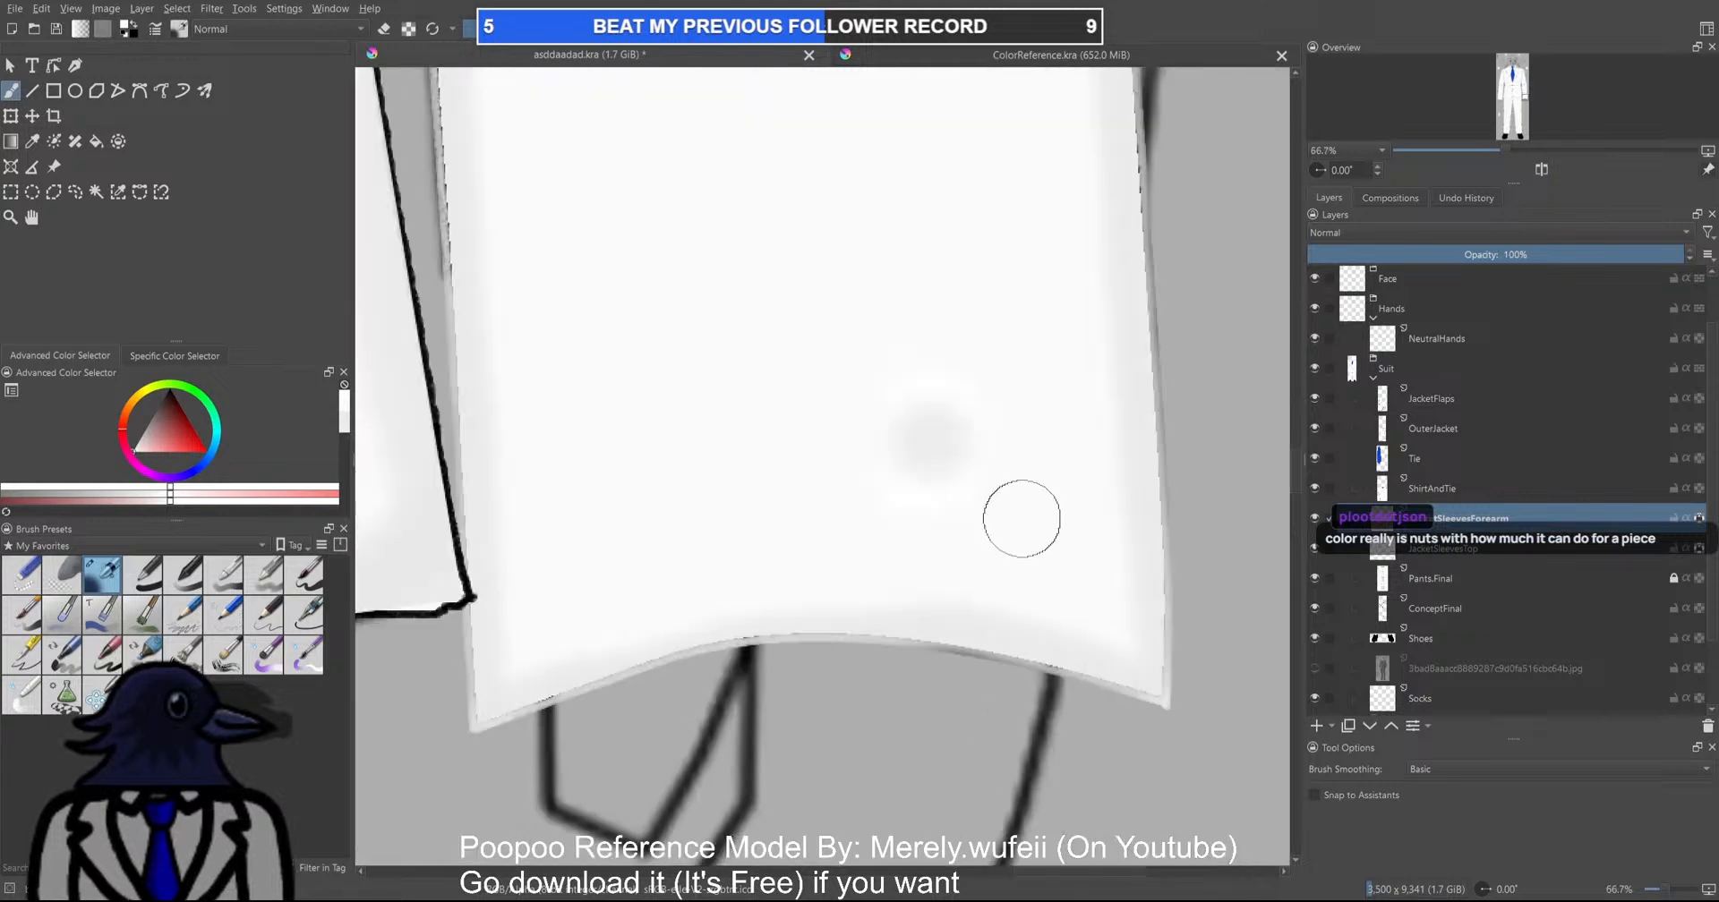
scroll(1104, 584, "down", 4)
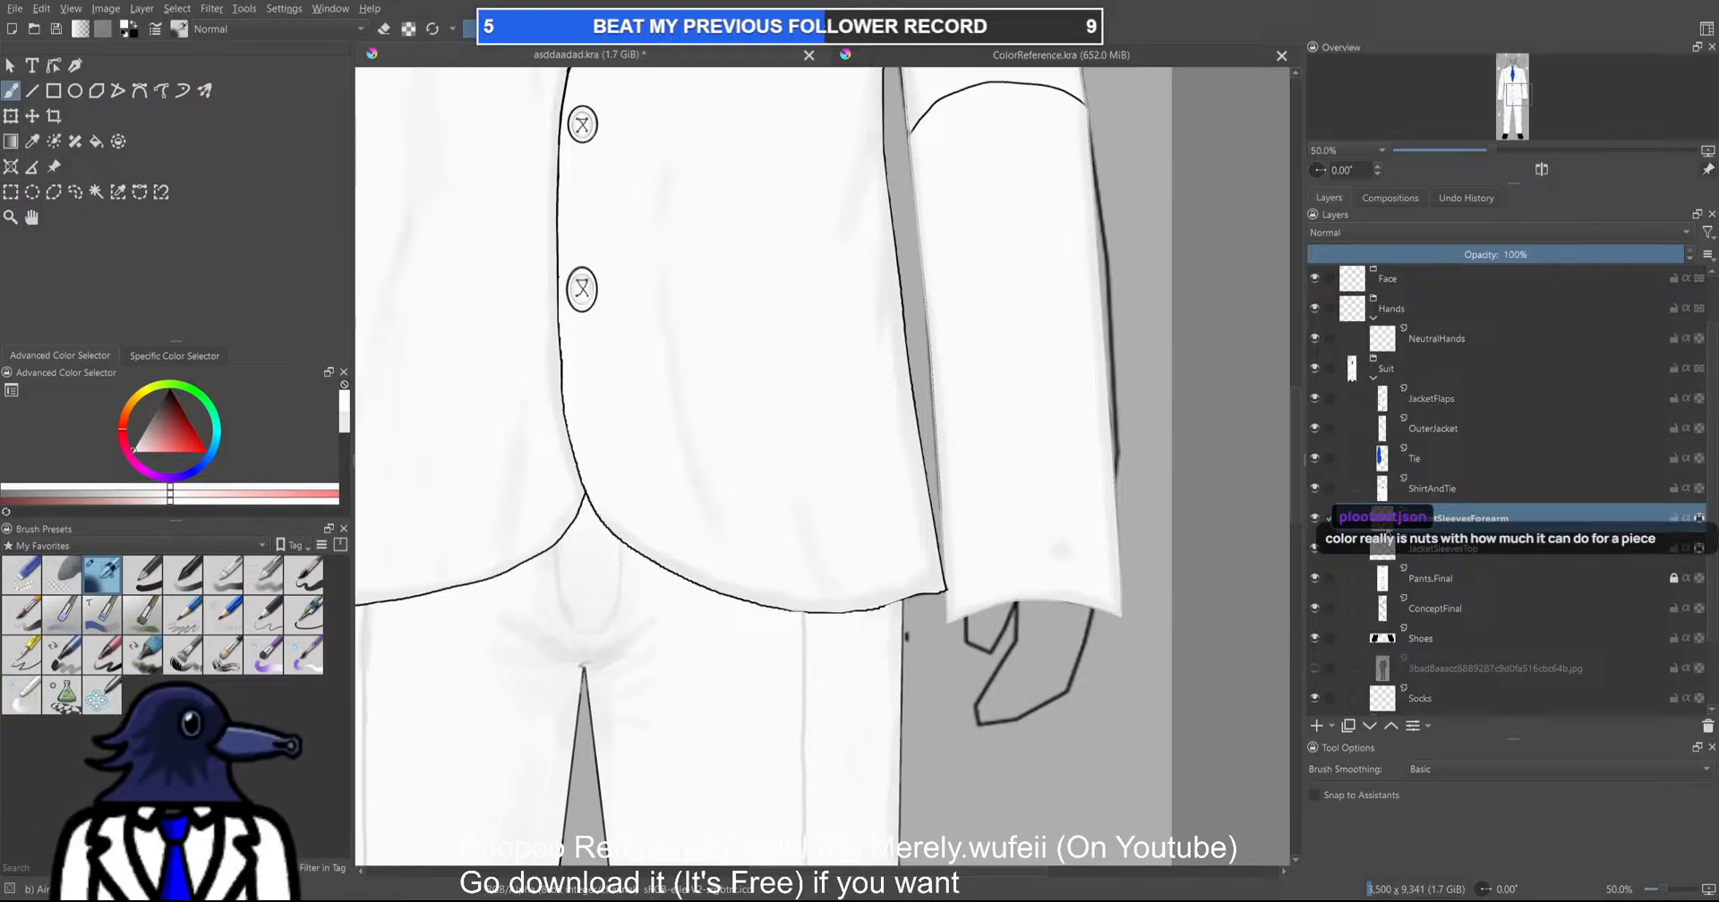
Paint faint grey fold streaks crossing the elbows on the JacketSleevesTop and JacketSleevesForearm layers
scroll(566, 556, "down", 2)
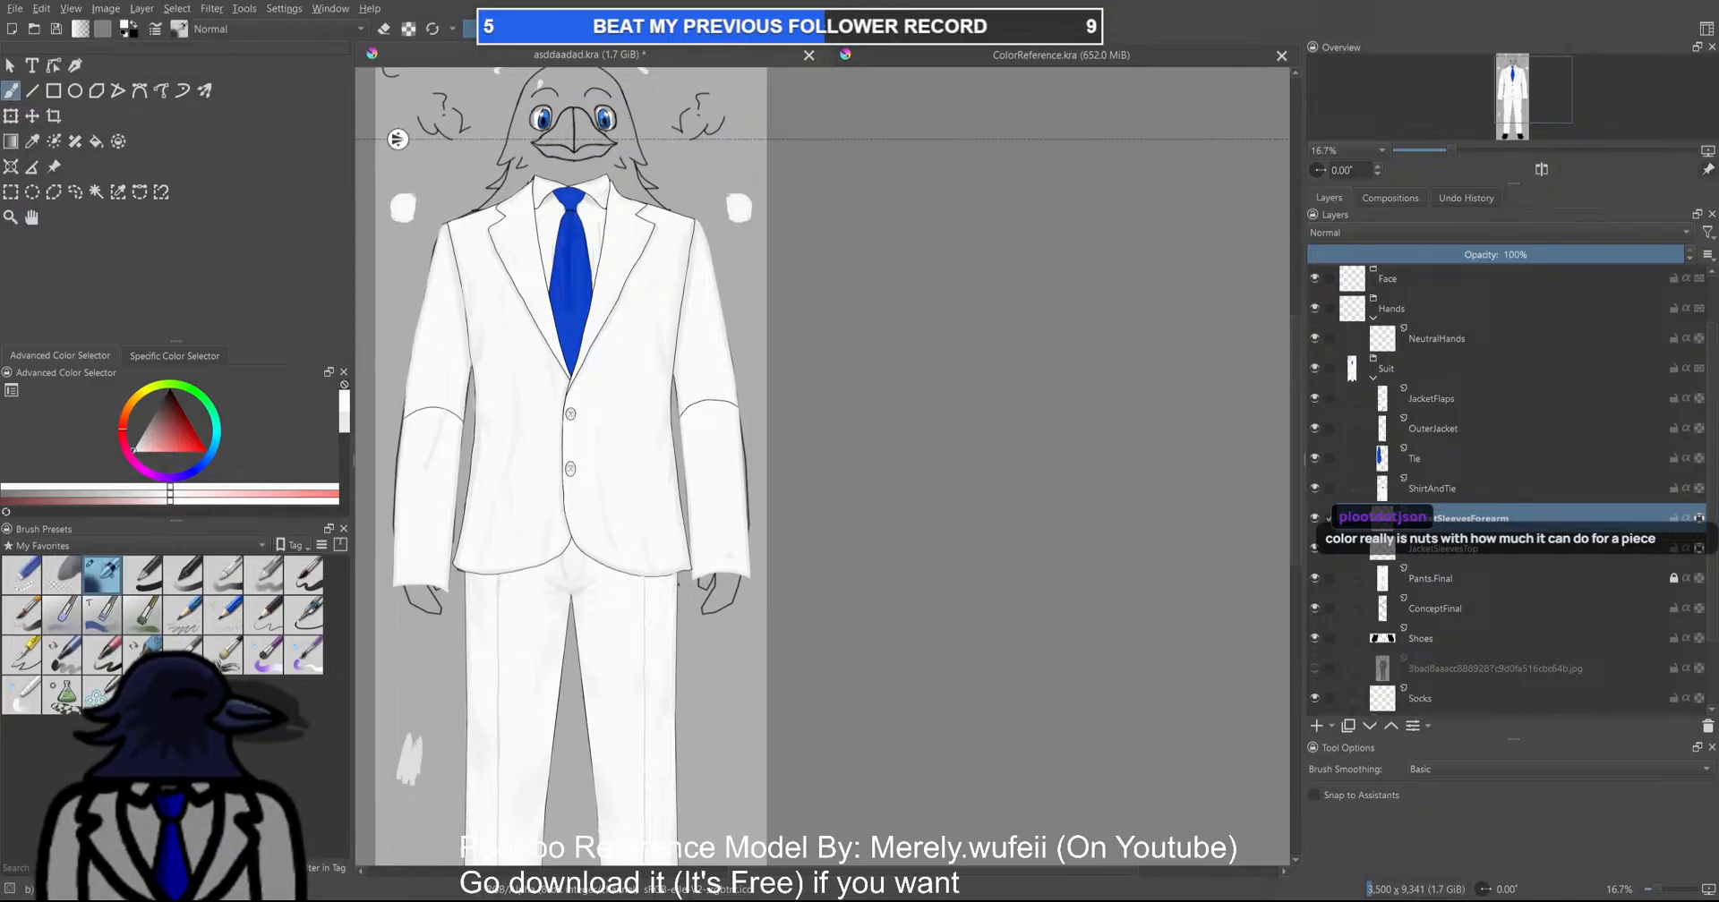
scroll(611, 433, "up", 2)
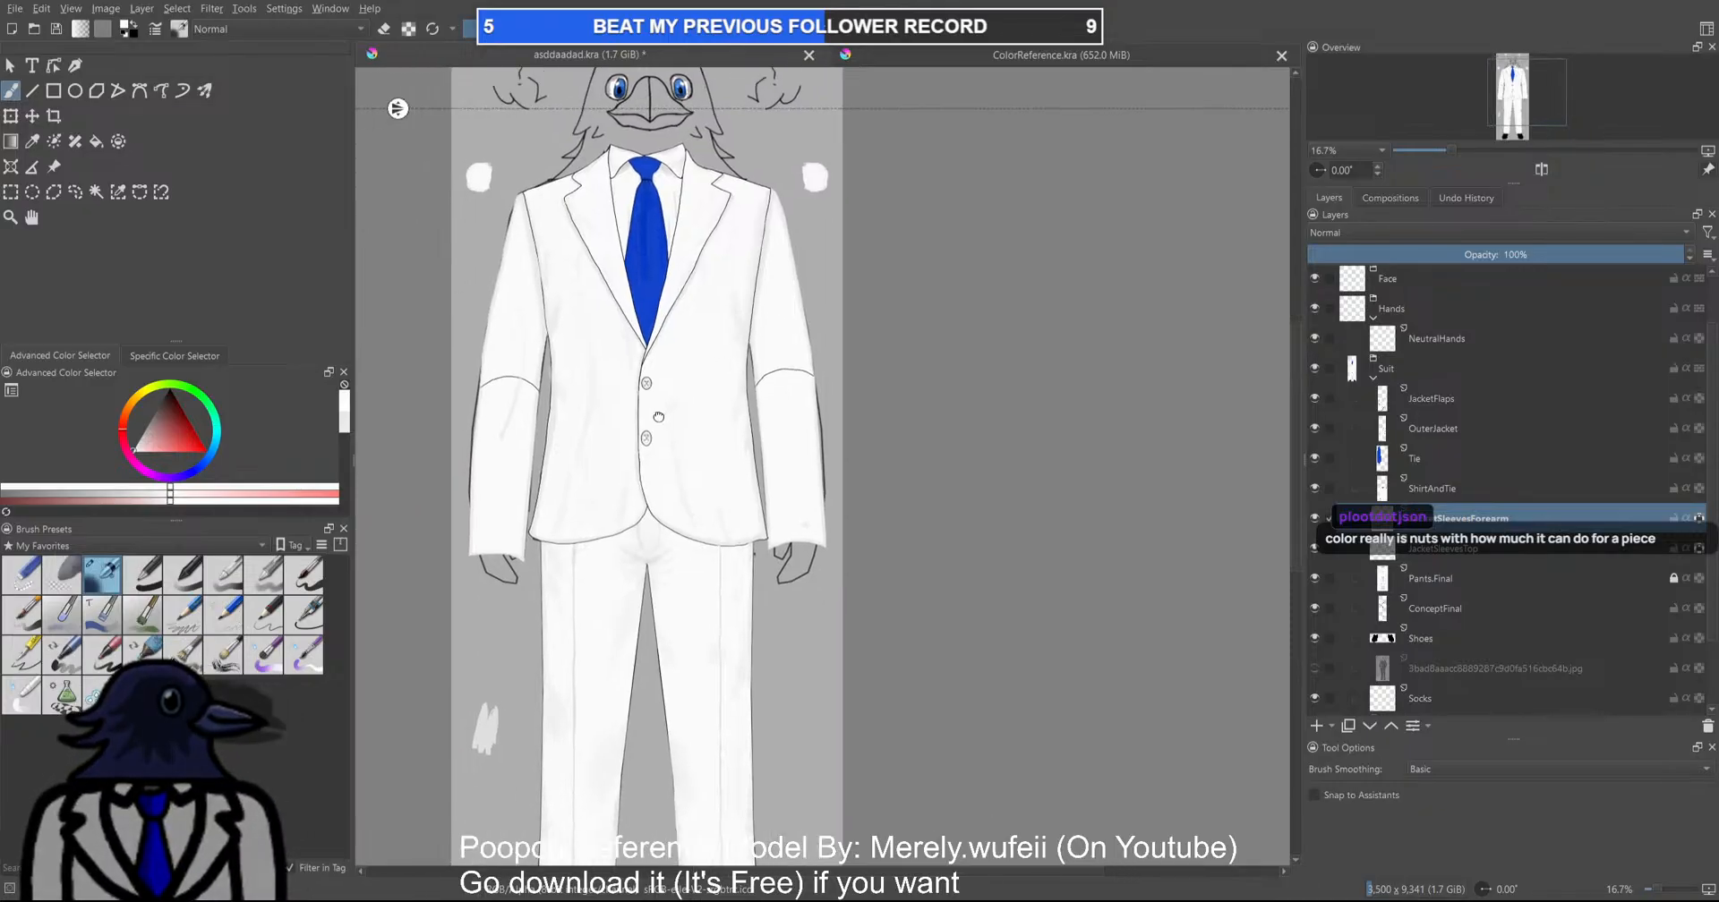
left_click(588, 402, "ctrl")
left_click_drag(869, 460, 580, 448)
scroll(580, 448, "up", 1)
scroll(694, 439, "down", 1)
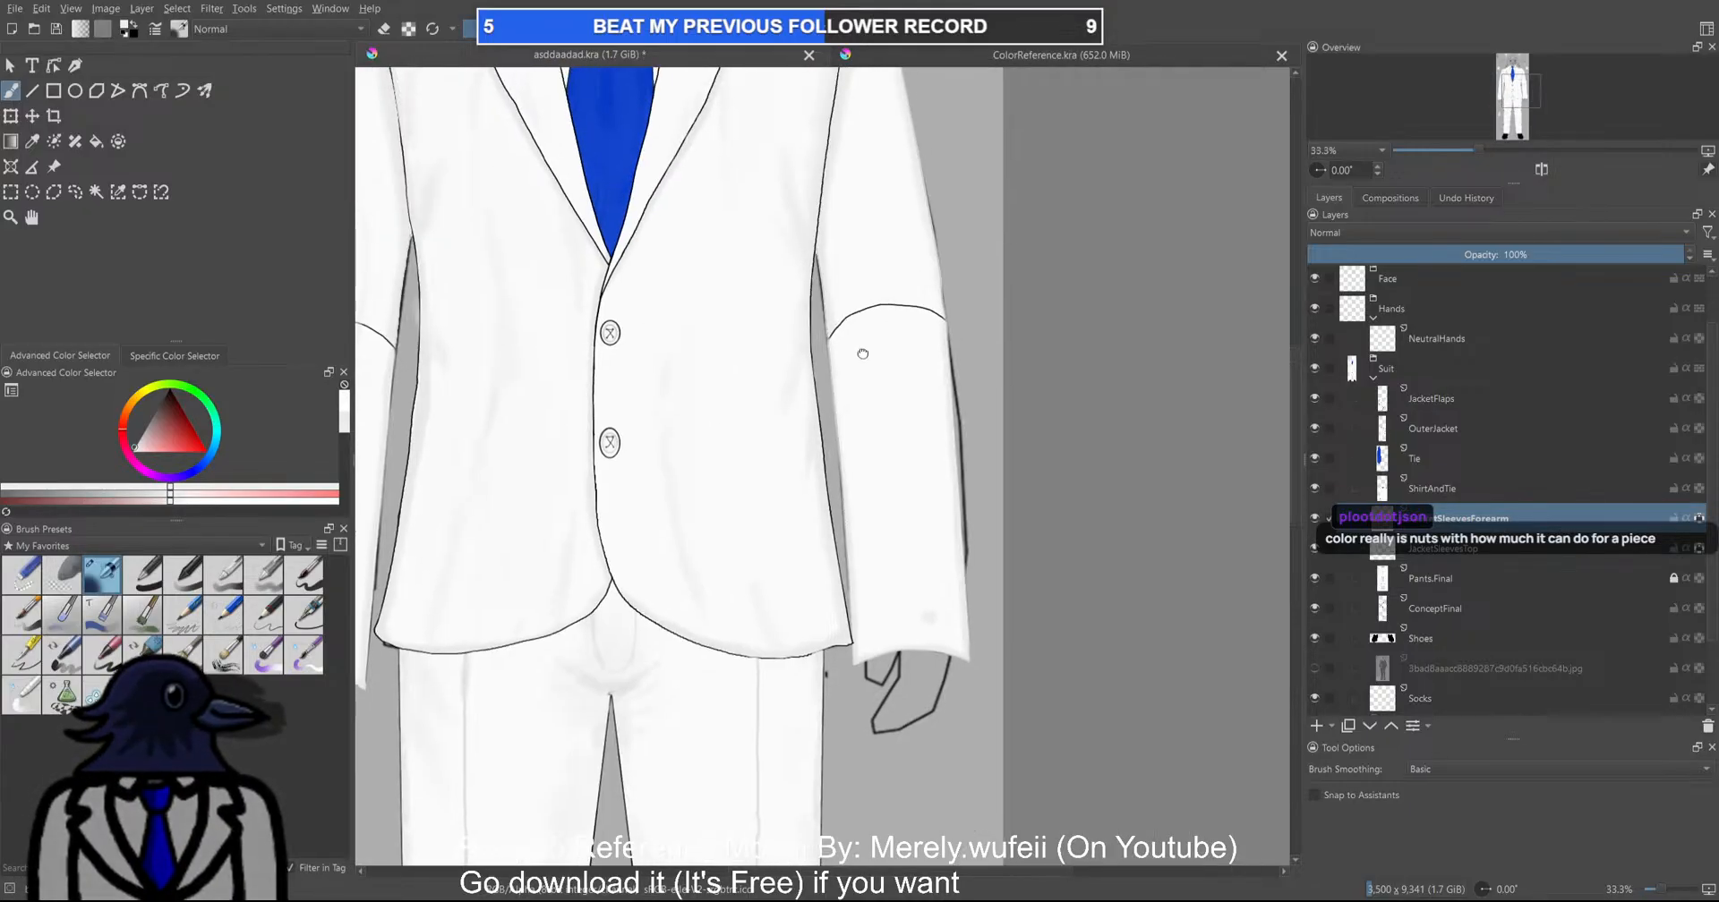
key("Page_Down")
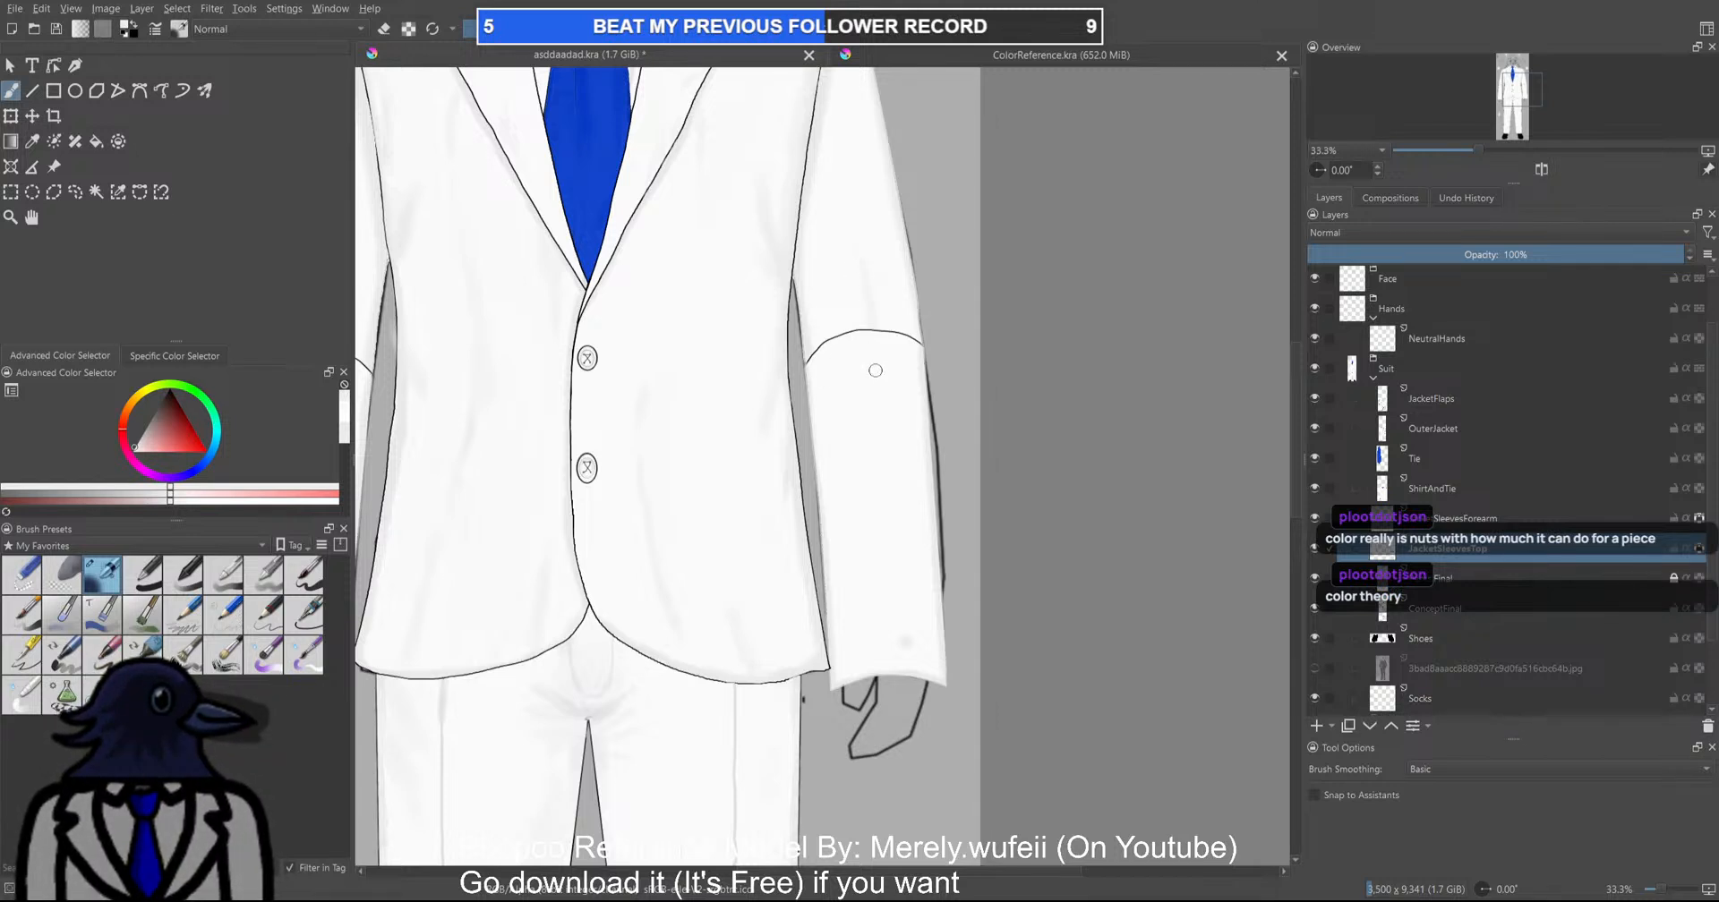
left_click(1462, 524)
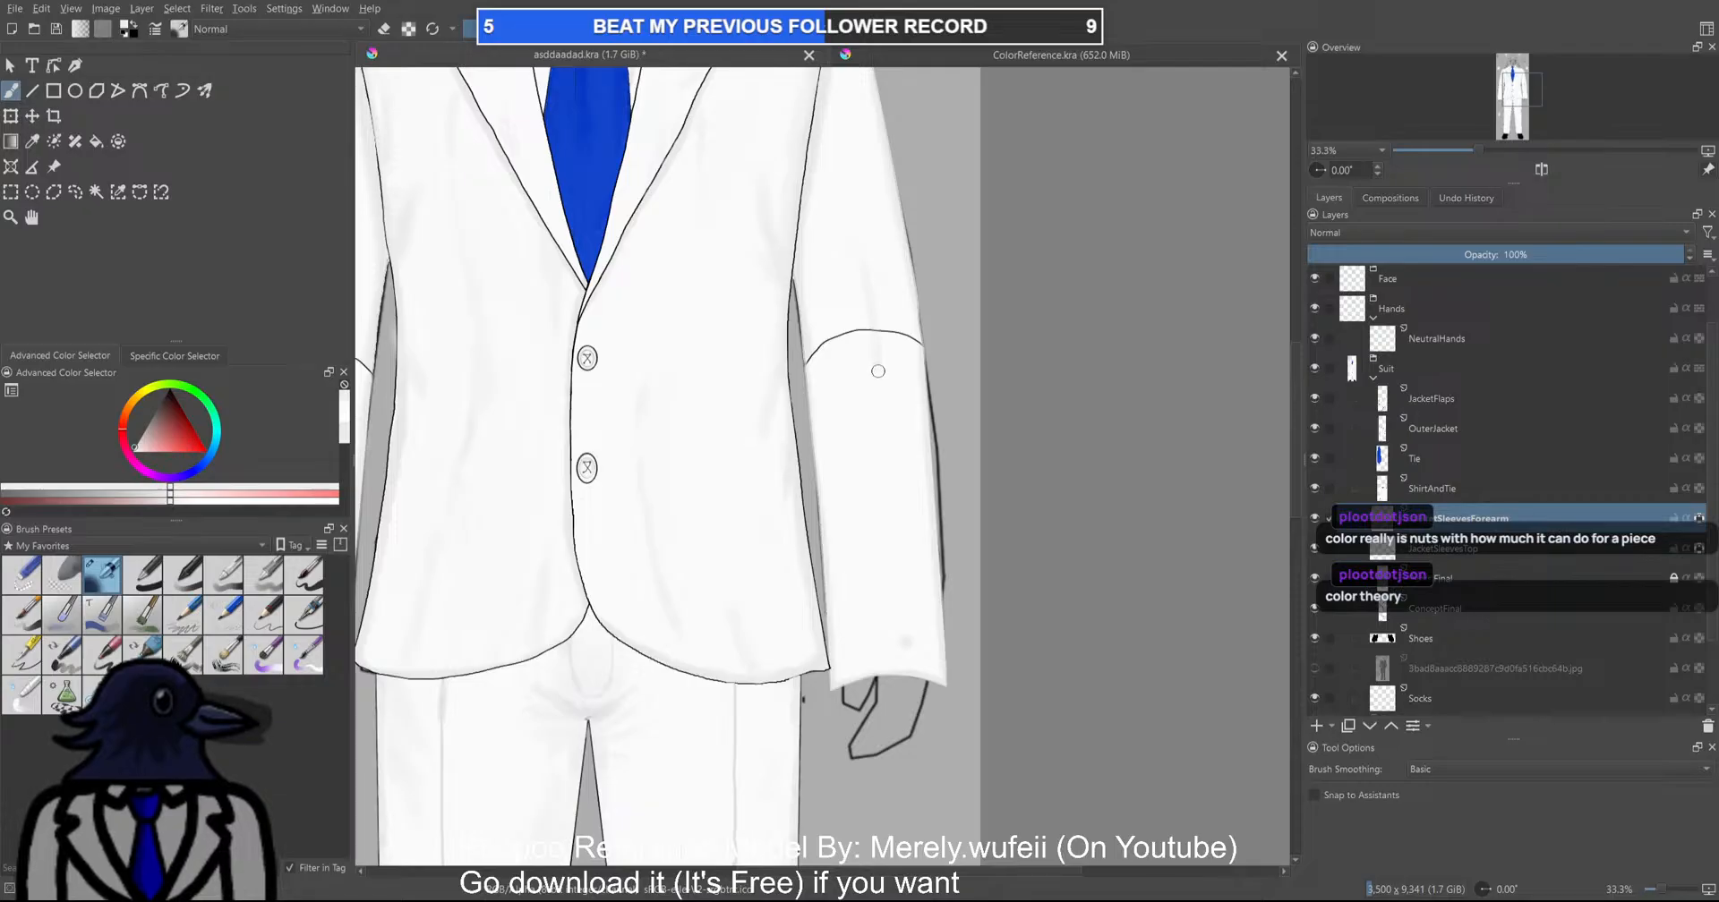
scroll(905, 420, "down", 3)
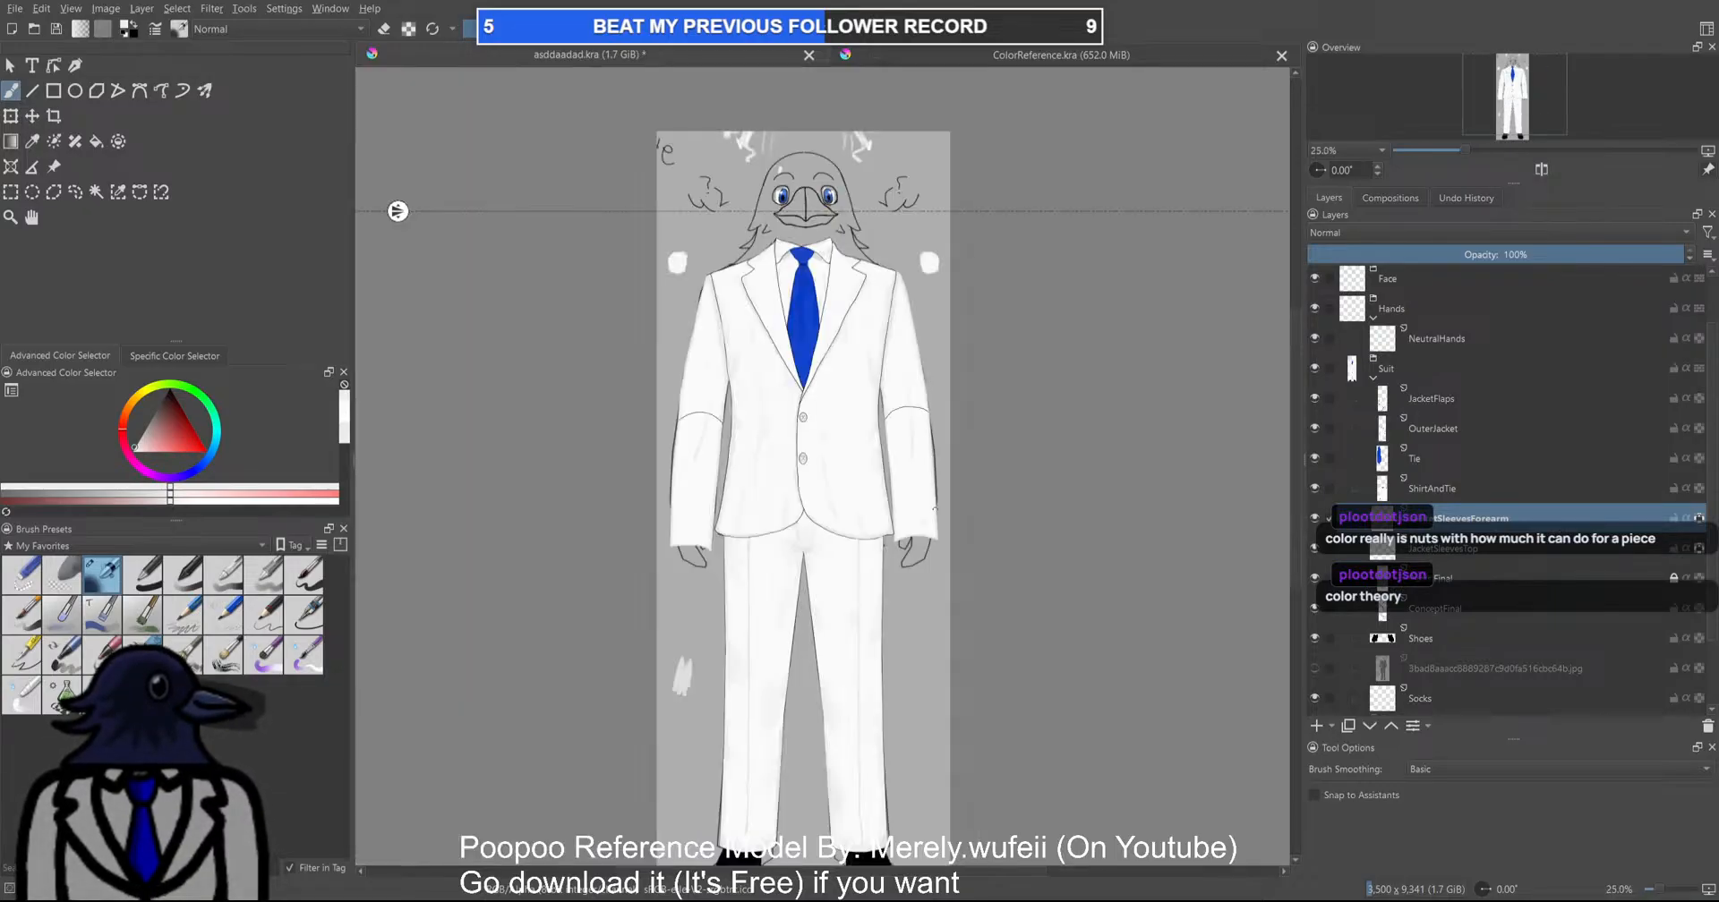
scroll(710, 499, "up", 3)
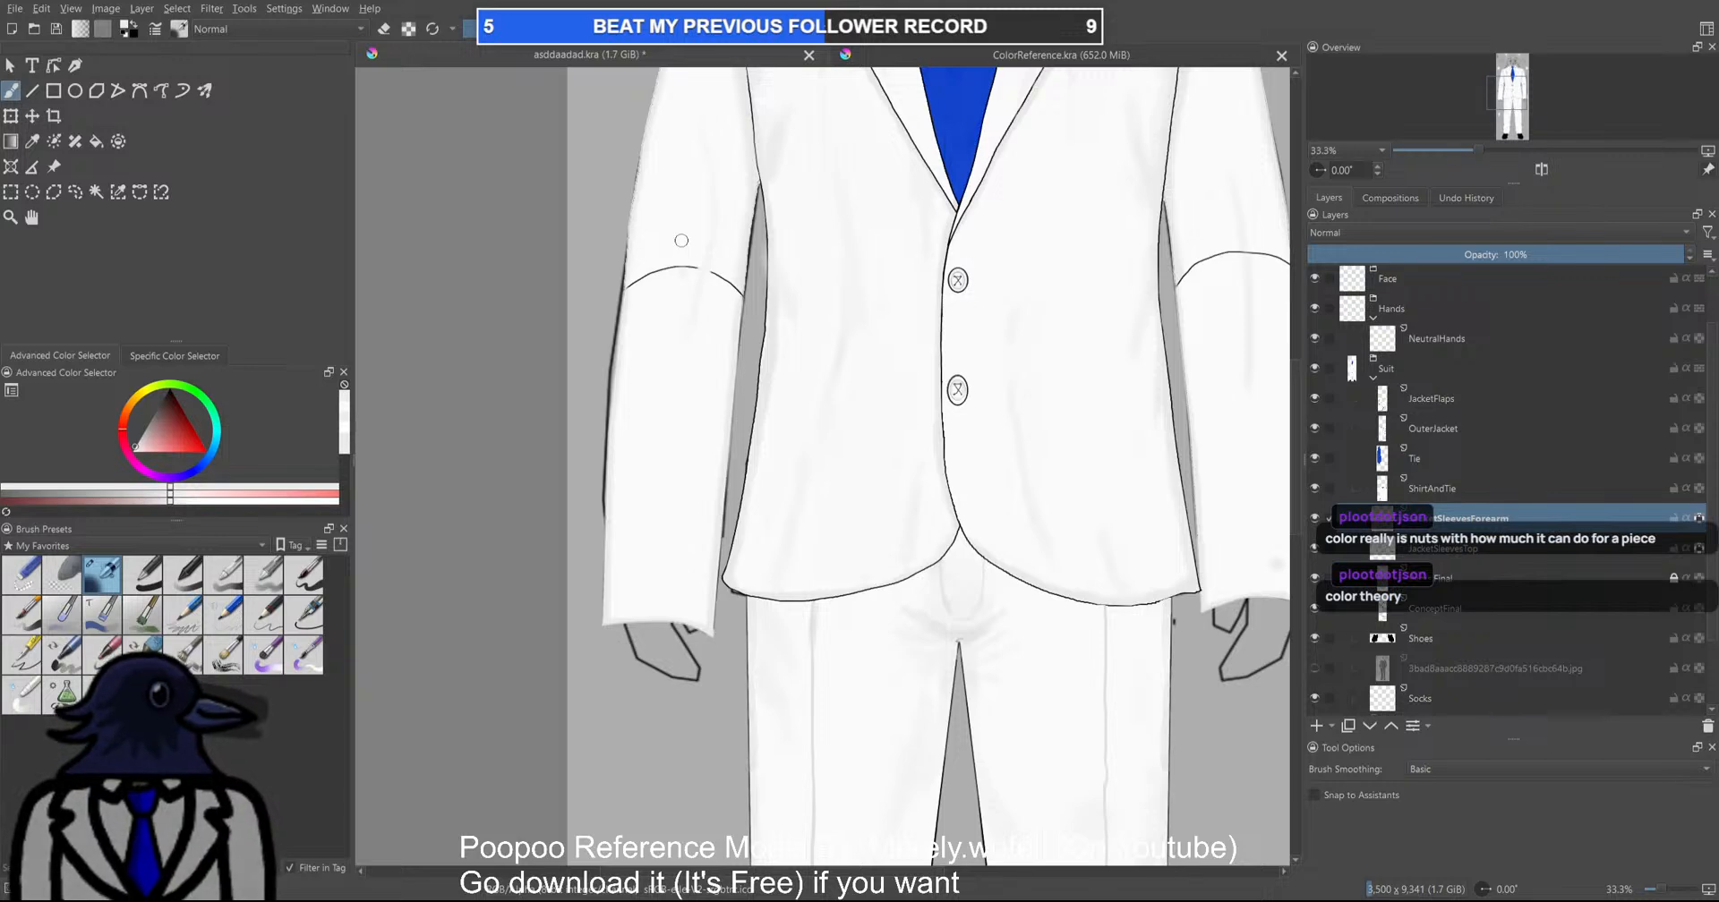
Examine the shading of the white vest, trousers and arms in the ColorReference.kra document
left_click(899, 49)
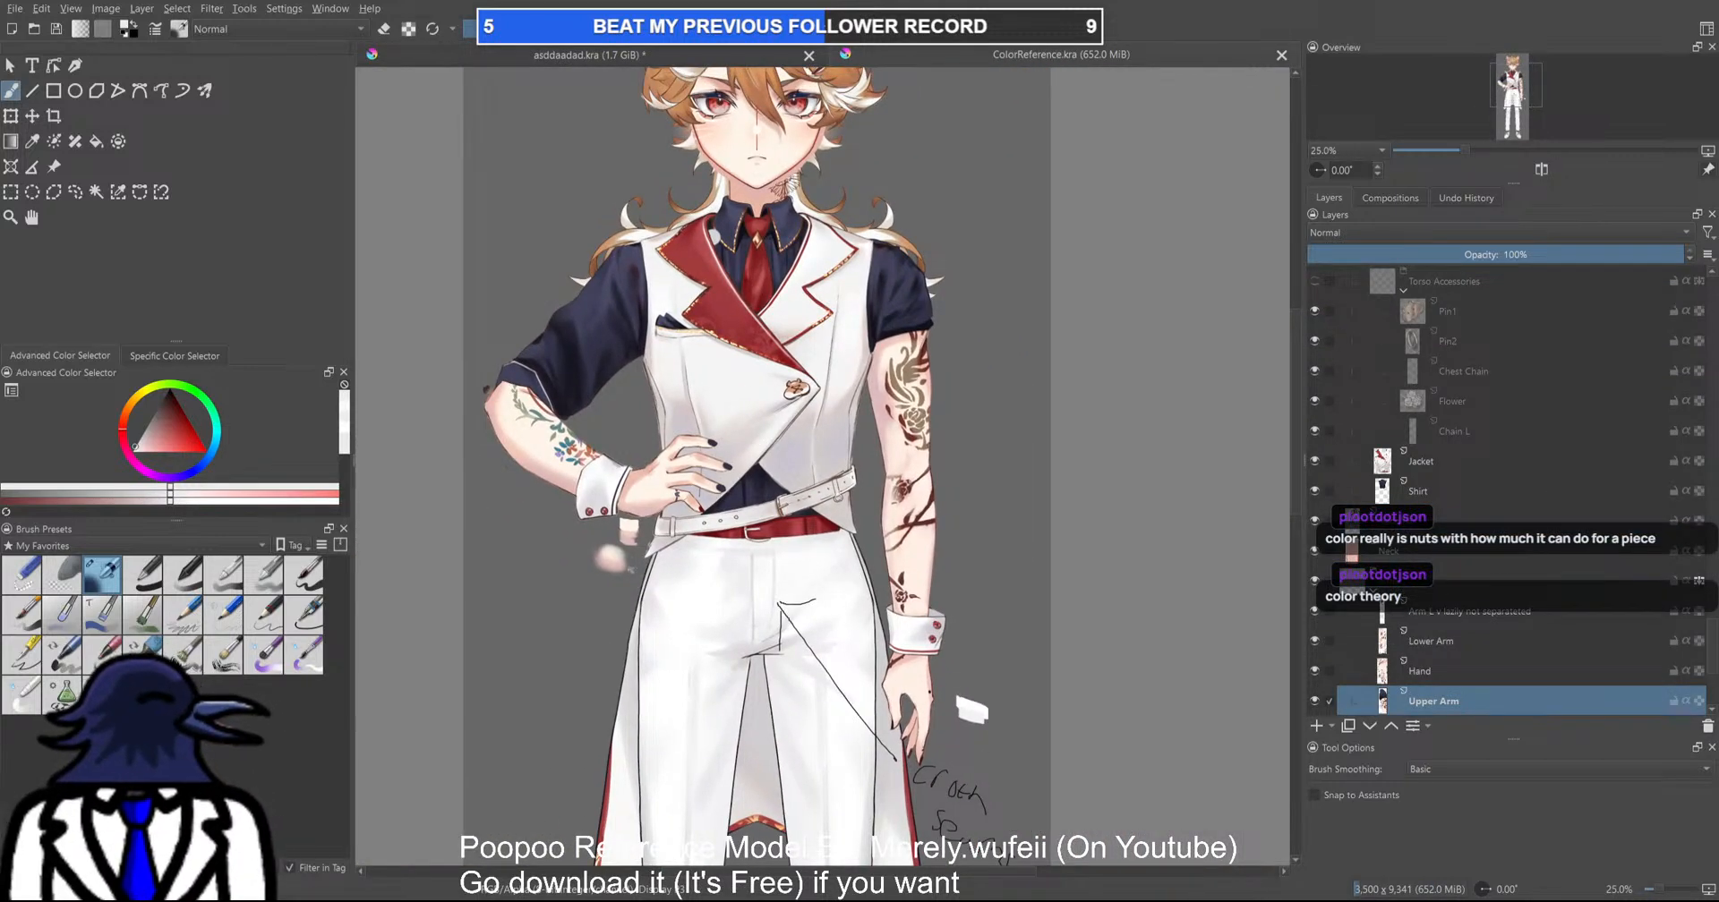
scroll(977, 461, "up", 1)
scroll(779, 547, "down", 1)
left_click_drag(776, 548, 776, 482)
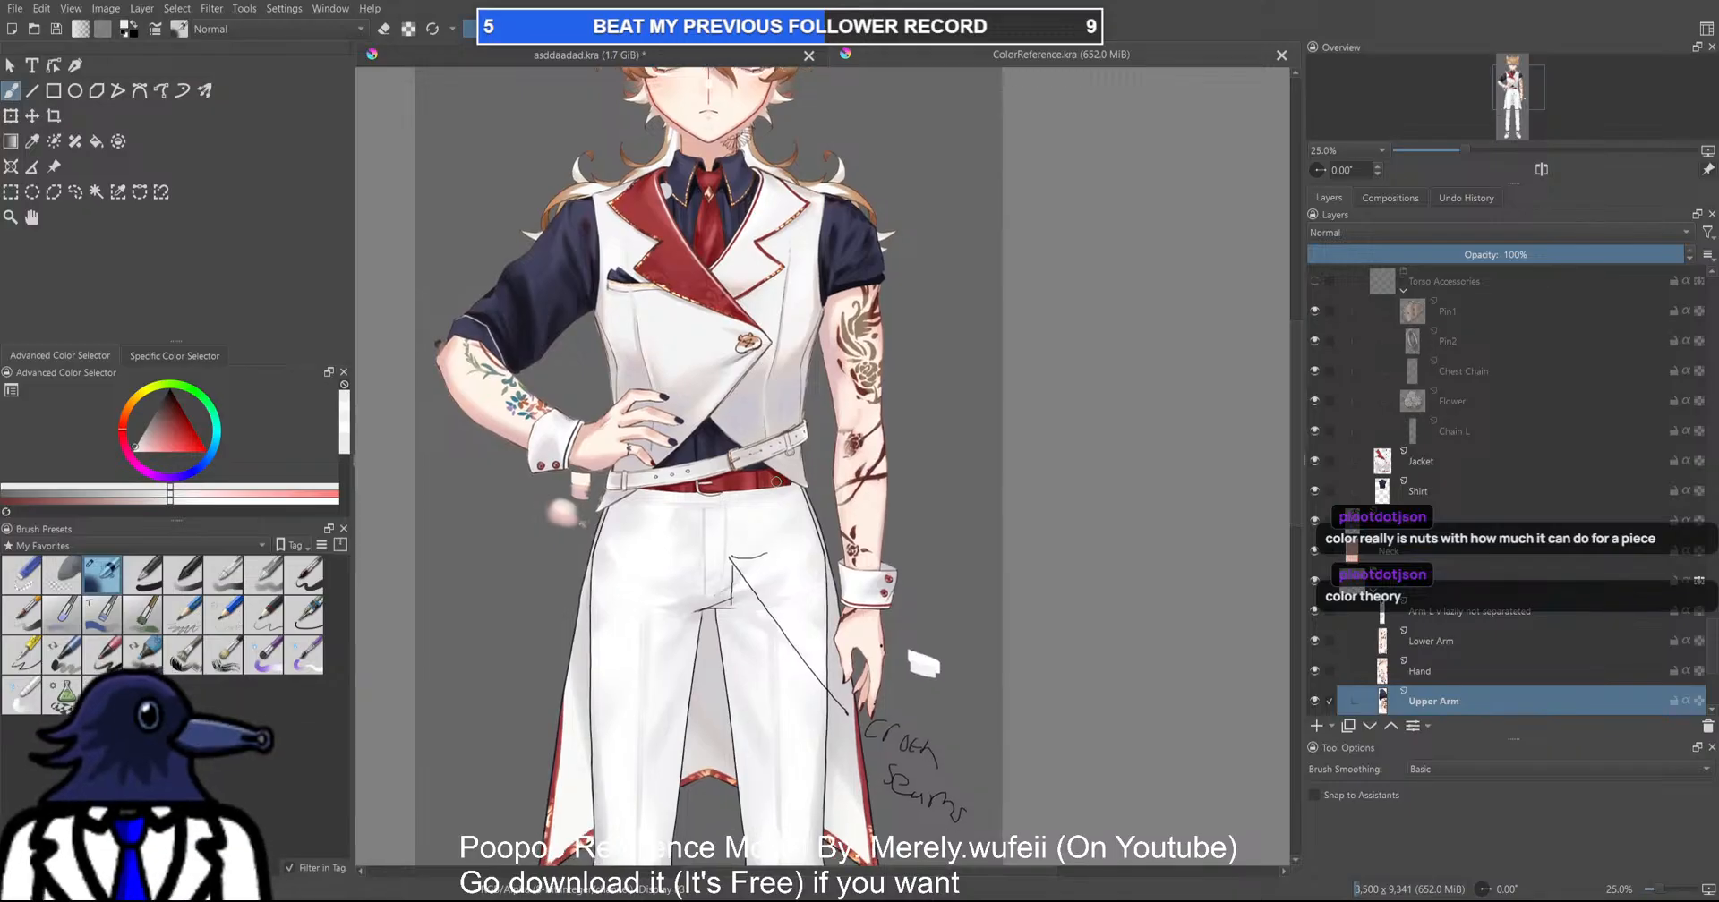
left_click_drag(872, 621, 860, 568)
scroll(858, 467, "up", 6)
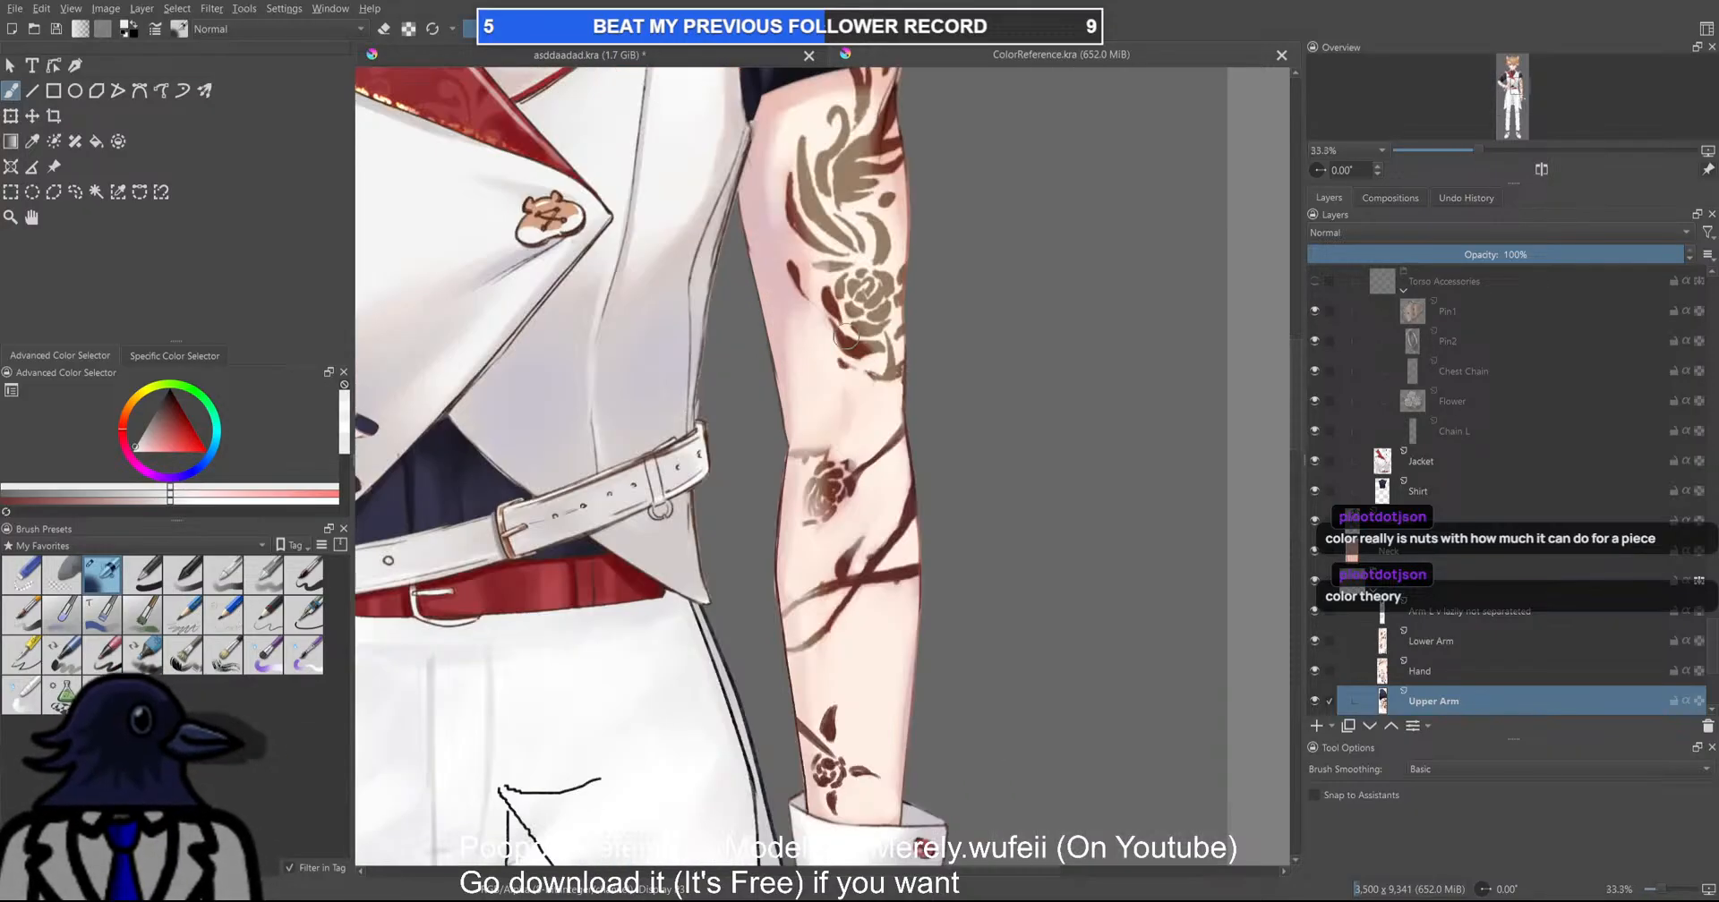
Return to the crow document and brush a soft grey fold across the left elbow on the JacketSleevesForearm and JacketSleevesTop layers
left_click(553, 61)
scroll(679, 347, "up", 3)
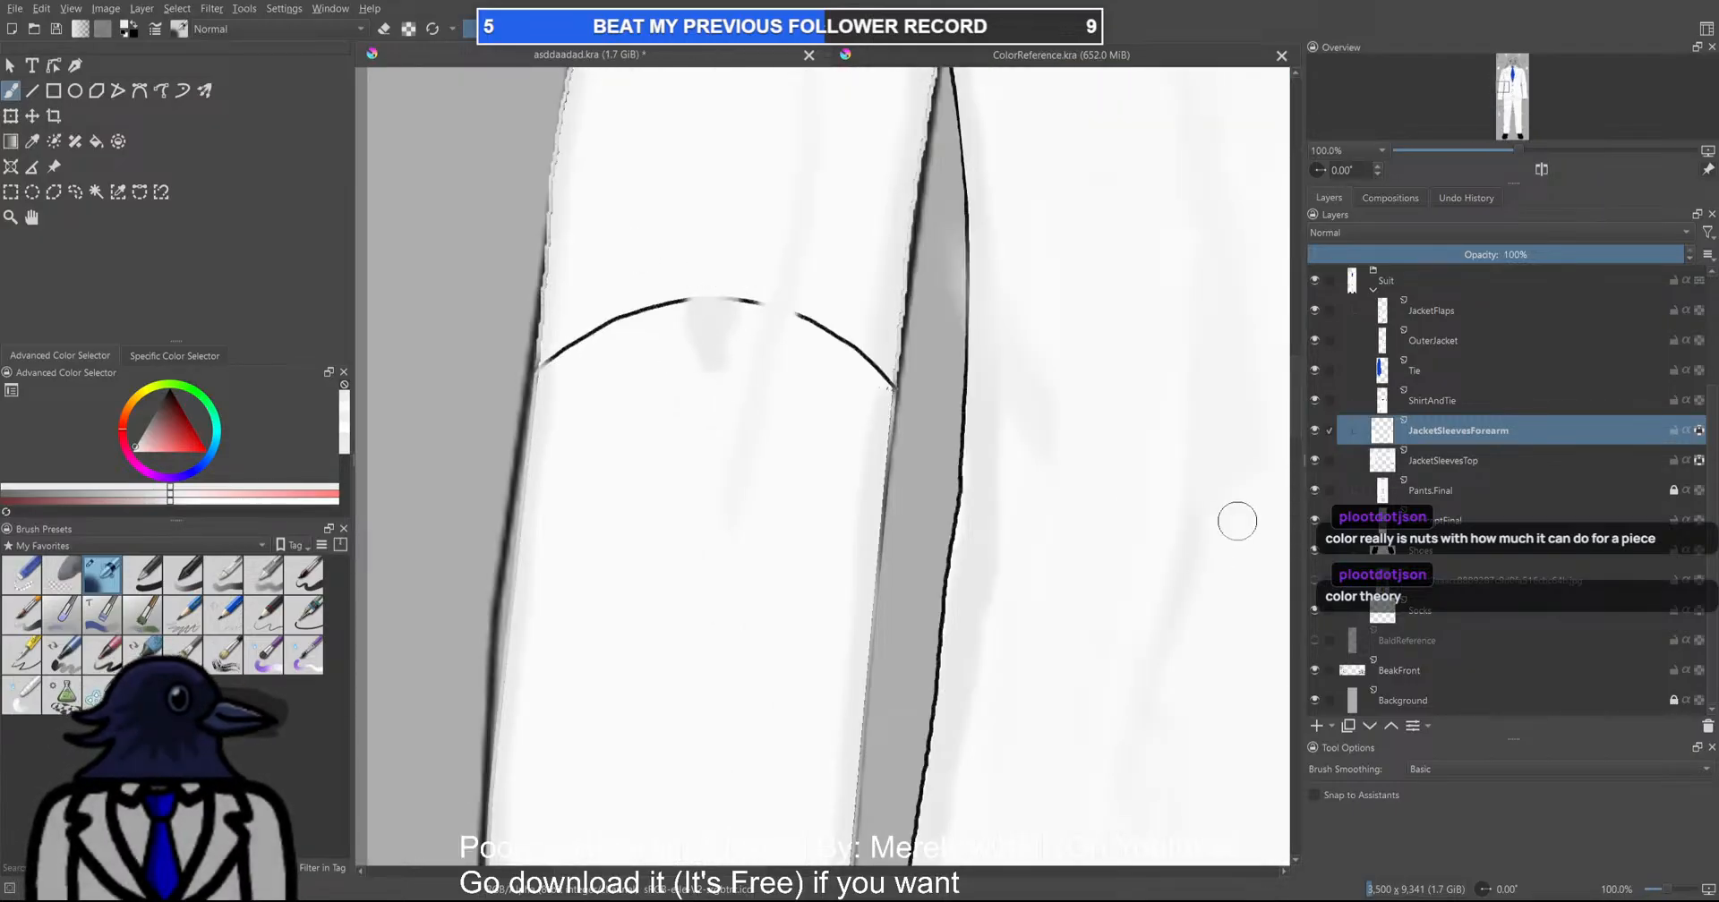
left_click(1457, 465)
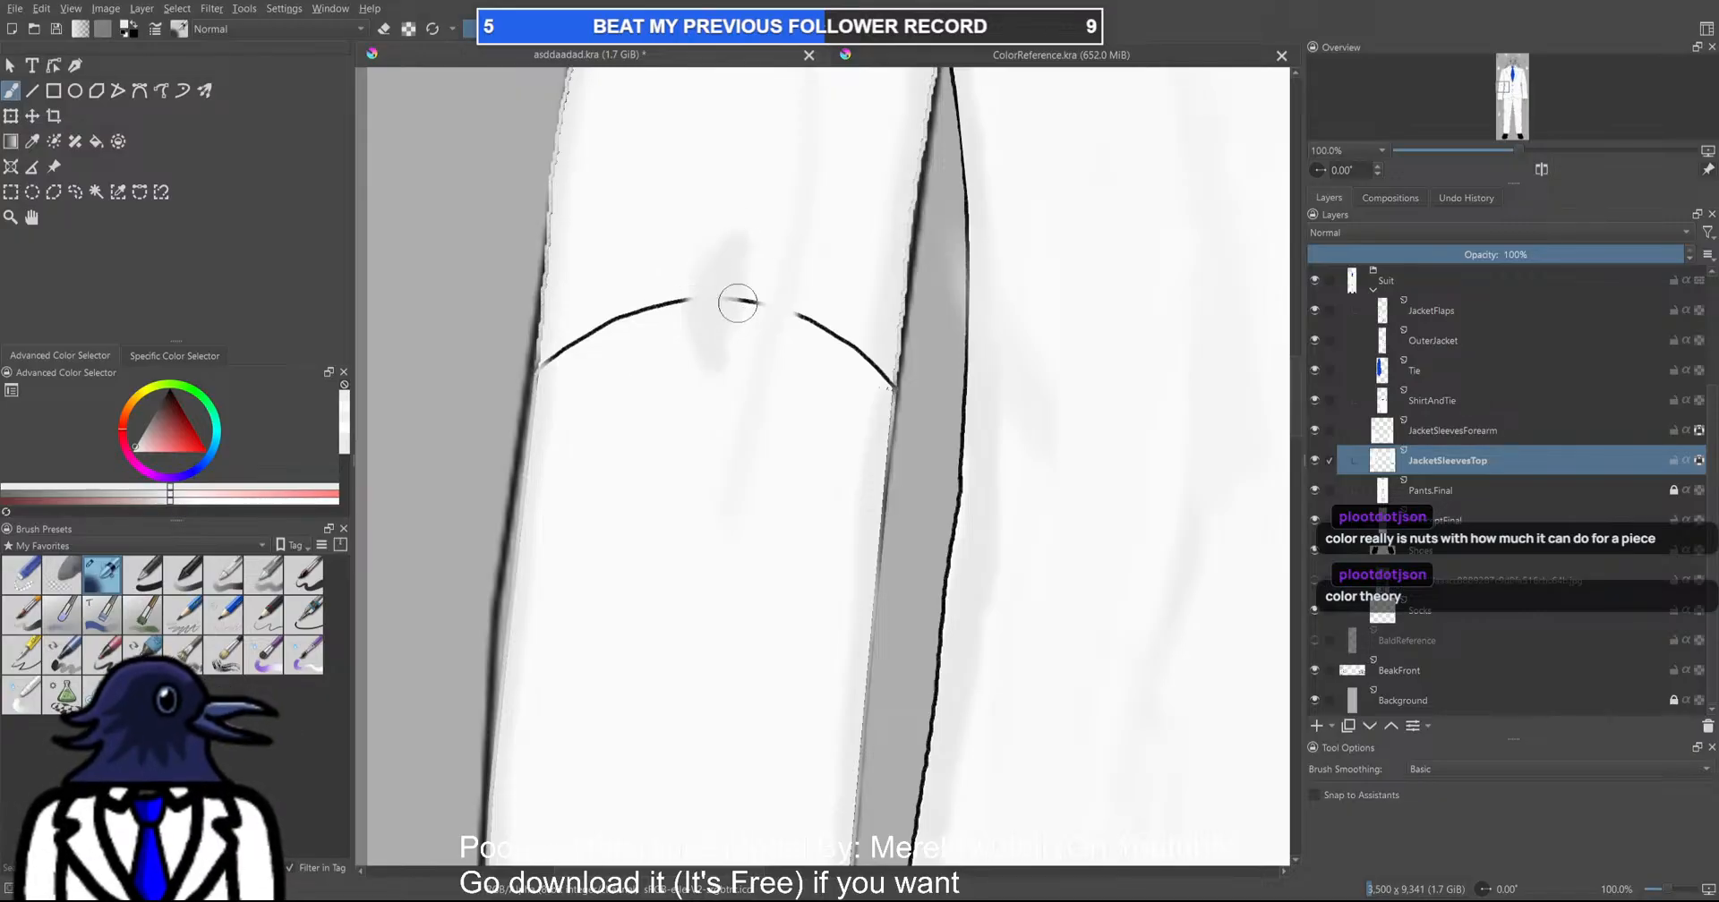
scroll(806, 269, "down", 5)
left_click_drag(913, 418, 903, 420)
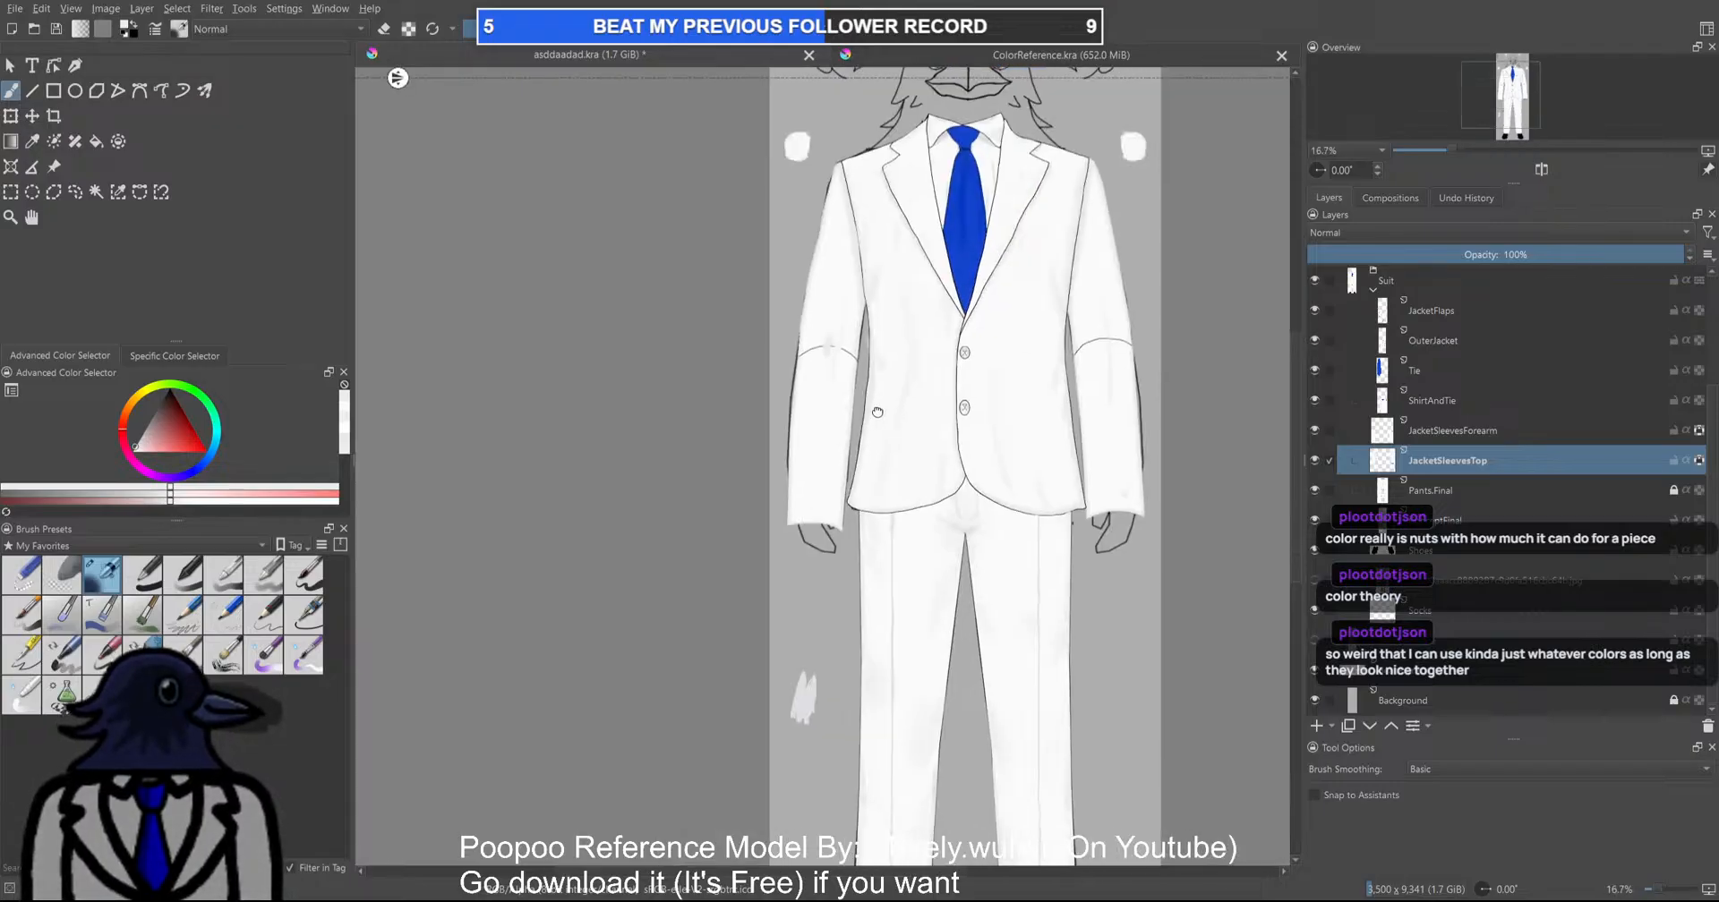
Try a slanted grey fold above the left elbow line on JacketSleevesTop, meeting the shading on JacketSleevesForearm
scroll(903, 419, "up", 5)
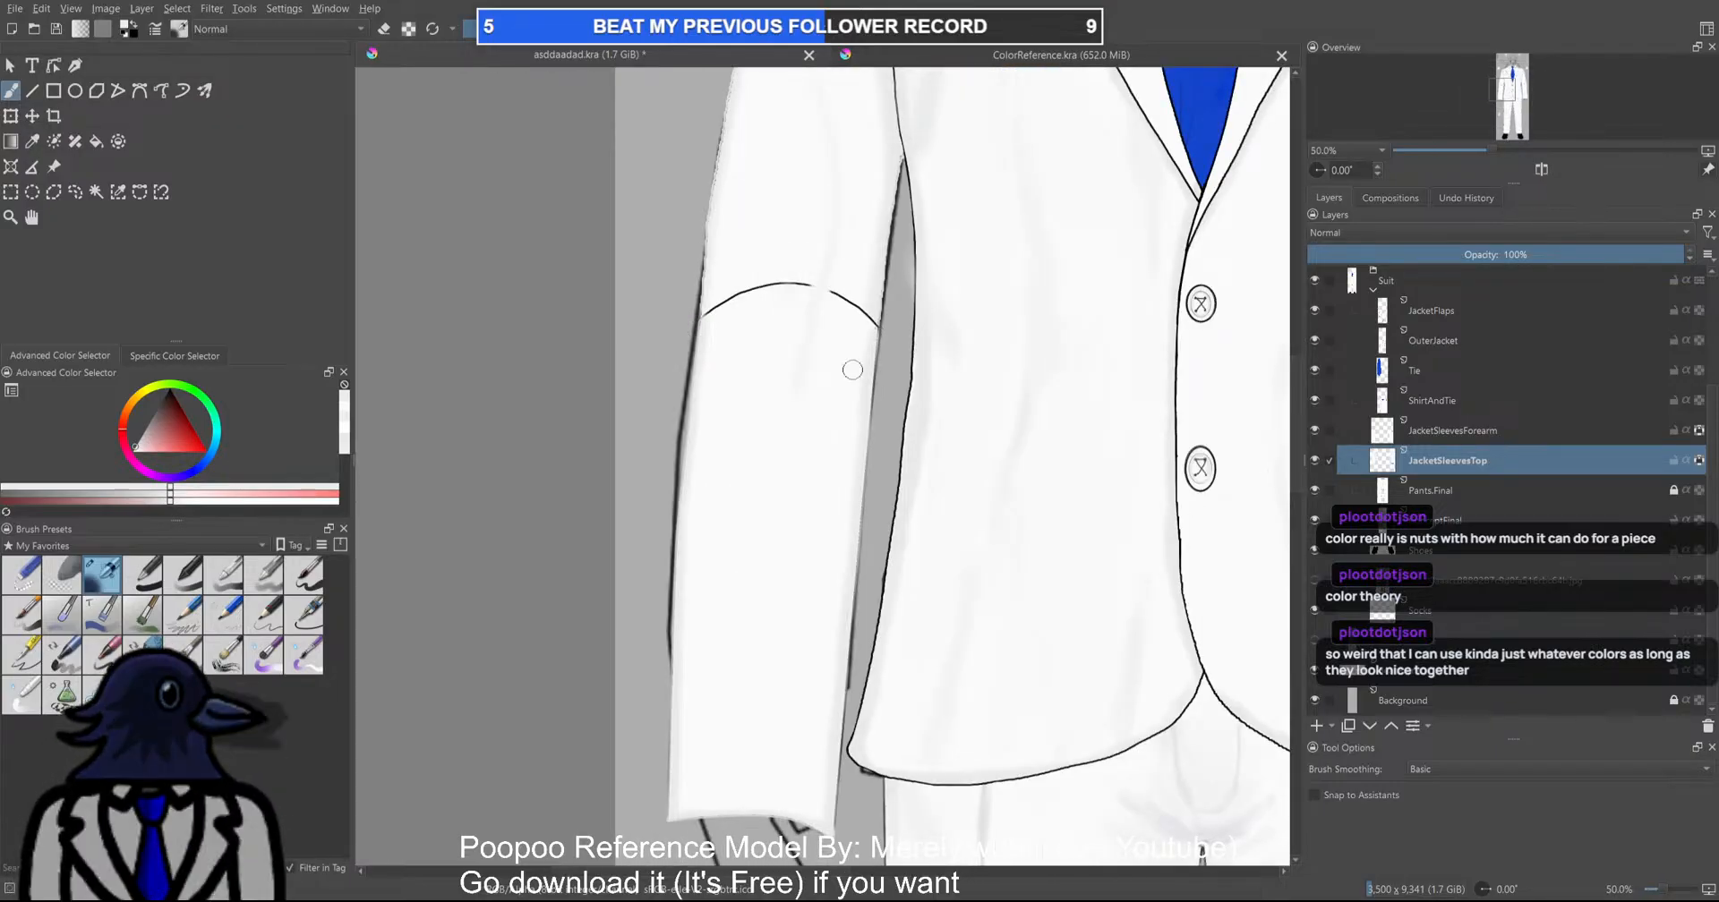
scroll(788, 277, "up", 2)
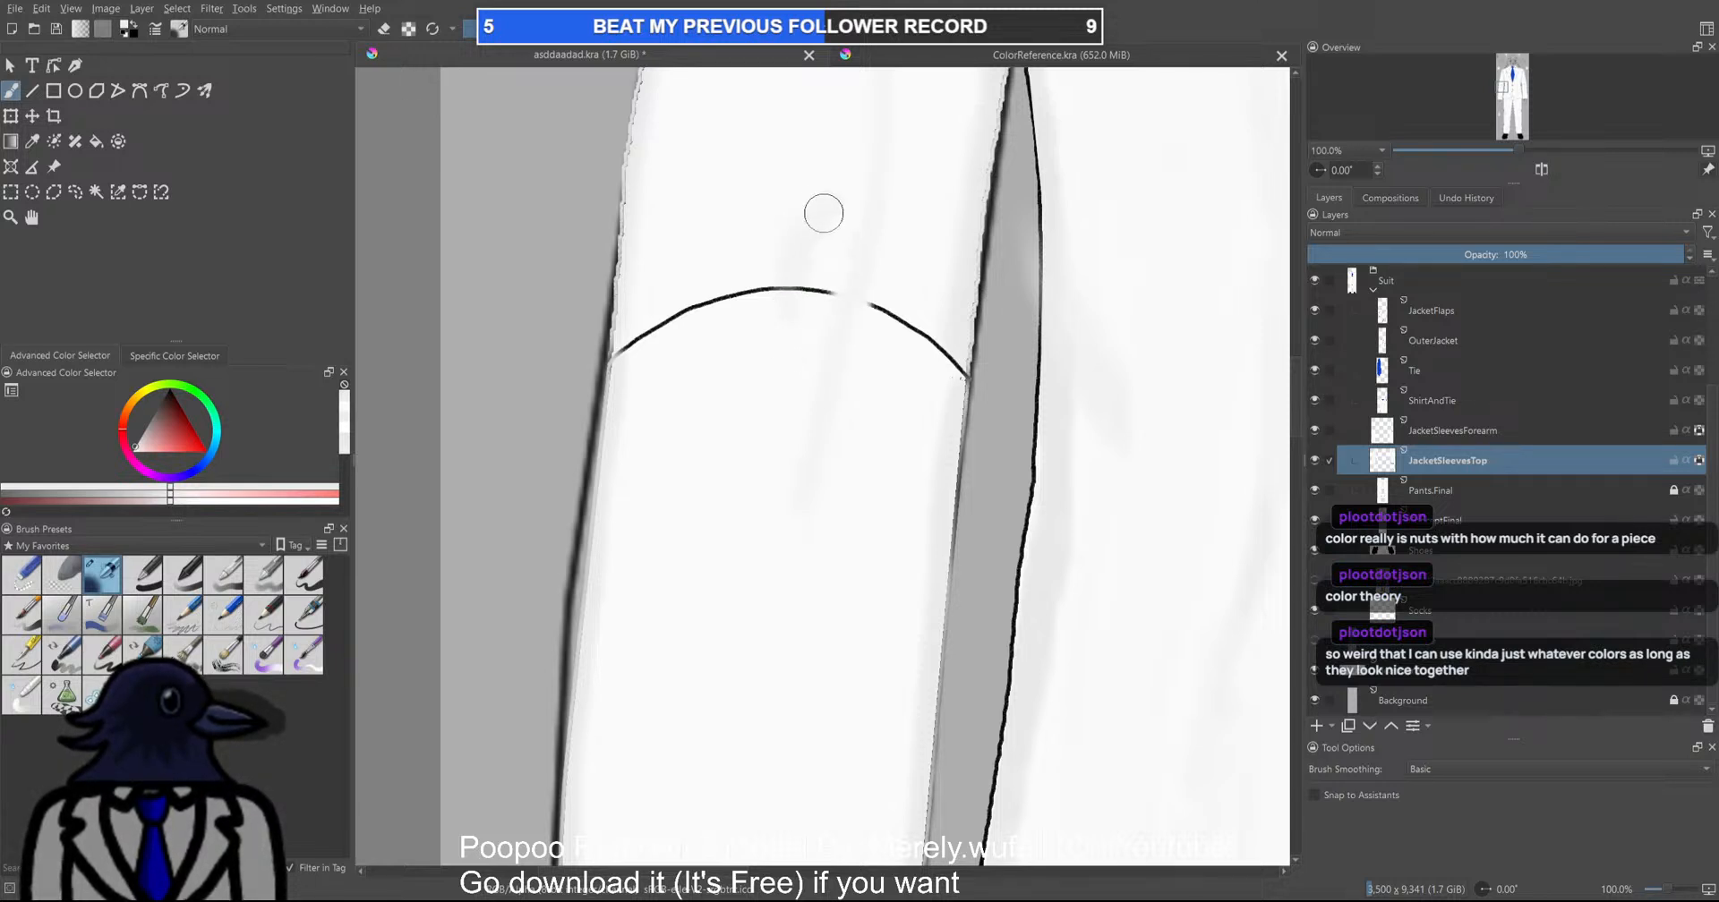
left_click(1437, 491)
left_click(1447, 437)
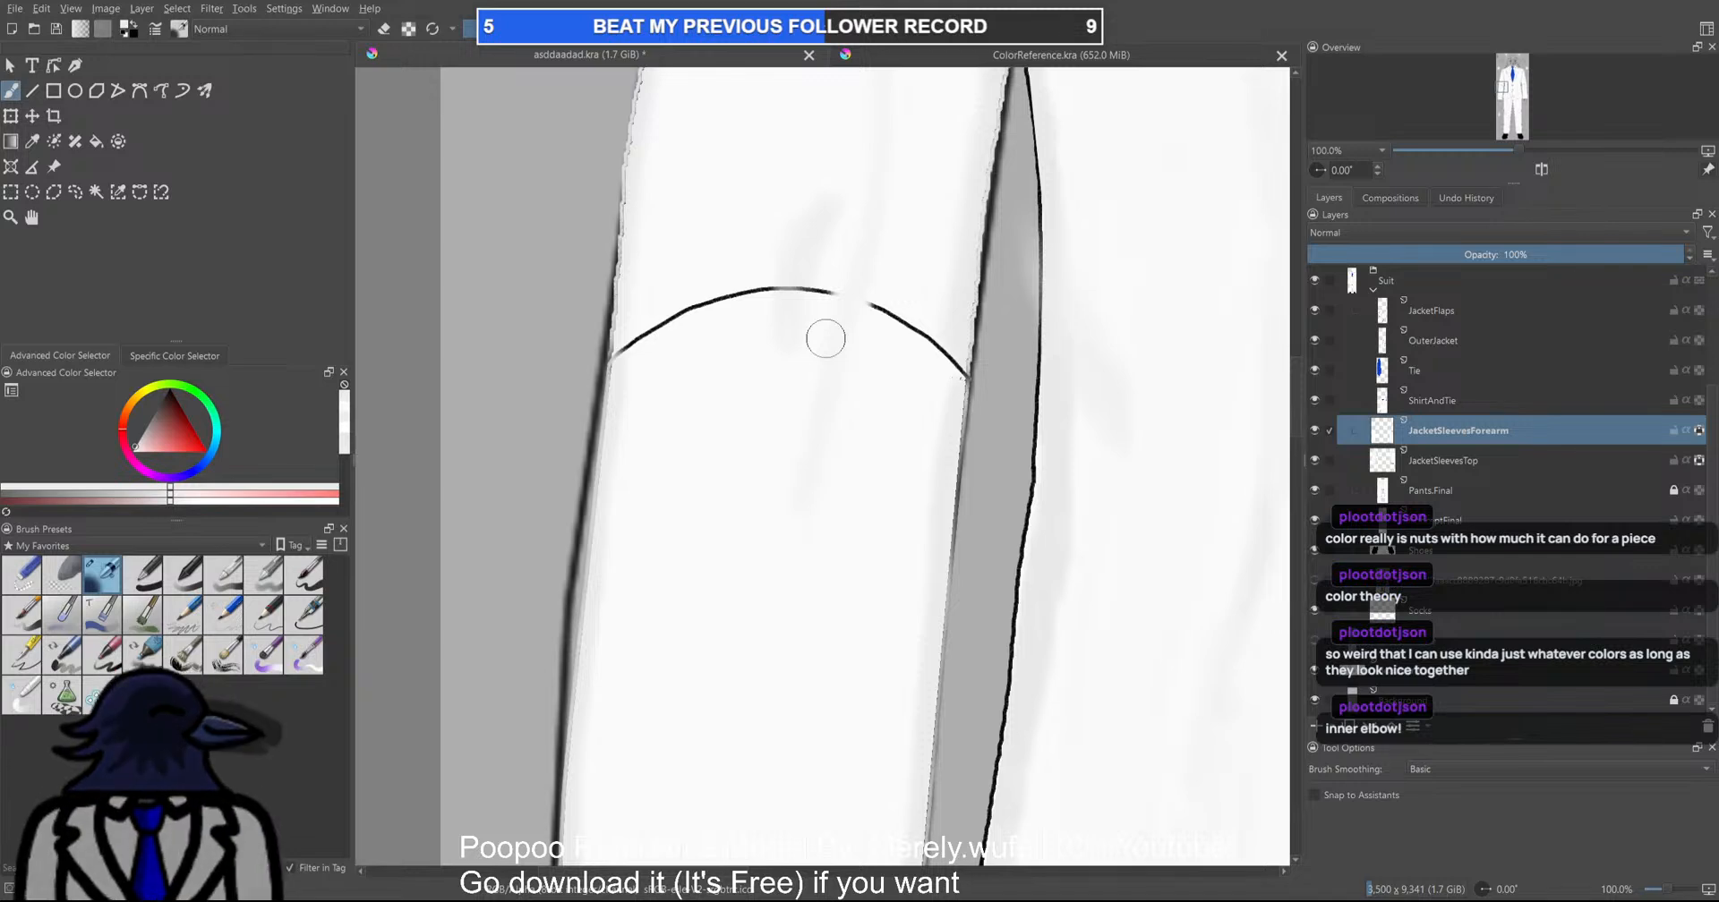
scroll(841, 486, "down", 4)
left_click_drag(844, 511, 654, 468)
scroll(787, 472, "down", 1)
scroll(669, 420, "up", 4)
scroll(839, 457, "down", 3)
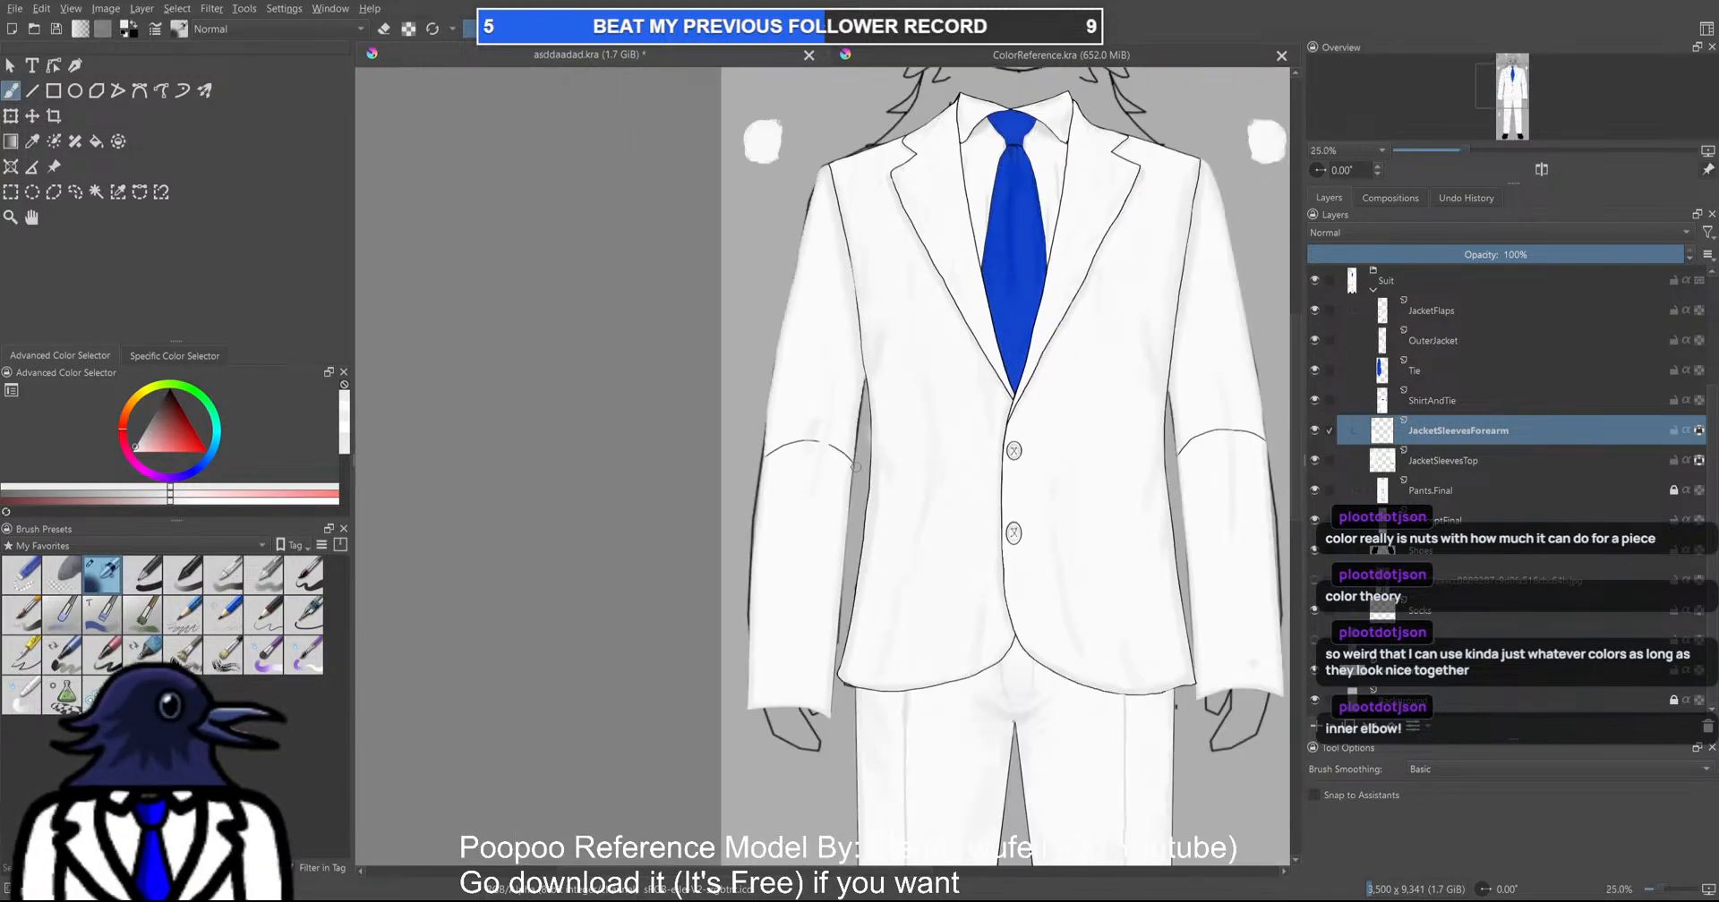
scroll(846, 450, "up", 2)
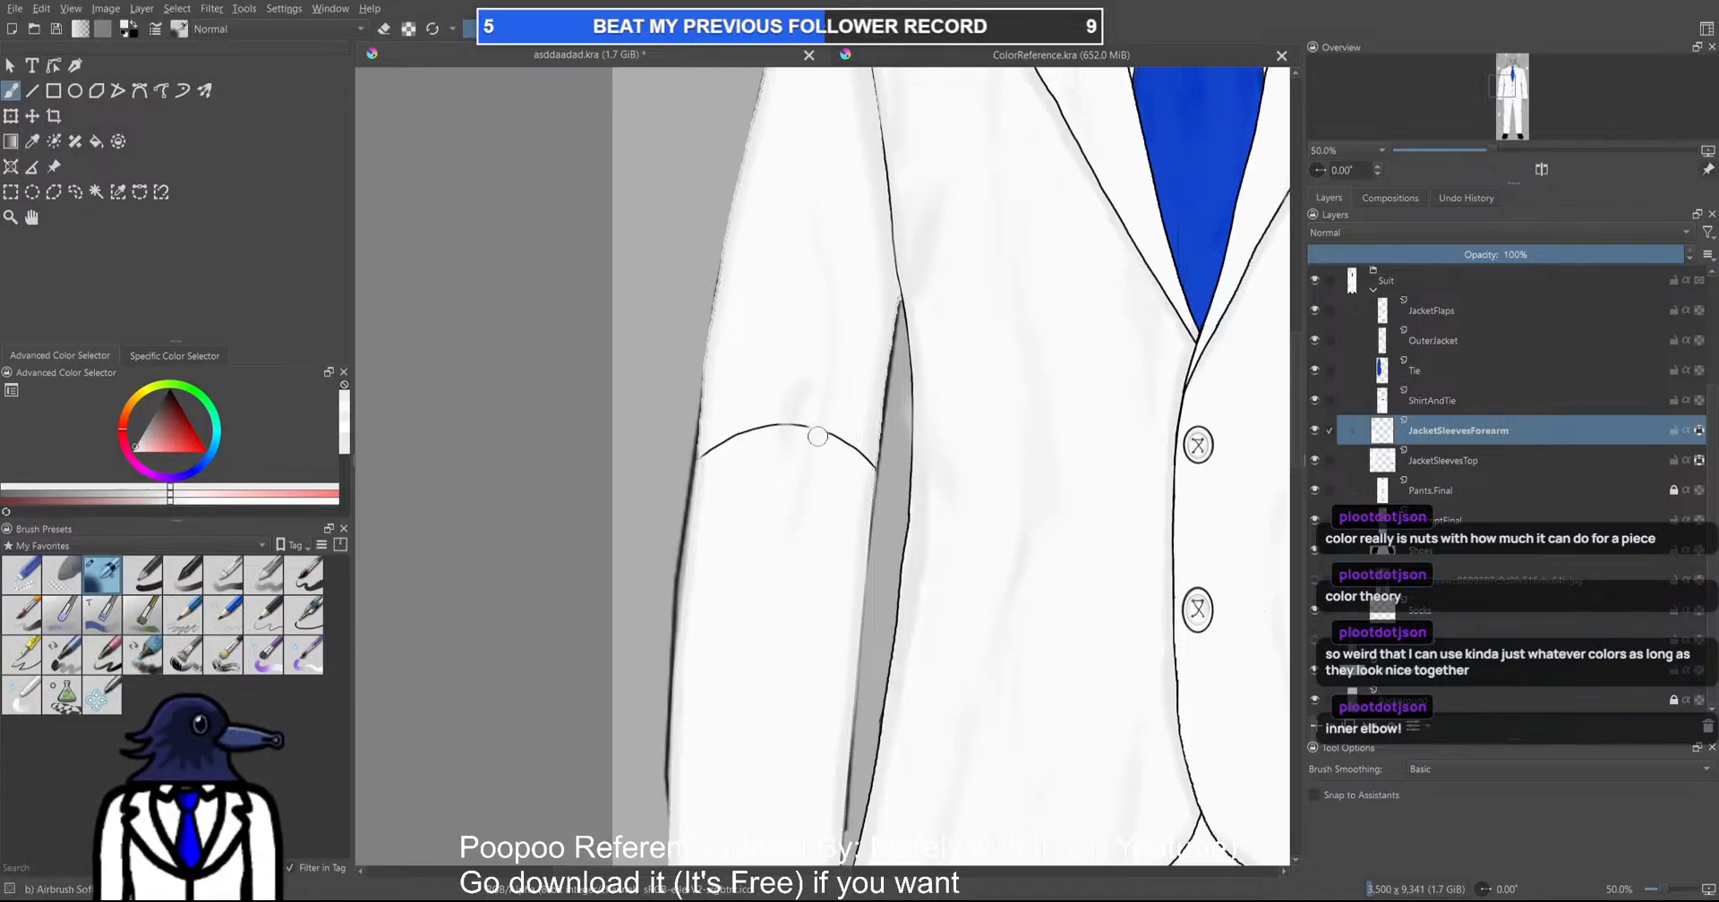
Soften the grey shading below the left elbow line and brush a short vertical fold above it on JacketSleevesTop
scroll(838, 452, "up", 2)
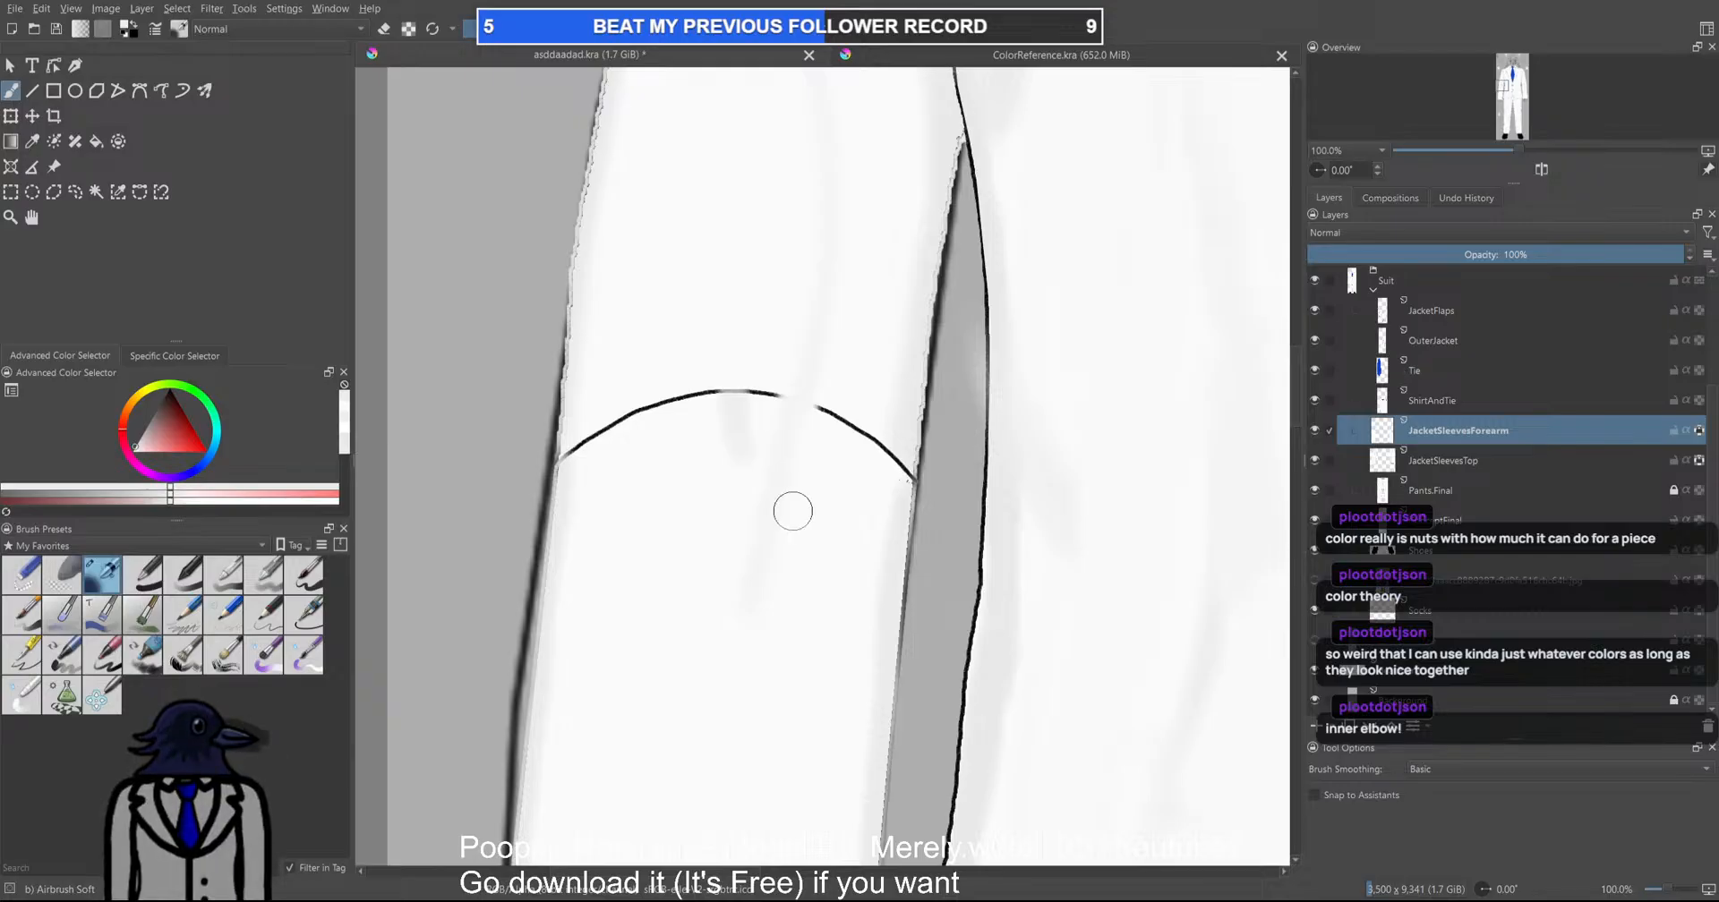
key("Page_Down")
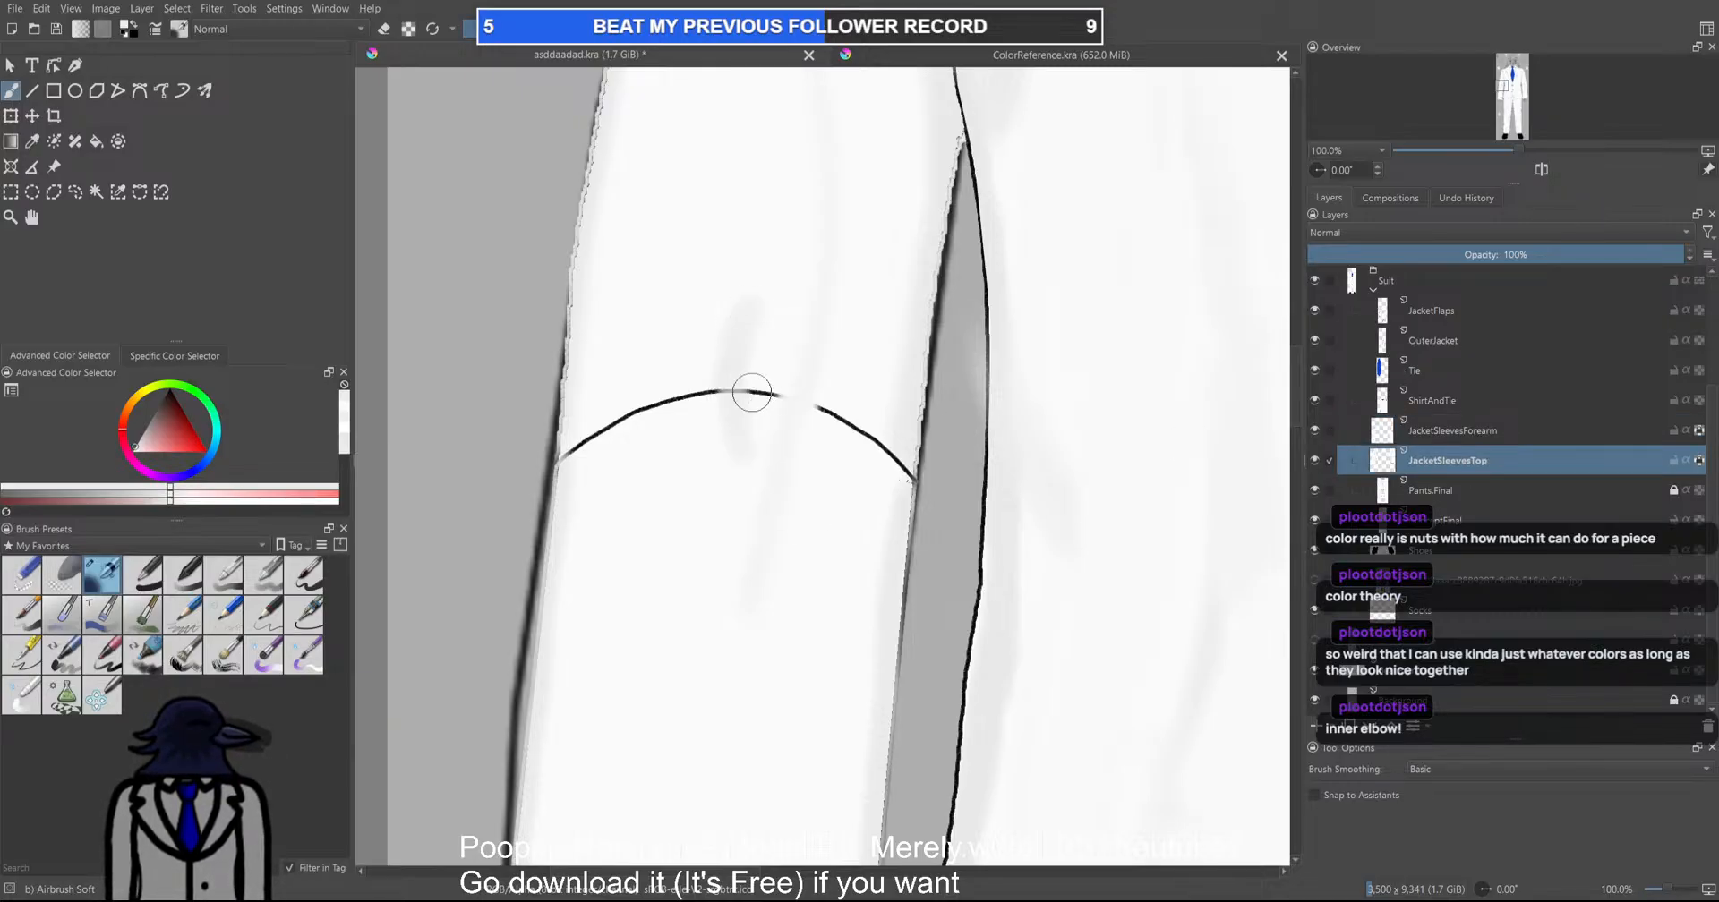
scroll(872, 591, "down", 4)
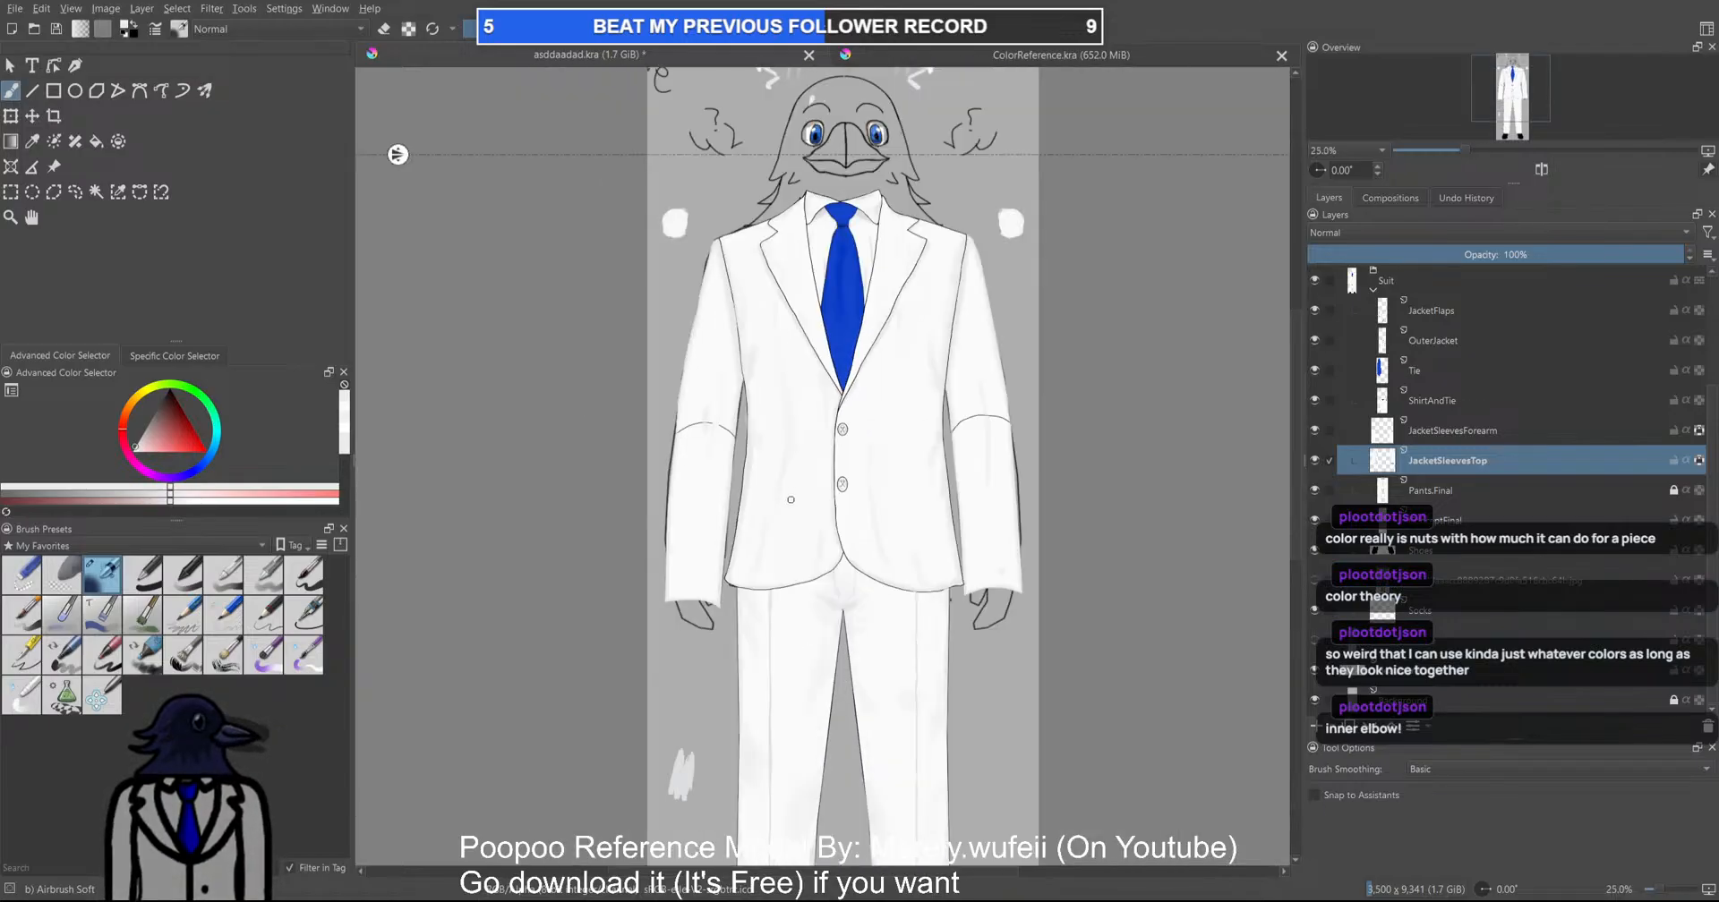
scroll(730, 463, "up", 3)
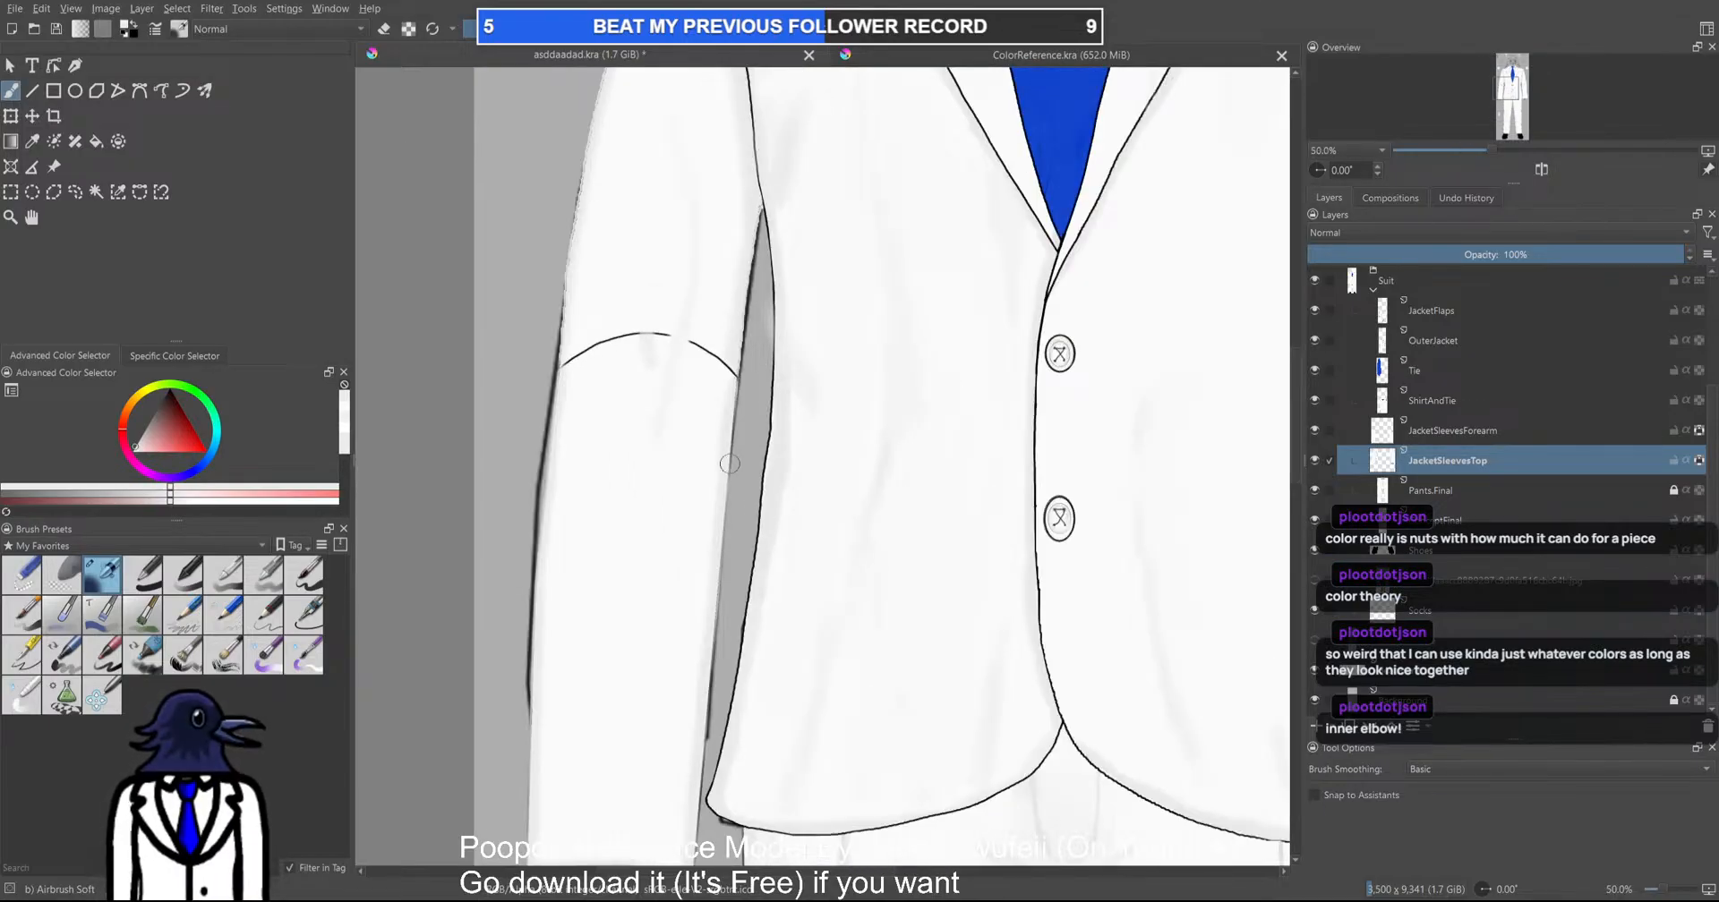
scroll(808, 469, "down", 2)
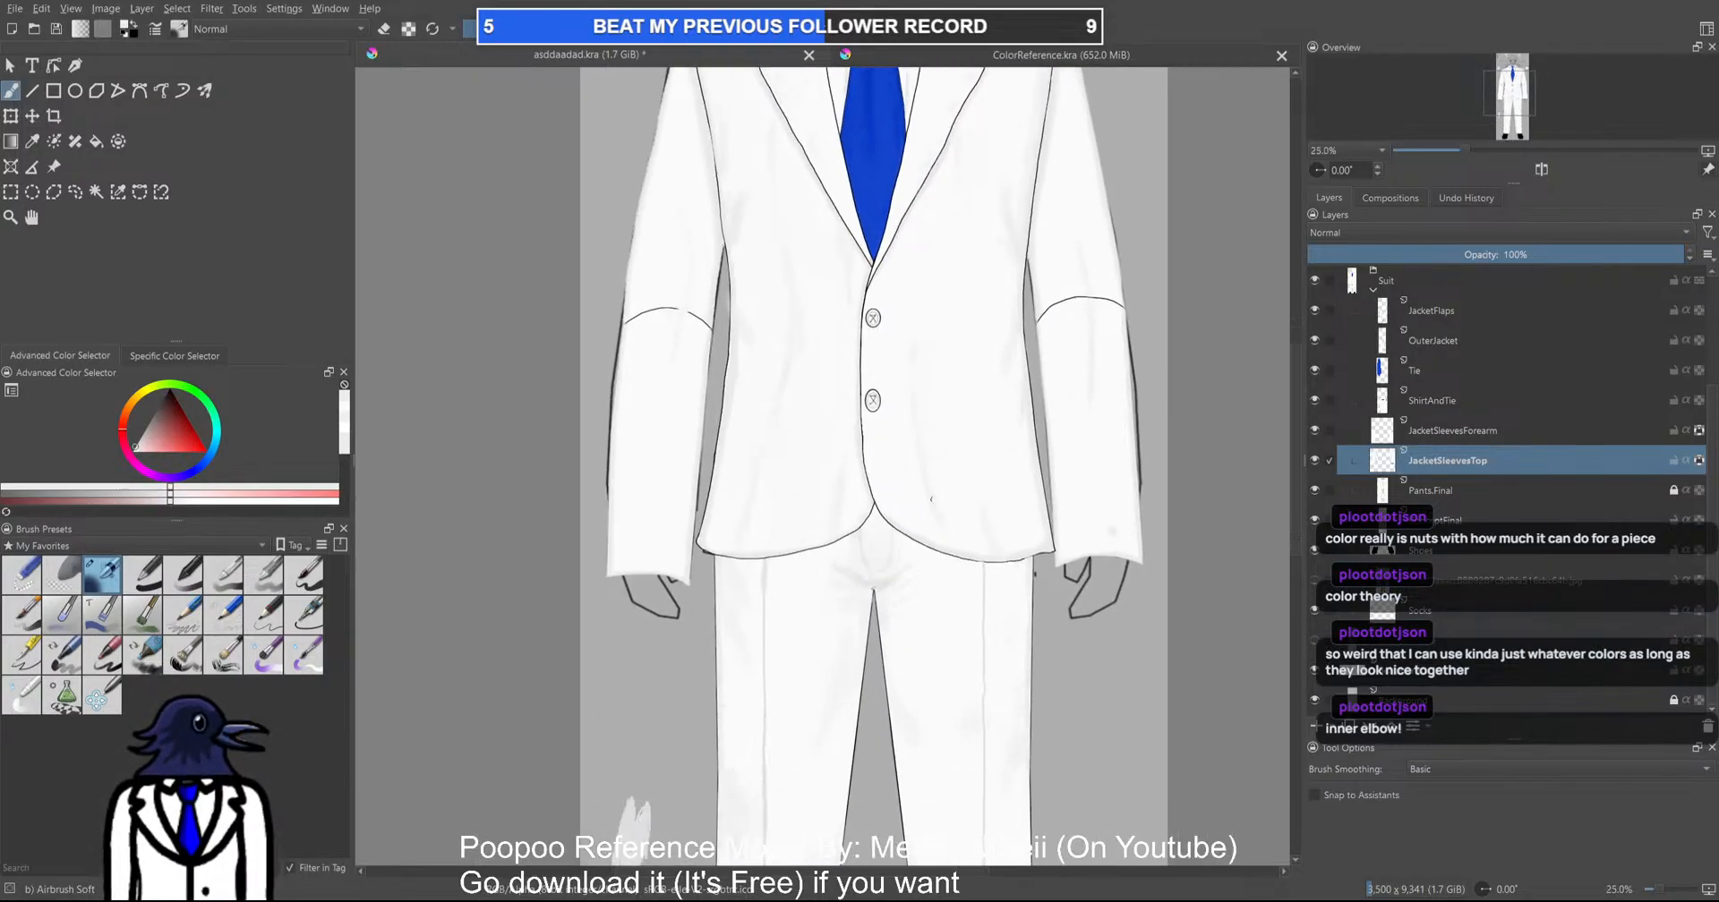
scroll(701, 534, "up", 3)
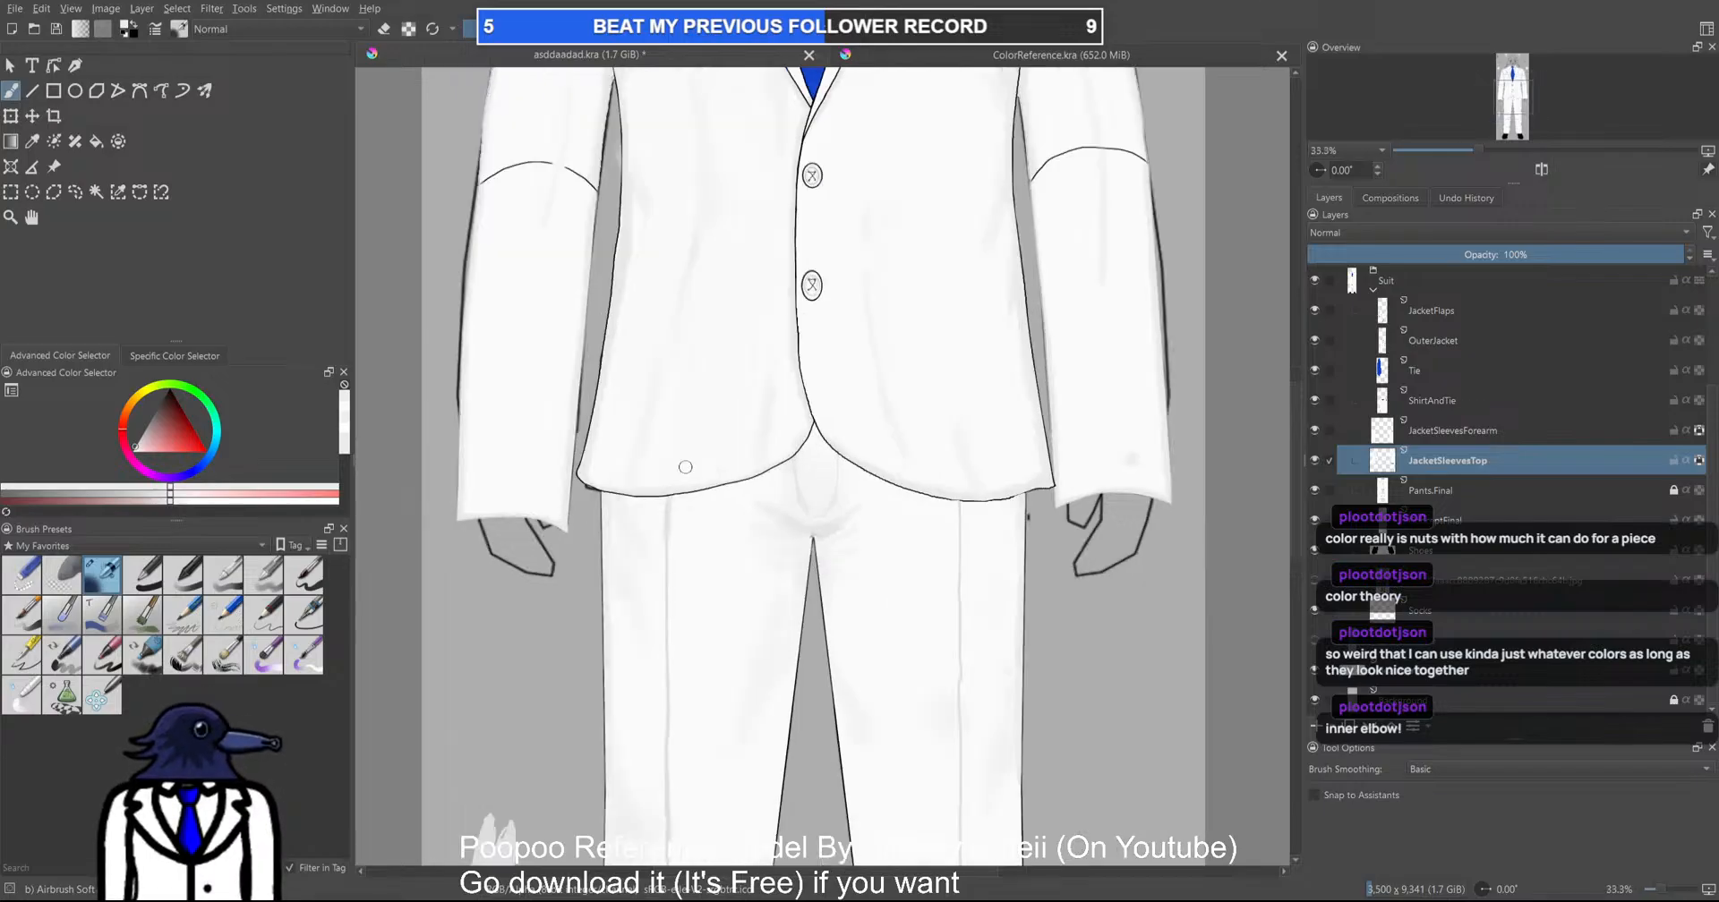
Paint soft diagonal grey folds across the left forearm on the JacketSleevesForearm layer
scroll(919, 572, "up", 1)
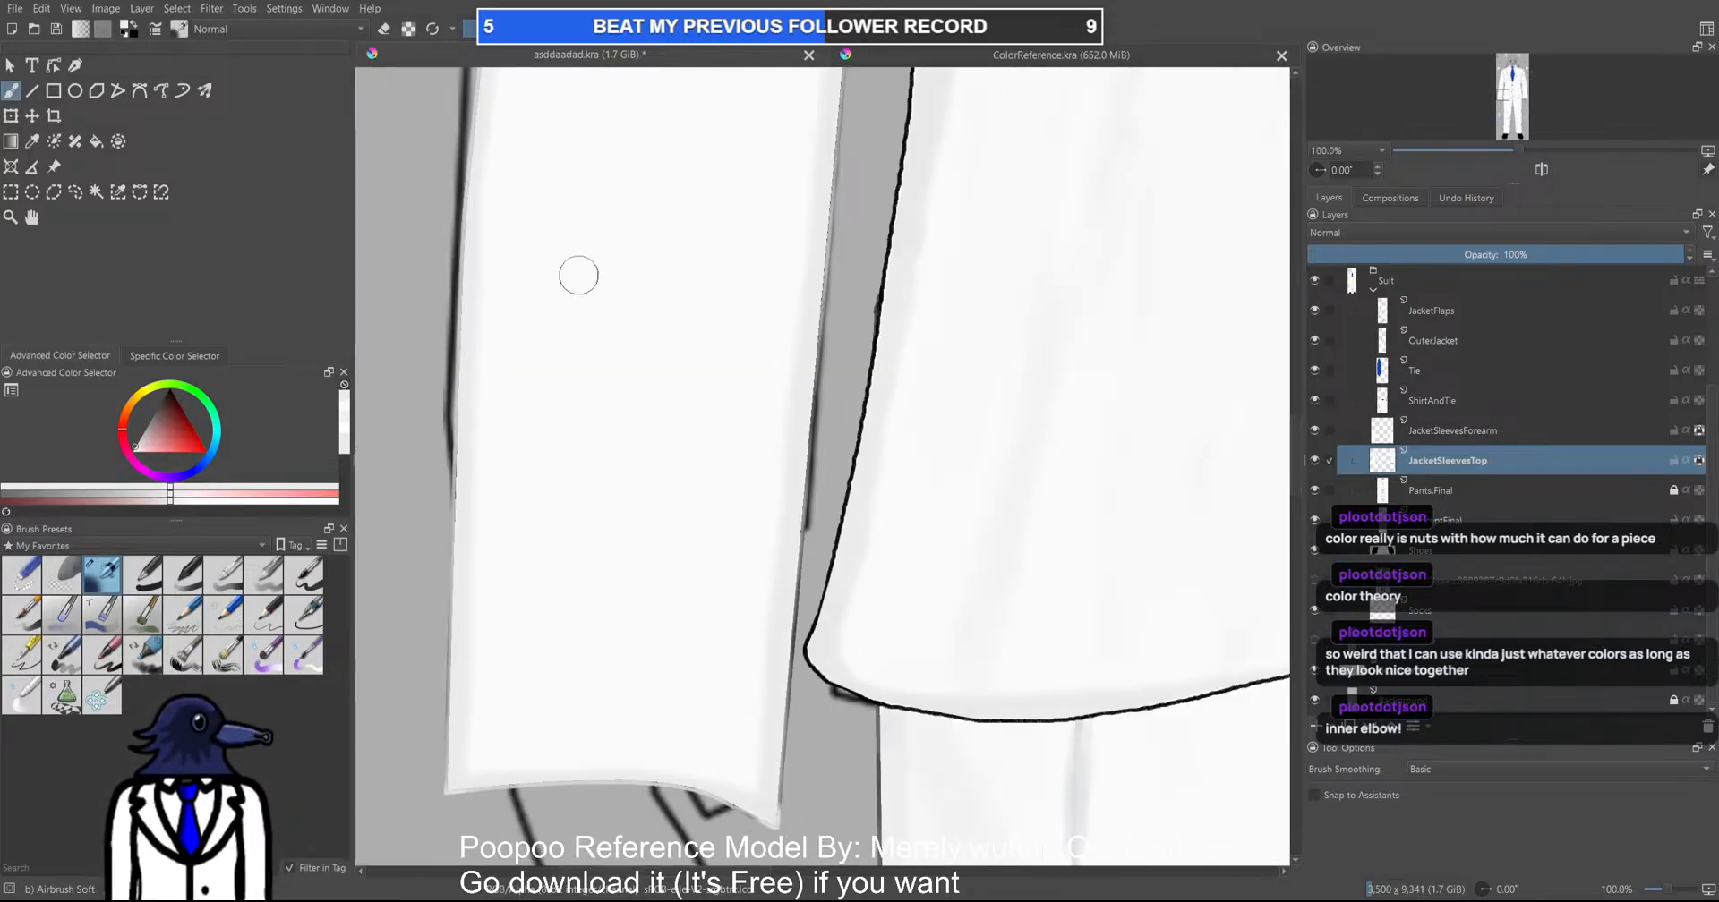
scroll(647, 295, "down", 1)
left_click(1479, 433)
scroll(688, 357, "down", 1)
left_click_drag(688, 357, 698, 461)
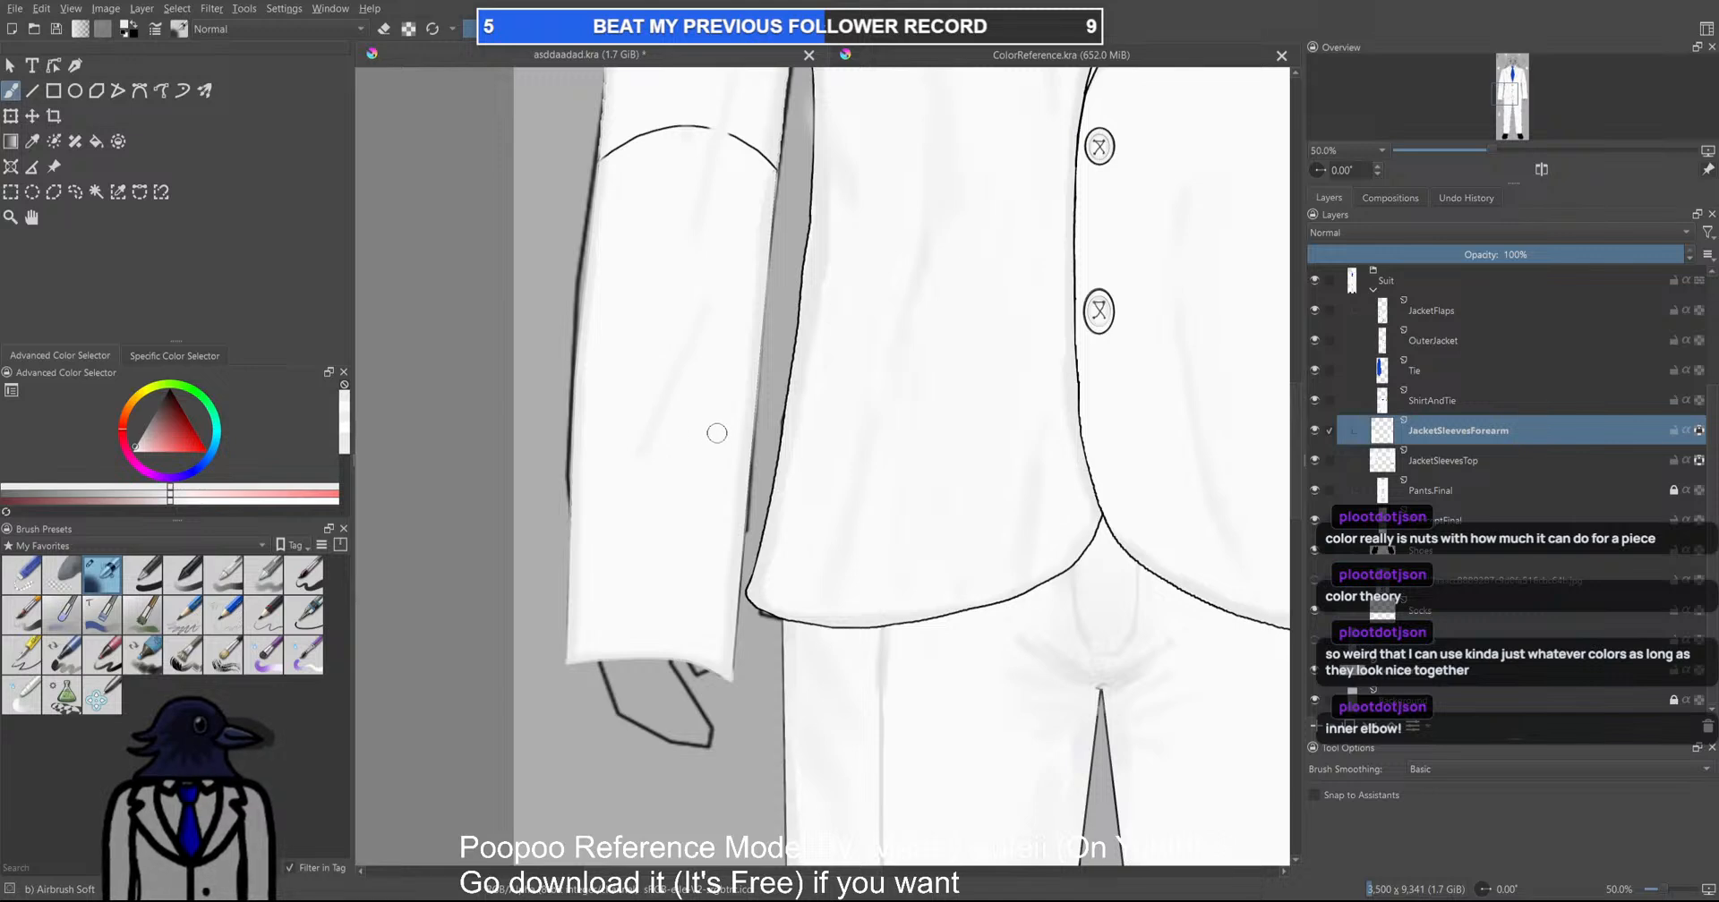
scroll(754, 572, "down", 6)
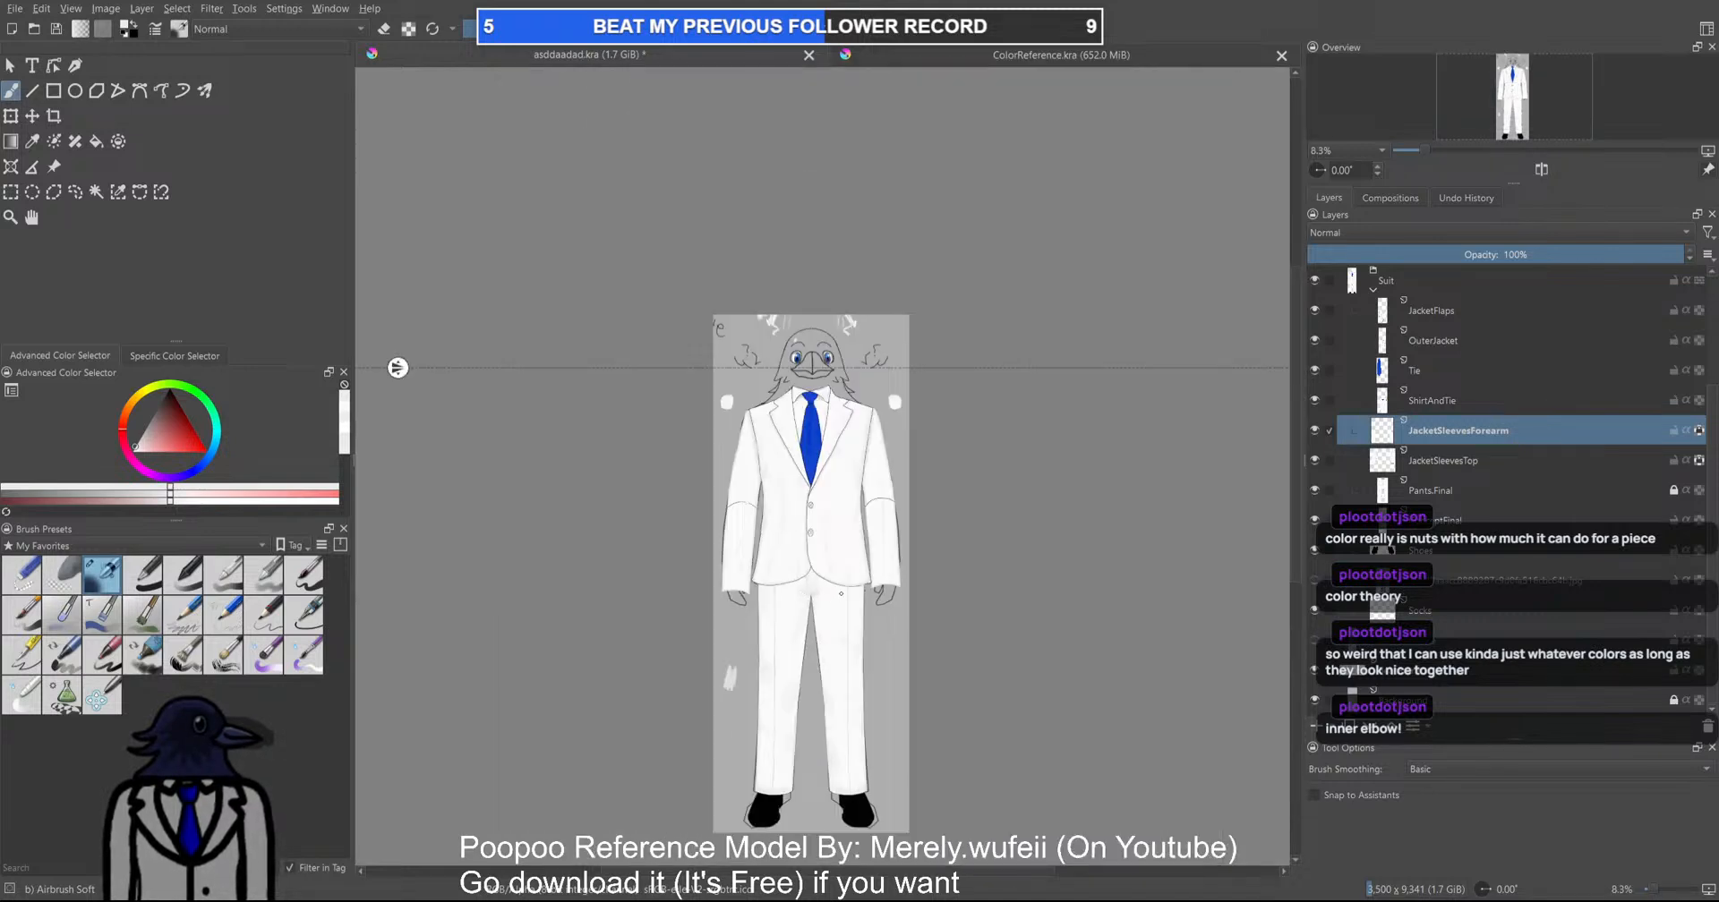
scroll(850, 586, "up", 6)
left_click_drag(649, 561, 780, 490)
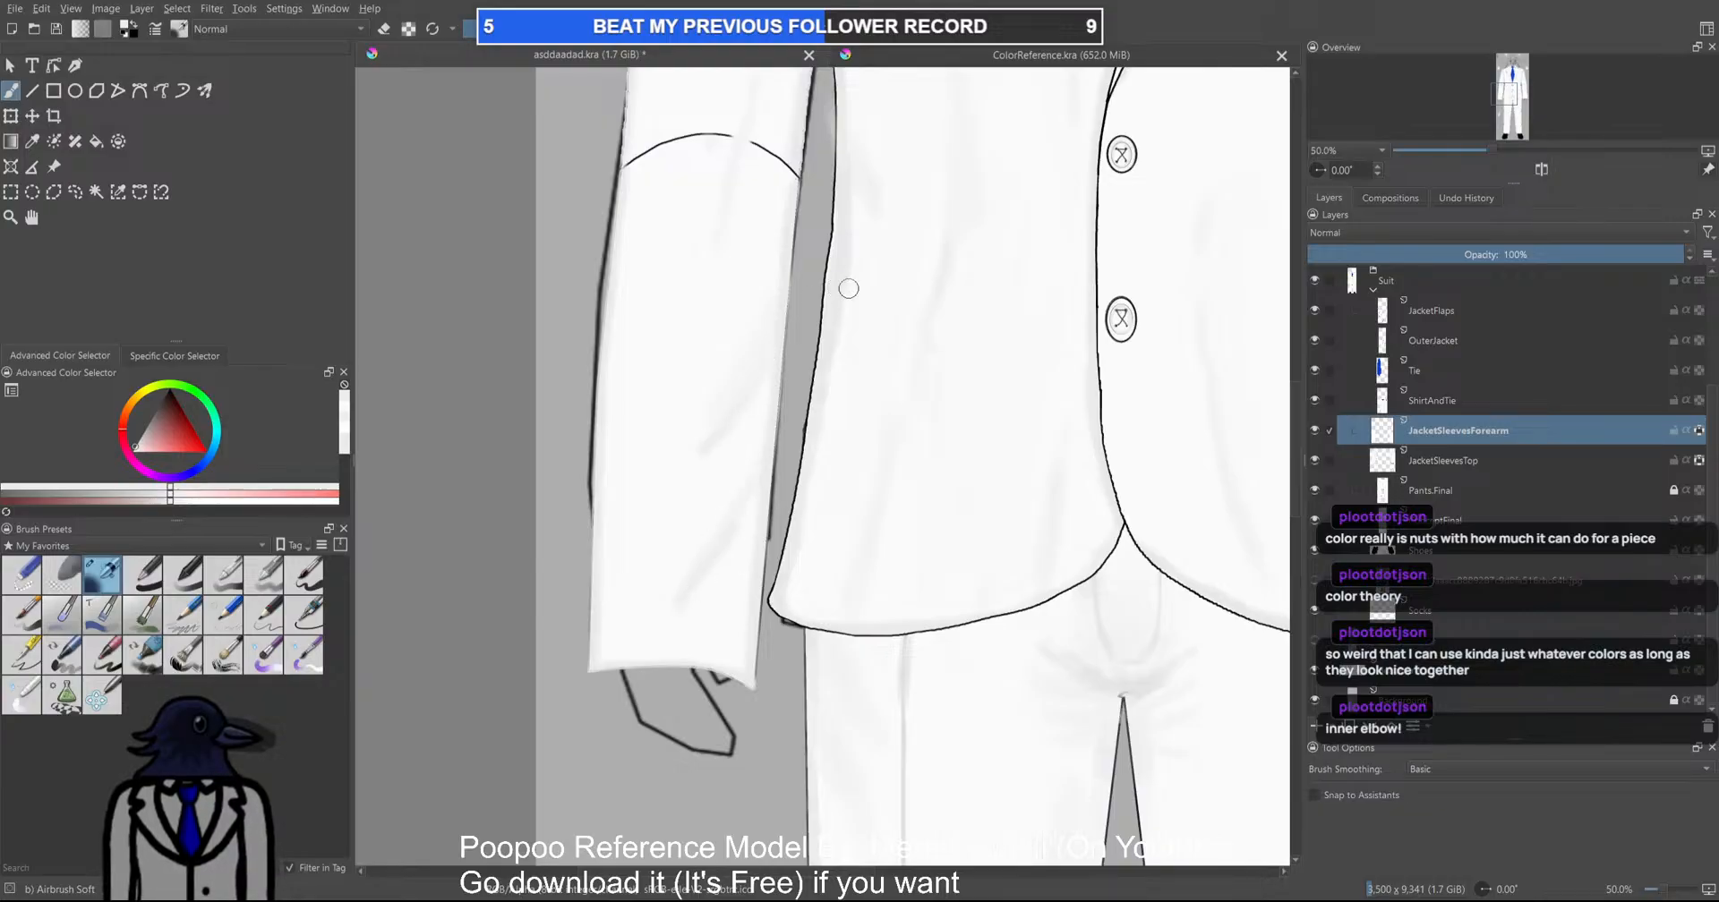
Brush faint diagonal grey folds along the inner side of the right forearm and compare both sleeves
scroll(877, 324, "down", 5)
scroll(777, 465, "up", 1)
scroll(777, 466, "up", 3)
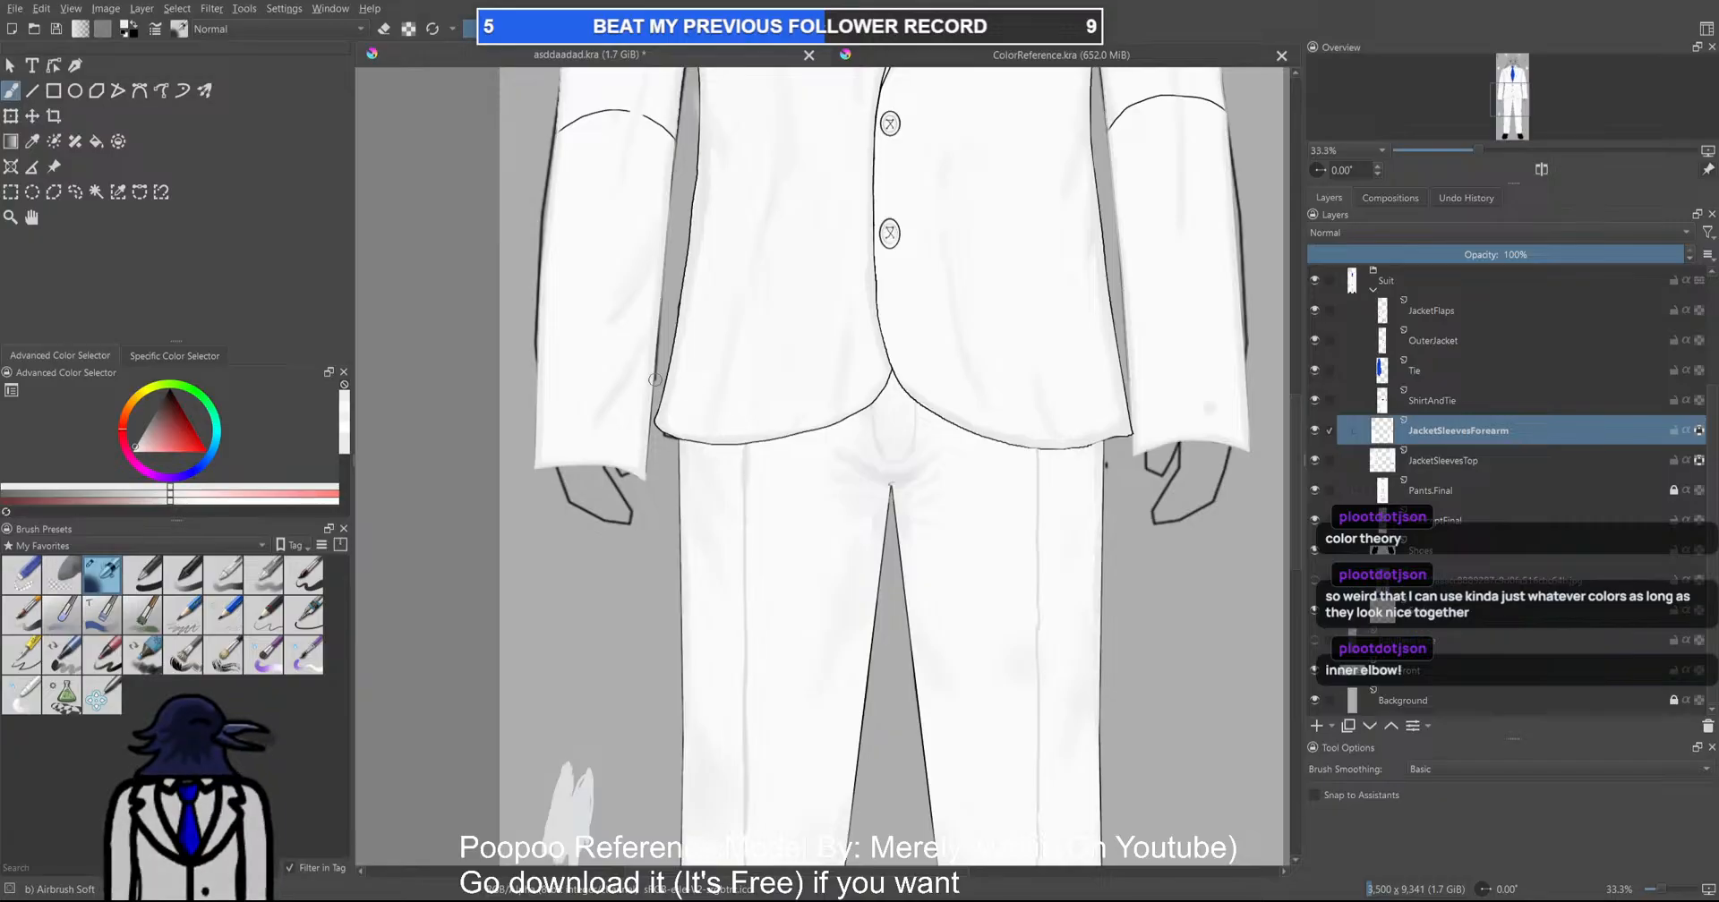
scroll(399, 159, "down", 3)
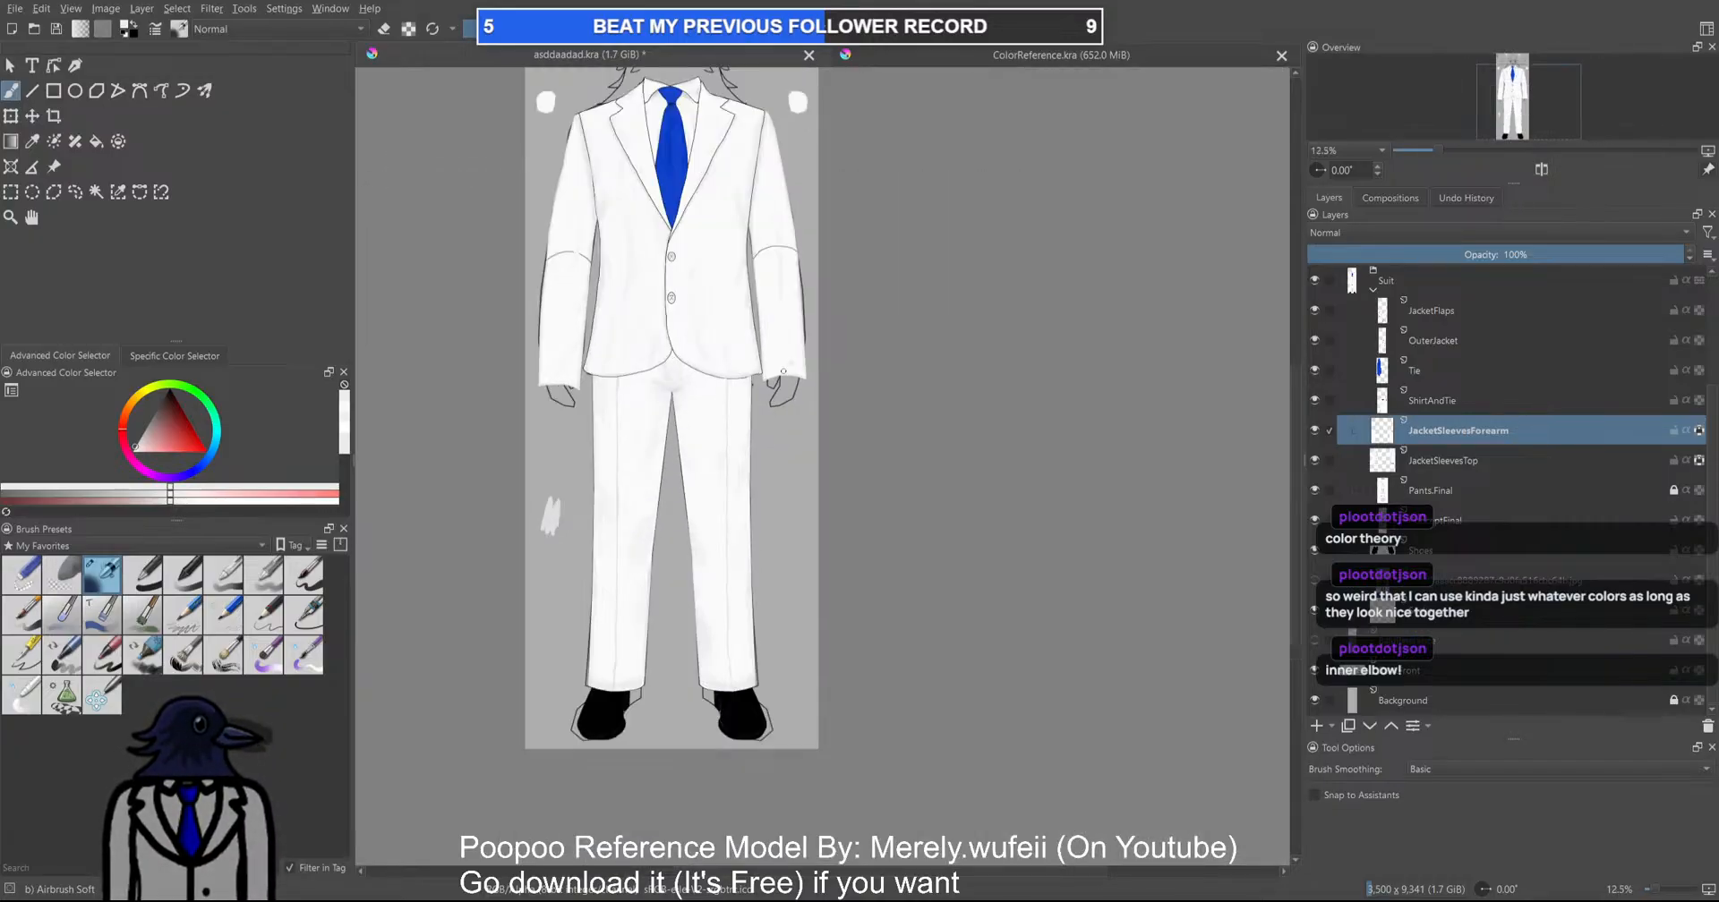
scroll(767, 342, "up", 4)
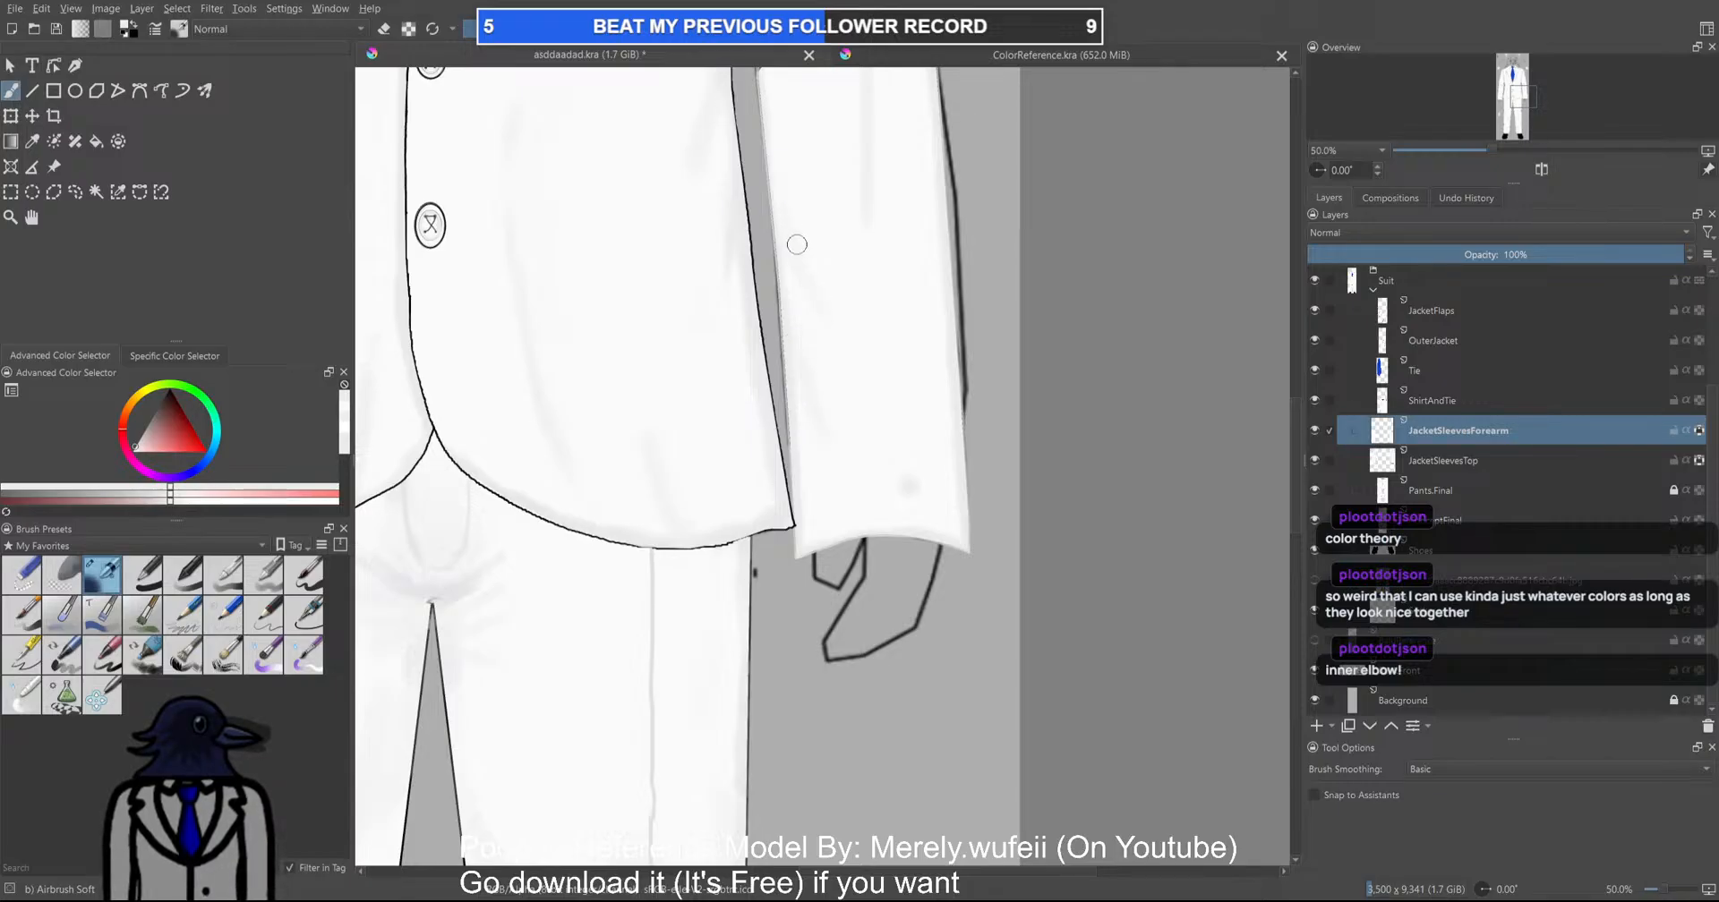
scroll(887, 394, "down", 3)
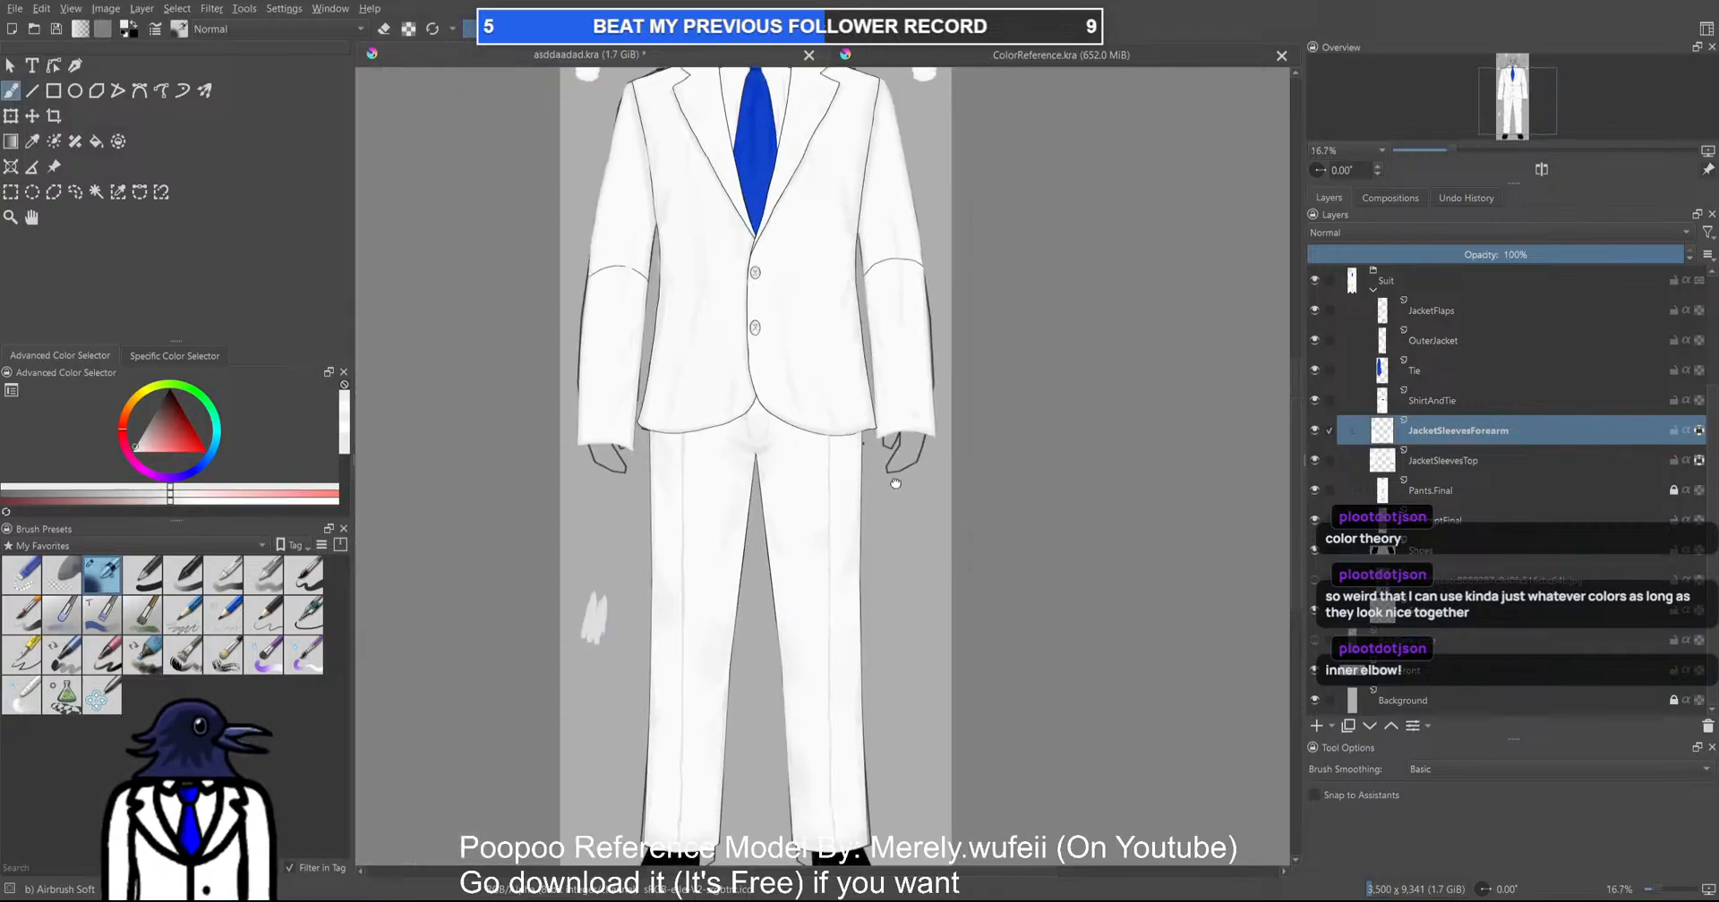
left_click_drag(943, 441, 901, 532)
scroll(618, 419, "up", 2)
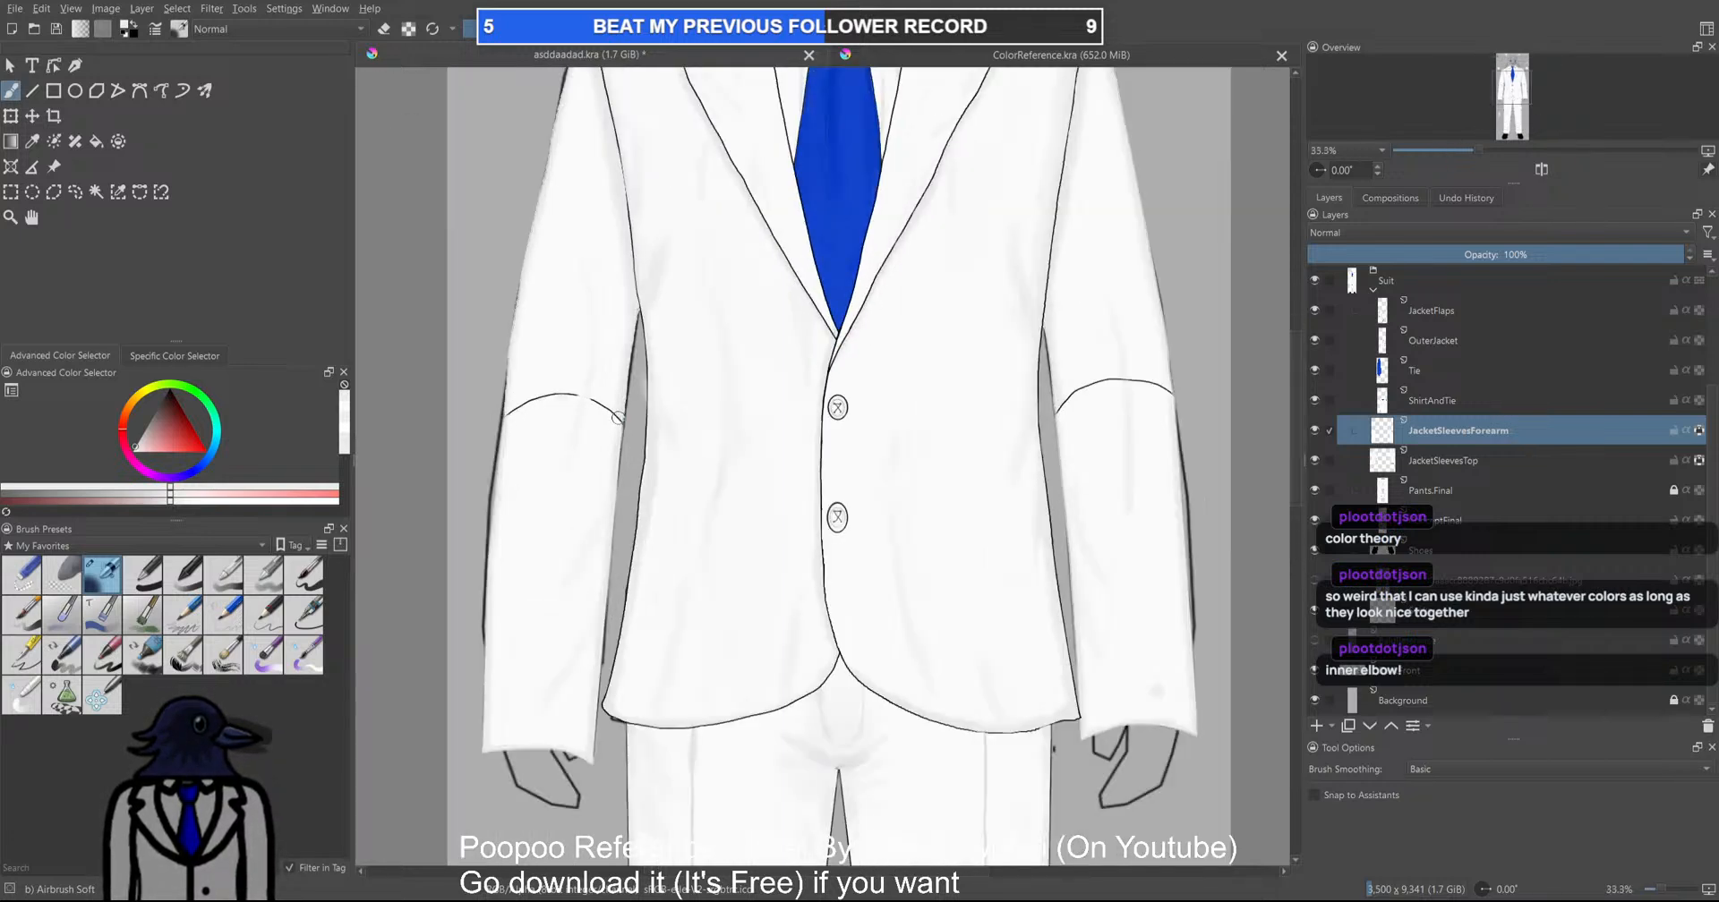
scroll(1081, 489, "down", 2)
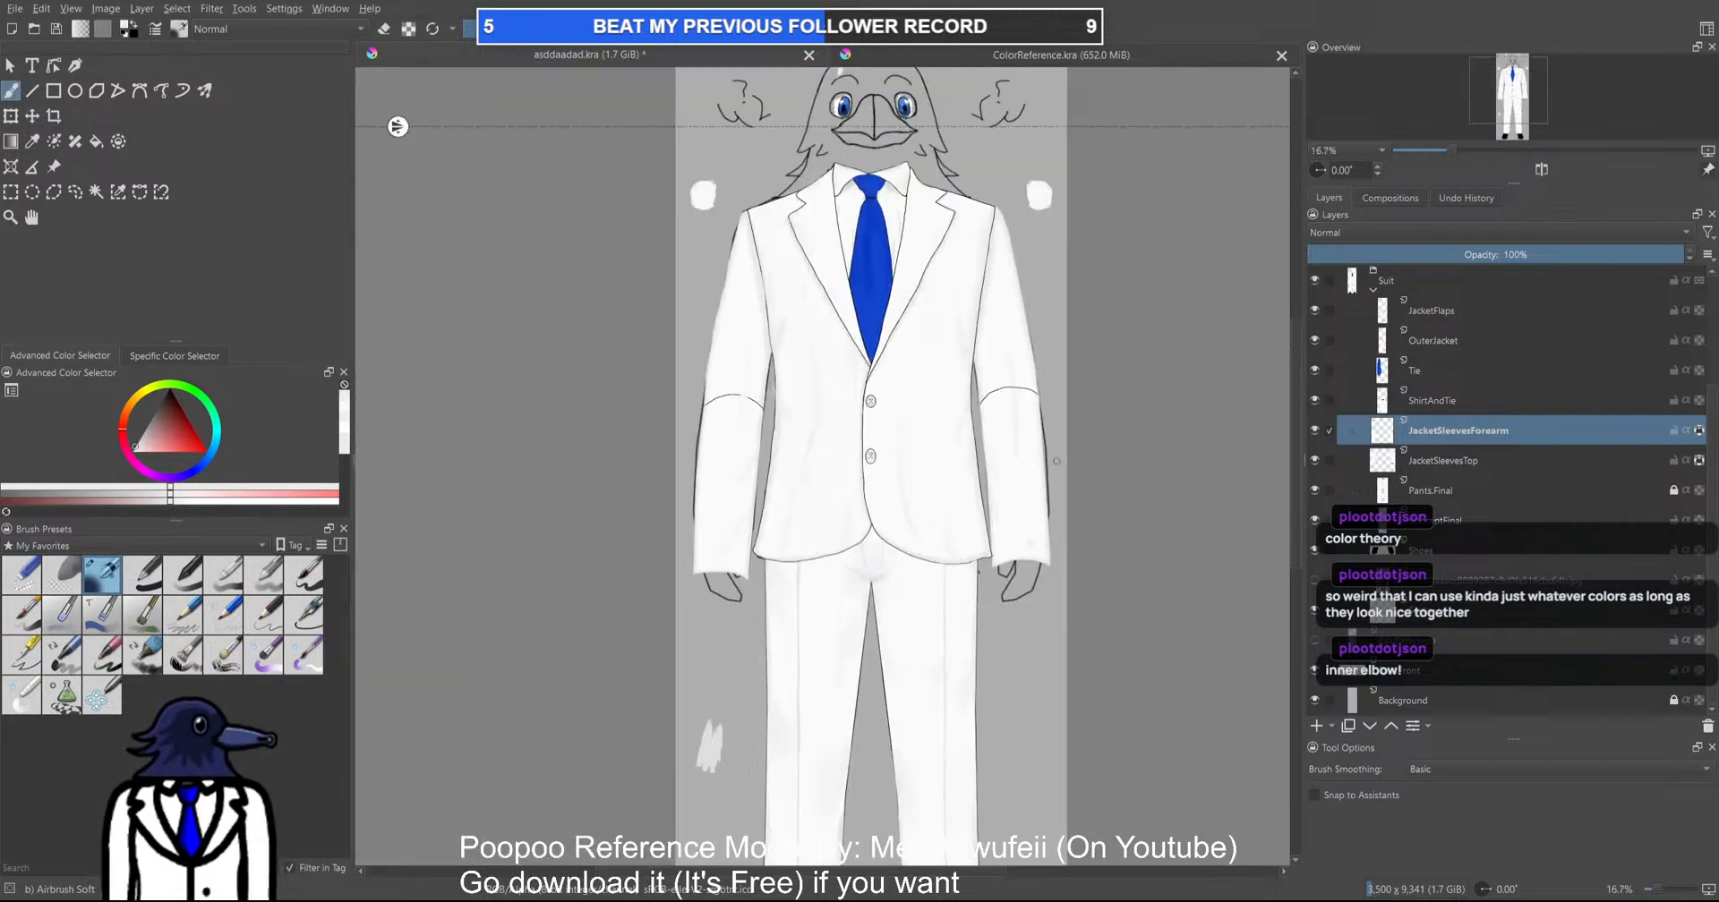
scroll(1056, 461, "up", 1)
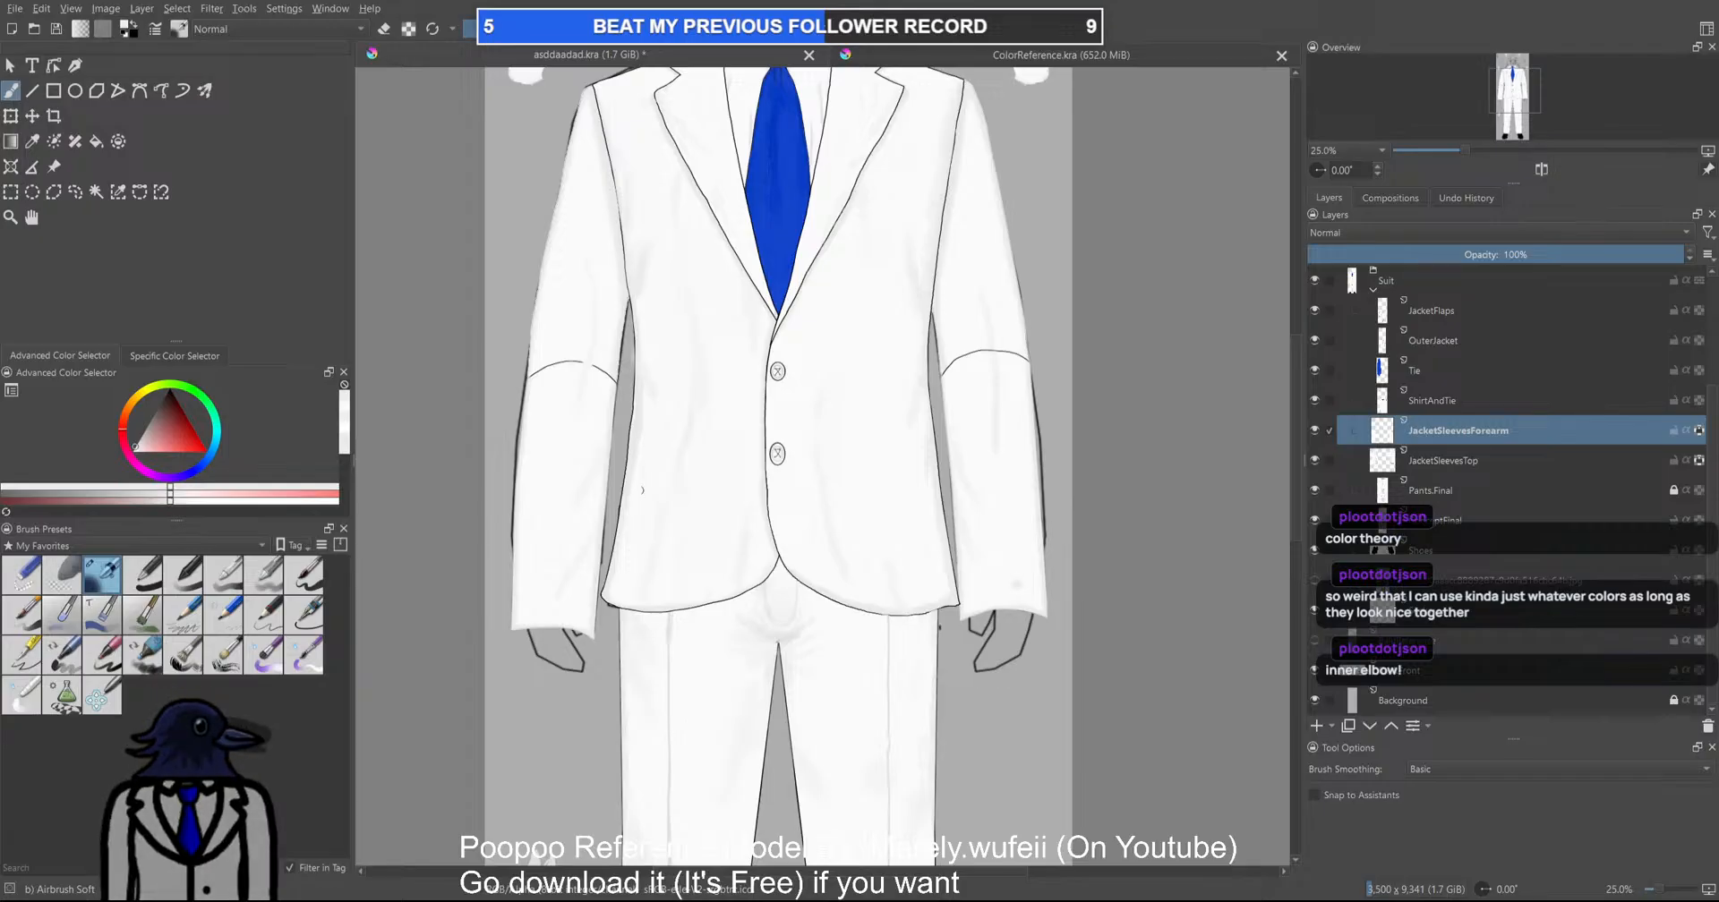
Brush a short vertical grey fold across the right elbow line on the JacketSleevesTop layer and compare both sleeves
scroll(561, 468, "up", 1)
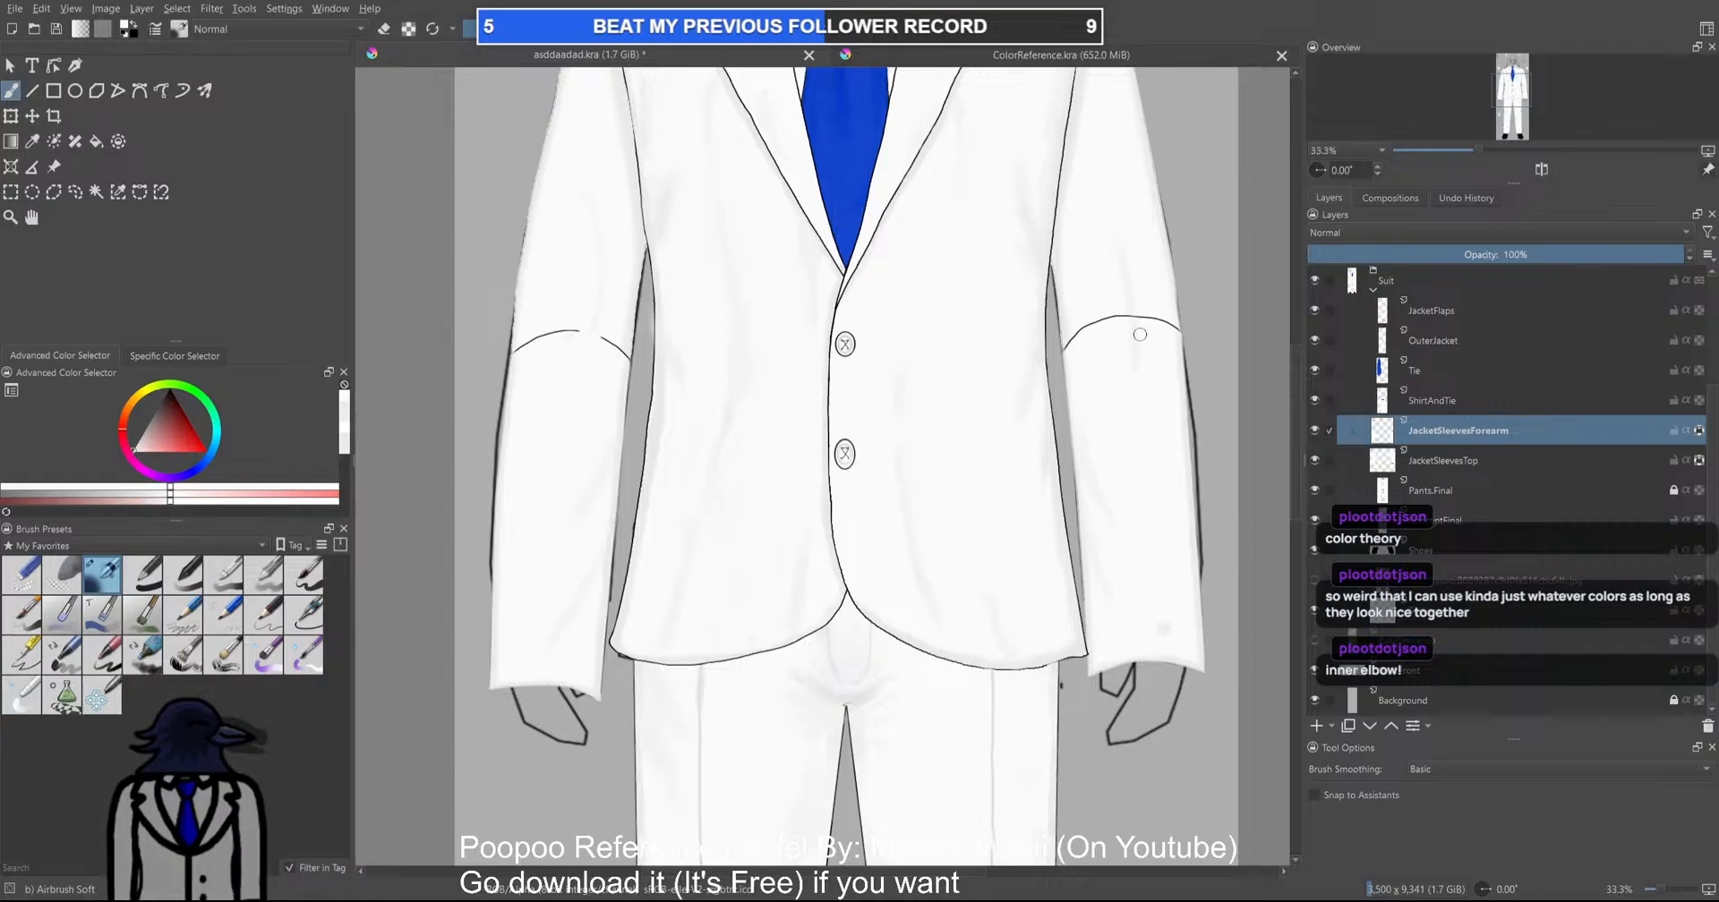
left_click(1416, 457)
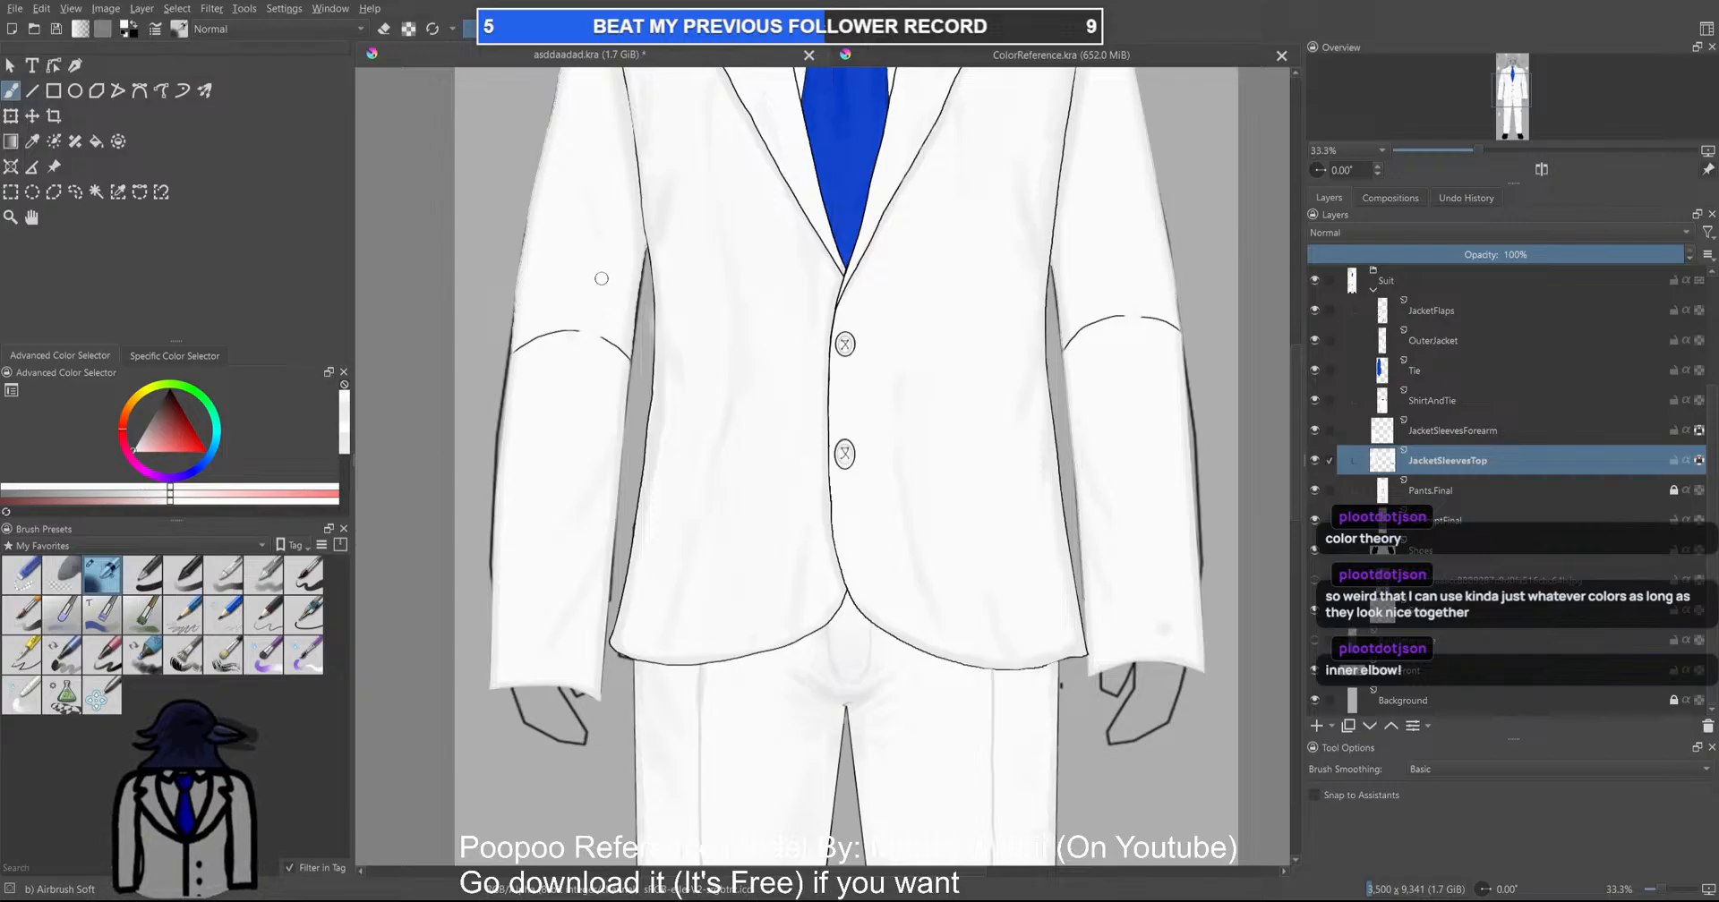
scroll(399, 260, "down", 4)
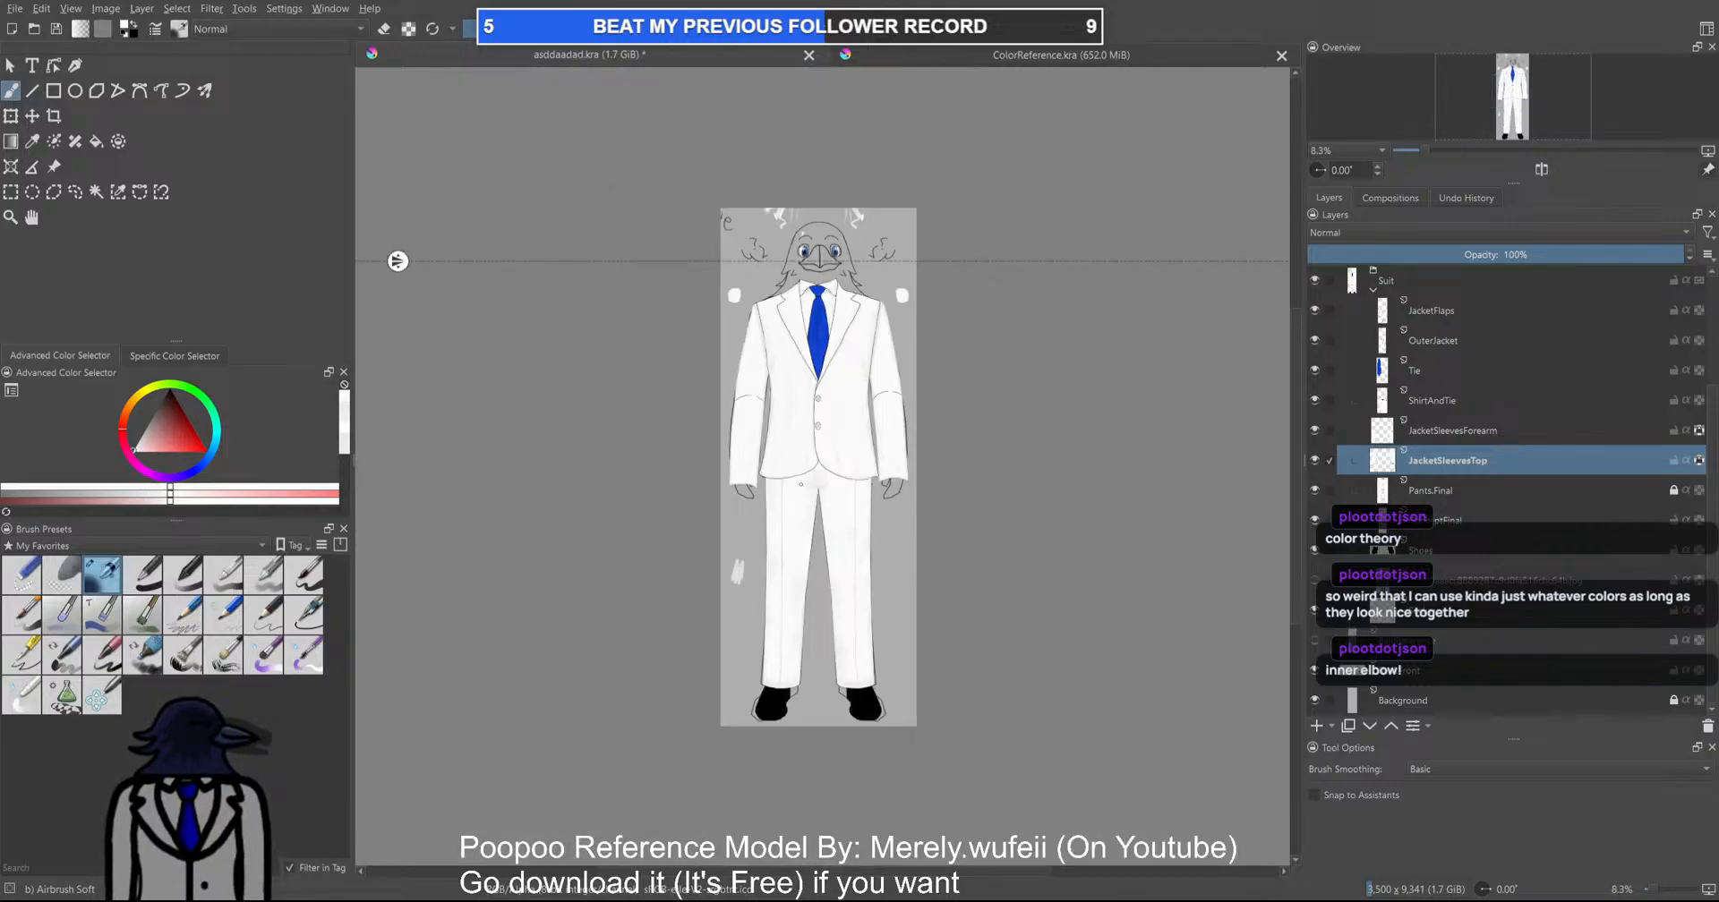
scroll(798, 462, "up", 5)
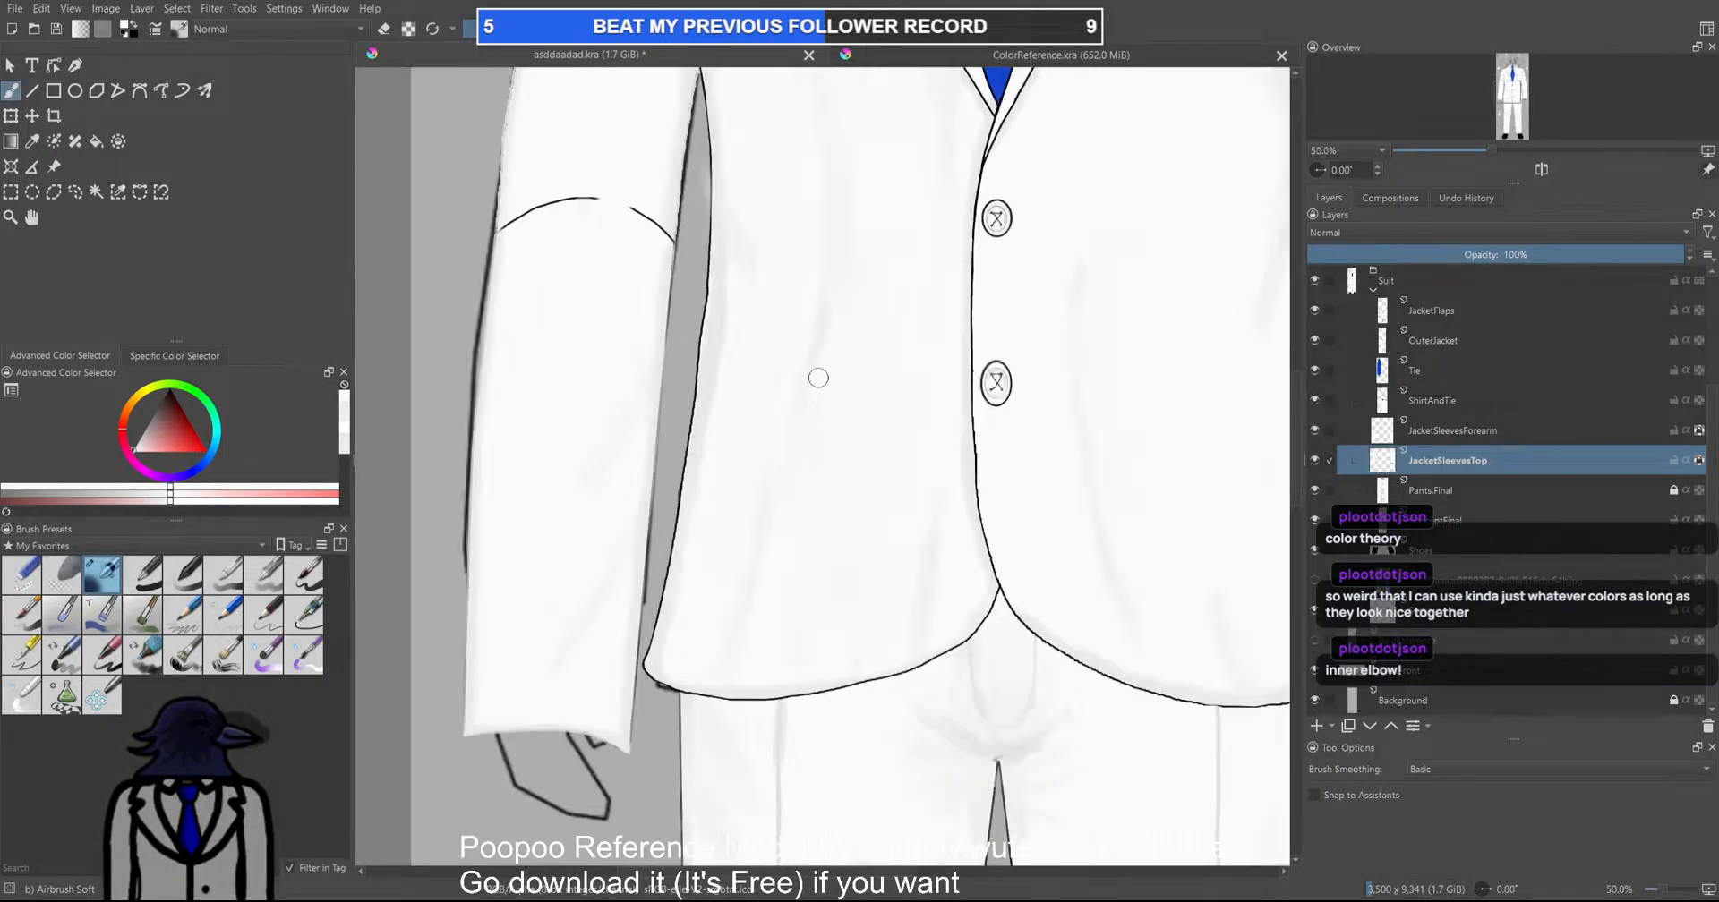
scroll(822, 329, "down", 1)
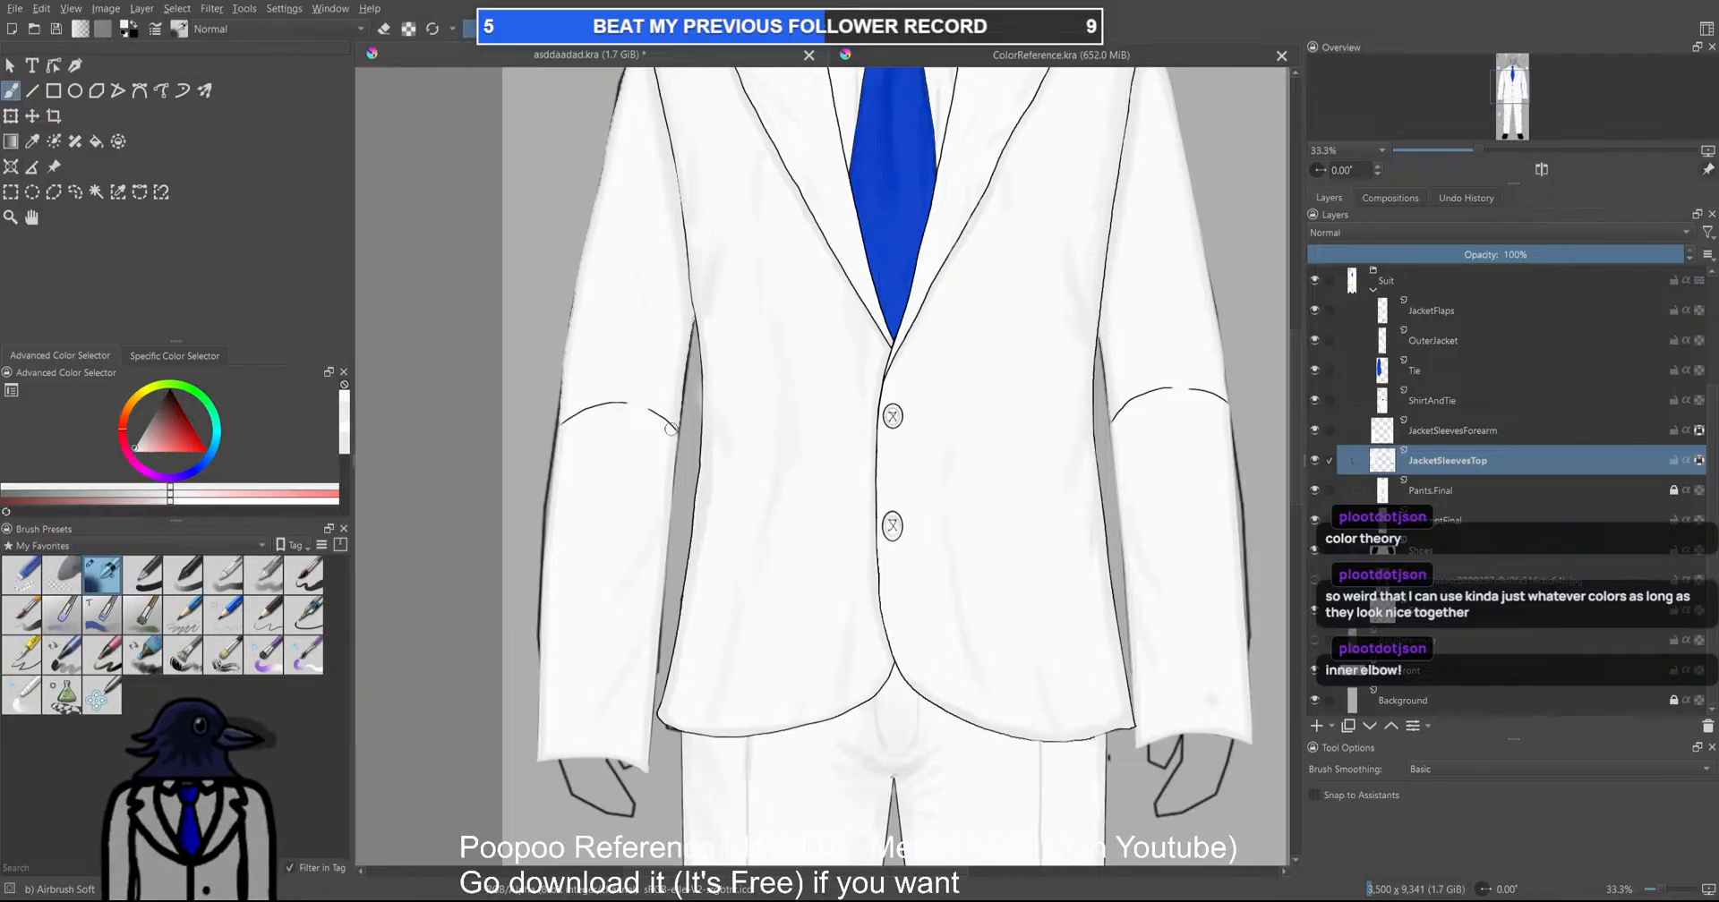
scroll(704, 412, "up", 1)
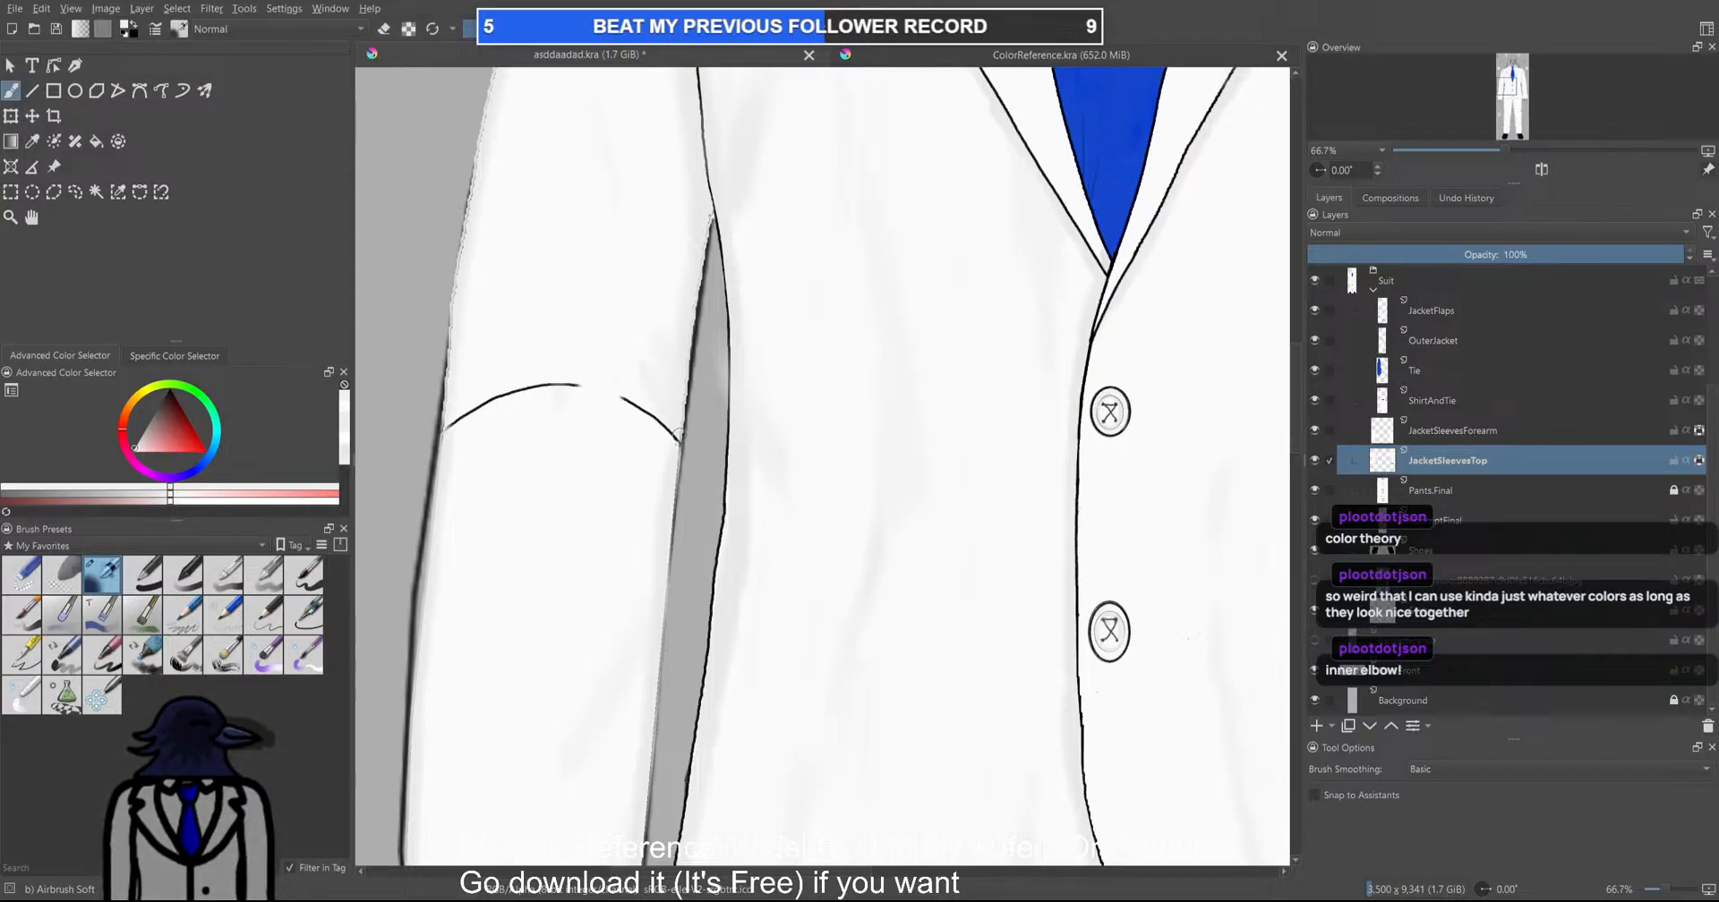
Brush short radiating grey folds at the left inner elbow, below the elbow line, on the JacketSleevesForearm layer
left_click_drag(1432, 490, 1446, 417)
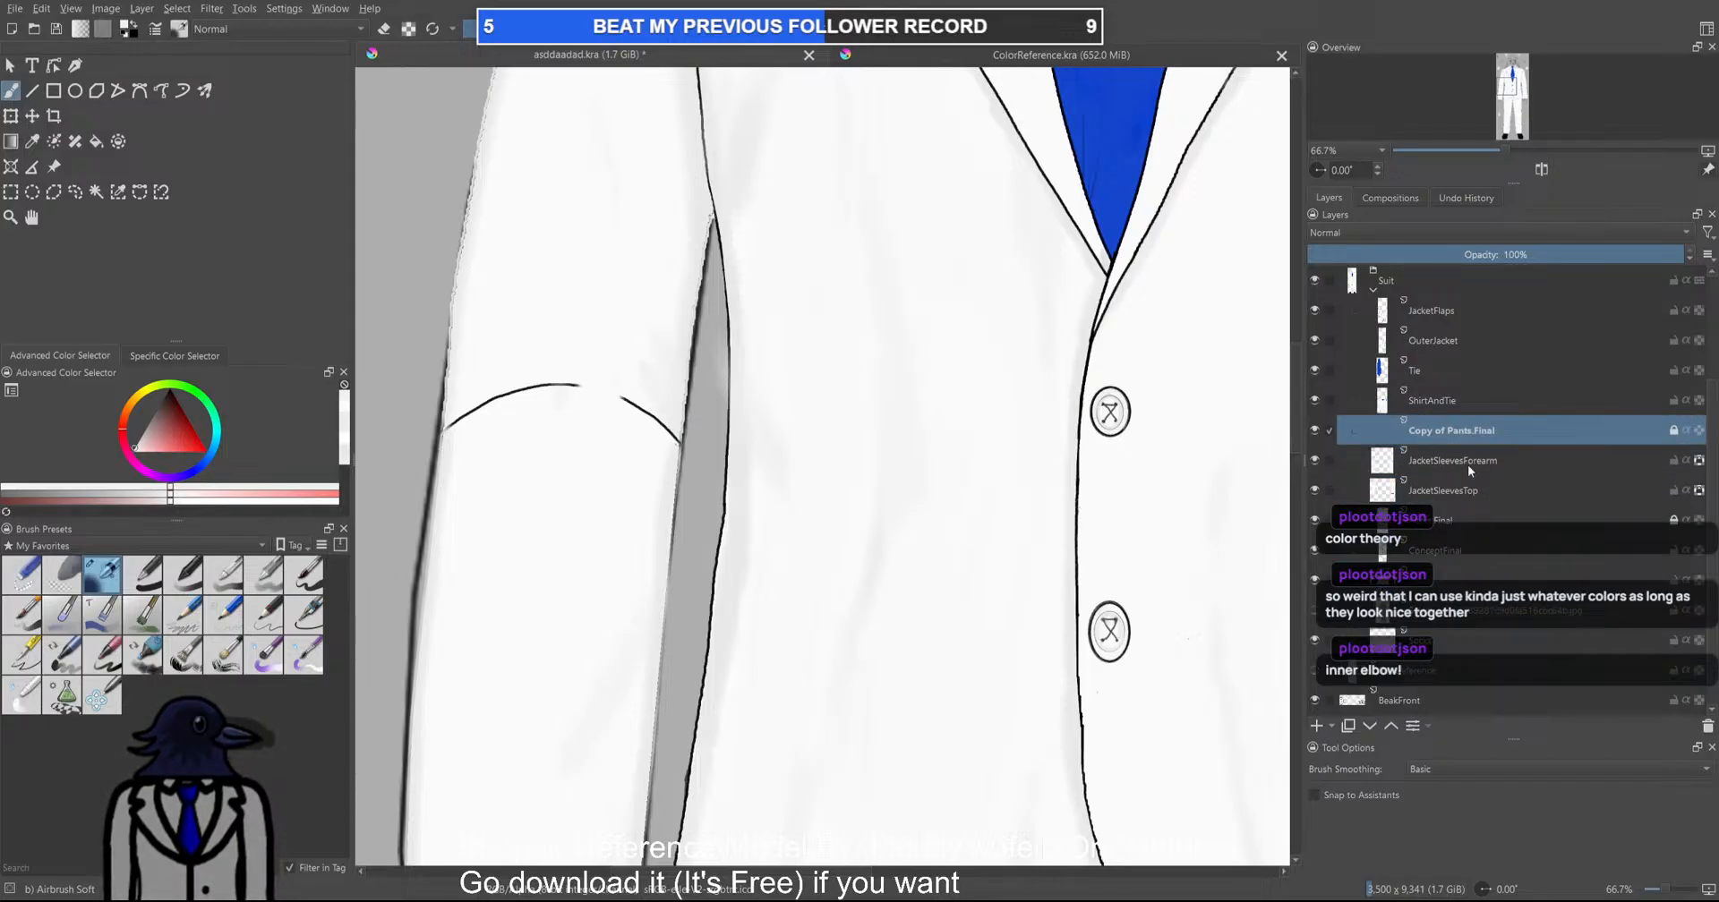
key("ctrl+z")
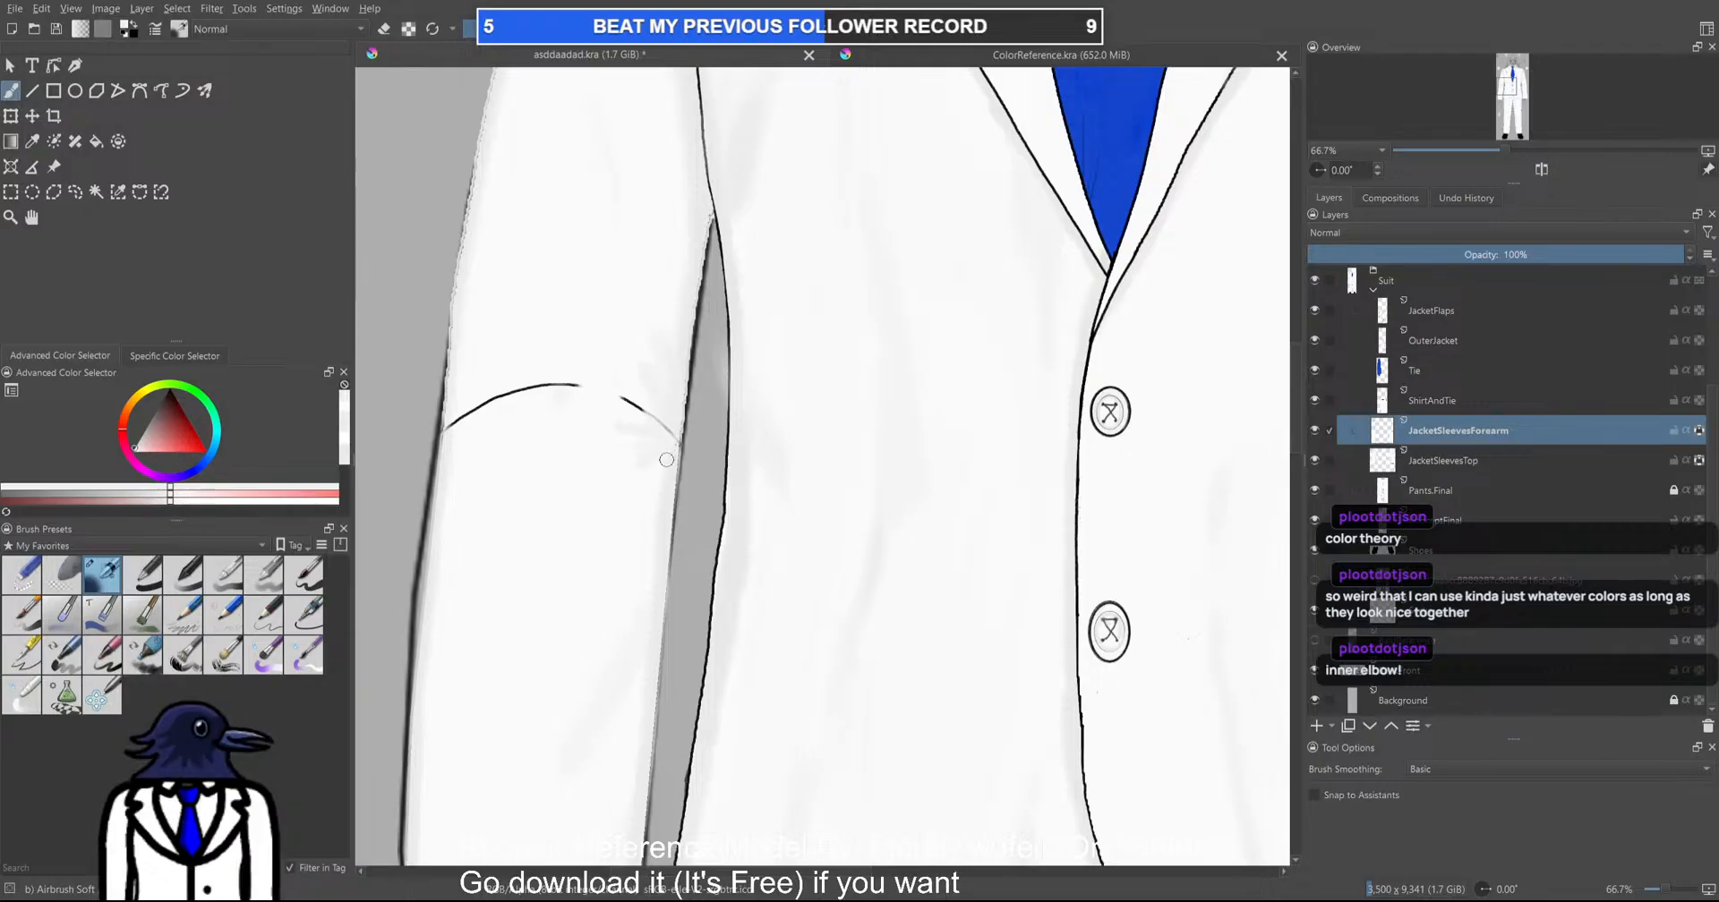
scroll(732, 494, "down", 2)
left_click_drag(760, 522, 688, 488)
scroll(688, 489, "down", 2)
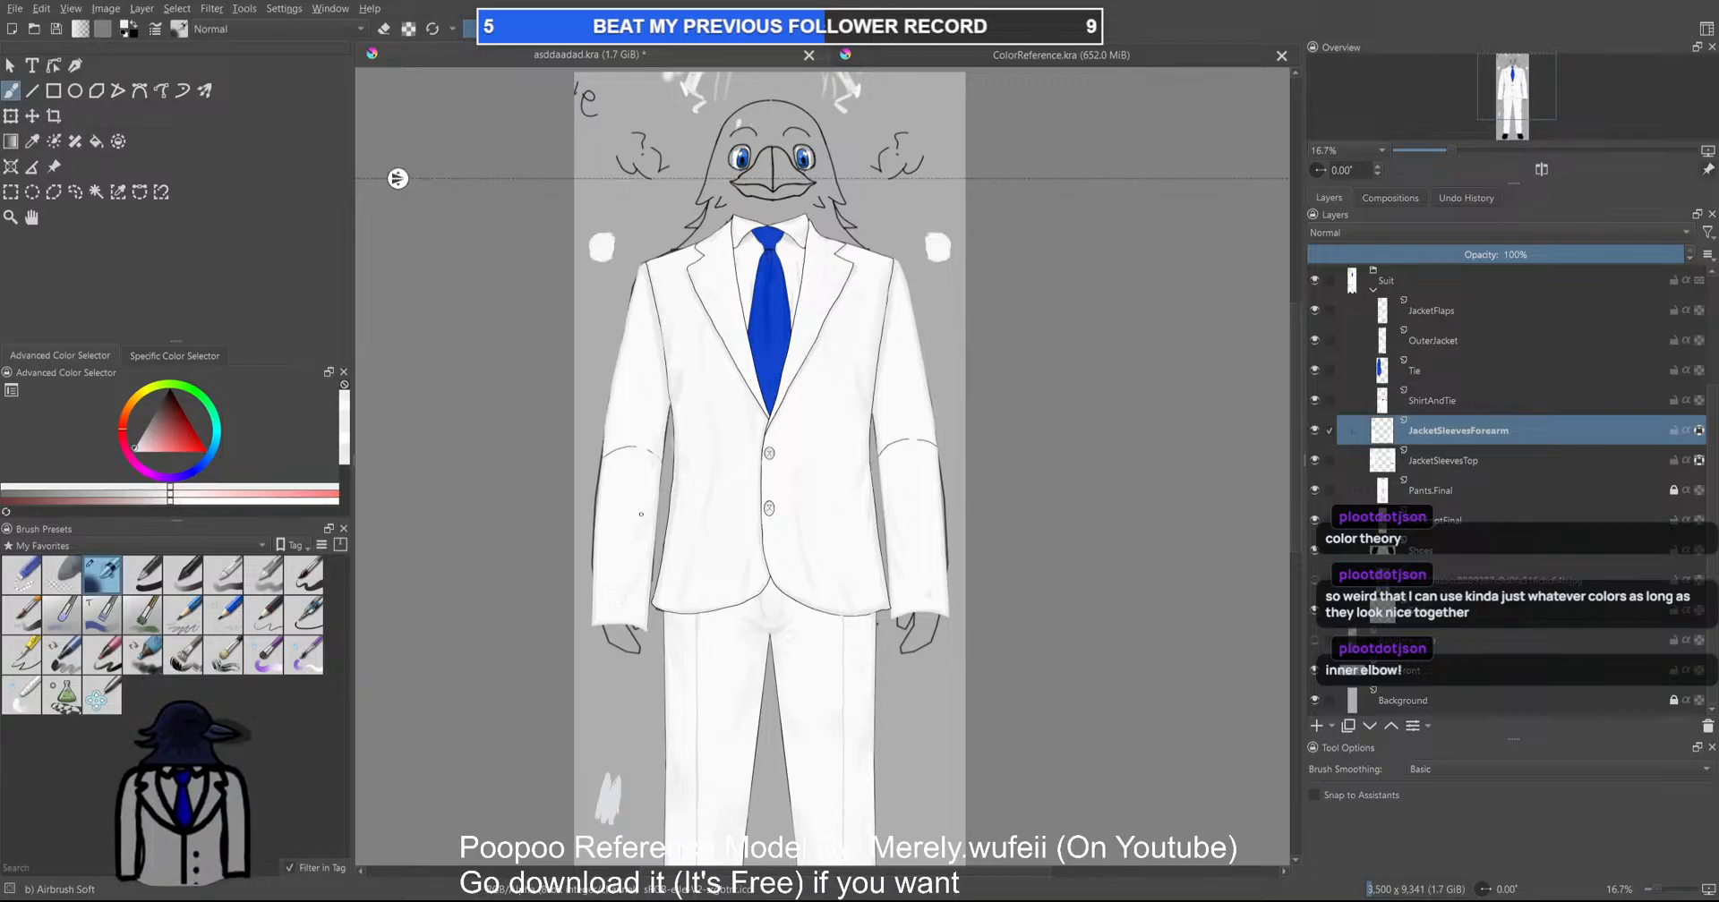
Brush matching short grey folds at the right inner elbow on JacketSleevesForearm and compare them with the left sleeve
scroll(641, 514, "up", 5)
left_click_drag(825, 469, 817, 508)
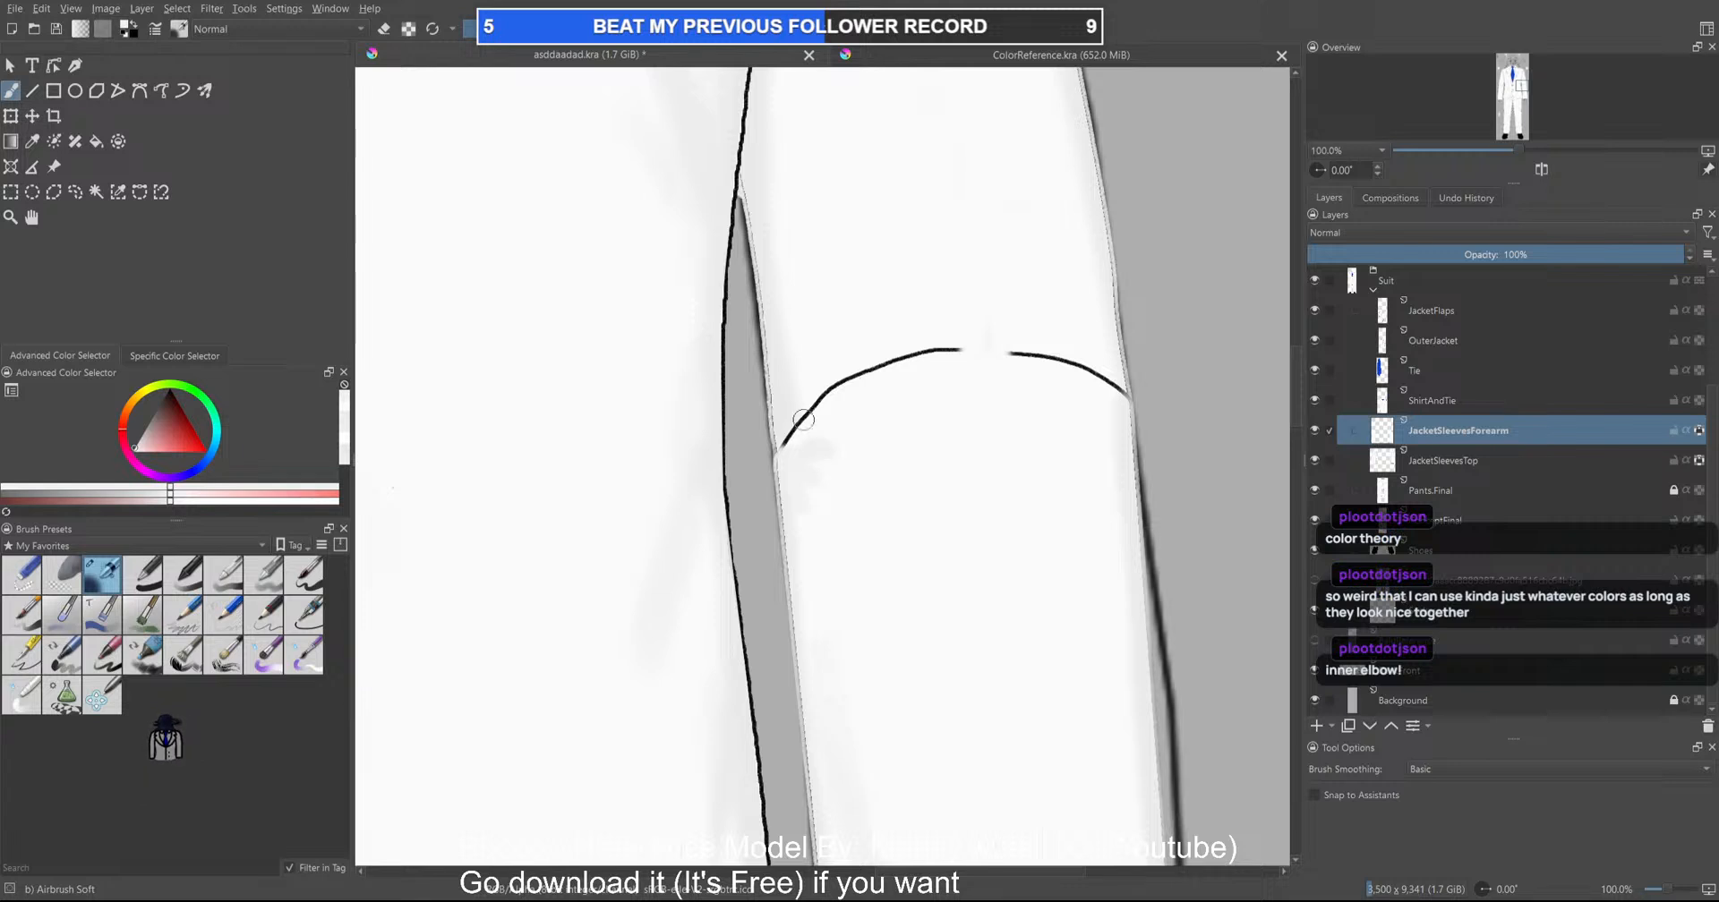
left_click(1441, 462)
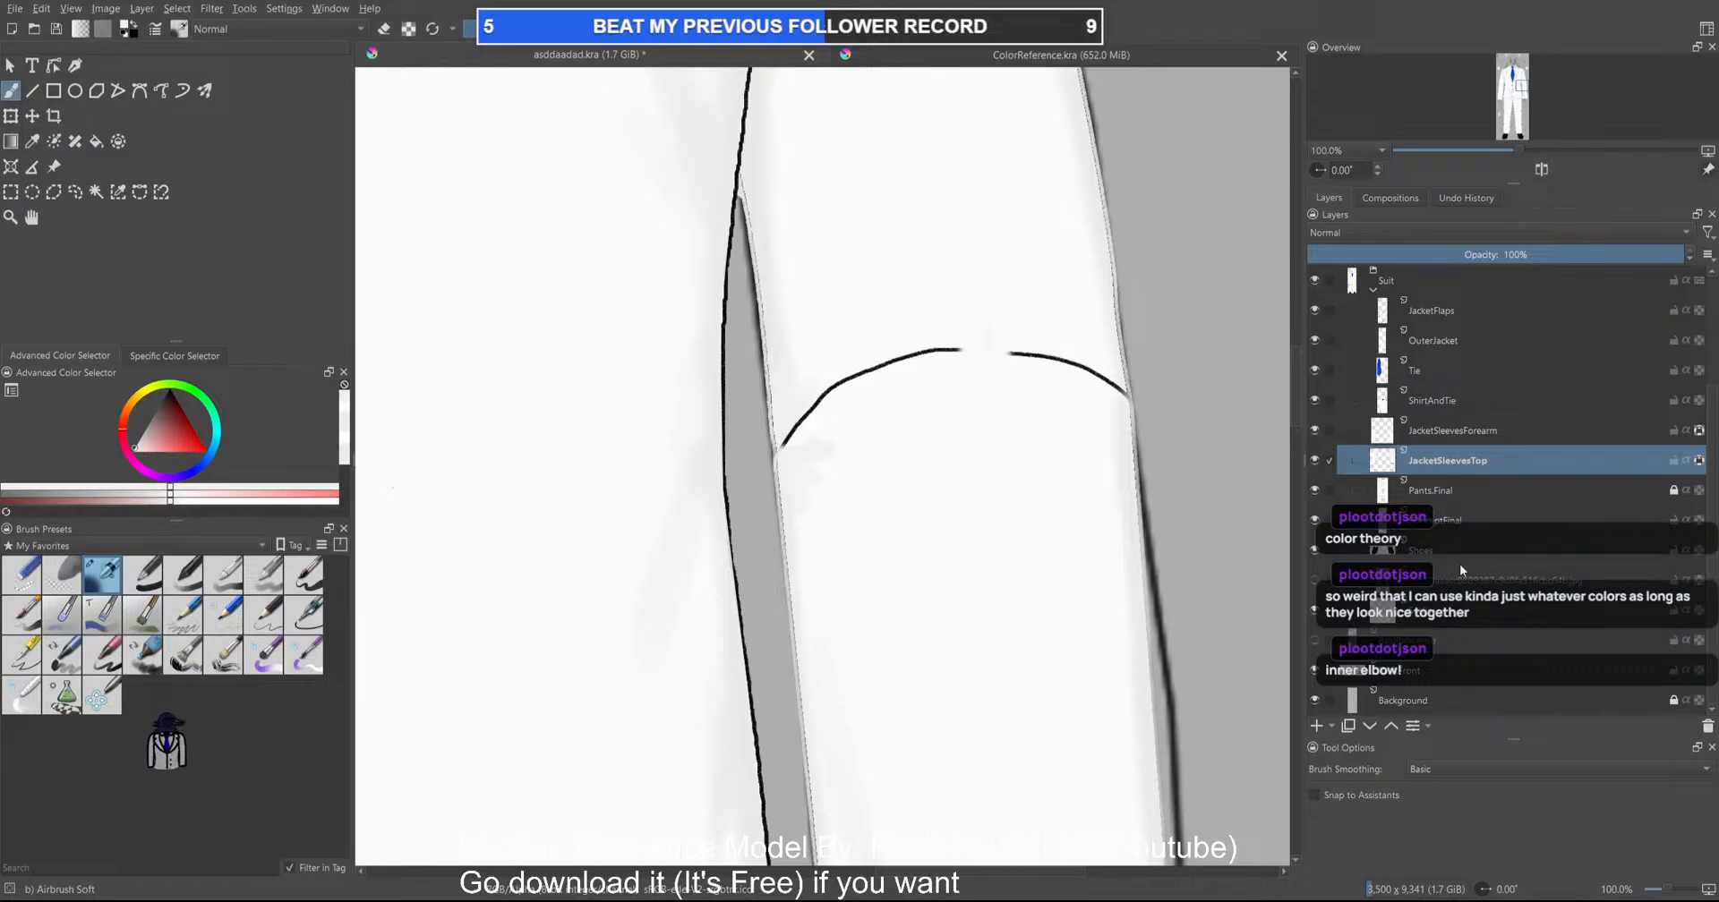
left_click(1484, 434)
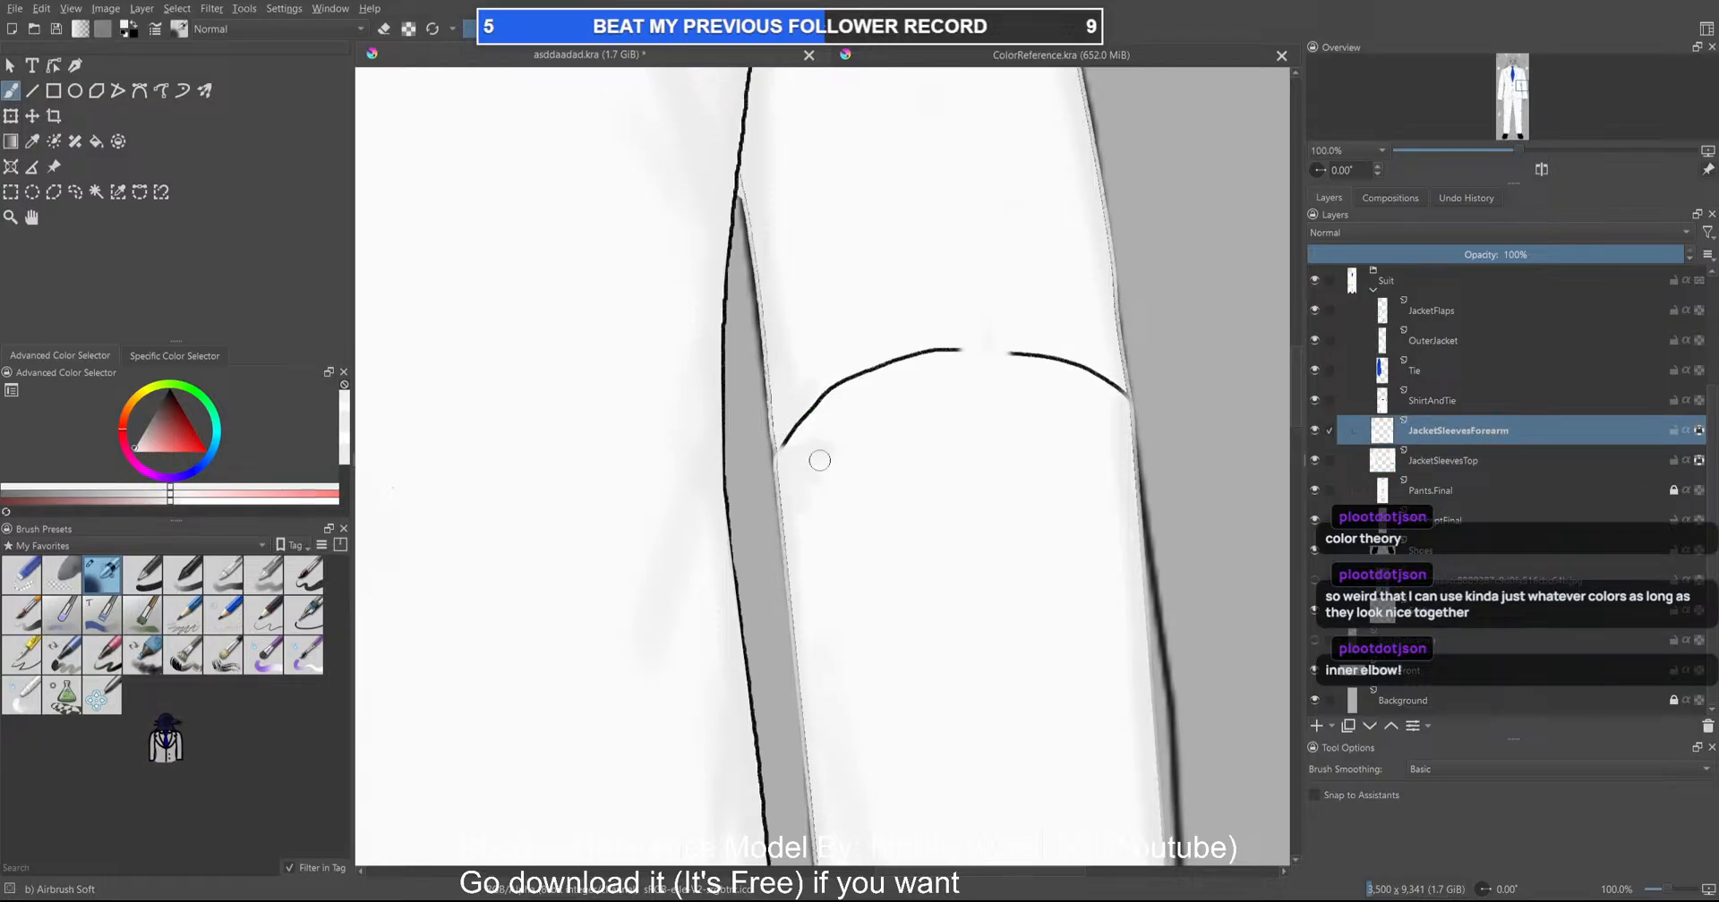
scroll(793, 464, "down", 5)
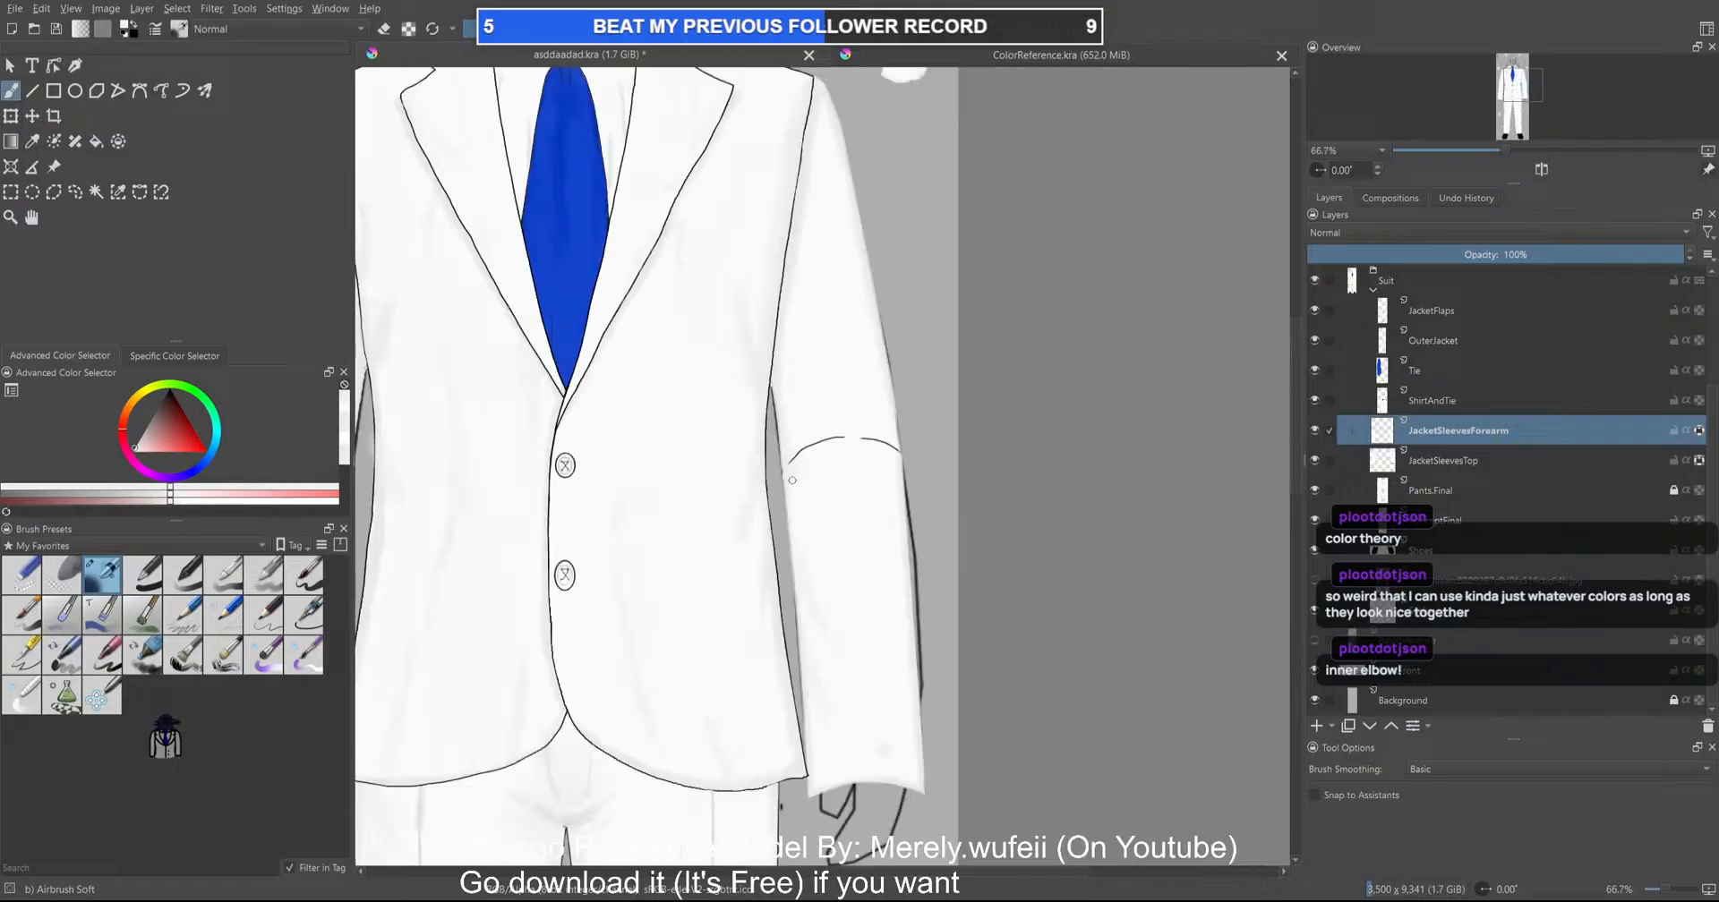
left_click_drag(669, 550, 764, 474)
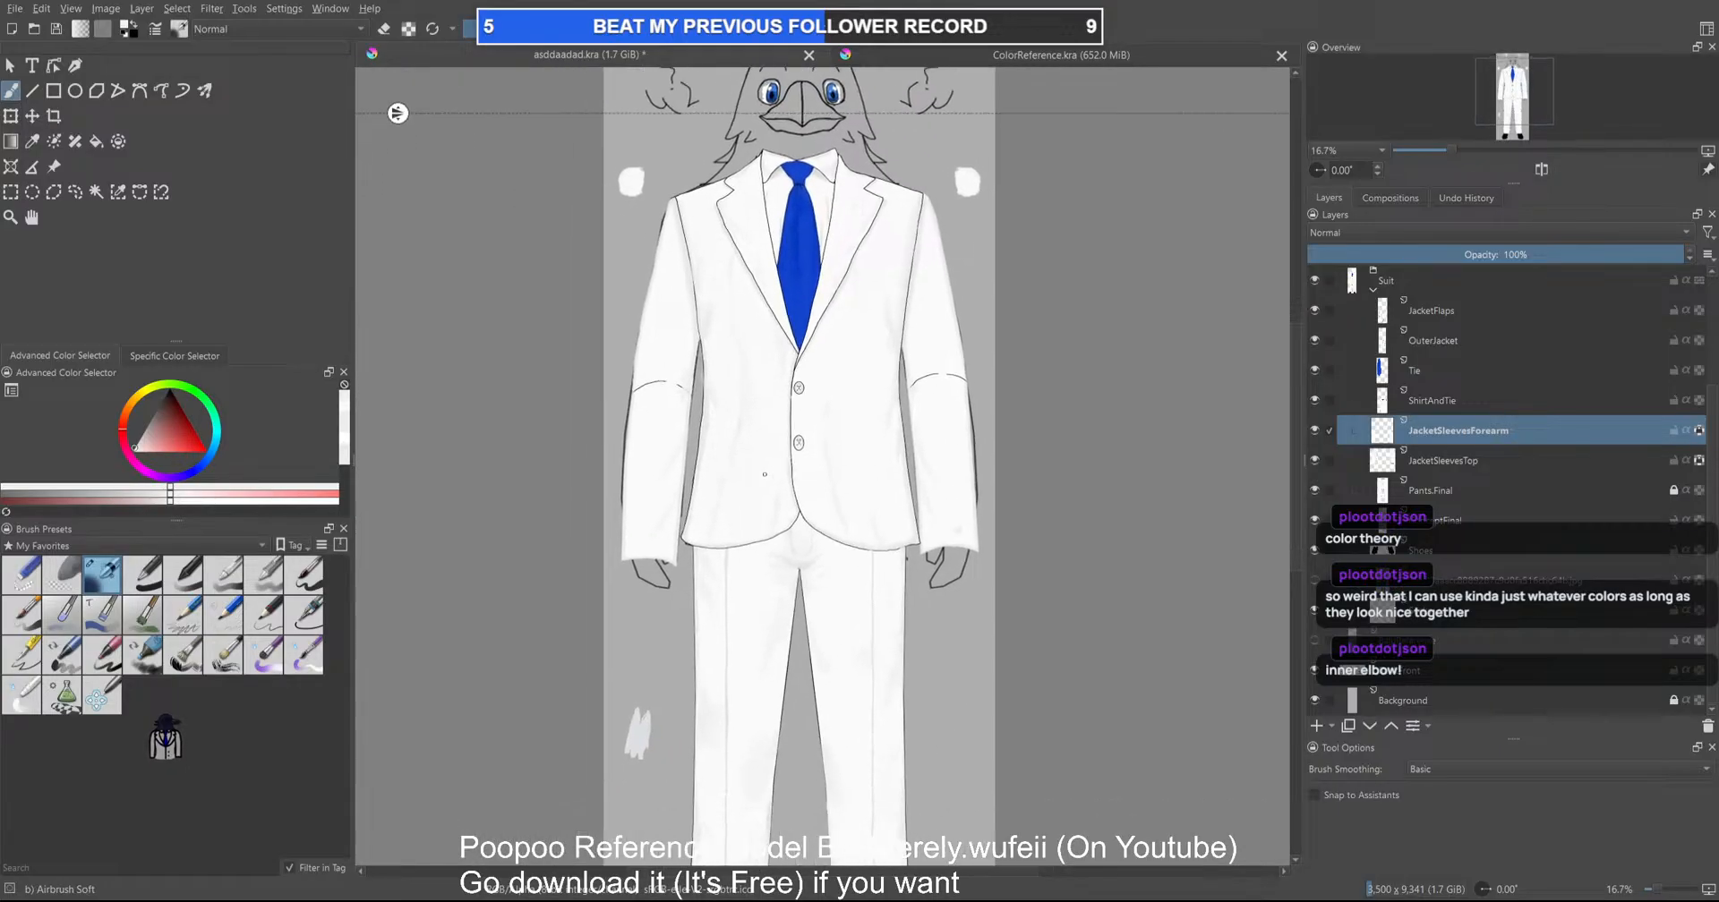
scroll(893, 415, "up", 3)
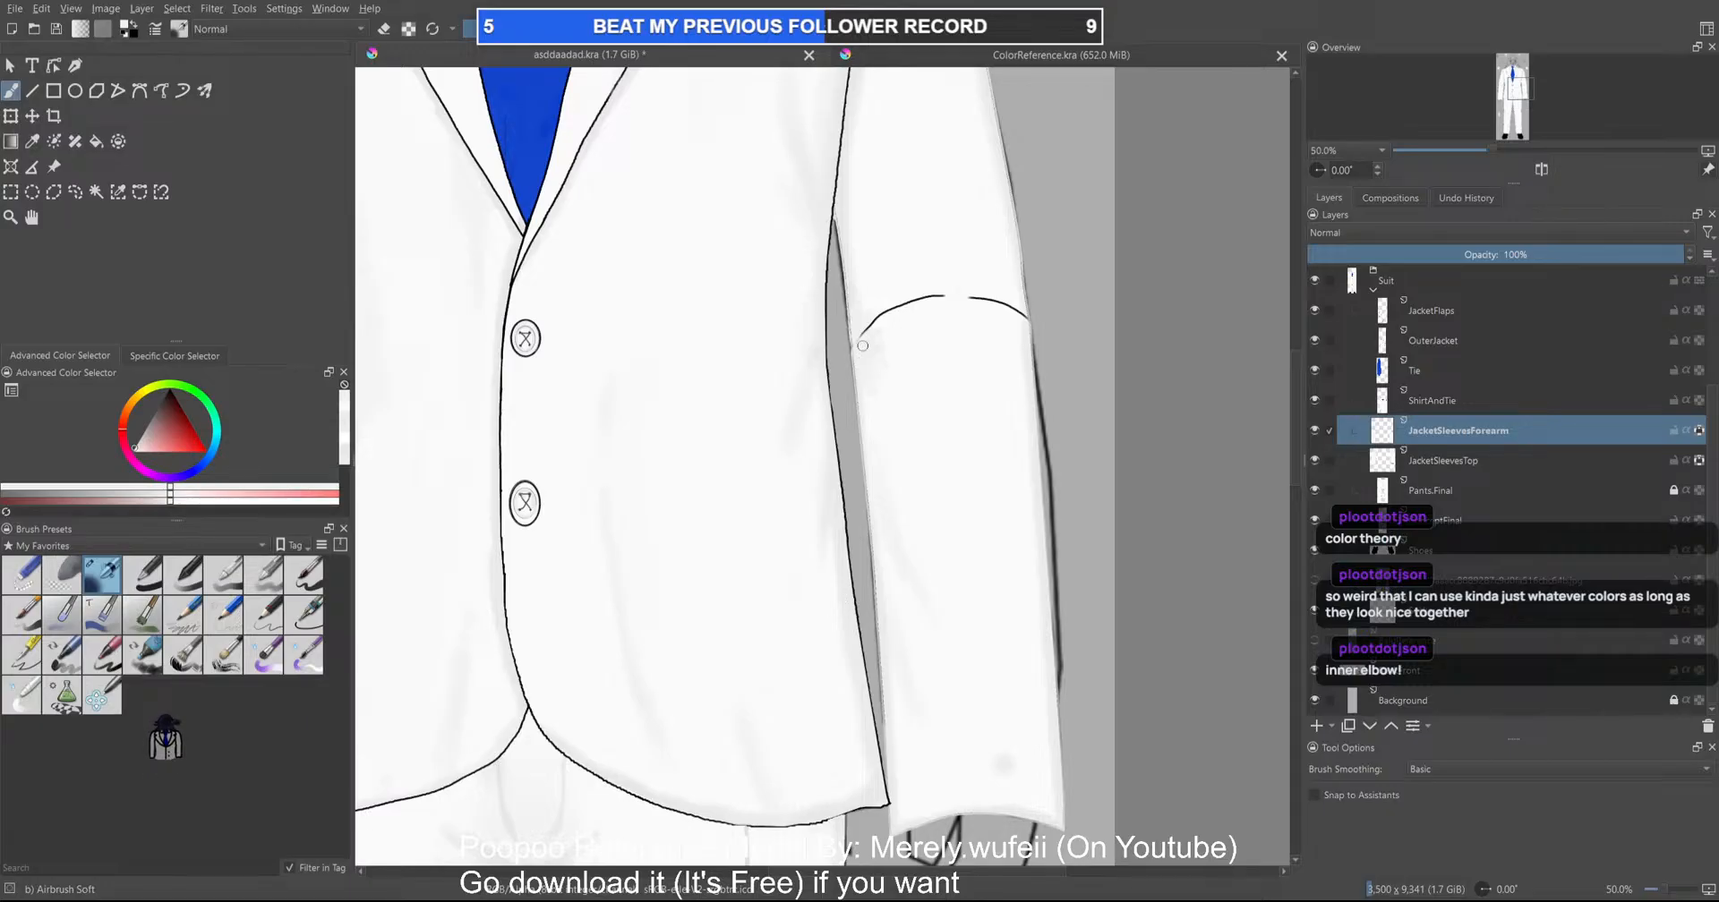
scroll(872, 303, "down", 4)
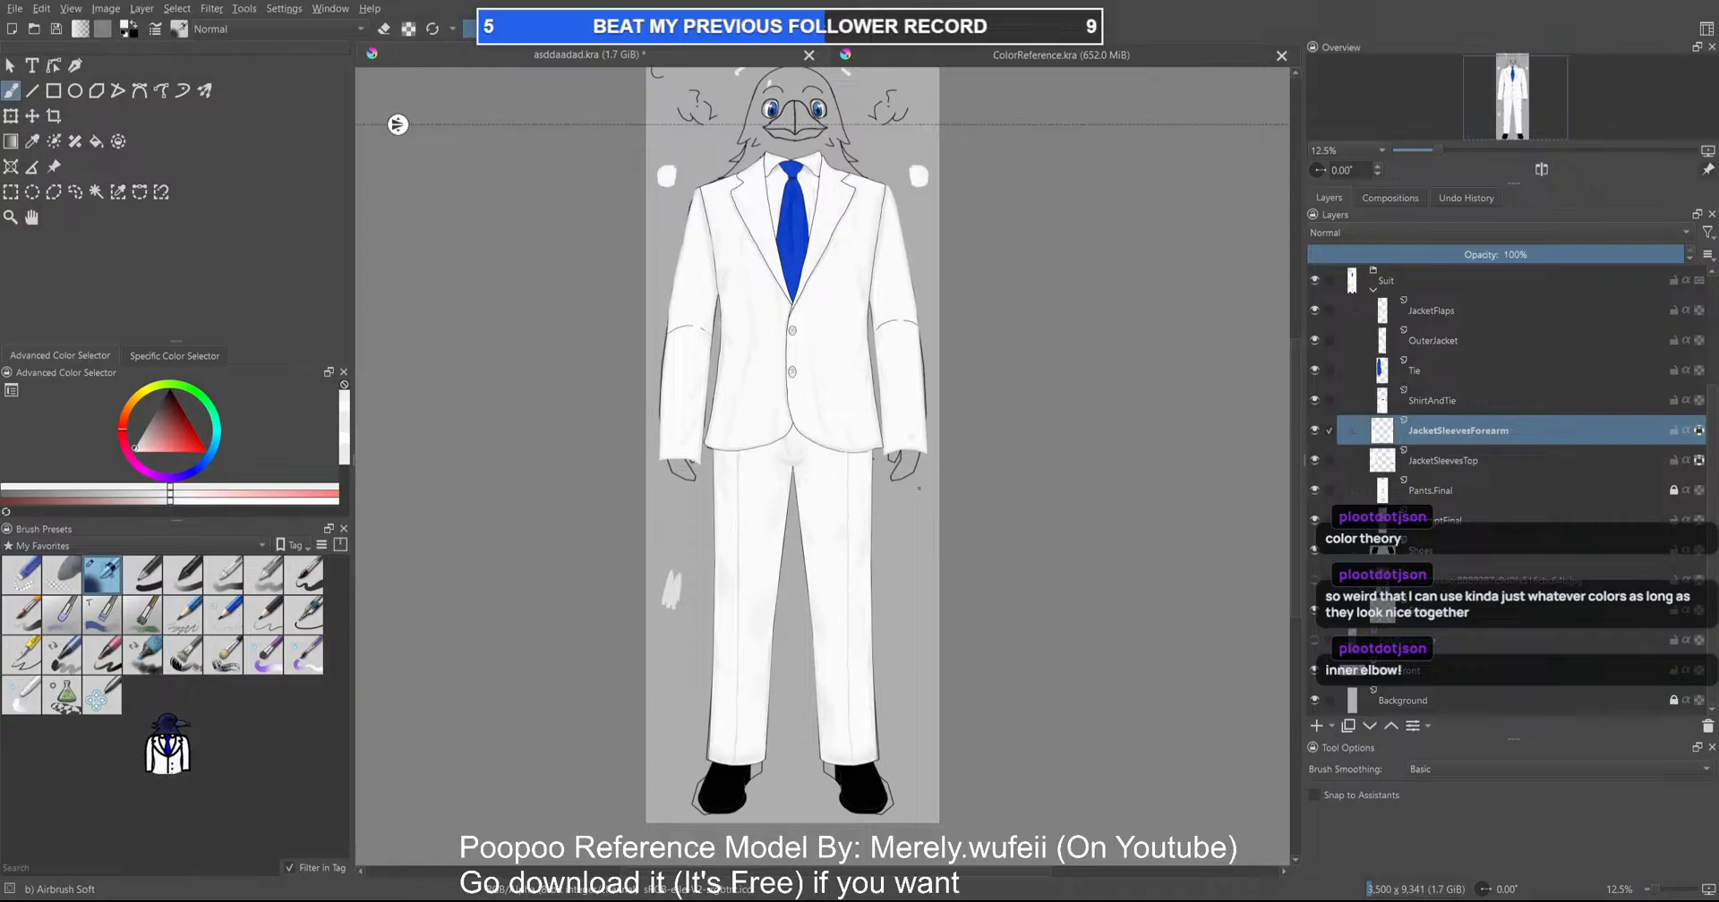
scroll(916, 432, "up", 2)
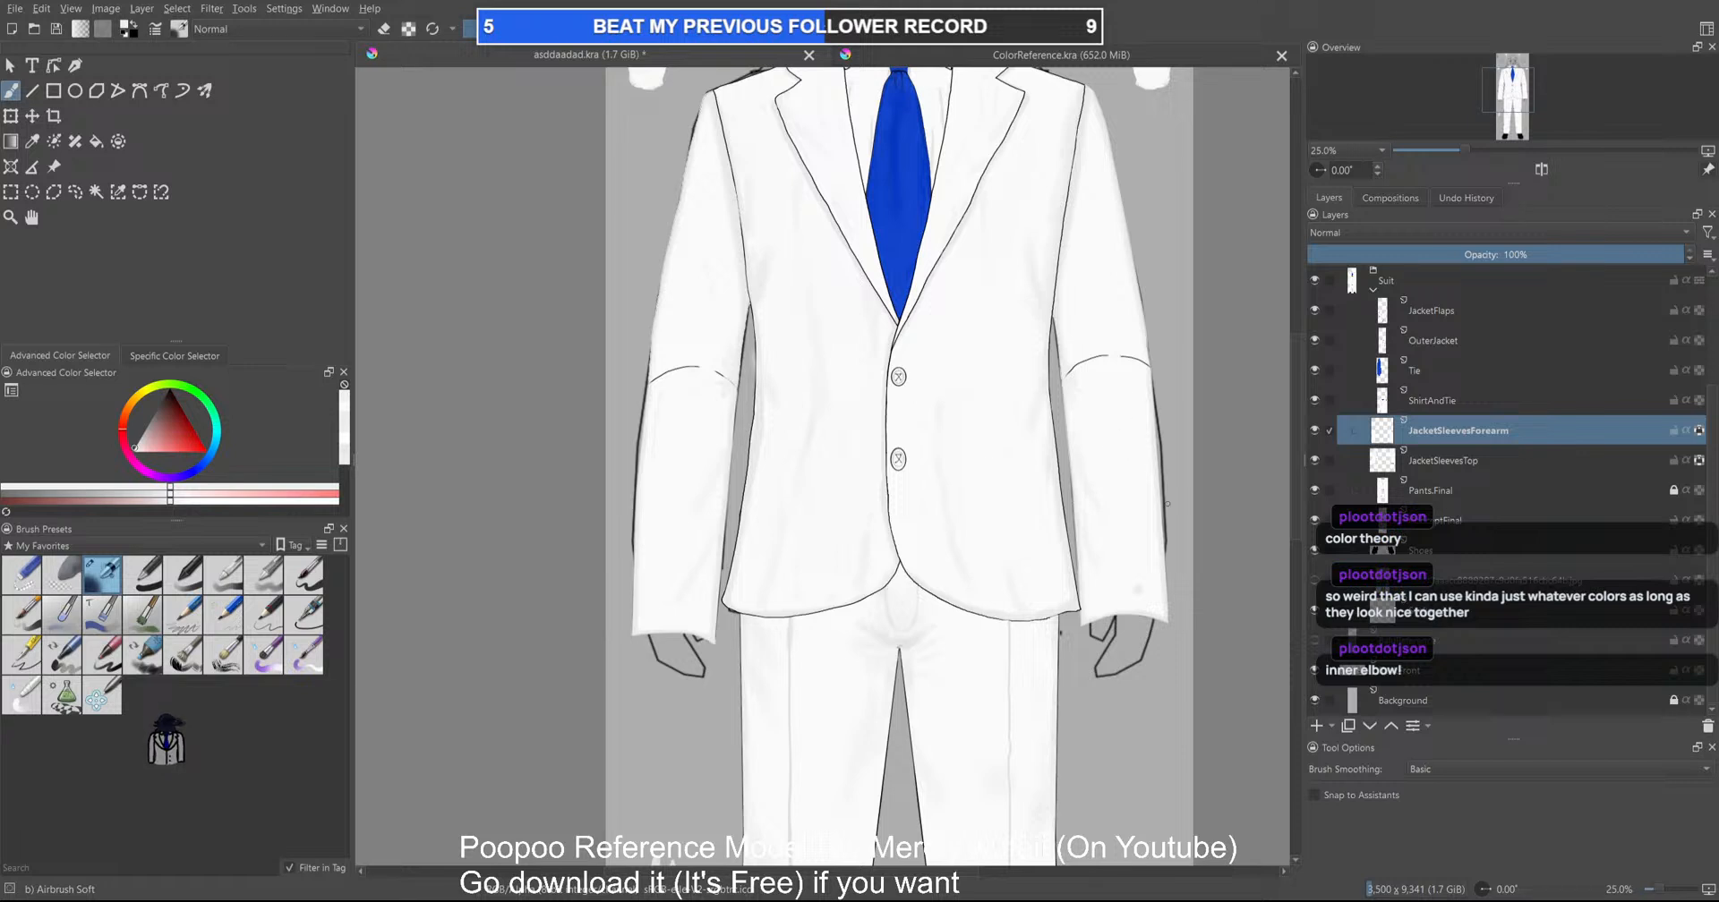
scroll(1166, 503, "down", 2)
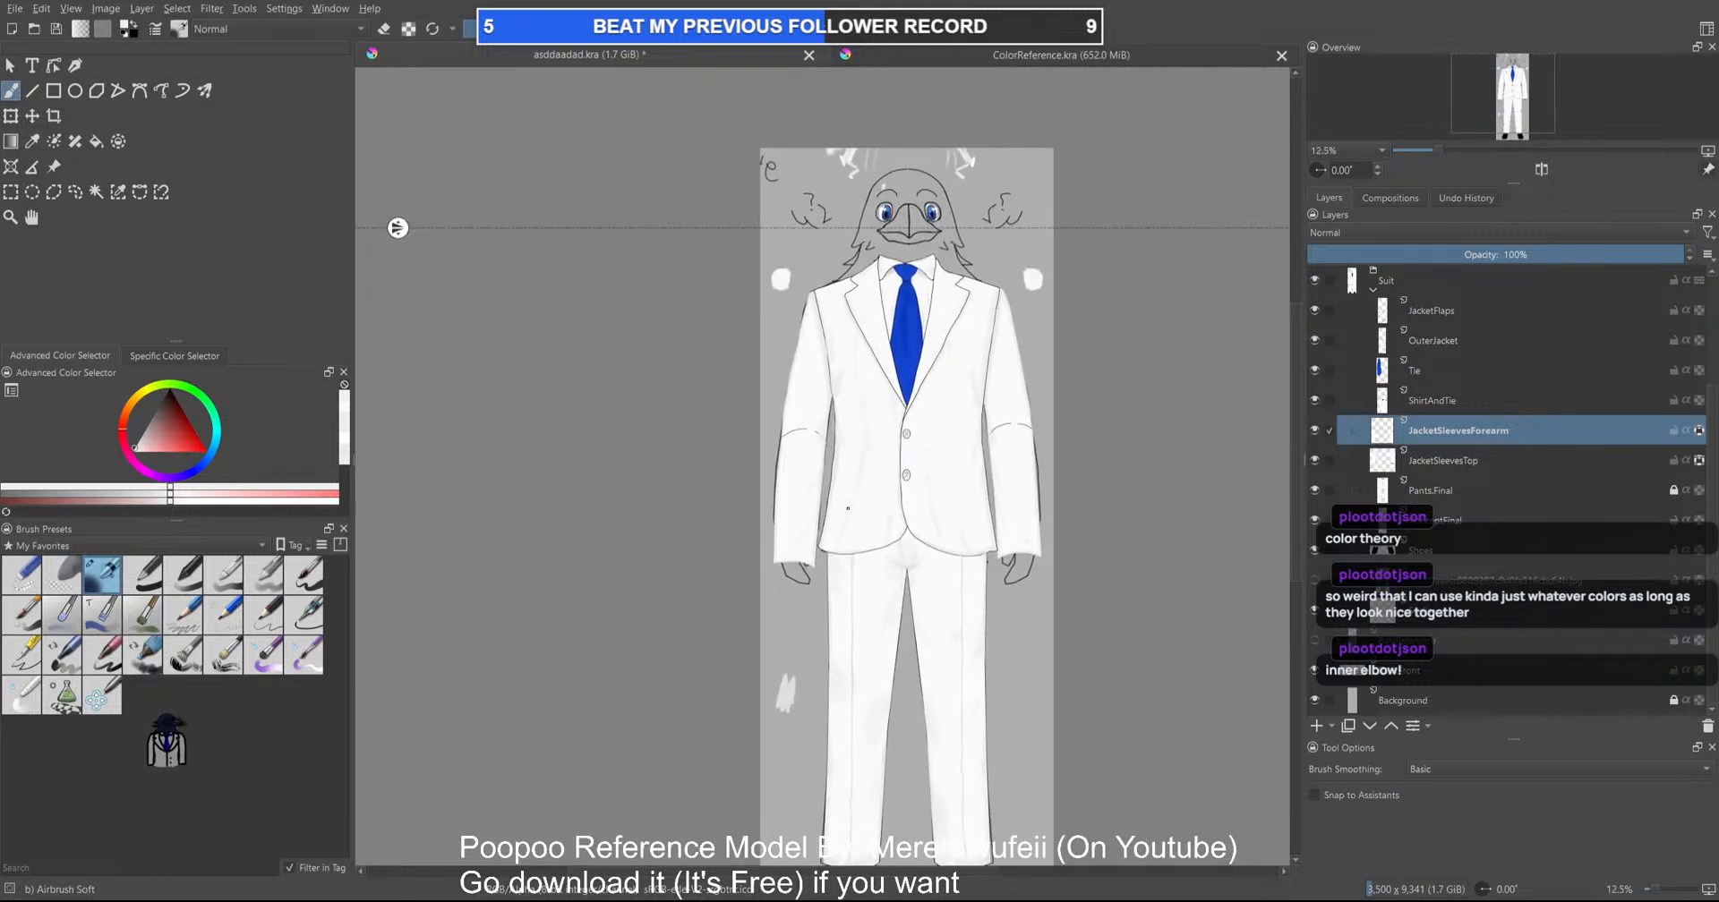
Paint over the black left elbow line in the sleeve's white on JacketSleevesForearm, blending it into the inner elbow folds
scroll(807, 463, "up", 6)
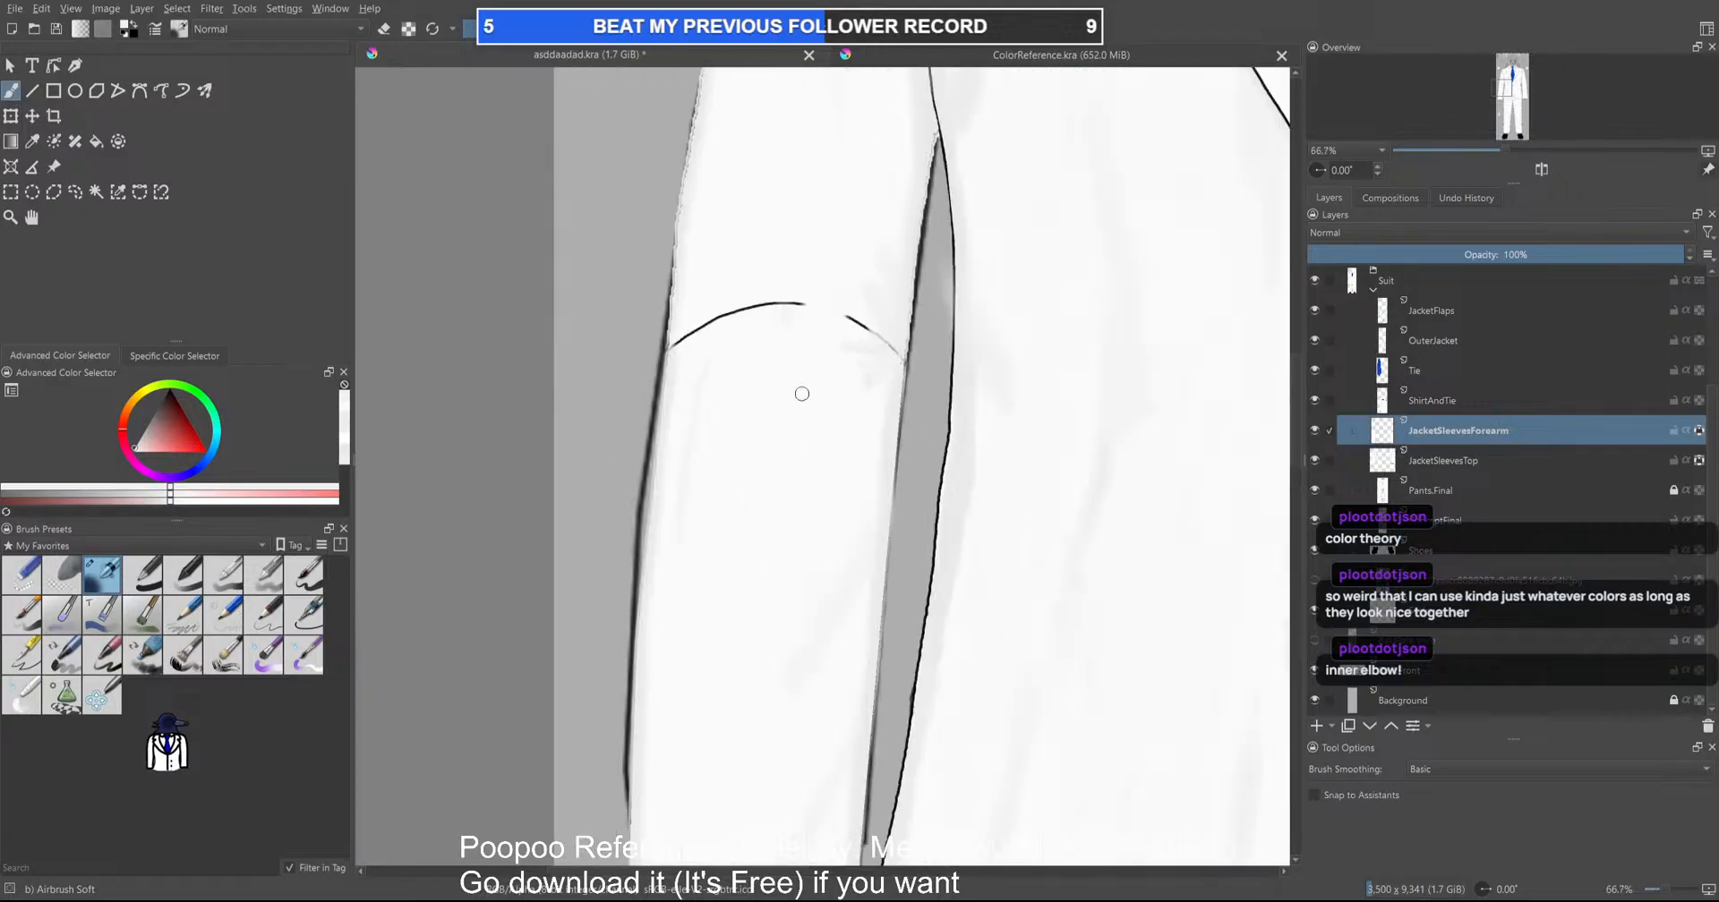
left_click(1452, 459)
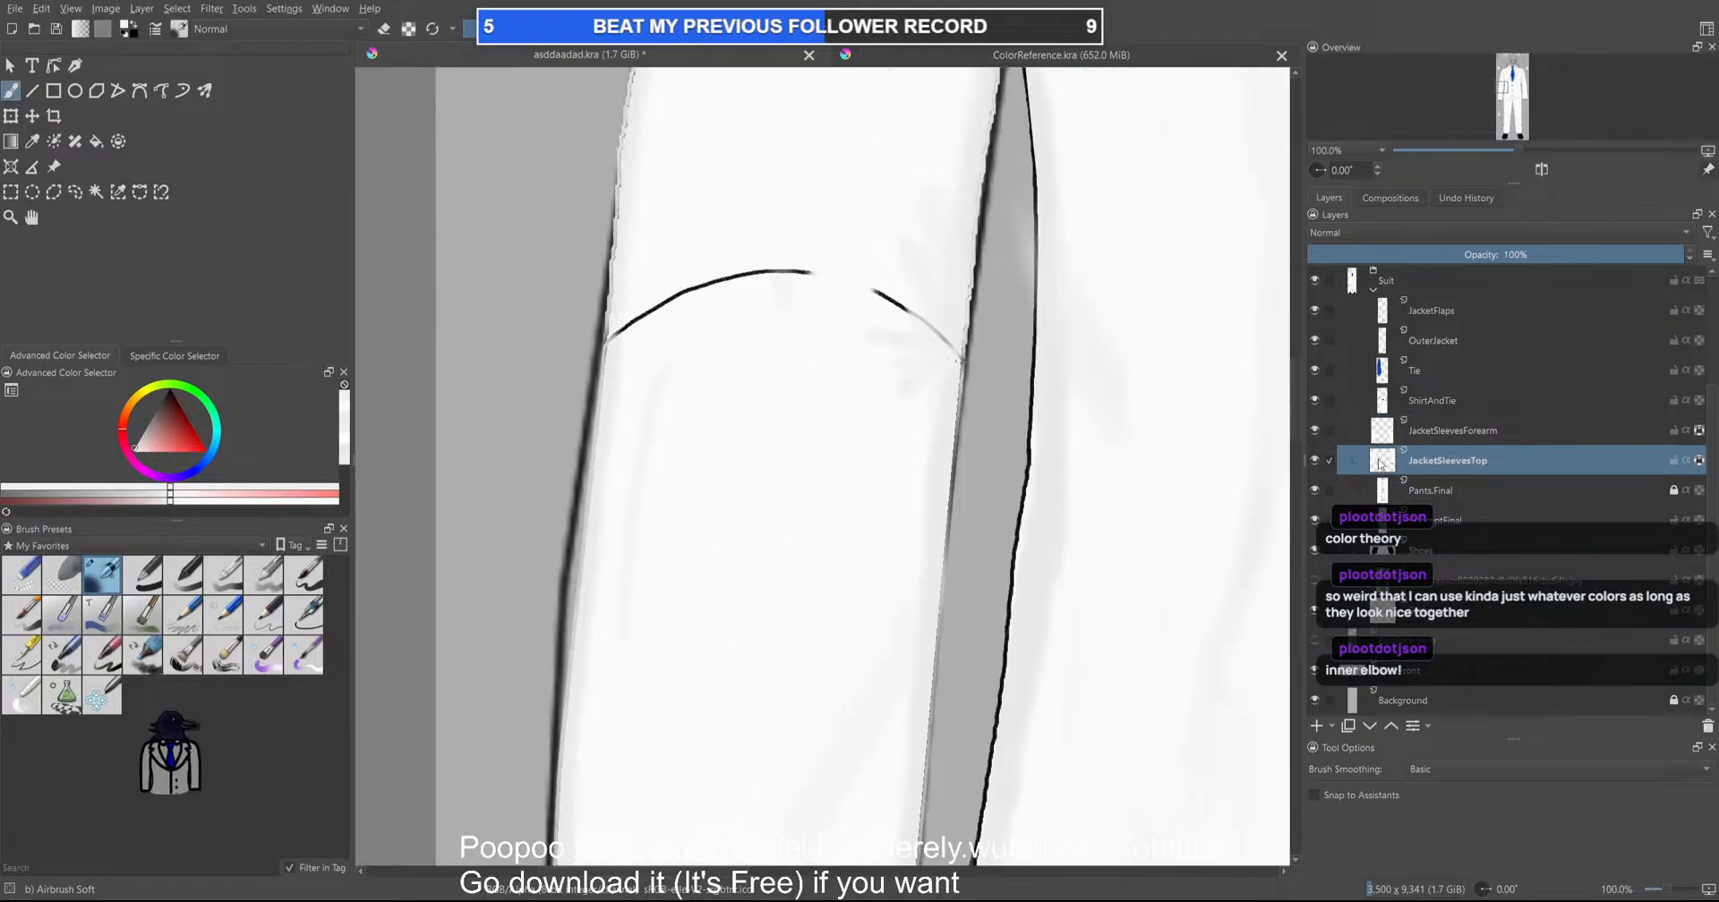
left_click(1385, 429)
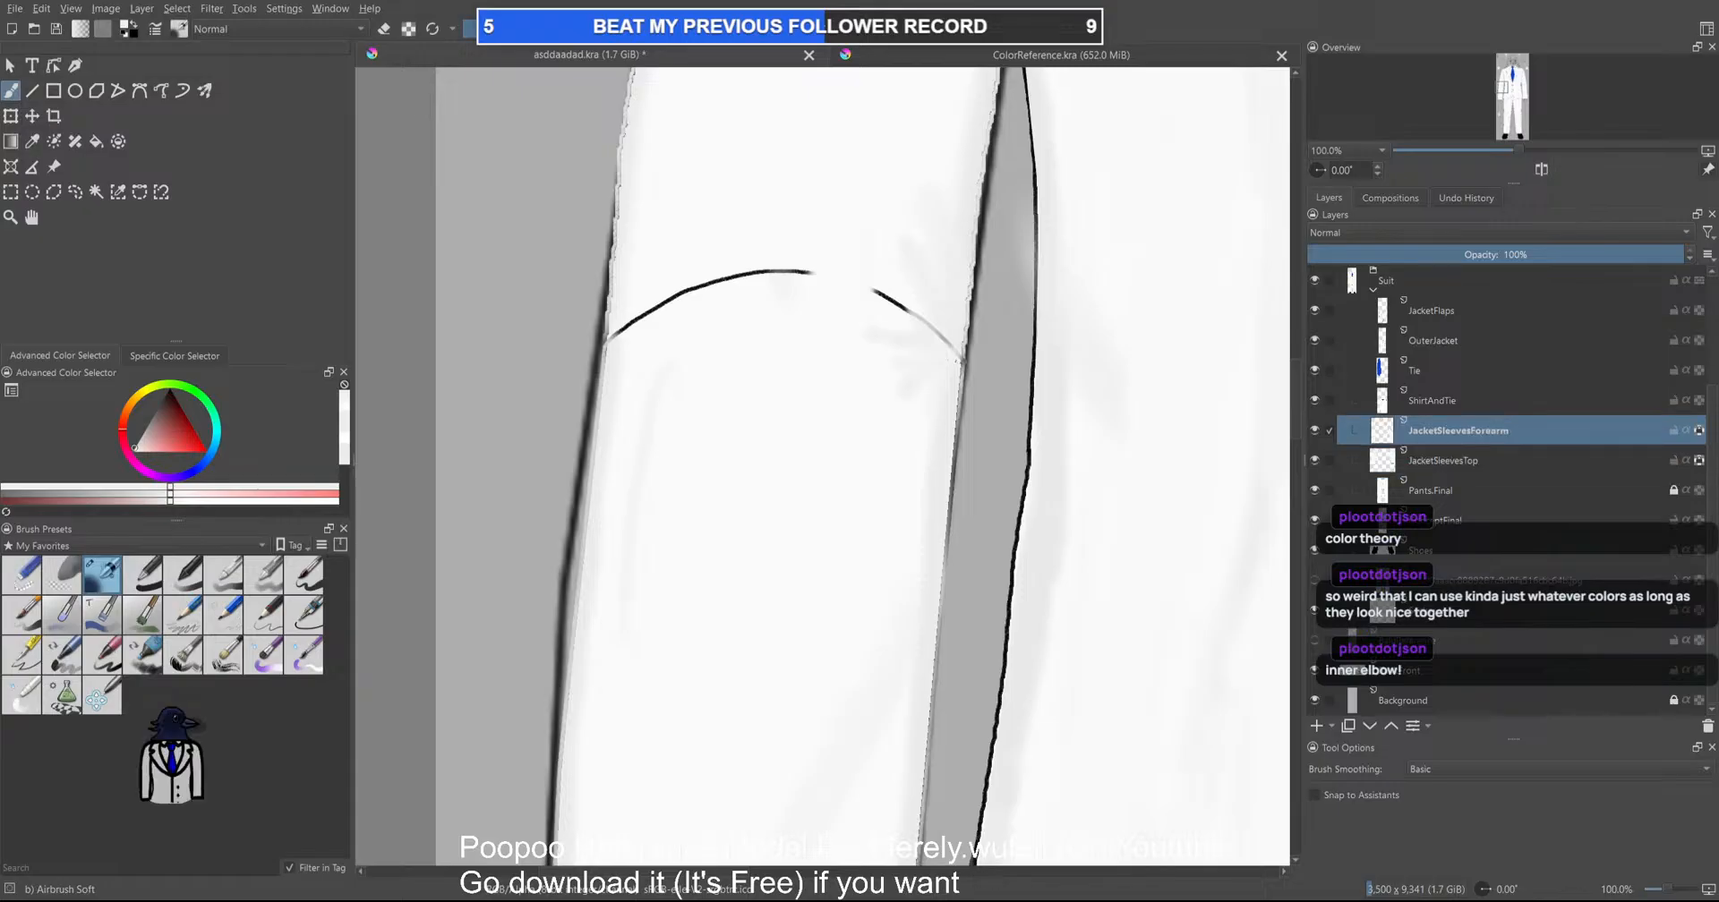
mouse_move(684, 318)
left_mouse_down()
mouse_move(724, 291)
mouse_move(697, 289)
mouse_move(779, 276)
left_mouse_up()
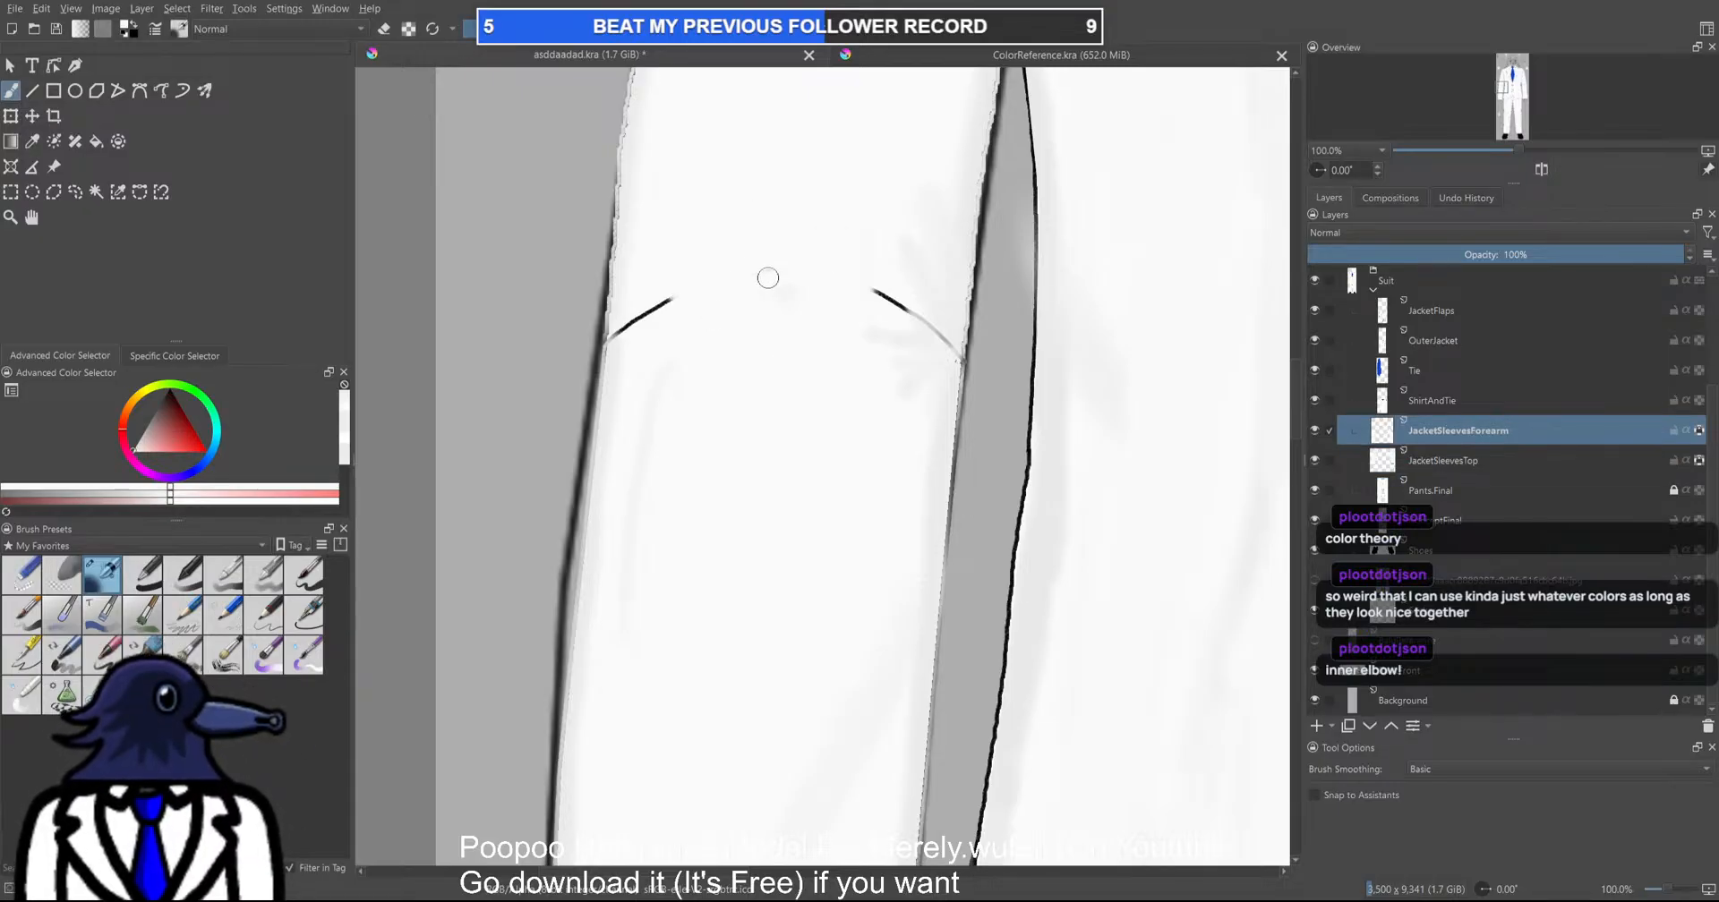
mouse_move(680, 299)
left_mouse_down()
mouse_move(606, 341)
mouse_move(648, 311)
left_mouse_up()
mouse_move(890, 313)
left_mouse_down()
mouse_move(854, 287)
mouse_move(928, 320)
mouse_move(963, 369)
mouse_move(893, 303)
mouse_move(949, 352)
left_mouse_up()
left_click(914, 330, "ctrl")
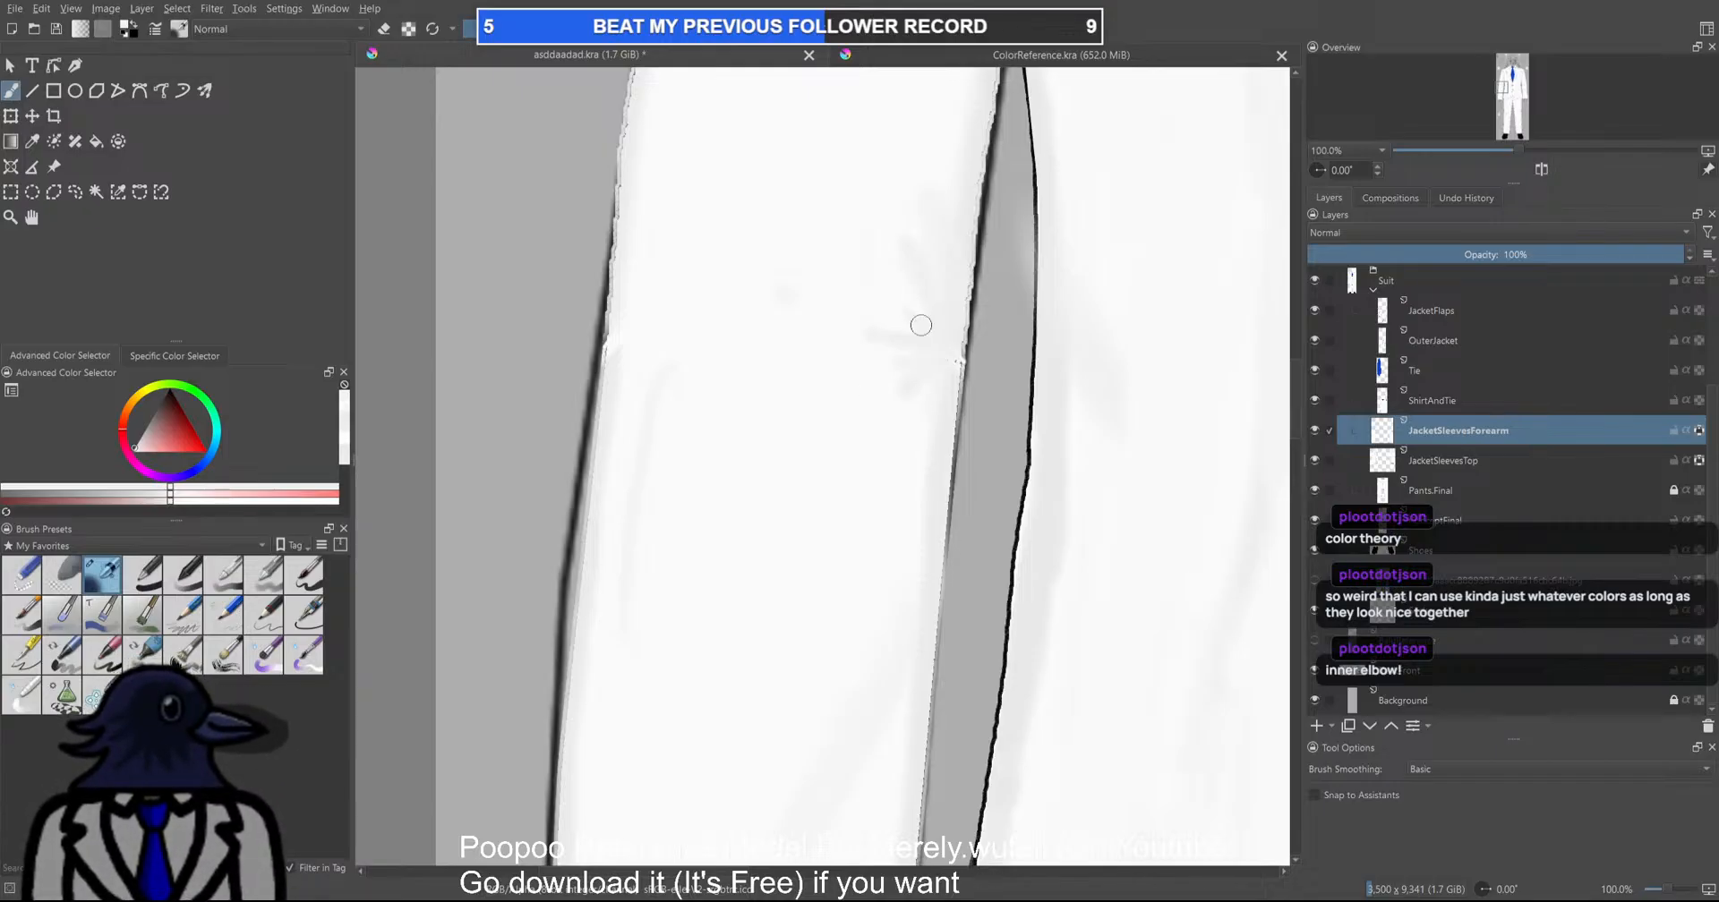
scroll(975, 397, "down", 5)
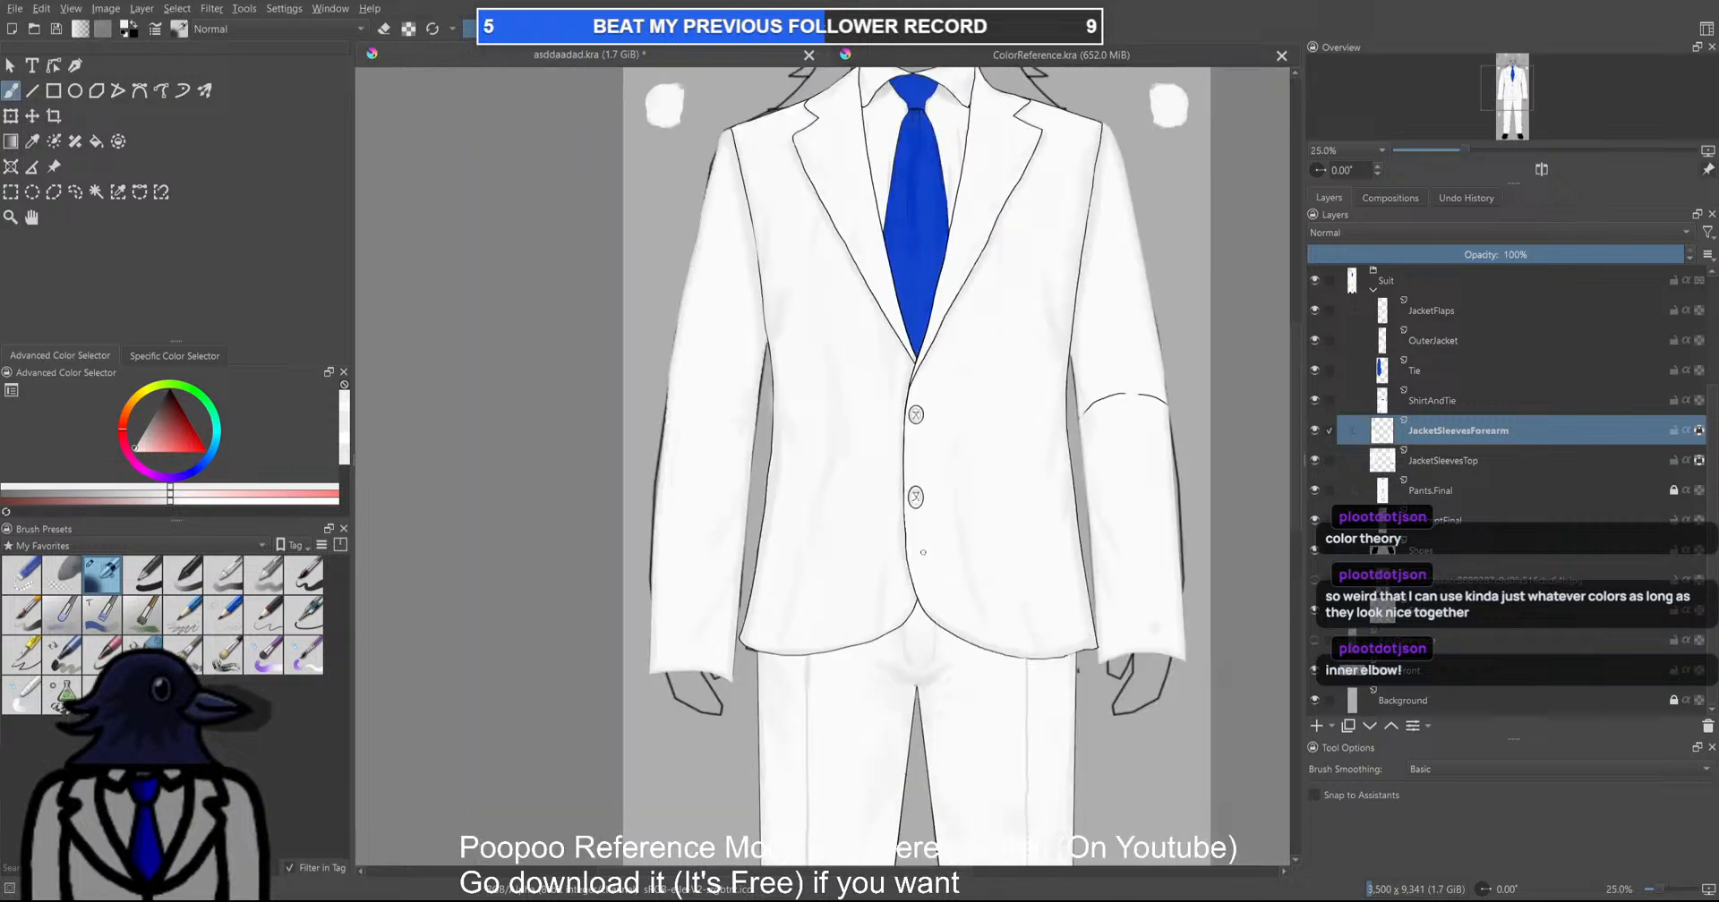
Paint over the black right elbow line in white on JacketSleevesForearm and blend the soft grey folds around the inner elbow
scroll(824, 426, "up", 10)
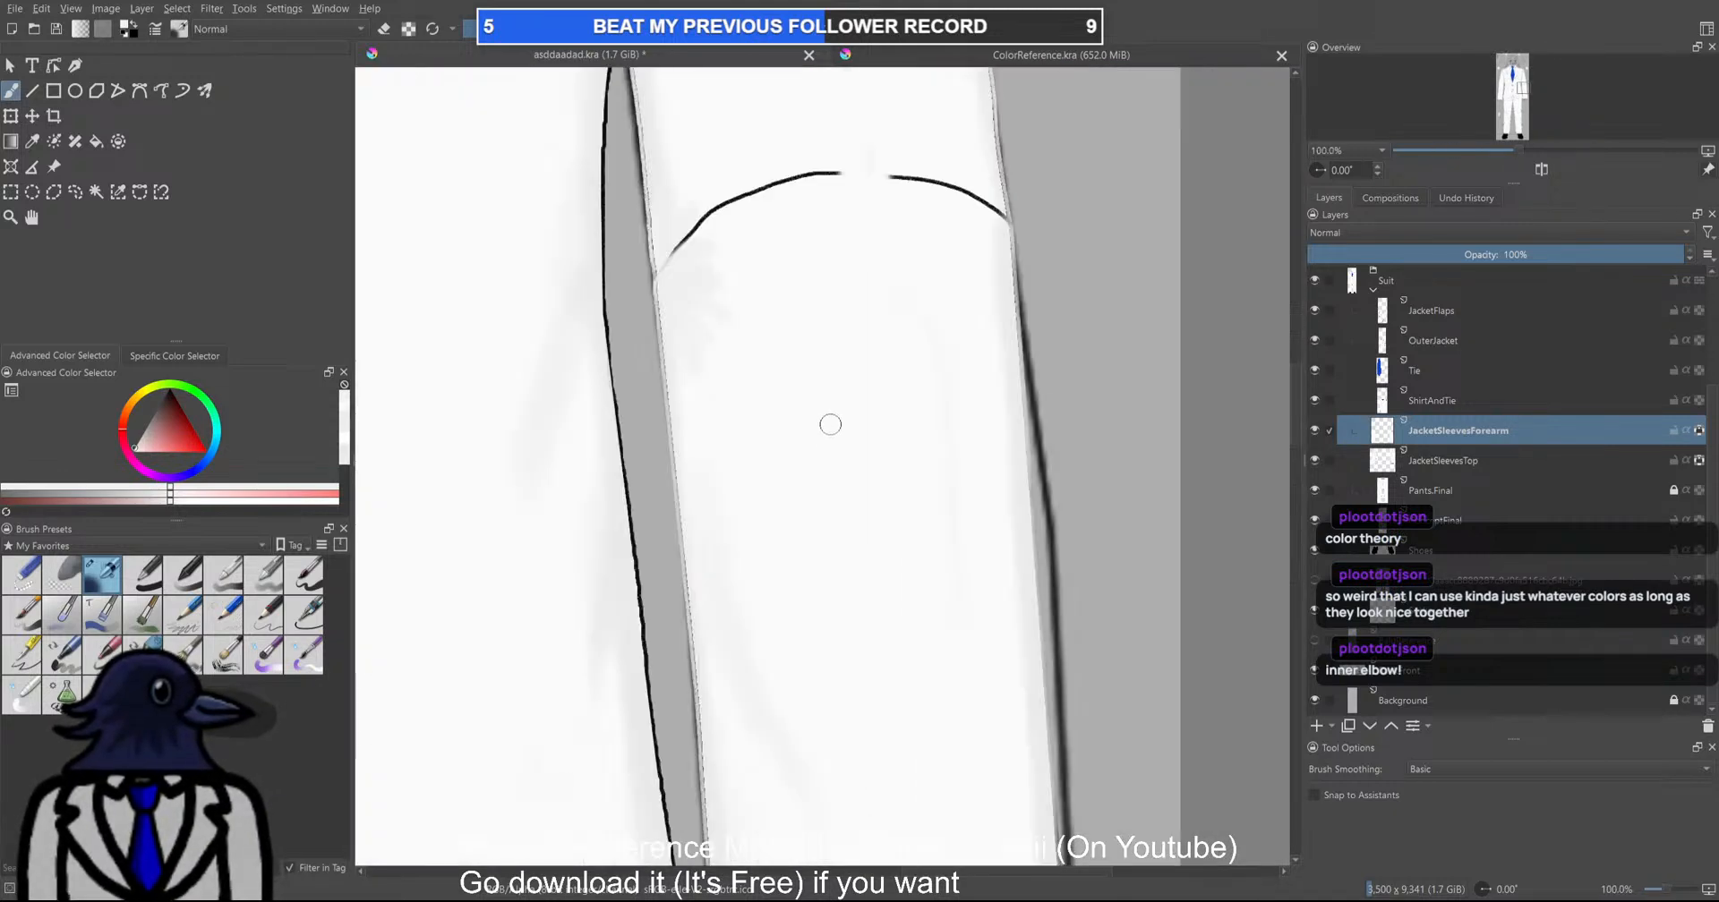
mouse_move(883, 249)
left_mouse_down()
mouse_move(832, 256)
mouse_move(1151, 279)
mouse_move(1084, 261)
mouse_move(1130, 254)
mouse_move(1201, 294)
mouse_move(1234, 341)
mouse_move(715, 268)
mouse_move(787, 245)
mouse_move(794, 223)
mouse_move(678, 269)
mouse_move(527, 421)
mouse_move(600, 364)
left_mouse_up()
left_click(596, 458, "ctrl")
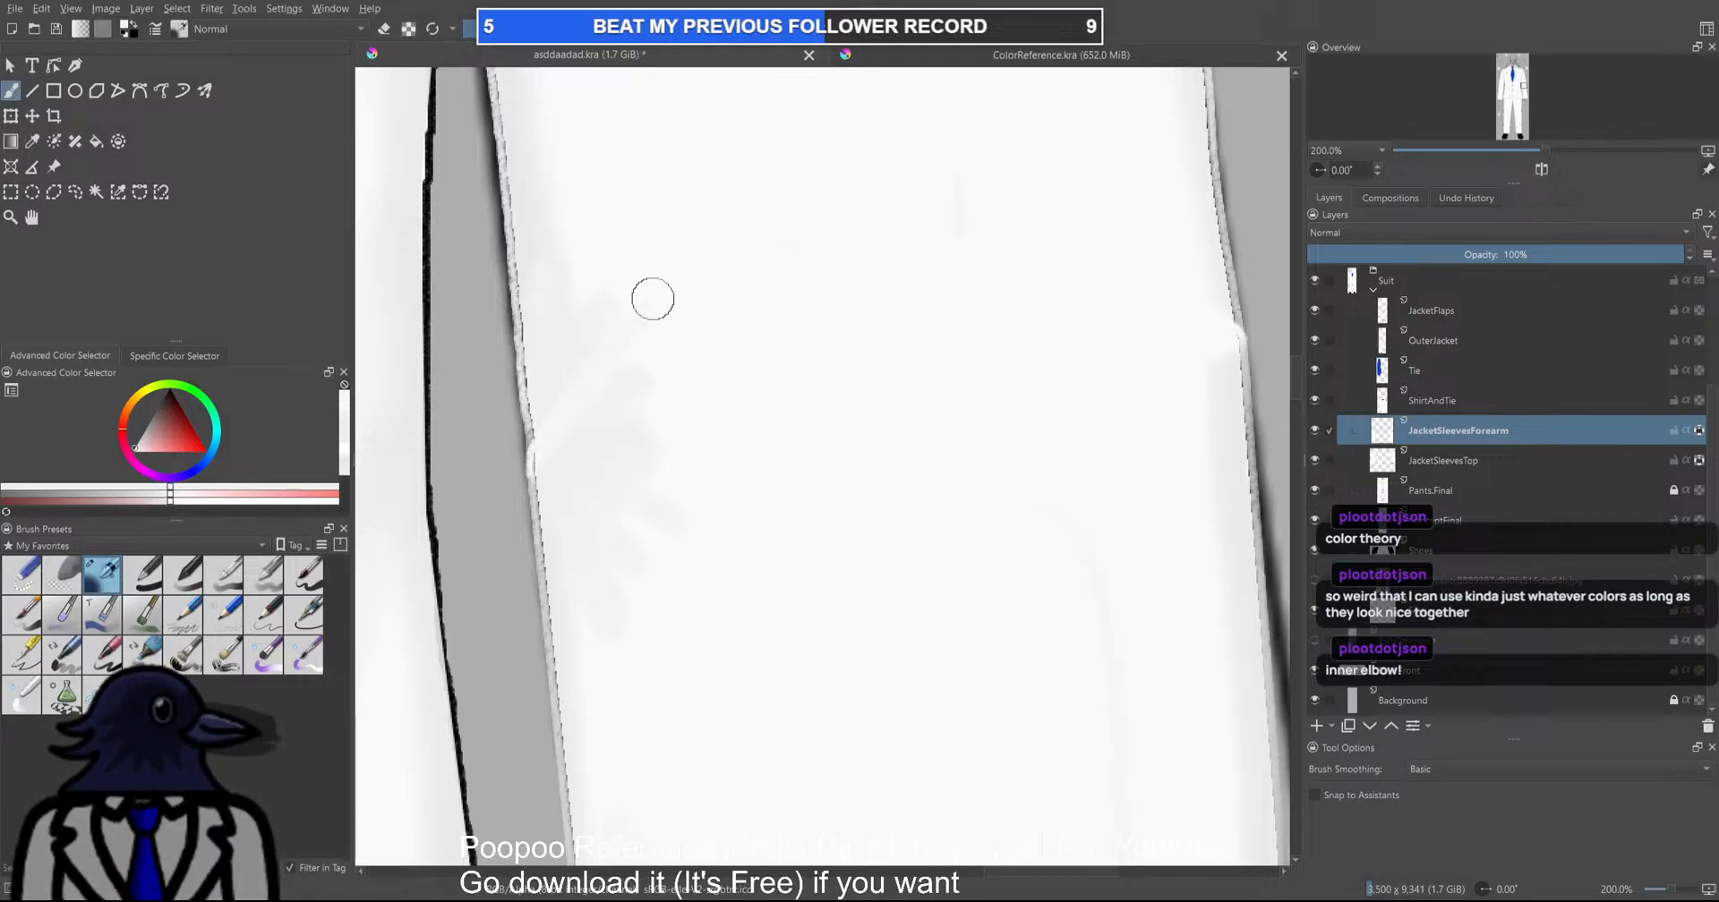
scroll(783, 387, "down", 6)
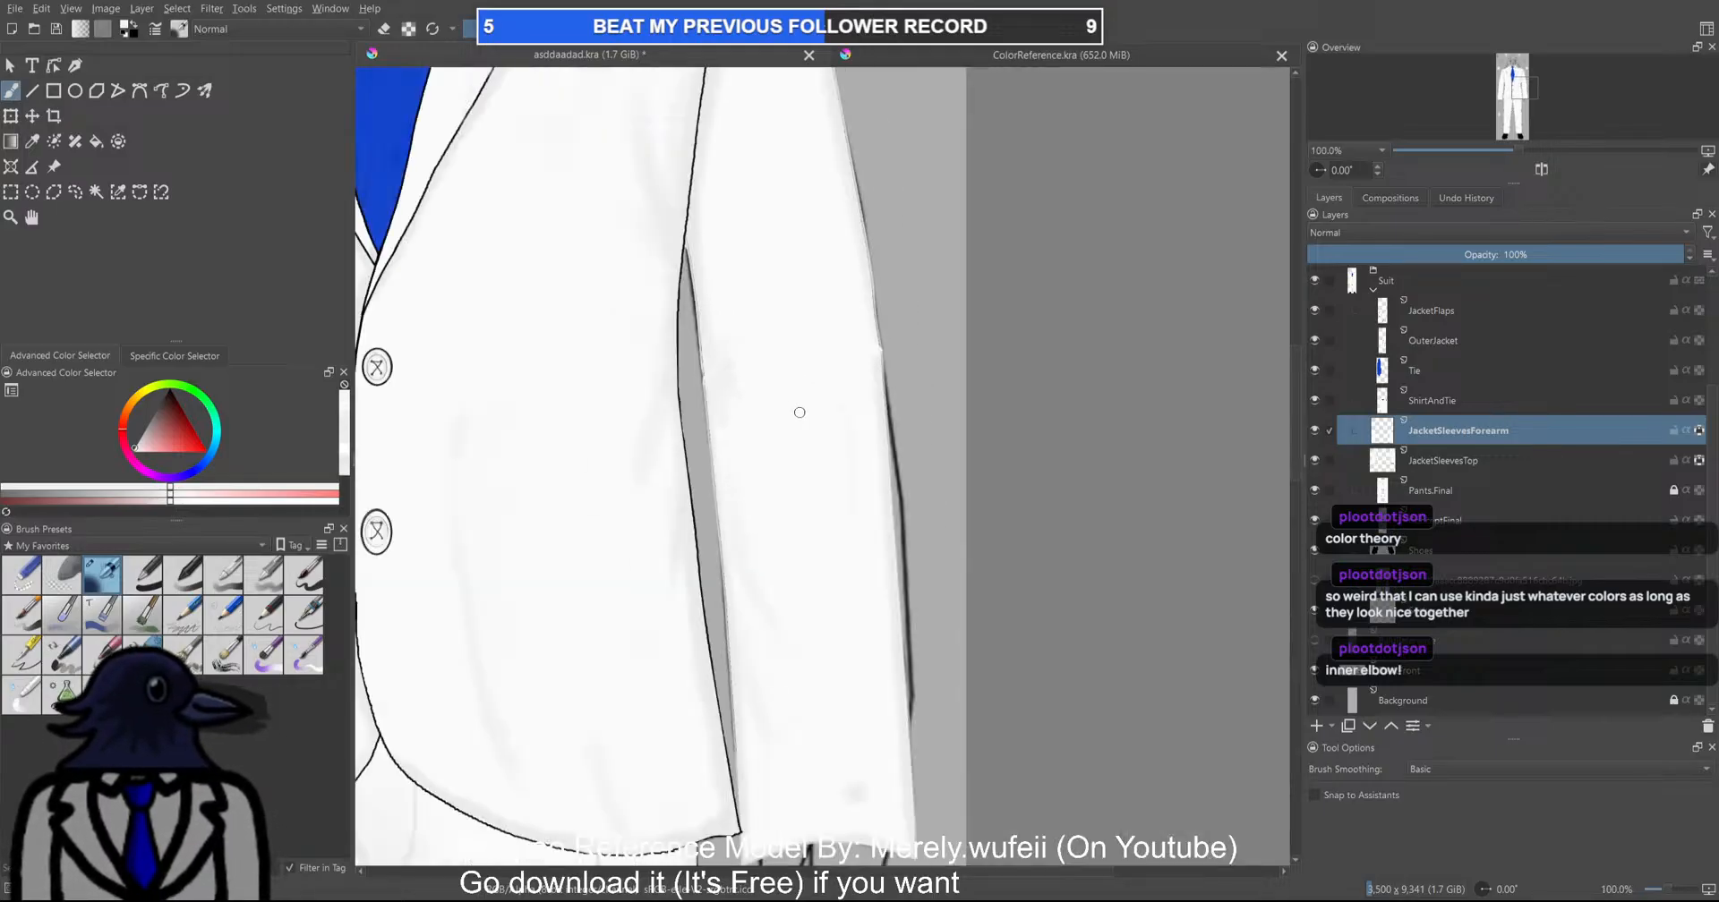
scroll(824, 415, "up", 5)
scroll(761, 372, "up", 3)
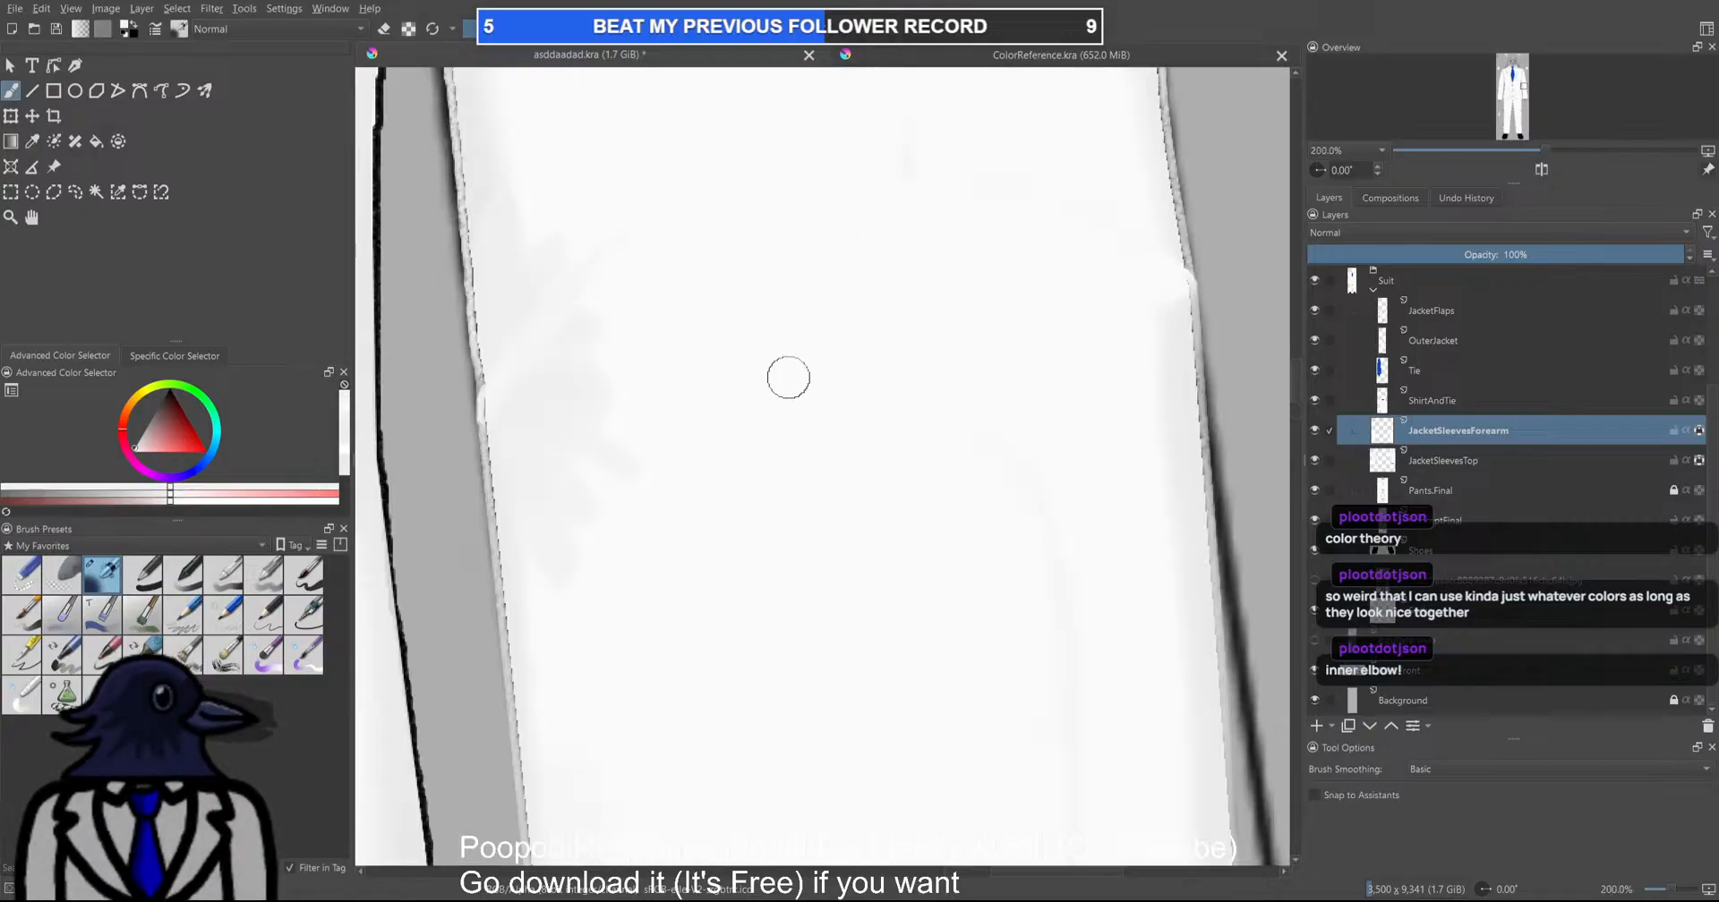
Touch up the right sleeve's inner edge beside the elbow folds on the JacketSleevesTop layer
left_click(1438, 454)
left_click_drag(841, 480, 1150, 481)
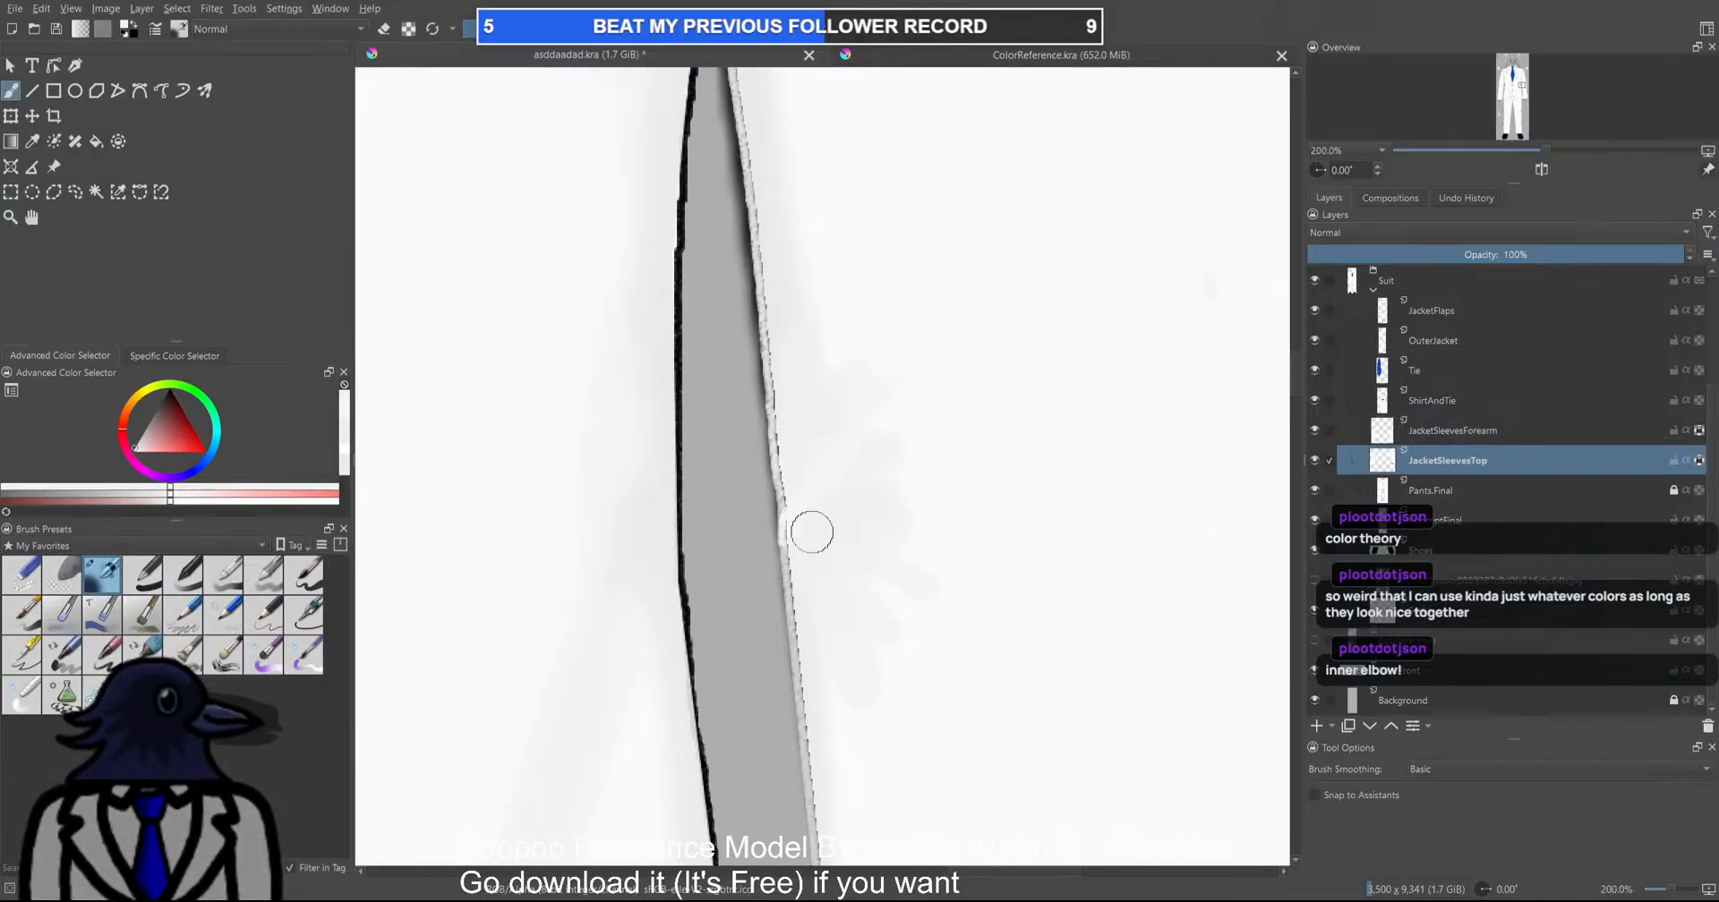
scroll(881, 538, "down", 8)
scroll(842, 537, "up", 2)
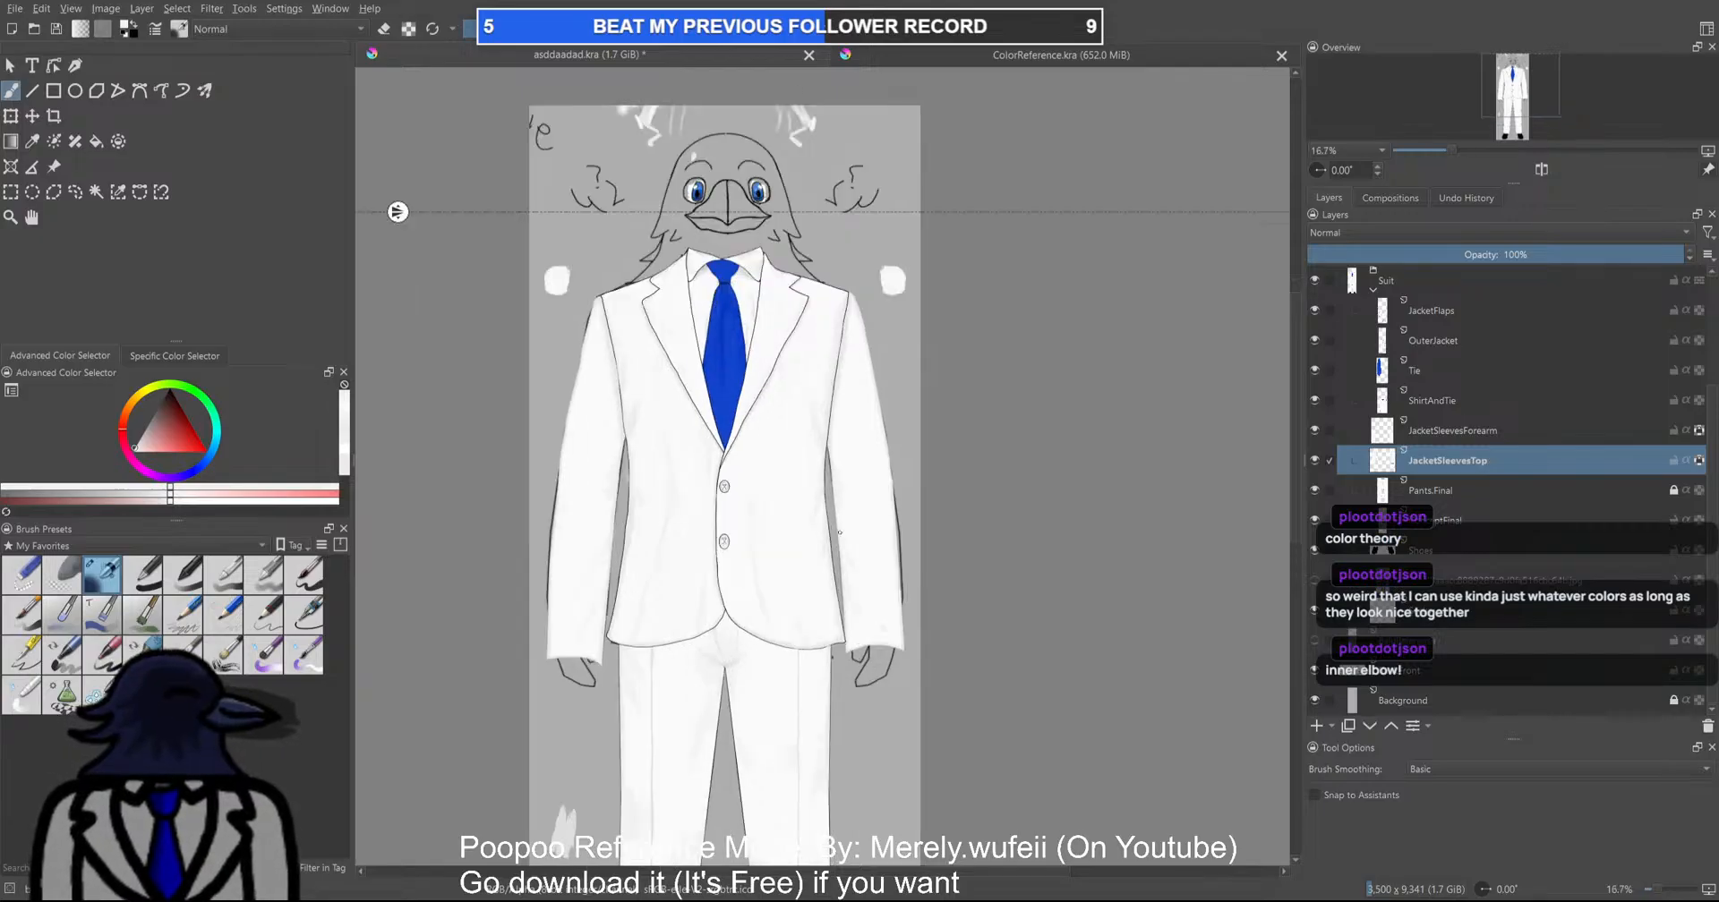
Isolate the JacketSleevesTop and JacketSleevesForearm layers in turn to examine the sleeve pieces separately
scroll(970, 410, "up", 2)
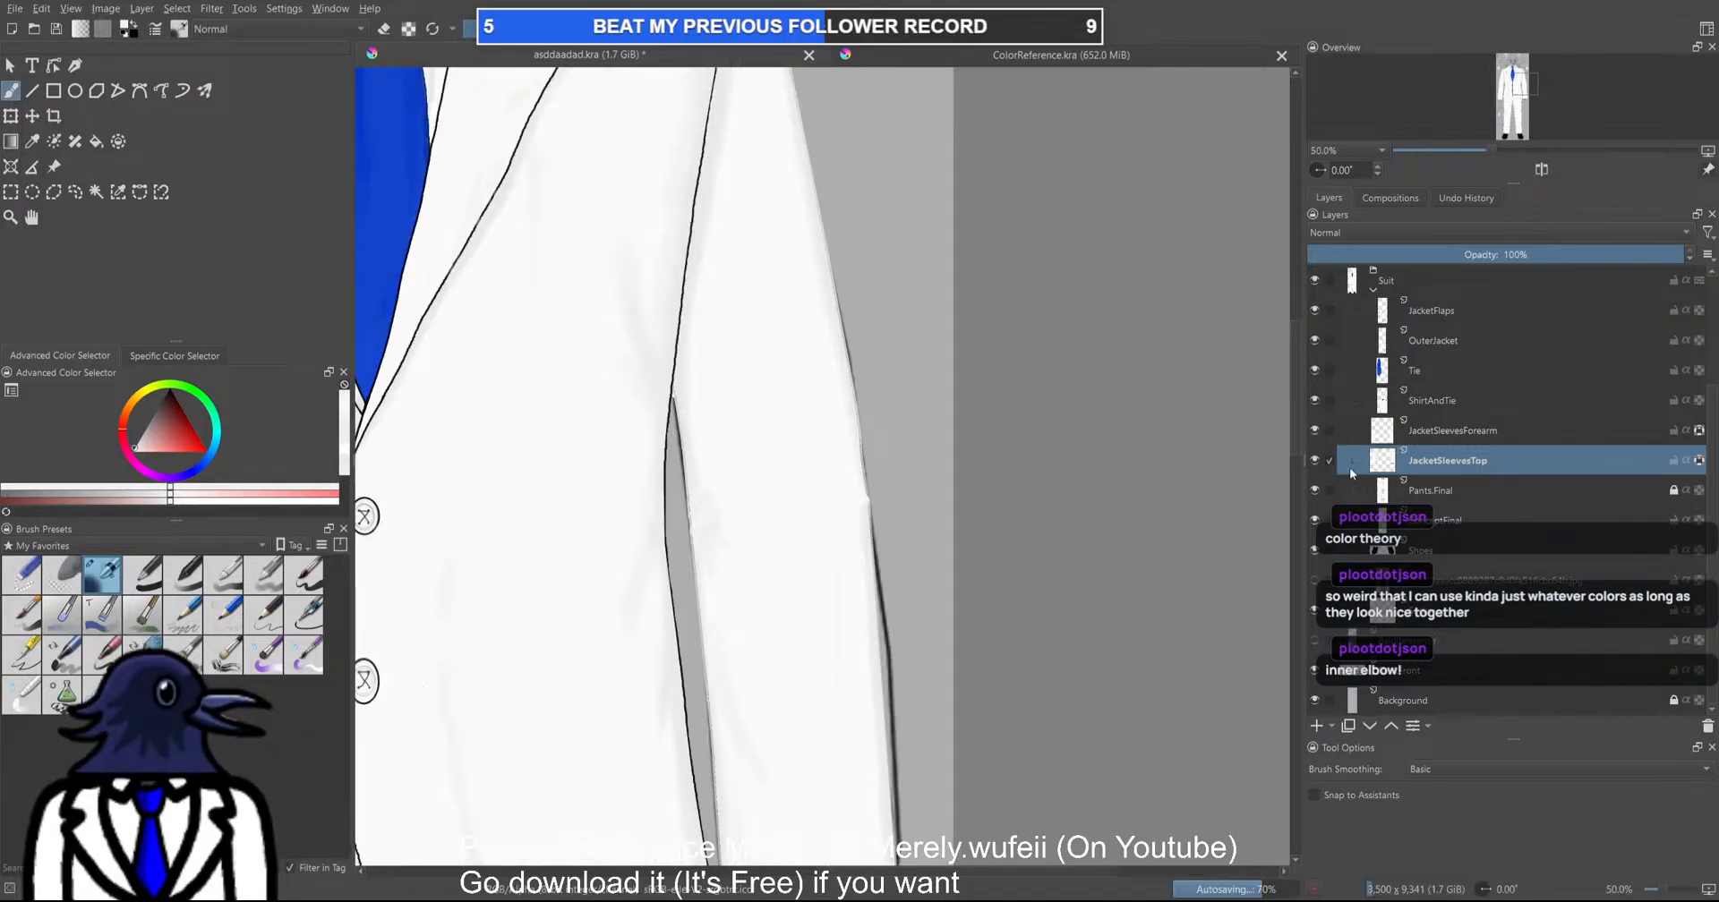
left_click(1439, 464, "alt")
scroll(808, 510, "down", 3)
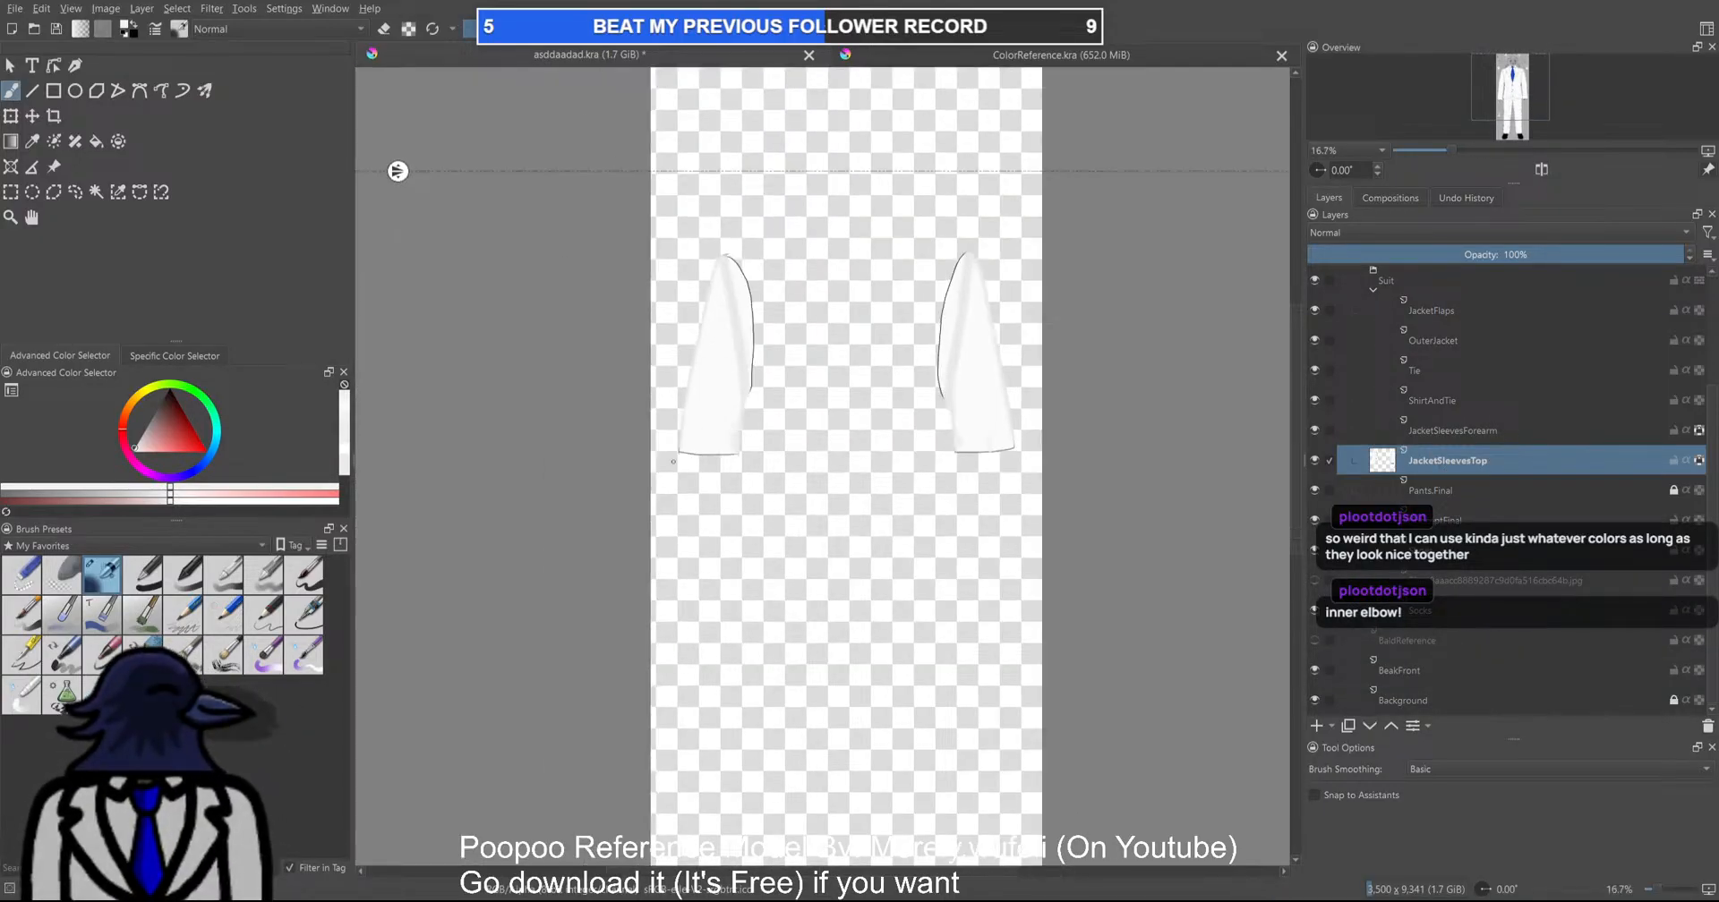
left_click(1452, 437)
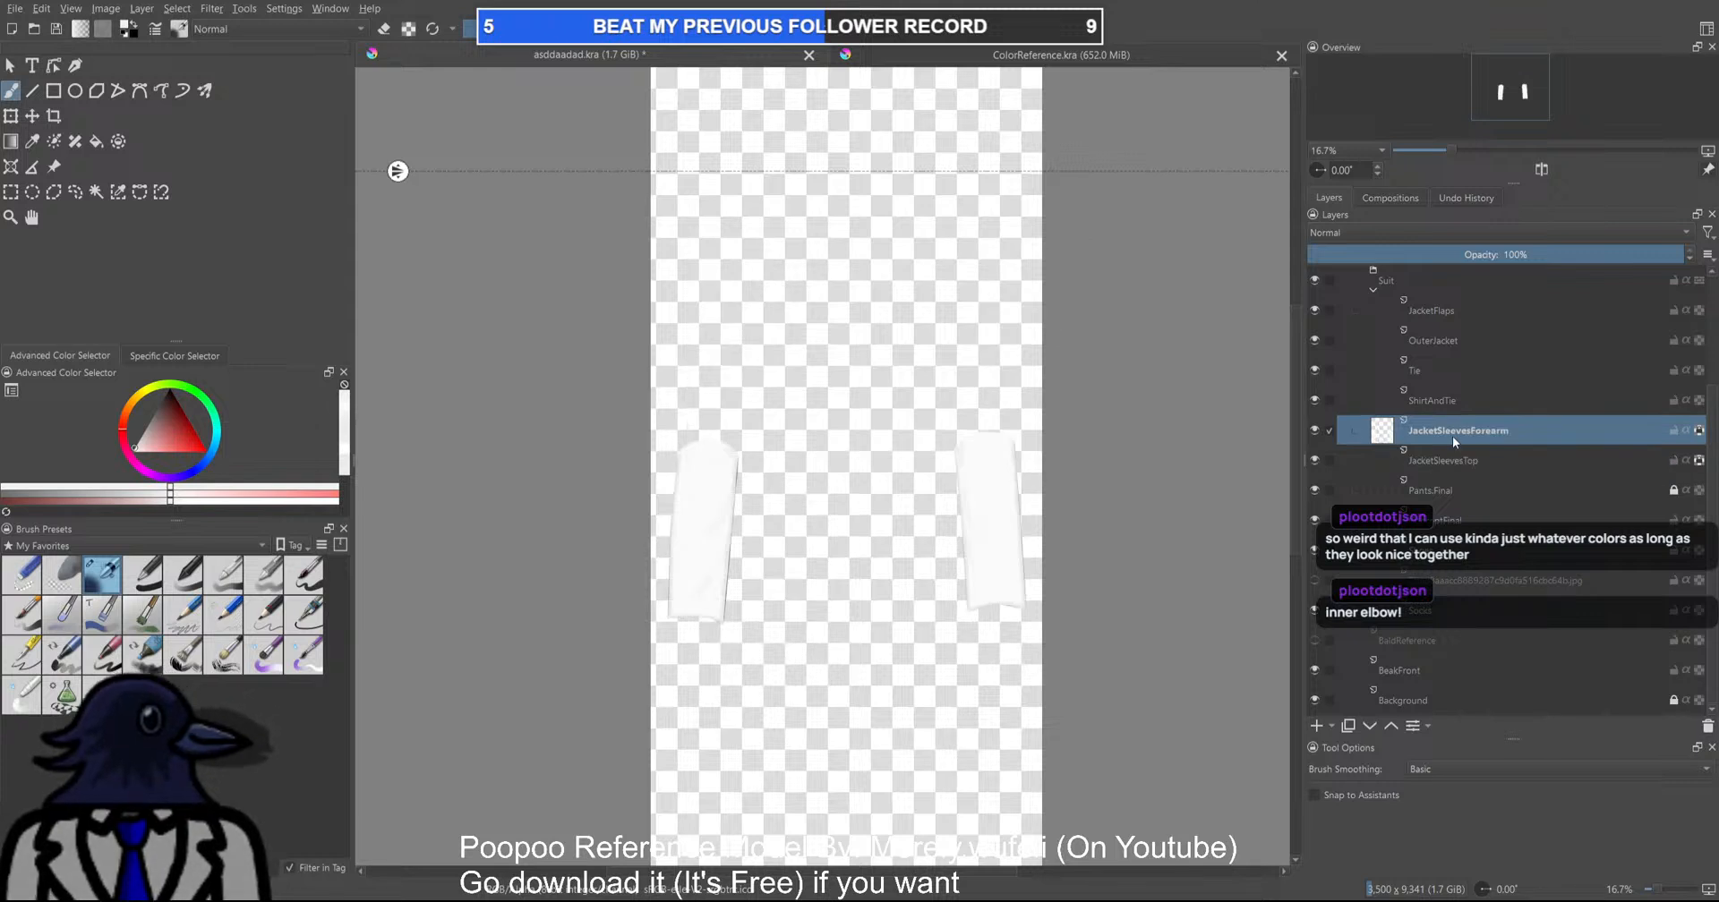
left_click(1457, 433, "alt")
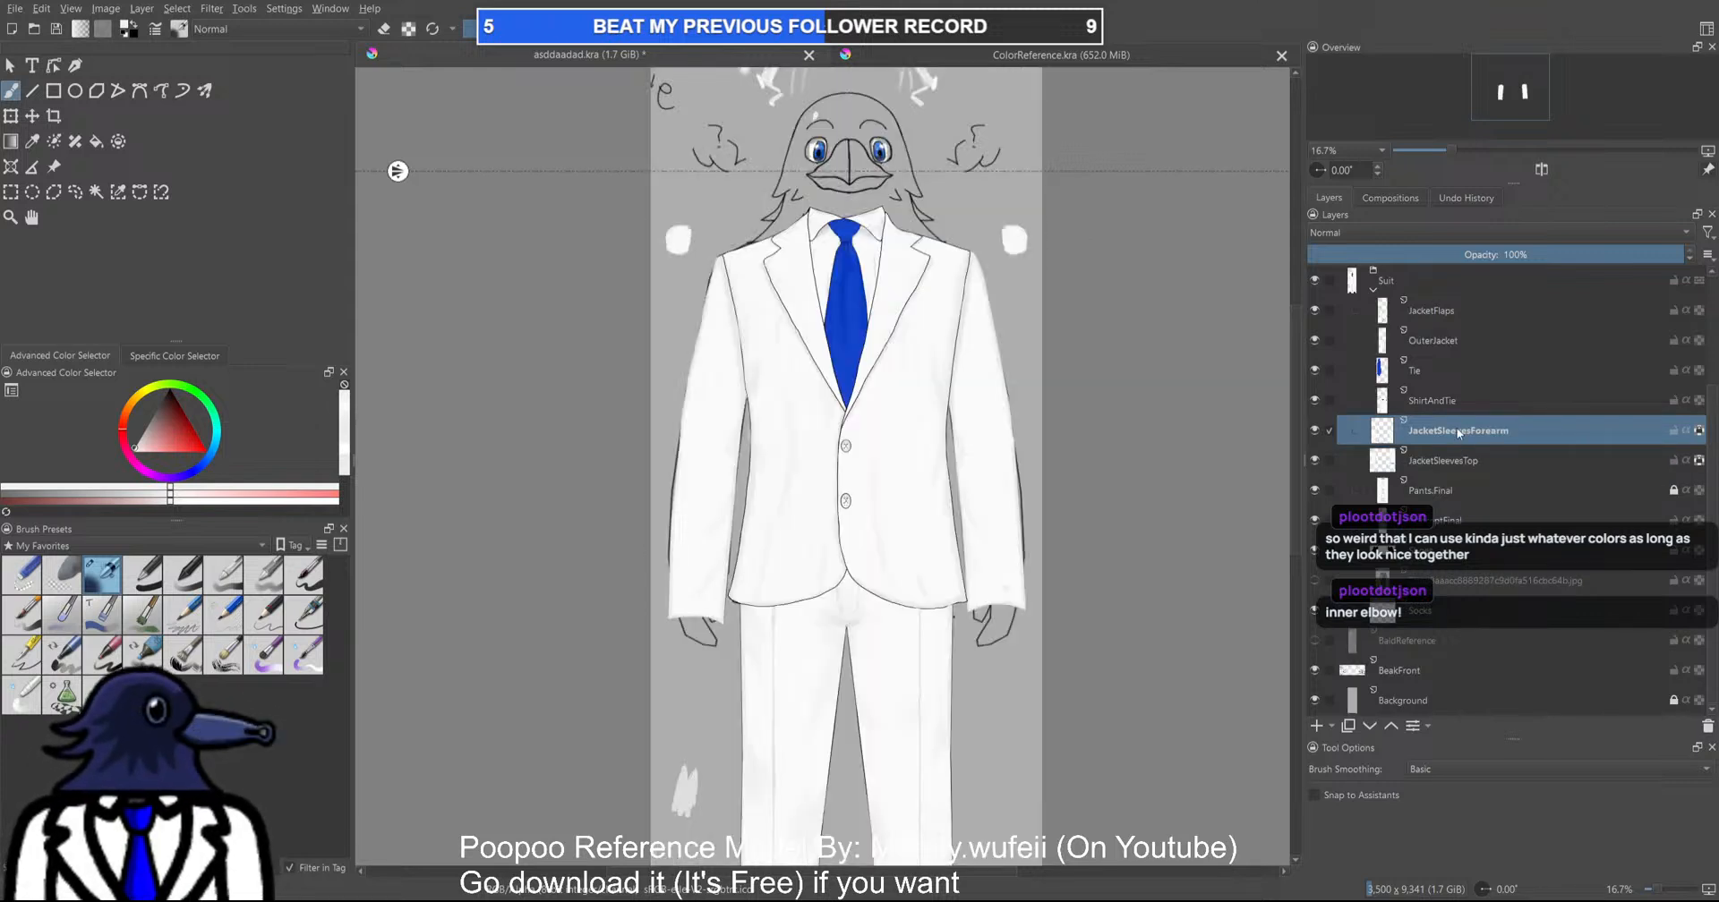
left_click(1458, 433, "alt")
left_click(1454, 462)
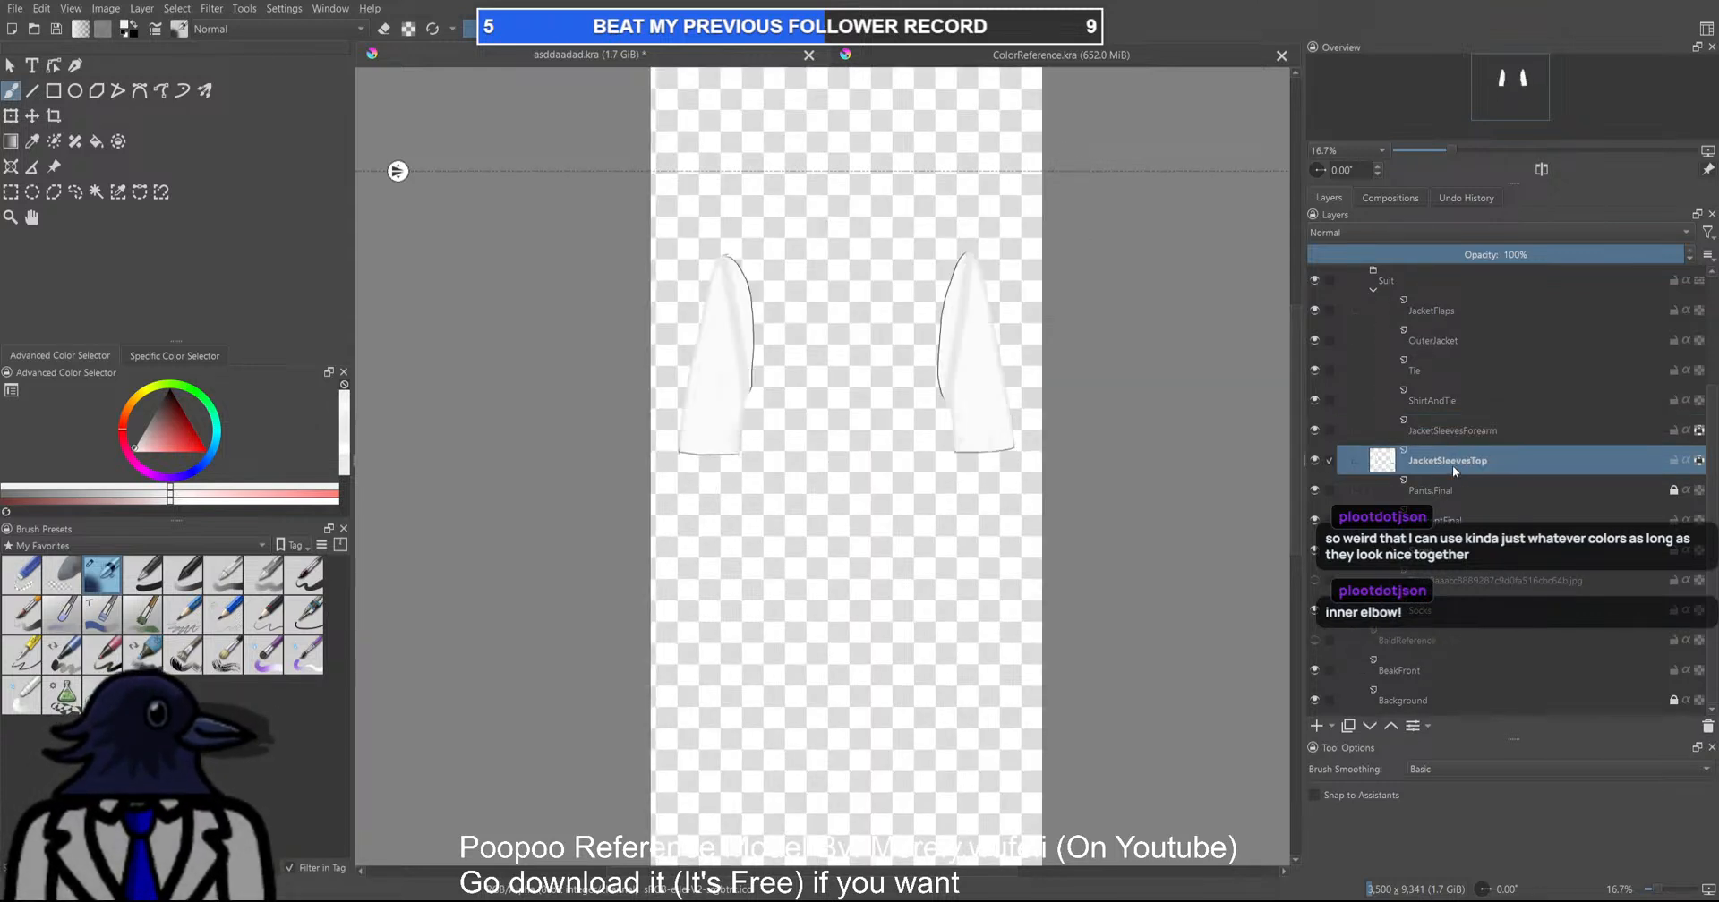
Try to rotate the part of the Pants.Final layer inside the transform box near the left forearm, and undo it
scroll(919, 384, "up", 1)
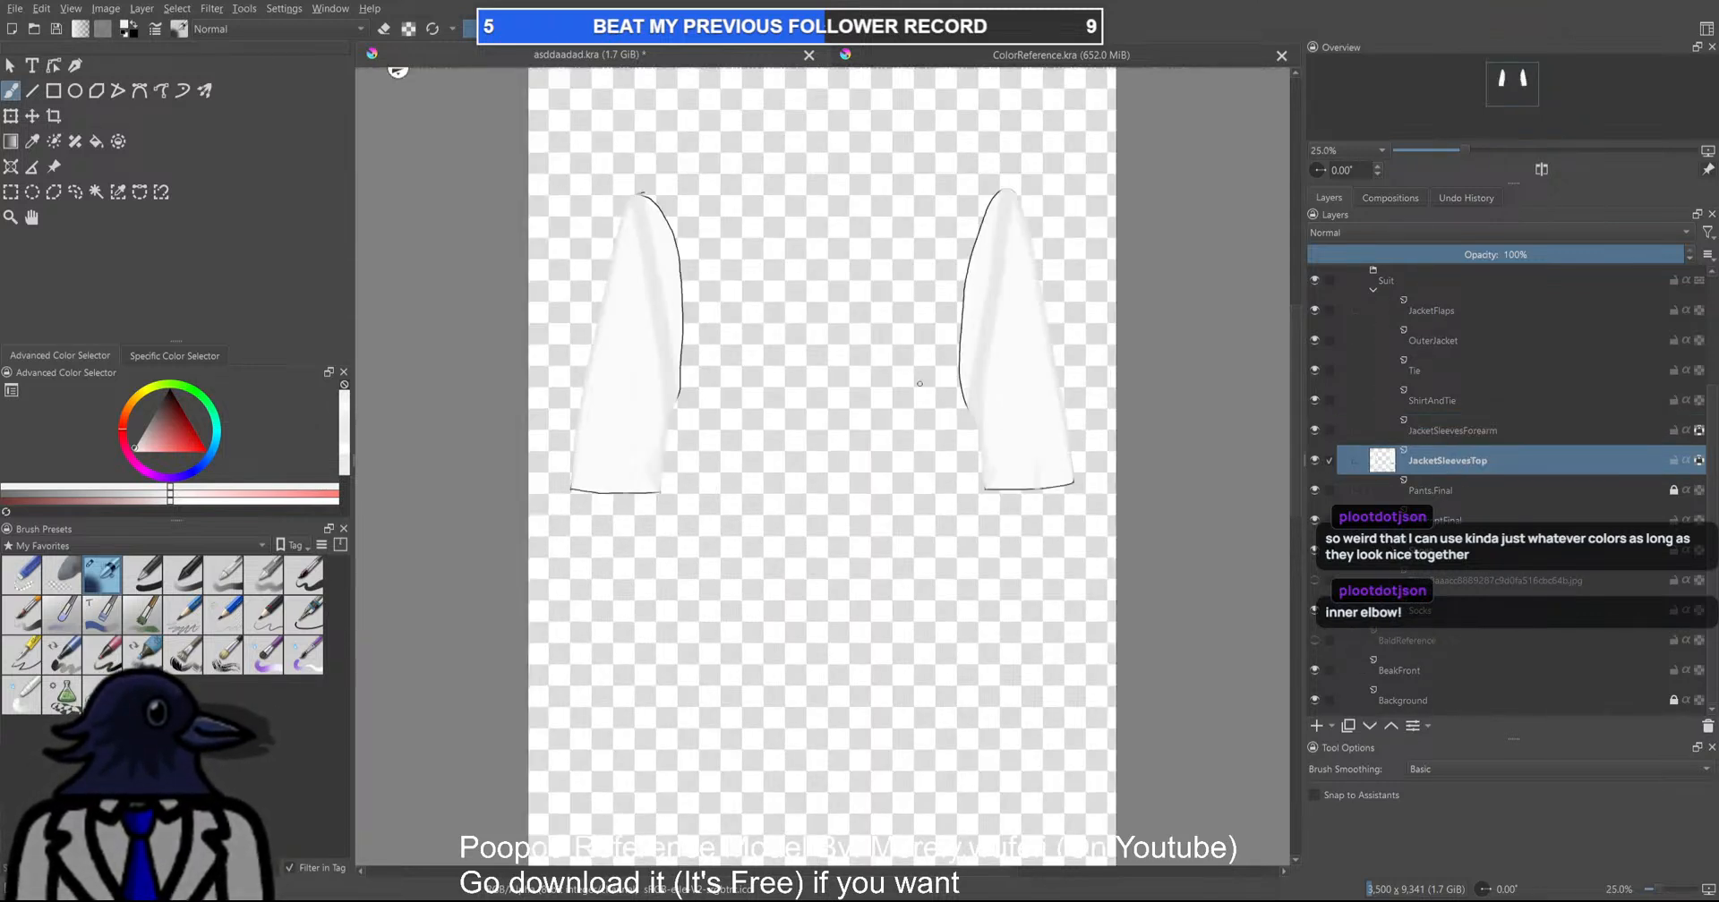
left_click(1449, 459, "alt")
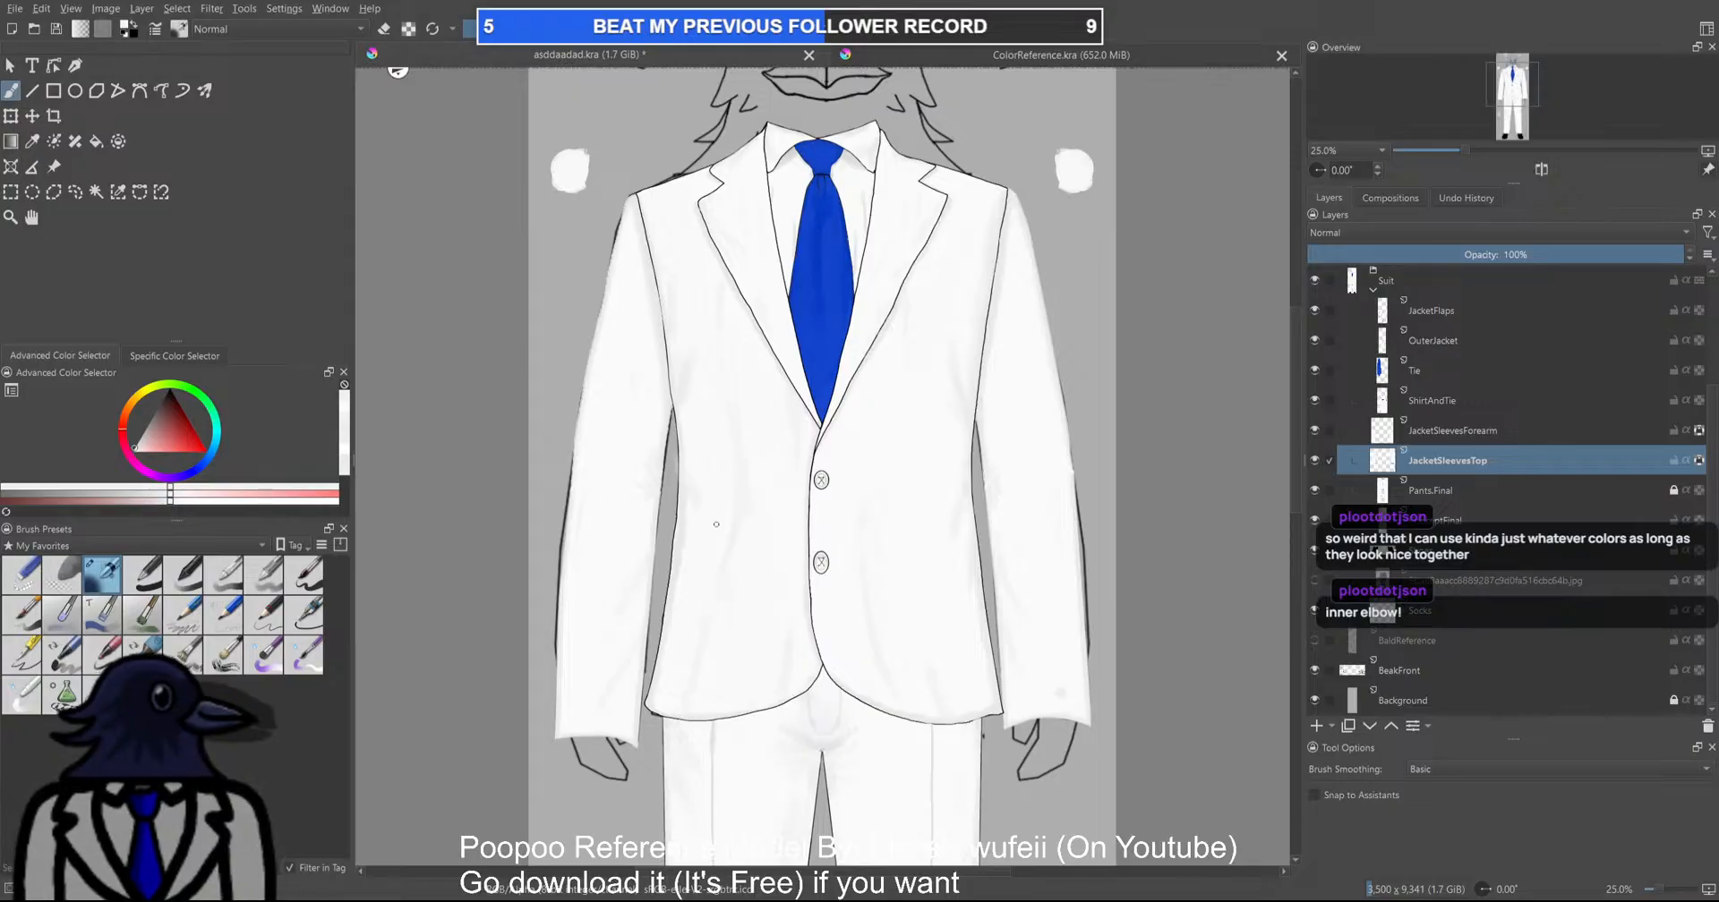
left_click(1429, 484)
key("ctrl+t")
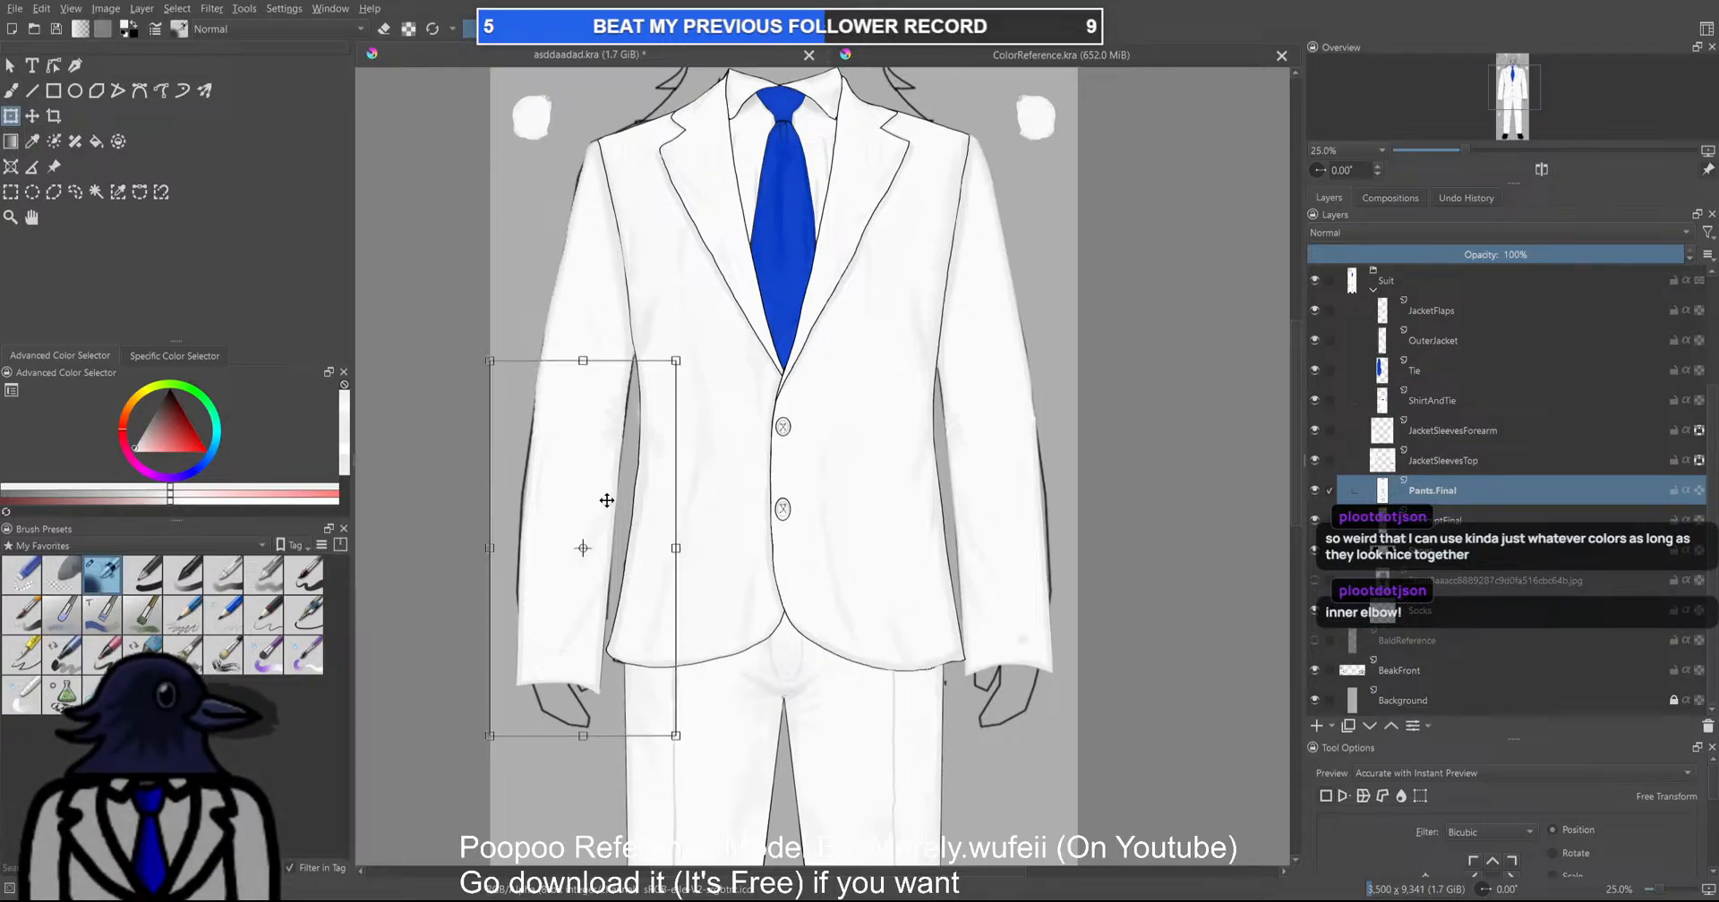
left_click_drag(682, 743, 642, 758)
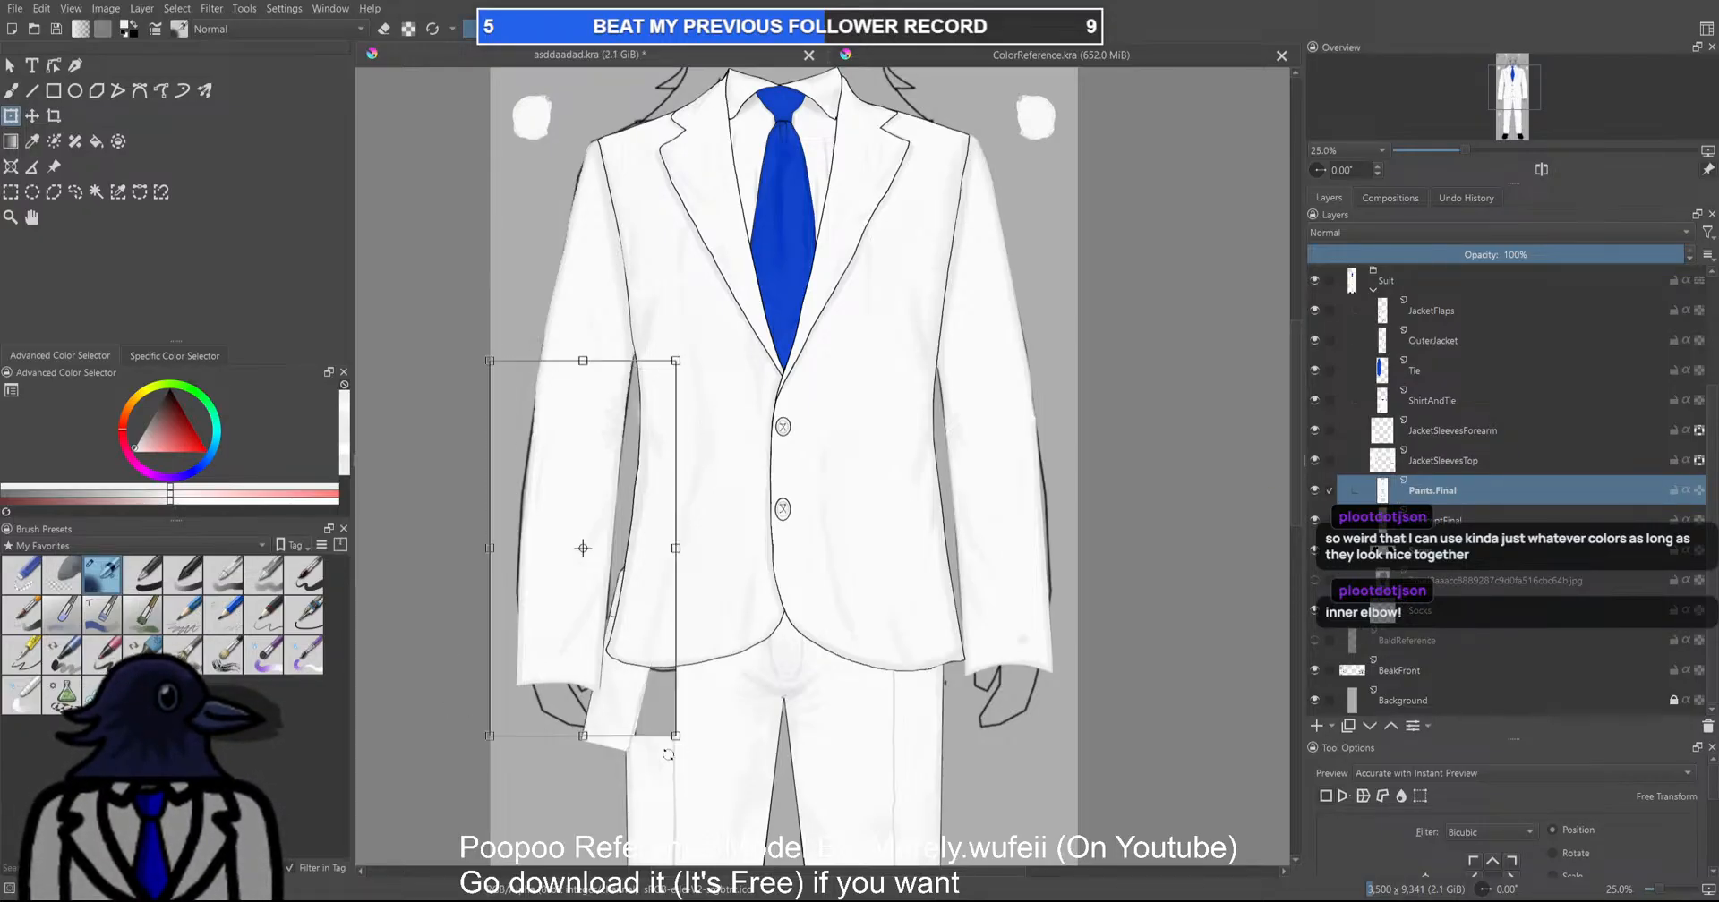
key("ctrl+z")
Select the entire canvas and make JacketSleevesTop the active layer
left_click(1493, 469)
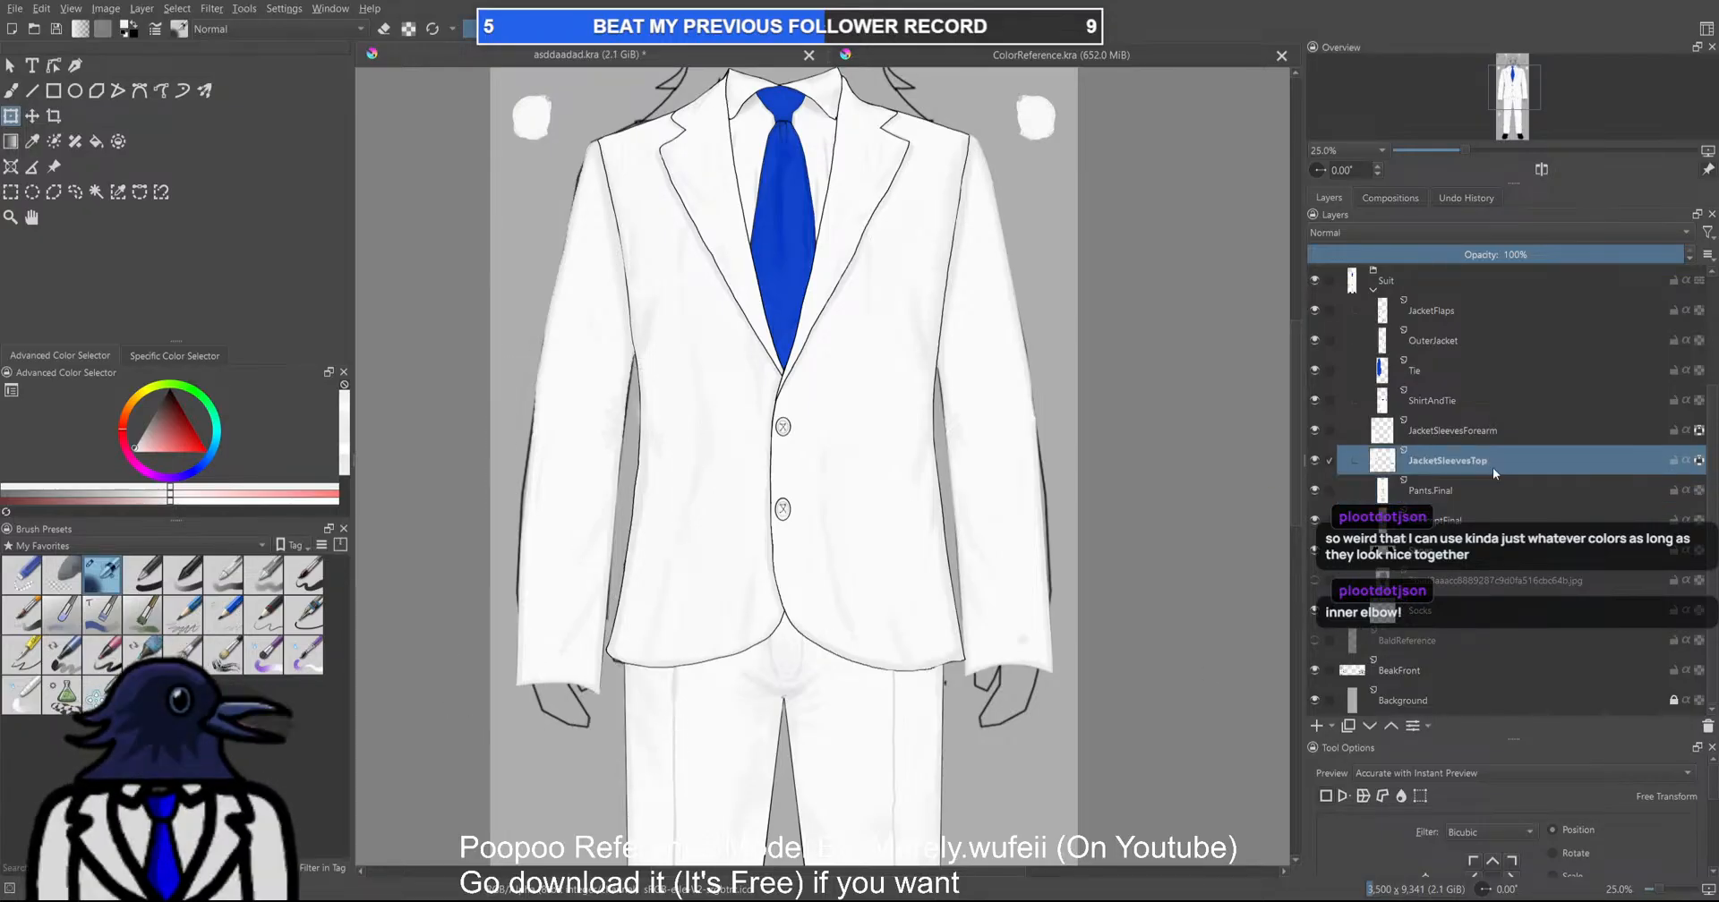
left_click(1447, 439)
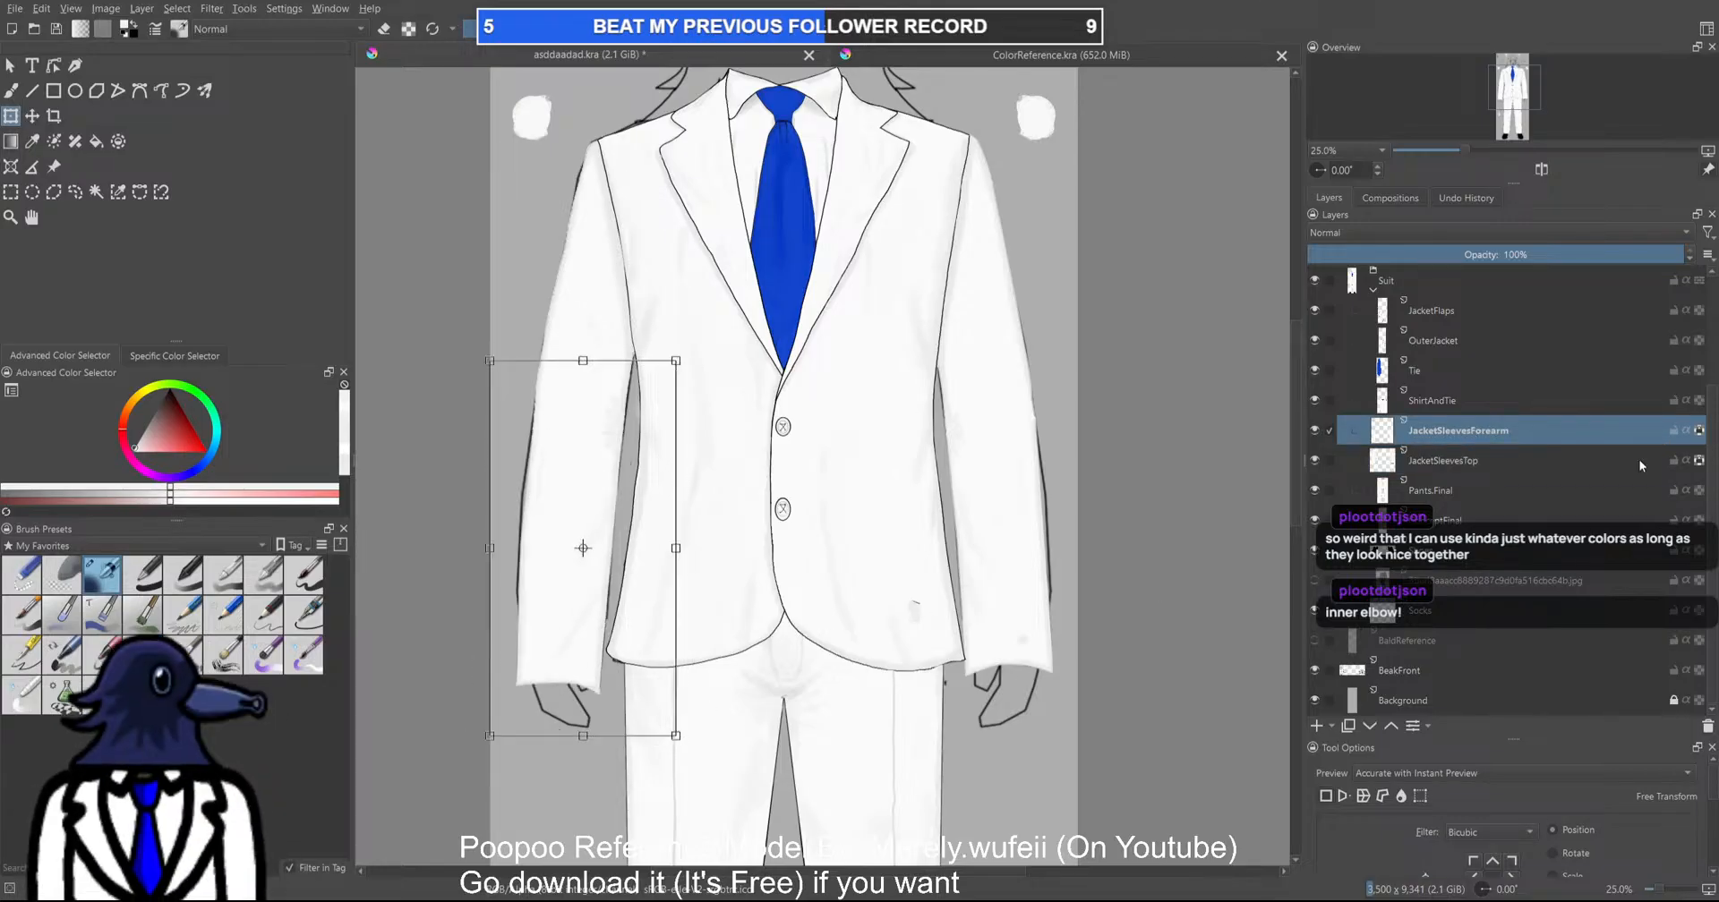
key("ctrl+a")
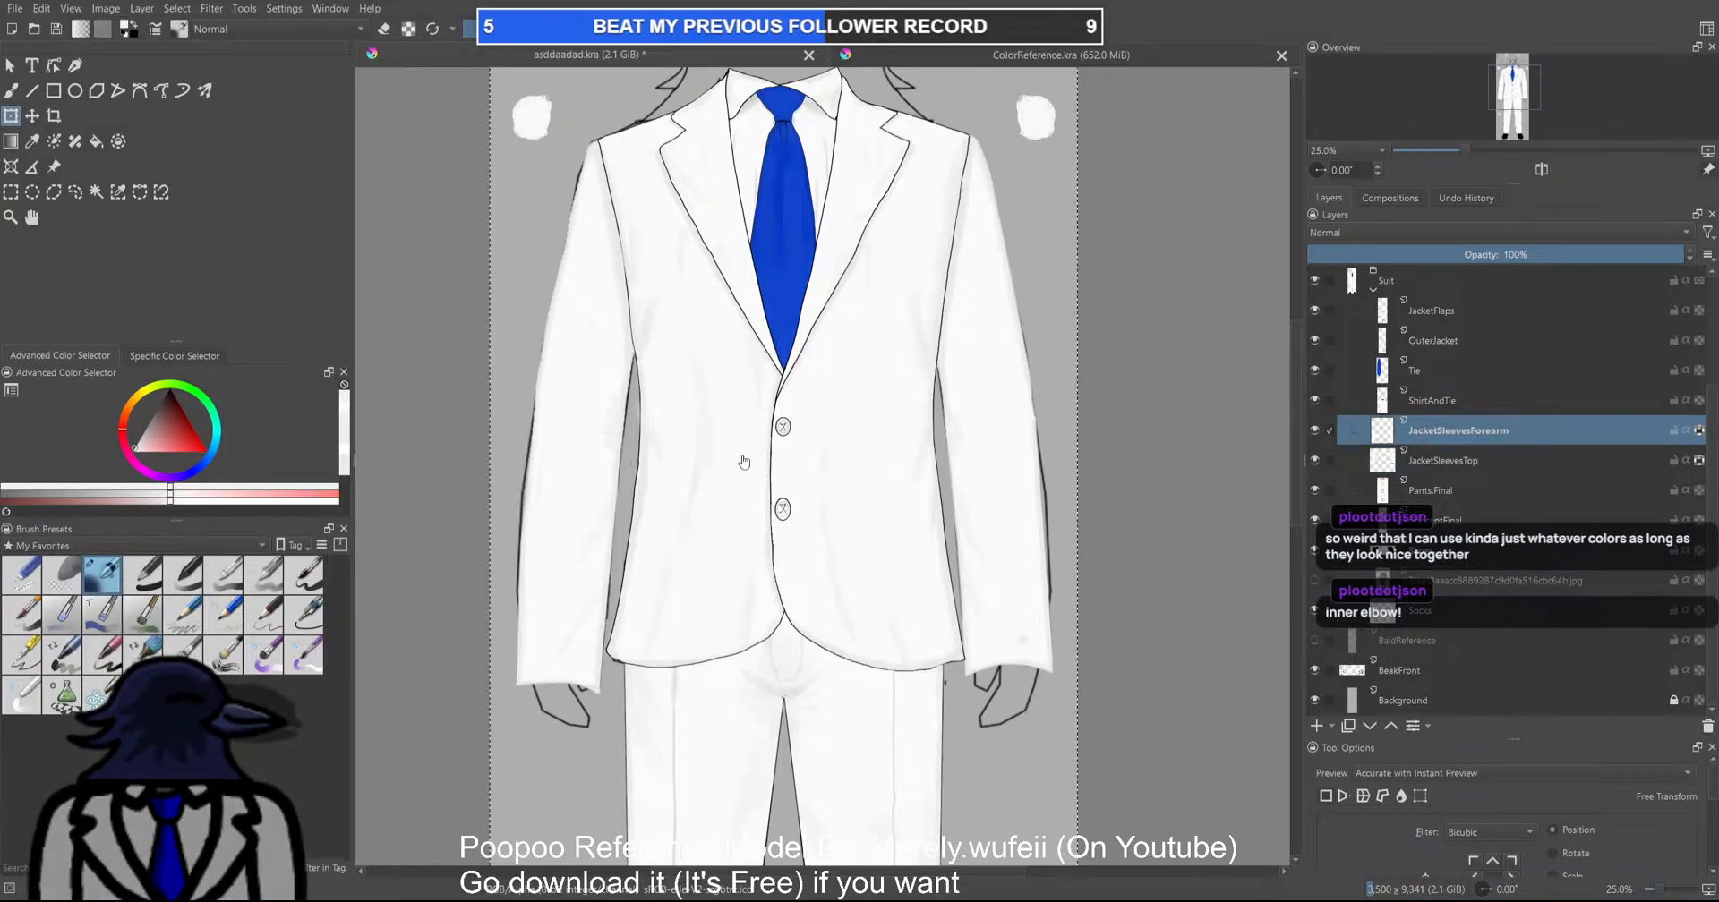
left_click(1464, 428, "alt")
left_click(1459, 461, "alt")
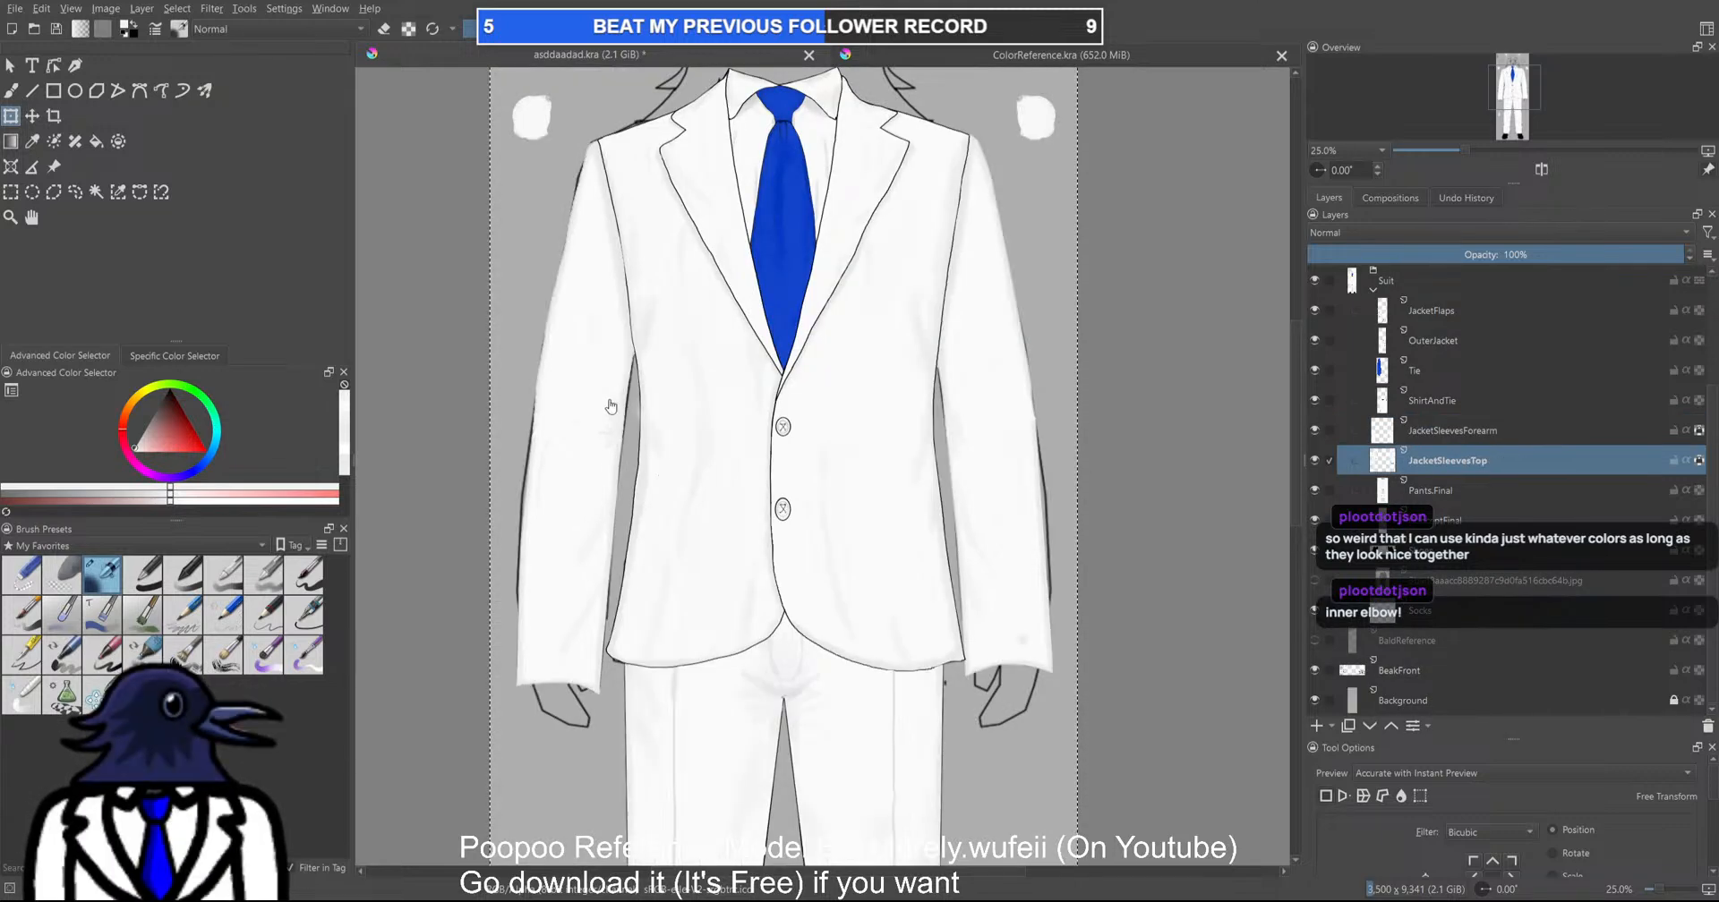
Isolate the JacketSleevesTop layer and paint over the black line along the lower edge of the left sleeve piece in white
left_click(1383, 460, "alt")
scroll(540, 429, "up", 4)
left_click_drag(538, 428, 721, 410)
scroll(787, 372, "up", 1)
key("b")
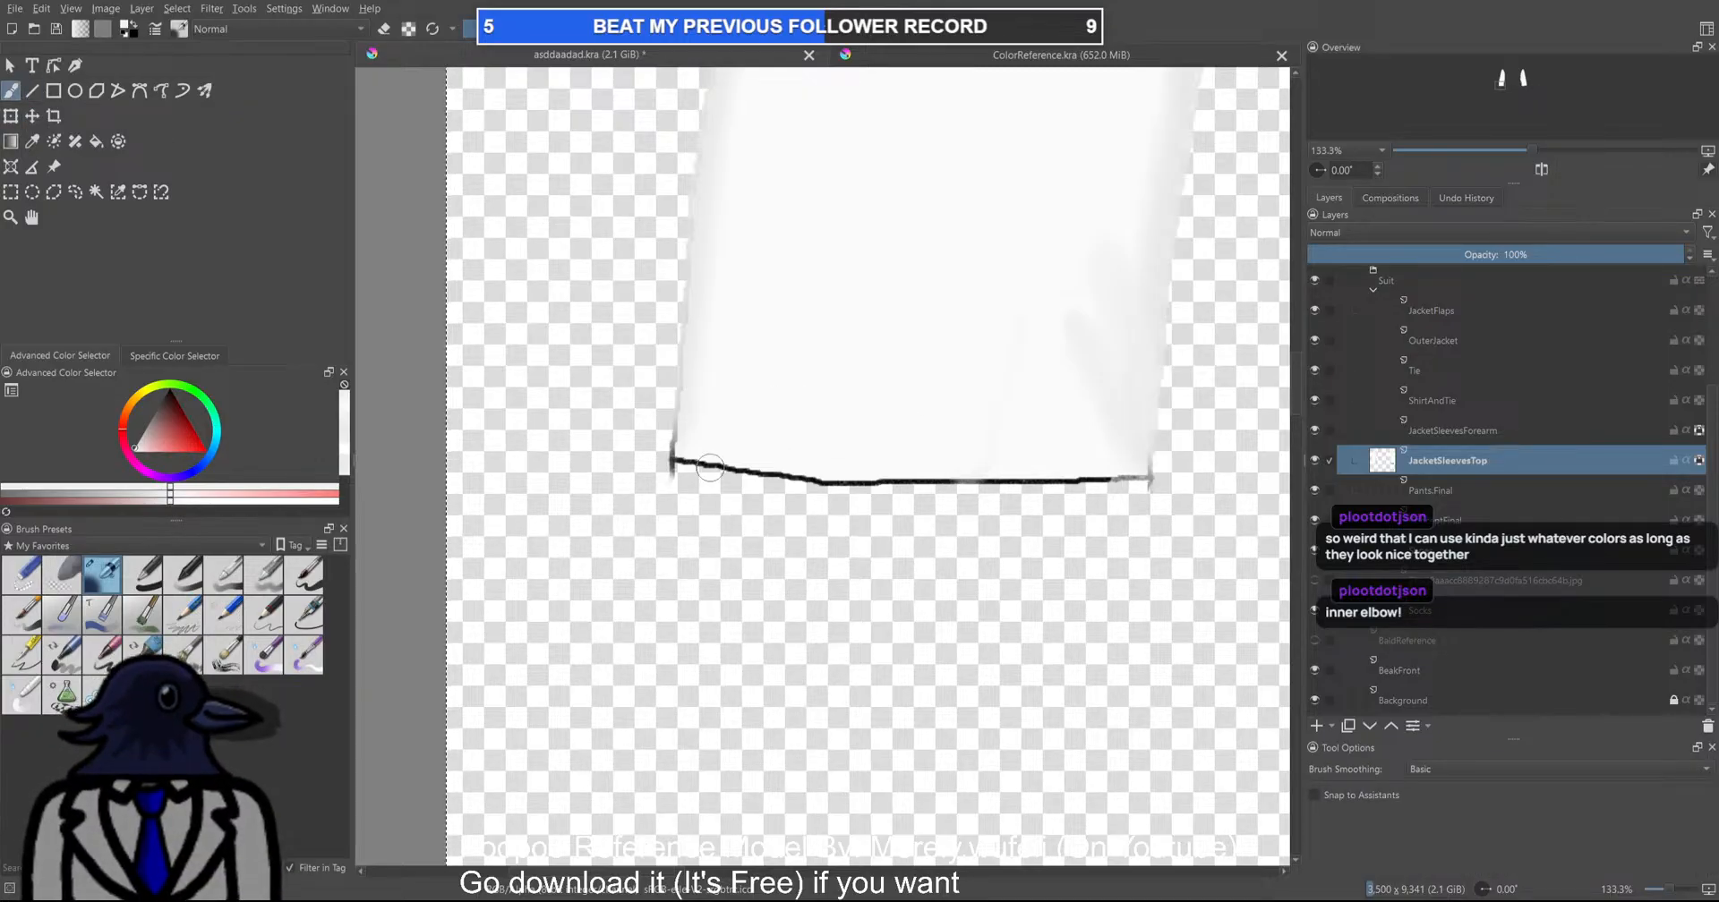
mouse_move(671, 471)
left_mouse_down()
mouse_move(728, 474)
mouse_move(682, 456)
mouse_move(678, 381)
mouse_move(677, 447)
mouse_move(742, 471)
mouse_move(732, 480)
mouse_move(816, 490)
mouse_move(795, 478)
mouse_move(845, 480)
mouse_move(744, 470)
mouse_move(881, 473)
mouse_move(838, 495)
mouse_move(931, 480)
left_mouse_up()
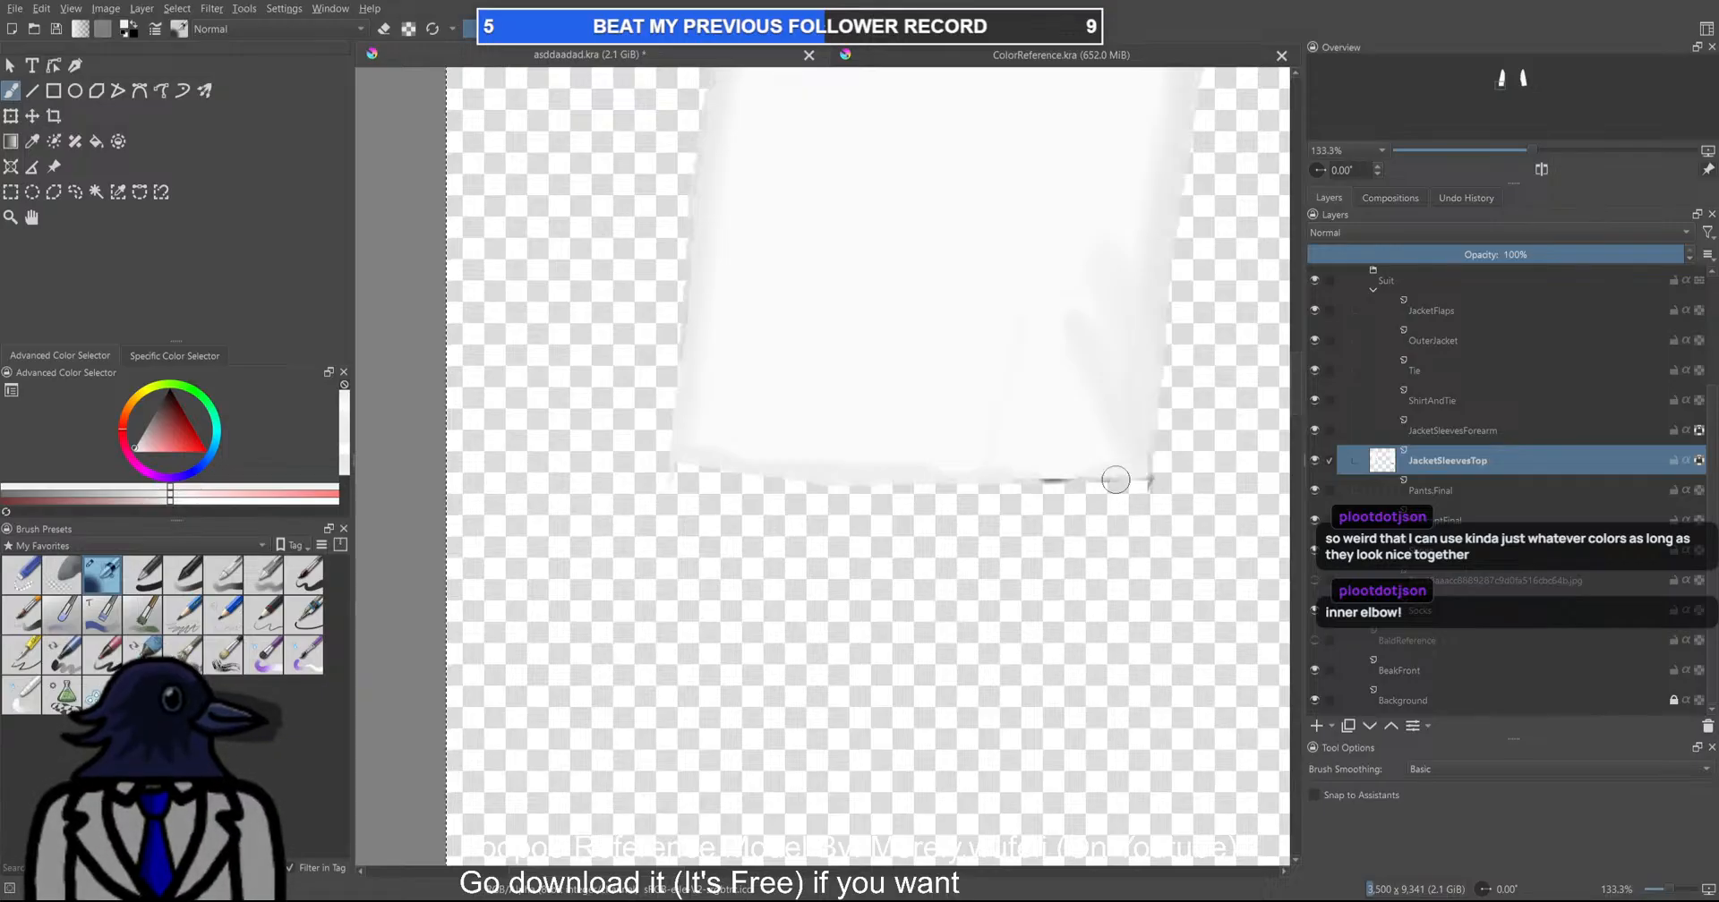
left_click_drag(1038, 480, 1110, 481)
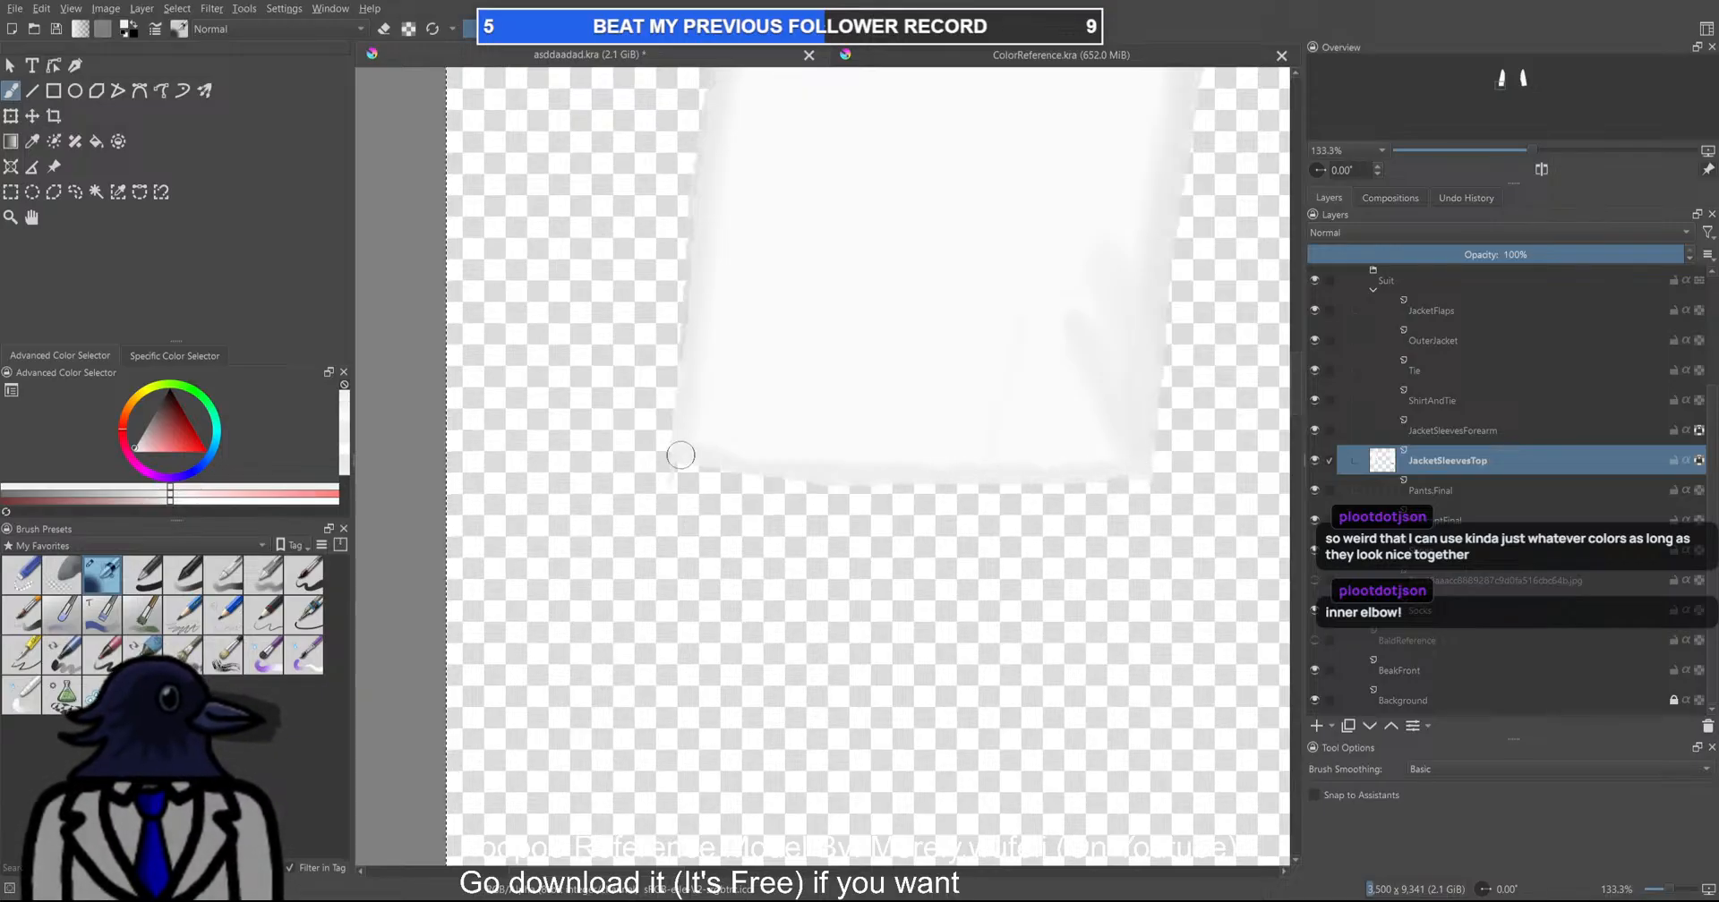
Paint over the black line along the right sleeve piece's lower edge in white, and save the document with all layers shown
key("1")
scroll(666, 804, "down", 5)
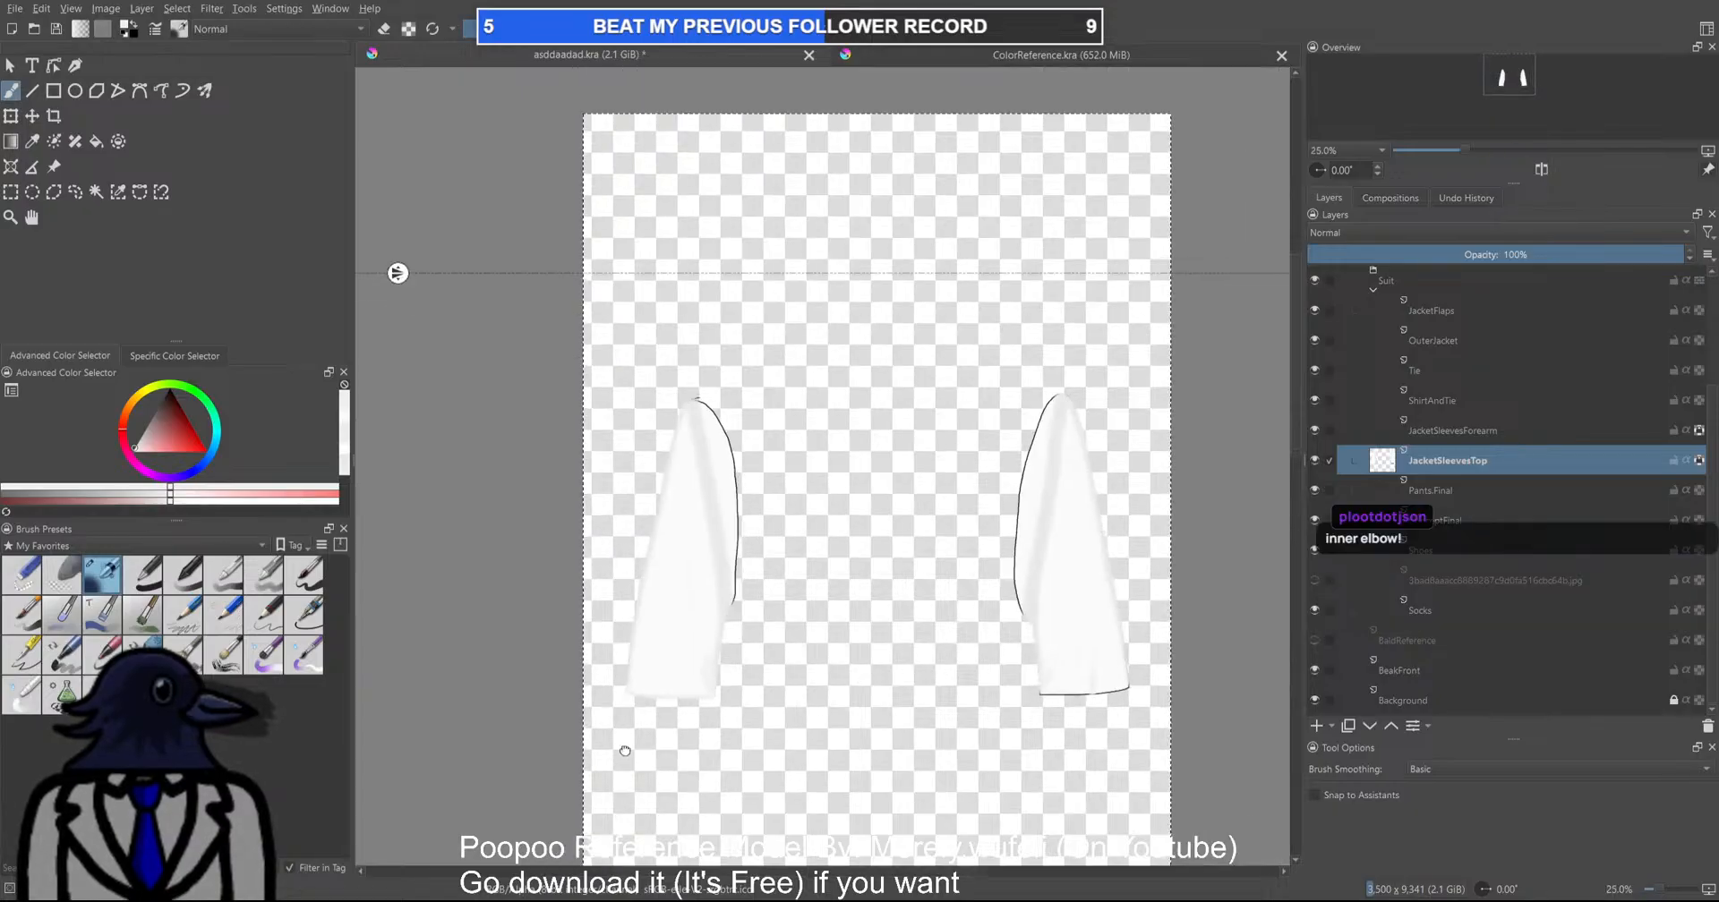
scroll(880, 686, "up", 5)
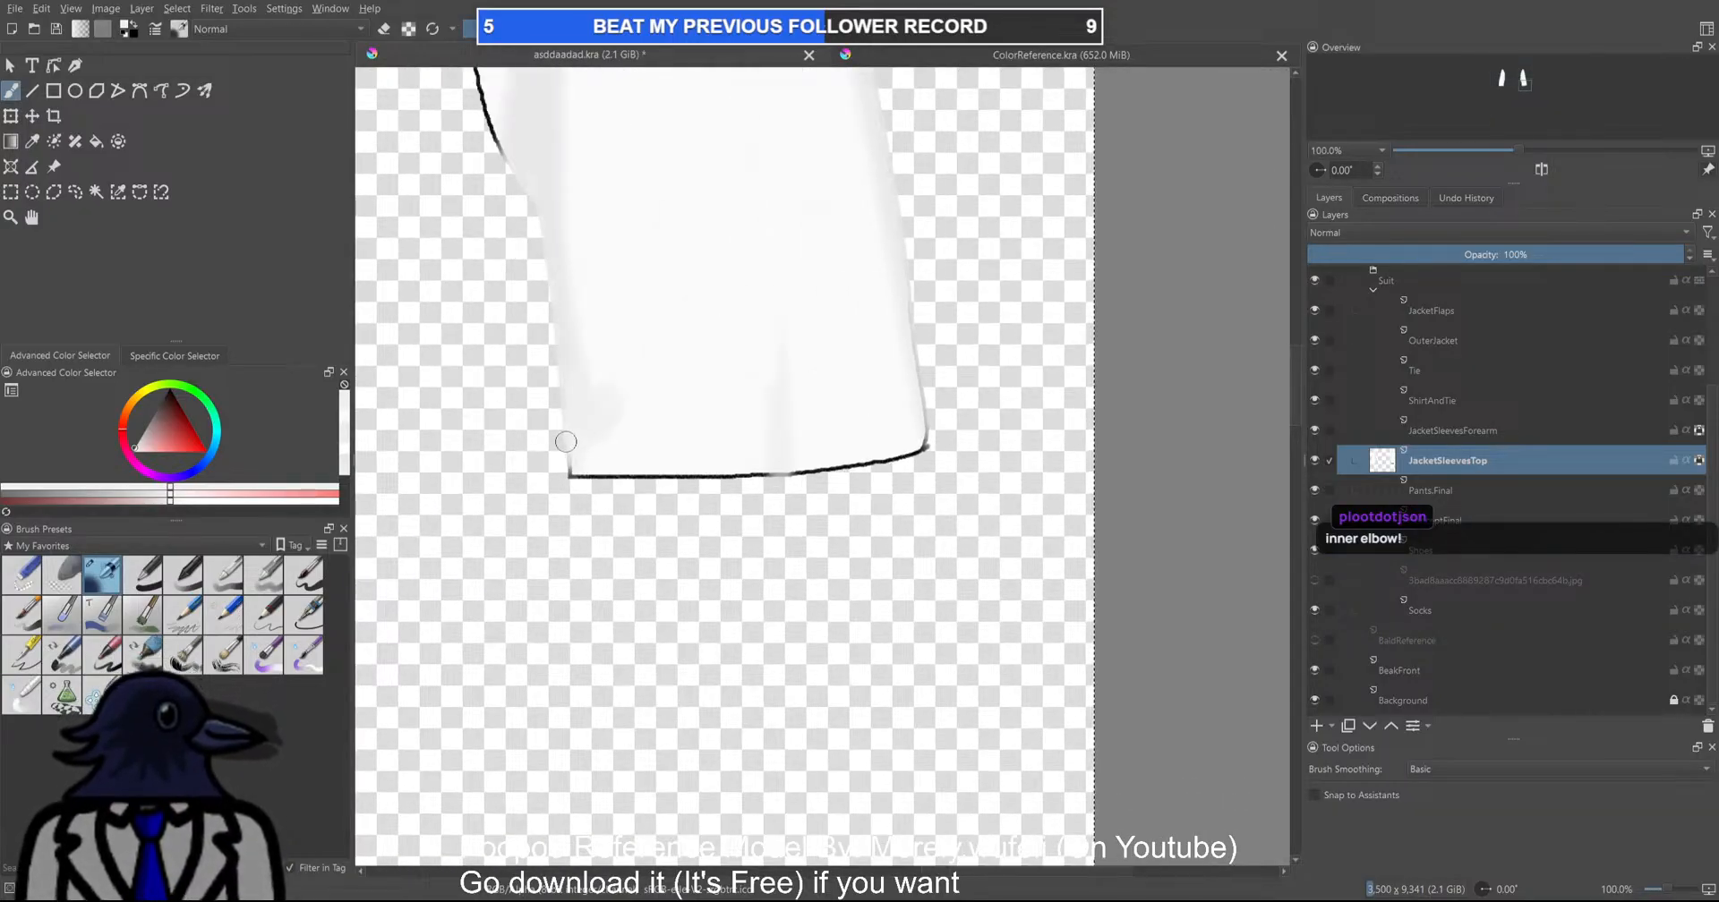
mouse_move(564, 475)
left_mouse_down()
mouse_move(770, 479)
mouse_move(853, 529)
mouse_move(810, 473)
mouse_move(786, 480)
mouse_move(916, 446)
mouse_move(930, 413)
mouse_move(917, 449)
left_mouse_up()
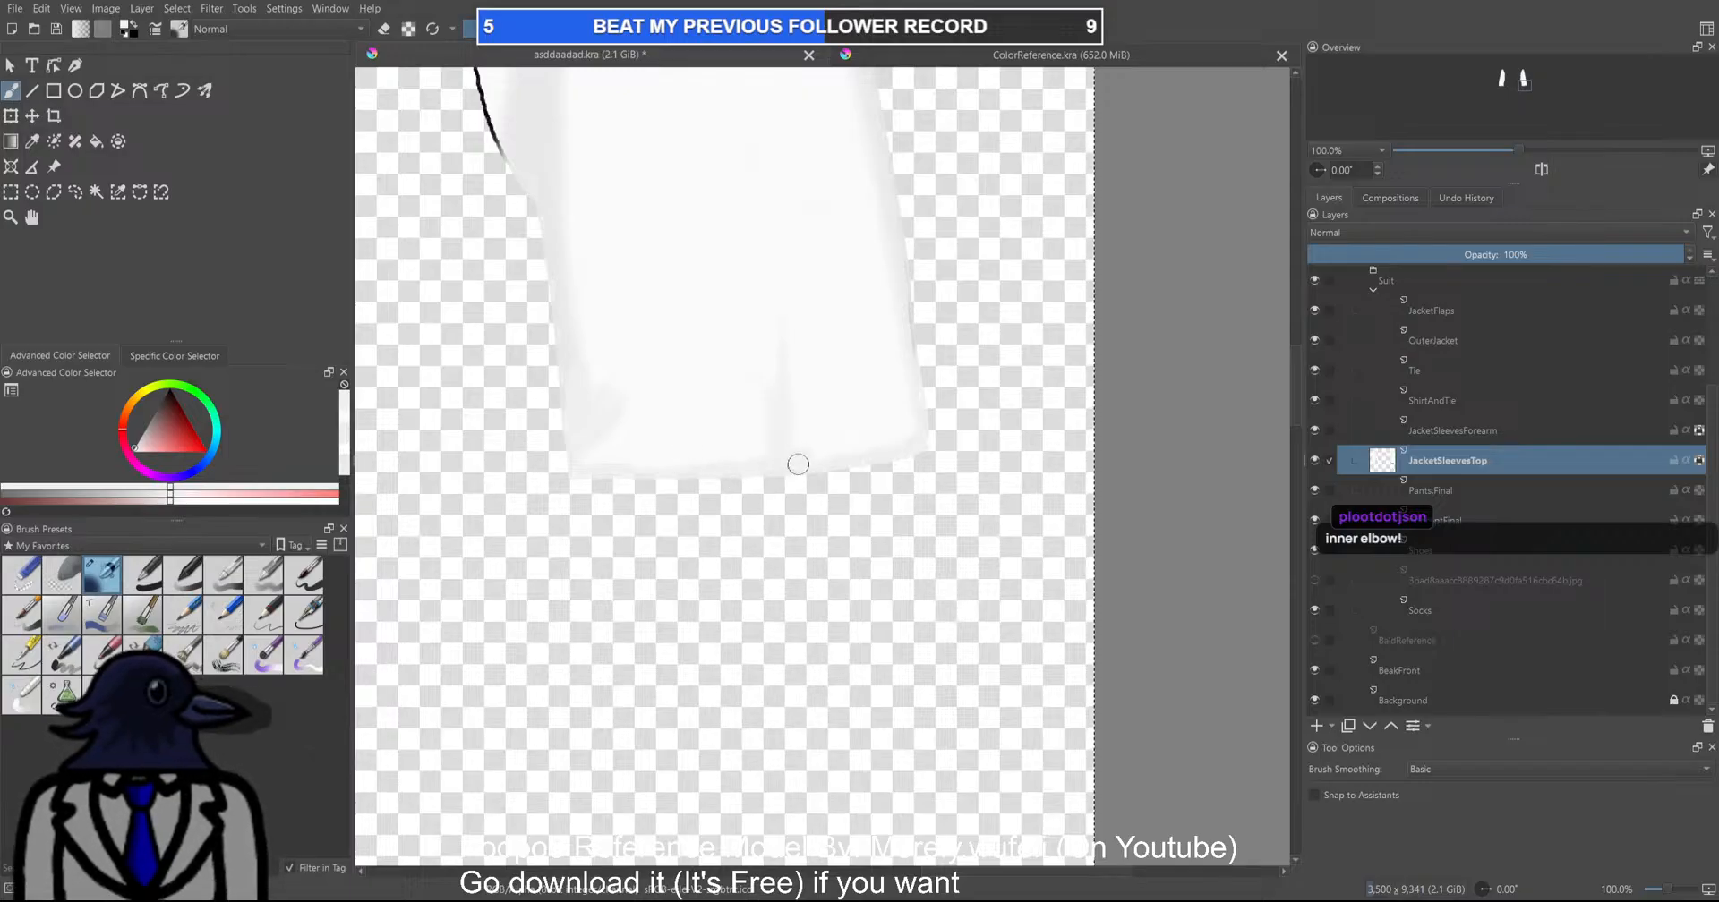
scroll(898, 507, "down", 6)
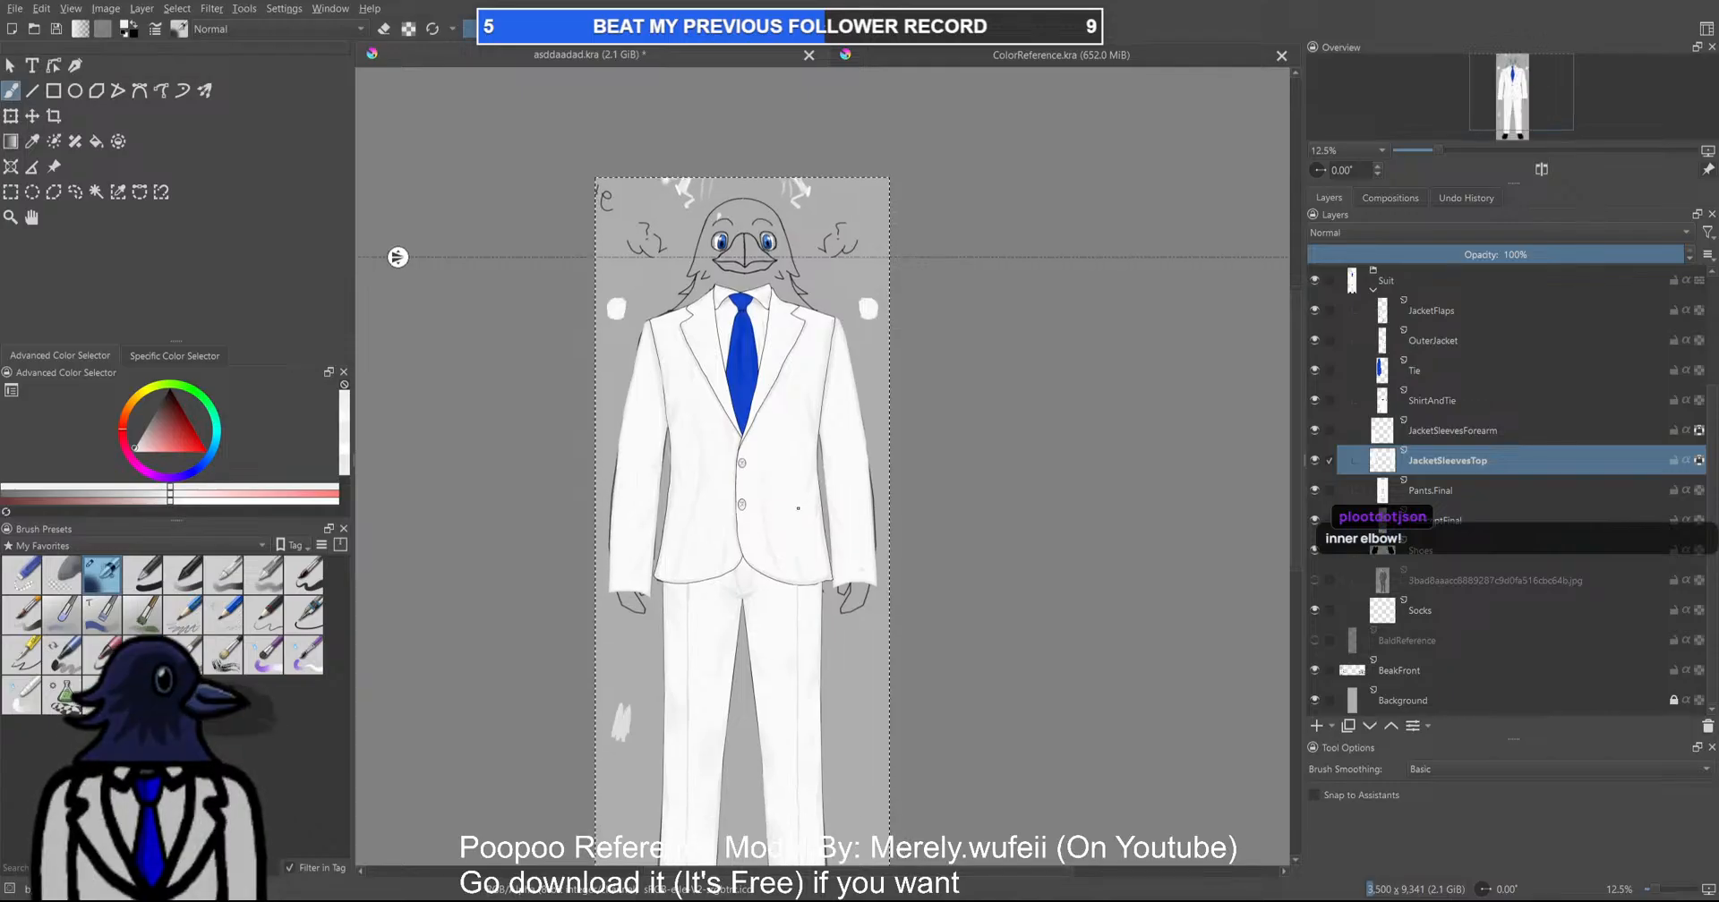
key("ctrl+s")
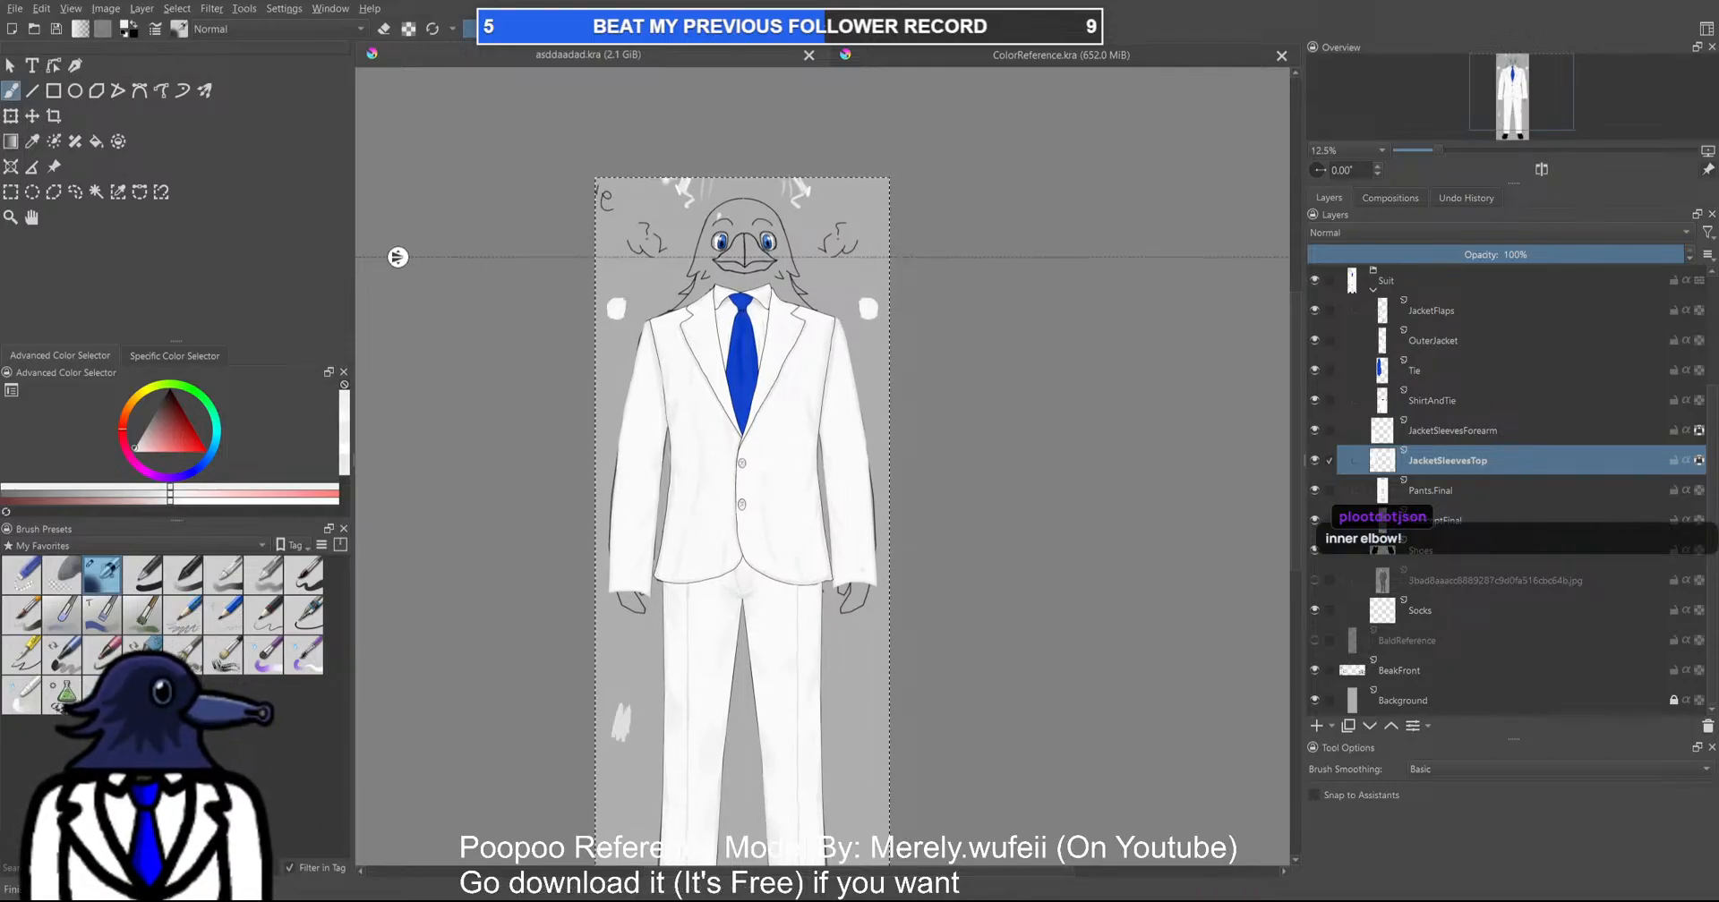
Set up the Bezier Curve tool with black and a different brush preset for outlining the sleeves
left_click(140, 90)
left_click_drag(175, 417, 170, 388)
left_click(142, 614)
scroll(708, 554, "down", 2)
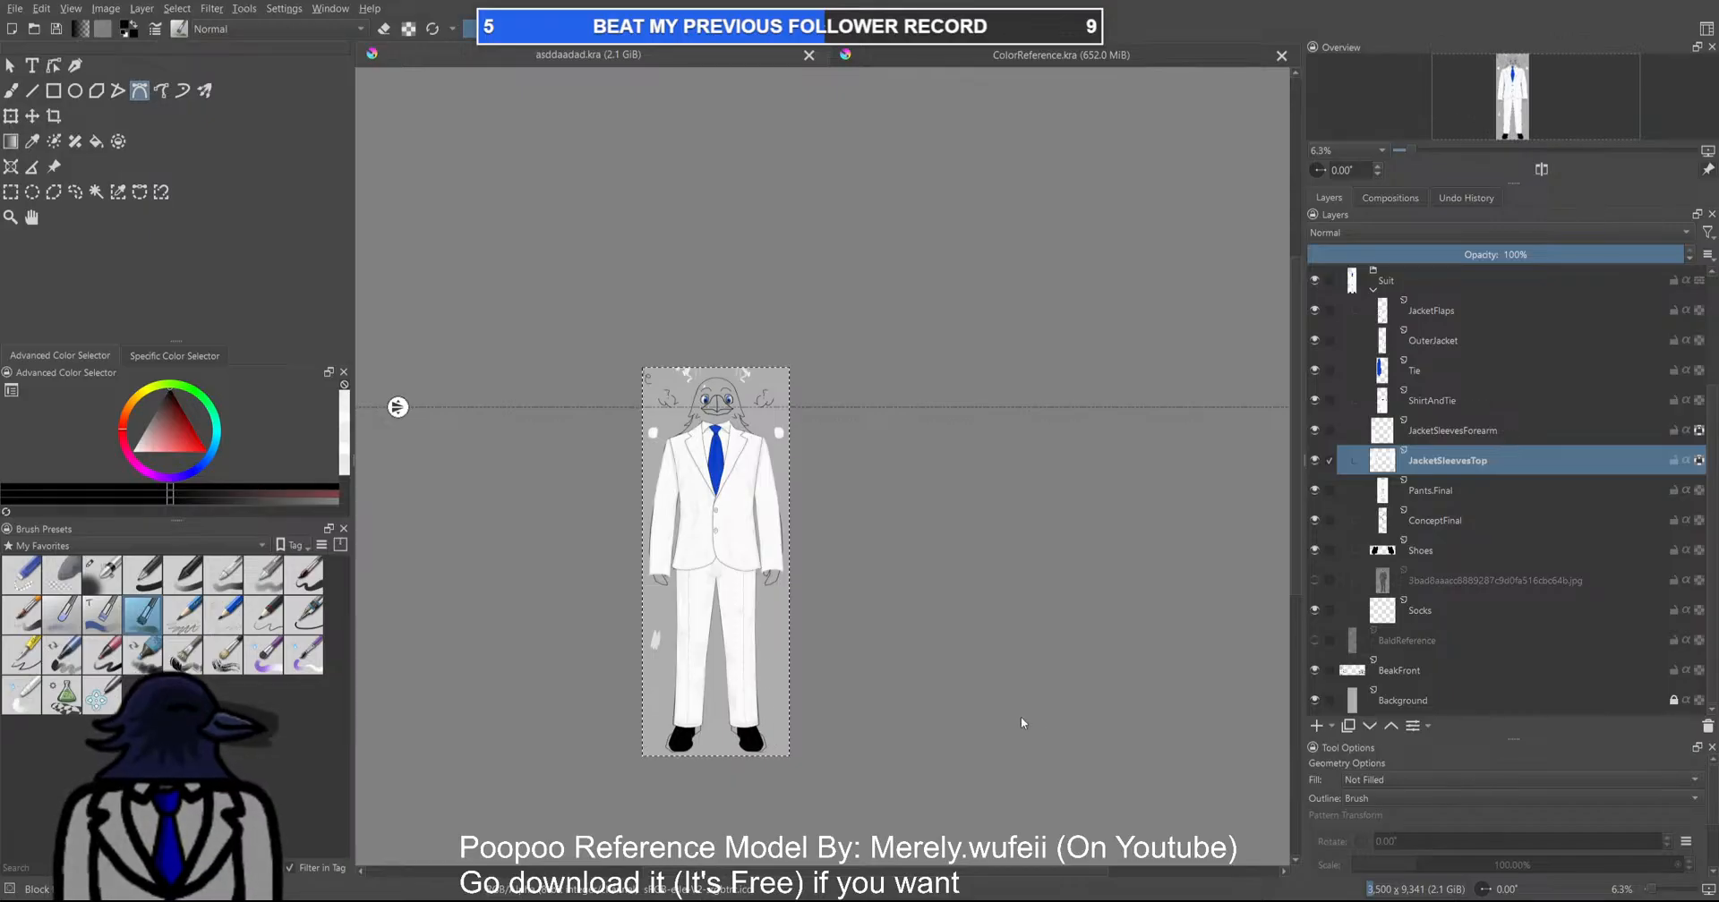
Try to trace the left sleeve's outer edge from shoulder to elbow with a black Bezier curve, and undo the trial strokes
scroll(678, 523, "up", 4)
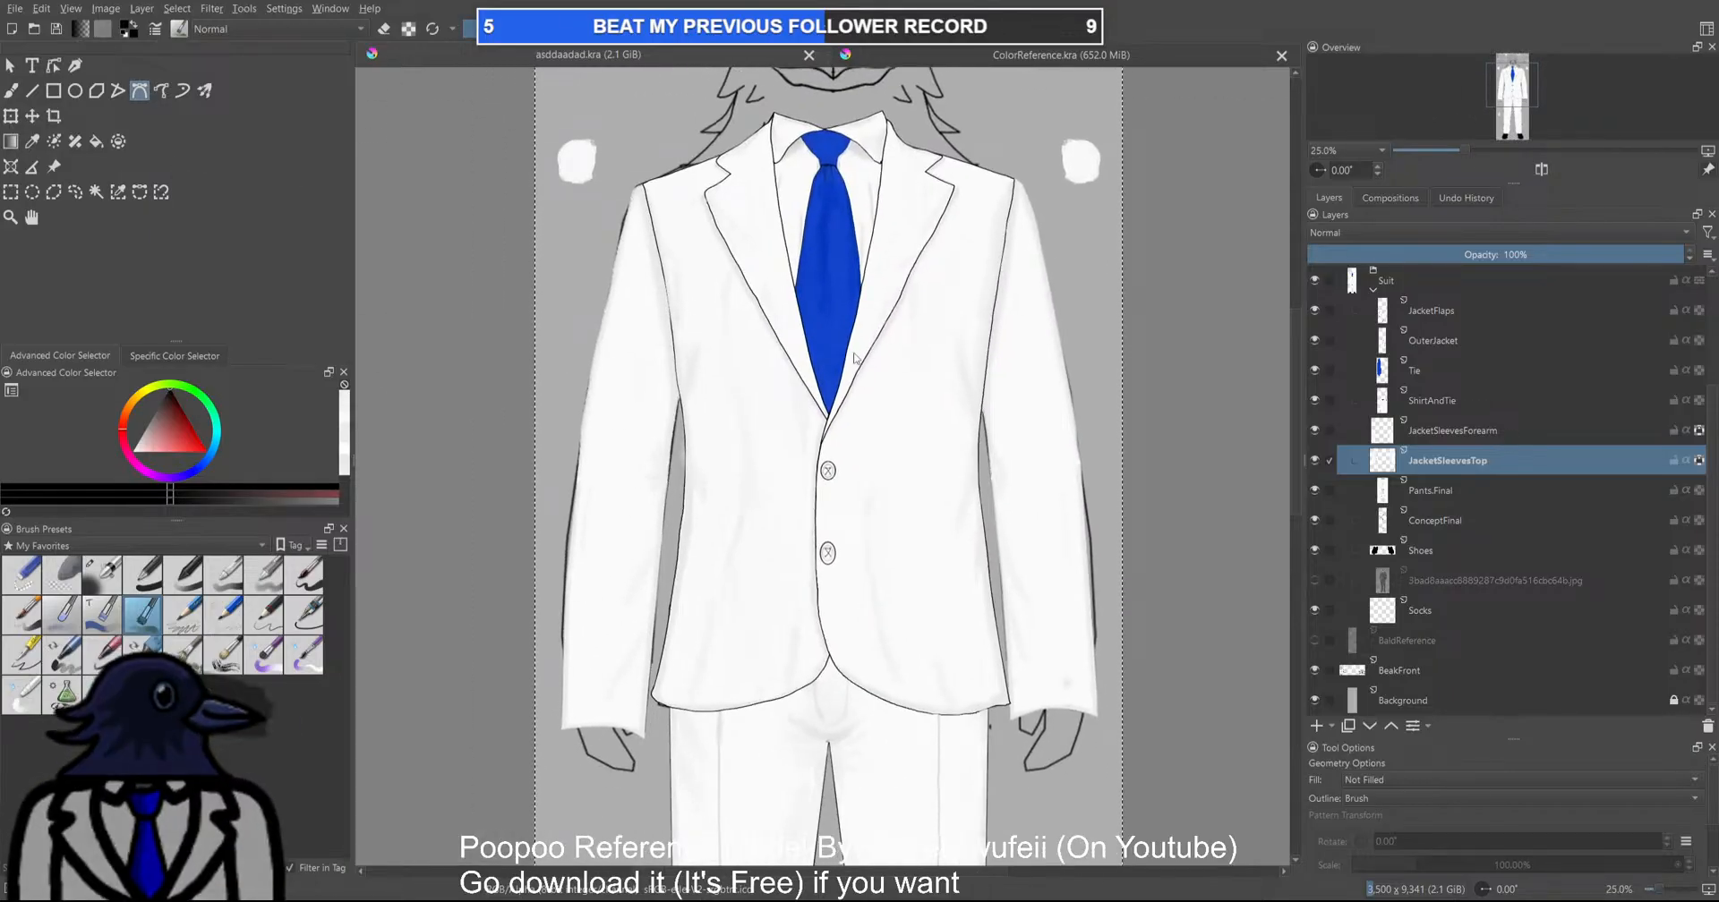
scroll(667, 245, "up", 5)
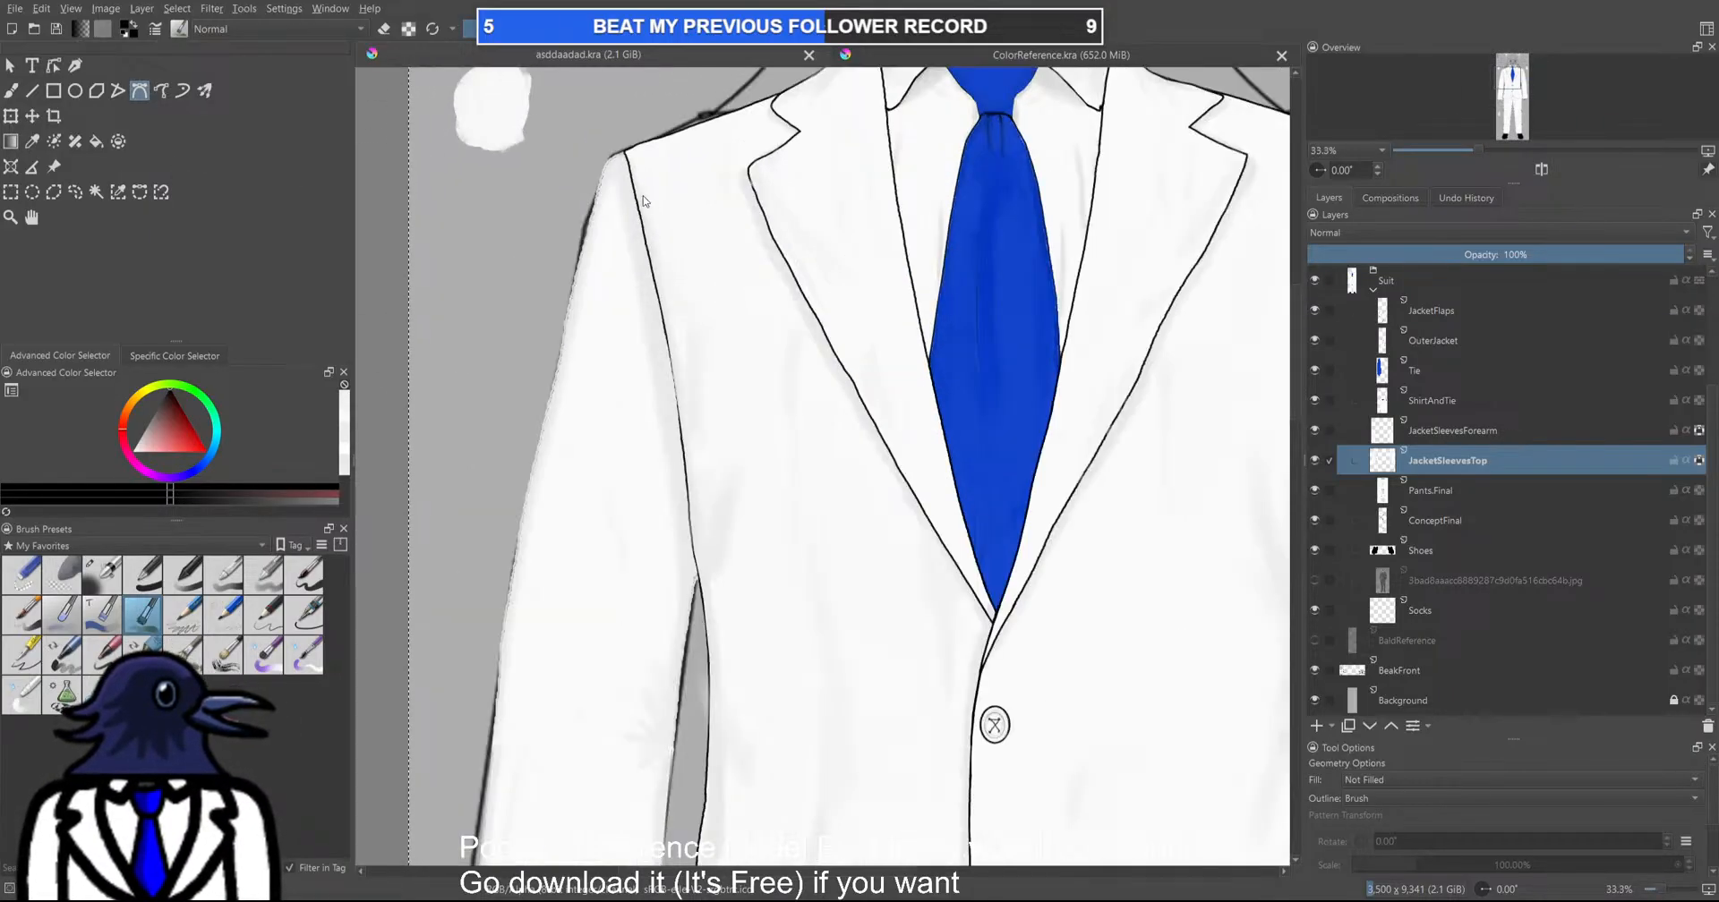
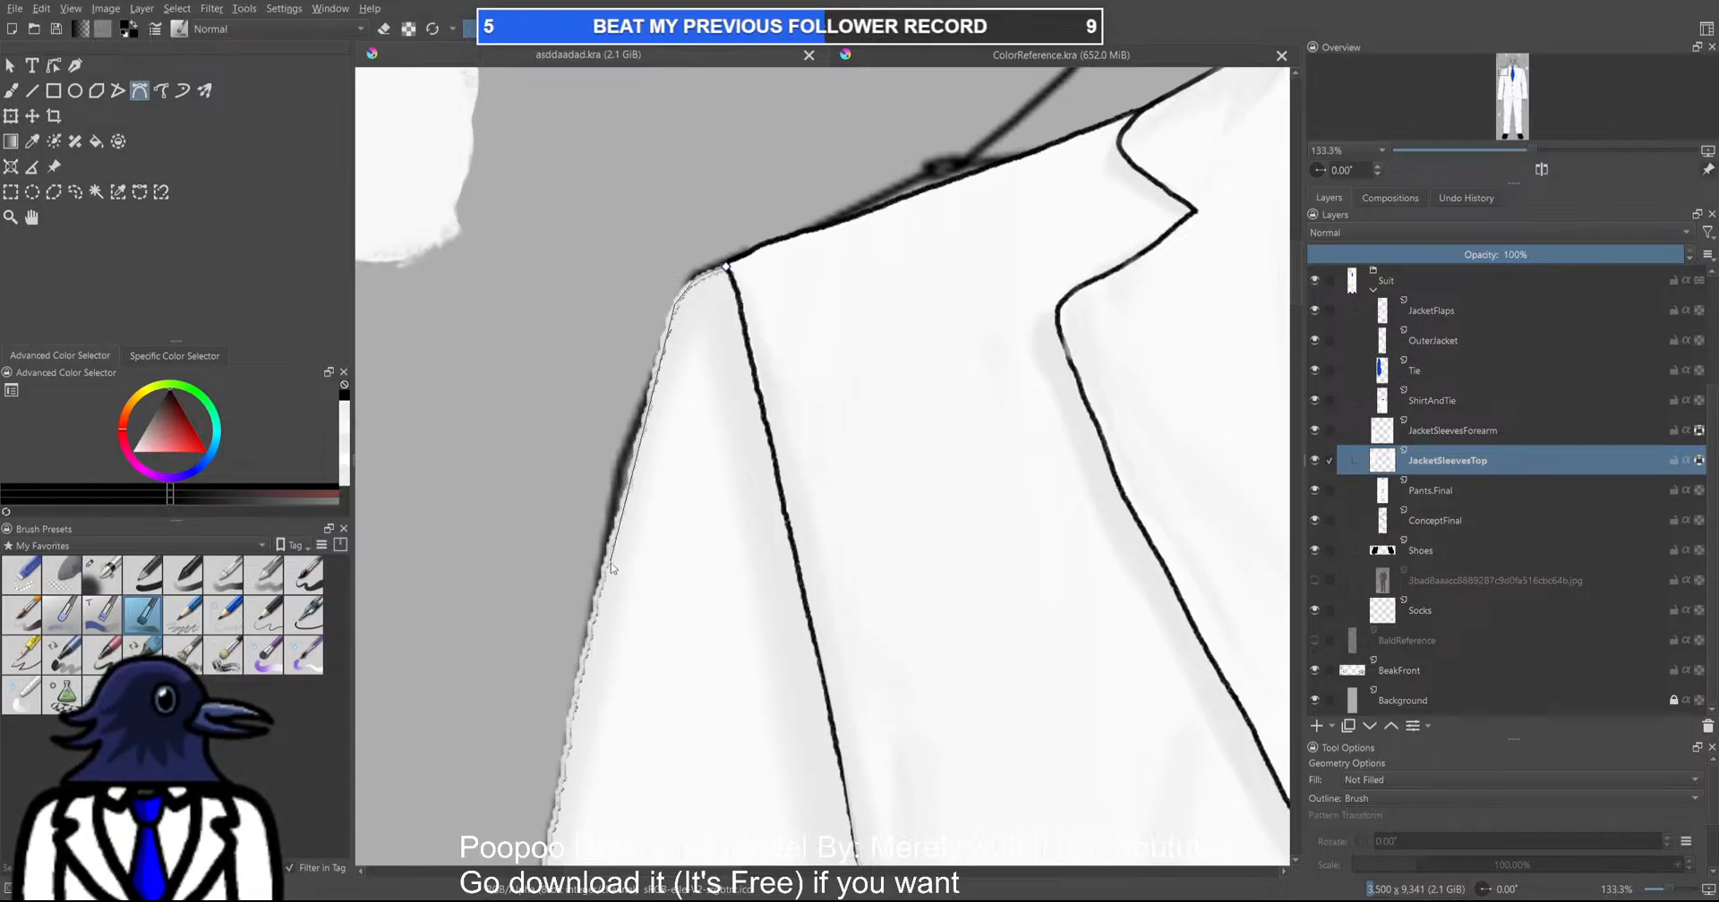
scroll(612, 568, "down", 2)
left_click_drag(614, 564, 813, 220)
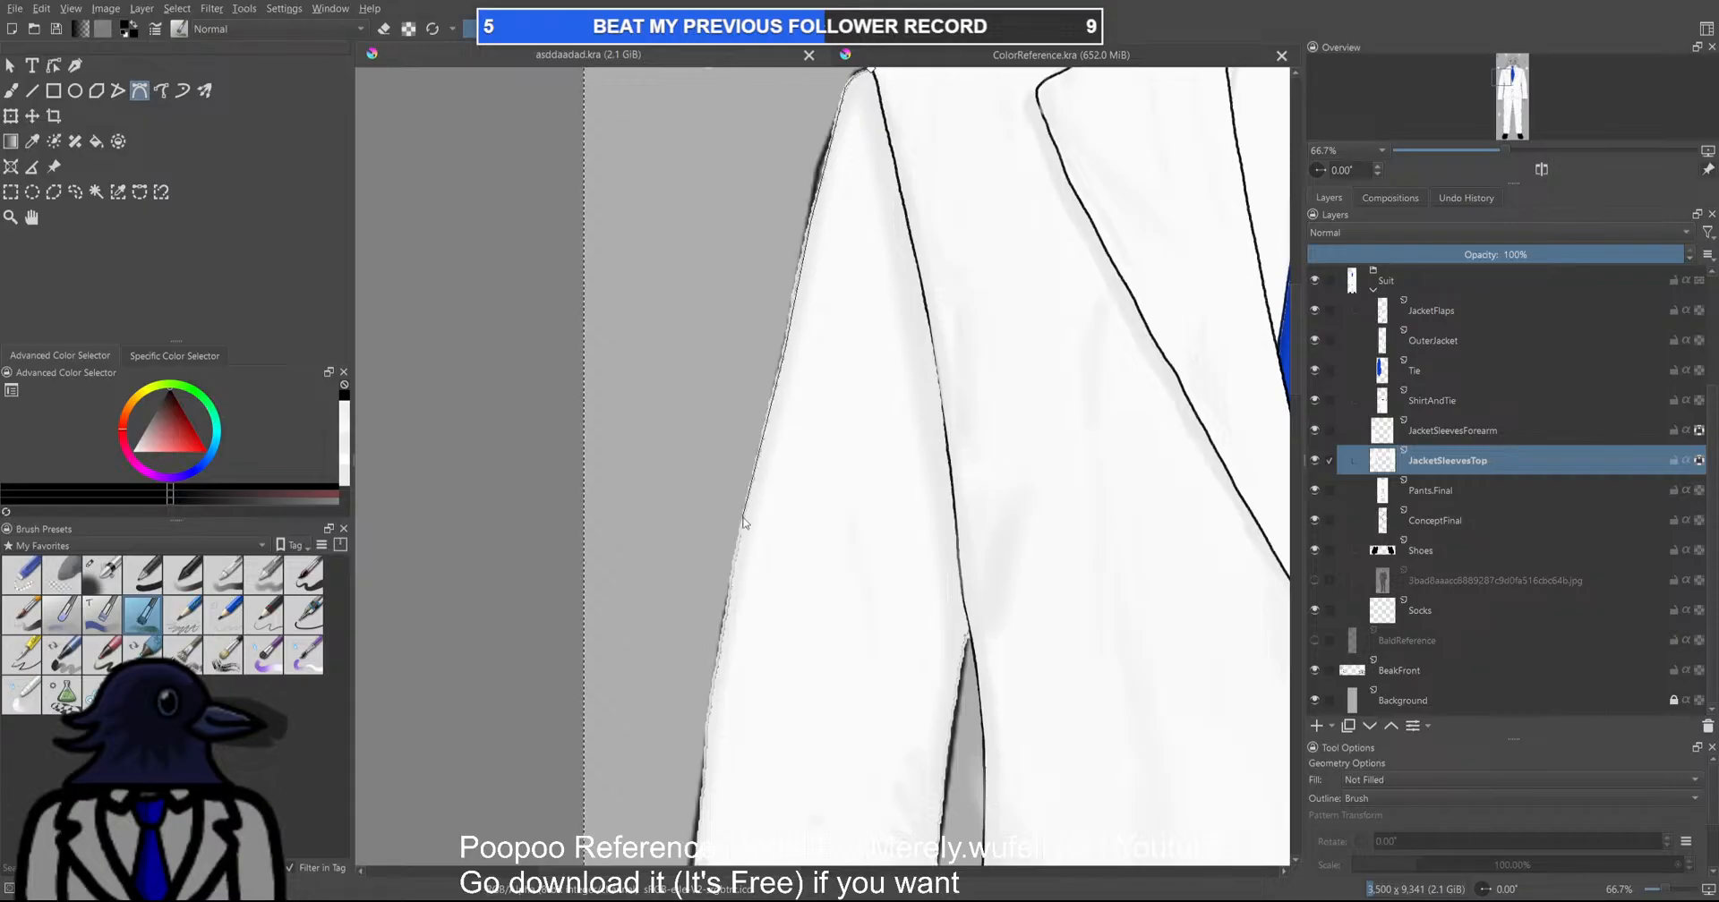
left_click_drag(730, 599, 828, 324)
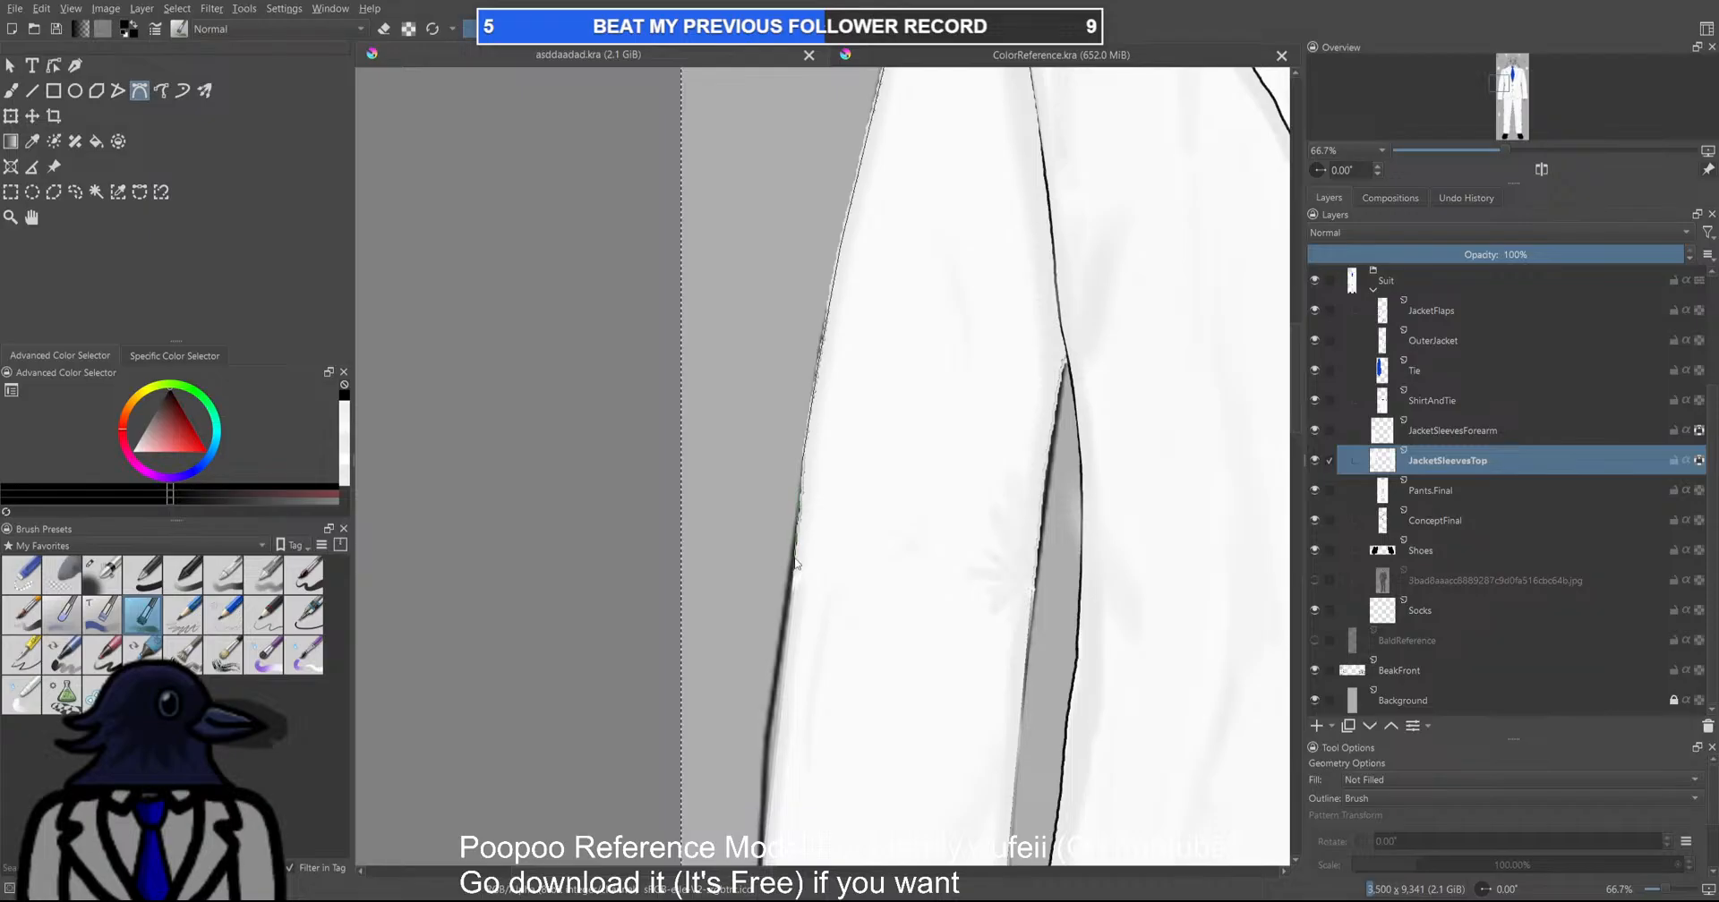
double_click(793, 609)
scroll(812, 570, "down", 2)
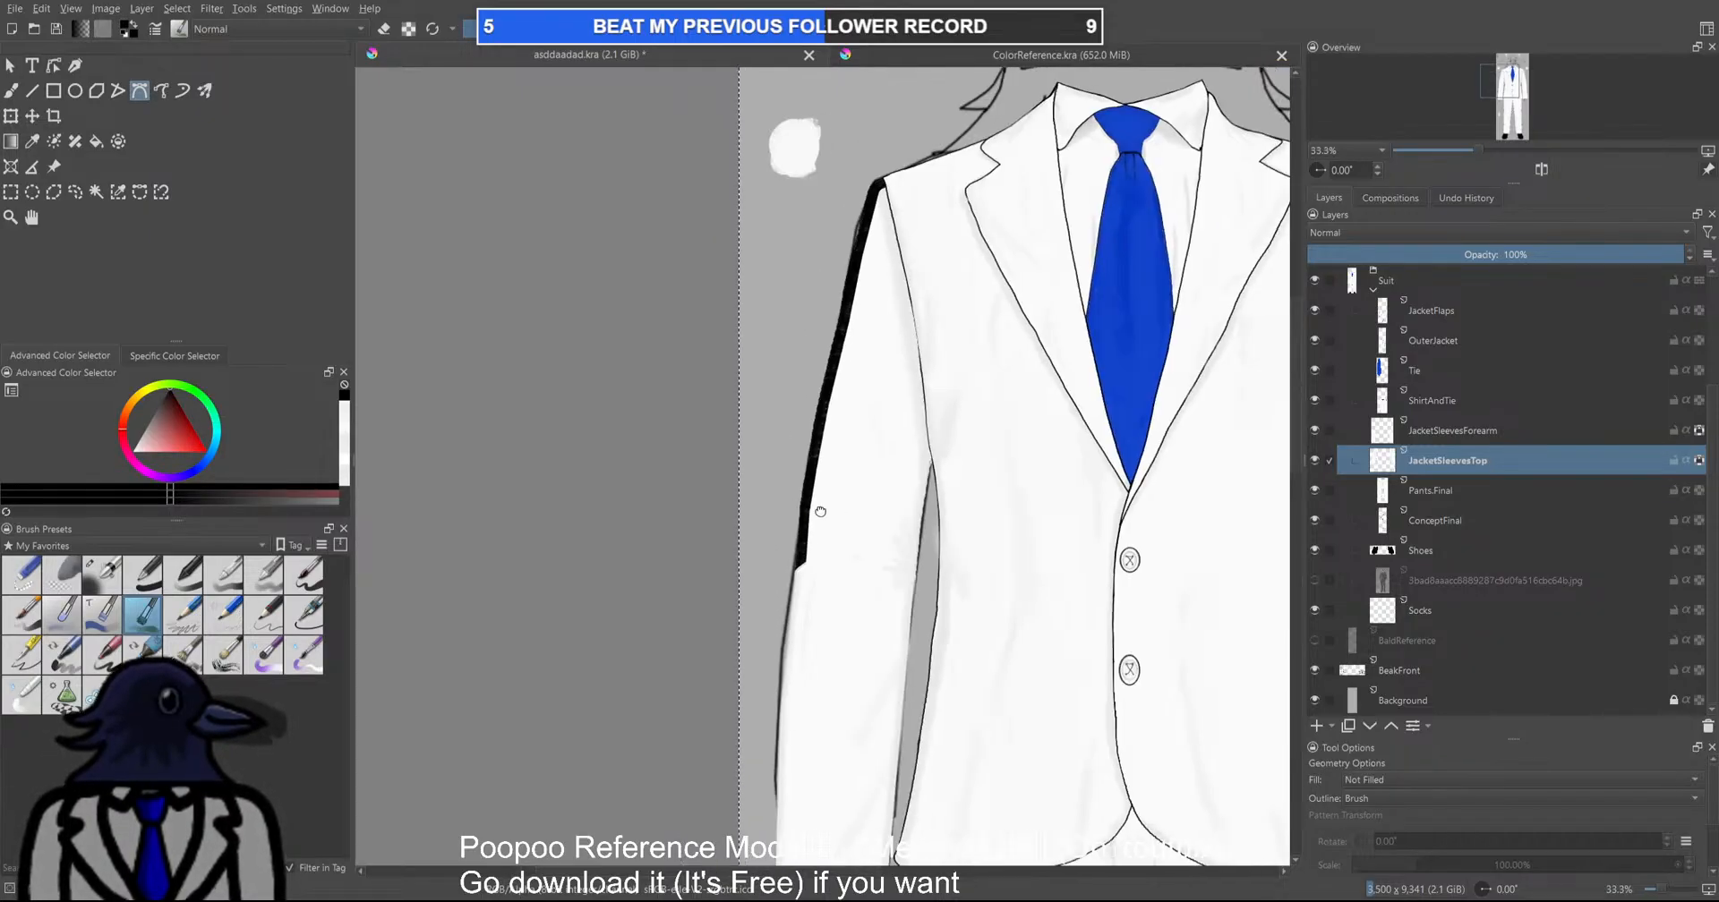
left_click_drag(848, 508, 687, 484)
key("ctrl+z")
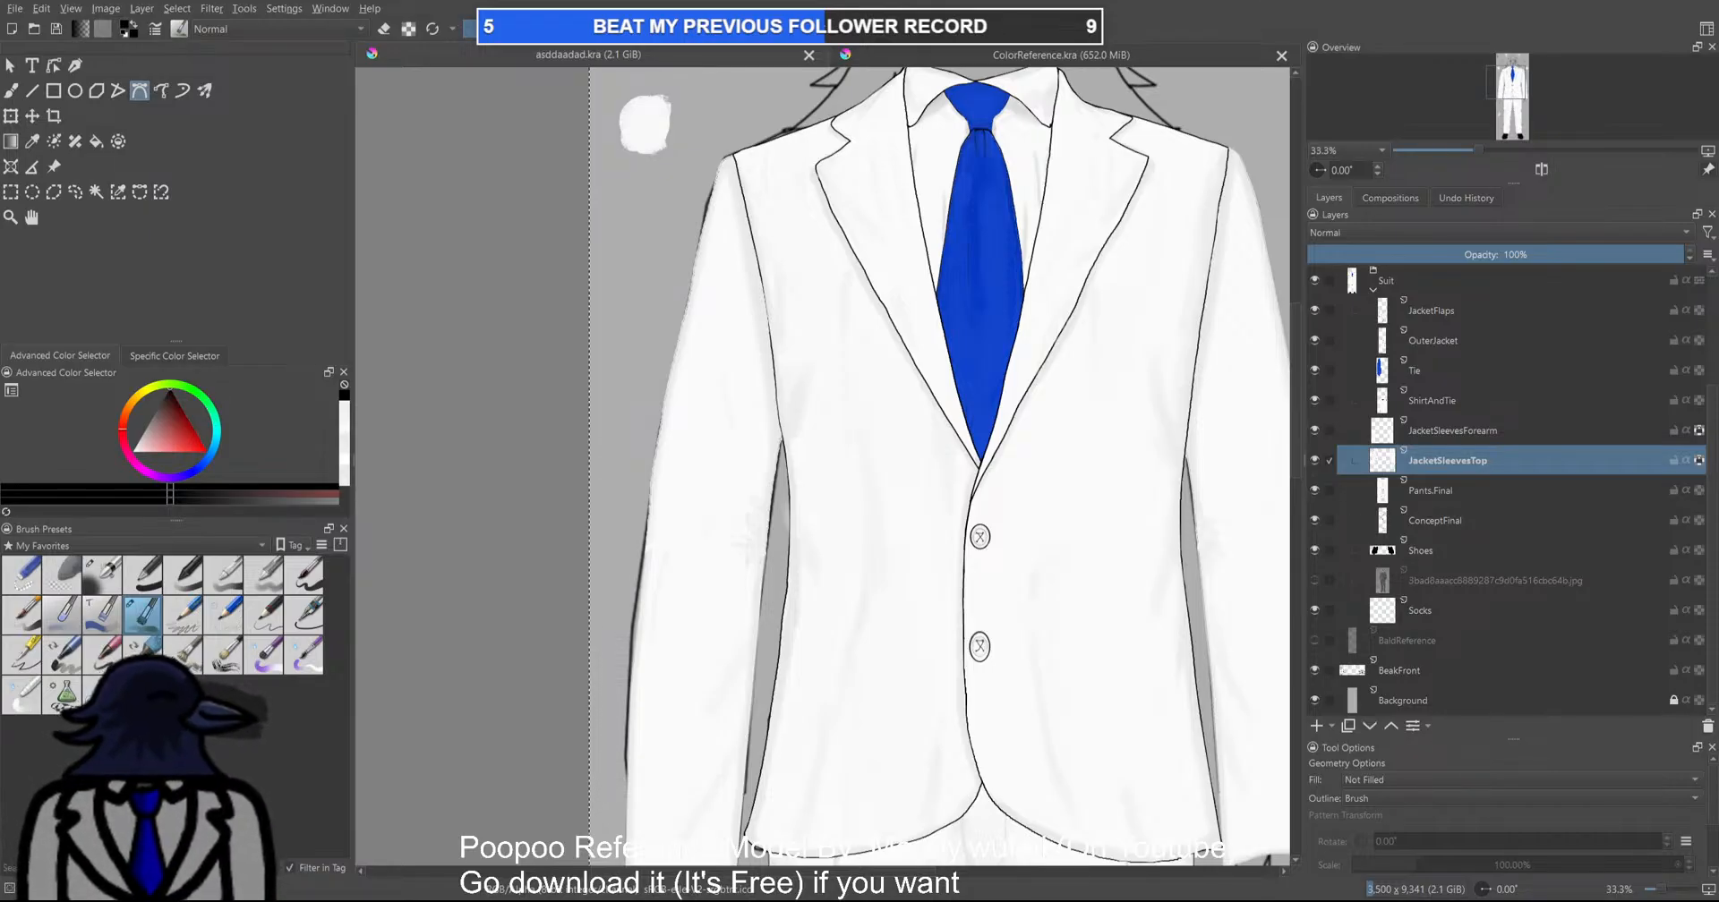
scroll(692, 226, "up", 6)
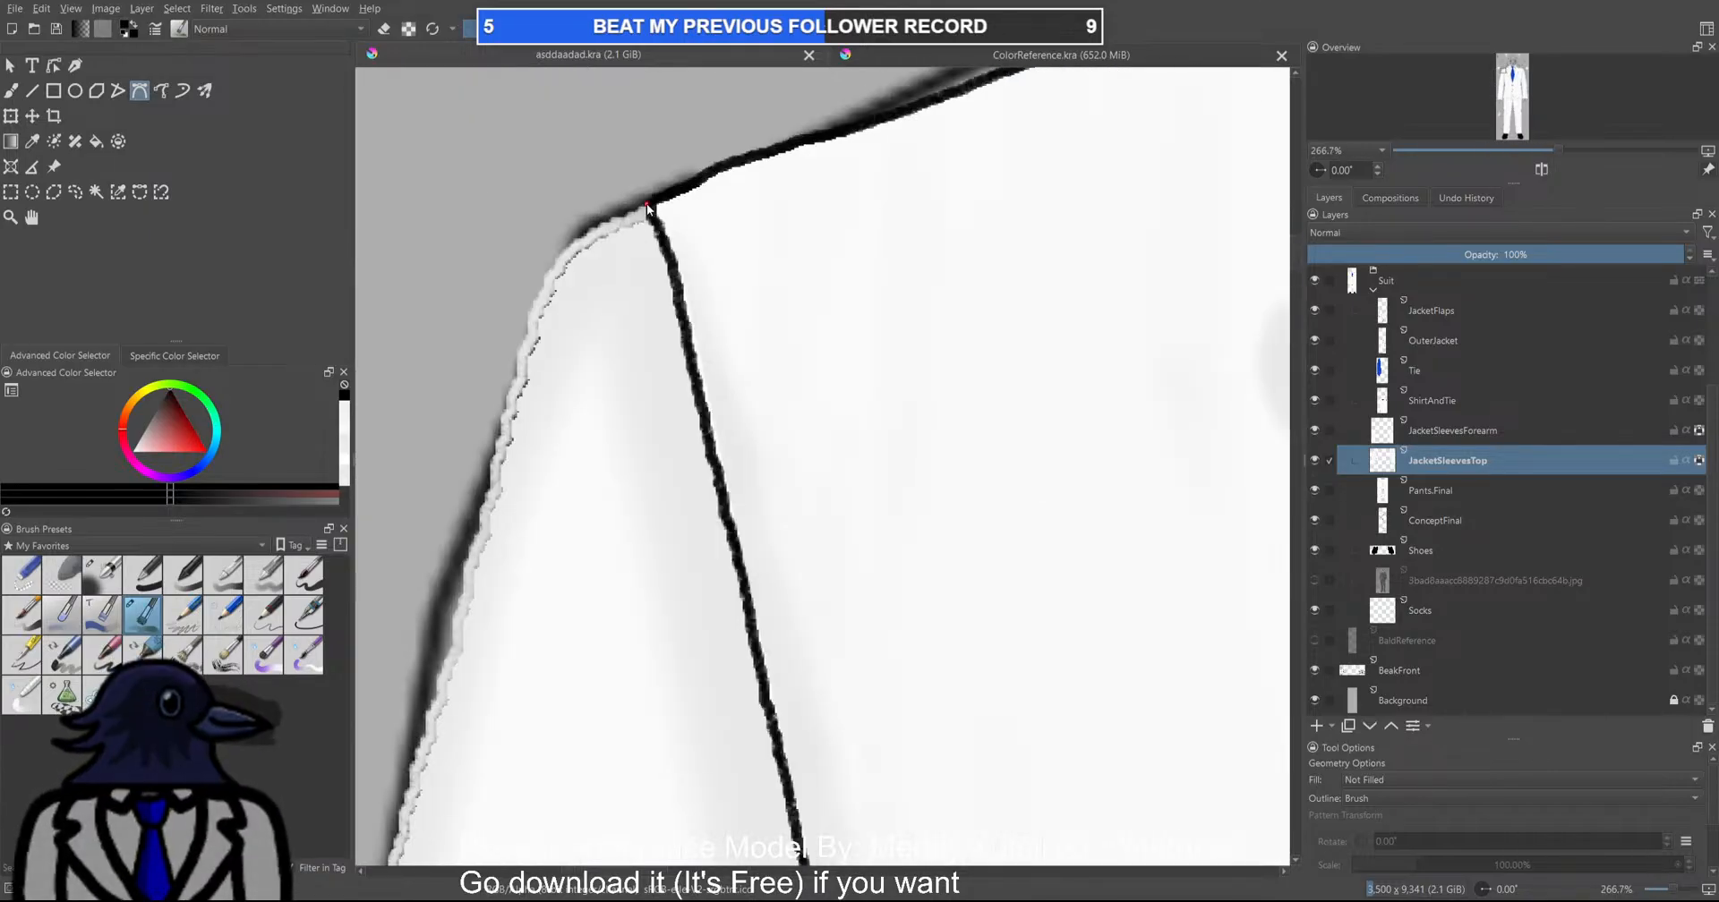
double_click(686, 314)
key("ctrl+z")
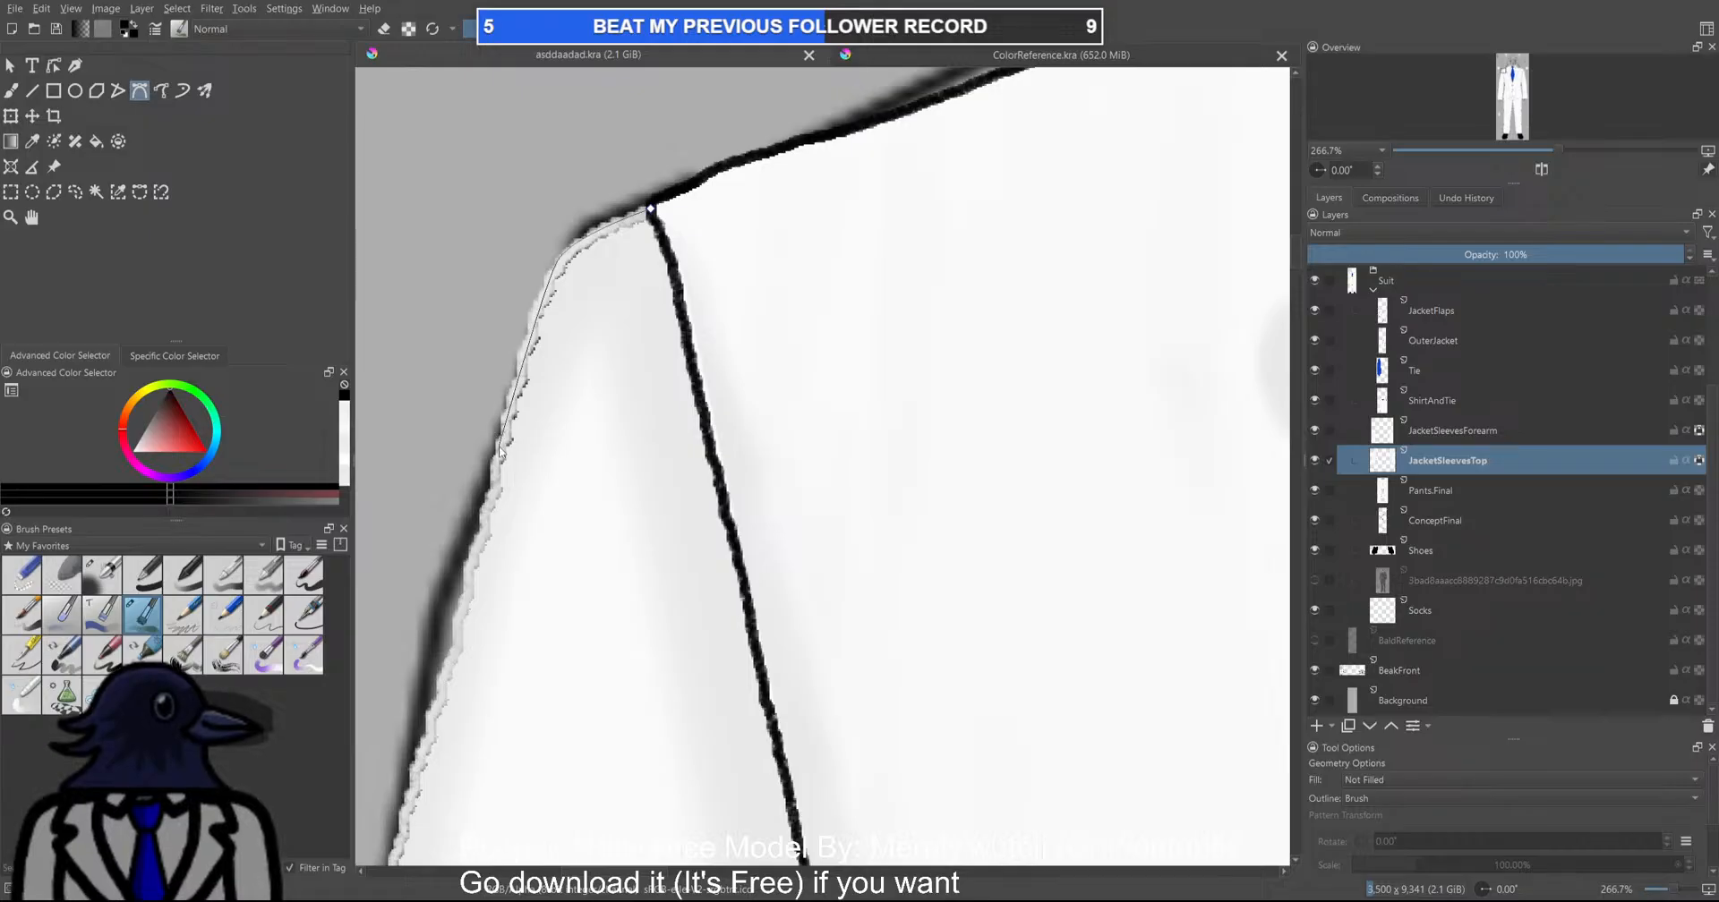
Trace the left sleeve's outer edge from the shoulder seam down to the elbow with a thin black Bezier curve on JacketSleevesTop
scroll(504, 455, "down", 3)
left_click_drag(507, 599, 676, 343)
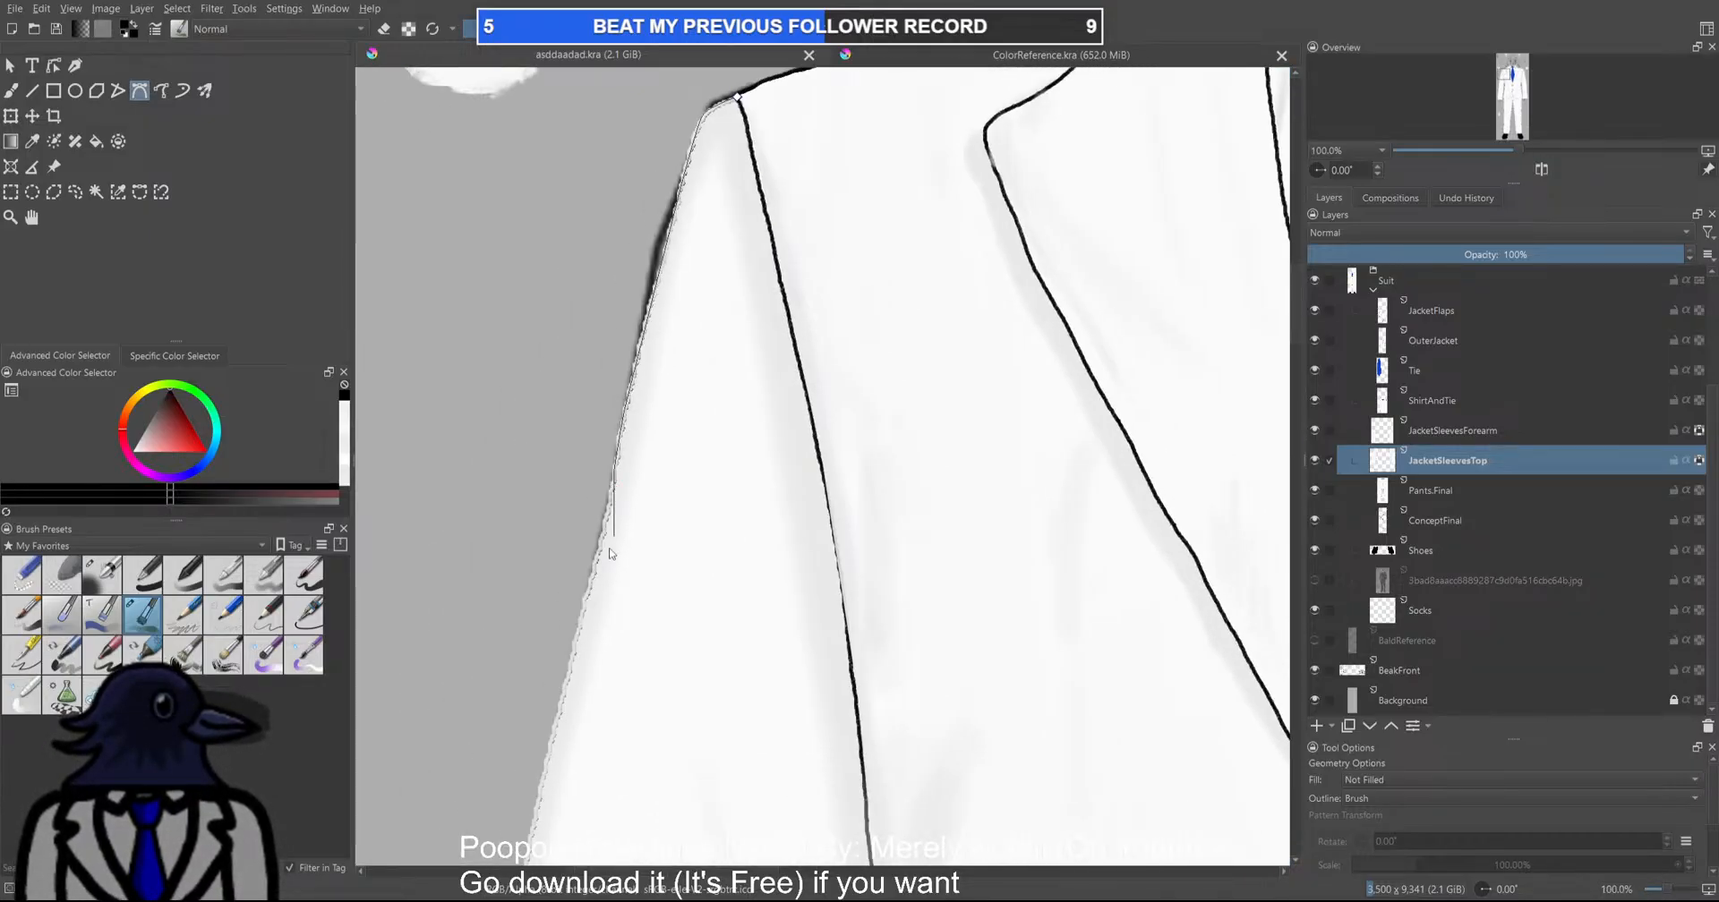
left_click_drag(589, 592, 739, 294)
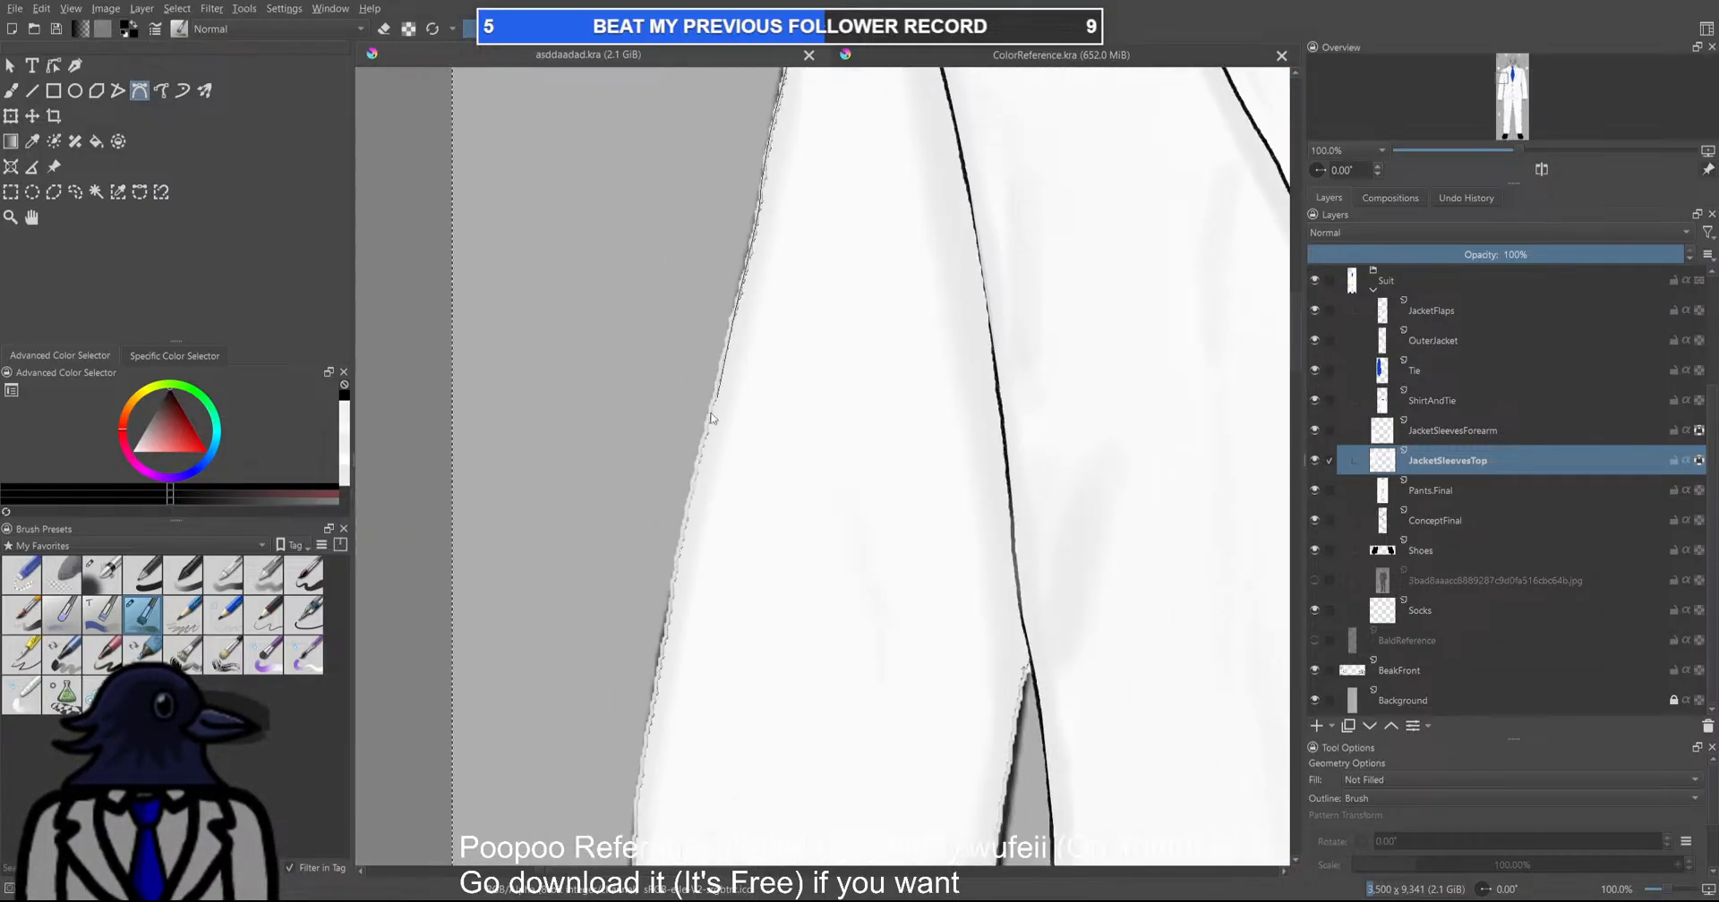
left_click(693, 492)
left_click_drag(693, 492, 748, 292)
left_click(699, 584)
left_click_drag(698, 584, 763, 311)
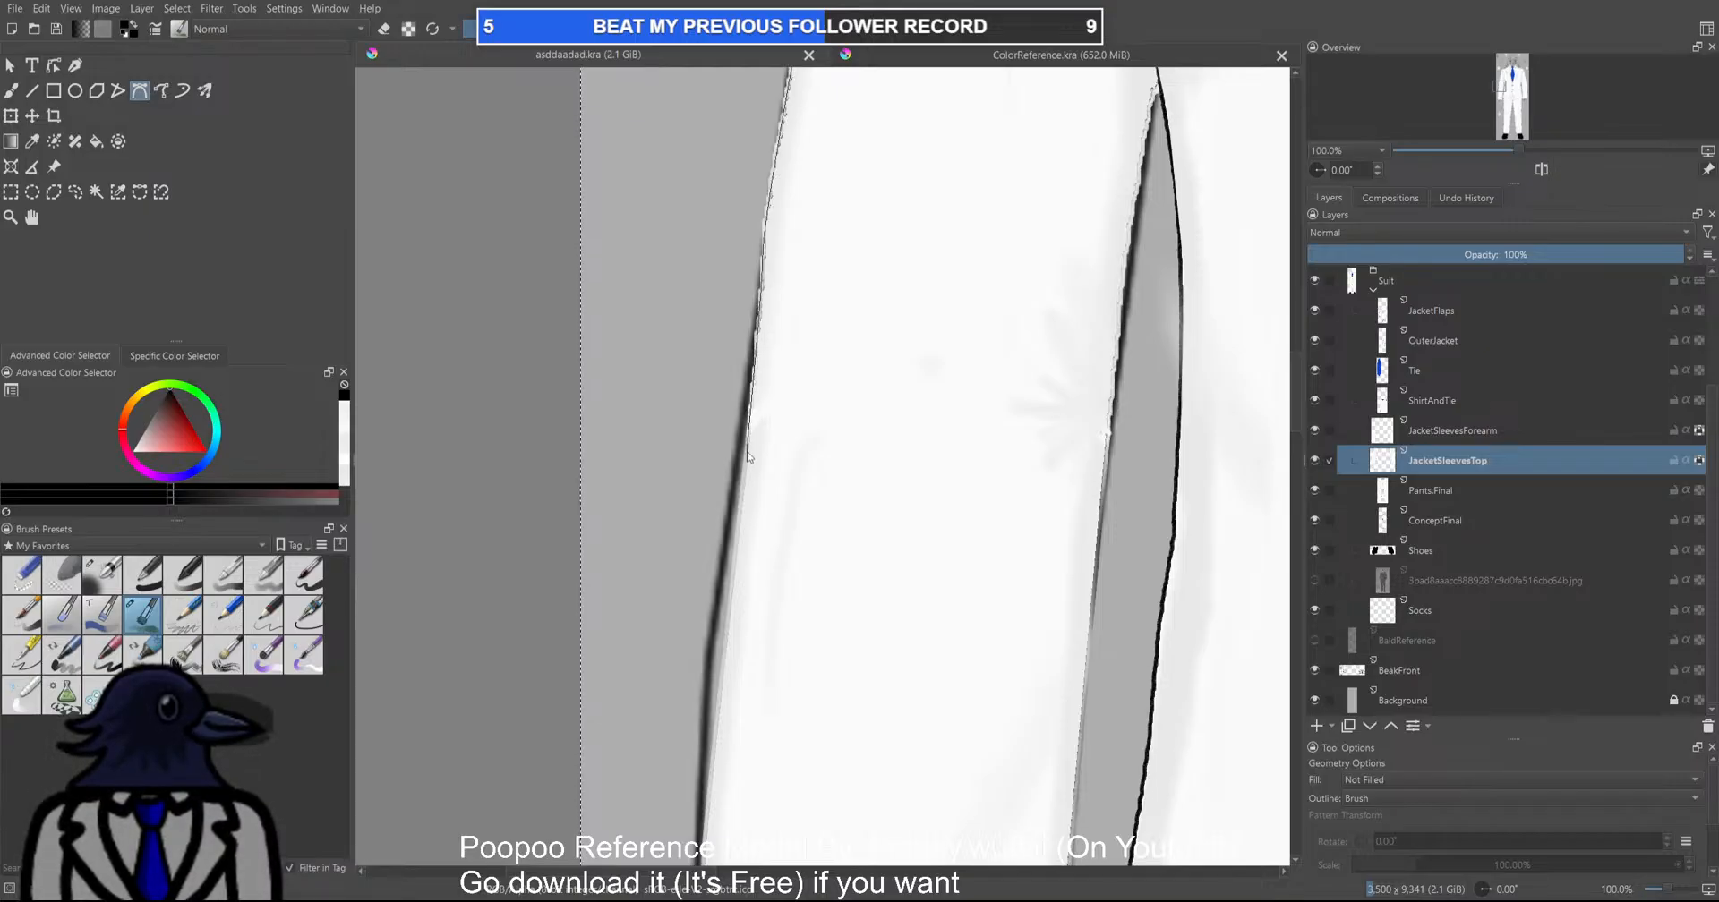
key("Return")
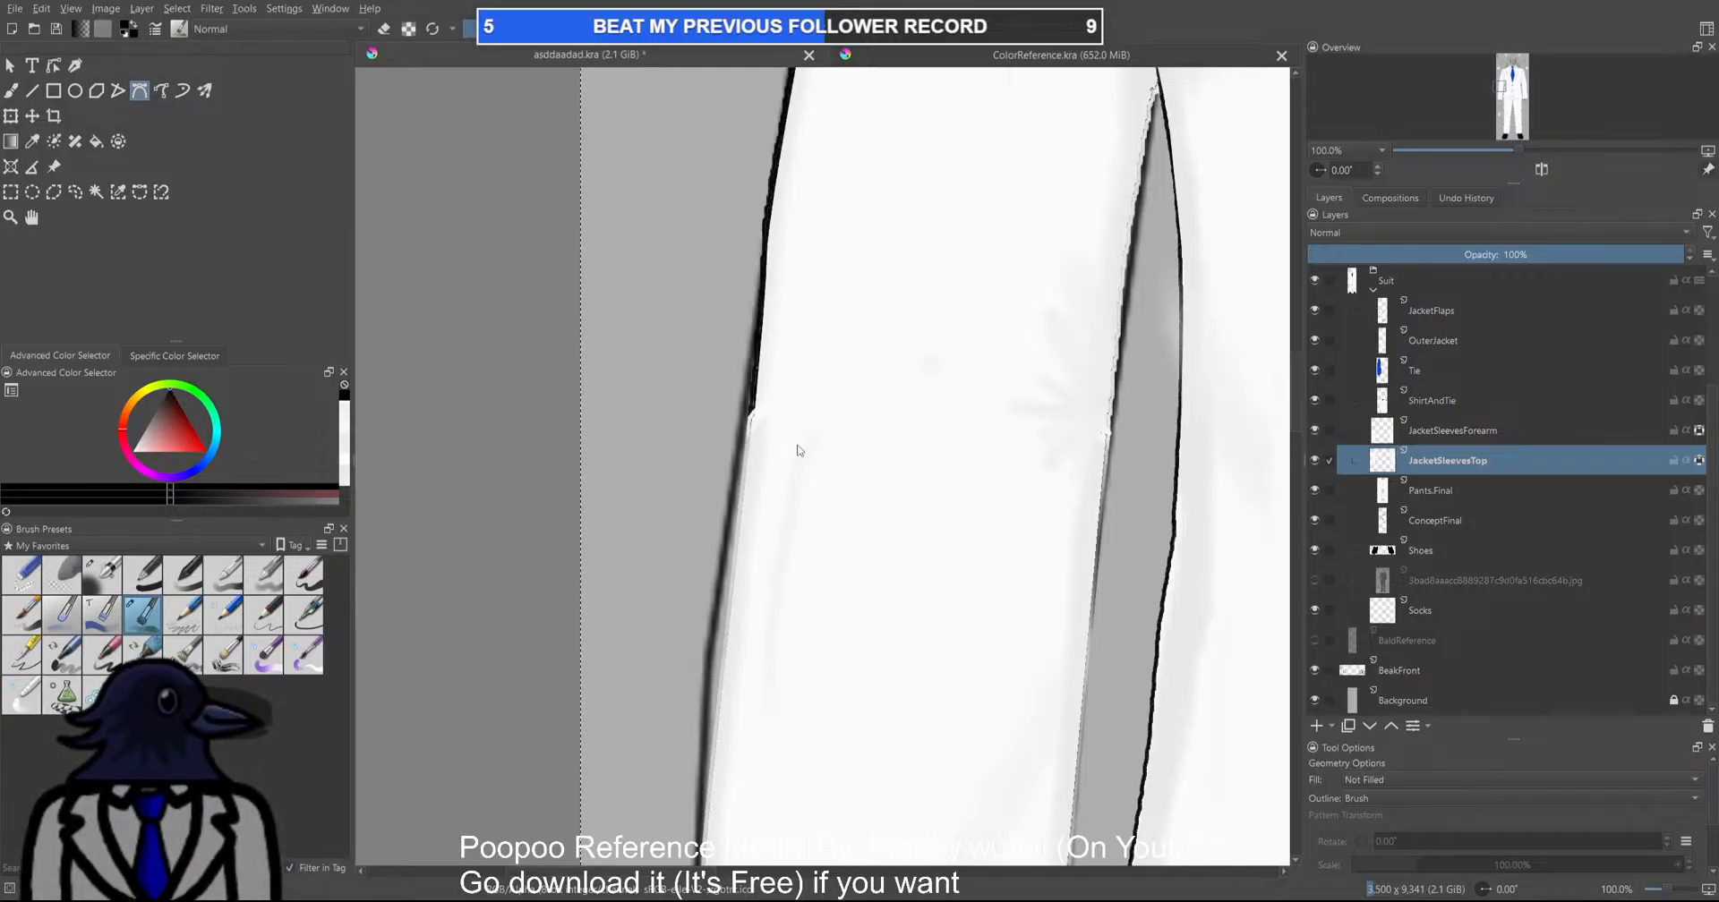
Trace the left sleeve's inner edge from the armpit to the inner elbow with a black Bezier curve
scroll(799, 450, "down", 4)
left_click_drag(863, 437, 690, 491)
scroll(691, 491, "down", 3)
scroll(711, 458, "up", 7)
scroll(766, 237, "up", 1)
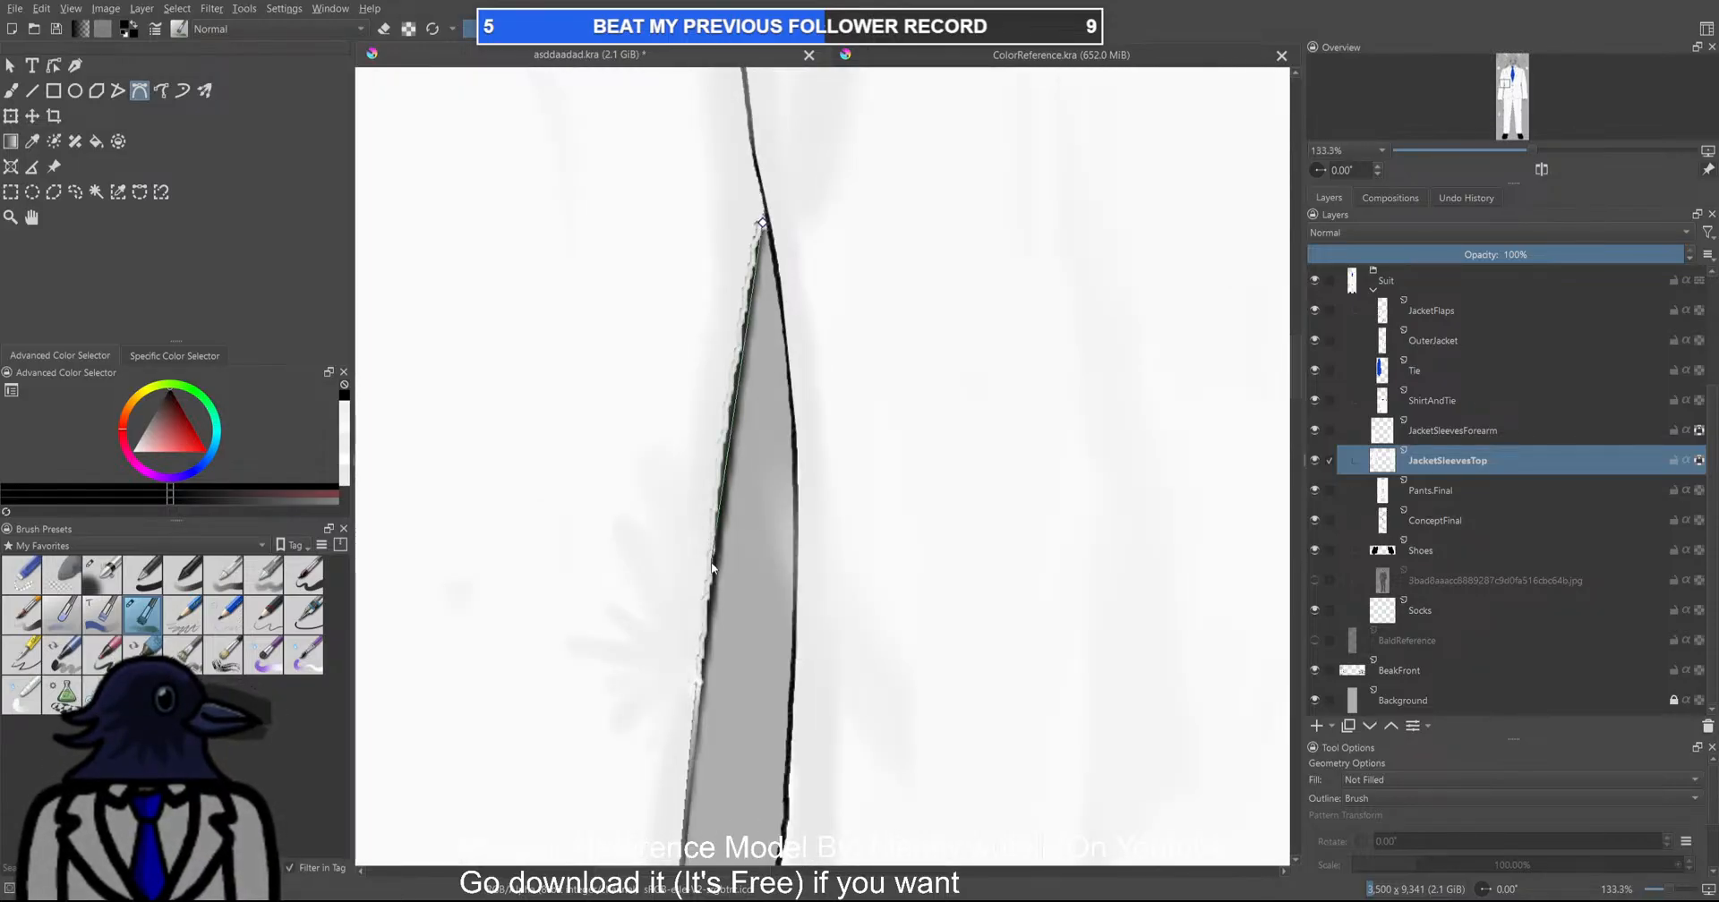
scroll(745, 587, "down", 3)
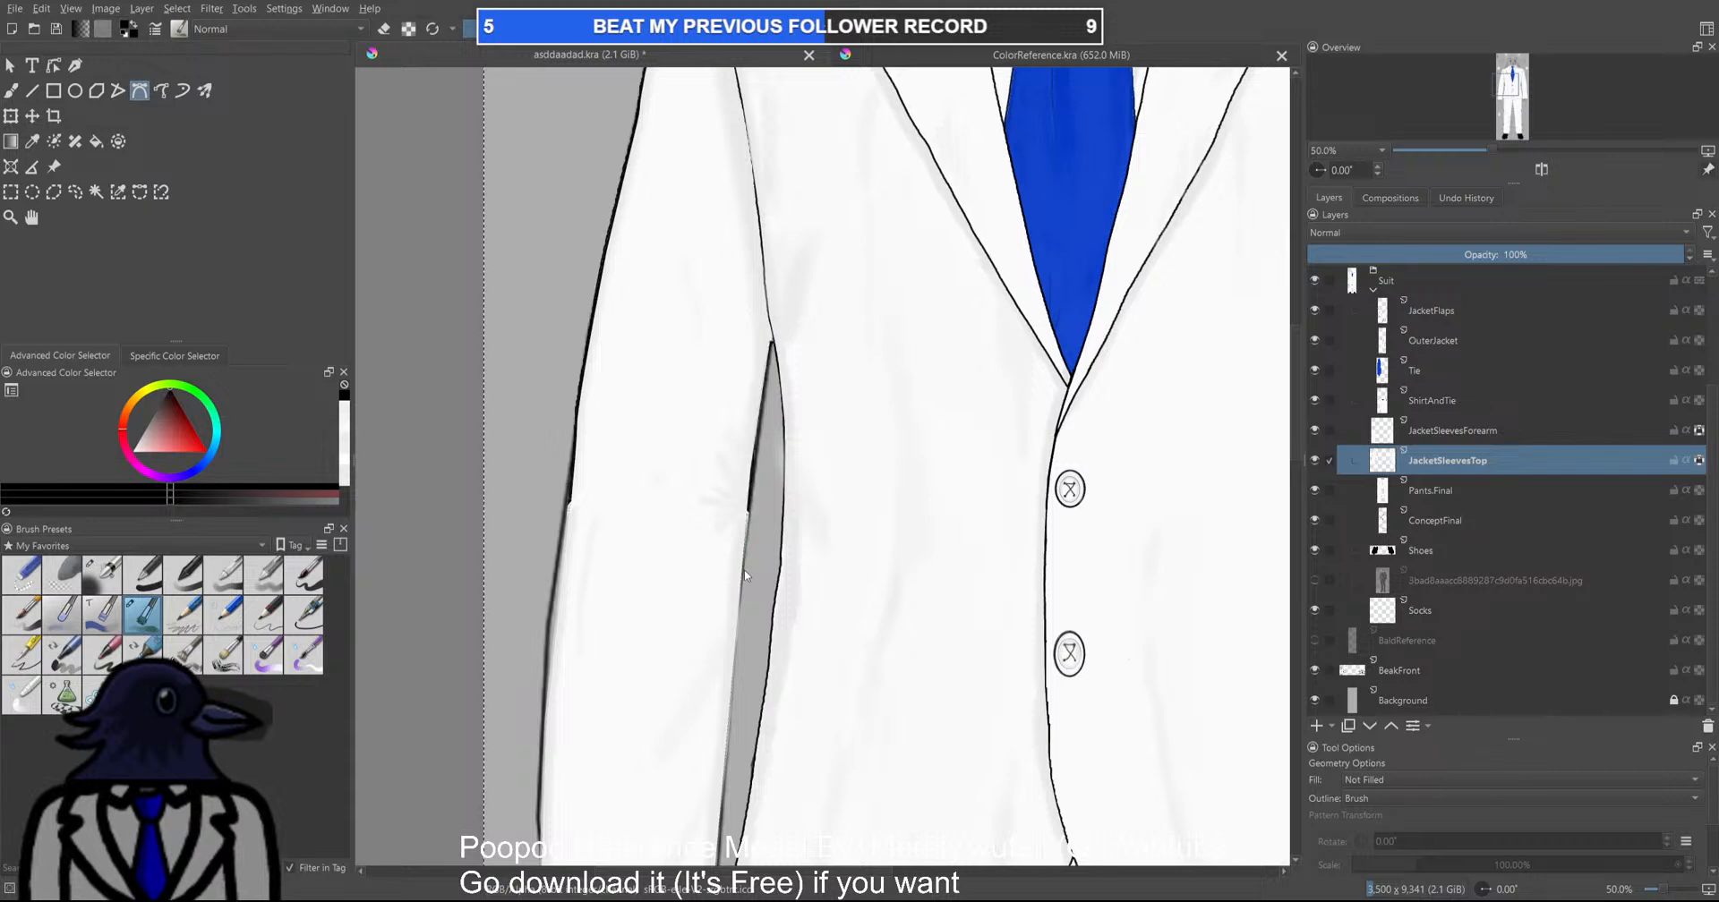
Examine the new left sleeve outlines up close and against the whole figure
scroll(743, 569, "down", 3)
scroll(703, 537, "up", 3)
left_click_drag(626, 468, 687, 541)
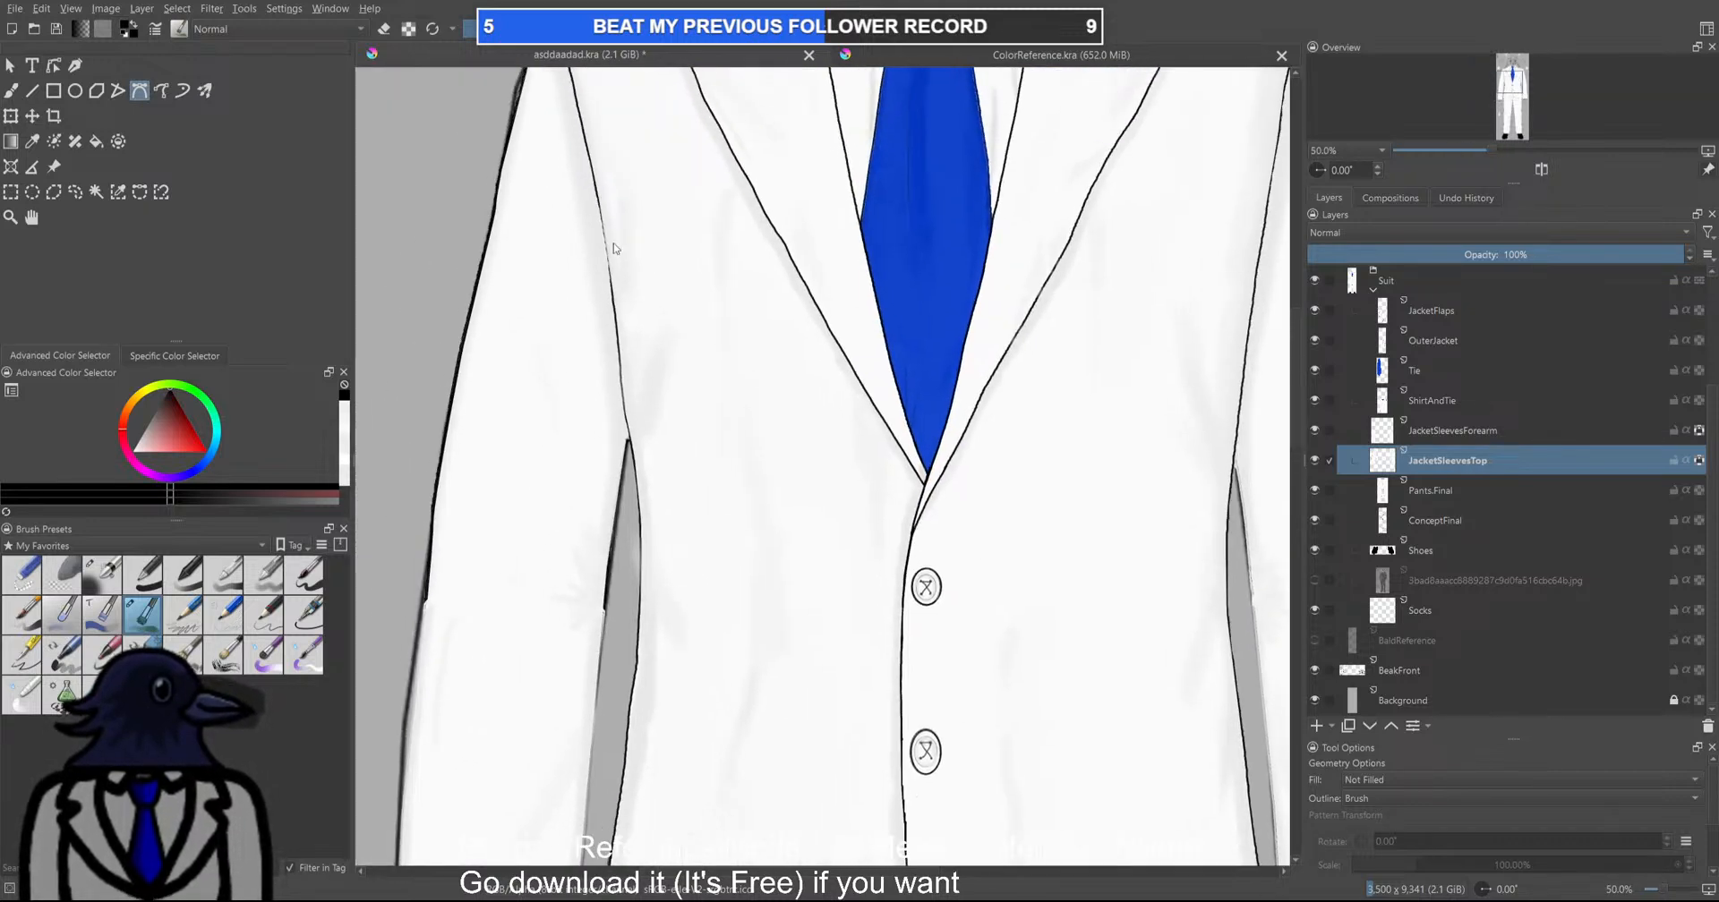
left_click_drag(616, 252, 666, 320)
scroll(727, 354, "down", 5)
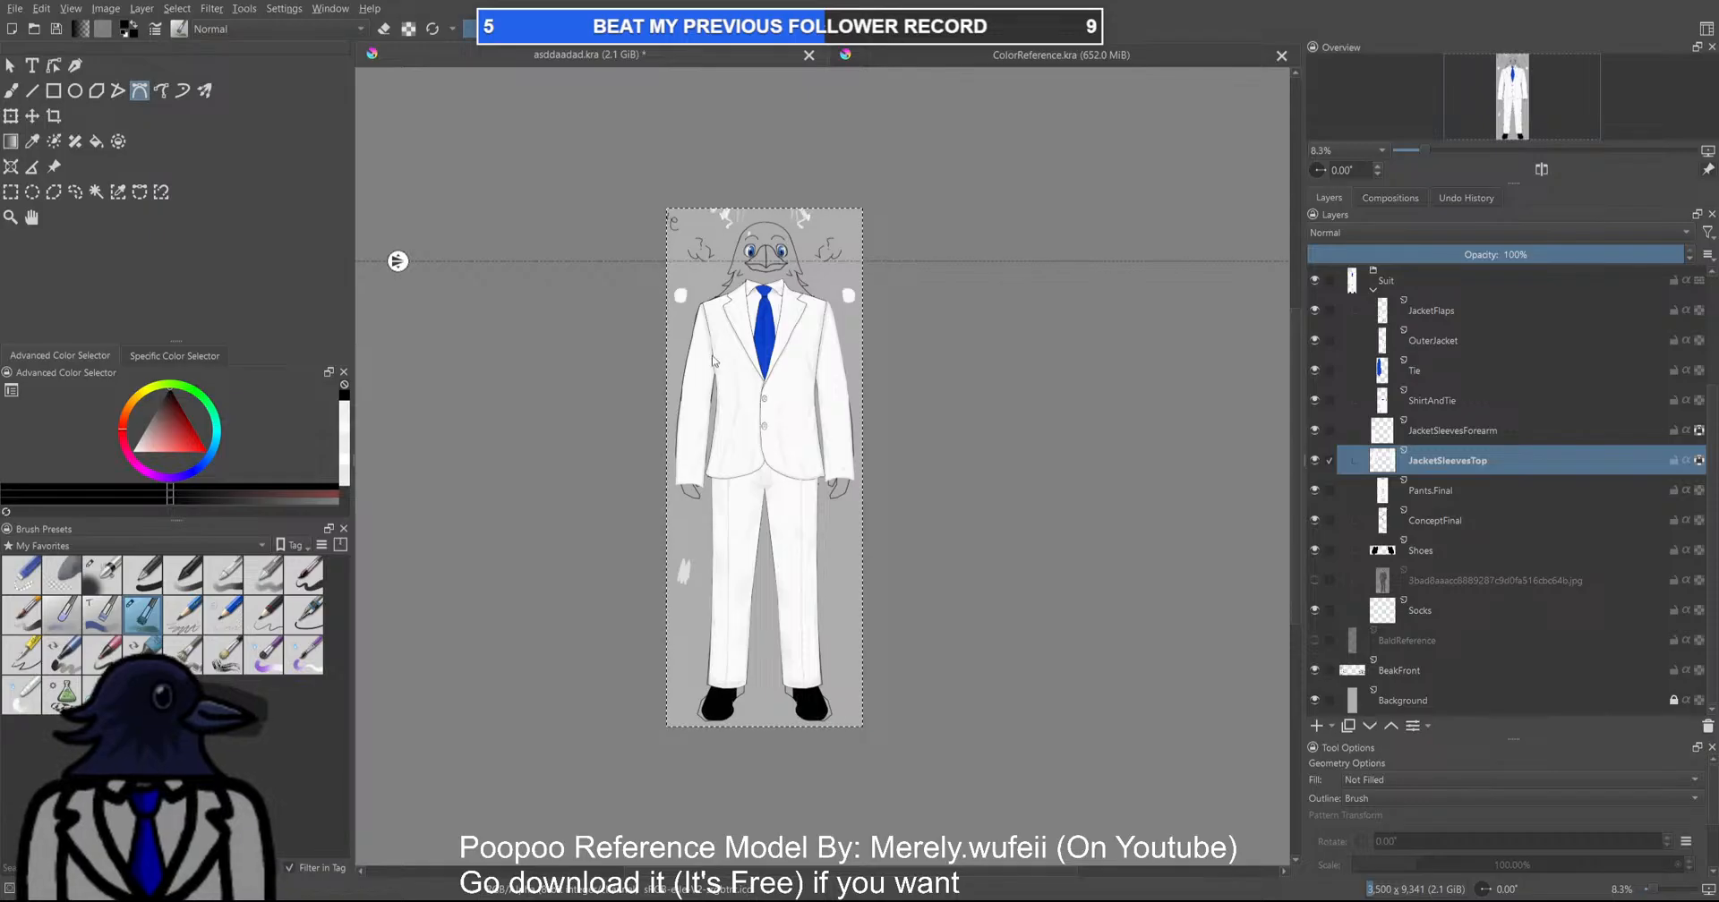
scroll(716, 370, "up", 3)
left_click_drag(729, 359, 700, 396)
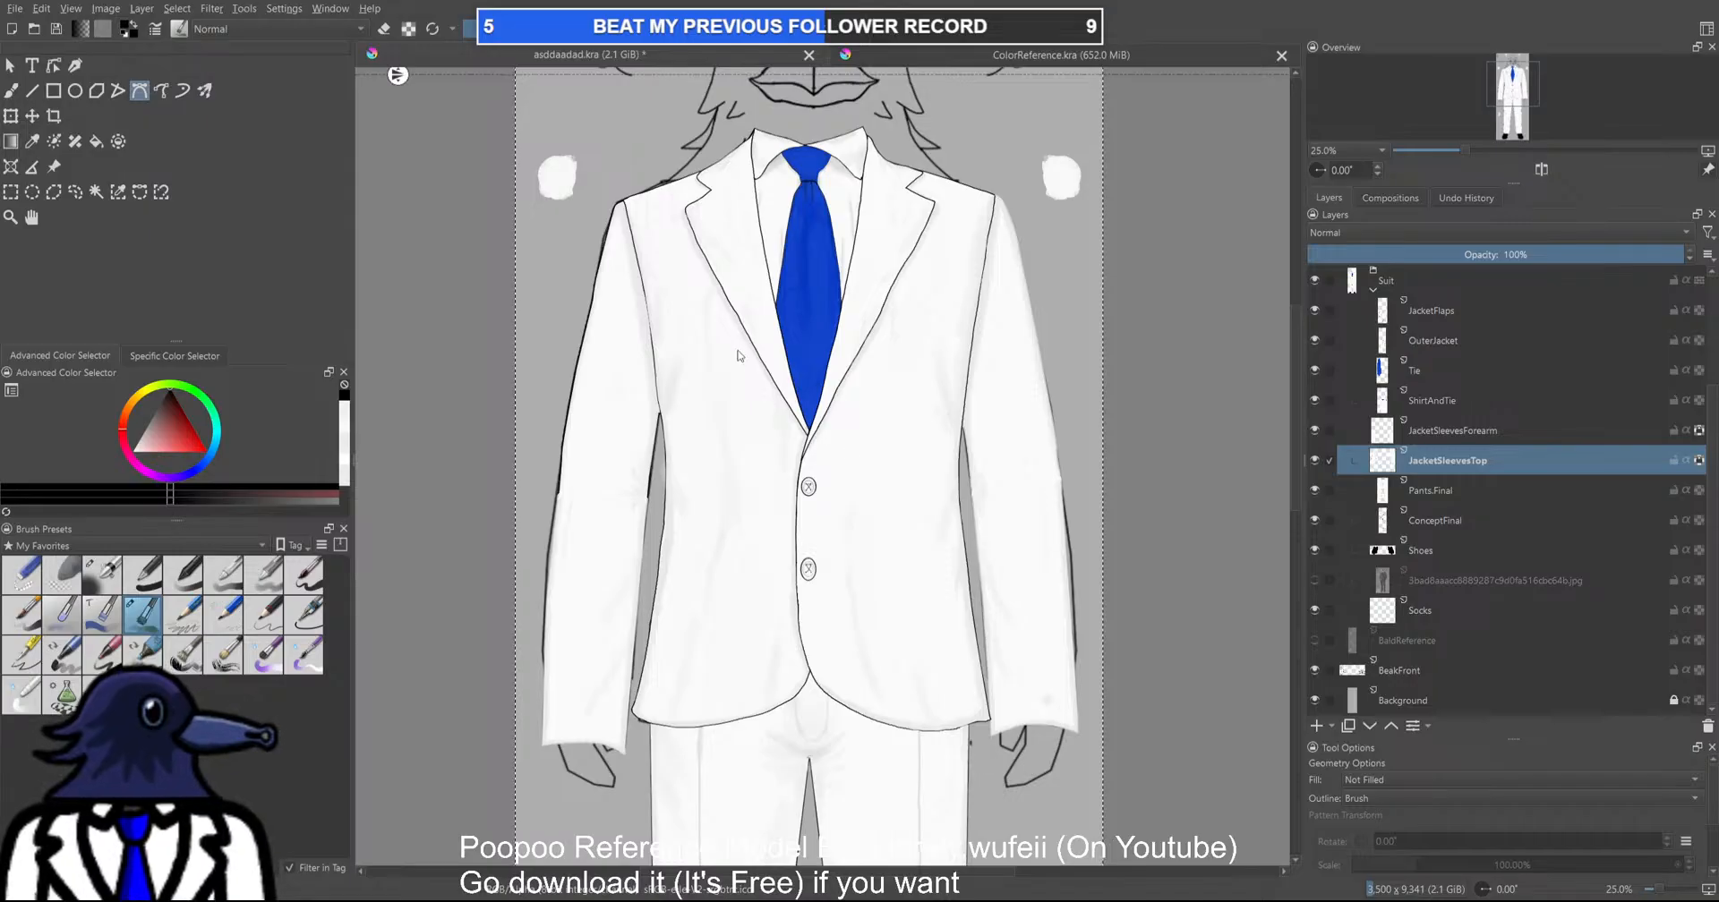
Save the drawing and trace the left sleeve's outer edge down from the shoulder seam with a black Bezier curve
key("ctrl+s")
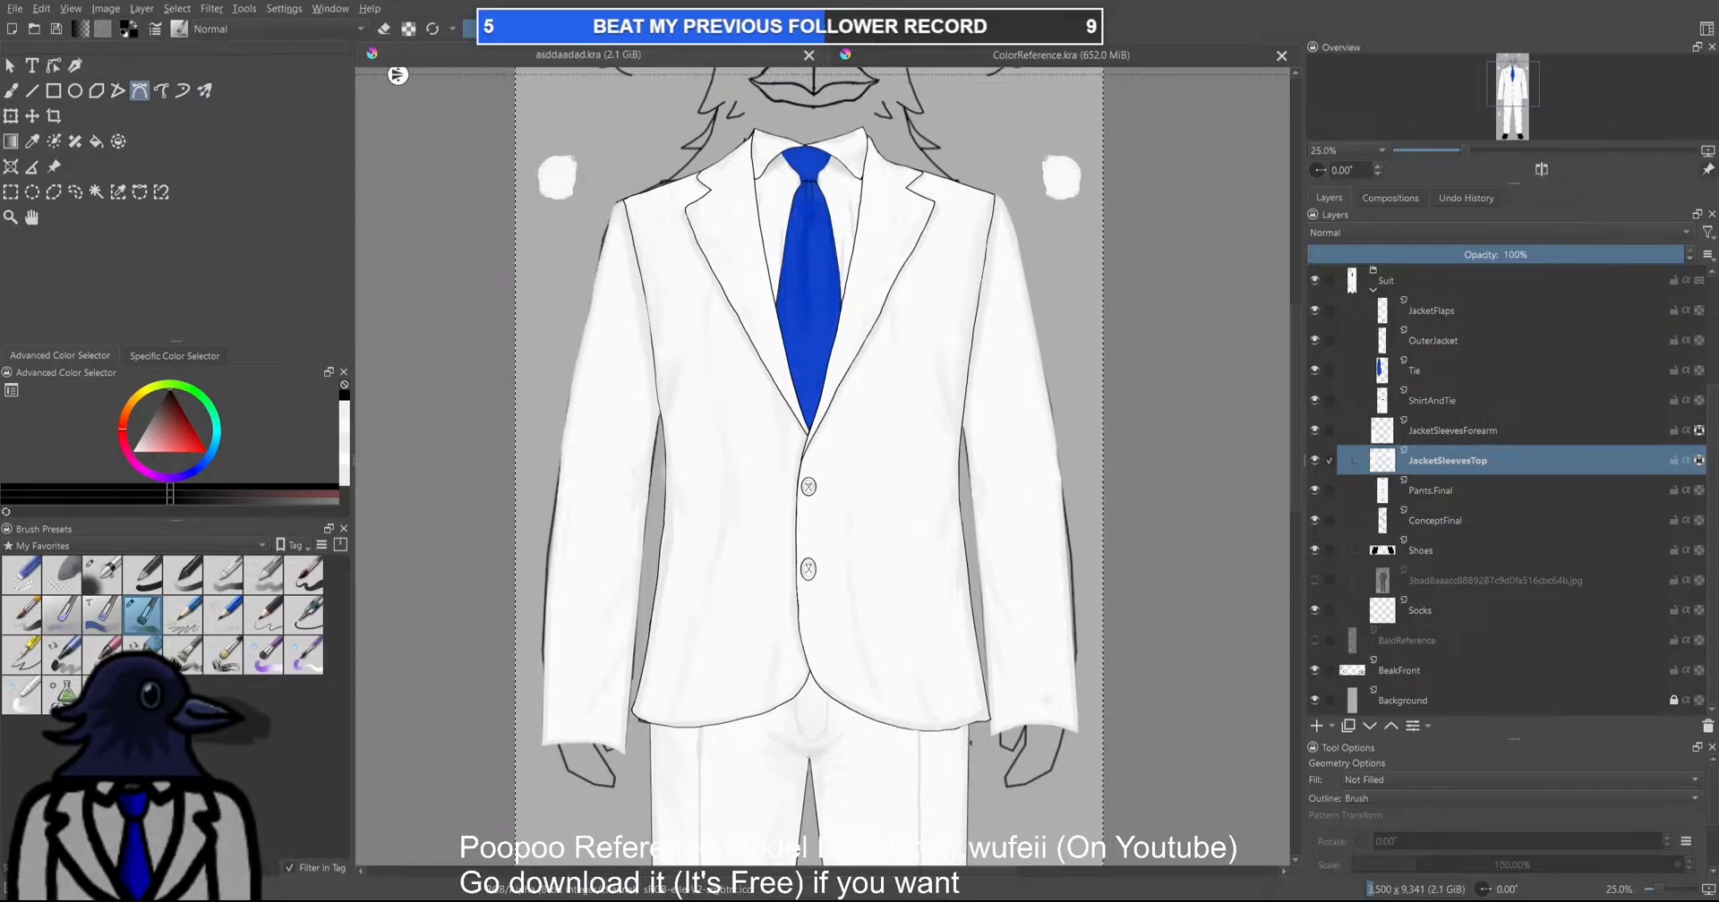
scroll(617, 291, "up", 3)
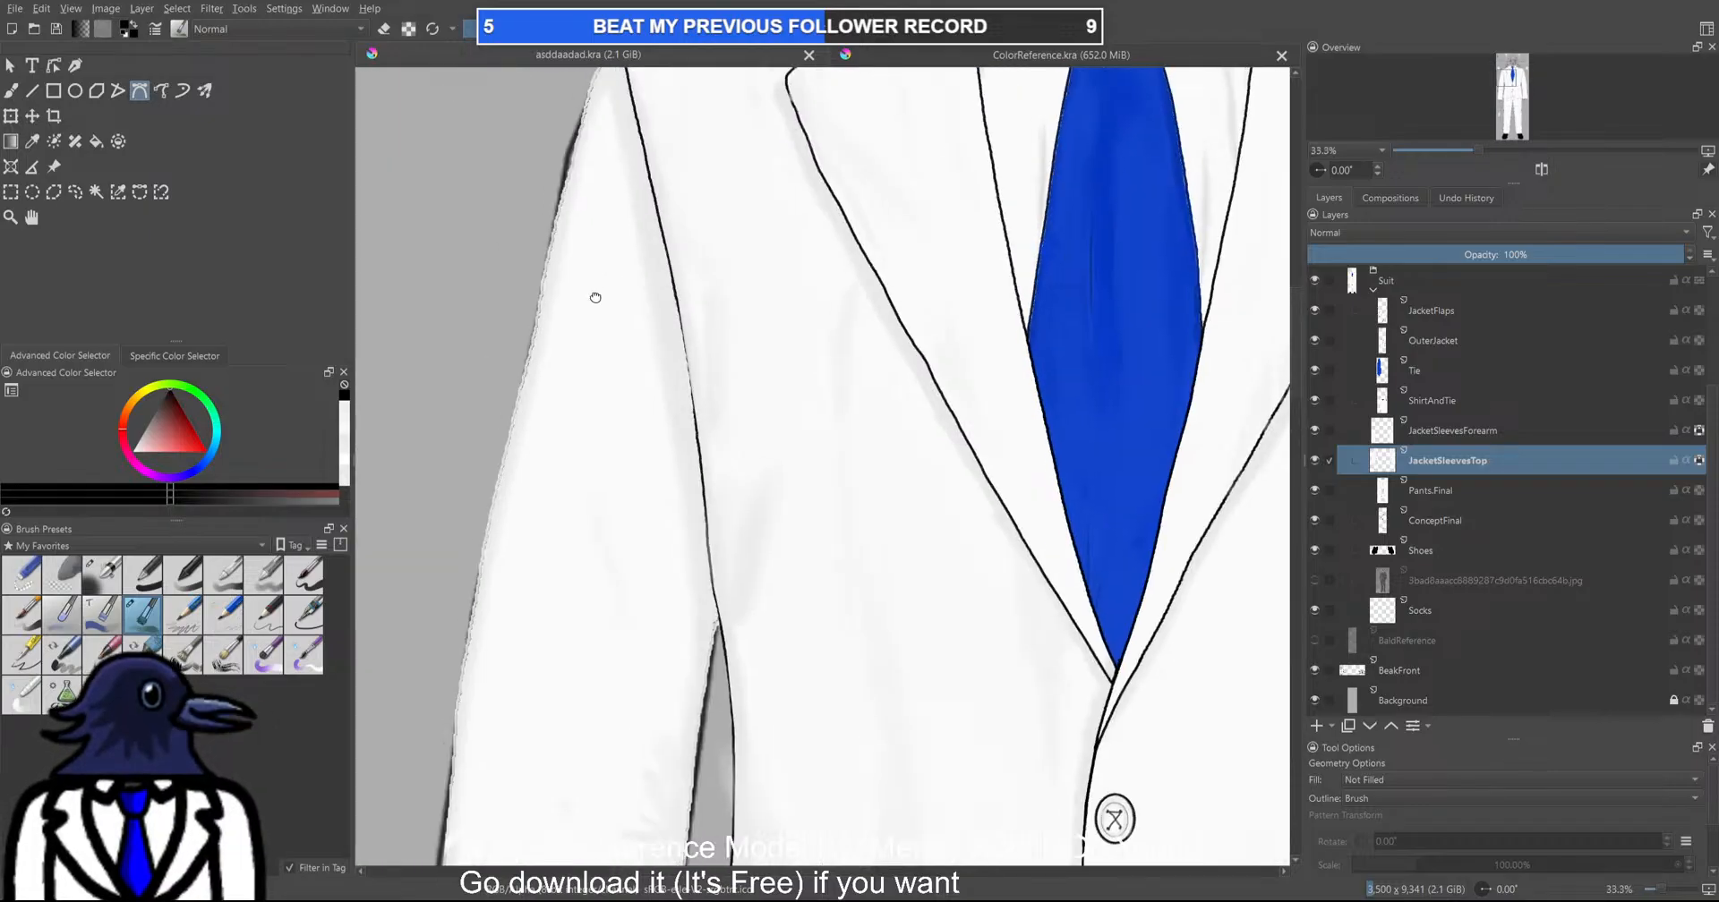
left_click_drag(587, 276, 773, 417)
scroll(811, 197, "up", 1)
scroll(790, 164, "down", 1)
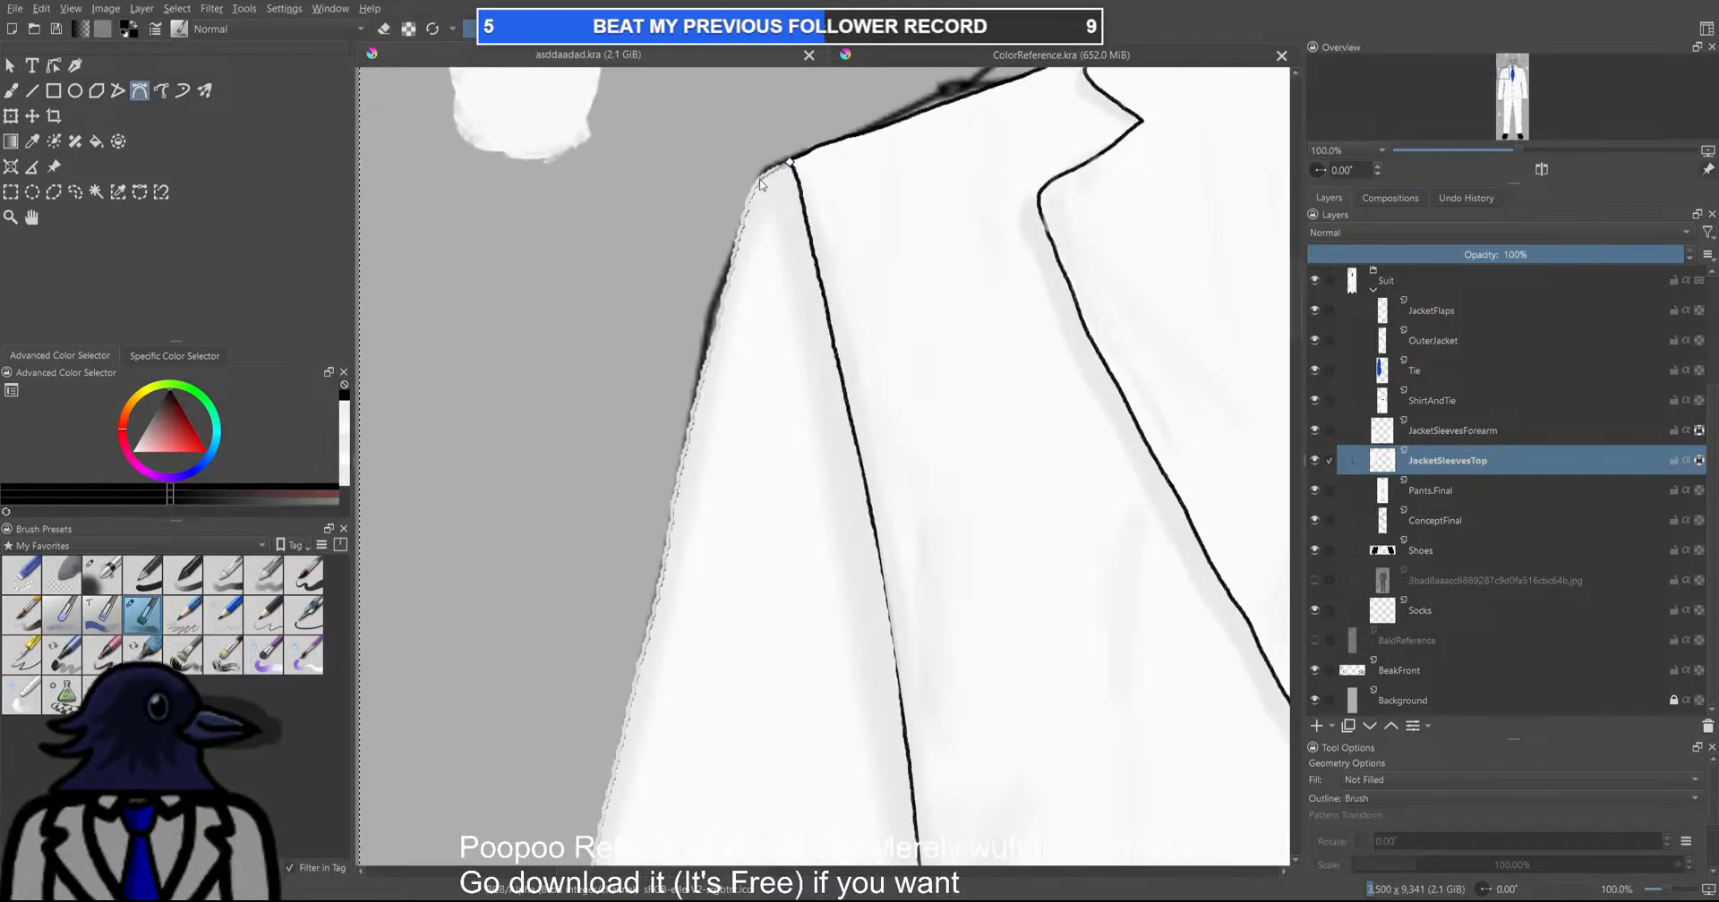
left_click_drag(792, 286, 720, 138)
scroll(719, 143, "down", 3)
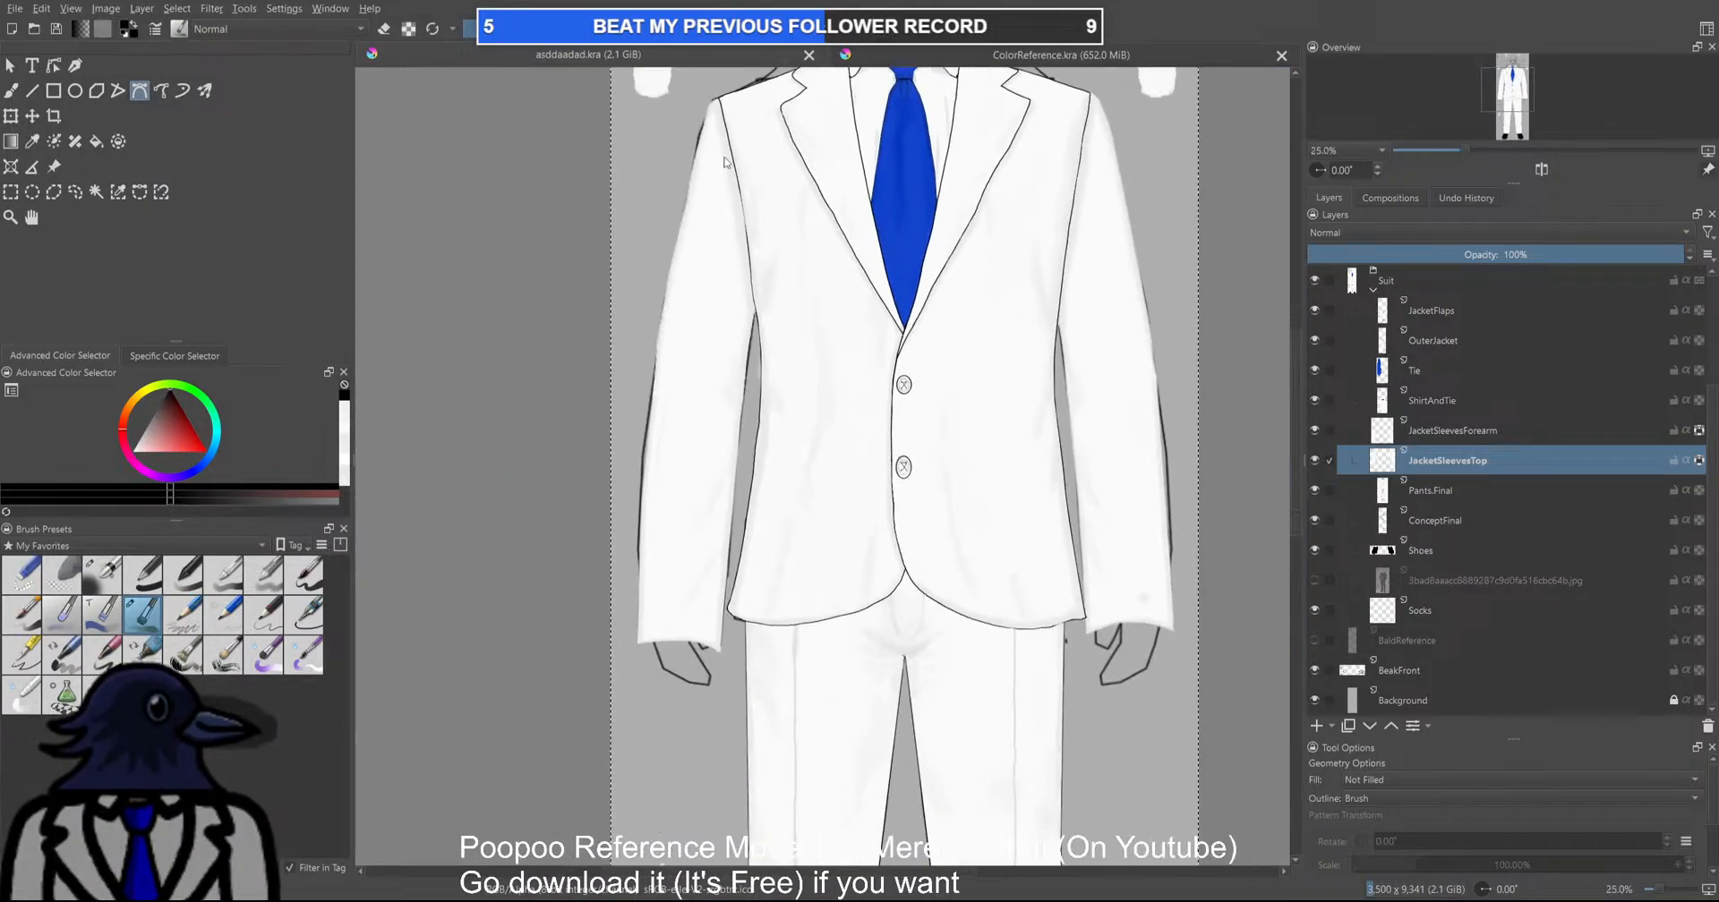
Draw a black Bezier curve along the left sleeve's inner edge, from the armpit down to the inner elbow
scroll(771, 259, "up", 2)
left_click_drag(724, 388, 720, 239)
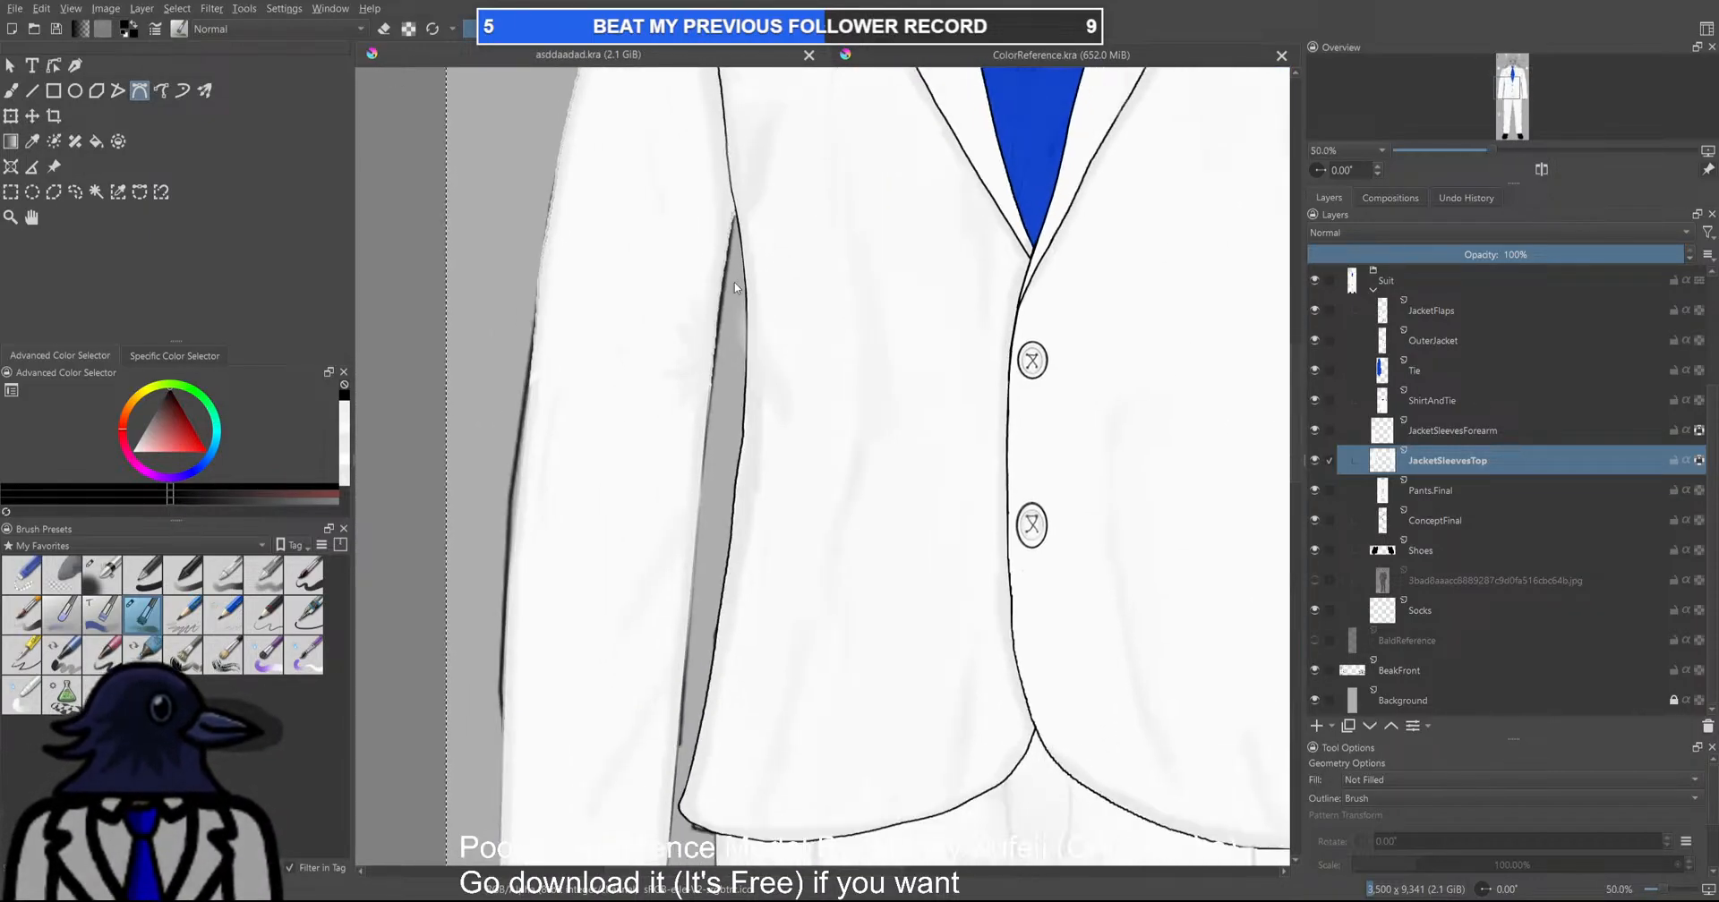
left_click(734, 212)
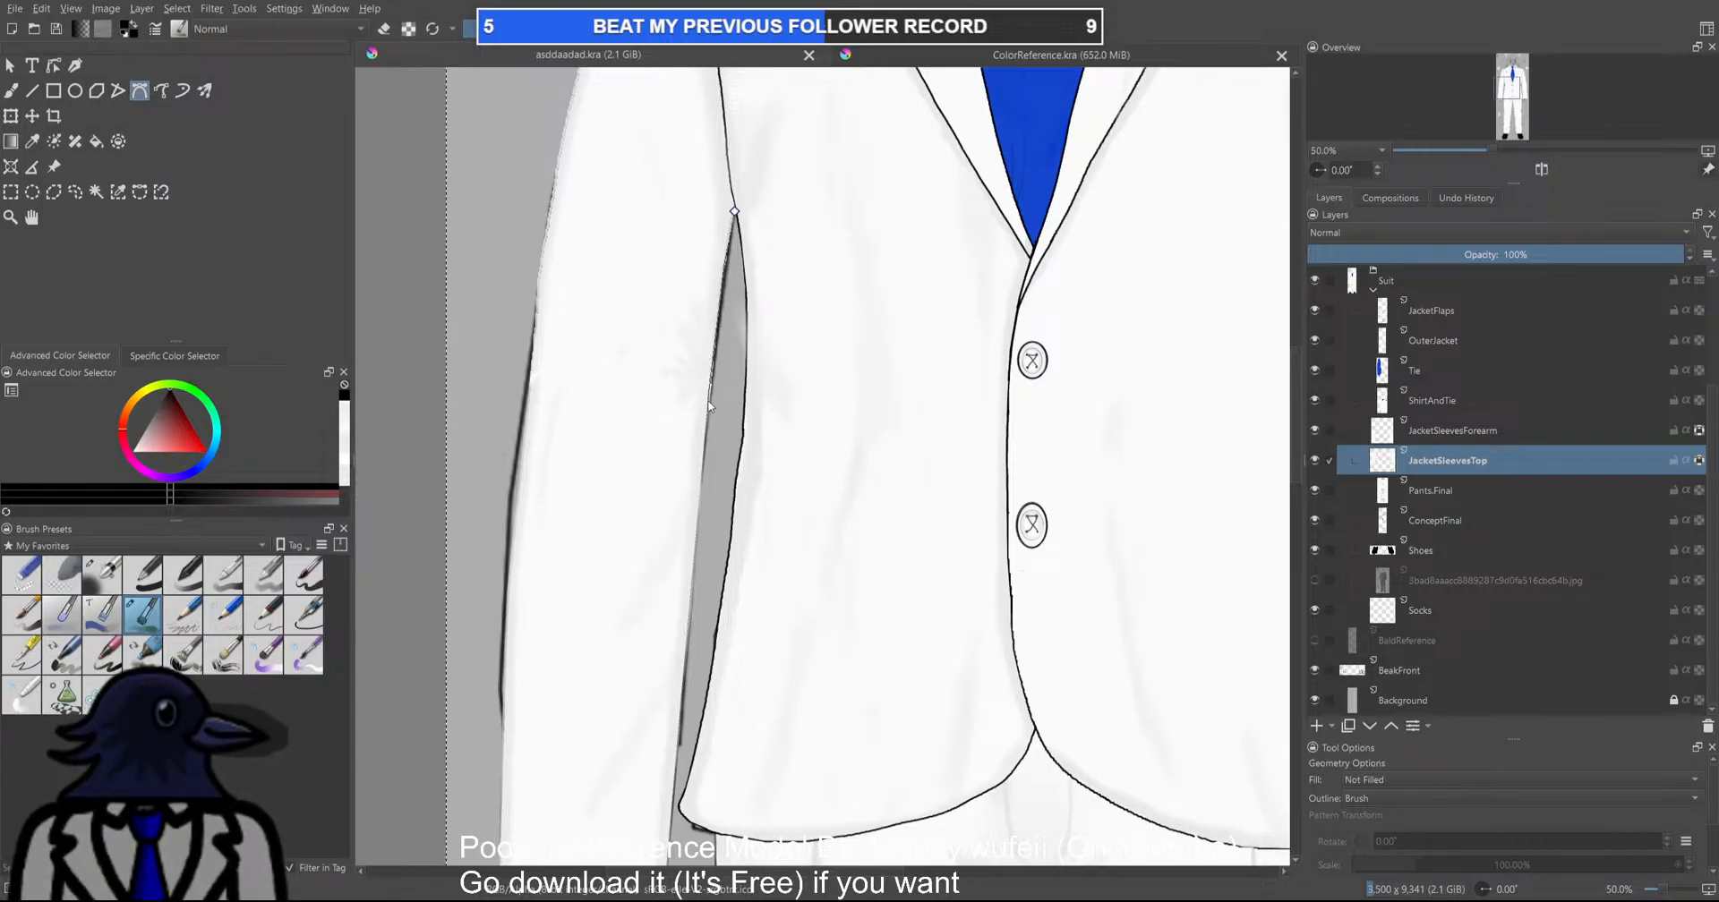
key("Return")
scroll(697, 532, "down", 3)
scroll(717, 428, "up", 6)
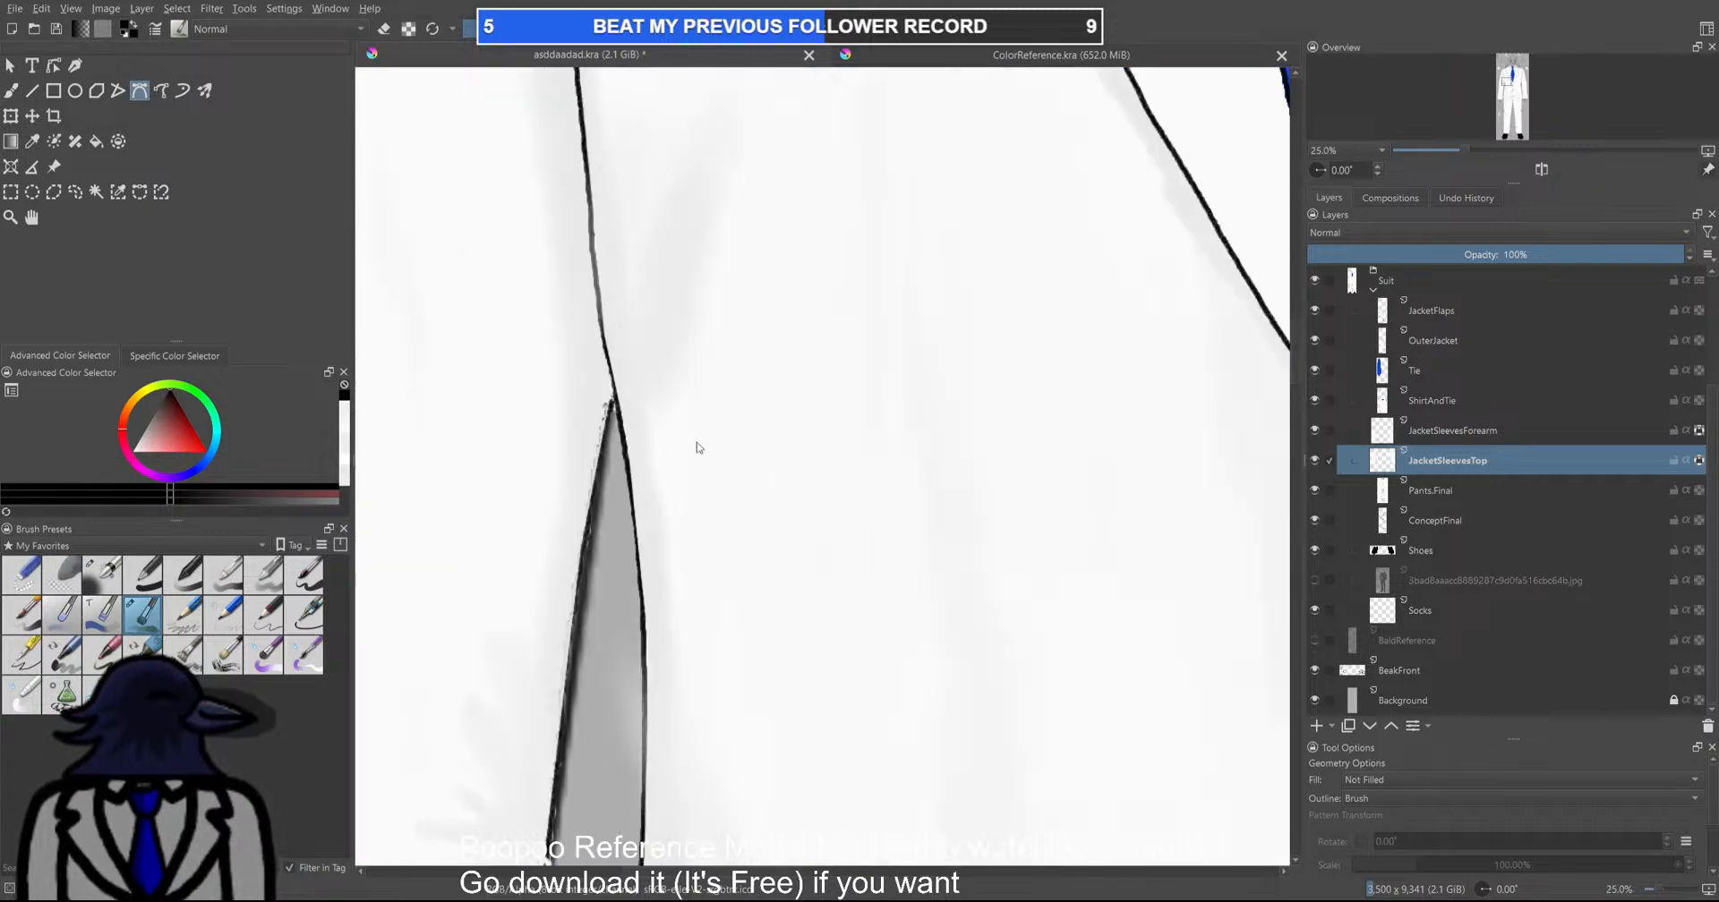
scroll(846, 547, "down", 6)
scroll(609, 320, "up", 3)
left_click_drag(620, 293, 698, 254)
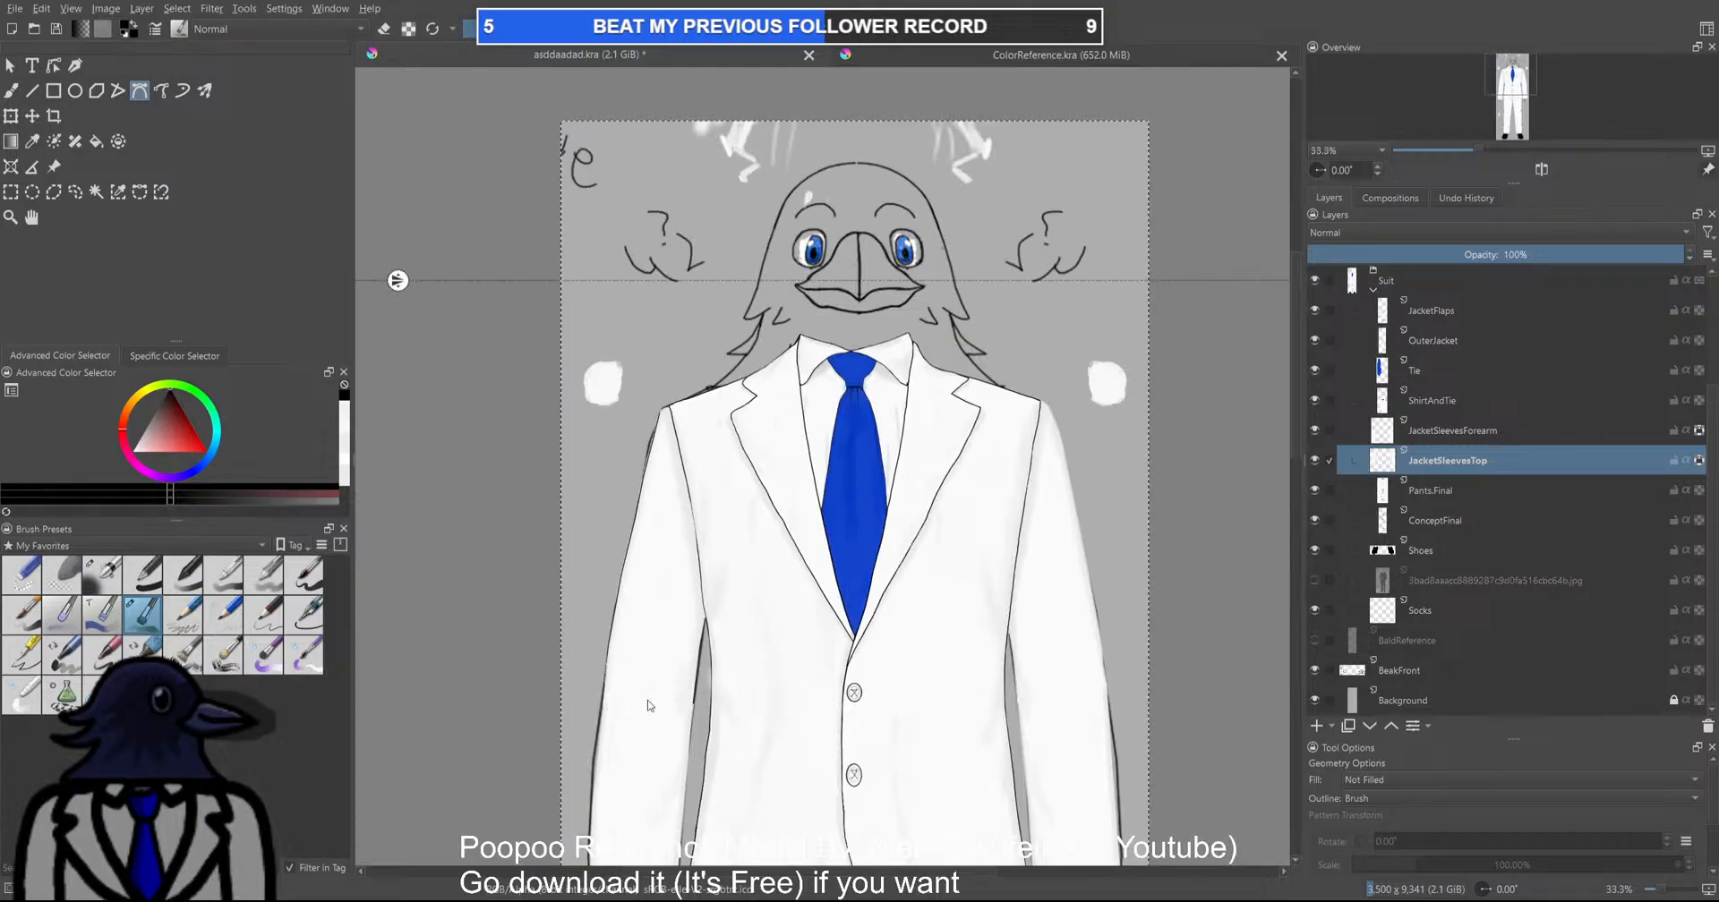
Trace the right sleeve's outer edge from the shoulder seam to the elbow with a black Bezier curve on JacketSleevesTop
scroll(599, 715, "down", 3)
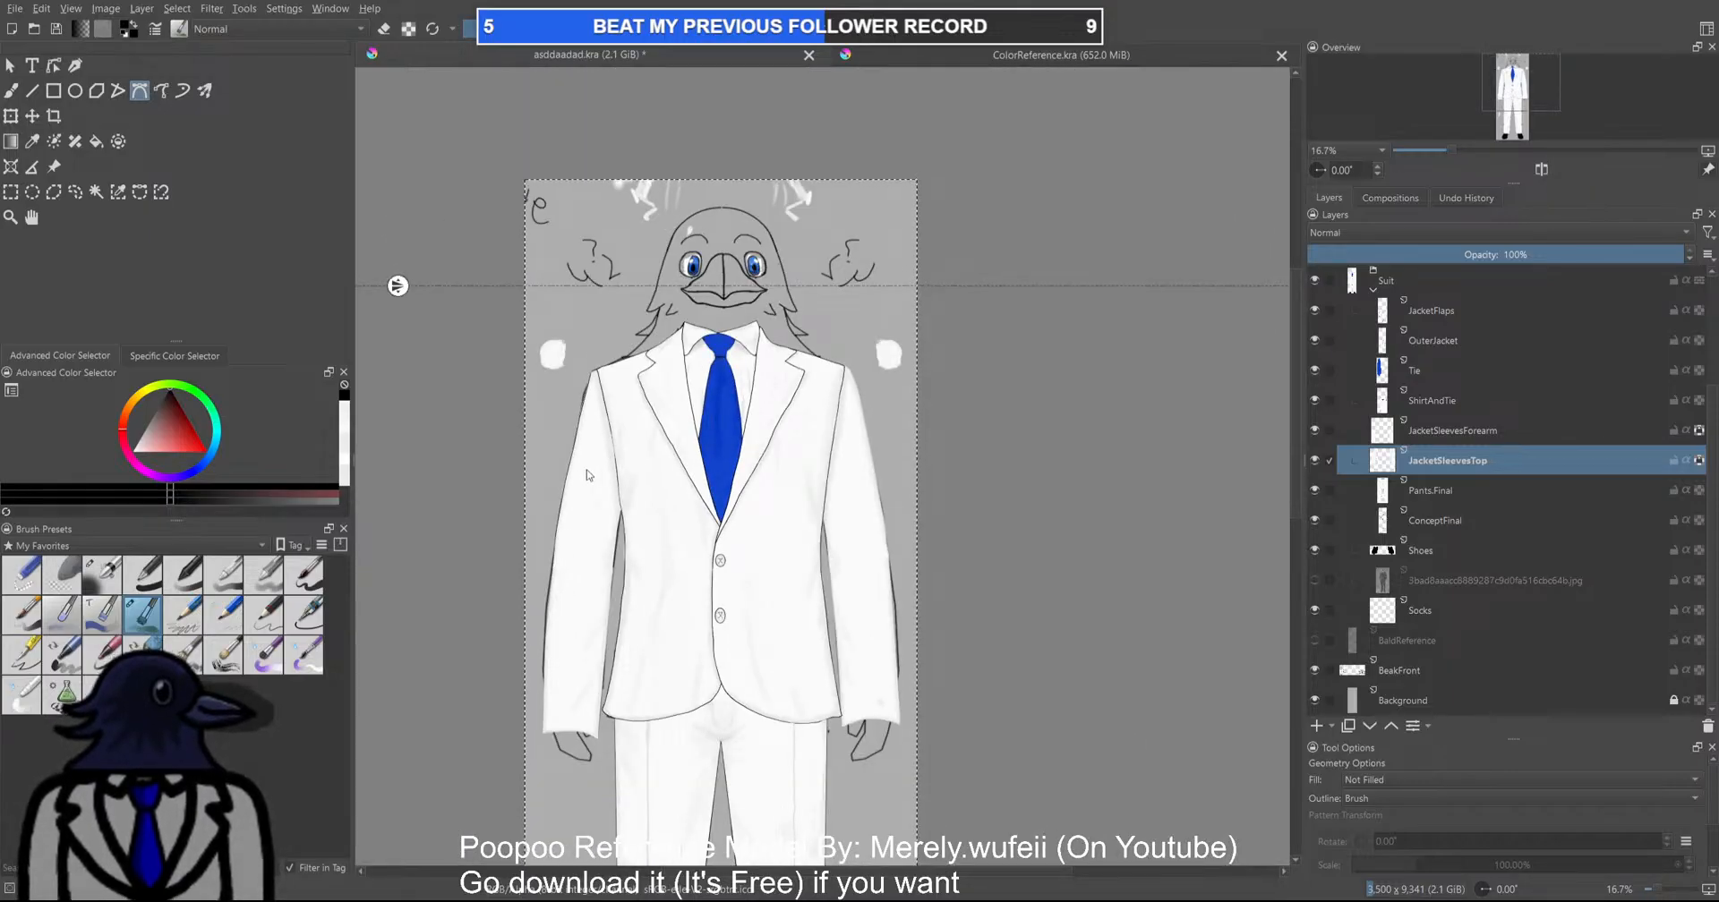
scroll(586, 464, "up", 3)
scroll(595, 465, "down", 3)
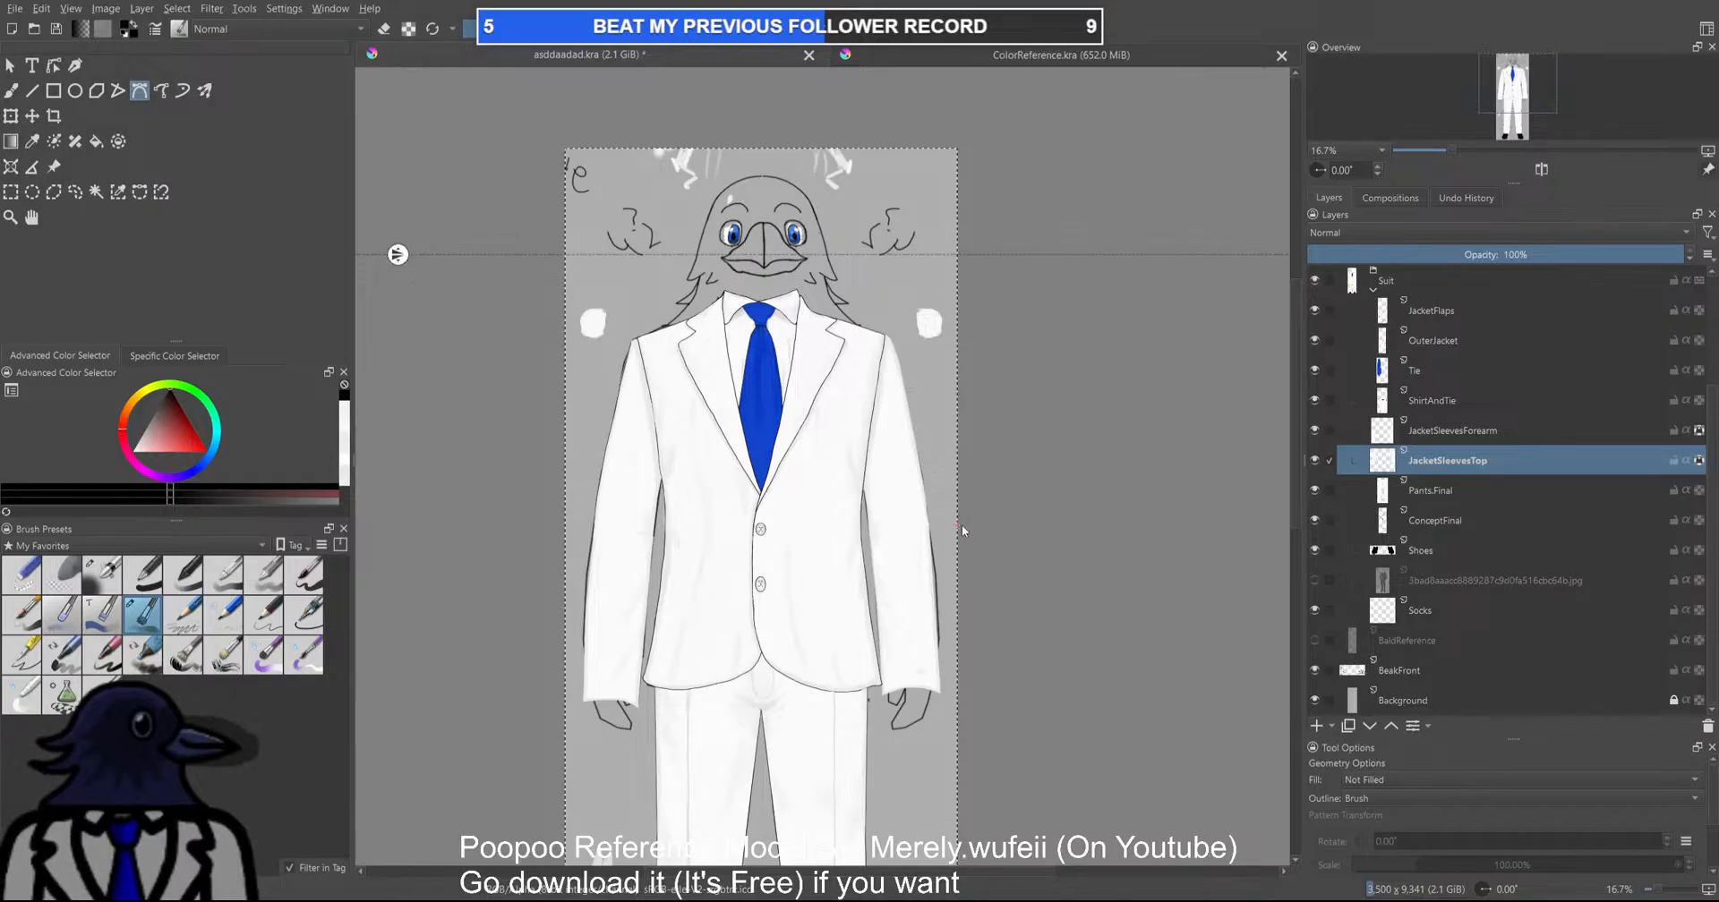
left_click_drag(903, 462, 879, 438)
scroll(852, 307, "up", 4)
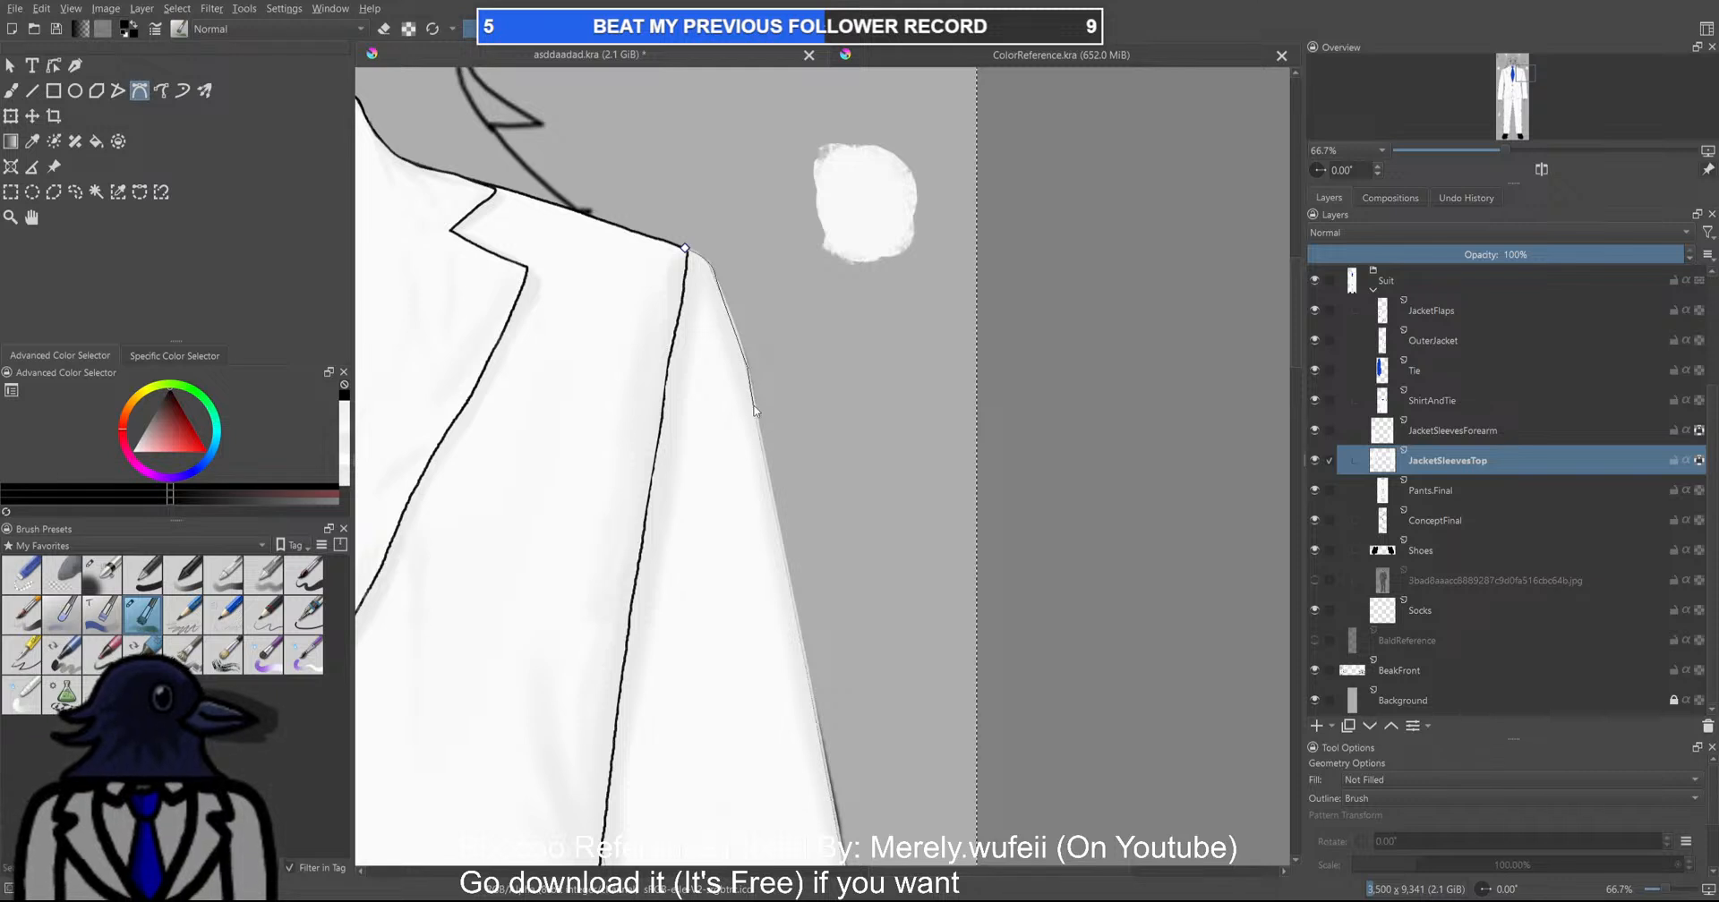
scroll(763, 450, "down", 1)
scroll(736, 325, "down", 5)
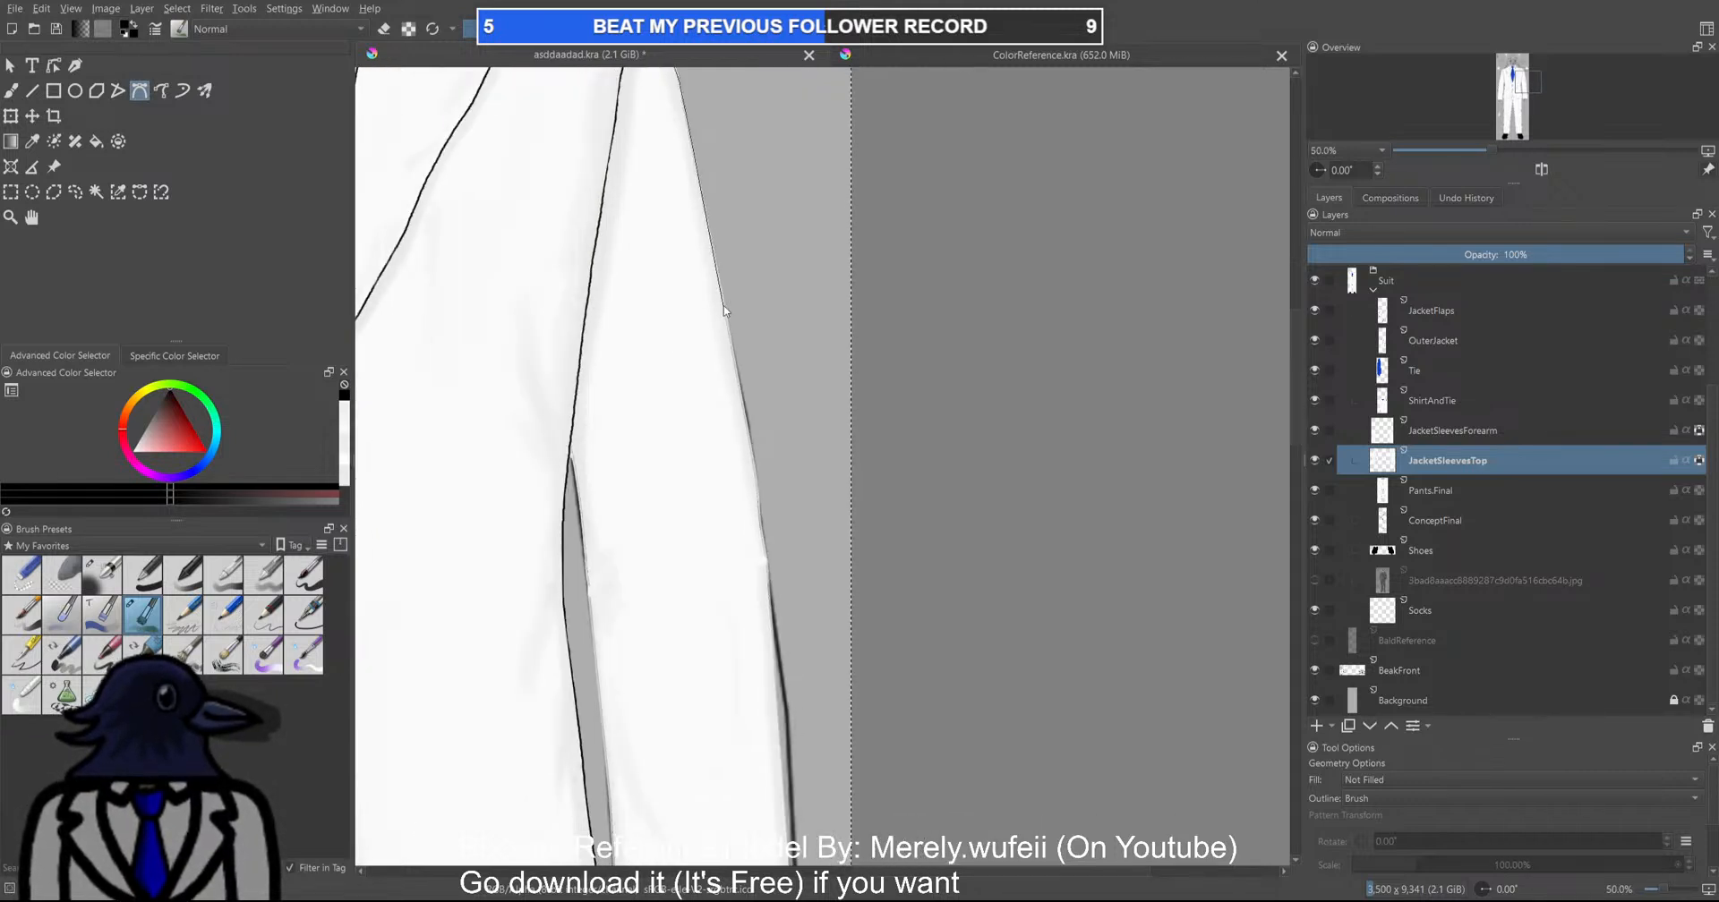
scroll(754, 464, "down", 3)
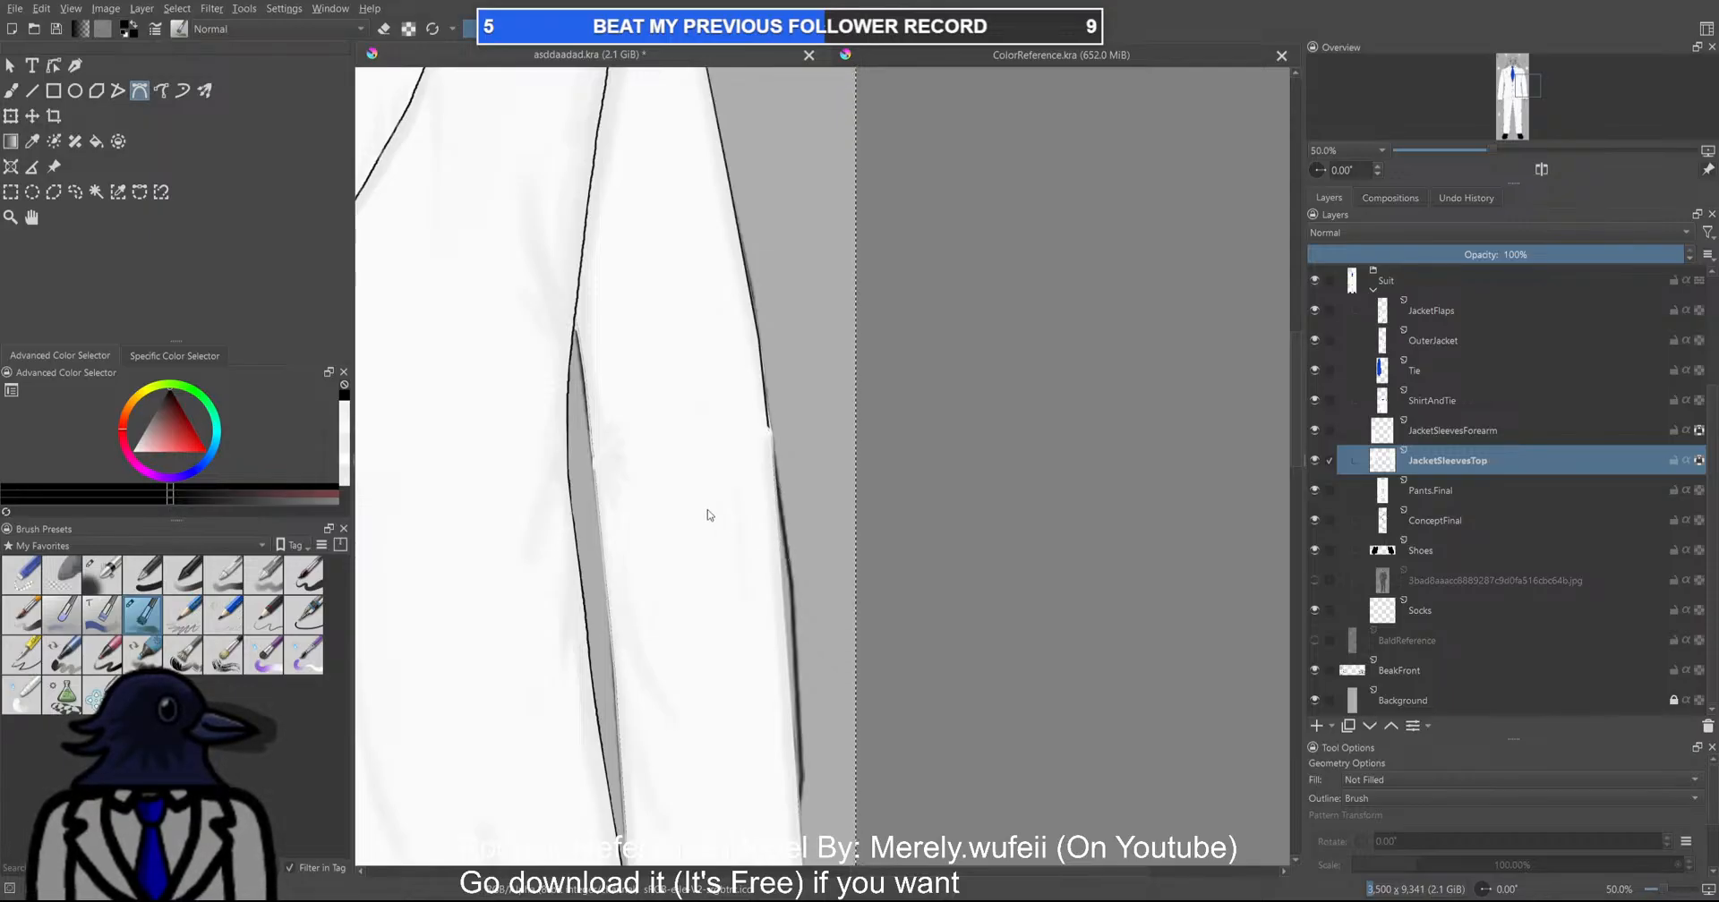
Trace the right sleeve's inner edge from the armpit to the inner elbow with a black Bezier curve
scroll(748, 451, "down", 3)
scroll(742, 447, "up", 5)
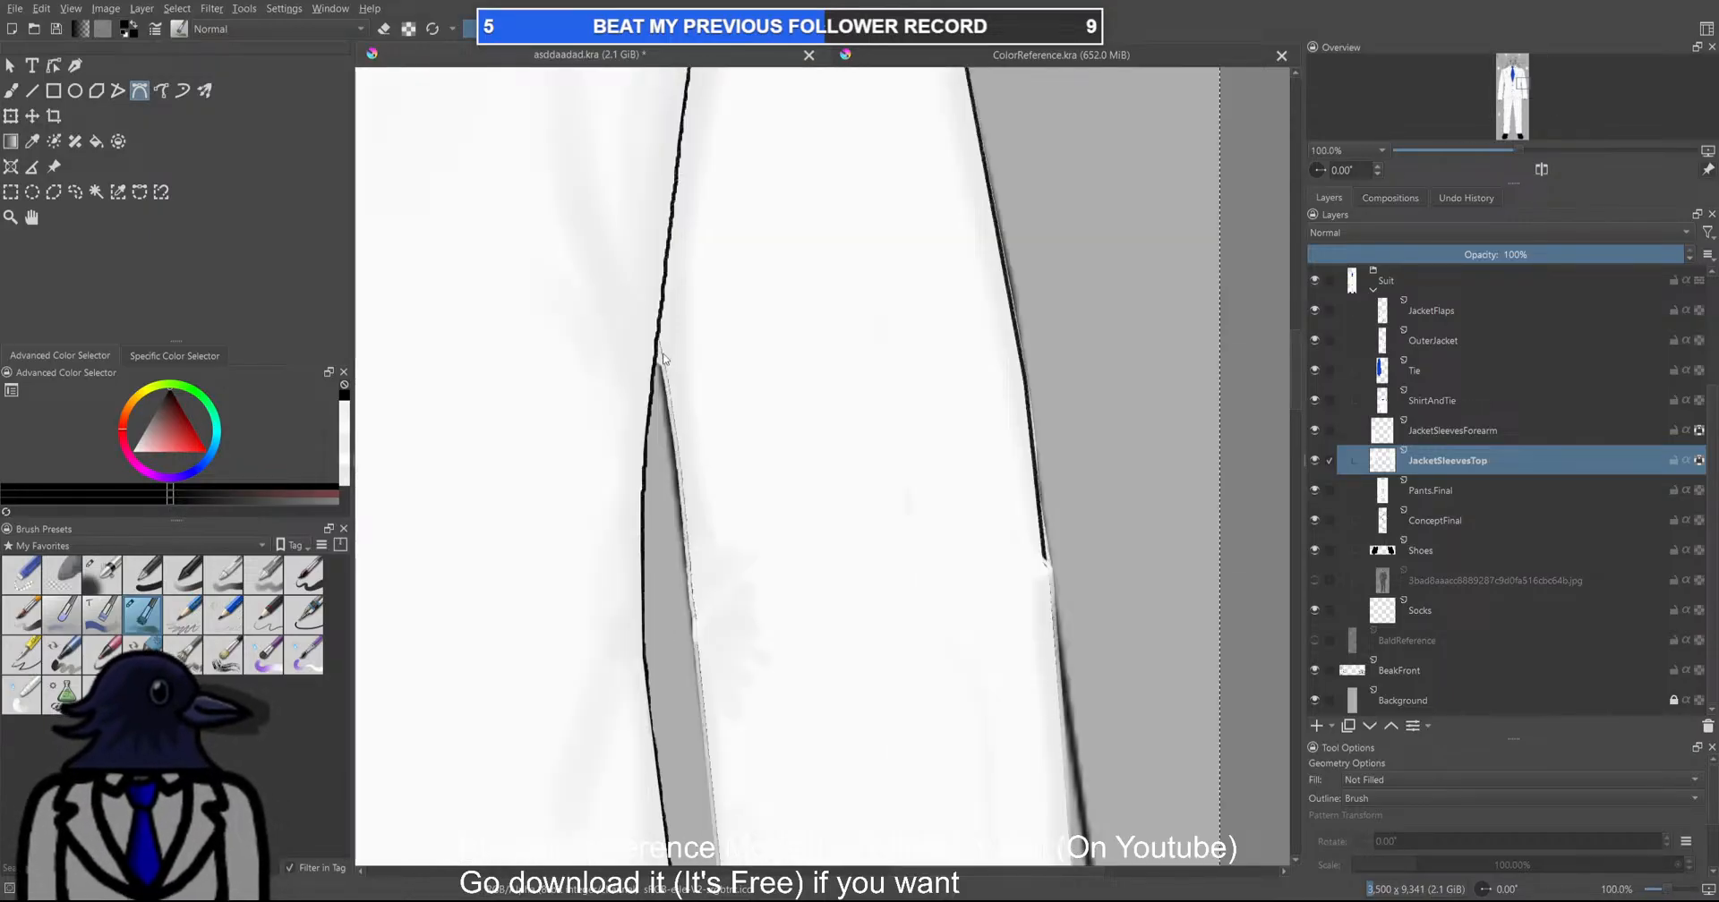
left_click_drag(662, 361, 664, 372)
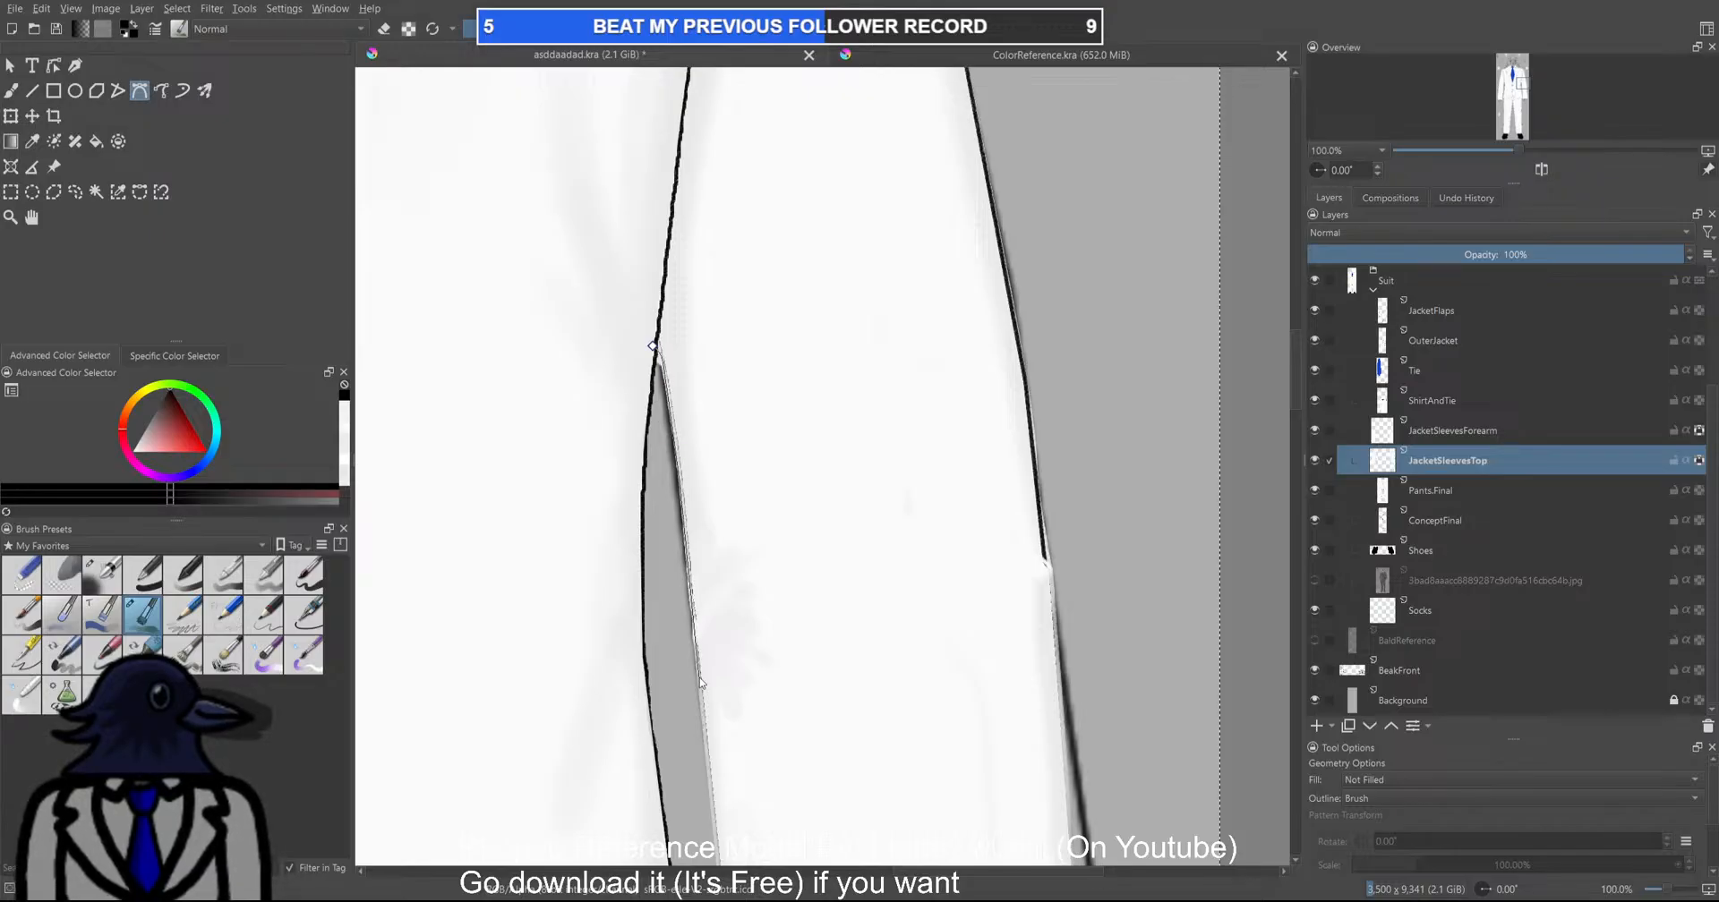
scroll(680, 480, "down", 1)
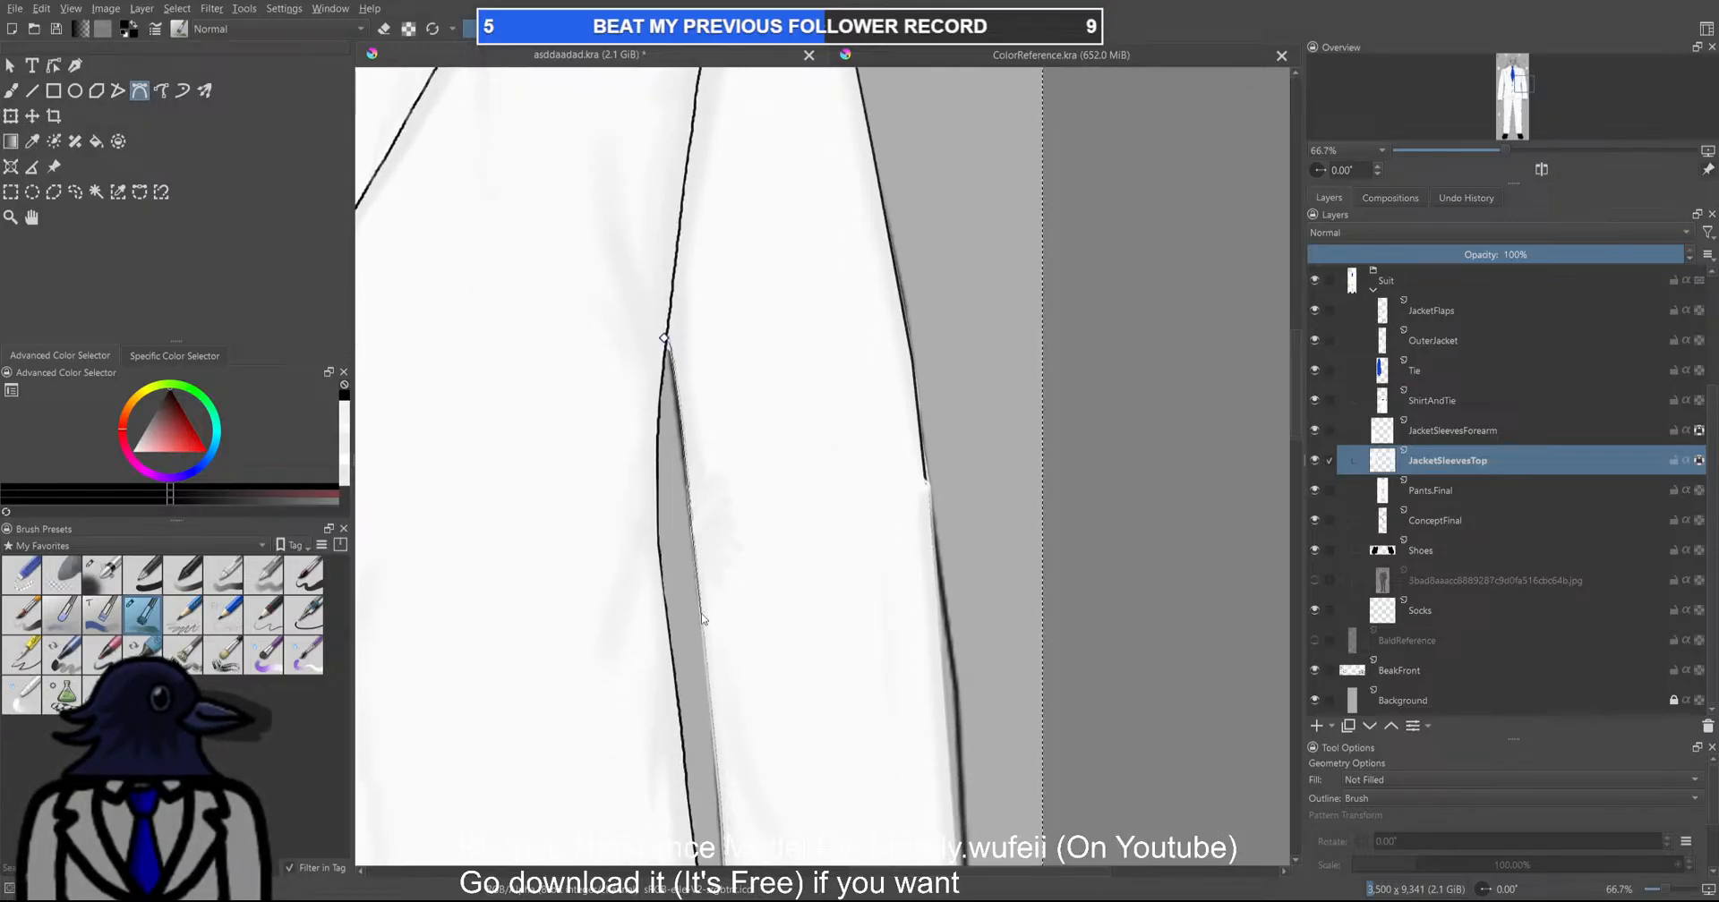
scroll(739, 633, "down", 1)
scroll(740, 633, "down", 4)
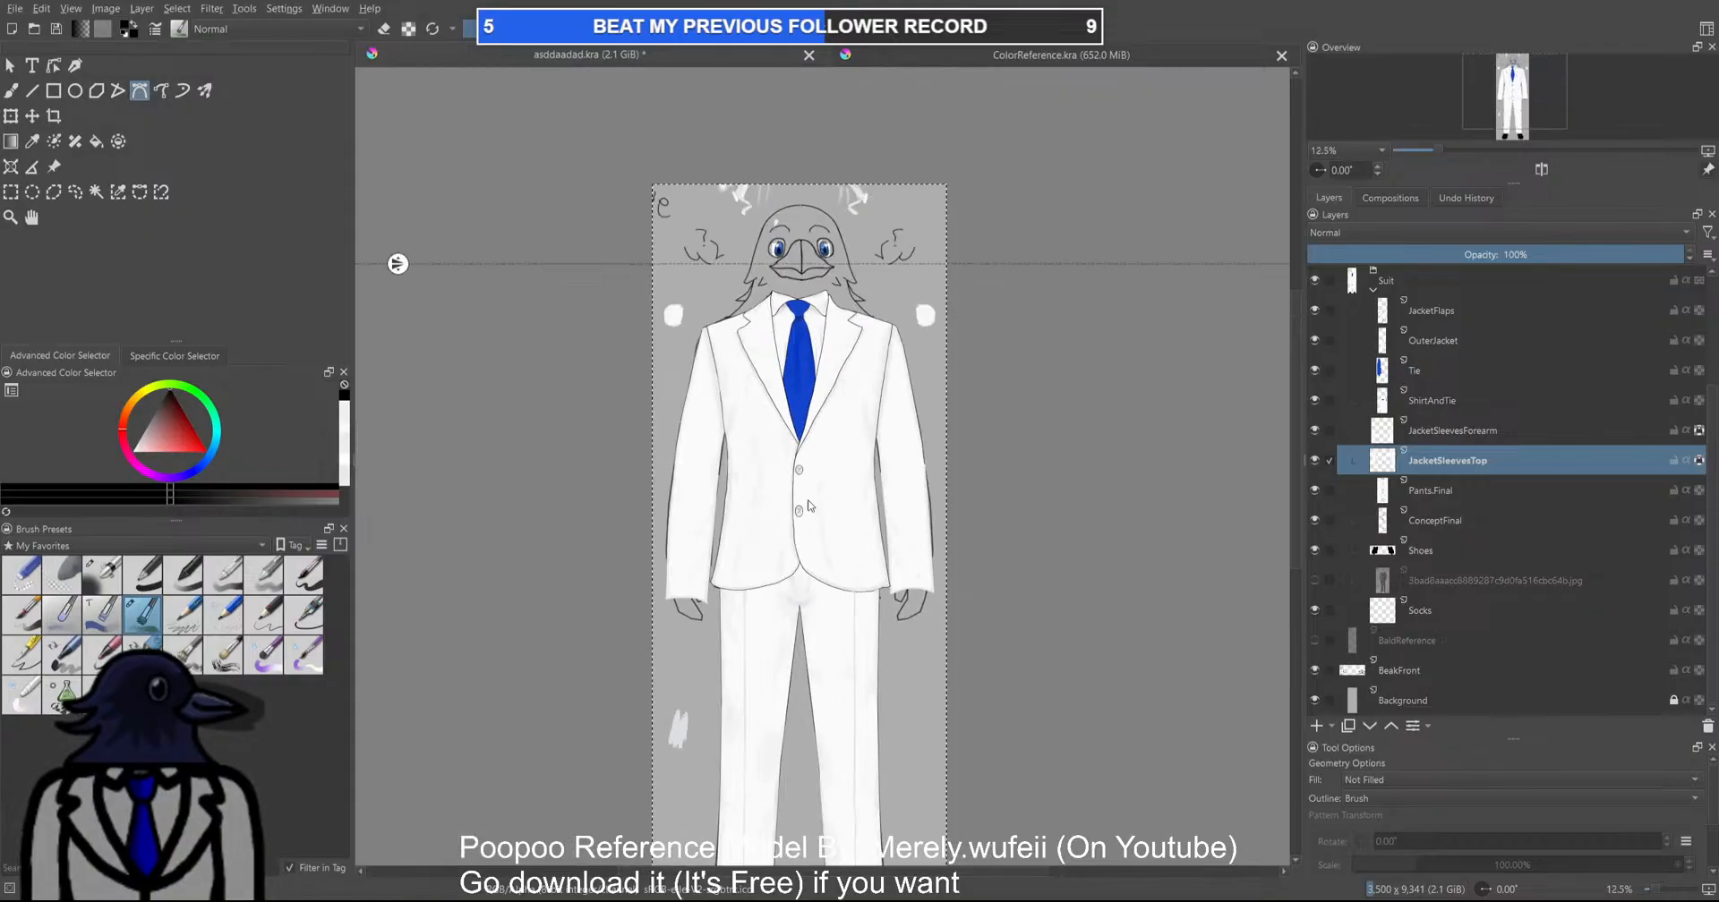
Extend the left upper sleeve's outer outline down to the elbow with a short black Bezier curve on JacketSleevesTop
left_click(1452, 431)
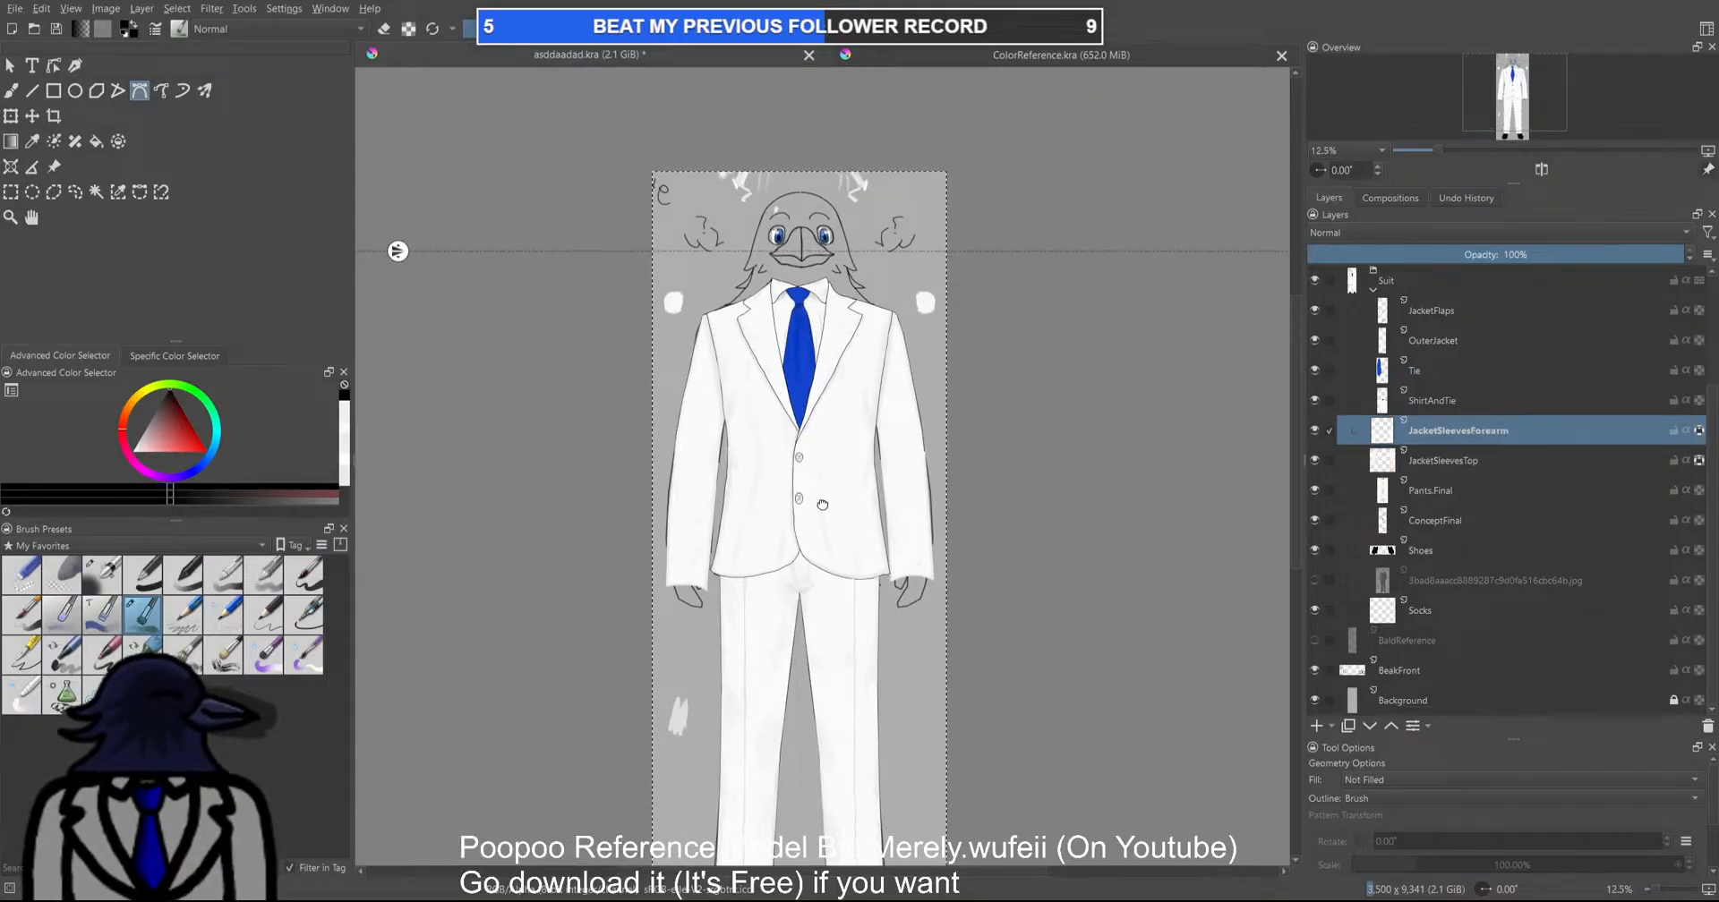
scroll(750, 405, "up", 3)
scroll(750, 404, "up", 1)
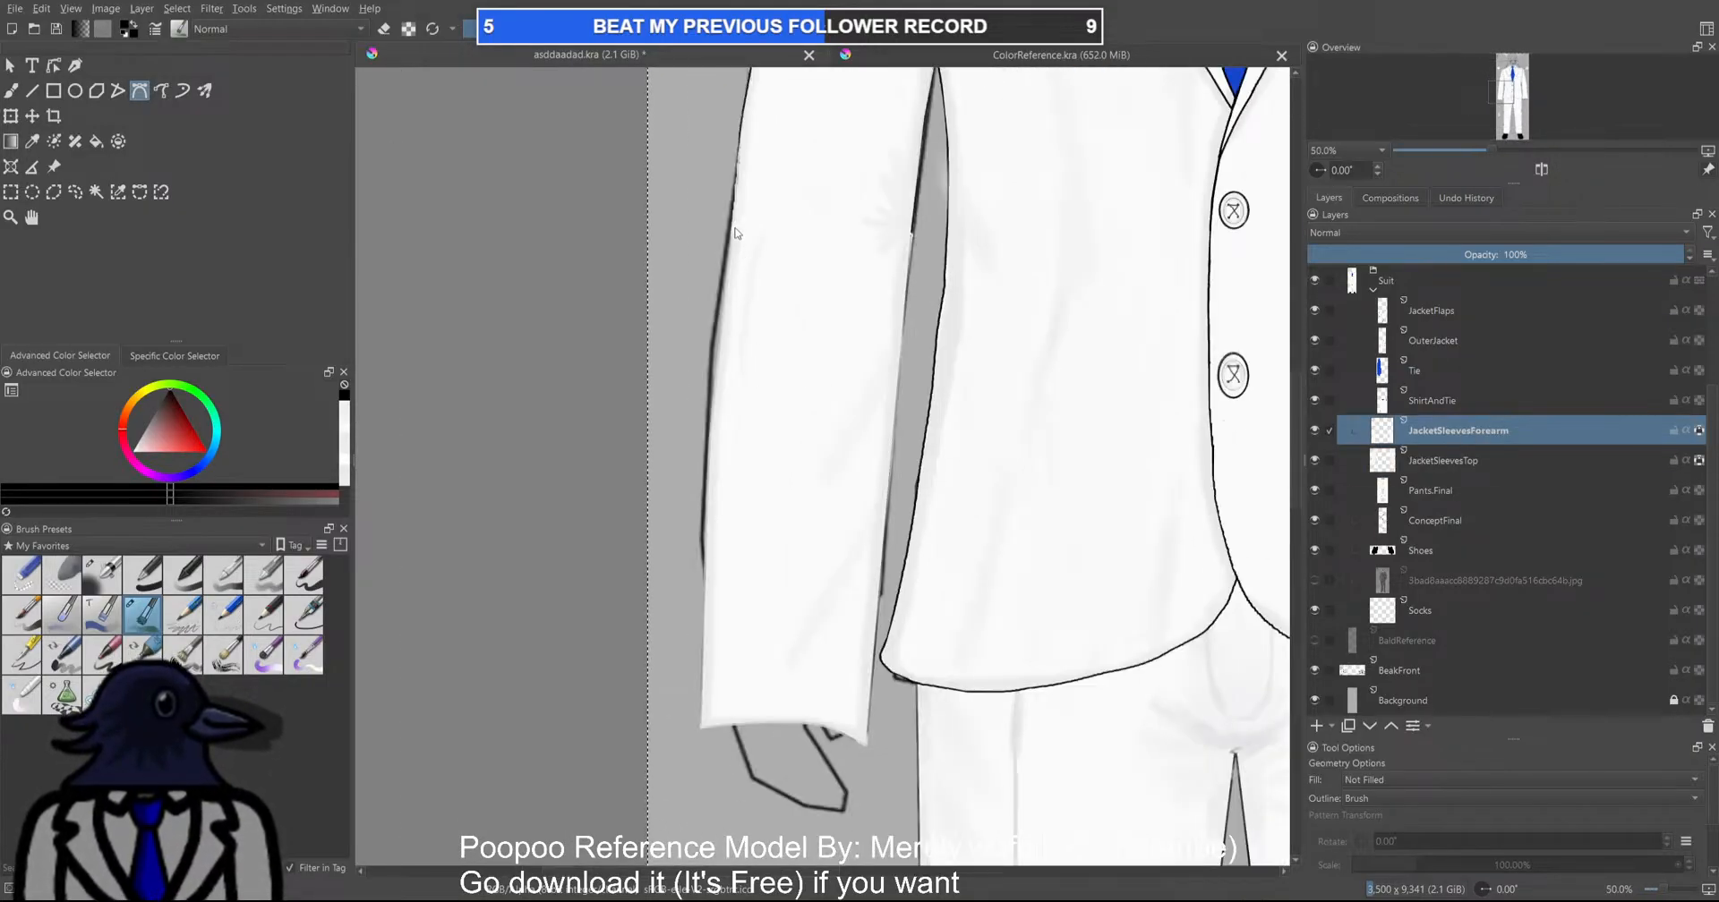
scroll(768, 175, "up", 3)
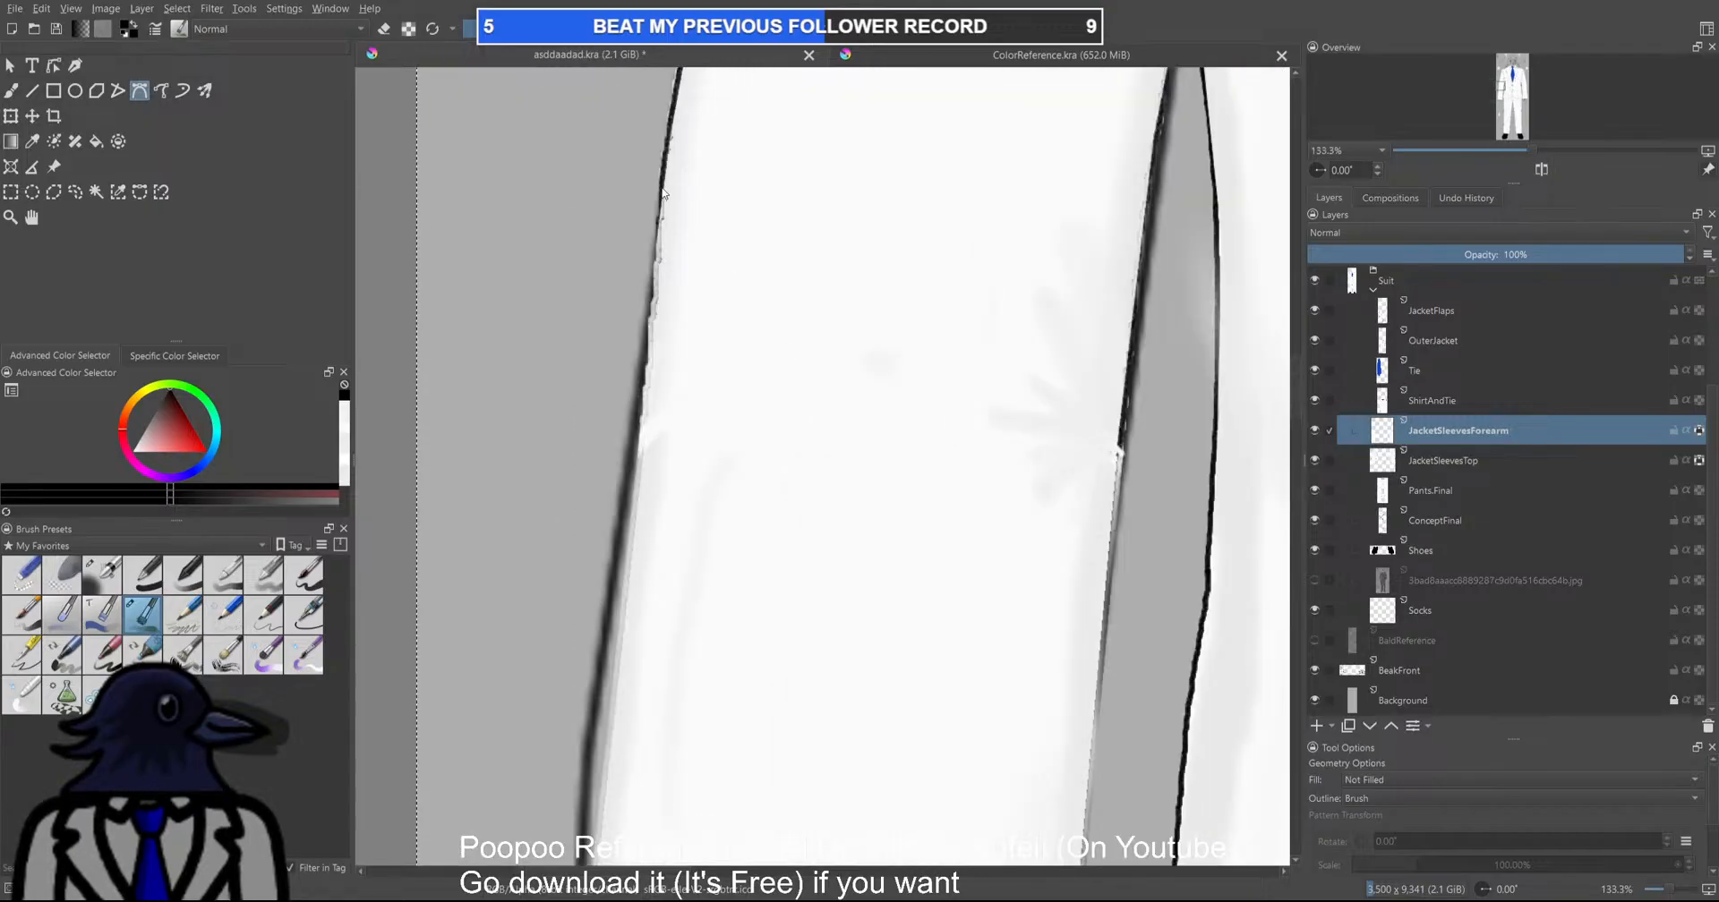
left_click(1423, 460)
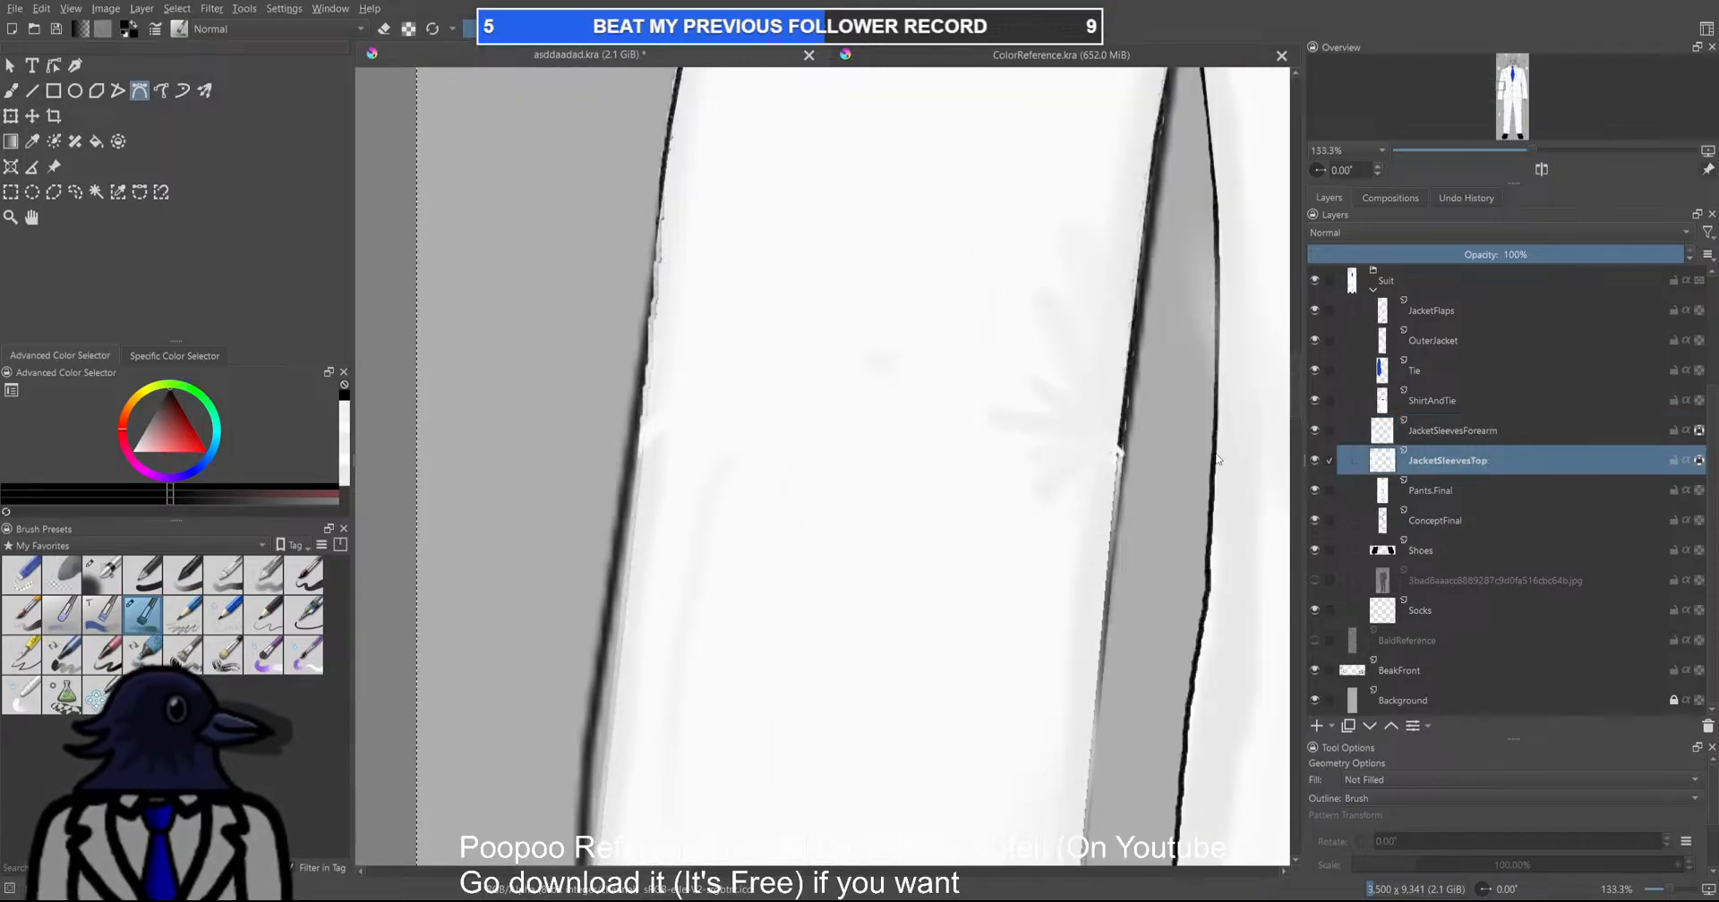
double_click(650, 367)
left_click(649, 361)
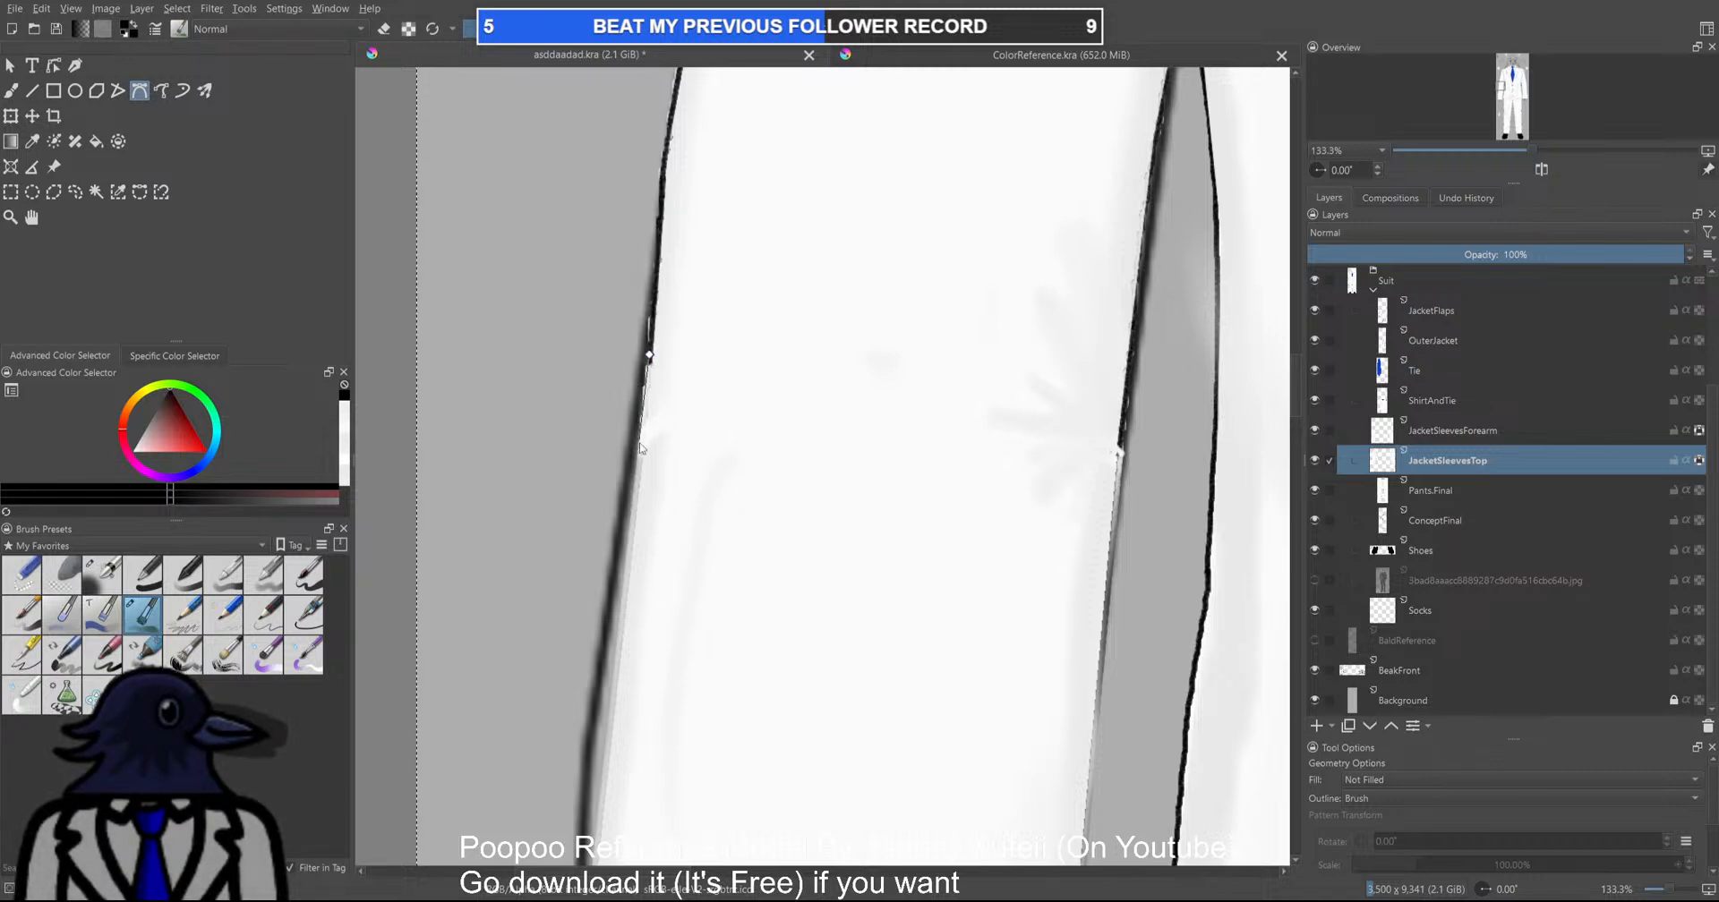
double_click(640, 467)
scroll(639, 472, "down", 1)
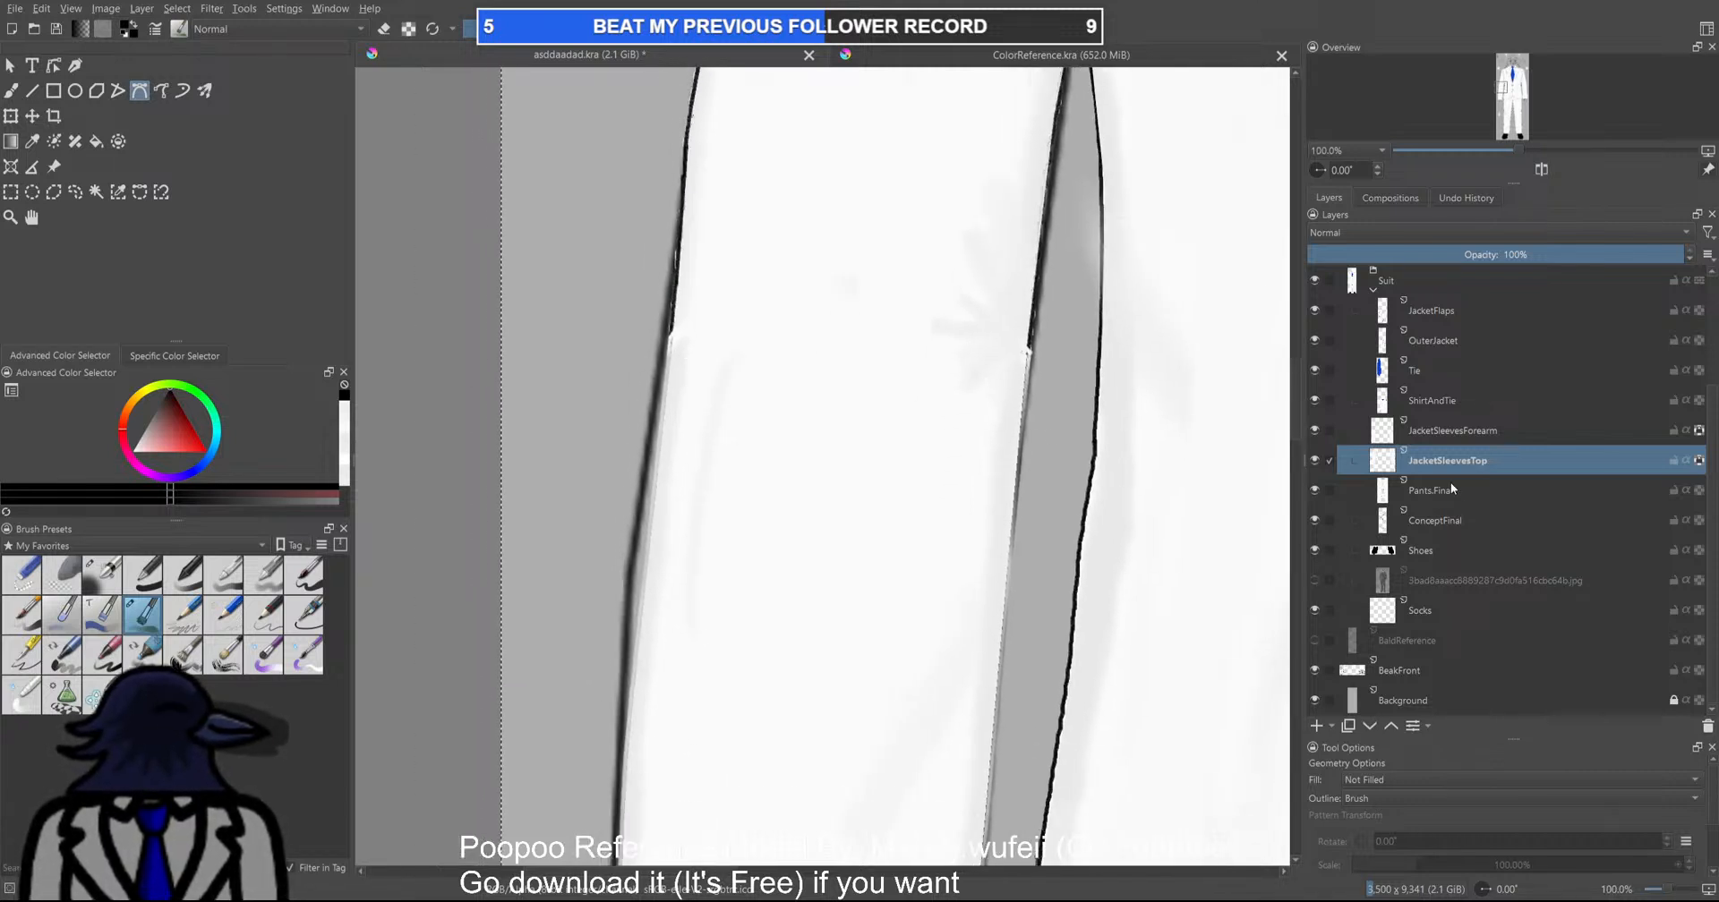
On JacketSleevesForearm, trace the left forearm's outer edge from elbow to cuff and the cuff's hem with black Bezier curves
left_click(1415, 441)
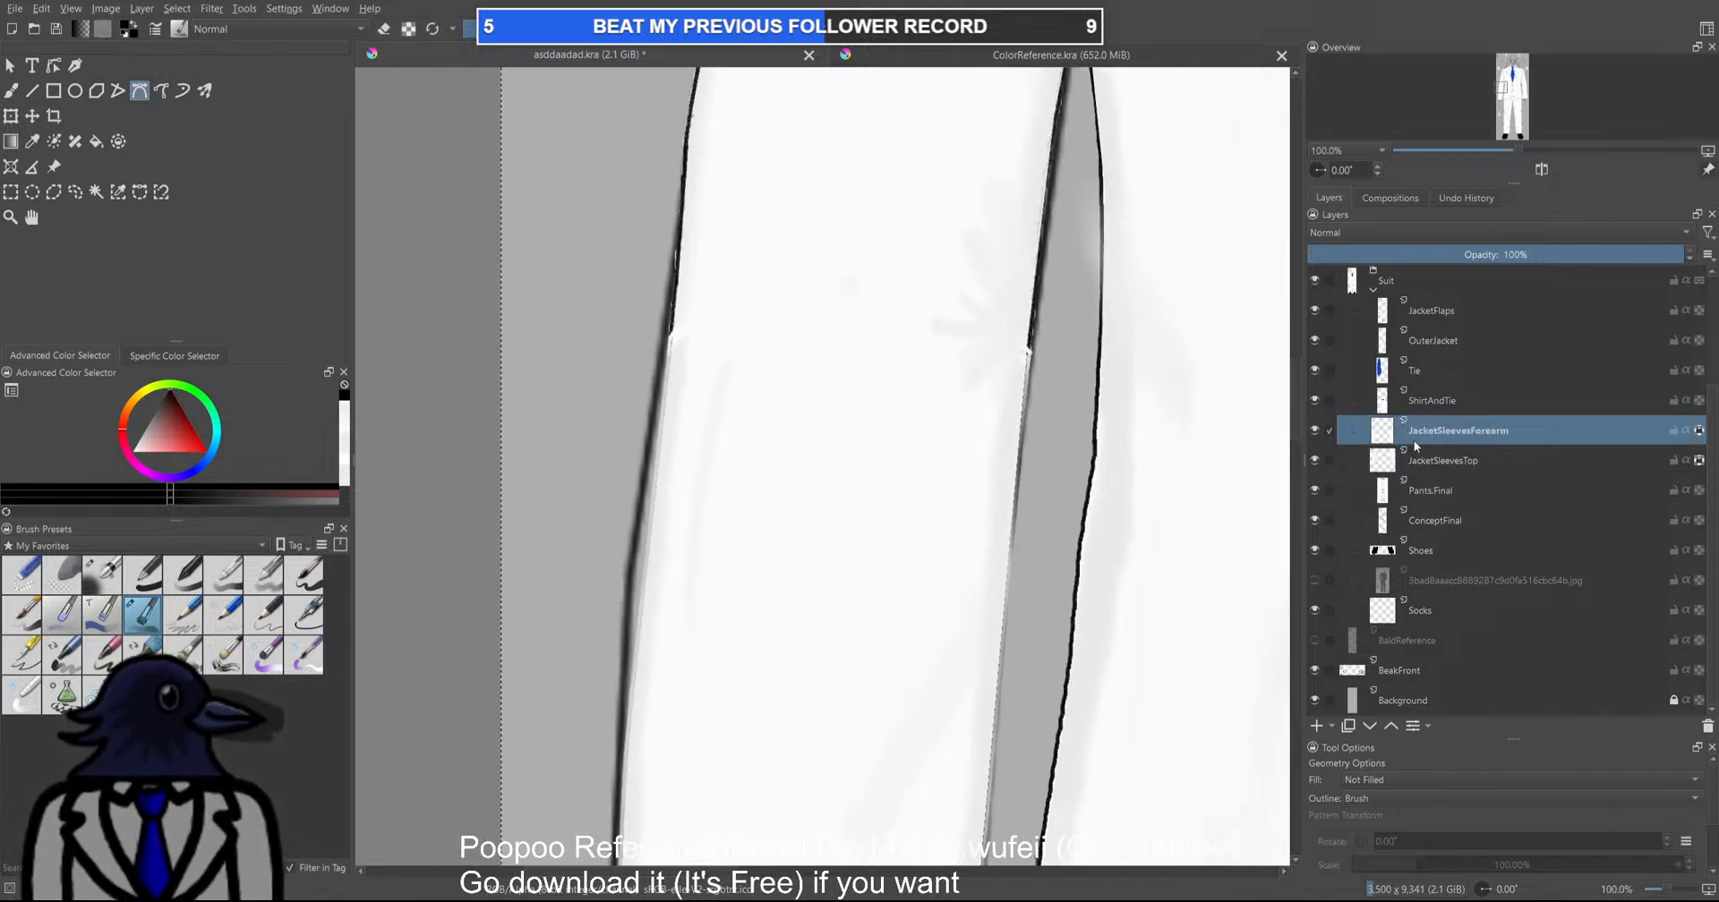
left_click(673, 324)
double_click(642, 606)
left_click_drag(641, 606, 699, 292)
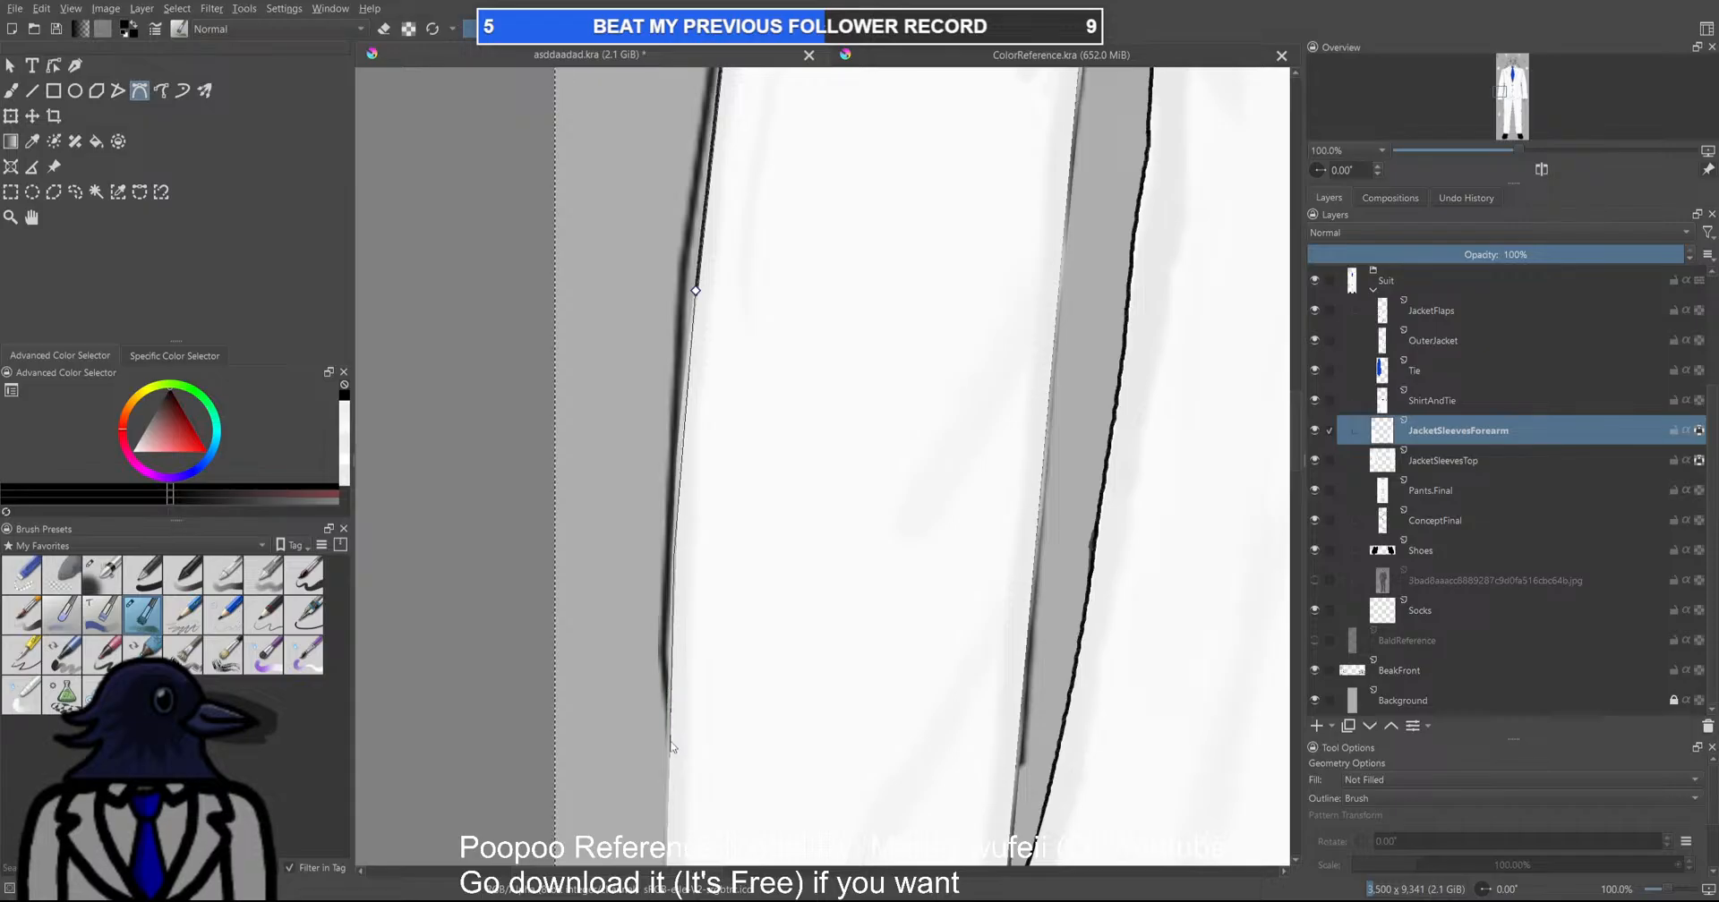
left_click_drag(670, 707, 679, 289)
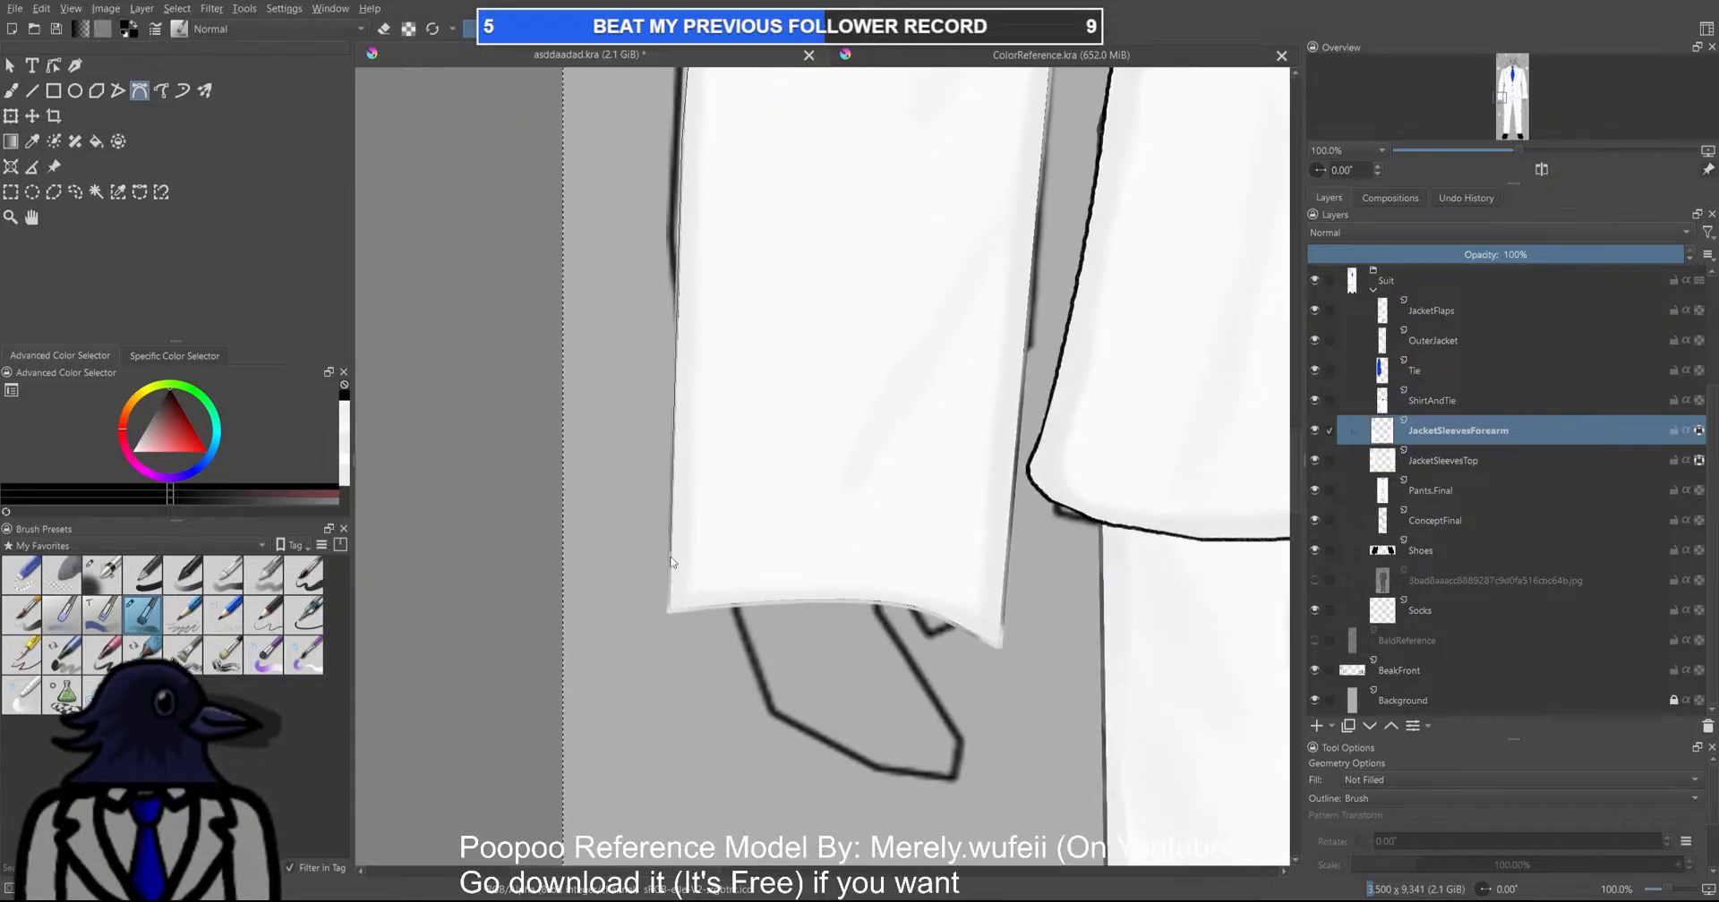
double_click(667, 608)
left_click(668, 606)
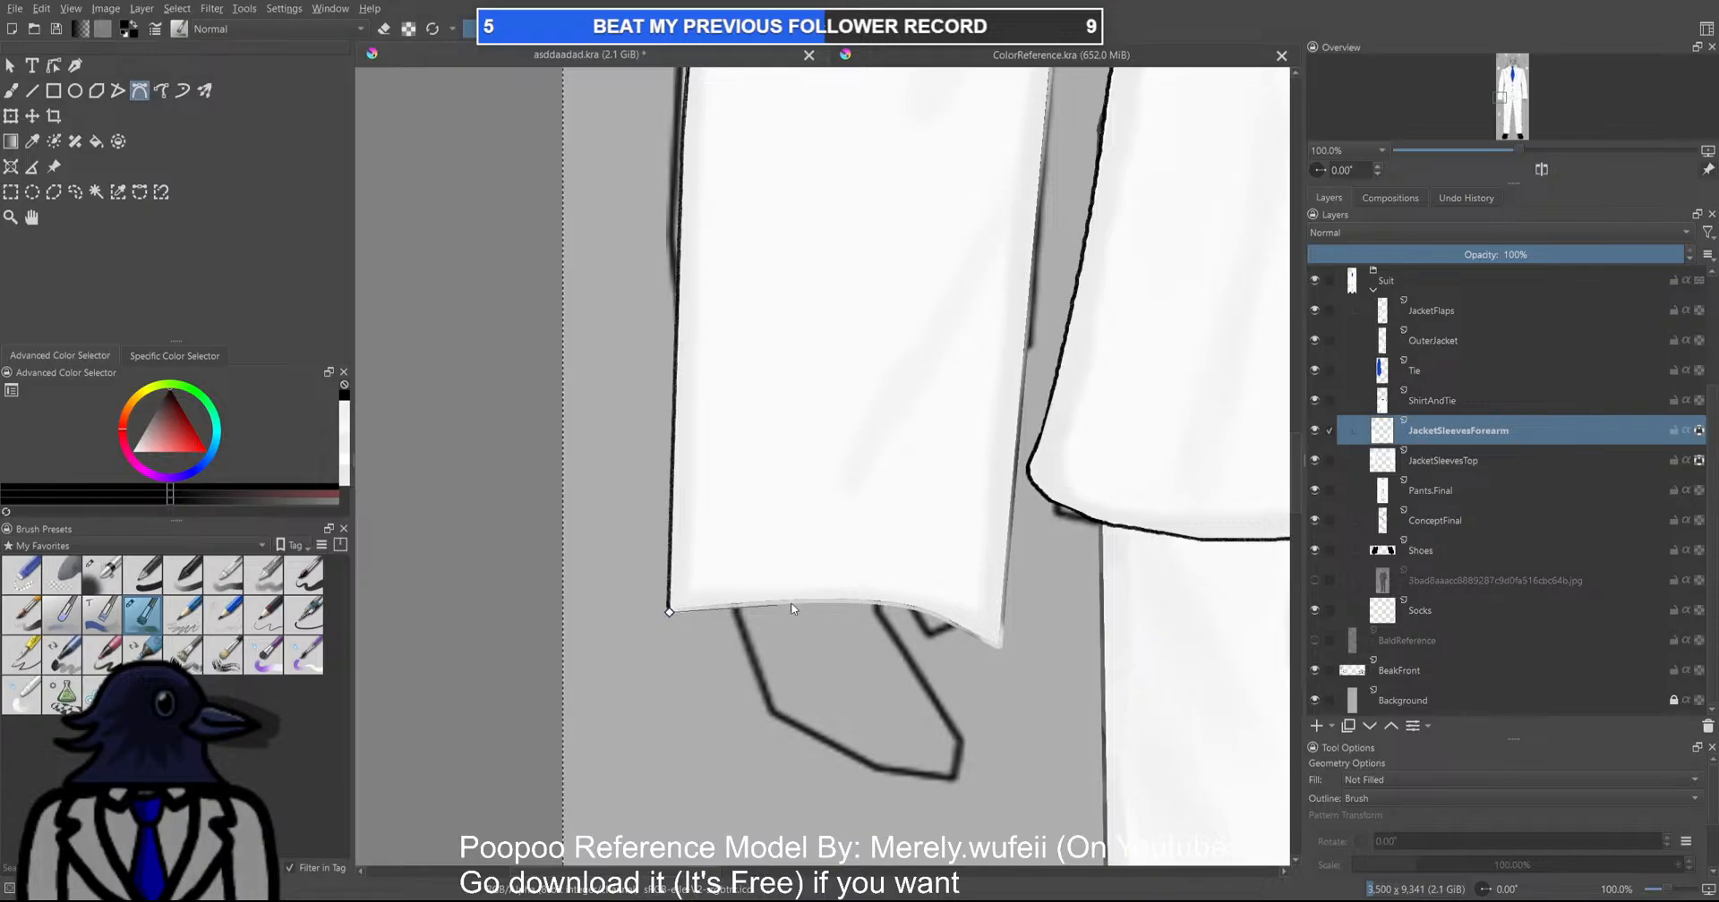
mouse_move(996, 648)
left_mouse_down()
mouse_move(1029, 713)
mouse_move(1100, 721)
left_mouse_up()
key("Return")
Trace the left forearm's inner edge between the elbow and the cuff corner with a black Bezier curve
left_click_drag(1010, 485, 956, 498)
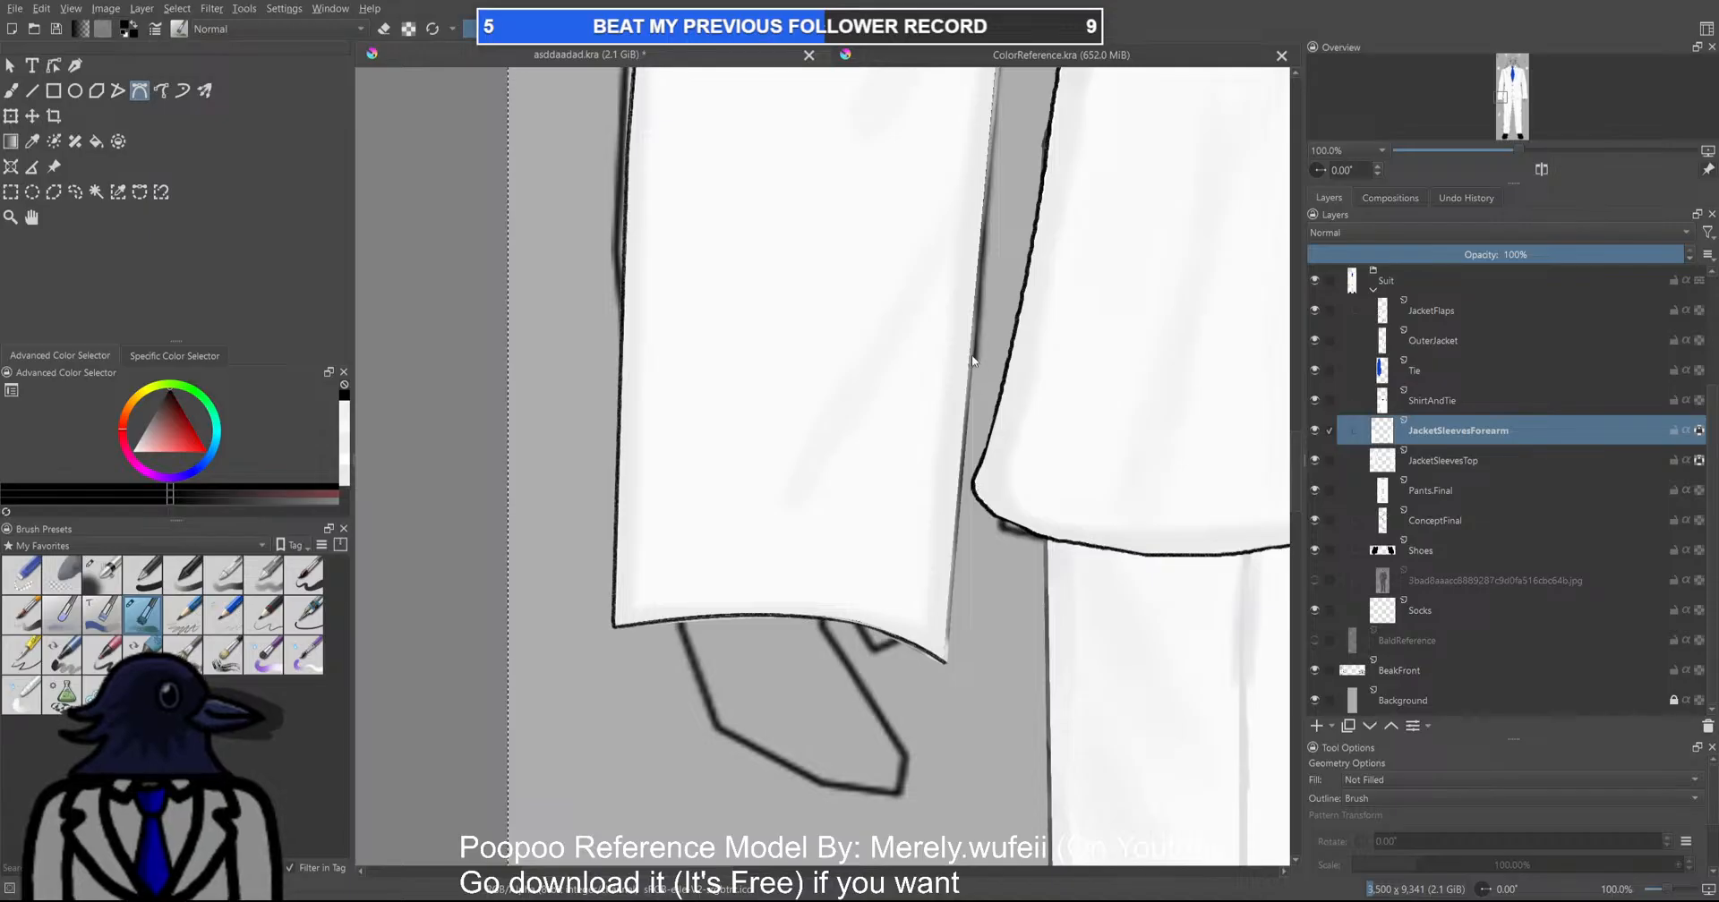
scroll(973, 364, "down", 2)
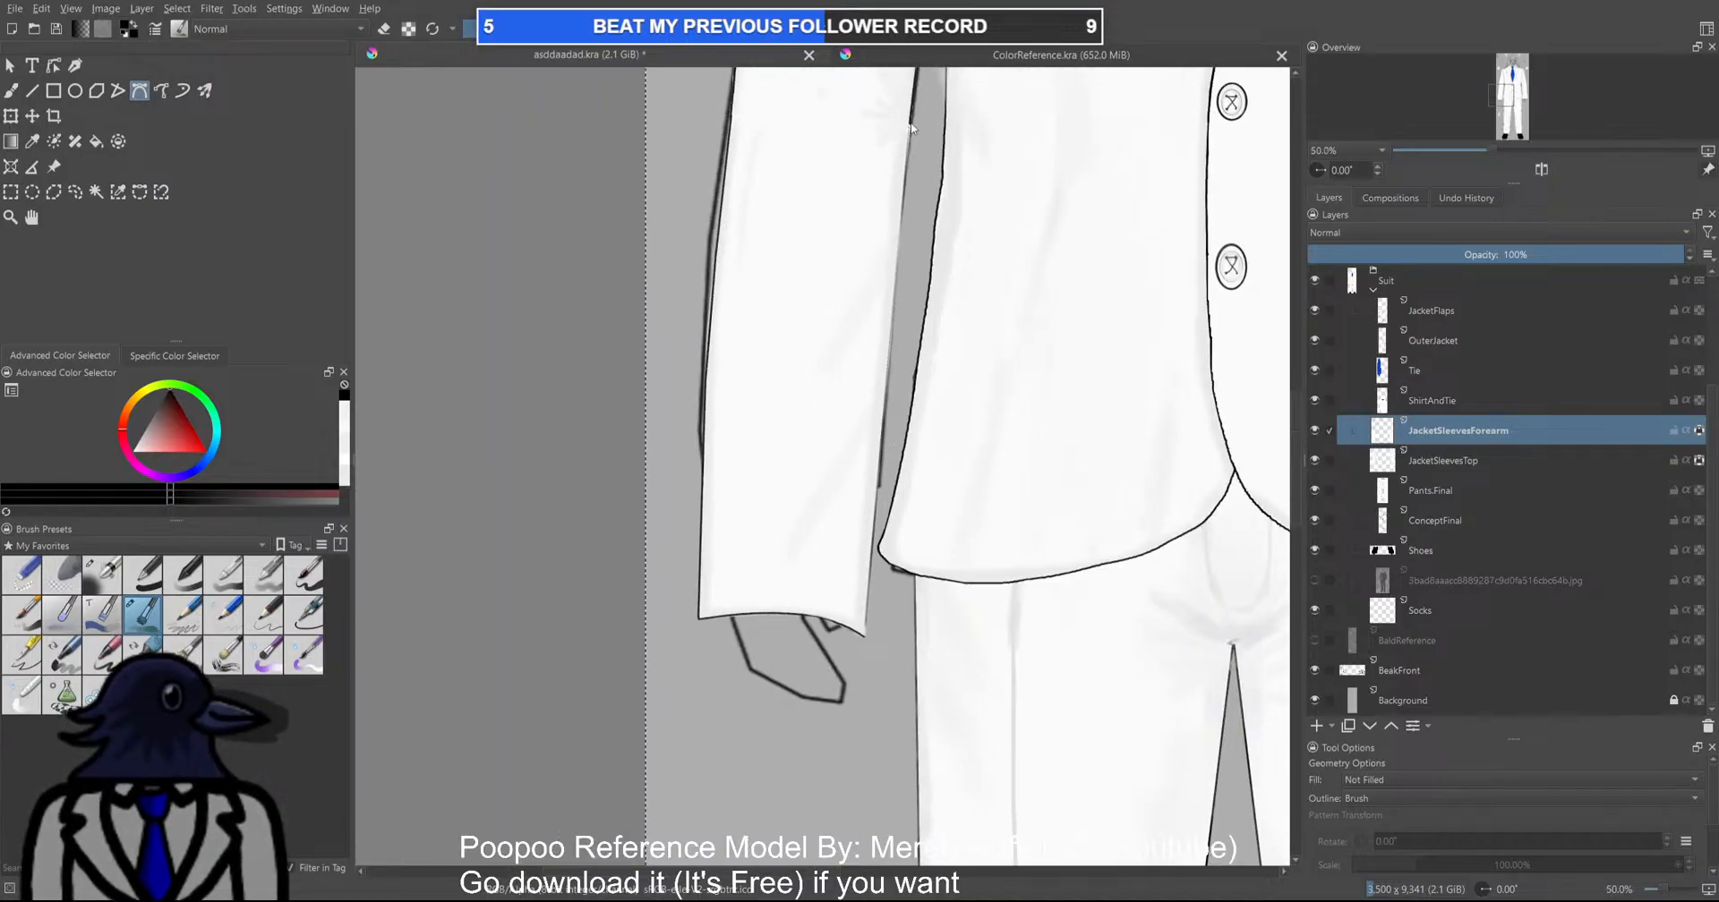
left_click(863, 635)
key("Return")
Isolate the JacketSleevesForearm layer to inspect its outlines, and select the JacketSleevesTop layer
scroll(863, 635, "down", 3)
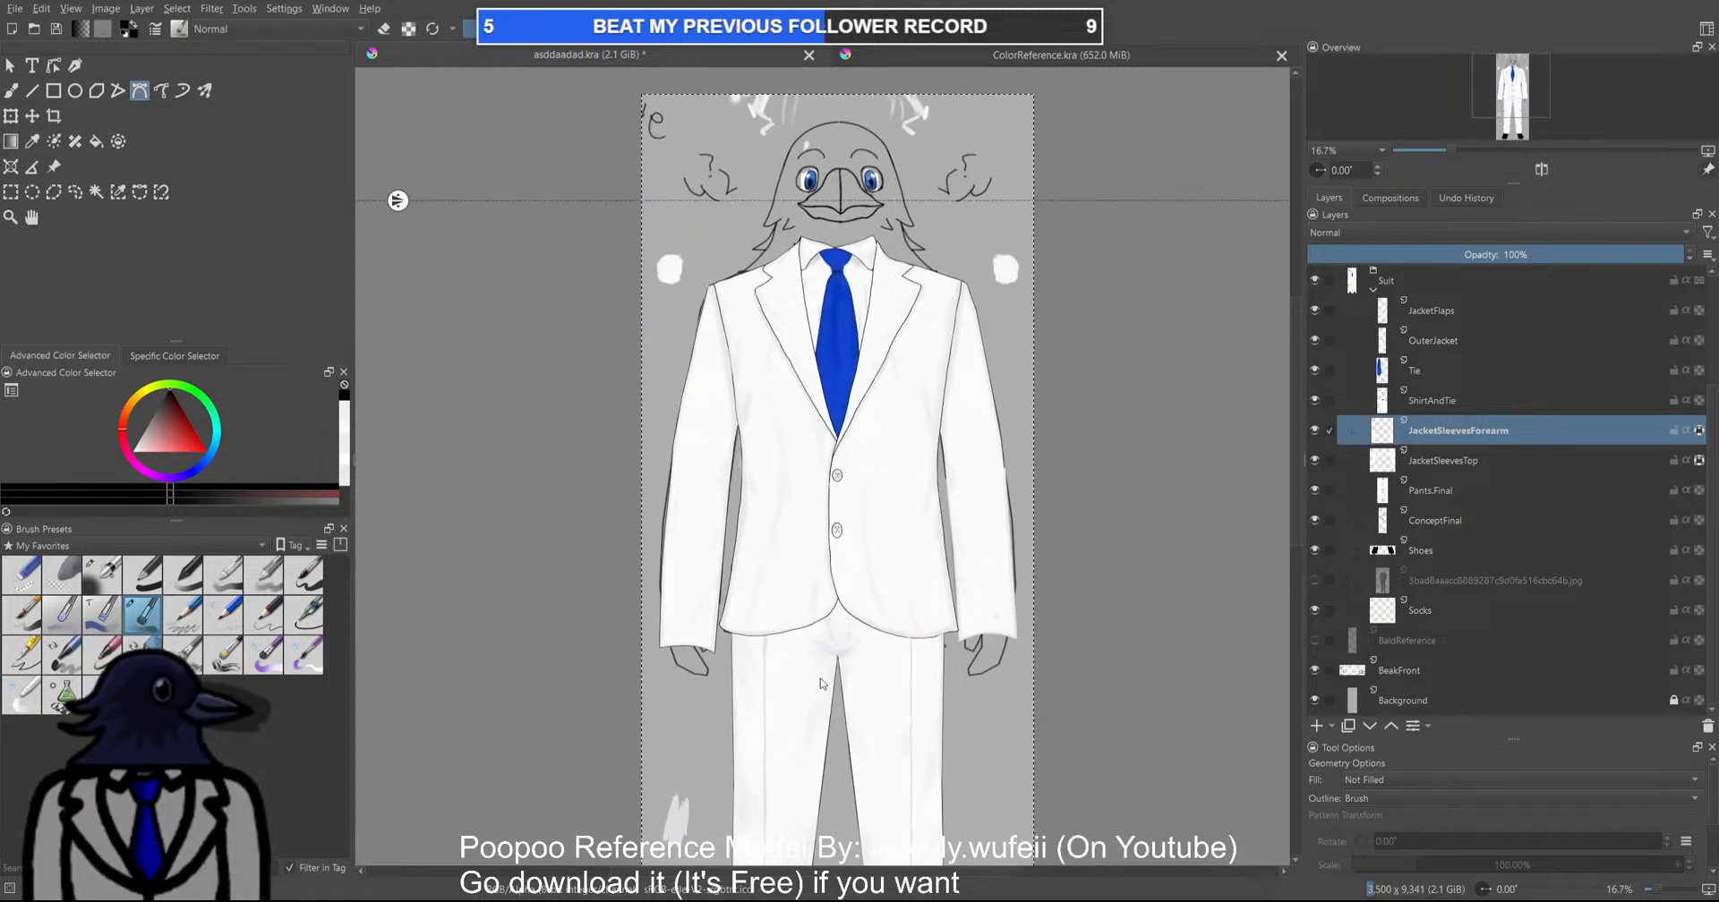
left_click(1447, 428, "alt")
left_click(1457, 456)
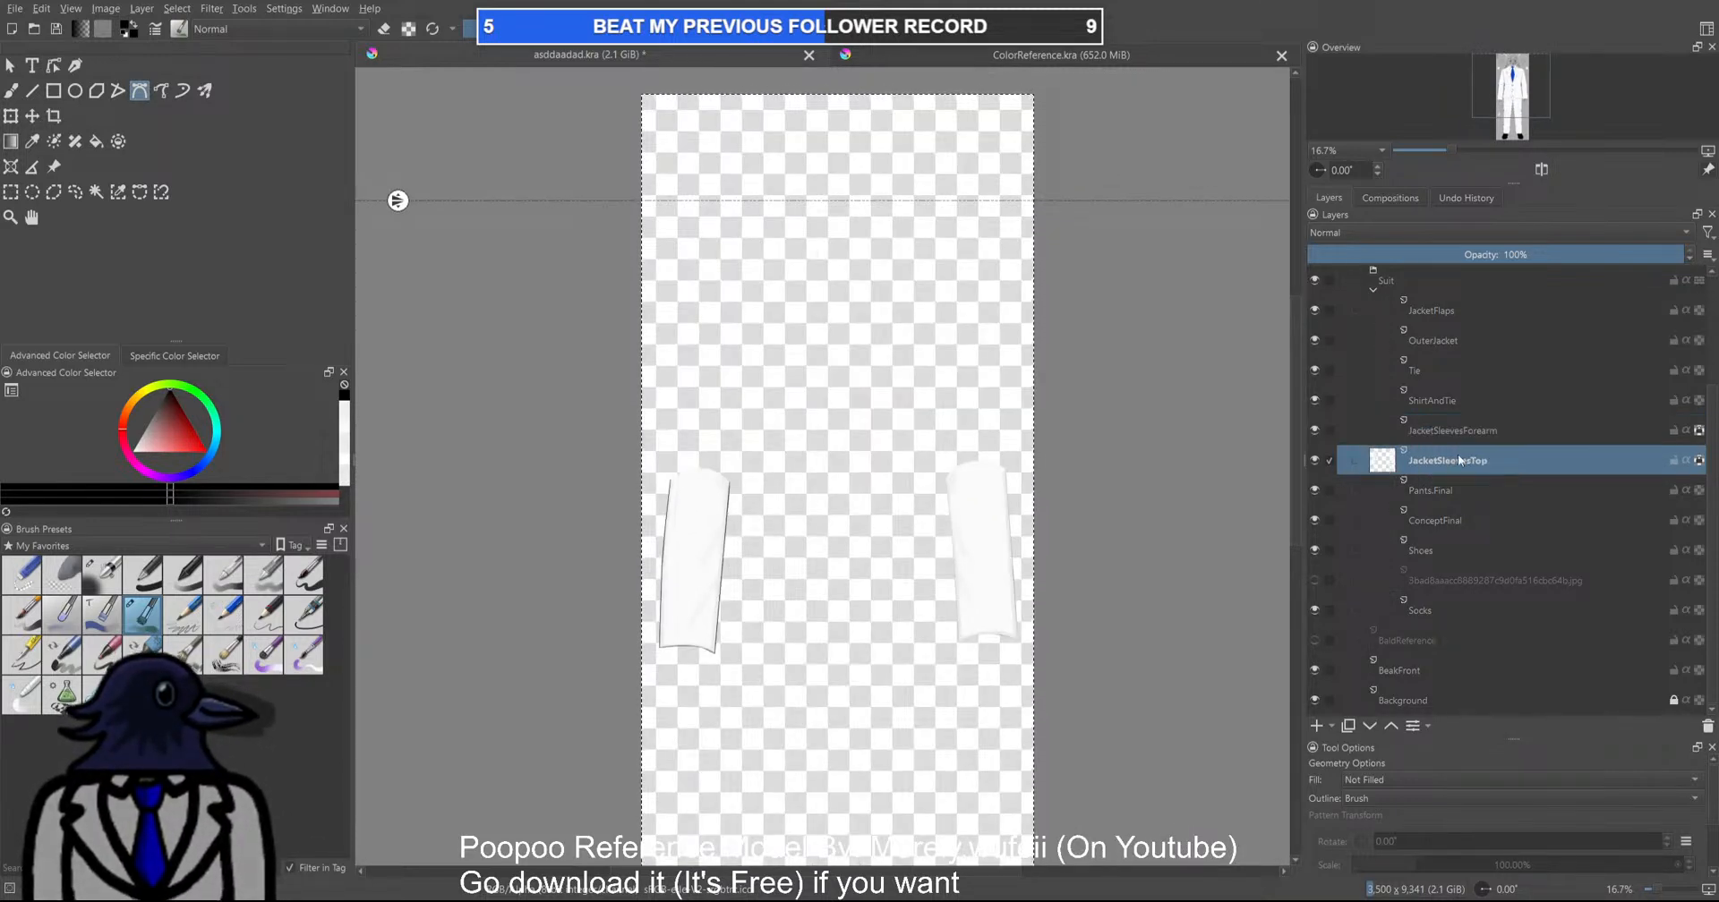
Try to trace the right forearm's inner edge from the elbow to the cuff with a Bezier curve on JacketSleevesTop
left_click_drag(755, 537, 611, 512)
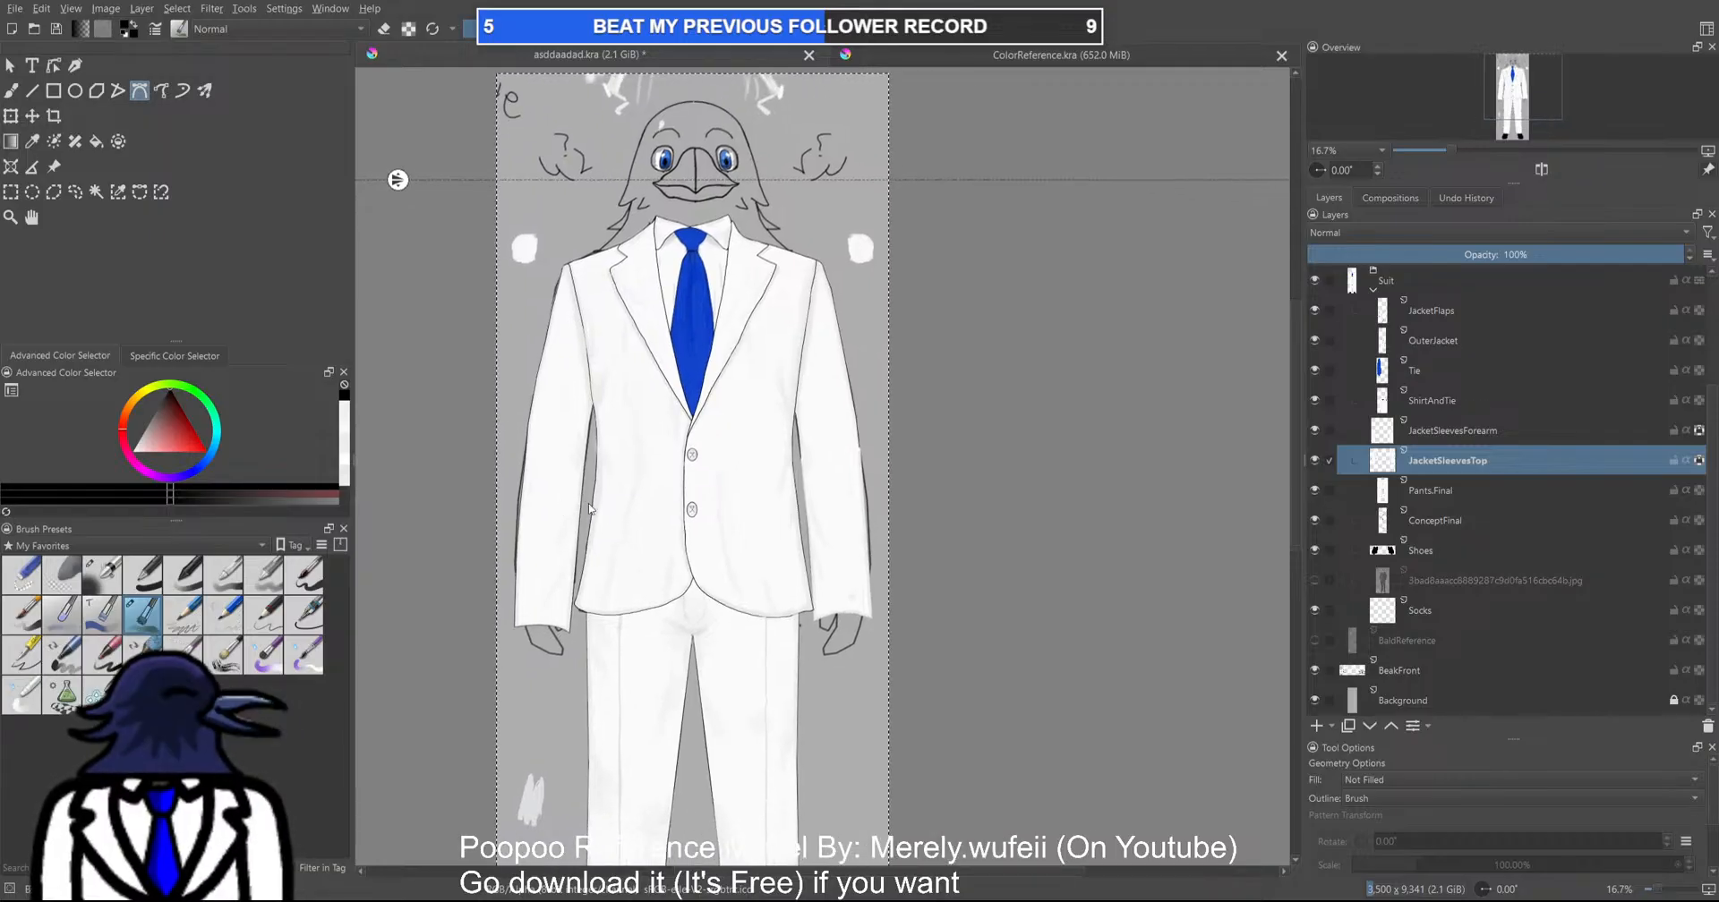
scroll(690, 537, "up", 3)
left_click_drag(1025, 430, 818, 382)
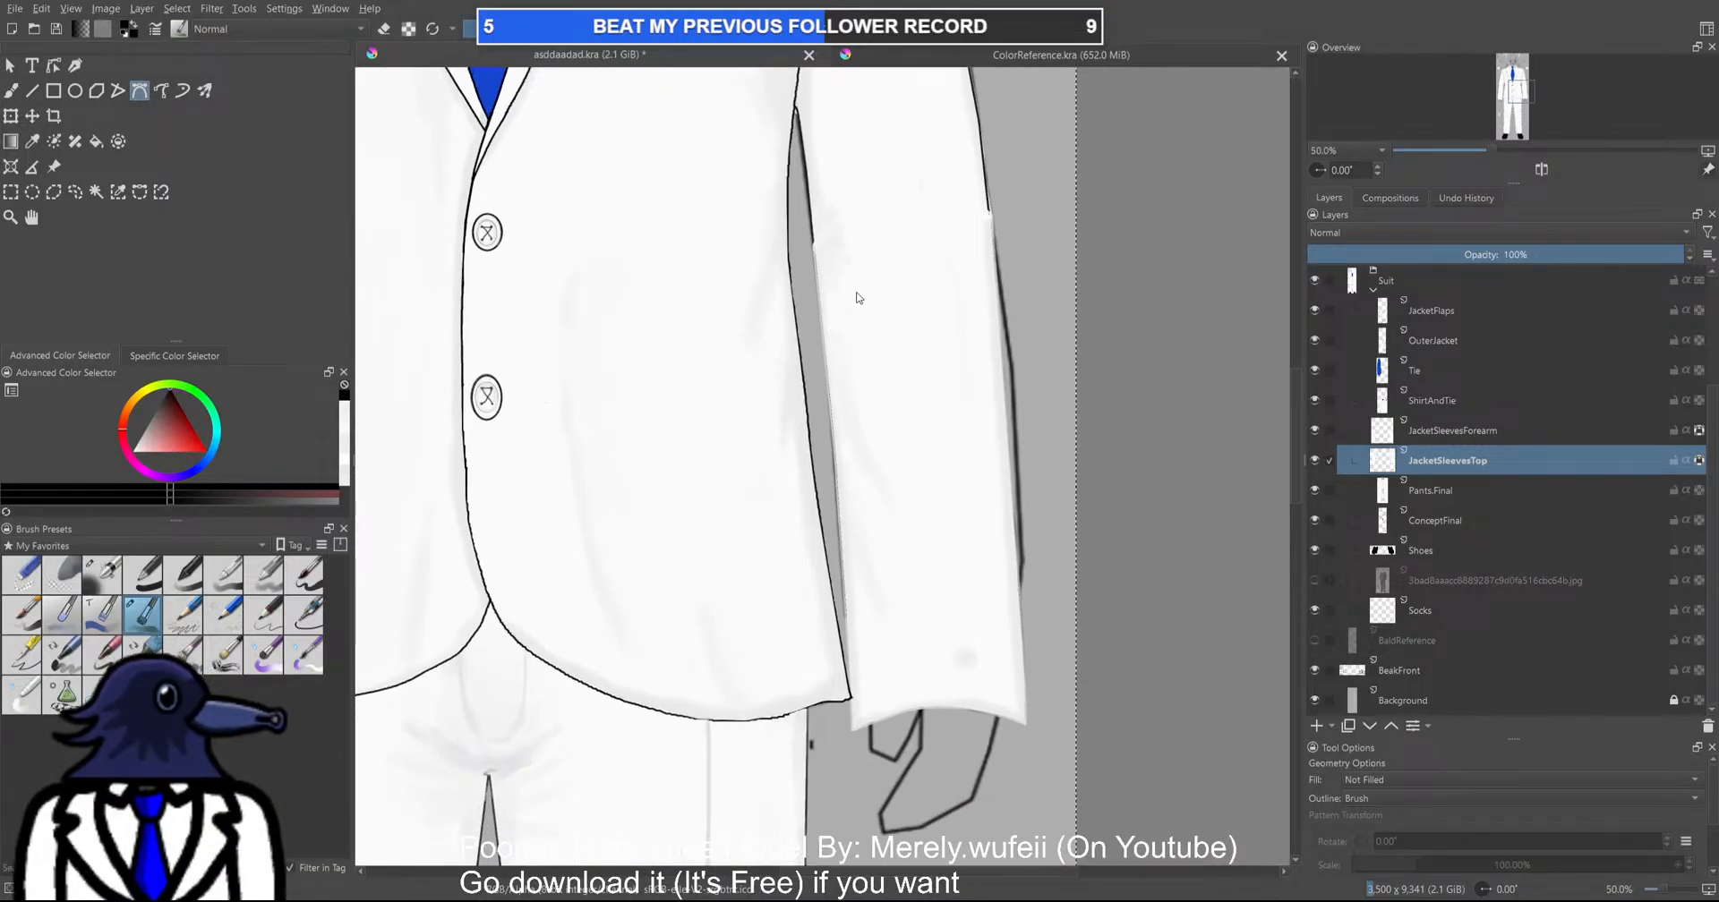
scroll(858, 304, "up", 2)
left_click_drag(858, 279, 797, 234)
scroll(755, 205, "down", 1)
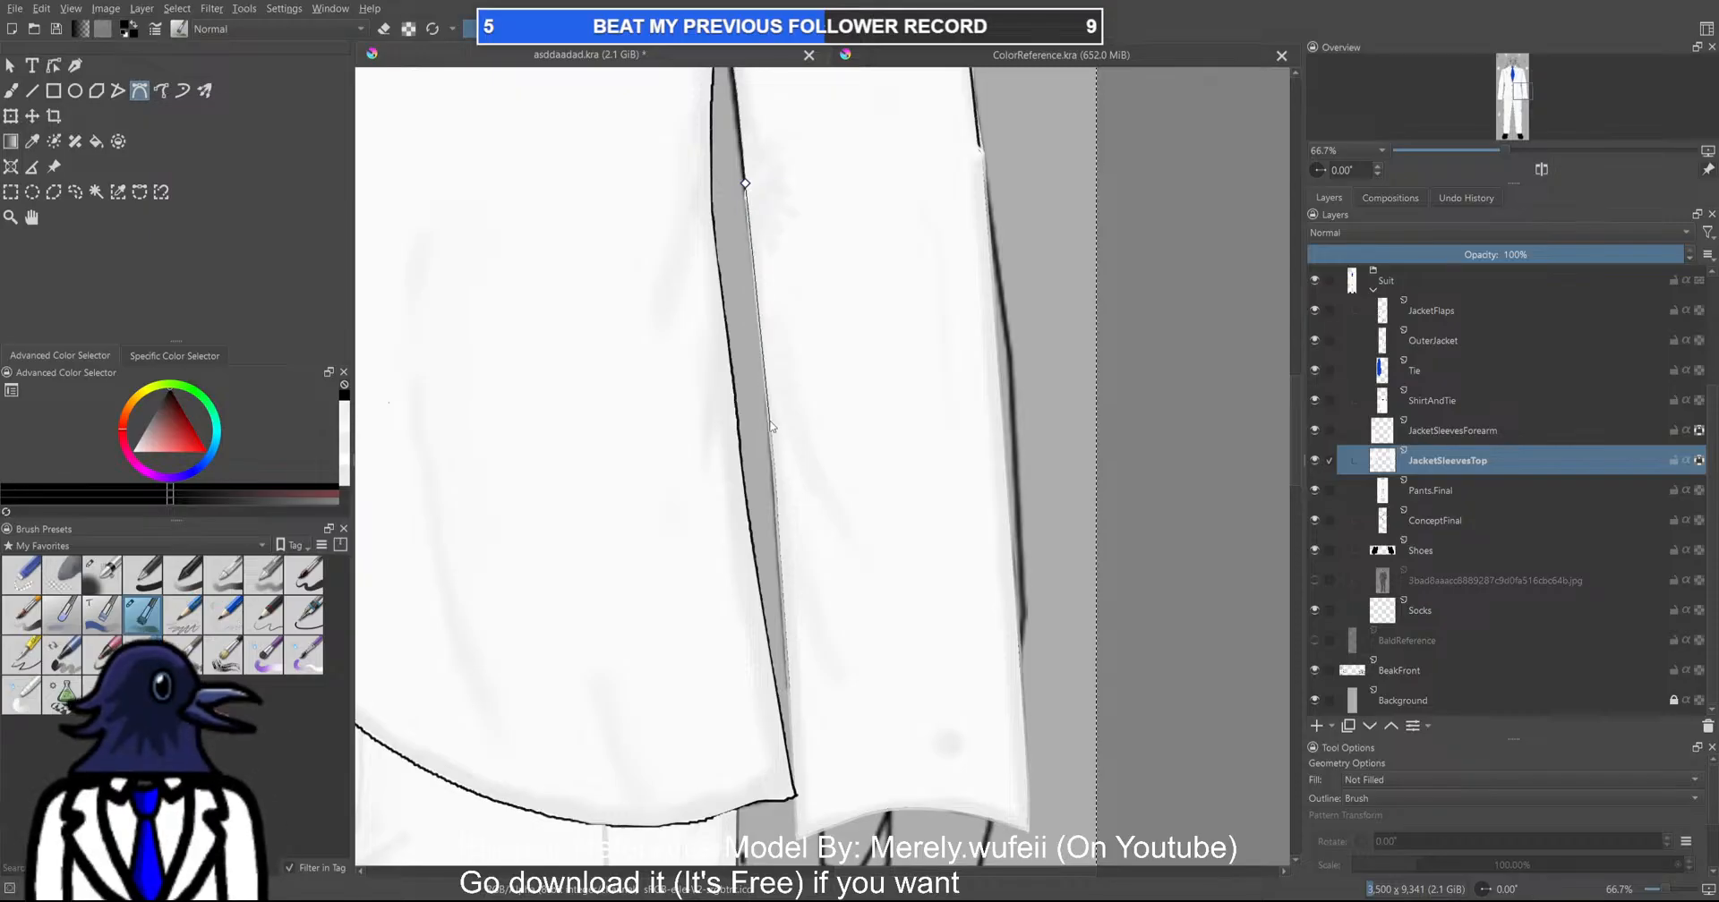
double_click(801, 842)
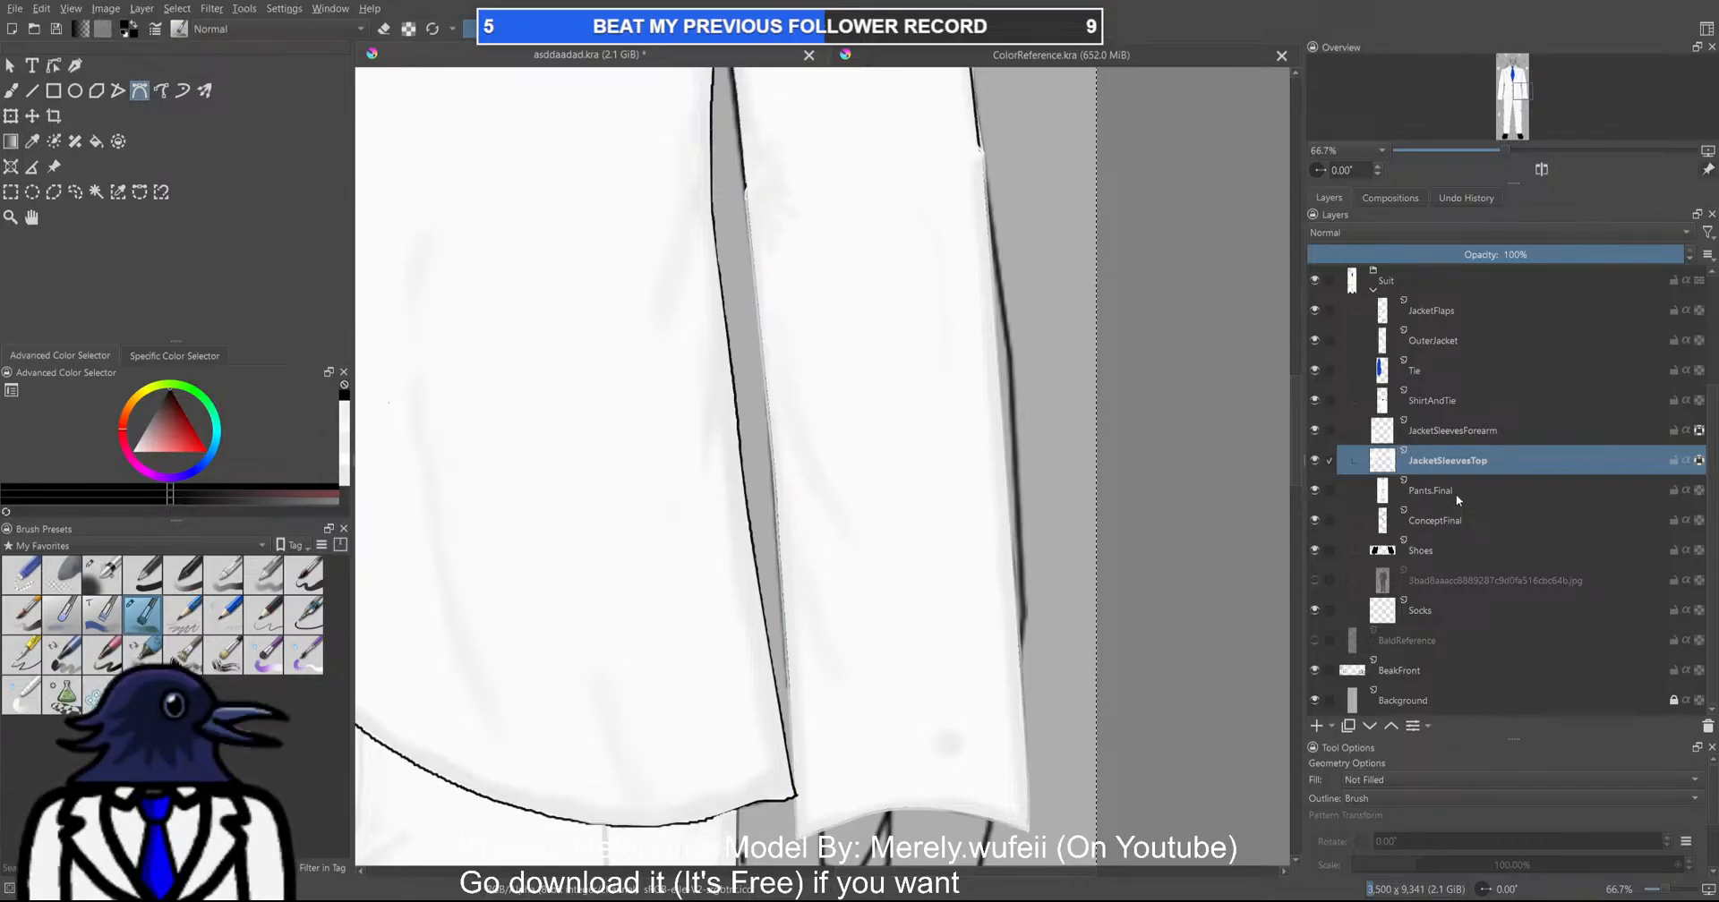
On JacketSleevesForearm, trace the right forearm's inner edge from elbow to cuff and the cuff's curved hem with black Bezier curves
left_click(1483, 433)
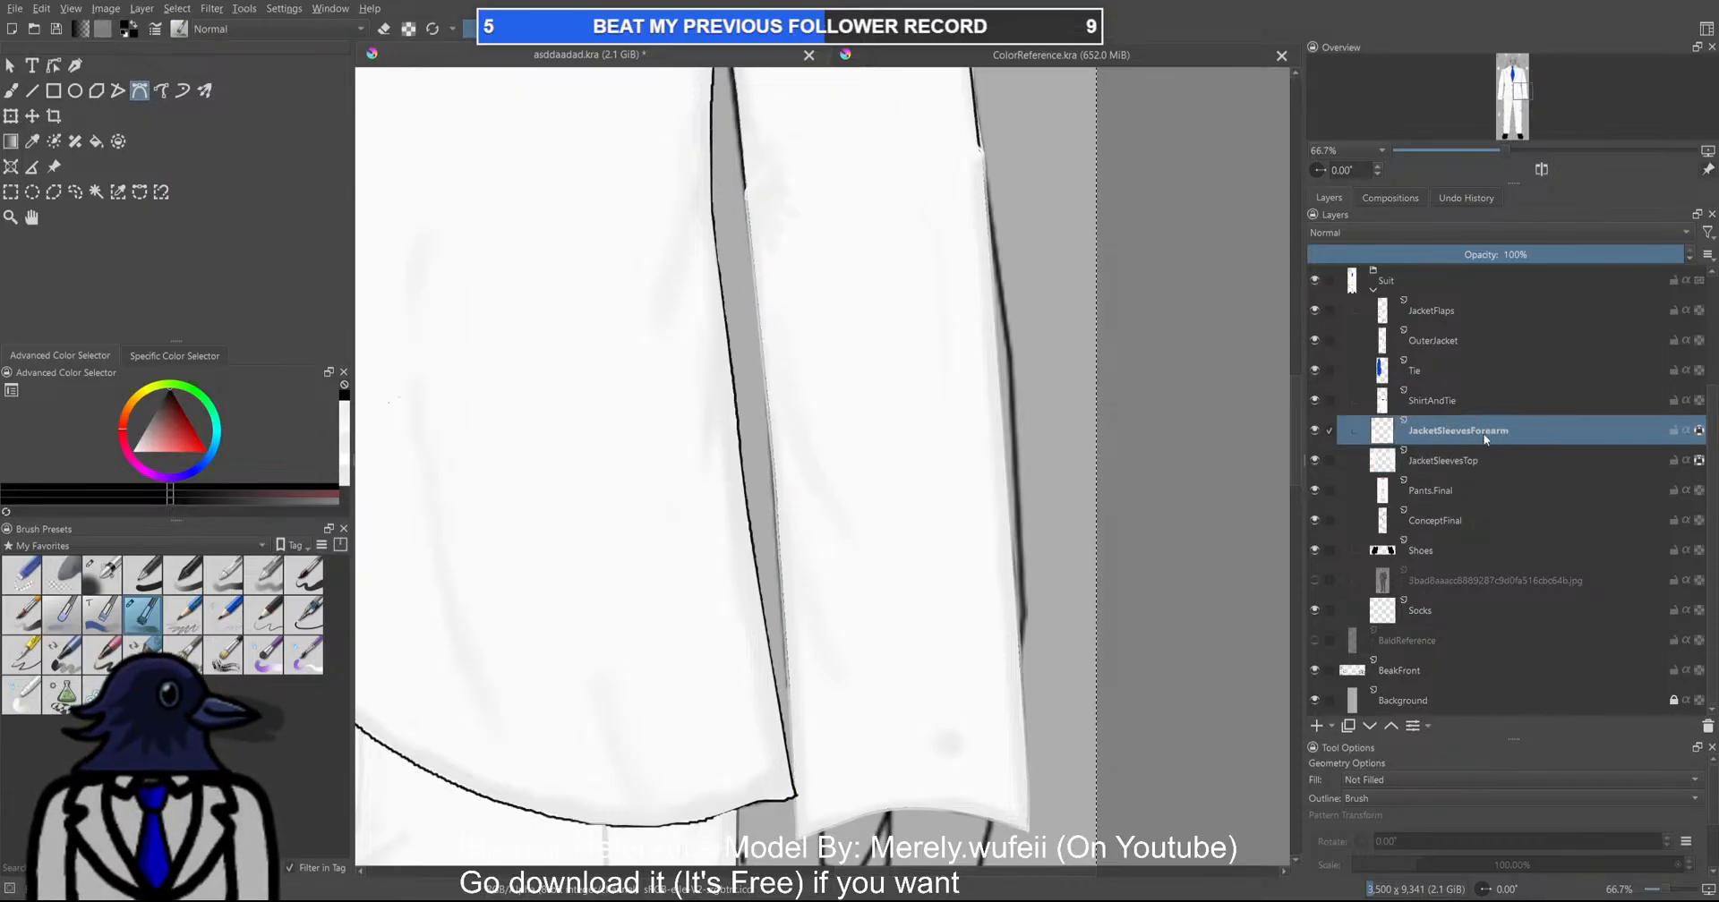
left_click(745, 180)
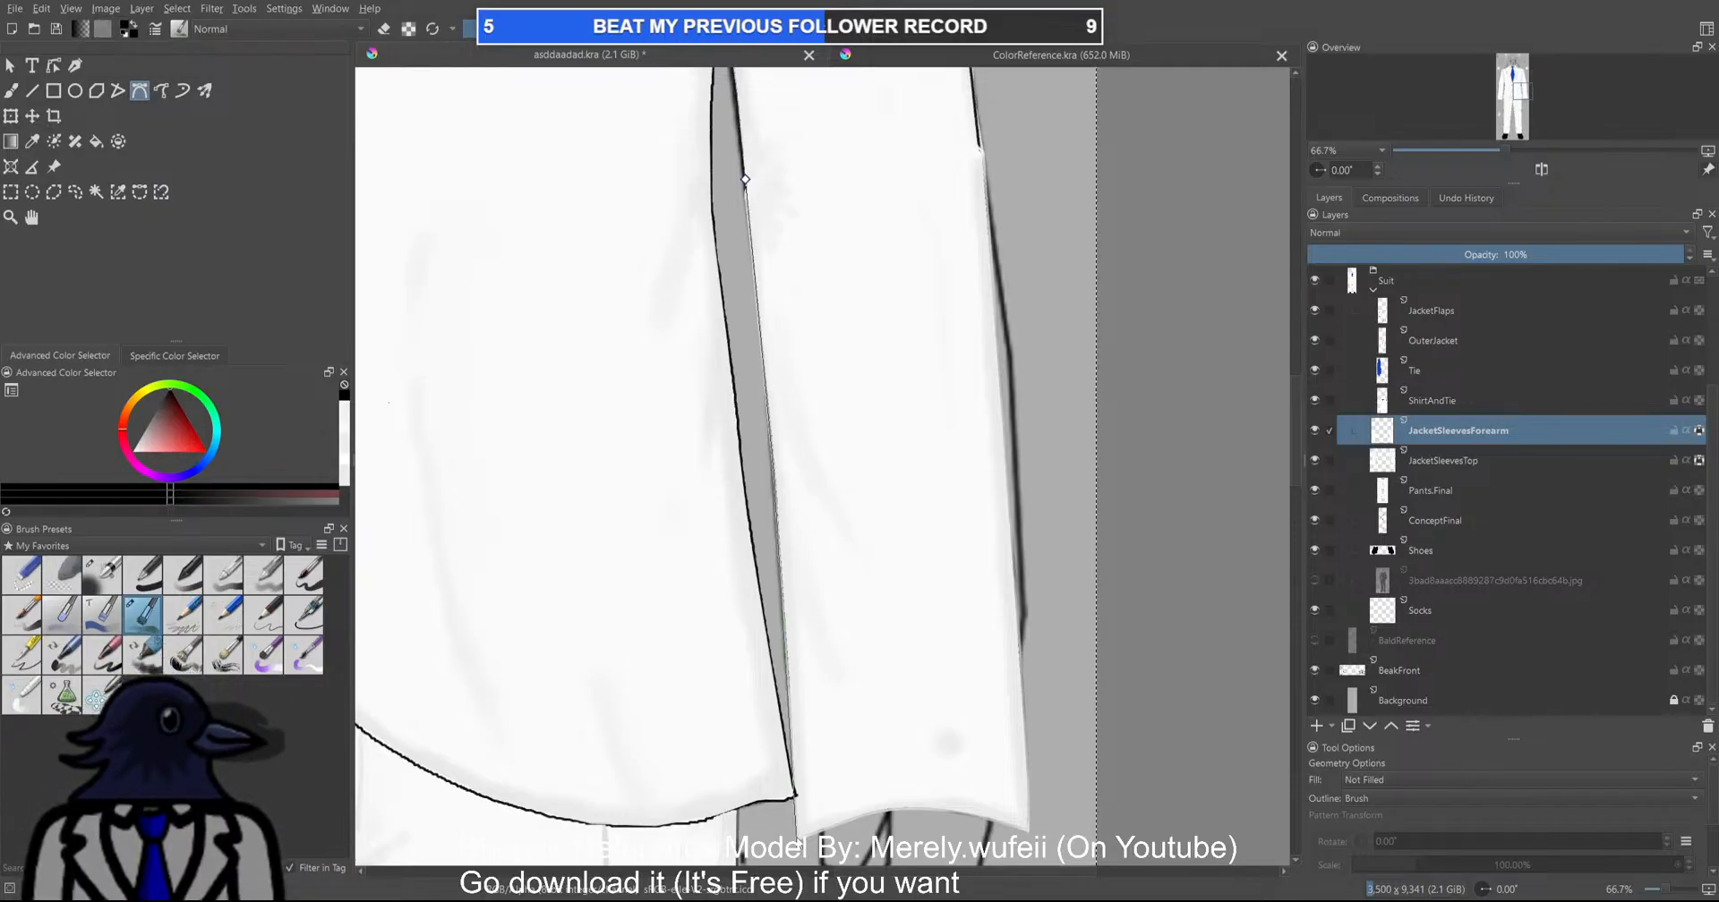
double_click(795, 794)
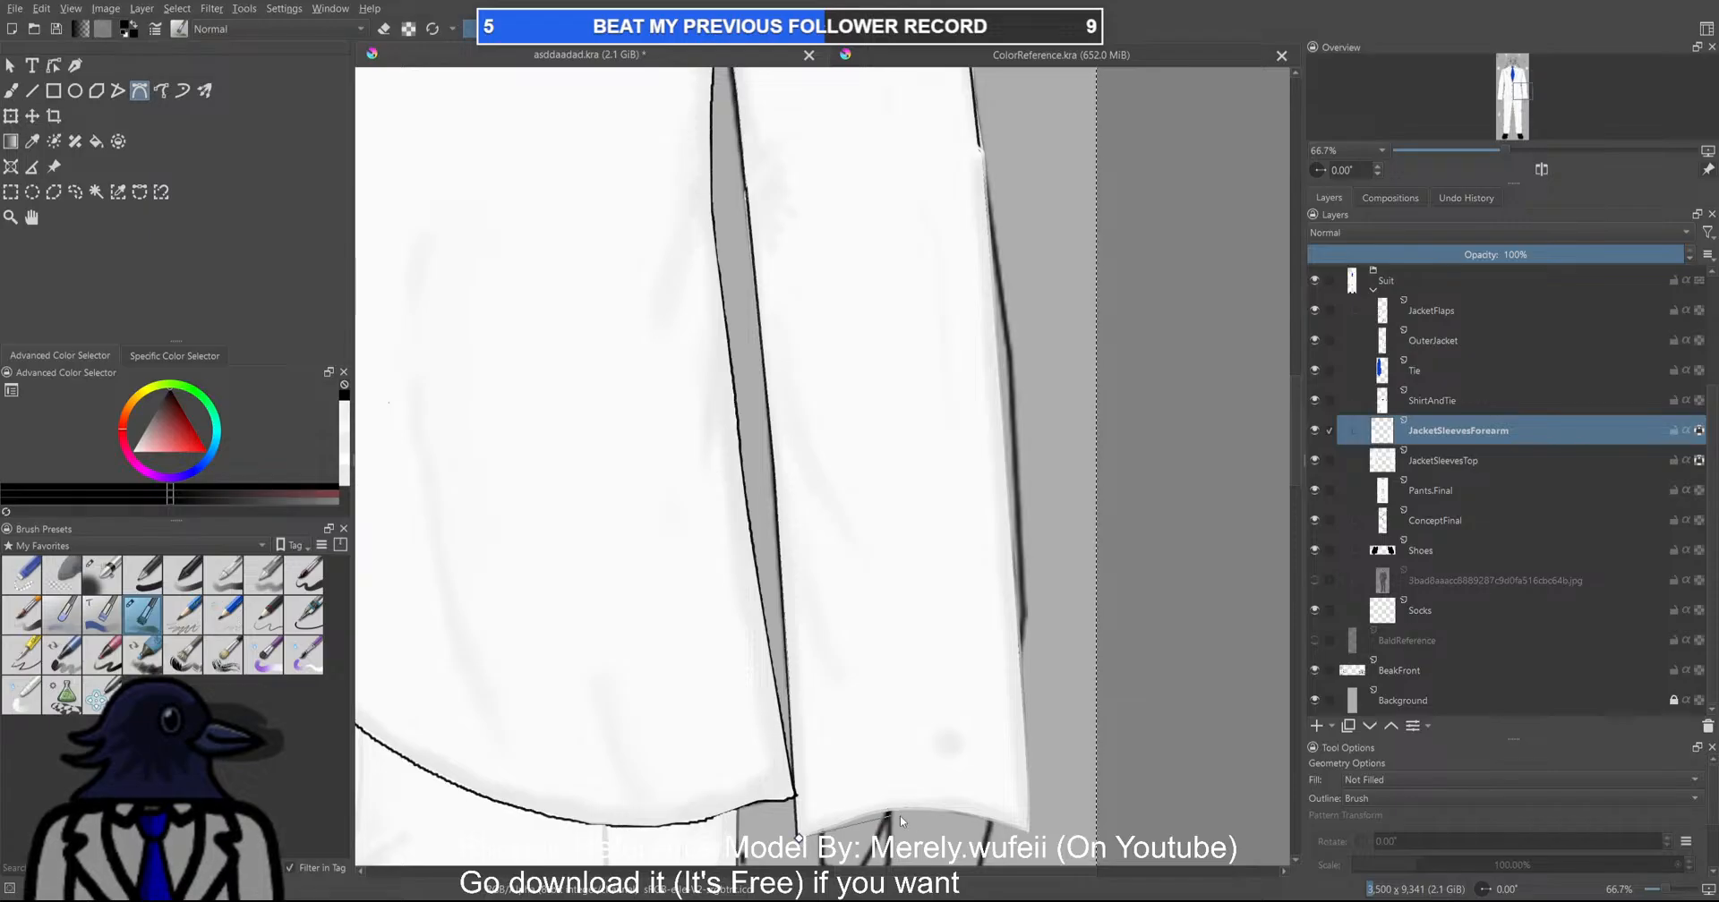
left_click_drag(948, 768, 948, 706)
left_click_drag(1028, 768, 1136, 817)
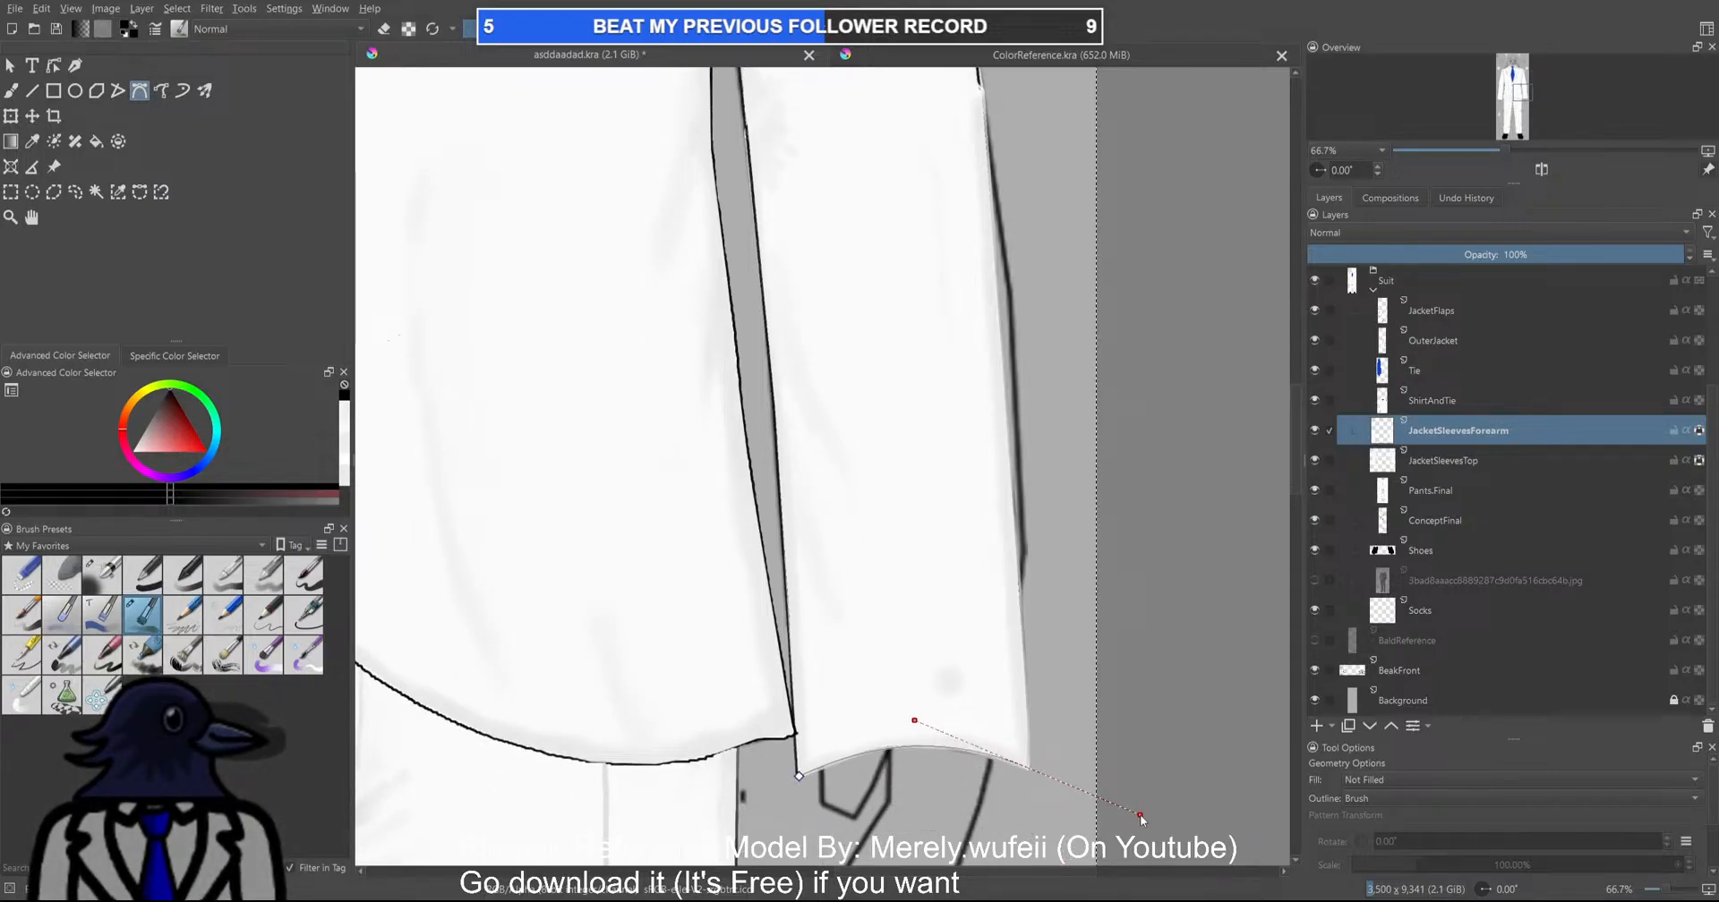
key("Return")
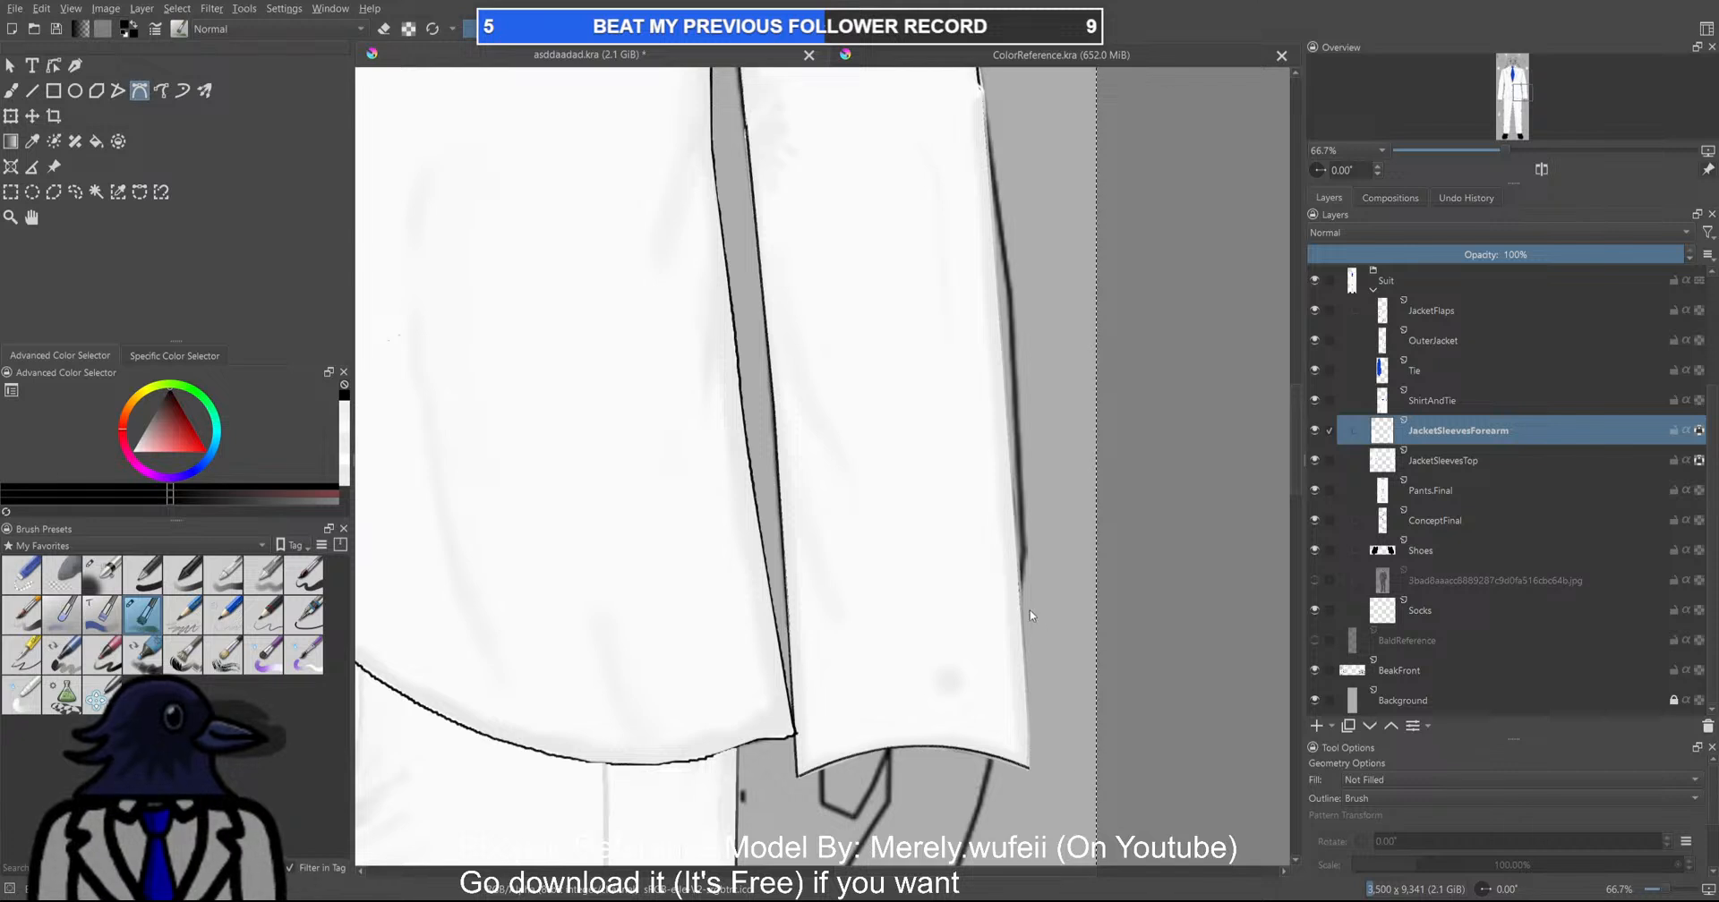
Trace the right forearm's outer edge from the elbow to the cuff's outer corner with a black Bezier curve
scroll(1020, 340, "down", 2)
left_click_drag(1006, 210, 990, 256)
scroll(990, 256, "up", 1)
left_click(979, 258)
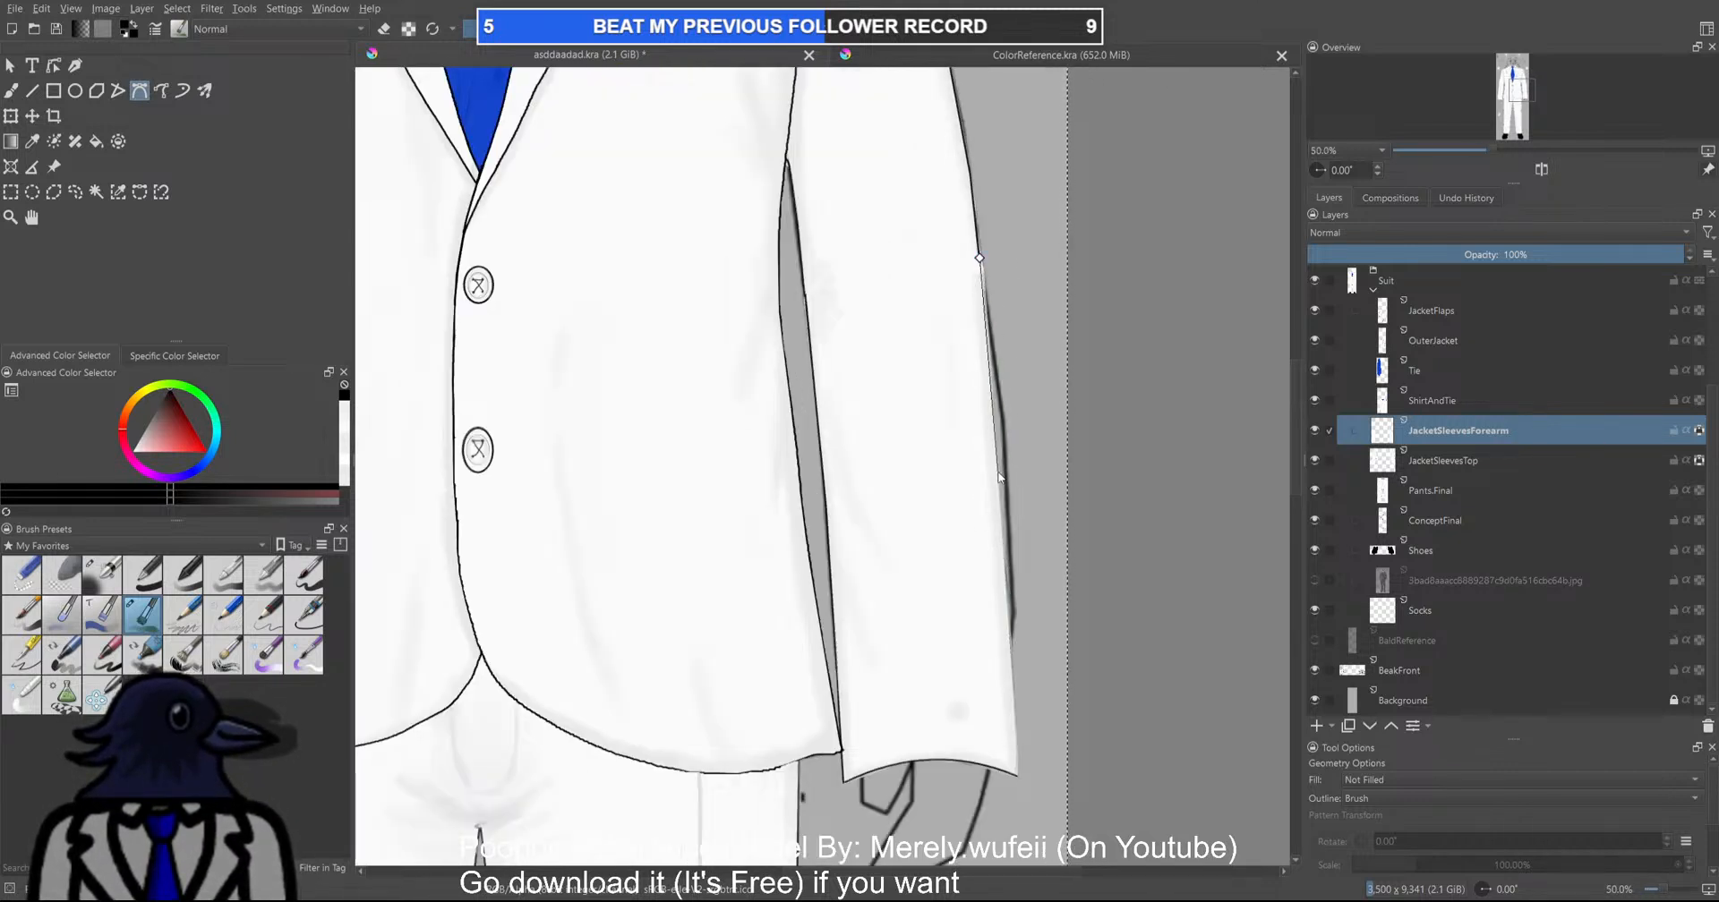
left_click(1017, 776)
key("Return")
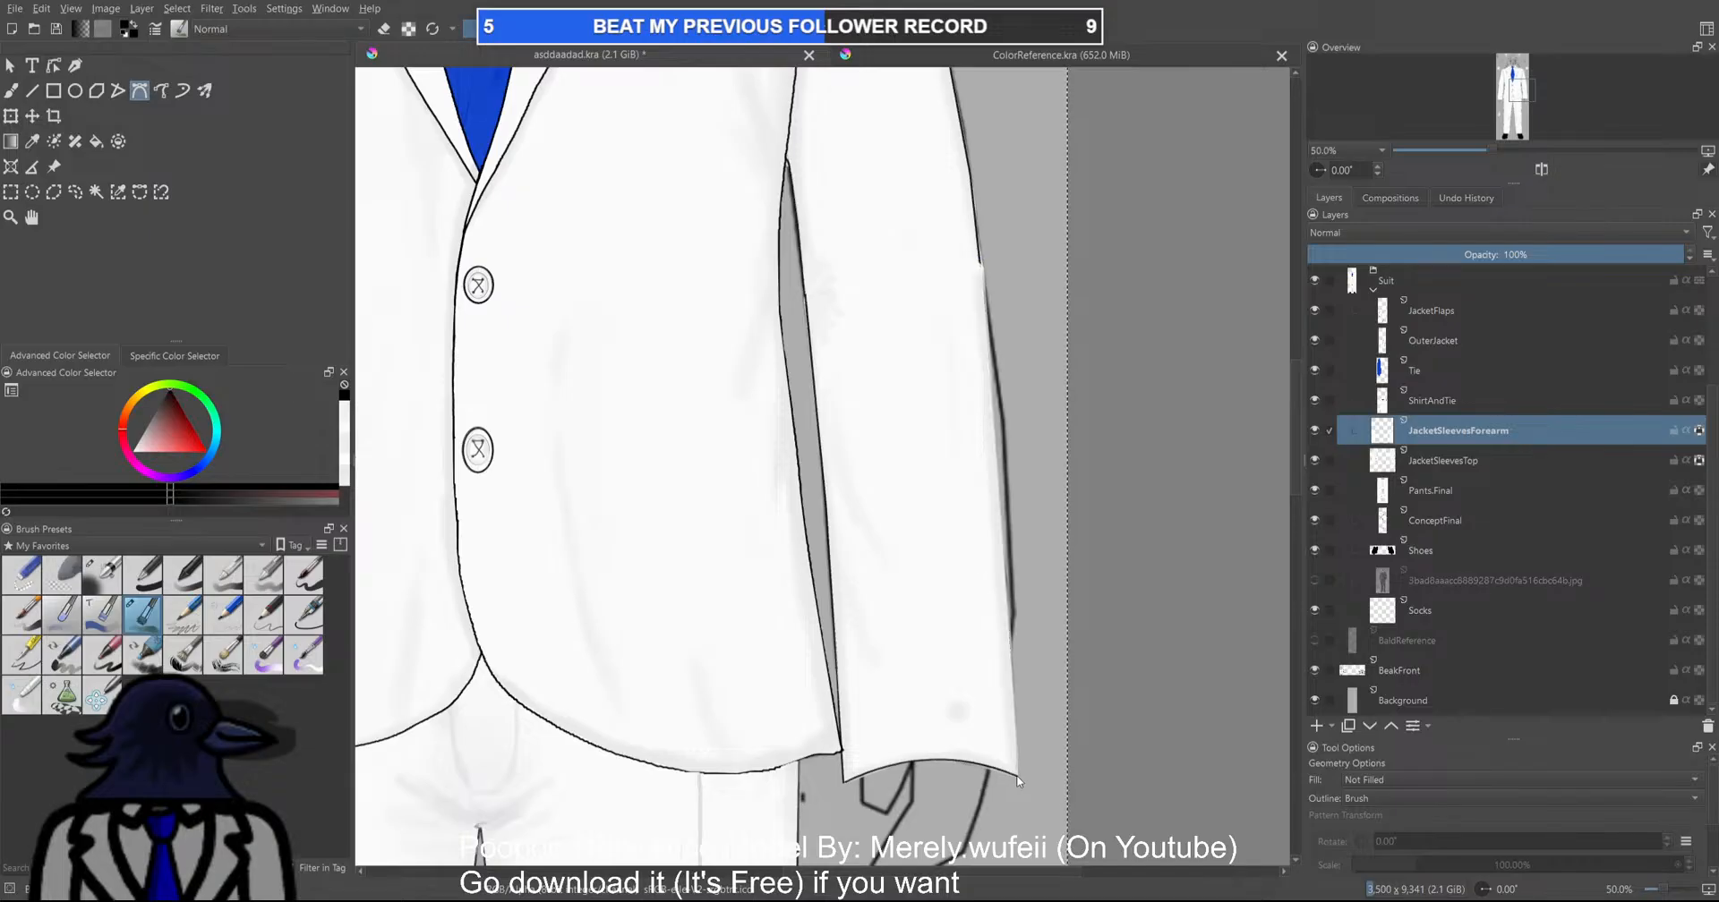
Save the document and isolate the JacketSleevesForearm layer to inspect both forearms' outlines, ending on the JacketSleevesTop layer
scroll(1043, 709, "down", 3)
key("ctrl+s")
left_click(1464, 436, "alt")
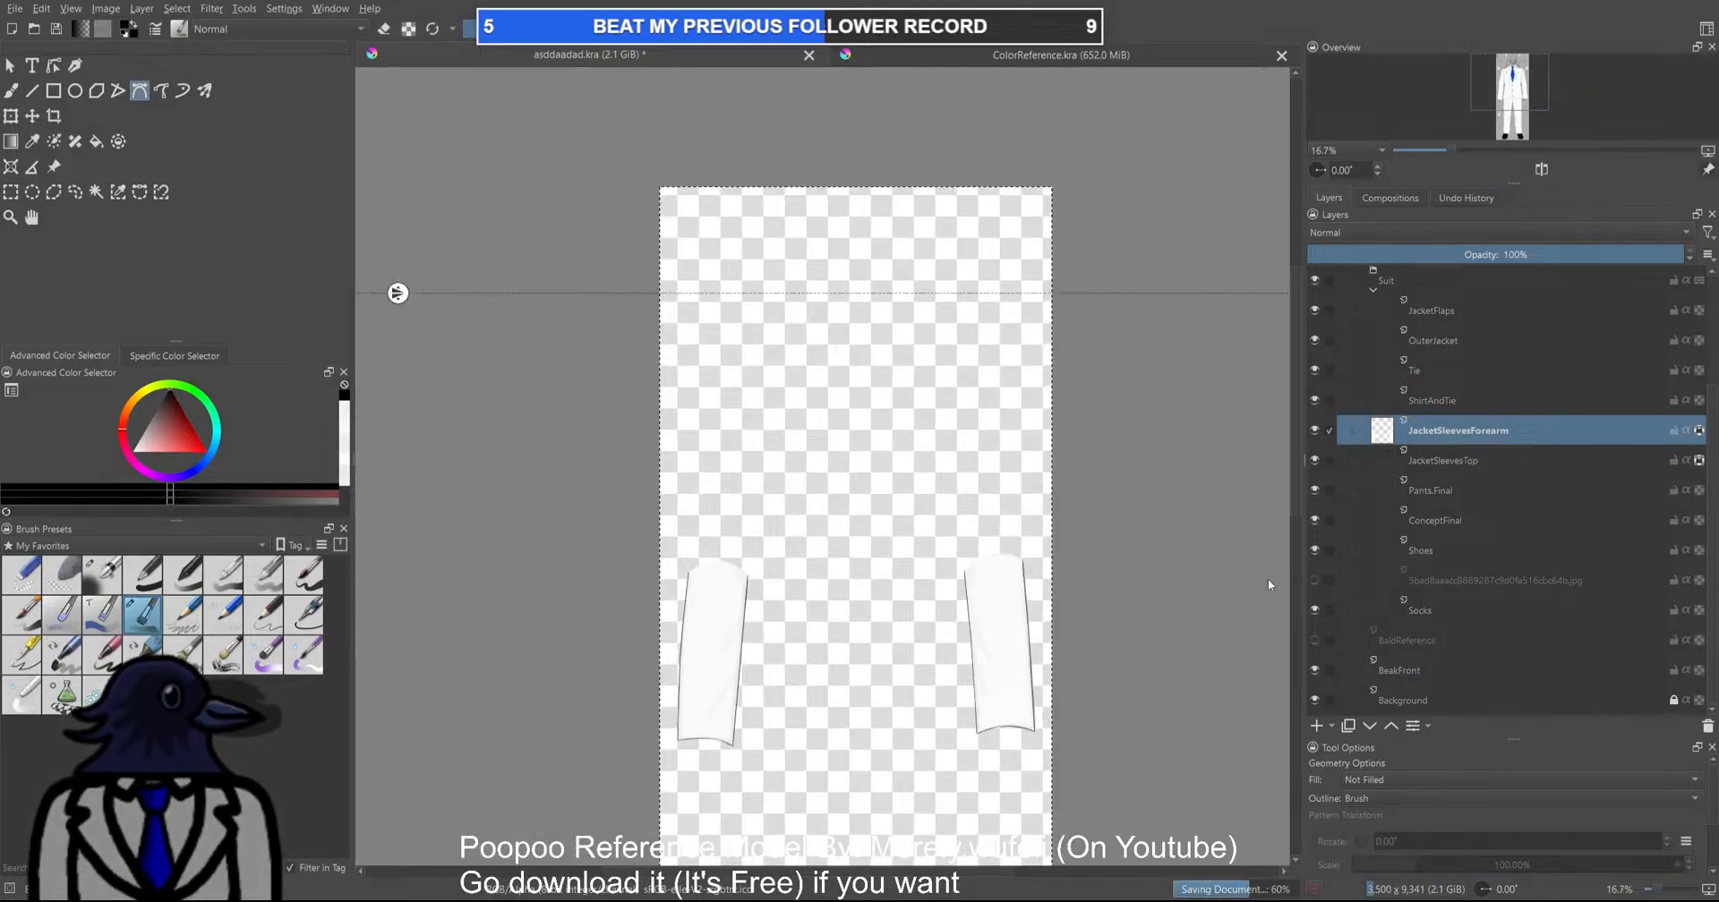
scroll(857, 539, "up", 5)
scroll(879, 564, "down", 5)
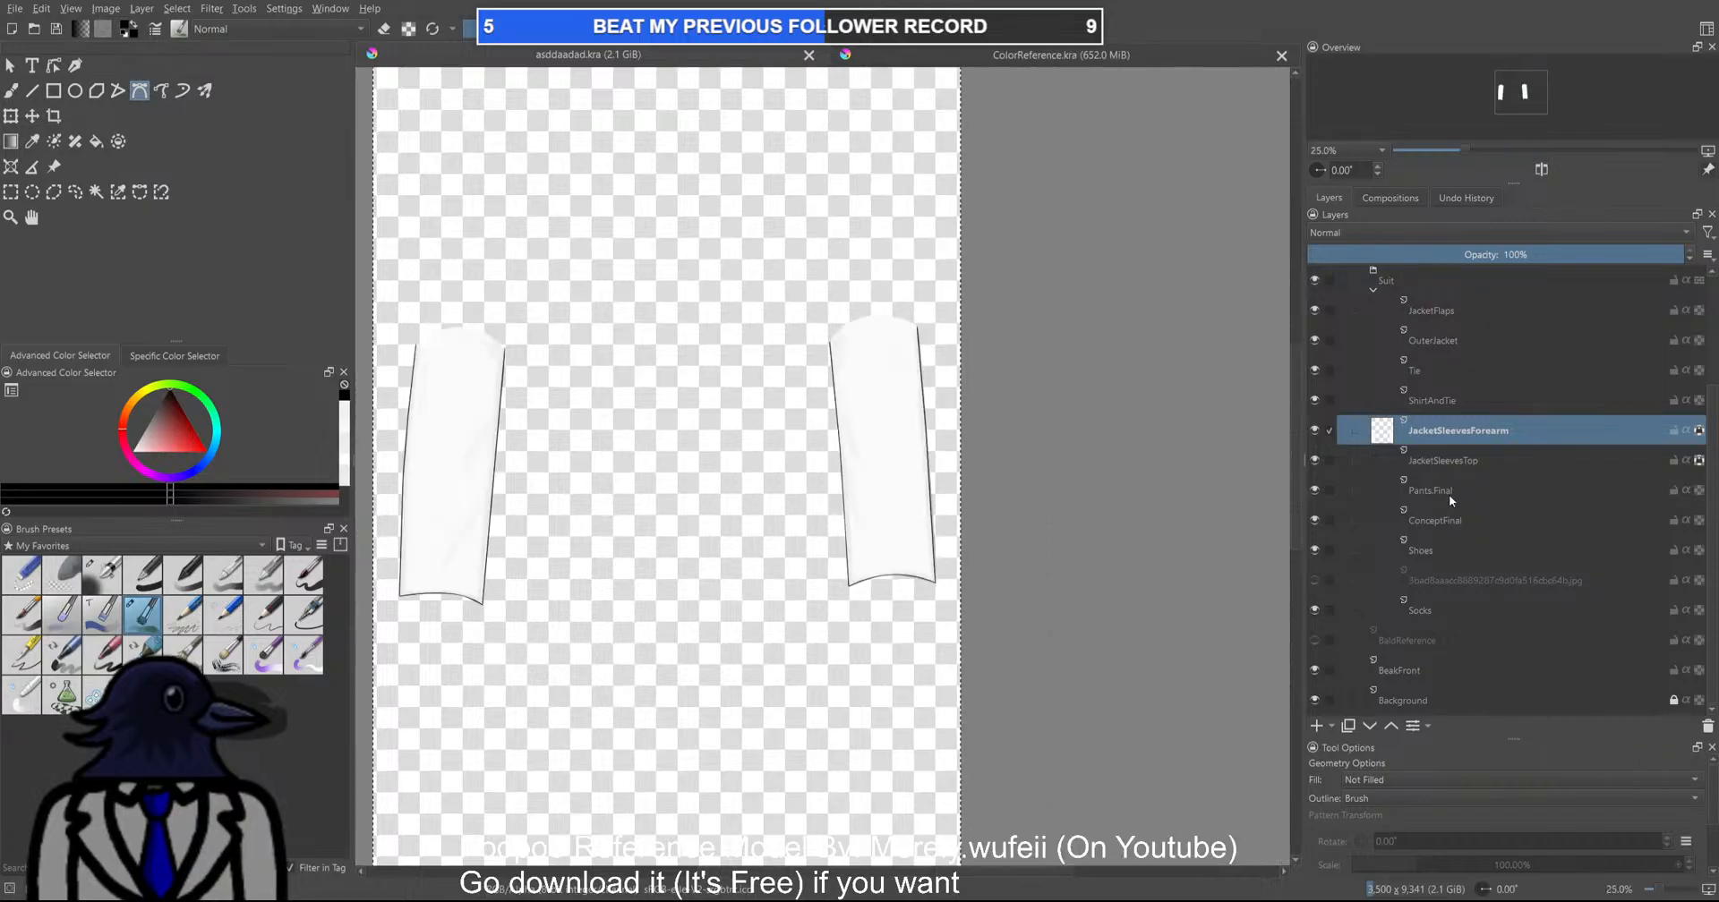
left_click(1450, 458)
scroll(956, 586, "down", 2)
scroll(956, 587, "down", 1)
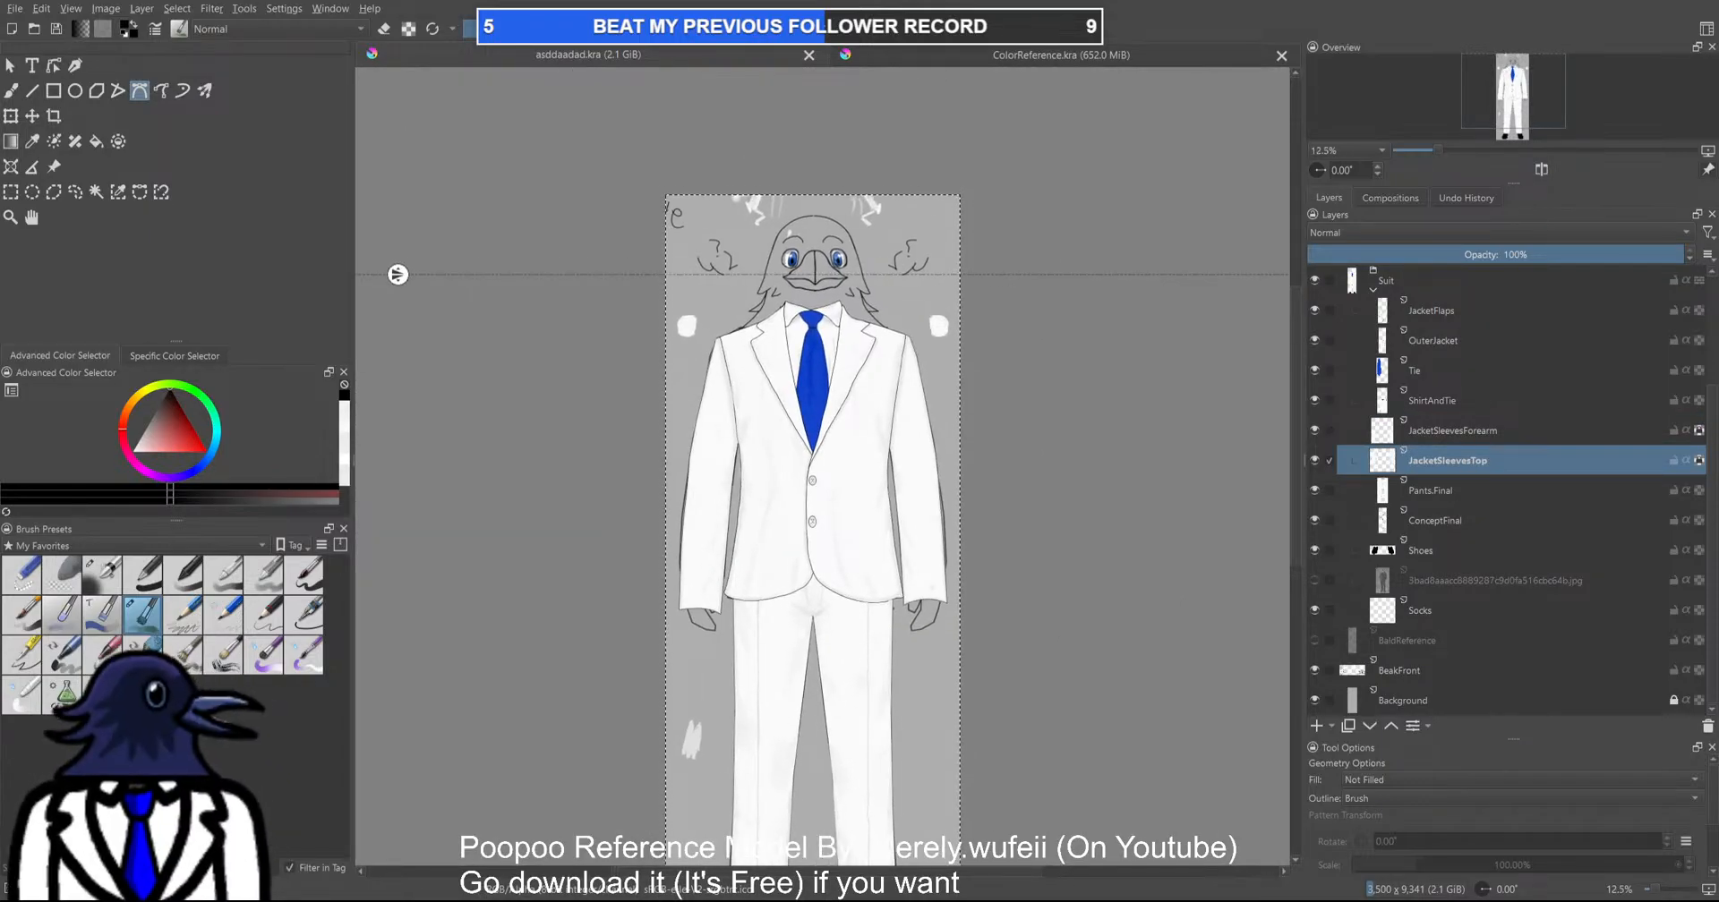
Select the Shoes layer and isolate it so that only the two black shoes are shown
scroll(946, 508, "up", 2)
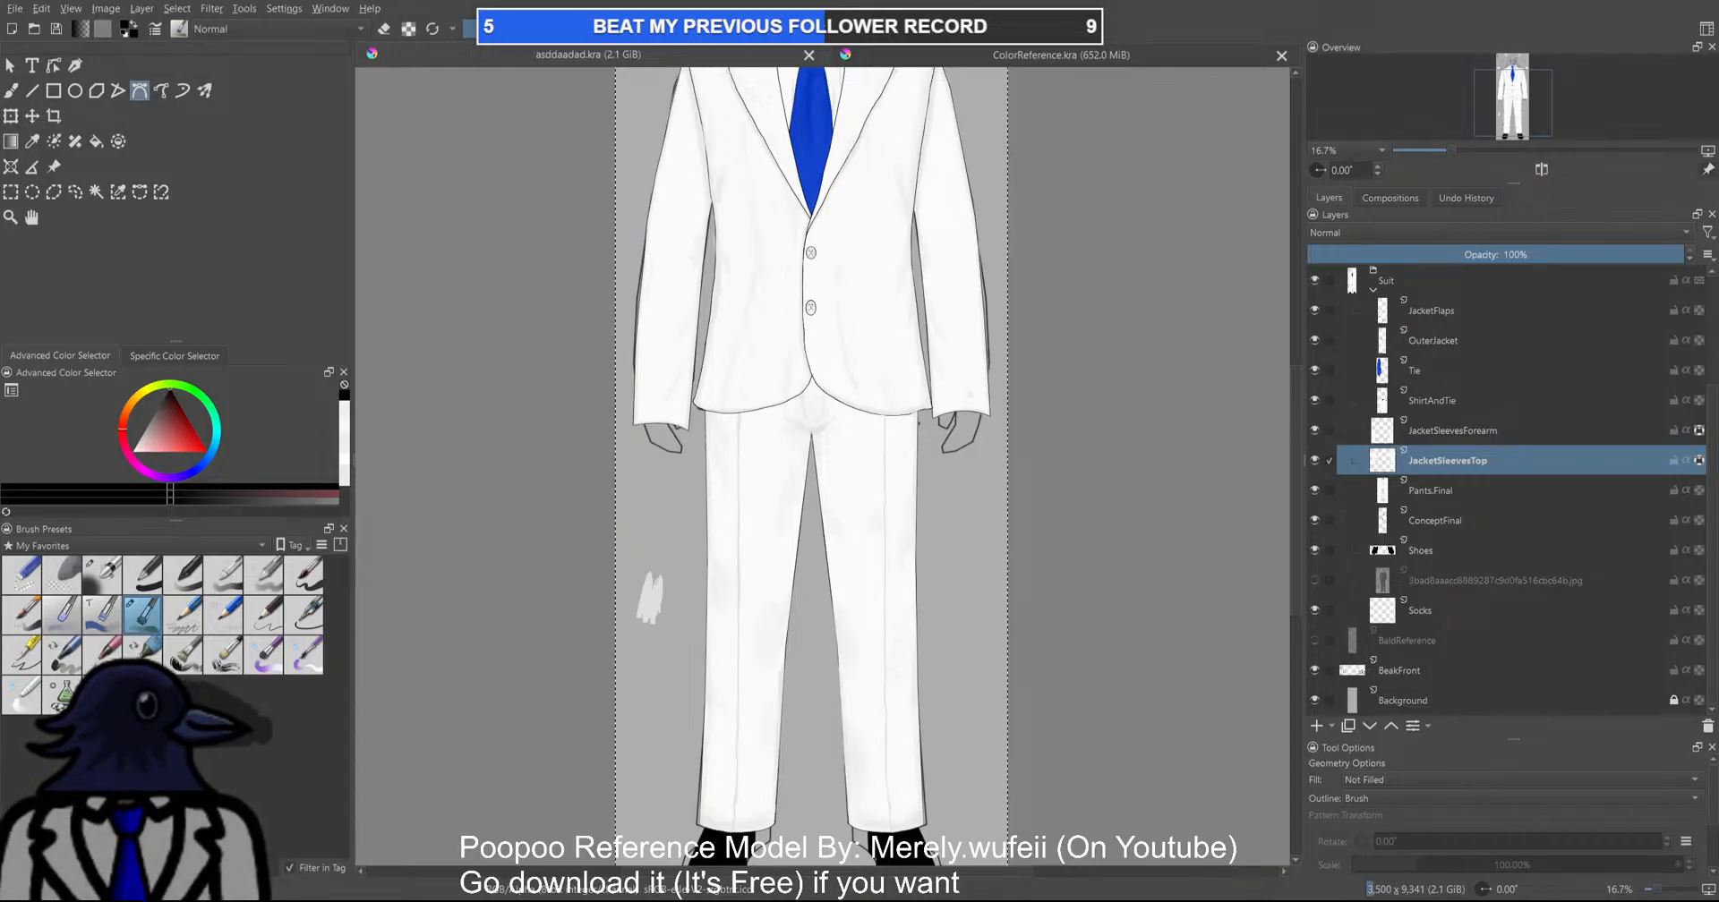
left_click_drag(924, 506, 871, 254)
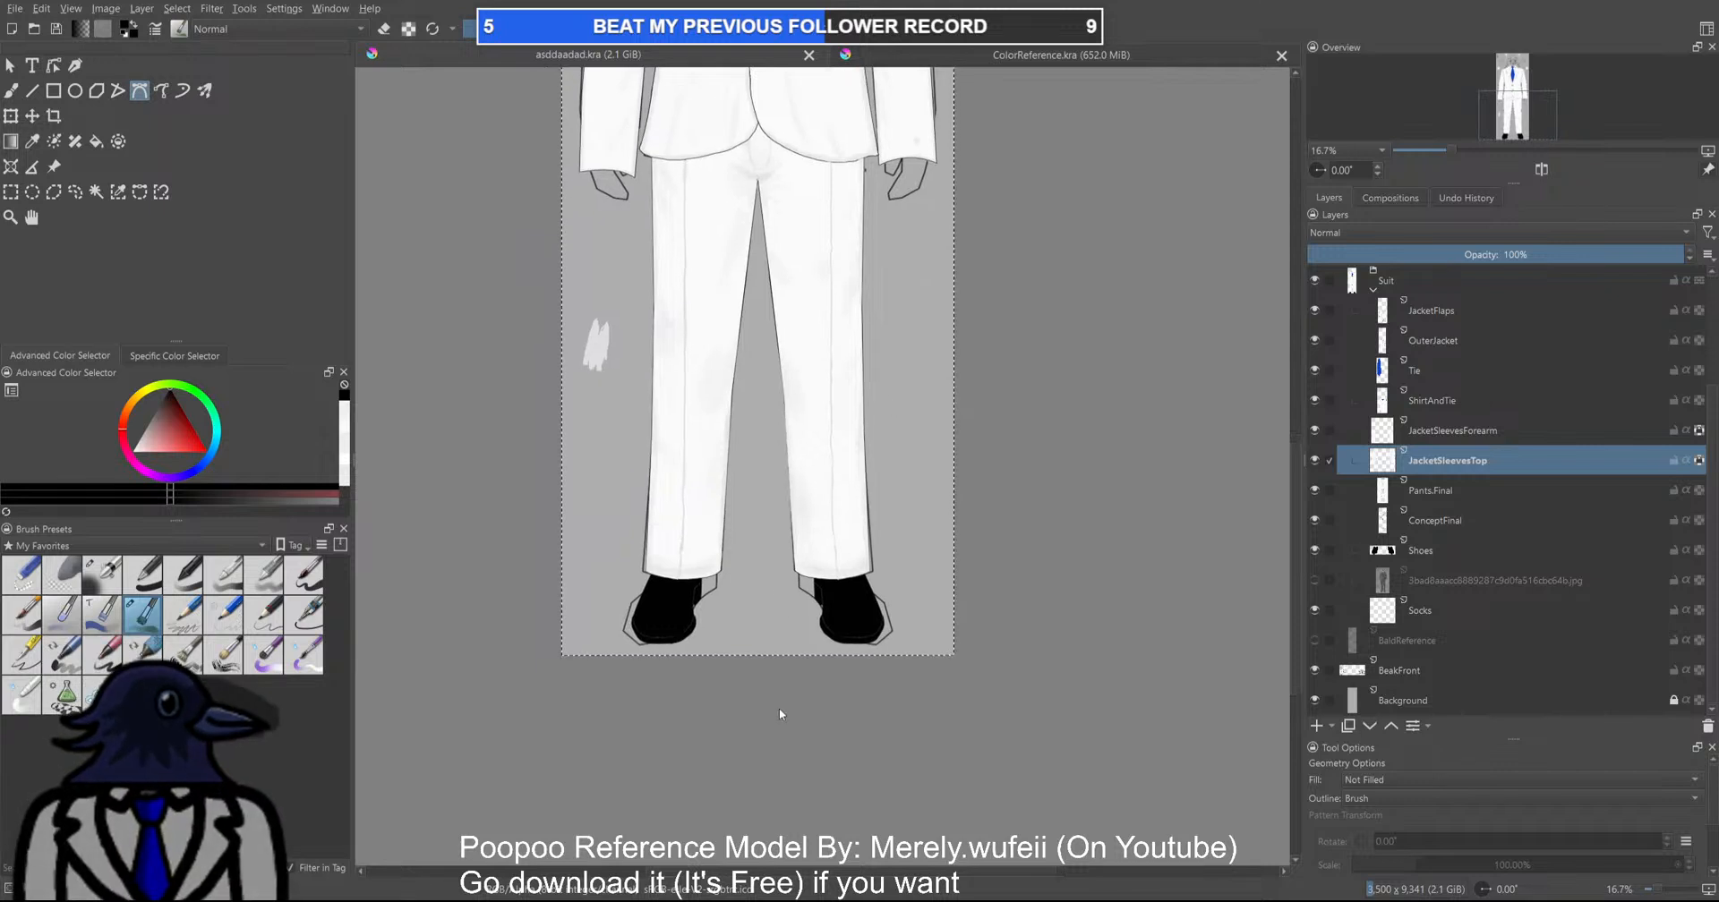
left_click_drag(783, 714, 809, 558)
scroll(673, 548, "up", 3)
left_click(1523, 560)
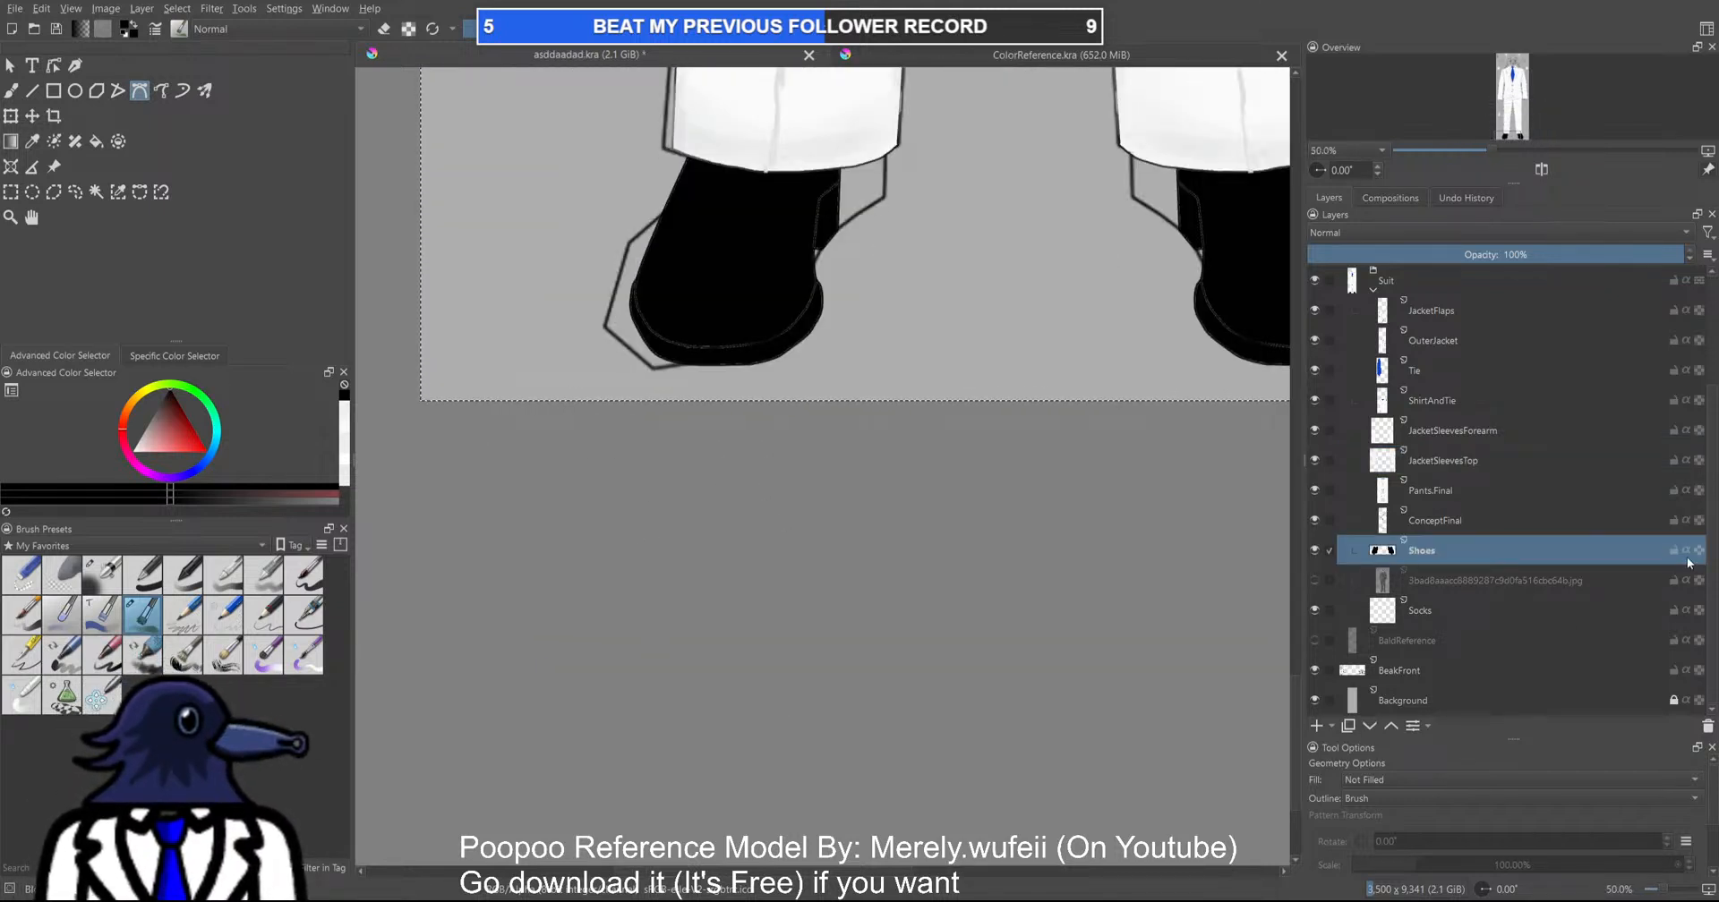
left_click(1382, 550, "alt")
left_click_drag(726, 383, 522, 591)
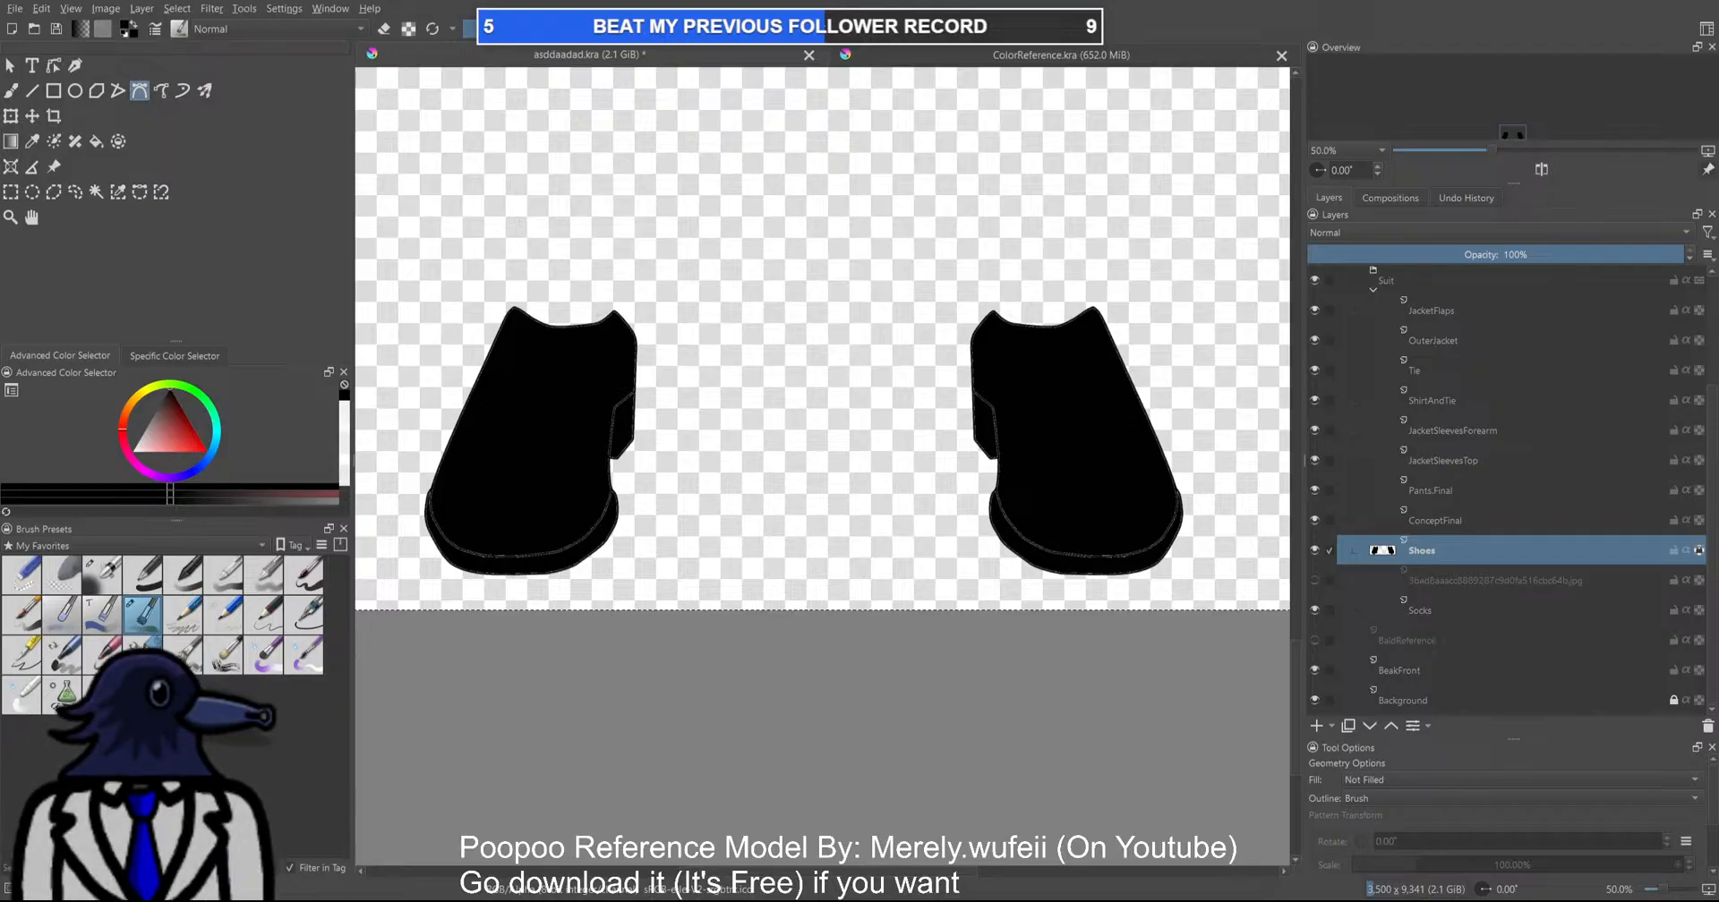
Switch to the freehand brush with a soft preset and choose a dark grey for shading the shoes
key("b")
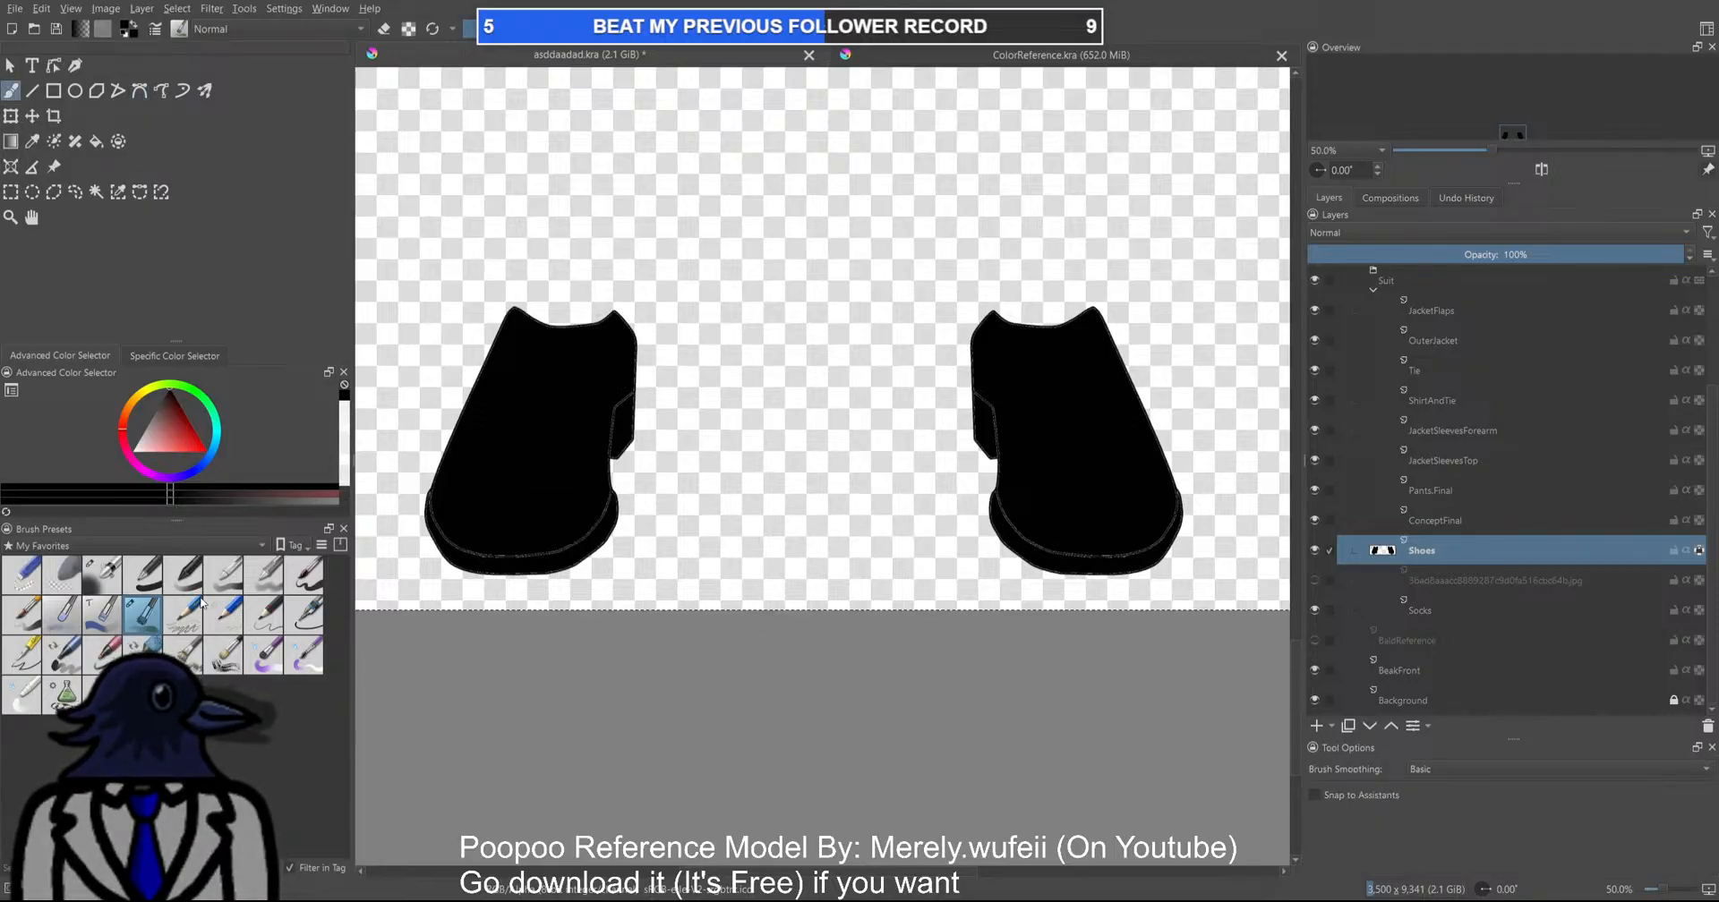
scroll(434, 564, "up", 3)
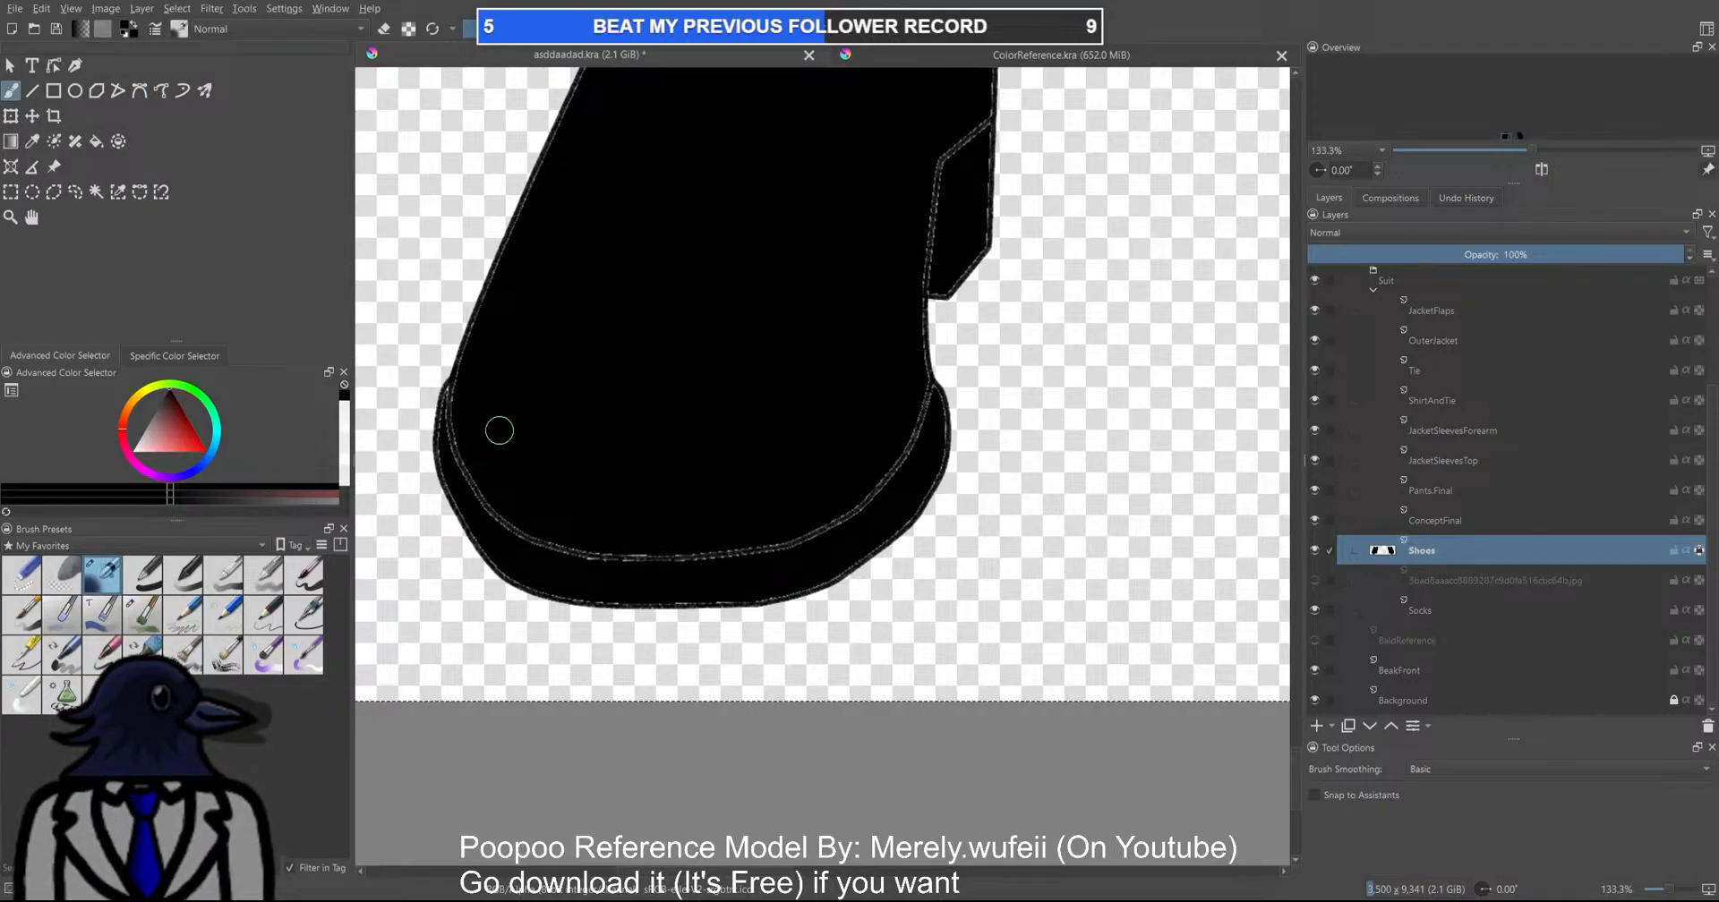
scroll(496, 431, "up", 2)
scroll(474, 482, "down", 1)
left_click_drag(558, 536, 560, 501)
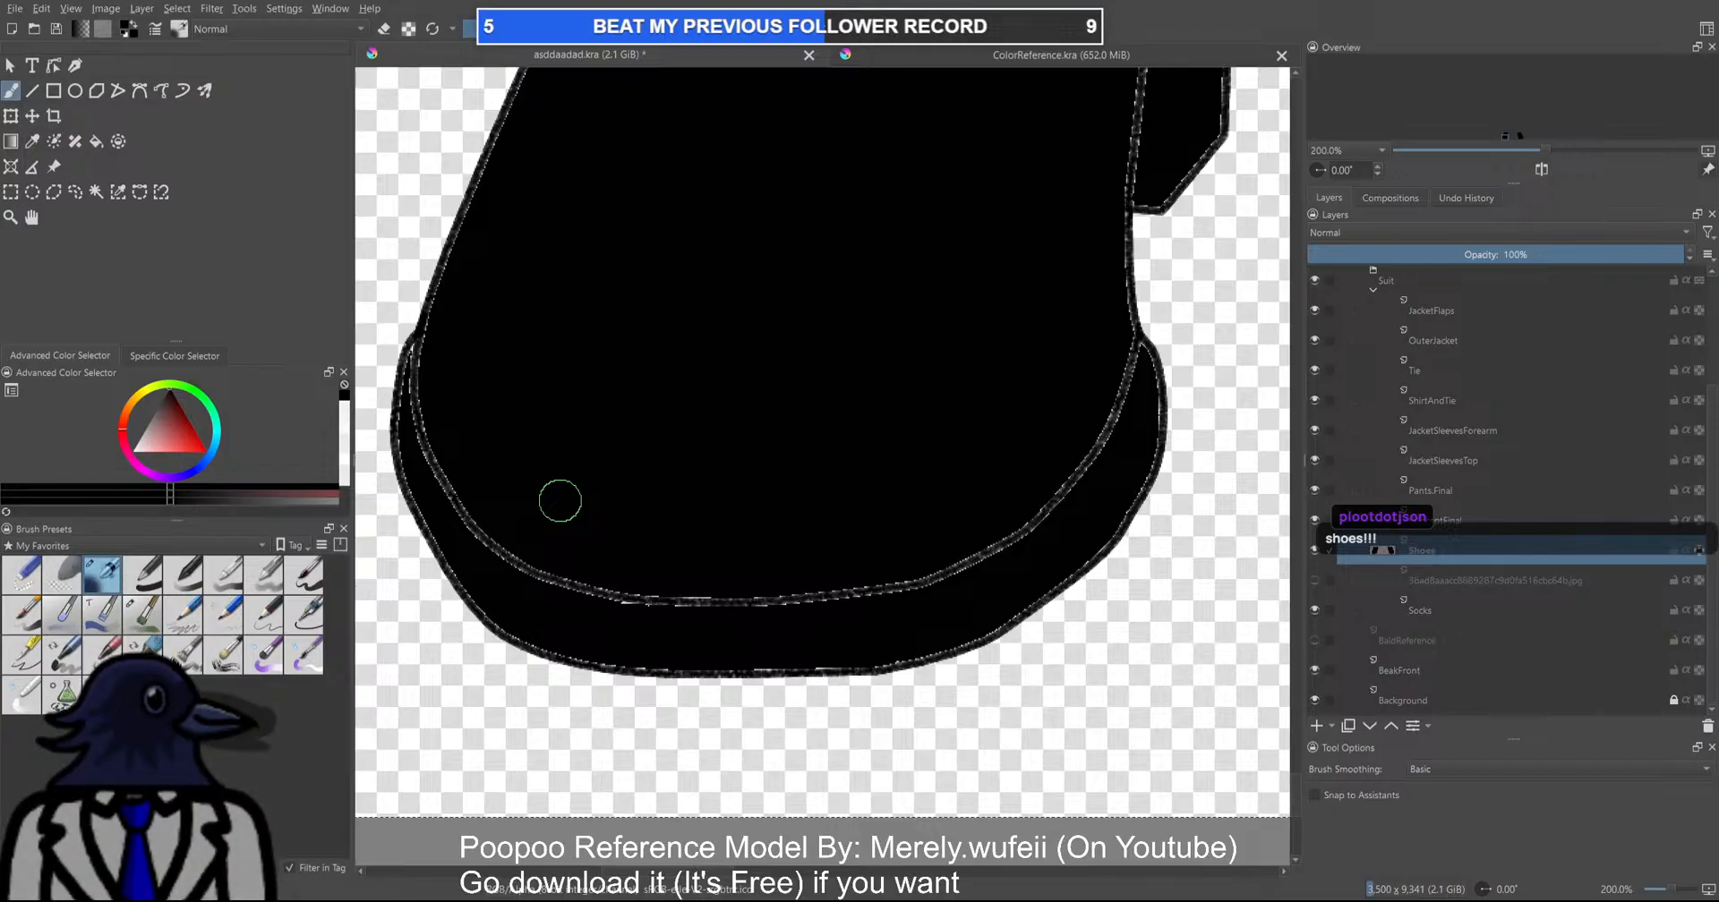
scroll(559, 501, "down", 5)
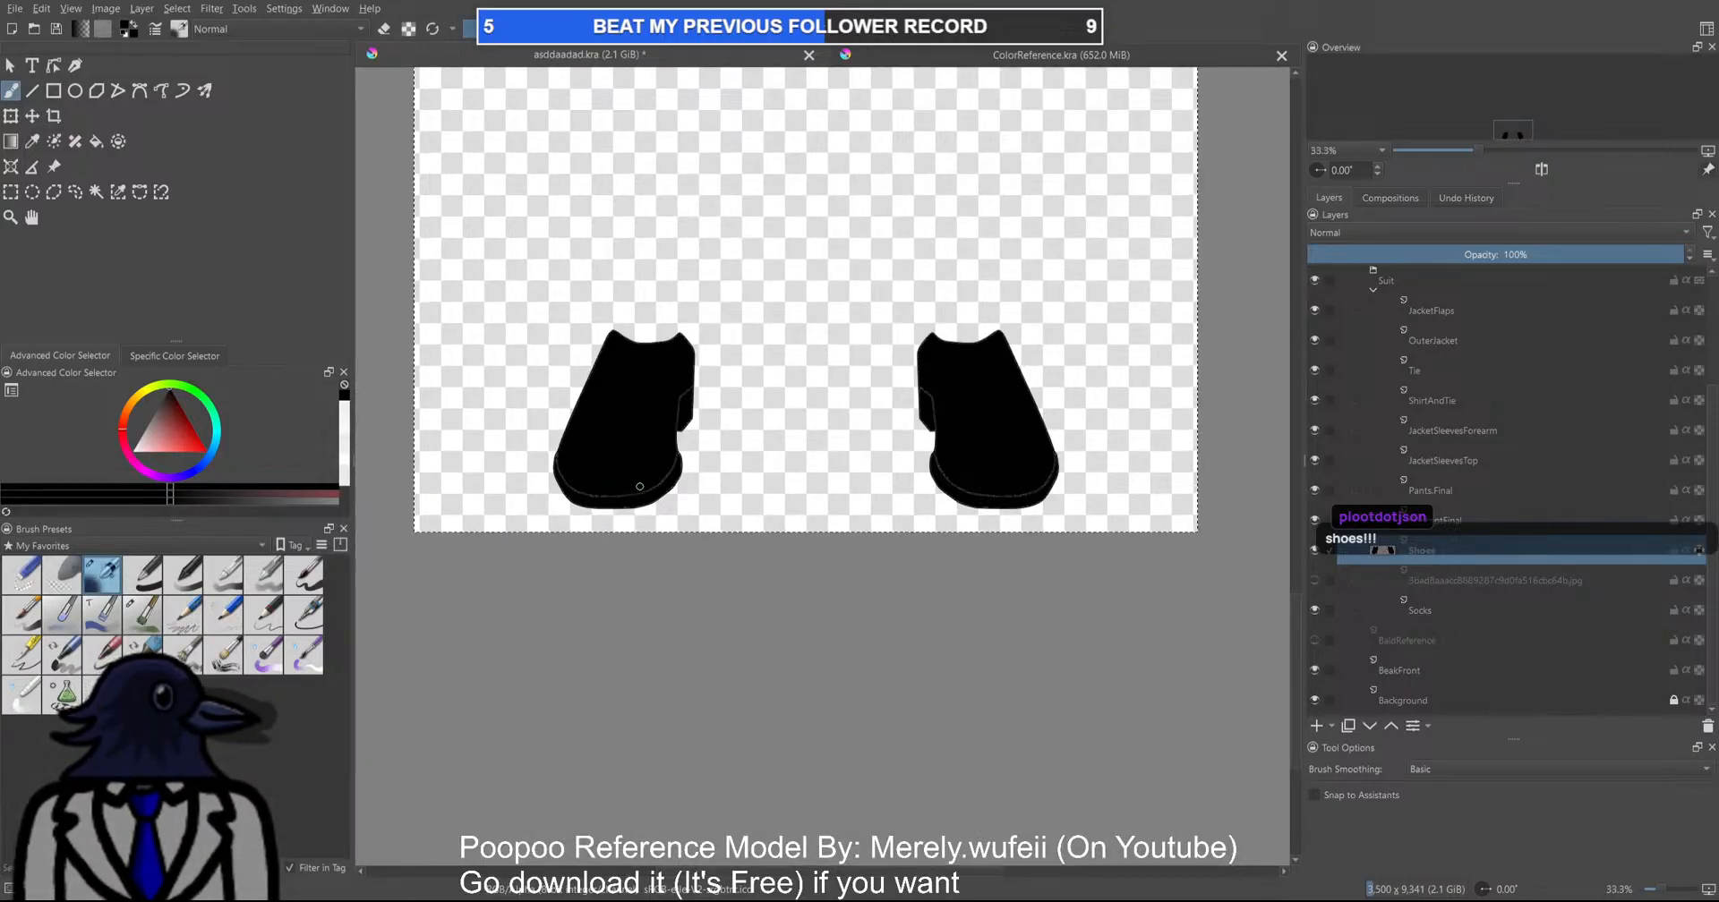
scroll(639, 486, "up", 5)
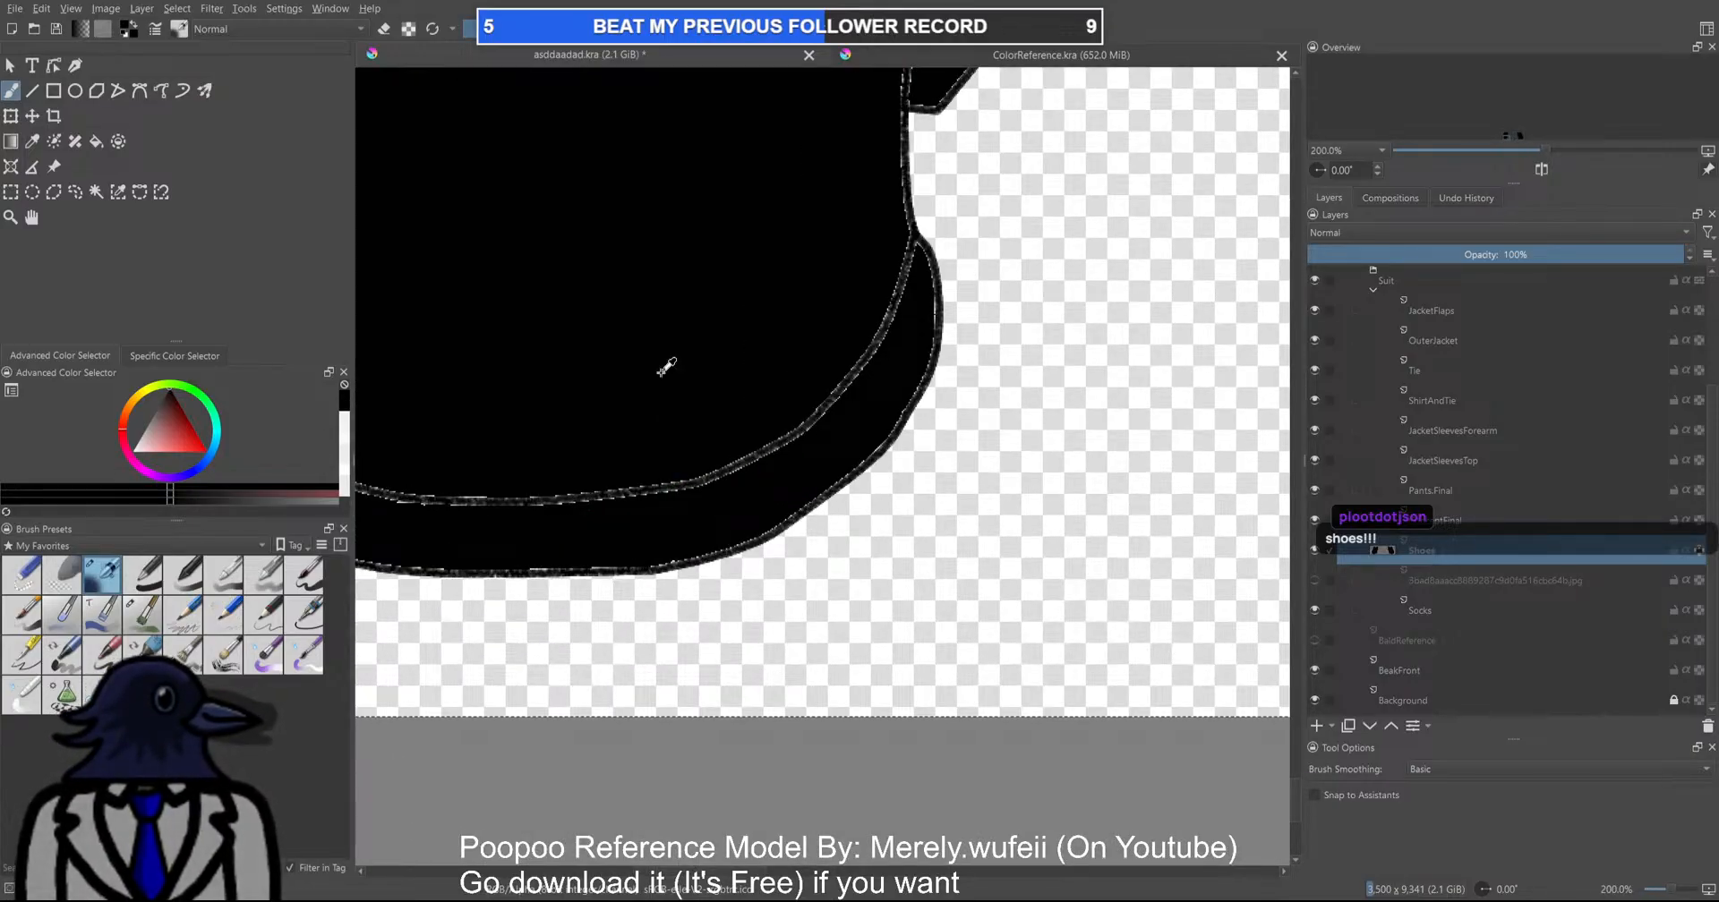
left_click(163, 401)
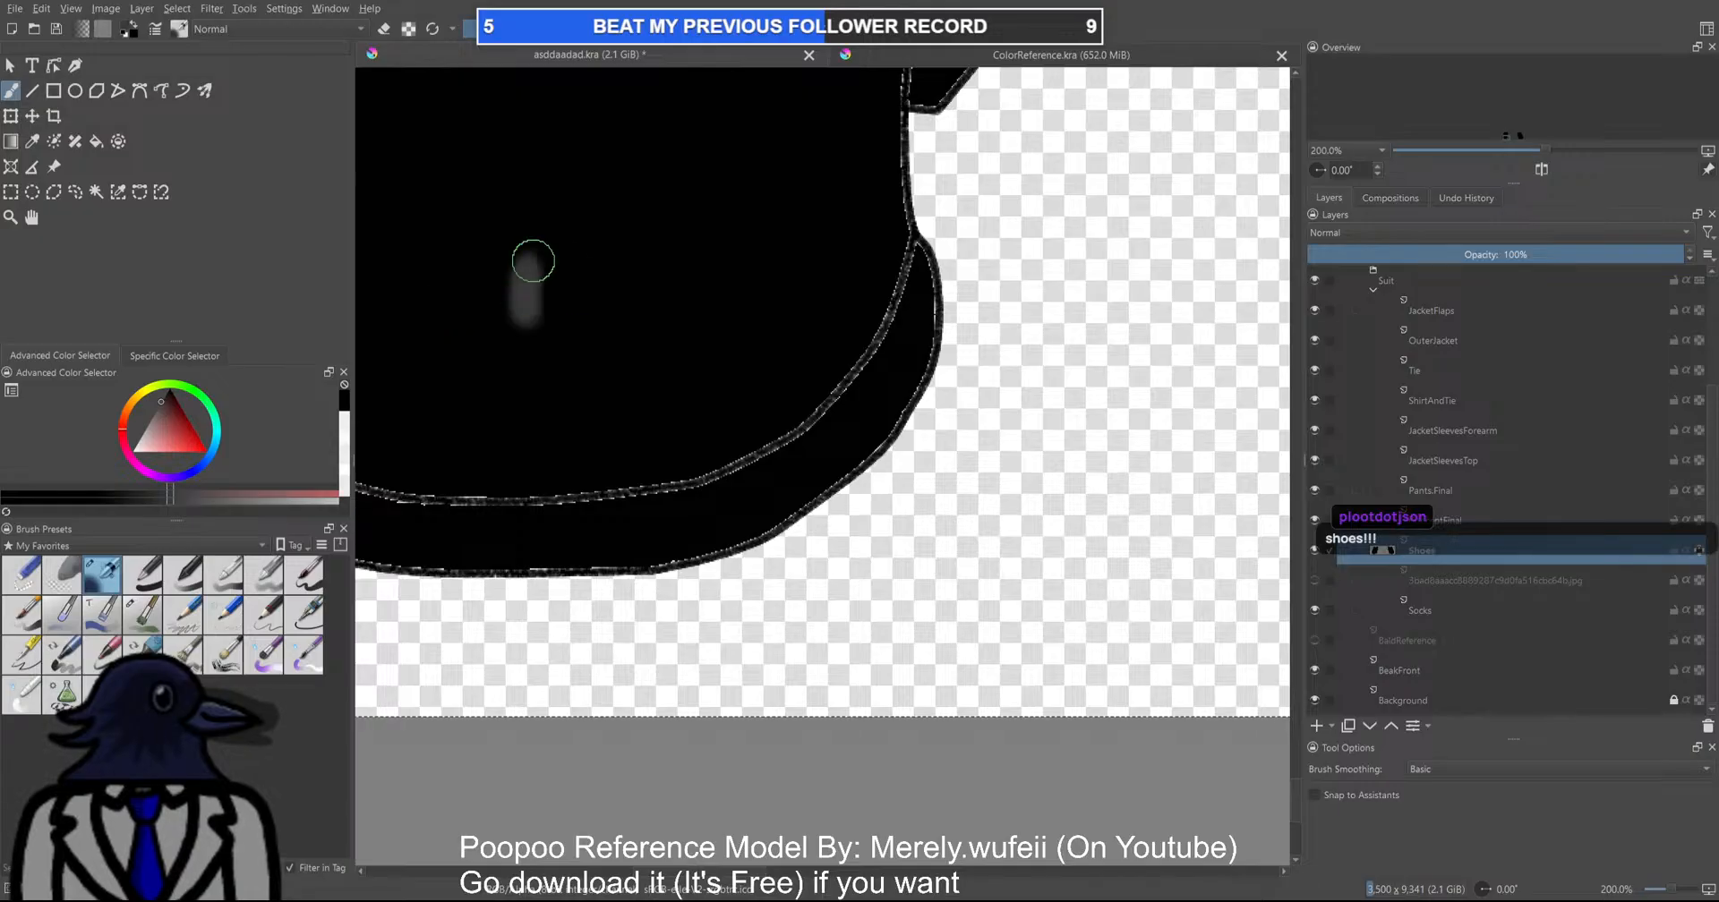
Try a soft grey highlight stroke on the left shoe's upper, and undo the test strokes
scroll(524, 292, "down", 3)
mouse_move(622, 340)
left_mouse_down()
mouse_move(652, 372)
mouse_move(626, 260)
left_mouse_up()
key("ctrl+z")
key("ctrl+z")
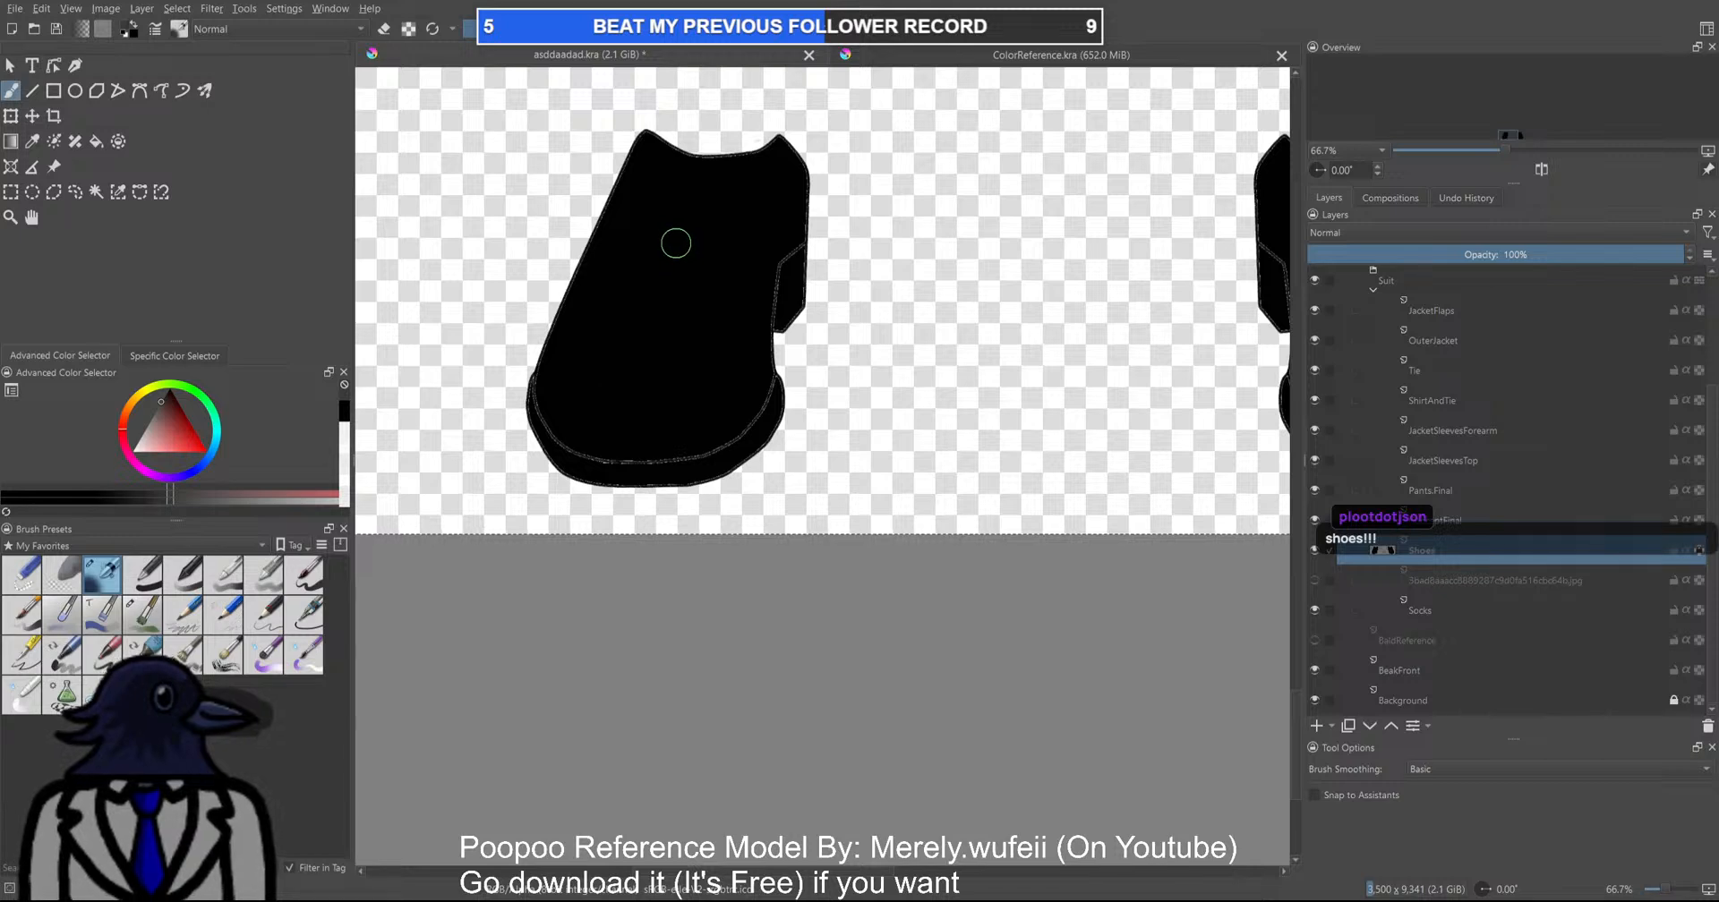
Reduce the brush size and paint a soft dark grey highlight around the left shoe's sole rim, just below the toe seam
scroll(676, 243, "up", 2)
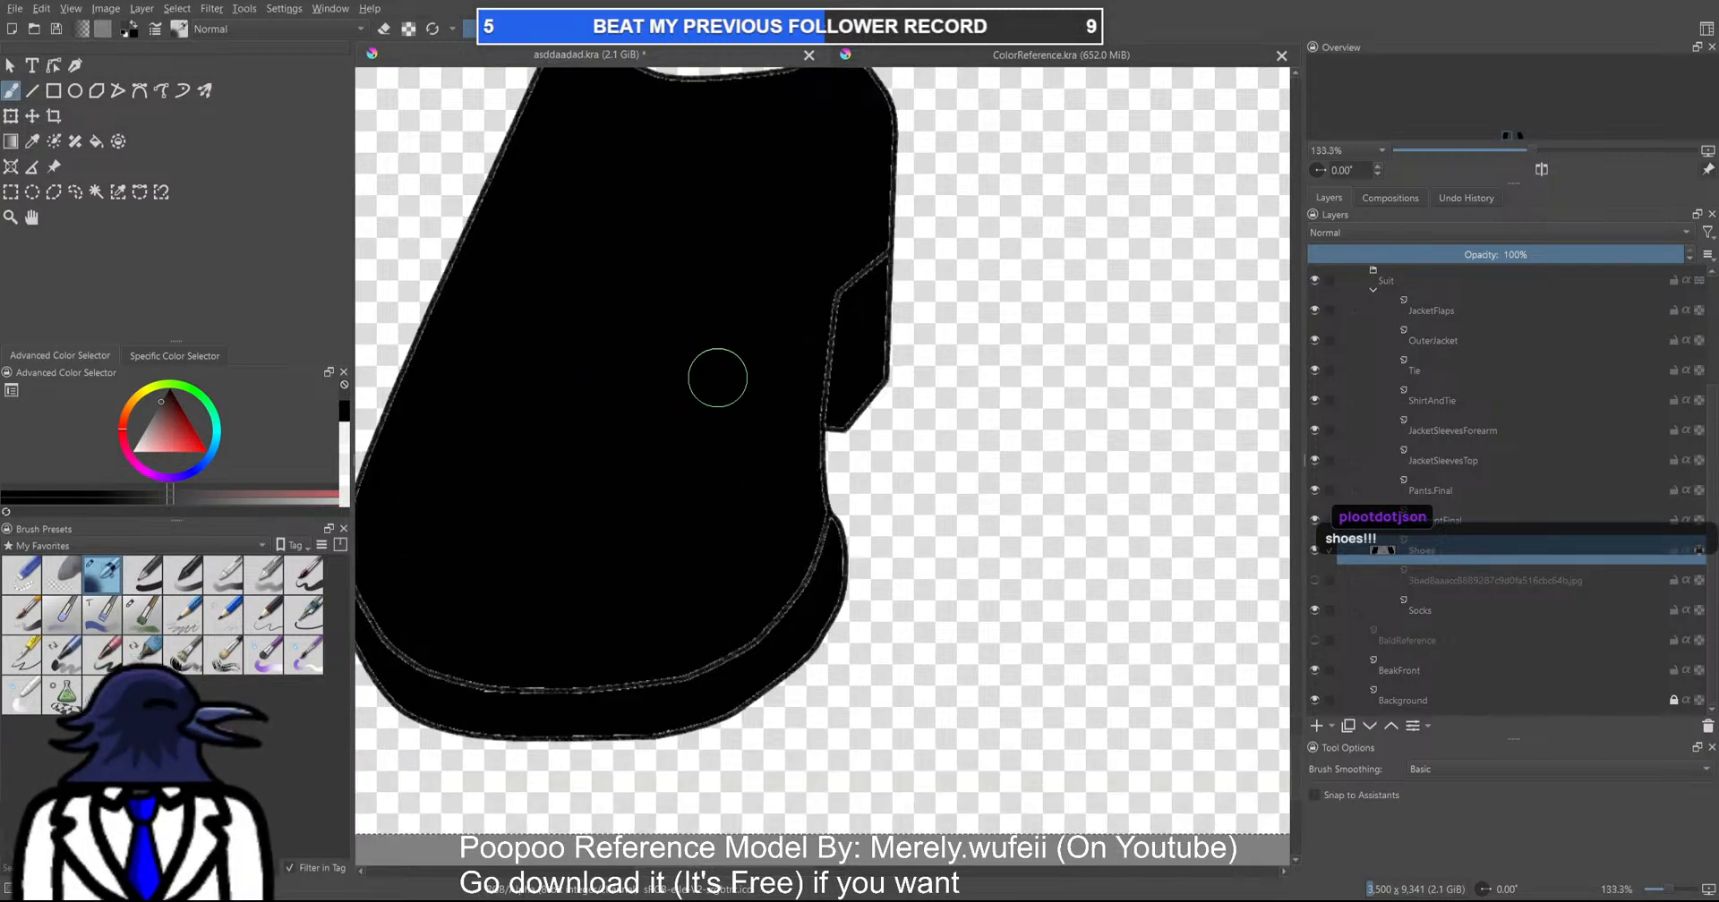
left_click_drag(699, 369, 564, 401)
scroll(564, 402, "down", 4)
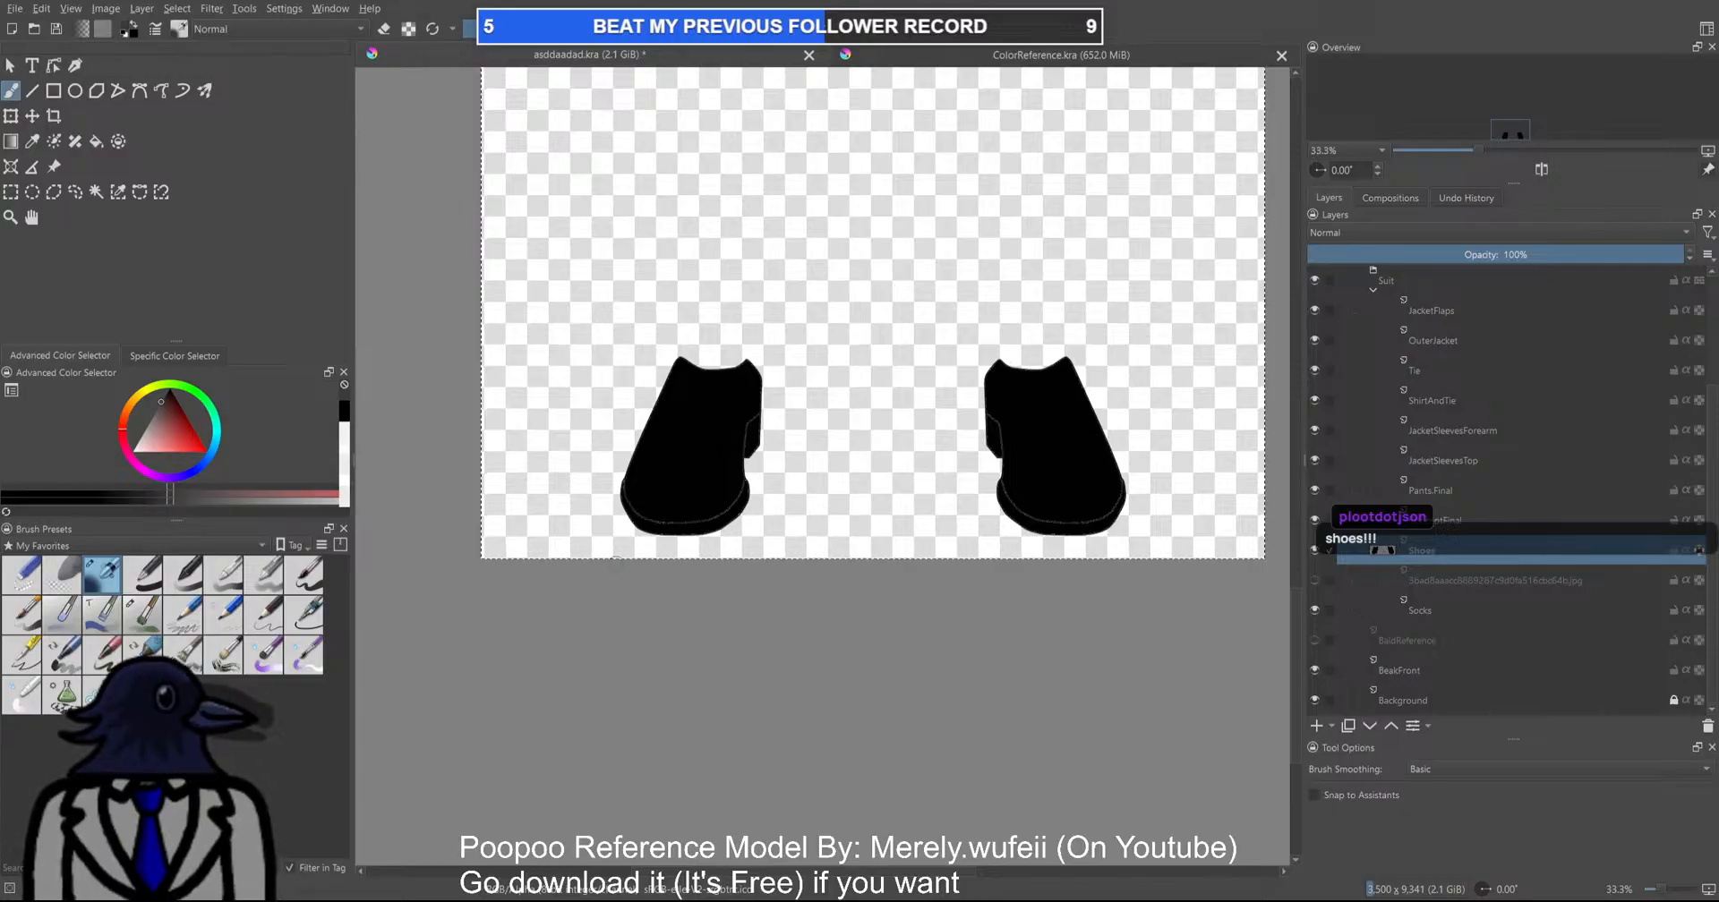
scroll(721, 469, "up", 3)
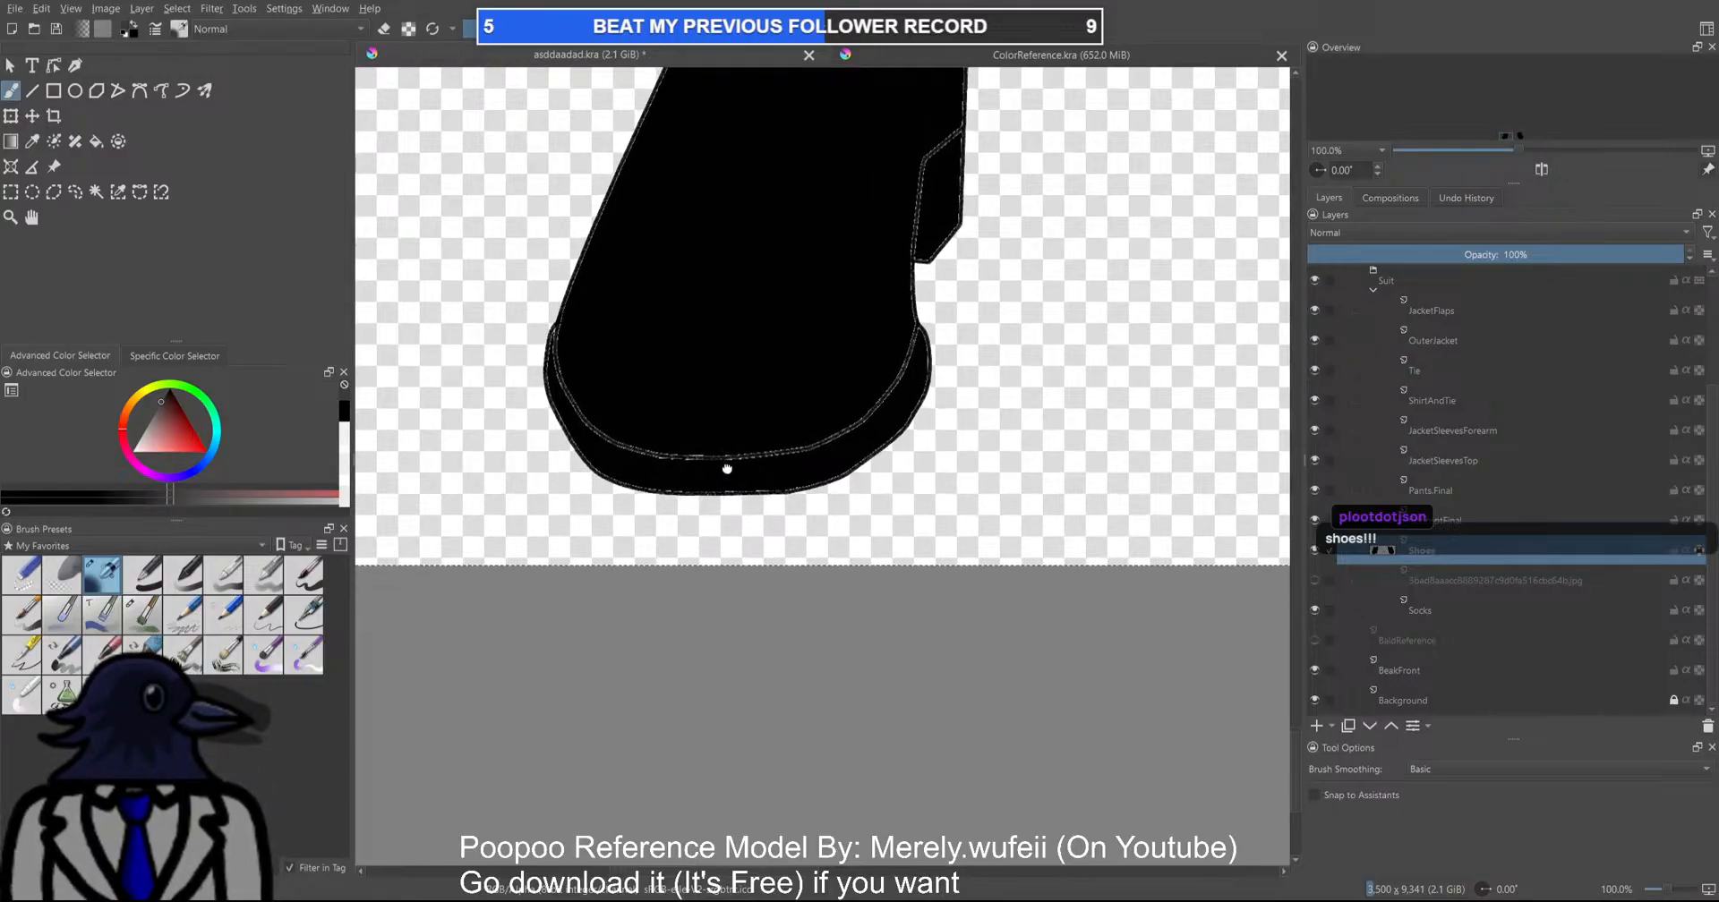
scroll(720, 469, "up", 2)
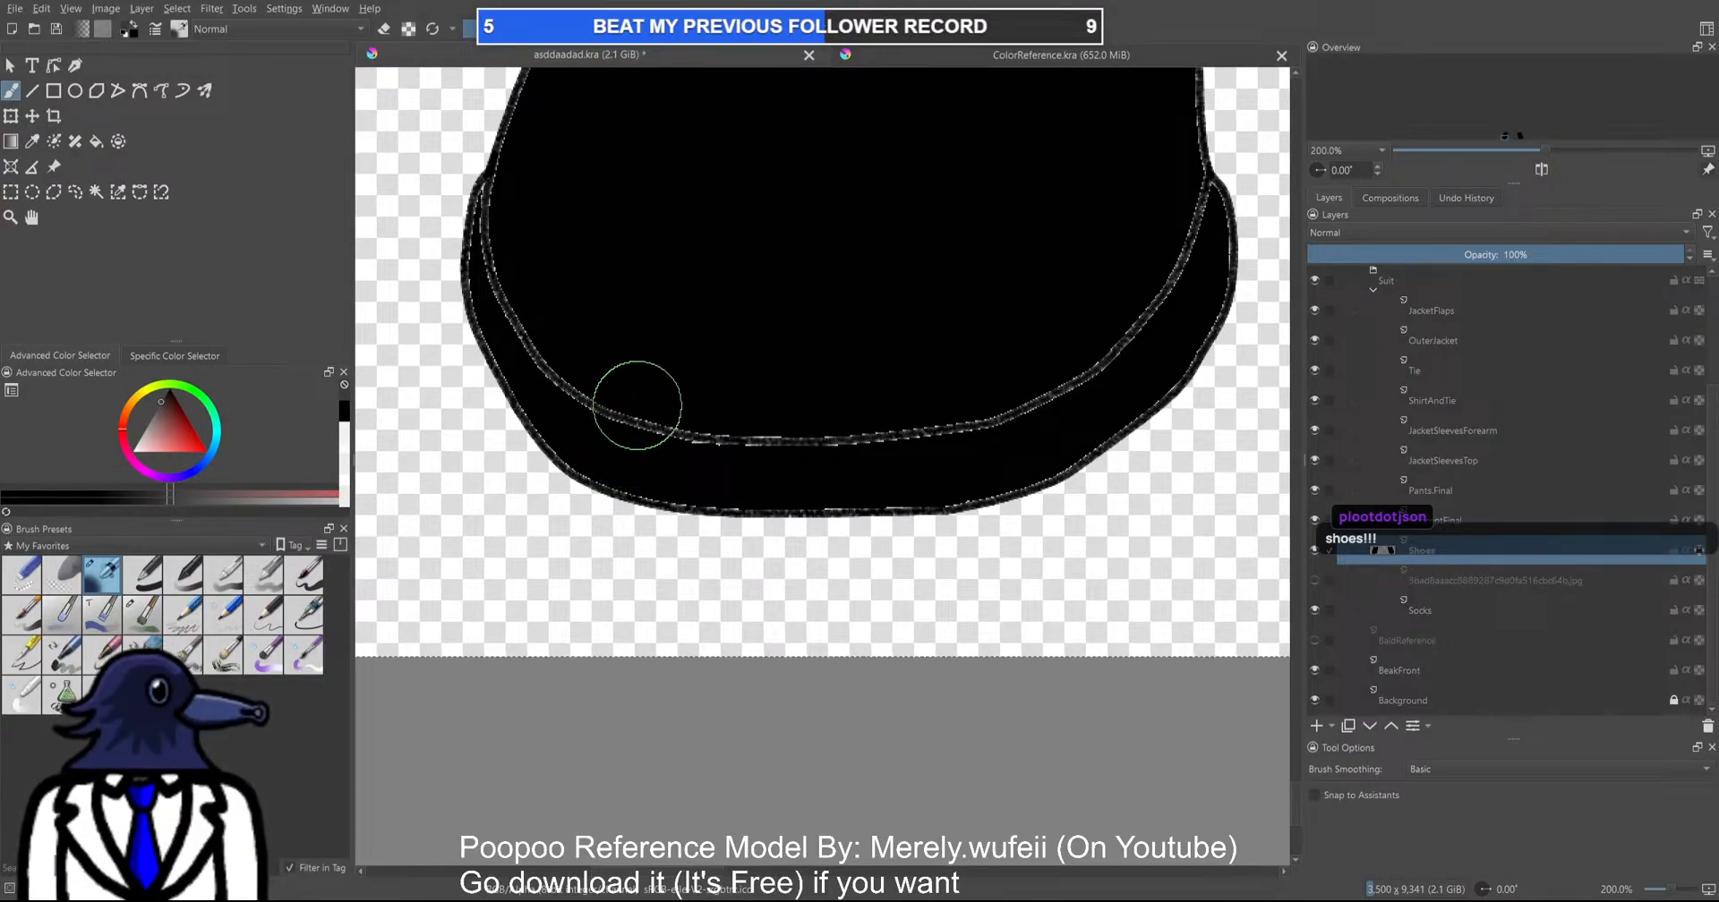
key("bracketleft")
key("bracketleft")
key("bracketleft")
key("bracketleft")
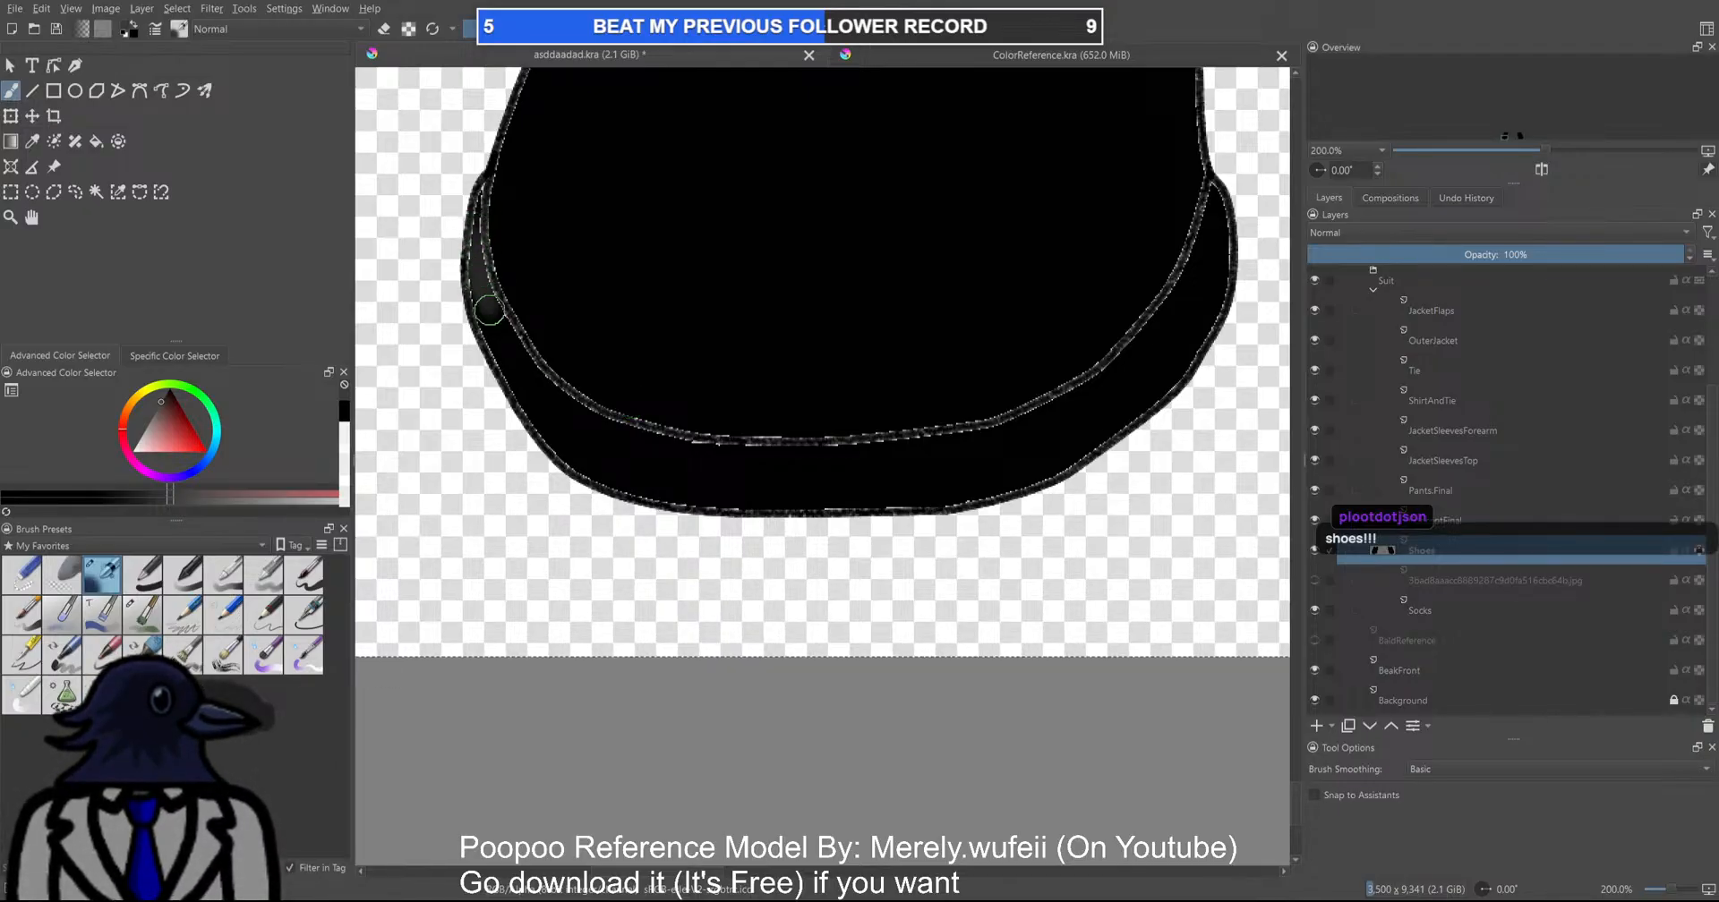
left_click_drag(605, 418, 690, 460)
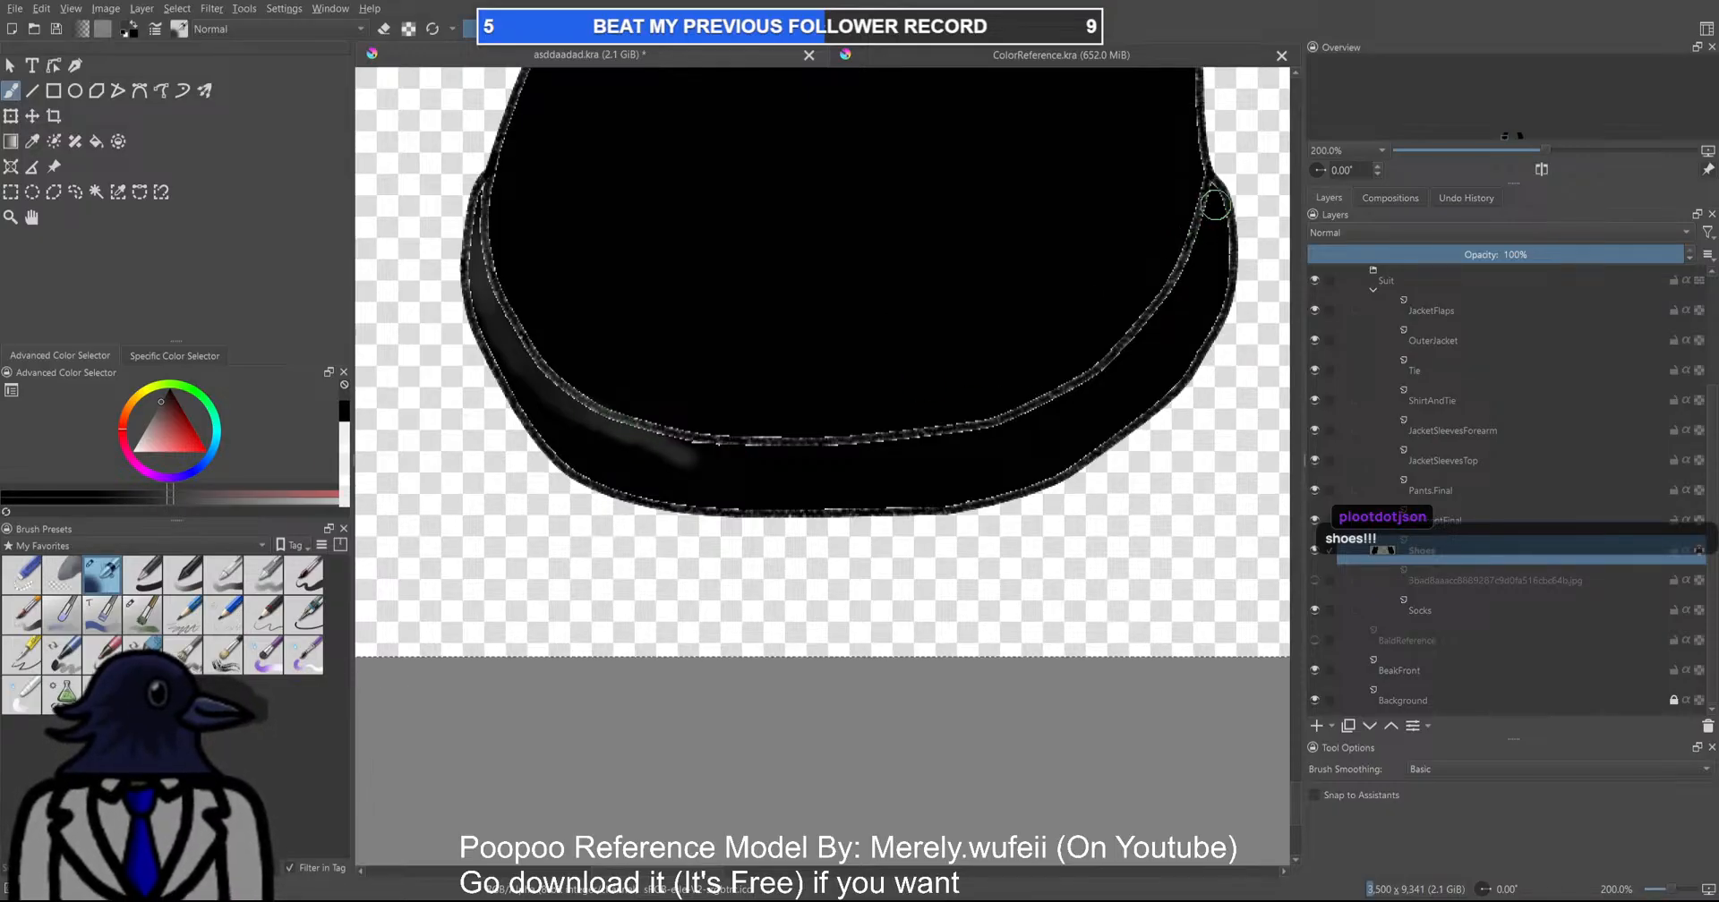
key("ctrl+z")
mouse_move(1223, 198)
left_mouse_down()
mouse_move(1148, 327)
mouse_move(1056, 412)
mouse_move(817, 462)
mouse_move(675, 449)
mouse_move(890, 451)
mouse_move(822, 445)
left_mouse_up()
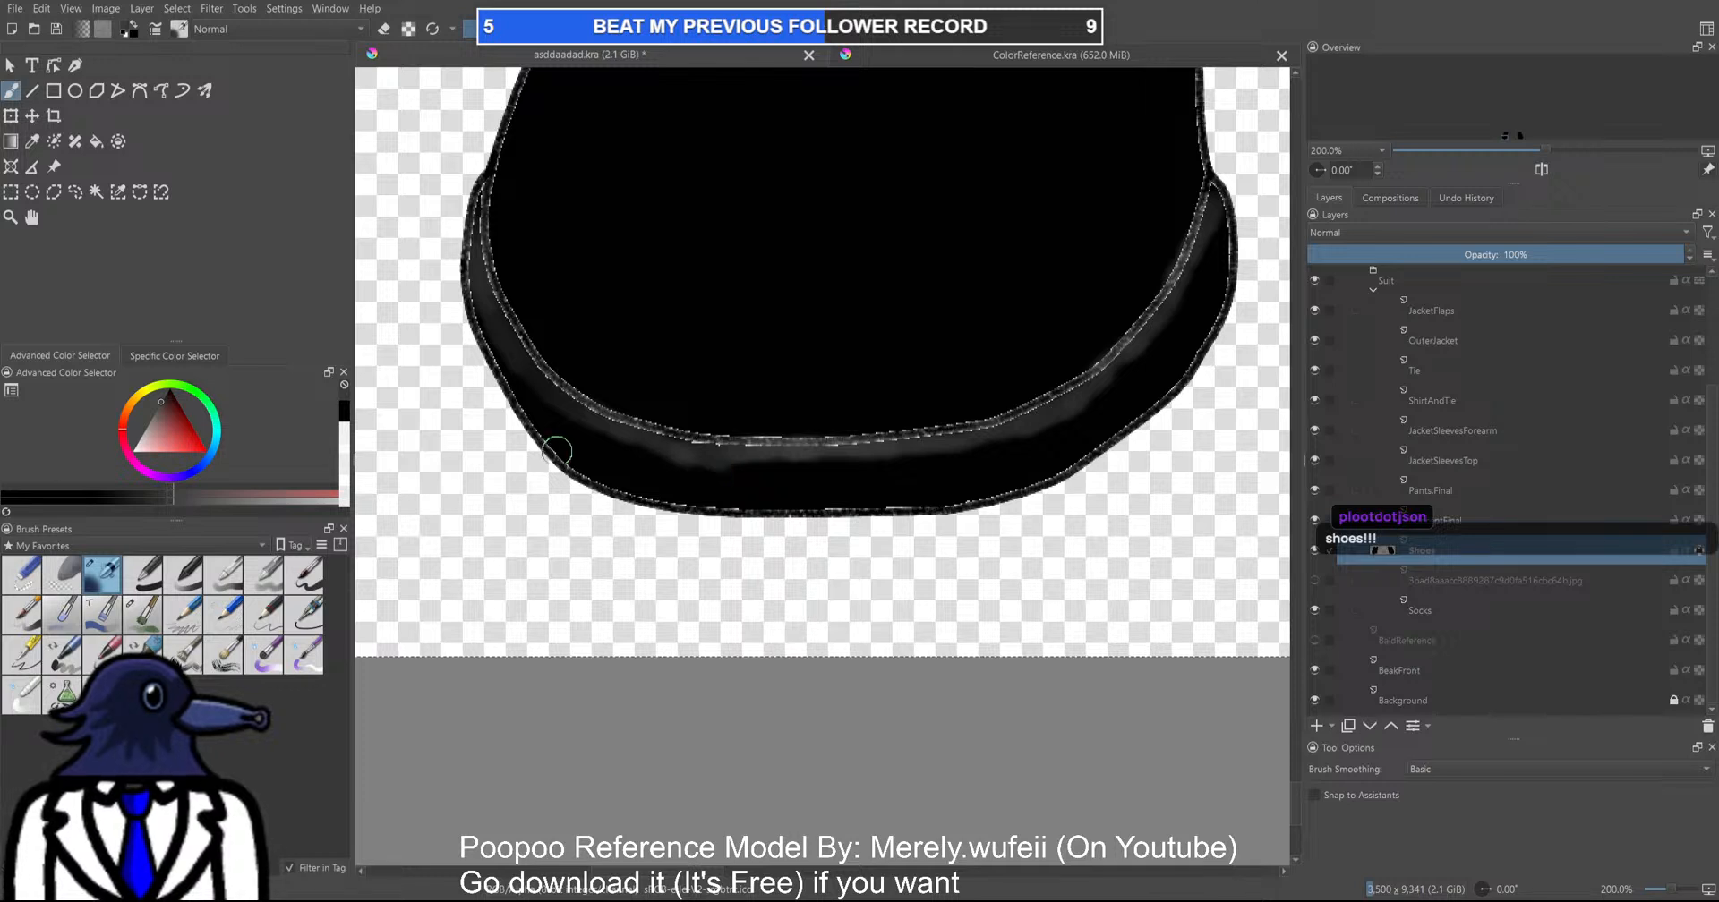
mouse_move(560, 405)
left_mouse_down()
mouse_move(636, 440)
mouse_move(829, 463)
left_mouse_up()
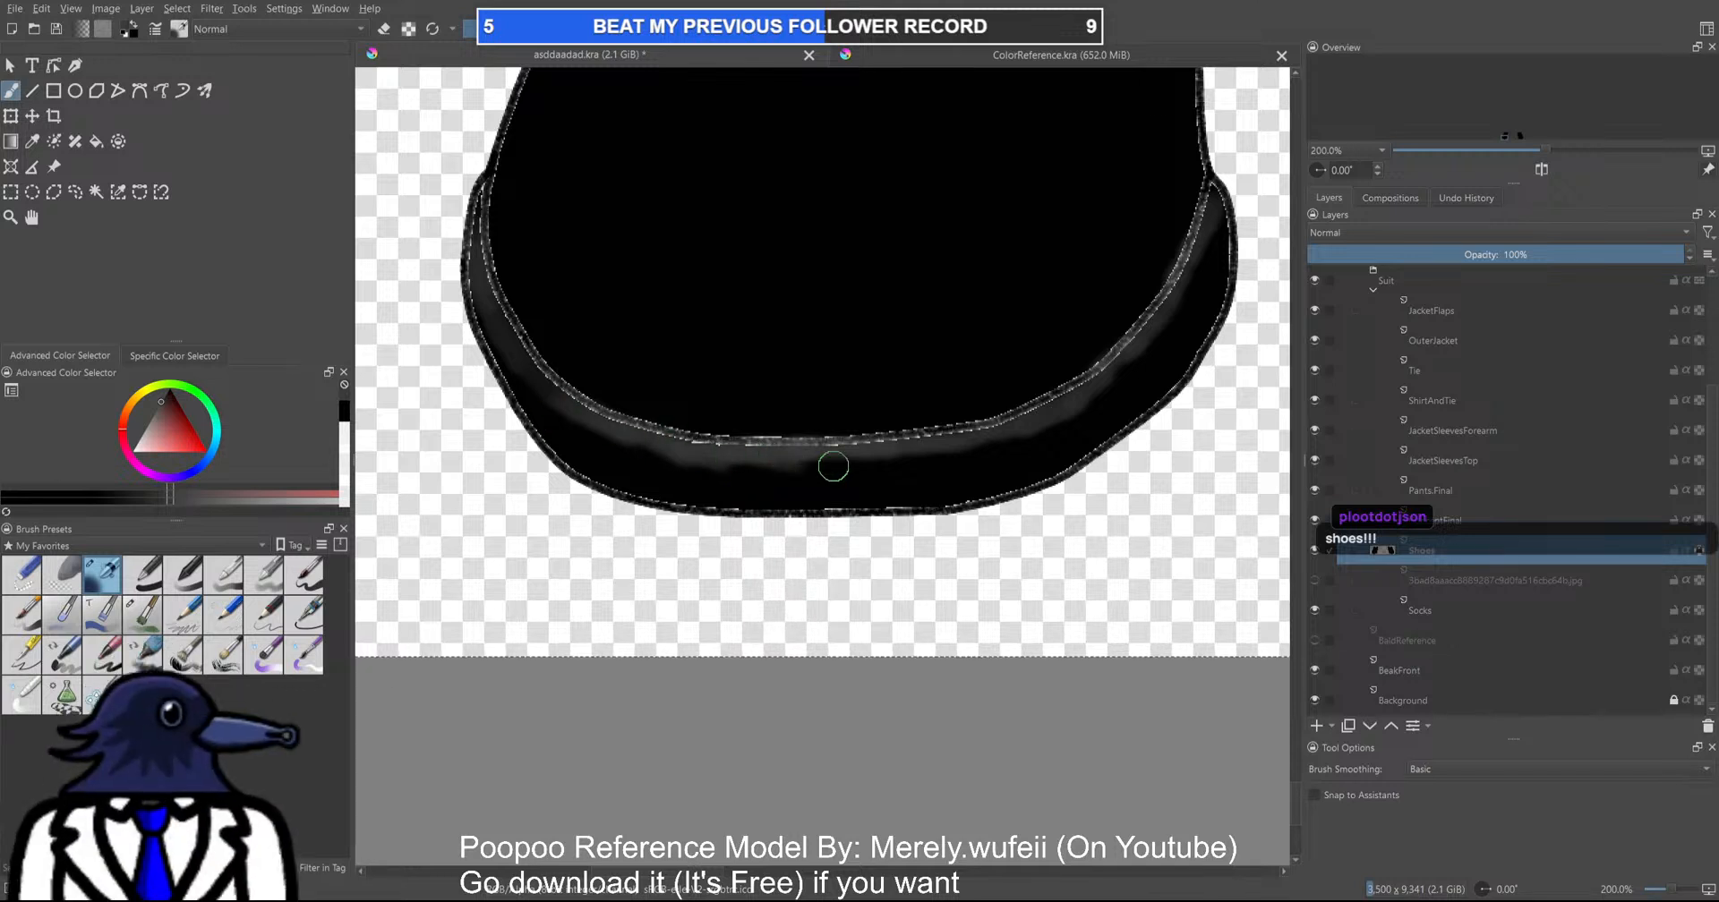
Switch to the Bezier curve tool and select the Block textured 1 brush preset for drawing on the left shoe
scroll(955, 541, "down", 5)
left_click_drag(955, 540, 854, 477)
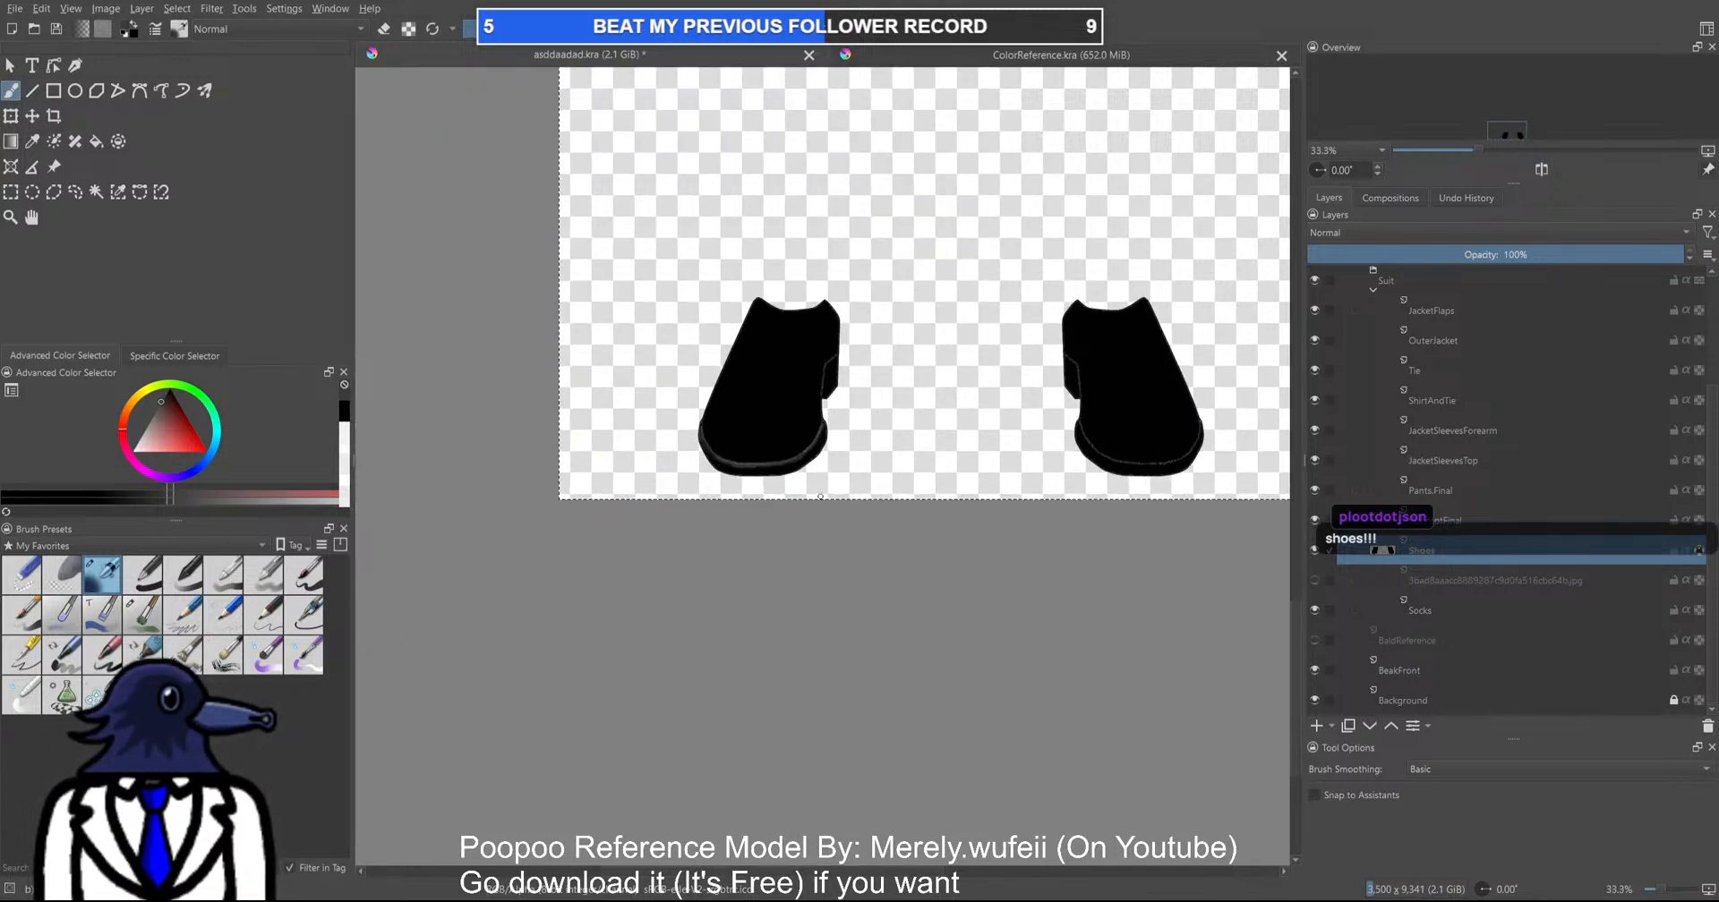
scroll(777, 476, "up", 5)
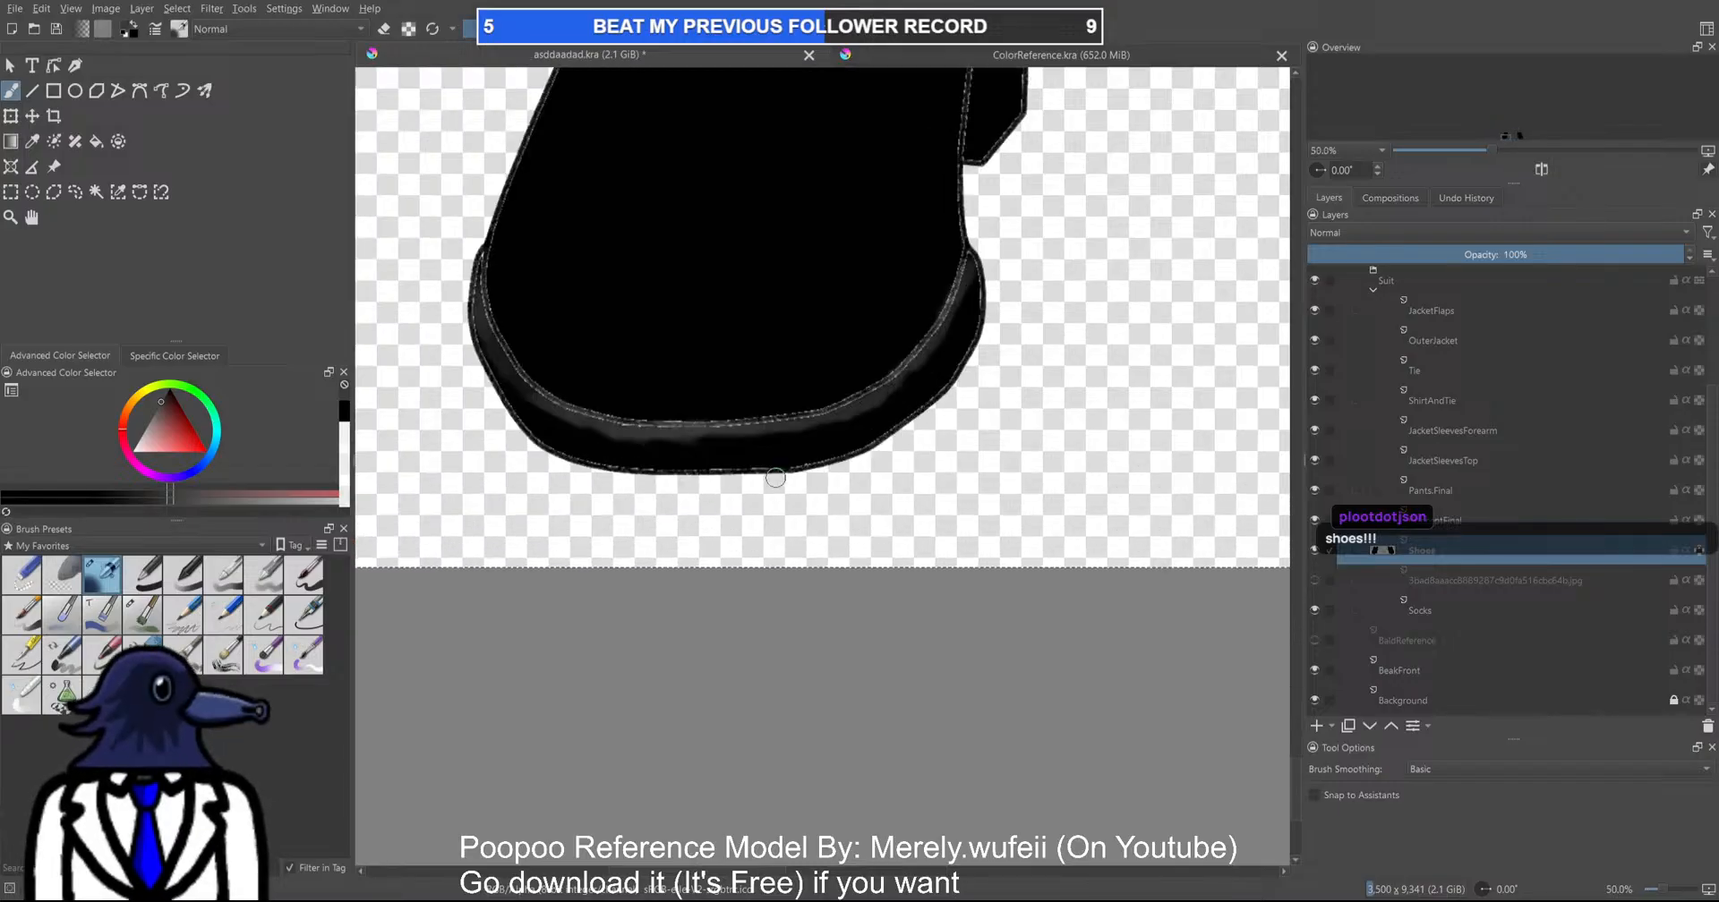
left_click_drag(734, 275, 819, 427)
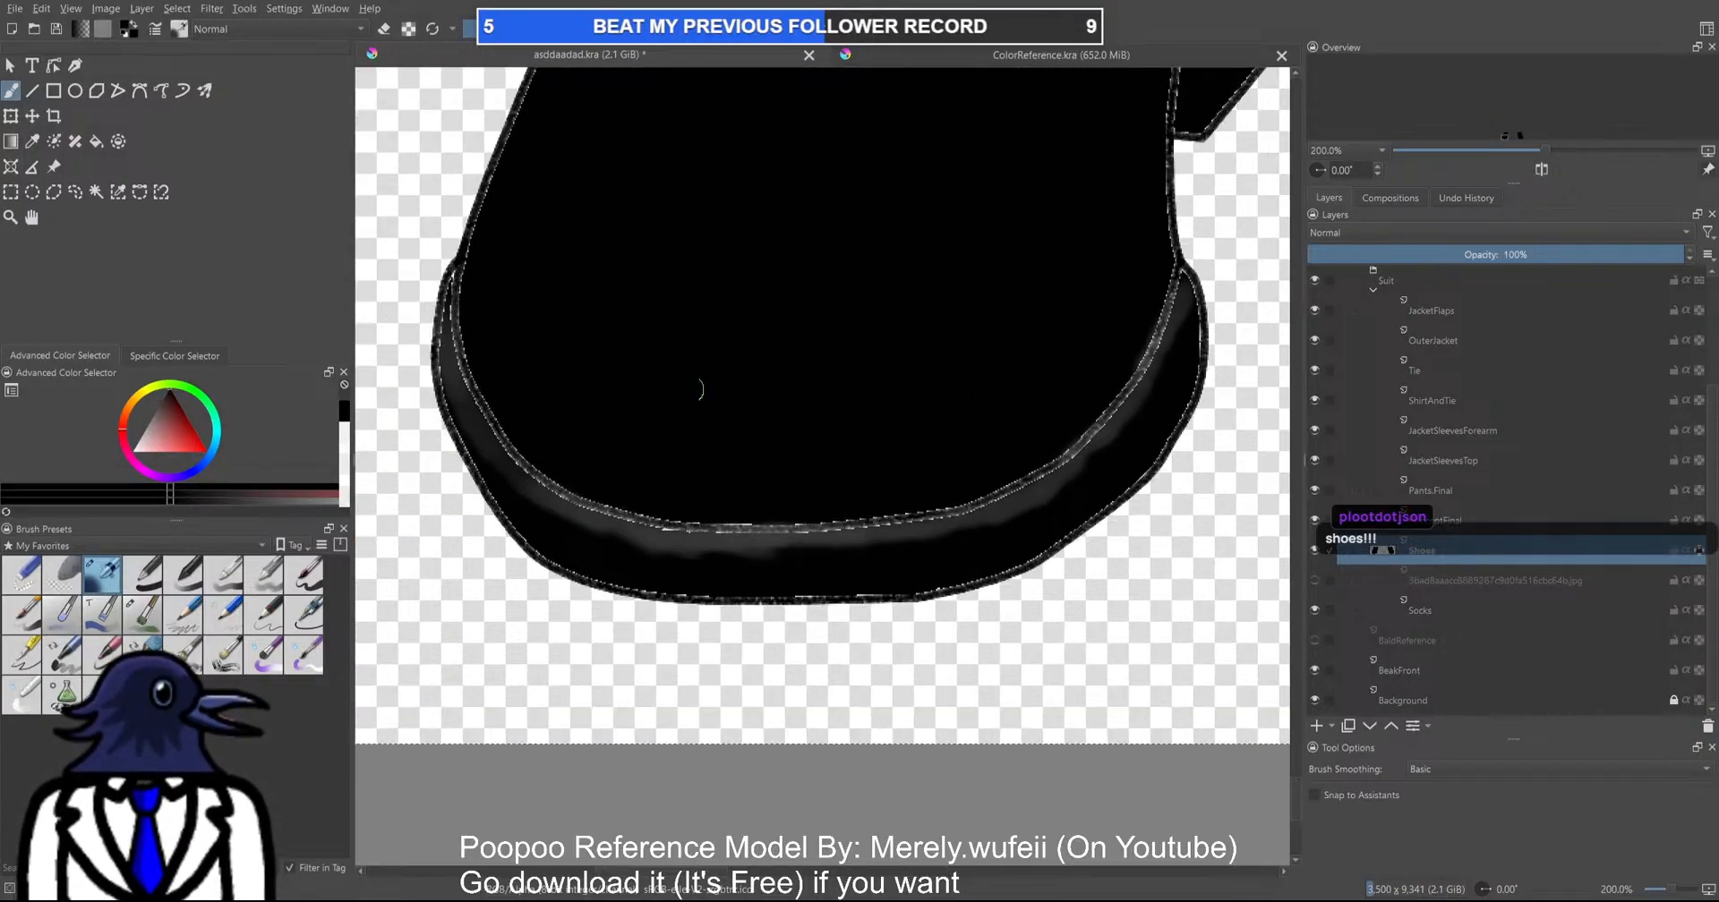
left_click(118, 90)
left_click(139, 90)
left_click(142, 615)
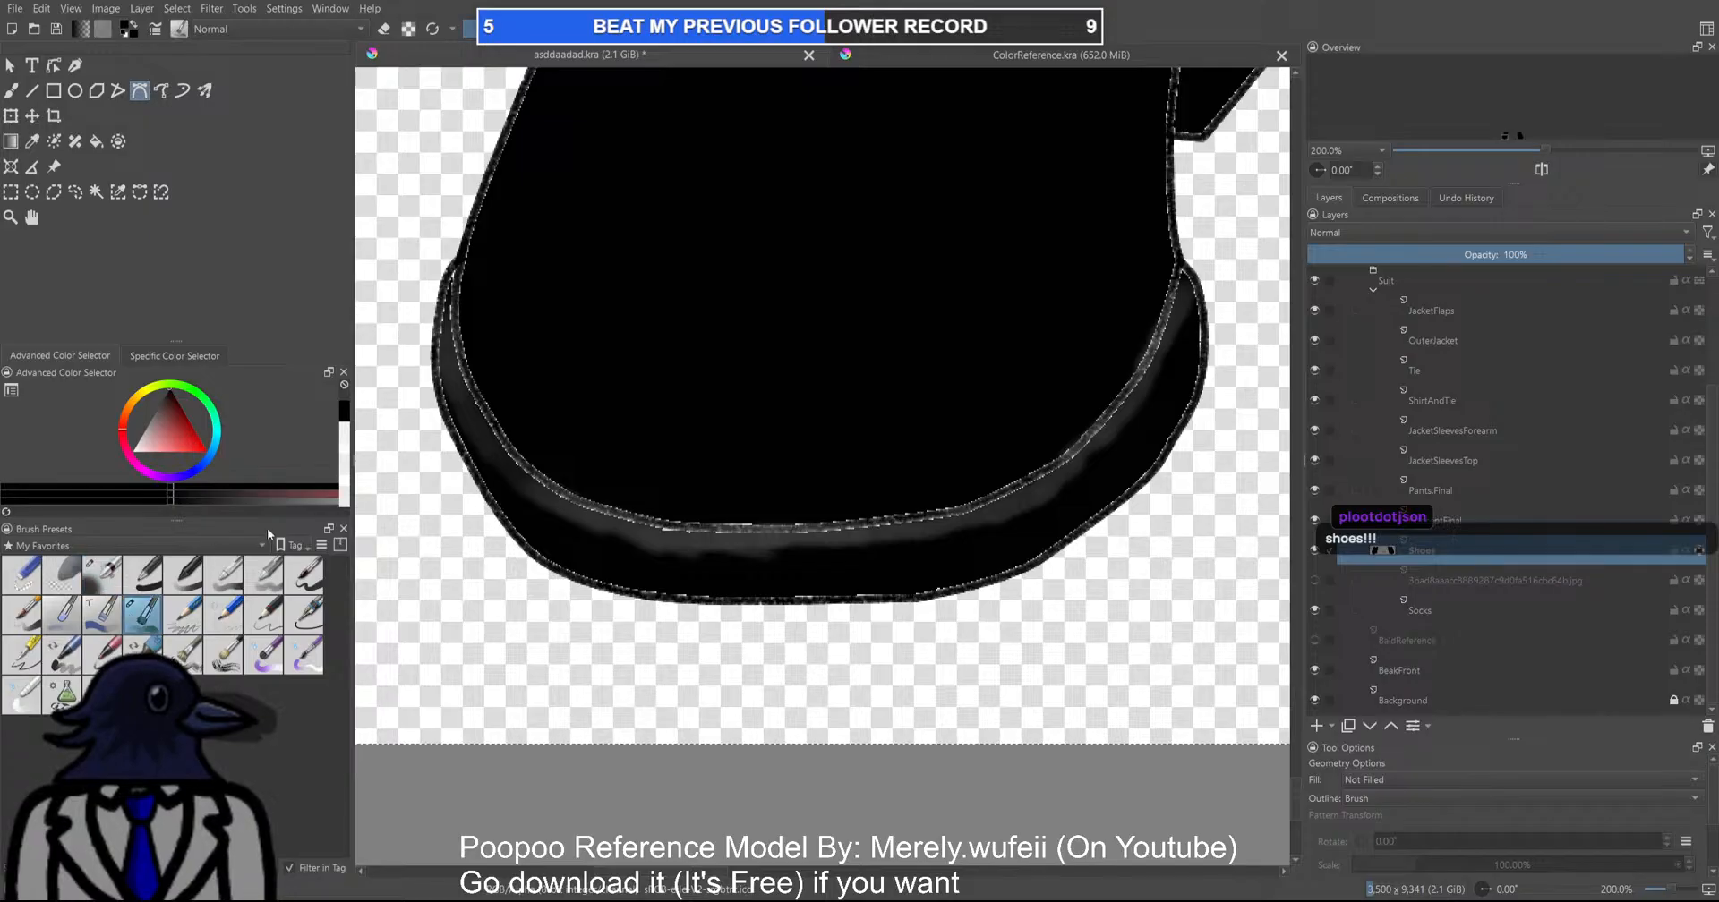
Trace the left shoe's toe seam with a dark grey Bezier curve from one end of the sole rim to the other
left_click(456, 256)
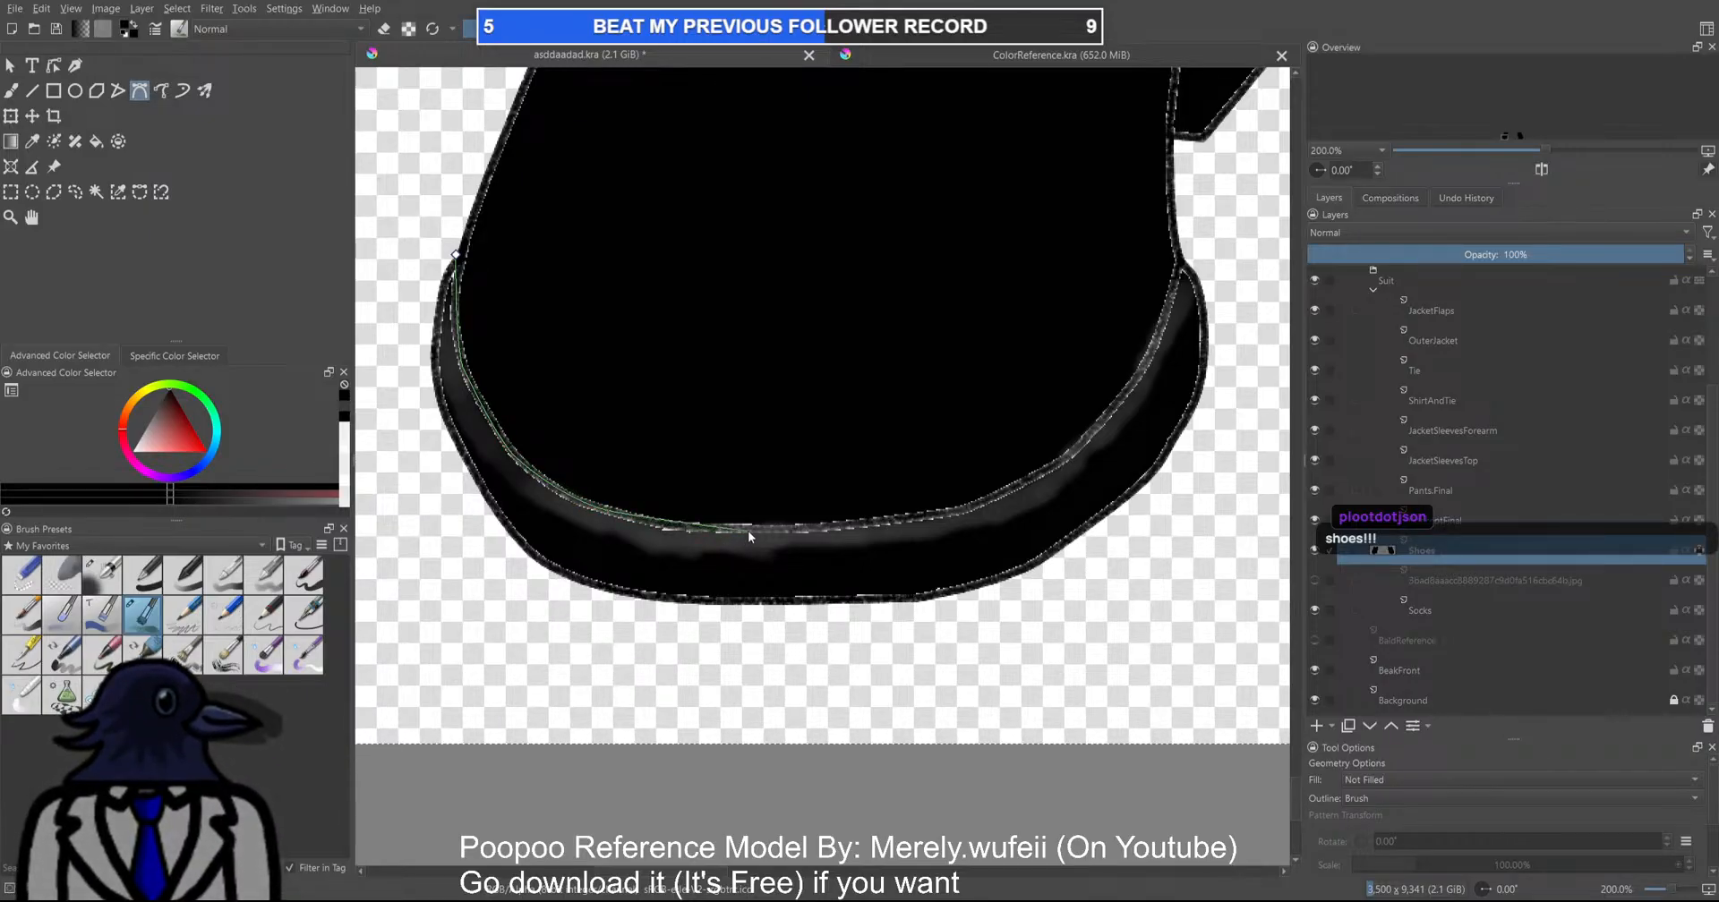
left_click_drag(668, 522, 699, 531)
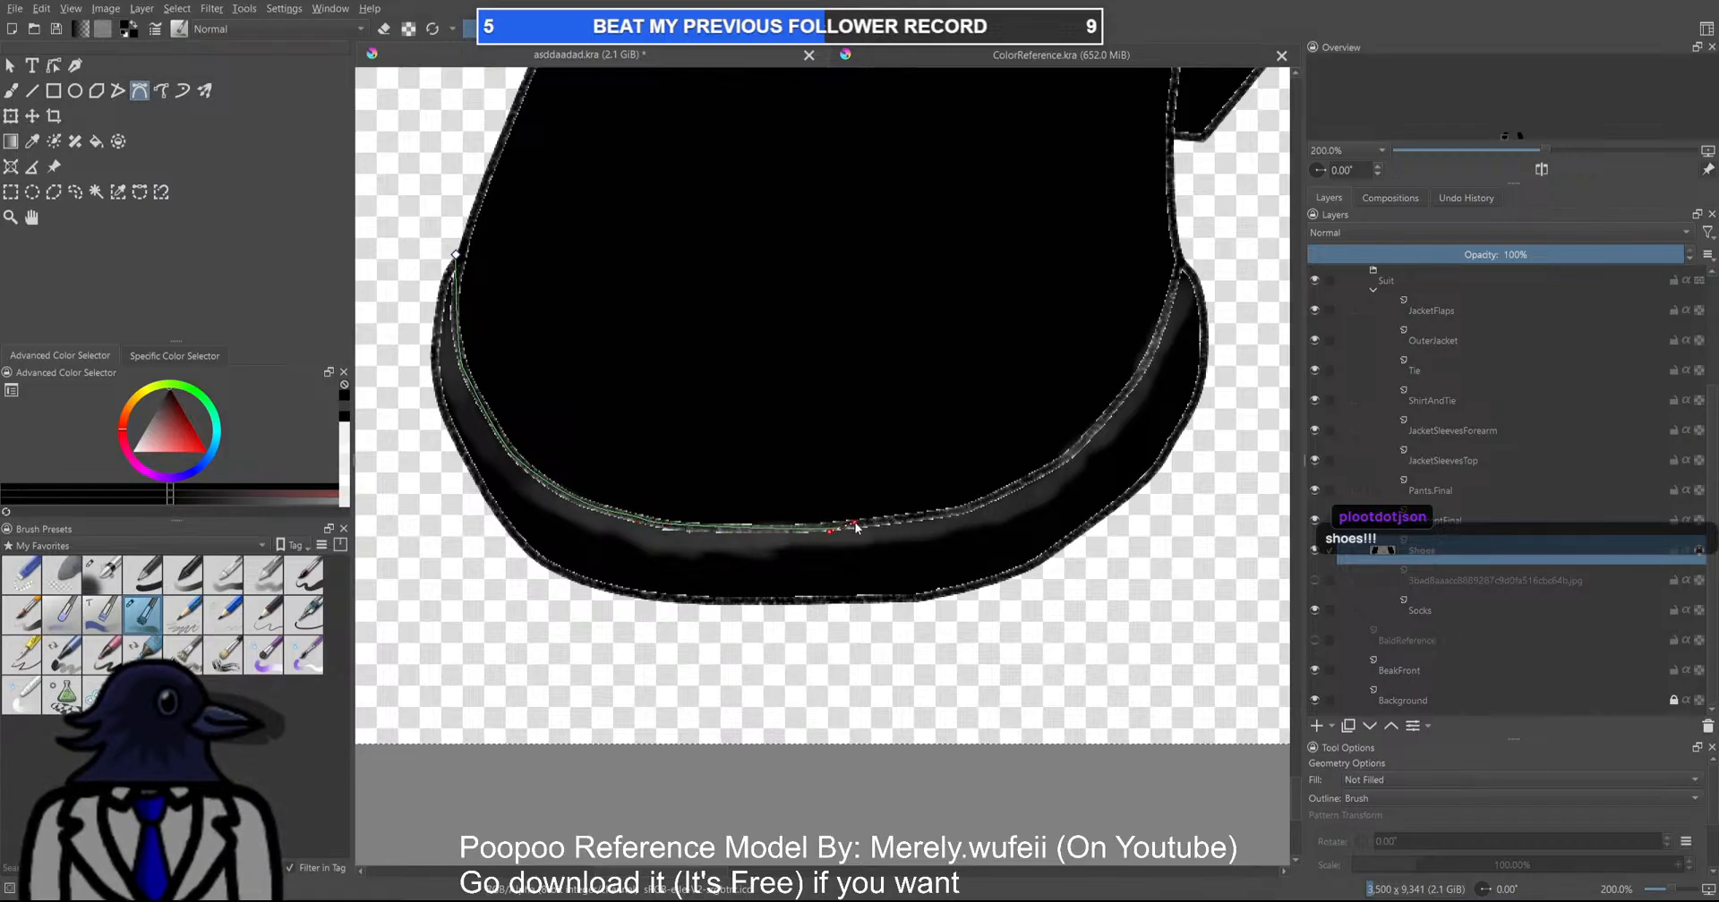
left_click_drag(1029, 481, 1018, 483)
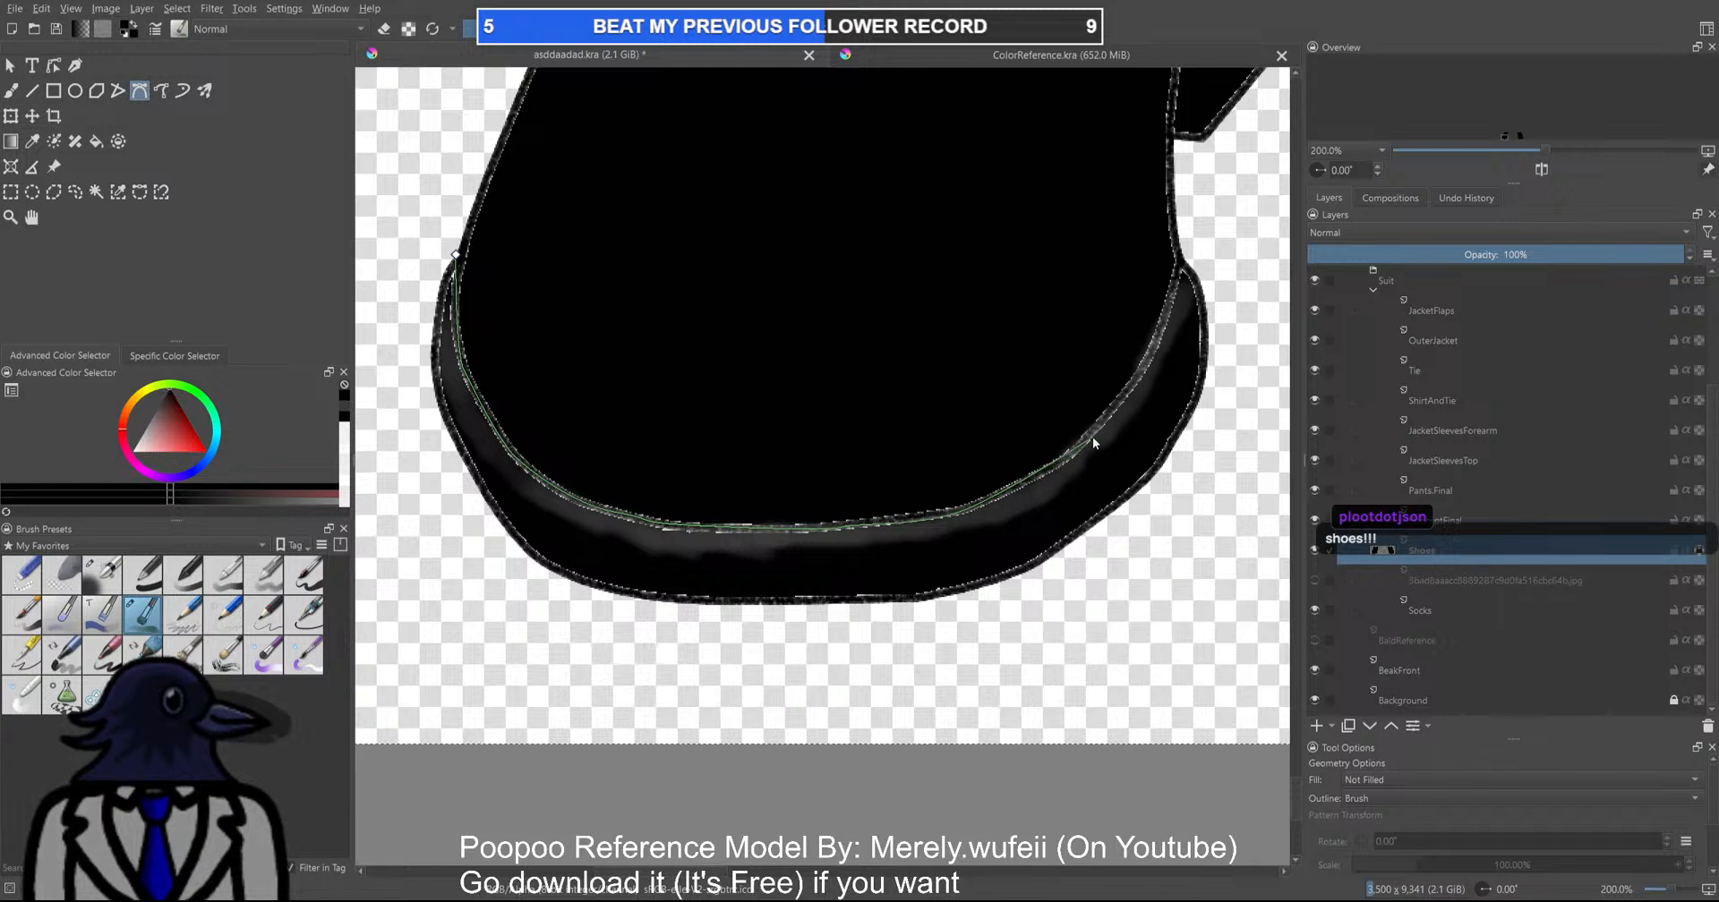
left_click_drag(1106, 428, 1110, 416)
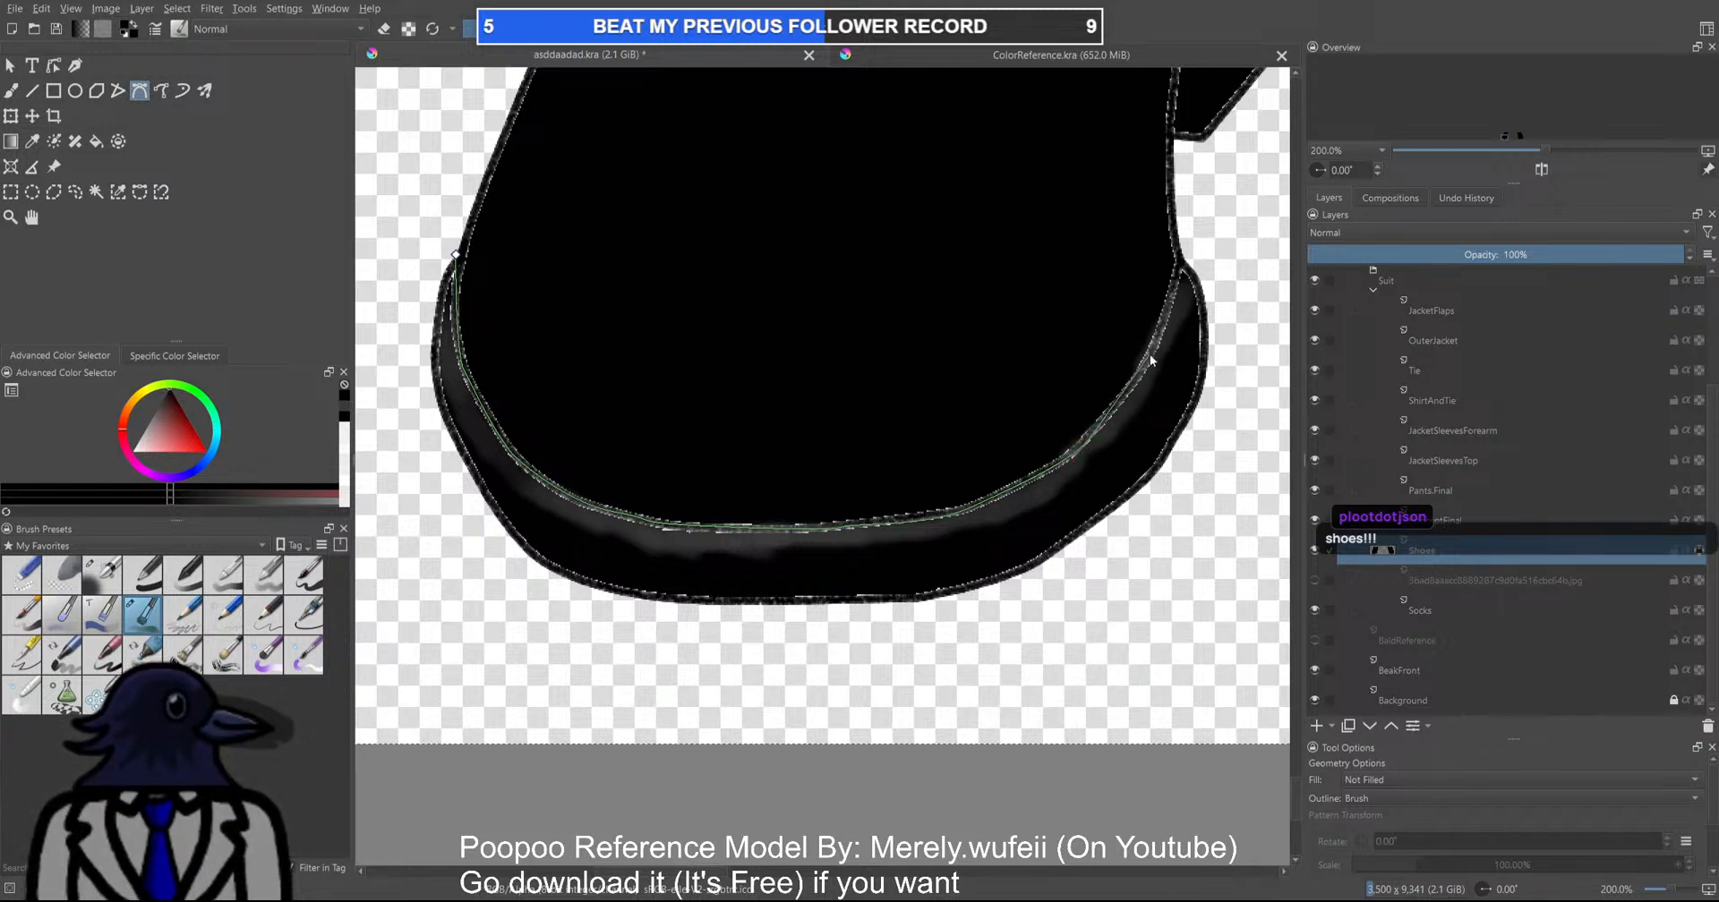
left_click_drag(1152, 354, 1161, 340)
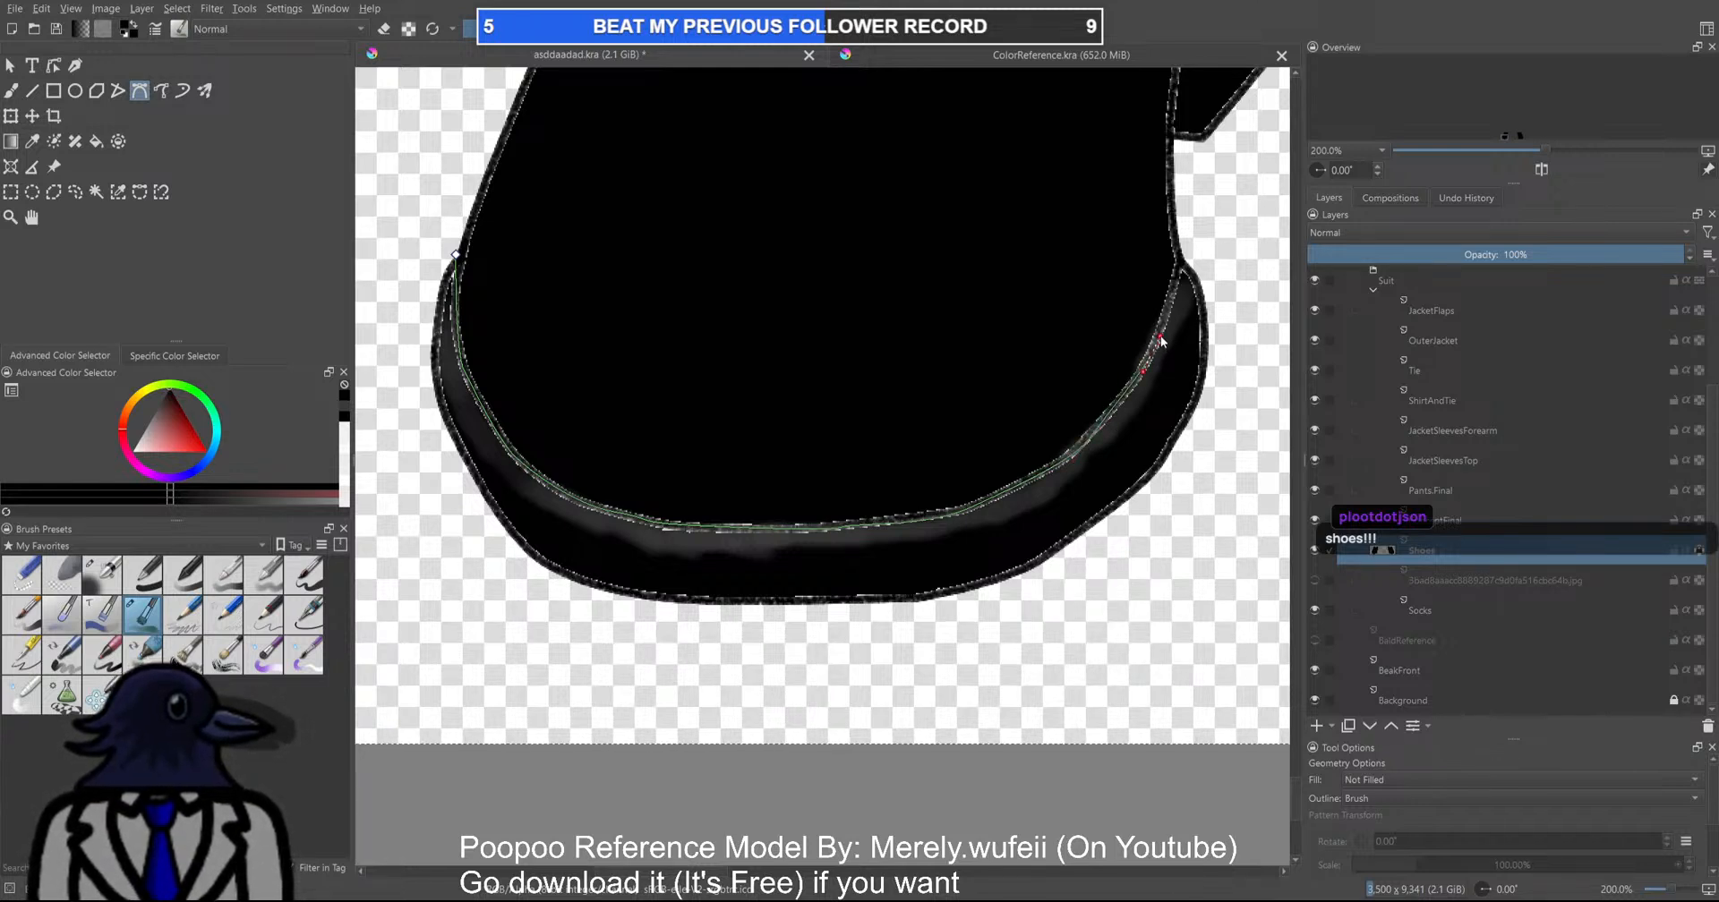
double_click(1180, 270)
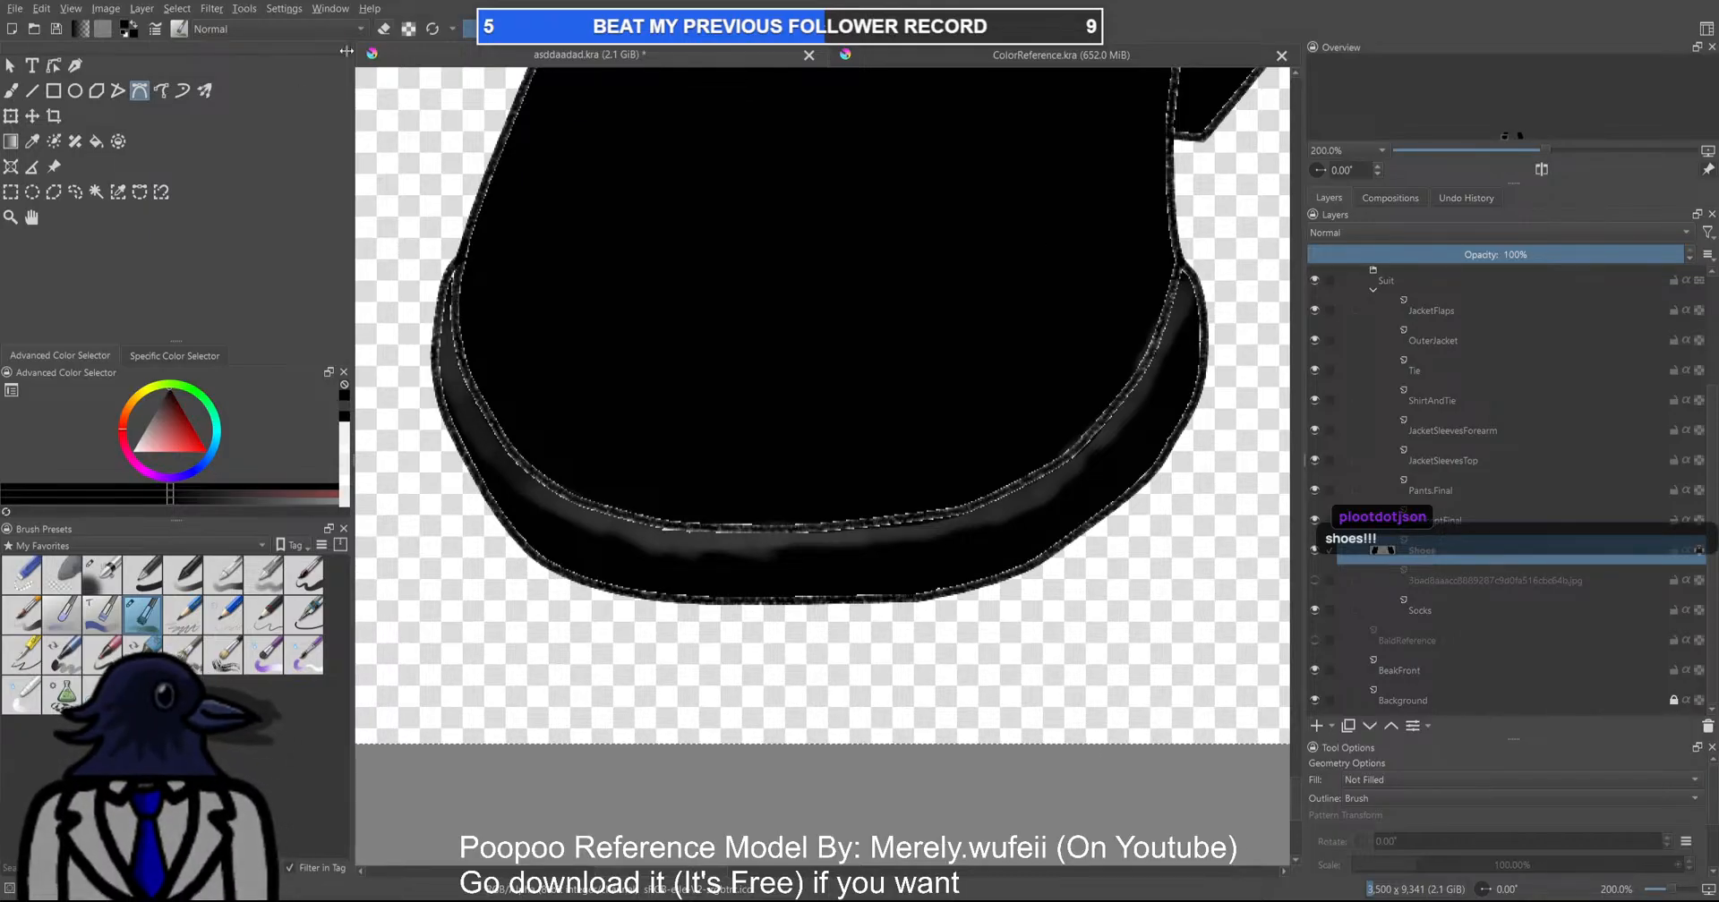
Retrace the left shoe's toe seam with one smooth Bezier curve from its outer end to the toe's centre, undoing misplaced points
left_click(458, 261)
left_click_drag(1182, 268, 974, 326)
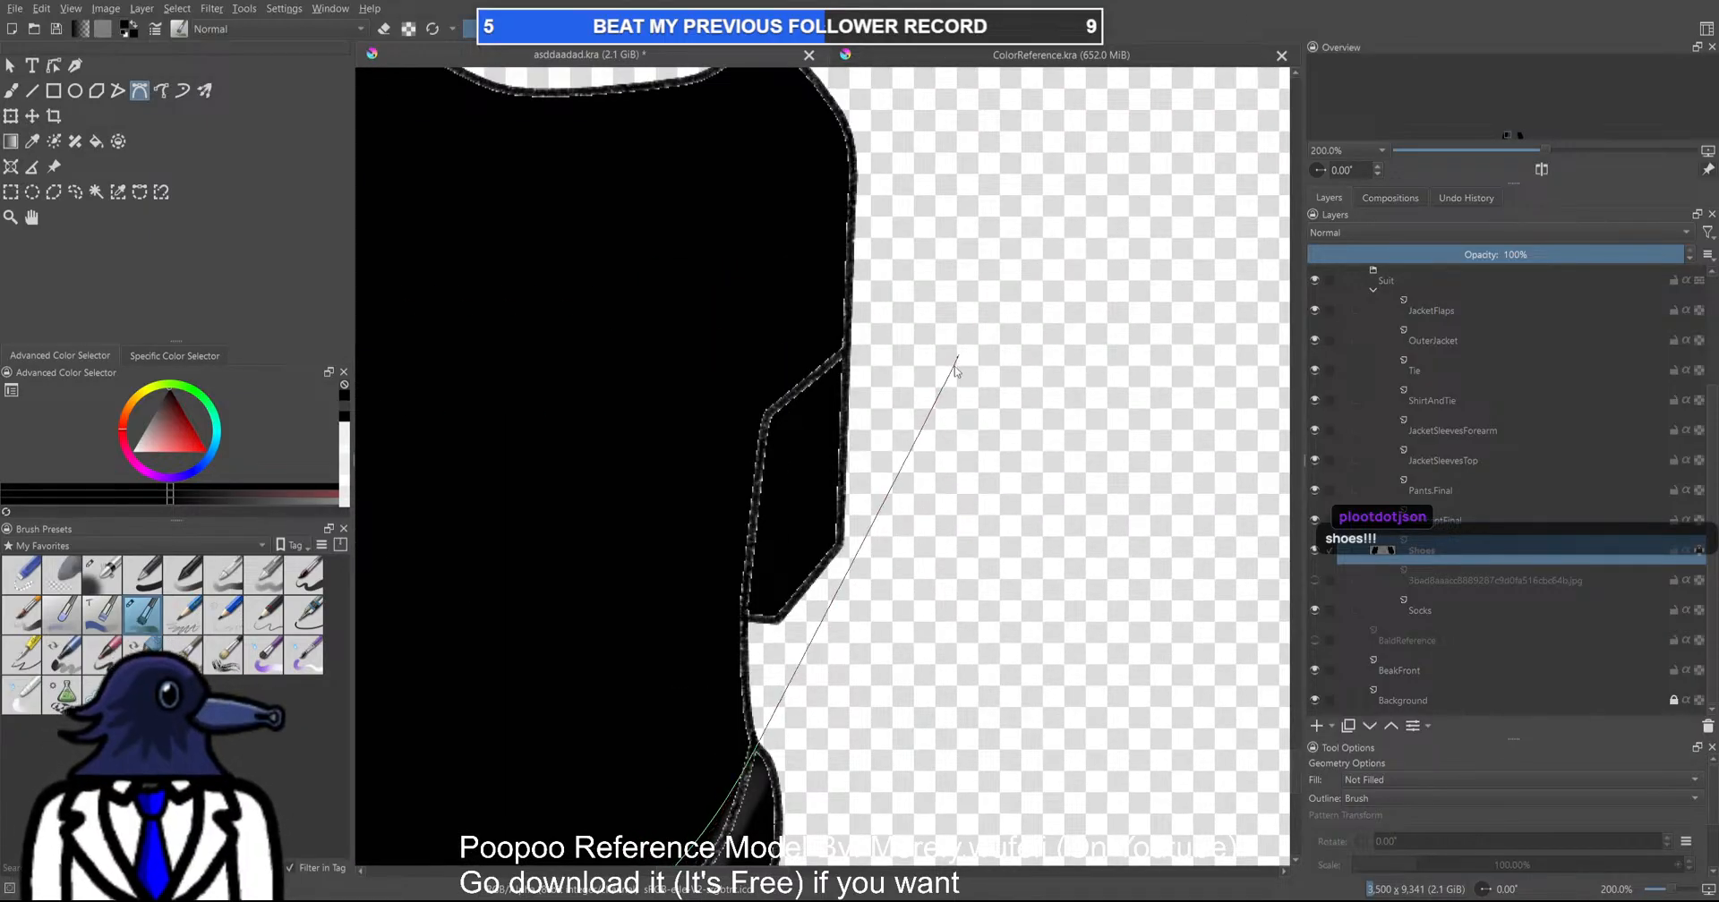
scroll(958, 362, "down", 4)
scroll(937, 437, "up", 2)
key("ctrl+z")
left_click_drag(901, 441, 1056, 251)
key("ctrl+z")
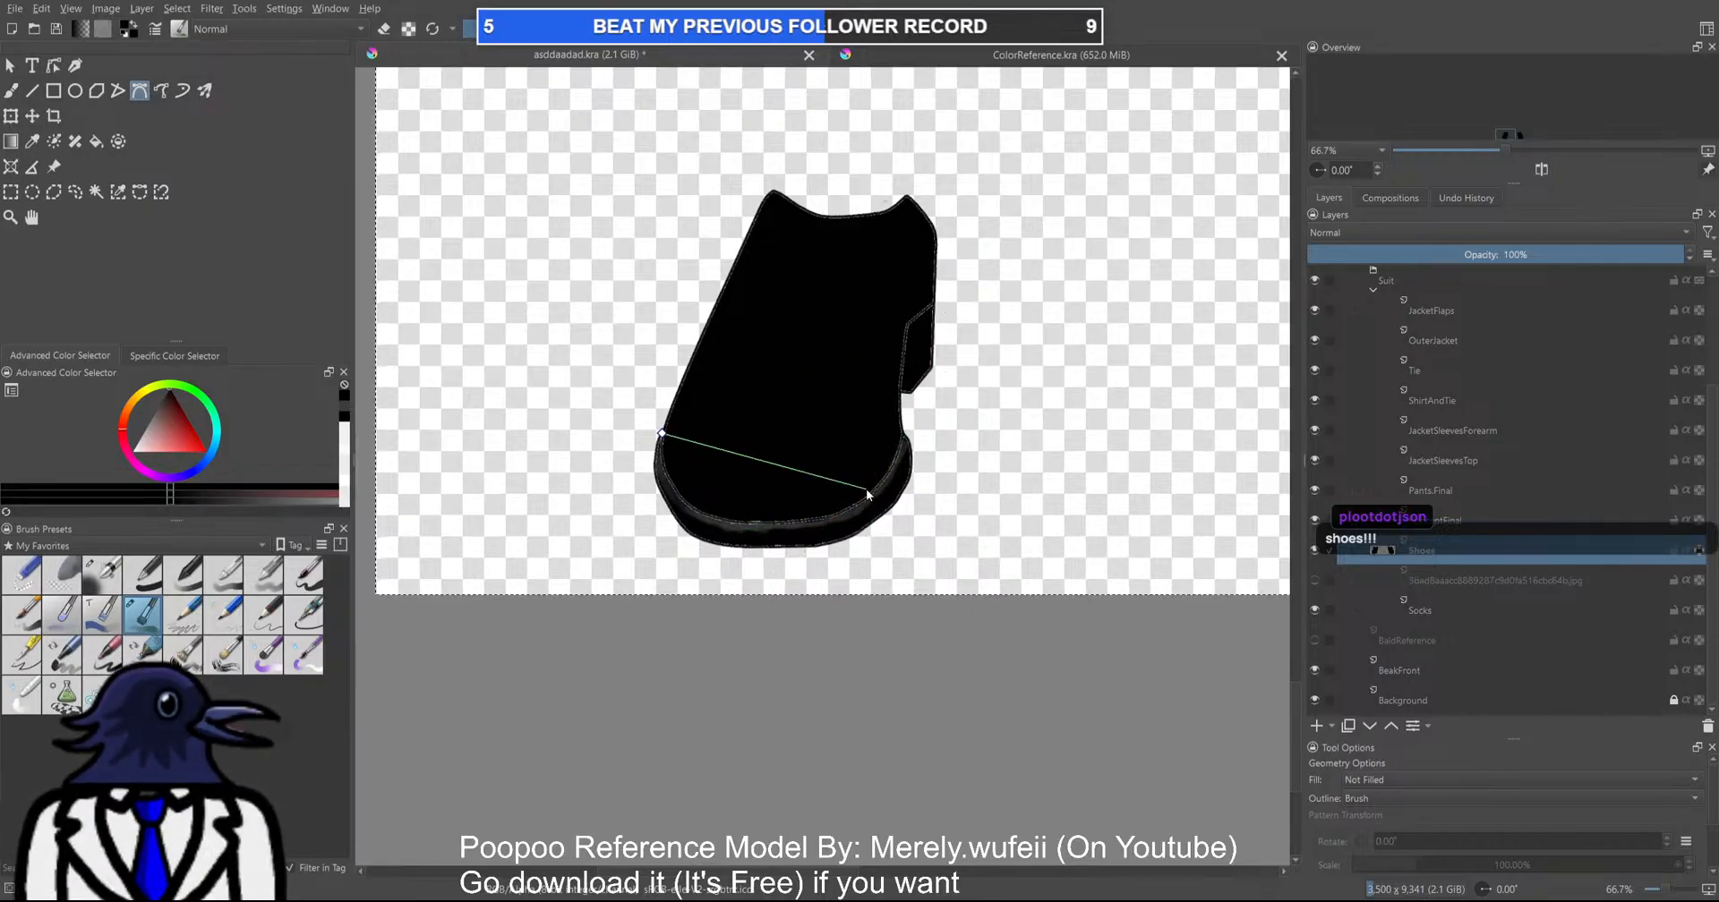
left_click_drag(871, 492, 1079, 408)
key("ctrl+z")
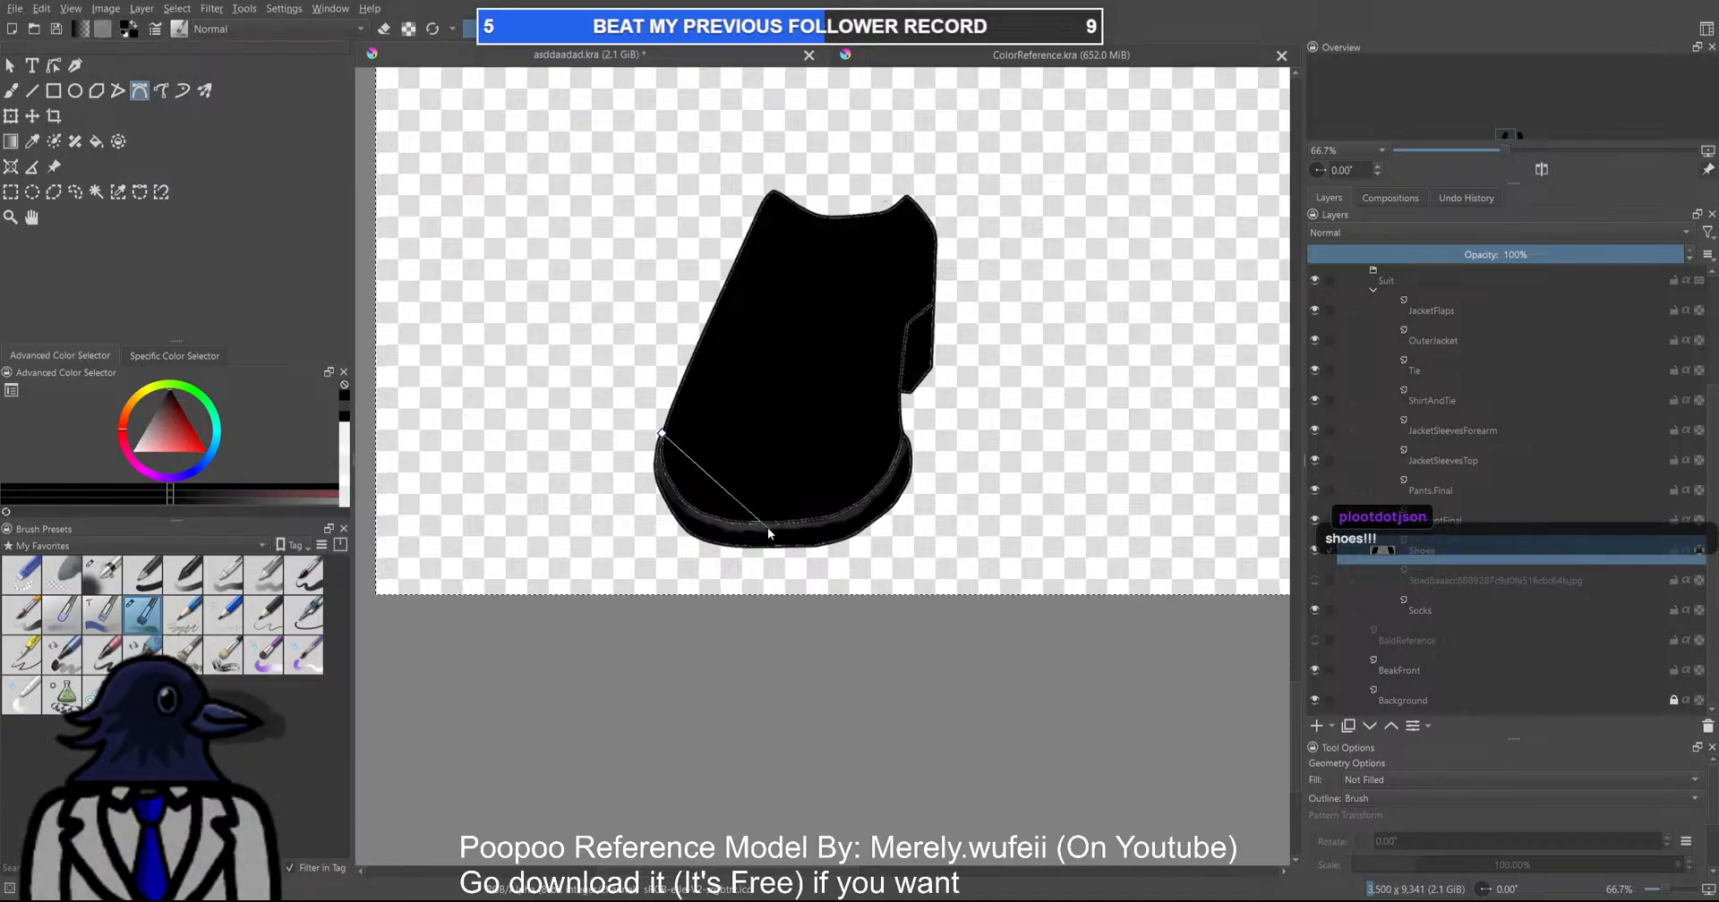
left_click_drag(766, 523, 876, 527)
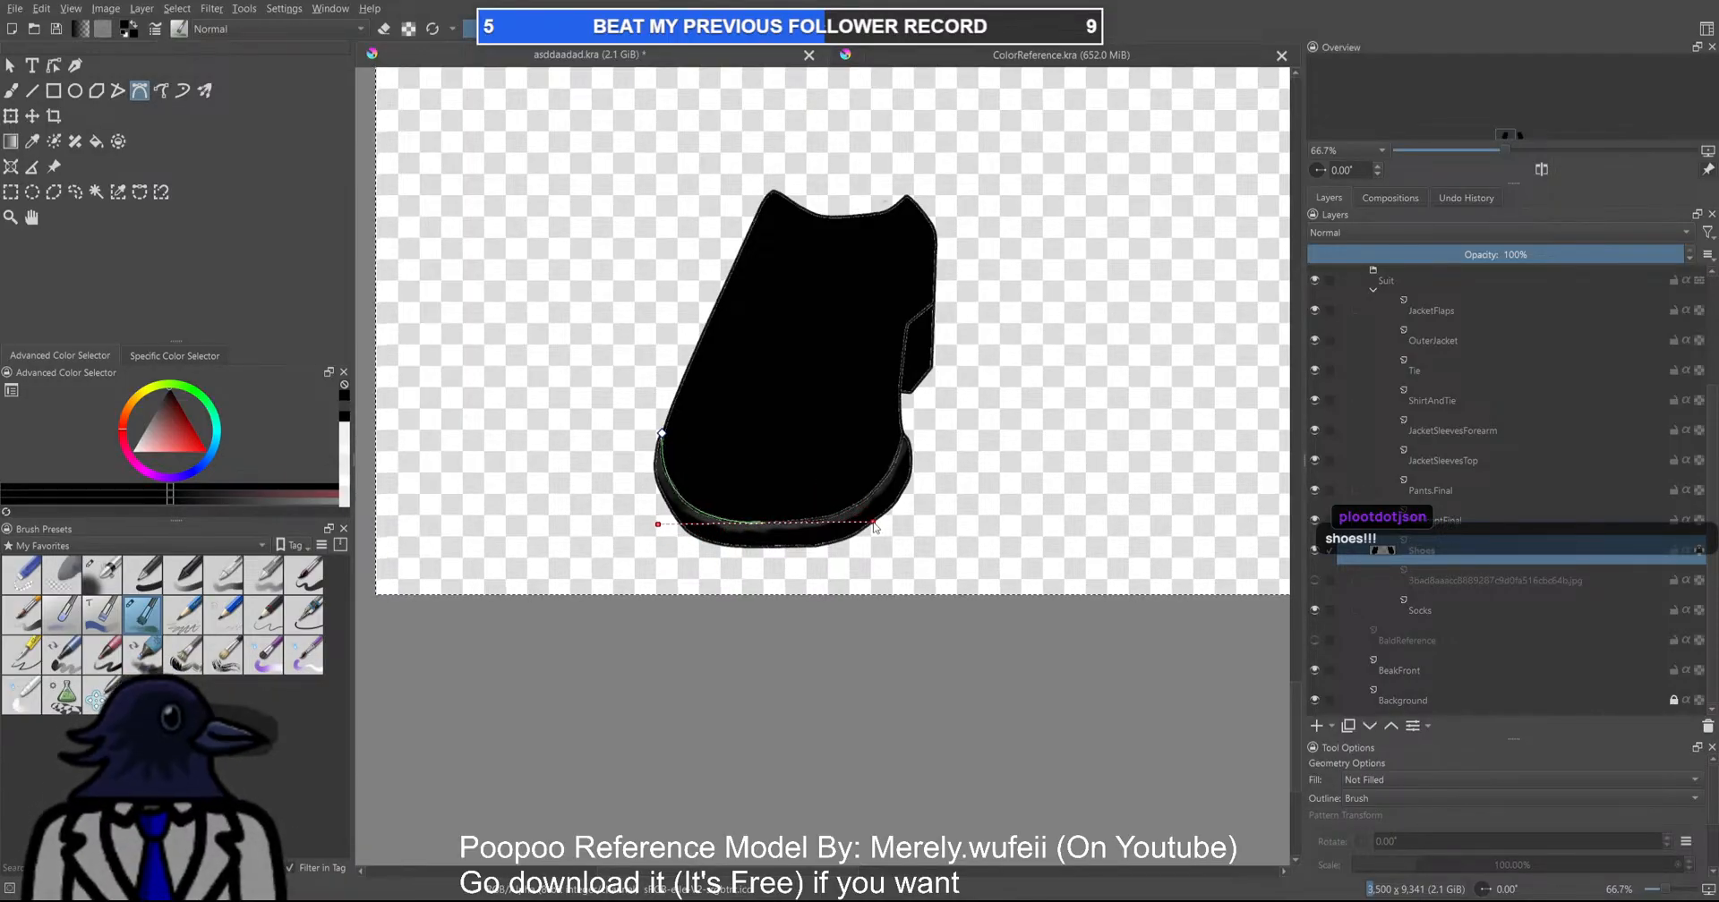
key("Return")
scroll(764, 527, "up", 2)
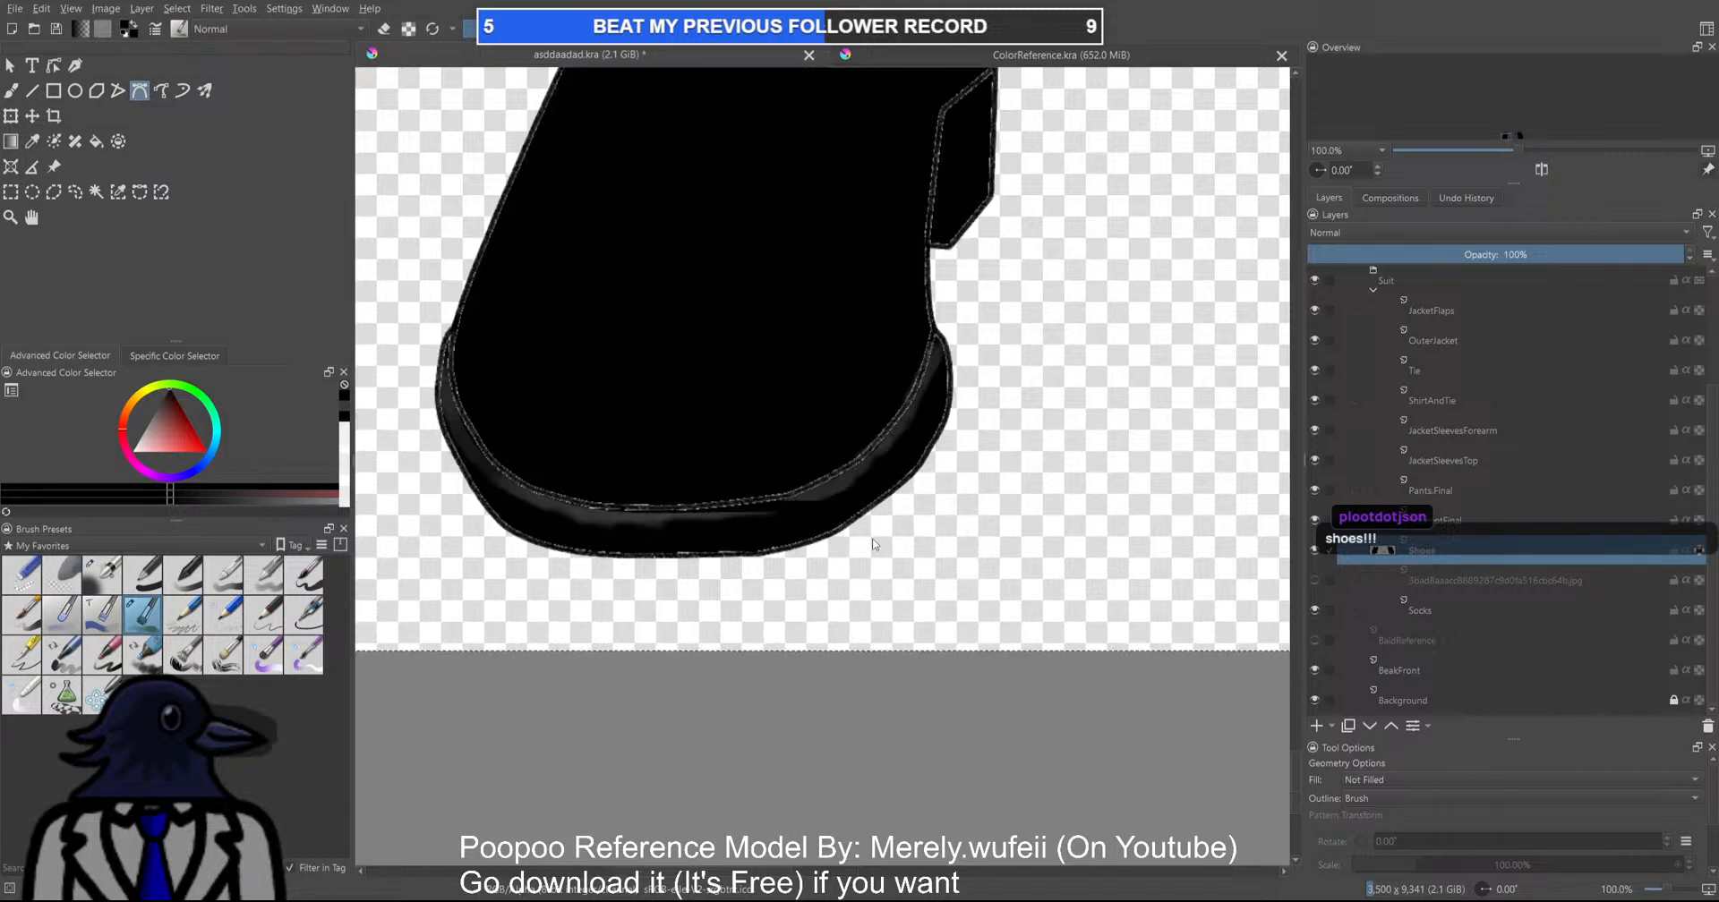
Switch back to the freehand brush, end the Shoes layer isolation and hide the ConceptFinal layer
scroll(857, 521, "up", 1)
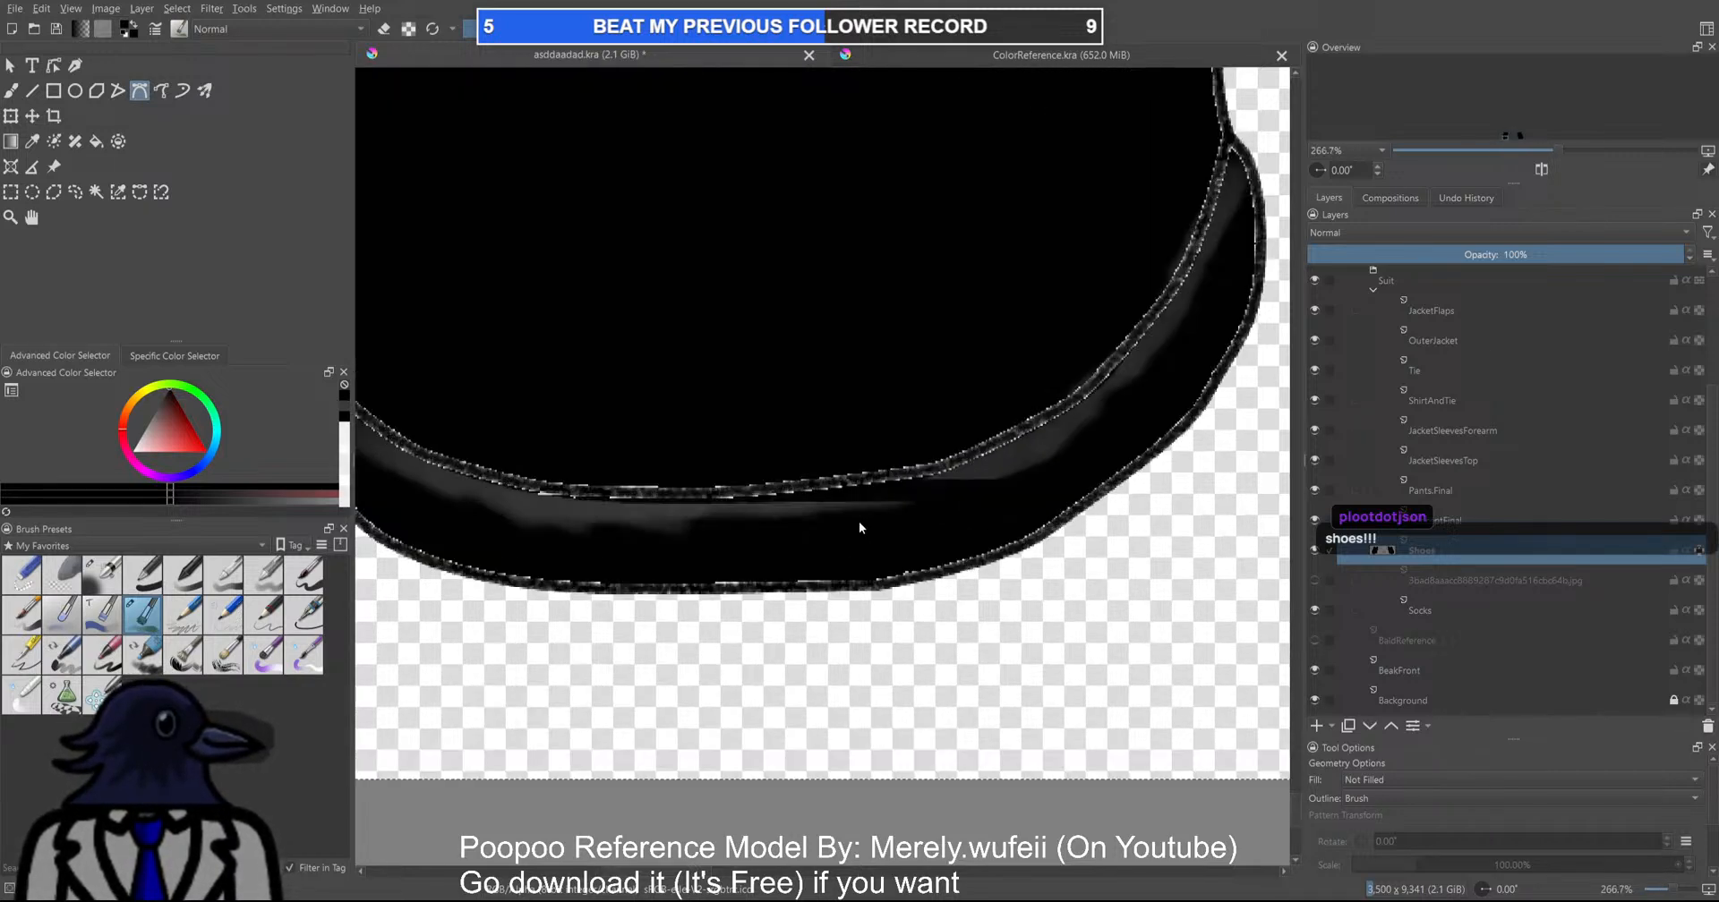
scroll(961, 559, "up", 1)
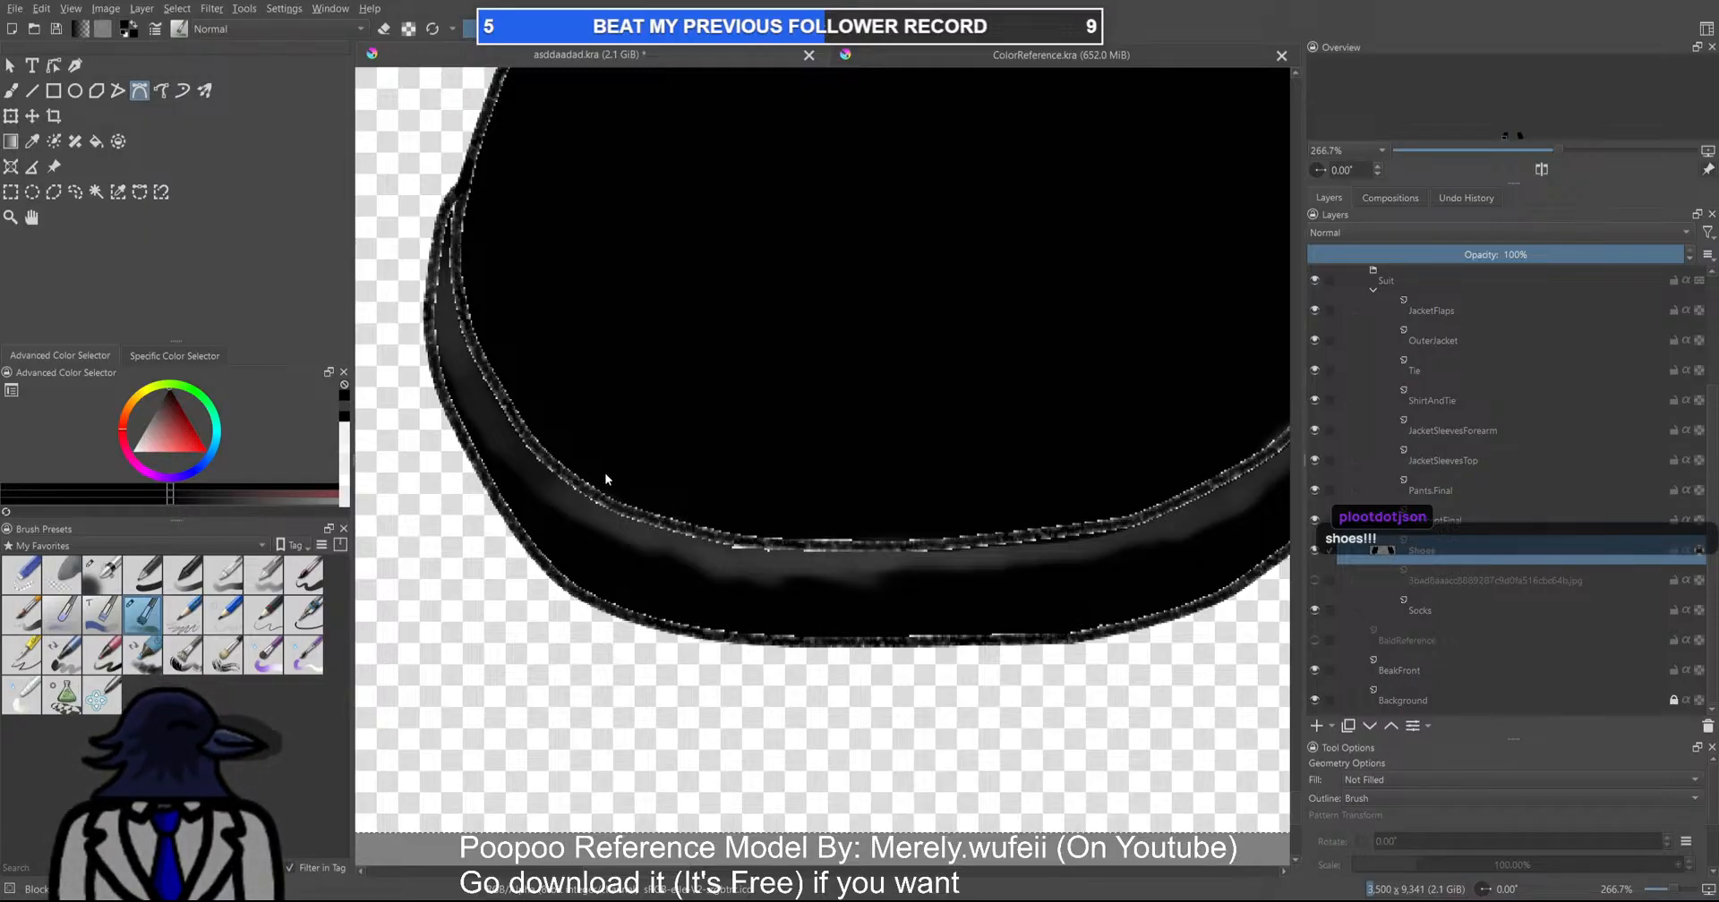
left_click(10, 91)
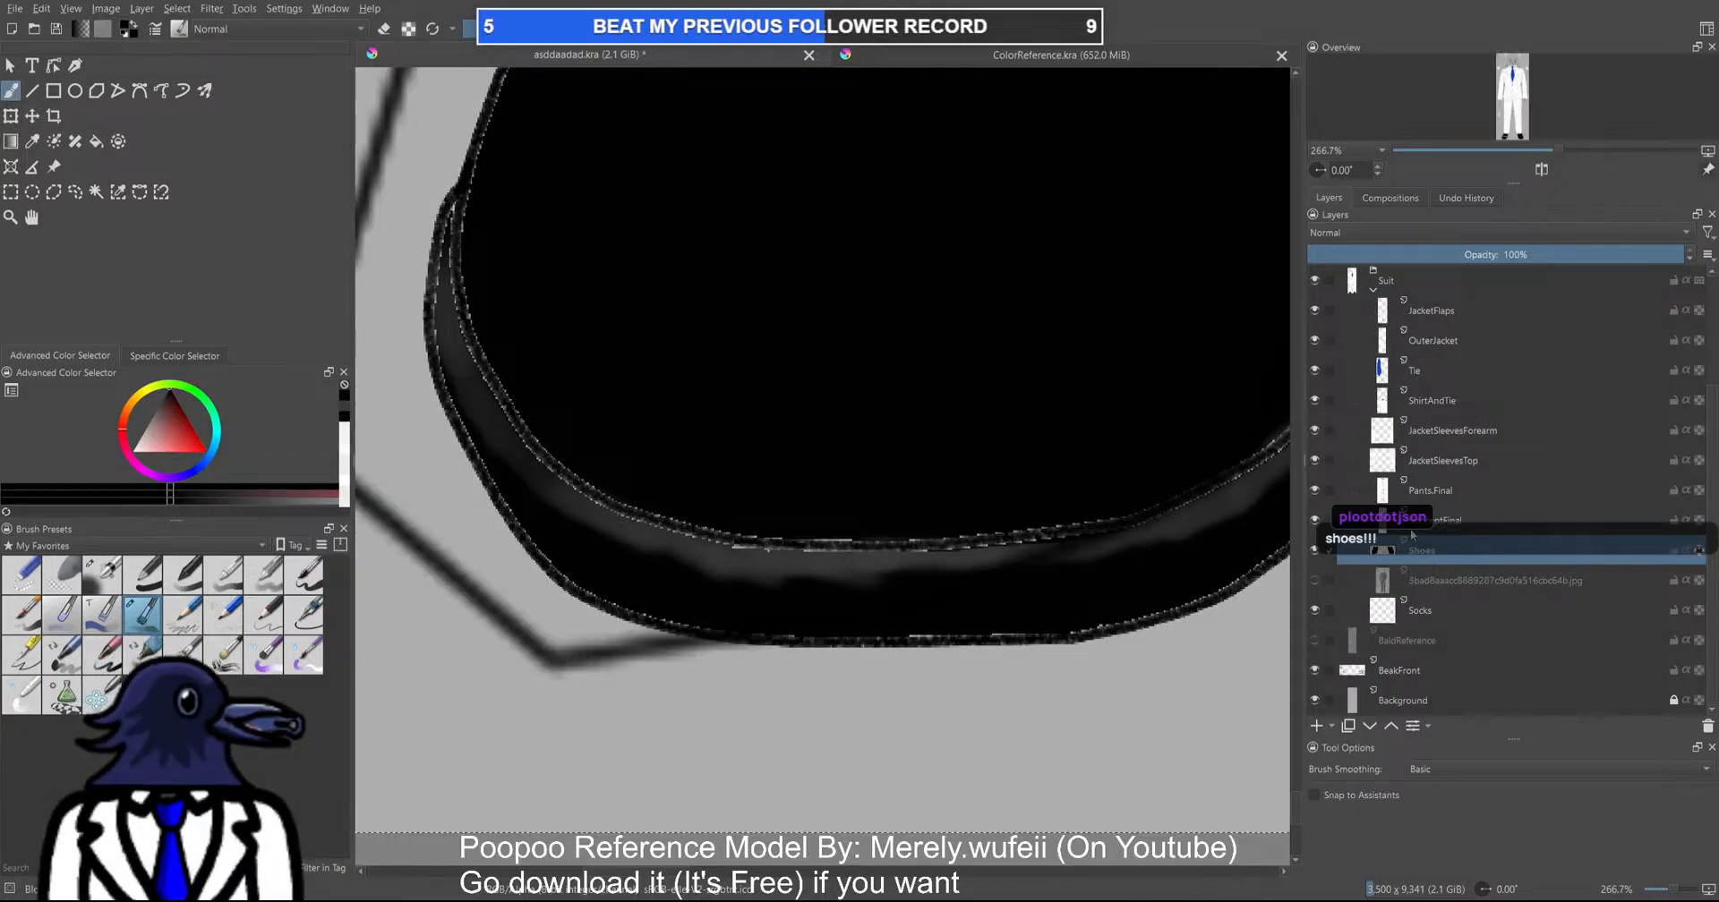
left_click(1315, 520)
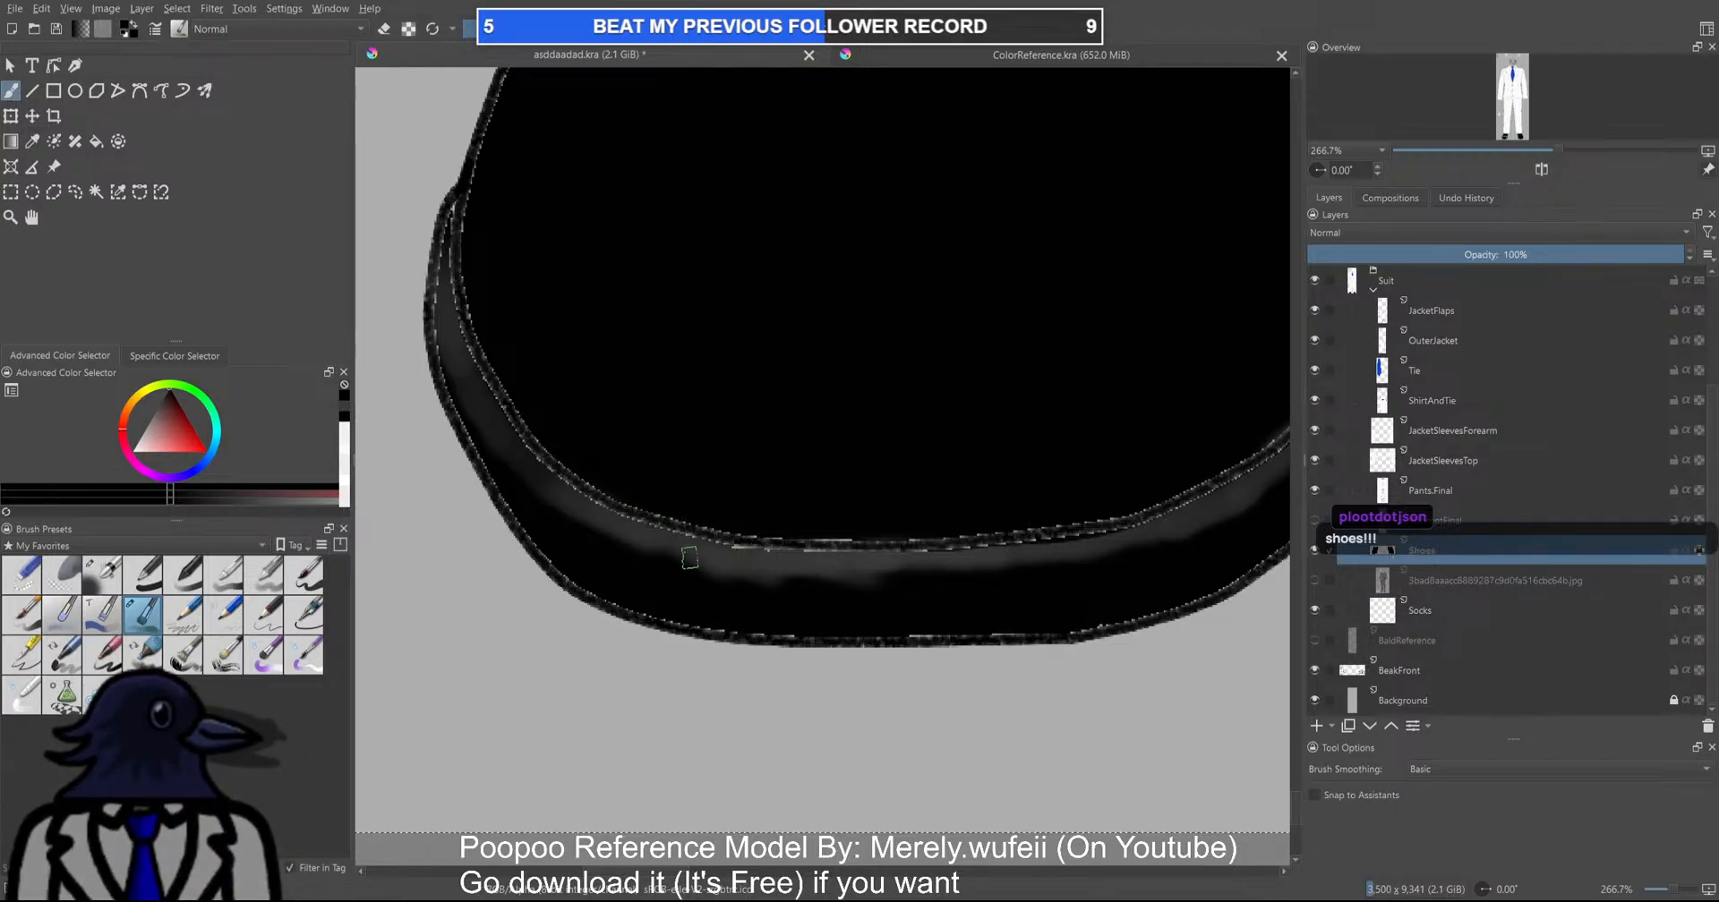
Paint short textured strokes along the outer part of the left shoe's toe seam
scroll(682, 540, "up", 1)
left_click_drag(614, 496, 763, 532)
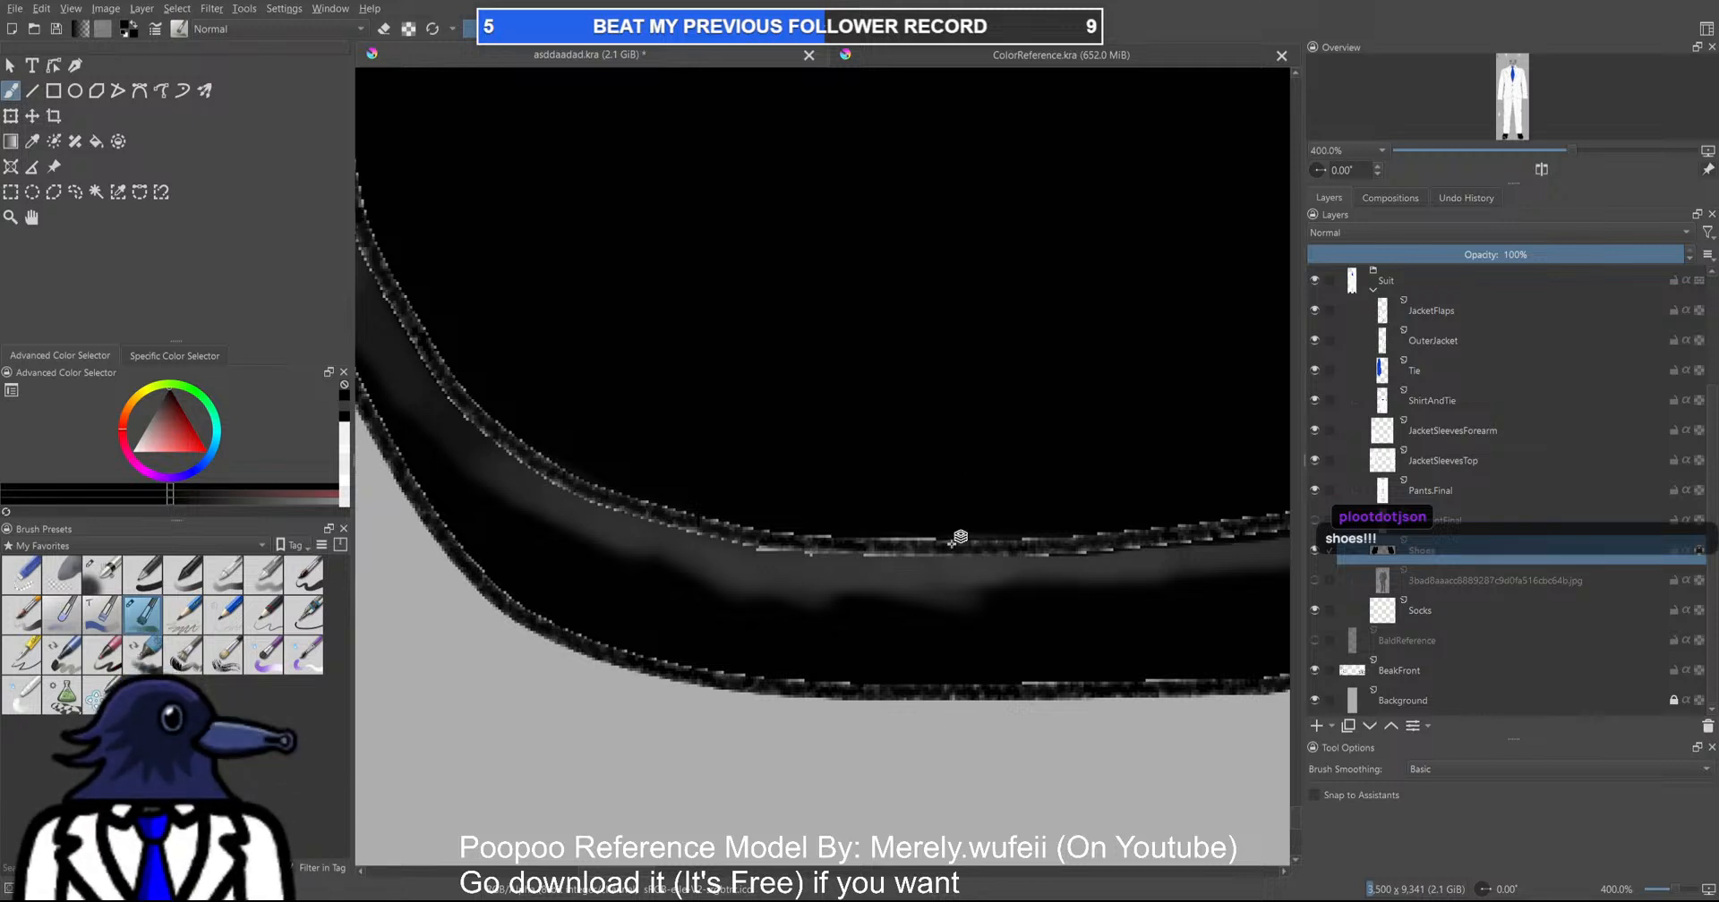
scroll(899, 541, "down", 2)
scroll(752, 465, "up", 2)
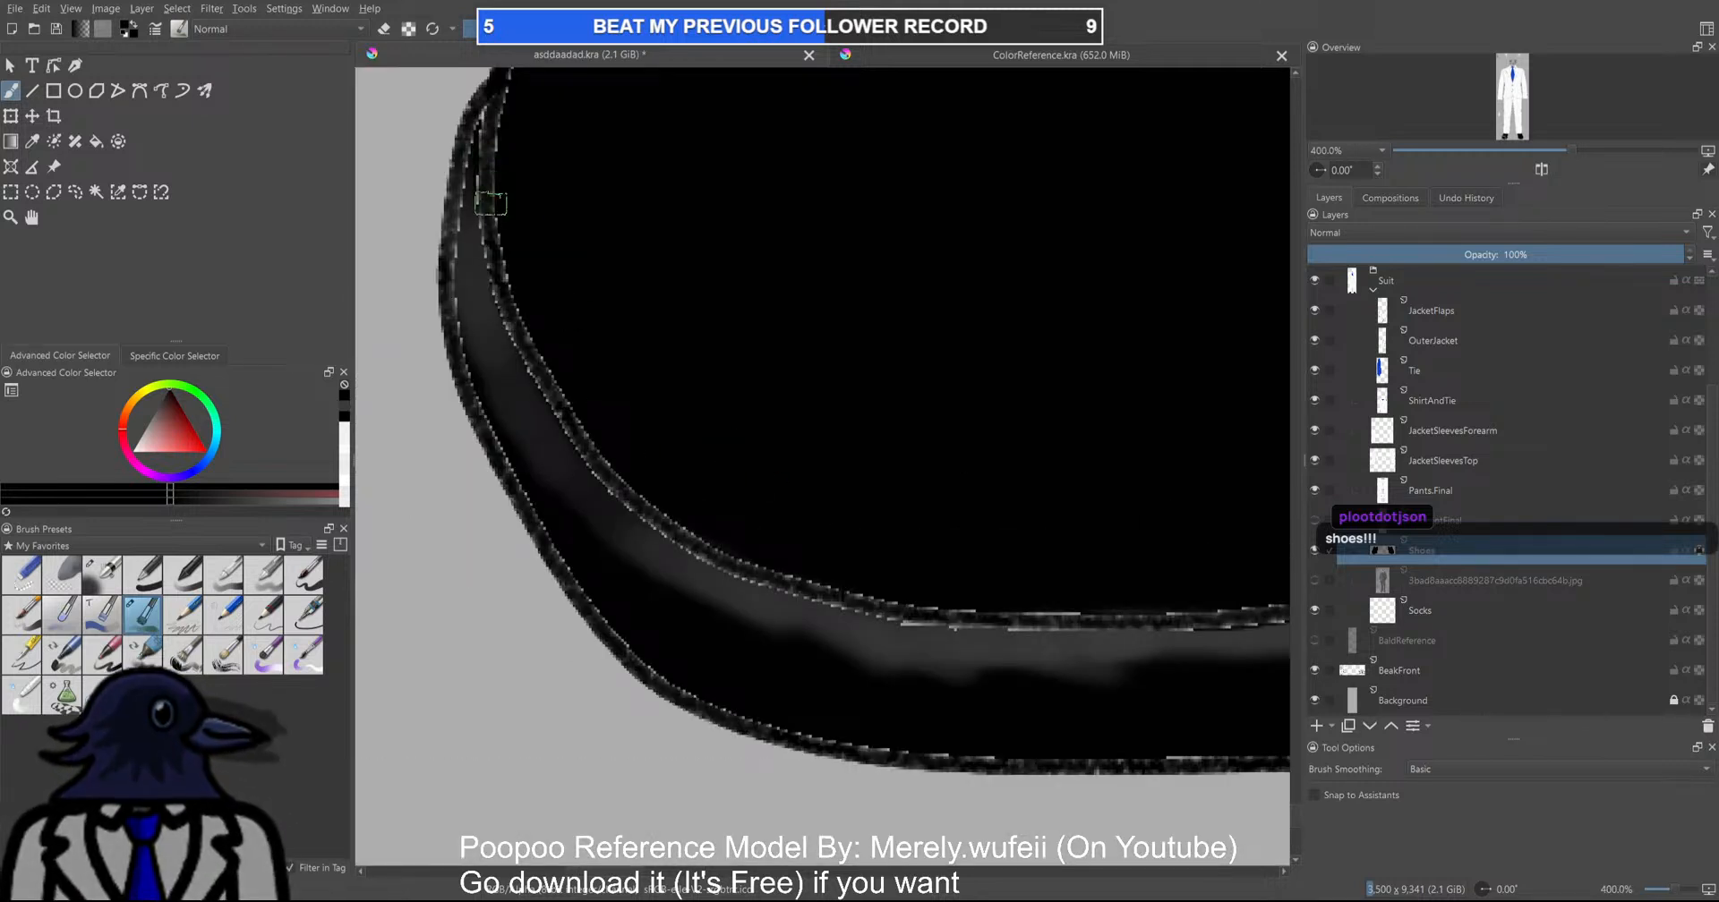
left_click_drag(513, 326, 539, 356)
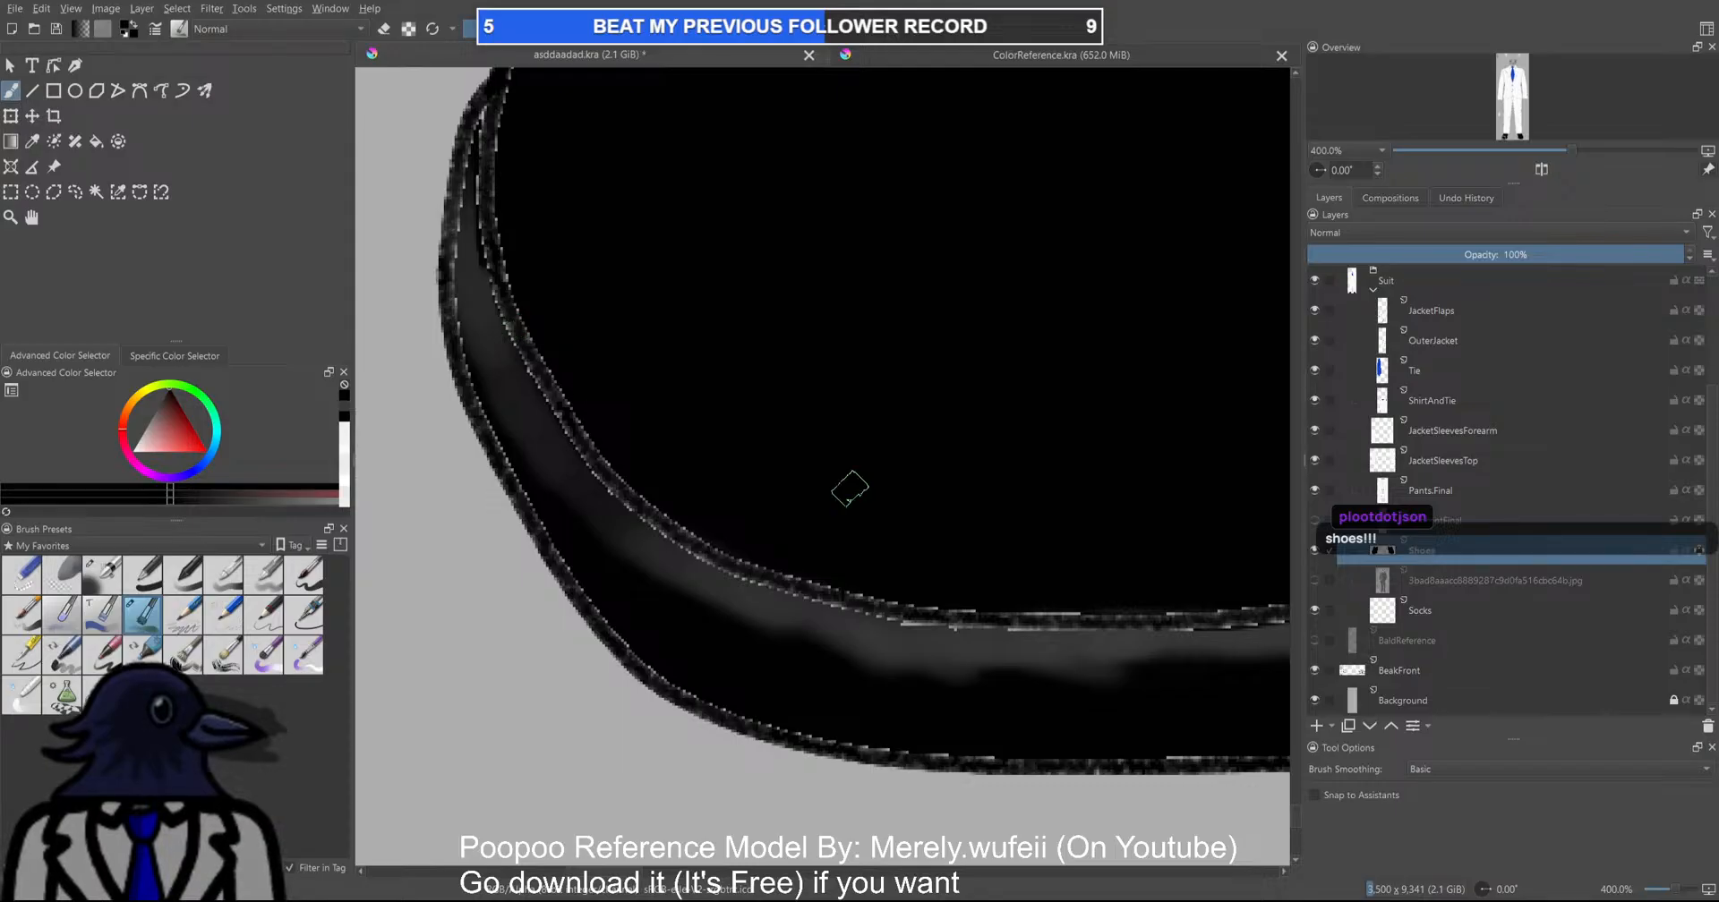
Examine the layer list and check how the shaded left shoe looks beneath the white trousers
left_click_drag(1426, 541, 1440, 530)
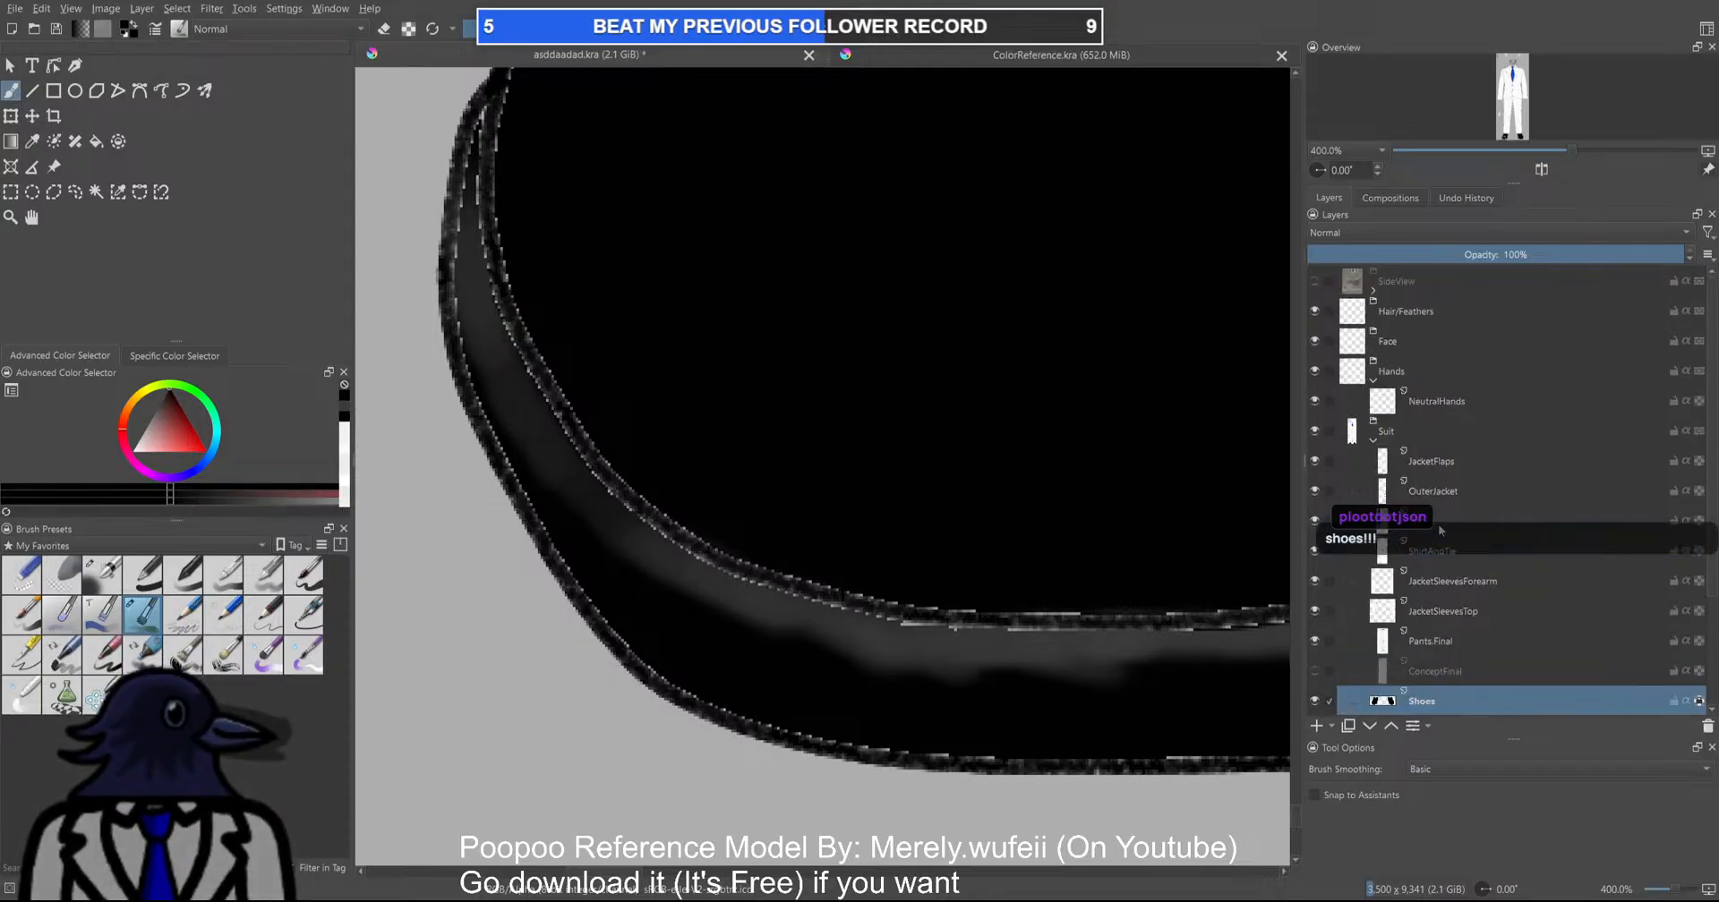
left_click(1372, 291)
left_click(1372, 292)
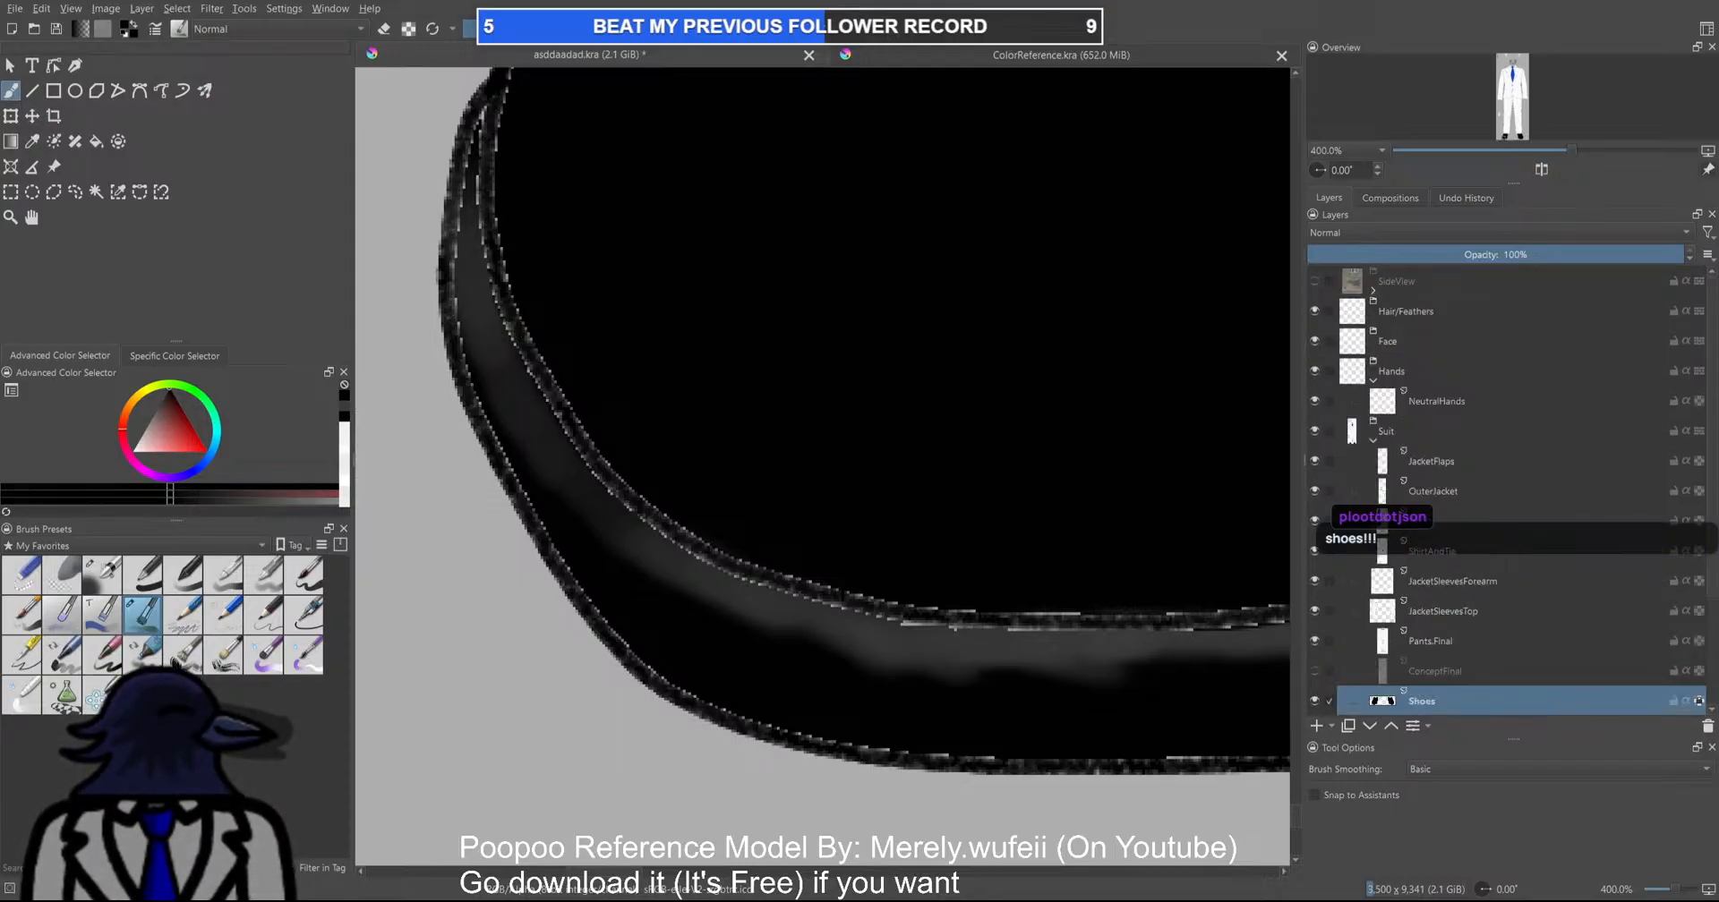
scroll(958, 634, "down", 2)
scroll(1390, 658, "down", 1)
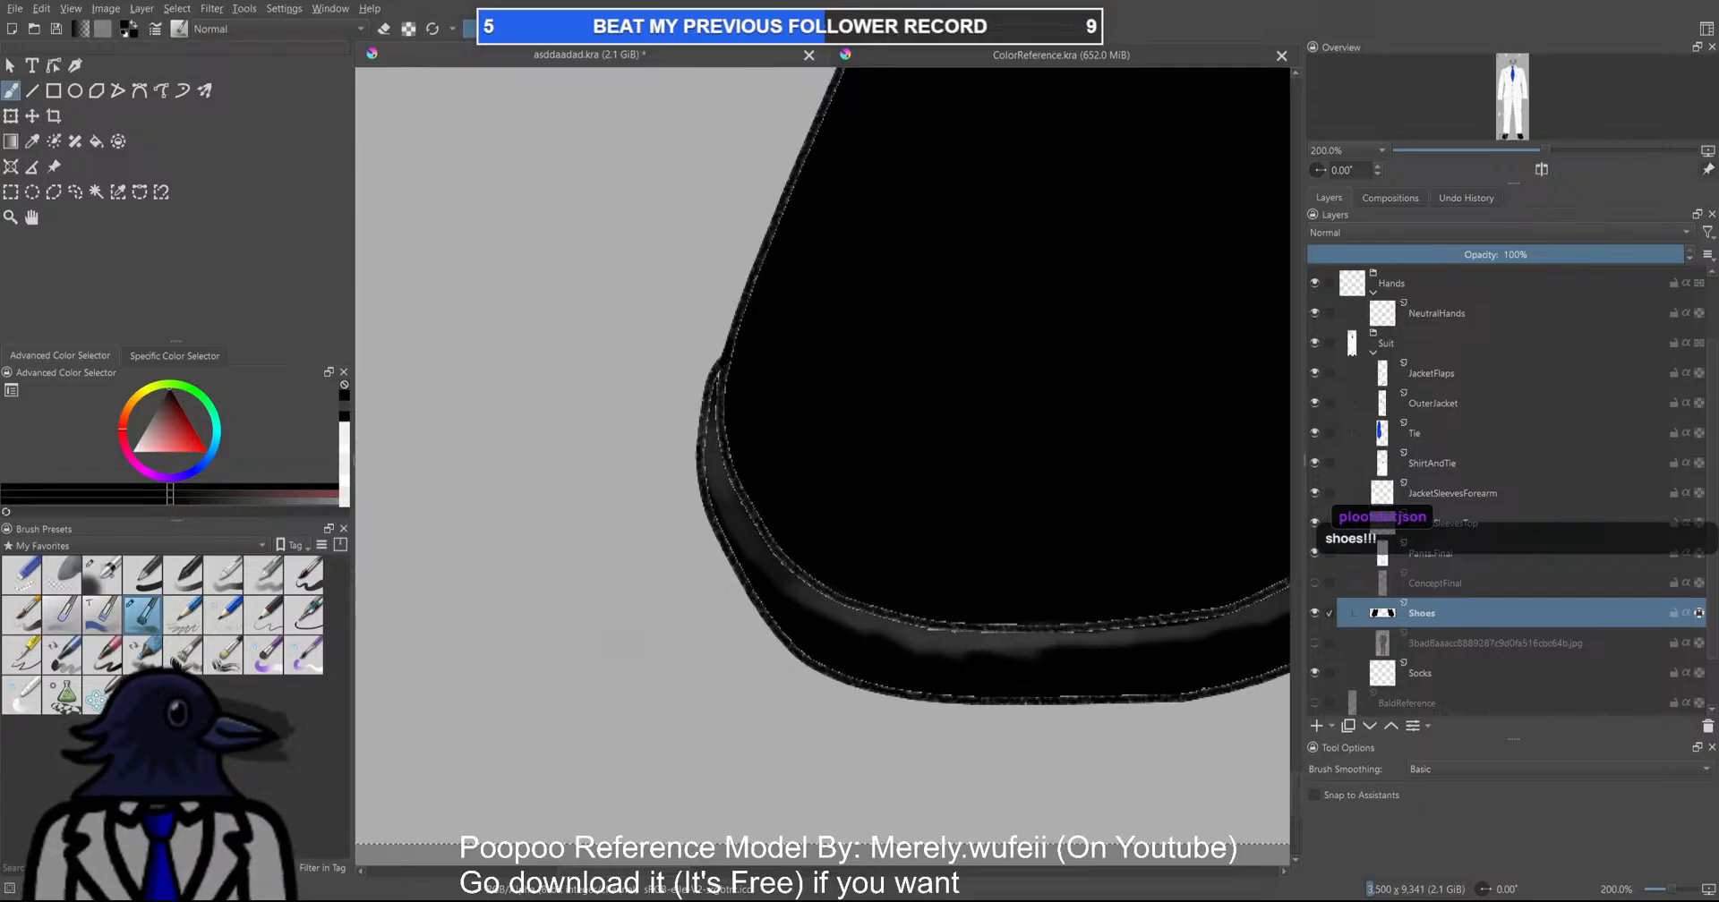
scroll(794, 526, "up", 3)
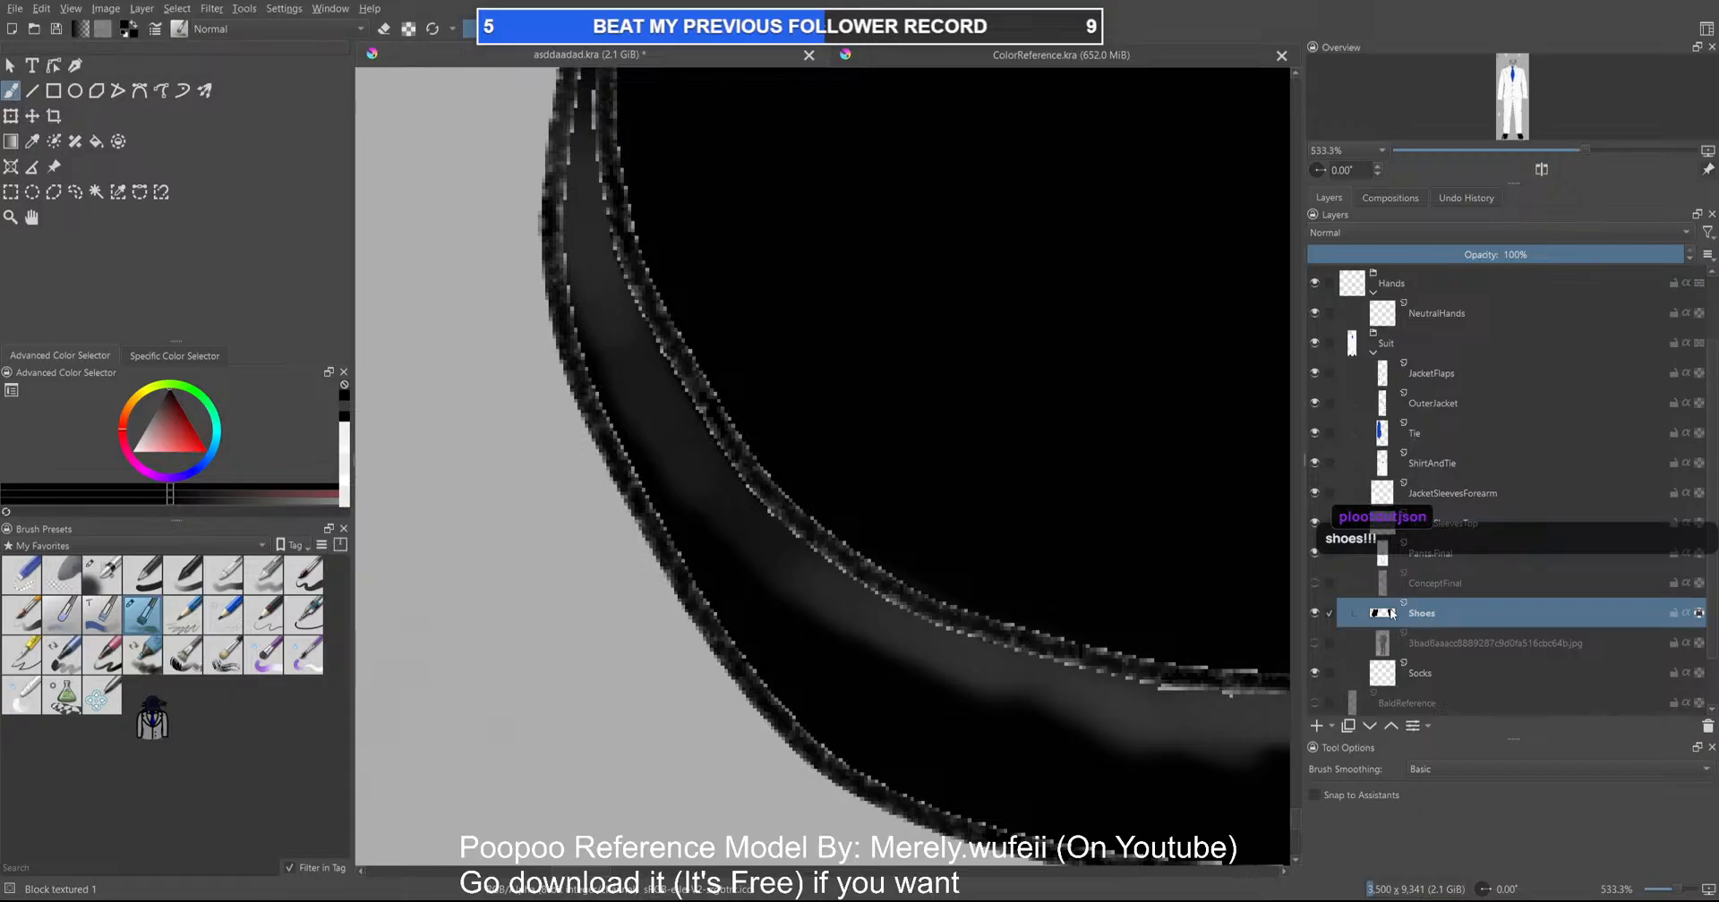
scroll(895, 568, "down", 10)
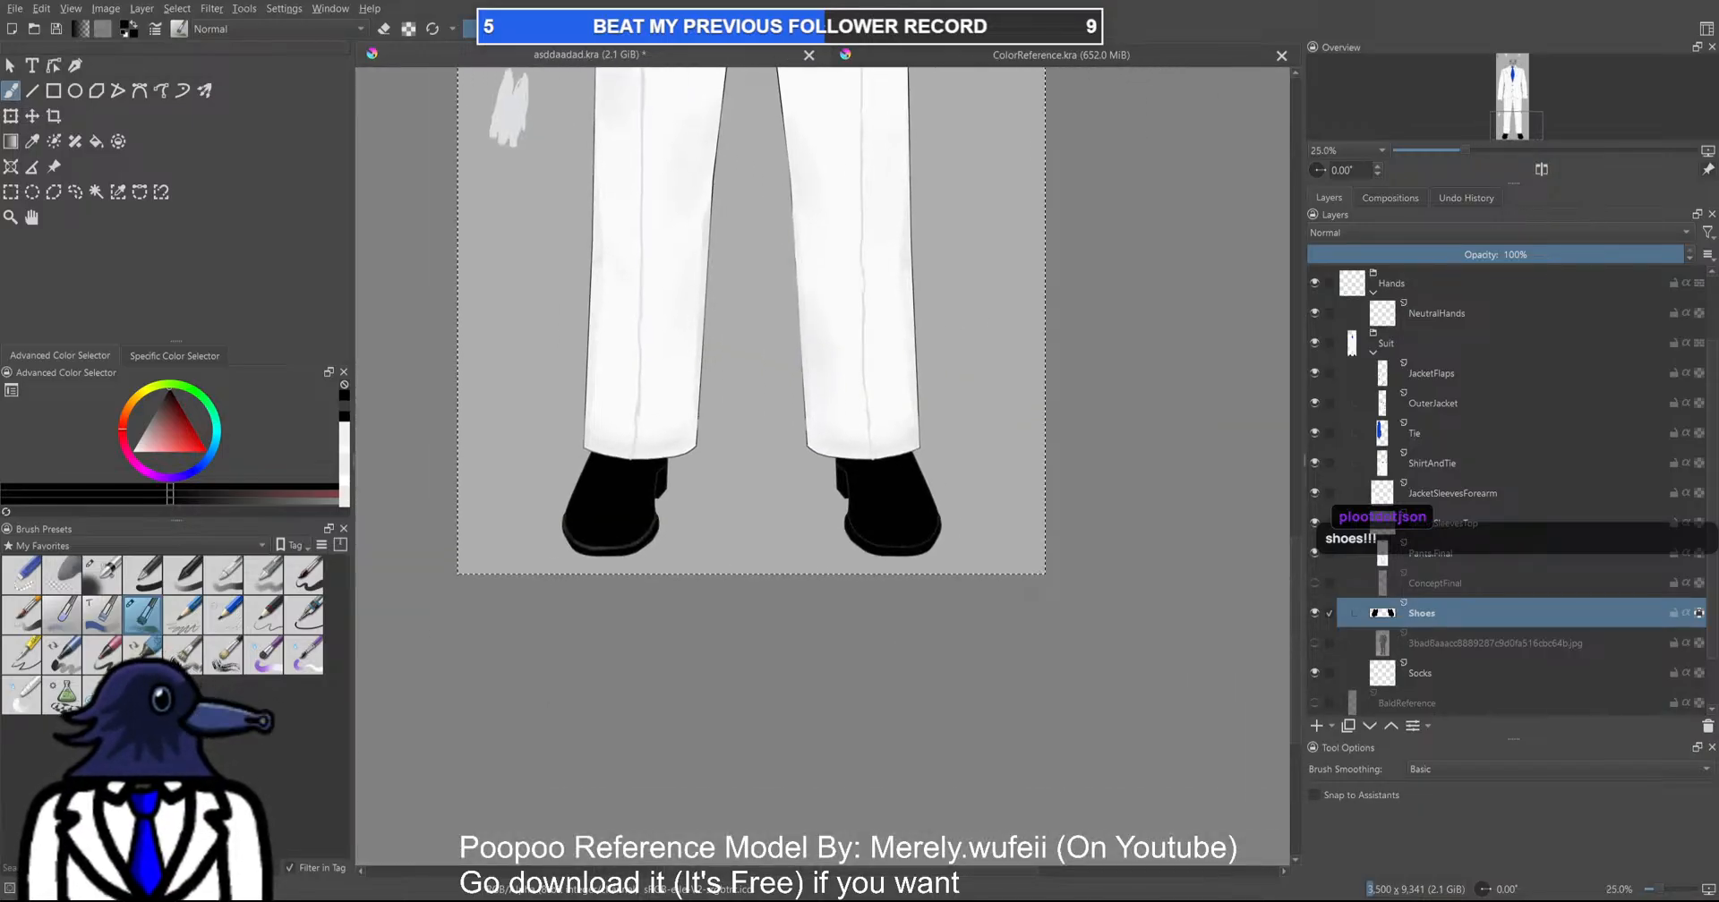
scroll(882, 546, "up", 7)
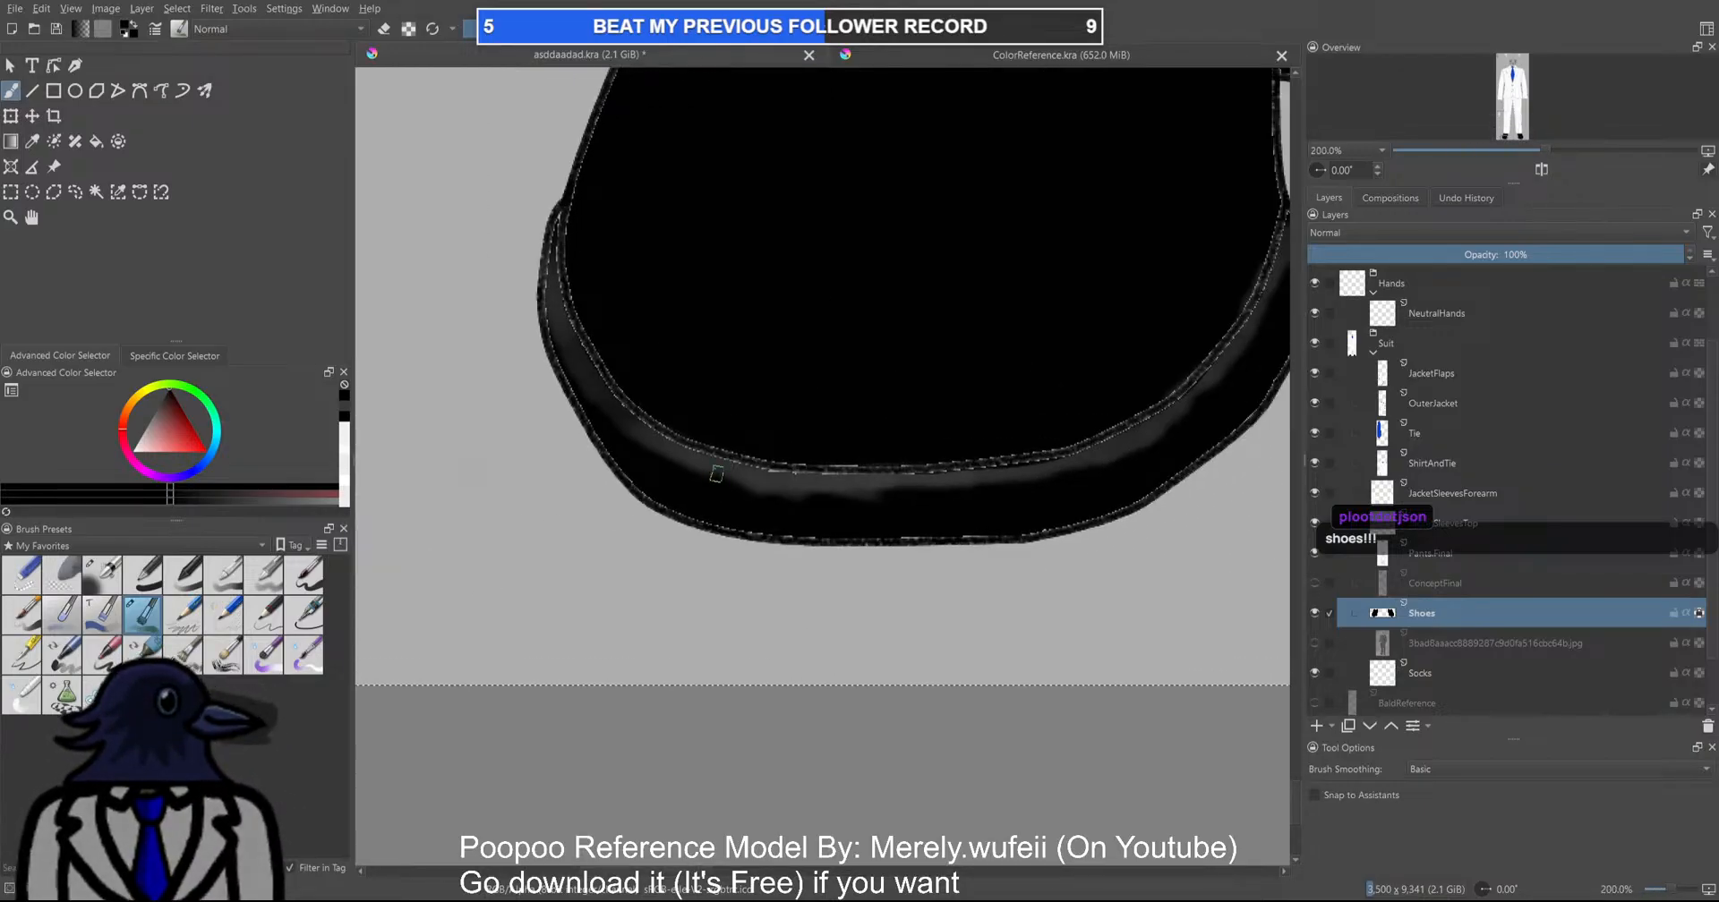
Try textured strokes over the left shoe's toe seam, undo them and sample the dark grey from the sole rim
scroll(717, 475, "up", 1)
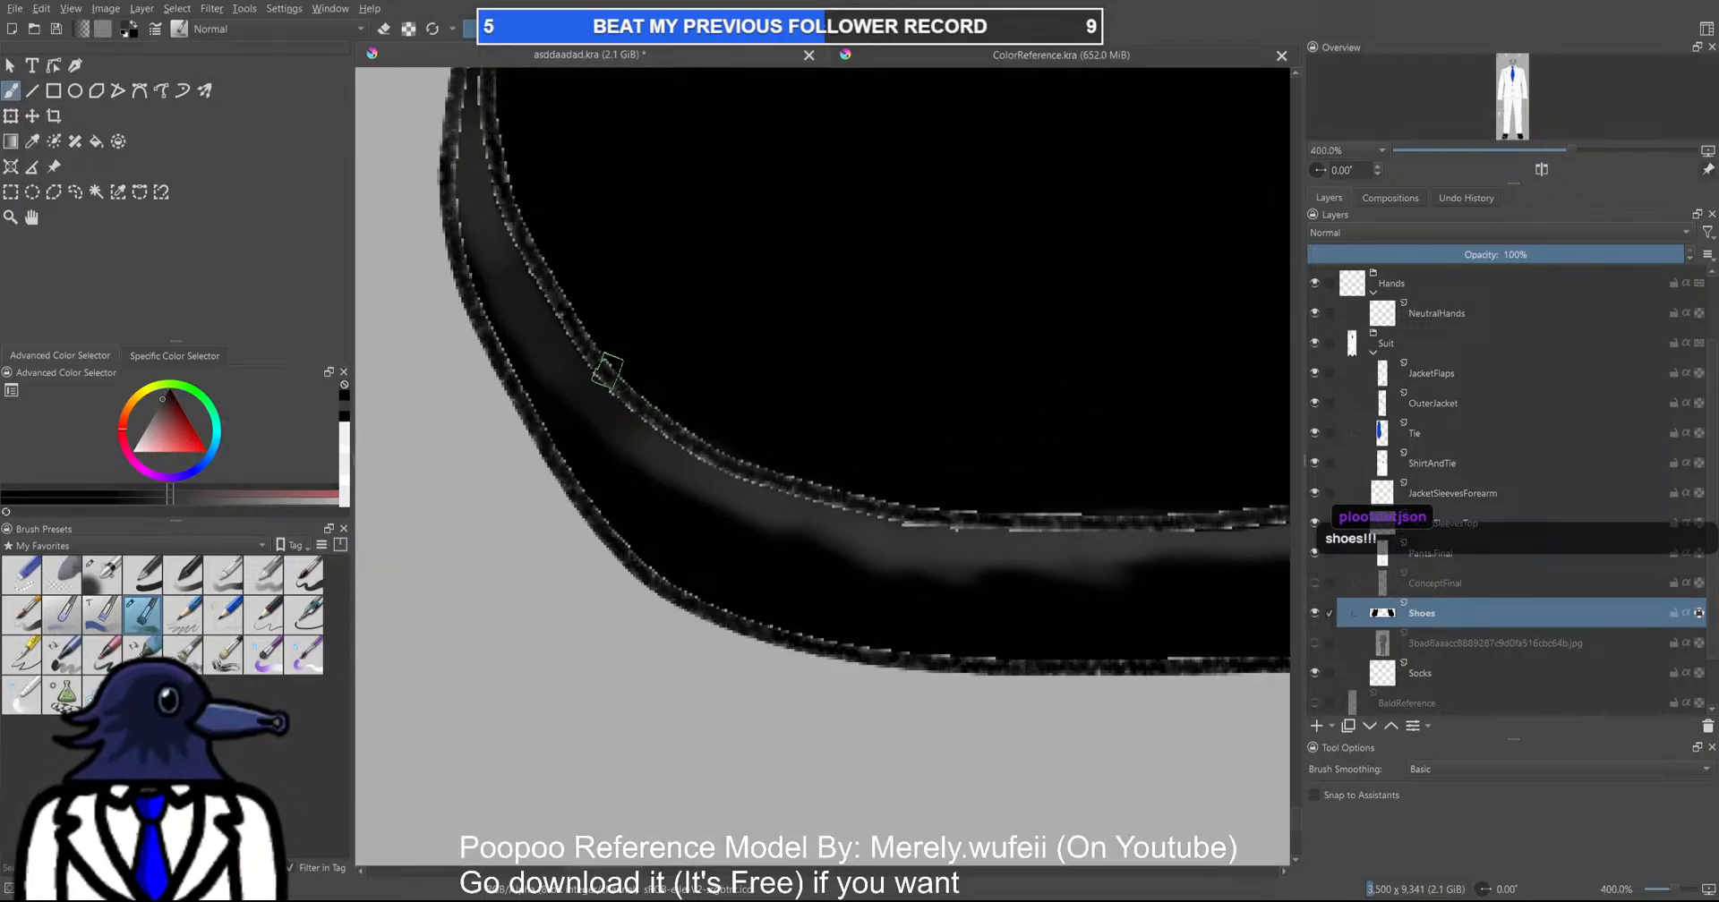
scroll(643, 407, "up", 2)
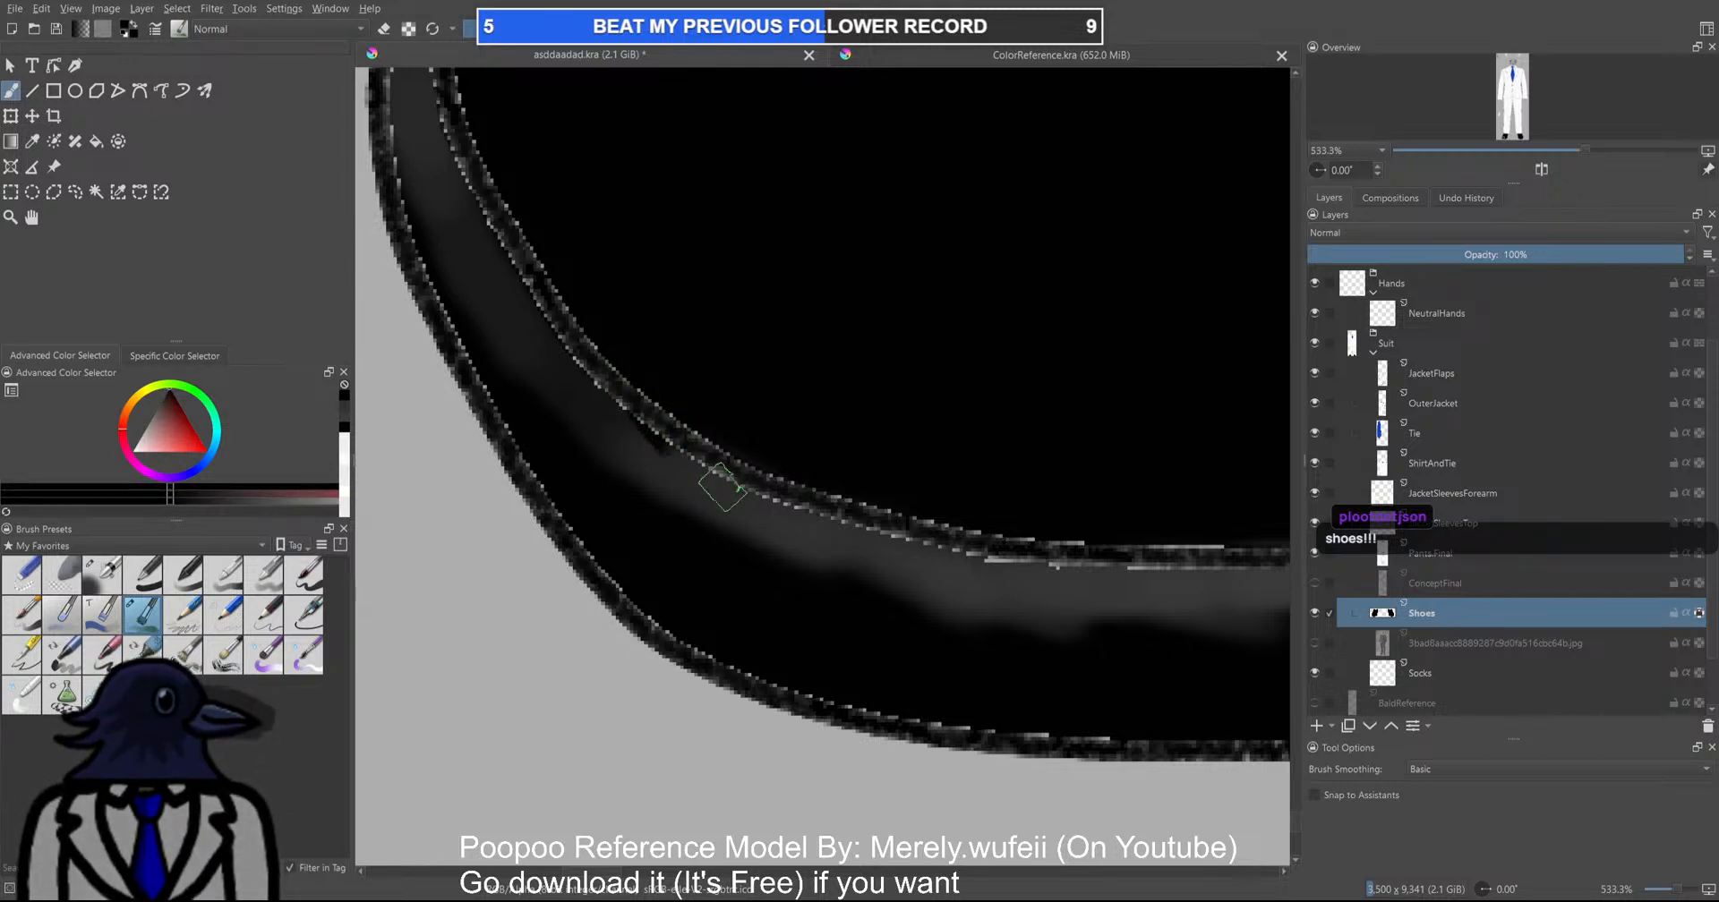
key("ctrl+z")
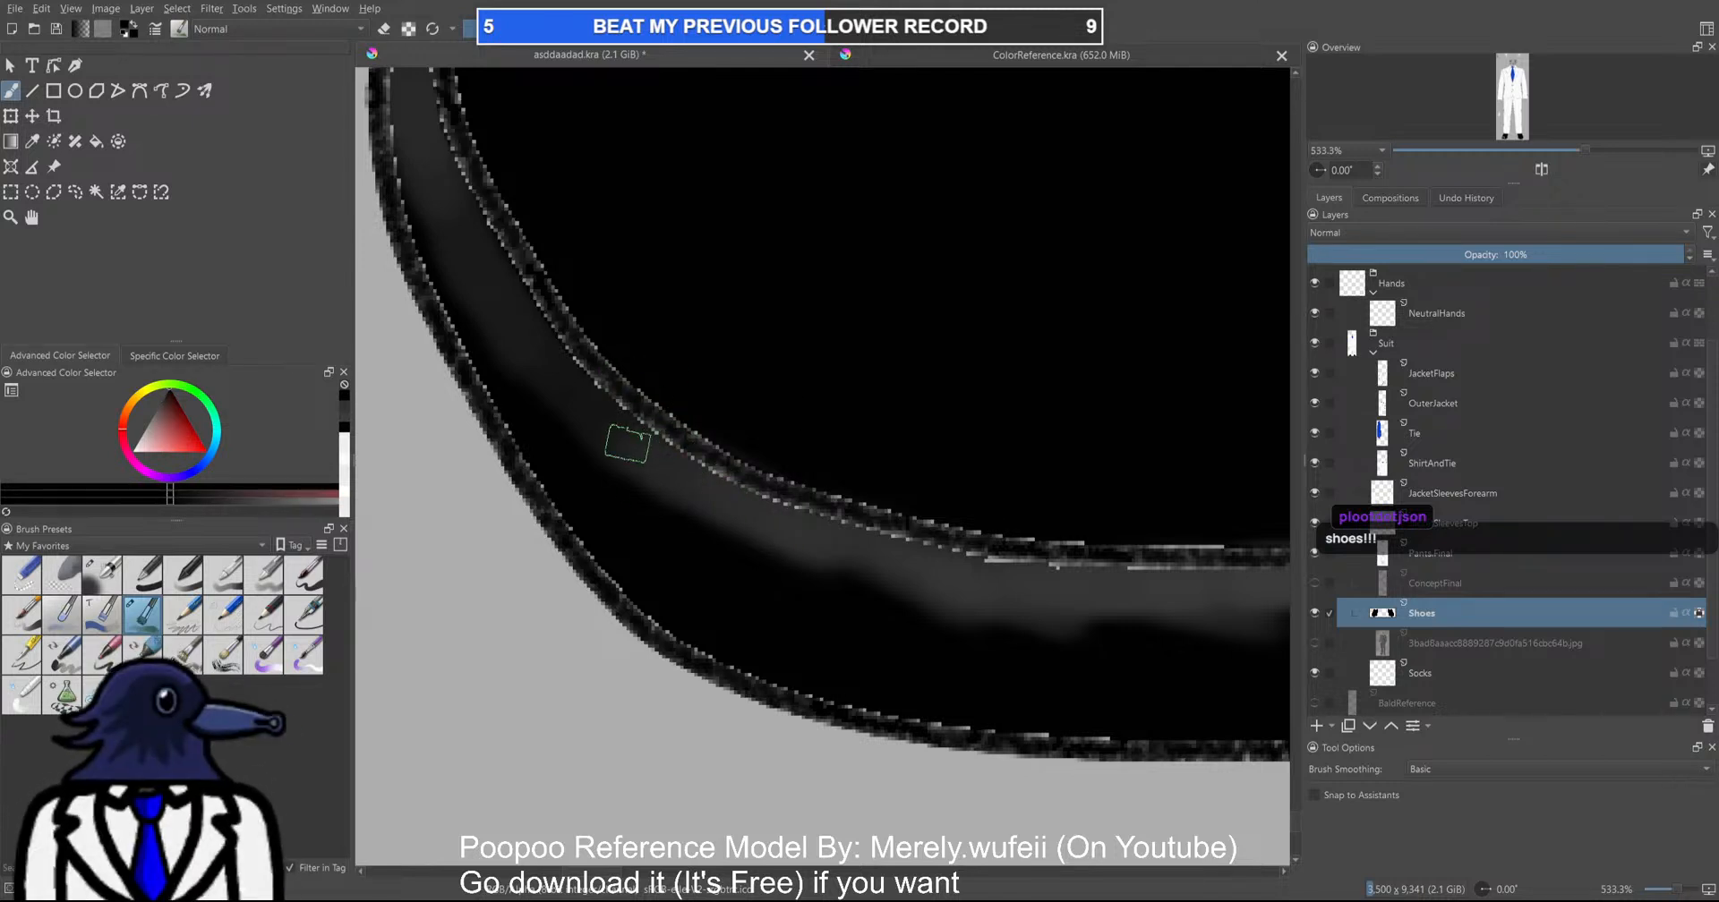
left_click_drag(628, 443, 658, 487)
key("ctrl+z")
left_click(670, 484, "ctrl")
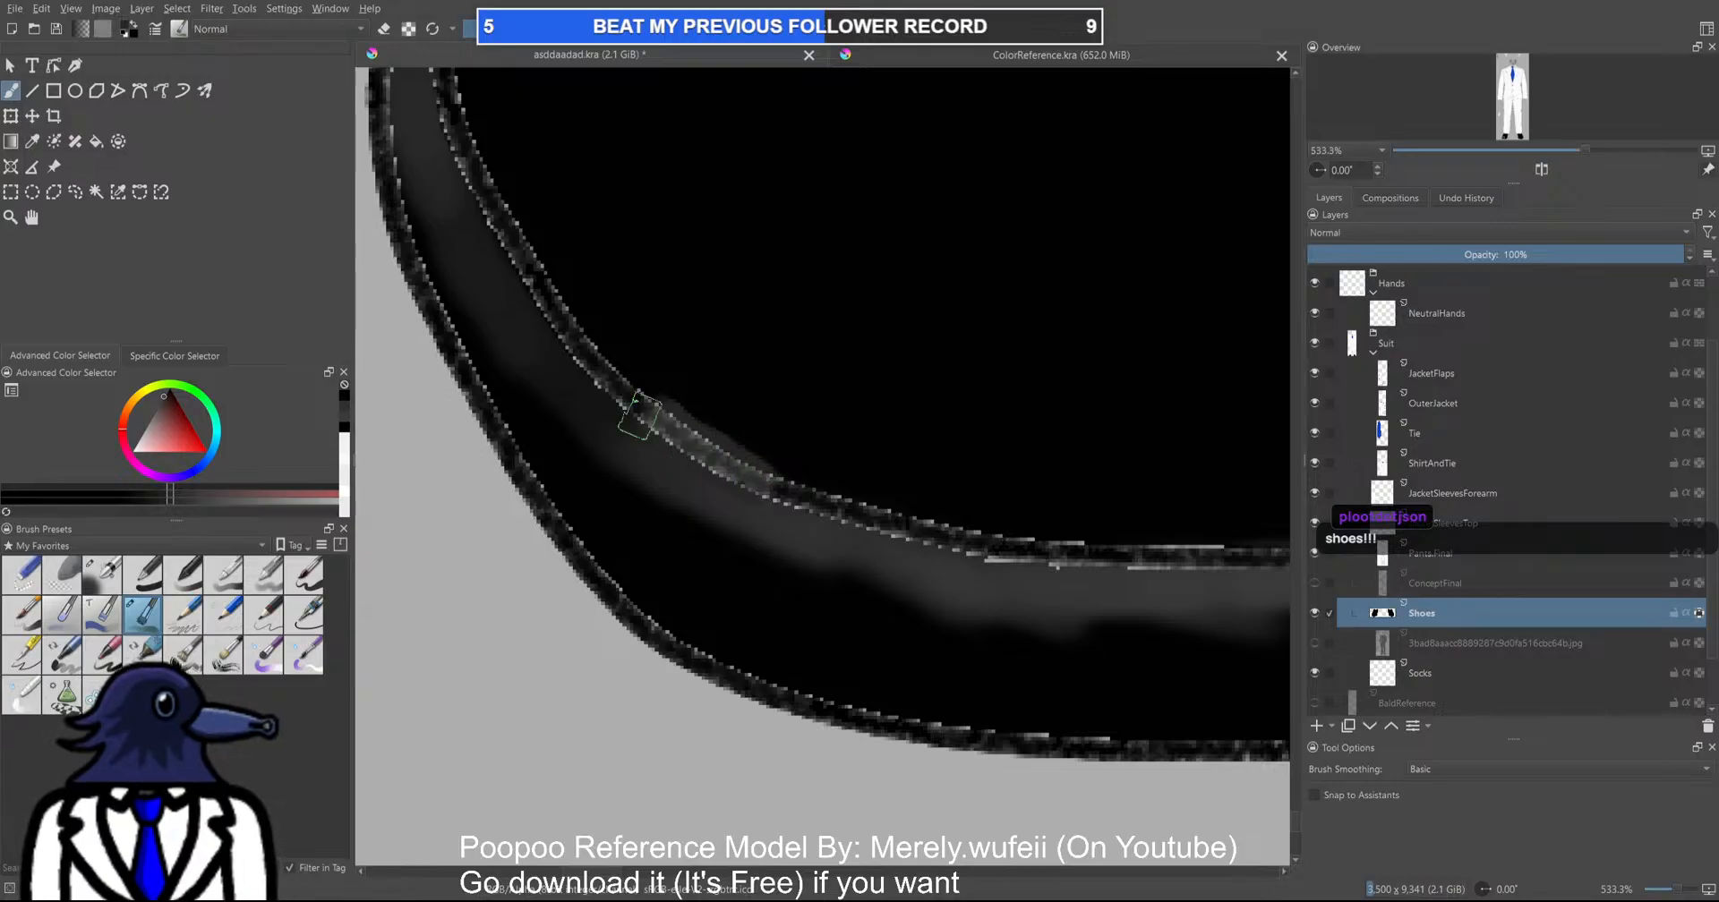
Switch to a round brush preset and undo the test strokes on the left shoe's toe seam
left_click(158, 574)
mouse_move(641, 411)
left_mouse_down()
mouse_move(712, 446)
mouse_move(645, 395)
left_mouse_up()
key("ctrl+z")
left_click(741, 352)
key("ctrl+z")
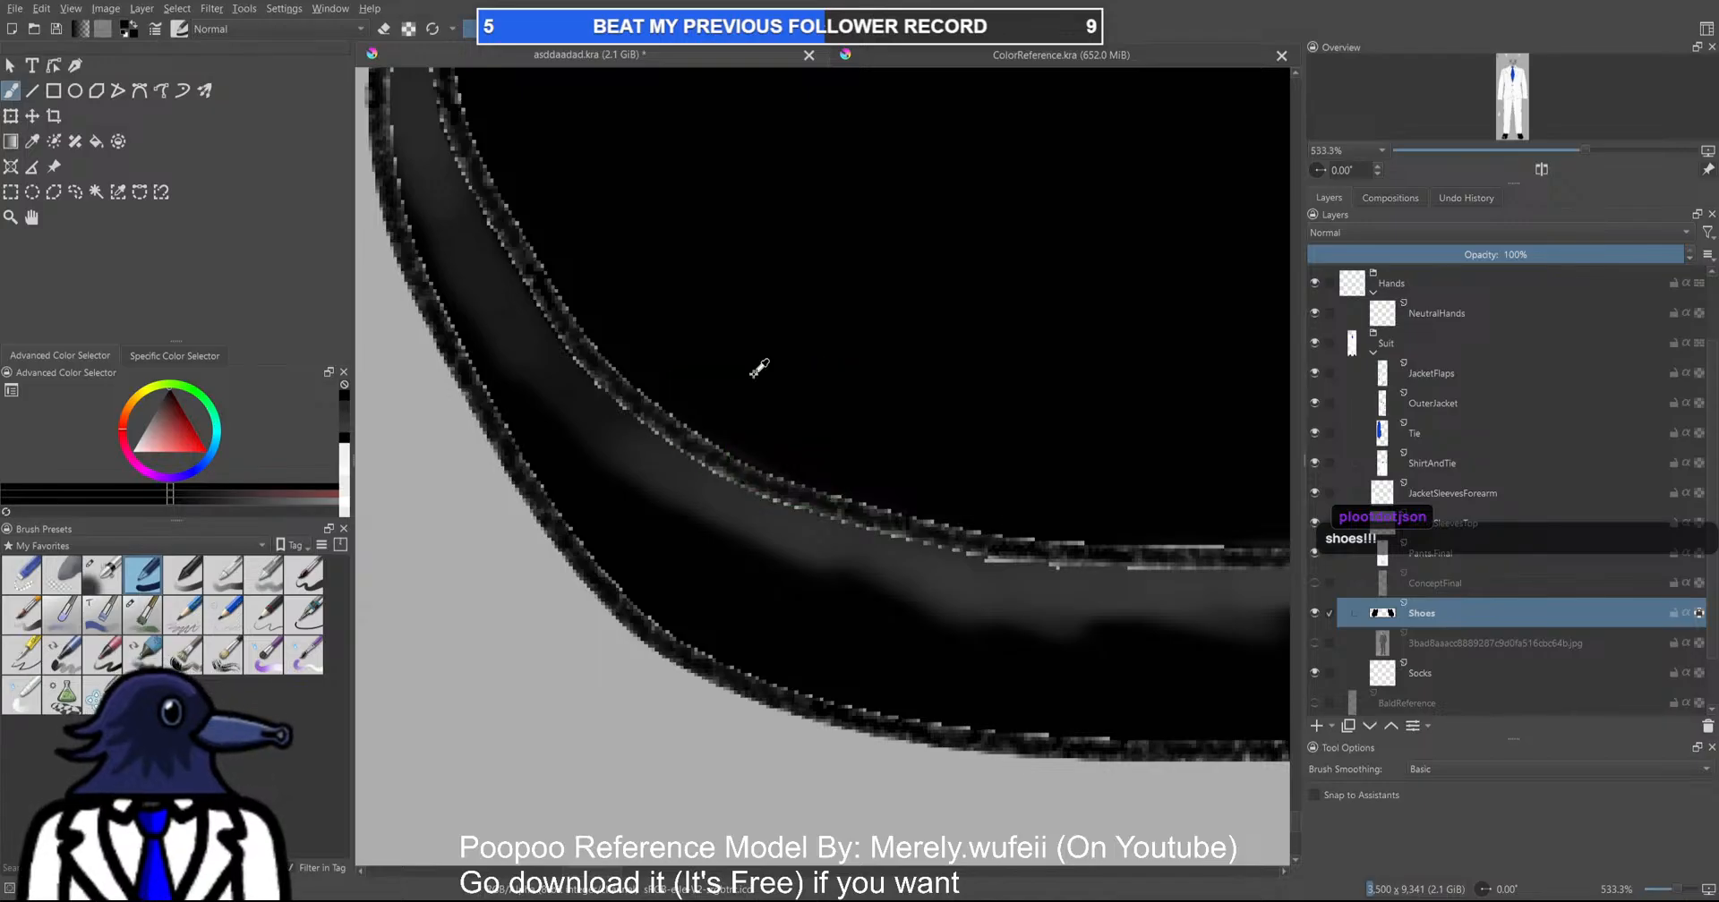
Try broad strokes across the left shoe's toe seam with the sampled dark grey and black, undoing each one
left_click(699, 479, "ctrl")
mouse_move(662, 406)
left_mouse_down()
mouse_move(691, 438)
mouse_move(648, 394)
mouse_move(767, 395)
mouse_move(832, 466)
left_mouse_up()
key("ctrl+z")
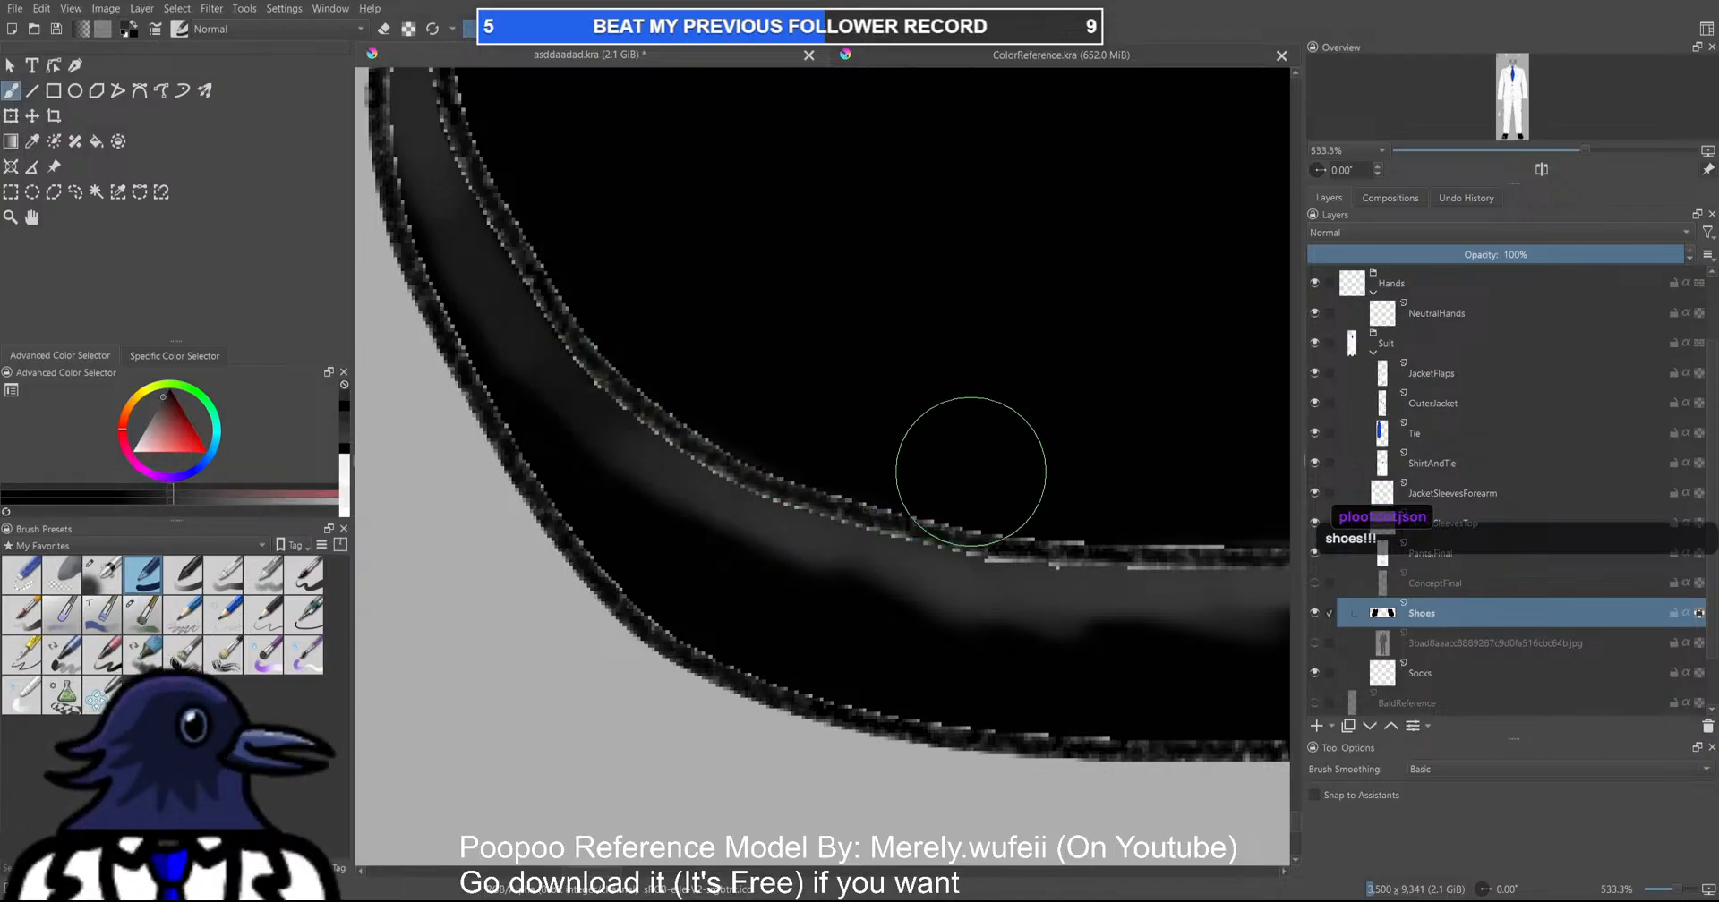
left_click(767, 360, "ctrl")
mouse_move(716, 410)
left_mouse_down()
mouse_move(656, 430)
mouse_move(673, 402)
mouse_move(641, 414)
mouse_move(778, 498)
left_mouse_up()
key("ctrl+z")
key("ctrl+z")
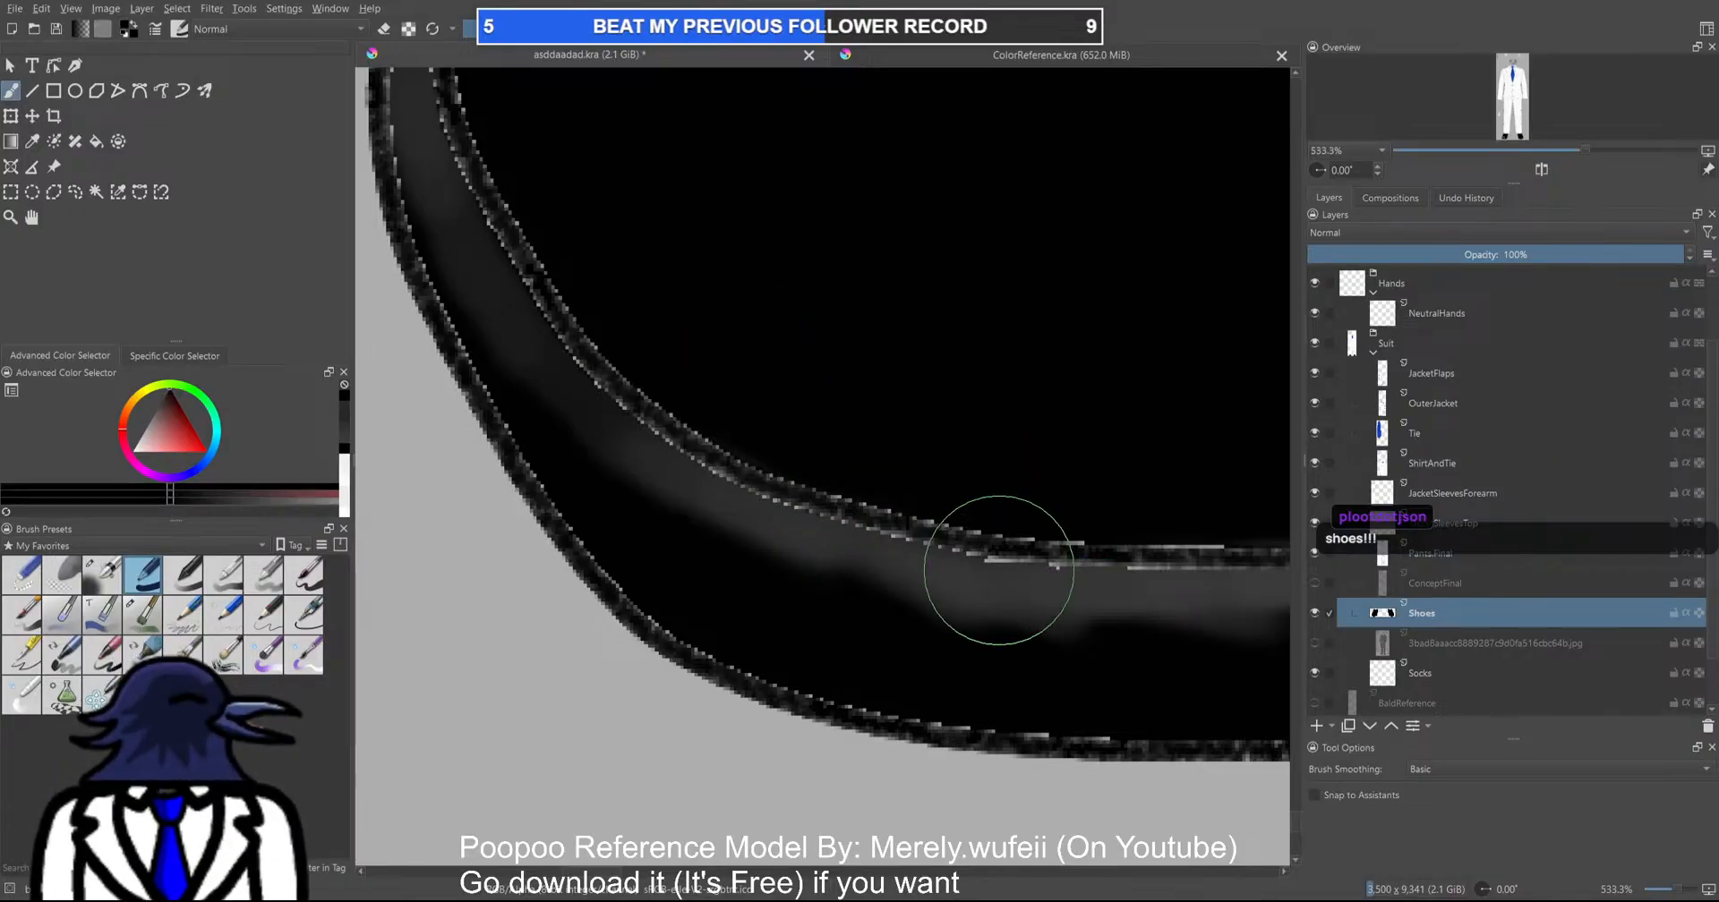
left_click_drag(944, 560, 797, 475)
key("5")
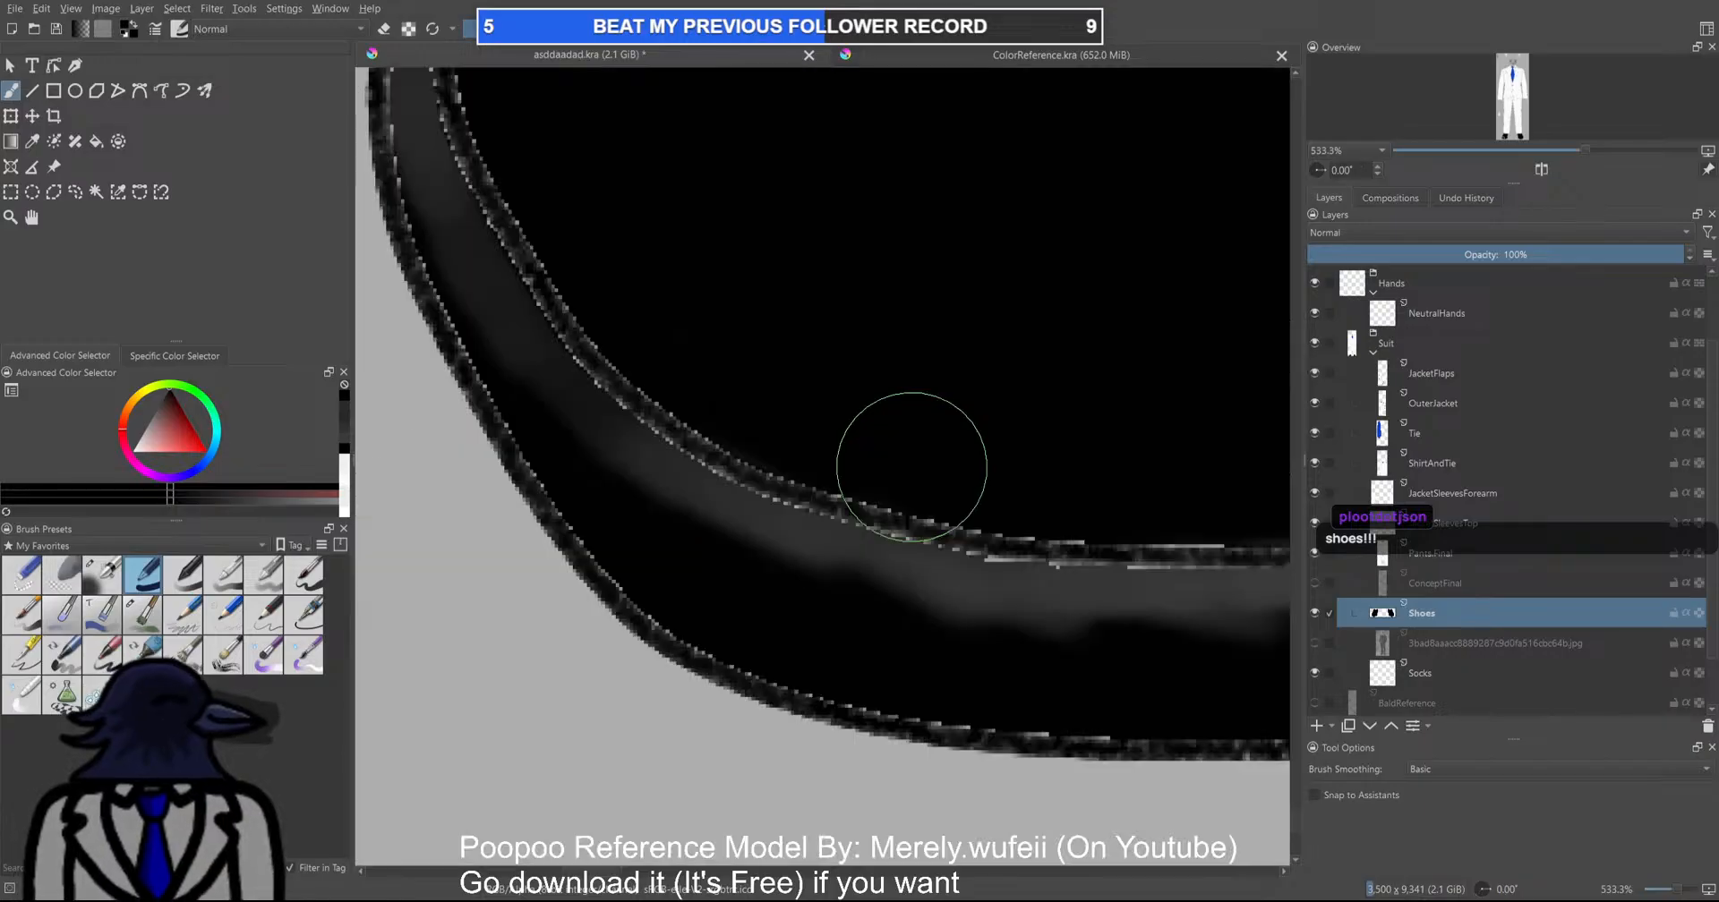
scroll(754, 526, "down", 4)
left_click_drag(695, 501, 639, 521)
scroll(690, 536, "up", 1)
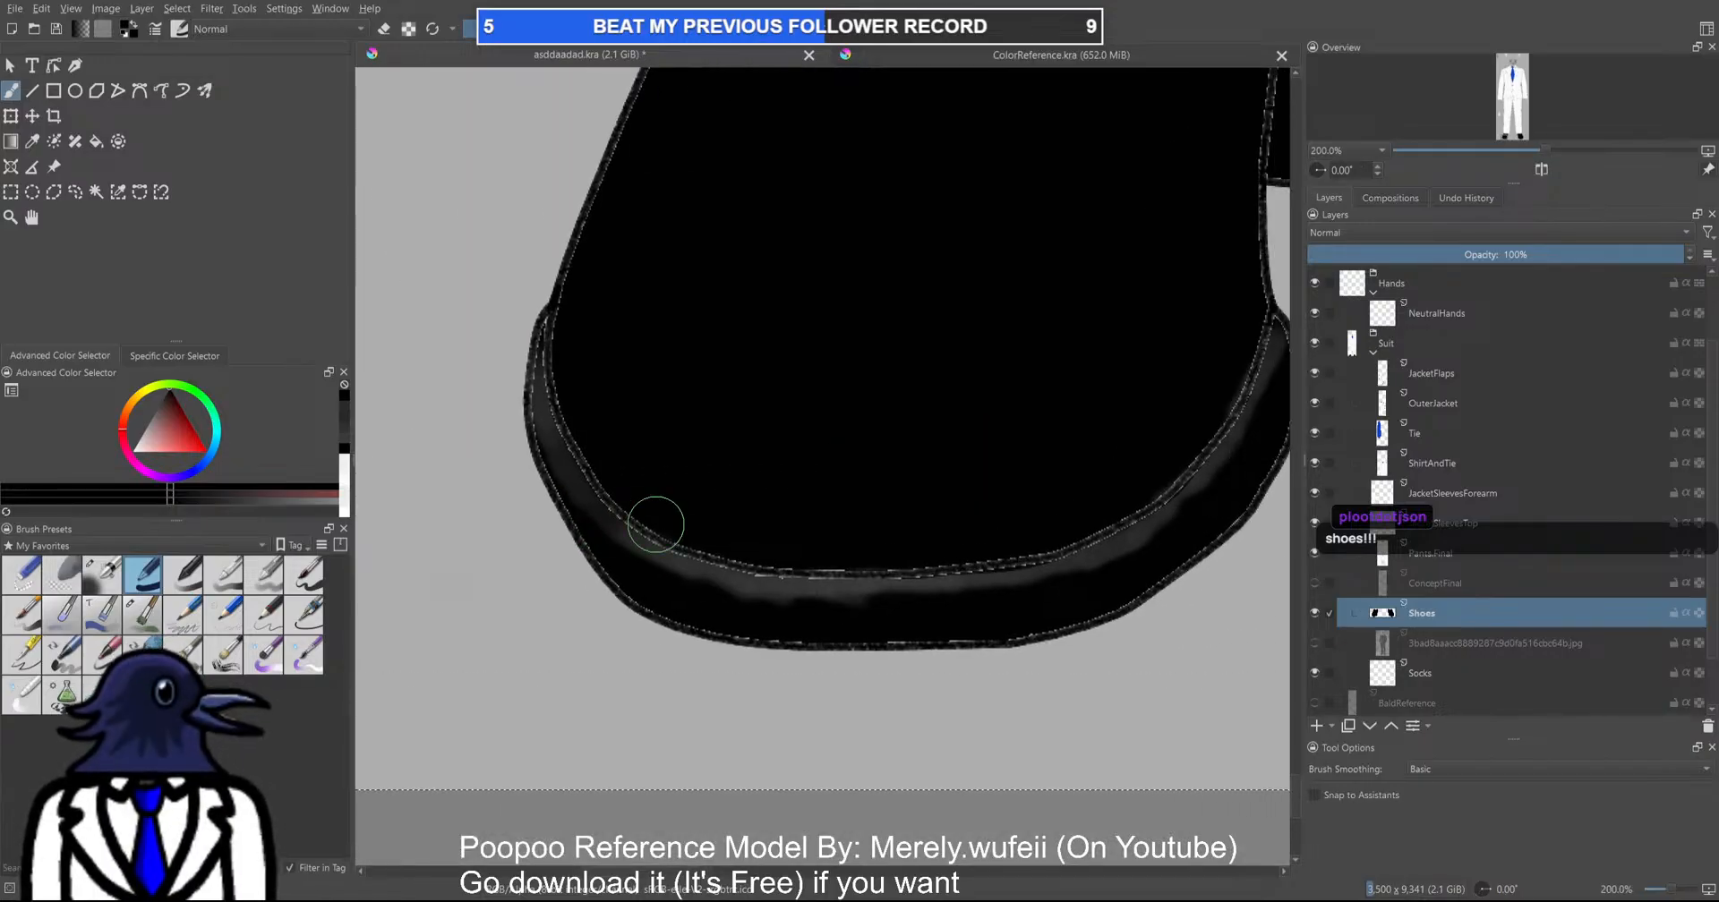
scroll(767, 492, "up", 1)
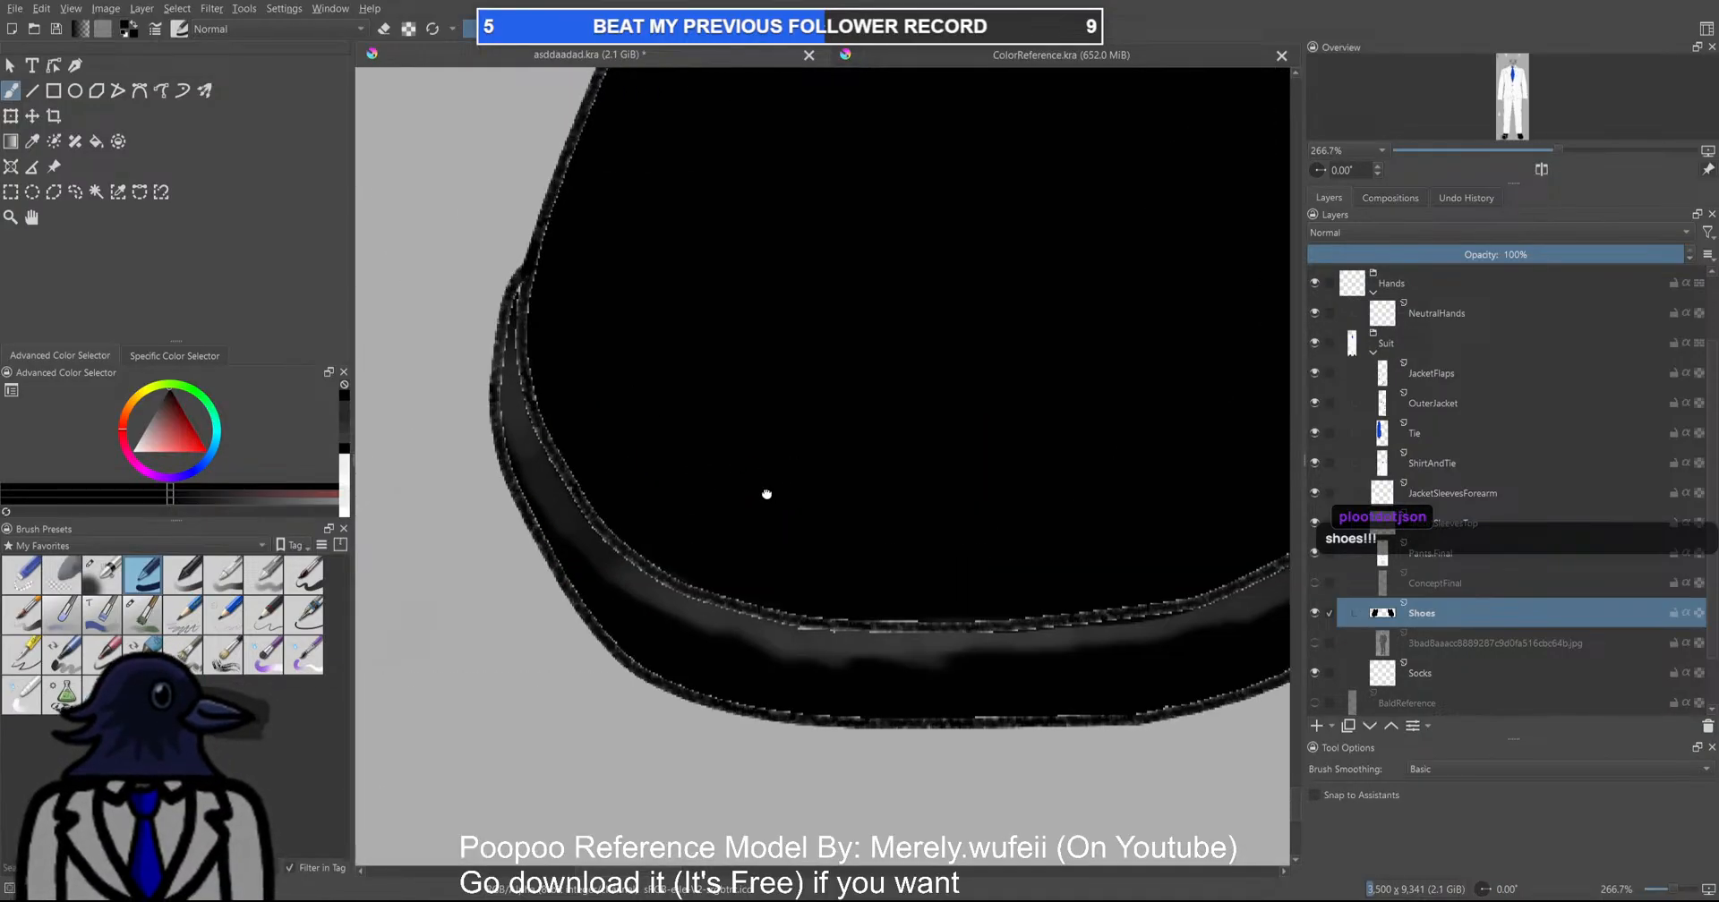
Try tracing the left shoe's toe seam with a Bezier curve in a different brush preset, and undo it
left_click(143, 614)
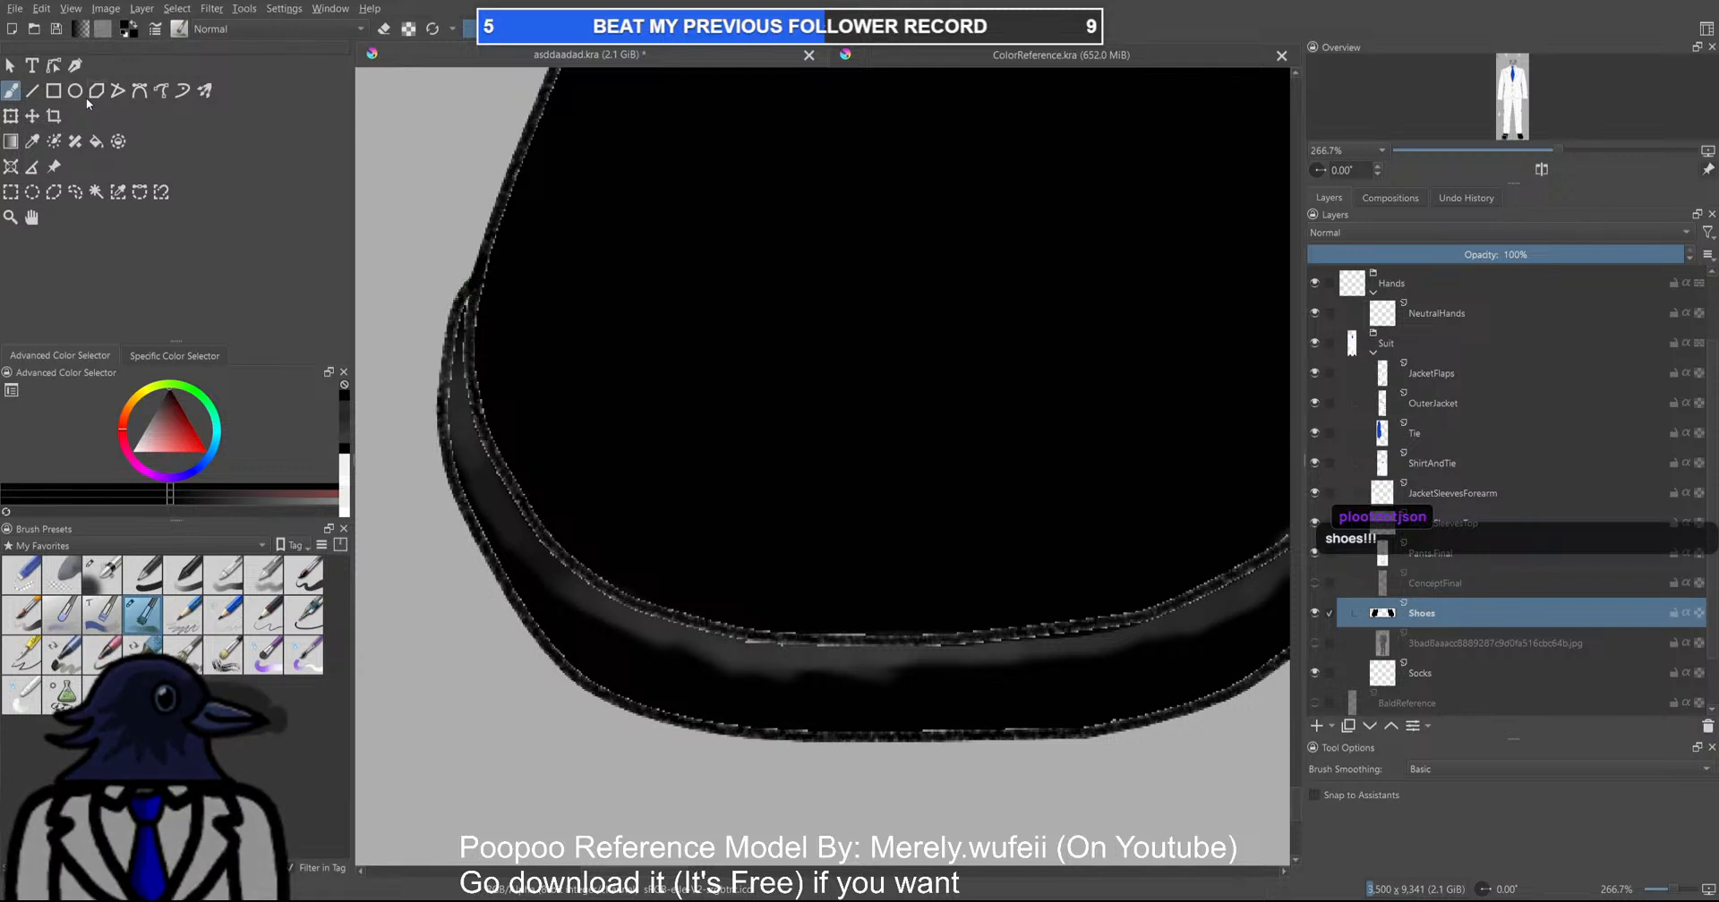
left_click(139, 91)
scroll(447, 277, "down", 1)
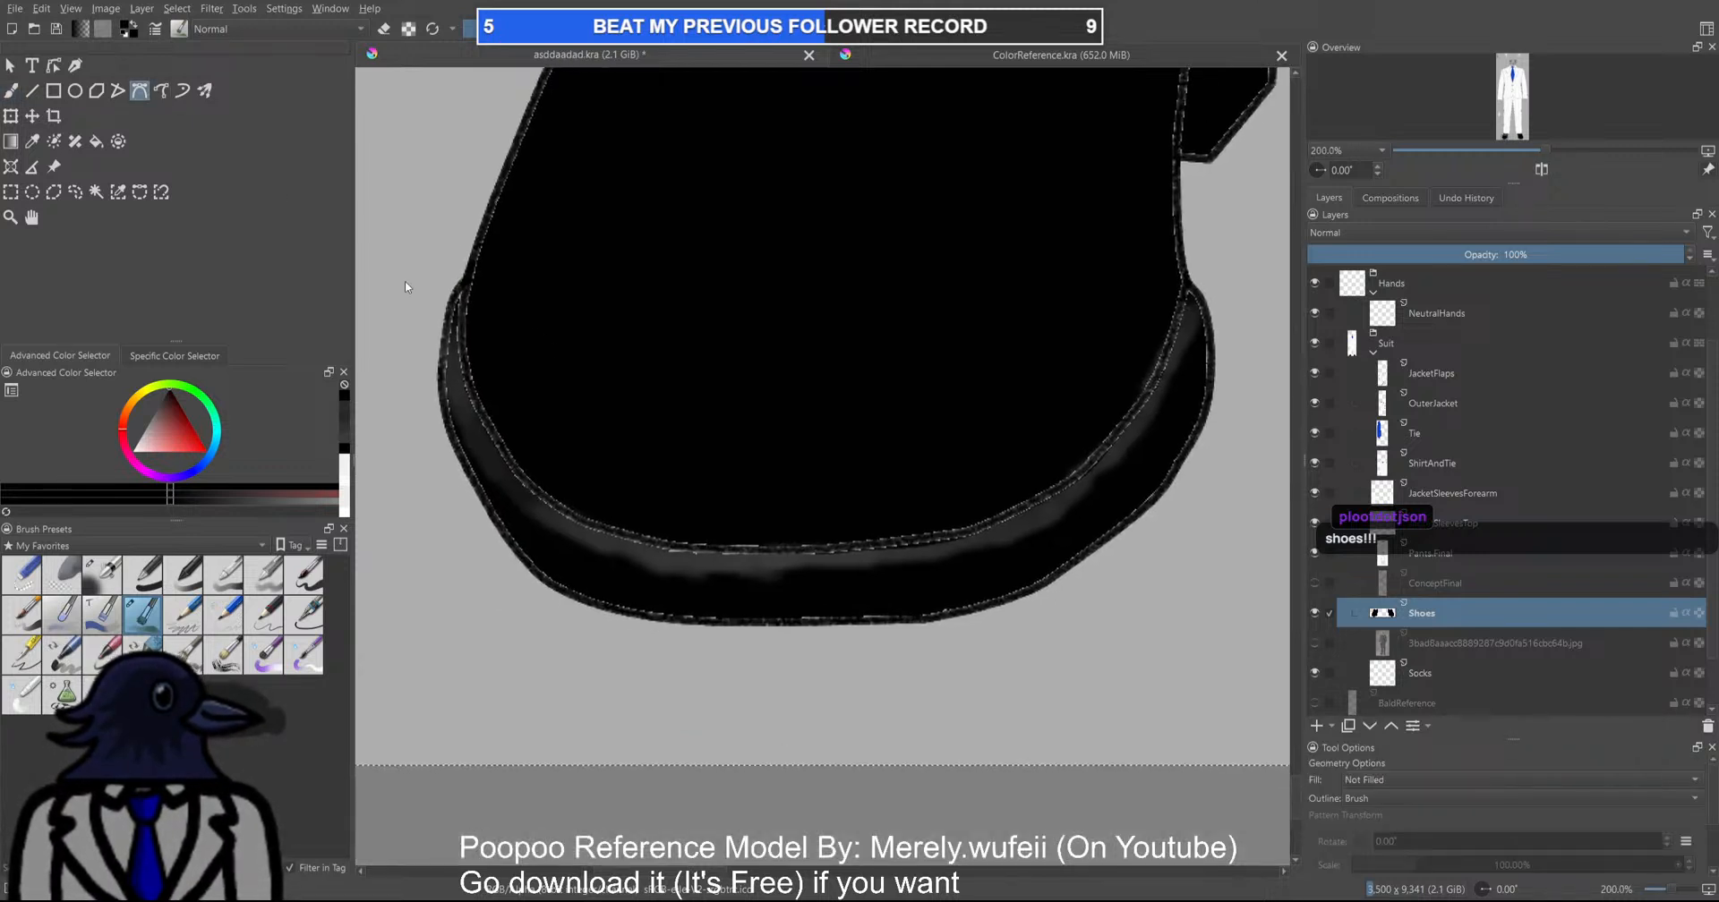
left_click(465, 277)
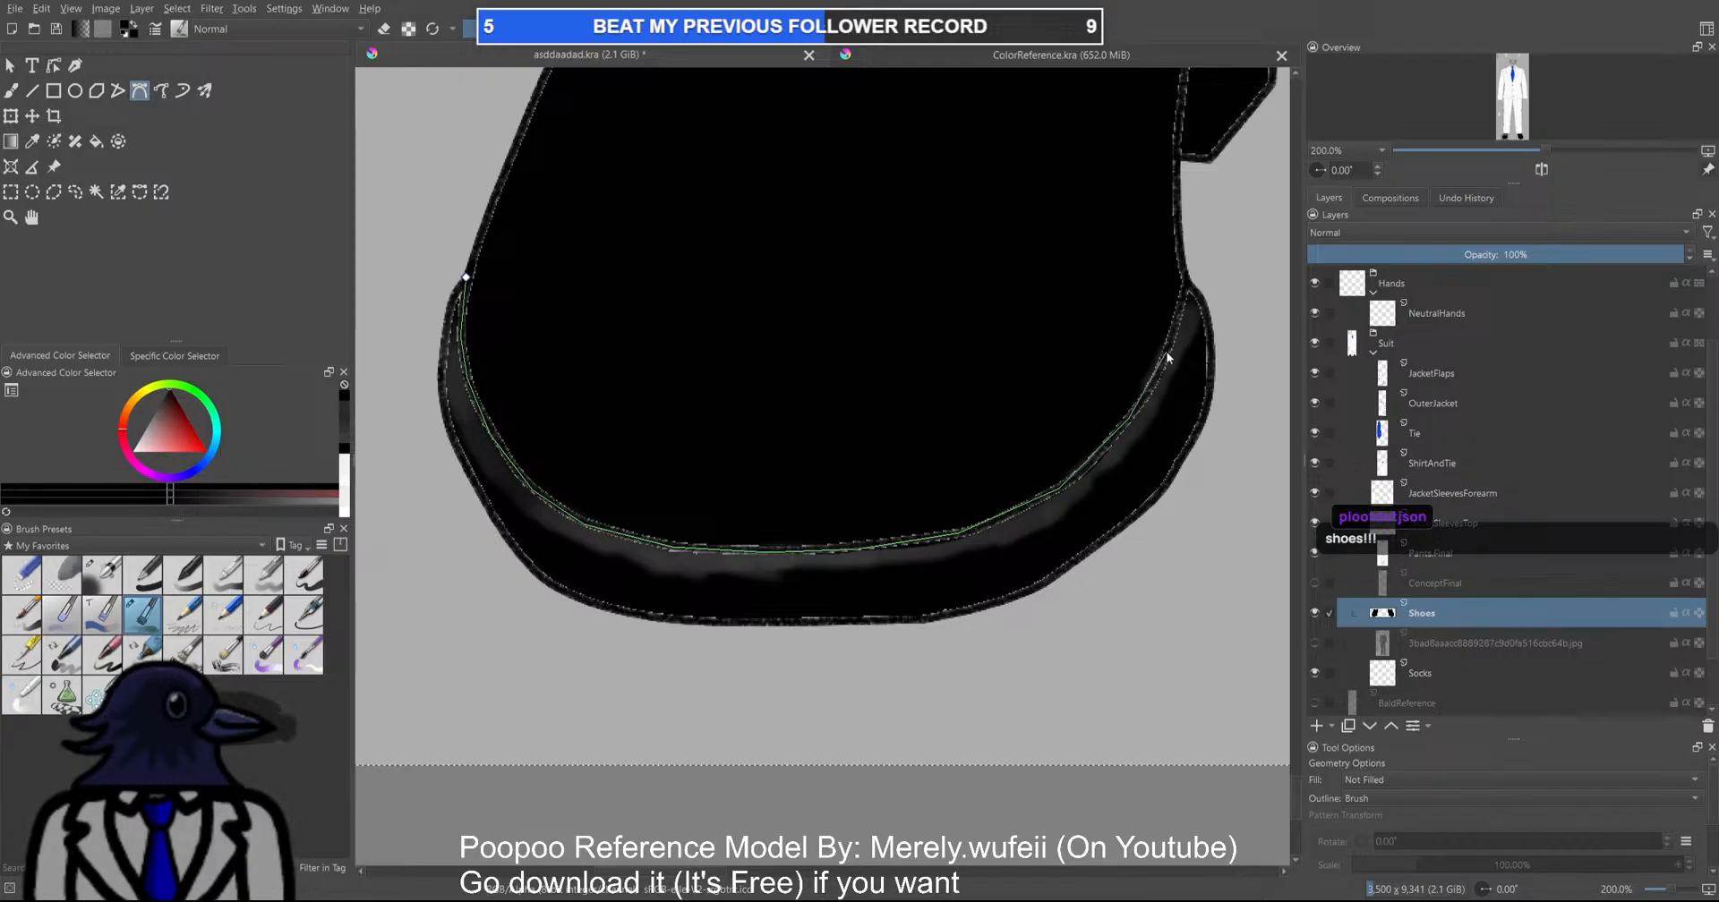
double_click(1188, 286)
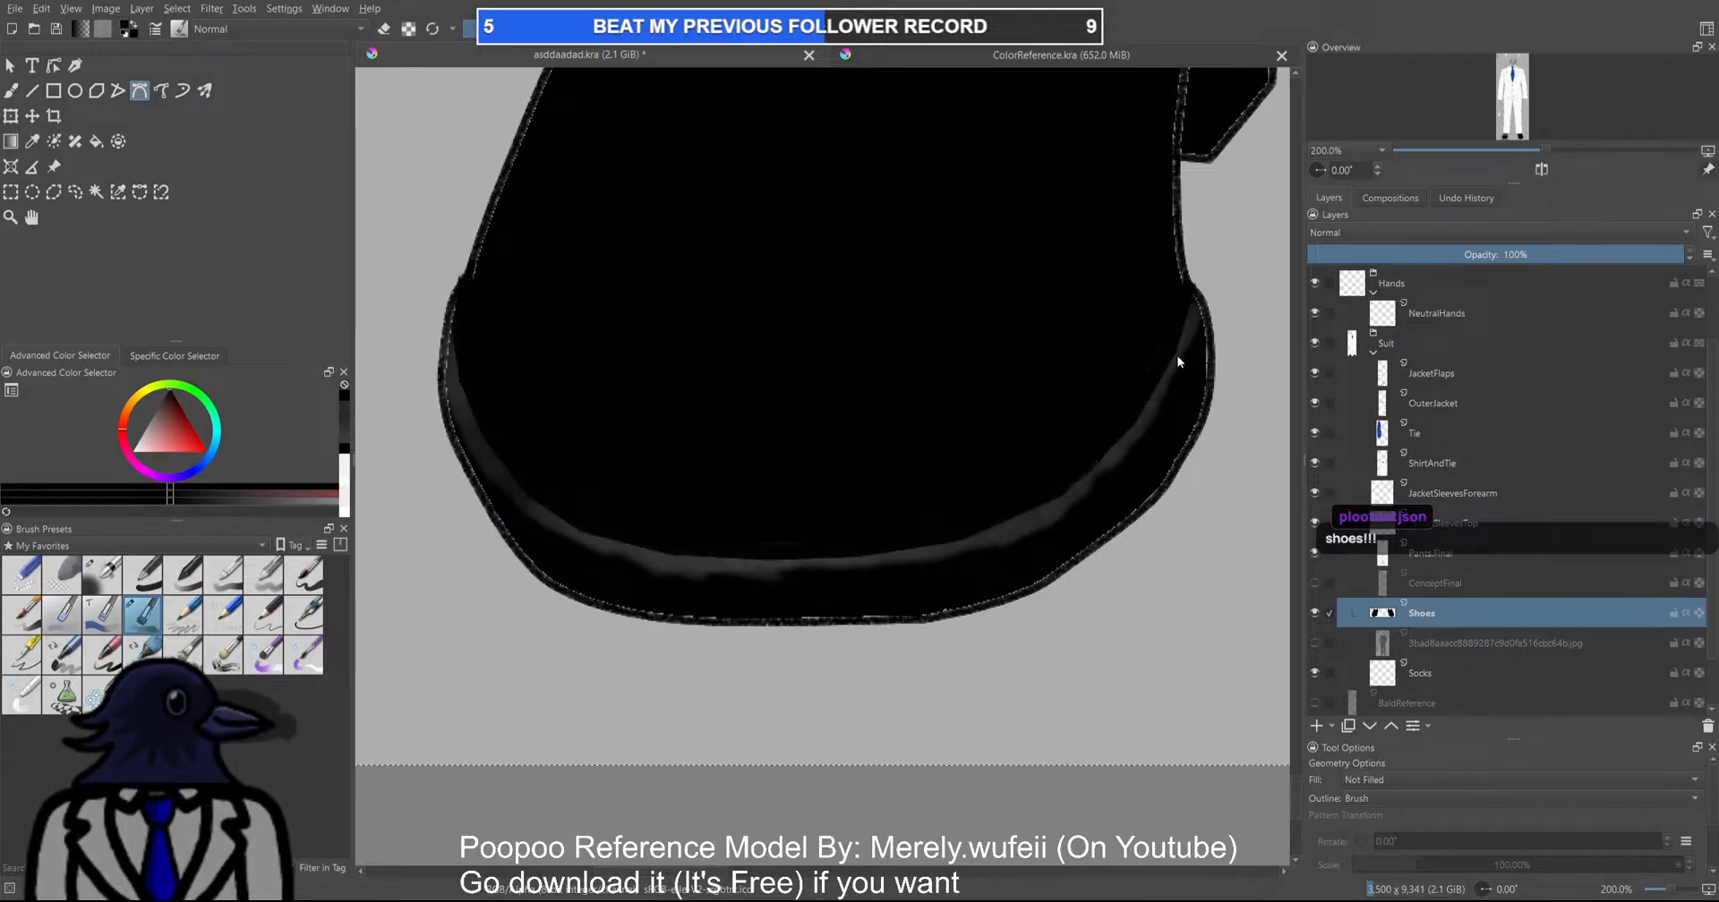
scroll(1019, 517, "down", 4)
scroll(1018, 521, "up", 3)
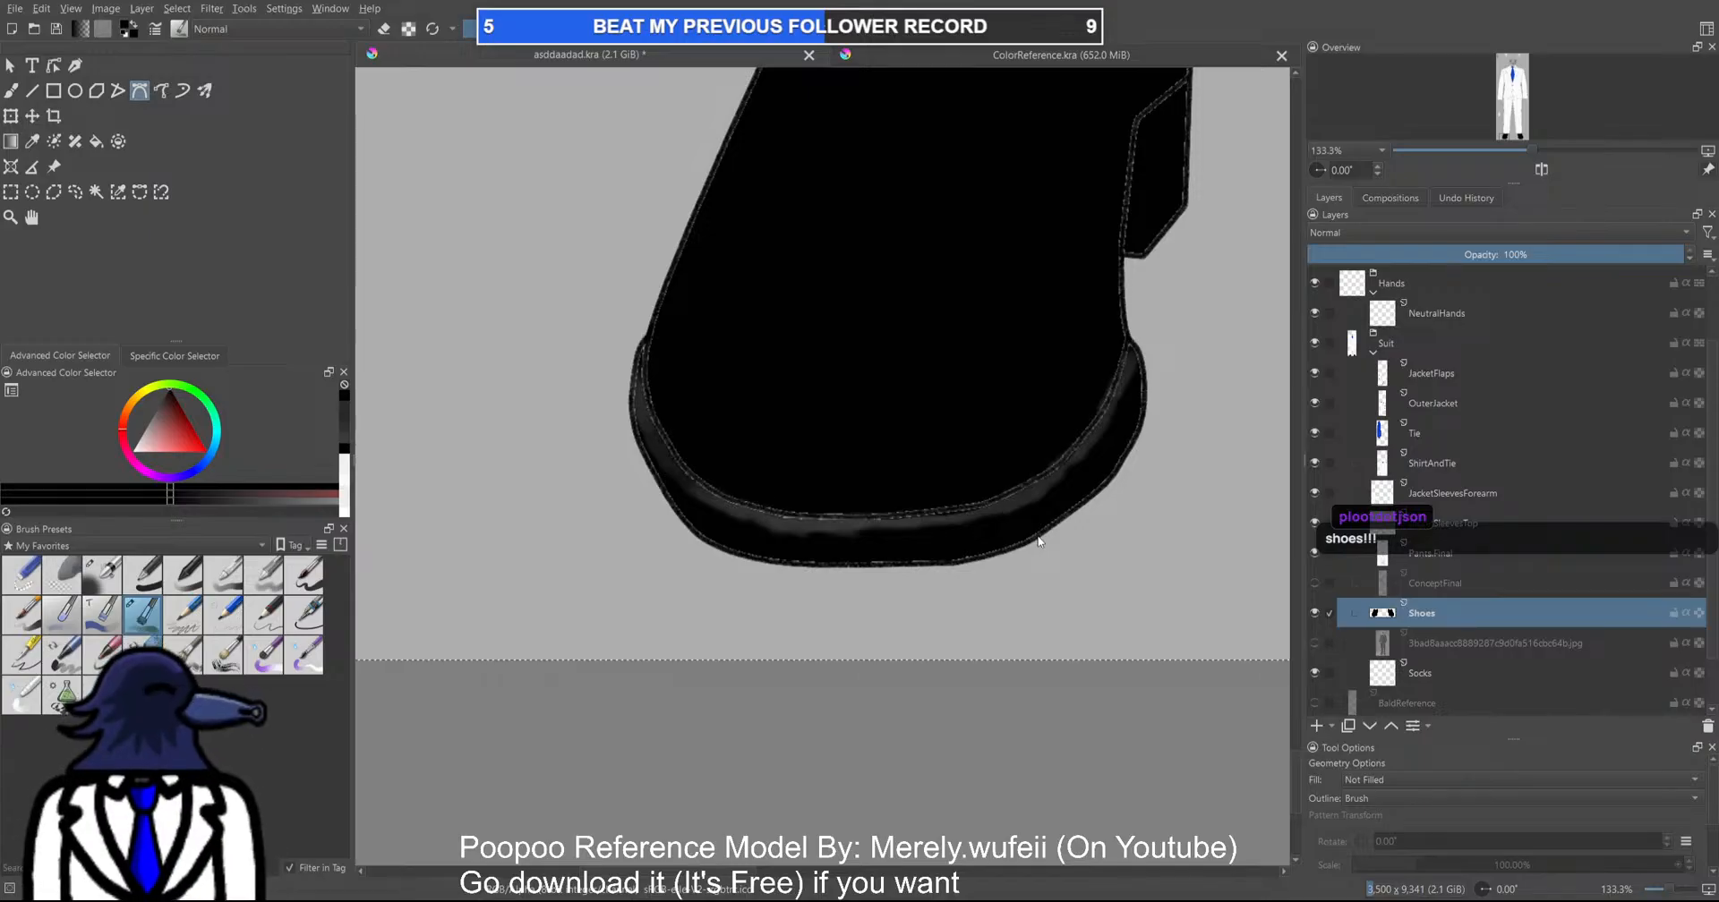
scroll(982, 576, "down", 2)
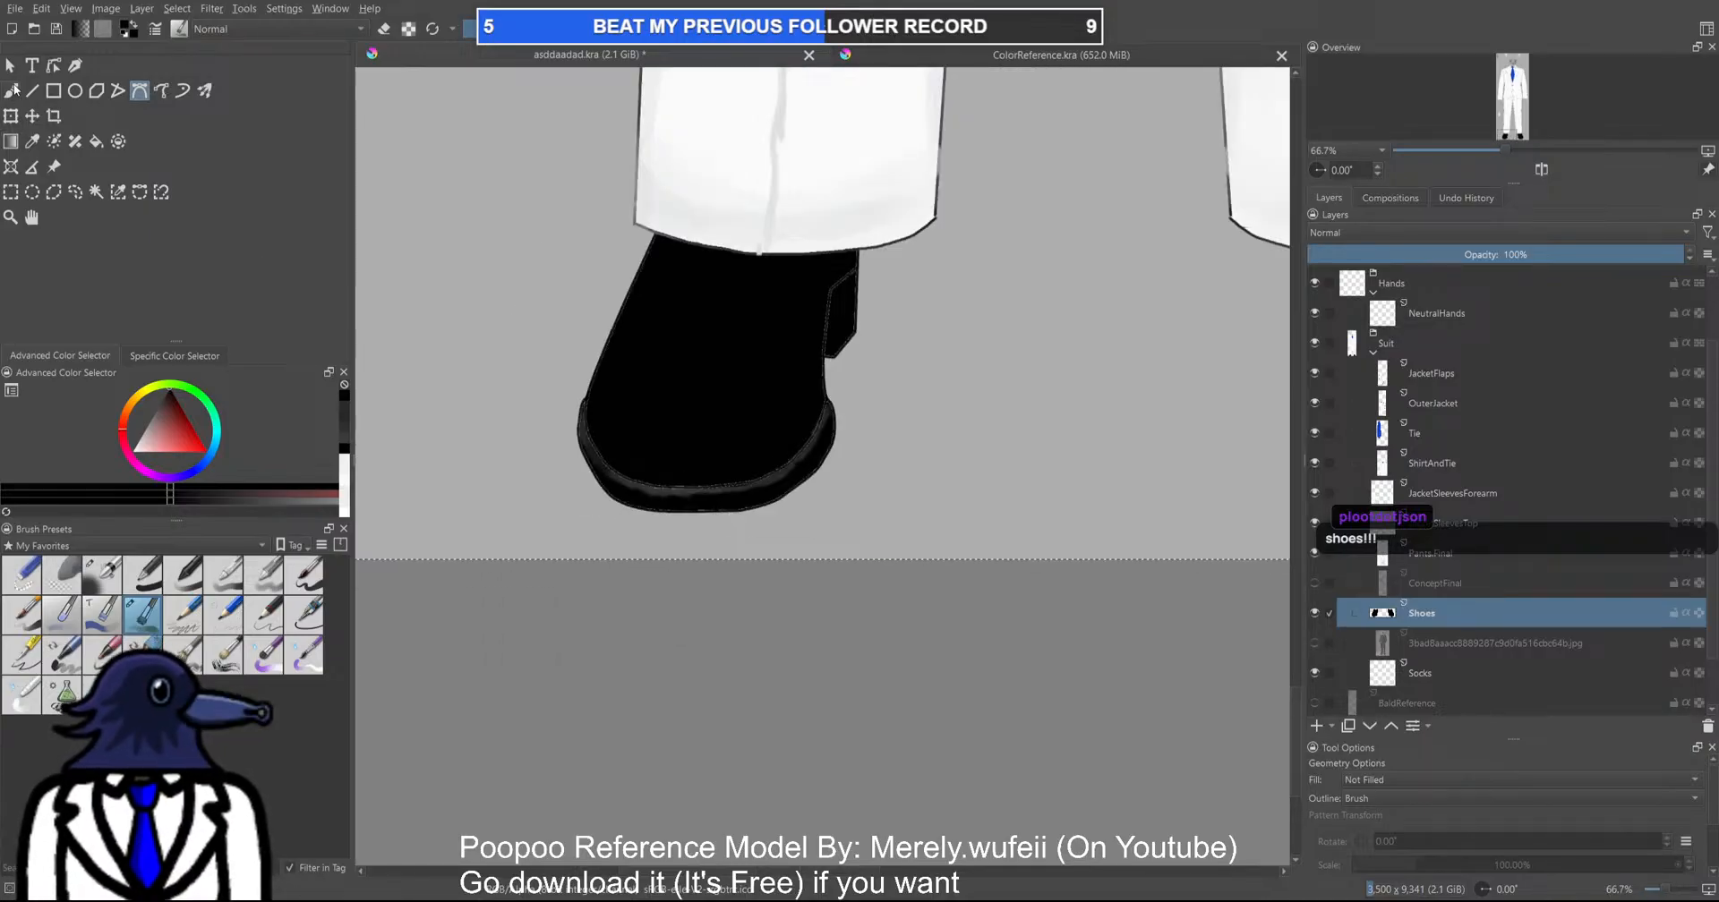
Switch back to freehand painting with a soft brush preset and paint dark grey over the outer part of the left shoe's toe seam
key("b")
scroll(663, 488, "up", 4)
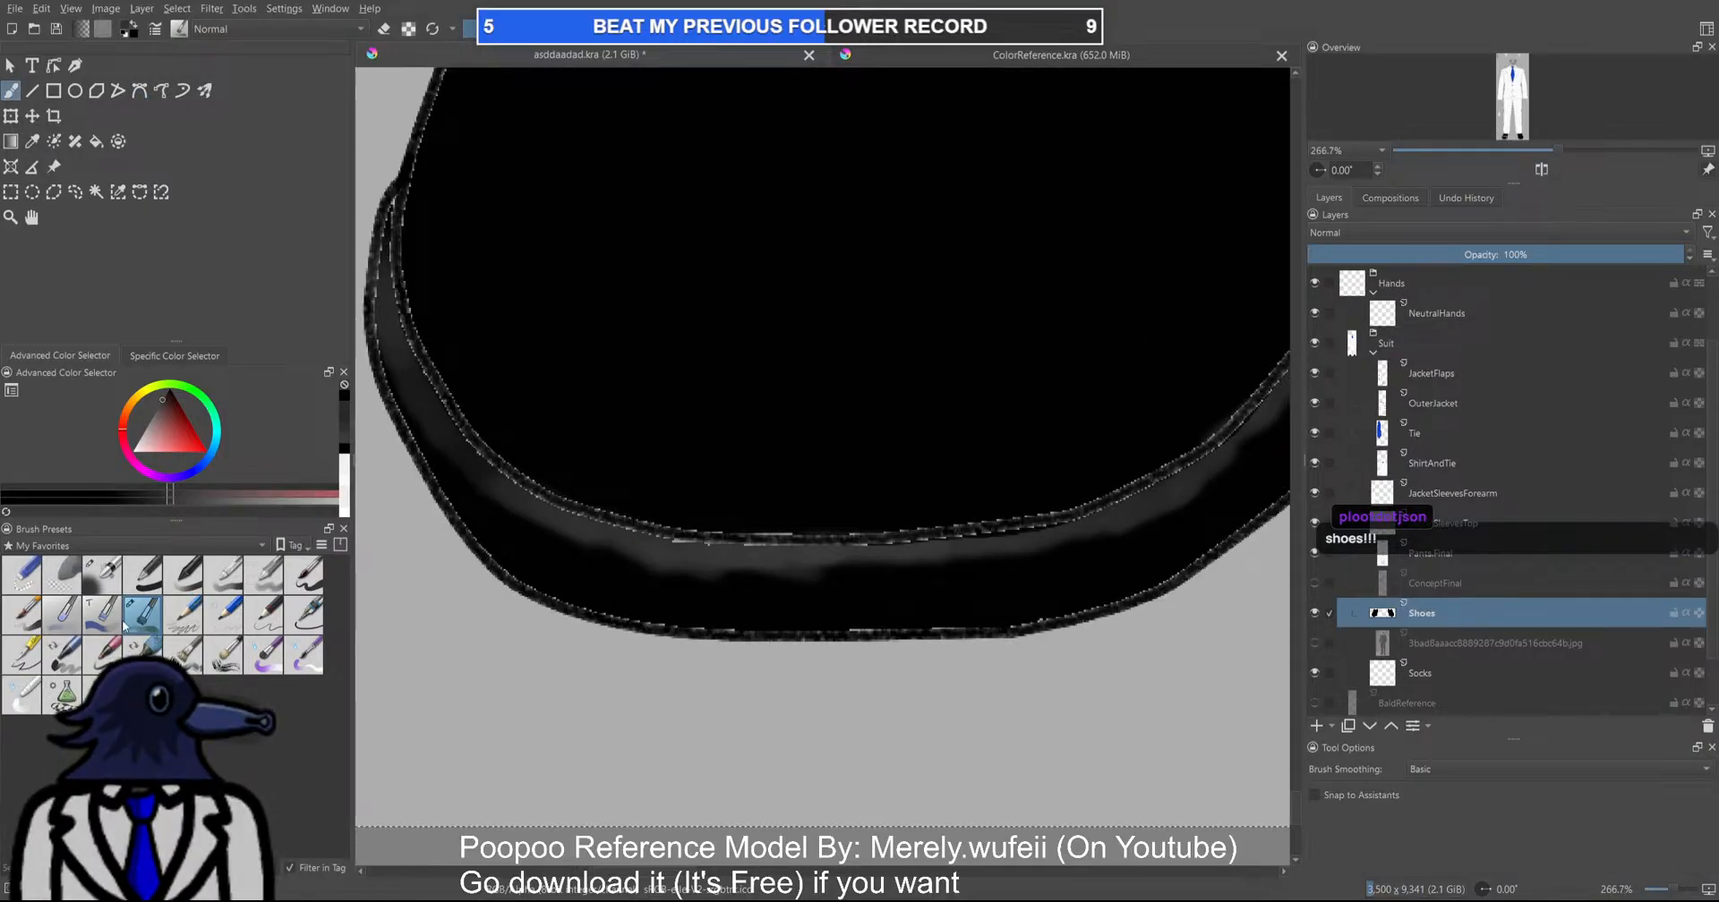
left_click(100, 577)
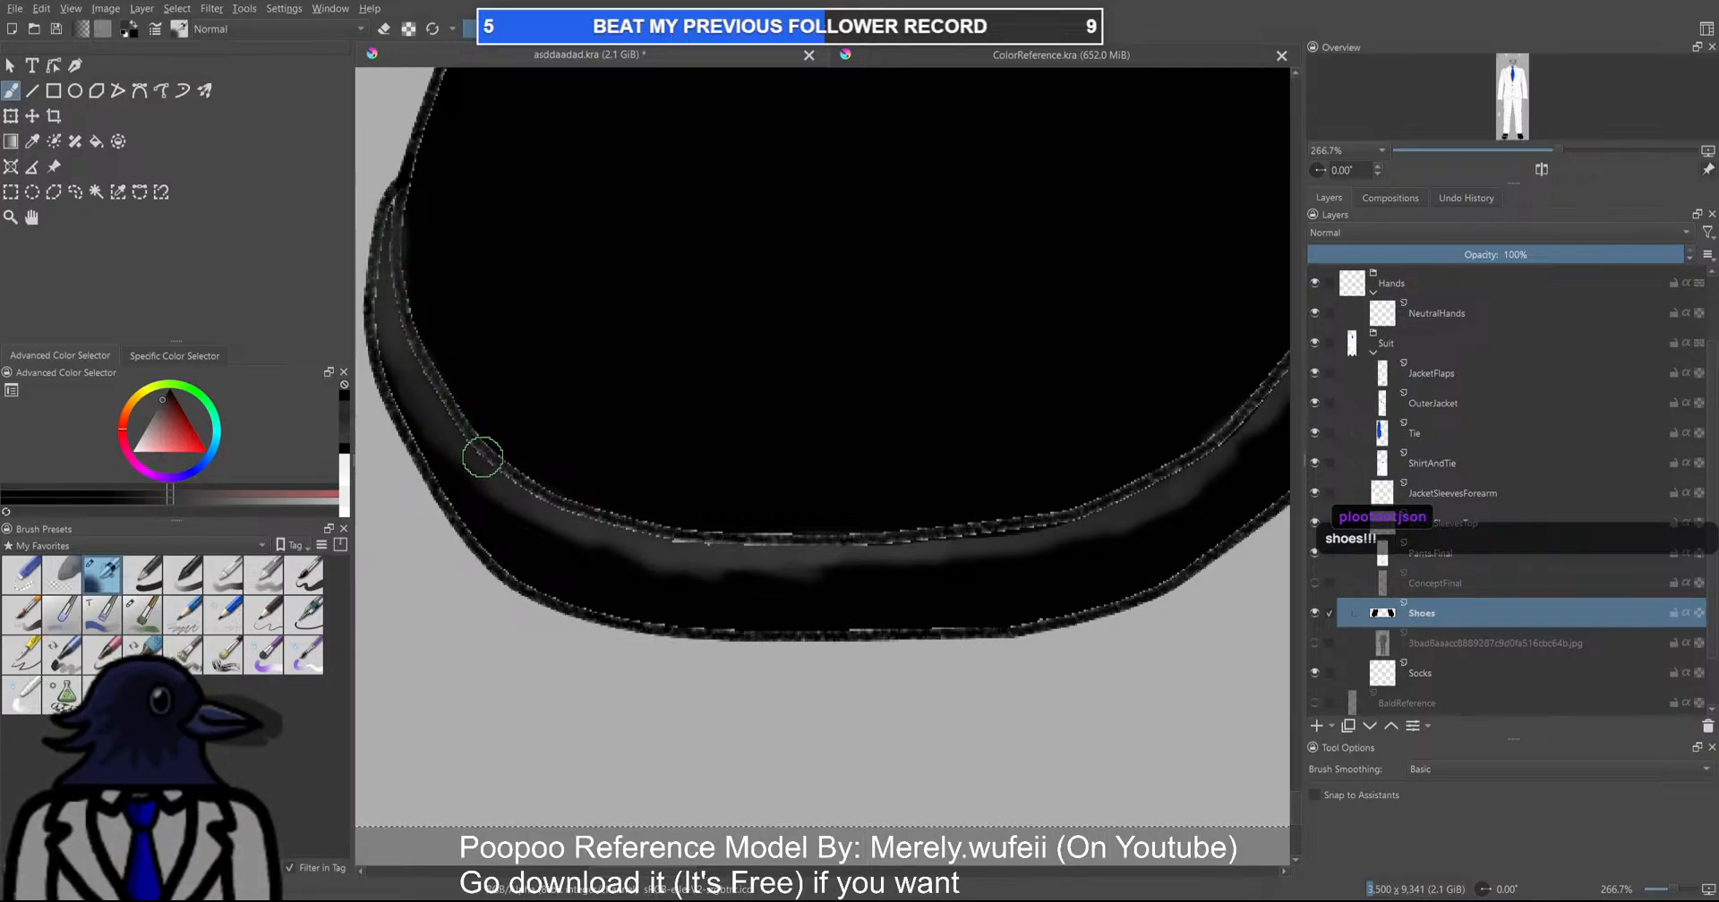
left_click(696, 436)
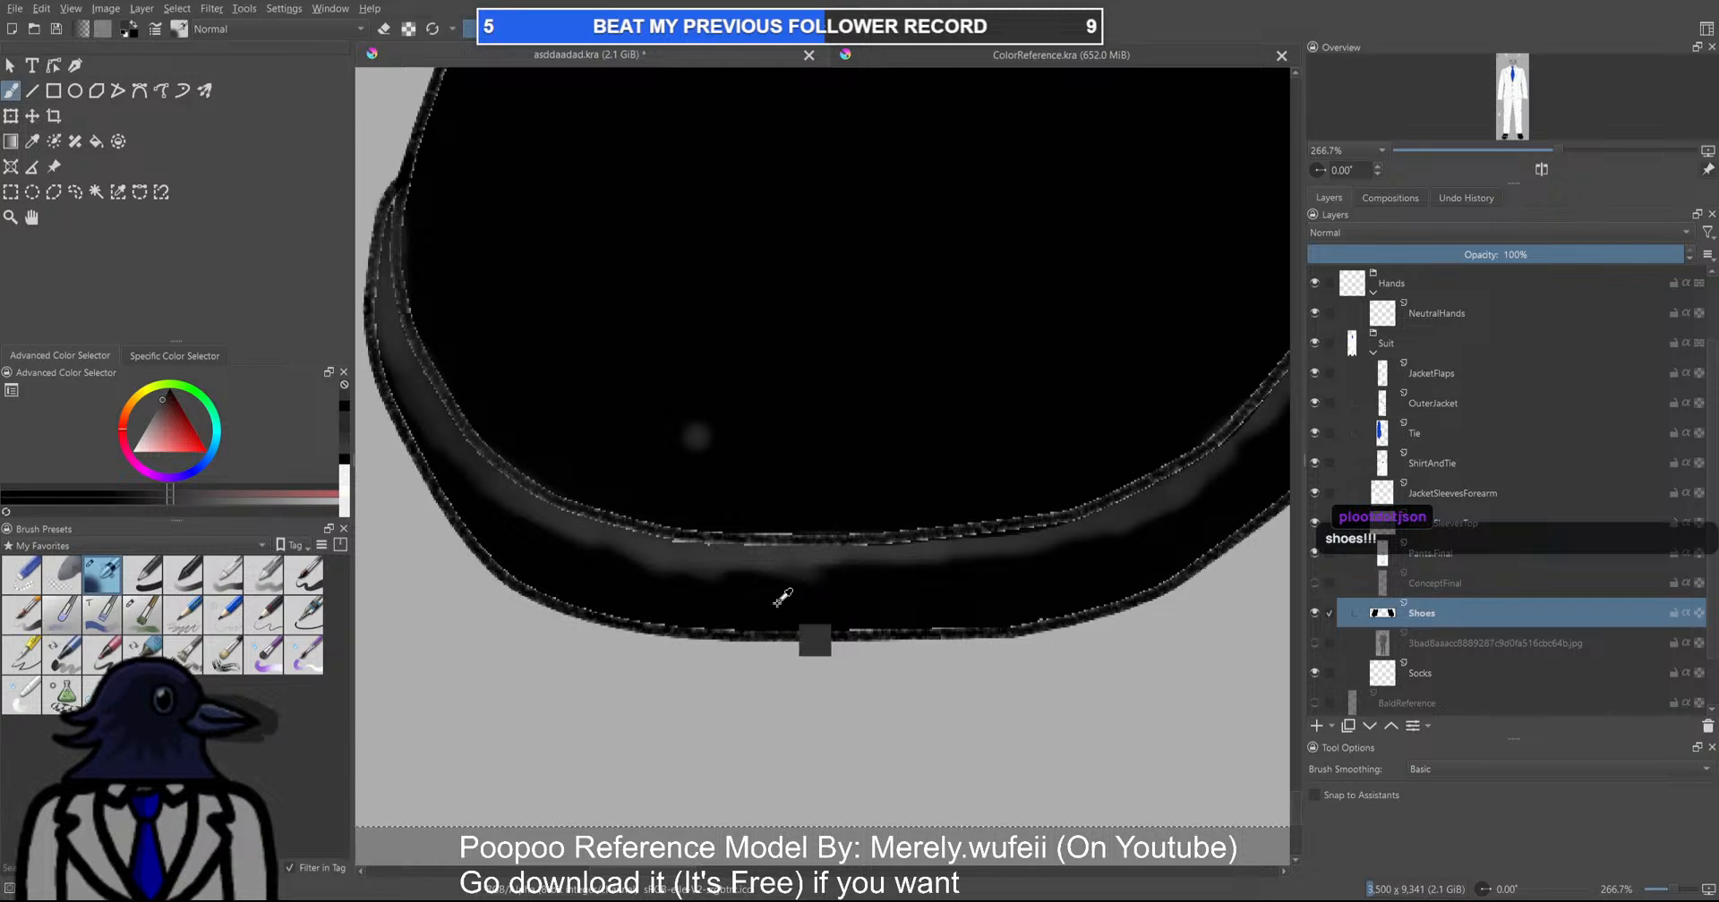
Sample black from the sole and smooth the lower edge of the grey rim highlight all around the left shoe's toe
left_click(776, 606, "ctrl")
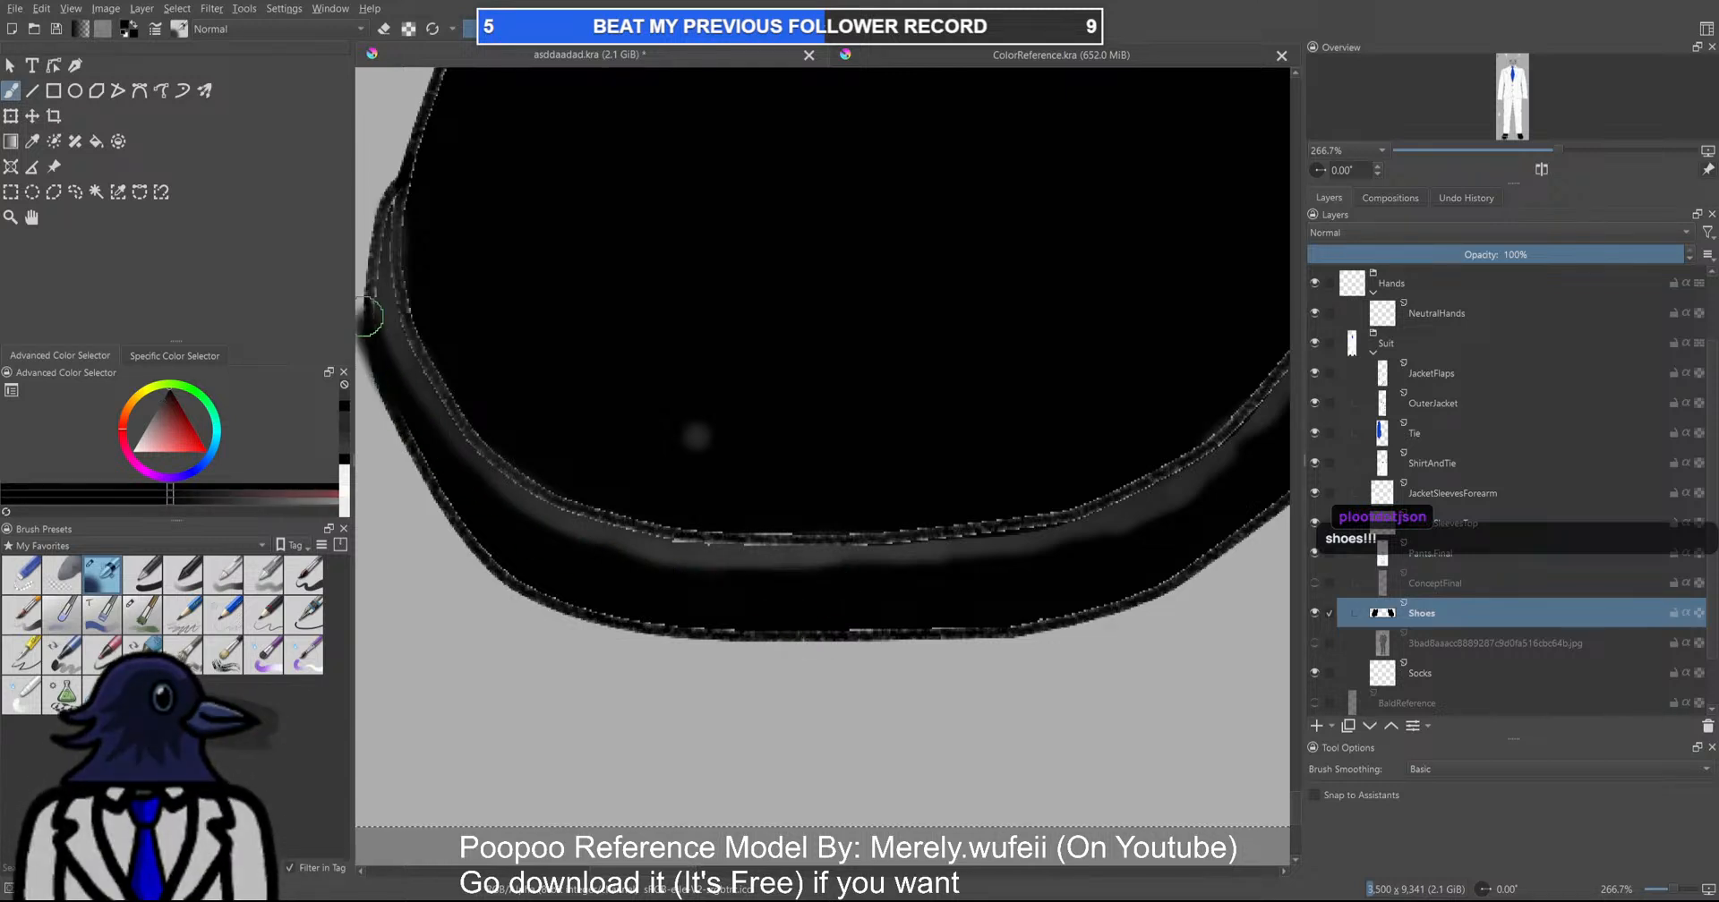
left_click_drag(487, 427, 586, 454)
key("ctrl+z")
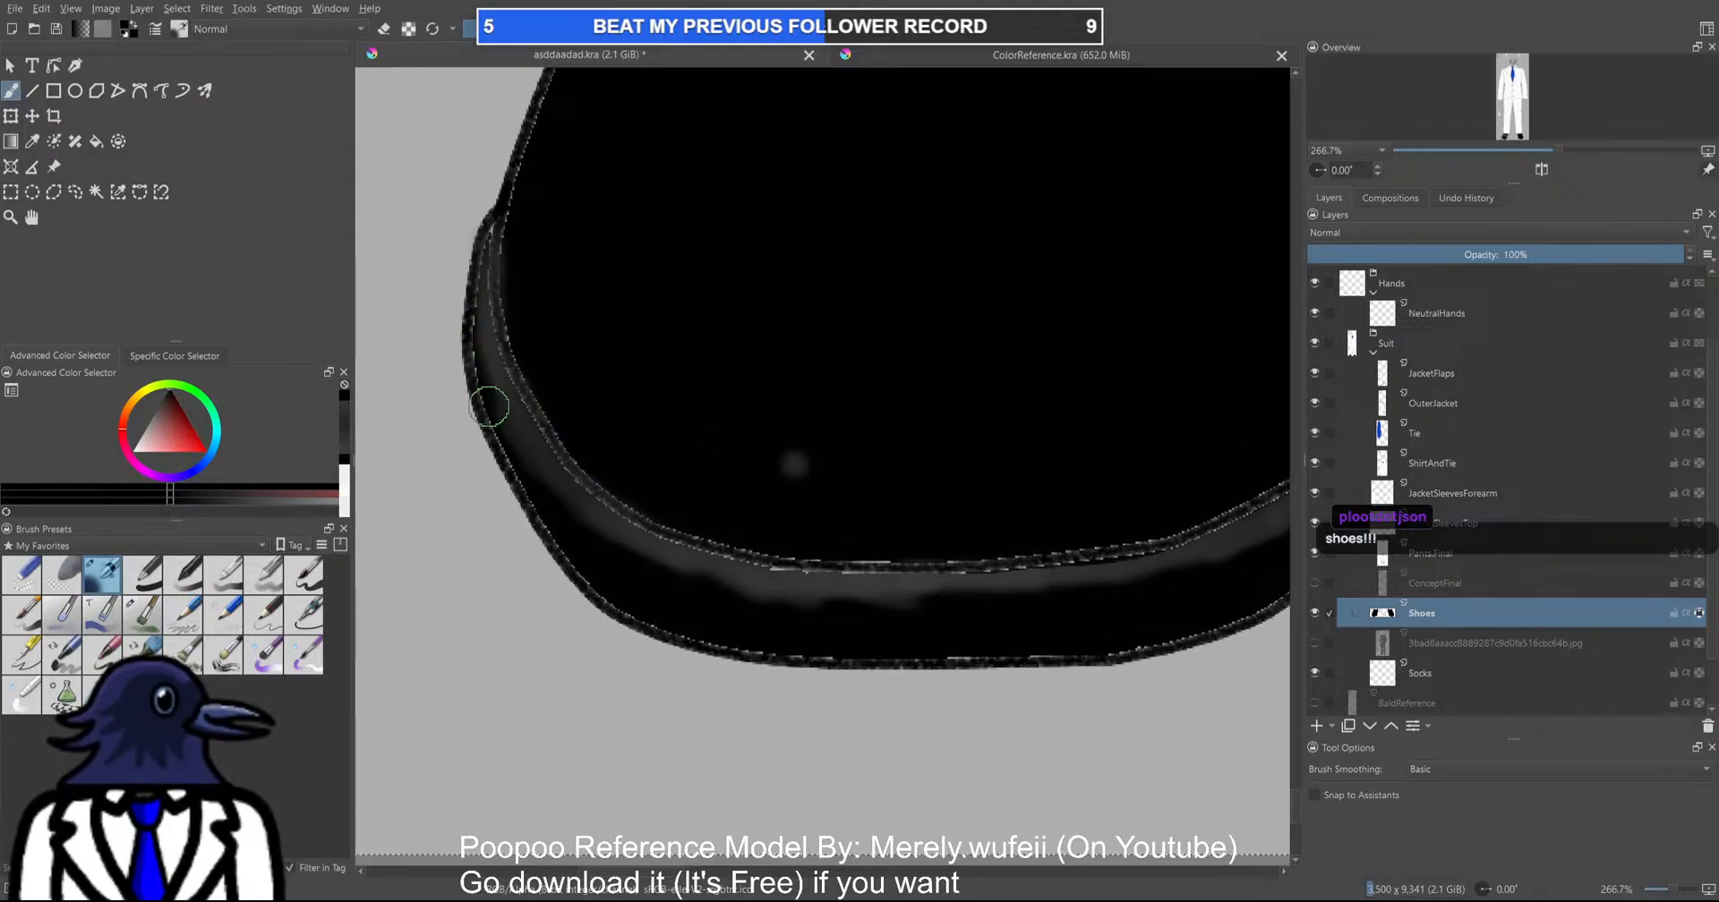
mouse_move(662, 572)
left_mouse_down()
mouse_move(790, 605)
mouse_move(983, 599)
left_mouse_up()
key("ctrl+z")
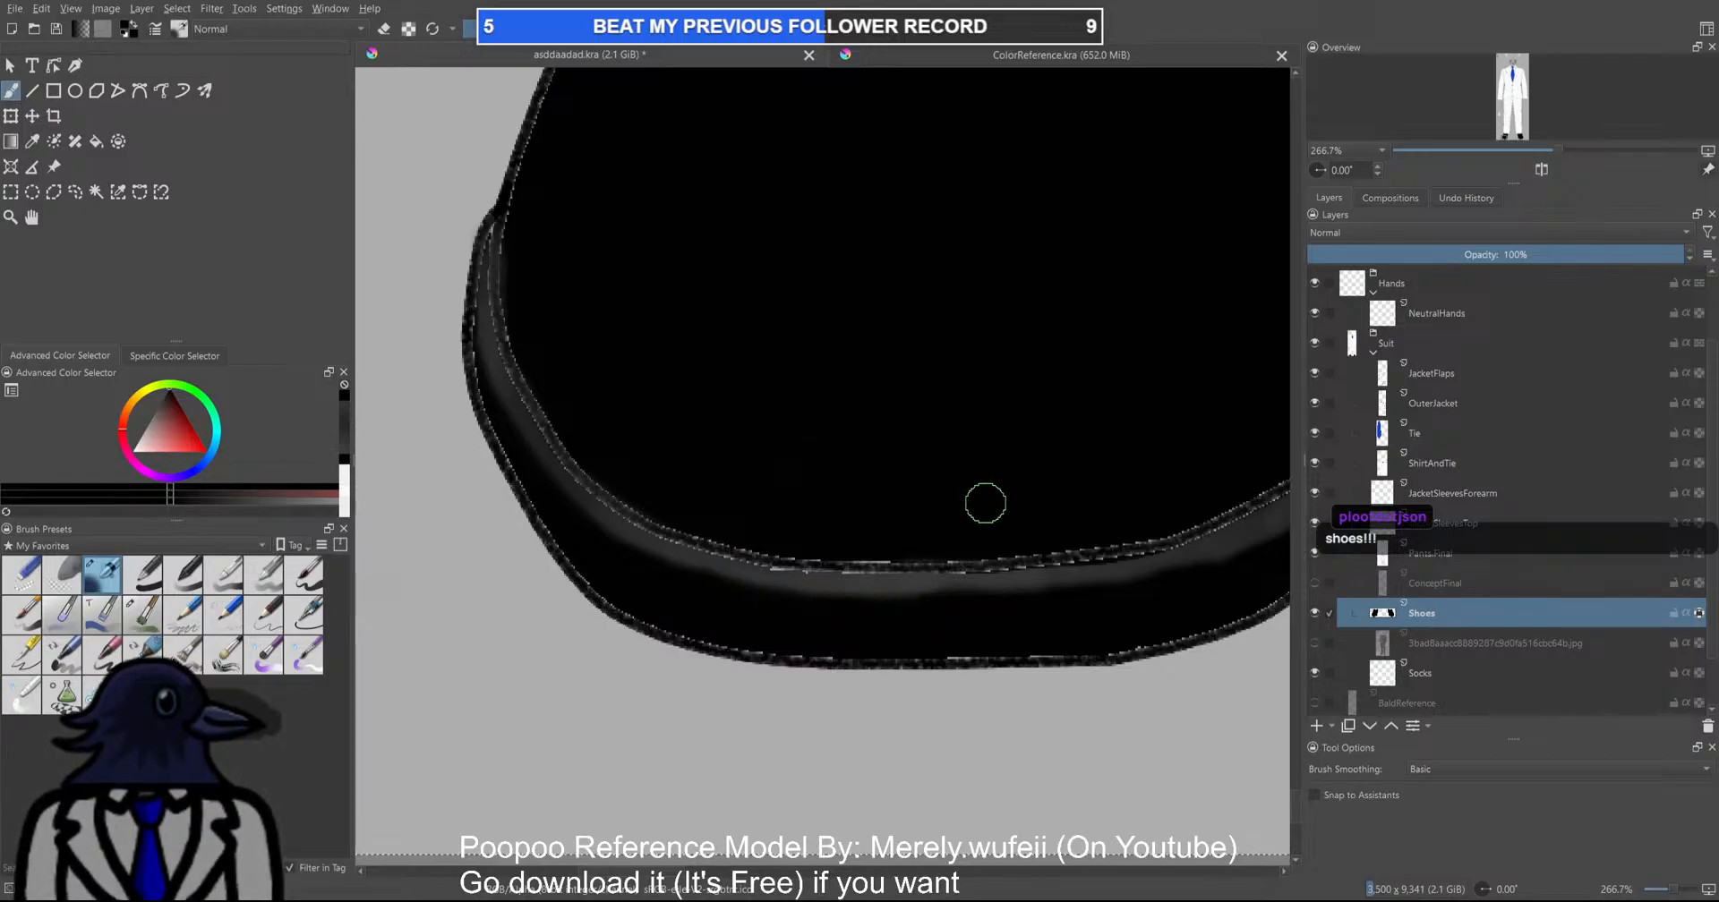
left_click_drag(988, 497, 622, 561)
mouse_move(1121, 308)
left_mouse_down()
mouse_move(1066, 455)
mouse_move(937, 585)
mouse_move(835, 635)
mouse_move(662, 670)
left_mouse_up()
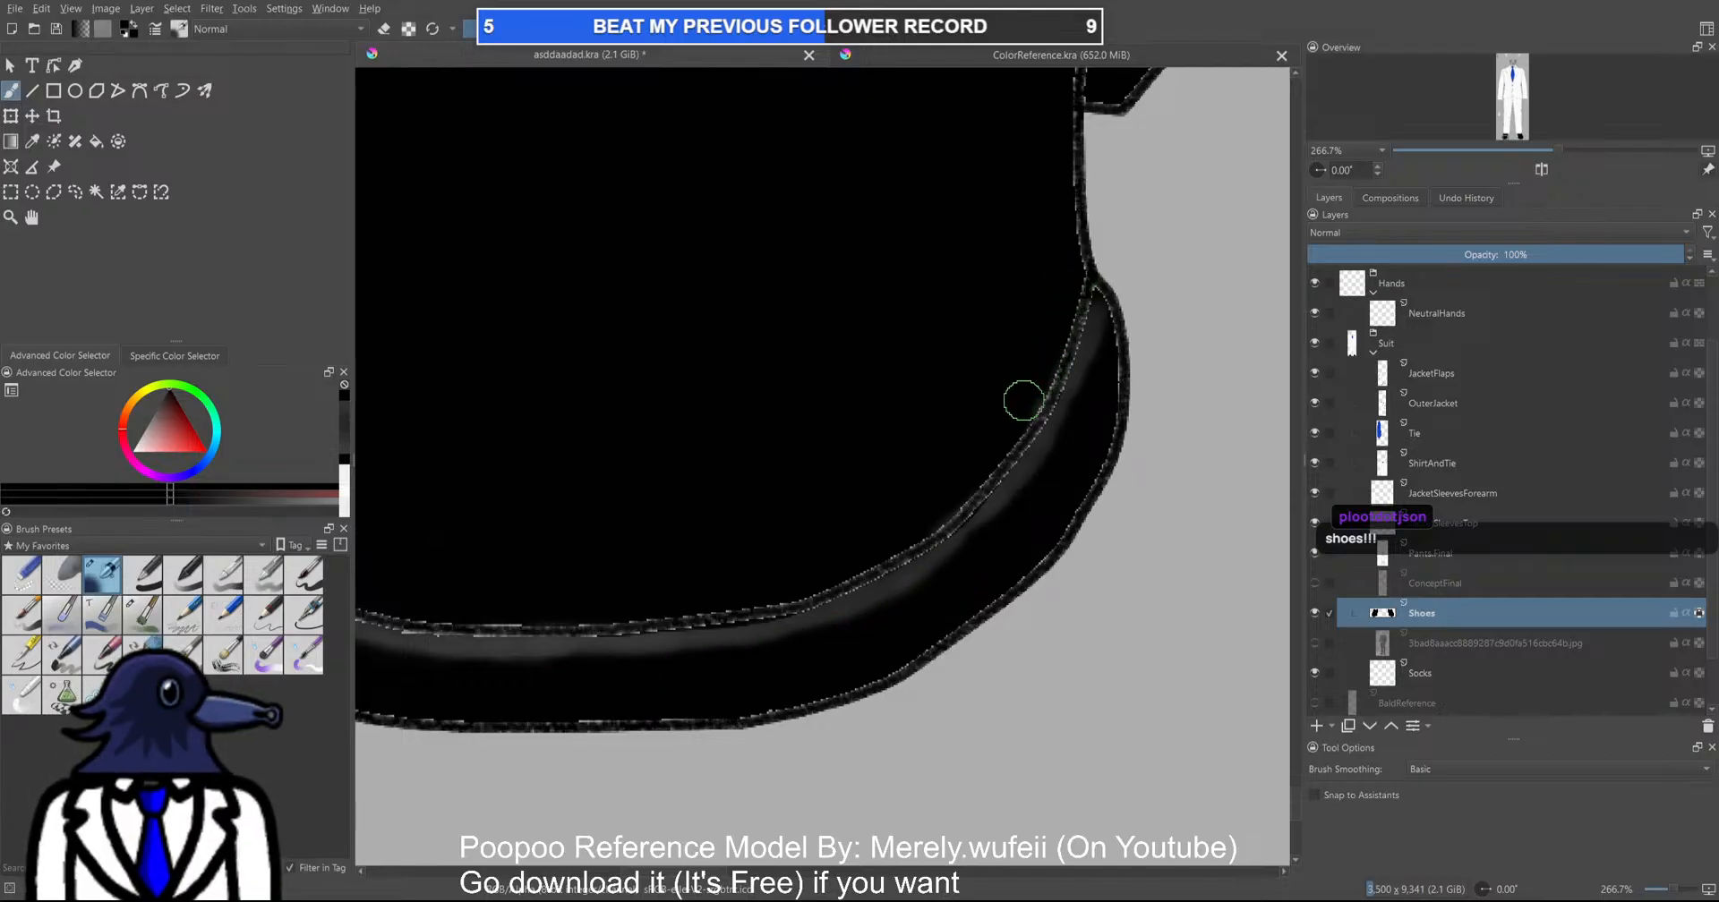
Sample the dark grey of the left shoe's rim highlight and paint it along the inner side of the right shoe's toe rim
scroll(940, 466, "down", 2)
scroll(792, 576, "up", 3)
left_click(706, 507, "ctrl")
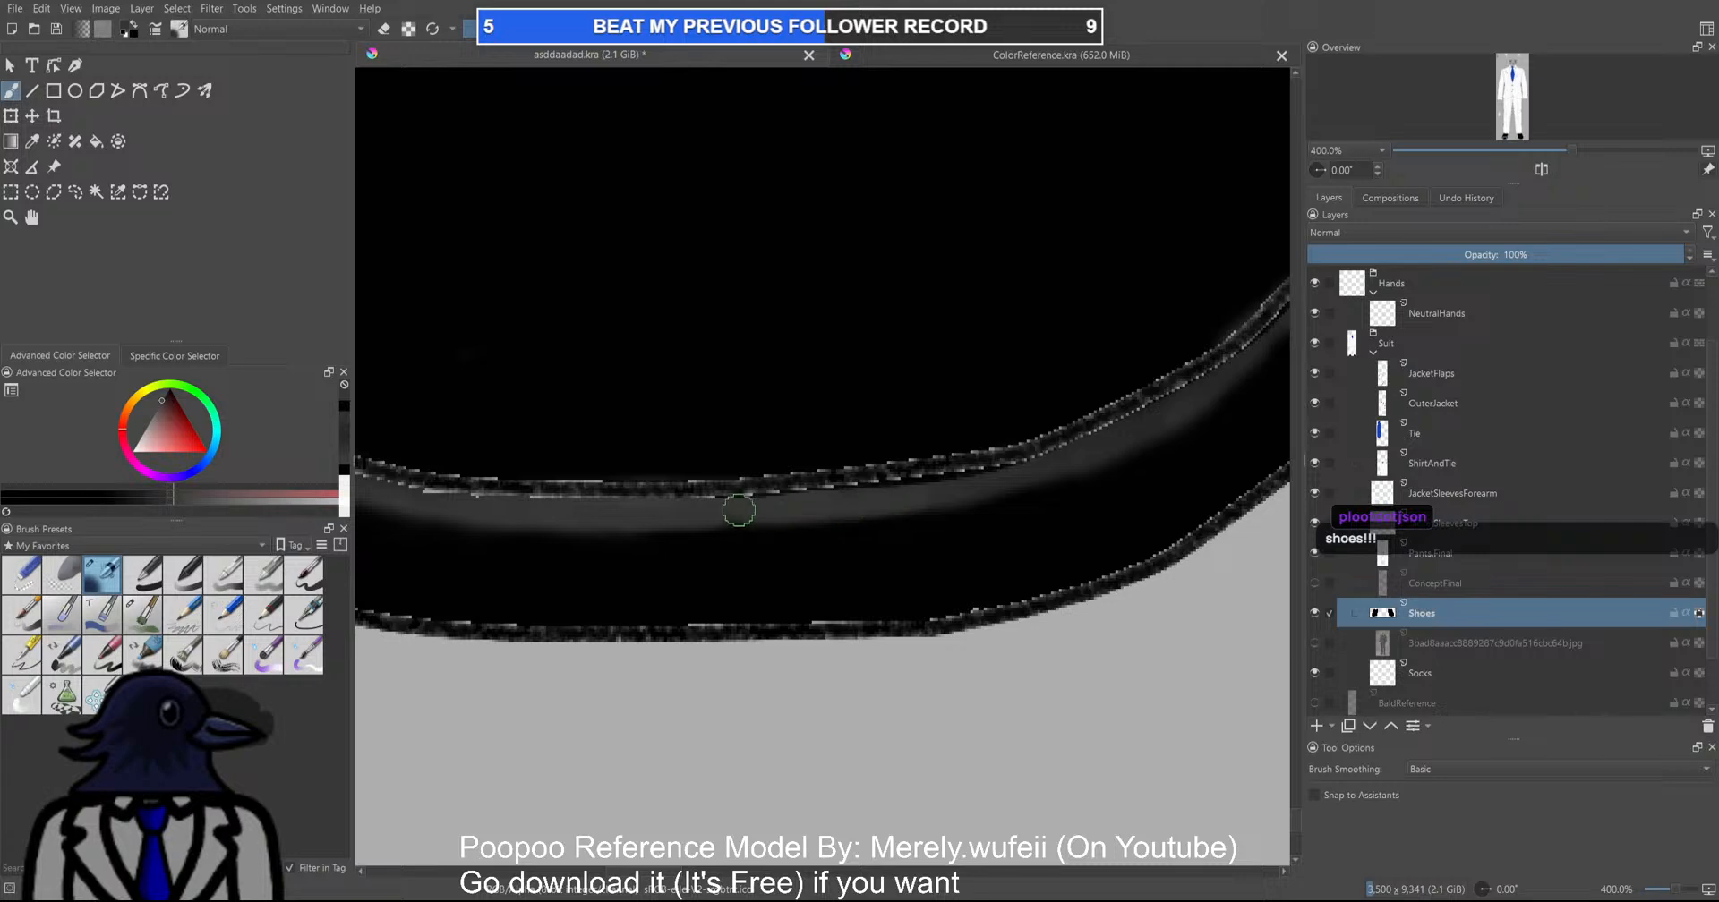
scroll(856, 557, "down", 6)
scroll(856, 557, "down", 4)
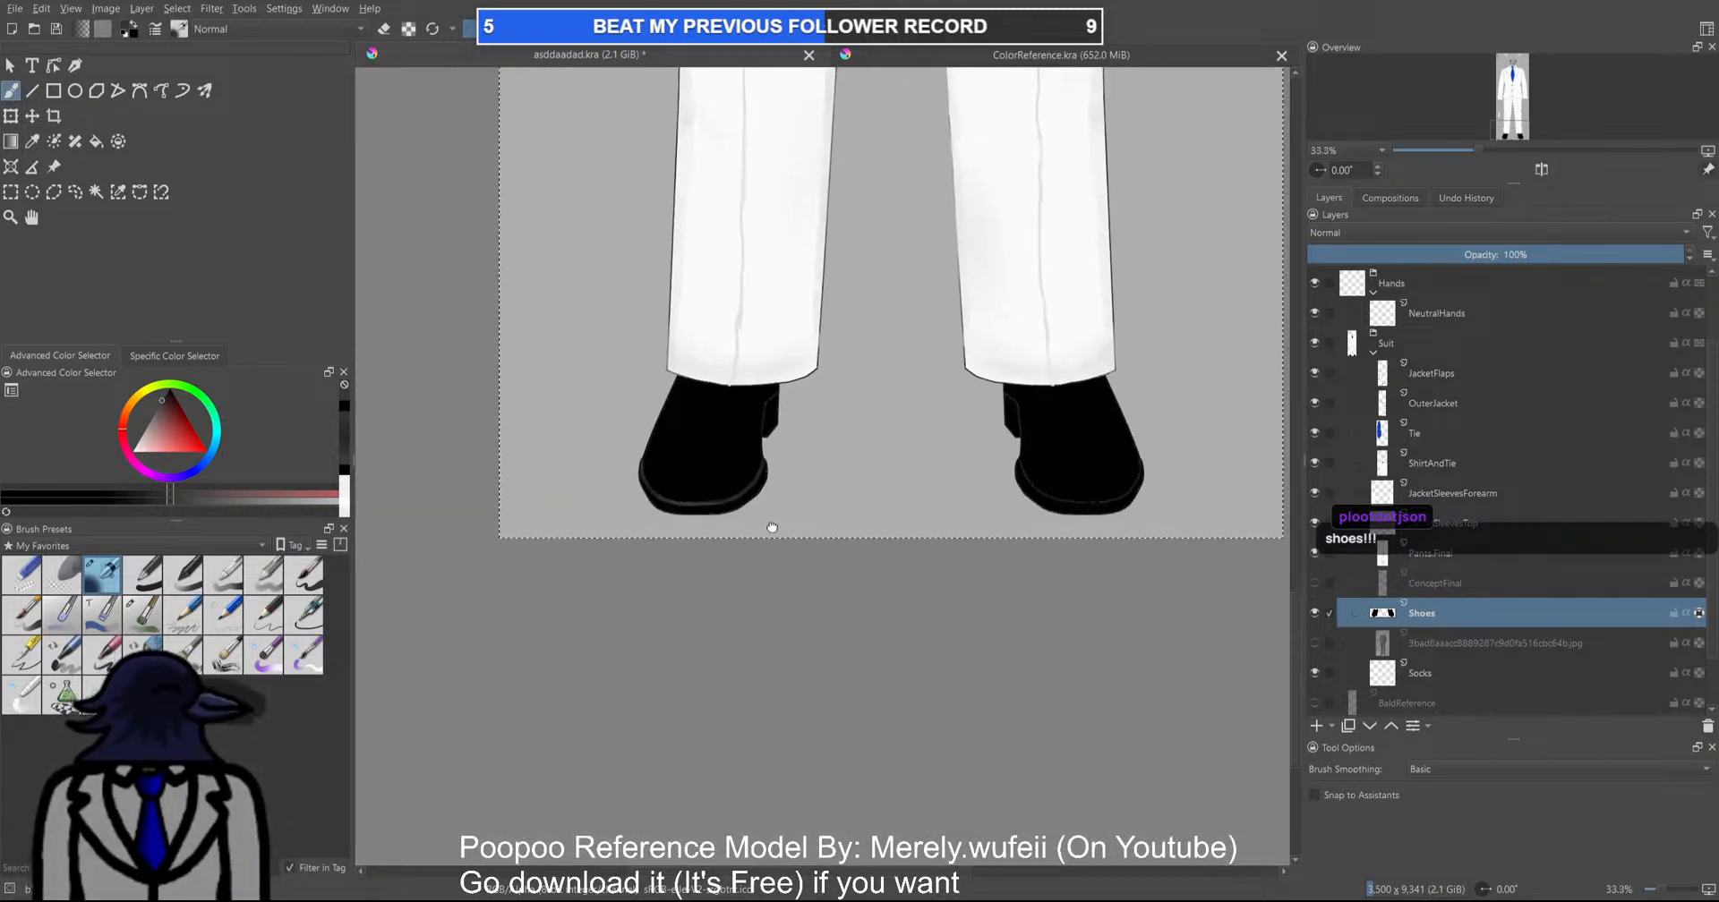
scroll(756, 411, "up", 7)
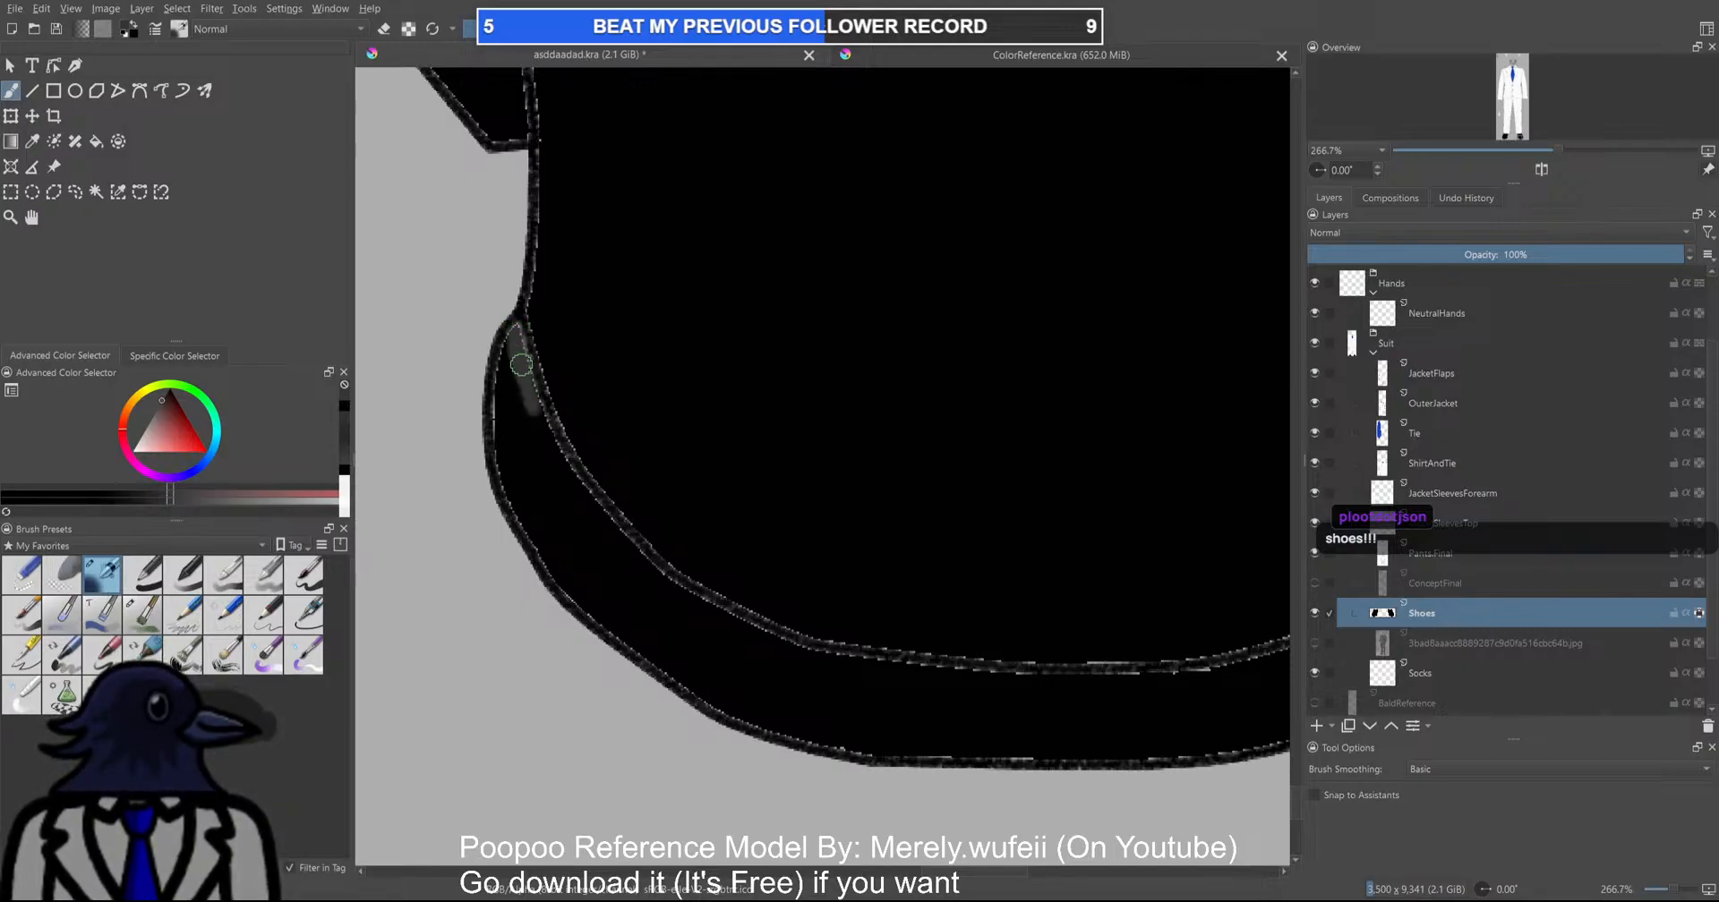
left_click_drag(549, 443, 686, 617)
right_click(710, 617)
left_click(933, 480)
scroll(934, 479, "up", 1)
scroll(933, 480, "down", 1)
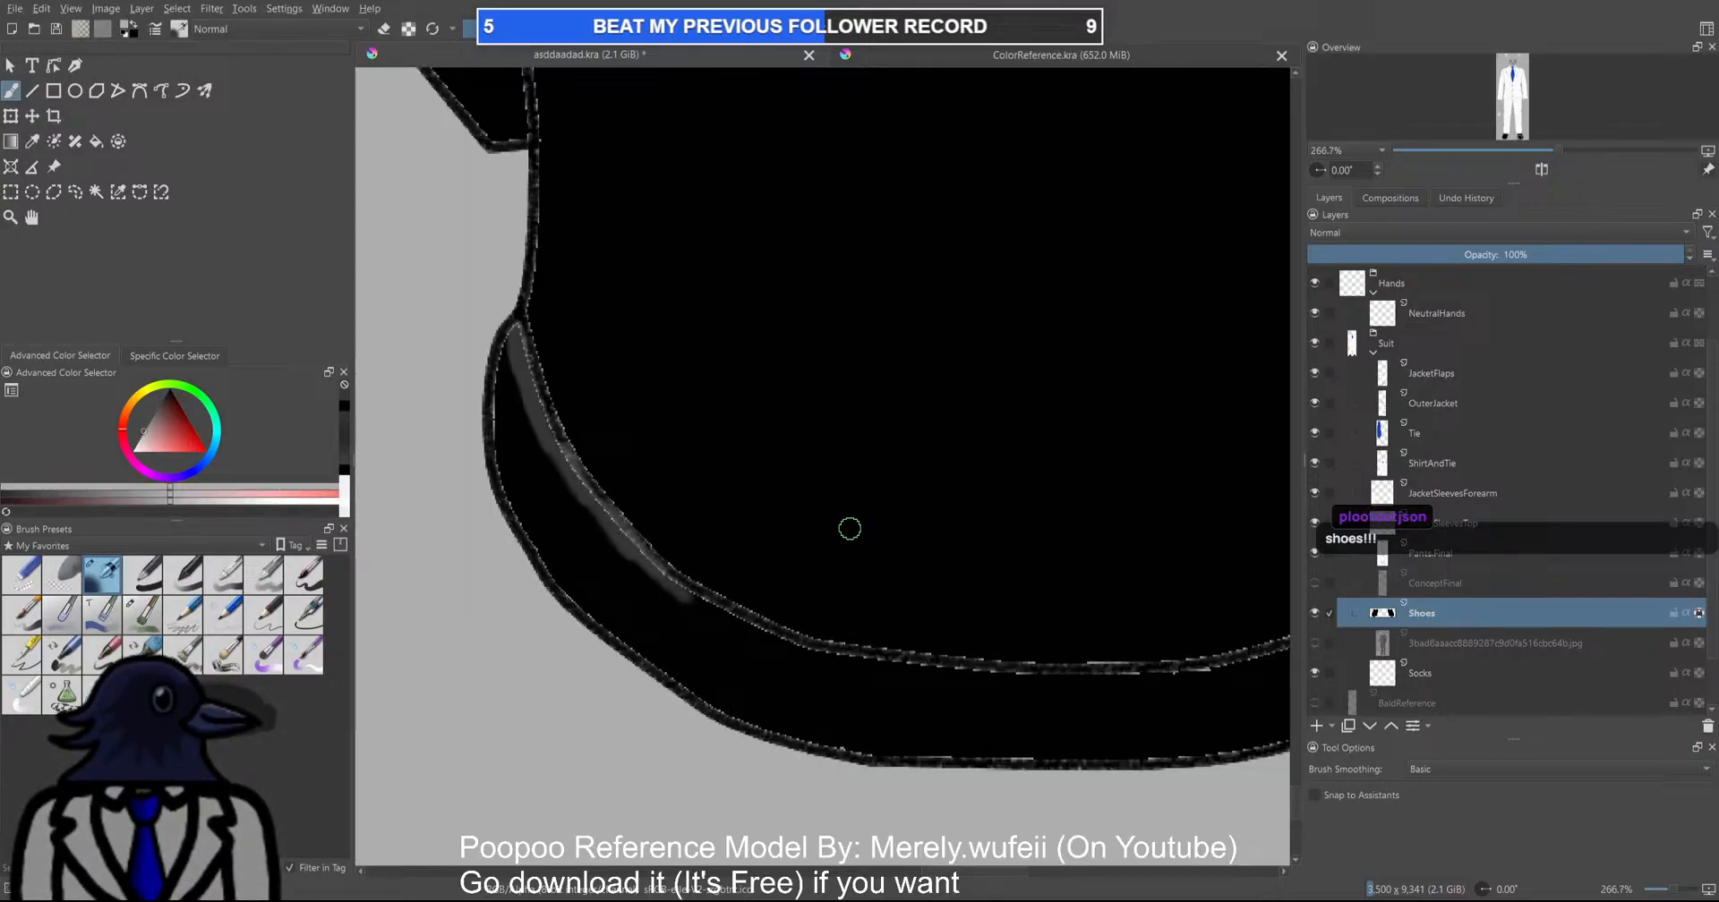
Resample the highlight grey and extend the right shoe's rim highlight around the toe up to the shoe's outer side
left_click(627, 540, "ctrl")
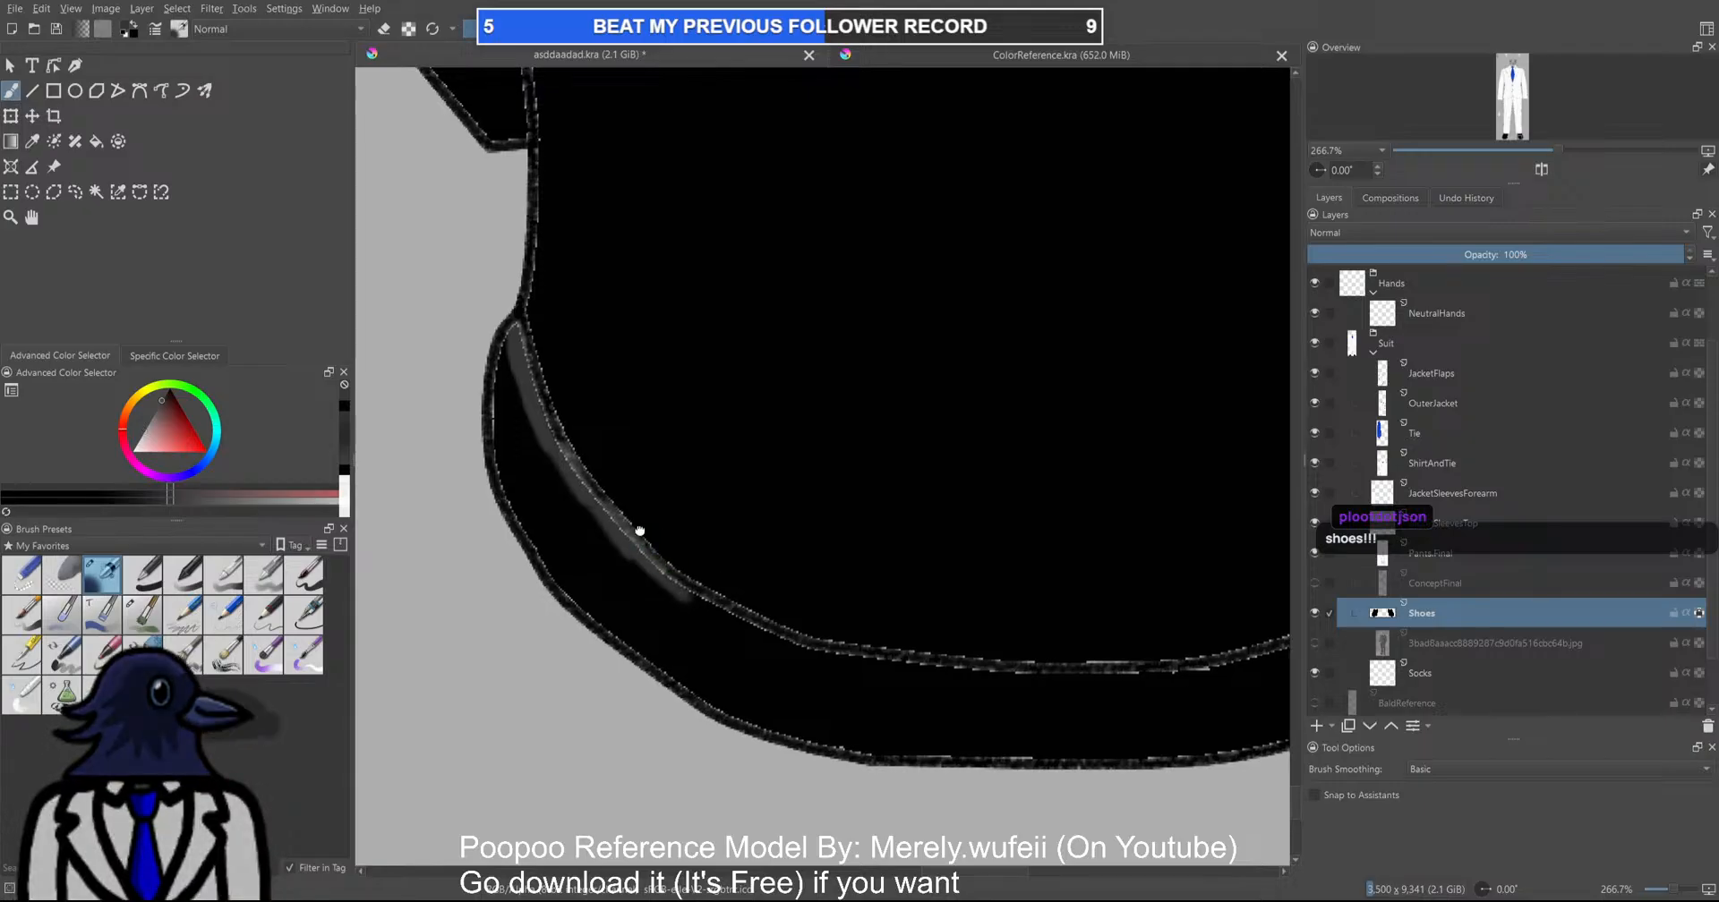
left_click_drag(641, 532, 550, 449)
scroll(542, 427, "down", 1)
scroll(548, 465, "up", 1)
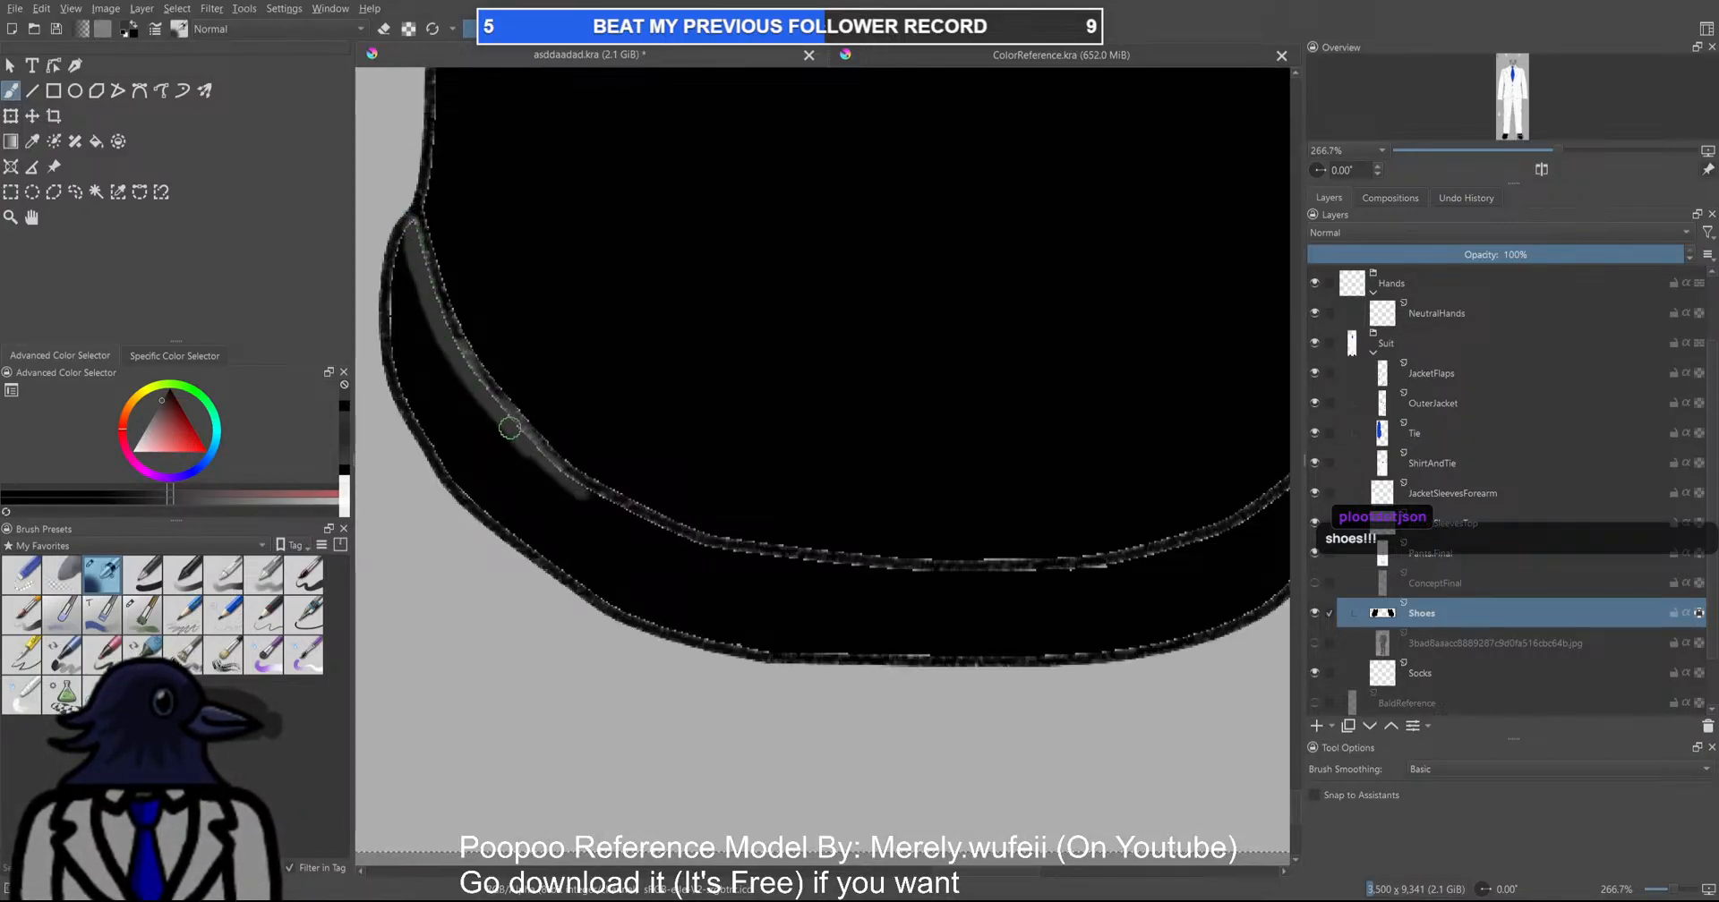
mouse_move(558, 481)
left_mouse_down()
mouse_move(721, 557)
mouse_move(576, 487)
mouse_move(747, 562)
mouse_move(984, 576)
mouse_move(831, 567)
left_mouse_up()
left_click_drag(934, 560, 673, 568)
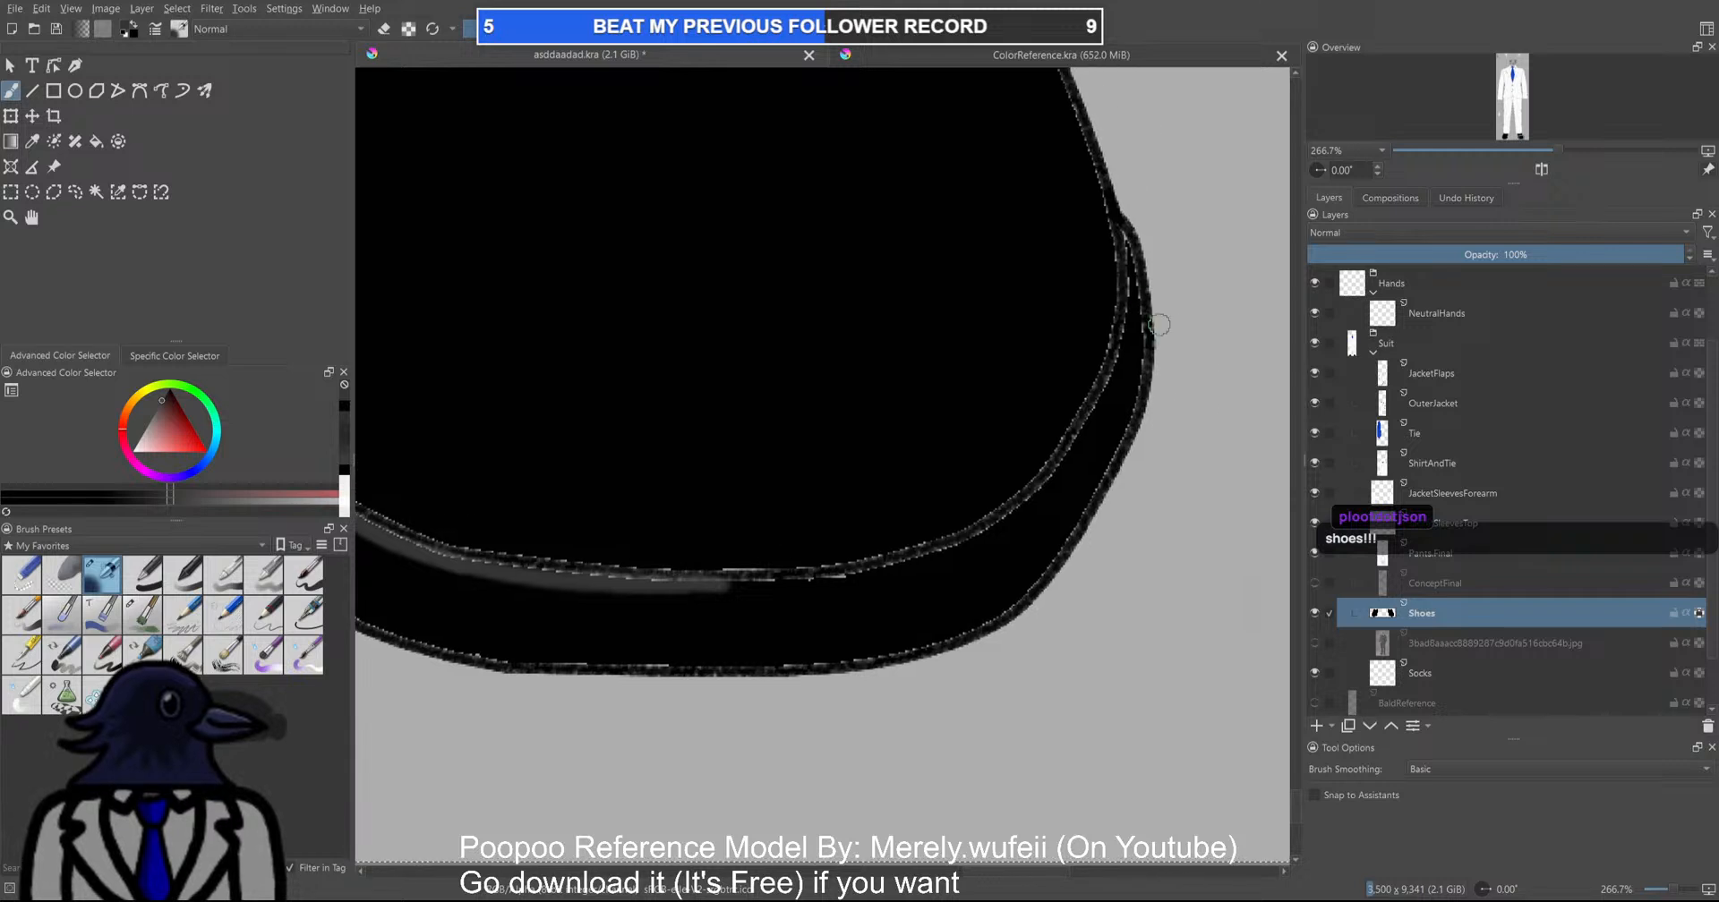
mouse_move(1129, 240)
left_mouse_down()
mouse_move(1097, 409)
mouse_move(993, 524)
mouse_move(816, 580)
mouse_move(686, 590)
mouse_move(950, 544)
left_mouse_up()
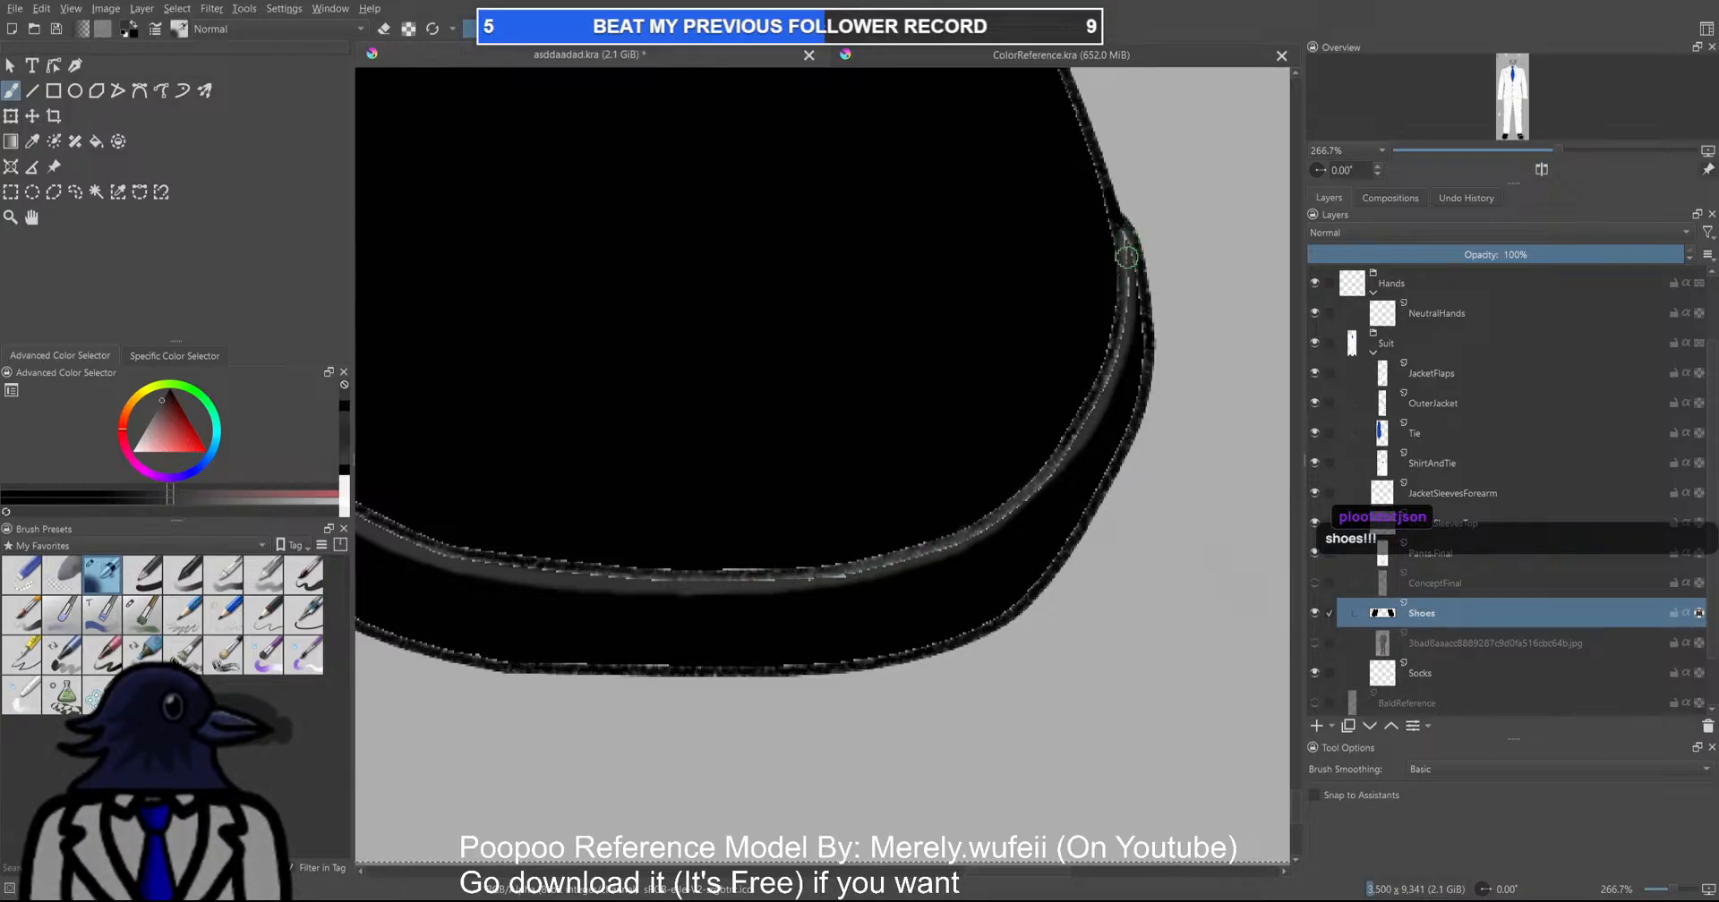
mouse_move(1126, 320)
left_mouse_down()
mouse_move(1082, 448)
mouse_move(997, 535)
mouse_move(824, 587)
mouse_move(643, 585)
left_mouse_up()
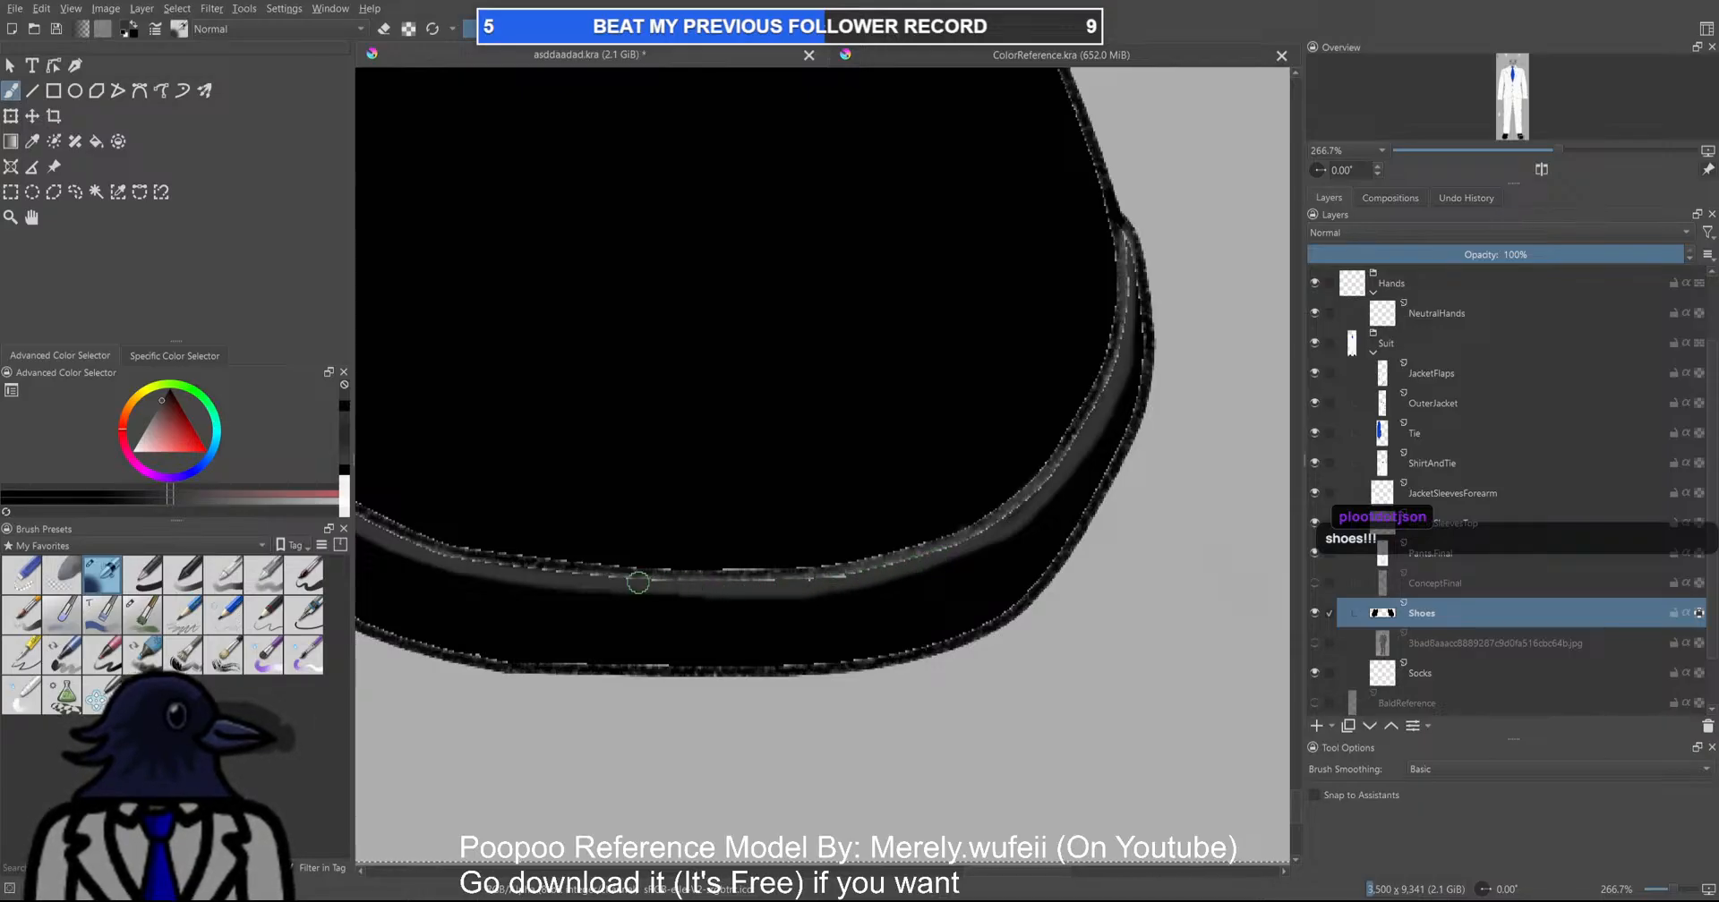
Try drawing an arched grey toe-cap line across the left and right shoes, and undo the lines
scroll(642, 585, "down", 8)
scroll(802, 478, "up", 2)
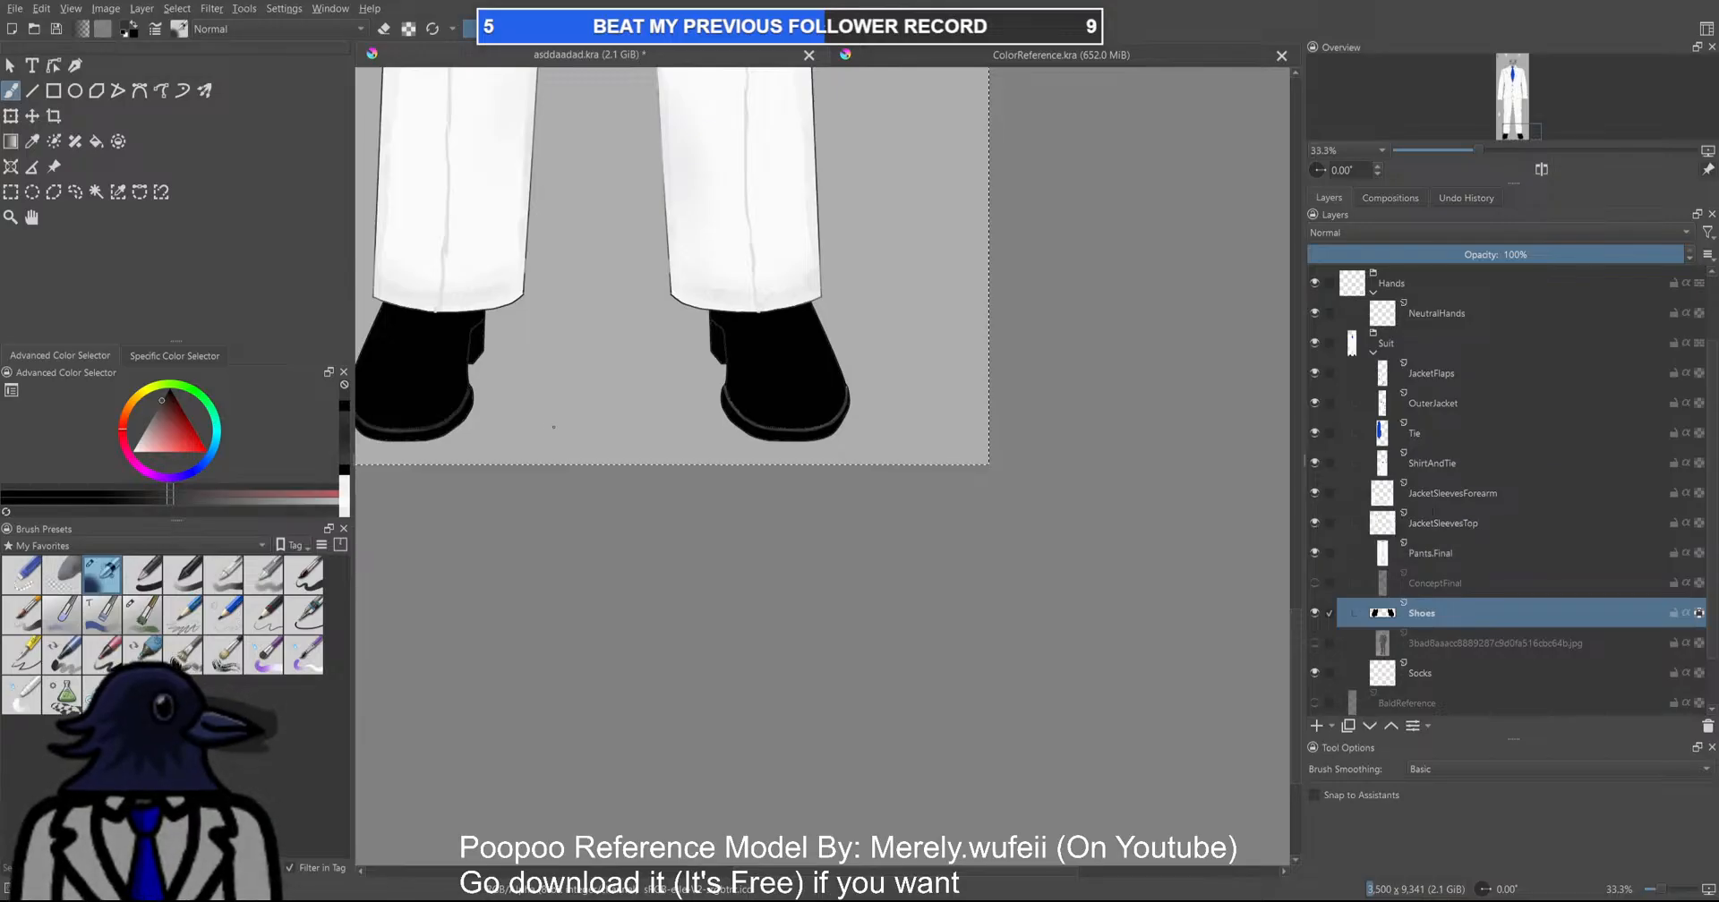
scroll(671, 423, "up", 3)
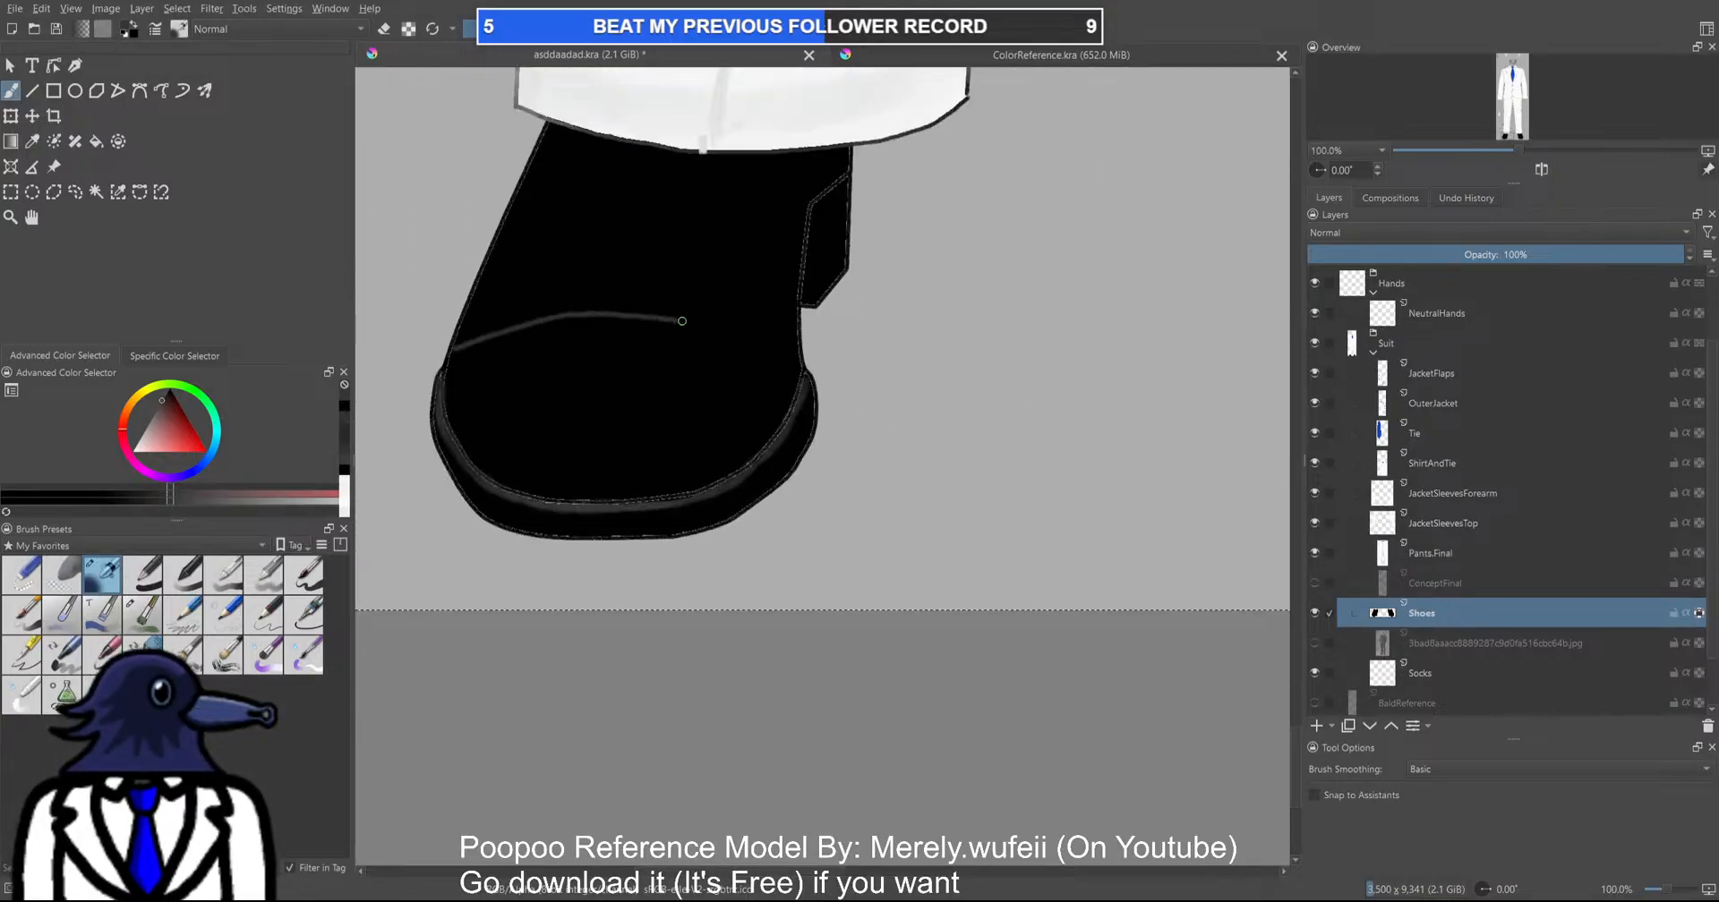
scroll(761, 345, "down", 5)
scroll(904, 372, "up", 5)
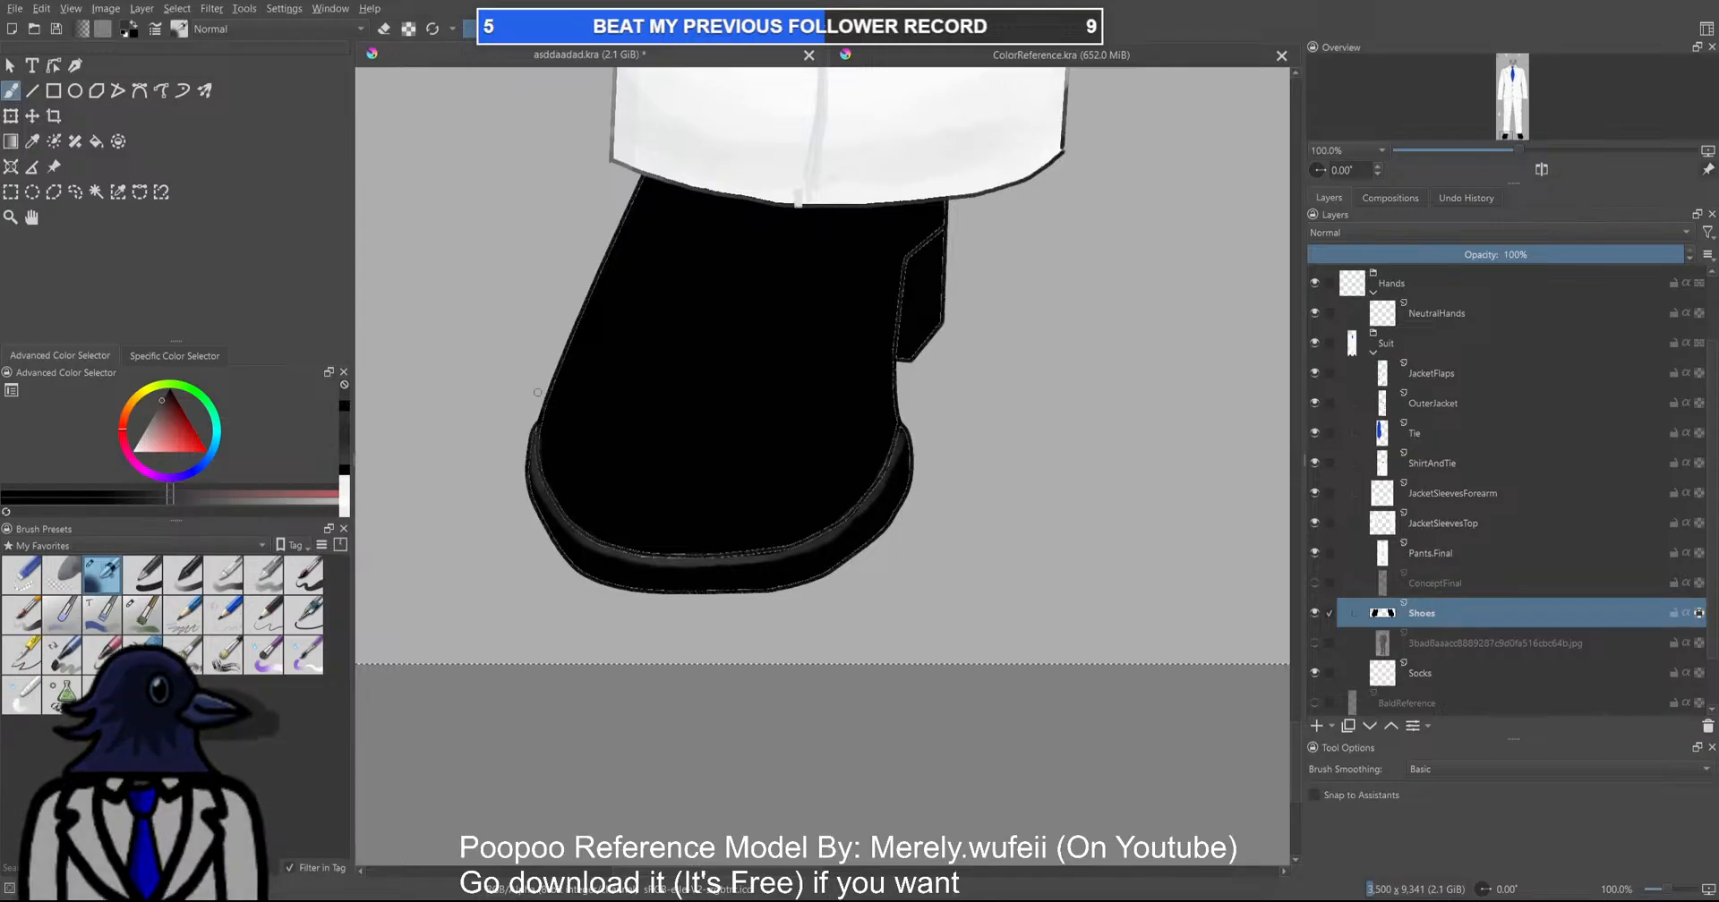
mouse_move(548, 386)
left_mouse_down()
mouse_move(631, 346)
mouse_move(781, 353)
mouse_move(900, 399)
left_mouse_up()
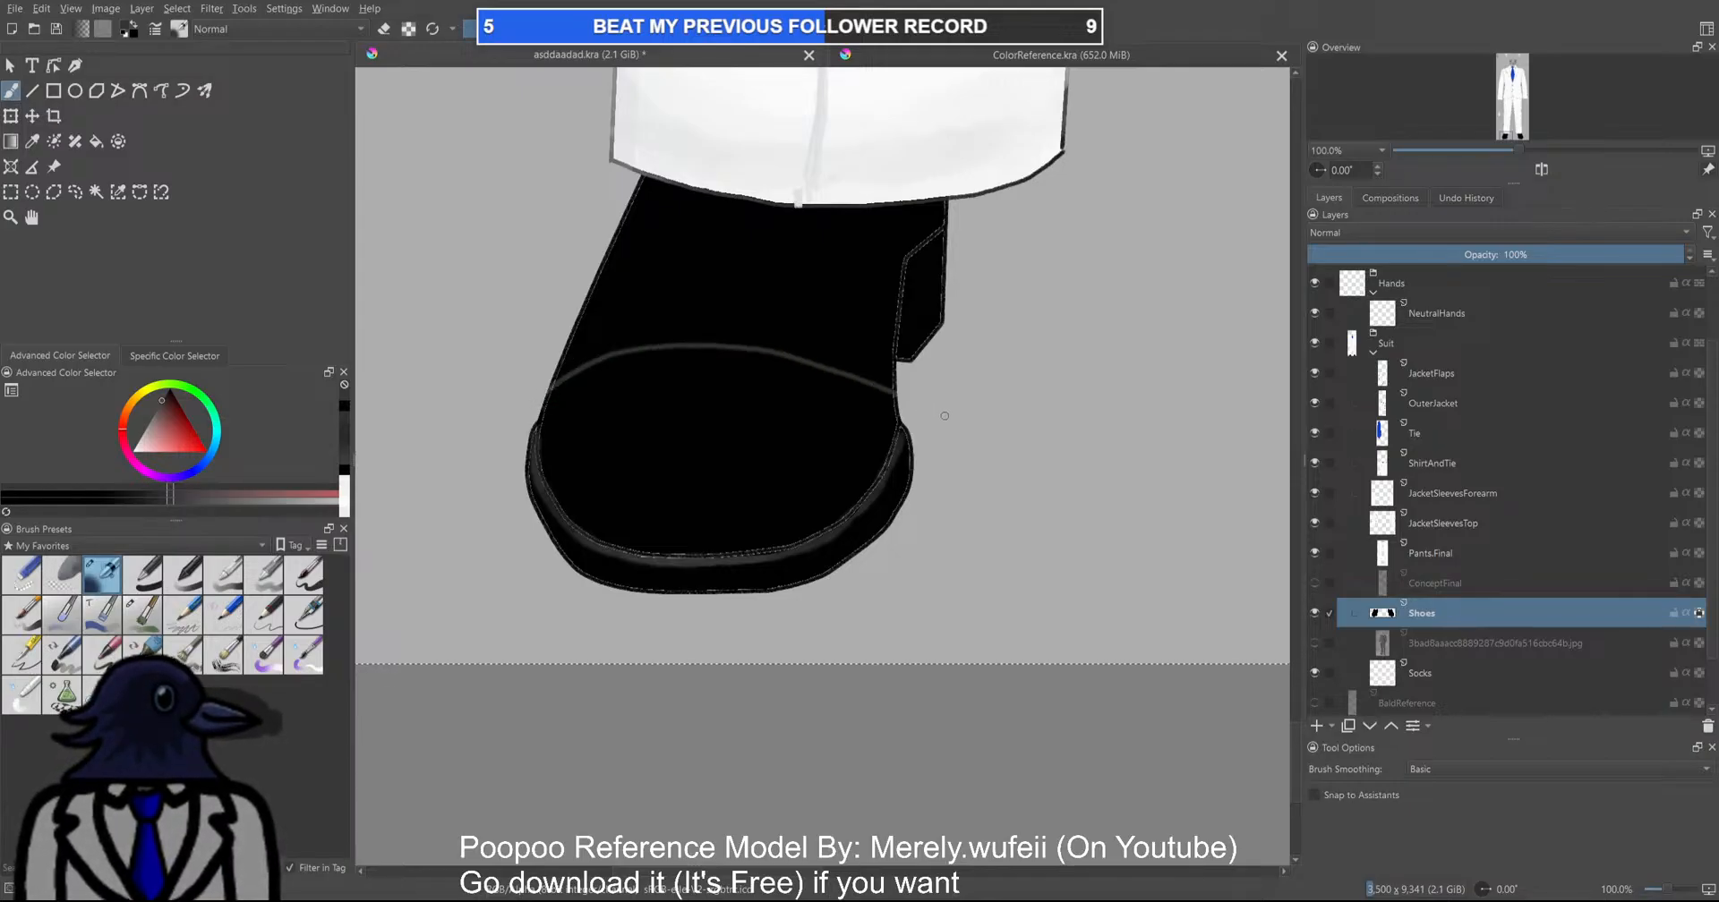
scroll(1044, 454, "down", 4)
left_click_drag(1078, 465, 782, 426)
scroll(880, 409, "up", 2)
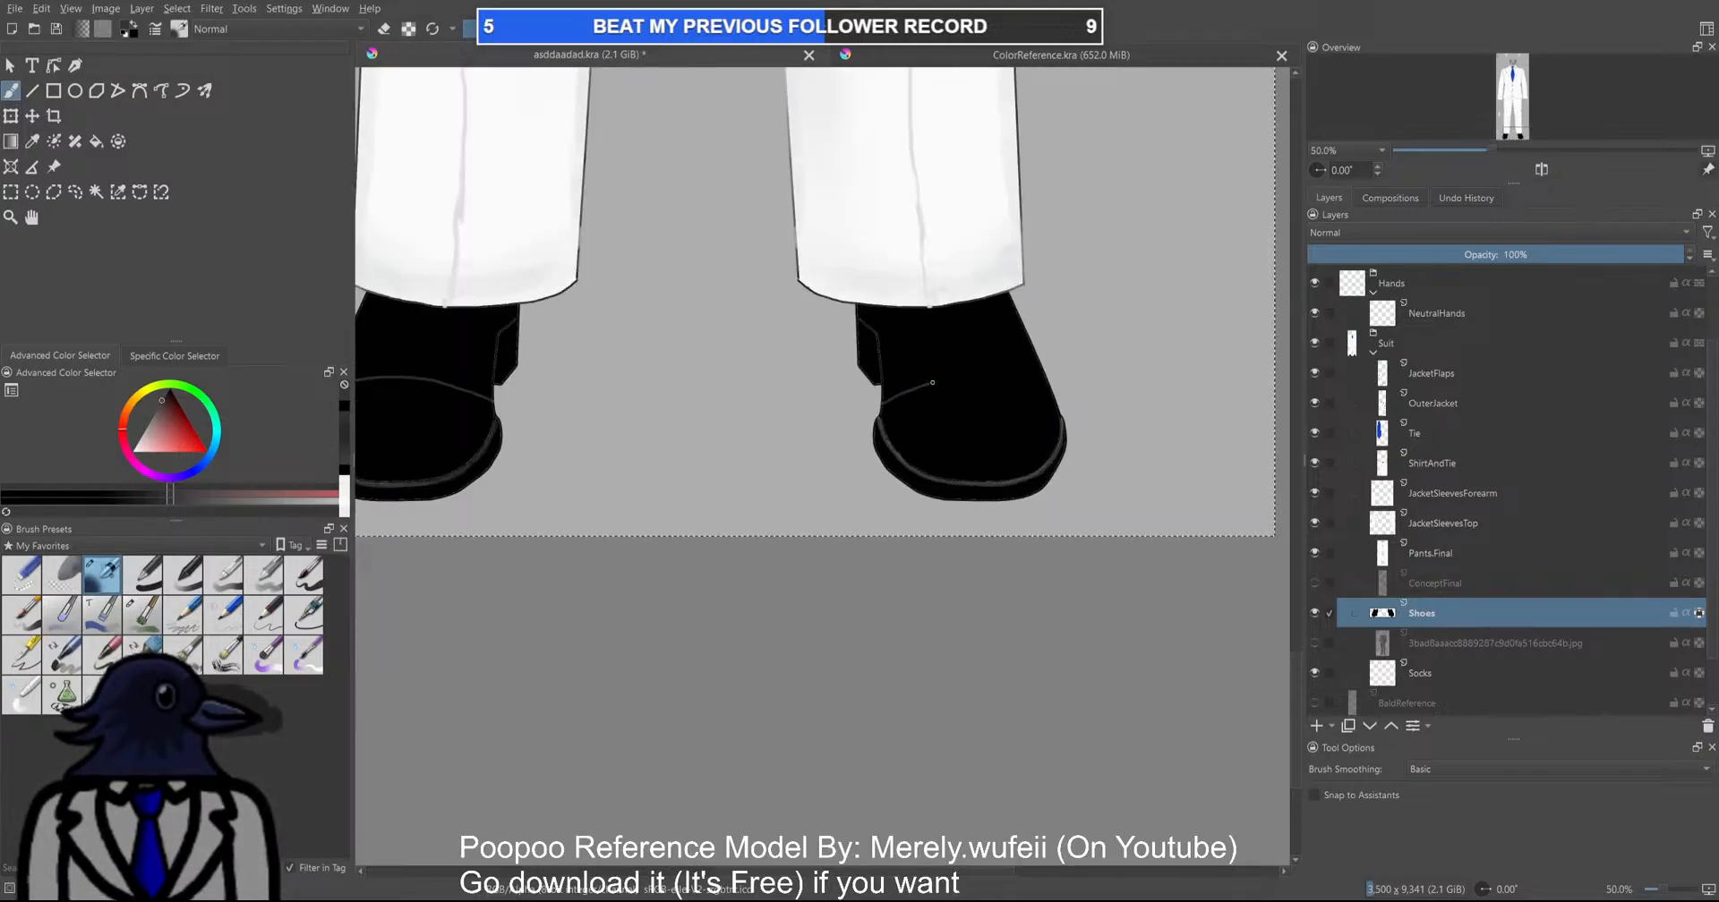
scroll(1069, 409, "down", 2)
Paint a dark grey highlight along the inner edge of the left shoe's heel piece
scroll(971, 421, "up", 3)
scroll(755, 326, "up", 4)
left_click_drag(674, 320, 806, 503)
scroll(764, 289, "up", 1)
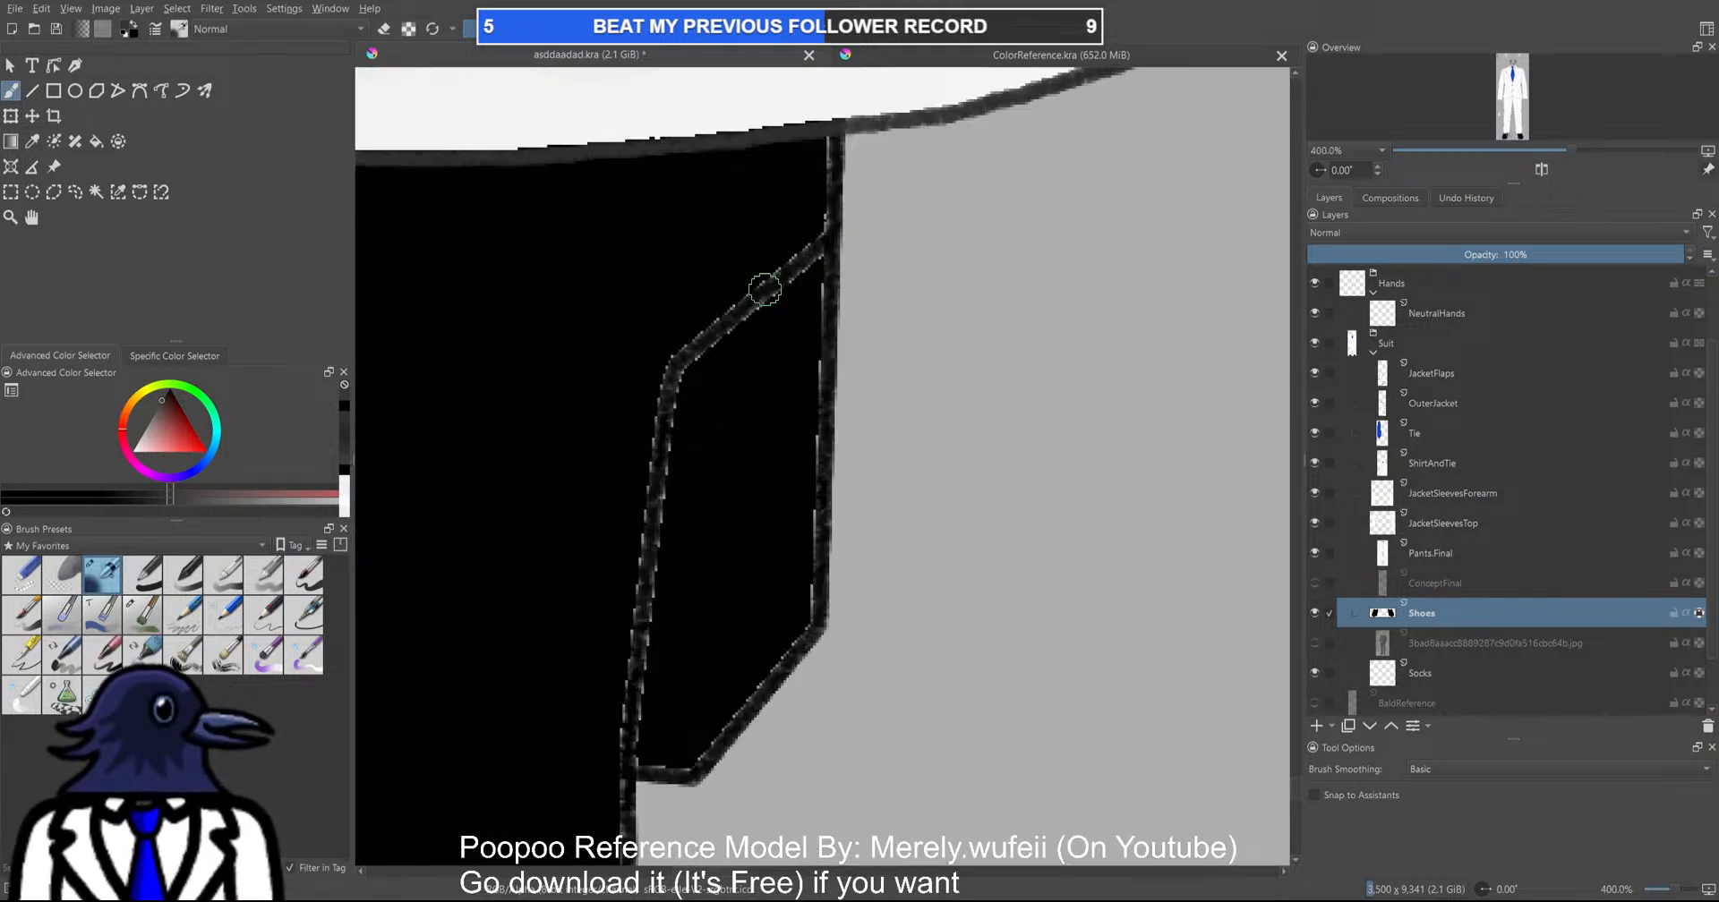
mouse_move(815, 226)
left_mouse_down()
mouse_move(766, 266)
mouse_move(802, 234)
mouse_move(693, 329)
mouse_move(703, 306)
mouse_move(663, 366)
mouse_move(679, 369)
mouse_move(783, 208)
mouse_move(773, 194)
mouse_move(741, 302)
mouse_move(749, 271)
mouse_move(715, 614)
left_mouse_up()
key("ctrl+z")
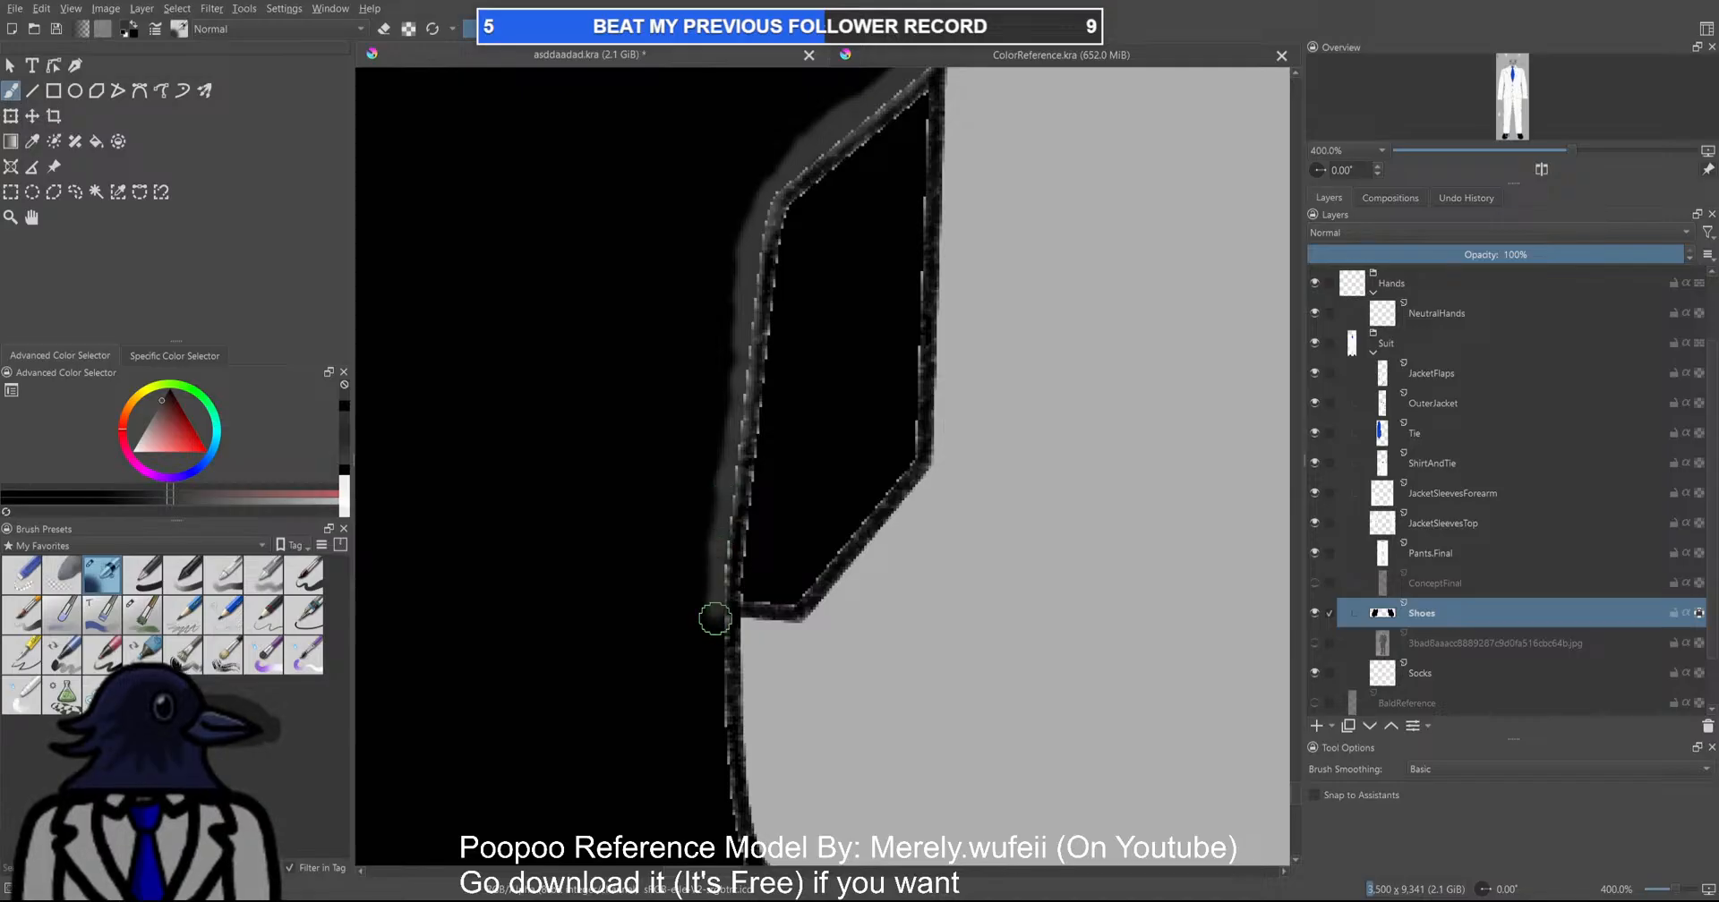
scroll(748, 632, "down", 4)
scroll(816, 651, "down", 1)
left_click_drag(817, 652, 763, 481)
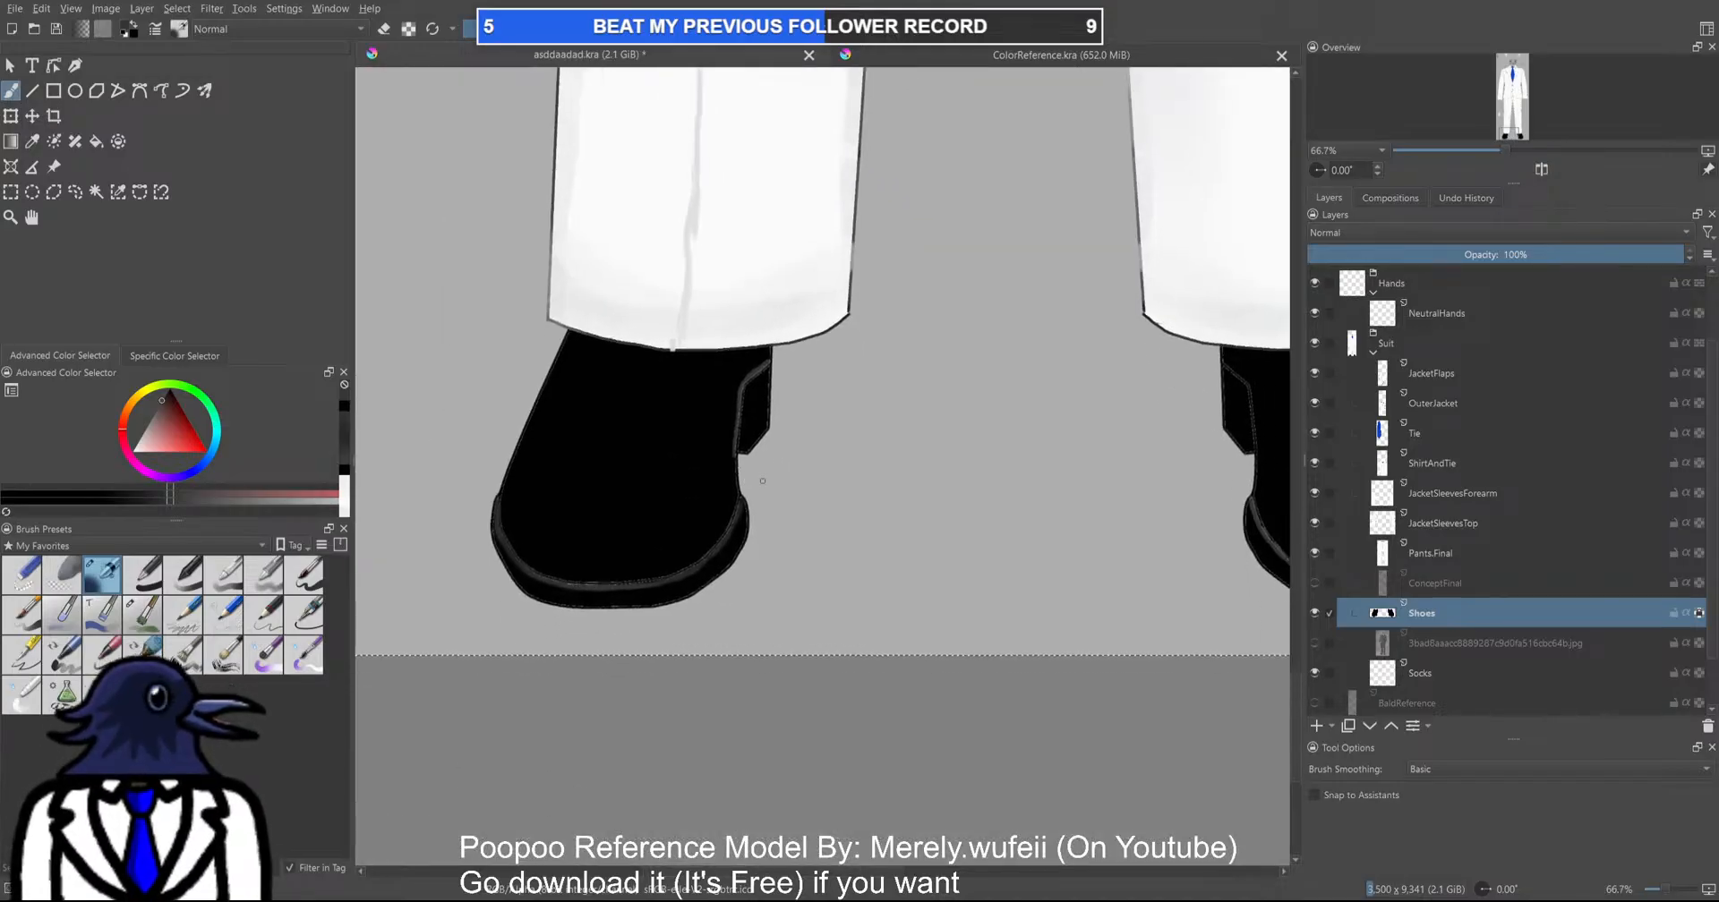
scroll(763, 481, "up", 4)
left_click_drag(705, 374, 714, 499)
scroll(722, 523, "down", 6)
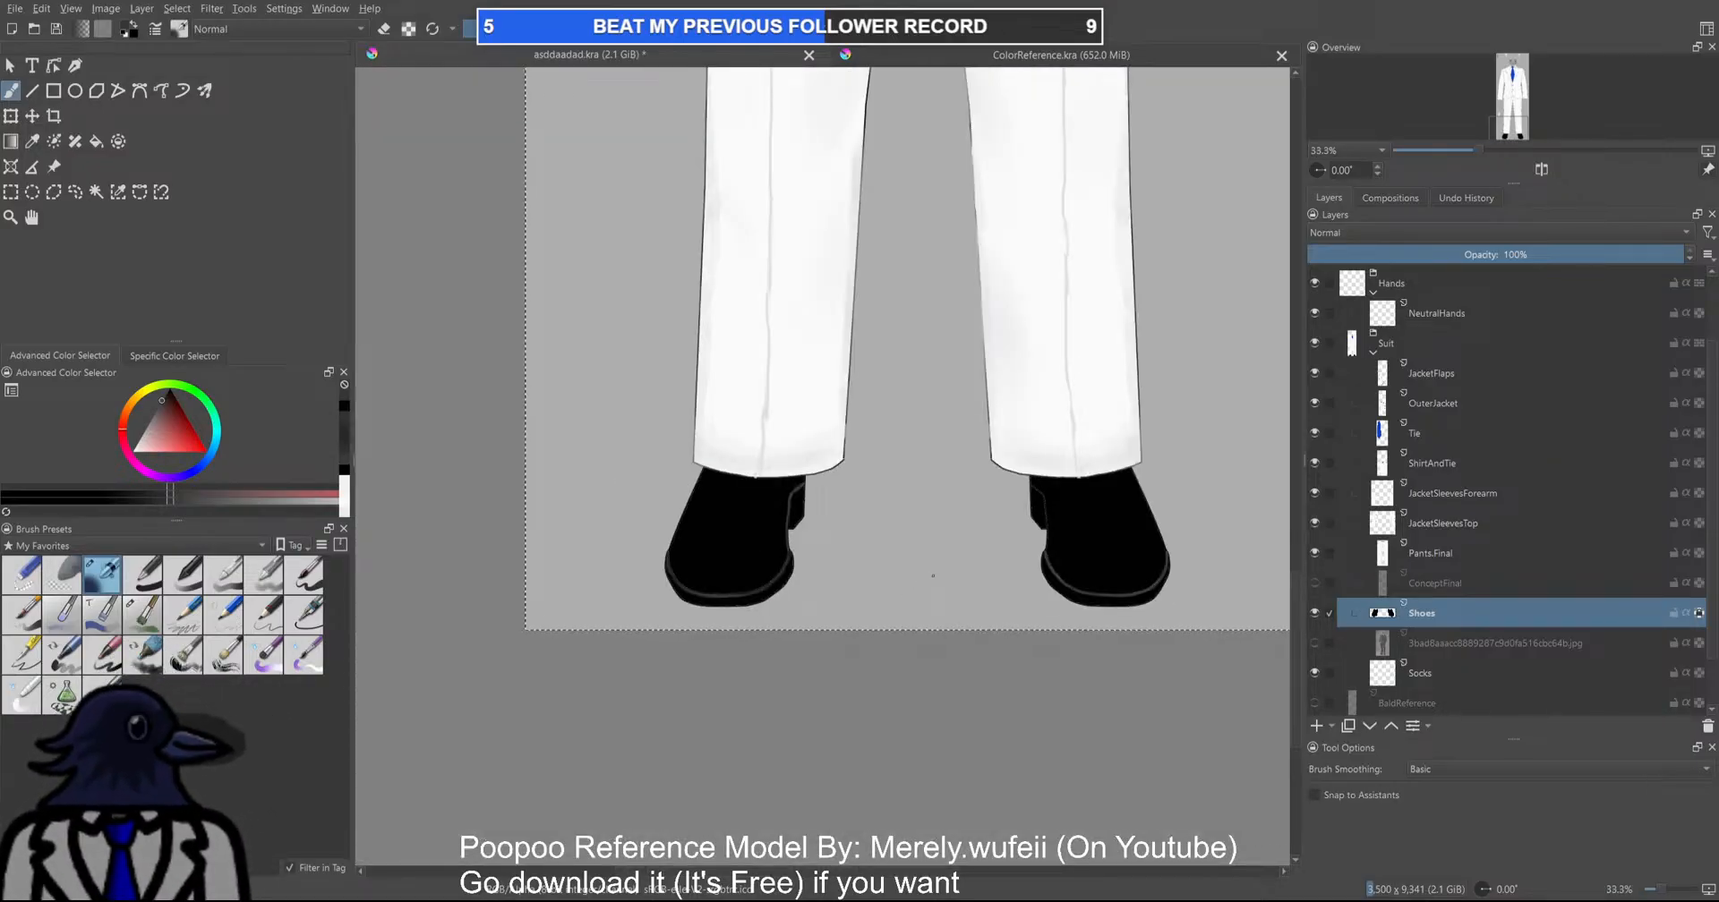
Undo the grey highlight strokes beside the left shoe's heel piece
scroll(799, 521, "up", 4)
left_click_drag(742, 499, 816, 434)
key("ctrl+z")
key("ctrl+z")
key("ctrl+z")
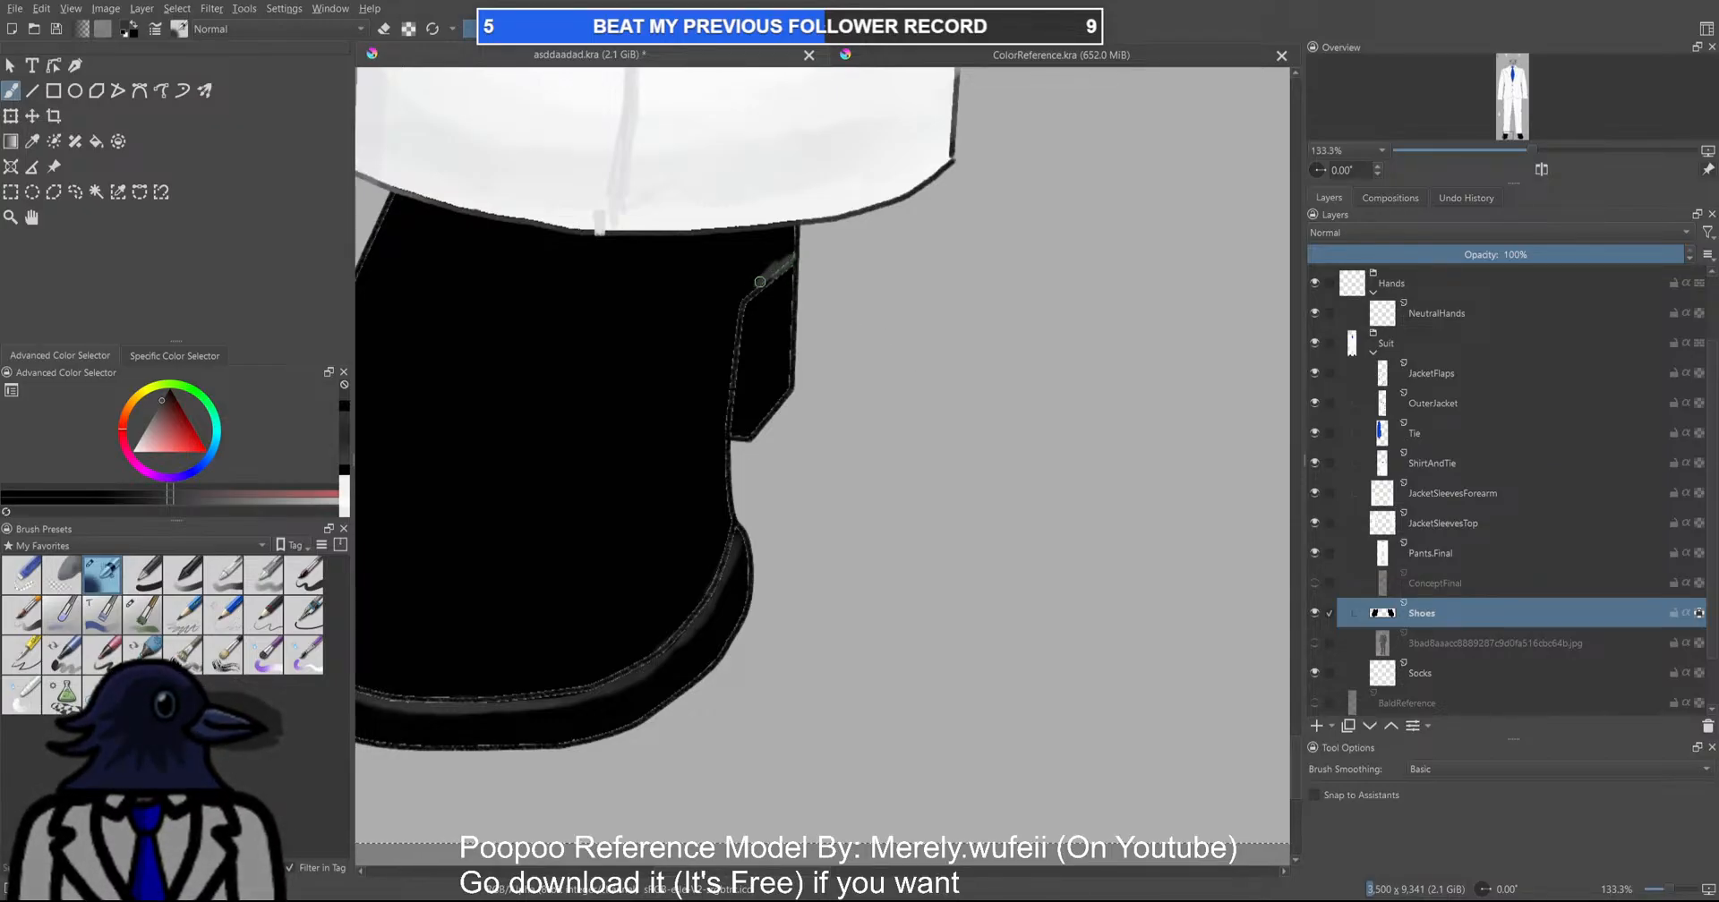
Undo the rough heel stroke and paint a grey highlight along the left shoe's heel piece and inner side down to the sole rim
key("ctrl+z")
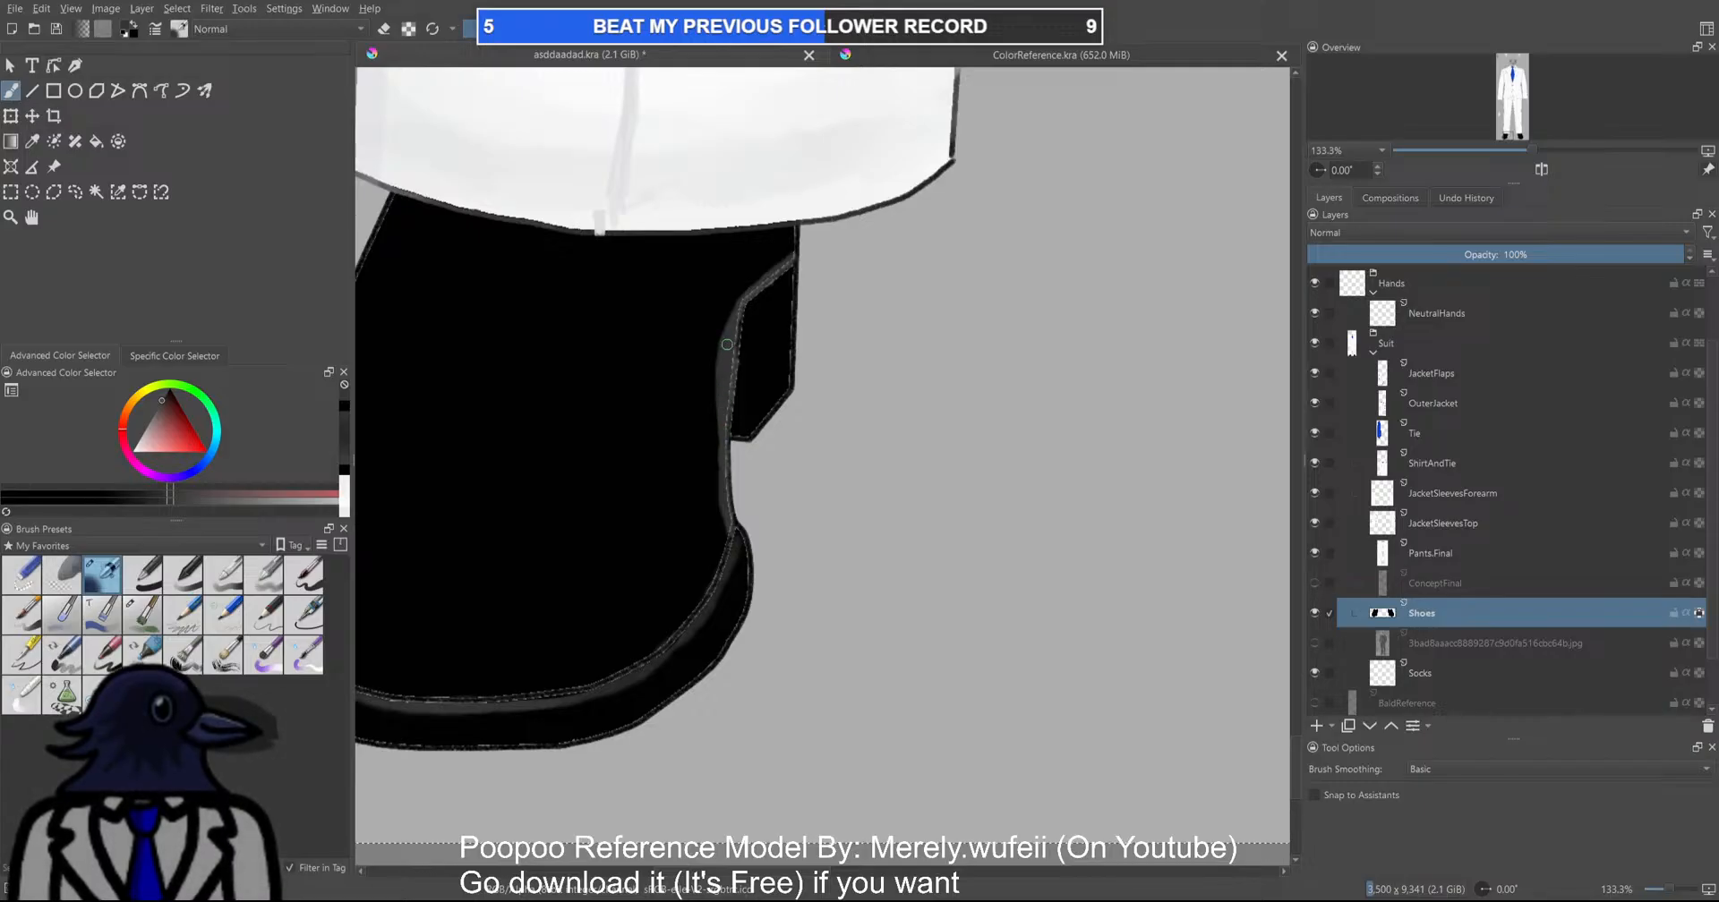
scroll(840, 439, "down", 5)
scroll(829, 448, "up", 6)
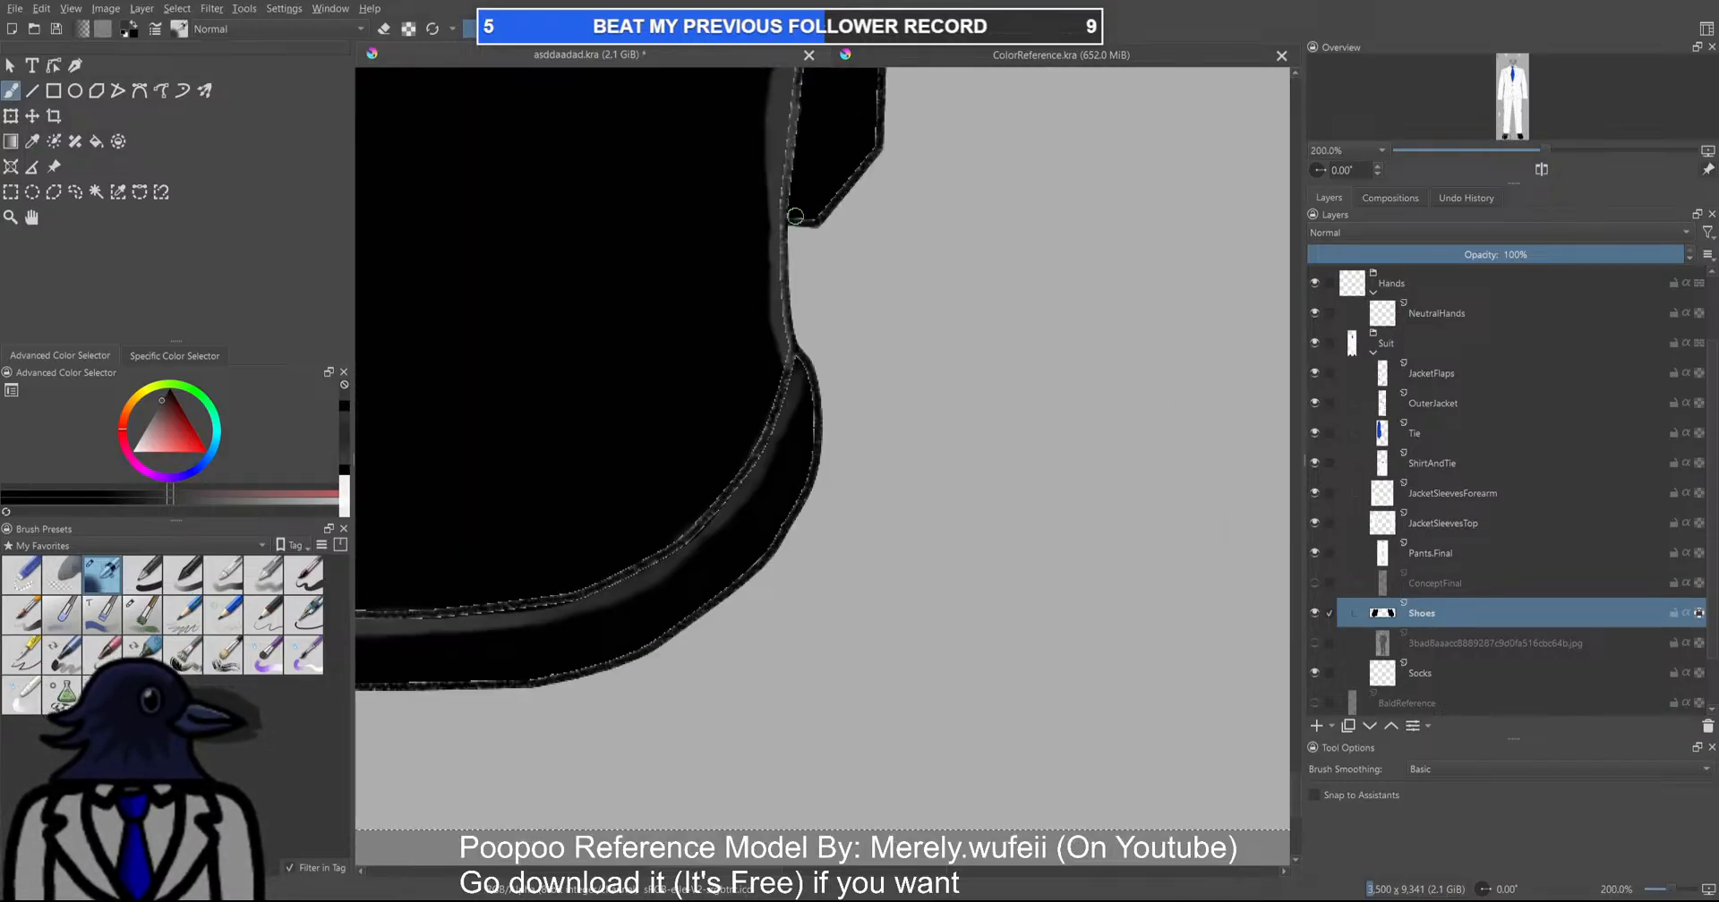
scroll(822, 387, "down", 2)
scroll(822, 388, "down", 6)
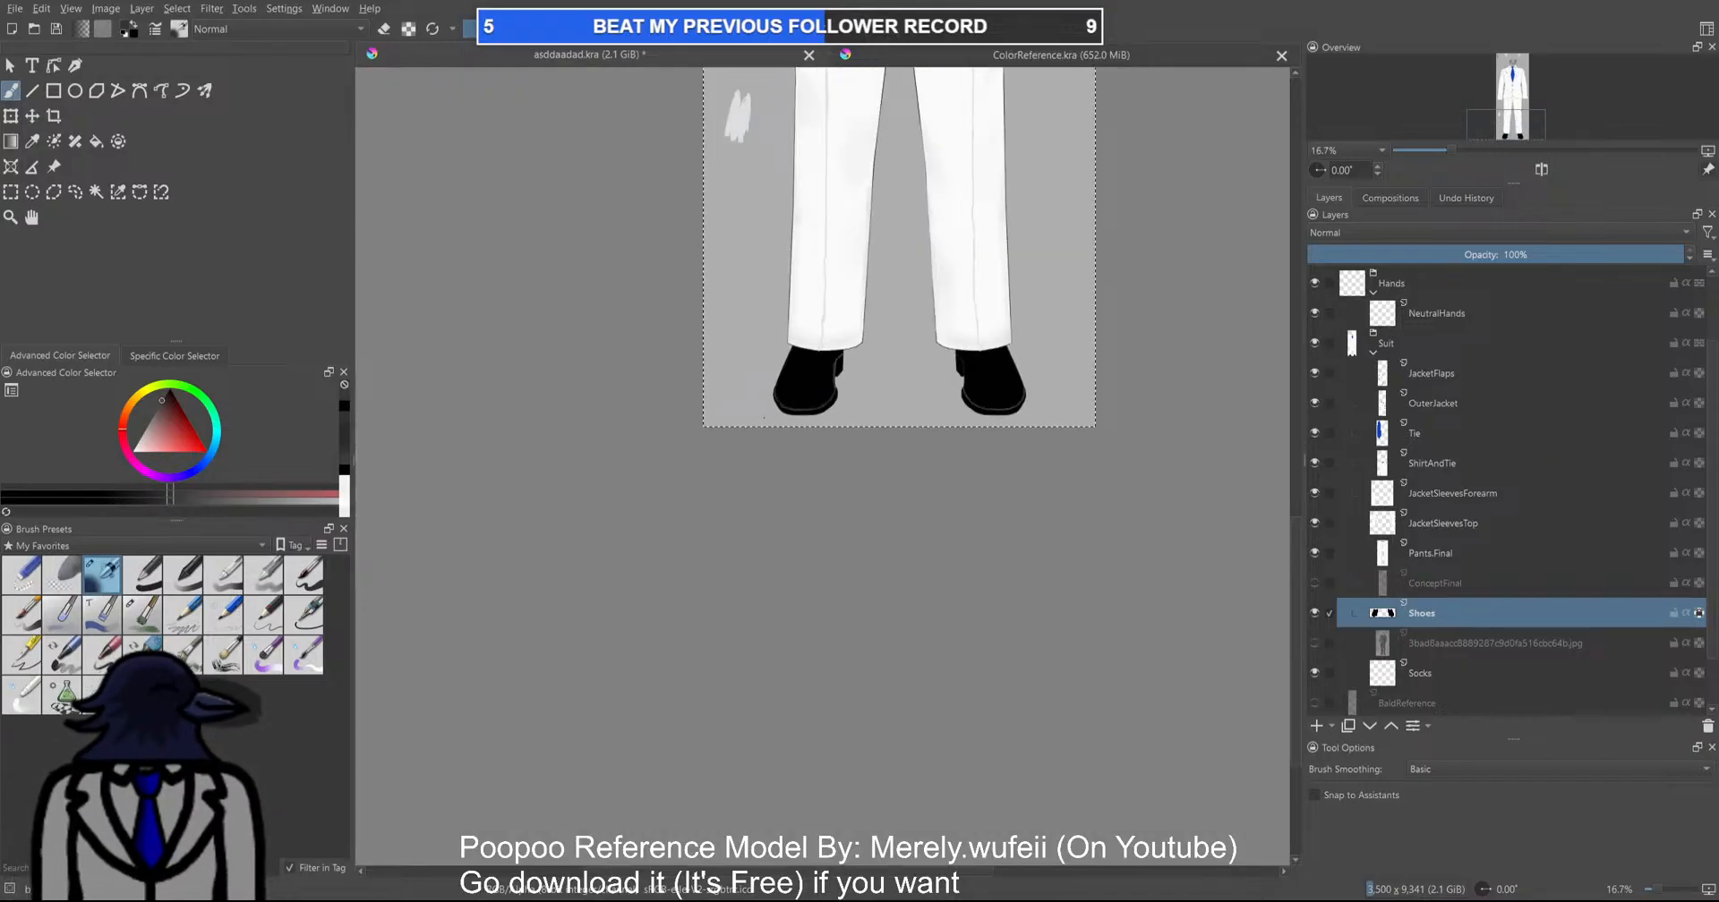
Paint a grey highlight along the outer bottom edge of the left shoe's sole, around the whole toe
scroll(764, 419, "up", 4)
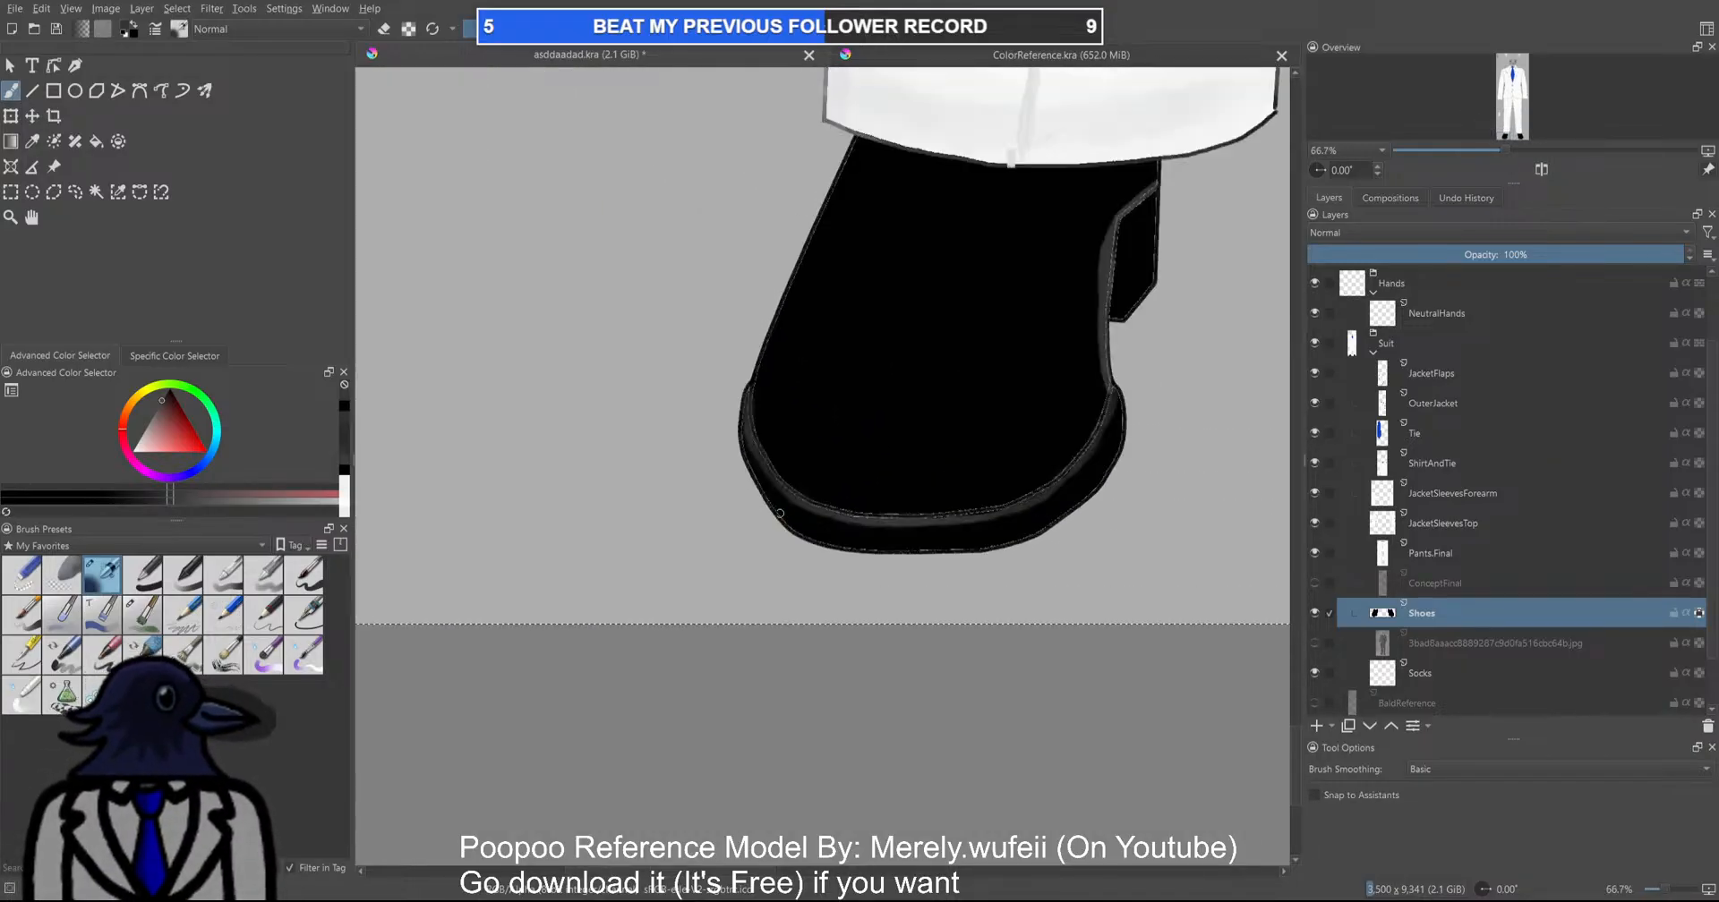
scroll(790, 519, "up", 2)
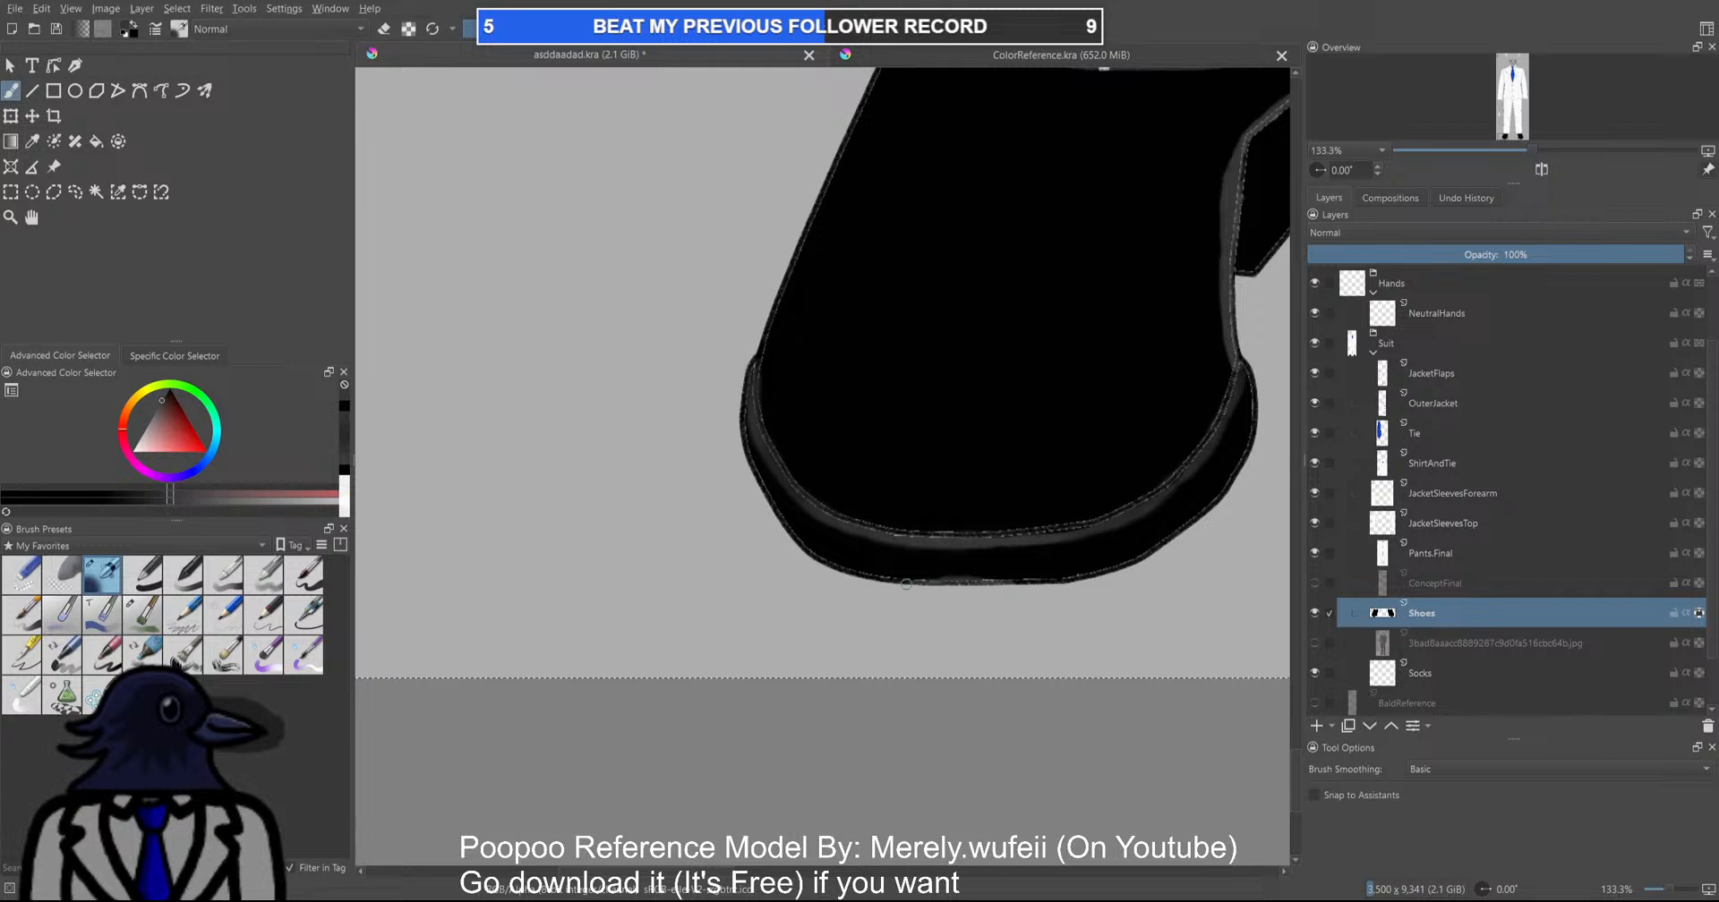
scroll(922, 582, "down", 4)
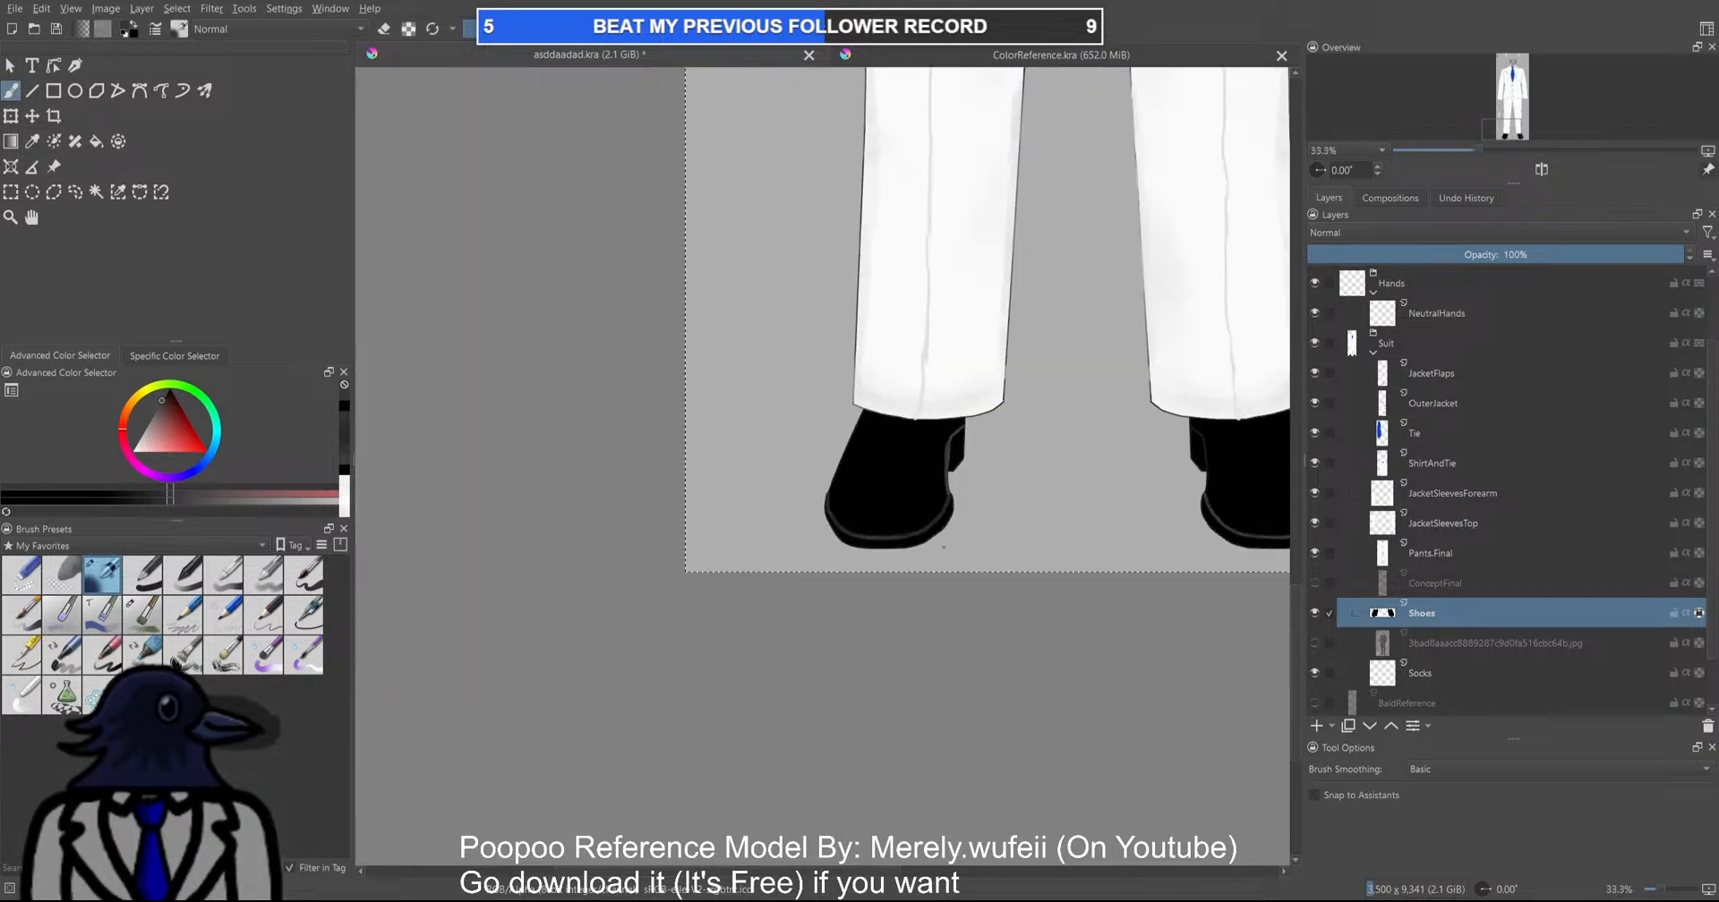
scroll(942, 556, "up", 4)
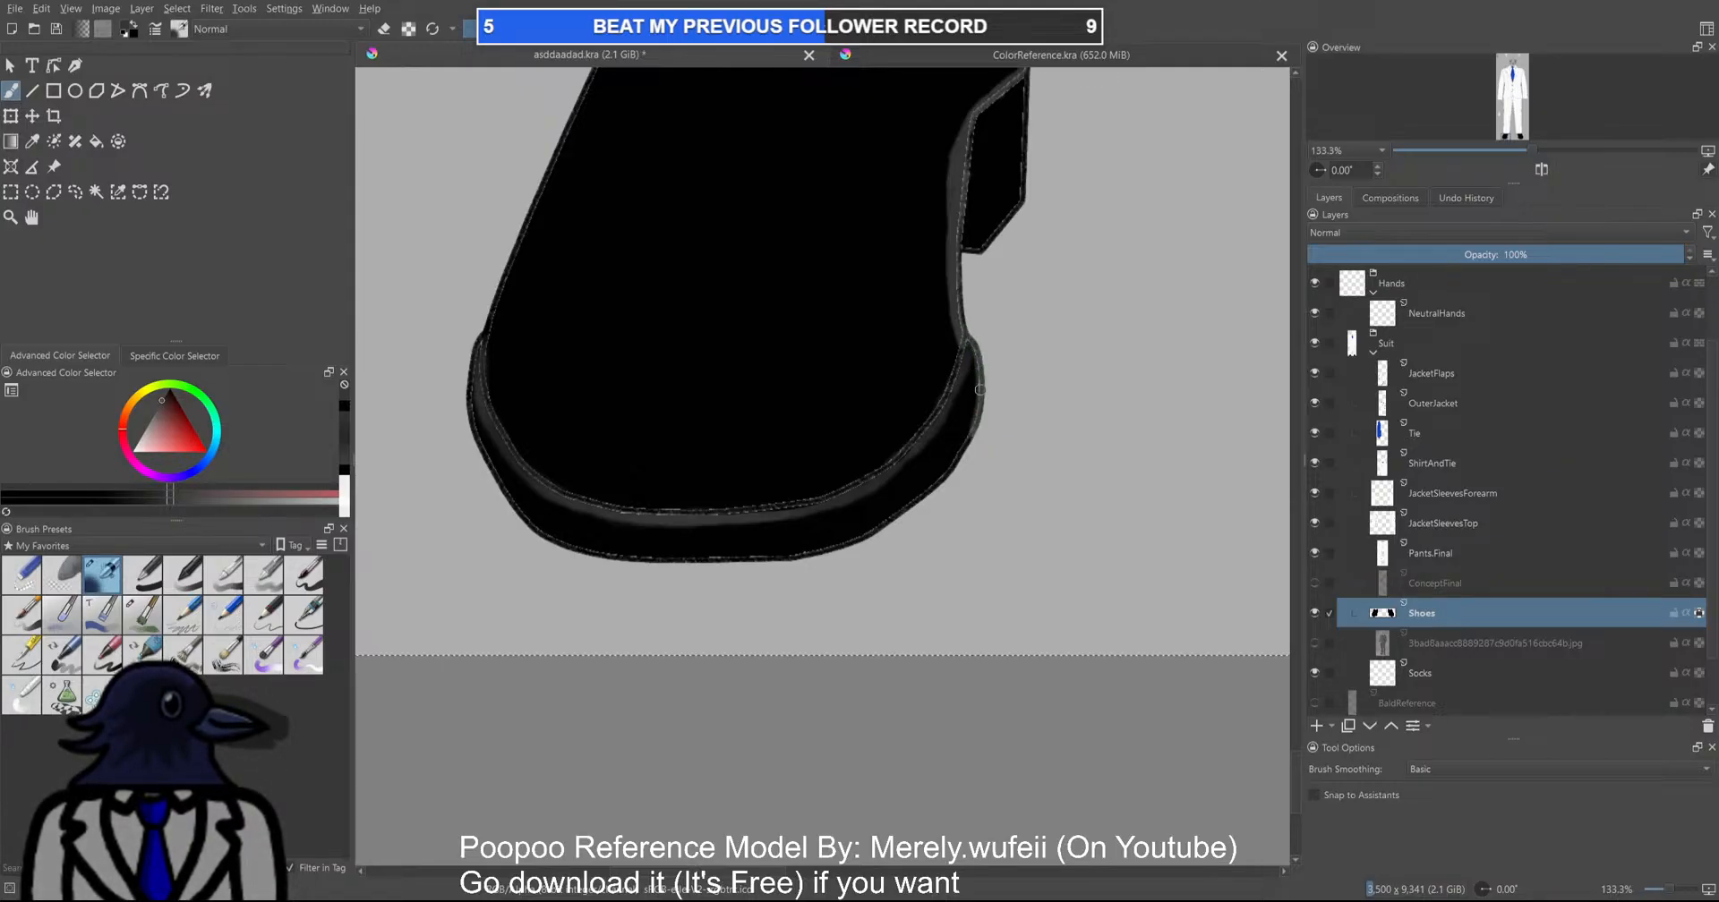
left_click_drag(964, 438, 887, 515)
mouse_move(949, 465)
left_mouse_down()
mouse_move(862, 534)
mouse_move(797, 555)
mouse_move(582, 543)
left_mouse_up()
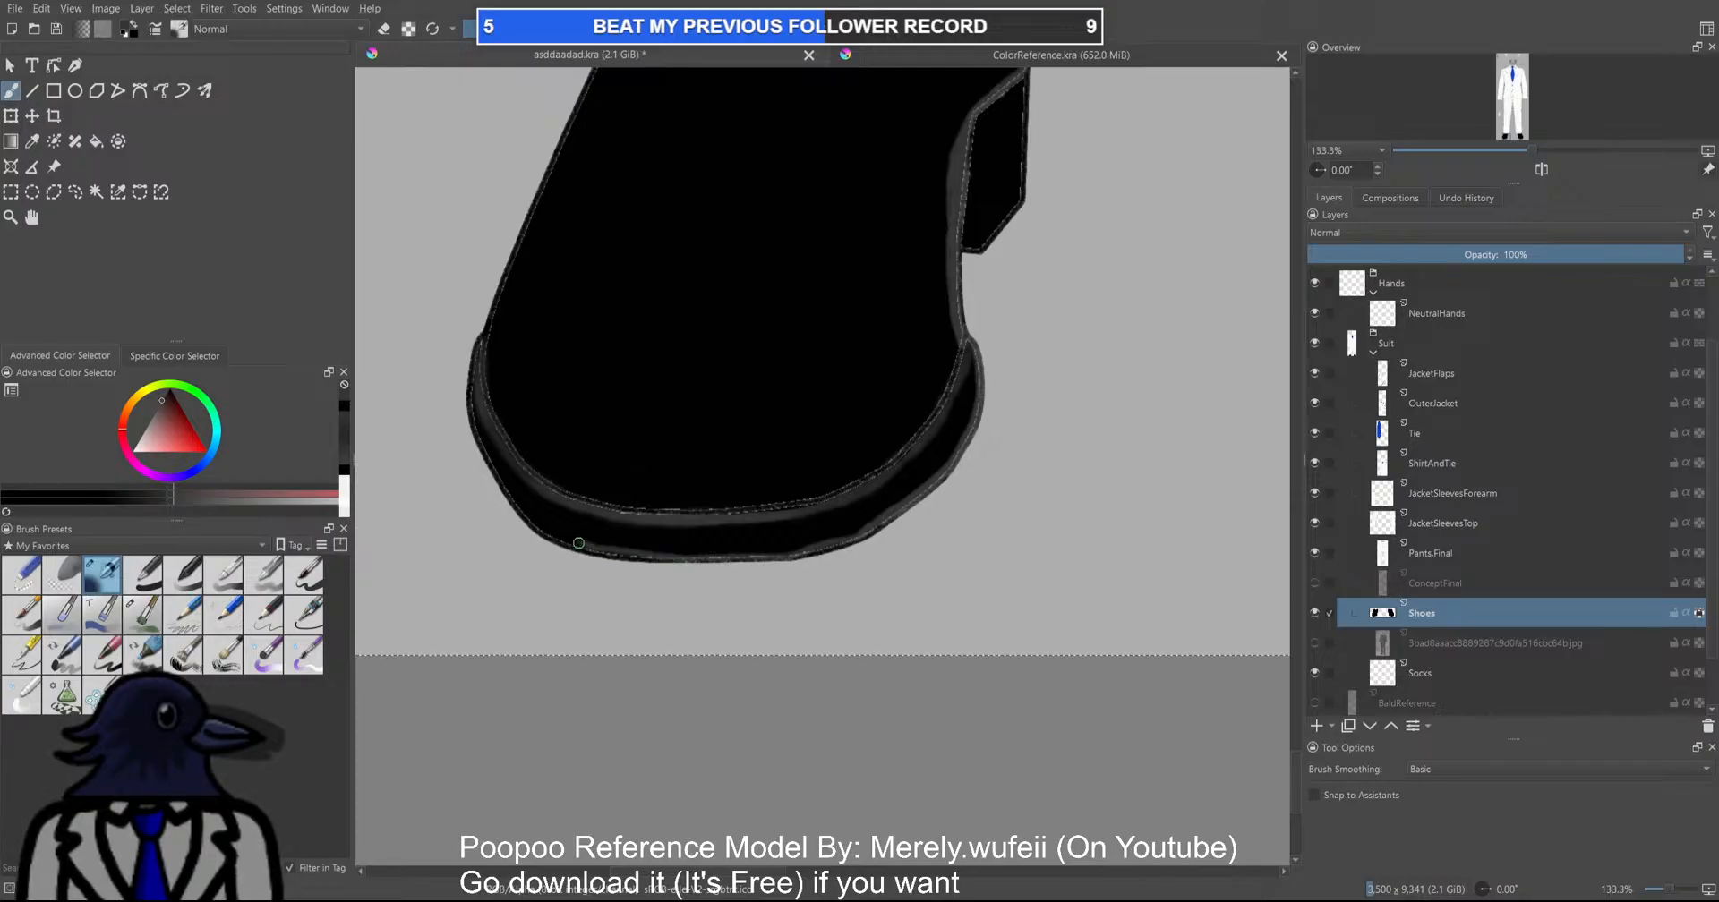
left_click_drag(479, 446, 469, 366)
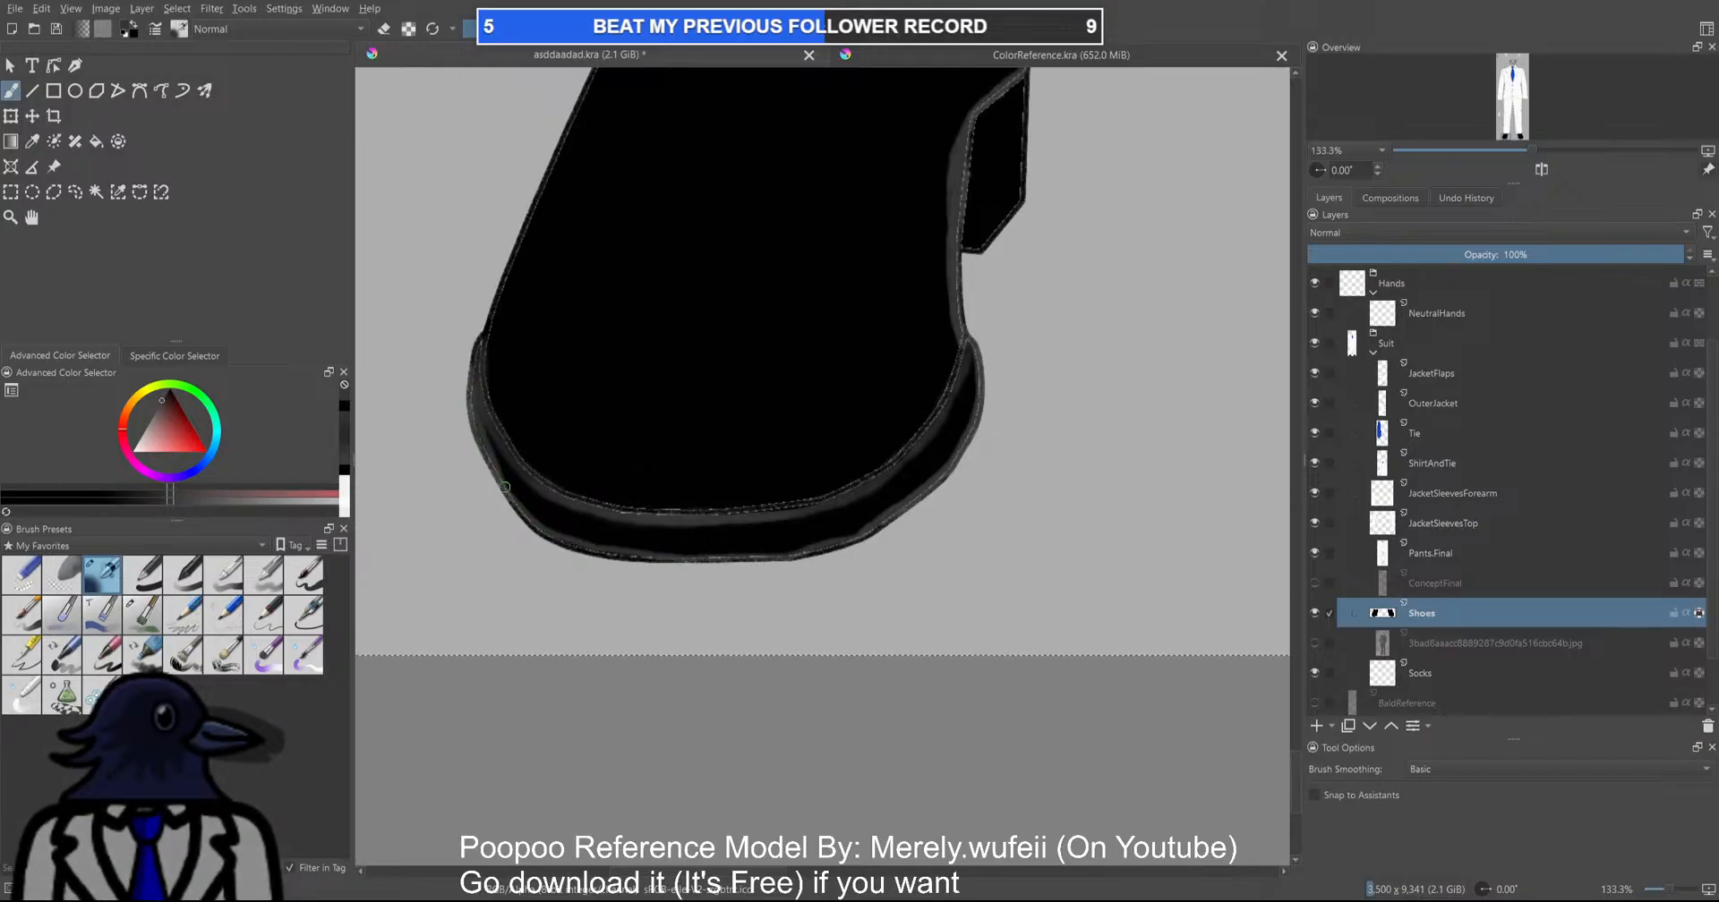
left_click_drag(531, 521, 585, 552)
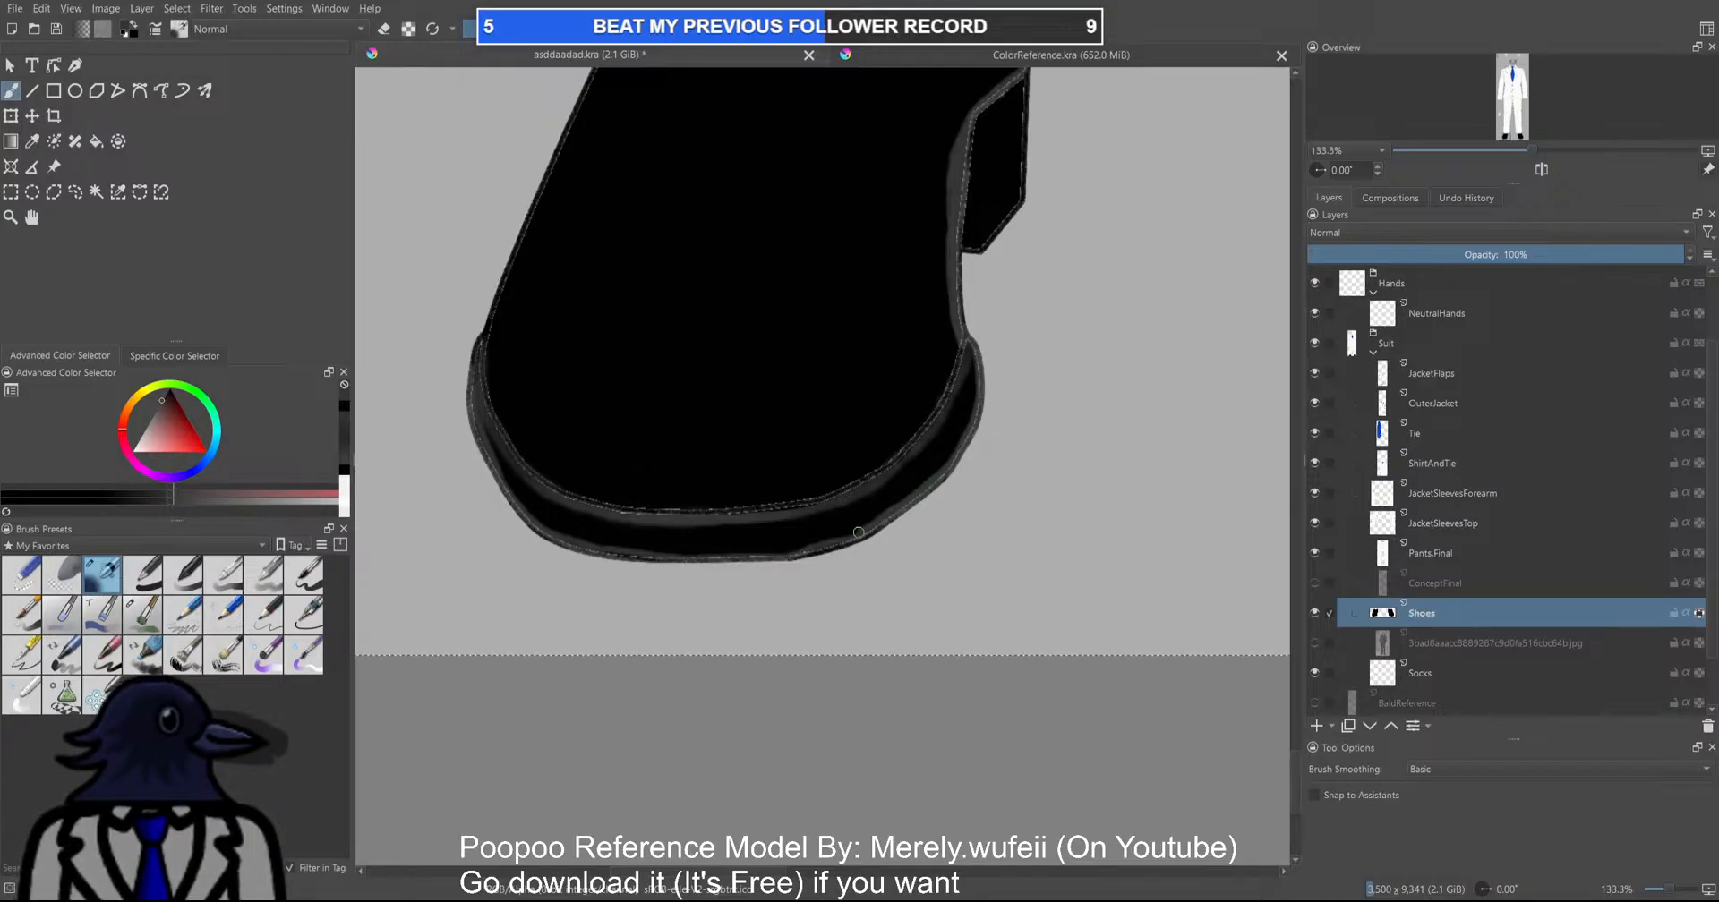
left_click_drag(812, 543, 600, 556)
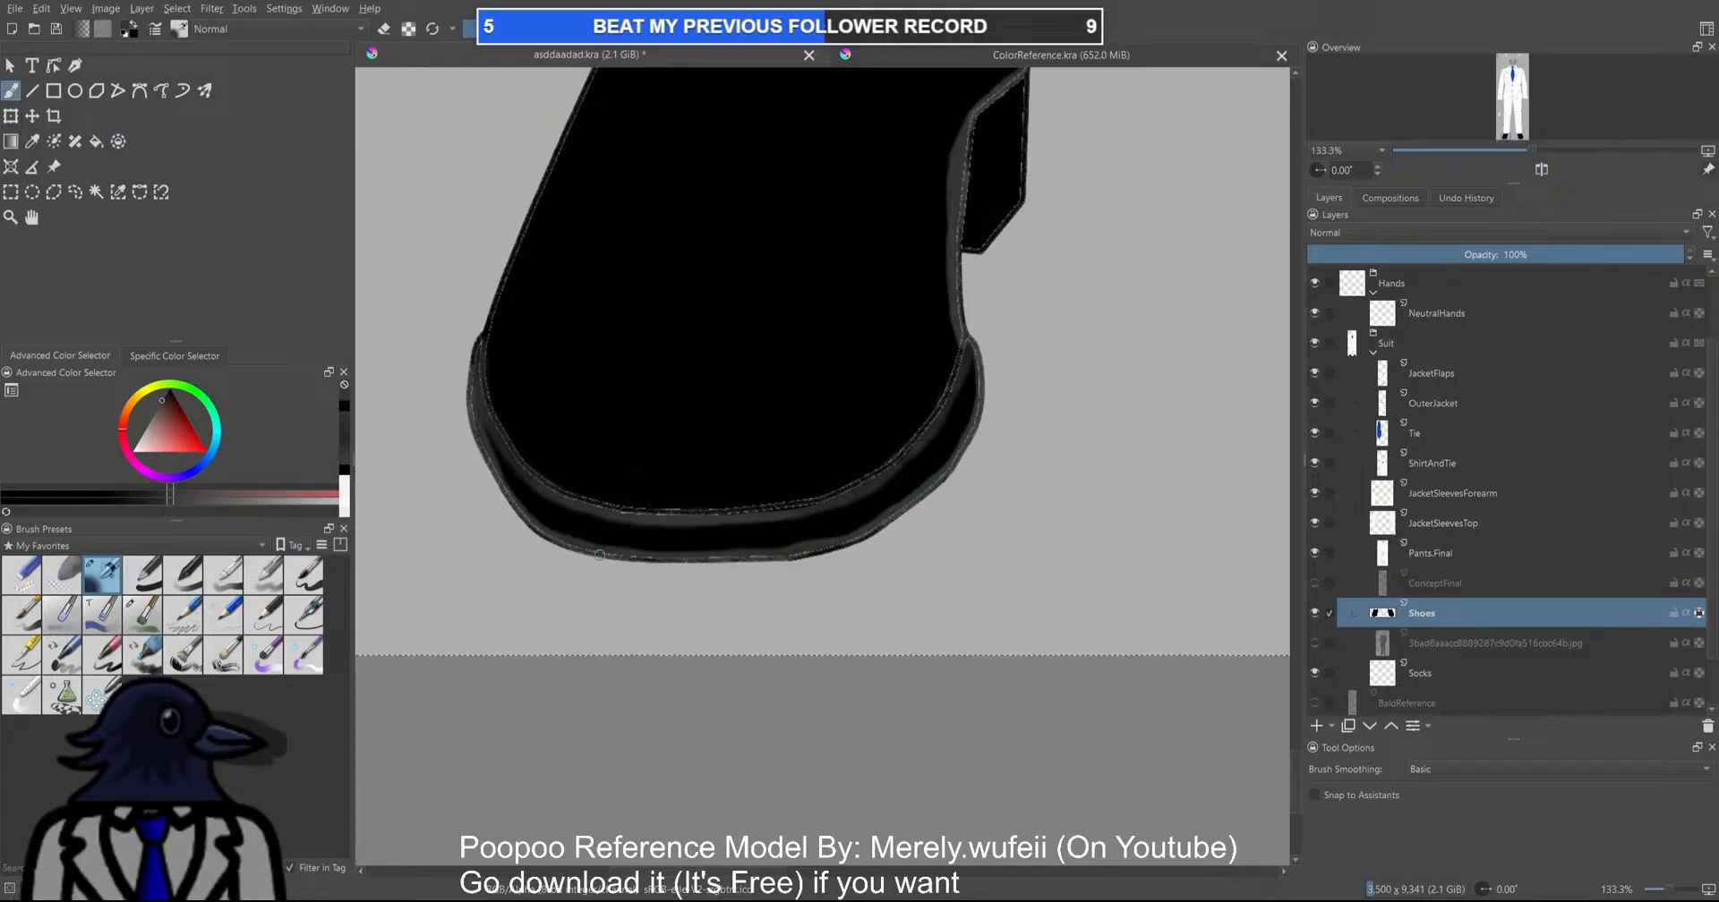
Paint a matching grey highlight along the outer bottom edge of the right shoe's sole, from side to side
scroll(759, 559, "down", 6)
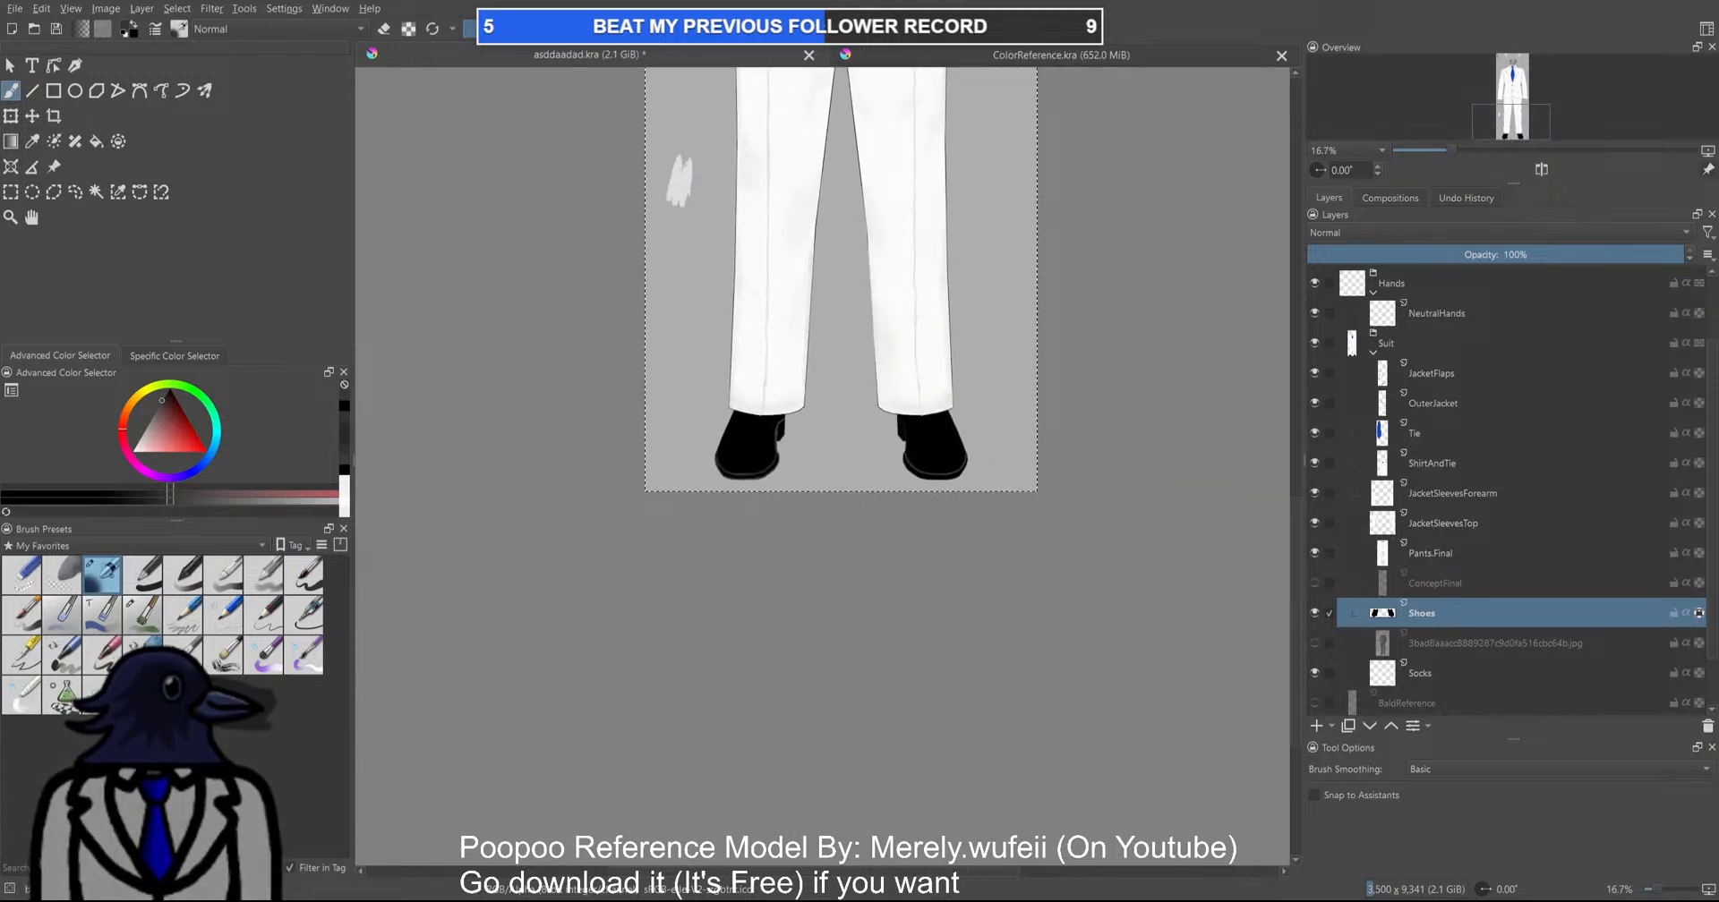
scroll(766, 424, "up", 4)
scroll(765, 424, "up", 2)
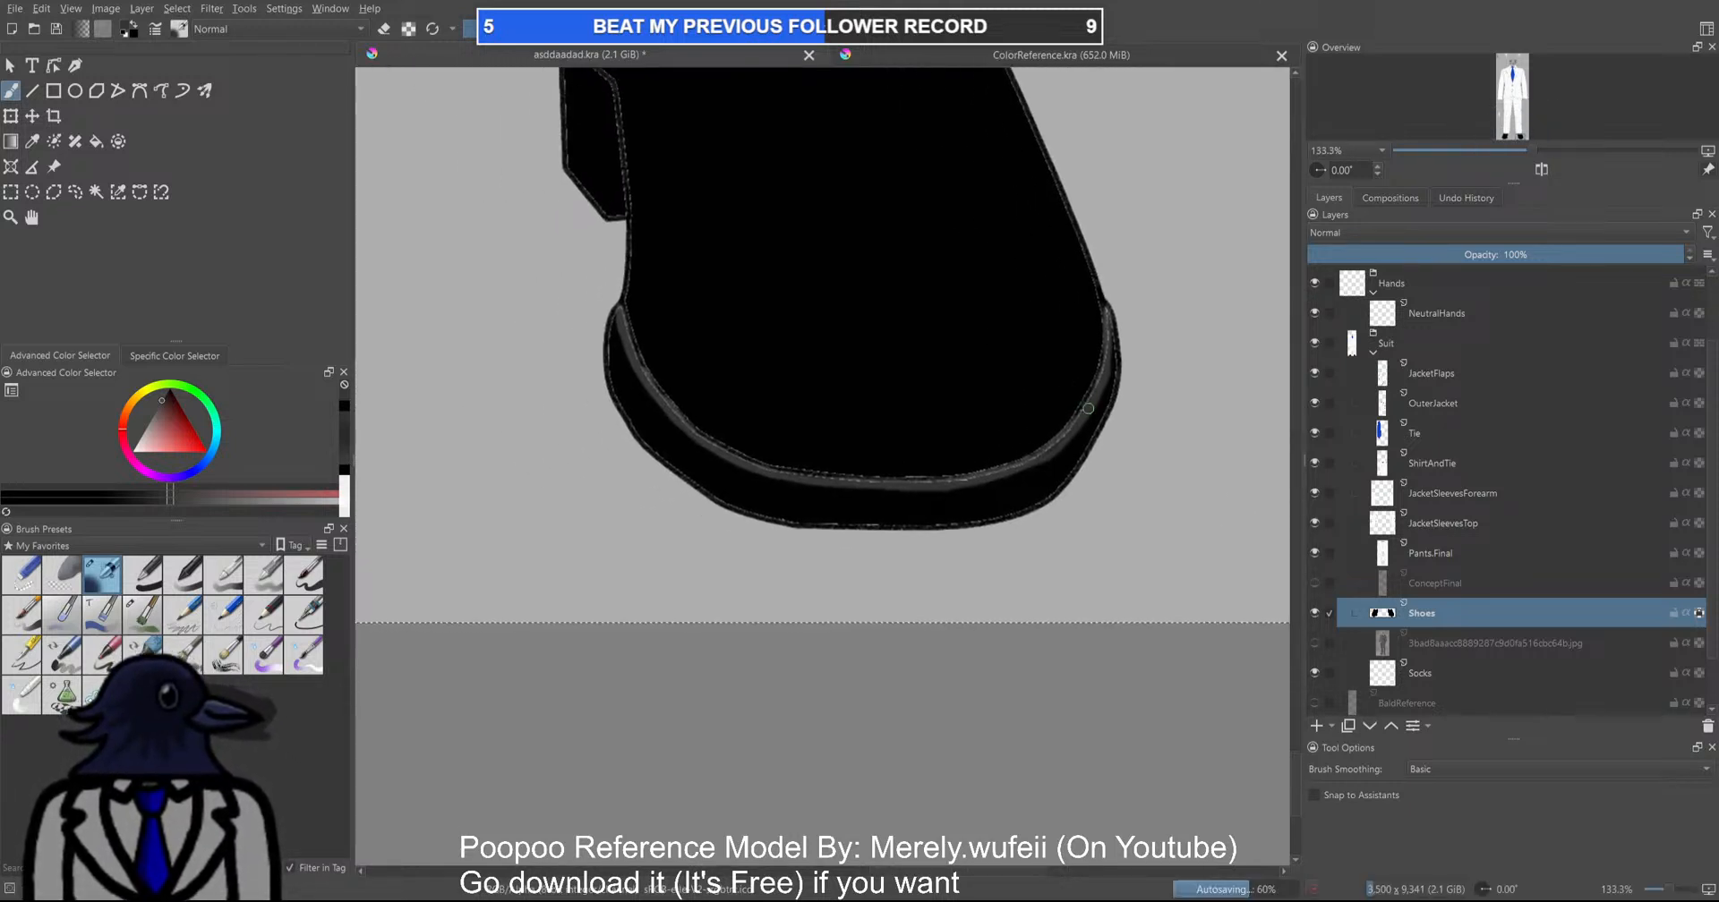
scroll(1085, 403, "up", 1)
mouse_move(1107, 272)
left_mouse_down()
mouse_move(1111, 399)
mouse_move(1074, 475)
left_mouse_up()
mouse_move(1107, 390)
left_mouse_down()
mouse_move(1119, 357)
mouse_move(1055, 504)
mouse_move(1103, 385)
left_mouse_up()
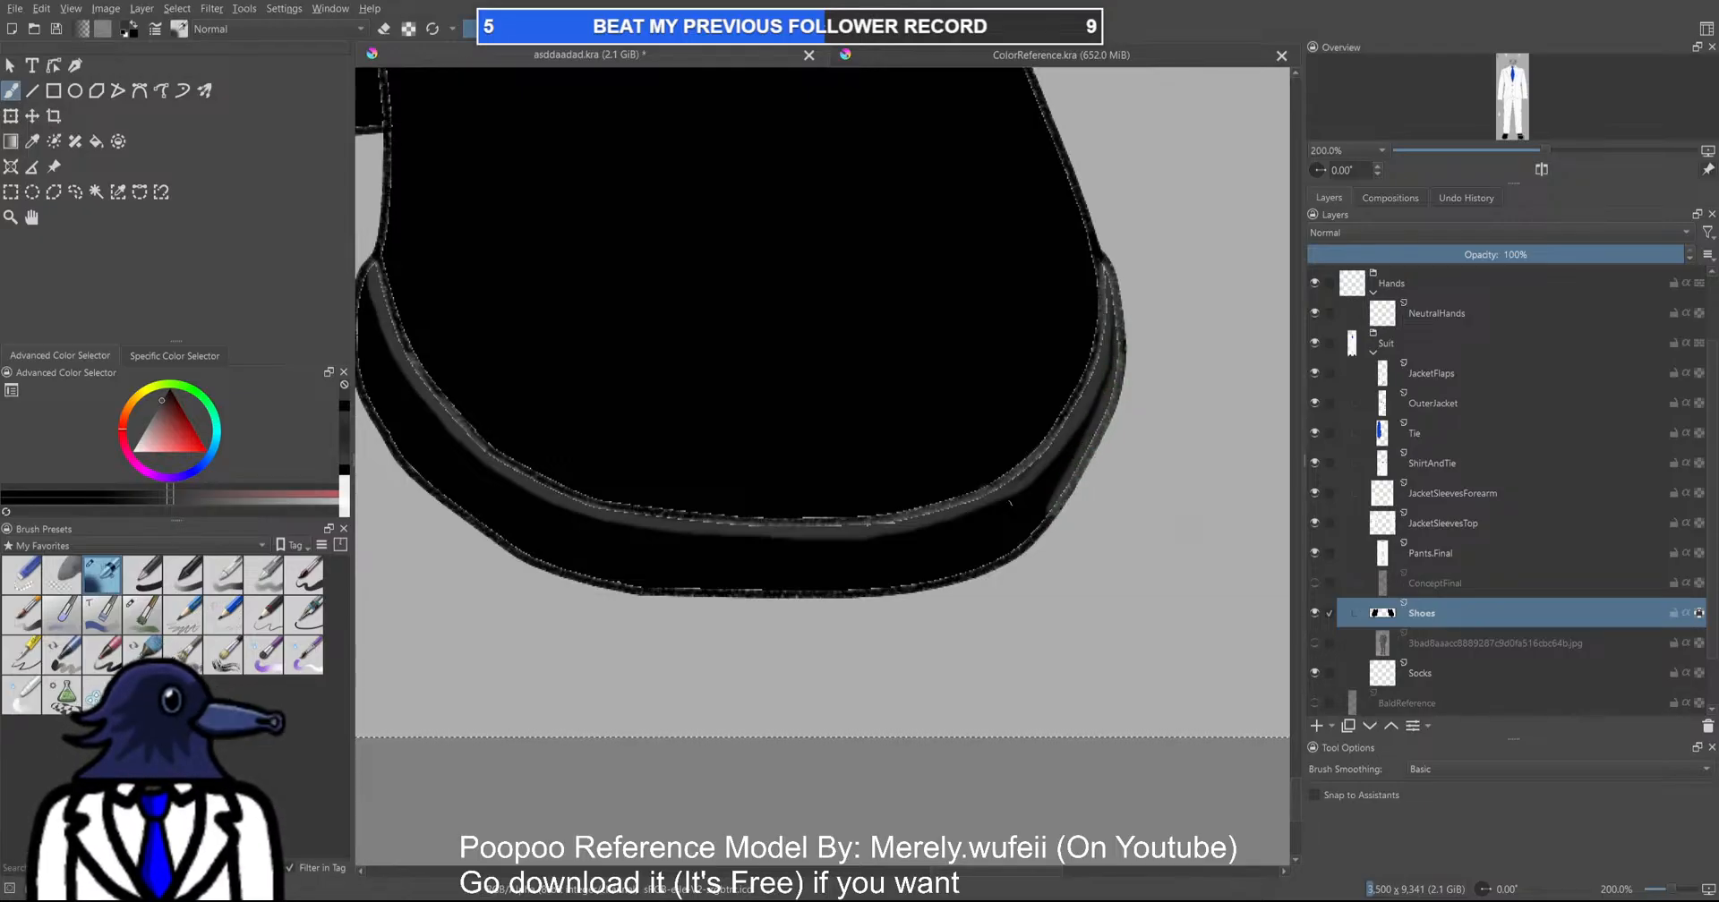
left_click_drag(976, 519, 1051, 514)
left_click_drag(443, 266, 433, 341)
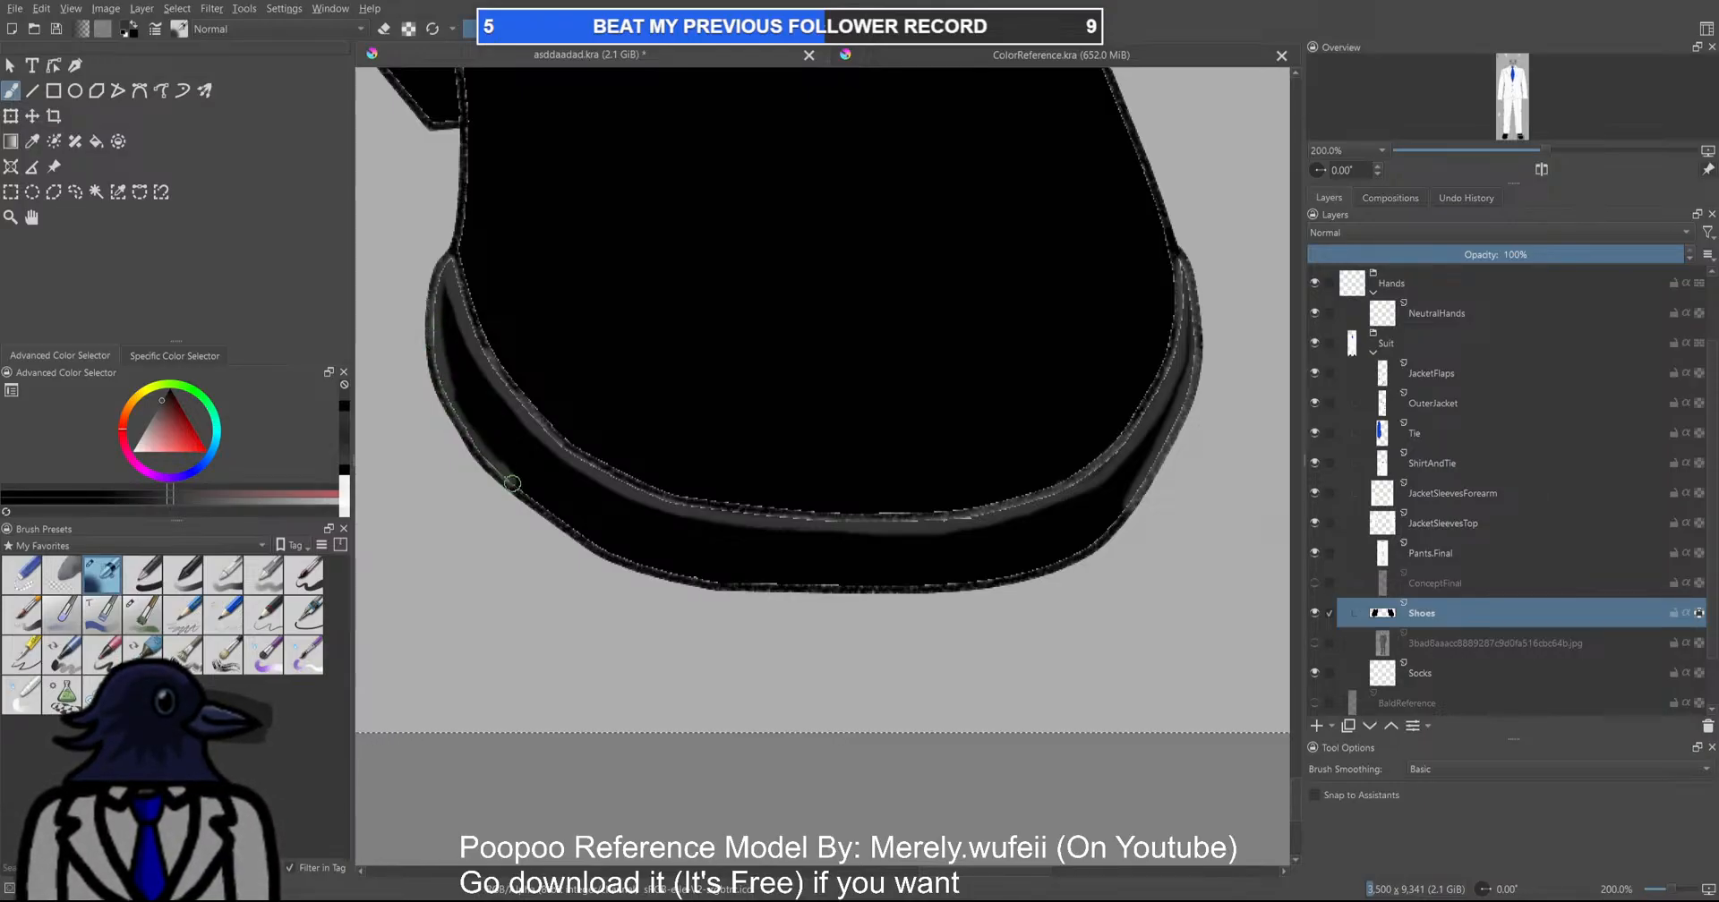
mouse_move(588, 534)
left_mouse_down()
mouse_move(712, 581)
mouse_move(610, 557)
mouse_move(909, 589)
left_mouse_up()
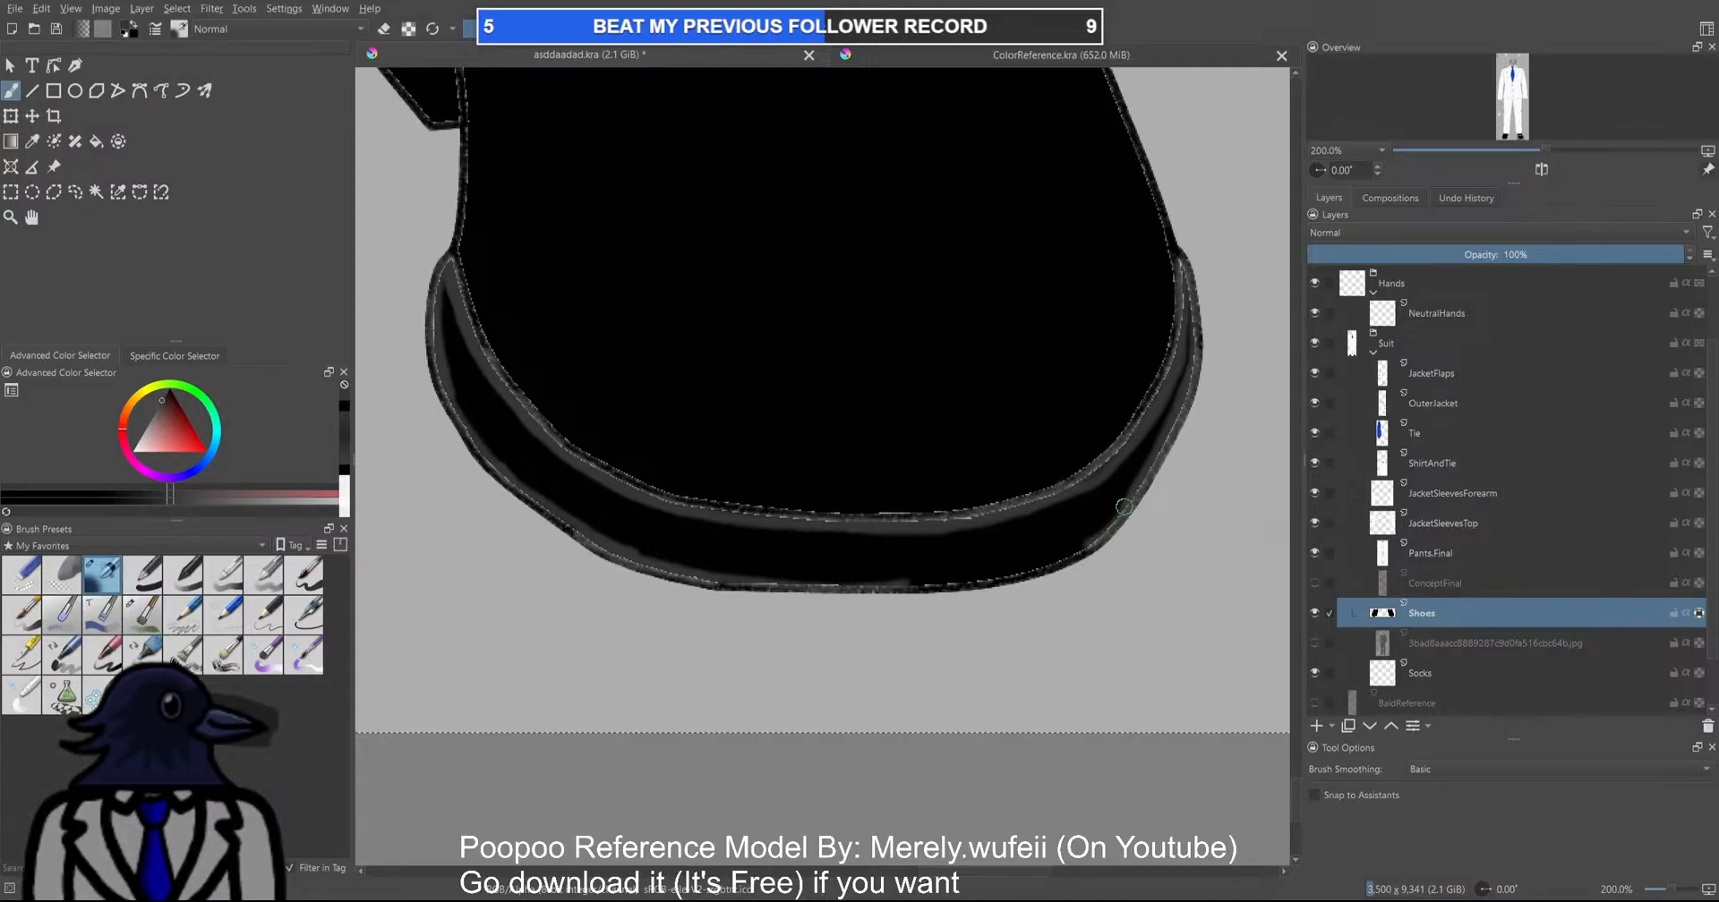
mouse_move(1030, 566)
left_mouse_down()
mouse_move(1078, 549)
mouse_move(879, 585)
left_mouse_up()
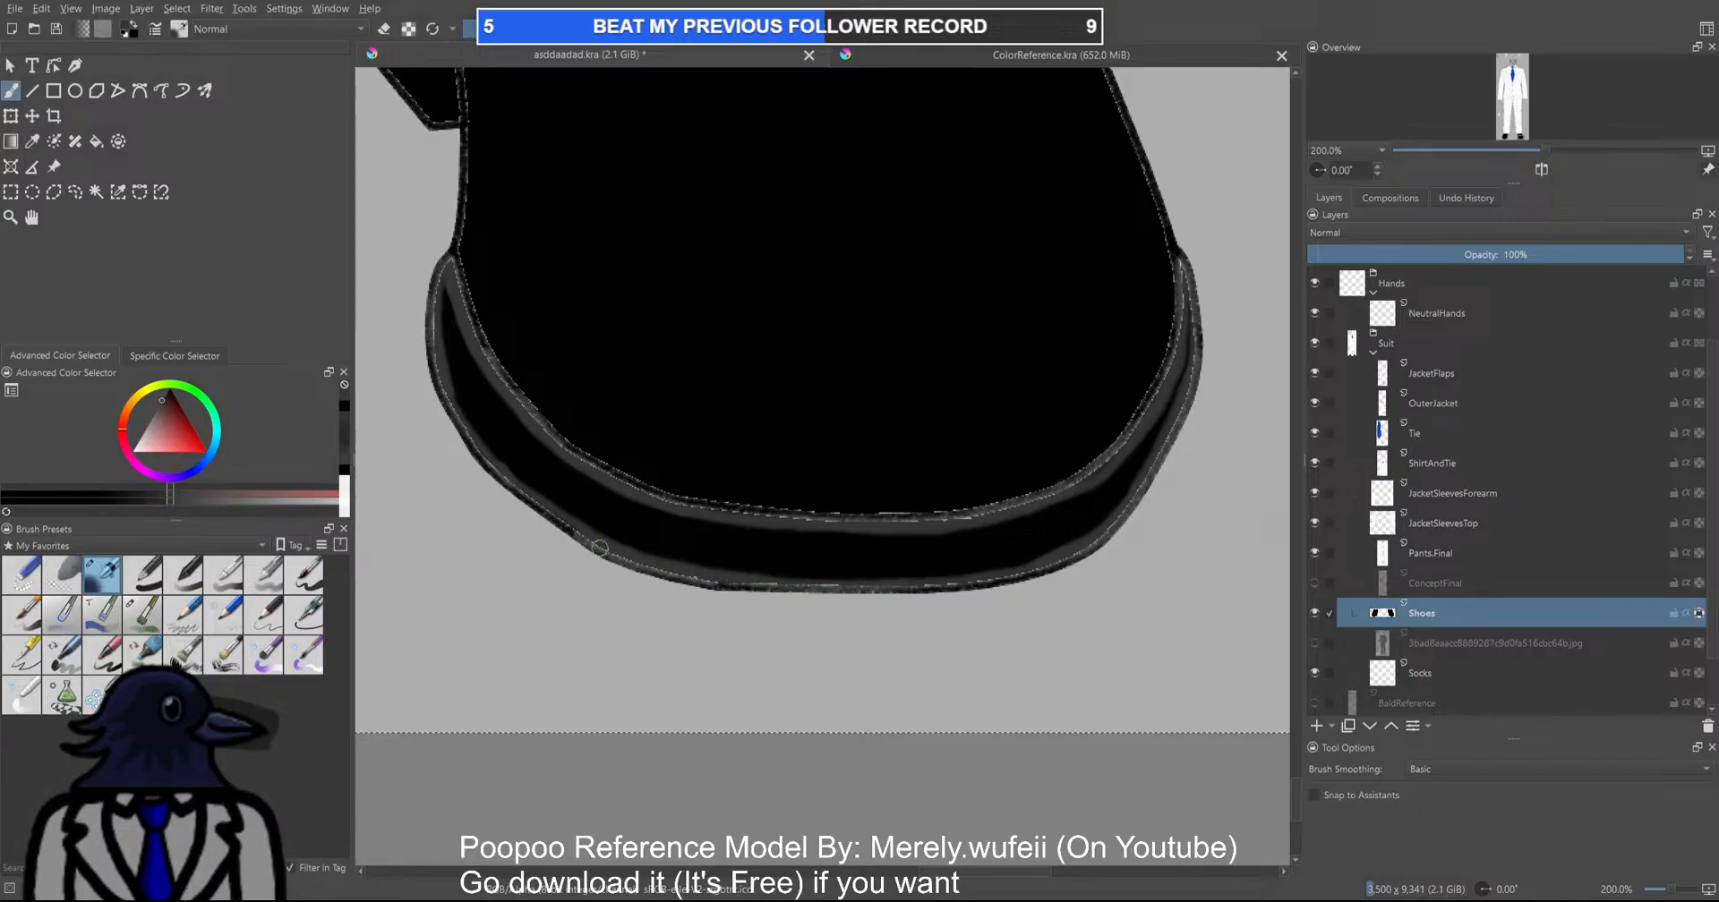
Draw a grey Bezier curve highlight down the left shoe's outer side, from the trouser hem to the sole rim
scroll(571, 521, "down", 1)
scroll(571, 521, "down", 6)
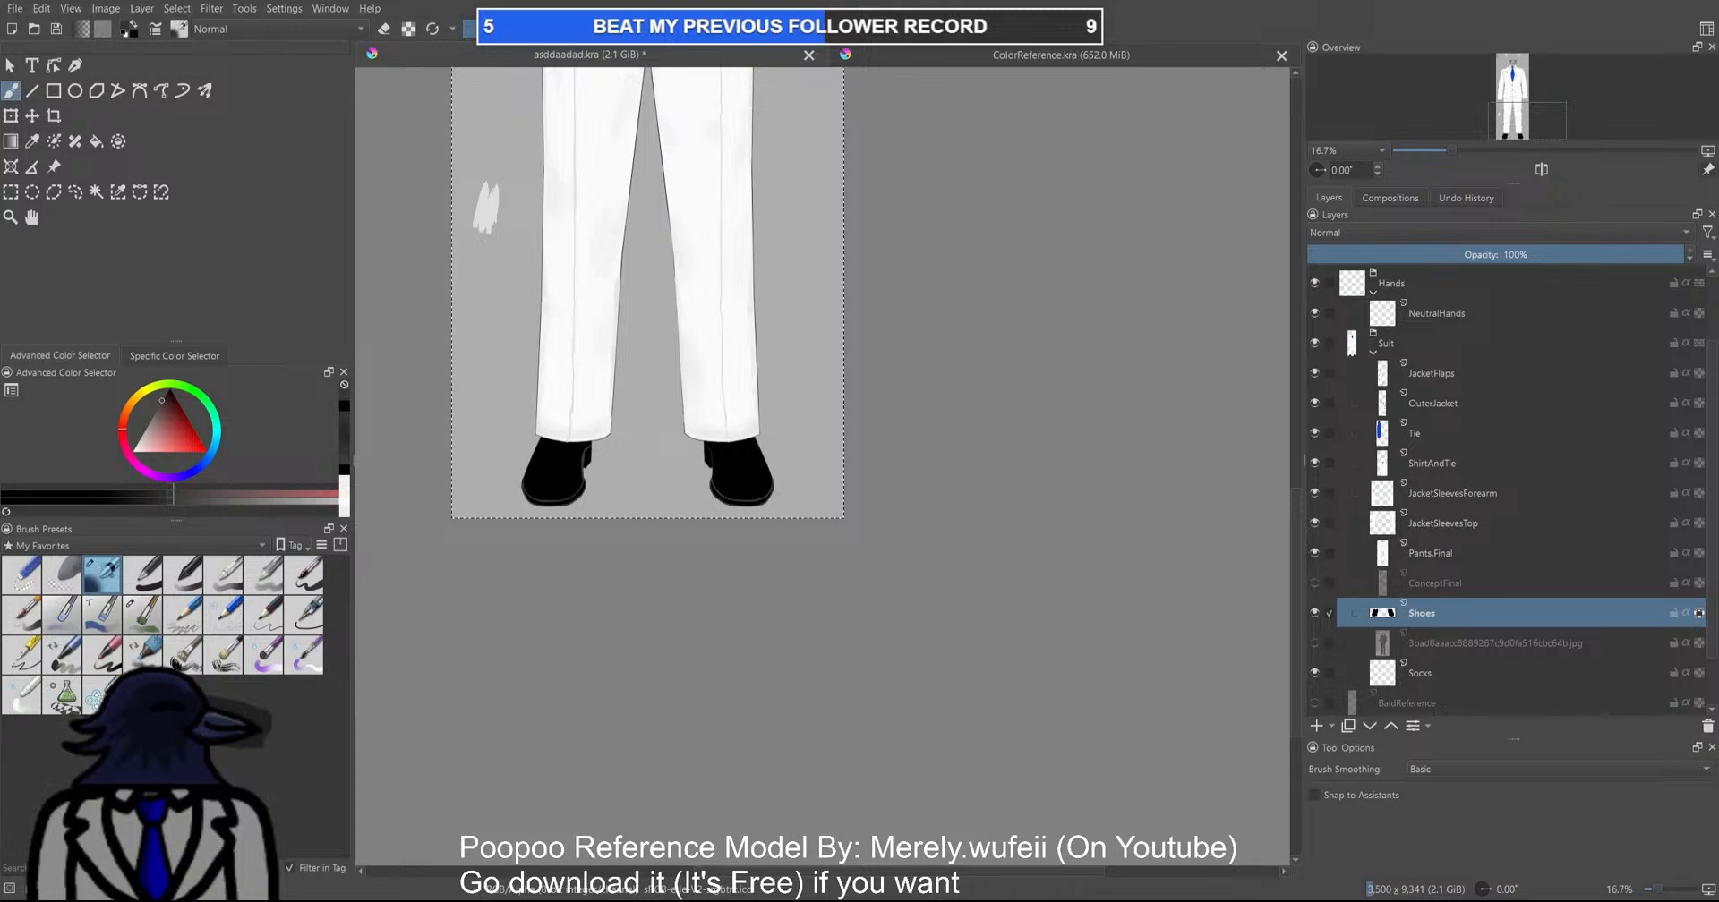
scroll(578, 620, "up", 2)
scroll(577, 619, "up", 2)
scroll(687, 311, "up", 2)
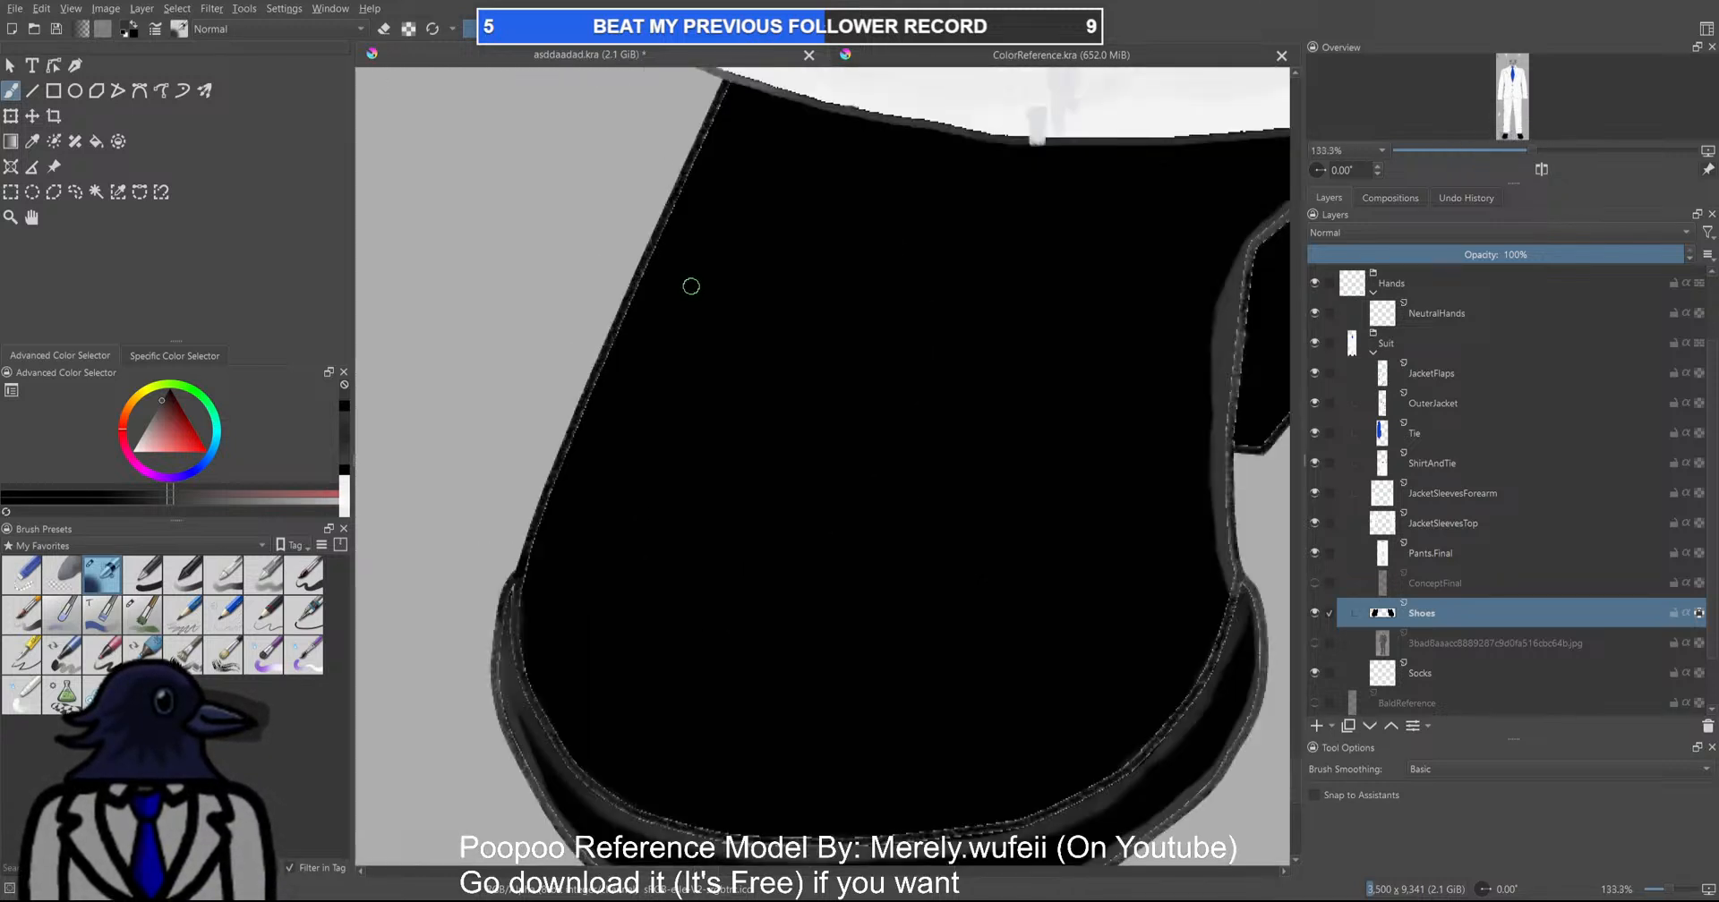
left_click(139, 90)
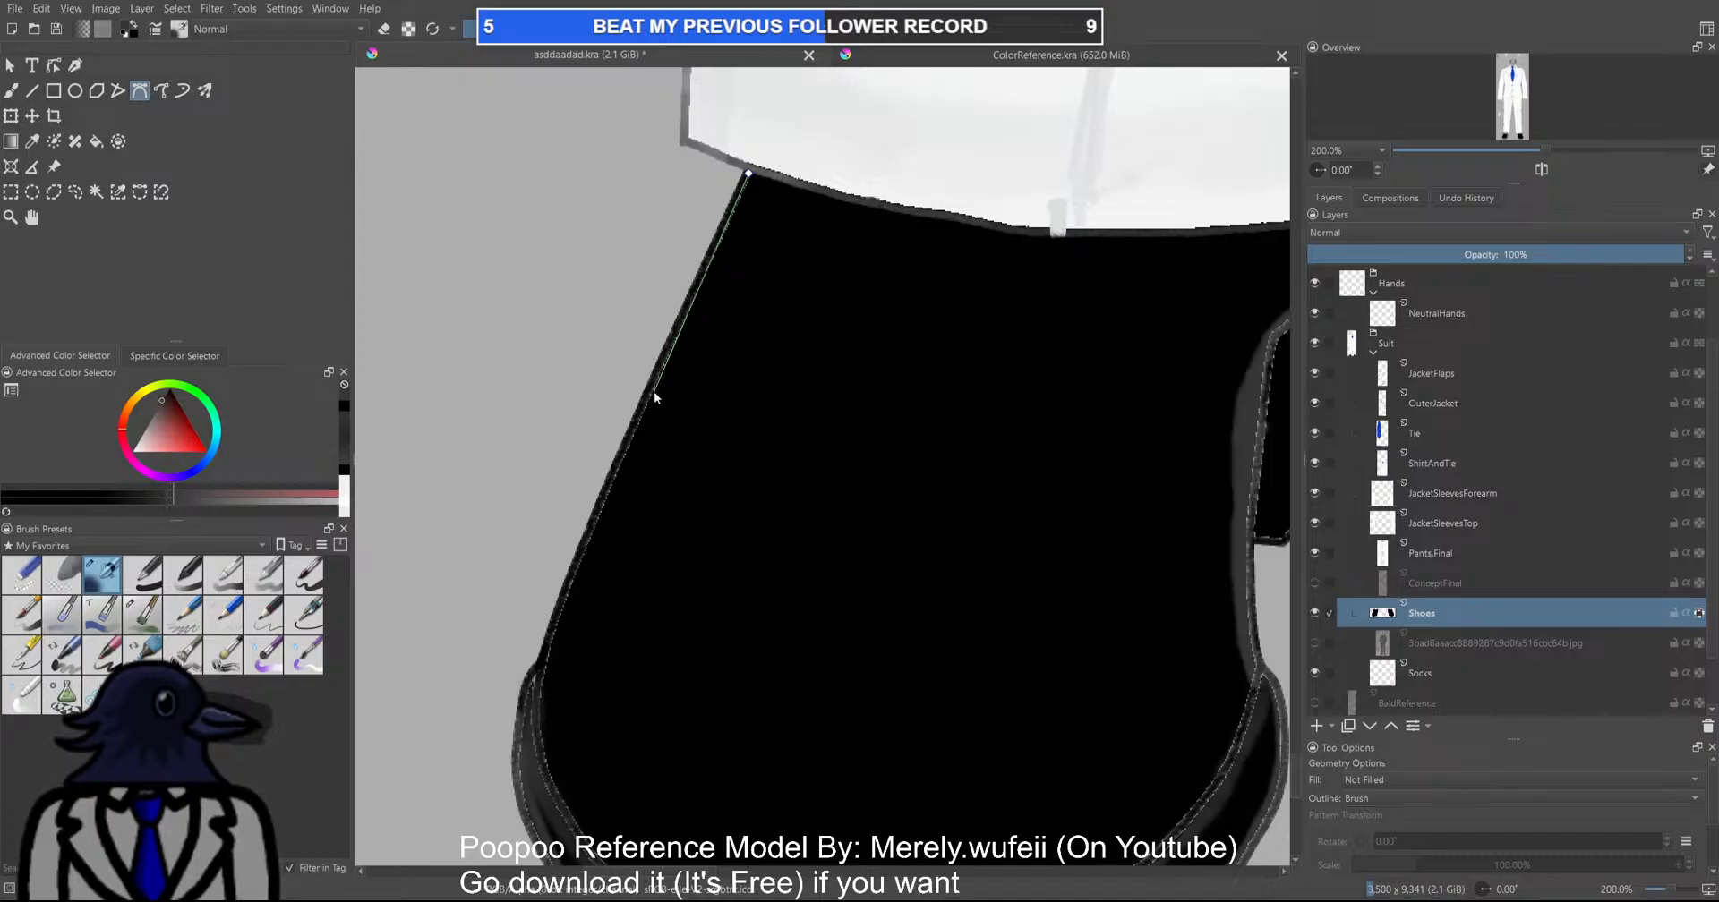
double_click(544, 660)
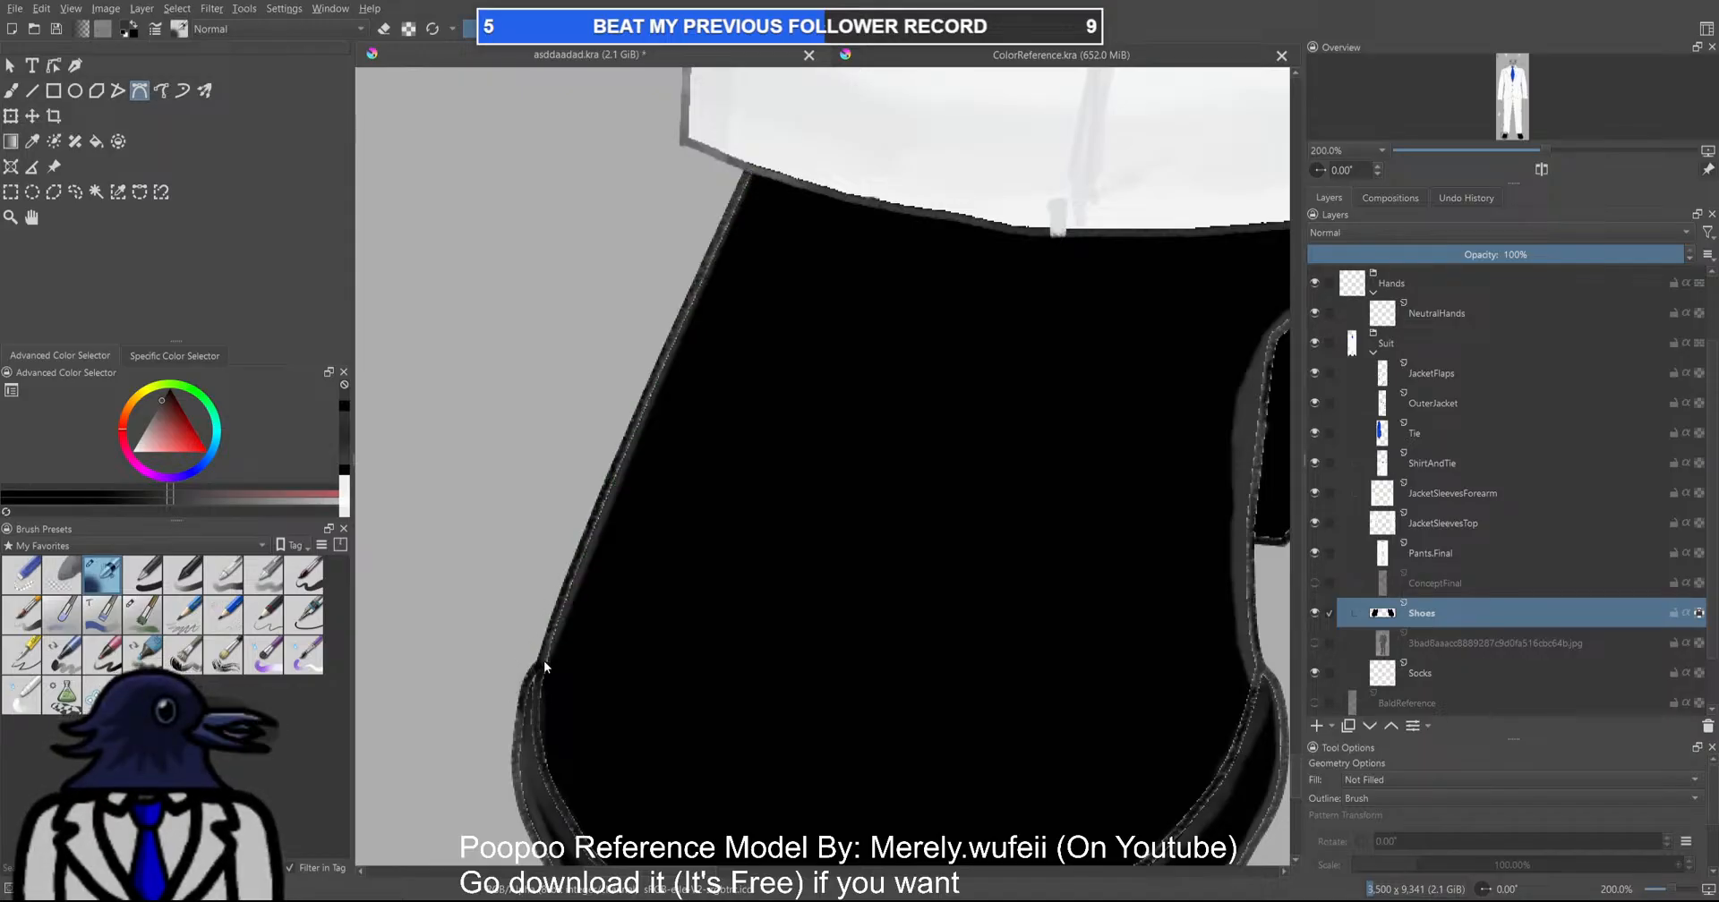
scroll(548, 661, "down", 3)
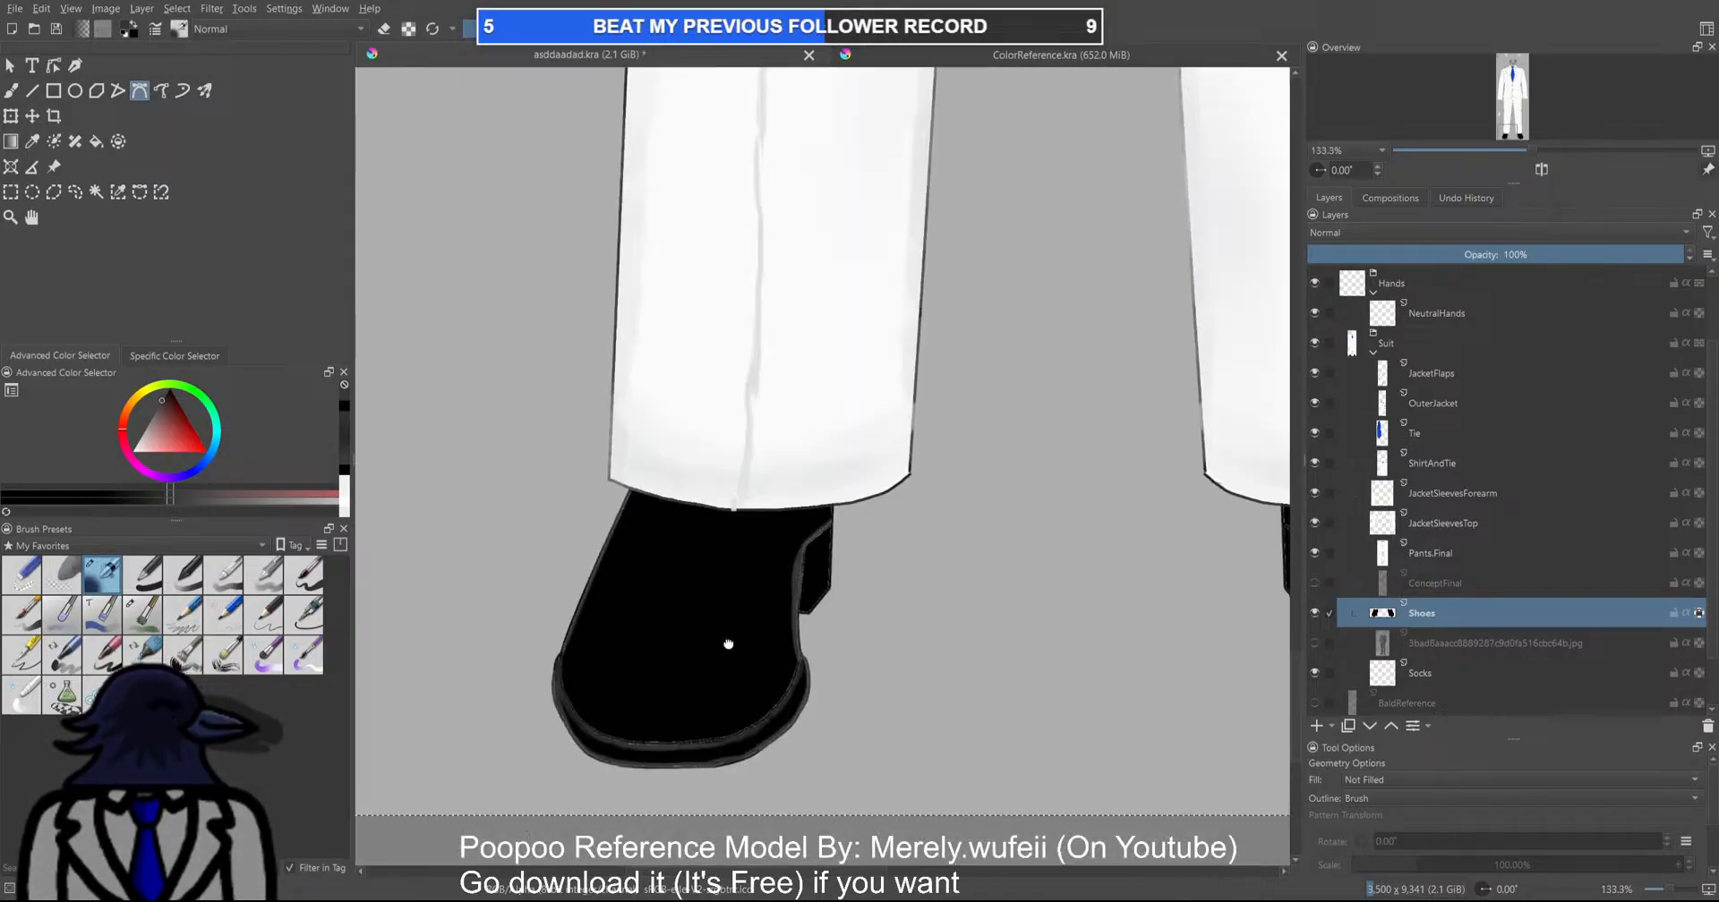
Draw grey Bezier curve highlights down the right shoe's outer side, from the trouser hem to the sole rim
left_click_drag(732, 645, 556, 564)
left_click_drag(1253, 537, 850, 497)
scroll(925, 411, "up", 2)
left_click_drag(925, 412, 881, 406)
scroll(881, 407, "up", 2)
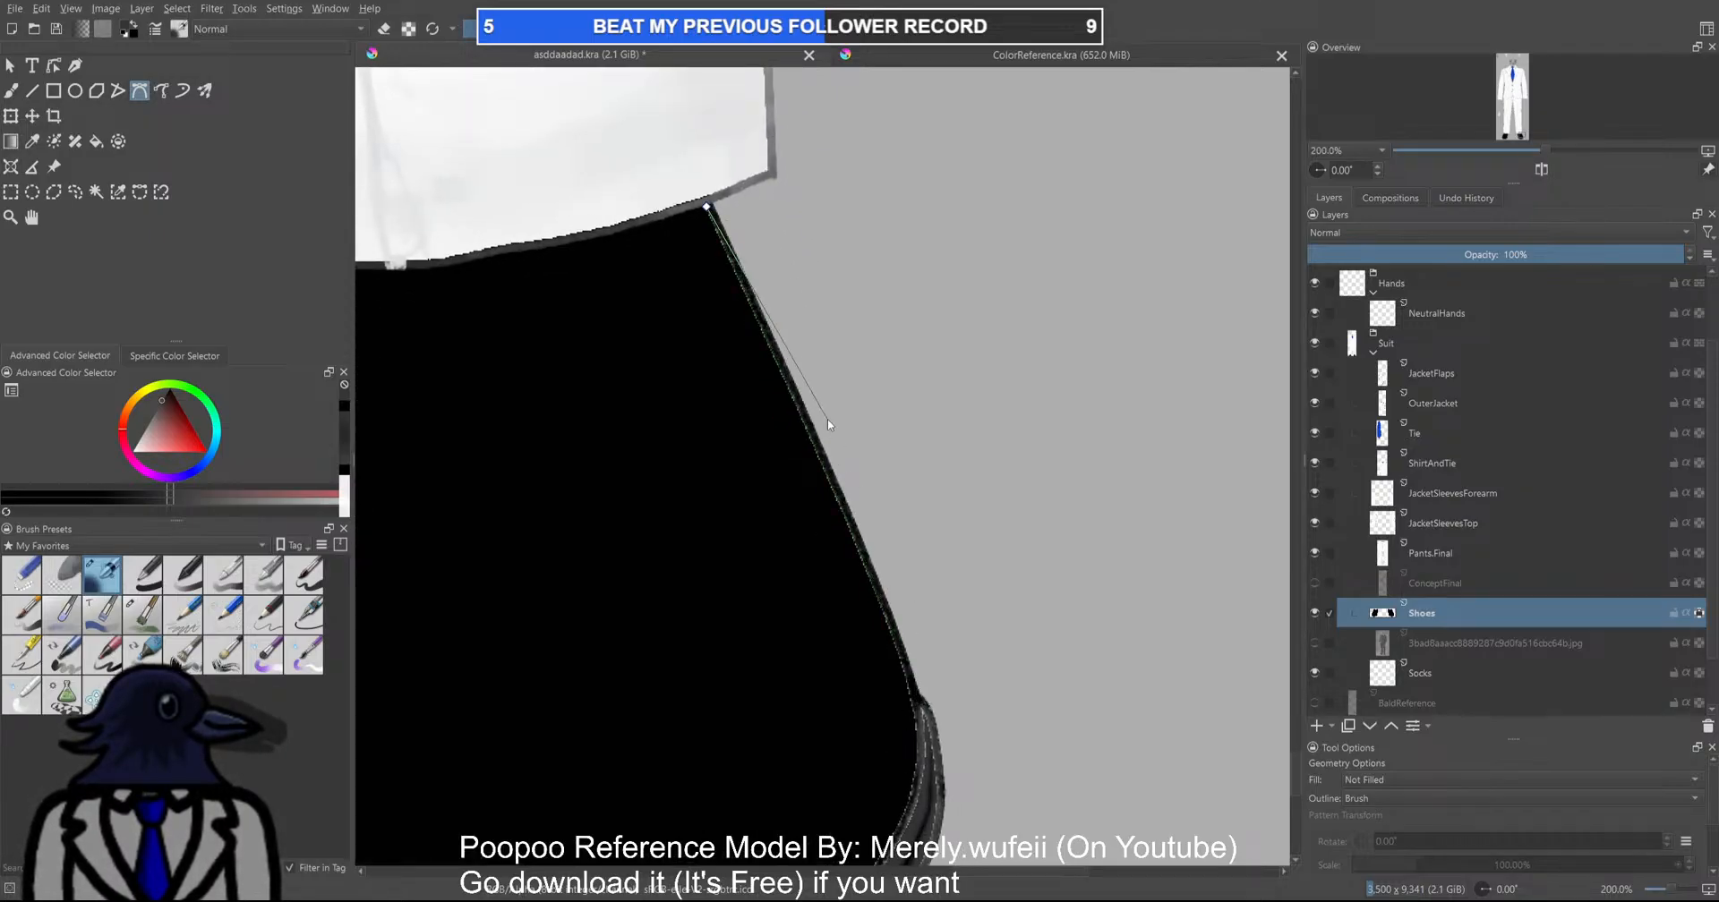
double_click(842, 514)
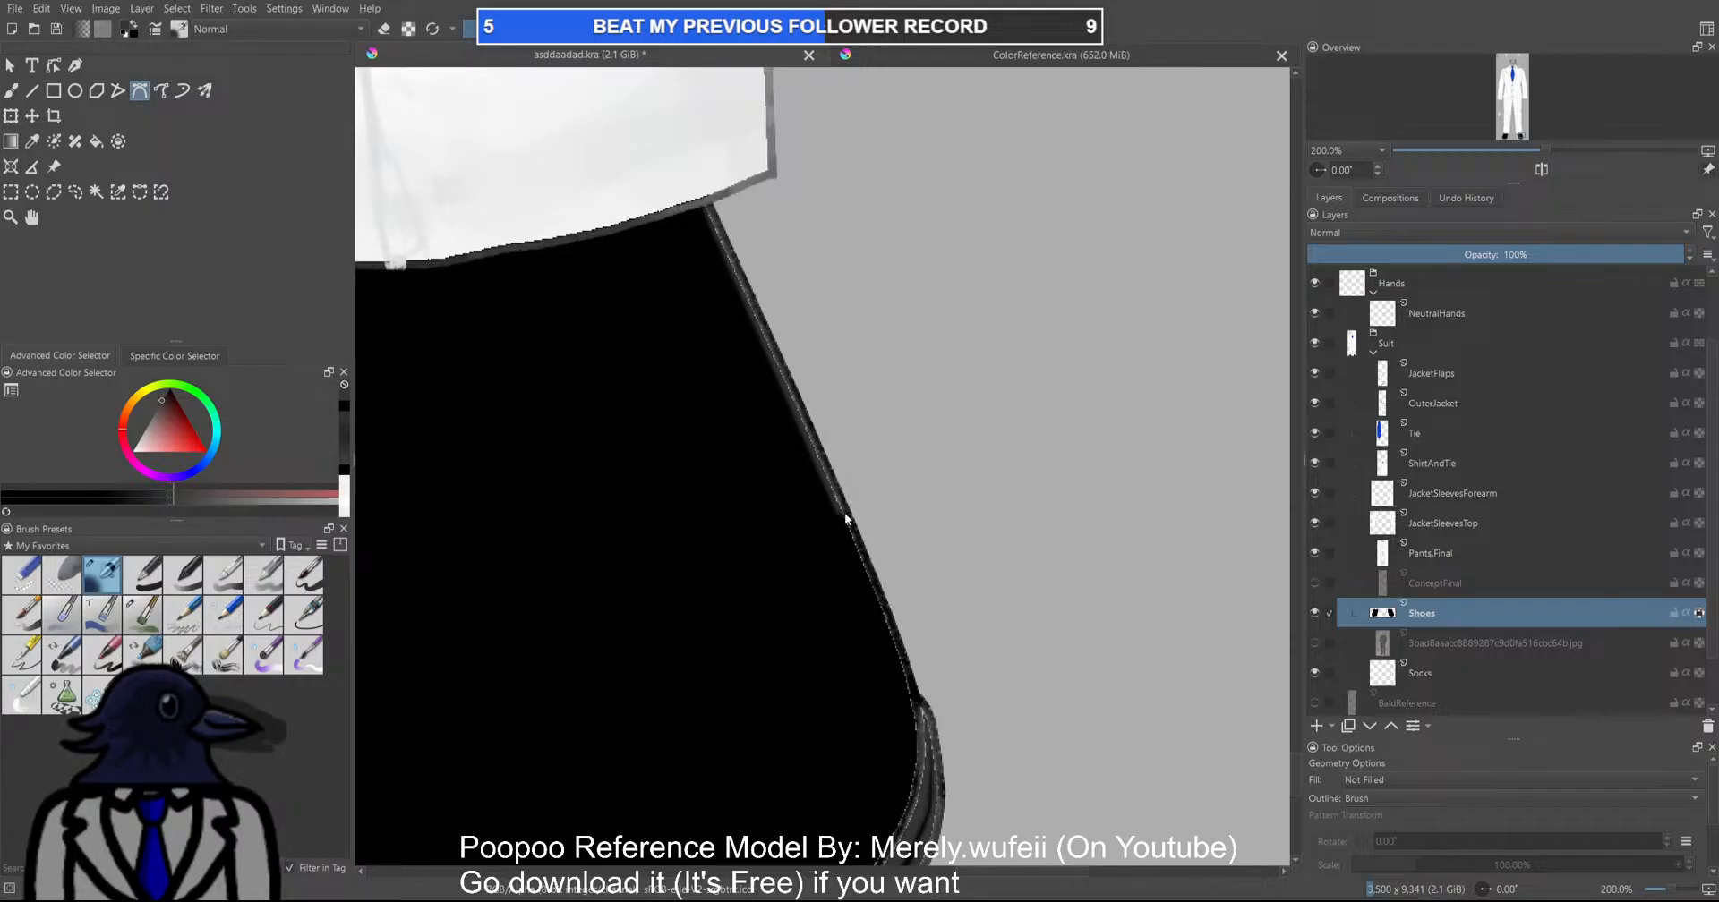
double_click(911, 703)
scroll(962, 607, "down", 4)
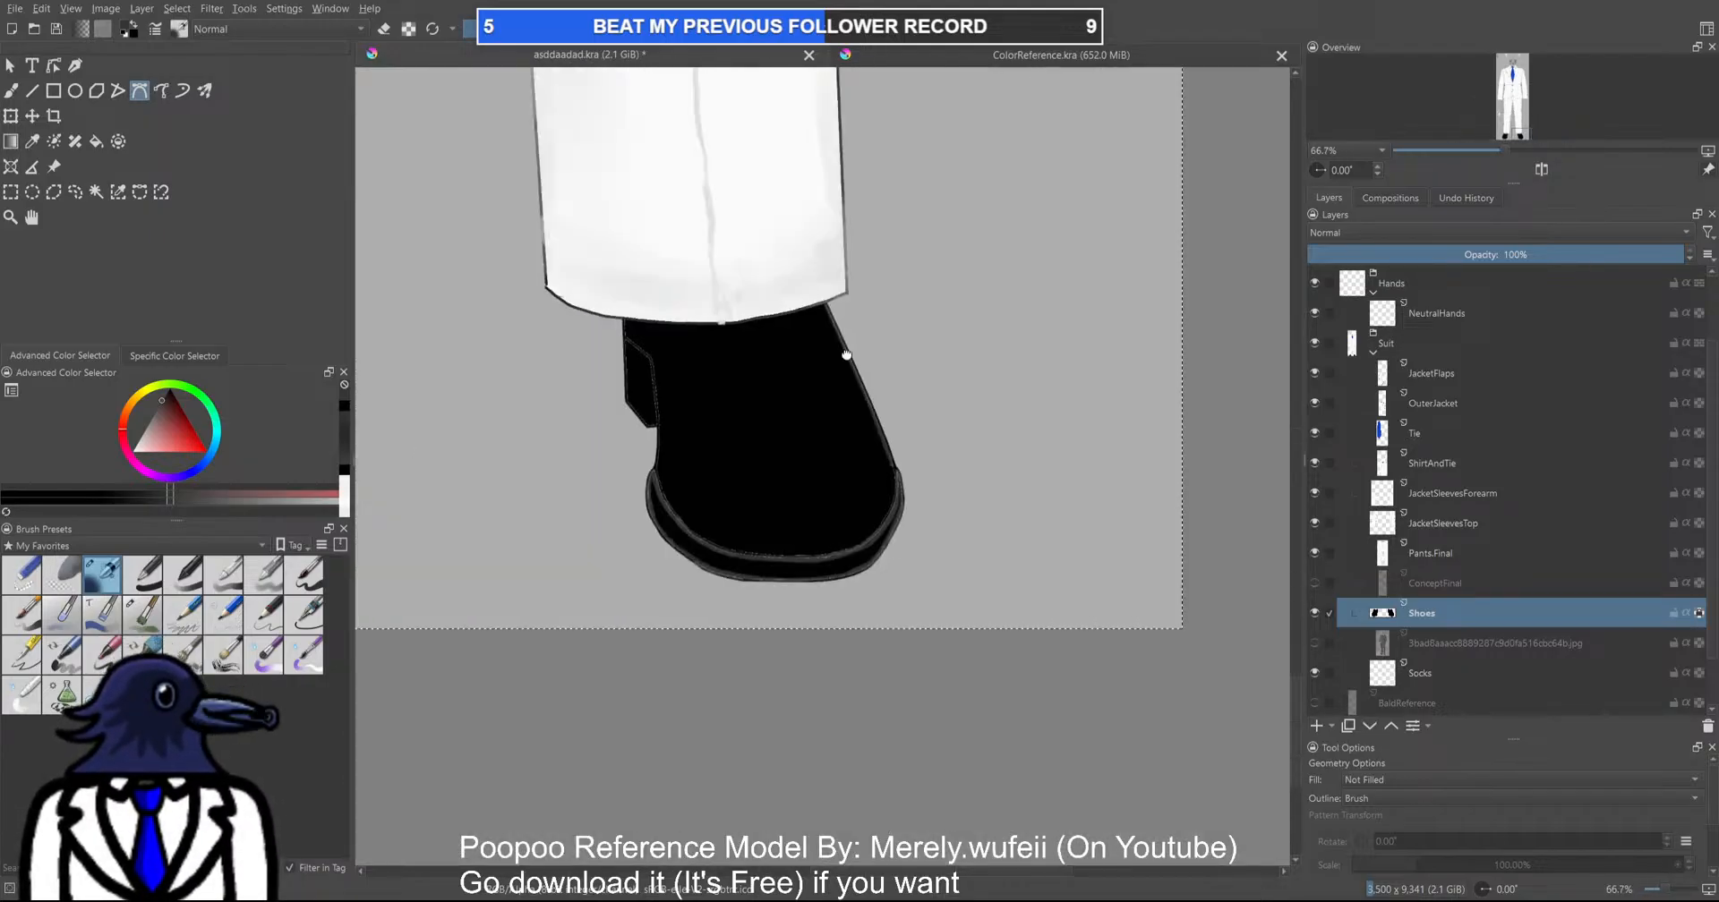
Draw grey Bezier curve highlights up the right shoe's inner side, around the heel piece and up its back edge to the hem
scroll(940, 597, "up", 4)
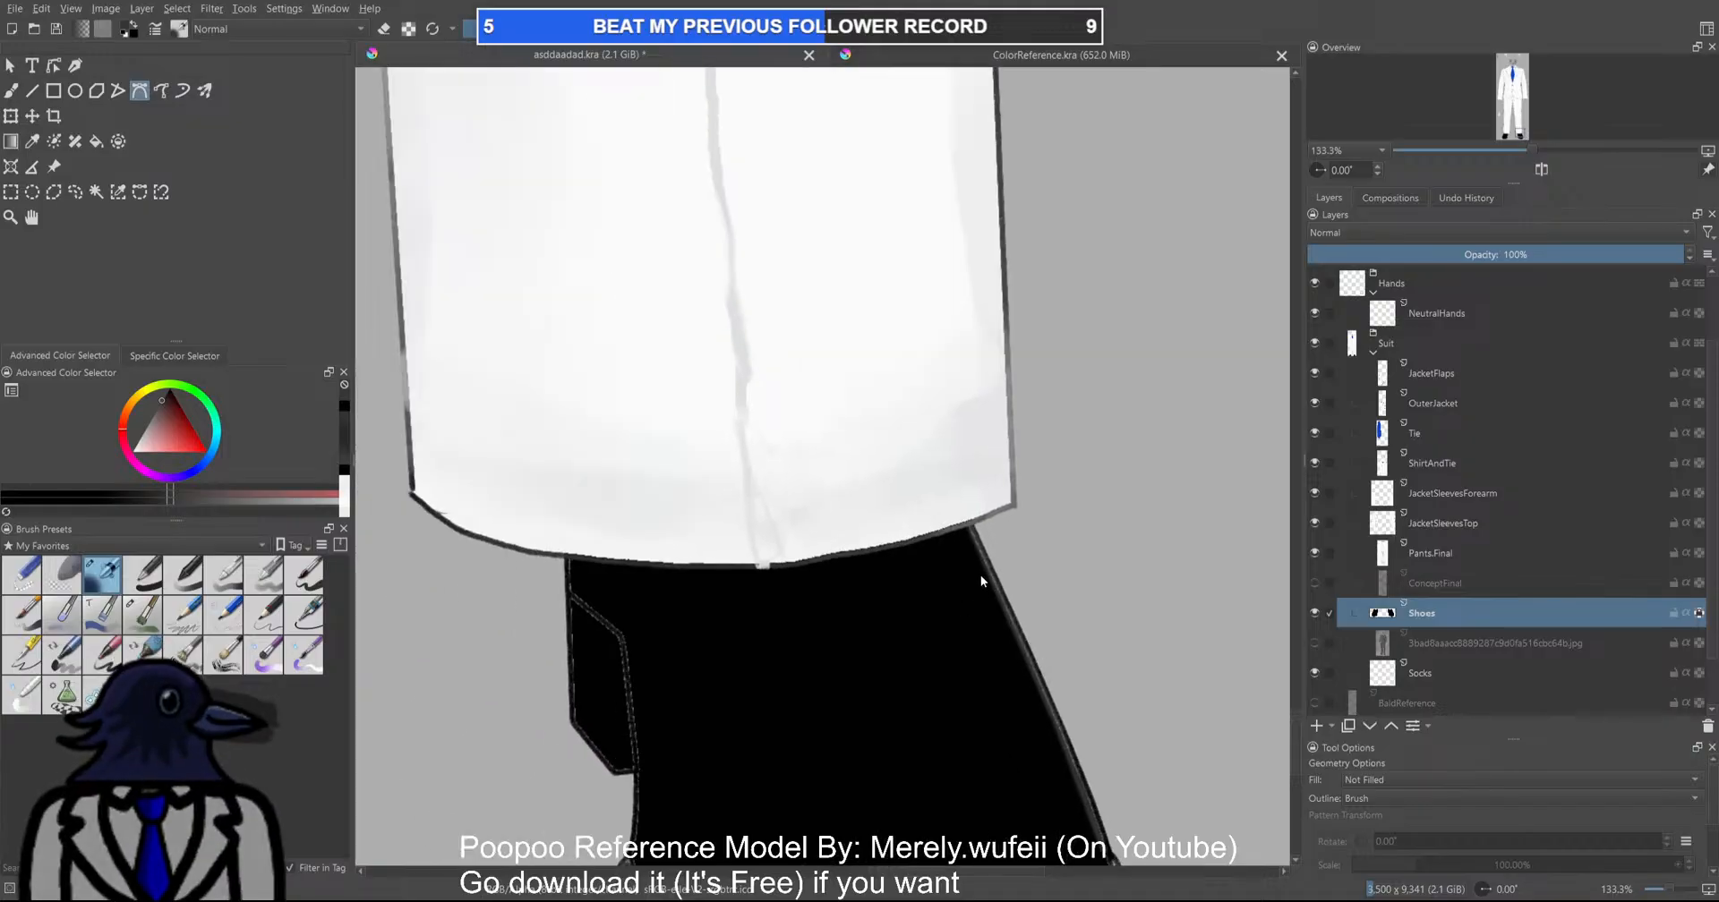
scroll(995, 539, "down", 8)
left_click_drag(996, 539, 898, 604)
scroll(886, 480, "down", 1)
scroll(864, 283, "up", 5)
scroll(896, 301, "down", 4)
scroll(886, 483, "up", 2)
scroll(906, 698, "up", 4)
scroll(912, 475, "down", 2)
left_click_drag(913, 805, 932, 526)
scroll(959, 276, "down", 1)
scroll(932, 527, "up", 3)
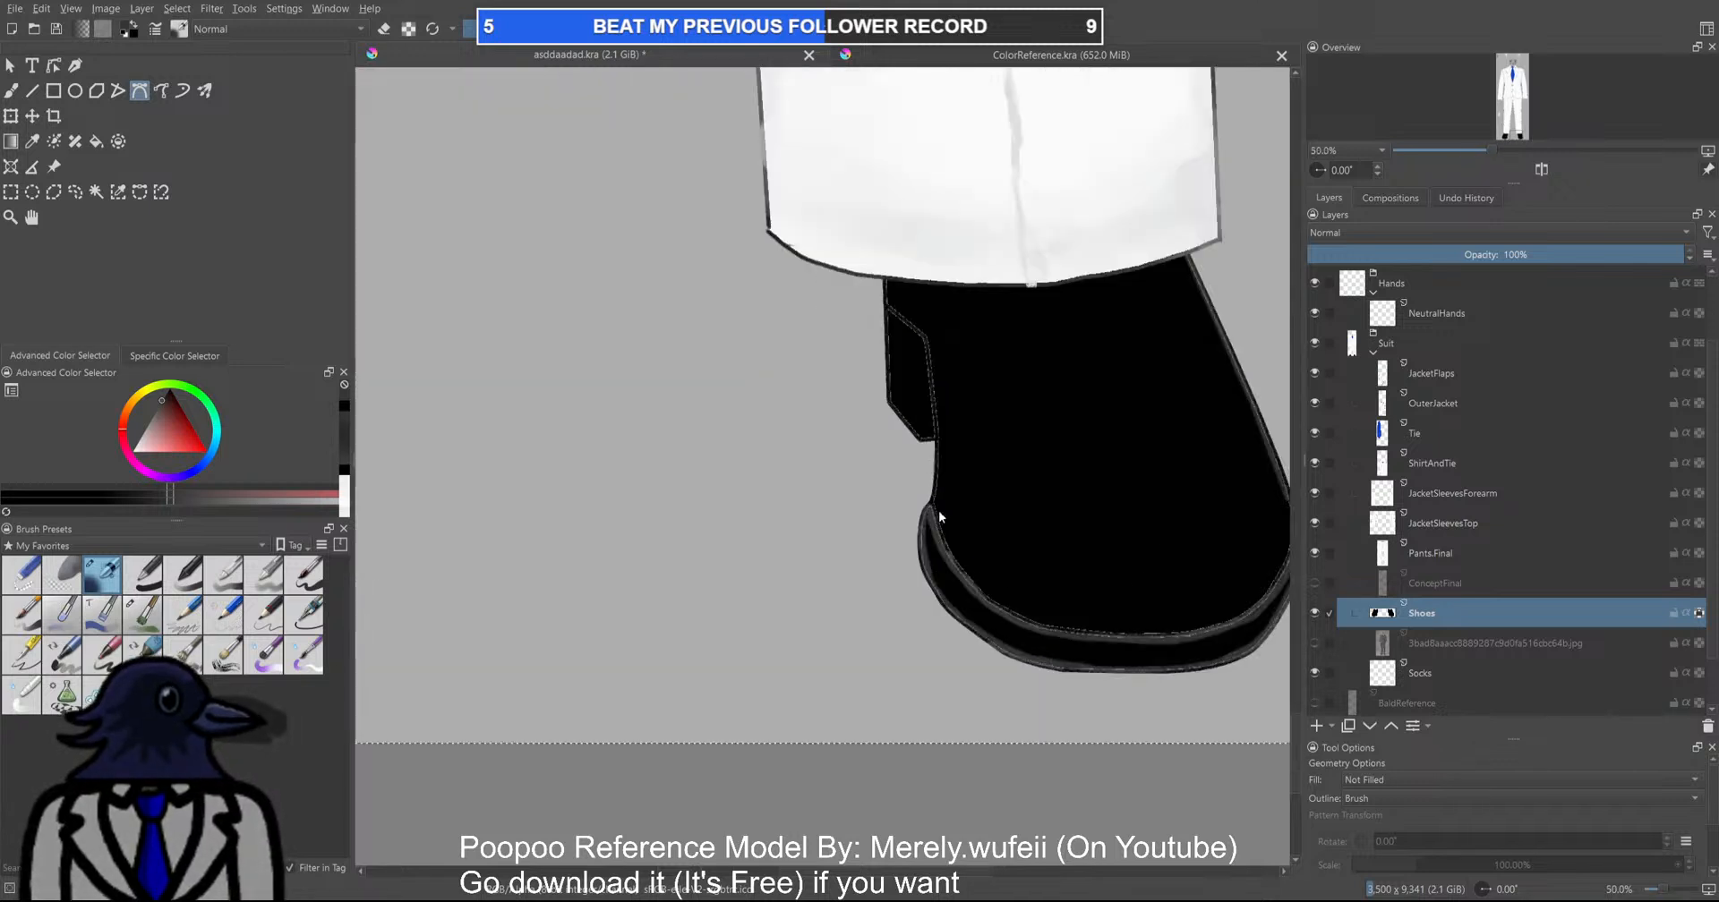
left_click_drag(945, 436, 885, 548)
scroll(884, 547, "up", 2)
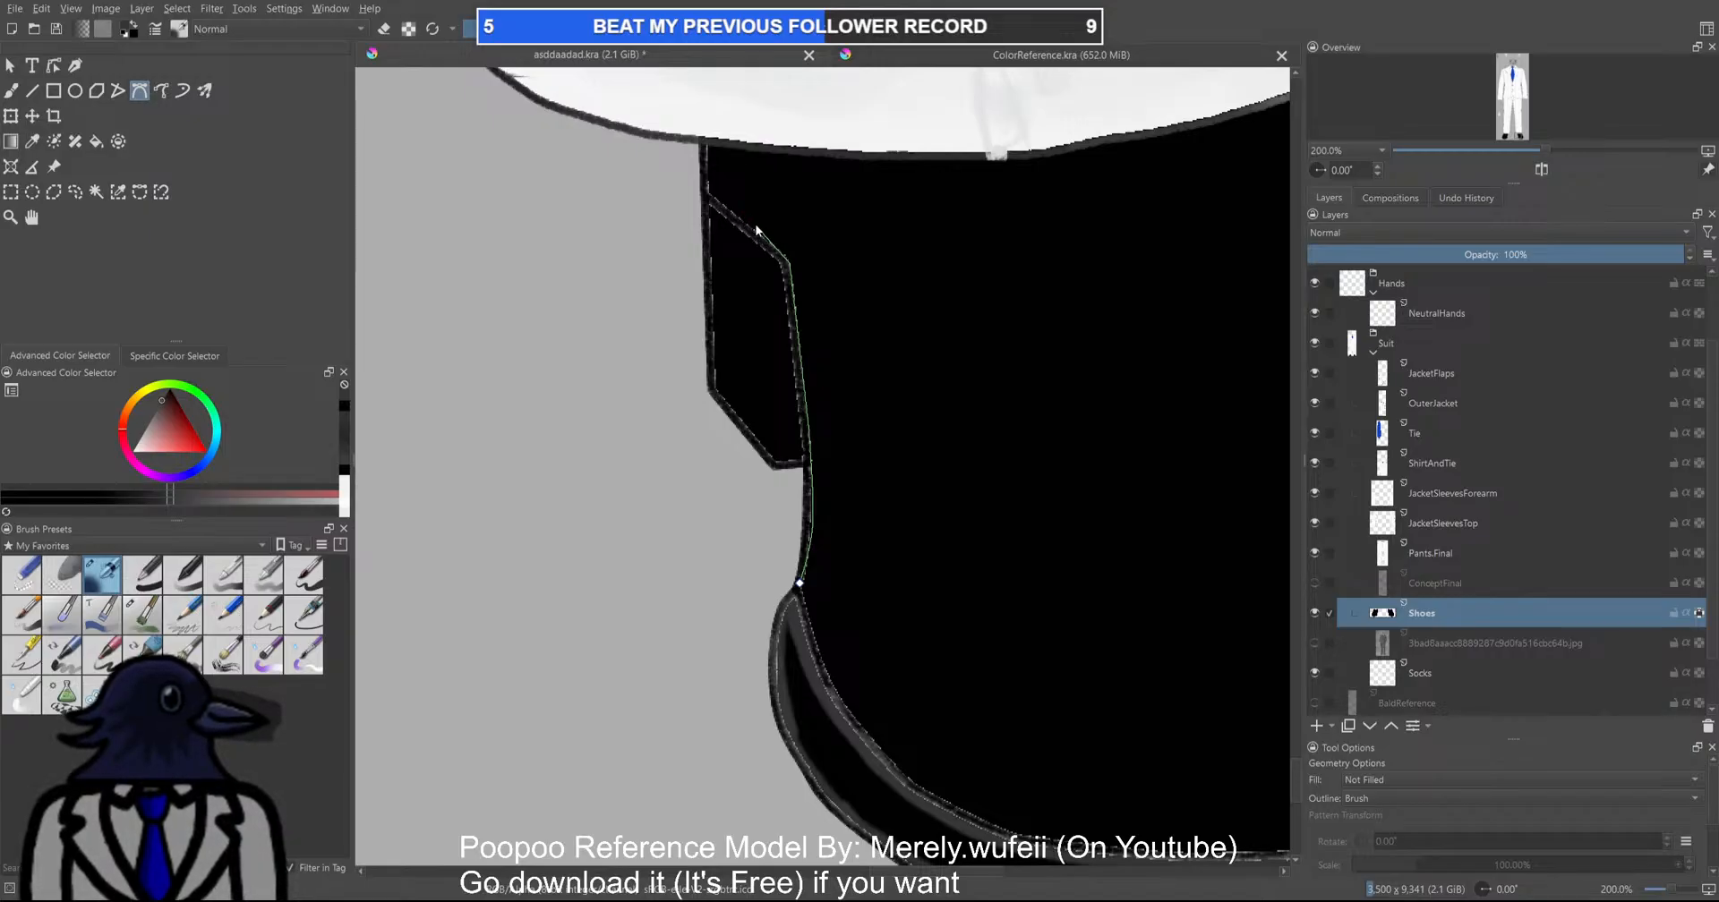
left_click(710, 195)
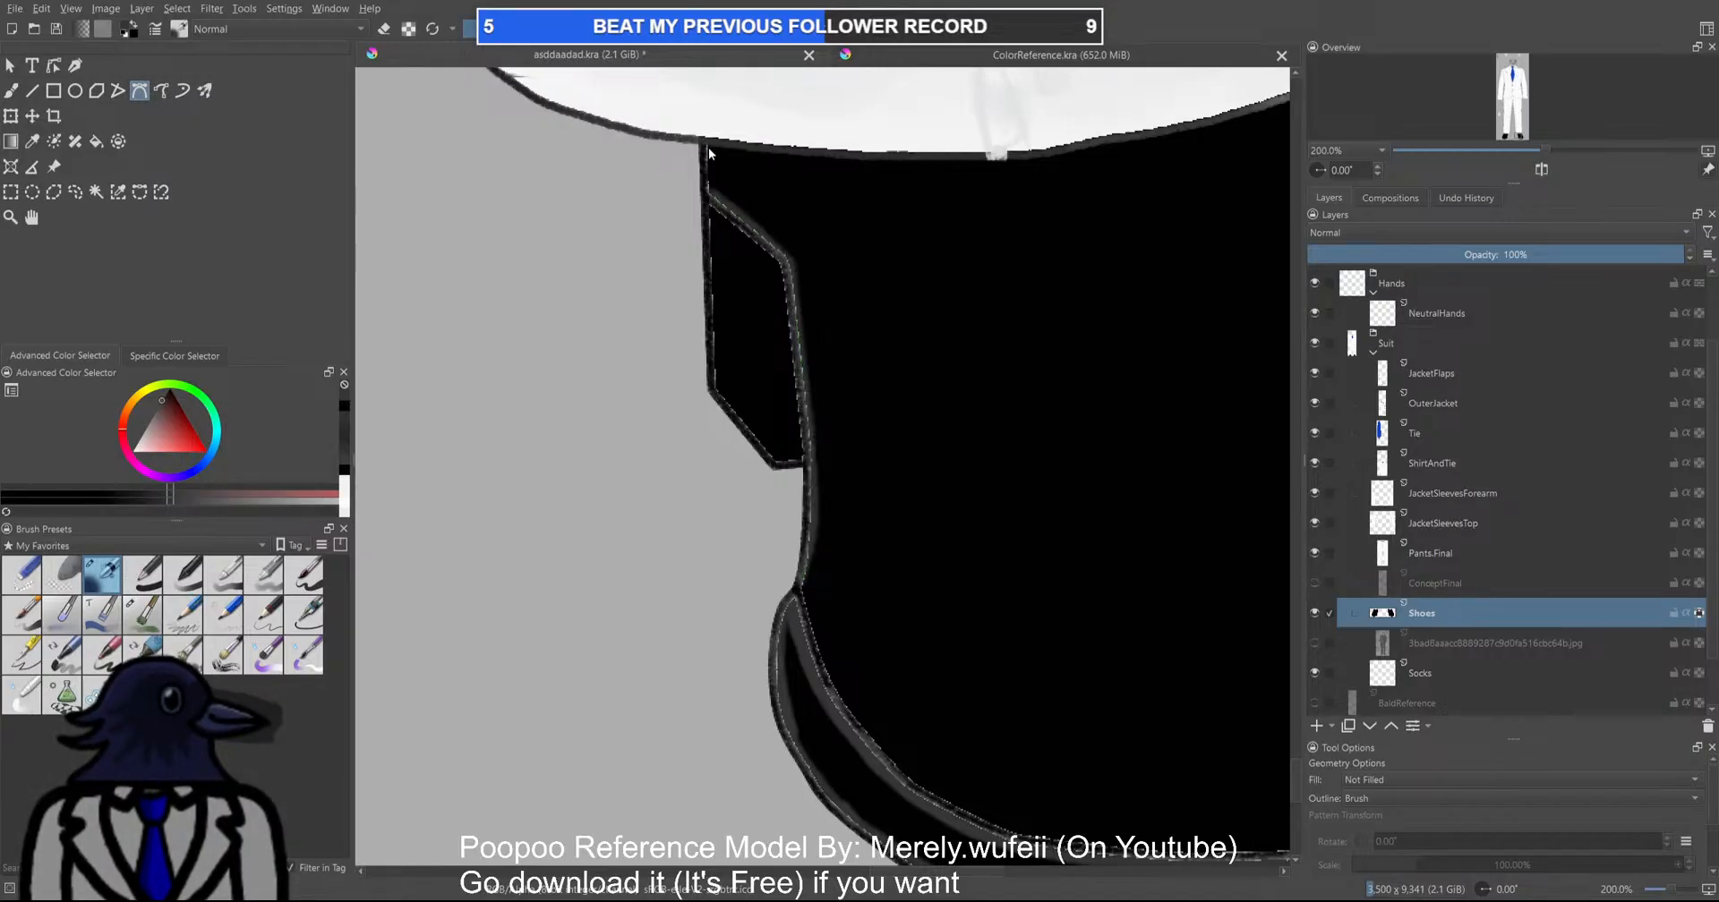
double_click(710, 193)
scroll(802, 320, "down", 3)
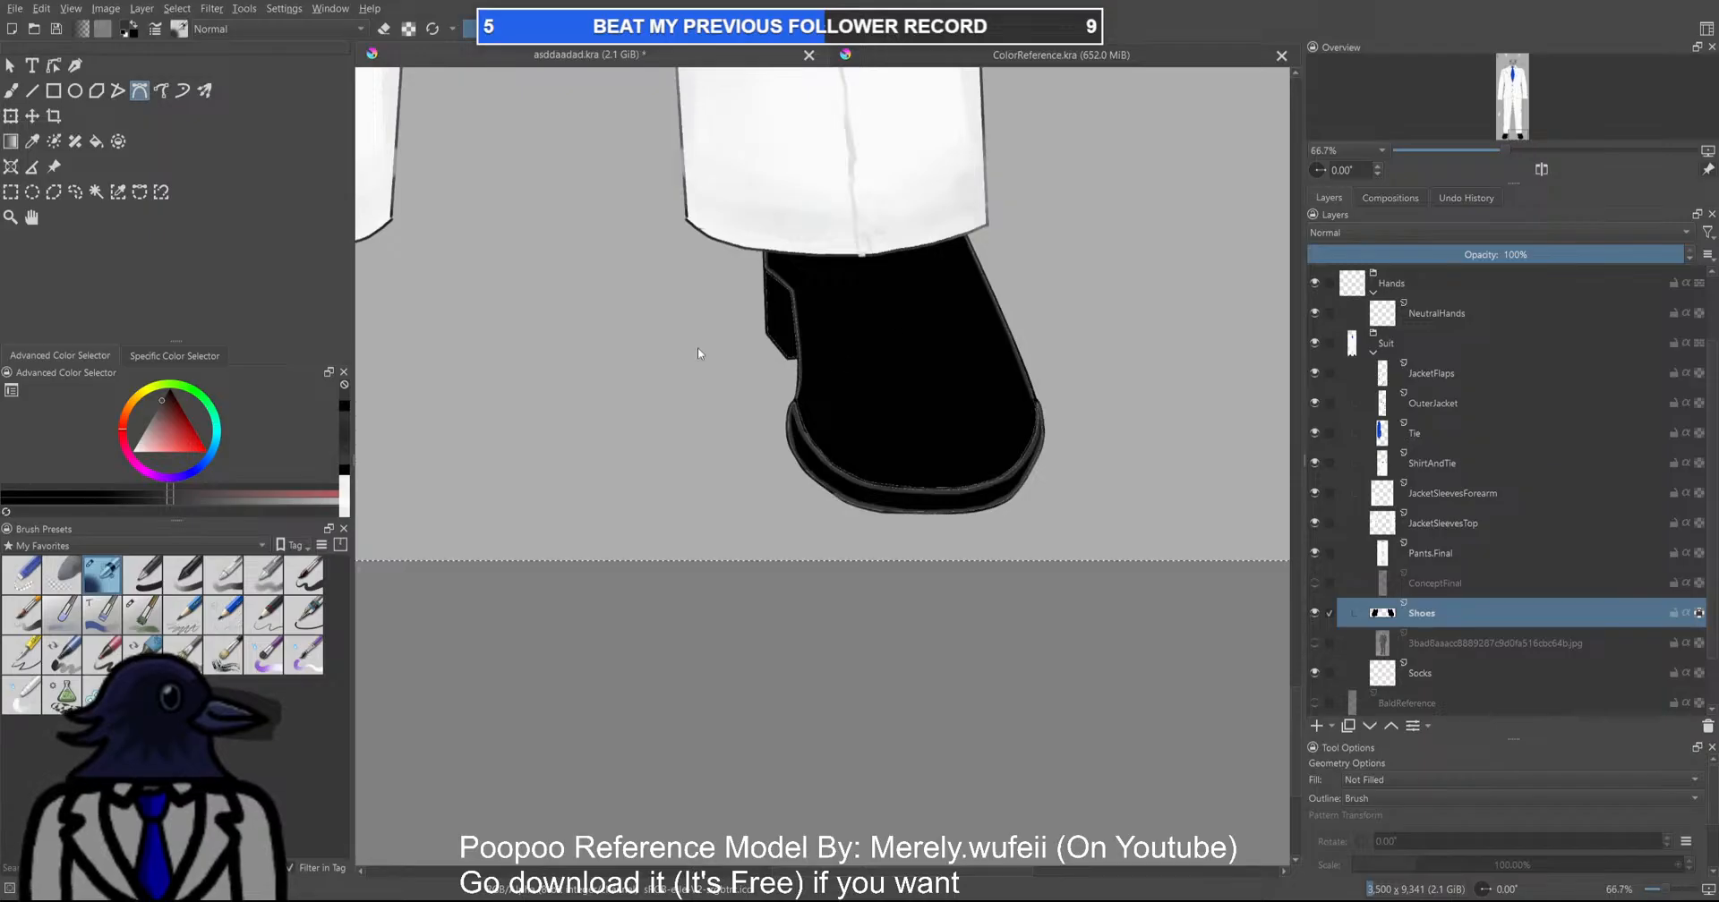
Draw a short grey Bezier highlight on the left shoe's back edge, from the trouser hem to the heel piece
scroll(859, 349, "up", 5)
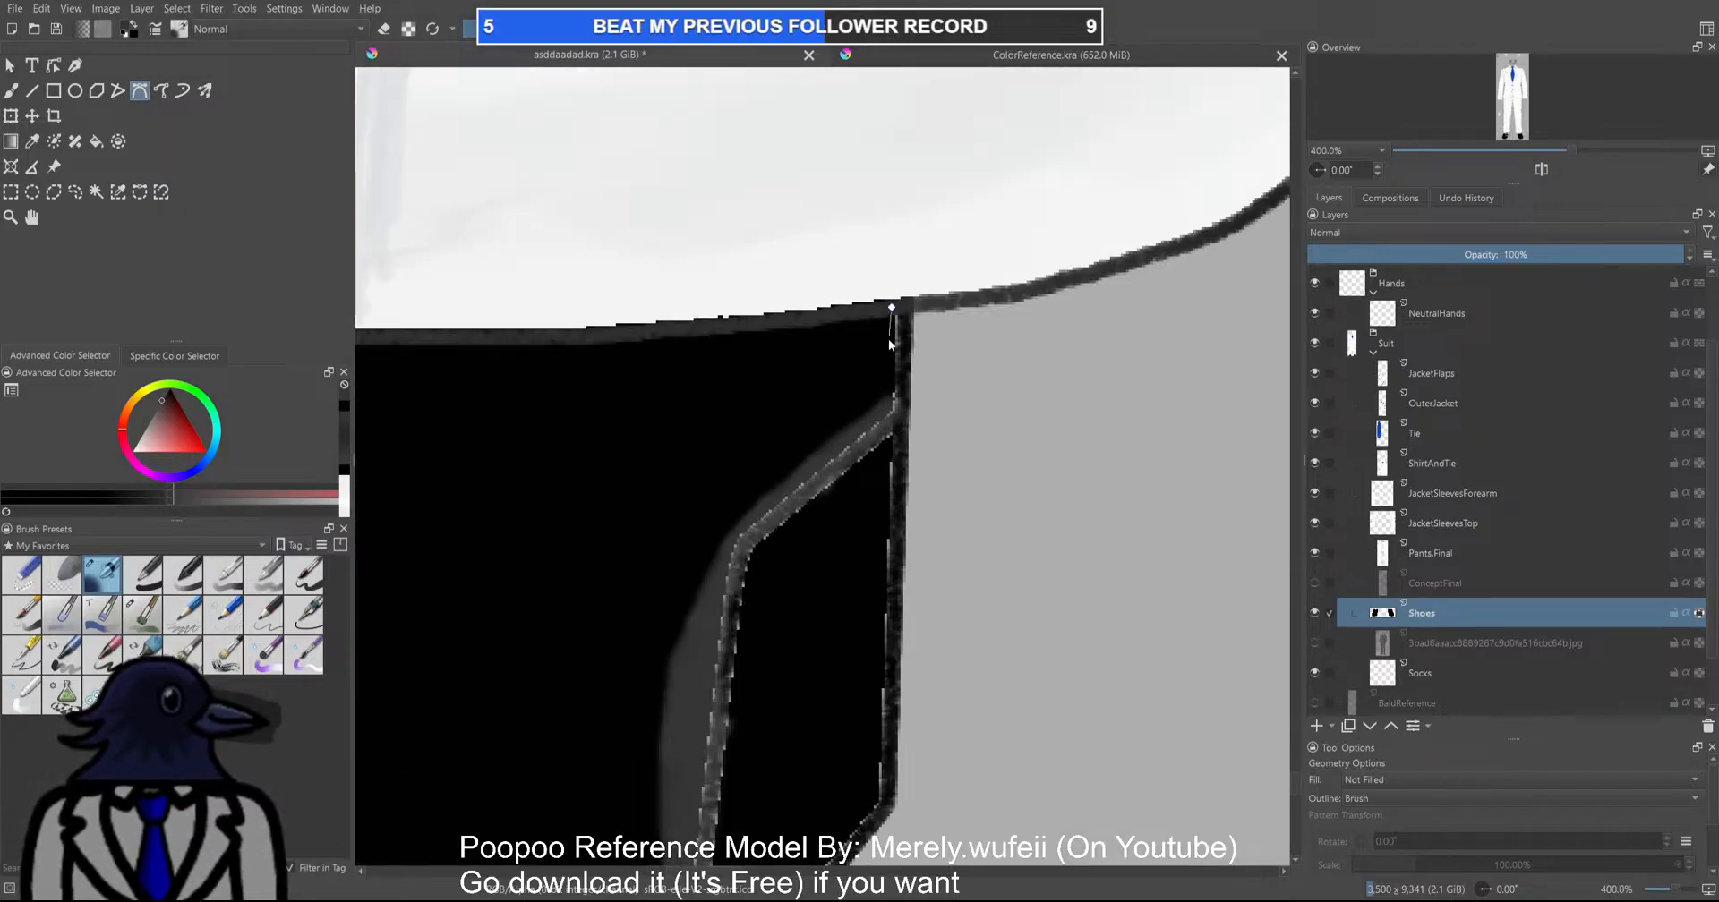
double_click(892, 398)
scroll(932, 410, "down", 5)
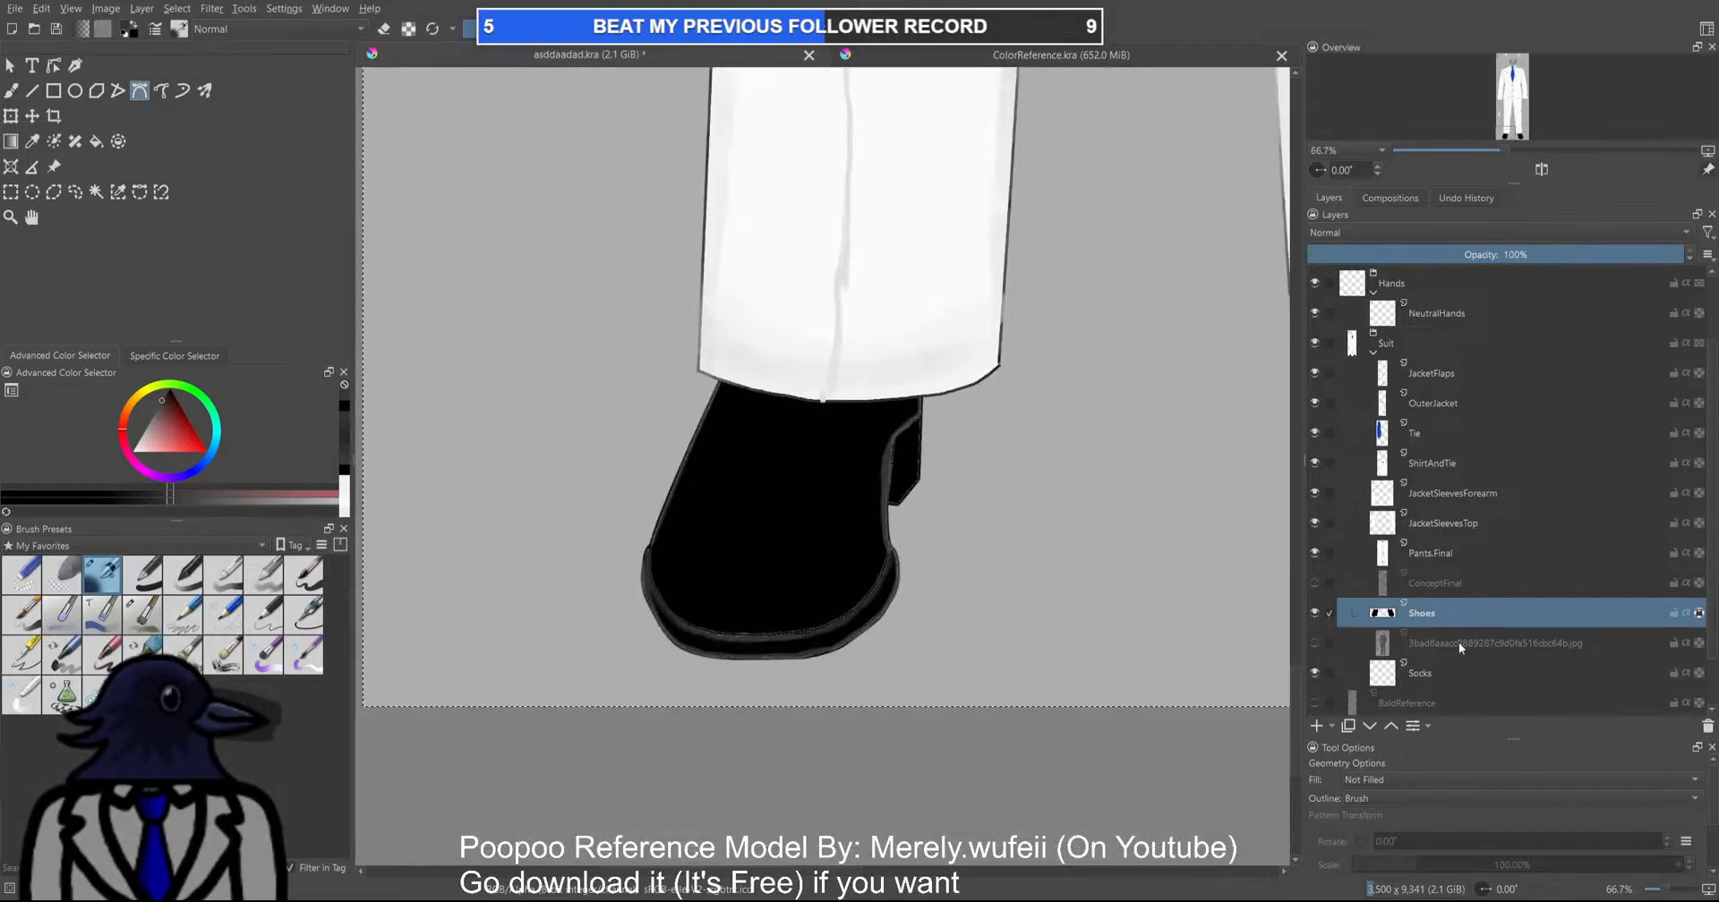
Isolate the Shoes layer and draw grey Bezier highlights along the left shoe's upper outer side and curved top opening
left_click(1442, 618, "alt")
scroll(938, 382, "up", 3)
left_click_drag(743, 427, 1023, 503)
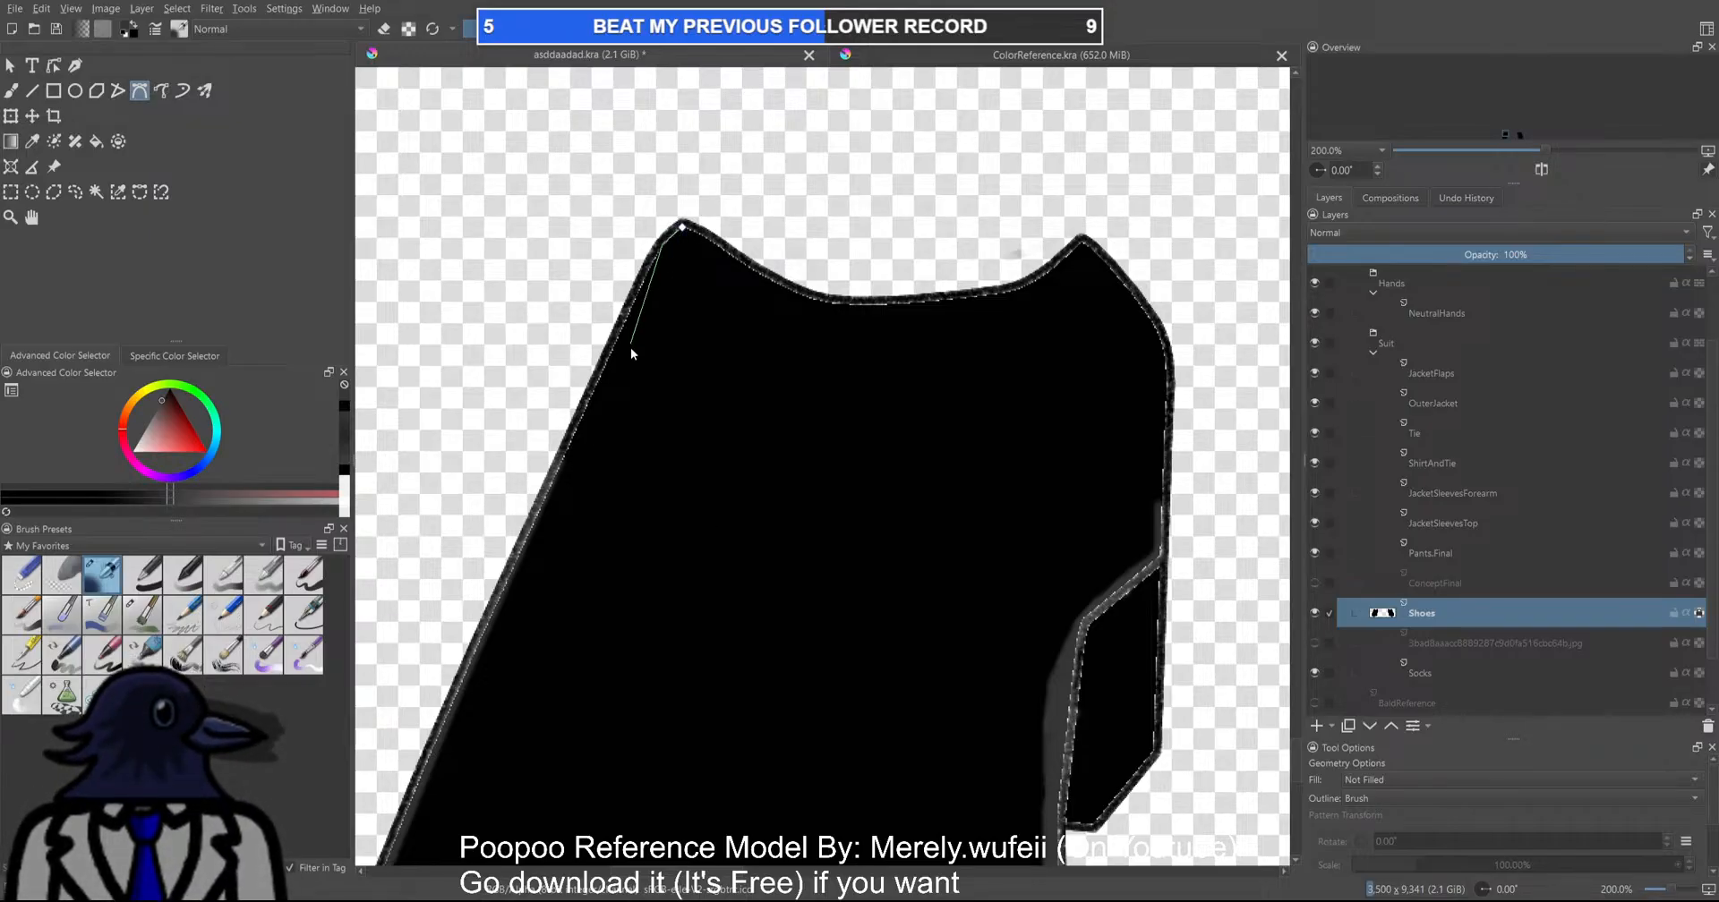
double_click(537, 522)
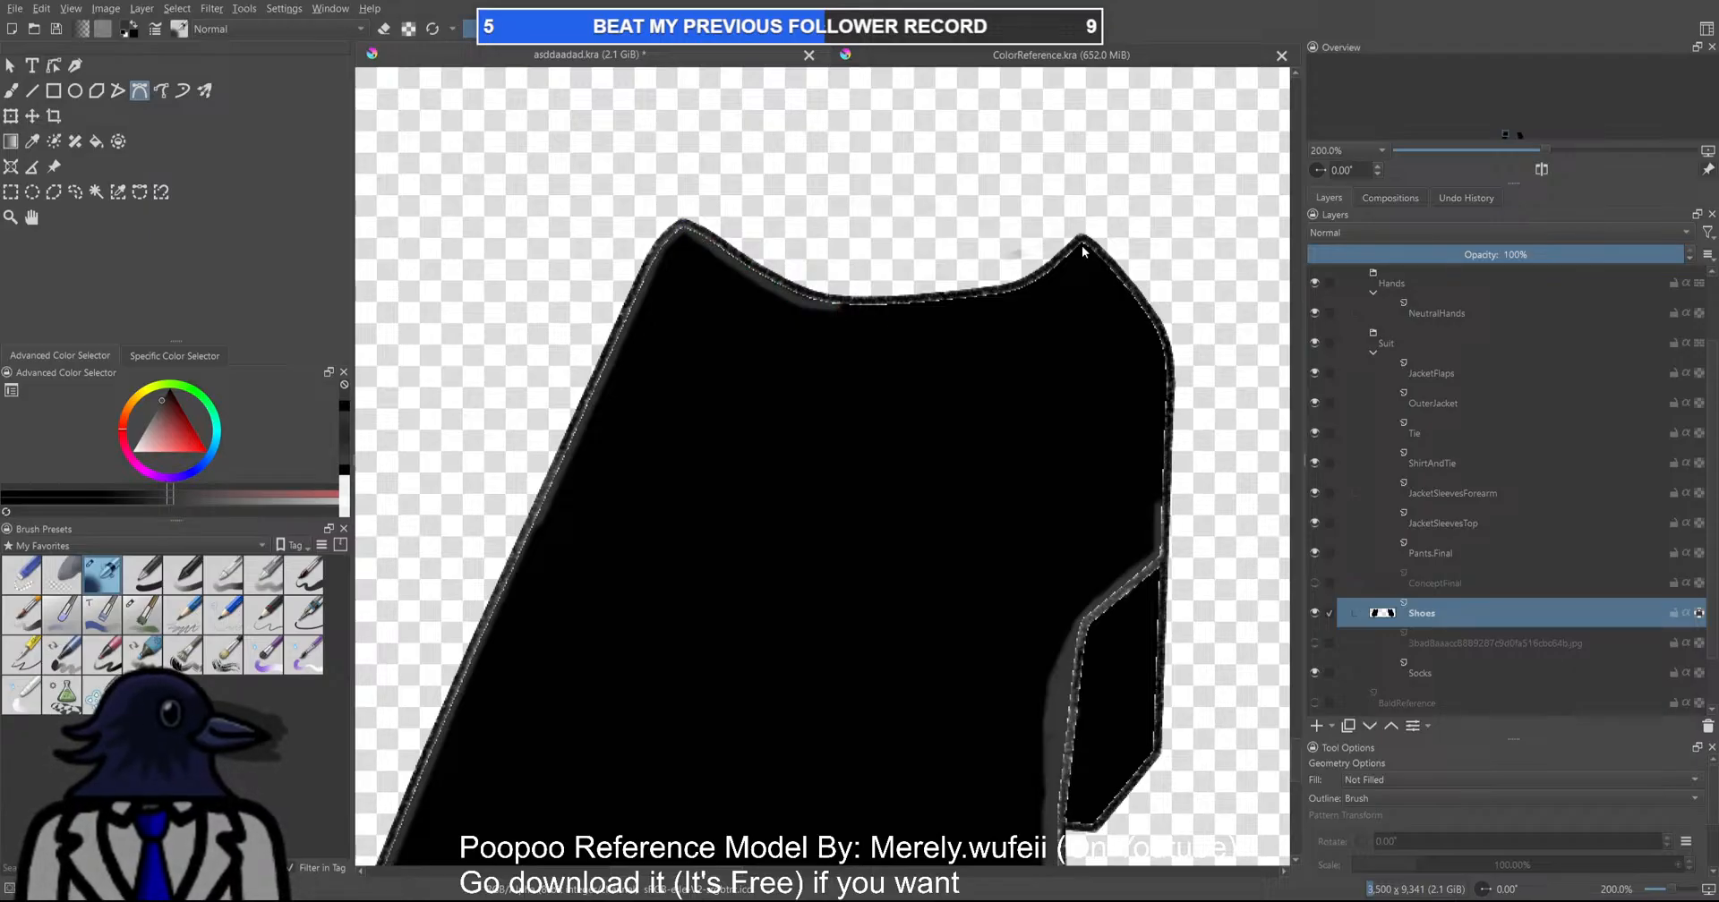
left_click_drag(836, 308, 638, 306)
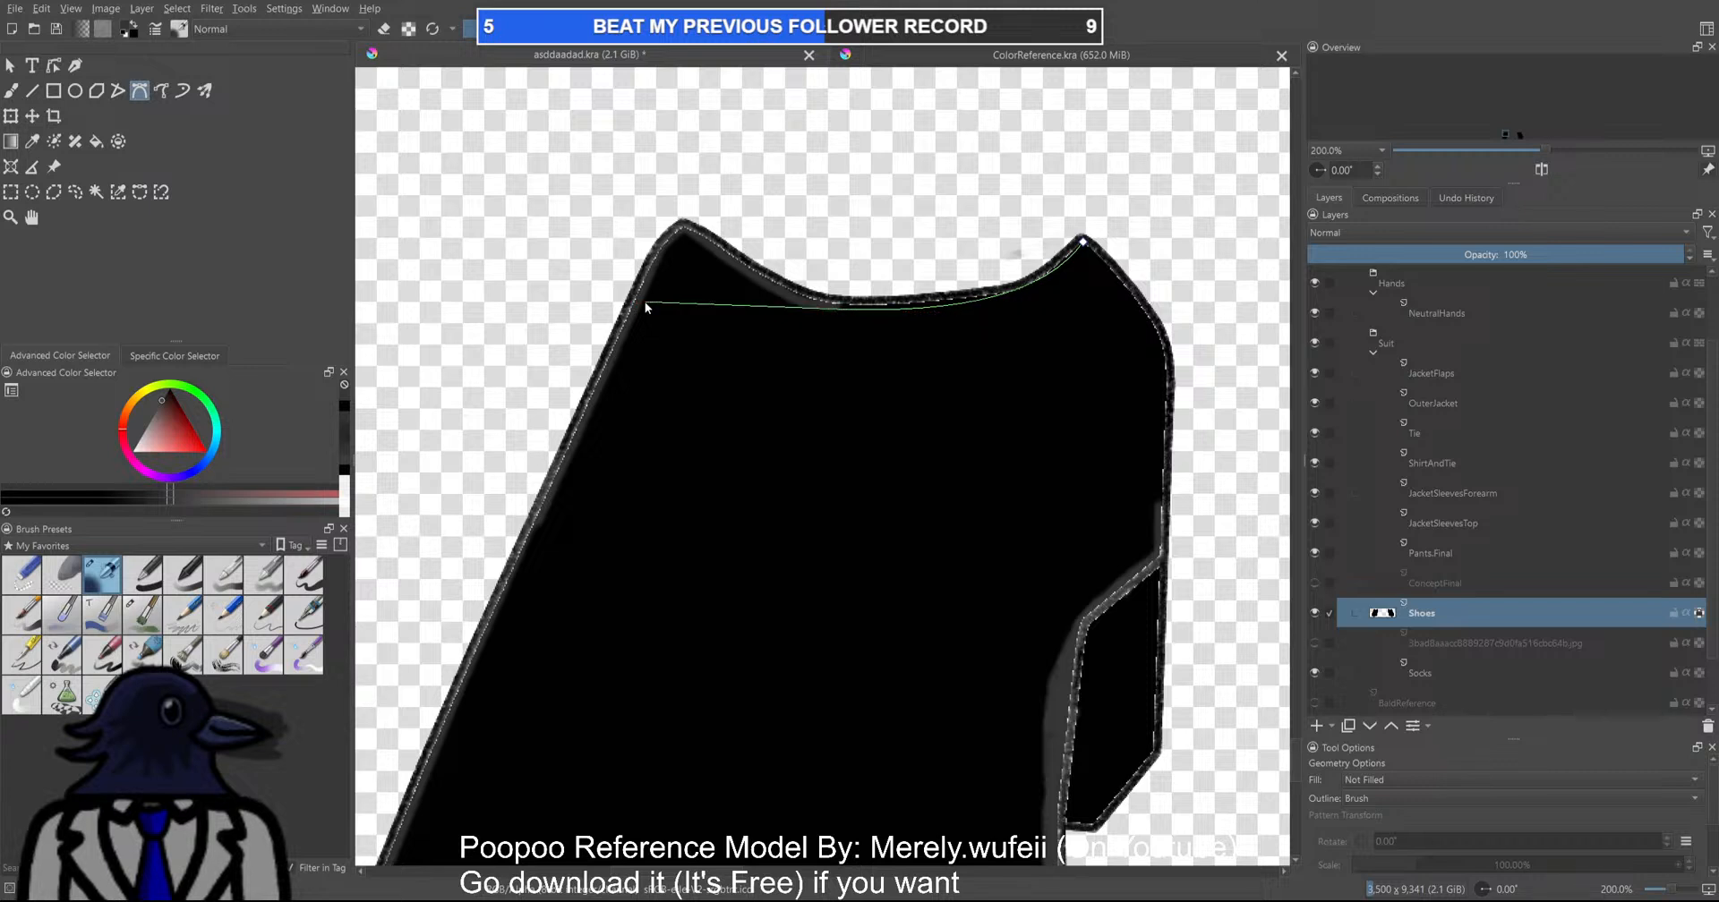
Stroke a gray Bezier highlight along the curved top opening of the left shoe
key("Return")
left_click(1081, 239)
left_click_drag(838, 308, 642, 311)
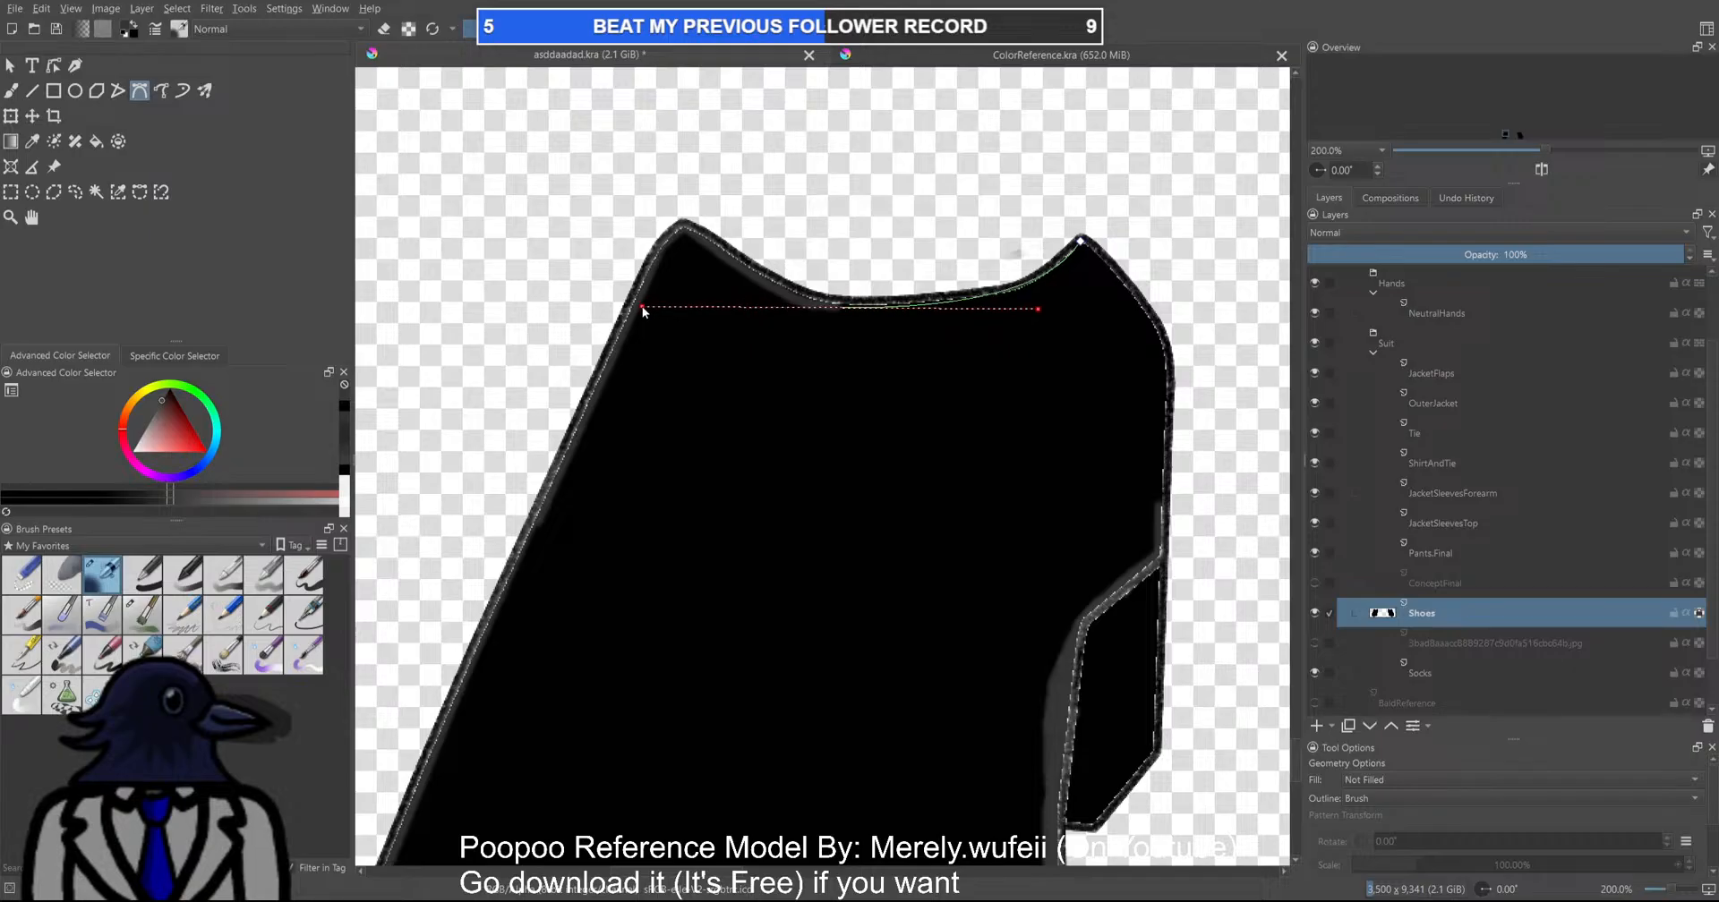
key("ctrl+z")
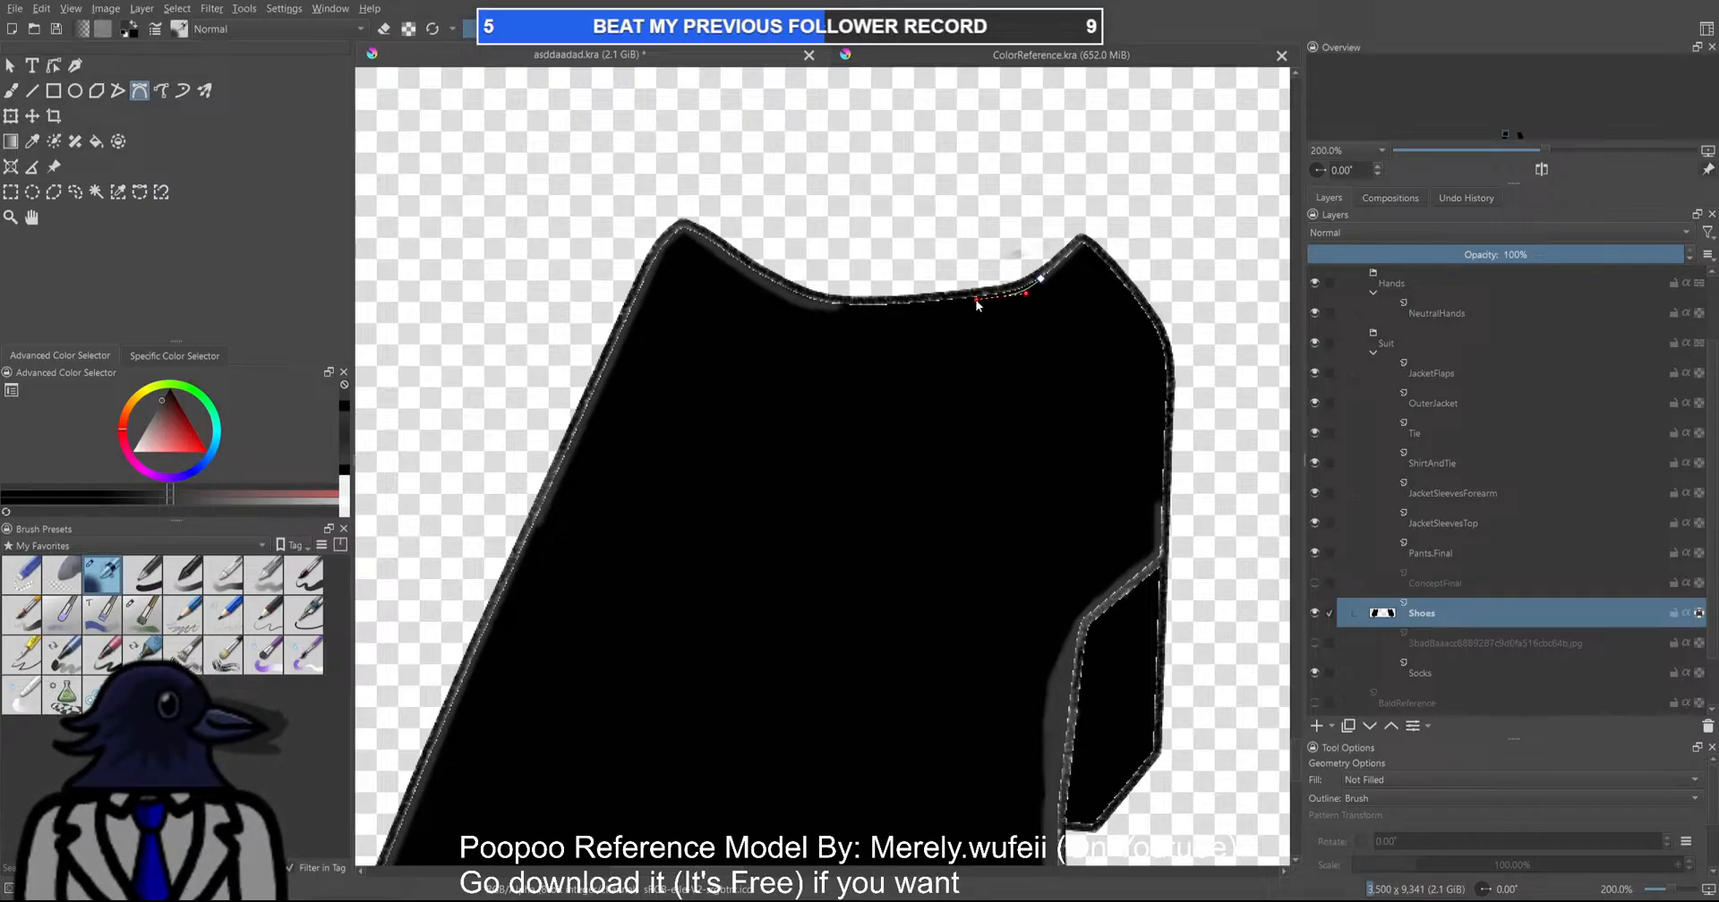
double_click(977, 302)
Add gray highlight strokes around the left shoe's upper inner corner and down its straight inner side
left_click_drag(1112, 347, 883, 304)
key("5")
left_click_drag(1024, 399, 754, 321)
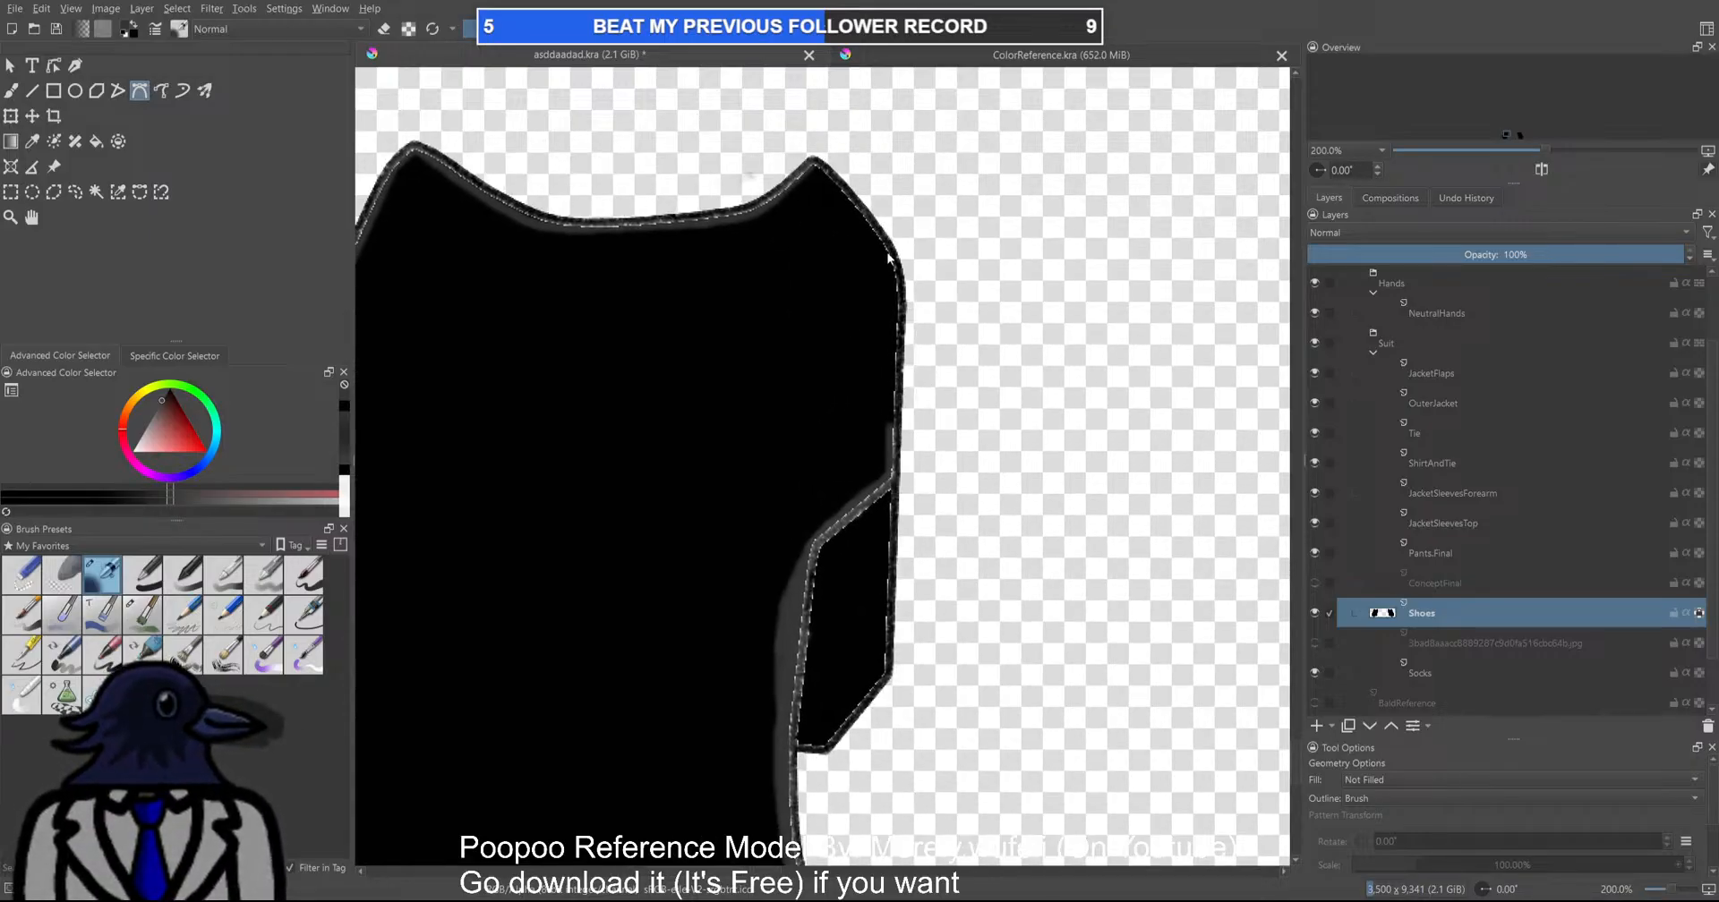
scroll(889, 267, "up", 2)
left_click_drag(876, 243, 882, 254)
double_click(883, 254)
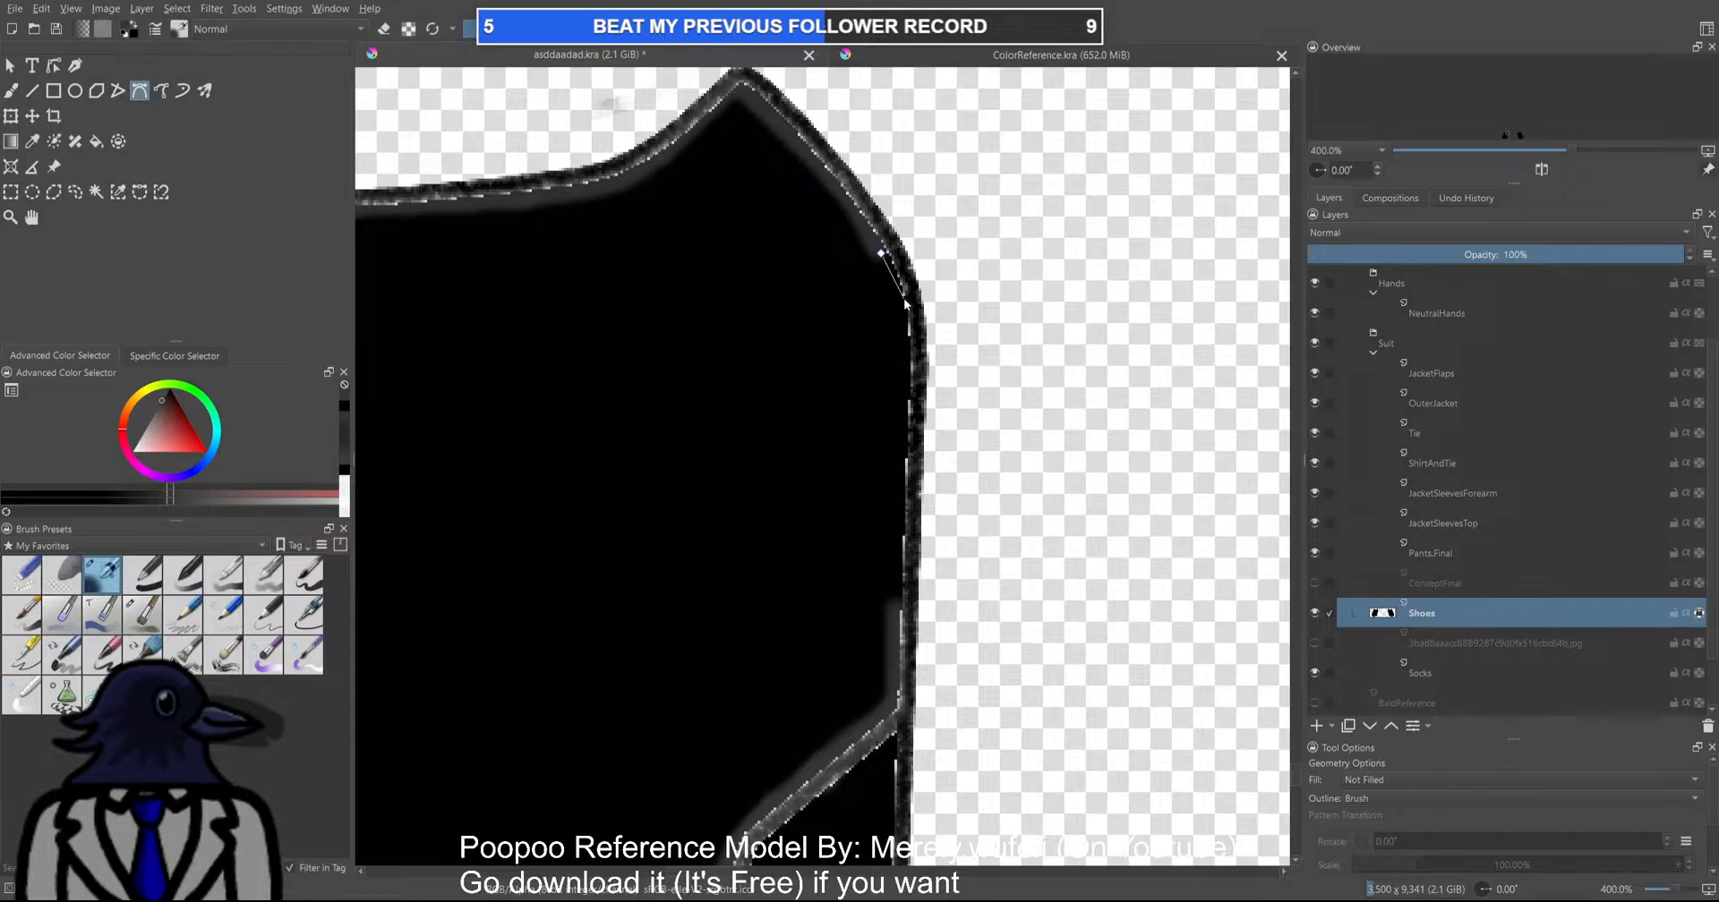
double_click(907, 338)
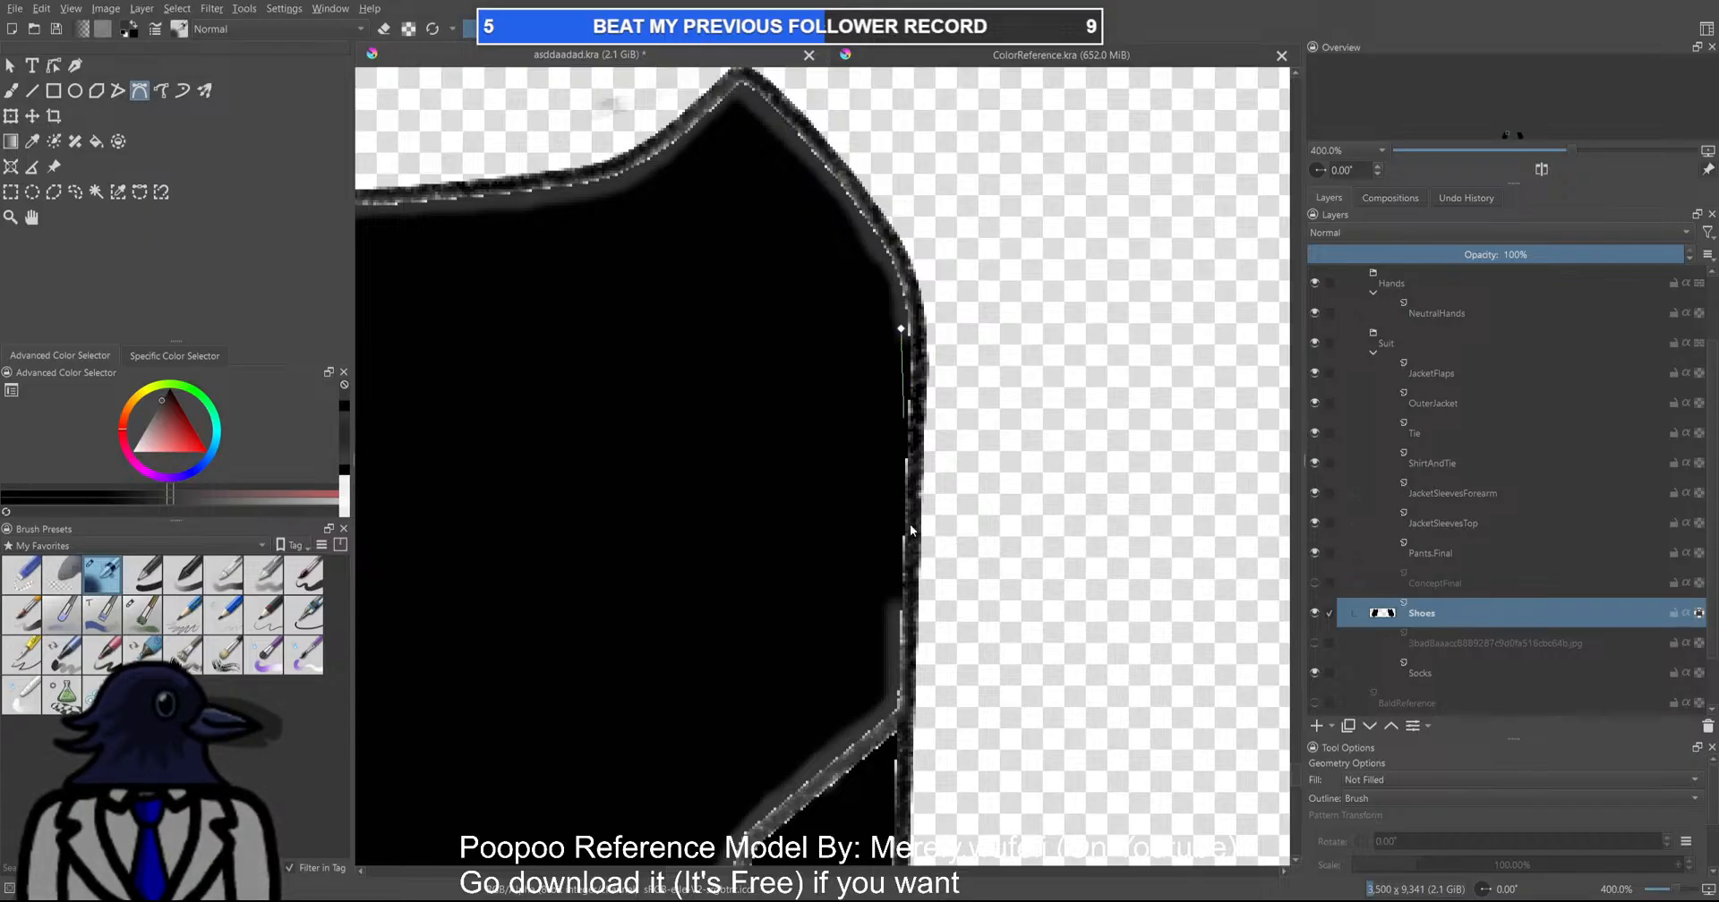
double_click(902, 607)
Stroke gray highlights along the right shoe's inner side and up around its upper corner
scroll(908, 460, "down", 7)
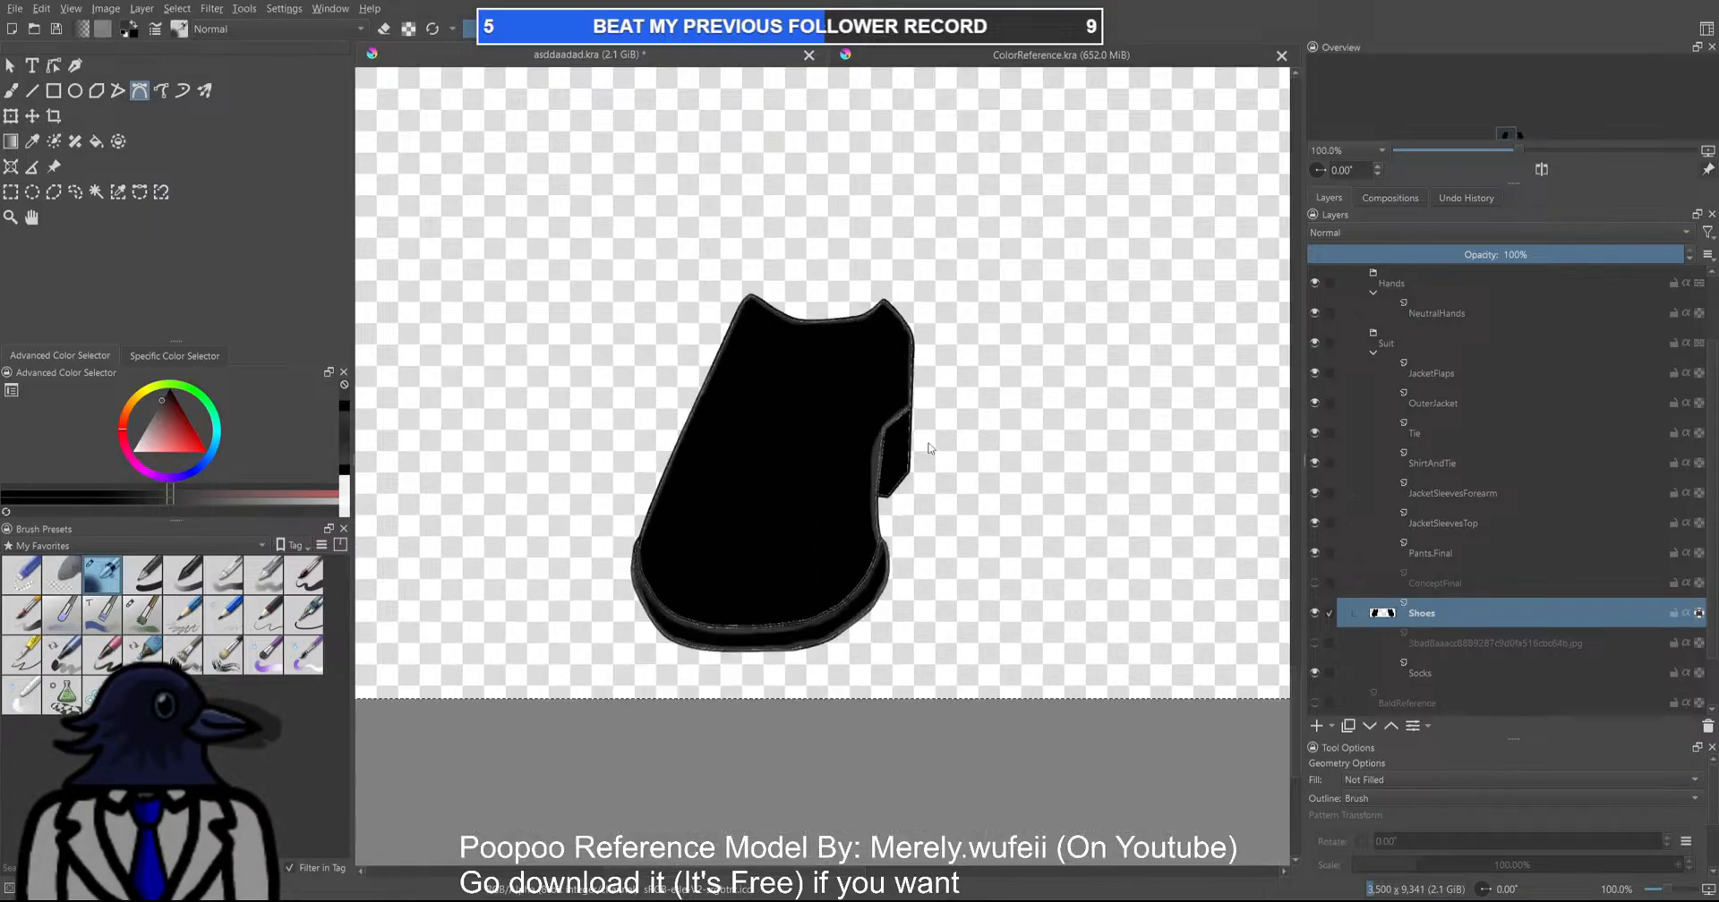
left_click_drag(1001, 471, 714, 464)
scroll(848, 460, "up", 5)
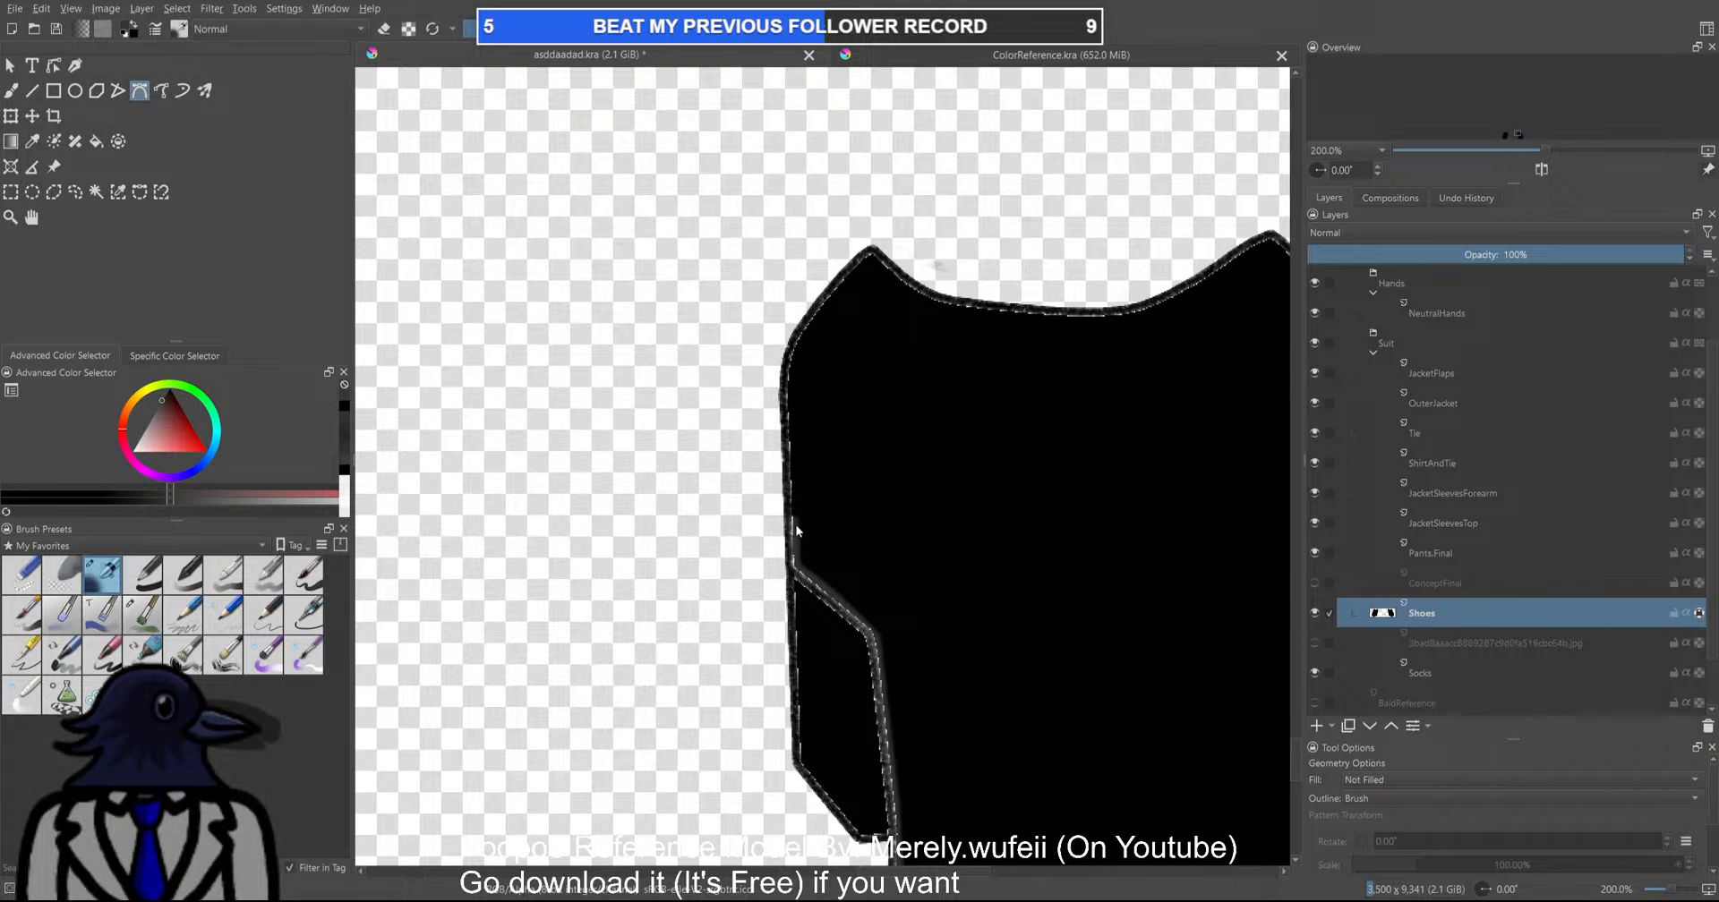
double_click(790, 367)
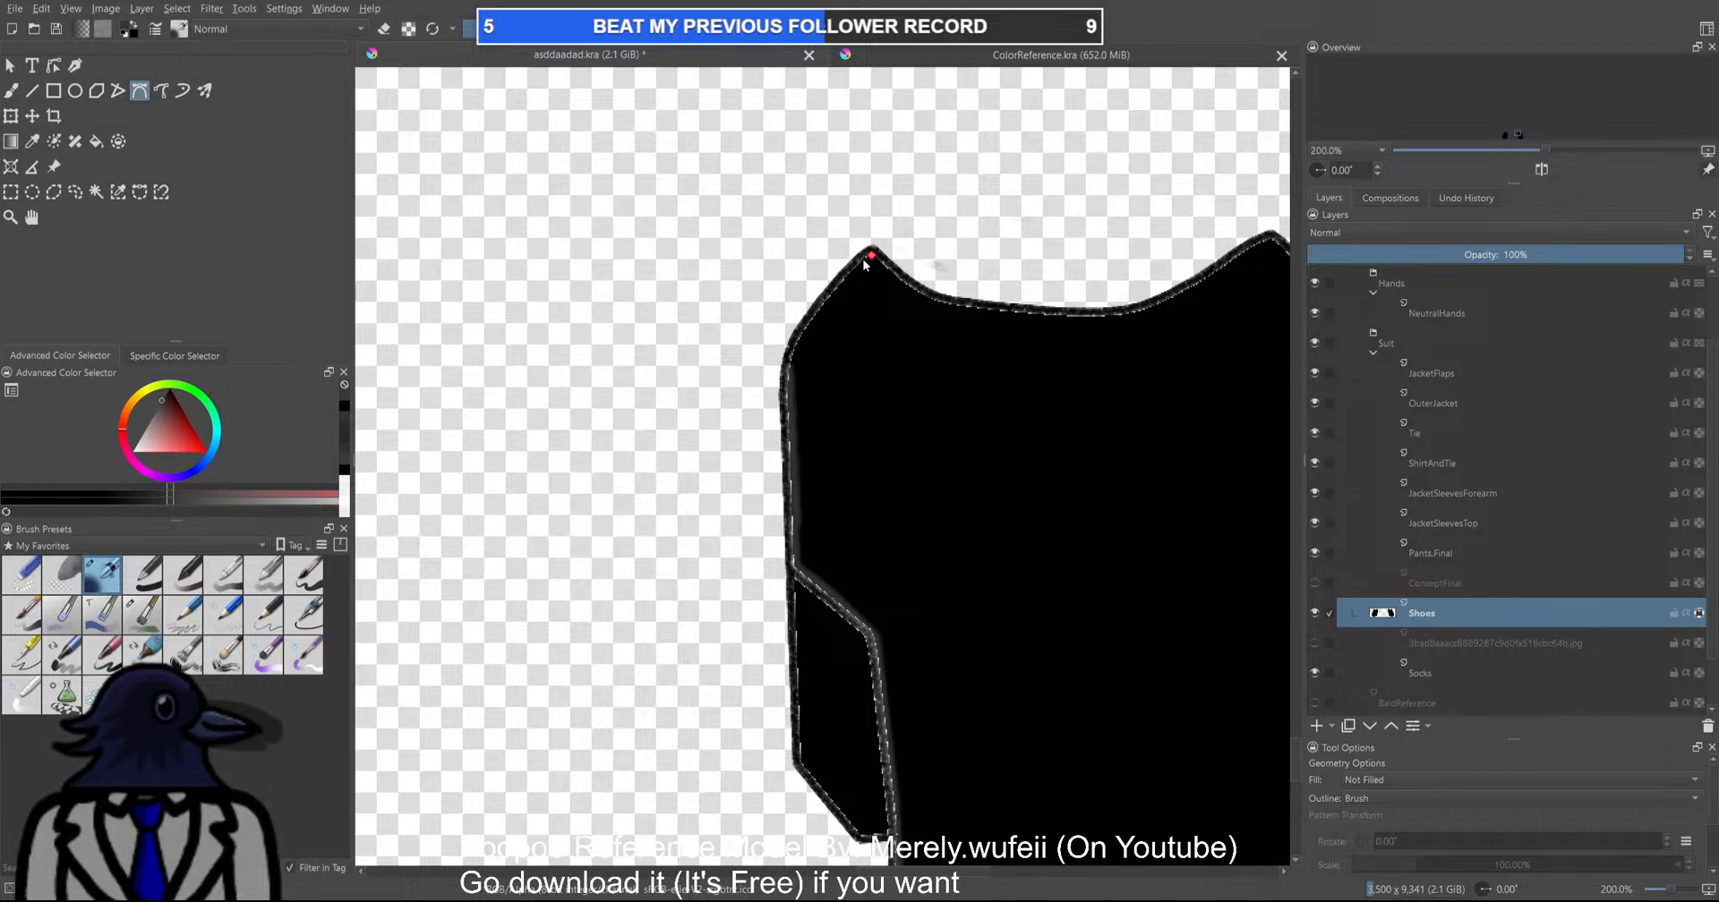
left_click_drag(792, 359, 659, 393)
double_click(791, 371)
Stroke a gray Bezier highlight along the curved top opening of the right shoe
mouse_move(767, 349)
left_mouse_down()
mouse_move(831, 350)
mouse_move(753, 354)
left_mouse_up()
double_click(831, 350)
left_click(1041, 269)
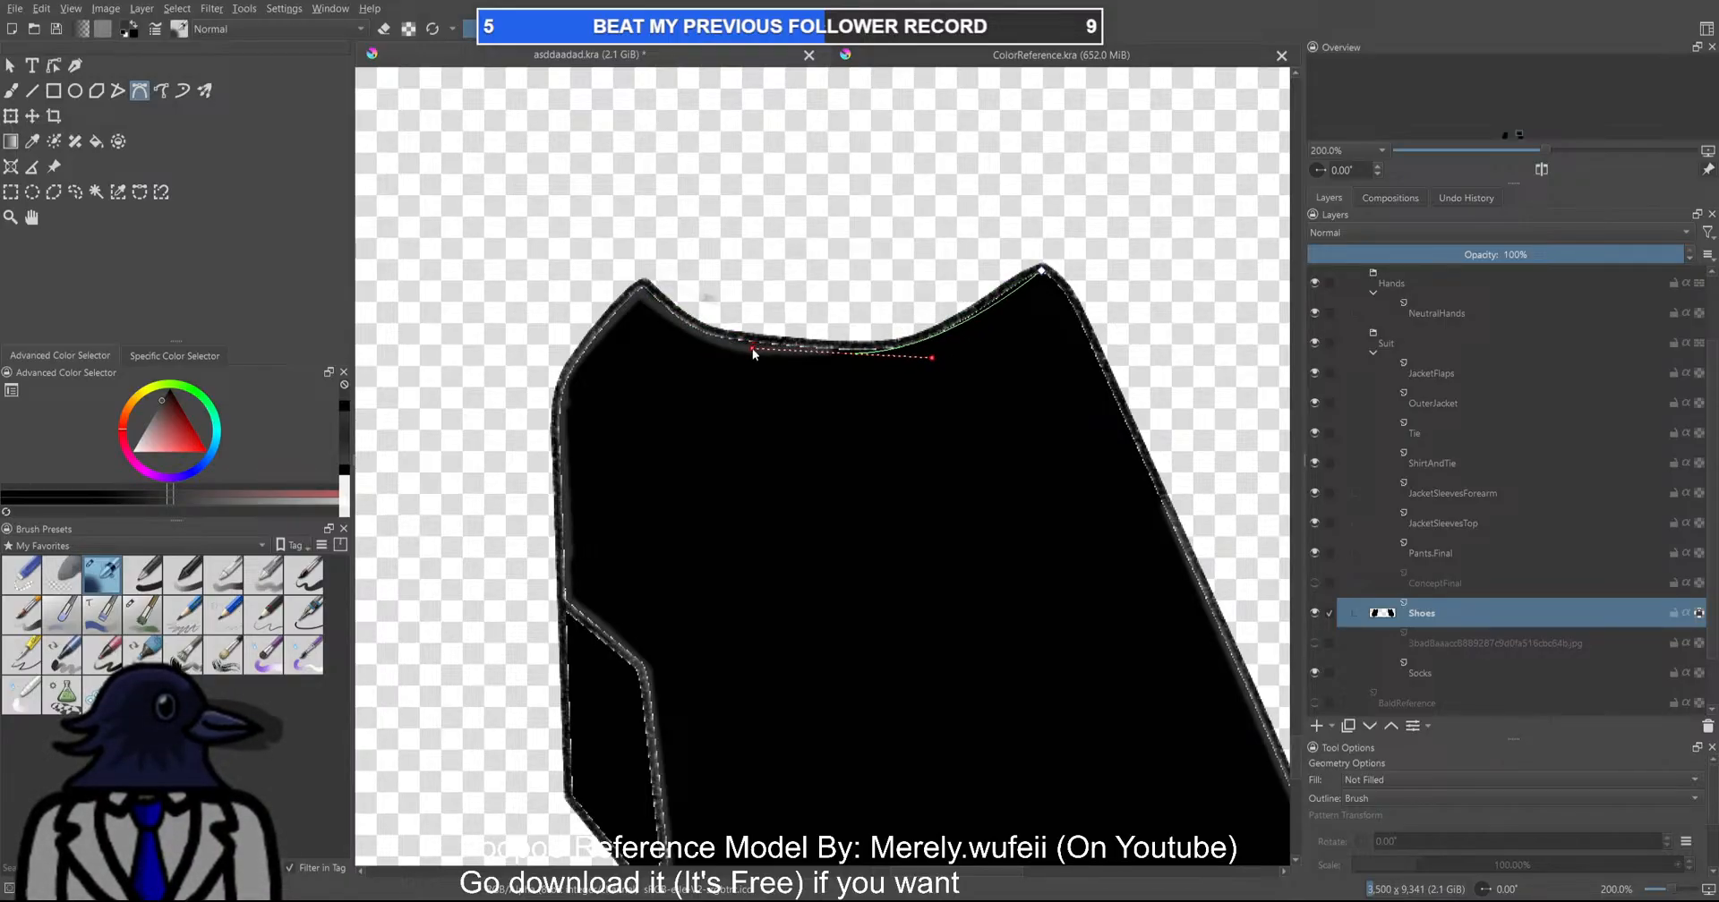
double_click(753, 353)
left_click_drag(954, 328, 640, 233)
scroll(693, 211, "down", 1)
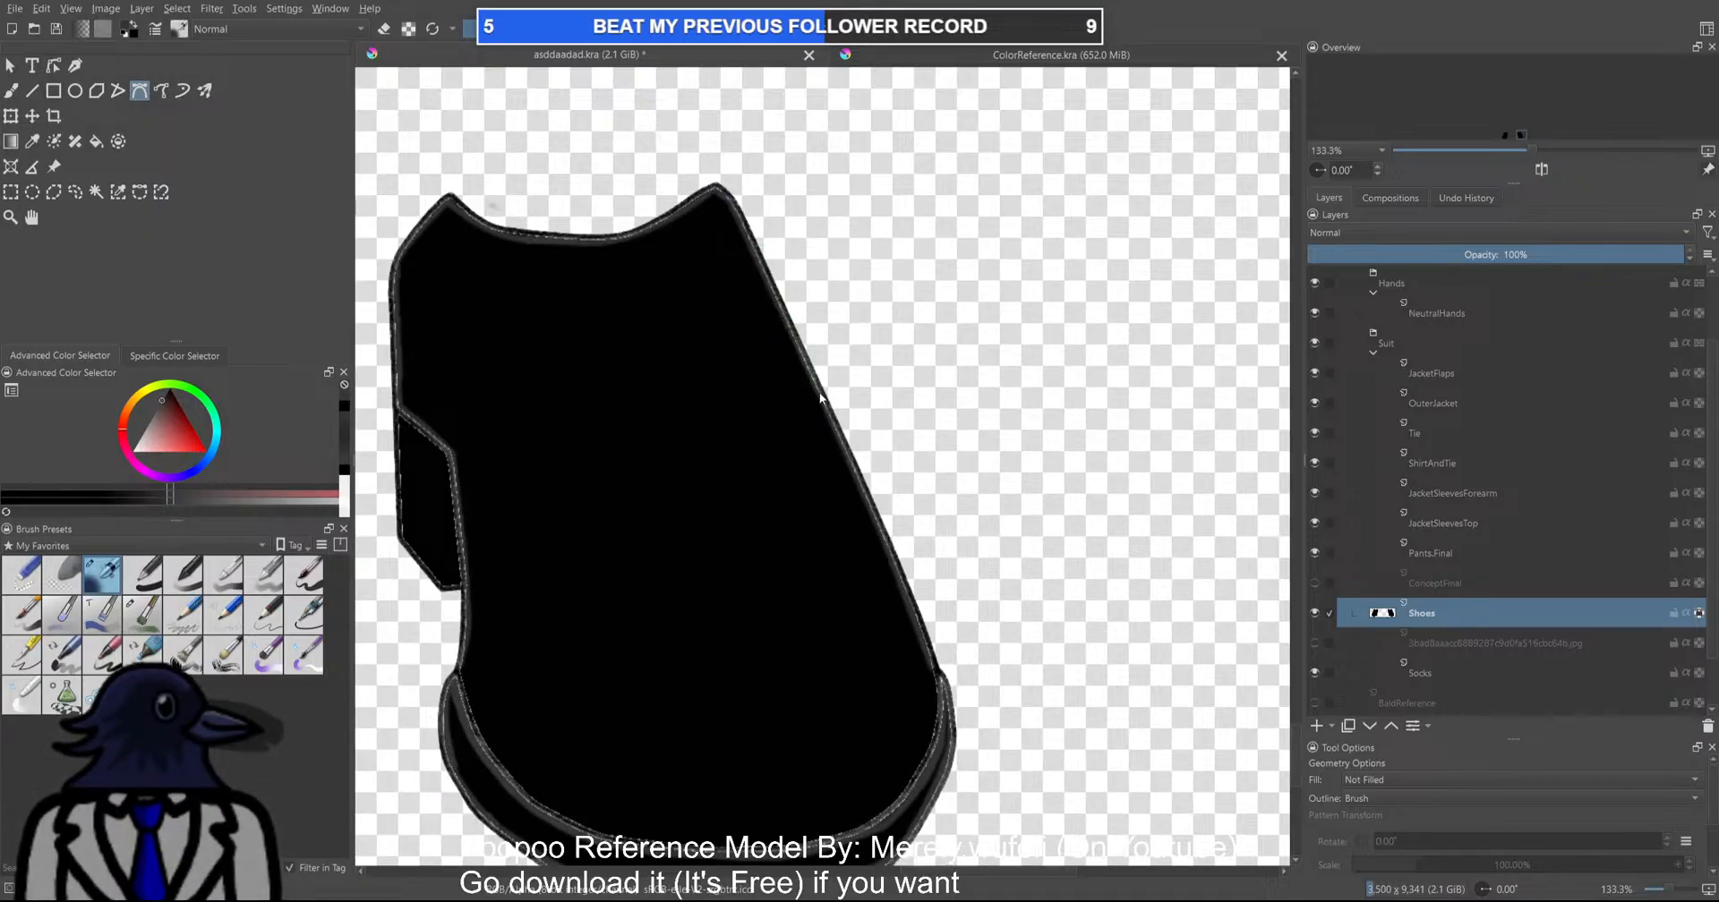
Check both shoes at a smaller scale and save the drawing
scroll(738, 441, "down", 6)
scroll(737, 441, "up", 1)
left_click_drag(738, 441, 748, 432)
key("ctrl+s")
Switch to ColorReference.kra and isolate the Shoe layer of the Leg r group
left_click(966, 57)
scroll(944, 541, "down", 6)
left_click_drag(945, 540, 890, 304)
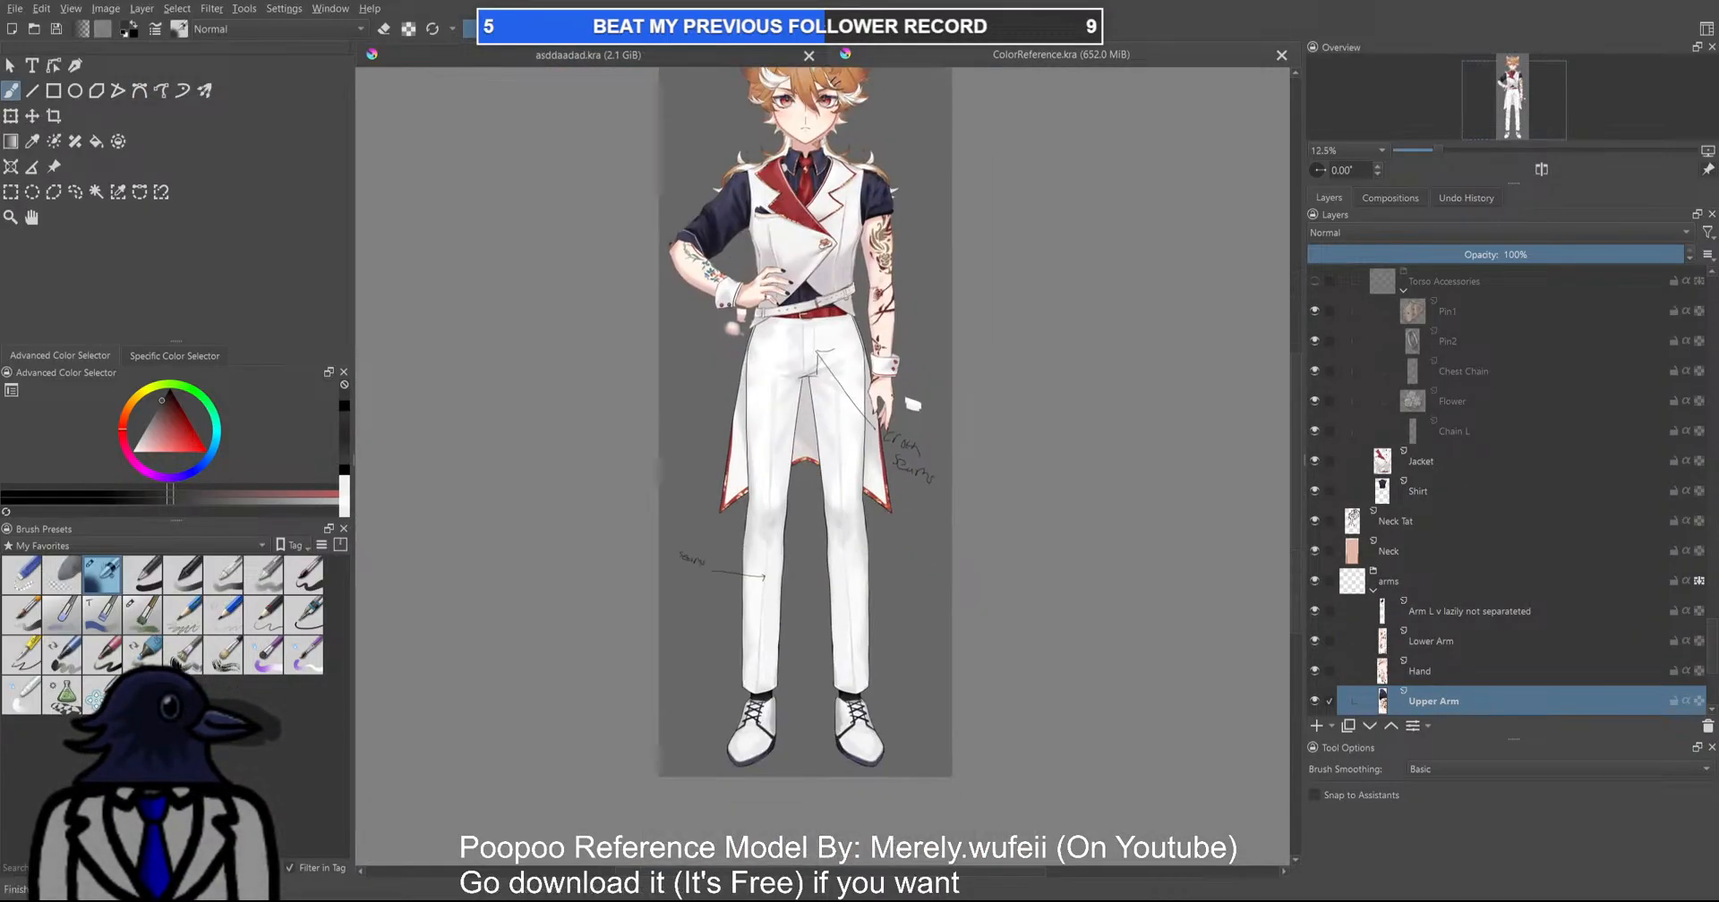
scroll(1443, 606, "down", 3)
scroll(1432, 587, "up", 4)
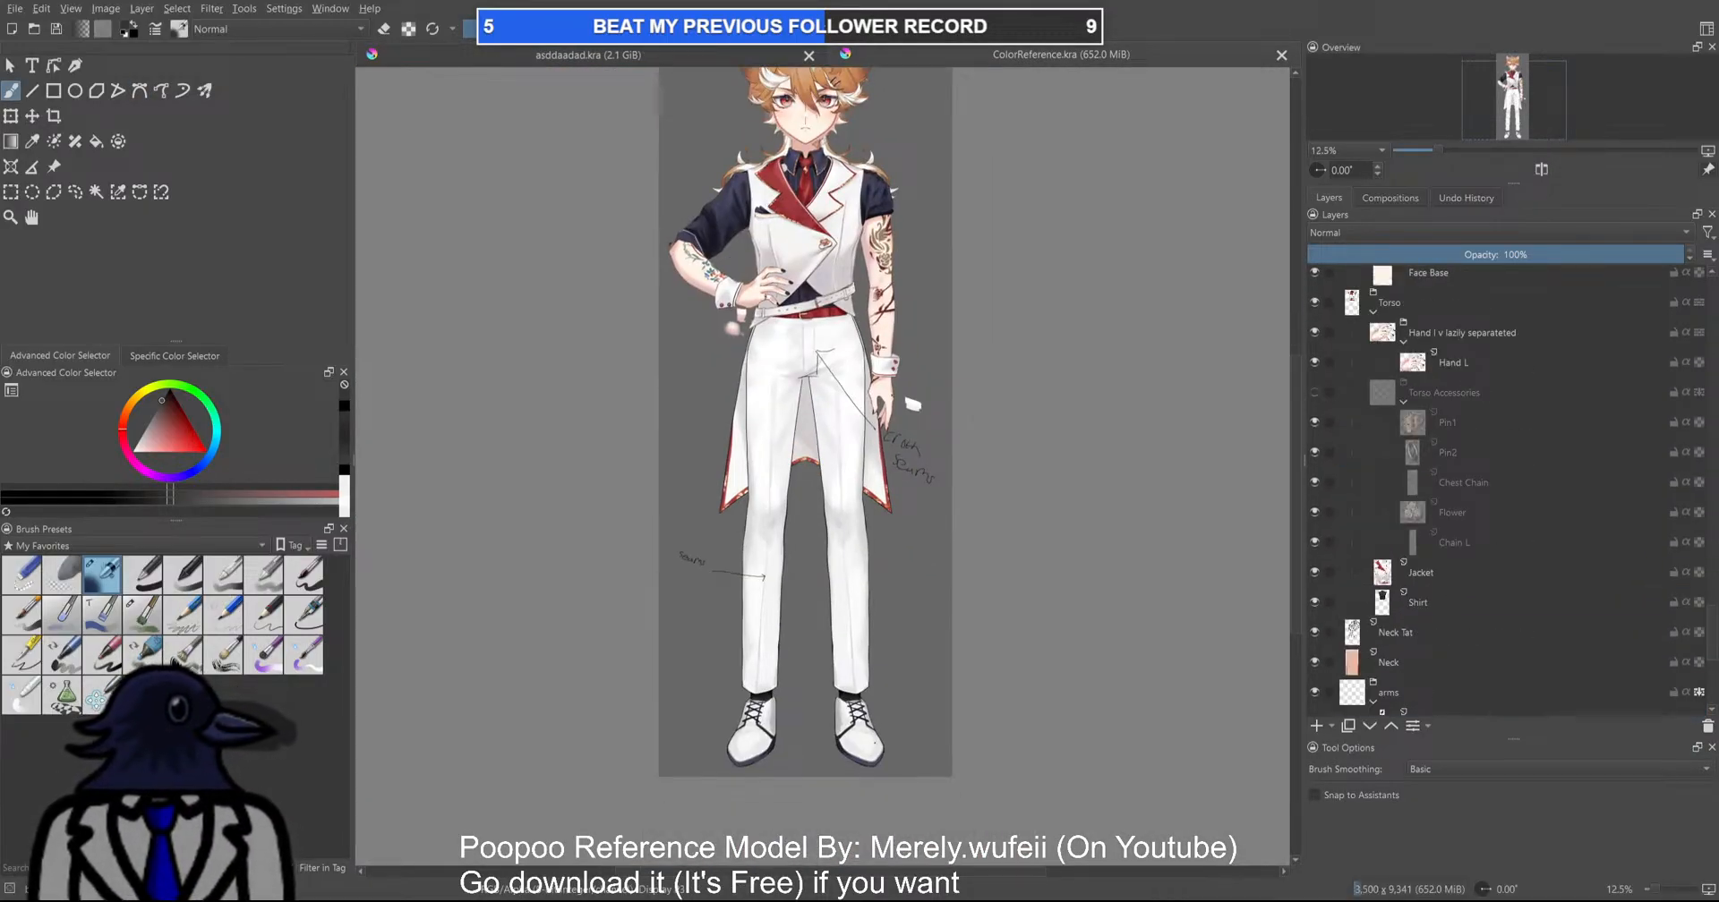
left_click(870, 740)
left_click(1457, 705, "alt")
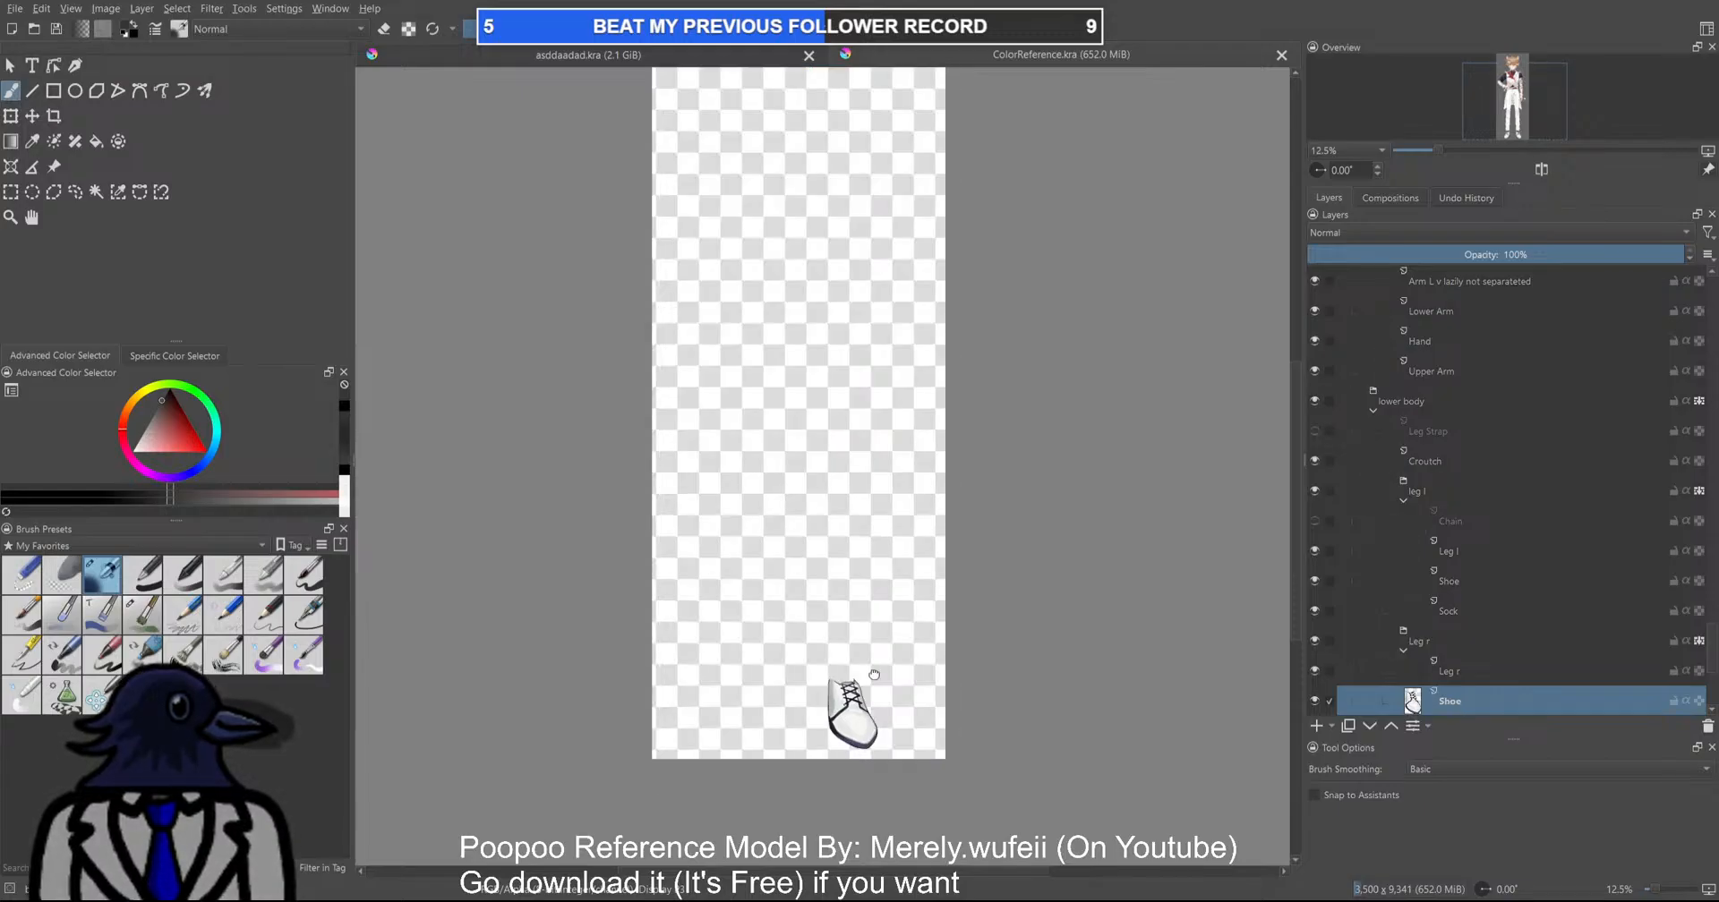
Examine the shading of the white reference shoe up close and compare it with the black left shoe
left_click_drag(876, 772, 836, 528)
scroll(837, 528, "up", 6)
left_click_drag(777, 312, 847, 545)
scroll(807, 495, "up", 1)
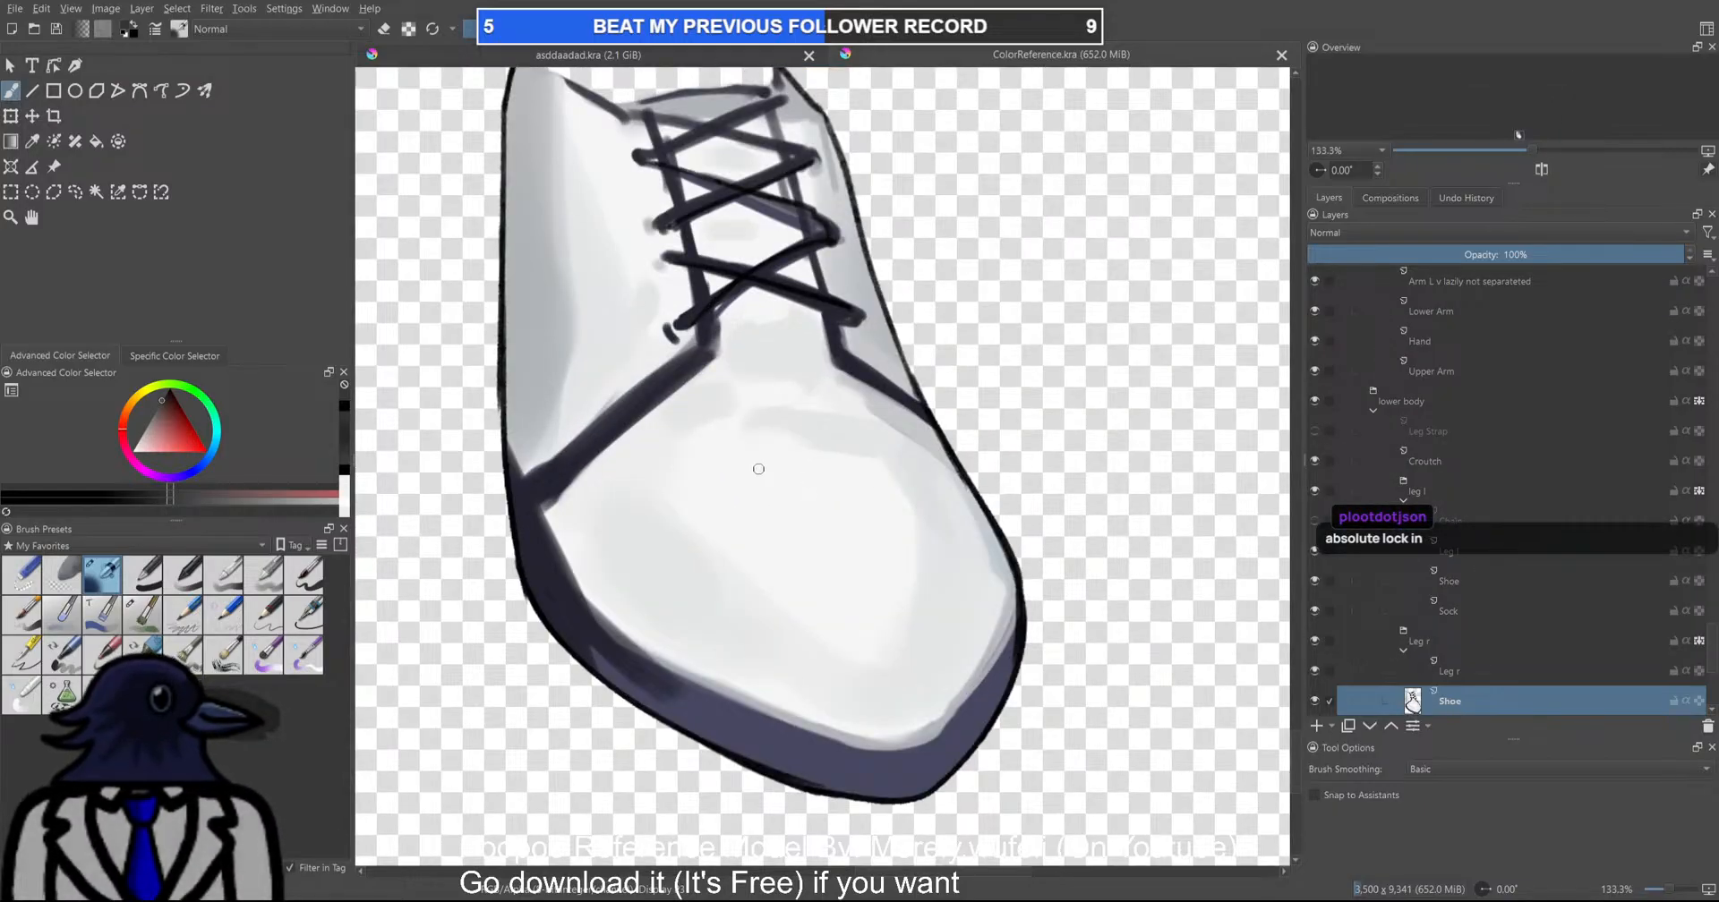
left_click_drag(822, 421, 877, 503)
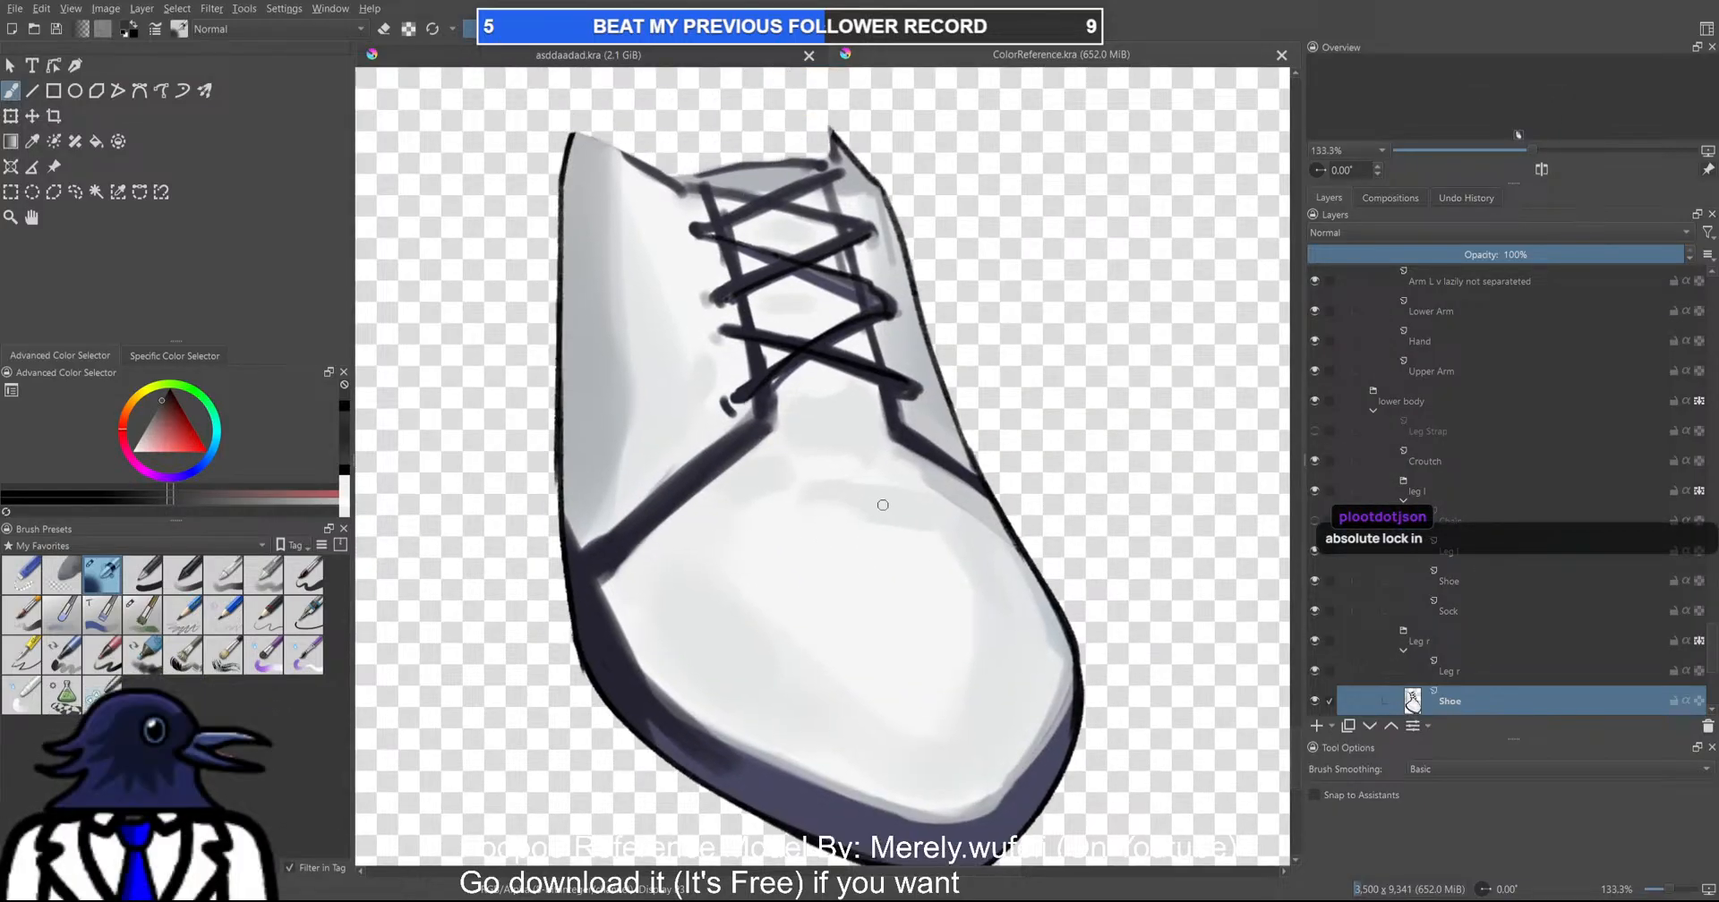
left_click(565, 60)
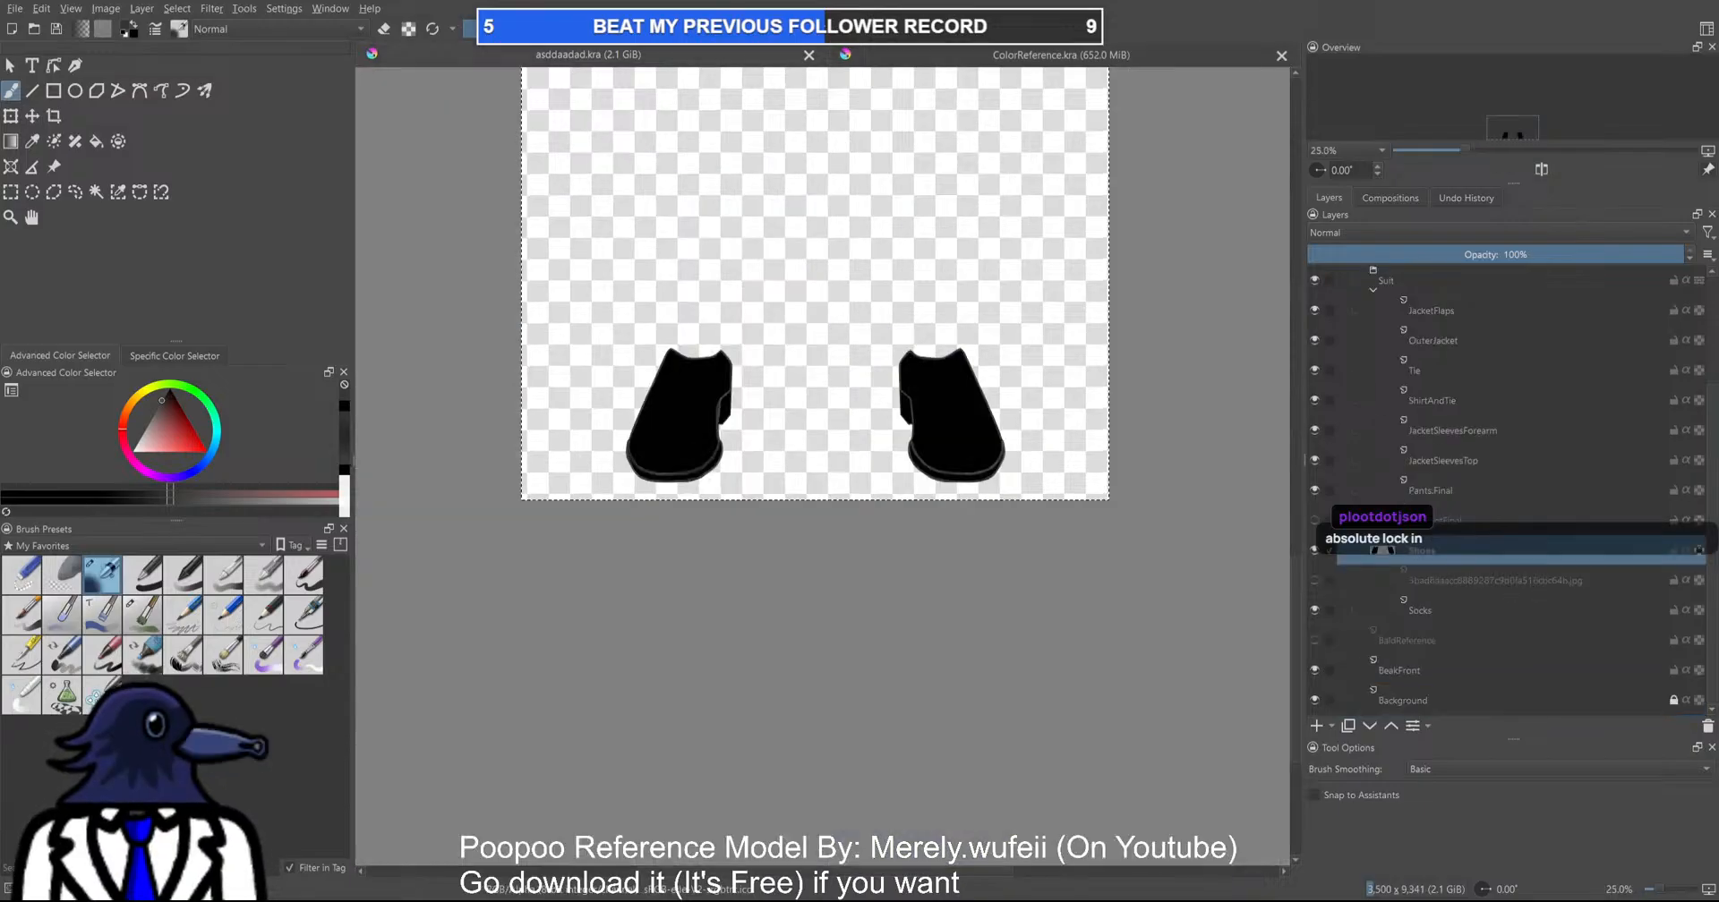
scroll(842, 479, "up", 4)
left_click_drag(502, 411, 668, 411)
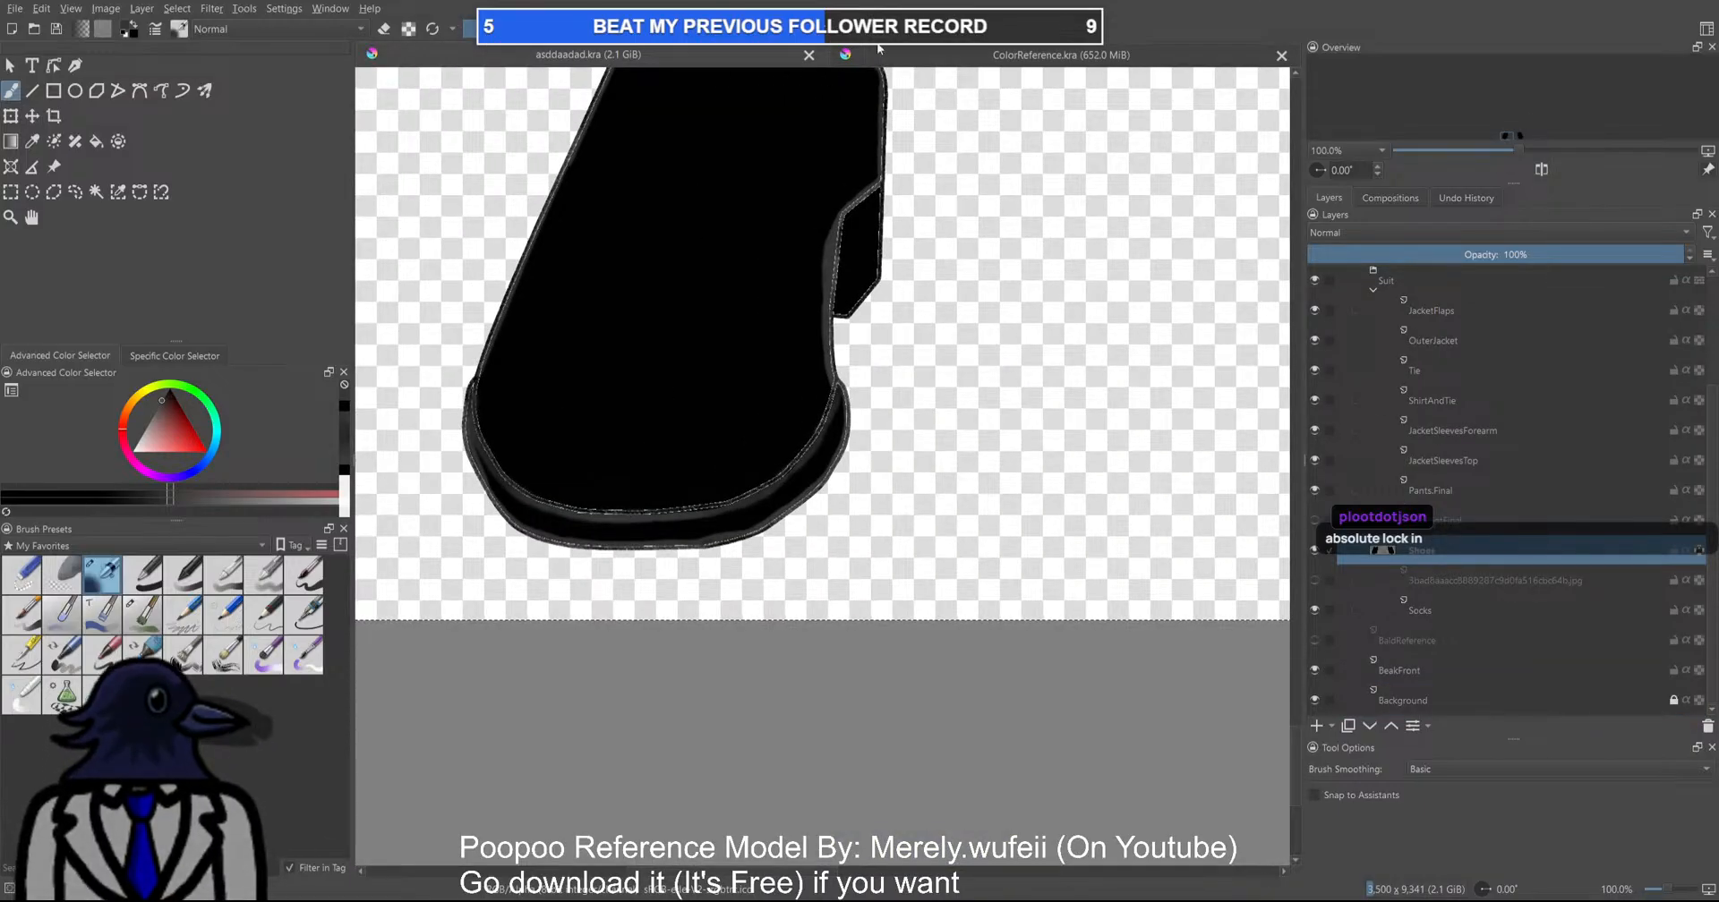
left_click(893, 57)
scroll(887, 356, "down", 1)
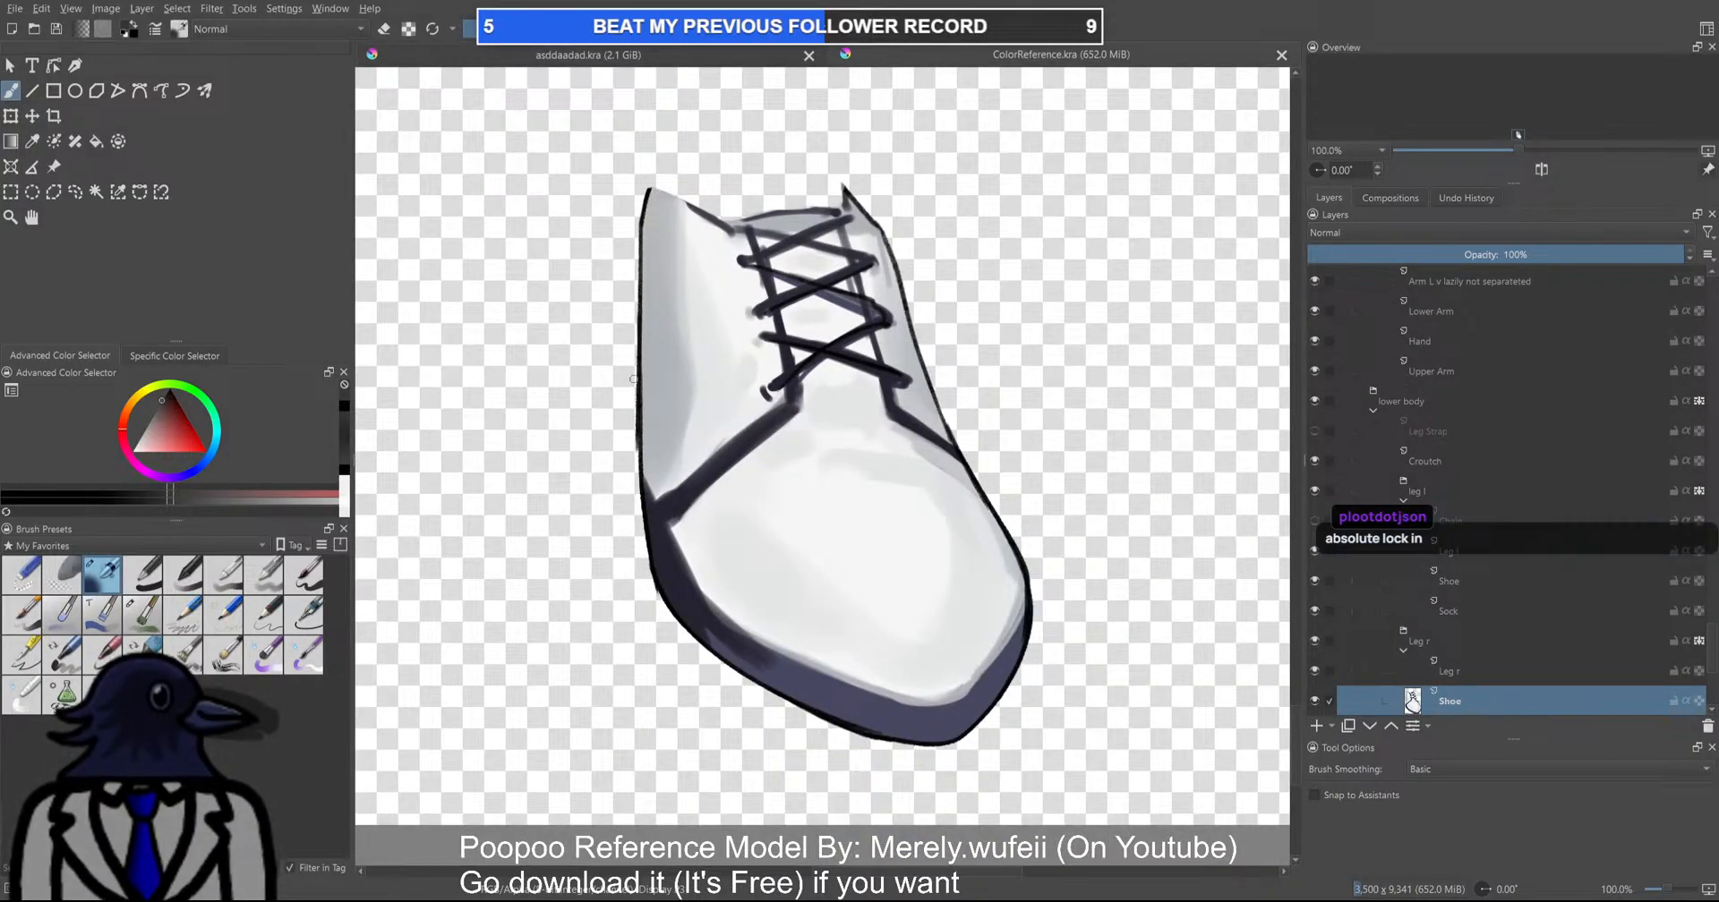
key("ctrl+z")
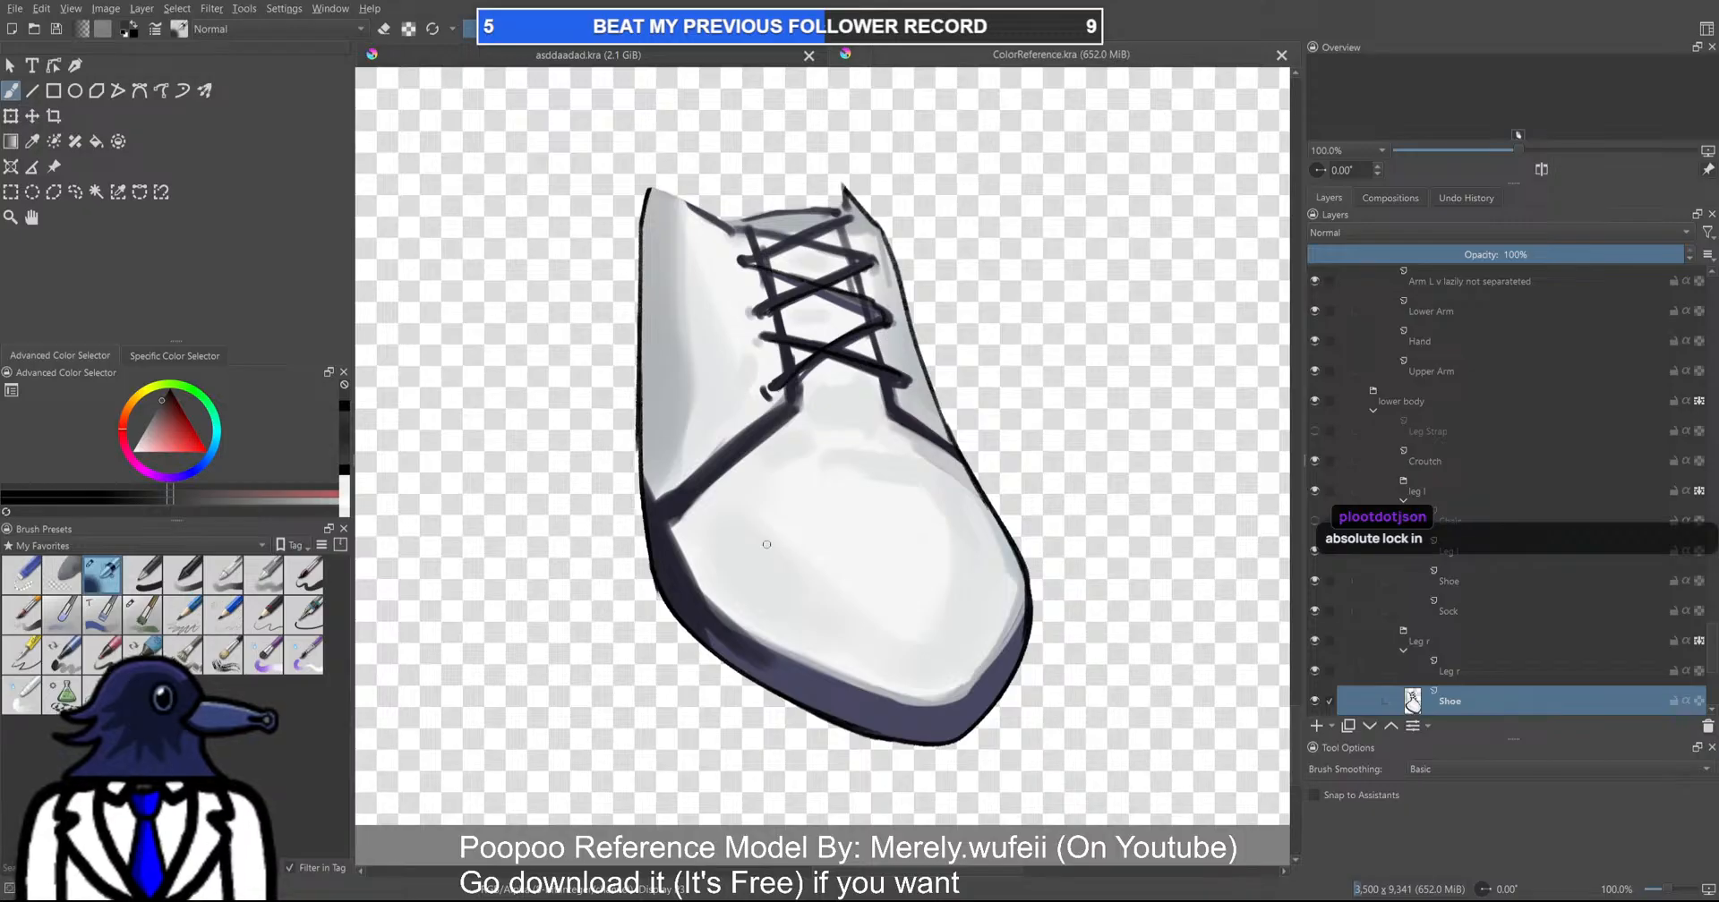
left_click(542, 57)
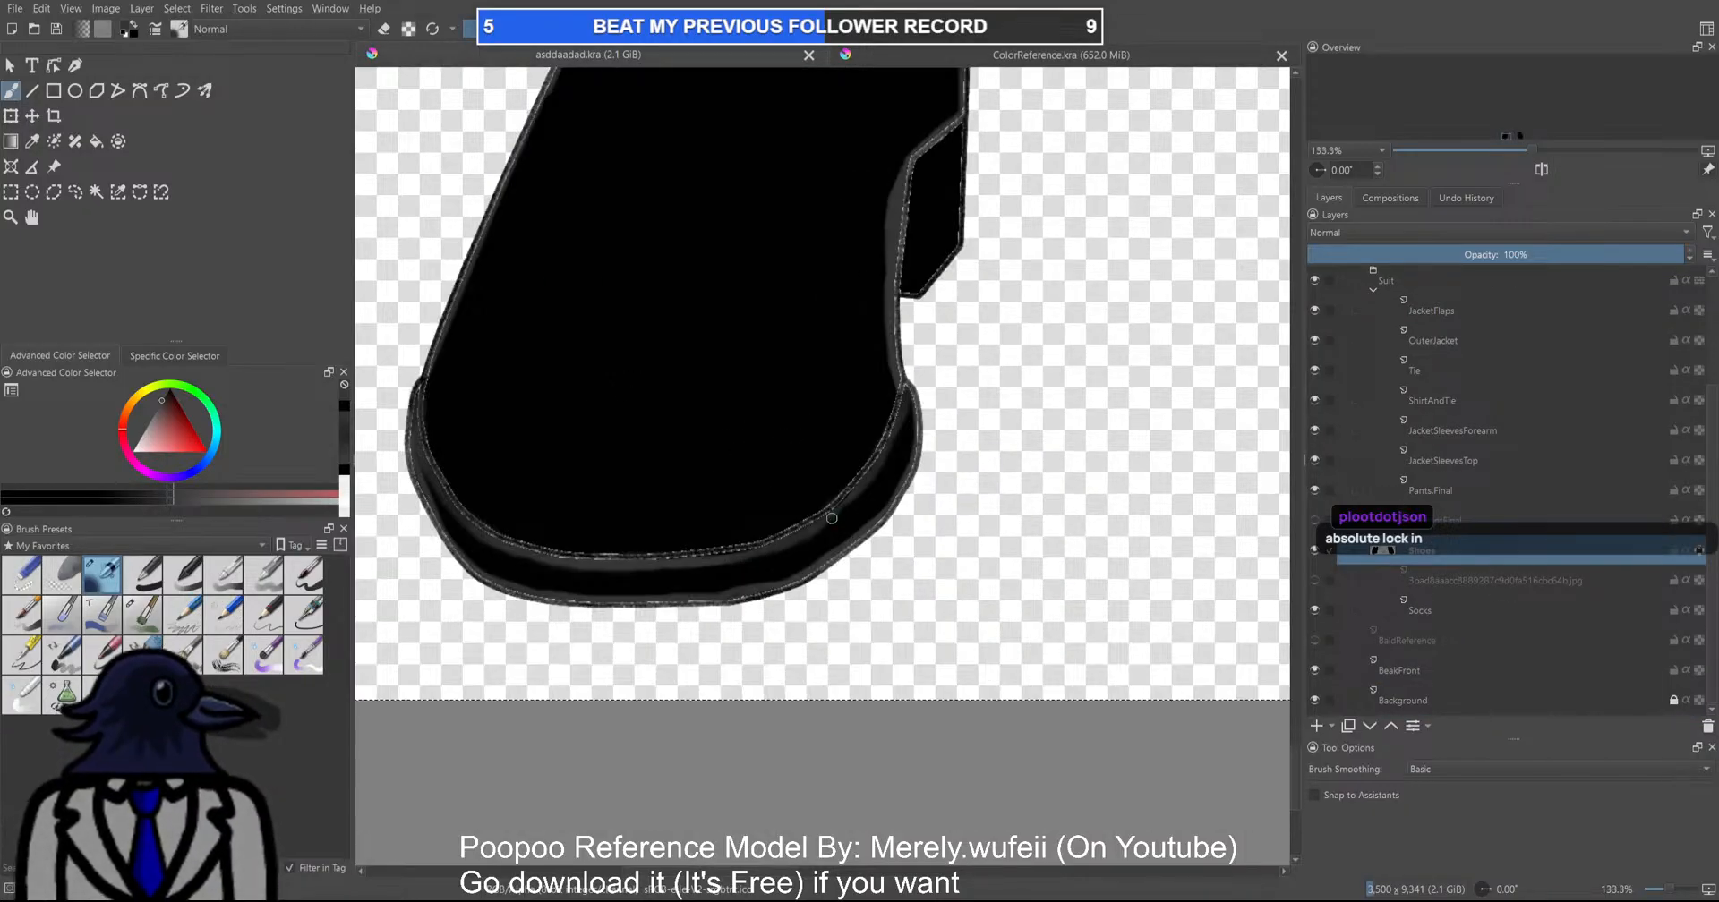
left_click_drag(621, 455, 697, 603)
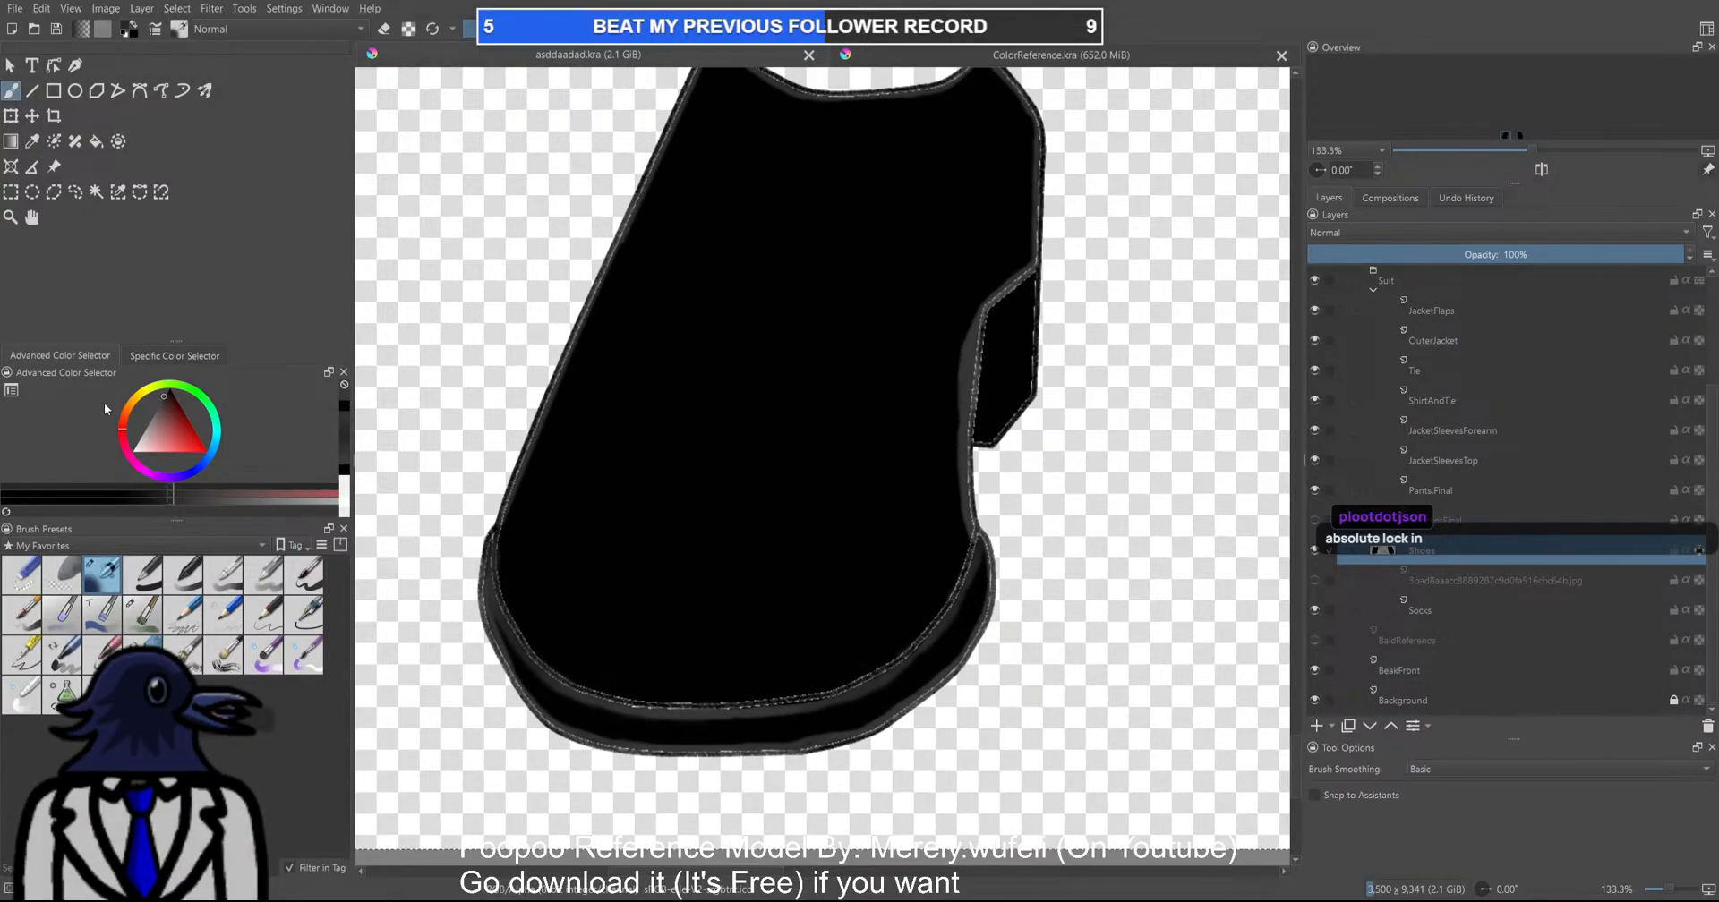
Choose a very dark gray brush color for the shoe highlights and recheck the reference shoe
left_click(165, 397)
left_click(166, 394)
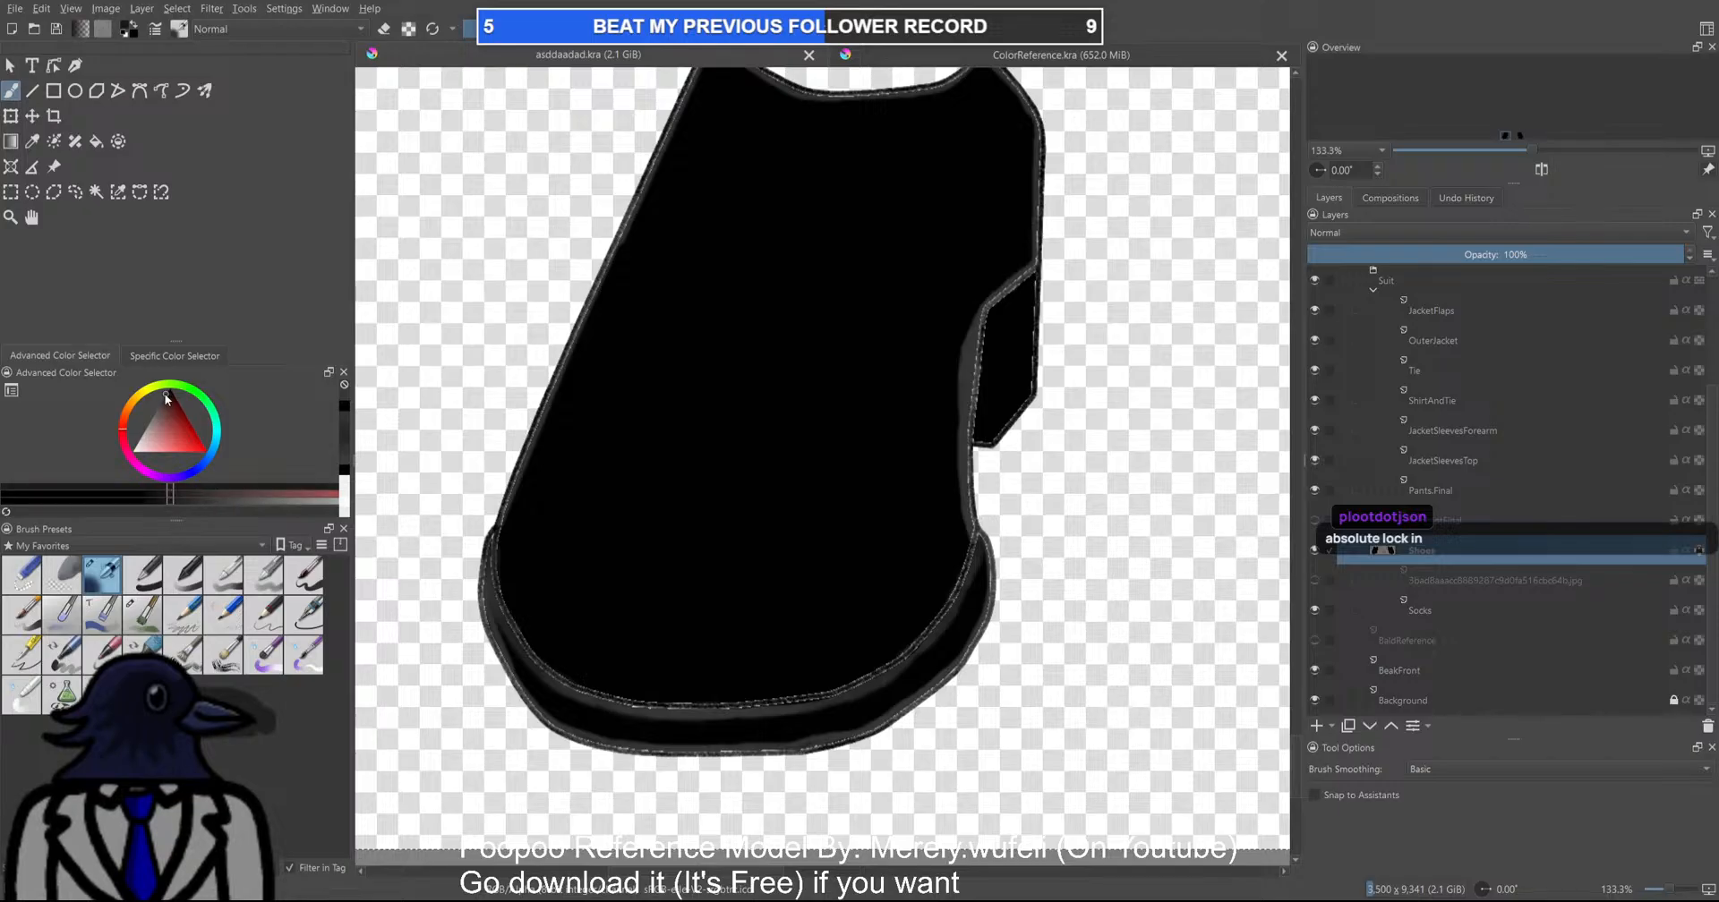
left_click(927, 50)
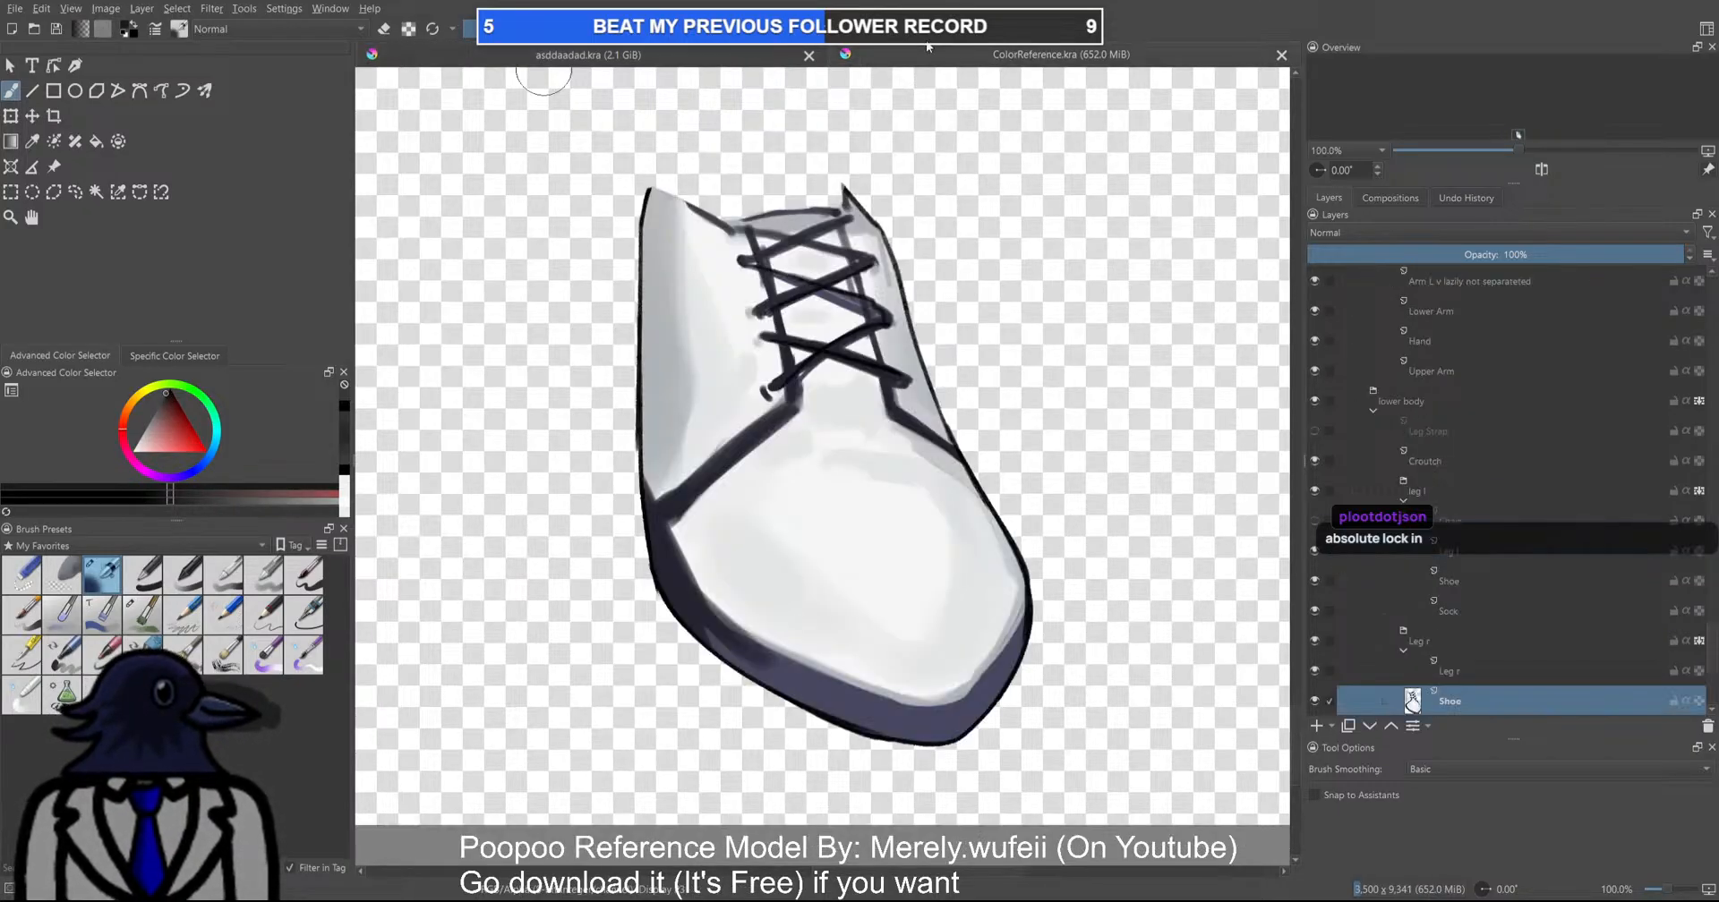
left_click(670, 55)
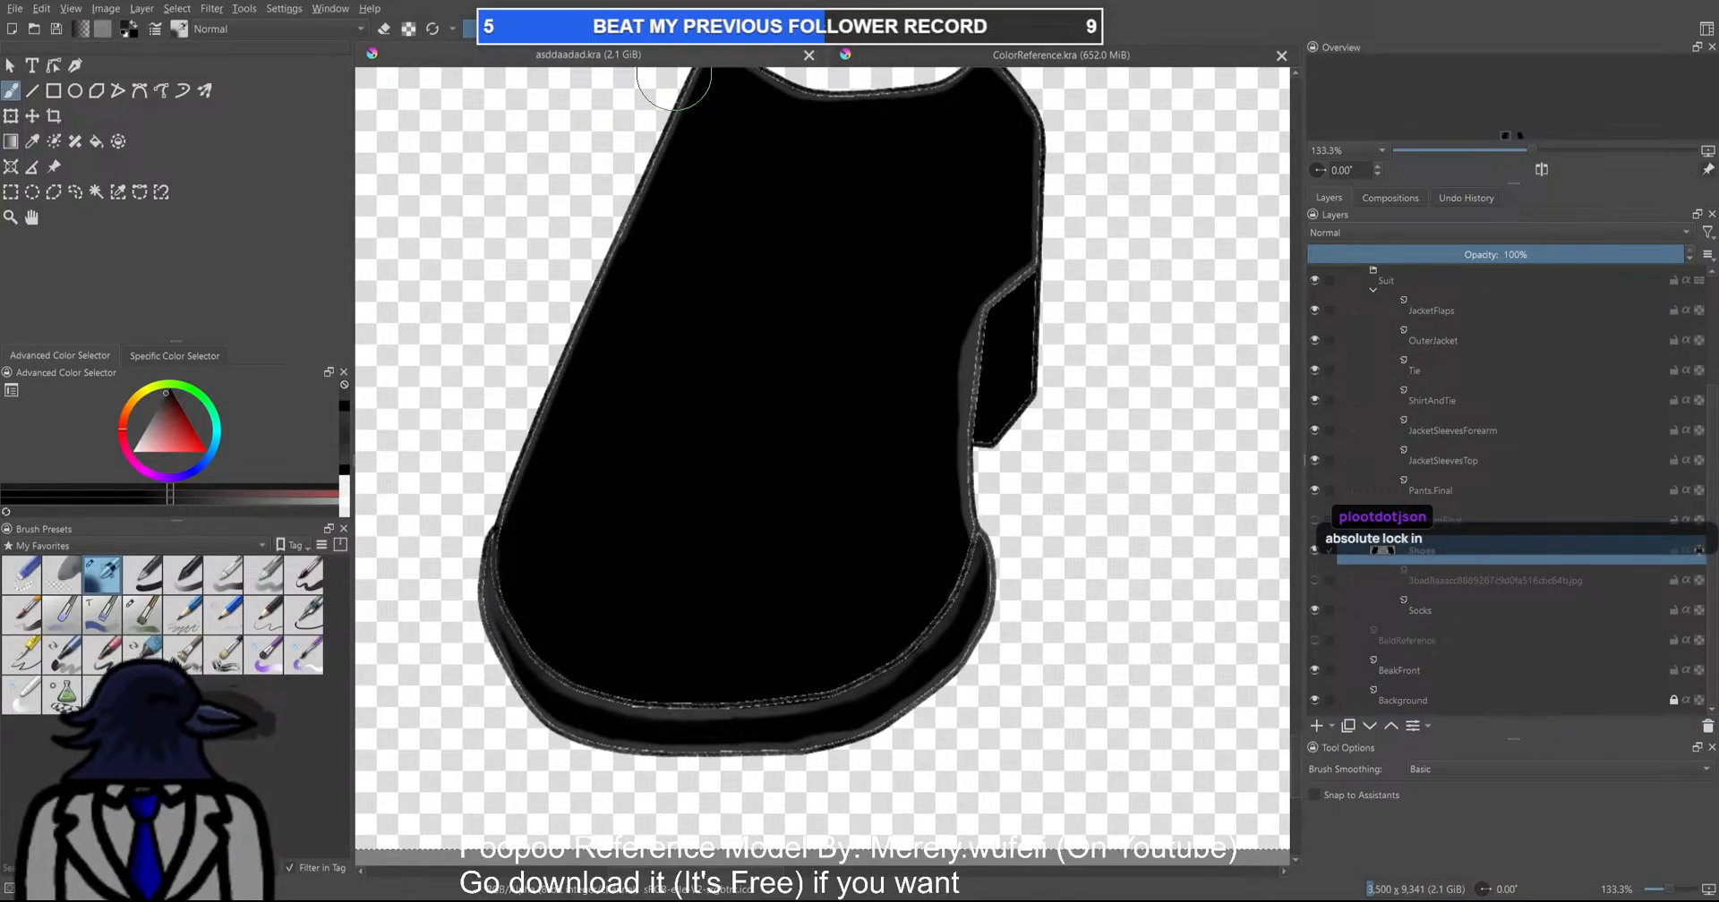
Try a brush stroke across the middle of the left shoe and undo it
key("p")
left_click_drag(700, 394, 855, 410)
key("b")
key("ctrl+z")
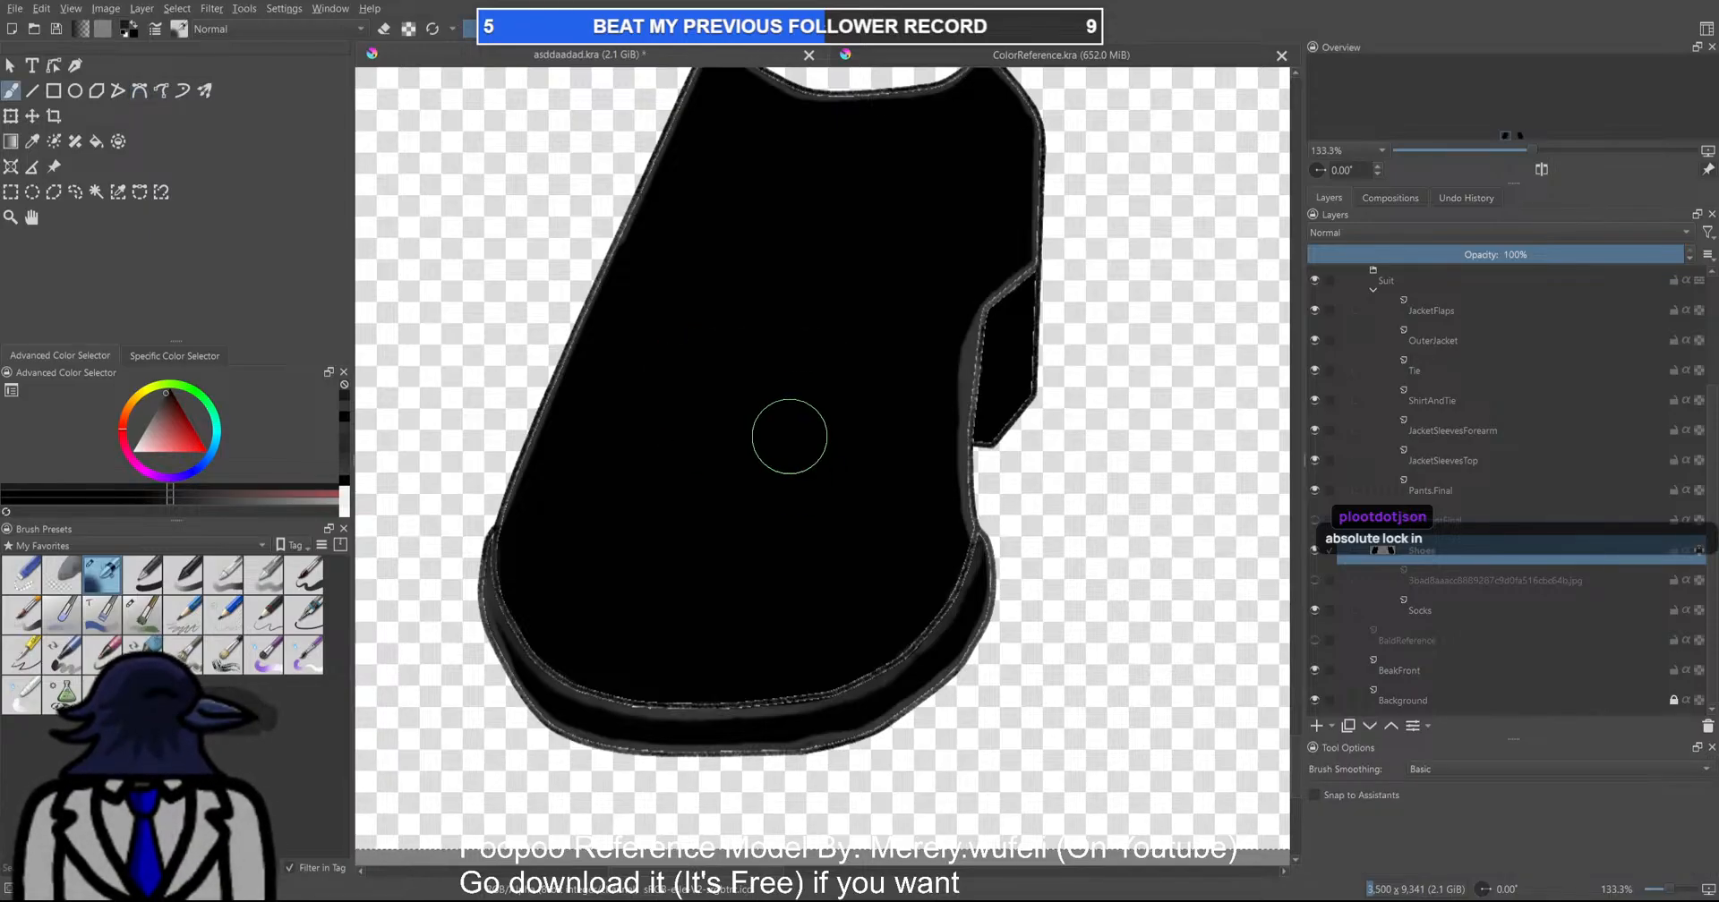
Paint a short horizontal dark gray highlight across the middle of each shoe, using the reference shoe as a guide
left_click(946, 61)
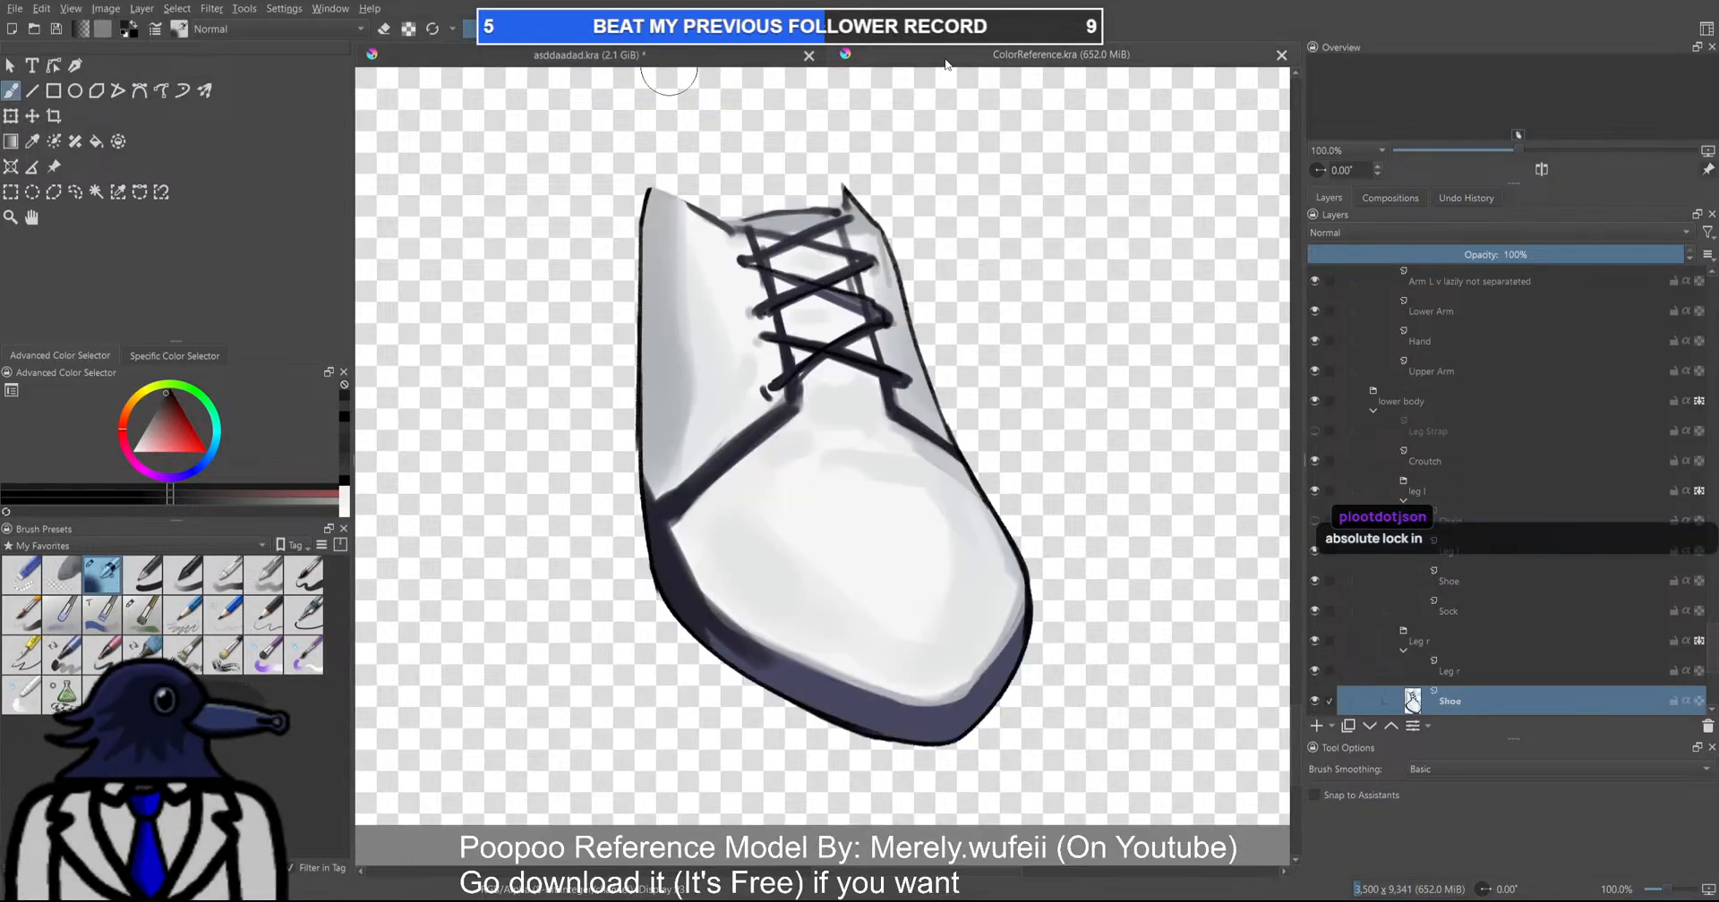
left_click(719, 60)
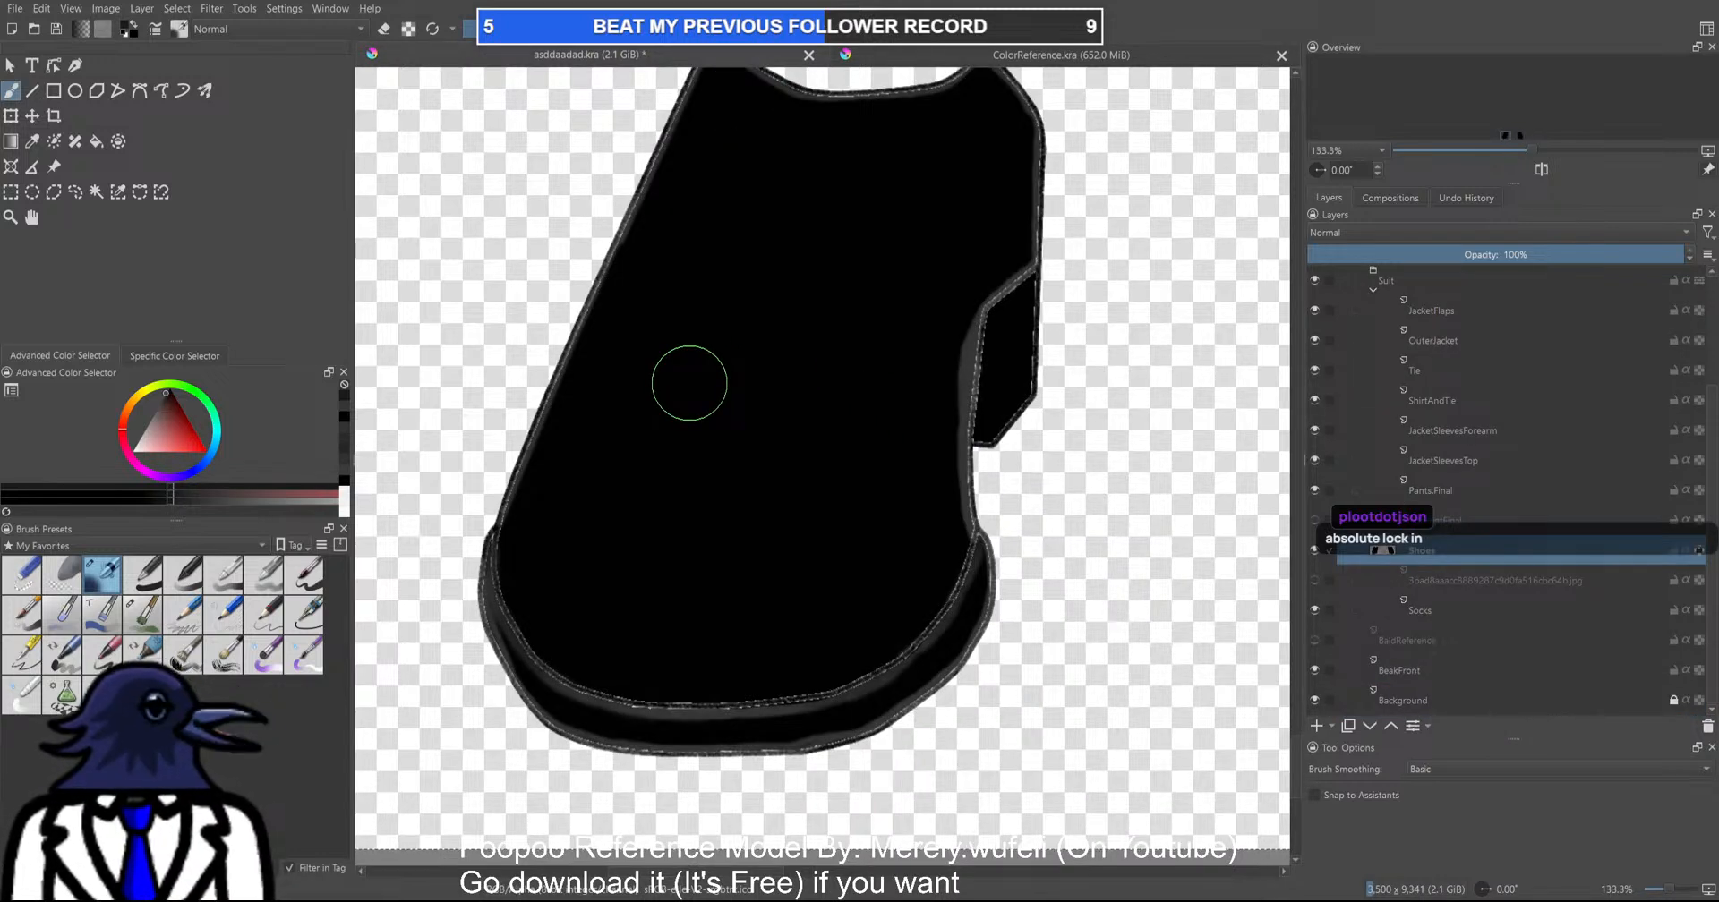
mouse_move(659, 367)
left_mouse_down()
mouse_move(802, 366)
mouse_move(717, 362)
mouse_move(777, 372)
mouse_move(917, 512)
left_mouse_up()
scroll(833, 397, "down", 4)
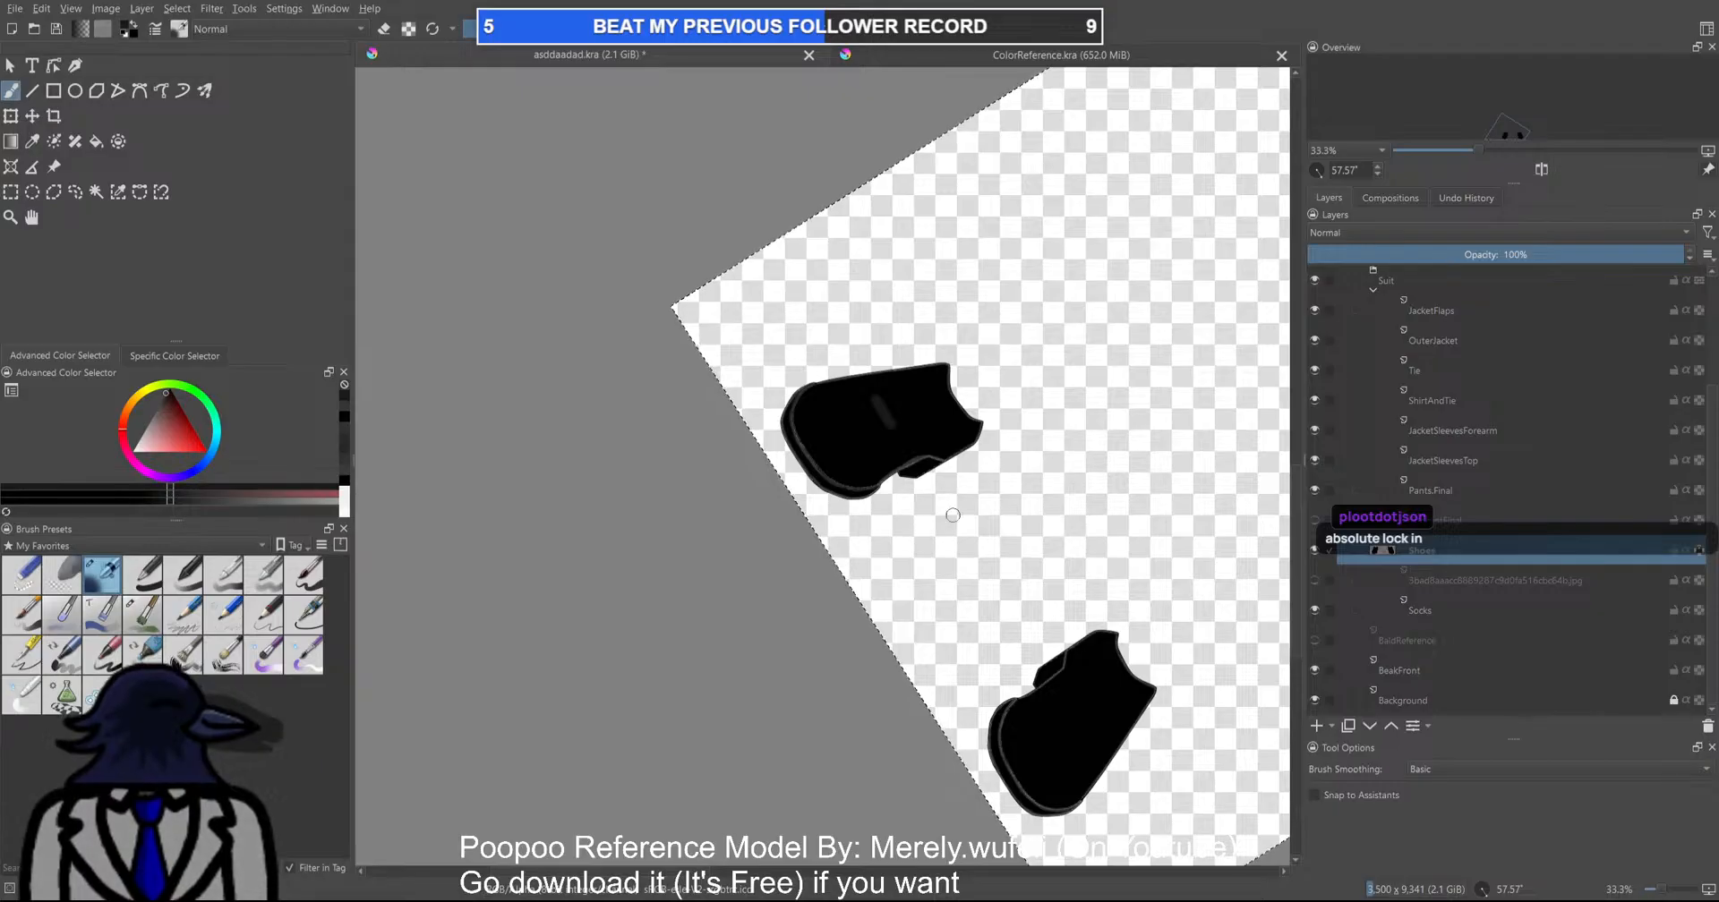
key("5")
left_click_drag(1095, 503, 779, 518)
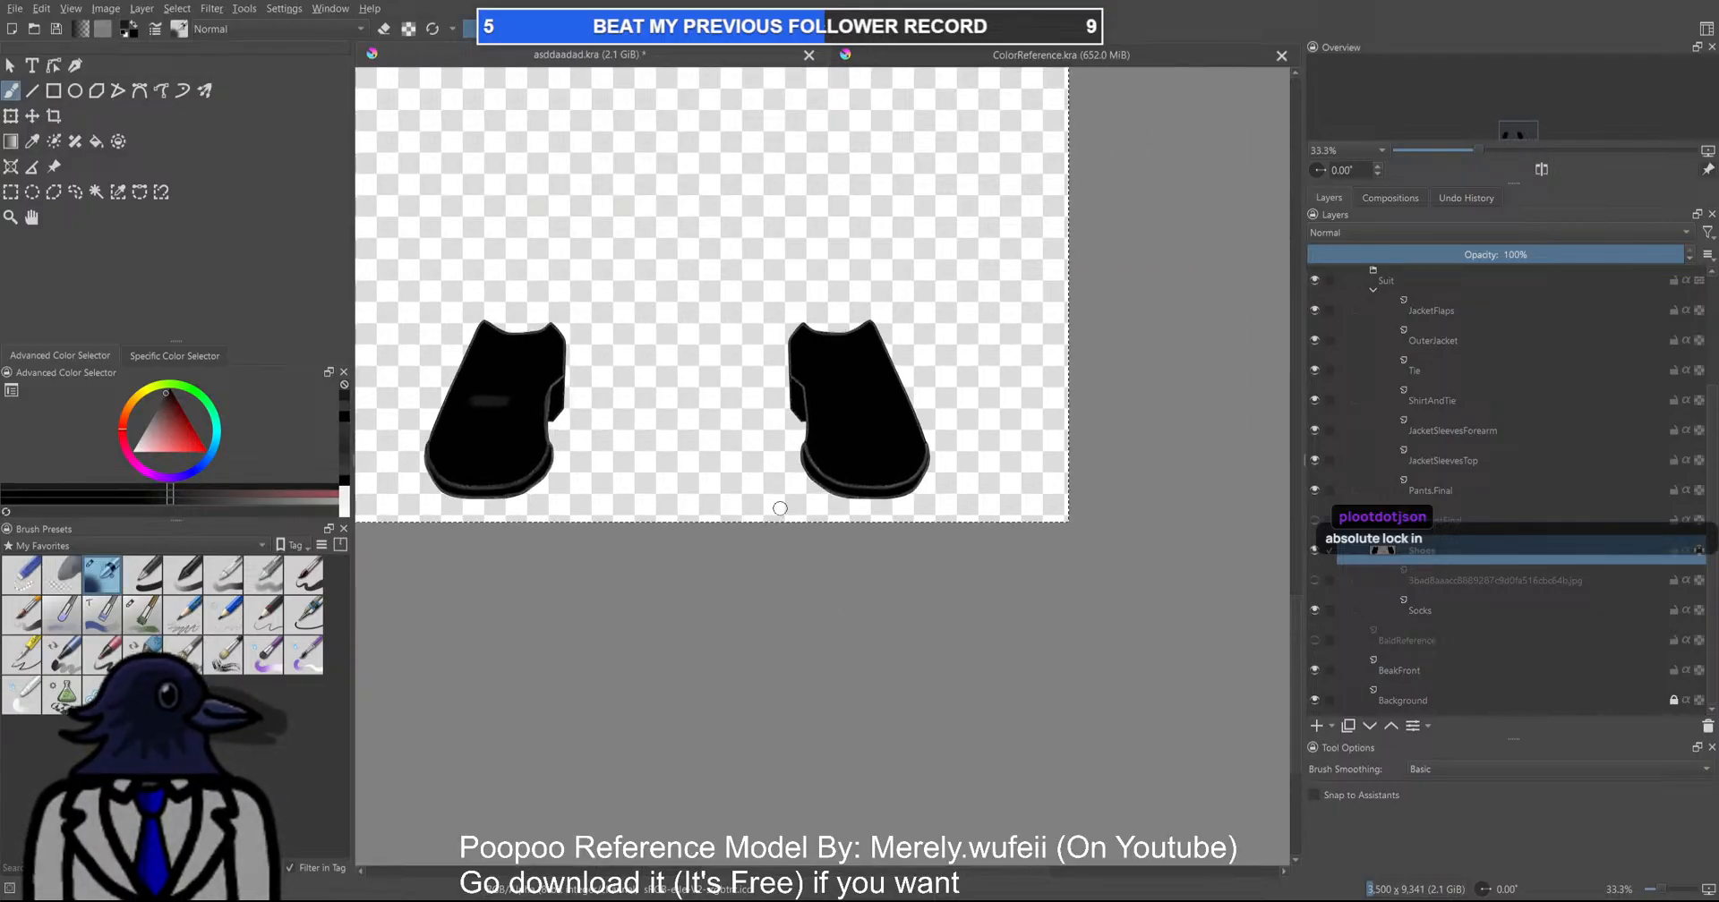
scroll(859, 412, "up", 4)
mouse_move(756, 307)
left_mouse_down()
mouse_move(874, 310)
mouse_move(801, 309)
left_mouse_up()
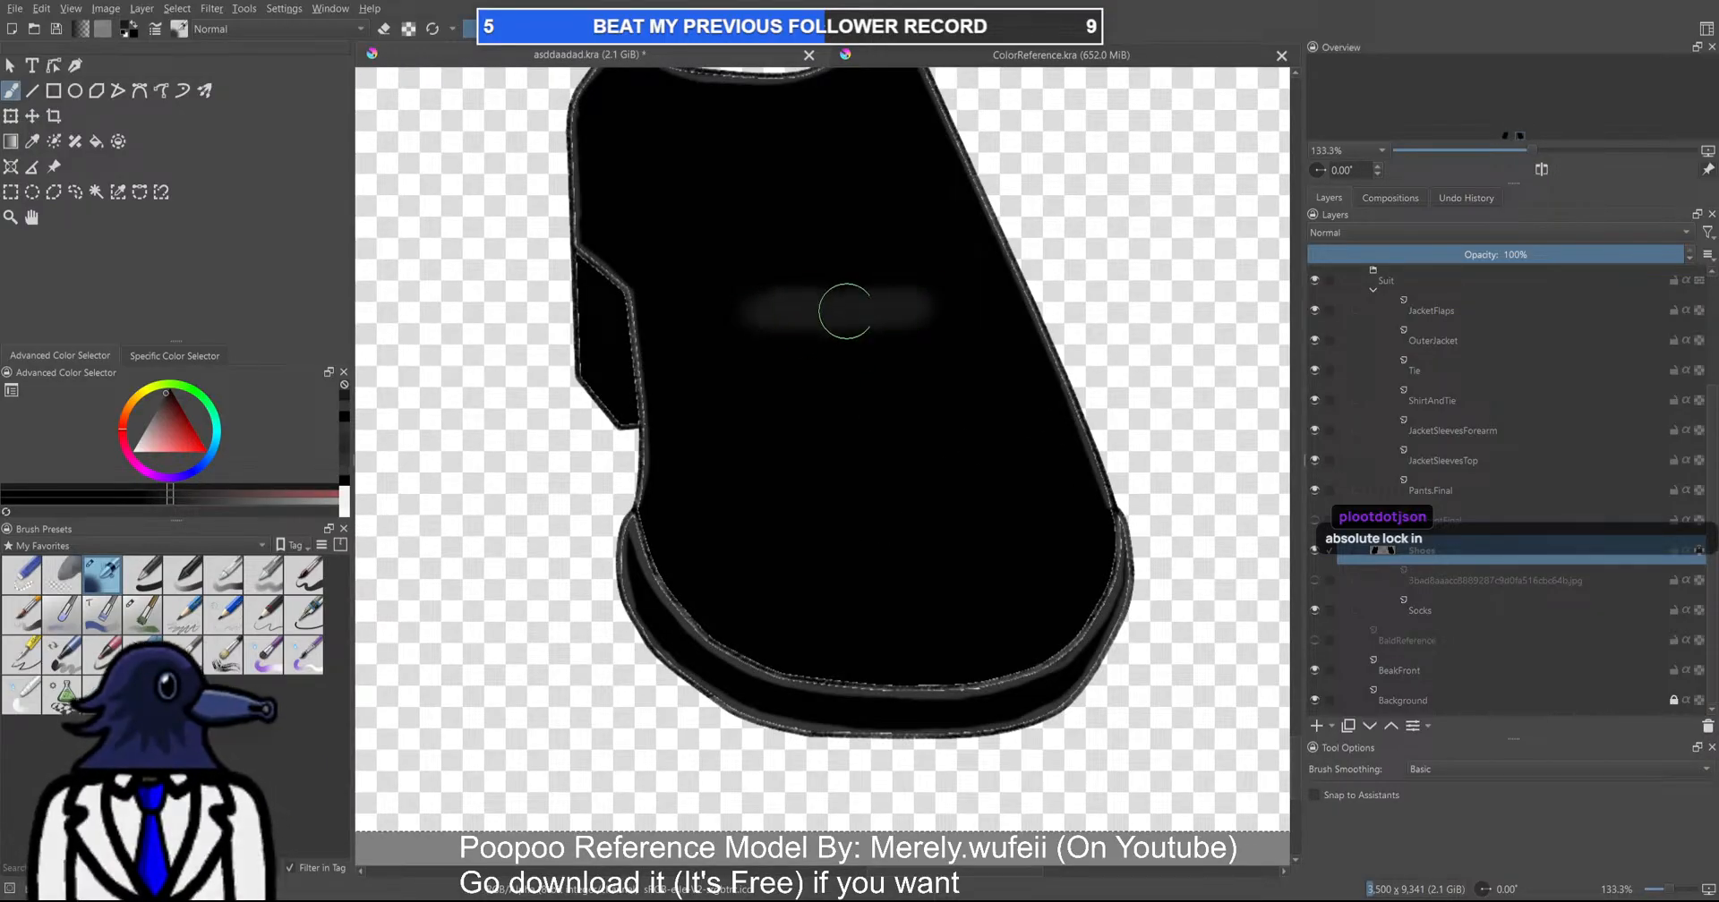
Paint soft dark gray highlights in an arc above the left shoe's toe cap and along its outer side
scroll(805, 410, "down", 3)
mouse_move(805, 411)
left_mouse_down()
mouse_move(993, 368)
mouse_move(979, 359)
left_mouse_up()
left_click_drag(695, 436, 1020, 429)
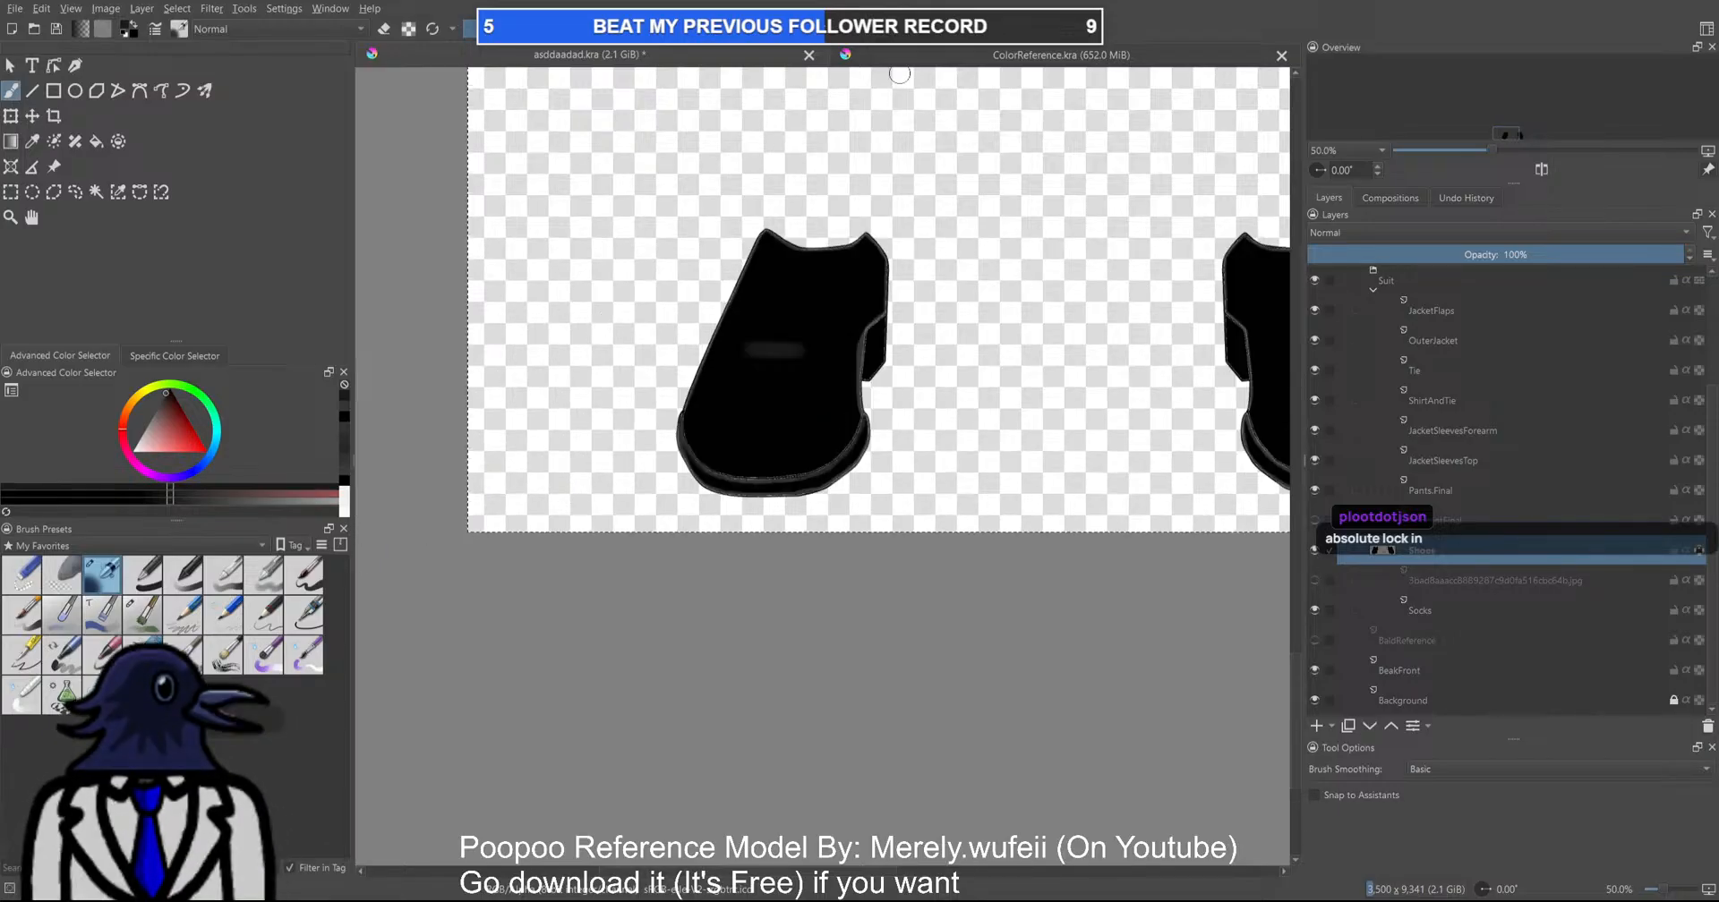
left_click(899, 57)
left_click(694, 62)
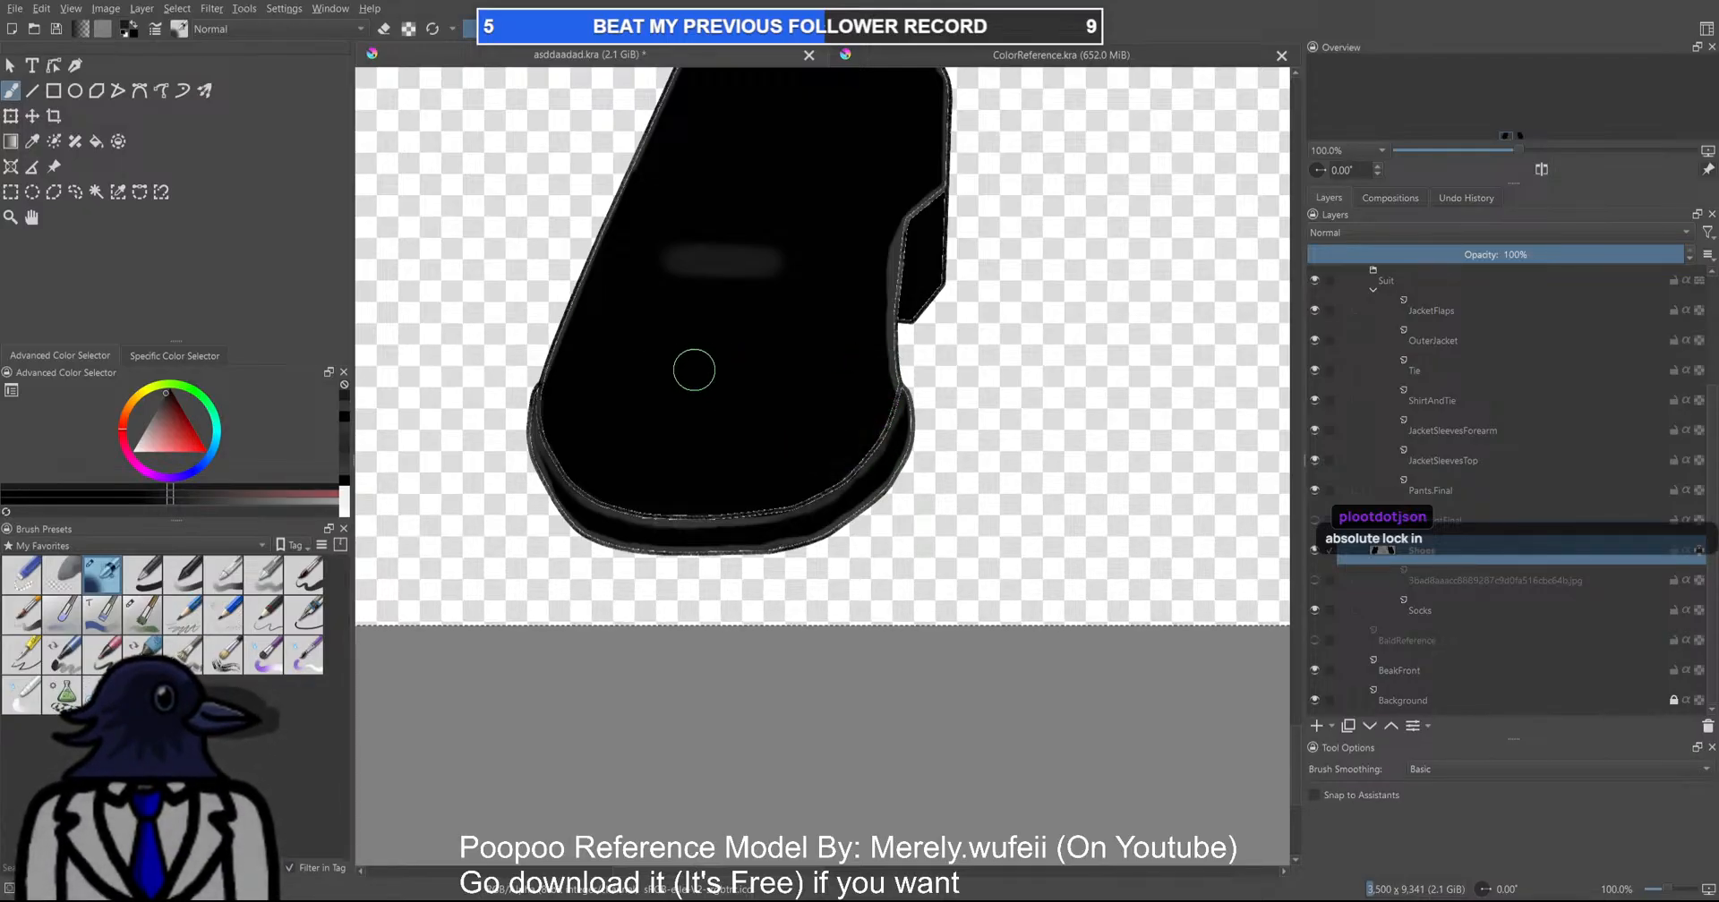
mouse_move(630, 353)
left_mouse_down()
mouse_move(836, 411)
mouse_move(732, 356)
left_mouse_up()
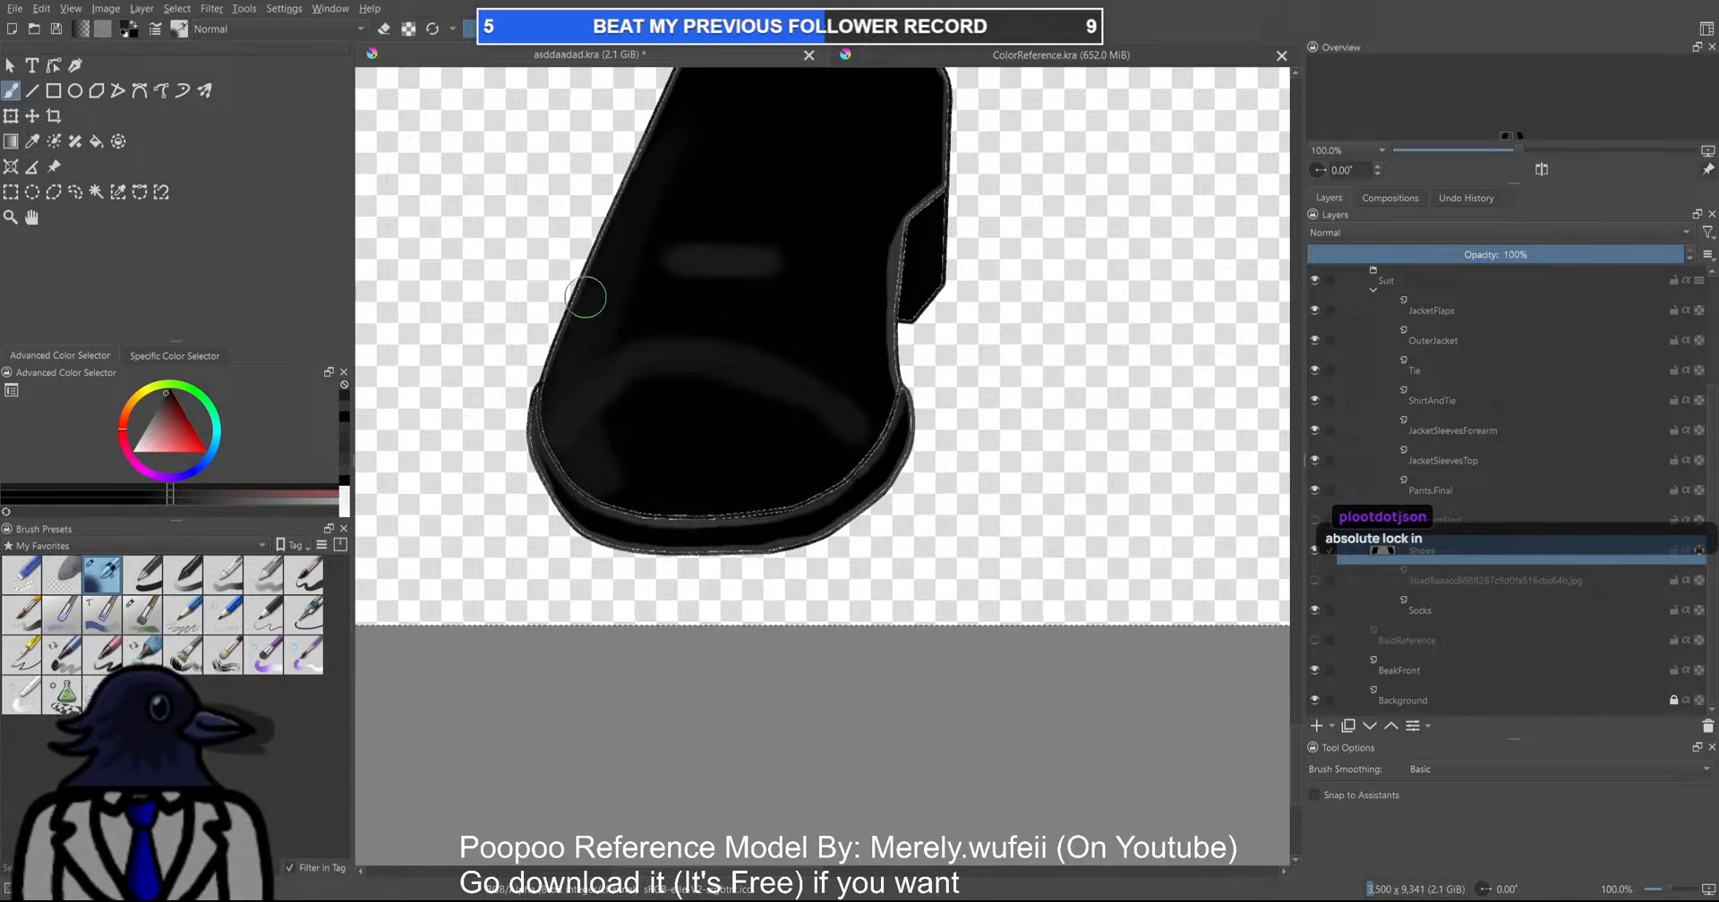
scroll(706, 280, "down", 2)
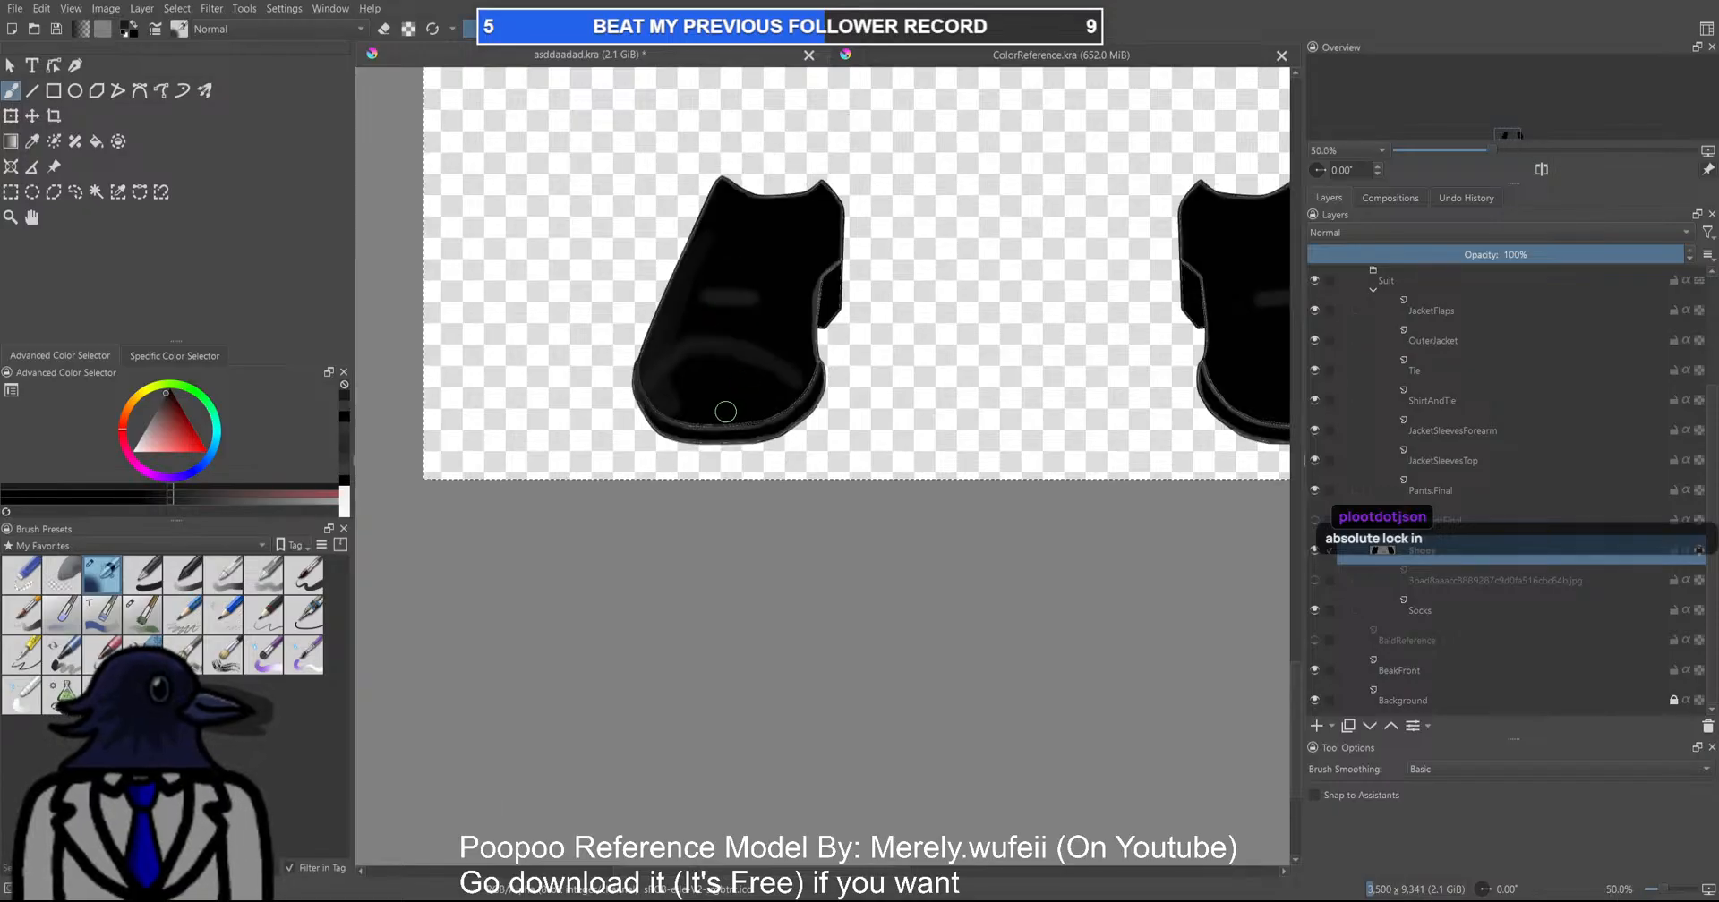
scroll(728, 411, "up", 2)
scroll(748, 465, "down", 1)
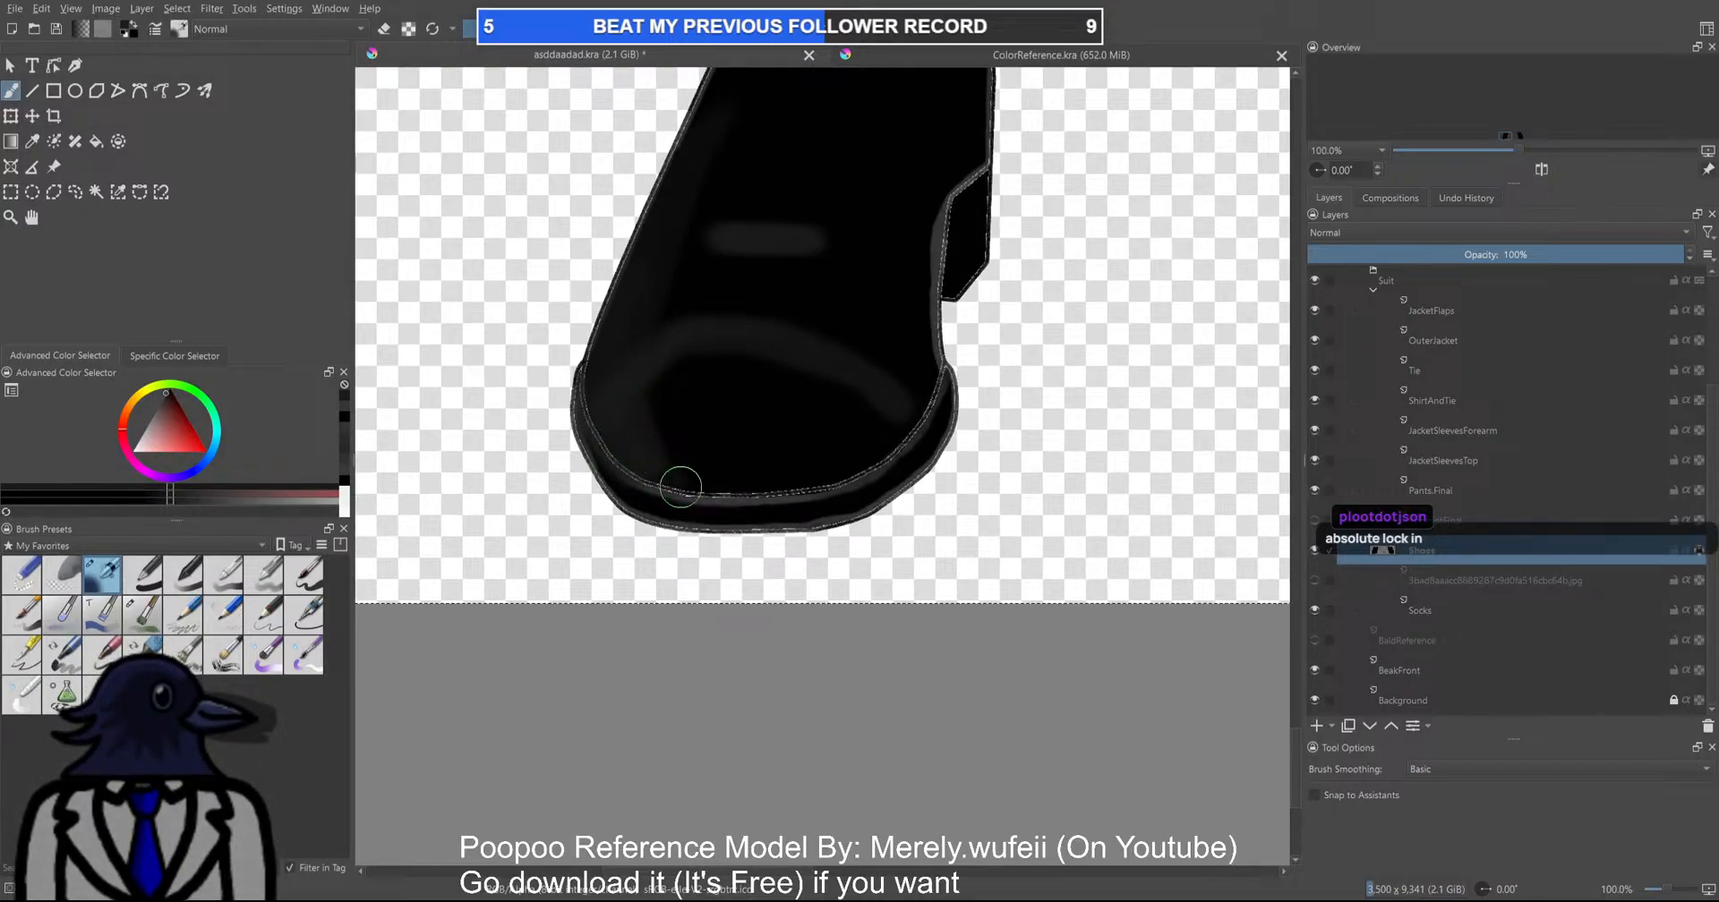
Try a soft dark gray highlight along the left shoe's inner side and toe cap edge, and undo it
scroll(729, 495, "down", 2)
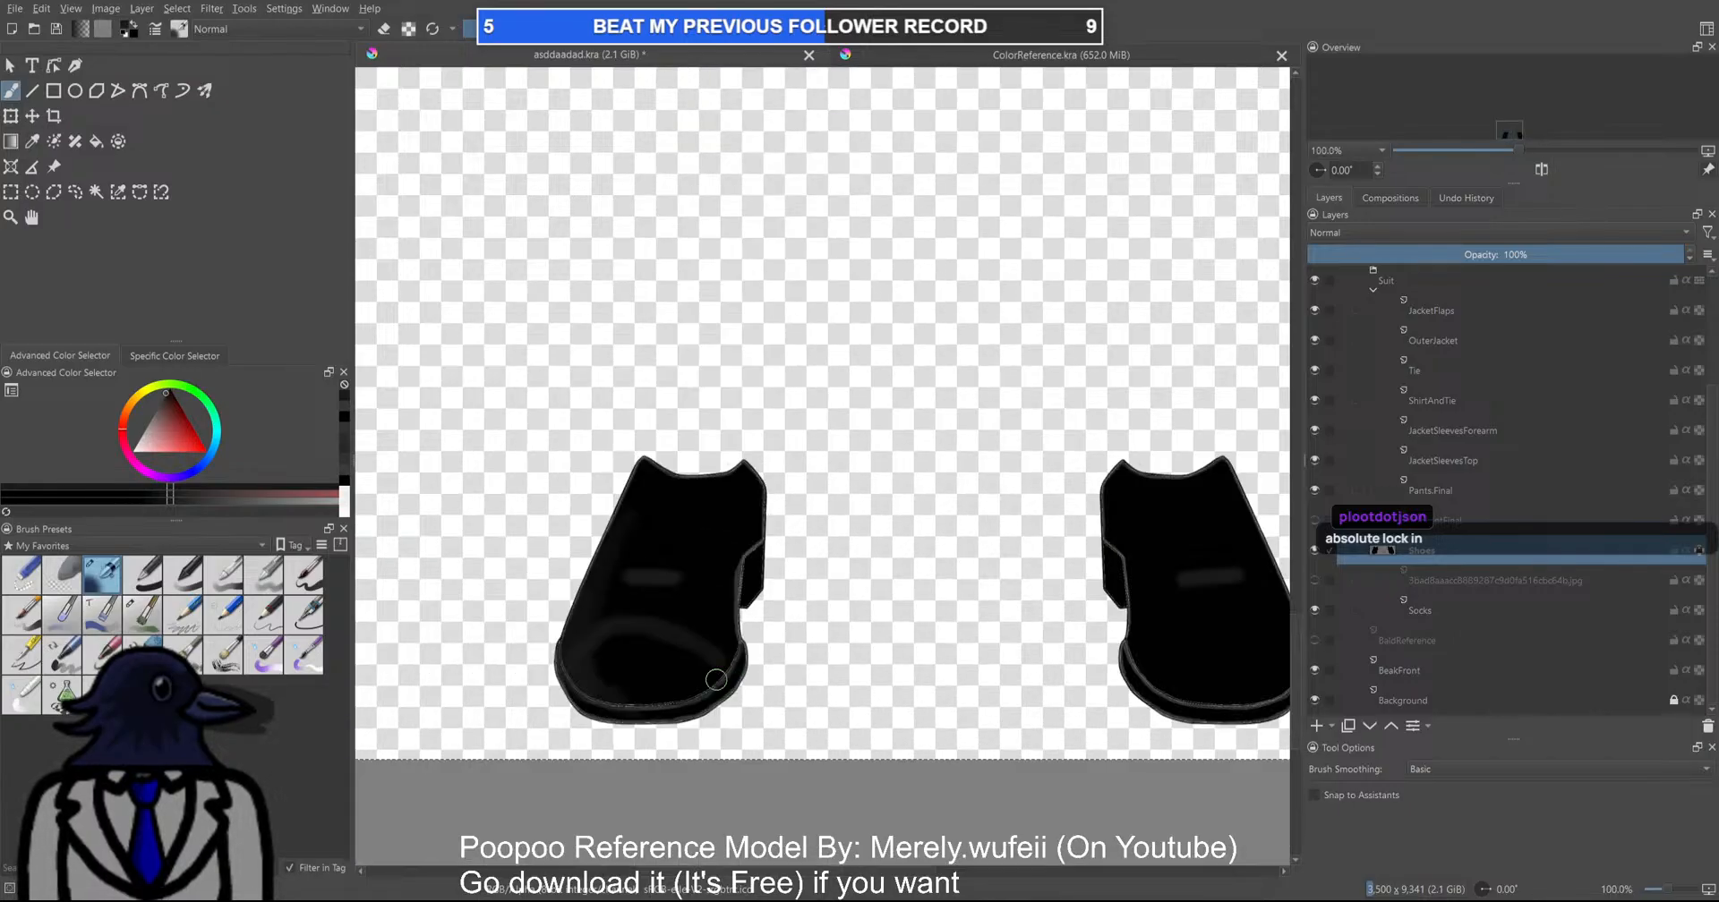
scroll(707, 676, "down", 5)
scroll(846, 517, "up", 6)
mouse_move(797, 241)
left_mouse_down()
mouse_move(842, 443)
mouse_move(873, 432)
mouse_move(868, 485)
mouse_move(766, 587)
mouse_move(837, 507)
mouse_move(843, 424)
mouse_move(825, 299)
mouse_move(785, 197)
left_mouse_up()
scroll(639, 495, "up", 3)
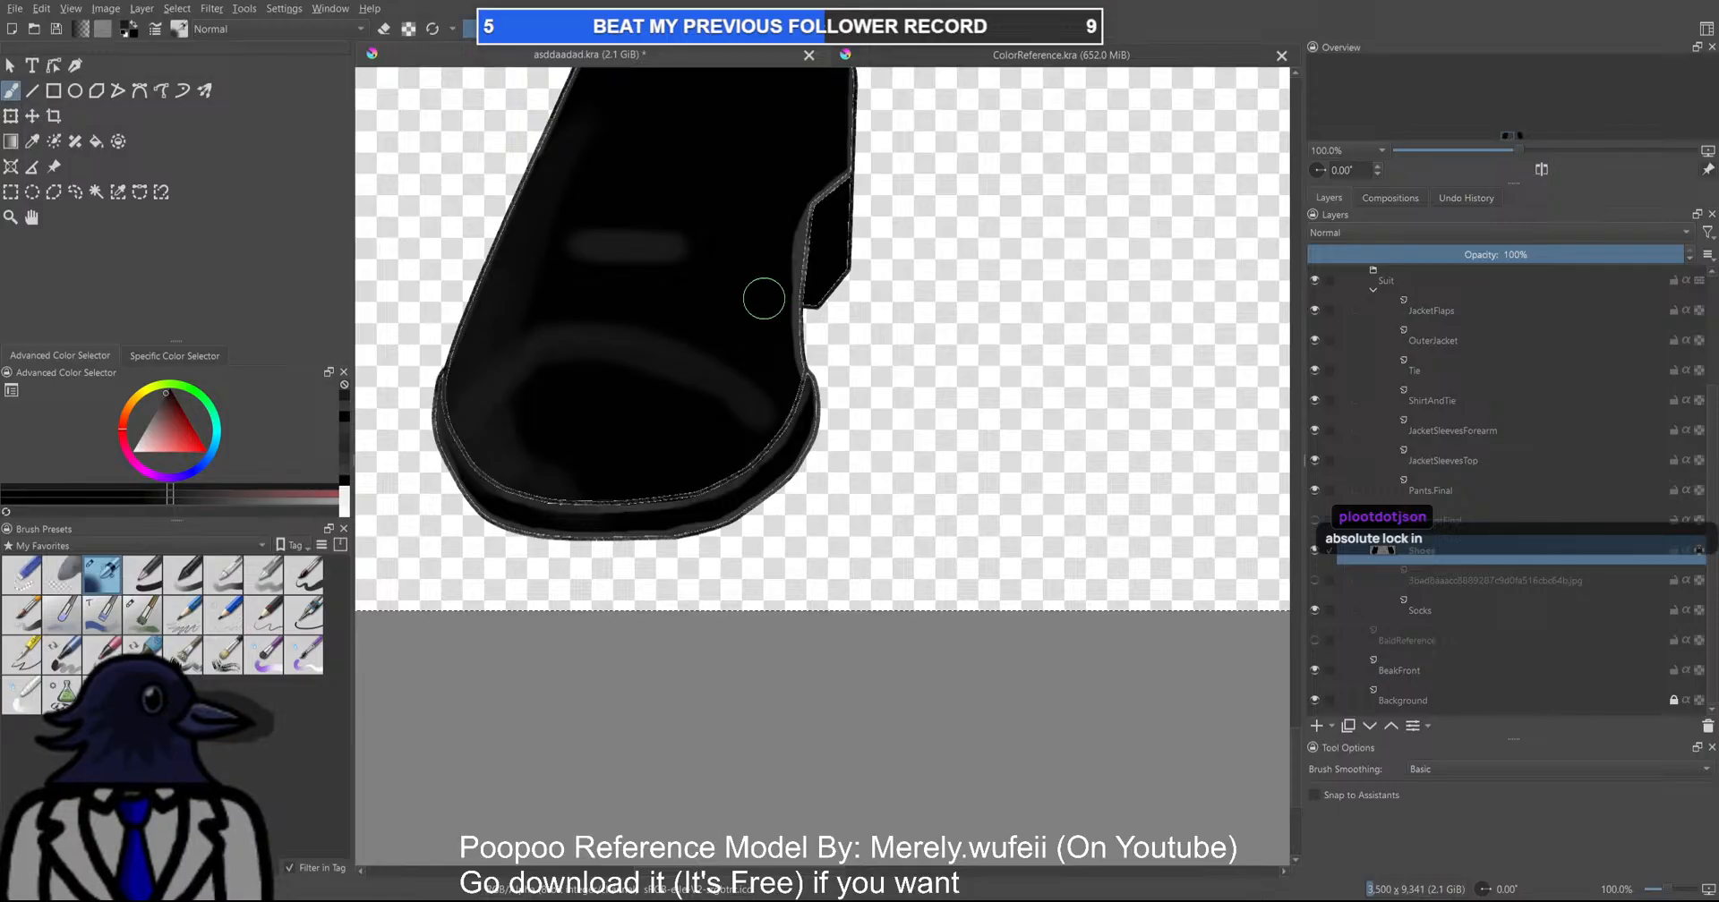
mouse_move(791, 297)
left_mouse_down()
mouse_move(782, 396)
mouse_move(741, 469)
mouse_move(673, 498)
left_mouse_up()
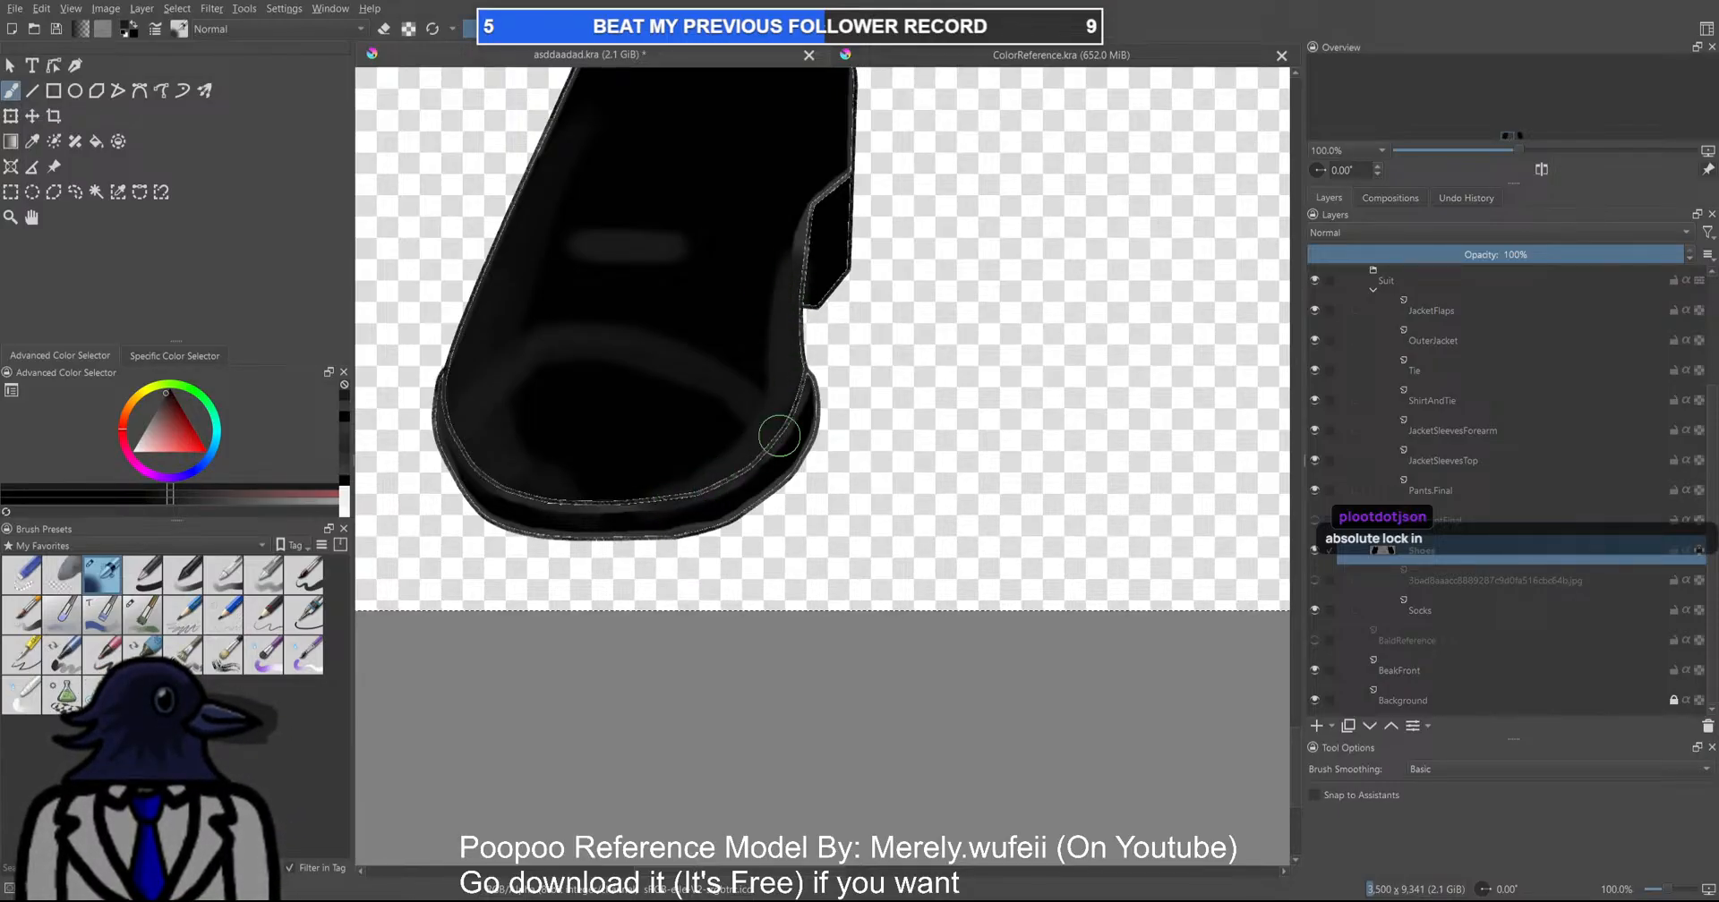
key("ctrl+z")
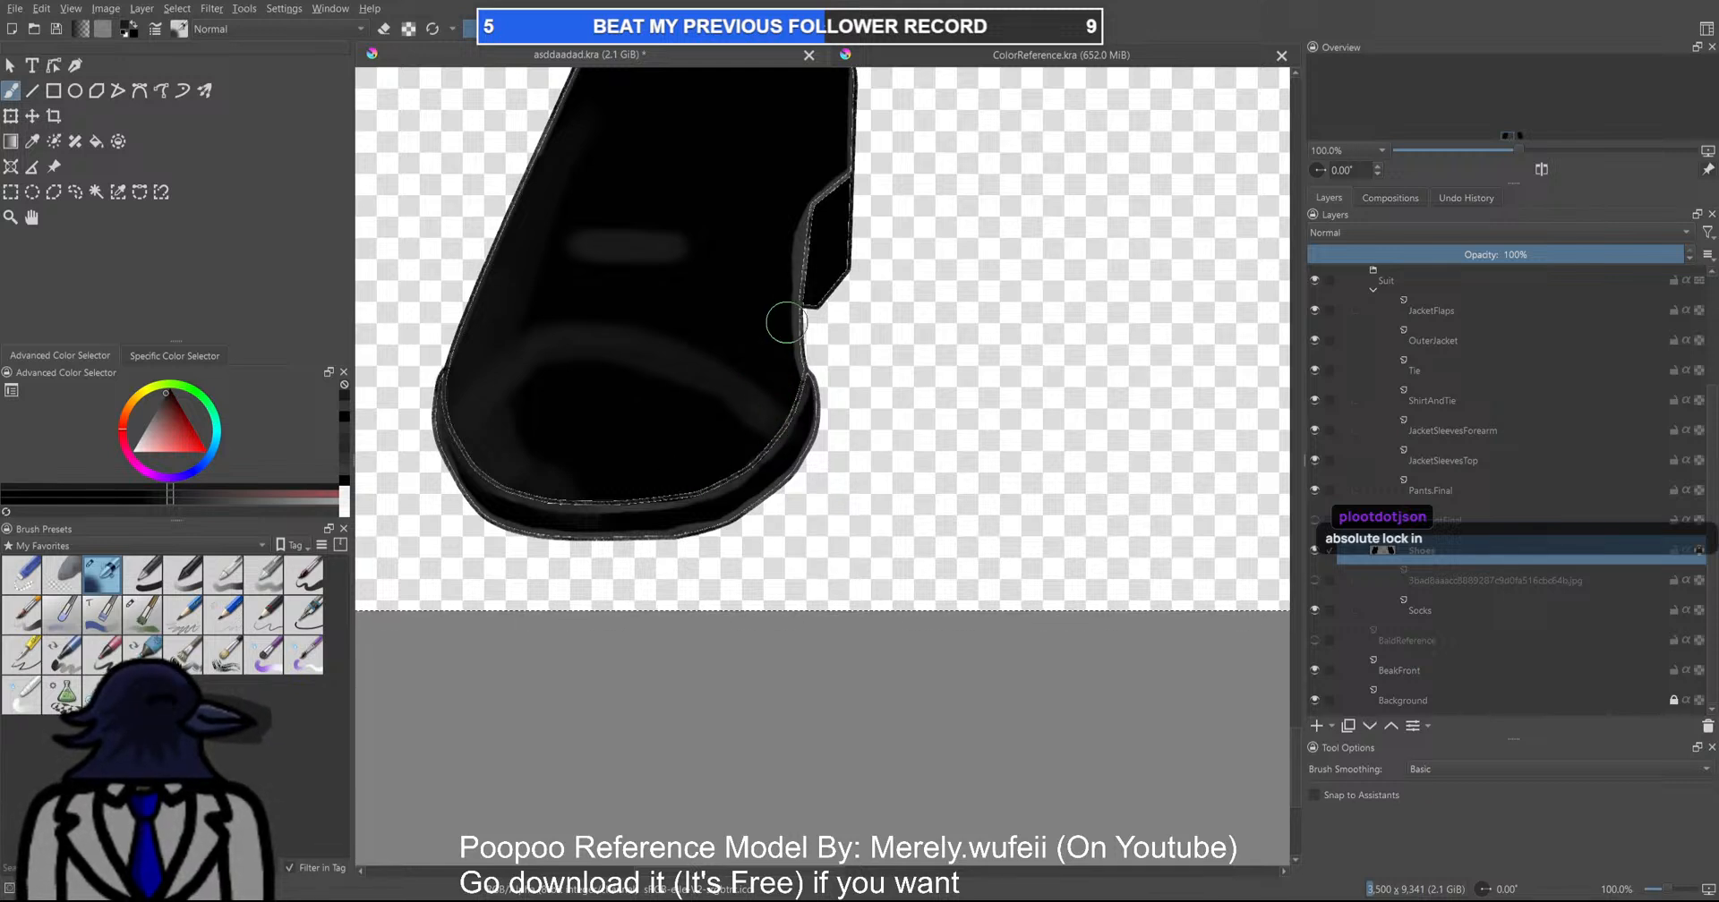
Paint a soft dark gray arc highlight above the right shoe's toe cap, matching the one on the left shoe
scroll(828, 358, "down", 3)
left_click_drag(839, 368, 690, 391)
scroll(1148, 412, "up", 2)
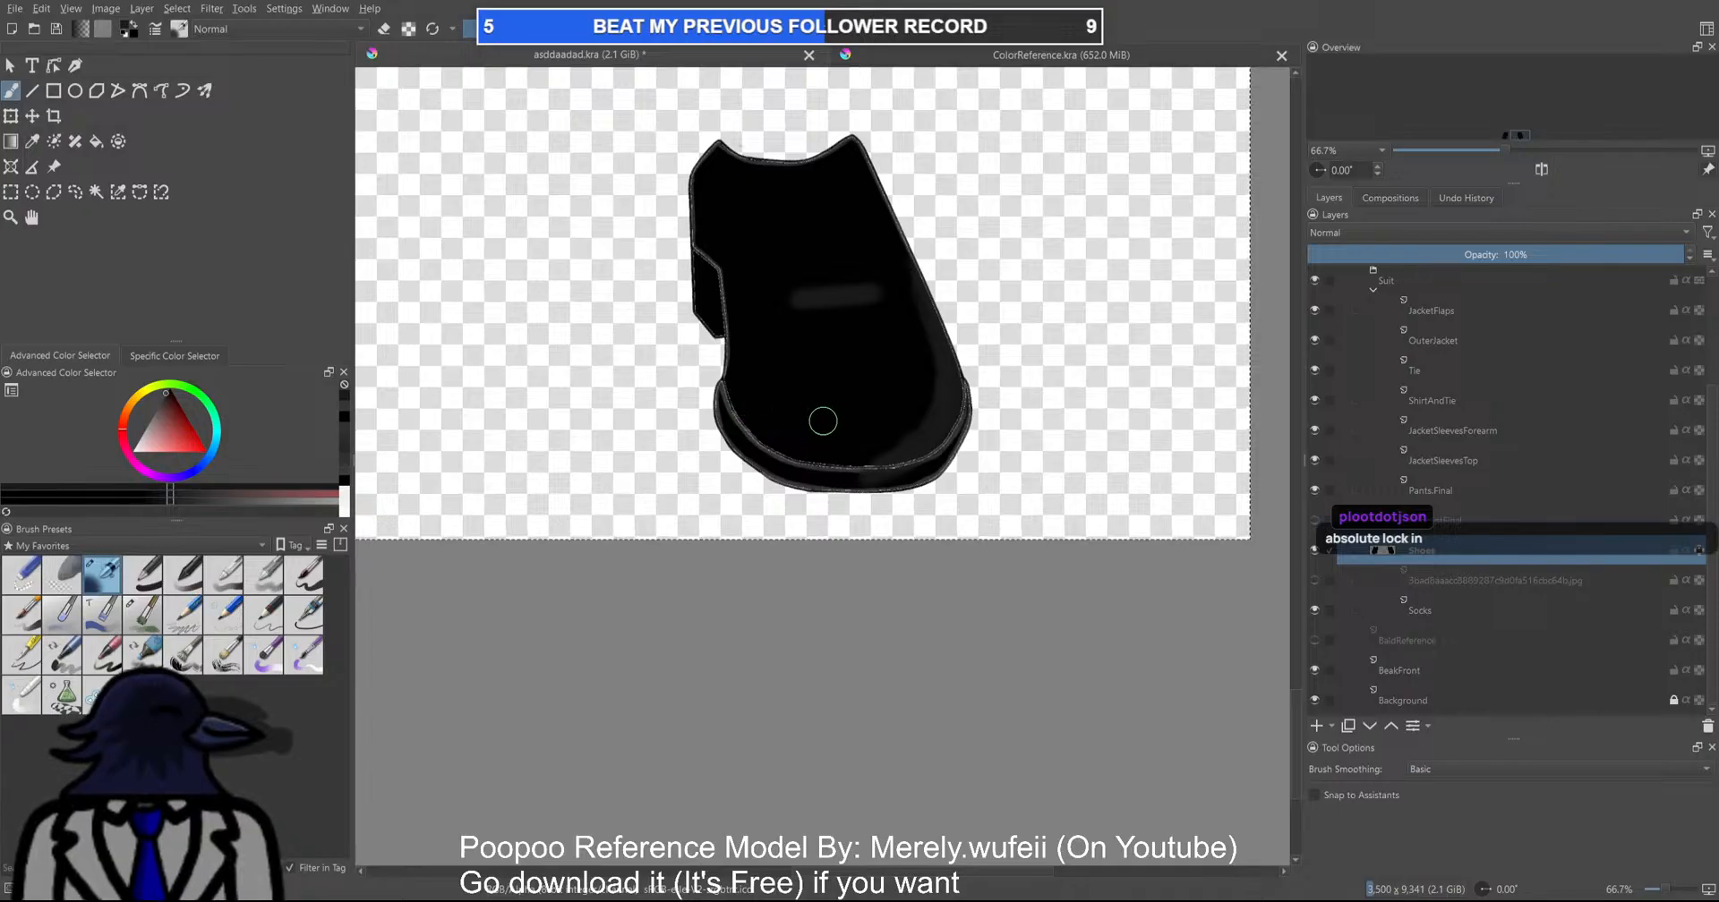
mouse_move(733, 385)
left_mouse_down()
mouse_move(870, 358)
mouse_move(935, 381)
left_mouse_up()
key("ctrl+z")
left_click_drag(730, 383, 867, 351)
mouse_move(955, 378)
left_mouse_down()
mouse_move(803, 350)
mouse_move(750, 372)
left_mouse_up()
left_click_drag(854, 351, 952, 378)
scroll(832, 373, "down", 4)
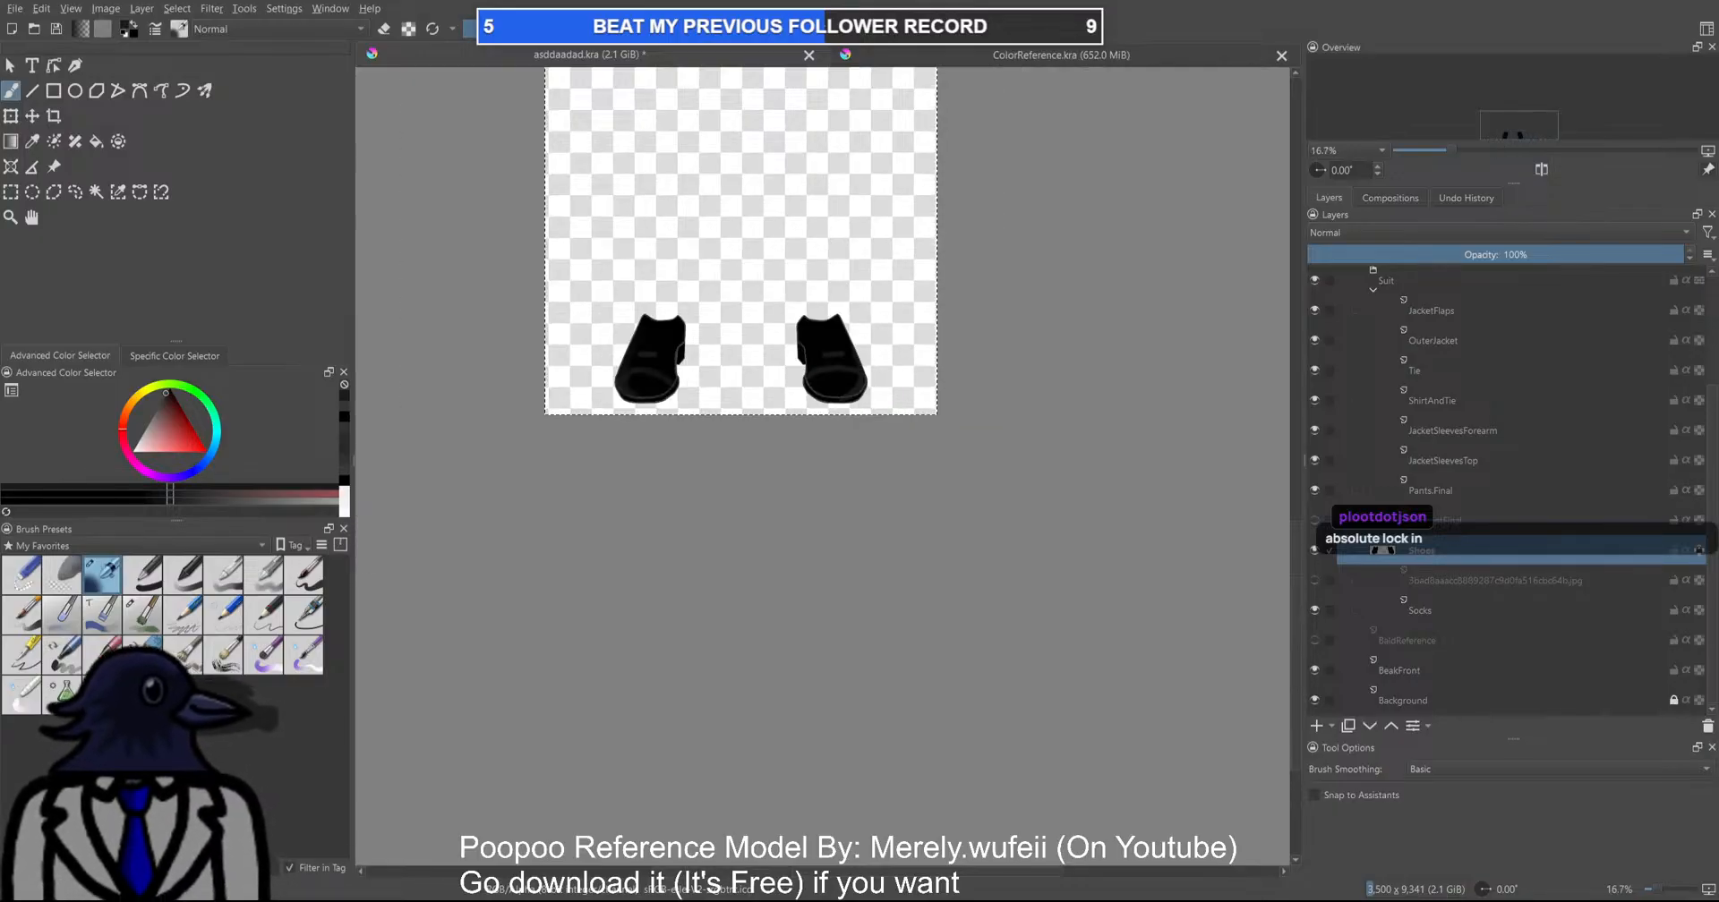
Darken the left shoe's arc highlight with colors sampled from the shoe and repaint it as a smoother, fainter dark gray arc
scroll(723, 421, "up", 4)
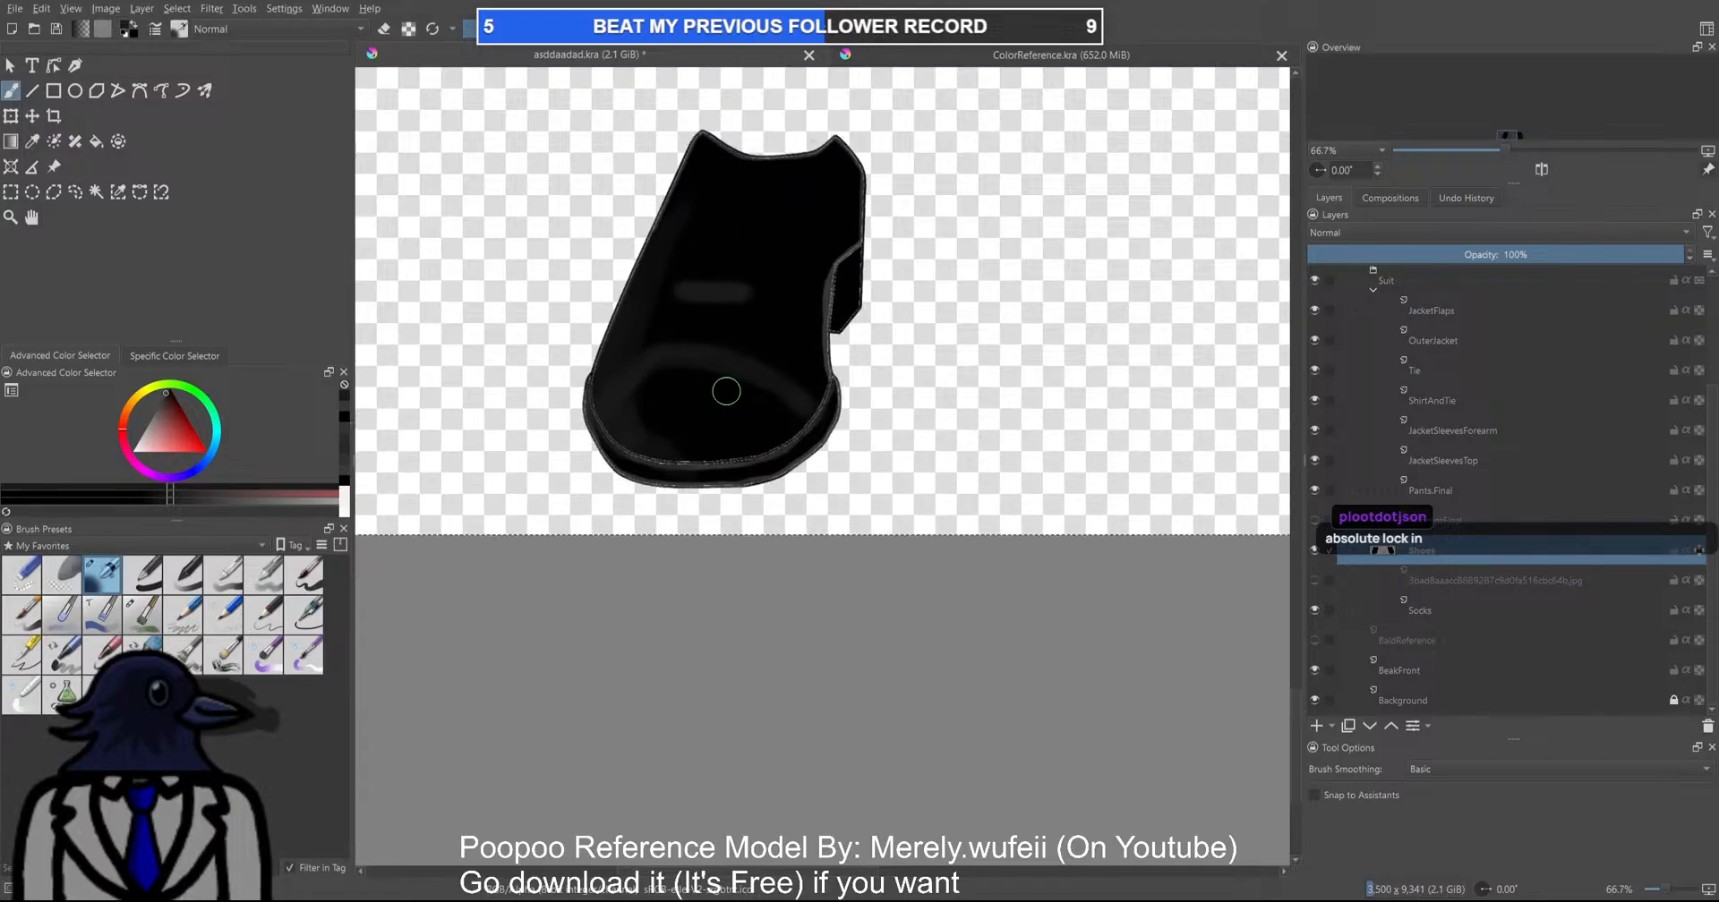
scroll(723, 421, "up", 3)
mouse_move(948, 448)
left_mouse_down()
mouse_move(748, 357)
mouse_move(621, 233)
mouse_move(775, 273)
mouse_move(551, 321)
mouse_move(583, 307)
mouse_move(664, 352)
left_mouse_up()
left_click(465, 318, "ctrl")
left_click(530, 398, "ctrl")
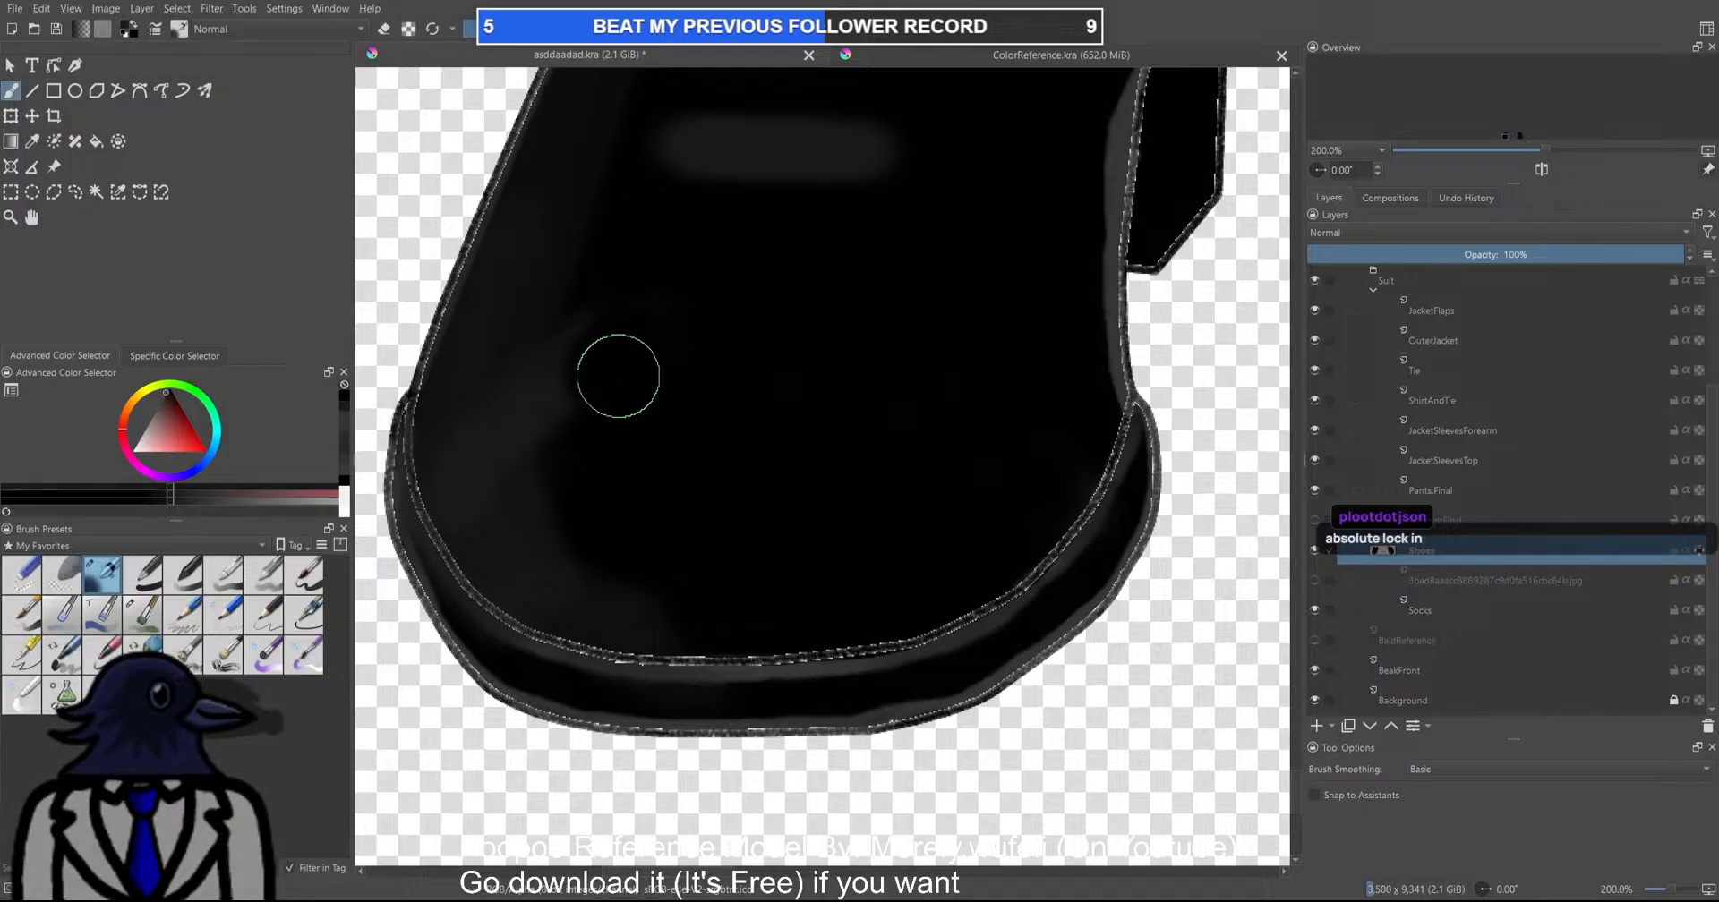
left_click(614, 380, "ctrl")
left_click_drag(573, 400, 454, 433)
left_click(504, 360, "ctrl")
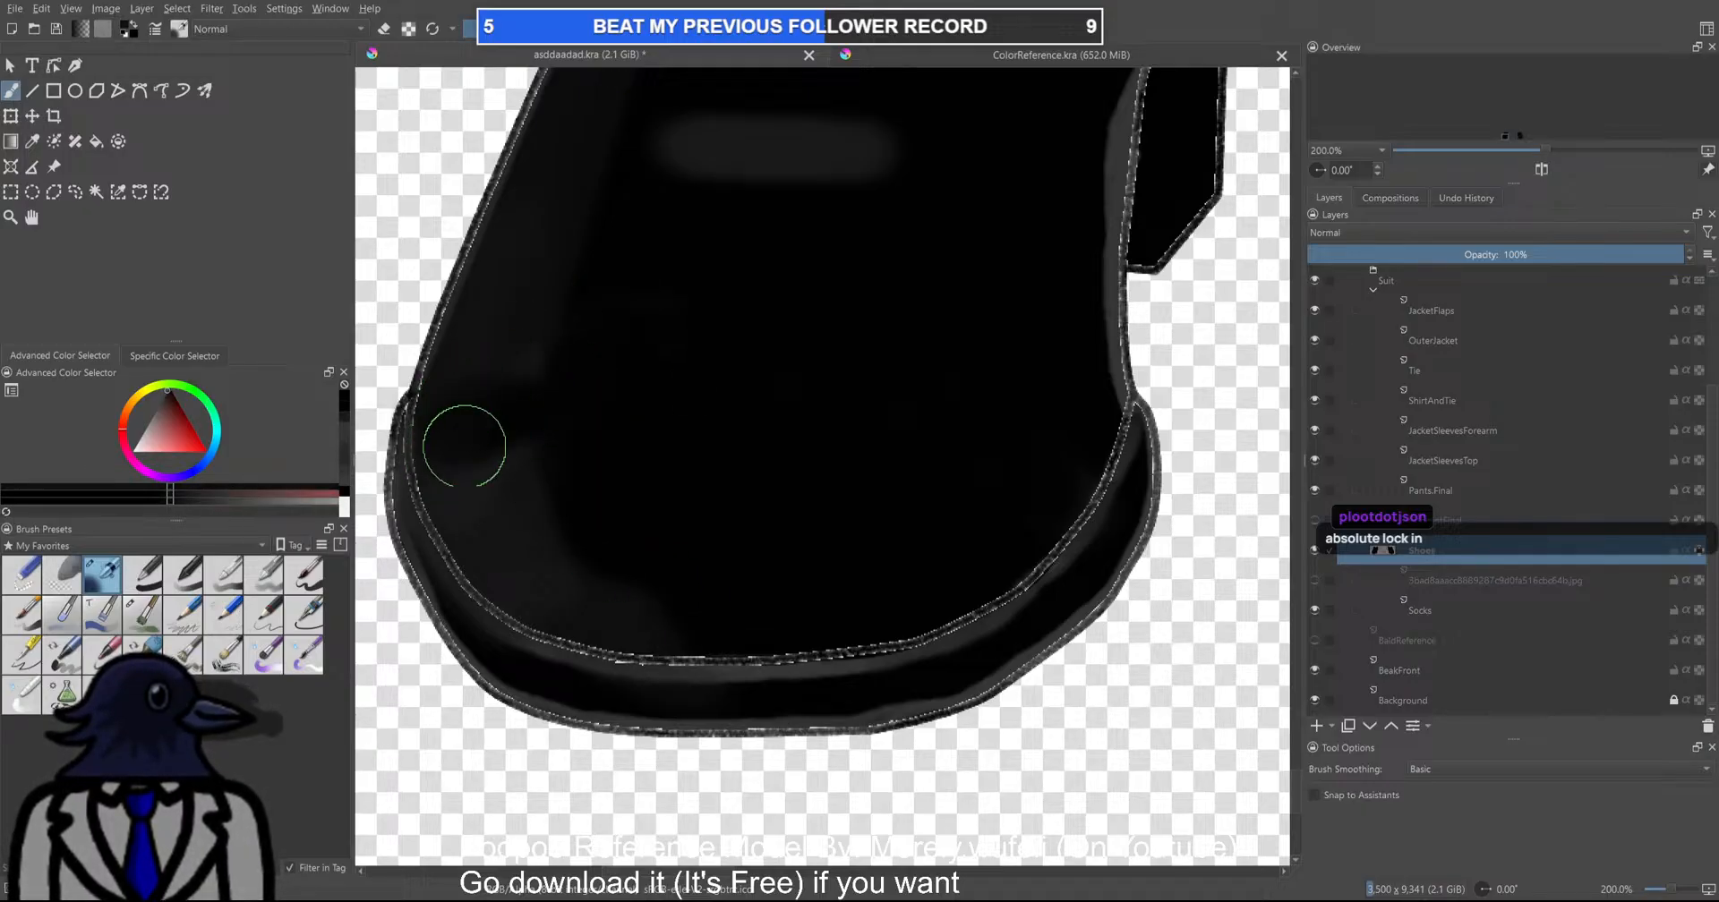
mouse_move(1101, 385)
left_mouse_down()
mouse_move(833, 285)
mouse_move(647, 290)
mouse_move(569, 324)
left_mouse_up()
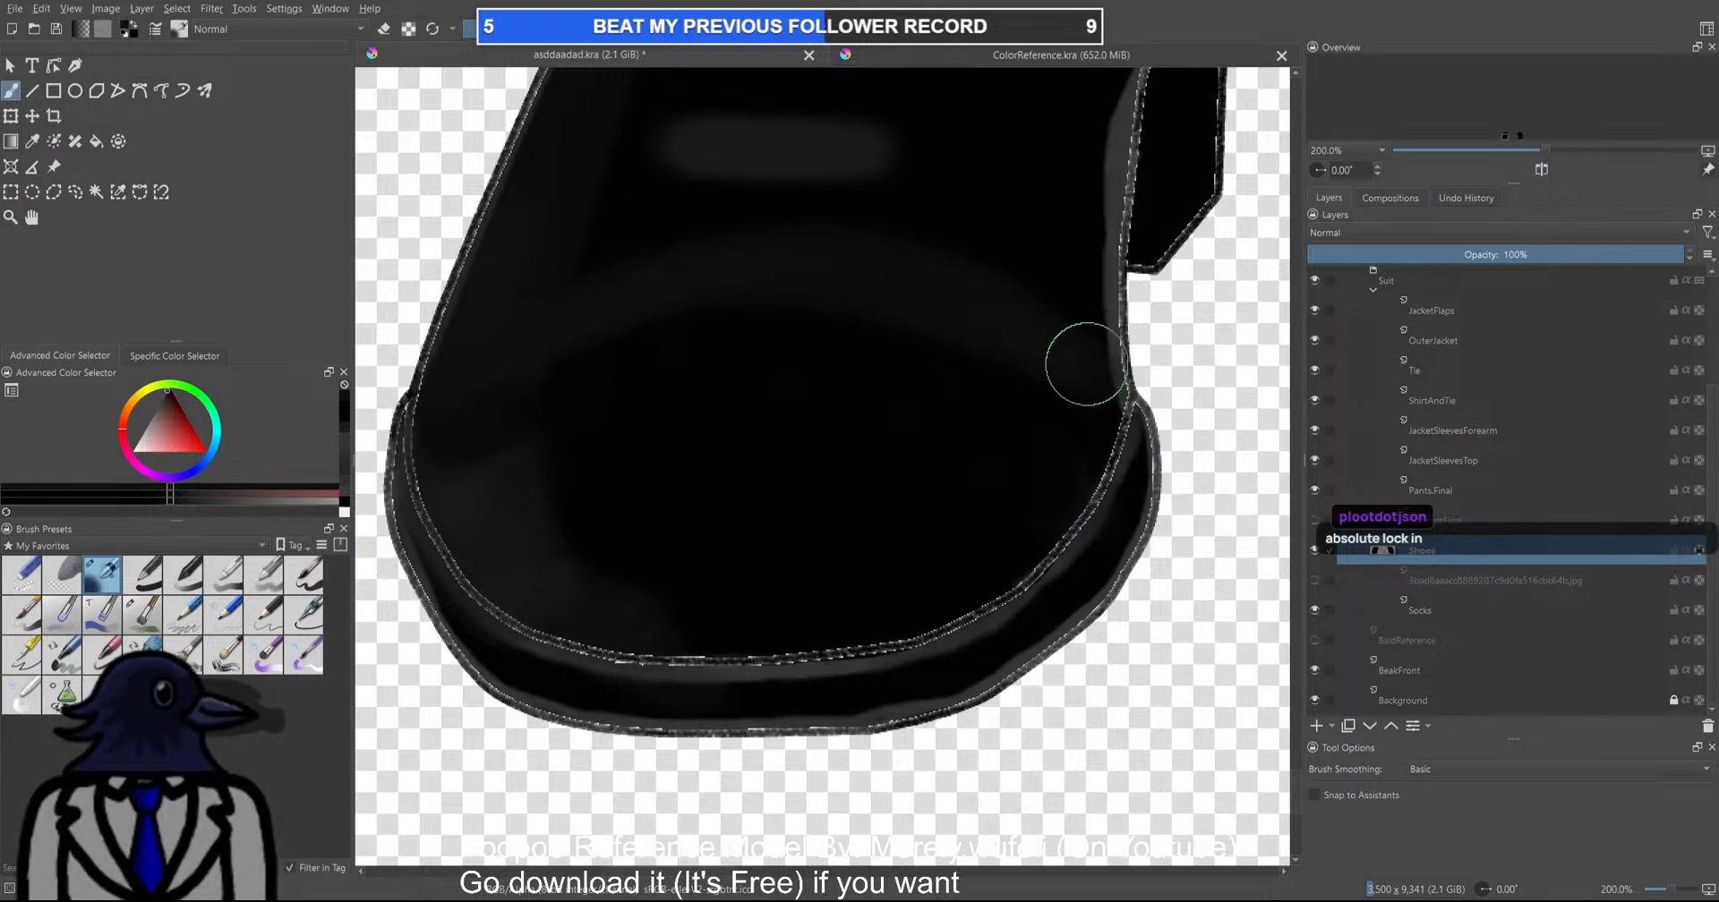
Examine the arc highlights on both shoes up close and from a distance to compare them
scroll(1093, 377, "down", 4)
left_click_drag(1012, 400, 913, 394)
scroll(911, 395, "up", 4)
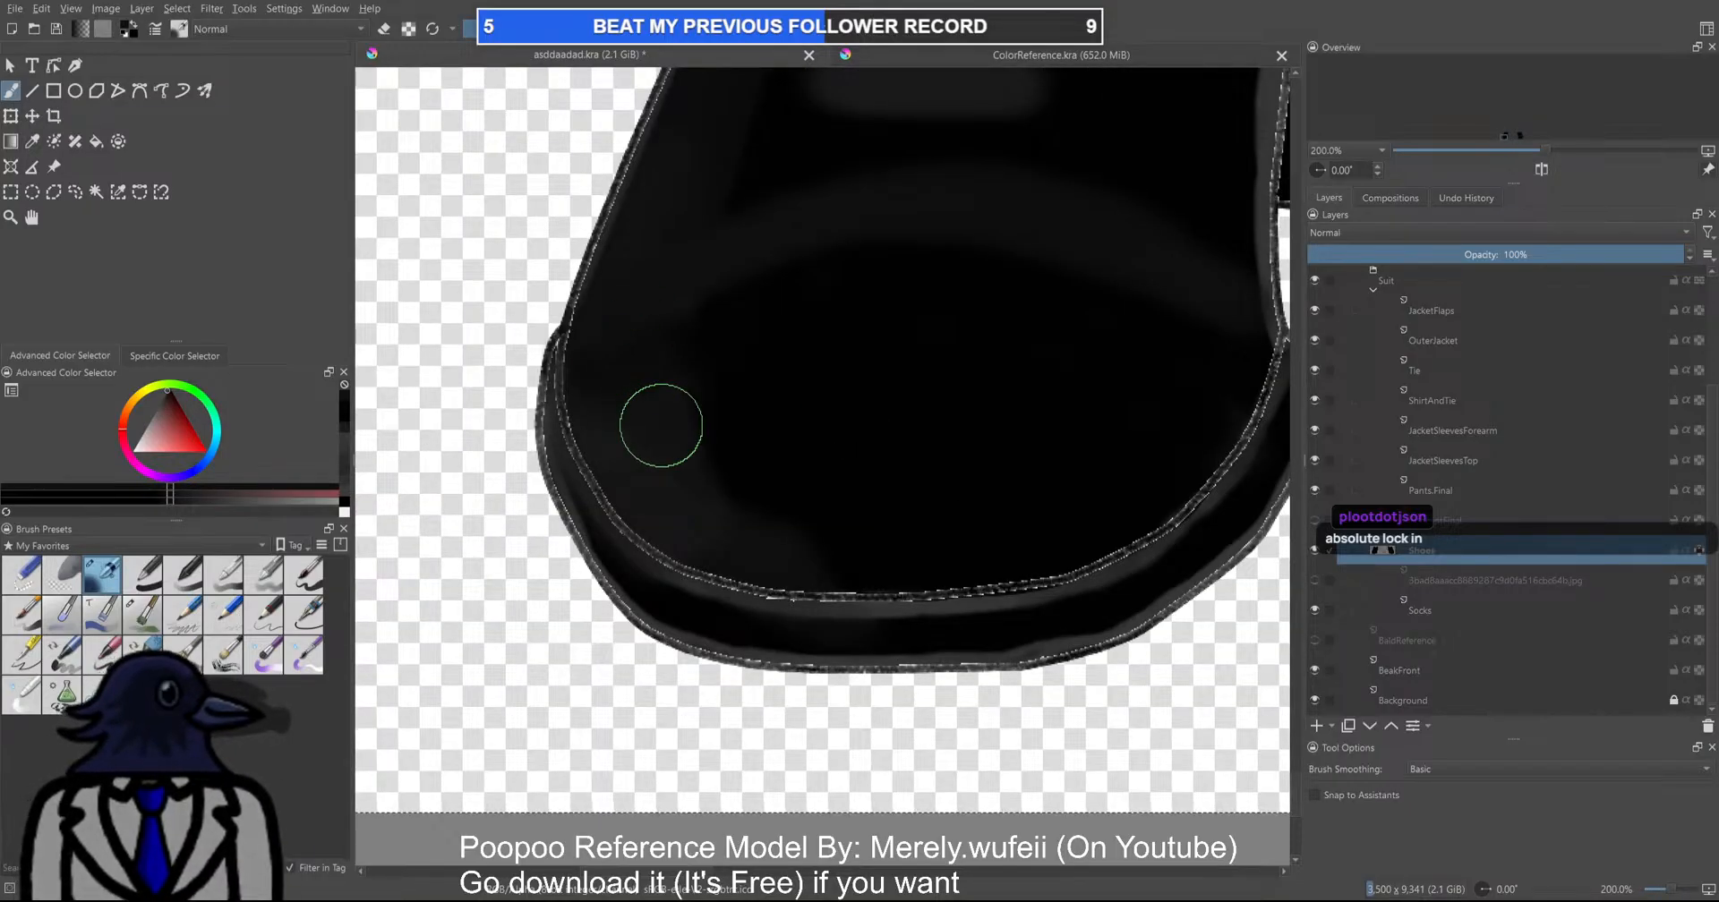
scroll(748, 453, "down", 4)
scroll(844, 468, "up", 4)
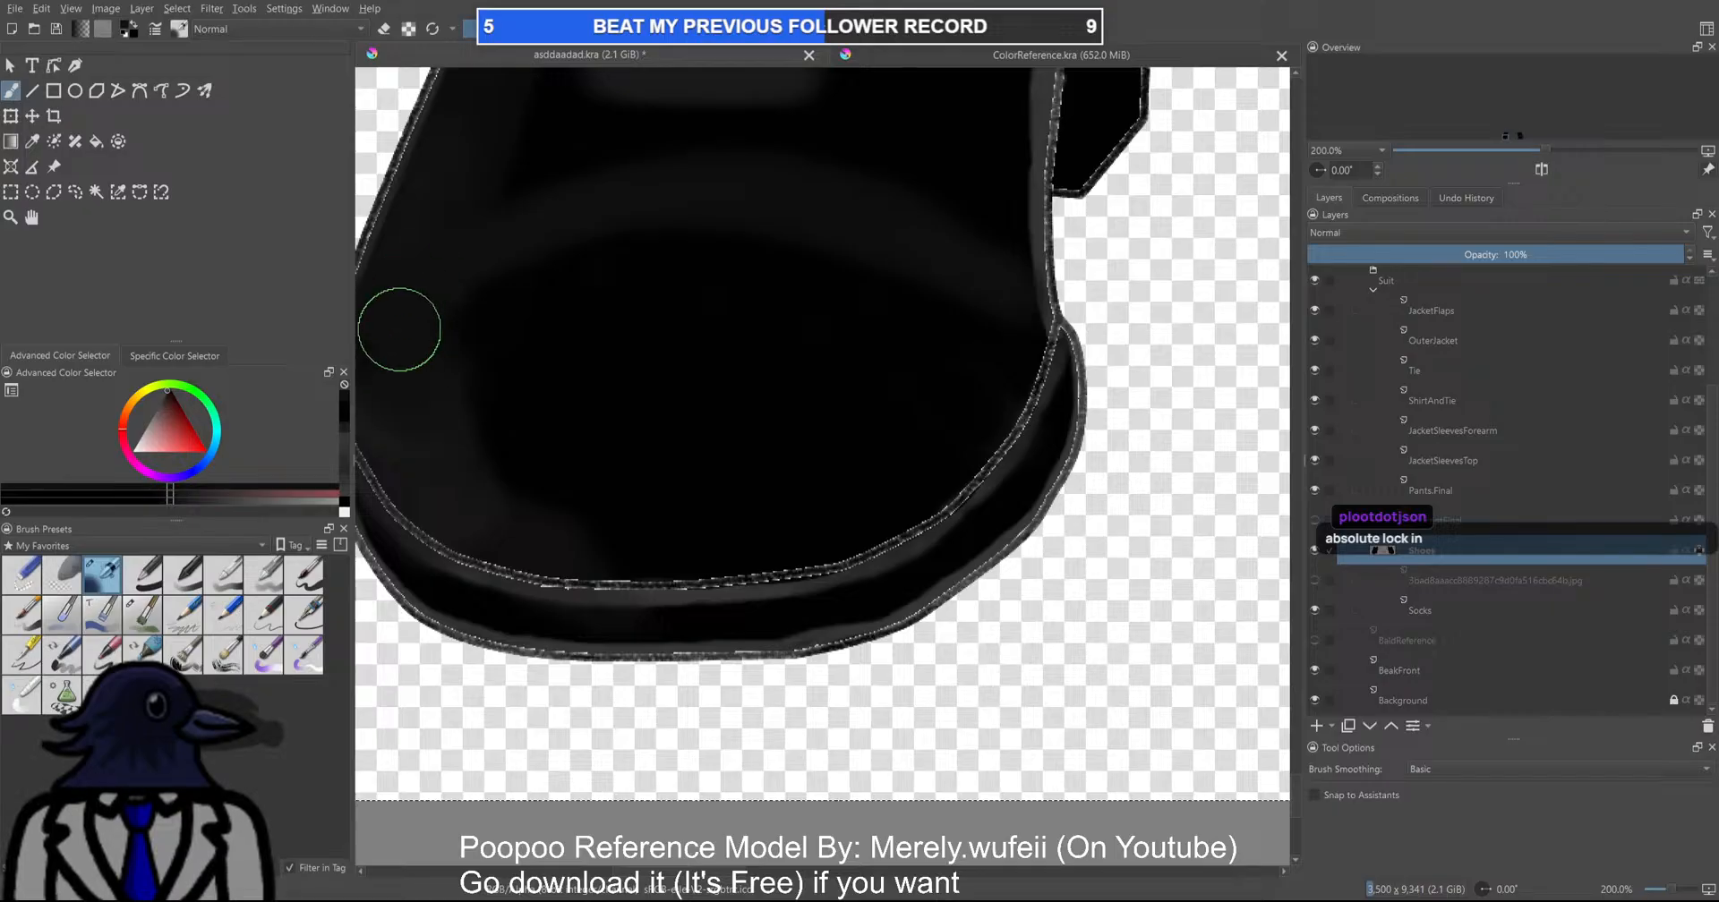
scroll(441, 392, "down", 4)
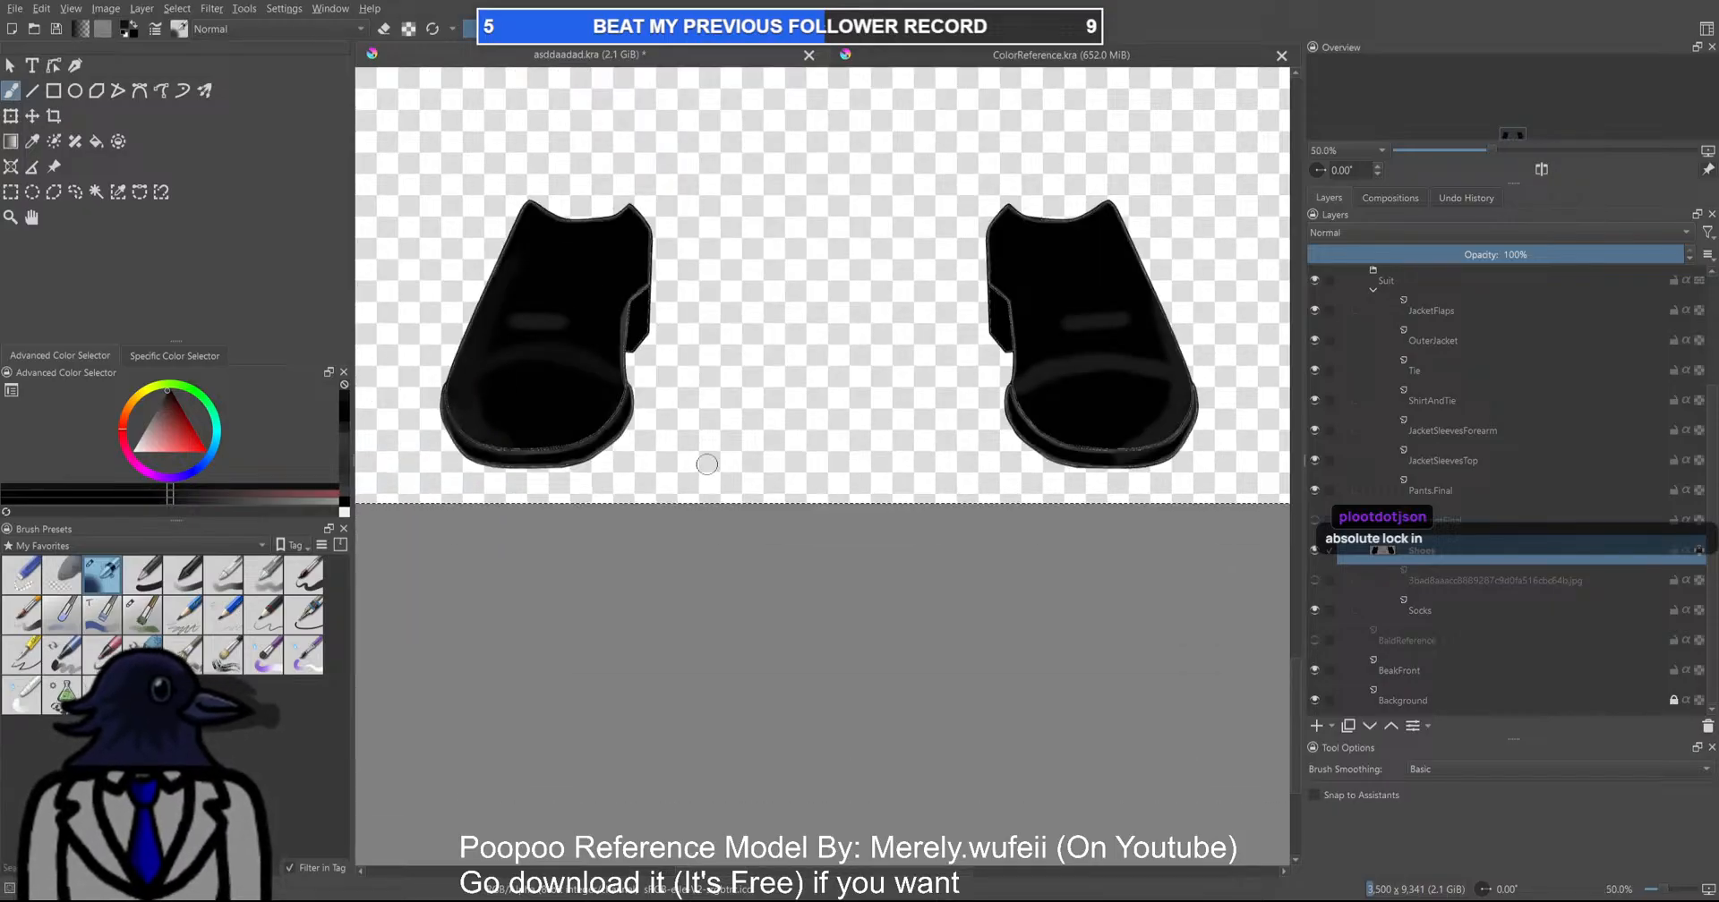
scroll(979, 395, "up", 4)
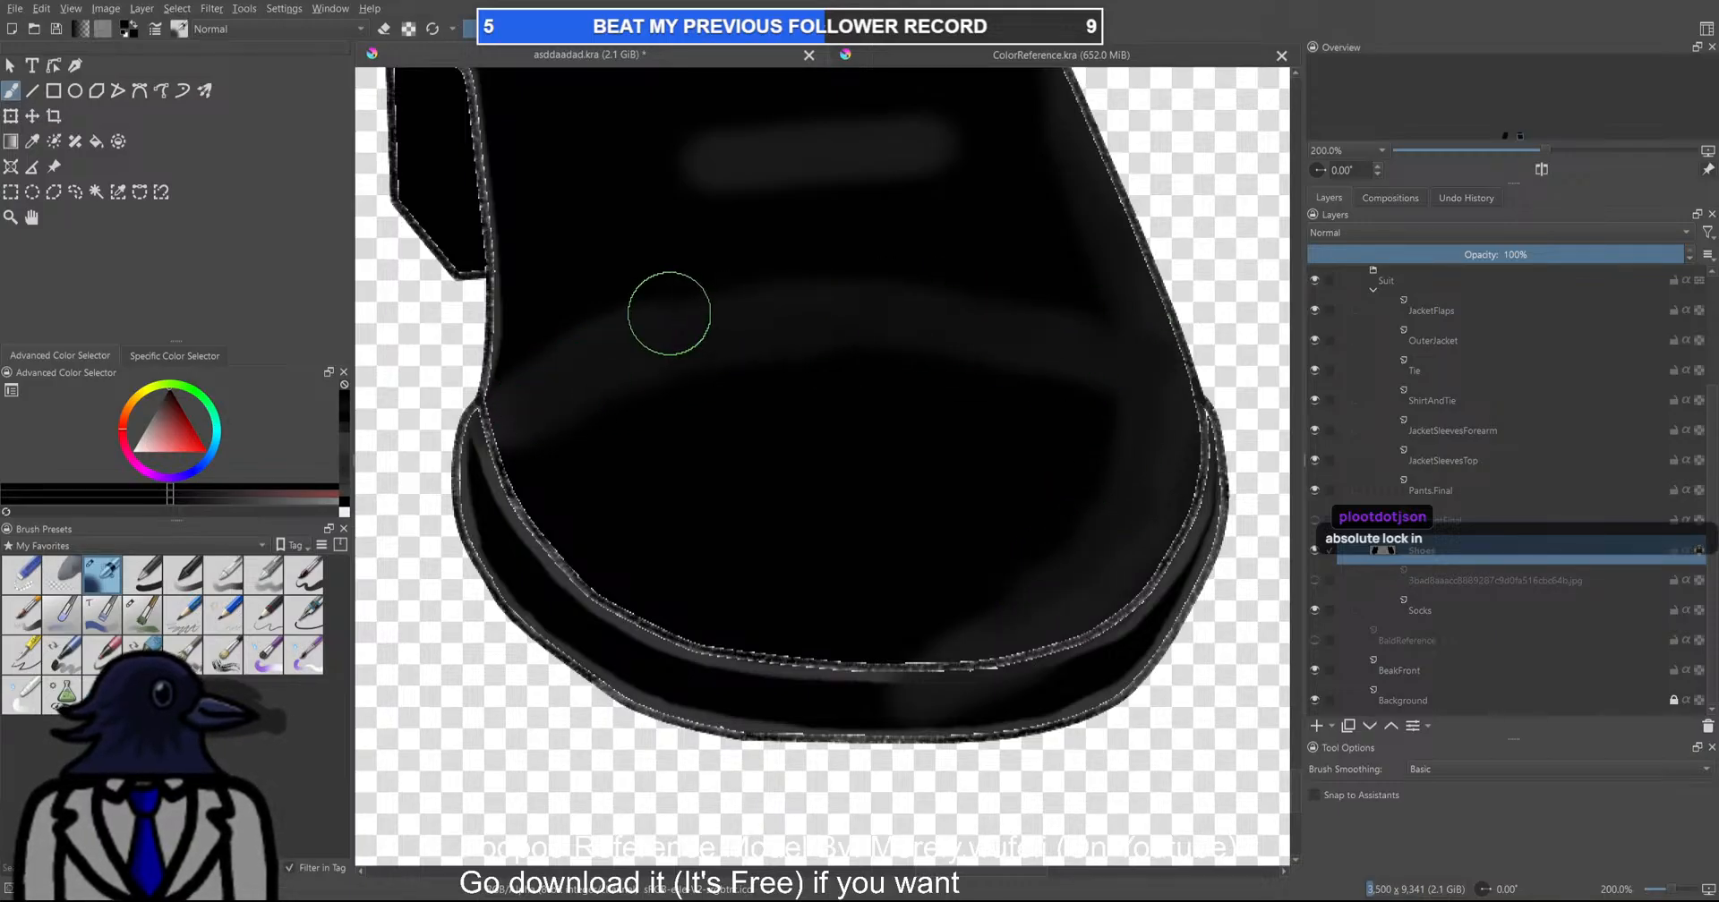
scroll(671, 314, "down", 6)
scroll(824, 372, "up", 1)
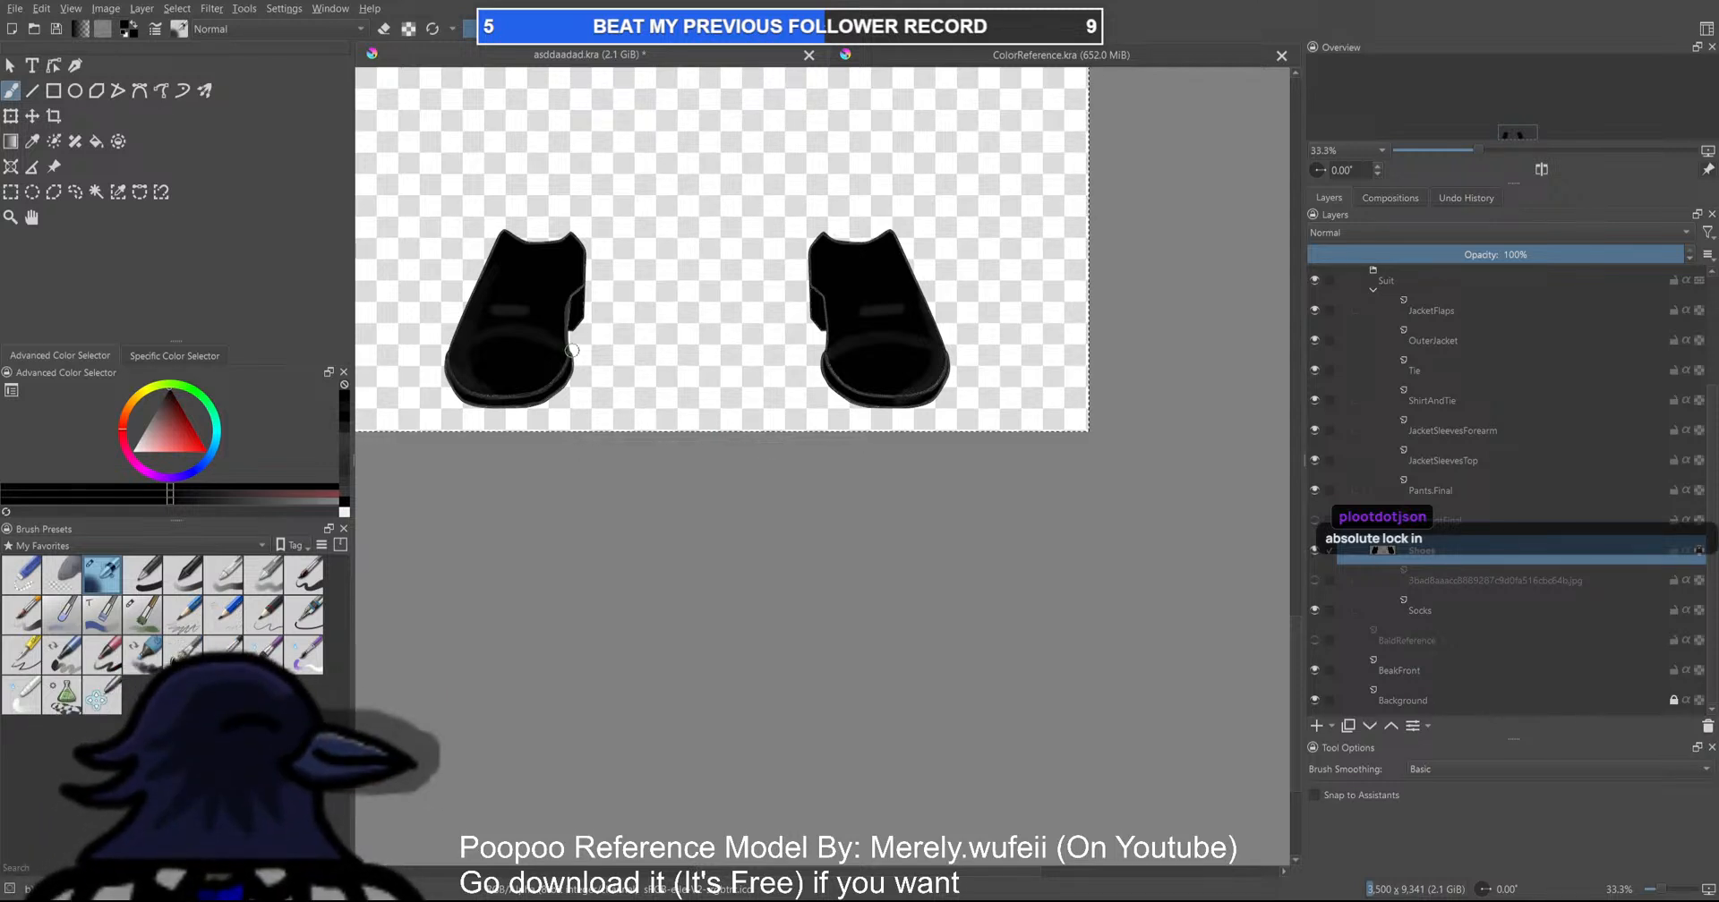
Choose a lighter gray brush color for brighter shine on the left shoe's toe cap
left_click_drag(526, 364, 602, 346)
scroll(587, 344, "up", 2)
left_click(162, 417)
left_click(150, 421)
scroll(560, 349, "up", 1)
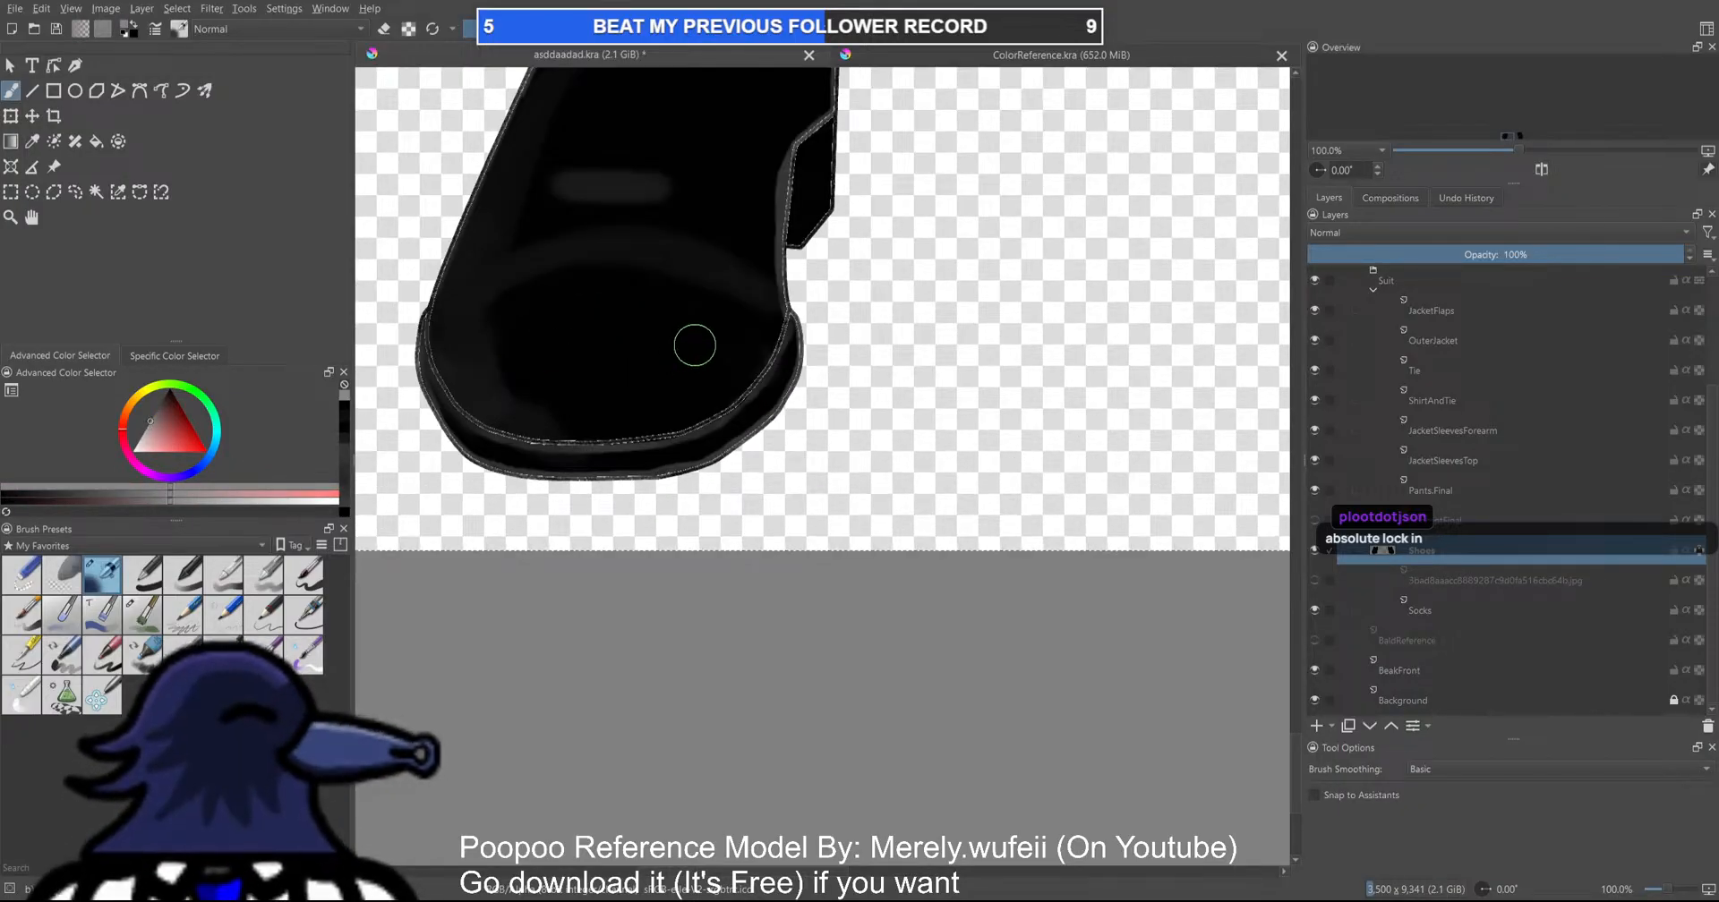
Try light gray shine strokes on the toe caps of both shoes, and undo them
left_click_drag(706, 341, 644, 373)
key("ctrl+z")
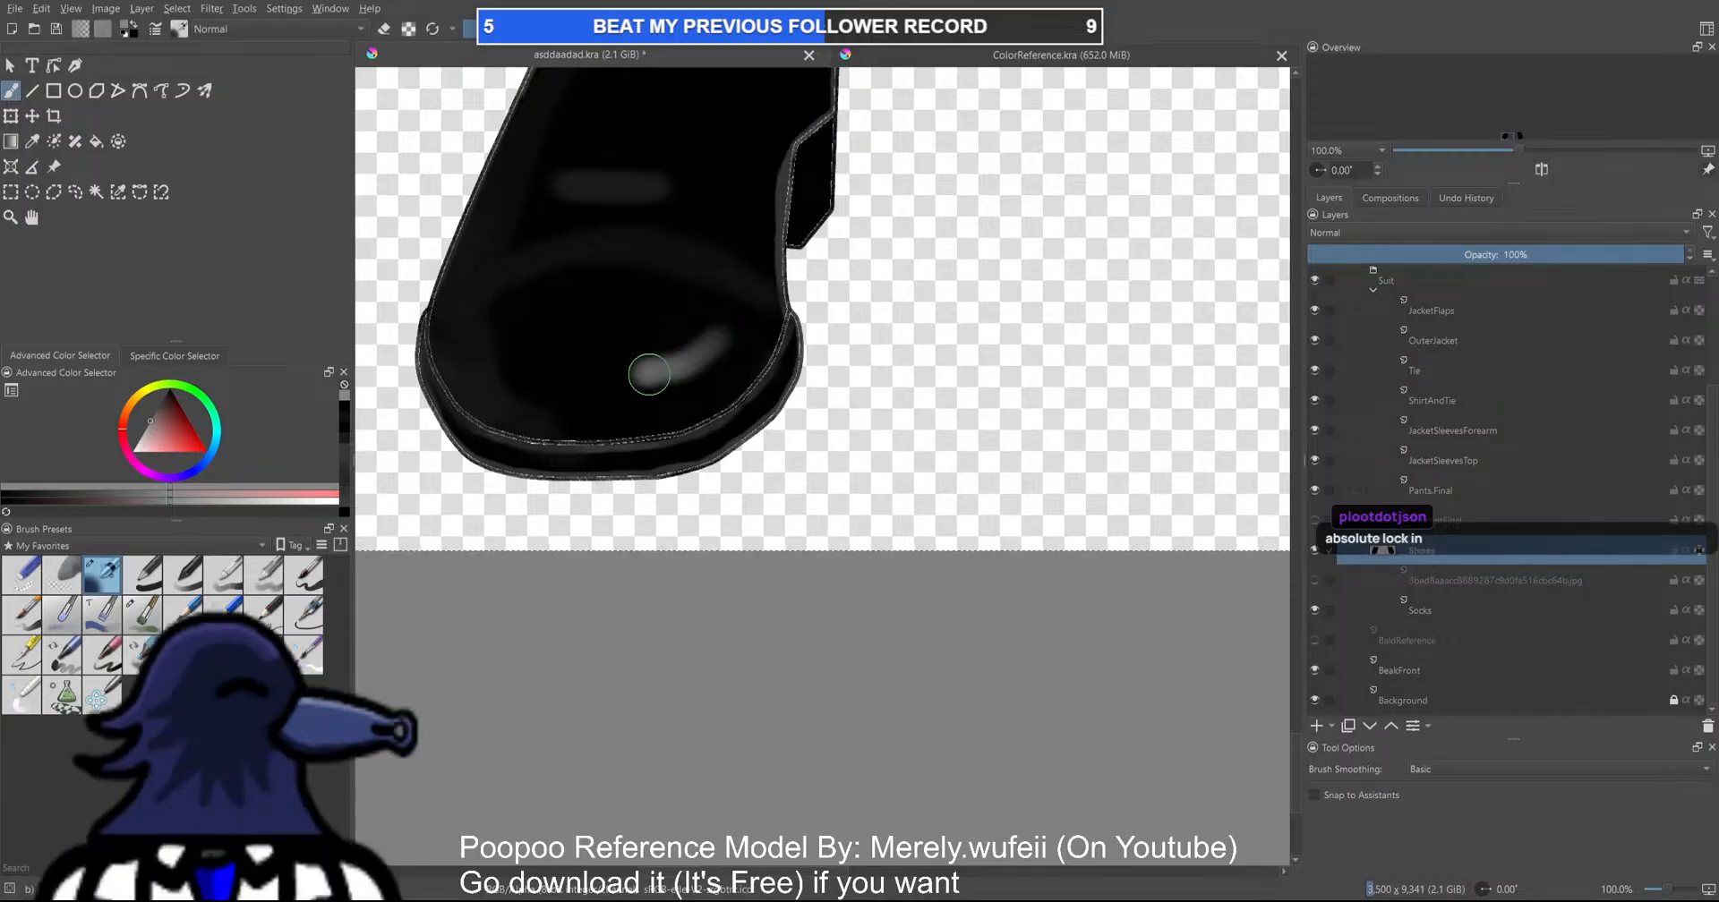
scroll(710, 338, "down", 4)
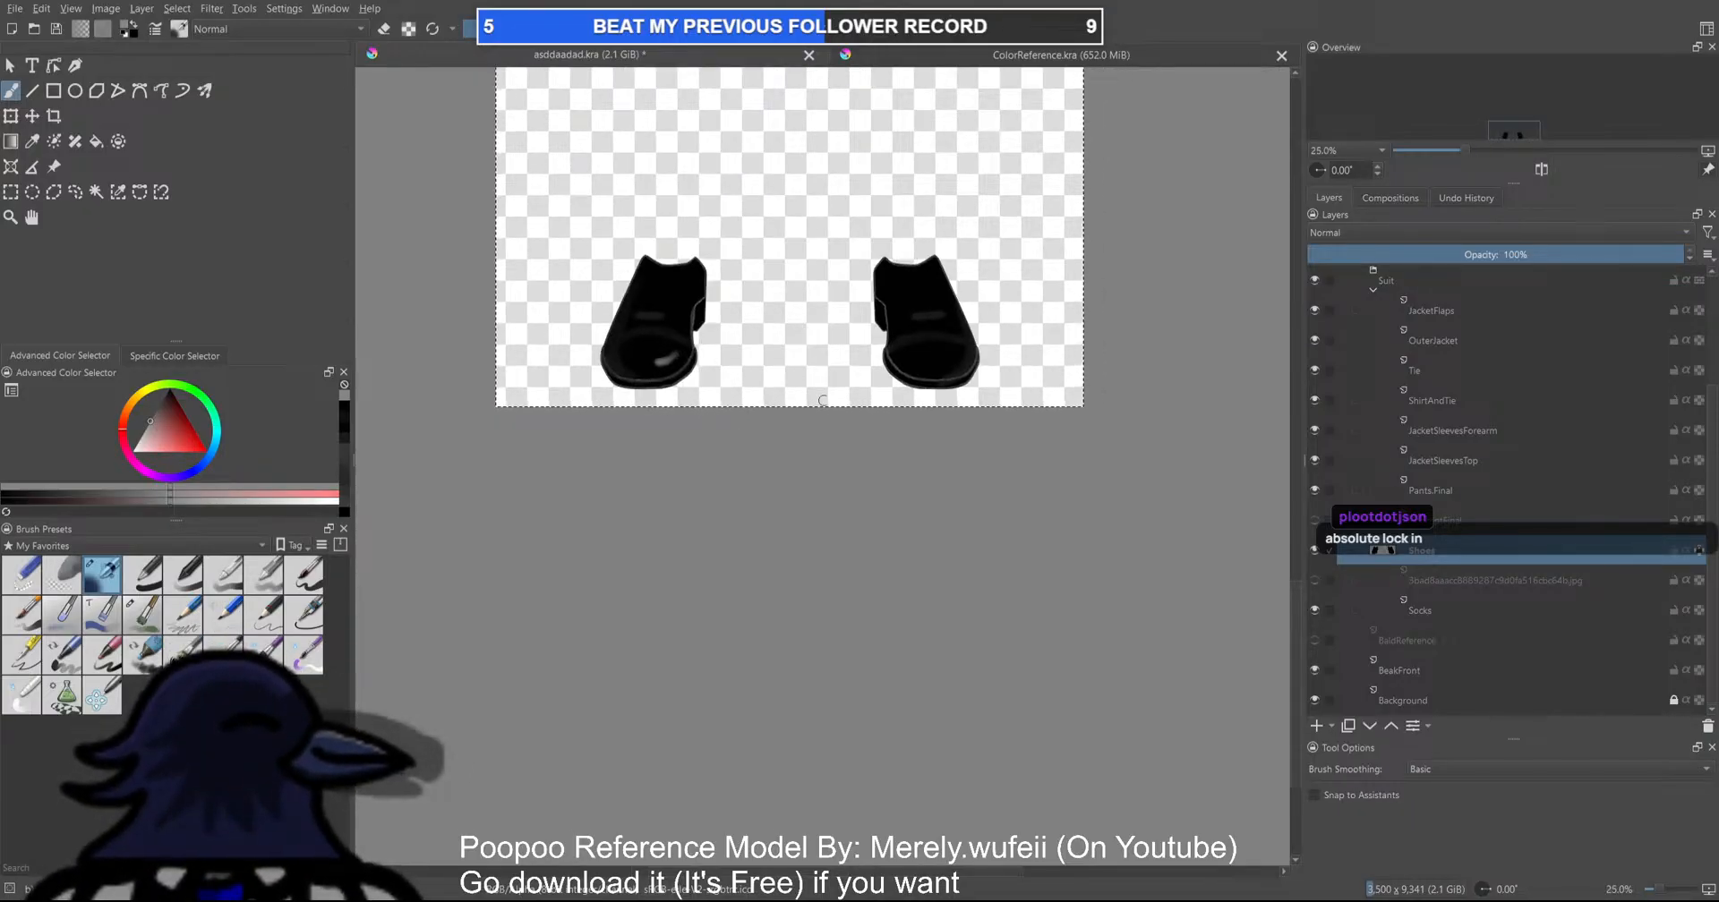
scroll(971, 349, "up", 4)
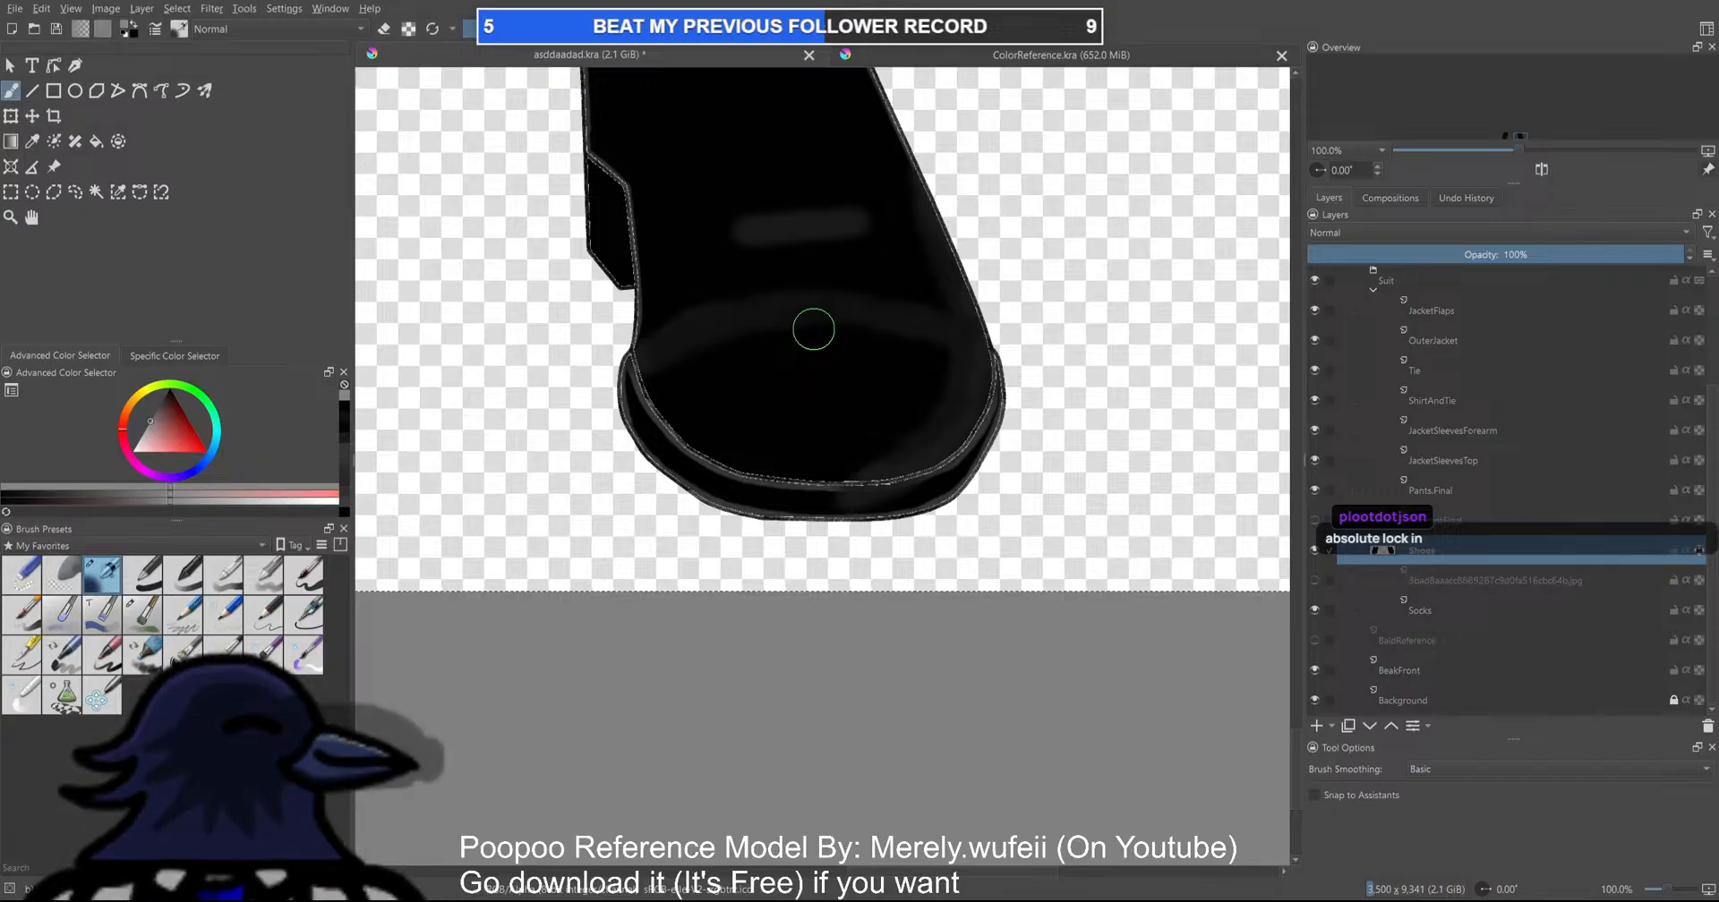
left_click_drag(712, 404, 777, 448)
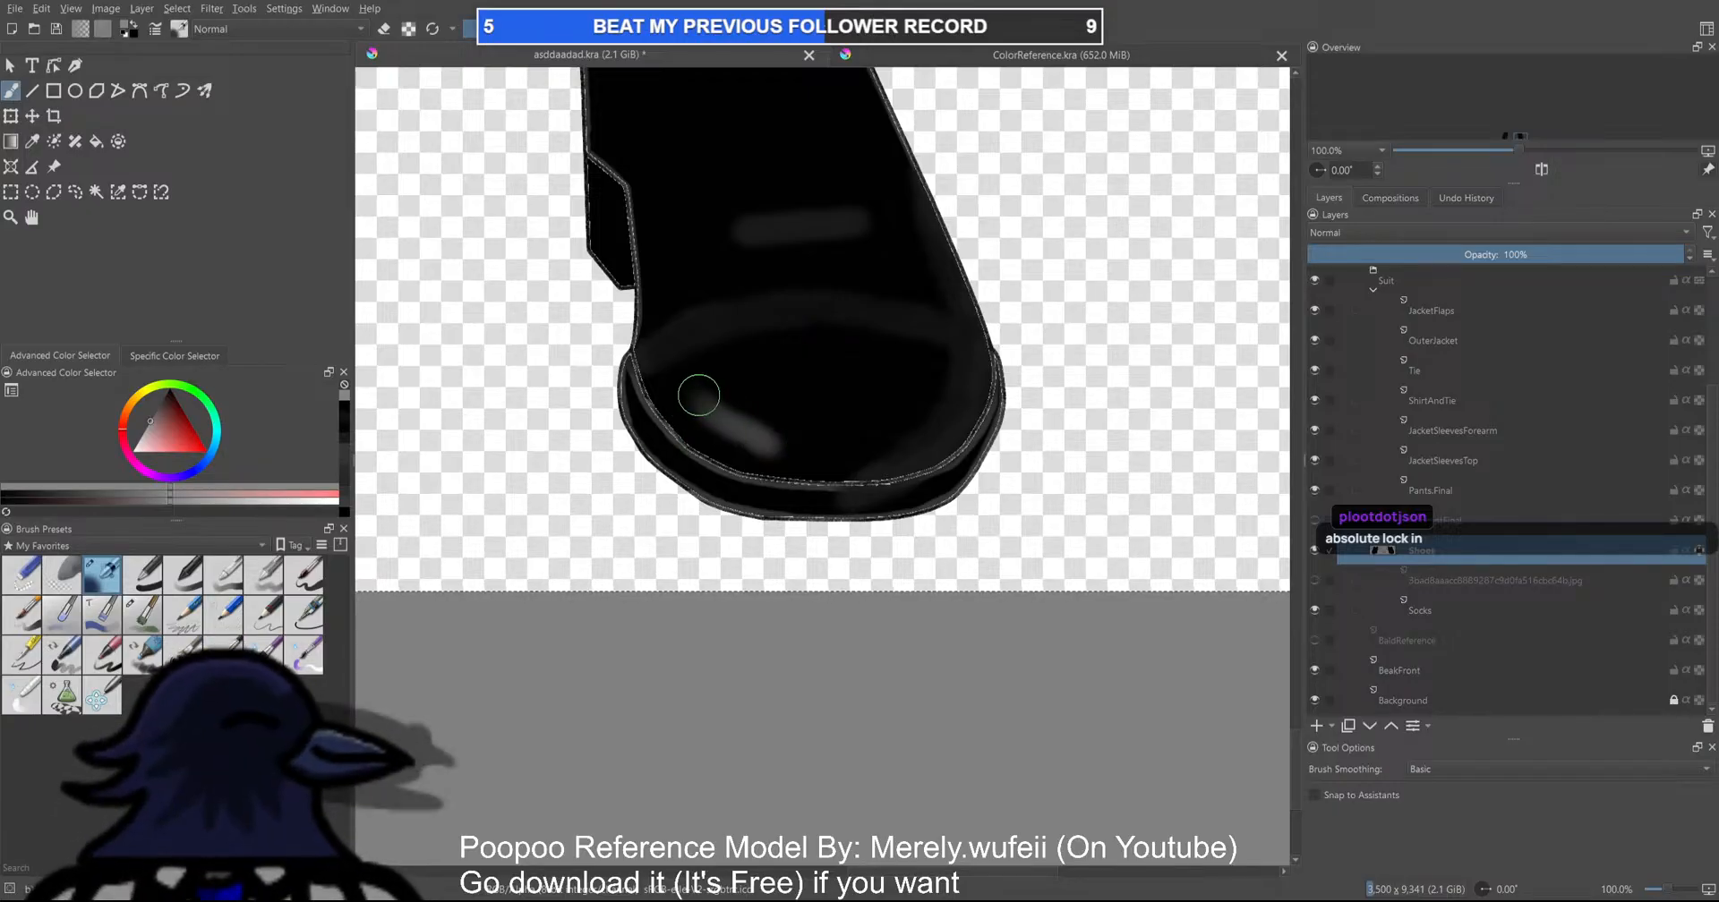
key("ctrl+z")
left_click_drag(692, 384, 765, 432)
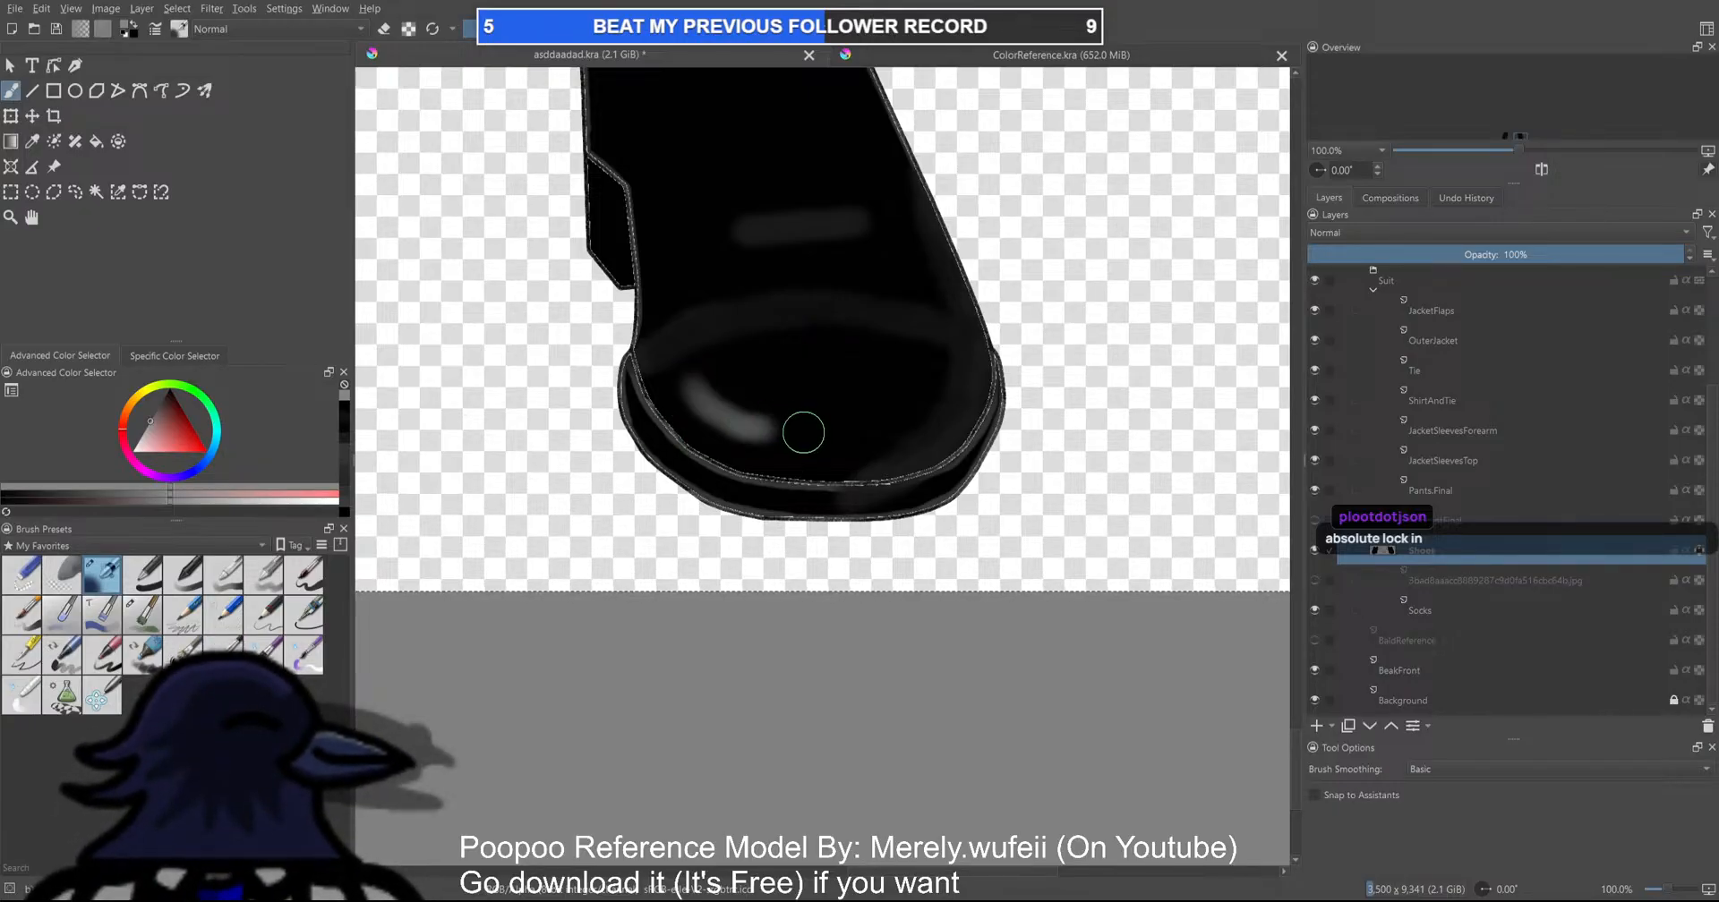
scroll(776, 446, "down", 4)
scroll(672, 418, "up", 2)
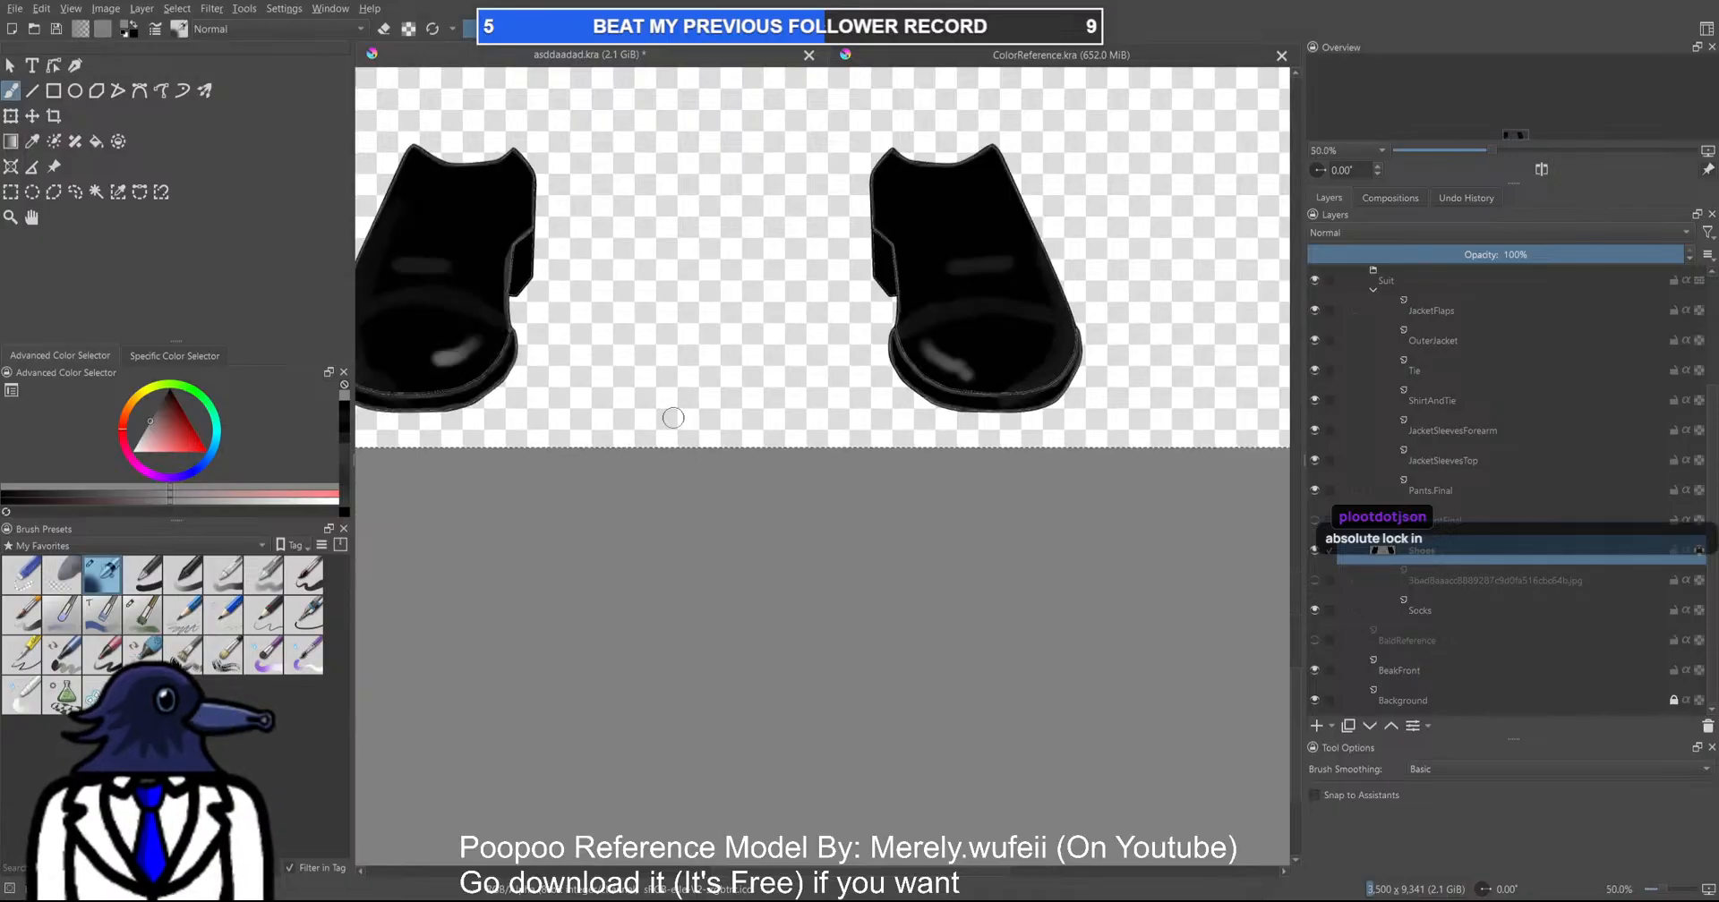
key("ctrl+z")
key("ctrl+z")
key("ctrl+z")
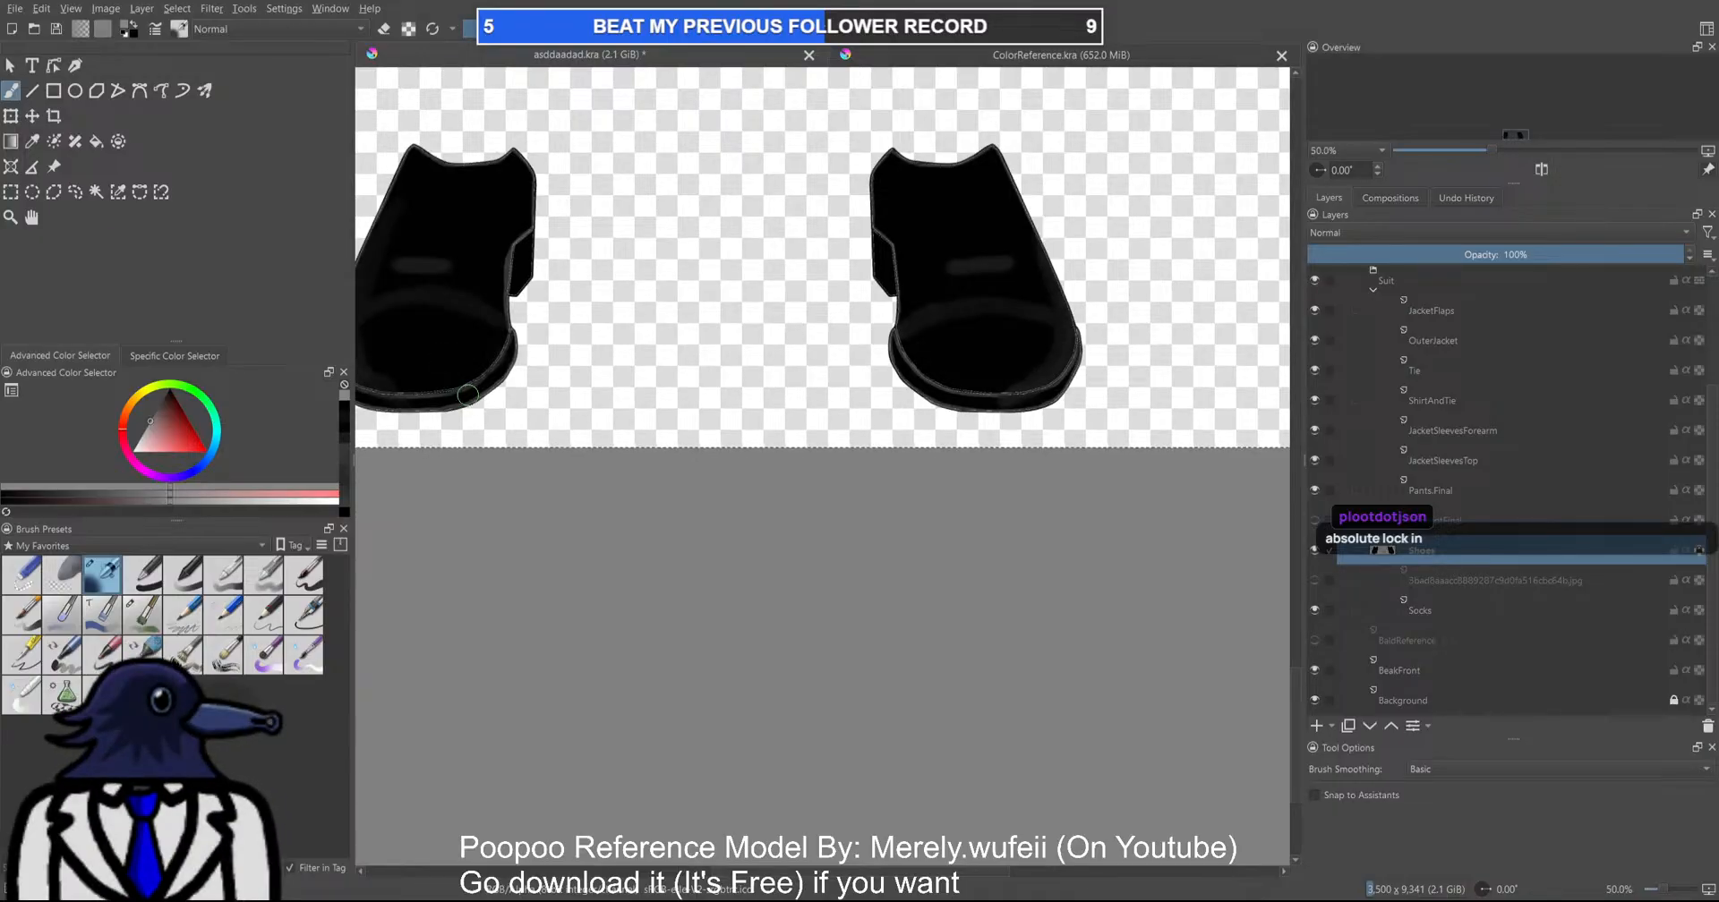
Paint a short, soft light gray highlight on the inner side of each shoe's toe cap
left_click_drag(486, 346, 455, 359)
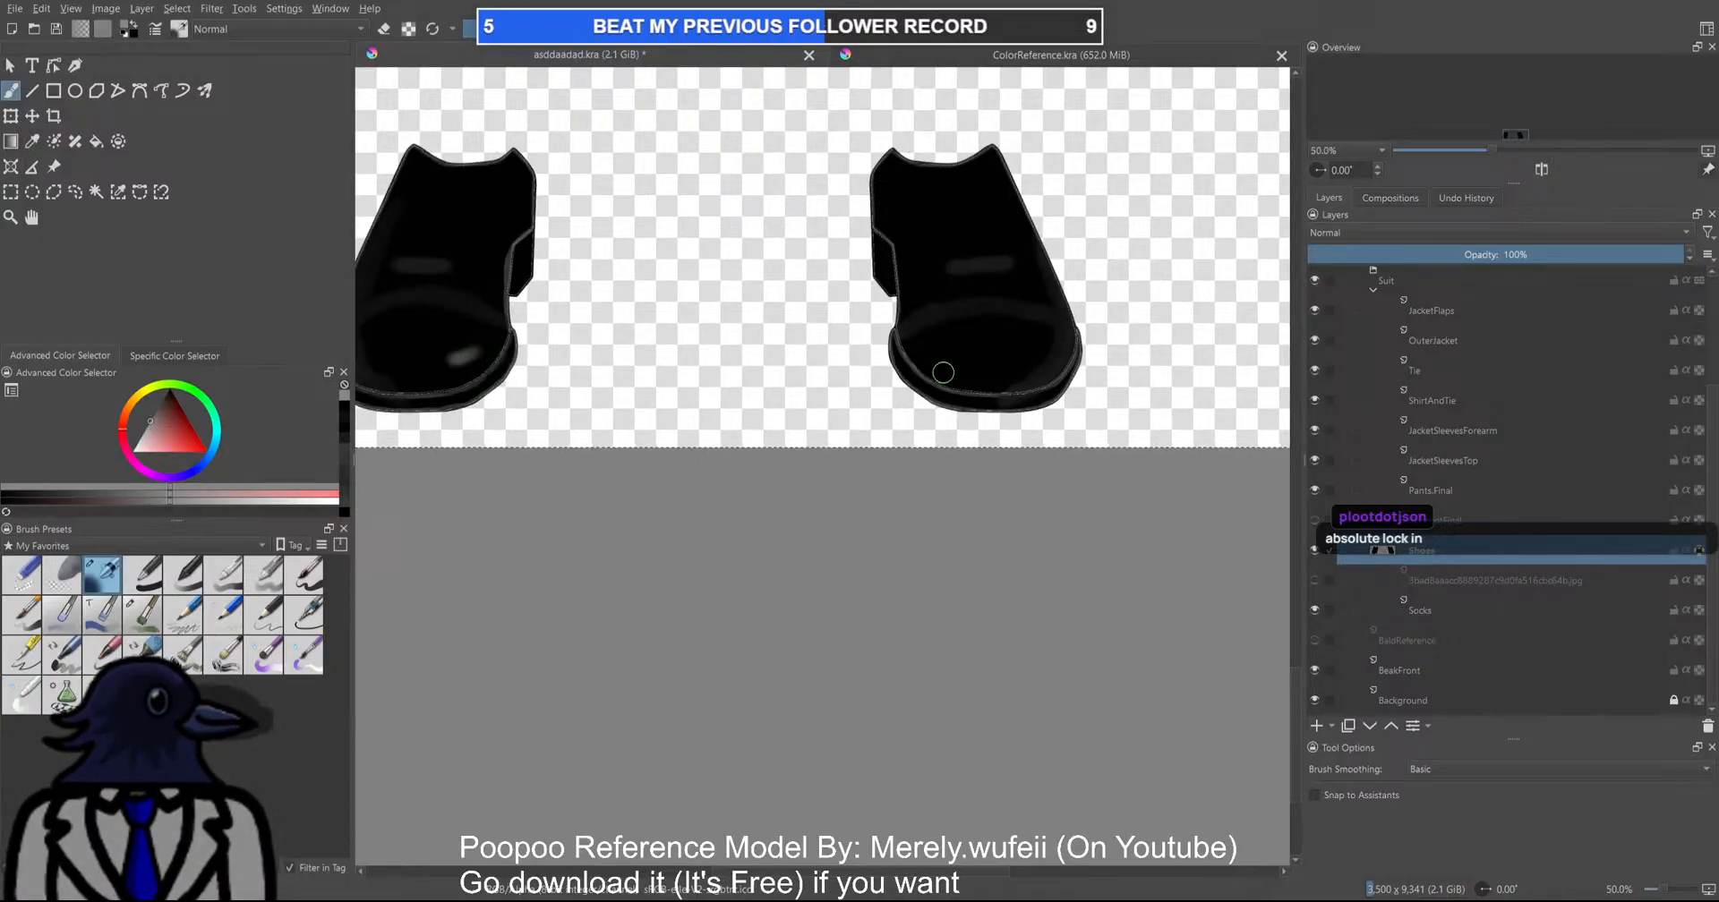
left_click_drag(928, 352, 954, 368)
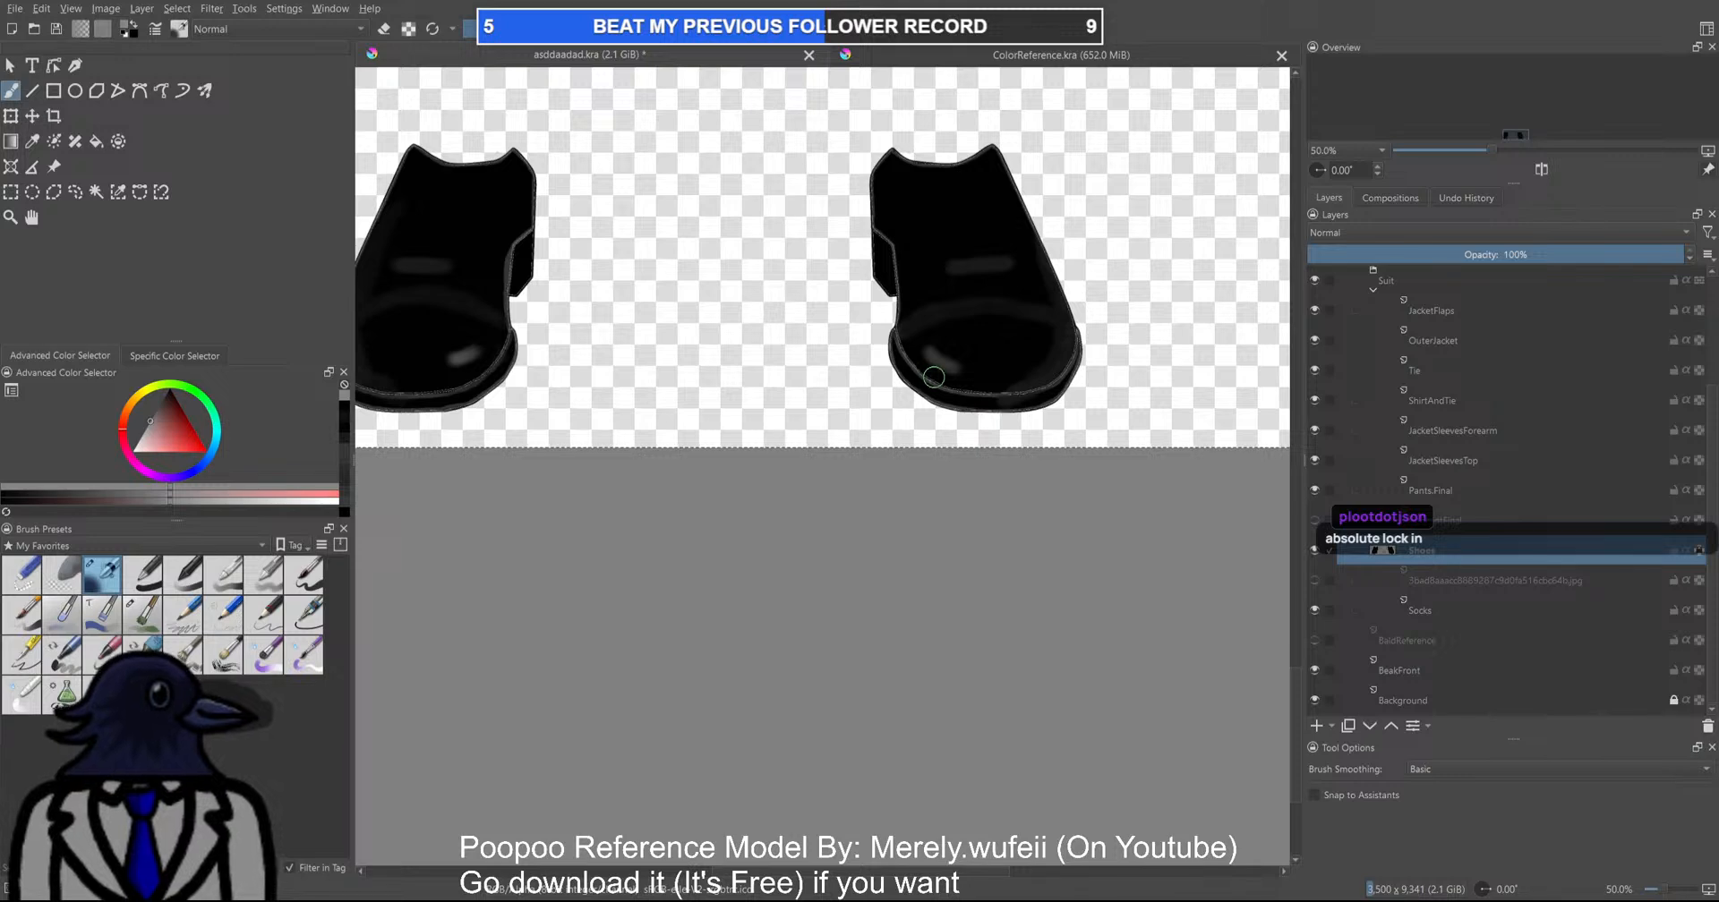
scroll(925, 388, "down", 1)
Brighten the horizontal highlight across the middle of the left shoe with light gray, undoing the excess strokes
left_click_drag(653, 385, 697, 388)
scroll(598, 304, "up", 2)
left_click_drag(598, 306, 612, 339)
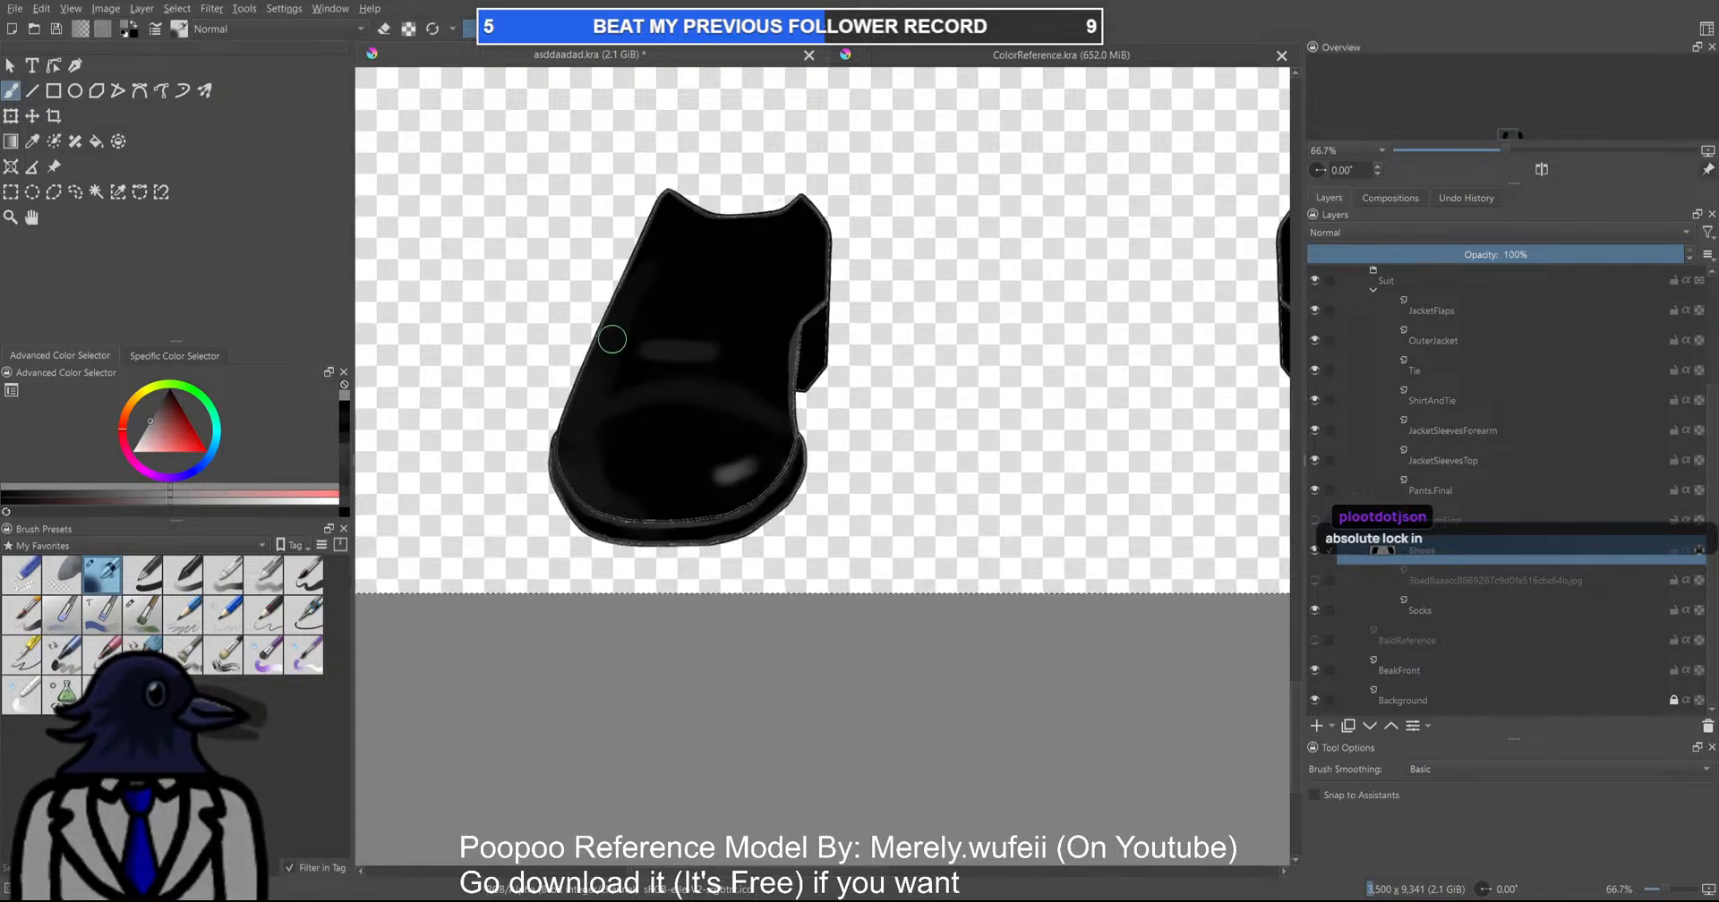
scroll(612, 338, "up", 3)
scroll(632, 339, "down", 2)
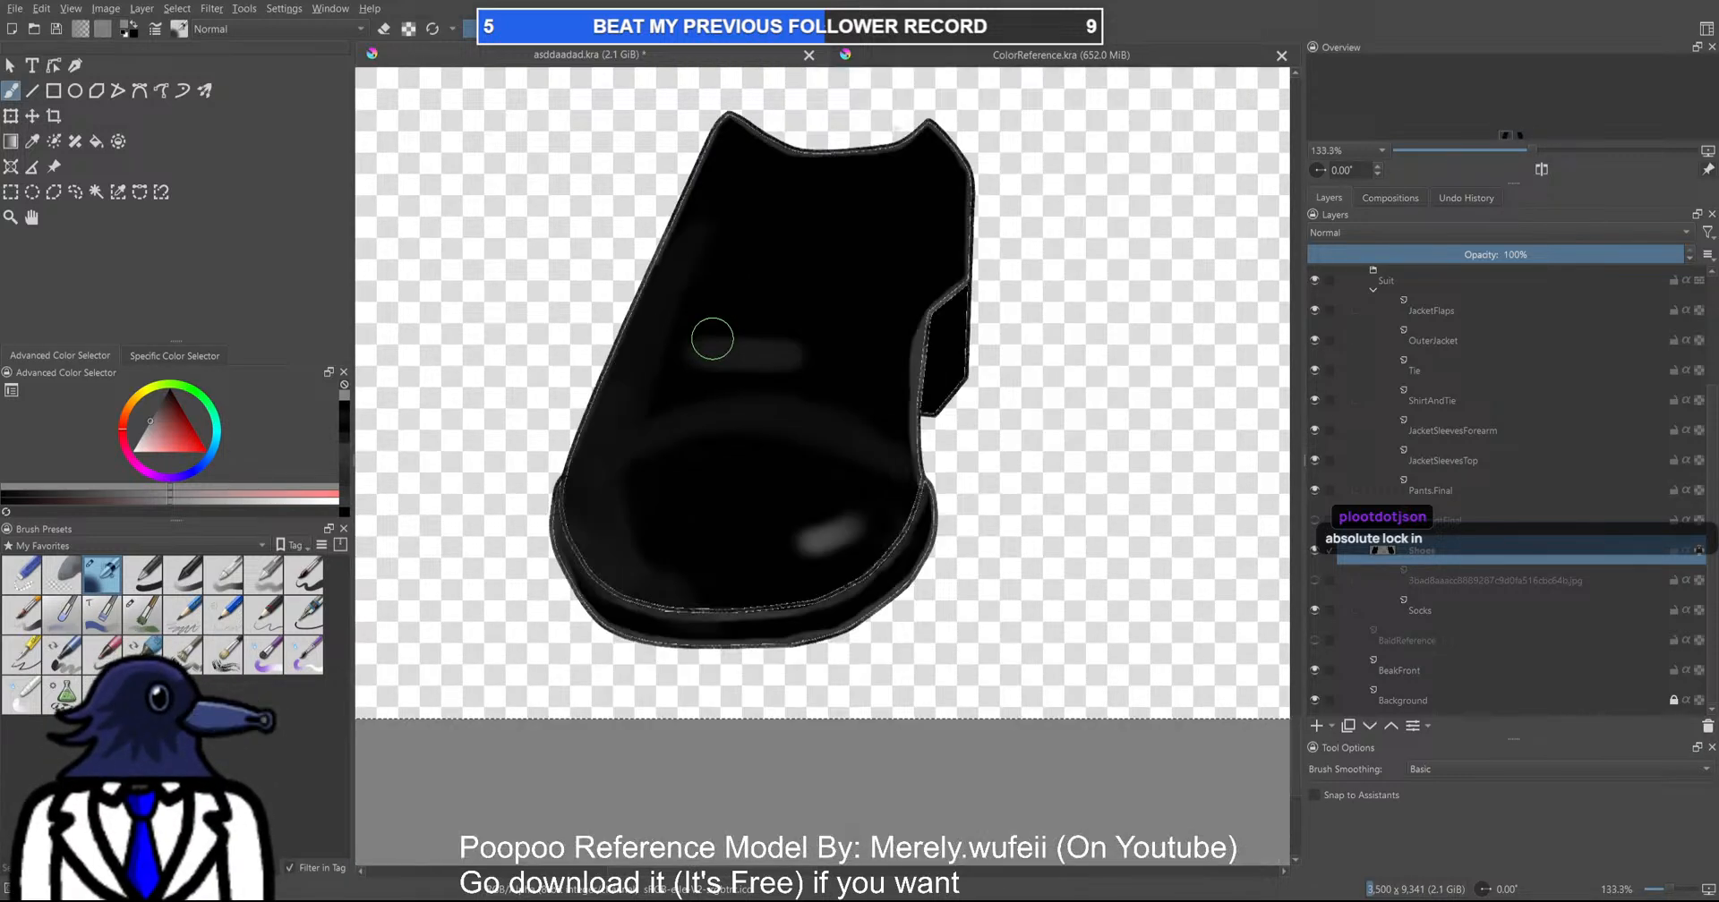
scroll(712, 339, "up", 1)
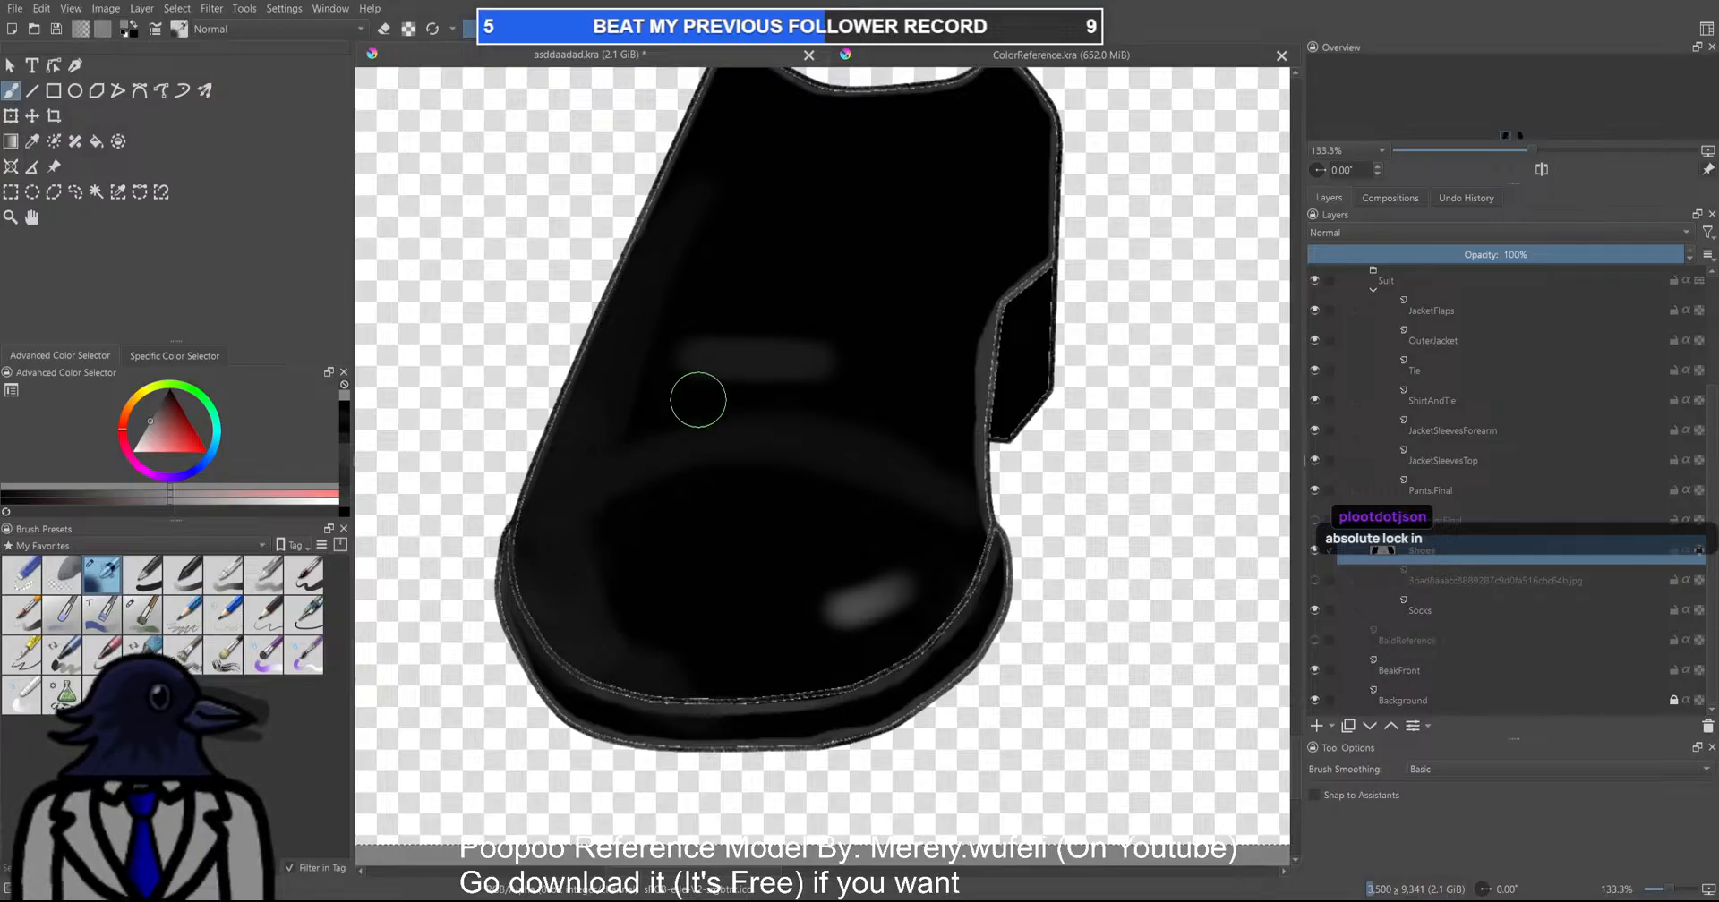
mouse_move(664, 404)
left_mouse_down()
mouse_move(728, 391)
mouse_move(675, 379)
mouse_move(767, 382)
mouse_move(702, 361)
mouse_move(845, 376)
left_mouse_up()
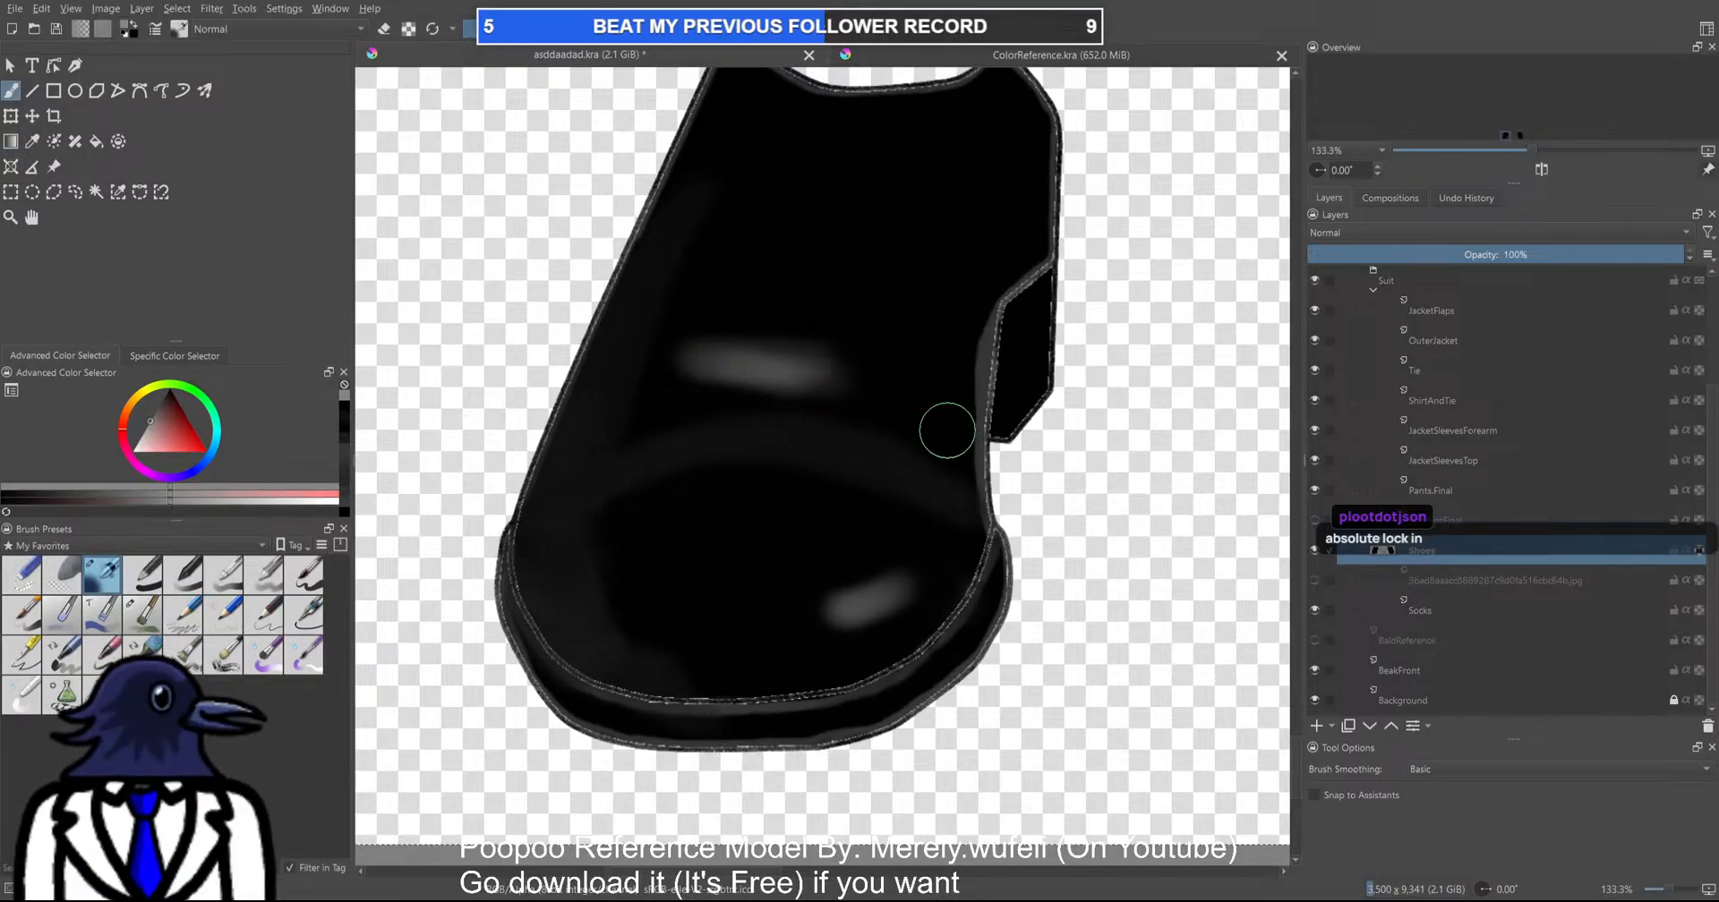
key("ctrl+z")
key("ctrl+z")
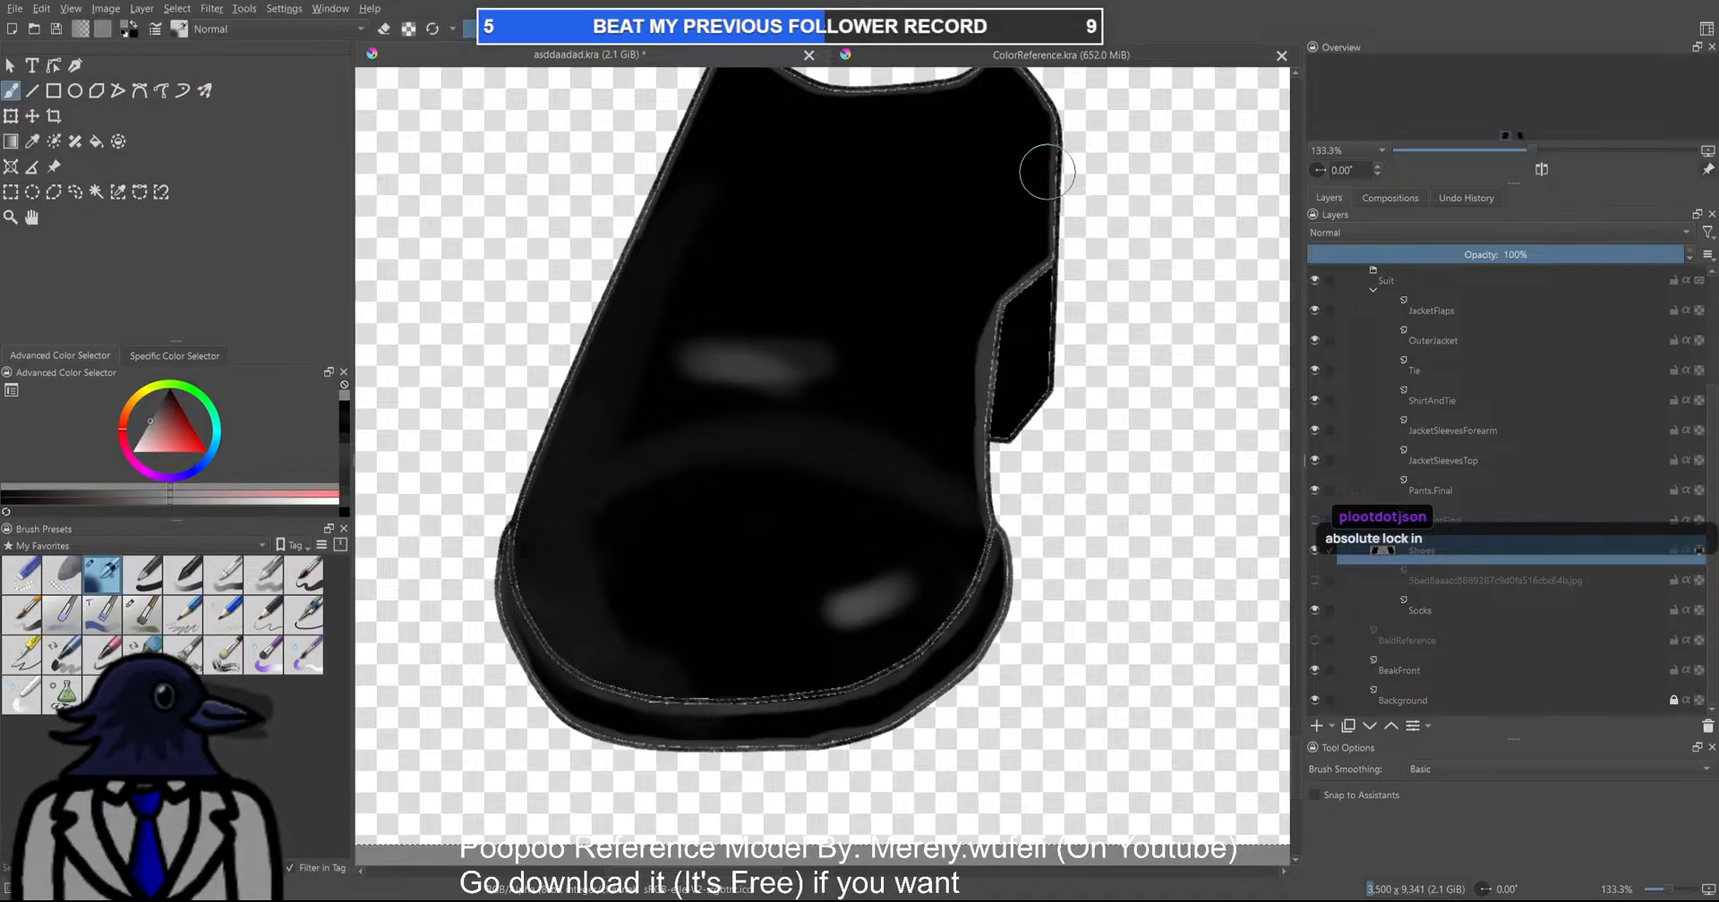
Paint a soft diagonal gray highlight at the left shoe's upper inner edge and try another stroke above its middle highlight
mouse_move(1027, 174)
left_mouse_down()
mouse_move(1034, 148)
mouse_move(988, 226)
left_mouse_up()
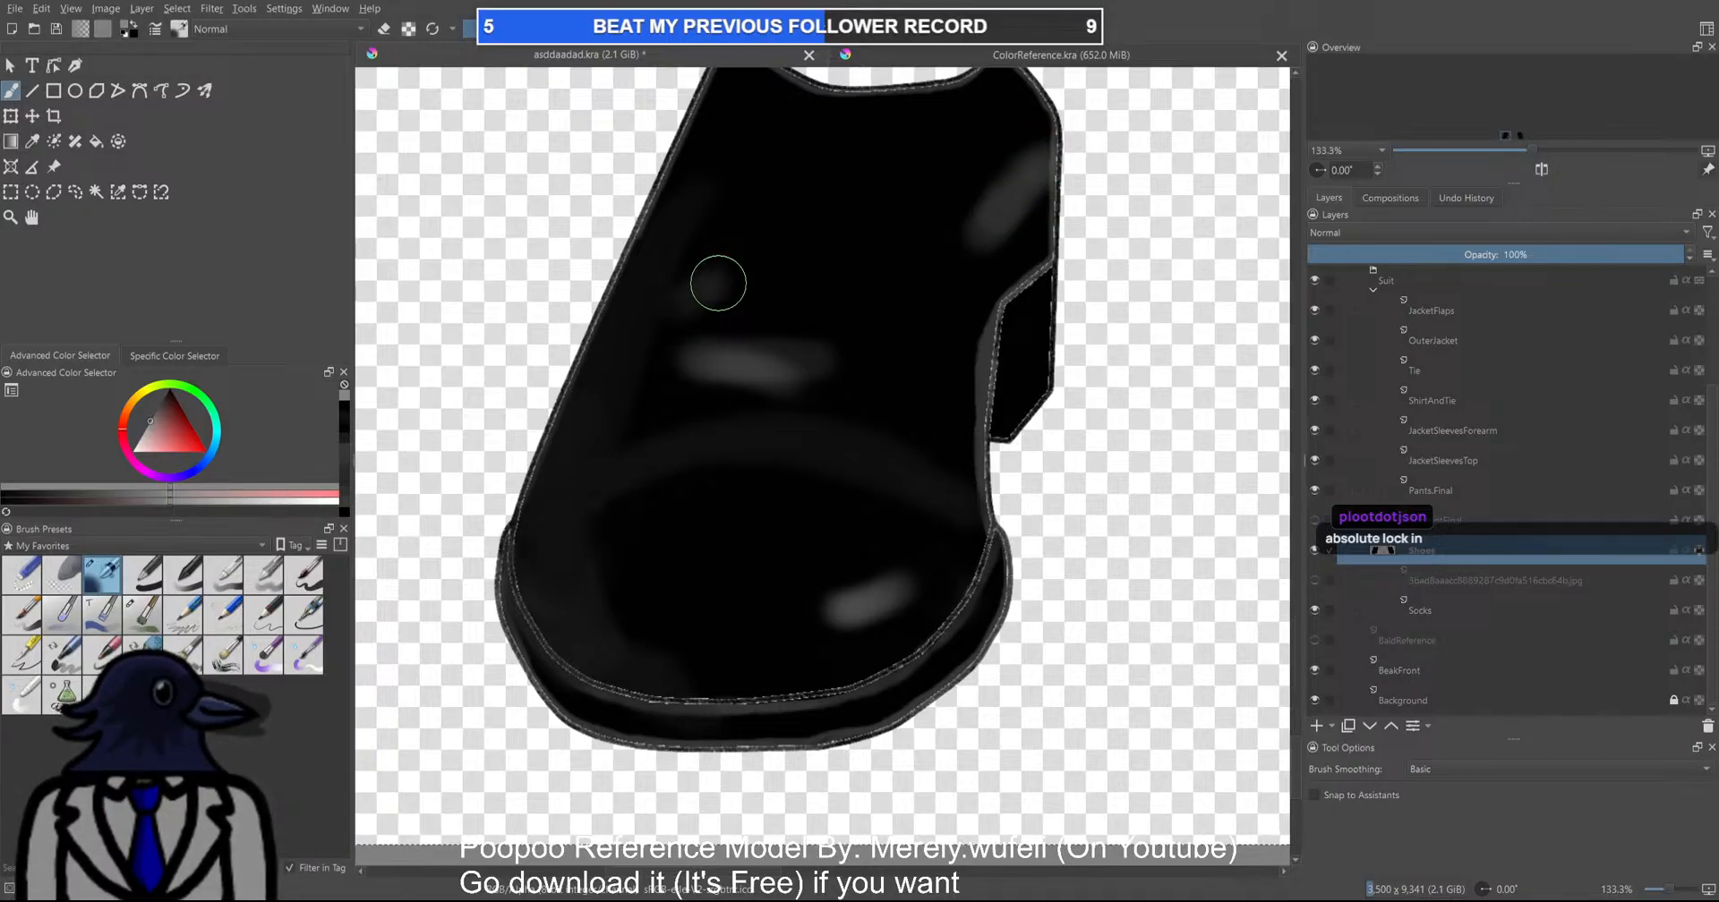
left_click_drag(702, 289, 872, 284)
scroll(928, 312, "down", 5)
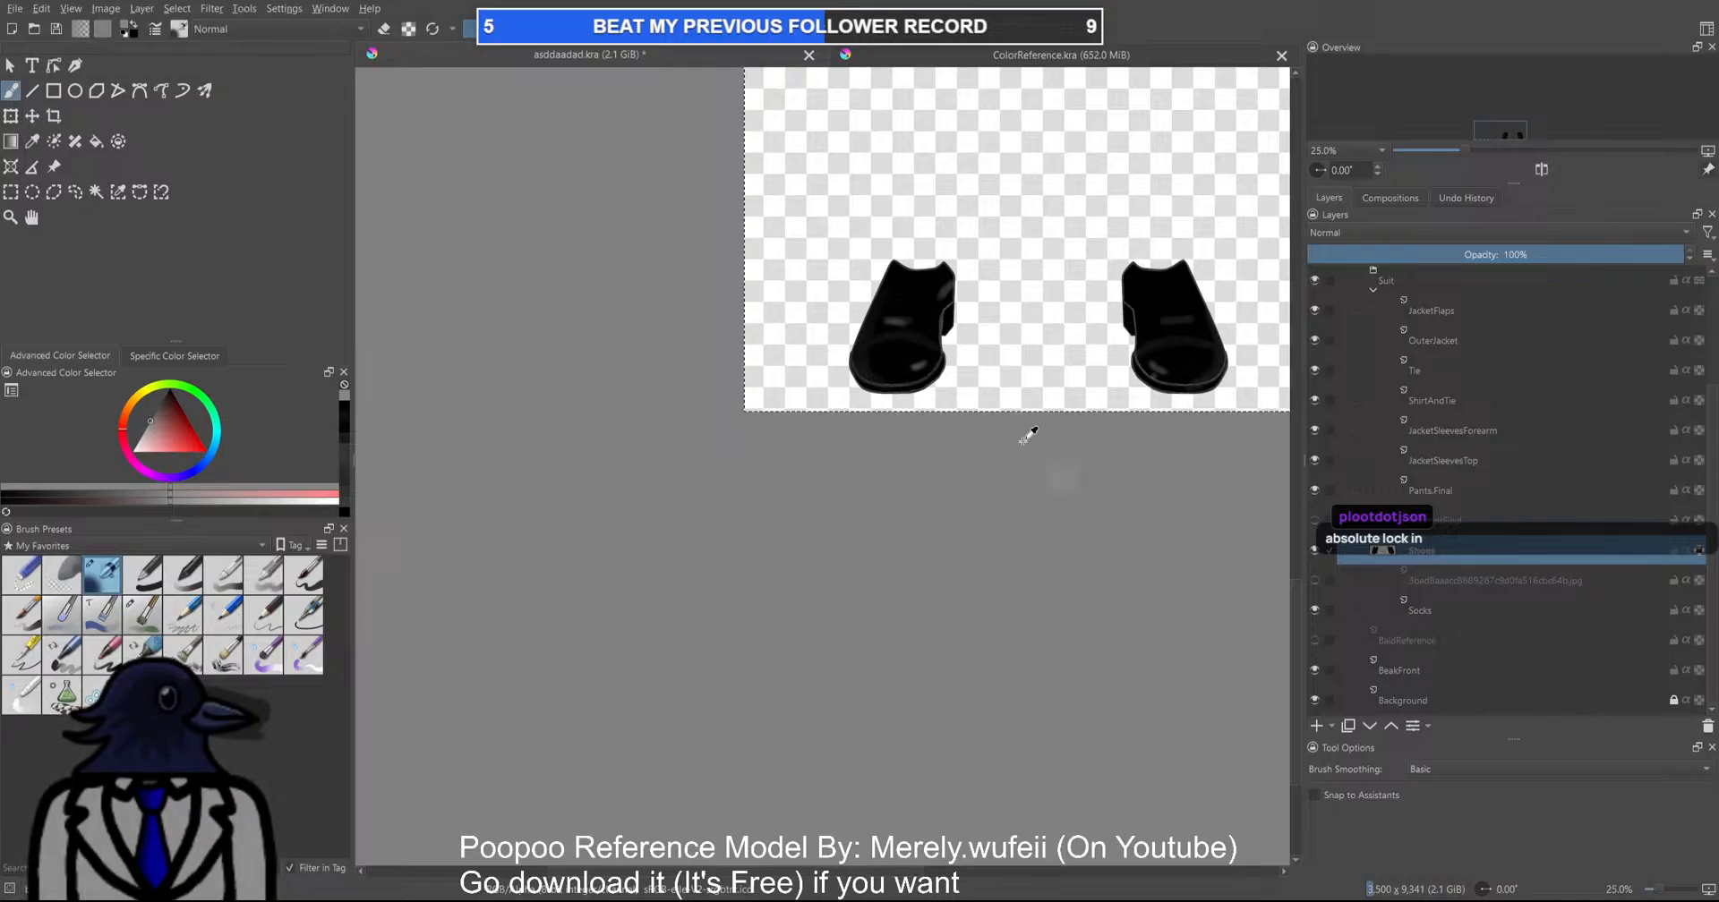
Paint out the stray gray spot just below the right shoe's toe cap highlight with black
scroll(1007, 412, "up", 1)
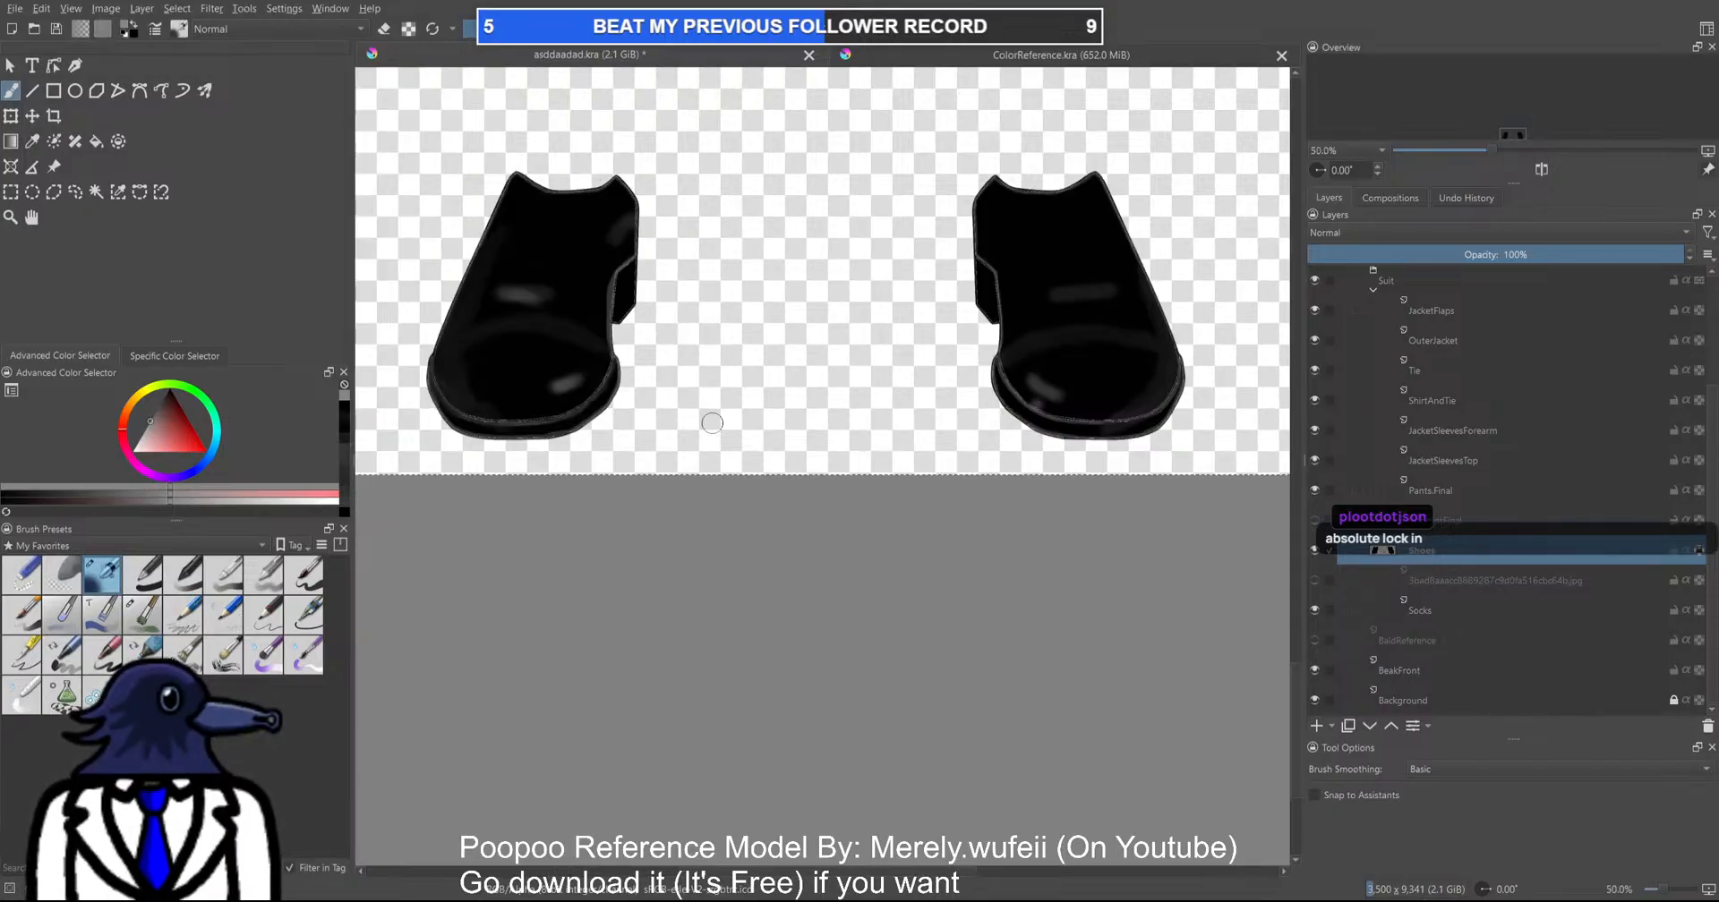
scroll(937, 399, "up", 5)
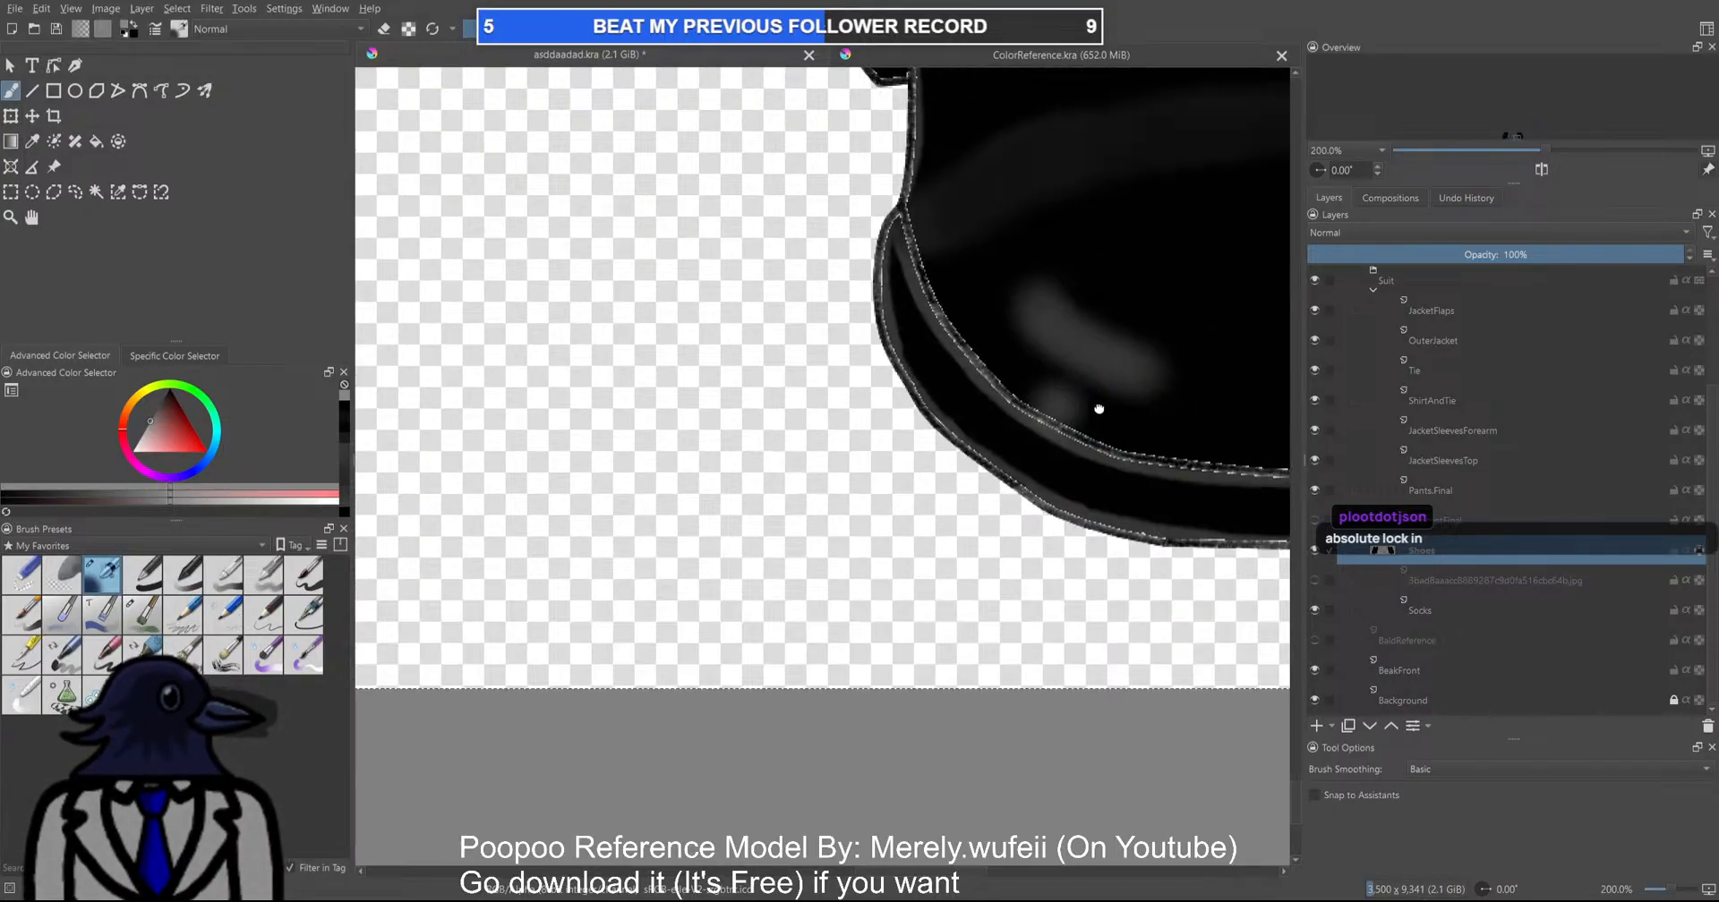
scroll(854, 404, "up", 3)
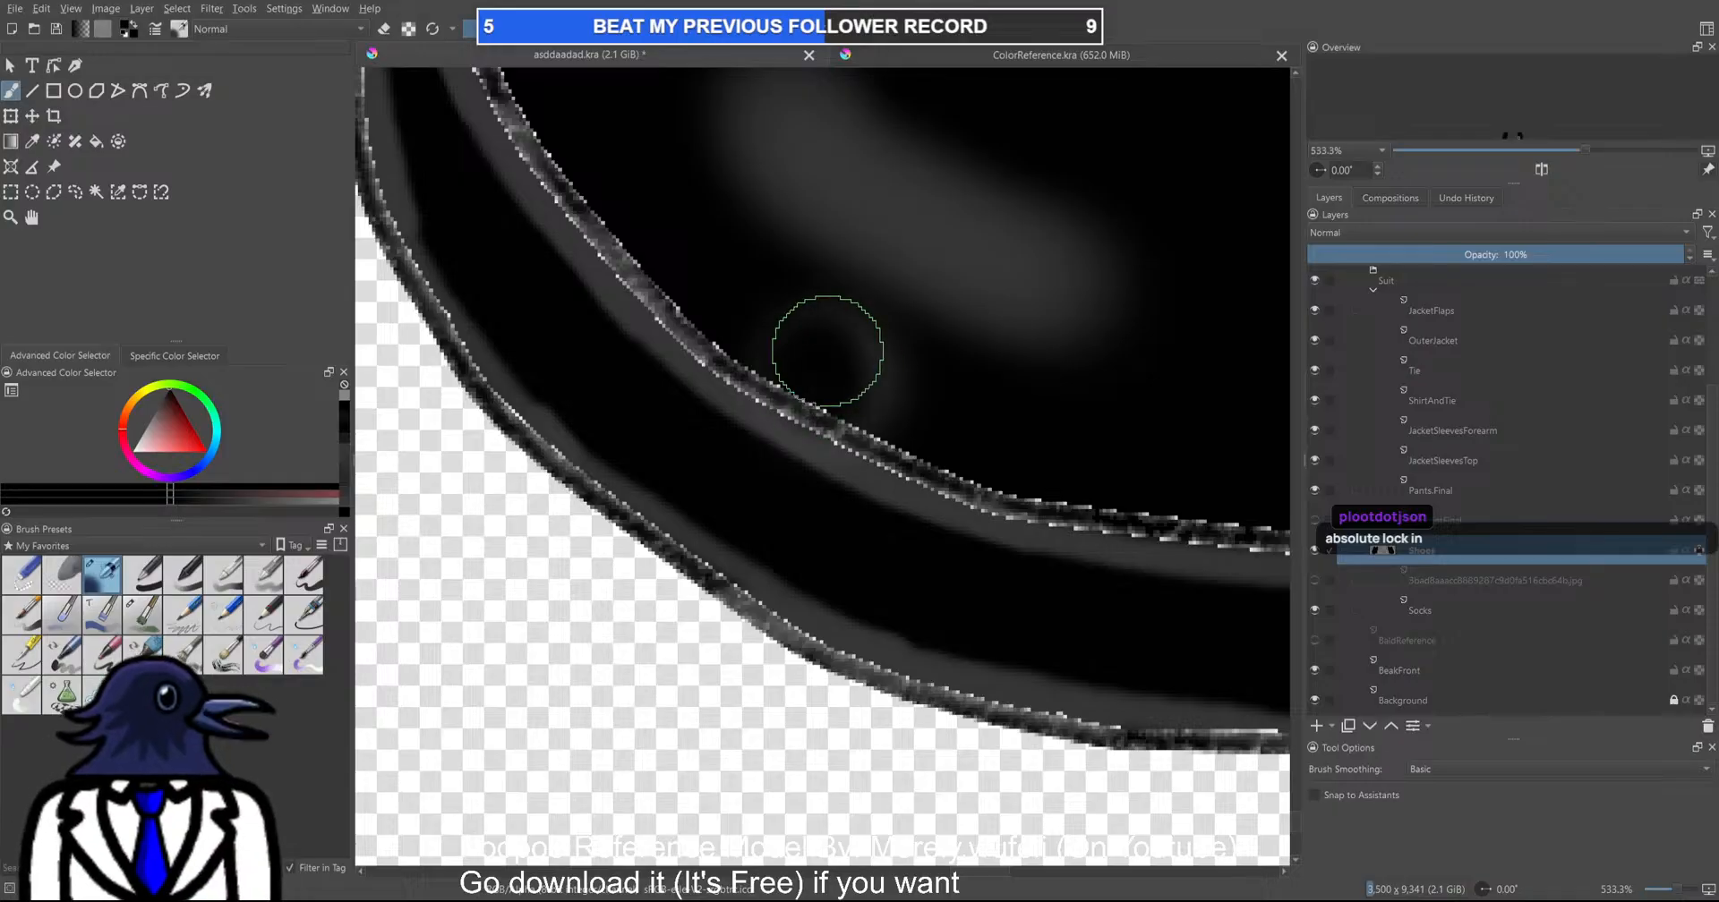
scroll(902, 419, "down", 8)
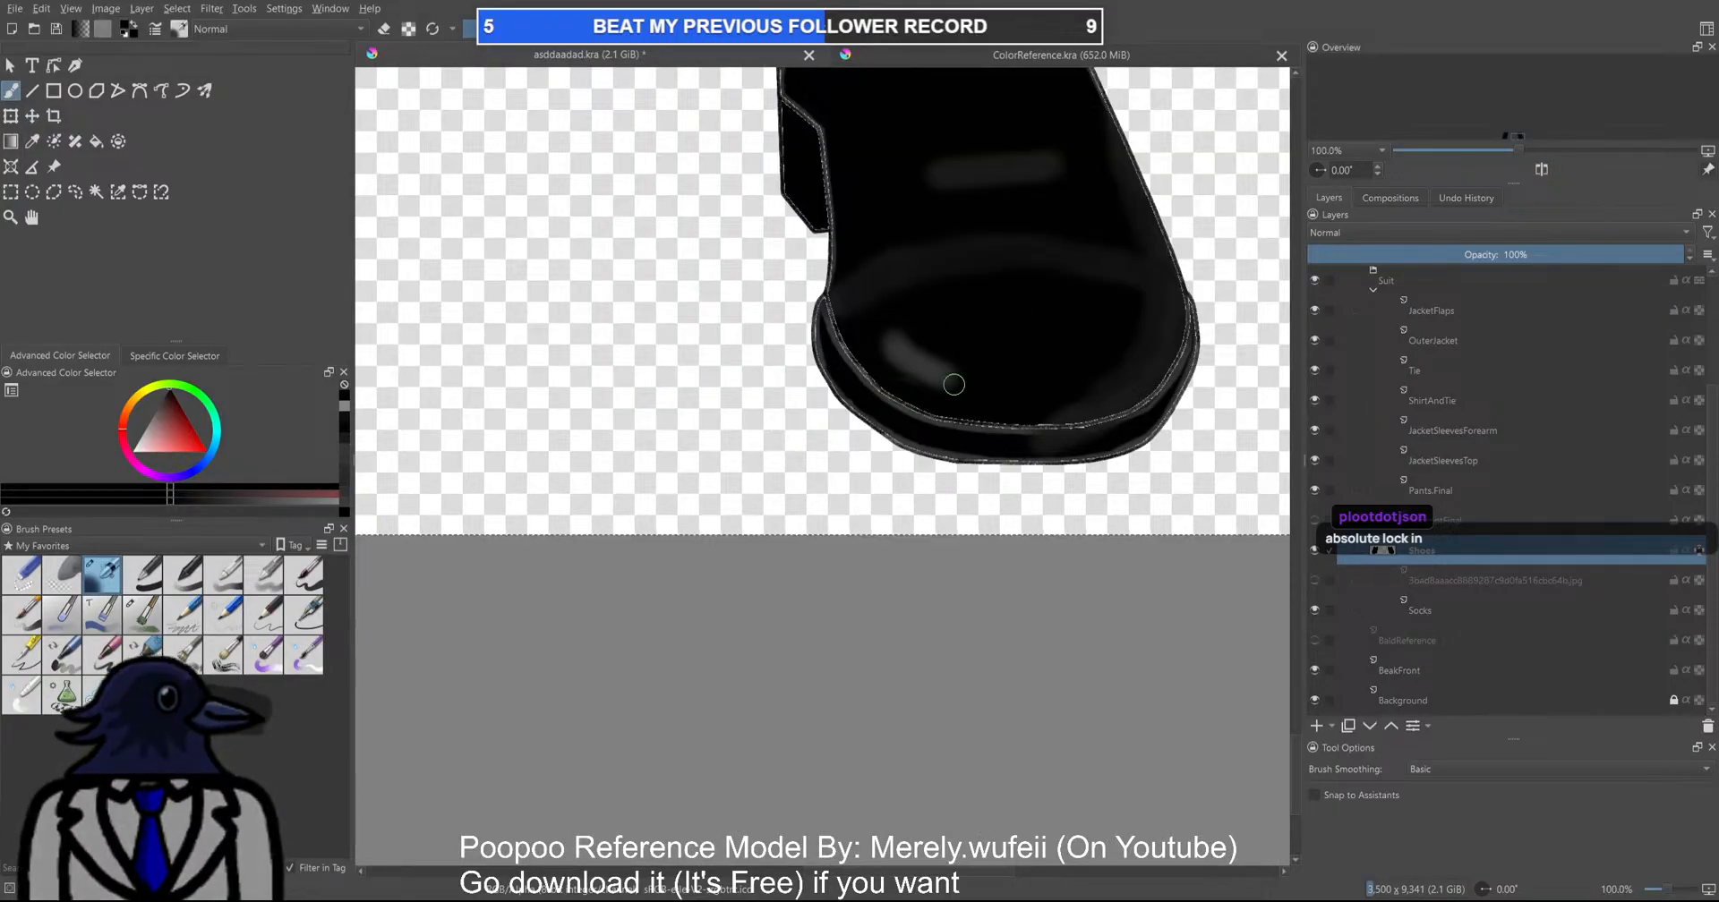
Paint over the horizontal gray highlights across the middle of both shoes with black
scroll(660, 356, "up", 2)
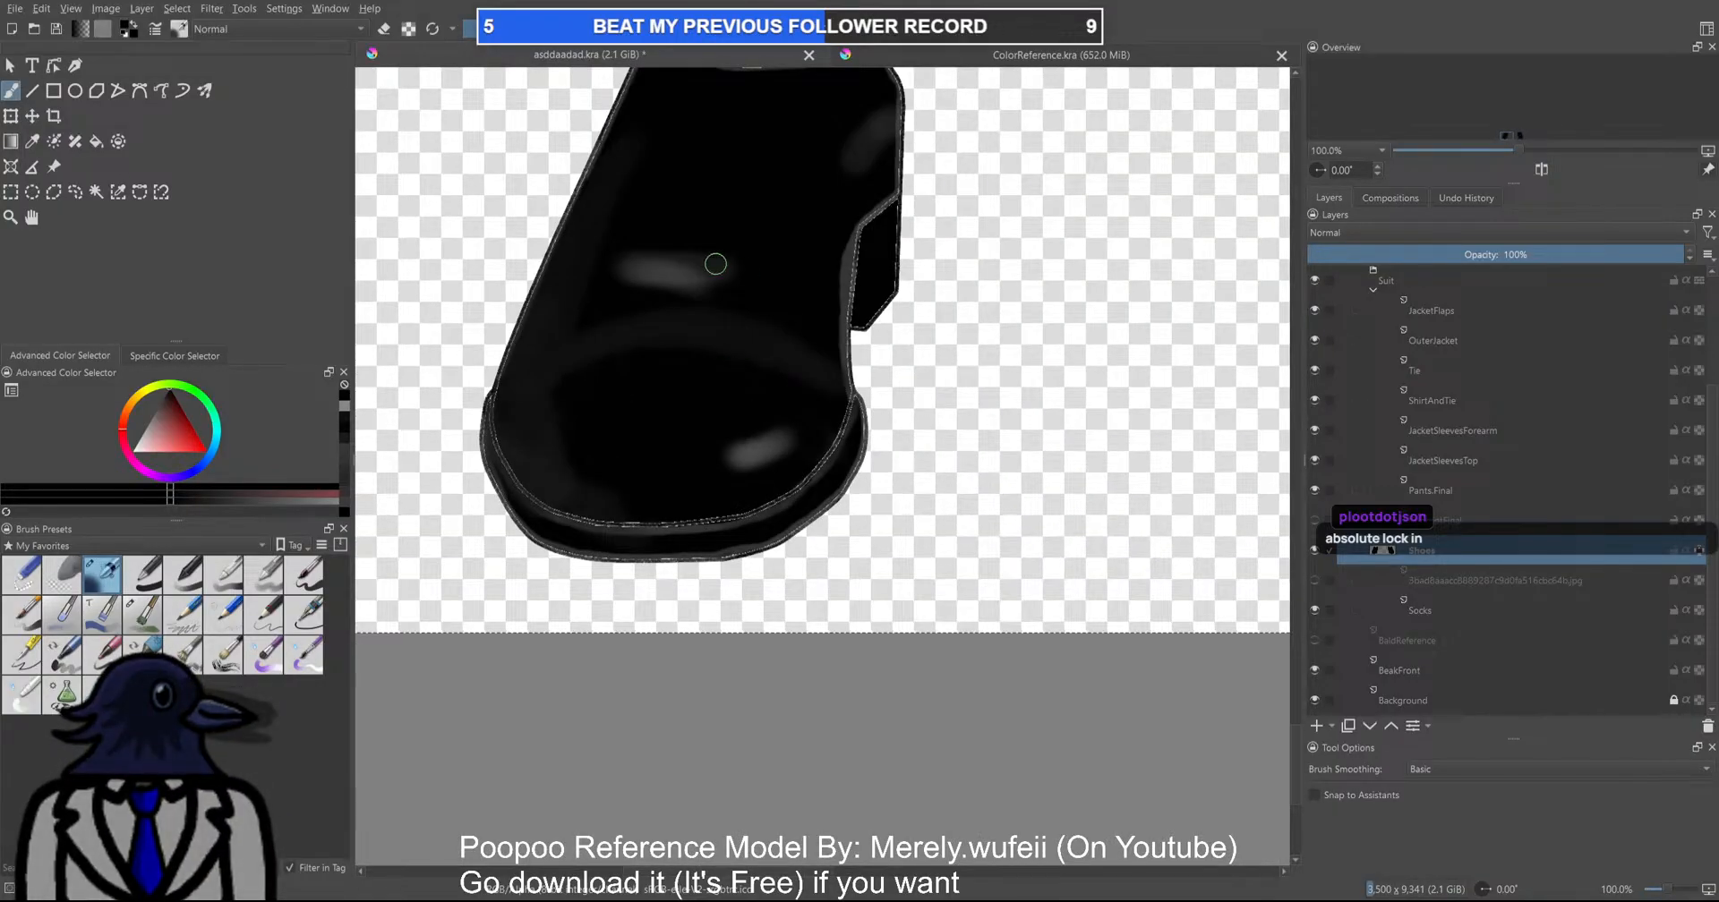
mouse_move(629, 265)
left_mouse_down()
mouse_move(700, 276)
mouse_move(652, 260)
mouse_move(683, 284)
mouse_move(713, 265)
left_mouse_up()
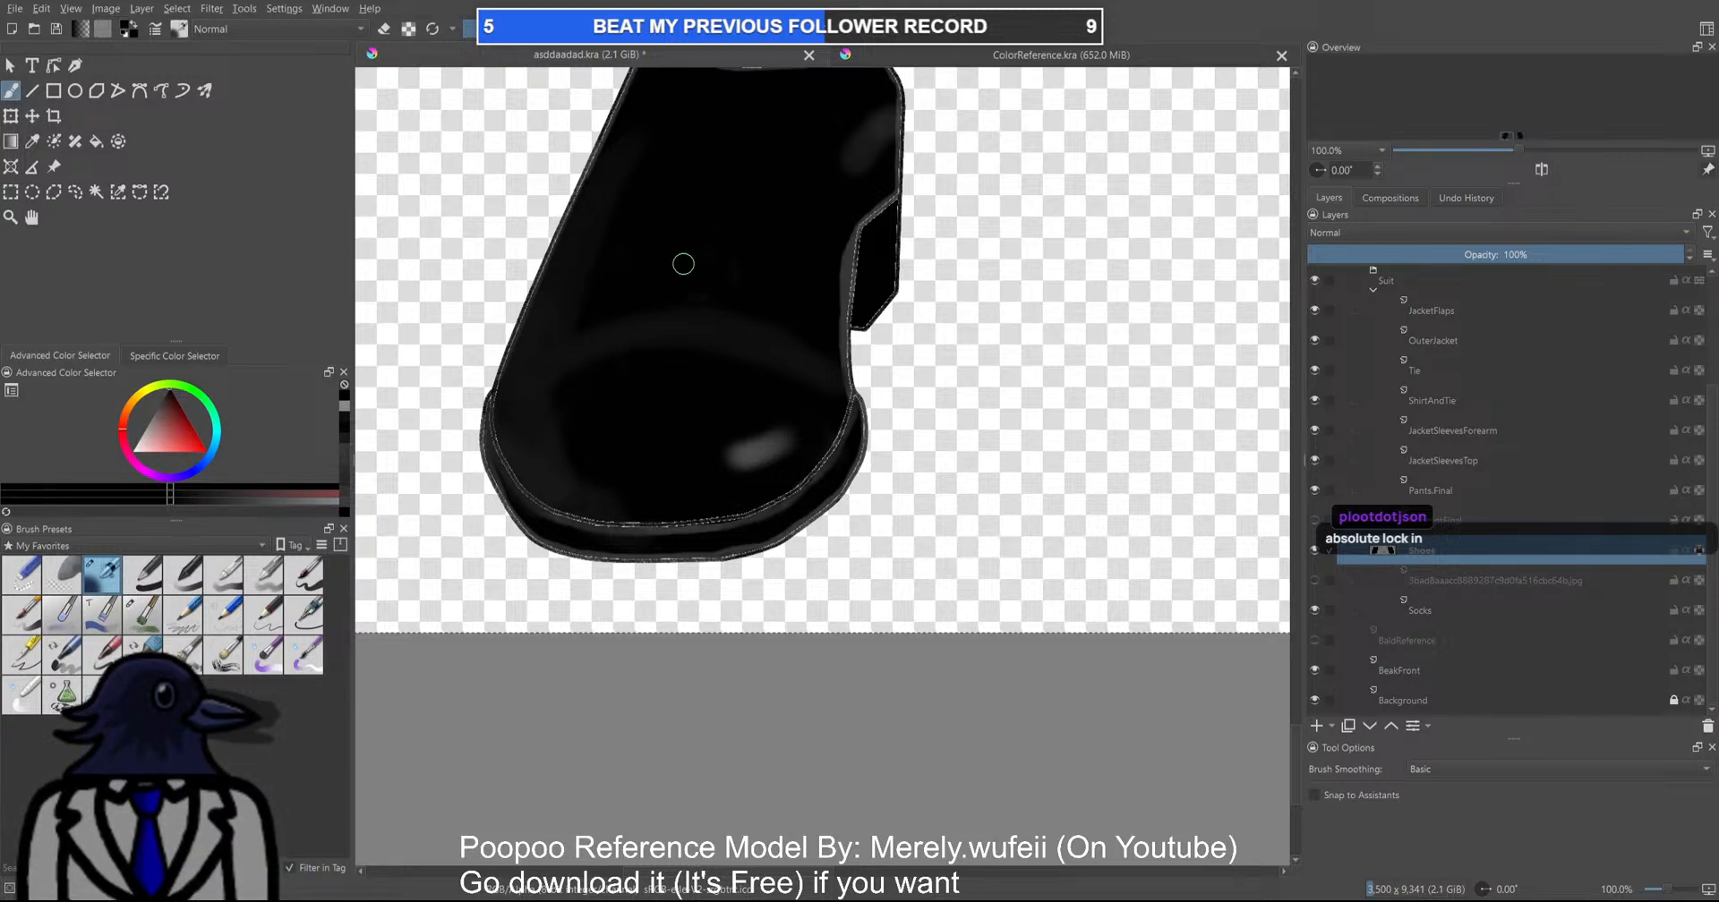
scroll(683, 264, "down", 3)
scroll(898, 269, "up", 3)
mouse_move(856, 276)
left_mouse_down()
mouse_move(823, 319)
mouse_move(893, 283)
left_mouse_up()
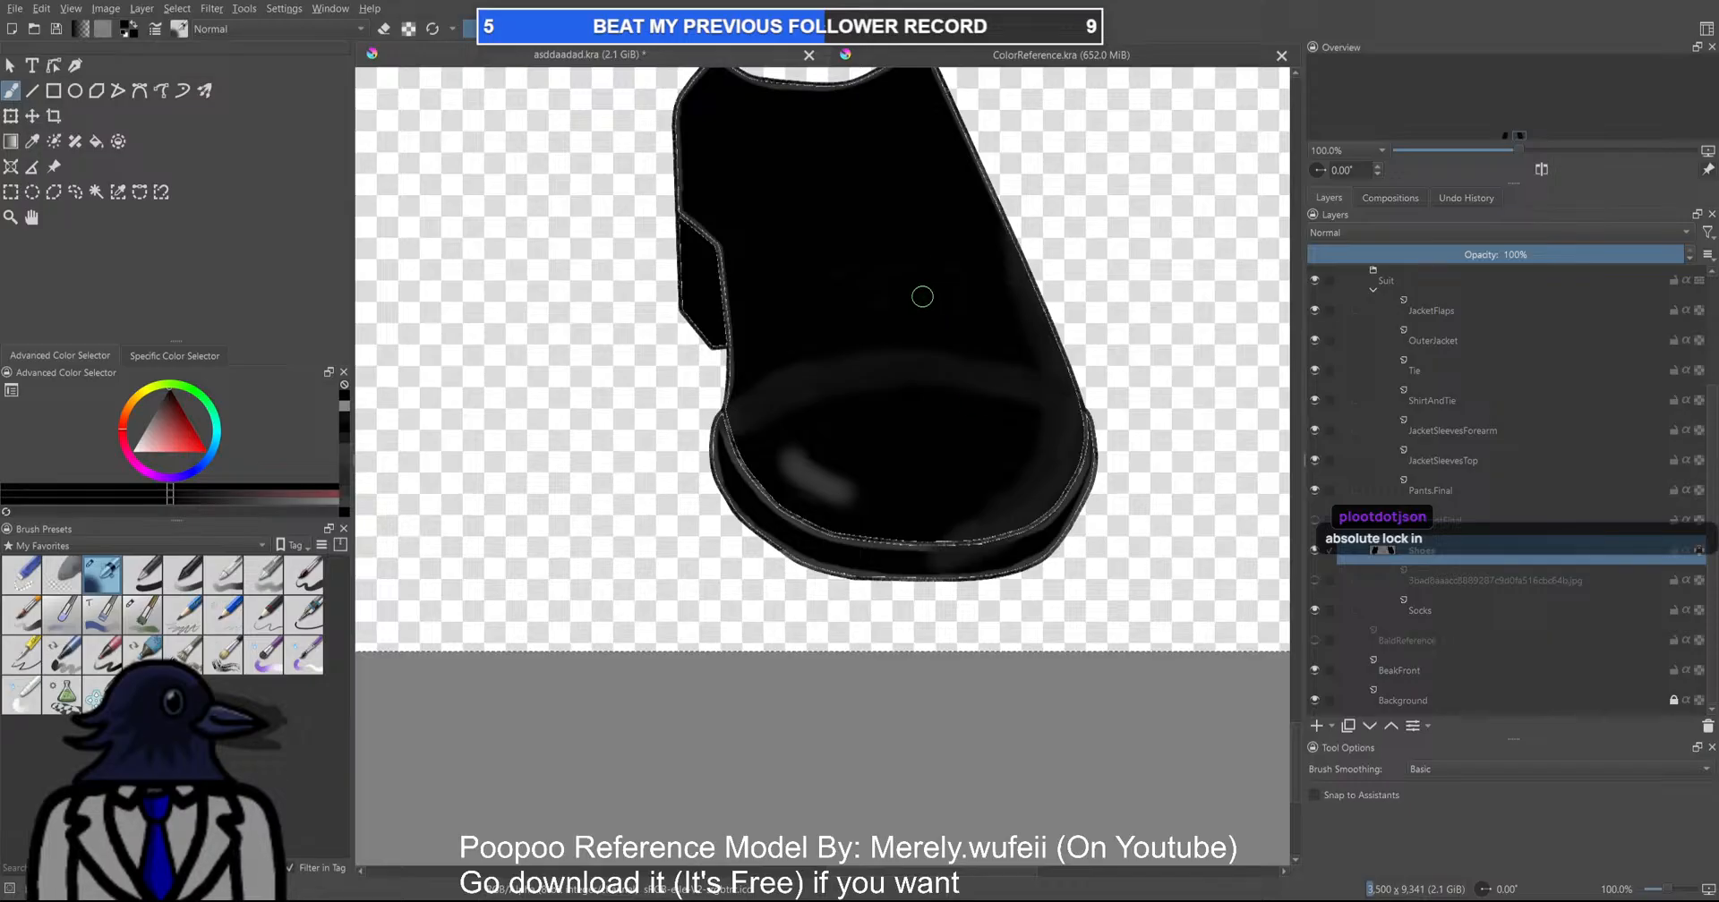
scroll(909, 245, "down", 3)
scroll(935, 481, "up", 3)
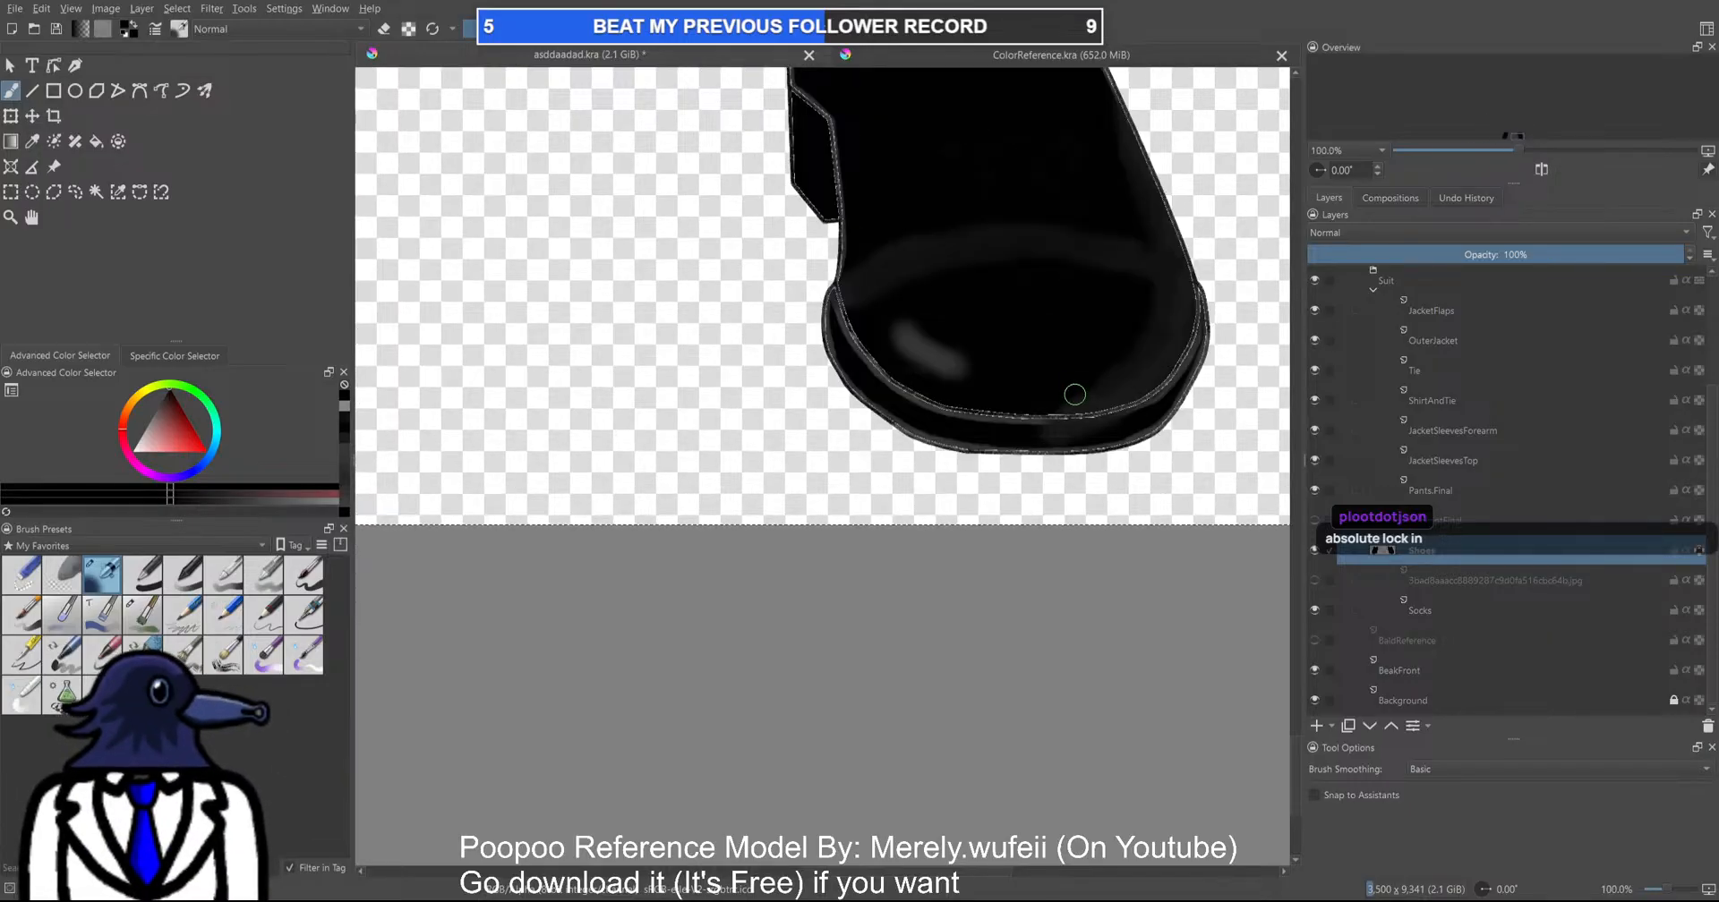
Sample the toe band's dark gray and paint a soft dark gray band along the right shoe's lower toe cap edge
scroll(1066, 395, "up", 5)
left_click(835, 216, "ctrl")
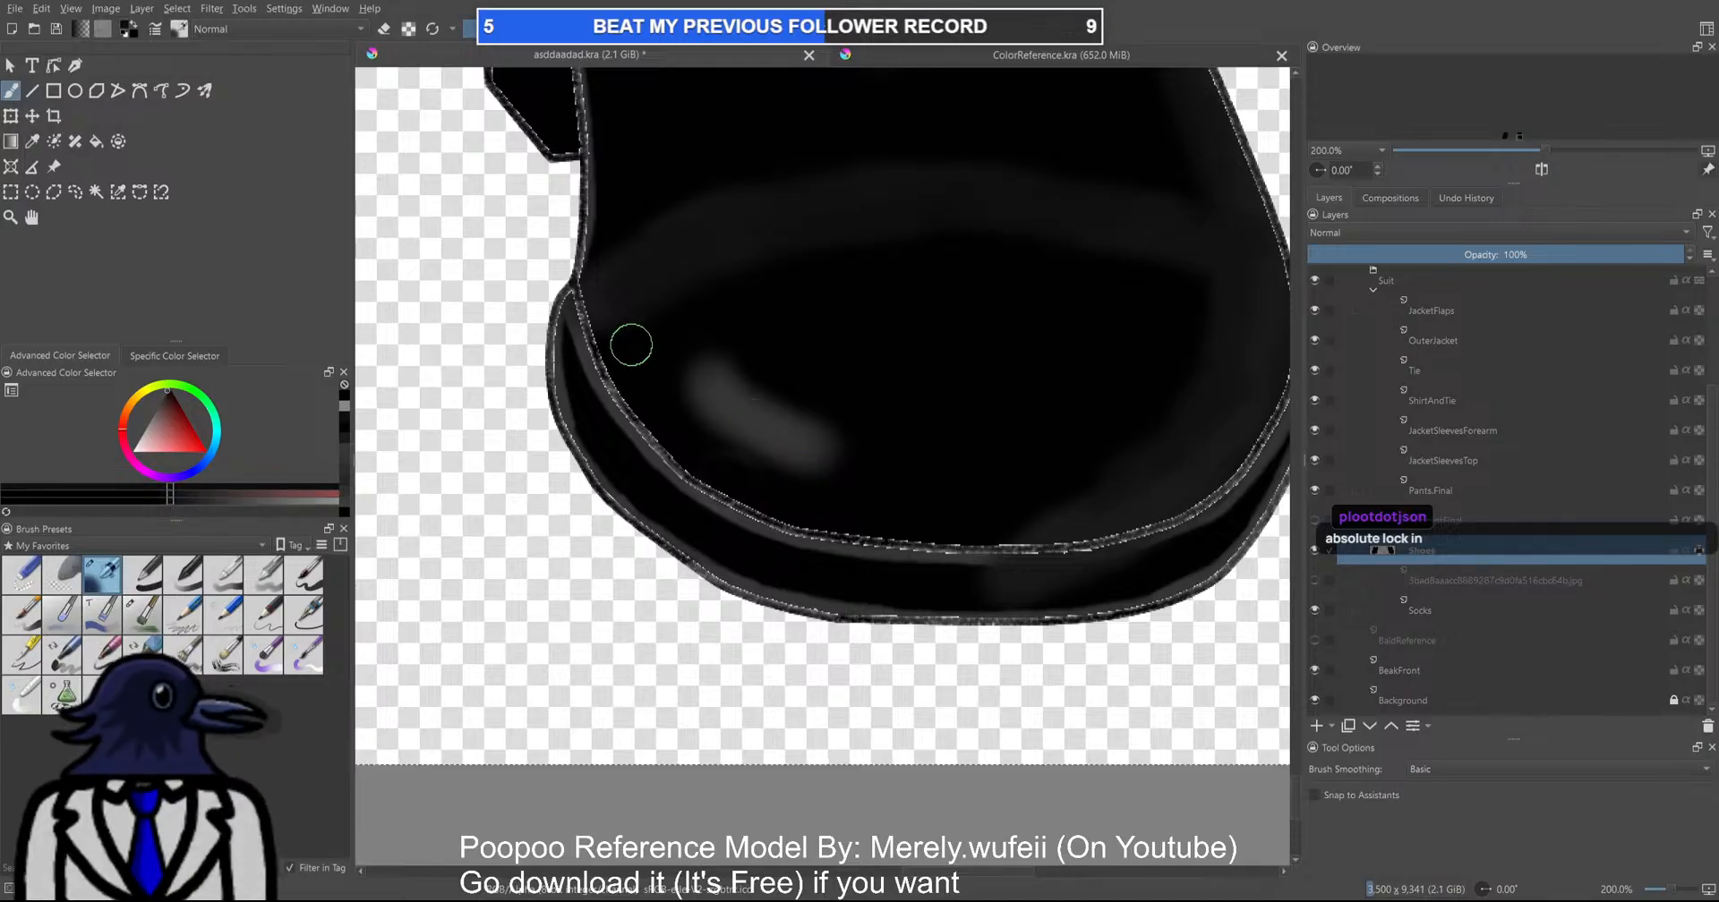
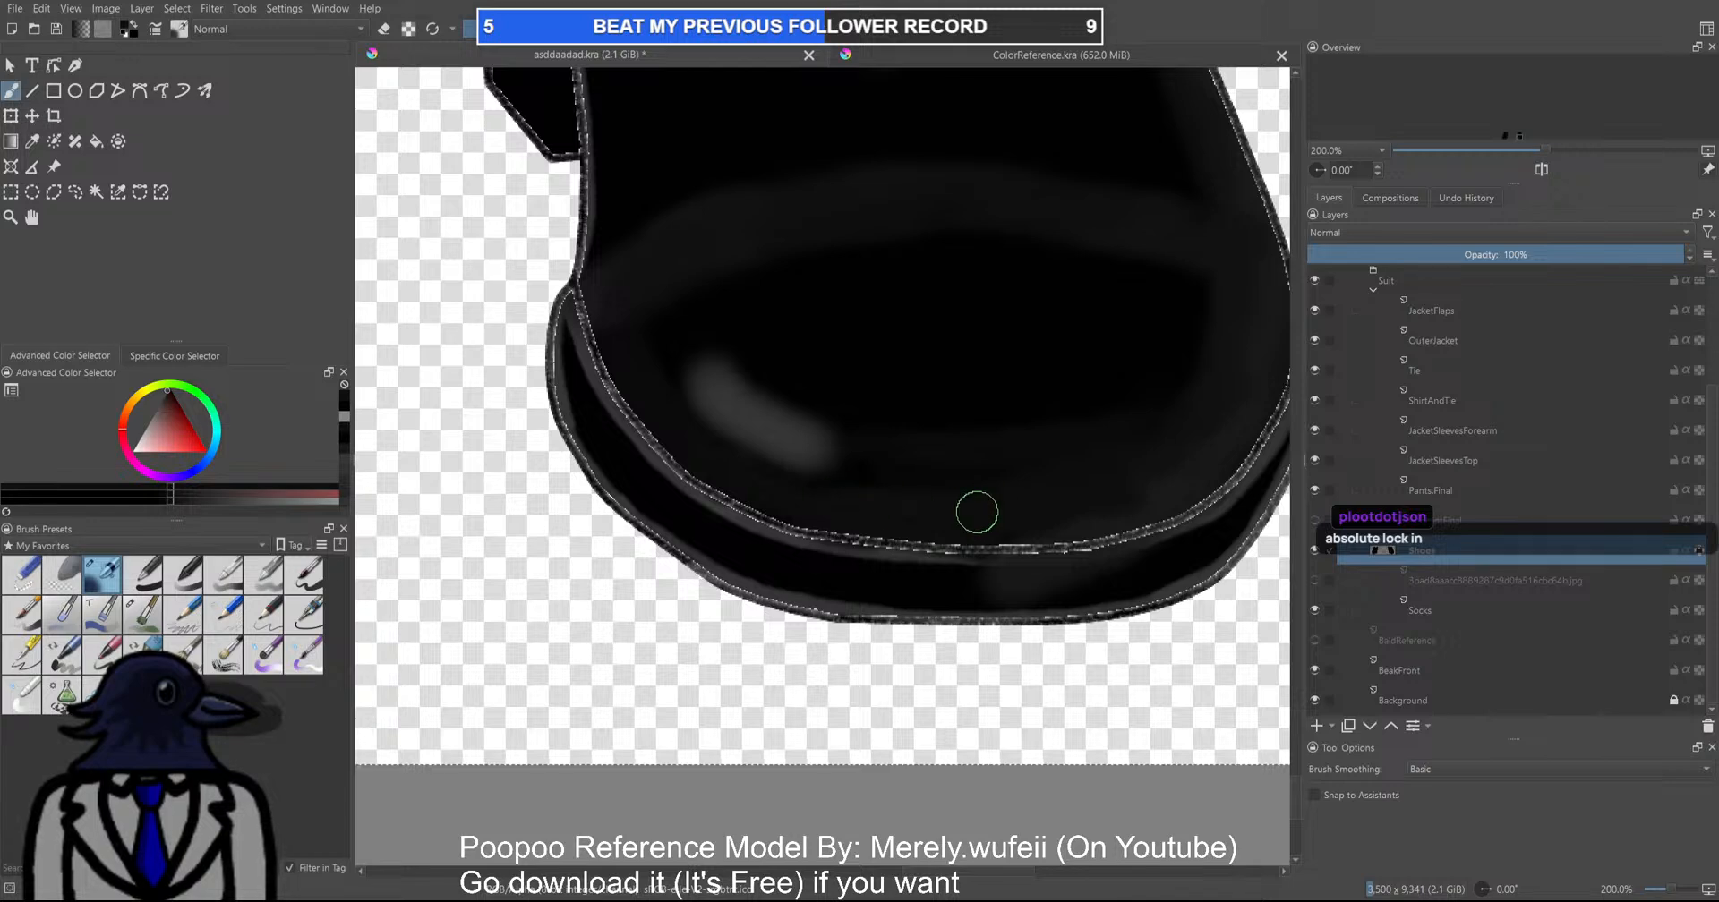
scroll(1081, 490, "down", 4)
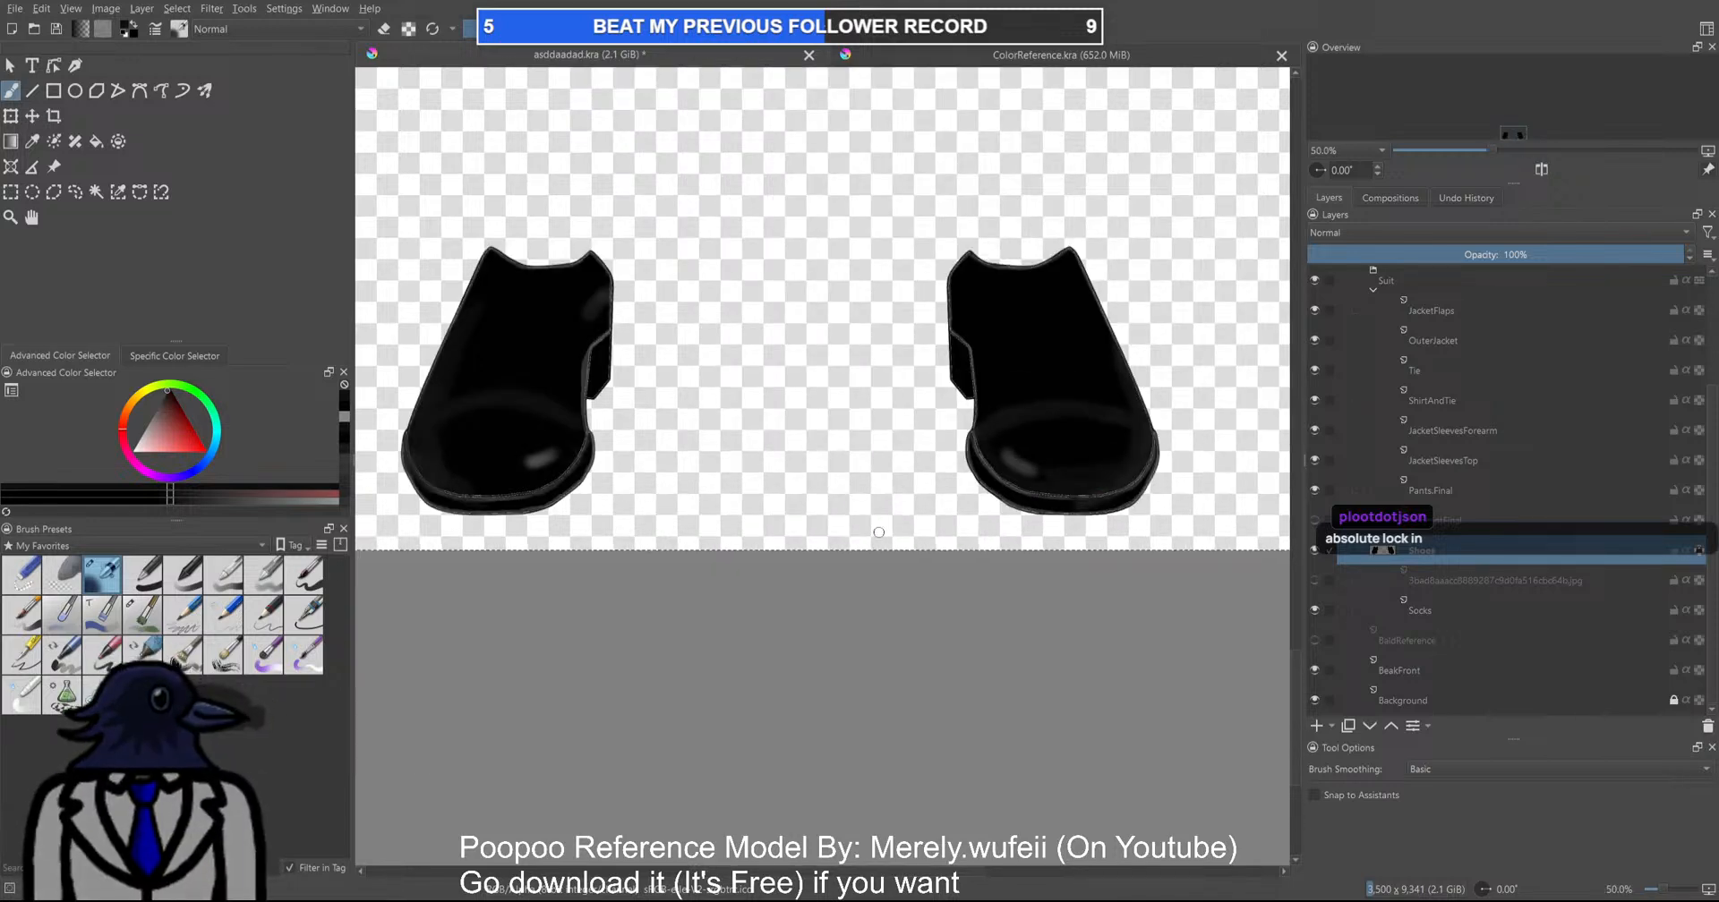
scroll(1001, 468, "up", 4)
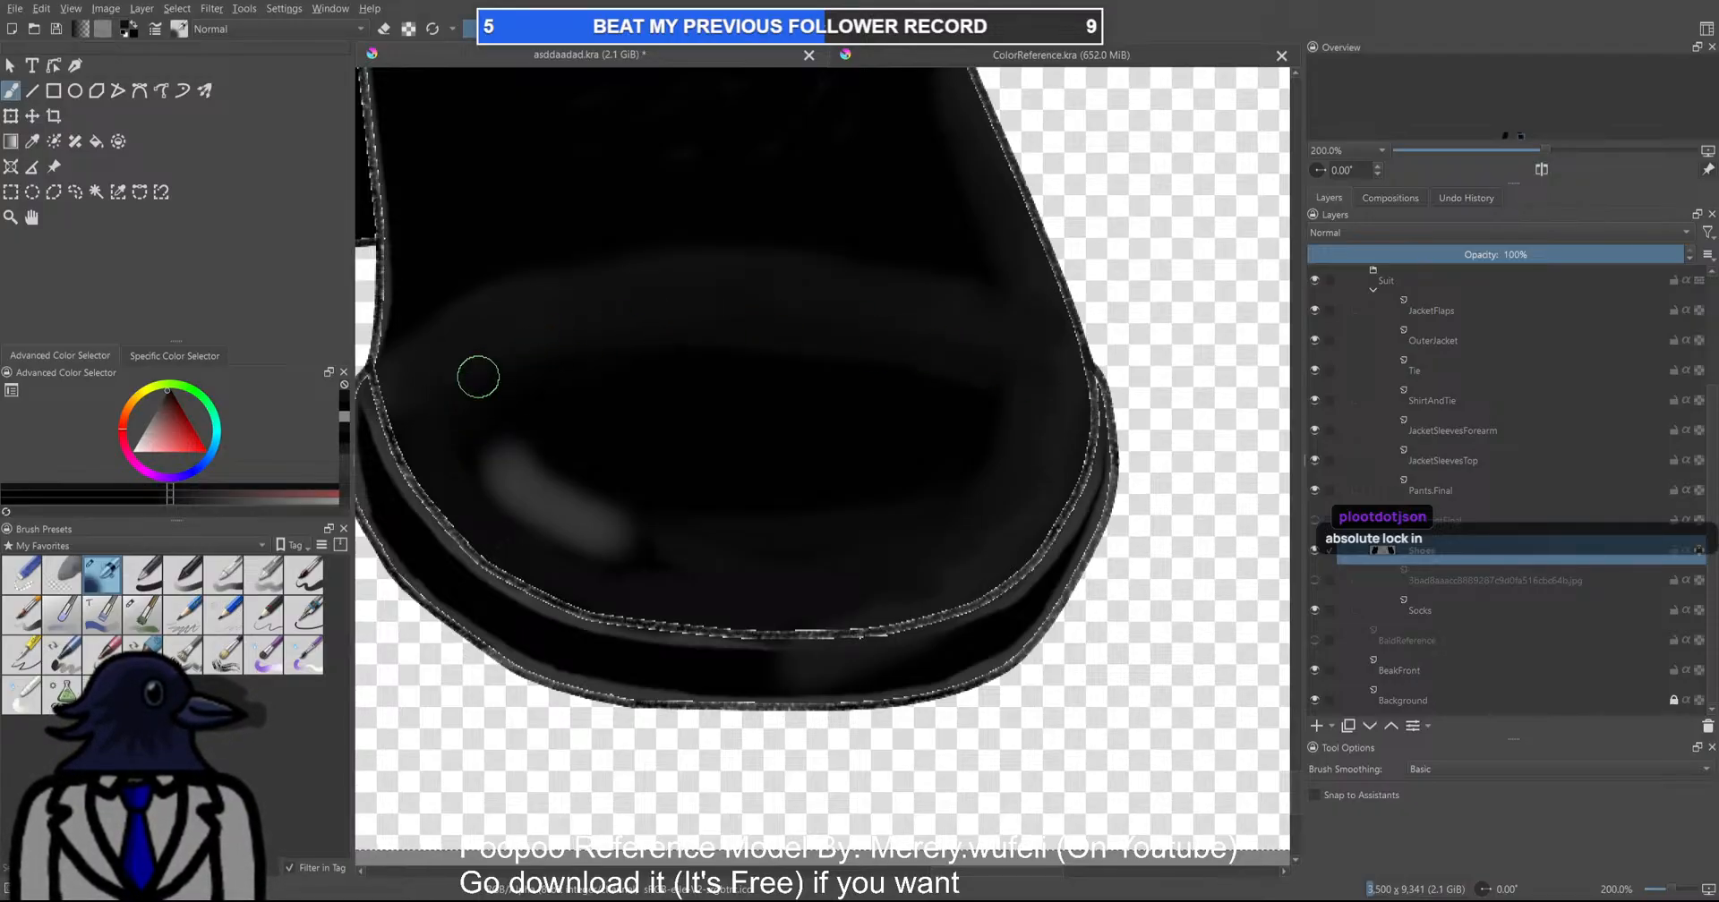
scroll(495, 362, "down", 6)
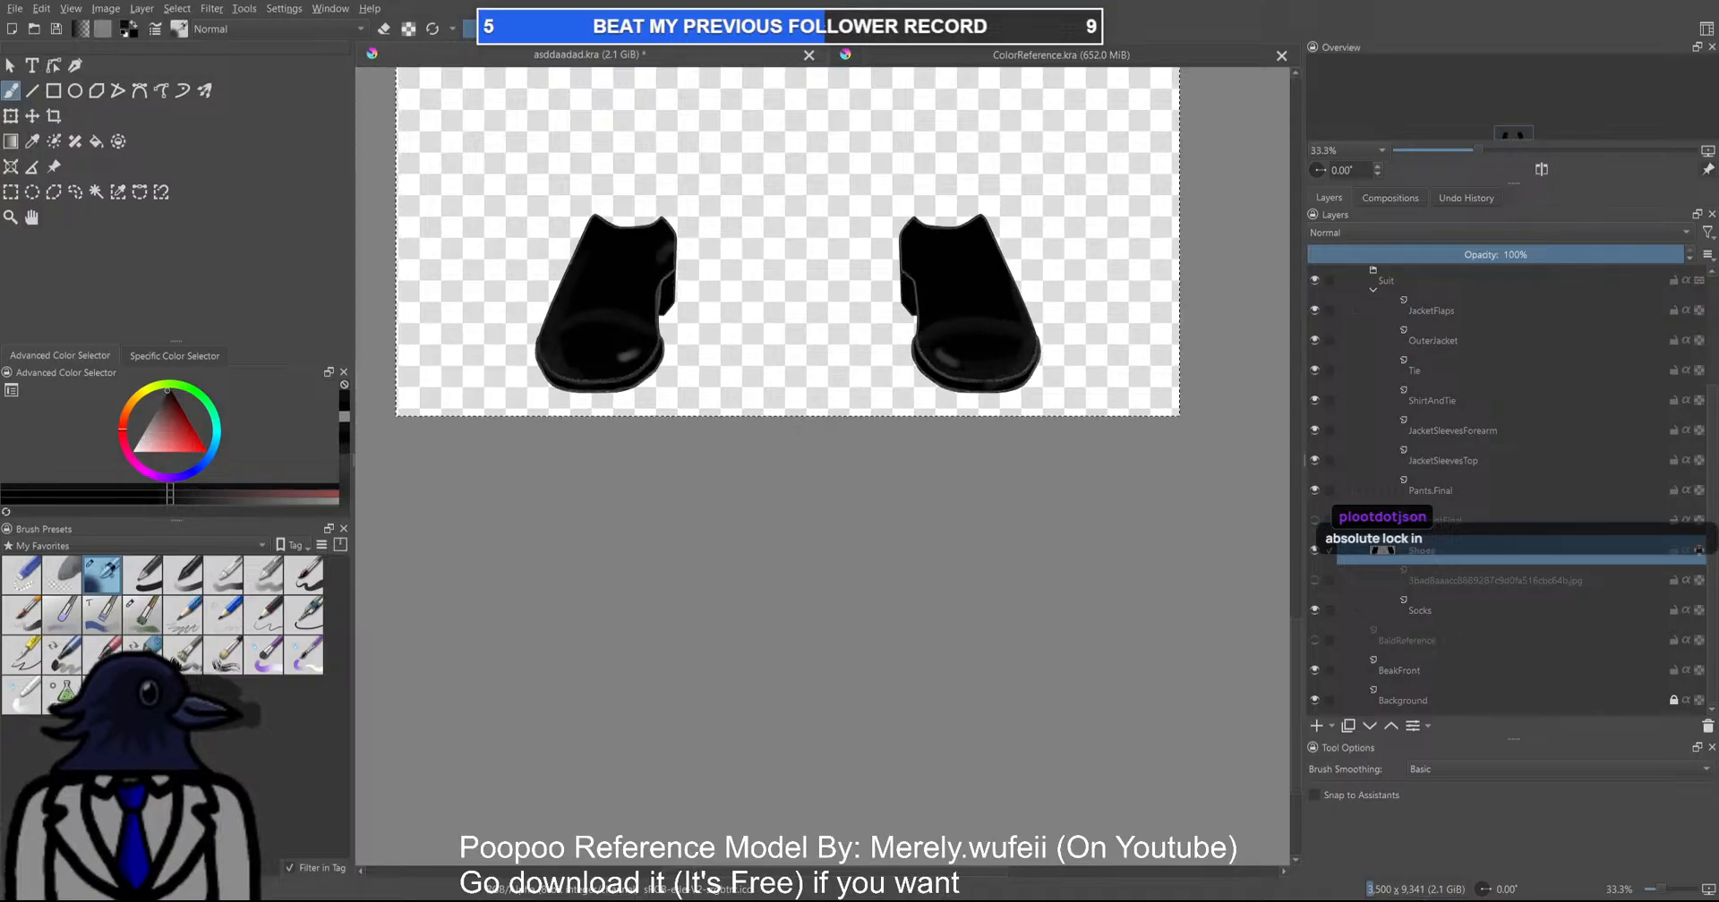
Paint a matching soft dark gray band around the lower edge of the left shoe's toe cap
scroll(638, 389, "up", 2)
scroll(637, 389, "down", 2)
left_click_drag(753, 413, 675, 559)
scroll(841, 559, "up", 4)
scroll(778, 567, "down", 4)
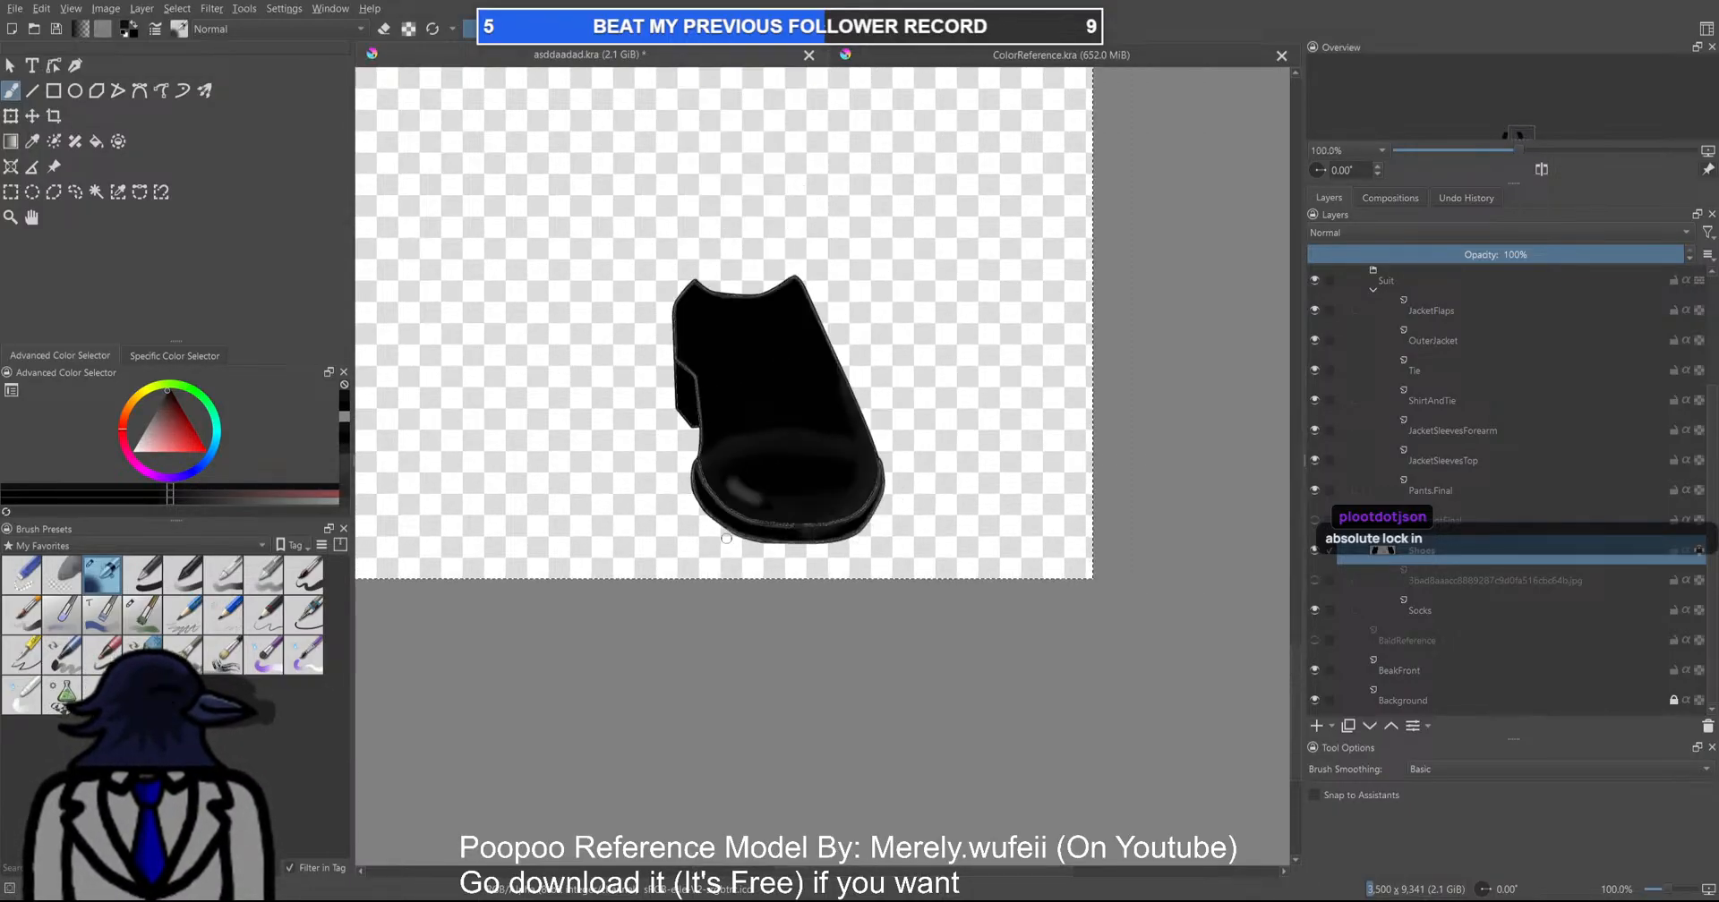
scroll(779, 567, "up", 1)
left_click_drag(565, 569, 770, 510)
scroll(771, 510, "up", 3)
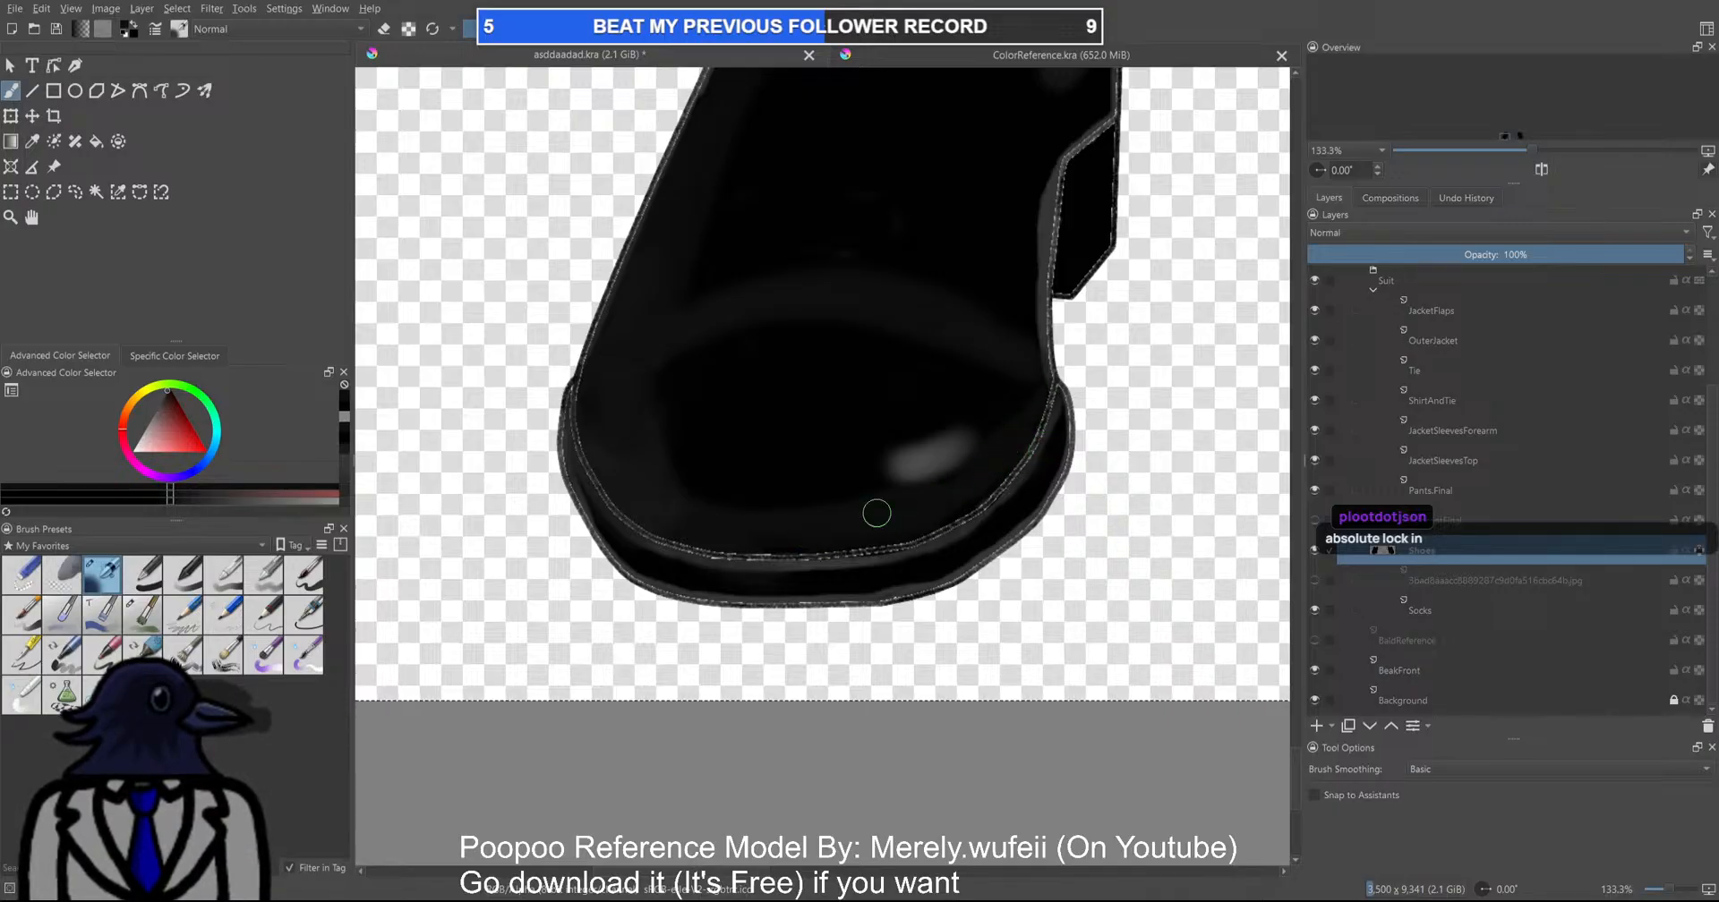
Sample the light gray of the left shoe's toe highlight, try a horizontal shine stroke beside it, and undo the strokes
left_click(930, 458, "ctrl")
mouse_move(702, 460)
left_mouse_down()
mouse_move(756, 503)
mouse_move(747, 476)
mouse_move(659, 516)
mouse_move(763, 503)
mouse_move(725, 490)
mouse_move(792, 511)
mouse_move(786, 523)
mouse_move(734, 497)
mouse_move(813, 501)
mouse_move(782, 483)
mouse_move(856, 489)
mouse_move(893, 461)
left_mouse_up()
key("ctrl+z")
key("ctrl+z")
key("ctrl+z")
scroll(844, 487, "down", 3)
scroll(889, 463, "up", 3)
key("ctrl+z")
key("ctrl+z")
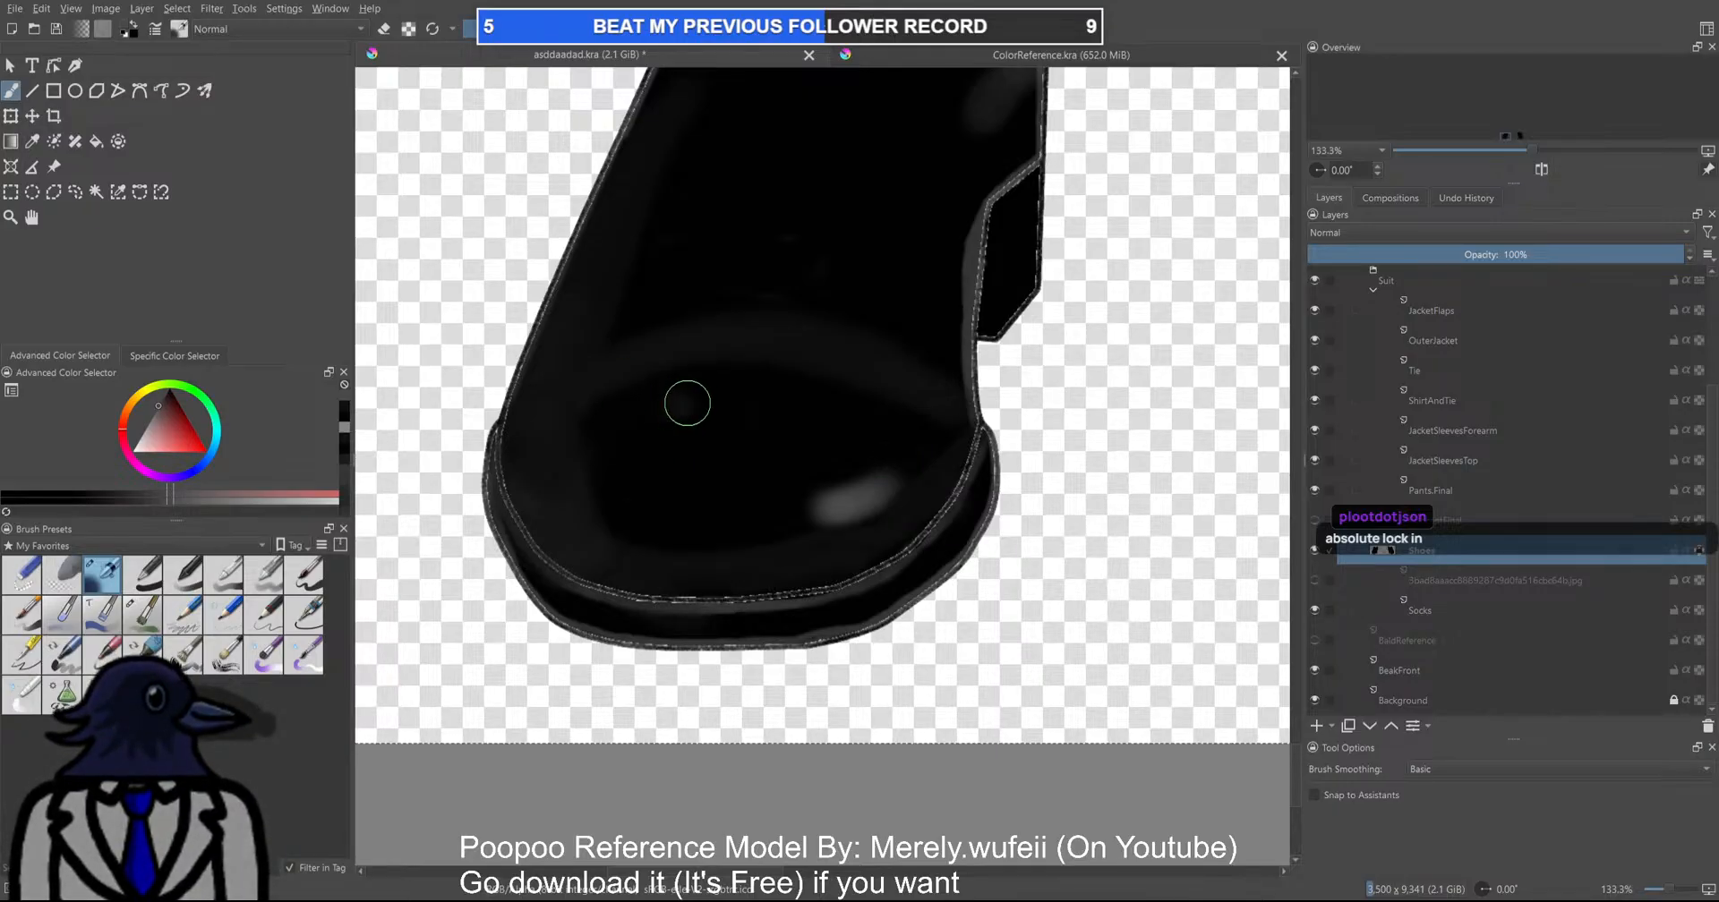
Try further short light gray strokes at different spots on the left shoe's toe cap, undoing them
left_click_drag(678, 406, 749, 410)
scroll(763, 483, "down", 5)
scroll(686, 495, "up", 3)
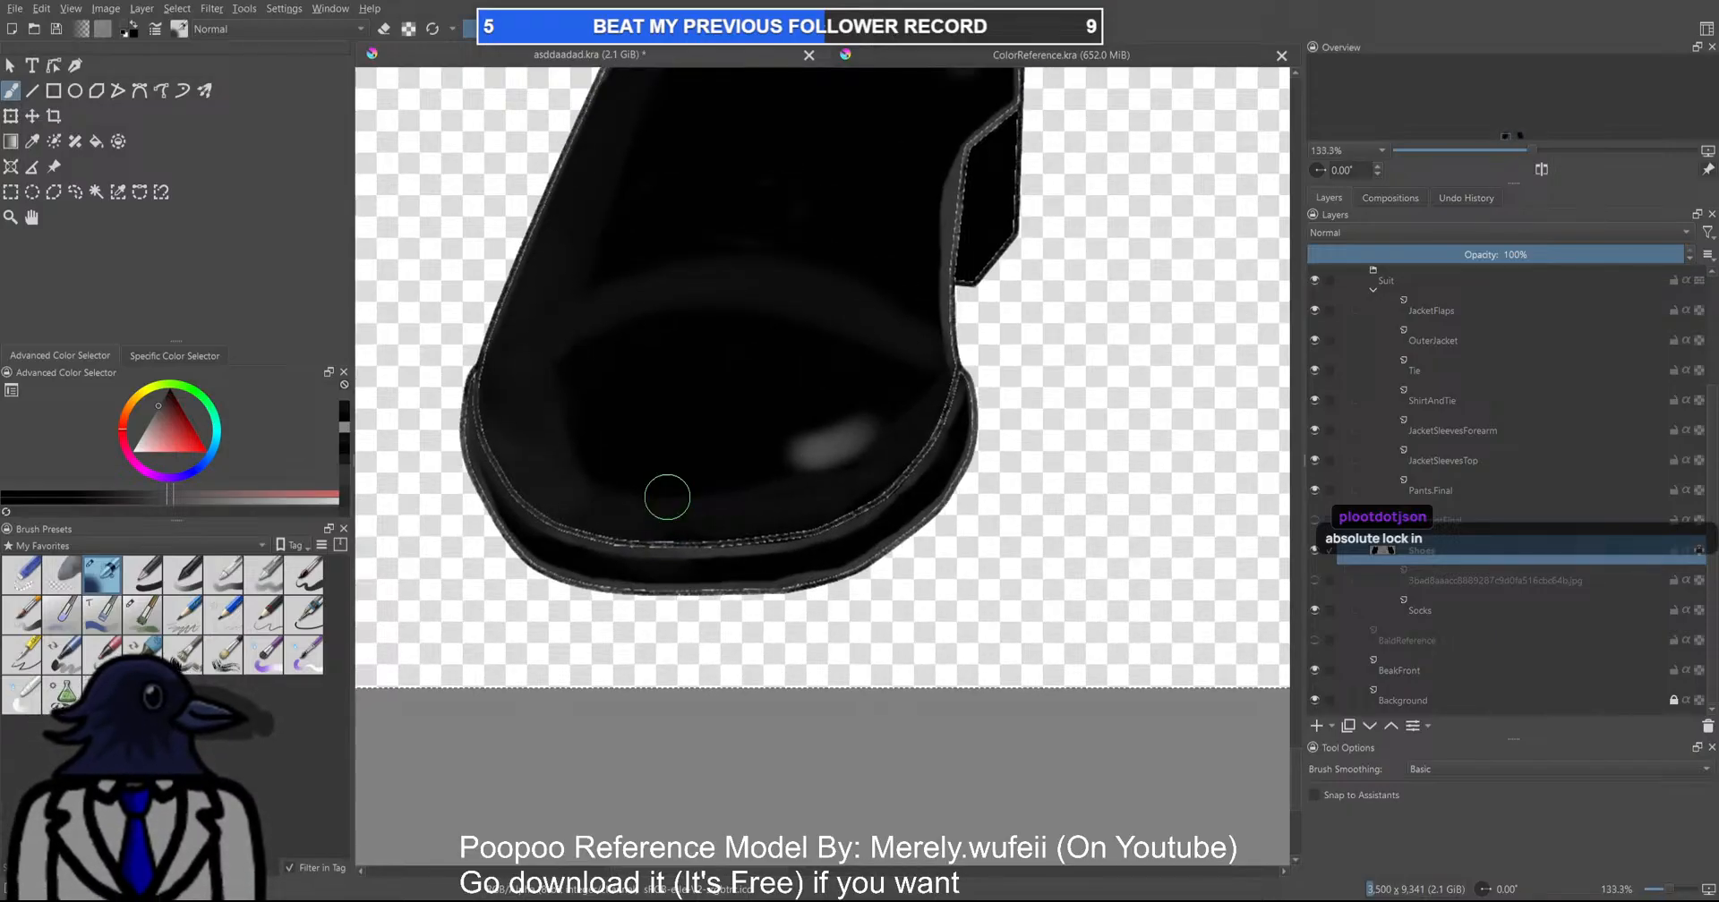
mouse_move(583, 421)
left_mouse_down()
mouse_move(631, 463)
mouse_move(664, 443)
left_mouse_up()
key("ctrl+z")
key("ctrl+z")
mouse_move(802, 453)
left_mouse_down()
mouse_move(734, 461)
mouse_move(803, 456)
left_mouse_up()
key("ctrl+z")
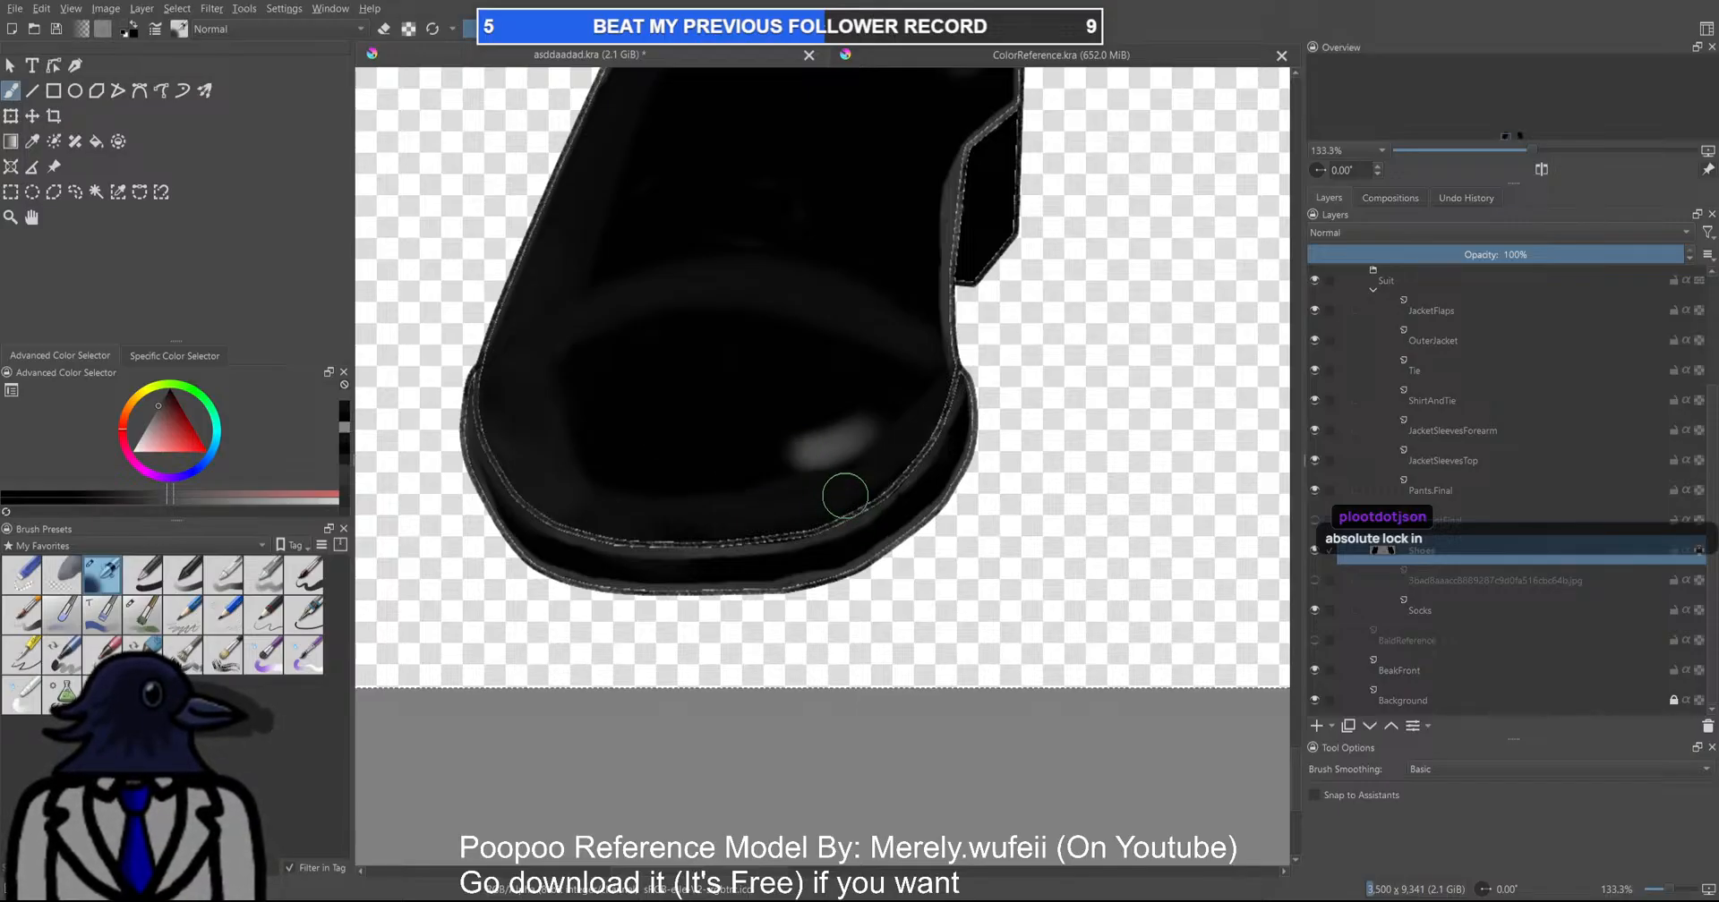
left_click_drag(643, 453, 752, 461)
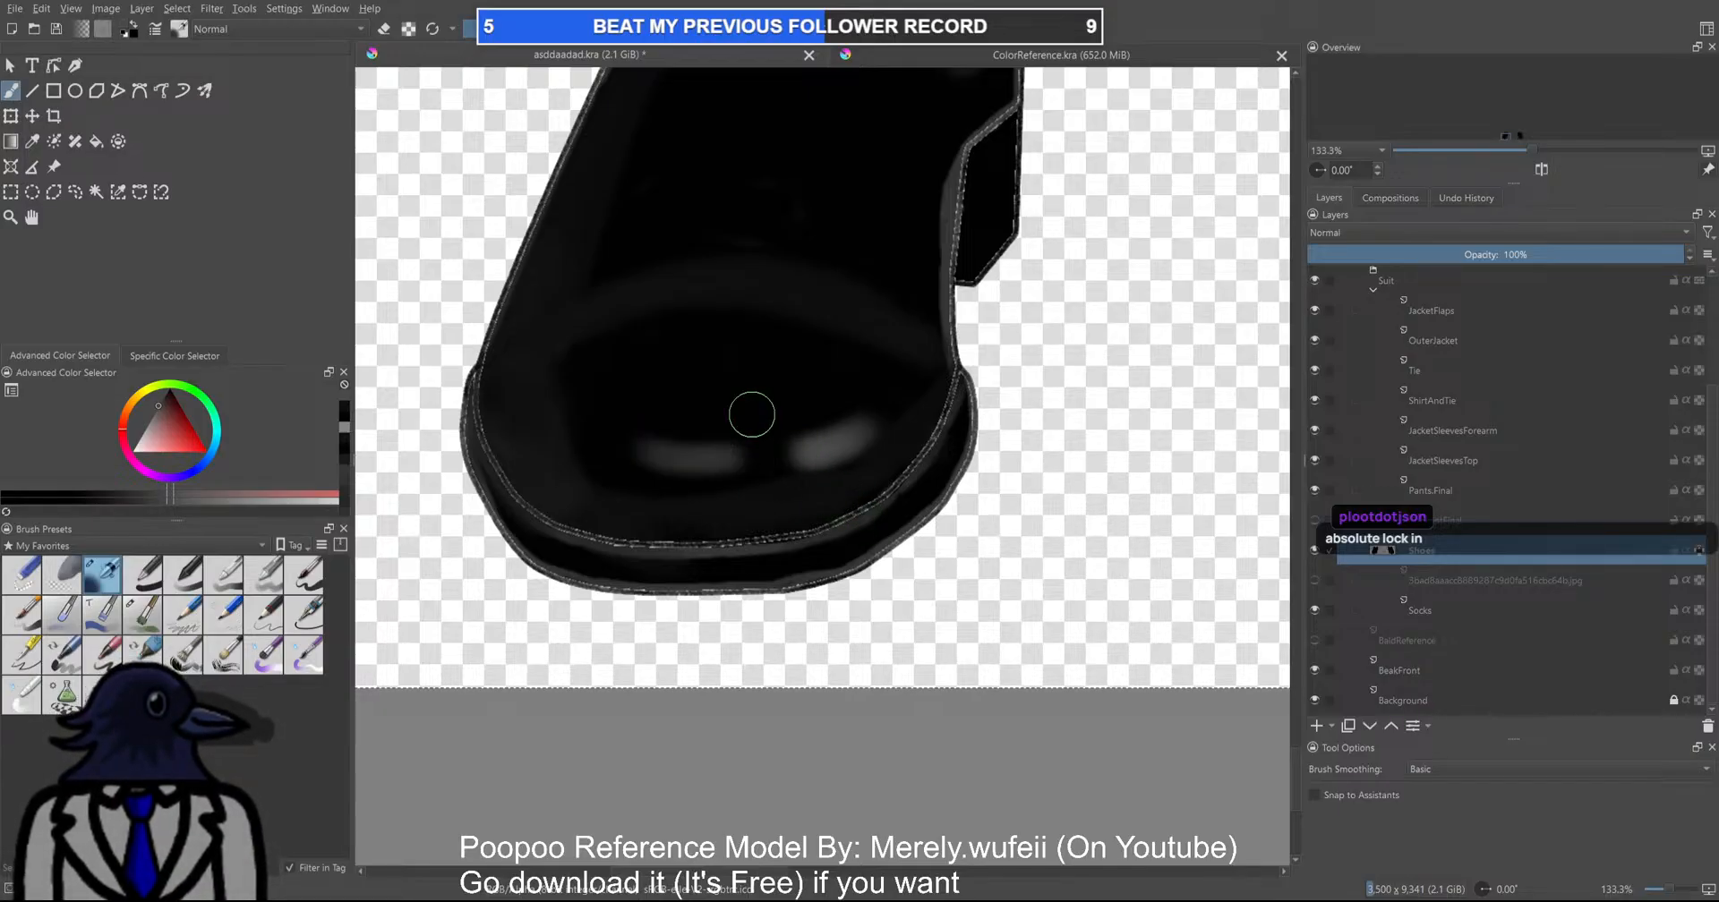
scroll(759, 413, "down", 3)
left_click_drag(959, 550, 735, 591)
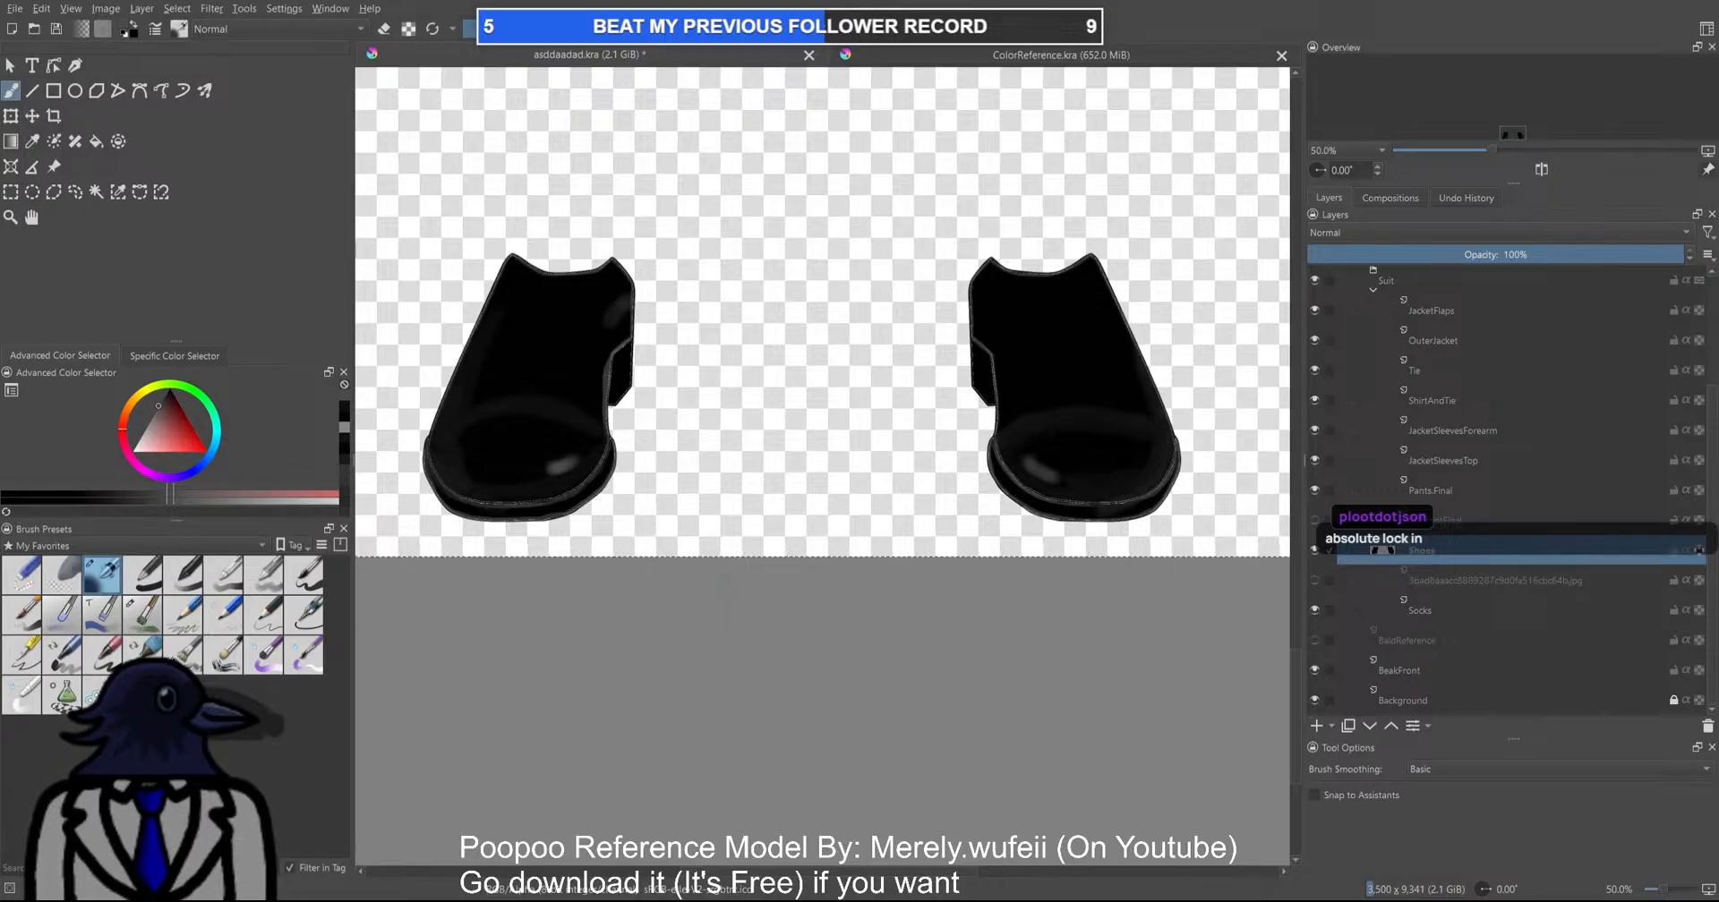
Paint a long, curved light gray highlight down the left shoe's inner side above the toe cap, redoing the stroke until it fits
scroll(593, 464, "up", 2)
left_click_drag(593, 463, 644, 506)
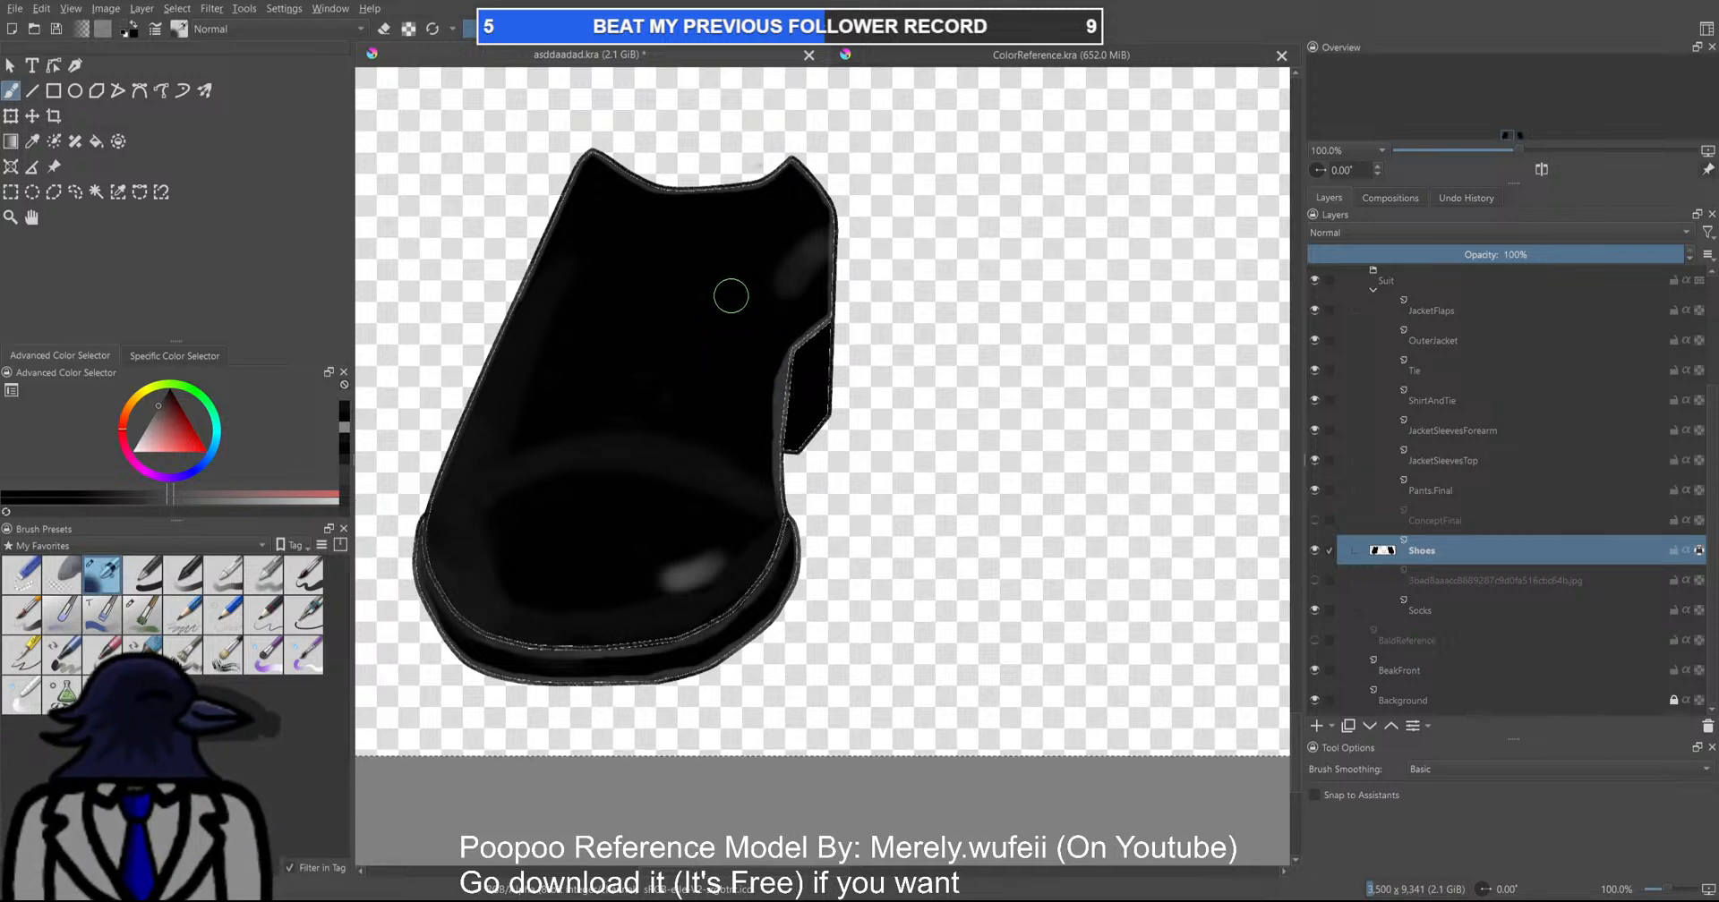
left_click_drag(723, 280, 734, 439)
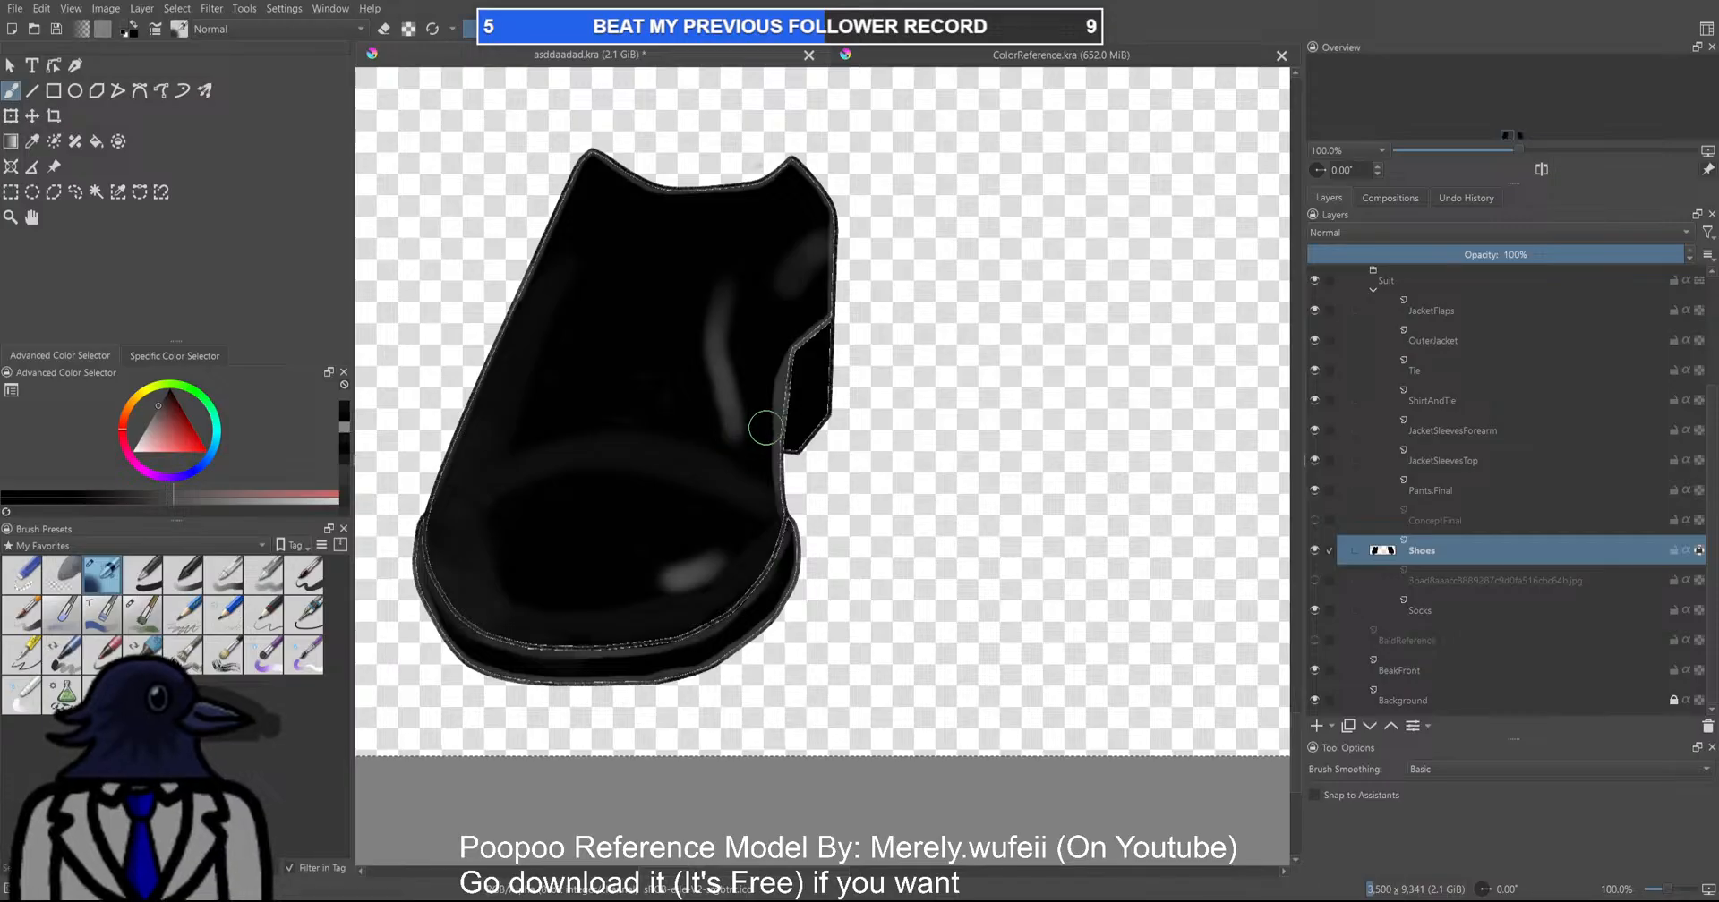
key("ctrl+z")
mouse_move(728, 291)
left_mouse_down()
mouse_move(712, 397)
mouse_move(727, 455)
left_mouse_up()
key("ctrl+z")
left_click_drag(741, 291, 750, 461)
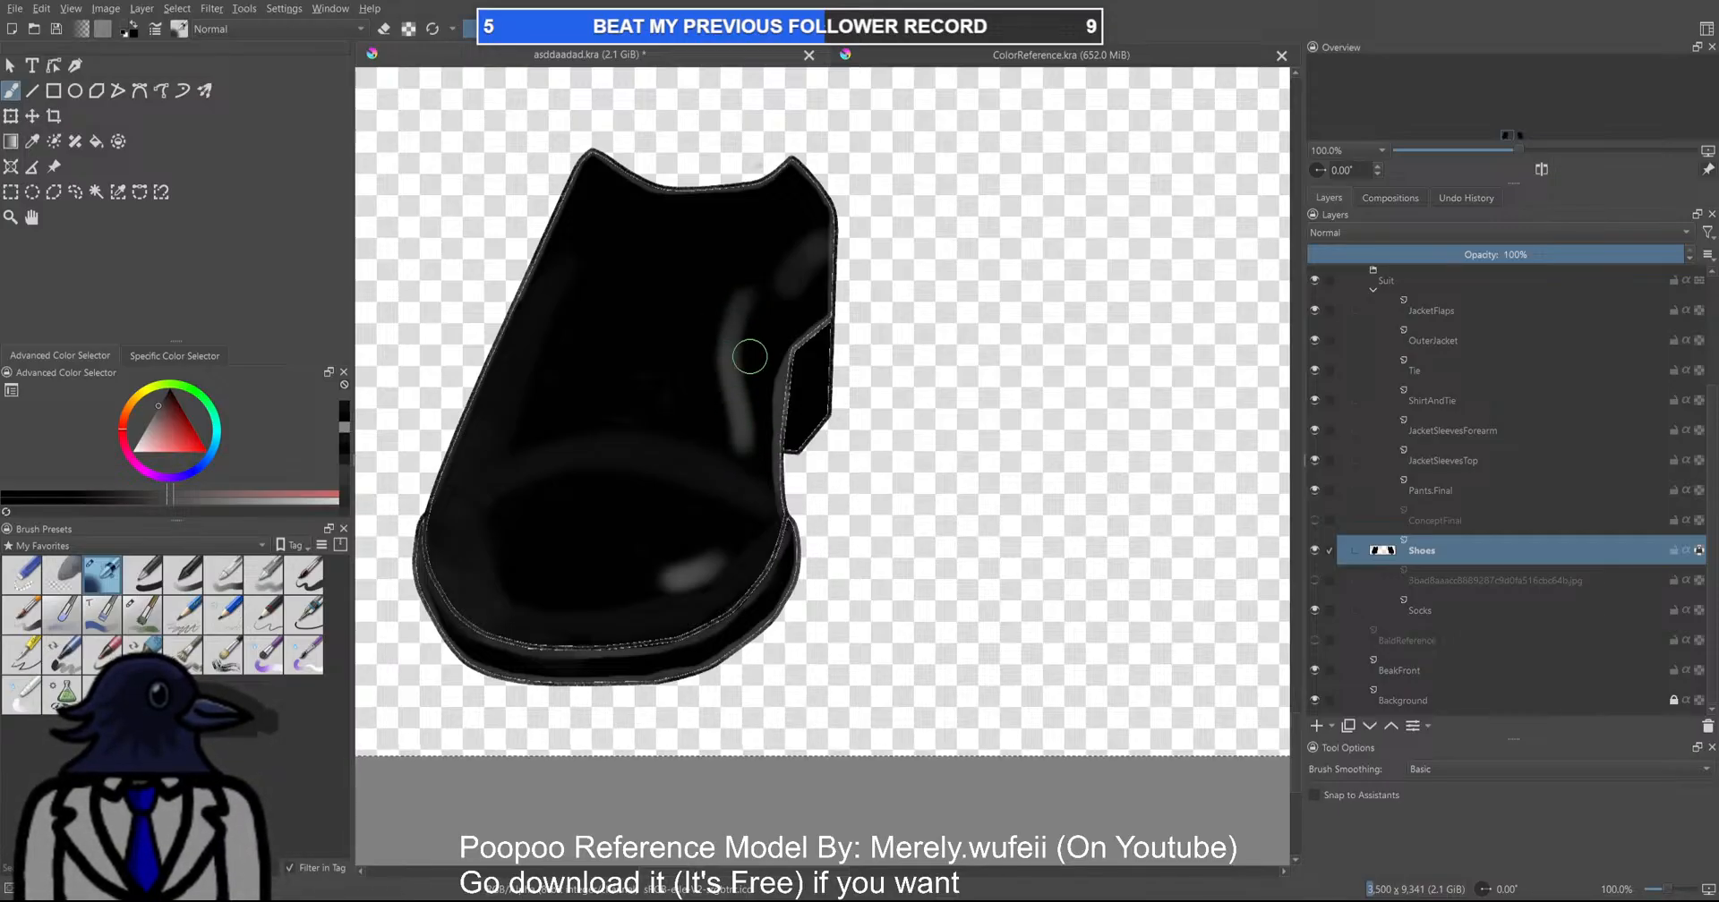
key("ctrl+z")
mouse_move(755, 299)
left_mouse_down()
mouse_move(738, 387)
mouse_move(759, 480)
left_mouse_up()
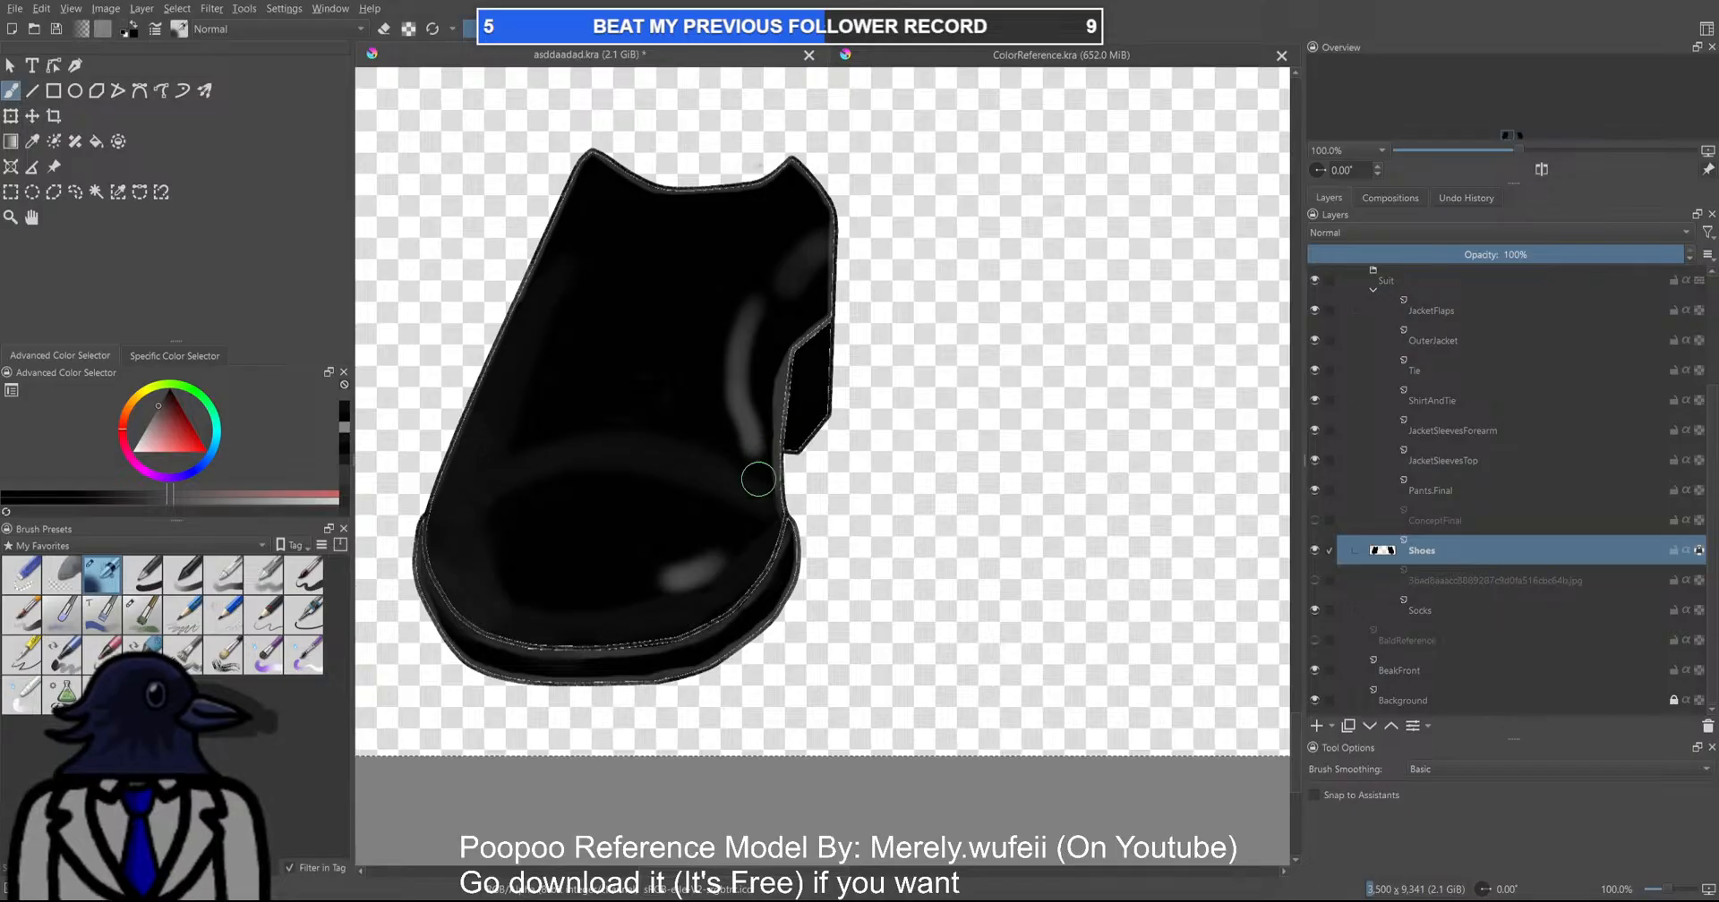
Paint a matching curved light gray highlight down the right shoe's inner side, following its edge and redoing unsuitable strokes
scroll(758, 479, "down", 2)
left_click_drag(1152, 510, 992, 487)
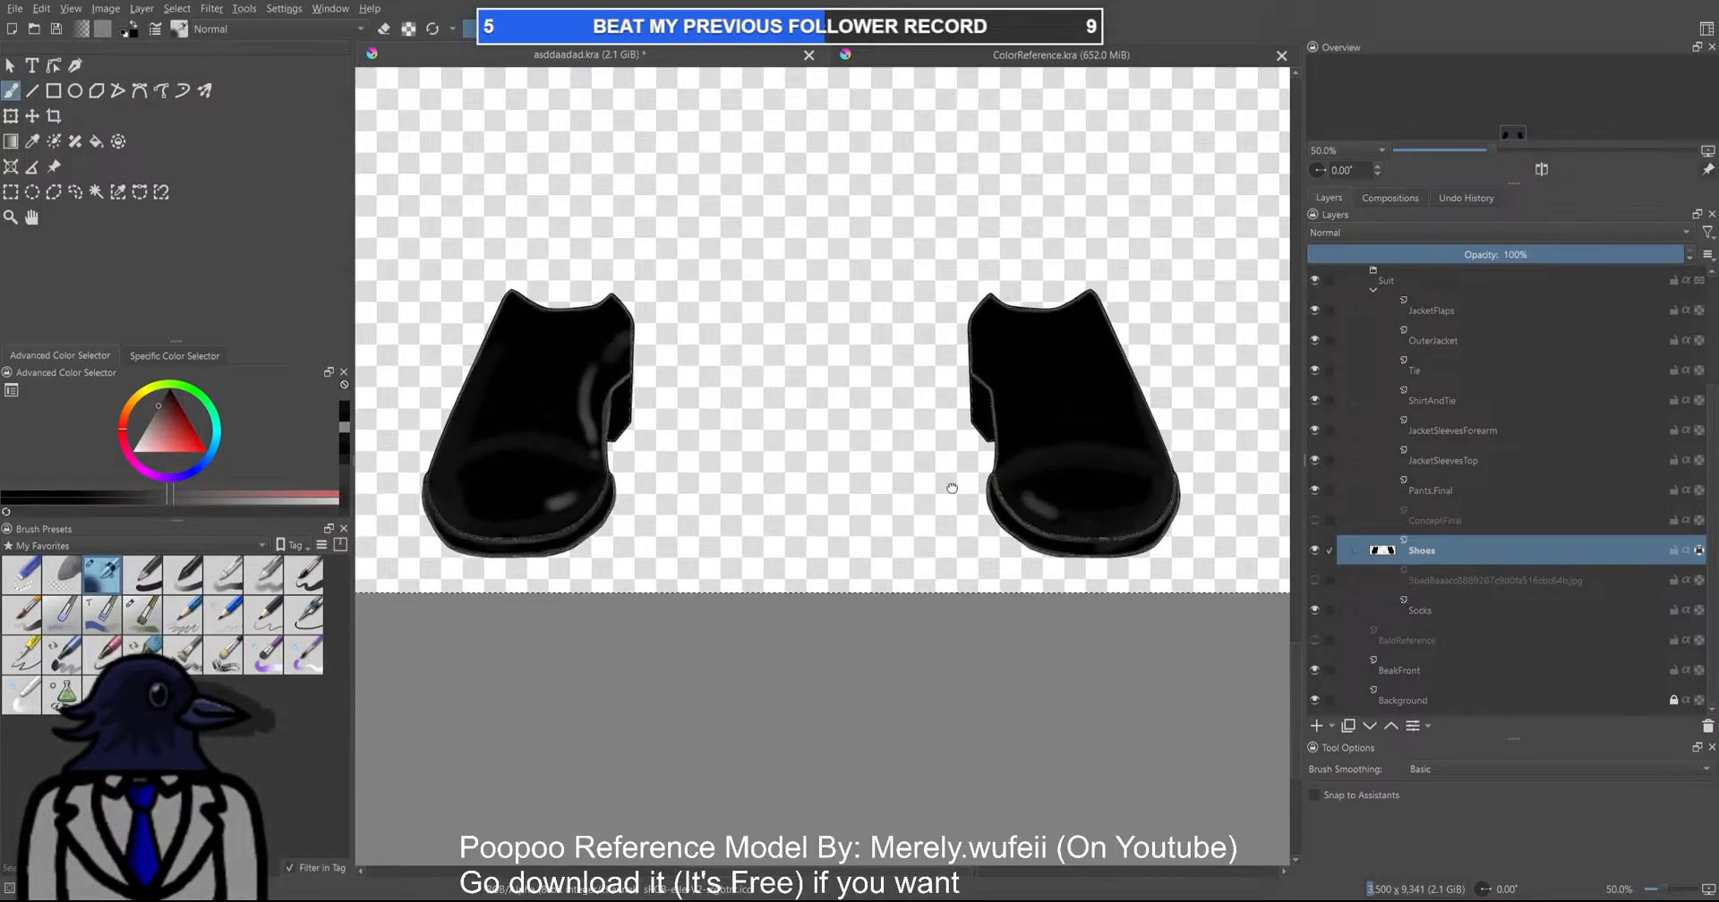
left_click_drag(1043, 437, 971, 434)
scroll(971, 434, "up", 2)
scroll(997, 383, "down", 1)
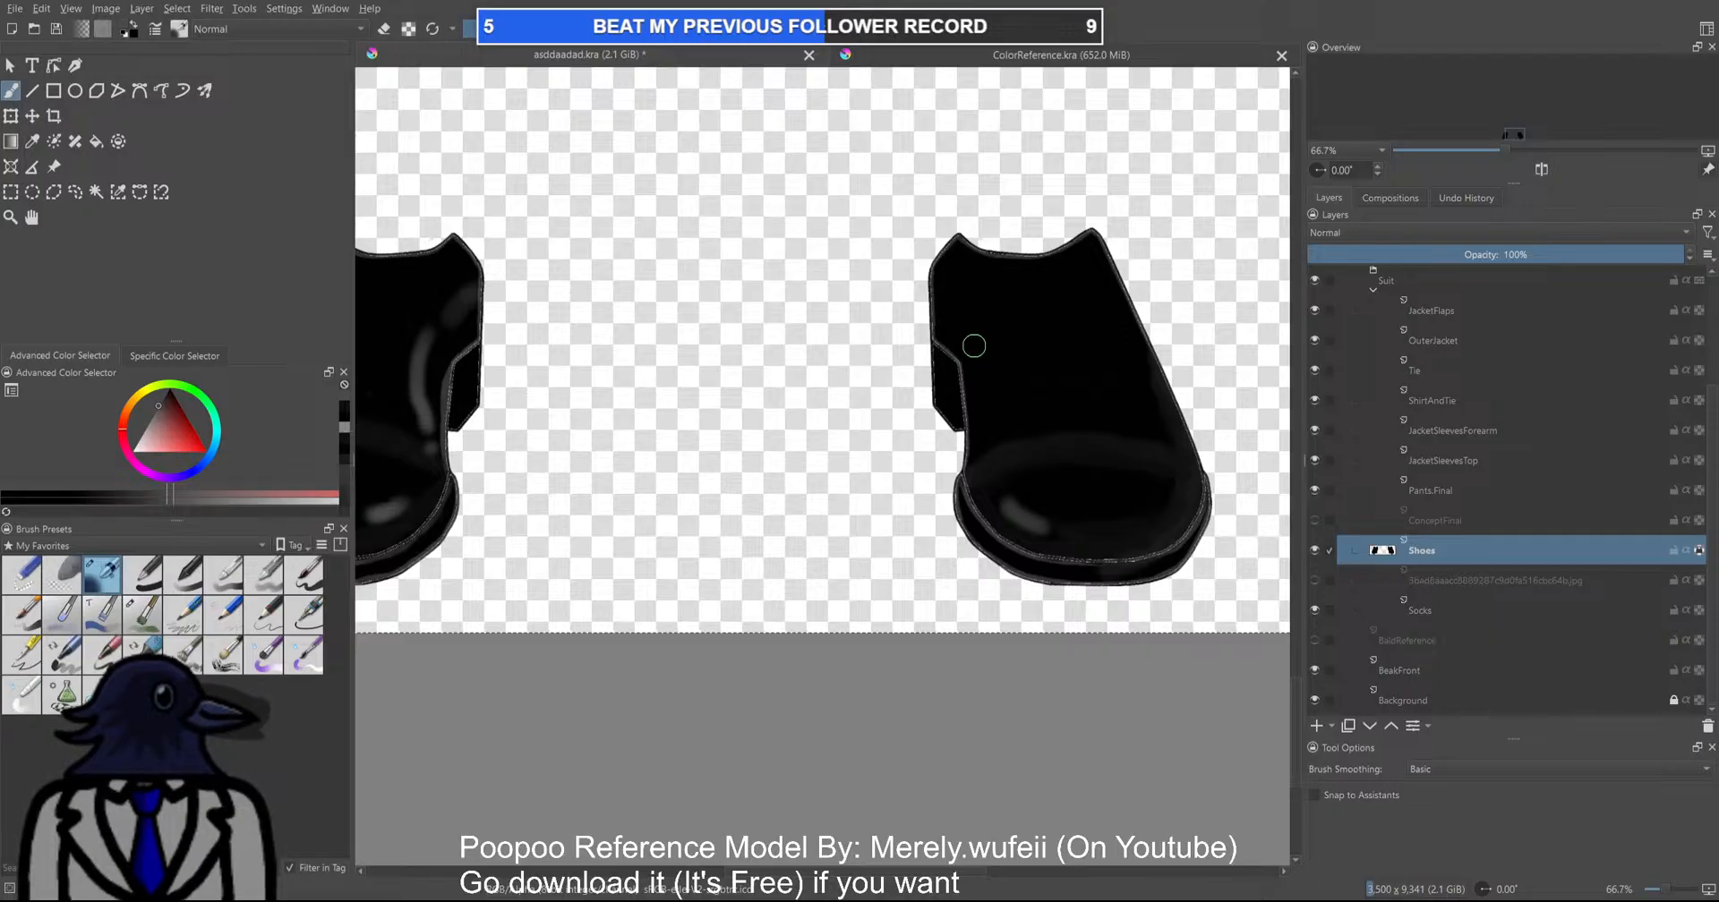
left_click_drag(966, 320, 982, 428)
key("ctrl+z")
left_click_drag(967, 326, 995, 458)
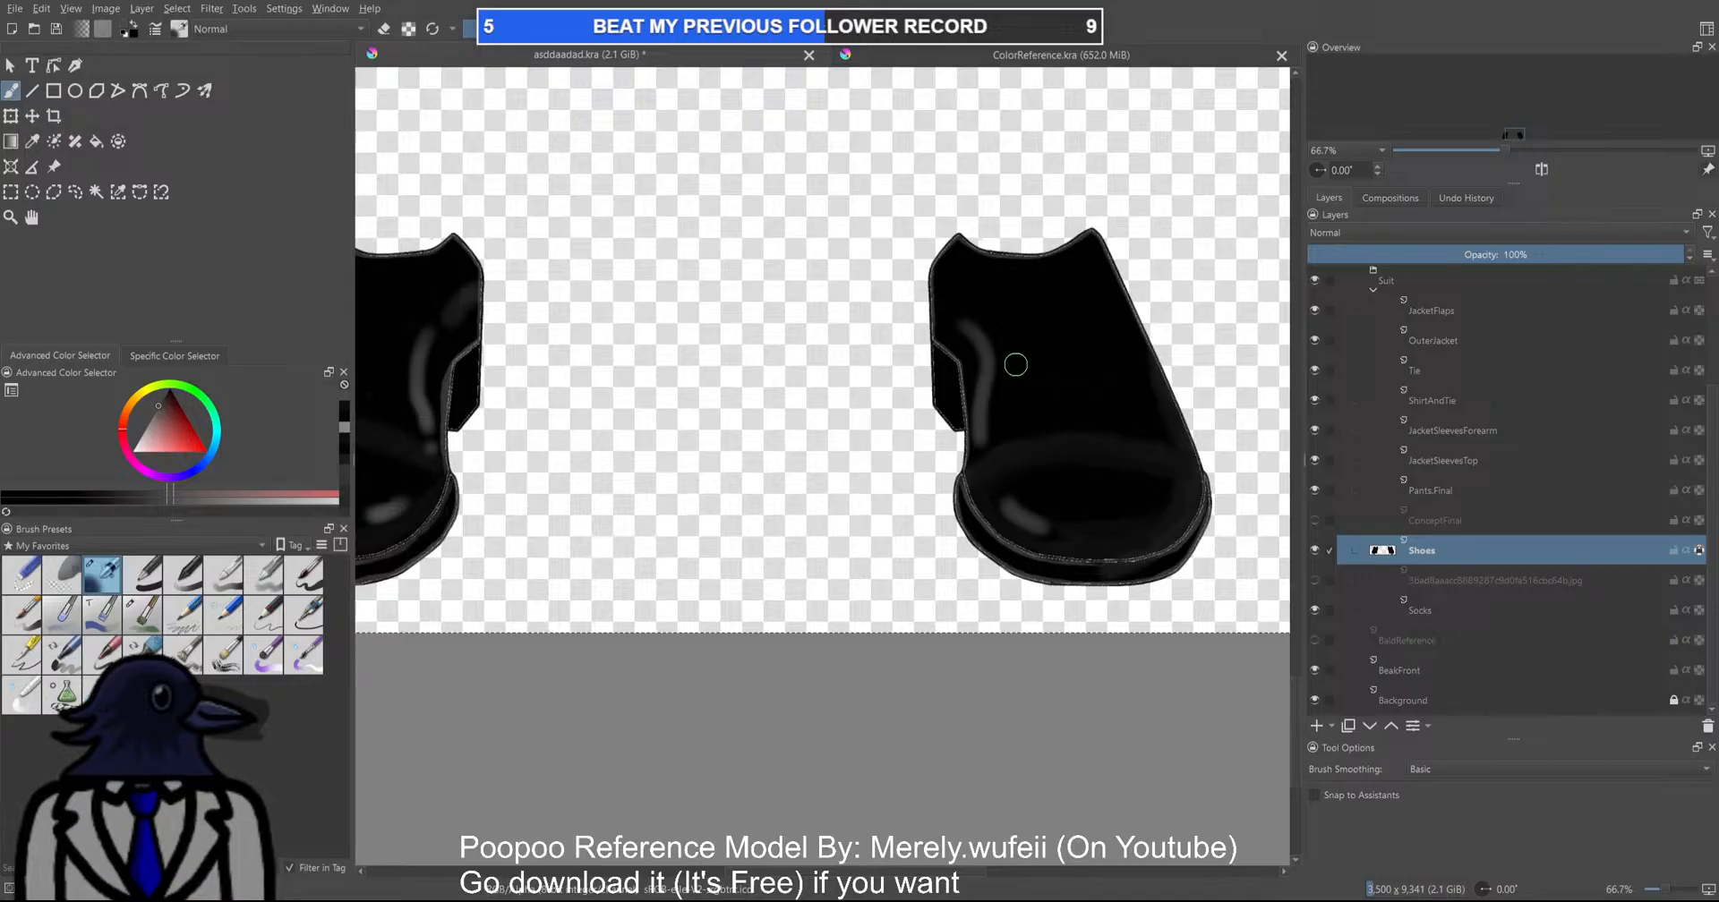
key("ctrl+z")
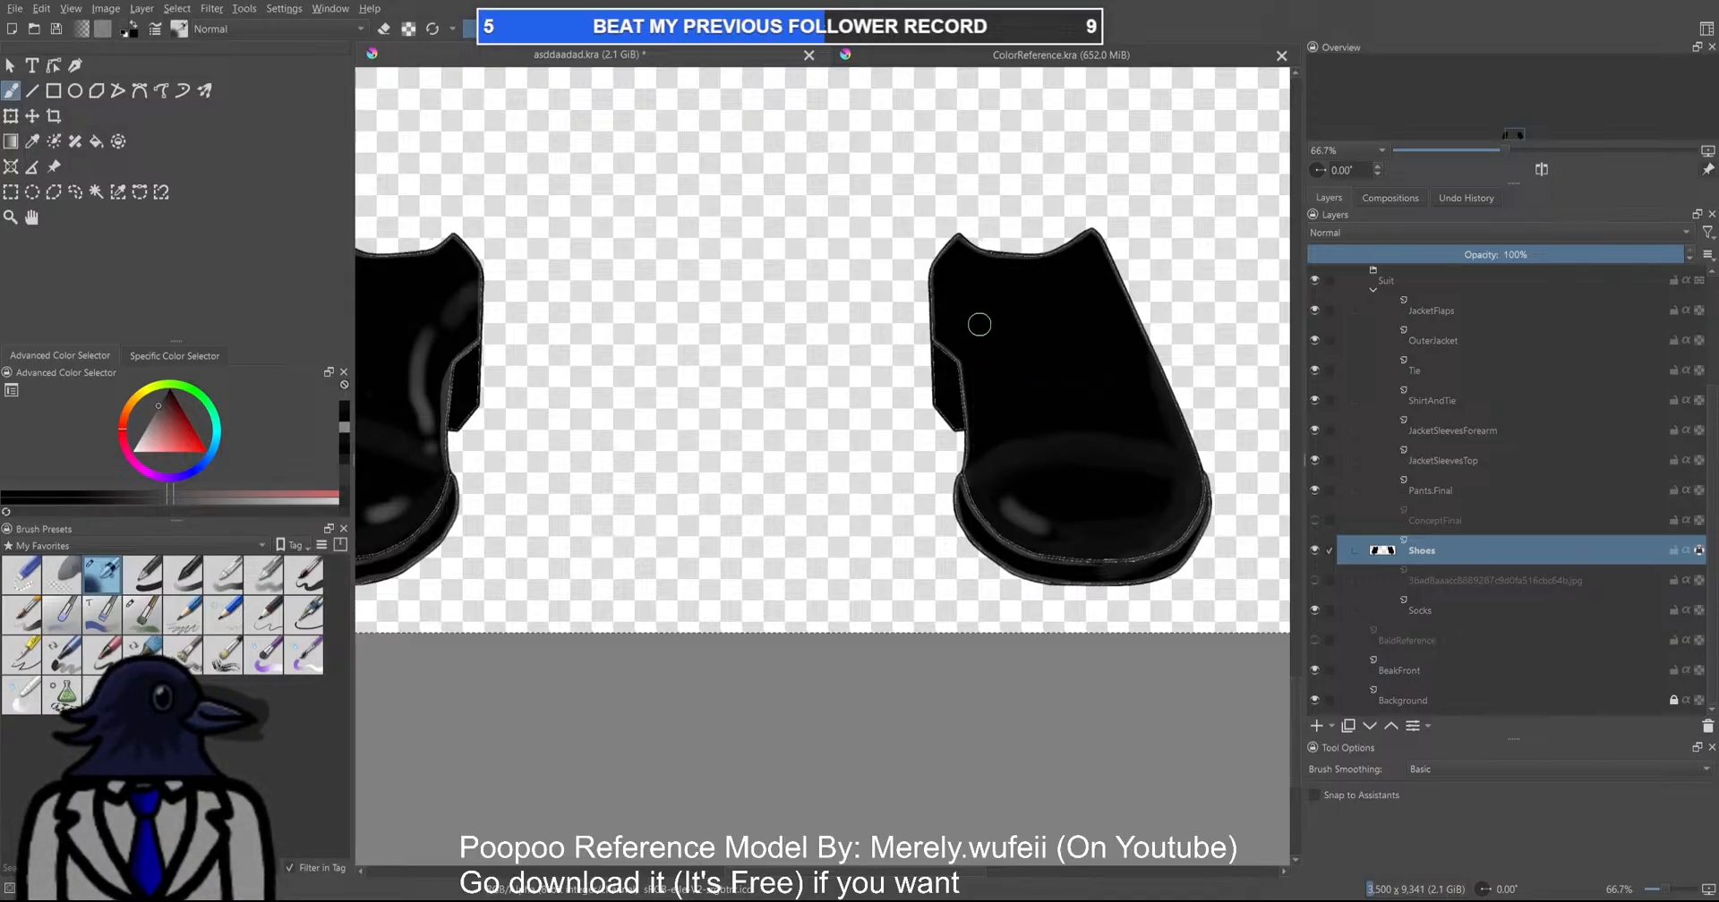
left_click_drag(968, 318, 1003, 470)
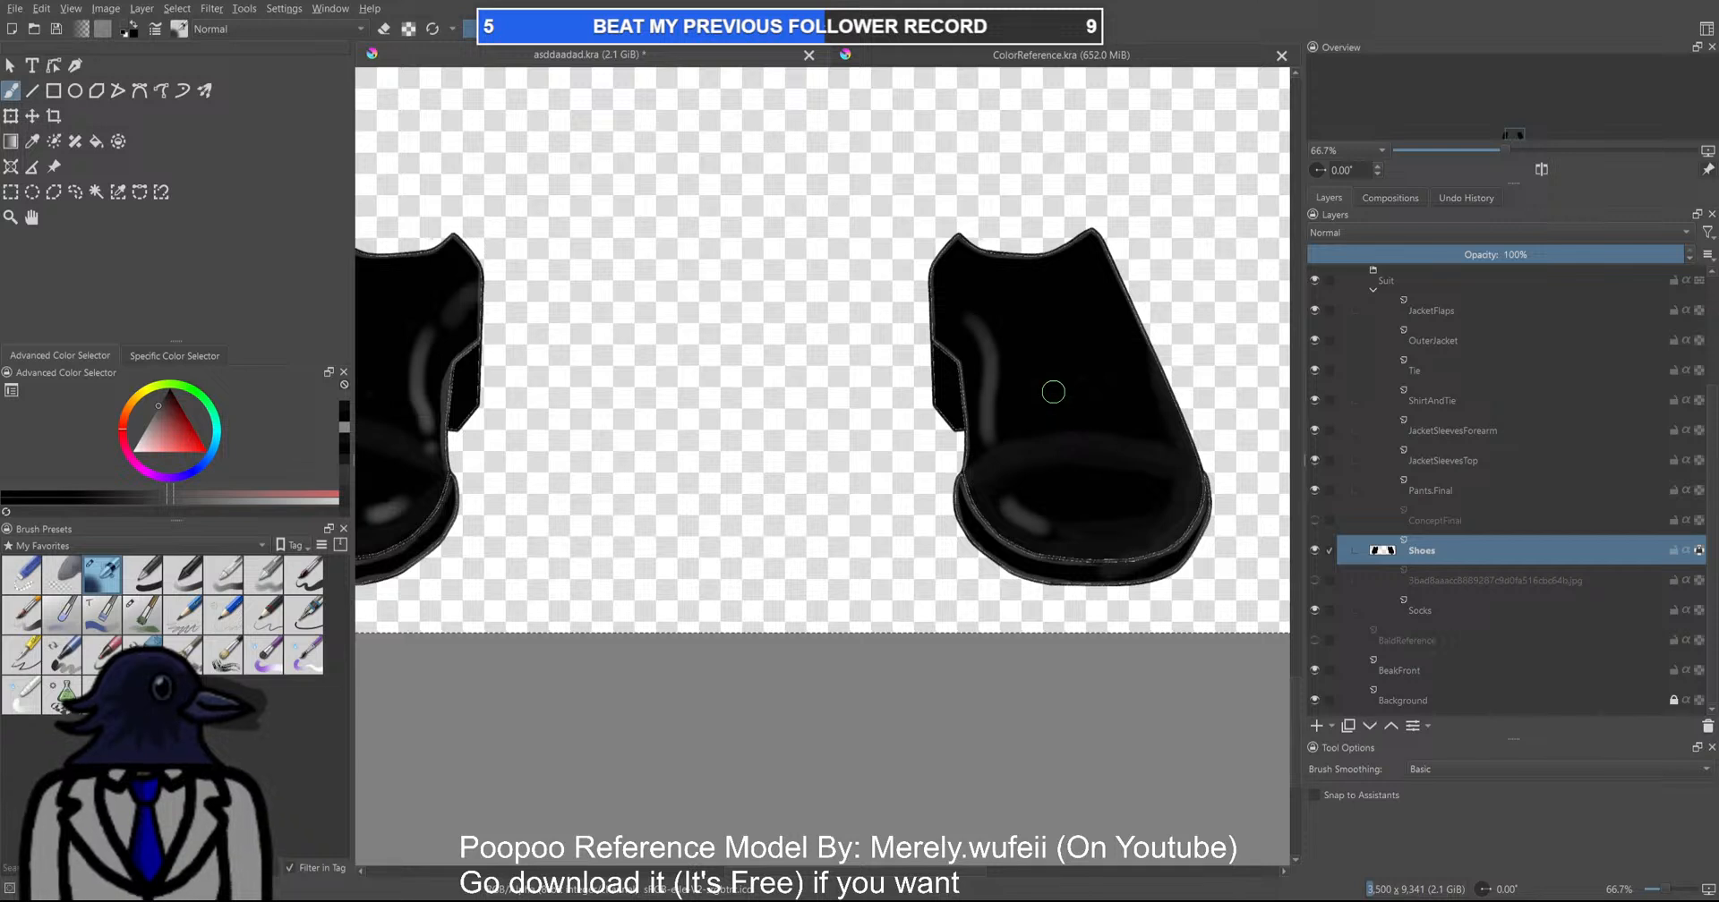
key("ctrl+z")
left_click_drag(963, 324, 978, 440)
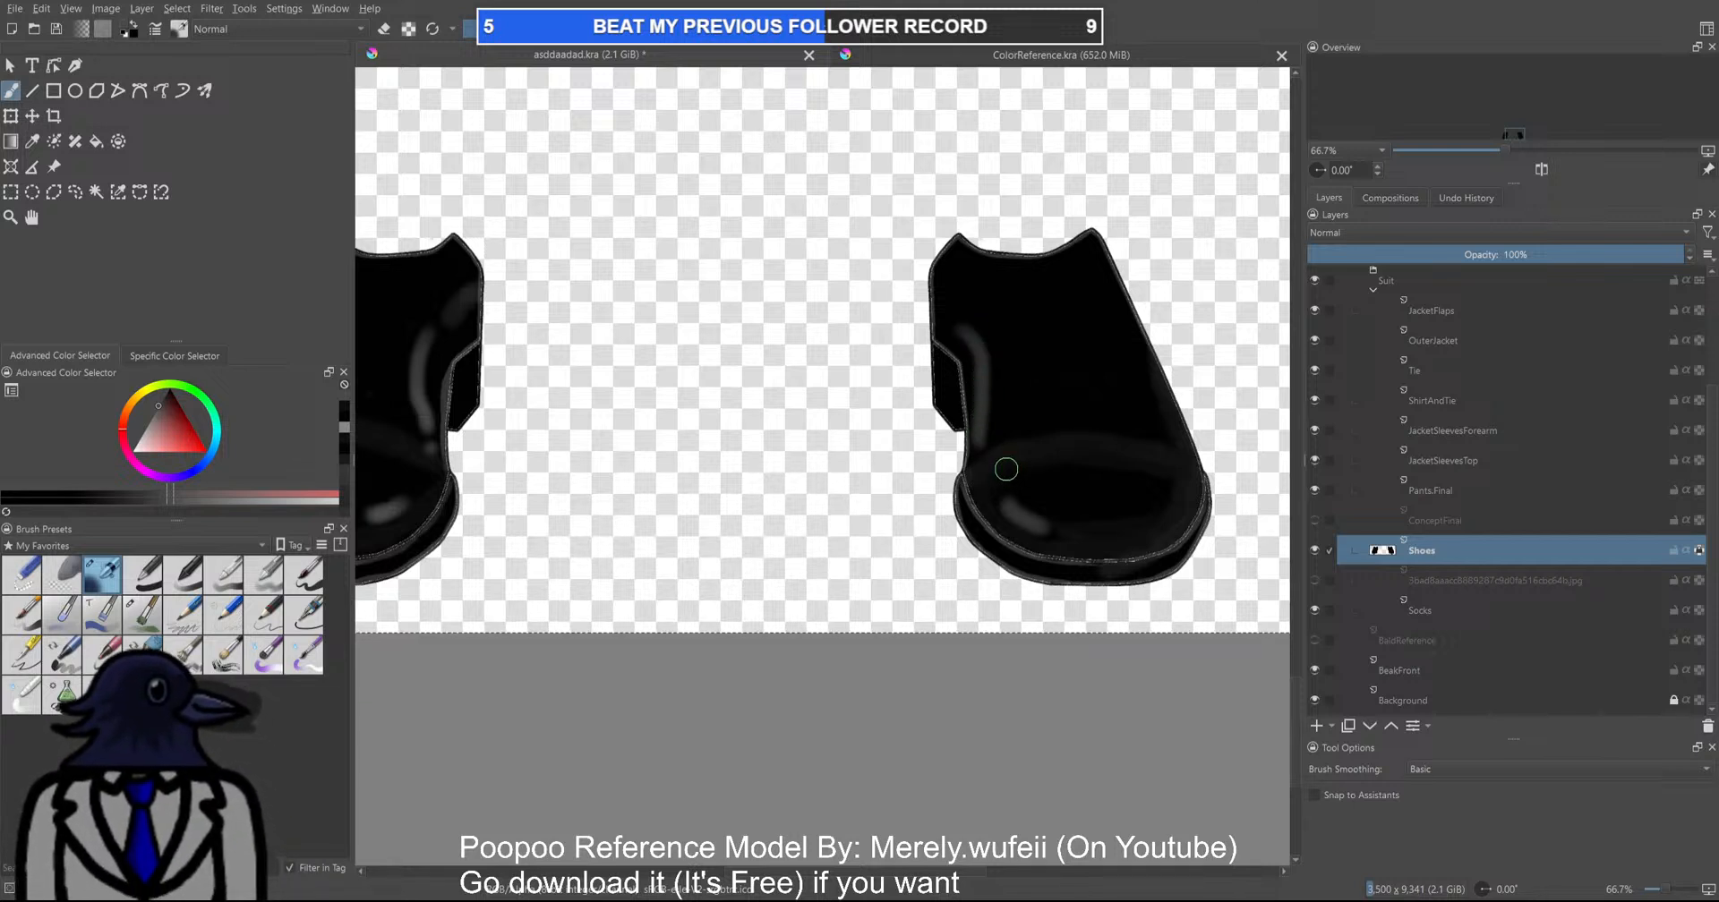
Examine the inner-side and toe cap highlights on the shoes, comparing the pair and inspecting the left shoe closely
scroll(1006, 469, "down", 3)
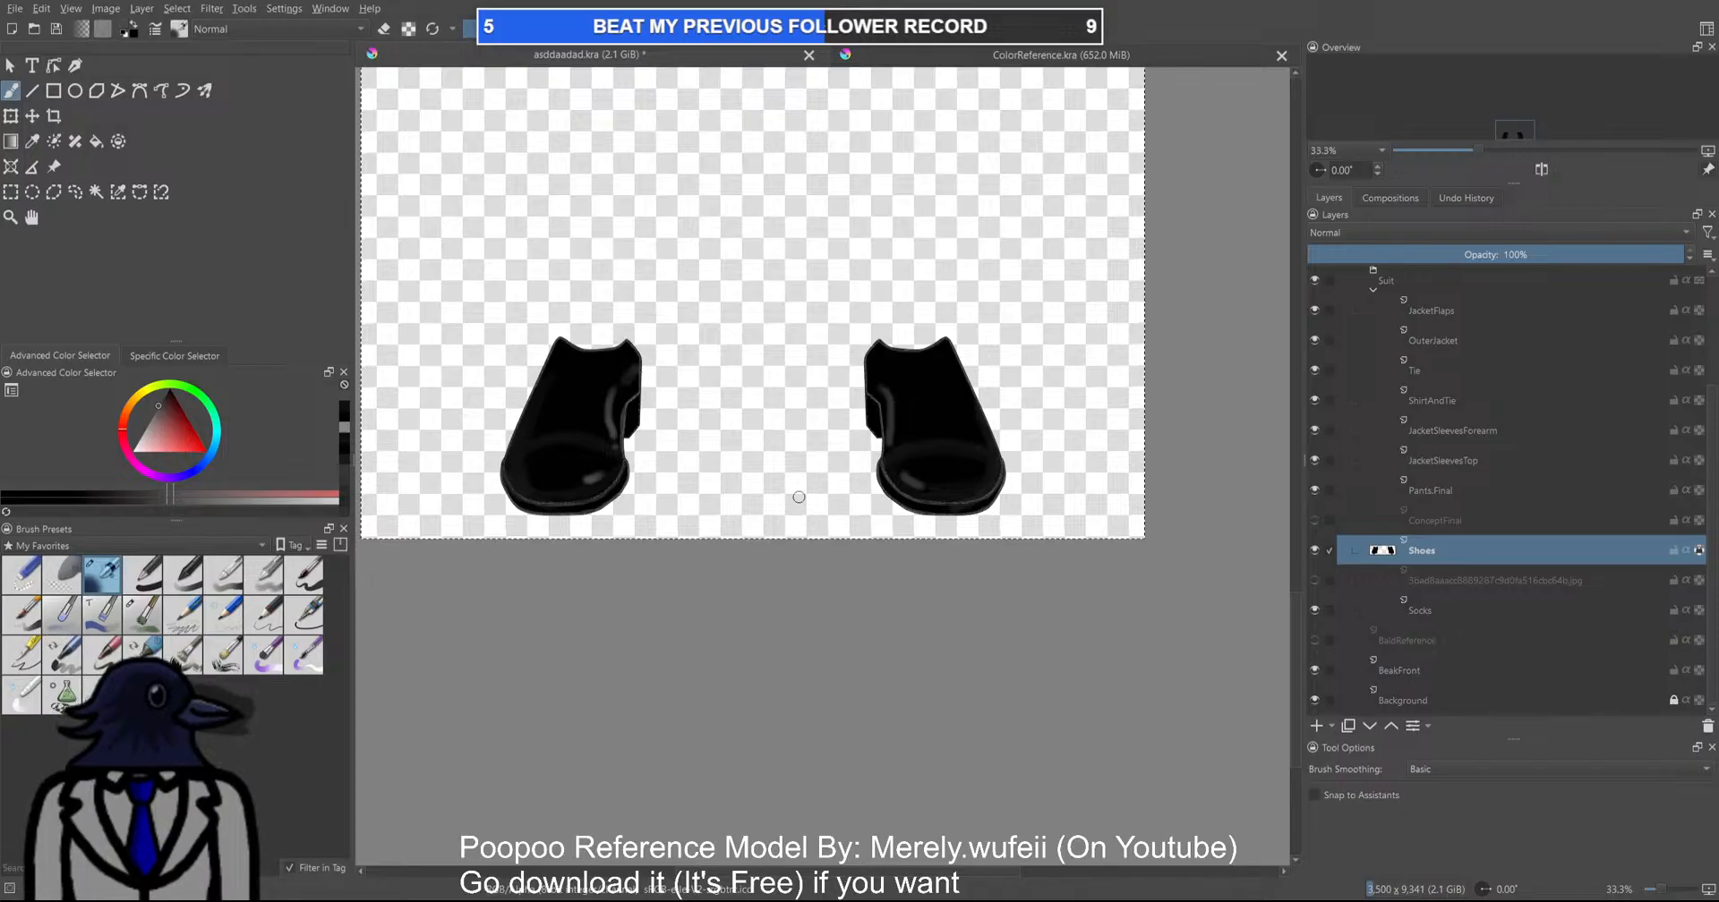
scroll(893, 437, "up", 1)
left_click_drag(497, 408, 565, 408)
scroll(565, 409, "up", 3)
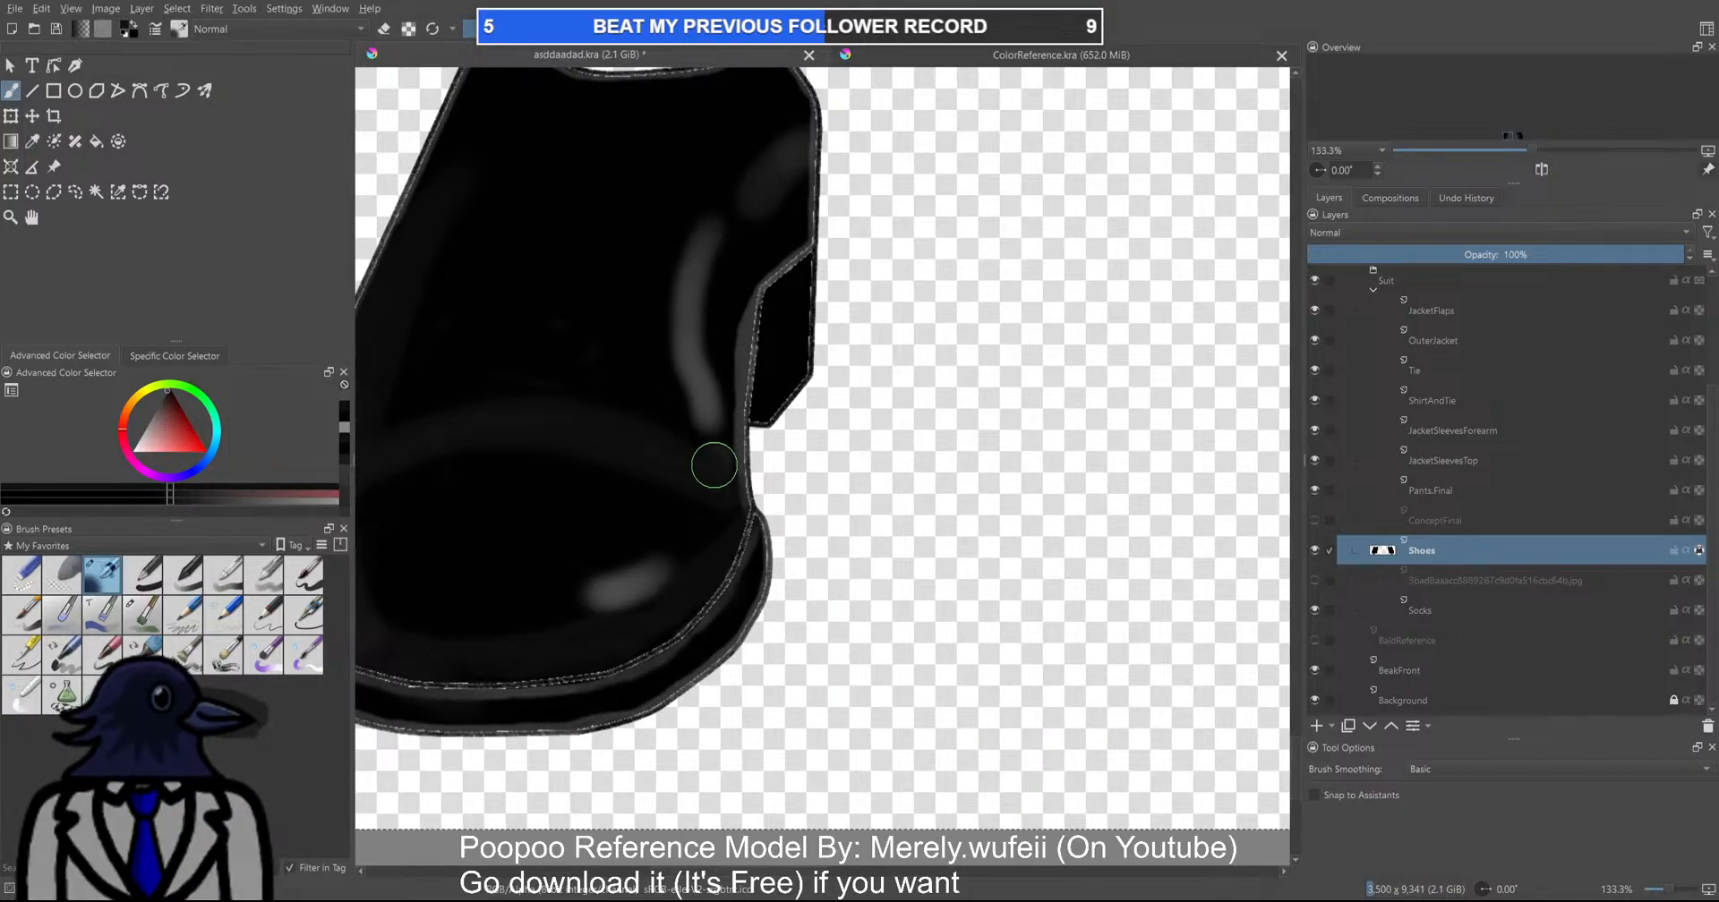
scroll(716, 465, "down", 4)
scroll(644, 380, "up", 3)
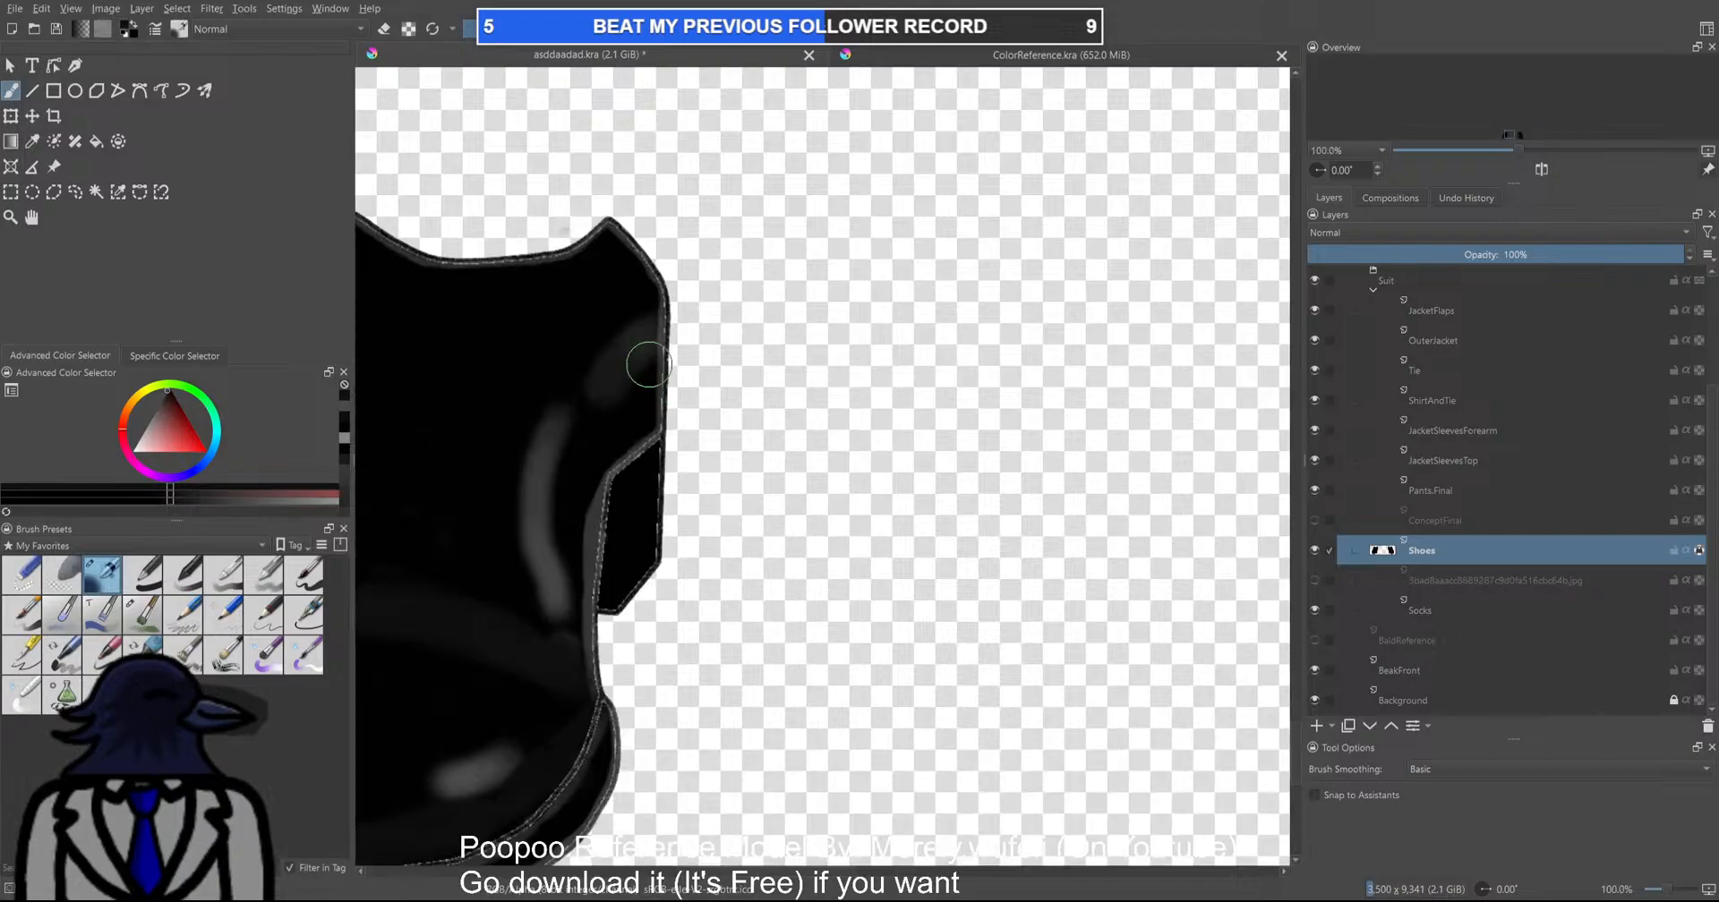
scroll(736, 383, "down", 3)
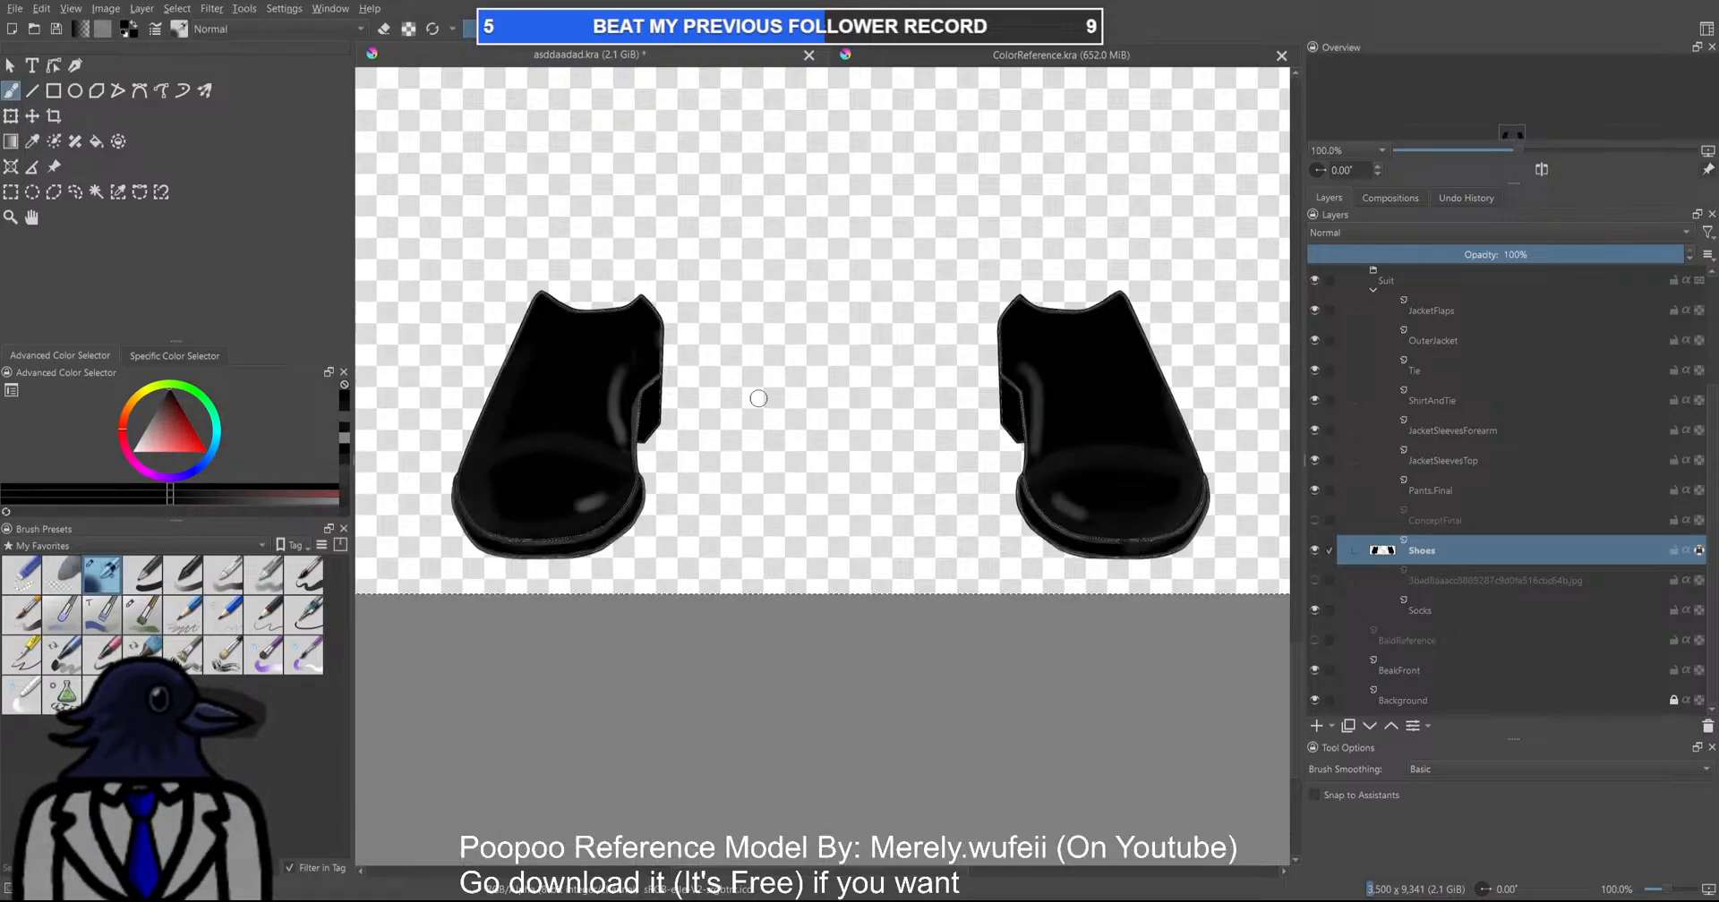
scroll(566, 452, "up", 3)
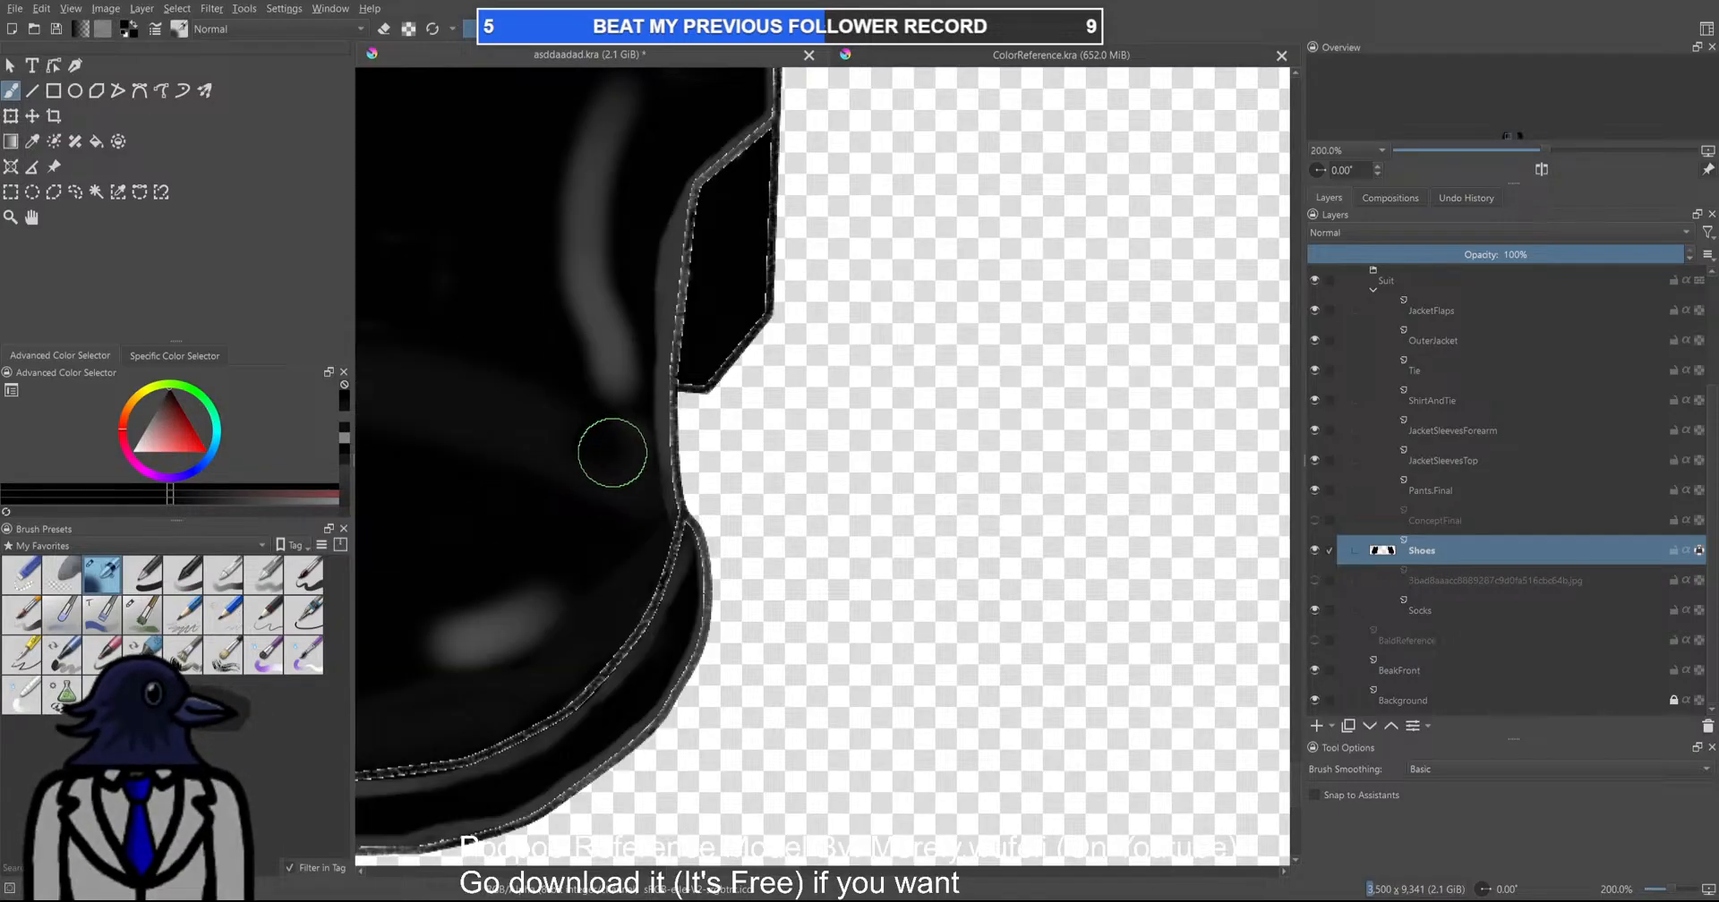
Cover the right shoe's inner-side highlight with black and repaint it as a slim gray curve along the inner edge
scroll(680, 467, "down", 2)
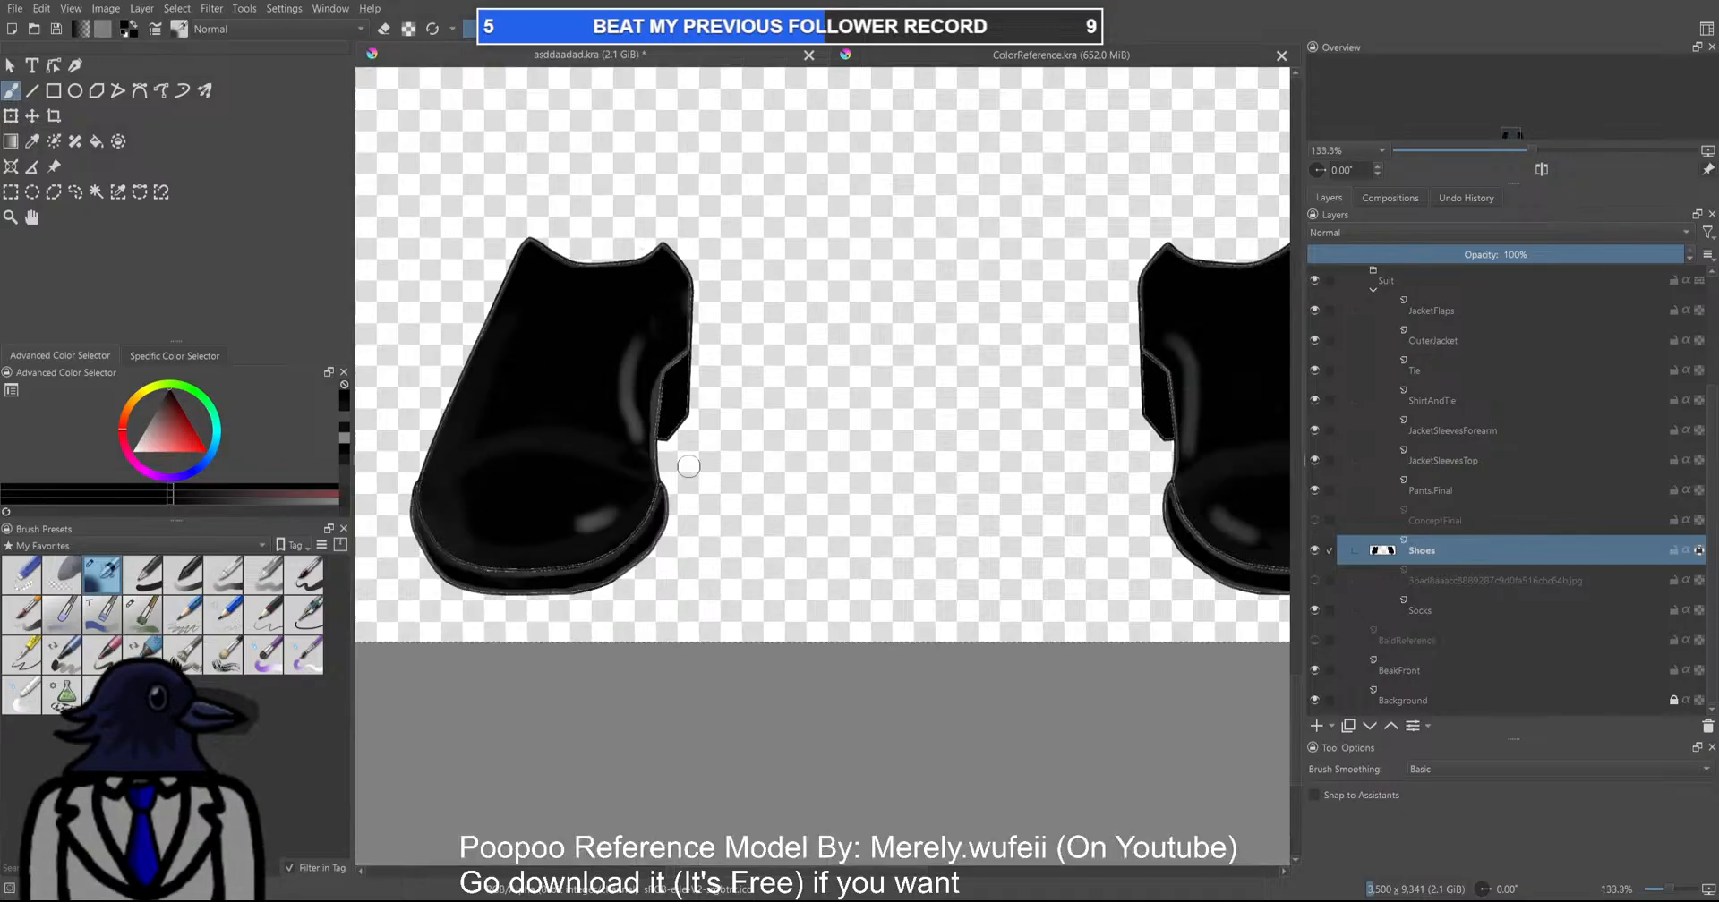
scroll(685, 467, "down", 2)
scroll(912, 421, "up", 3)
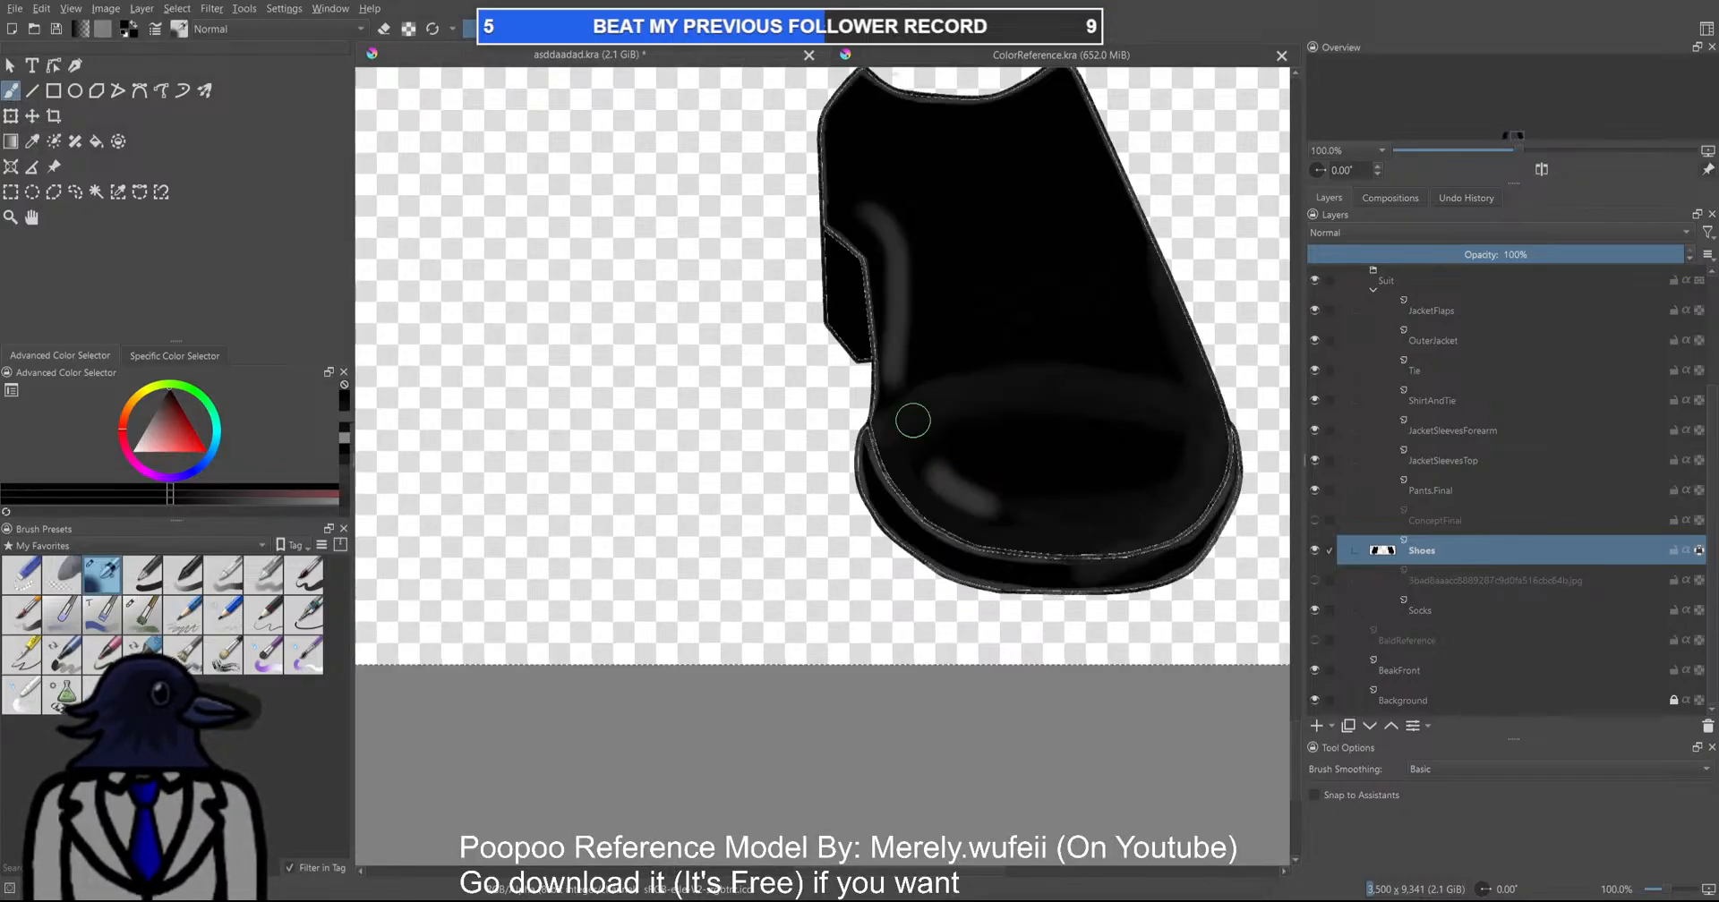
mouse_move(875, 200)
left_mouse_down()
mouse_move(903, 288)
mouse_move(859, 200)
mouse_move(894, 308)
mouse_move(890, 384)
mouse_move(890, 337)
mouse_move(921, 362)
left_mouse_up()
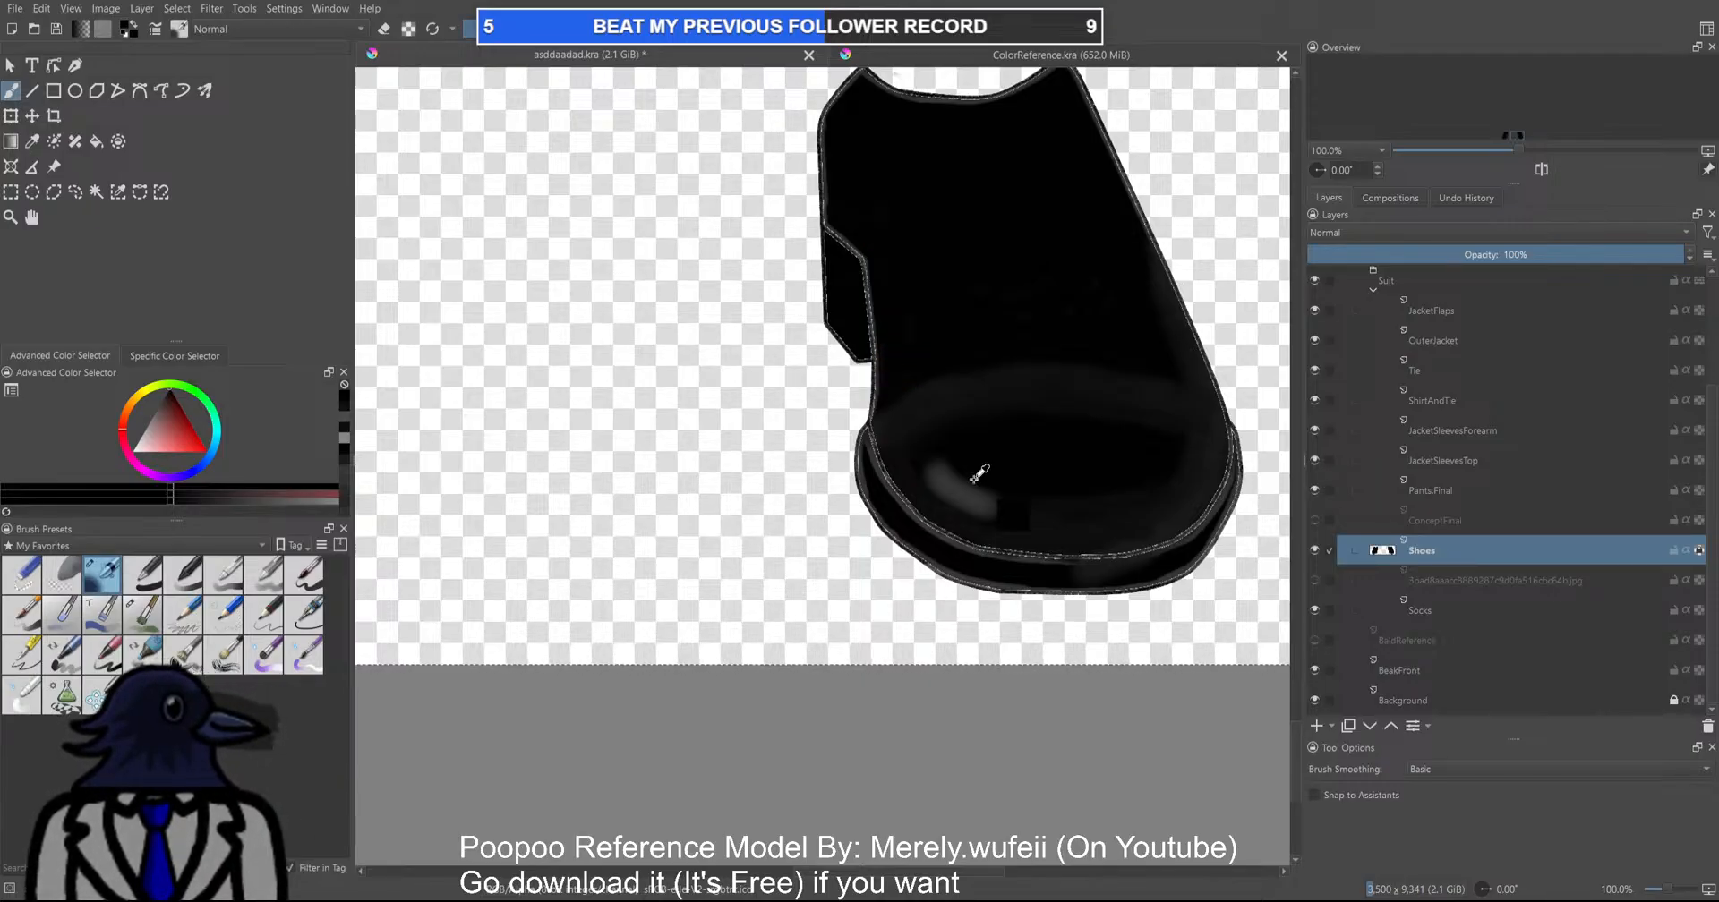
scroll(970, 375, "down", 2)
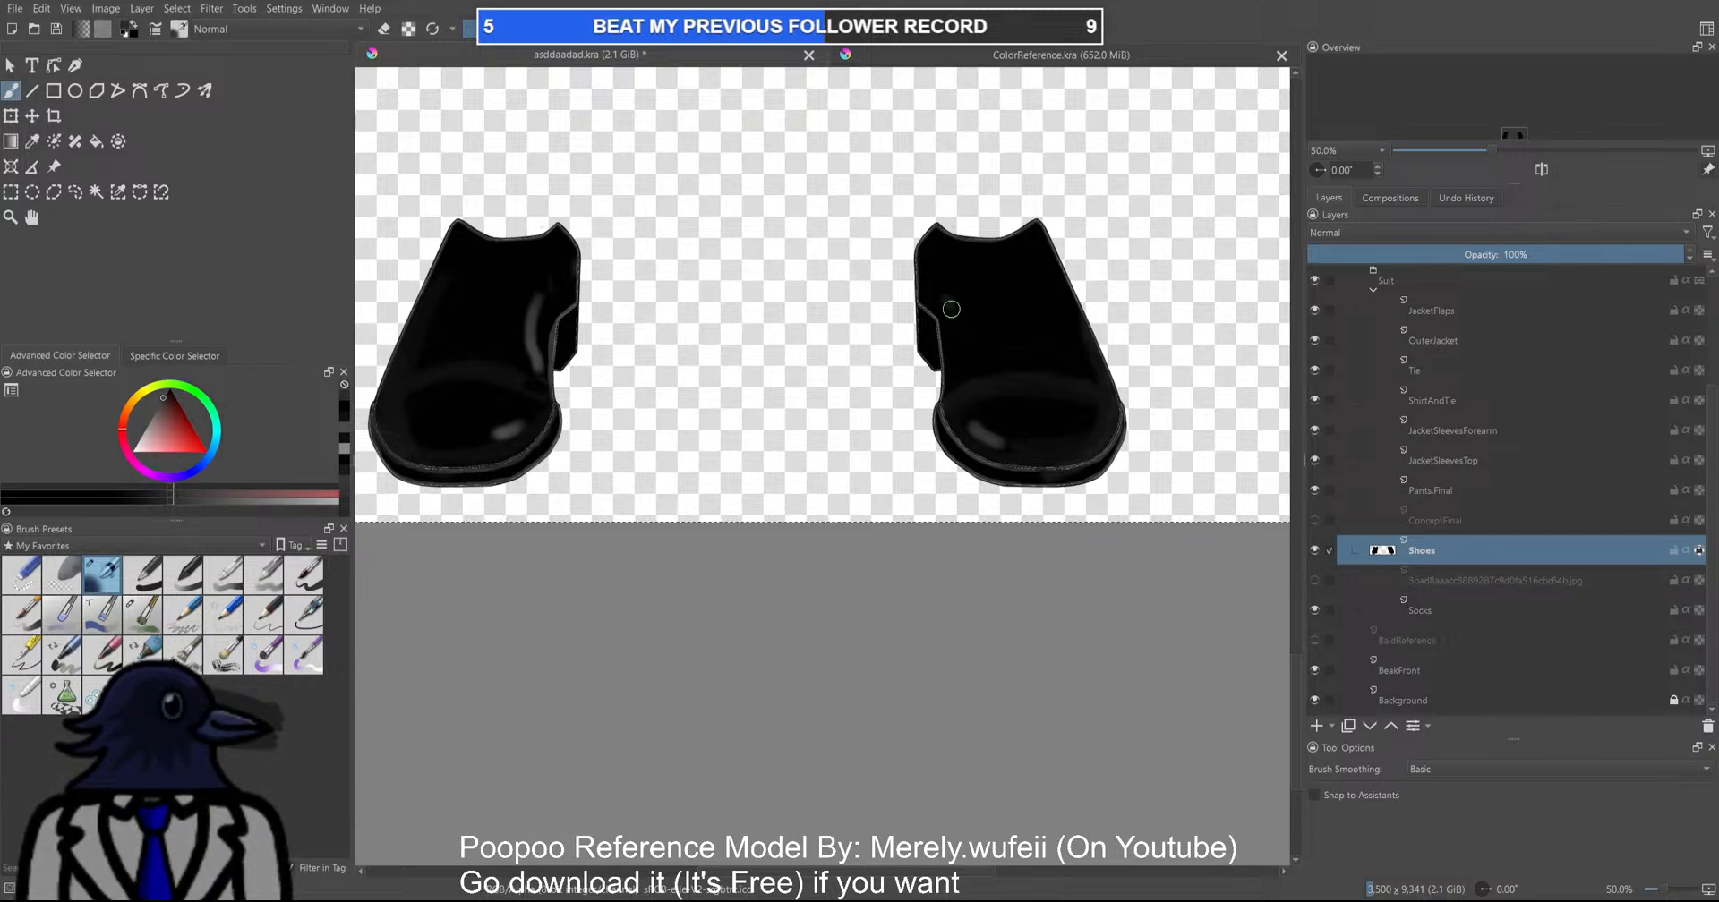
key("ctrl+z")
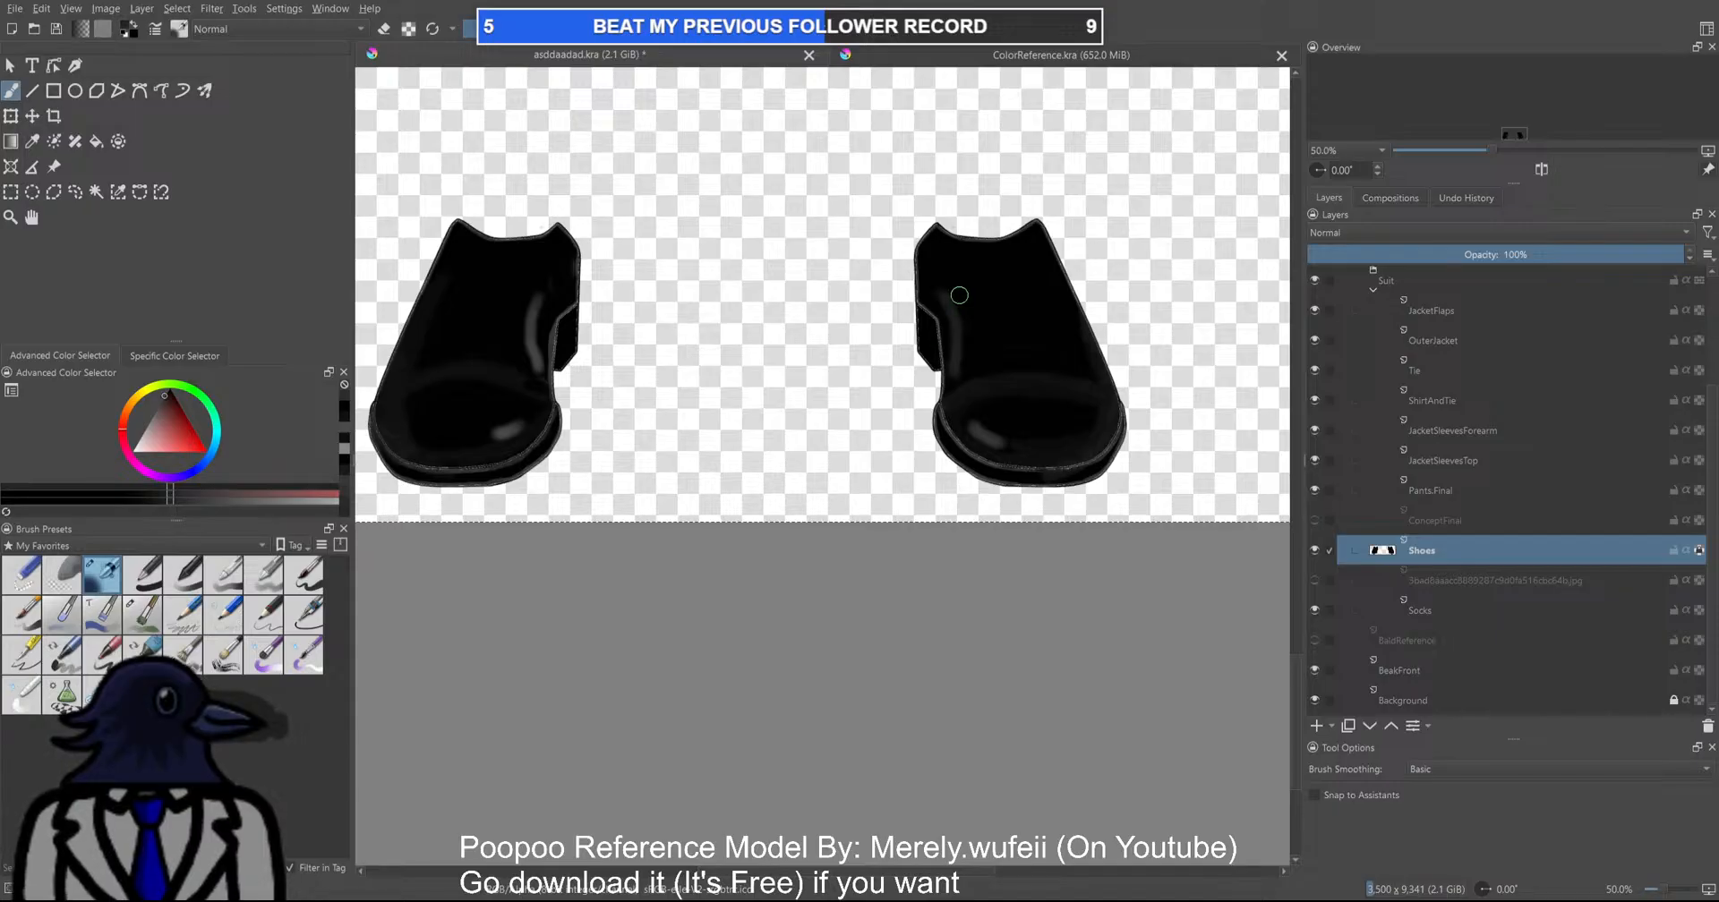
left_click_drag(948, 350, 950, 362)
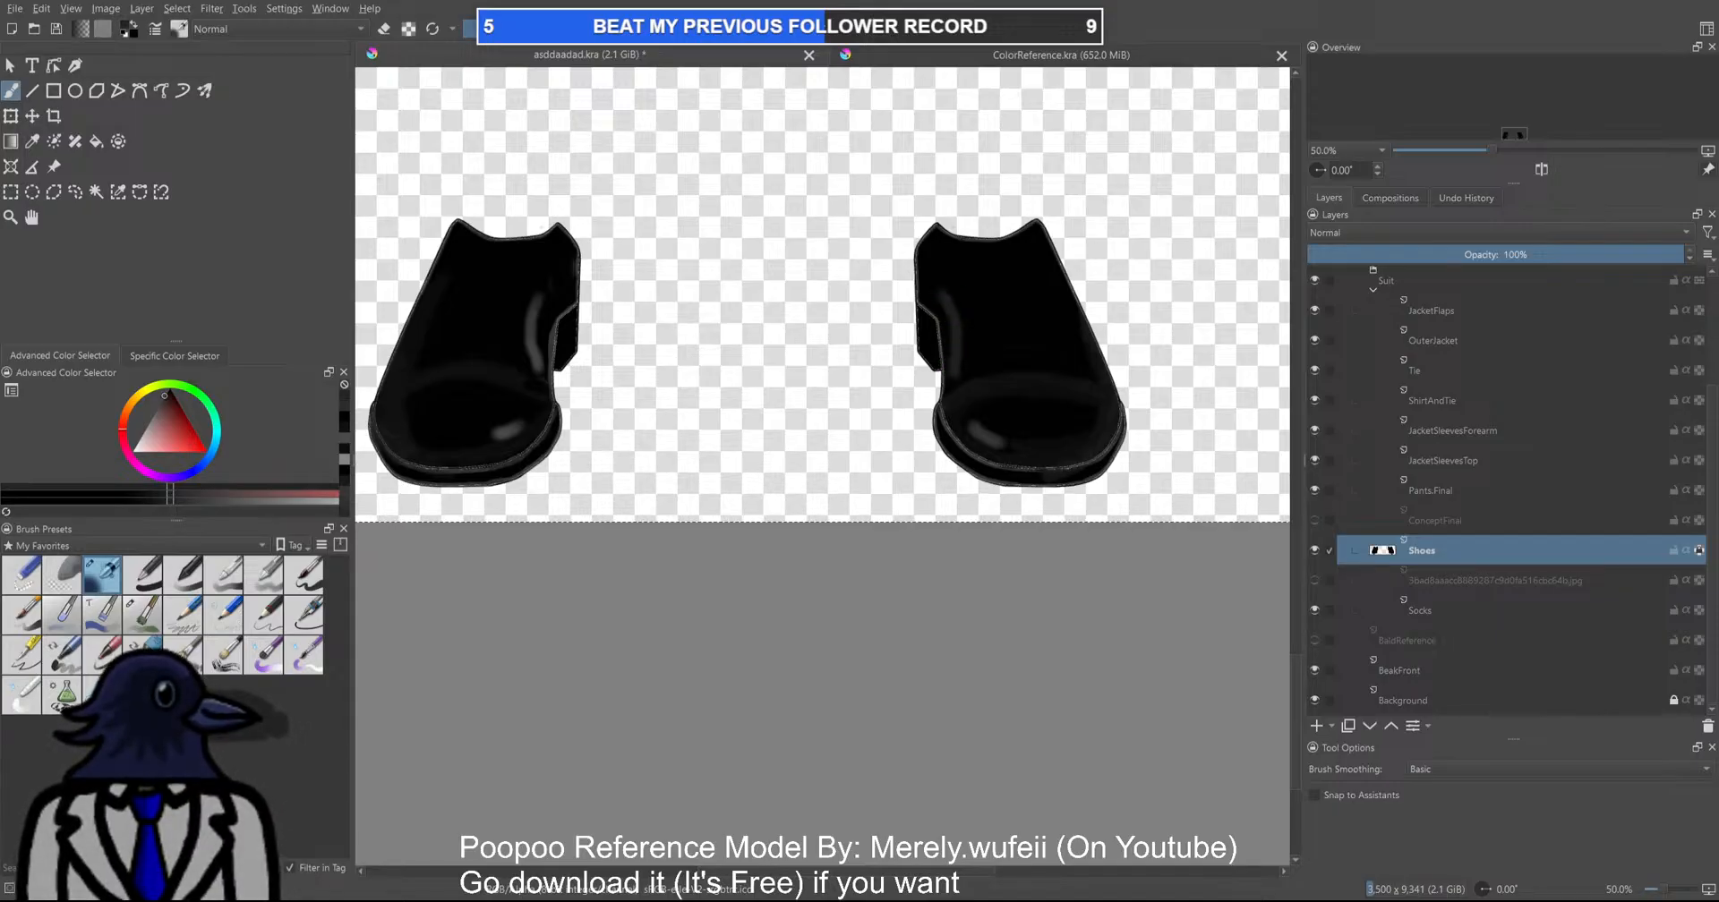
Pick white and brighten the inner-side and toe cap highlights on both shoes with light strokes
left_click(134, 450)
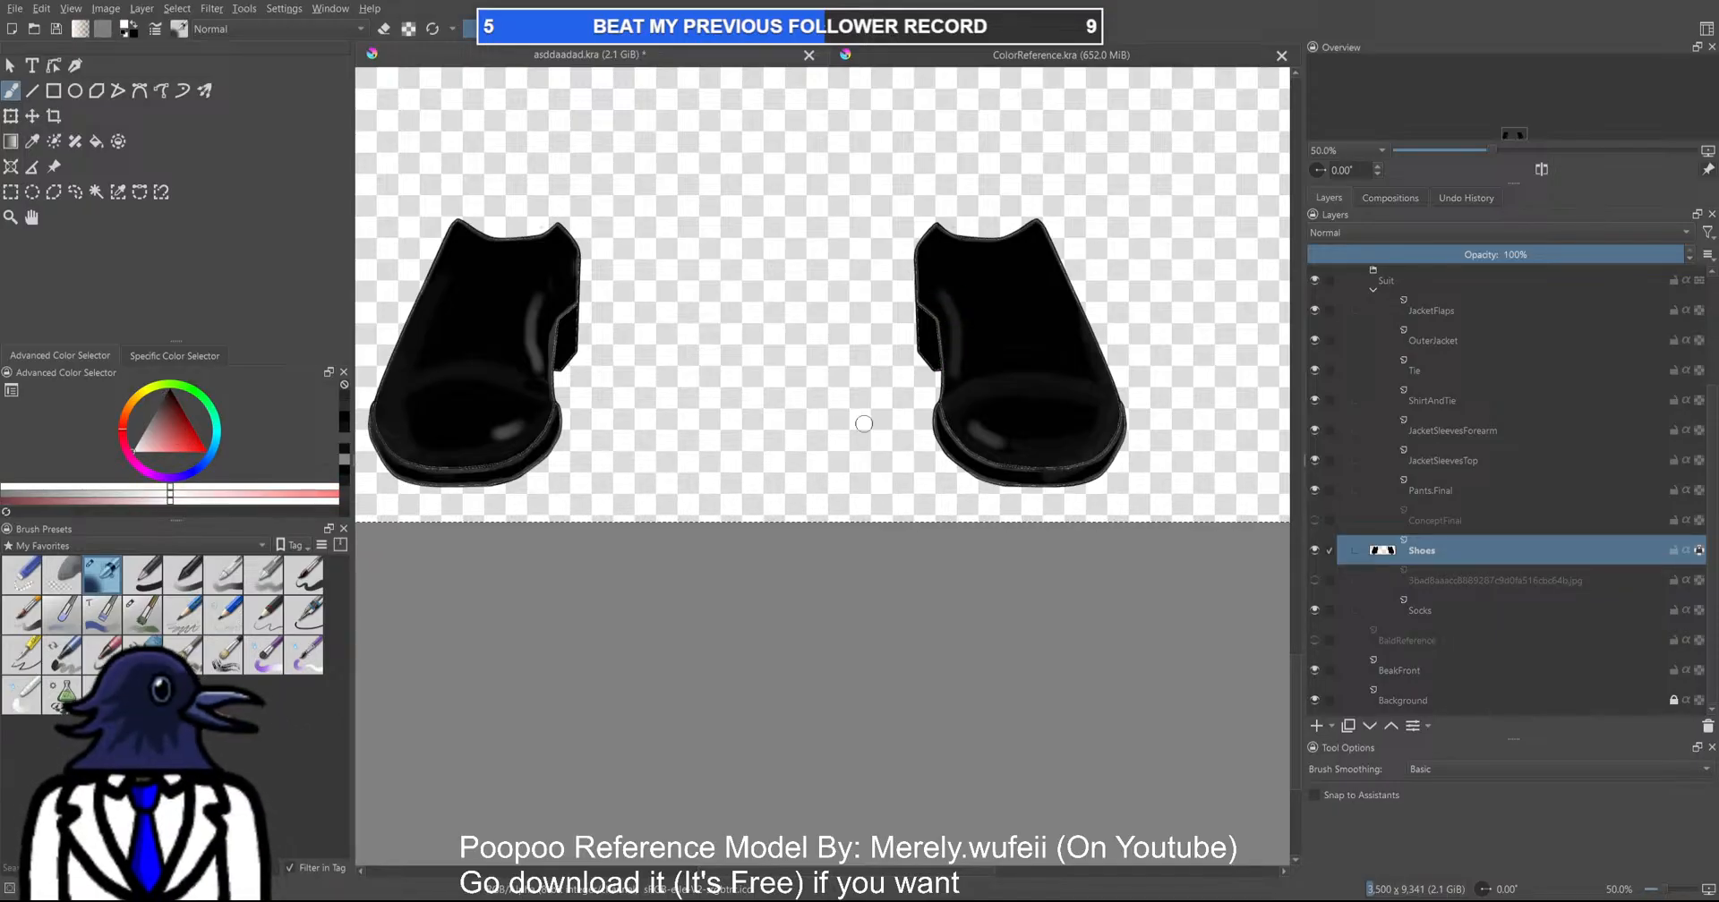
mouse_move(952, 315)
left_mouse_down()
mouse_move(955, 335)
mouse_move(950, 311)
left_mouse_up()
key("ctrl+z")
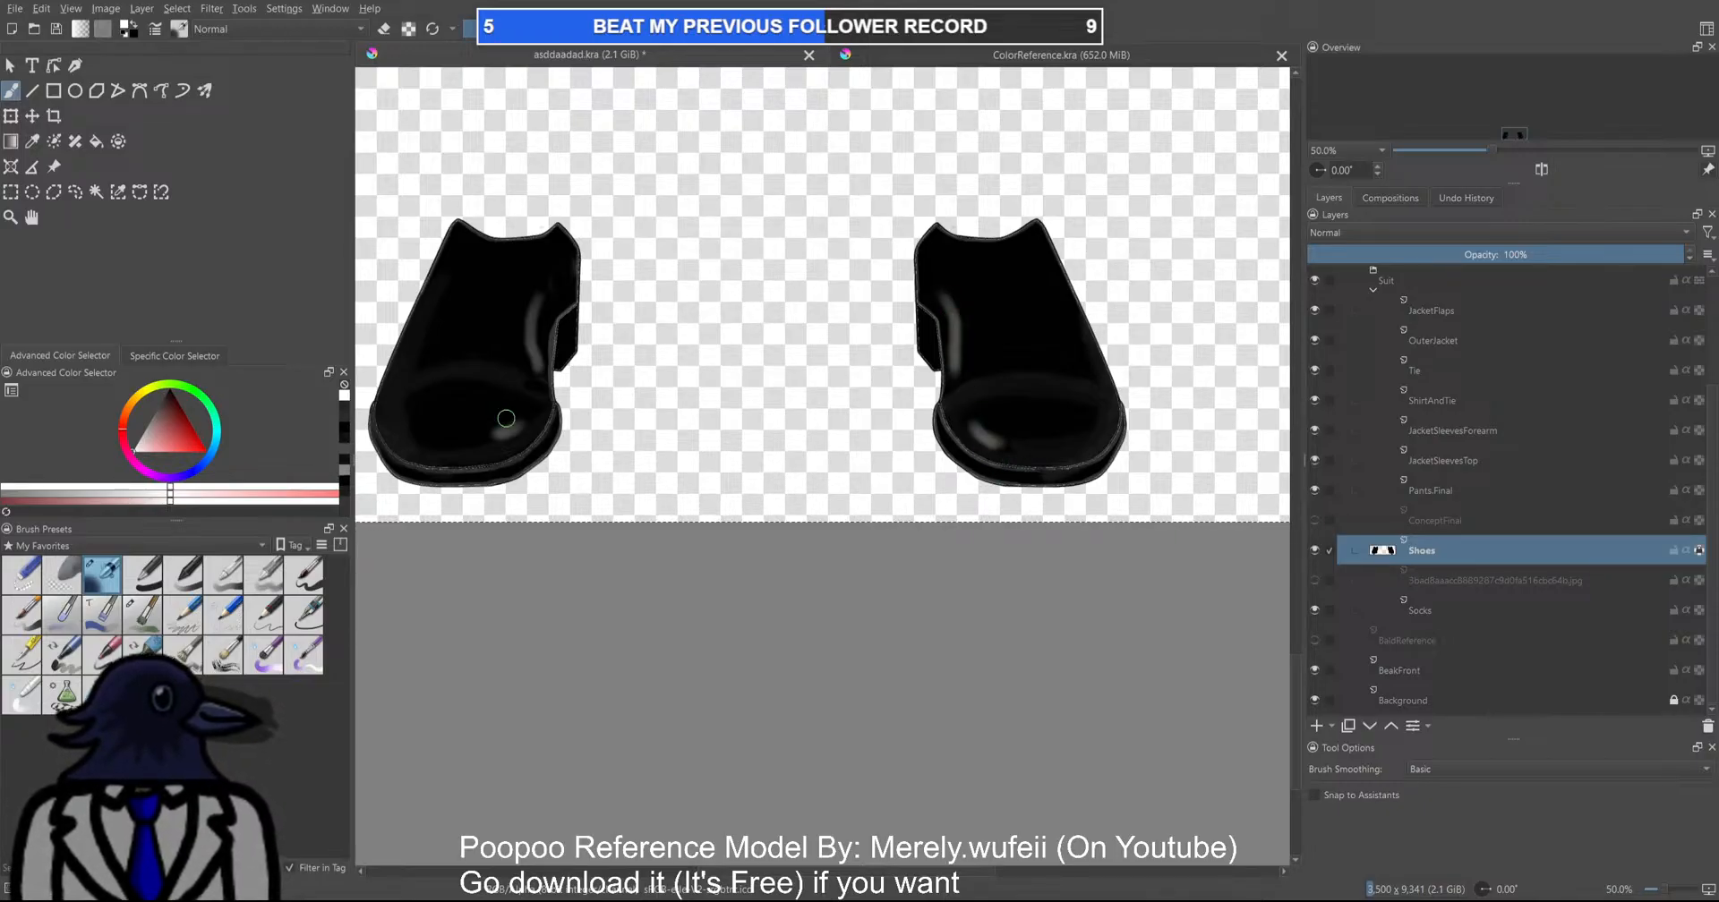
left_click_drag(533, 309, 530, 341)
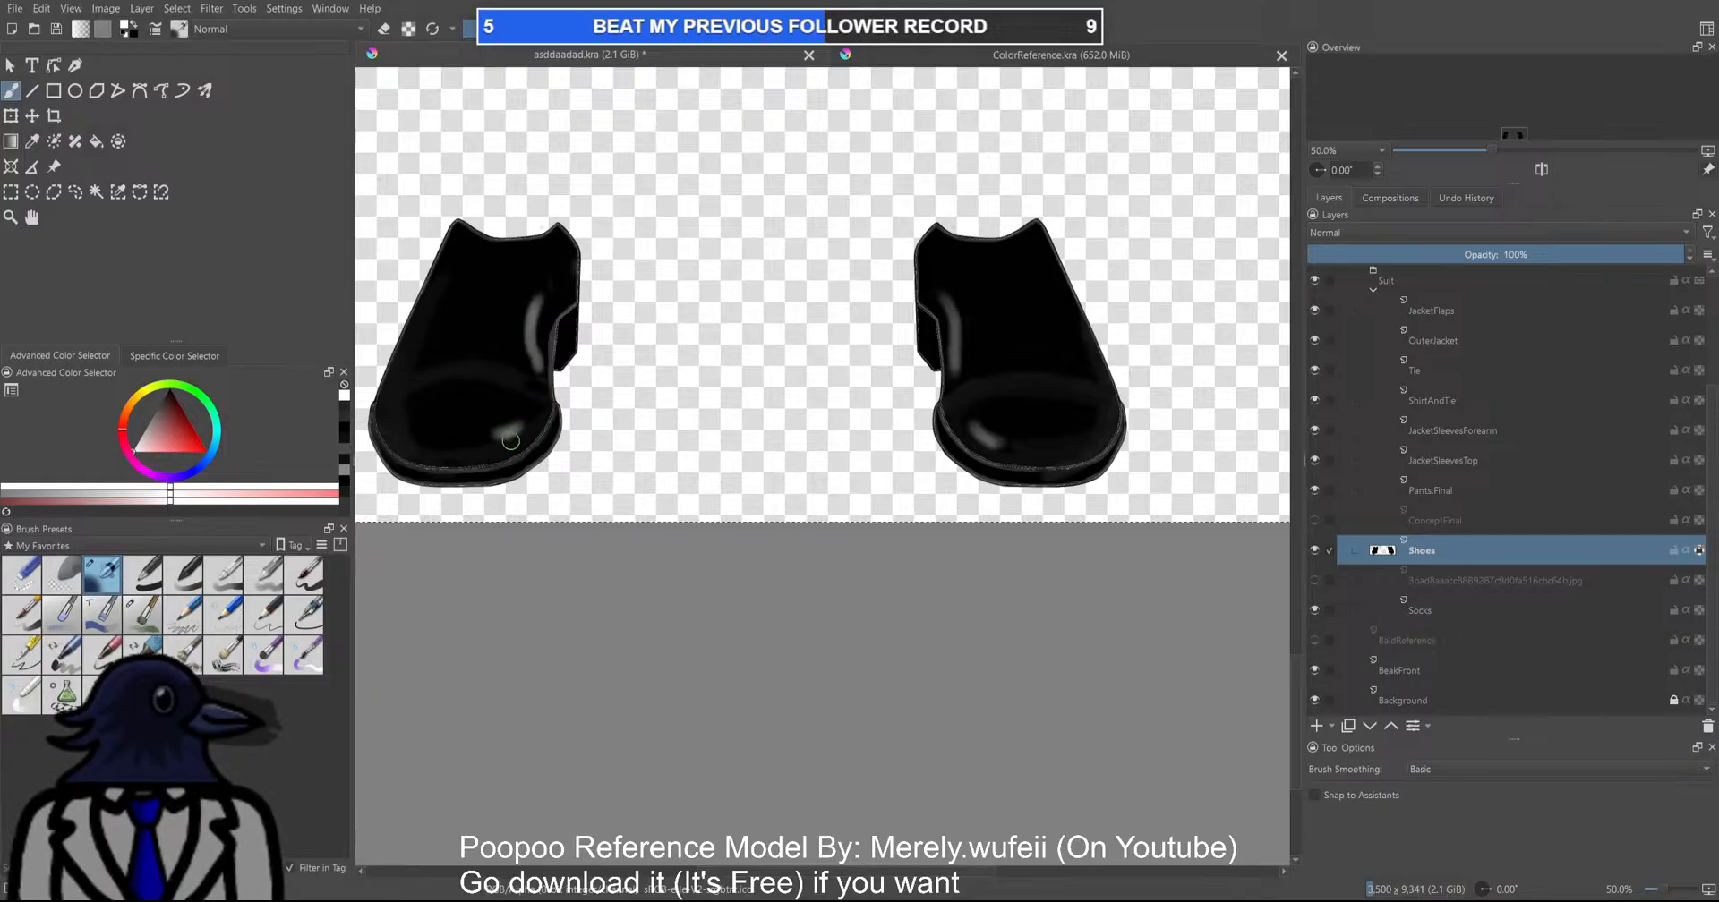
Compare the highlights on both shoes and paint over the right shoe's inner-side highlight with black
scroll(599, 457, "down", 2)
left_click_drag(760, 488, 892, 482)
scroll(948, 394, "up", 3)
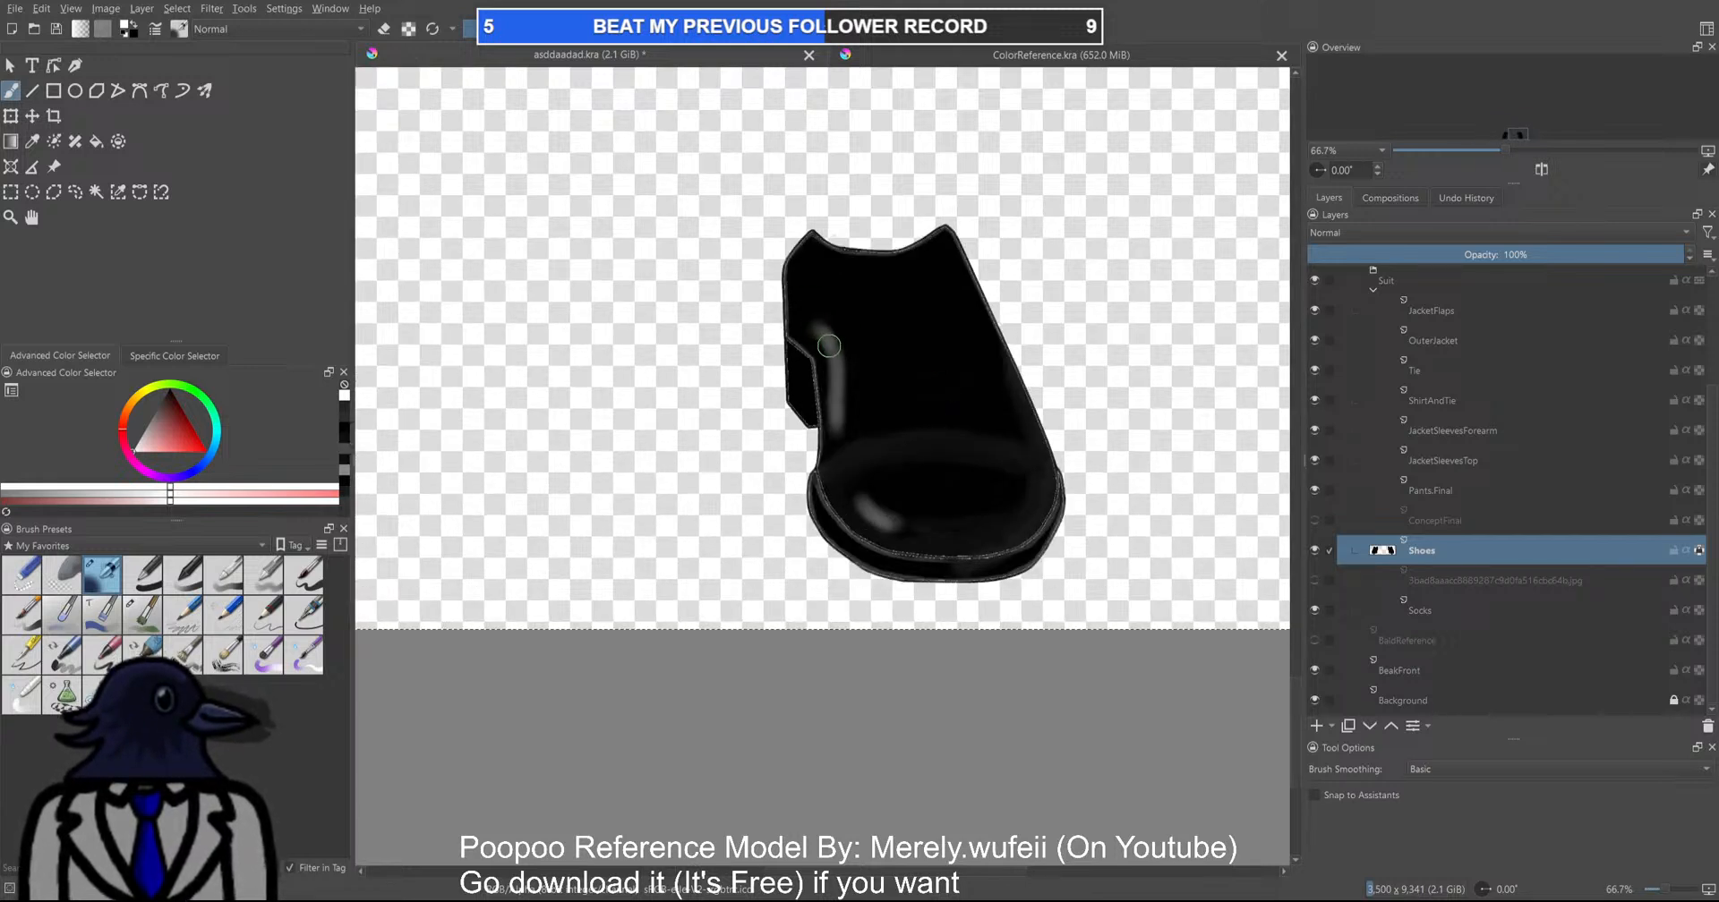
scroll(900, 420, "down", 1)
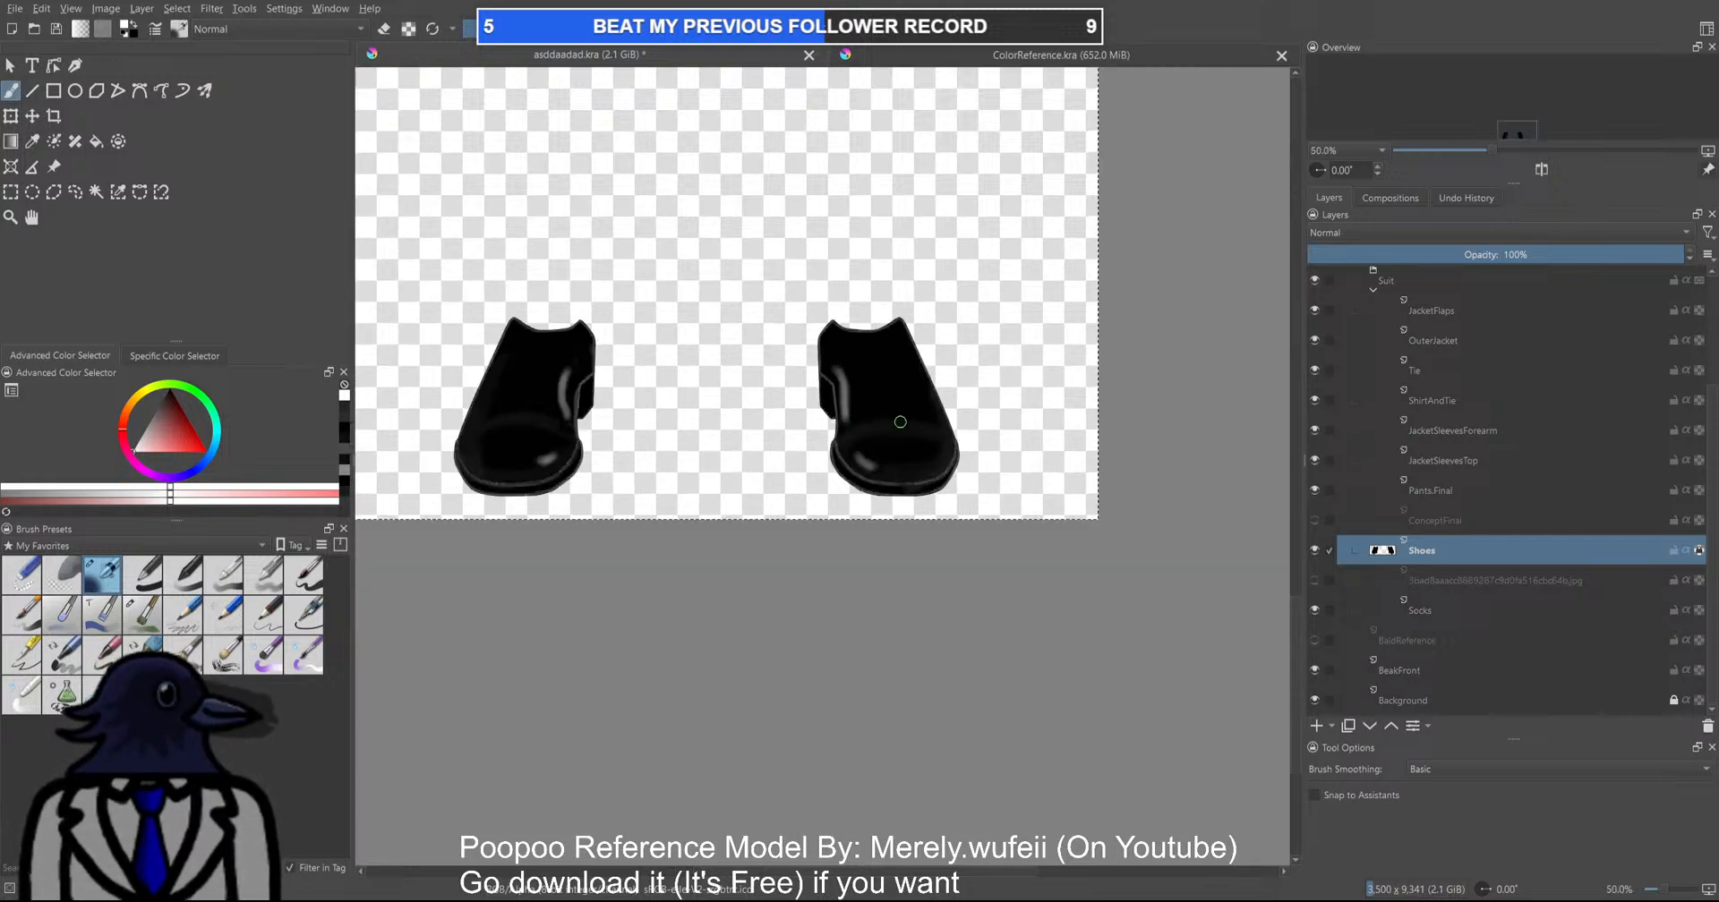
scroll(900, 420, "down", 2)
scroll(873, 444, "up", 1)
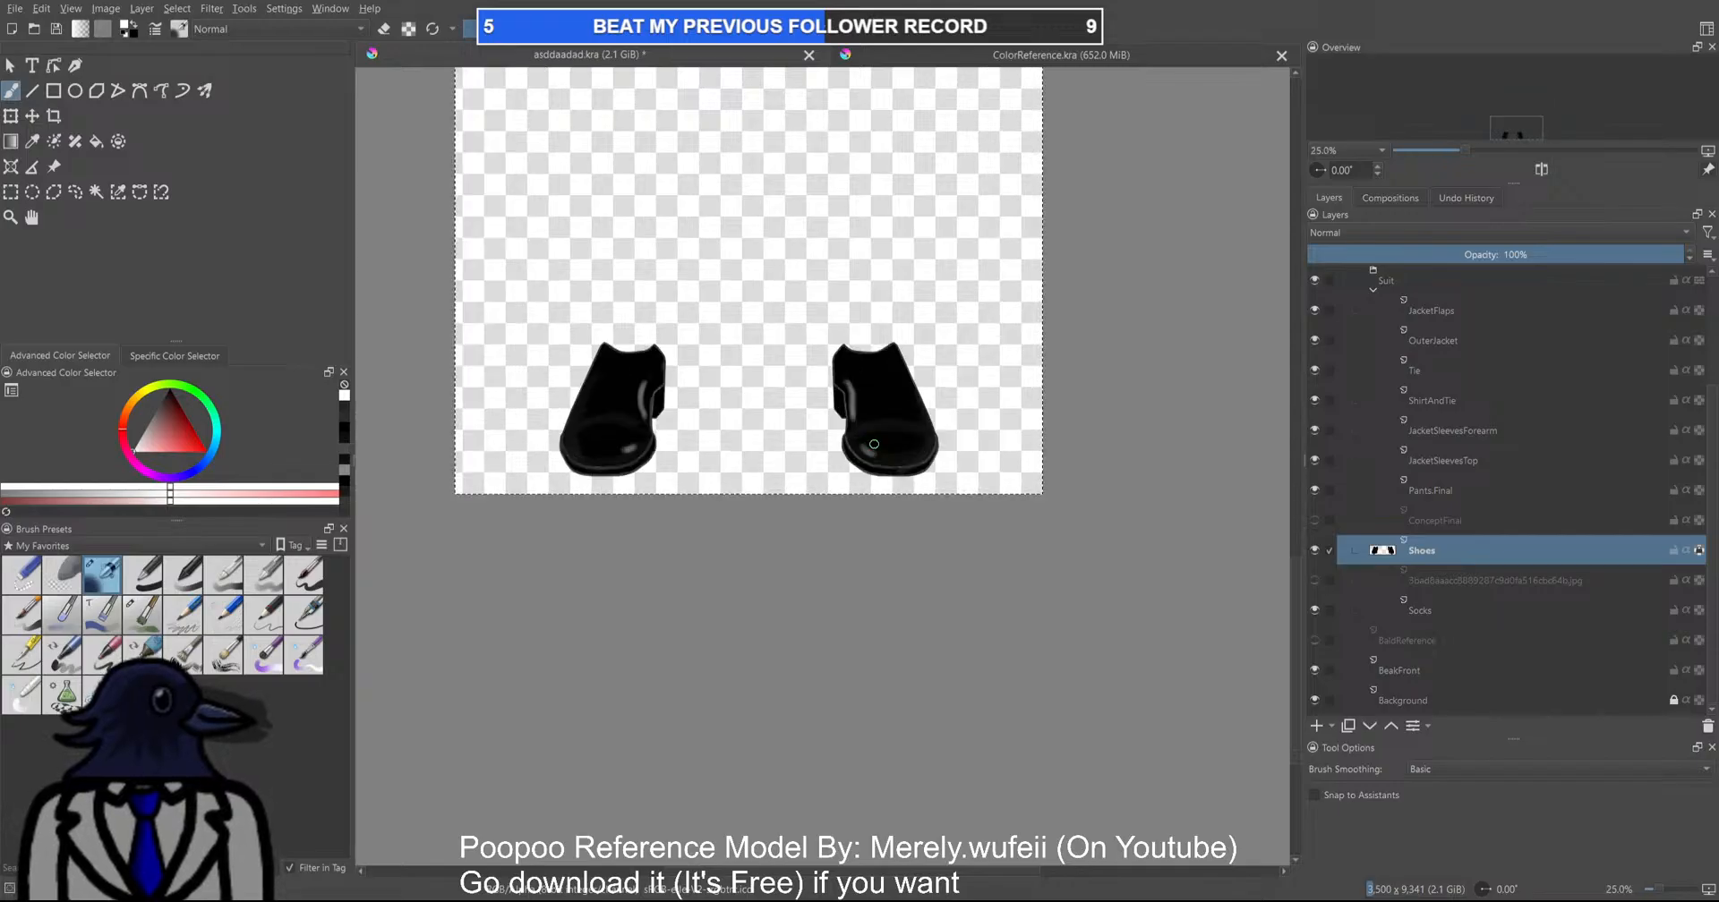
scroll(873, 444, "up", 3)
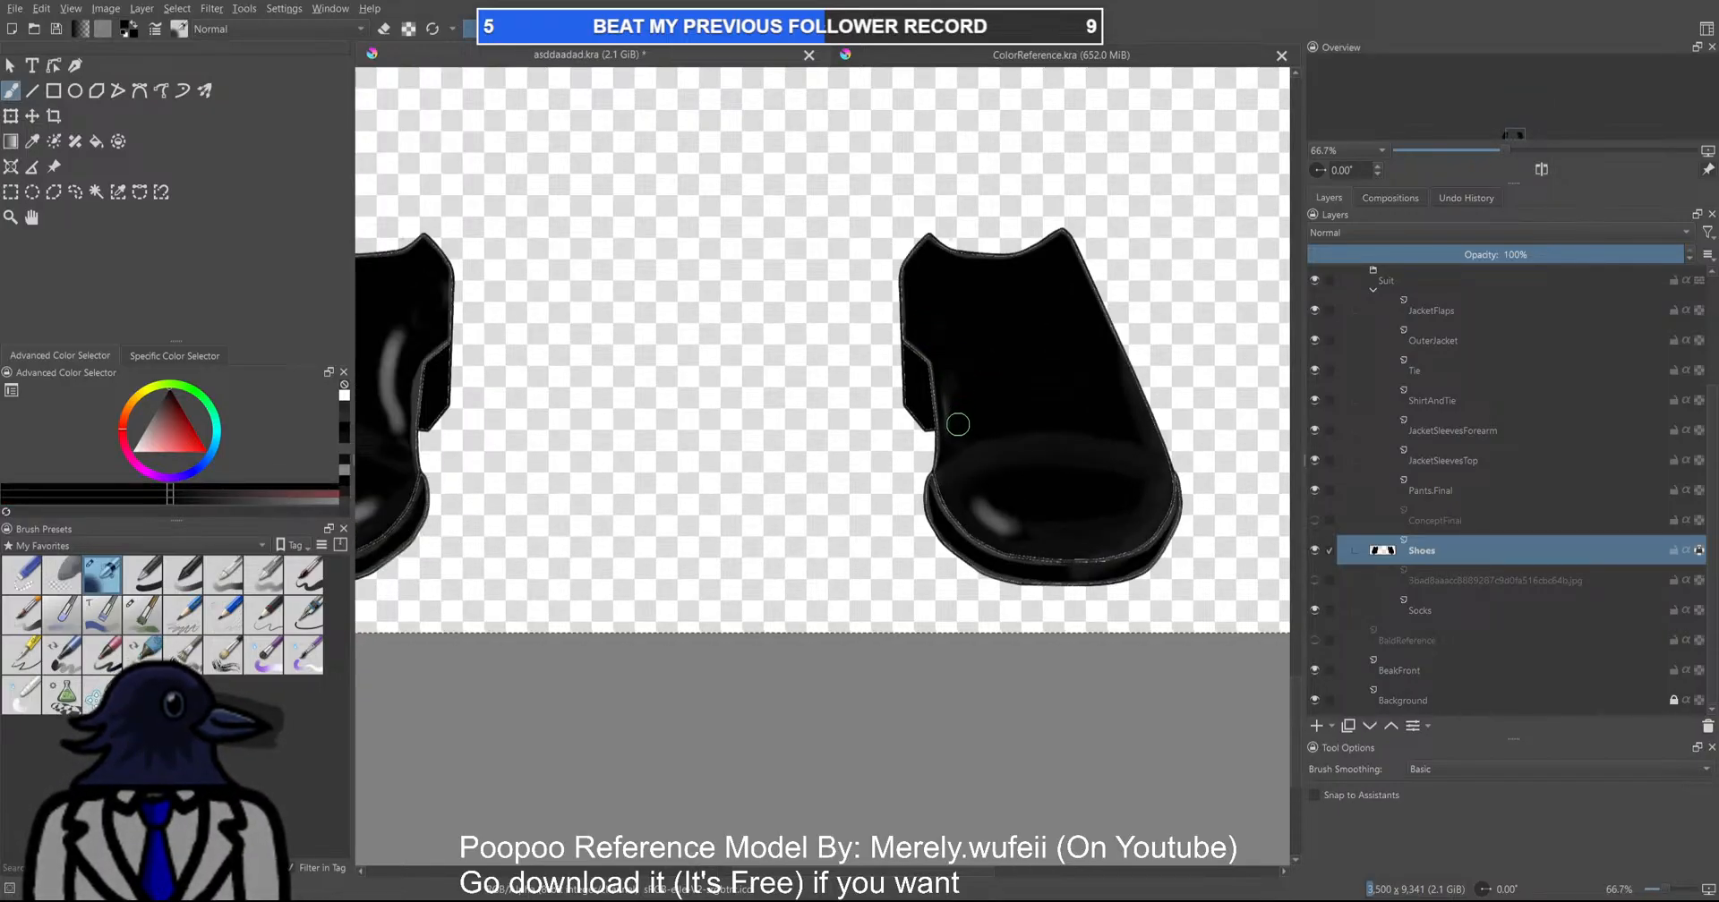
Repaint the right shoe's inner-side highlight as a curved white-gray stroke down the inner edge, undoing unsuitable attempts
left_click(96, 482)
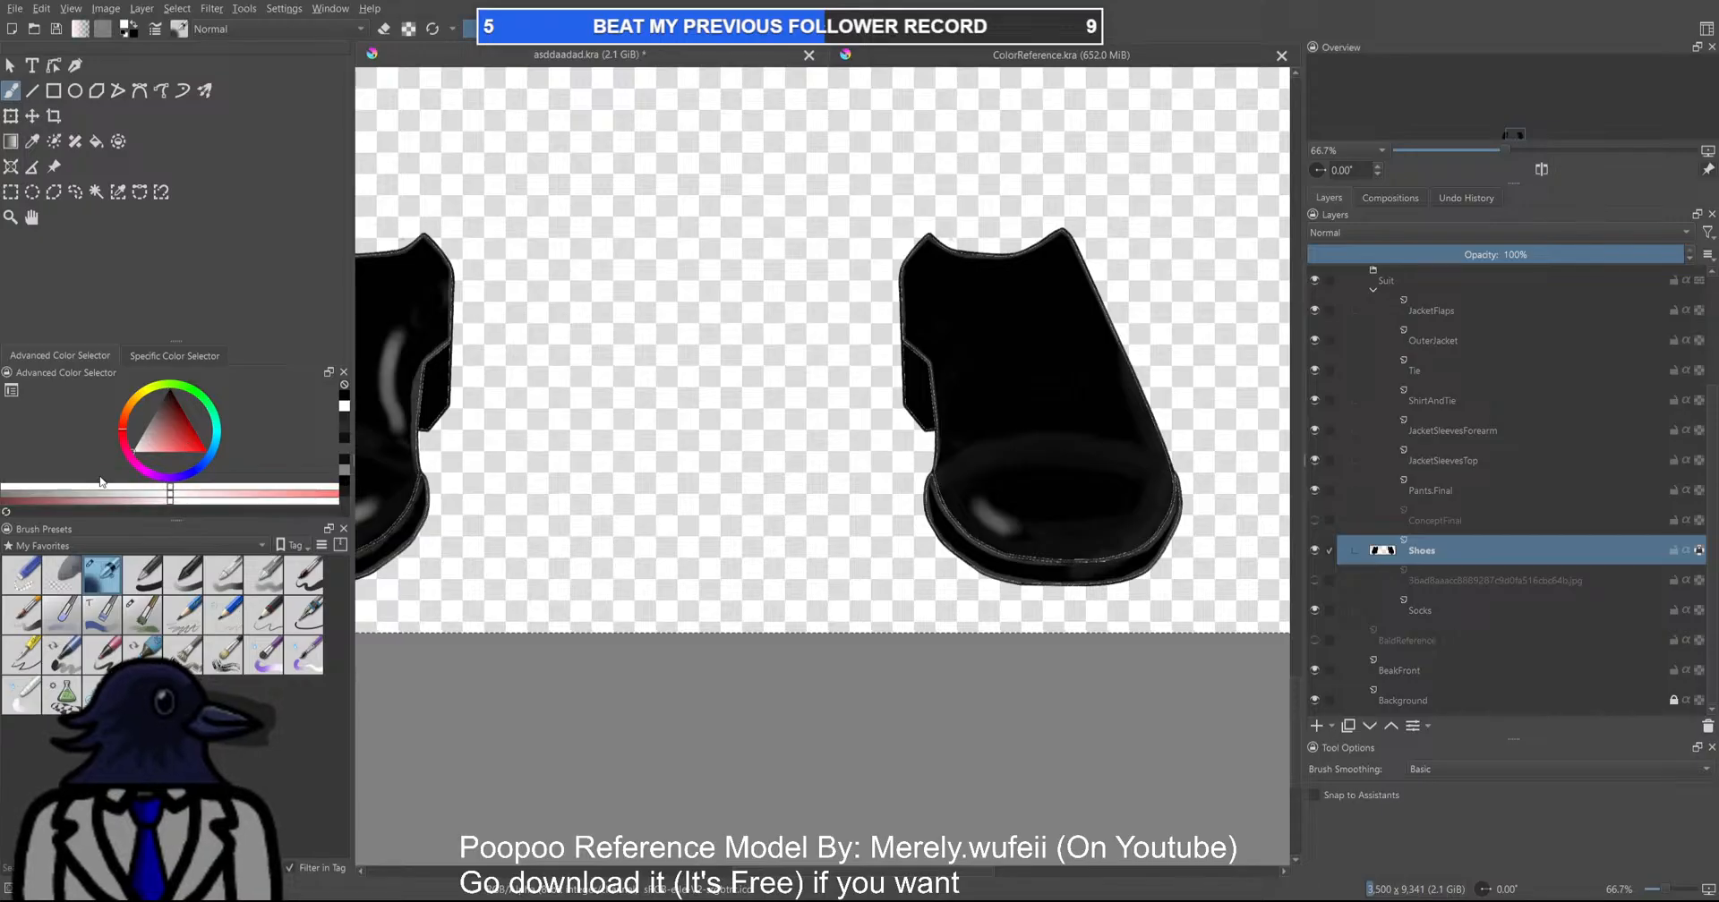
scroll(918, 394, "down", 1)
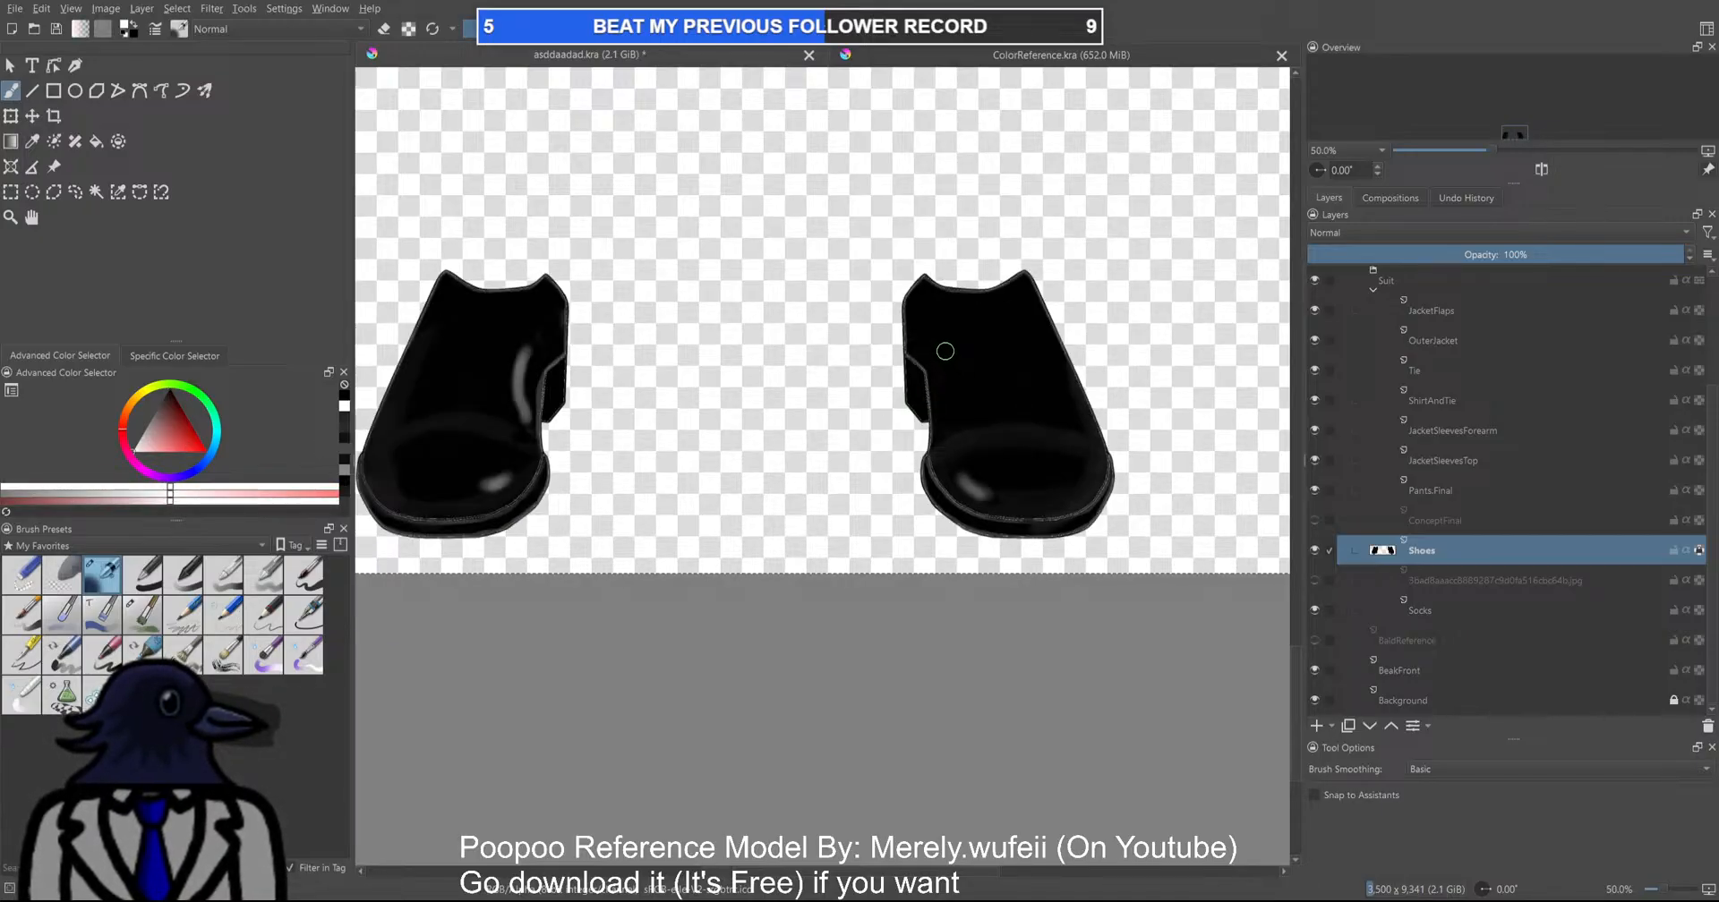
left_click_drag(938, 408, 951, 426)
key("ctrl+z")
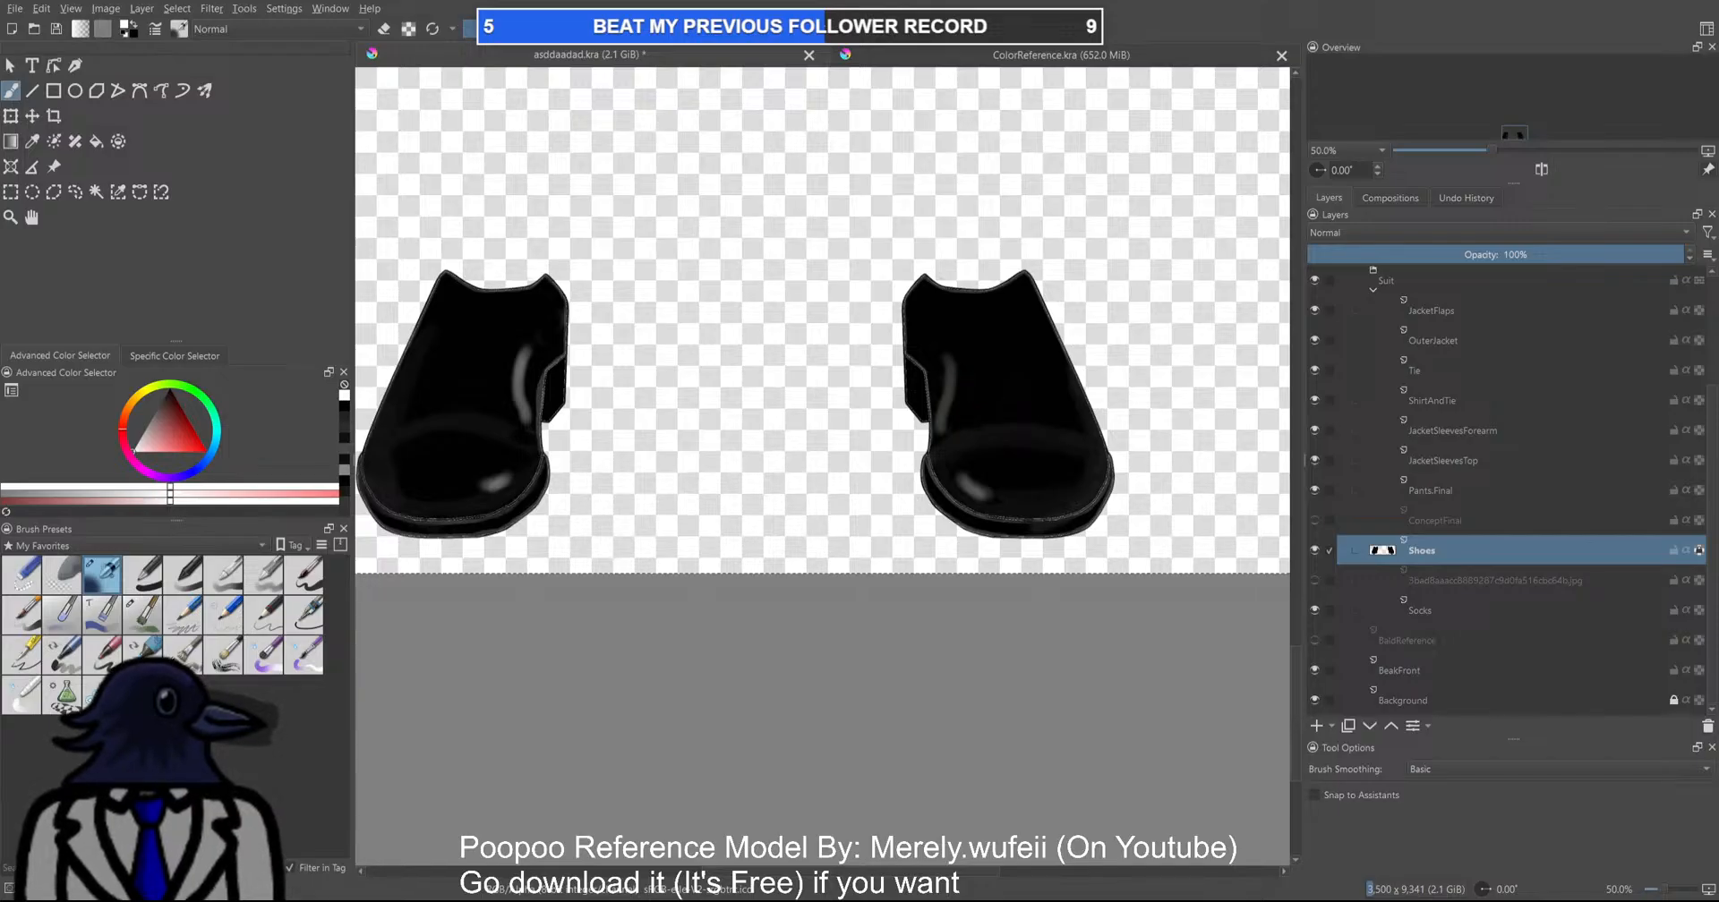
left_click_drag(954, 375, 945, 426)
key("ctrl+z")
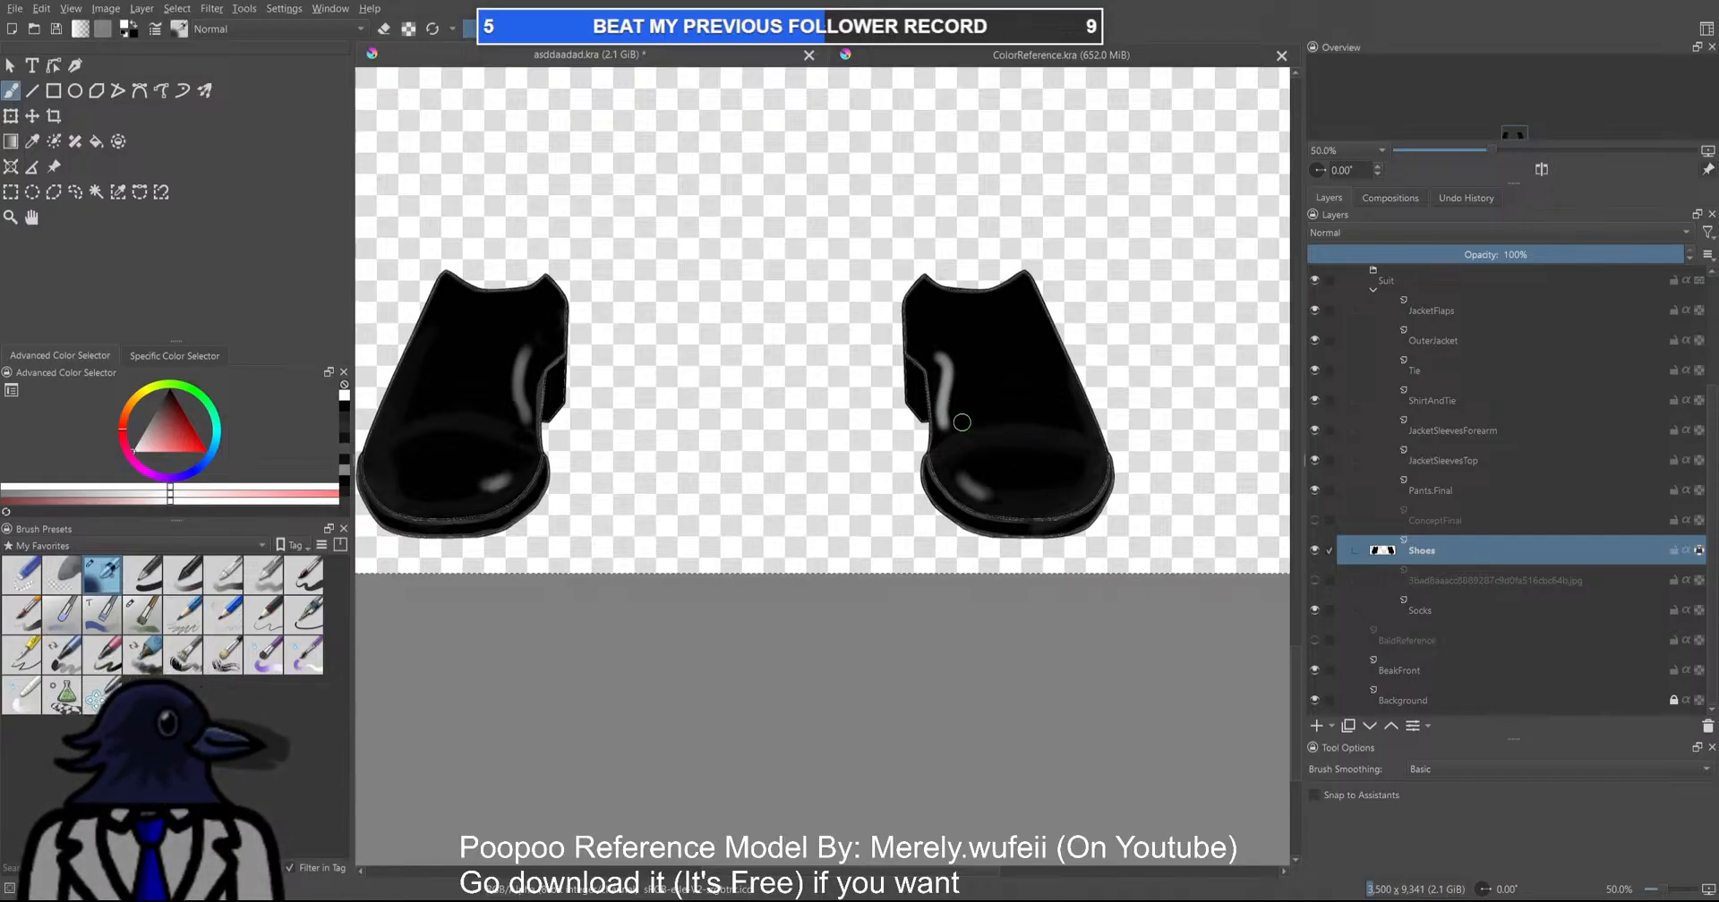
key("ctrl+z")
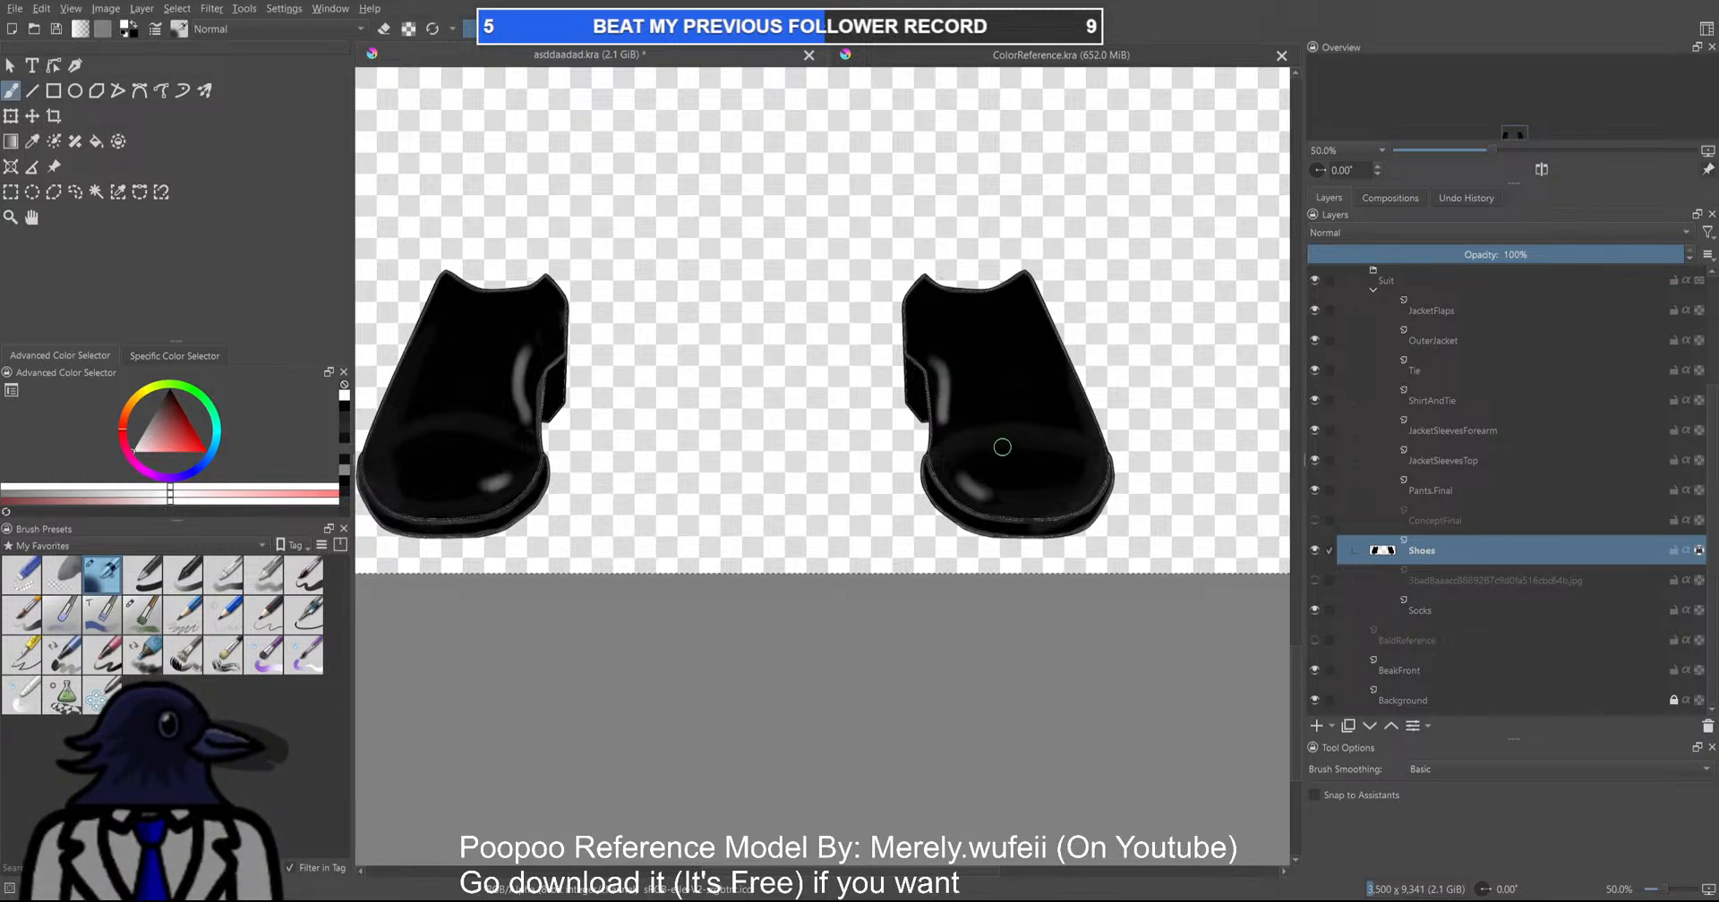
Refine the right shoe's inner-side highlight to mirror the left shoe's curve, undoing stray dots and unsuitable strokes
scroll(1003, 445, "down", 2)
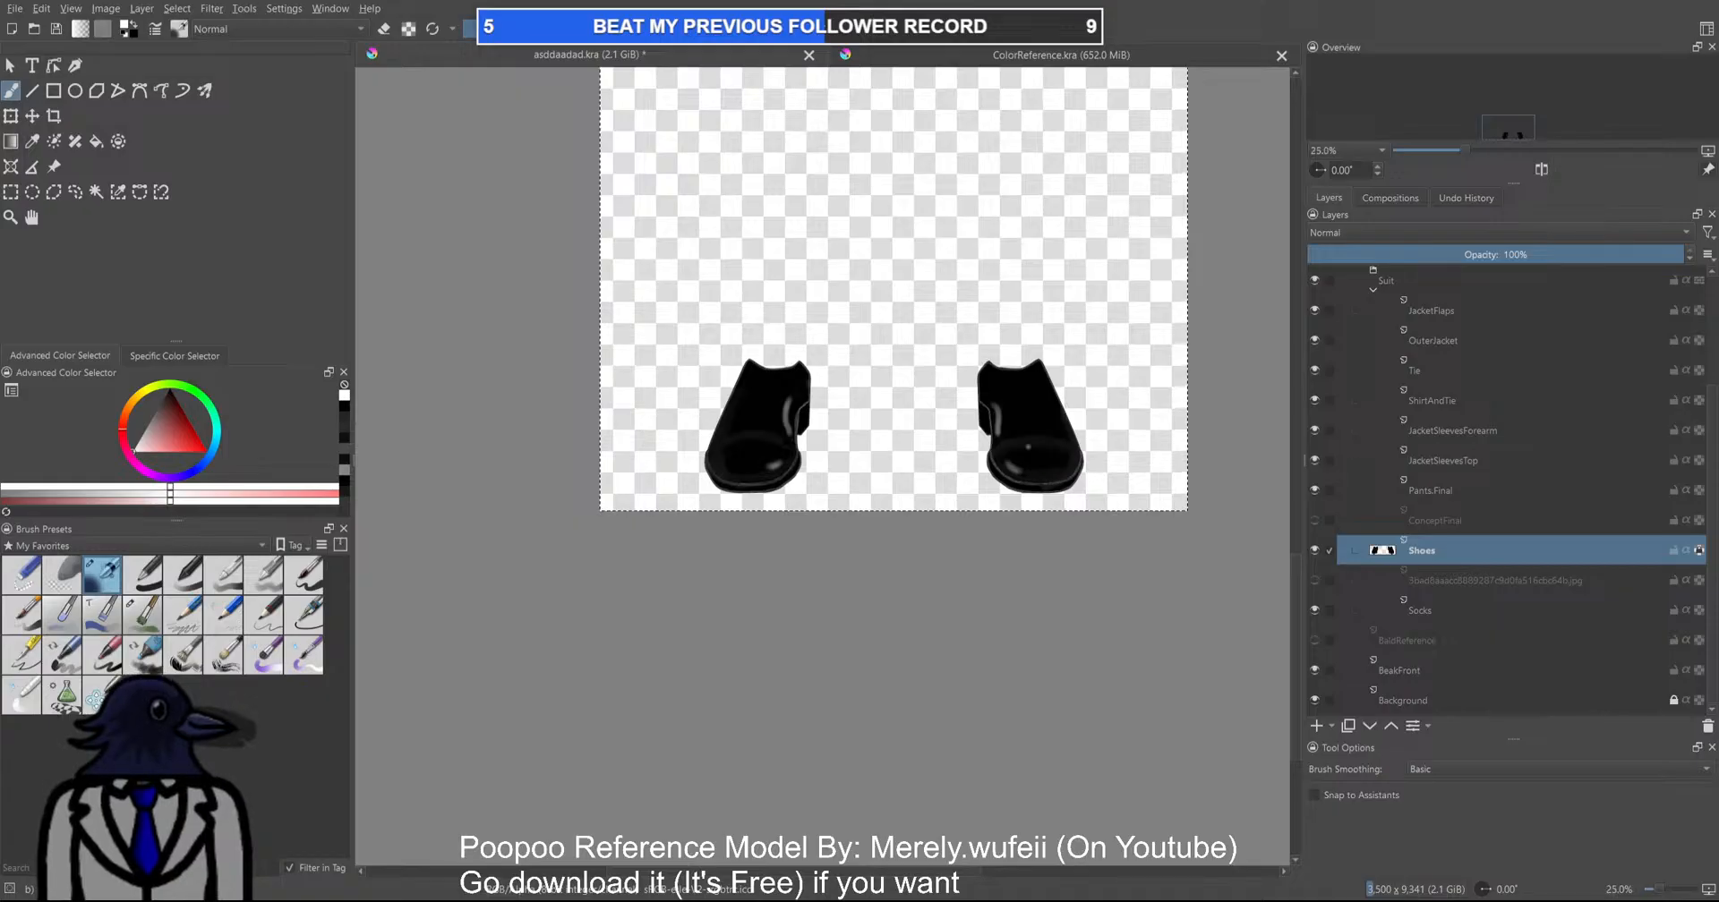
scroll(981, 442, "up", 2)
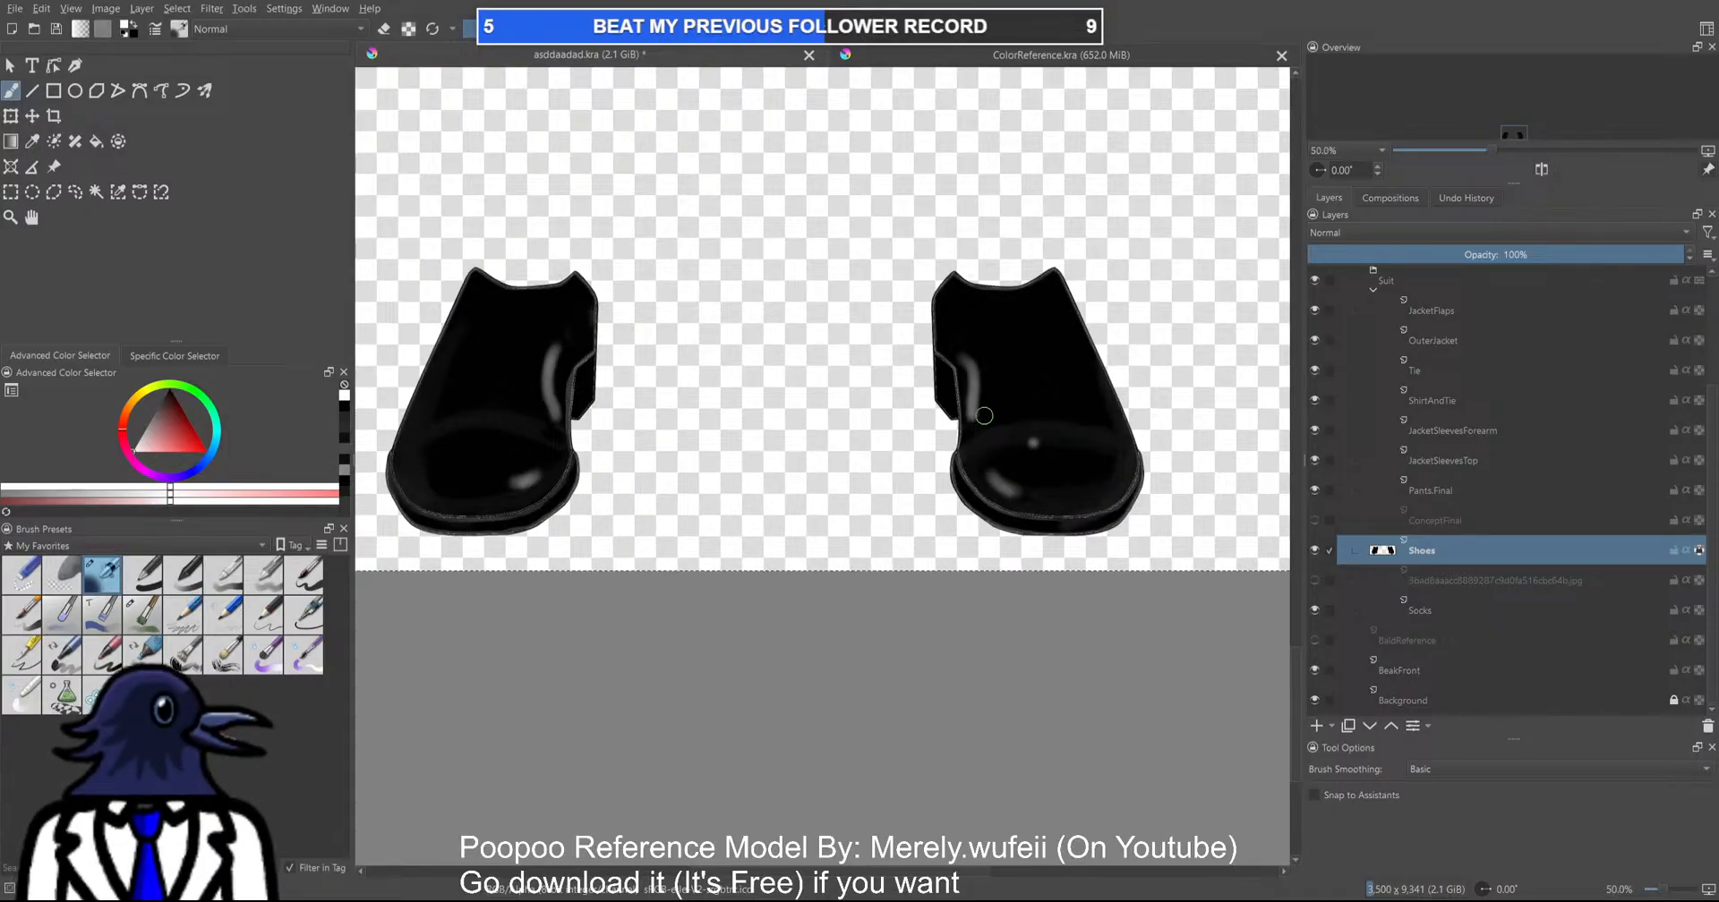
key("ctrl+z")
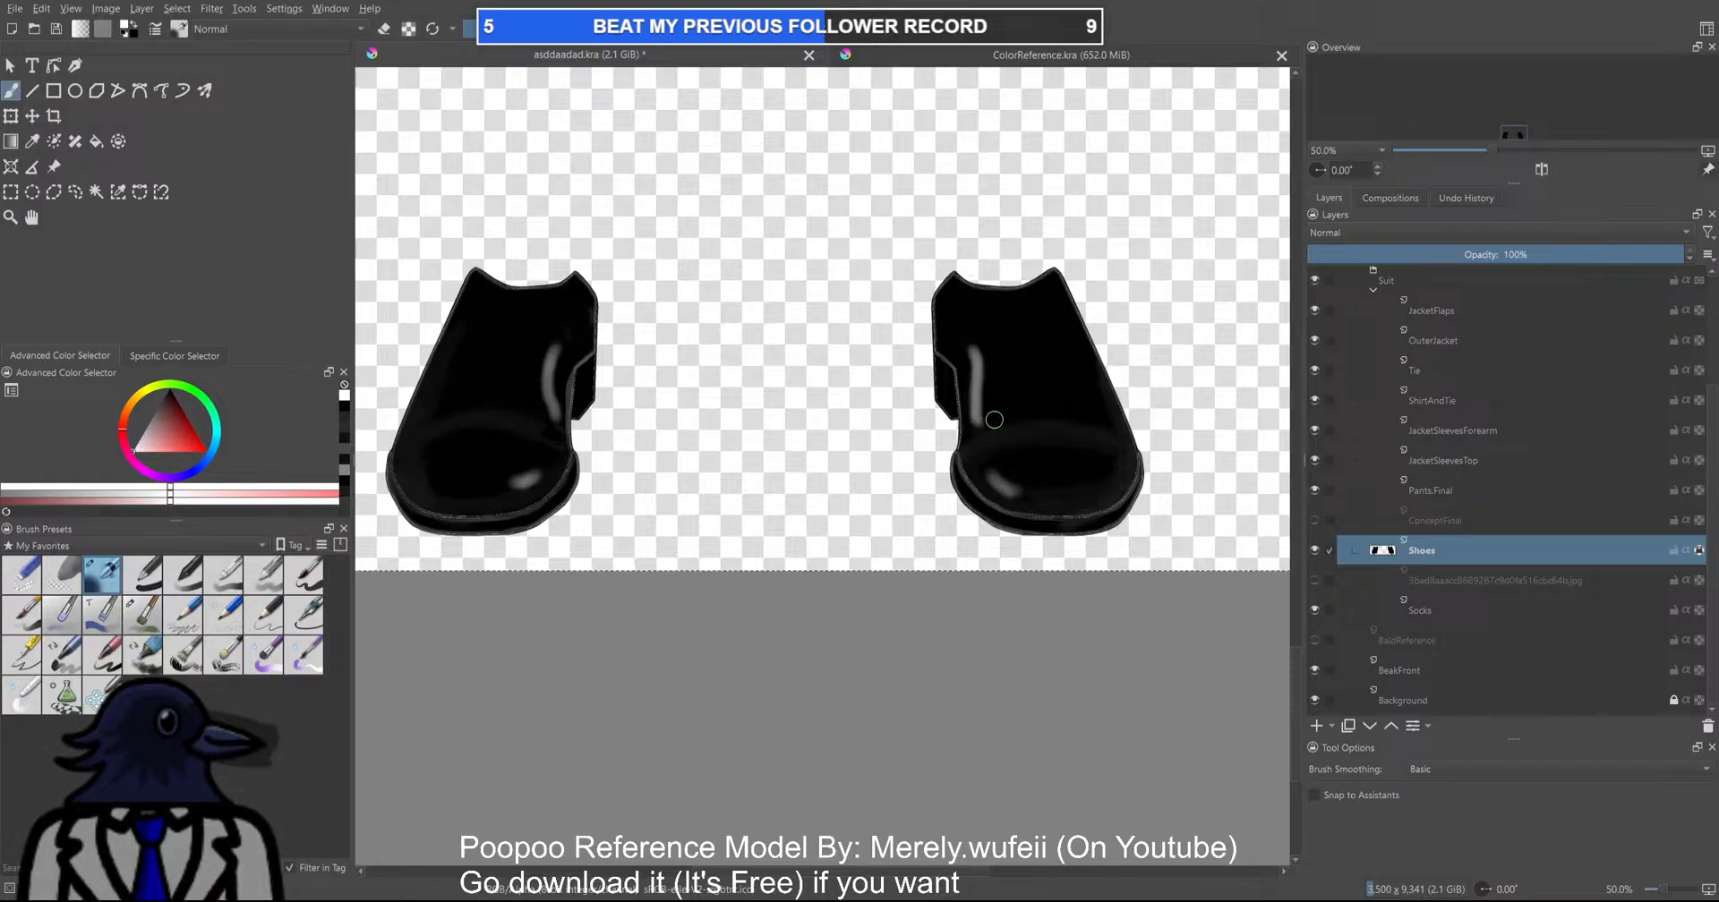
key("ctrl+z")
left_click_drag(971, 348, 987, 414)
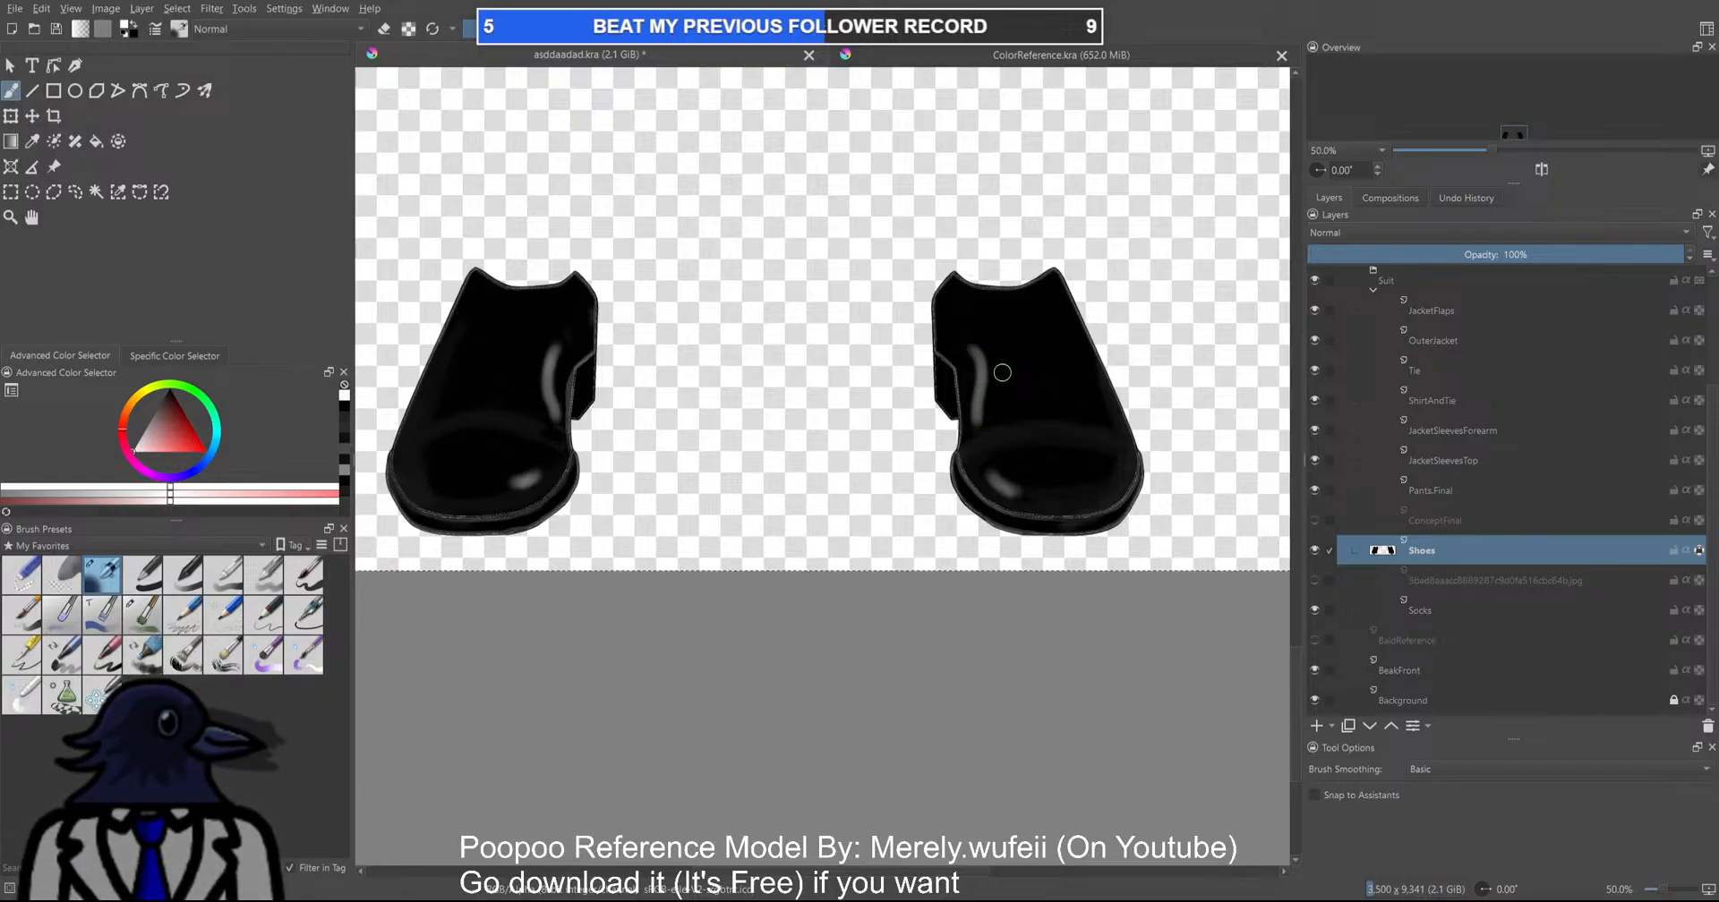
key("ctrl+z")
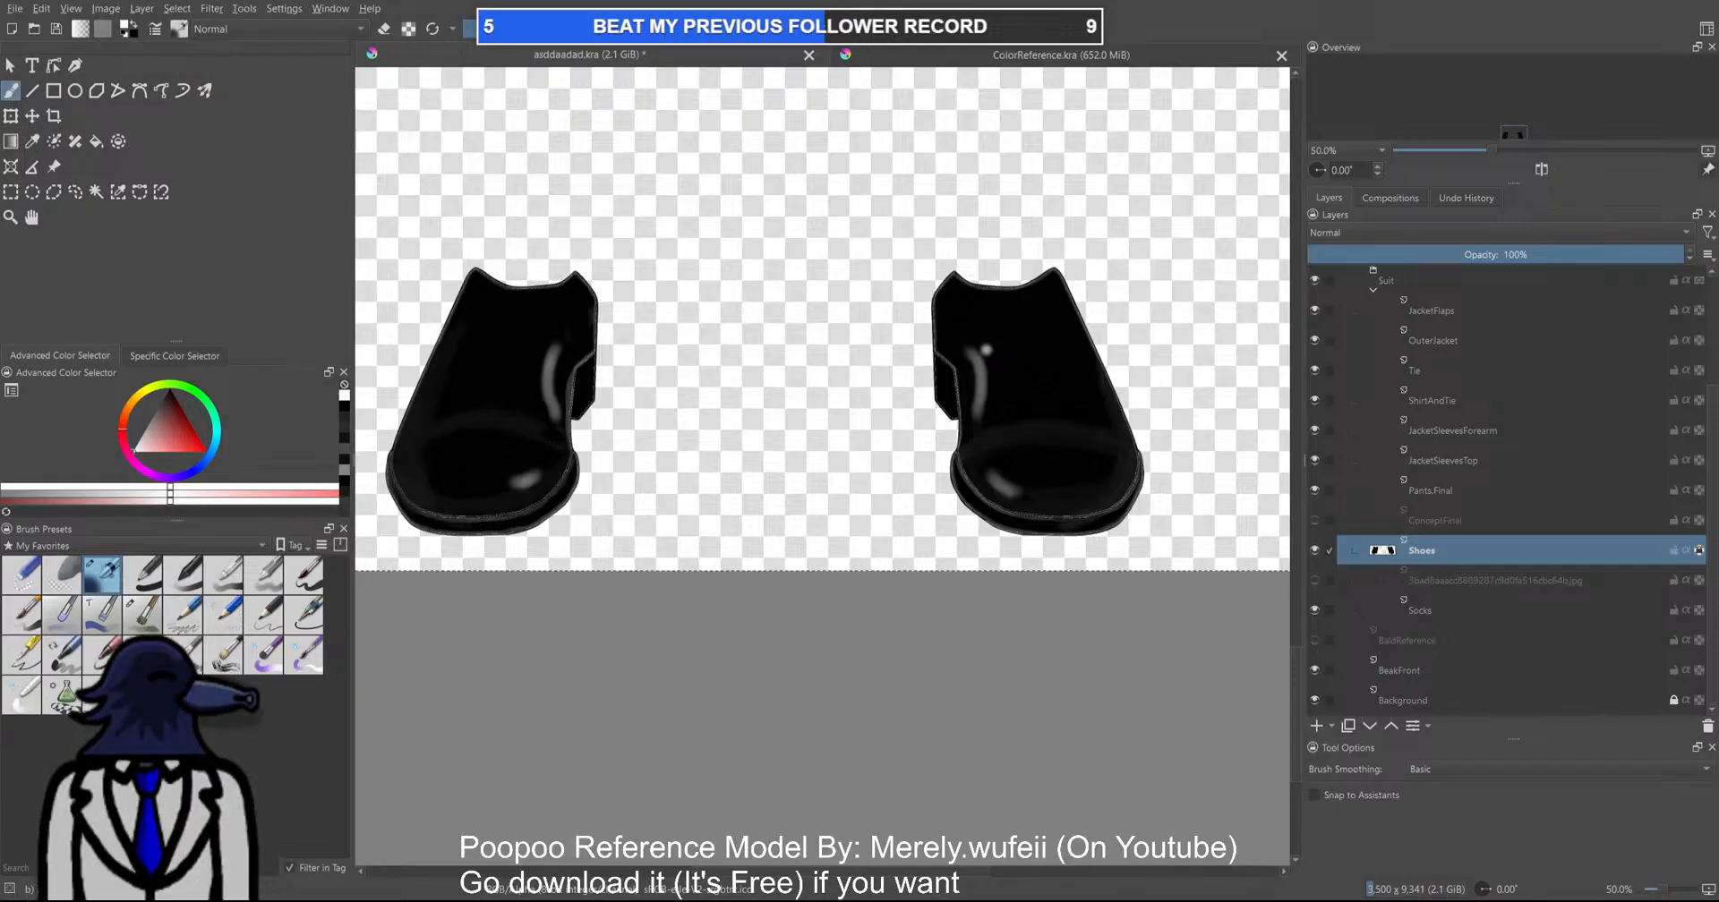
key("ctrl+z")
Retouch the faint shading along the left shoe's outer side with a soft dark stroke
scroll(1014, 353, "down", 2)
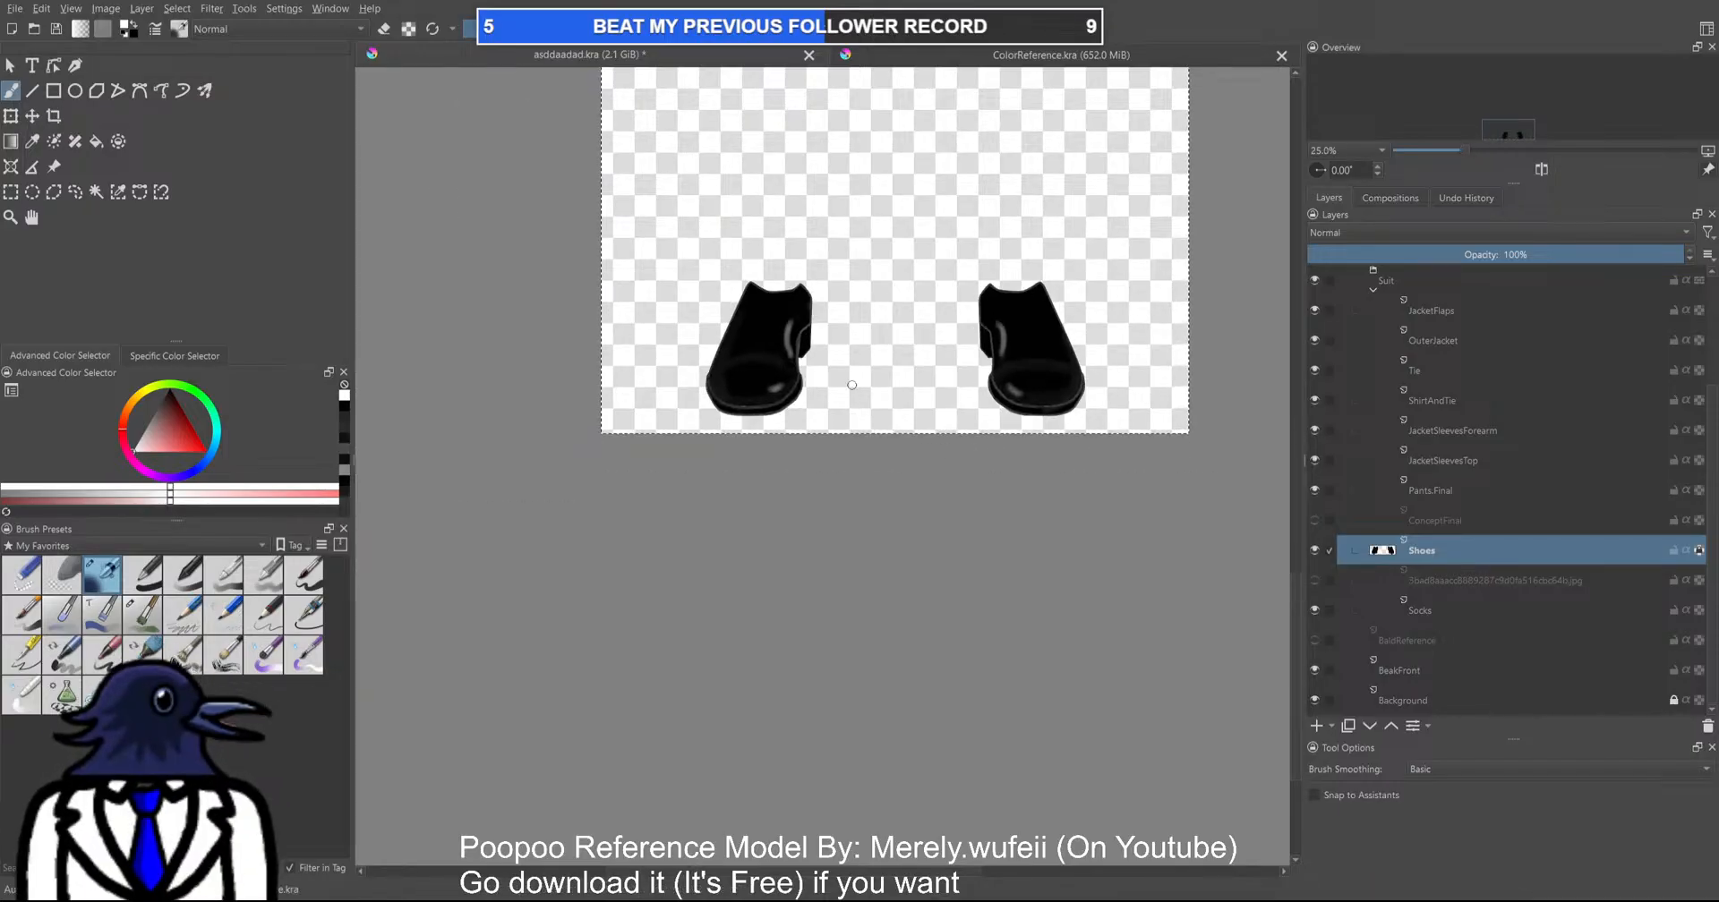
scroll(743, 329, "up", 4)
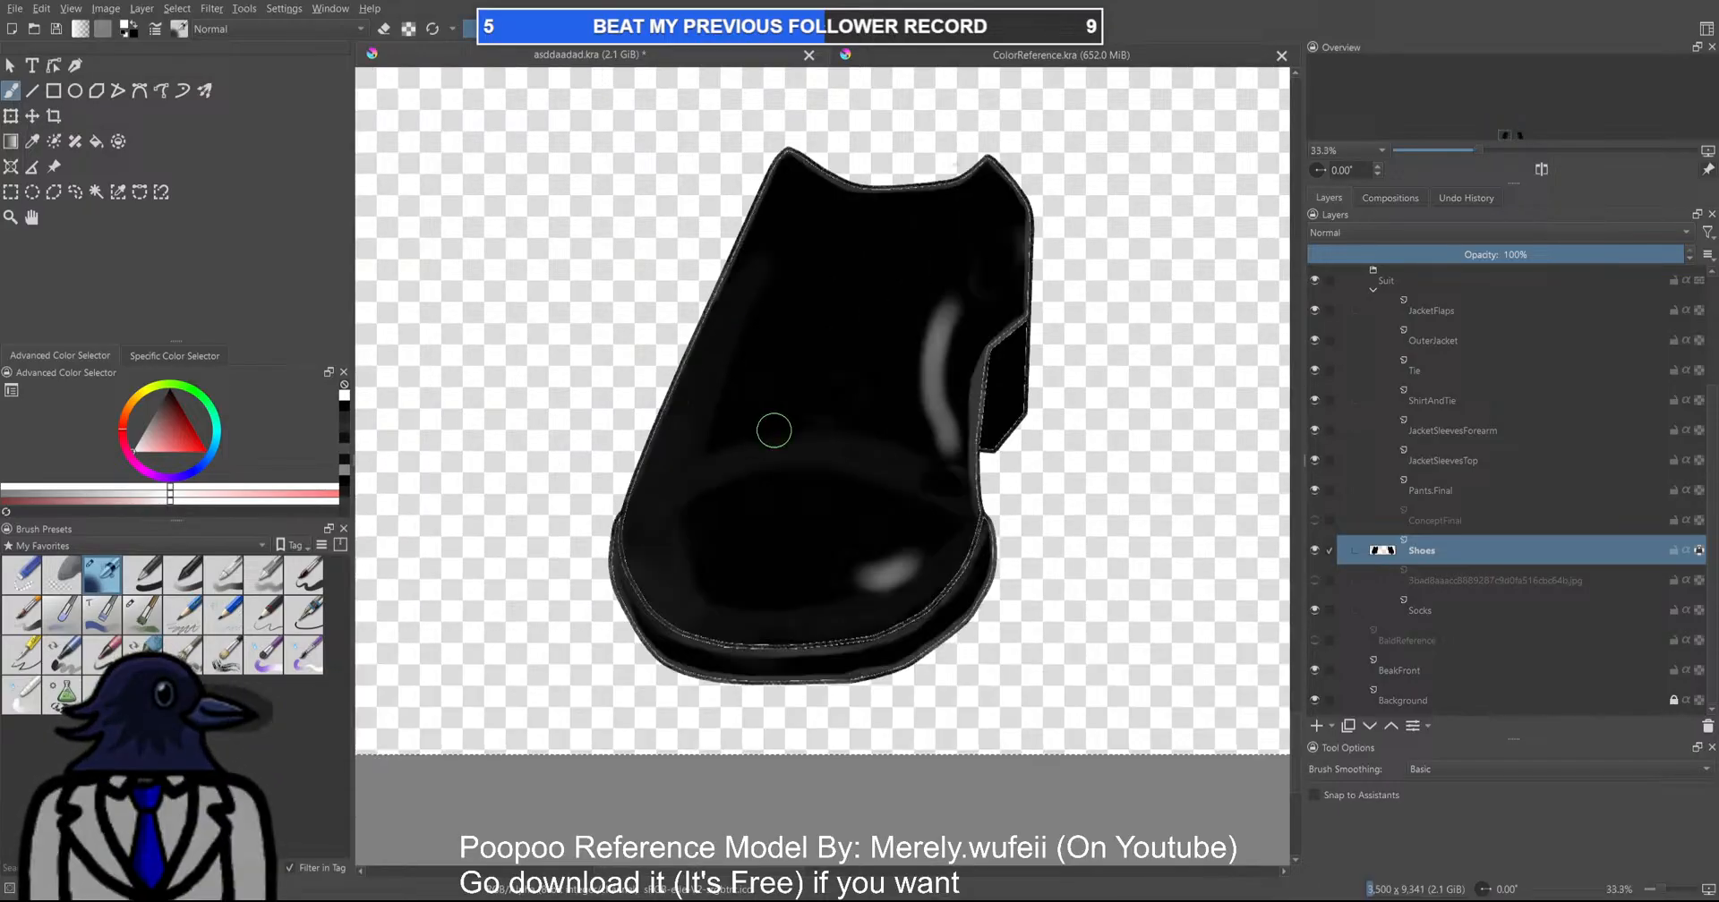
left_click_drag(744, 402, 796, 260)
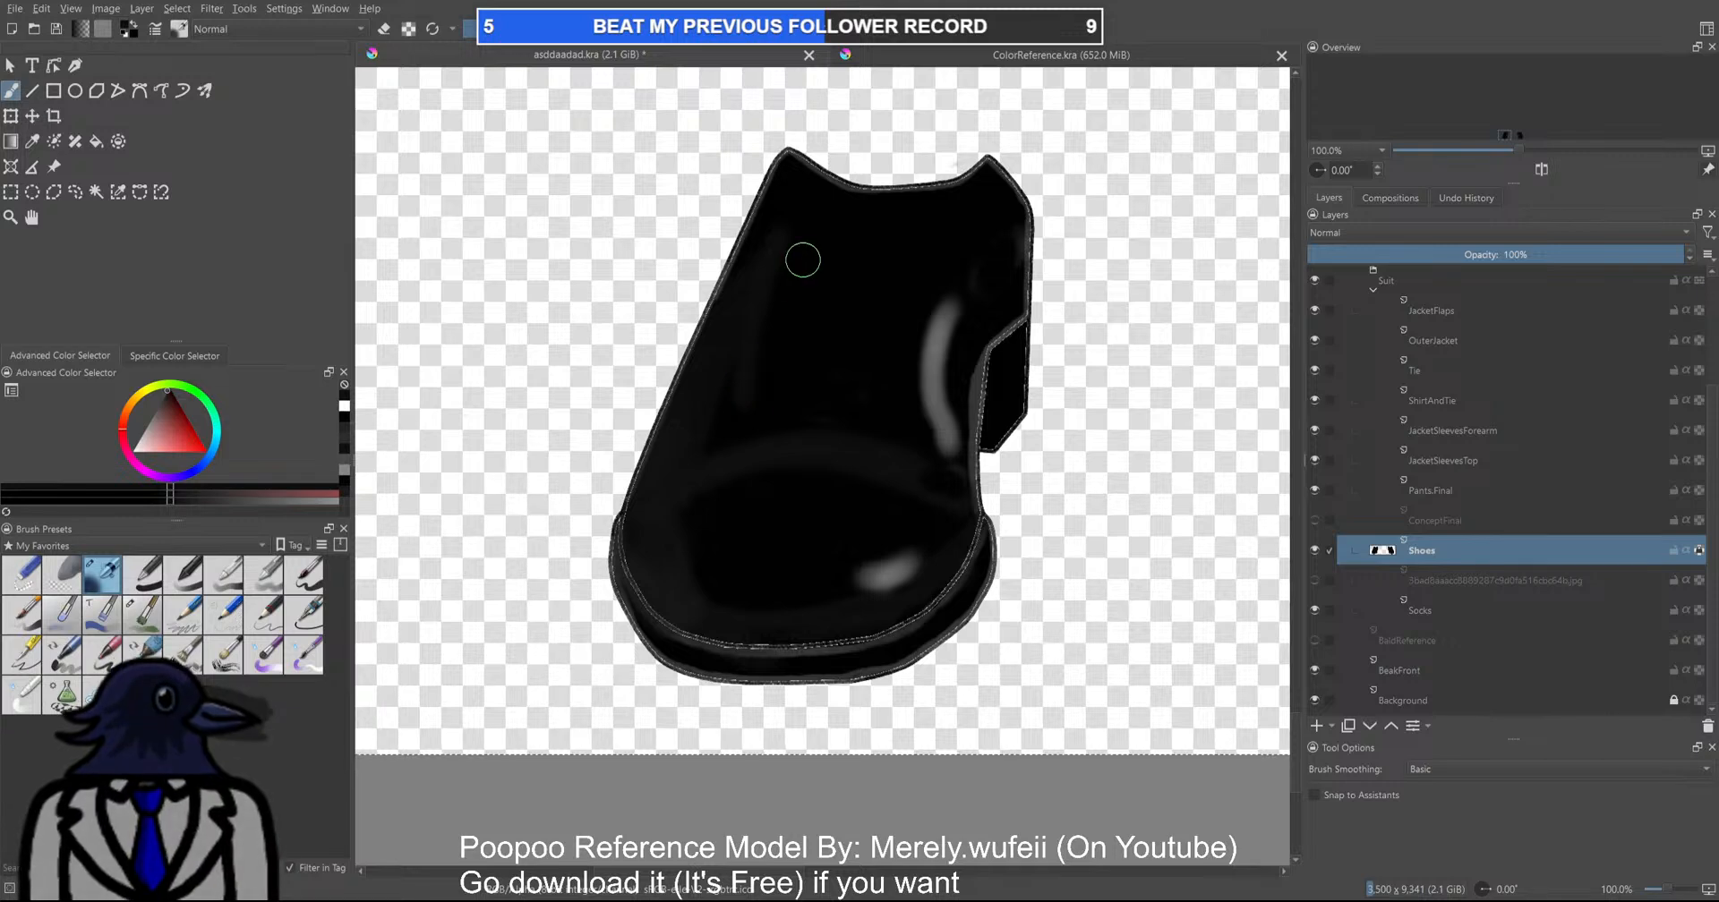
scroll(895, 407, "down", 2)
scroll(850, 495, "up", 2)
scroll(782, 457, "down", 2)
scroll(737, 338, "up", 2)
scroll(763, 310, "up", 1)
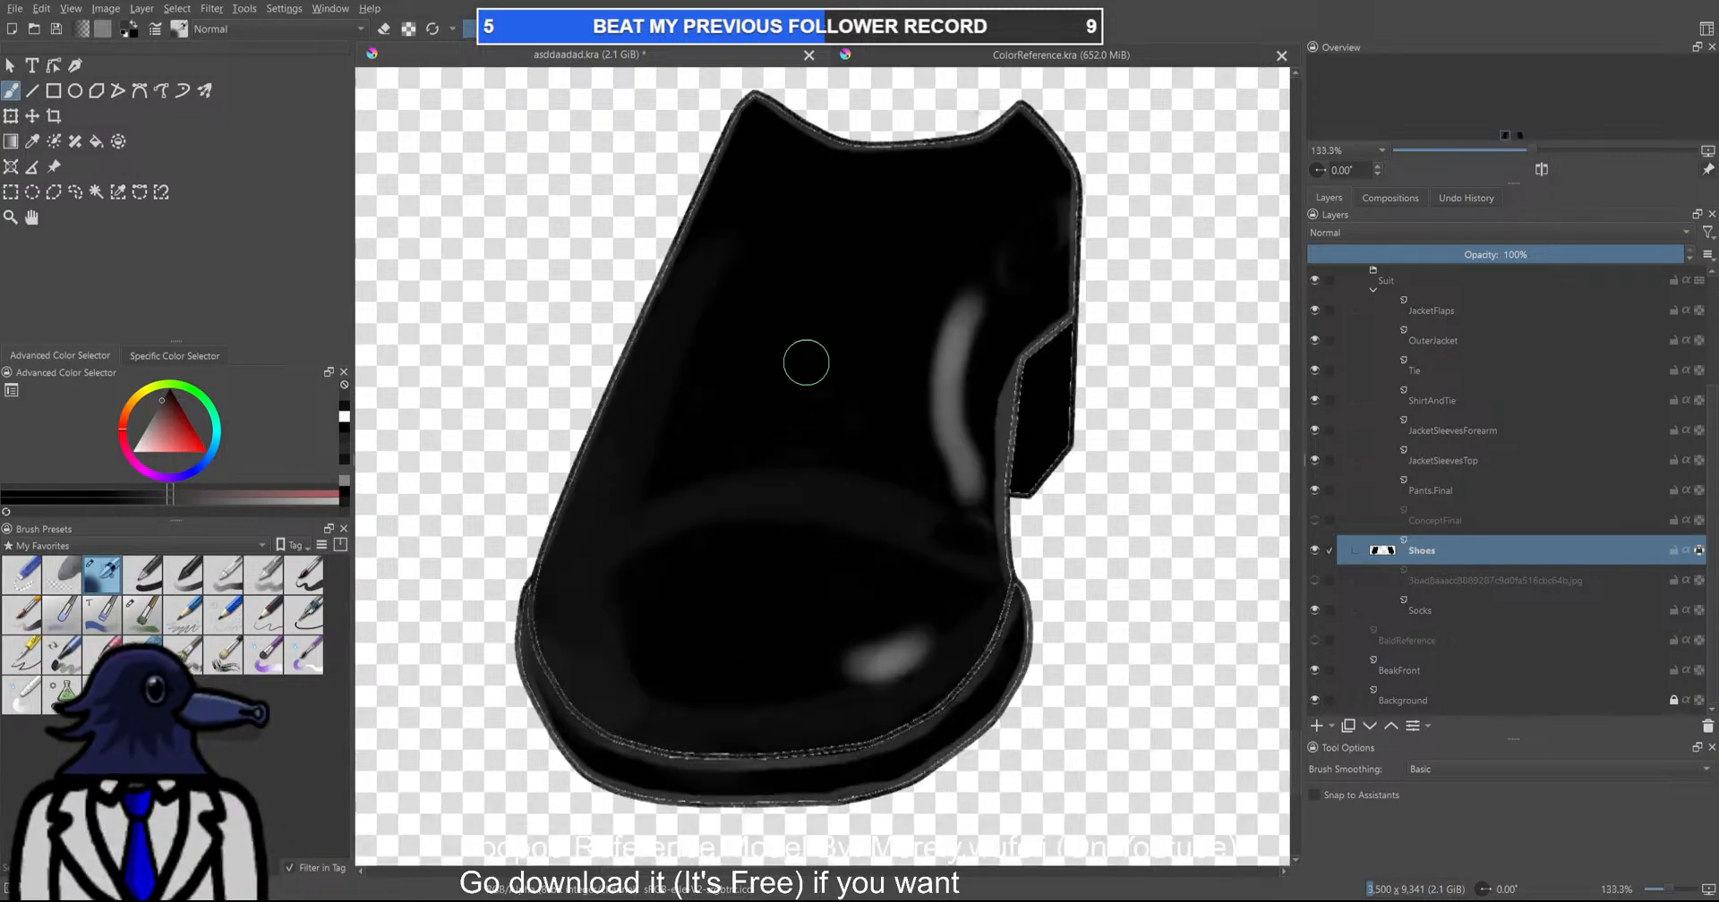
Try three short, thin gray curved lines stacked across the left shoe's upper, and inspect the matching area of the right shoe
left_click_drag(763, 384, 864, 367)
key("ctrl+z")
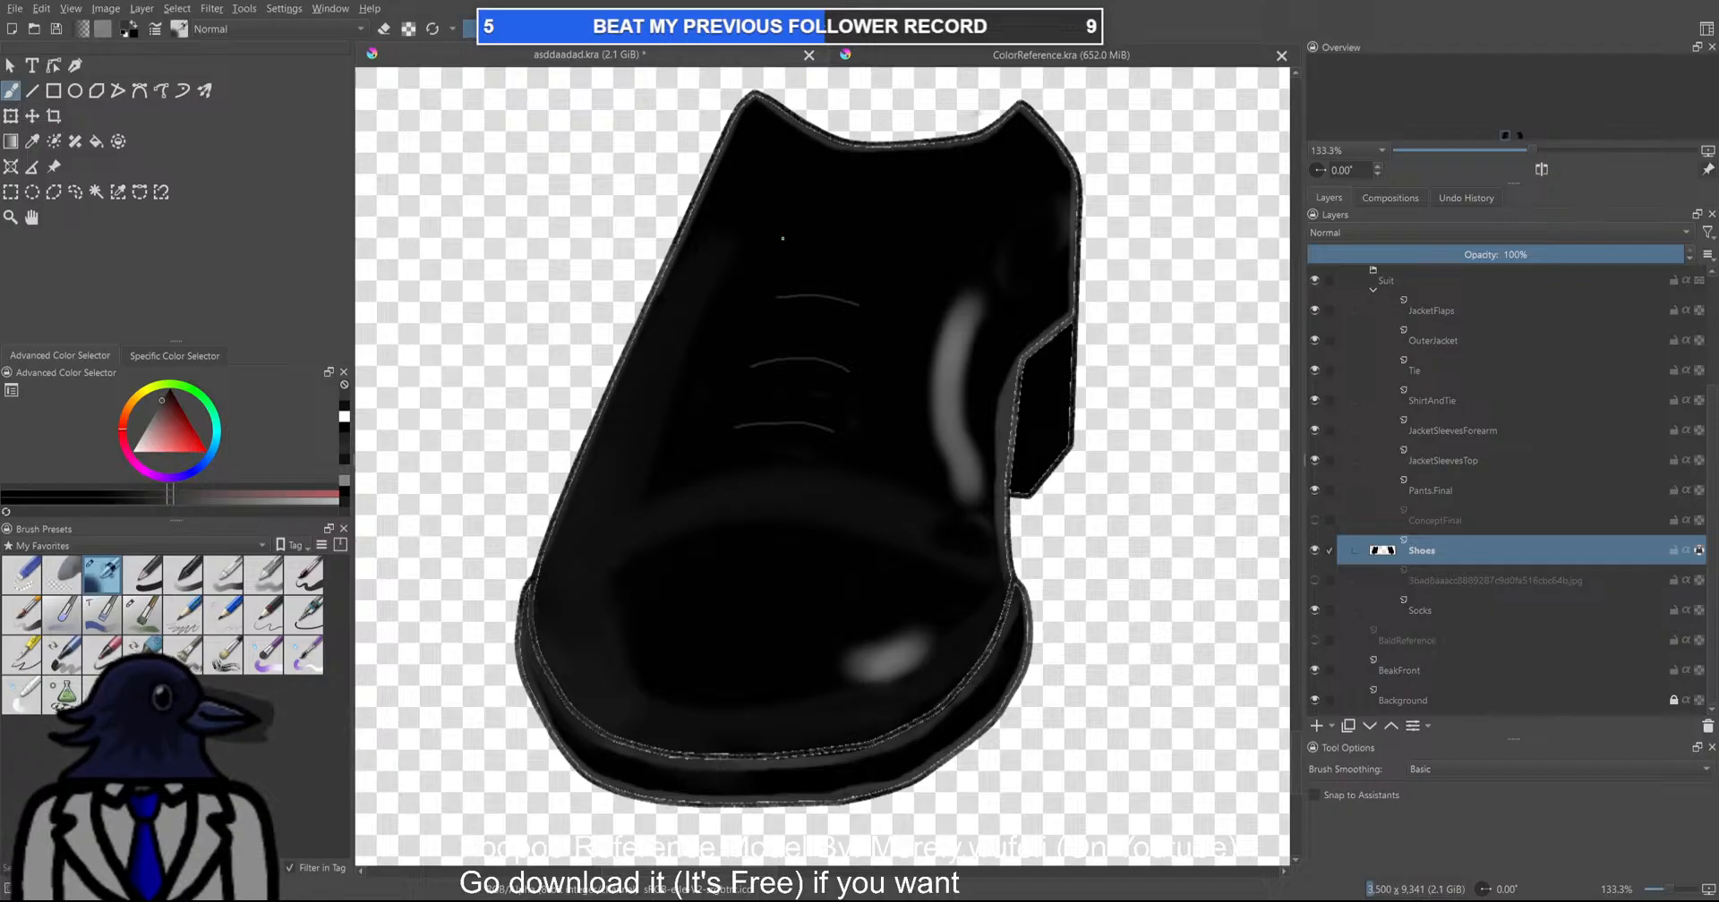
scroll(904, 262, "down", 4)
left_click_drag(909, 265, 726, 338)
left_click_drag(954, 396, 797, 399)
scroll(879, 388, "up", 4)
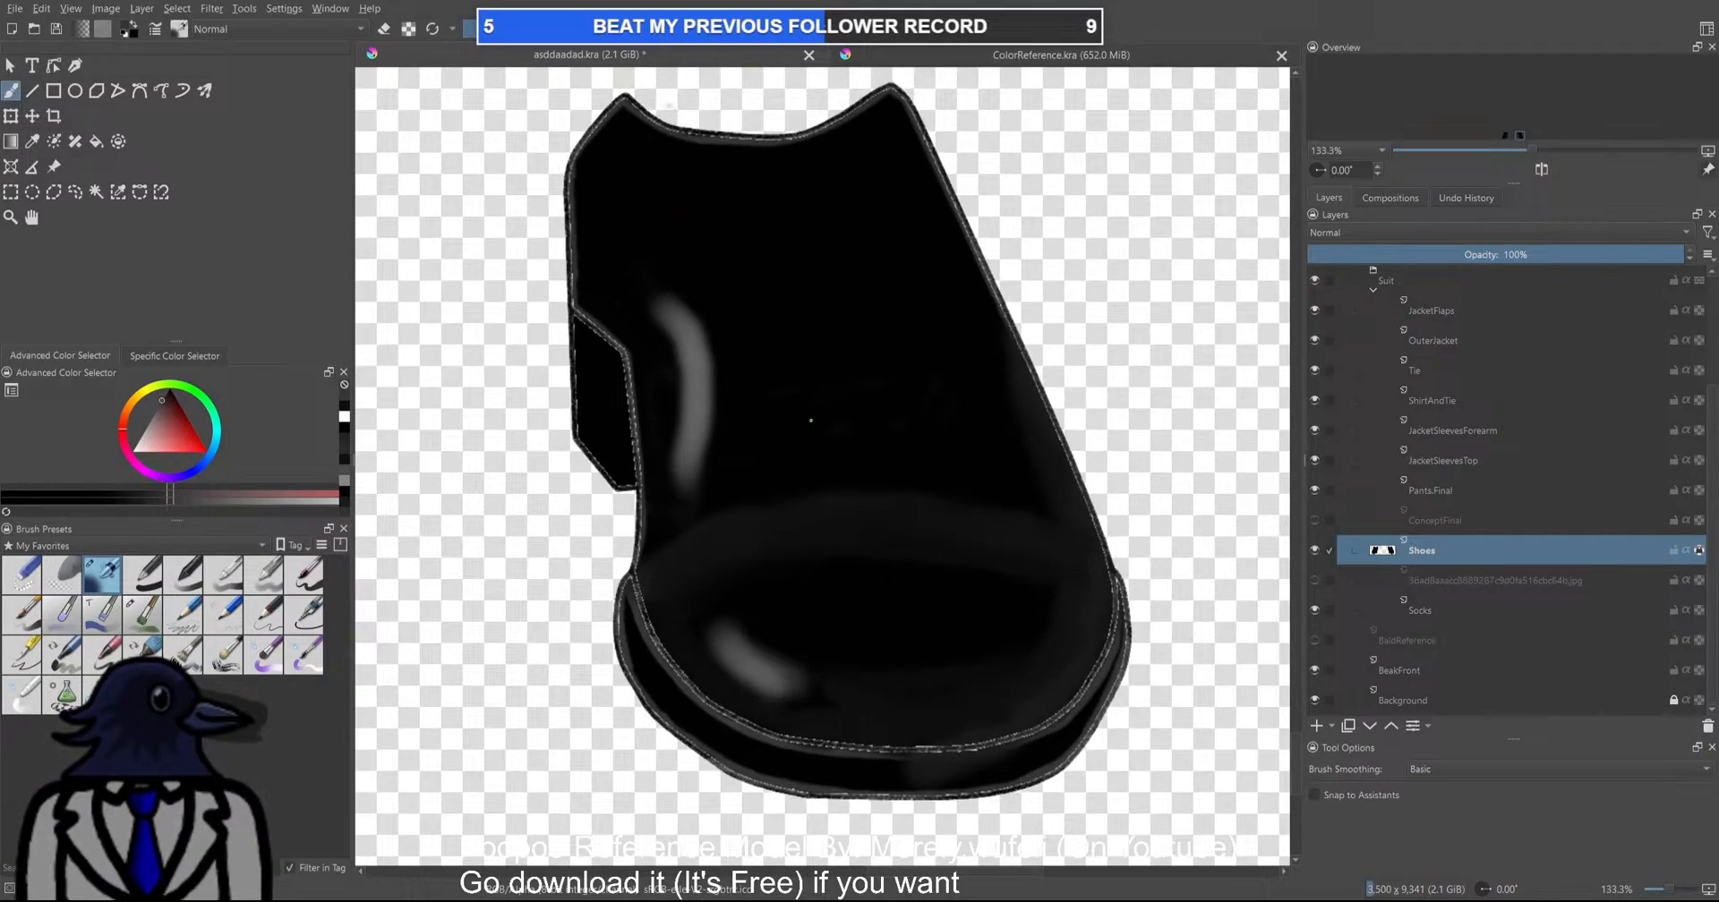
scroll(882, 418, "down", 4)
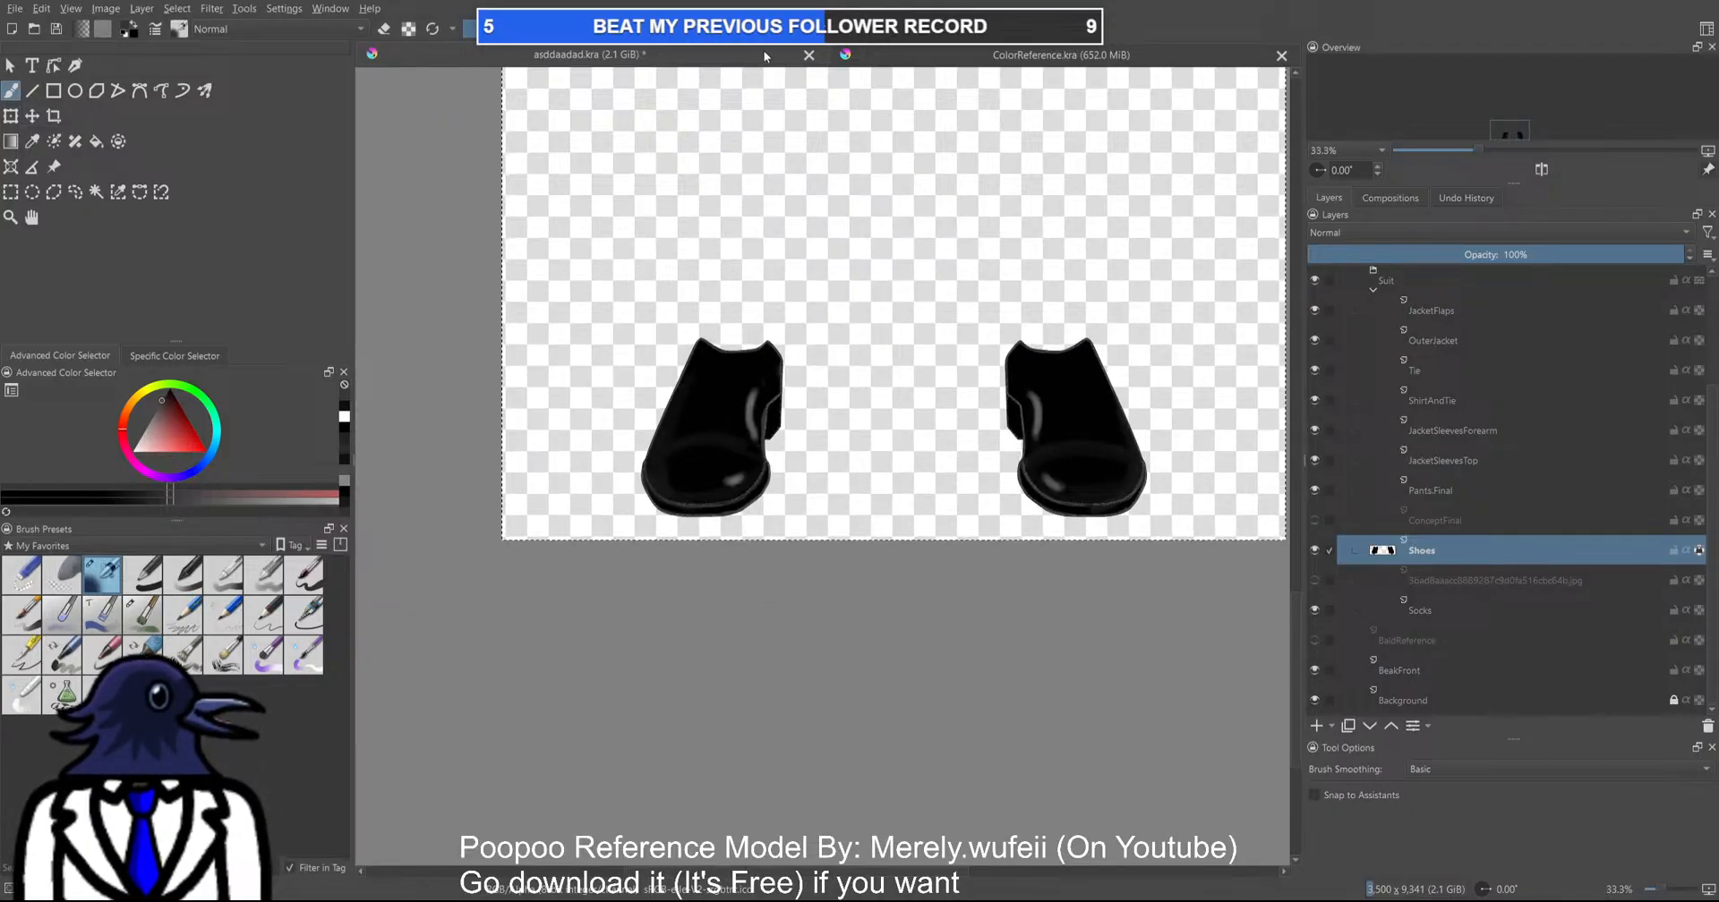
Draw three evenly spaced, thin gray curved lines across the left shoe's upper above the toe cap, redoing unsuitable strokes
scroll(714, 428, "up", 4)
scroll(708, 461, "down", 2)
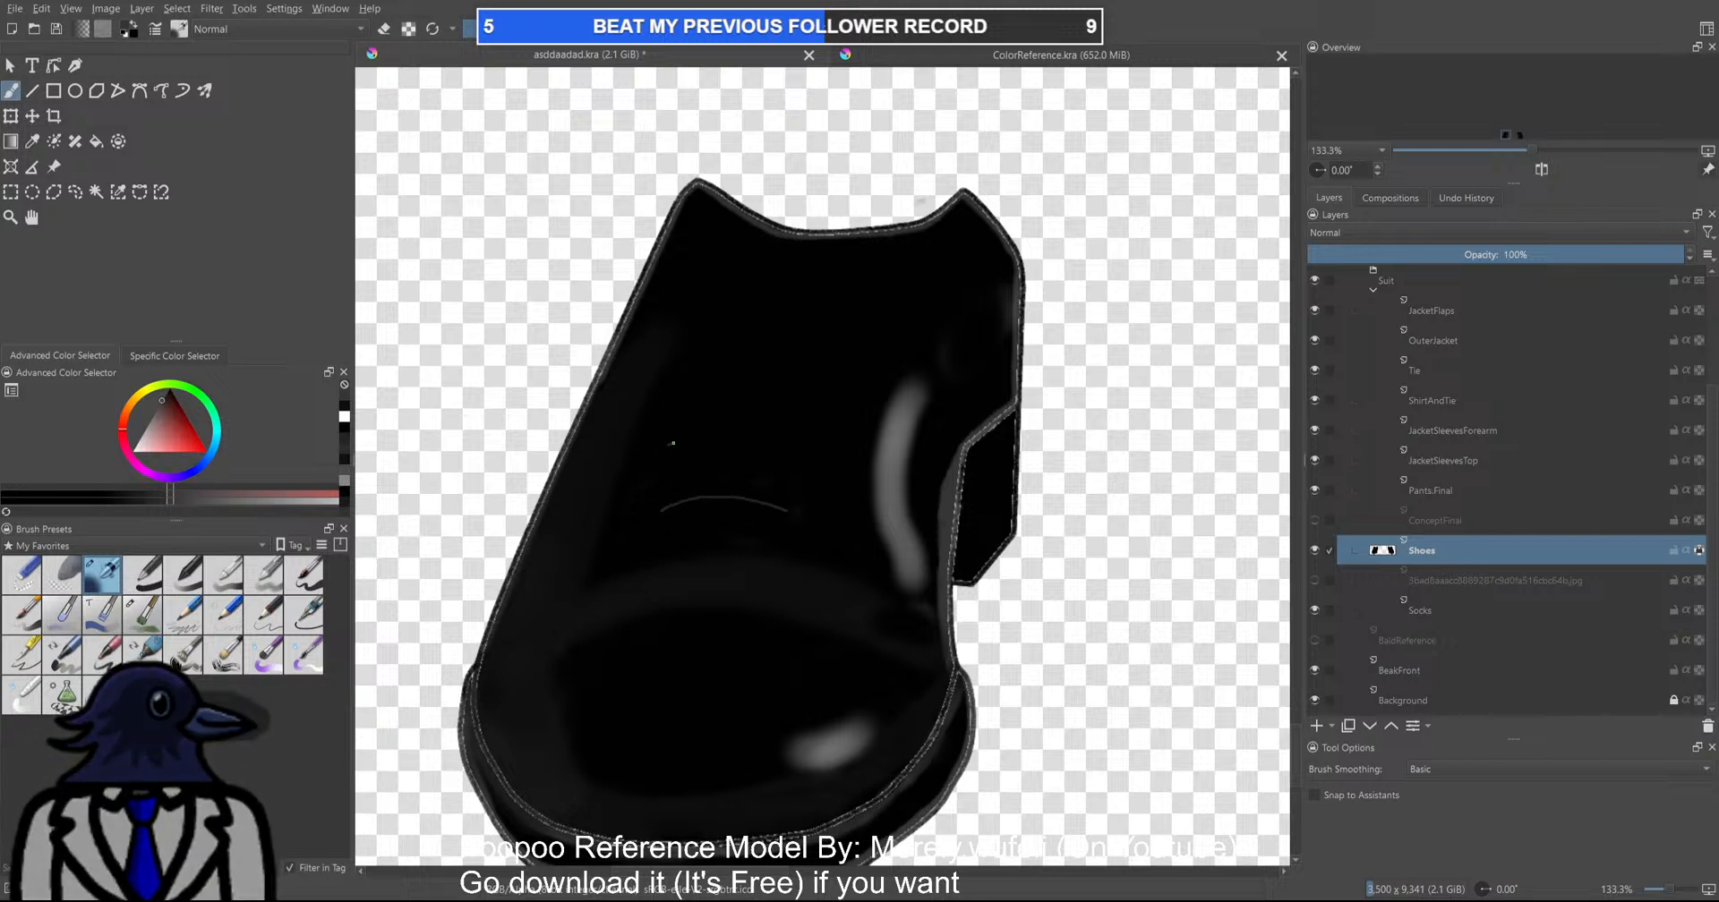
key("ctrl+z")
left_click_drag(700, 426, 799, 439)
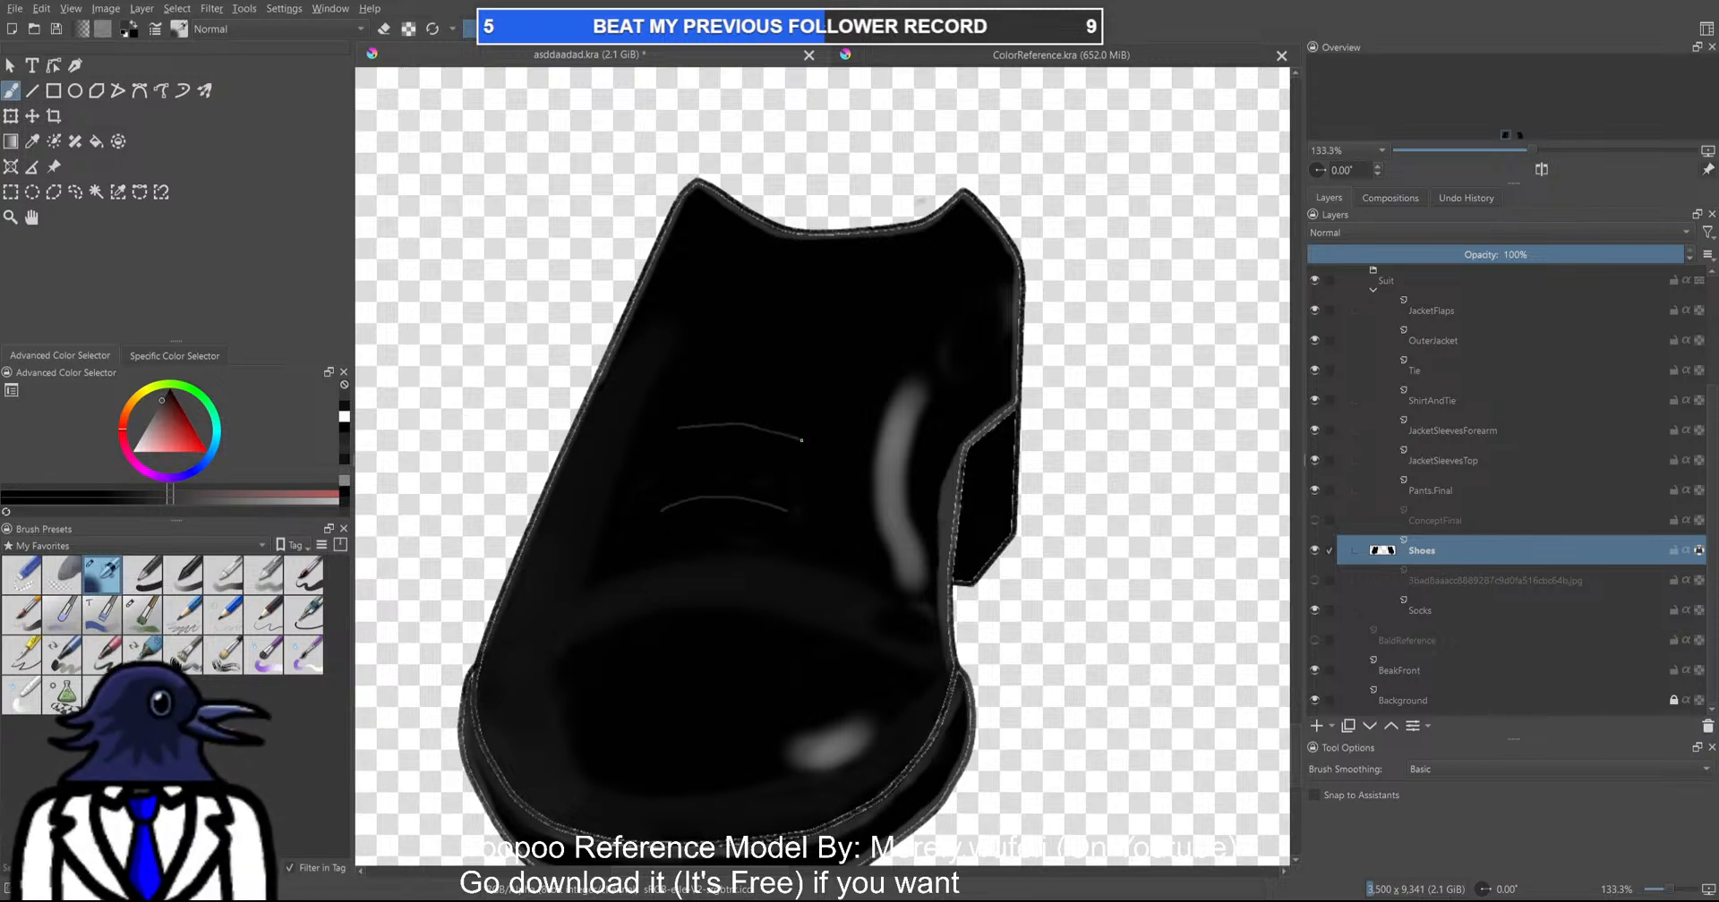
left_click_drag(705, 345, 807, 357)
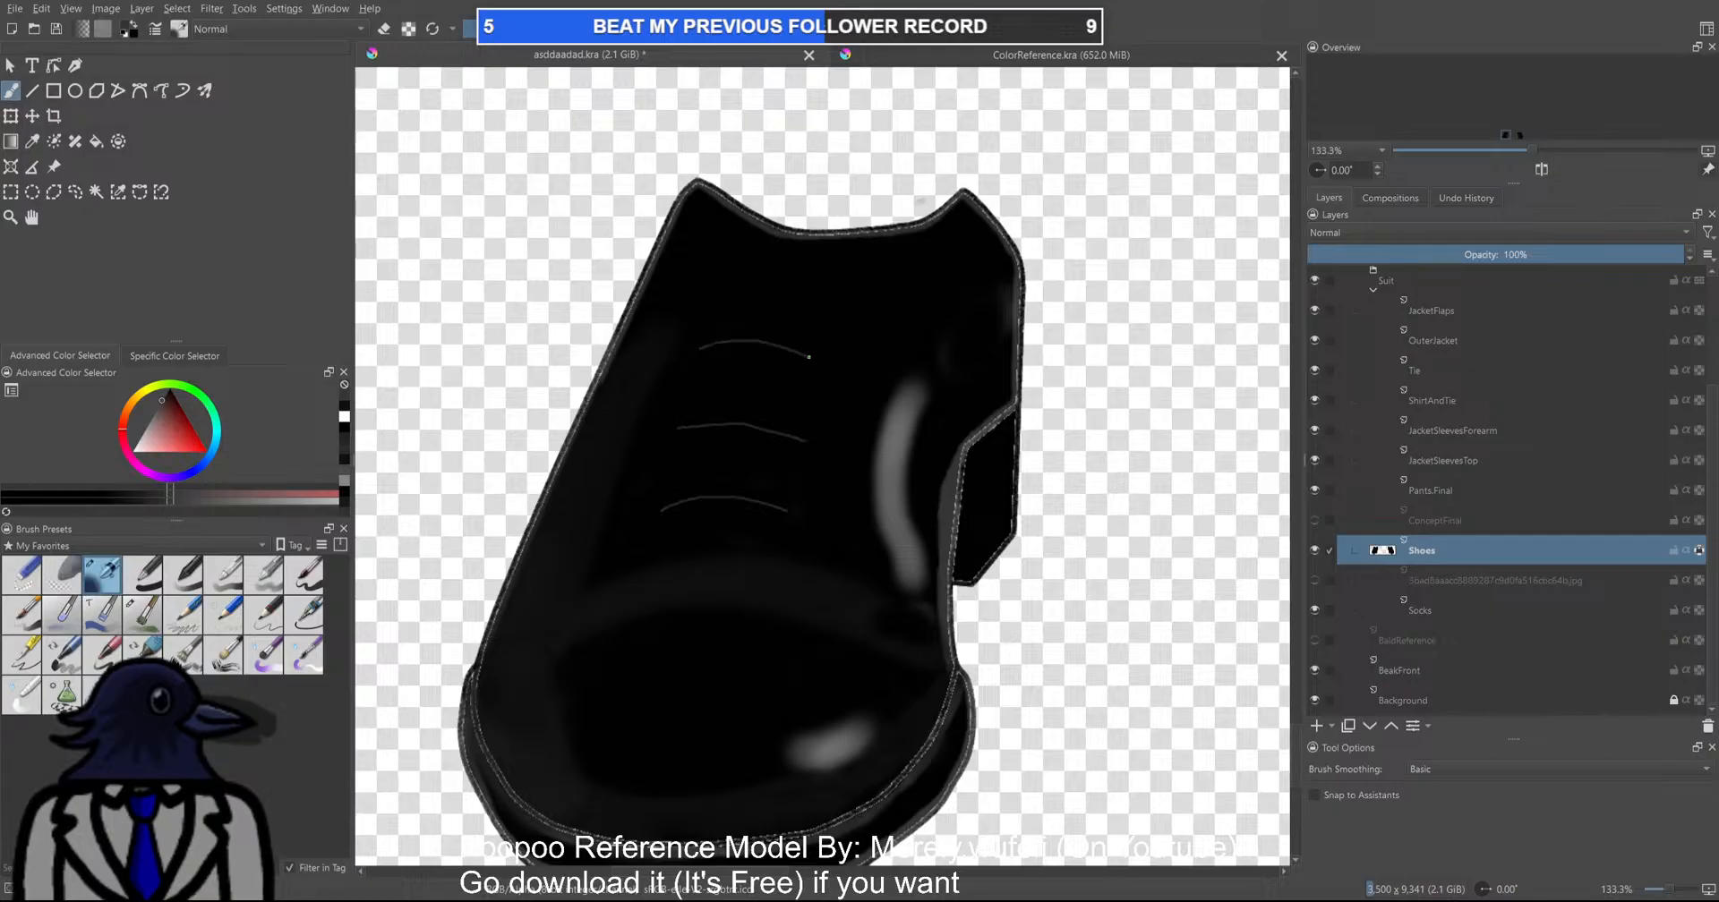
key("ctrl+z")
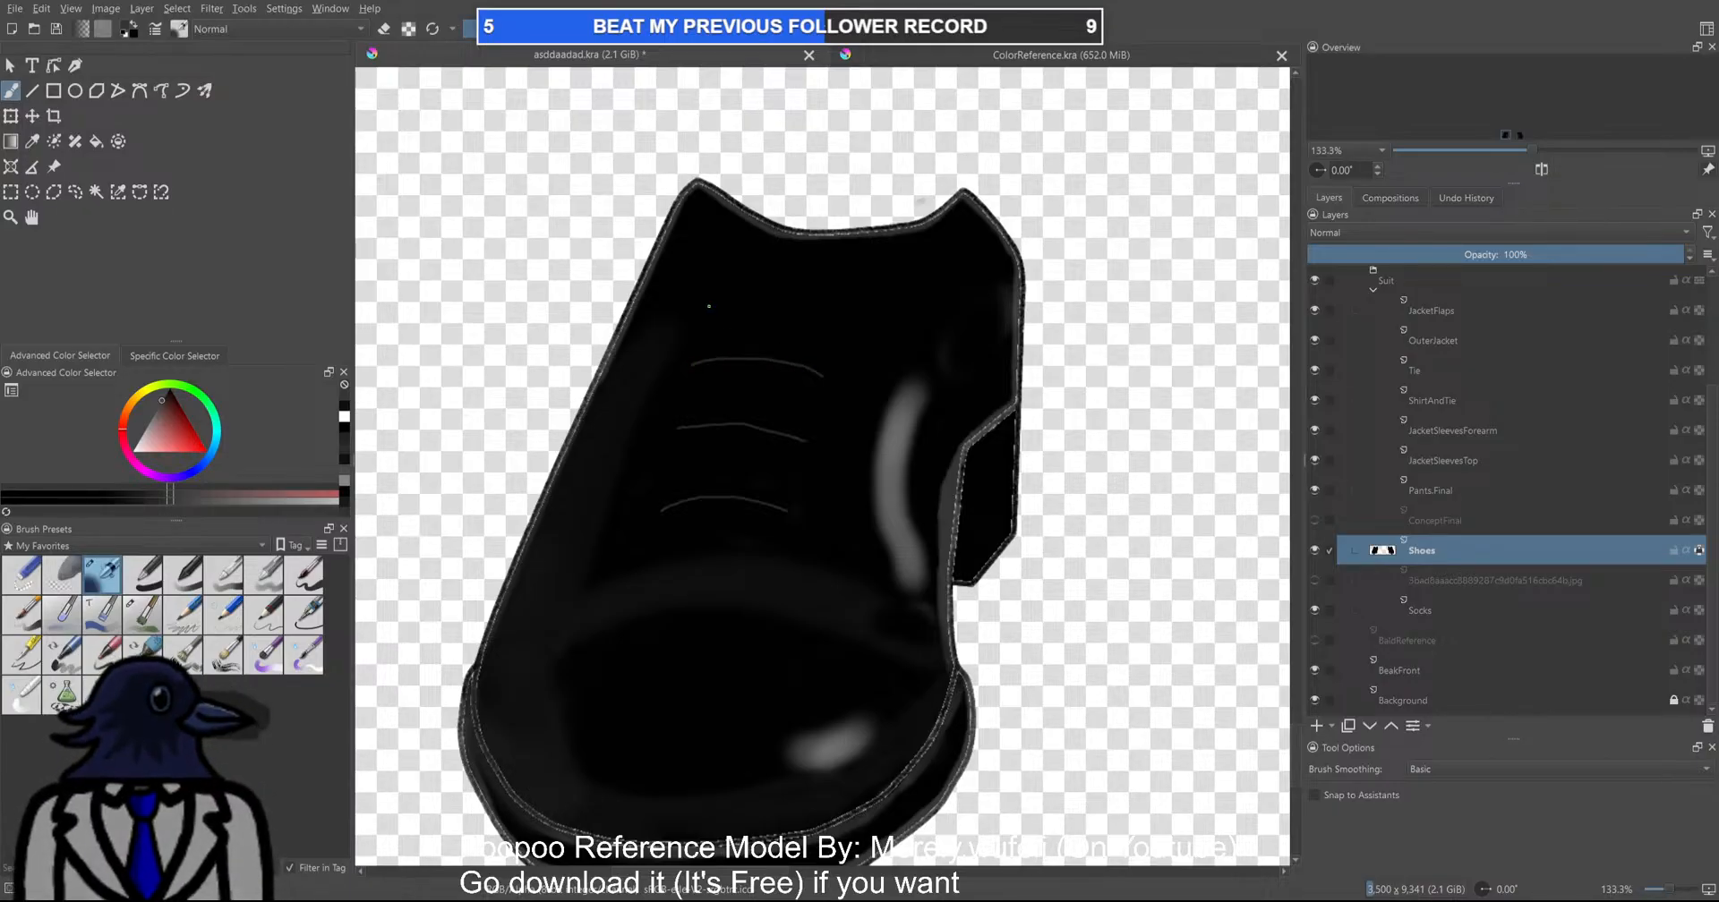
scroll(716, 488, "up", 3)
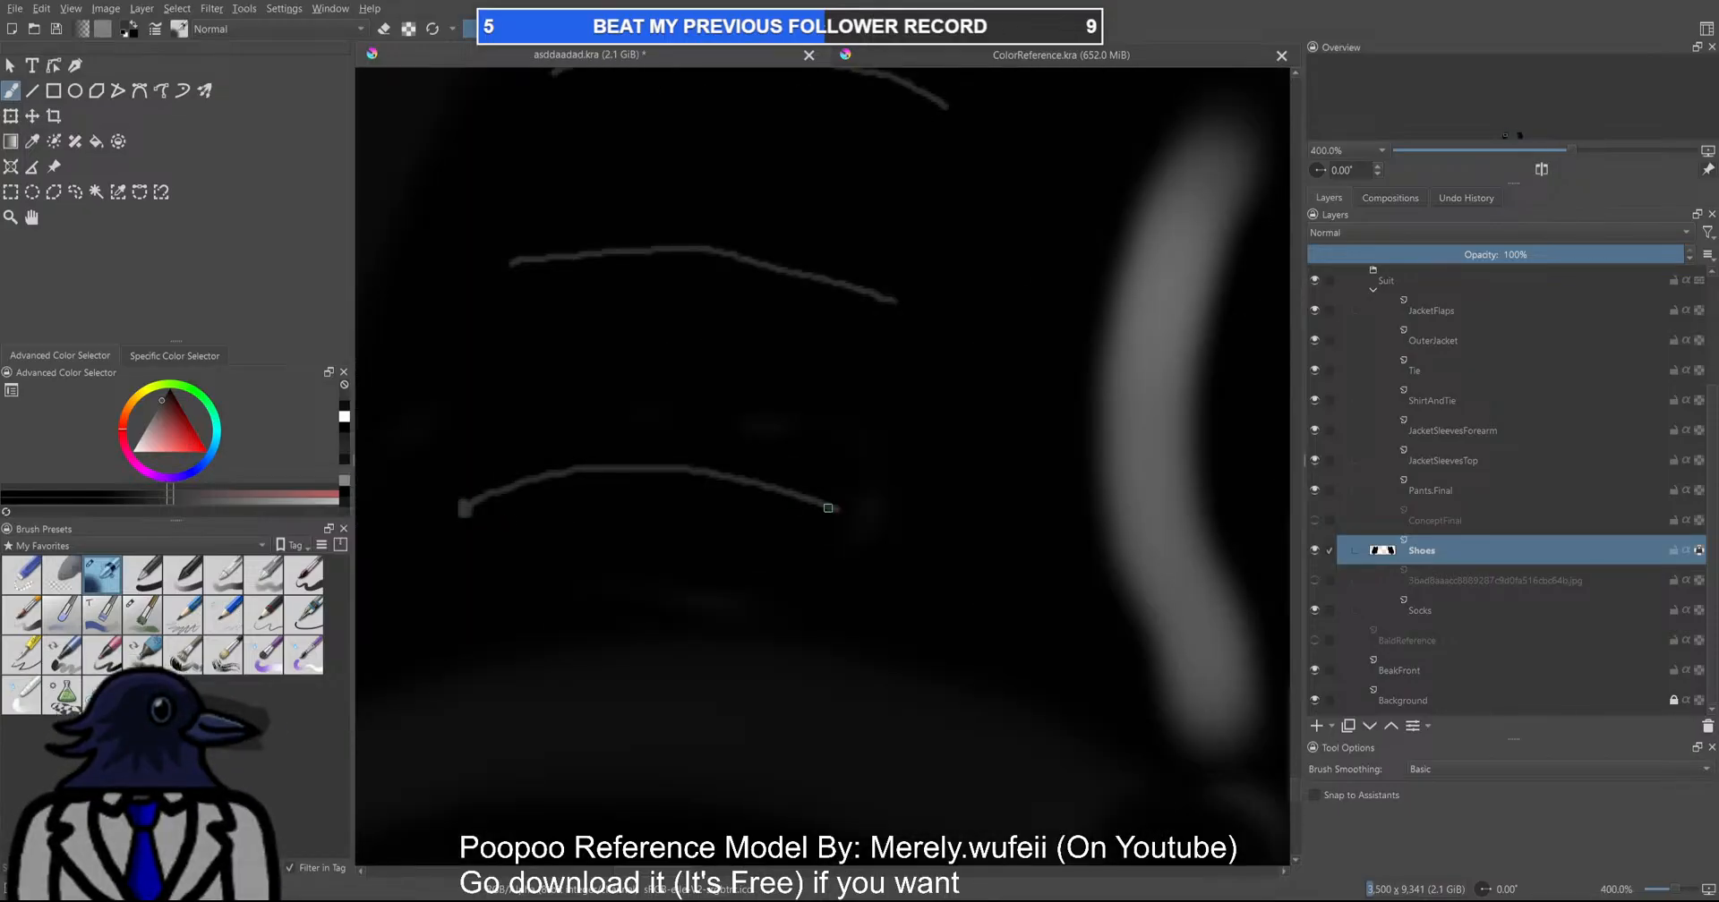
Add small gray dots at both ends of the thin curved lines across the left shoe's upper
left_click_drag(746, 405, 794, 535)
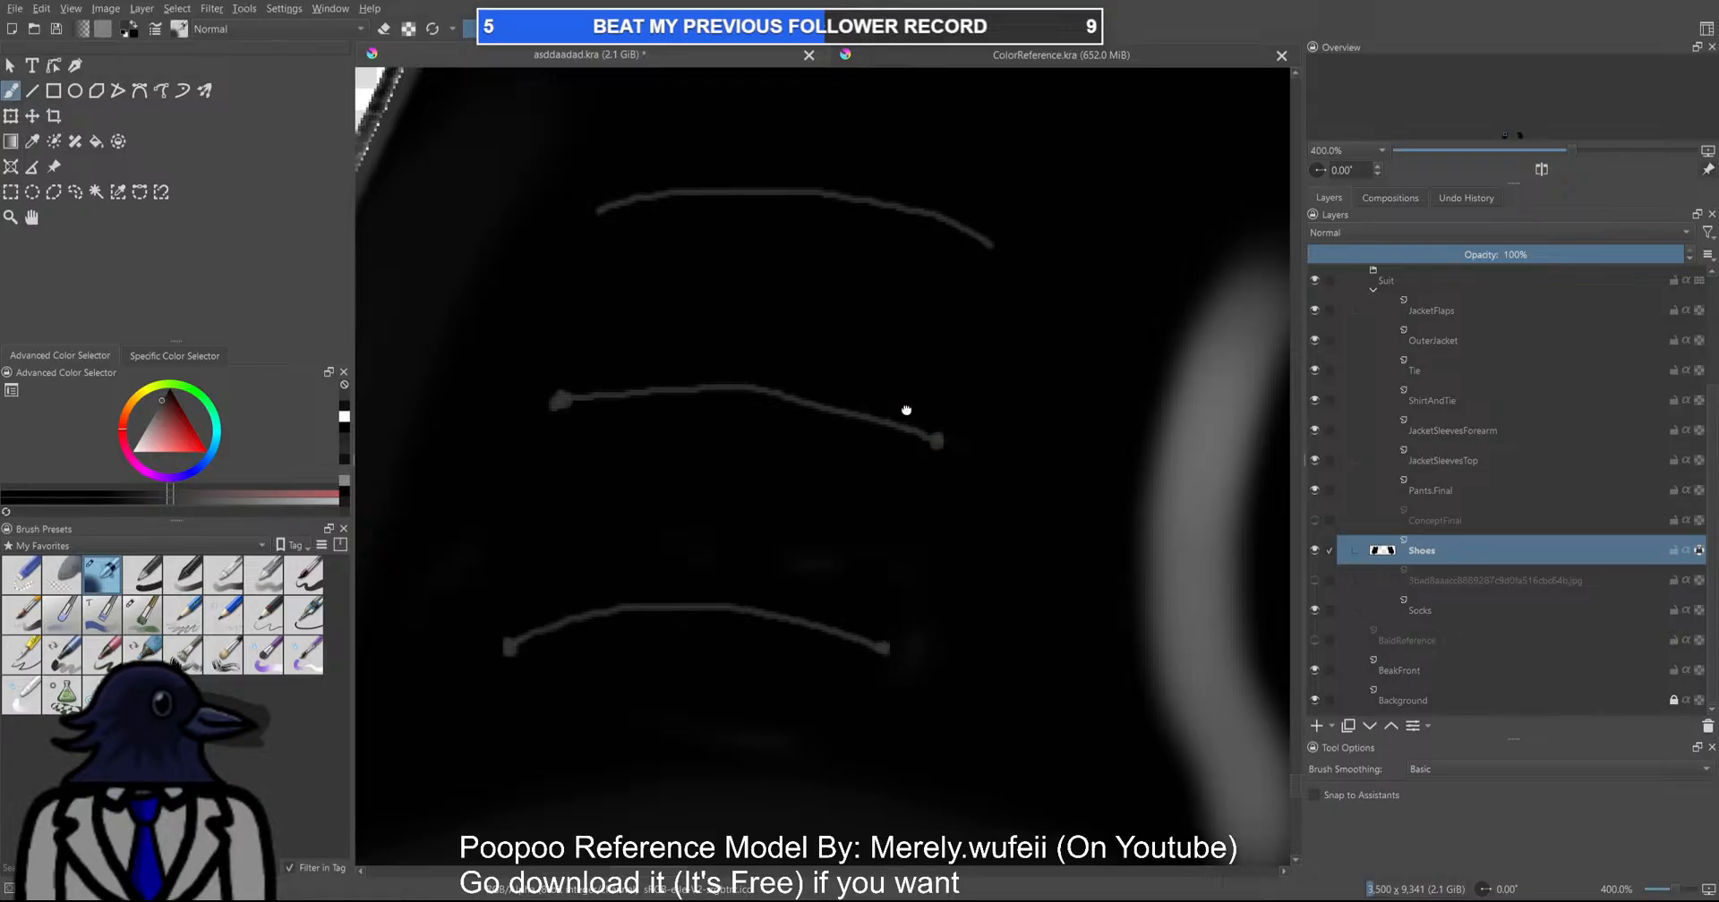
left_click_drag(908, 391, 873, 539)
left_click_drag(571, 343, 564, 346)
left_click_drag(749, 334, 728, 418)
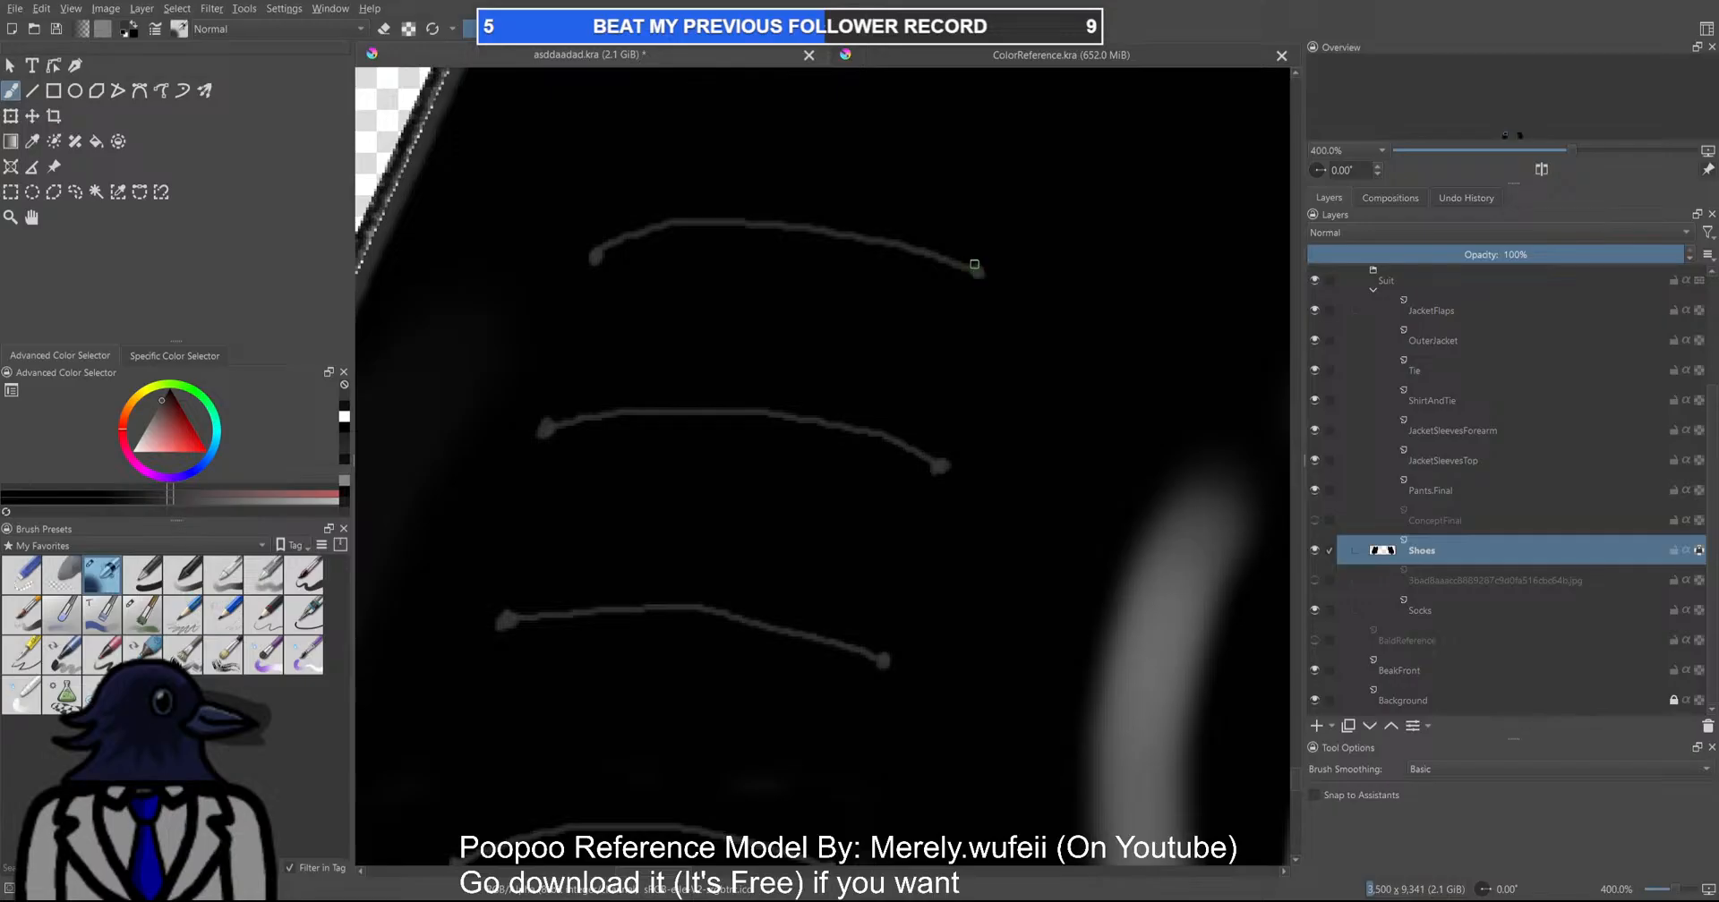
scroll(989, 373, "down", 8)
left_click_drag(978, 475, 882, 470)
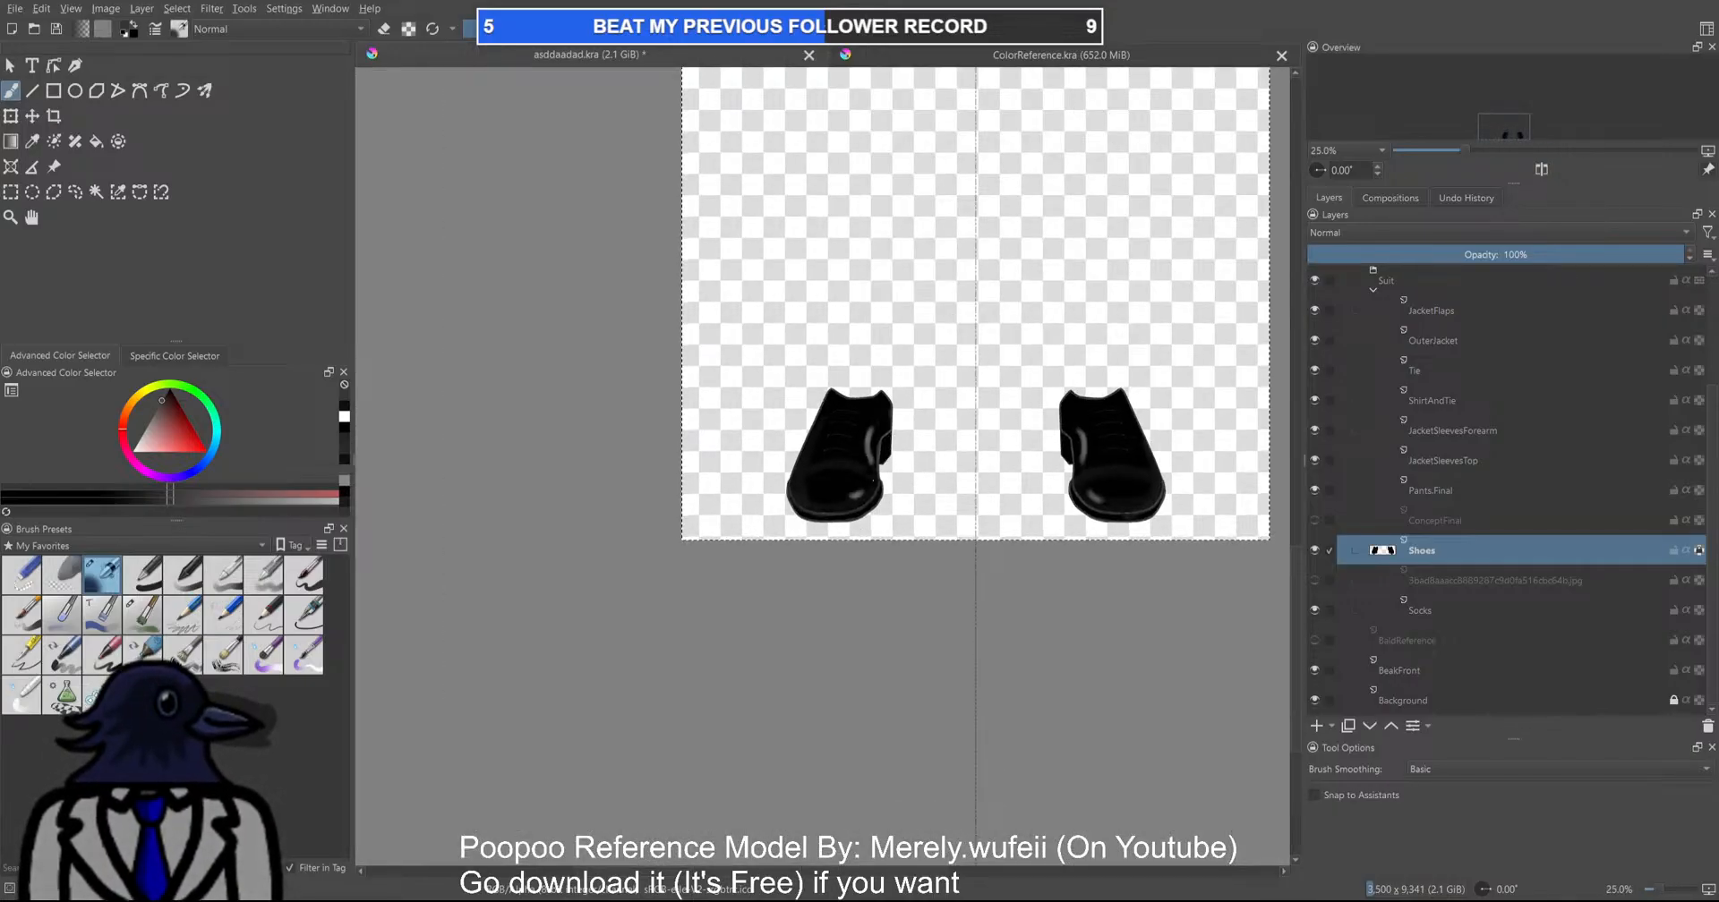
Brush faint soft shading beneath the curved lines on the left shoe's upper
scroll(882, 470, "up", 7)
left_click_drag(721, 498, 873, 436)
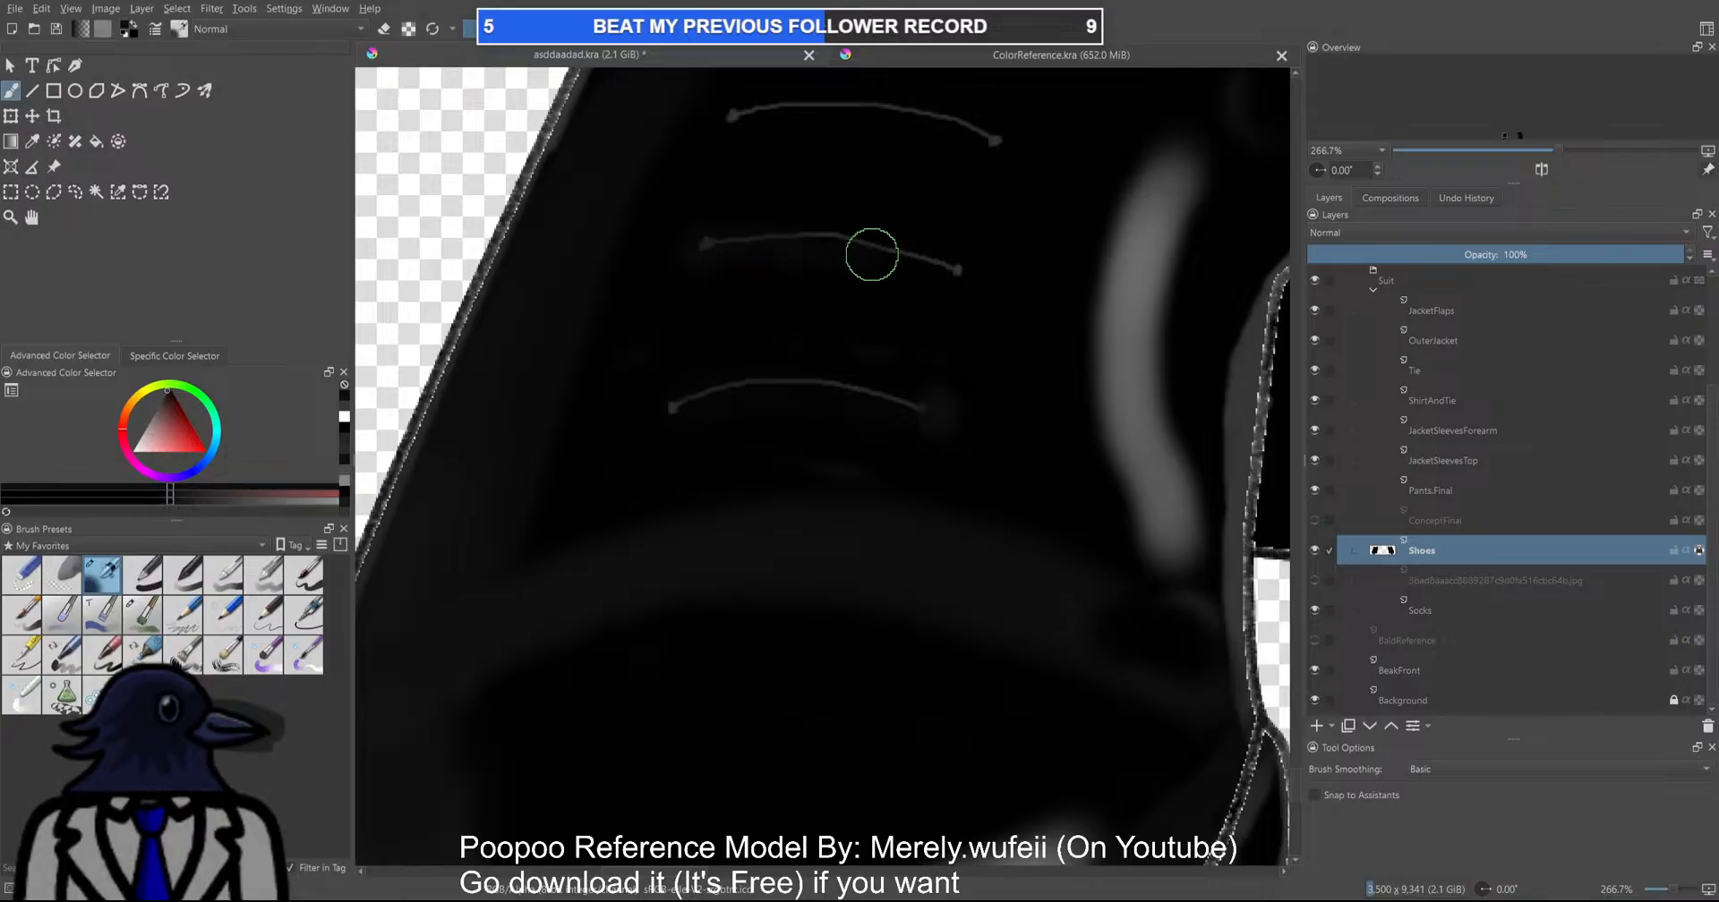
left_click_drag(964, 317, 817, 610)
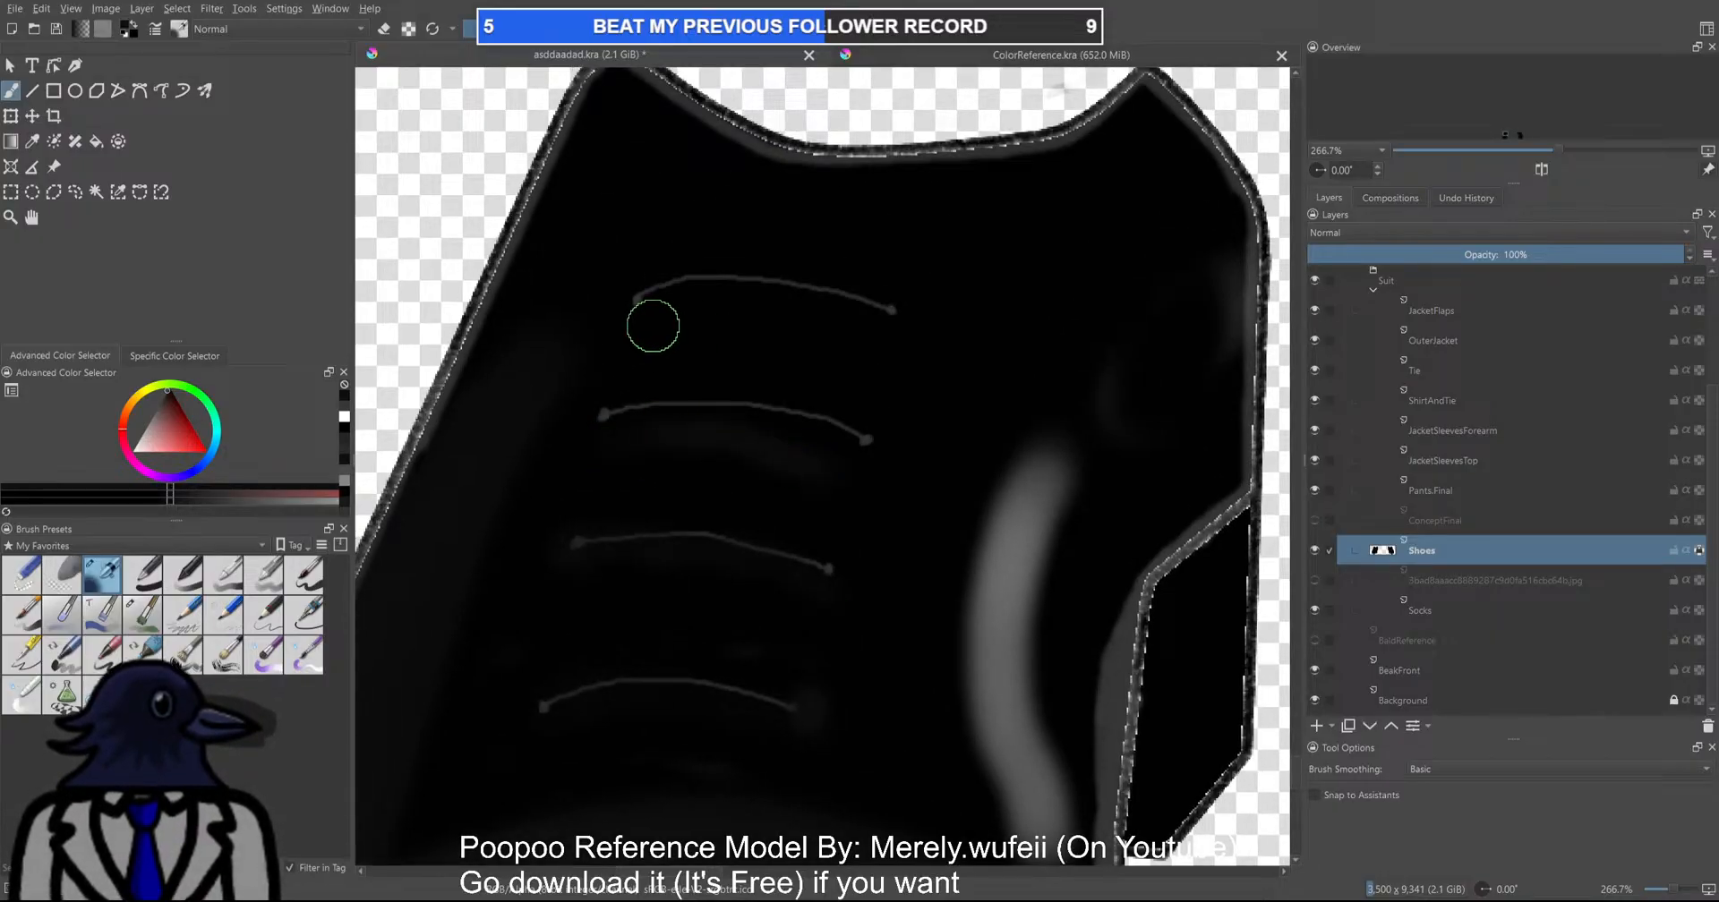
scroll(857, 379, "down", 8)
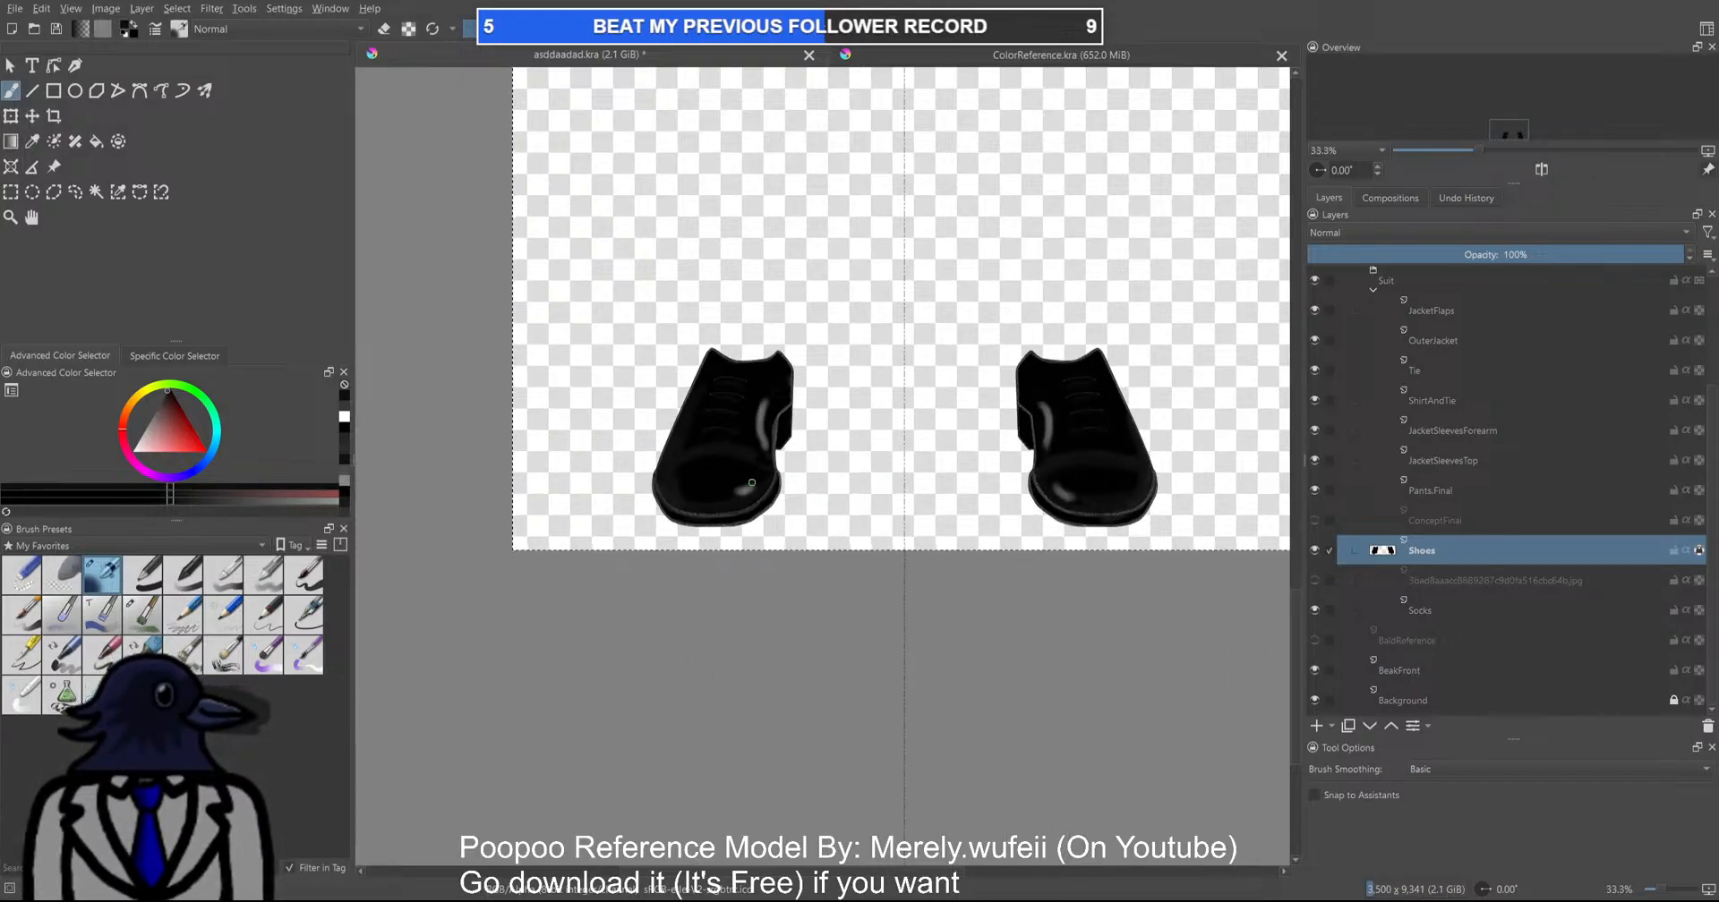
Retouch the inner end of the lowest curved line on the left shoe with a smaller brush, undoing a stray stroke
scroll(734, 435, "up", 3)
scroll(734, 435, "up", 7)
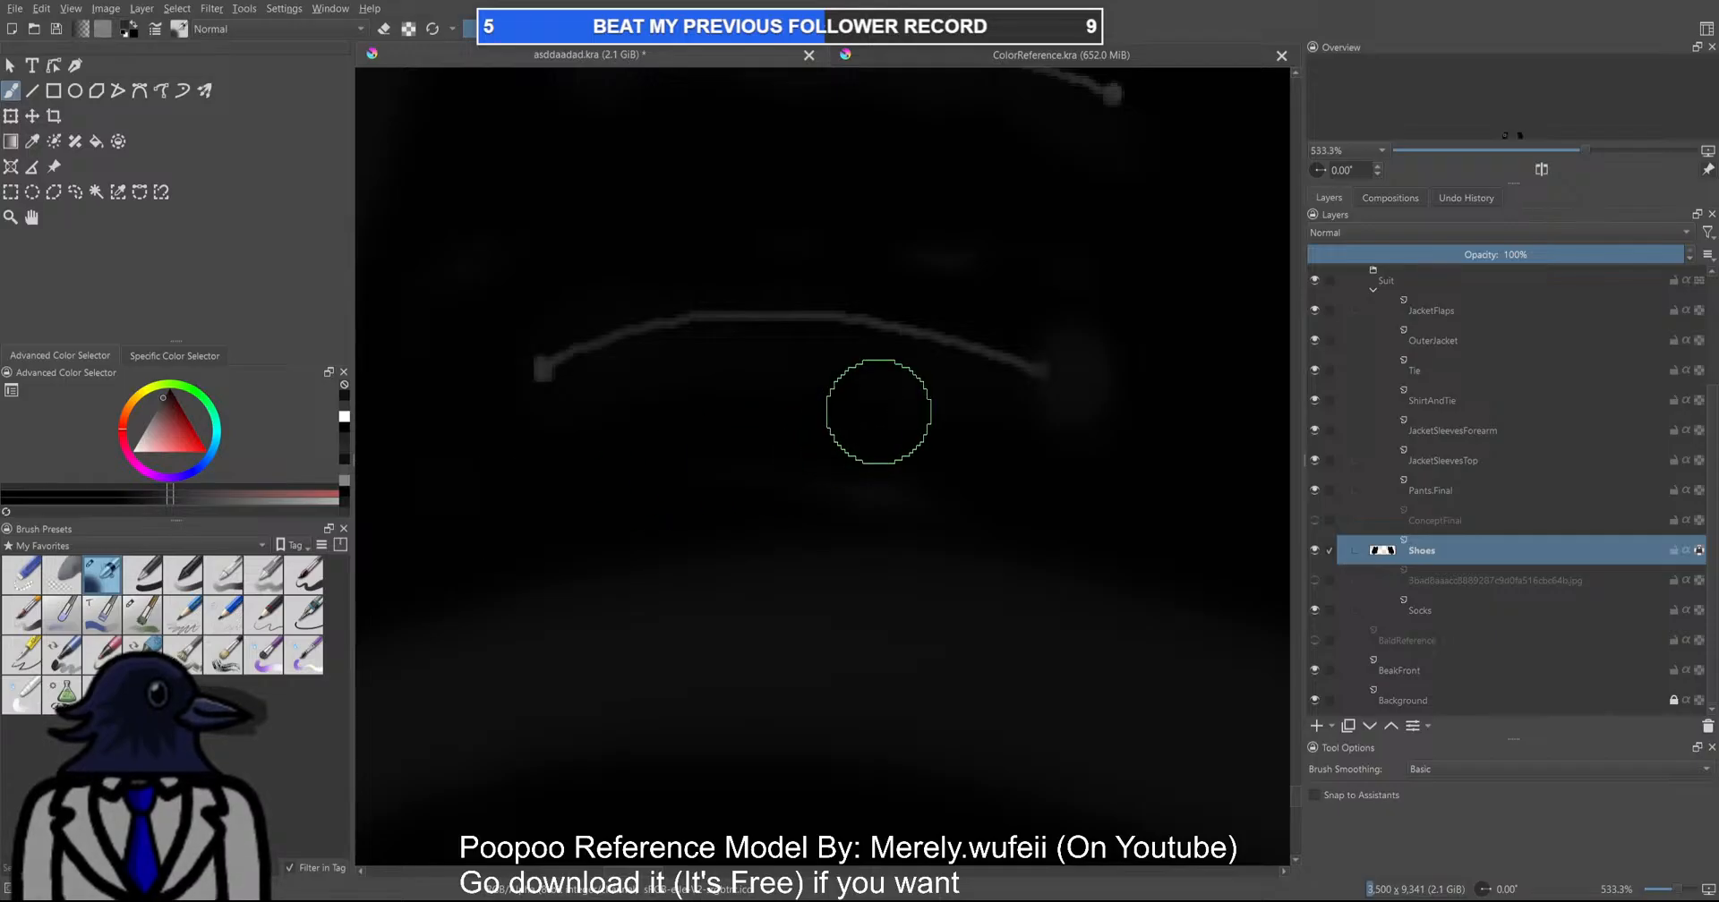
left_click(1043, 370)
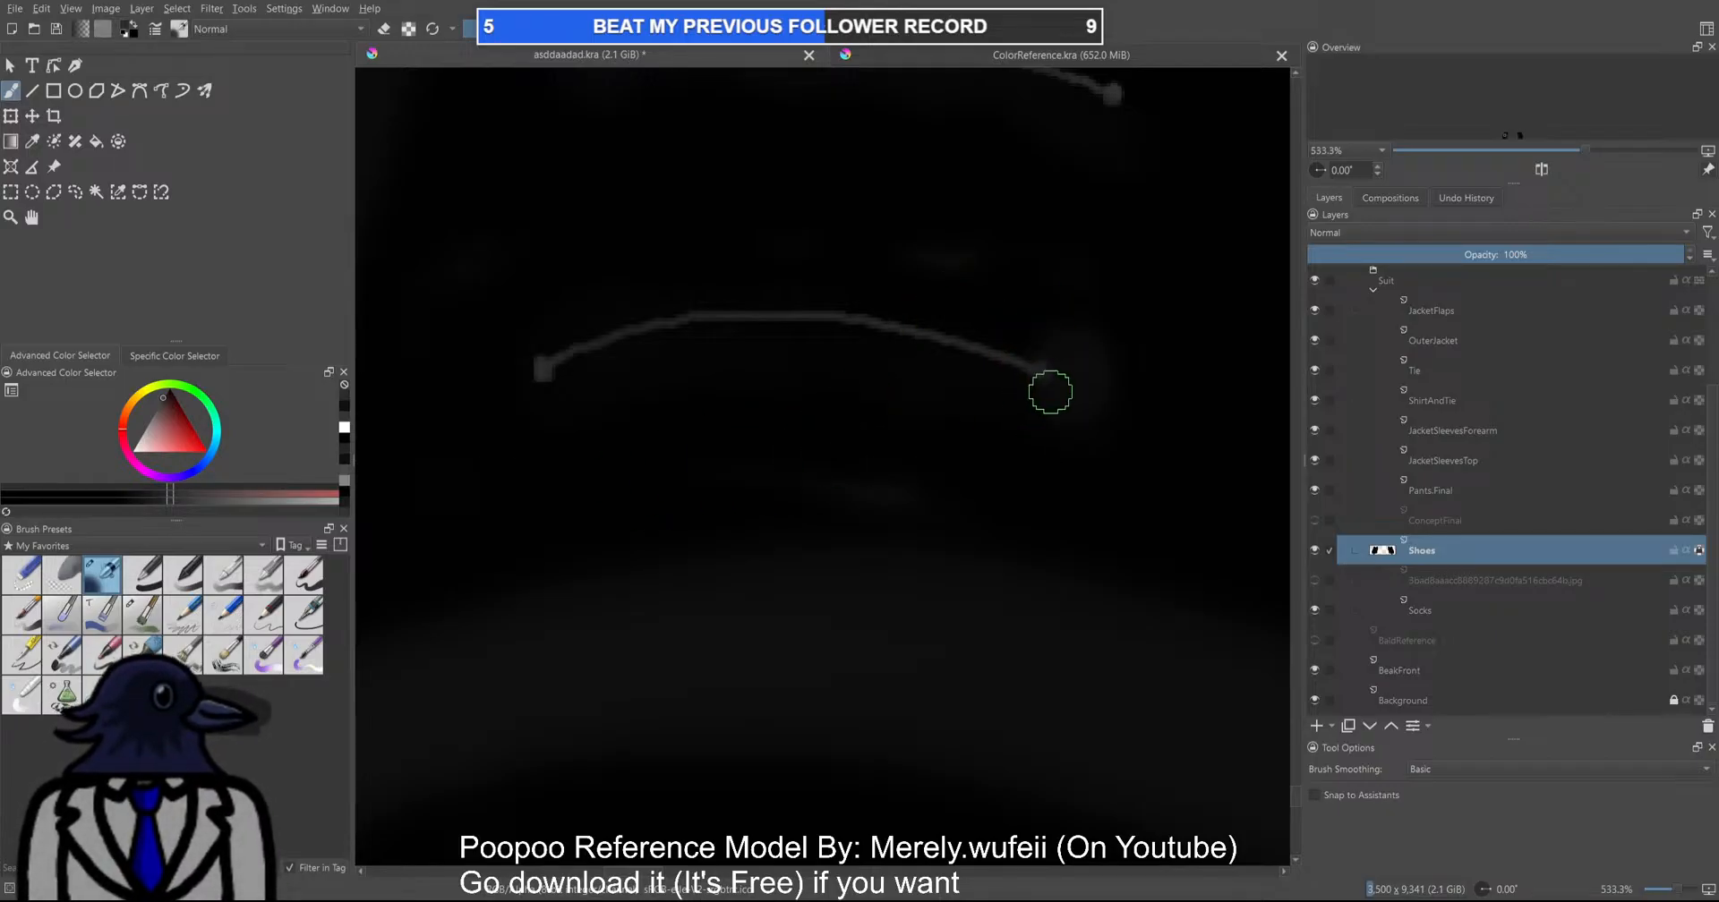
left_click(159, 624)
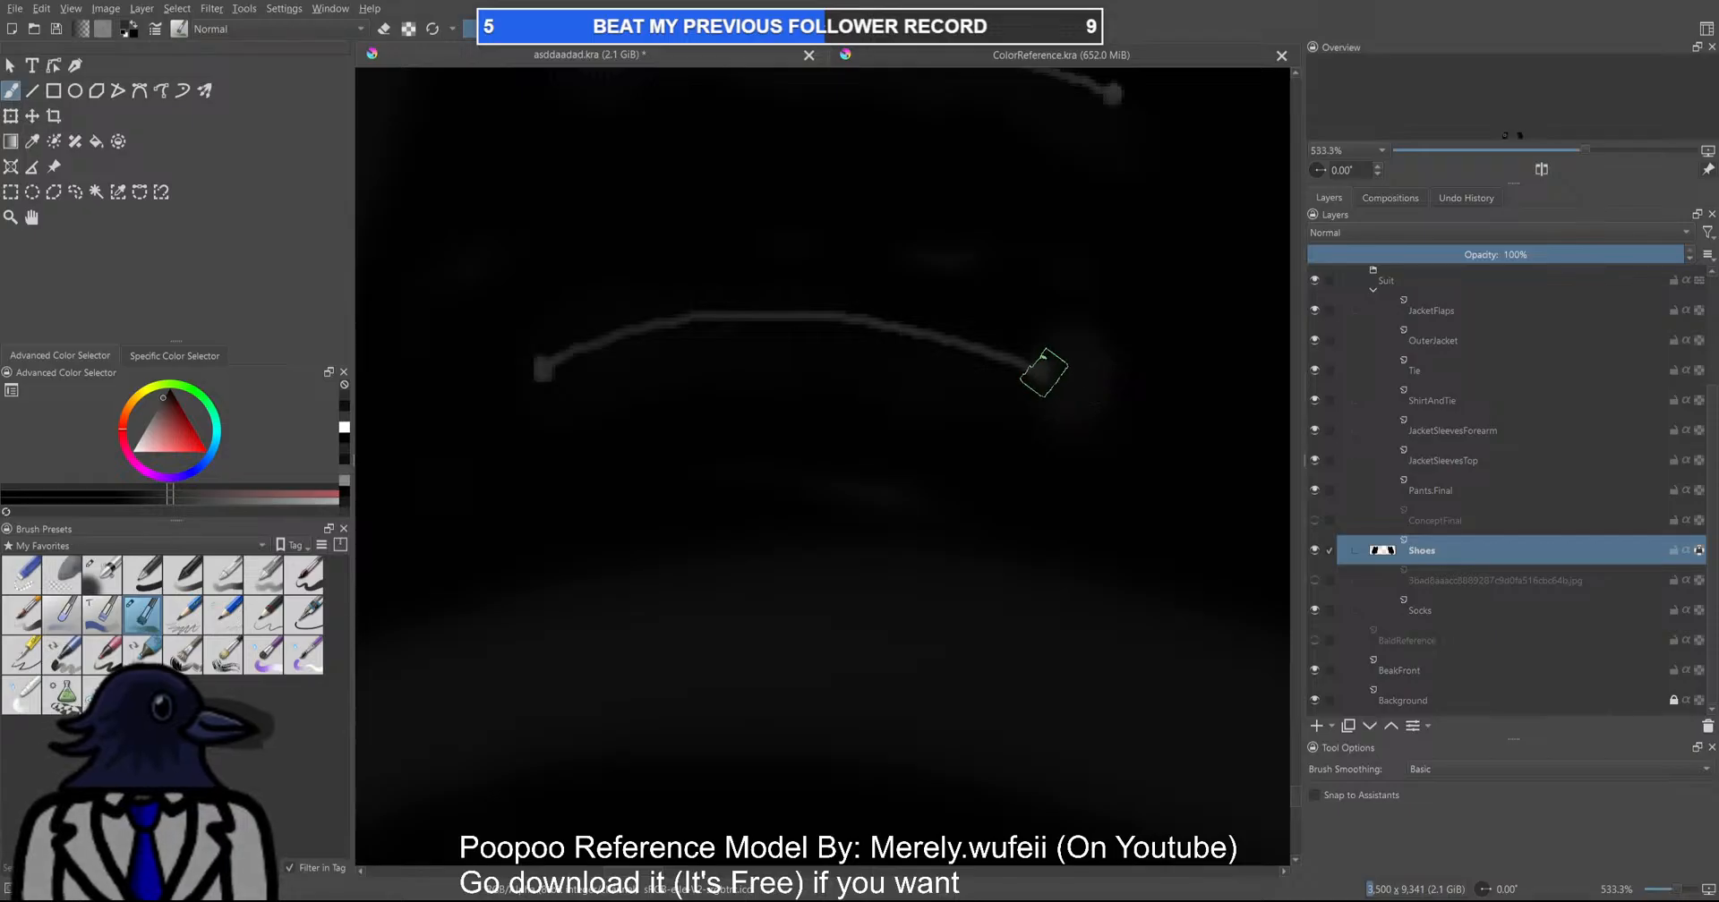
key("minus")
key("minus")
mouse_move(783, 400)
left_mouse_down()
mouse_move(876, 376)
mouse_move(1033, 394)
left_mouse_up()
key("ctrl+z")
scroll(1045, 430, "down", 3)
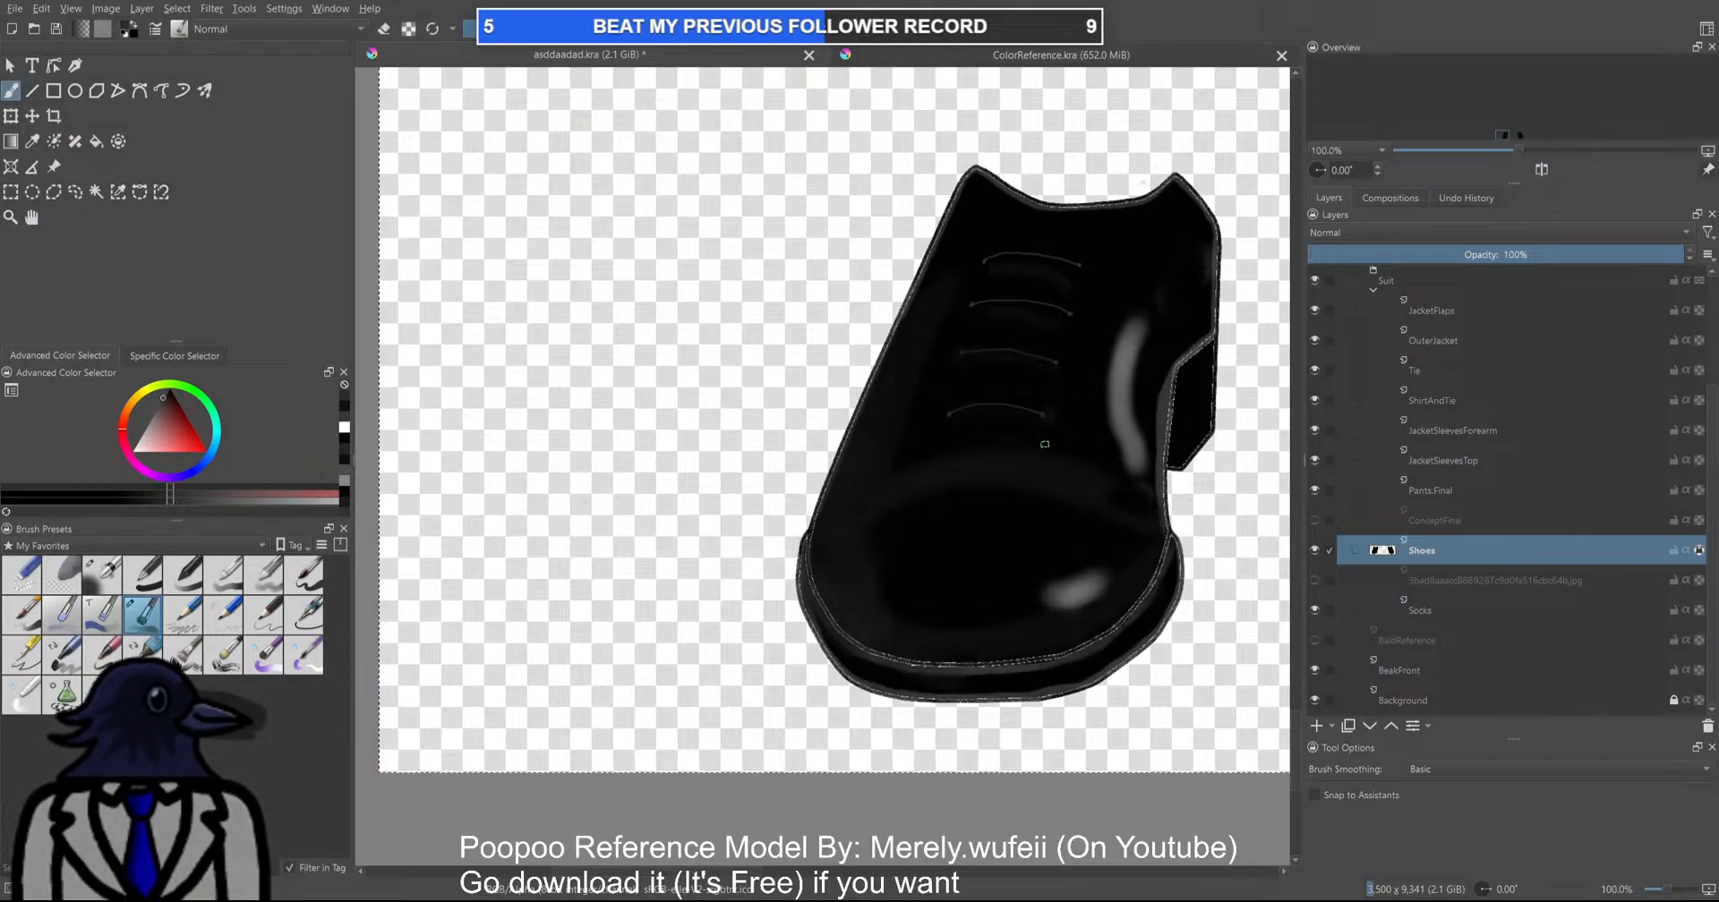
scroll(1040, 443, "up", 1)
left_click_drag(1047, 448, 860, 487)
mouse_move(860, 385)
left_mouse_down()
mouse_move(826, 487)
mouse_move(674, 535)
left_mouse_up()
scroll(561, 577, "up", 1)
left_click(144, 573)
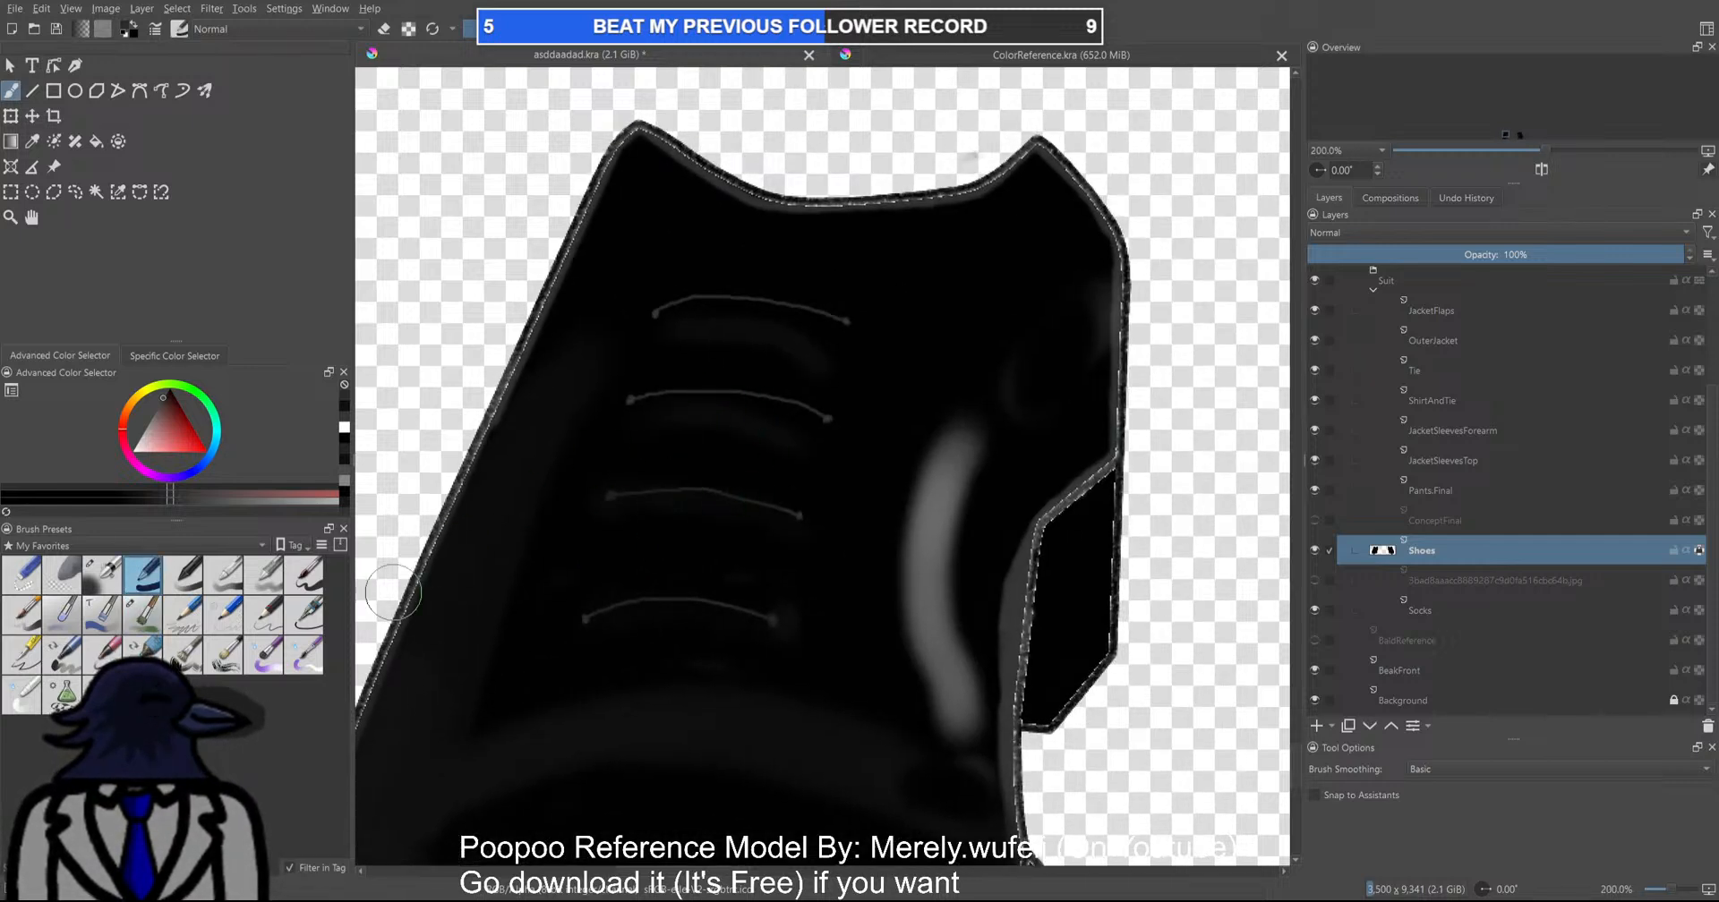
left_click(184, 573)
scroll(702, 529, "up", 1)
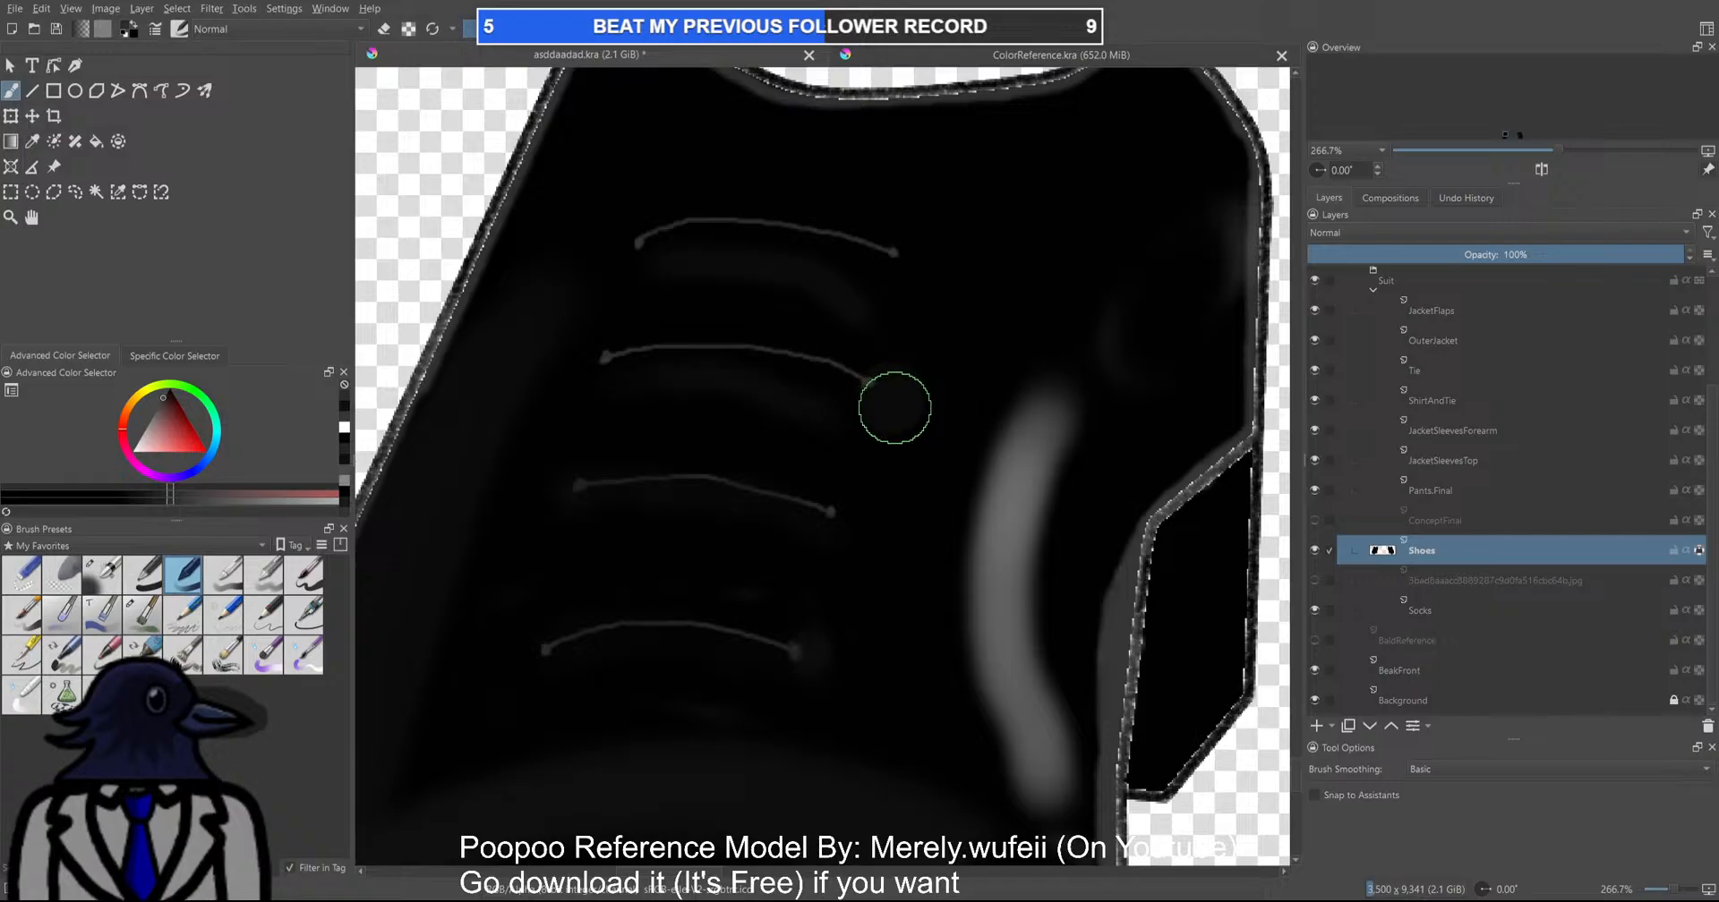
left_click_drag(898, 399, 916, 419)
key("ctrl+z")
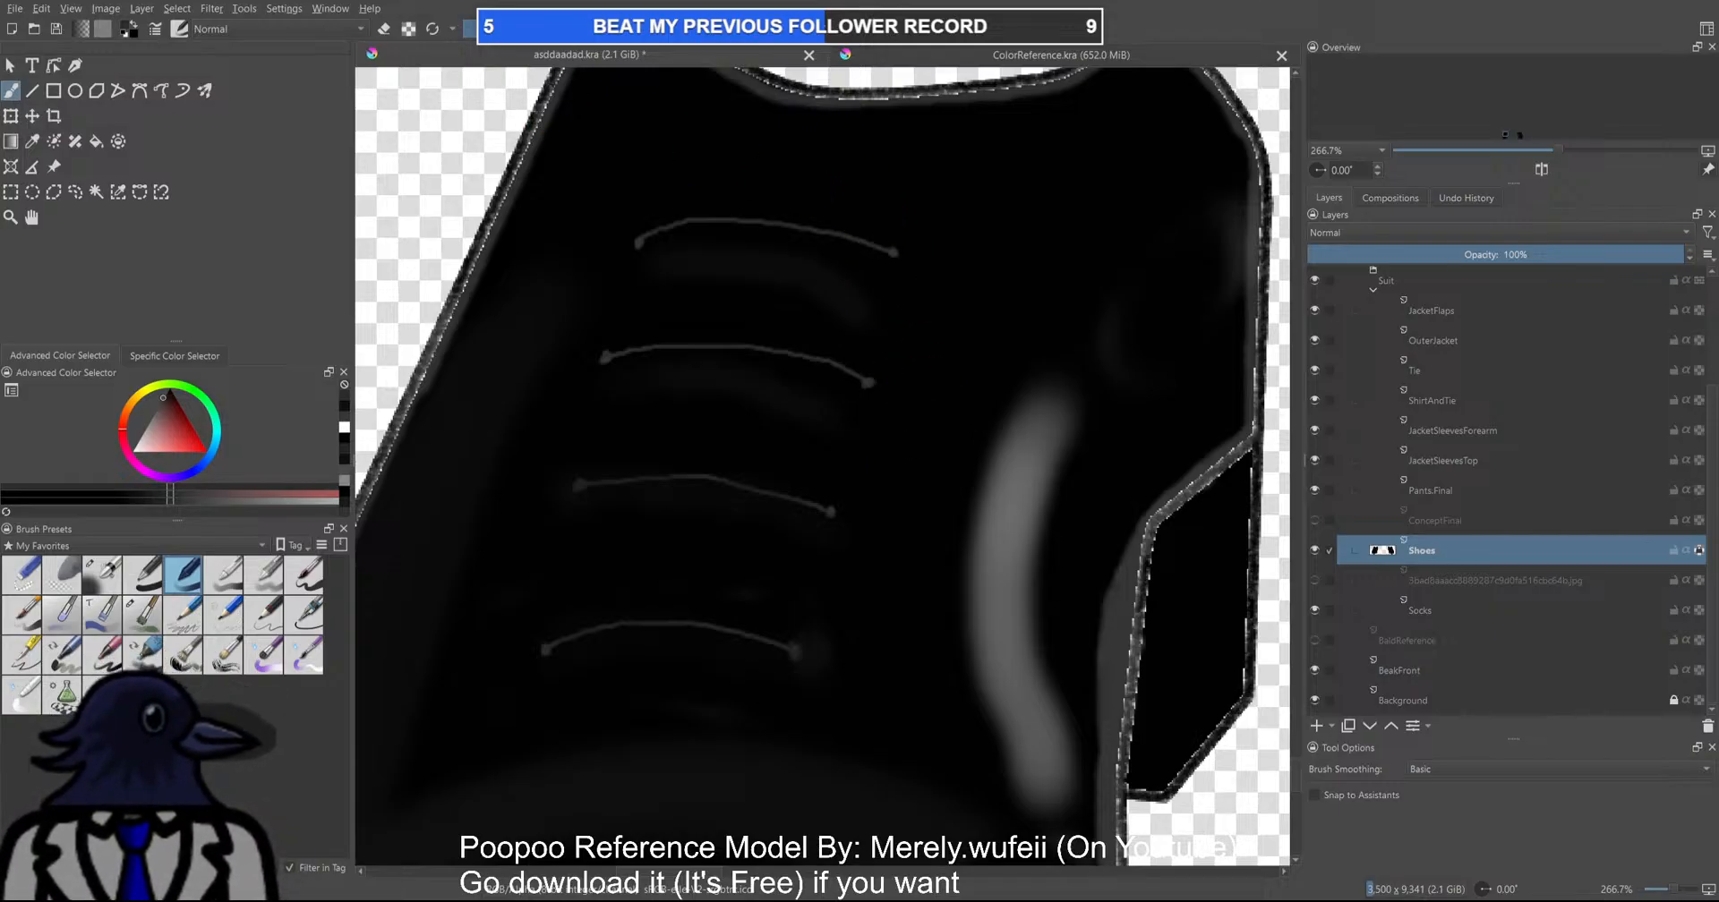
Sample the top curved line's gray for the ink brush and try thin lace strokes from that line's ends
left_click(148, 582)
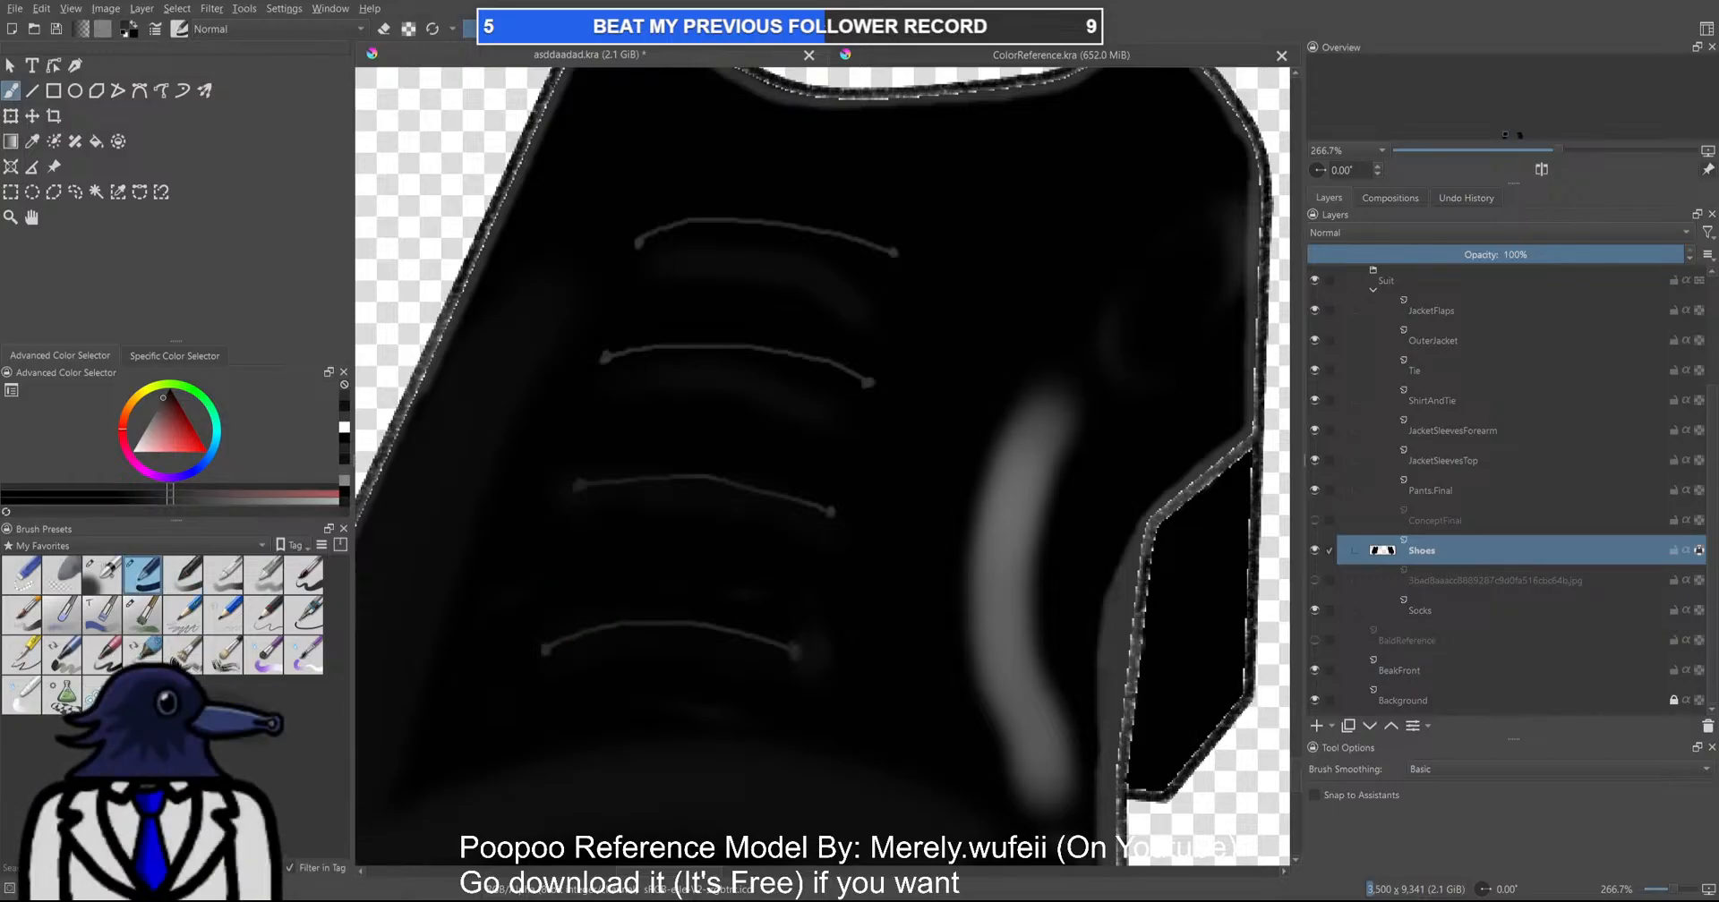
left_click(894, 254, "ctrl")
left_click_drag(878, 276, 861, 383)
scroll(843, 393, "down", 2)
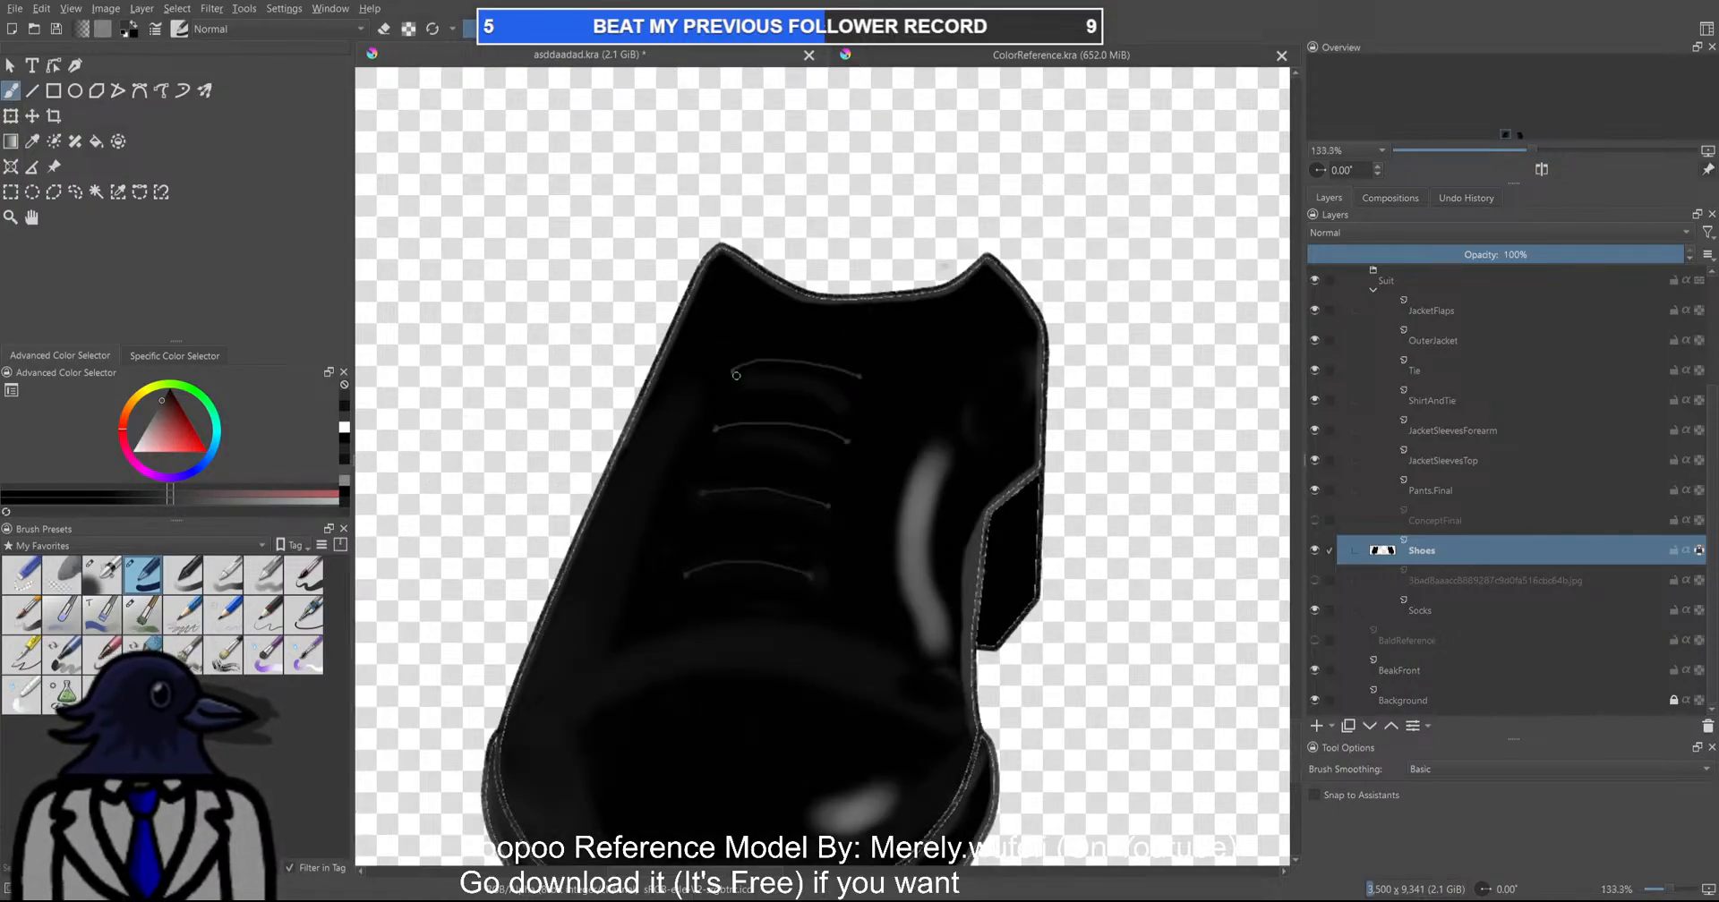
left_click_drag(728, 369, 703, 377)
key("ctrl+z")
Try diagonal lace strokes between the curved lines on the left shoe's upper, undoing them
scroll(748, 377, "up", 4)
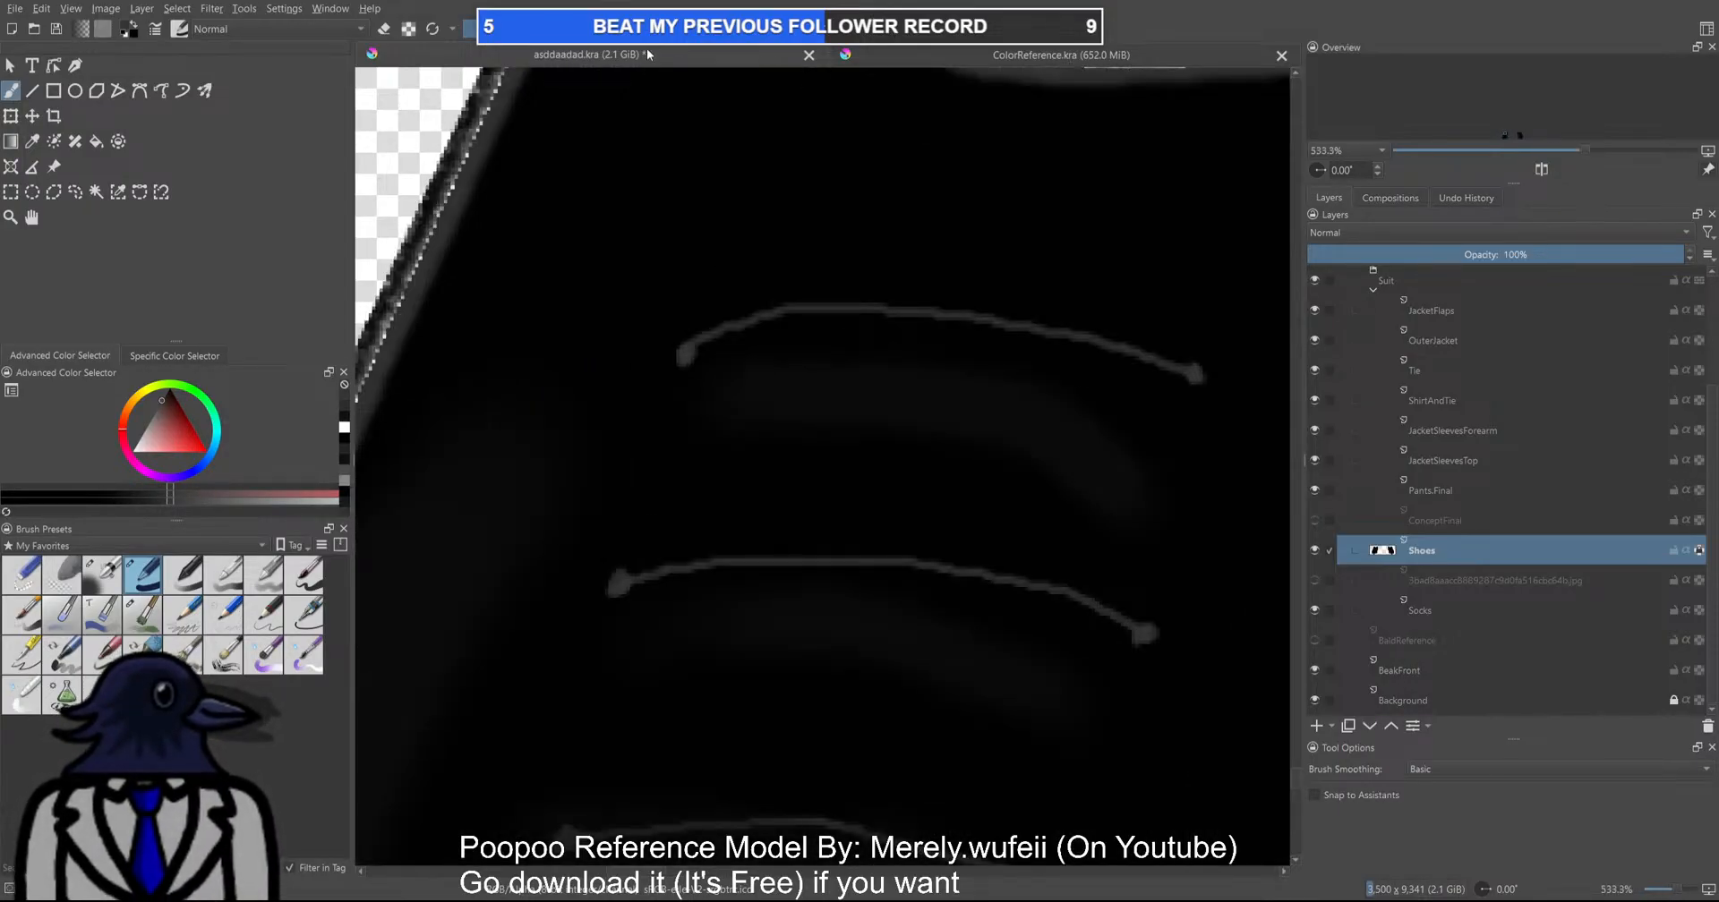
key("2")
scroll(813, 467, "up", 1)
left_click_drag(812, 468, 801, 344)
scroll(804, 354, "down", 4)
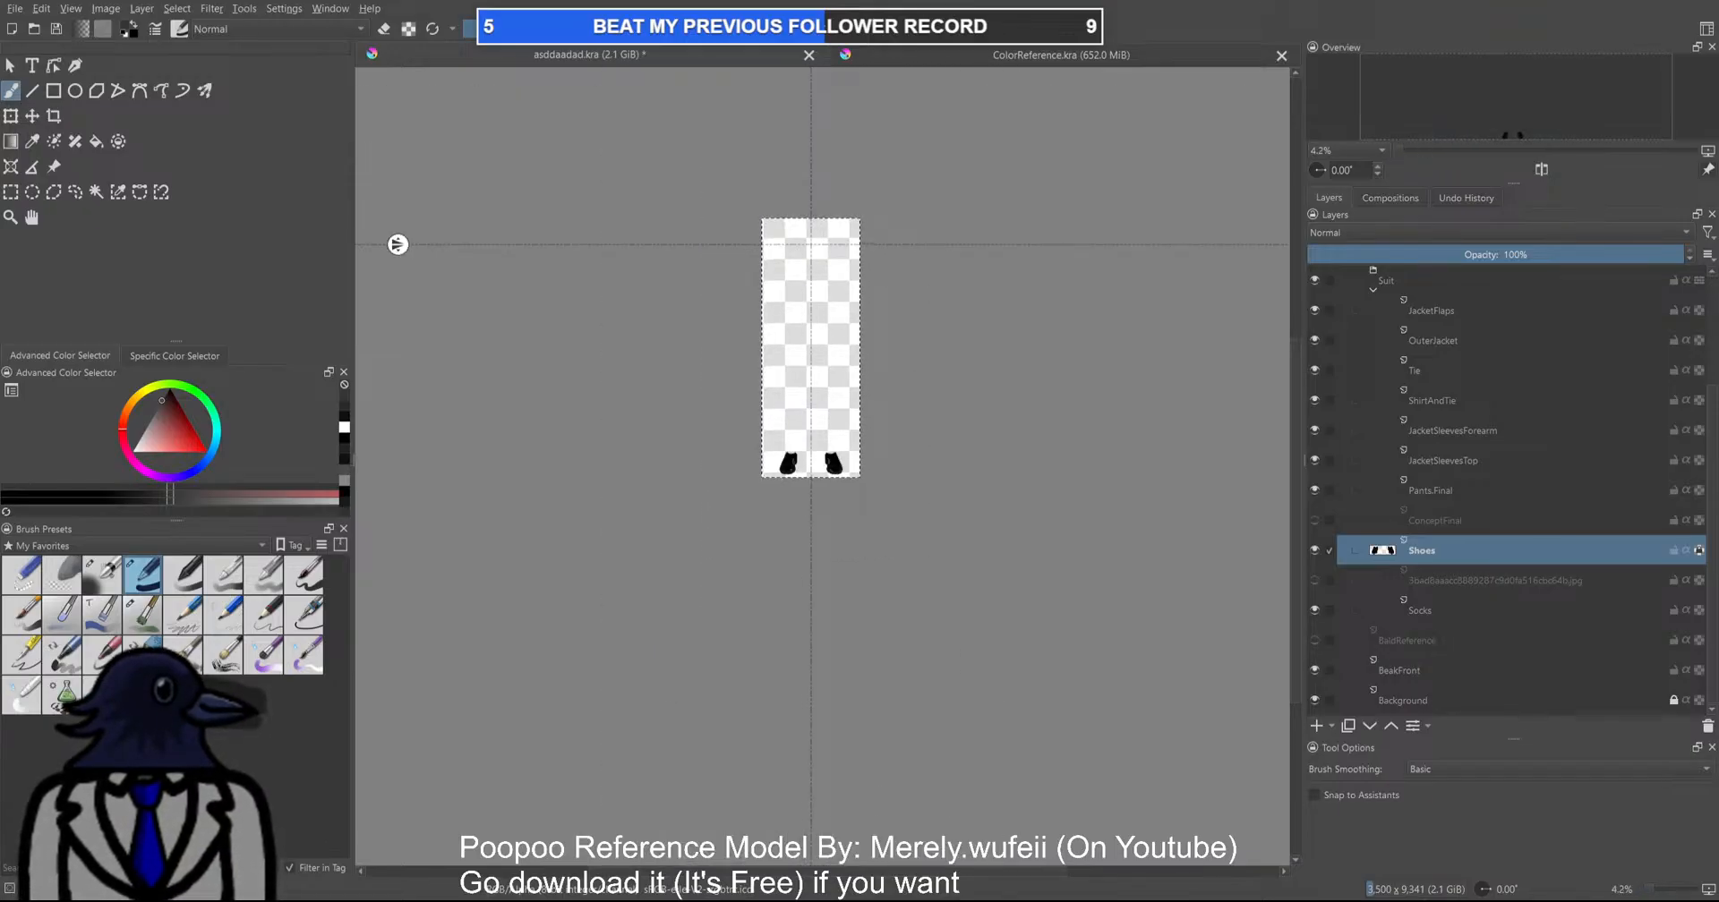
scroll(806, 529, "up", 6)
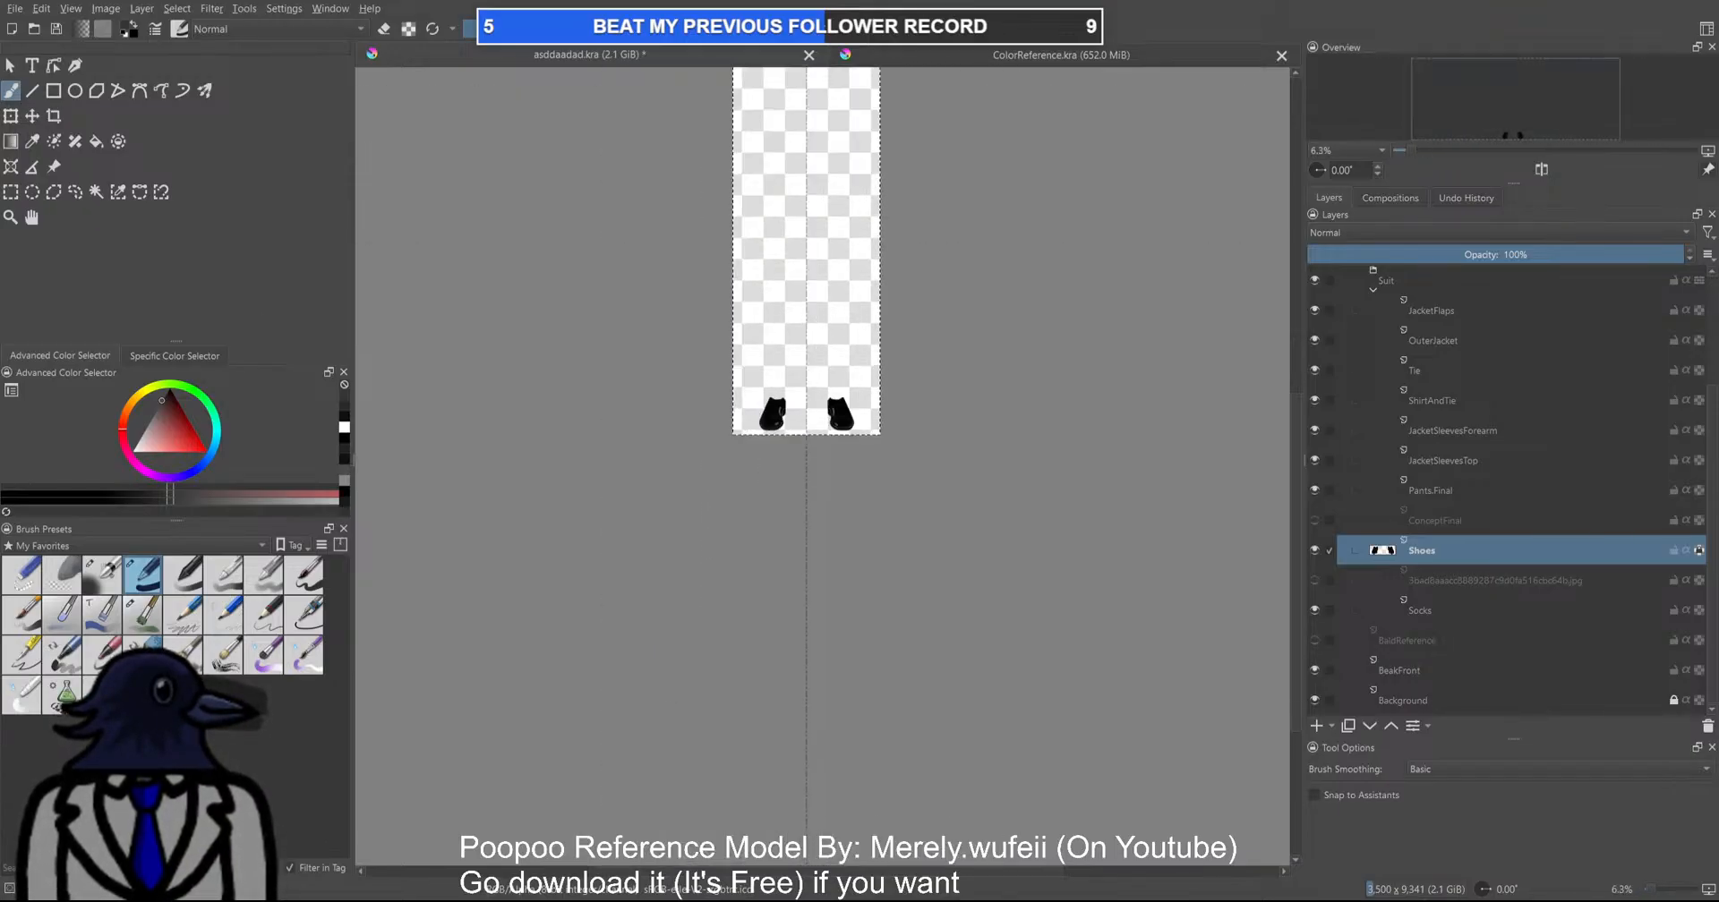
scroll(721, 468, "up", 8)
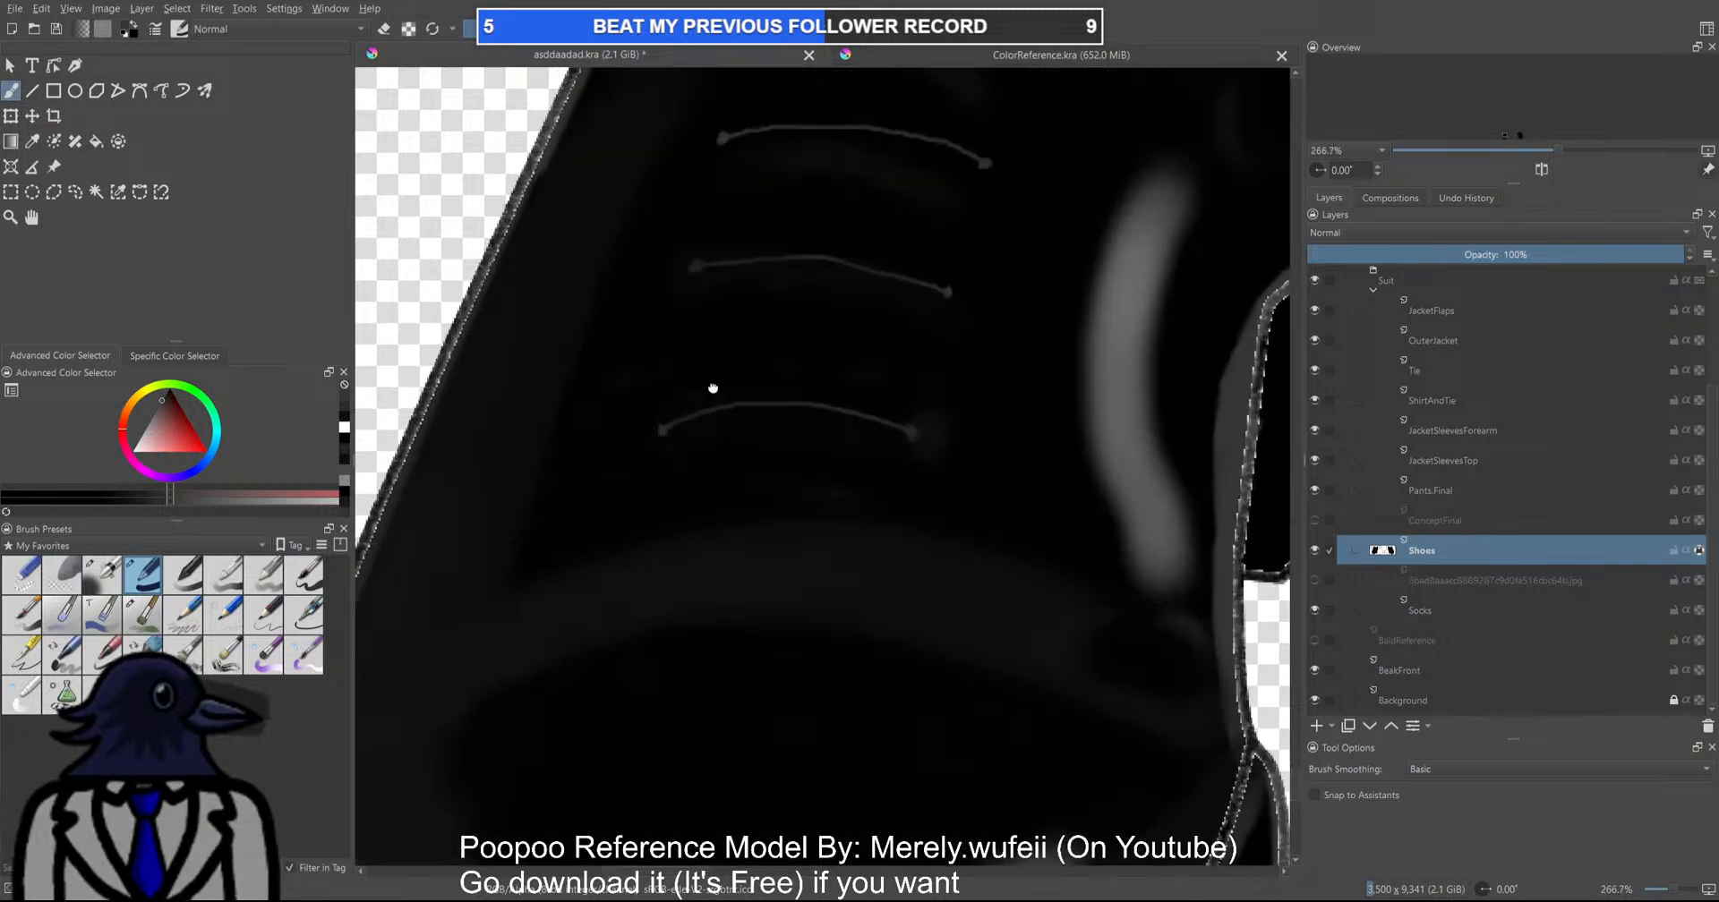
left_click_drag(756, 239, 571, 202)
left_click_drag(619, 302, 752, 248)
key("ctrl+z")
key("ctrl+z")
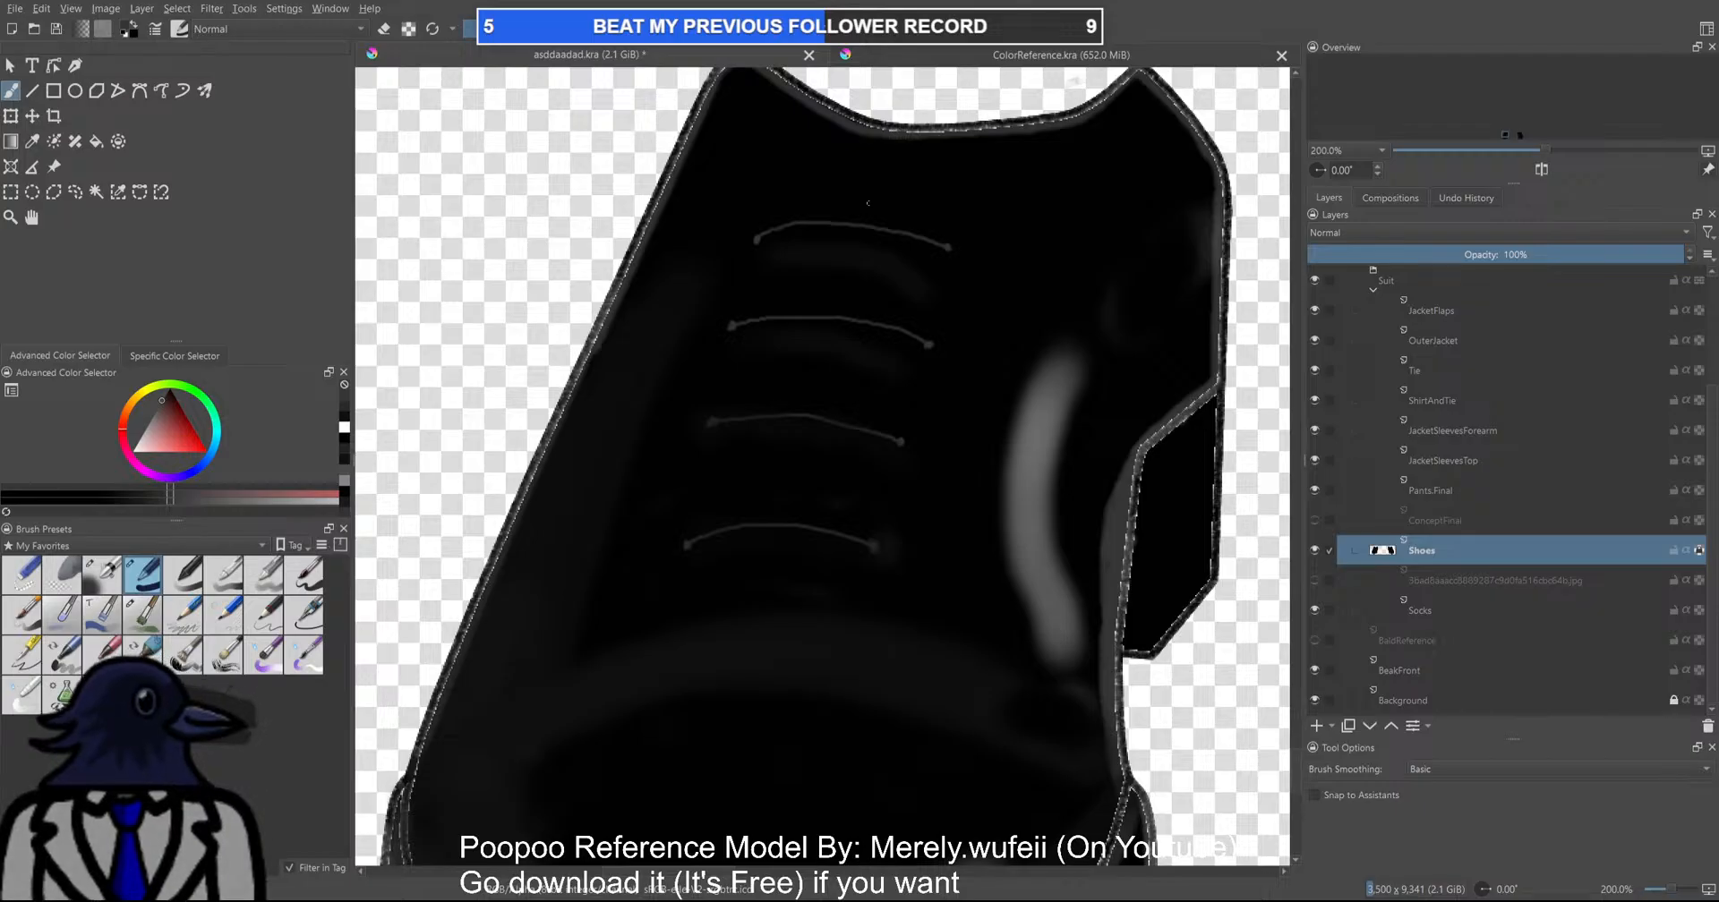
Try a short lace stroke extending outward from the outer end of the left shoe's top curved line, undoing it
left_click_drag(758, 240, 700, 213)
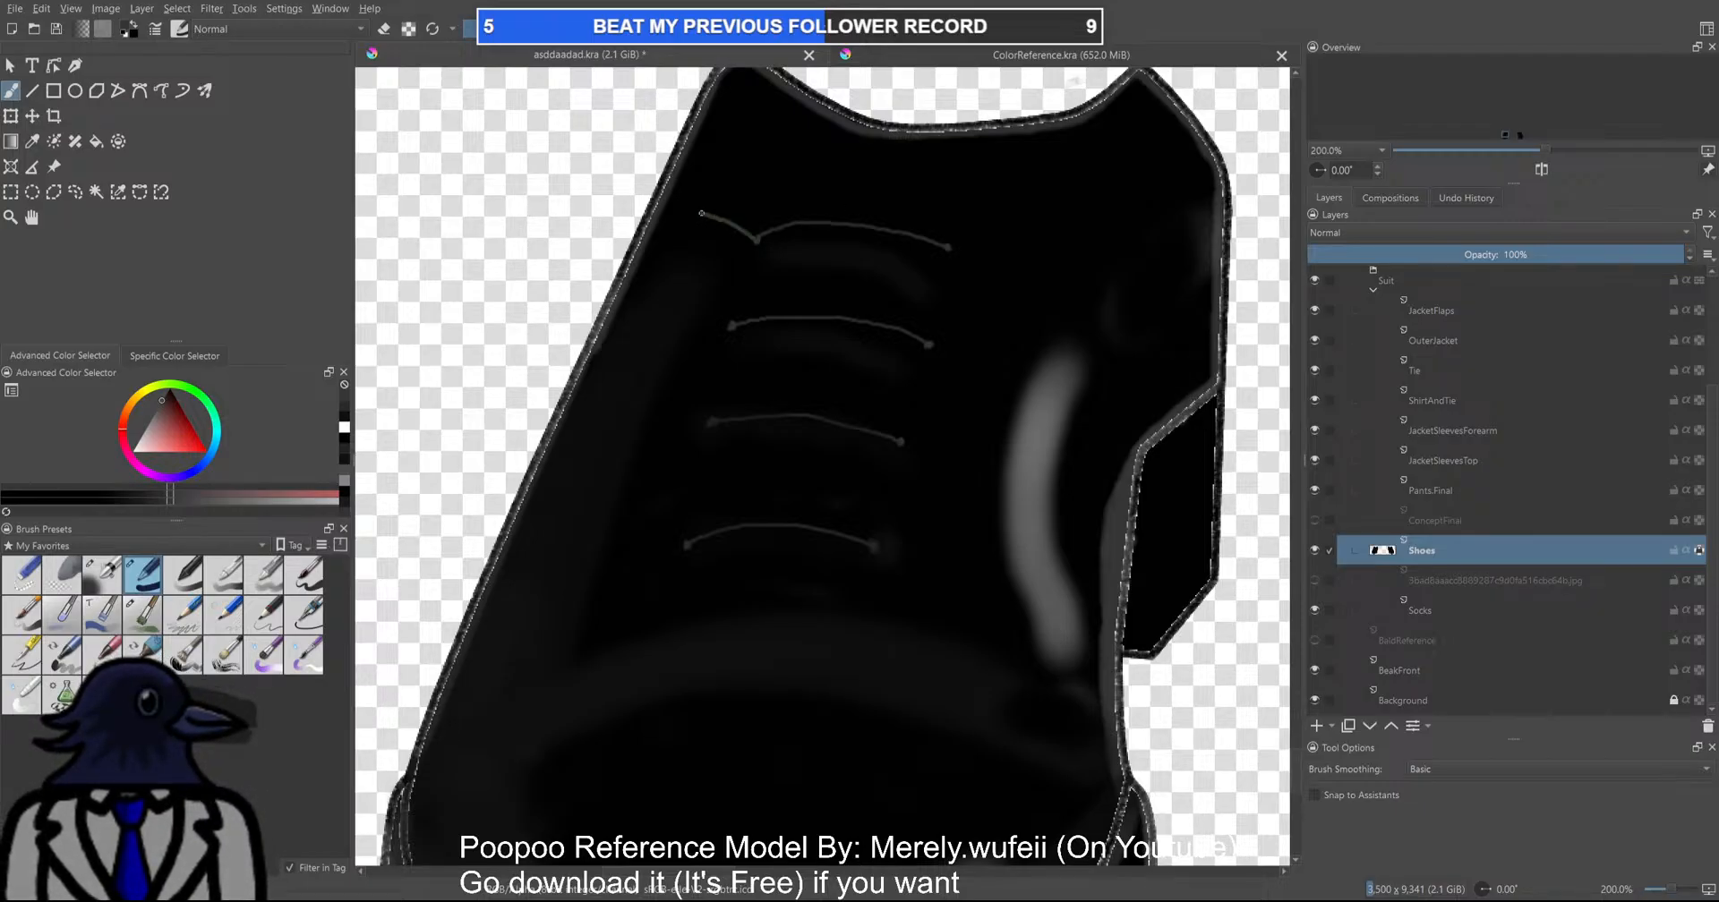
key("ctrl+z")
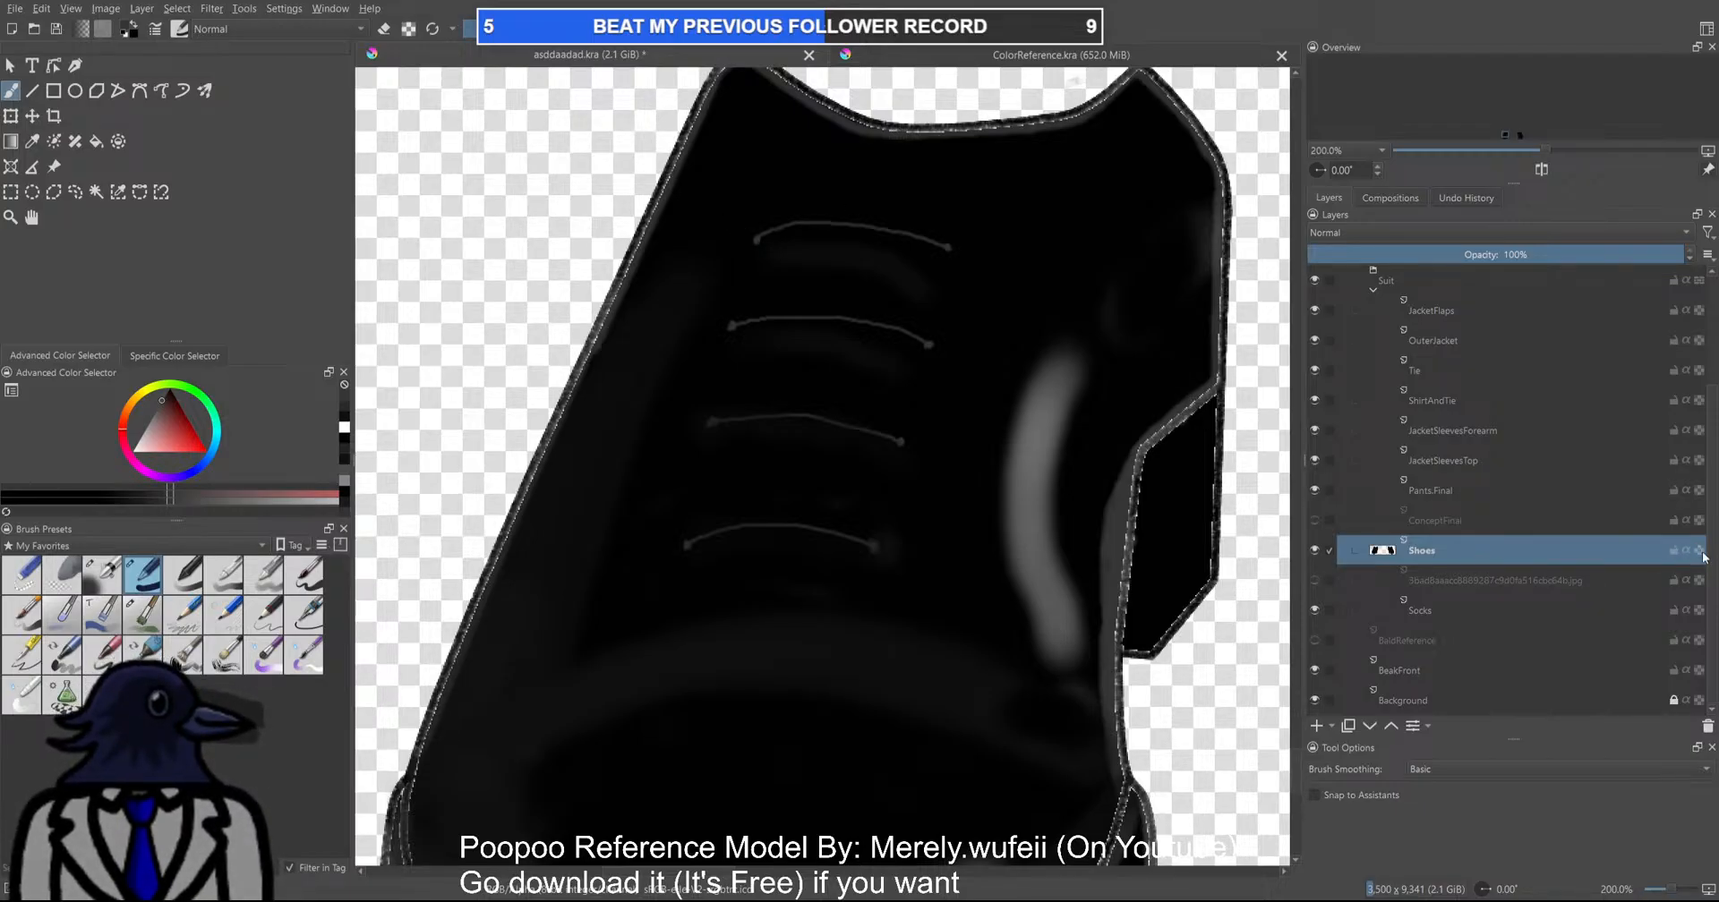
mouse_move(768, 248)
left_mouse_down()
mouse_move(655, 201)
mouse_move(549, 212)
mouse_move(557, 259)
mouse_move(614, 271)
mouse_move(777, 234)
left_mouse_up()
mouse_move(799, 279)
left_mouse_down()
mouse_move(653, 325)
mouse_move(690, 285)
left_mouse_up()
key("ctrl+z")
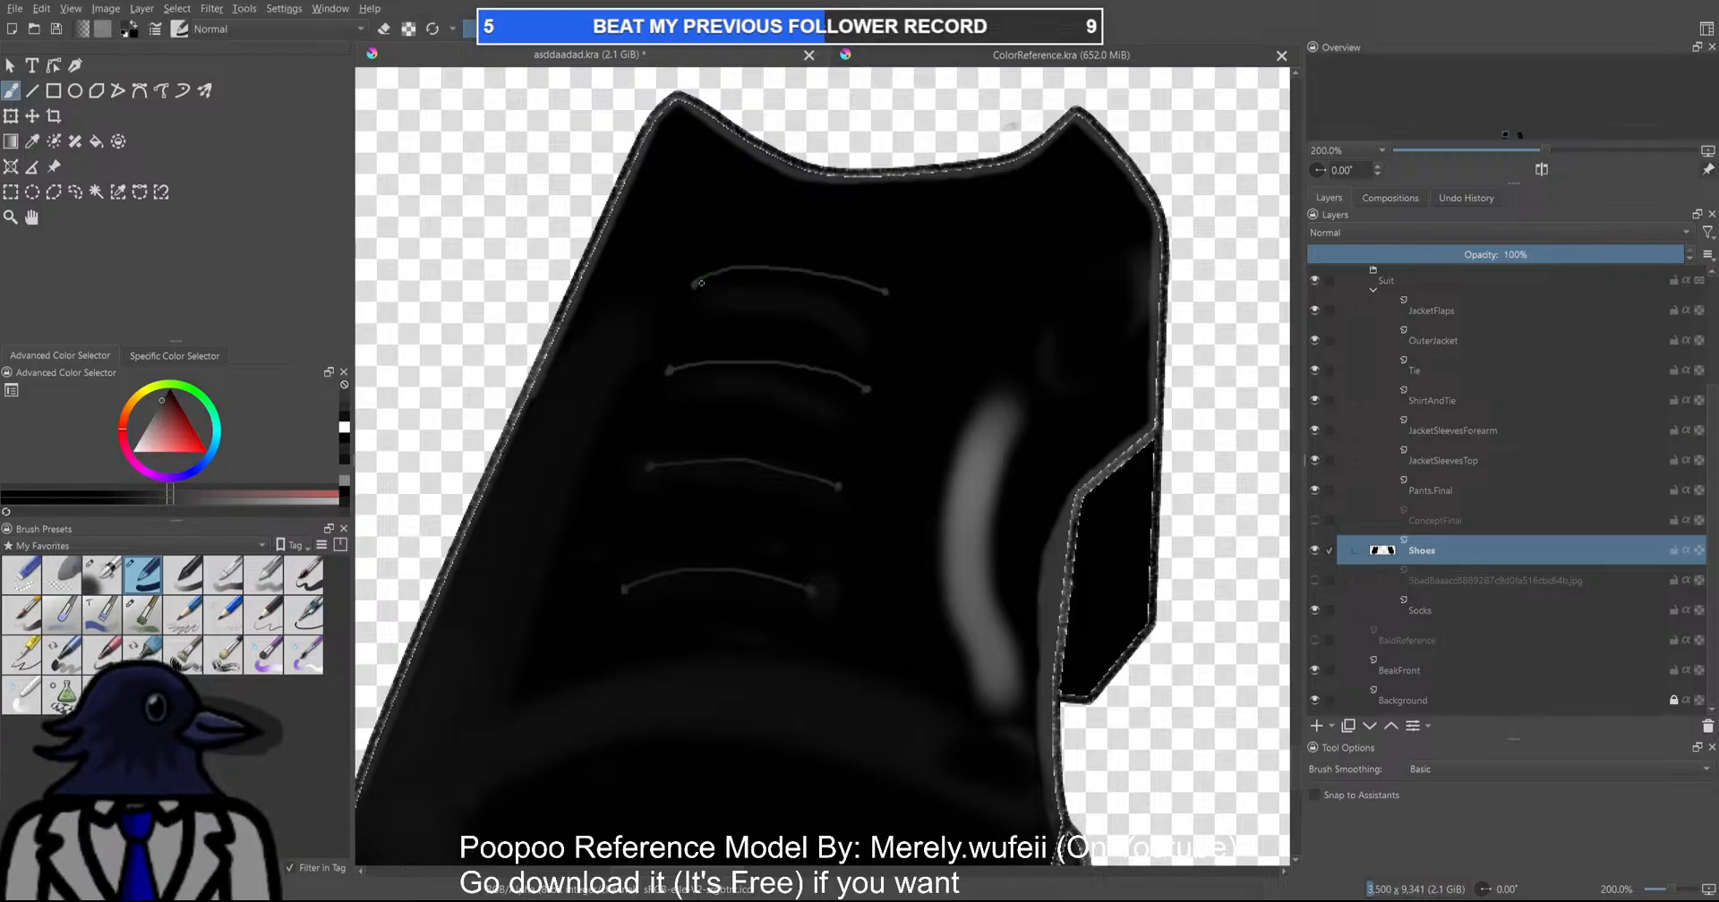
Draw two crossing gray diagonals joining the opposite ends of the top two curved lines on the left shoe
left_click_drag(870, 388, 701, 283)
mouse_move(673, 363)
left_mouse_down()
mouse_move(789, 307)
mouse_move(888, 291)
left_mouse_up()
scroll(811, 329, "down", 1)
scroll(784, 317, "up", 2)
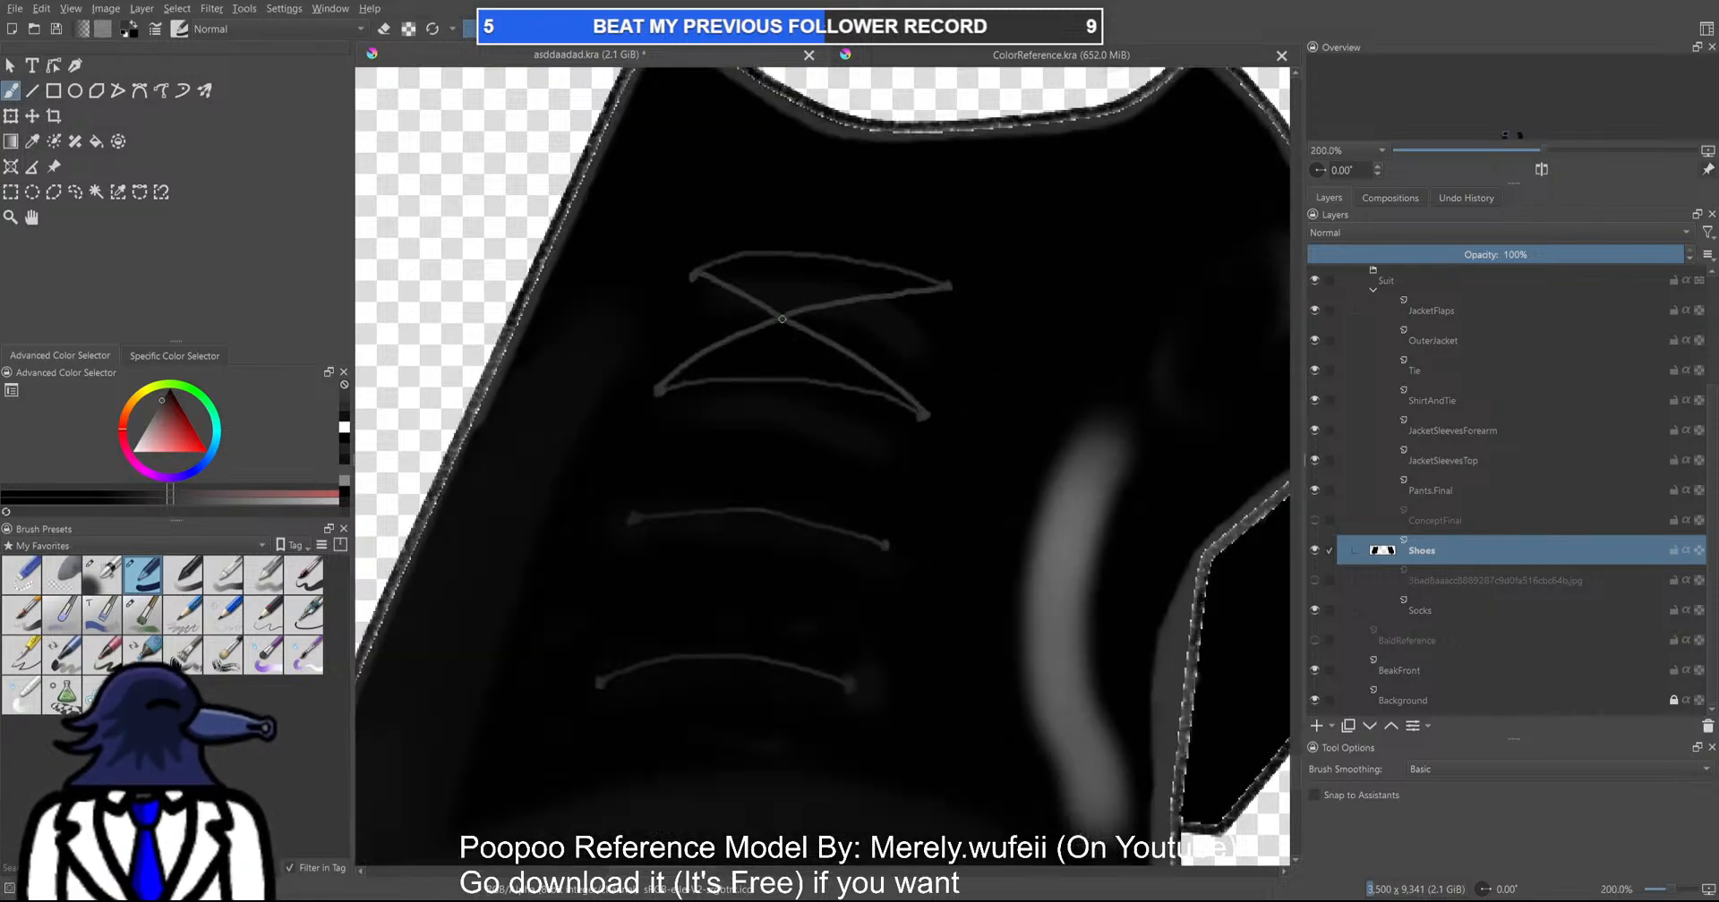
Draw two thin gray bow loops from the laces' crossing toward both sides of the left shoe, redoing unsuitable strokes
mouse_move(775, 311)
left_mouse_down()
mouse_move(675, 209)
mouse_move(495, 170)
mouse_move(420, 237)
mouse_move(514, 314)
mouse_move(778, 316)
mouse_move(921, 275)
mouse_move(1013, 309)
mouse_move(976, 352)
mouse_move(894, 363)
mouse_move(730, 342)
mouse_move(865, 299)
mouse_move(944, 327)
mouse_move(995, 403)
mouse_move(961, 413)
mouse_move(739, 341)
mouse_move(904, 358)
mouse_move(963, 389)
mouse_move(985, 418)
mouse_move(969, 432)
mouse_move(914, 426)
mouse_move(754, 348)
mouse_move(654, 334)
mouse_move(543, 370)
left_mouse_up()
scroll(842, 333, "down", 2)
scroll(874, 351, "up", 2)
key("ctrl+z")
key("ctrl+z")
key("ctrl+z")
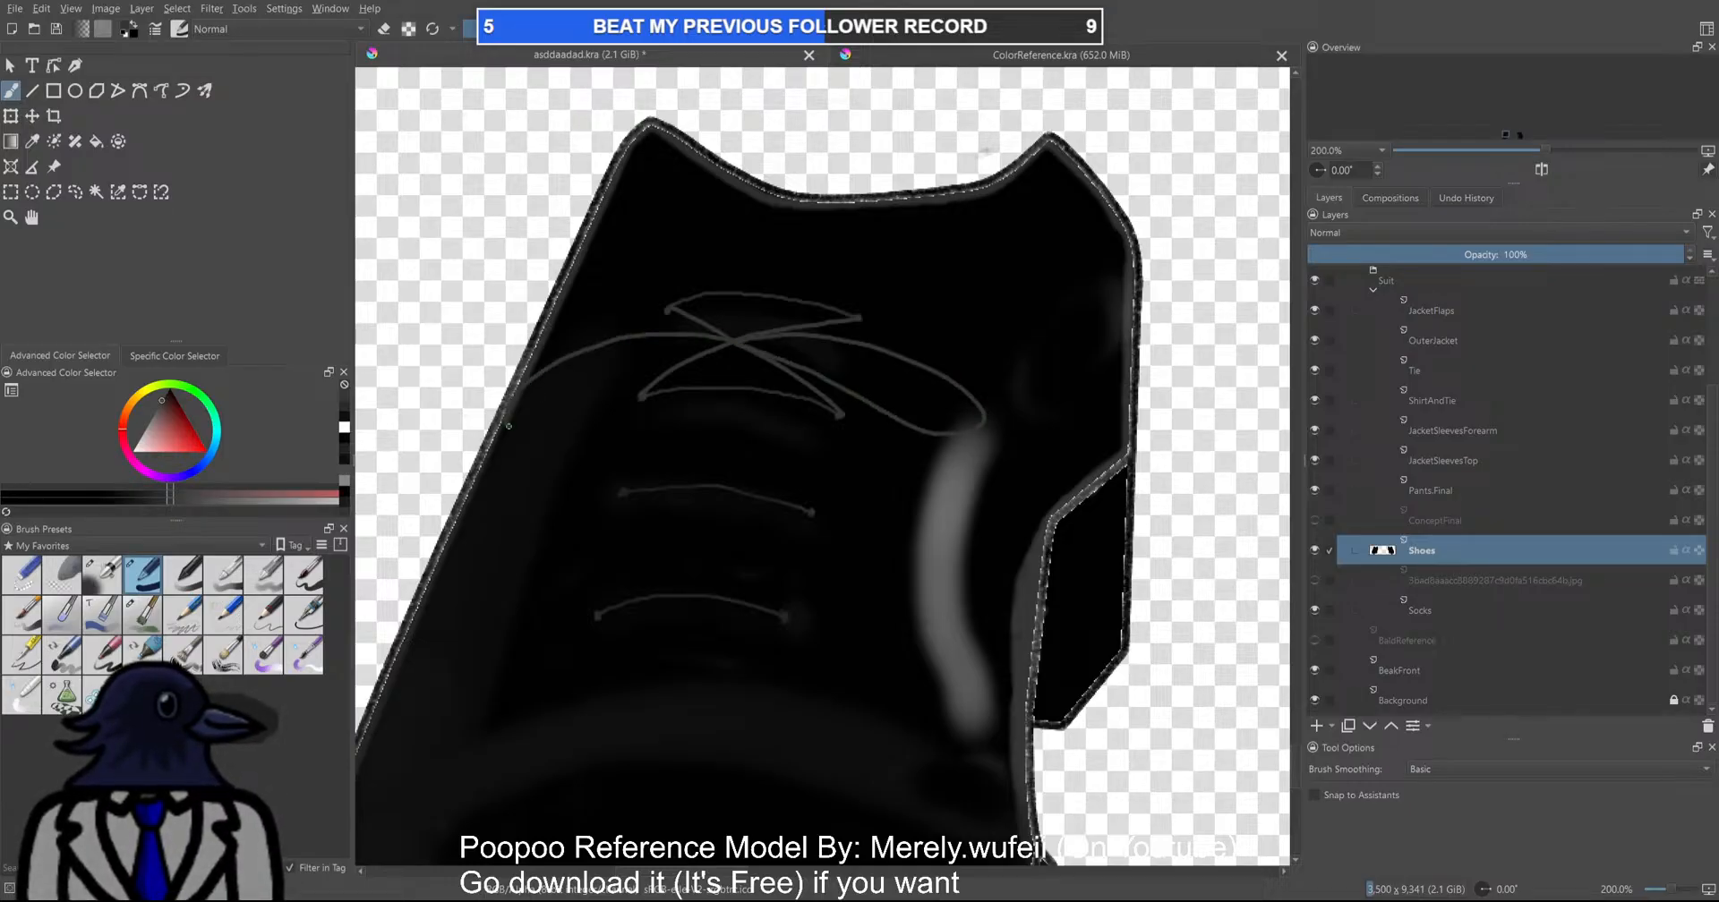
left_click_drag(551, 434, 727, 343)
scroll(812, 403, "down", 4)
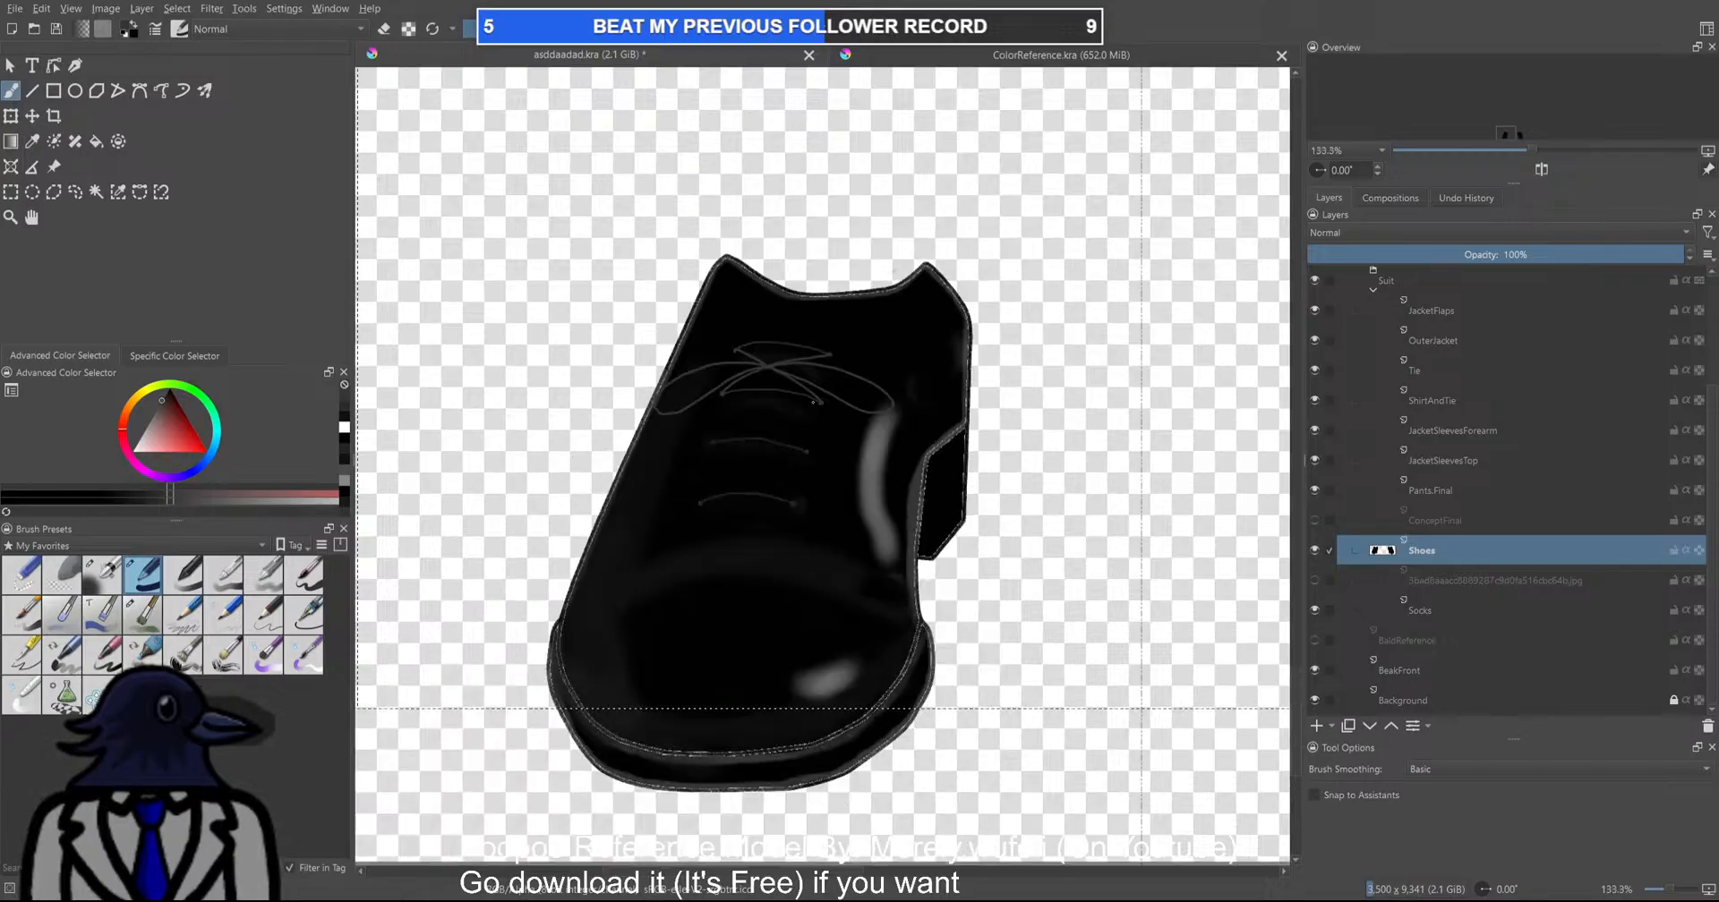
Inspect the left shoe's lace bow up close and at overview distance beside the right shoe
left_click_drag(962, 524, 650, 439)
scroll(752, 495, "down", 3)
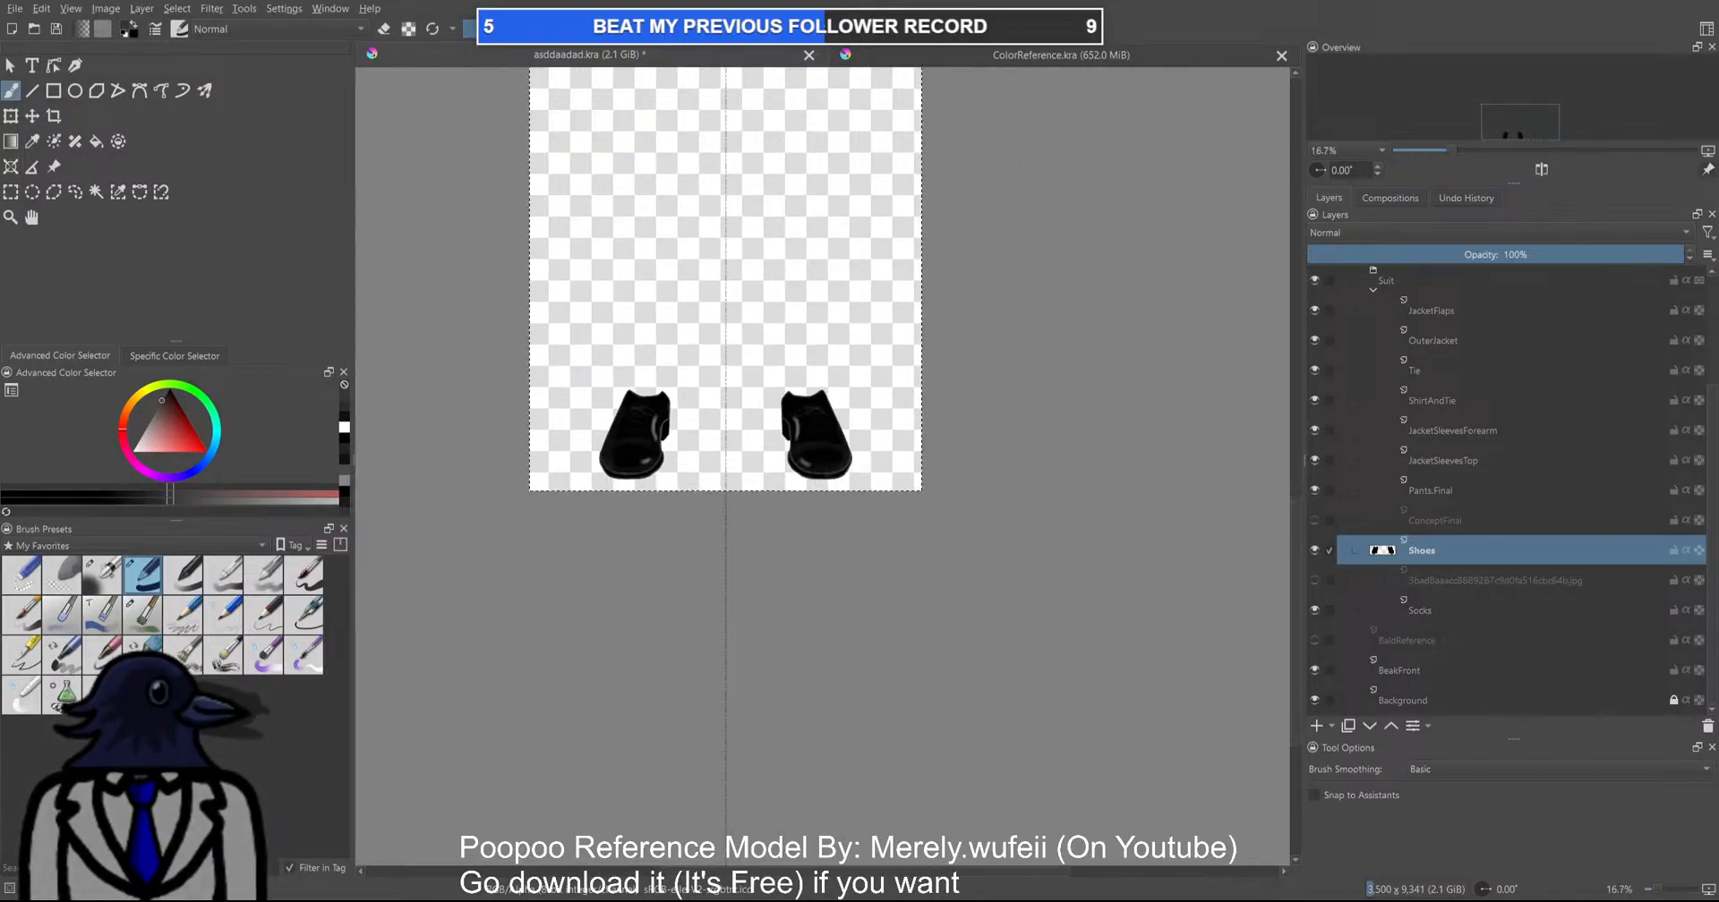
scroll(647, 437, "up", 4)
scroll(632, 438, "up", 4)
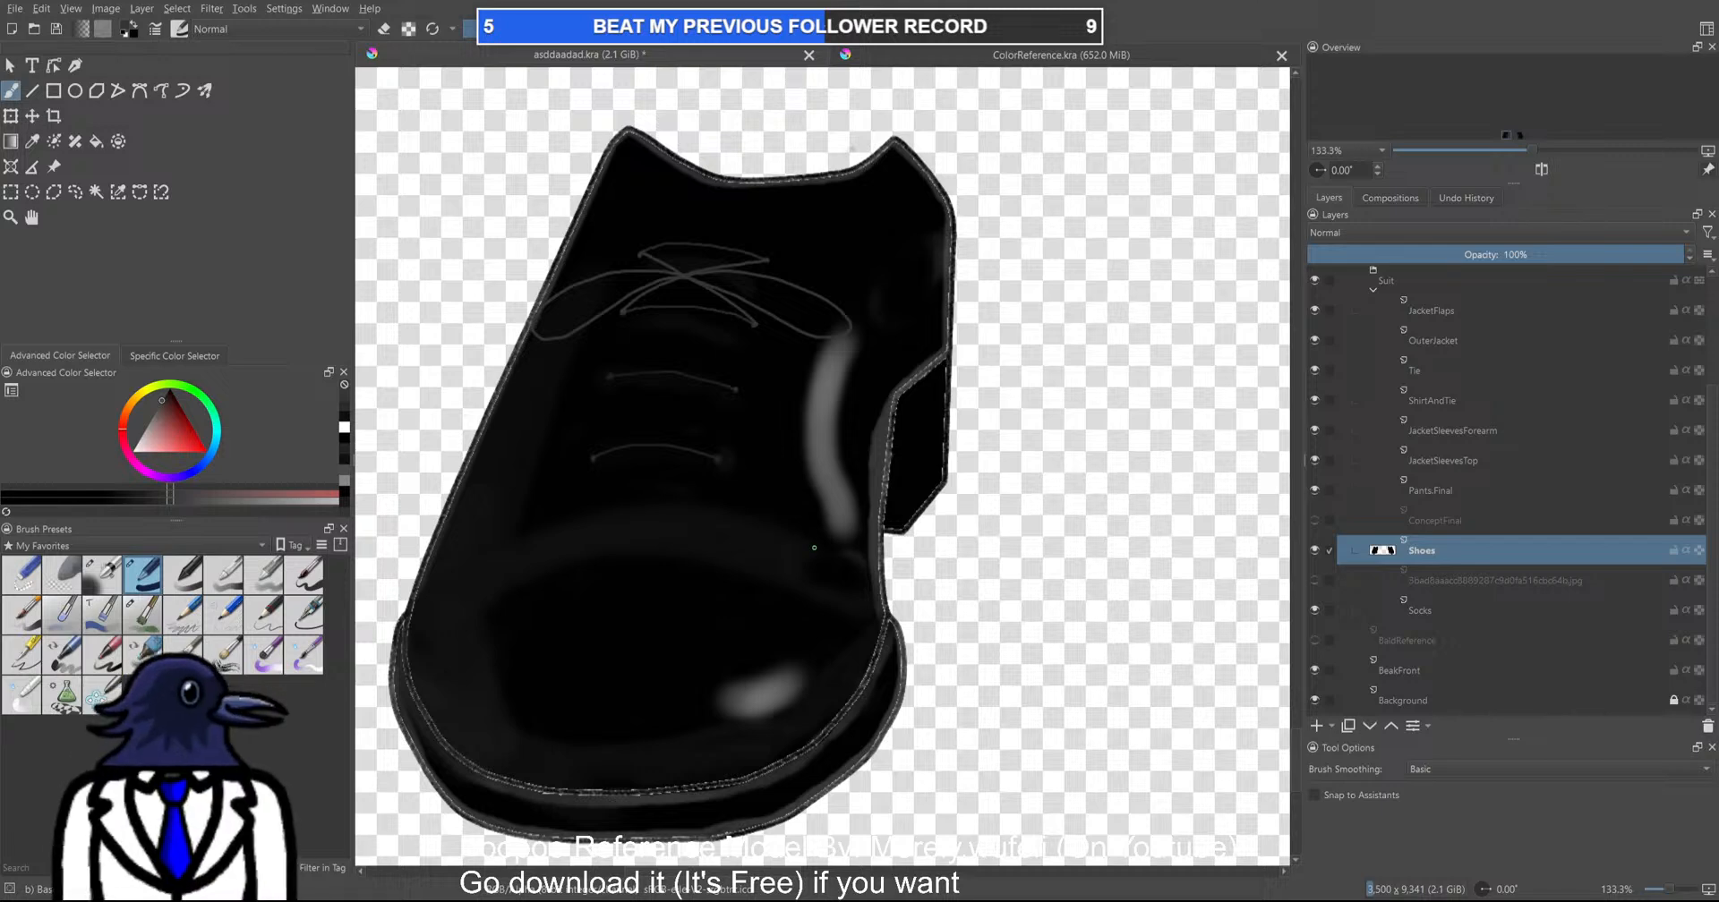
scroll(832, 548, "down", 6)
left_click_drag(899, 587, 840, 472)
scroll(805, 463, "up", 5)
left_click_drag(733, 415, 960, 559)
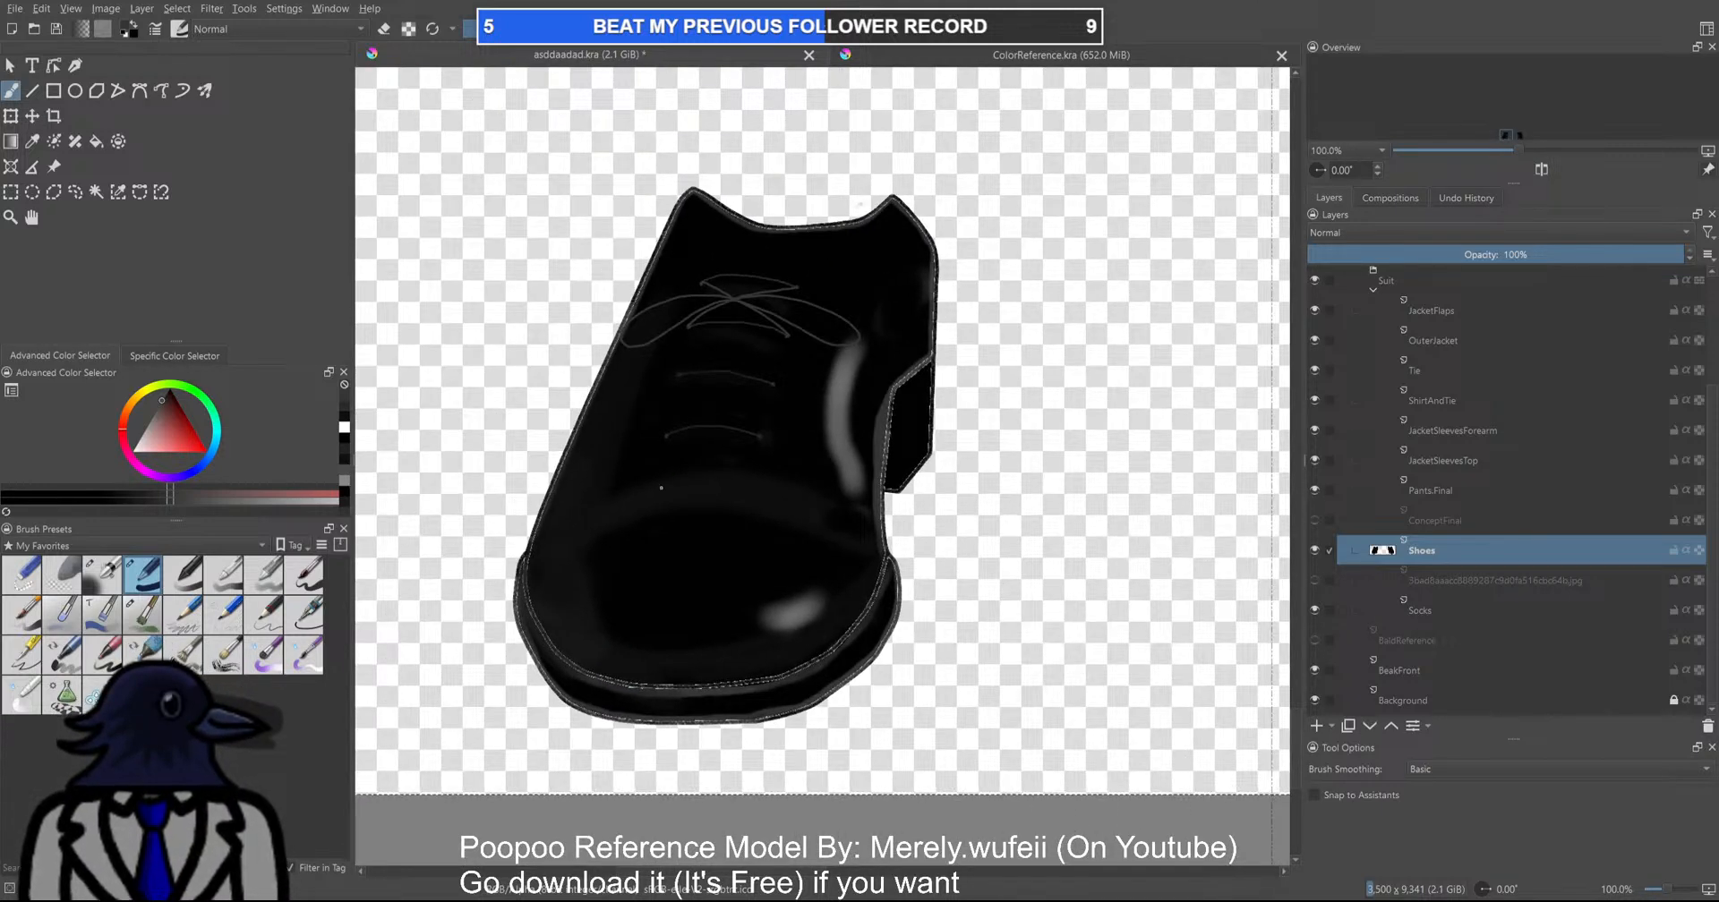
Draw a straight line along the left shoe's outer edge from the top corner down to the sole using the Line tool
left_click(33, 90)
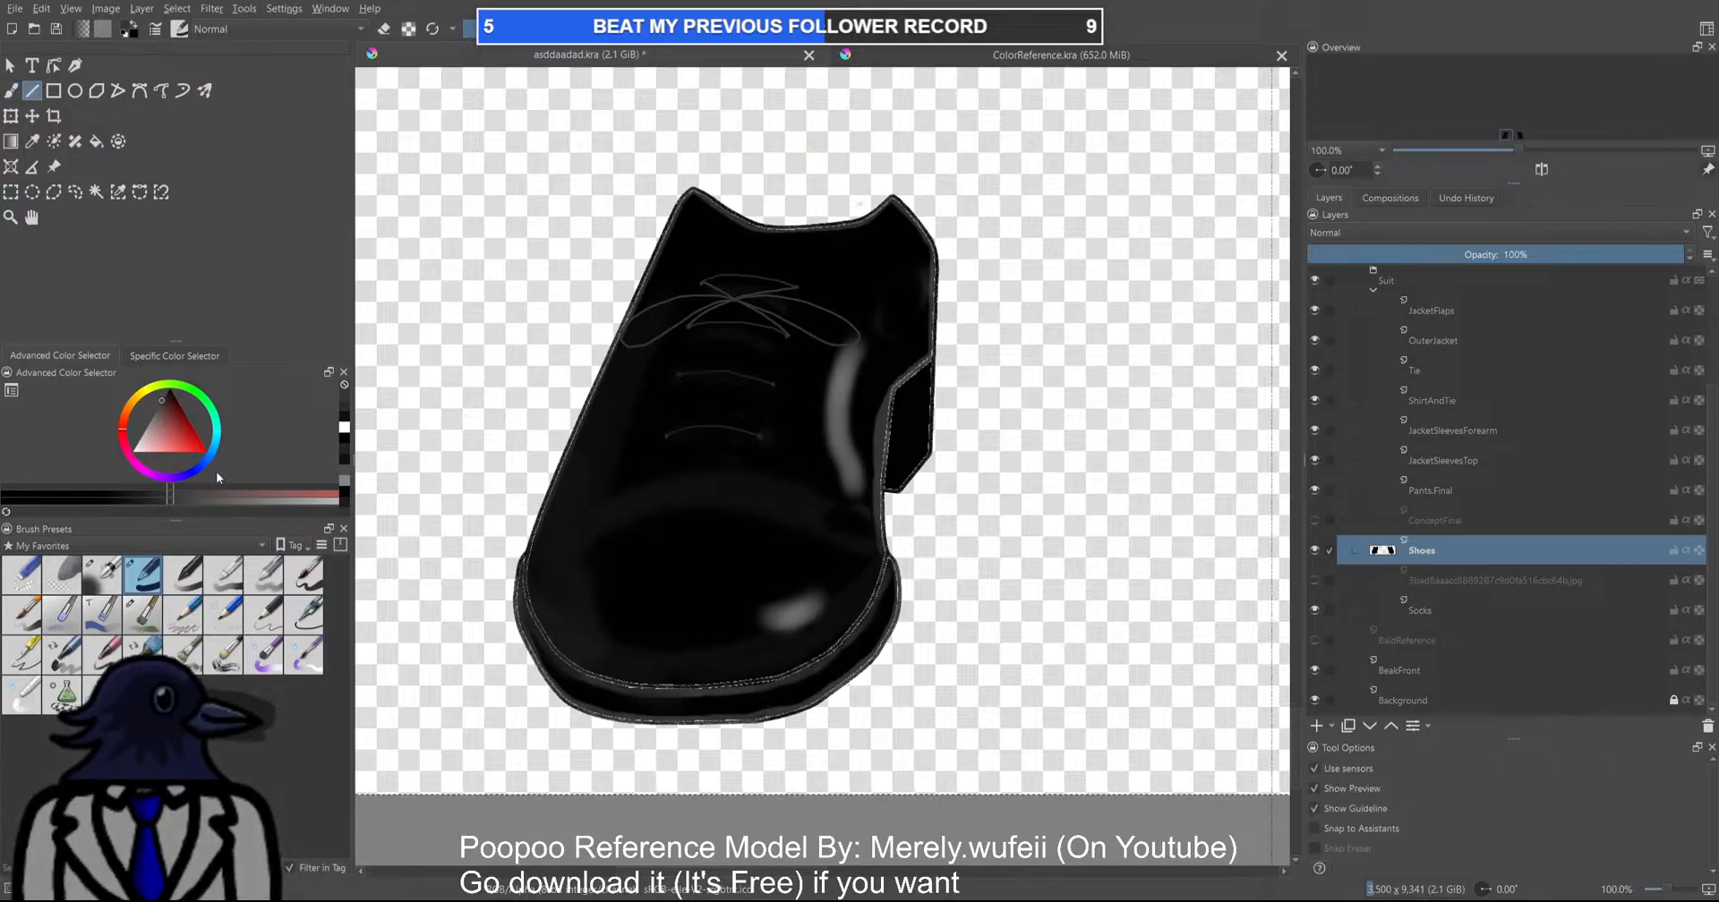
scroll(694, 207, "up", 2)
left_click_drag(694, 207, 841, 165)
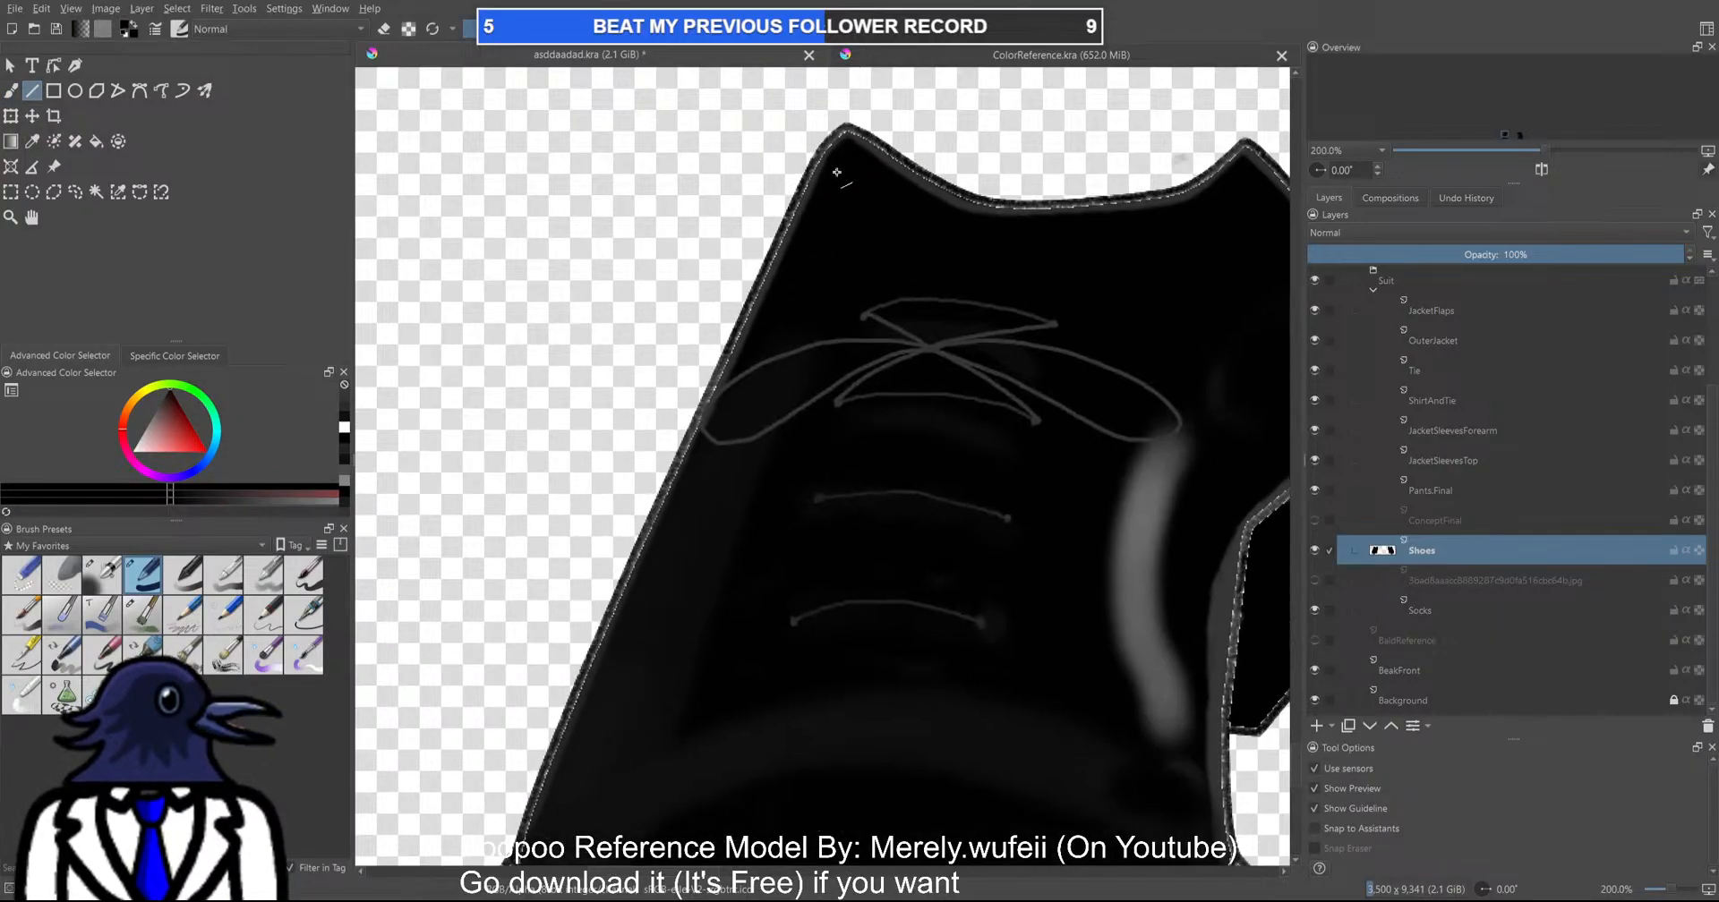
scroll(841, 165, "down", 1)
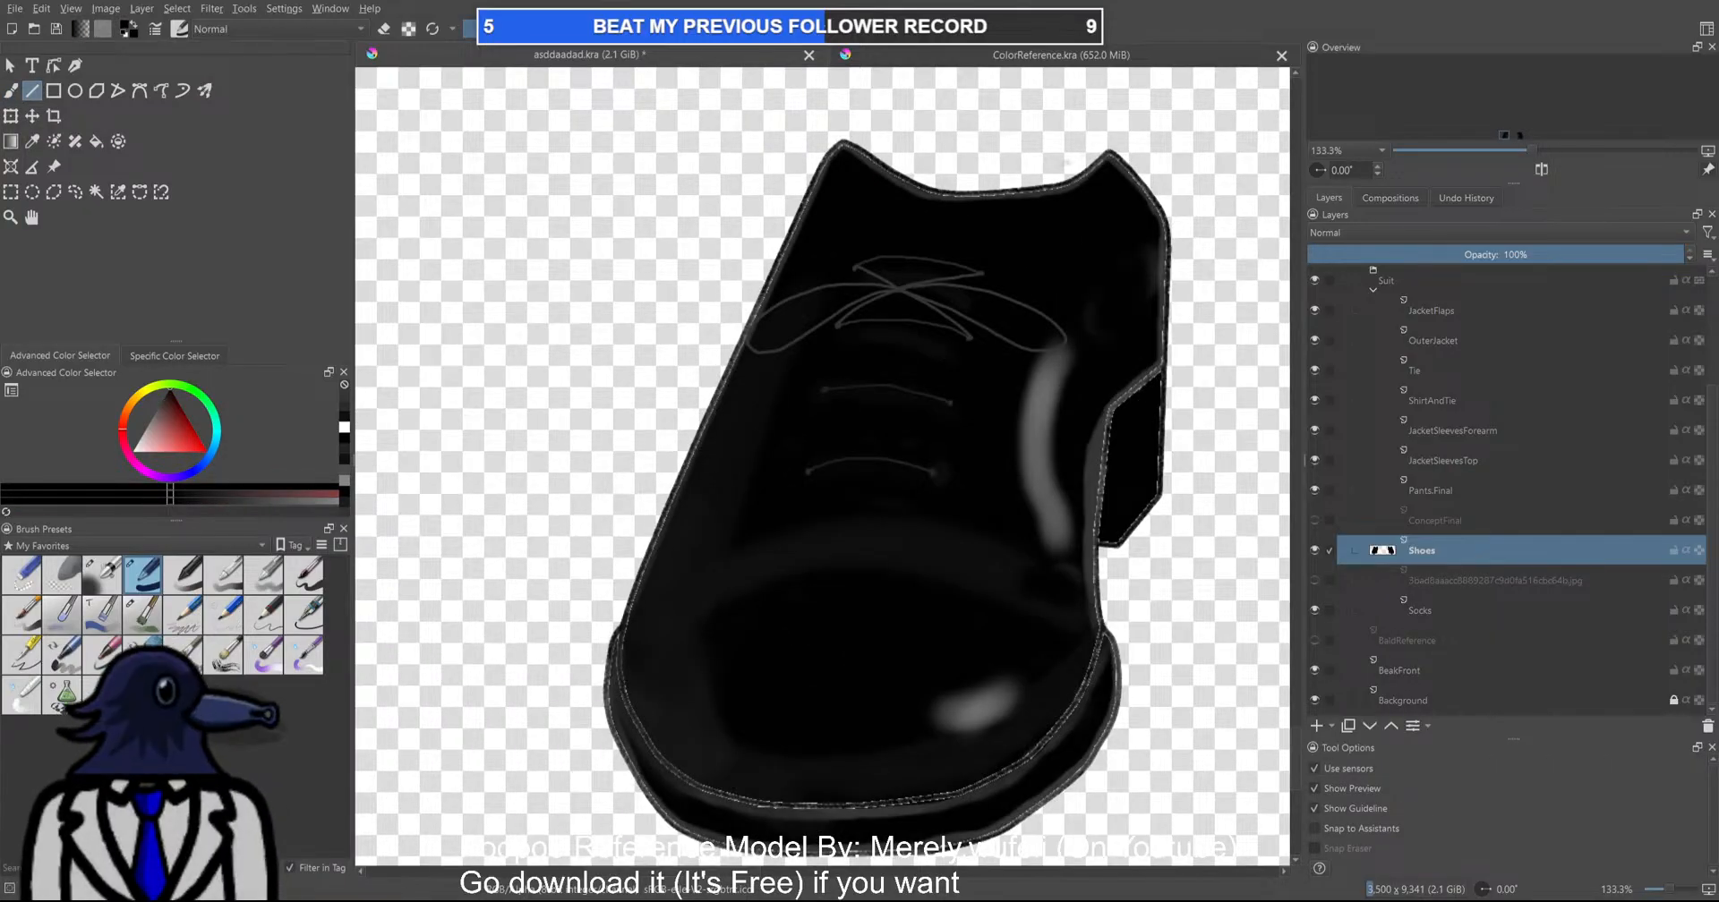
left_click(141, 626)
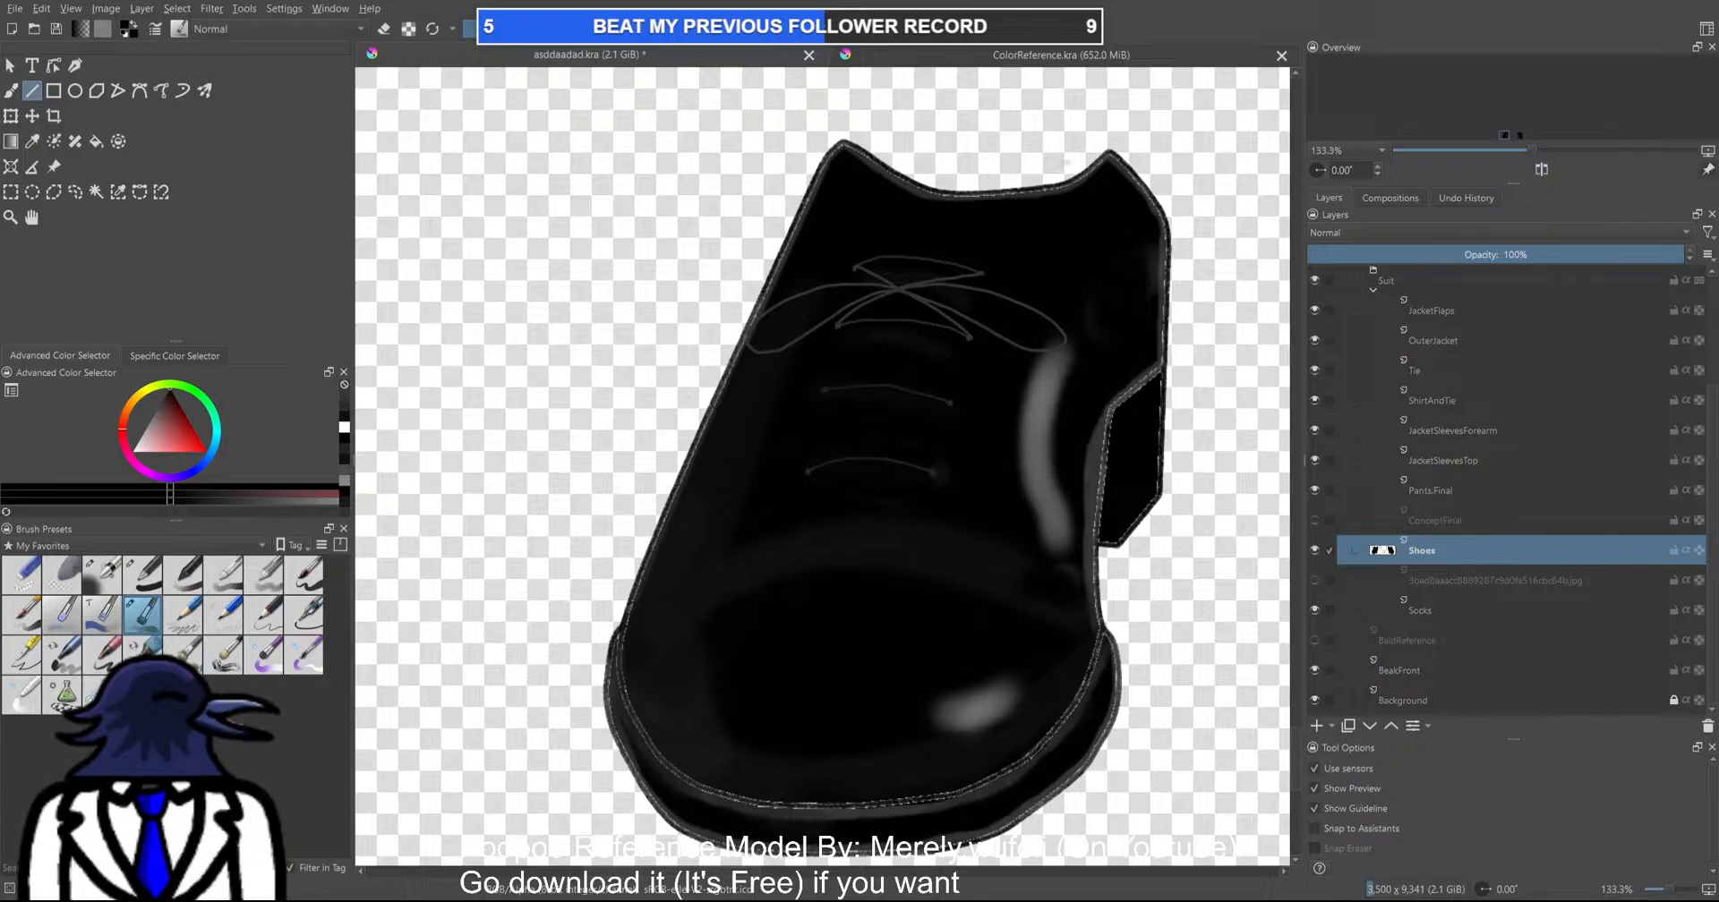
scroll(847, 162, "up", 1)
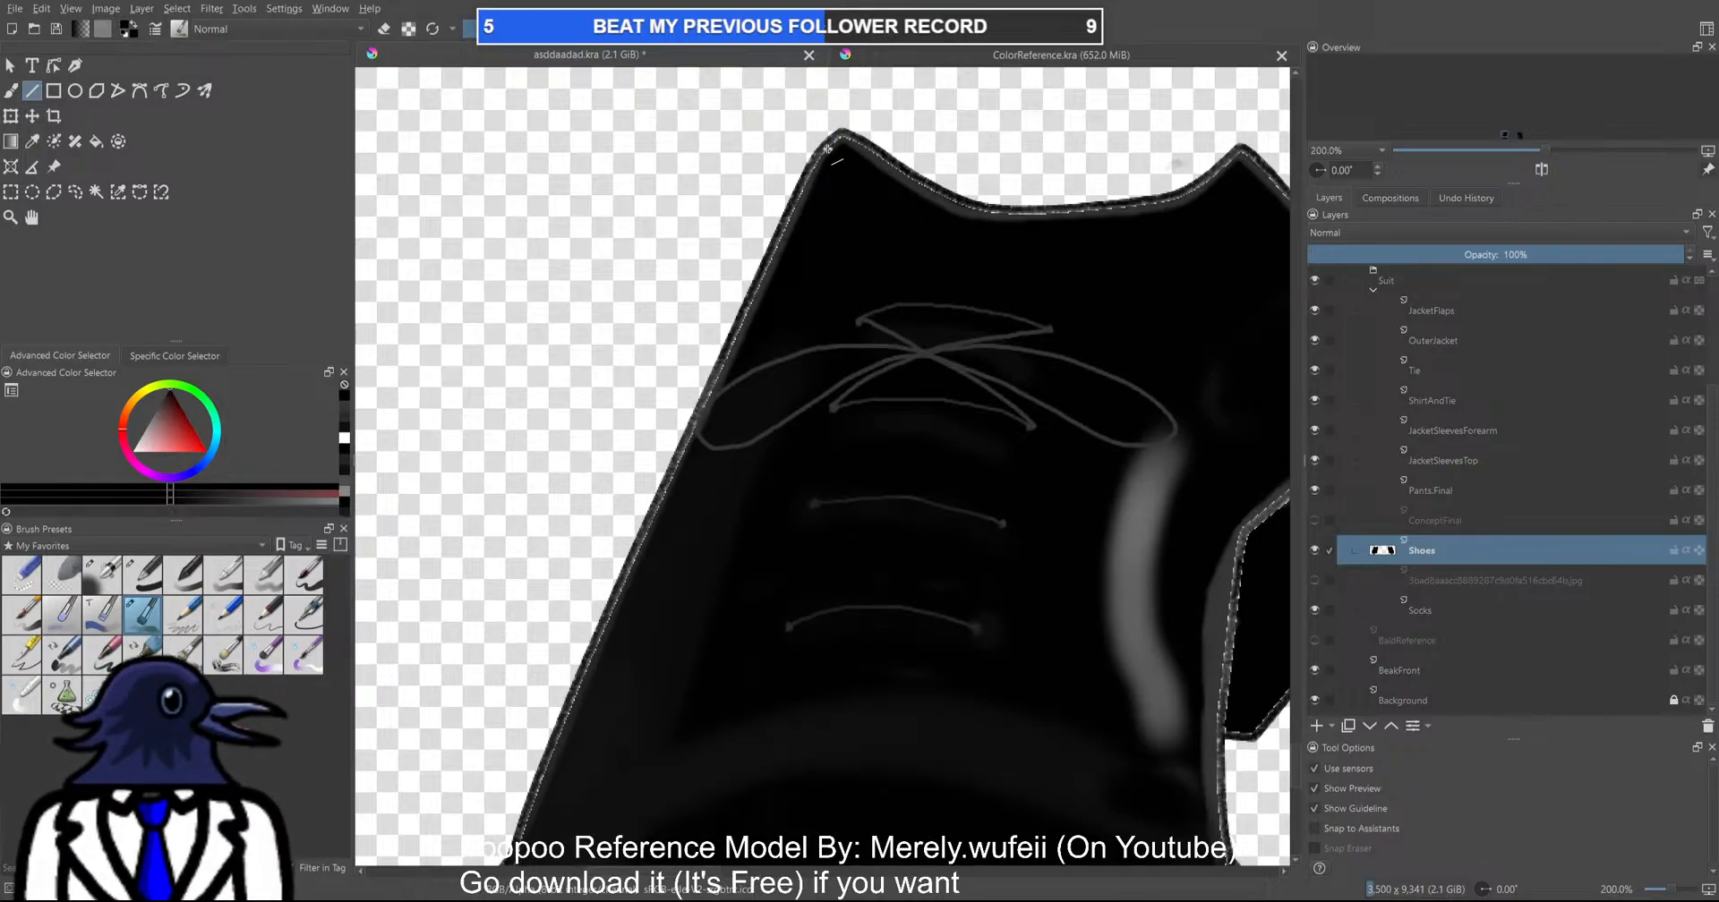
scroll(861, 140, "down", 1)
left_click_drag(862, 84, 658, 552)
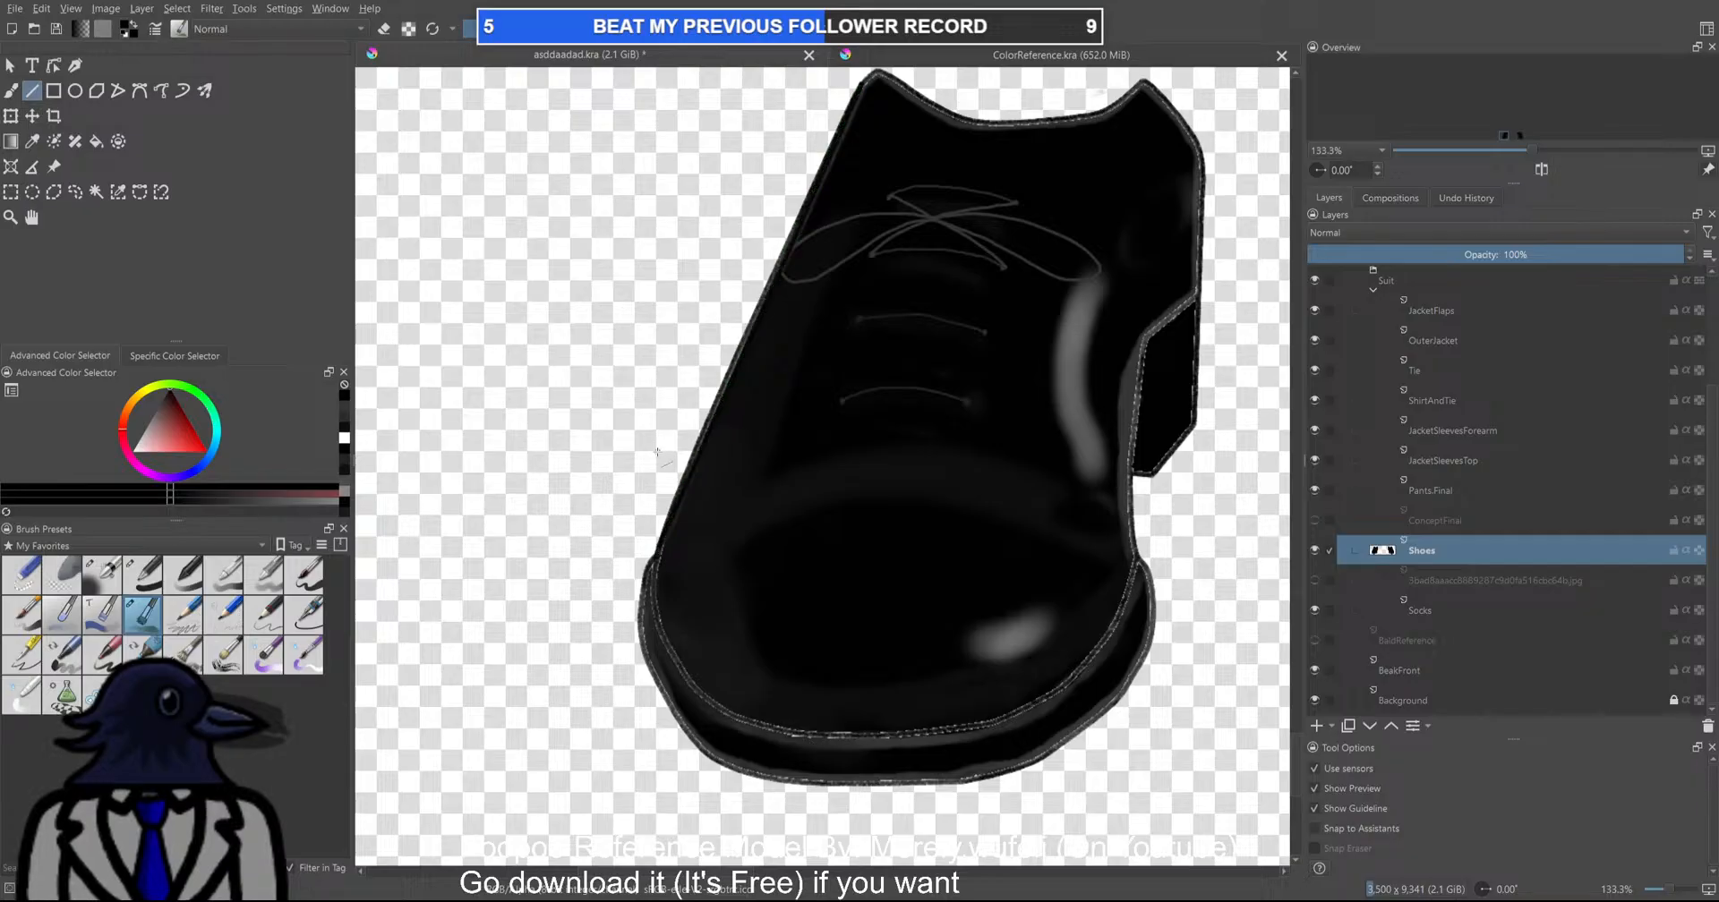
Undo the straight outer edge line and trace the left shoe's outer edge with a Bezier curve from the top corner to the sole
key("ctrl+z")
left_click(140, 91)
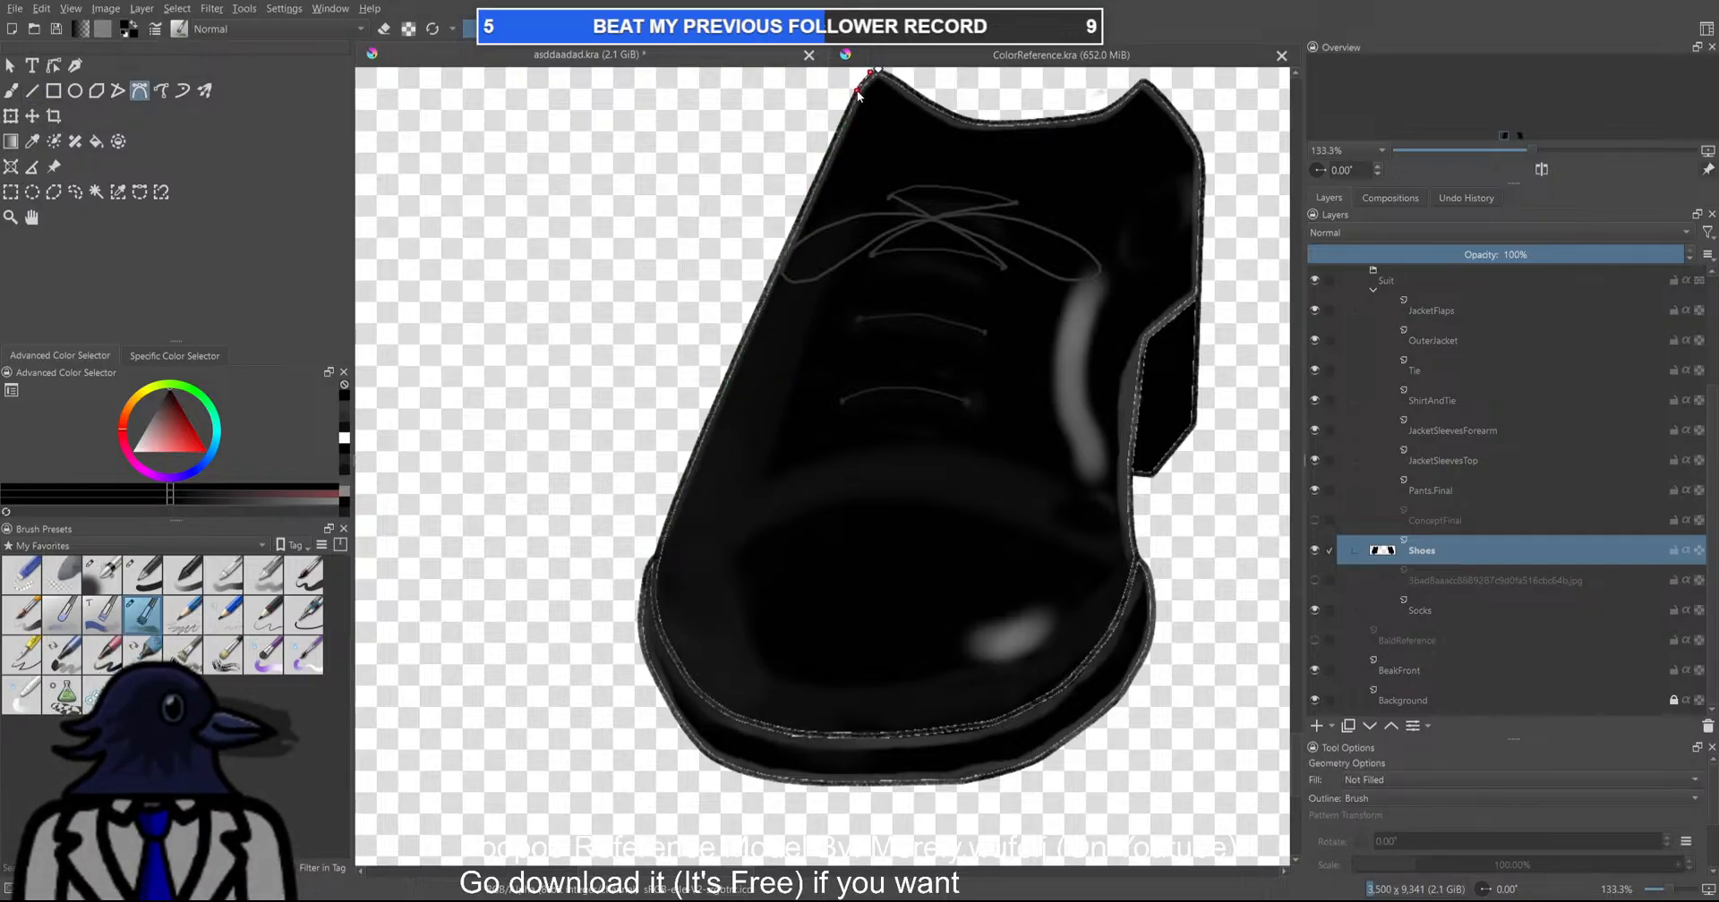
double_click(729, 371)
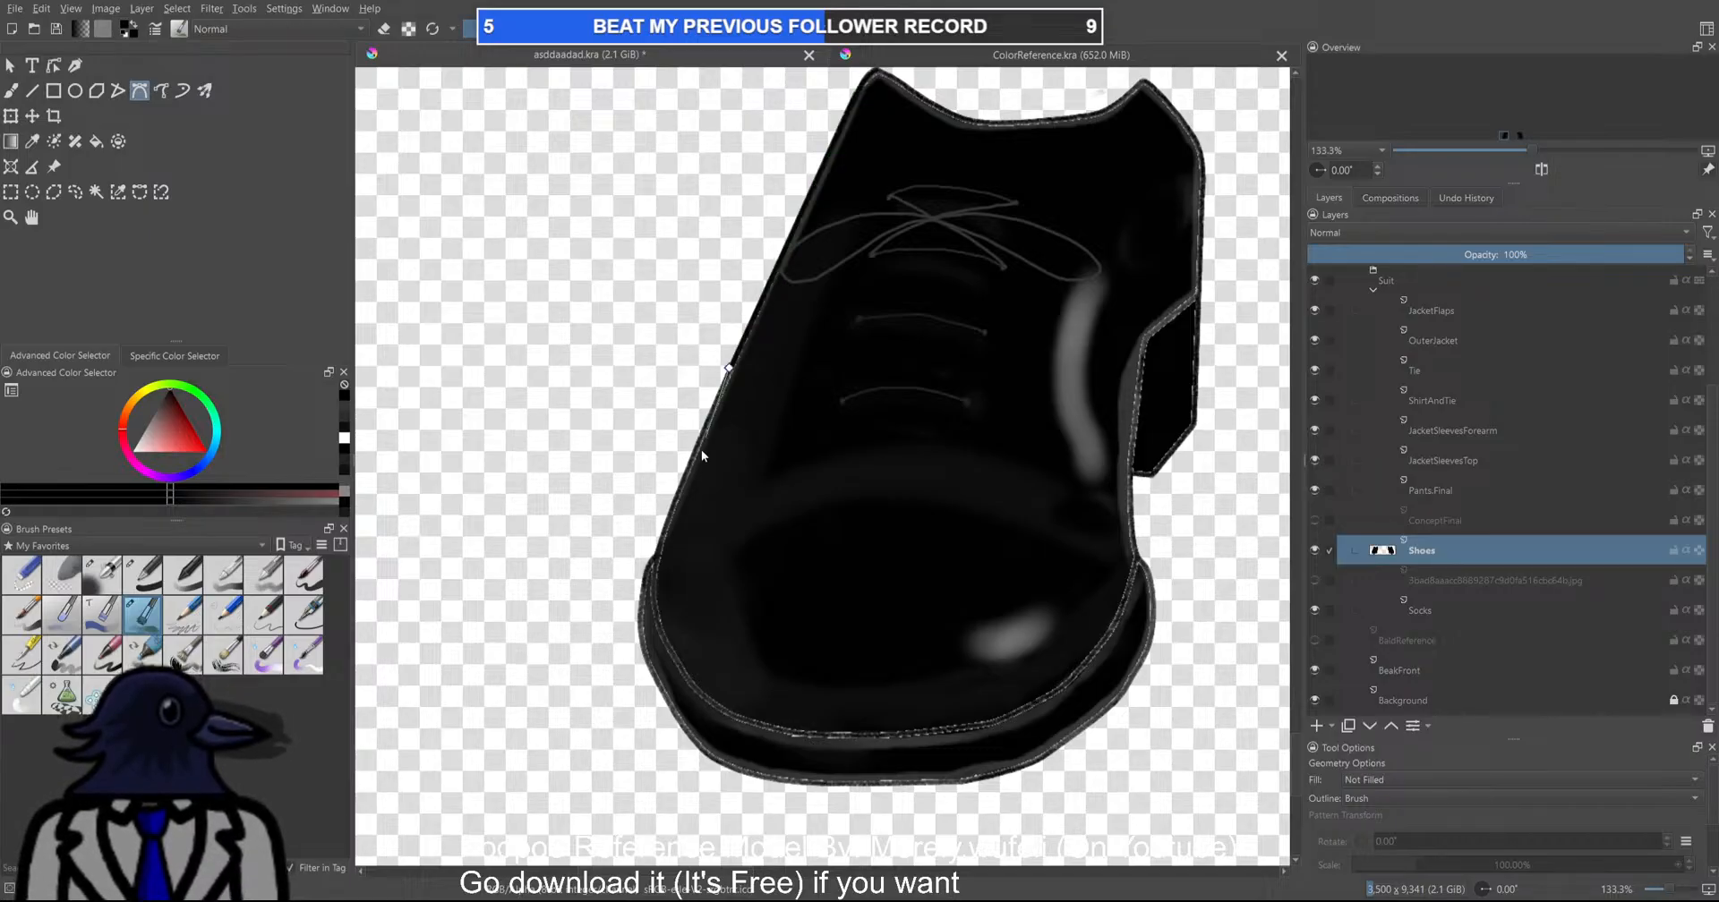
left_click_drag(663, 536, 658, 562)
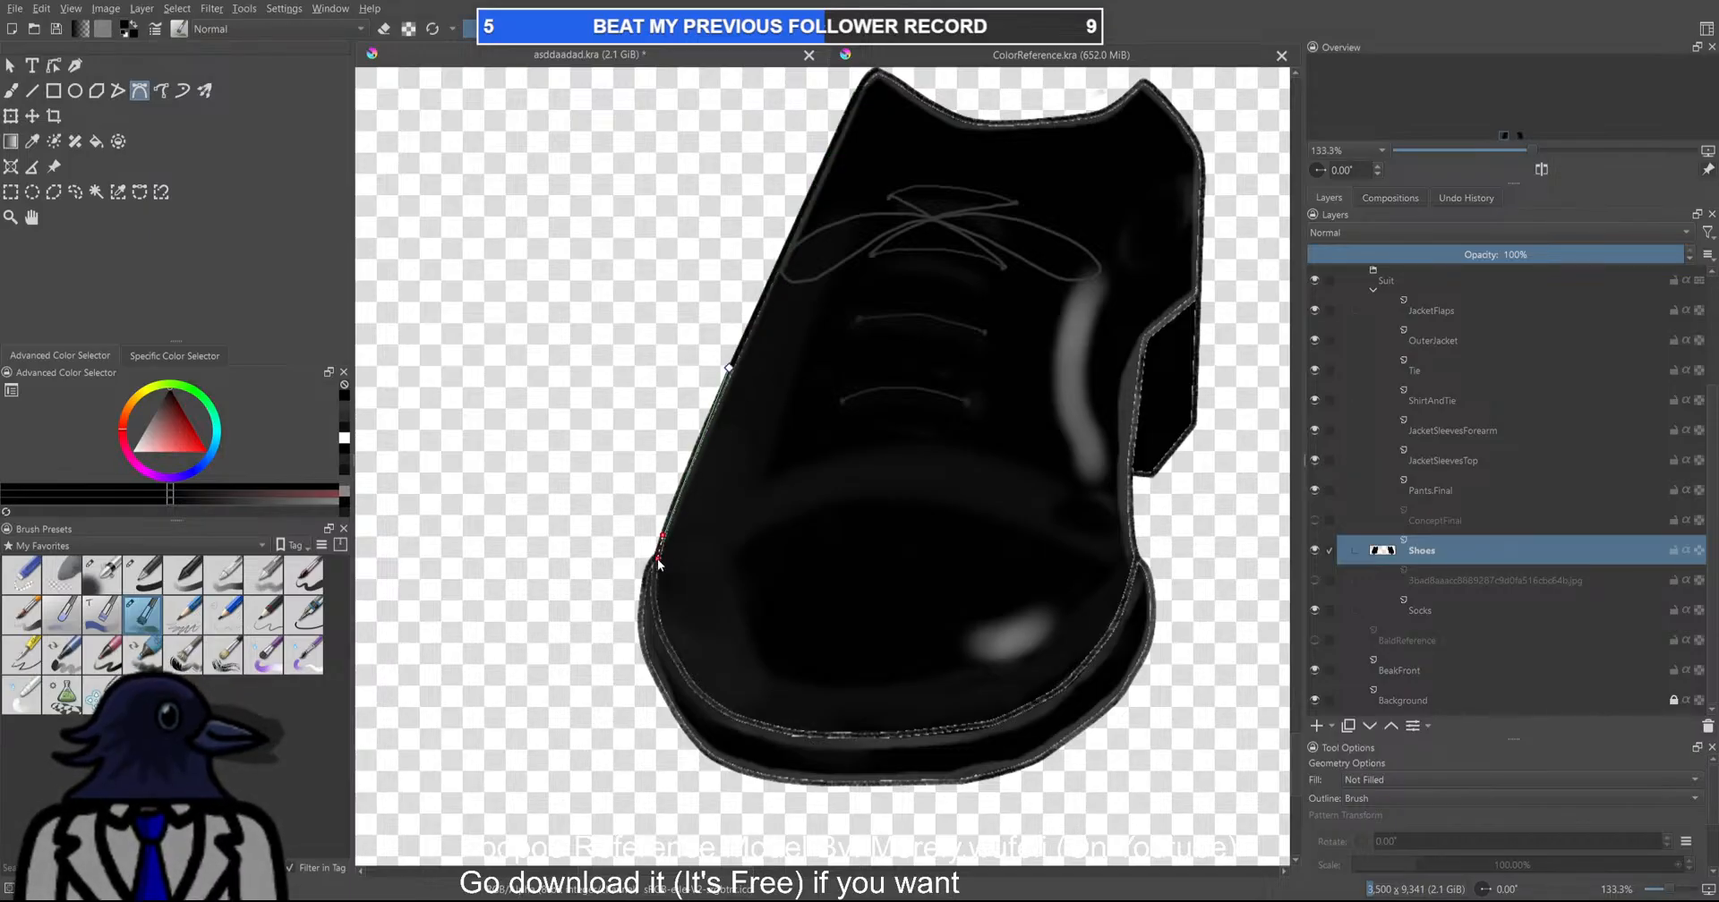
double_click(658, 560)
scroll(883, 542, "down", 2)
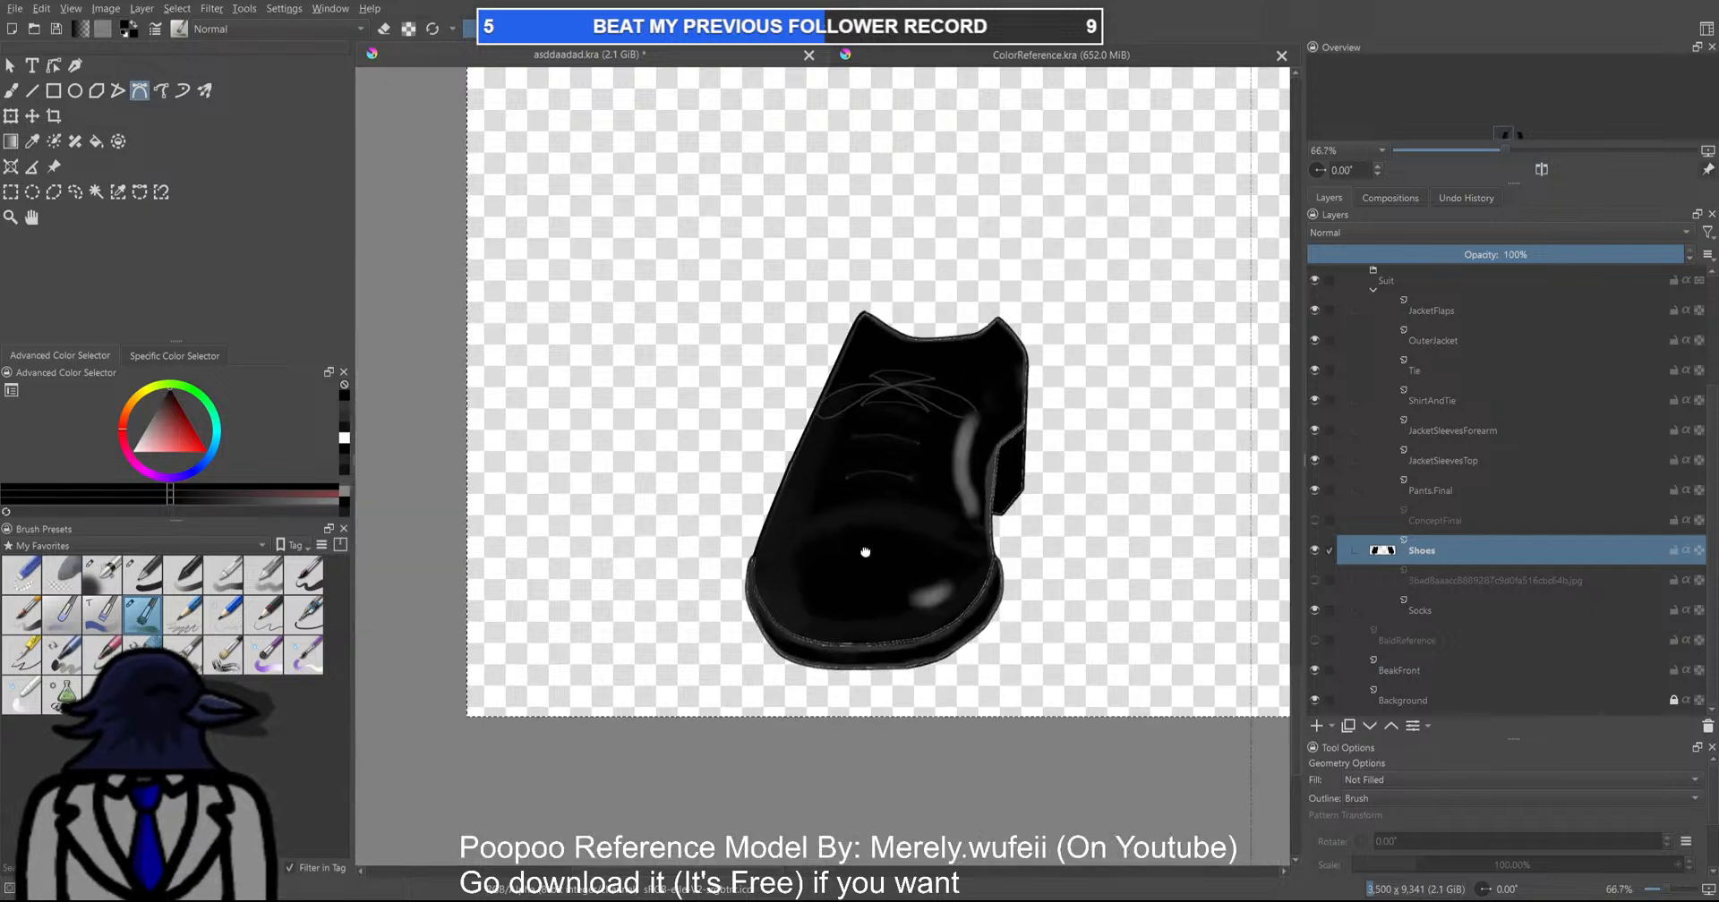
scroll(898, 578, "down", 3)
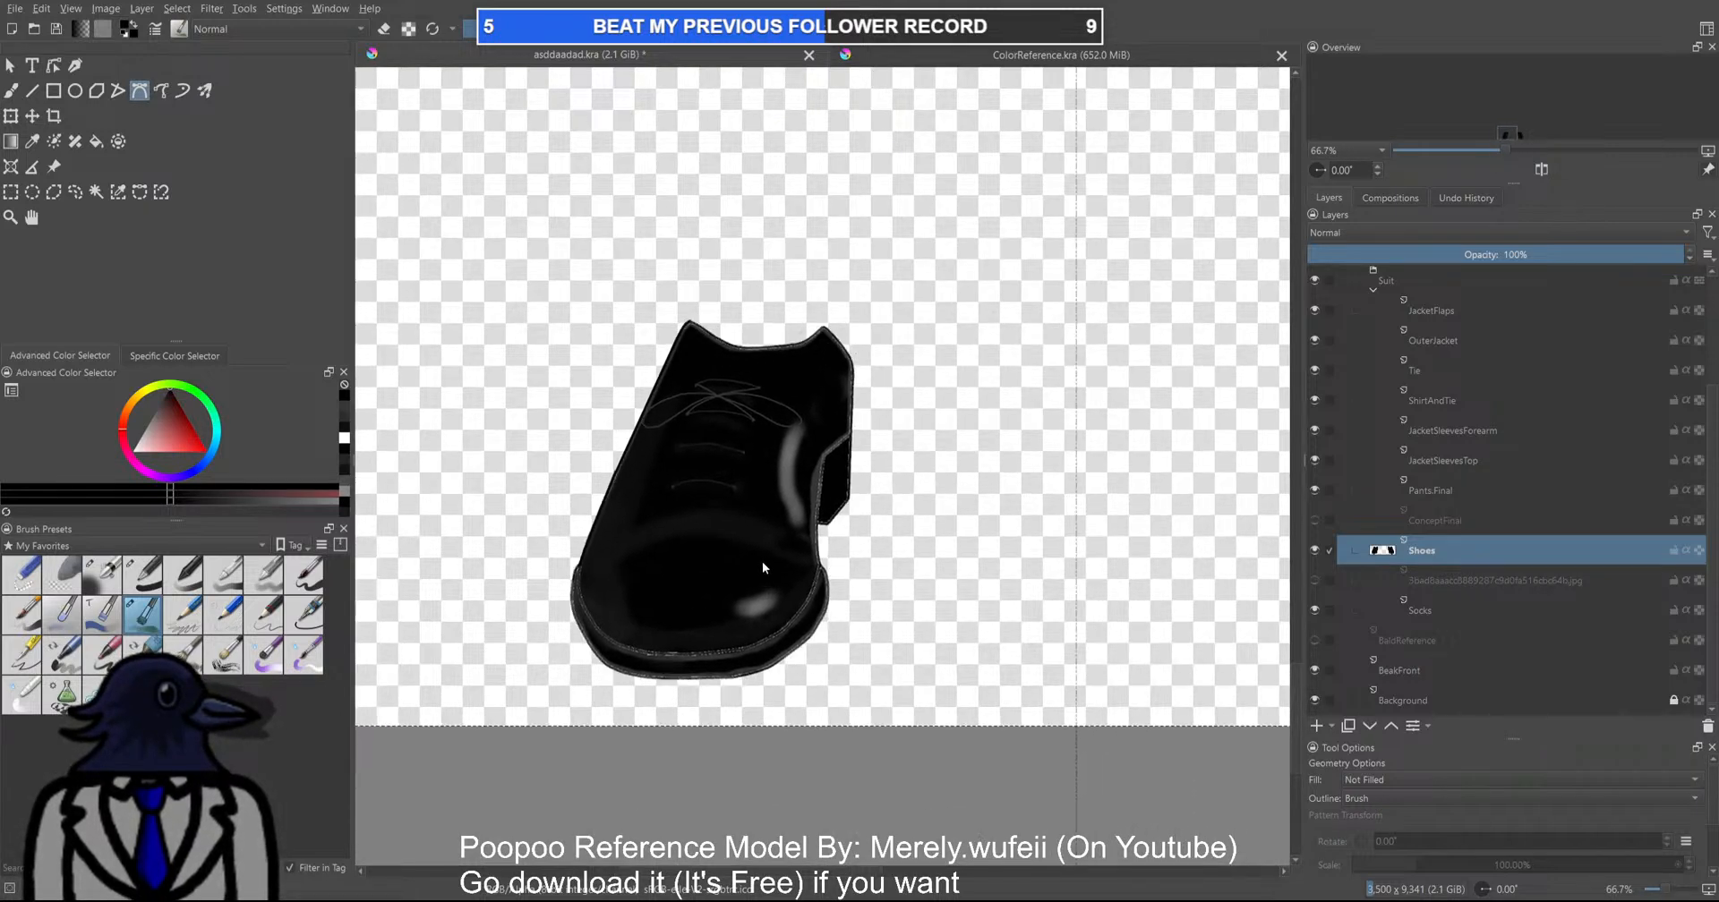
Trace Bezier curves along the left shoe's inner edge, from the top of the heel notch down past the heel block
scroll(814, 576, "up", 5)
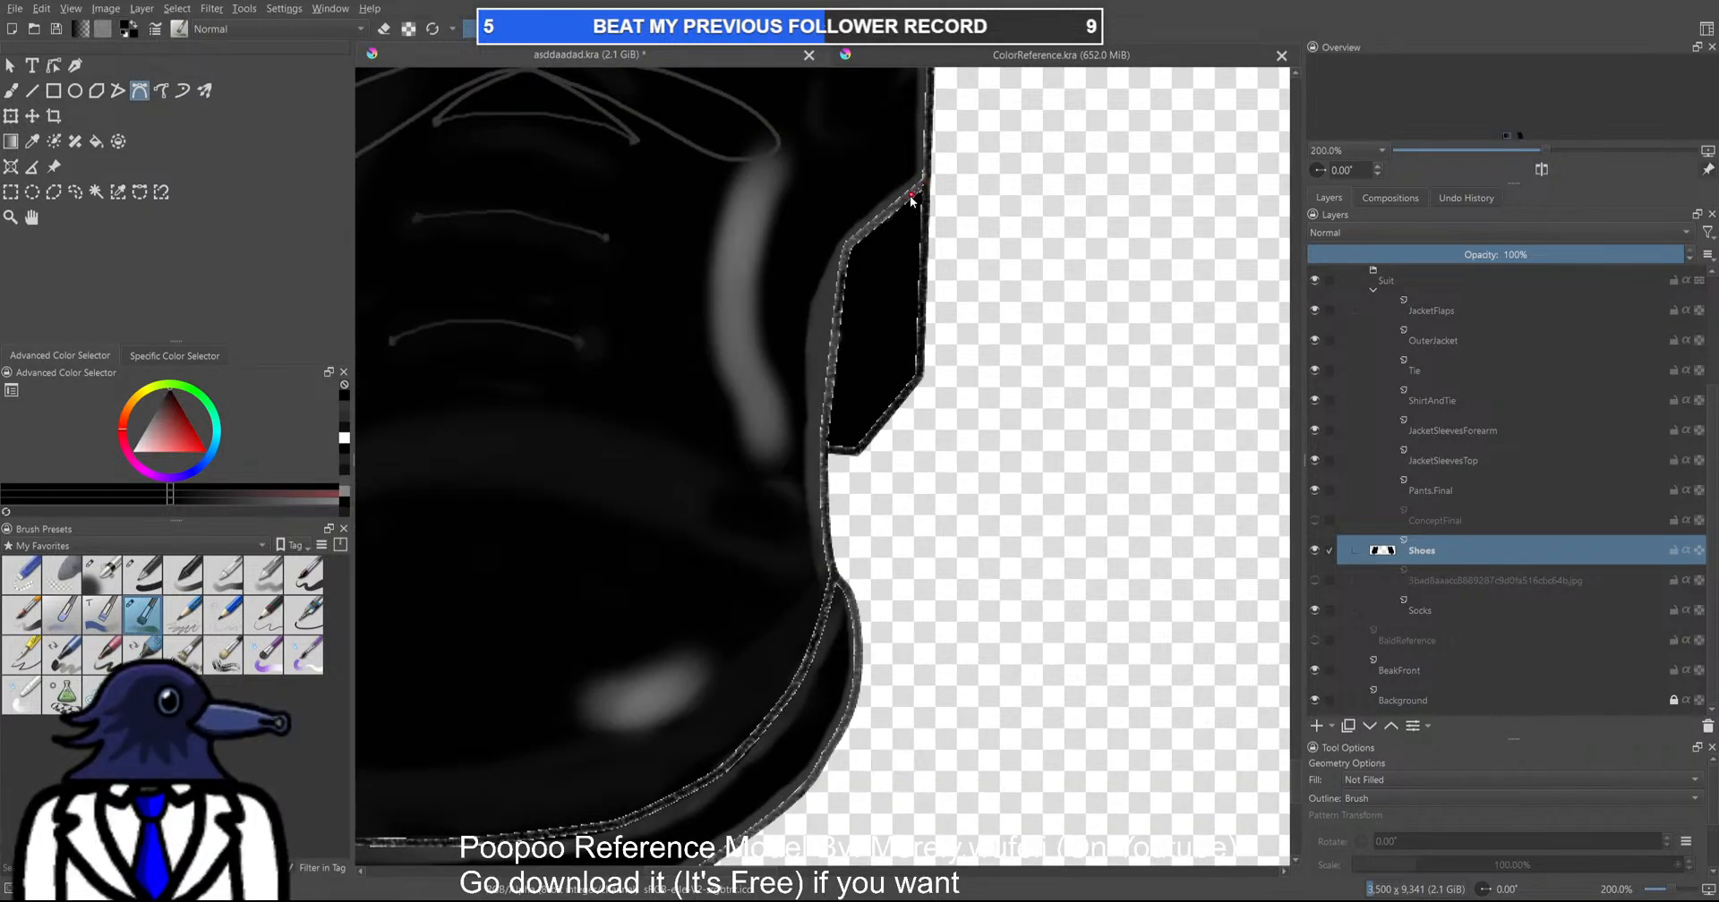
double_click(849, 243)
left_click(849, 243)
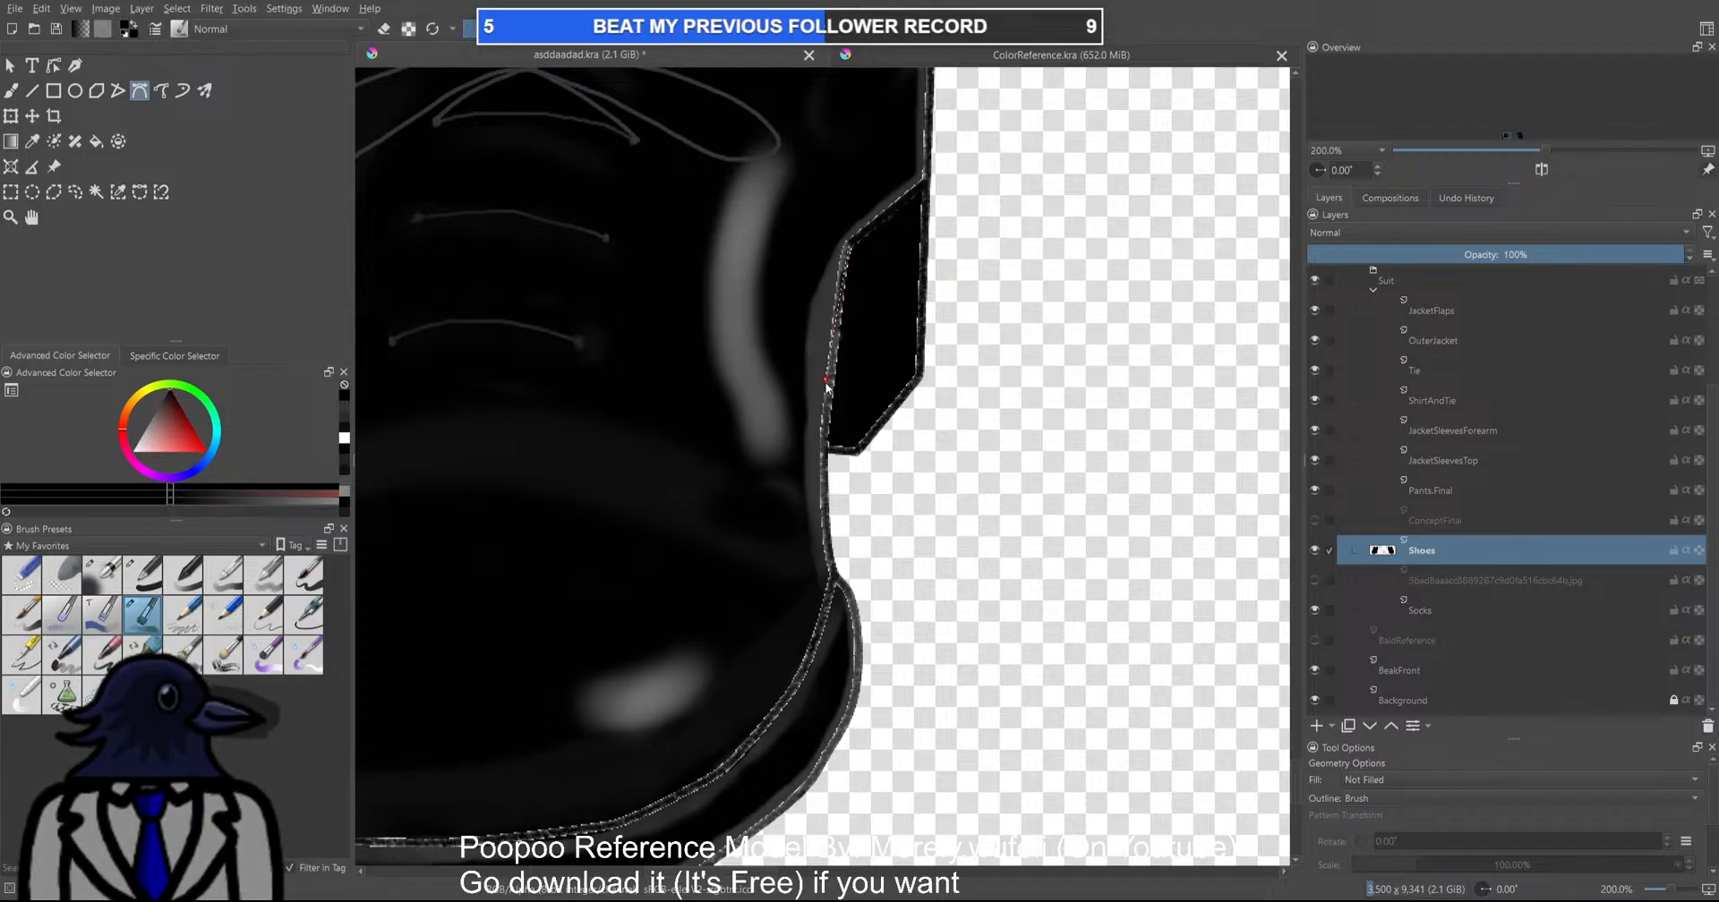
double_click(824, 445)
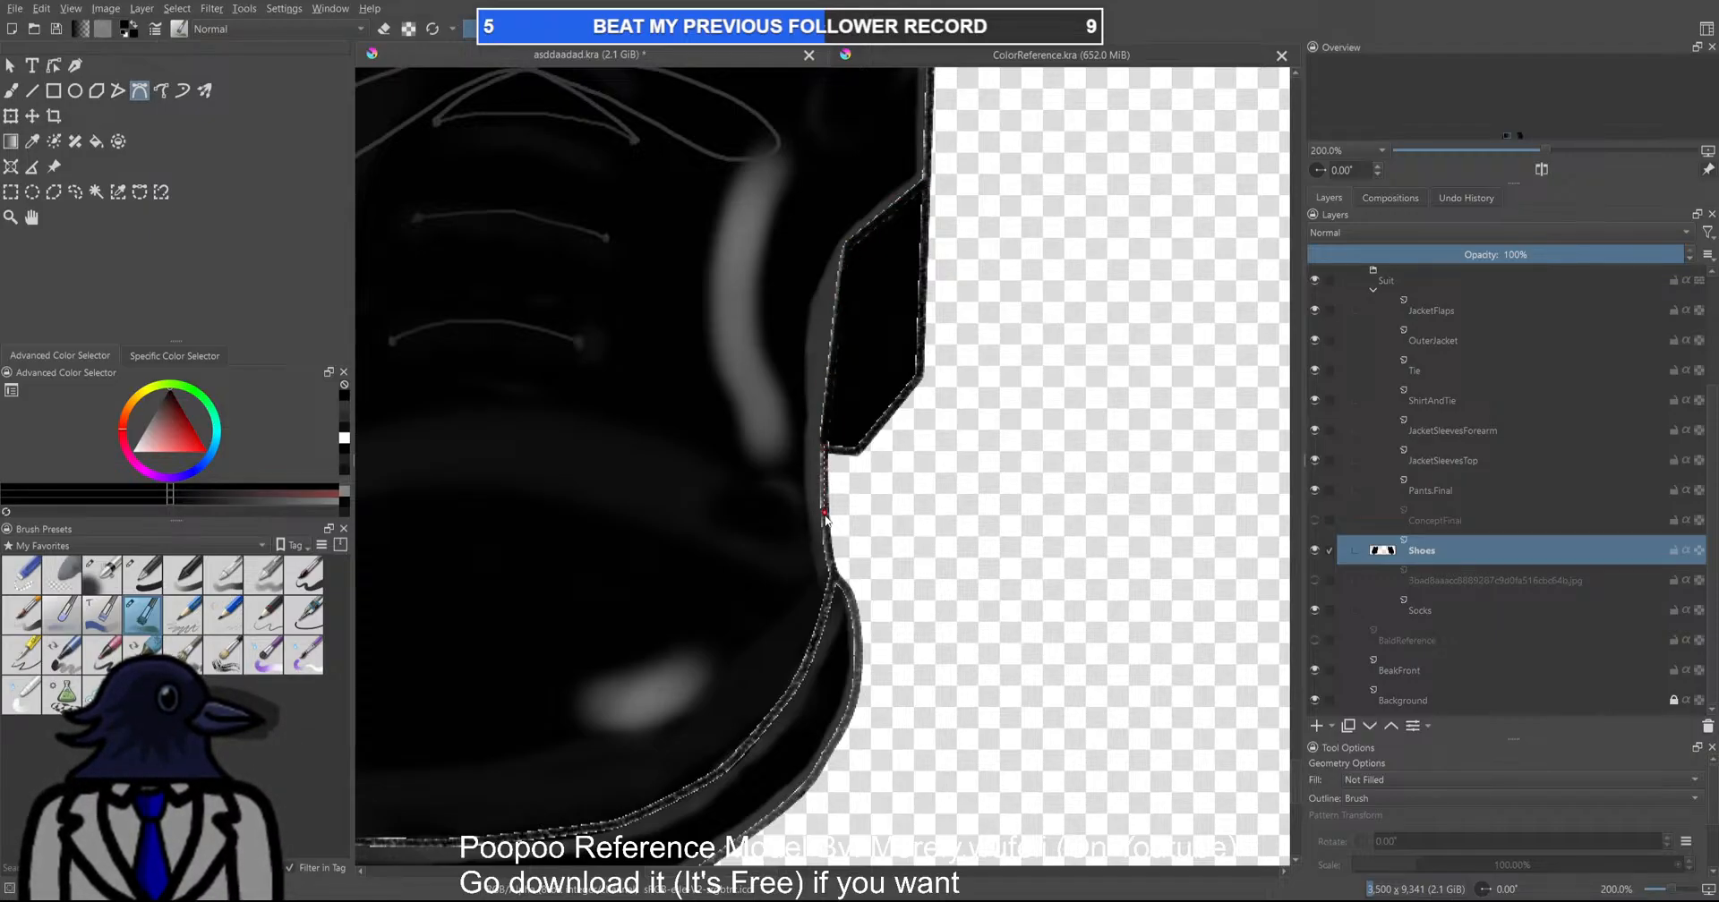
scroll(833, 577, "down", 6)
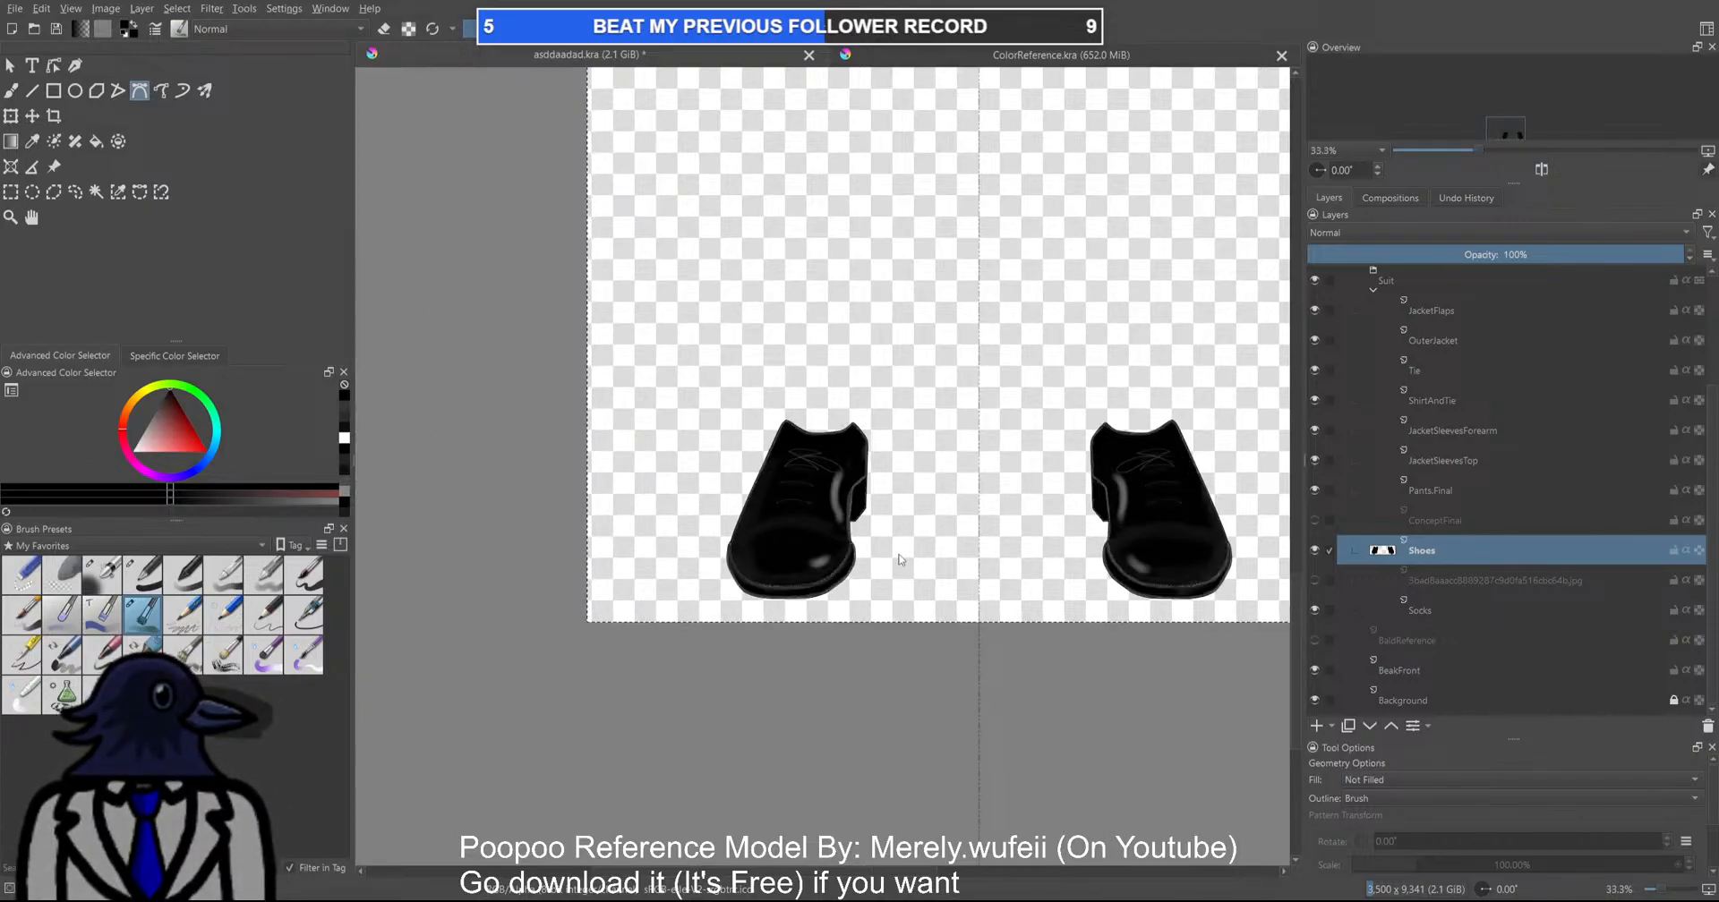
scroll(841, 598, "down", 2)
left_click_drag(841, 598, 717, 655)
scroll(653, 661, "up", 2)
Try painting the gray seam between the left shoe's upper and sole black with the freehand brush, starting at the outer corner
scroll(641, 667, "up", 7)
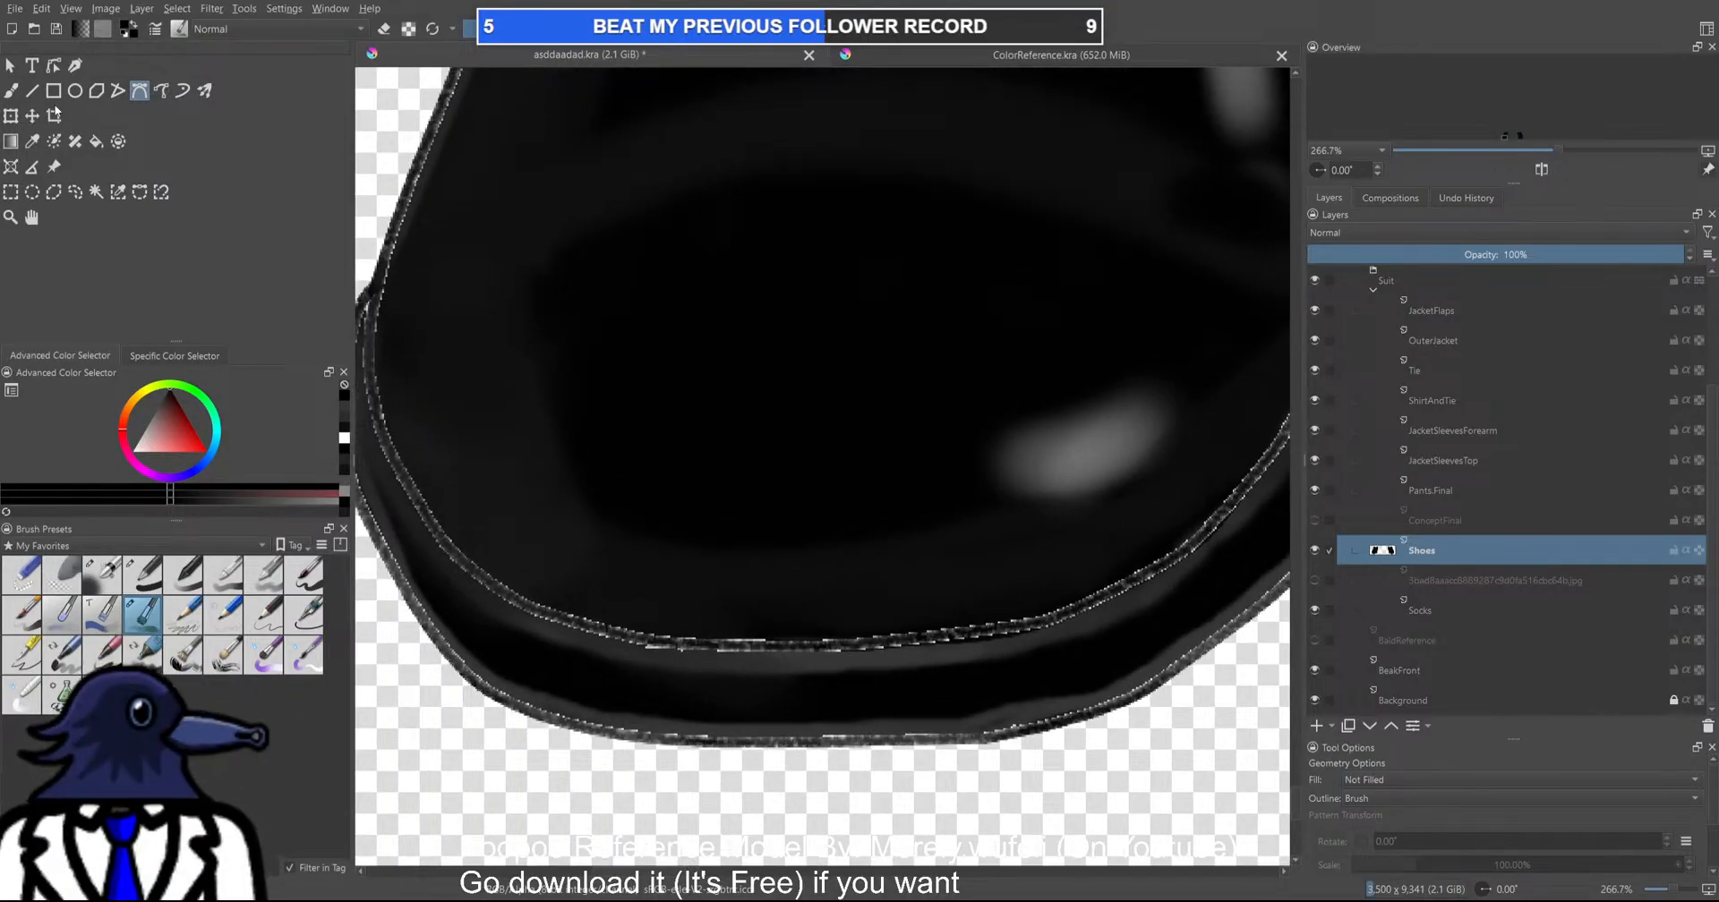
key("b")
left_click_drag(522, 374, 697, 388)
scroll(696, 388, "up", 1)
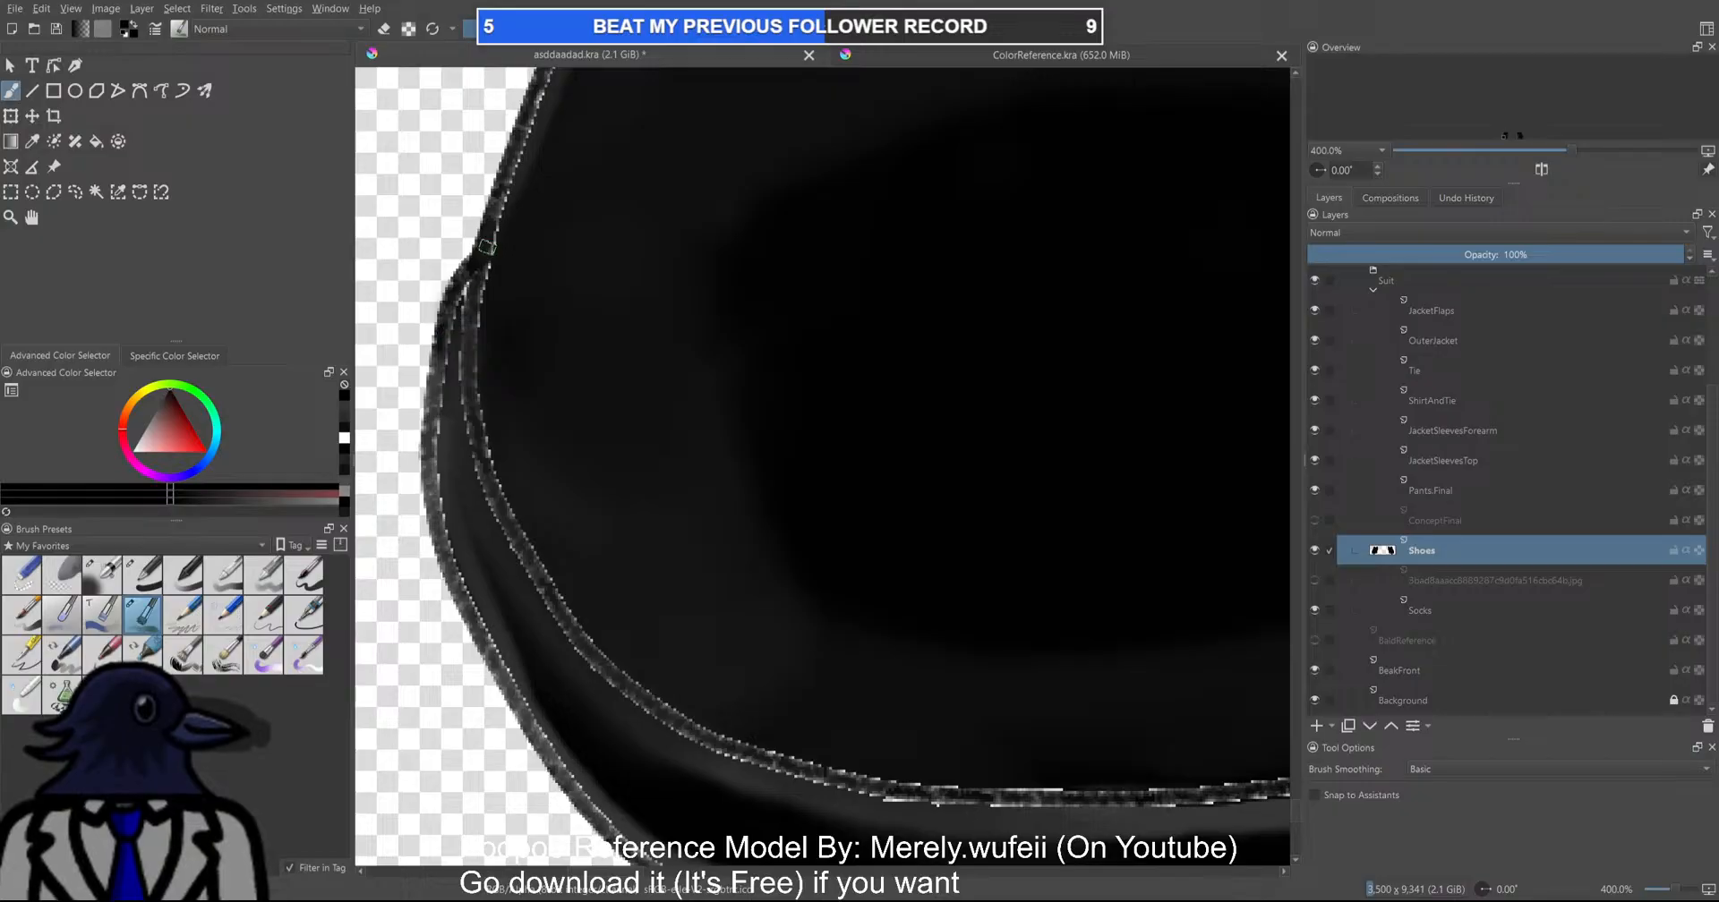
left_click_drag(476, 294, 484, 421)
key("ctrl+z")
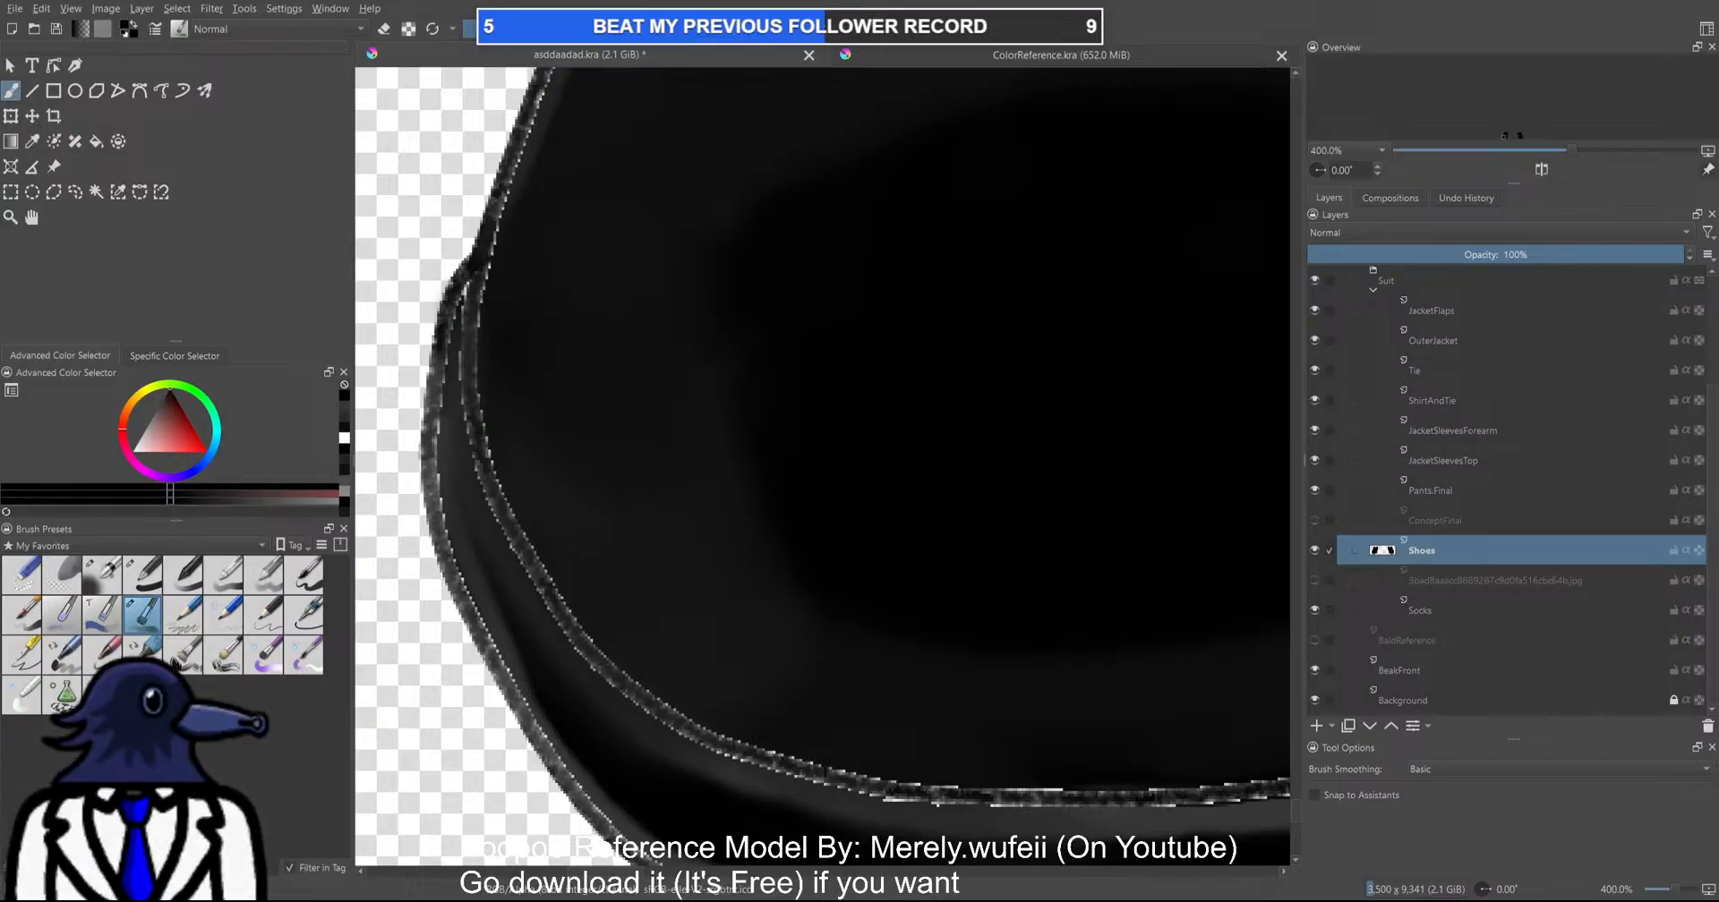
mouse_move(484, 250)
left_mouse_down()
mouse_move(469, 383)
mouse_move(489, 482)
mouse_move(651, 698)
left_mouse_up()
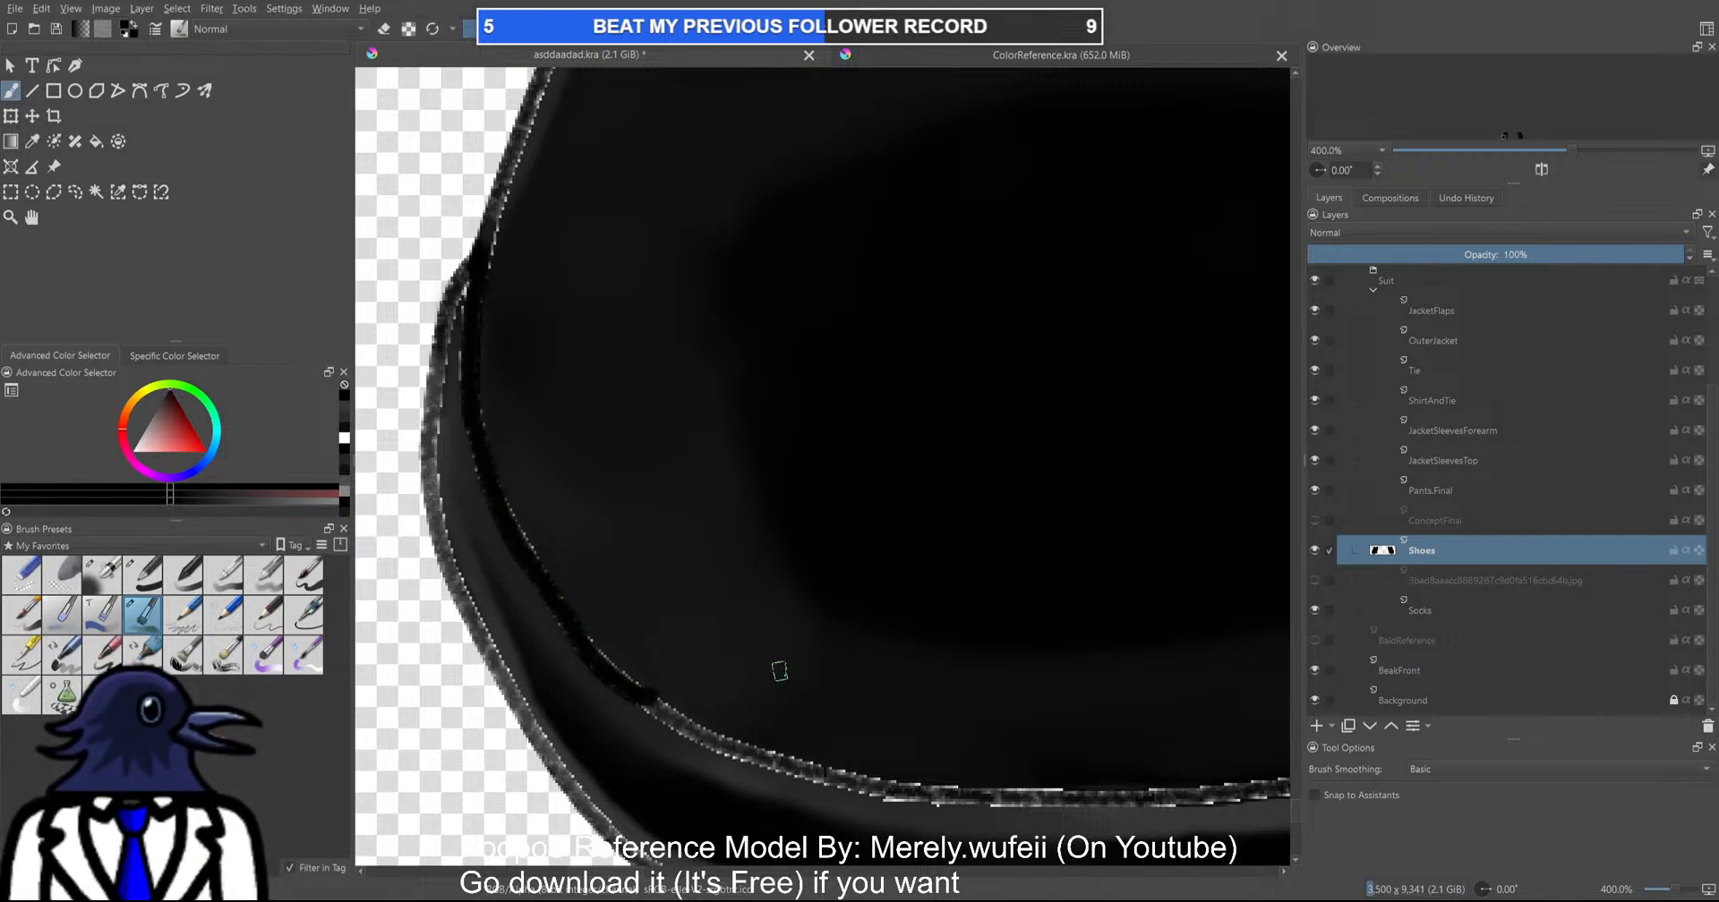
scroll(718, 625, "down", 1)
scroll(718, 624, "down", 1)
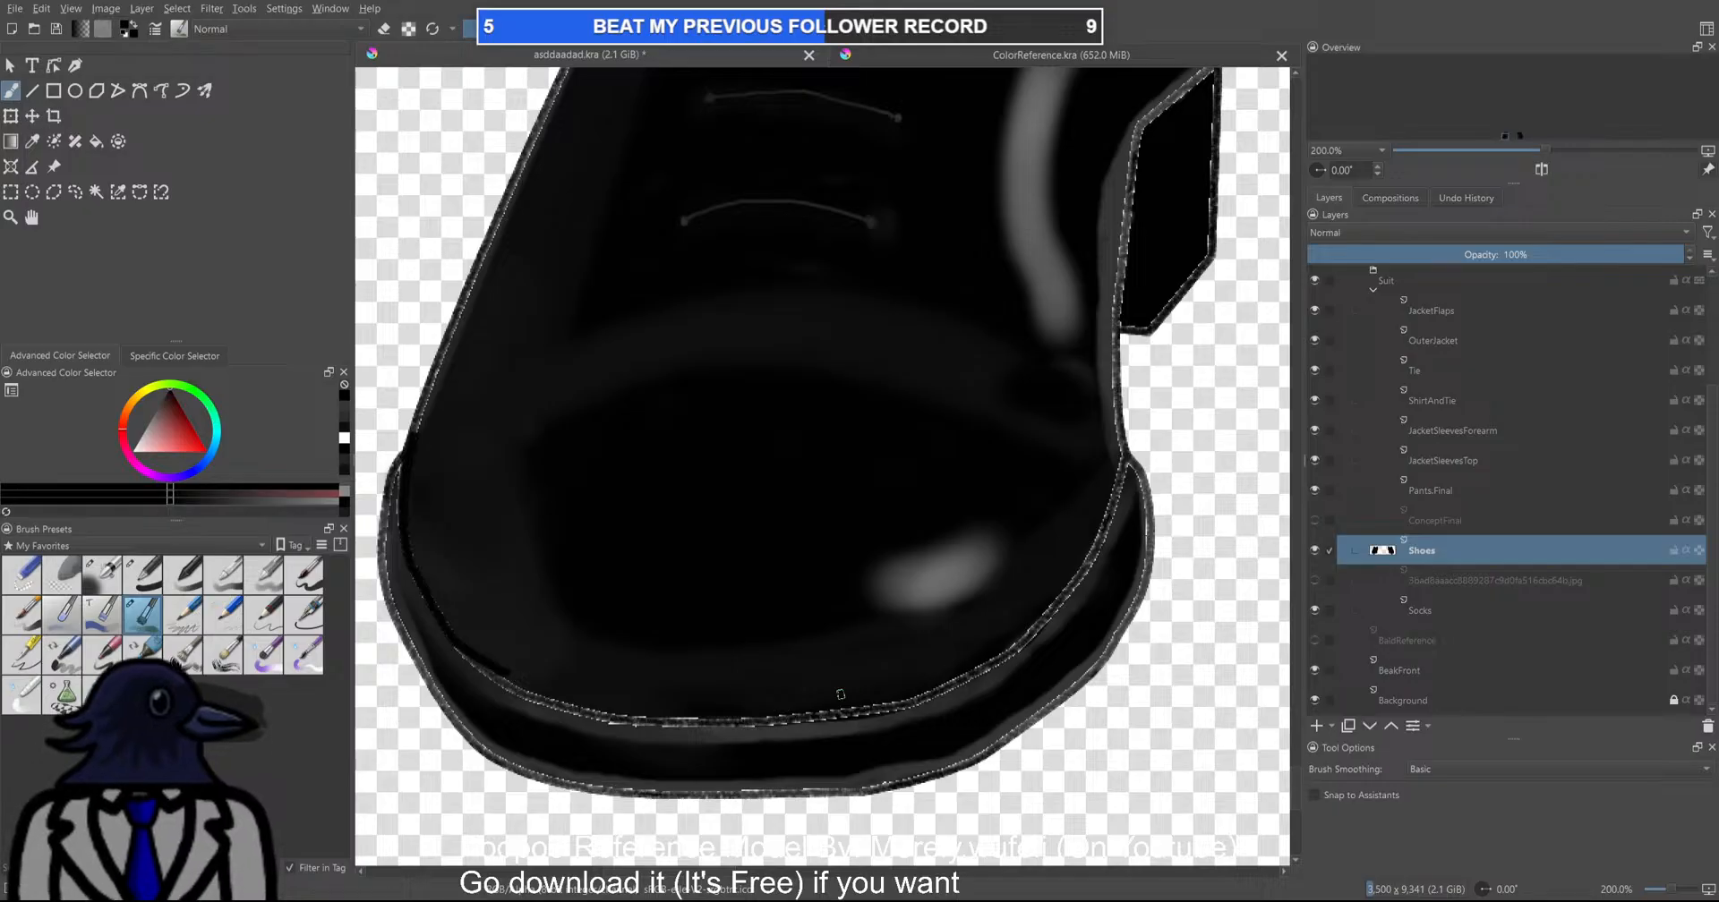
key("ctrl+z")
scroll(641, 829, "up", 3)
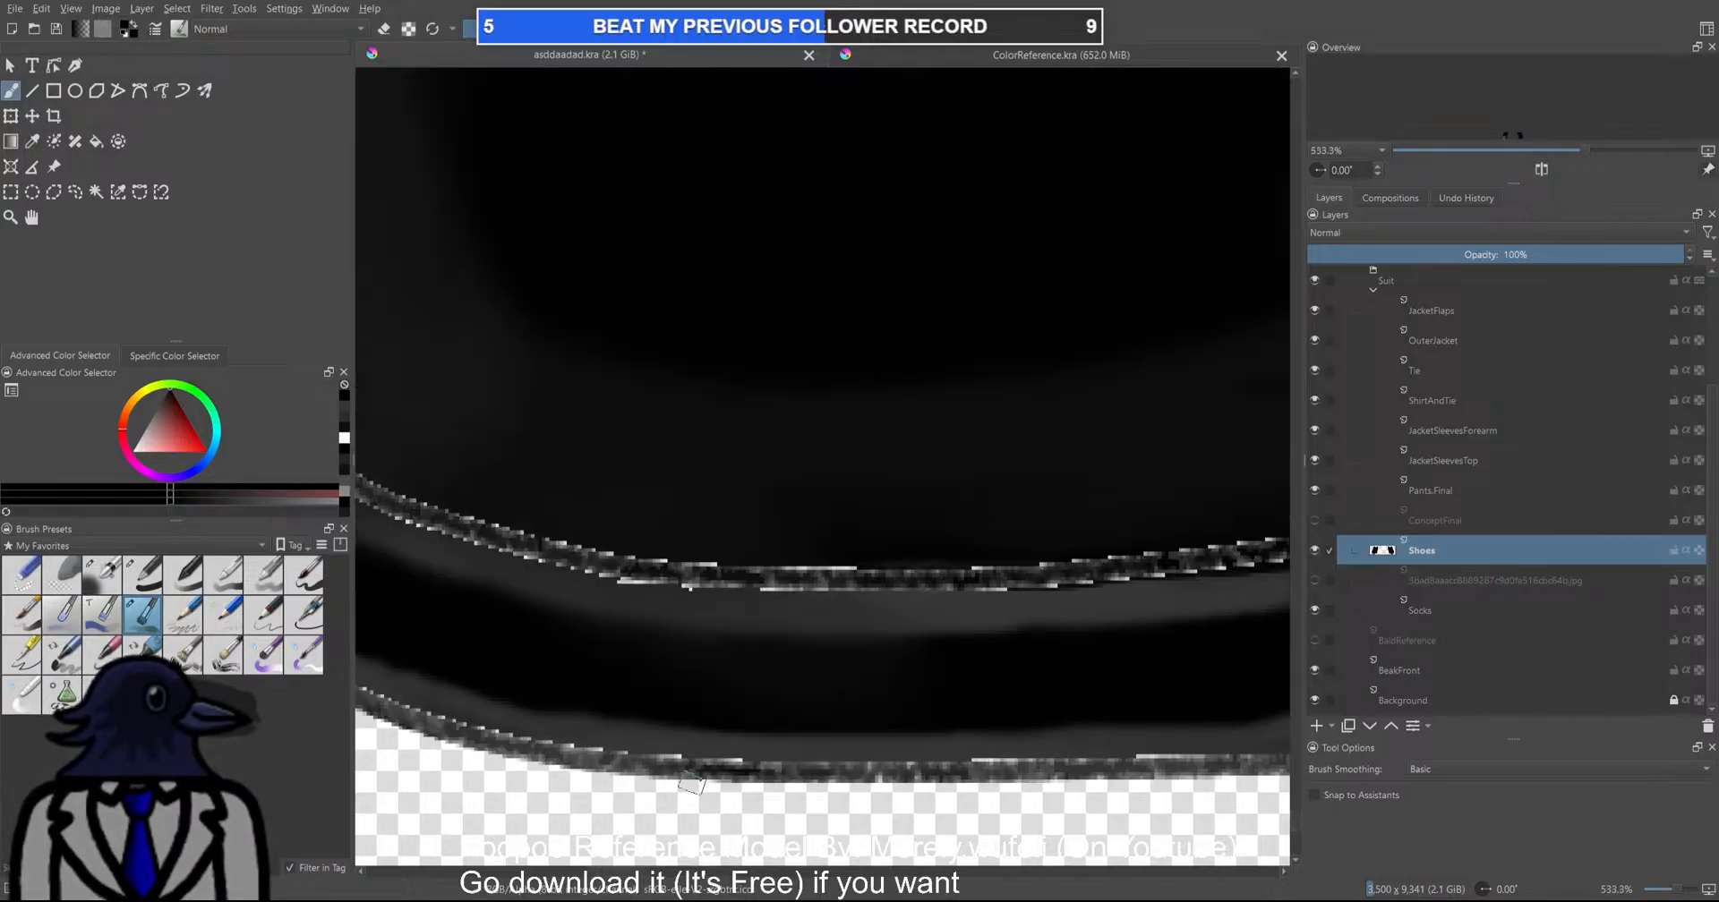
scroll(700, 777, "down", 5)
scroll(747, 721, "down", 3)
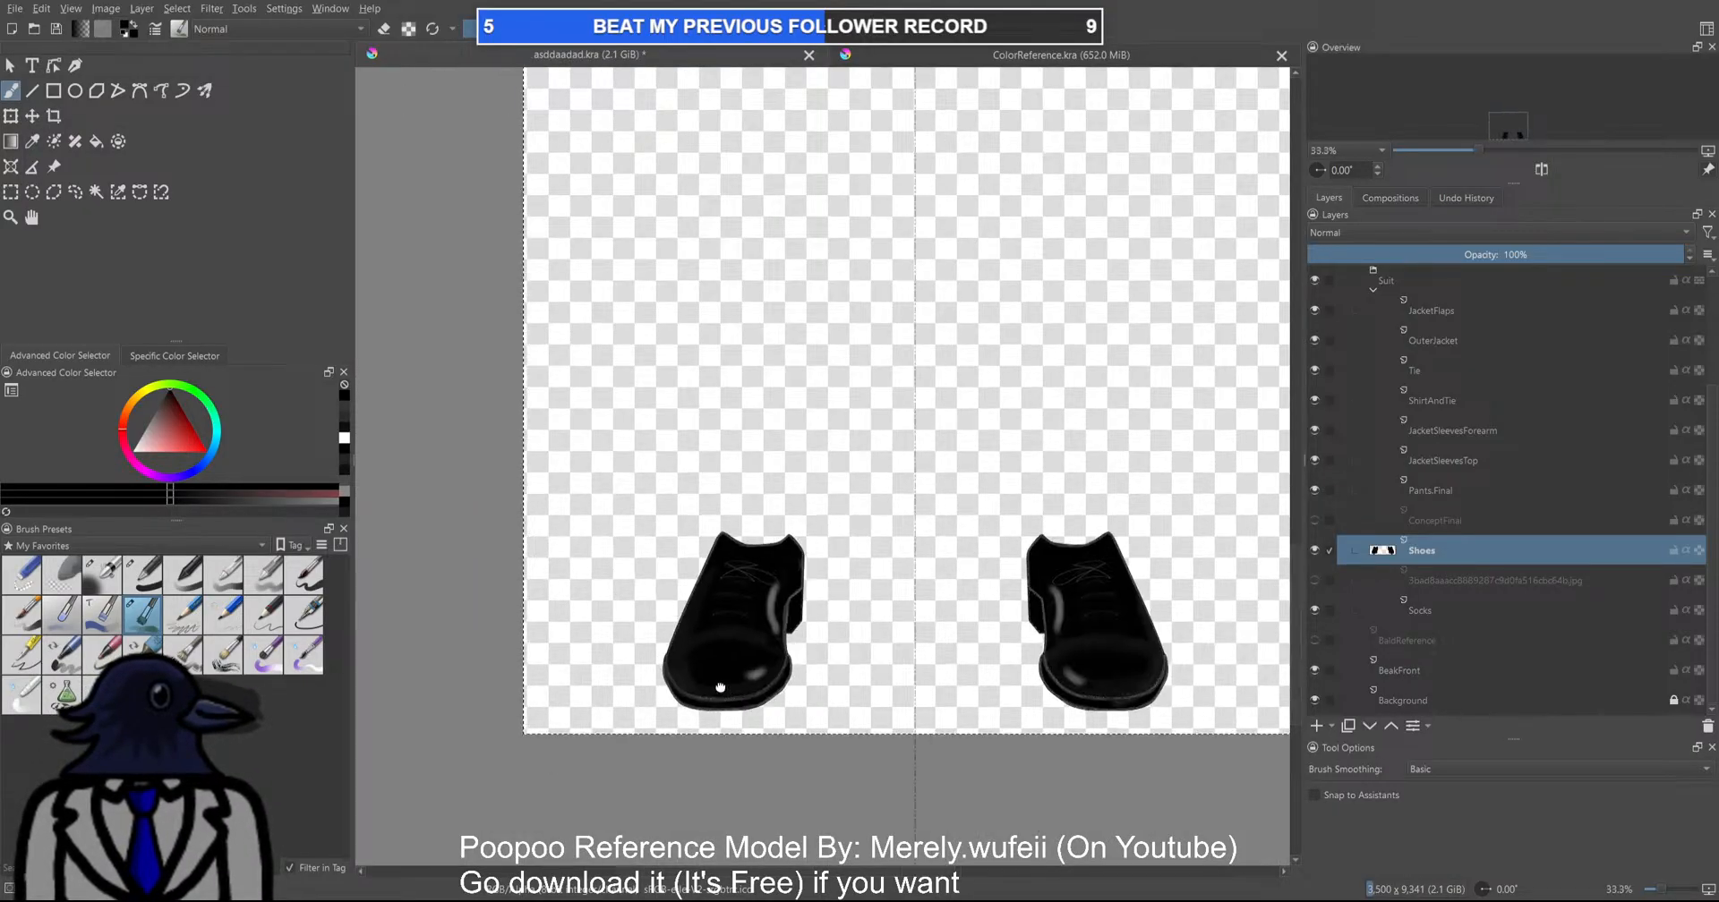
Try painting the left shoe's gray inner edge beside the heel block black, from the notch down to the sole
scroll(707, 401, "up", 5)
left_click_drag(709, 243, 691, 408)
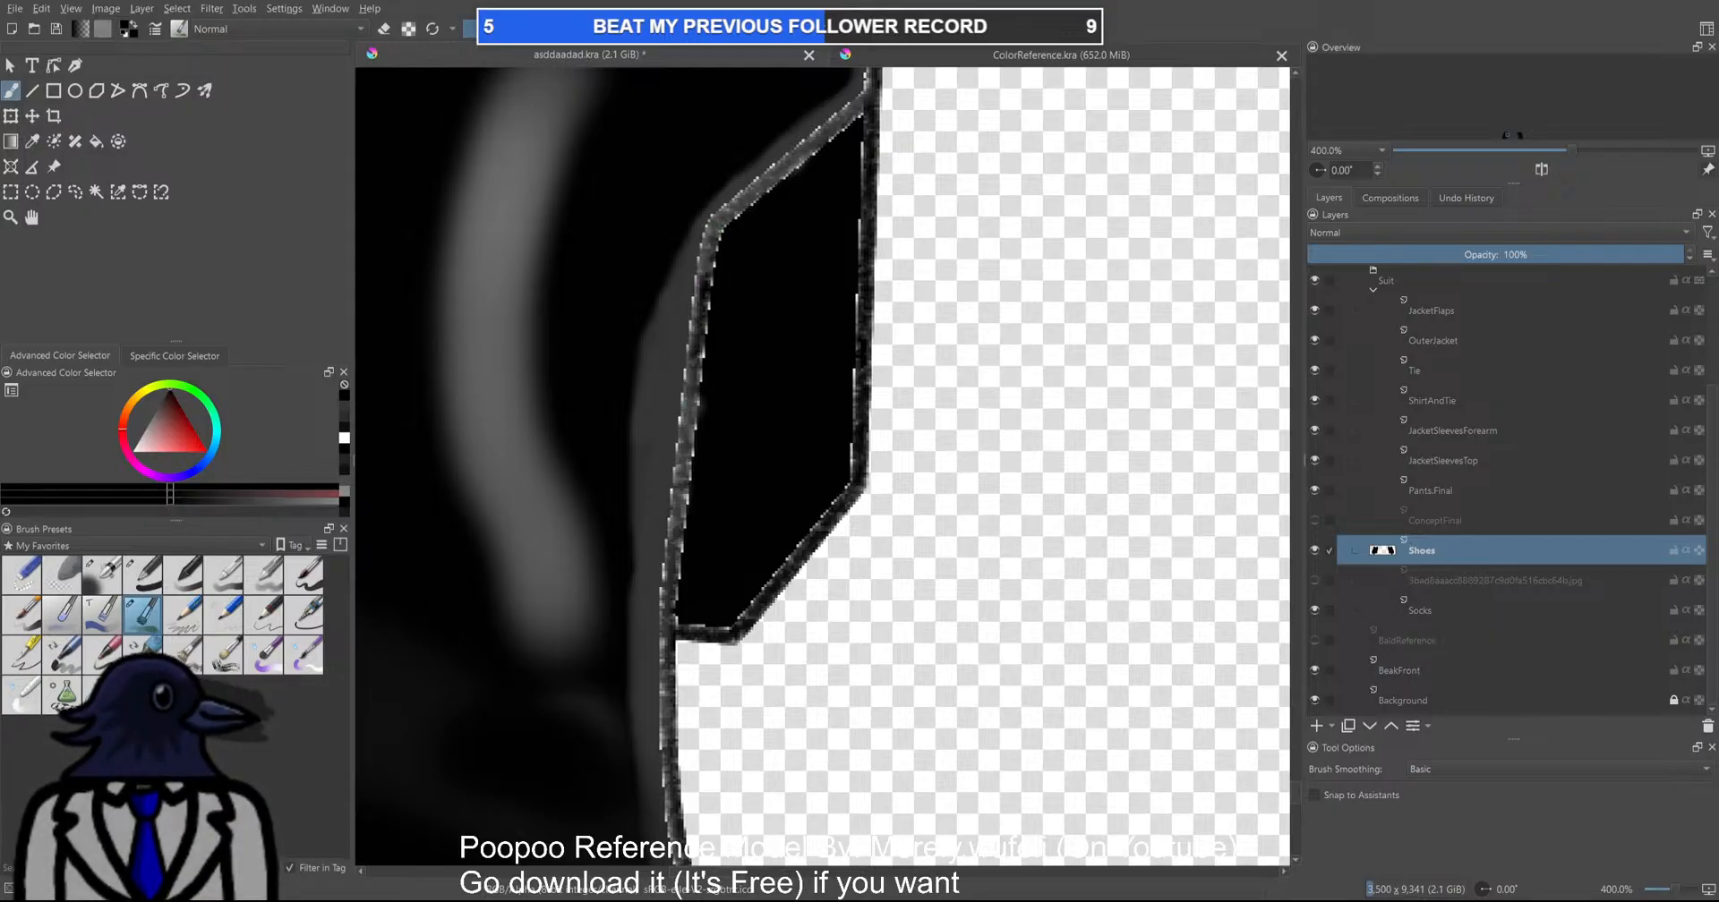
left_click_drag(876, 122, 840, 239)
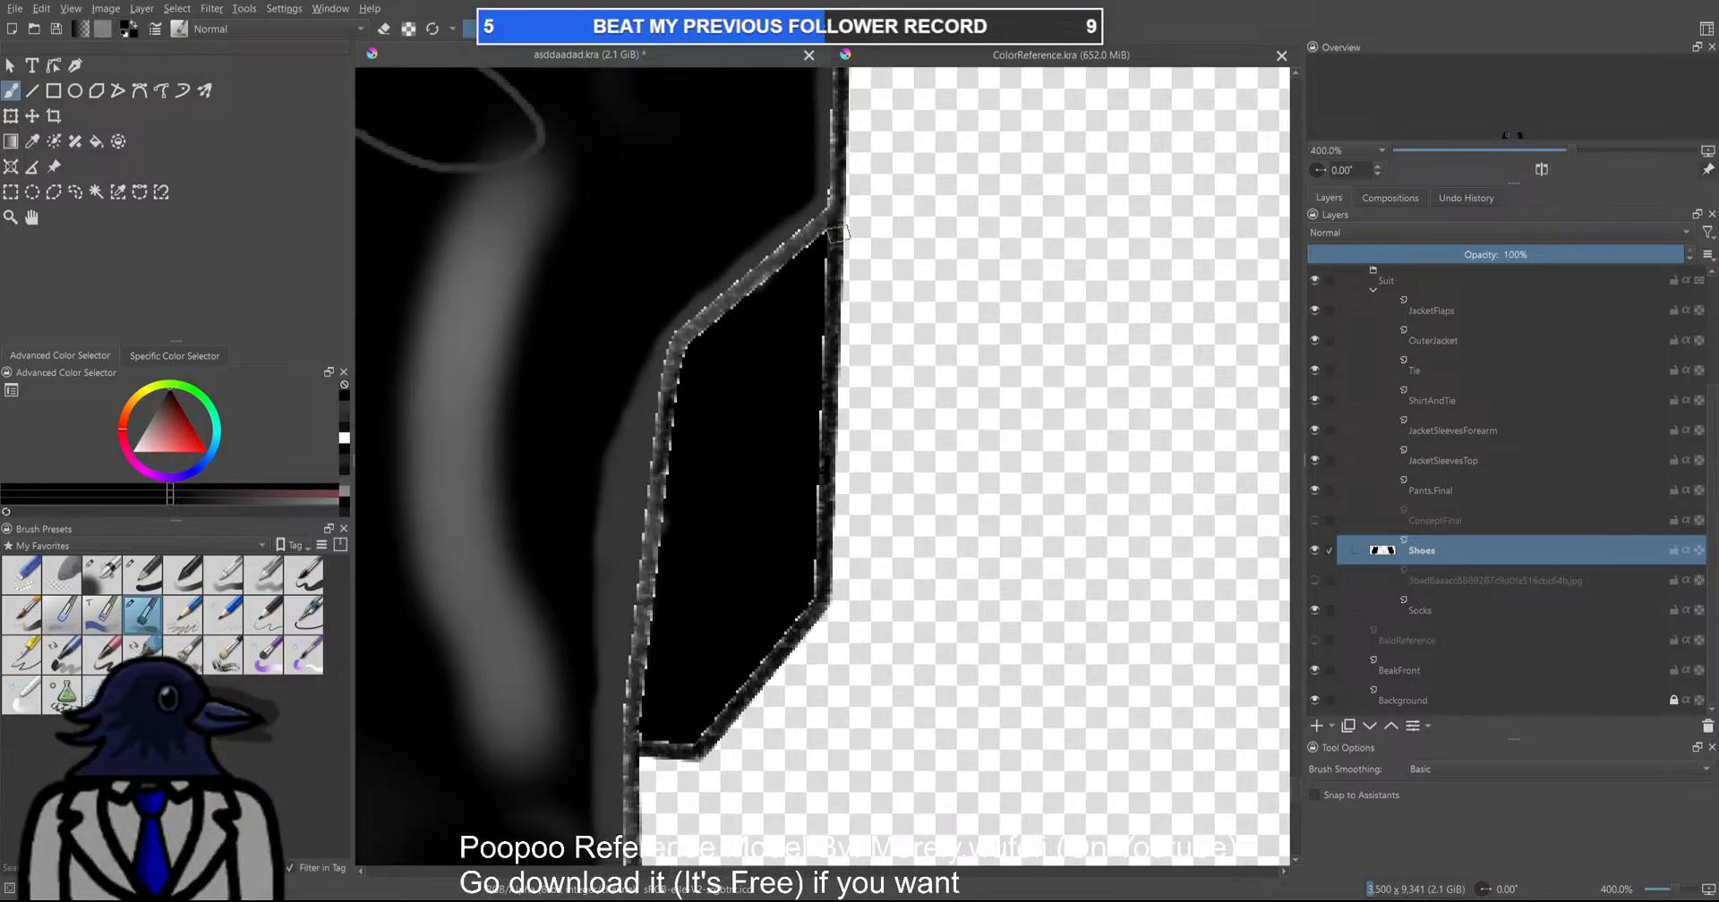
scroll(867, 398, "down", 2)
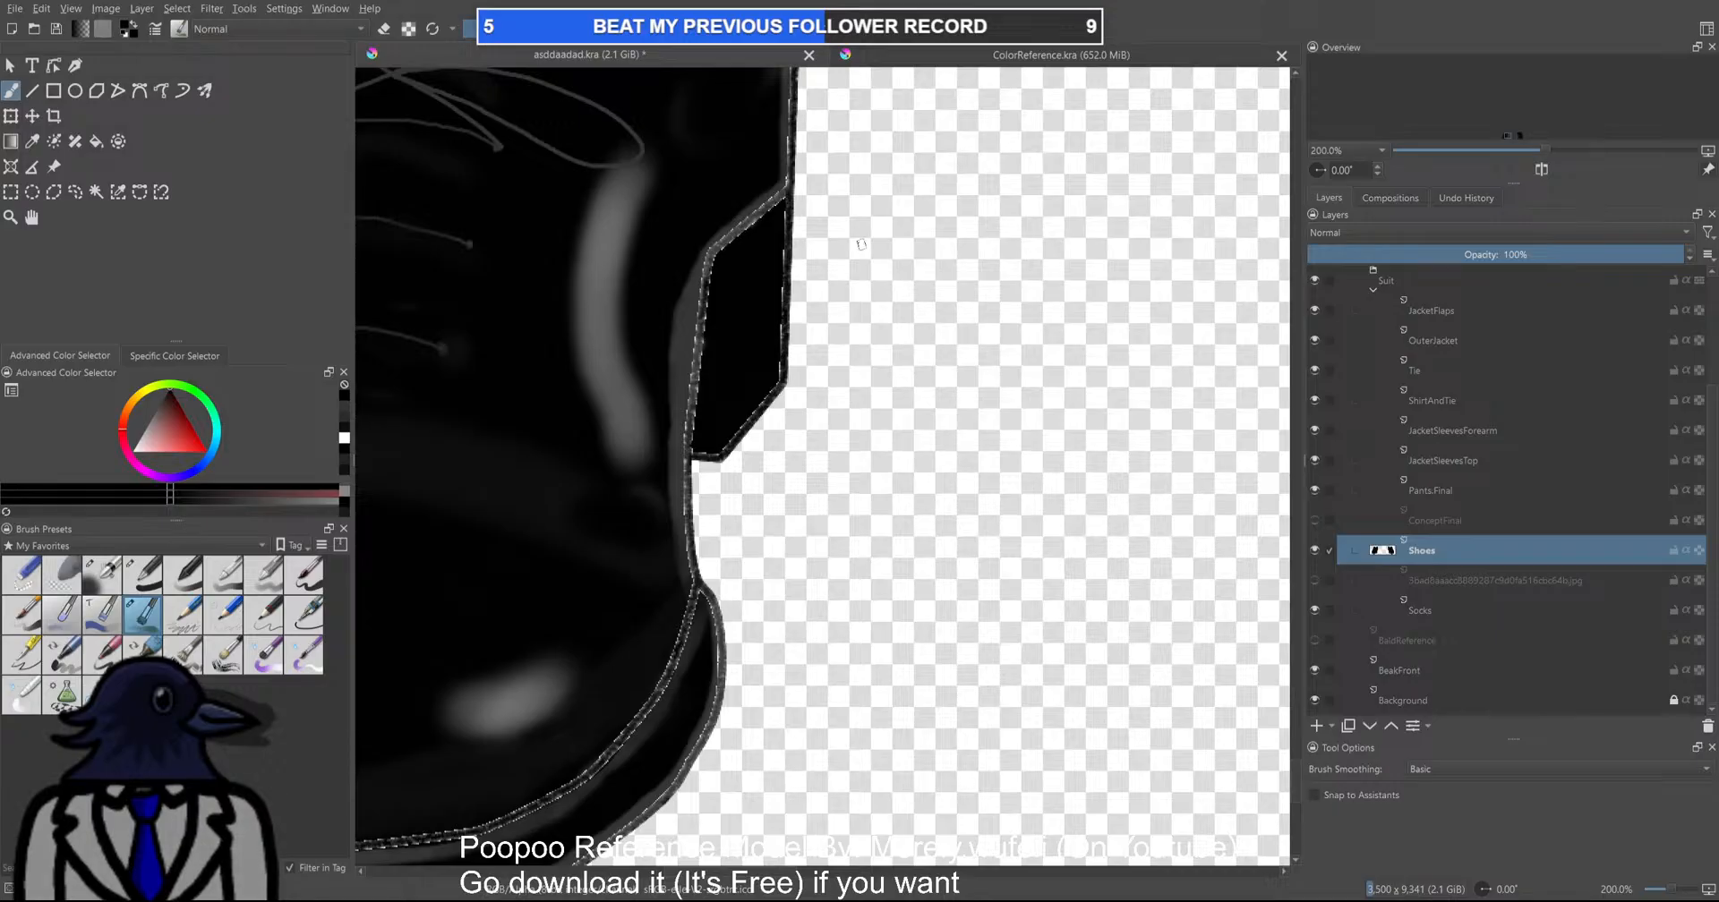
left_click_drag(696, 309, 714, 260)
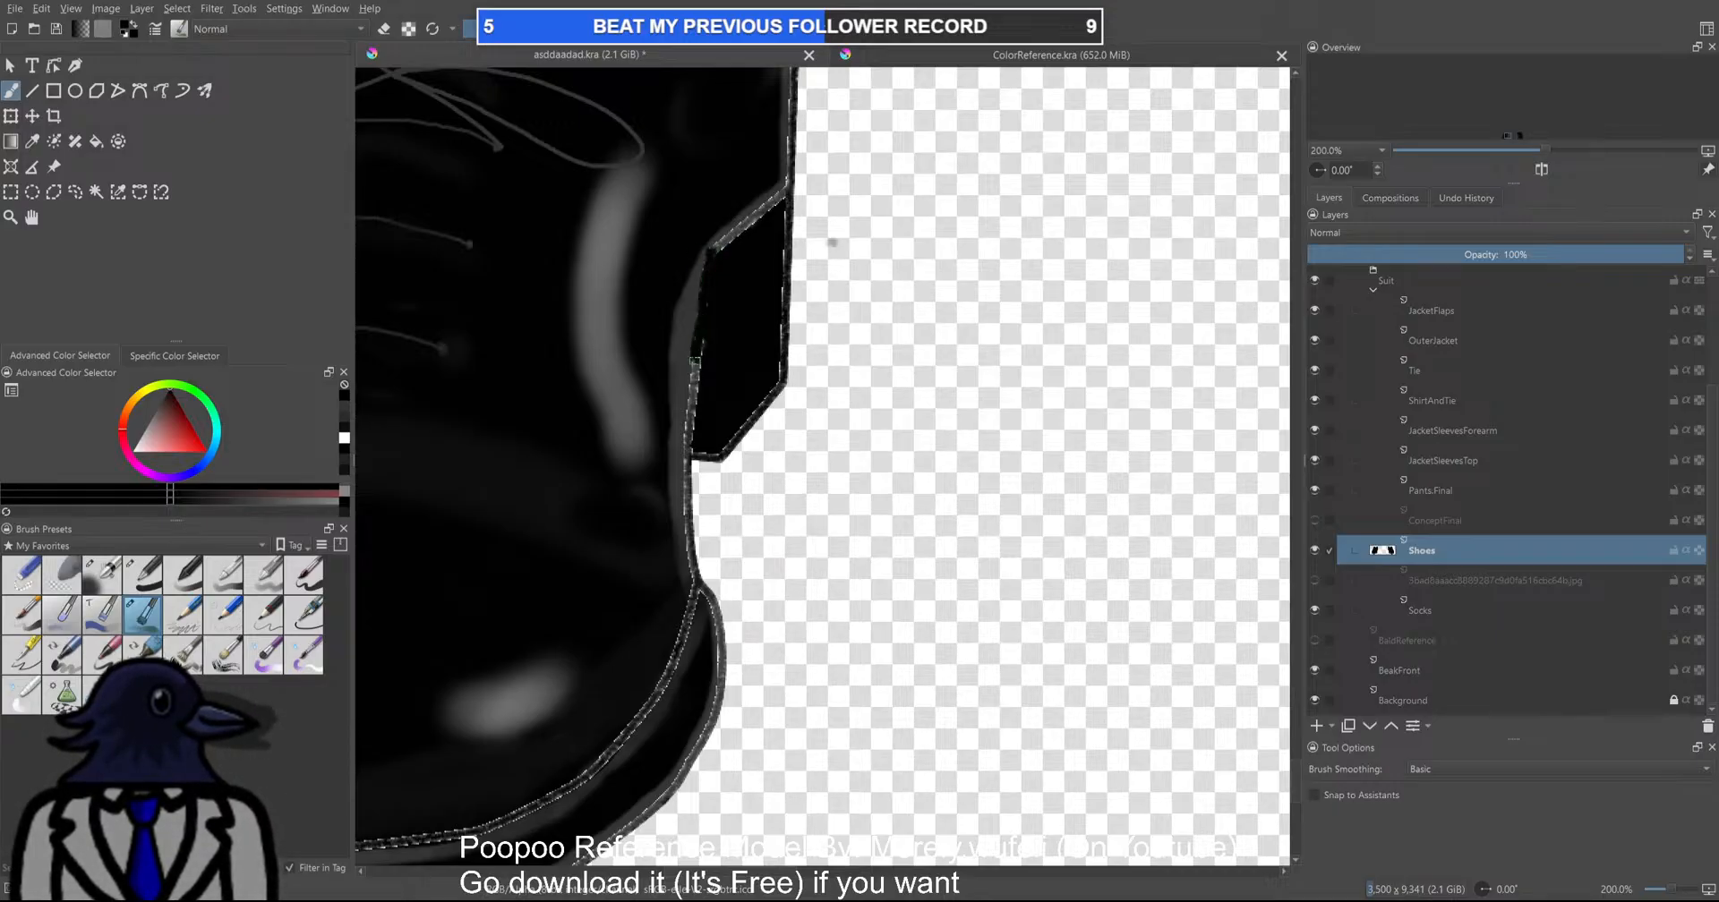
left_click_drag(689, 461, 715, 256)
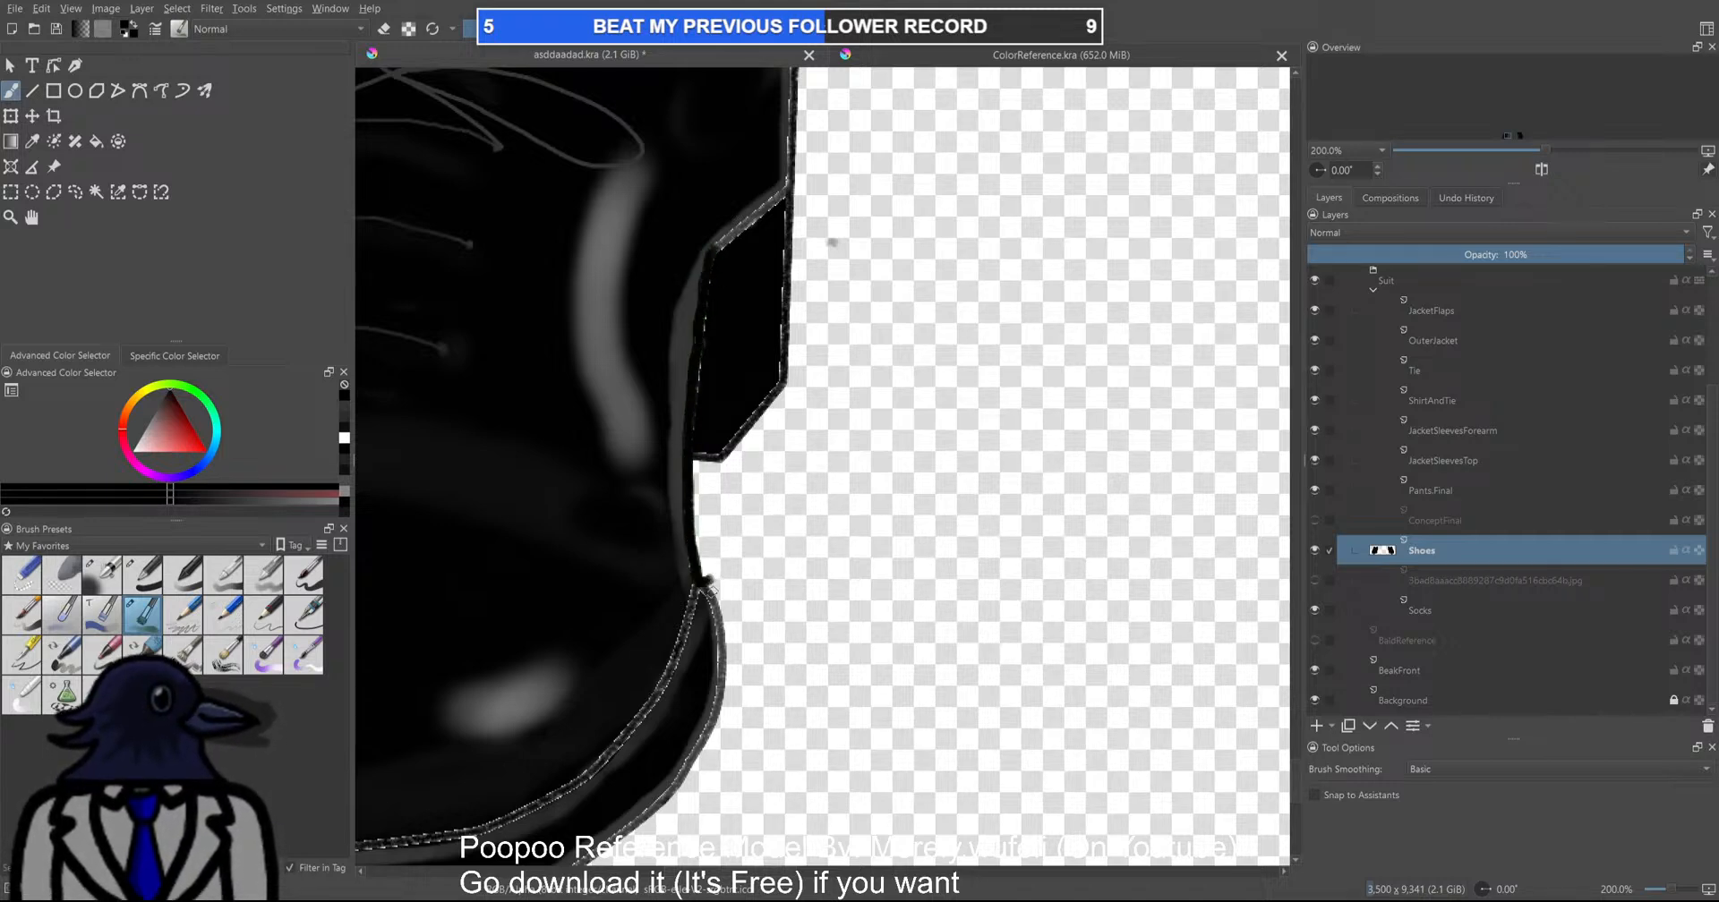
Compare both shoes at overview distance and examine the left shoe's heel edge up close
scroll(734, 573, "down", 6)
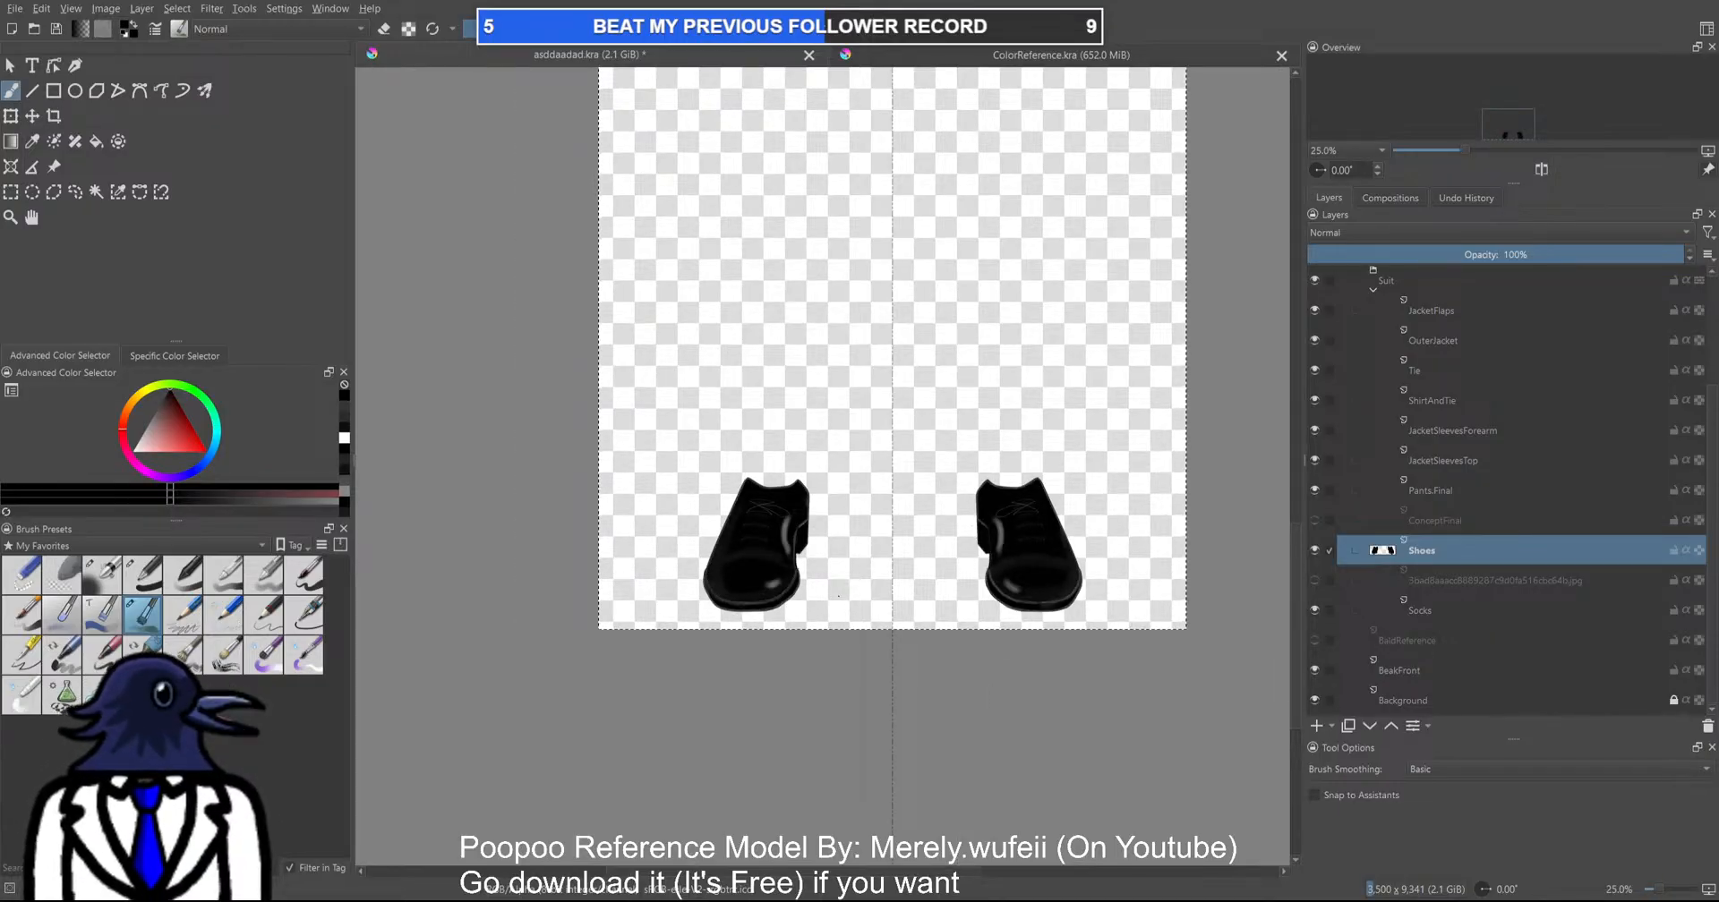
scroll(812, 576, "down", 2)
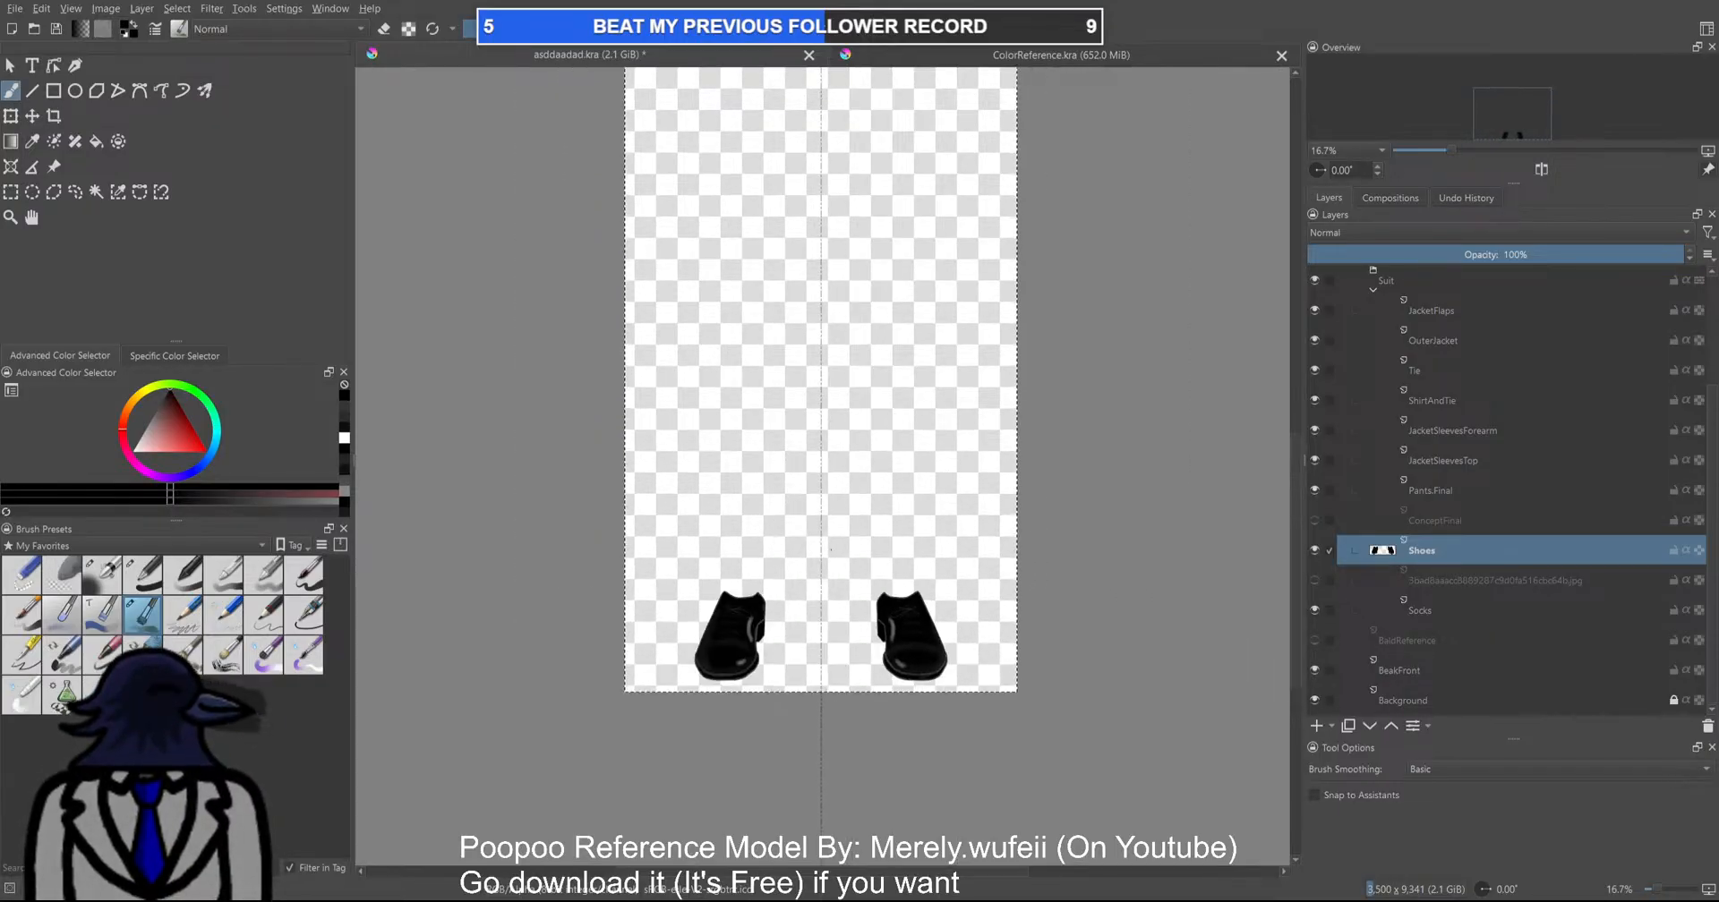
scroll(865, 598, "down", 1)
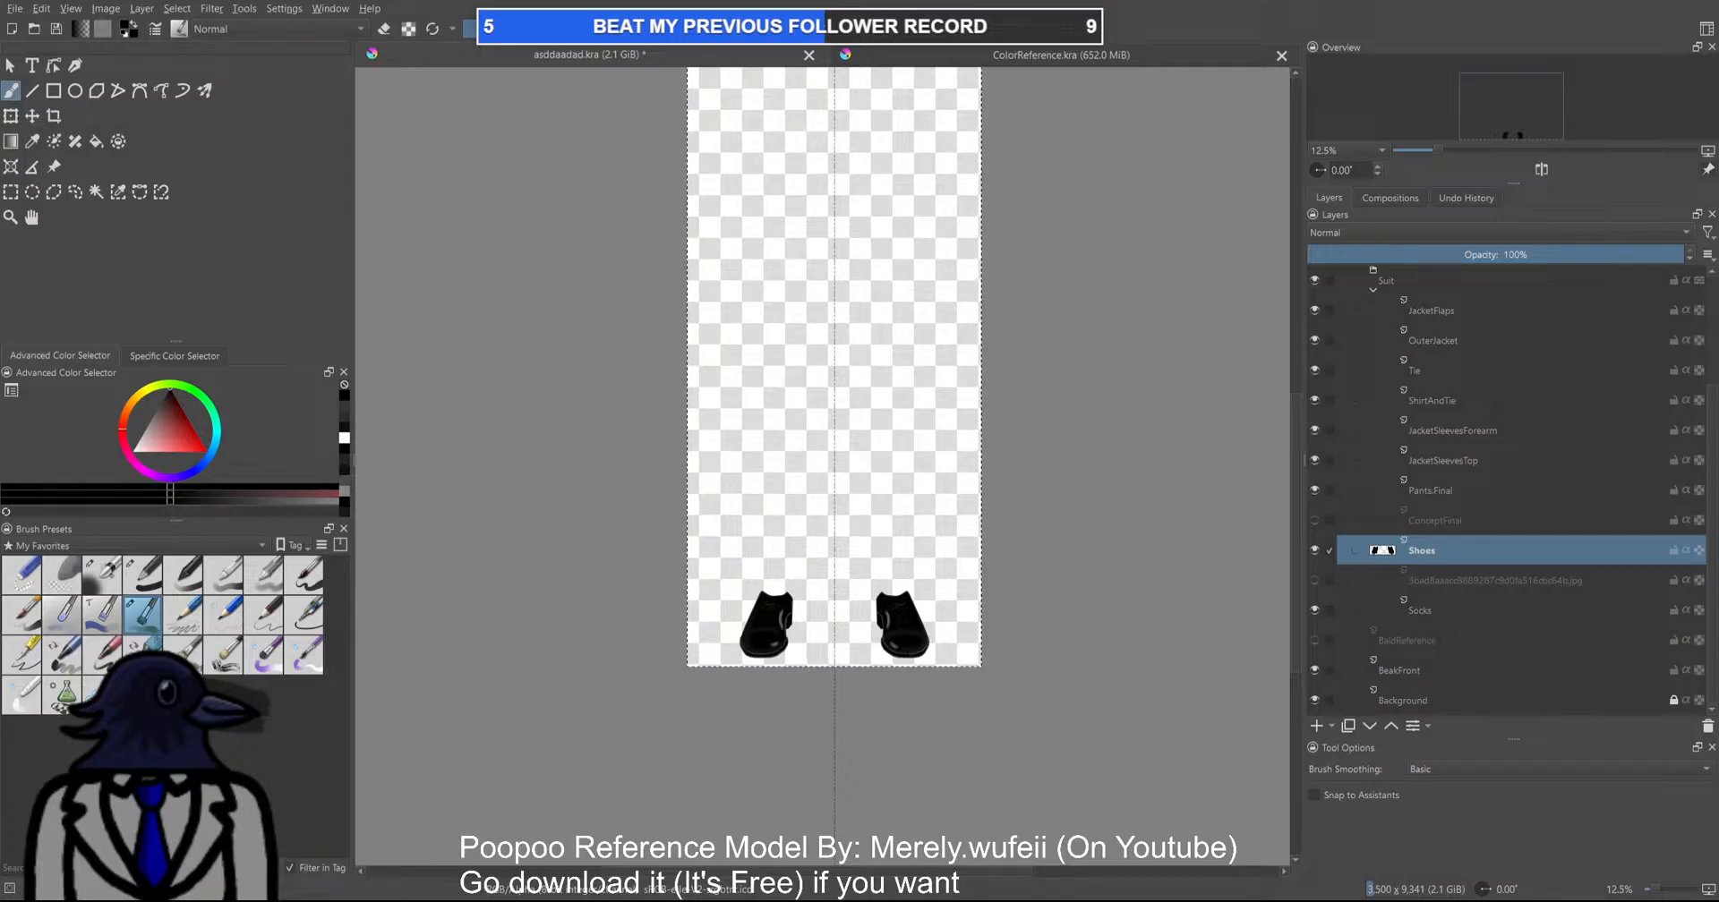
scroll(804, 695, "up", 1)
scroll(735, 604, "up", 5)
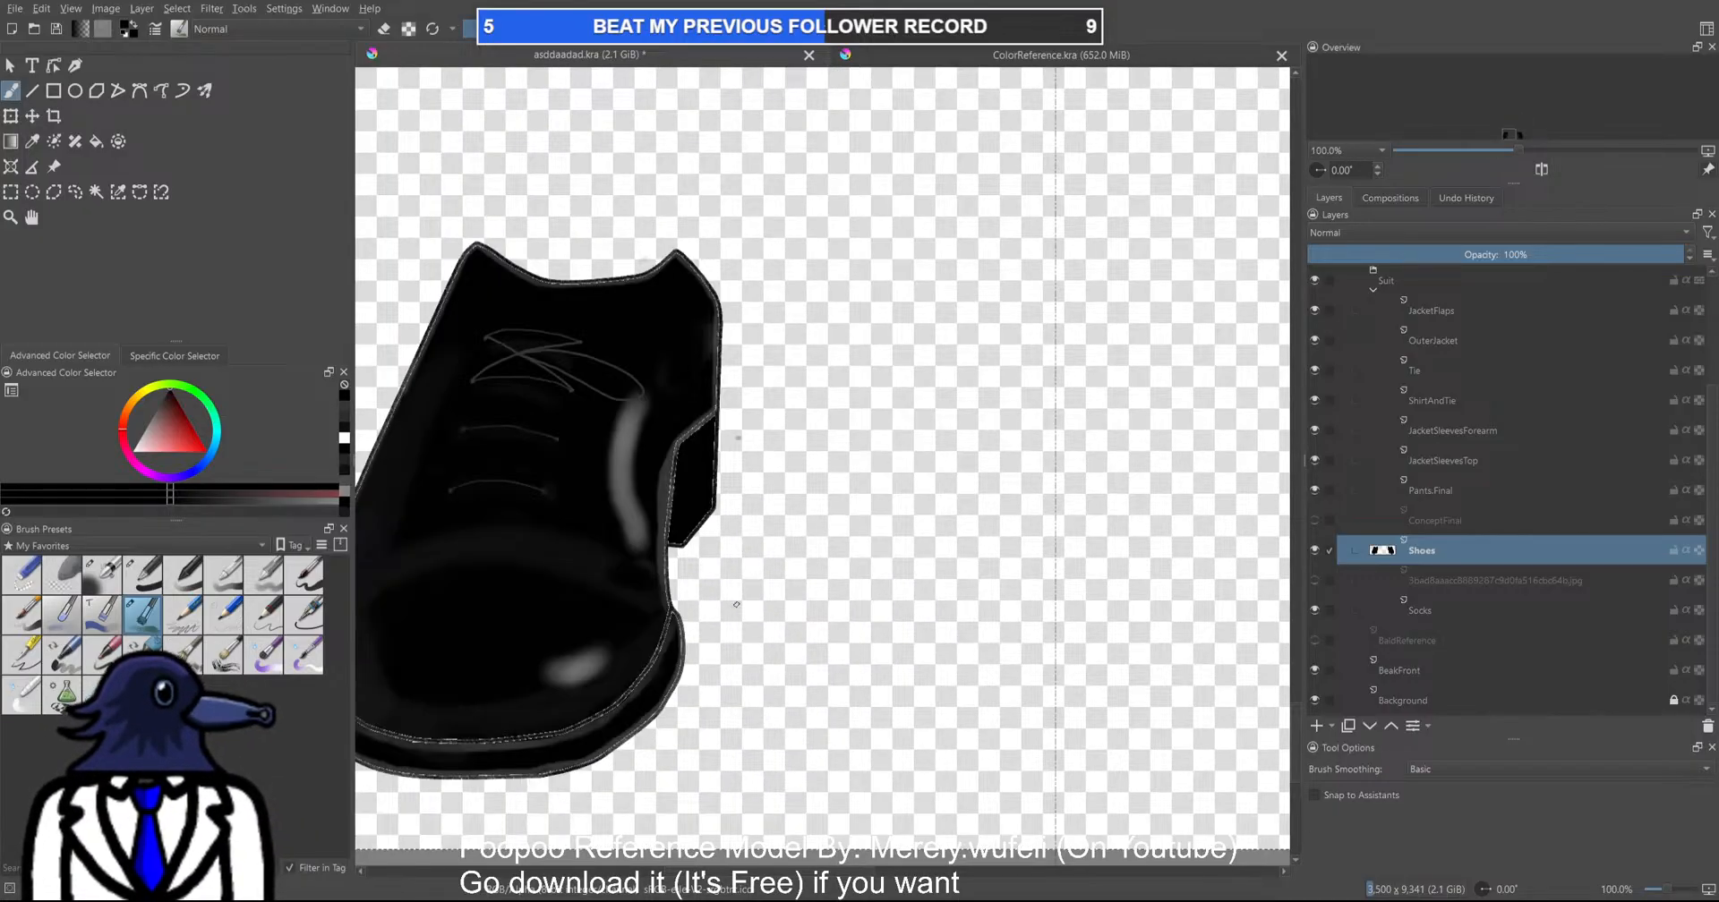
scroll(734, 603, "down", 2)
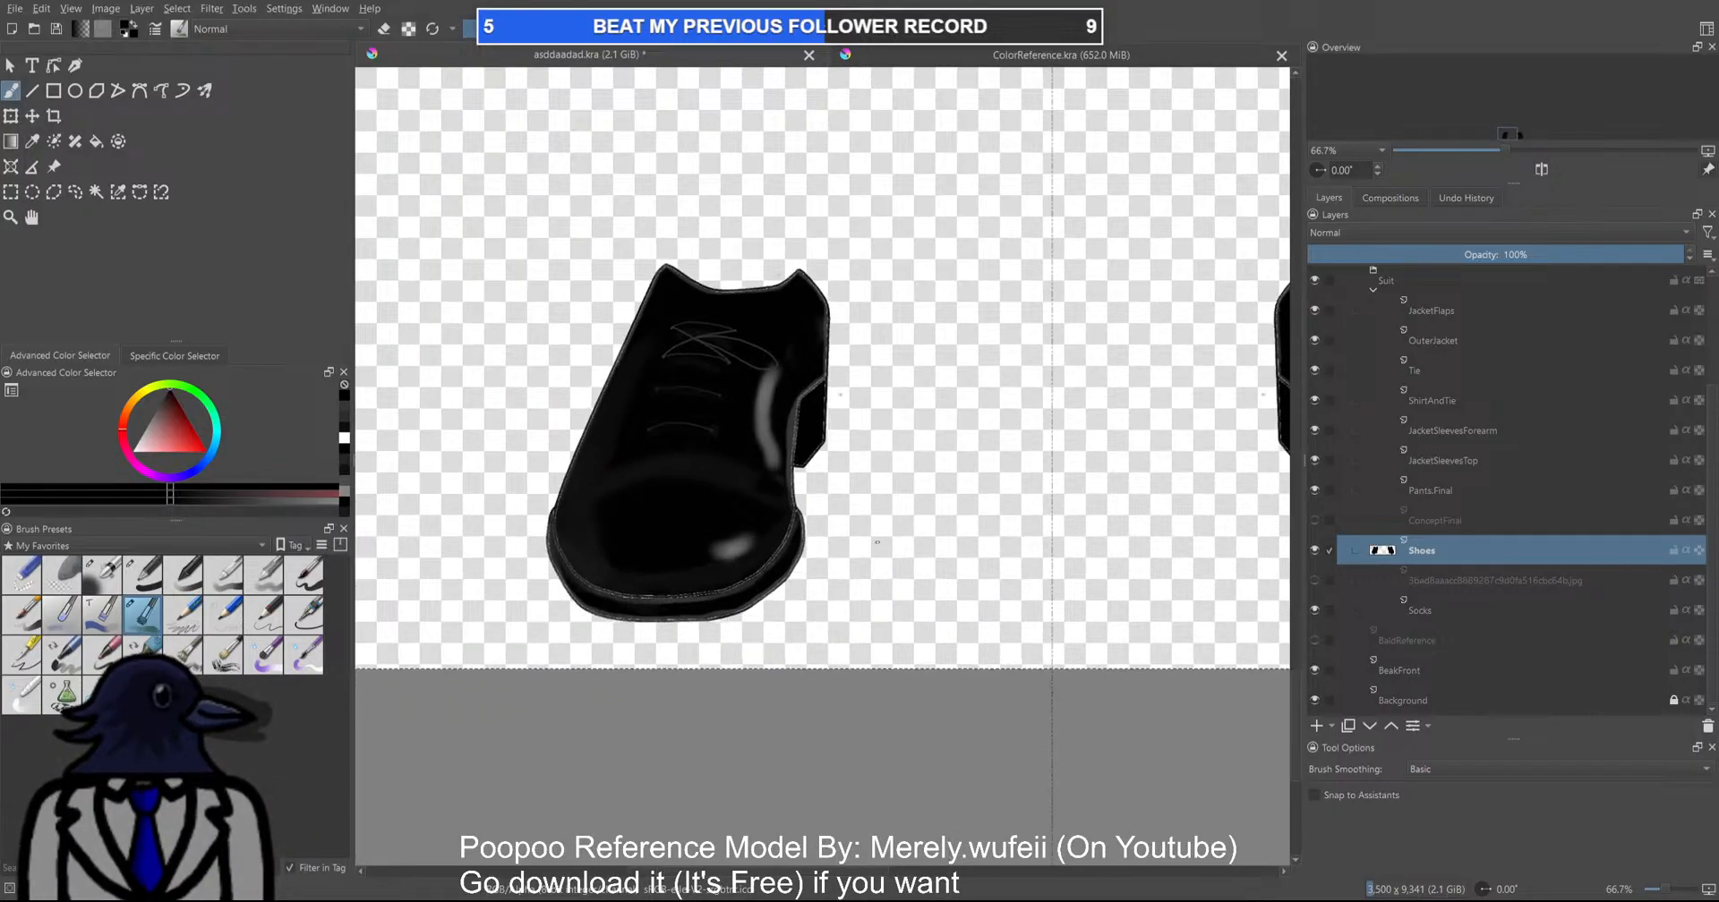
scroll(822, 543, "up", 3)
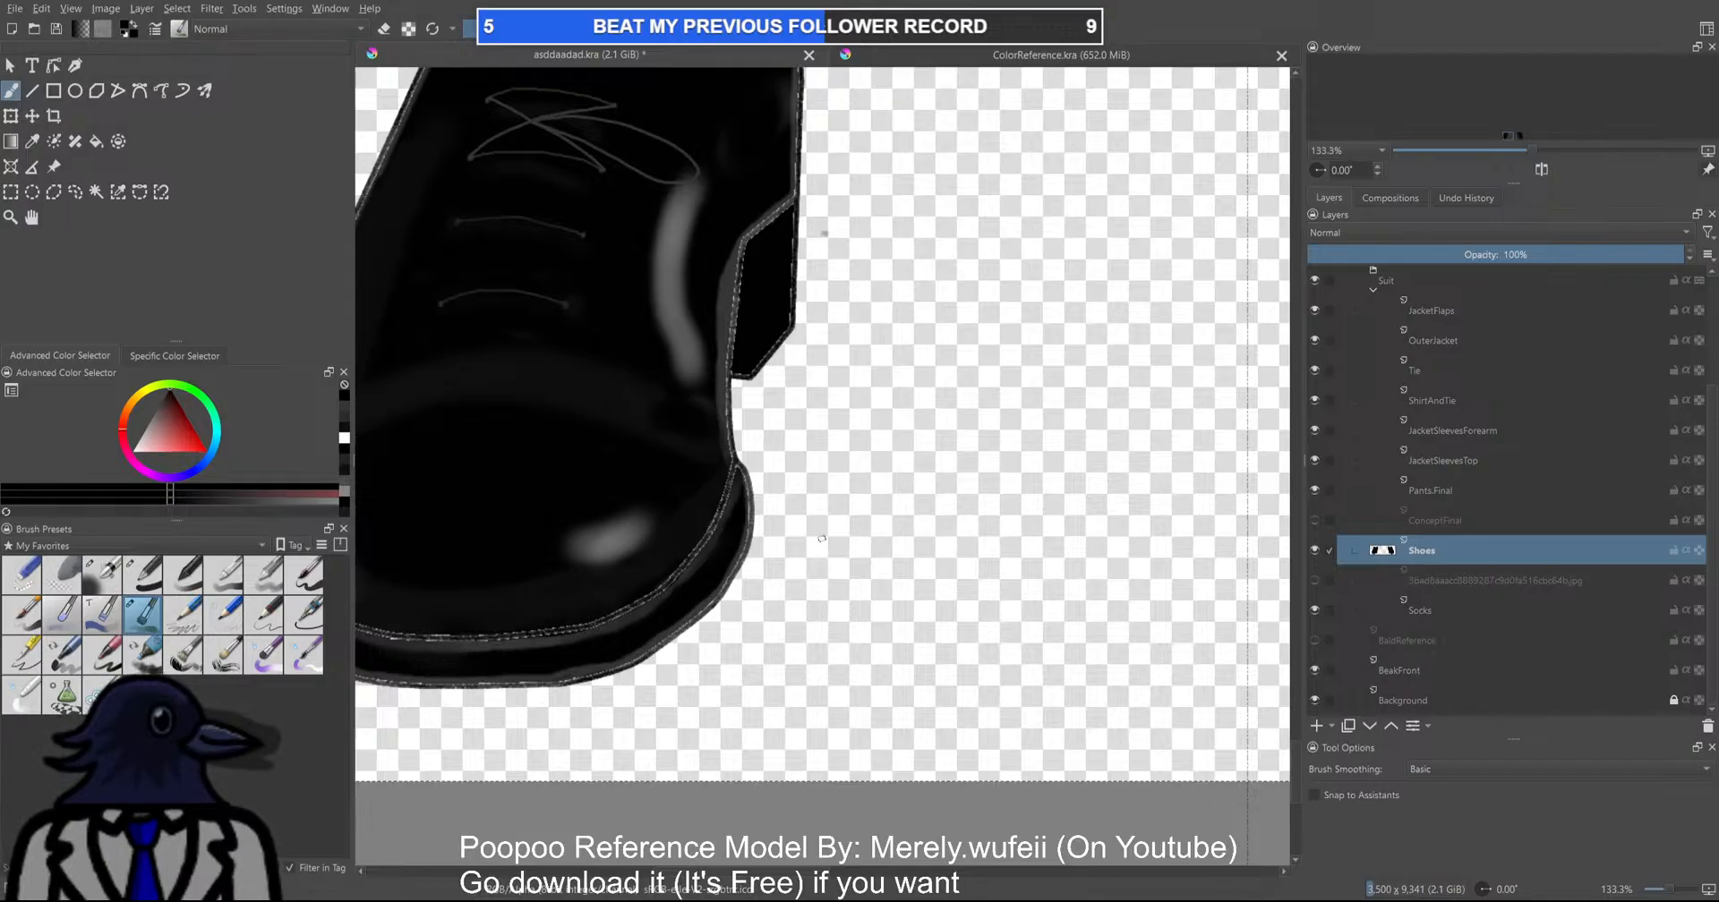
scroll(822, 539, "down", 2)
scroll(815, 328, "up", 1)
scroll(814, 328, "up", 1)
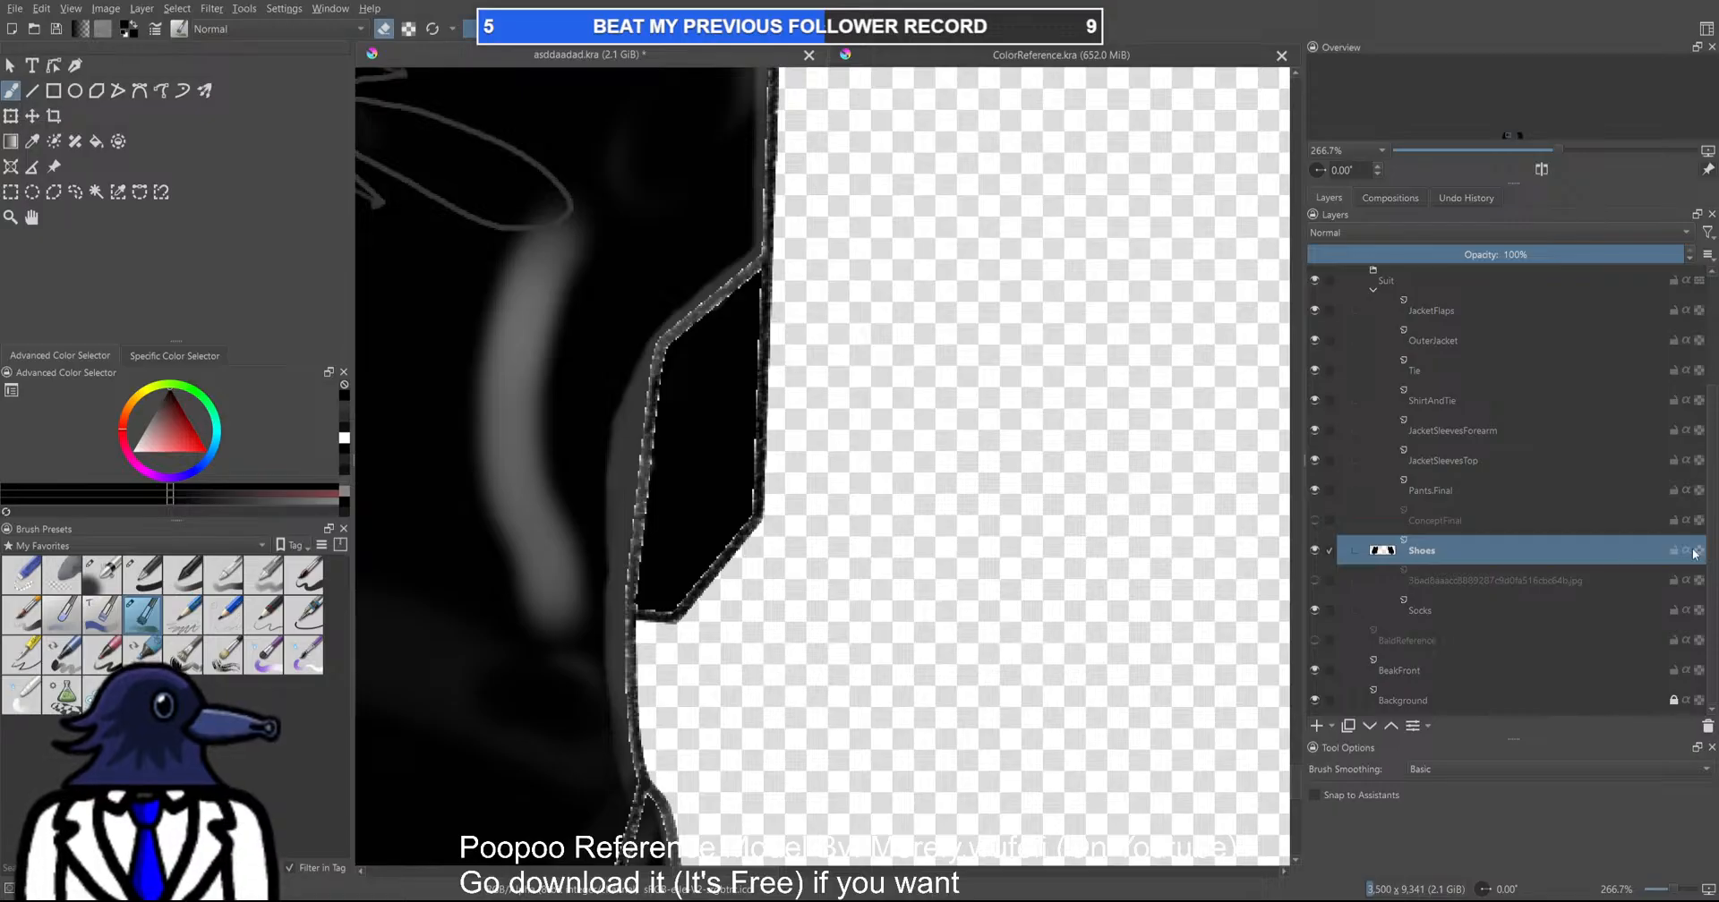
Save the document and show all layers again to view the shoes beneath the white suit pants
scroll(931, 436, "down", 8)
key("ctrl+s")
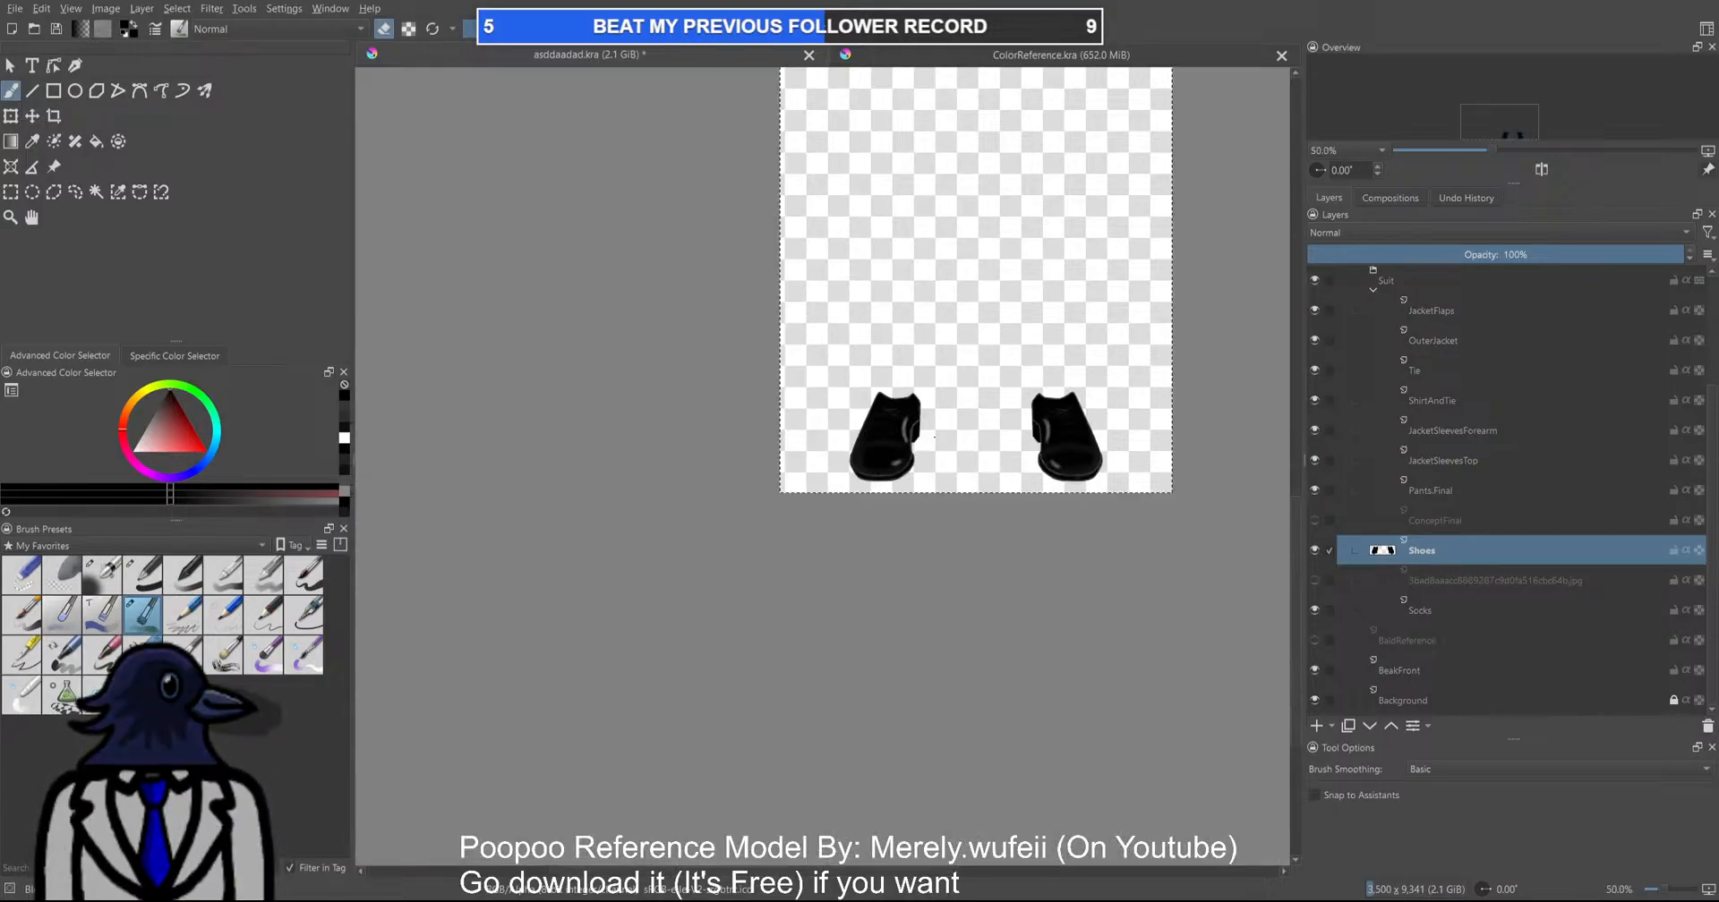
left_click(1435, 552, "alt")
scroll(962, 511, "down", 2)
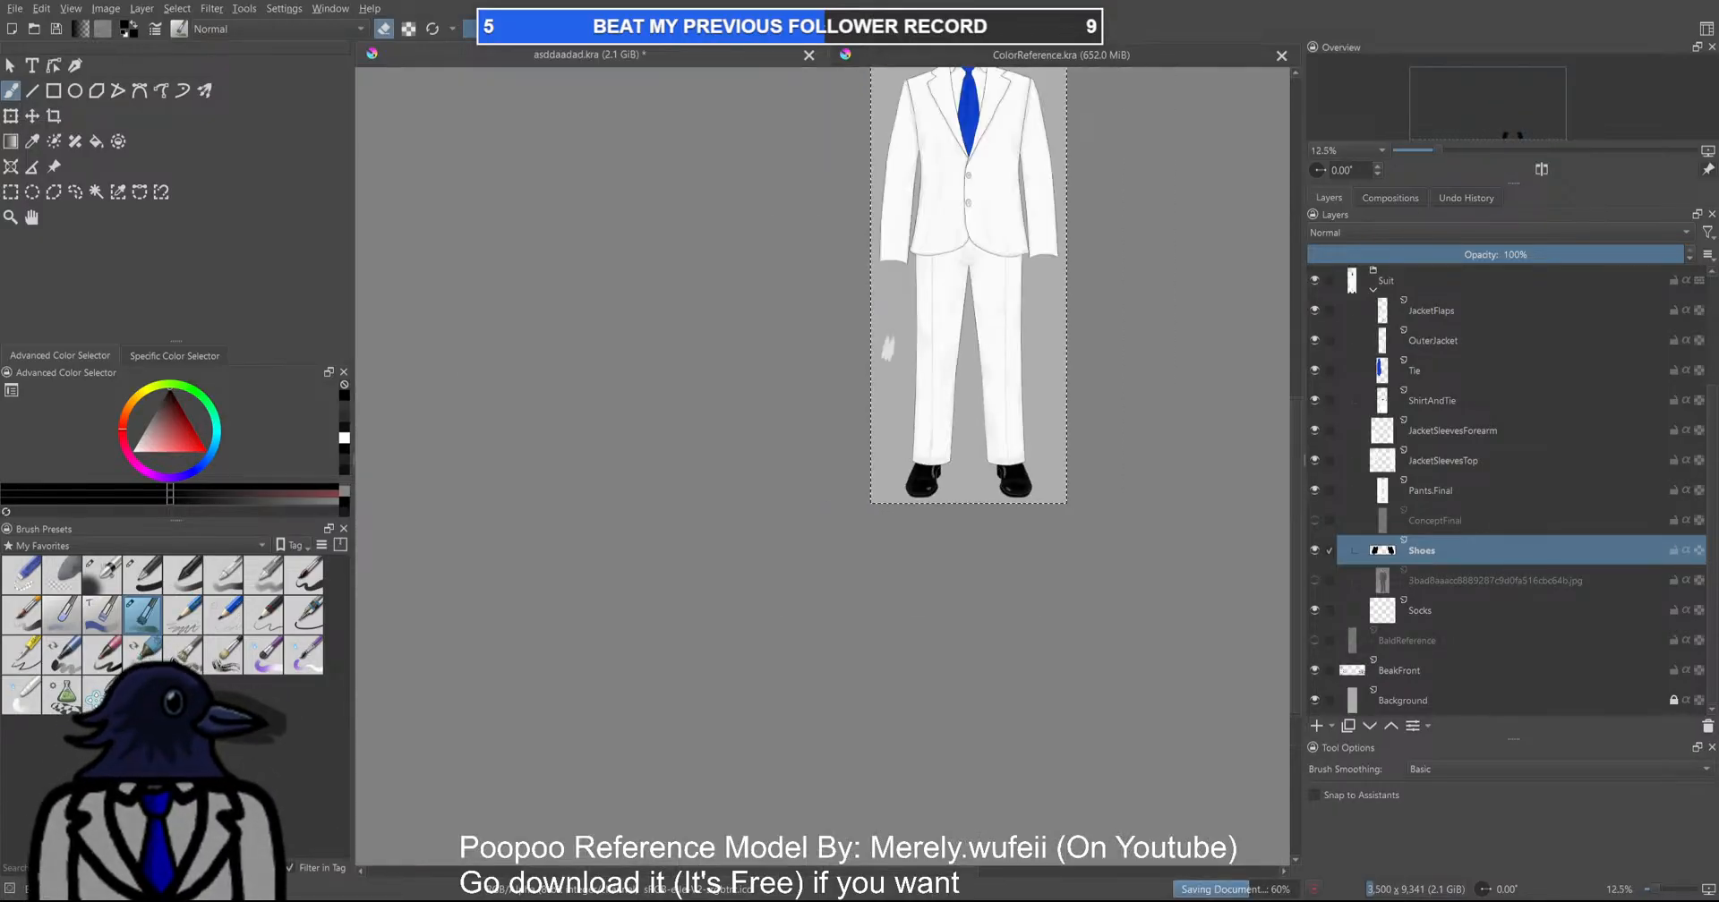
left_click_drag(963, 507, 879, 679)
scroll(870, 655, "up", 5)
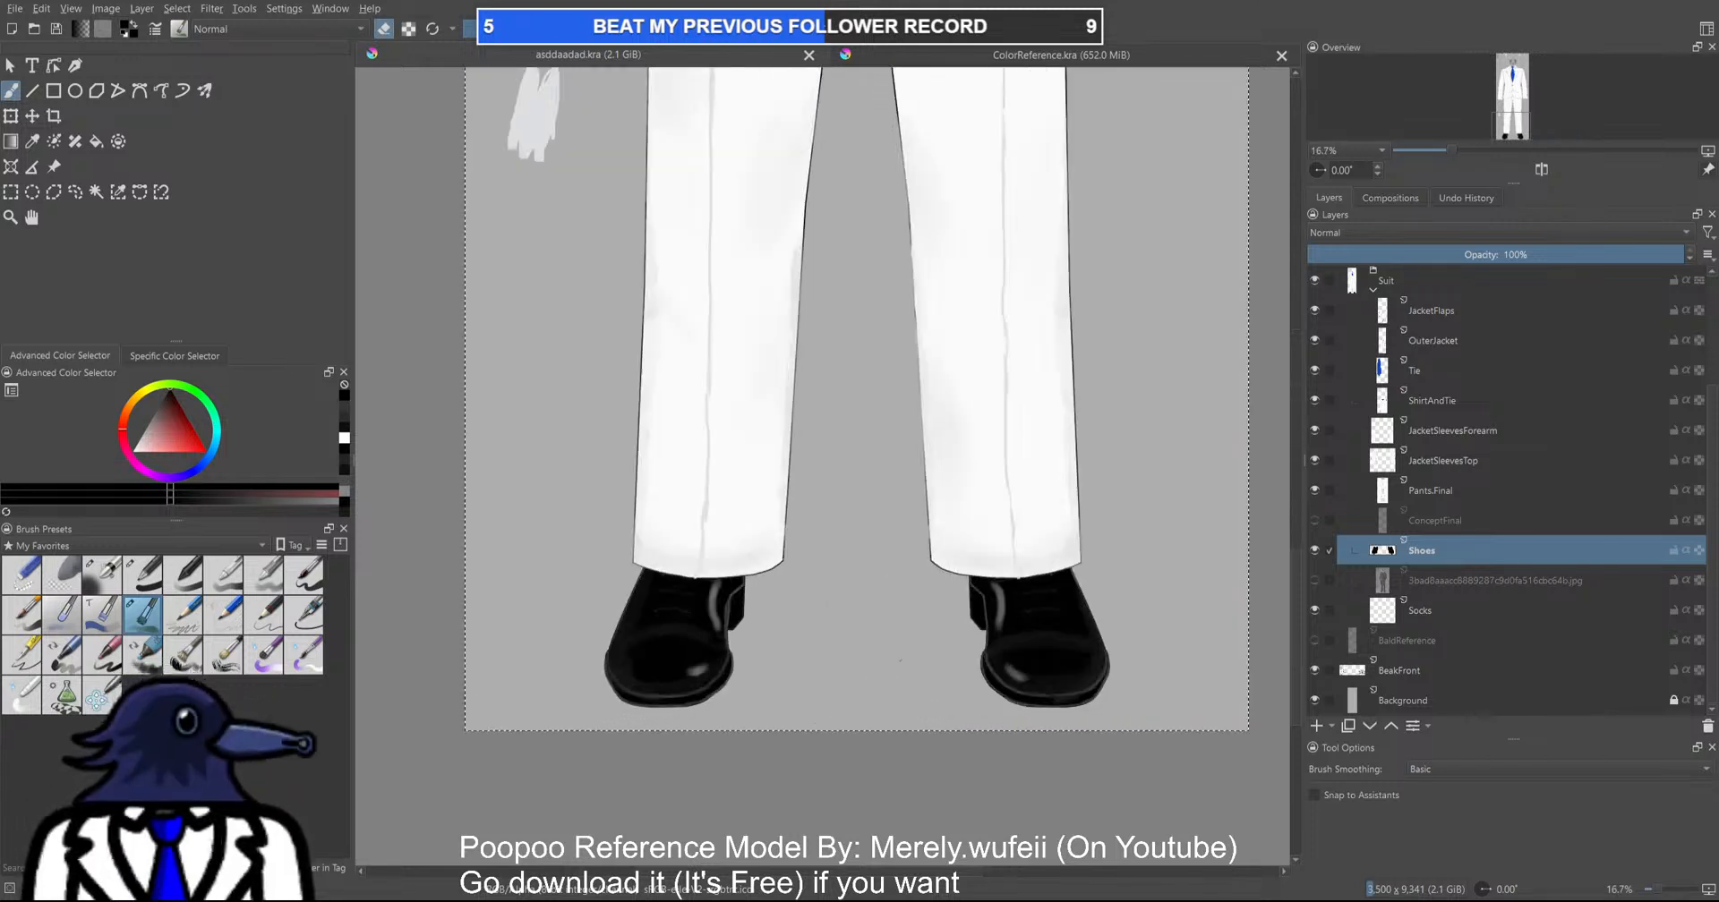
scroll(650, 658, "up", 1)
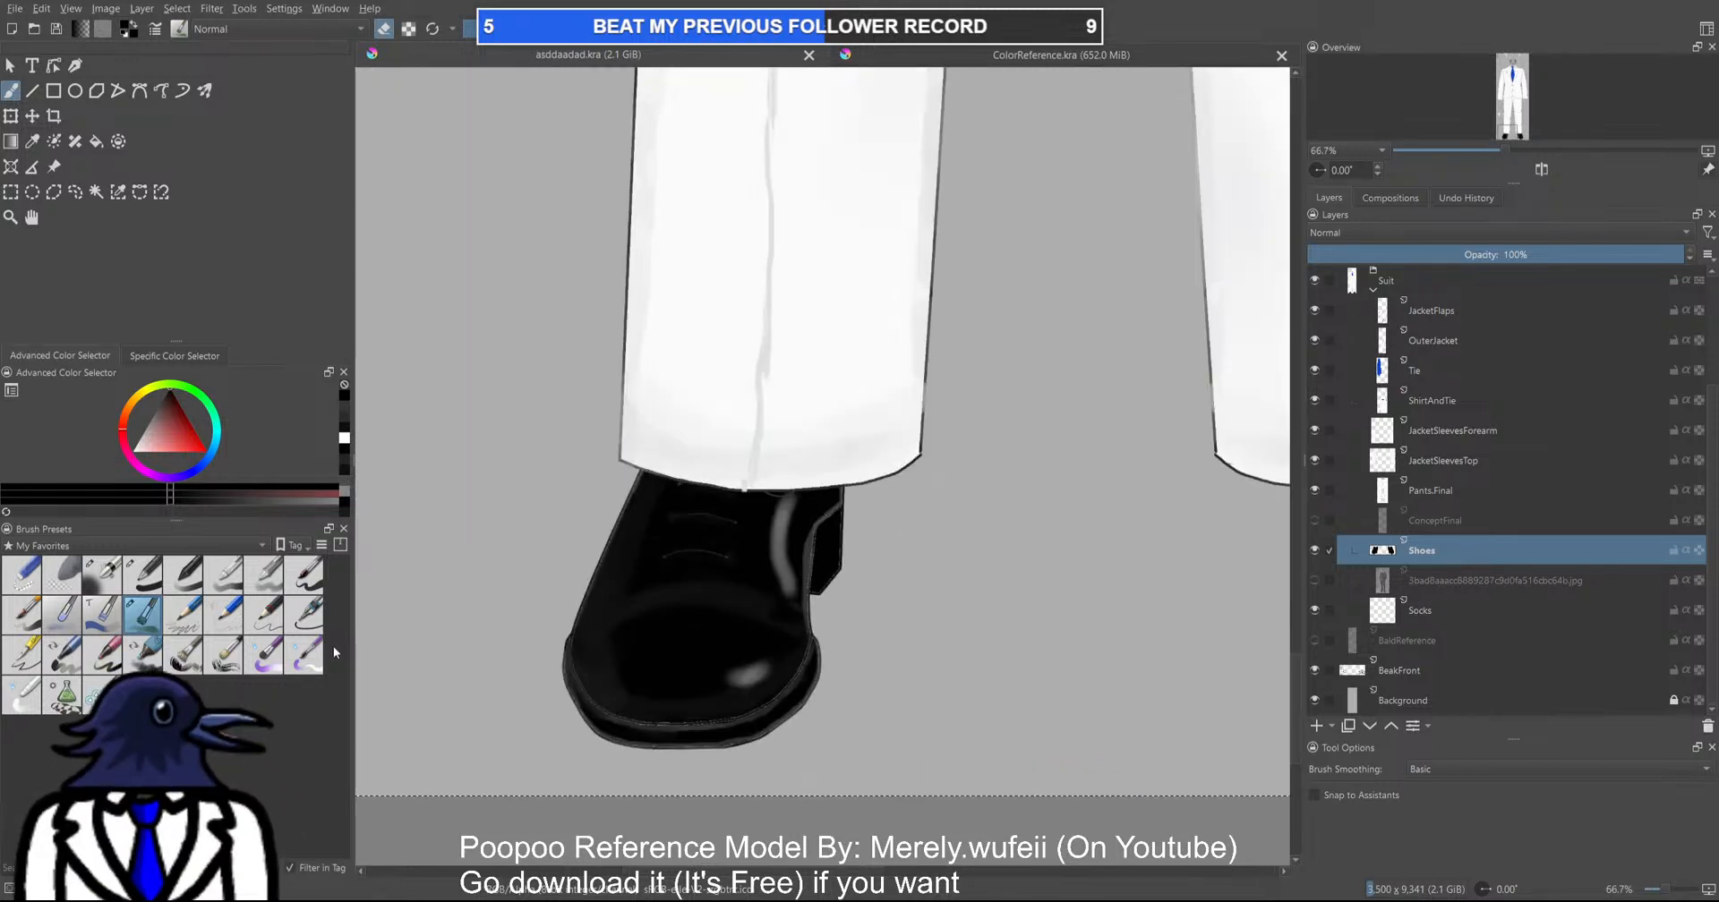
Paint a faint dark gray vertical highlight along the outer side of the left shoe, beside the laces, with the soft round brush
scroll(655, 621, "up", 1)
key("e")
left_click_drag(168, 396, 164, 404)
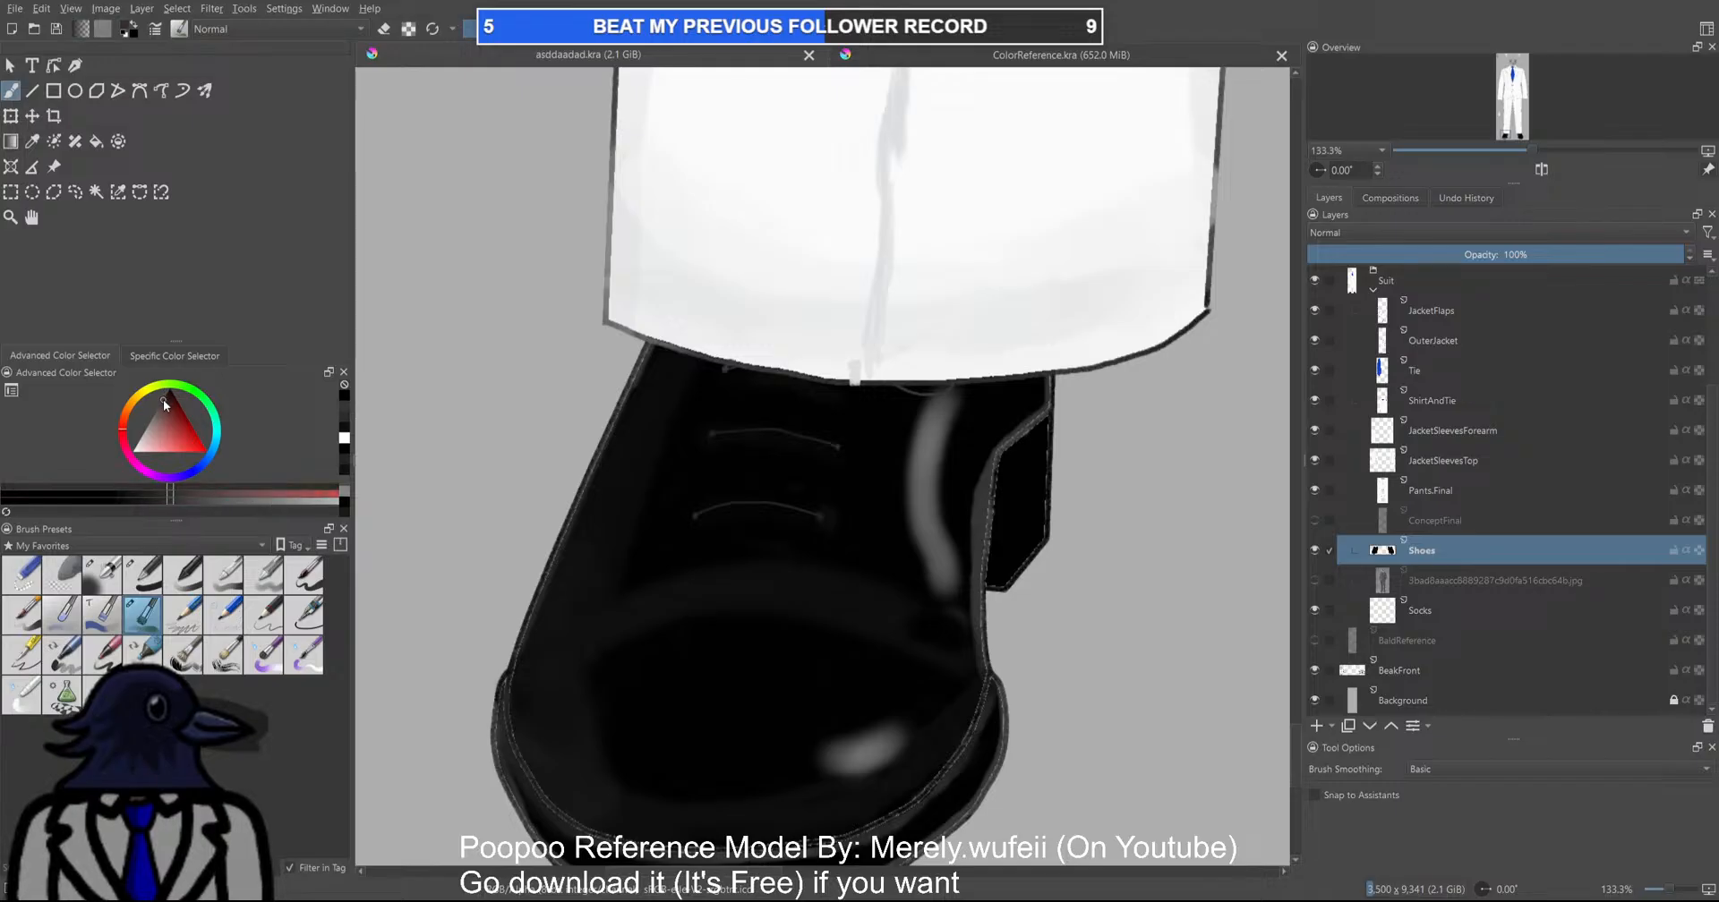
left_click_drag(664, 434, 670, 520)
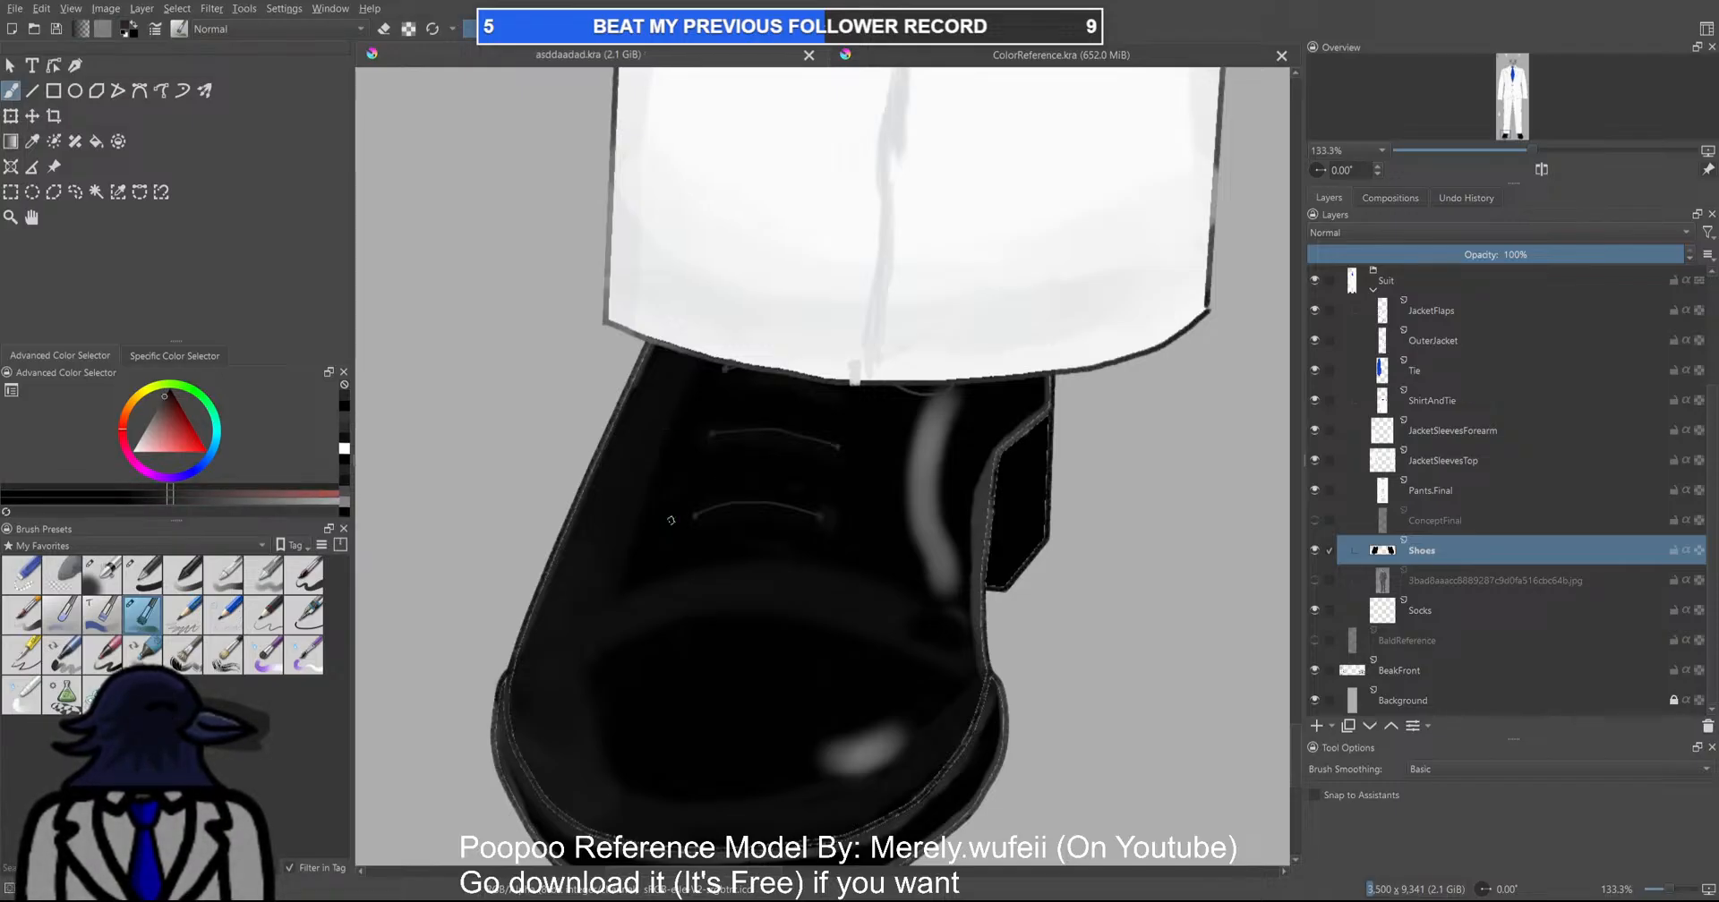
left_click(87, 582)
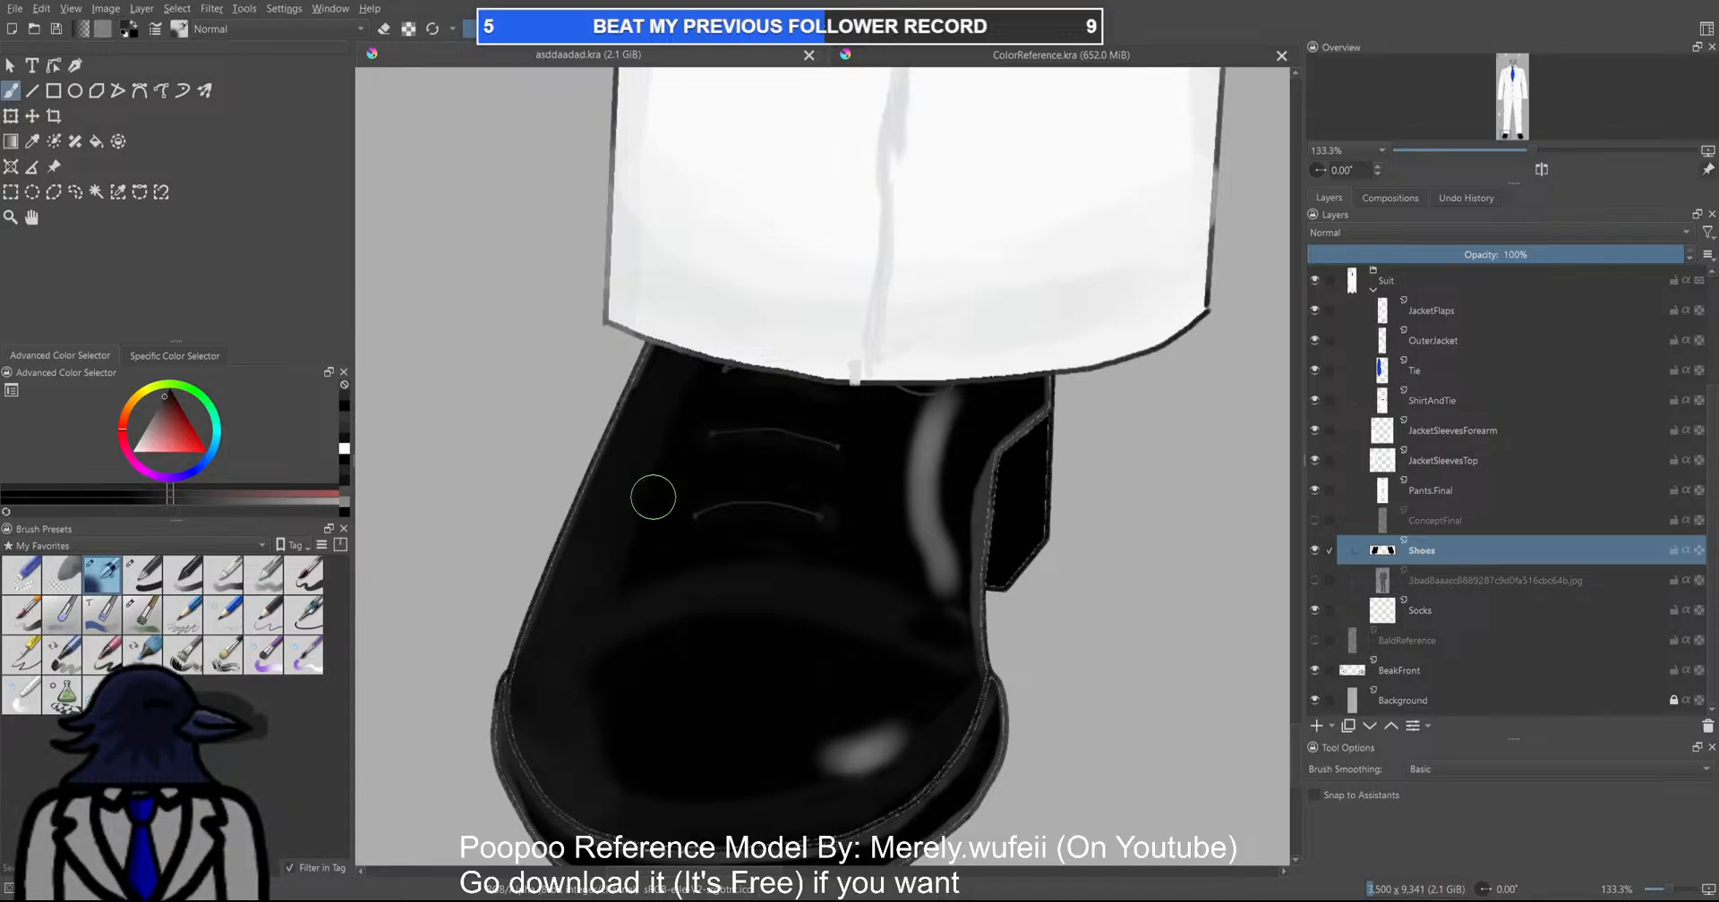
left_click_drag(673, 439, 671, 556)
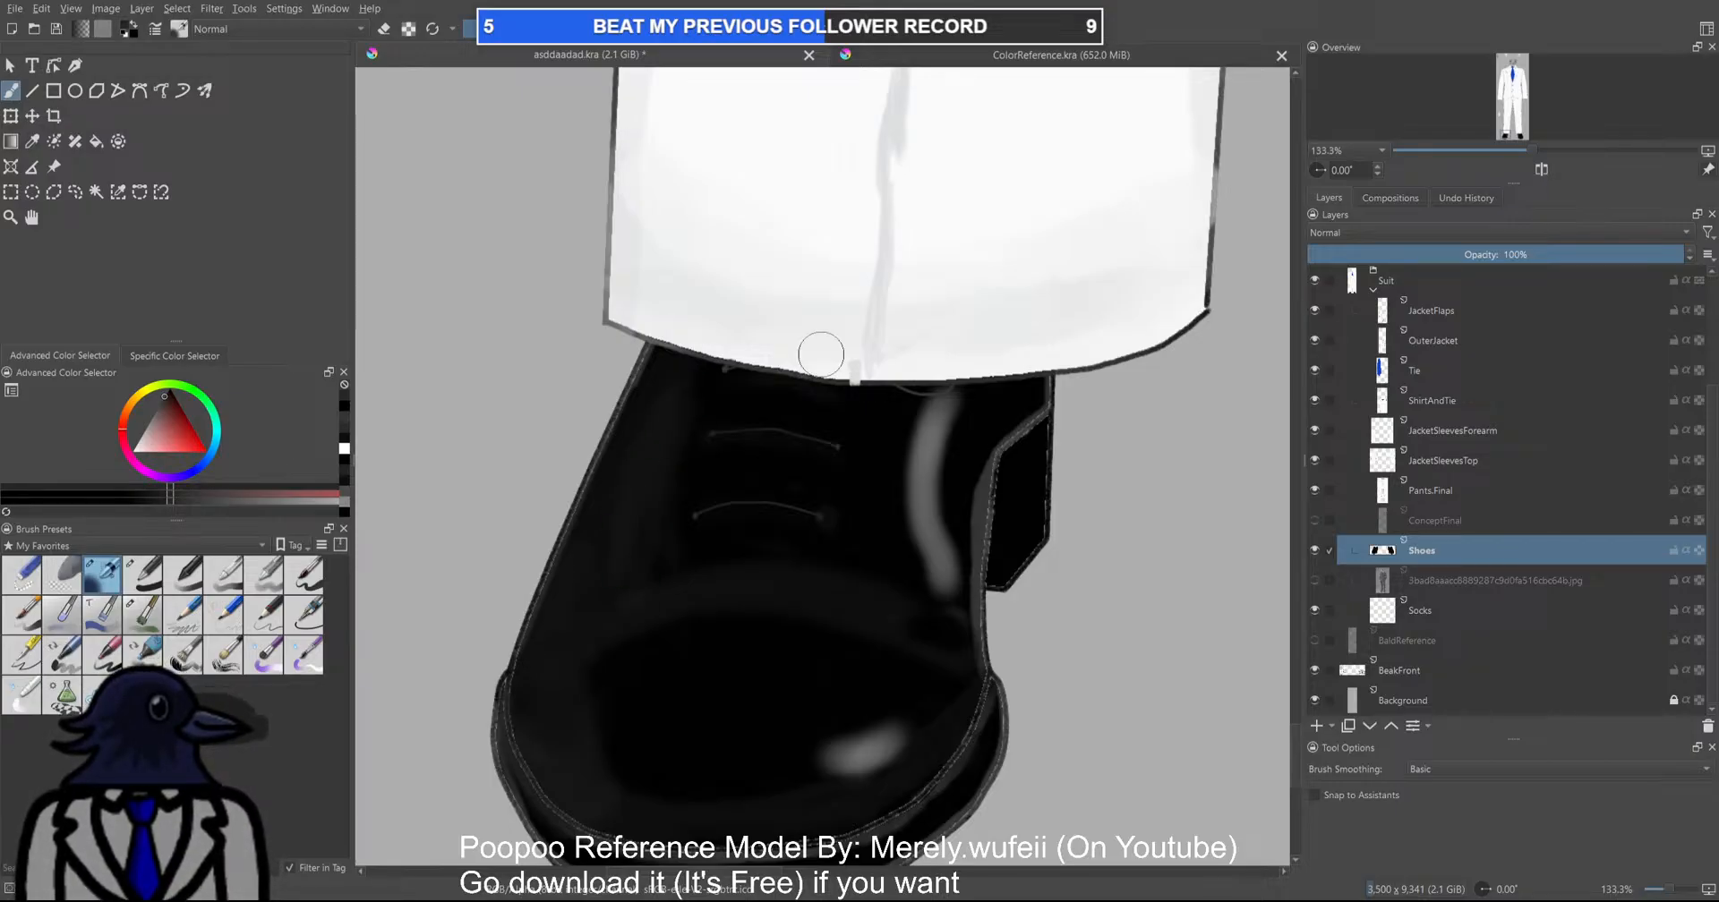
Compare the soft shading of both shoes at overview distance and up close beneath the trouser hems
scroll(862, 373, "down", 4)
left_click_drag(967, 483, 672, 551)
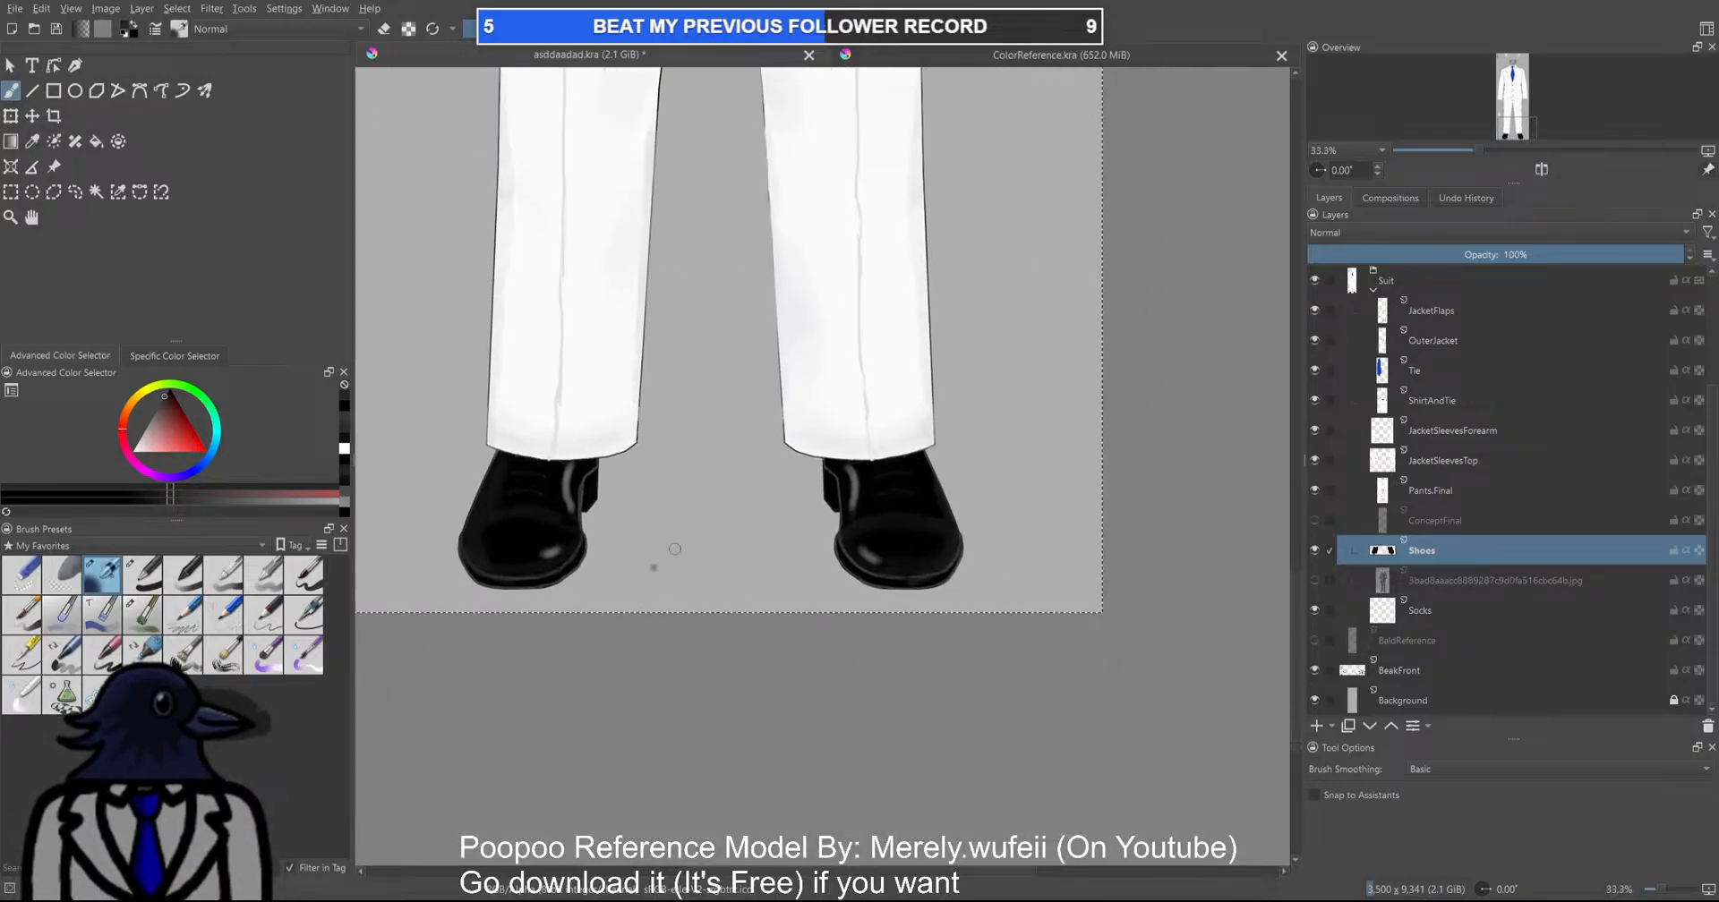
scroll(939, 503, "up", 3)
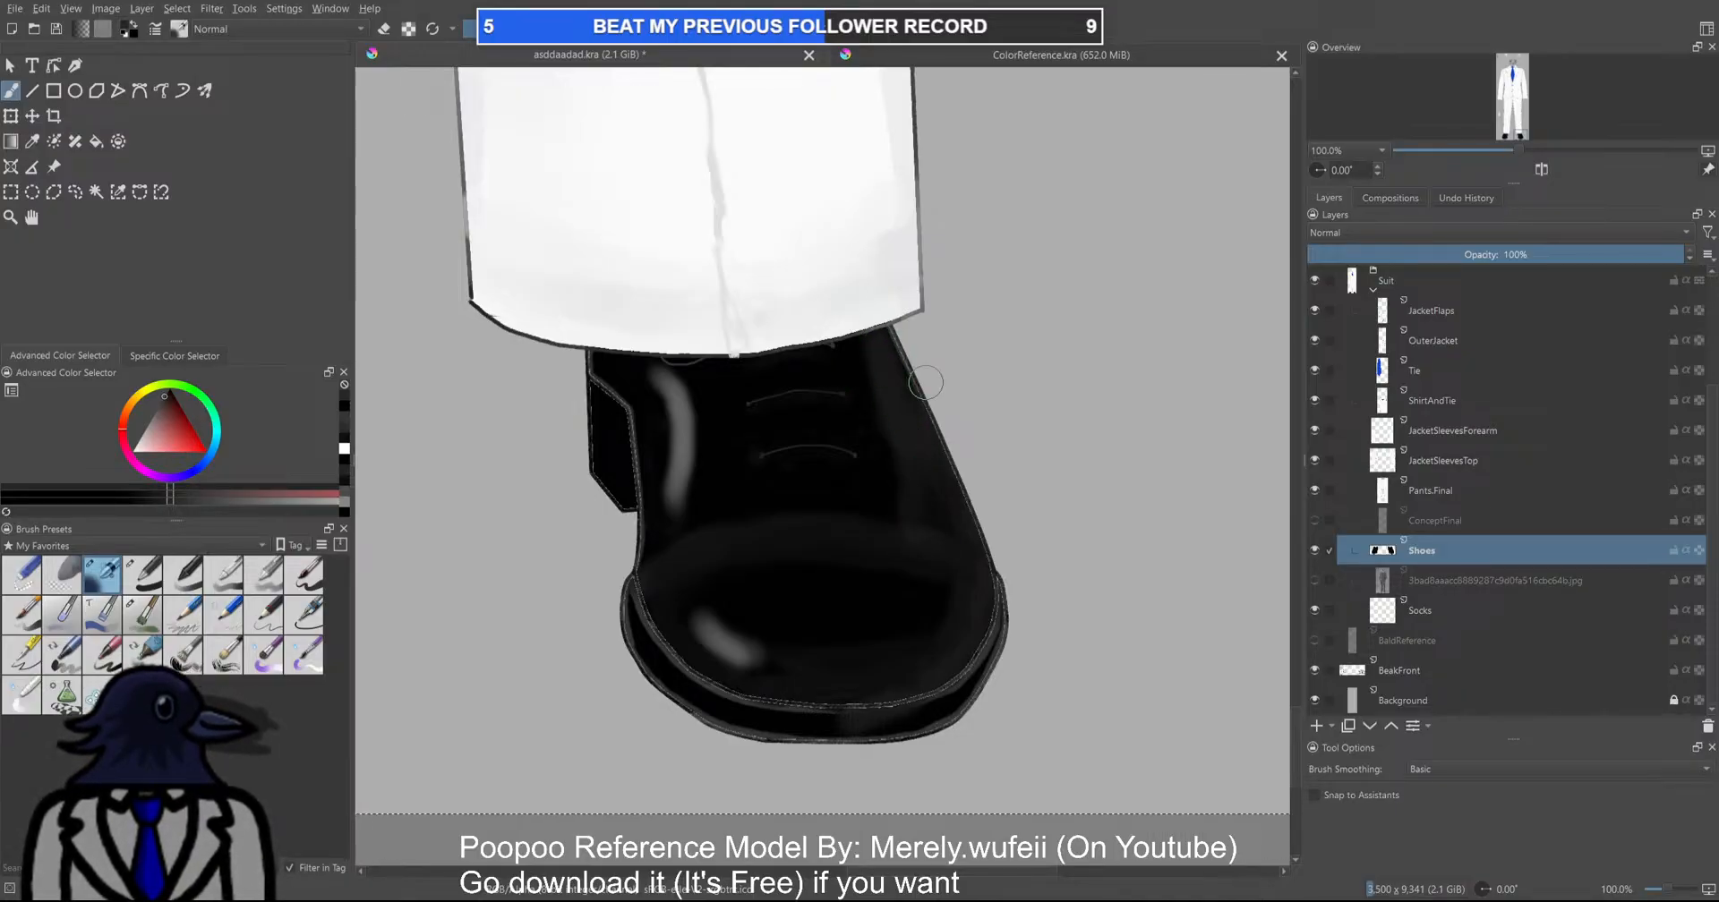
scroll(926, 382, "down", 4)
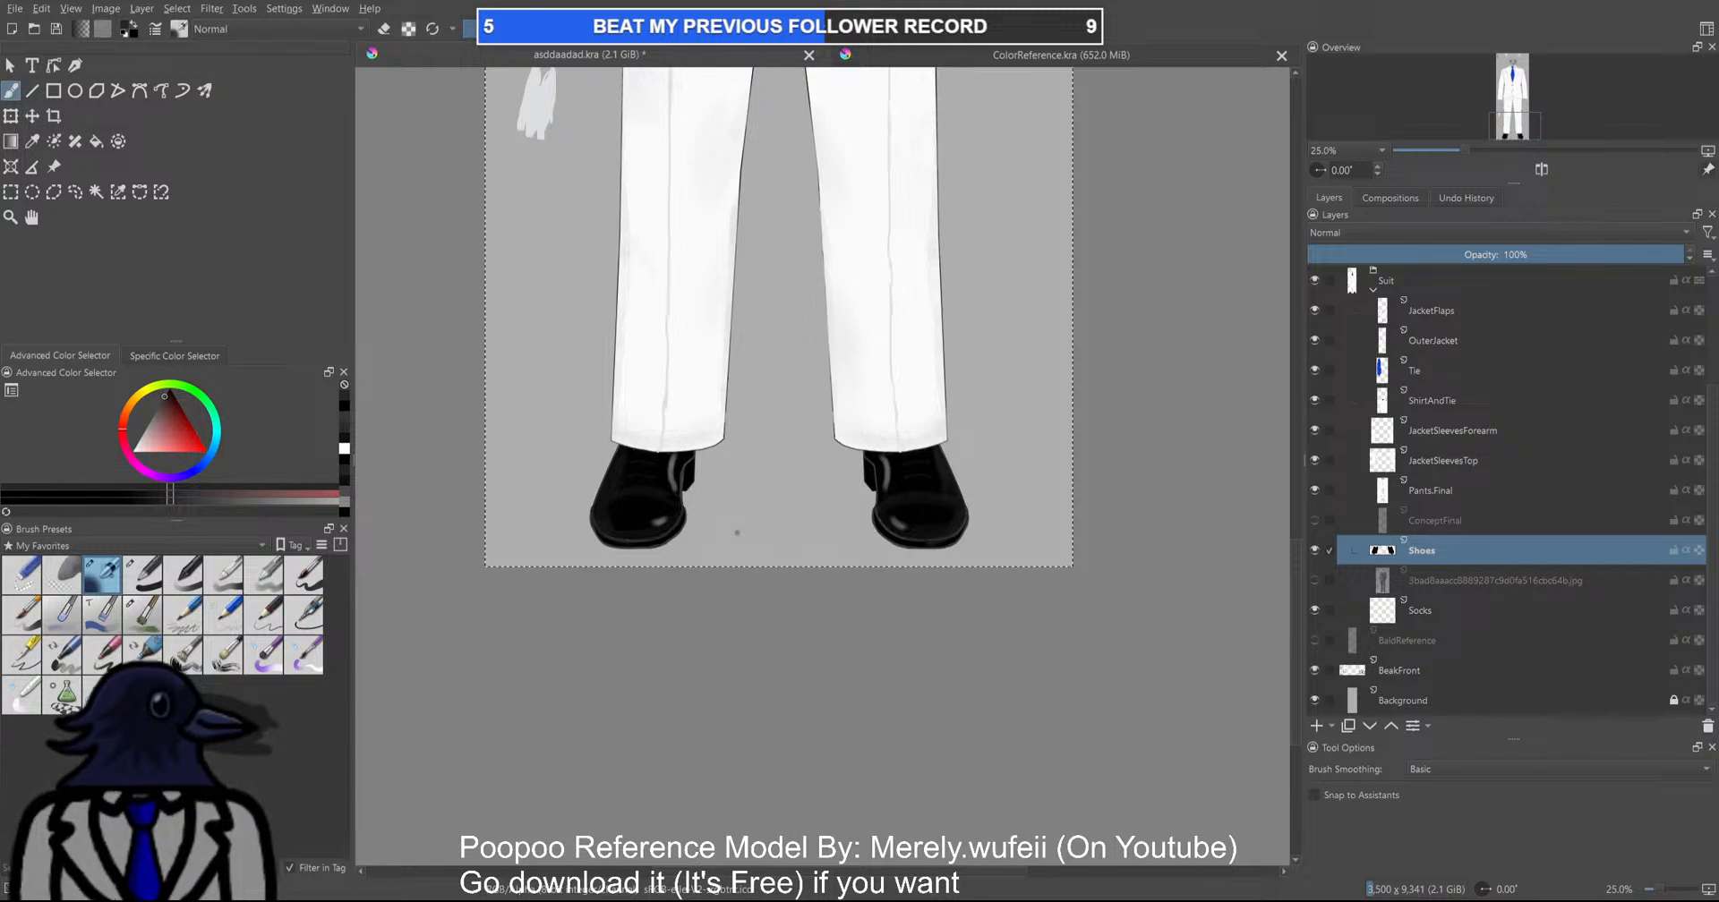
scroll(736, 533, "up", 4)
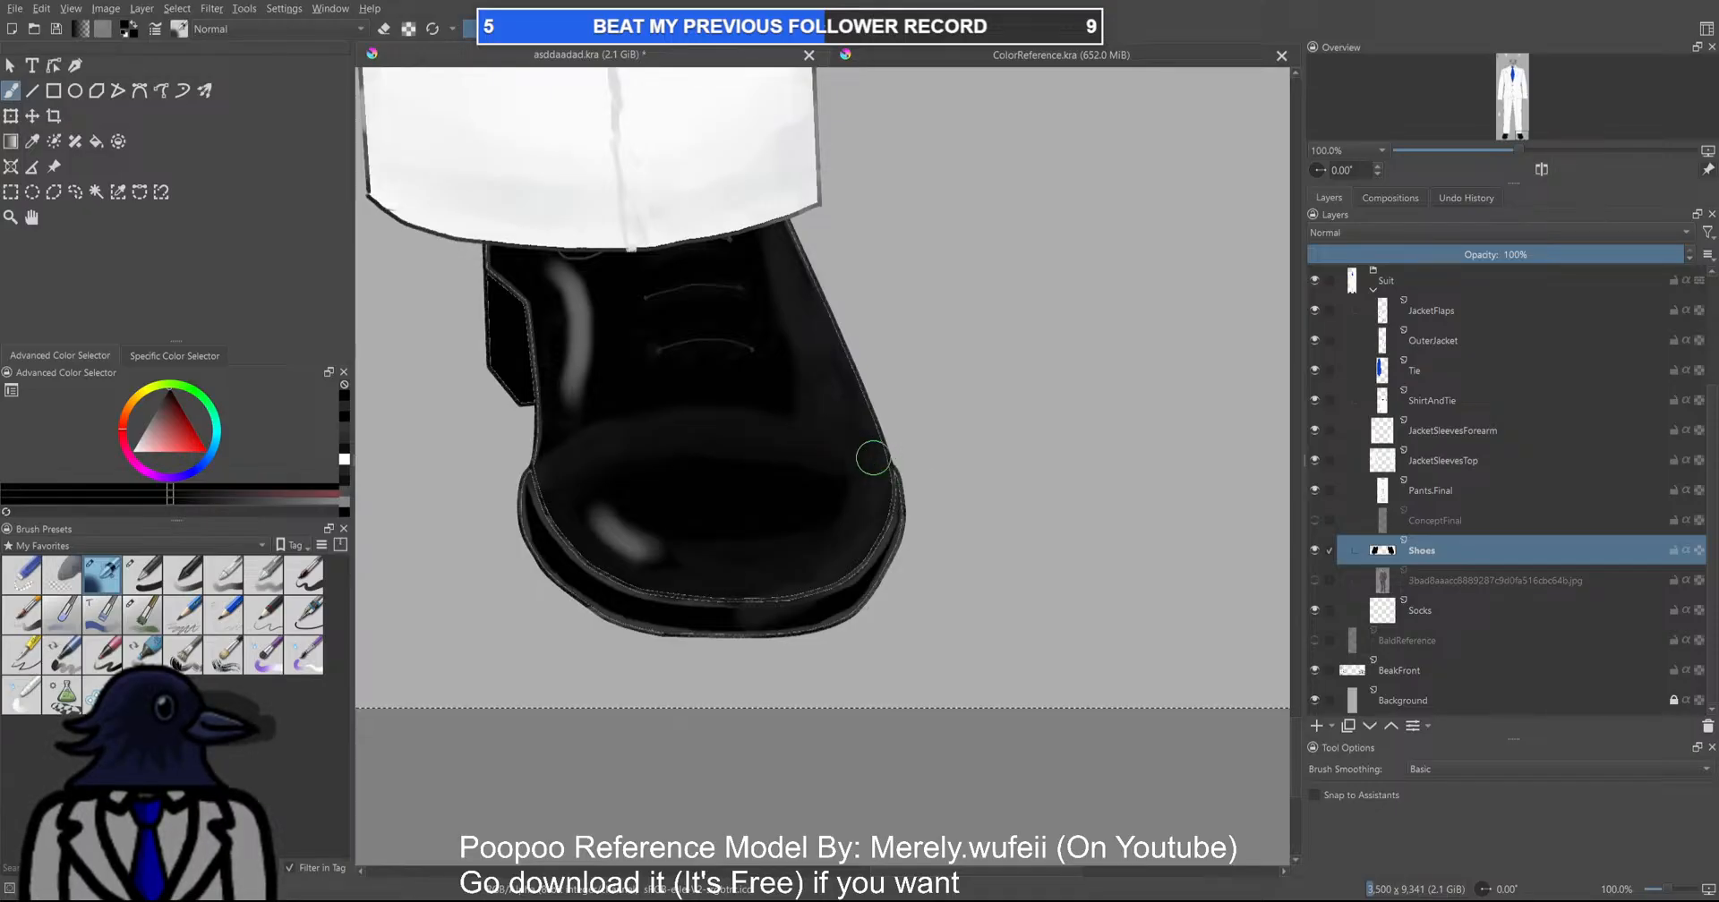
scroll(872, 458, "down", 4)
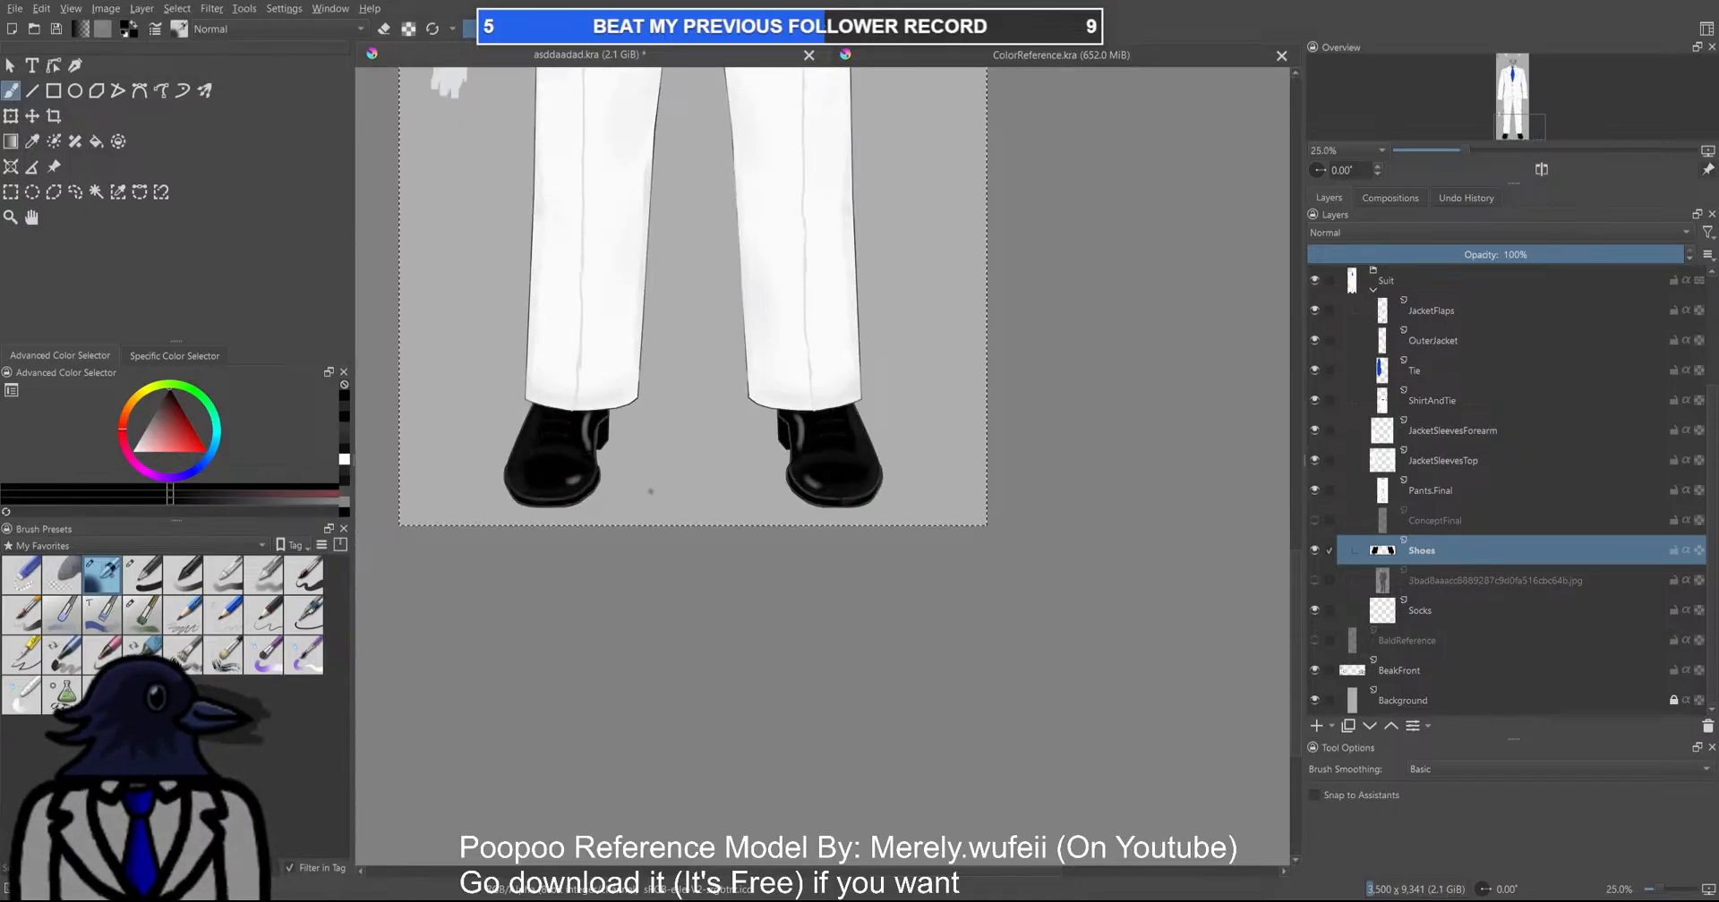
scroll(886, 673, "down", 2)
scroll(770, 617, "up", 3)
scroll(679, 591, "up", 1)
scroll(841, 597, "up", 4)
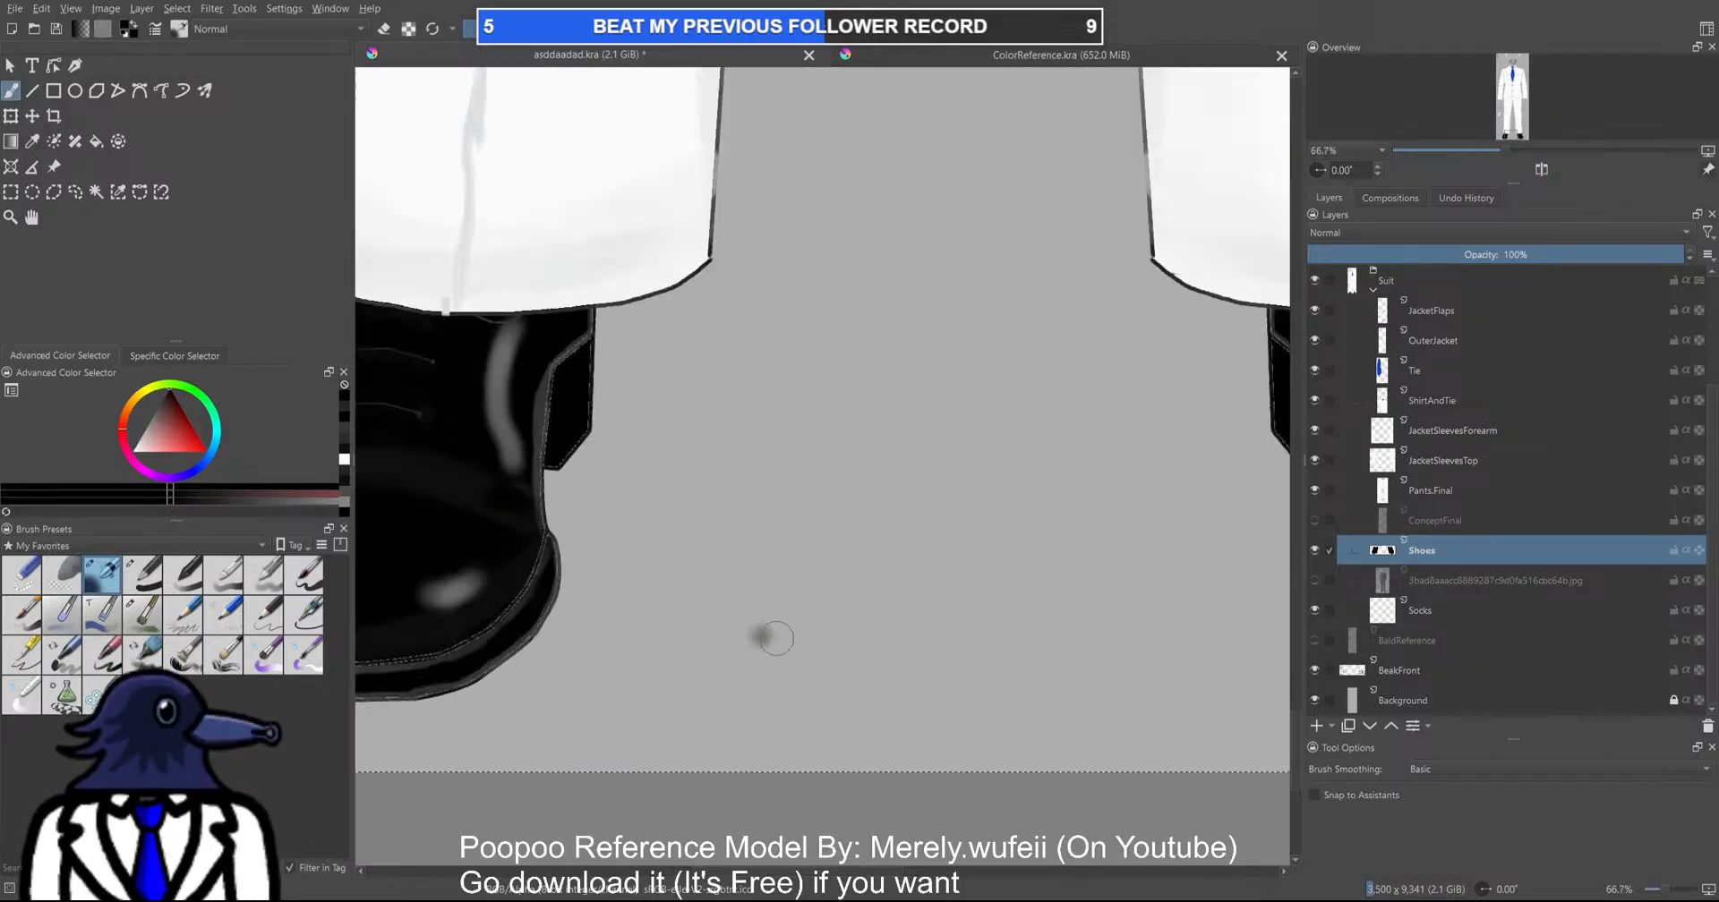
scroll(703, 413, "down", 1)
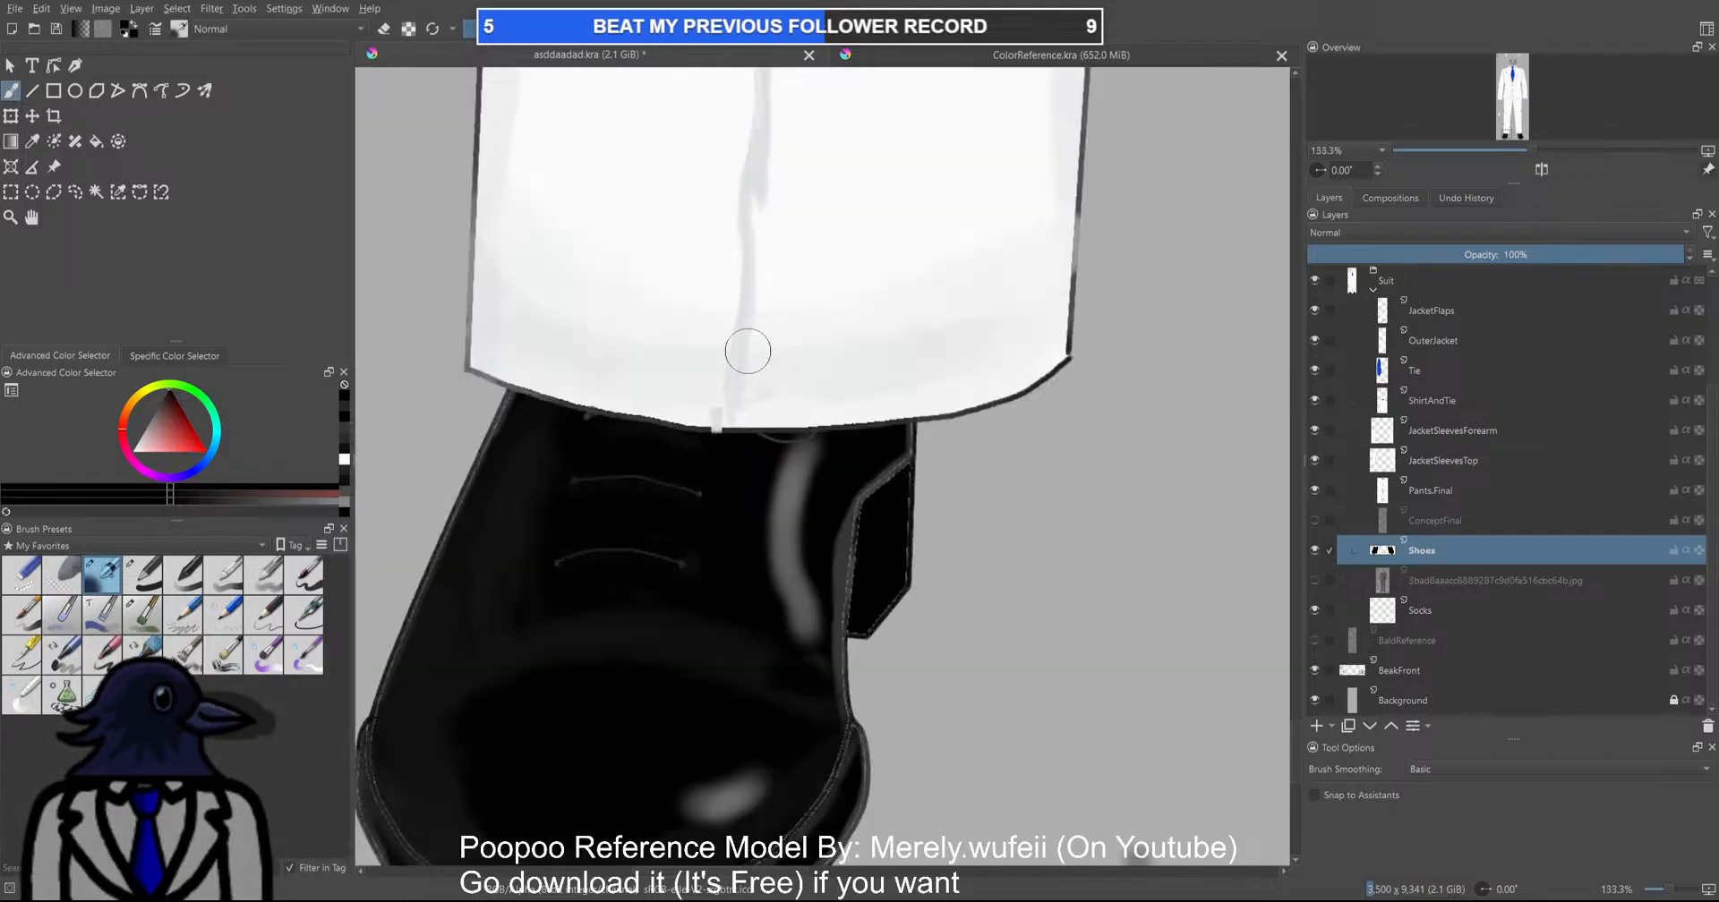
On the Pants.Final layer, paint over the stray gray stub above the left leg's hem with white sampled from the fabric
key("r")
left_click(795, 335)
scroll(701, 401, "up", 4)
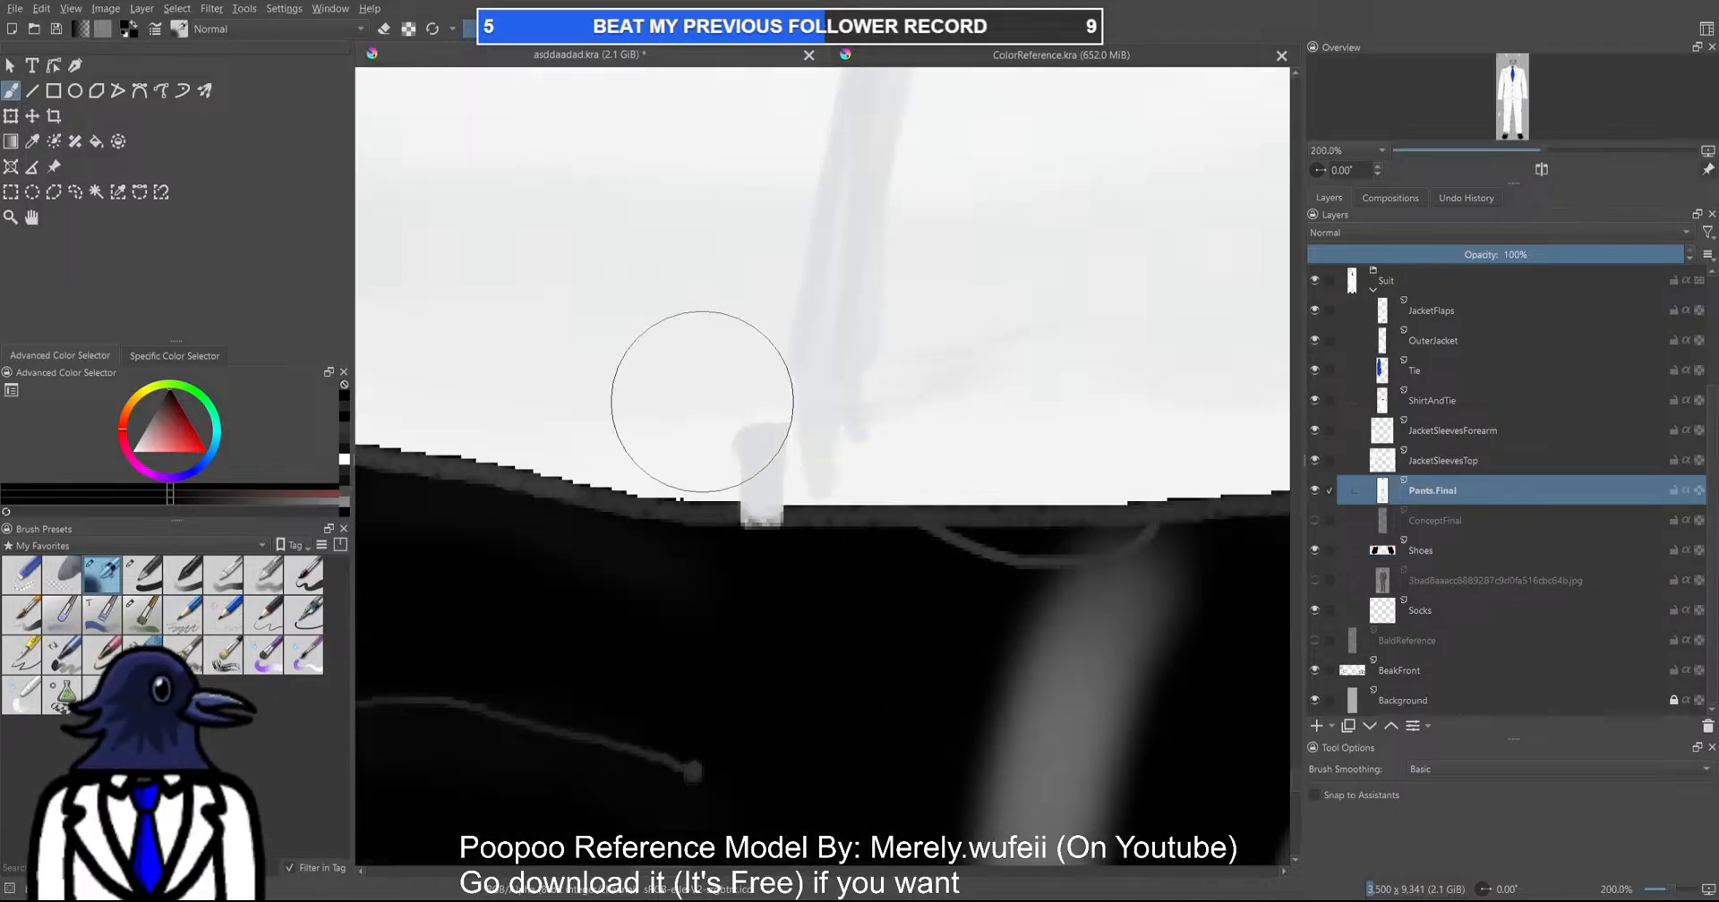
left_click(715, 445, "ctrl")
scroll(691, 440, "down", 3)
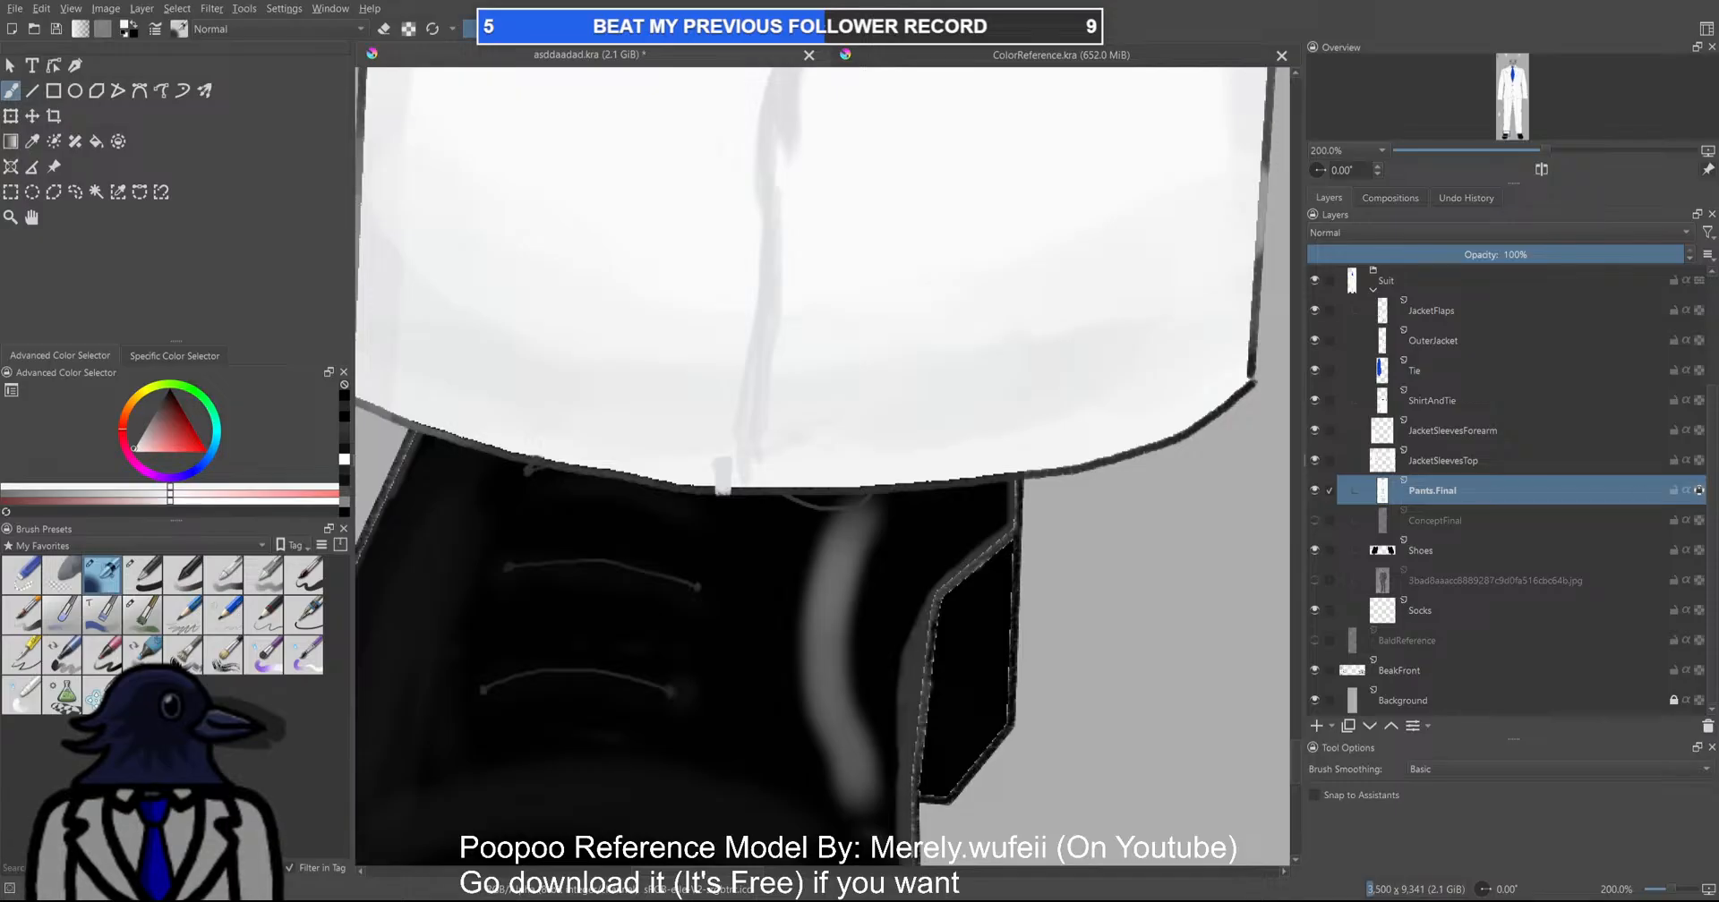
scroll(713, 460, "up", 2)
Extend the left trouser leg's crease down to the hem using the light blue-gray sampled from the crease
left_click(689, 285, "ctrl")
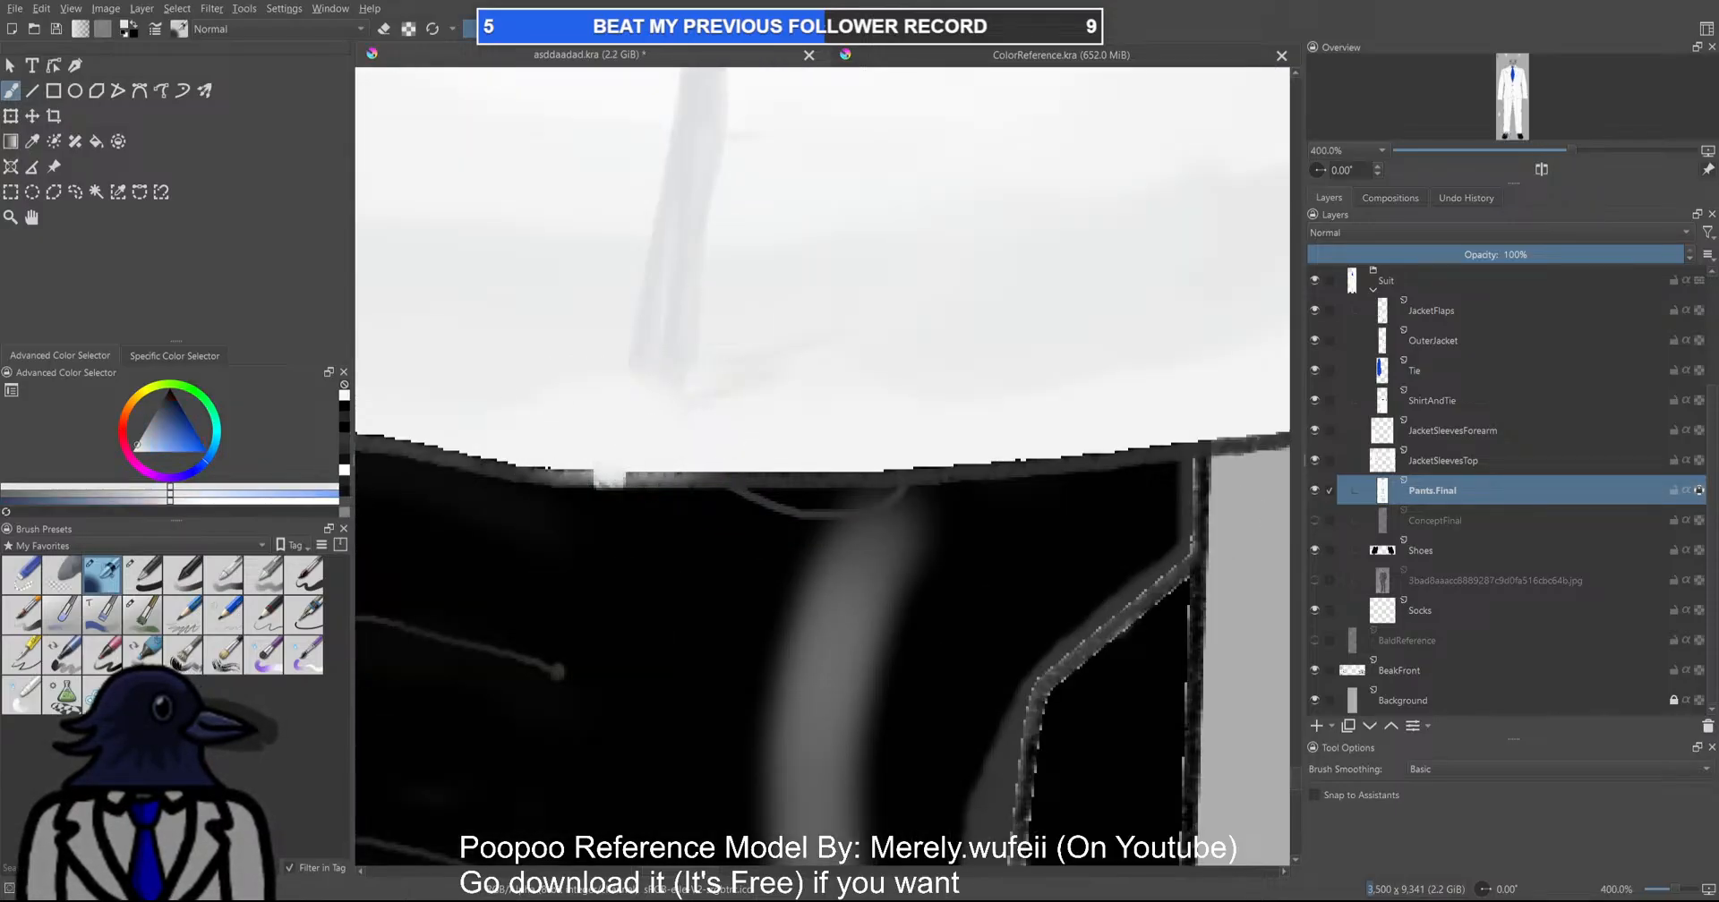
mouse_move(722, 303)
left_mouse_down()
mouse_move(588, 298)
mouse_move(660, 323)
mouse_move(648, 430)
left_mouse_up()
left_click(687, 127, "ctrl")
left_click_drag(689, 183, 669, 253)
mouse_move(664, 319)
left_mouse_down()
mouse_move(653, 469)
mouse_move(667, 371)
left_mouse_up()
Fill the white gap in the left leg's hem outline with the sampled dark line color and save the document
left_click(511, 470, "ctrl")
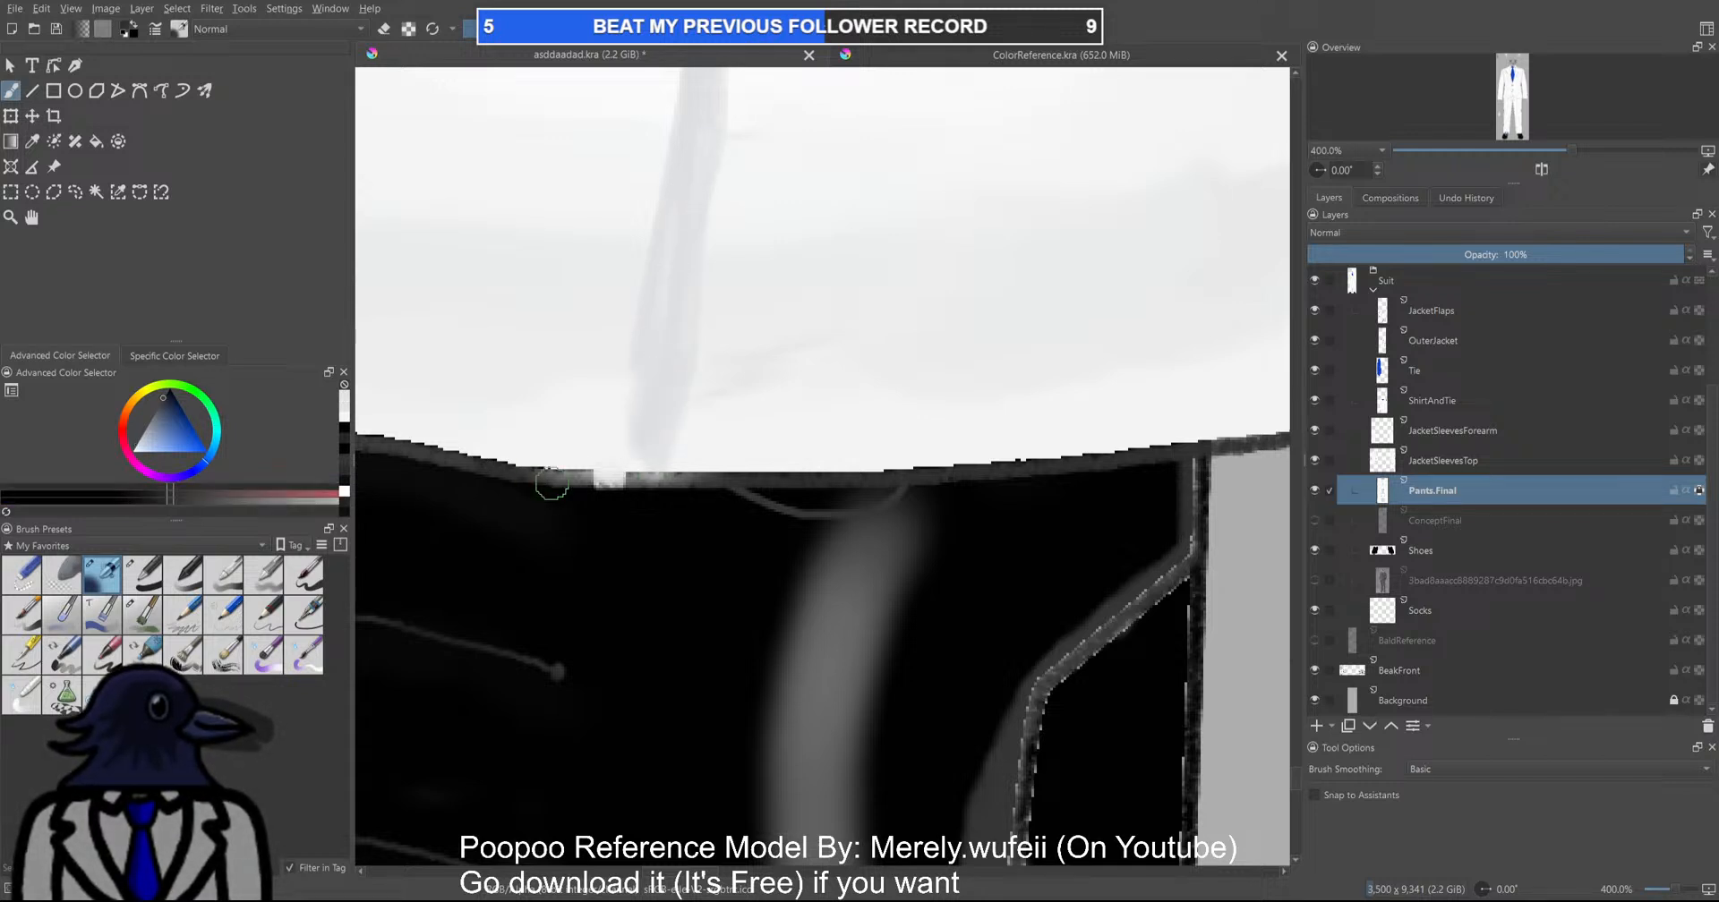
mouse_move(541, 480)
left_mouse_down()
mouse_move(650, 480)
mouse_move(530, 476)
mouse_move(722, 479)
left_mouse_up()
scroll(797, 530, "down", 6)
left_click_drag(825, 575, 752, 752)
scroll(701, 640, "down", 1)
scroll(688, 659, "down", 2)
scroll(657, 522, "up", 2)
key("ctrl+s")
Erase the light gray test scribble beside the left trouser leg on the OuterJacket layer and save the document
left_click(613, 501)
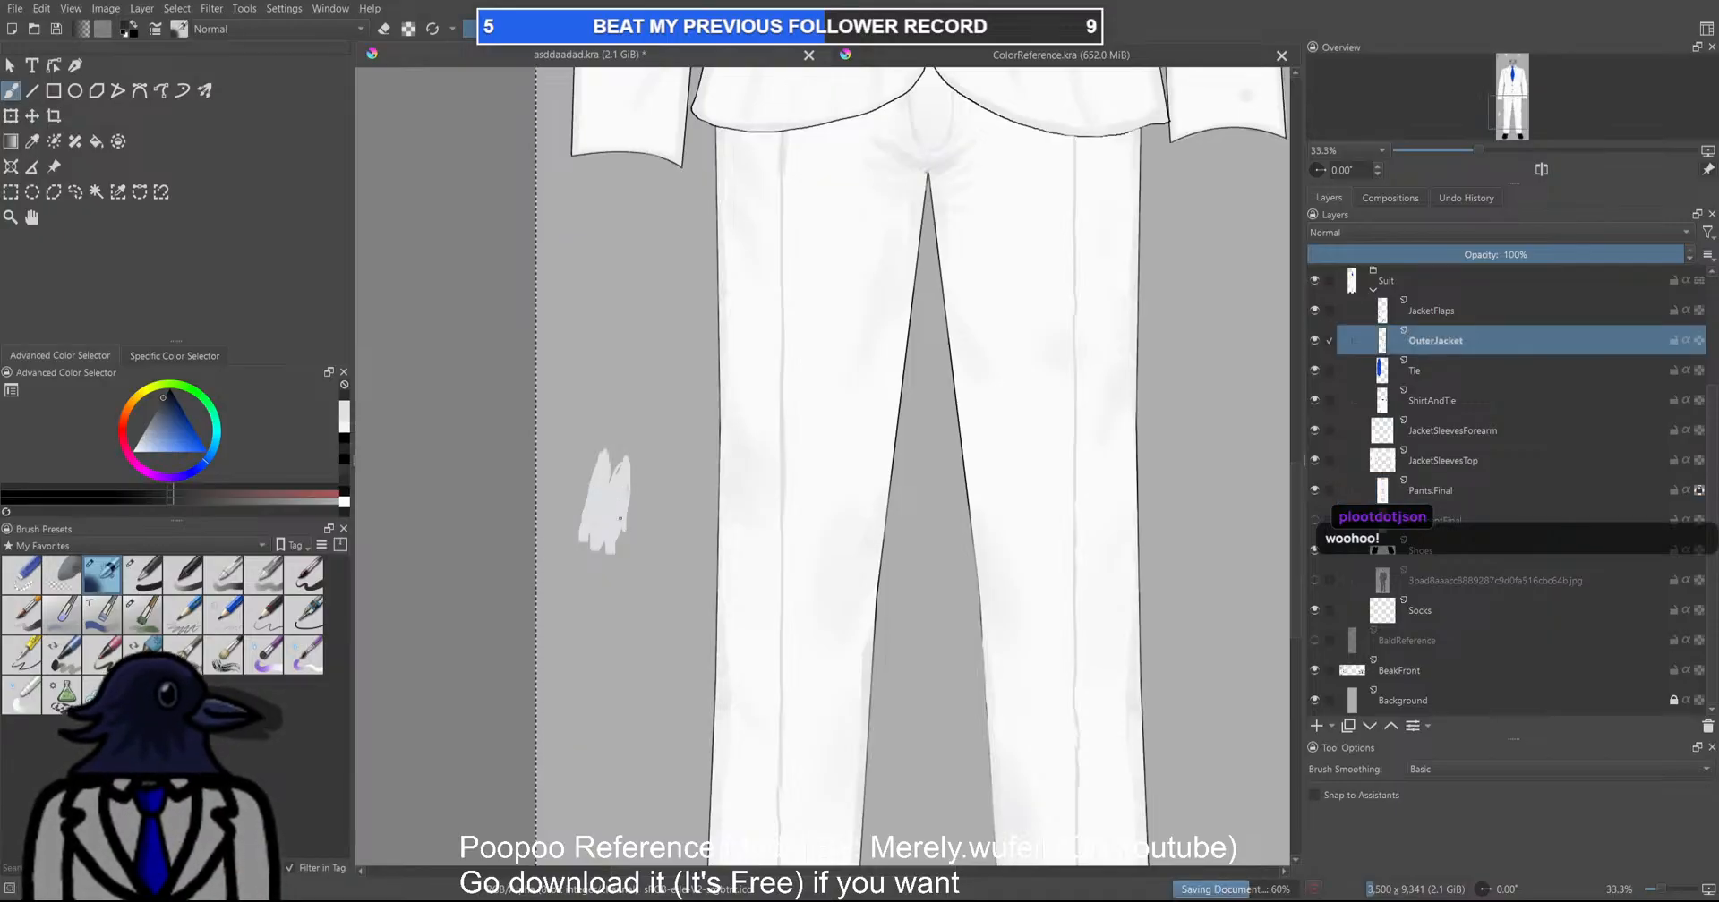
key("e")
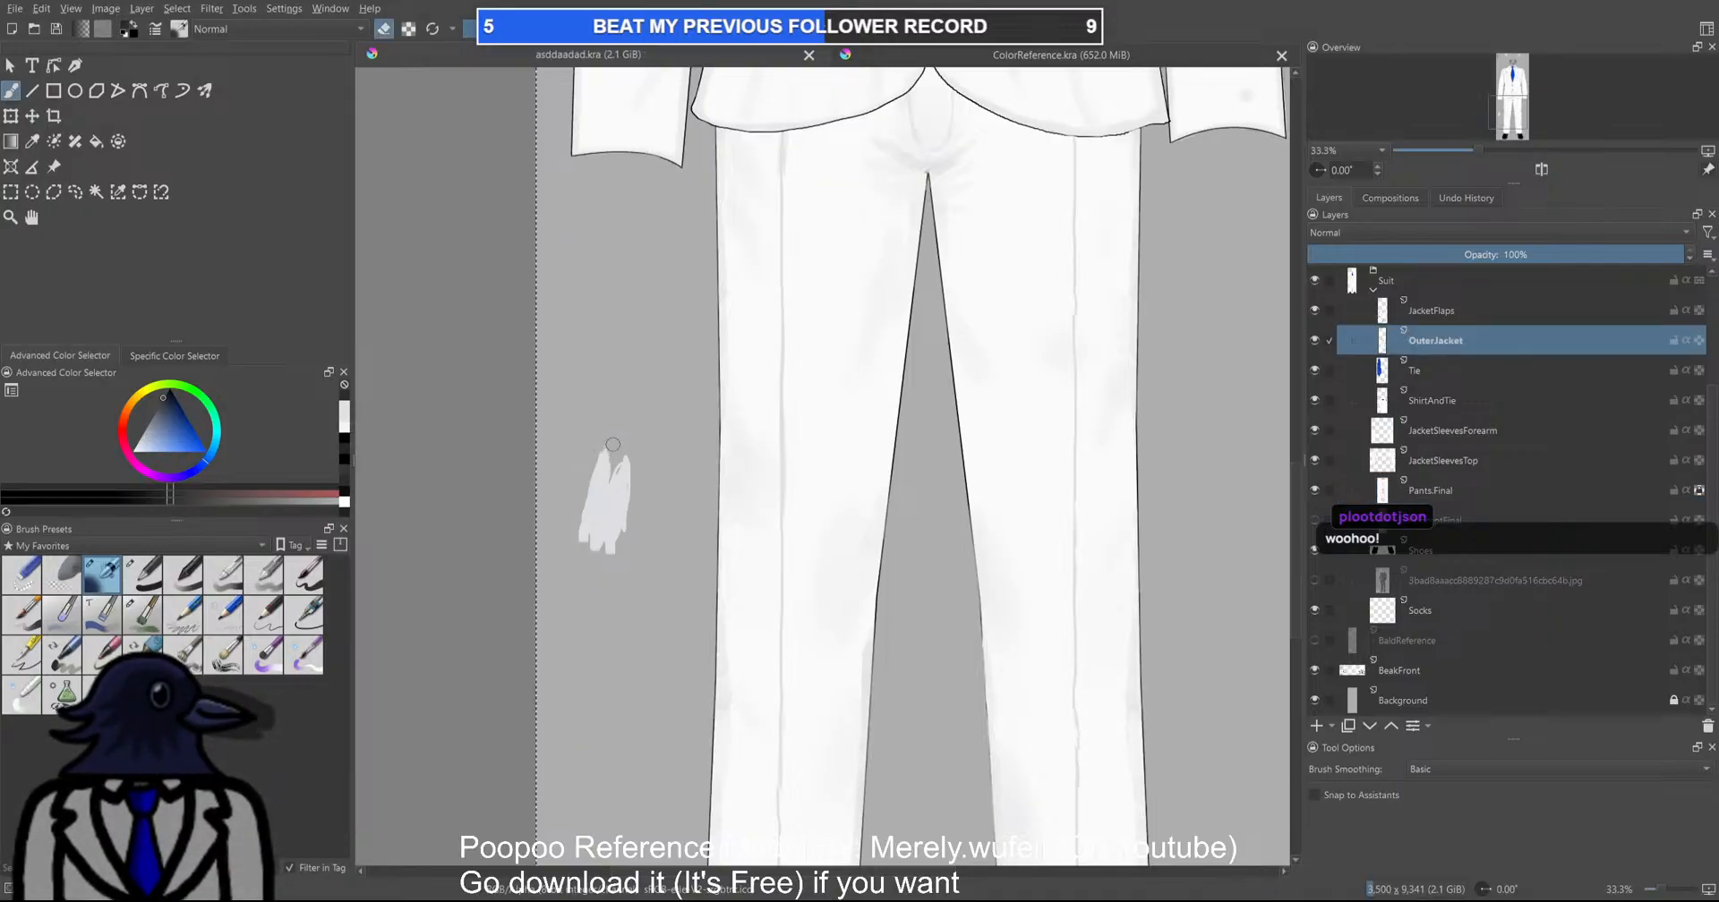
left_click_drag(594, 461, 594, 560)
left_click_drag(624, 454, 622, 569)
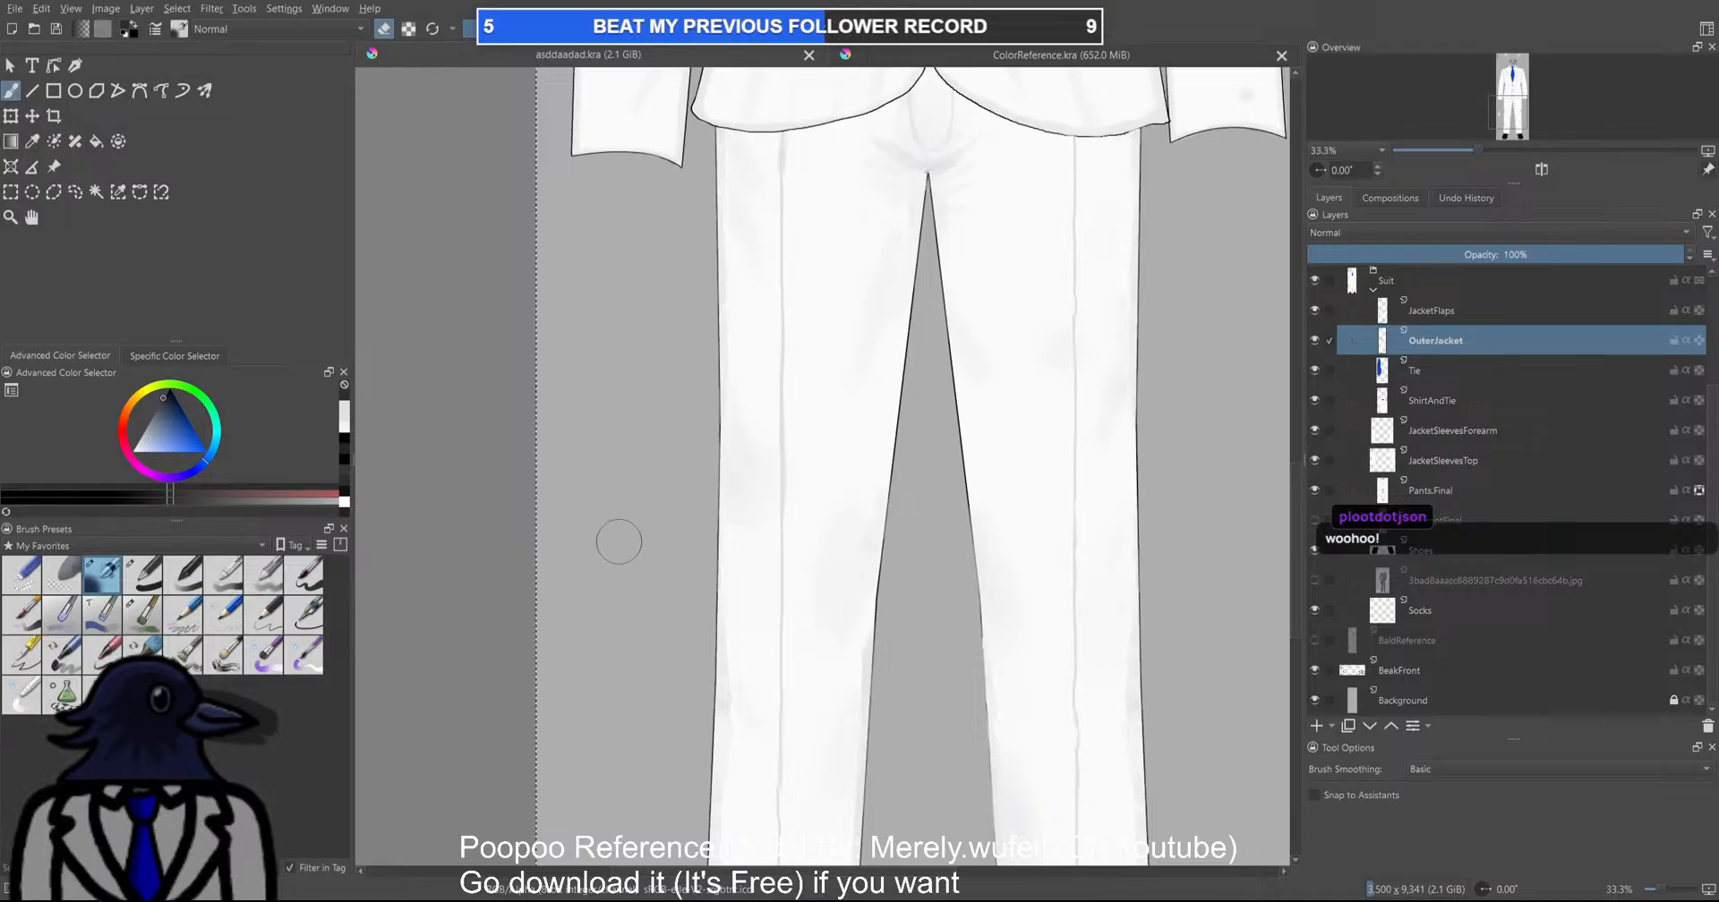
scroll(654, 494, "down", 1)
scroll(827, 544, "down", 2)
key("ctrl+s")
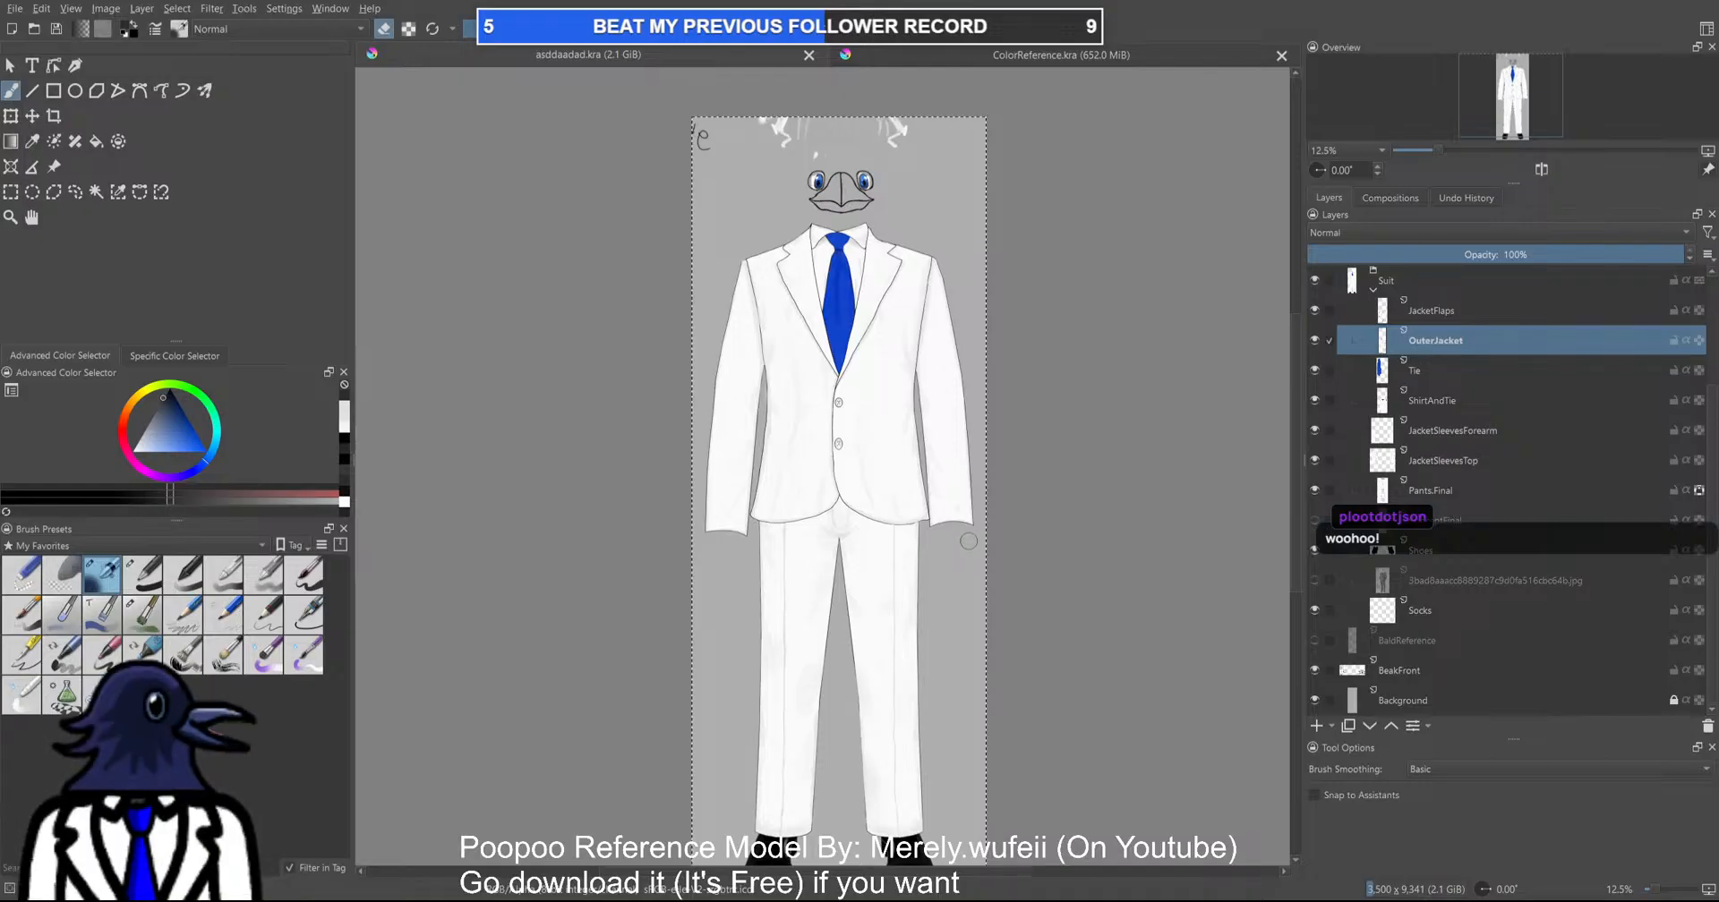
Repaint the broken black outline of the jacket's bottom edge where it crosses the right trouser leg's outer edge
scroll(962, 518, "up", 4)
scroll(944, 484, "down", 4)
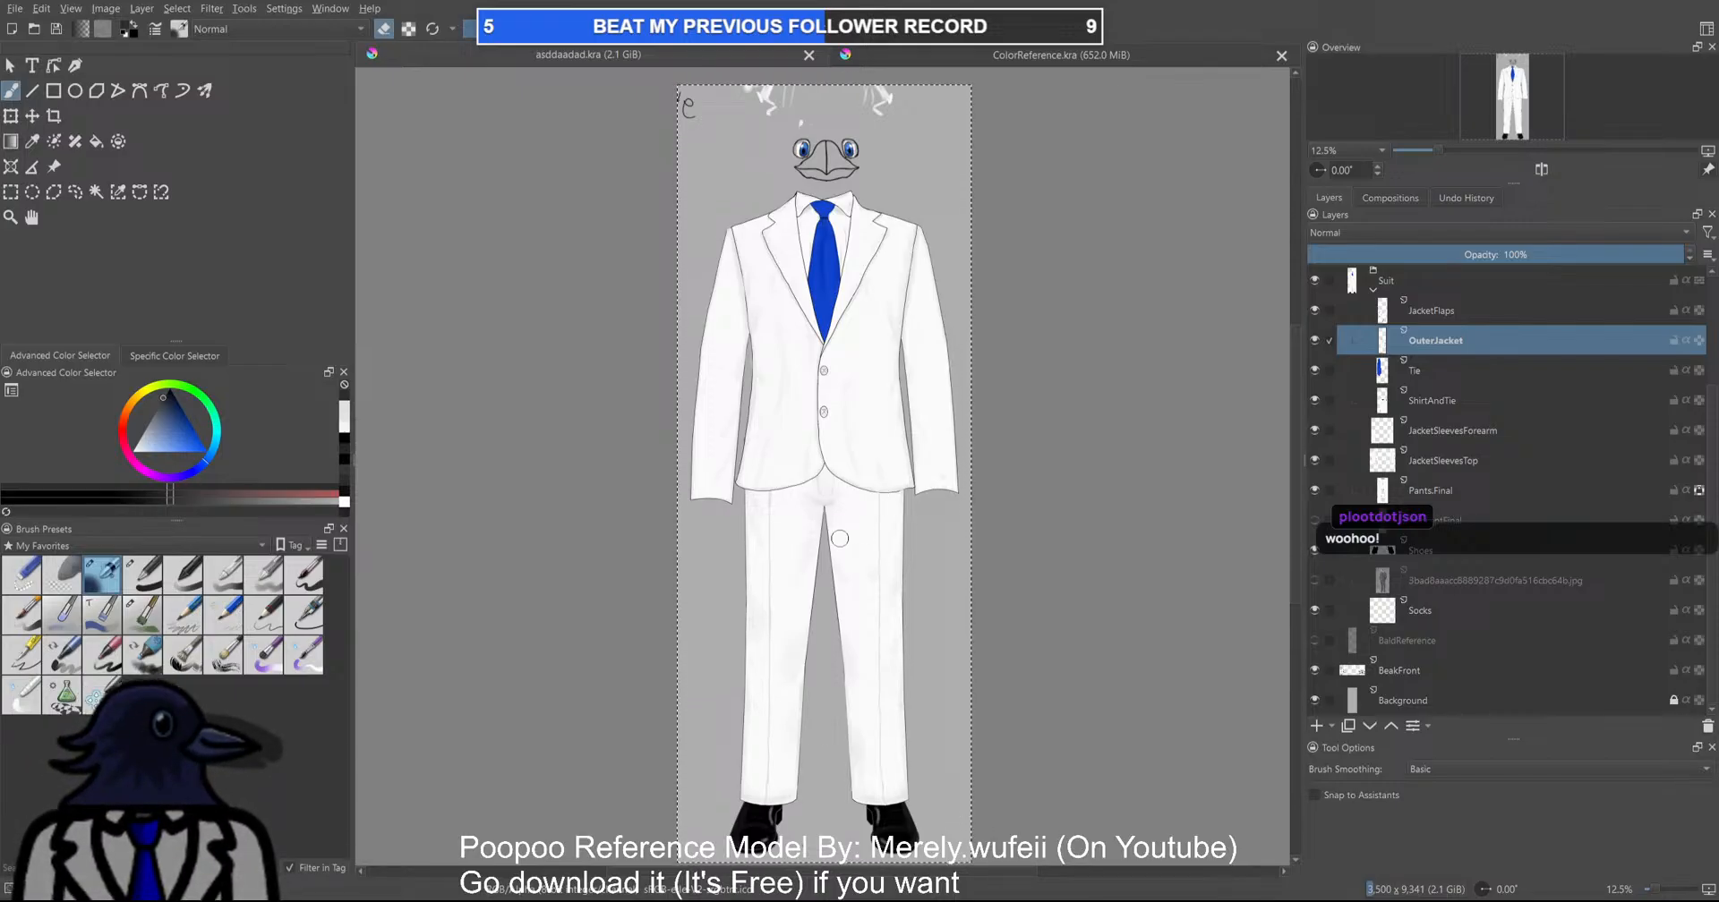
scroll(929, 515, "up", 4)
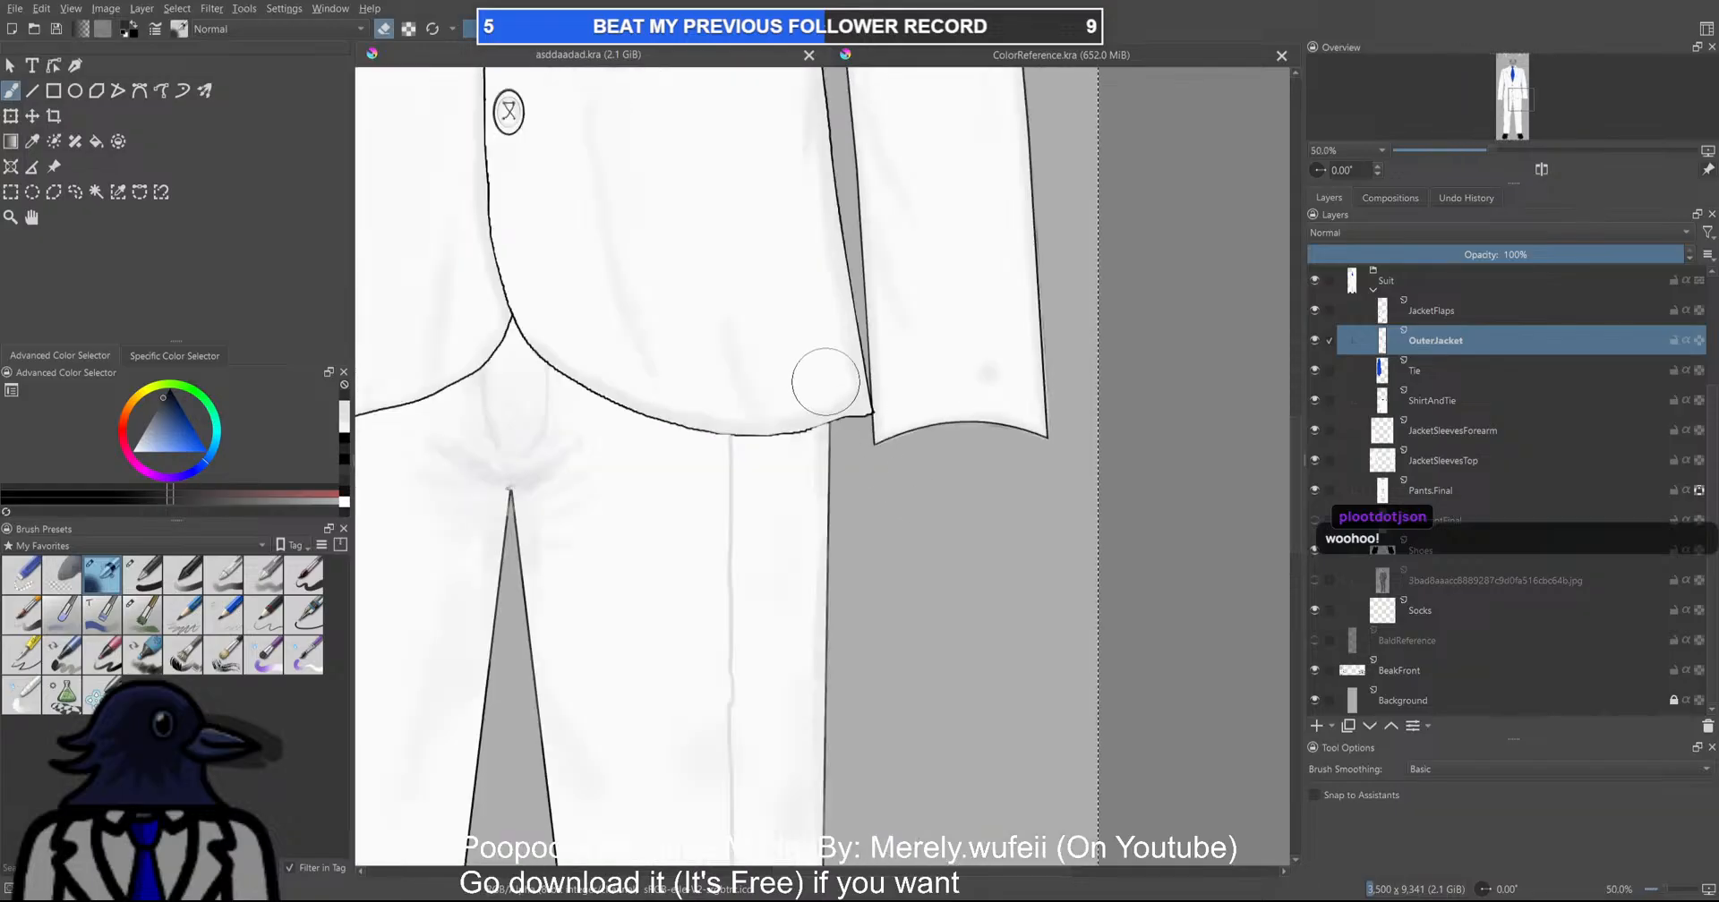
scroll(824, 381, "up", 3)
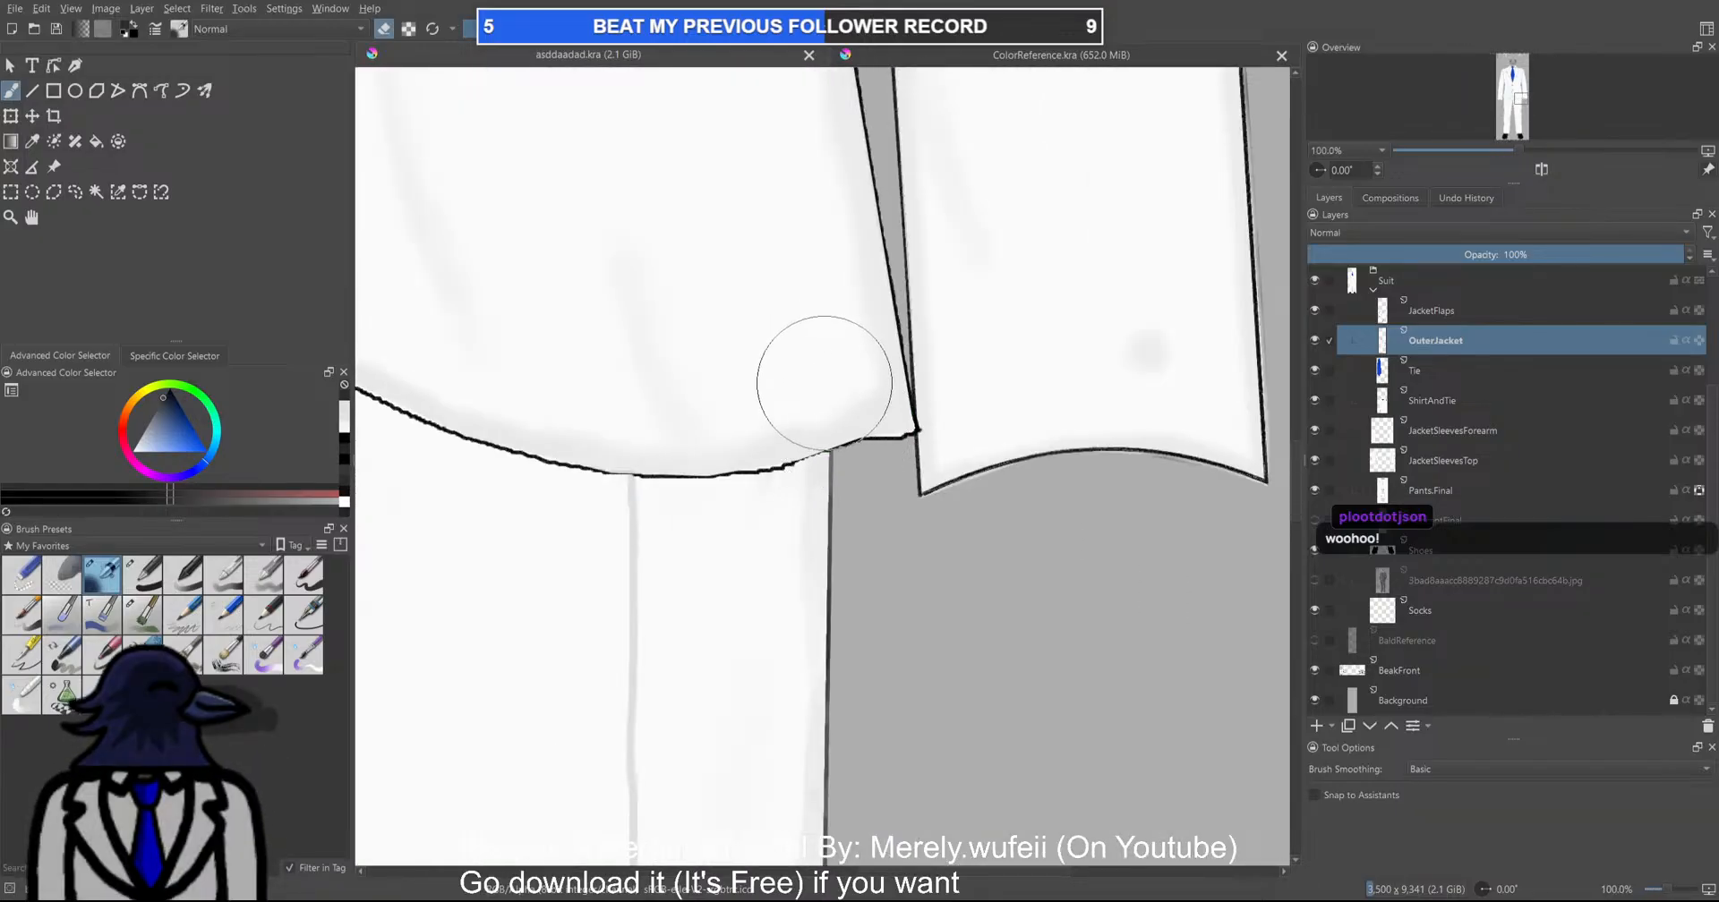
scroll(839, 473, "up", 3)
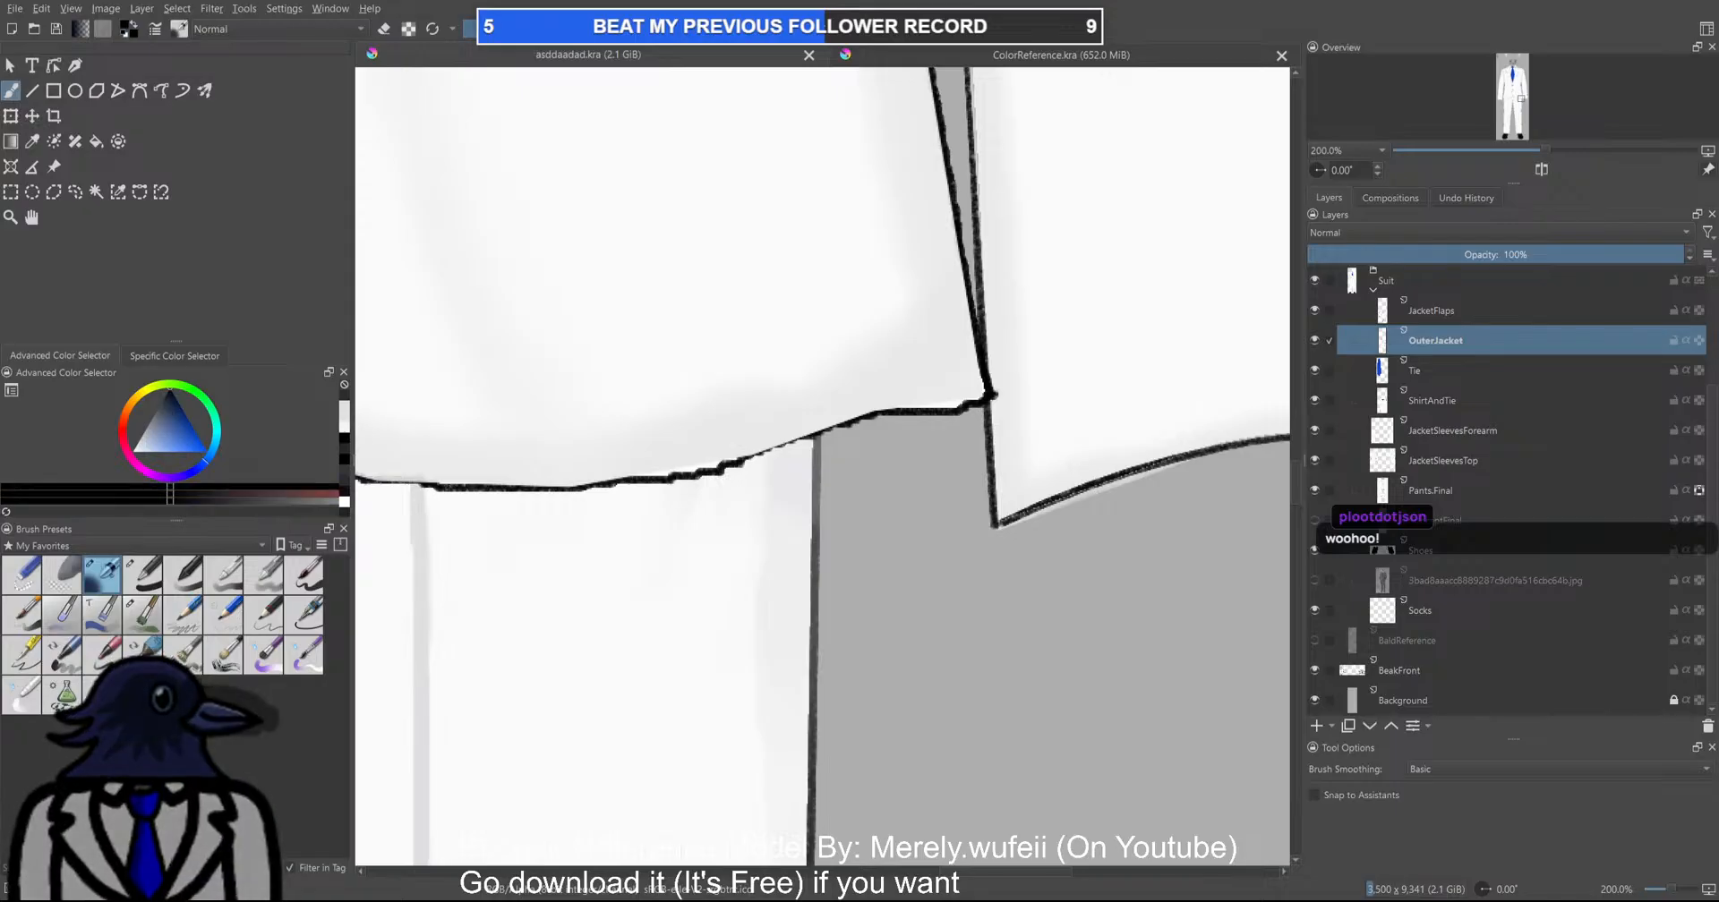
scroll(862, 410, "up", 1)
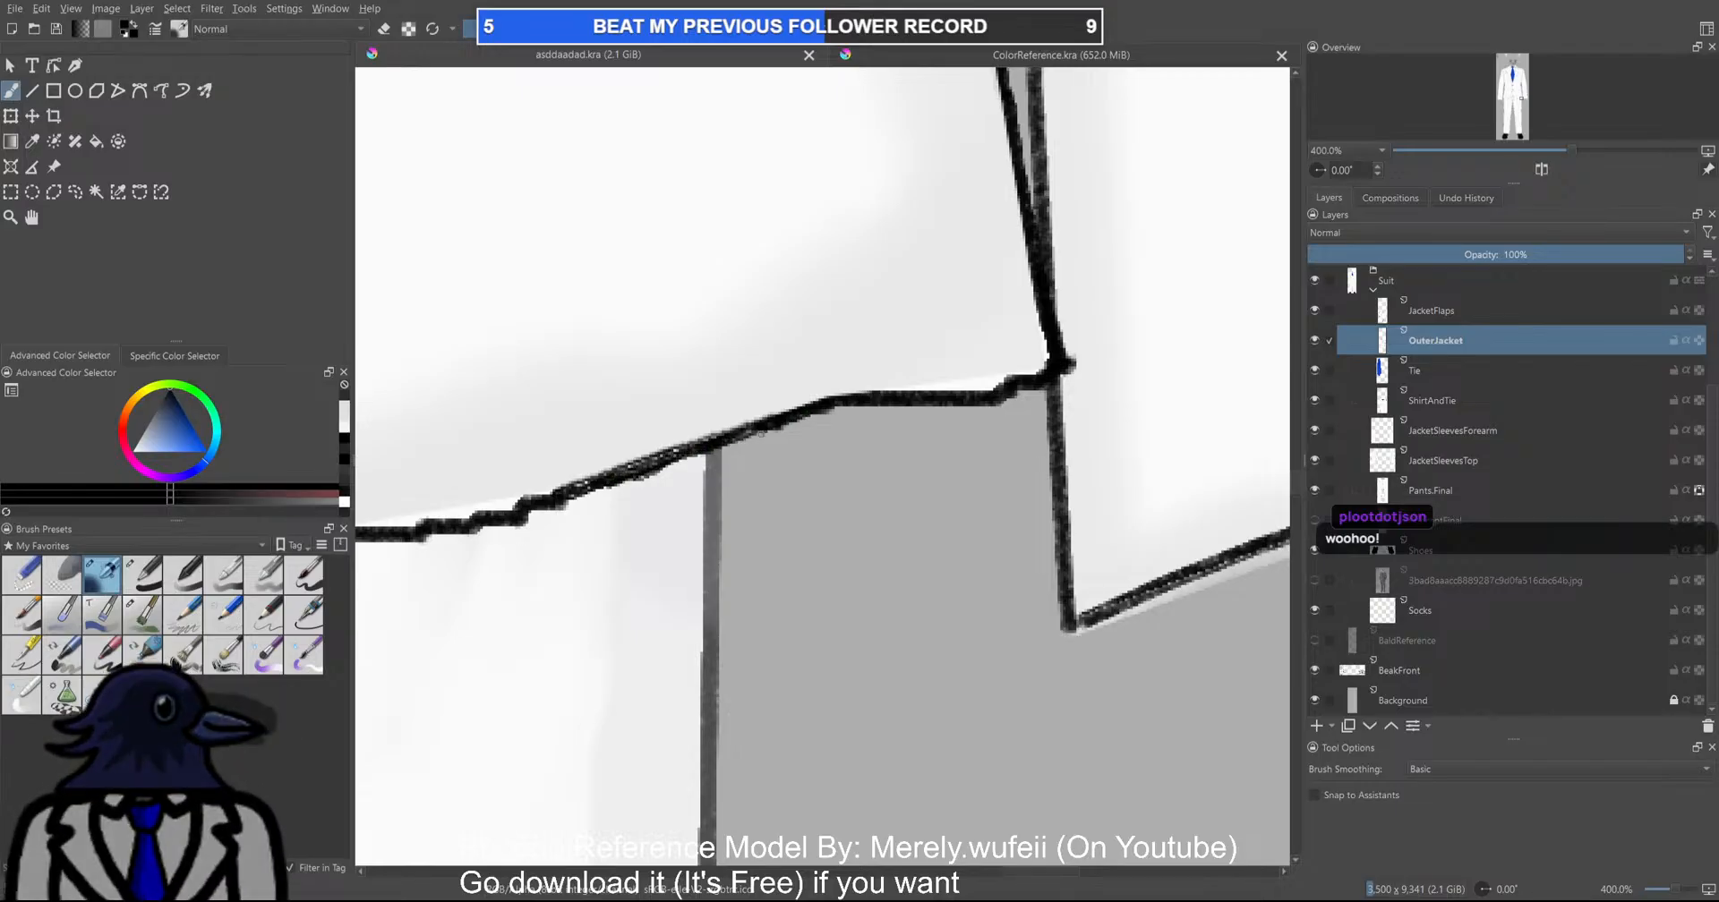
left_click(585, 486)
scroll(585, 486, "down", 10)
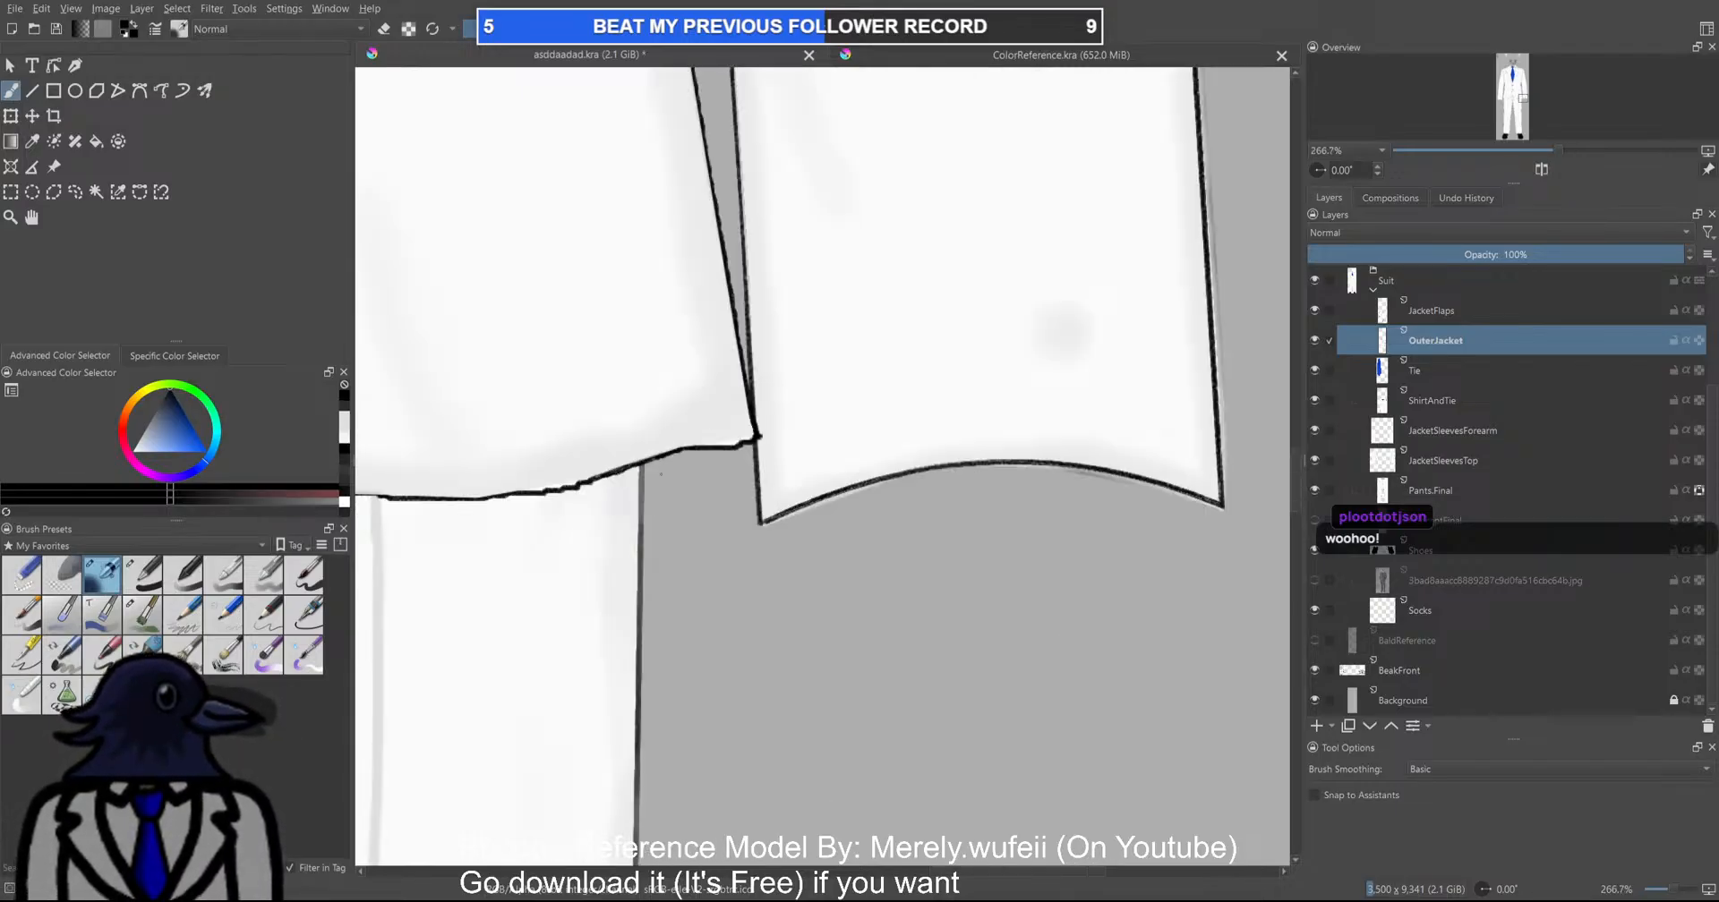
Redraw the thin black stretch of the jacket's bottom outline above the right leg's crease and save the document
left_click_drag(618, 469, 729, 460)
scroll(730, 459, "up", 6)
scroll(947, 332, "up", 4)
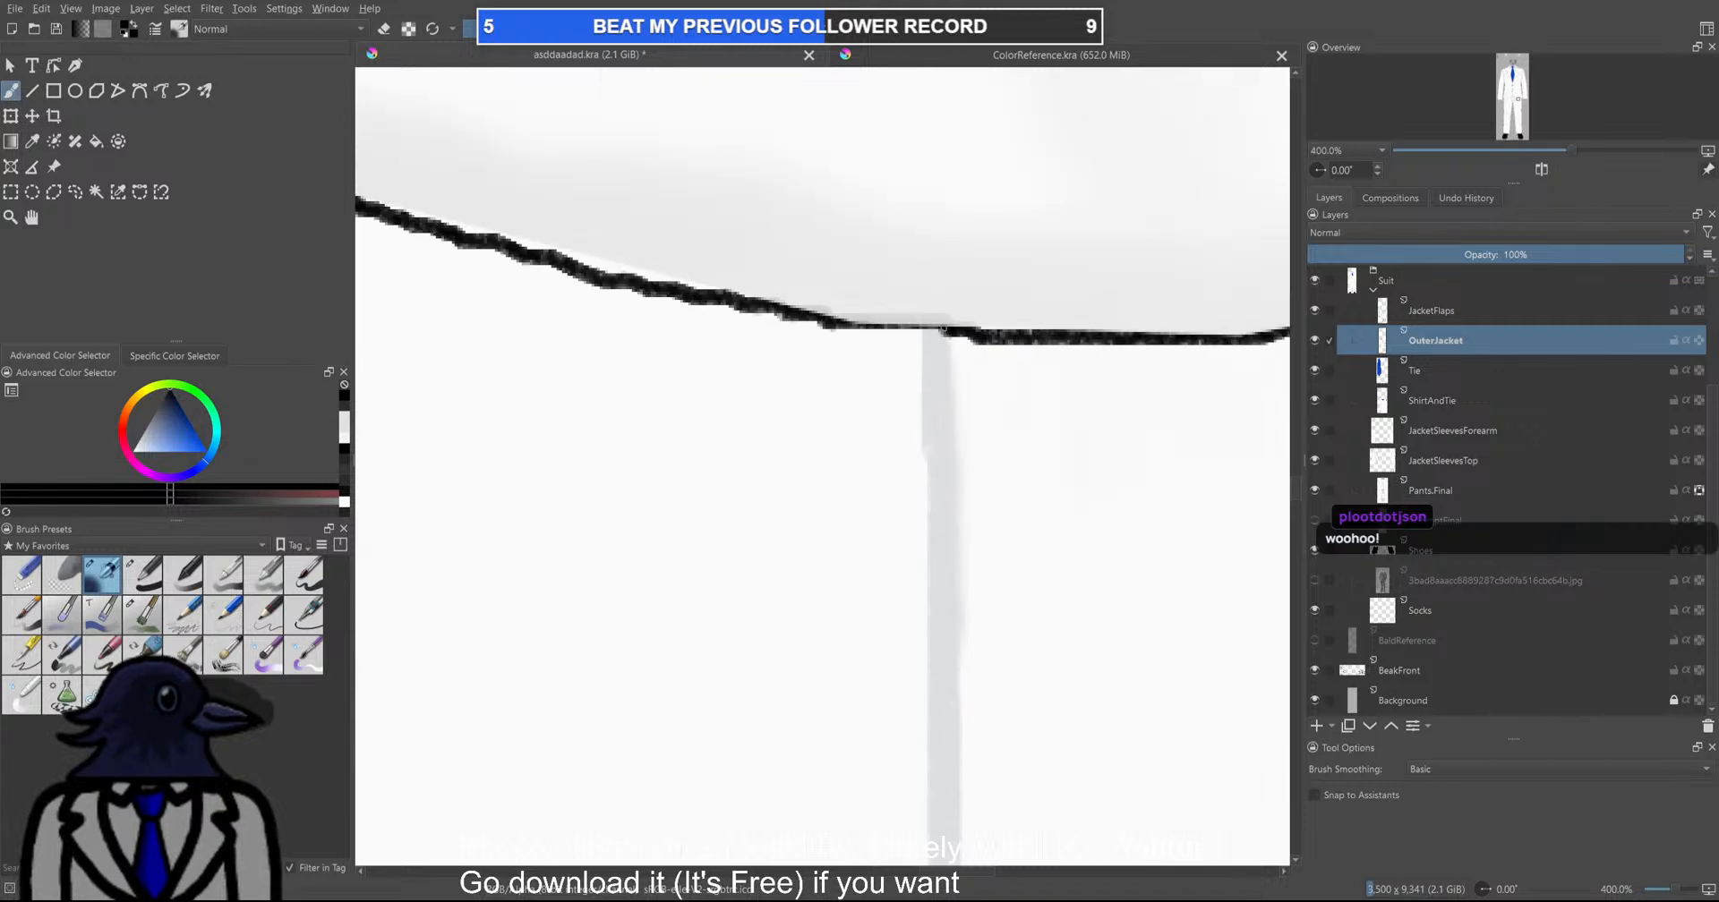
key("ctrl+z")
mouse_move(845, 326)
left_mouse_down()
mouse_move(994, 343)
mouse_move(820, 322)
left_mouse_up()
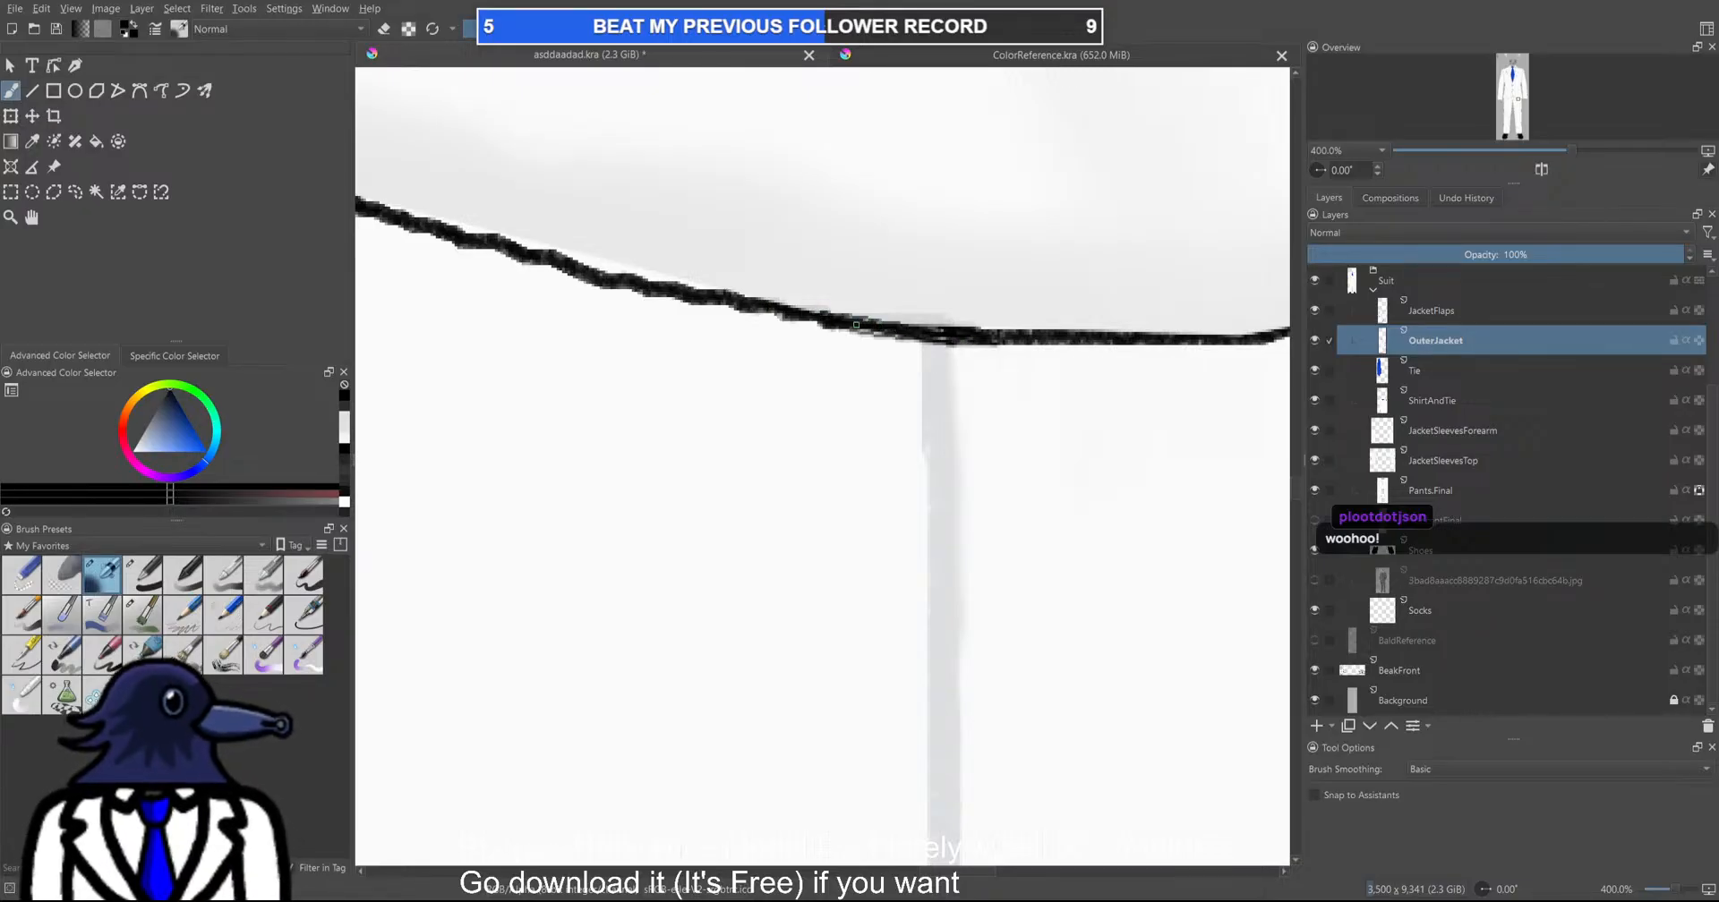
scroll(908, 367, "down", 8)
scroll(931, 453, "up", 4)
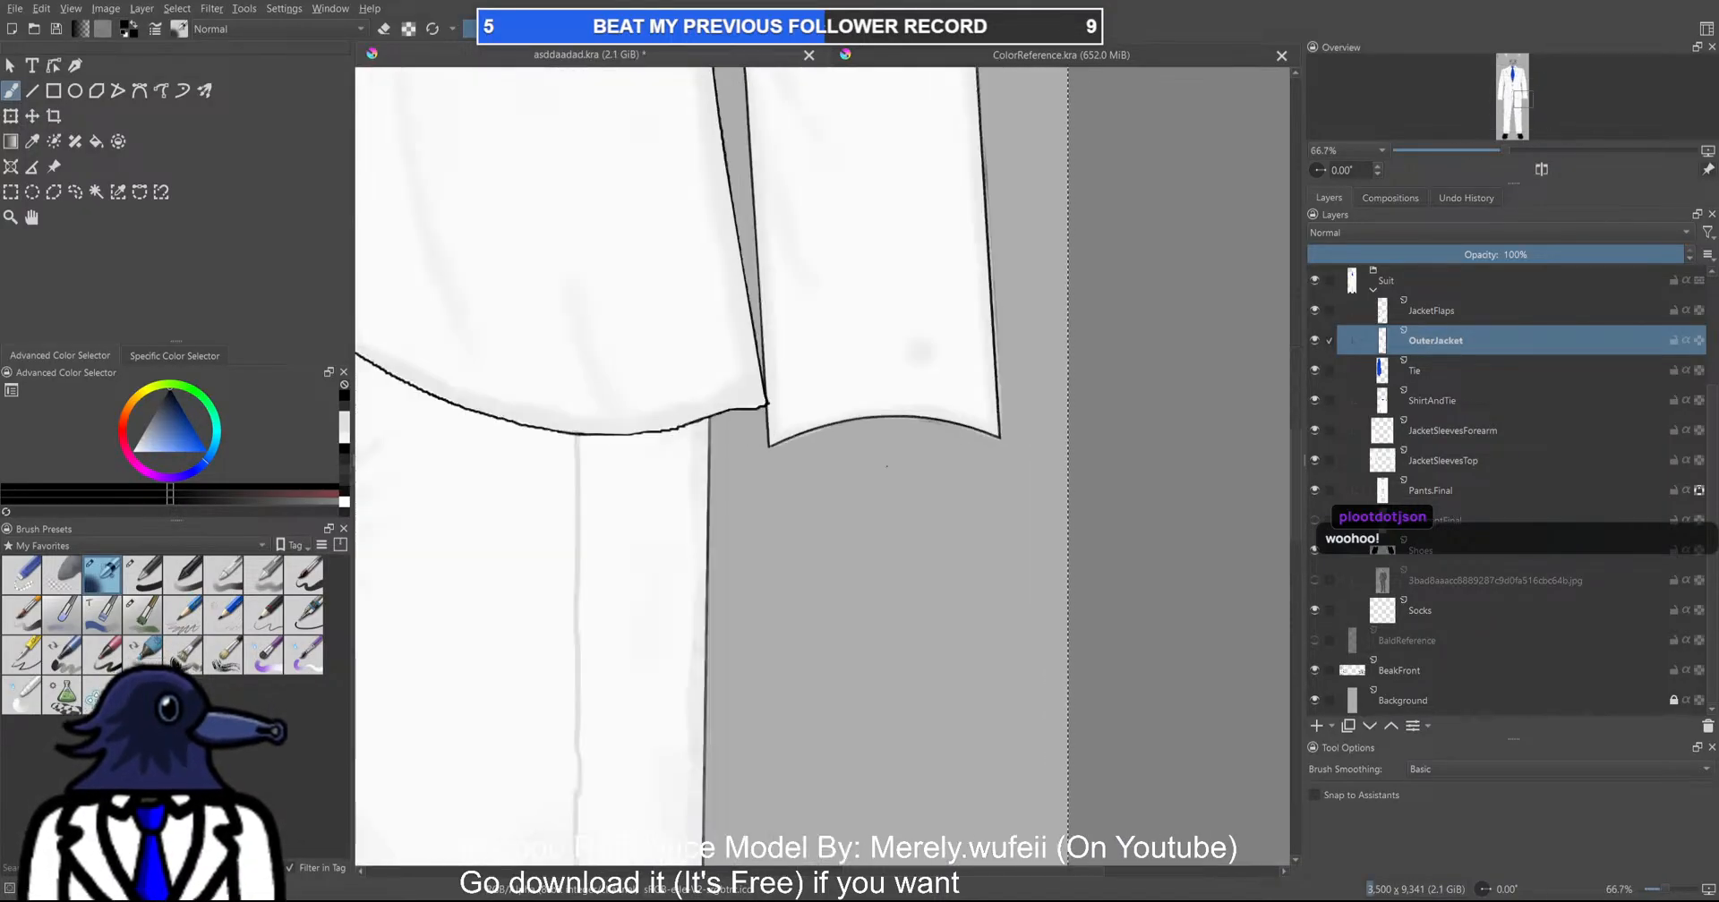
key("ctrl+s")
Paint over the gray smudge near the right sleeve's cuff with sampled white using a larger soft brush, and save the document
left_click_drag(943, 454, 941, 456)
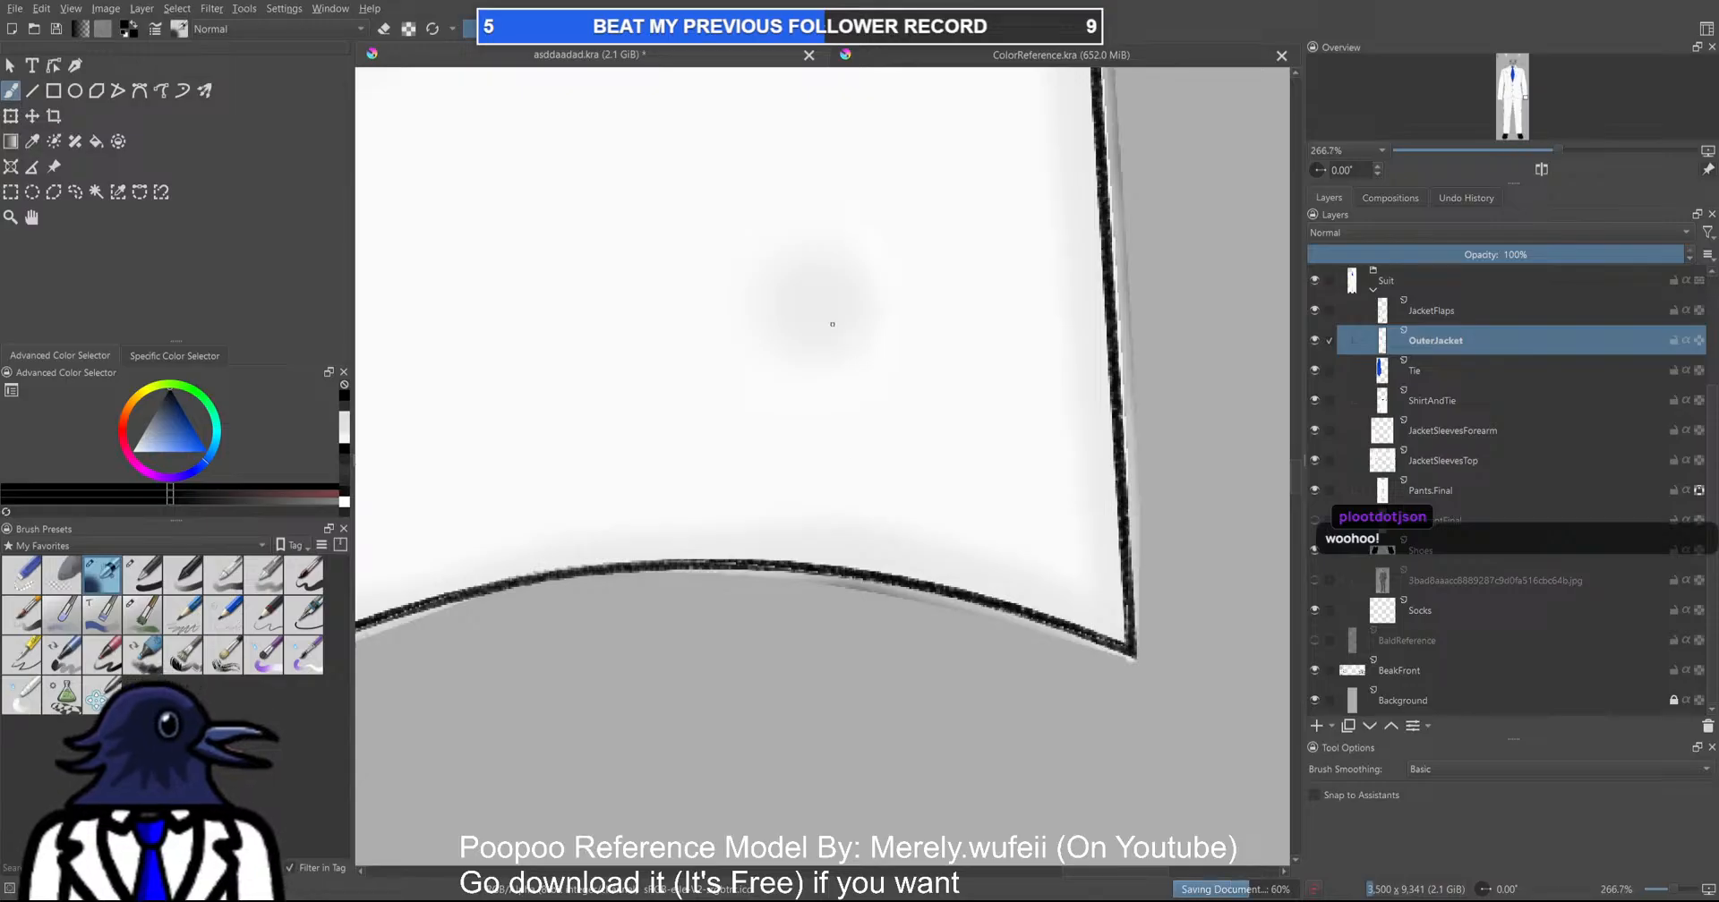
scroll(787, 369, "down", 1)
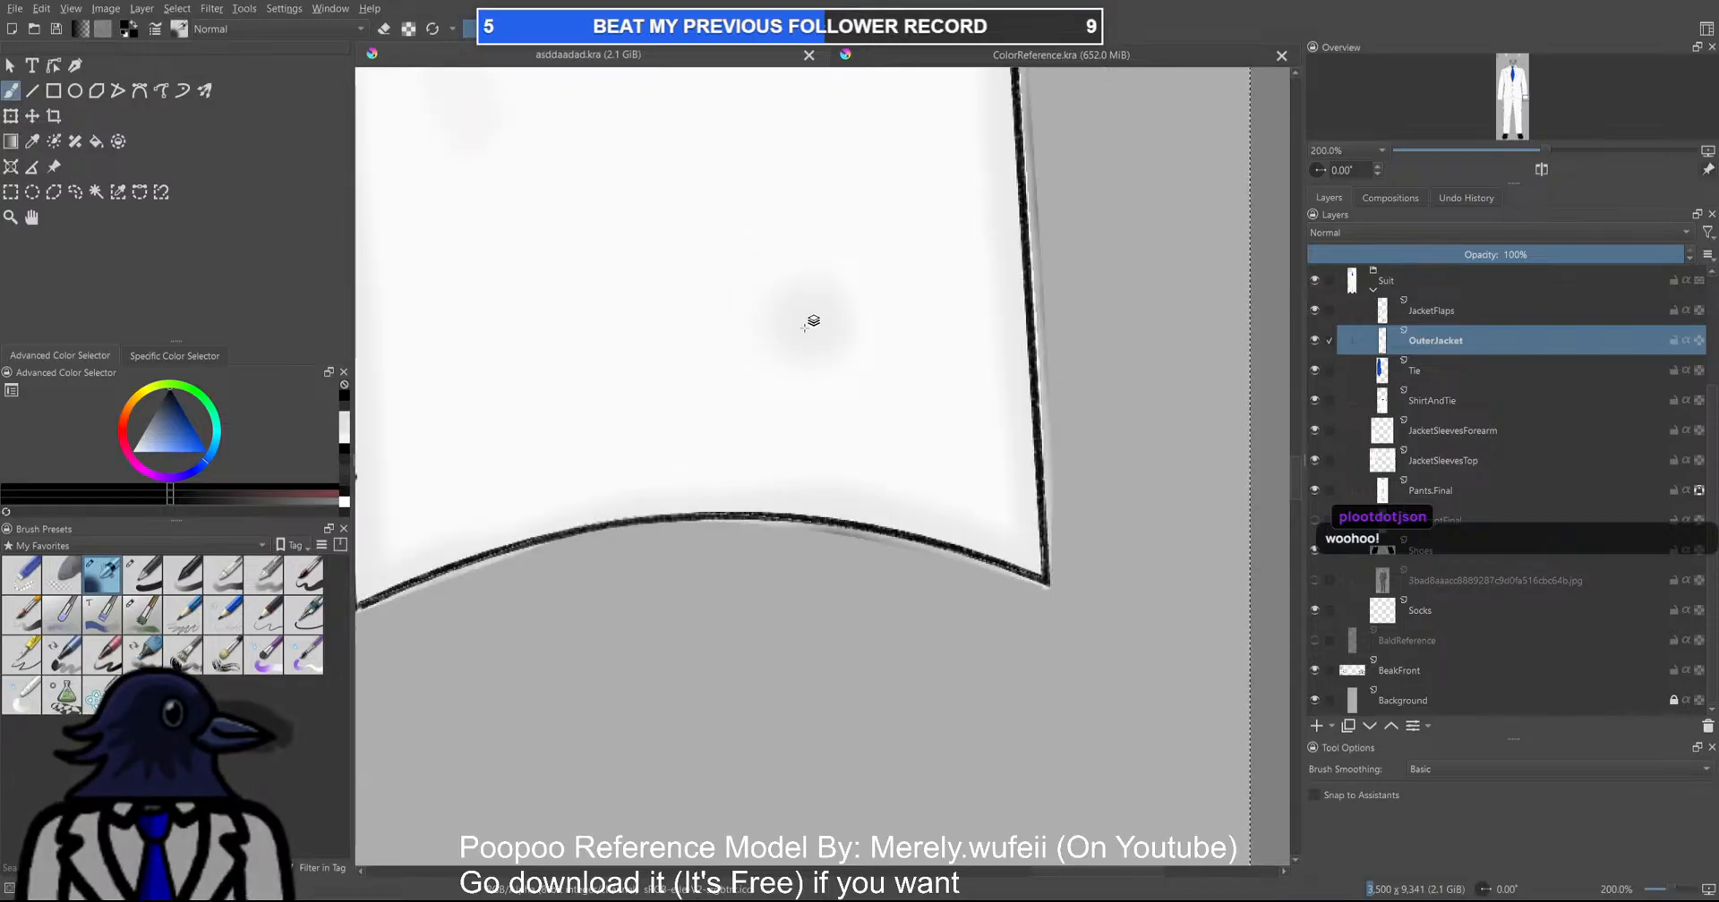
scroll(805, 327, "down", 4)
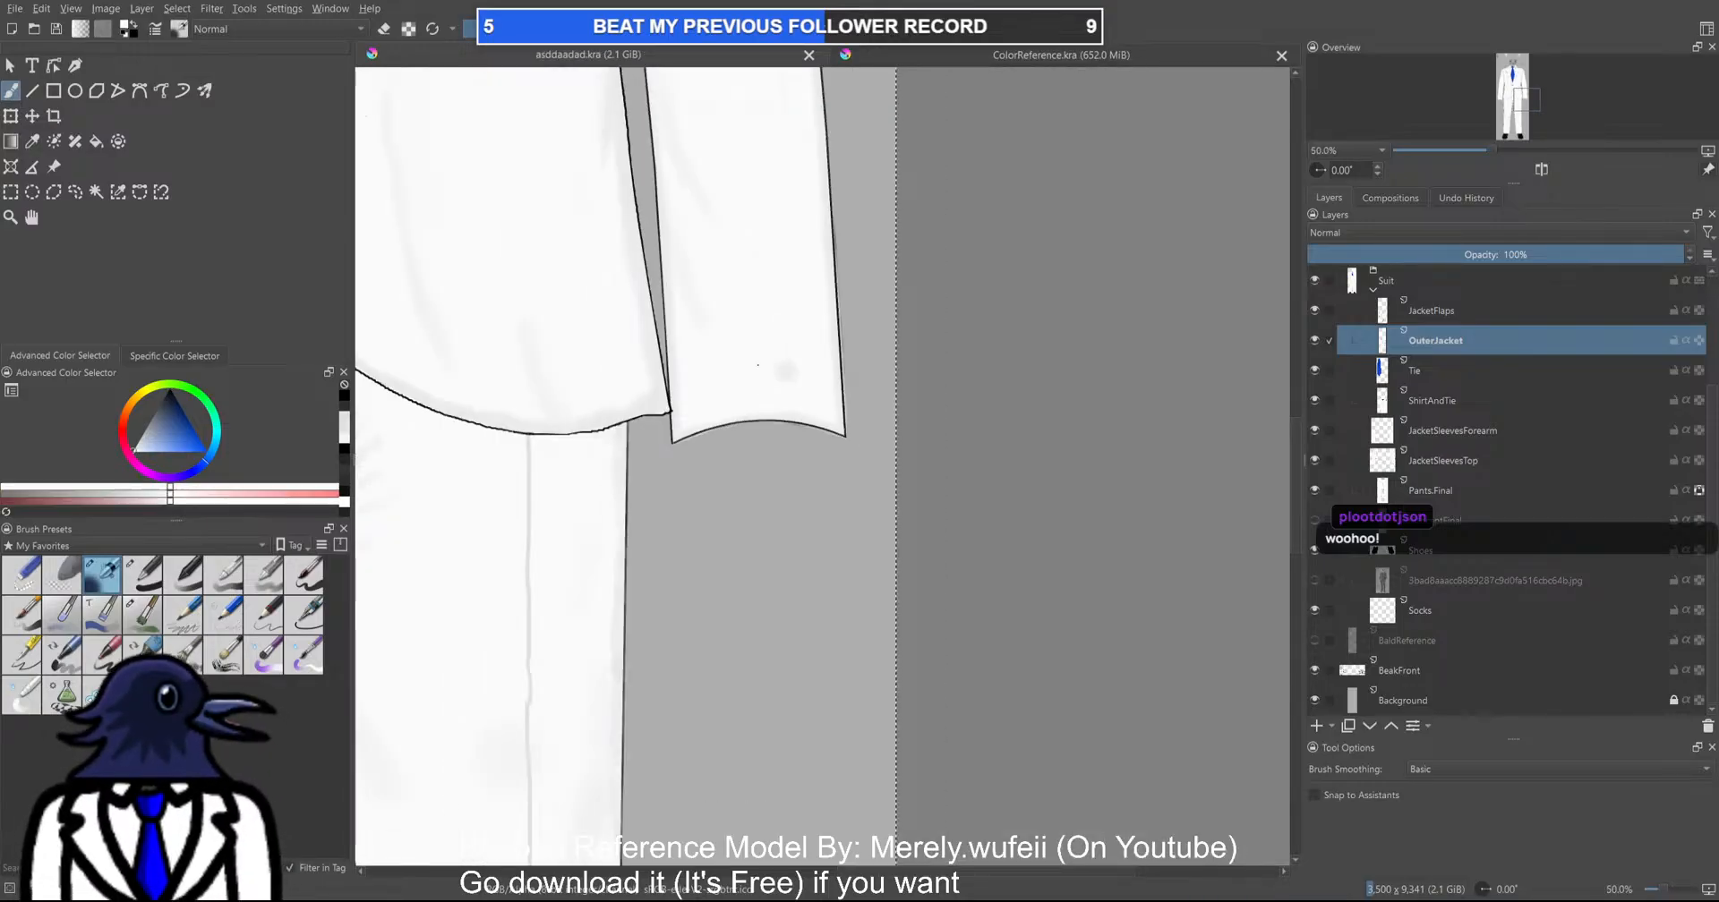
key("]")
key("]")
key("]")
key("]")
left_click_drag(781, 374, 780, 361)
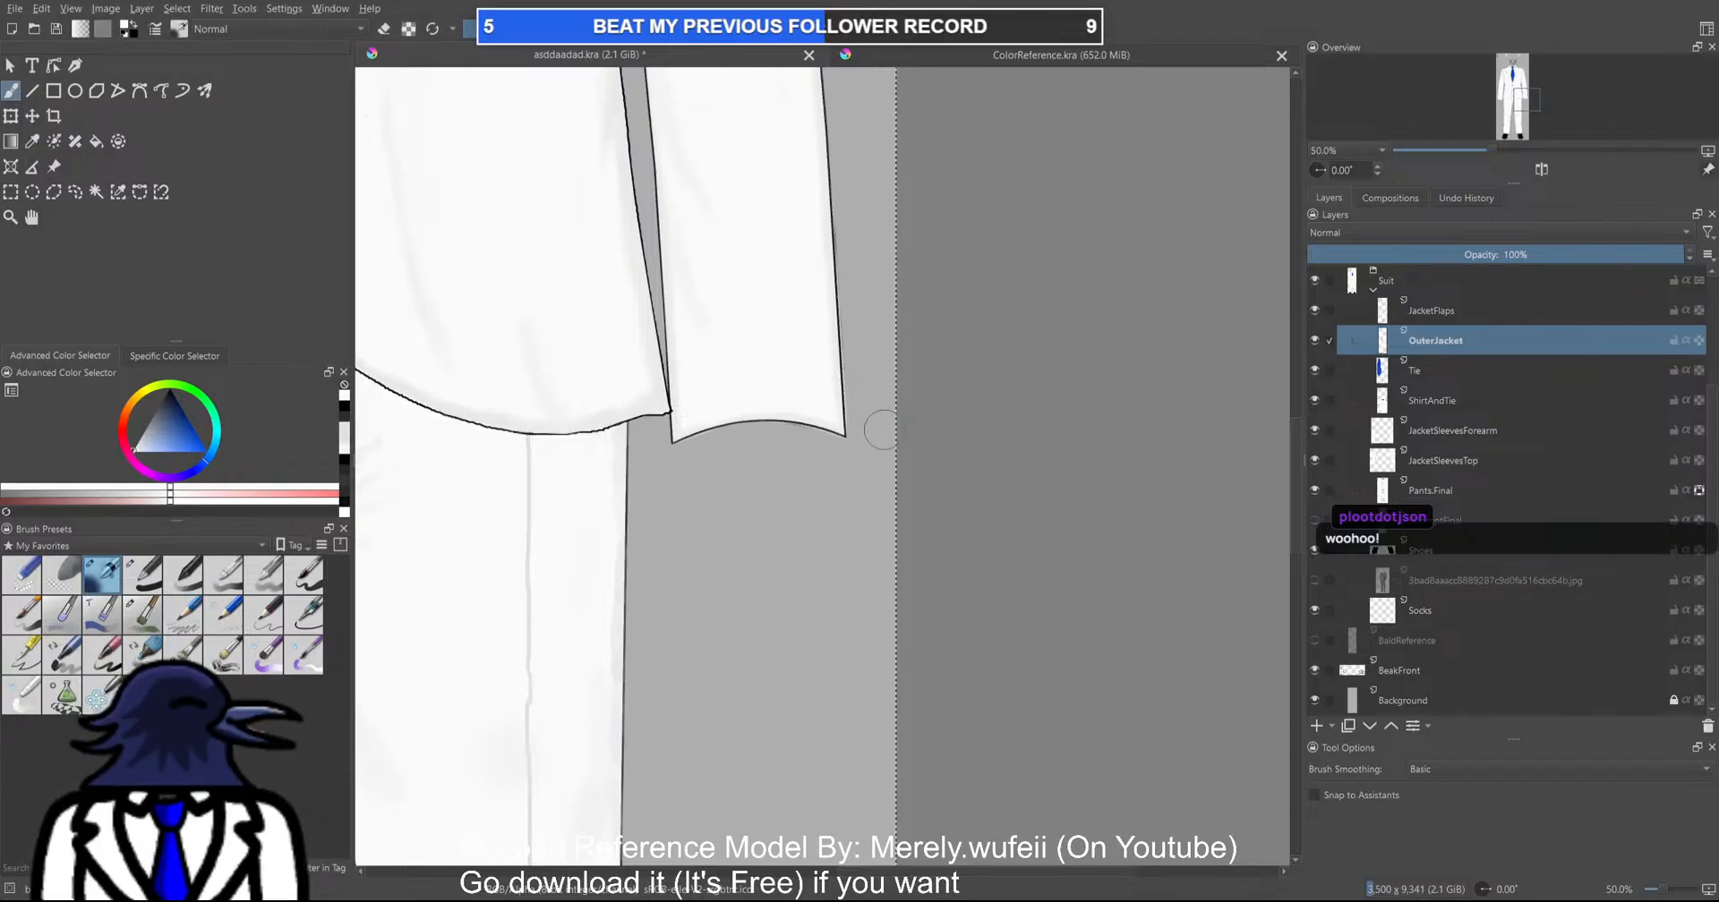
key("ctrl+s")
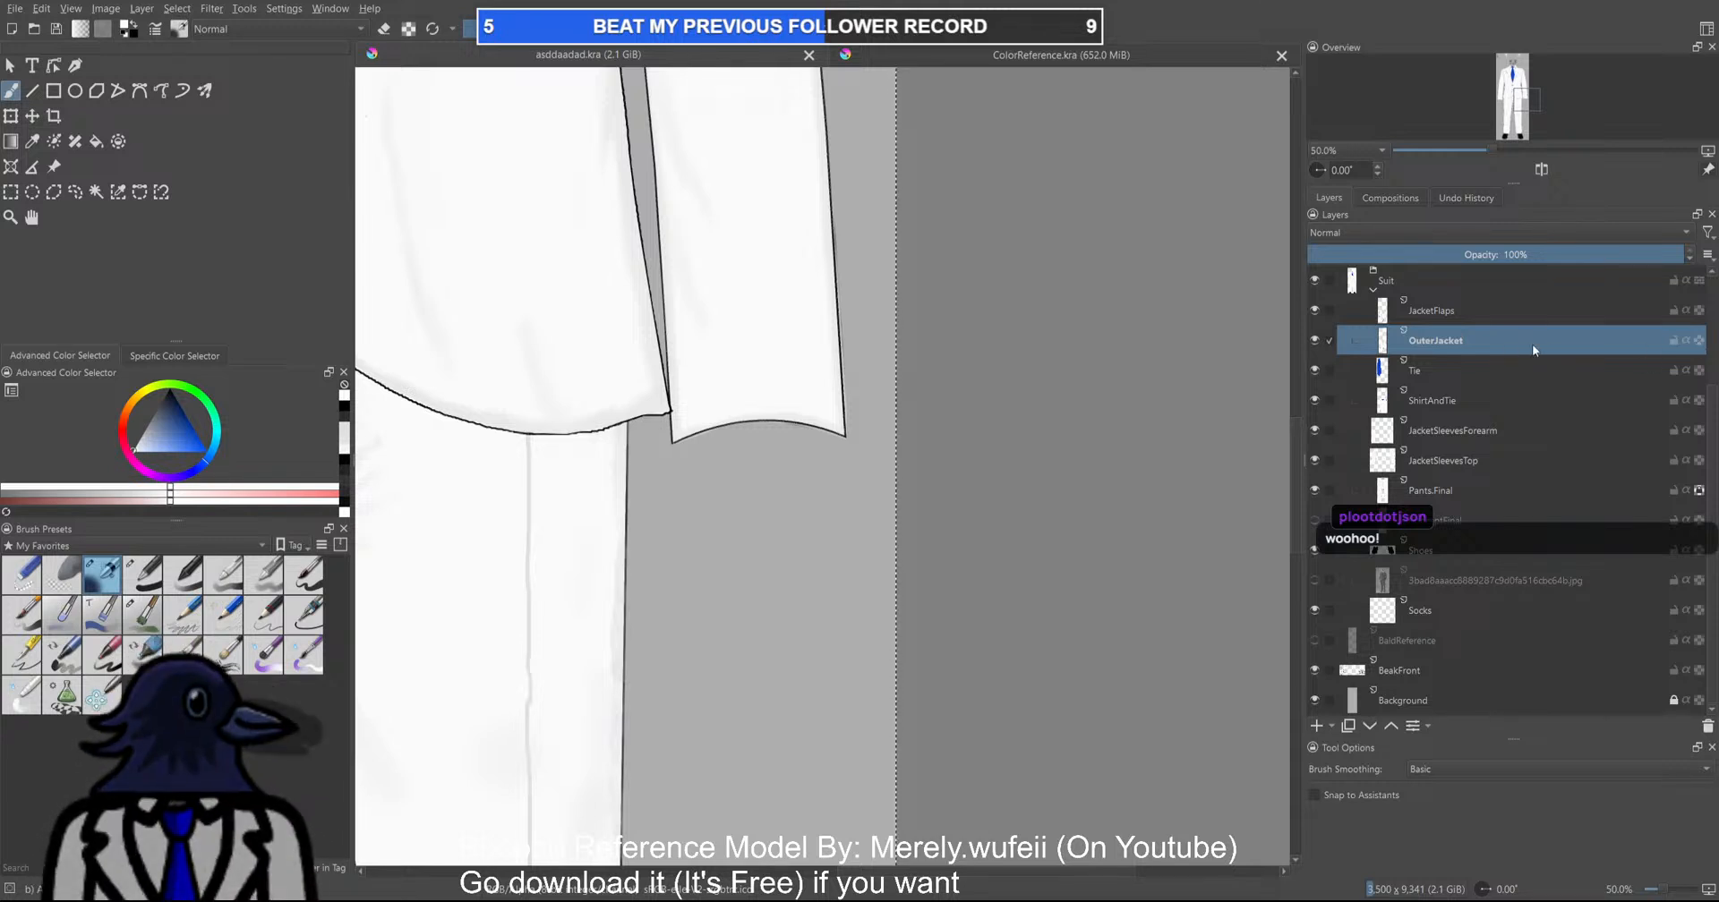
scroll(500, 388, "down", 1)
scroll(501, 387, "down", 2)
scroll(805, 595, "up", 2)
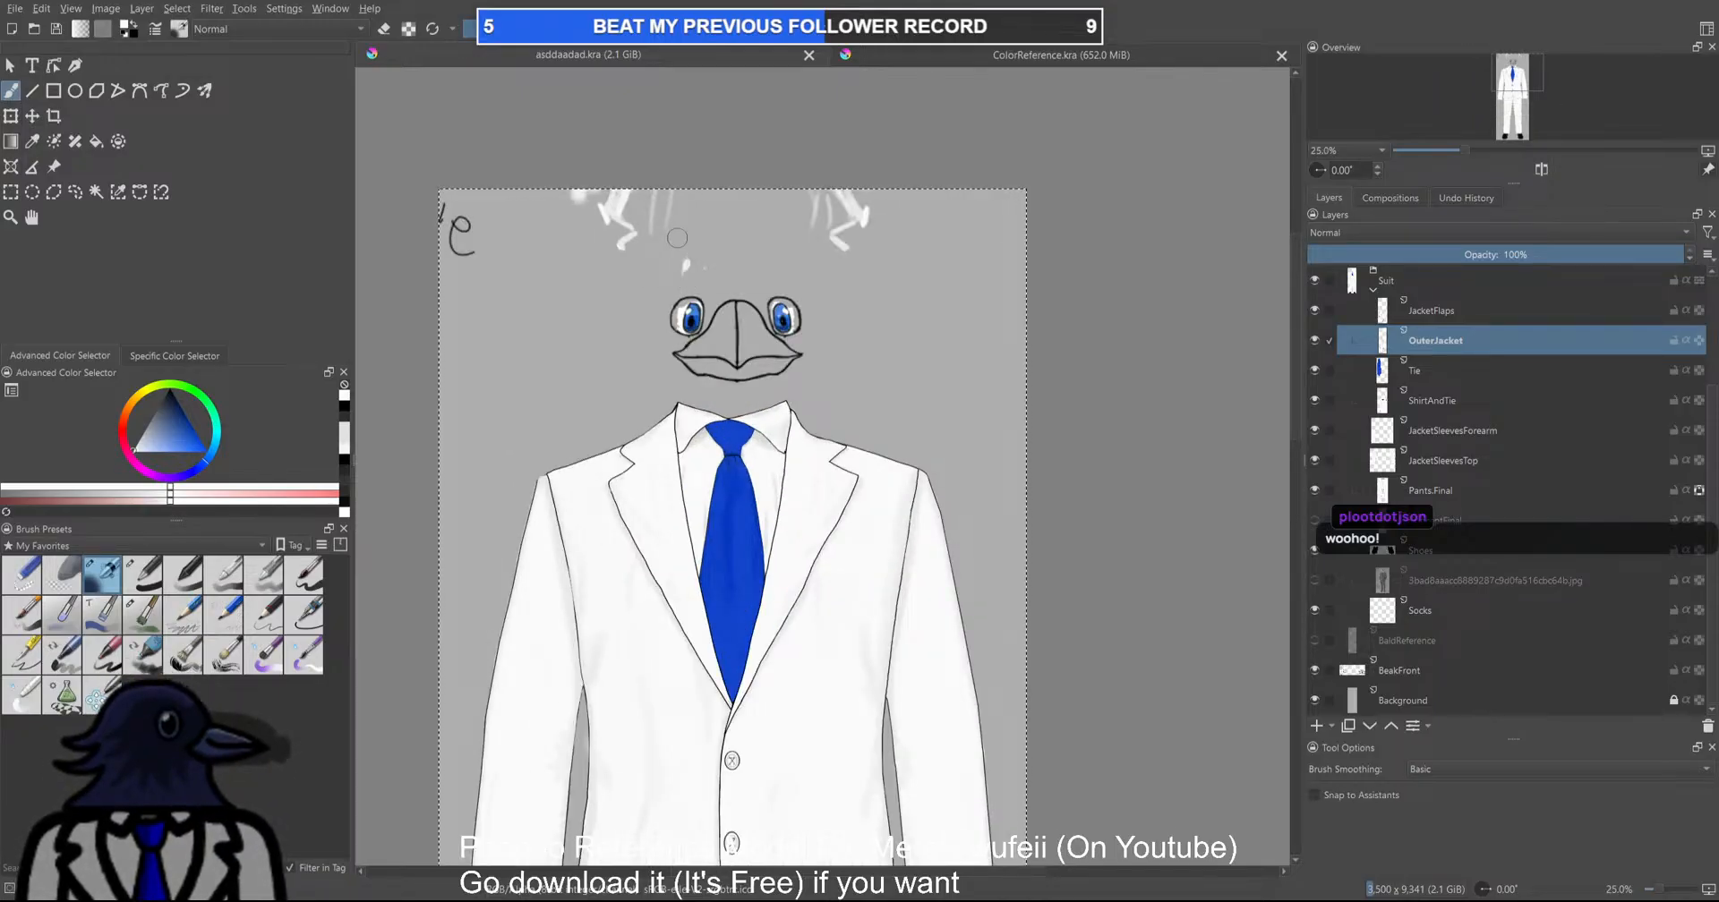
scroll(678, 238, "down", 1)
scroll(678, 238, "up", 1)
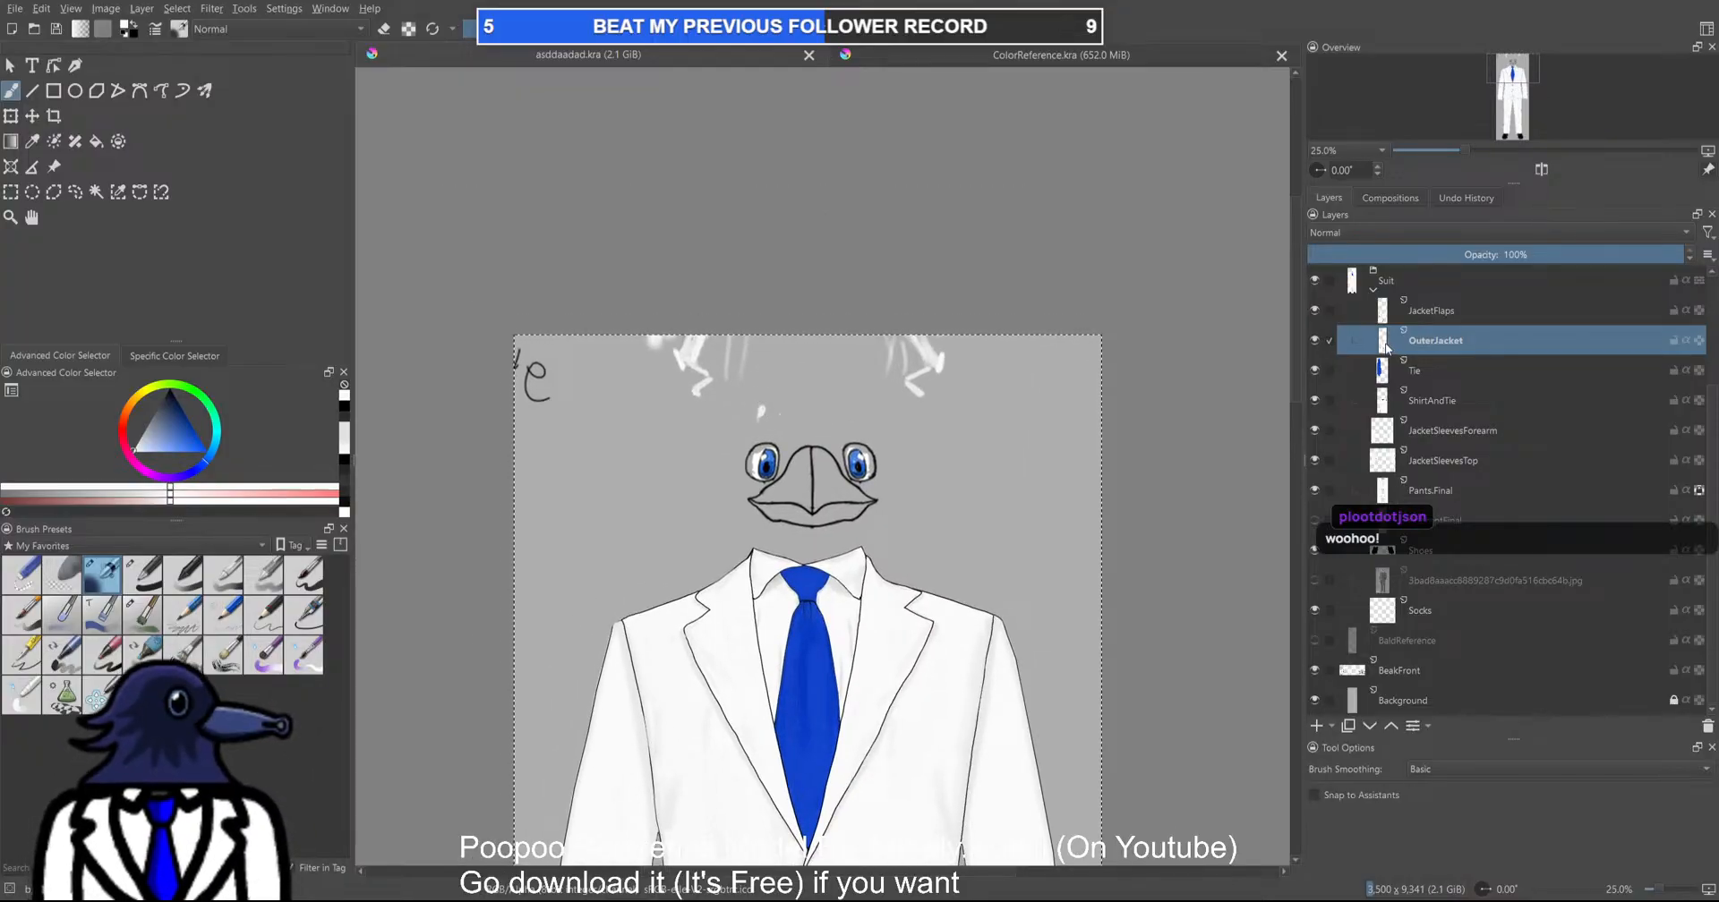
Clear the stray white marks above the head on the JacketFlaps layer within a rectangular selection about 3052 × 1944 px
mouse_move(772, 419)
left_mouse_down()
mouse_move(695, 383)
mouse_move(678, 355)
mouse_move(687, 369)
mouse_move(700, 345)
mouse_move(669, 329)
left_mouse_up()
key("ctrl+z")
key("e")
key("Page_Up")
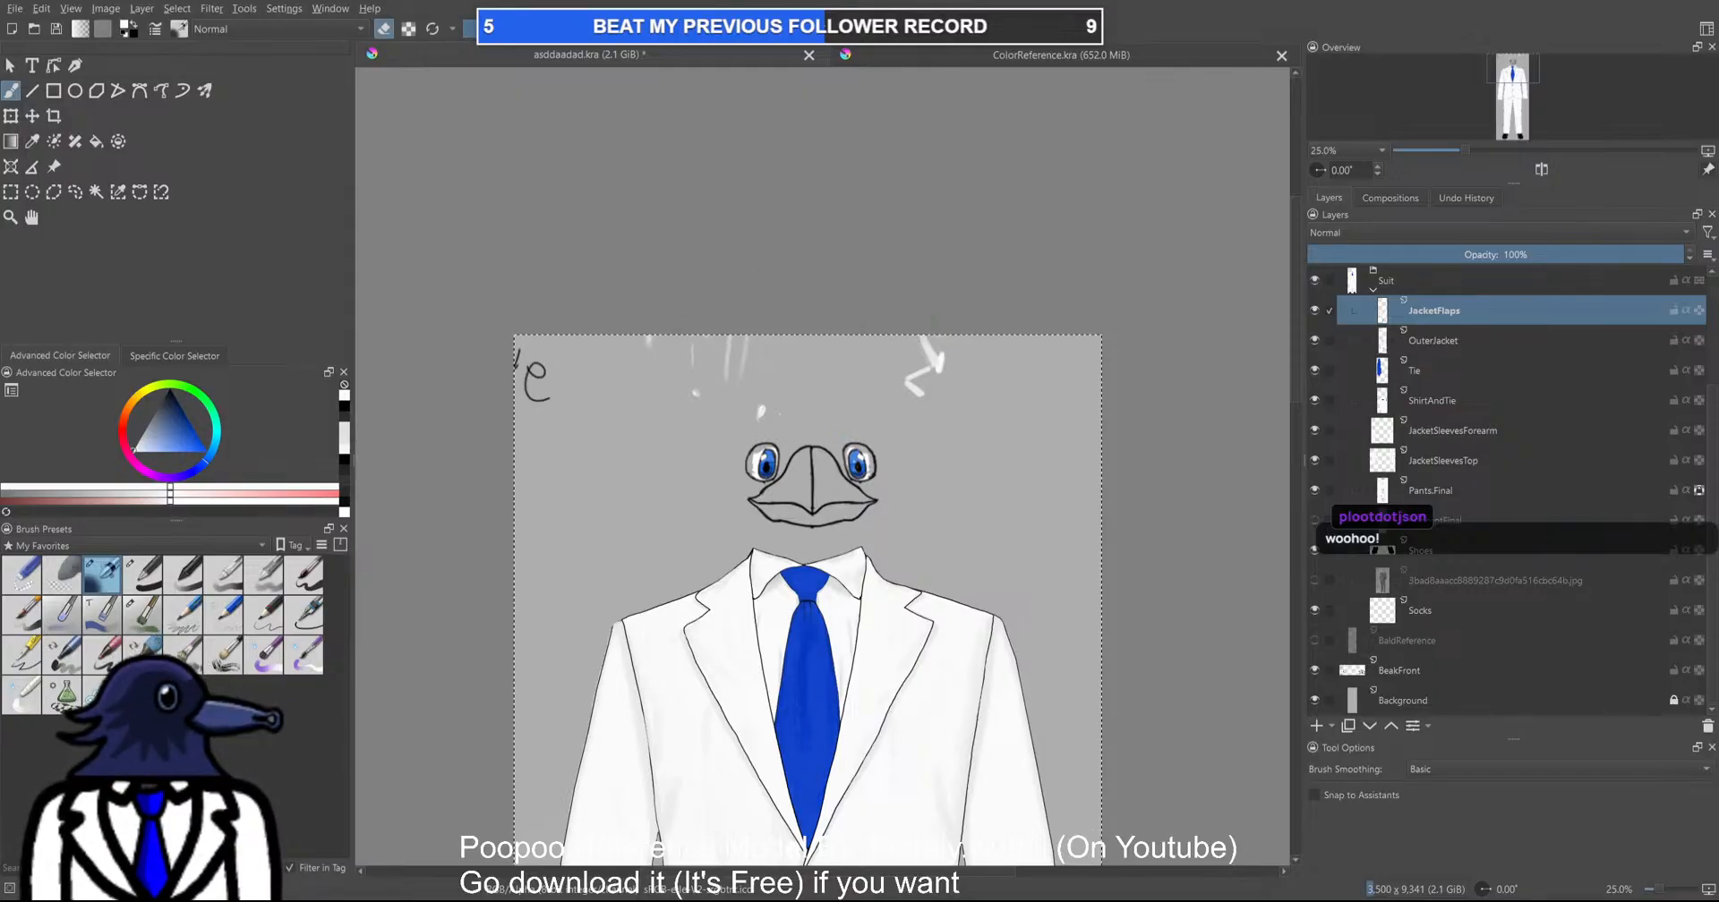
key("ctrl+r")
left_click_drag(554, 96, 1069, 418)
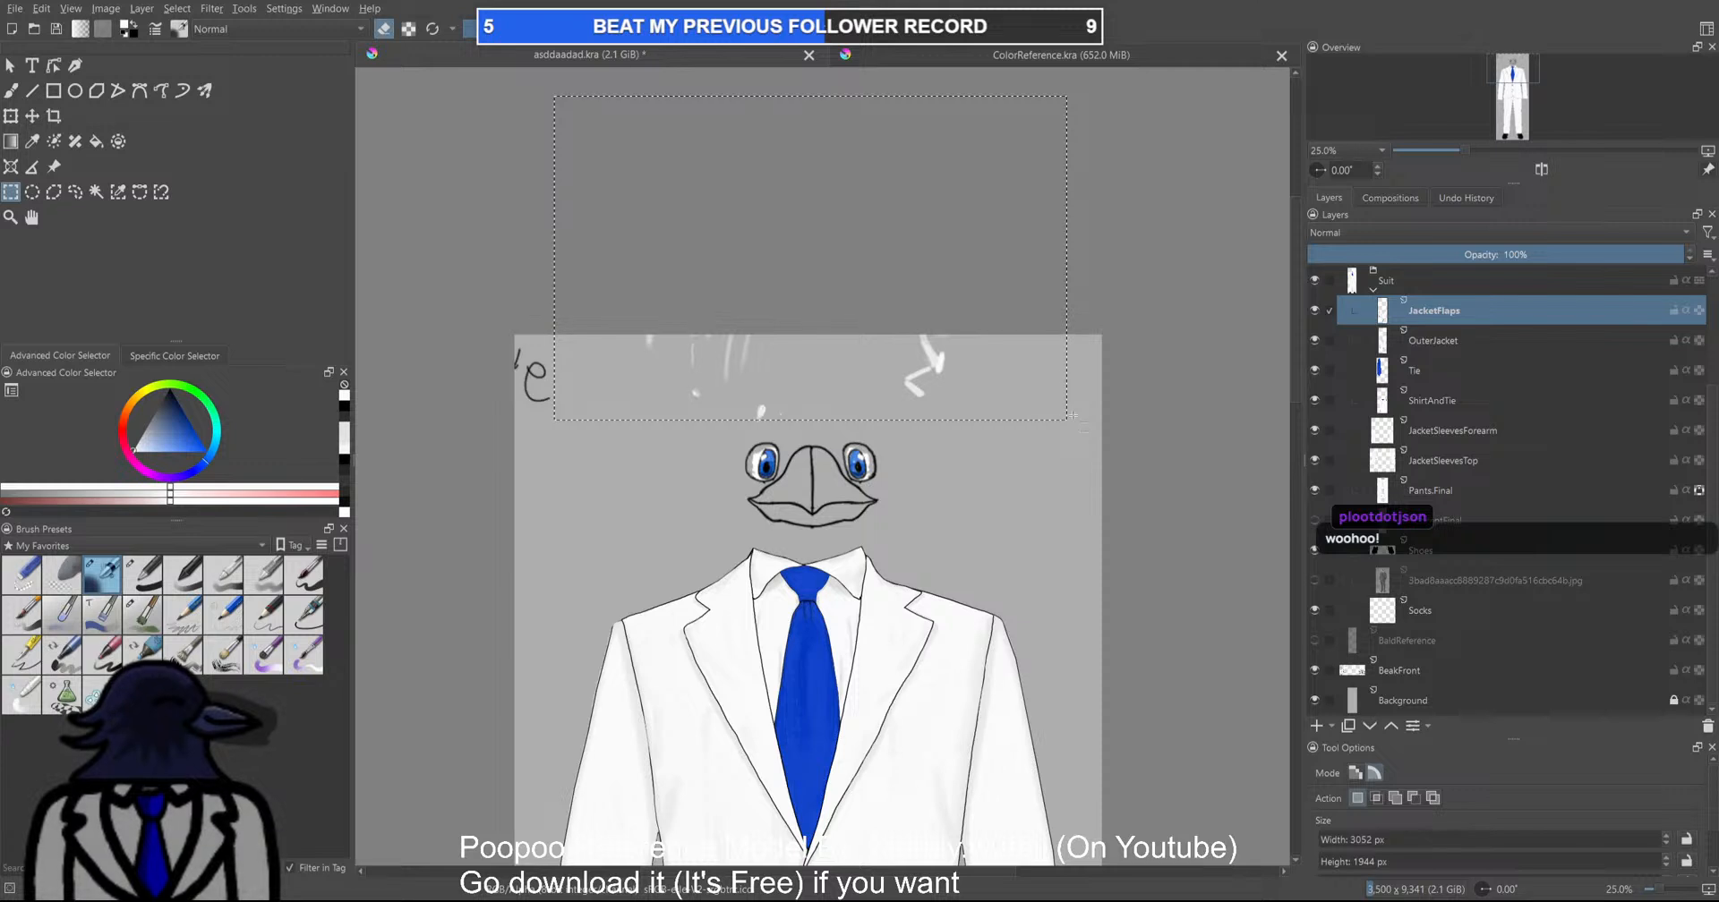
key("Delete")
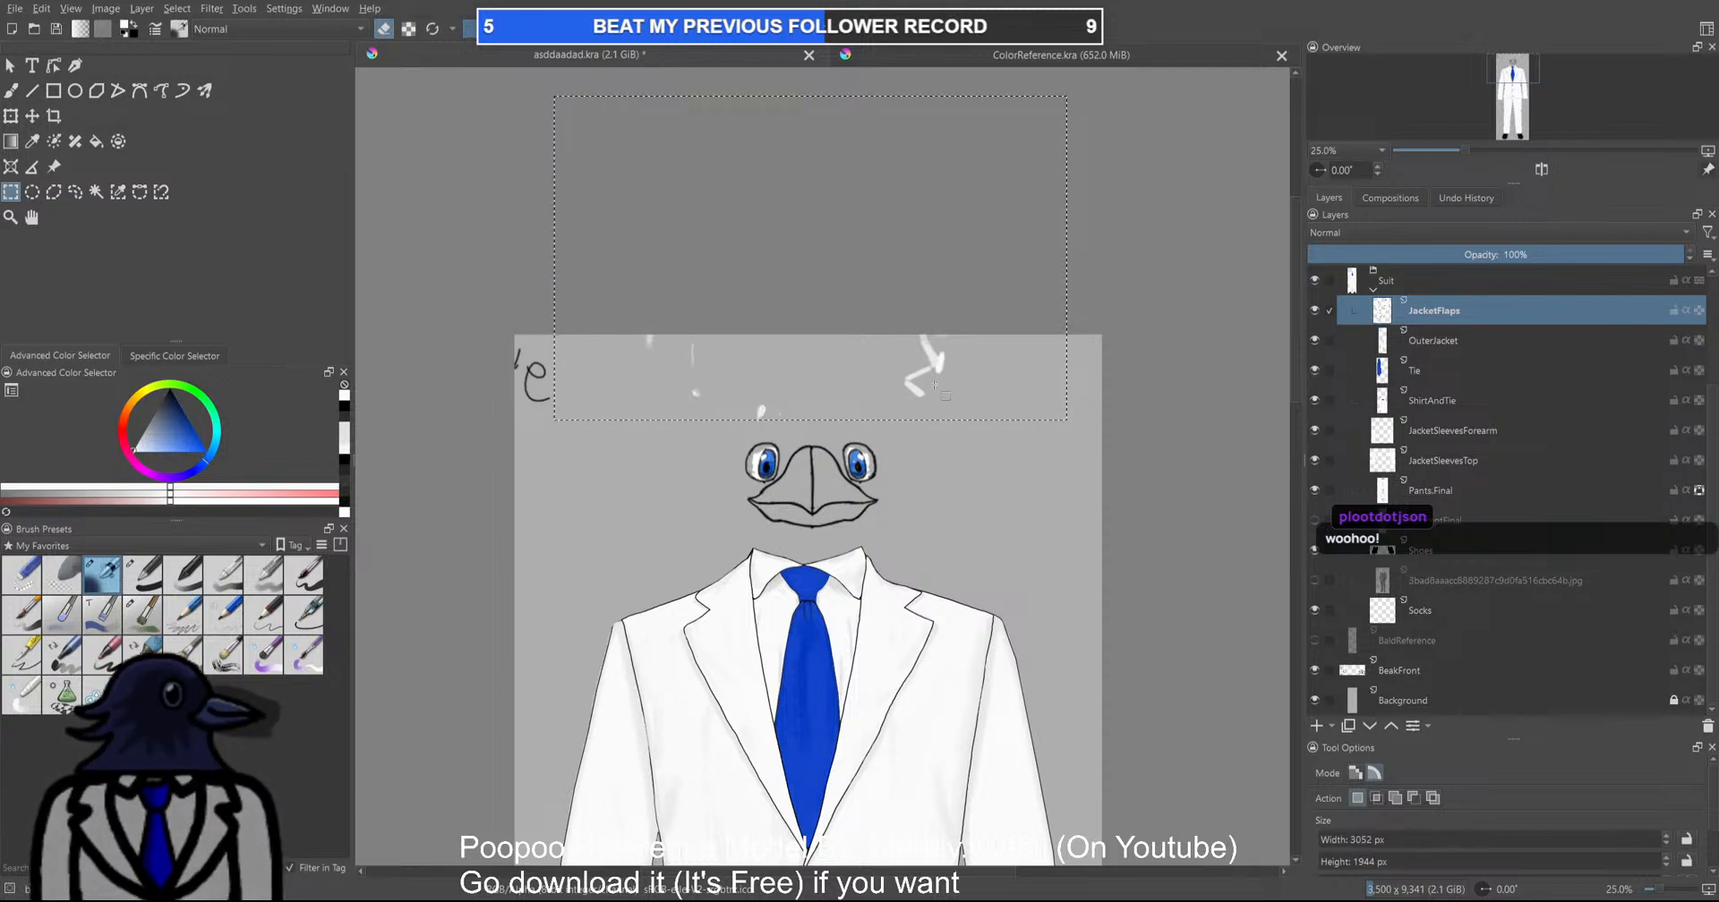
Clear the remaining stray marks above the head on the OuterJacket and ShirtAndTie layers, deselect, and save the document
key("Page_Down")
key("Delete")
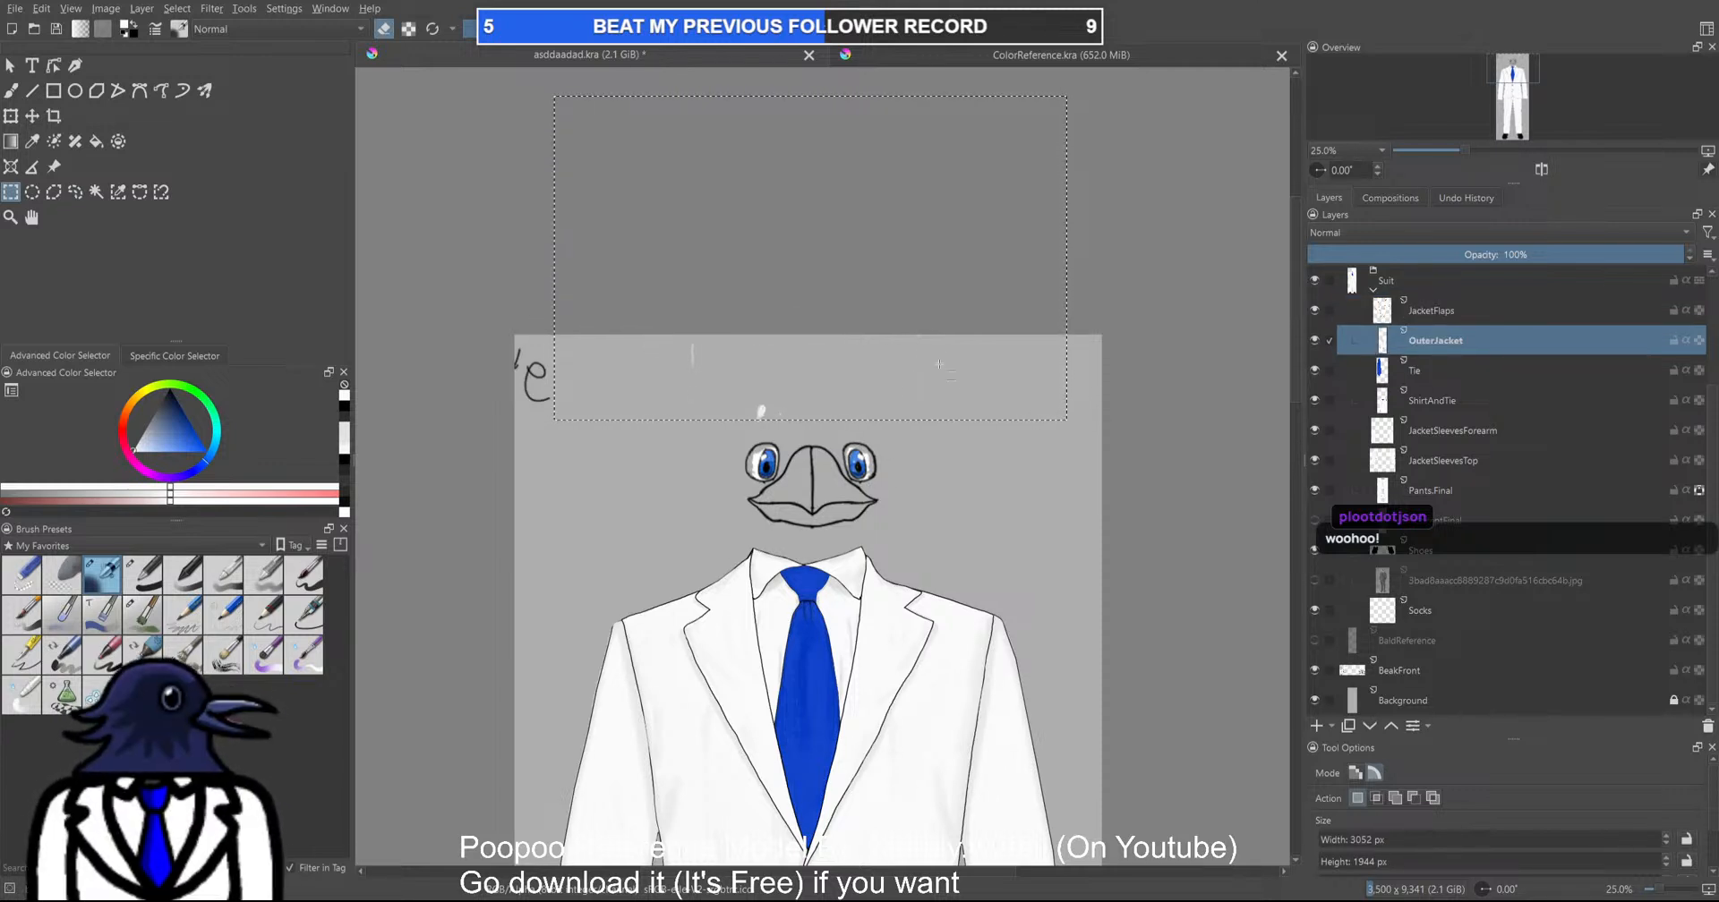
key("r")
left_click(760, 413)
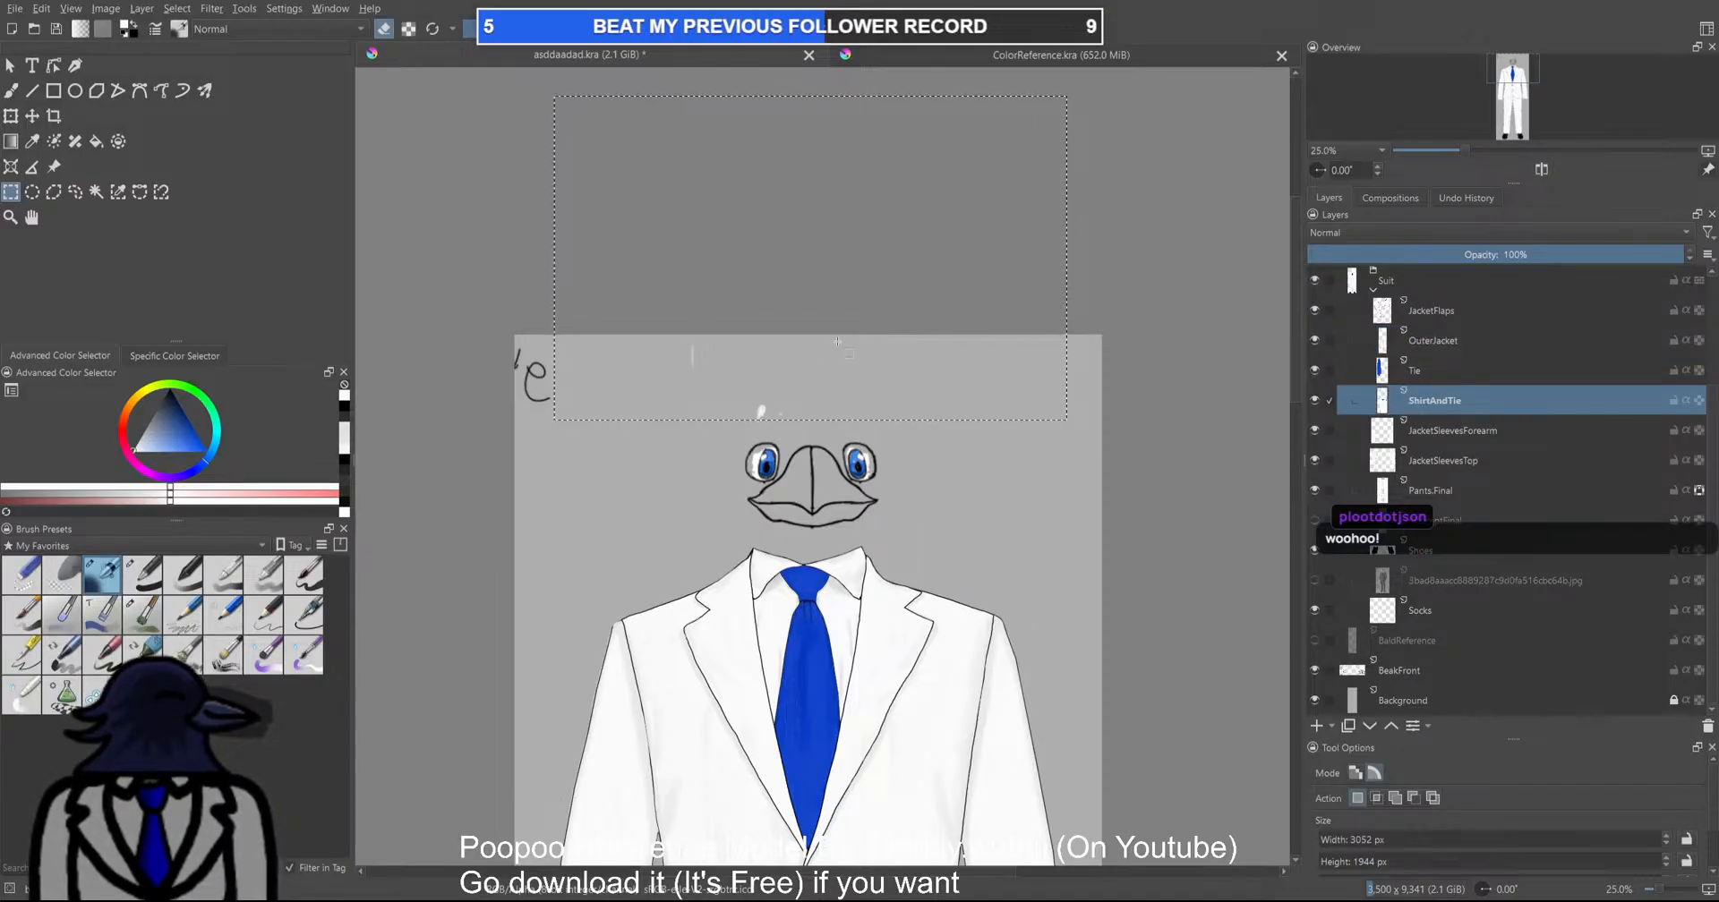
scroll(846, 330, "down", 1)
key("ctrl+shift+a")
key("ctrl+s")
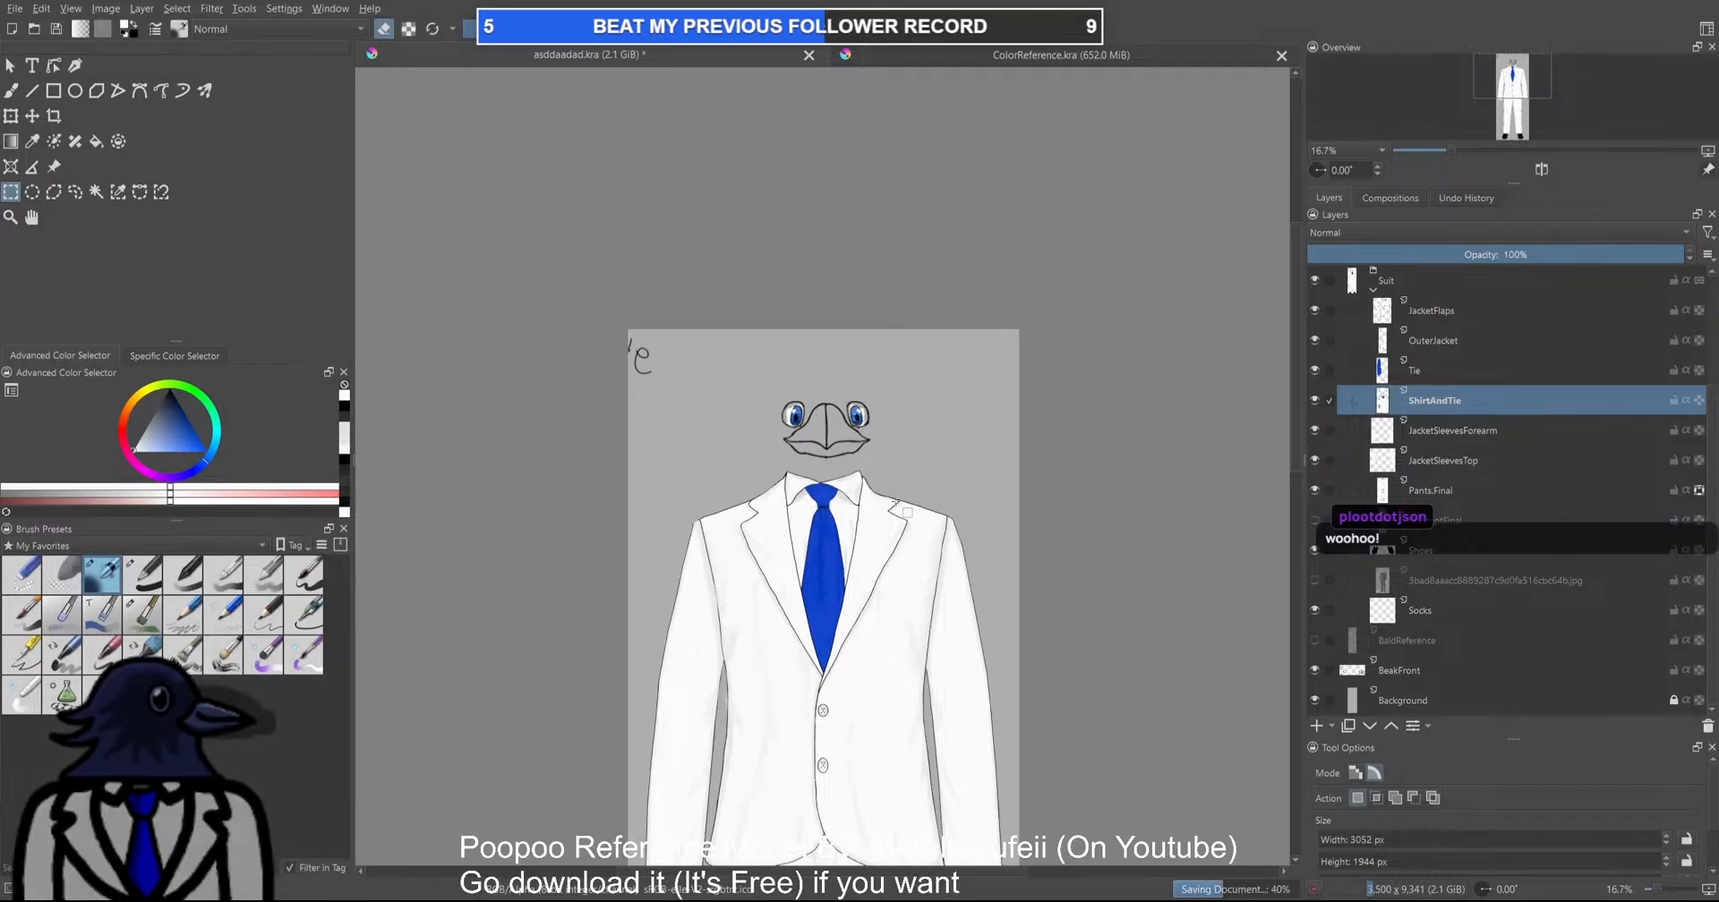
Briefly show and hide the reference photo layer above Socks to compare it with the full figure
scroll(895, 510, "down", 2)
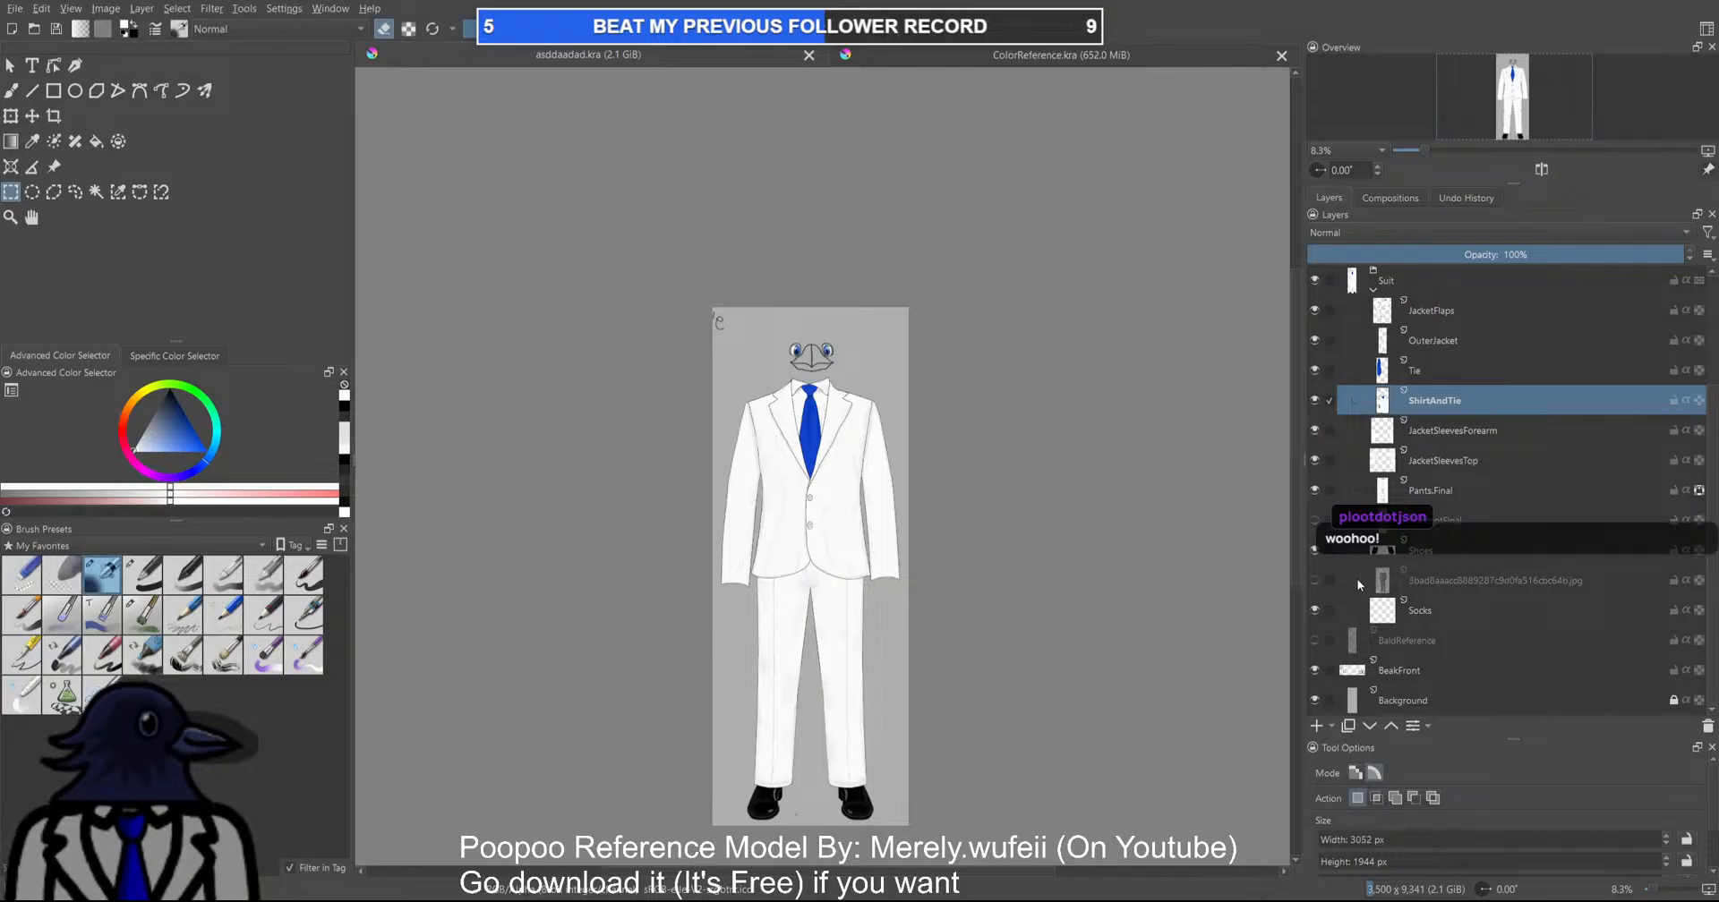
left_click(1314, 580)
left_click(1314, 580)
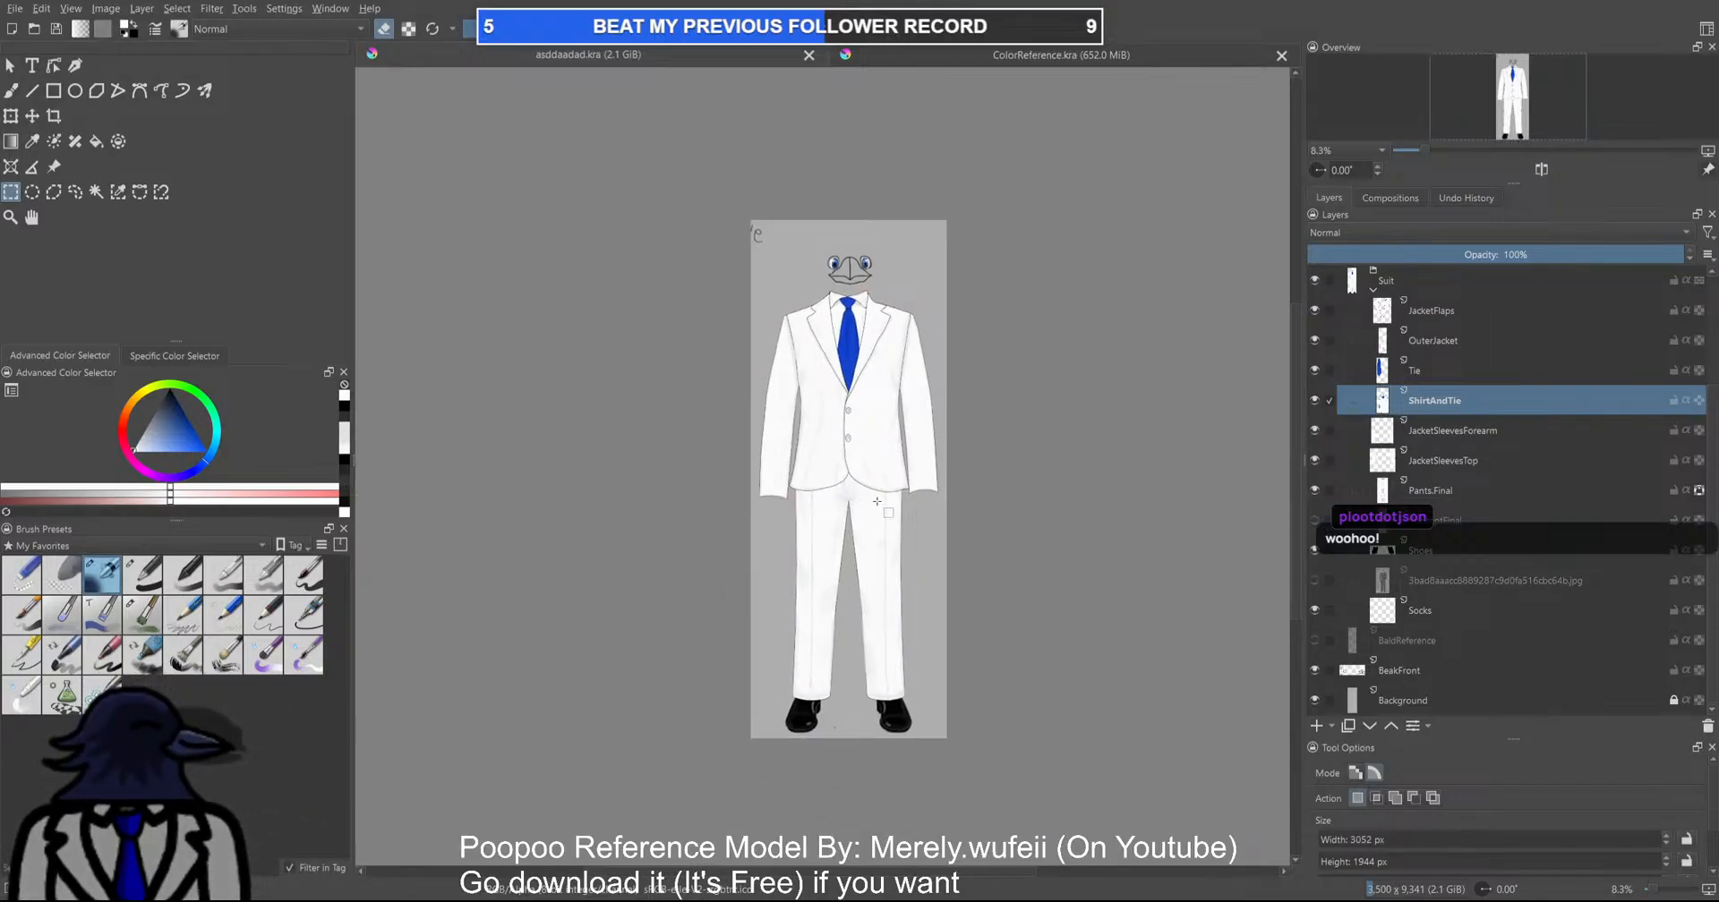
Rename the JacketSleevesTop layer to JacketSleevesTop.Final and the JacketSleevesForearm layer to JacketSleevesForearm.Final
scroll(814, 526, "up", 5)
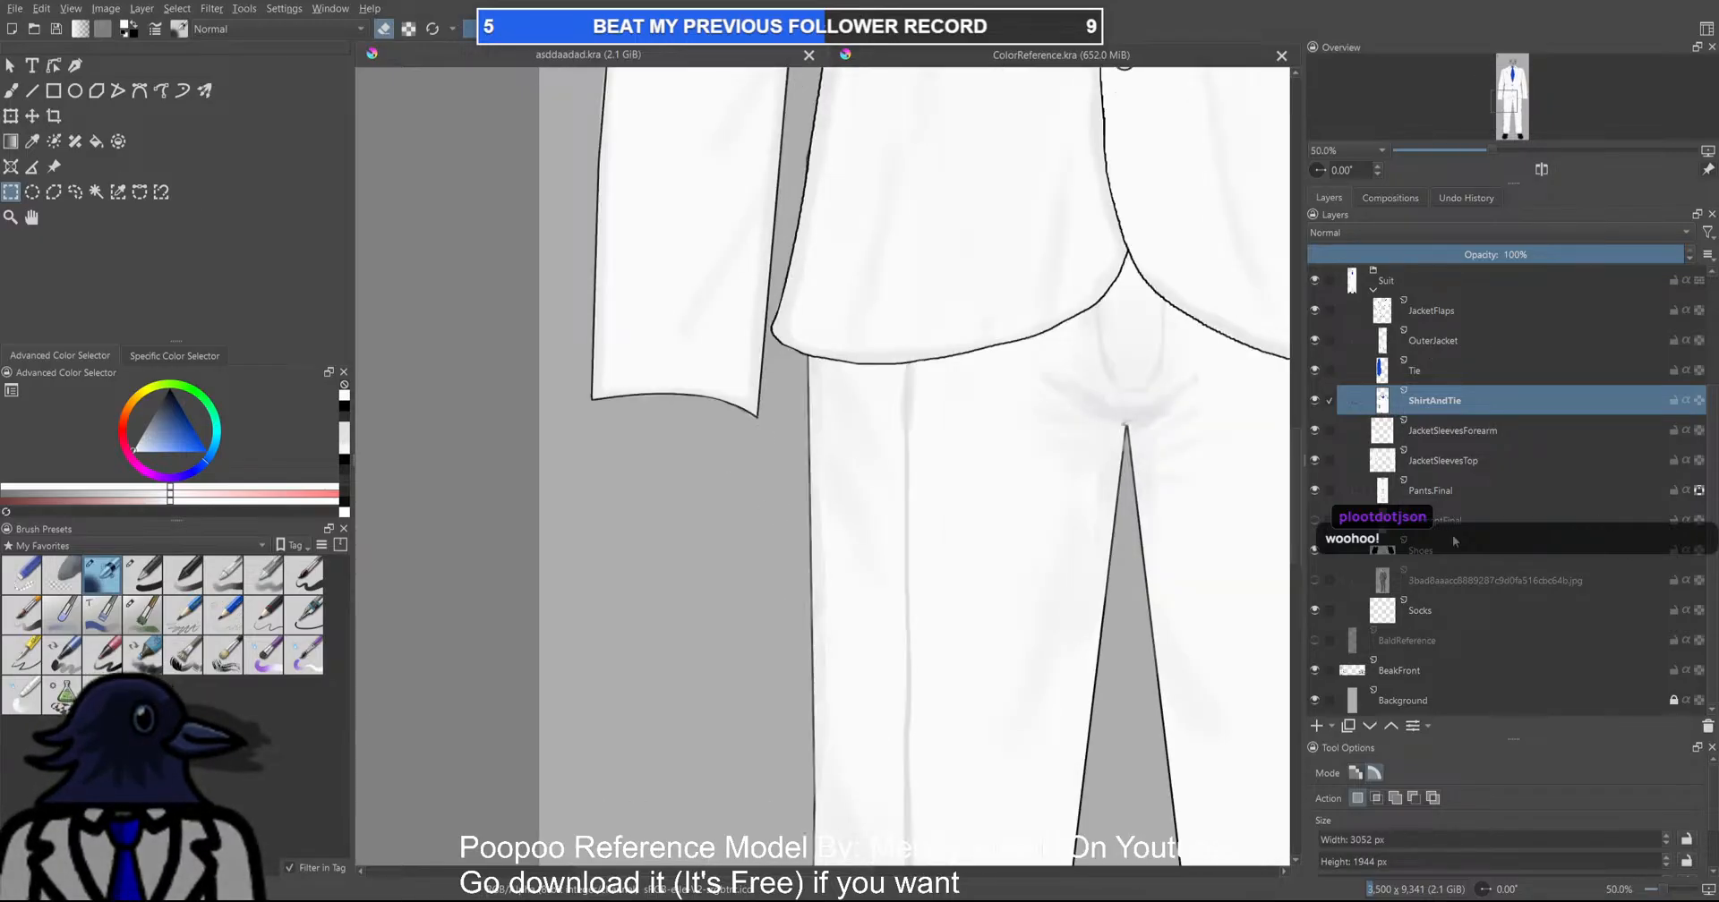
left_click(1469, 460)
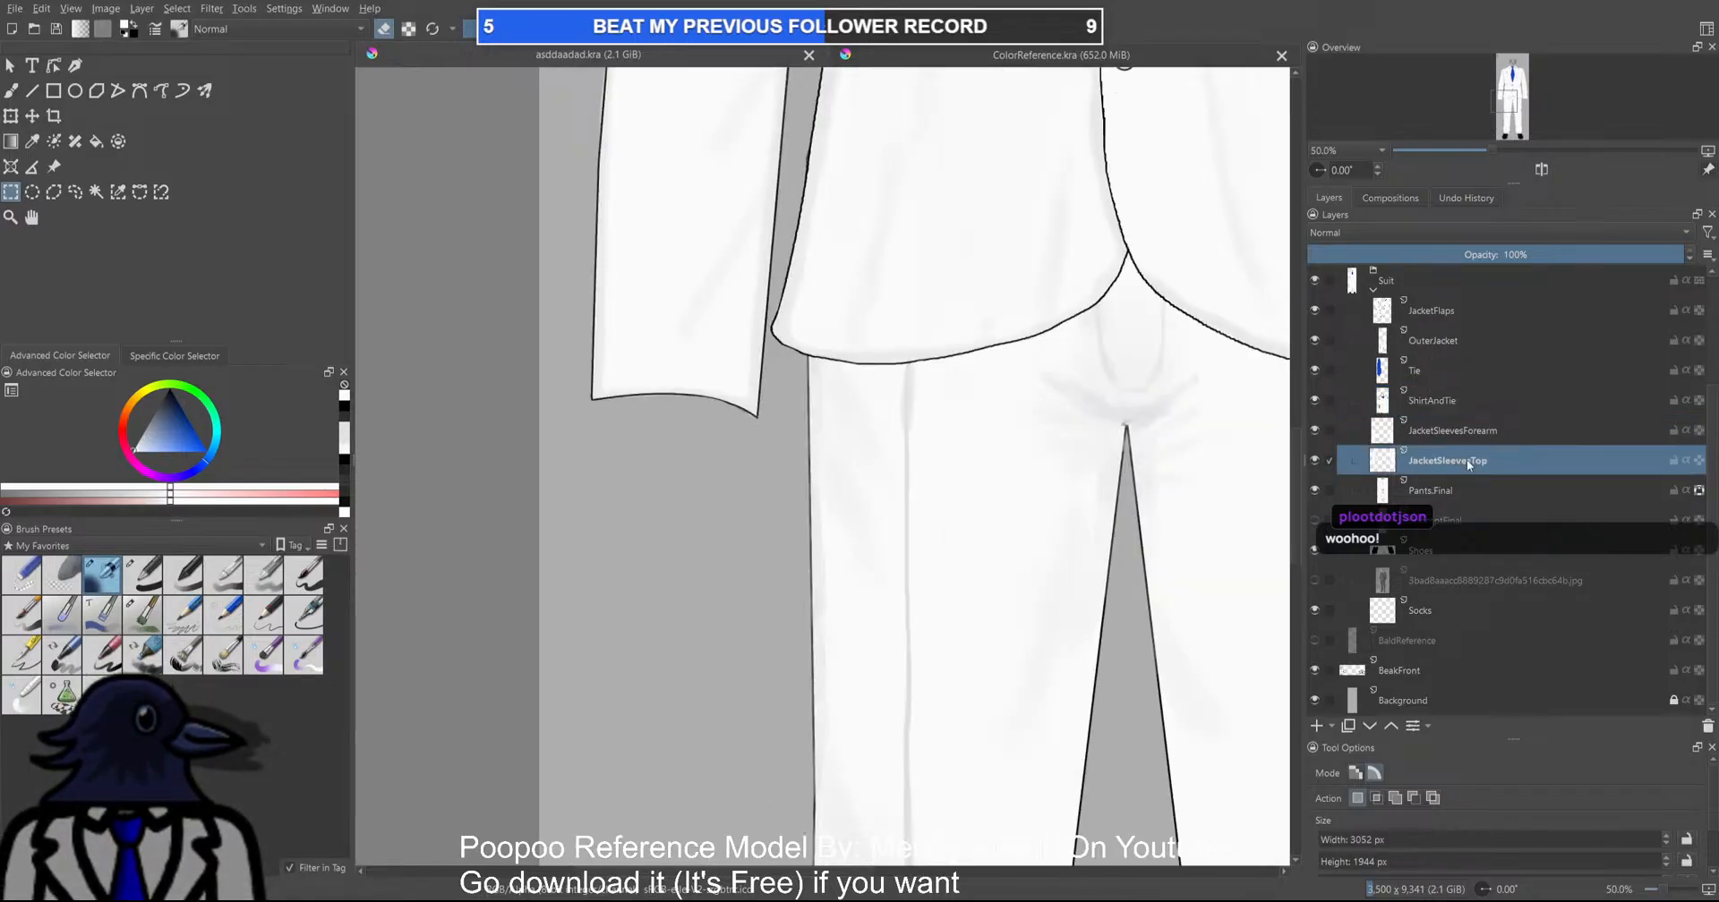
double_click(1466, 460)
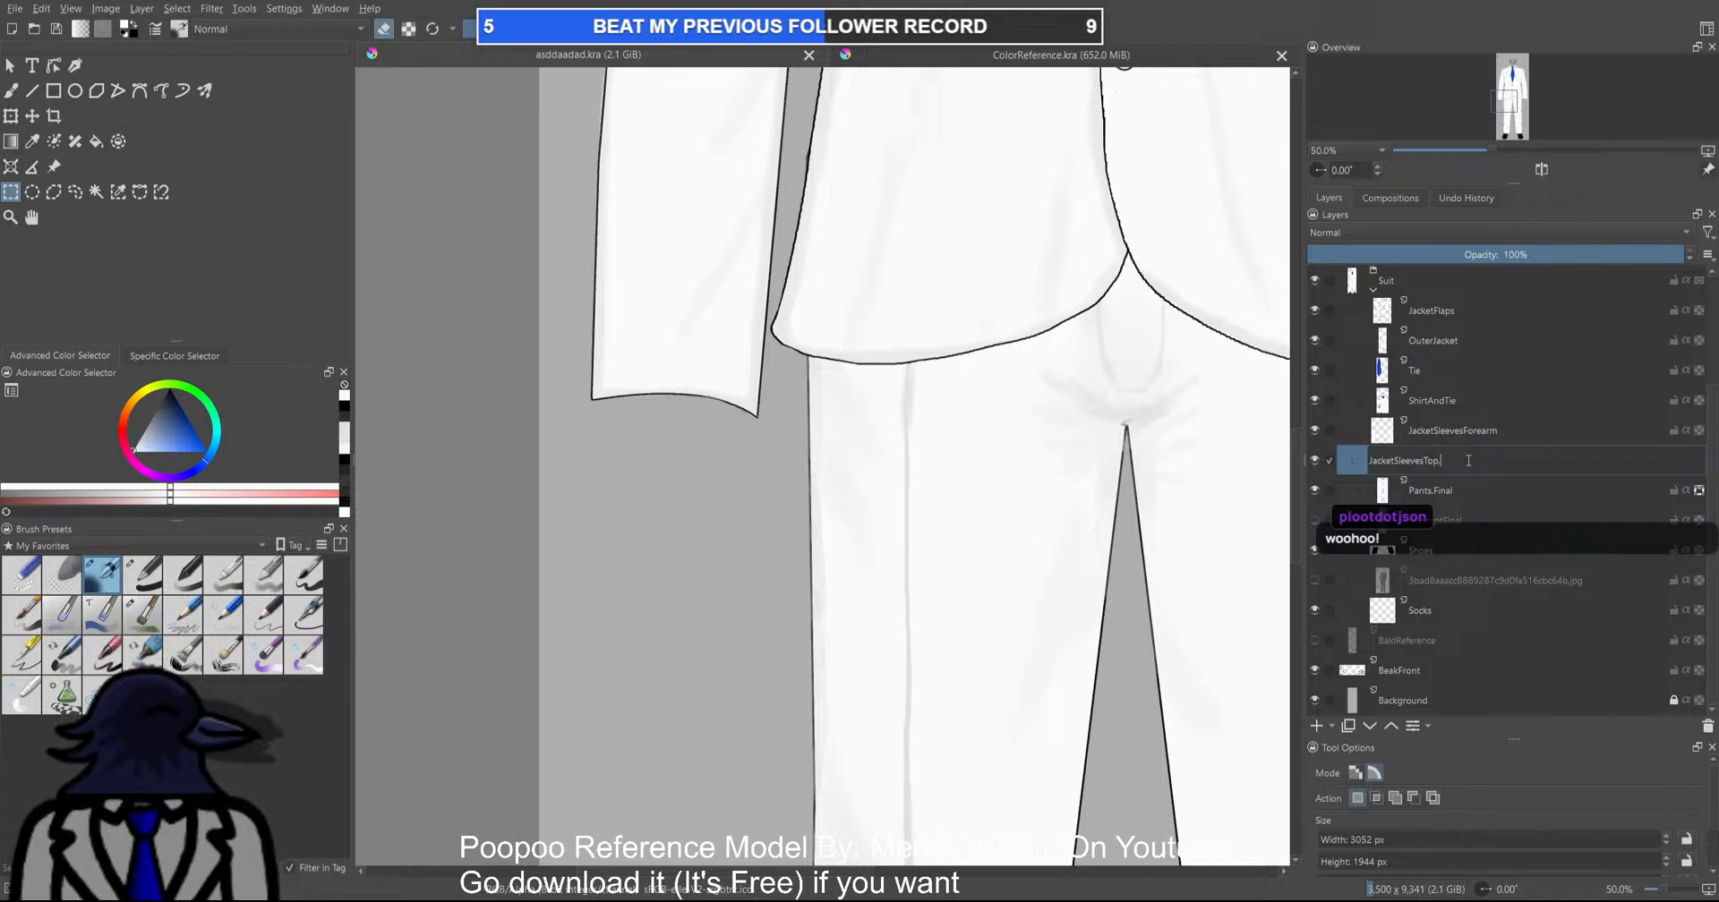
type(".Final")
key("Return")
left_click(1534, 434)
double_click(1534, 434)
type(".Final")
key("Return")
Rename the ShirtAndTie layer to ShirtAndTie.Final and the Tie layer to TieLower.Final
left_click(1478, 403)
double_click(1478, 403)
type(".Final")
key("Return")
scroll(1052, 541, "down", 3)
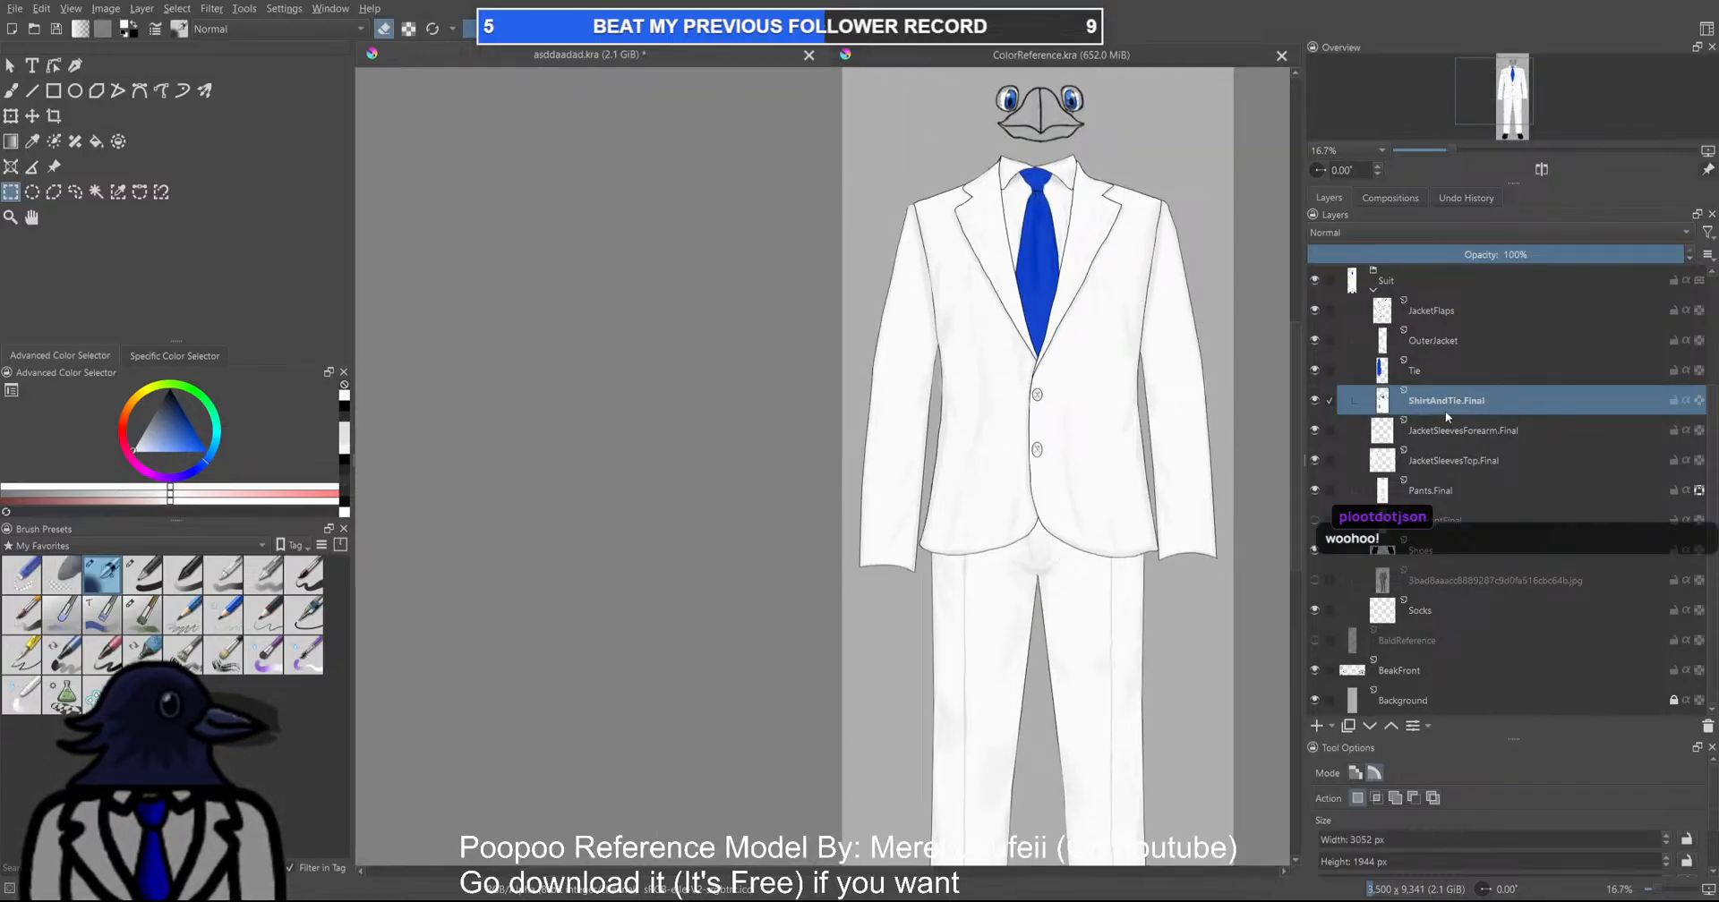
double_click(1454, 379)
type(".Fina")
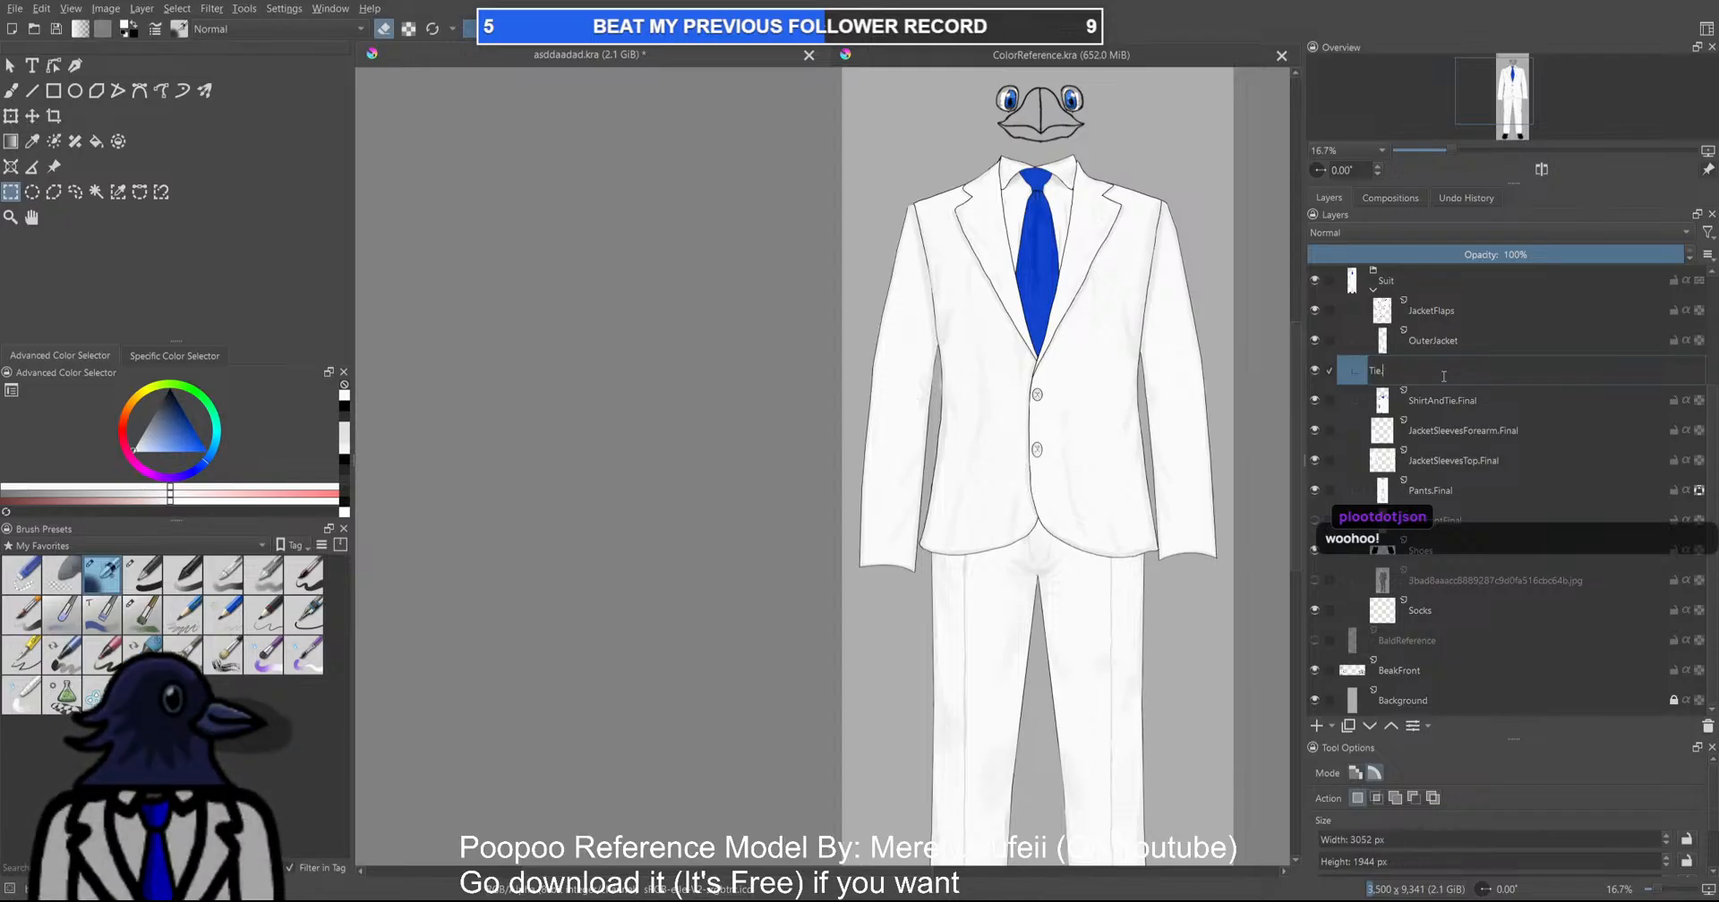
type("Lower")
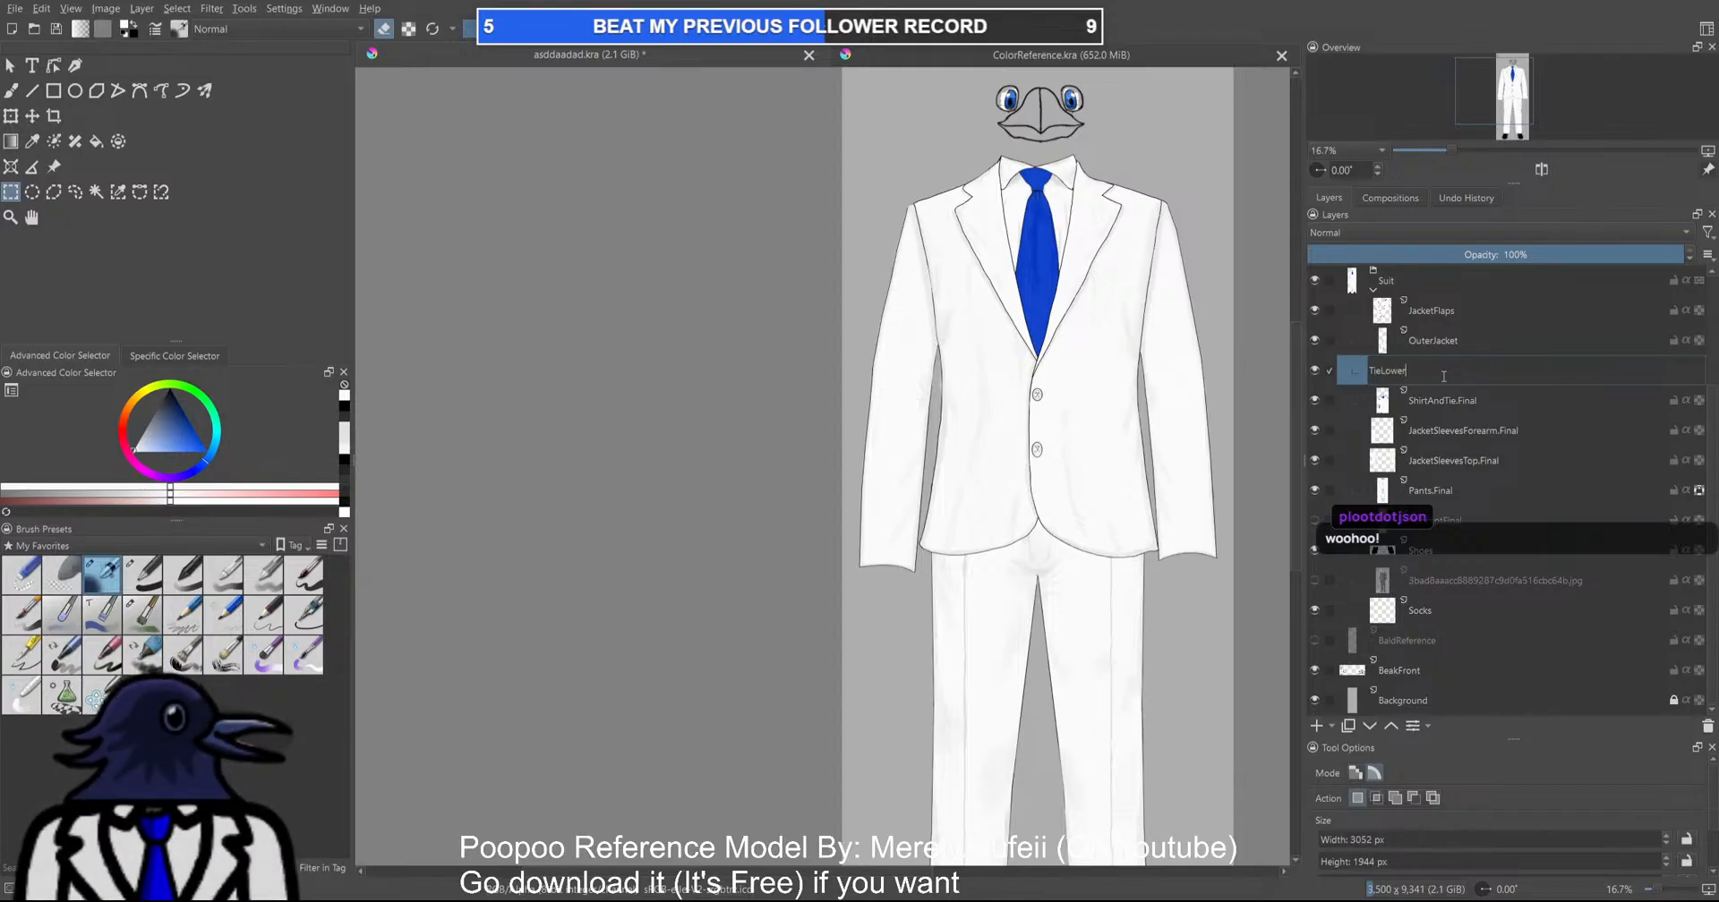
type(".Final")
key("Return")
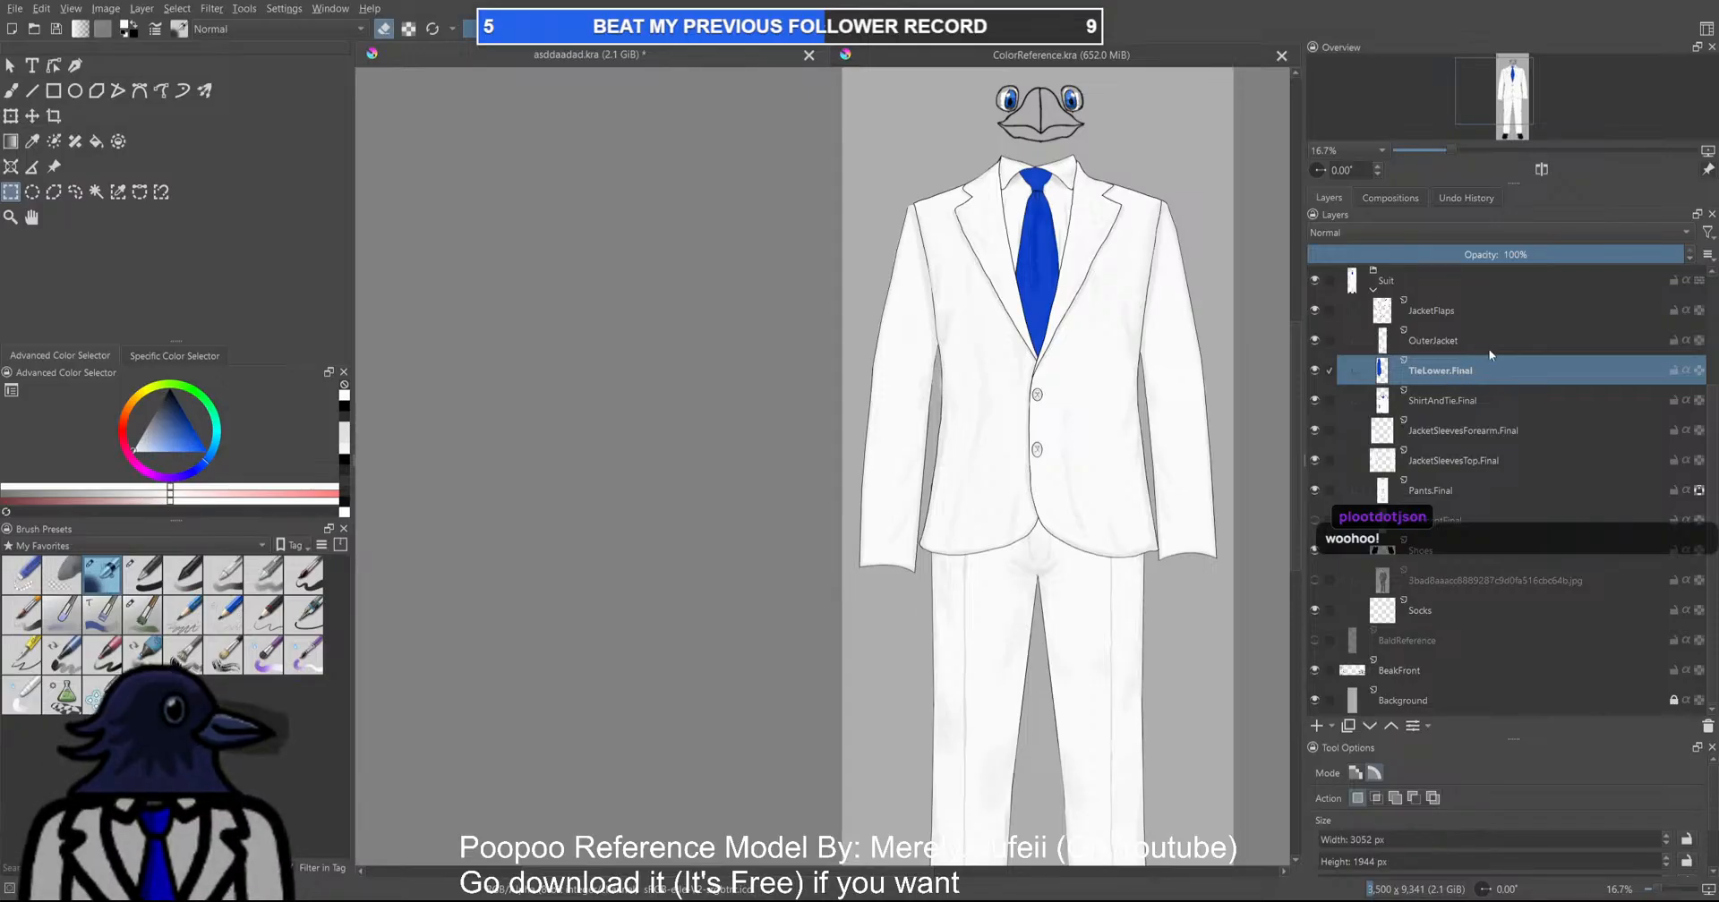
Rename the OuterJacket layer to OuterJacket.Final and the JacketFlaps layer to JacketFlaps.Final
double_click(1470, 342)
type(".Final")
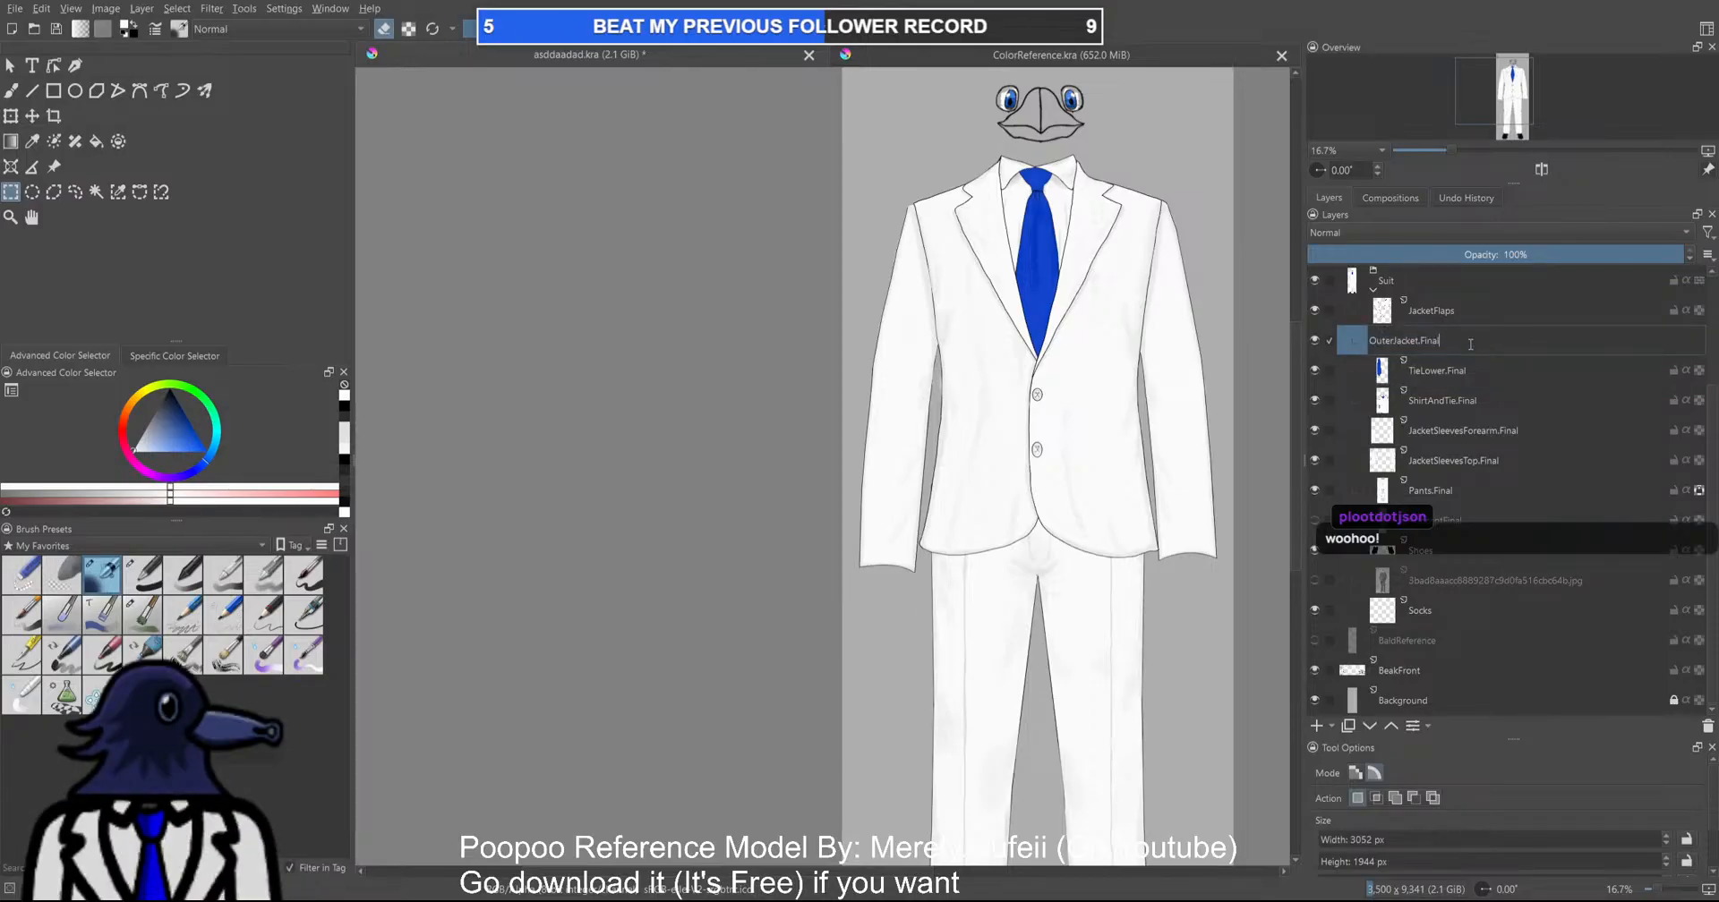
key("Return")
double_click(1446, 308)
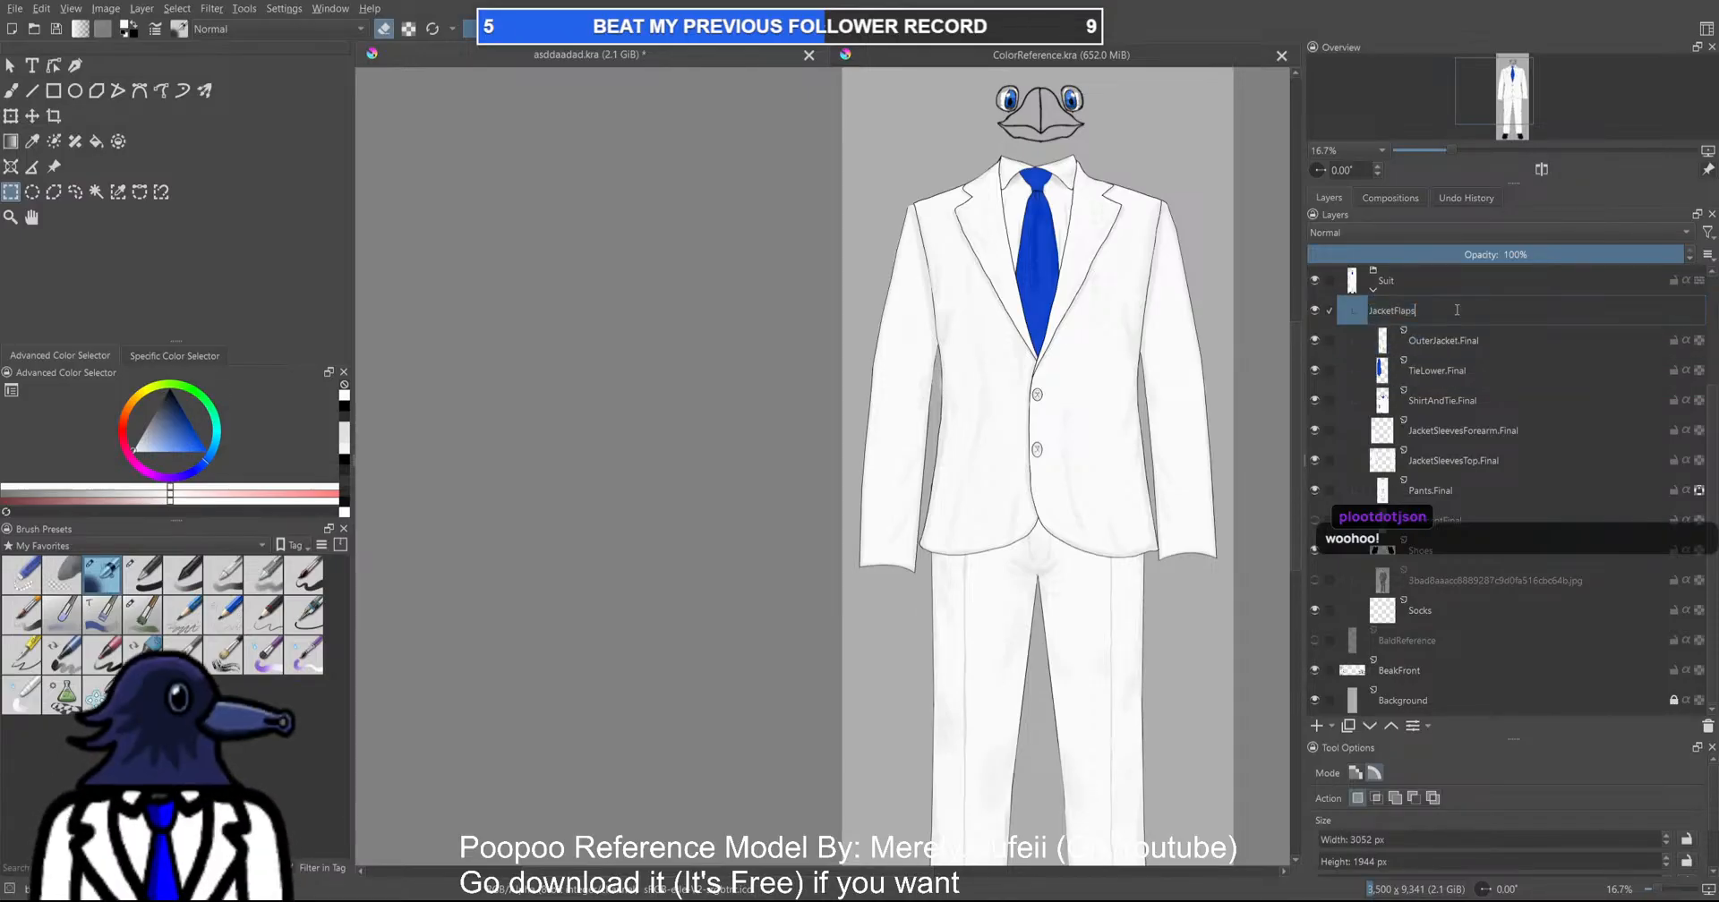
key("BackSpace")
key("BackSpace")
key("BackSpace")
key("BackSpace")
key("Return")
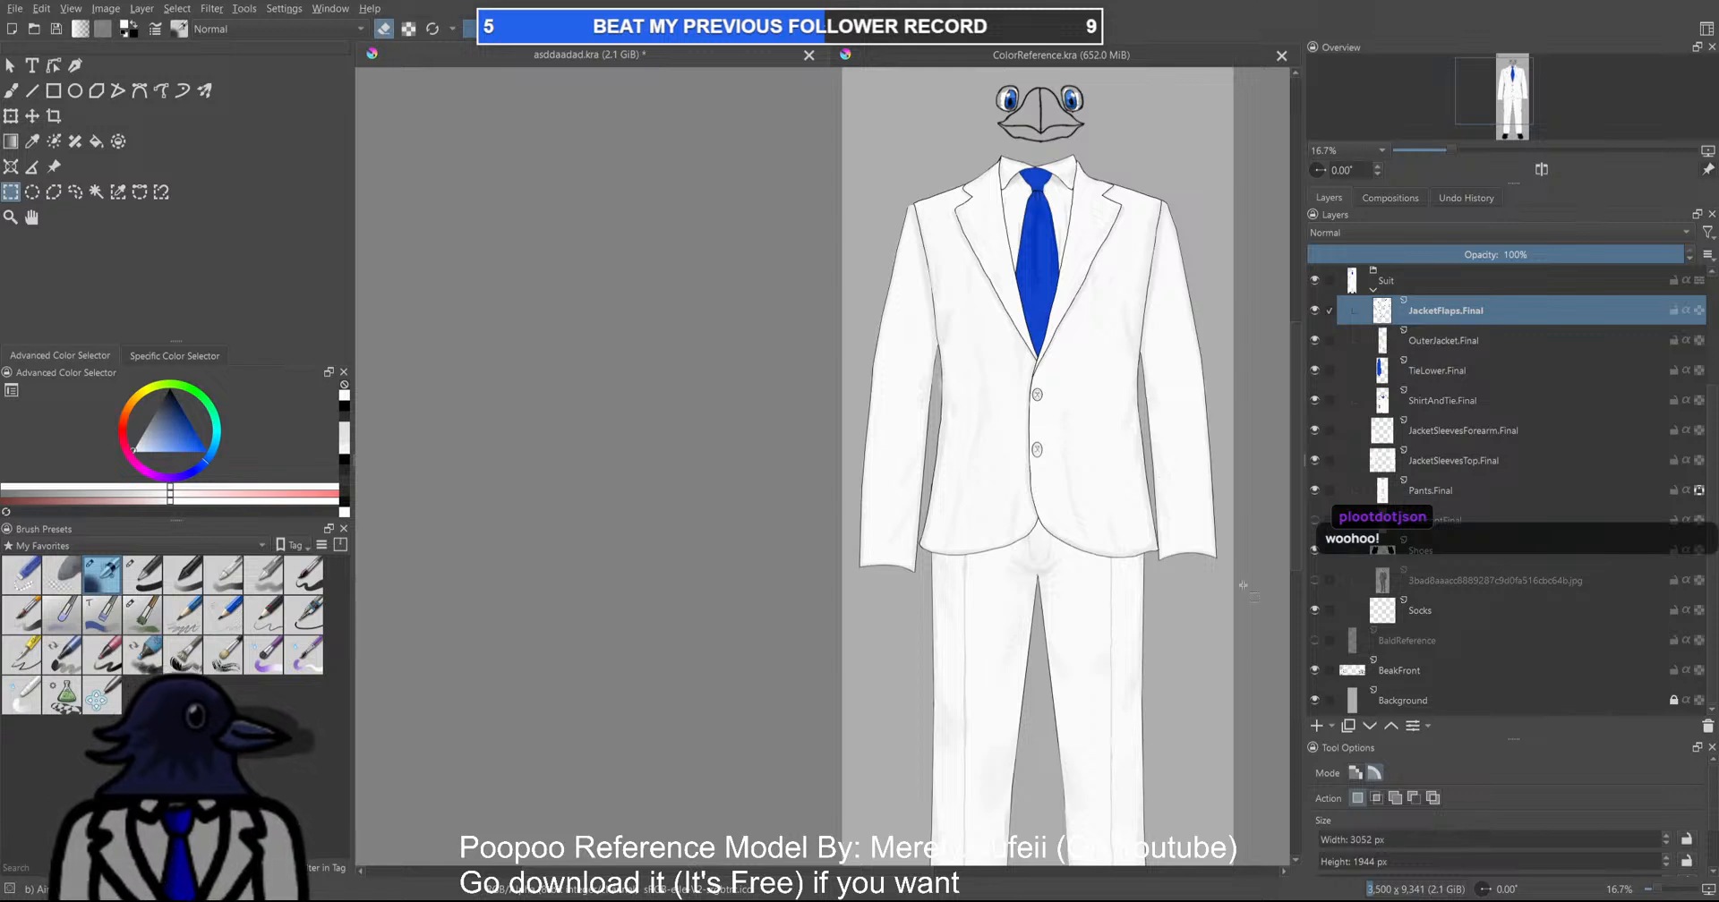
Show the body outline layer beneath Pants.Final and make a rectangular selection spanning both hands and lower sleeves
left_click(1315, 520)
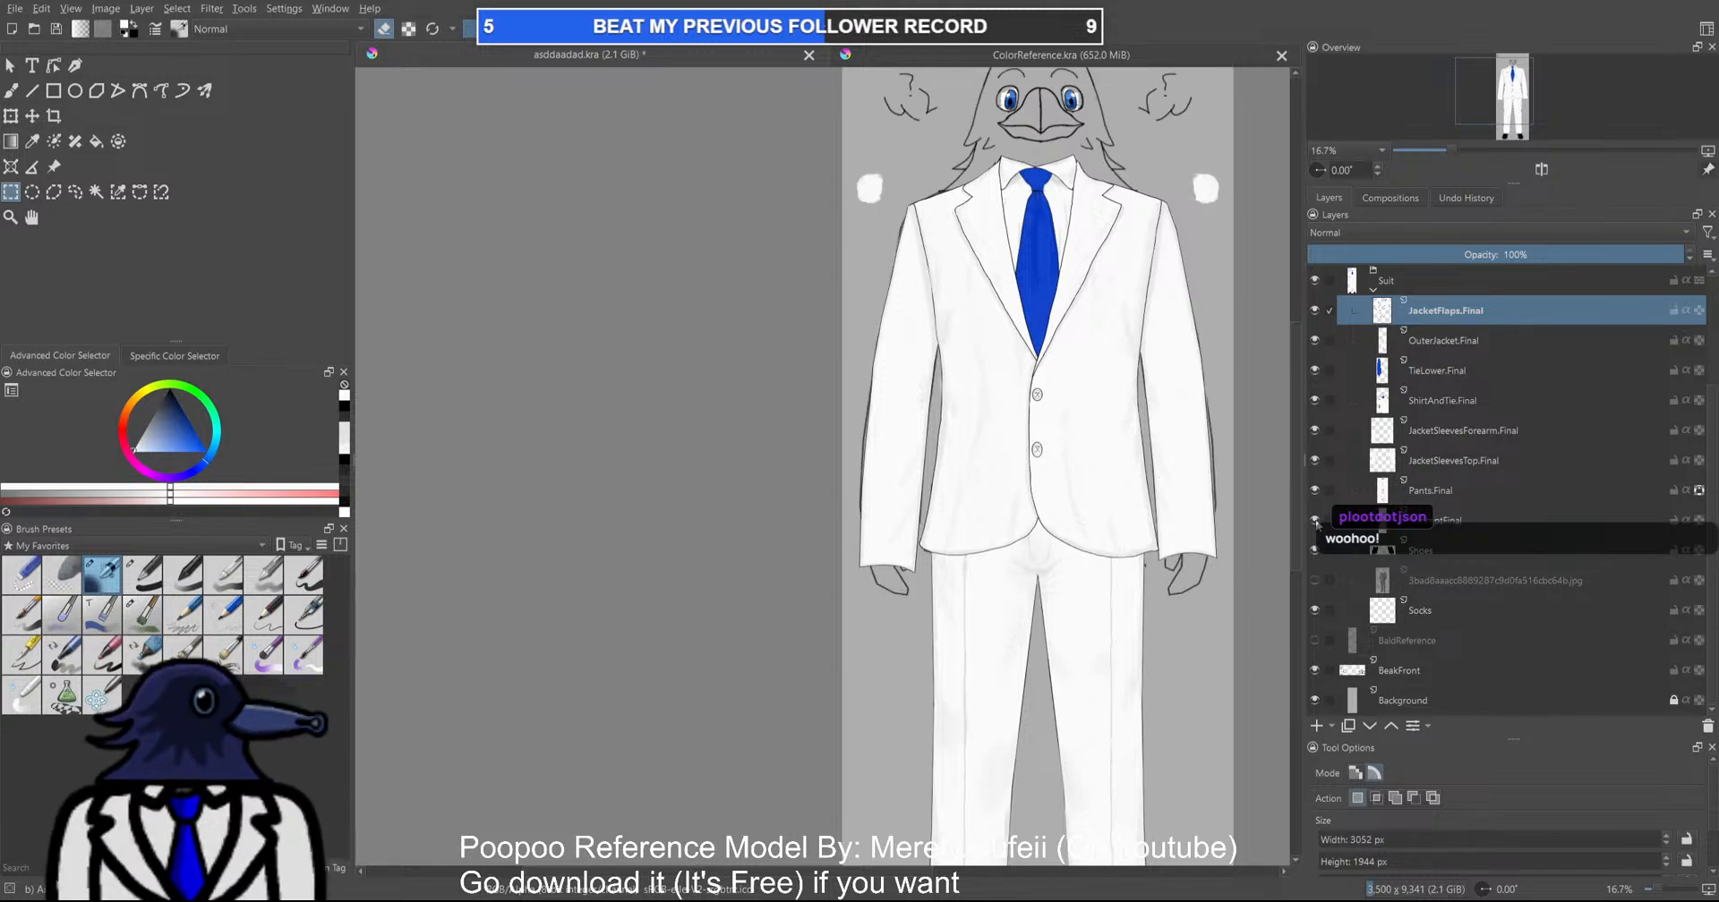
left_click(1315, 520)
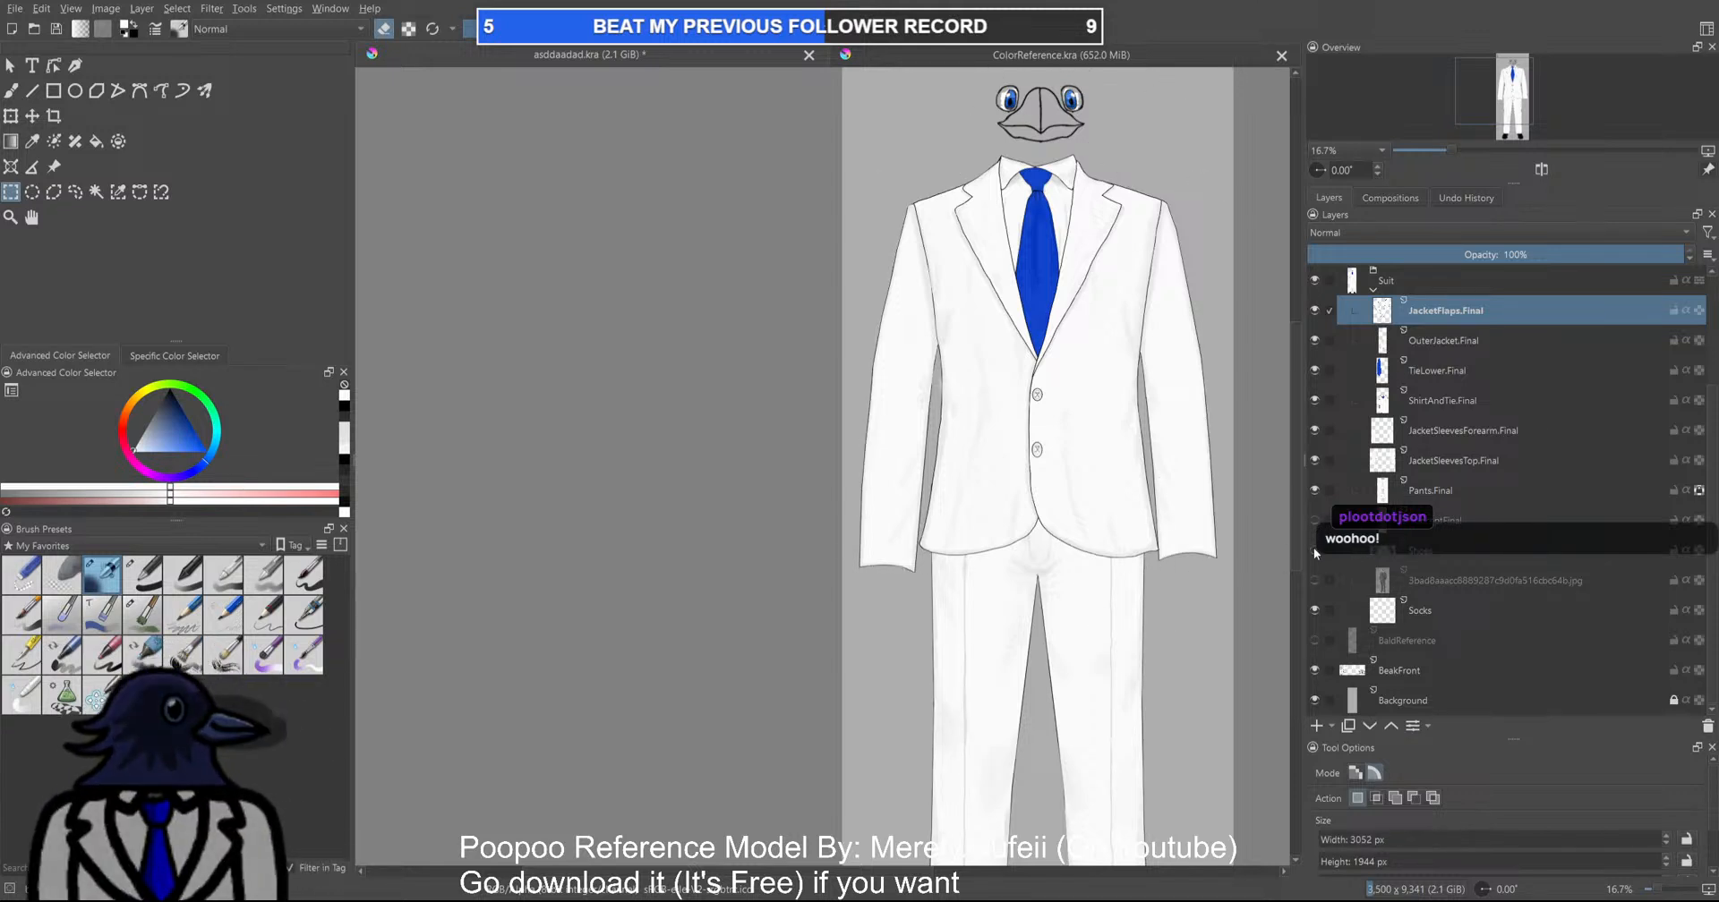
left_click(1314, 520)
scroll(1141, 537, "down", 1)
left_click_drag(1088, 529, 941, 478)
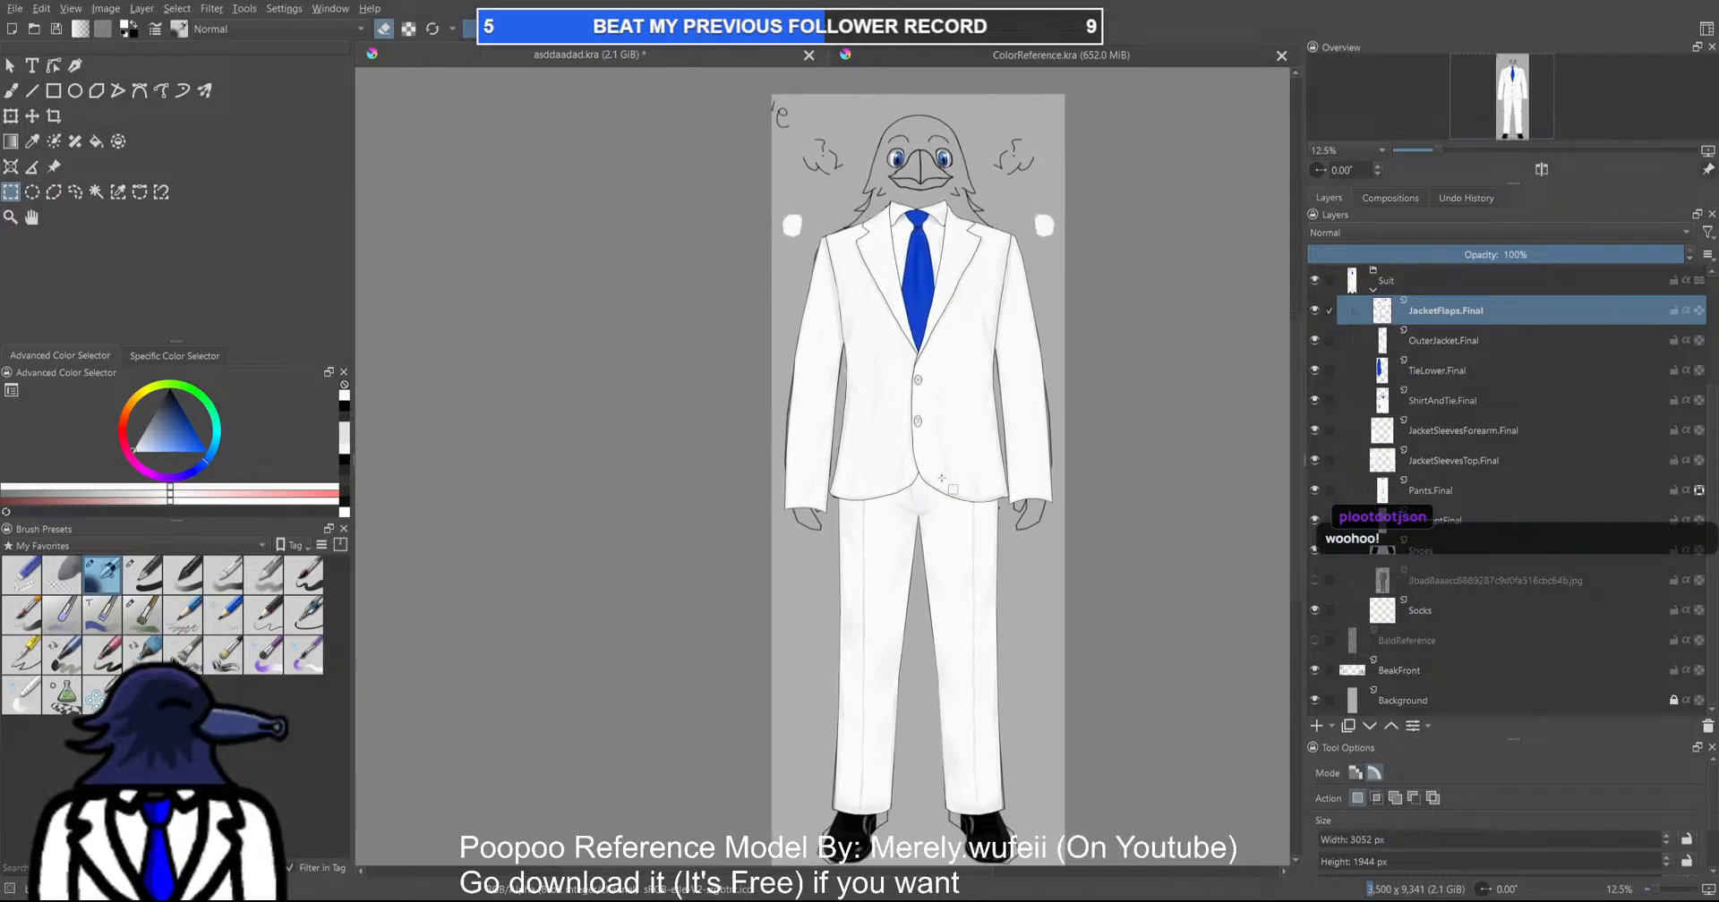
mouse_move(741, 85)
left_mouse_down()
mouse_move(1116, 408)
mouse_move(1159, 777)
mouse_move(1180, 537)
left_mouse_up()
left_click_drag(672, 395, 1181, 587)
key("ctrl+t")
left_click_drag(1001, 483, 1001, 510)
key("ctrl+z")
Move the selected hands on the body outline layer down so they extend further below the sleeve cuffs
left_click(1450, 519)
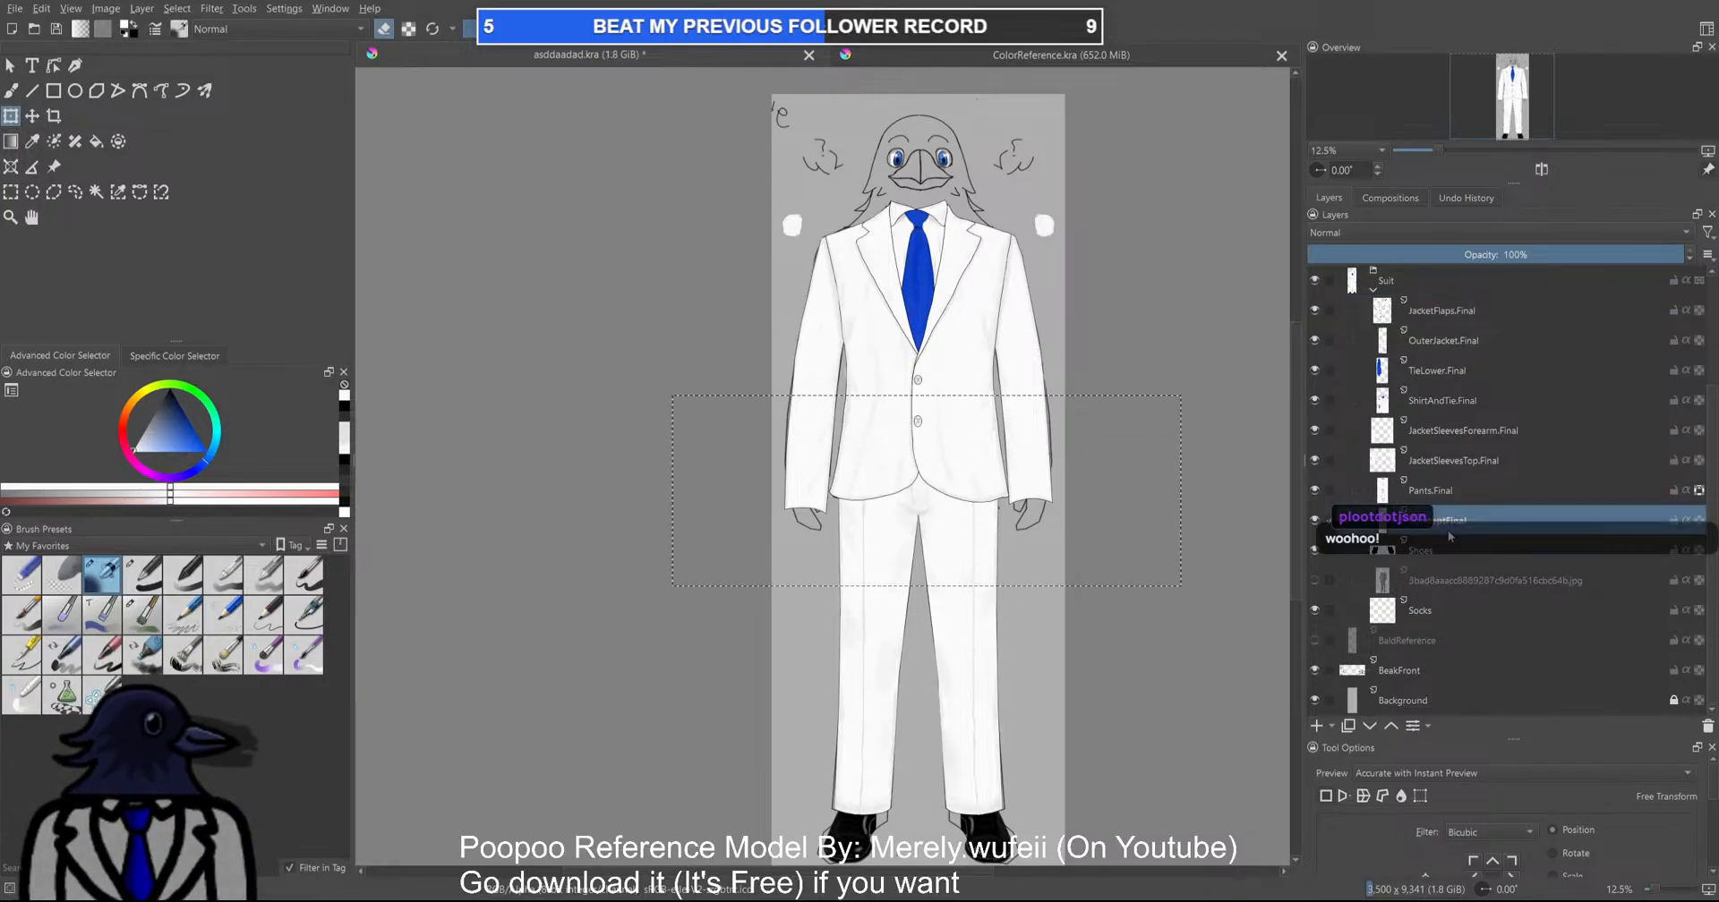
left_click_drag(862, 470, 858, 477)
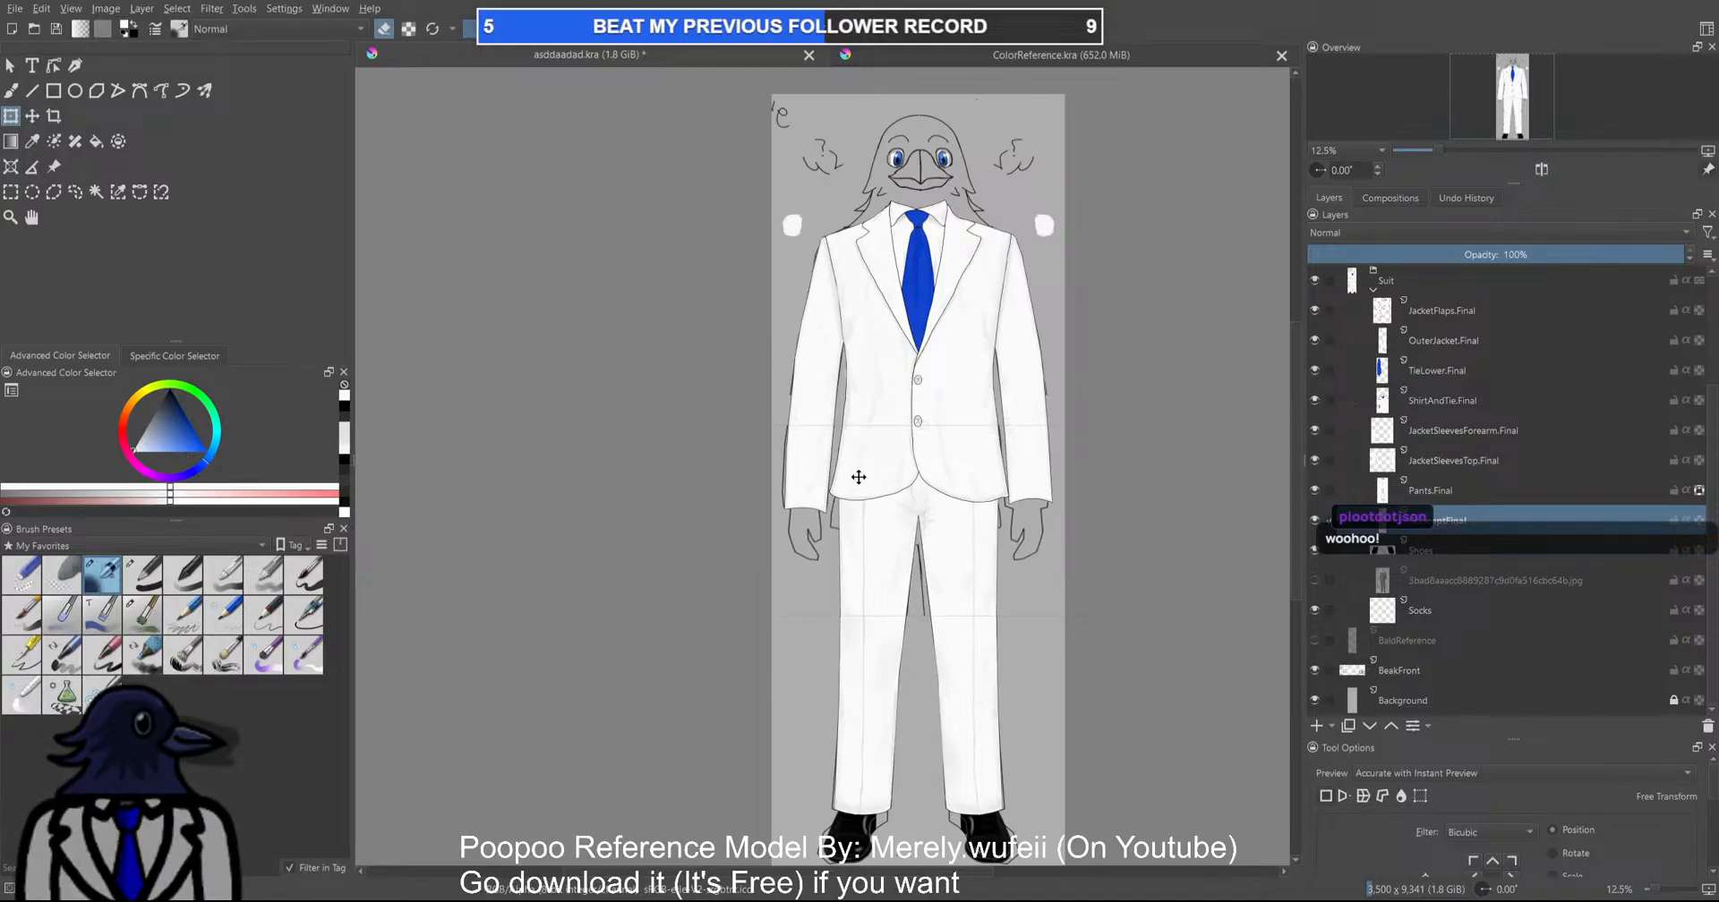
scroll(930, 537, "down", 3)
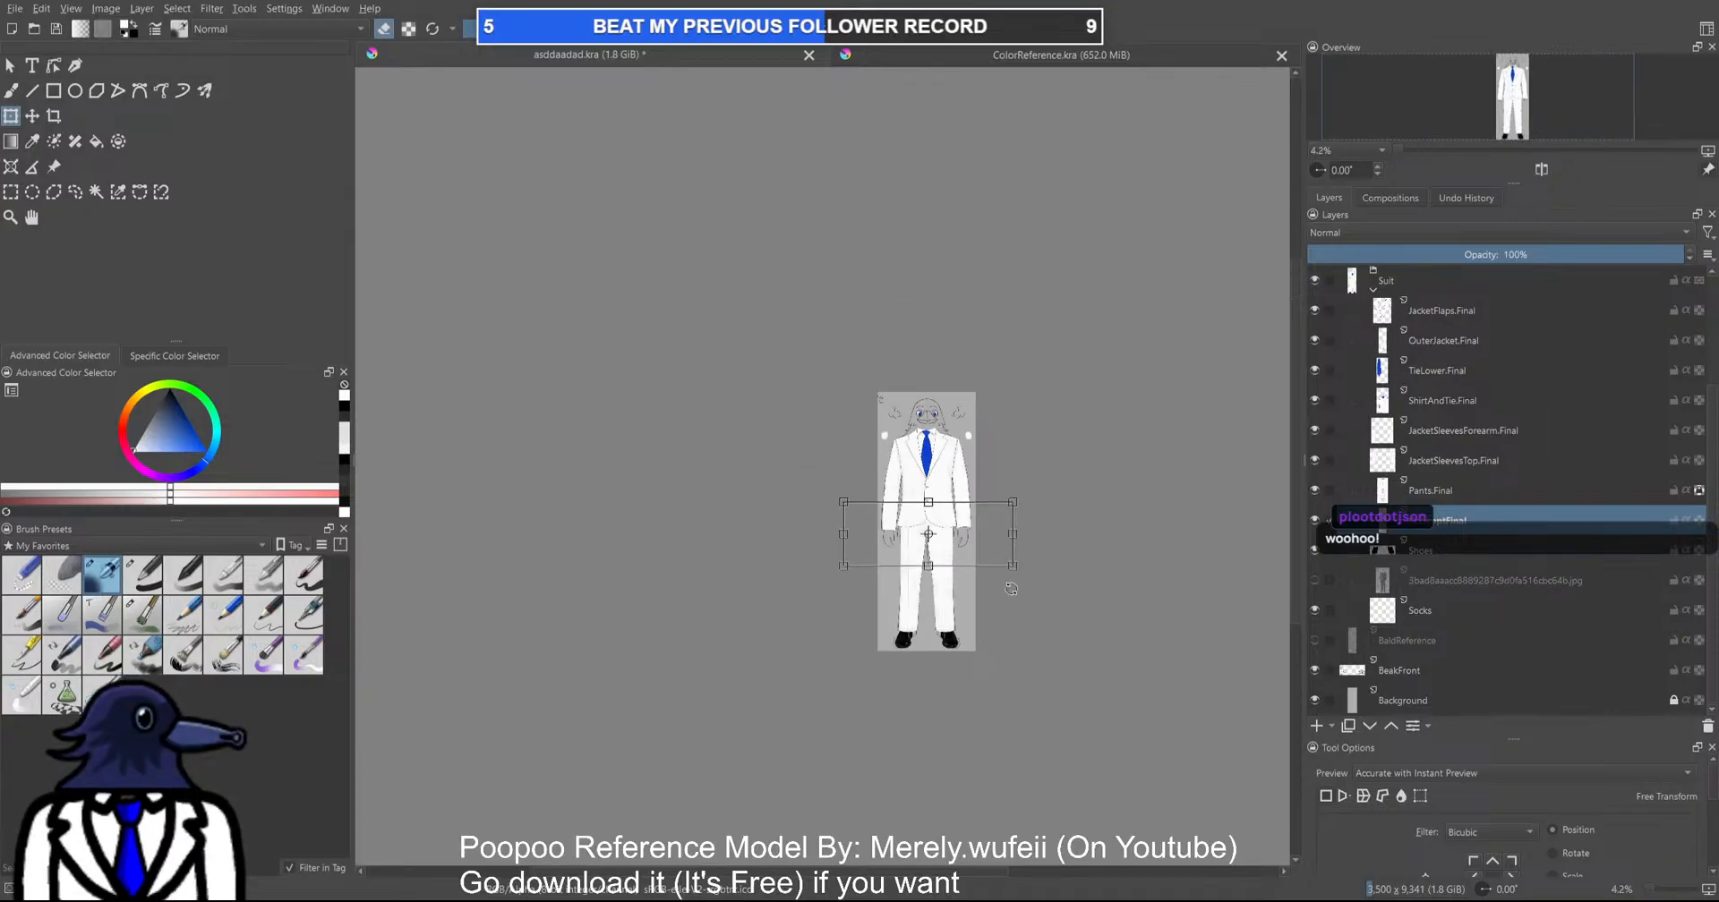
scroll(1002, 569, "up", 4)
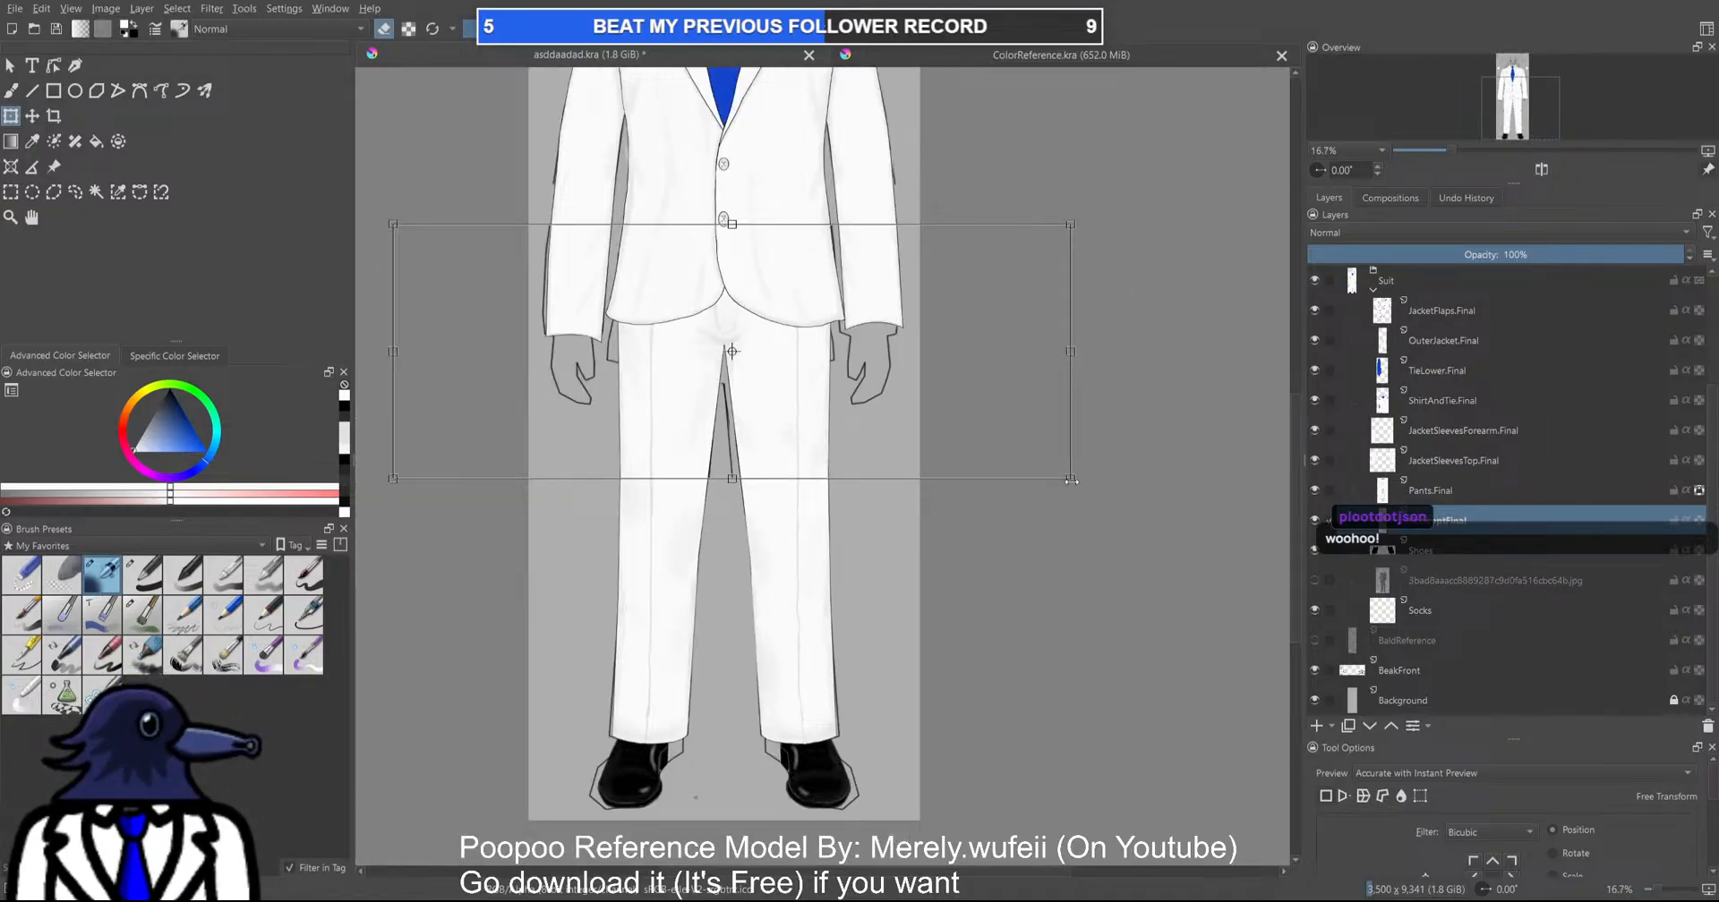
Enlarge the selected hand outlines slightly, reposition them under the cuffs, apply the transform, deselect, and save the document
left_click_drag(1068, 478, 1123, 498)
left_click_drag(883, 427, 868, 419)
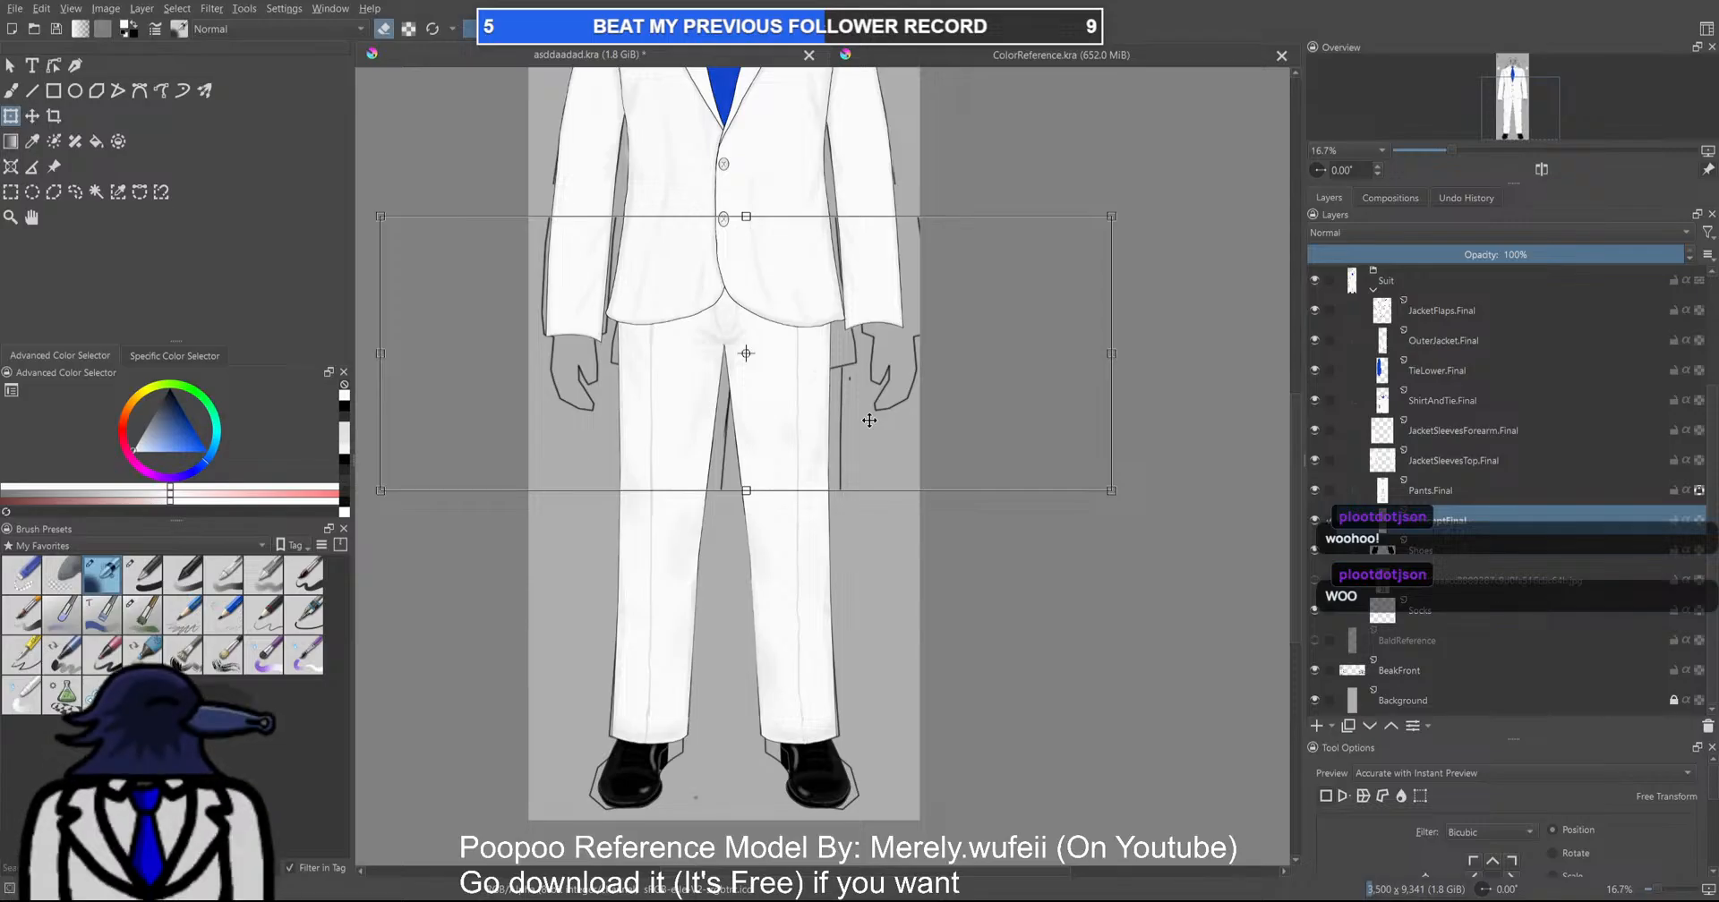
key("Return")
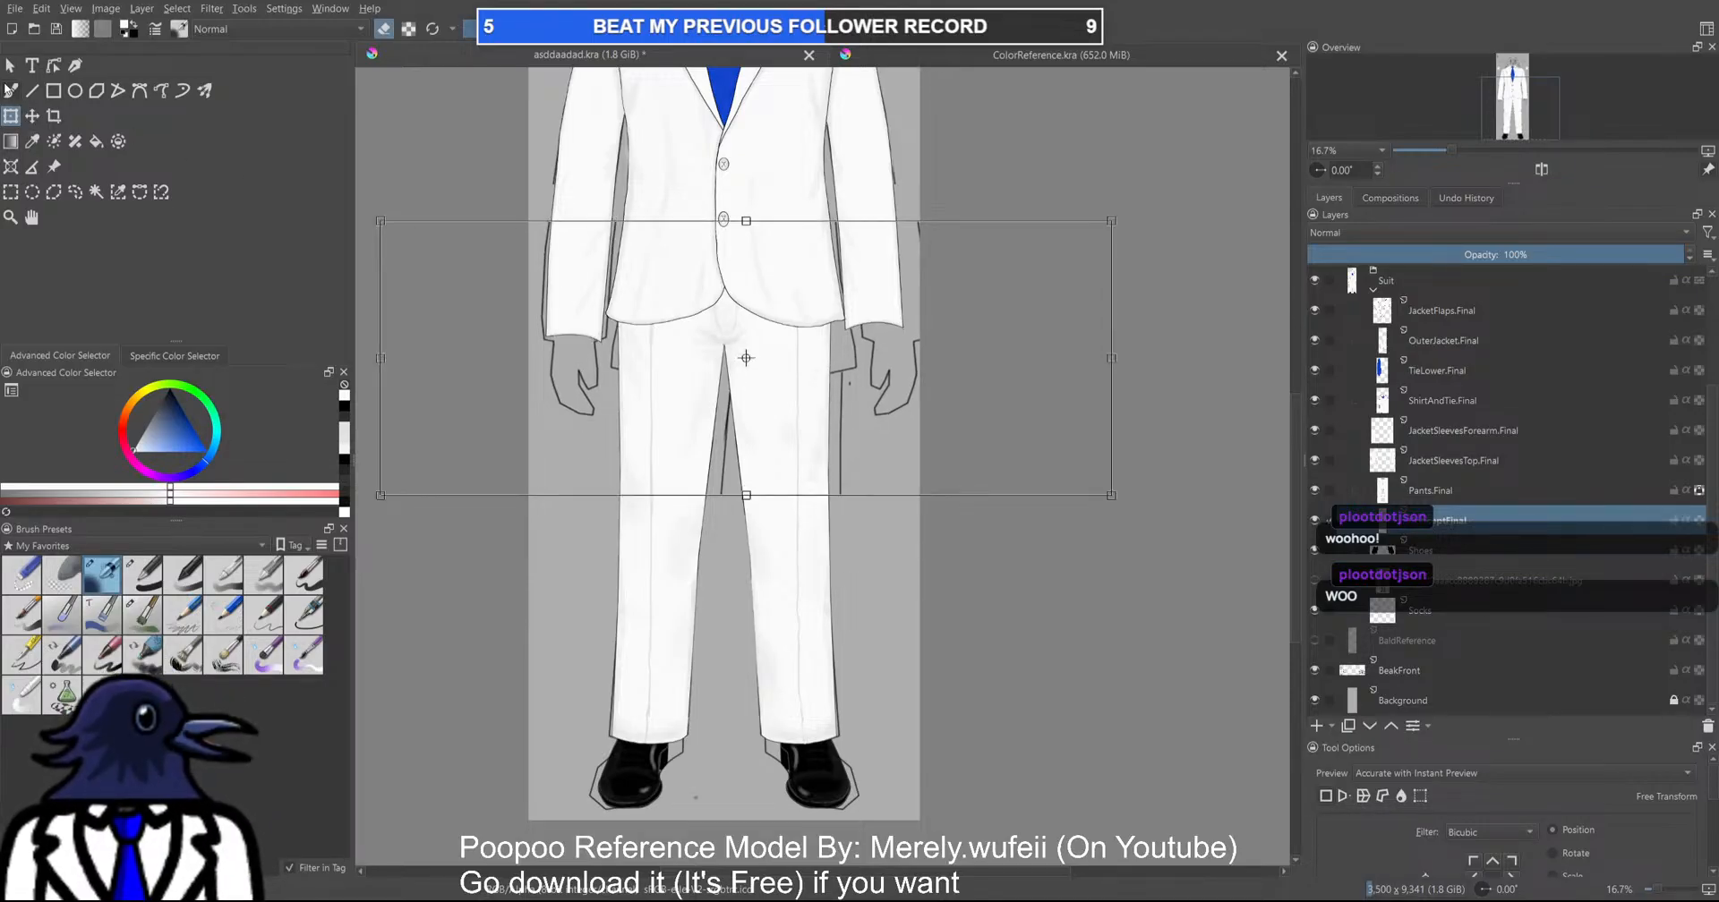
left_click(11, 90)
scroll(571, 362, "up", 1)
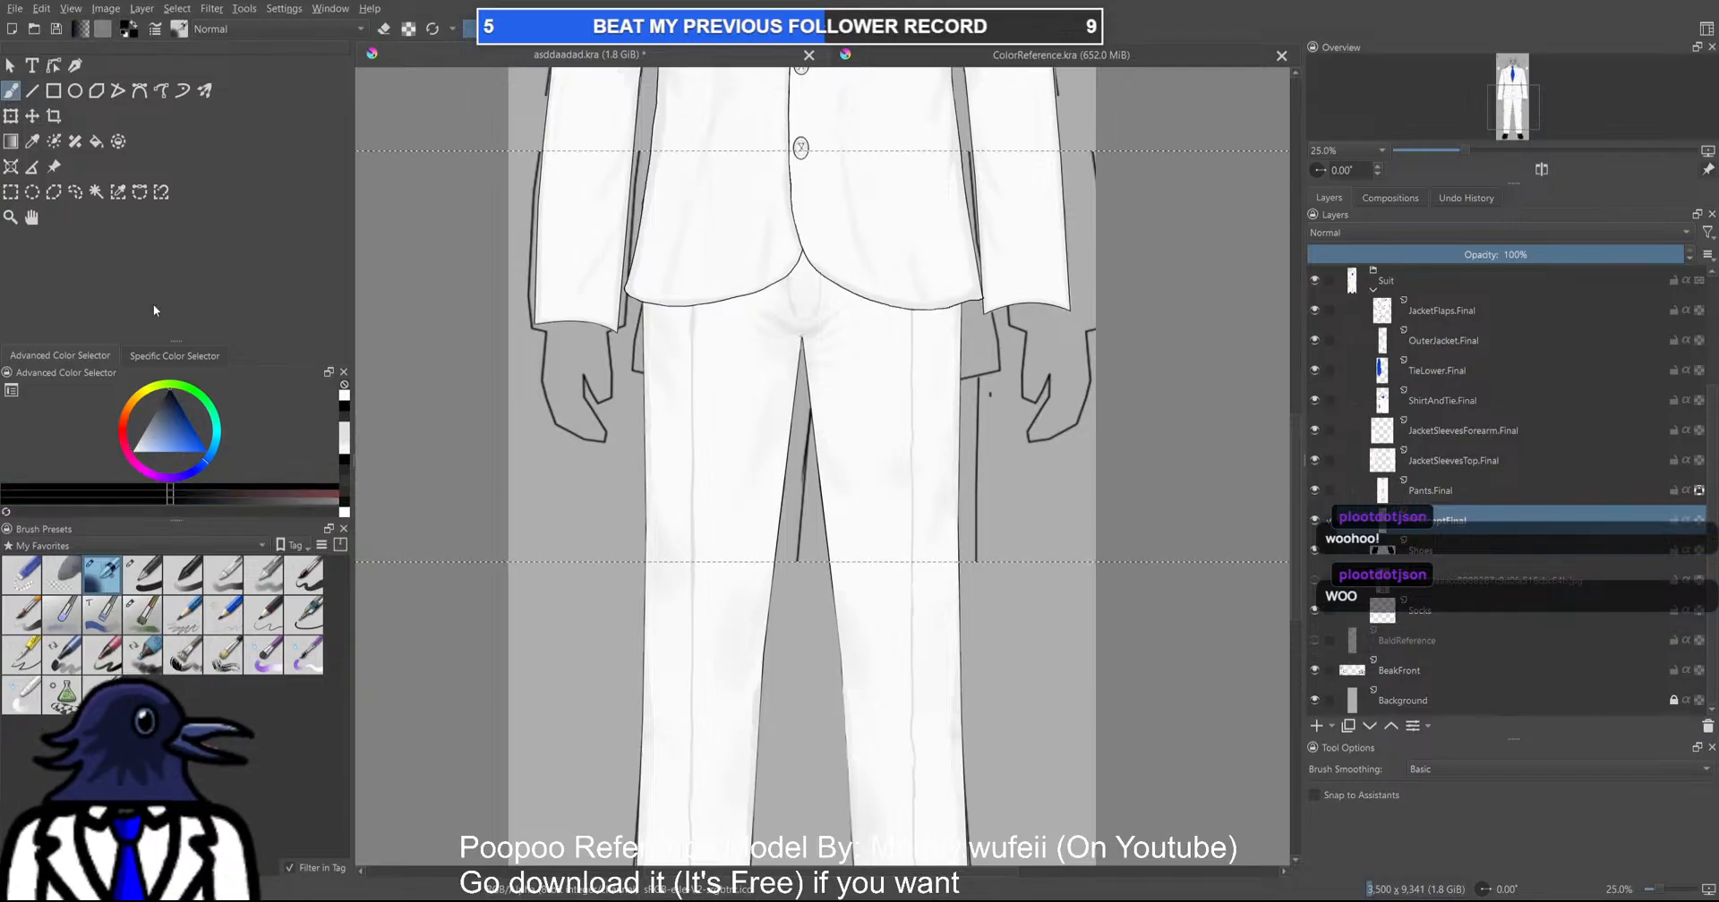
scroll(505, 435, "up", 3)
scroll(716, 527, "down", 1)
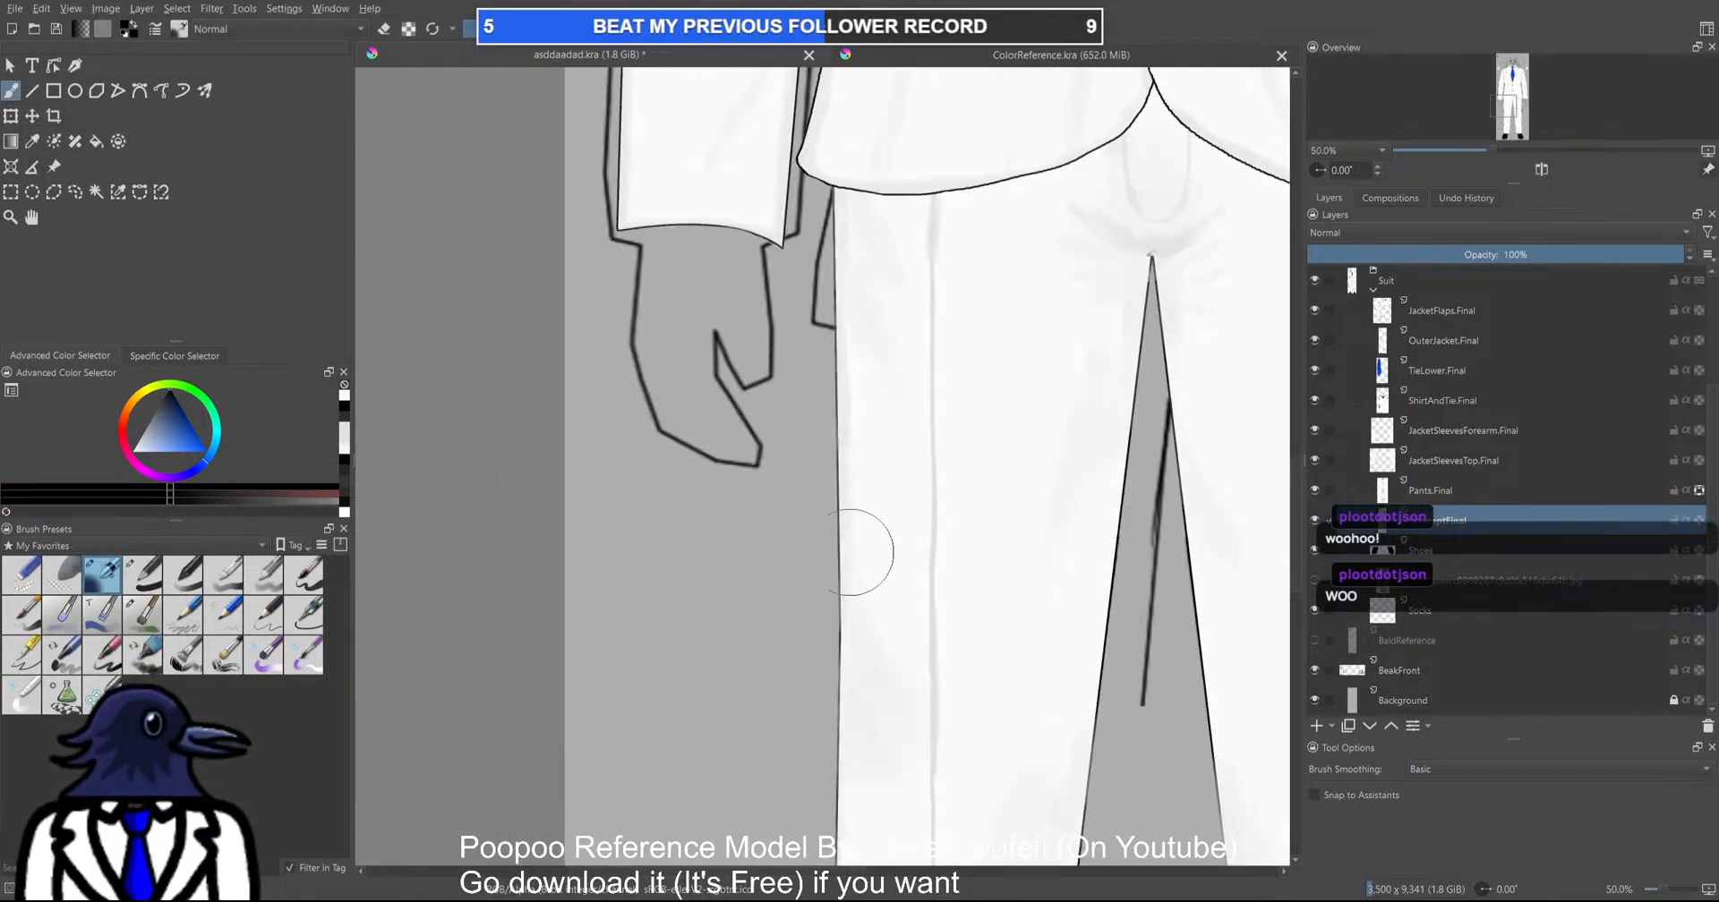
scroll(707, 537, "down", 1)
key("ctrl+s")
key("/")
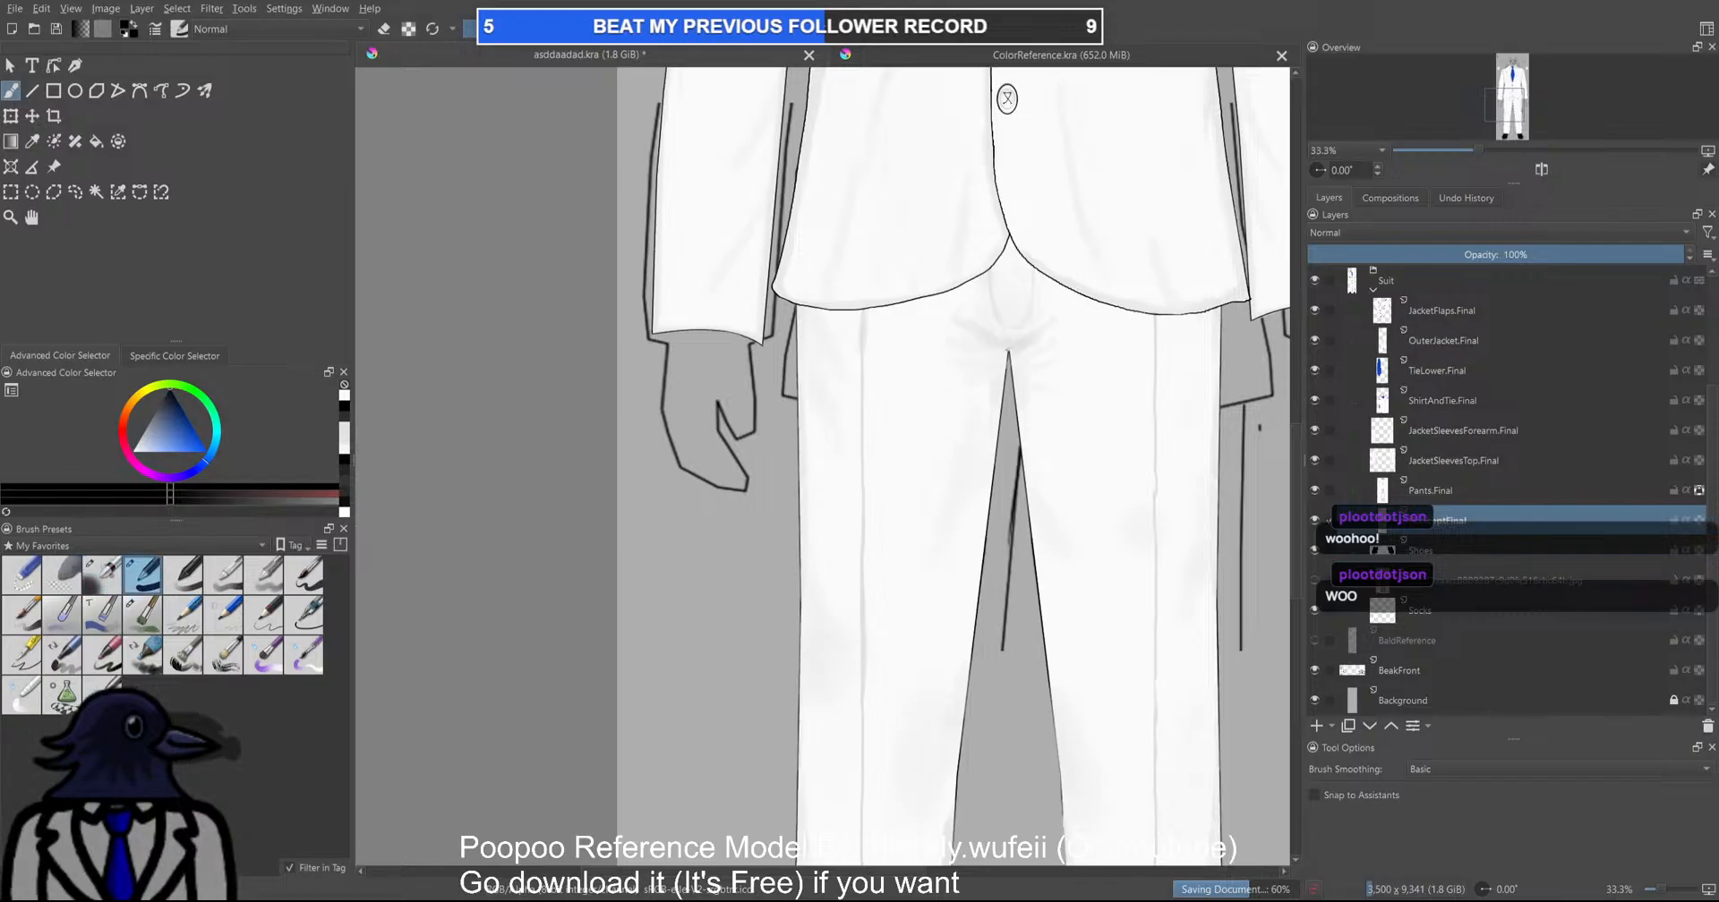
scroll(602, 573, "up", 1)
scroll(691, 483, "up", 3)
mouse_move(662, 372)
left_mouse_down()
mouse_move(776, 423)
mouse_move(704, 670)
mouse_move(673, 390)
mouse_move(717, 597)
left_mouse_up()
key("ctrl+z")
key("5")
scroll(755, 451, "down", 3)
scroll(671, 533, "up", 3)
mouse_move(557, 338)
left_mouse_down()
mouse_move(571, 703)
mouse_move(631, 723)
mouse_move(573, 616)
left_mouse_up()
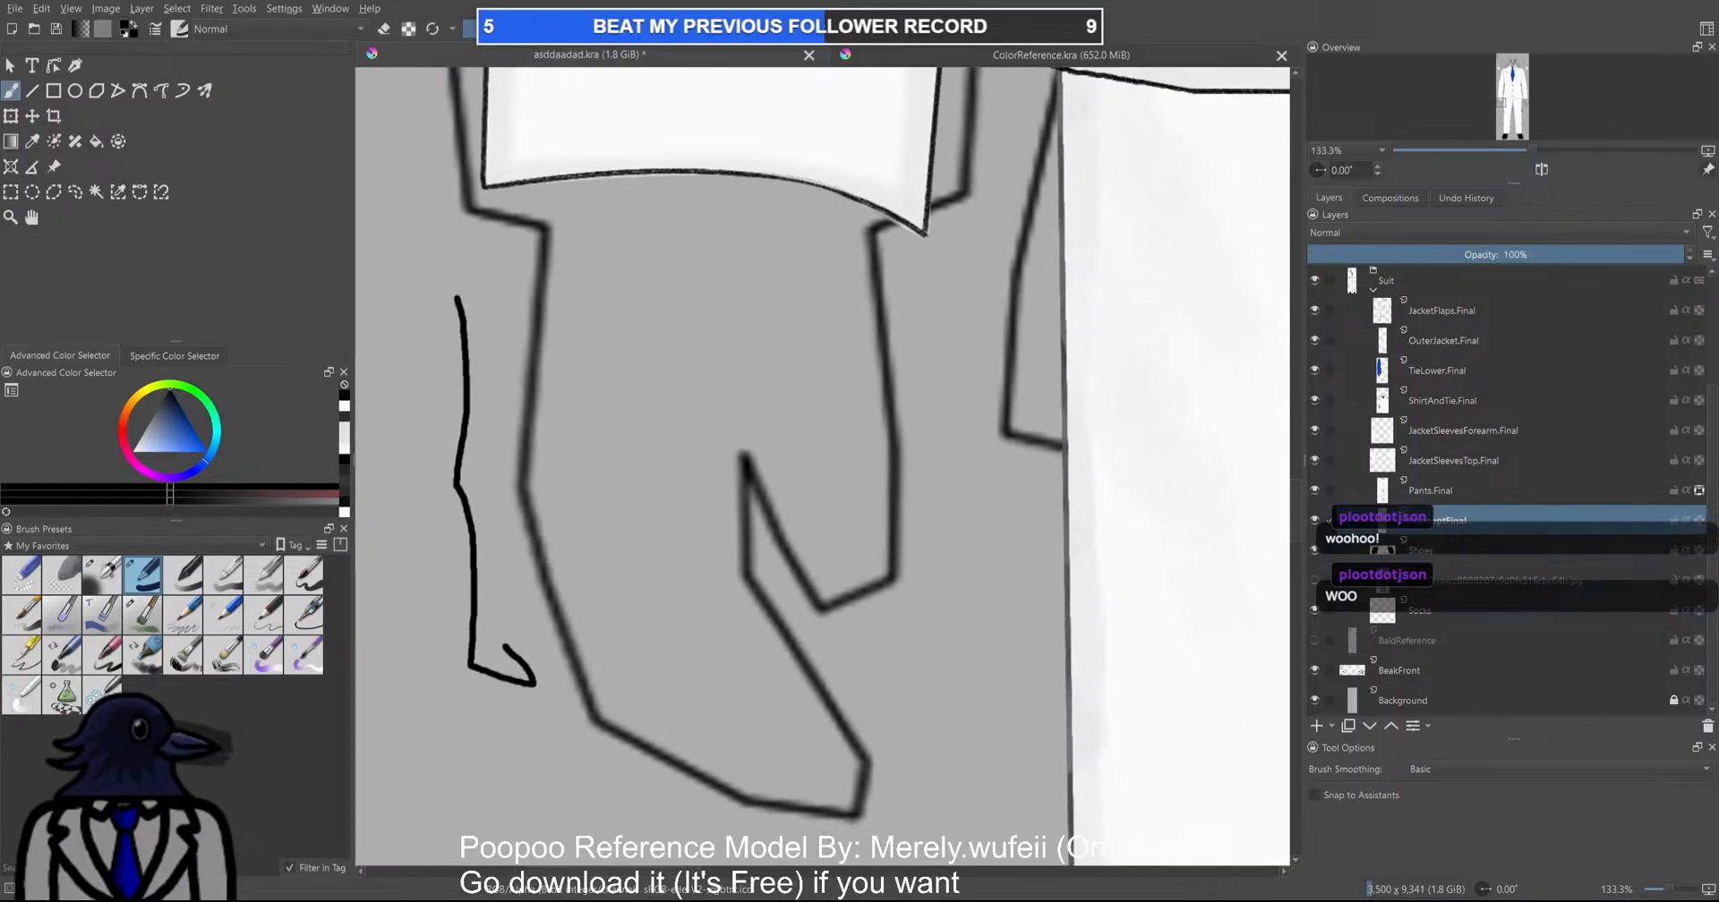
key("ctrl+z")
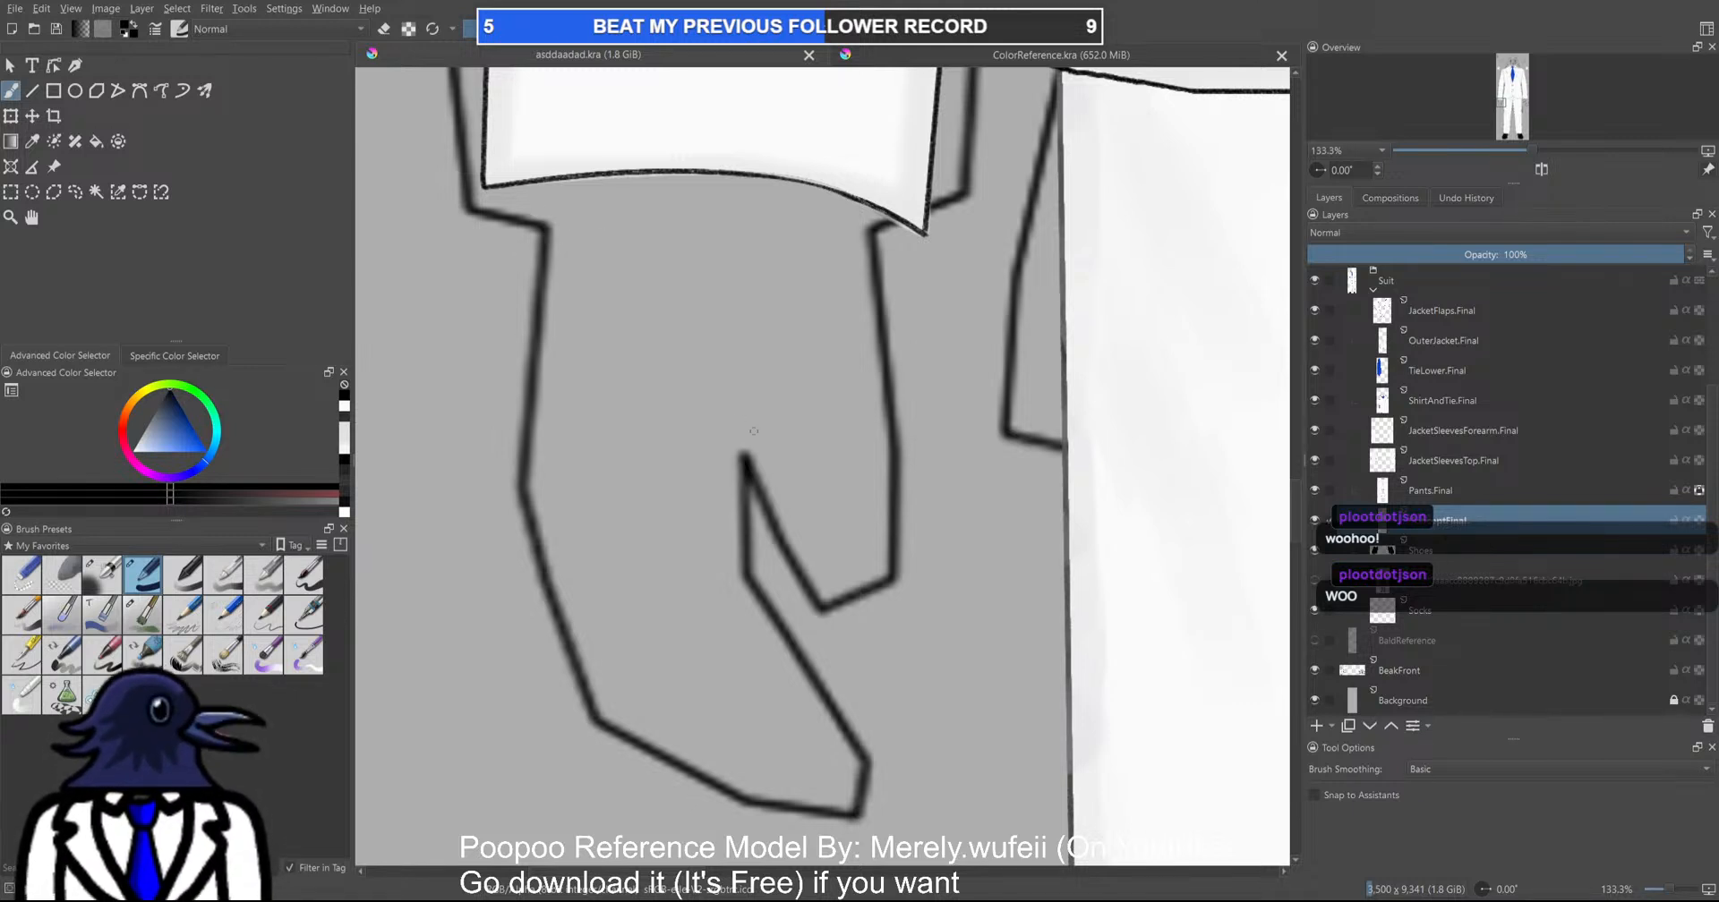
left_click_drag(547, 197, 548, 189)
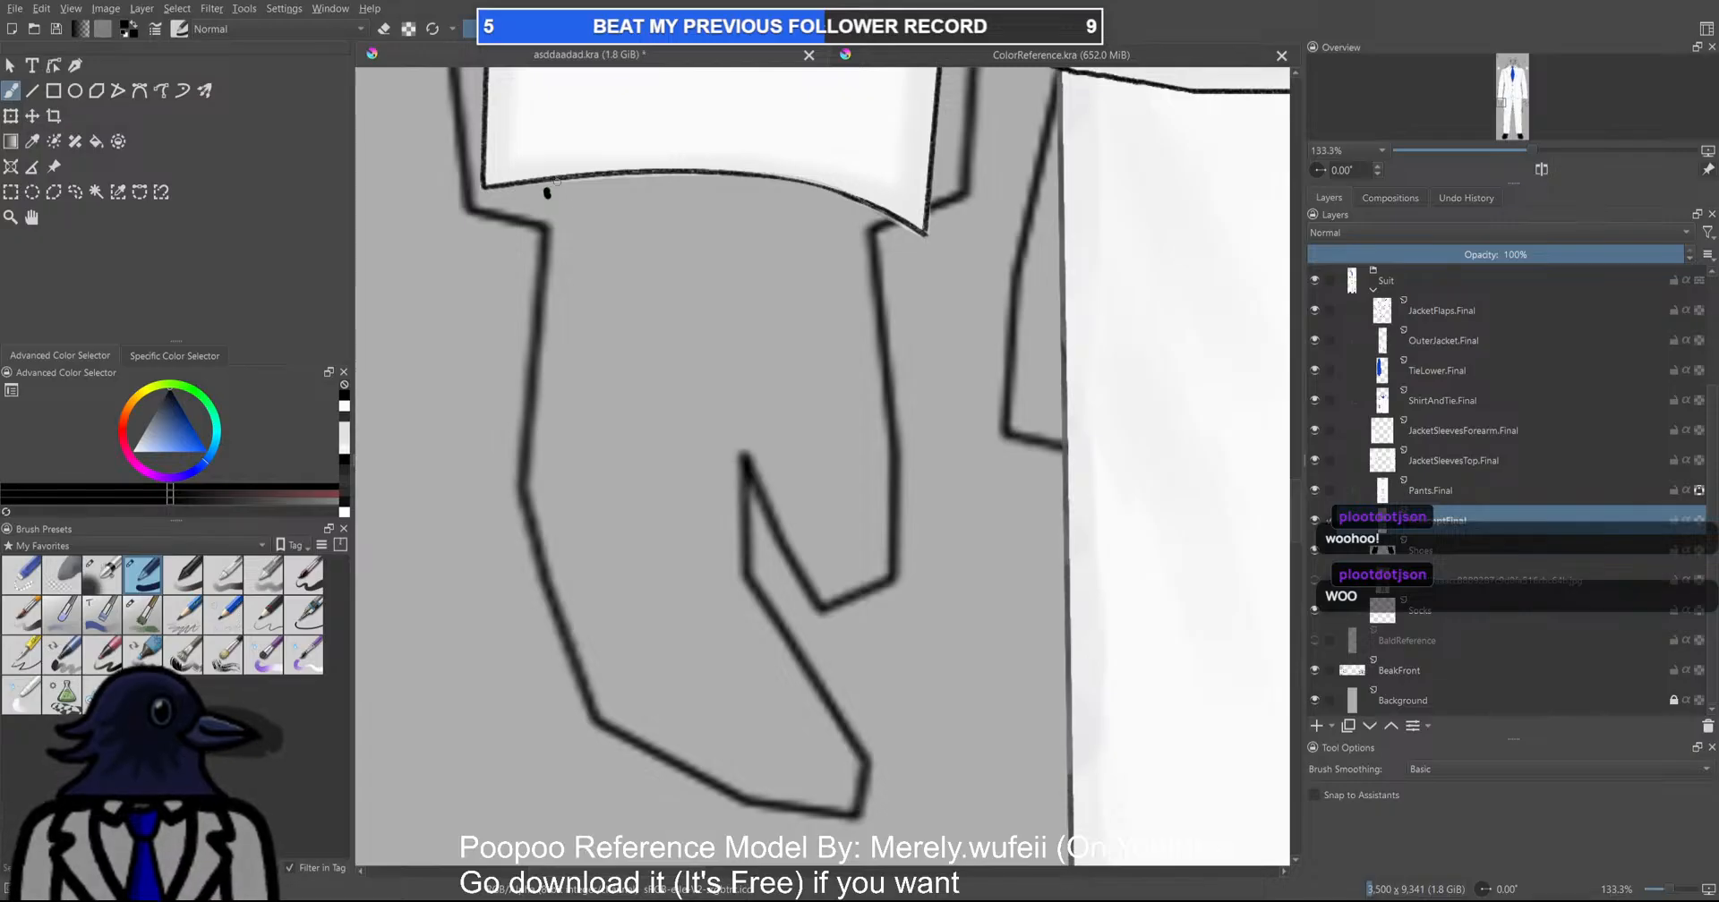
key("ctrl+z")
left_click_drag(555, 179, 548, 221)
key("ctrl+z")
Choose a different brush preset for drawing on the NeutralHands layer and hide the JacketSleevesForearm.Final layer
left_click(143, 617)
scroll(766, 452, "down", 1)
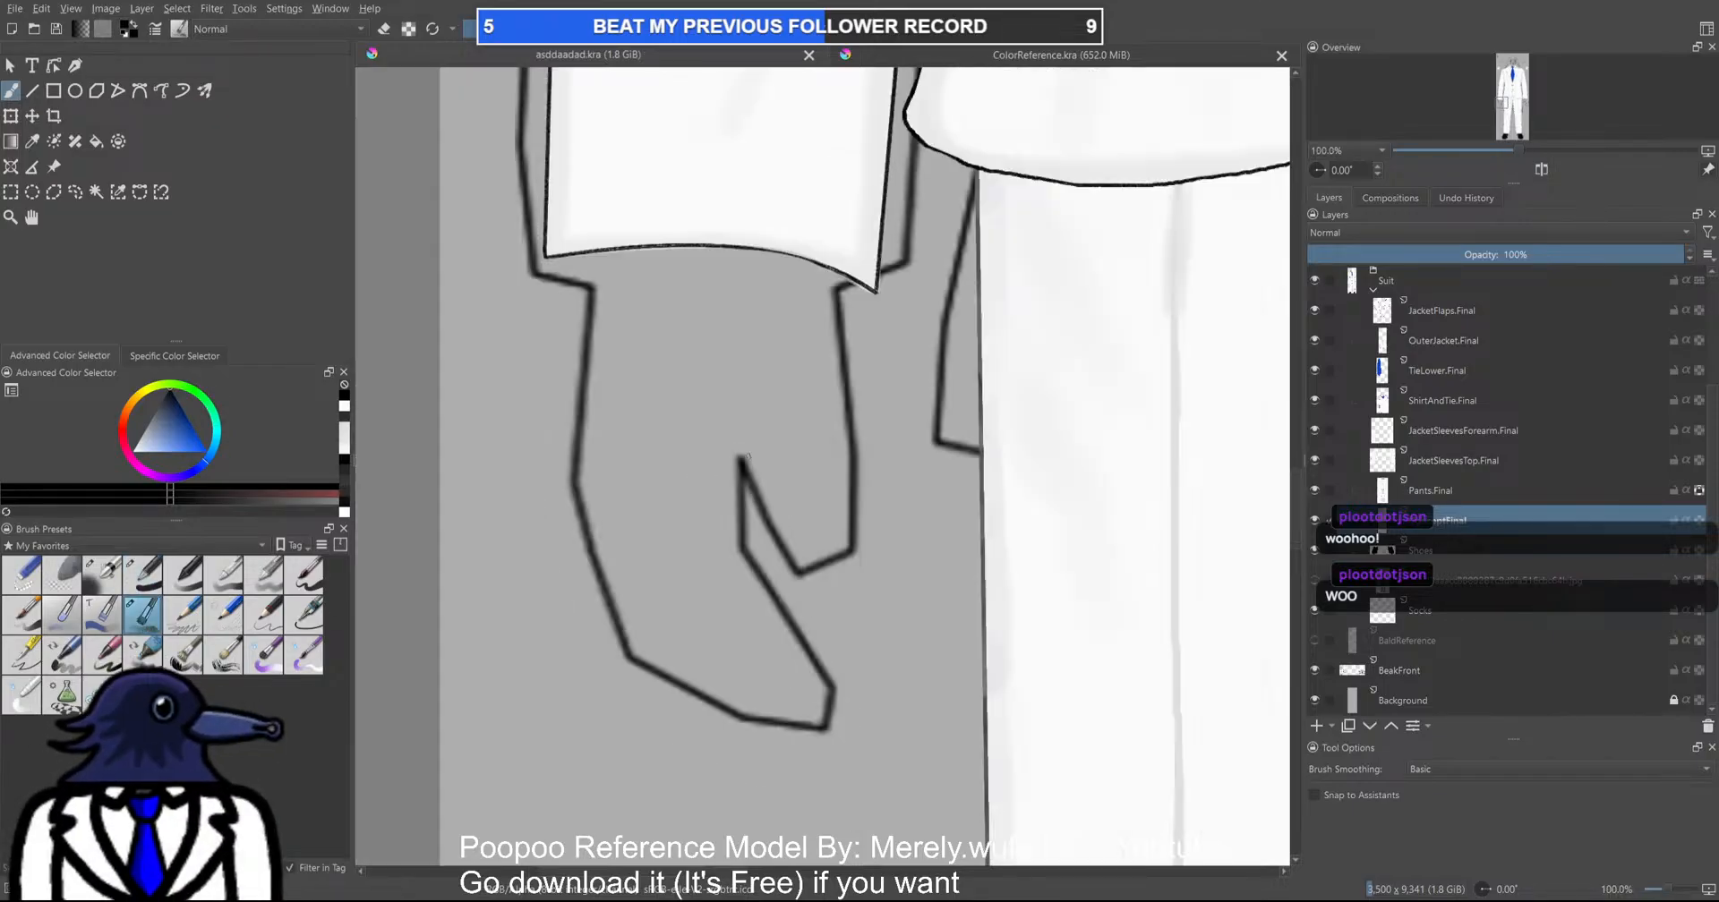
left_click_drag(789, 429, 755, 501)
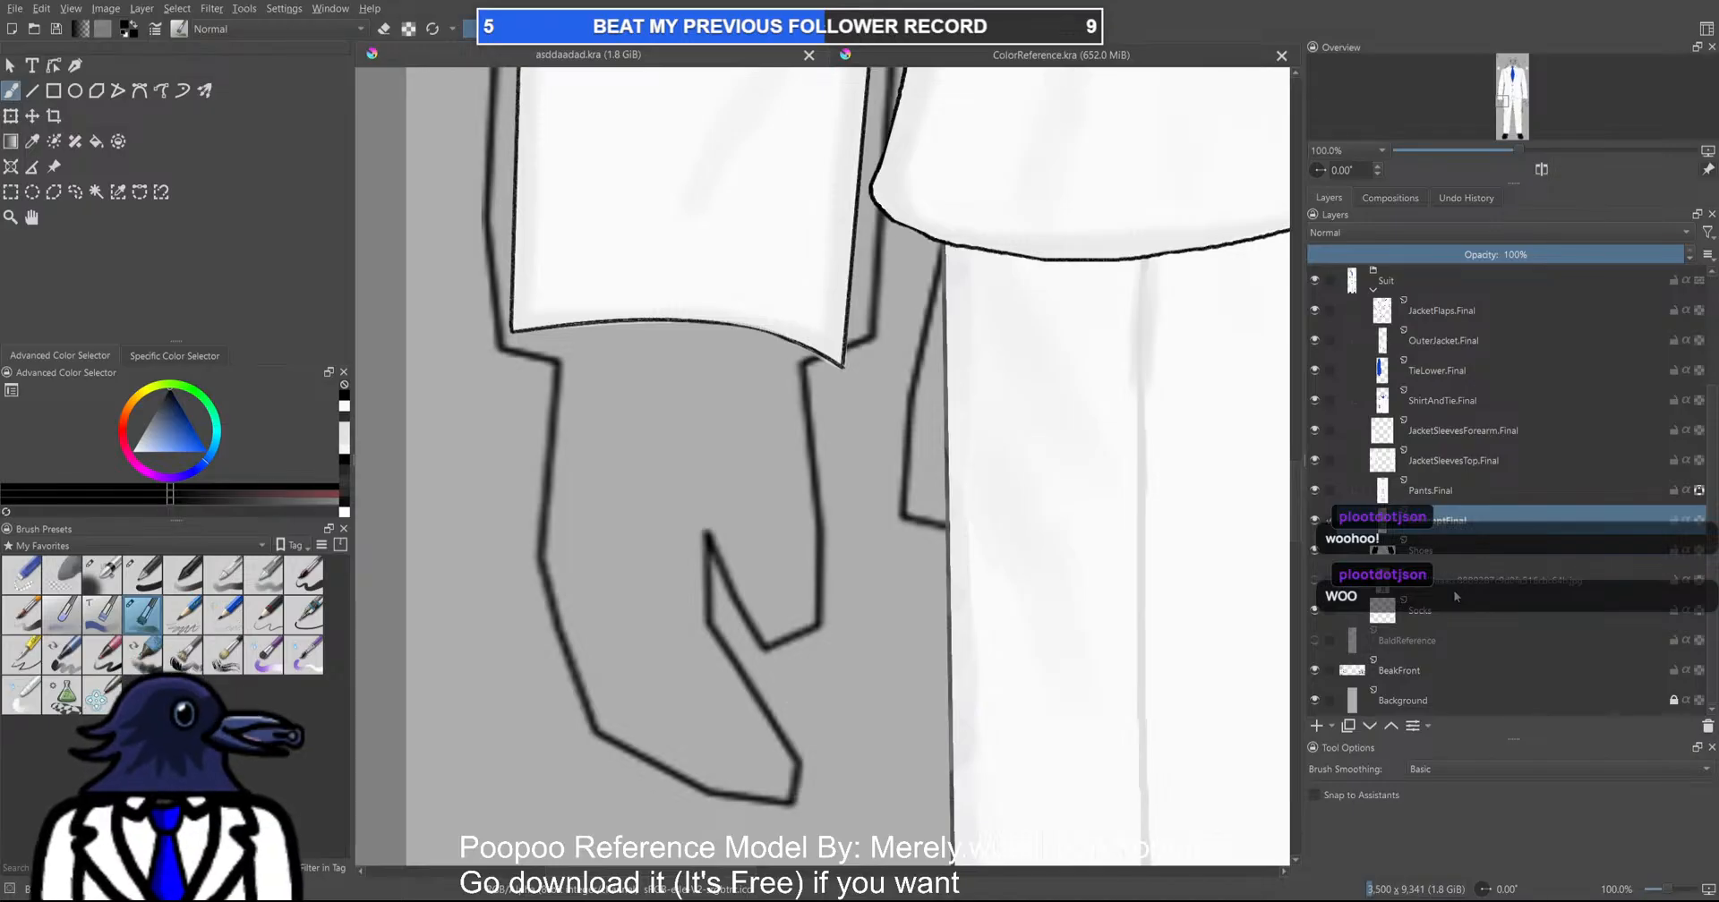
scroll(1462, 510, "up", 2)
left_click(1427, 401)
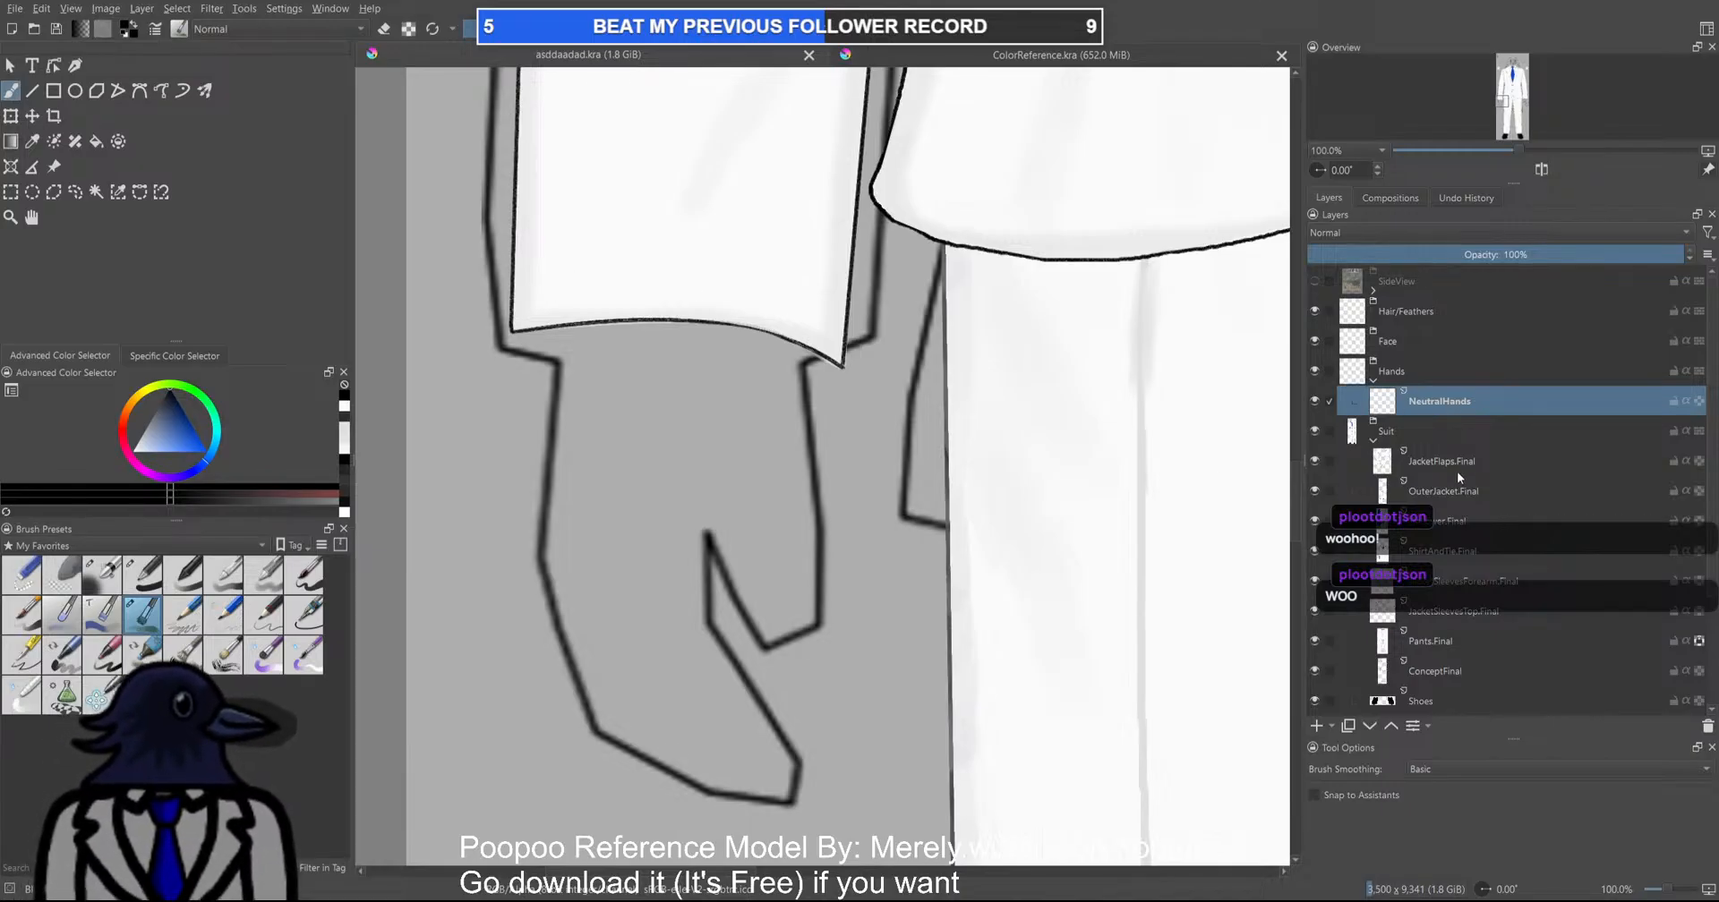
left_click(1372, 441)
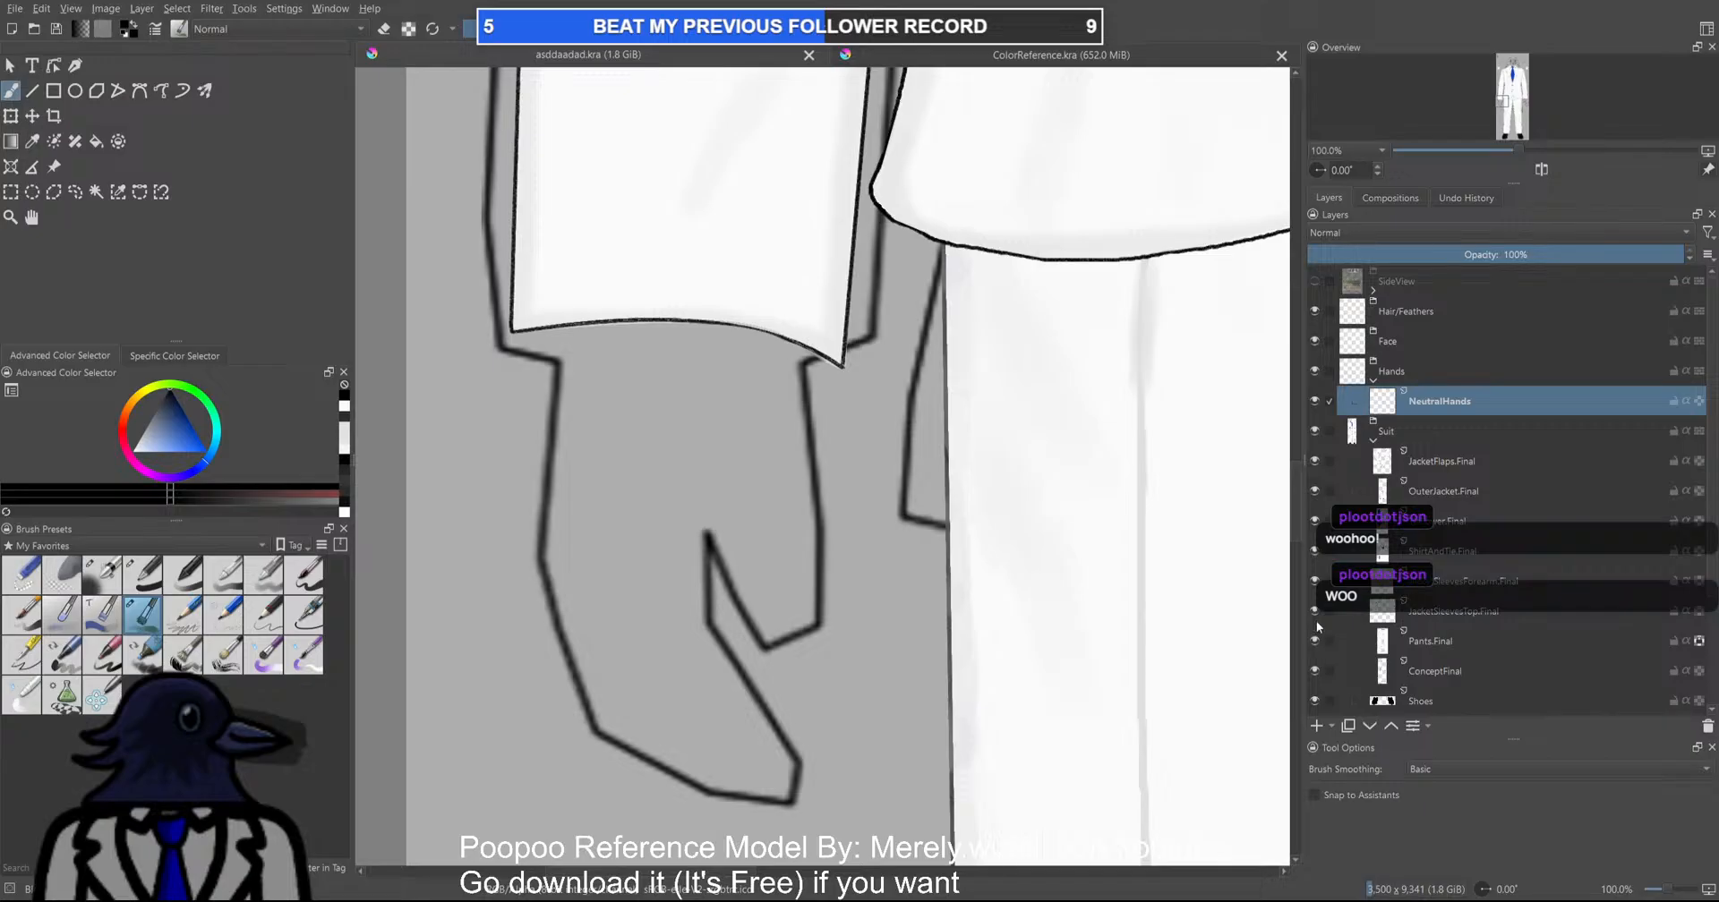
left_click(1317, 584)
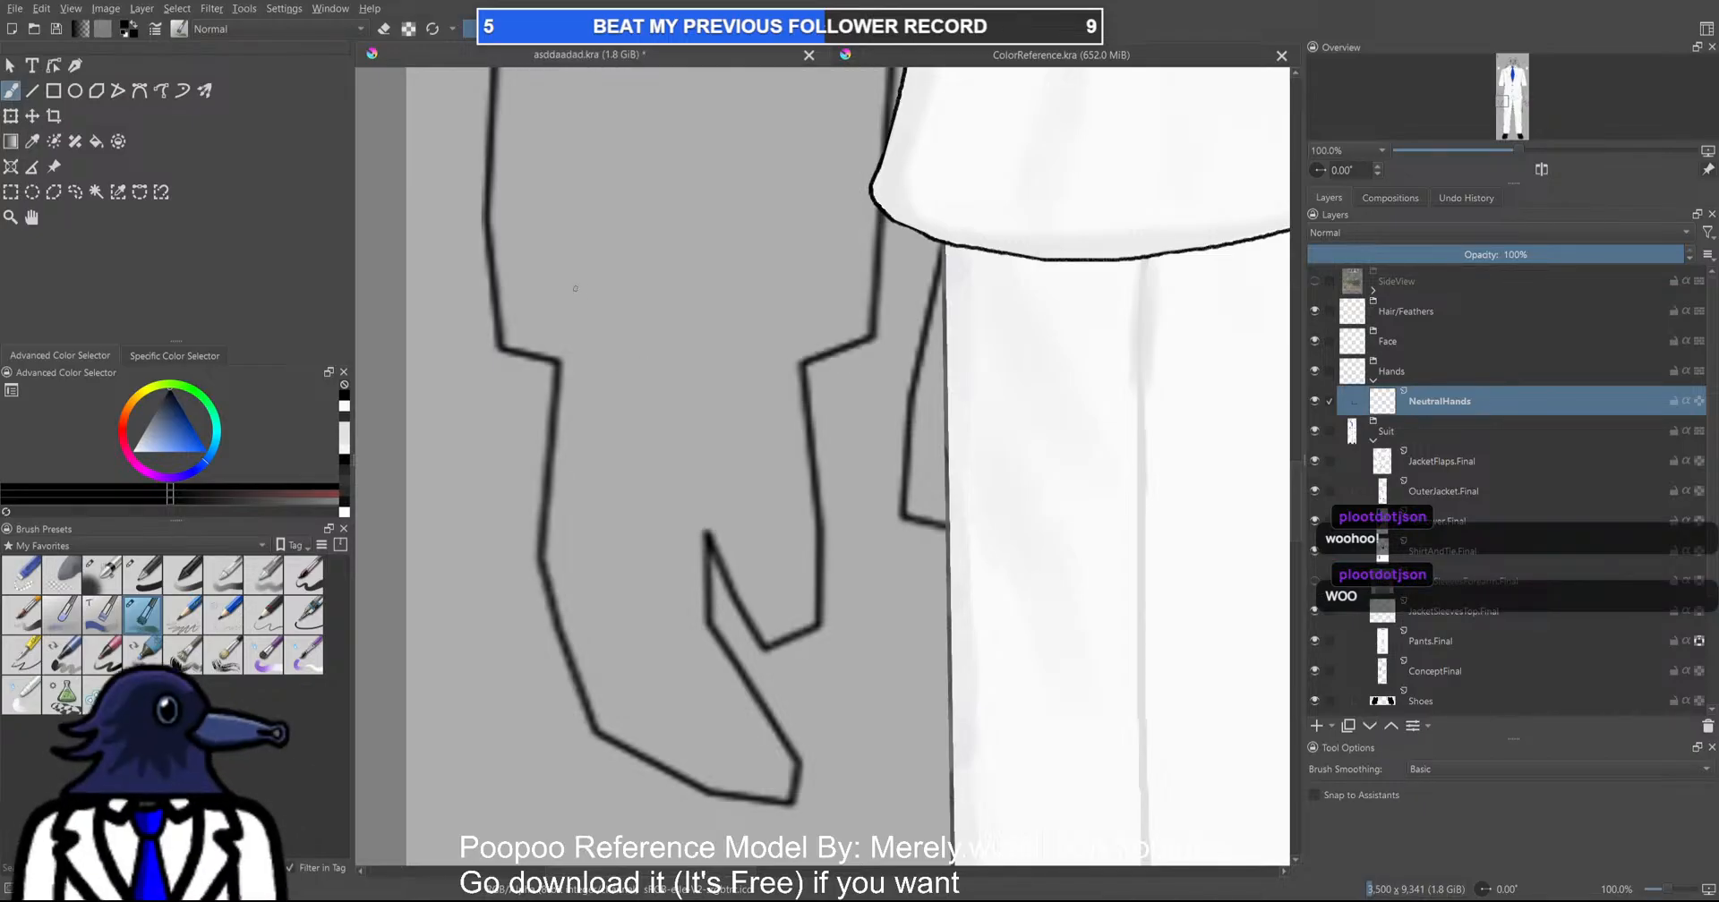
Draw a flat-topped arc on the NeutralHands layer joining the two wrist corners above the hand outline
mouse_move(557, 364)
left_mouse_down()
mouse_move(582, 294)
mouse_move(665, 254)
mouse_move(752, 267)
mouse_move(794, 335)
left_mouse_up()
key("ctrl+z")
scroll(1060, 263, "down", 6)
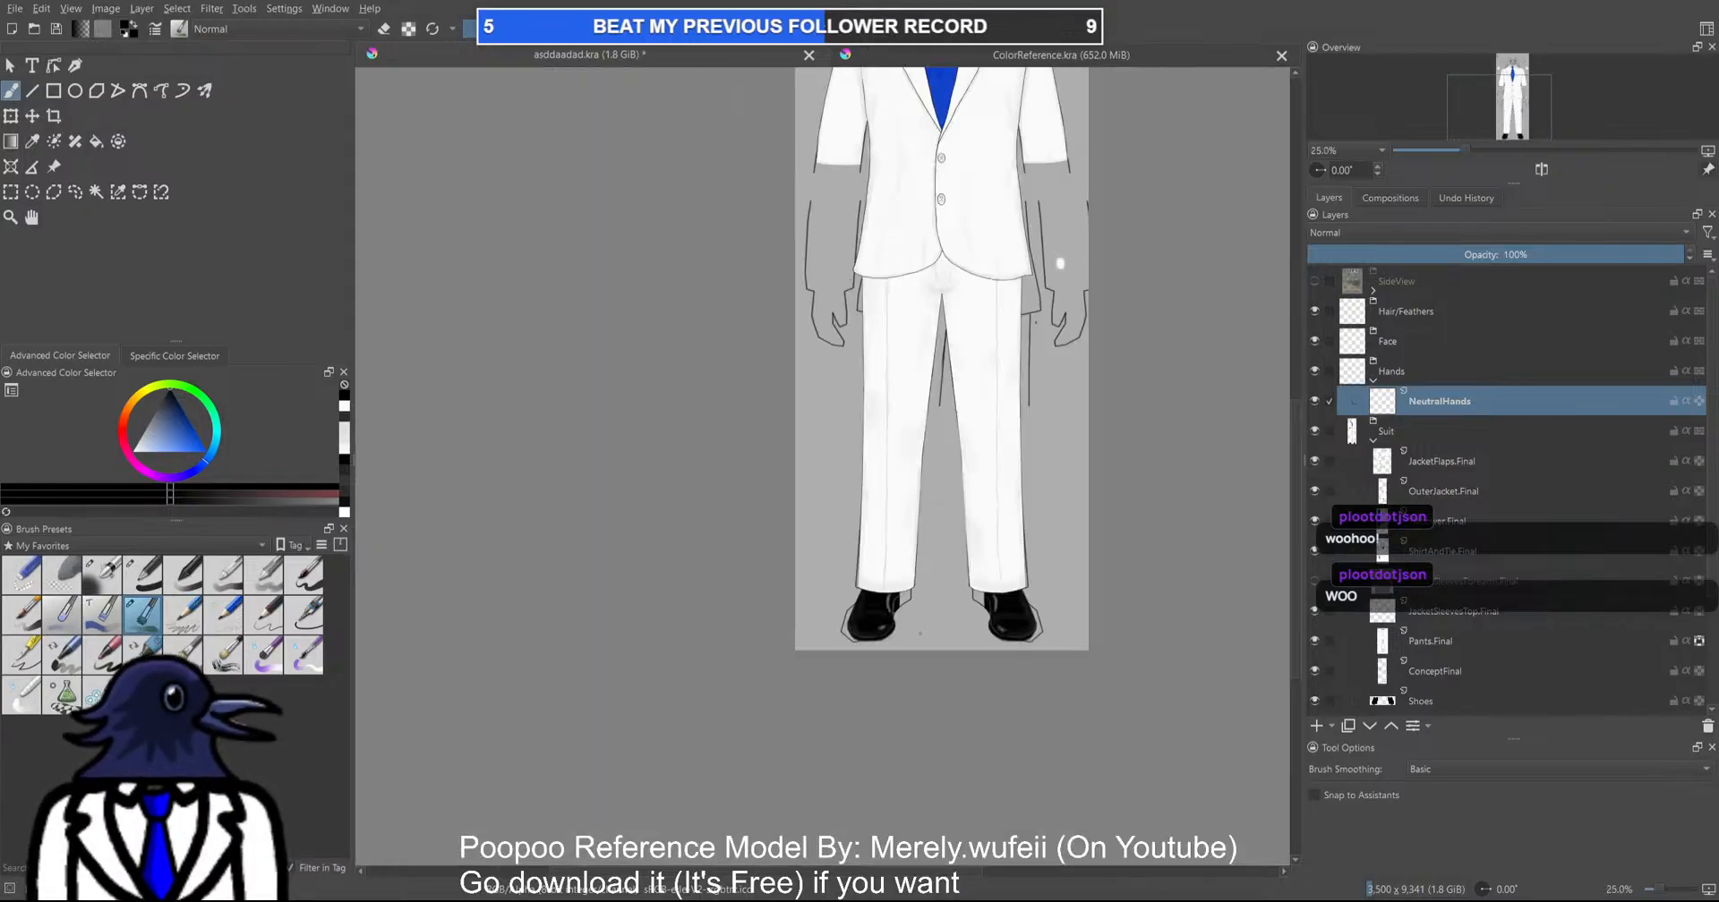
scroll(1060, 263, "up", 3)
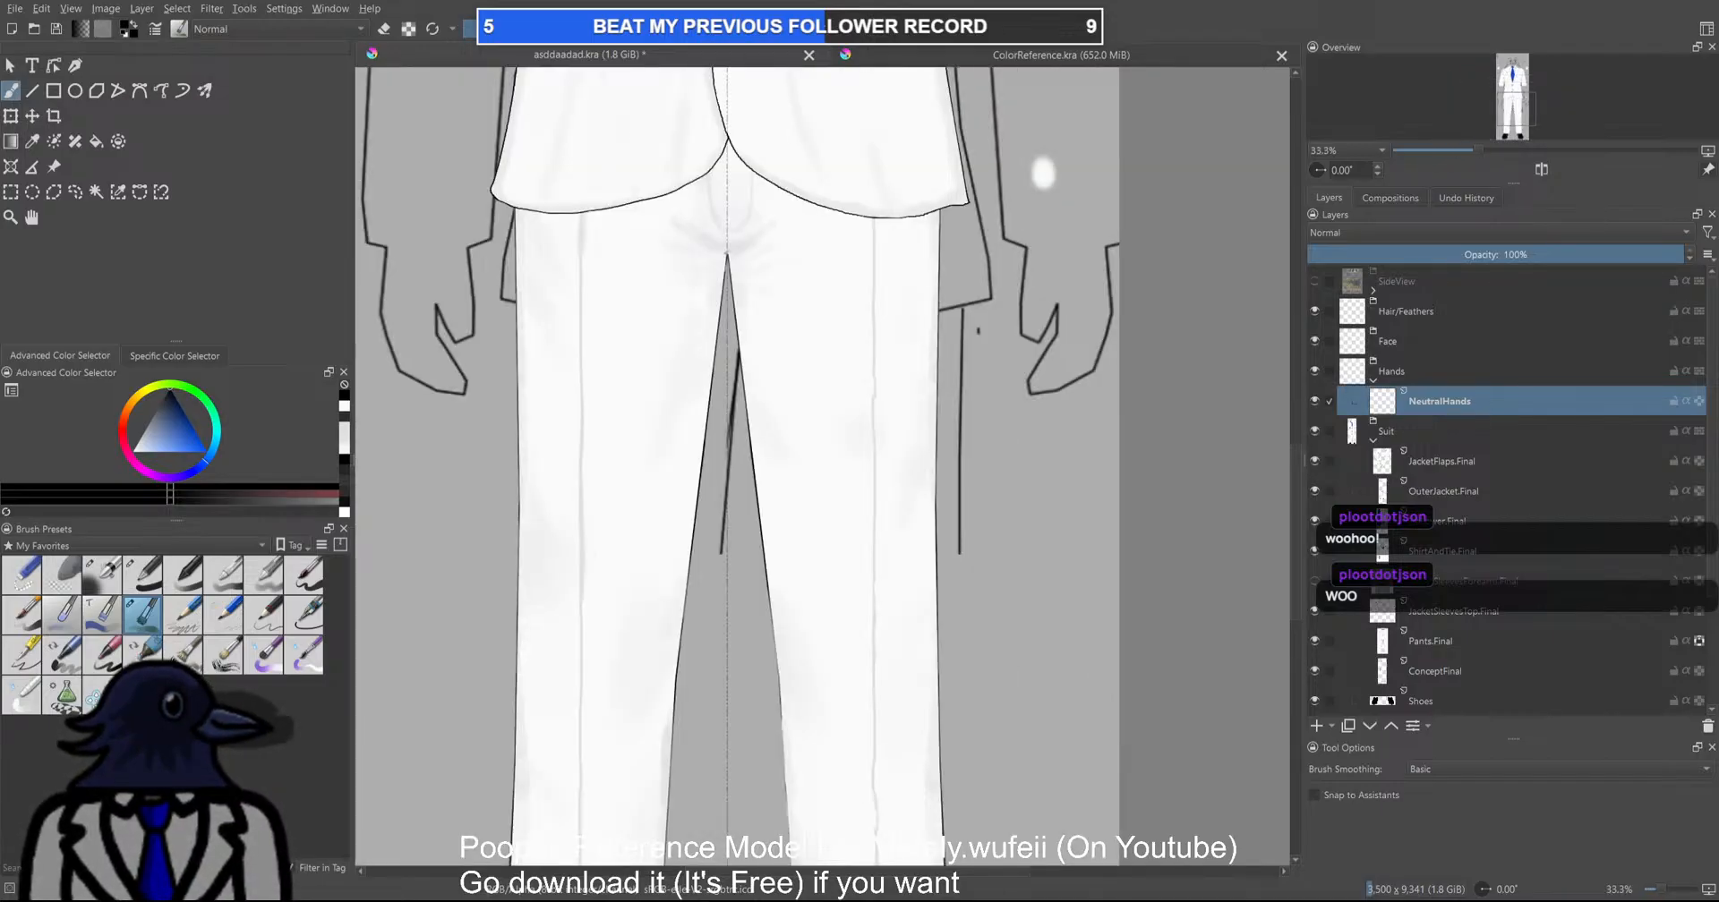
left_click_drag(430, 234, 588, 350)
scroll(457, 344, "up", 3)
left_click_drag(729, 372, 623, 304)
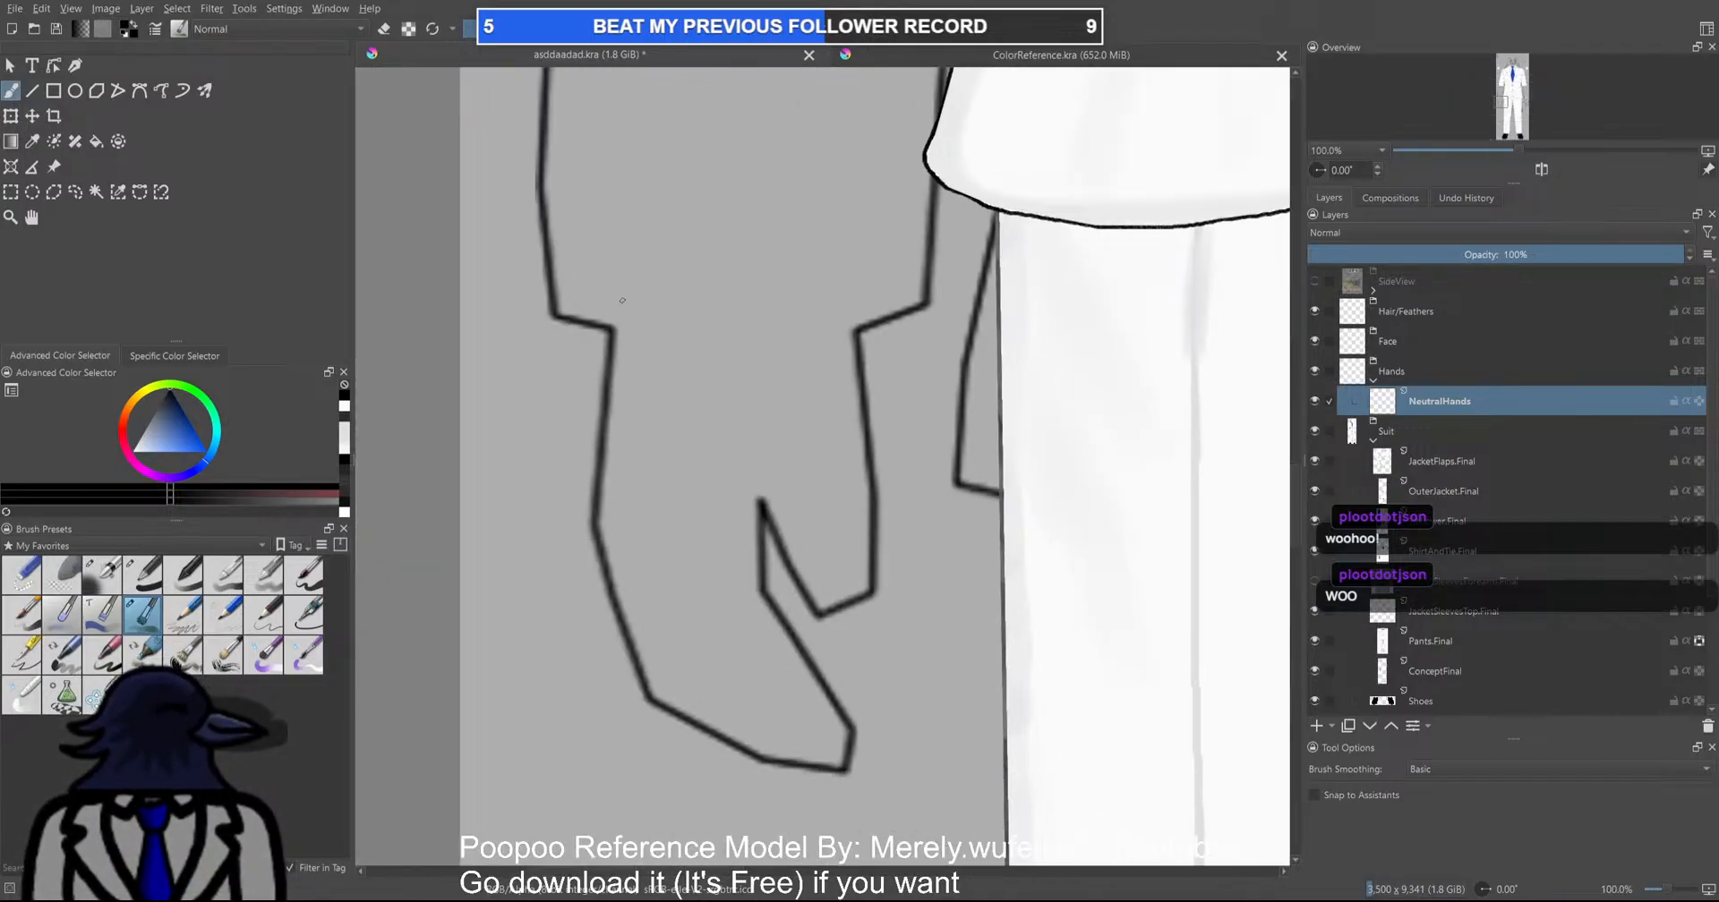
mouse_move(611, 332)
left_mouse_down()
mouse_move(628, 250)
mouse_move(709, 194)
mouse_move(802, 201)
mouse_move(858, 329)
left_mouse_up()
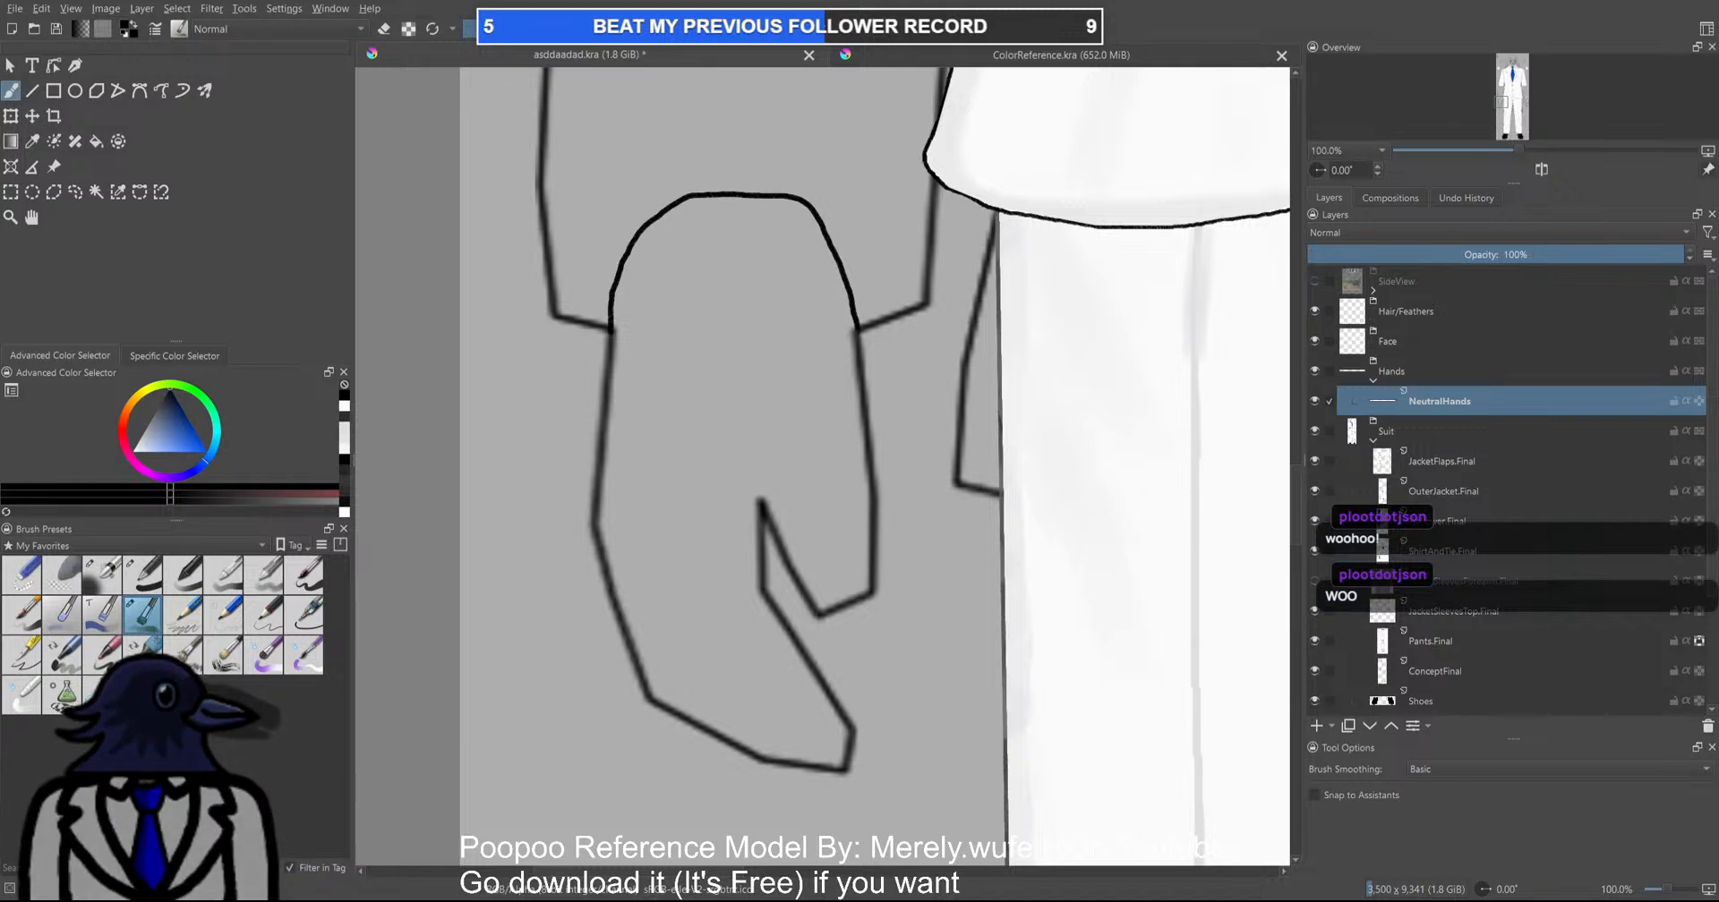
scroll(1070, 367, "down", 5)
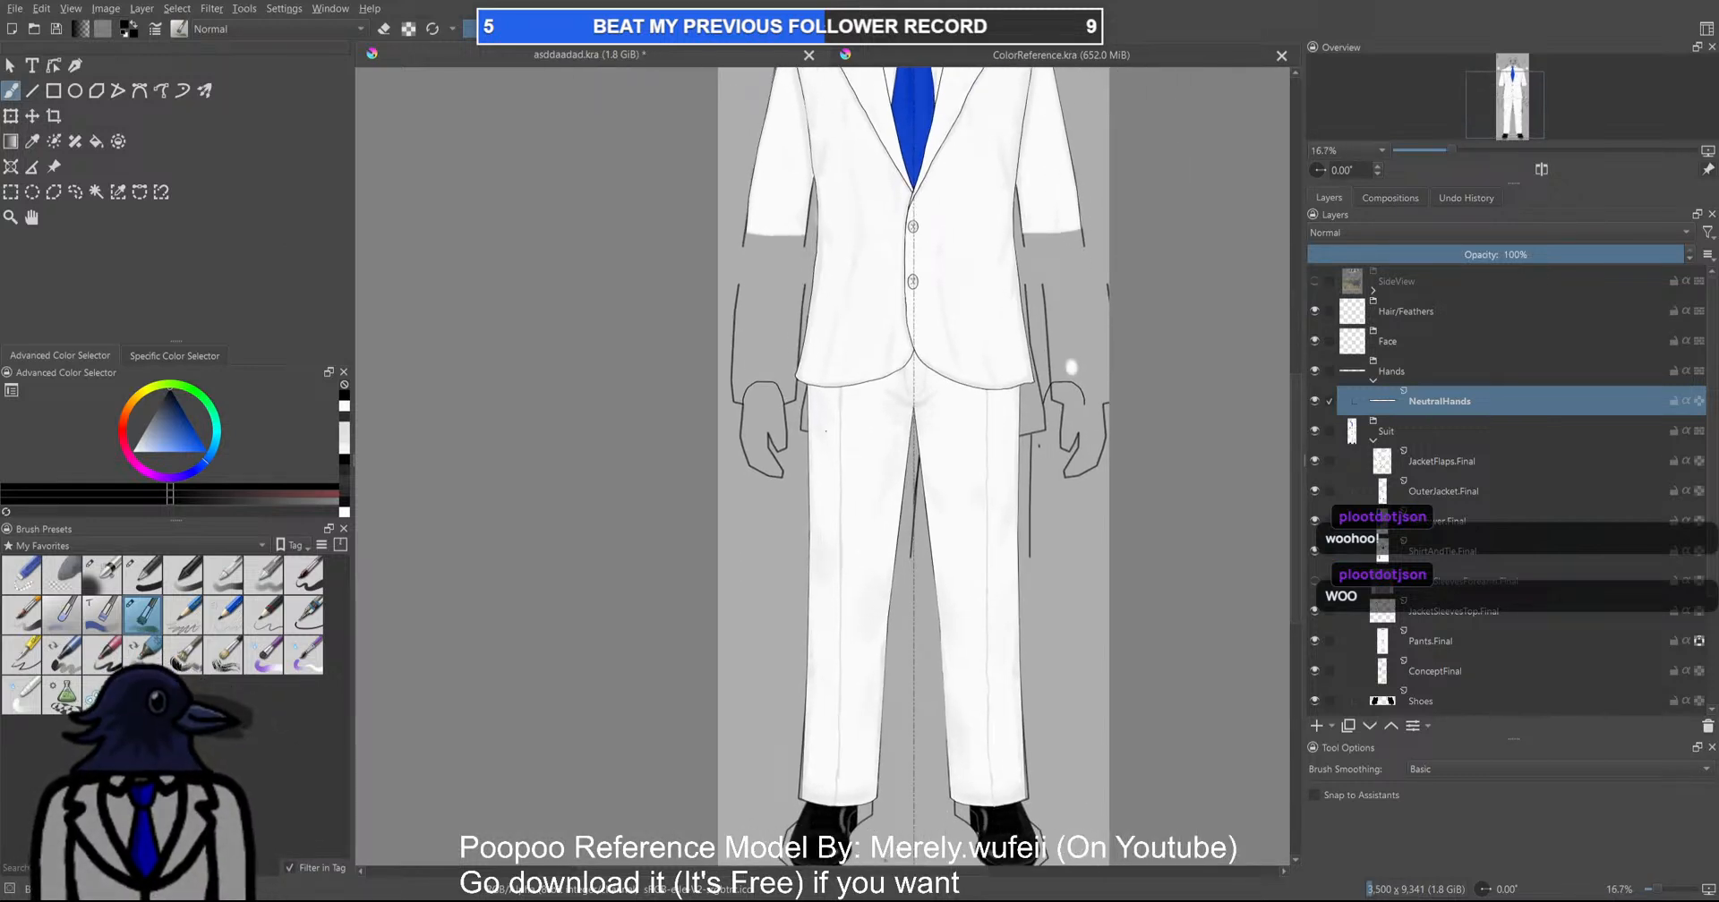
scroll(737, 364, "up", 6)
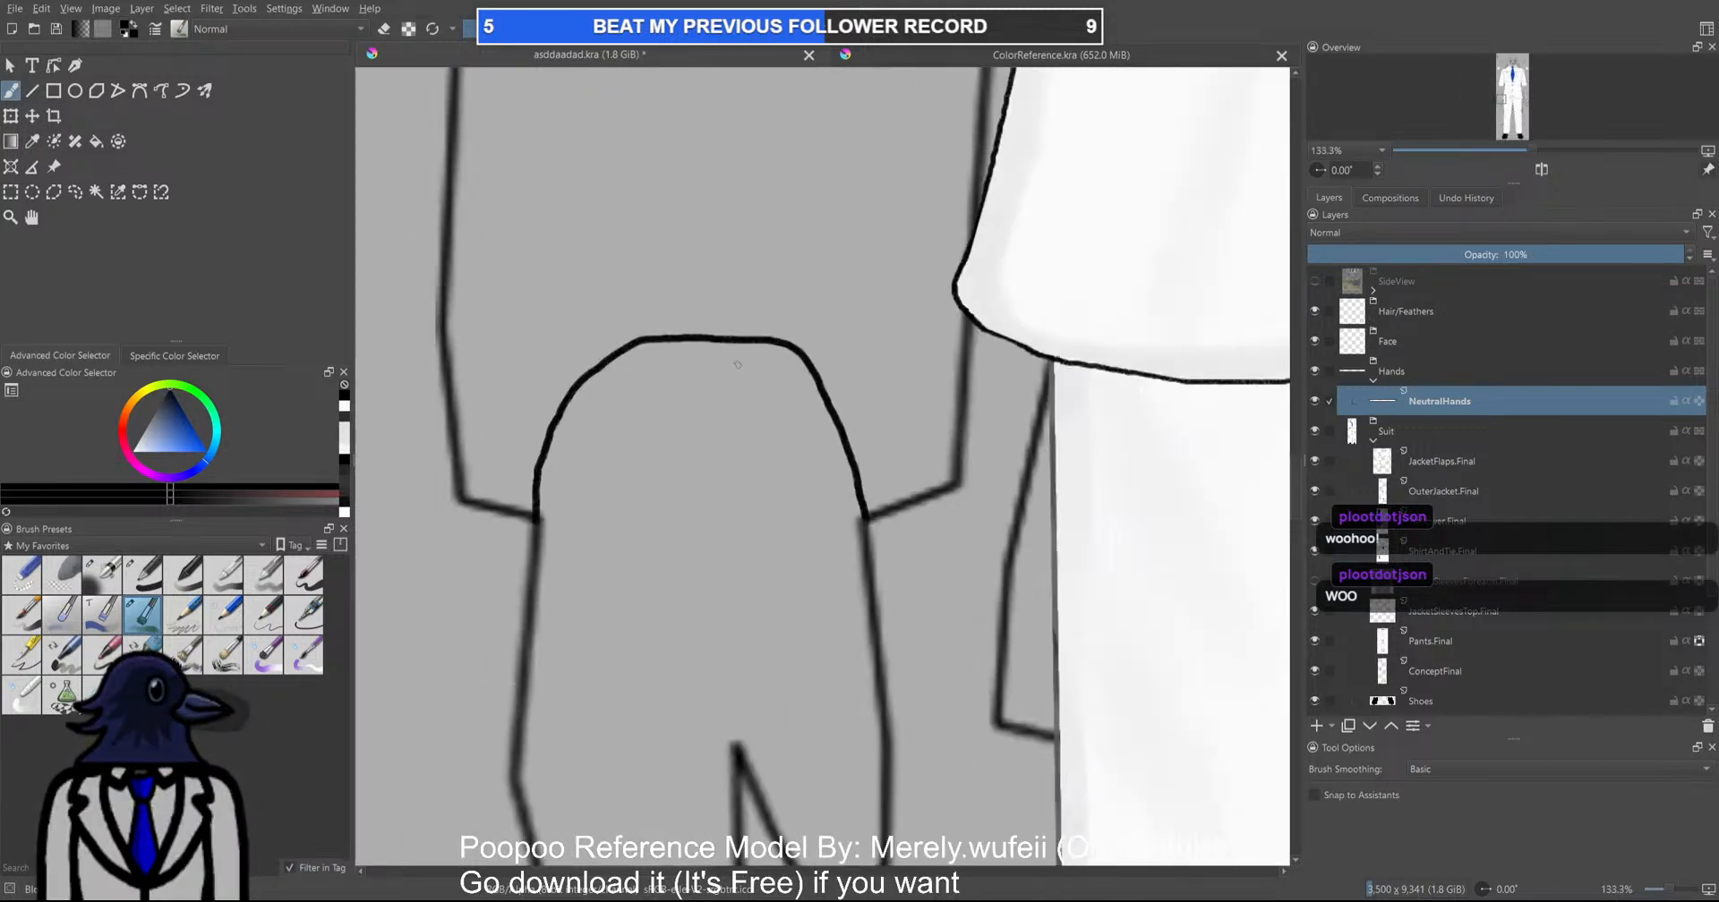
left_click(139, 90)
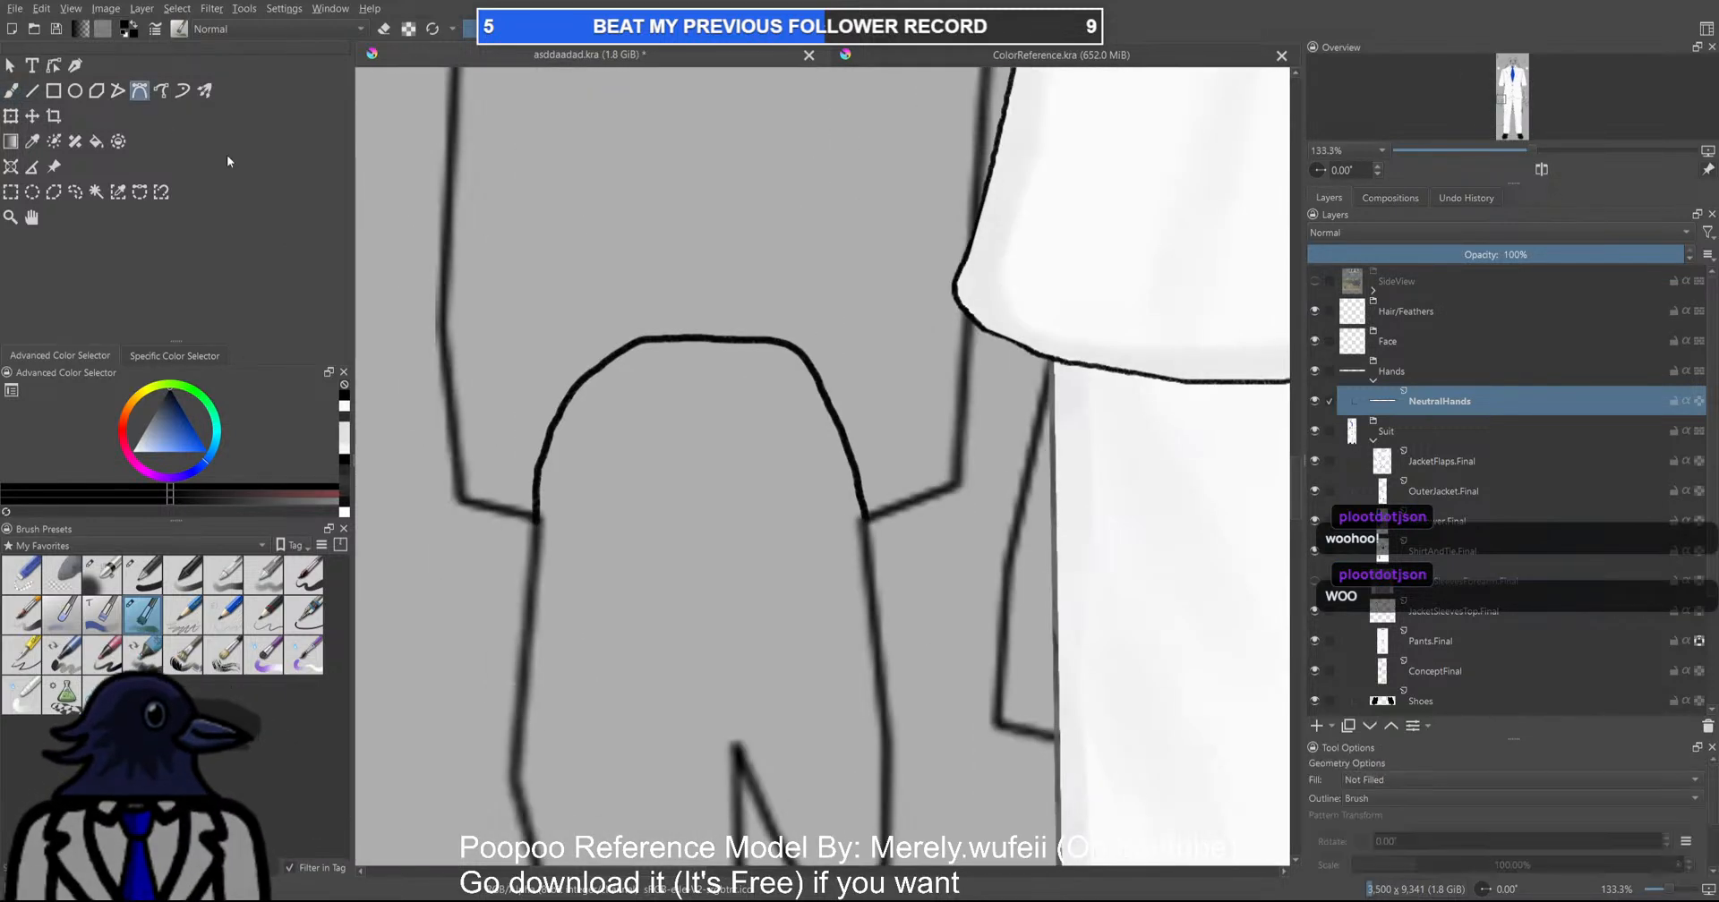
key("ctrl+z")
left_click(536, 516)
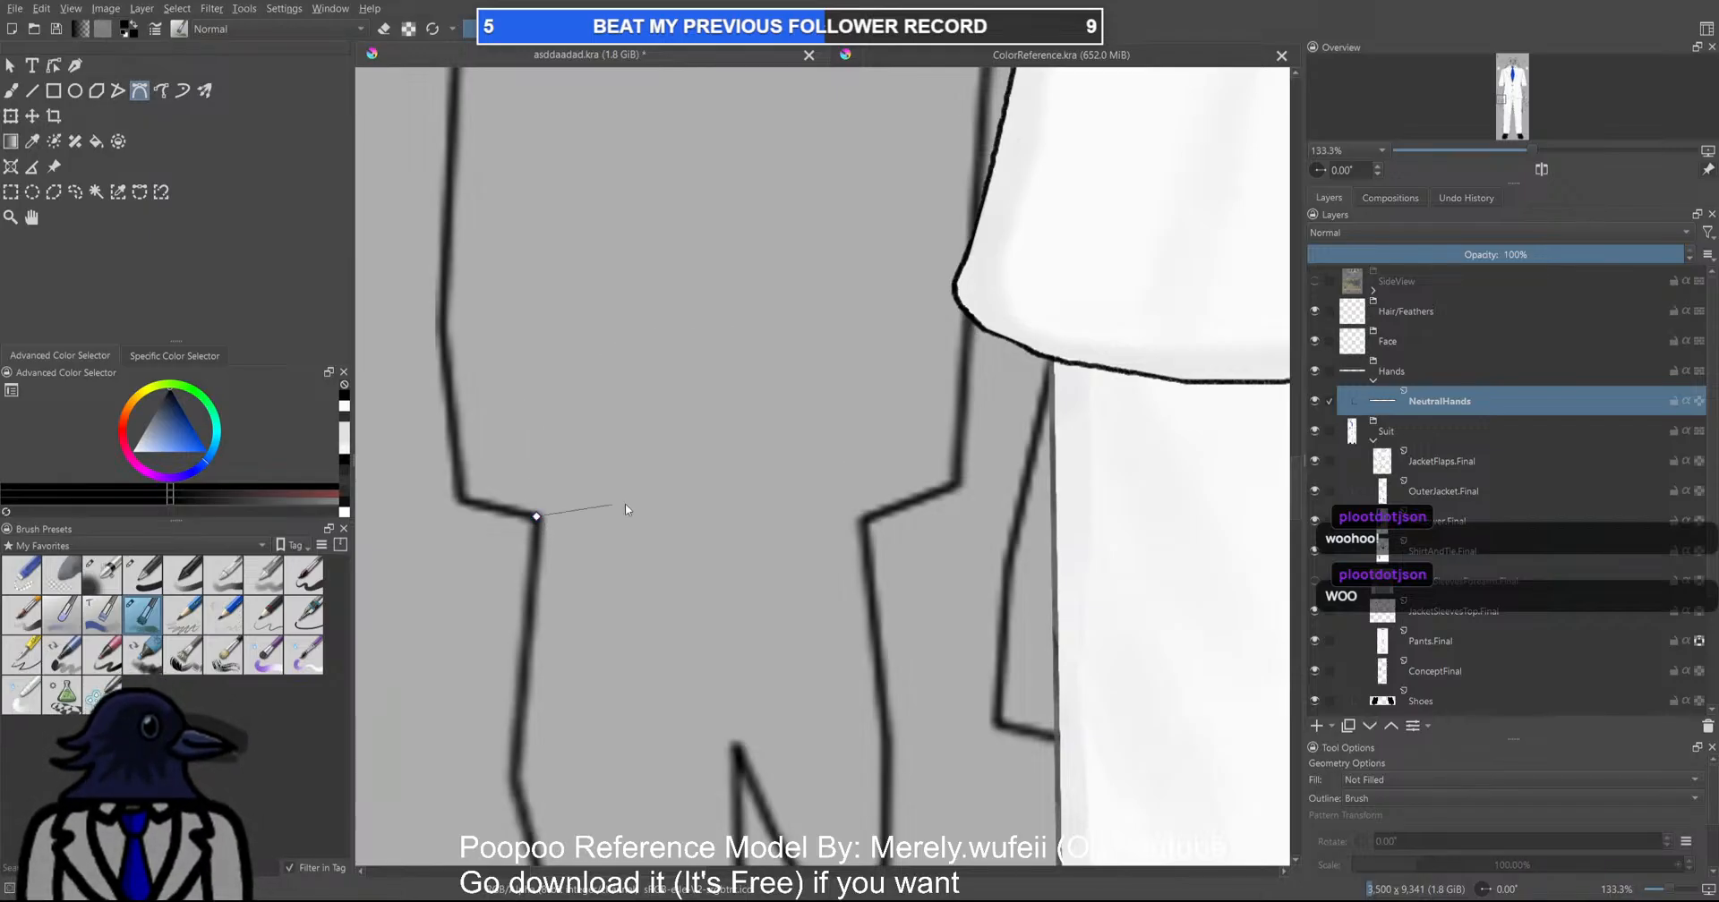
left_click_drag(864, 519, 981, 856)
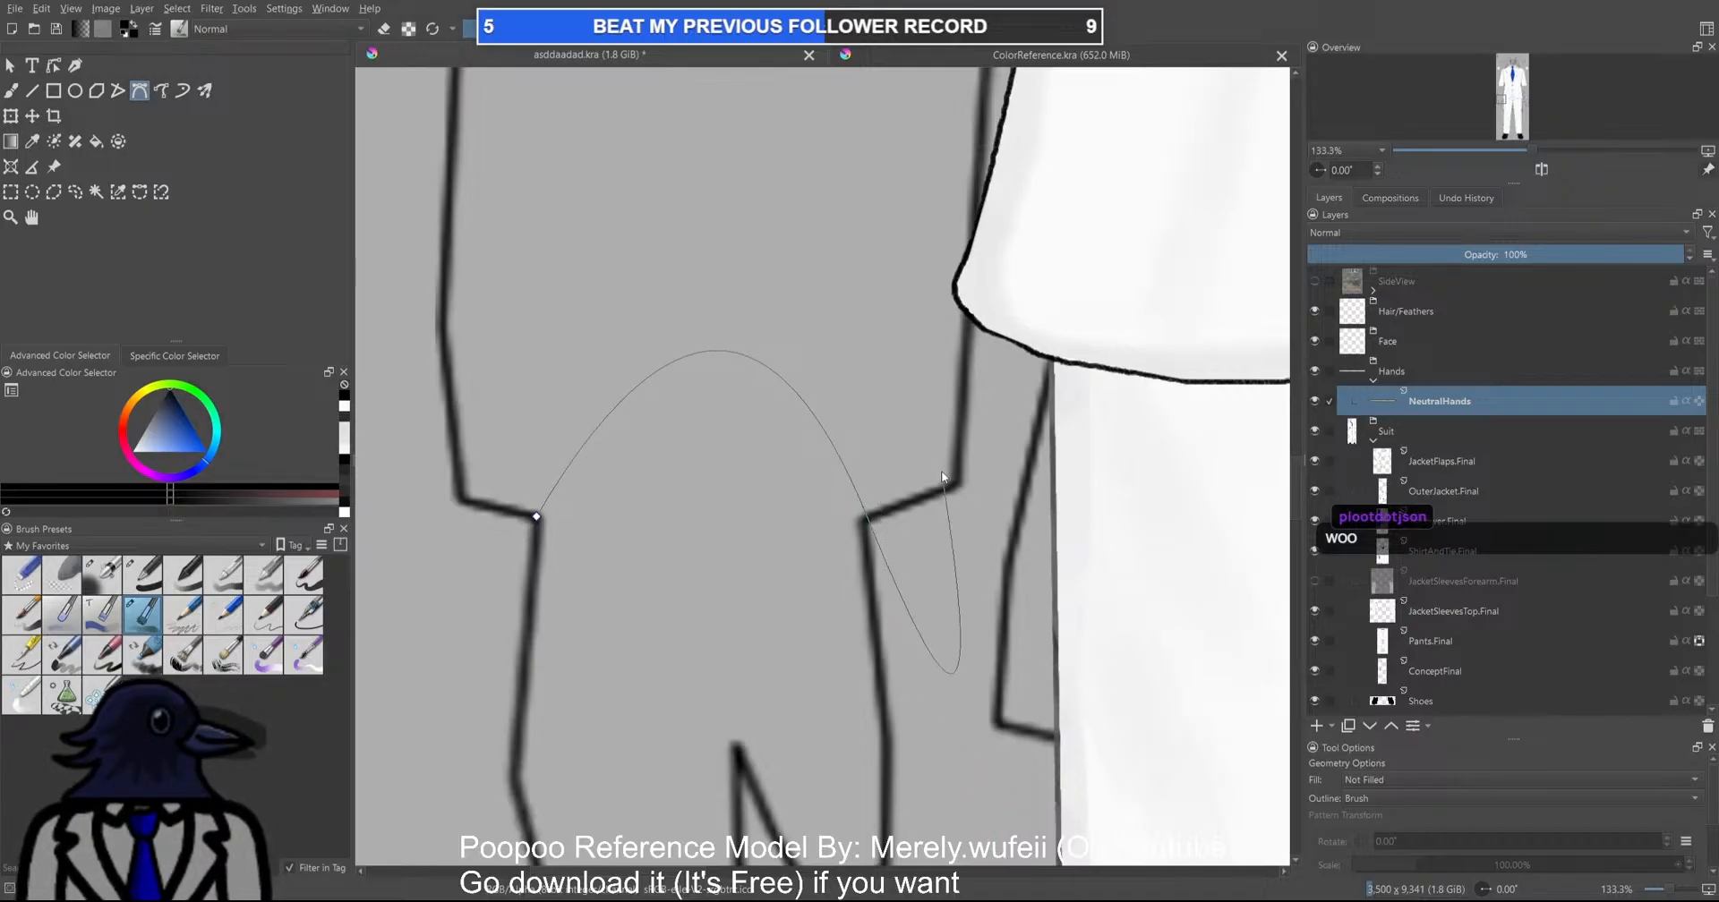
key("ctrl+z")
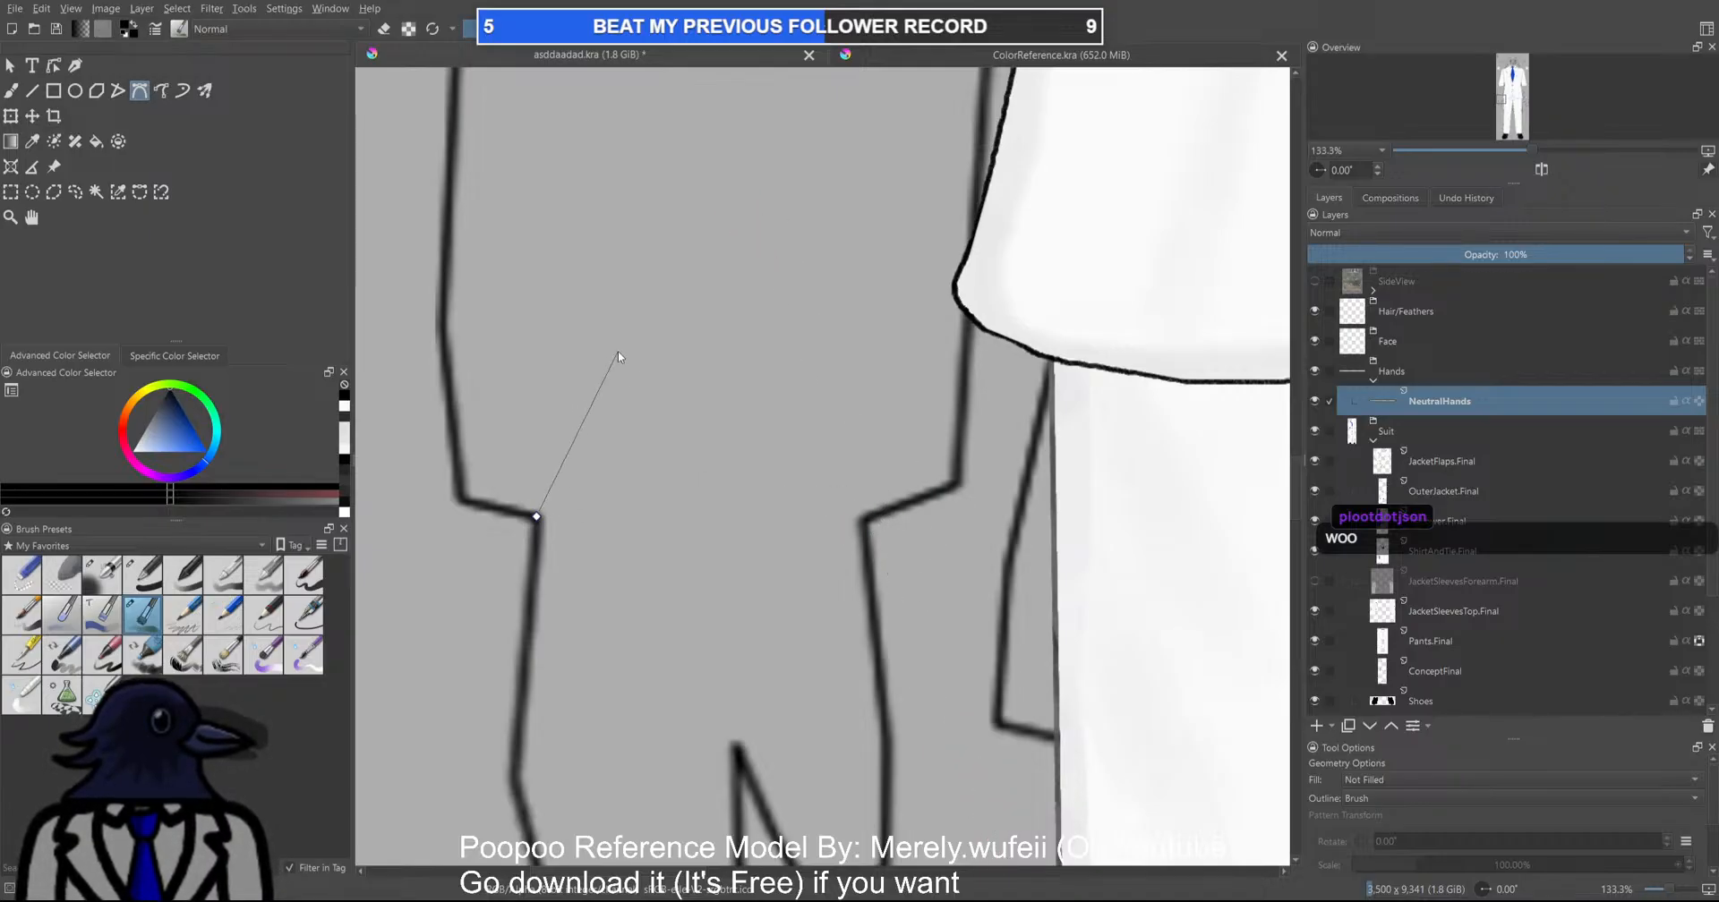
key("ctrl+shift+z")
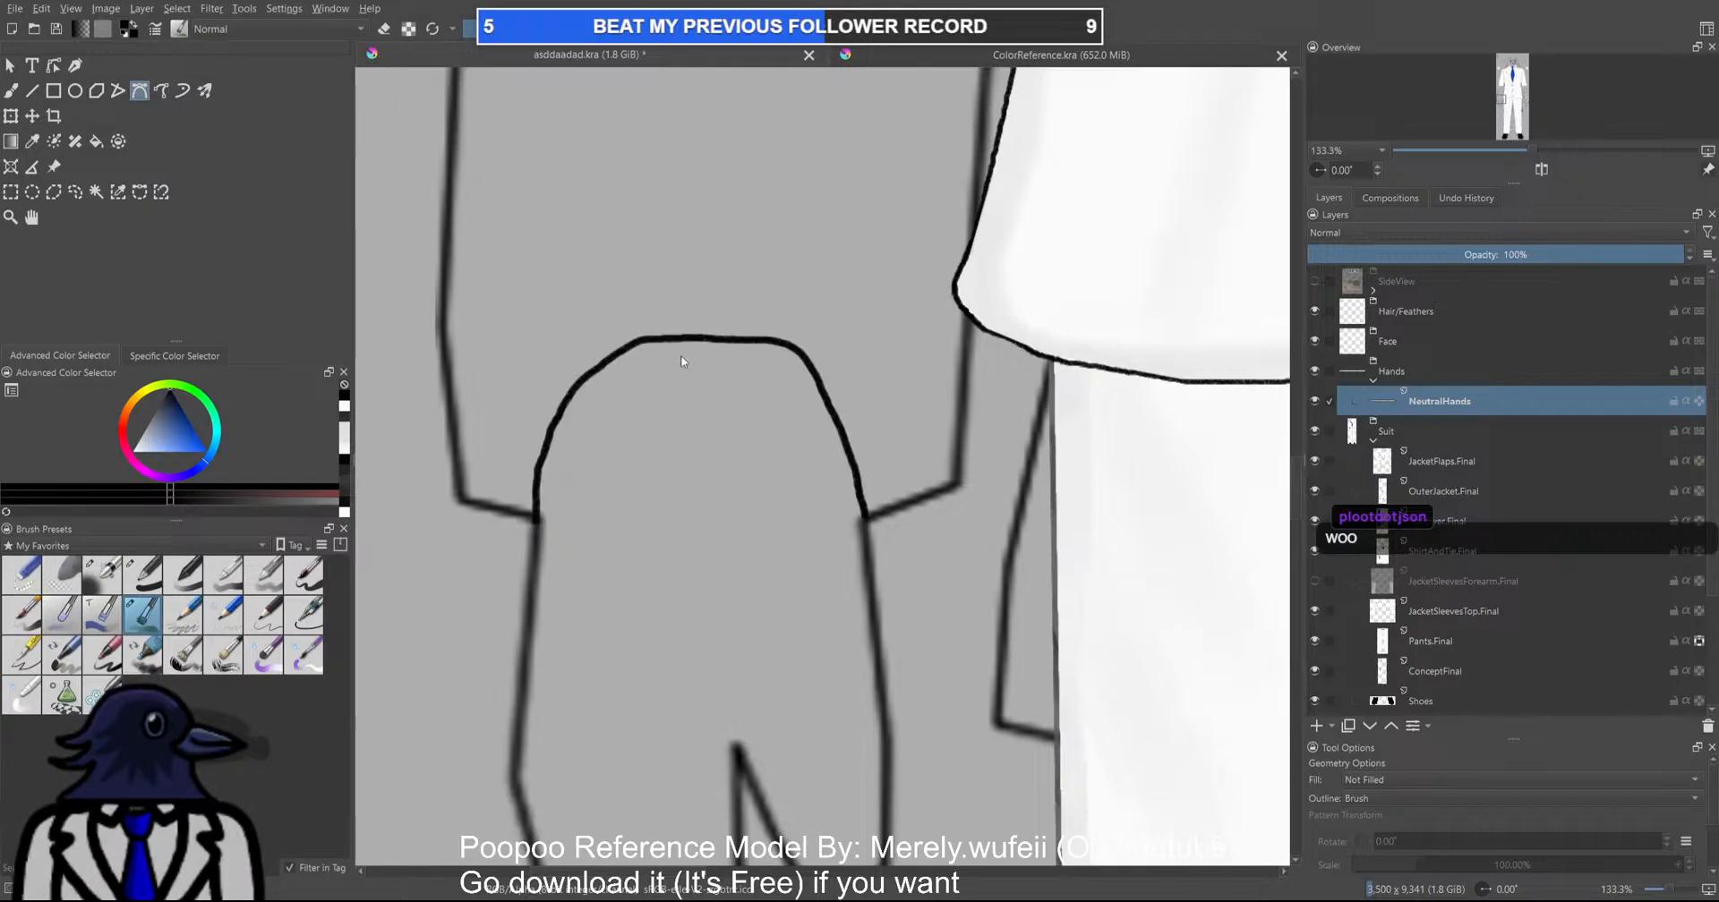
key("b")
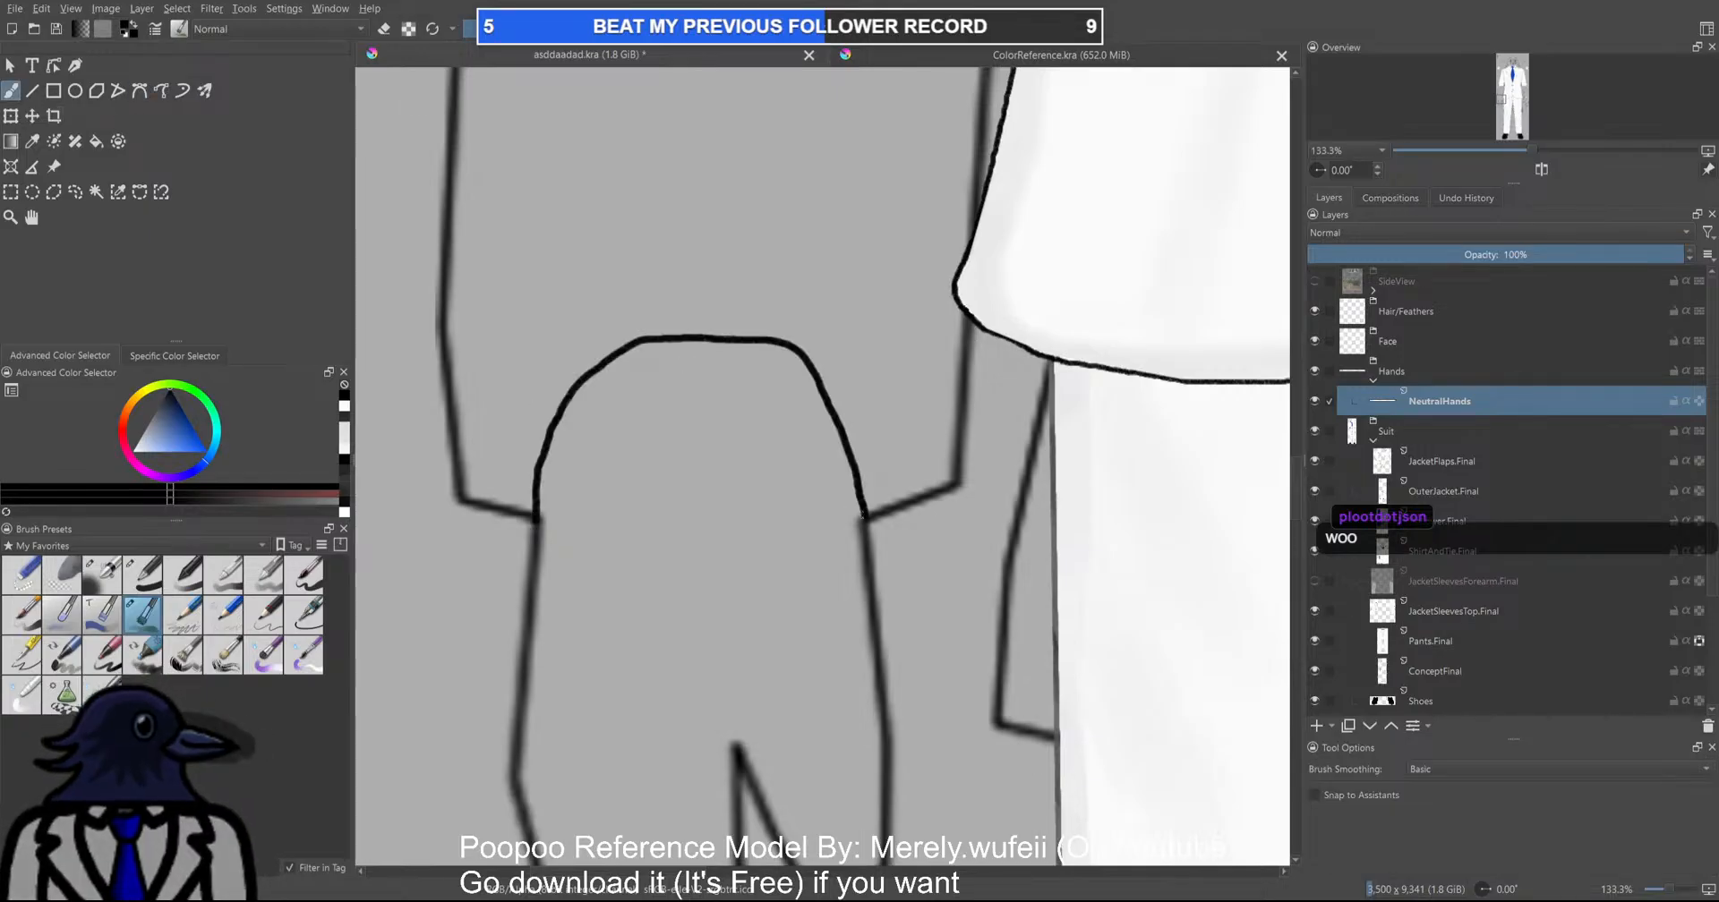
Replace the wrist arc with a smoother rounded brush curve joining both wrist corners of the hand
mouse_move(868, 521)
left_mouse_down()
mouse_move(805, 392)
mouse_move(702, 362)
mouse_move(609, 395)
mouse_move(545, 499)
mouse_move(599, 367)
mouse_move(707, 346)
mouse_move(773, 369)
mouse_move(817, 417)
mouse_move(855, 514)
mouse_move(822, 416)
mouse_move(771, 361)
mouse_move(686, 346)
mouse_move(629, 369)
mouse_move(557, 484)
left_mouse_up()
key("ctrl+z")
key("ctrl+z")
key("ctrl+z")
left_click_drag(867, 522, 797, 356)
key("ctrl+z")
mouse_move(864, 521)
left_mouse_down()
mouse_move(818, 363)
mouse_move(745, 310)
mouse_move(610, 325)
mouse_move(560, 408)
mouse_move(536, 523)
left_mouse_up()
scroll(769, 443, "down", 2)
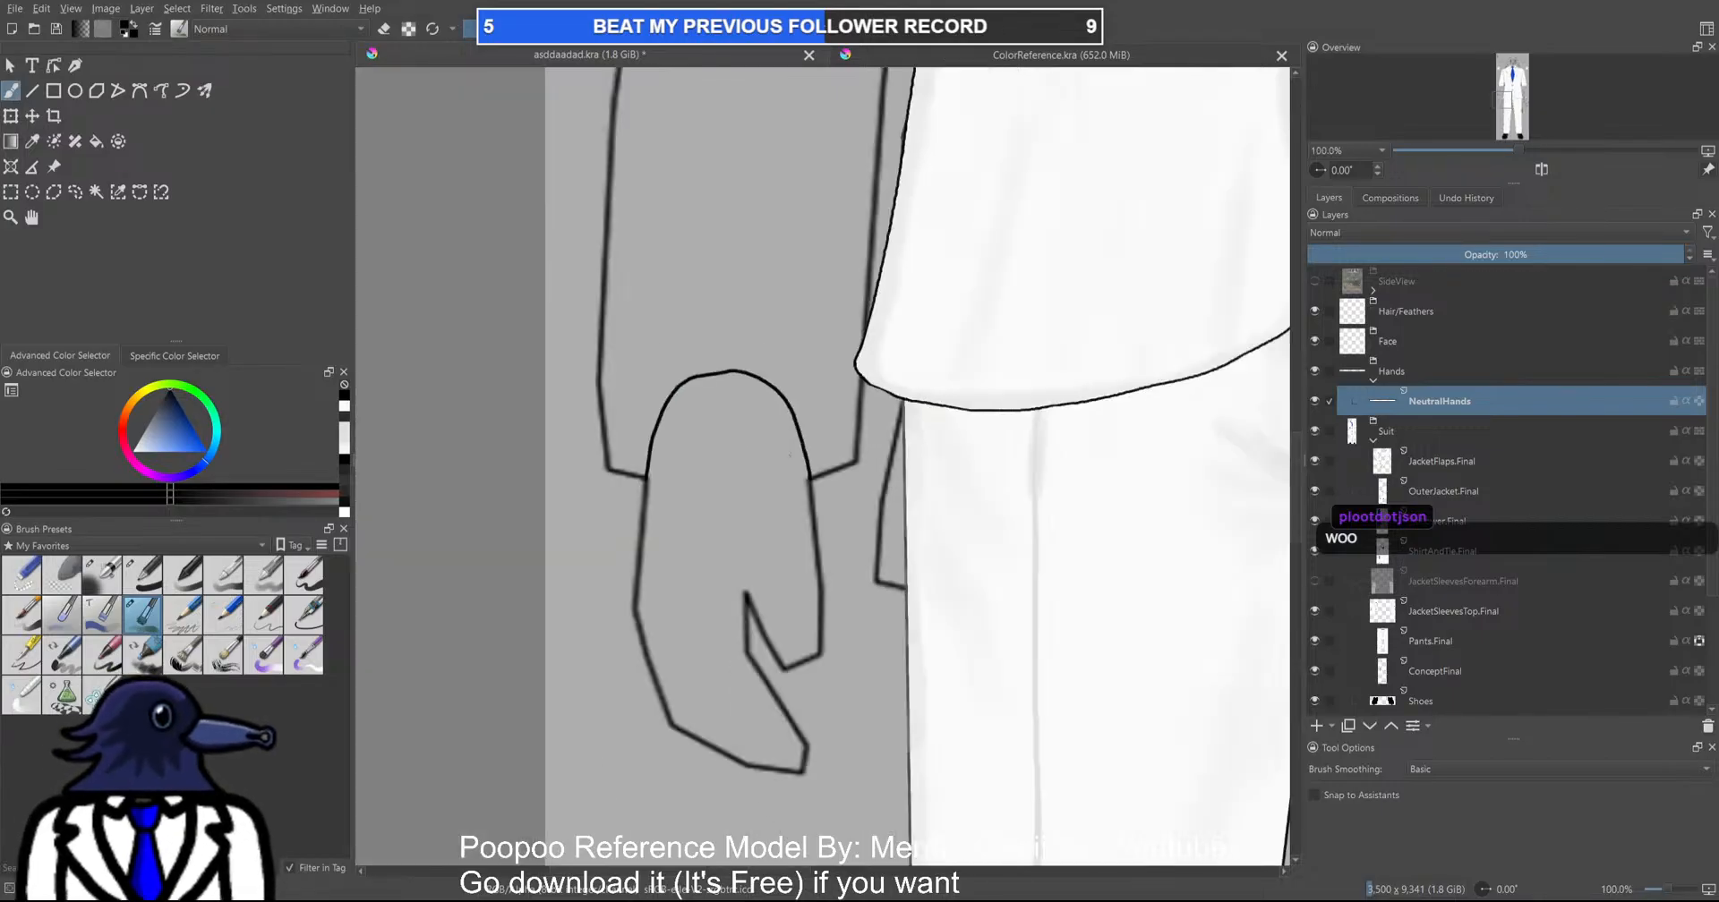
Sketch a small hand study with a spread thumb and one raised finger in the empty area below the hand outline
scroll(837, 484, "down", 3)
left_click_drag(842, 501, 792, 295)
scroll(770, 358, "up", 4)
left_click_drag(360, 425, 448, 438)
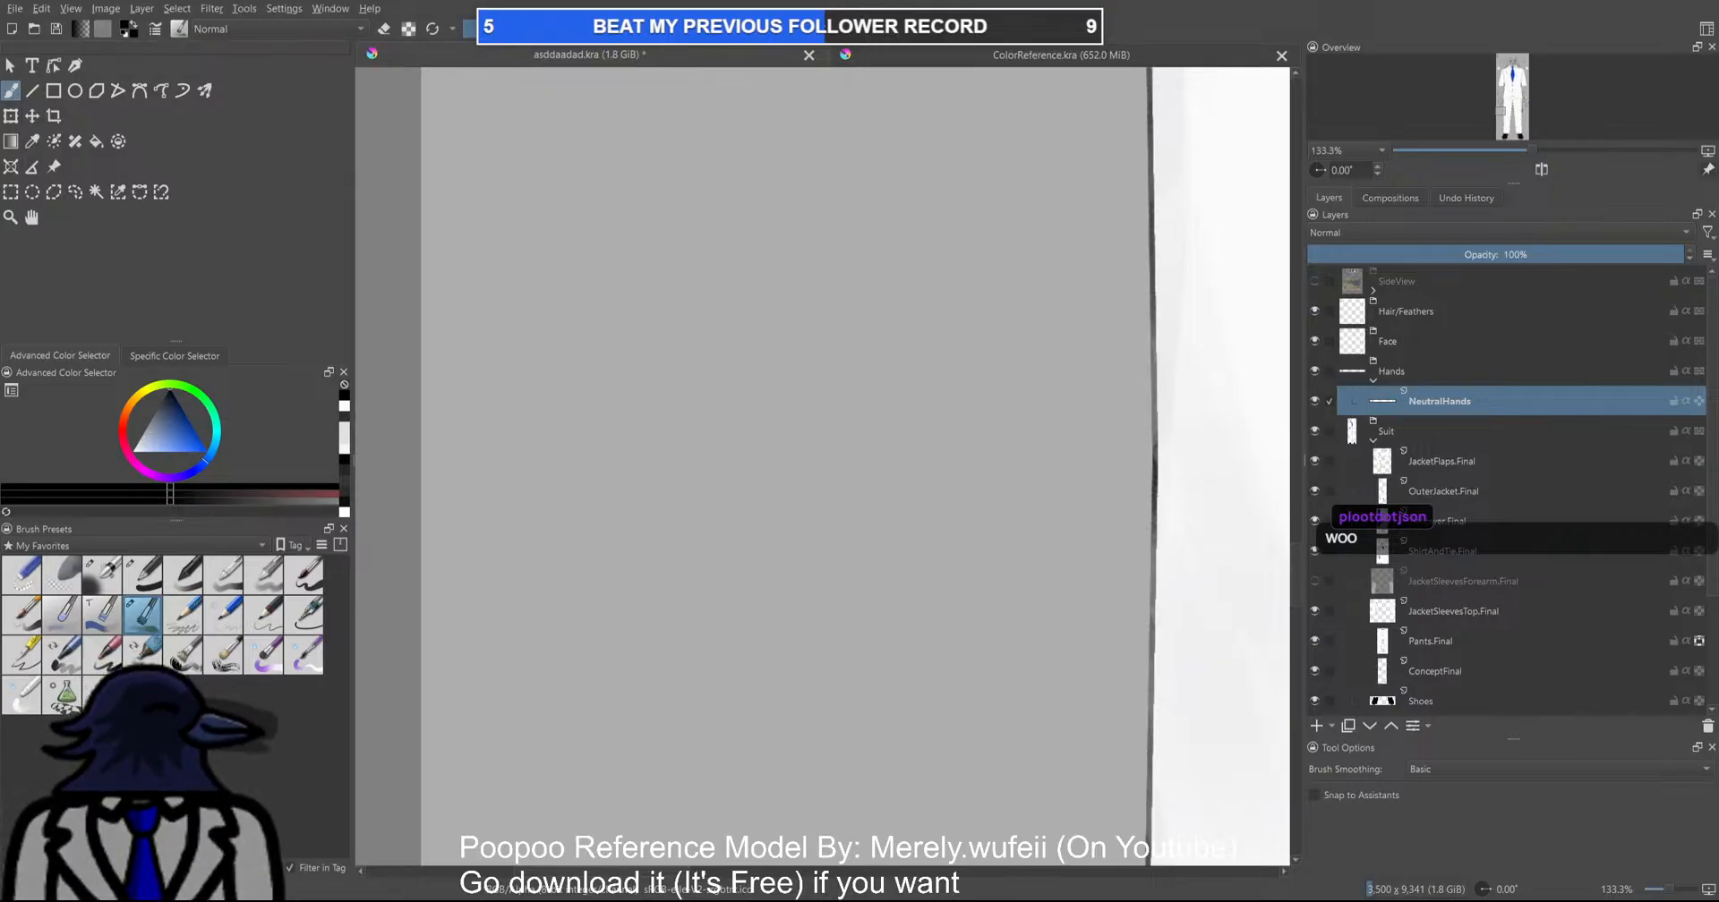
scroll(1000, 580, "down", 2)
left_click_drag(923, 376, 774, 580)
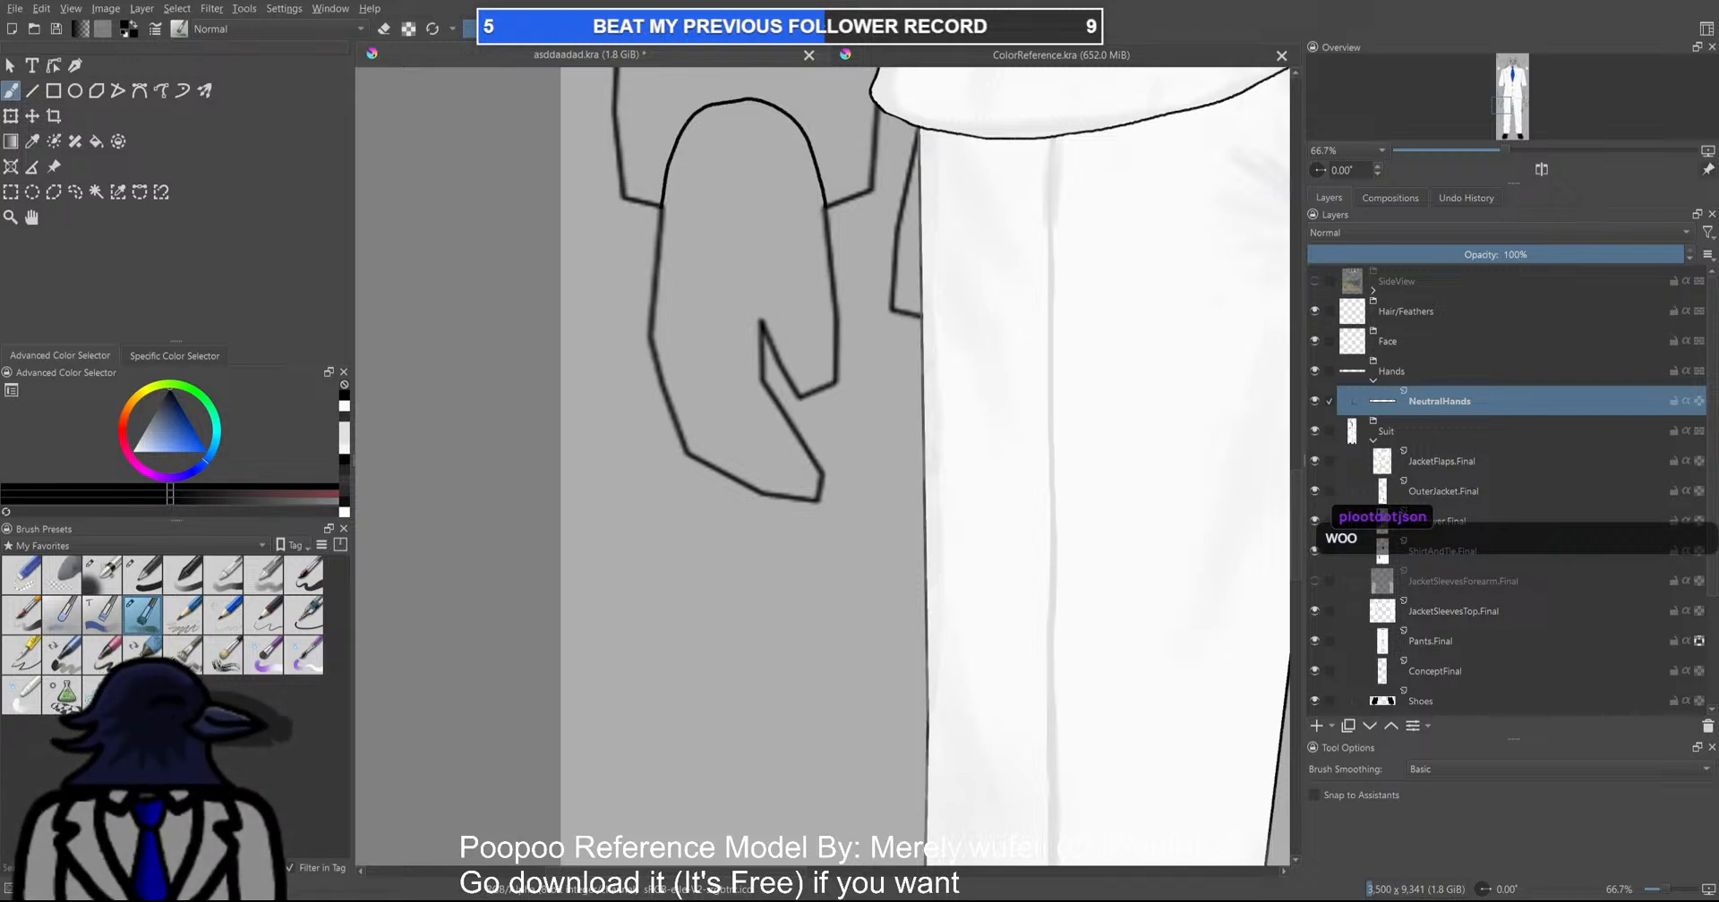
scroll(695, 566, "up", 2)
mouse_move(658, 610)
left_mouse_down()
mouse_move(633, 556)
mouse_move(665, 568)
mouse_move(824, 304)
left_mouse_up()
key("5")
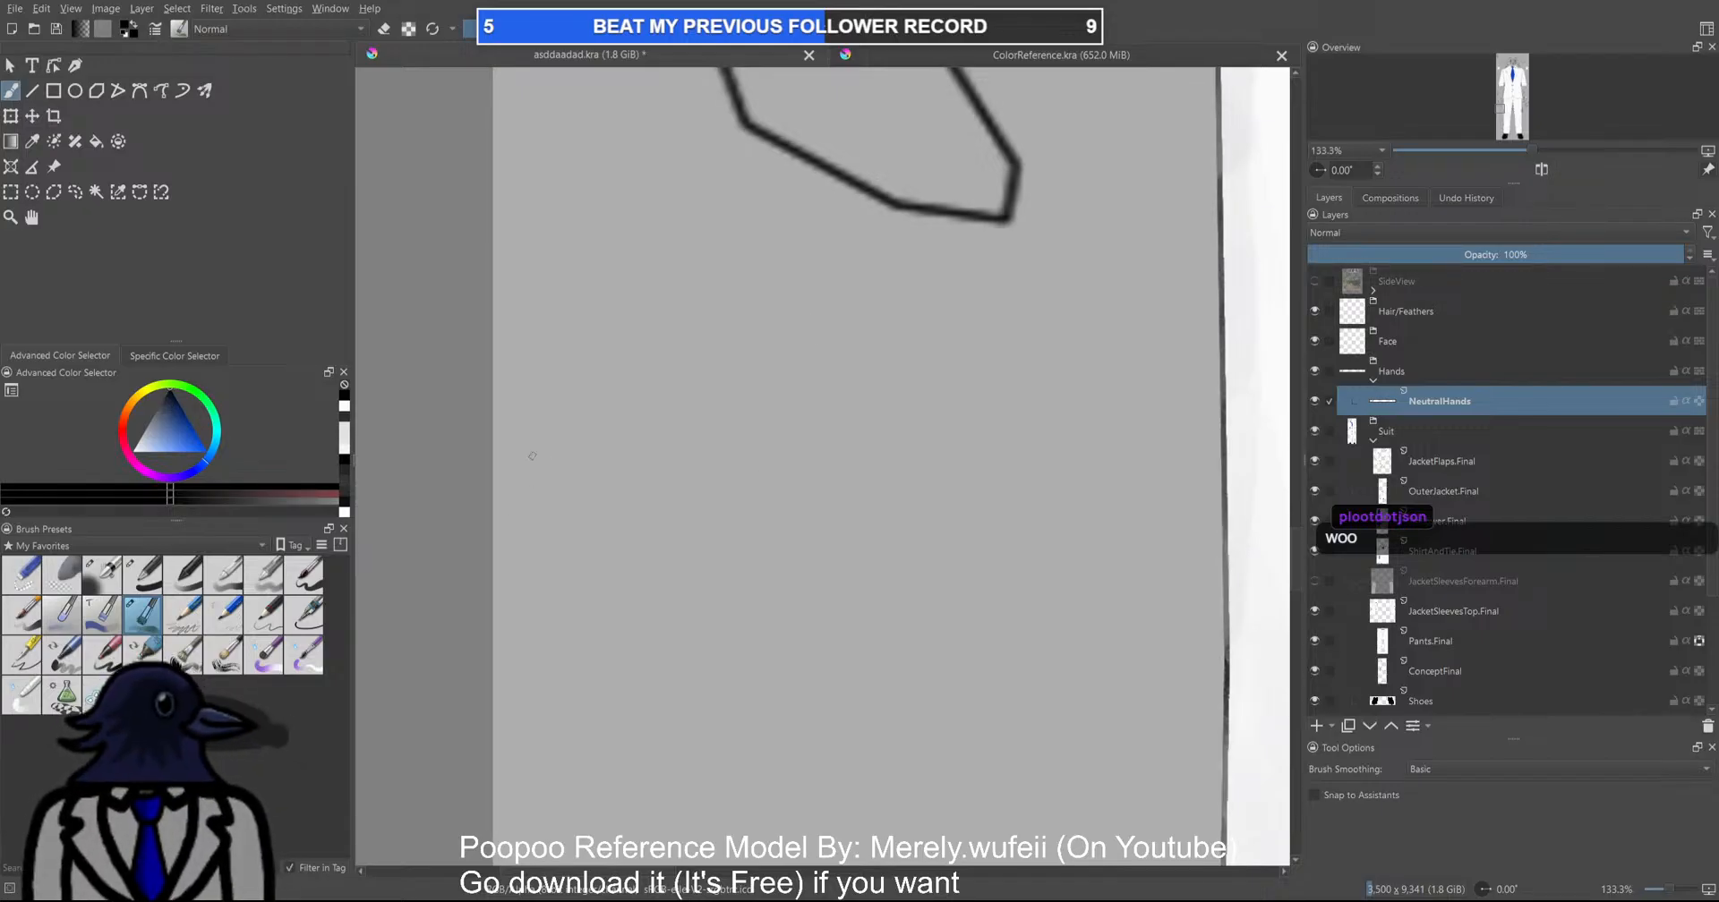
left_click_drag(532, 452, 636, 544)
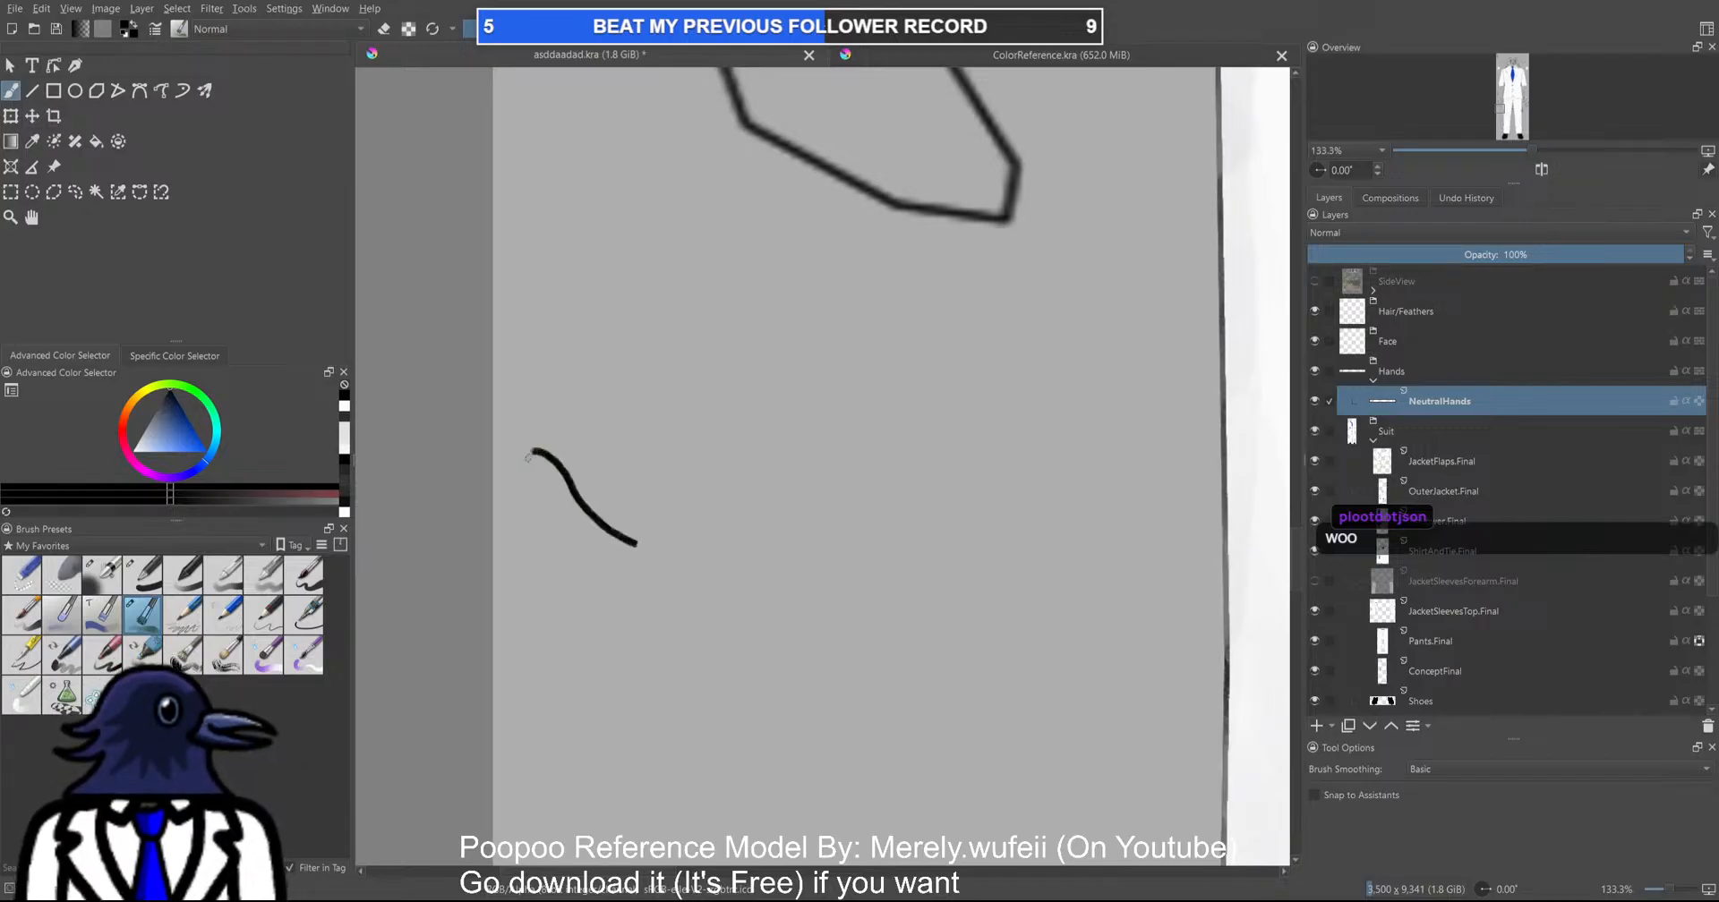
mouse_move(534, 453)
left_mouse_down()
mouse_move(515, 423)
mouse_move(577, 398)
mouse_move(649, 452)
mouse_move(639, 258)
mouse_move(682, 258)
mouse_move(724, 423)
left_mouse_up()
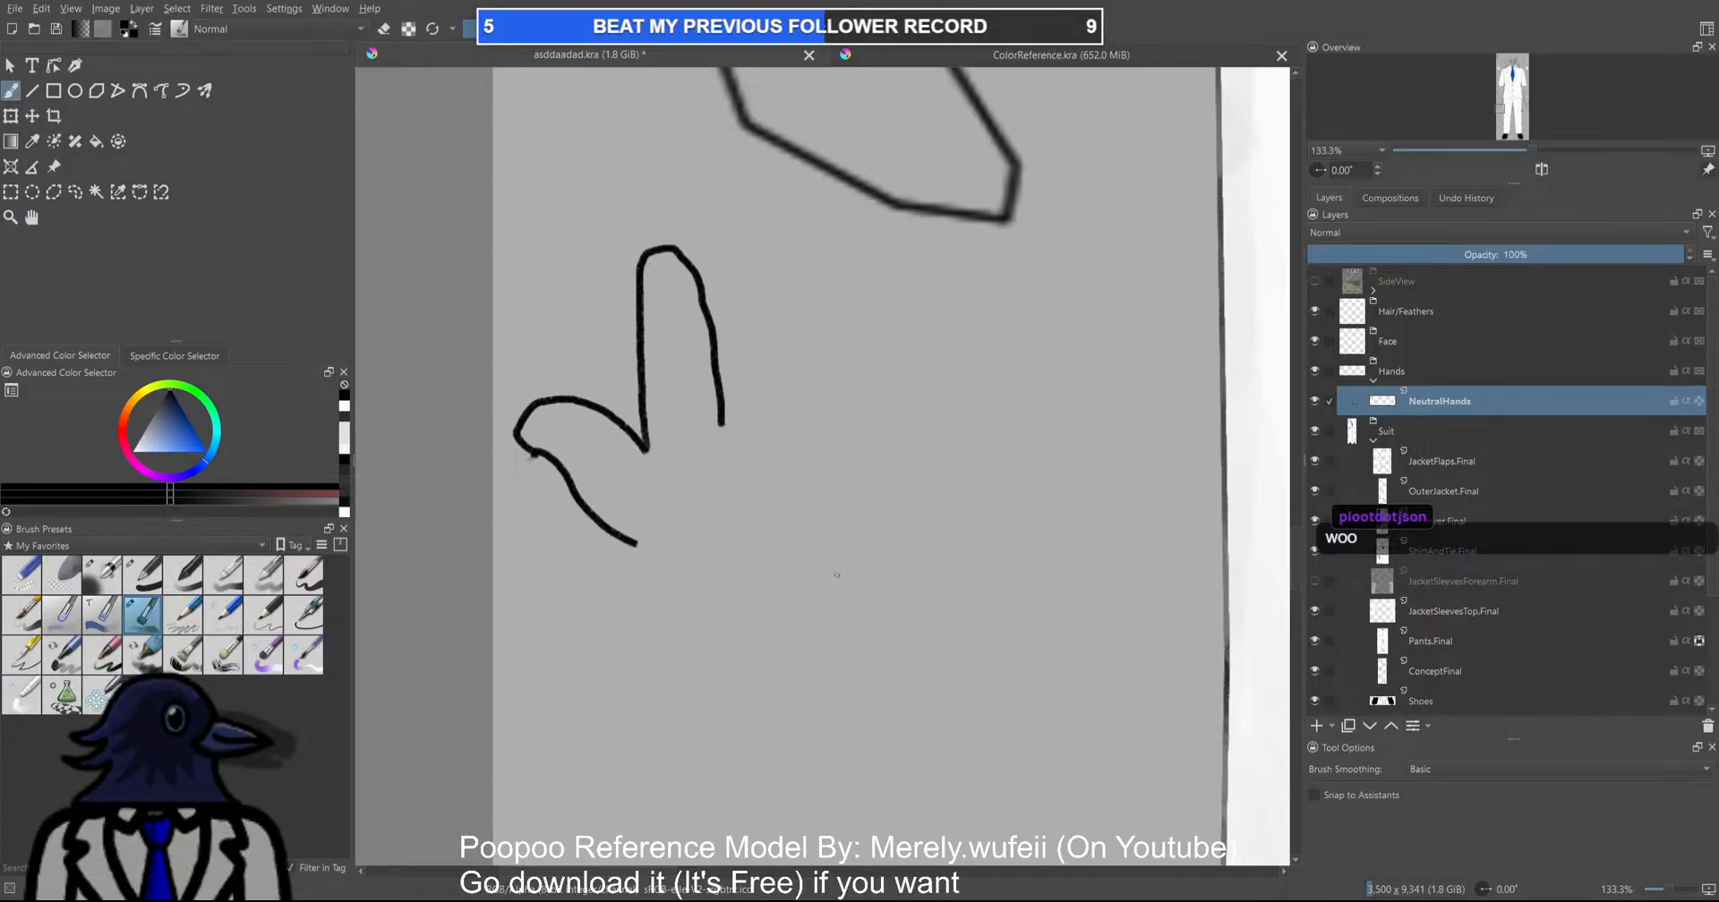
Sketch a second small hand study with narrow curved fingers beside the first one
mouse_move(857, 578)
left_mouse_down()
mouse_move(794, 531)
mouse_move(773, 375)
mouse_move(792, 433)
mouse_move(779, 422)
mouse_move(814, 447)
mouse_move(783, 406)
mouse_move(783, 449)
mouse_move(819, 451)
mouse_move(835, 478)
mouse_move(819, 461)
mouse_move(827, 492)
mouse_move(812, 452)
mouse_move(824, 508)
mouse_move(801, 321)
mouse_move(826, 308)
mouse_move(888, 488)
left_mouse_up()
key("ctrl+z")
key("ctrl+z")
mouse_move(811, 324)
left_mouse_down()
mouse_move(765, 285)
mouse_move(815, 315)
left_mouse_up()
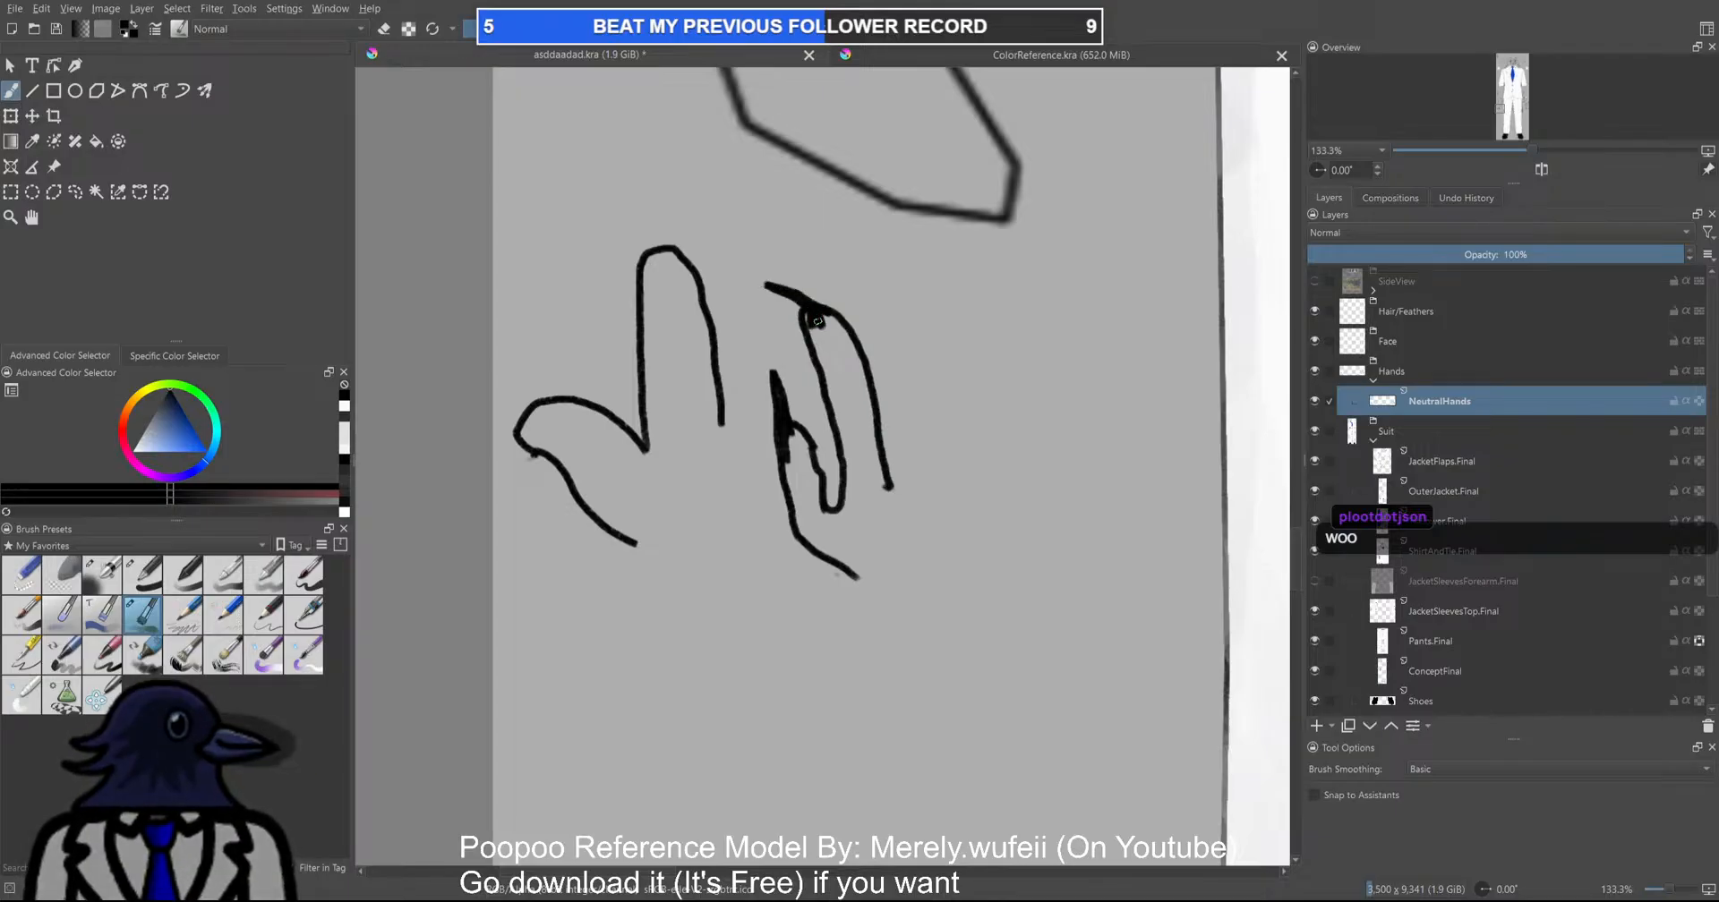
scroll(891, 515, "down", 3)
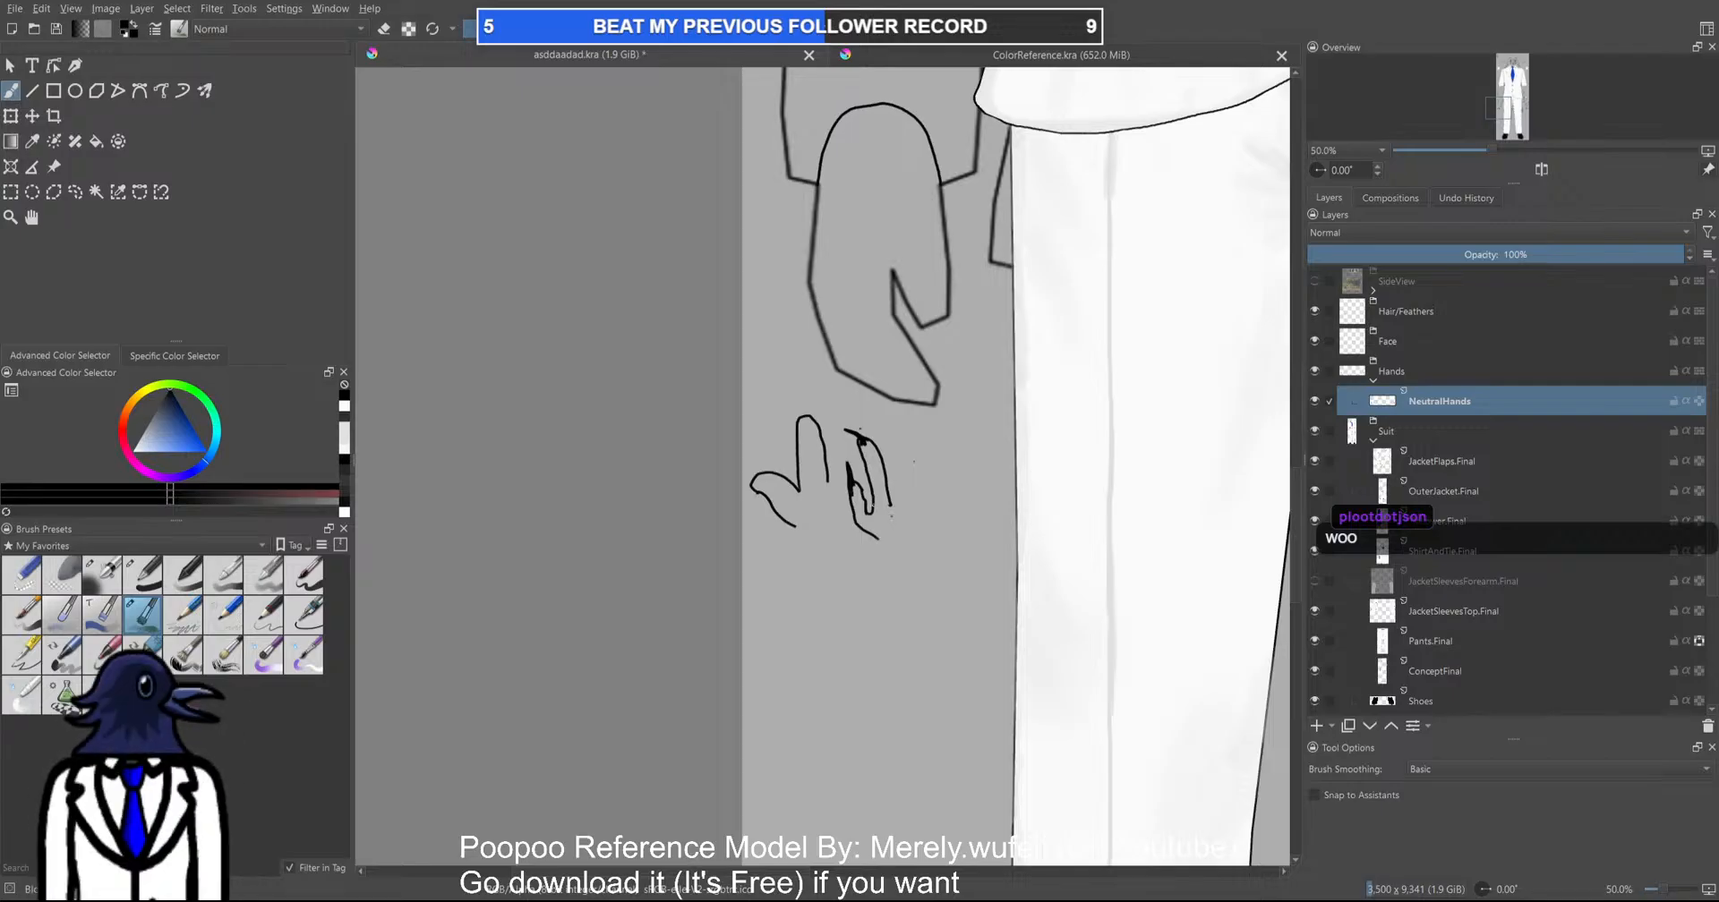
scroll(914, 462, "up", 3)
left_click_drag(873, 447, 913, 425)
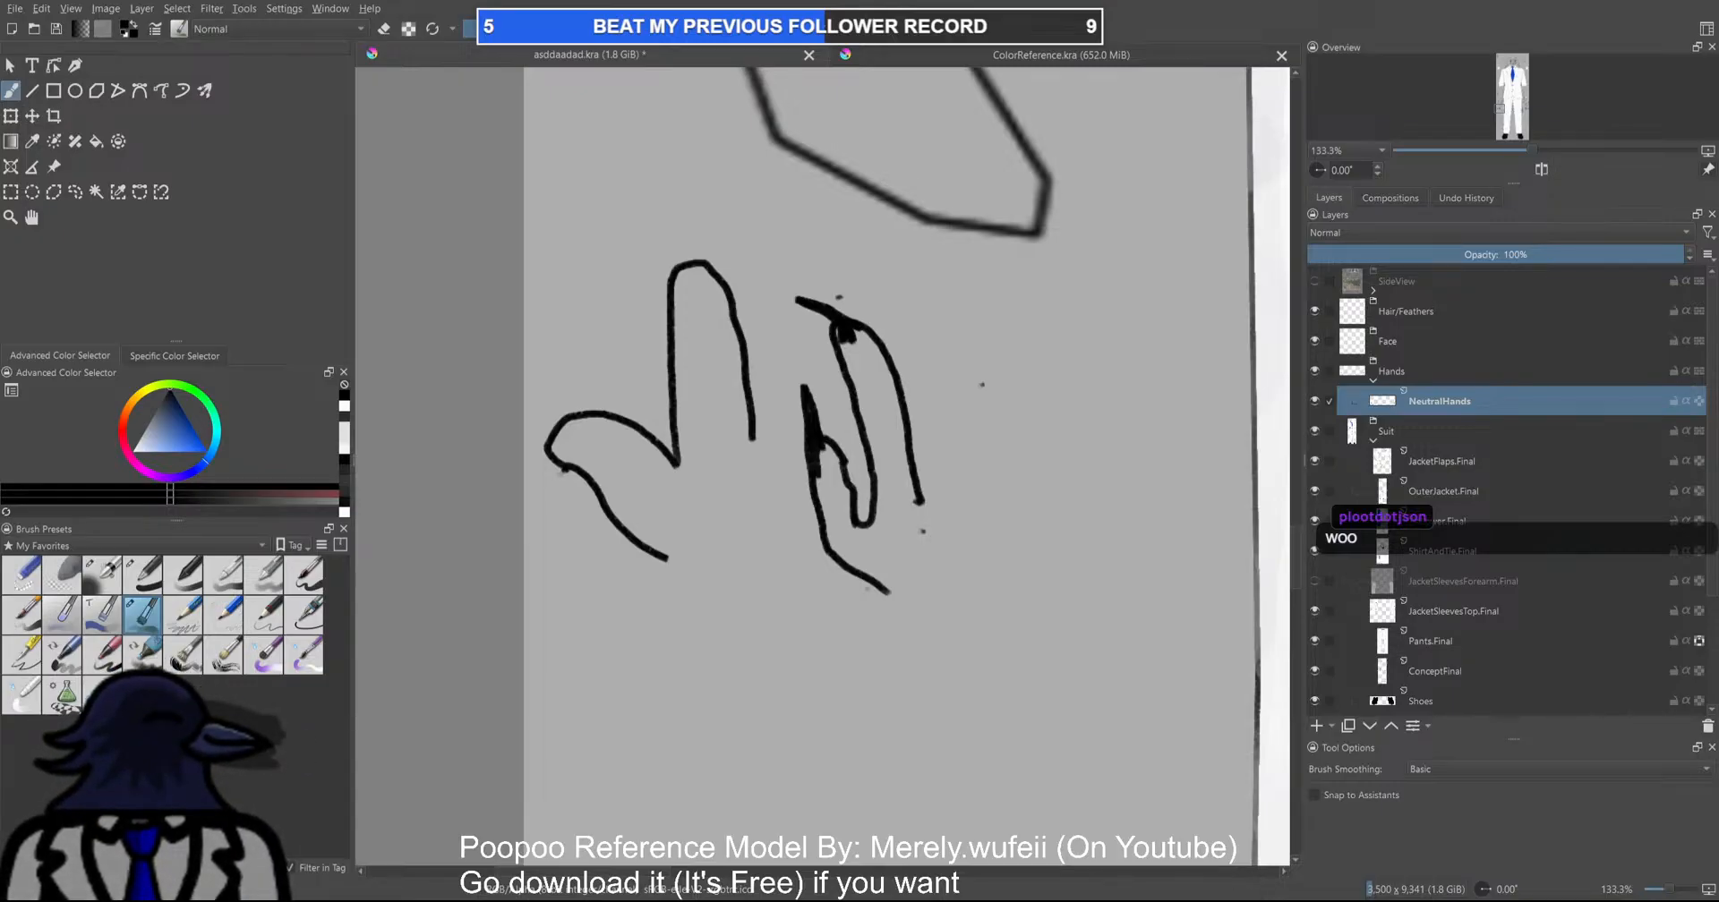
Try to trace the outer and inner sides of the hand outline with rounded strokes from the wrist arc downward
left_click_drag(739, 604, 611, 739)
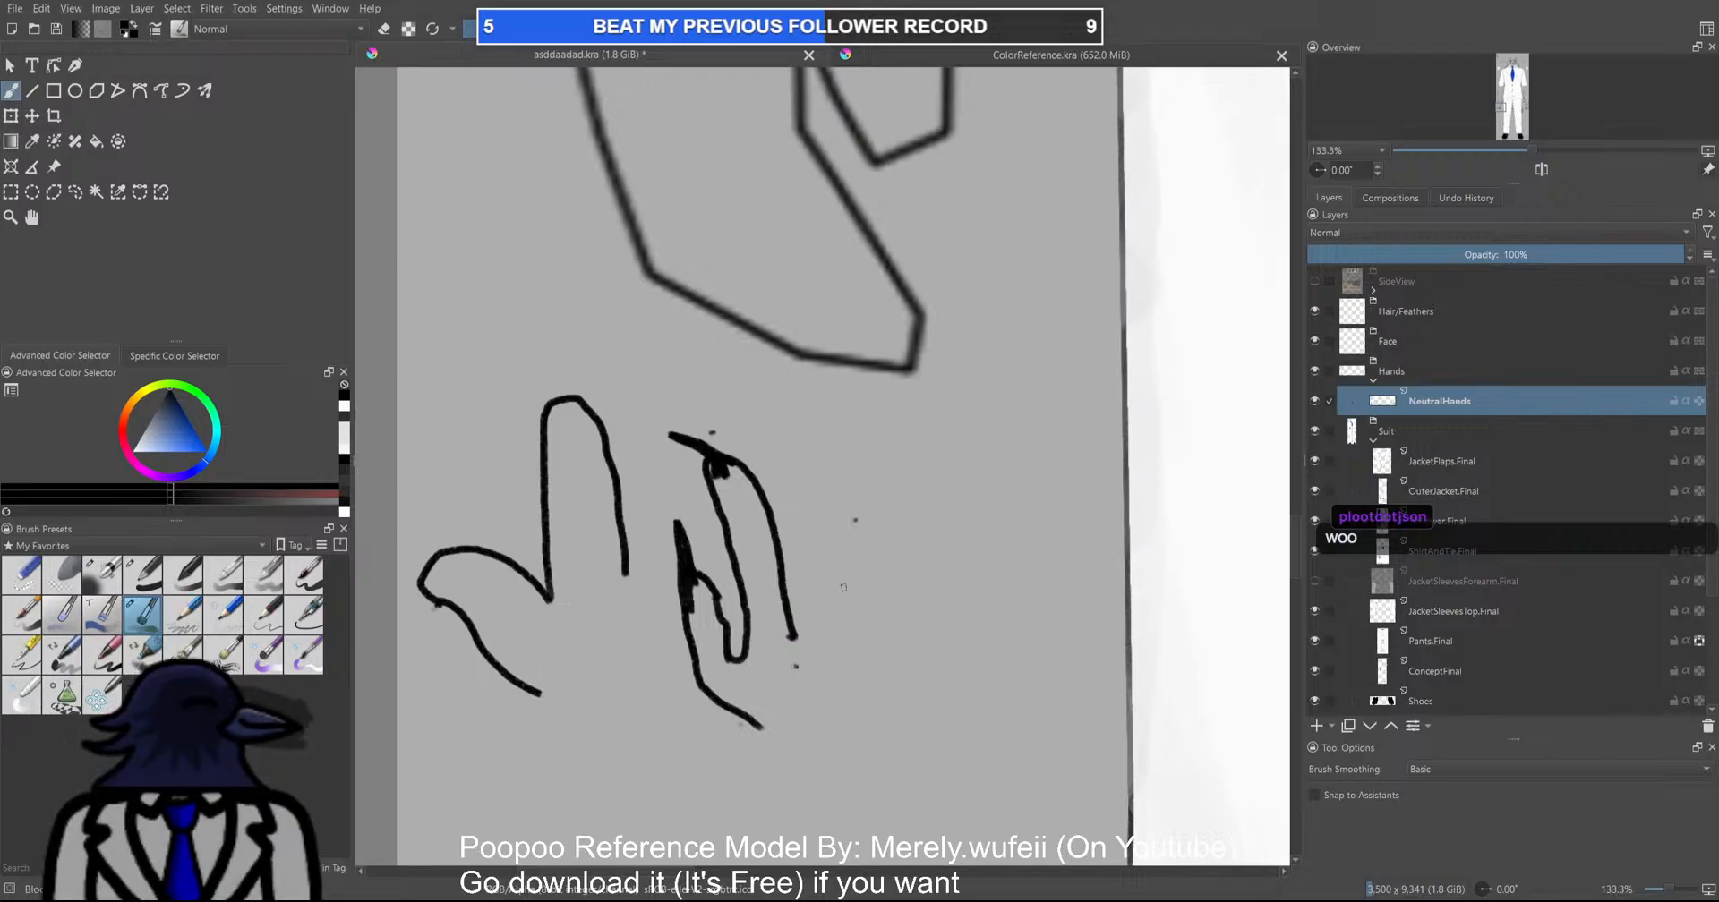
scroll(911, 527, "down", 1)
left_click_drag(892, 470, 900, 719)
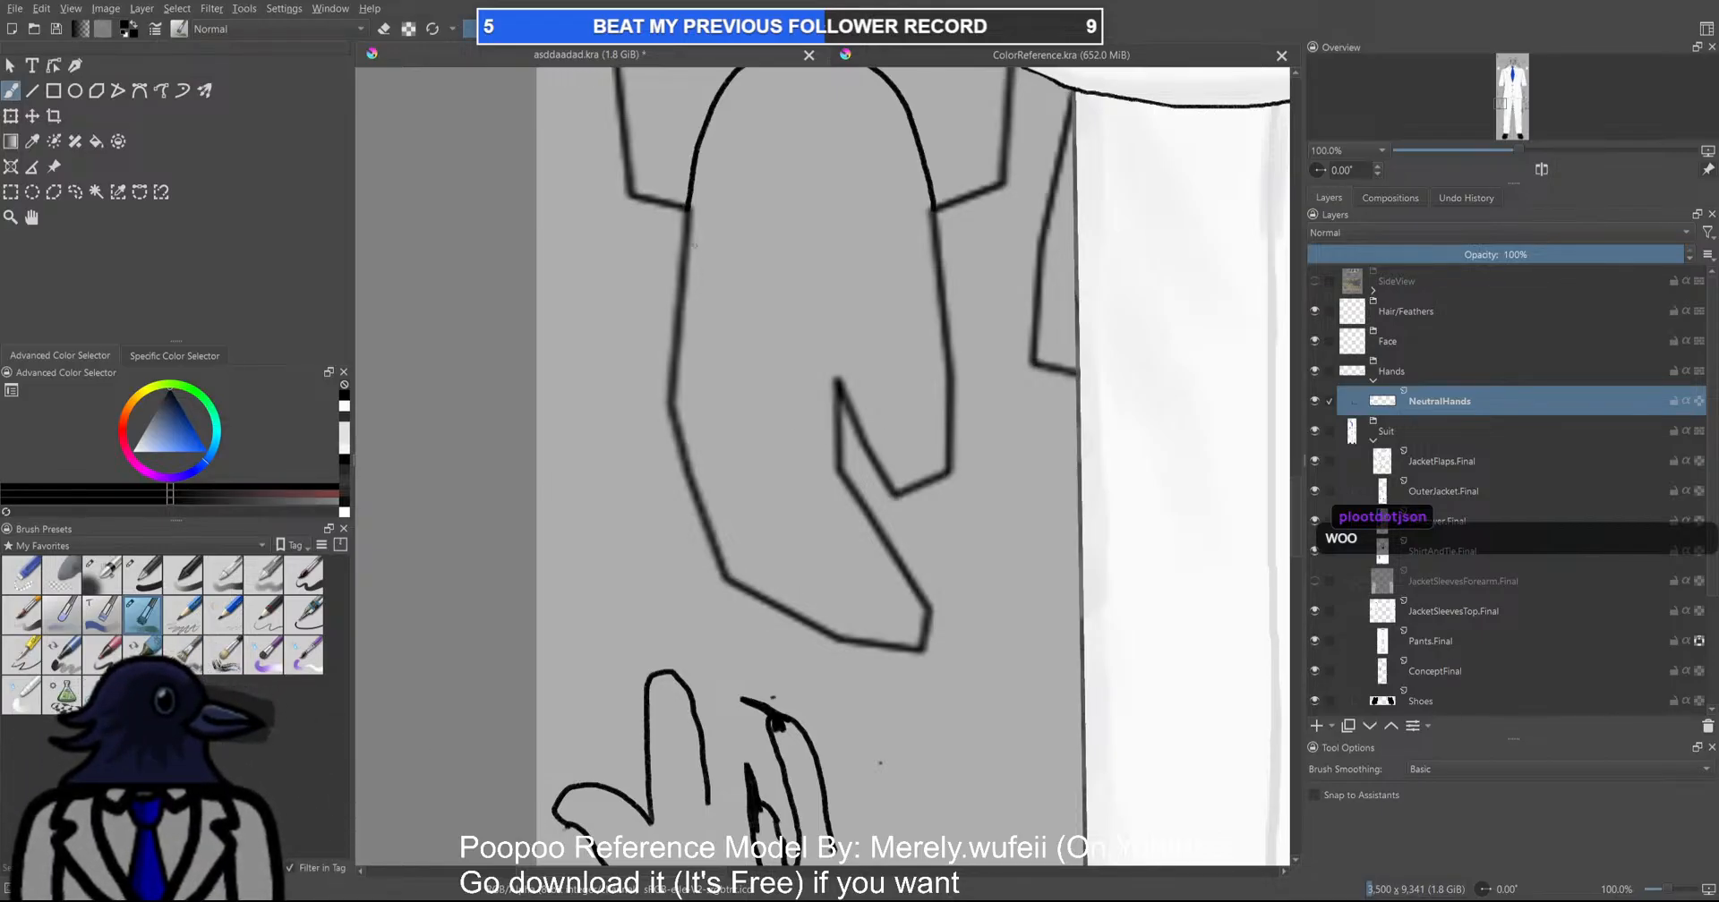
left_click_drag(686, 211, 674, 285)
key("ctrl+z")
mouse_move(689, 211)
left_mouse_down()
mouse_move(670, 400)
mouse_move(706, 535)
mouse_move(763, 615)
mouse_move(816, 650)
mouse_move(905, 662)
left_mouse_up()
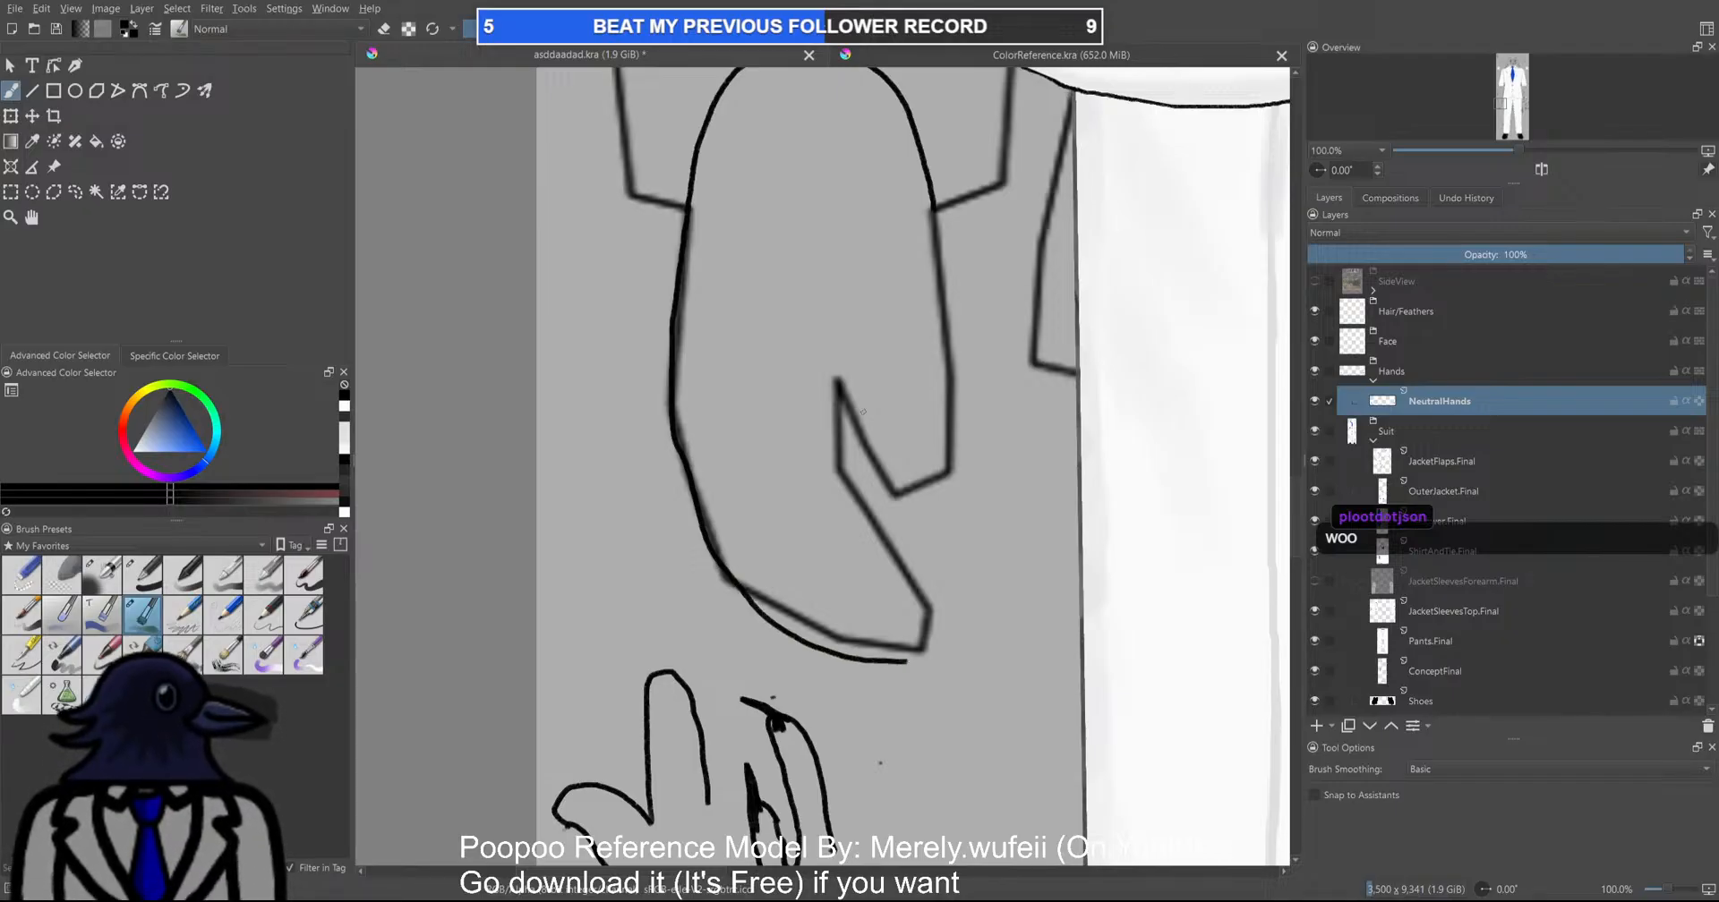
left_click_drag(895, 428, 819, 517)
key("5")
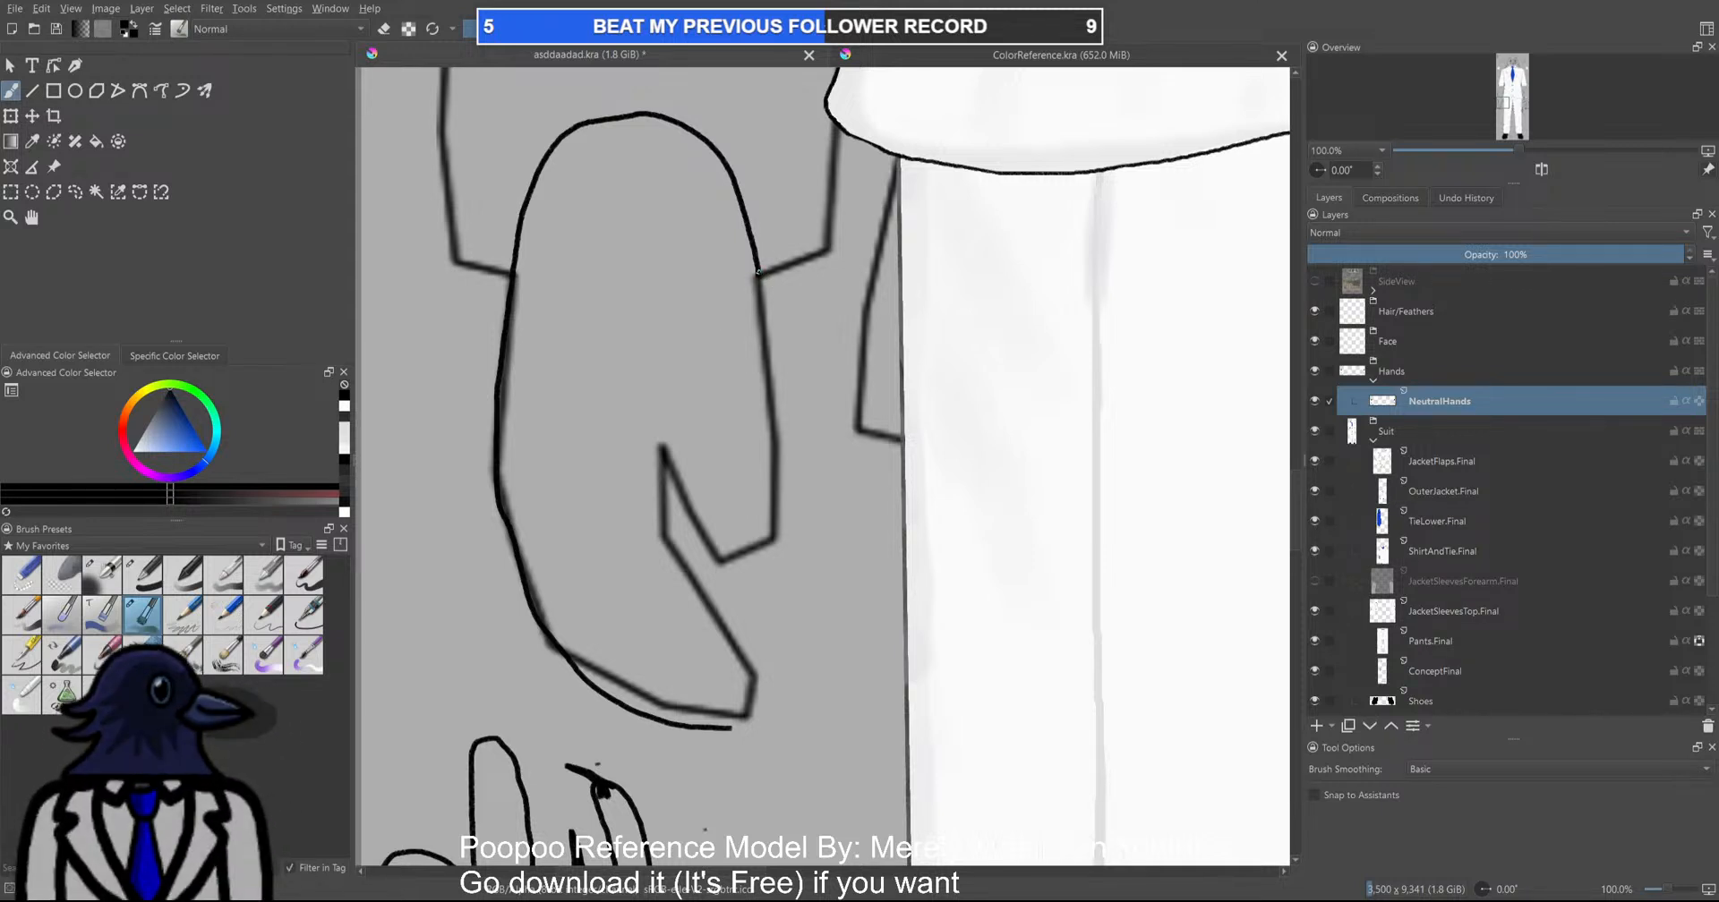
left_click_drag(759, 280, 766, 538)
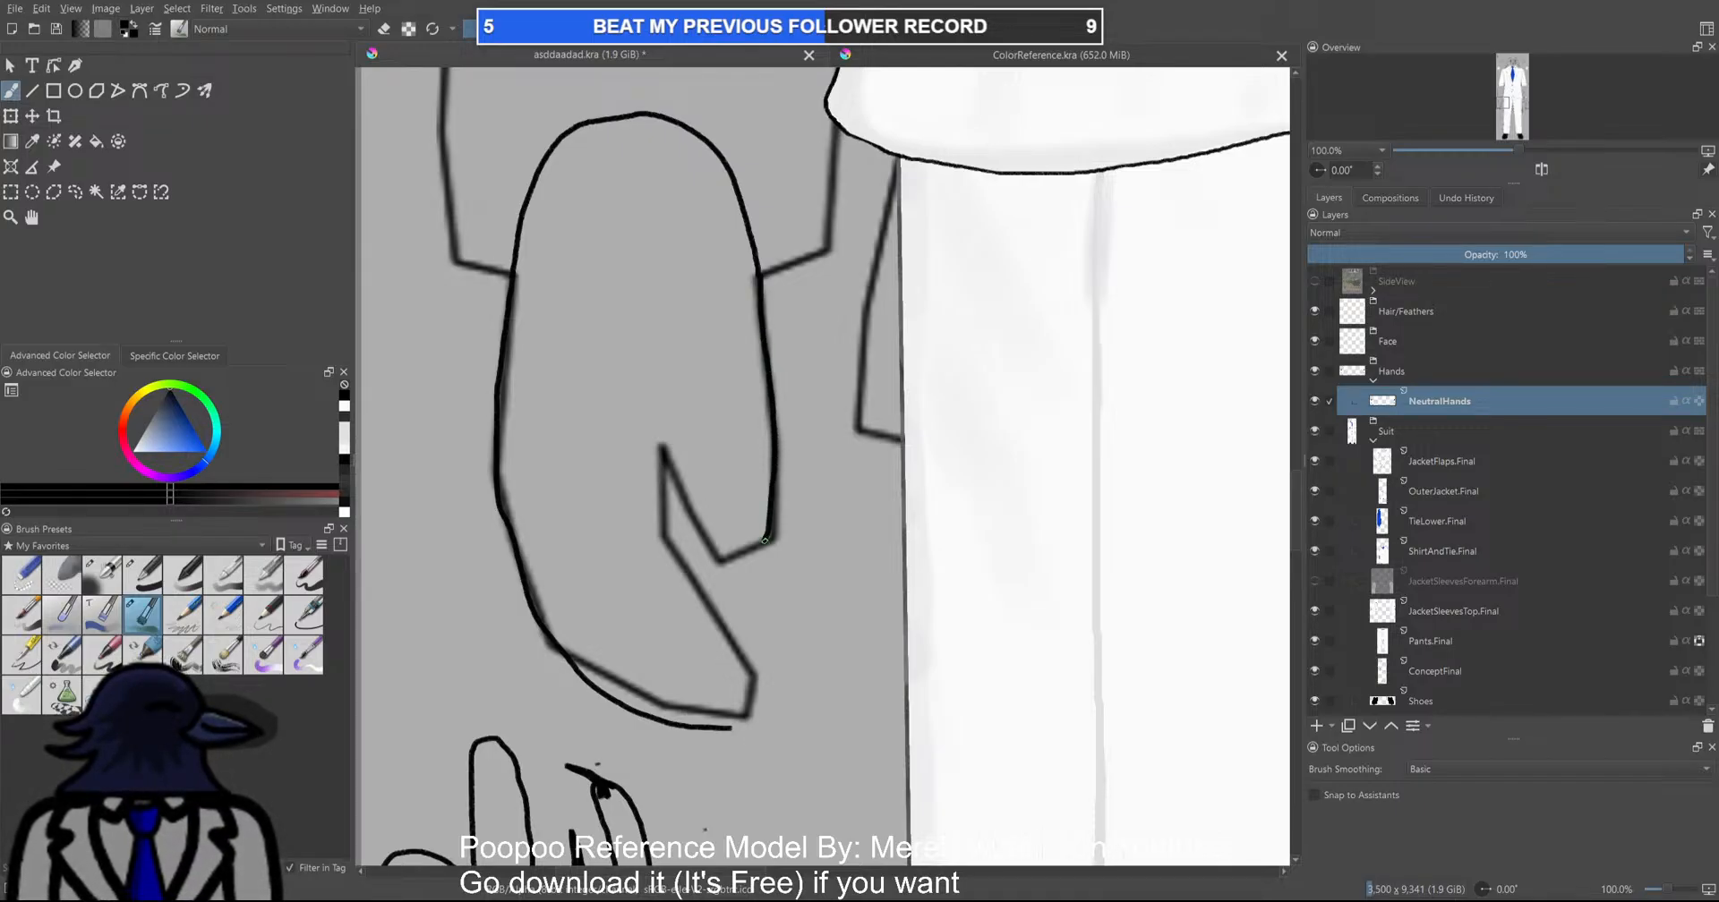
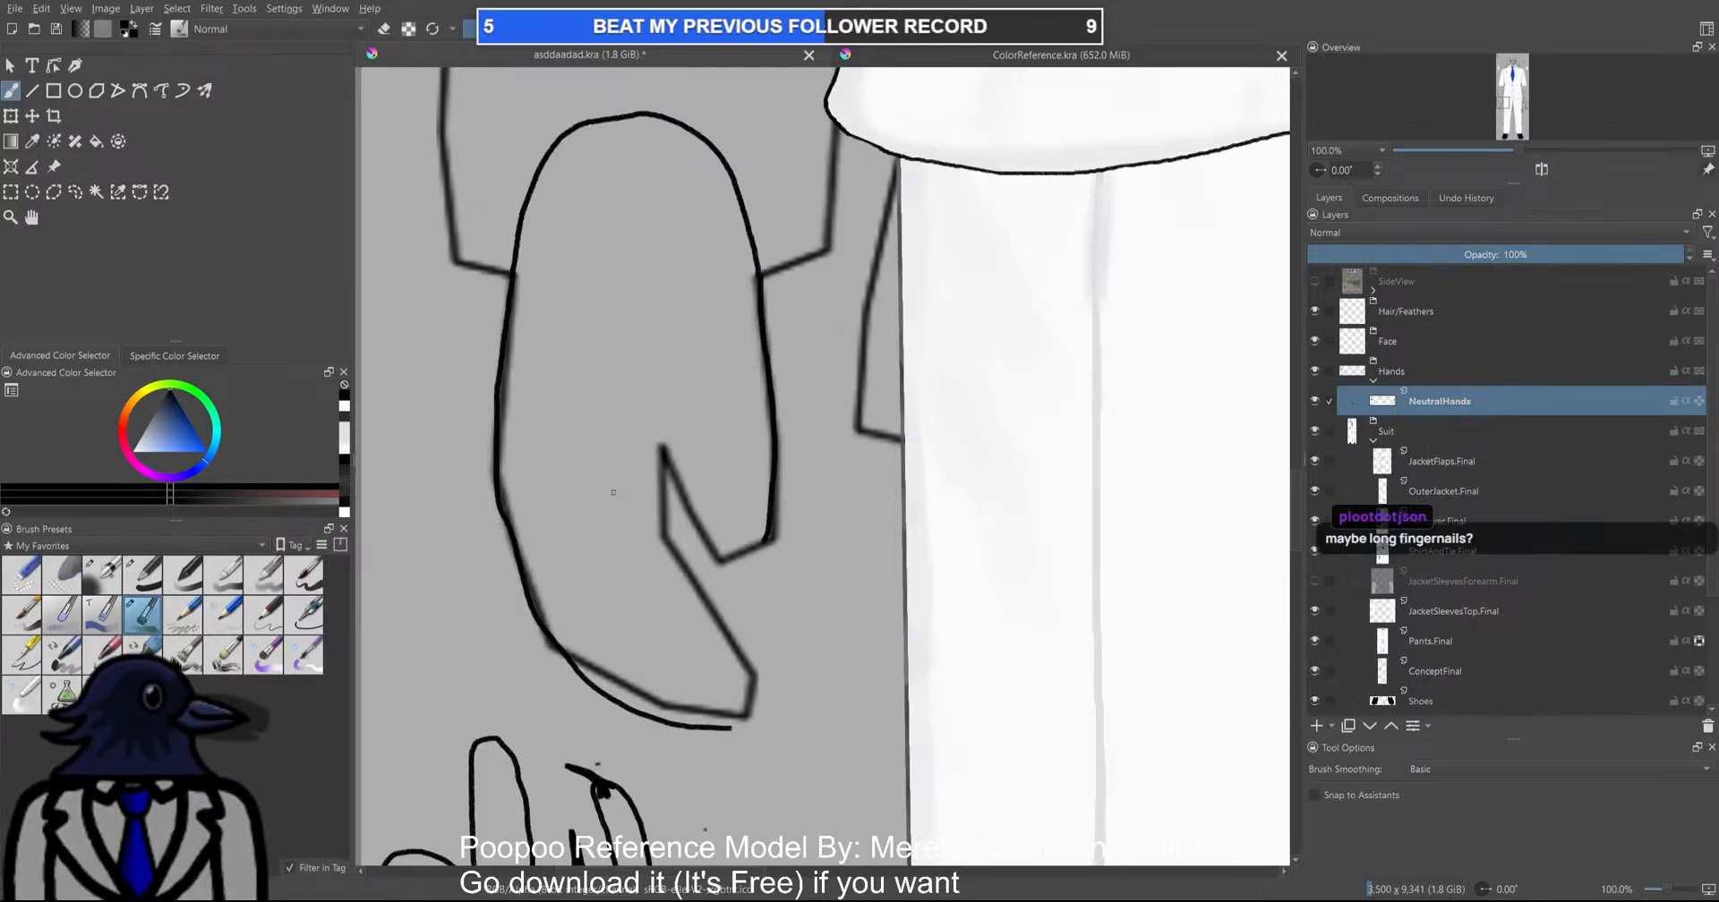
left_click_drag(710, 511, 731, 490)
key("ctrl+z")
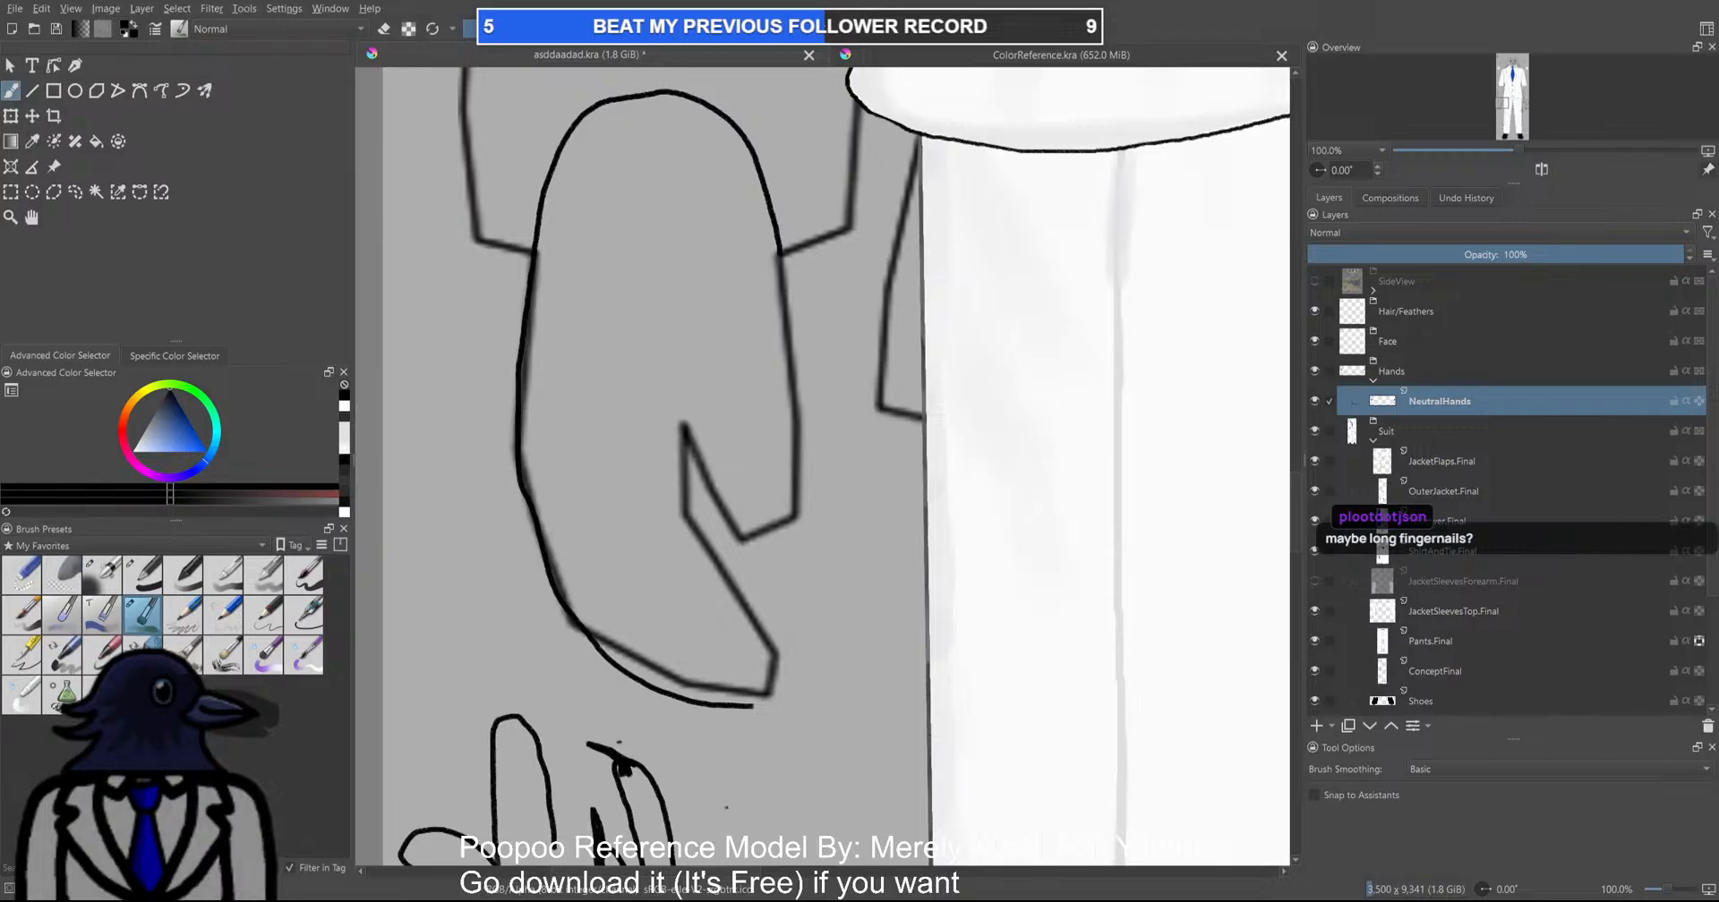
key("ctrl+z")
Save the drawing and paint a downward-curved line across the rounded wrist cap to separate it from the hand
key("ctrl+s")
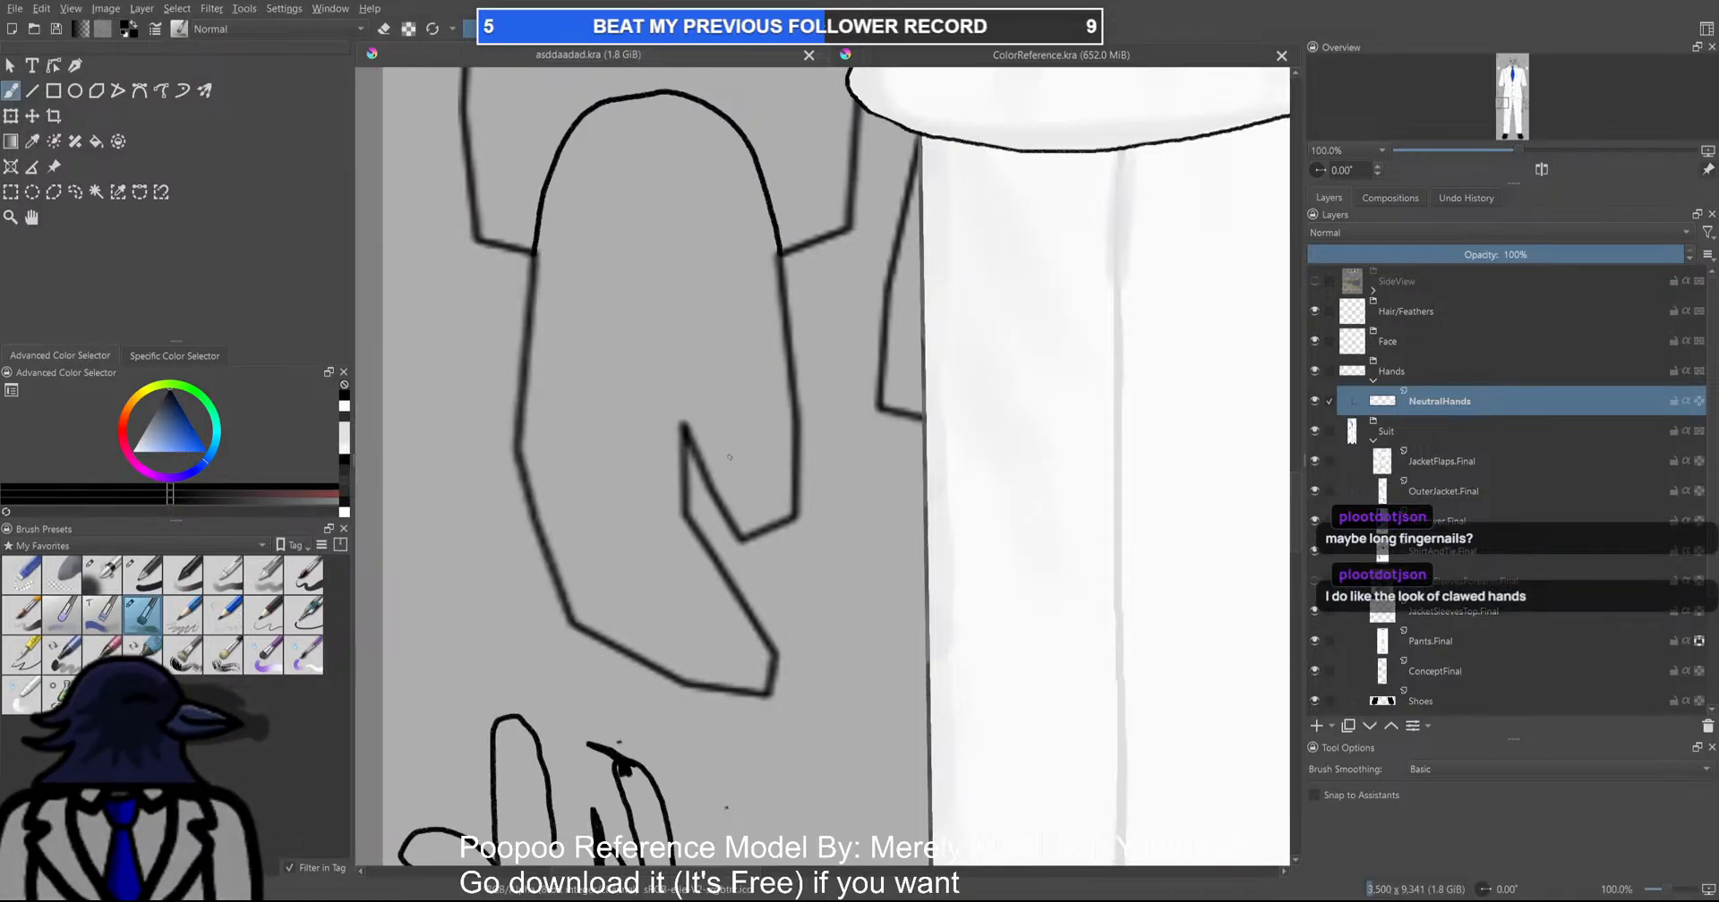
key("e")
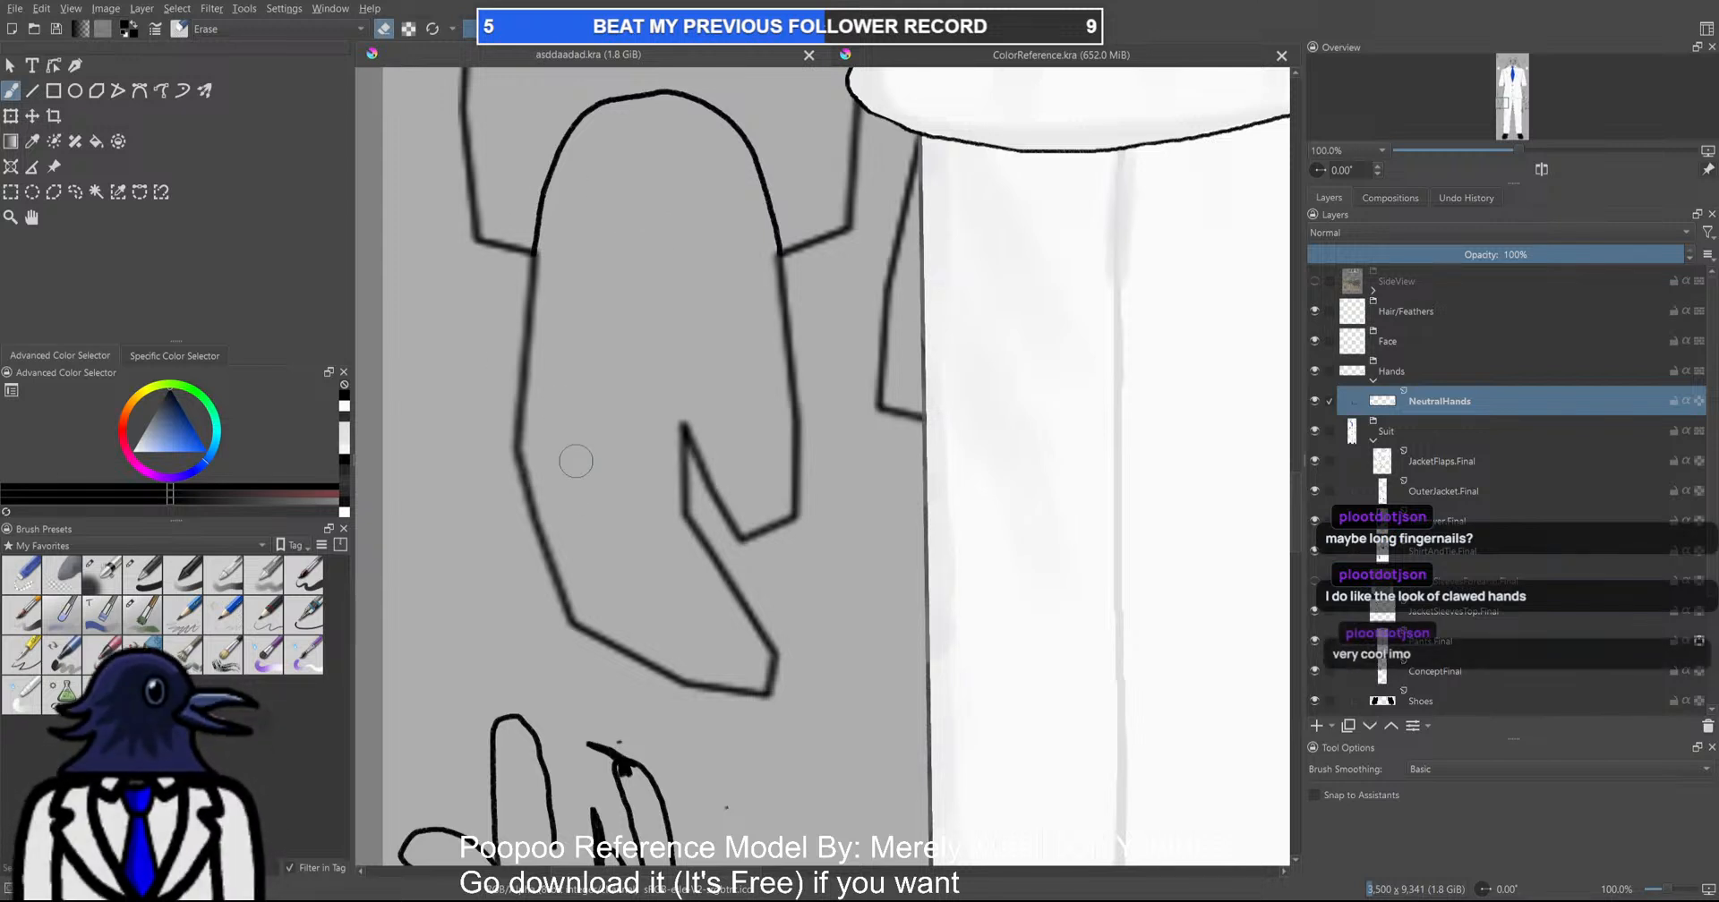
left_click(142, 614)
left_click_drag(667, 74, 664, 88)
key("ctrl+z")
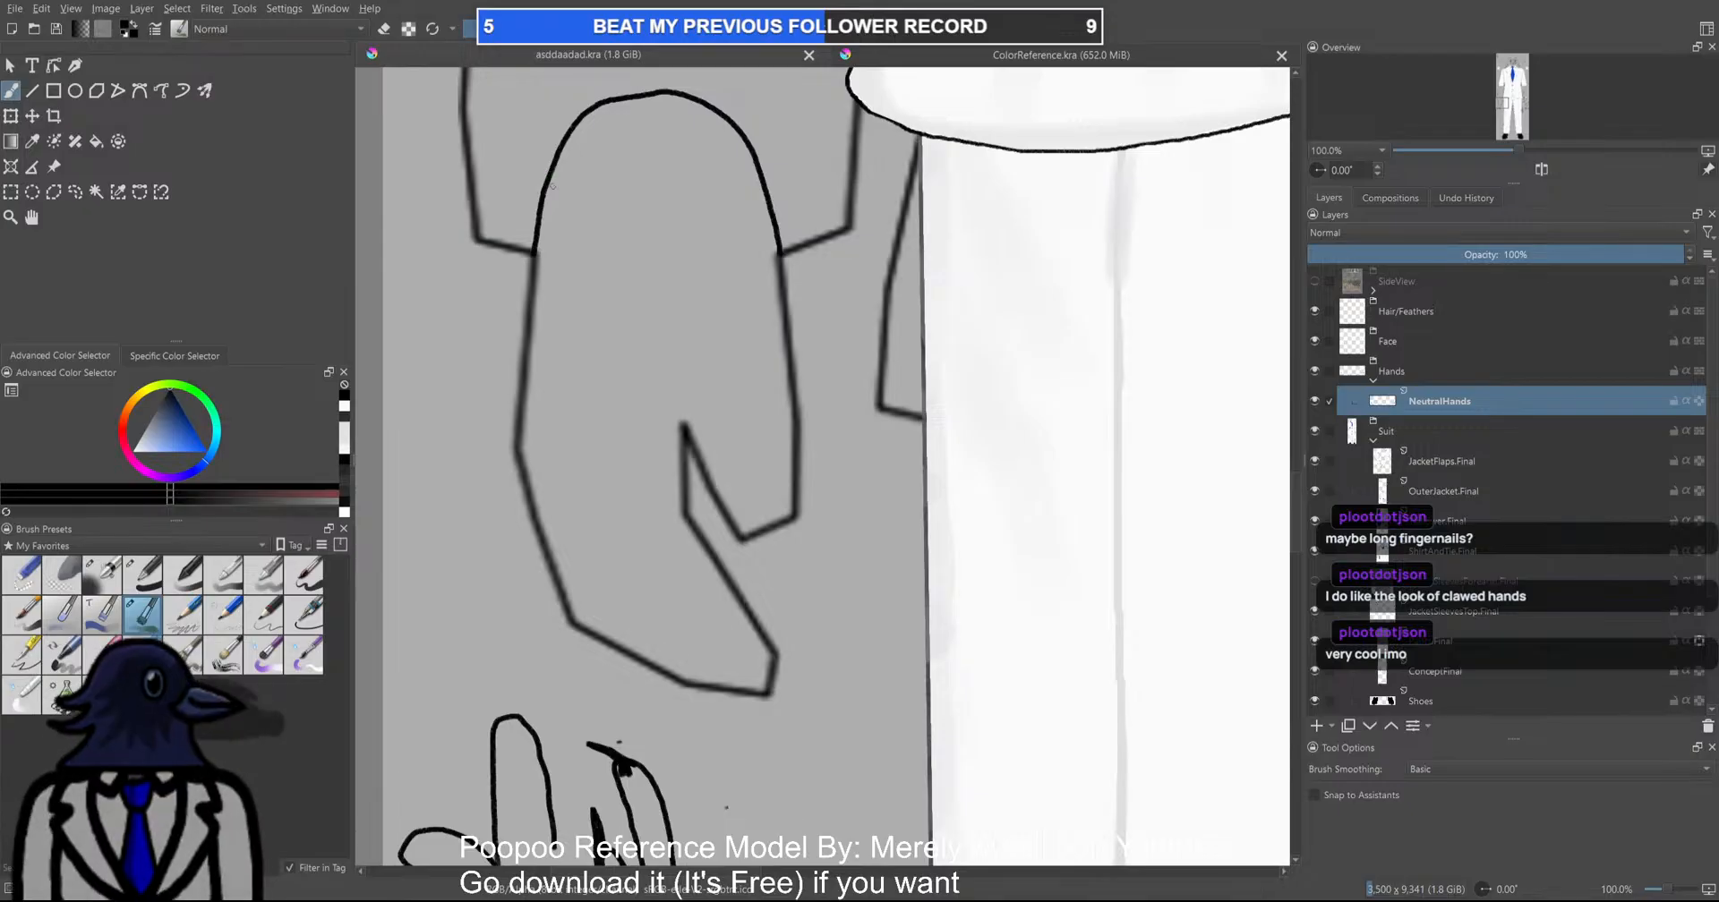
mouse_move(548, 179)
left_mouse_down()
mouse_move(673, 214)
mouse_move(761, 189)
left_mouse_up()
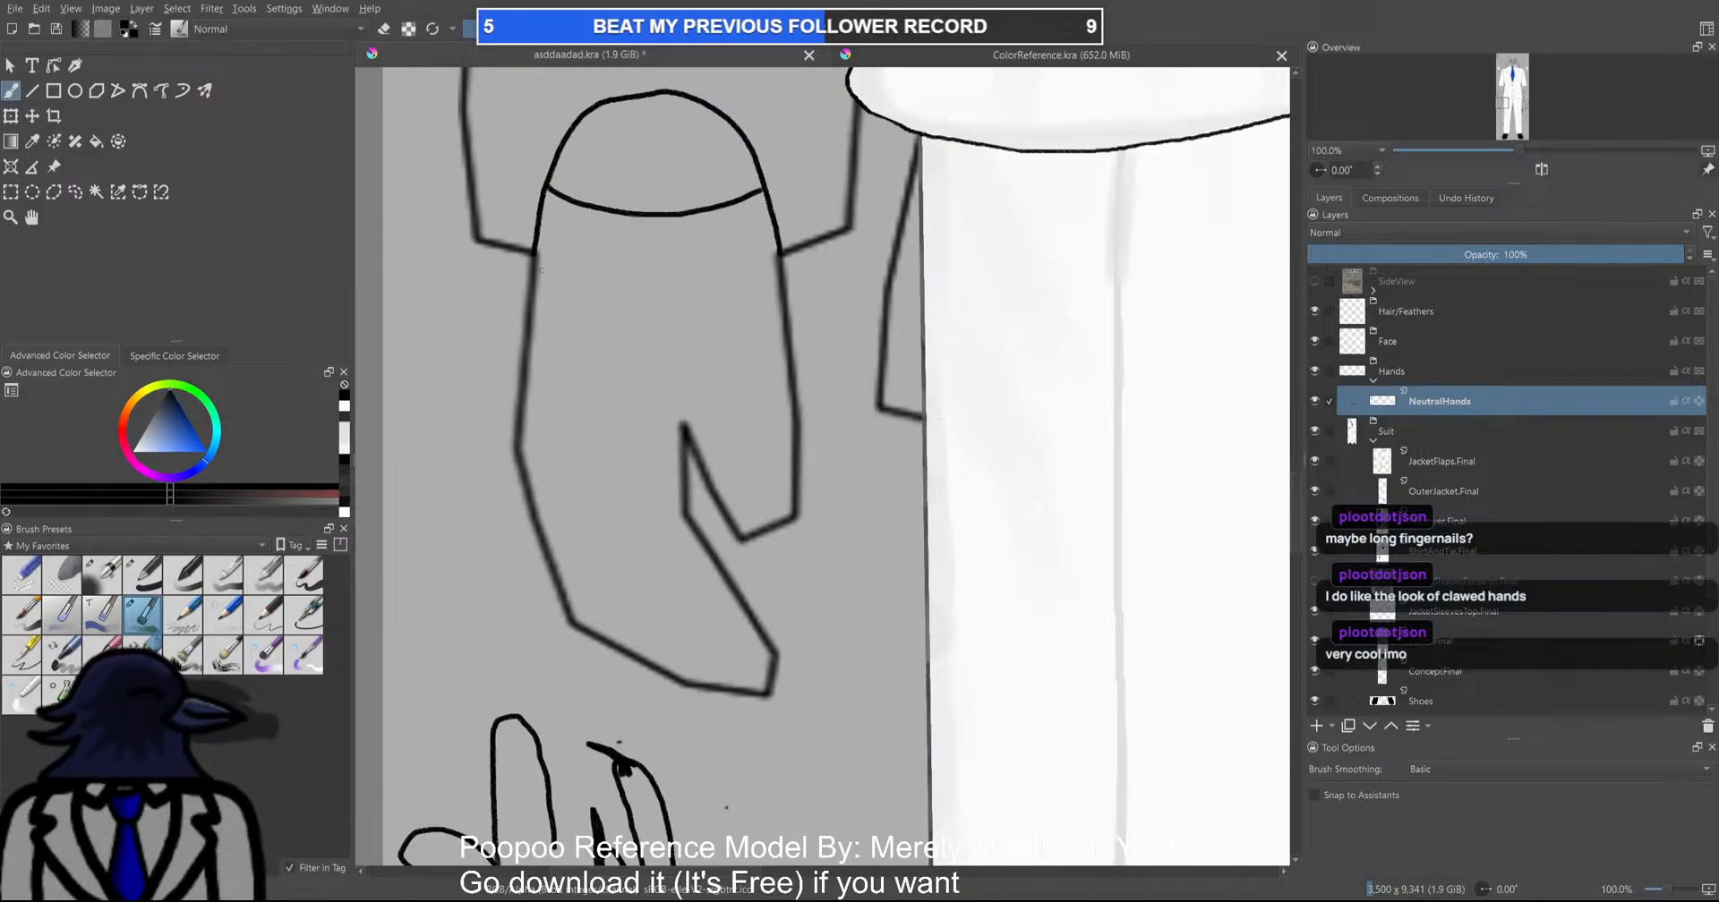
Trace the outer side of the hand from the curved wrist line down to the fingertip with clean brush strokes
left_click_drag(549, 187, 510, 442)
key("ctrl+z")
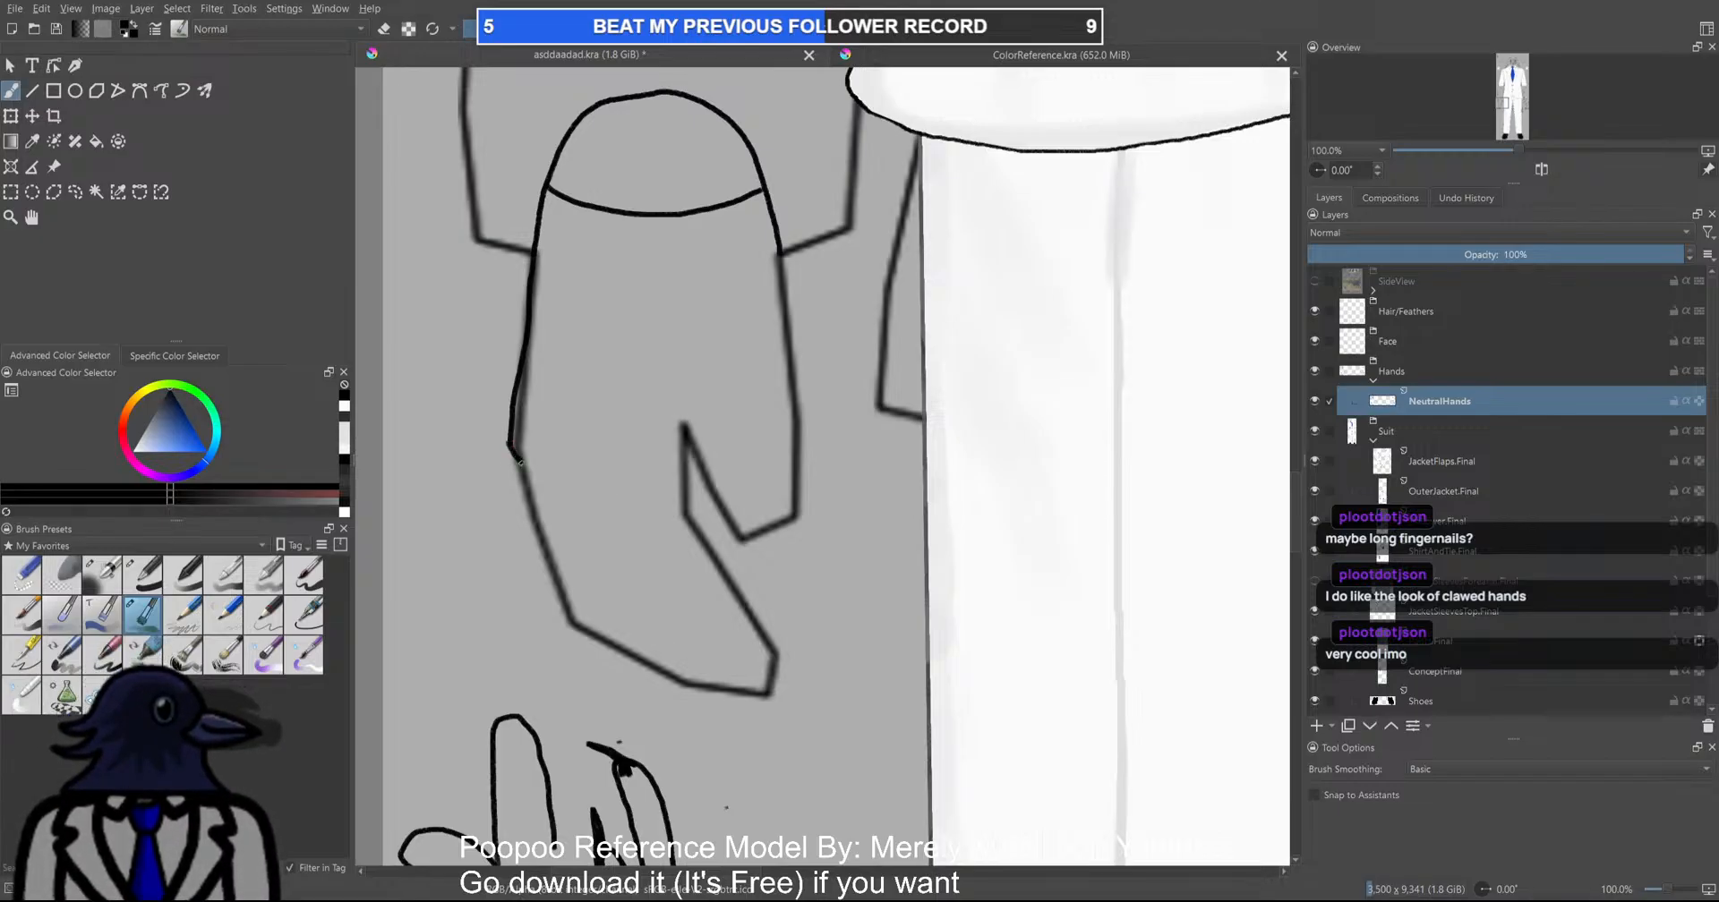
left_click_drag(510, 442, 577, 624)
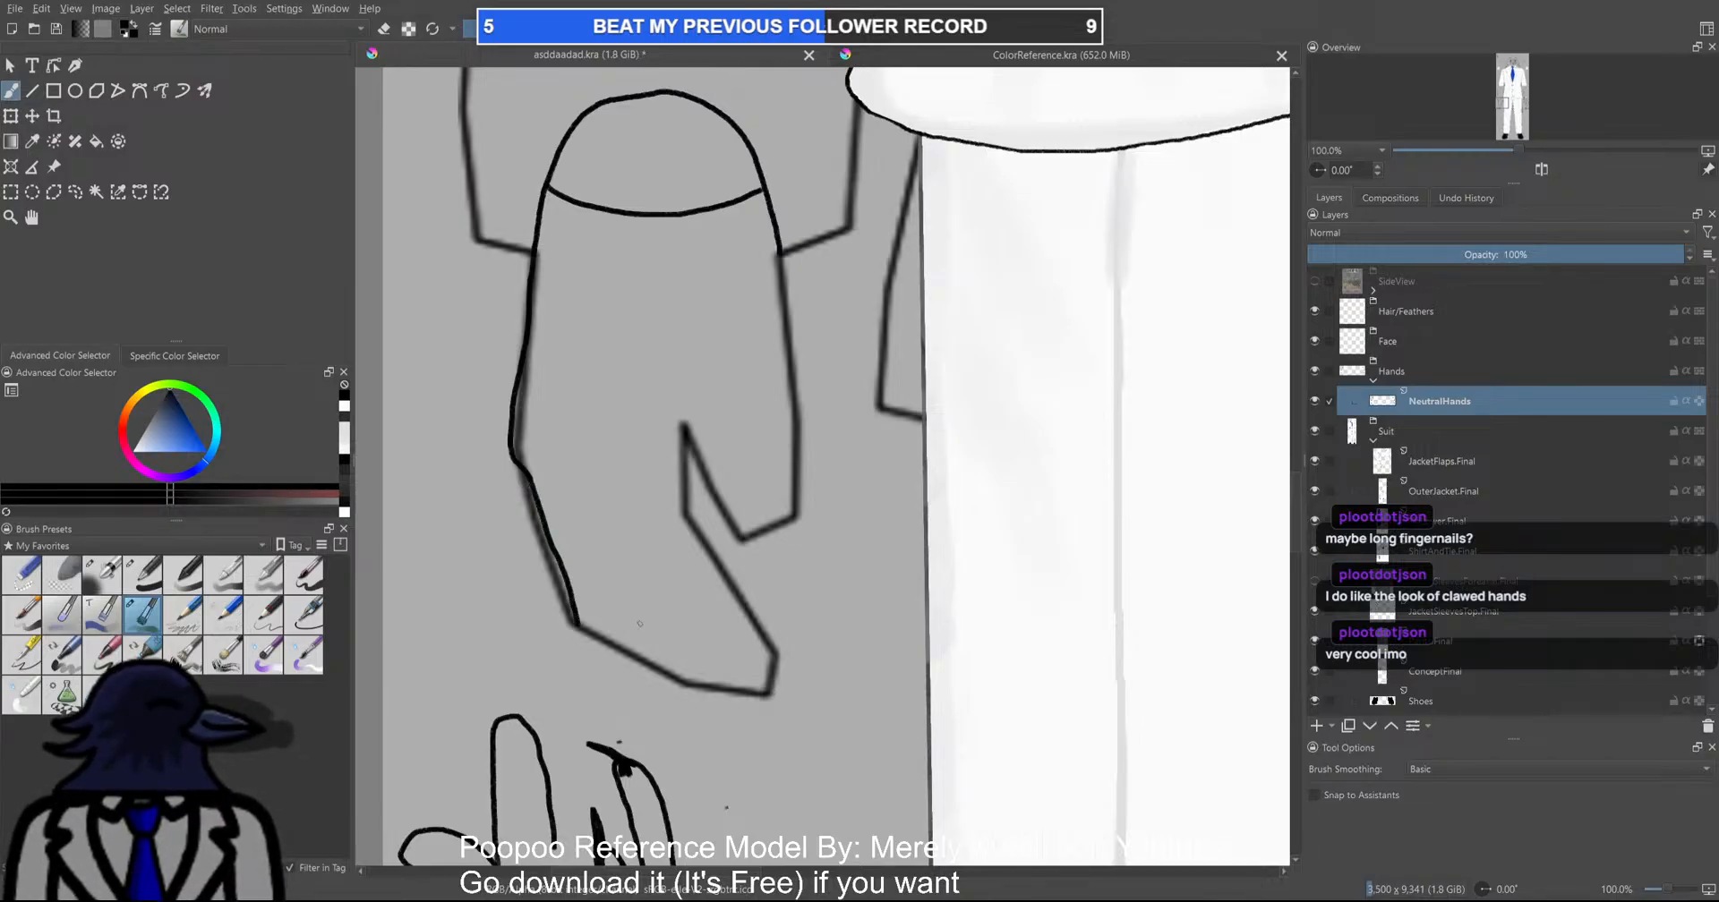
mouse_move(578, 624)
left_mouse_down()
mouse_move(693, 688)
mouse_move(766, 684)
left_mouse_up()
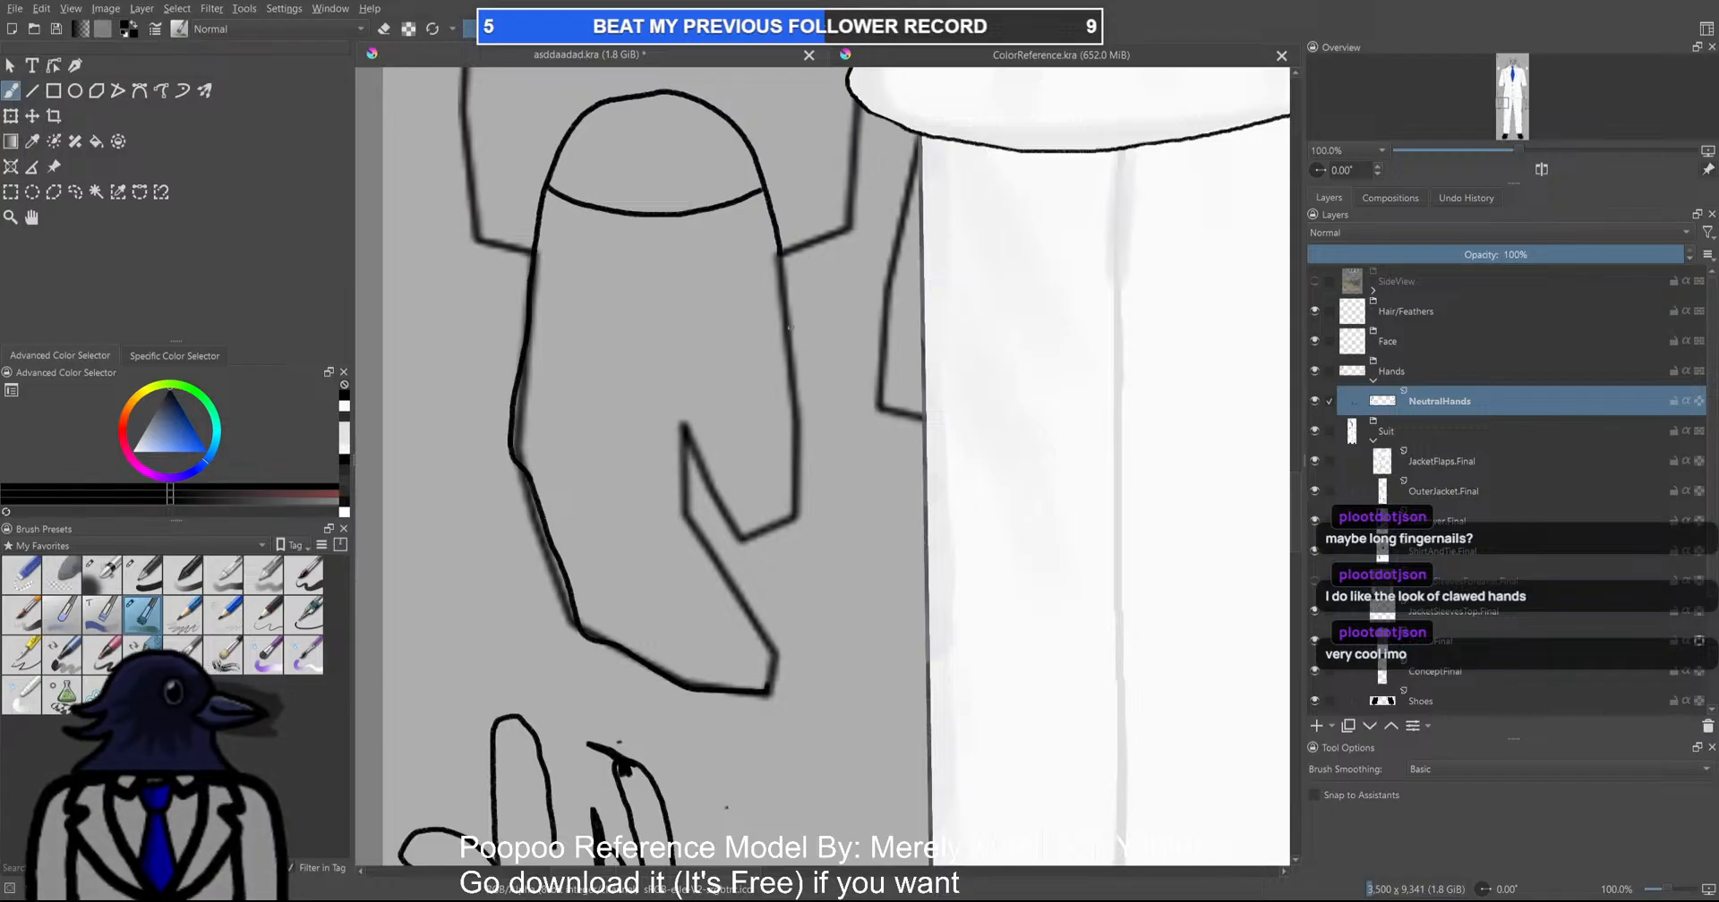
scroll(769, 351, "down", 2)
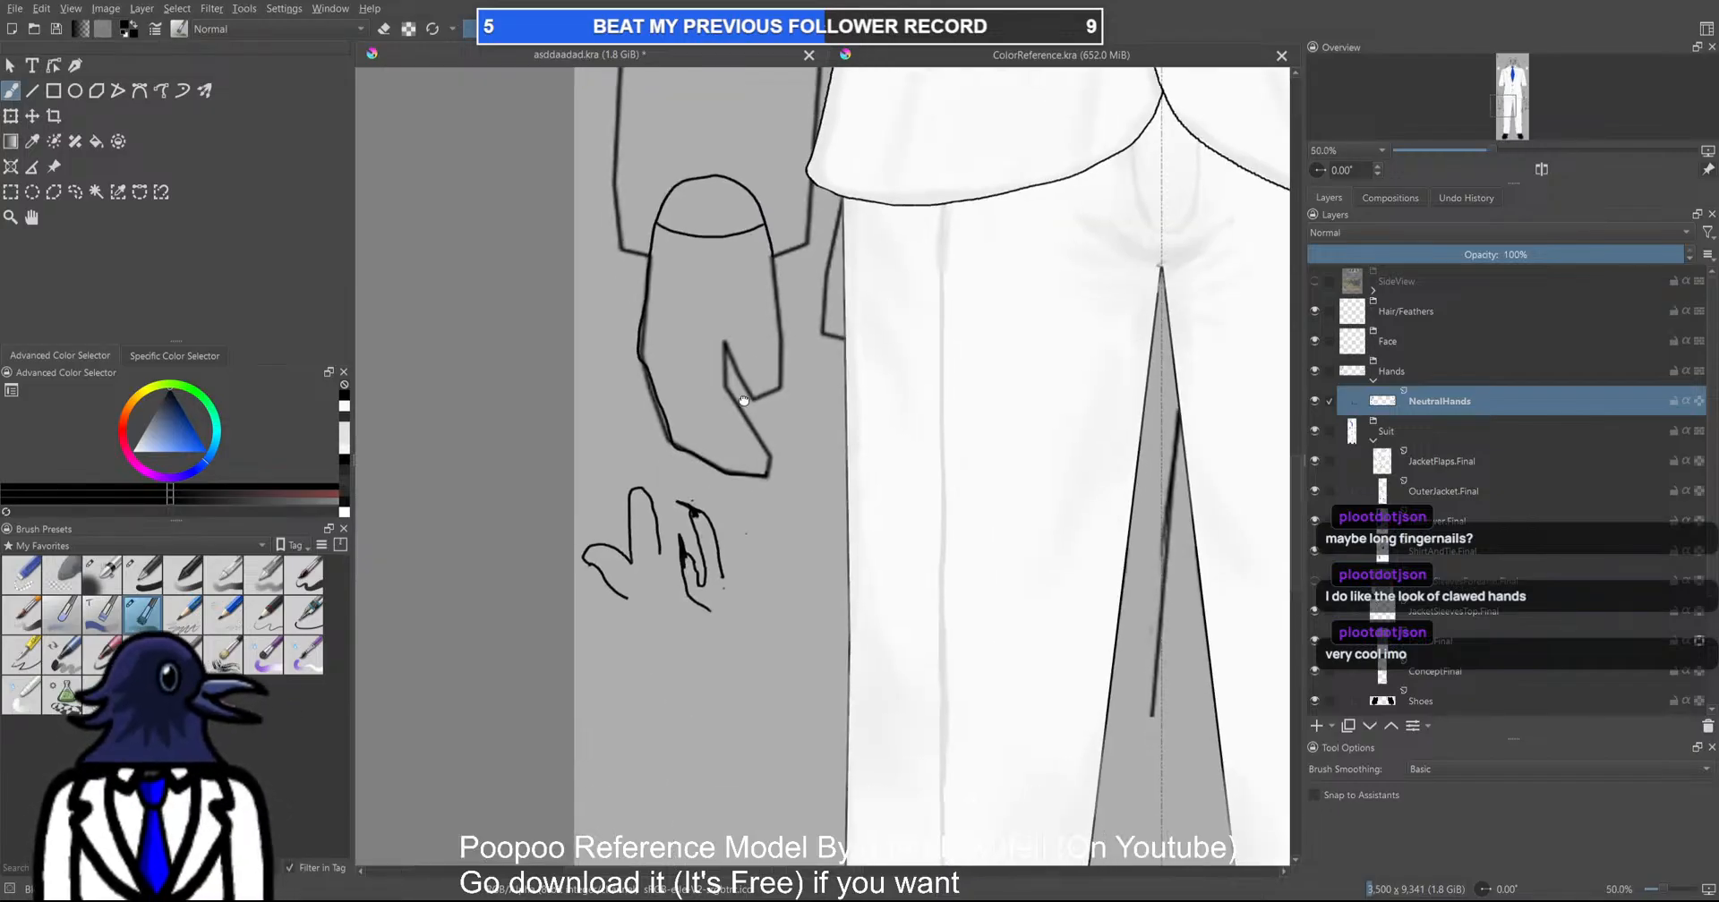
scroll(712, 652, "up", 2)
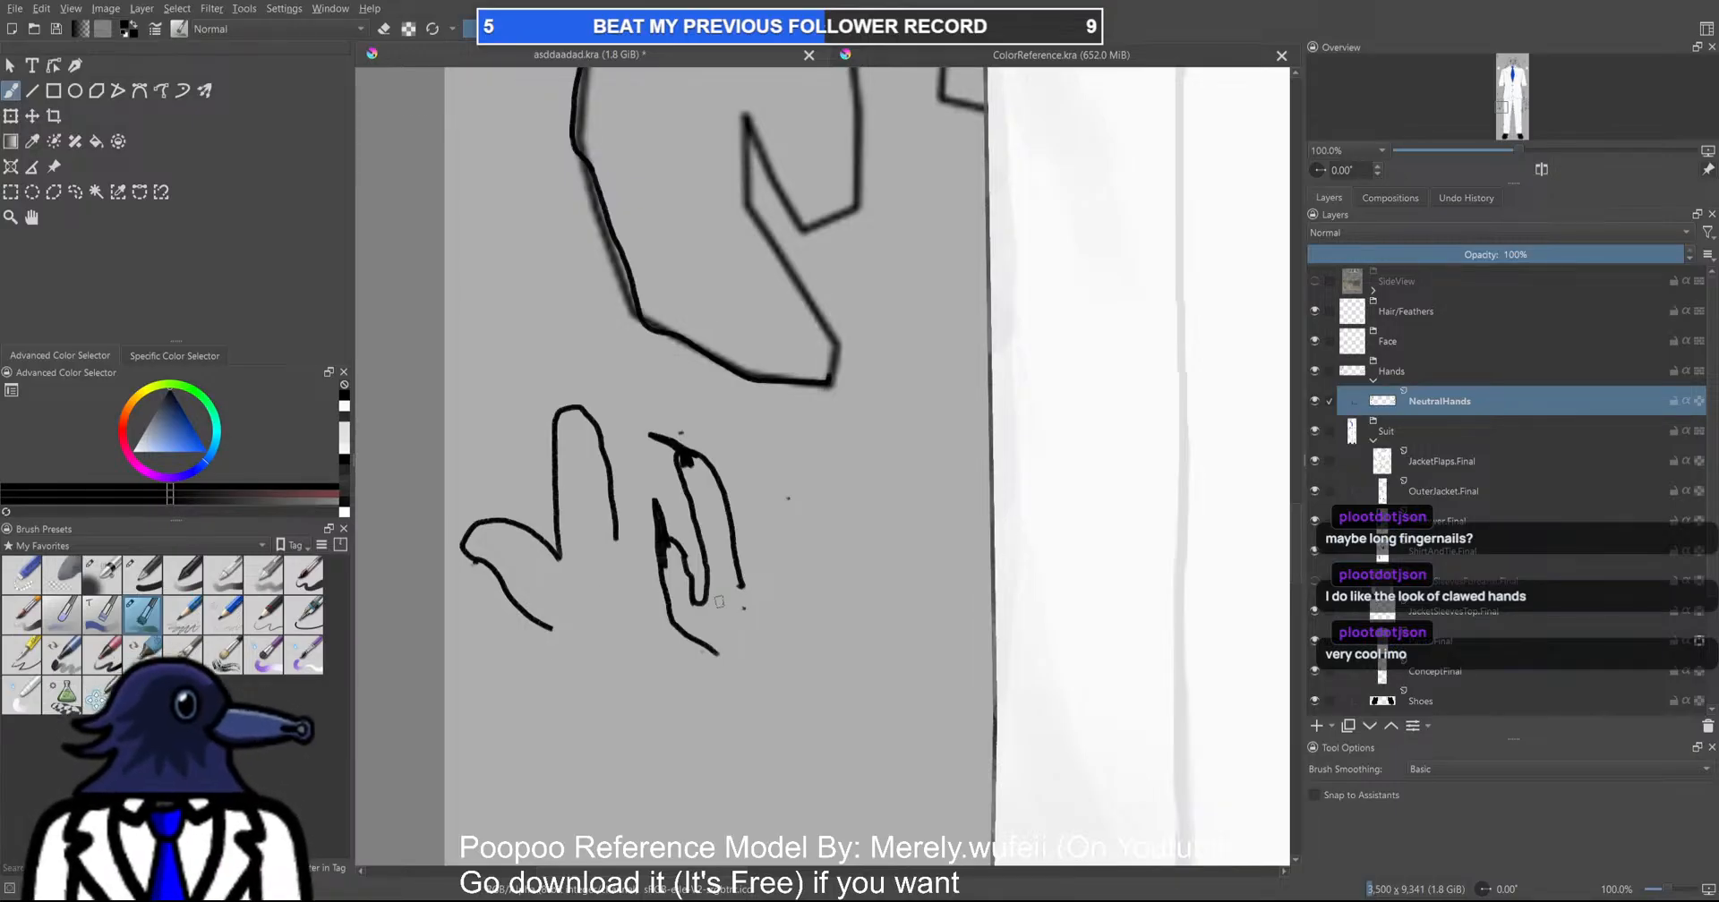
scroll(788, 498, "up", 1)
scroll(761, 448, "down", 2)
left_click_drag(761, 439, 720, 698)
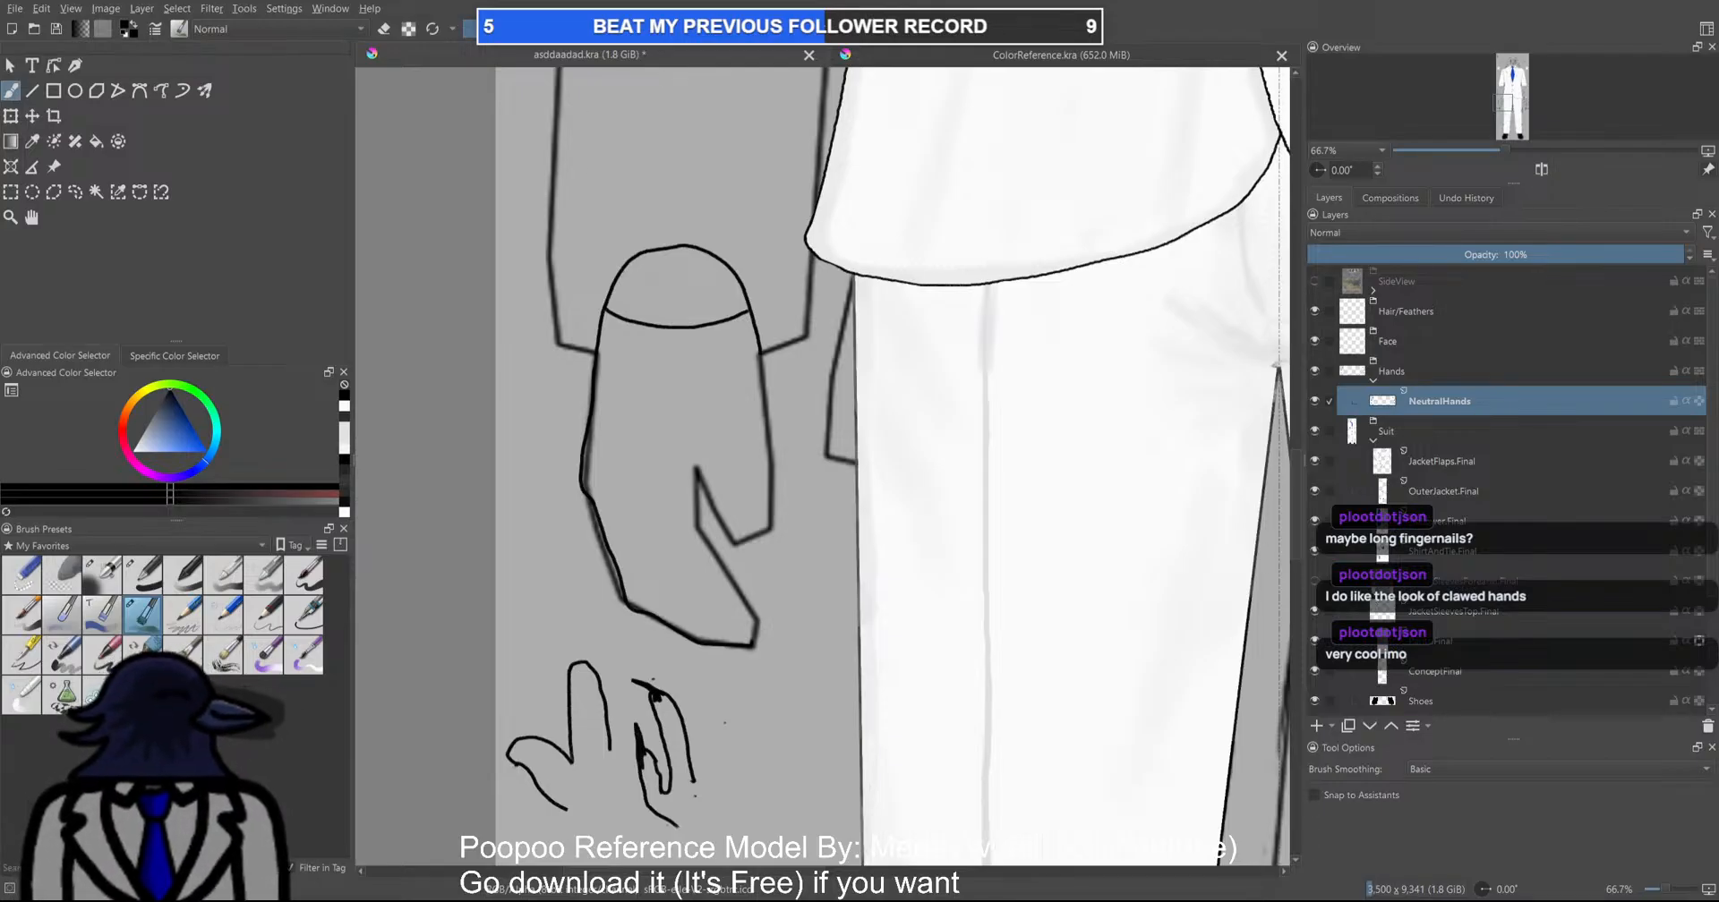
scroll(797, 510, "up", 2)
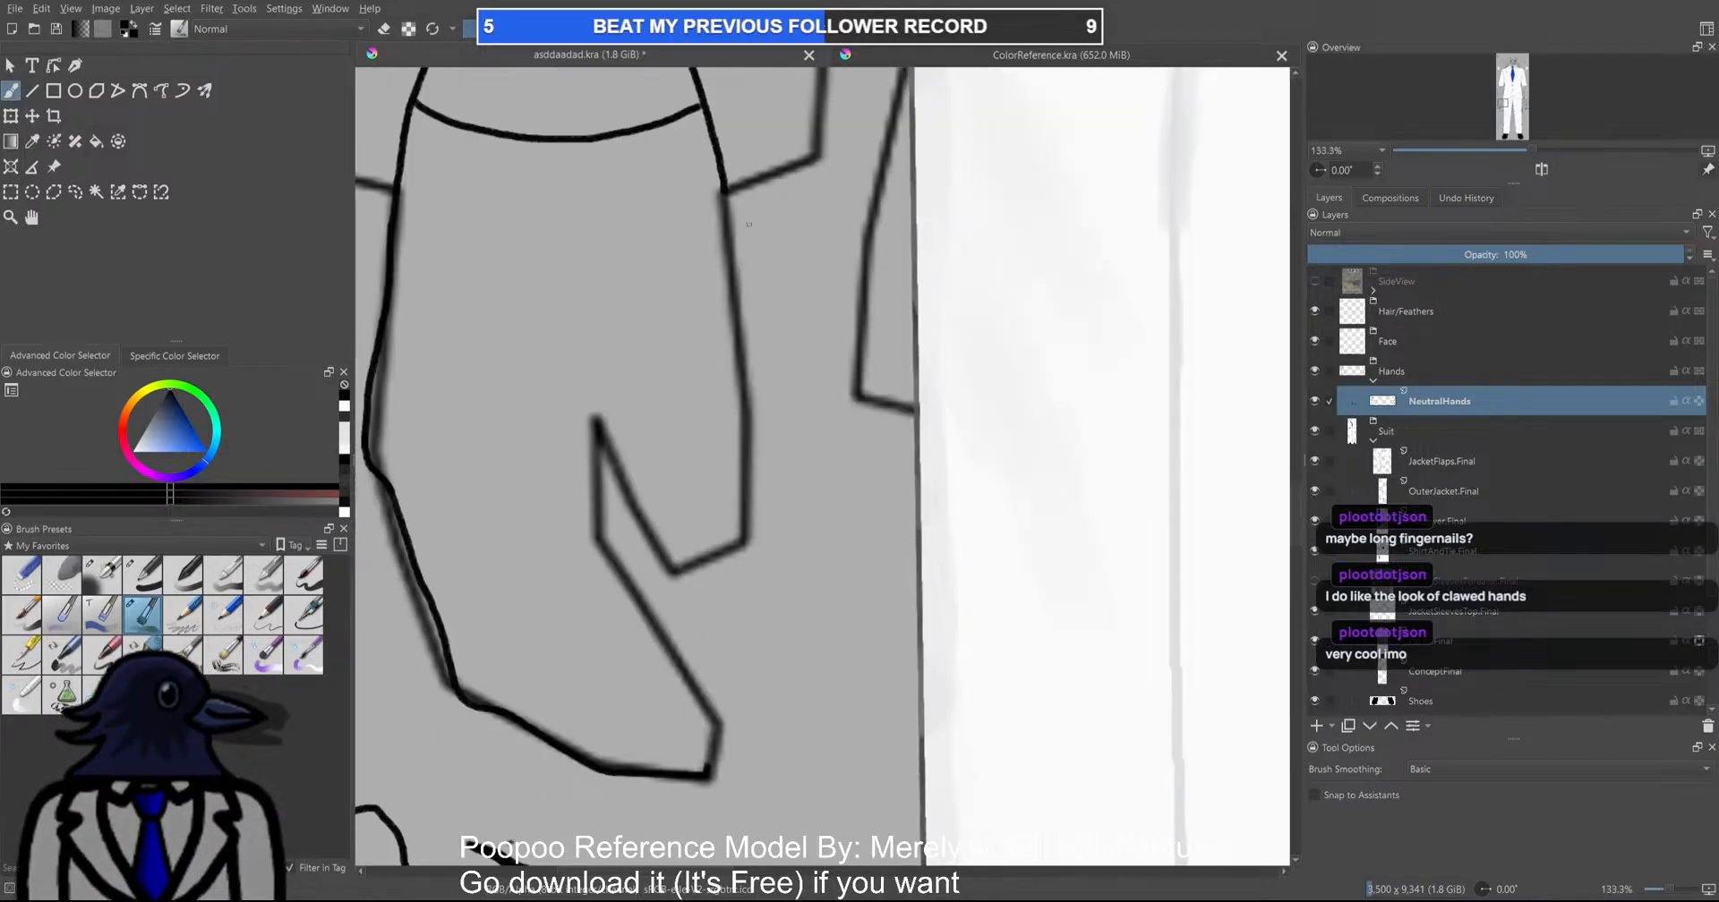
left_click_drag(756, 245, 769, 315)
key("ctrl+z")
left_click_drag(721, 193, 727, 262)
key("ctrl+z")
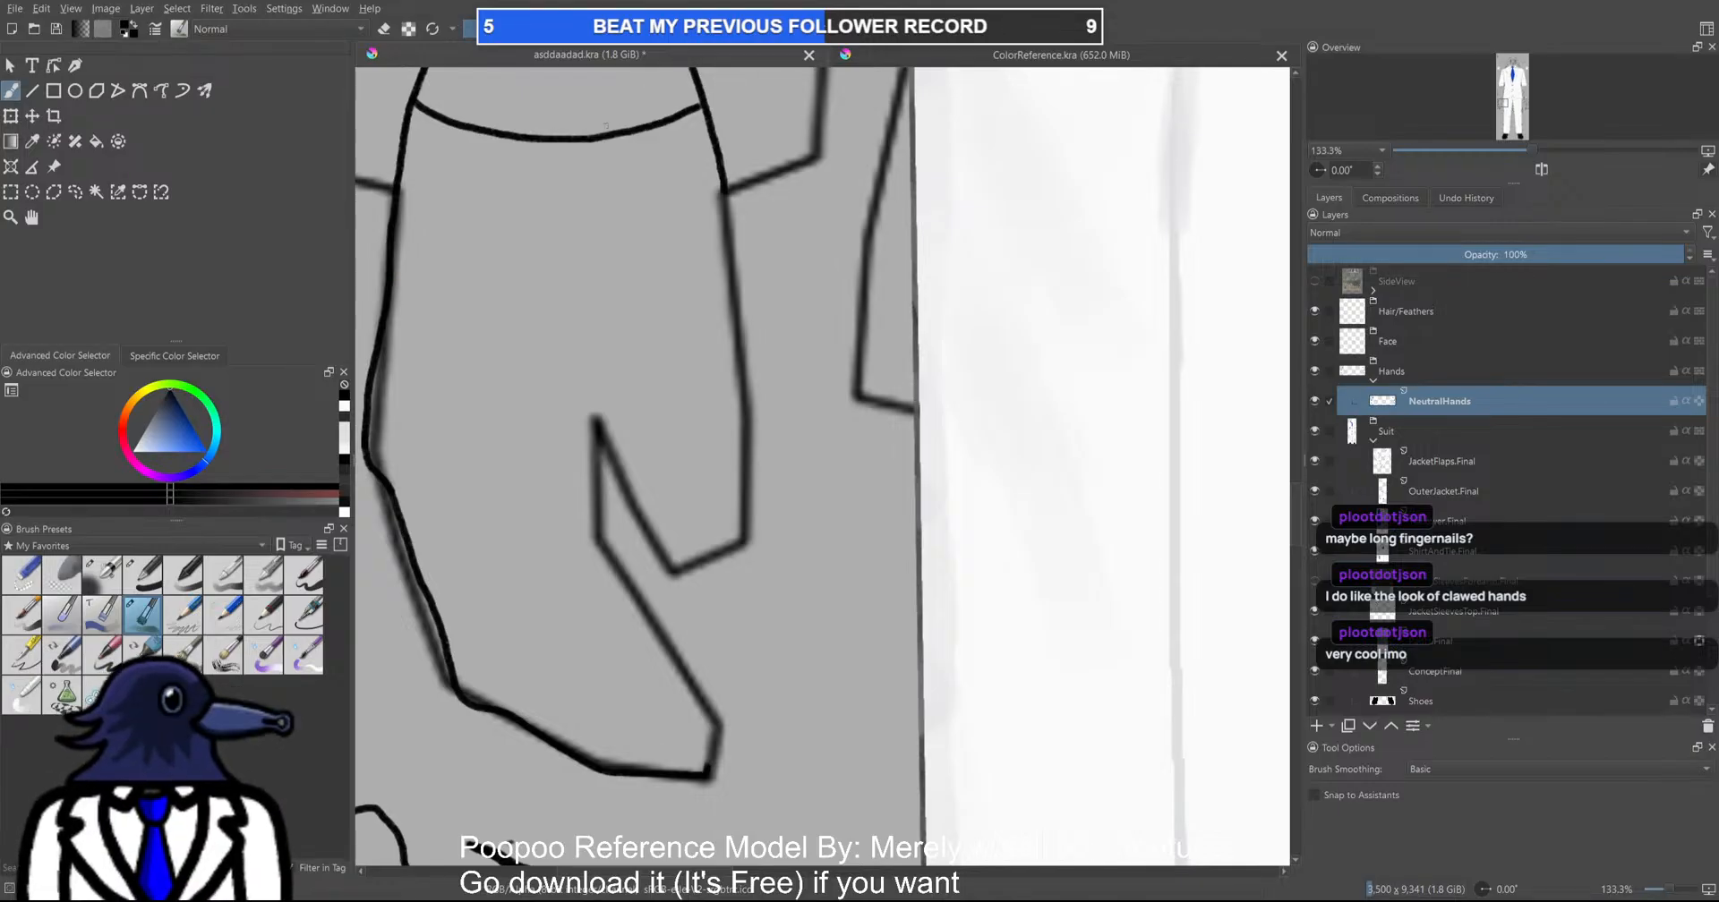
left_click_drag(406, 120, 432, 260)
key("ctrl+z")
key("ctrl+z")
left_click_drag(533, 216, 534, 320)
key("ctrl+z")
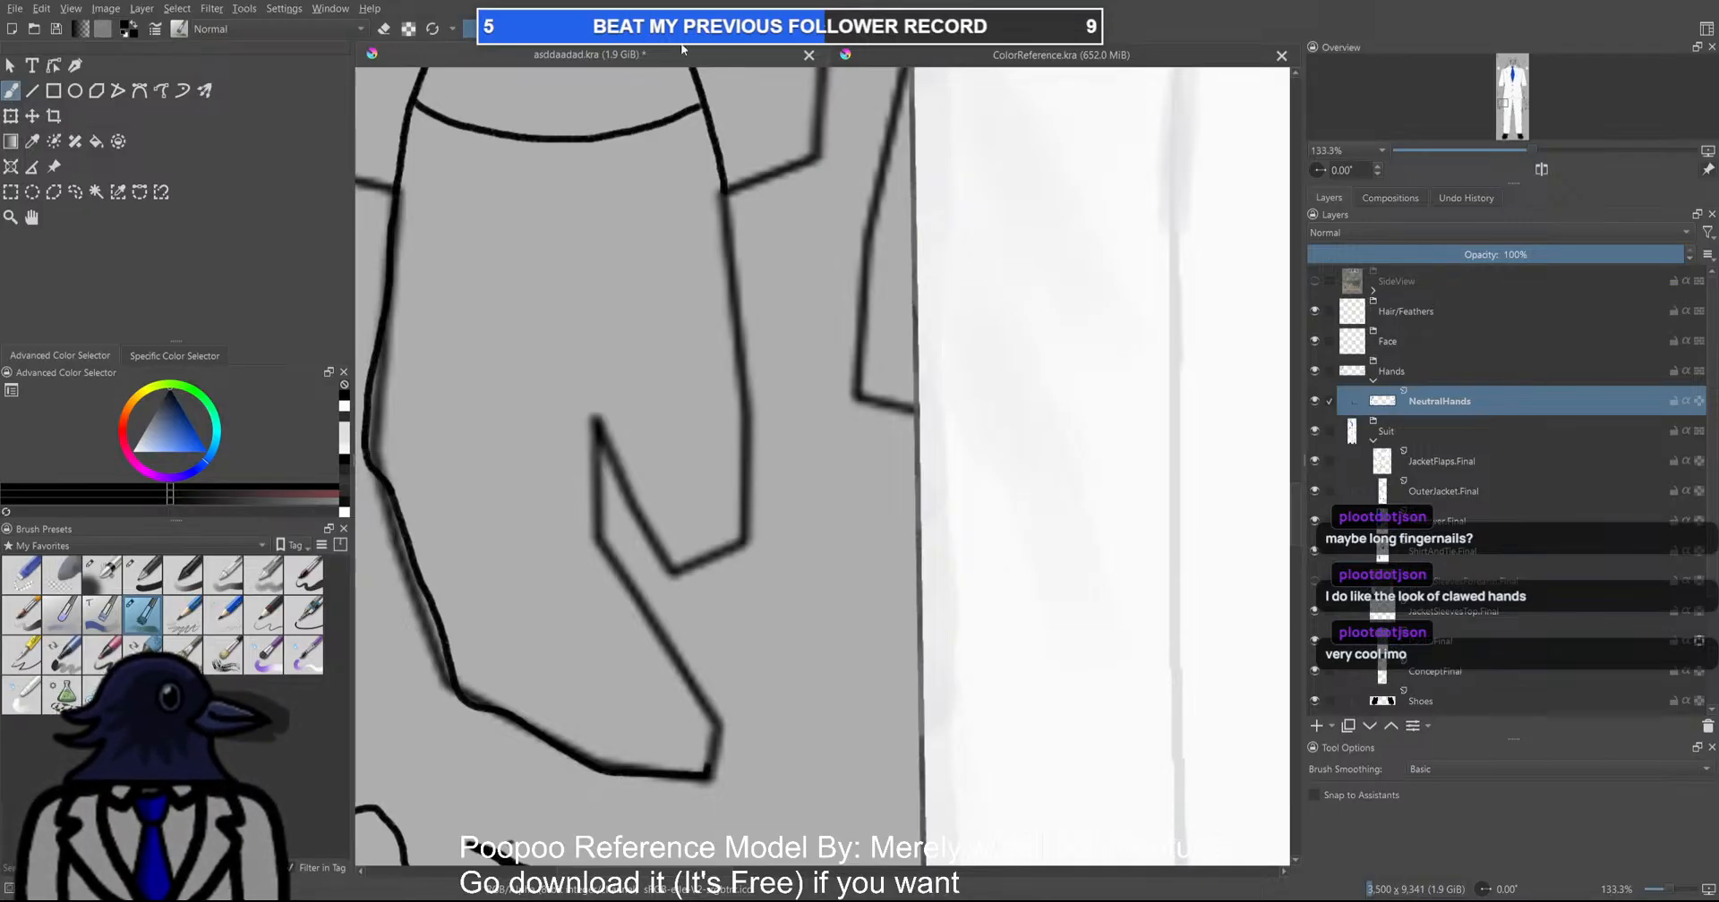
mouse_move(491, 192)
left_mouse_down()
mouse_move(482, 265)
mouse_move(535, 298)
mouse_move(533, 349)
left_mouse_up()
key("ctrl+z")
key("ctrl+z")
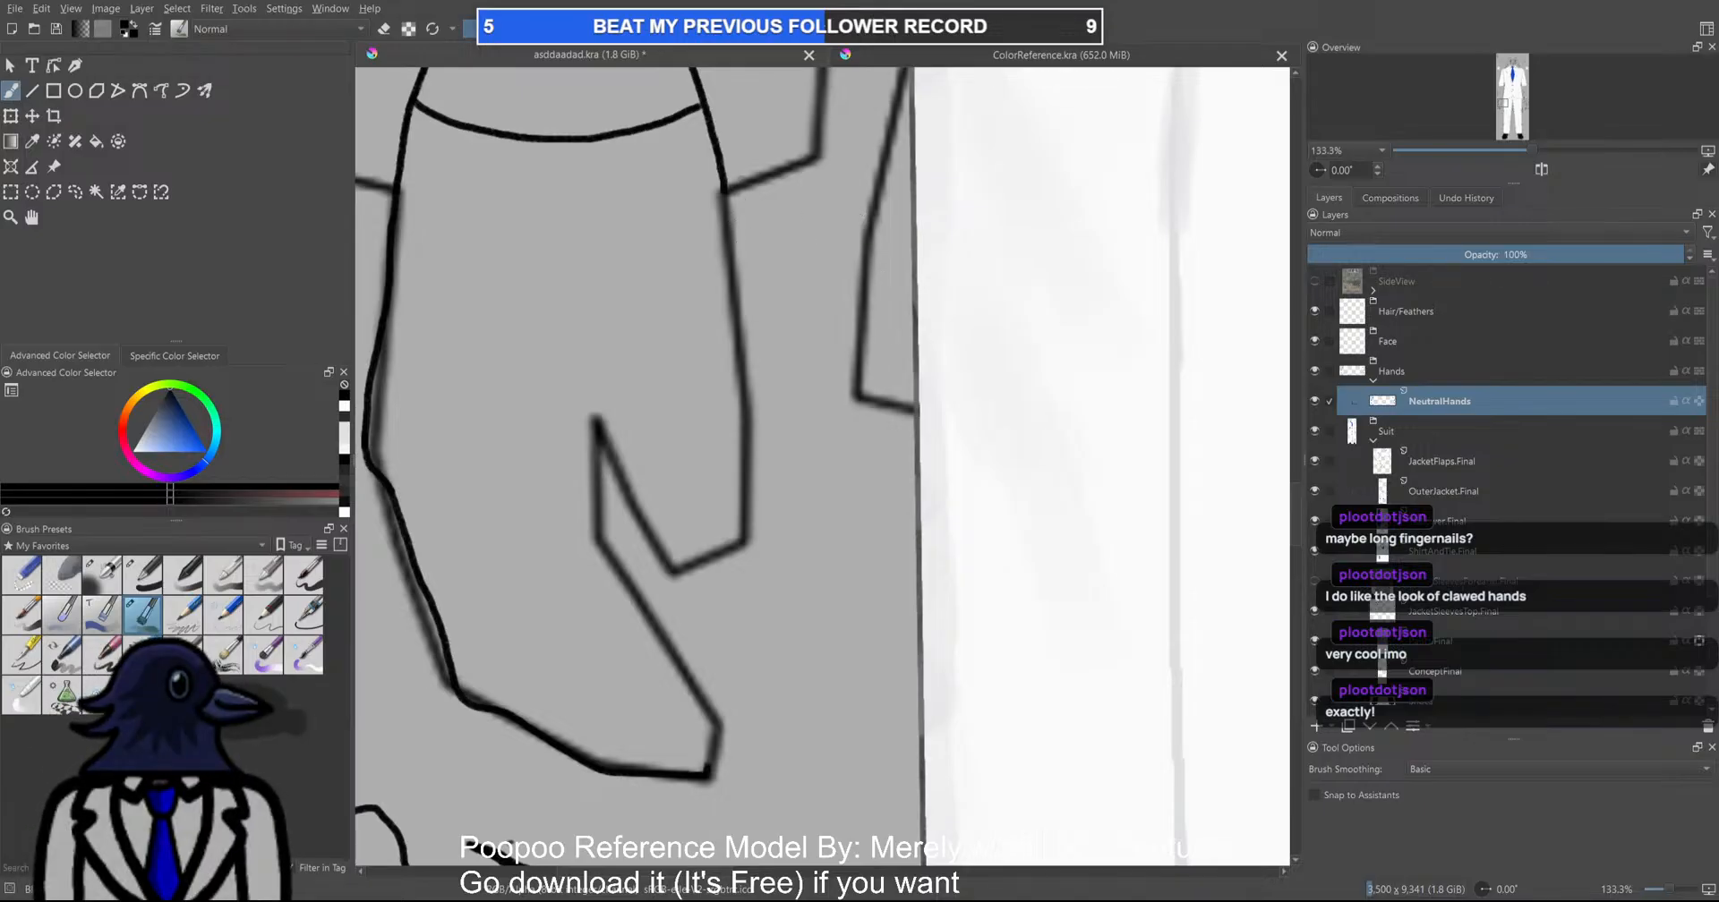
Erase the lower end of the wrist arc on the thumb side, trimming it to above the sleeve corner
left_click_drag(746, 257, 734, 262)
key("5")
mouse_move(724, 192)
left_mouse_down()
mouse_move(734, 233)
mouse_move(728, 187)
left_mouse_up()
key("e")
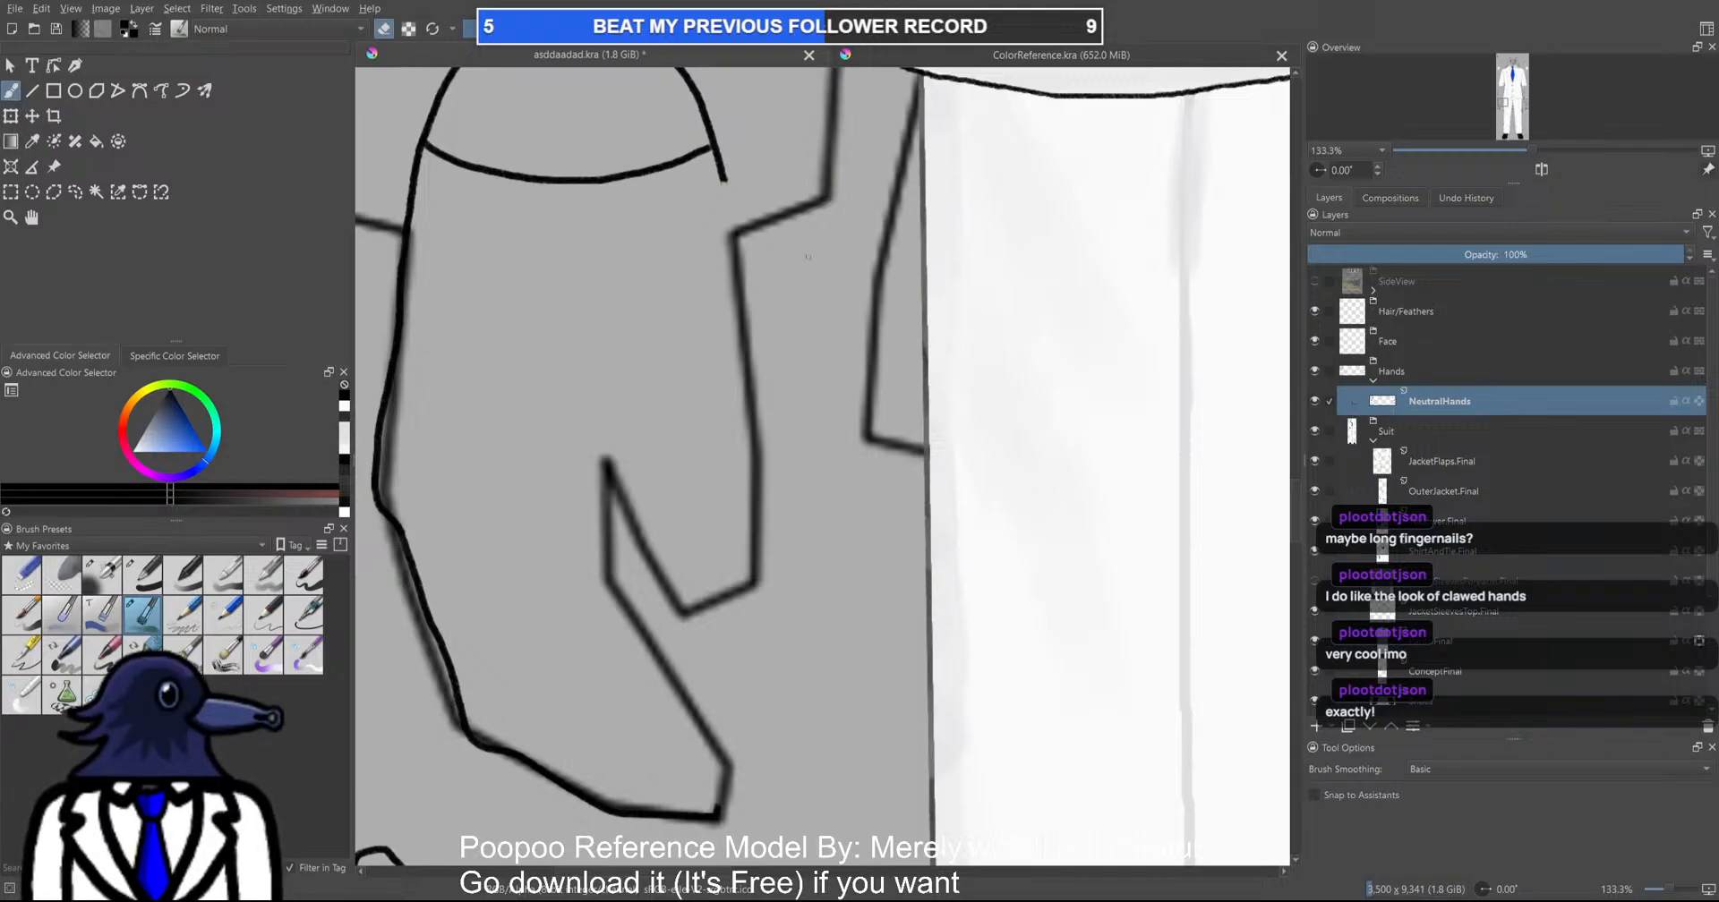
key("ctrl+z")
left_click_drag(715, 173, 723, 178)
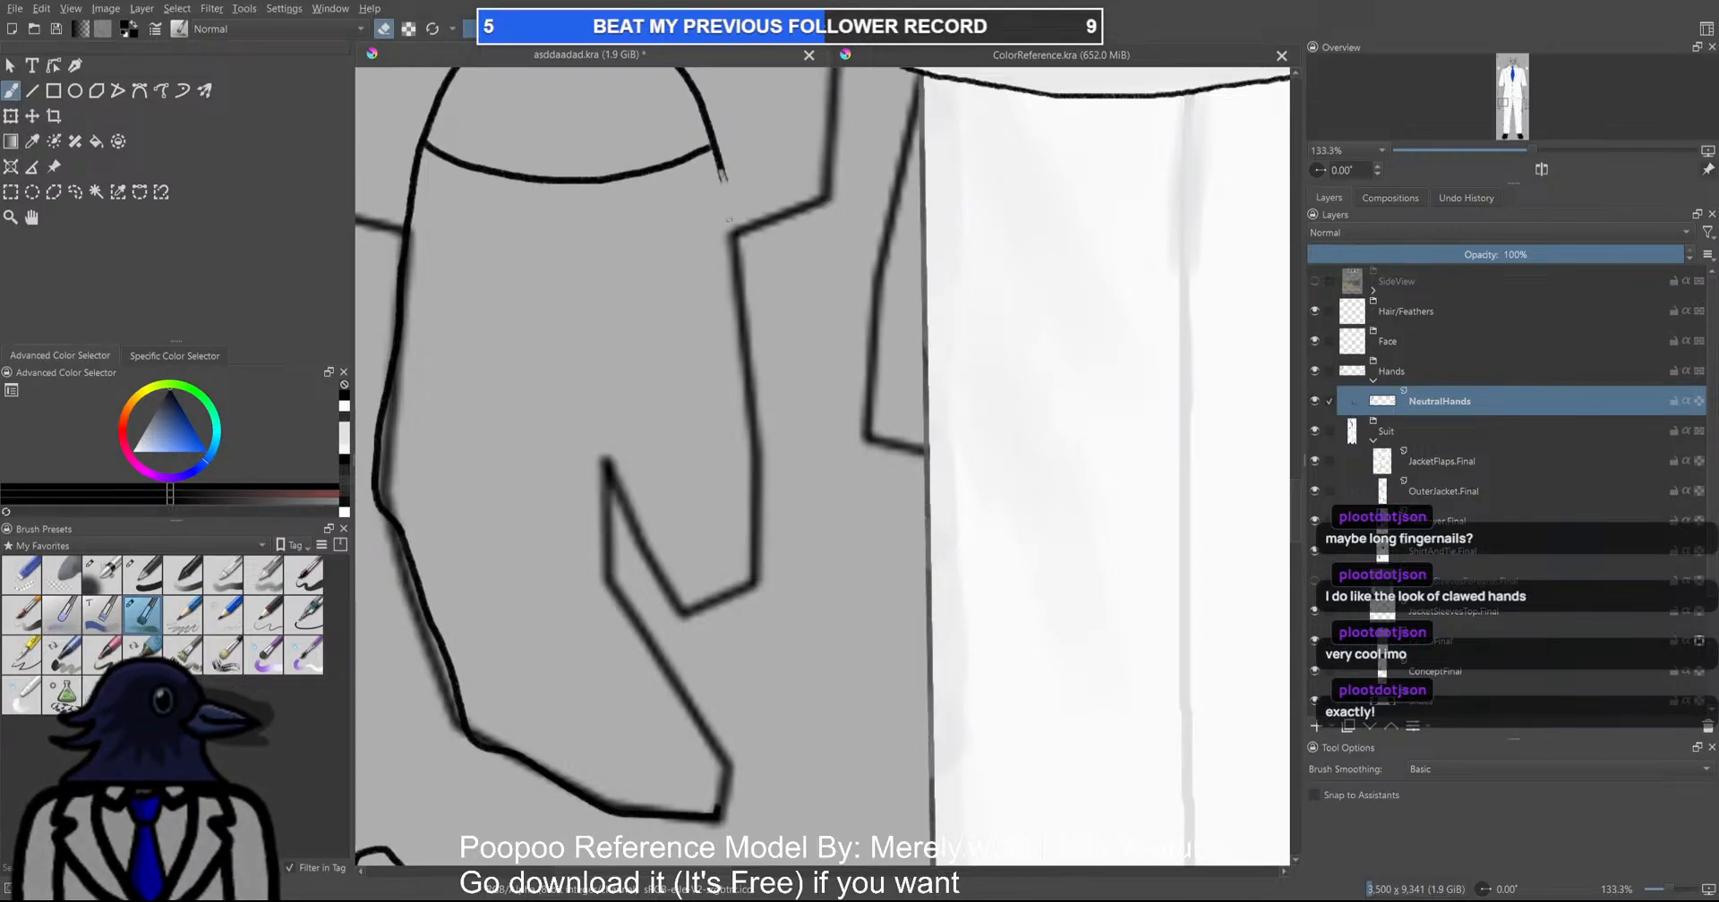
Paint the thumb's outer side as one bulging stroke from the trimmed wrist arc down past the sketched thumb tip
key("e")
left_click_drag(725, 182, 734, 236)
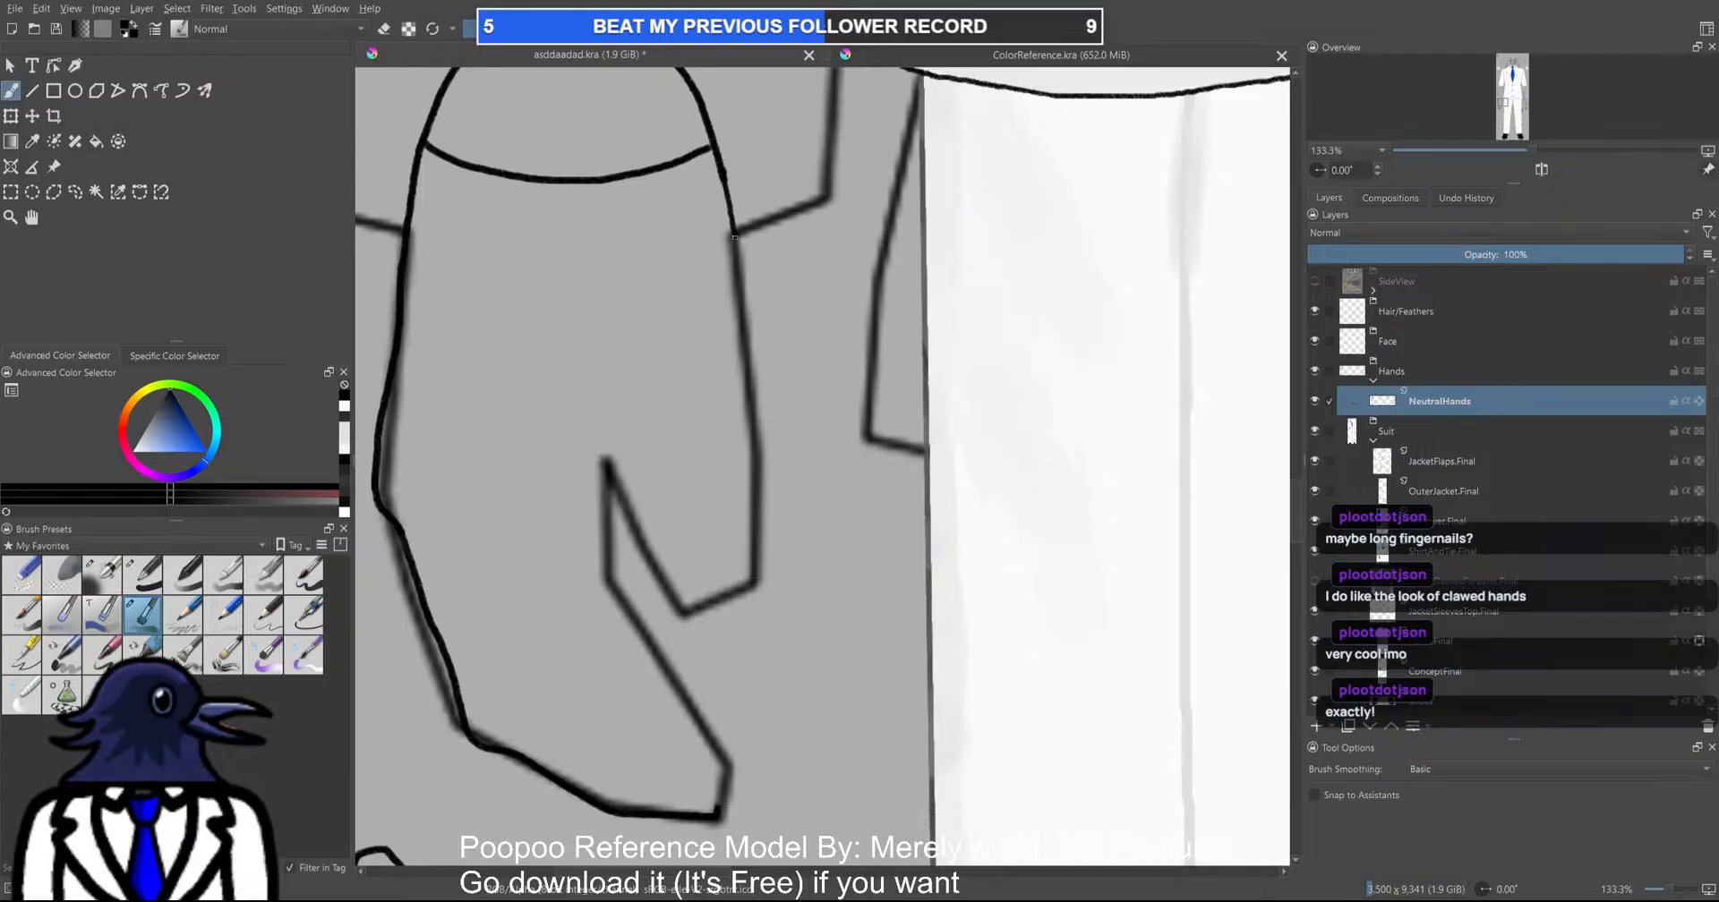
key("ctrl+z")
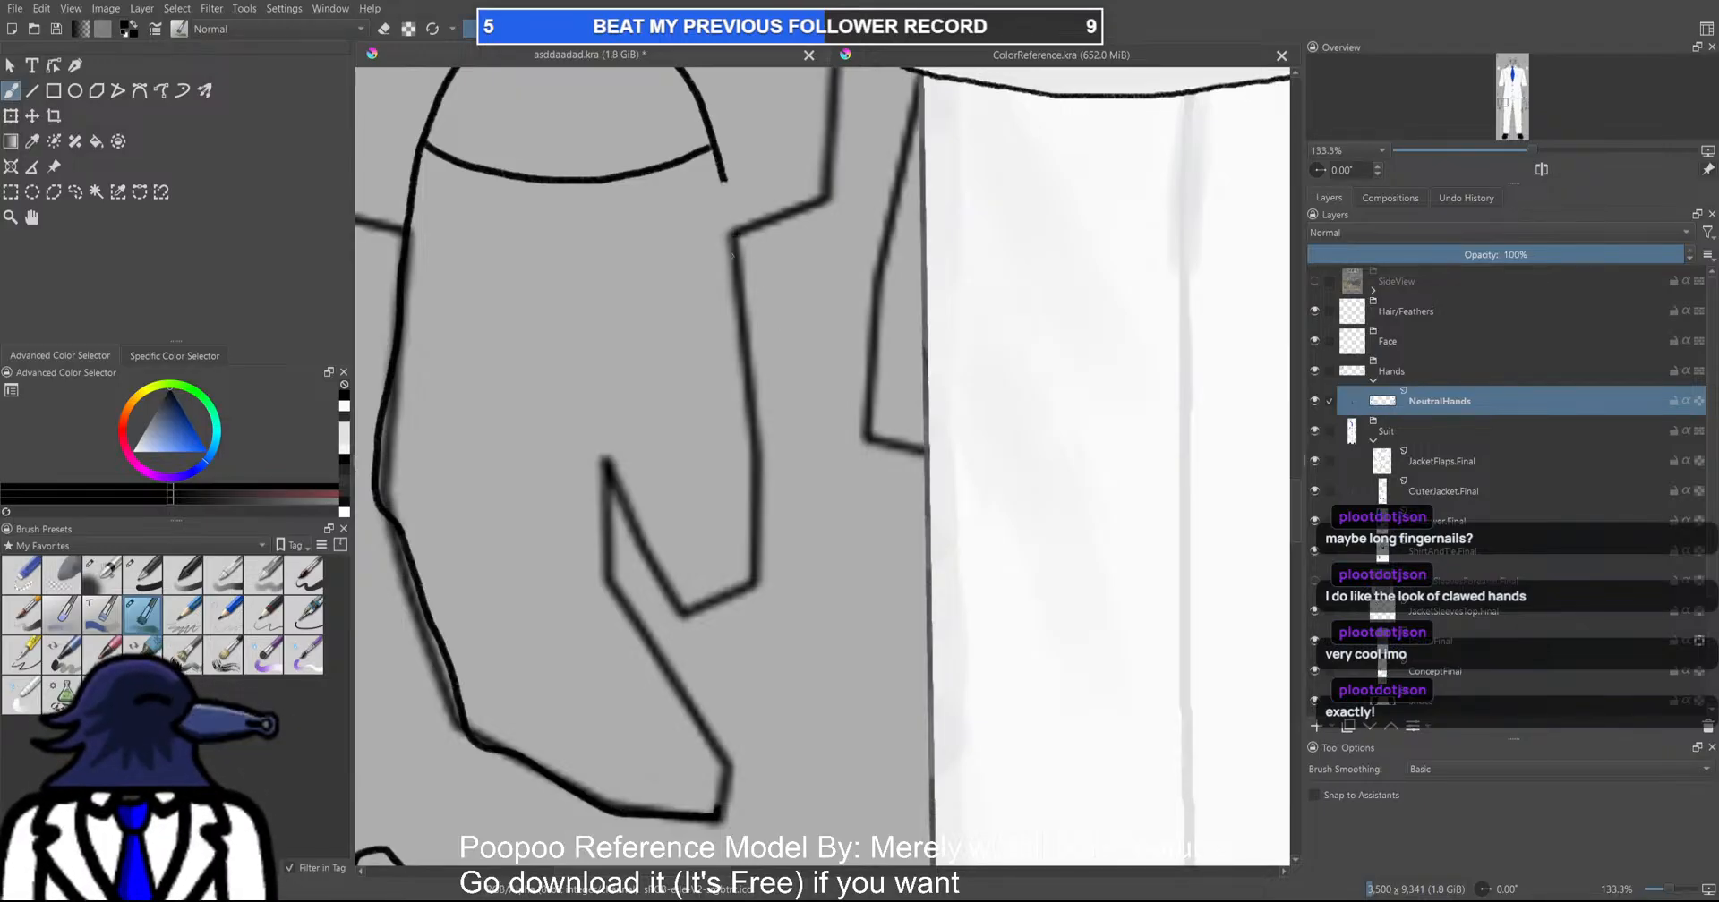
mouse_move(723, 178)
left_mouse_down()
mouse_move(762, 342)
mouse_move(772, 571)
left_mouse_up()
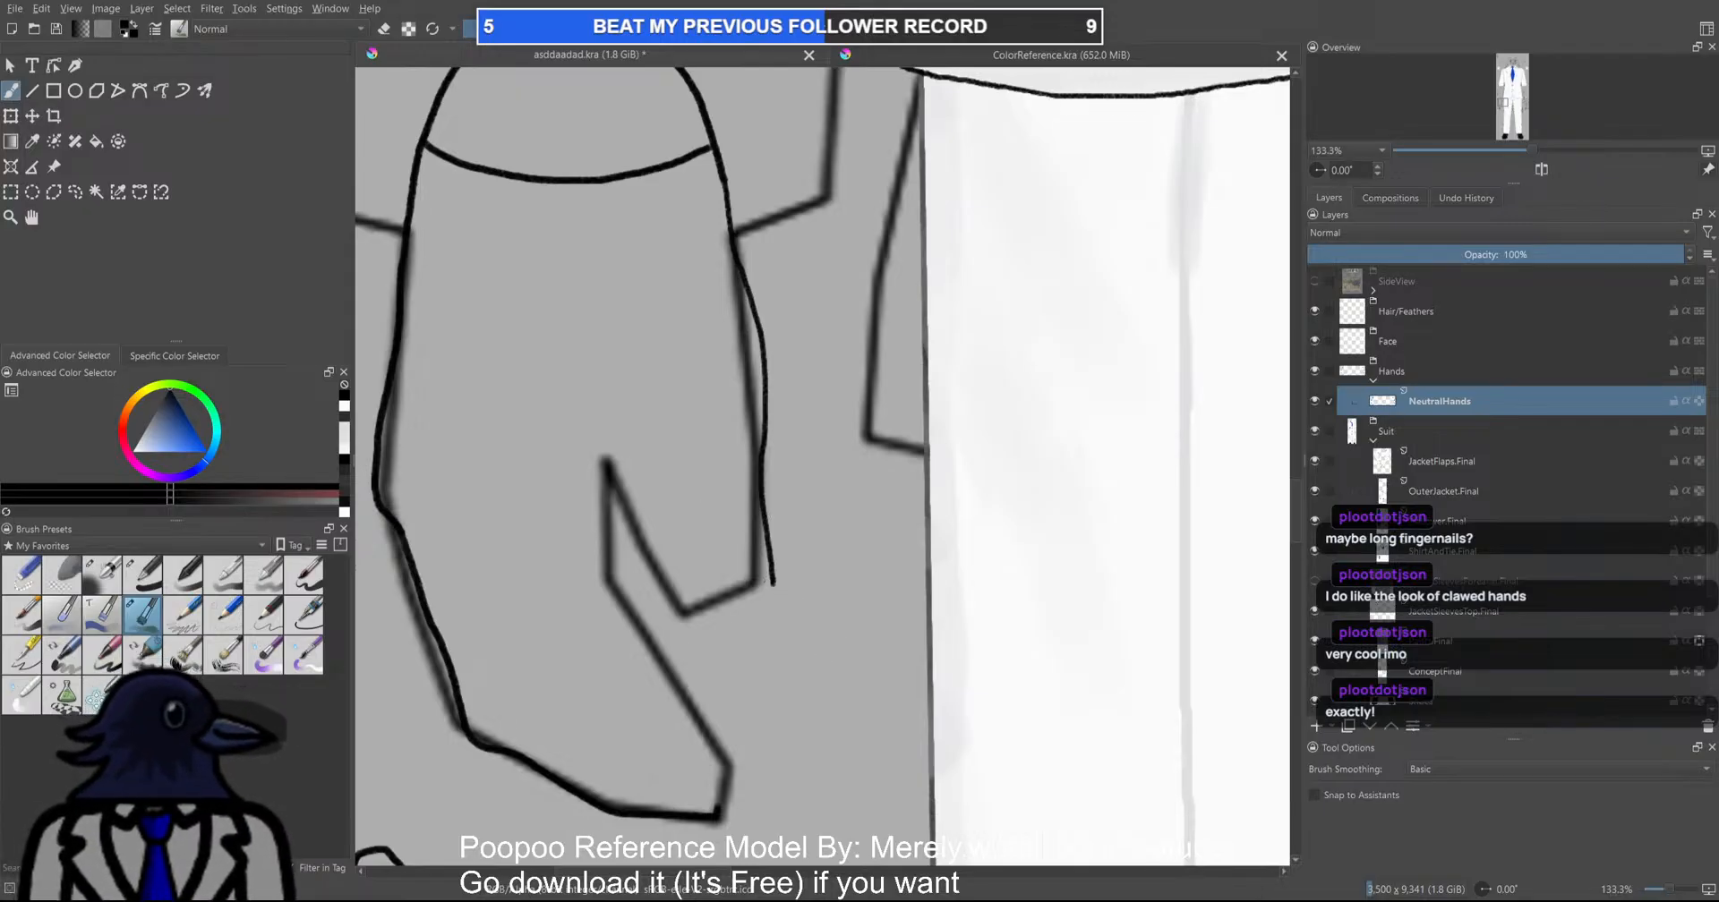
Round off the thumb tip with a curved stroke from the end of its outer side back toward the palm
left_click_drag(773, 585, 750, 609)
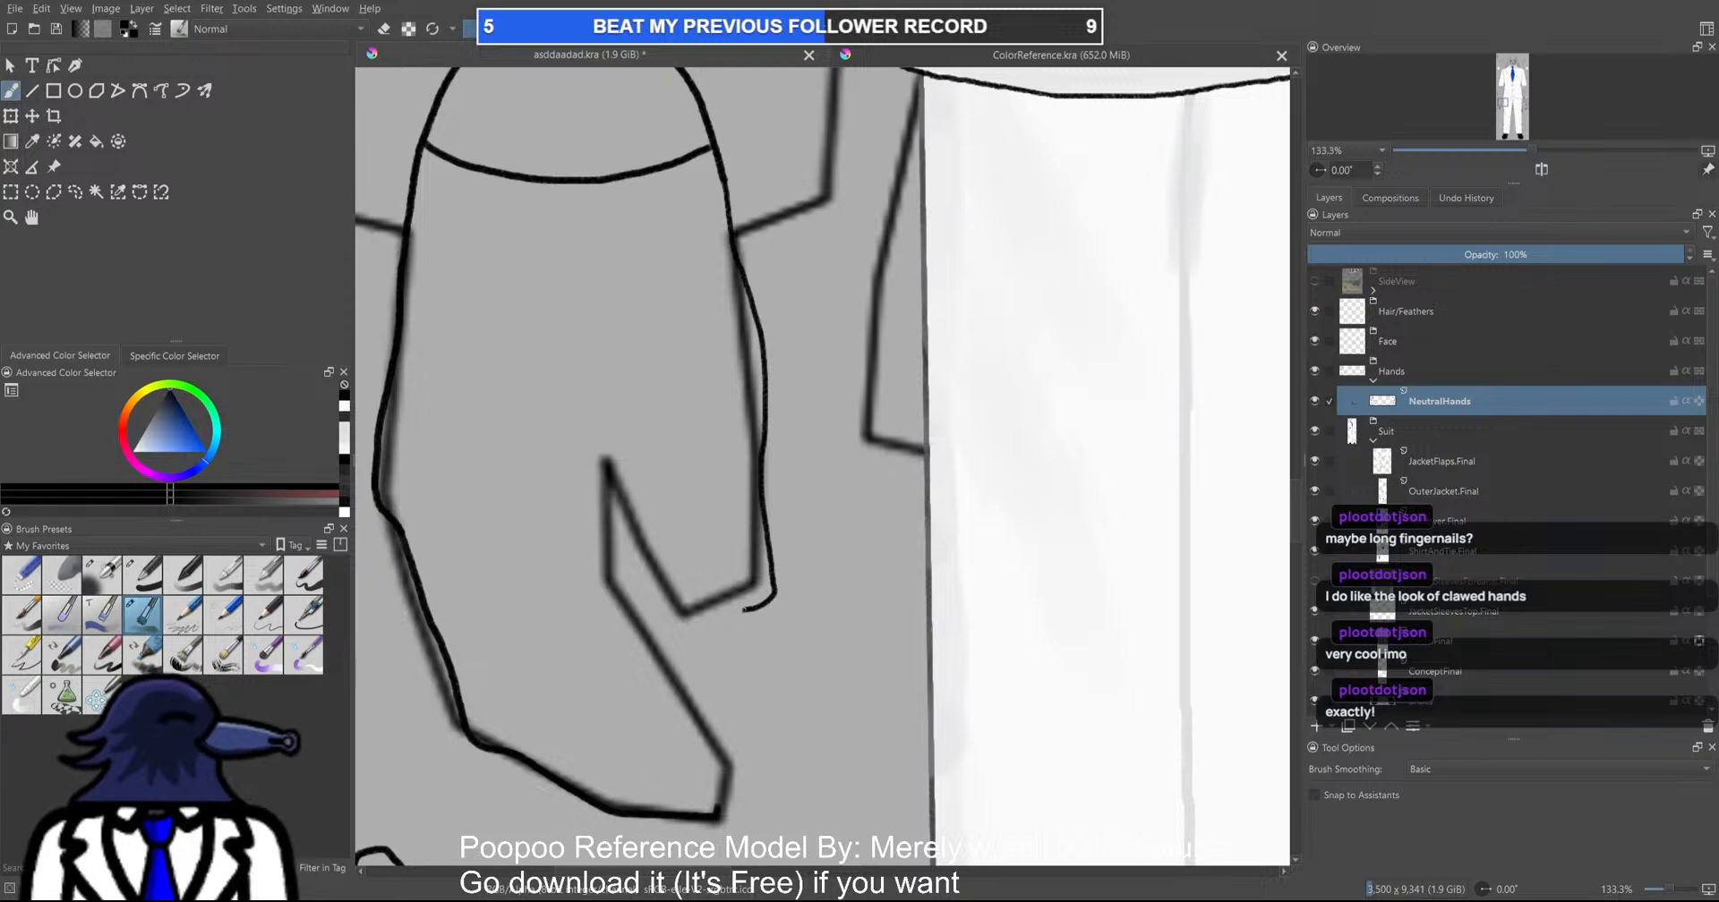
key("ctrl+z")
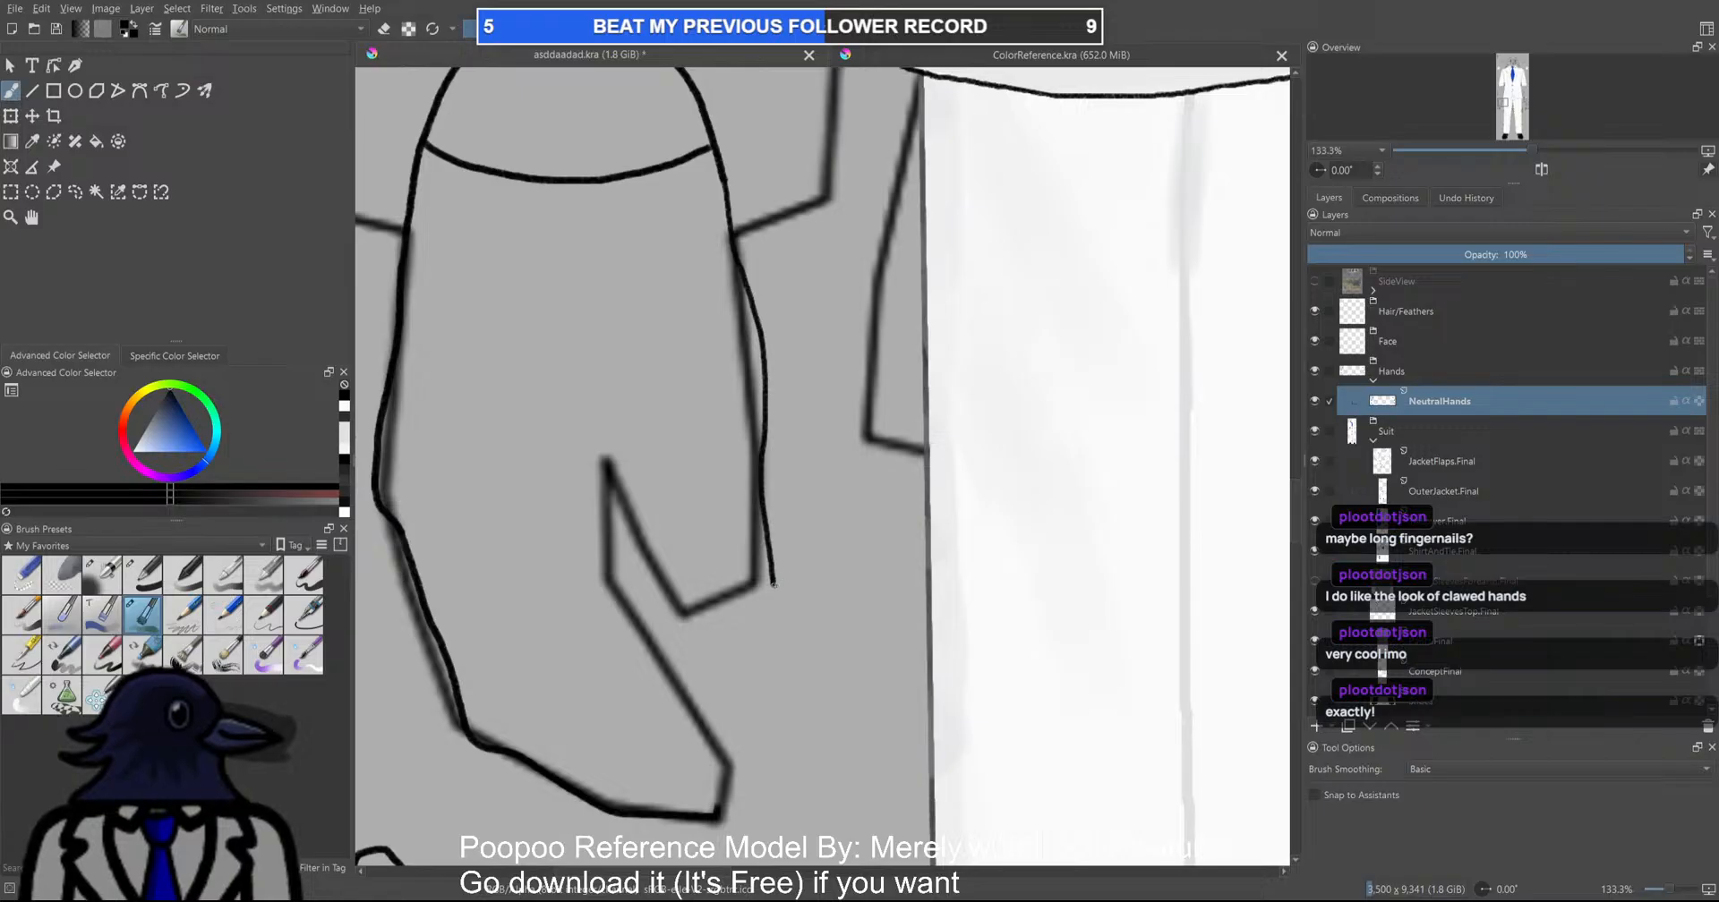
mouse_move(776, 598)
left_mouse_down()
mouse_move(734, 618)
mouse_move(701, 595)
left_mouse_up()
key("ctrl+z")
key("ctrl+z")
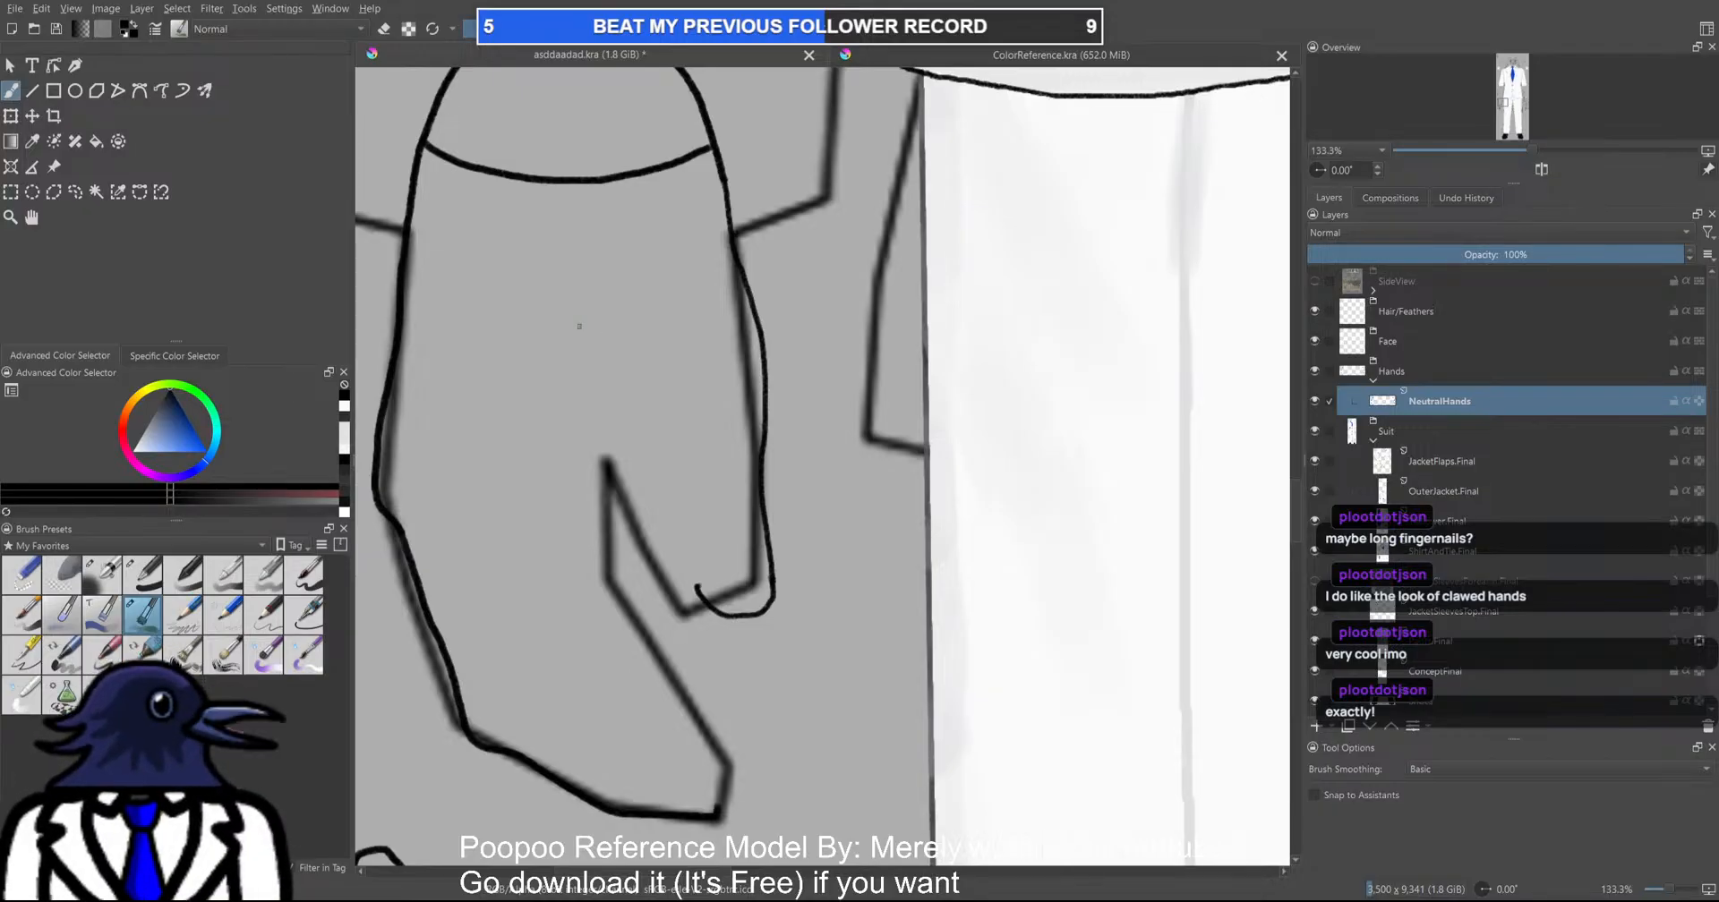
Paint the thumb's inner edge as a curved line from the middle of the palm down to the rounded tip
left_click_drag(577, 324, 630, 397)
key("ctrl+z")
left_click_drag(574, 331, 630, 376)
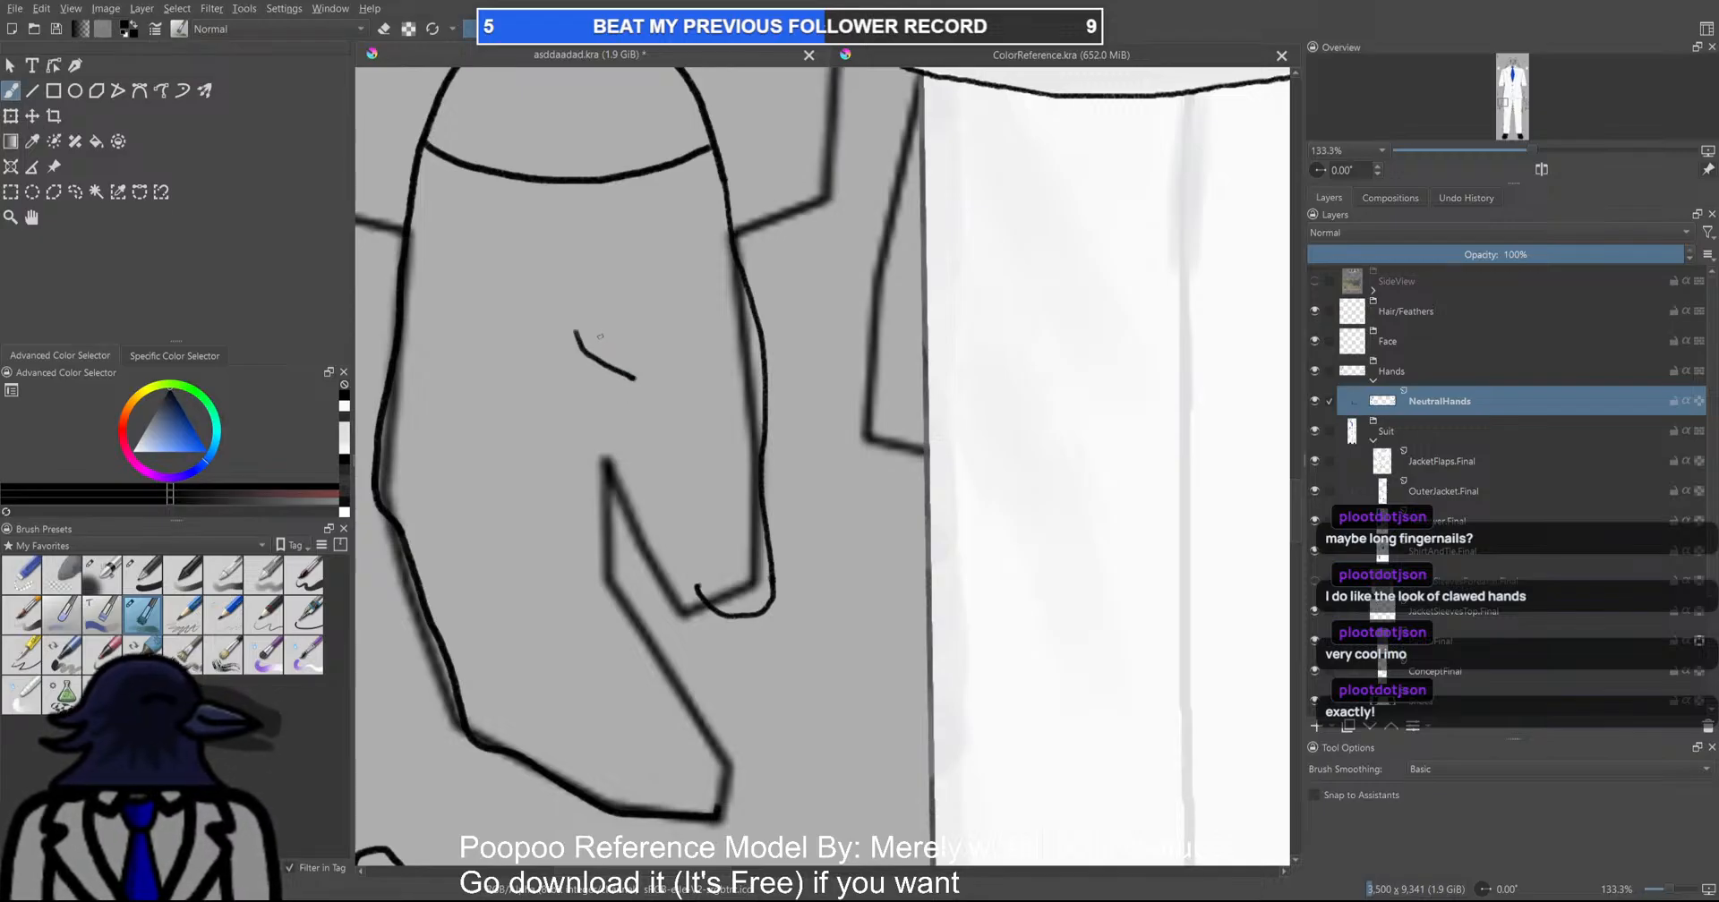
key("ctrl+z")
mouse_move(597, 315)
left_mouse_down()
mouse_move(676, 446)
mouse_move(698, 581)
mouse_move(690, 526)
mouse_move(701, 597)
left_mouse_up()
key("ctrl+z")
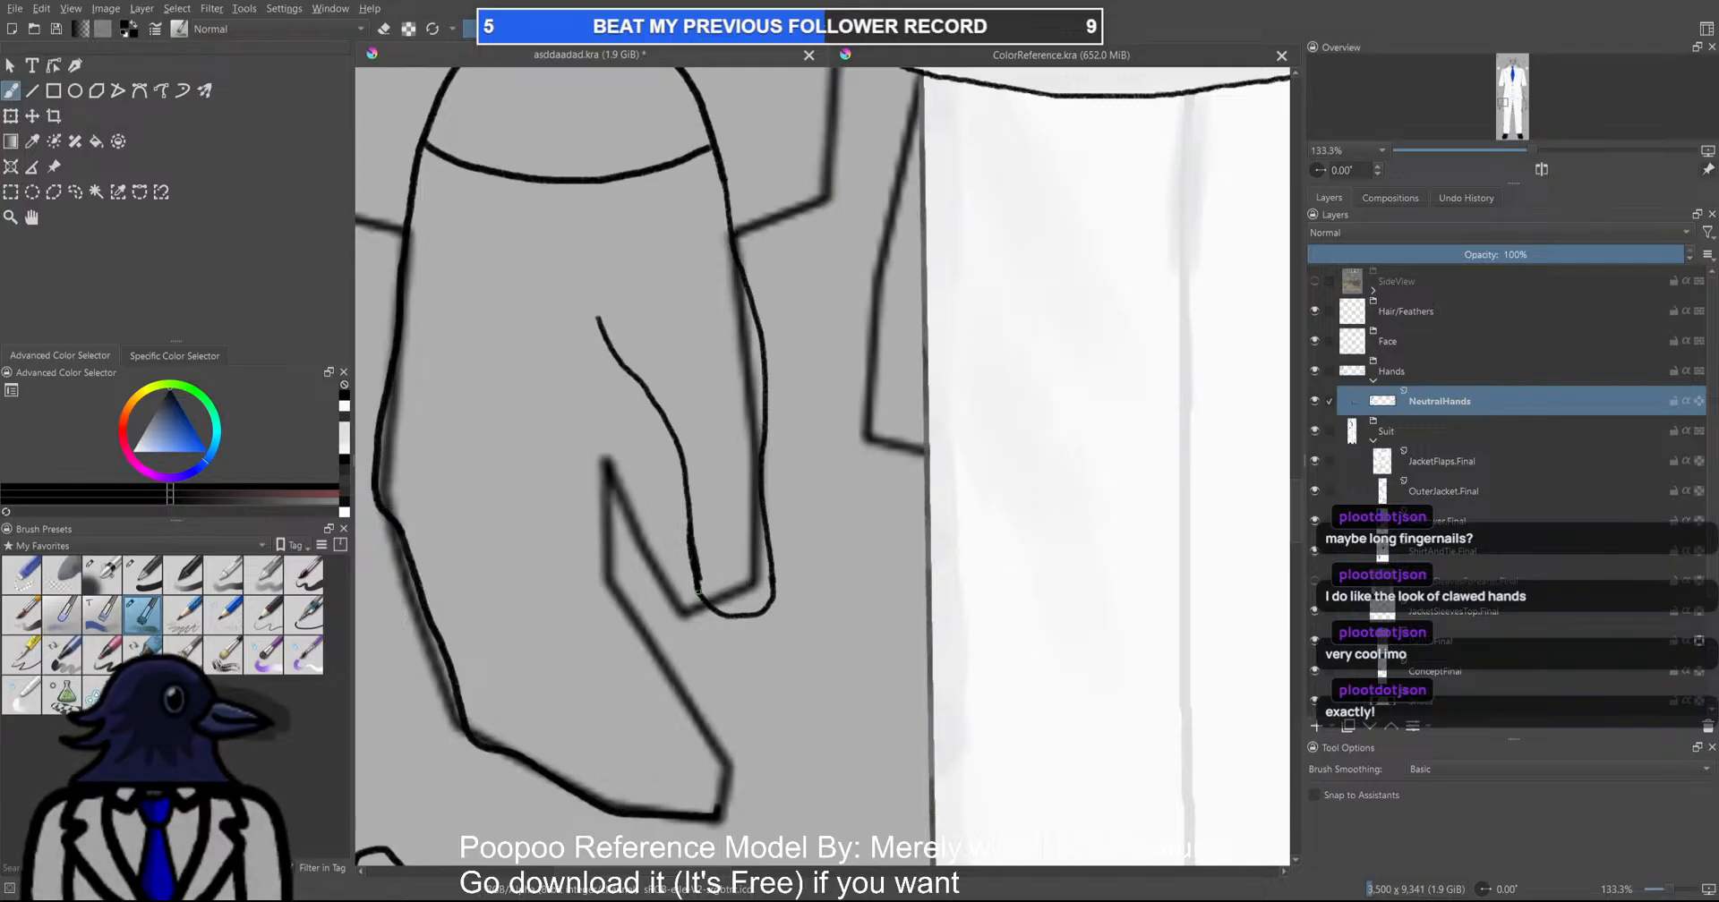
Erase the rough overlap where the thumb's inner edge meets the tip curve
scroll(700, 589, "down", 2)
scroll(702, 537, "up", 1)
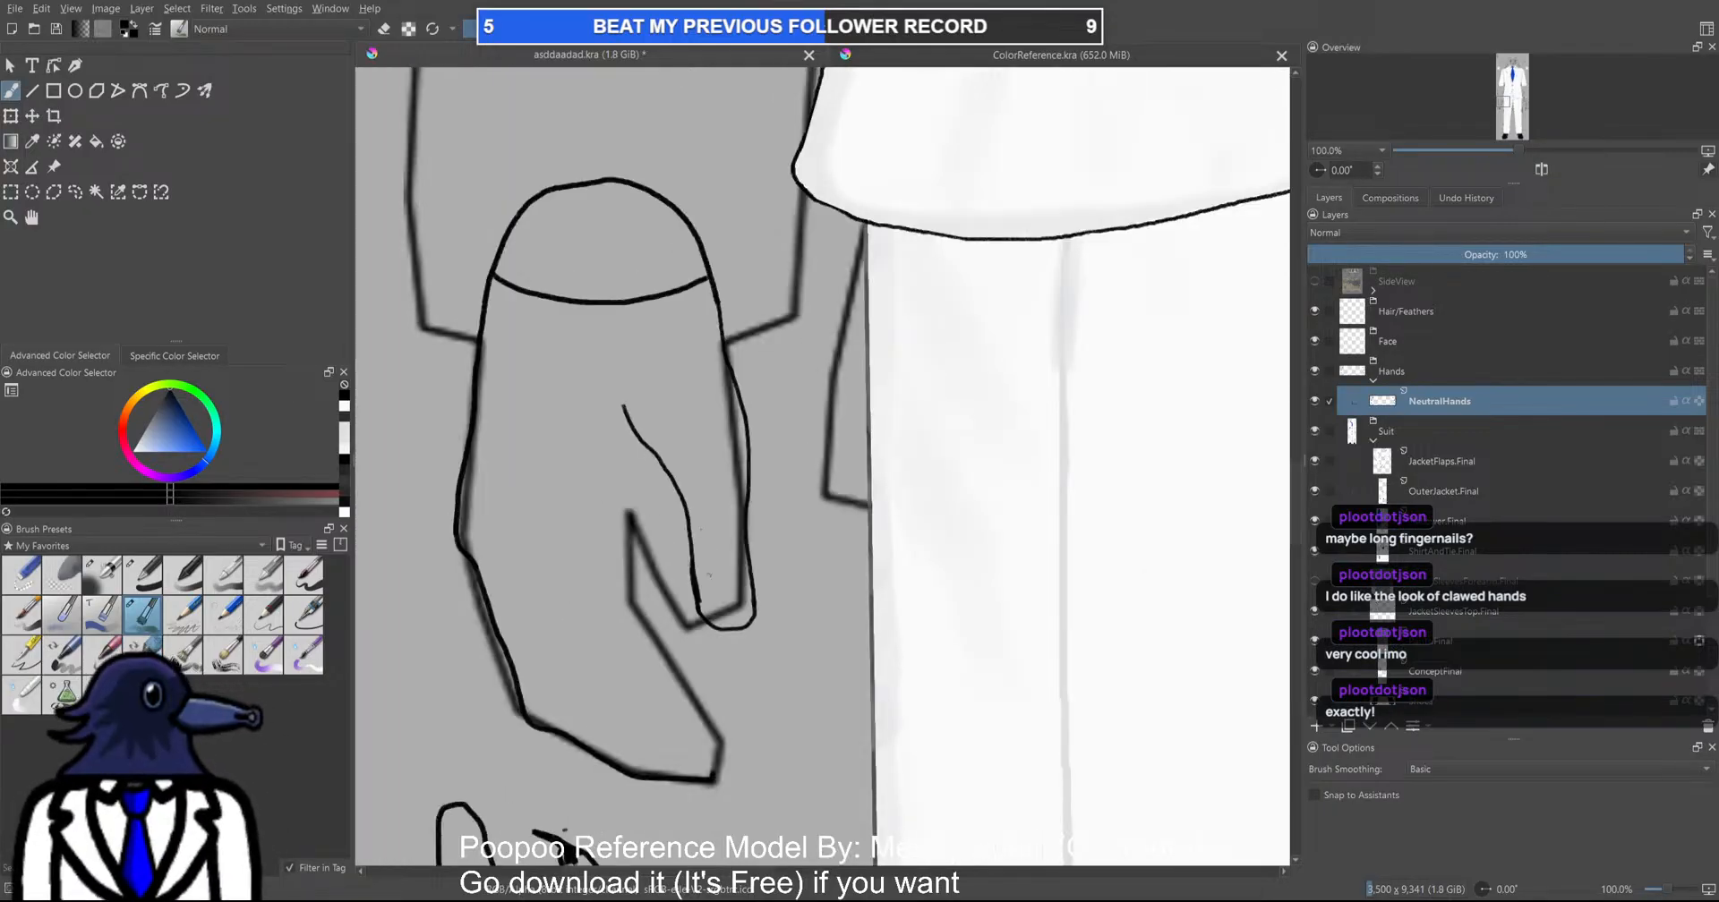
scroll(708, 546, "up", 3)
key("e")
mouse_move(651, 522)
left_mouse_down()
mouse_move(651, 507)
mouse_move(673, 598)
left_mouse_up()
scroll(722, 588, "down", 1)
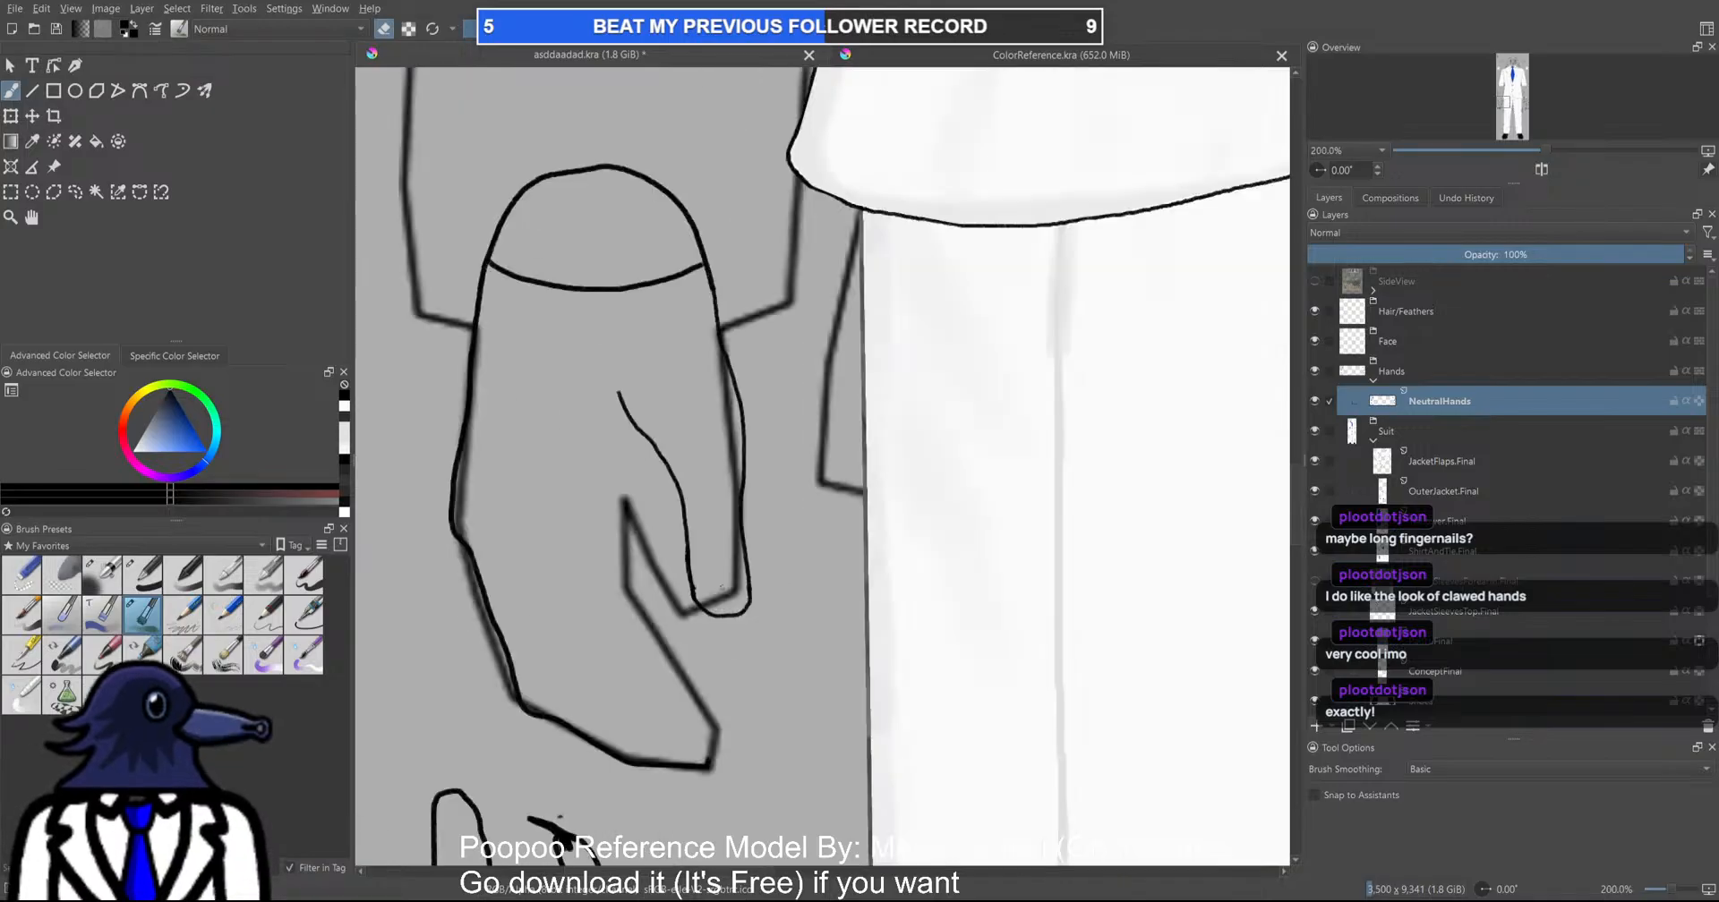
Examine the new hand line art against the whole figure and up close at the thumb
scroll(721, 588, "down", 3)
scroll(730, 598, "down", 1)
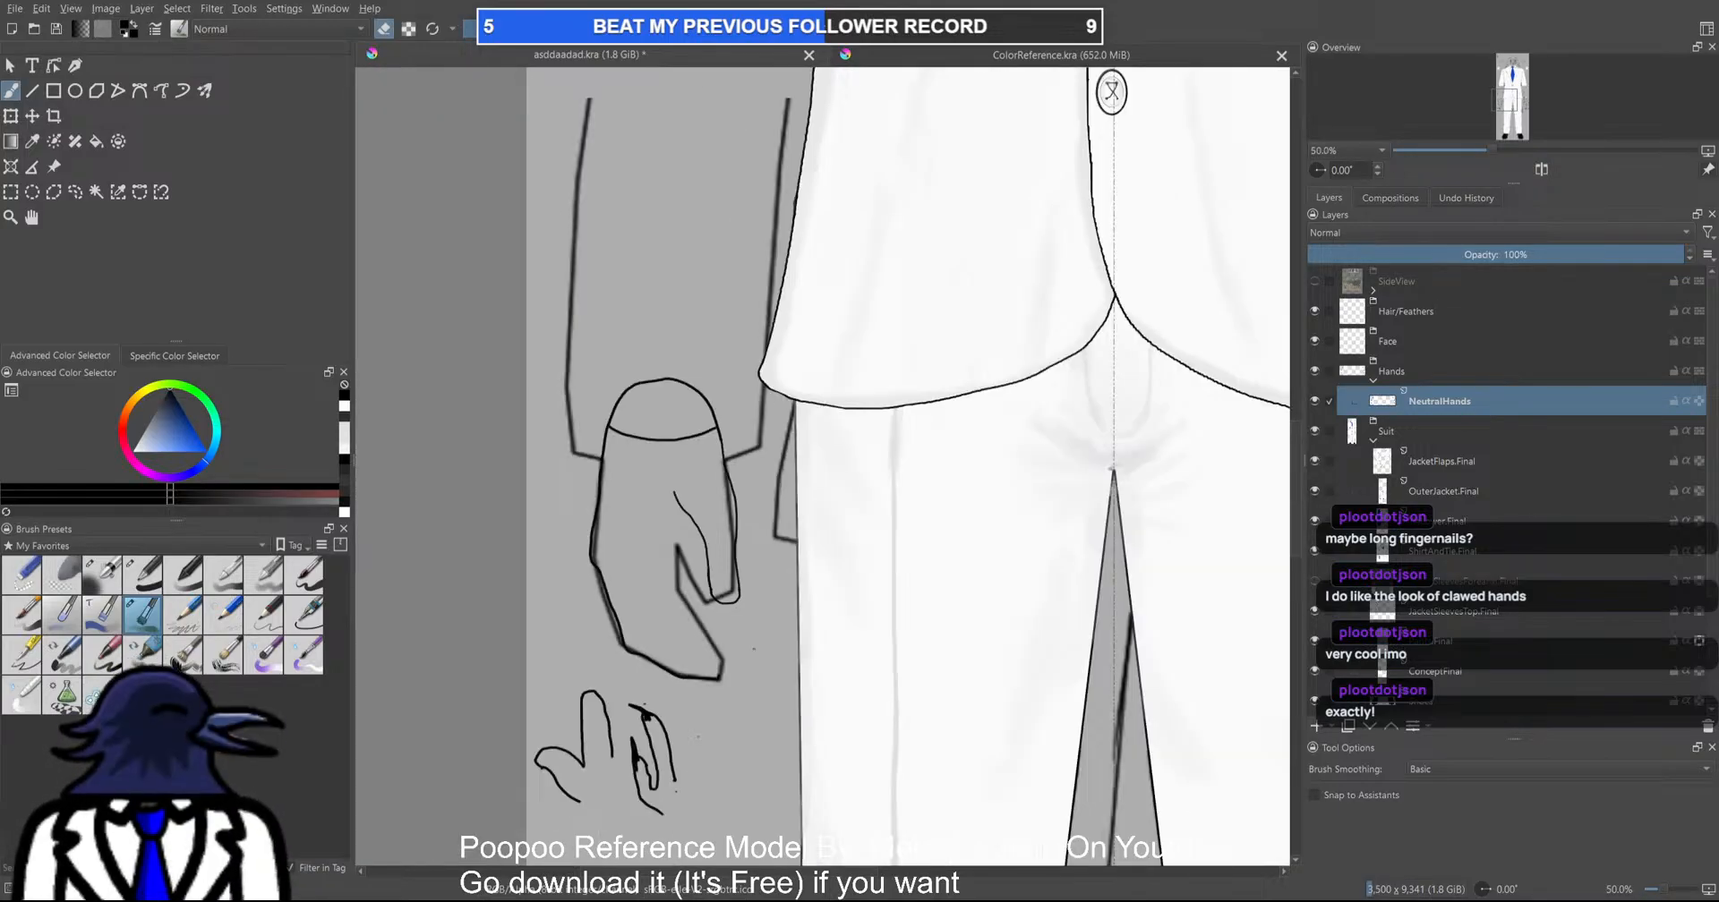
scroll(746, 583, "down", 4)
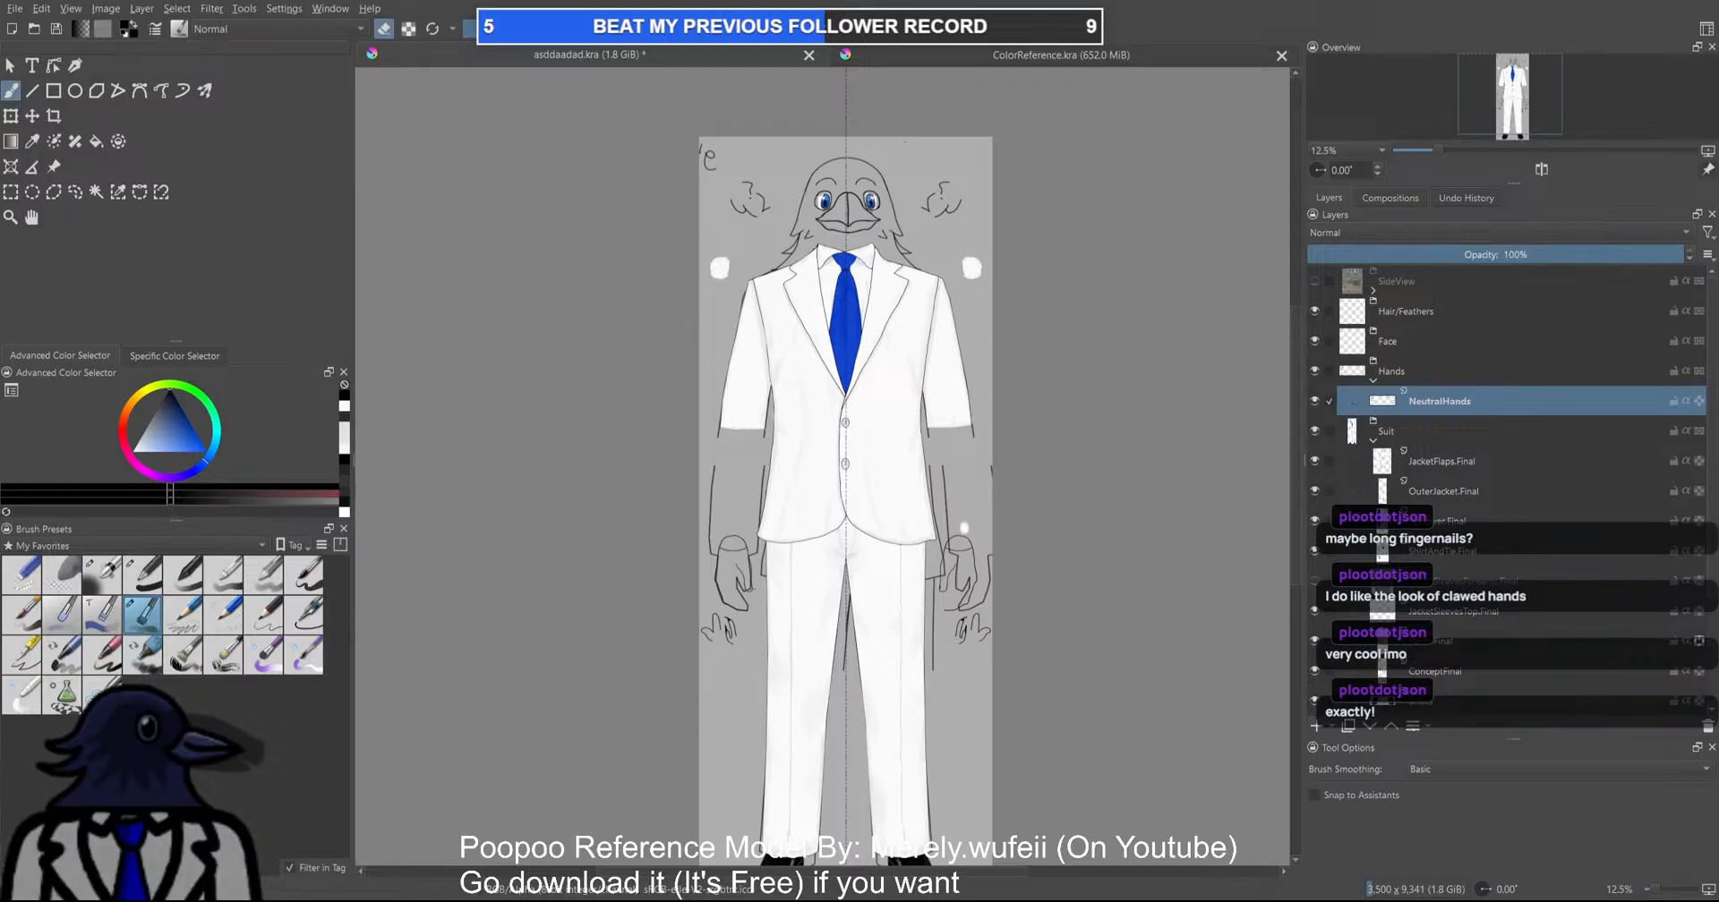
scroll(734, 586, "up", 4)
scroll(734, 586, "down", 2)
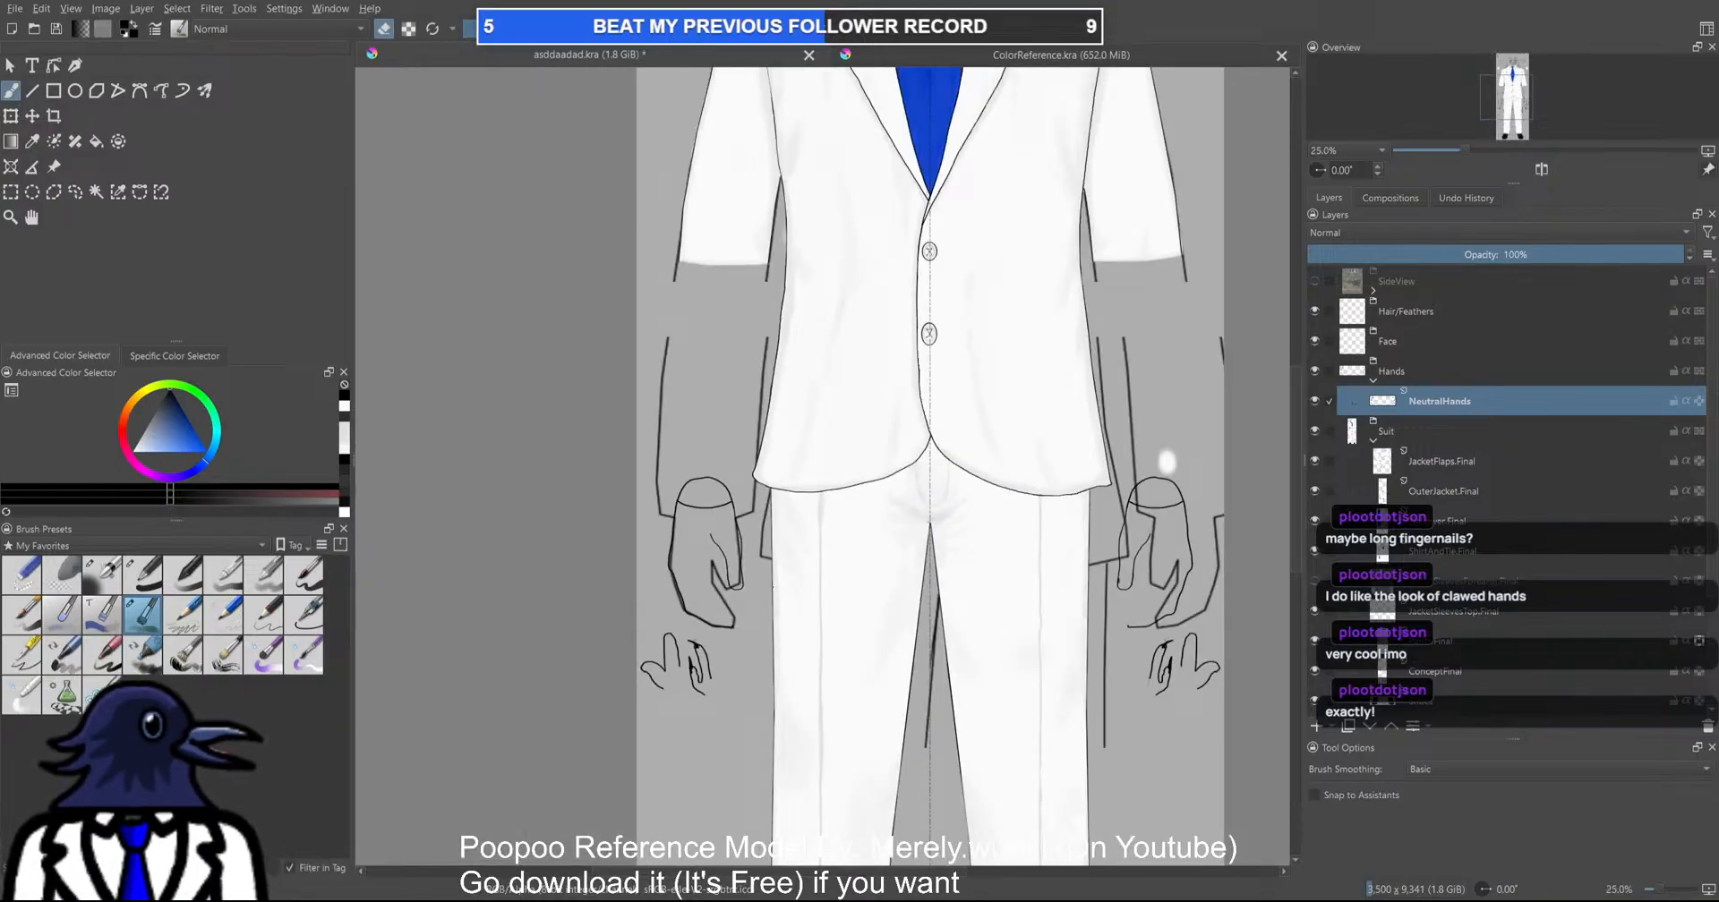
scroll(669, 607, "up", 7)
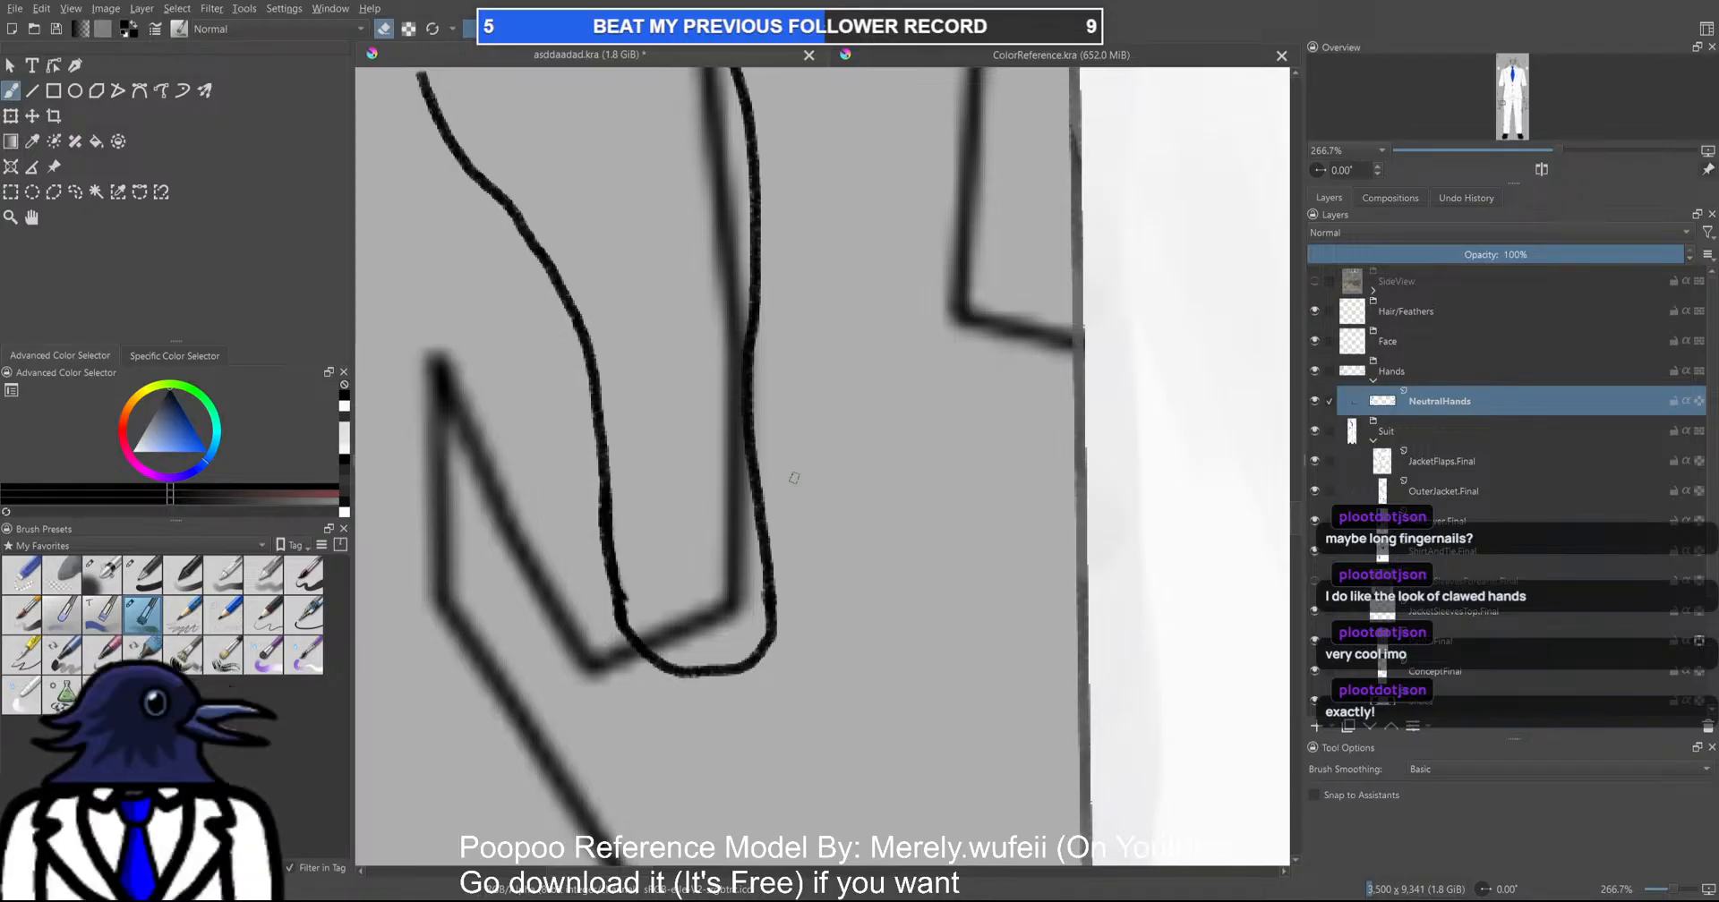
key("1")
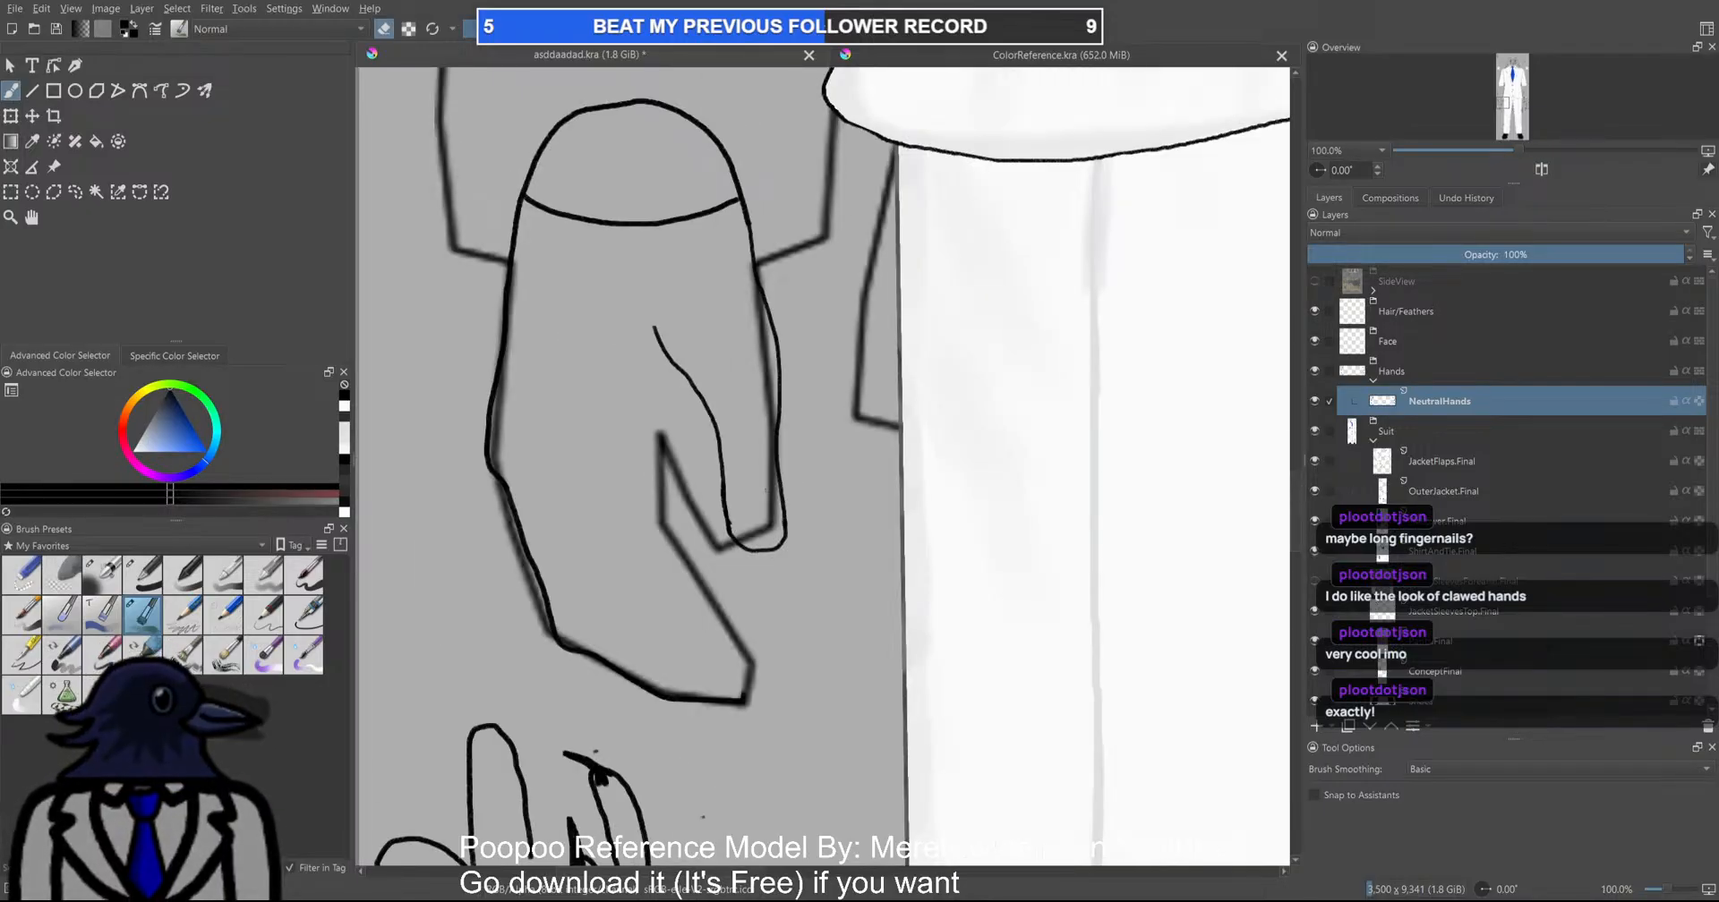
scroll(763, 490, "up", 2)
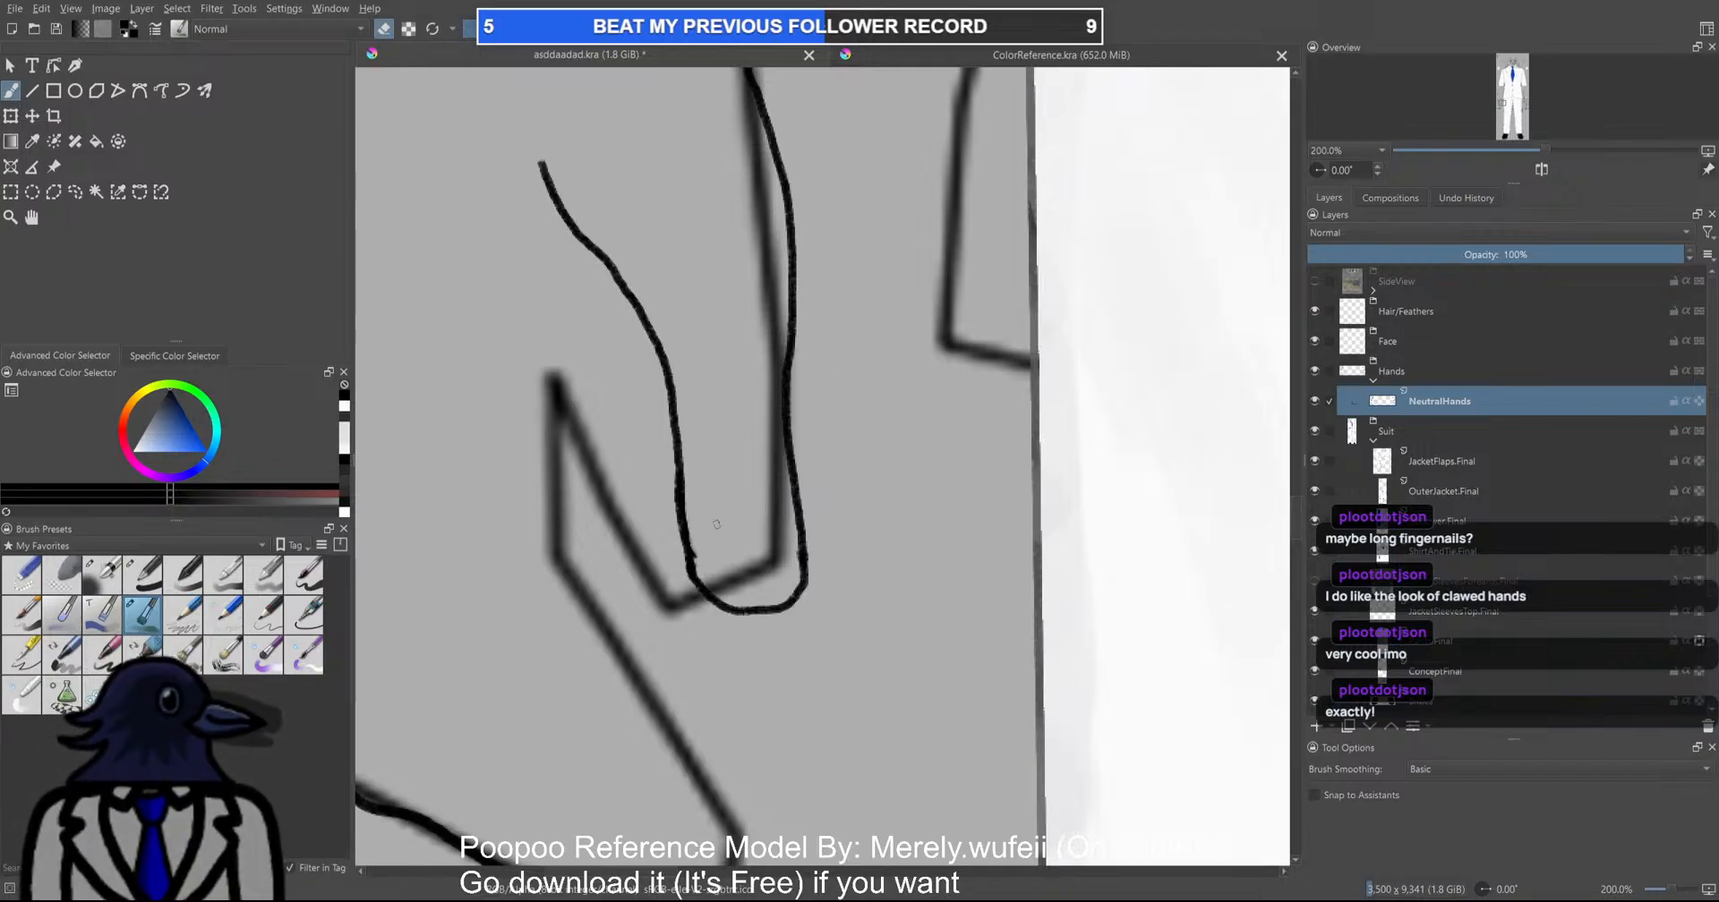
Try to outline a small fingernail inside the thumb tip
key("e")
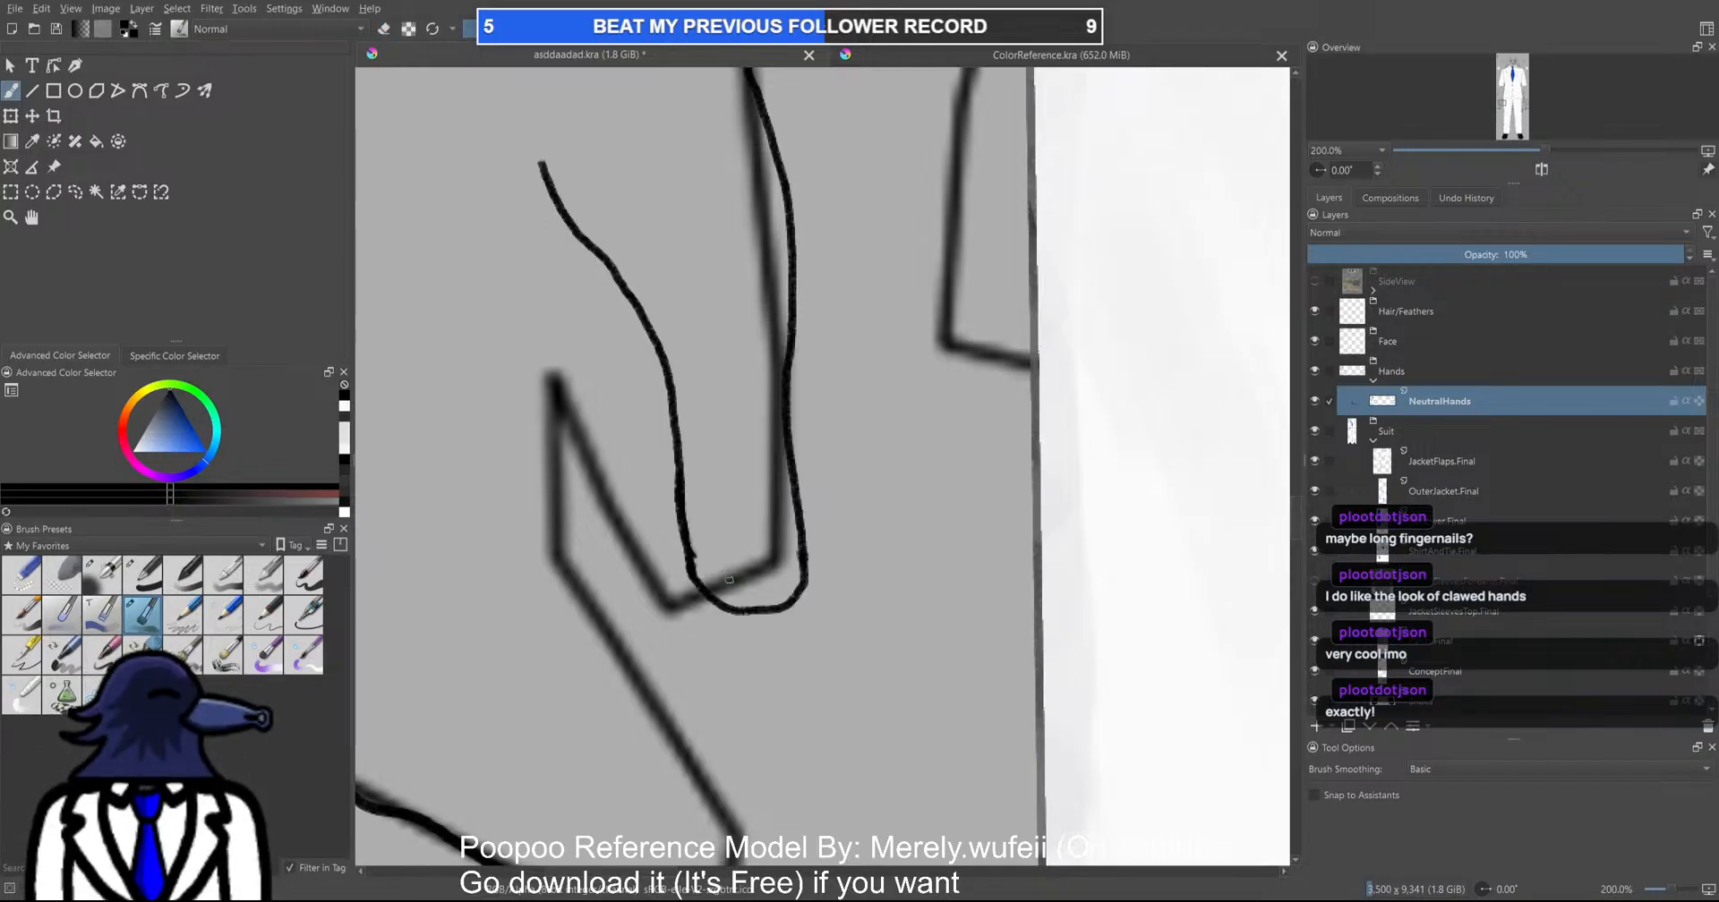
mouse_move(711, 529)
left_mouse_down()
mouse_move(769, 501)
mouse_move(721, 523)
mouse_move(767, 516)
mouse_move(714, 548)
mouse_move(739, 592)
mouse_move(771, 595)
mouse_move(771, 514)
left_mouse_up()
key("ctrl+z")
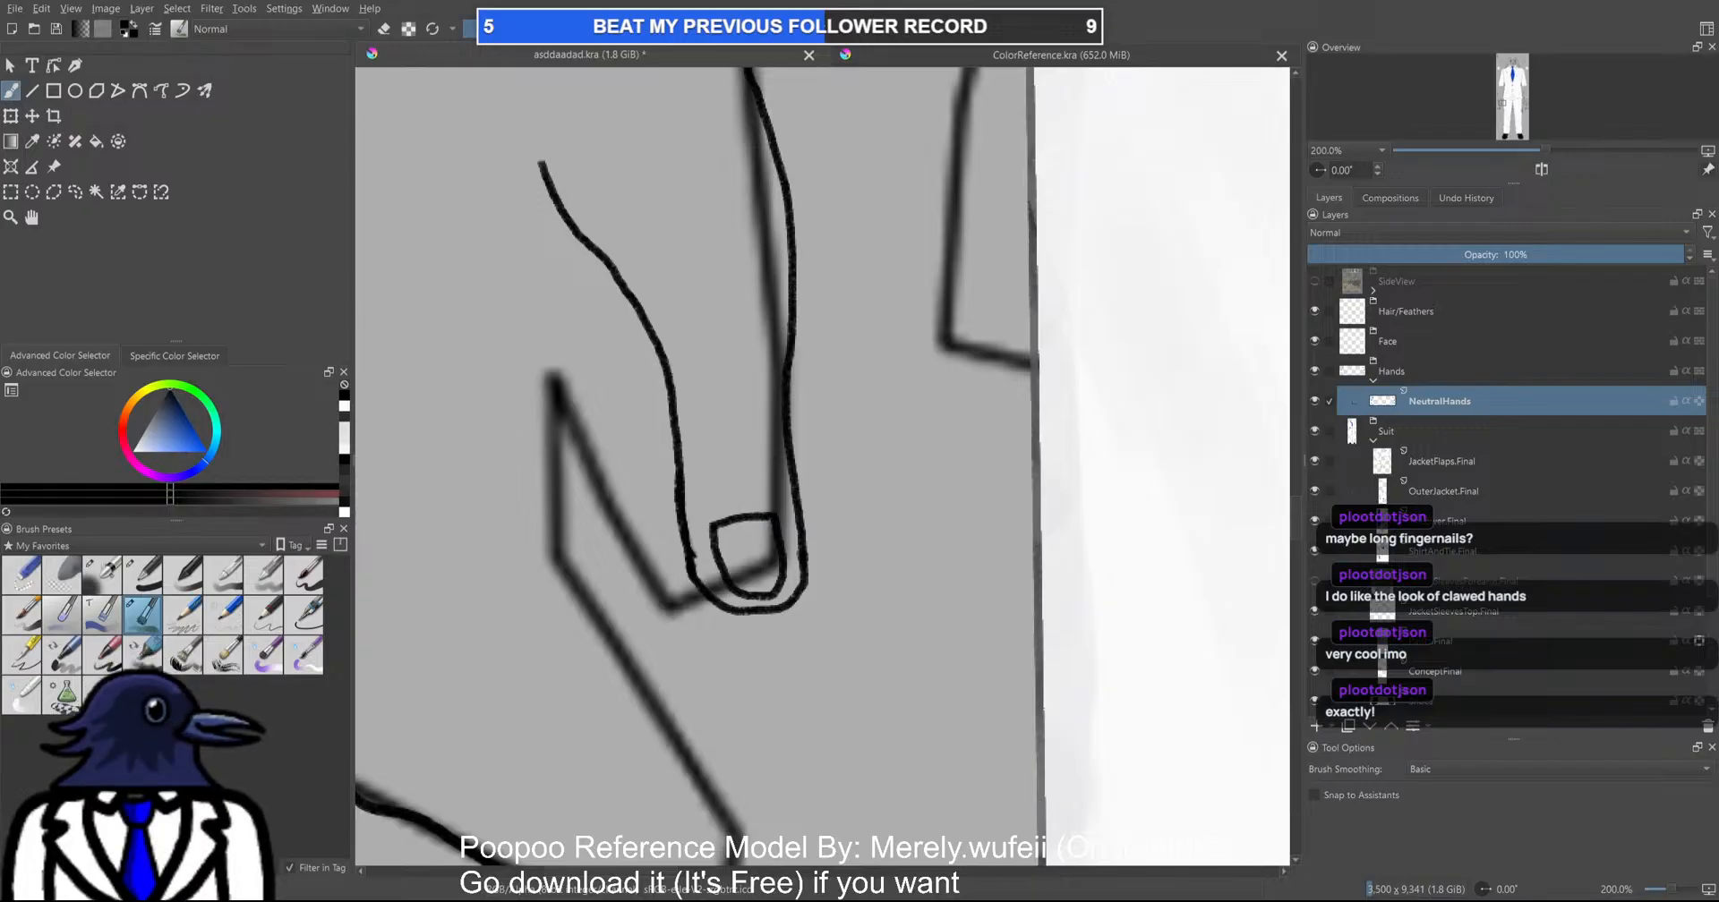
key("ctrl+z")
scroll(714, 549, "up", 2)
key("ctrl+z")
Smooth the thumb tip outline by repainting its curve and erasing the uneven edges
key("e")
left_click_drag(908, 538, 879, 632)
key("e")
mouse_move(887, 530)
left_mouse_down()
mouse_move(869, 636)
mouse_move(799, 673)
mouse_move(735, 666)
mouse_move(677, 629)
mouse_move(646, 508)
mouse_move(669, 510)
mouse_move(672, 579)
left_mouse_up()
key("e")
left_click_drag(830, 646, 761, 654)
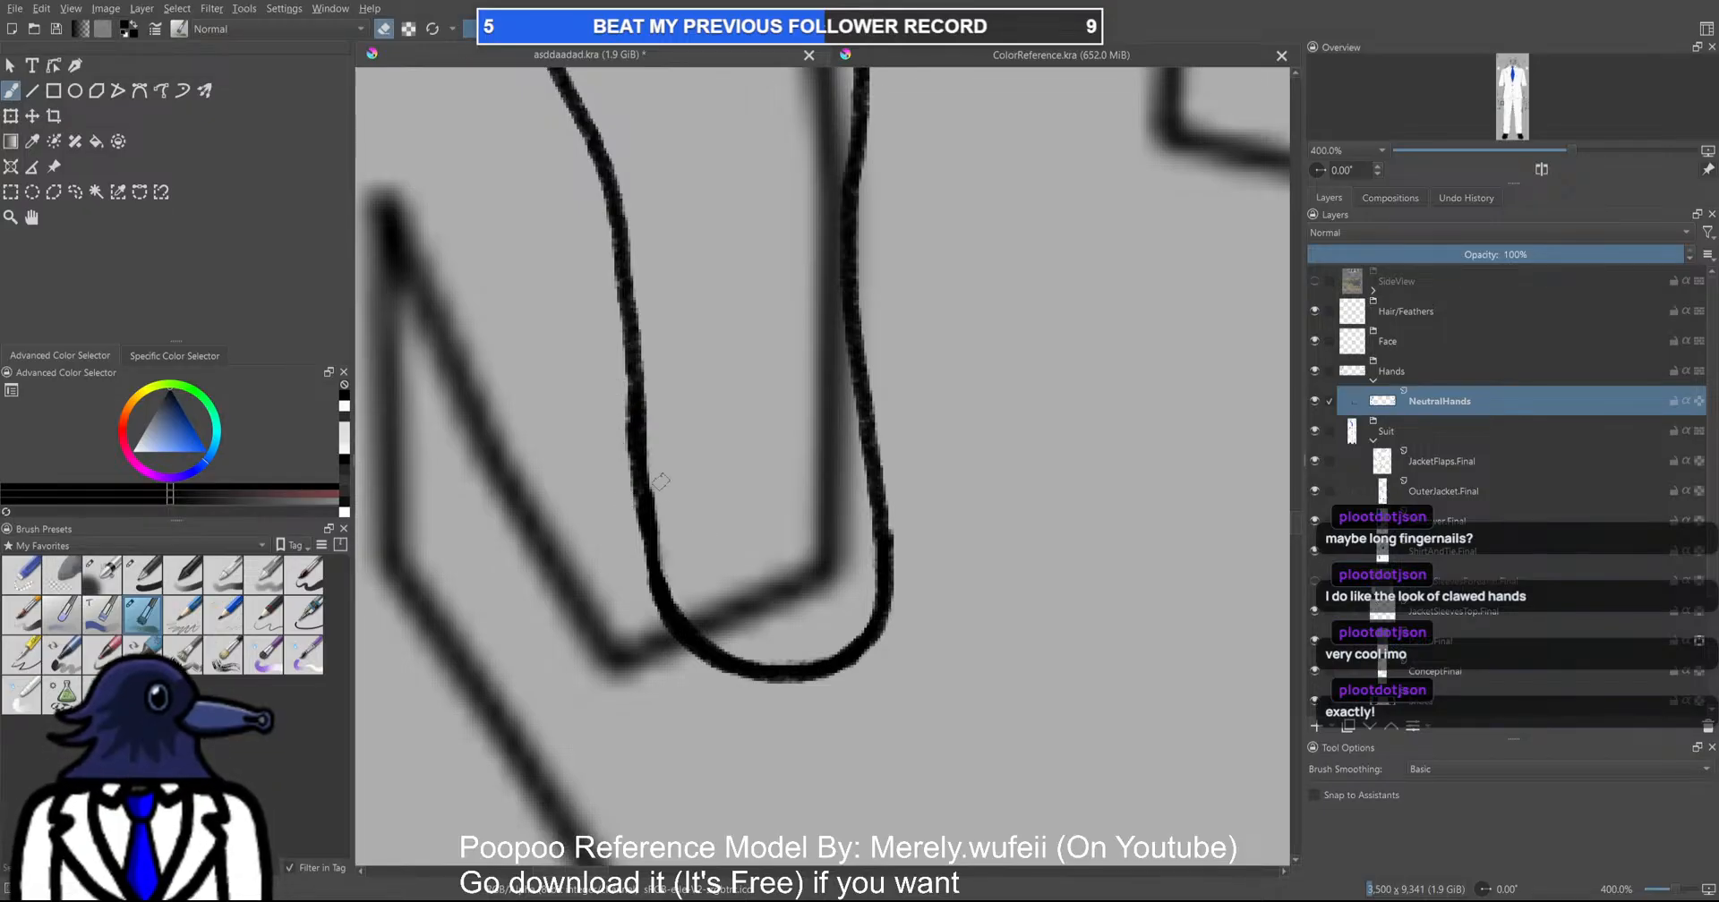
scroll(713, 546, "down", 2)
scroll(713, 546, "up", 2)
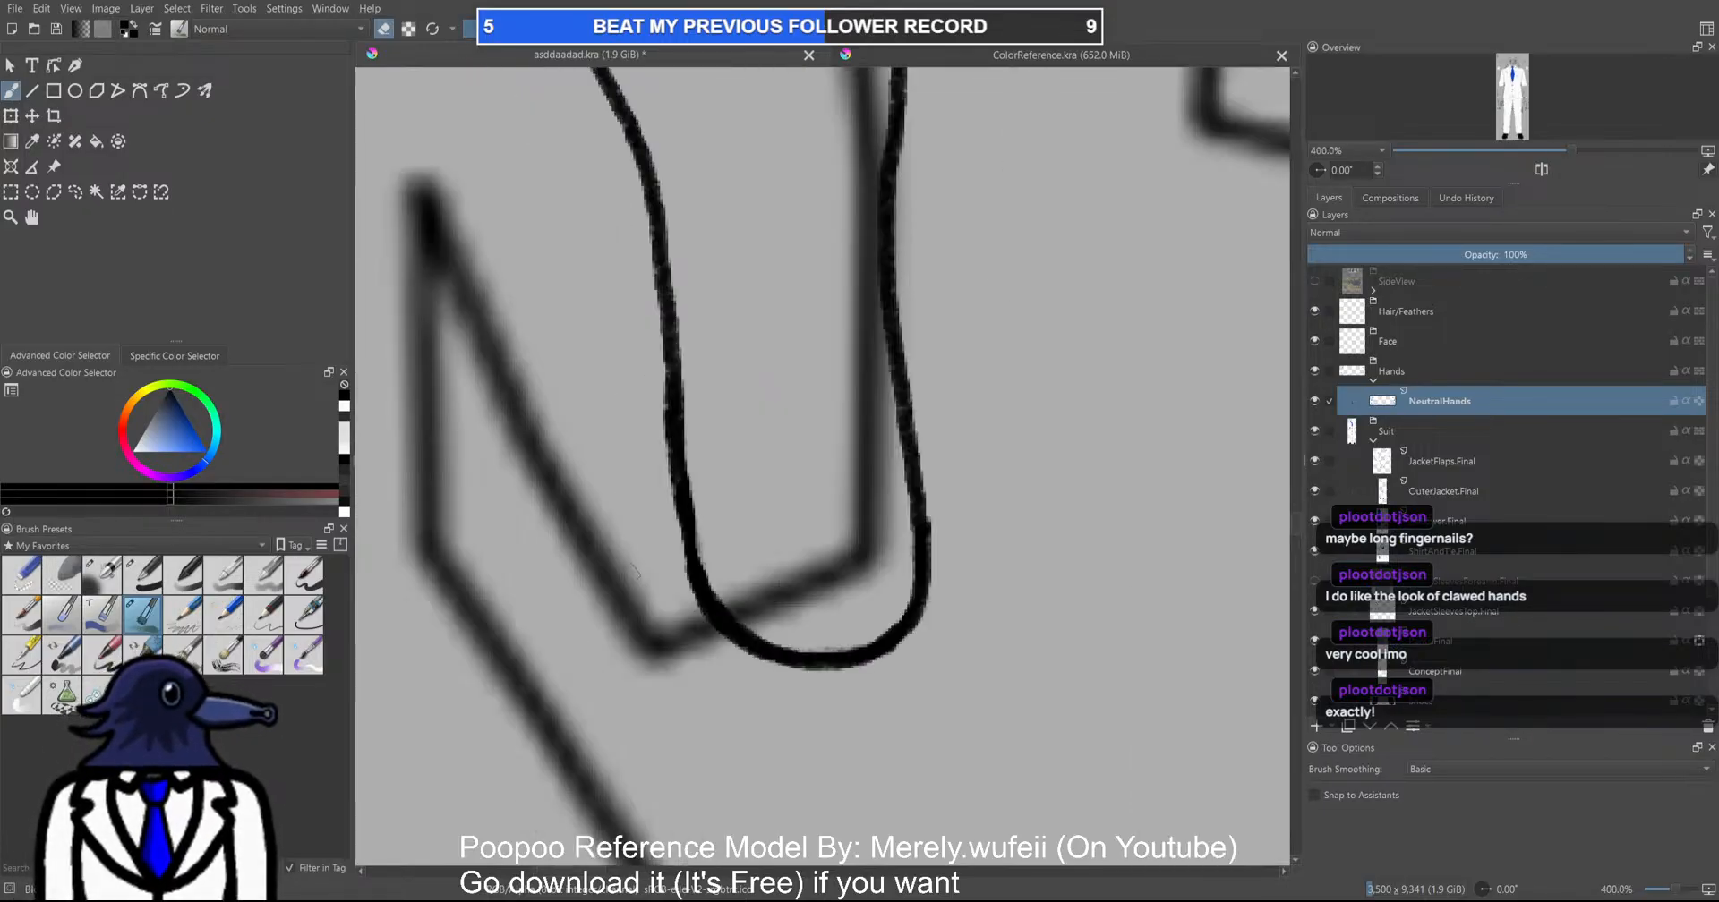
Erase the rough edges along the thumb's outline and rounded tip on the NeutralHands layer
key("e")
left_click_drag(699, 469, 714, 569)
scroll(725, 575, "down", 1)
scroll(735, 580, "down", 5)
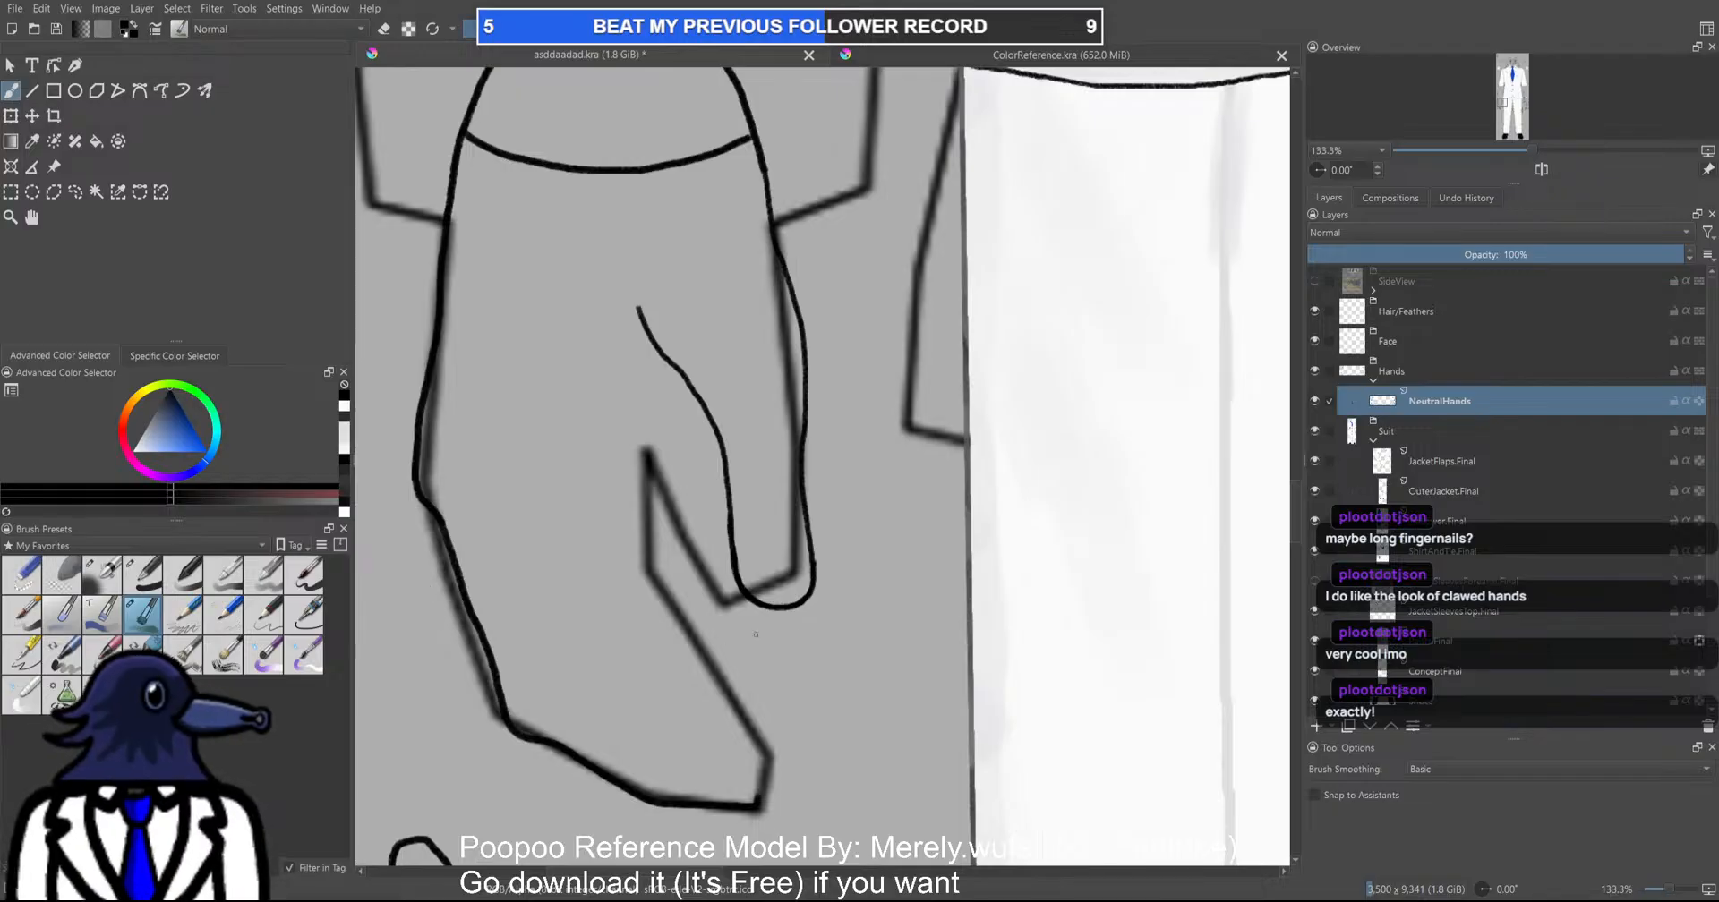
scroll(861, 618, "up", 4)
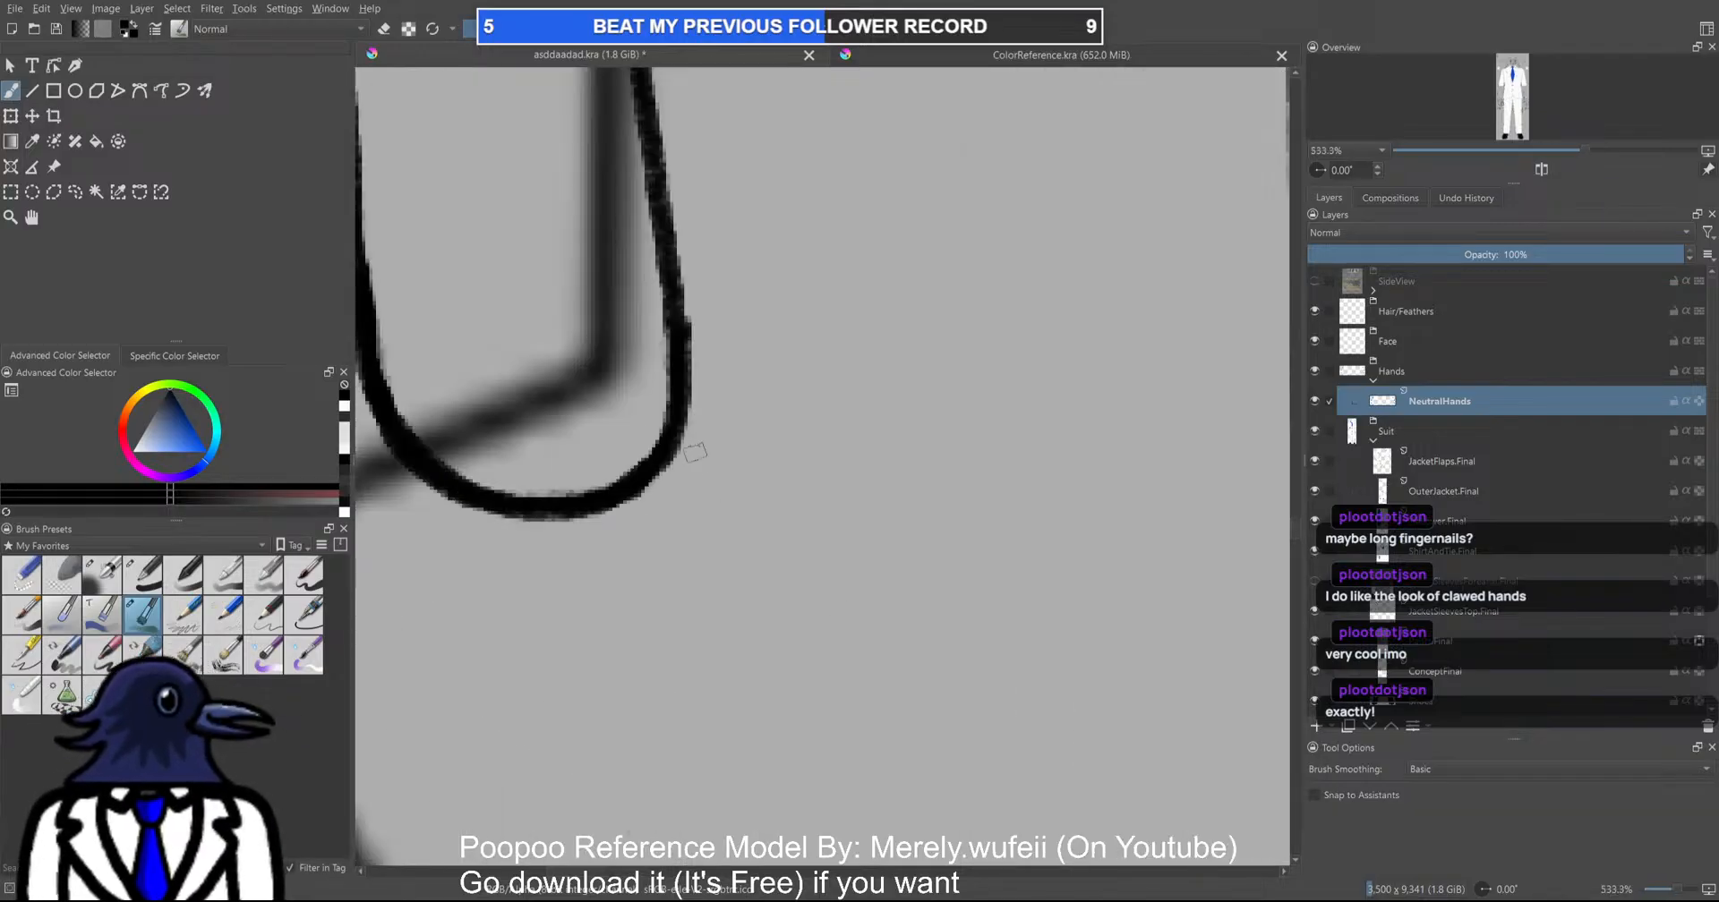
left_click_drag(757, 509, 808, 494)
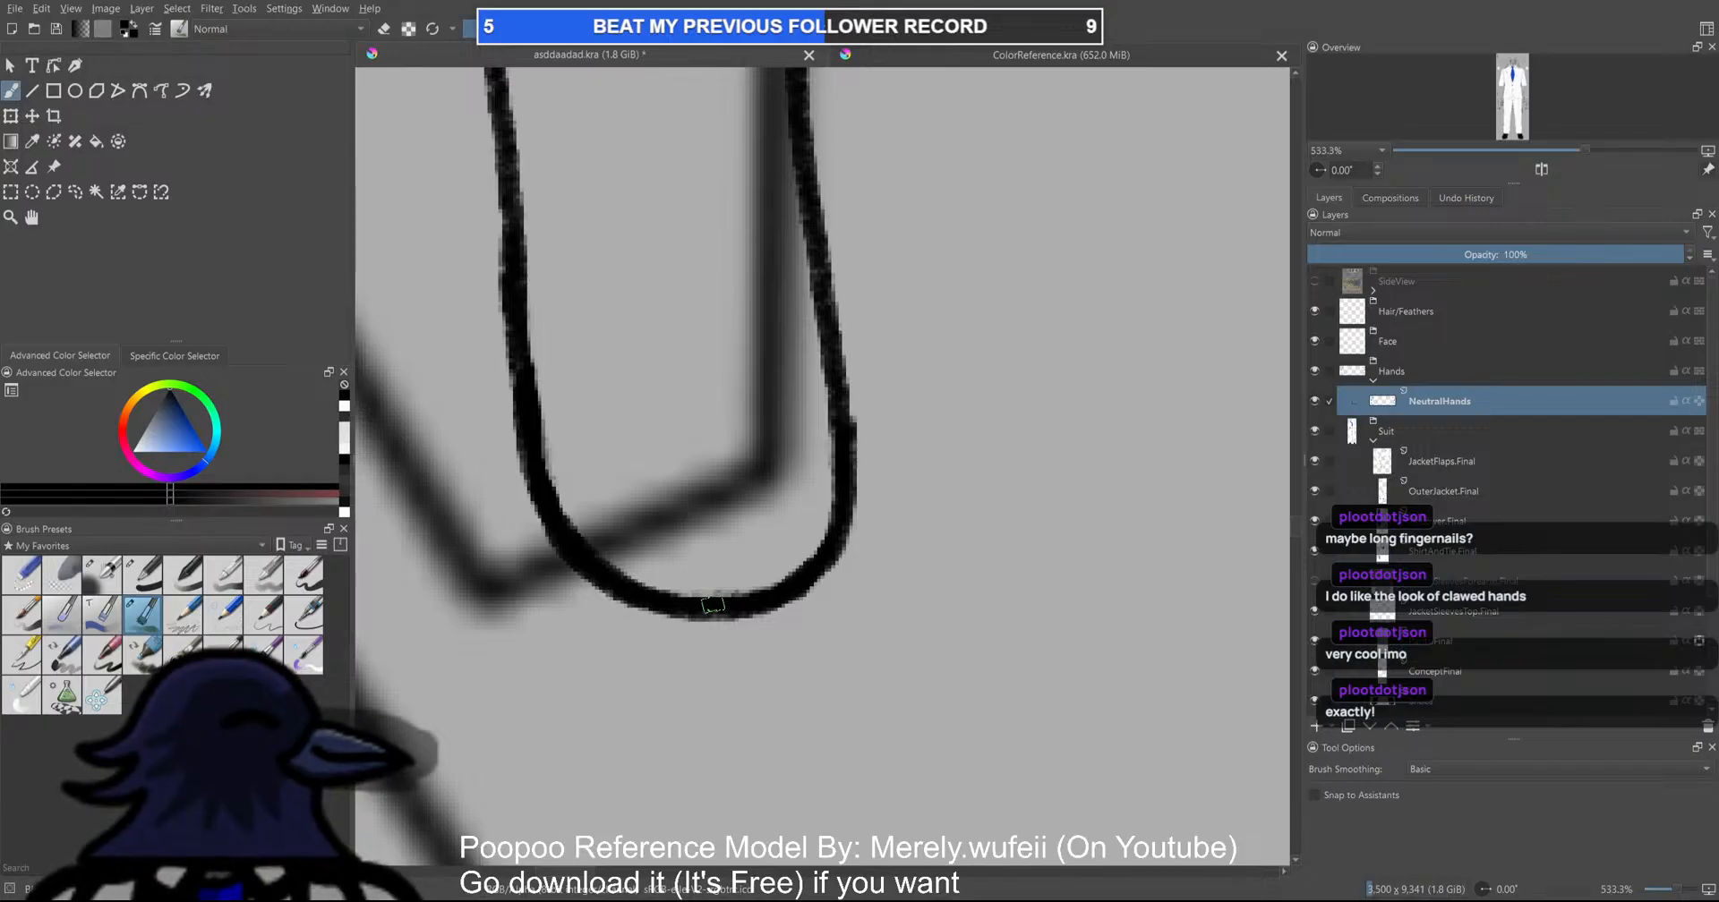
scroll(713, 605, "down", 3)
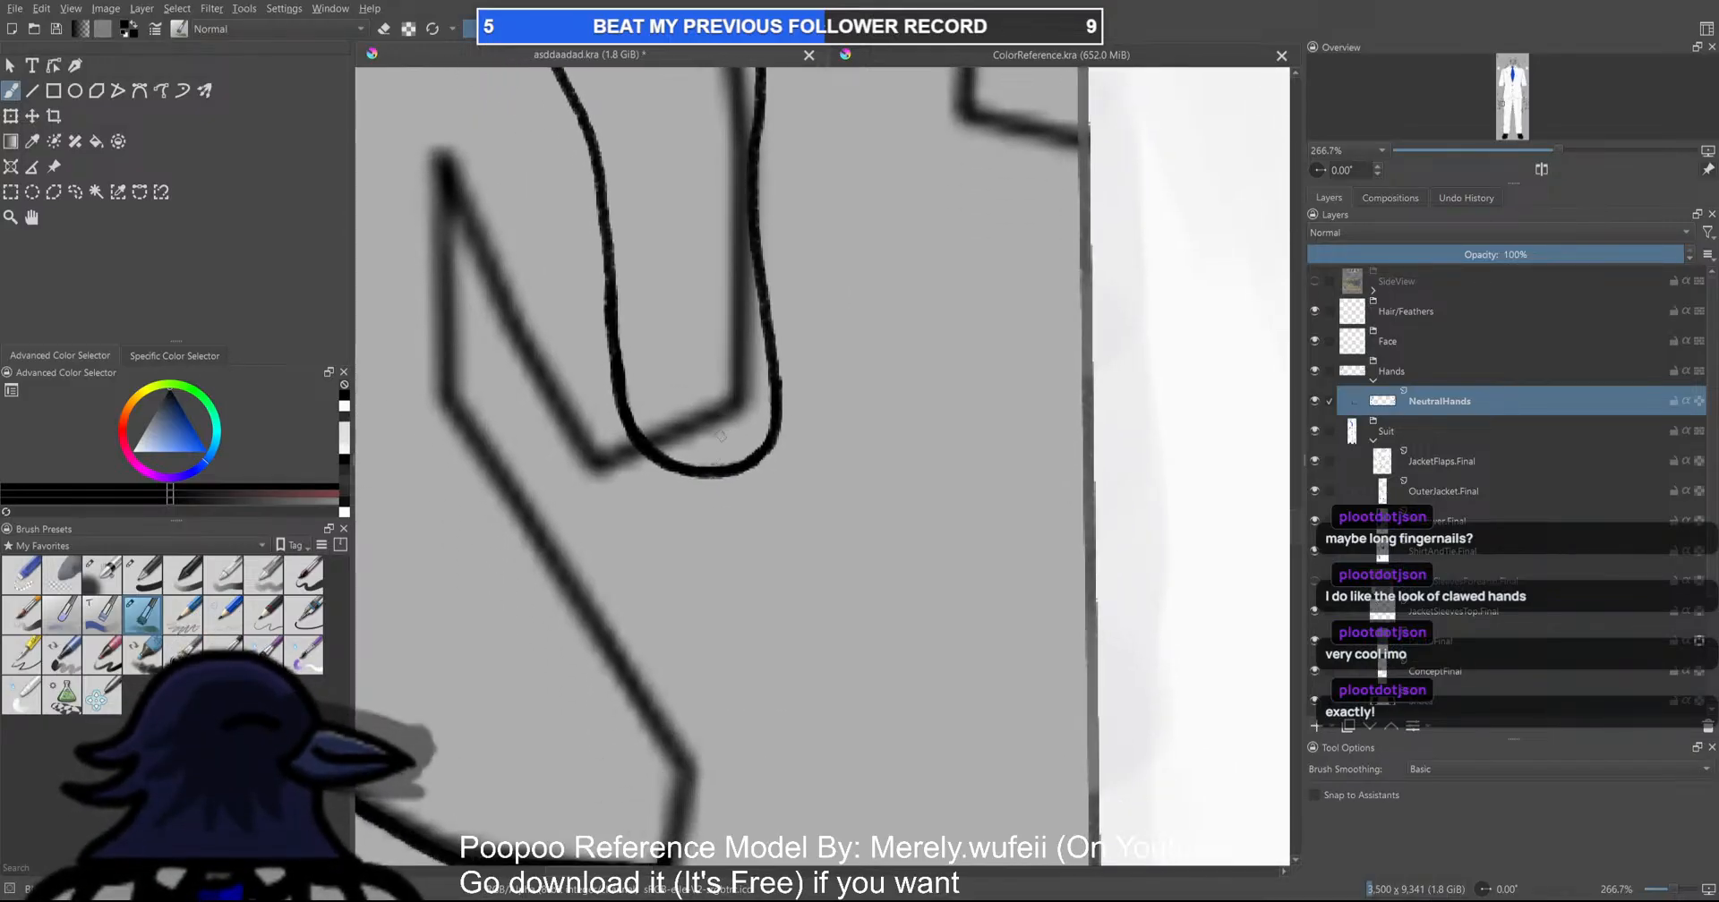
Try drawing a claw nail over the thumb tip, with a rounded base and a point extending below it
left_click(705, 546)
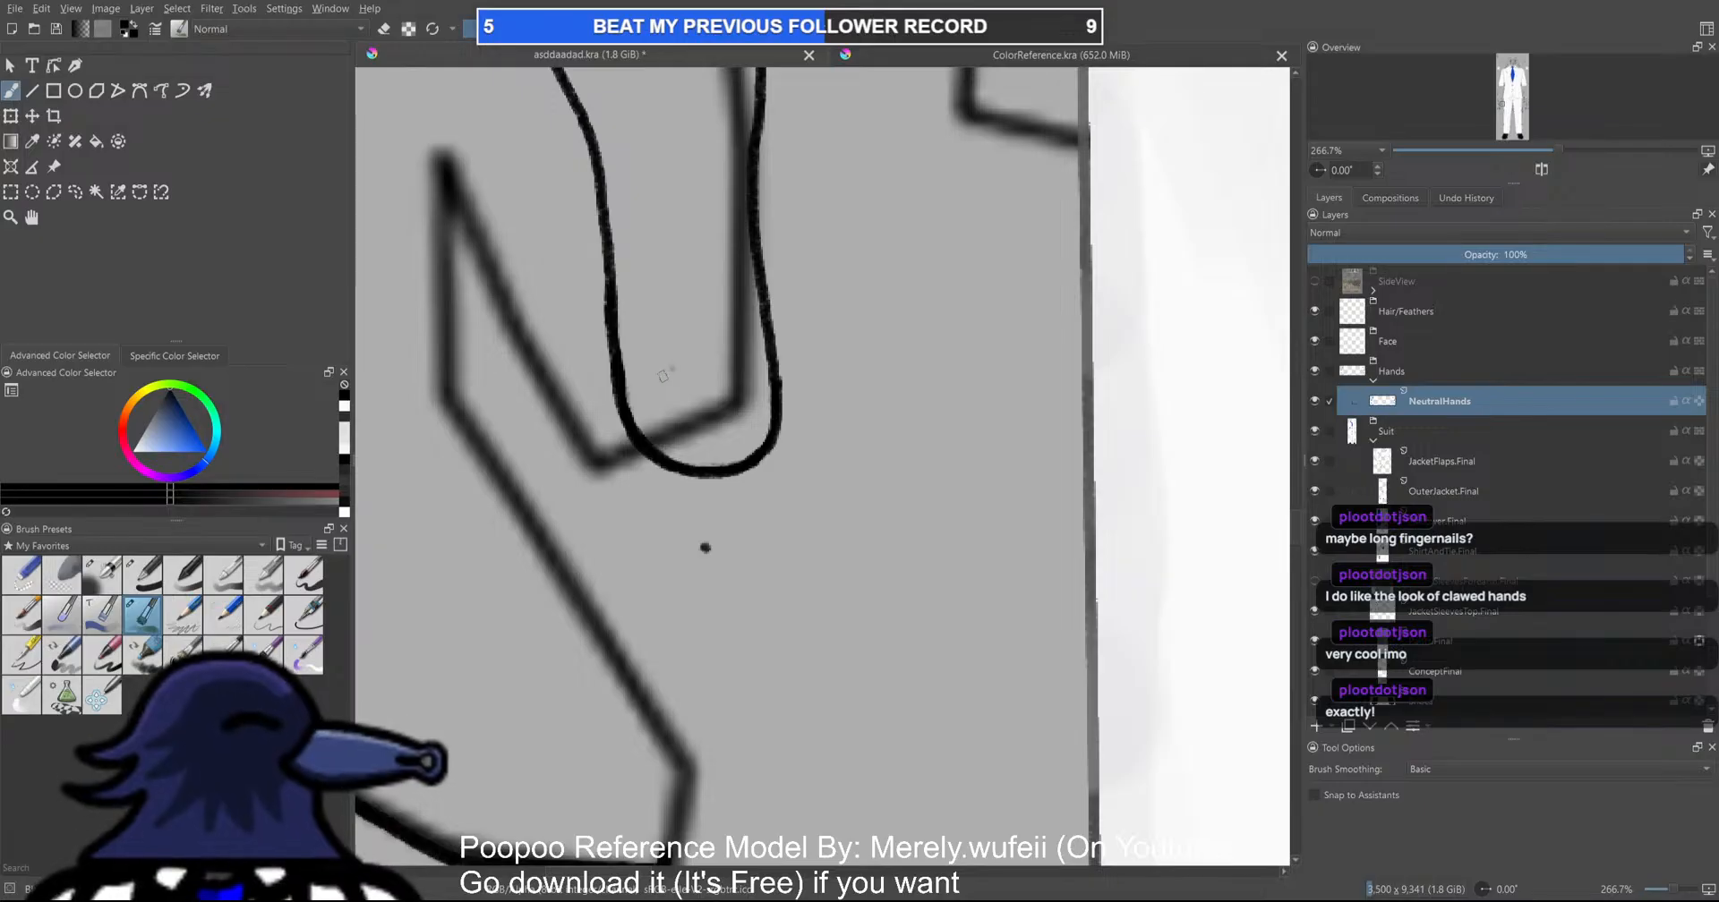
mouse_move(649, 379)
left_mouse_down()
mouse_move(747, 352)
mouse_move(737, 364)
mouse_move(760, 379)
mouse_move(758, 468)
mouse_move(701, 554)
left_mouse_up()
mouse_move(654, 374)
left_mouse_down()
mouse_move(650, 422)
mouse_move(703, 552)
left_mouse_up()
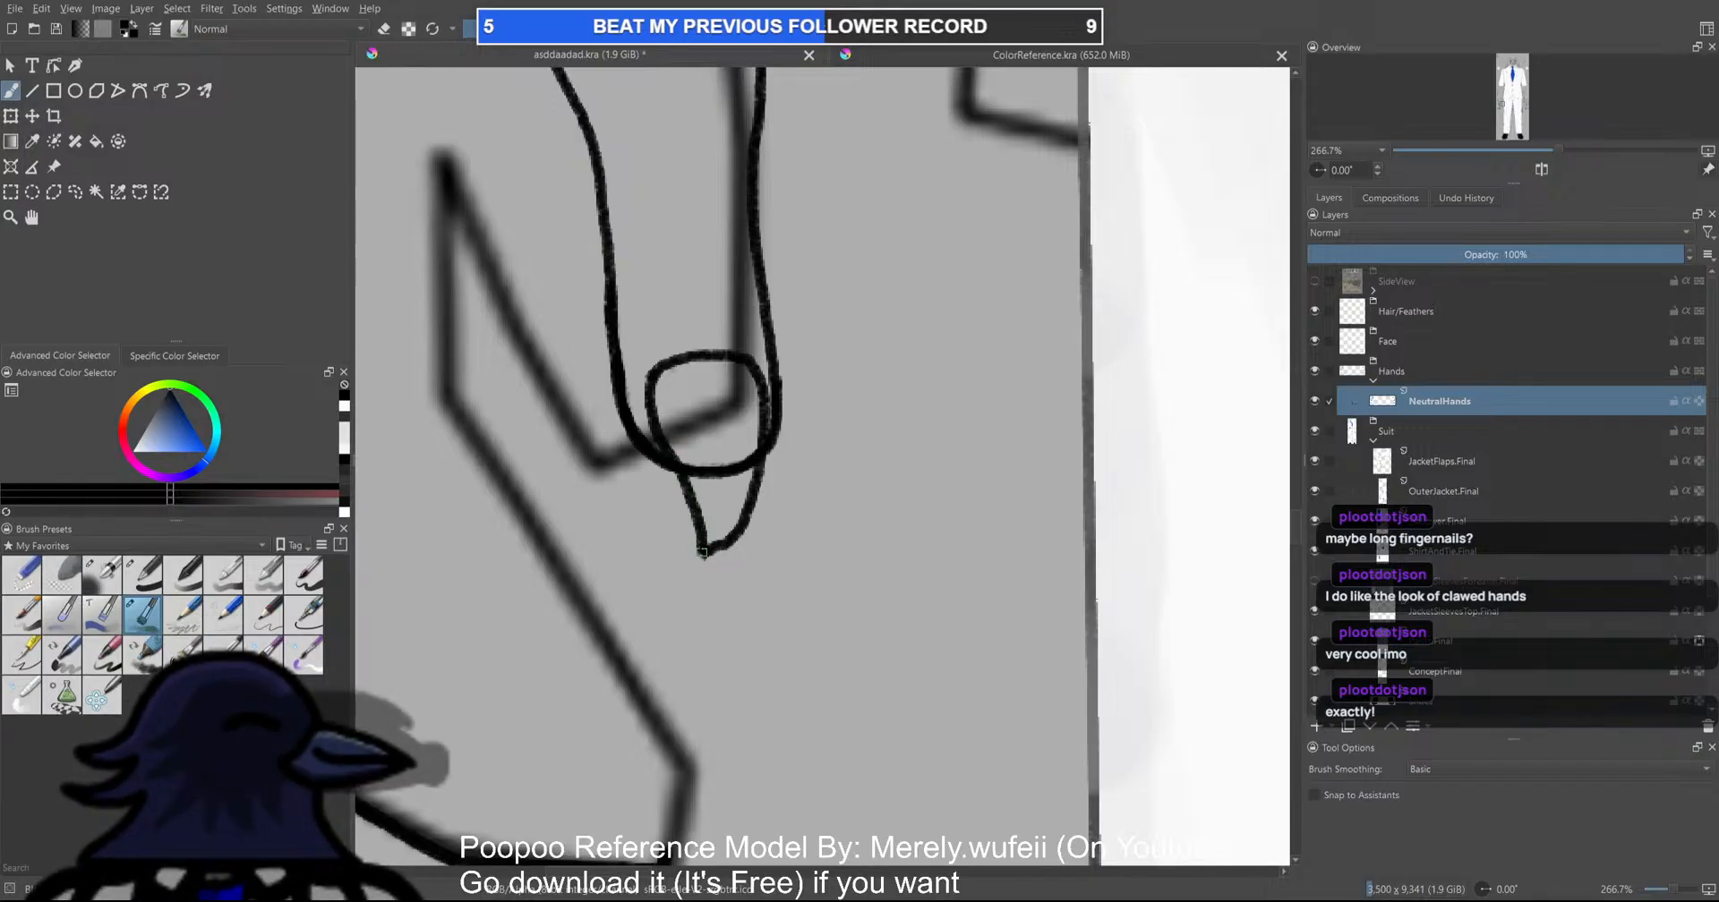
scroll(772, 514, "down", 8)
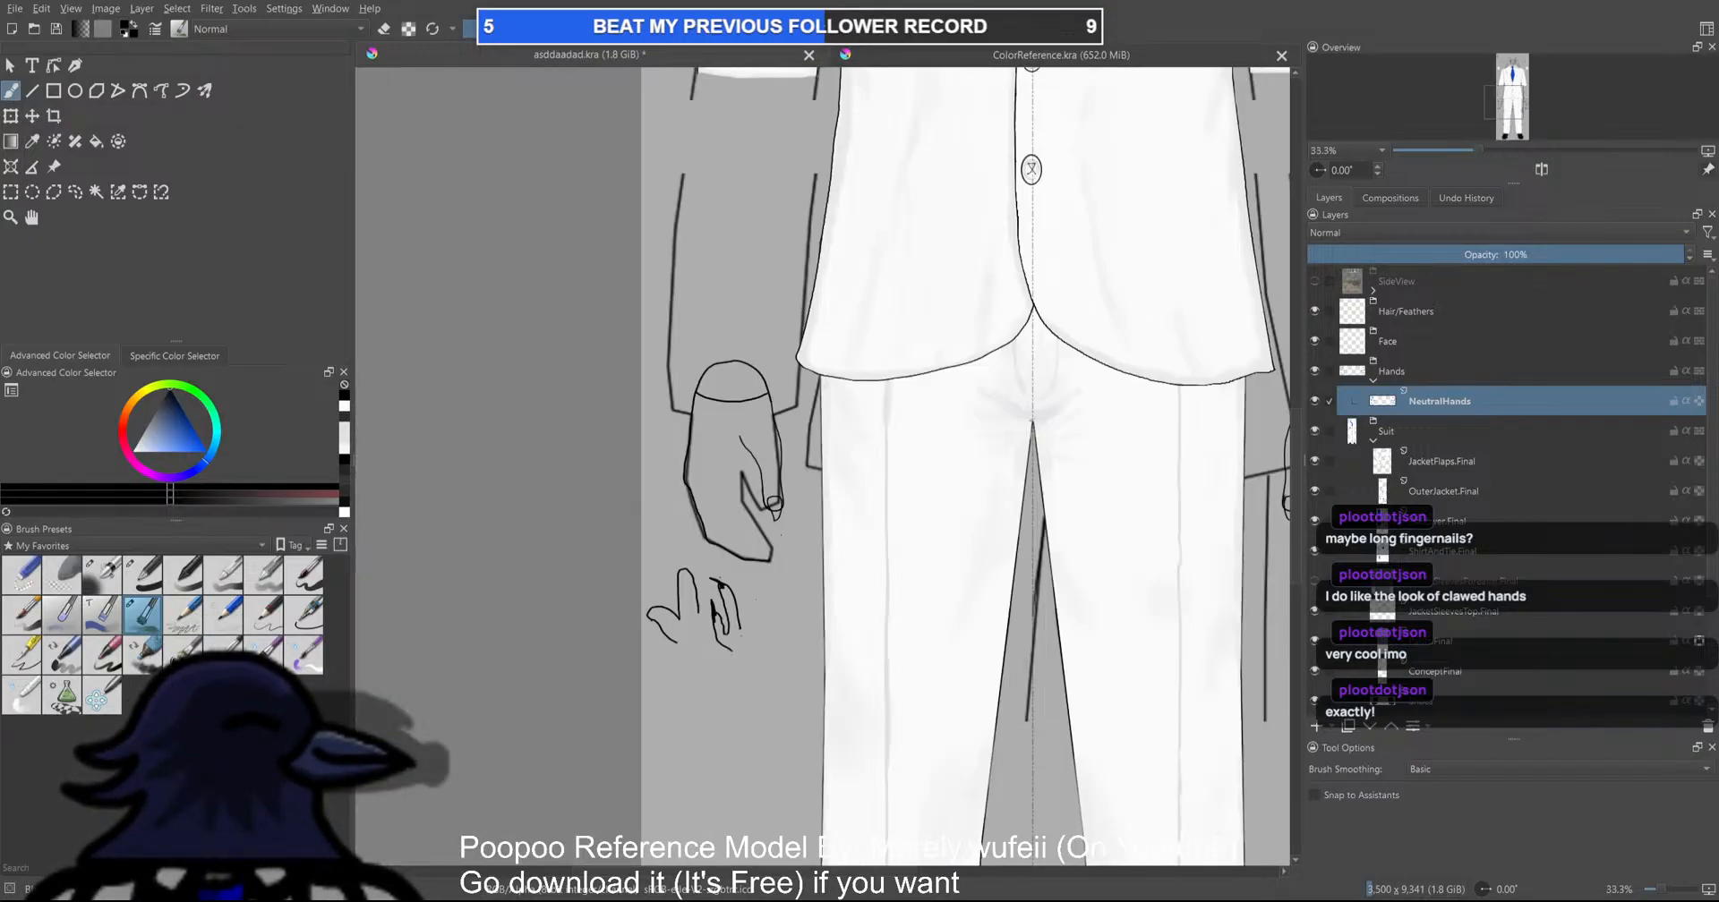
scroll(778, 521, "up", 4)
scroll(776, 522, "up", 8)
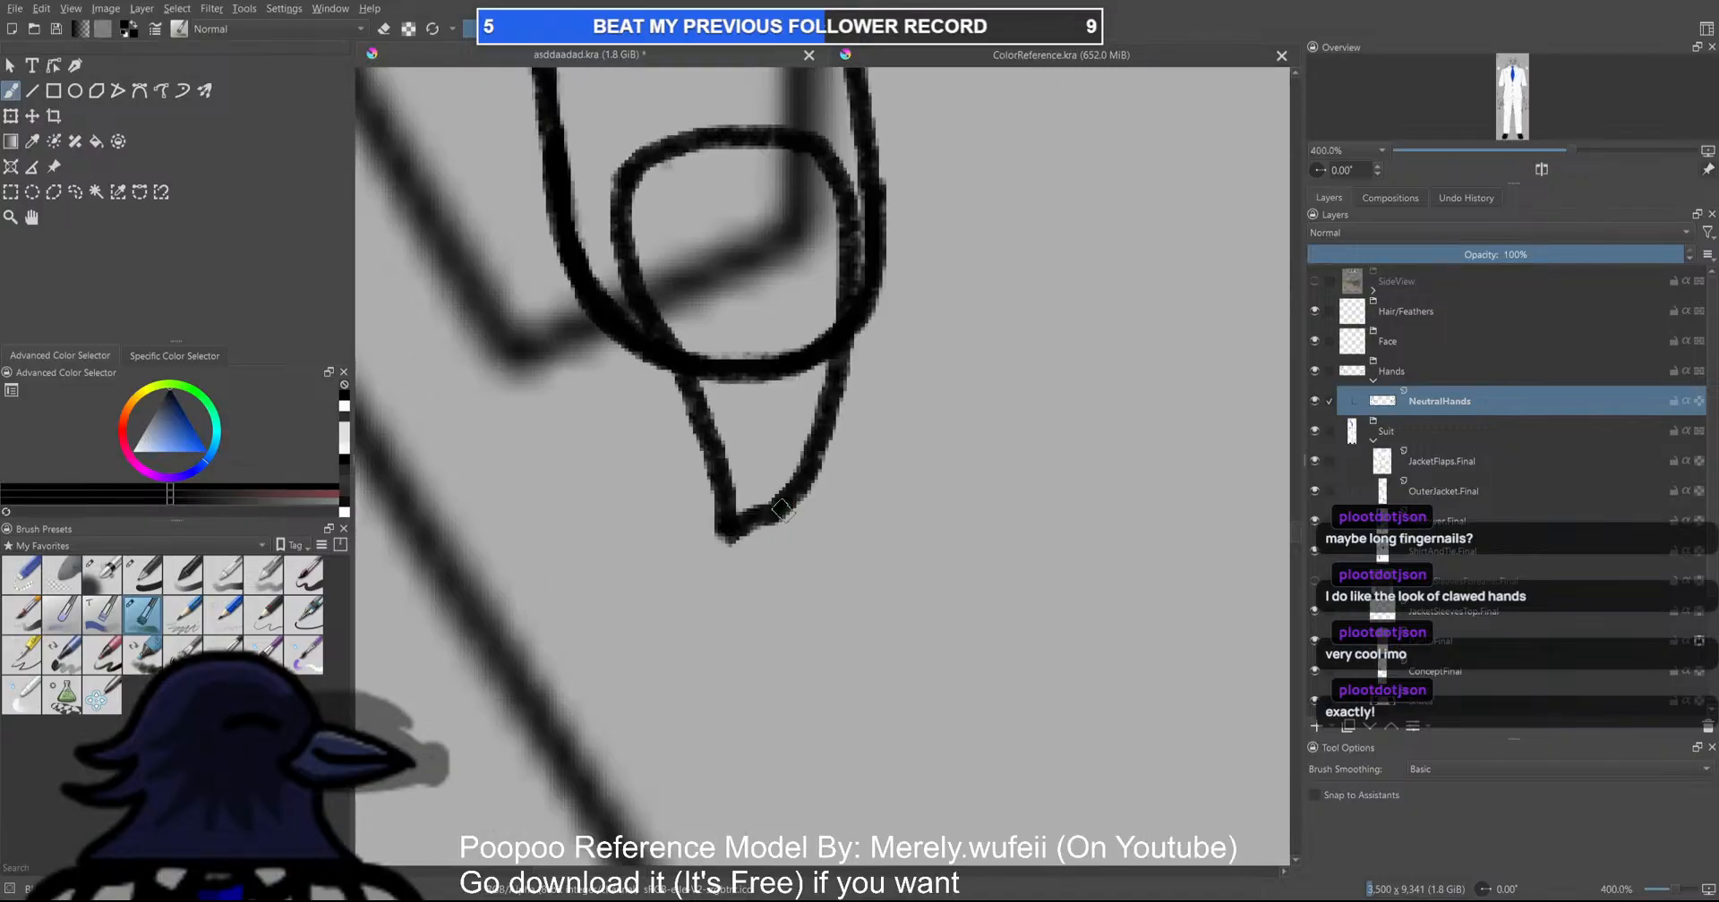
Try to trim and reshape the thumb claw's point, and undo the nail strokes
key("e")
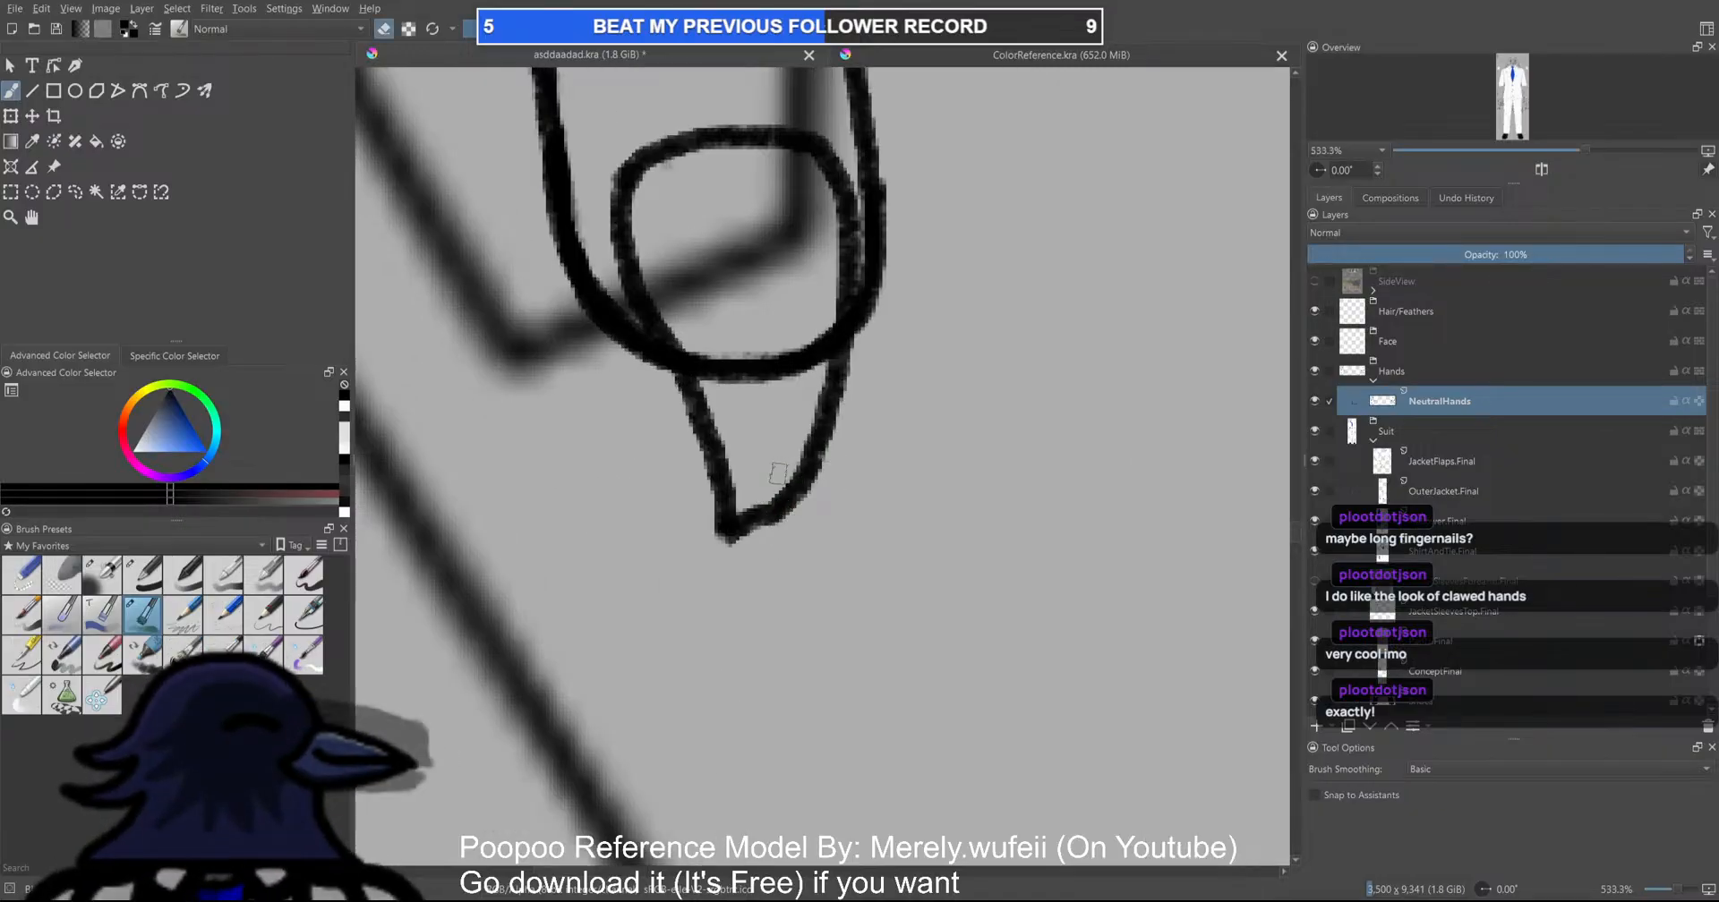
mouse_move(768, 506)
left_mouse_down()
mouse_move(798, 486)
mouse_move(730, 530)
left_mouse_up()
key("e")
key("ctrl+z")
scroll(741, 454, "down", 3)
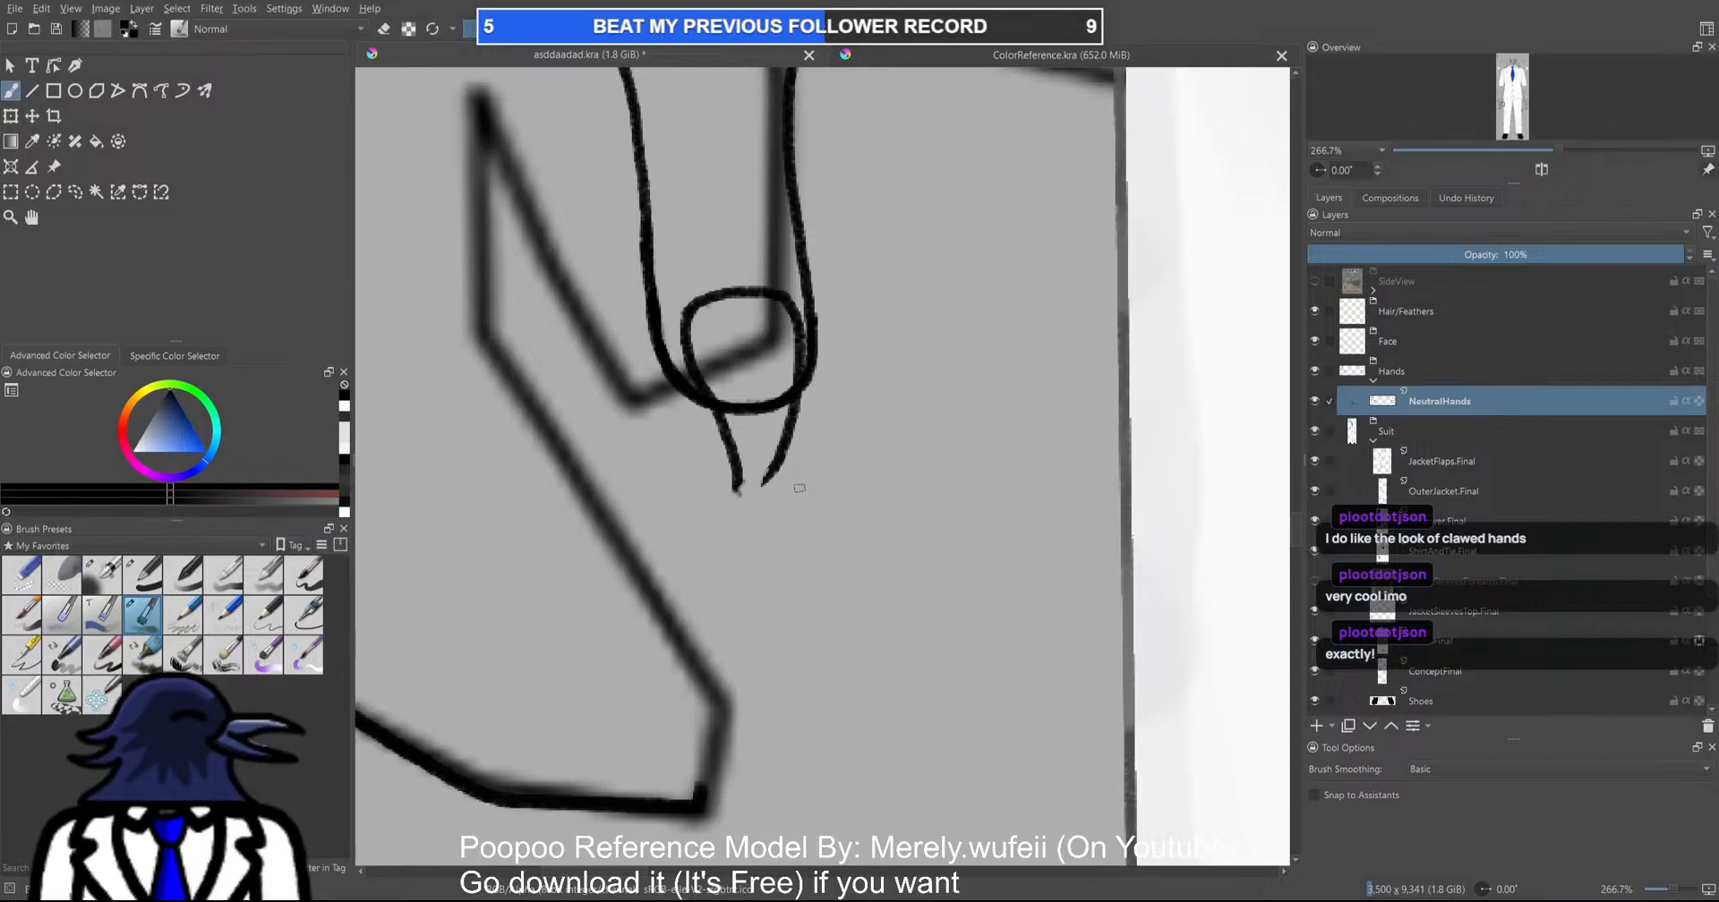
left_click_drag(783, 410, 762, 423)
key("ctrl+z")
key("ctrl+z")
scroll(740, 429, "up", 2)
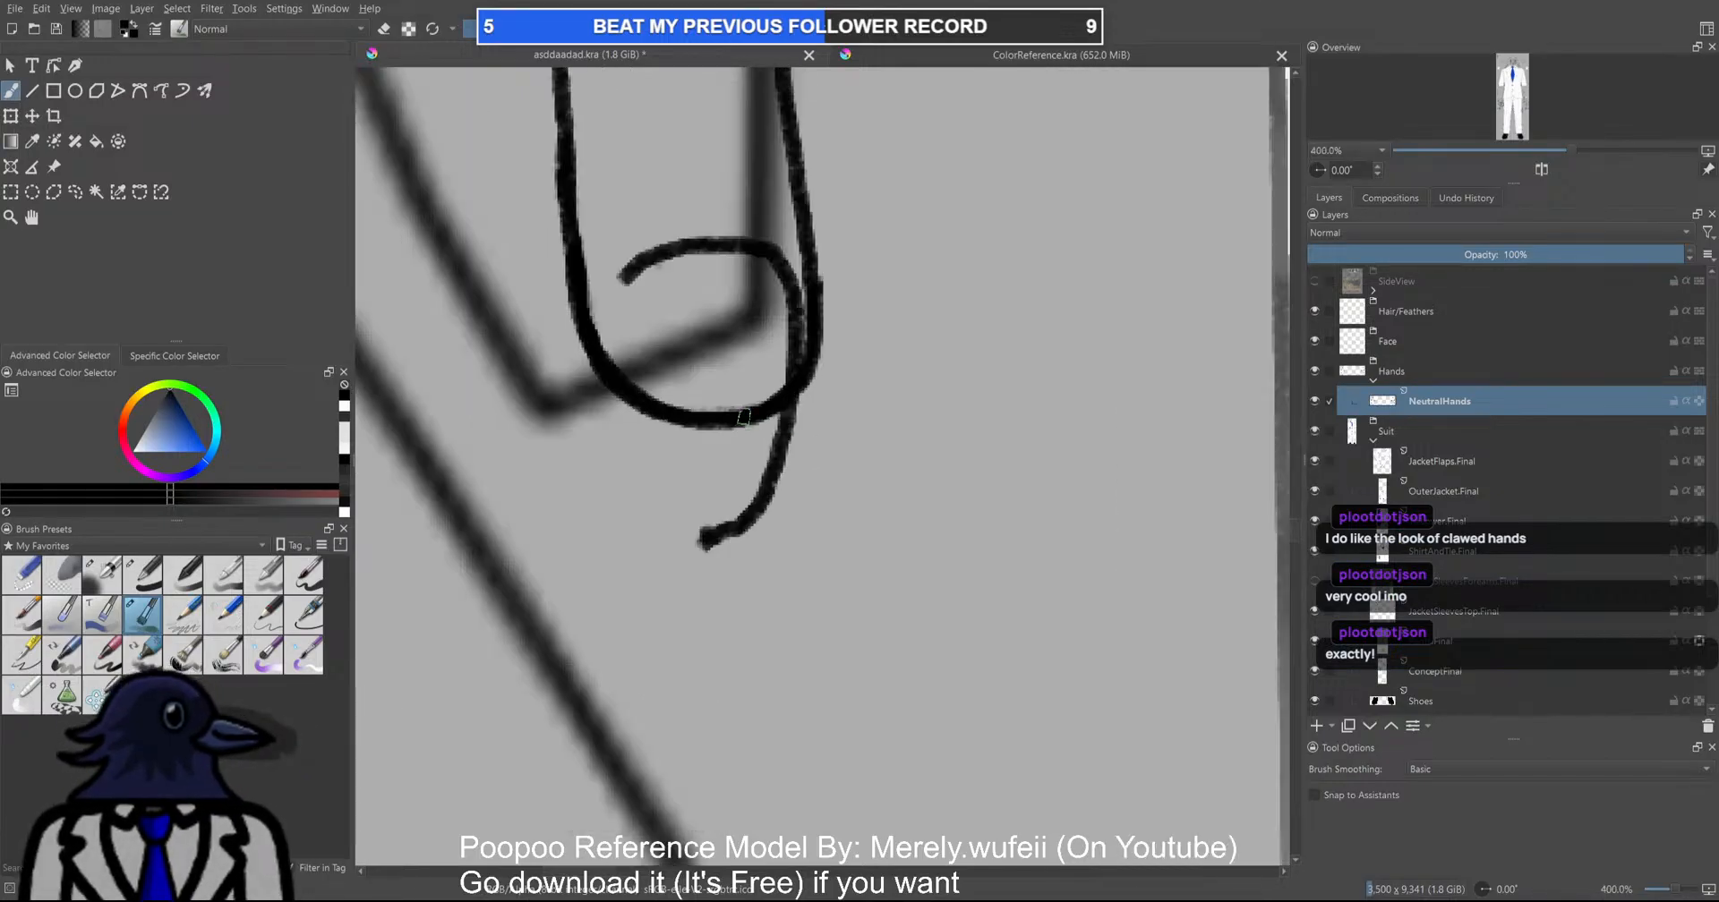
key("ctrl+z")
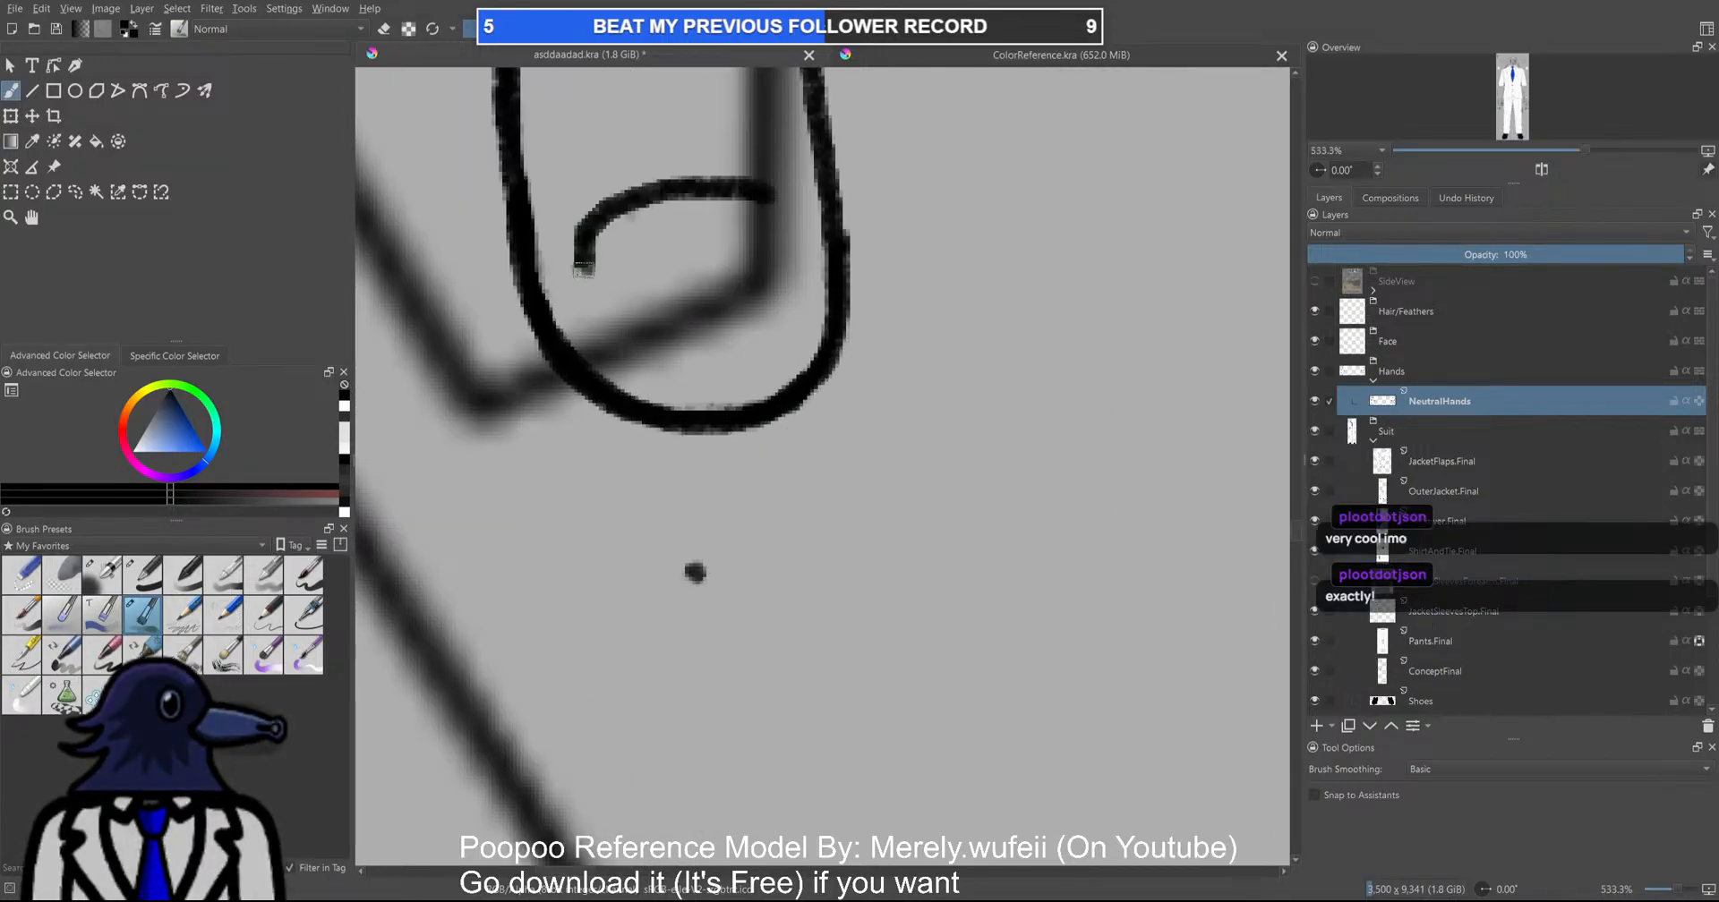
Draw the thumb's claw nail with a rounded base on the thumb tip and two sides curving down to a point
mouse_move(611, 209)
left_mouse_down()
mouse_move(564, 268)
mouse_move(569, 327)
left_mouse_up()
left_click_drag(602, 416, 703, 582)
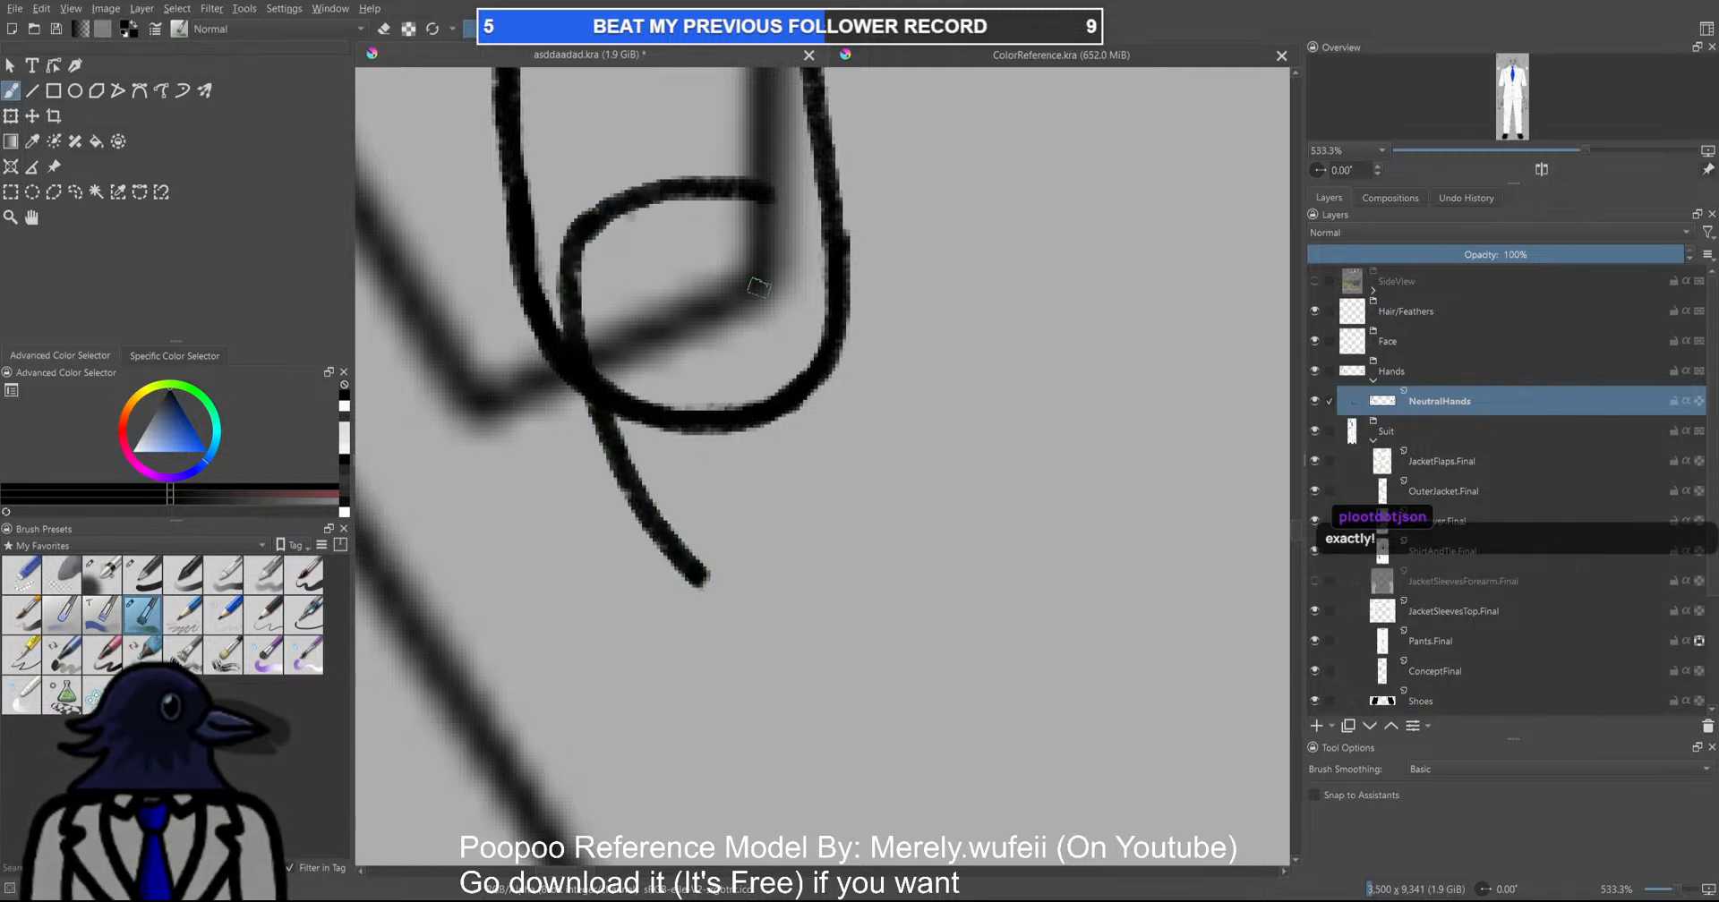
mouse_move(768, 188)
left_mouse_down()
mouse_move(794, 283)
mouse_move(798, 454)
mouse_move(755, 556)
mouse_move(691, 564)
left_mouse_up()
scroll(730, 535, "down", 10)
scroll(702, 507, "up", 8)
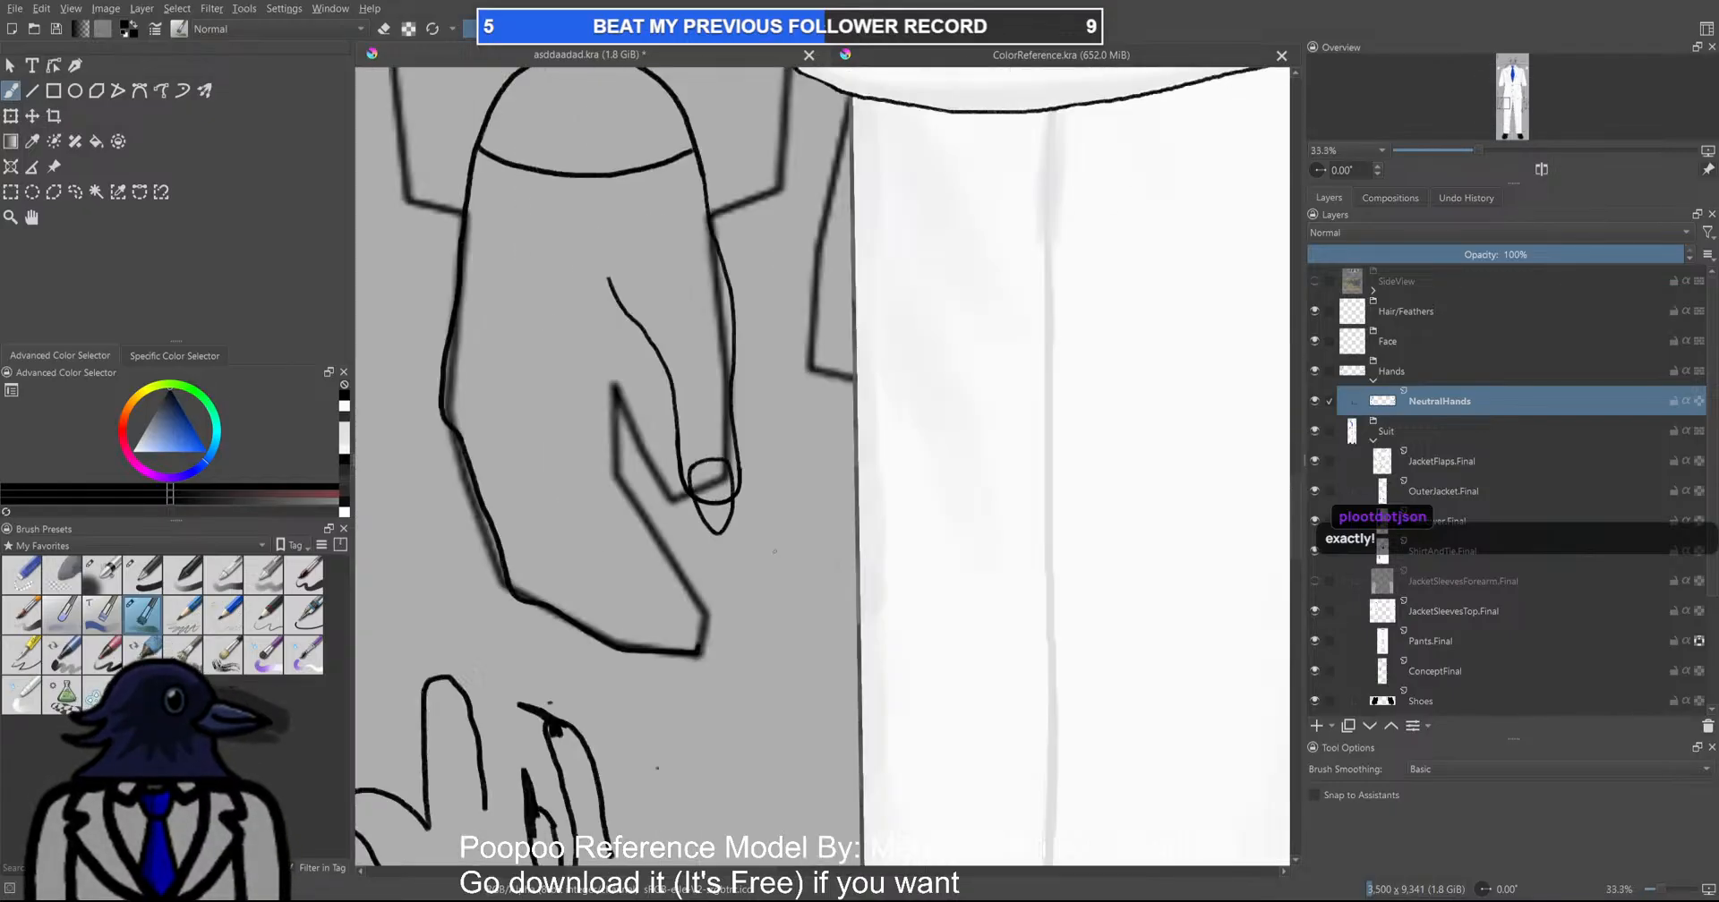
Try sketching small curved claw shapes beside the lower fingertip and undo the strokes
scroll(702, 506, "down", 1)
left_click_drag(599, 550, 745, 488)
scroll(780, 572, "up", 2)
left_click_drag(780, 573, 708, 515)
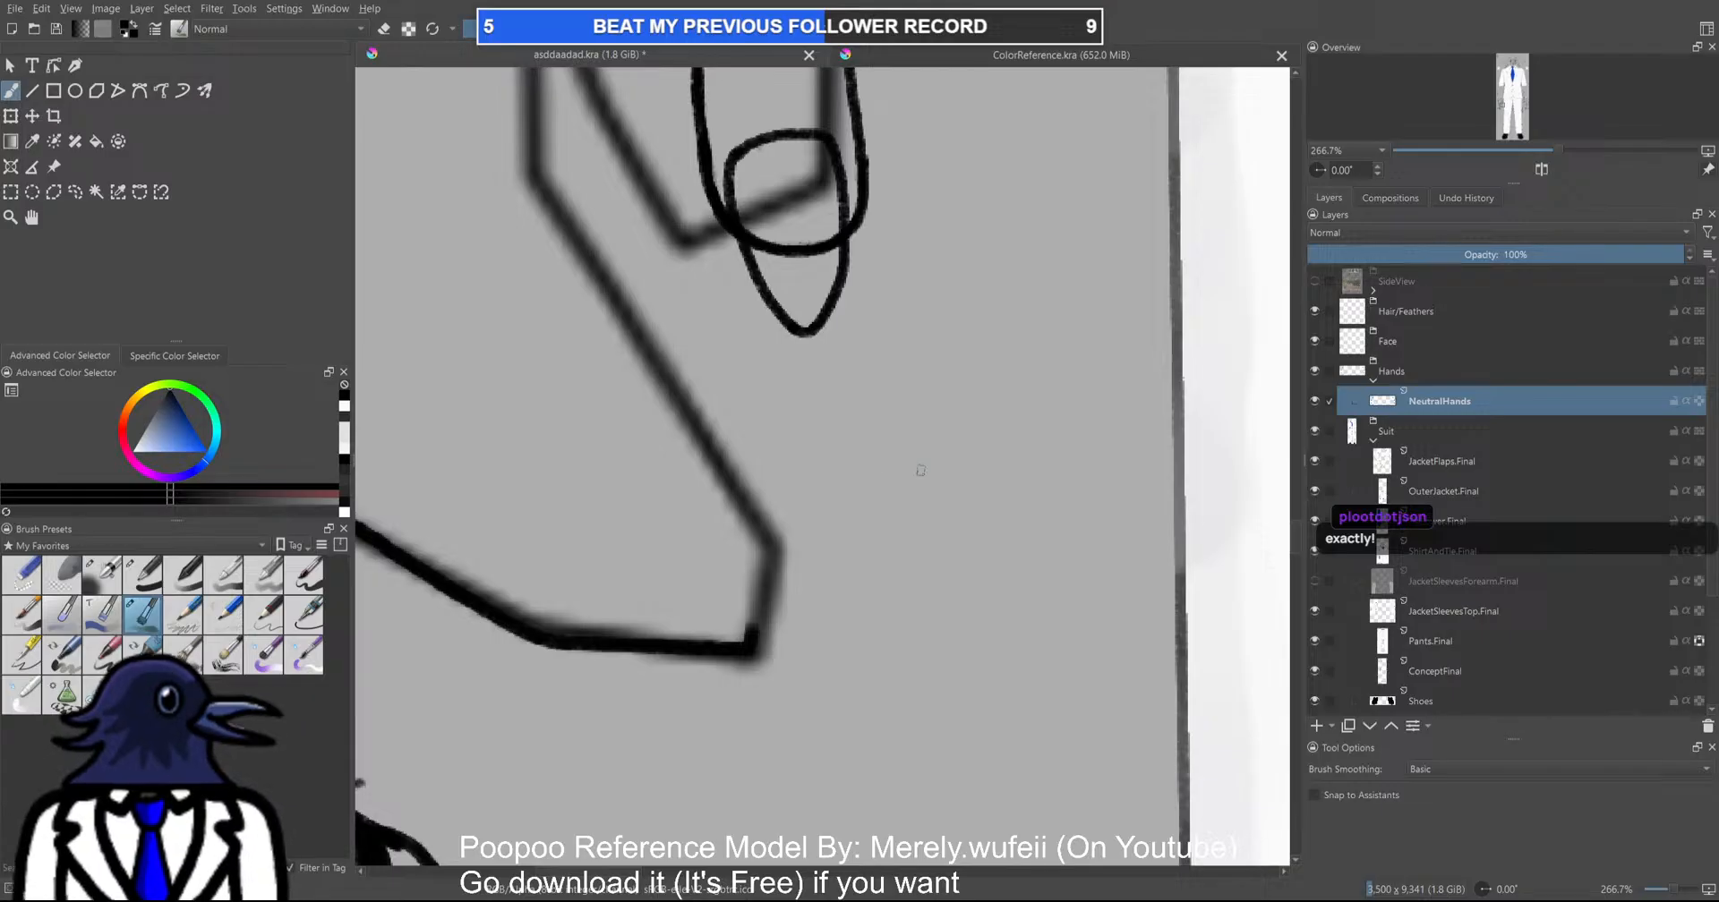
mouse_move(753, 483)
left_mouse_down()
mouse_move(831, 432)
mouse_move(864, 472)
mouse_move(851, 517)
left_mouse_up()
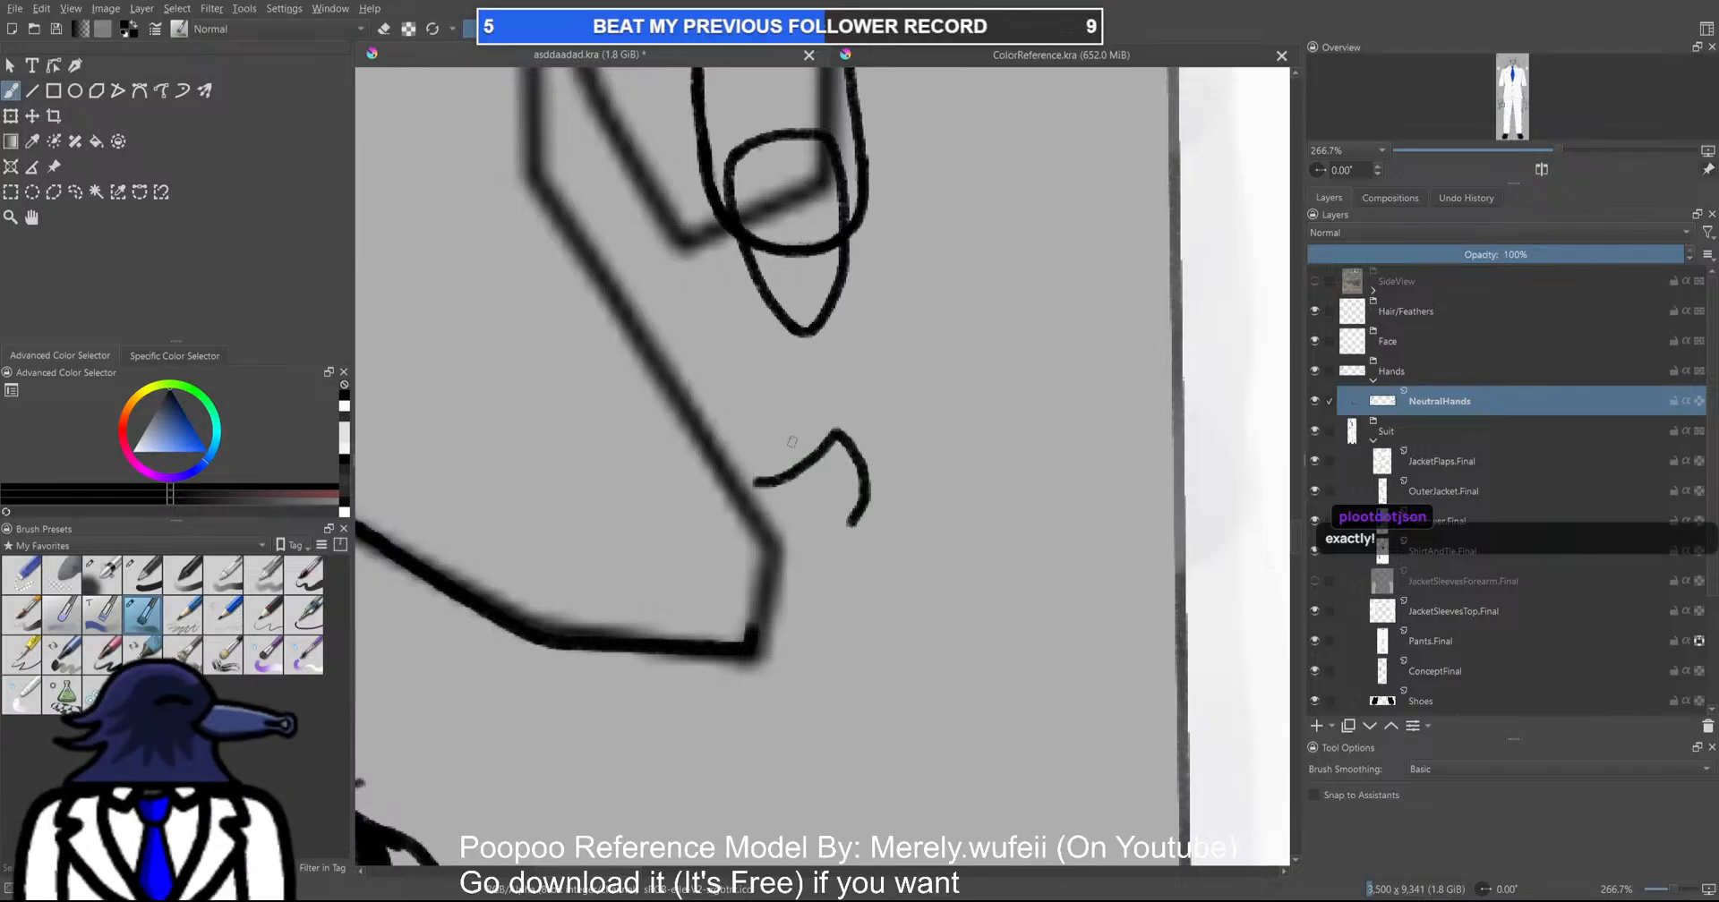
mouse_move(806, 458)
left_mouse_down()
mouse_move(868, 380)
mouse_move(812, 452)
mouse_move(852, 383)
mouse_move(899, 385)
left_mouse_up()
key("ctrl+z")
key("ctrl+z")
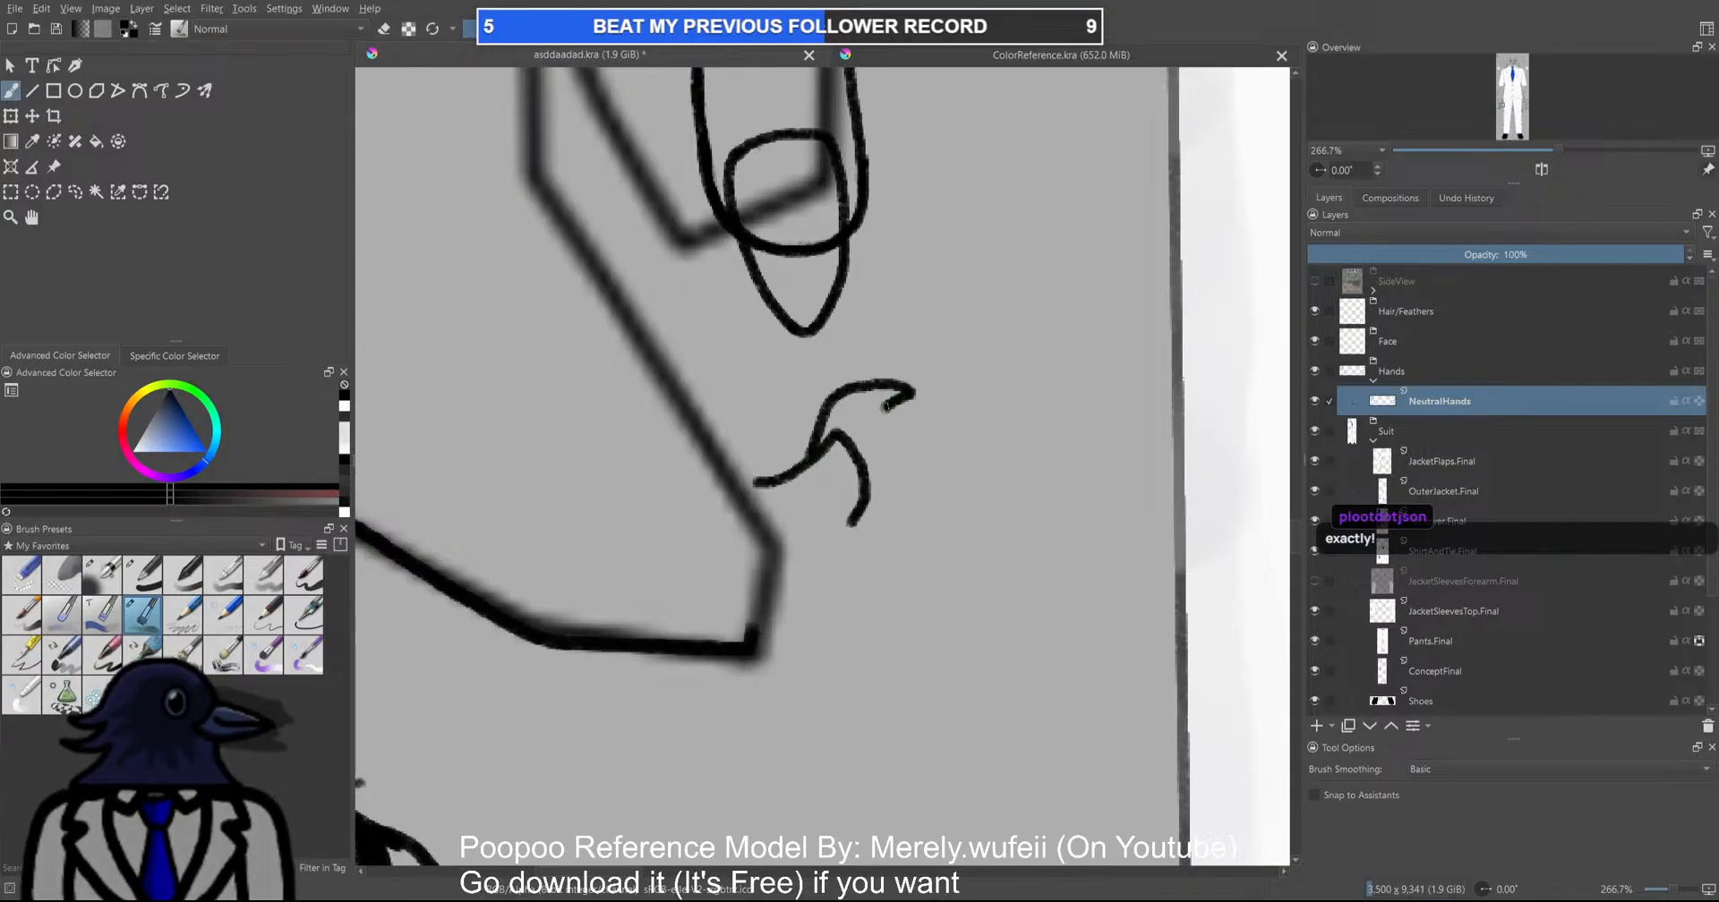
key("ctrl+z")
mouse_move(786, 475)
left_mouse_down()
mouse_move(847, 401)
mouse_move(896, 392)
mouse_move(859, 449)
mouse_move(827, 433)
mouse_move(857, 409)
mouse_move(855, 447)
mouse_move(872, 407)
mouse_move(835, 426)
left_mouse_up()
Save the character drawing
scroll(867, 409, "down", 6)
scroll(913, 505, "up", 3)
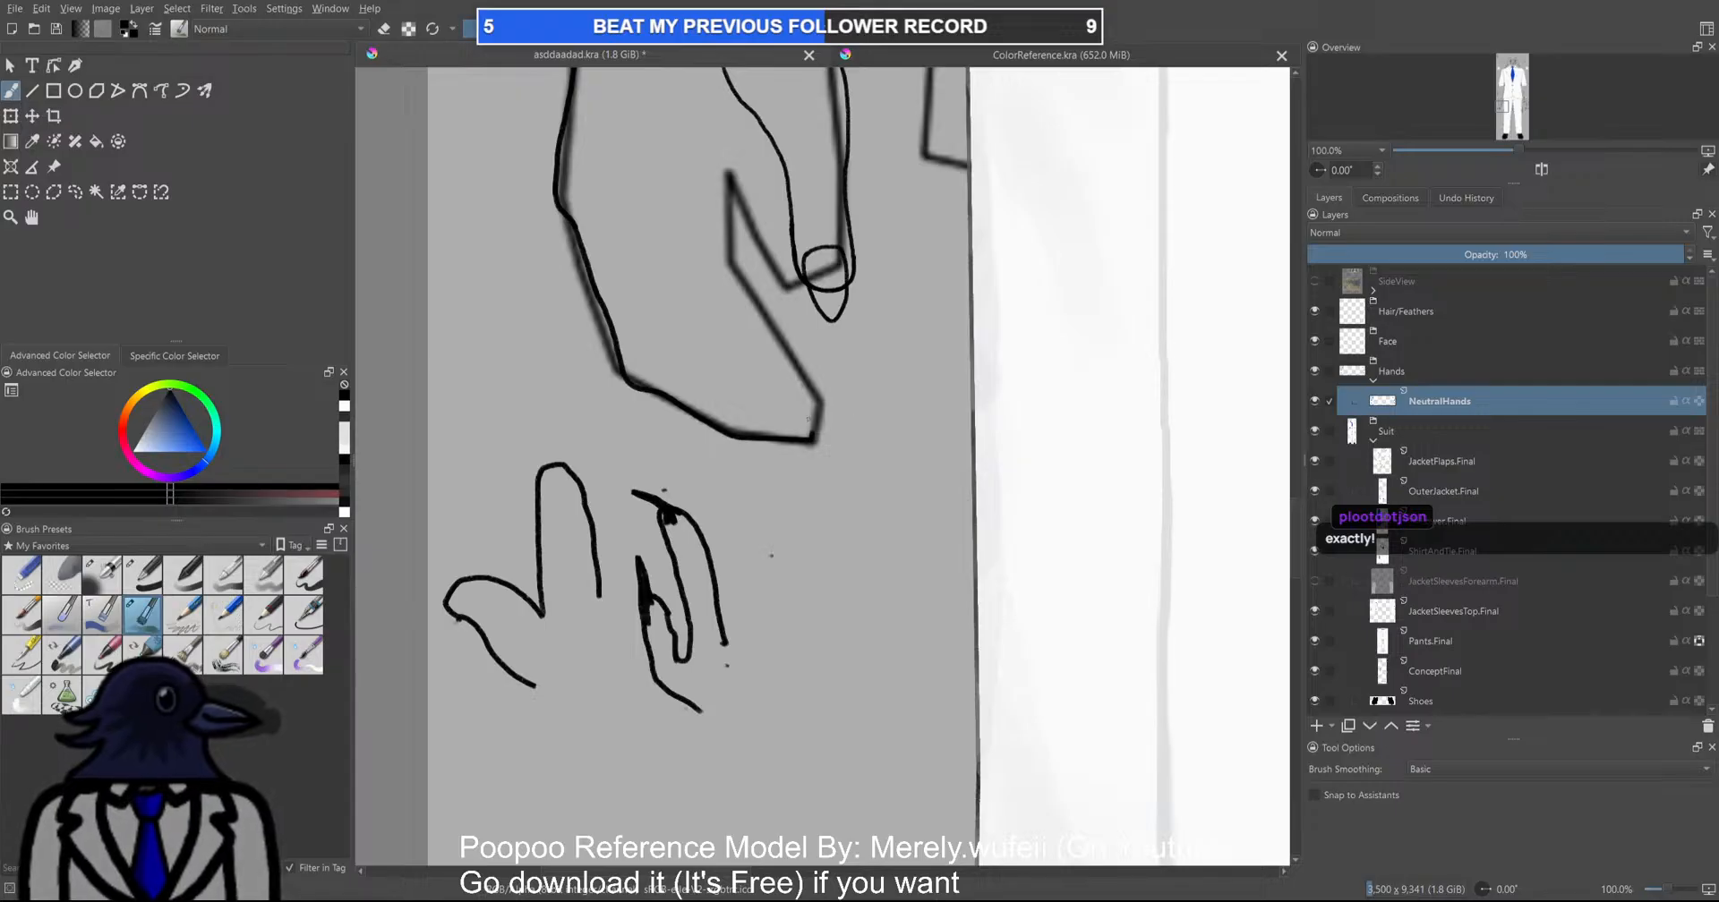
scroll(806, 408, "down", 2)
scroll(1055, 118, "down", 1)
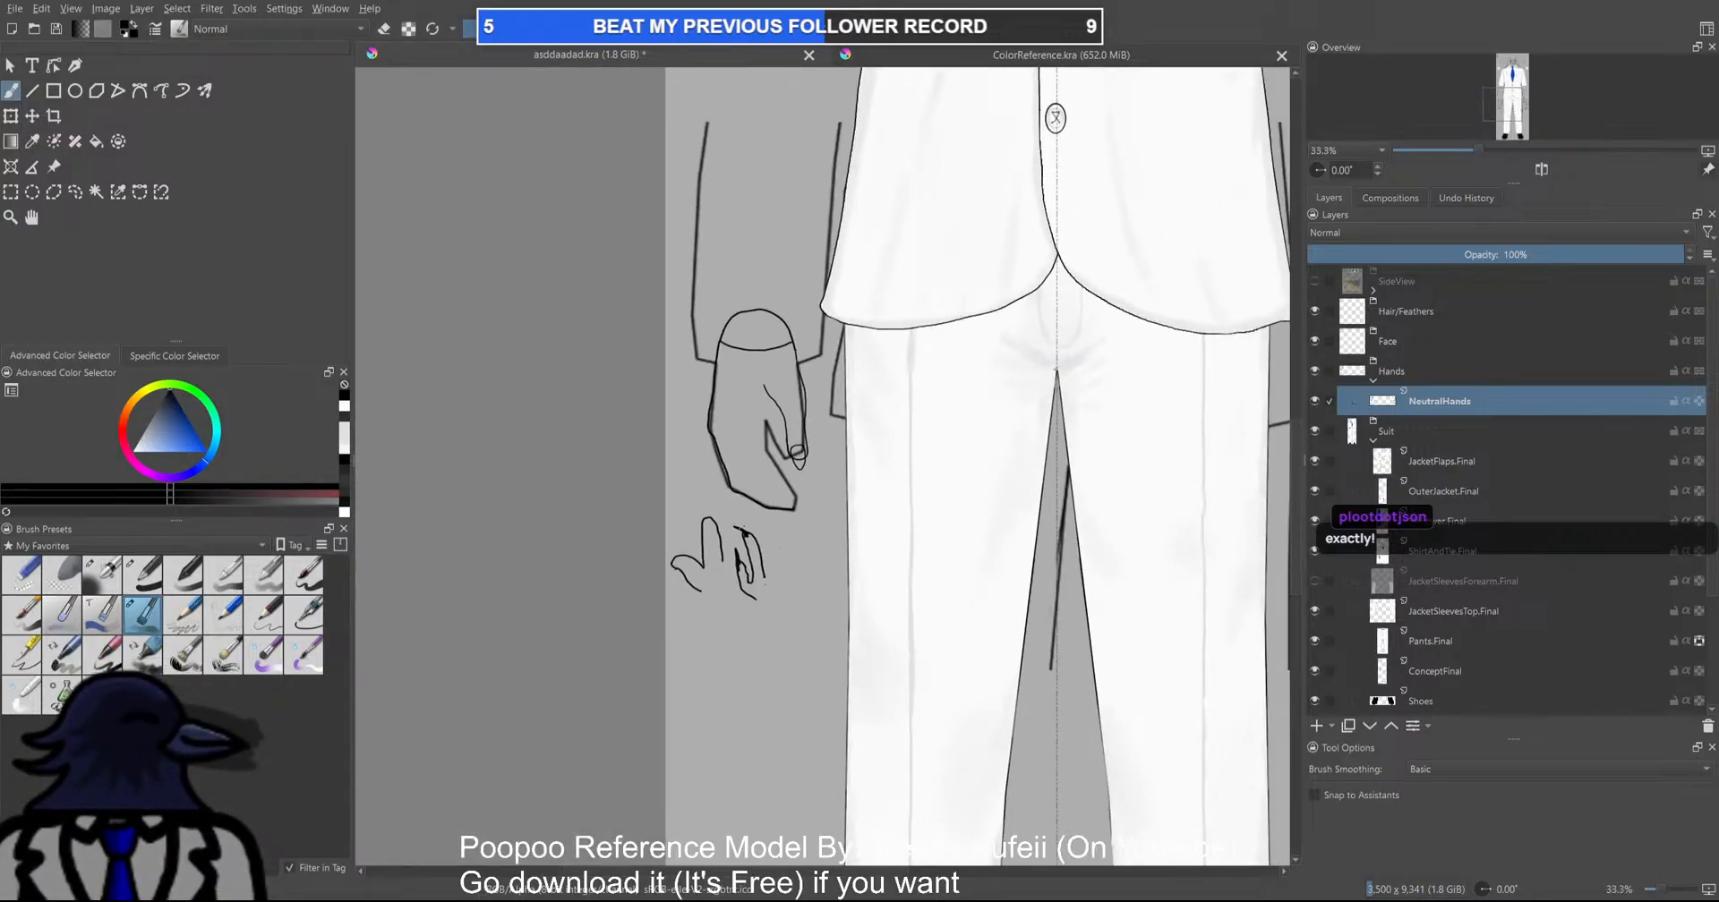
scroll(851, 487, "up", 3)
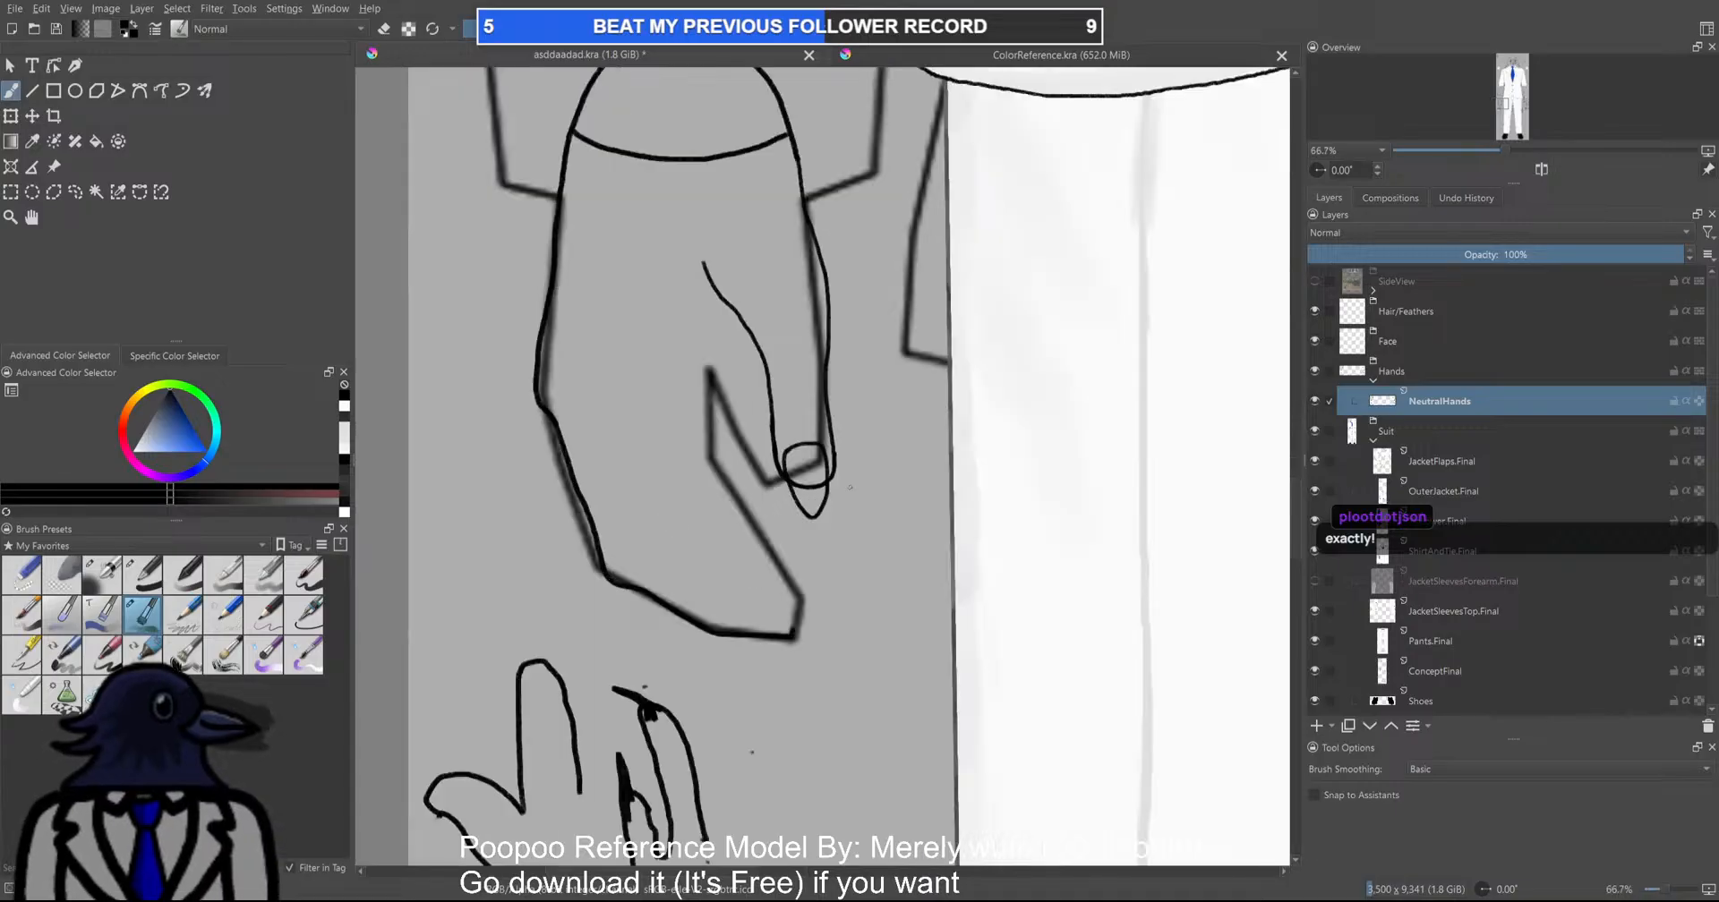
key("ctrl+s")
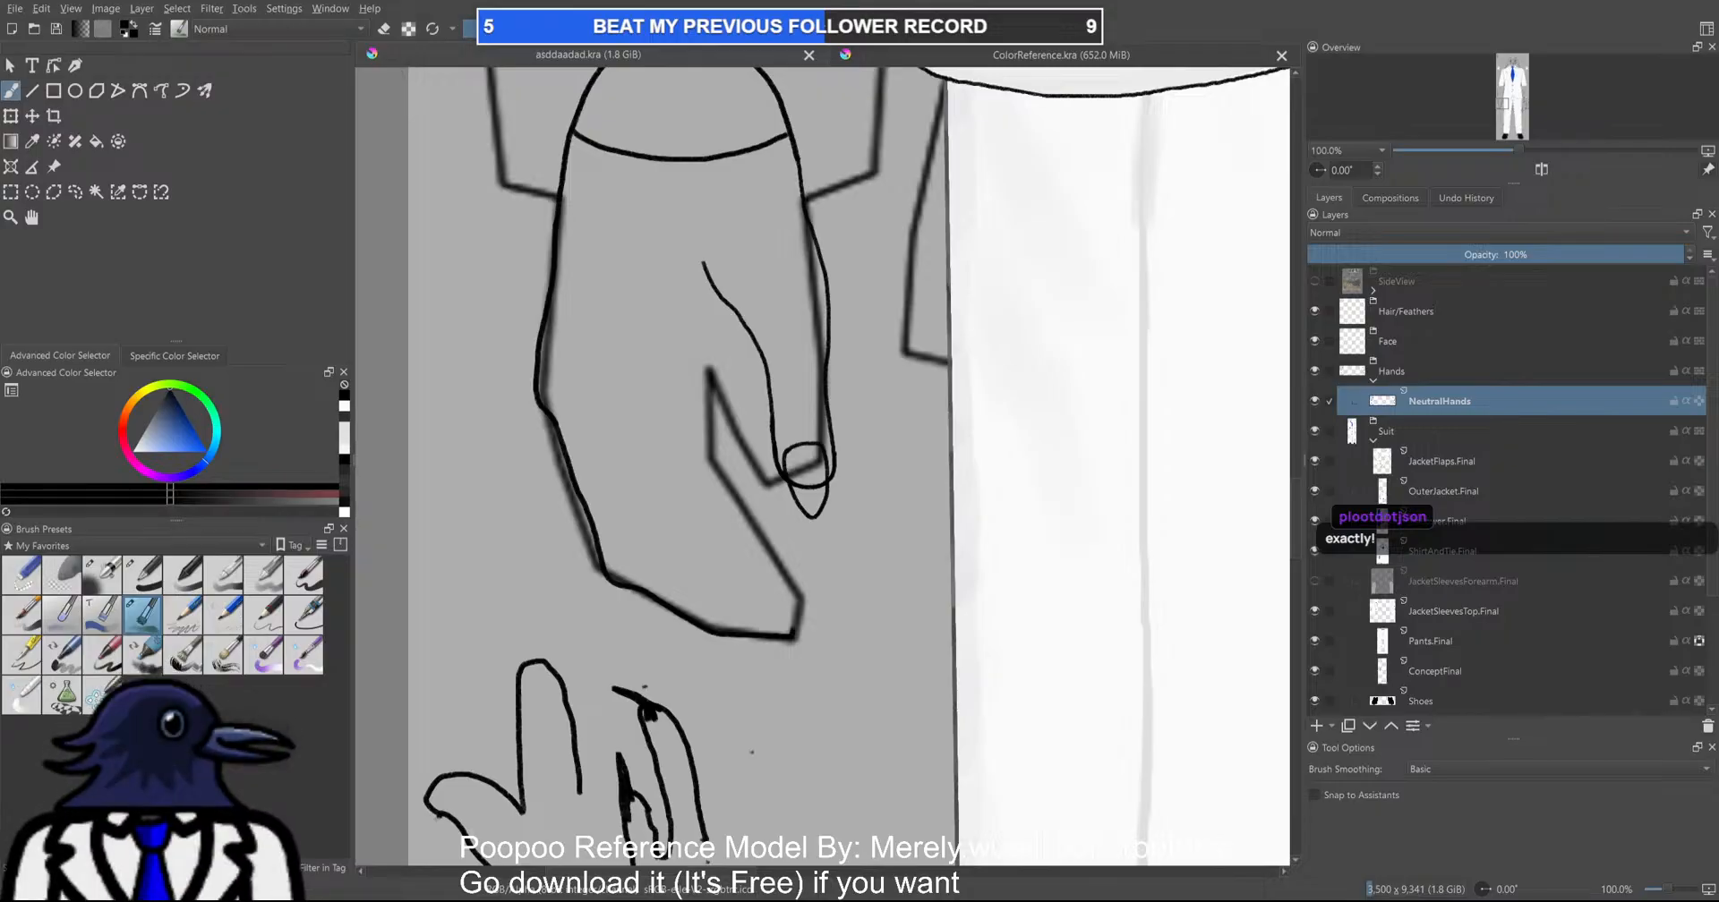
Add the hand-pose reference photo as a layer in the Hands group and lower its opacity to 32%
left_click(1034, 196)
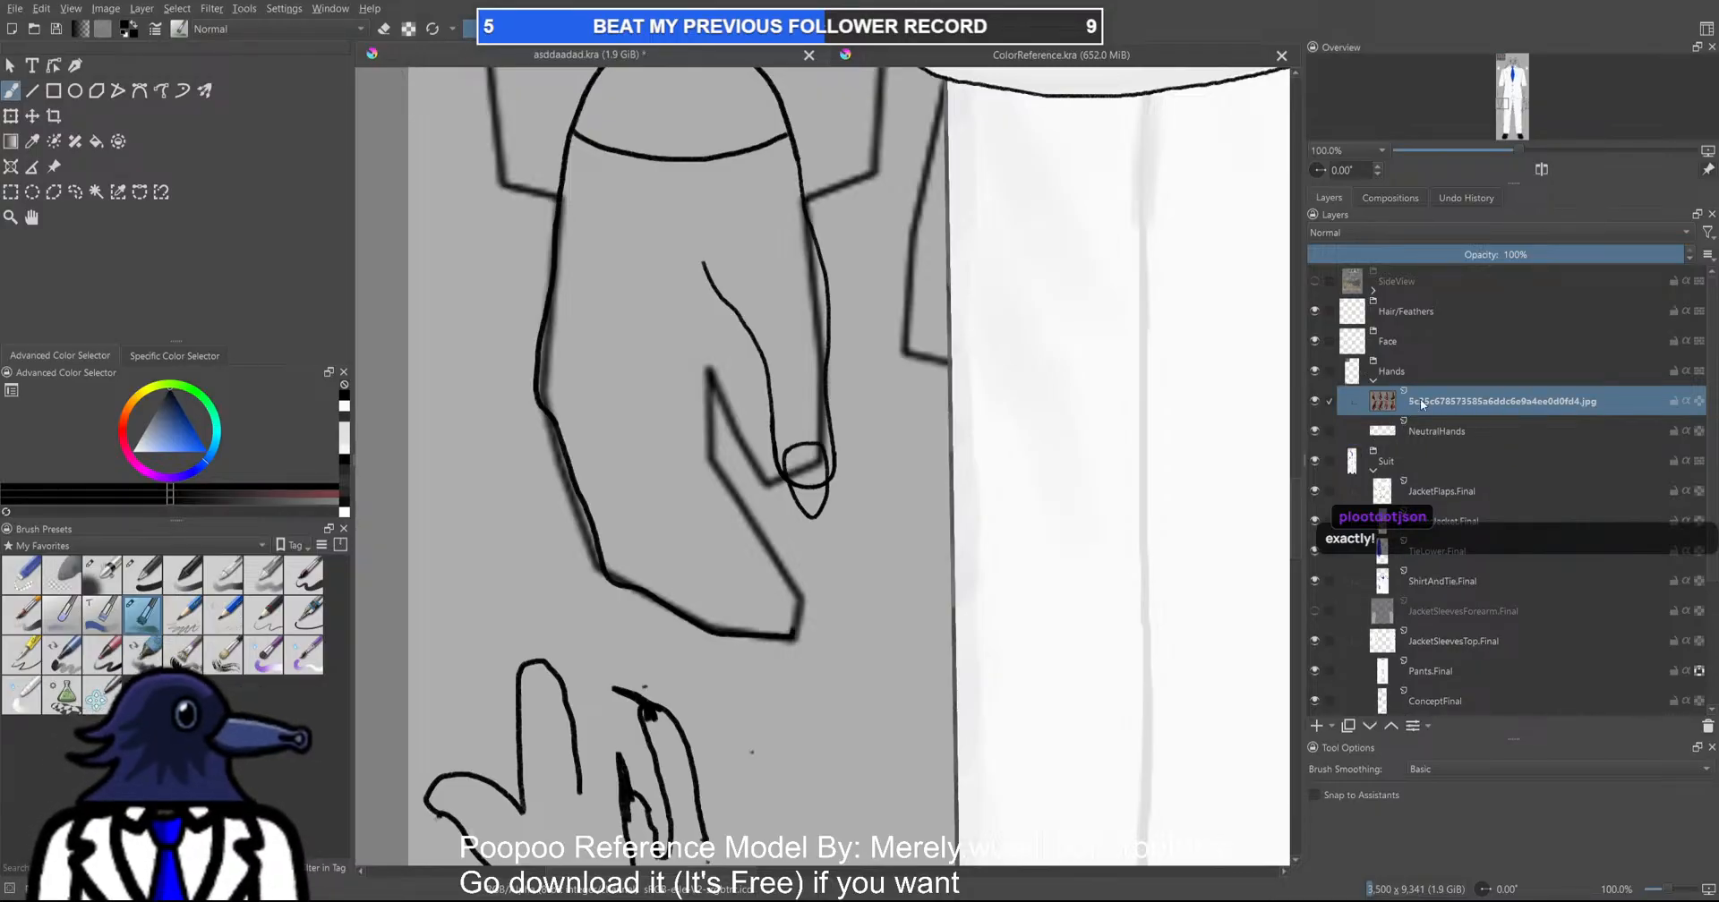
scroll(1034, 443, "down", 7)
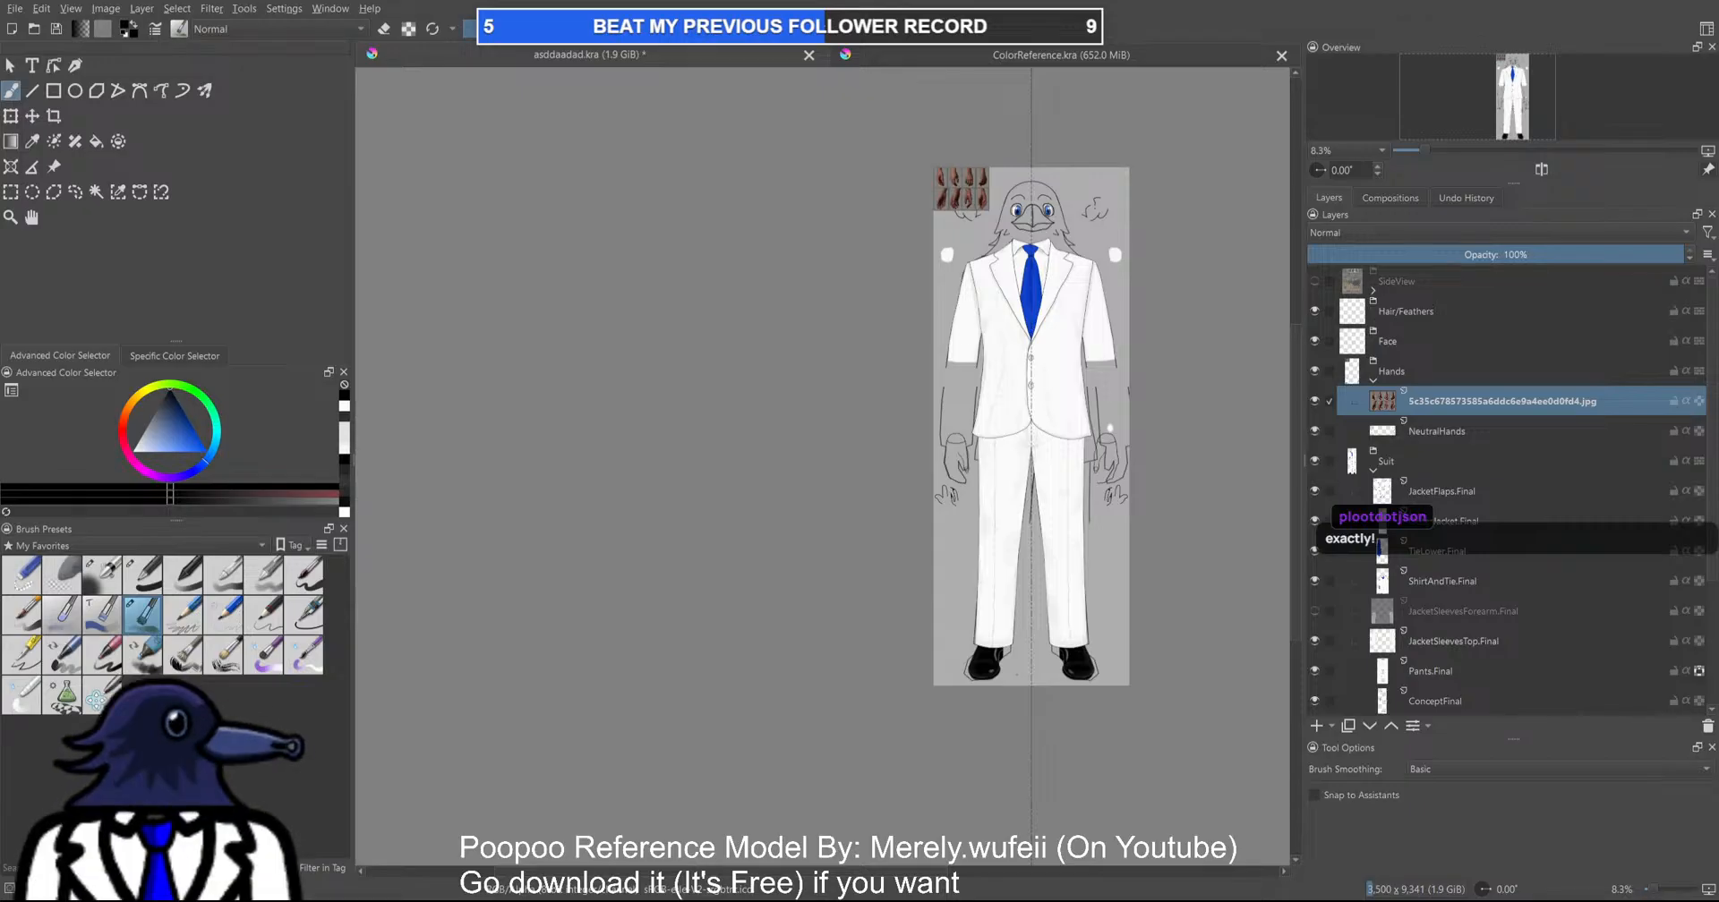
left_click_drag(1032, 426, 989, 457)
left_click_drag(1509, 254, 1427, 250)
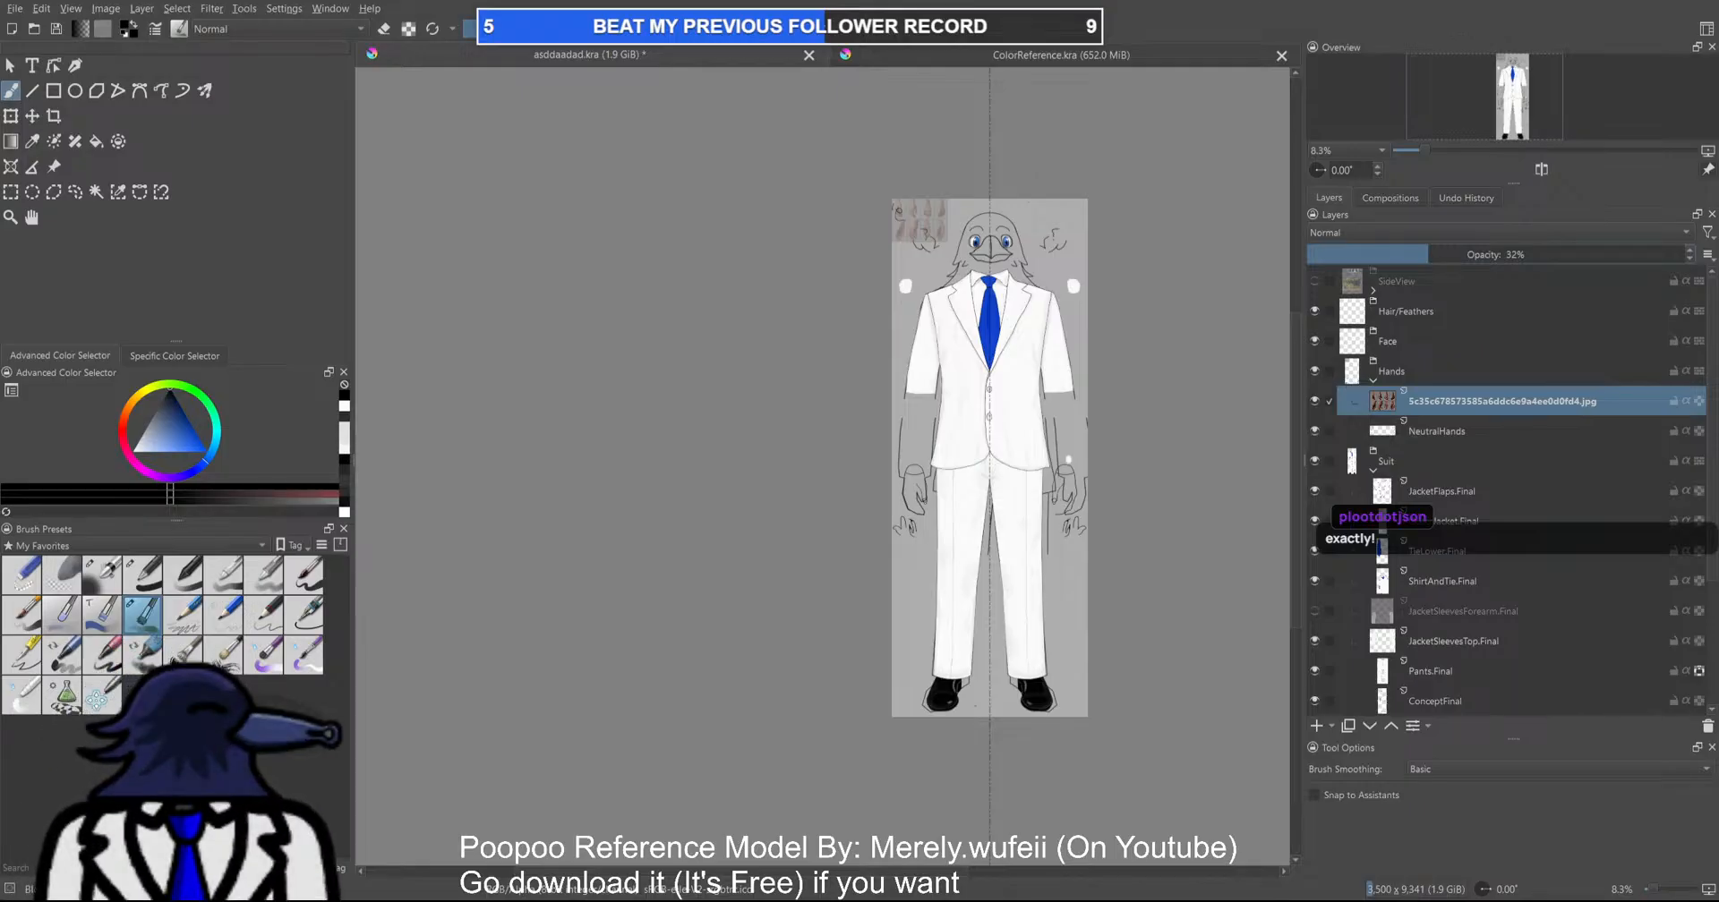
Select the reference photo with a rectangle, enlarge it and move it down over the character's hands
left_click_drag(848, 517, 759, 626)
scroll(759, 627, "up", 1)
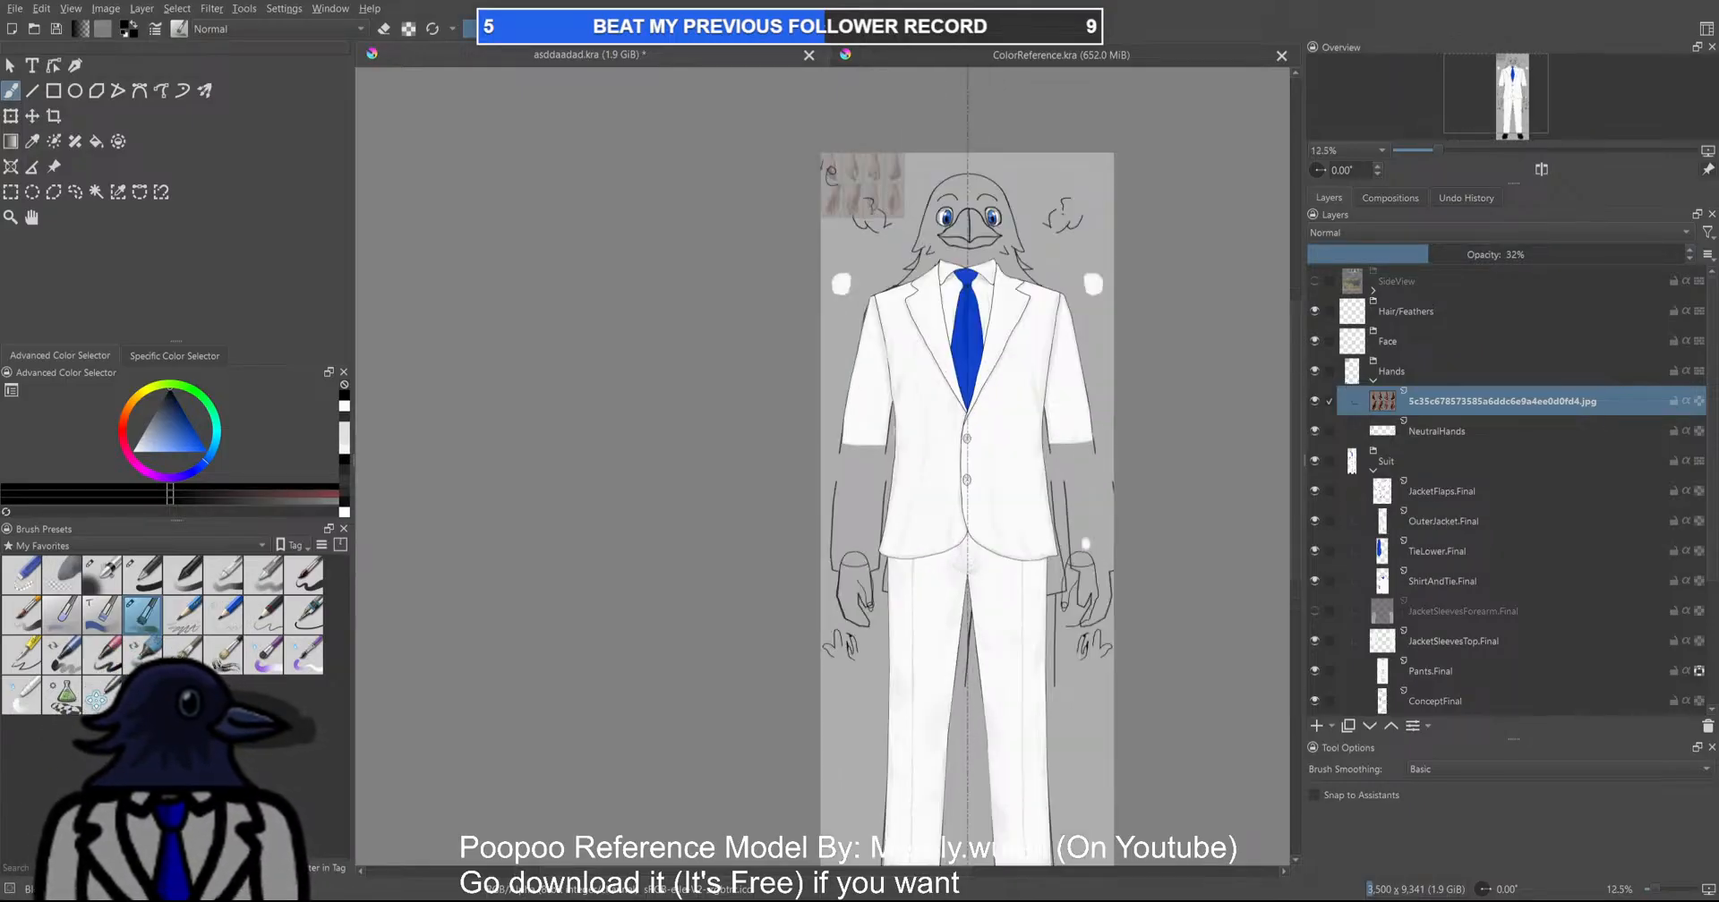
key("ctrl+r")
left_click_drag(747, 115, 936, 238)
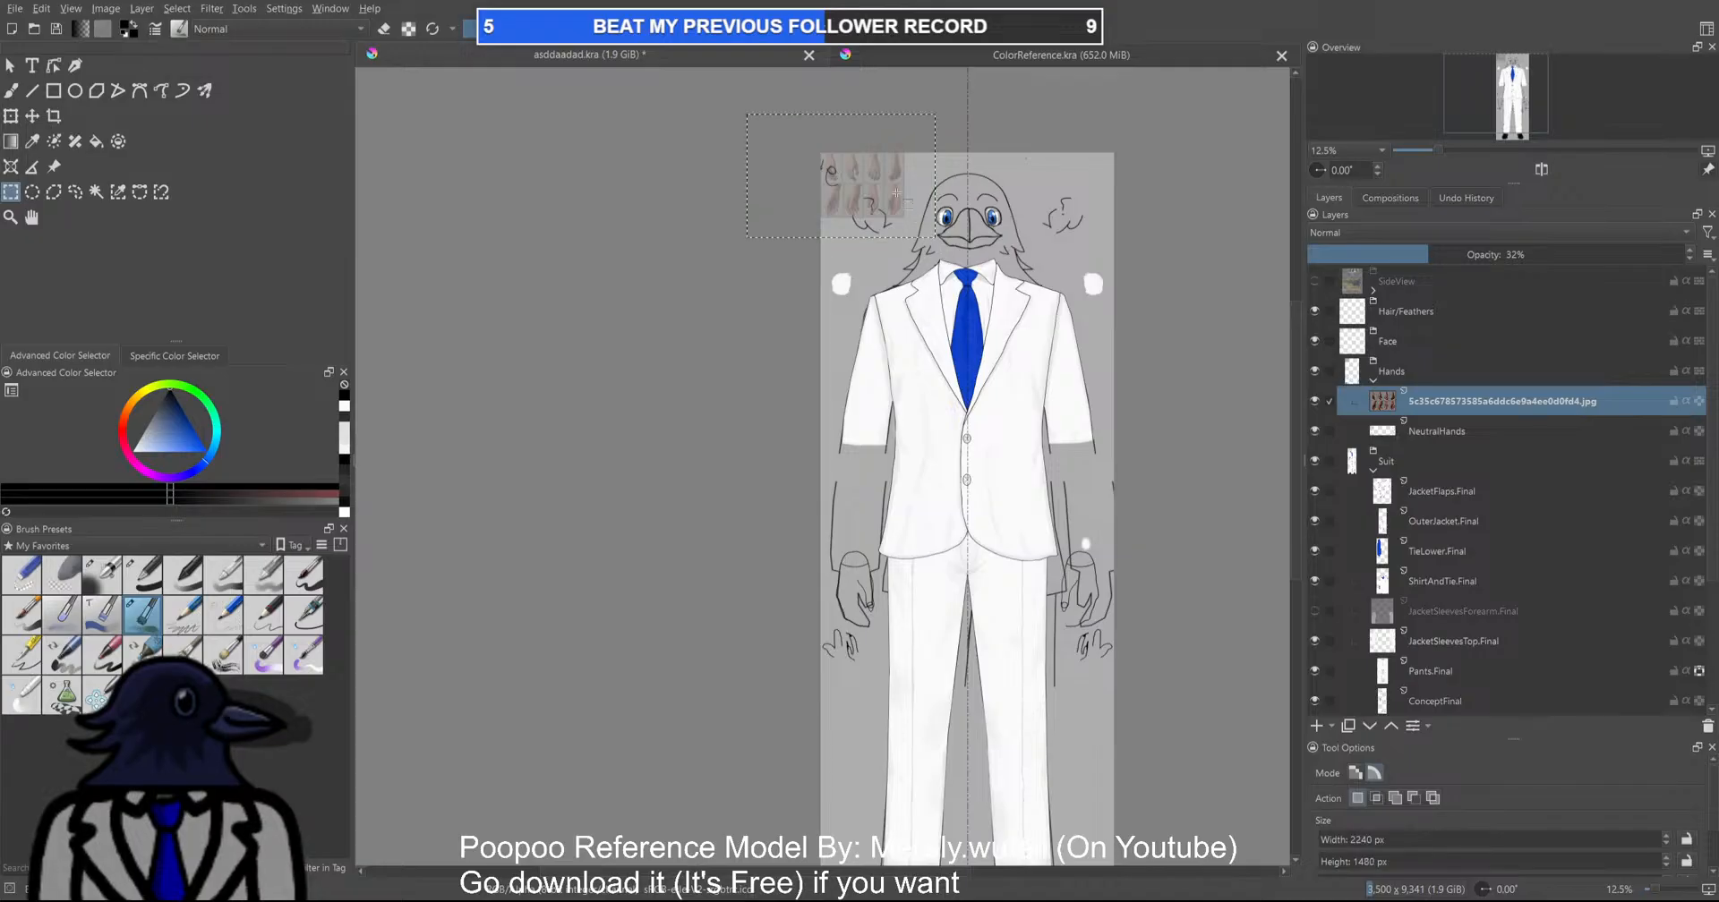
key("ctrl+t")
left_click_drag(877, 169, 931, 483)
scroll(904, 618, "up", 4)
scroll(931, 483, "down", 2)
left_click_drag(1013, 593, 1273, 762)
left_click_drag(1005, 577, 900, 465)
left_click_drag(1166, 649, 1522, 804)
left_click_drag(1038, 559, 900, 484)
Enlarge and slightly widen the reference photo, aligning its first hand with the hand sketch and lowering it just below the jacket hem
scroll(1002, 533, "down", 3)
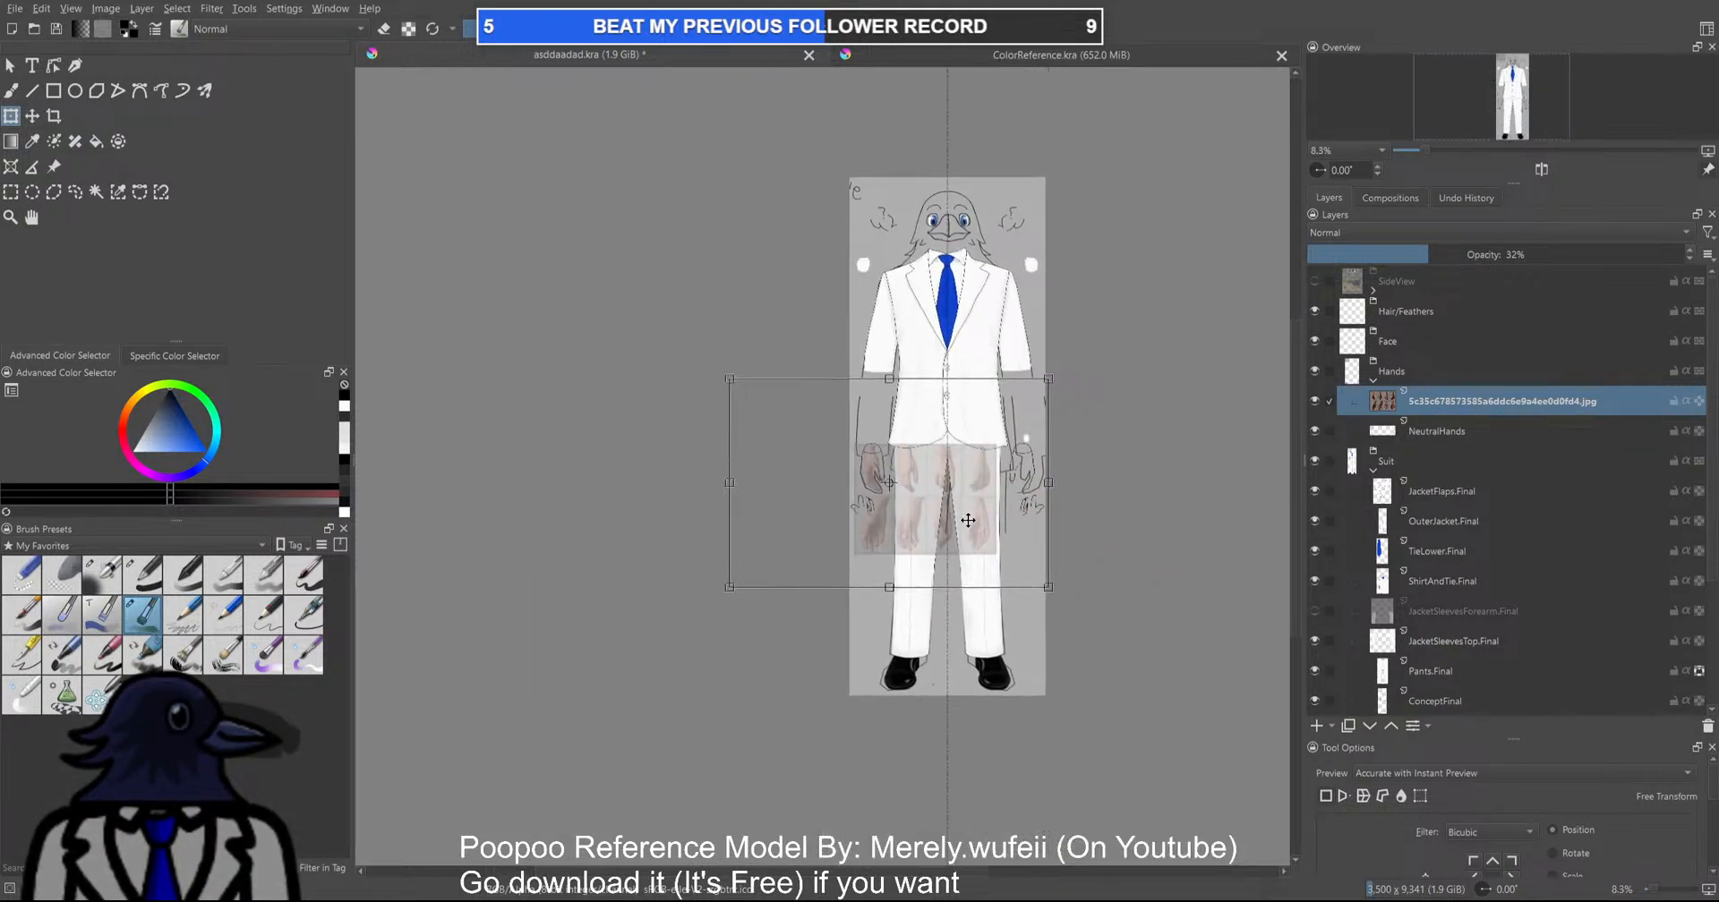
scroll(991, 522, "up", 2)
left_click_drag(1106, 654, 1208, 719)
left_click_drag(928, 563, 877, 529)
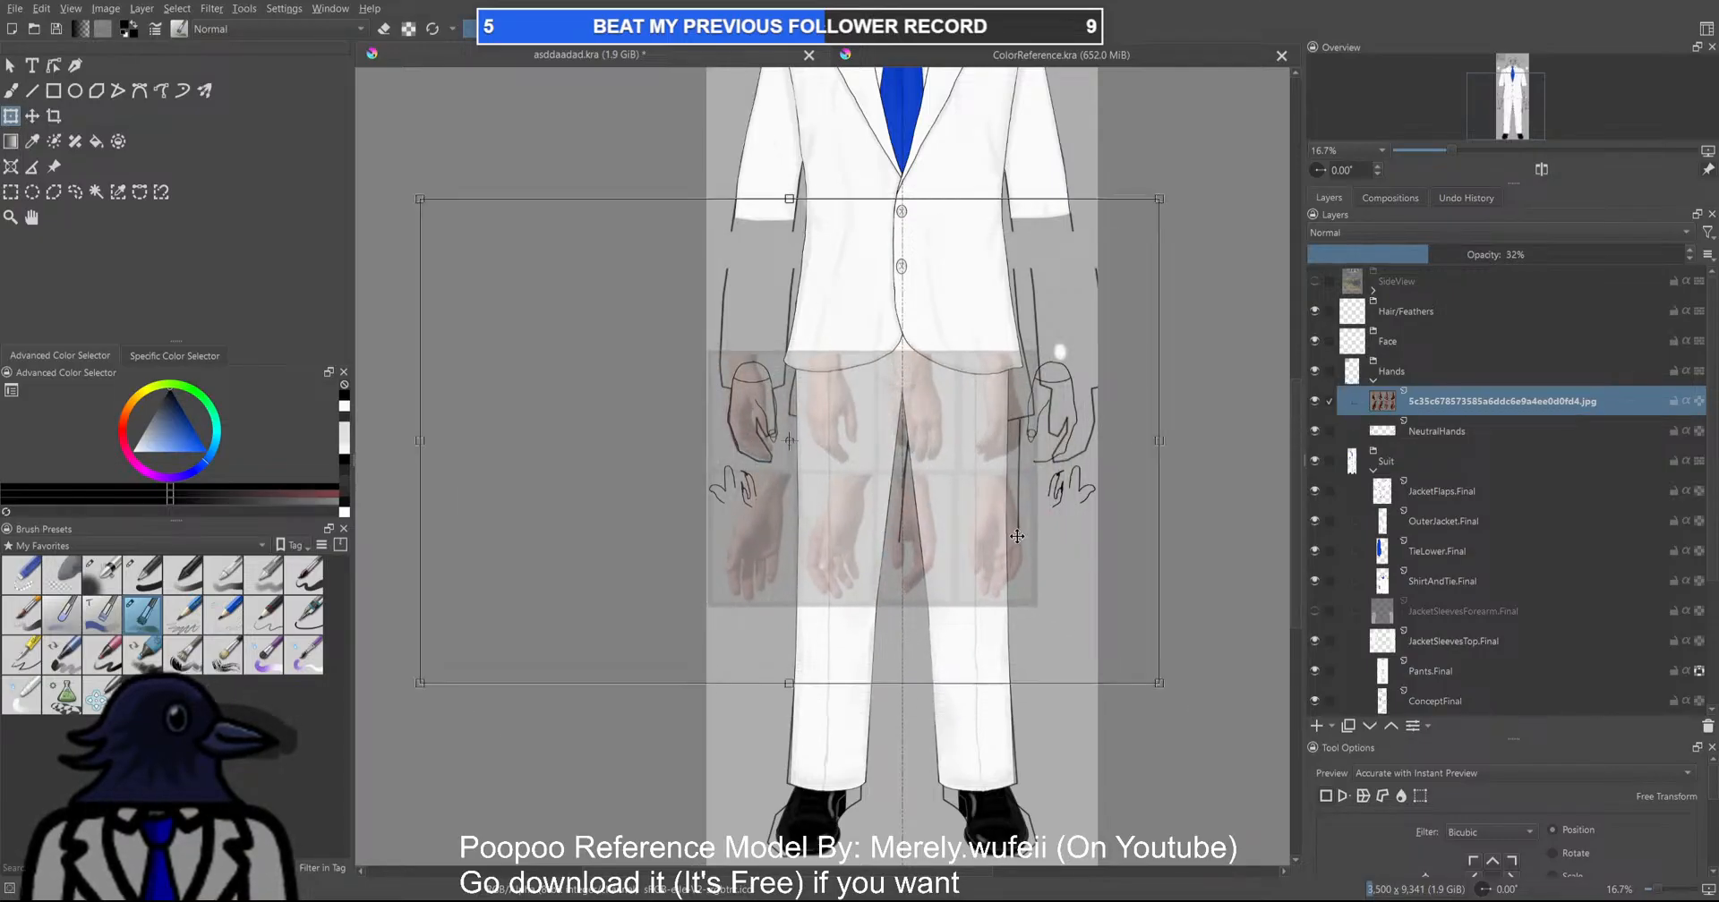
left_click_drag(1162, 441, 1189, 440)
left_click_drag(1029, 426, 1026, 427)
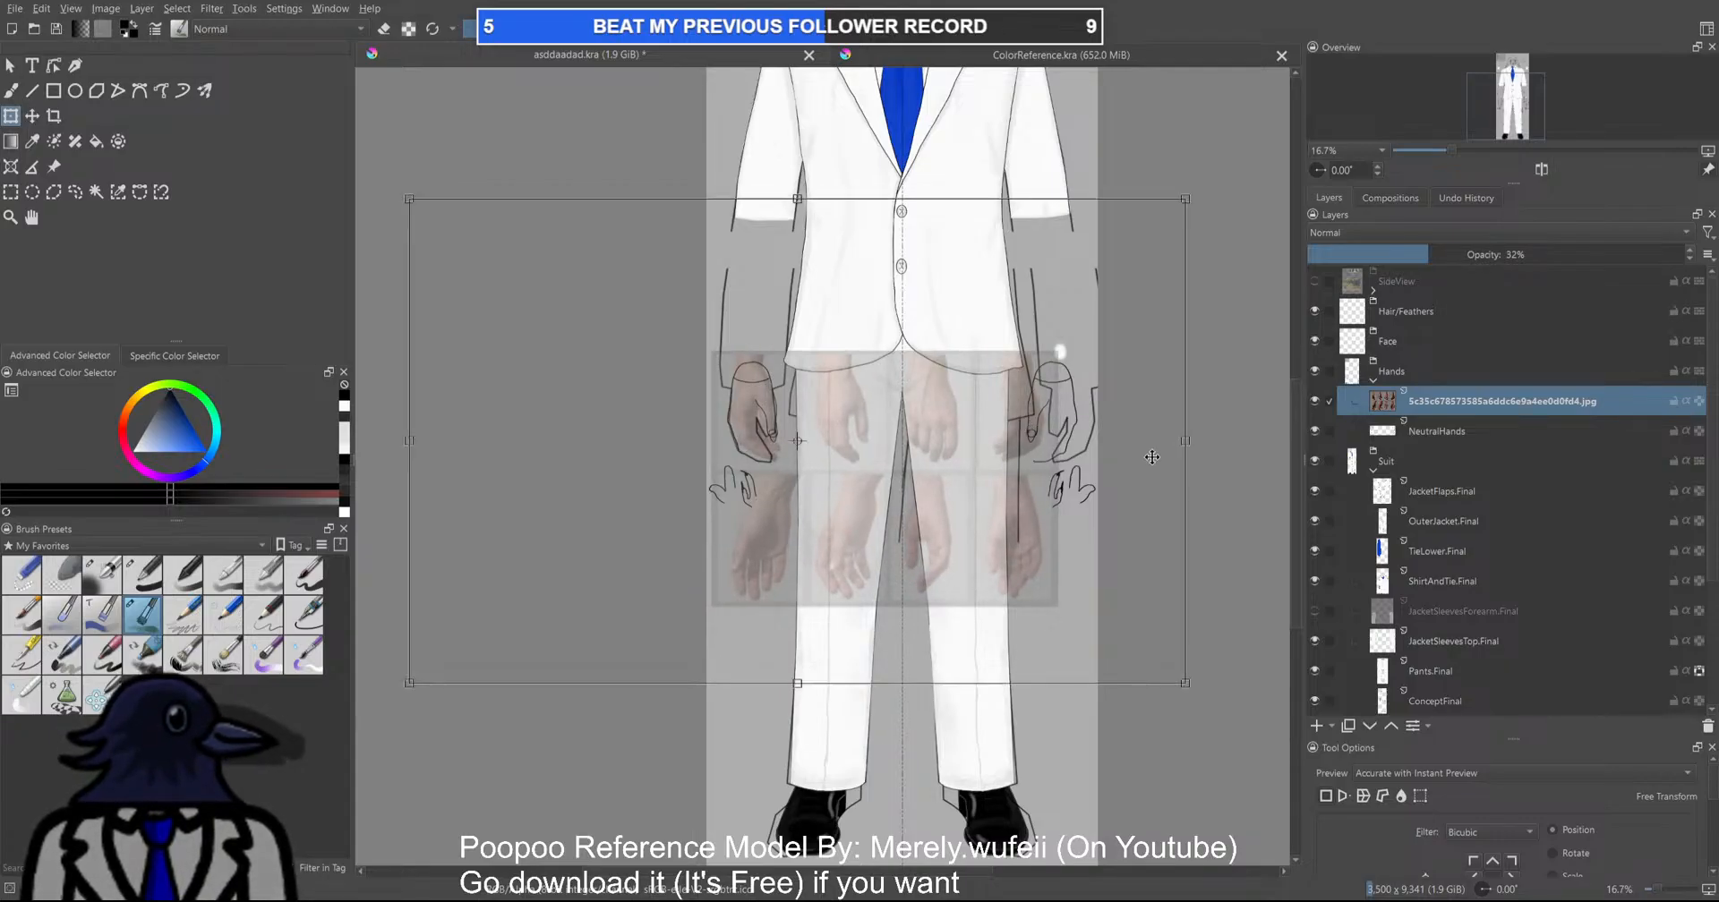
key("Return")
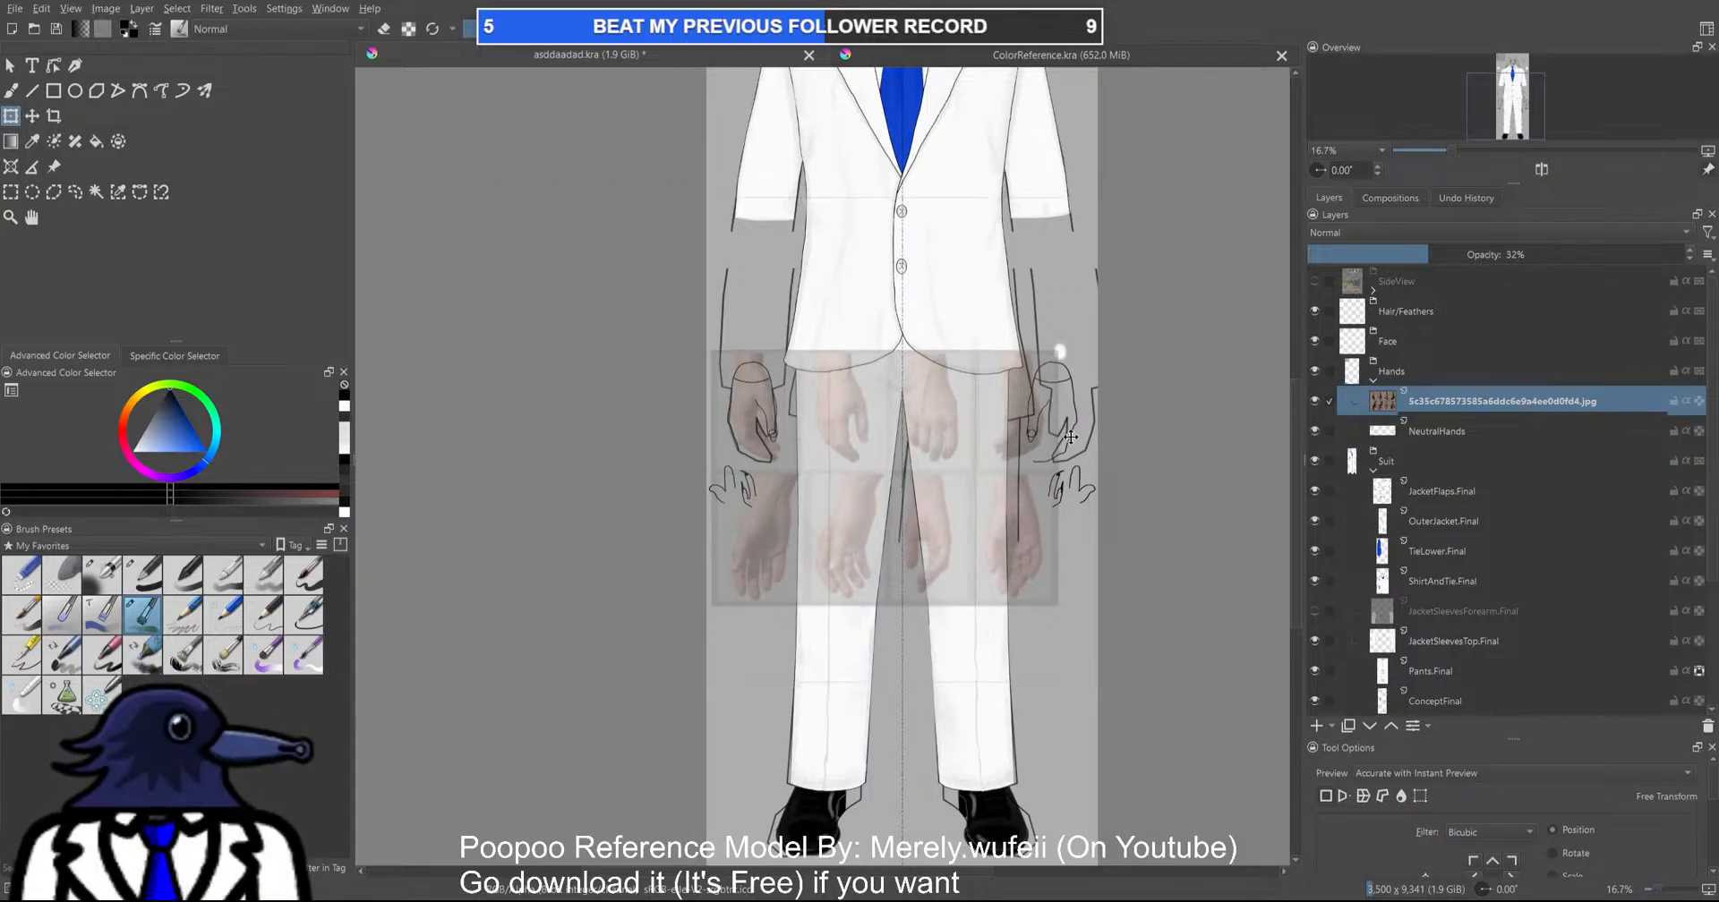
left_click_drag(1073, 442, 1075, 458)
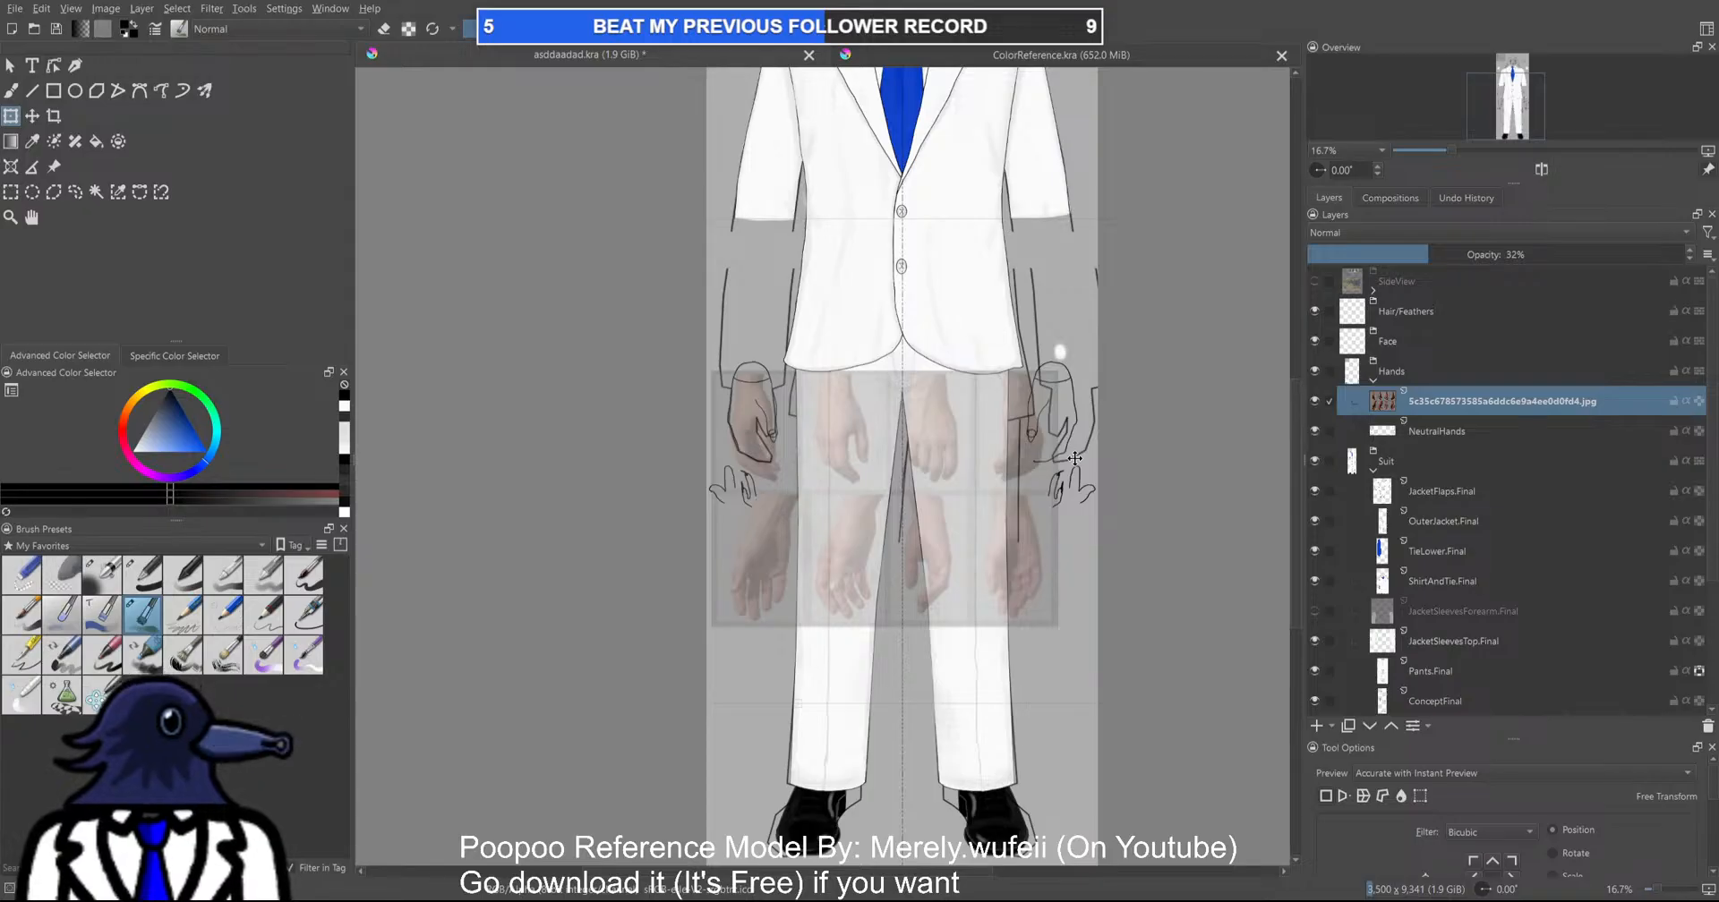
left_click(1074, 459)
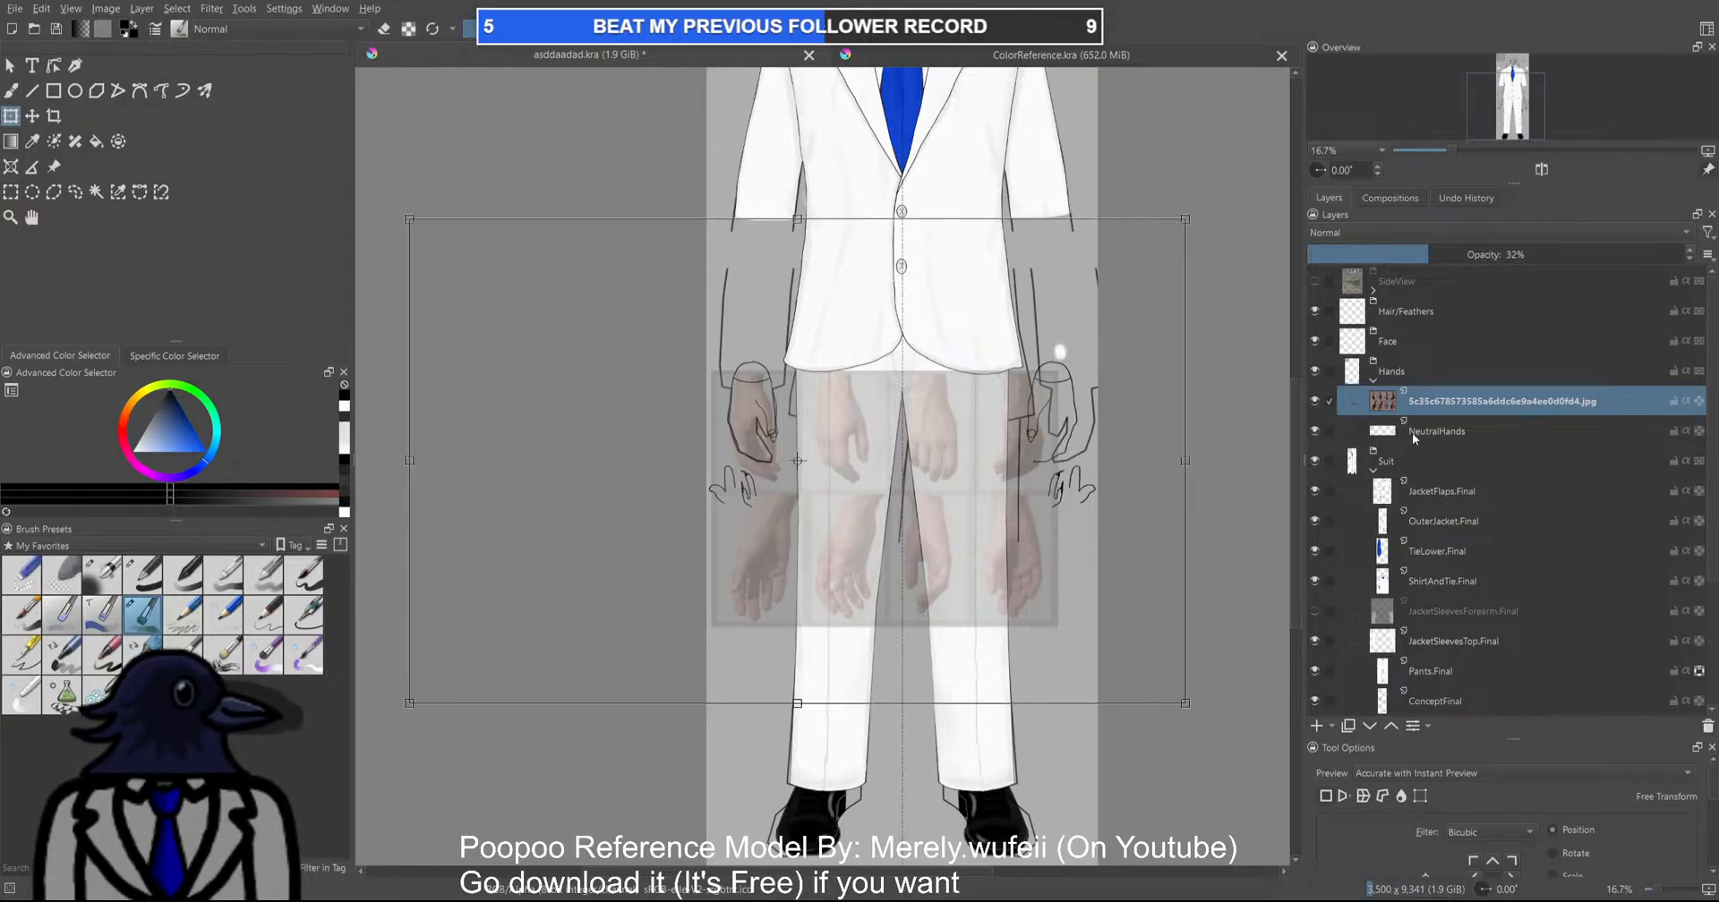
On the NeutralHands layer, select the first hand's sketch with a rectangle, move it slightly down over the photo hand, and save
left_click(1439, 439)
scroll(805, 423, "up", 3)
key("b")
key("ctrl+t")
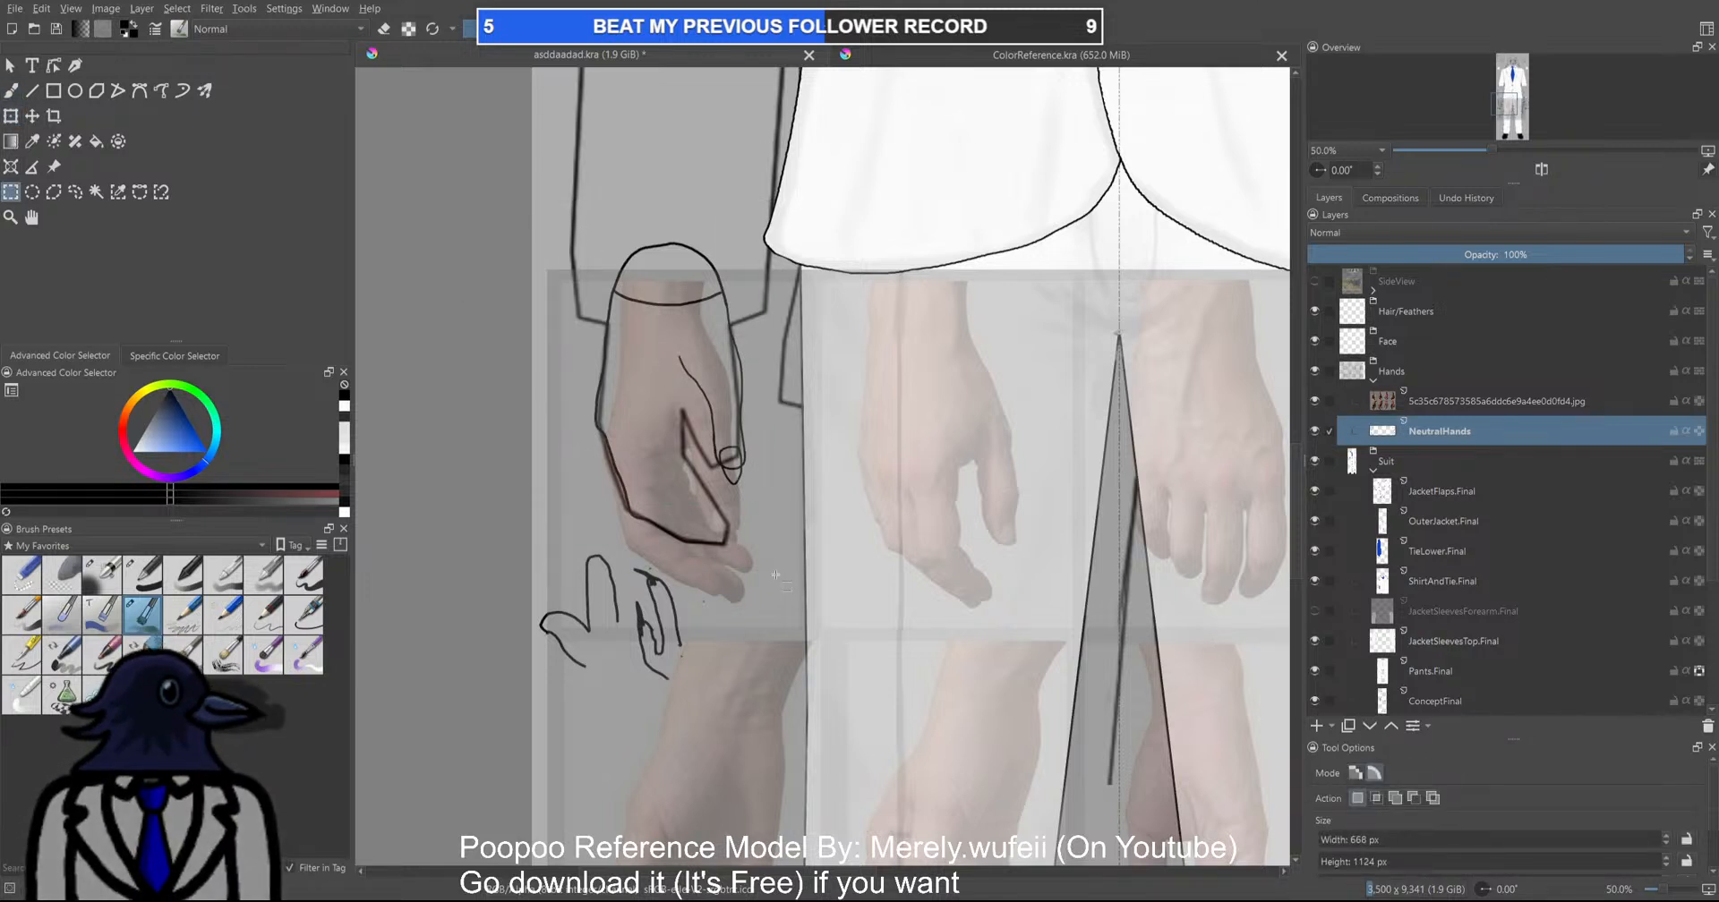
left_click_drag(655, 382, 673, 421)
key("ctrl+z")
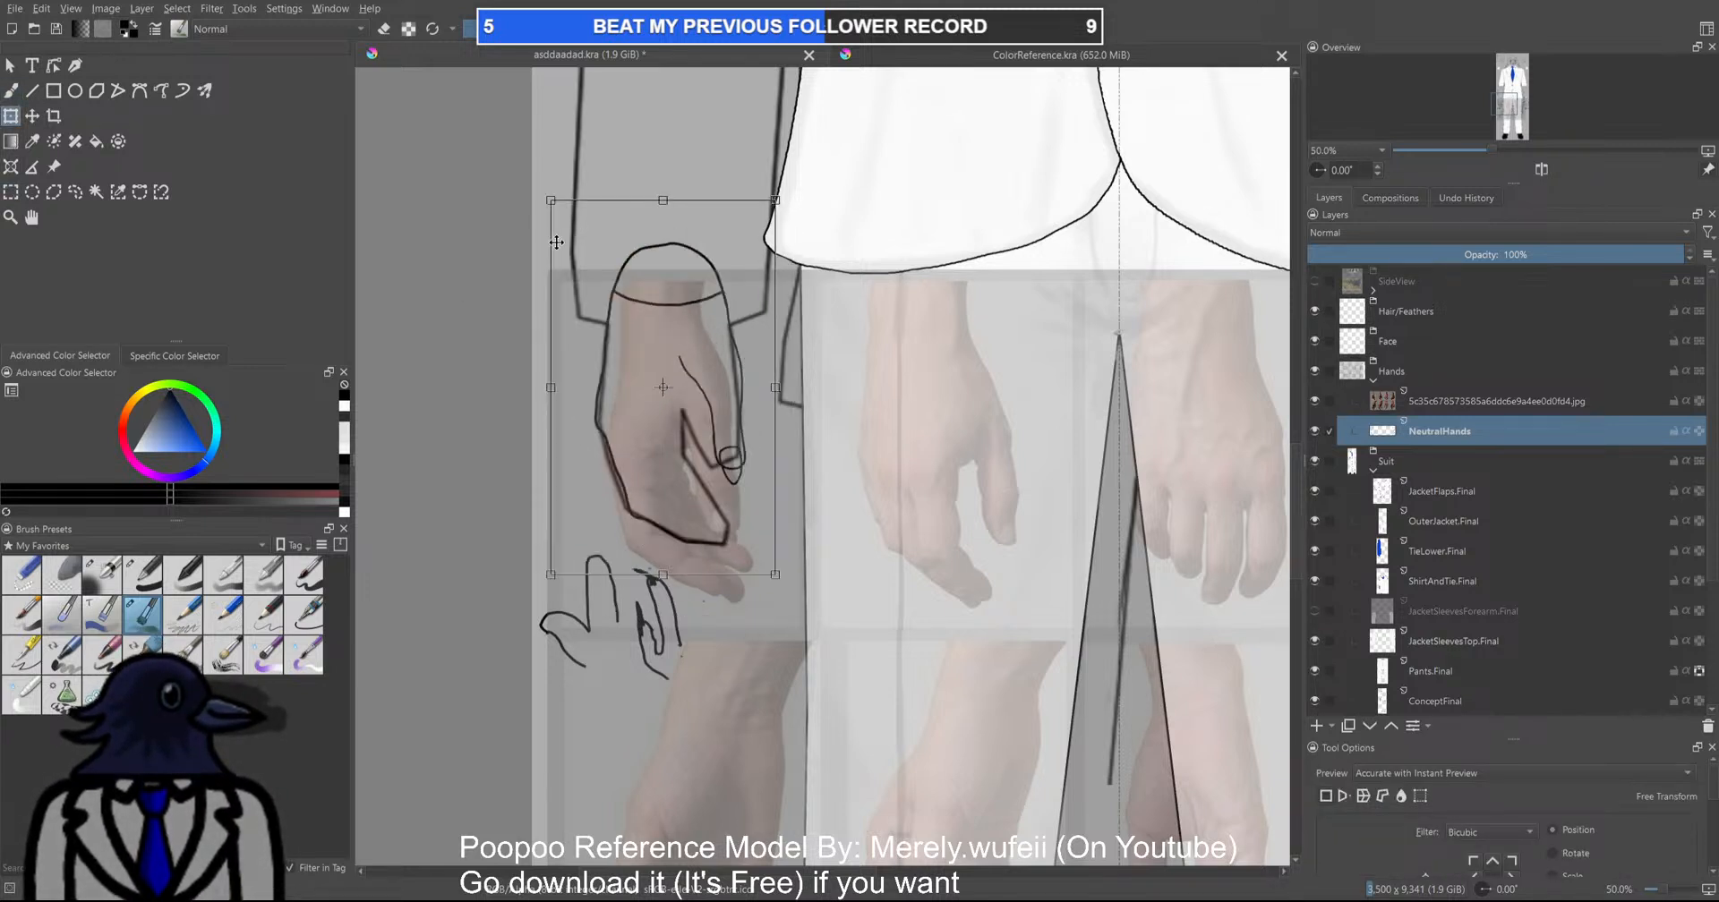
key("ctrl+r")
left_click_drag(484, 167, 863, 709)
key("ctrl+t")
left_click_drag(713, 417, 712, 456)
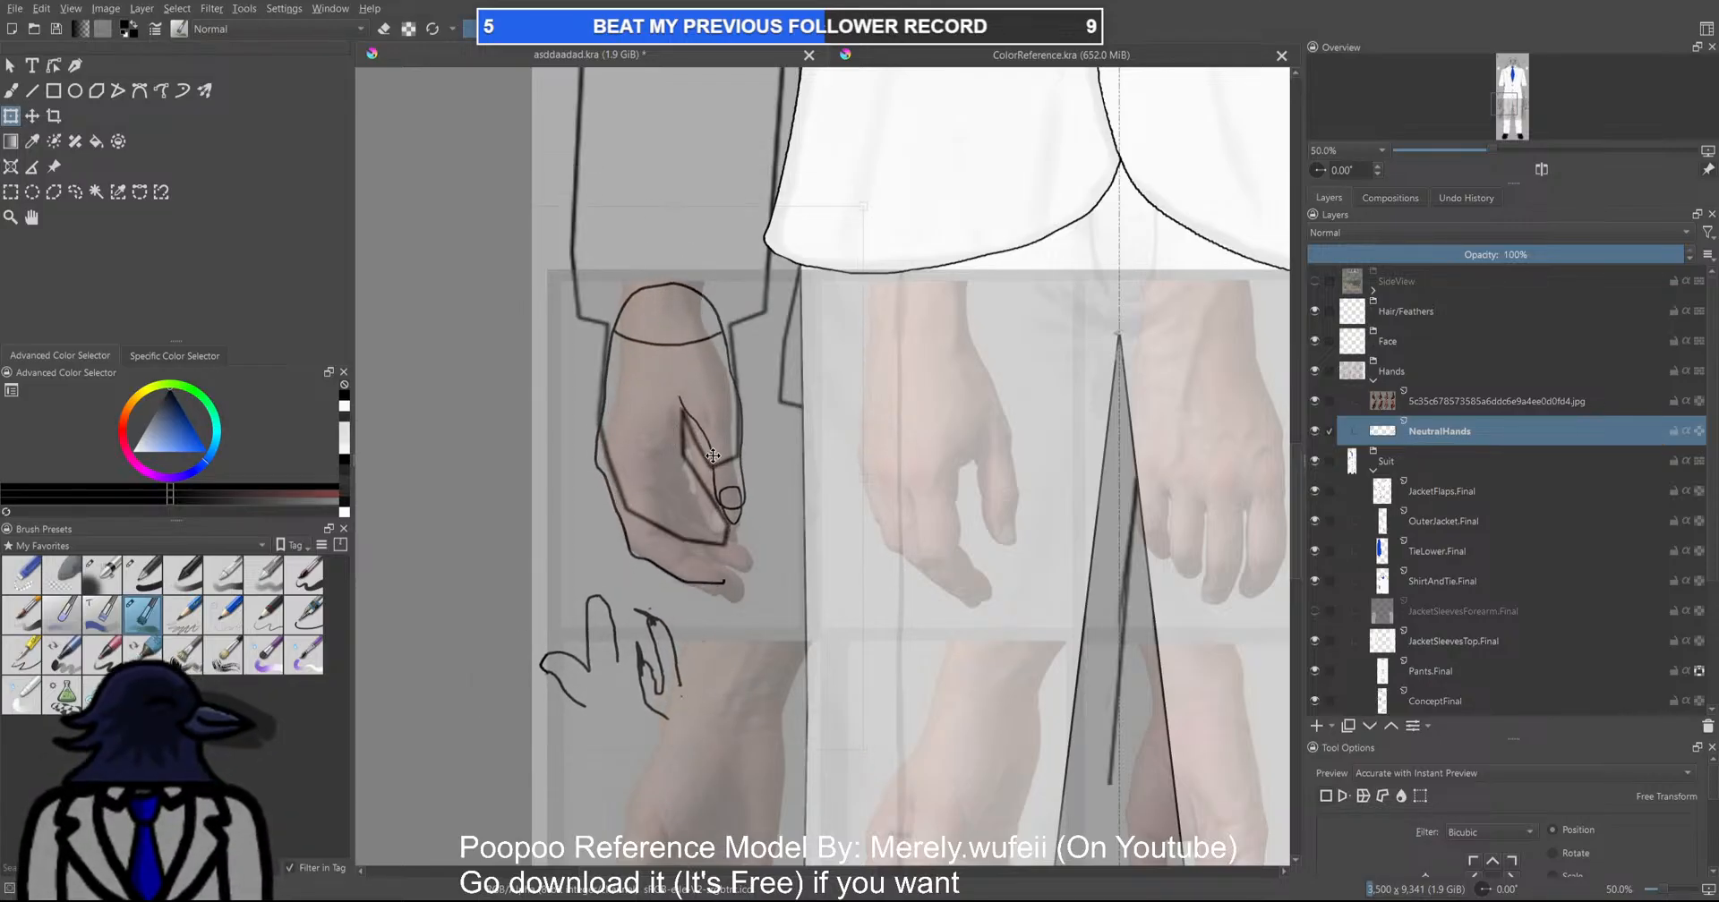
key("Return")
key("ctrl+s")
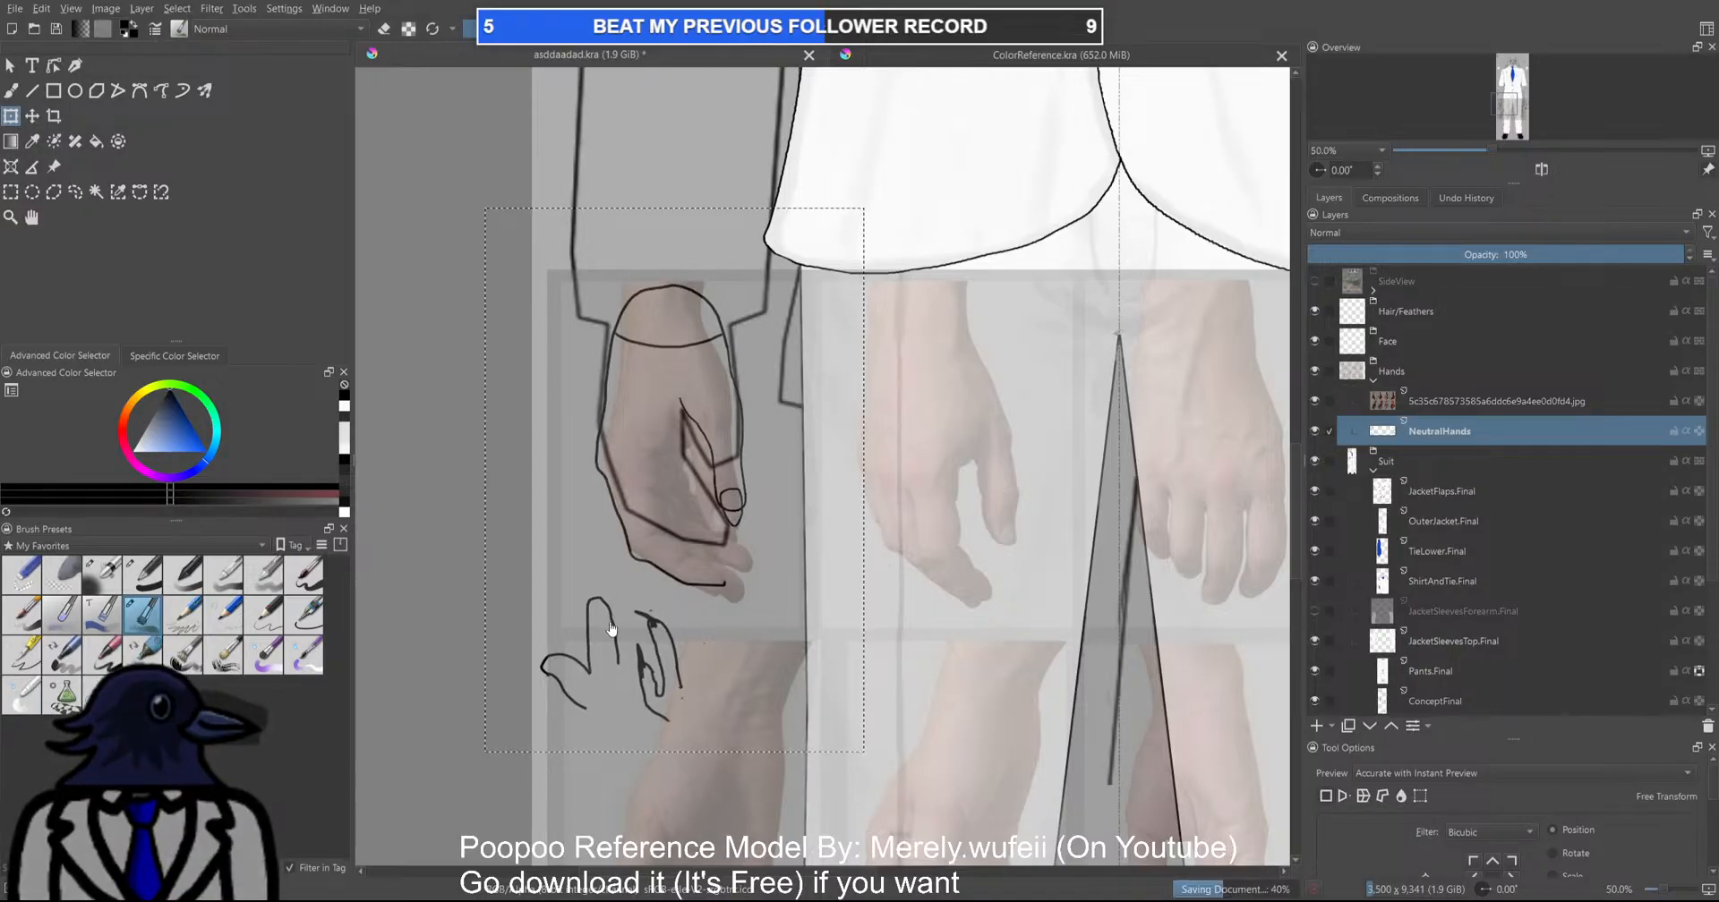
Erase the thin first-hand sketch and the small claw doodles beneath it from the NeutralHands layer, and save the drawing
left_click_drag(720, 556, 727, 477)
left_click(11, 90)
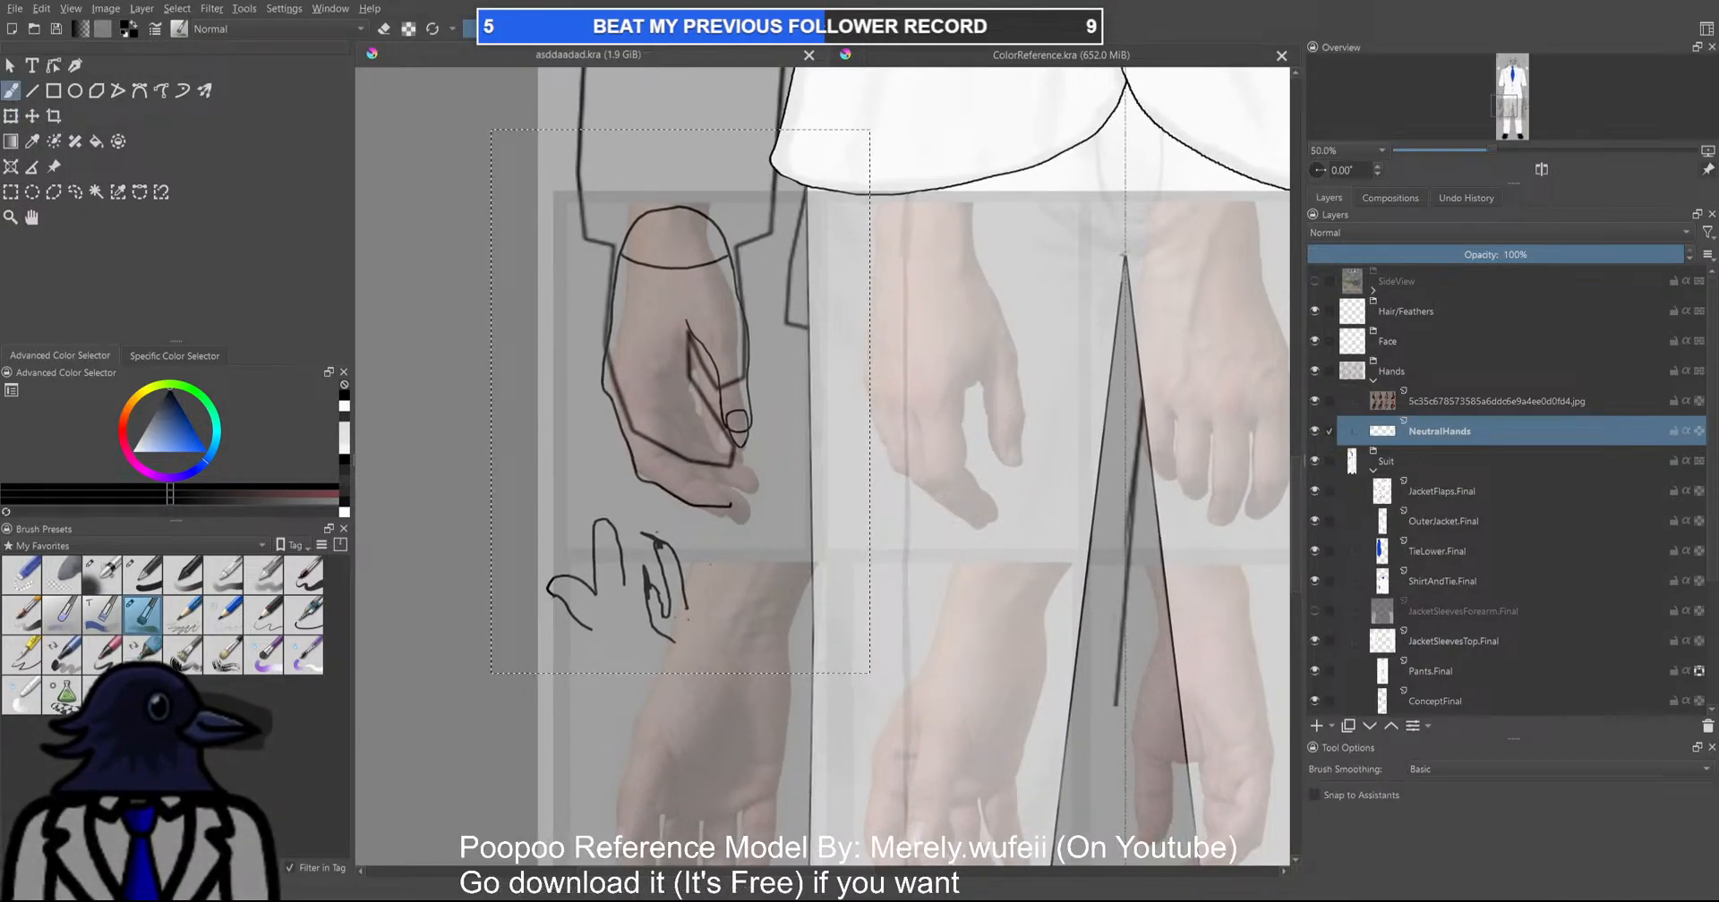
scroll(630, 619, "up", 1)
key("e")
mouse_move(548, 616)
left_mouse_down()
mouse_move(518, 574)
mouse_move(593, 507)
mouse_move(598, 444)
mouse_move(672, 642)
mouse_move(700, 609)
left_mouse_up()
left_click_drag(738, 552, 738, 729)
mouse_move(761, 646)
left_mouse_down()
mouse_move(720, 652)
mouse_move(651, 618)
mouse_move(597, 464)
mouse_move(626, 300)
mouse_move(614, 282)
mouse_move(724, 246)
mouse_move(785, 338)
mouse_move(788, 474)
mouse_move(727, 450)
mouse_move(734, 517)
mouse_move(789, 475)
mouse_move(695, 387)
left_mouse_up()
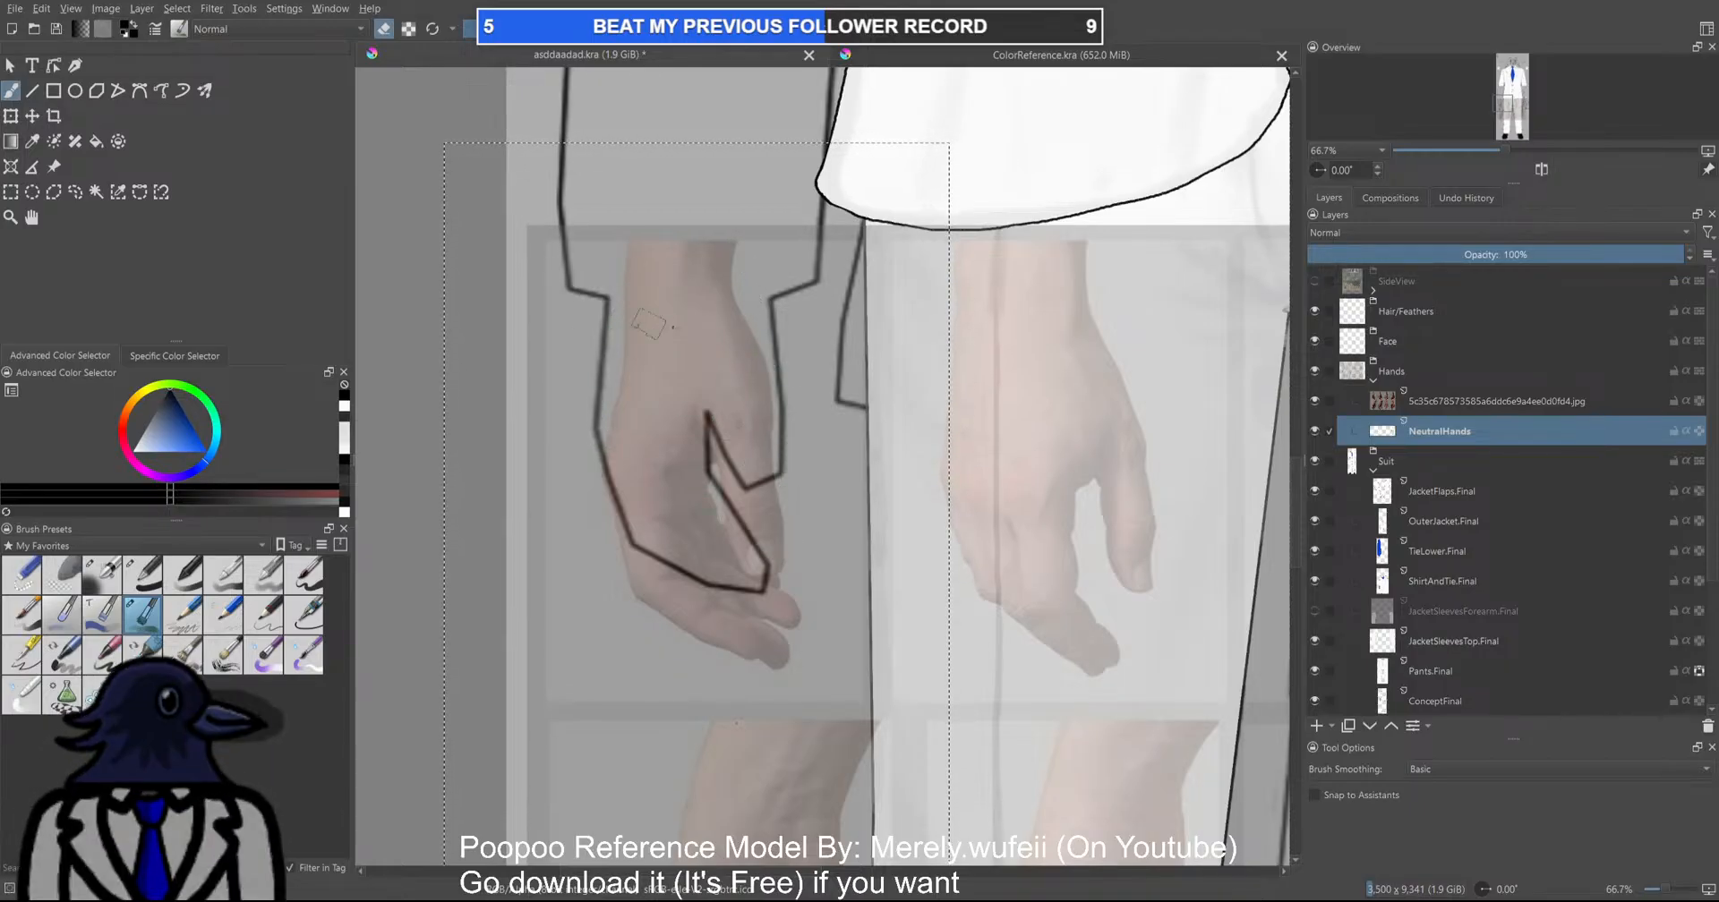
scroll(760, 461, "down", 3)
key("ctrl+s")
Add the clawed-hand reference image to the Hands group, select it with a rectangle and move it down just below the first photo hand
scroll(766, 468, "down", 1)
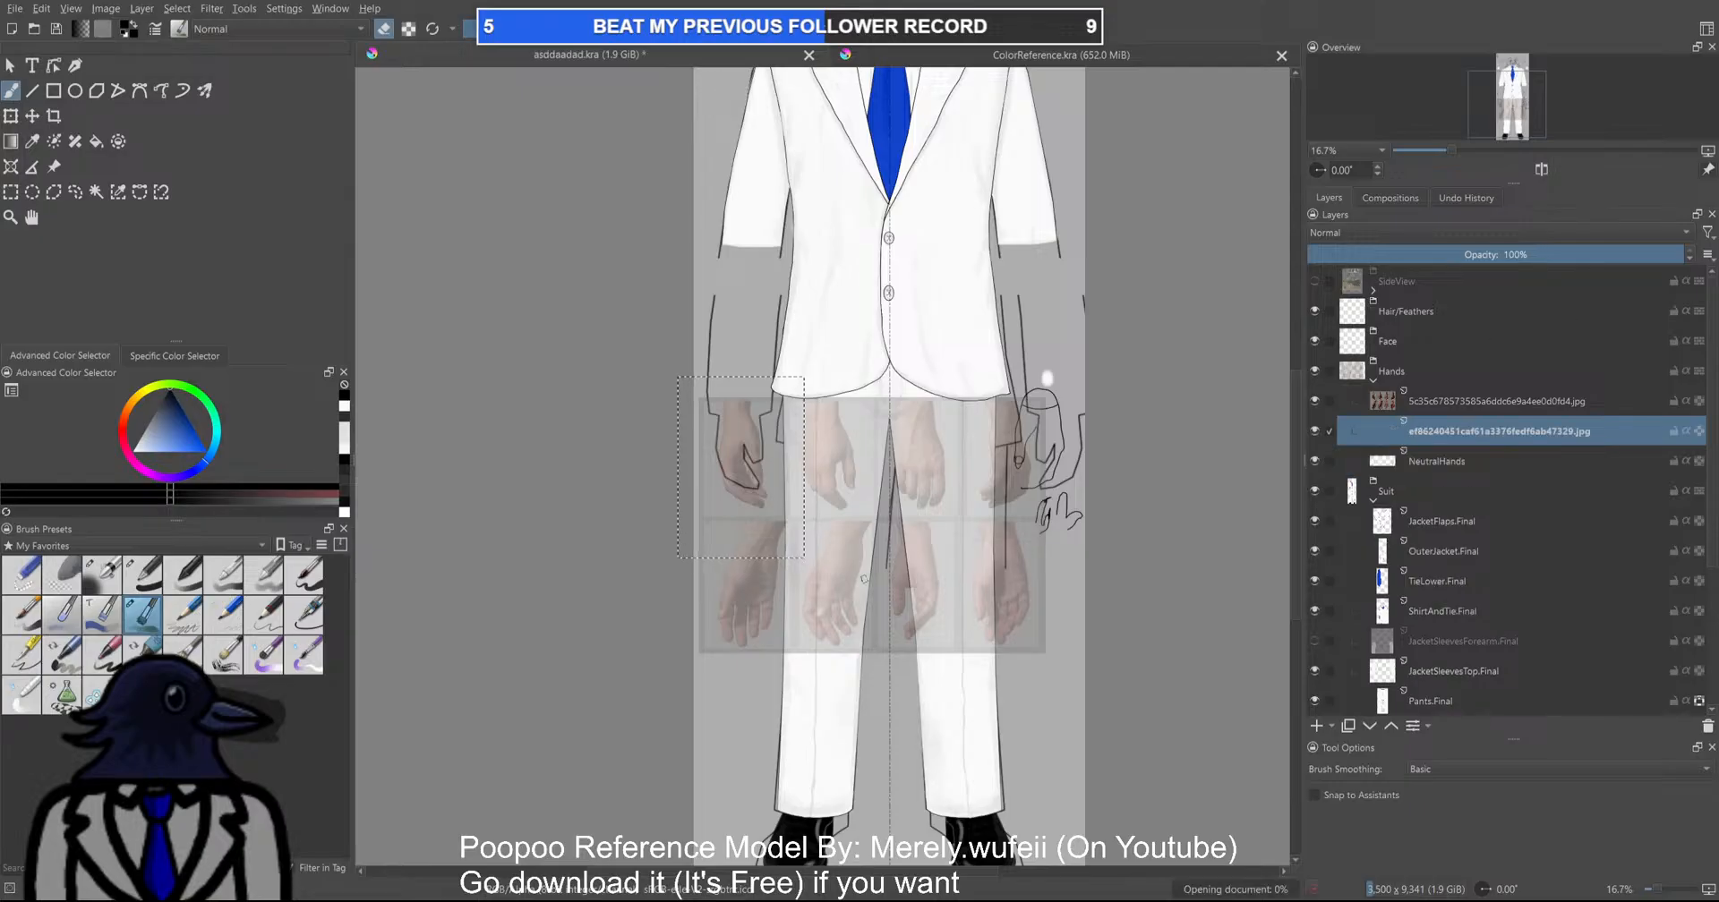
left_click_drag(1185, 246, 1108, 367)
scroll(638, 124, "down", 1)
left_click_drag(637, 125, 639, 337)
scroll(639, 337, "up", 2)
key("ctrl+r")
left_click_drag(580, 99, 741, 220)
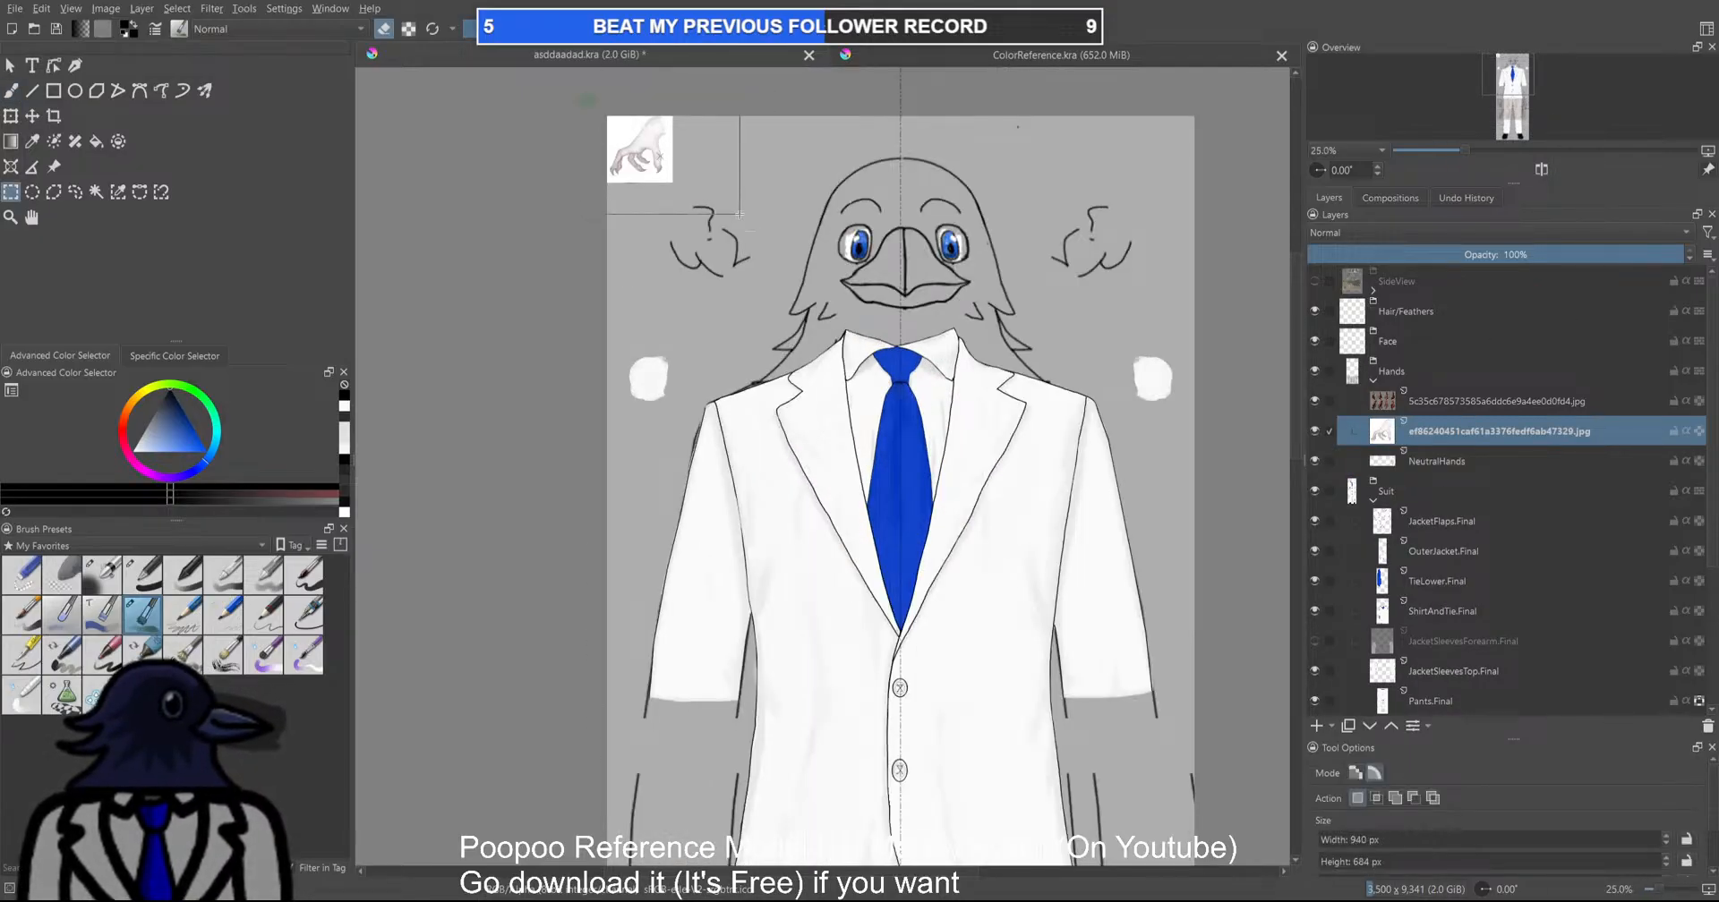
key("ctrl+t")
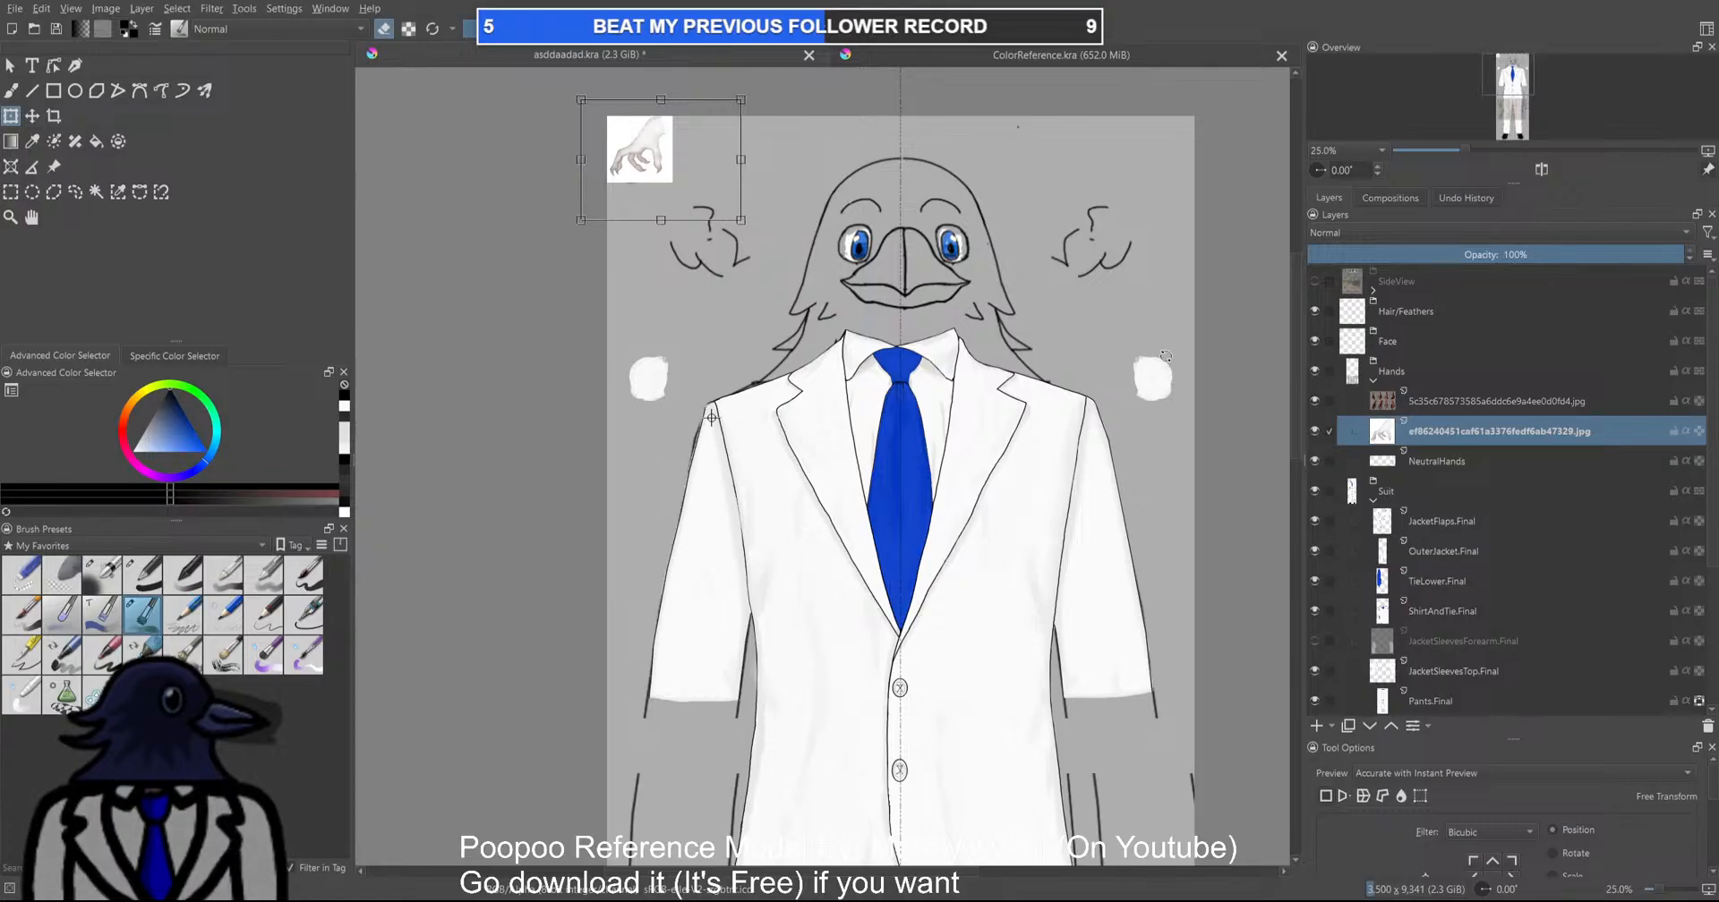
left_click_drag(656, 150, 689, 358)
left_click_drag(708, 447, 696, 281)
left_click_drag(694, 159, 724, 219)
left_click_drag(732, 602, 709, 323)
scroll(684, 304, "up", 4)
scroll(706, 465, "down", 1)
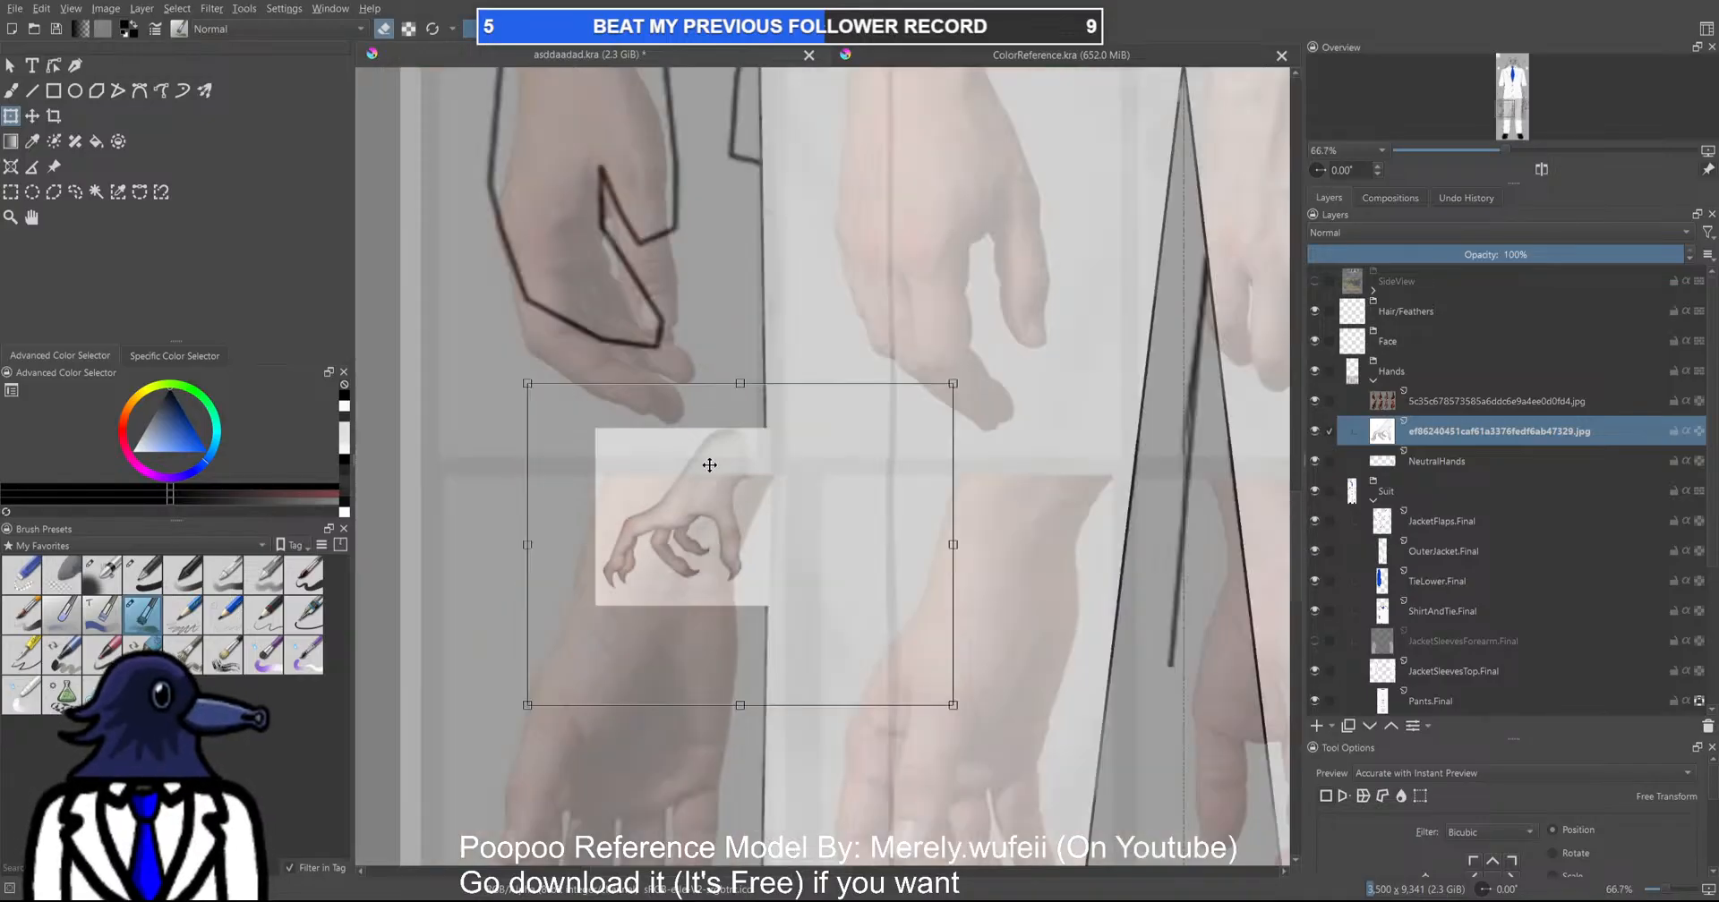
Examine the finger and claw shapes in the clawed-hand reference image up close
scroll(707, 465, "up", 1)
scroll(671, 596, "up", 2)
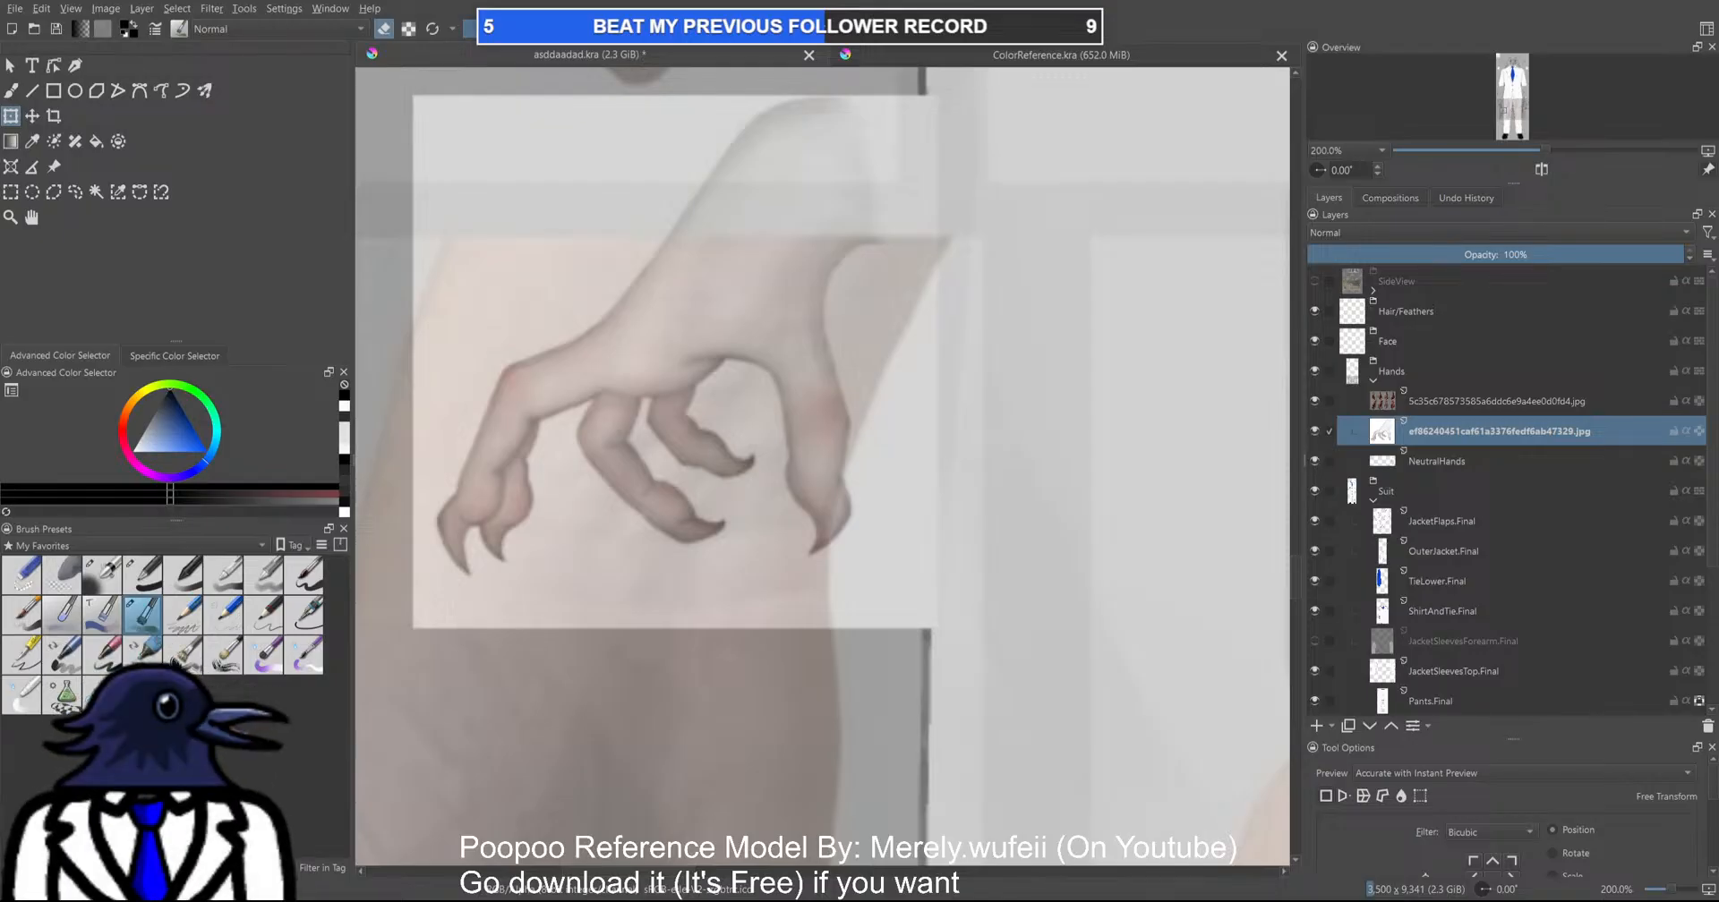
scroll(797, 665, "down", 4)
scroll(787, 644, "up", 3)
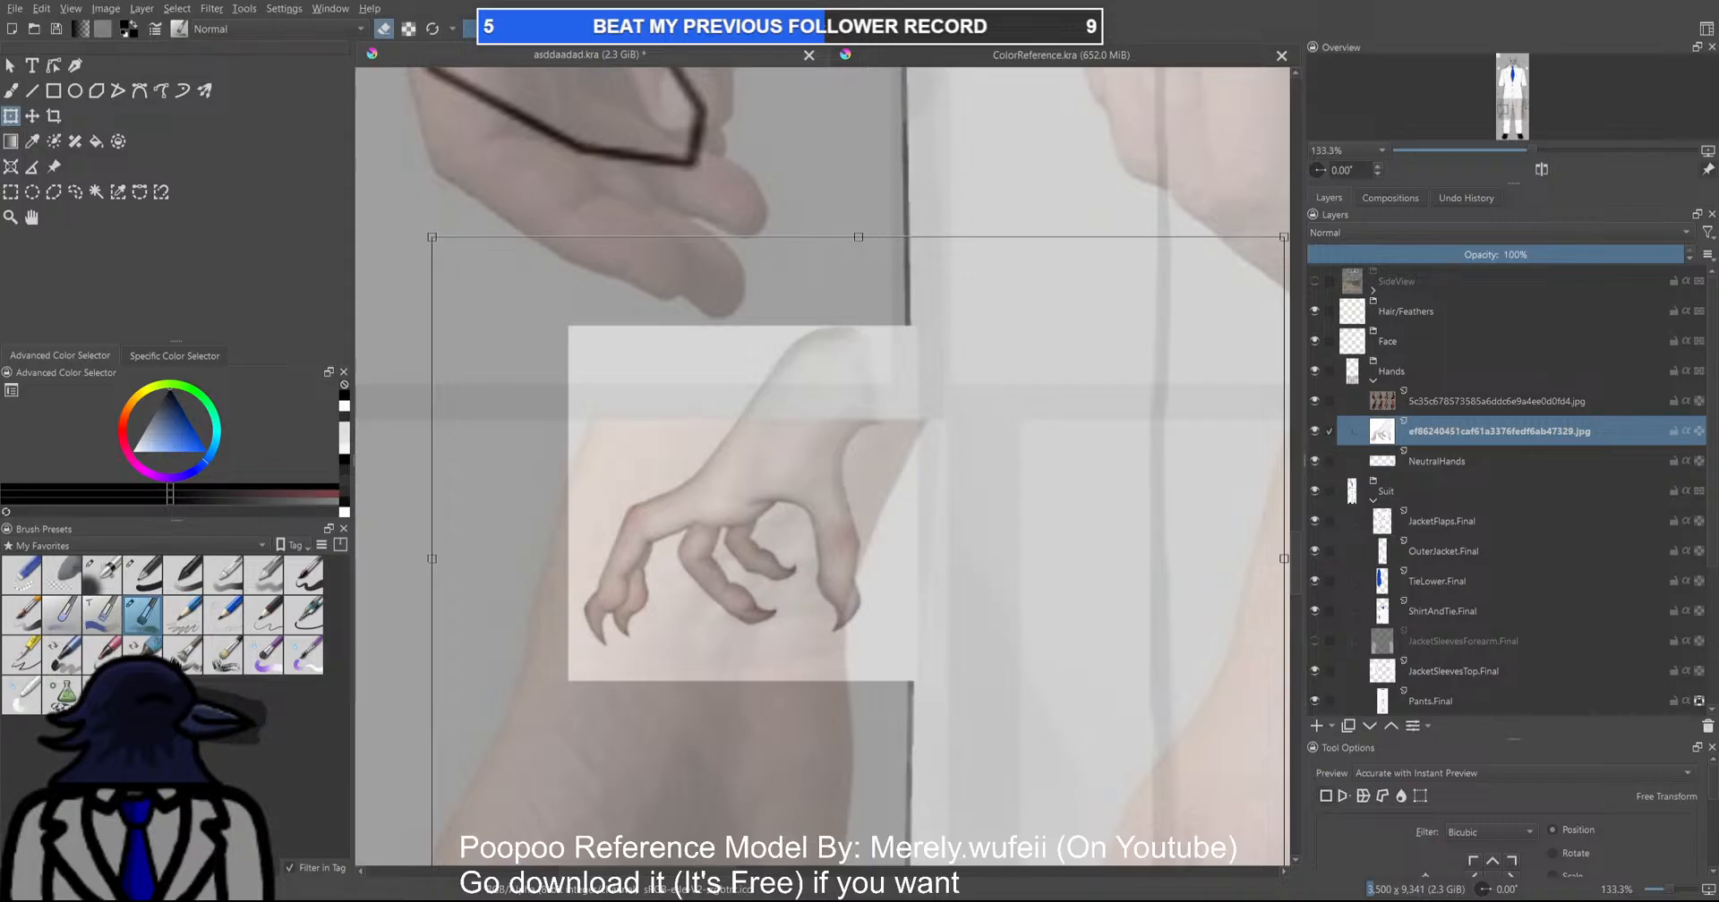
left_click_drag(642, 548, 725, 735)
scroll(760, 522, "down", 2)
left_click_drag(760, 522, 744, 692)
Switch from erasing to painting on the NeutralHands layer and try tracing the outer edge of the first photo hand's wrist
left_click(11, 91)
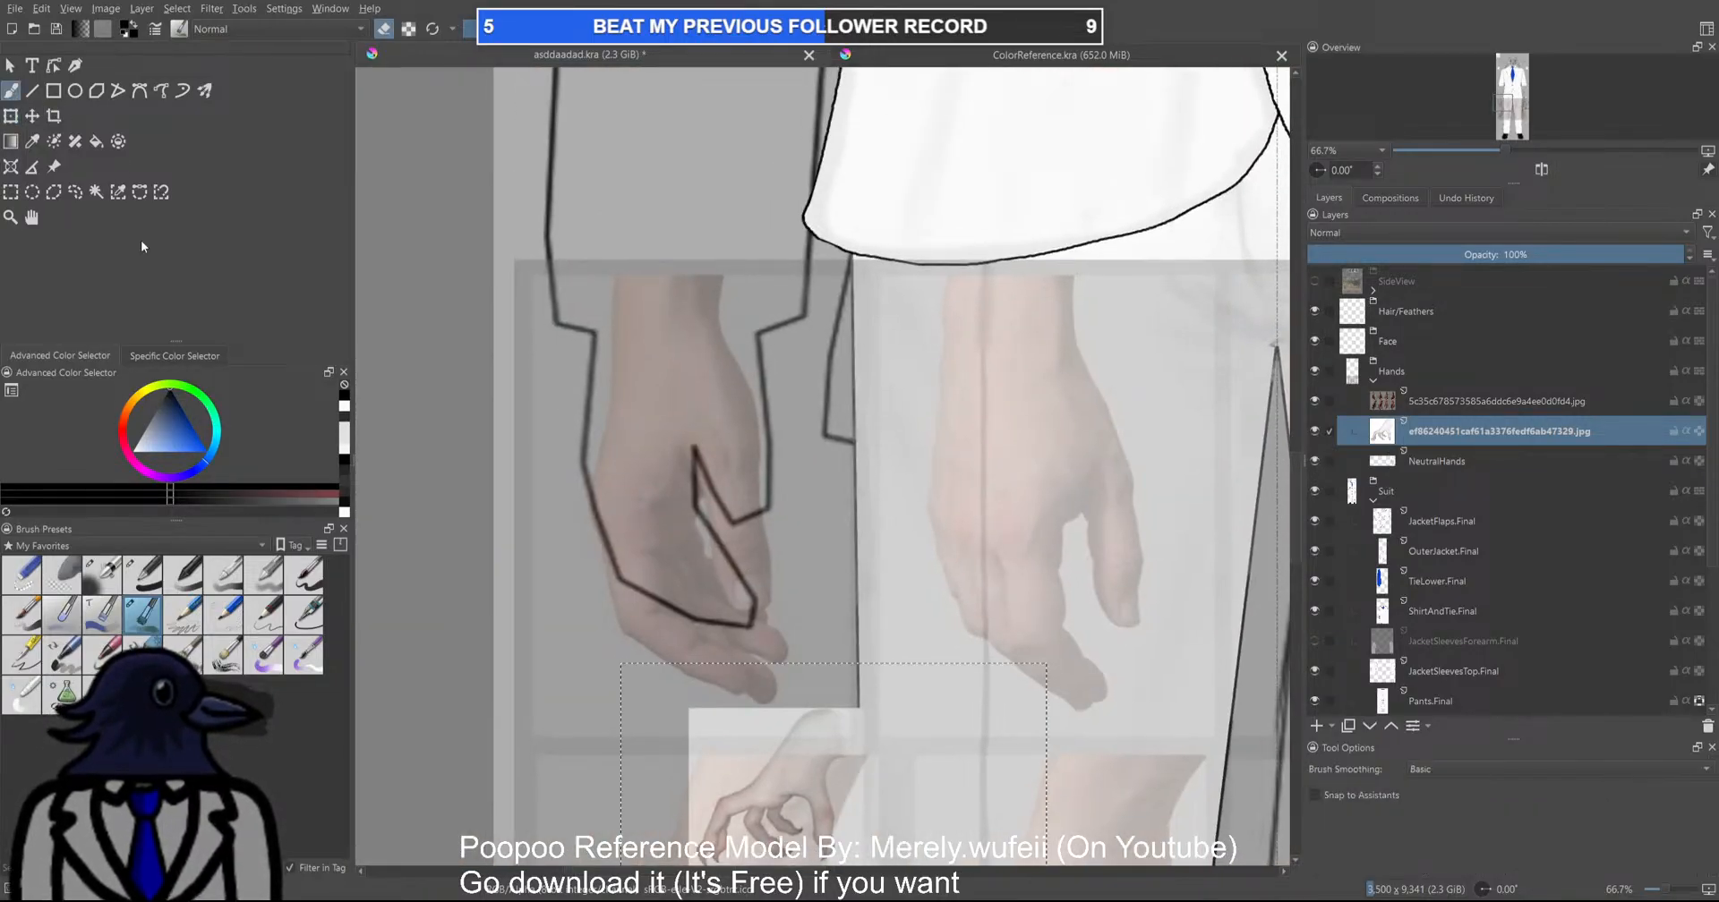
scroll(672, 441, "up", 2)
scroll(645, 395, "down", 1)
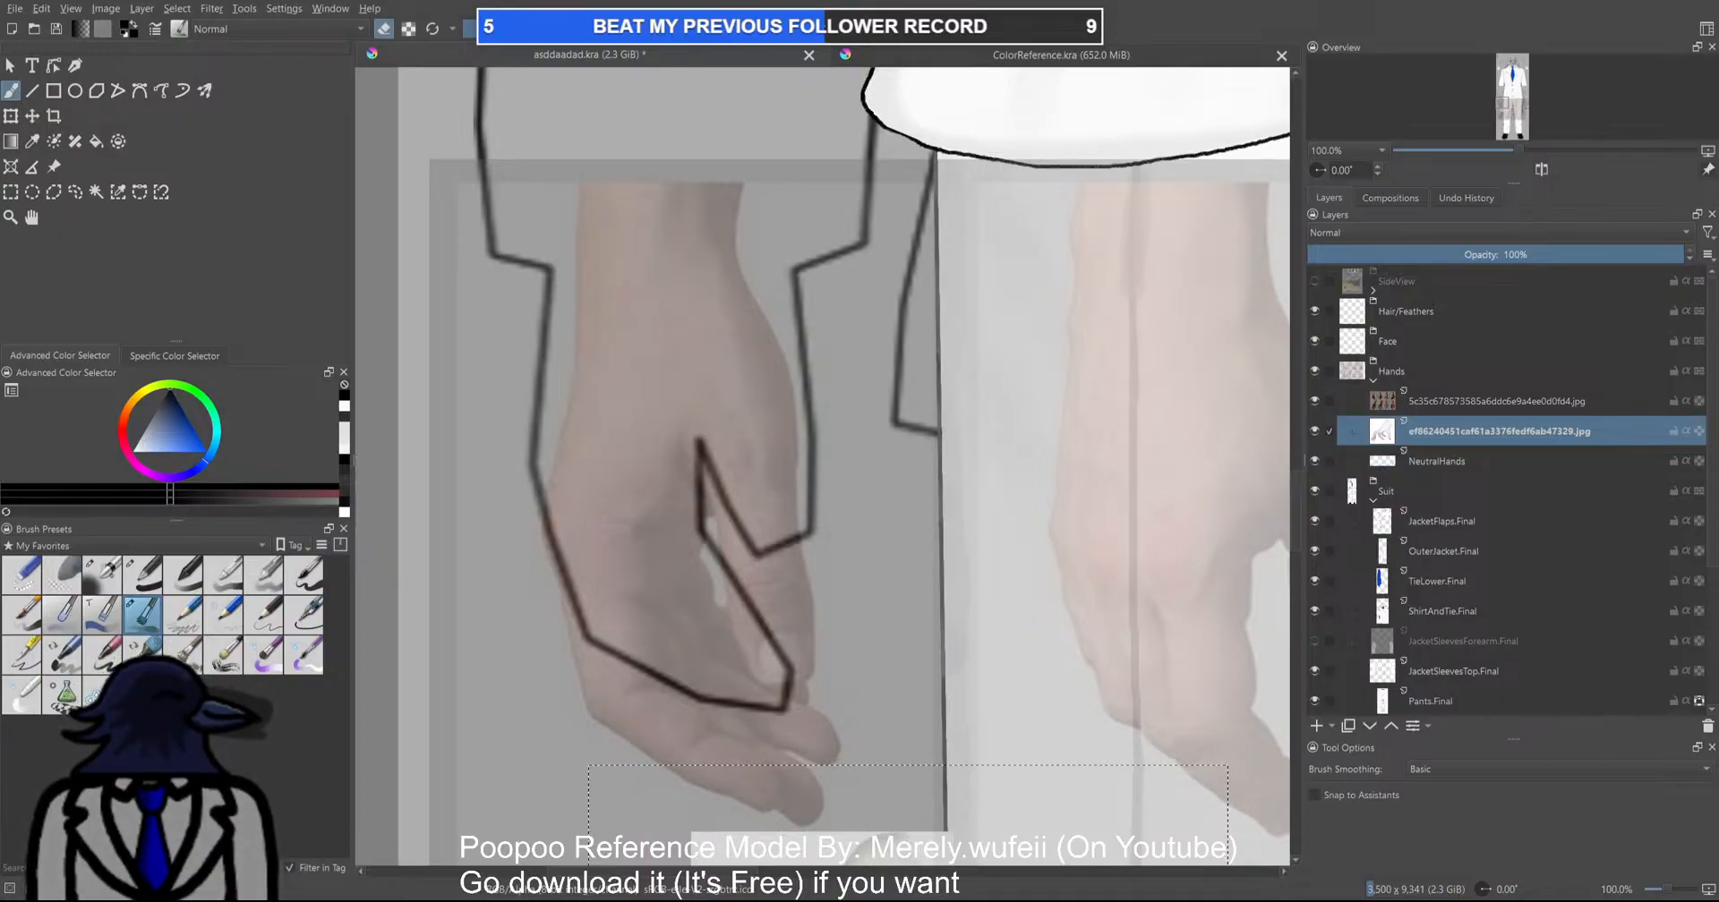
scroll(591, 206, "up", 2)
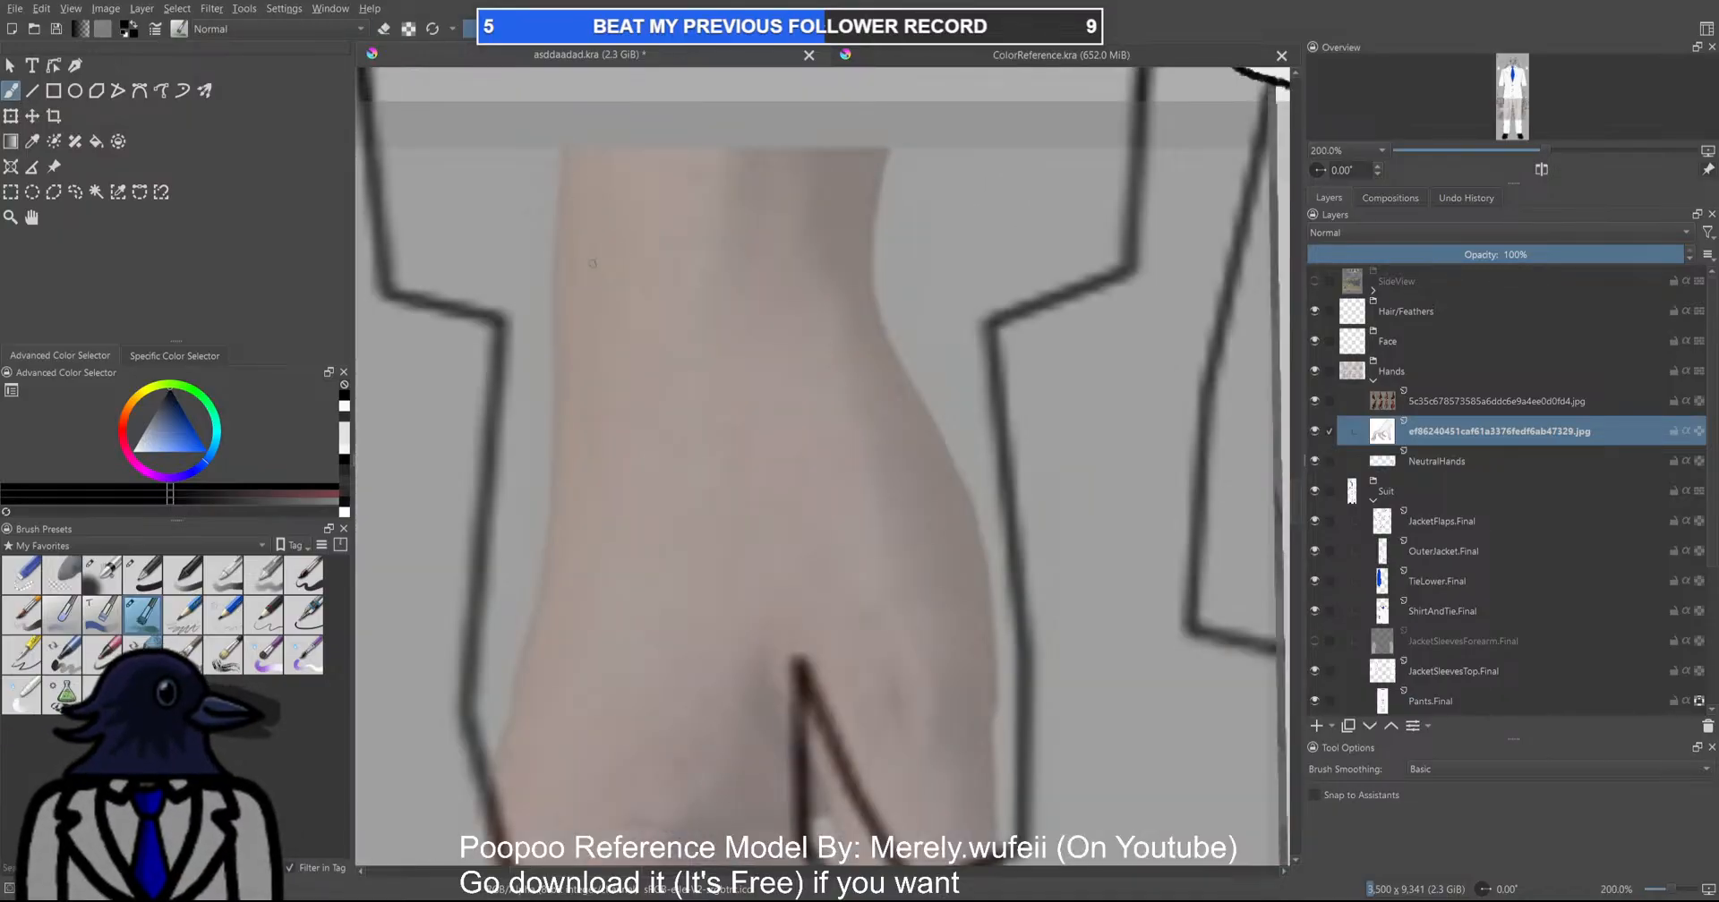
scroll(569, 277, "down", 1)
scroll(570, 276, "down", 1)
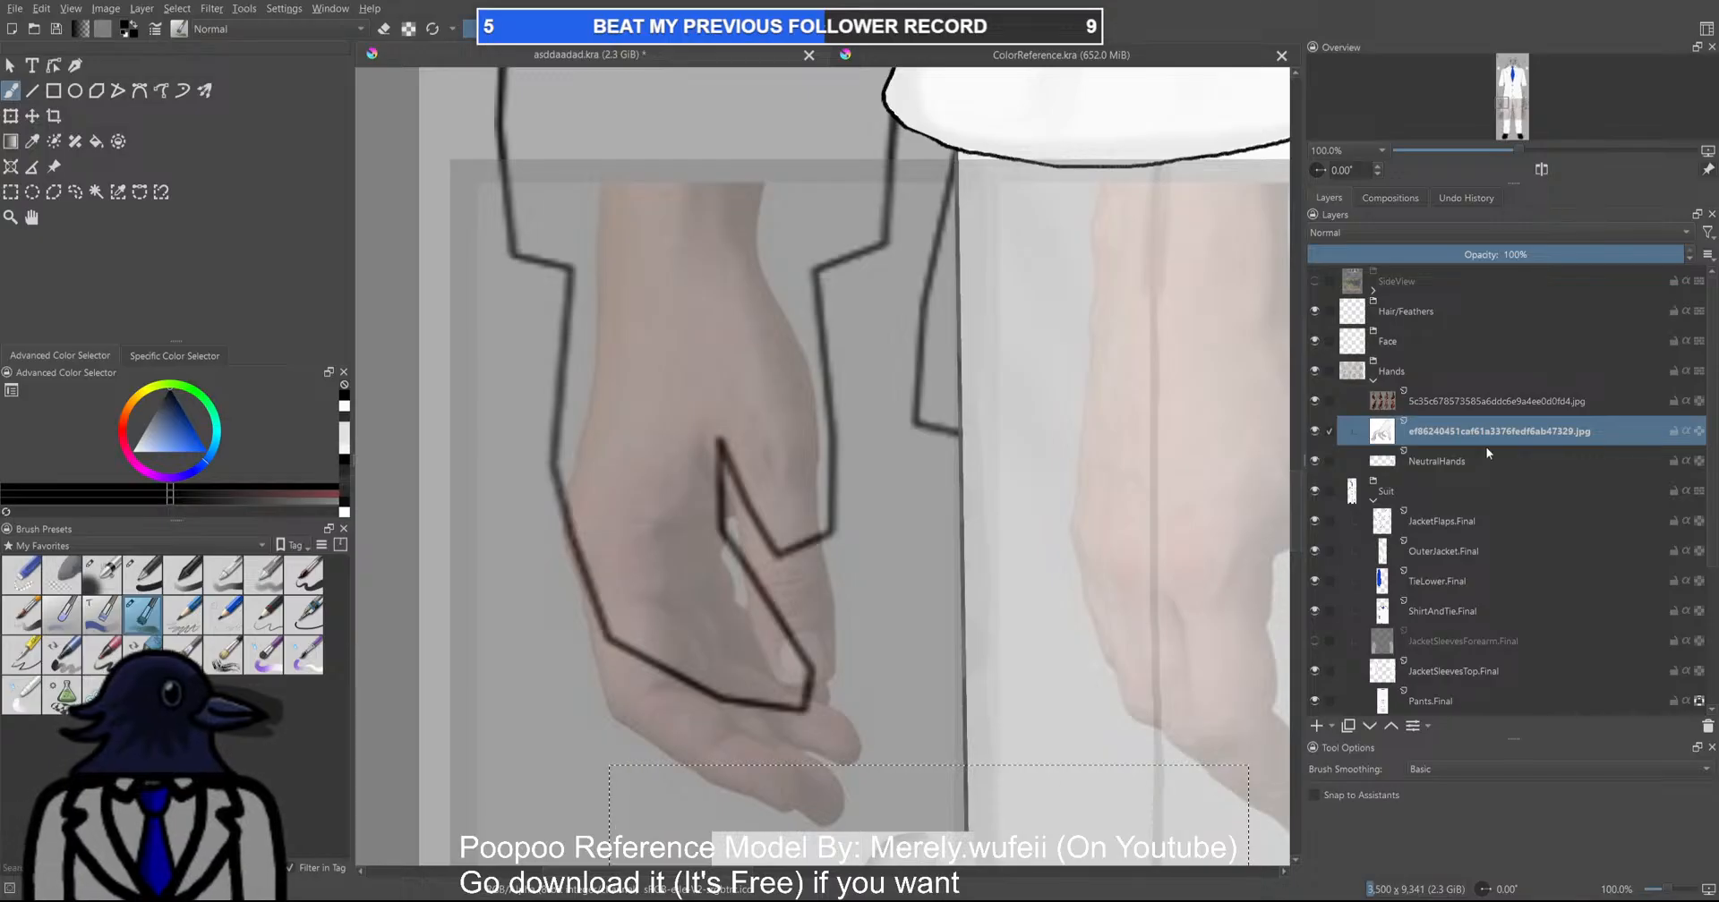
left_click(1459, 464)
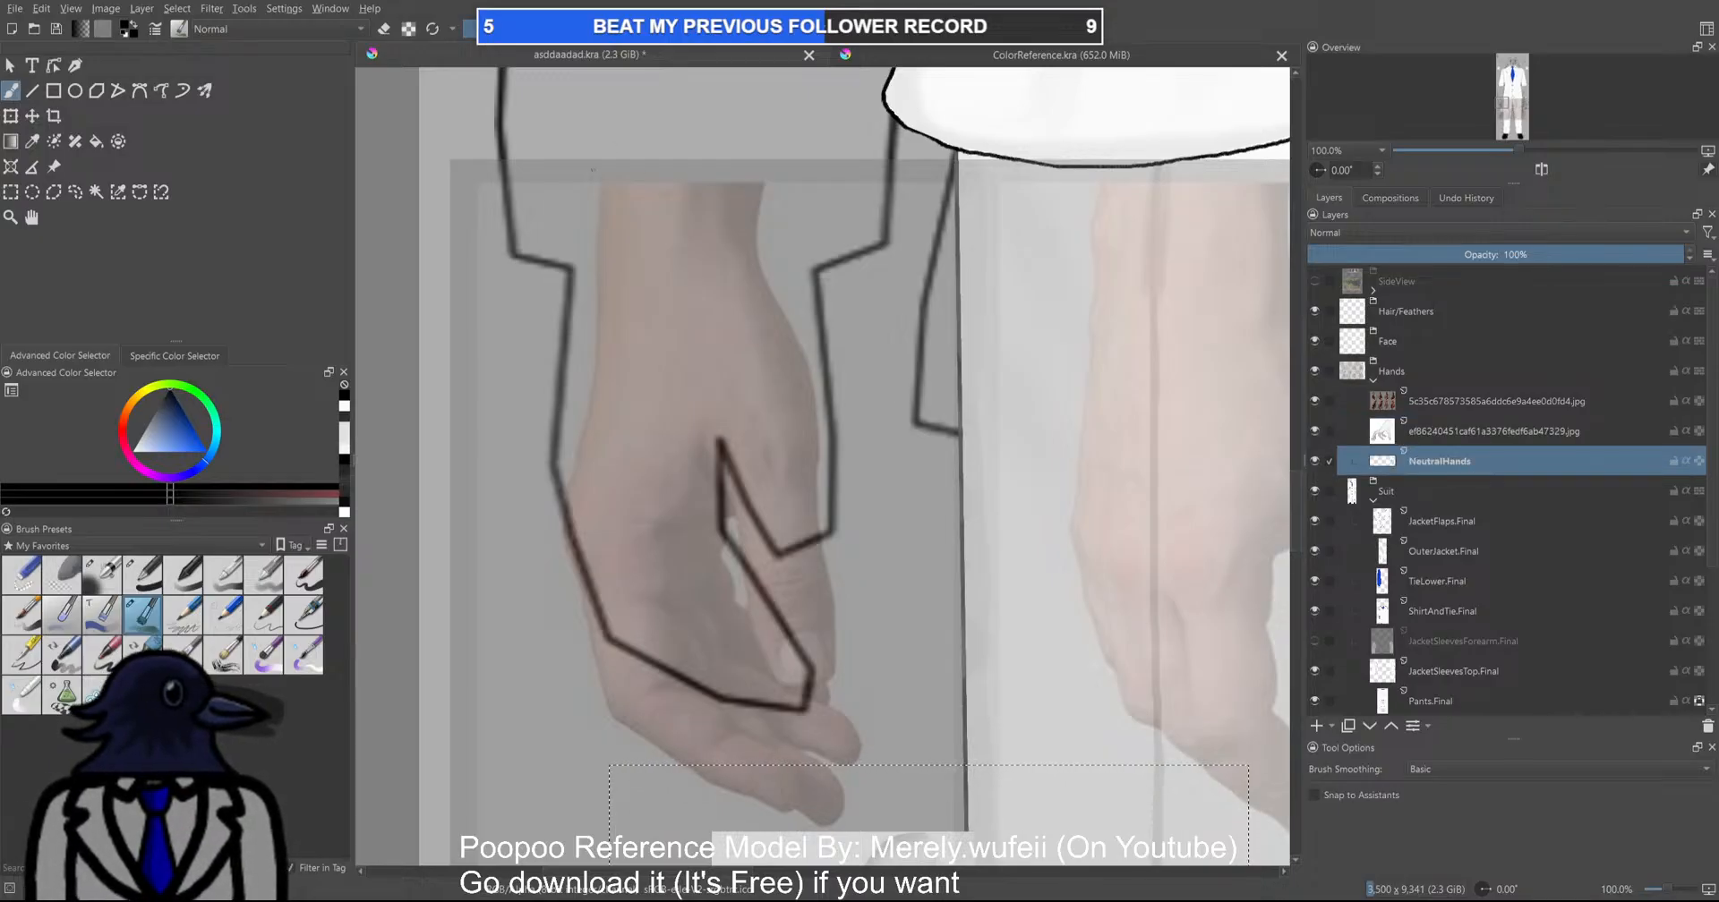
scroll(626, 260, "down", 3)
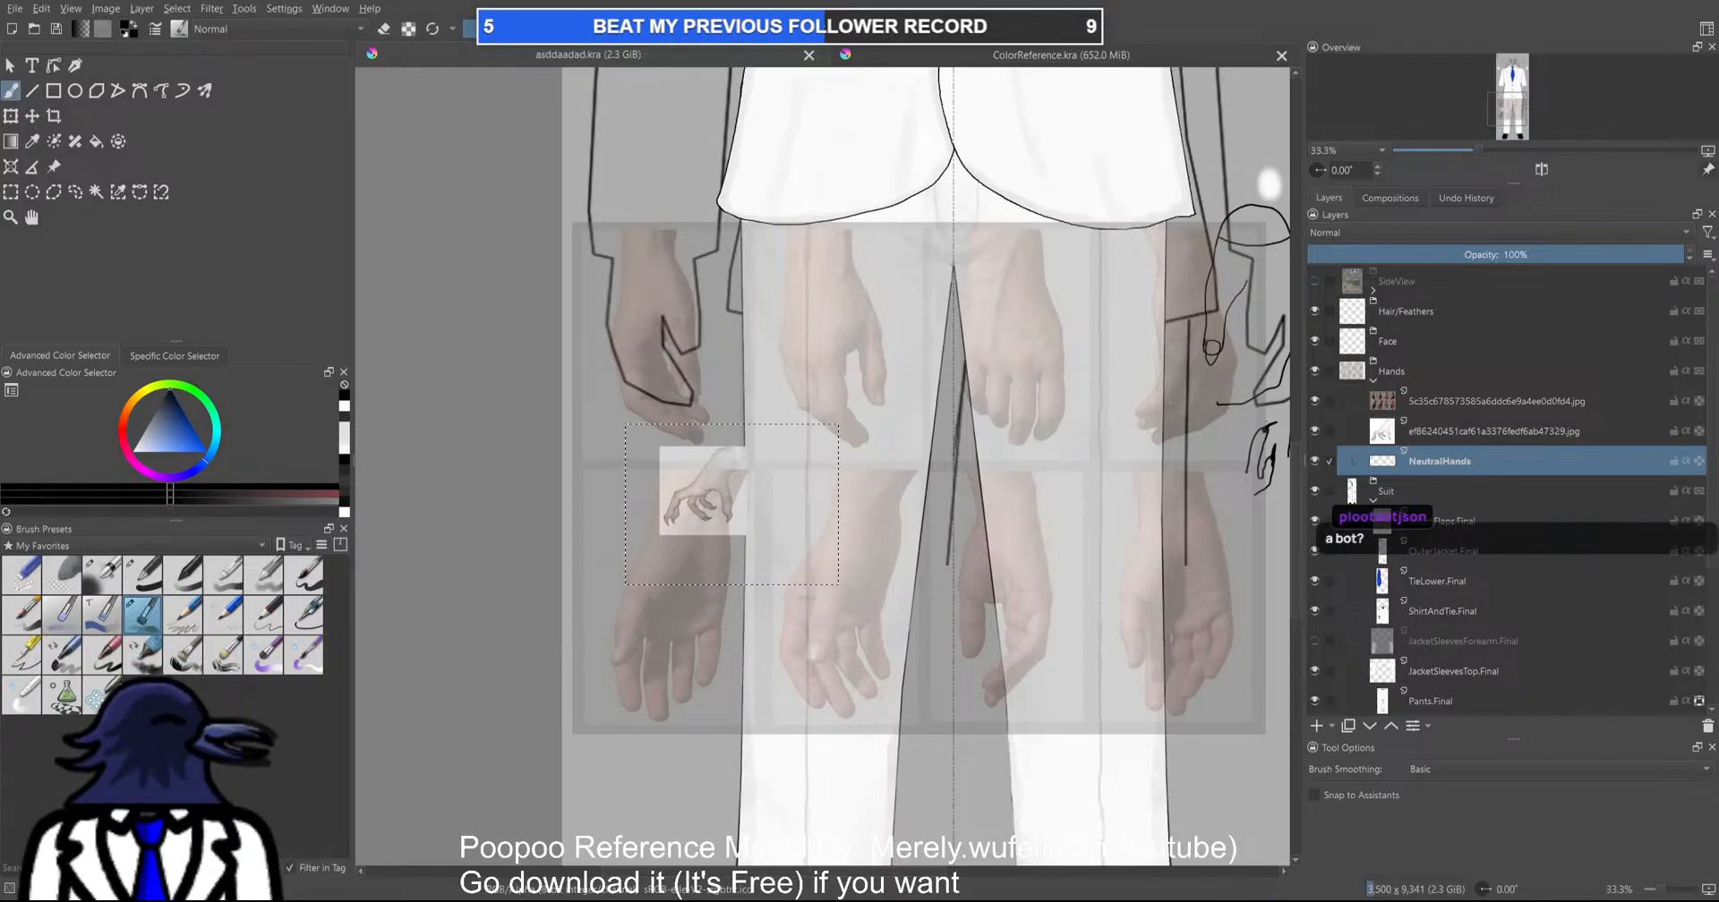
scroll(612, 287, "up", 4)
left_click_drag(658, 176, 652, 310)
key("ctrl+z")
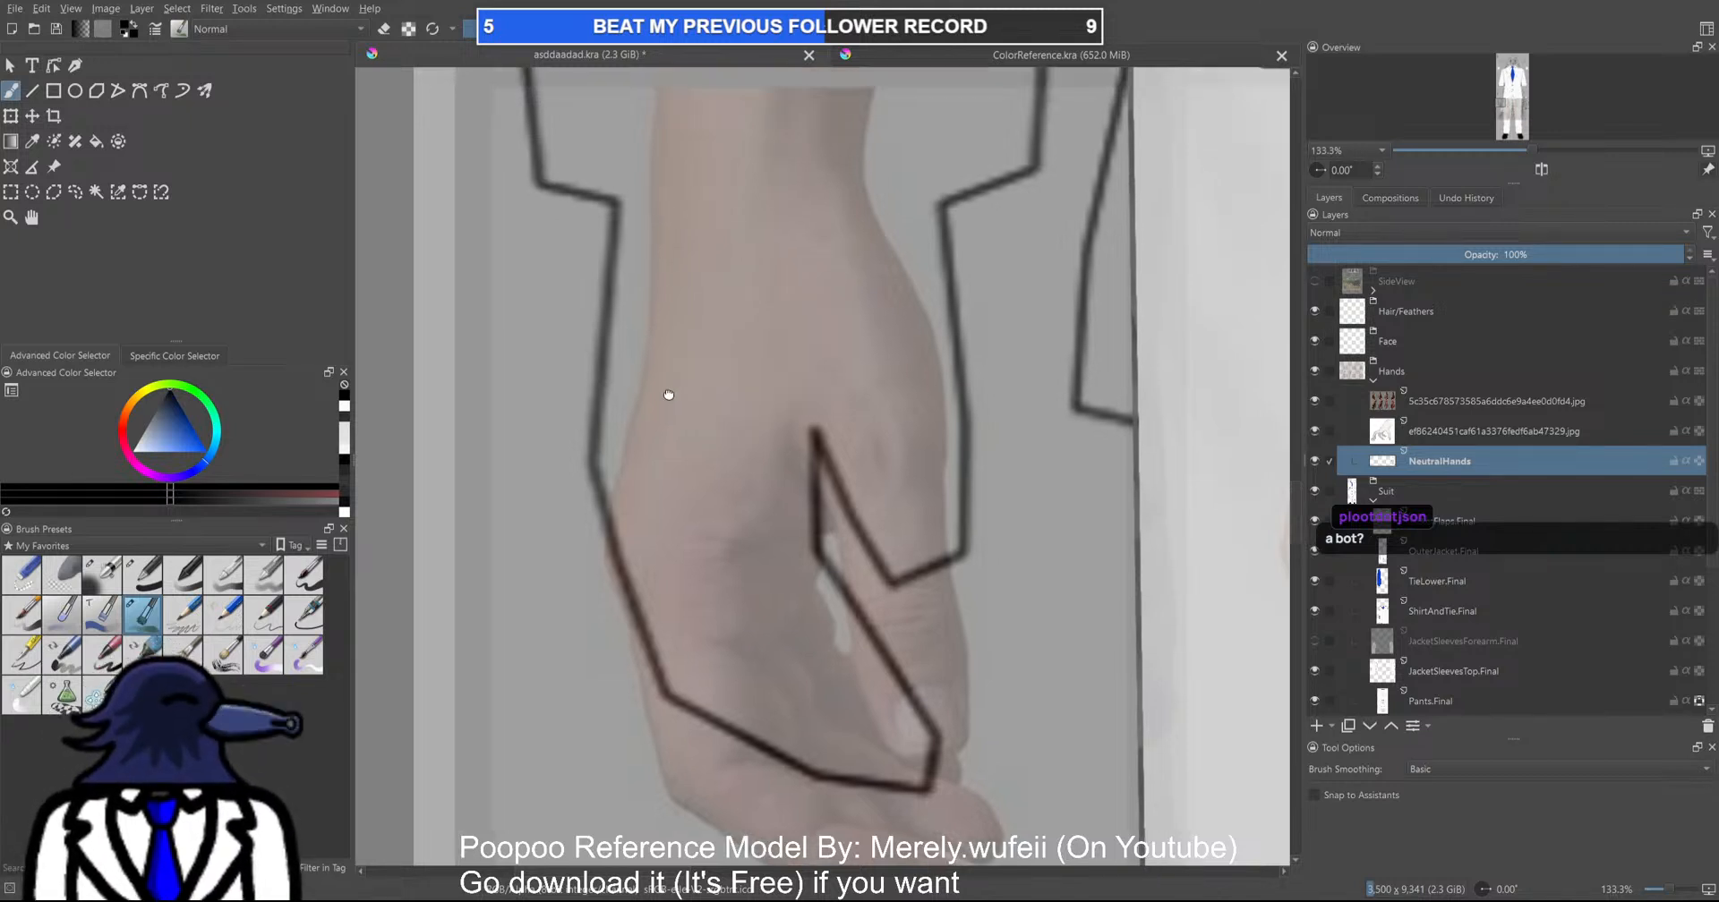
Try tracing the first photo hand's outer contour from the top of the wrist down to the palm
left_click_drag(674, 372, 638, 554)
scroll(630, 280, "down", 3)
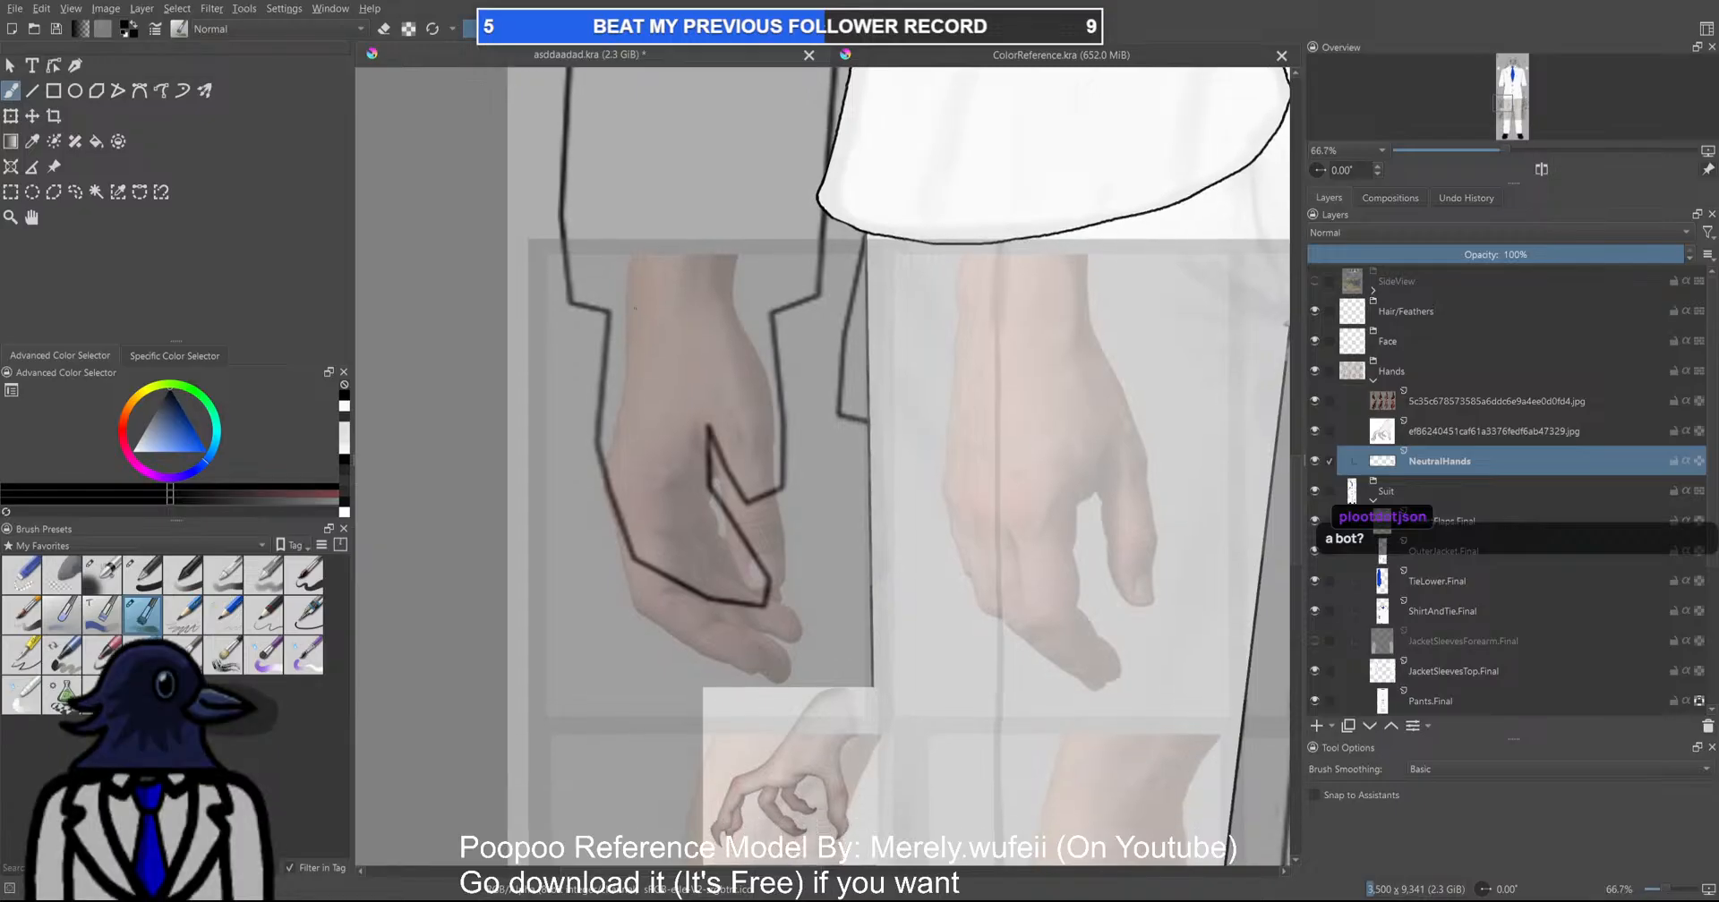
scroll(632, 304, "up", 2)
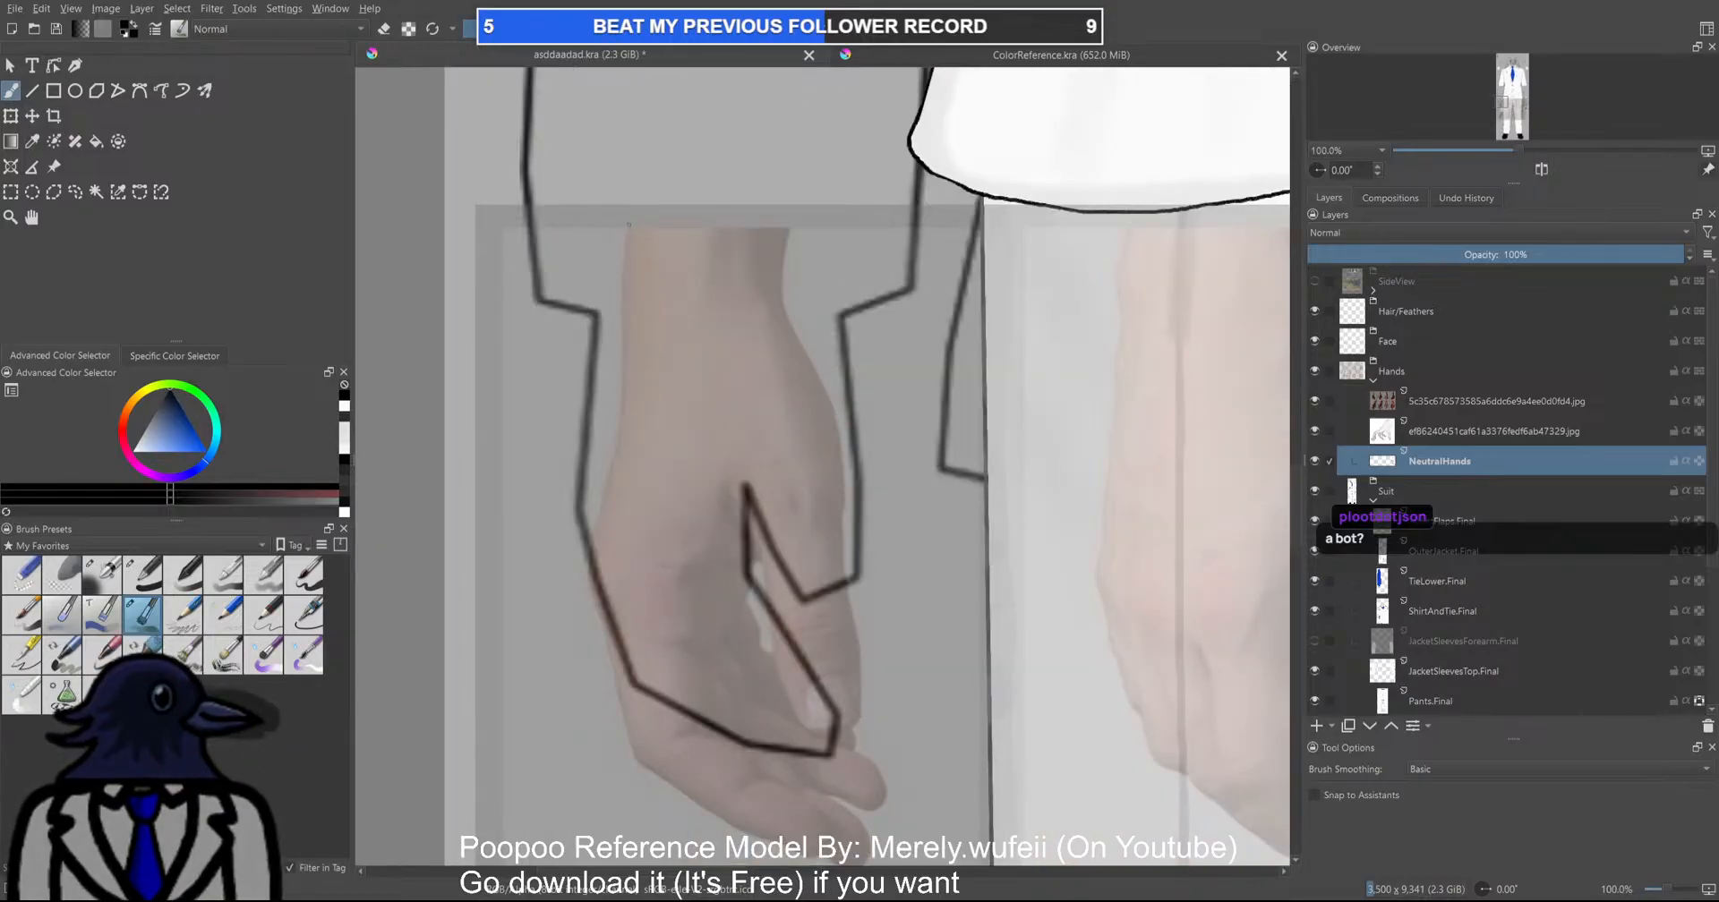
mouse_move(627, 226)
left_mouse_down()
mouse_move(622, 419)
mouse_move(591, 593)
left_mouse_up()
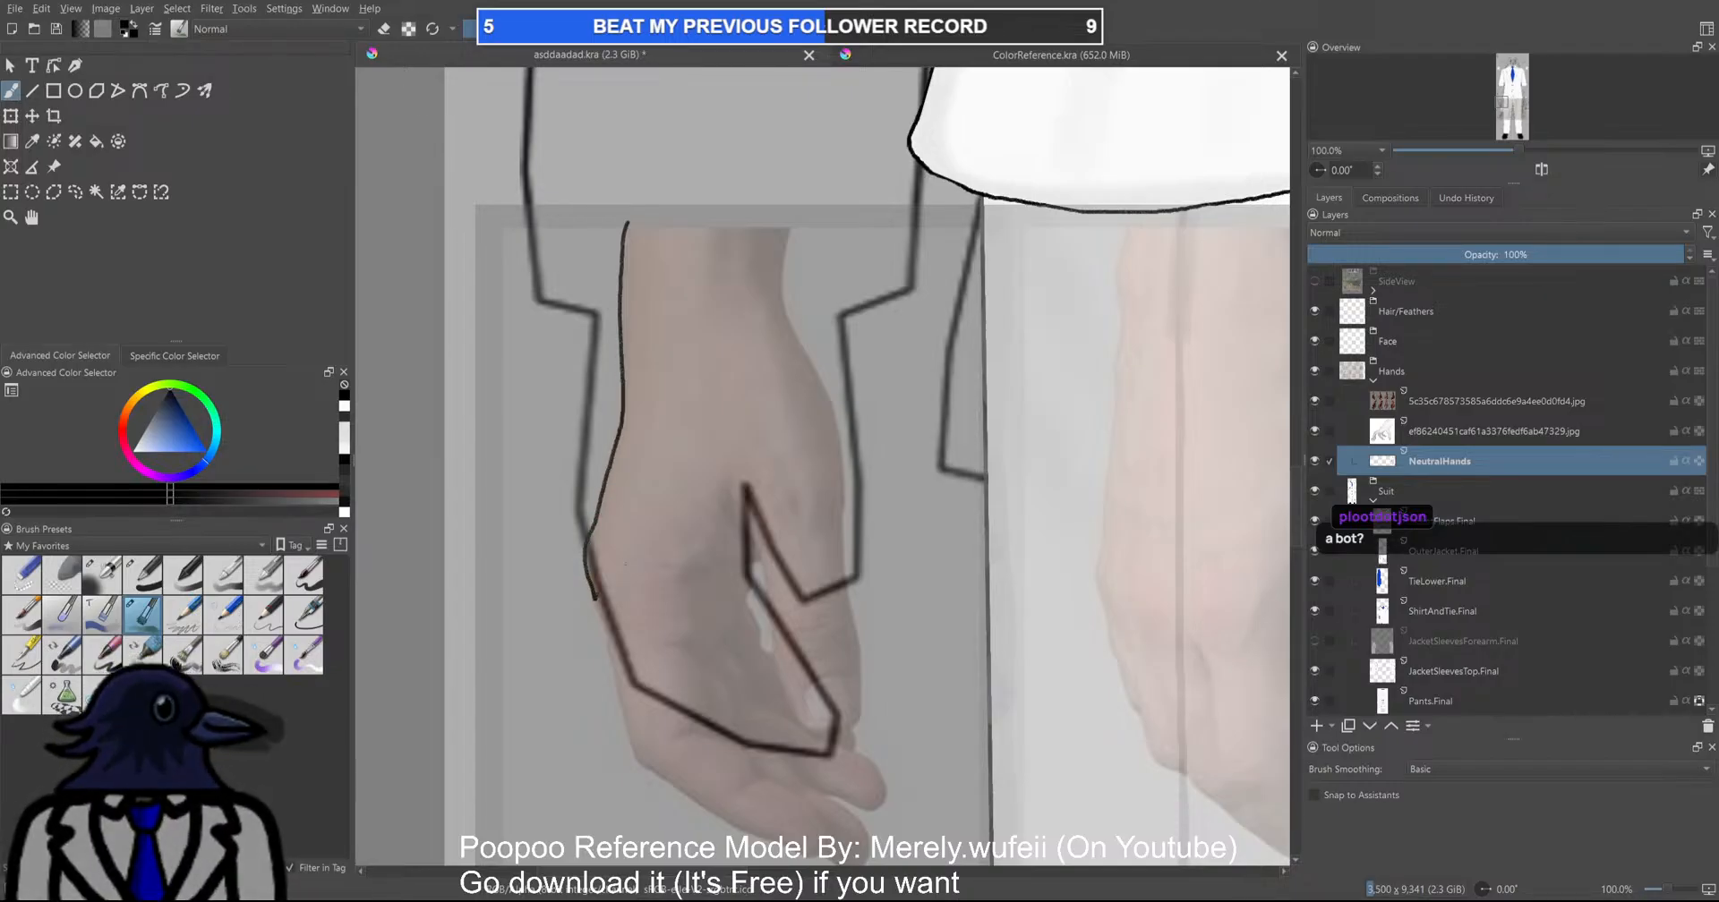
mouse_move(750, 603)
left_mouse_down()
mouse_move(686, 330)
mouse_move(673, 339)
left_mouse_up()
scroll(512, 317, "up", 1)
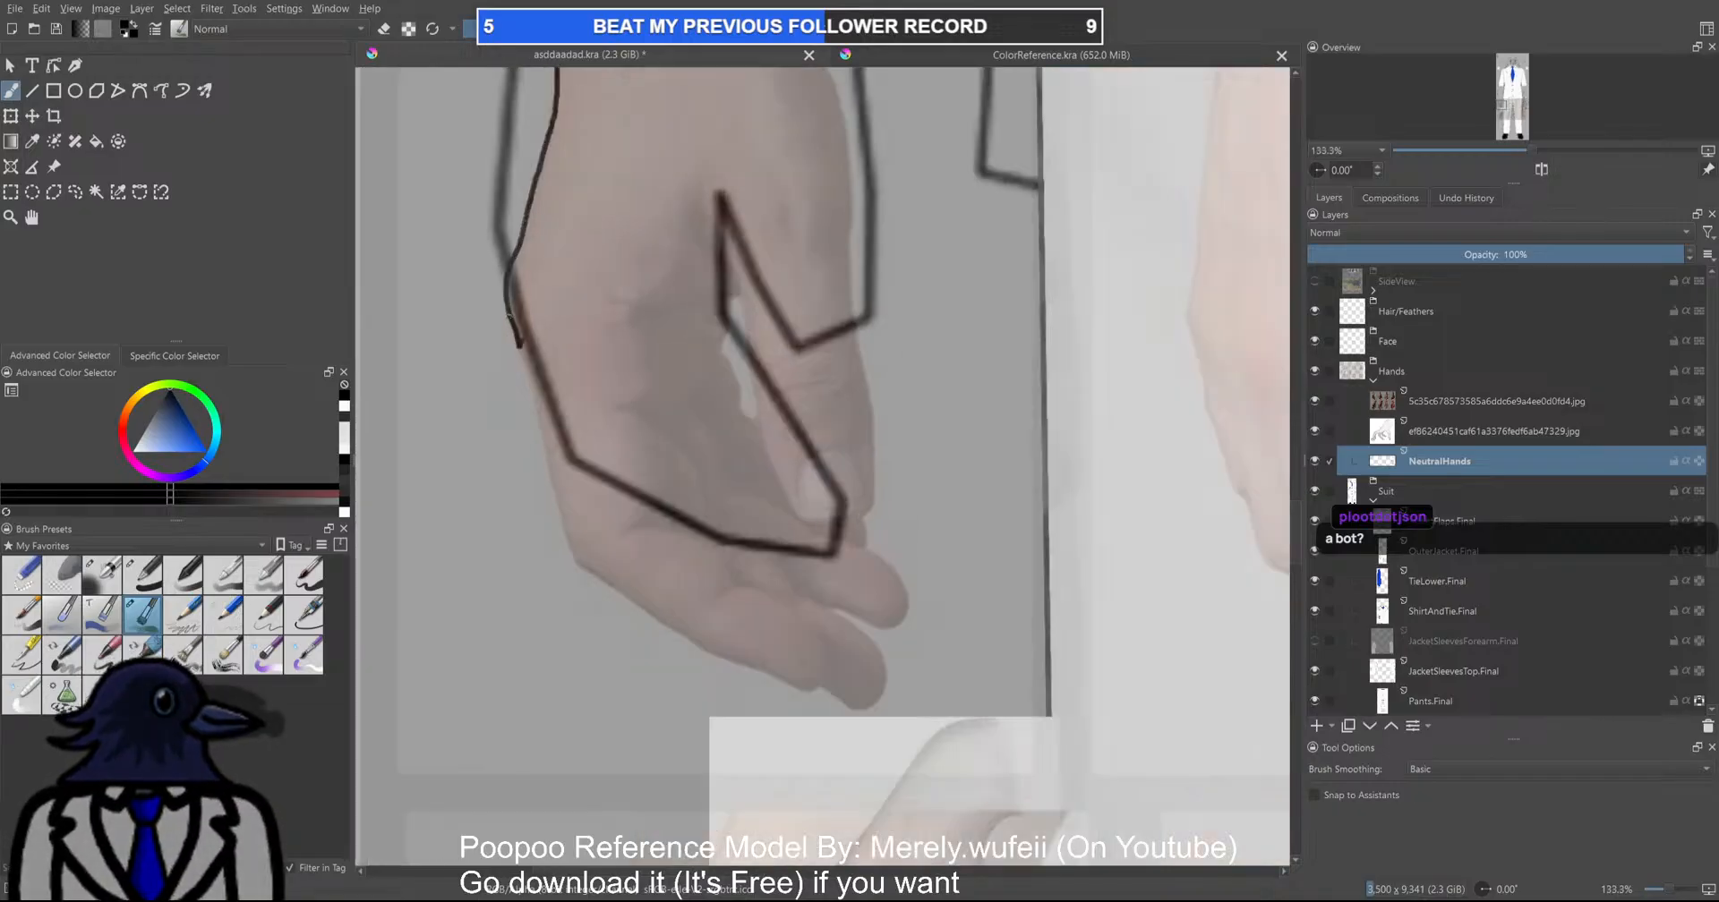
key("ctrl+z")
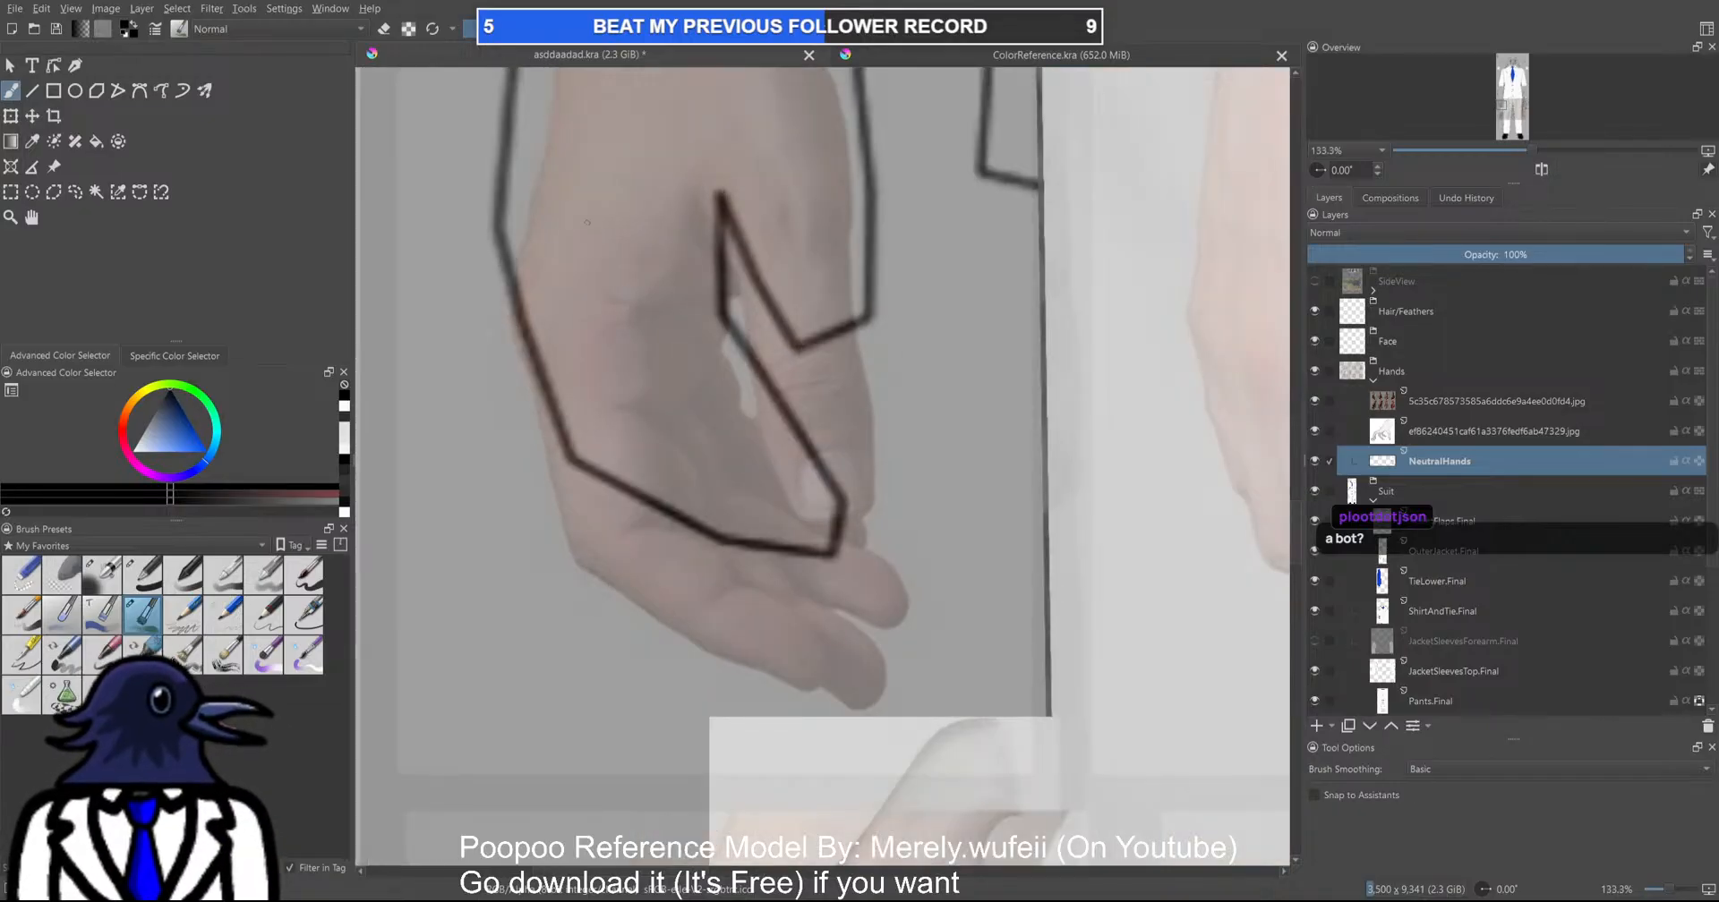
scroll(618, 187, "down", 1)
left_click_drag(625, 214, 666, 433)
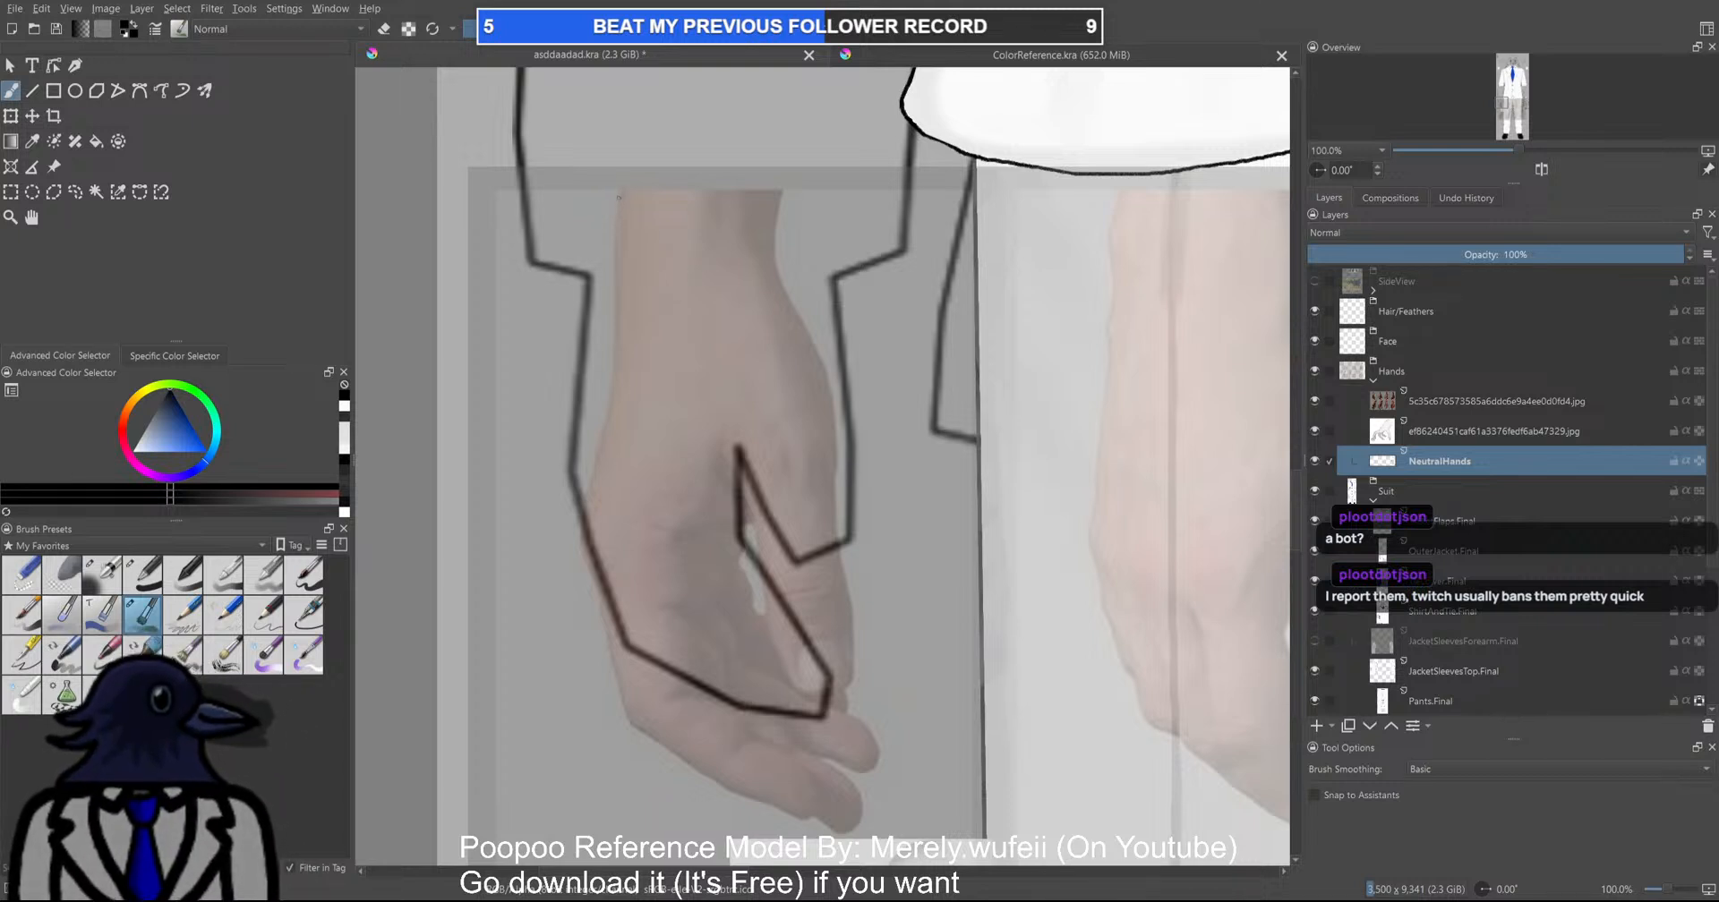
left_click_drag(622, 186, 620, 194)
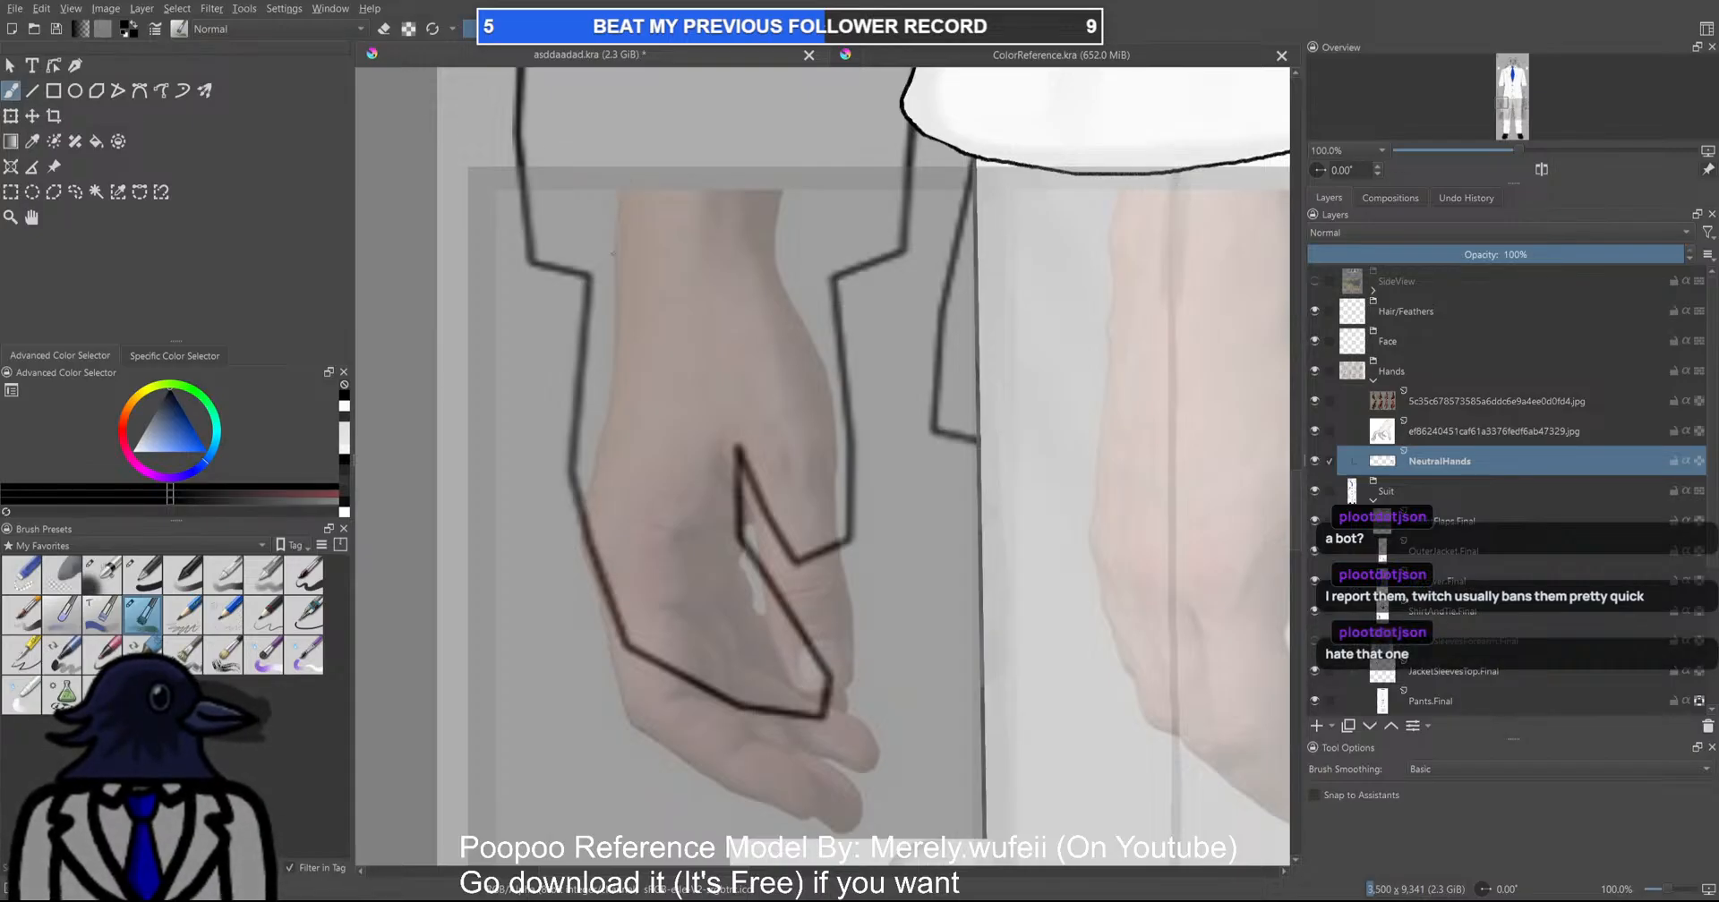
Show the JacketSleevesForearm.Final layer
scroll(696, 328, "down", 3)
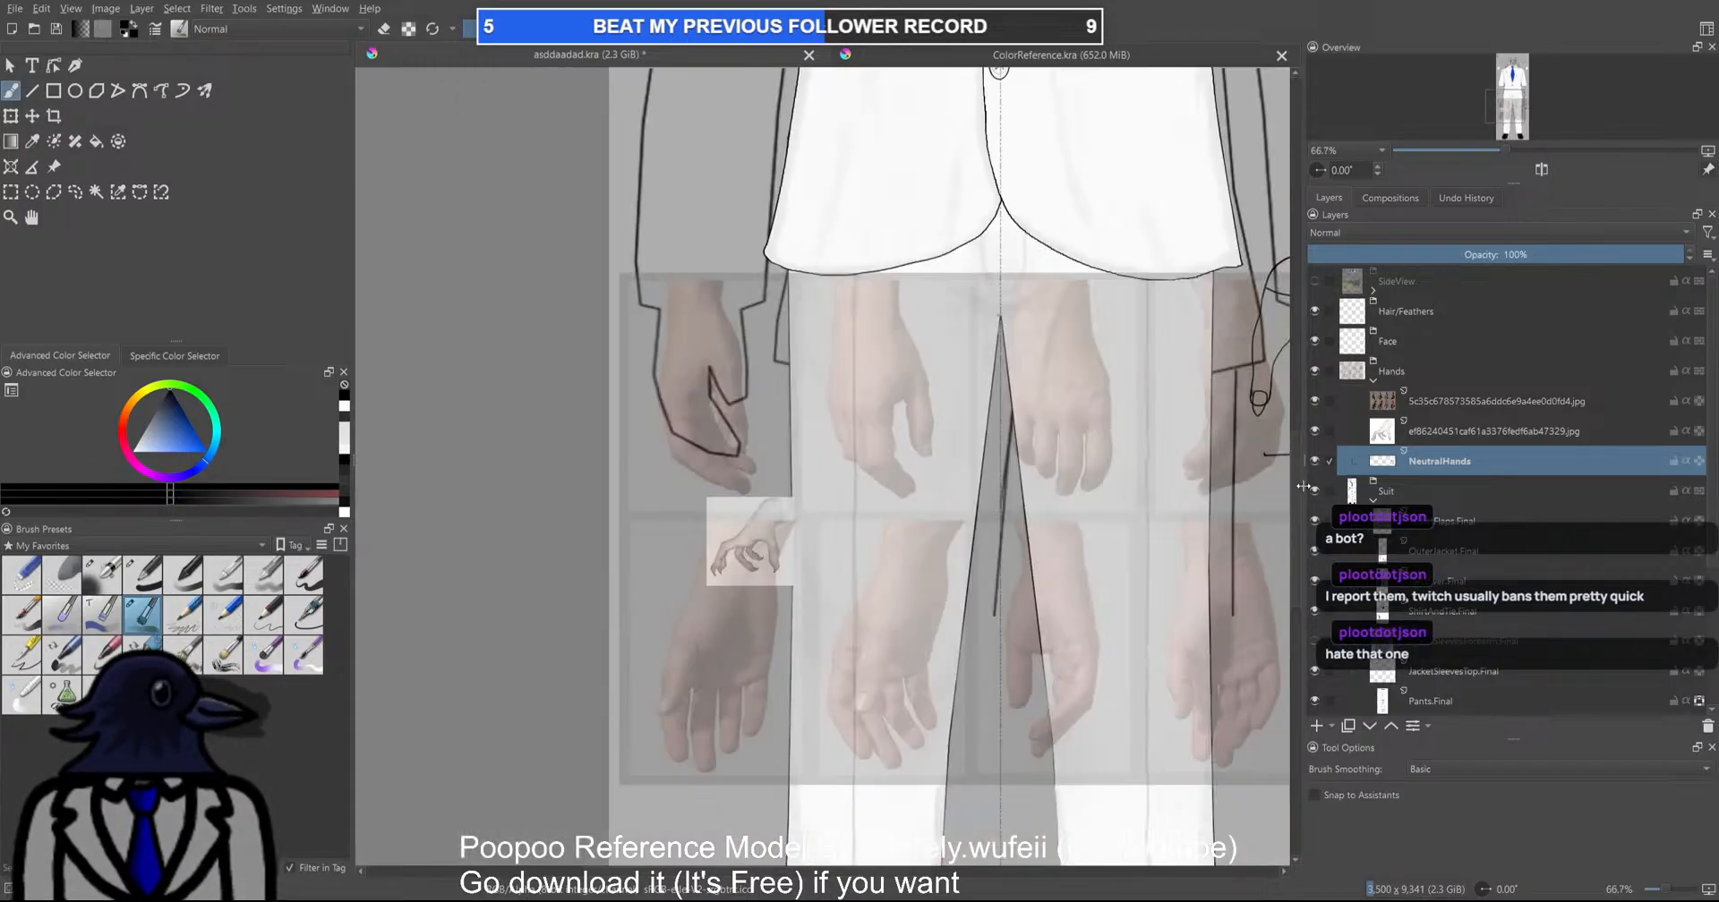
left_click(1314, 643)
scroll(689, 438, "down", 4)
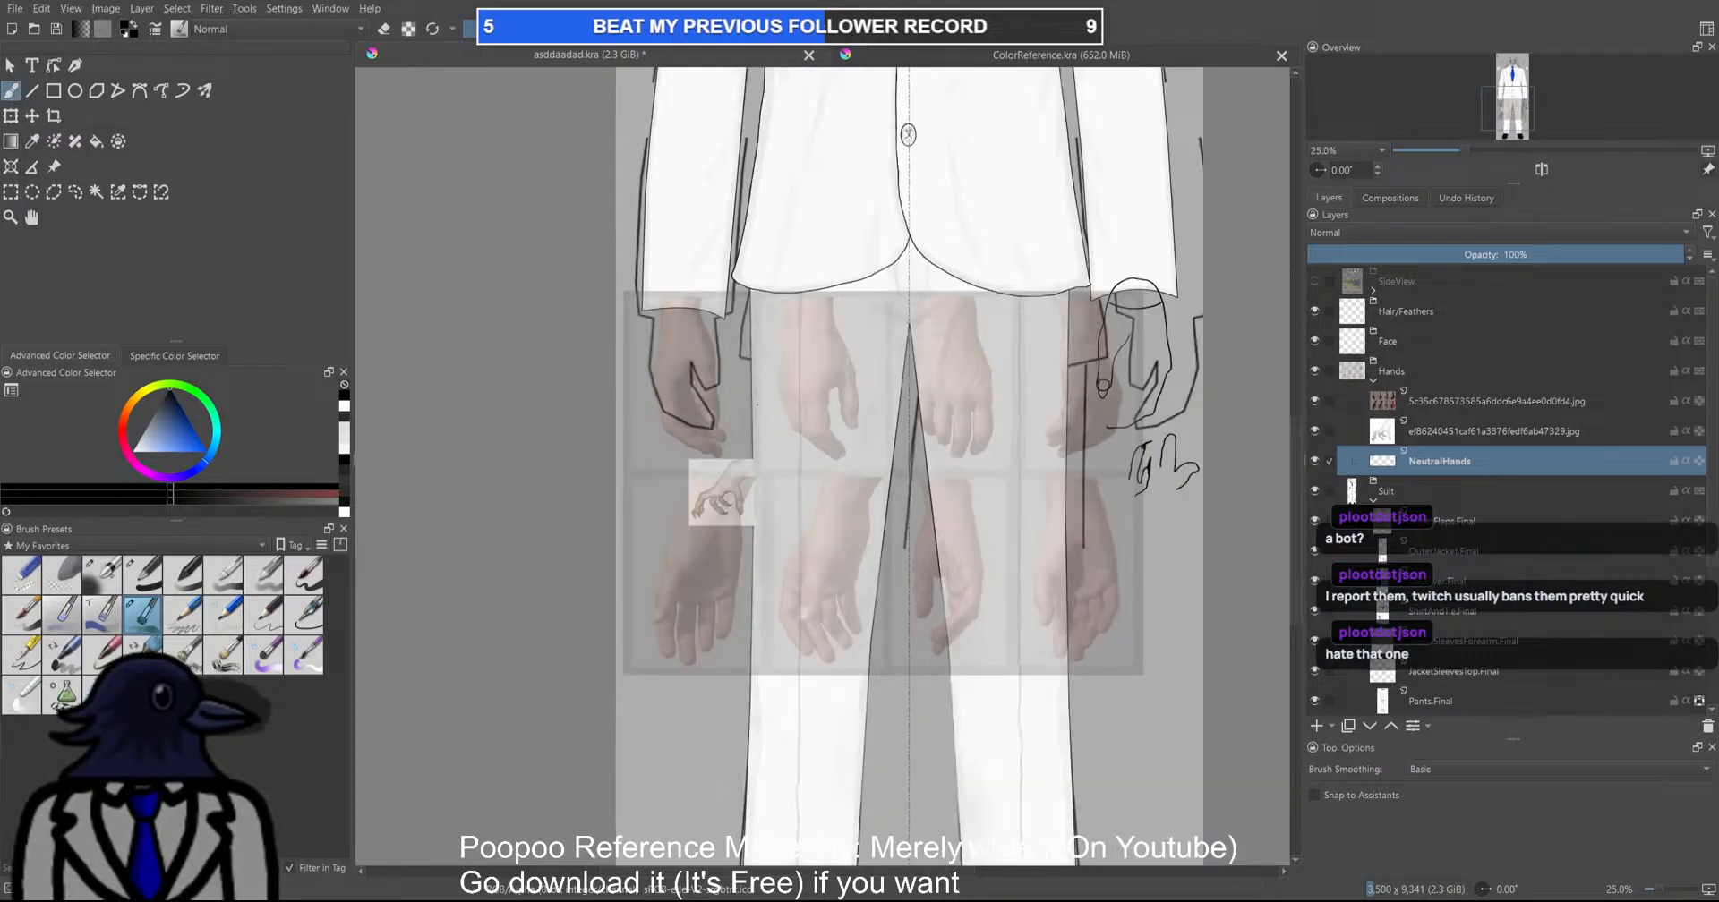
Select the faded hand-pose photo with a rectangle on its layer and move it up so the first wrist tucks into the sleeve
left_click(1468, 401)
scroll(785, 405, "up", 3)
key("ctrl+r")
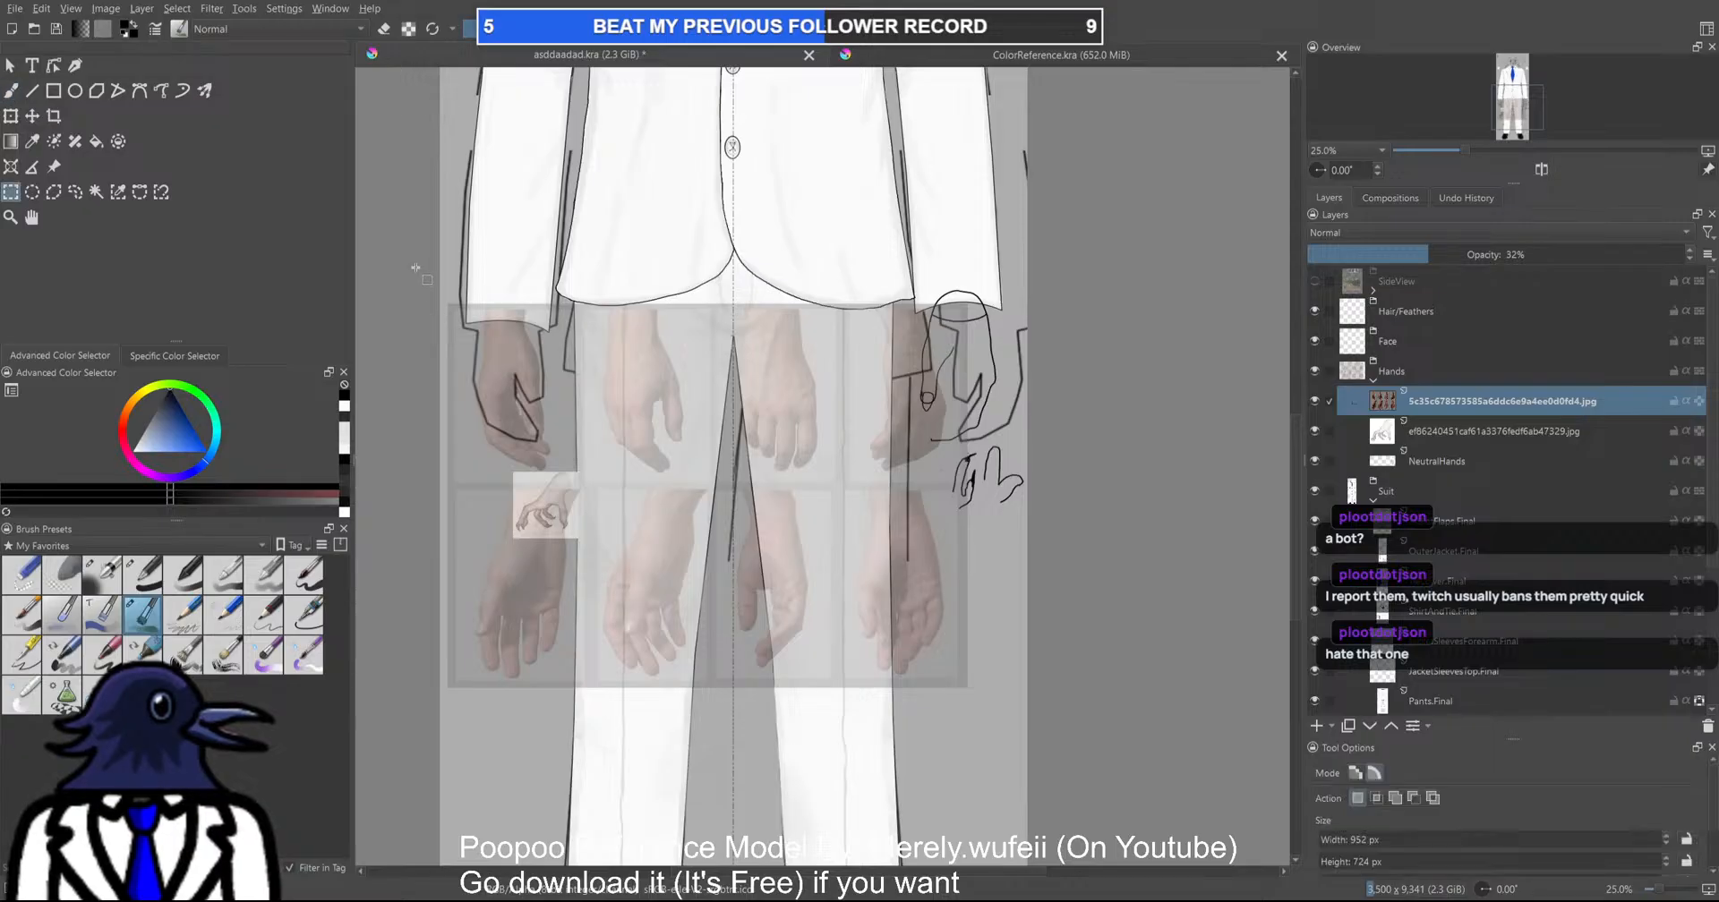
left_click_drag(412, 248, 997, 716)
left_click_drag(823, 536, 948, 697)
key("ctrl+t")
left_click_drag(792, 578, 788, 552)
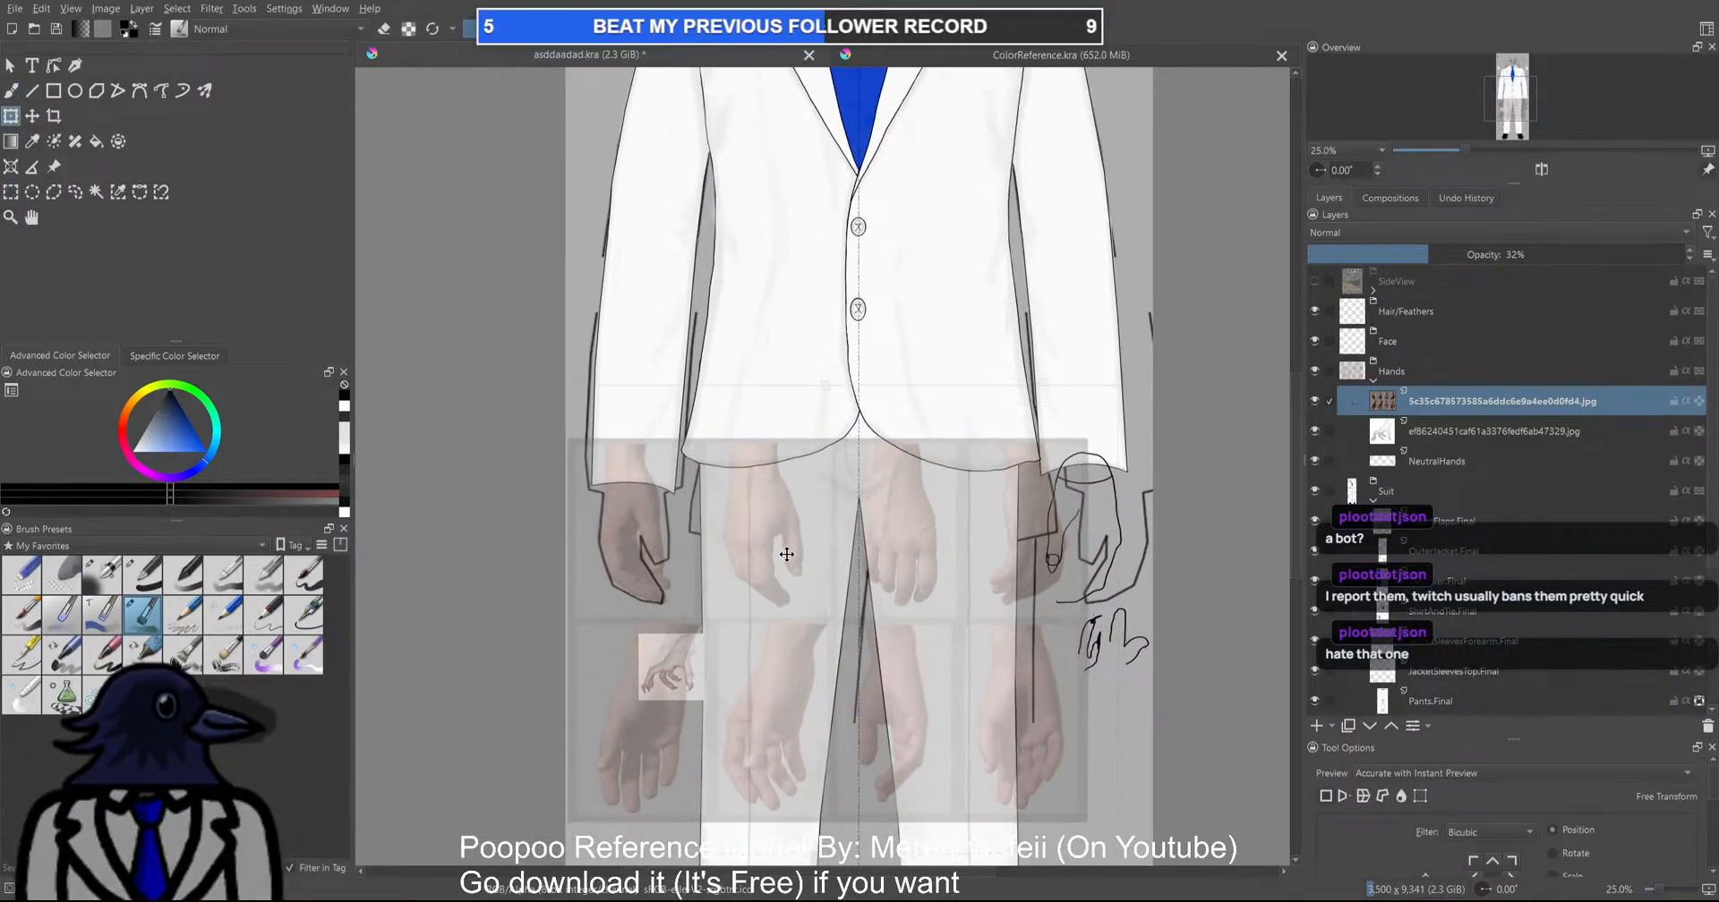
scroll(787, 552, "down", 2)
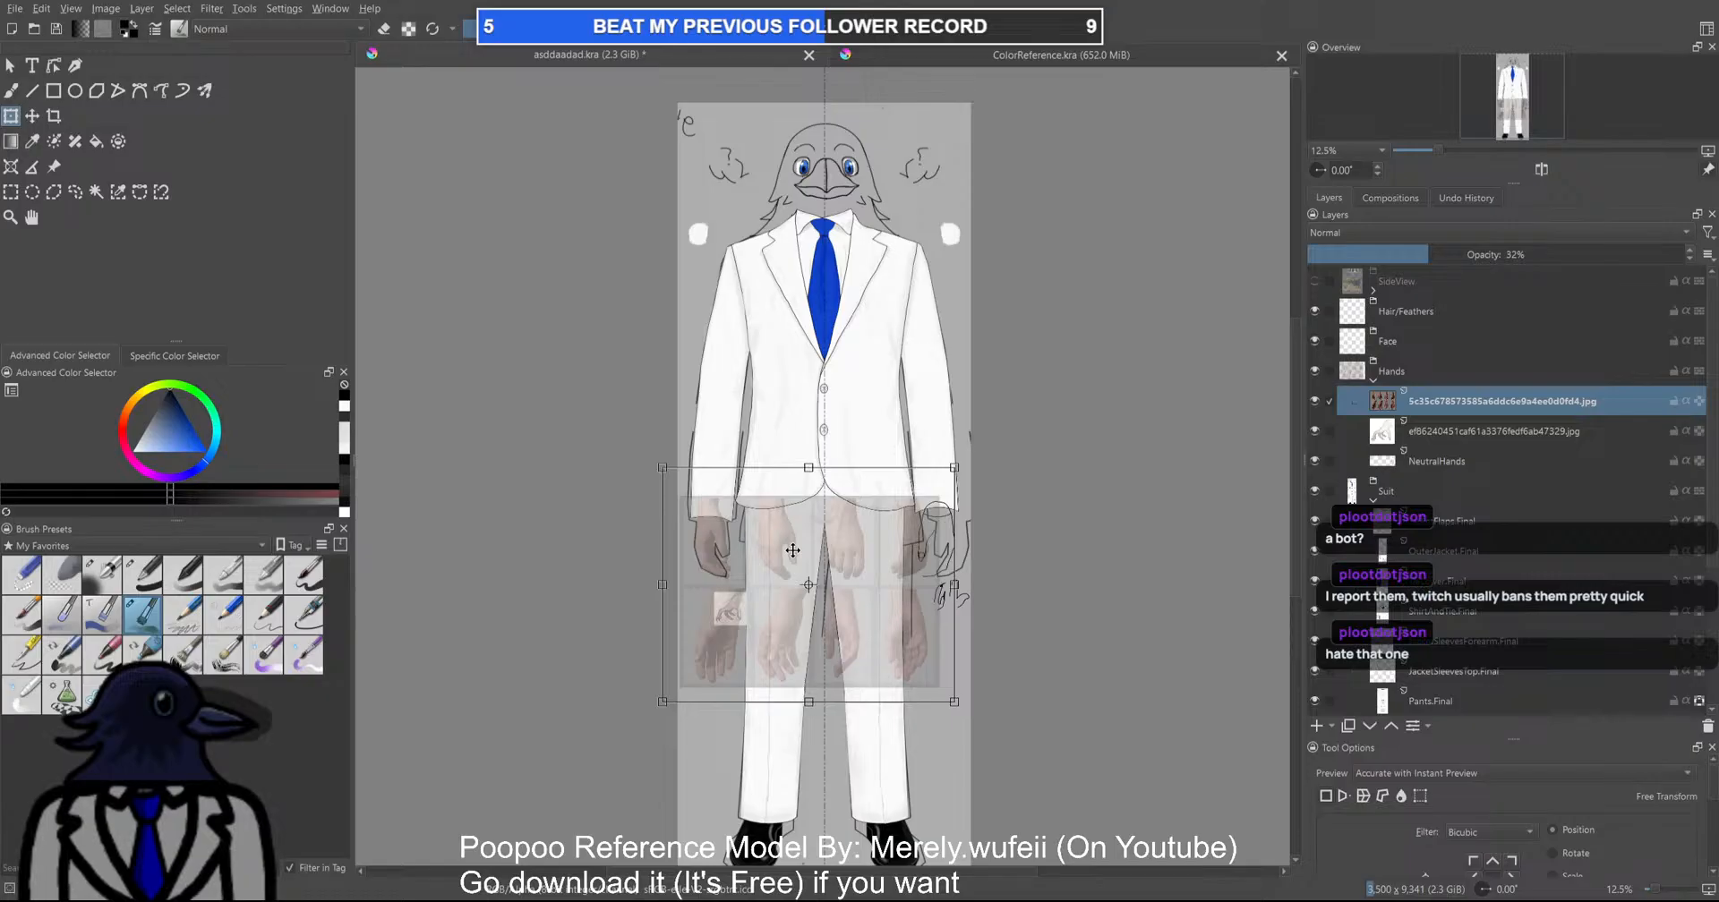
mouse_move(793, 550)
left_mouse_down()
mouse_move(792, 536)
mouse_move(793, 551)
left_mouse_up()
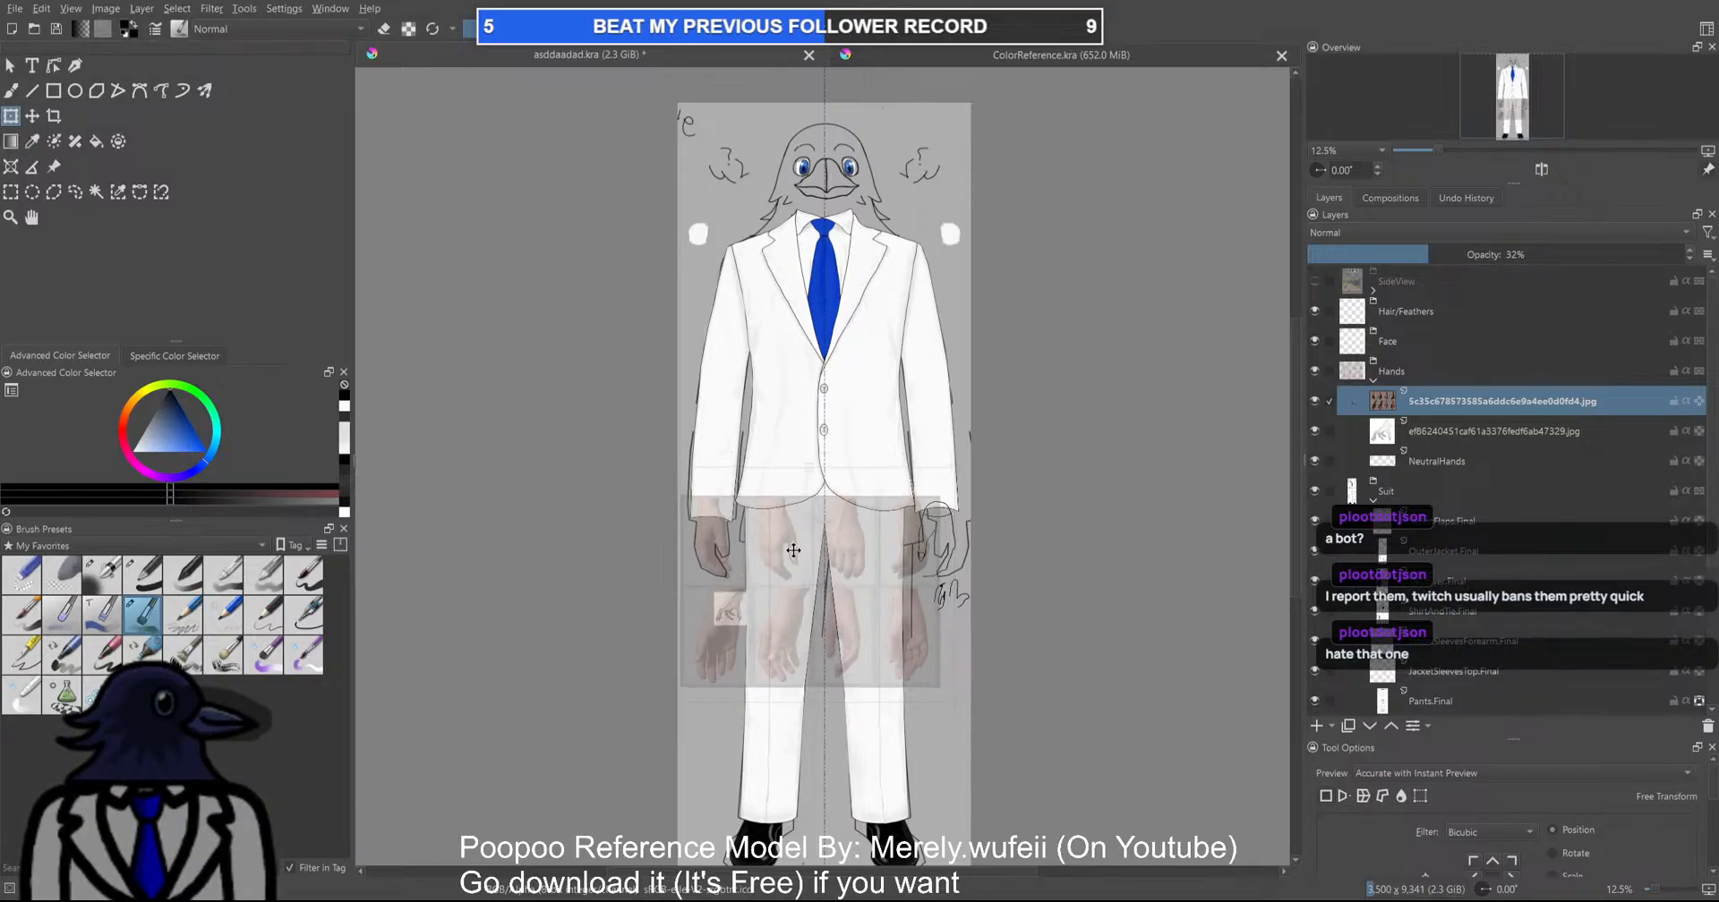
Apply the photo's new placement and hide the clawed-hand reference image layer
scroll(793, 550, "down", 2)
left_click_drag(885, 587, 866, 621)
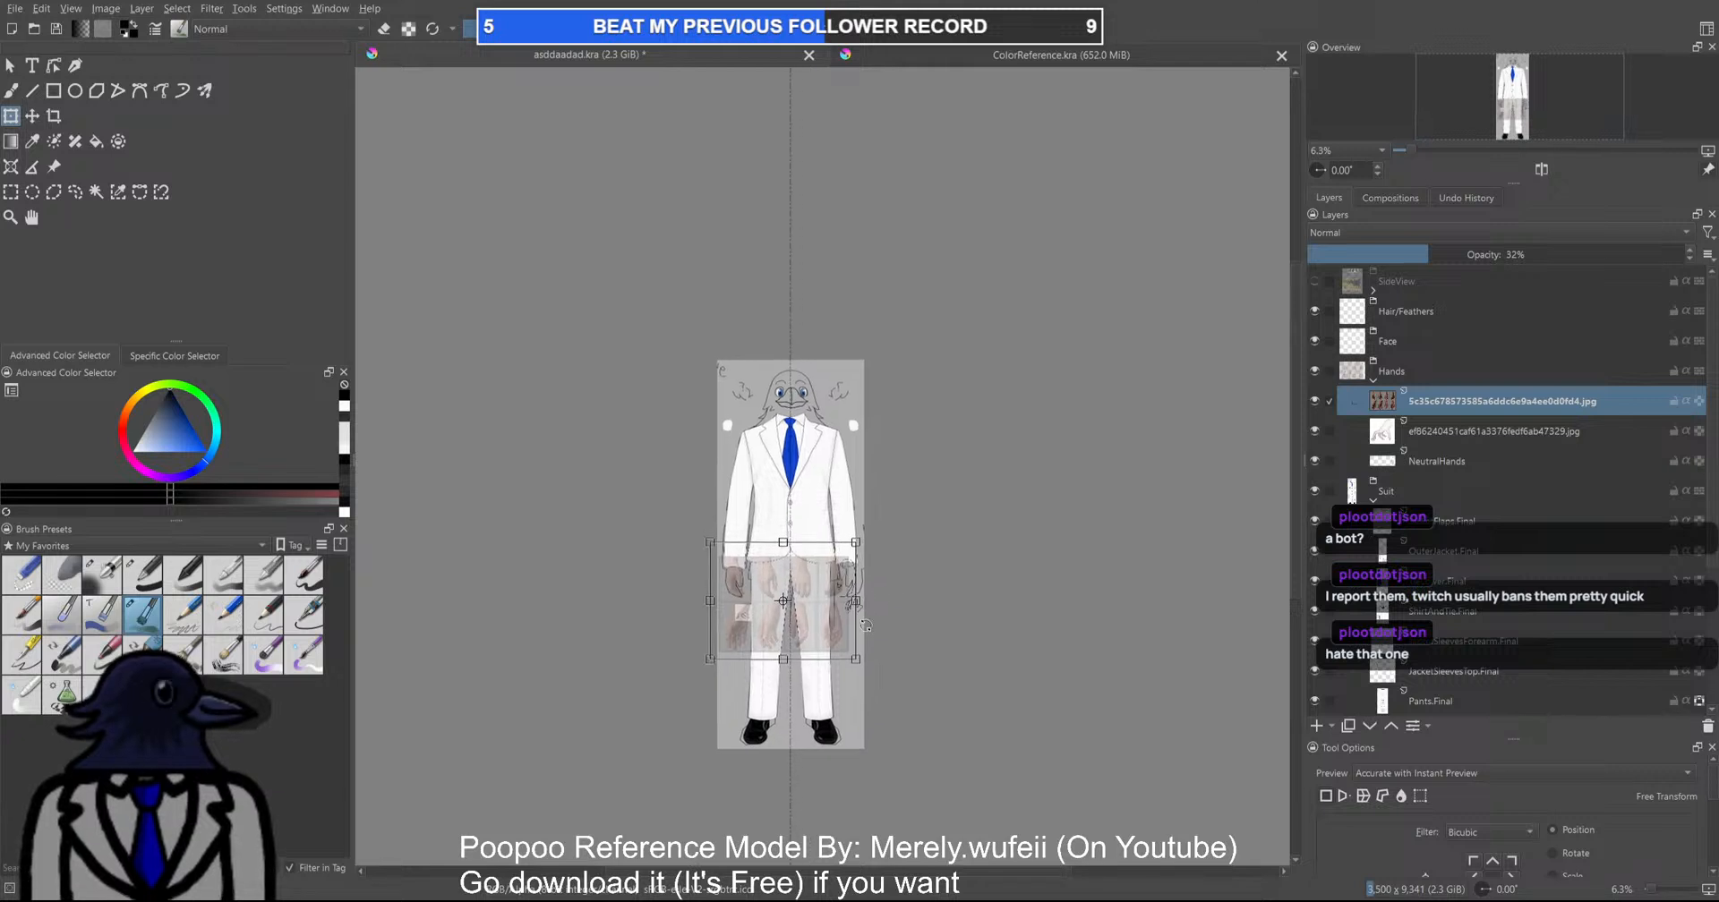
scroll(866, 621, "up", 2)
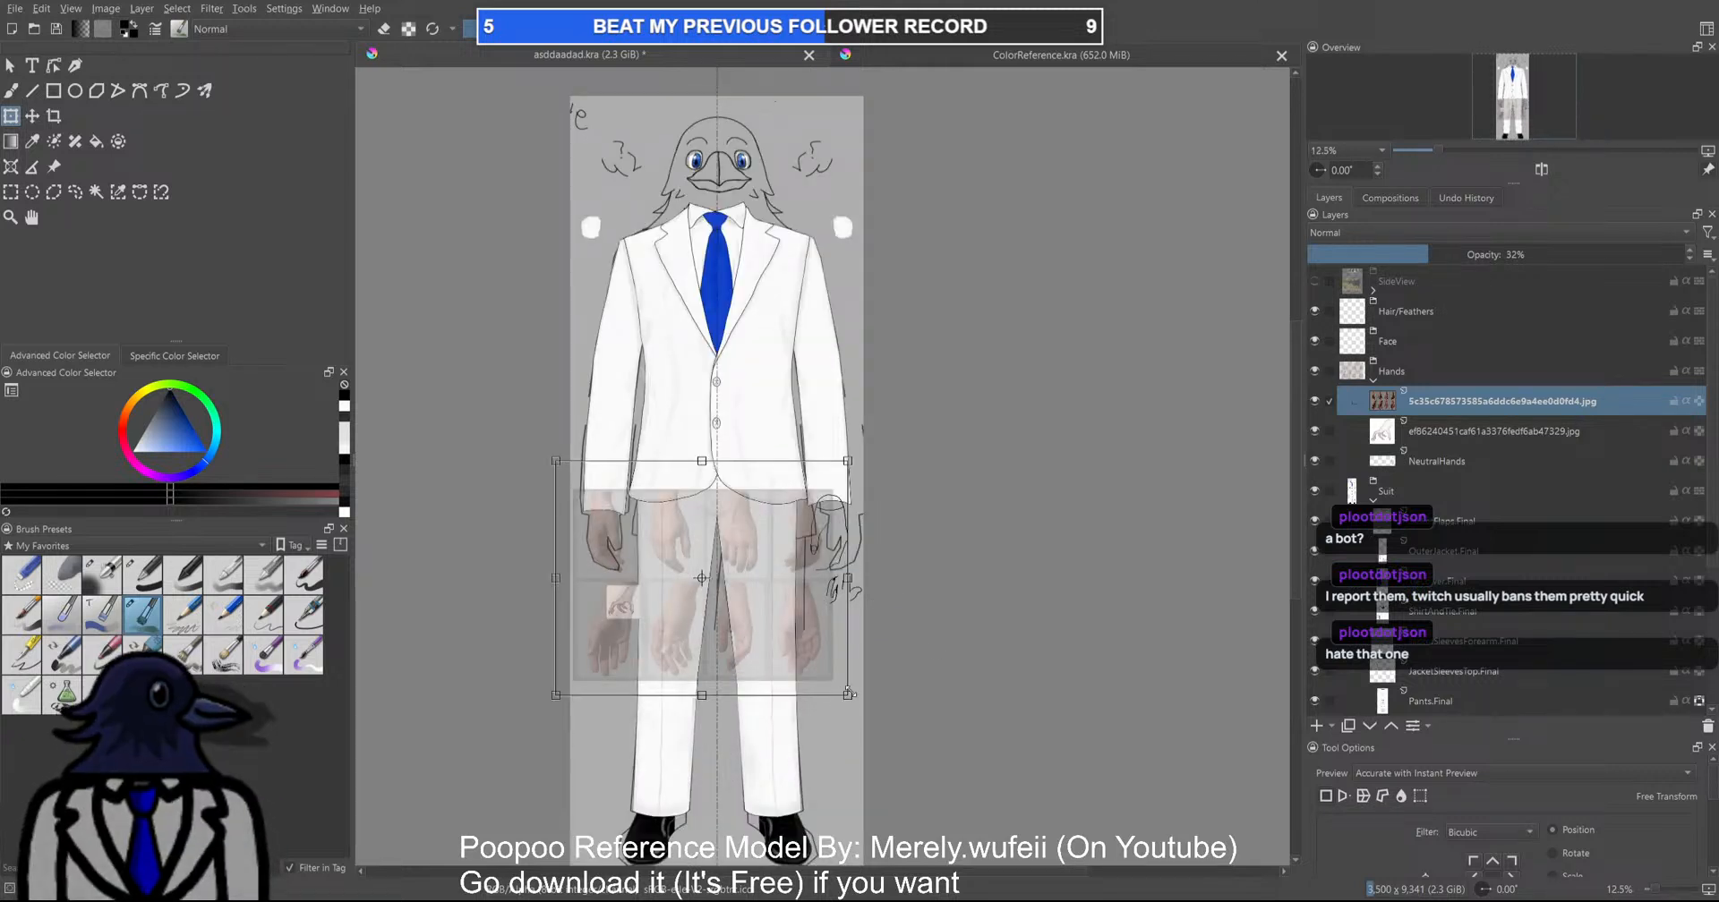
left_click(1315, 431)
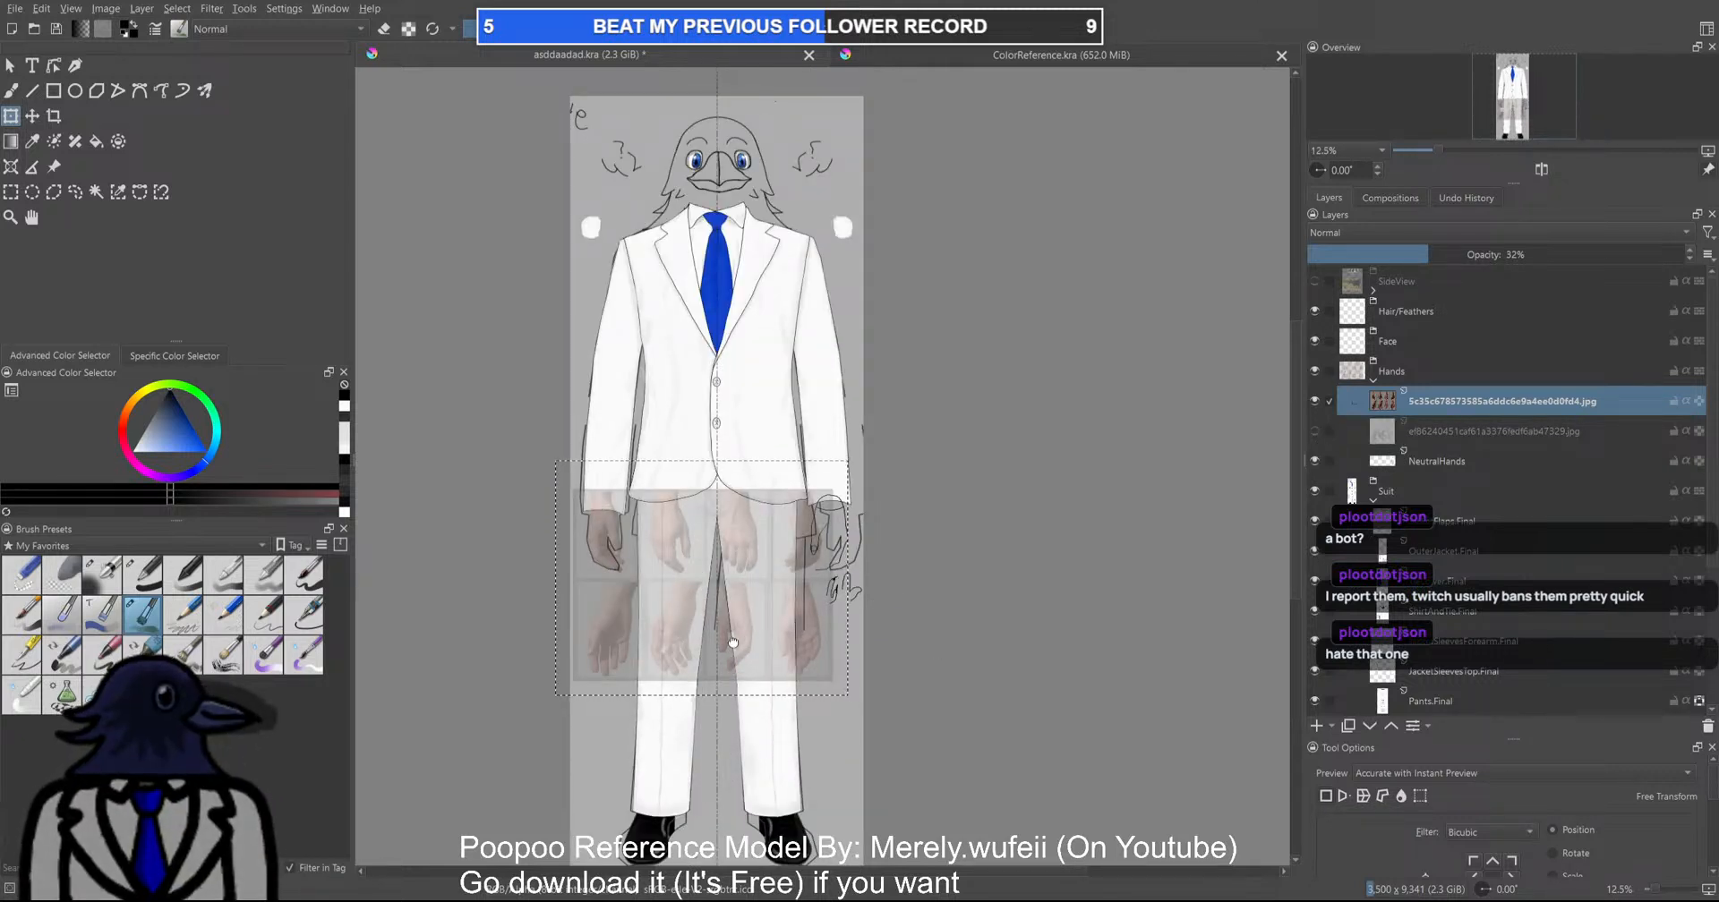
Delete every photo hand except the first one at the sleeve from the hand-pose reference layer, using rectangular selections
left_click_drag(698, 526, 714, 484)
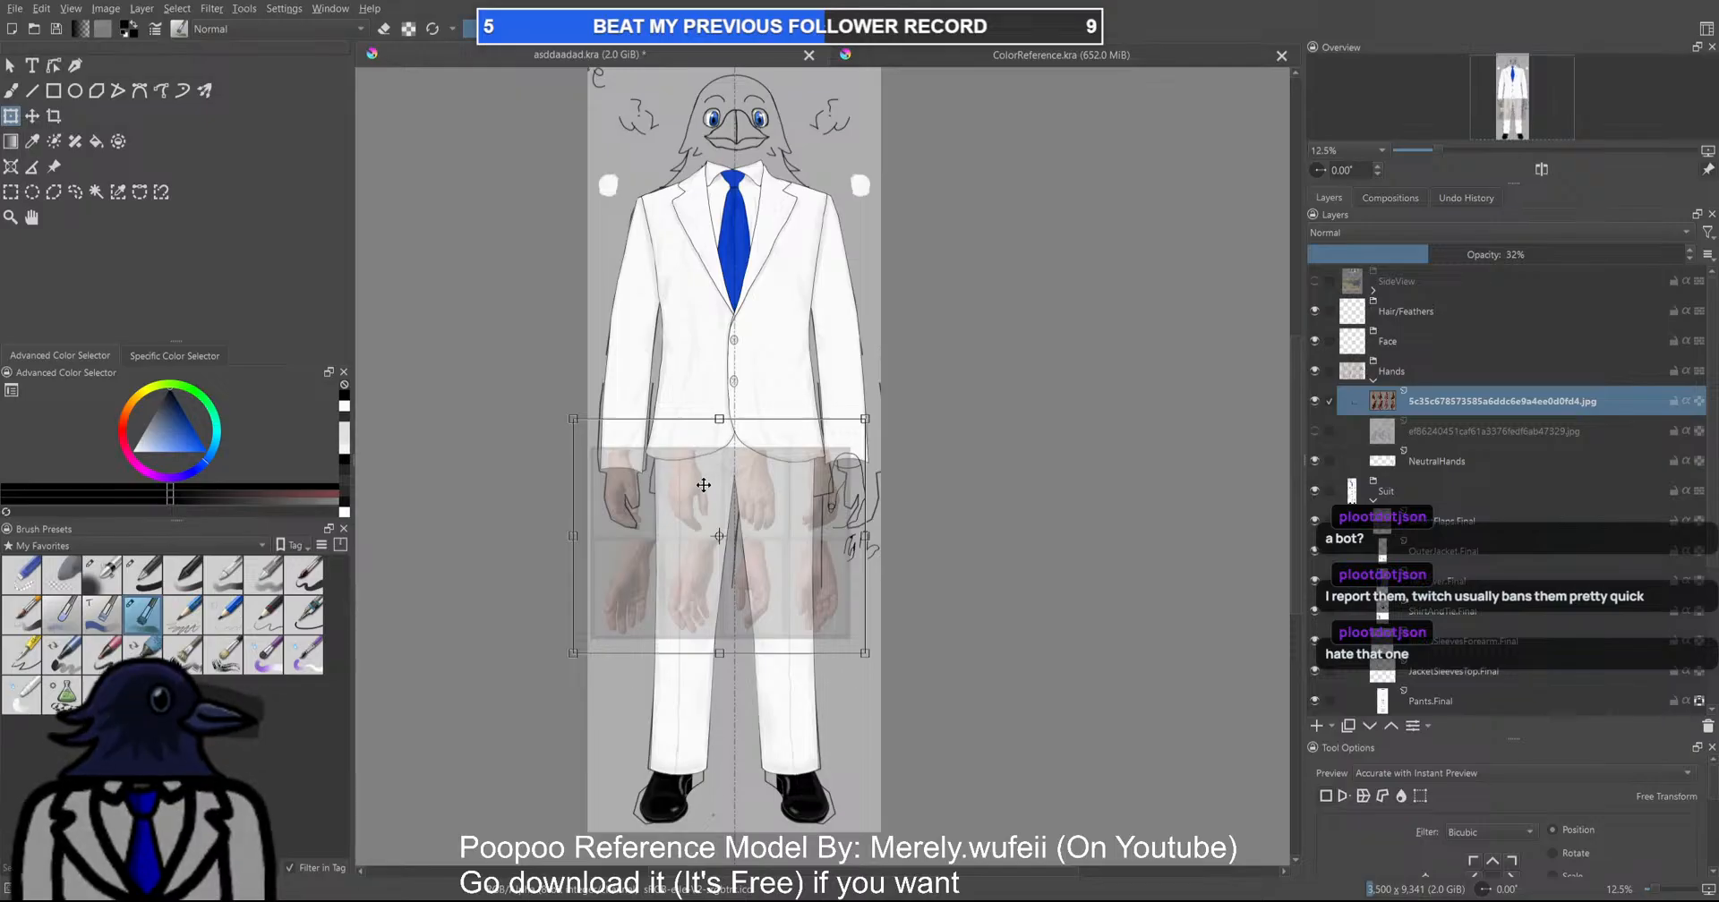
key("ctrl+r")
left_click_drag(657, 436, 923, 693)
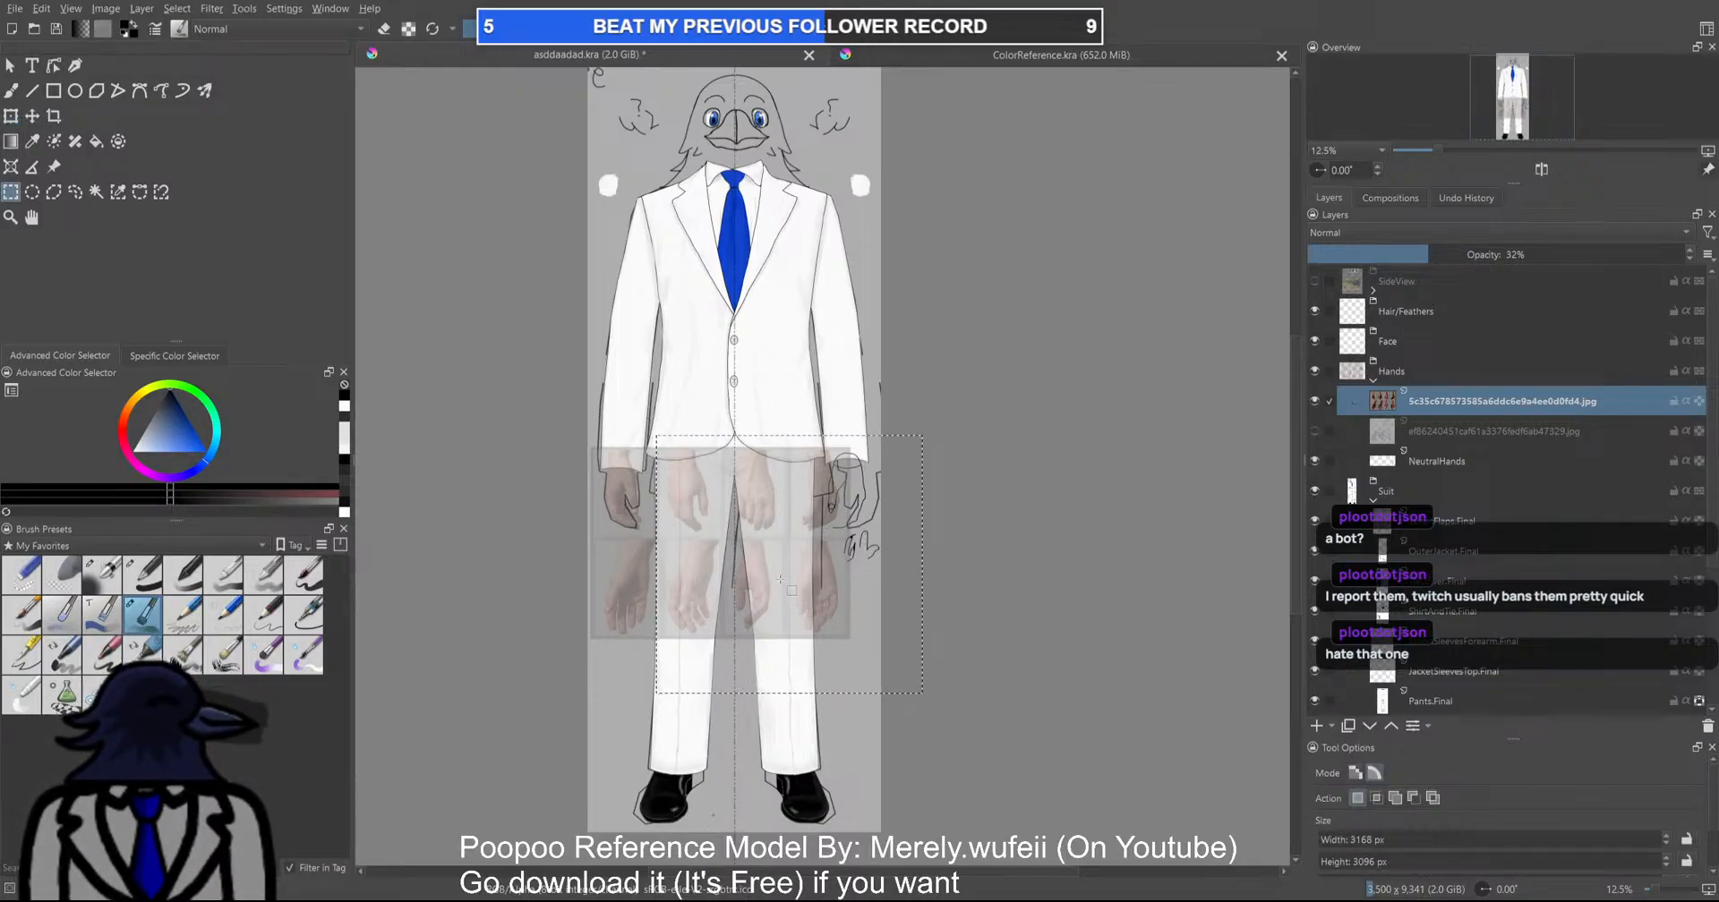
key("Delete")
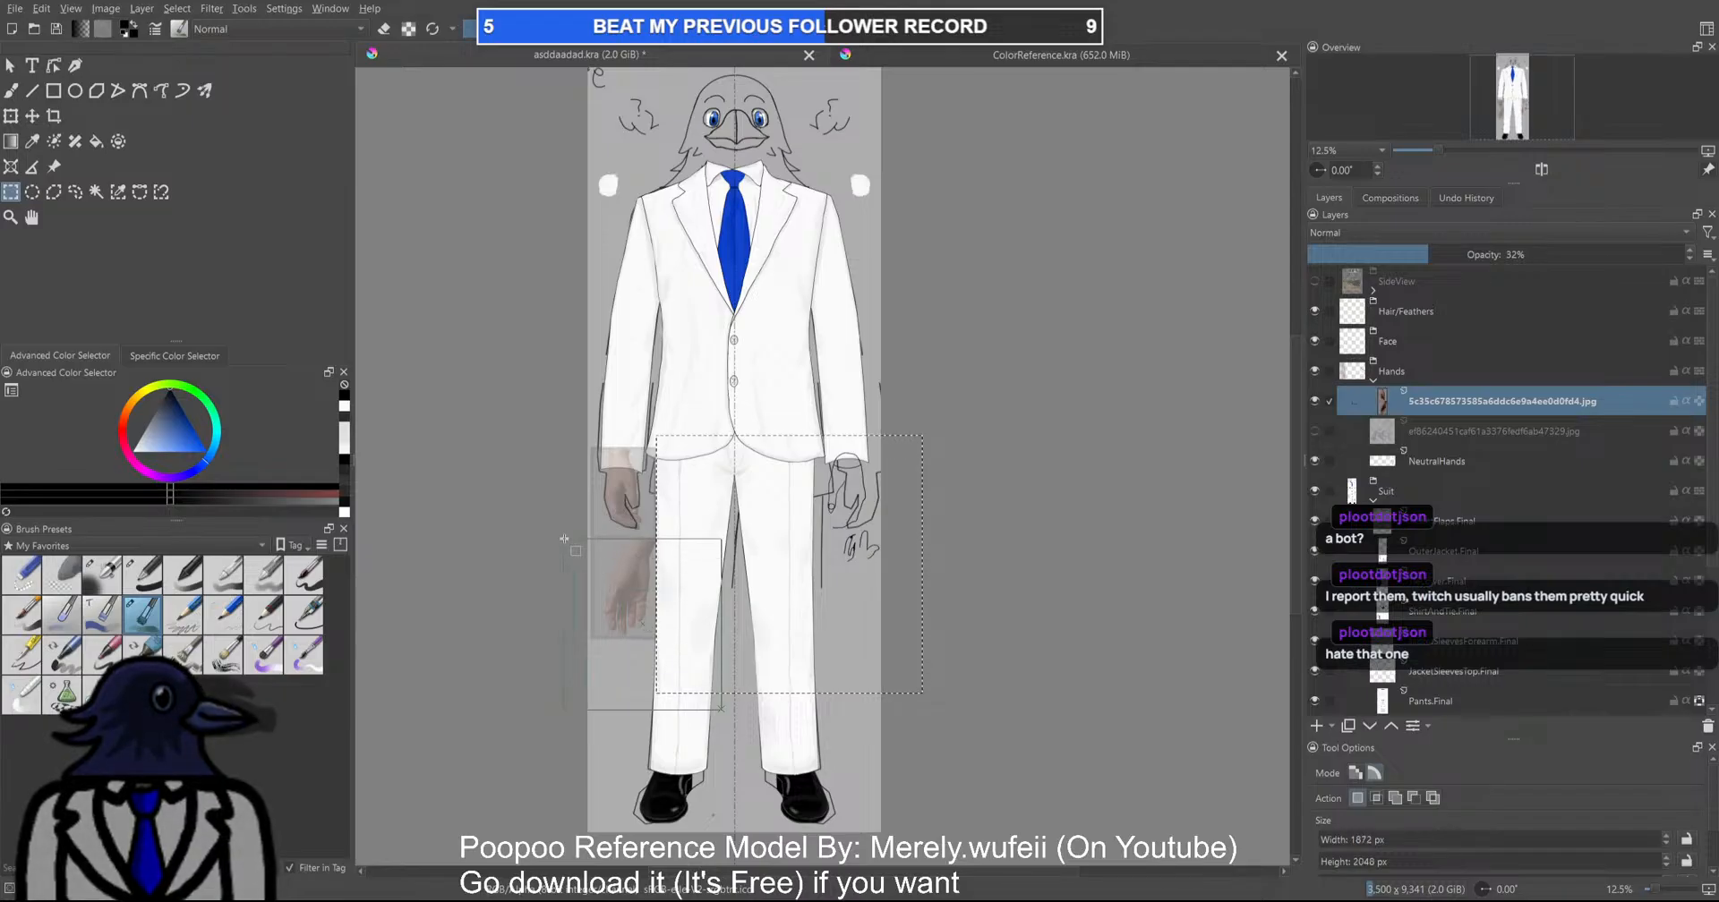
left_click_drag(721, 710, 565, 537)
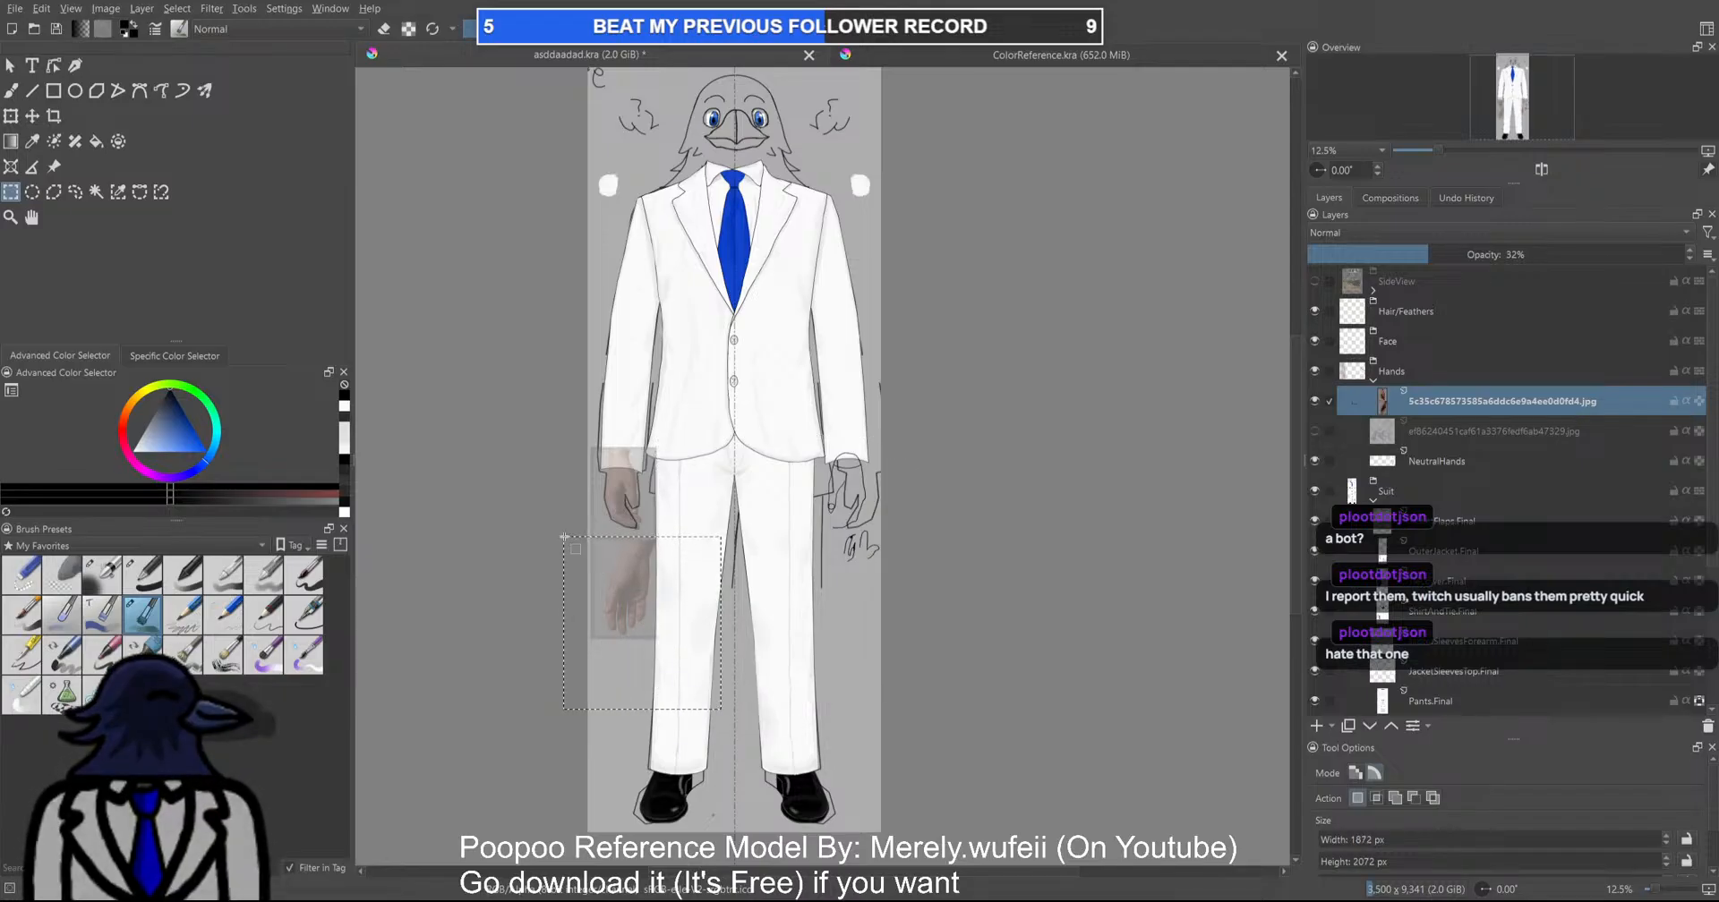
key("Delete")
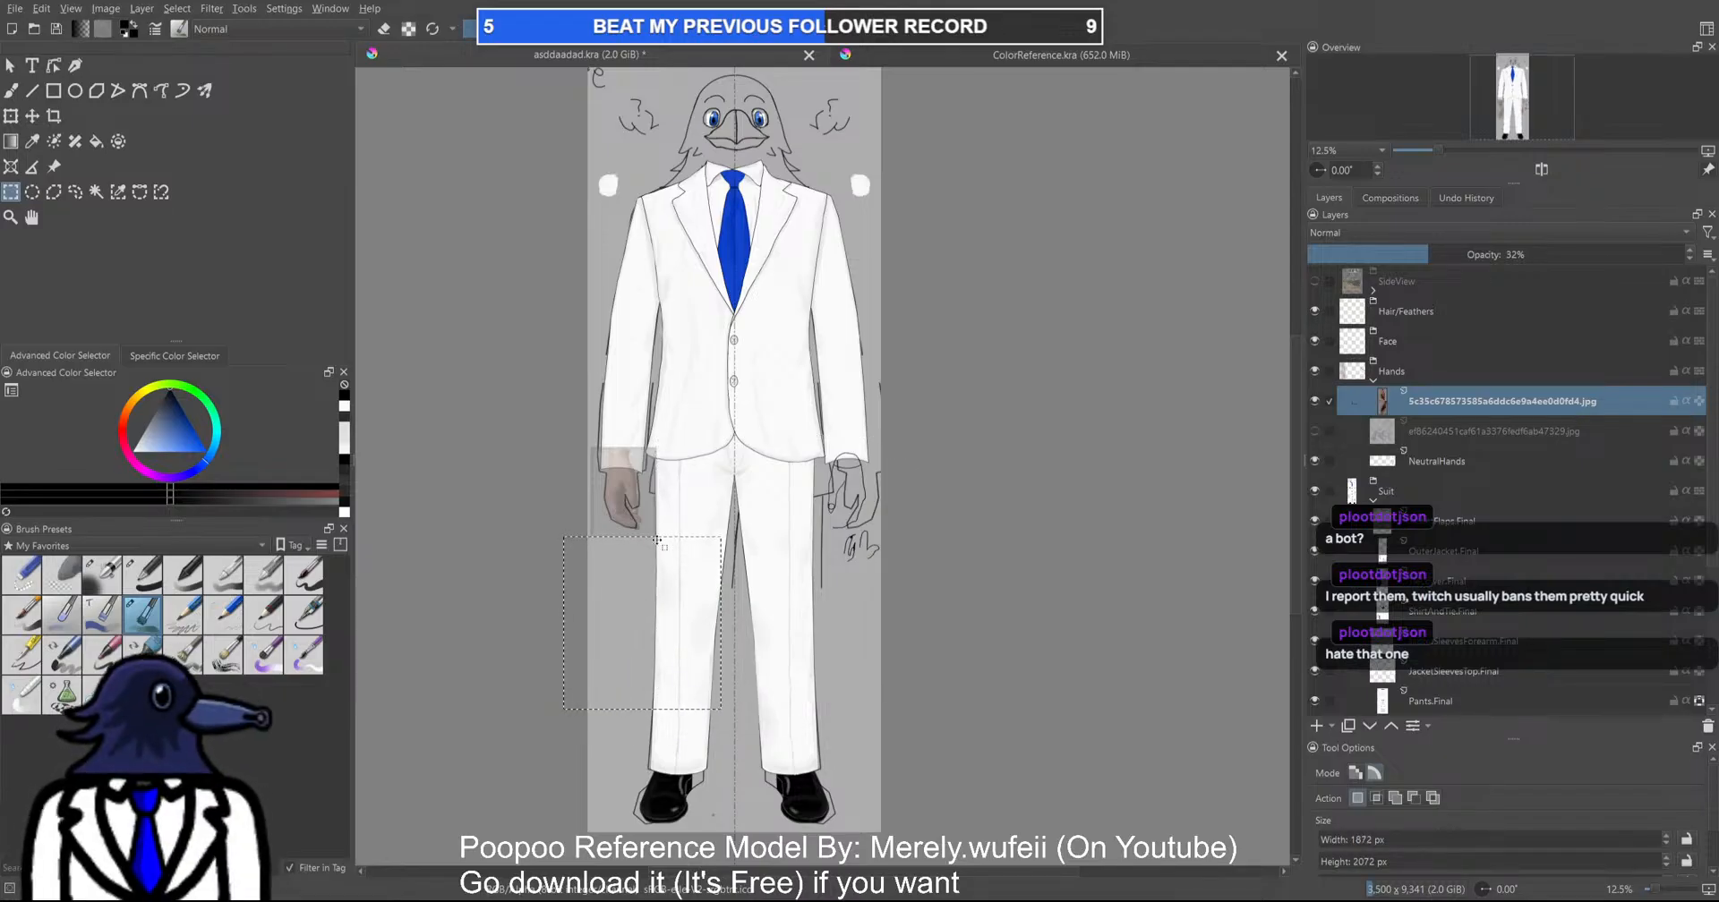
Select the remaining photo hand with a rectangle and move it down clear of the jacket sleeve
scroll(588, 525, "up", 2)
key("ctrl+t")
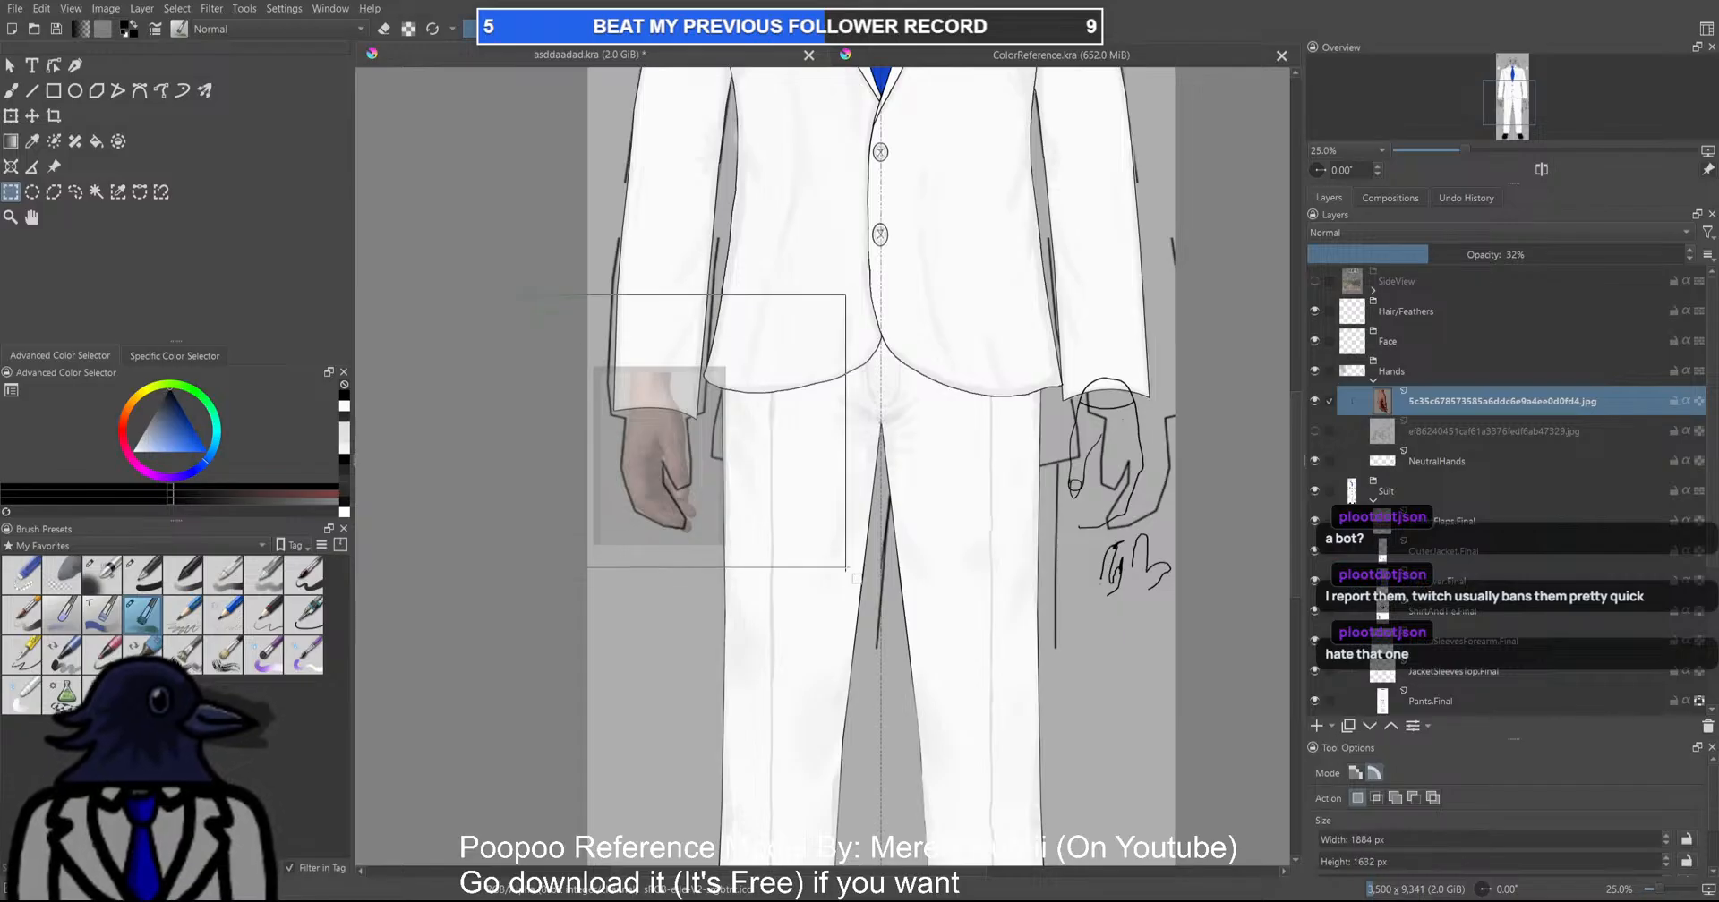
scroll(762, 480, "down", 2)
scroll(764, 569, "up", 1)
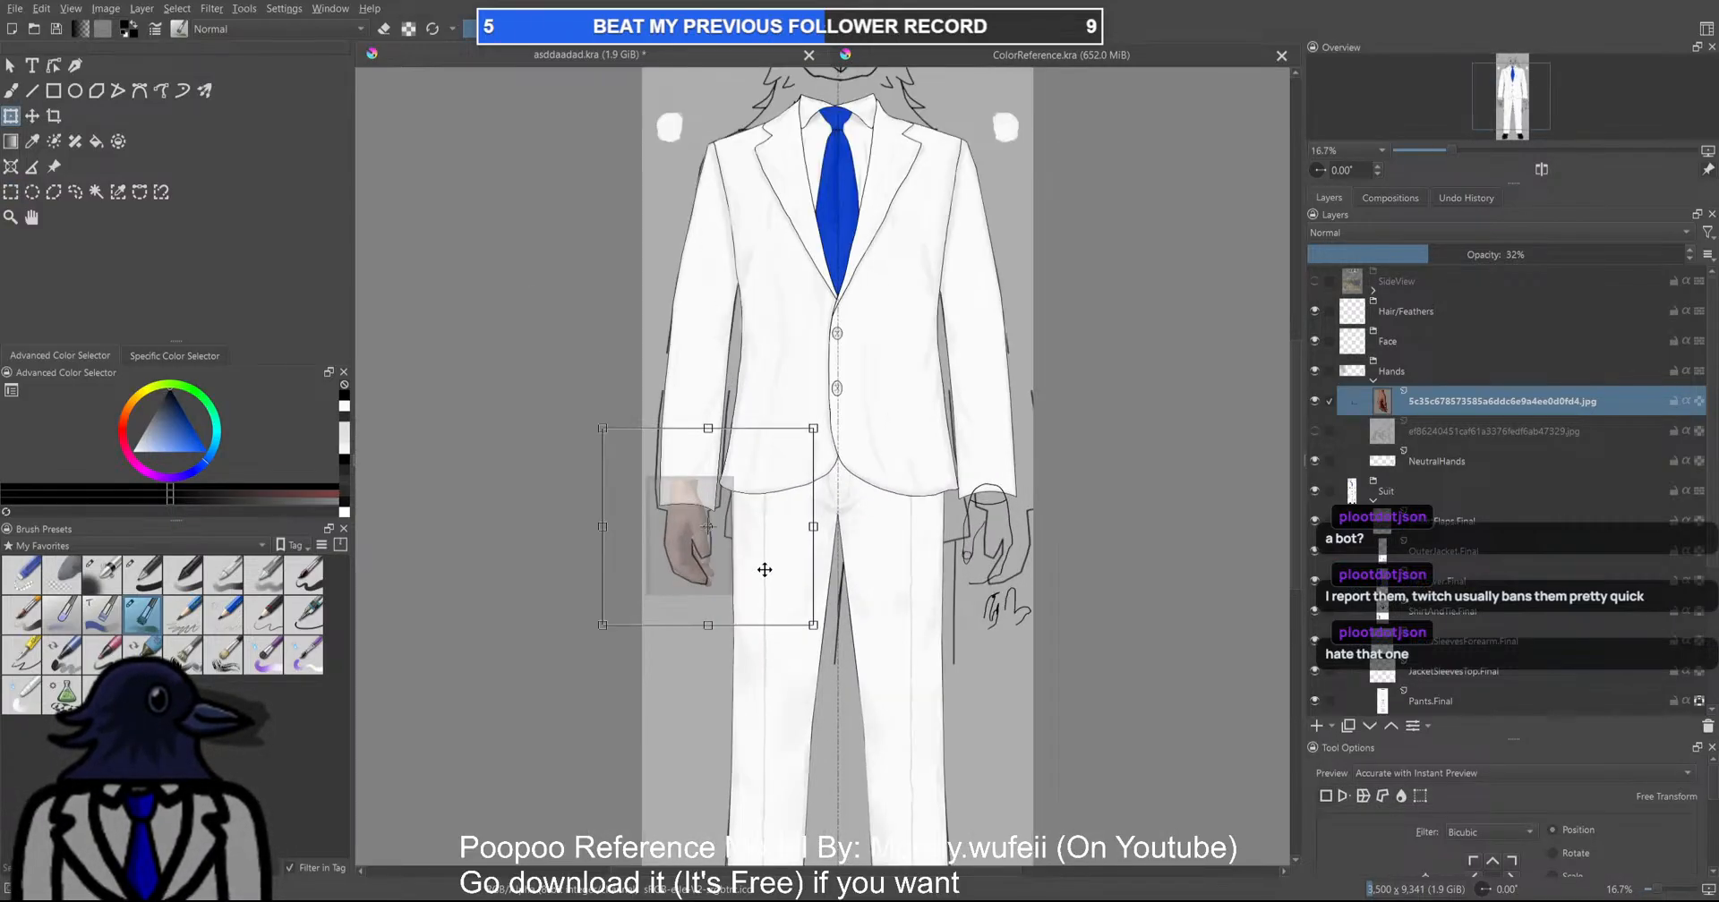
left_click_drag(718, 552, 716, 600)
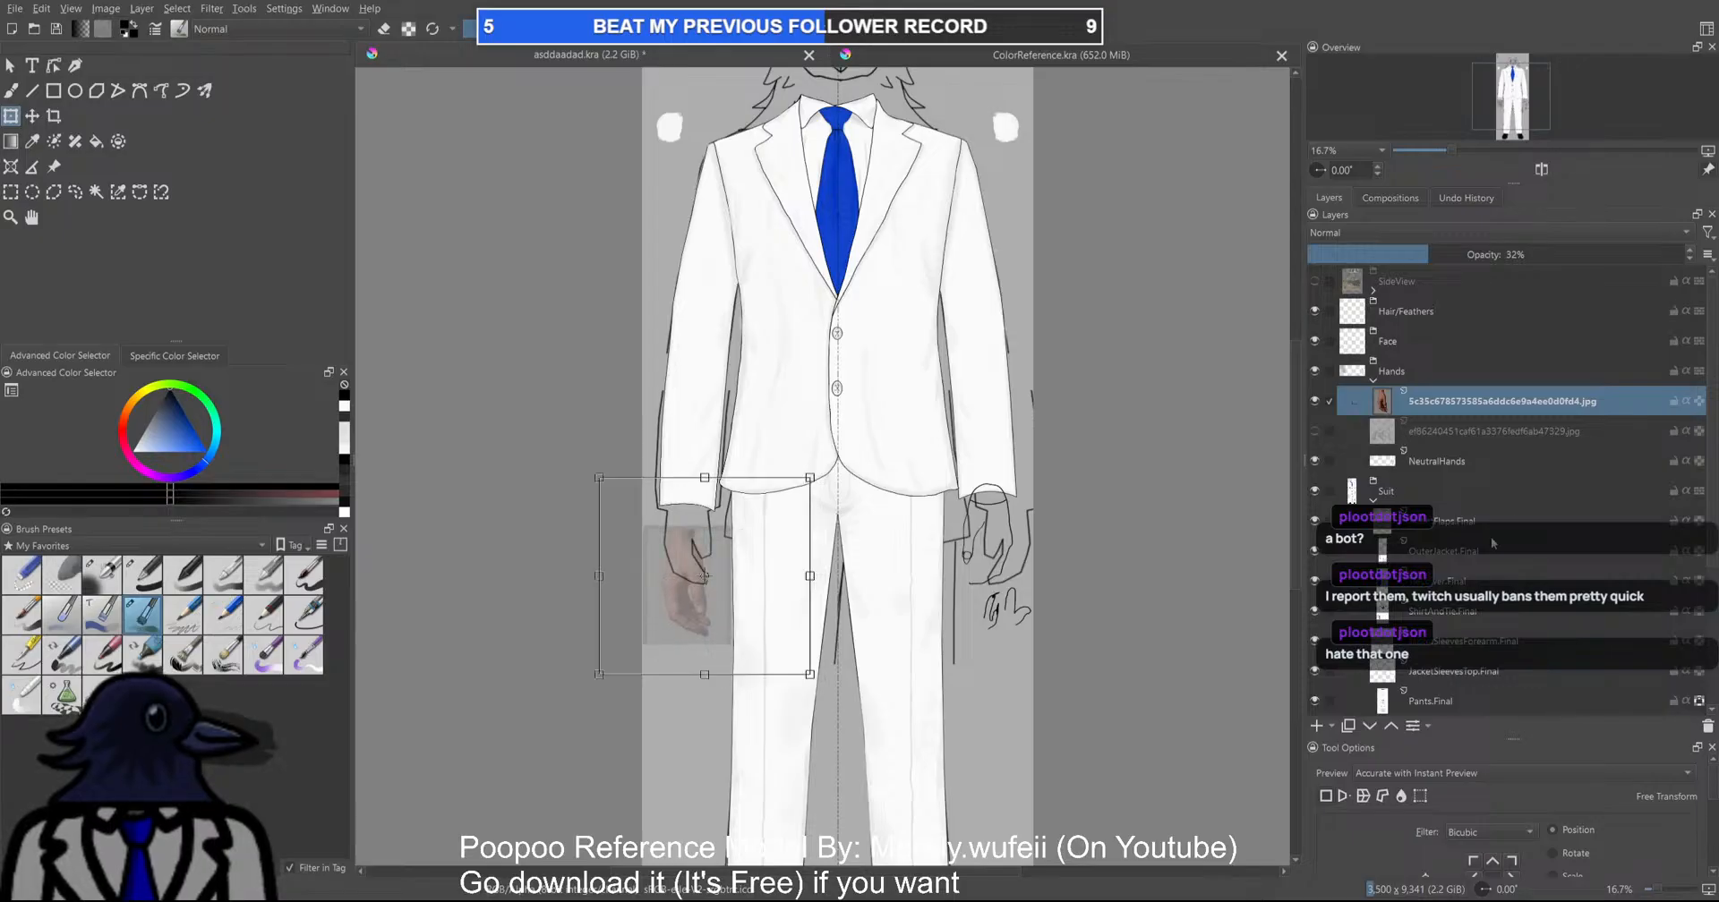
Erase the rough hand sketch and scribbles around the opposite hand on the NeutralHands layer, and save the document
left_click(1463, 458)
left_click_drag(1043, 644, 917, 593)
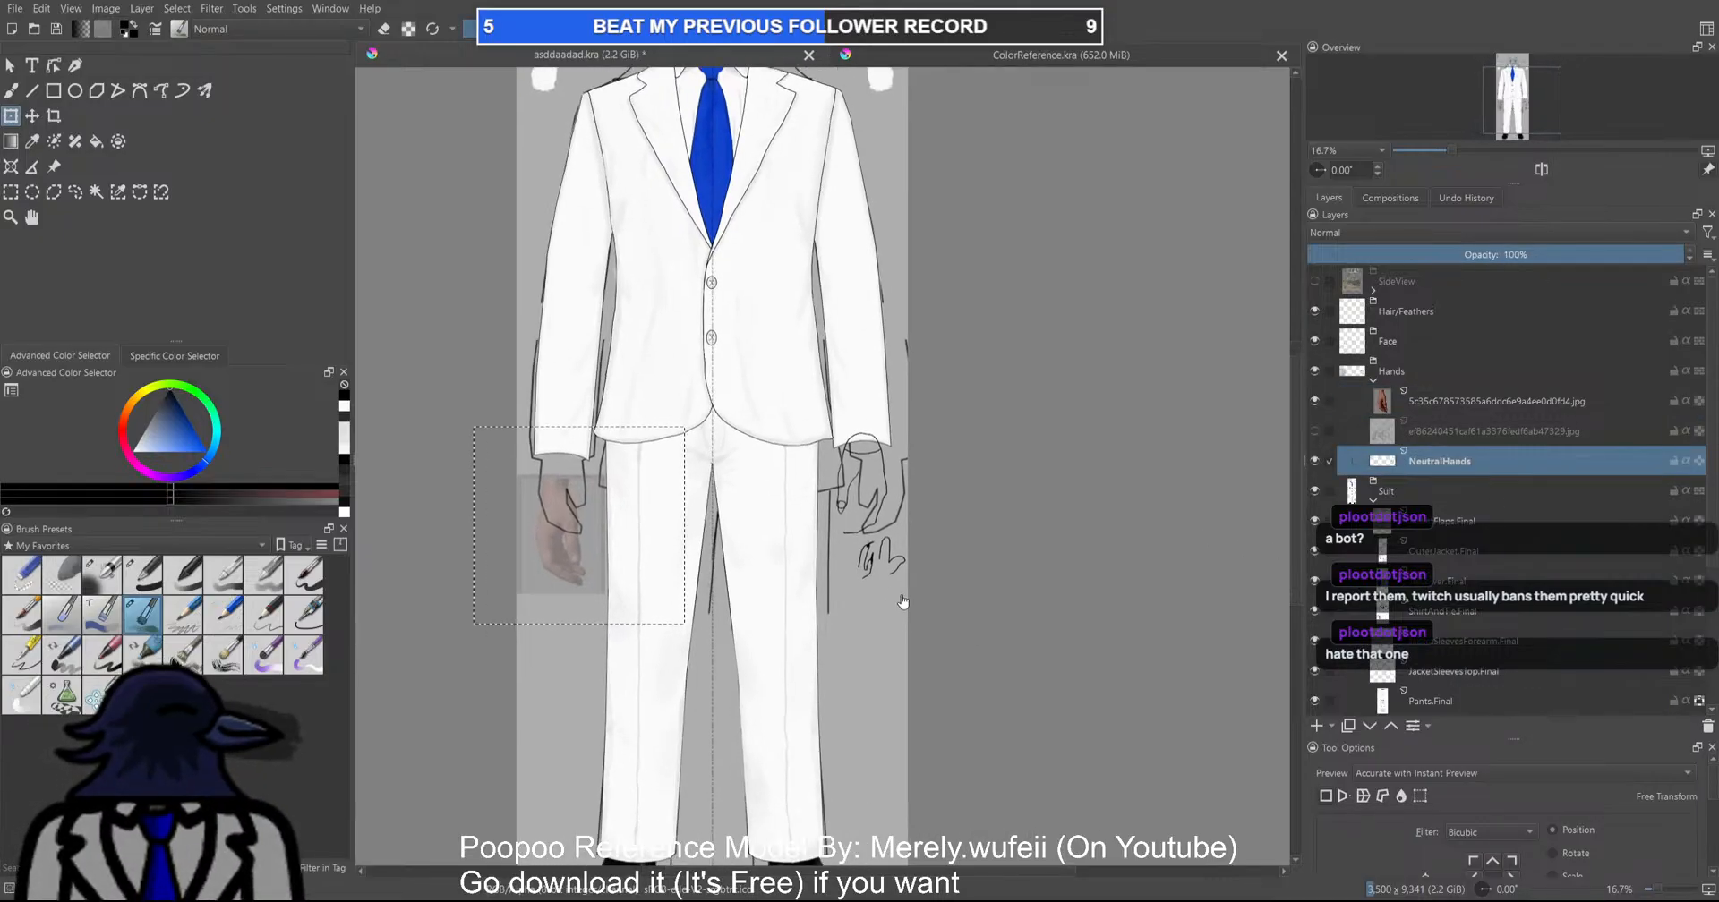
key("ctrl+shift+a")
scroll(920, 534, "up", 1)
scroll(870, 528, "down", 1)
scroll(870, 528, "up", 1)
left_click_drag(648, 429, 783, 474)
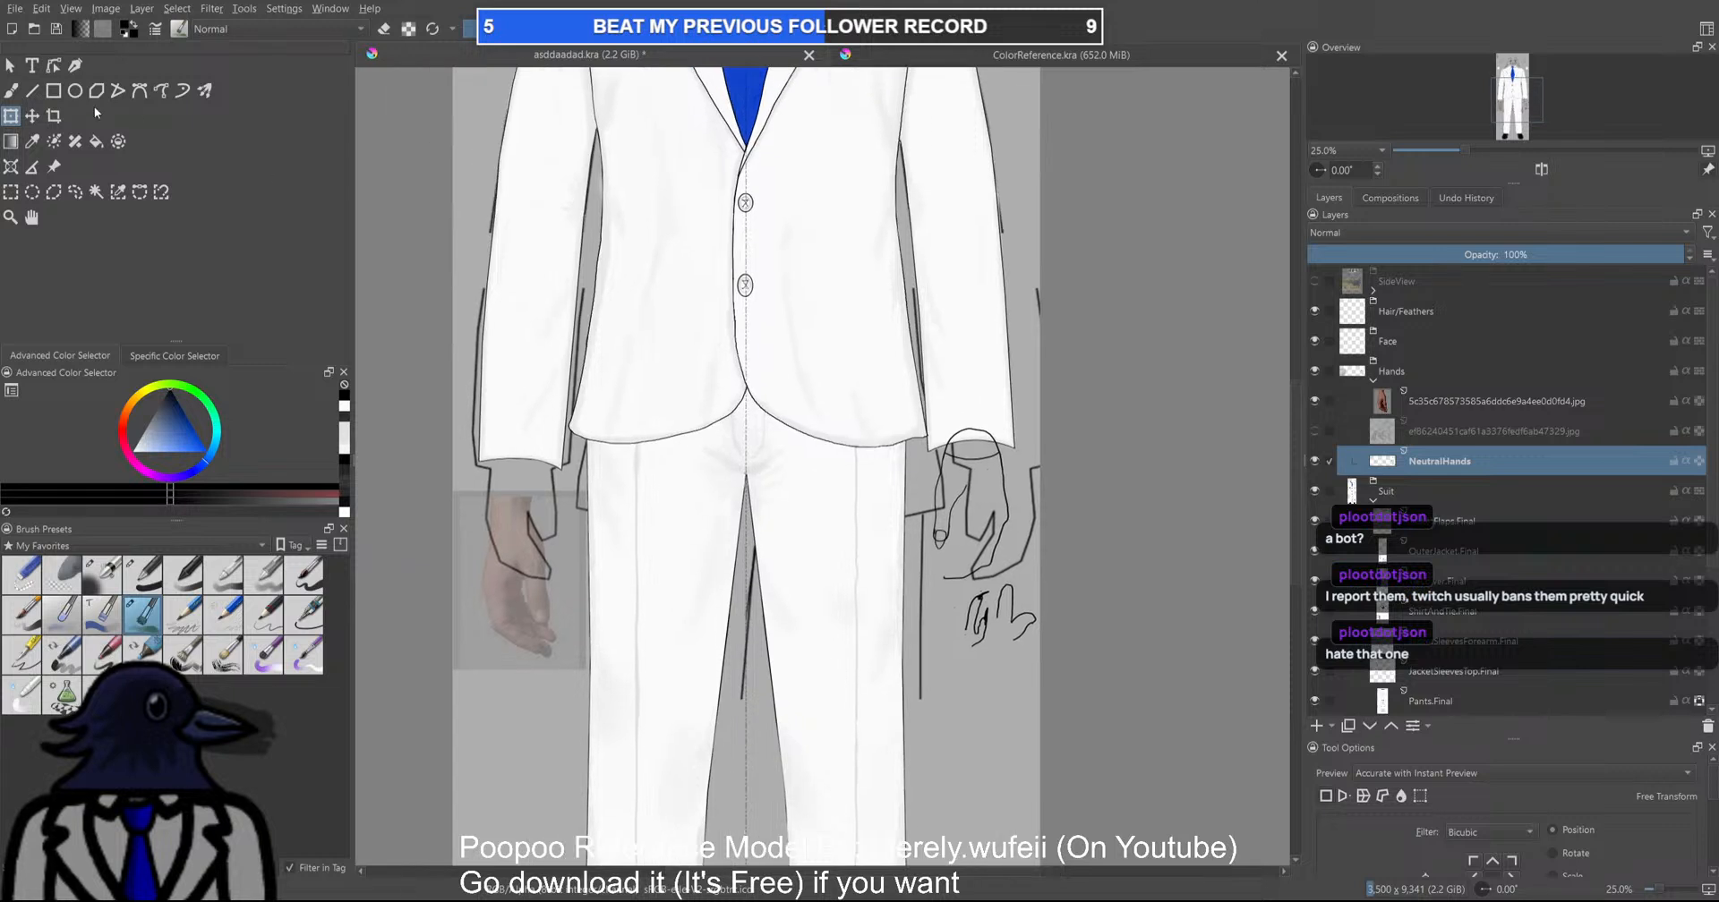
left_click(11, 90)
left_click_drag(999, 517, 828, 463)
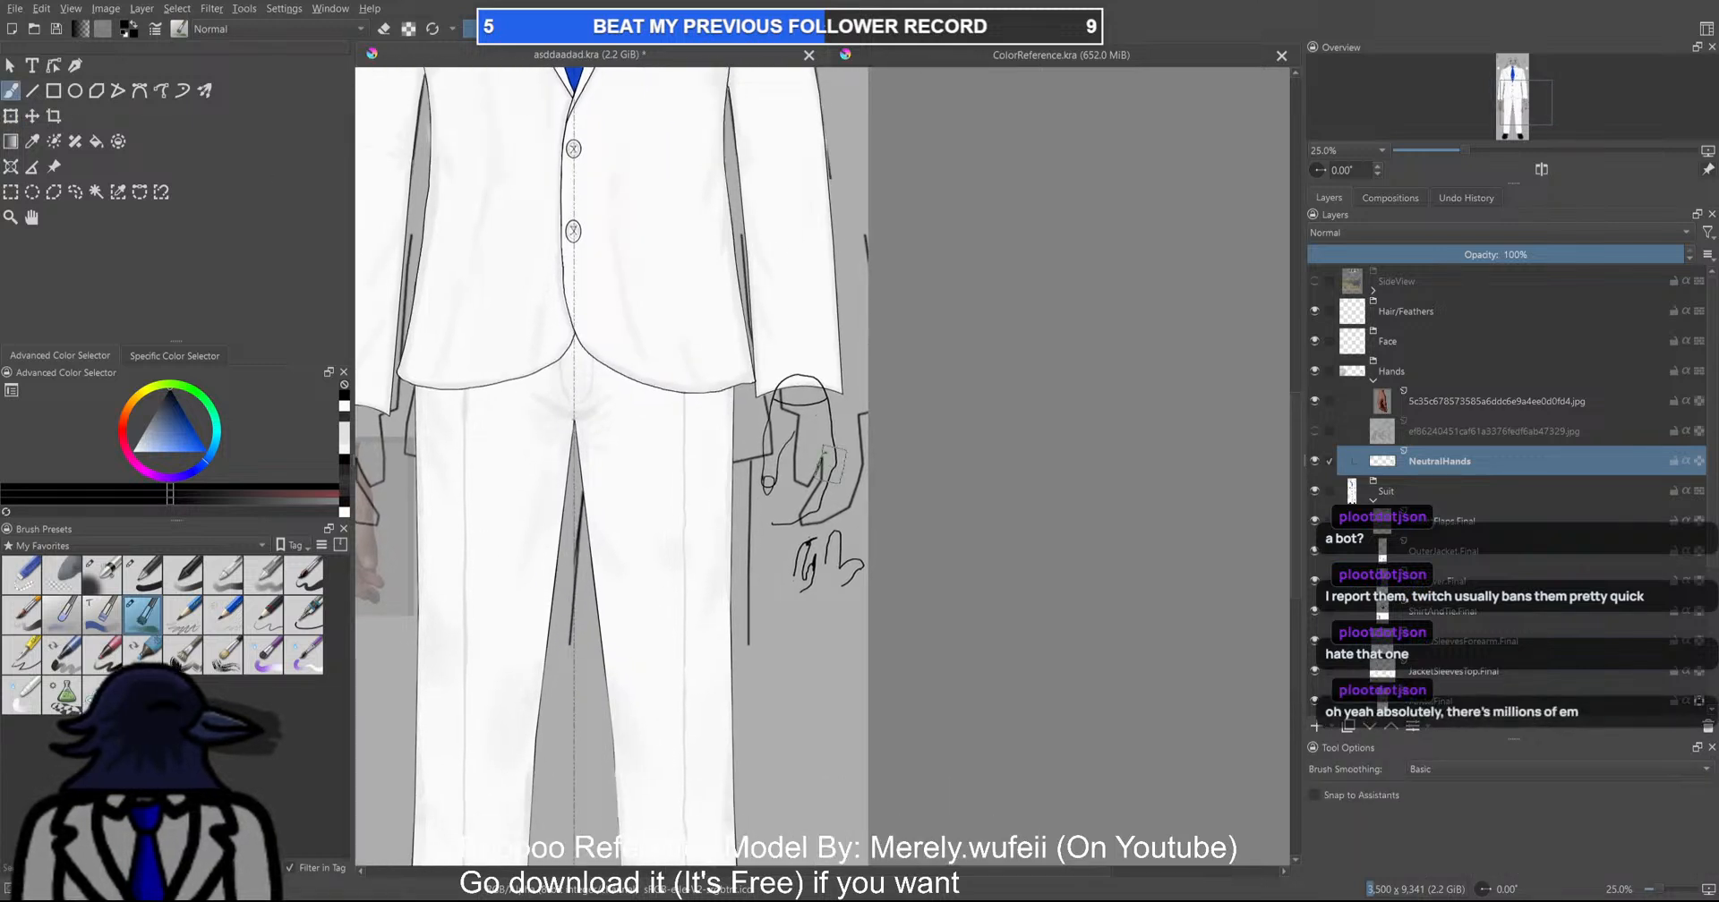
key("e")
mouse_move(857, 530)
left_mouse_down()
mouse_move(823, 534)
mouse_move(834, 561)
mouse_move(788, 546)
mouse_move(774, 351)
mouse_move(794, 369)
mouse_move(796, 424)
mouse_move(828, 388)
mouse_move(828, 508)
left_mouse_up()
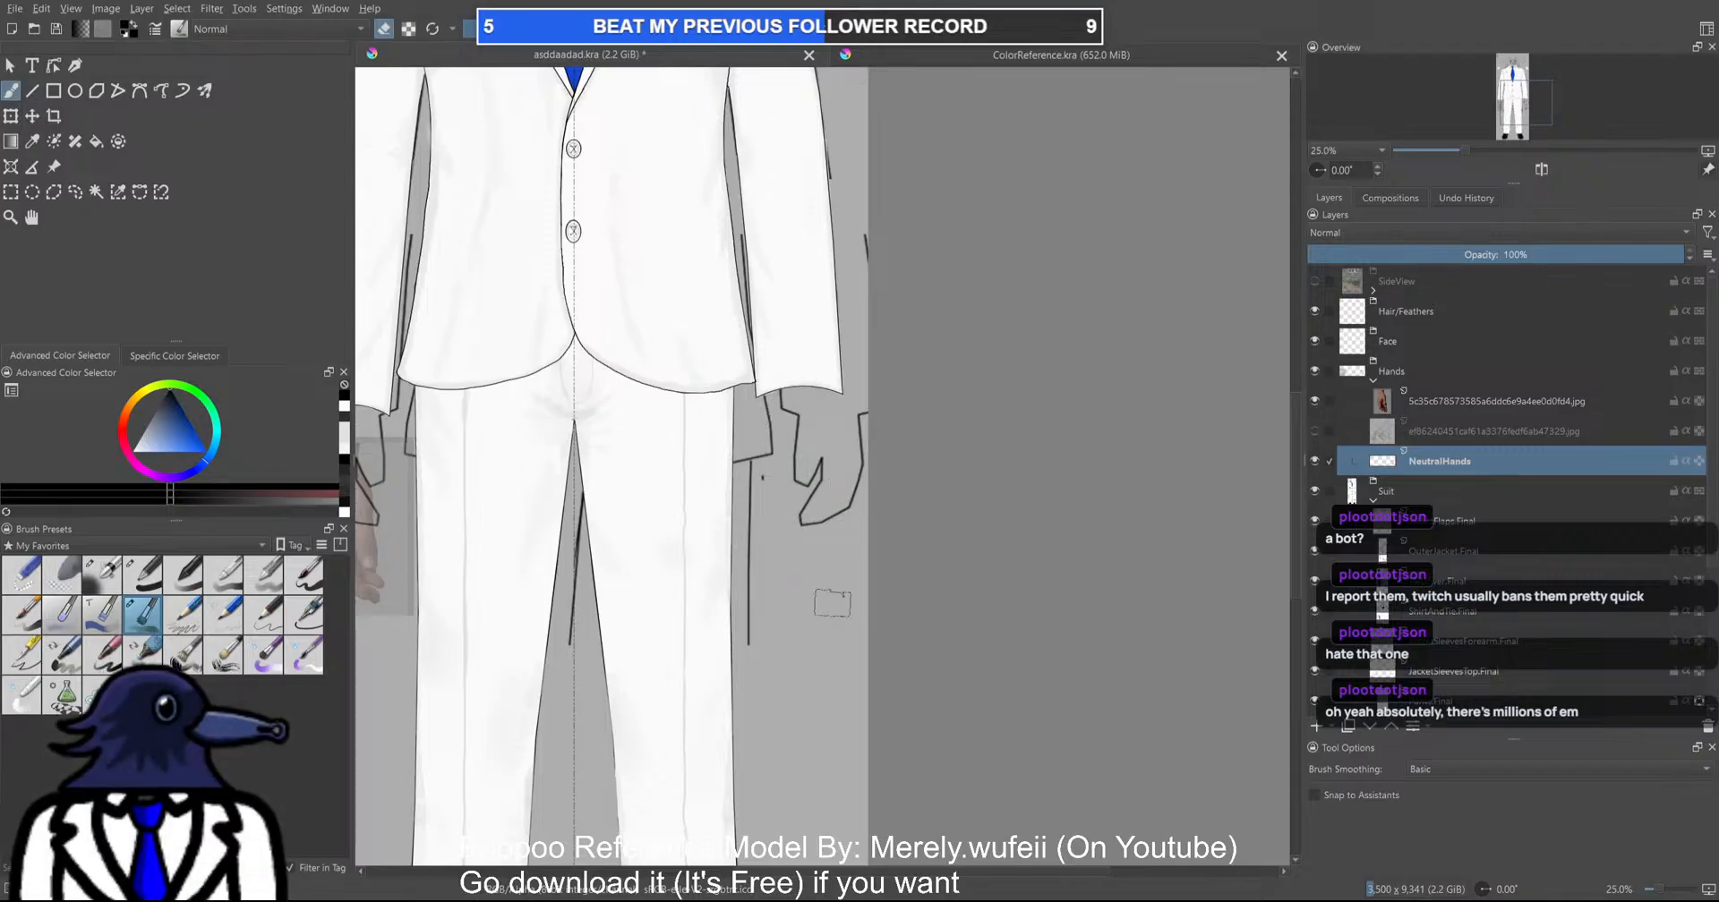
scroll(778, 519, "down", 1)
key("ctrl+s")
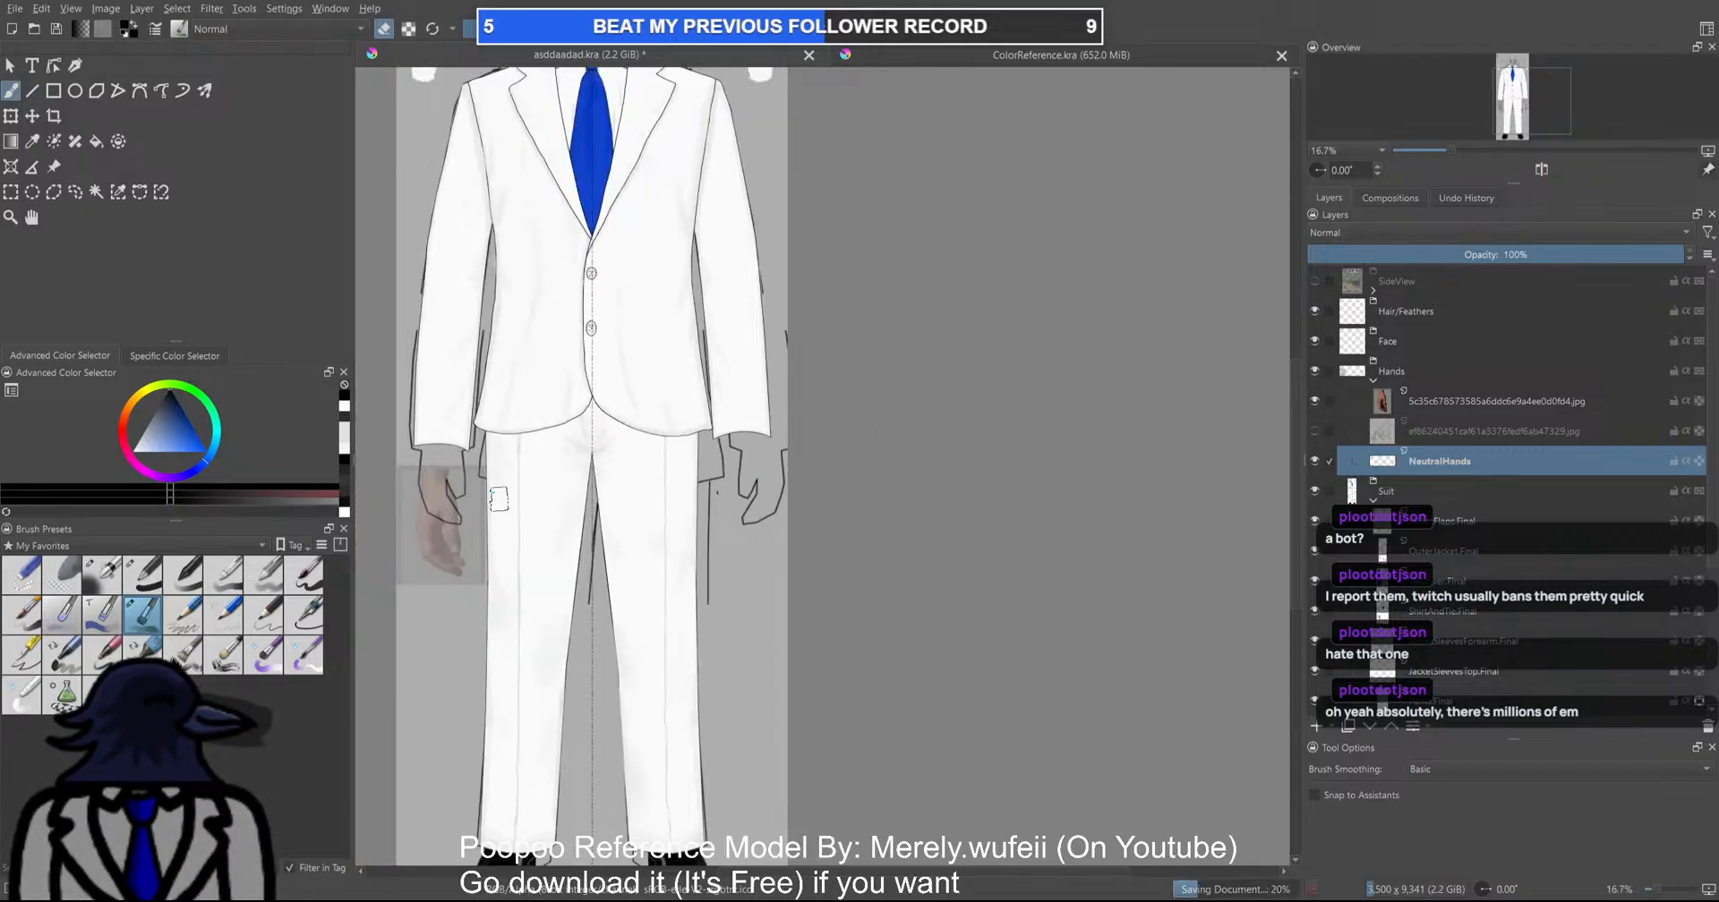
Select the photo hand on its reference layer and move it back up so the wrist tucks into the sleeve
scroll(488, 492, "up", 1)
left_click_drag(466, 490, 900, 509)
left_click(1425, 401)
key("ctrl+r")
mouse_move(689, 409)
left_mouse_down()
mouse_move(875, 555)
mouse_move(1004, 723)
left_mouse_up()
key("ctrl+t")
left_click_drag(829, 538, 836, 458)
scroll(852, 465, "down", 3)
left_click_drag(971, 481, 802, 520)
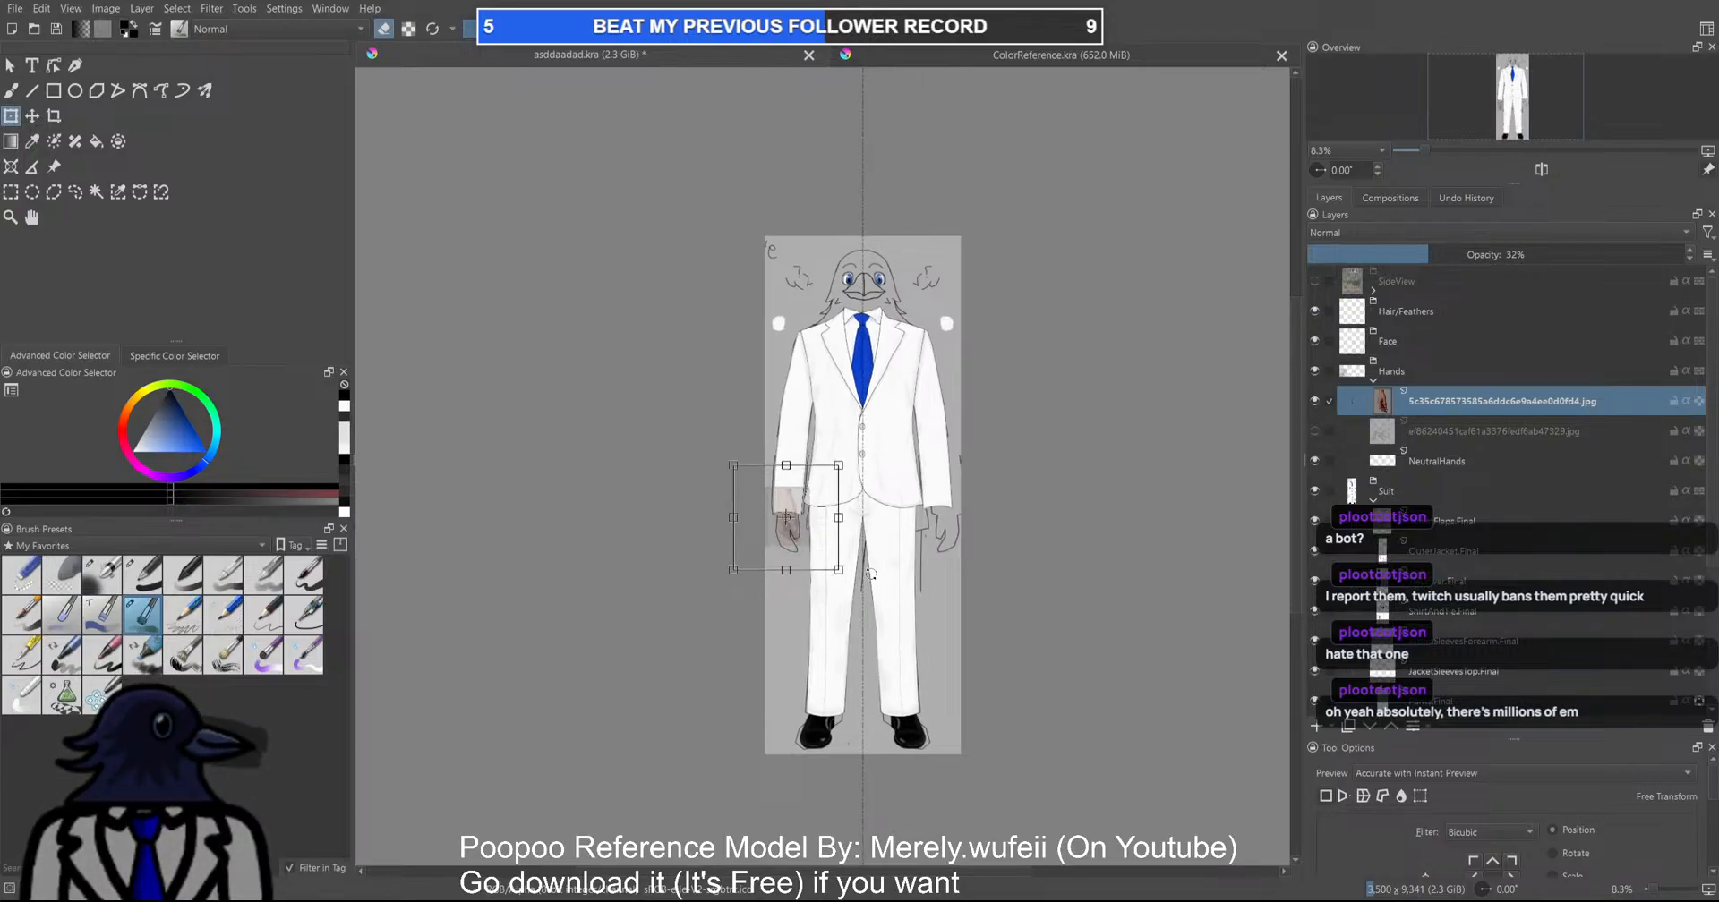
View the hand photo layer in isolation, restore the full view and hide that layer
left_click(1421, 405, "alt")
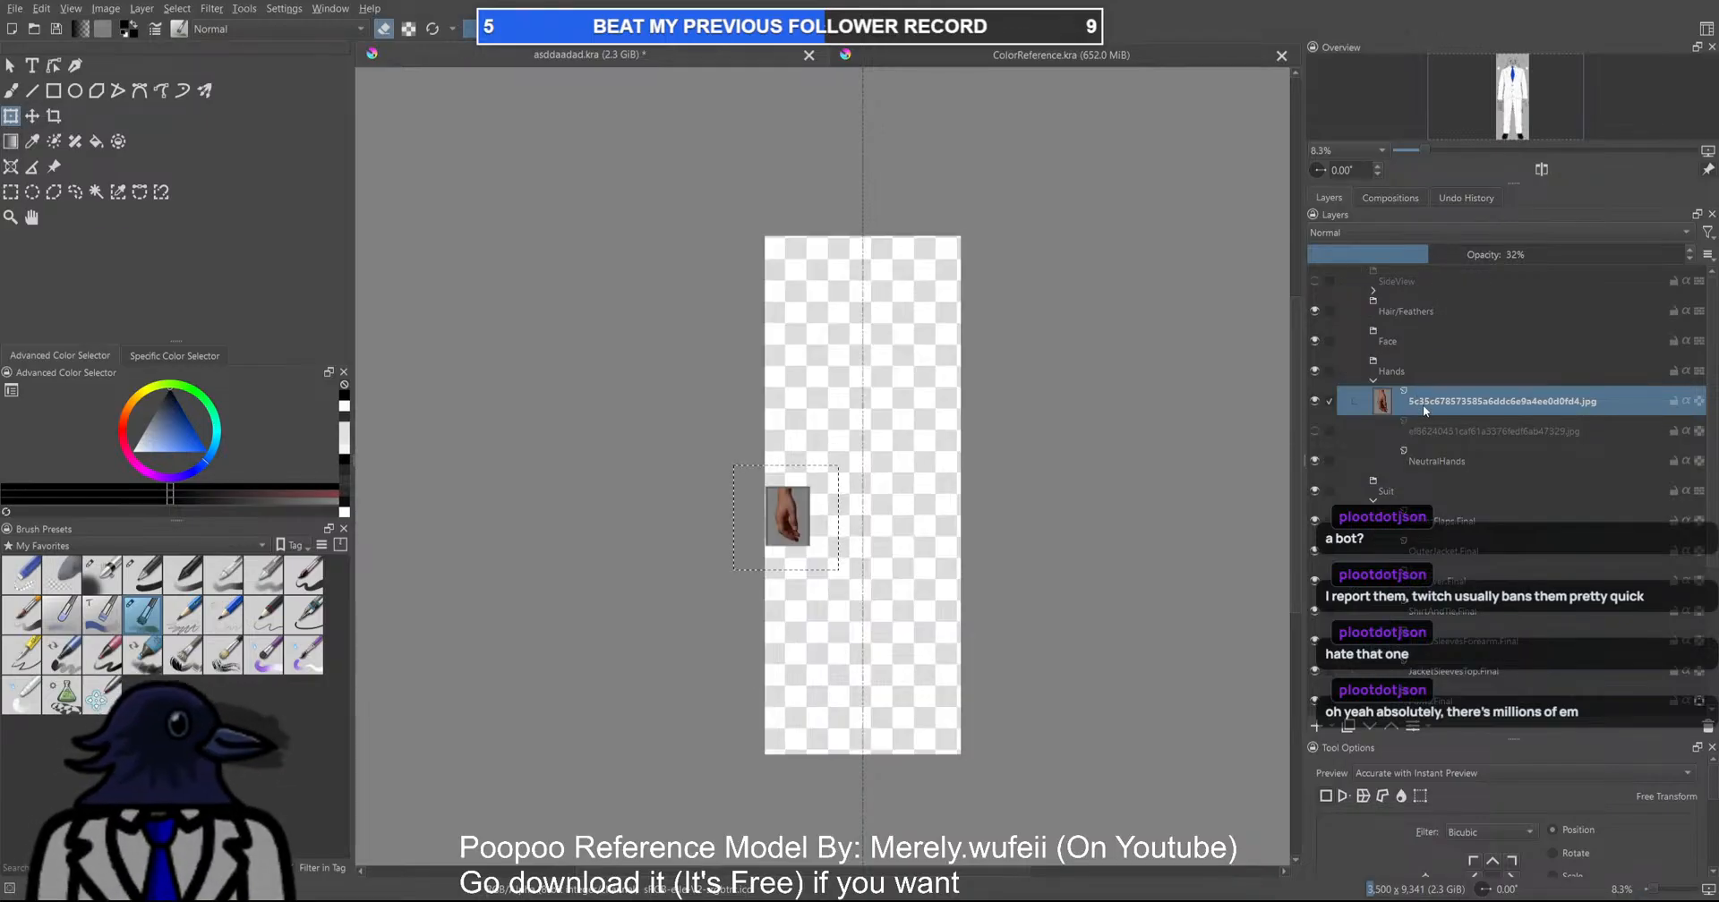
left_click(1417, 405, "alt")
left_click(1315, 401)
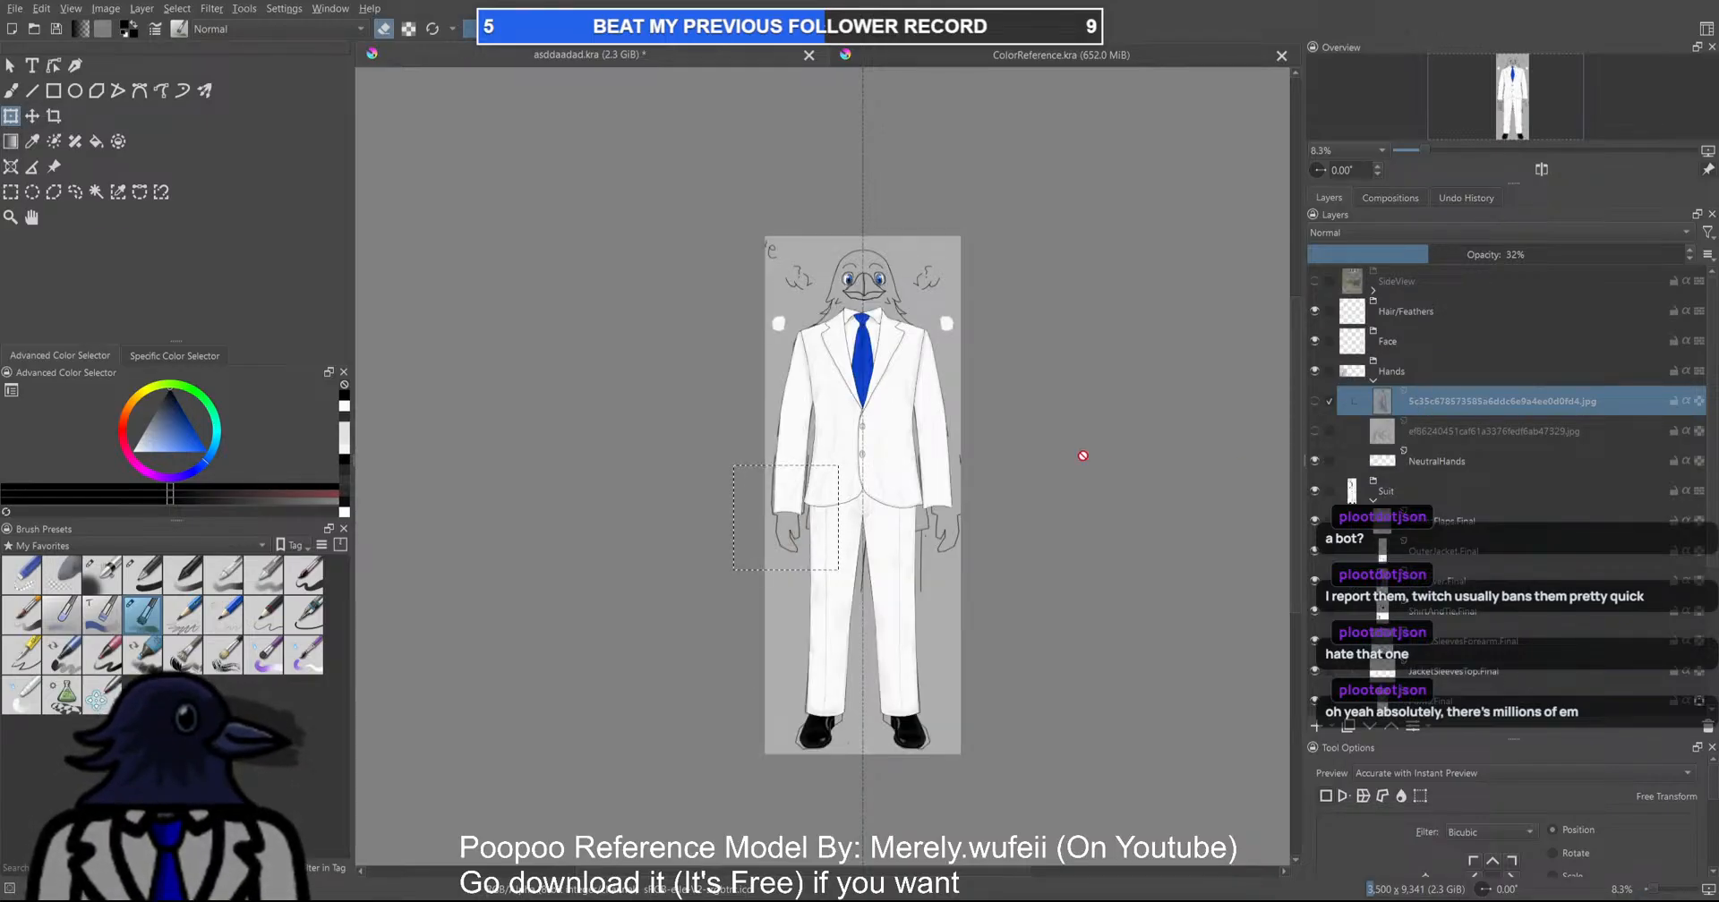
scroll(933, 548, "down", 1)
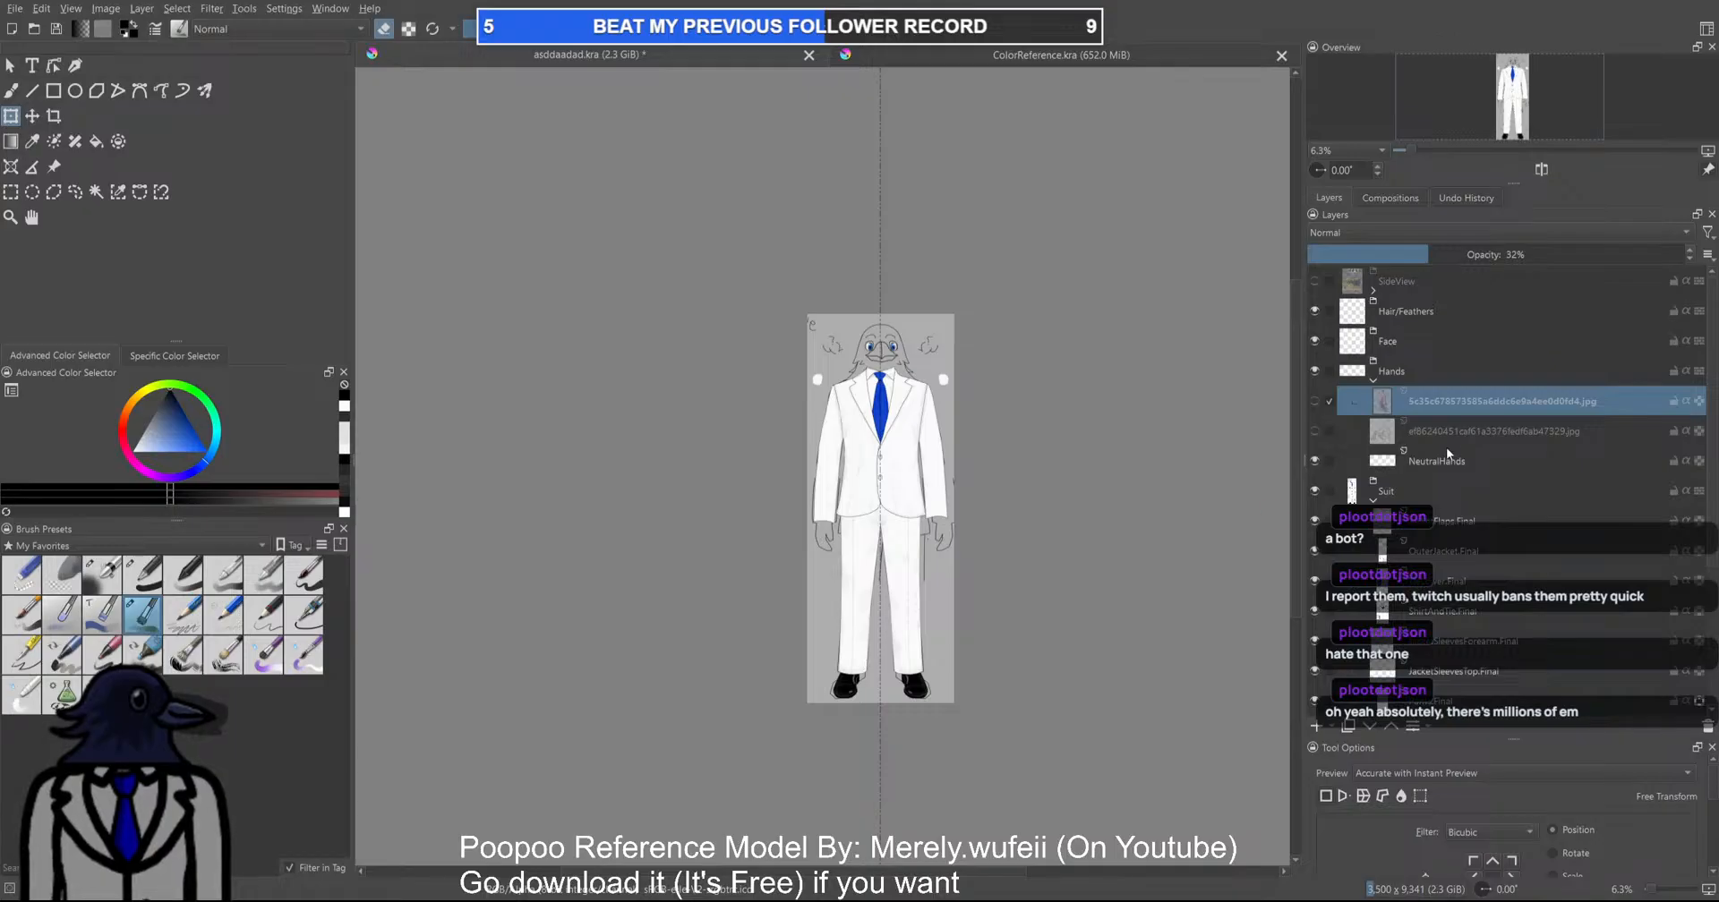
scroll(1024, 603, "up", 3)
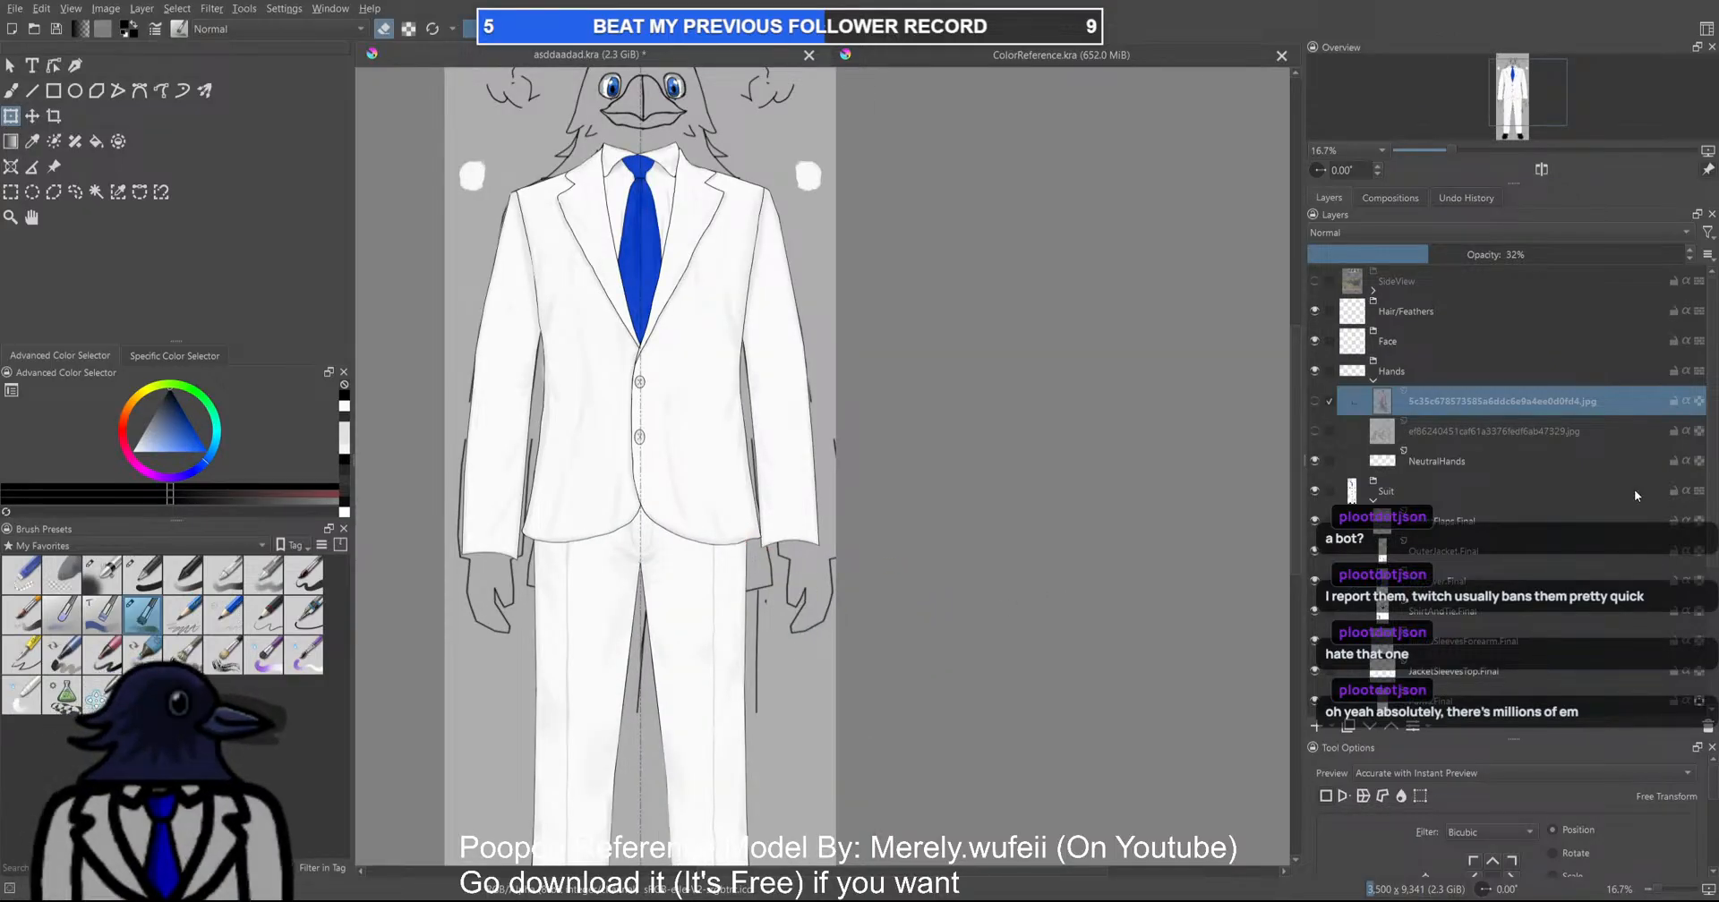
left_click(1448, 546)
scroll(778, 233, "down", 2)
left_click_drag(771, 242, 751, 398)
scroll(759, 498, "up", 1)
left_click_drag(615, 257, 688, 426)
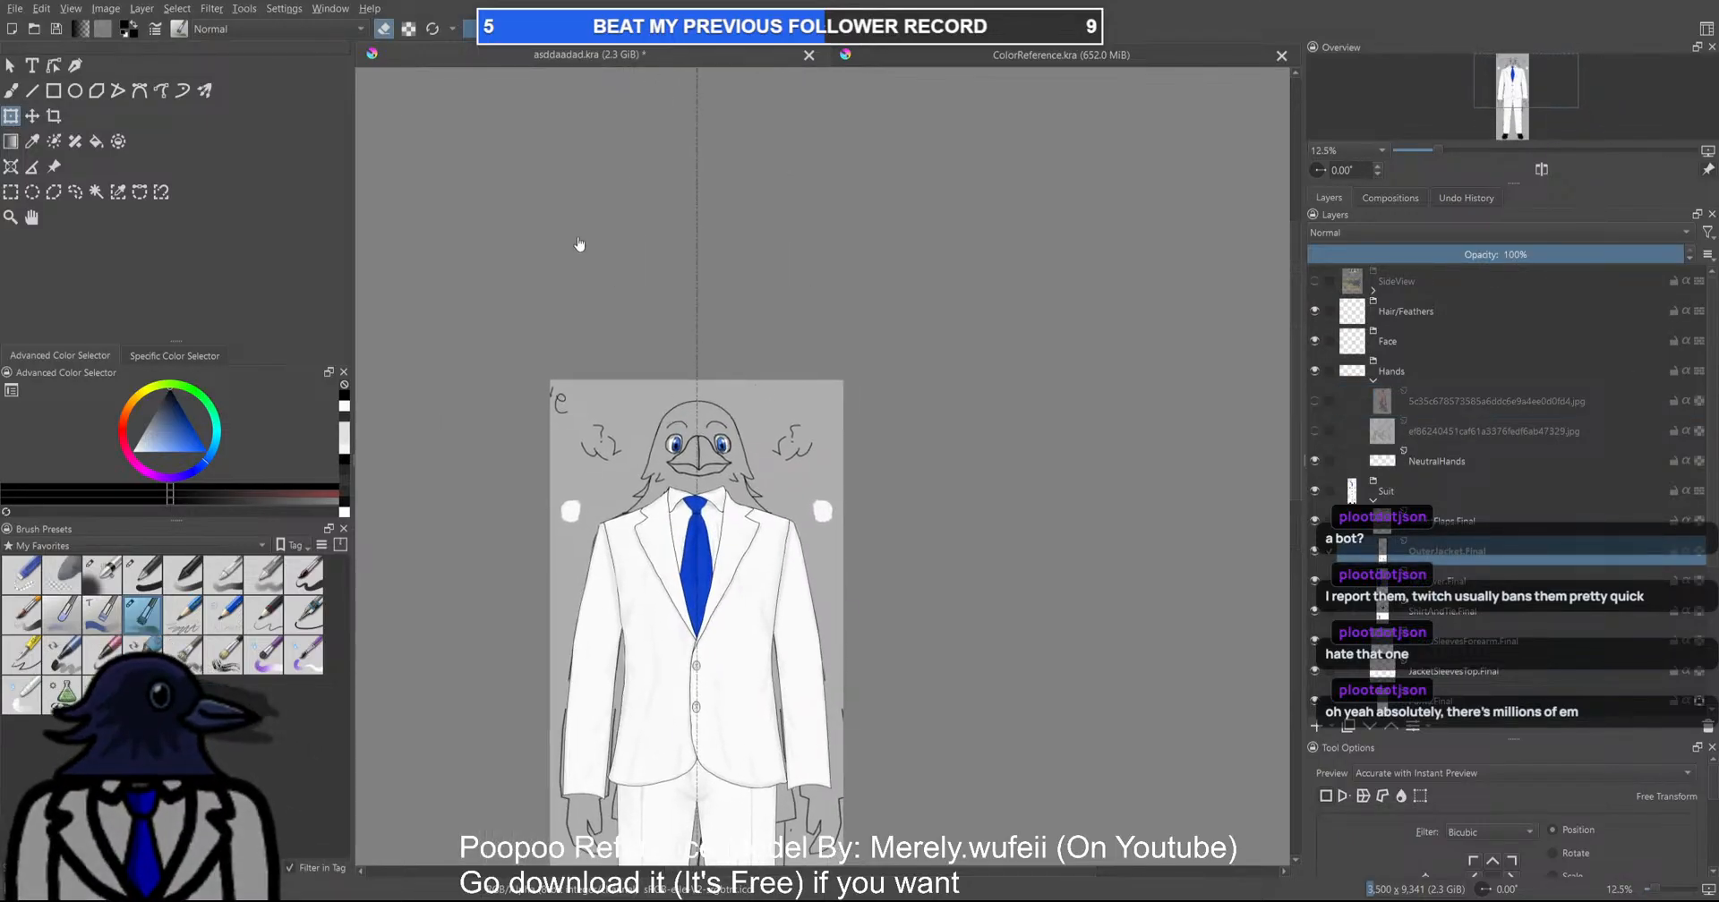
key("ctrl+r")
left_click_drag(467, 166, 920, 417)
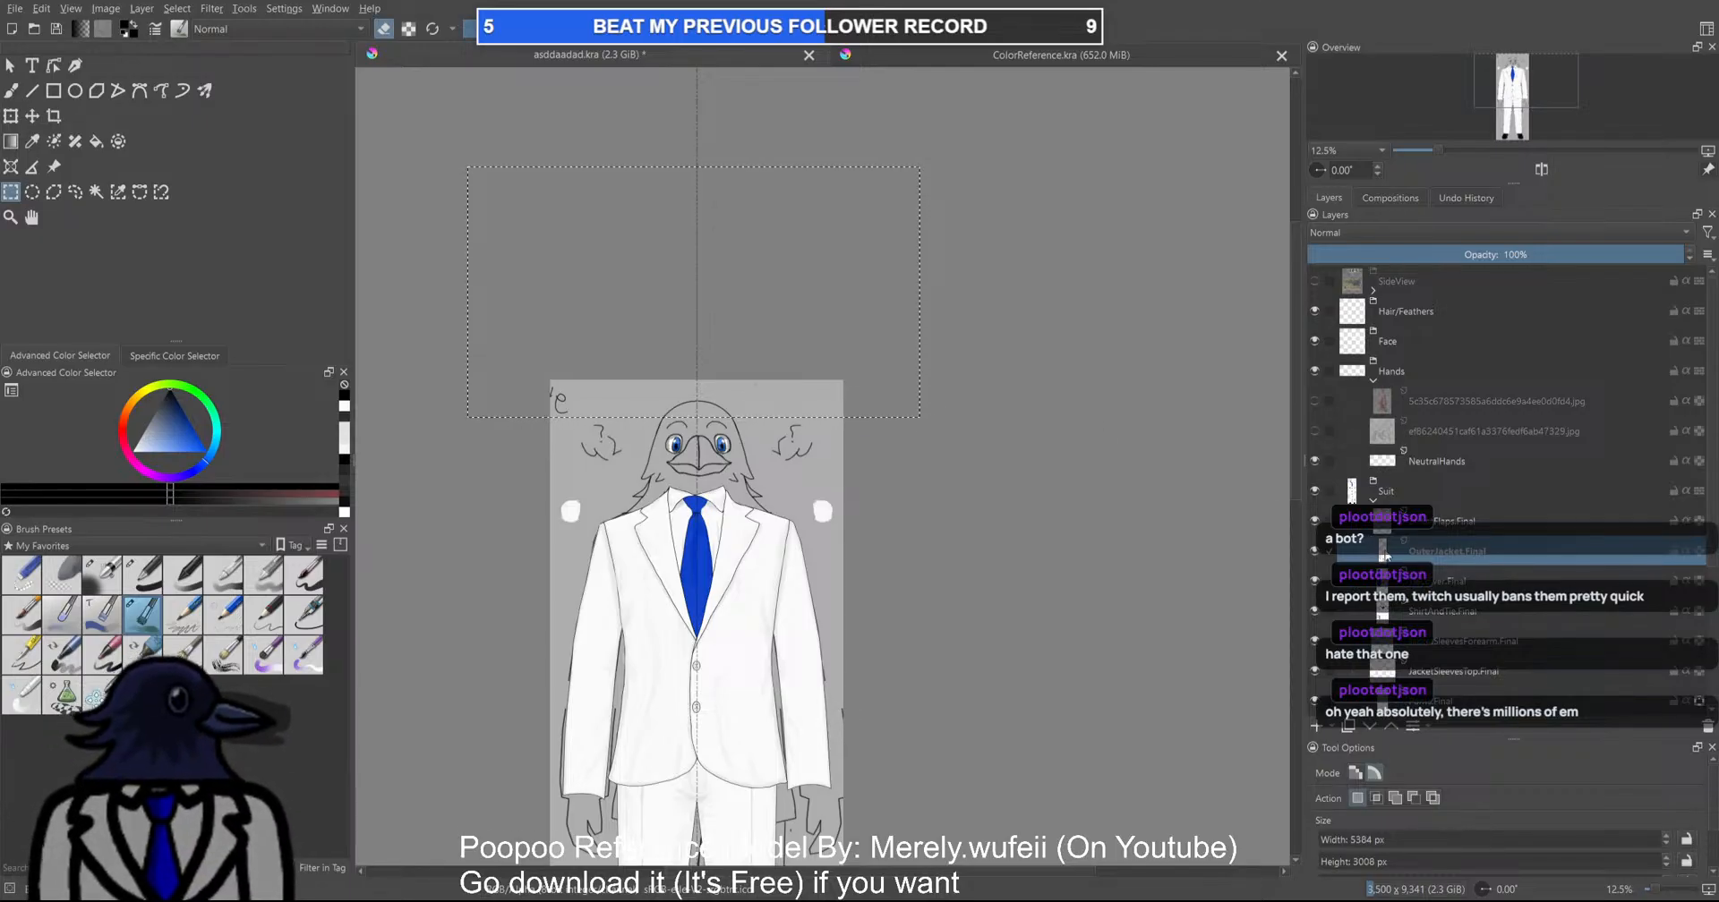
scroll(598, 198, "down", 2)
left_click_drag(484, 106, 892, 302)
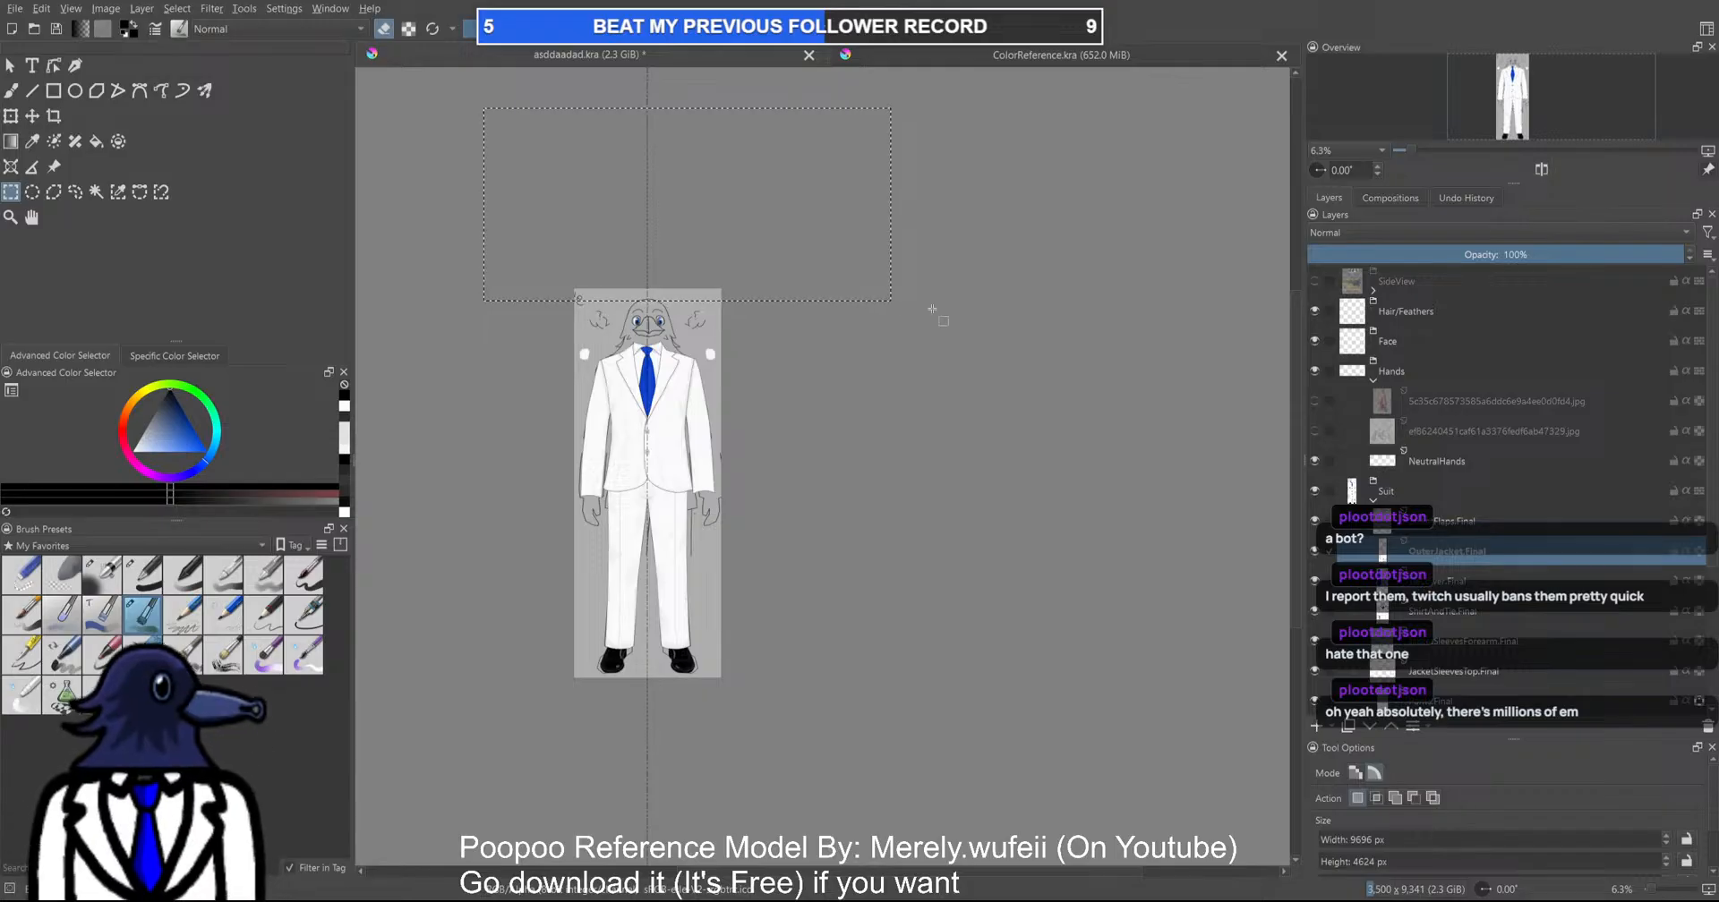
Save the document, select the hands and lower jacket with a rectangle, and make the concept sketch layer below Pants.Final active
scroll(1413, 567, "down", 2)
key("ctrl+s")
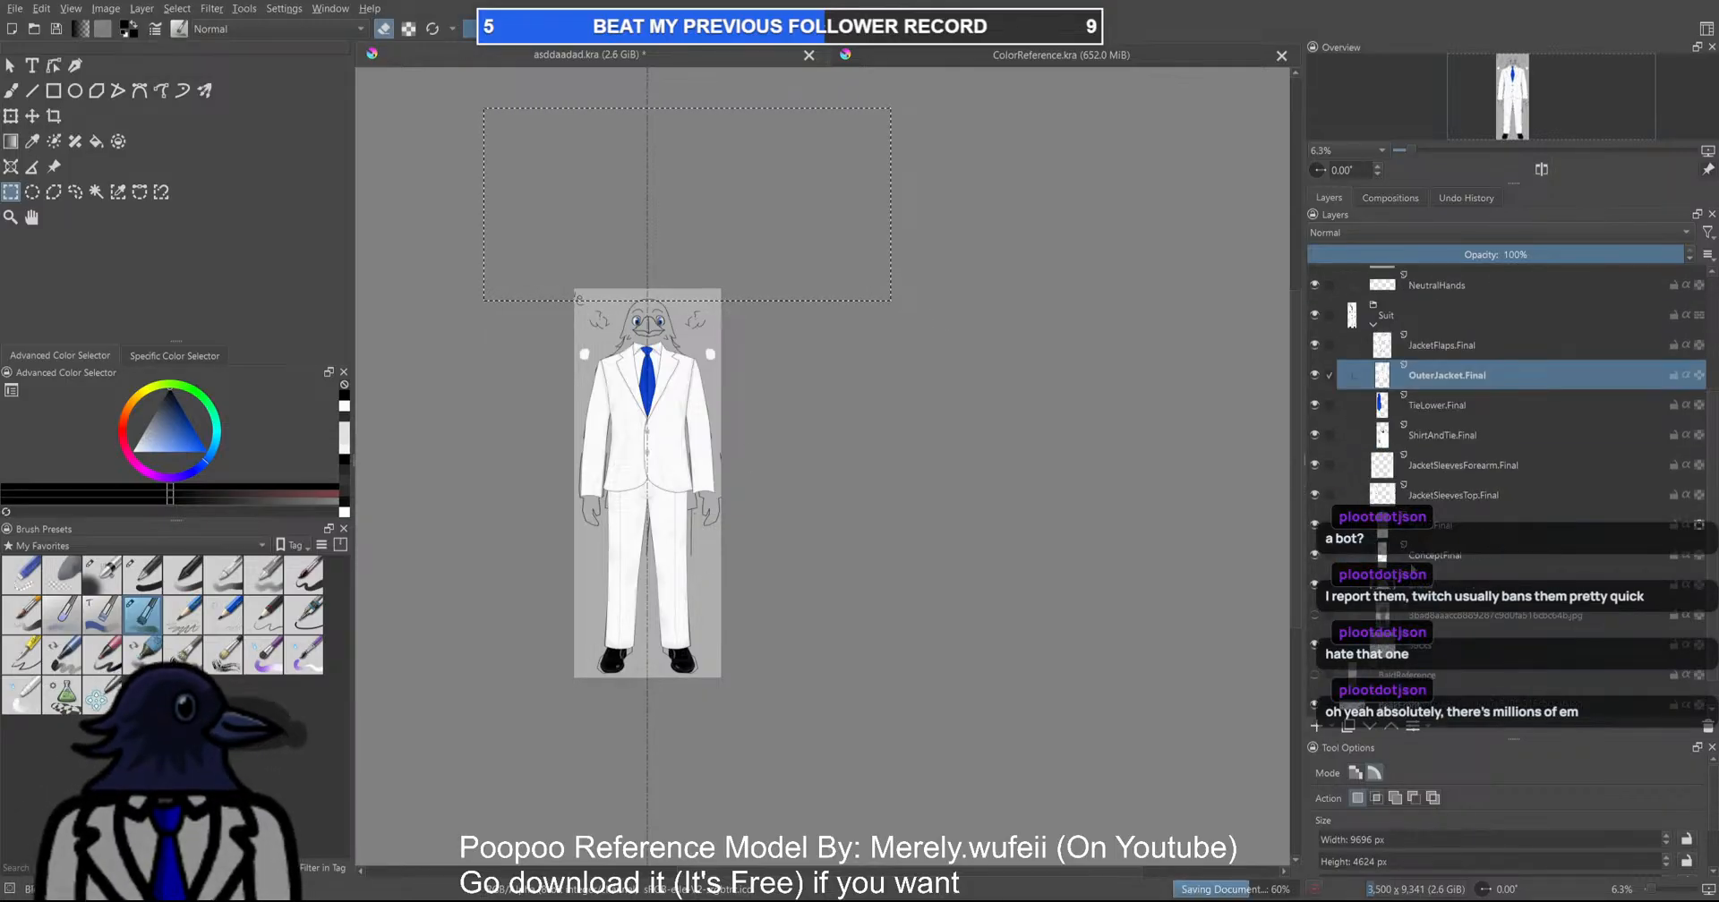
scroll(1412, 568, "down", 1)
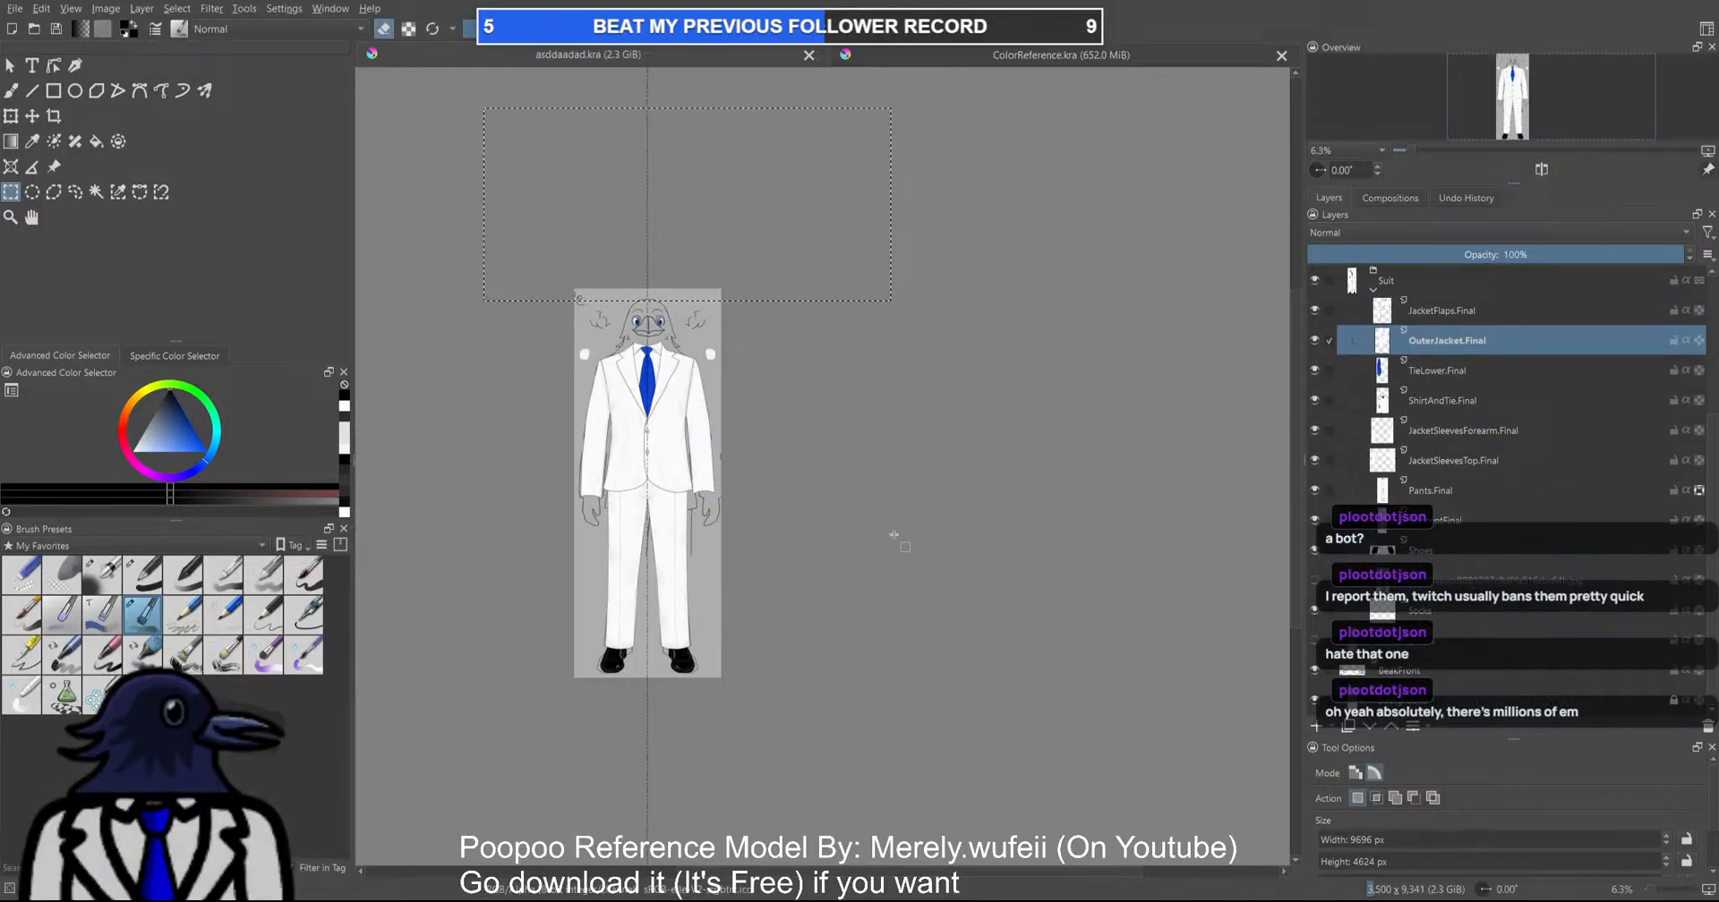
scroll(635, 547, "up", 3)
left_click_drag(871, 521, 984, 613)
left_click_drag(1117, 694, 554, 373)
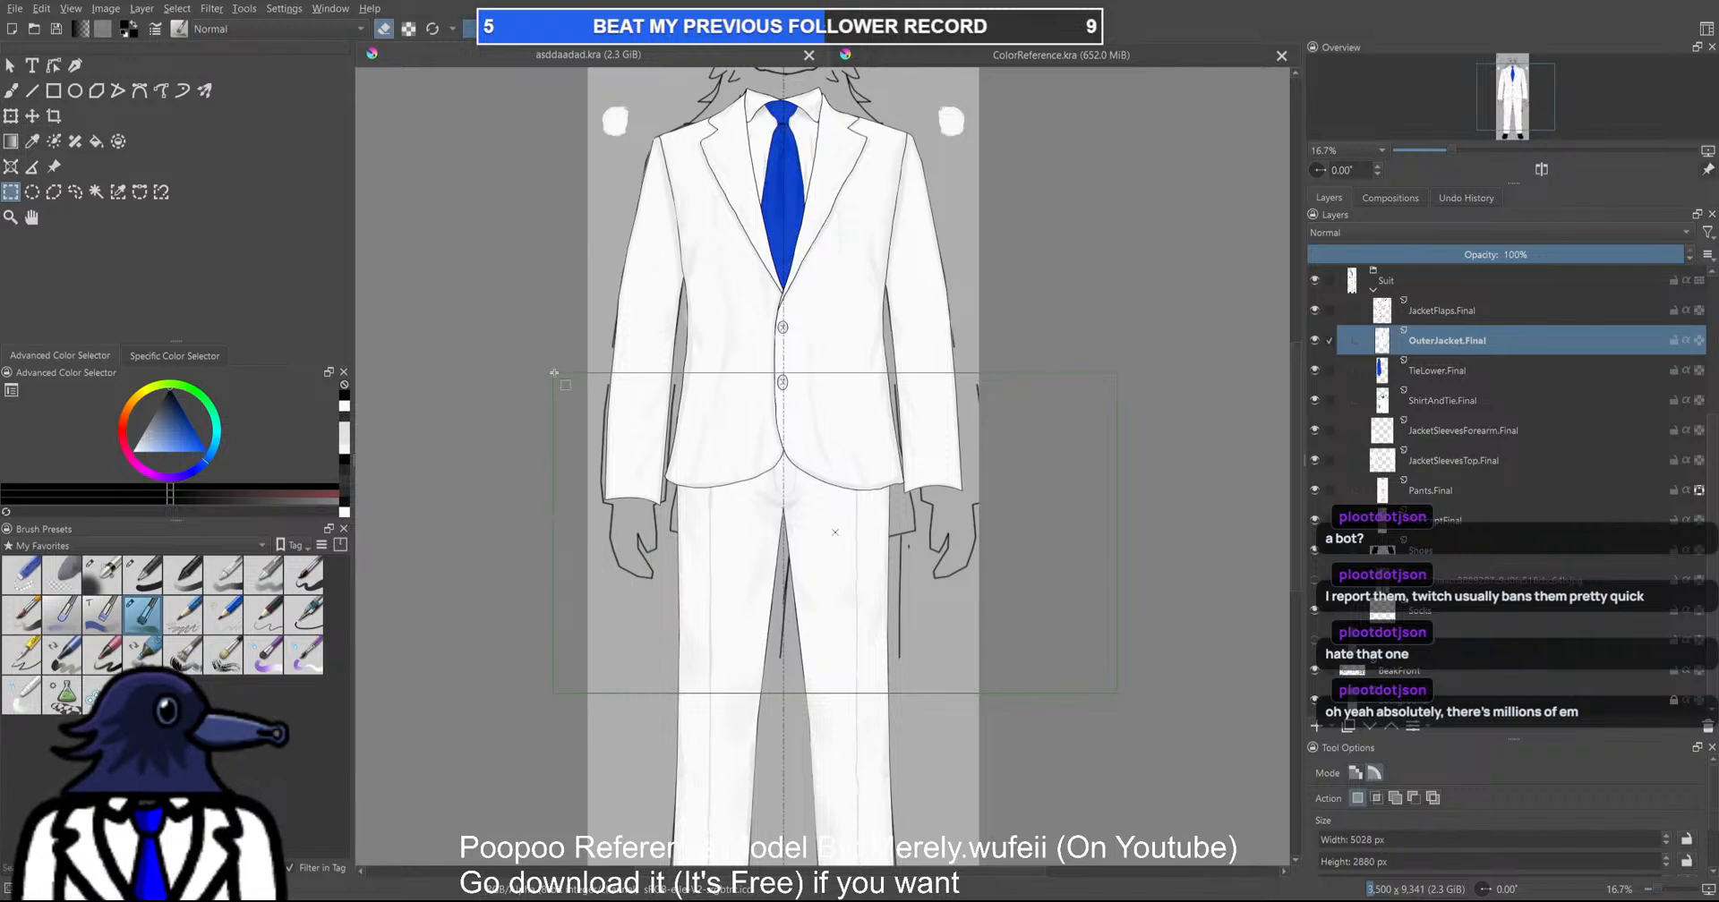
key("ctrl+t")
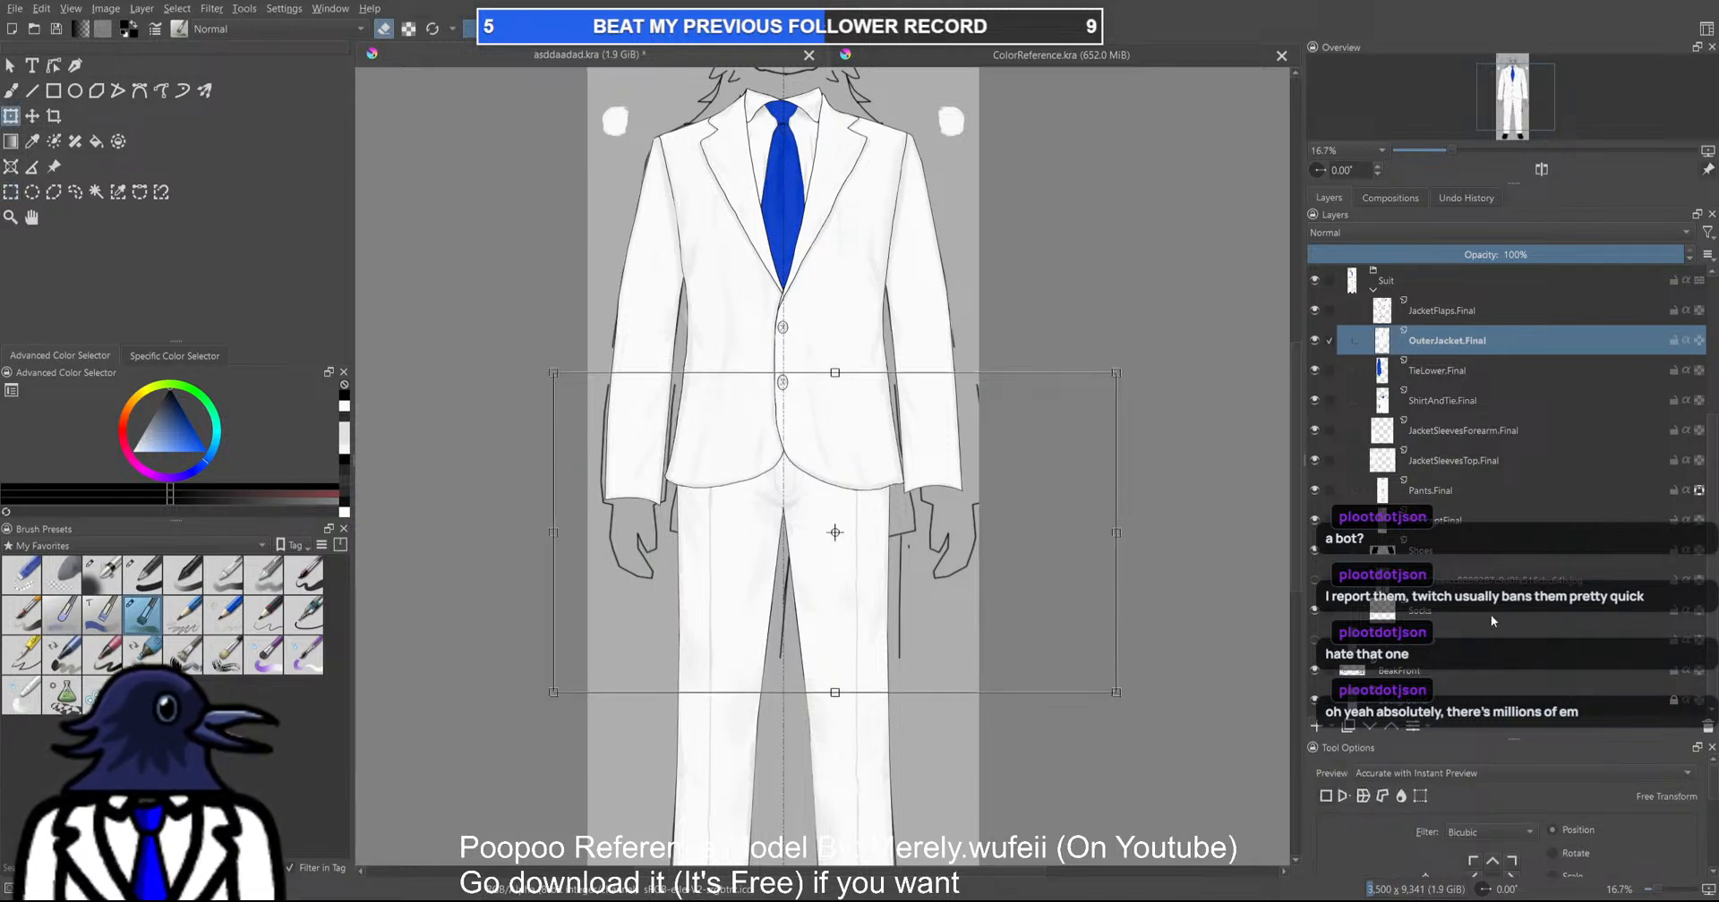
left_click(1441, 522)
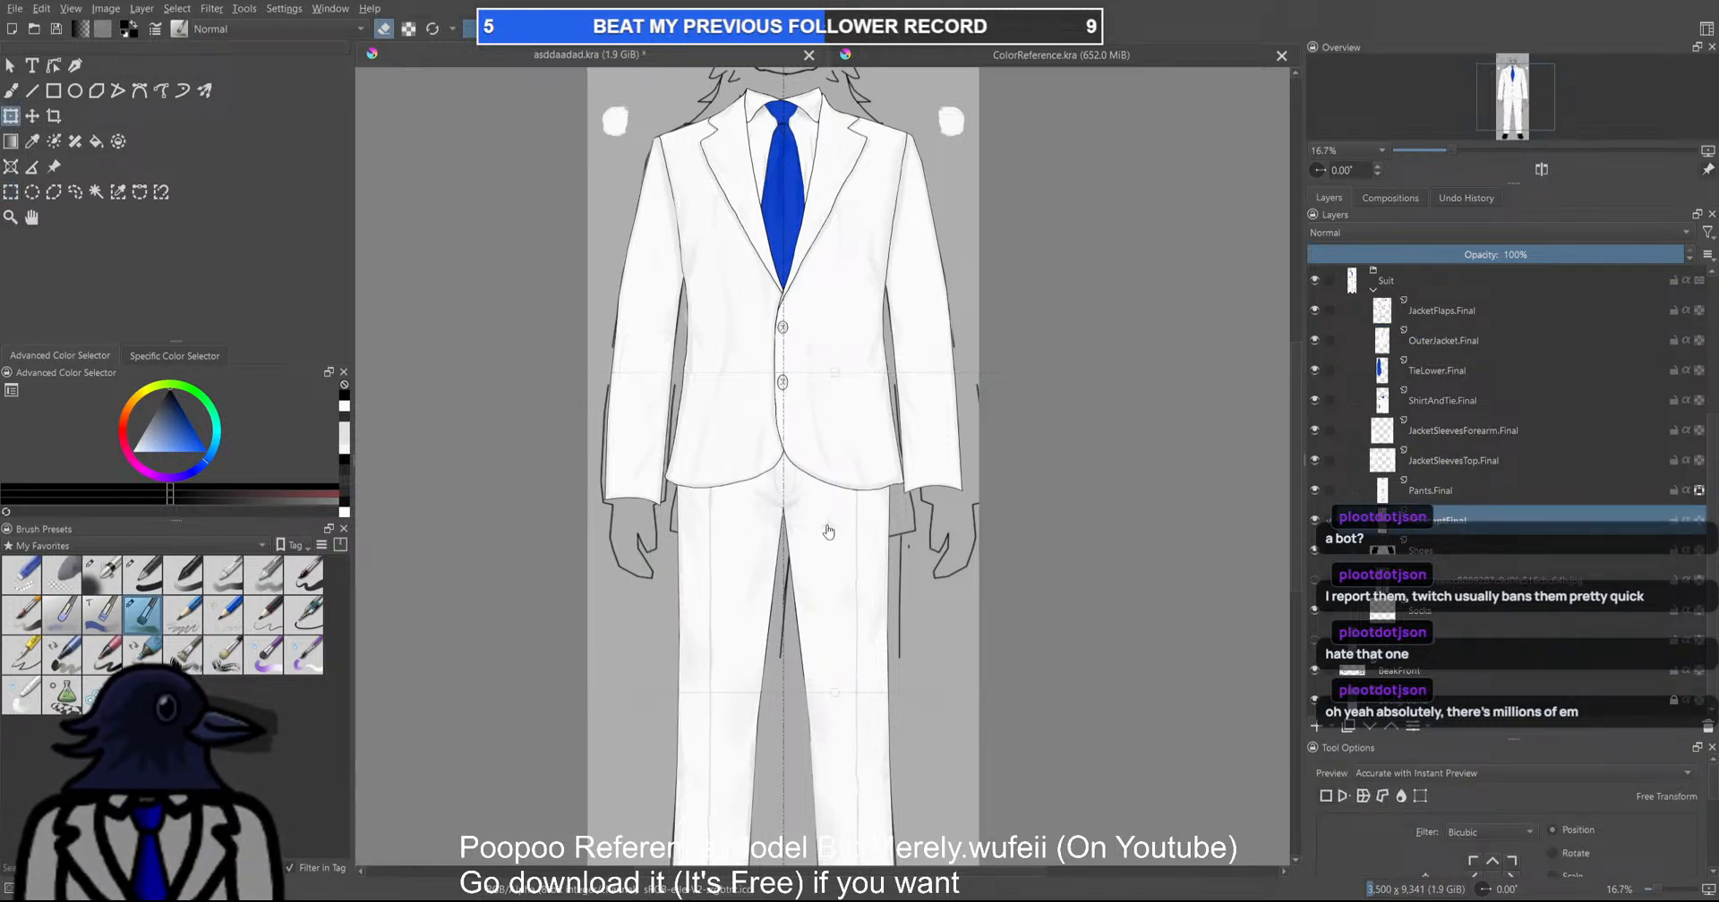
Move the selected part of the concept sketch up so the hands sit closer to the jacket's sleeve ends
left_click(827, 511)
left_click_drag(864, 508, 788, 458)
key("Return")
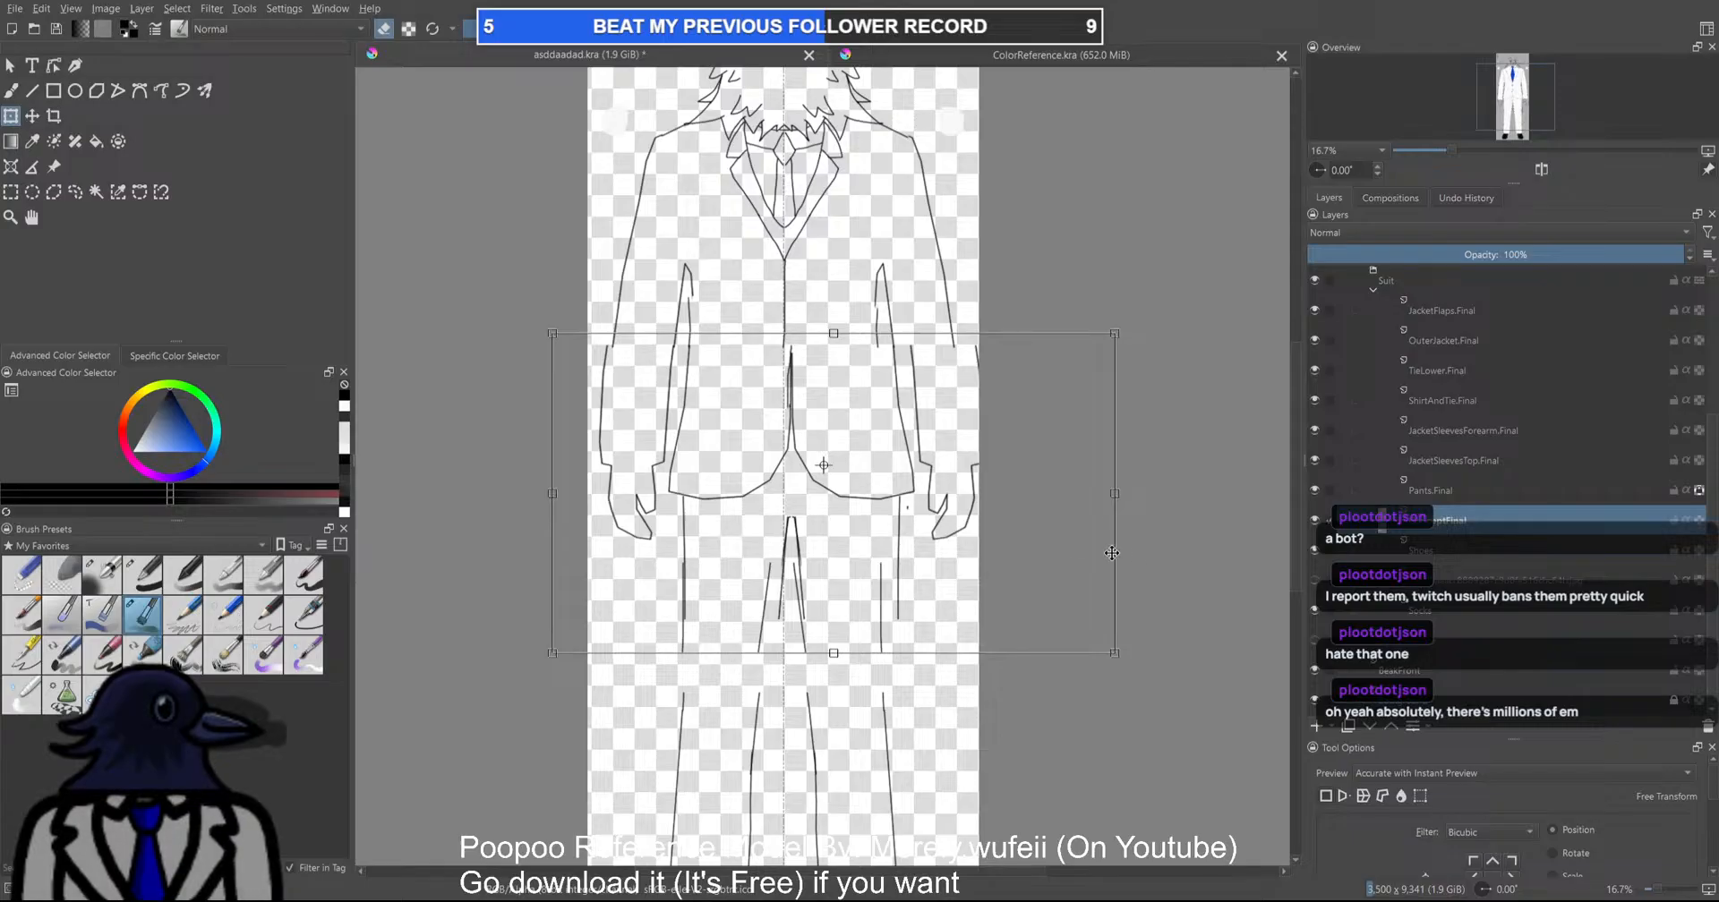
scroll(1065, 598, "down", 1)
scroll(1095, 635, "down", 1)
left_click_drag(1067, 650, 981, 569)
scroll(980, 569, "up", 2)
scroll(980, 569, "down", 1)
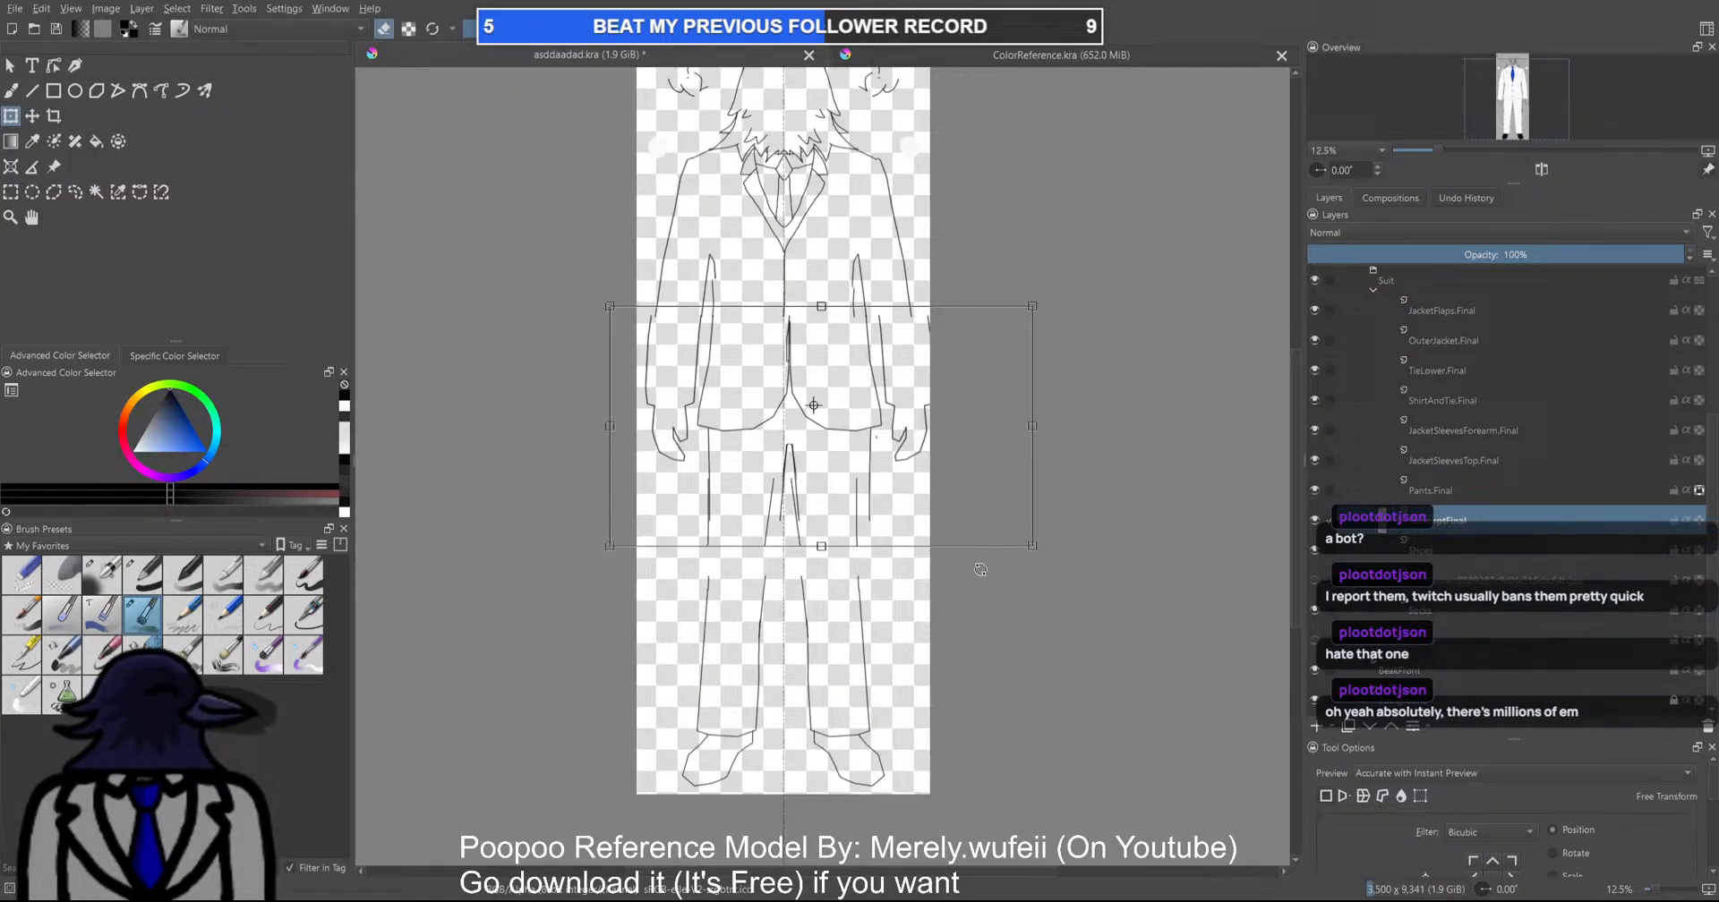
Narrow the selected sketch section from both sides so the hands line up under the sleeves, and apply the transform
left_click_drag(739, 408, 735, 409)
left_click_drag(1034, 430, 813, 401)
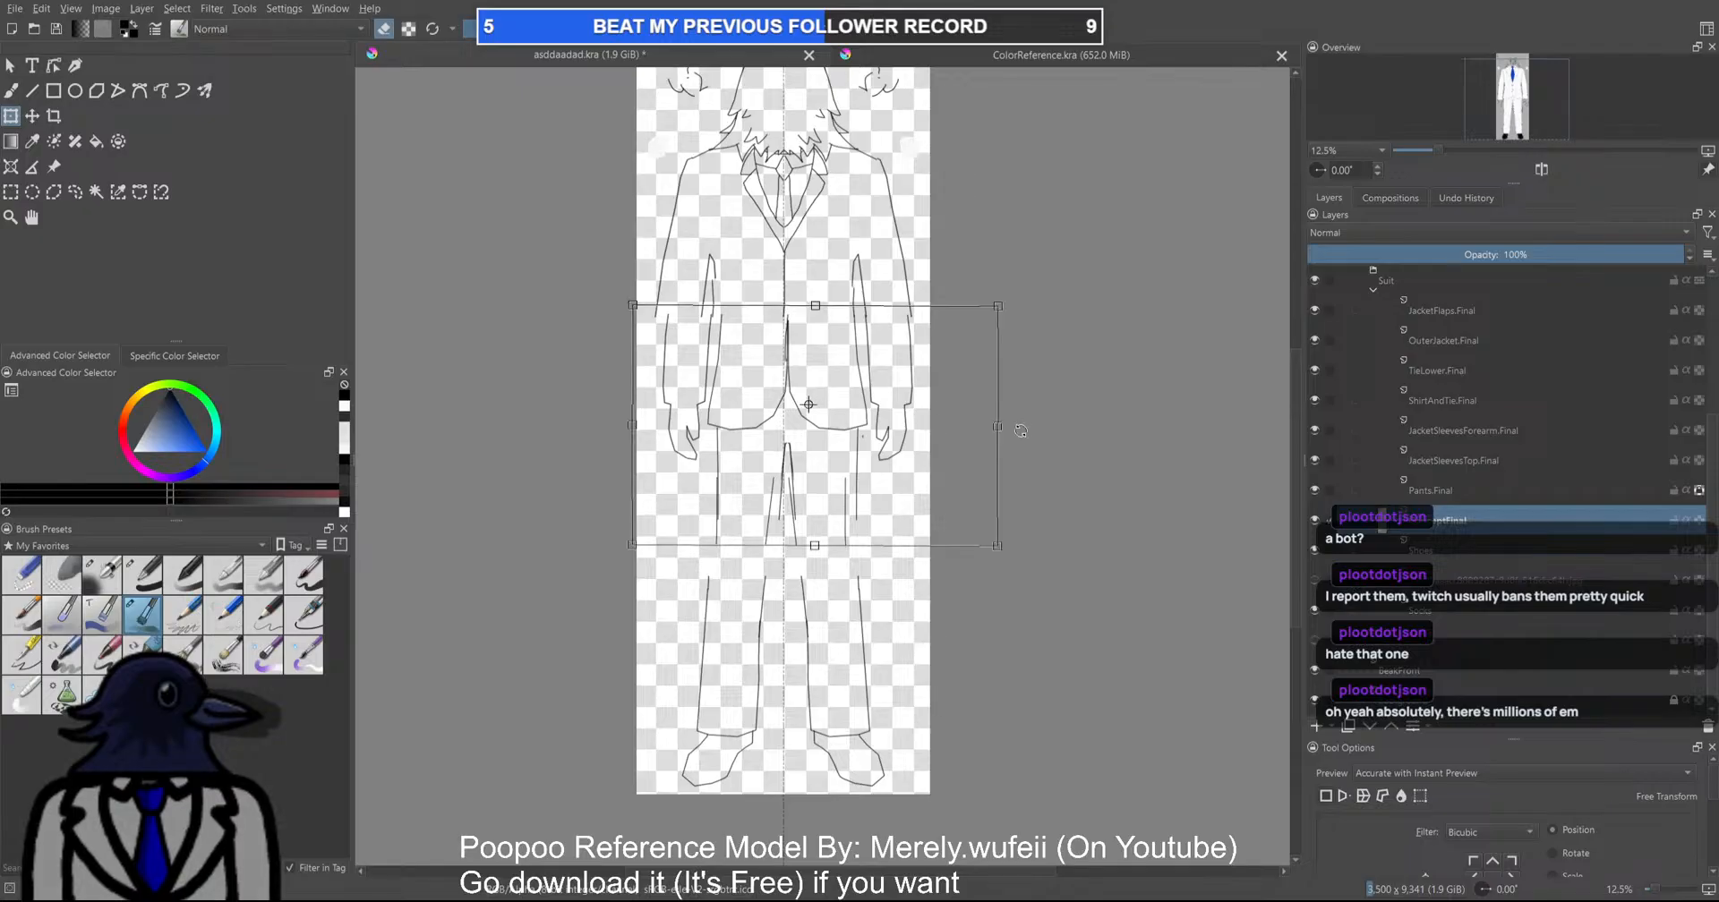
left_click_drag(997, 426, 1014, 426)
left_click_drag(851, 436, 820, 422)
left_click_drag(620, 426, 704, 412)
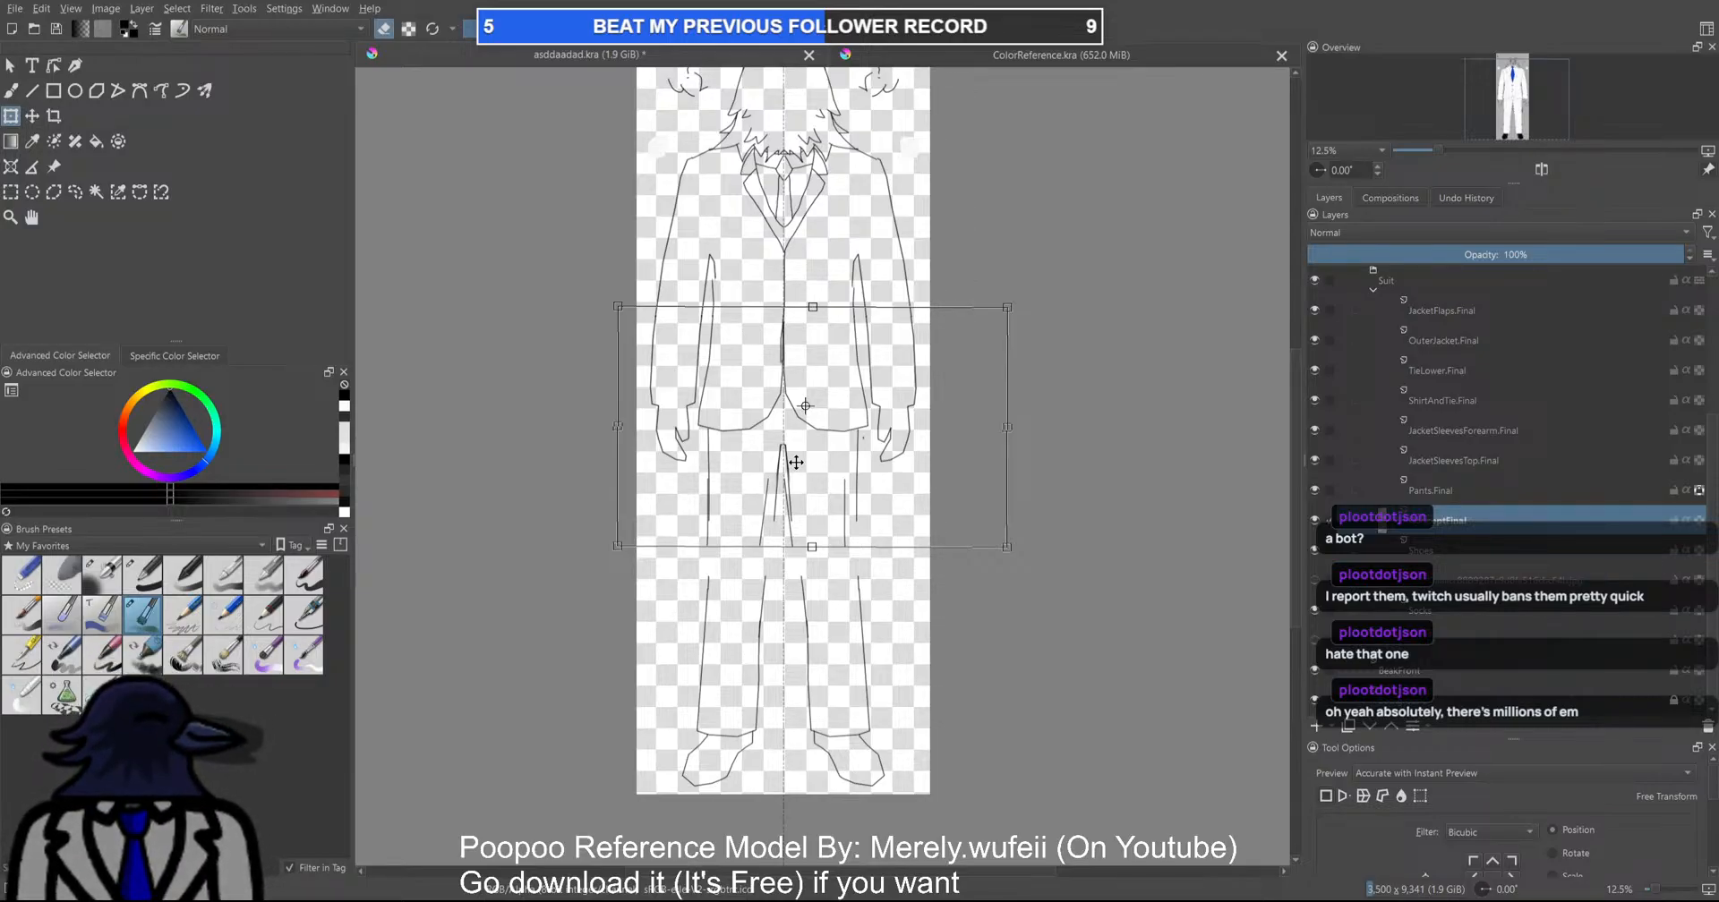
scroll(814, 363, "down", 1)
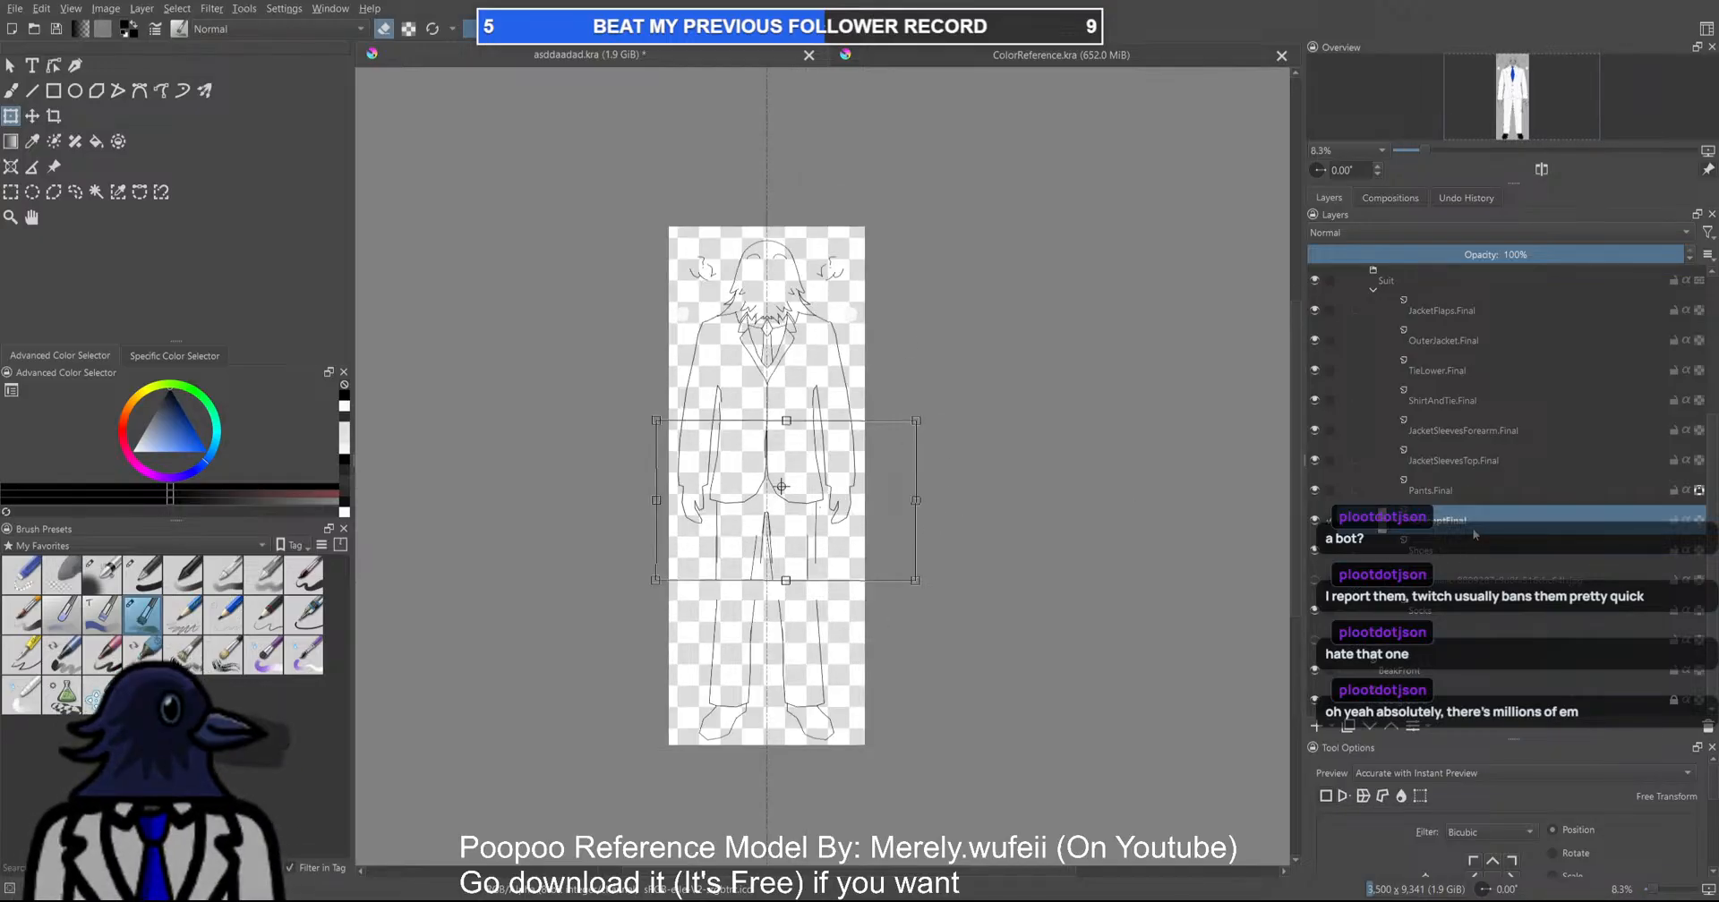
key("Return")
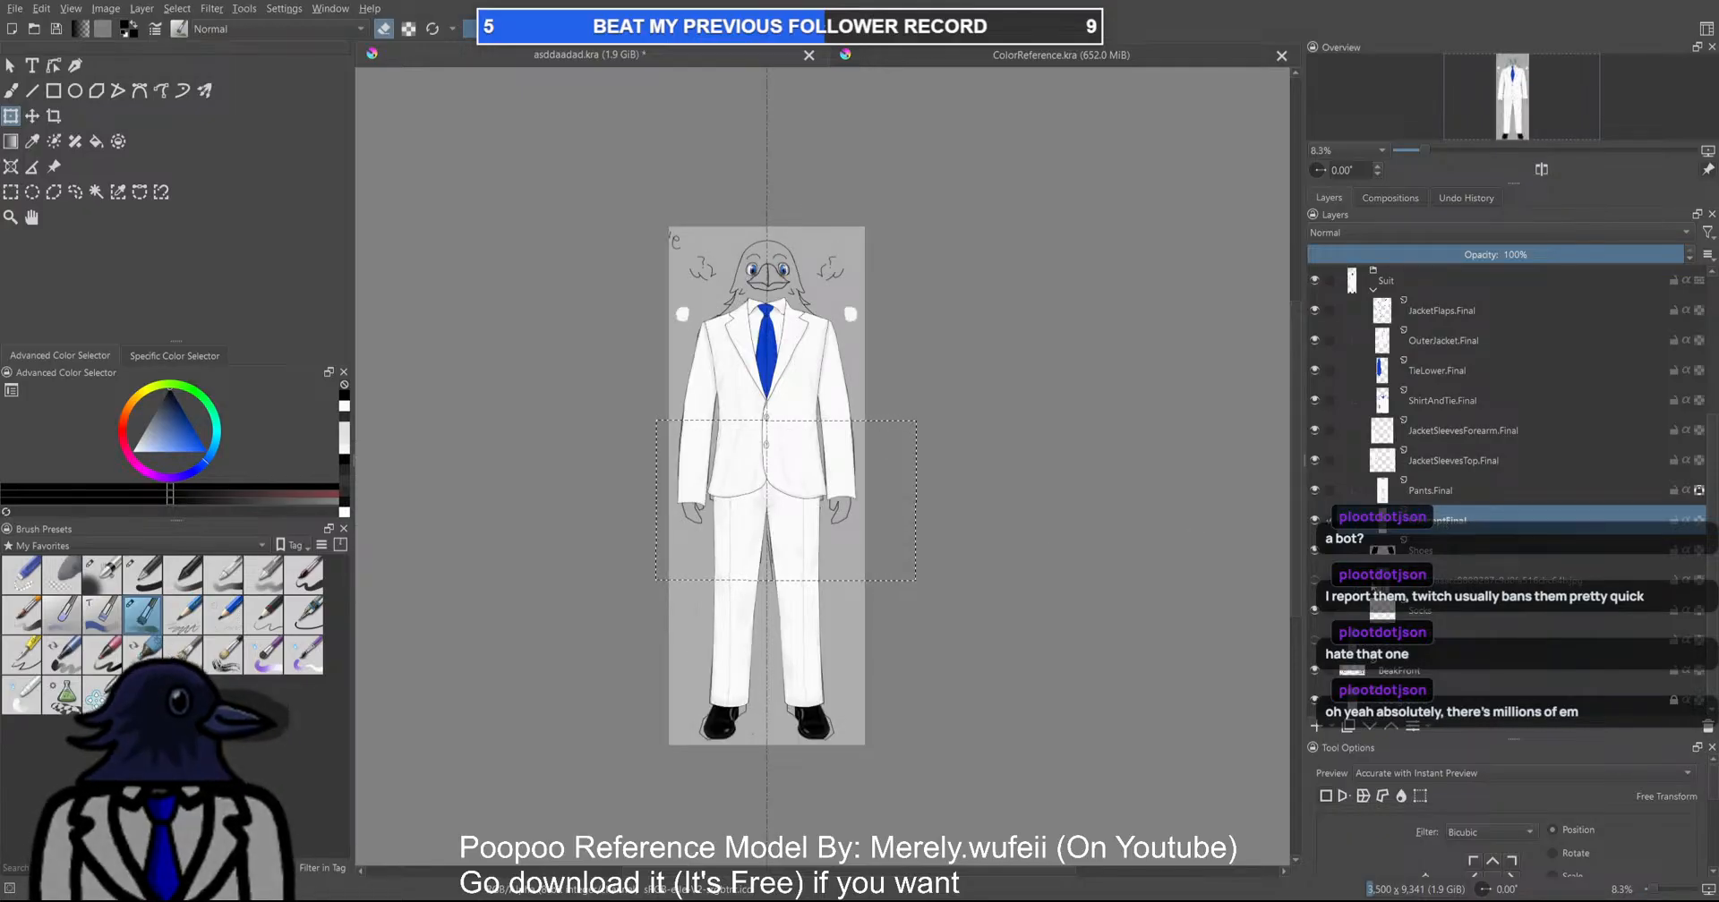
Show the suit photo reference, clear the selection and make the JacketSleevesForearm.Final layer active
scroll(910, 538, "up", 2)
left_click_drag(910, 538, 1113, 543)
scroll(1121, 555, "up", 1)
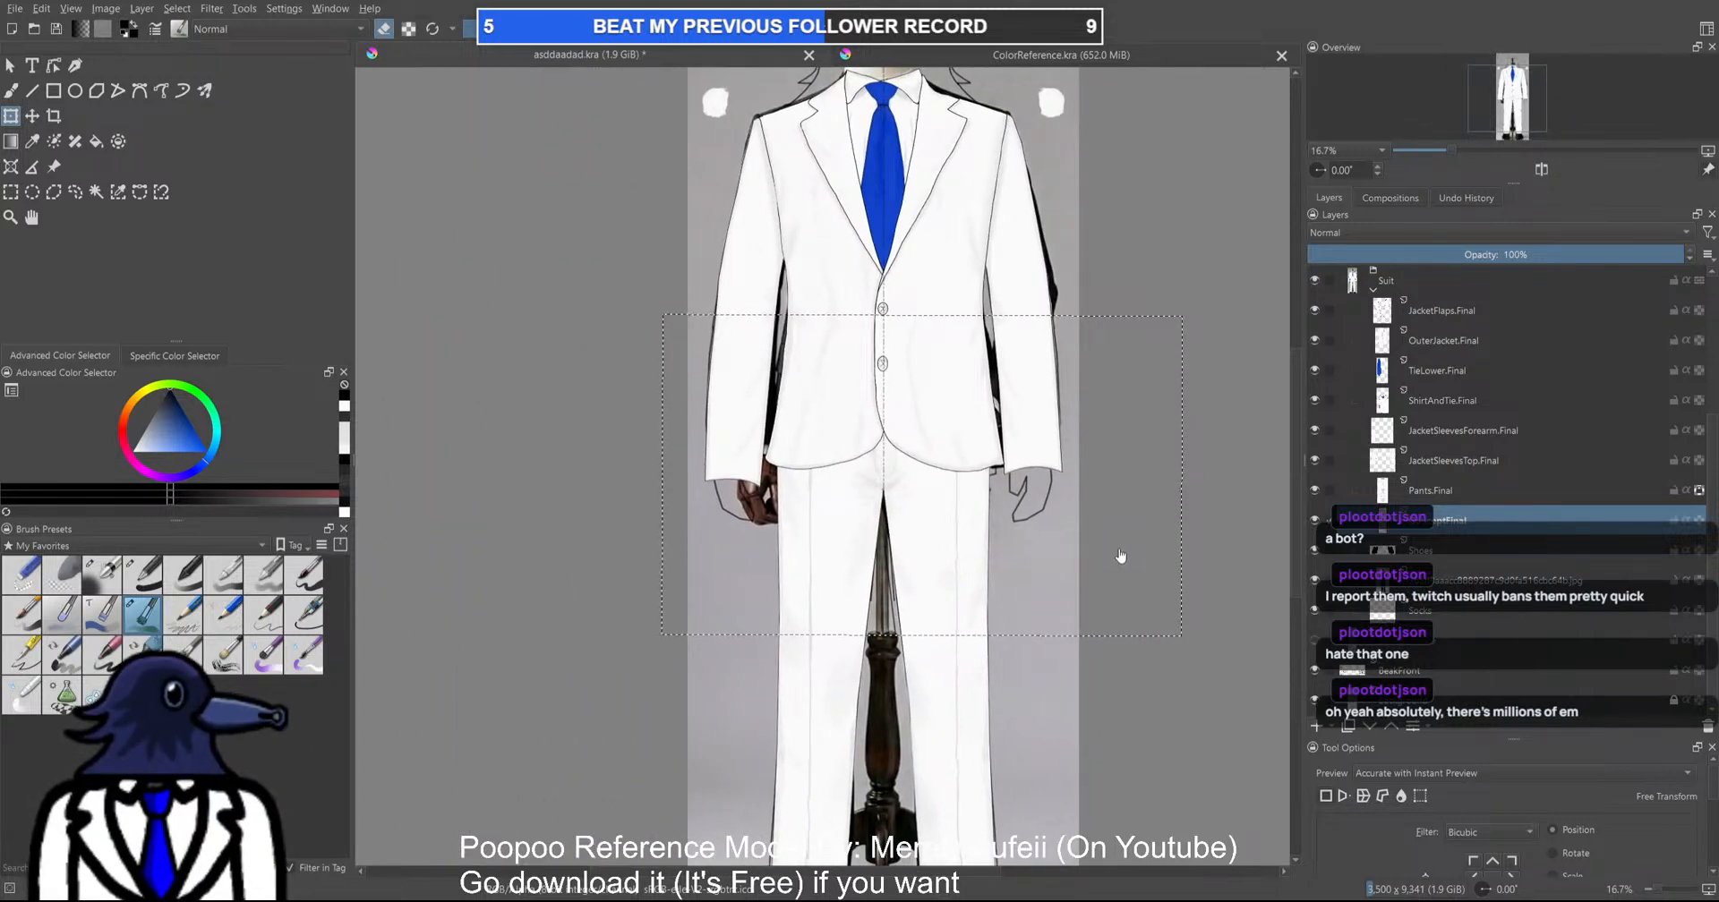
left_click(1468, 463)
key("ctrl+shift+a")
left_click(1489, 436)
Select the jacket's forearm sleeves with a rectangle on the JacketSleevesForearm.Final layer and move them up slightly
left_click_drag(1148, 486, 1109, 511)
key("ctrl+r")
left_click_drag(537, 213, 1093, 517)
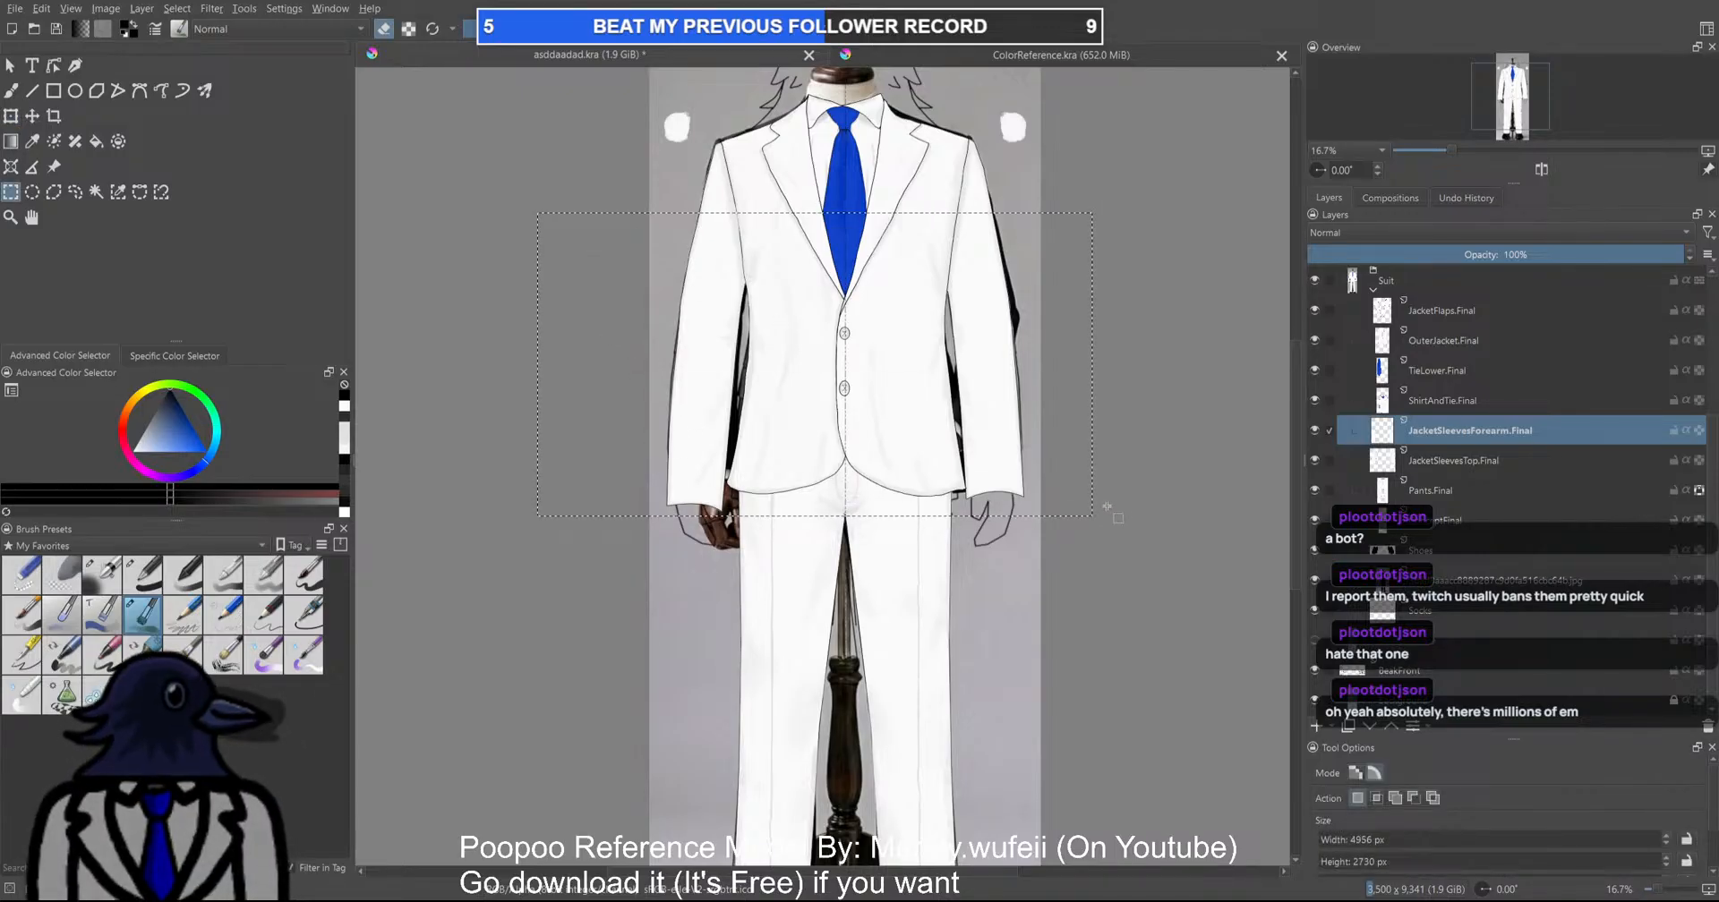
key("ctrl+t")
left_click_drag(906, 420, 907, 412)
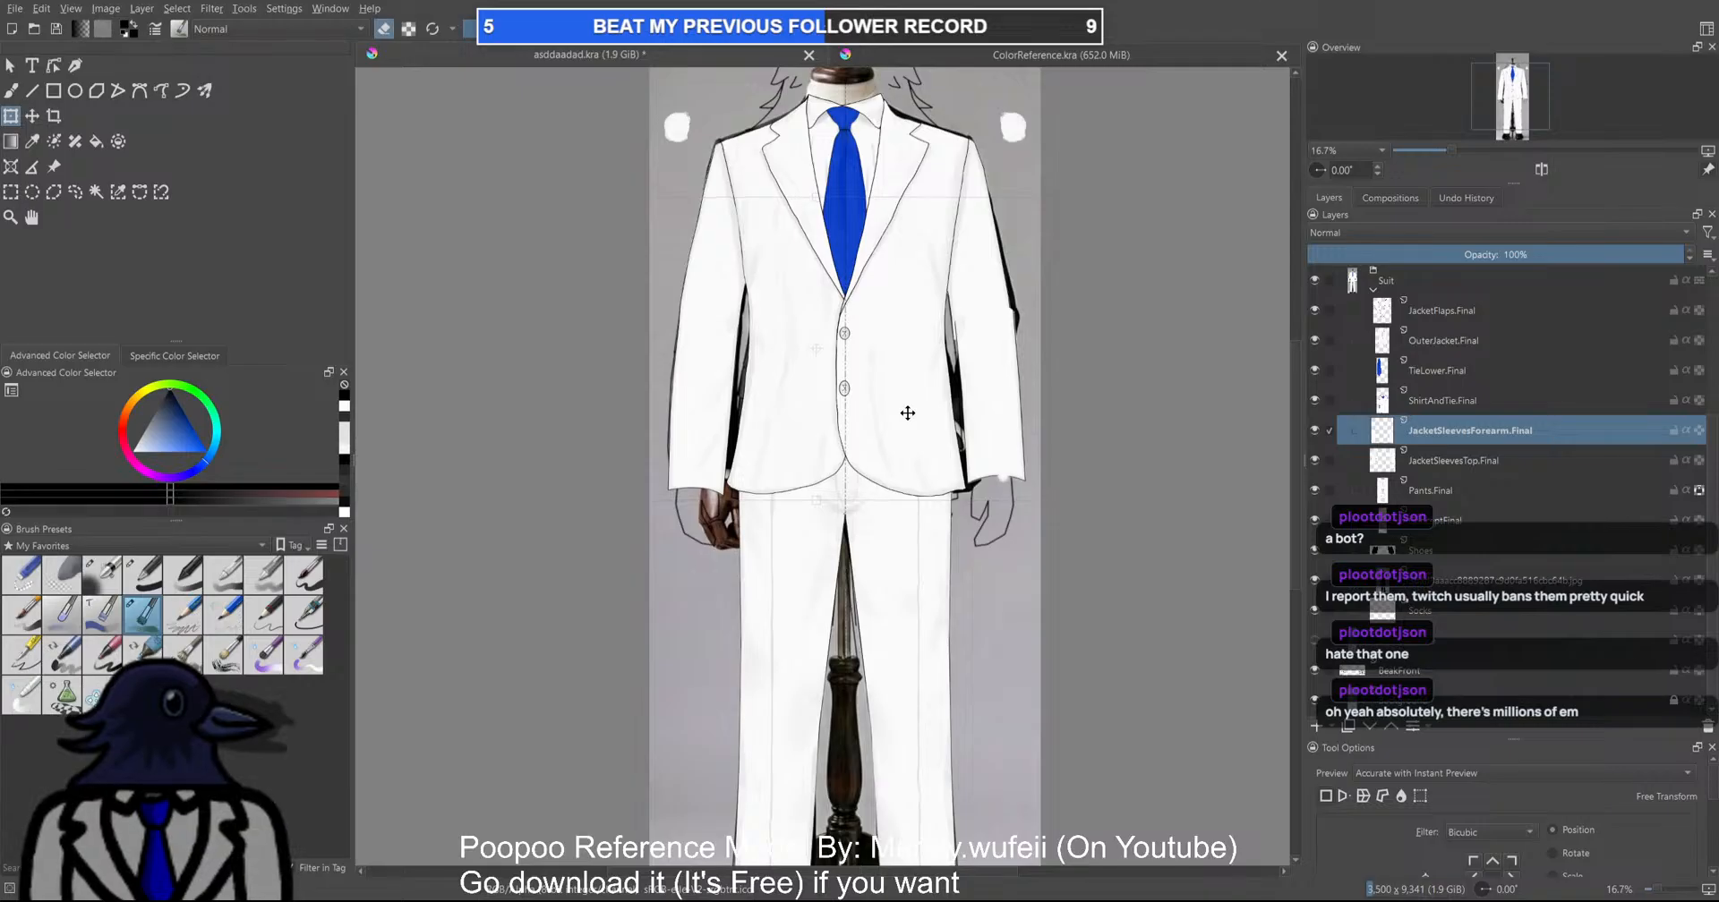
Narrow the selected forearm sleeves slightly from the side and nudge them sideways to line up with the upper sleeves
scroll(1067, 404, "up", 1)
left_click_drag(1068, 406, 1077, 424)
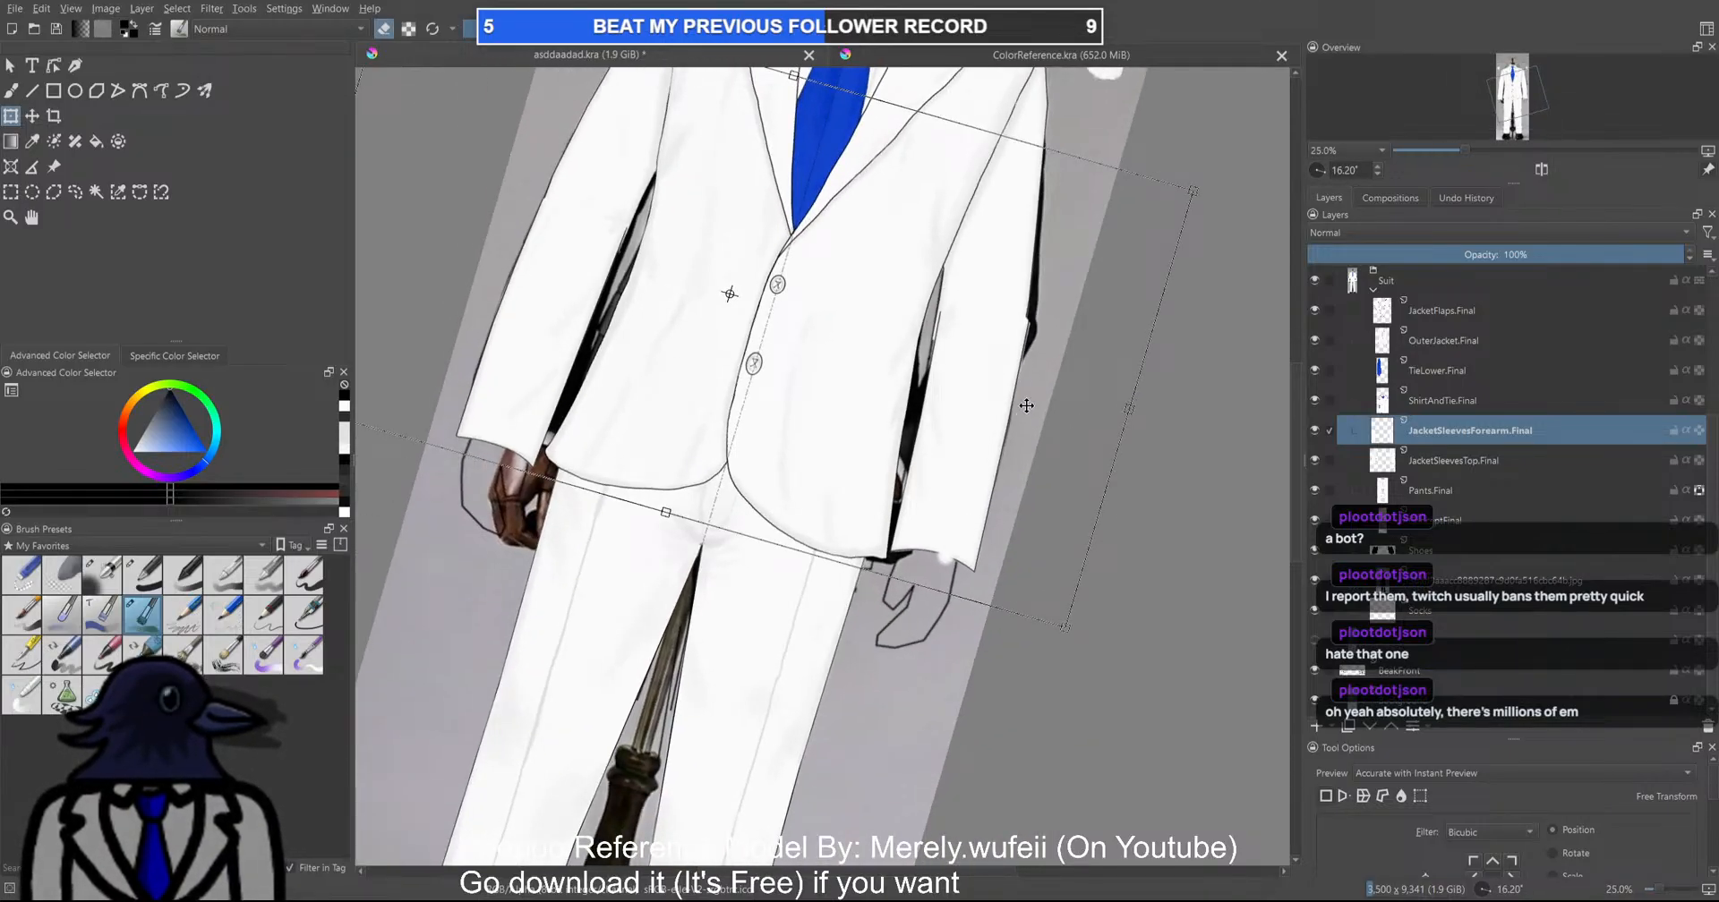
key("5")
scroll(978, 409, "down", 1)
left_click_drag(976, 411, 990, 476)
scroll(990, 476, "up", 1)
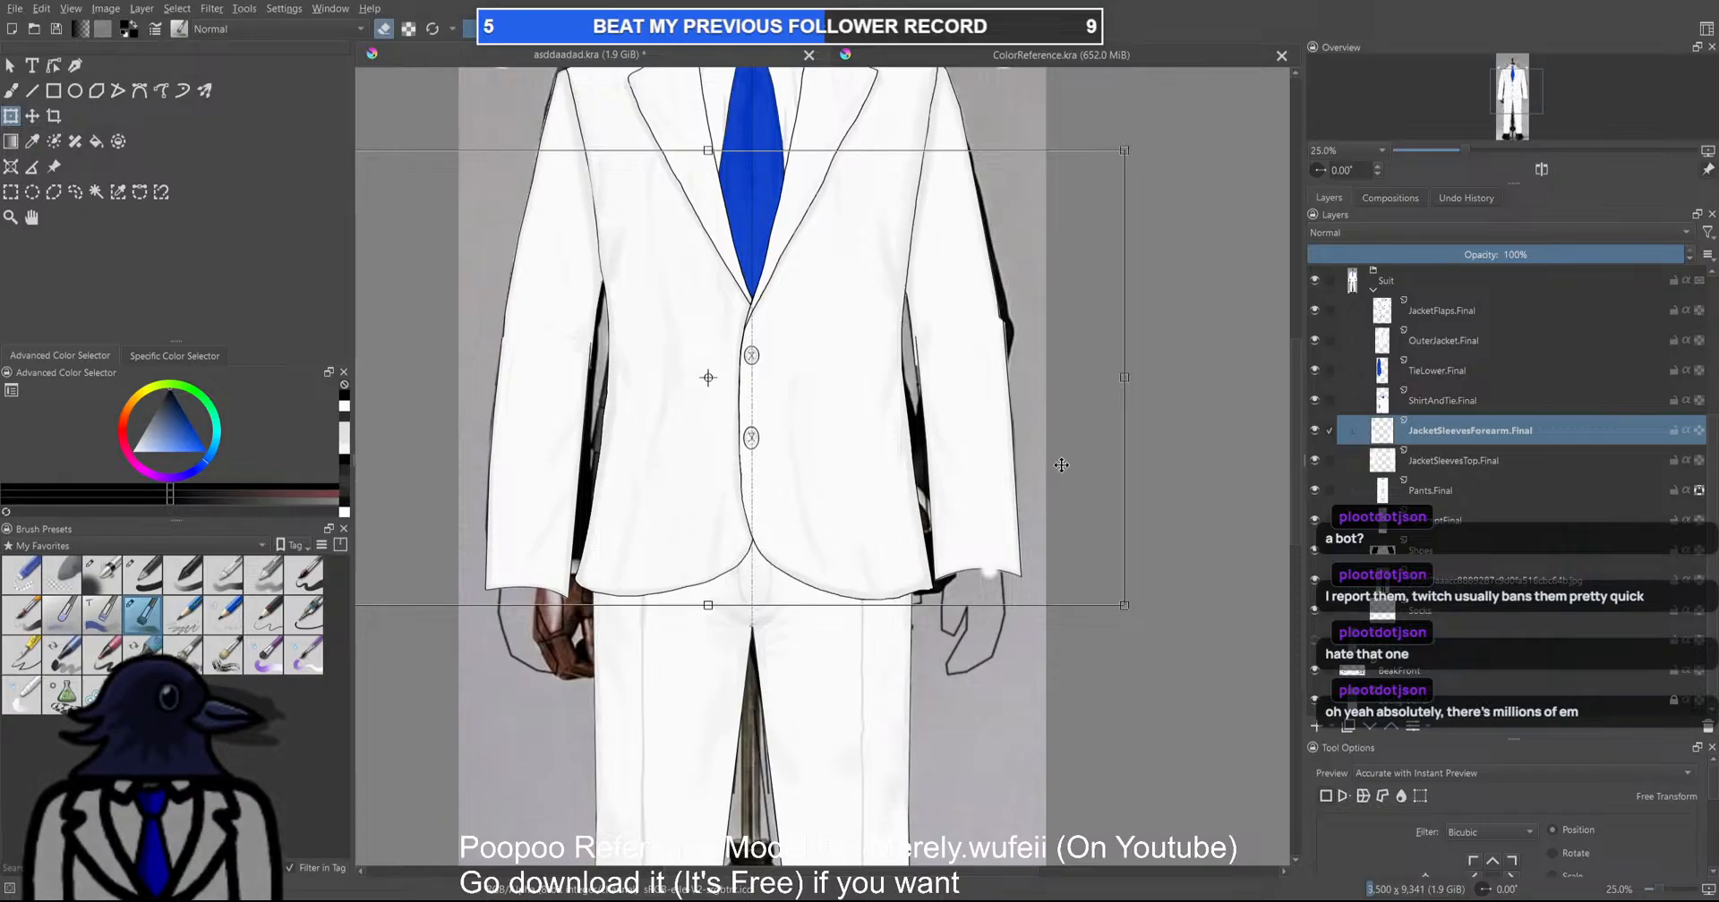
left_click_drag(1127, 377, 1118, 377)
left_click_drag(918, 387, 921, 386)
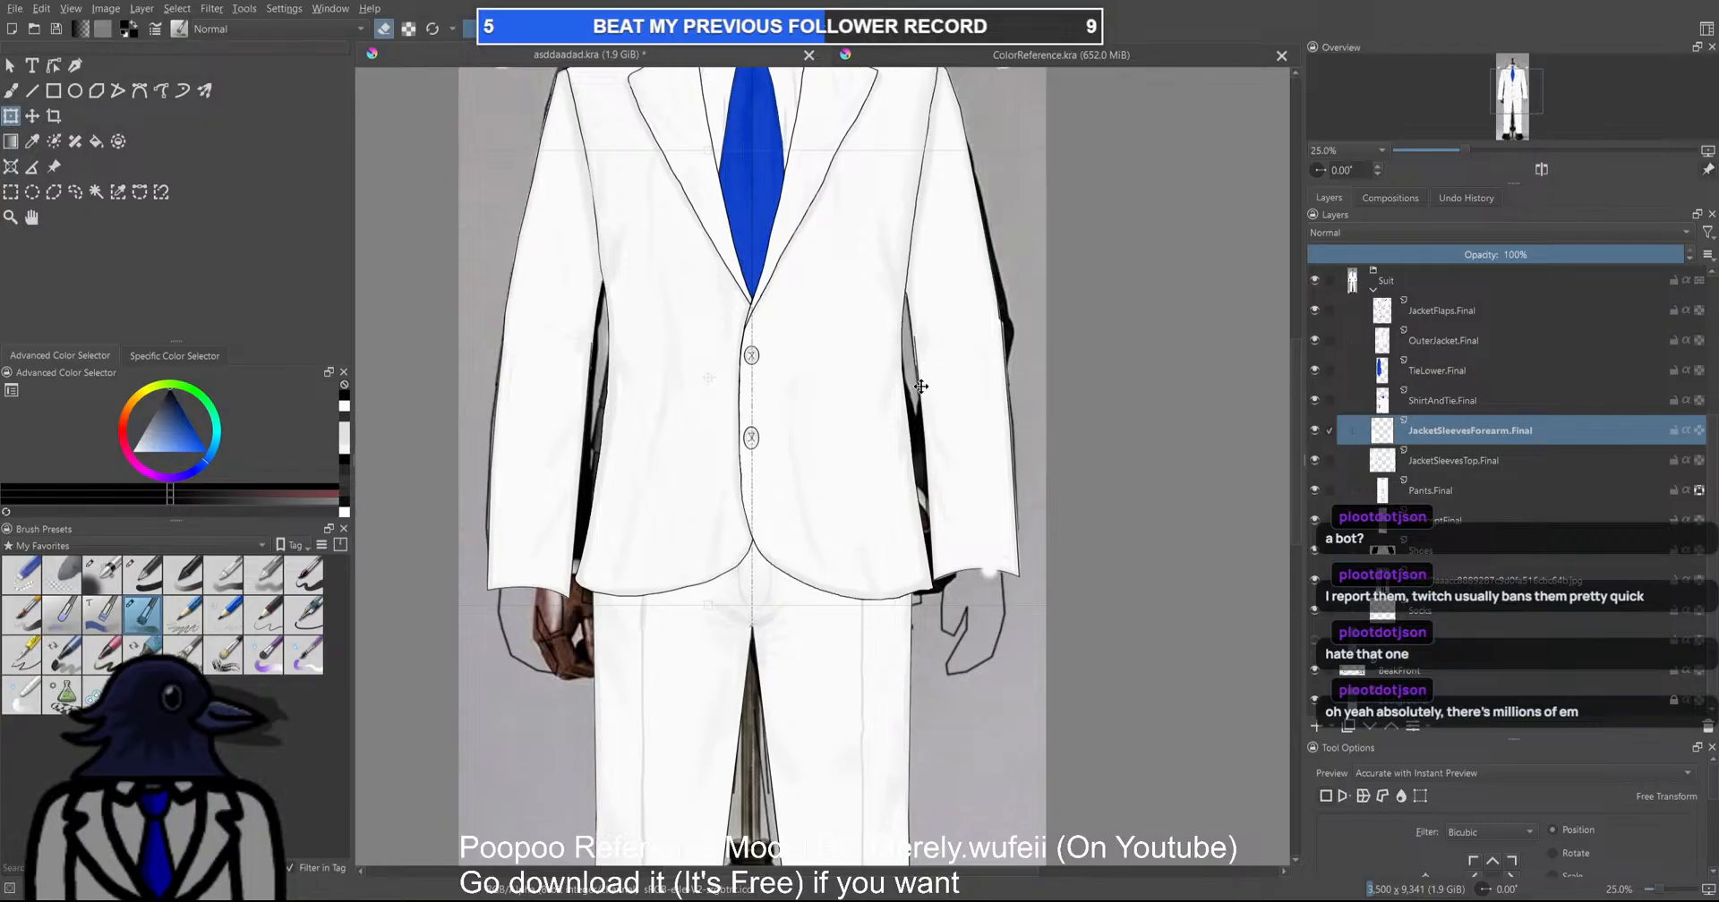
left_click_drag(1124, 377, 1118, 379)
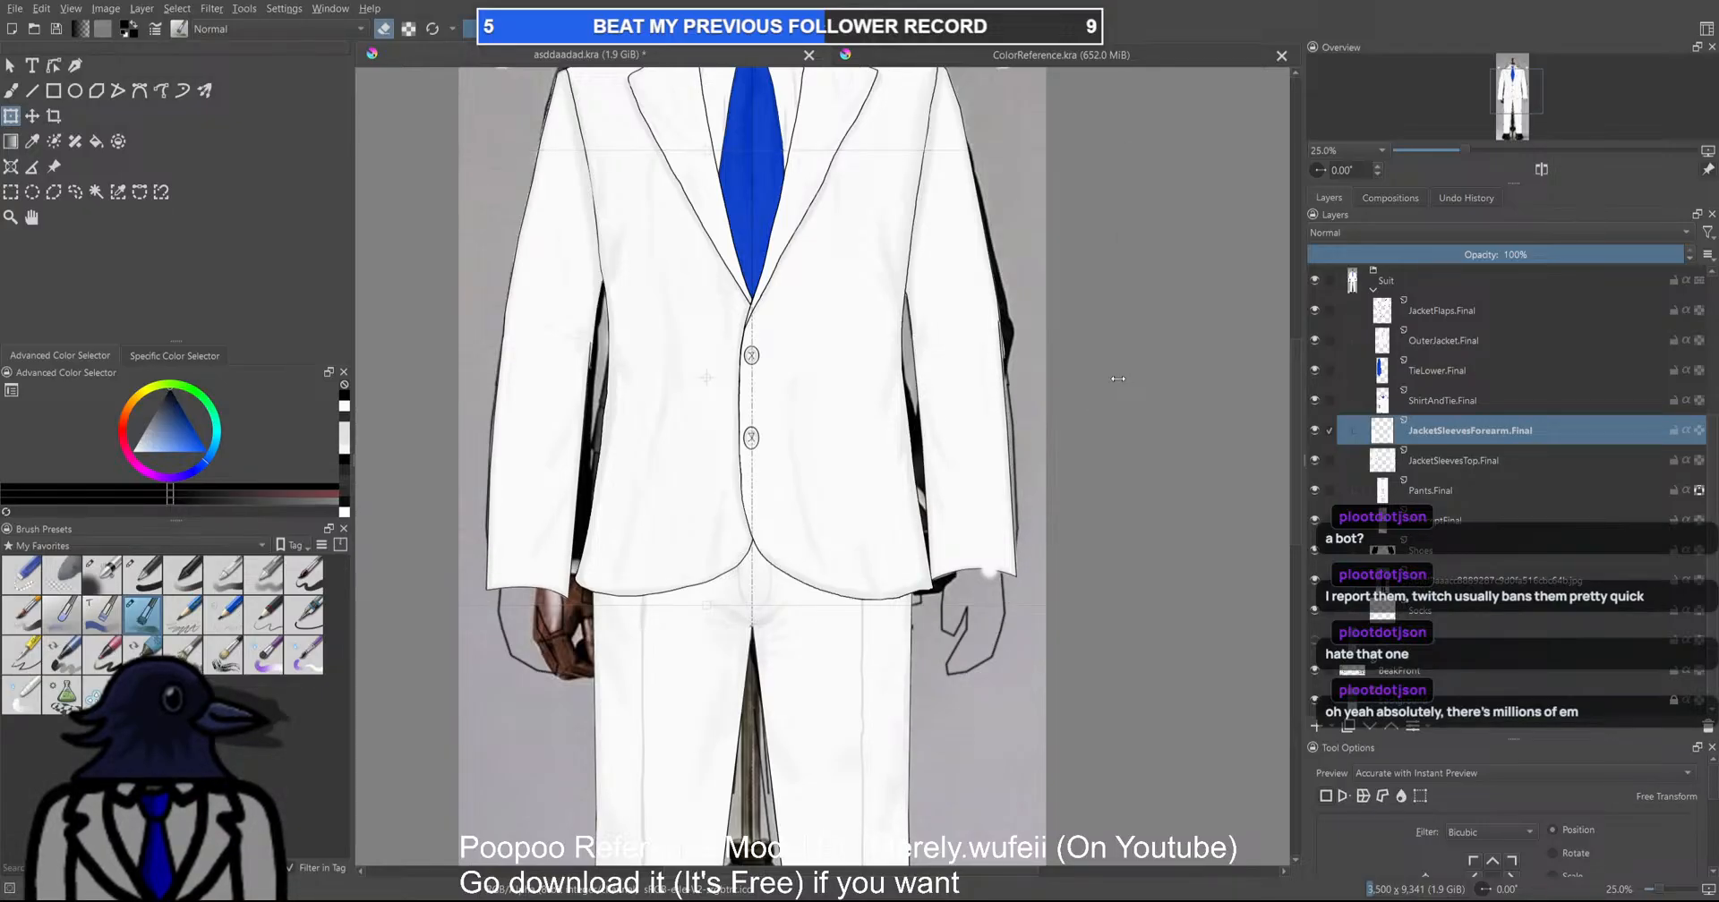
left_click_drag(757, 411, 765, 411)
Select both forearm sleeves with a new rectangle and shorten them from the cuff end so more of the hands shows
scroll(765, 411, "down", 4)
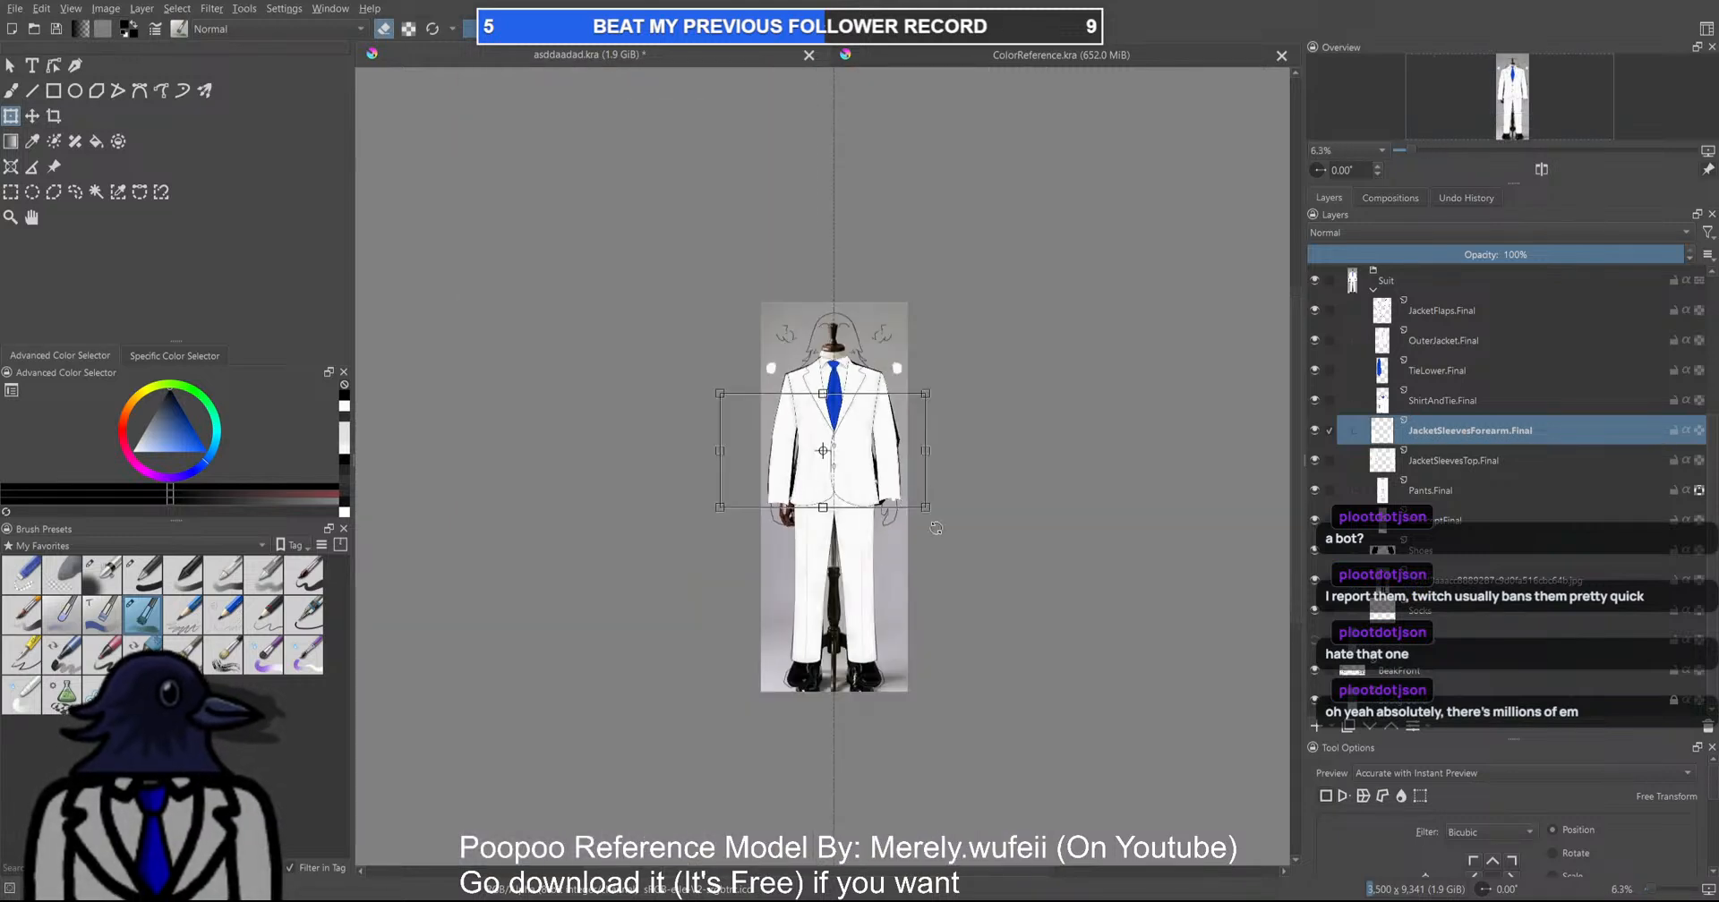
scroll(934, 519, "up", 3)
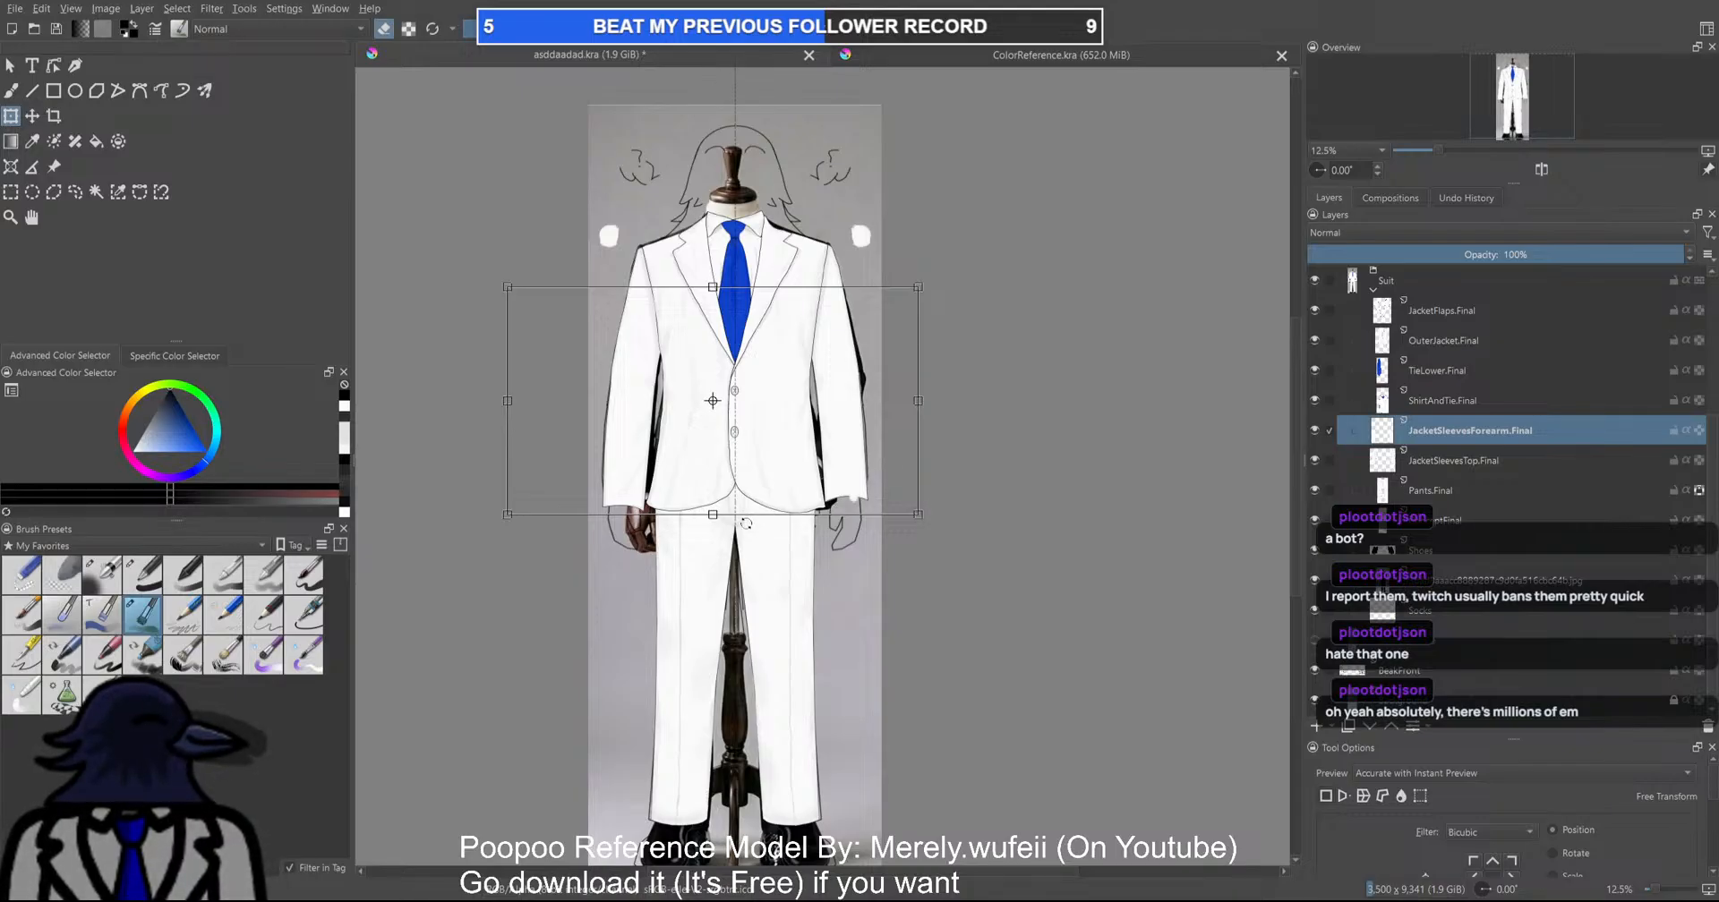
scroll(756, 523, "up", 2)
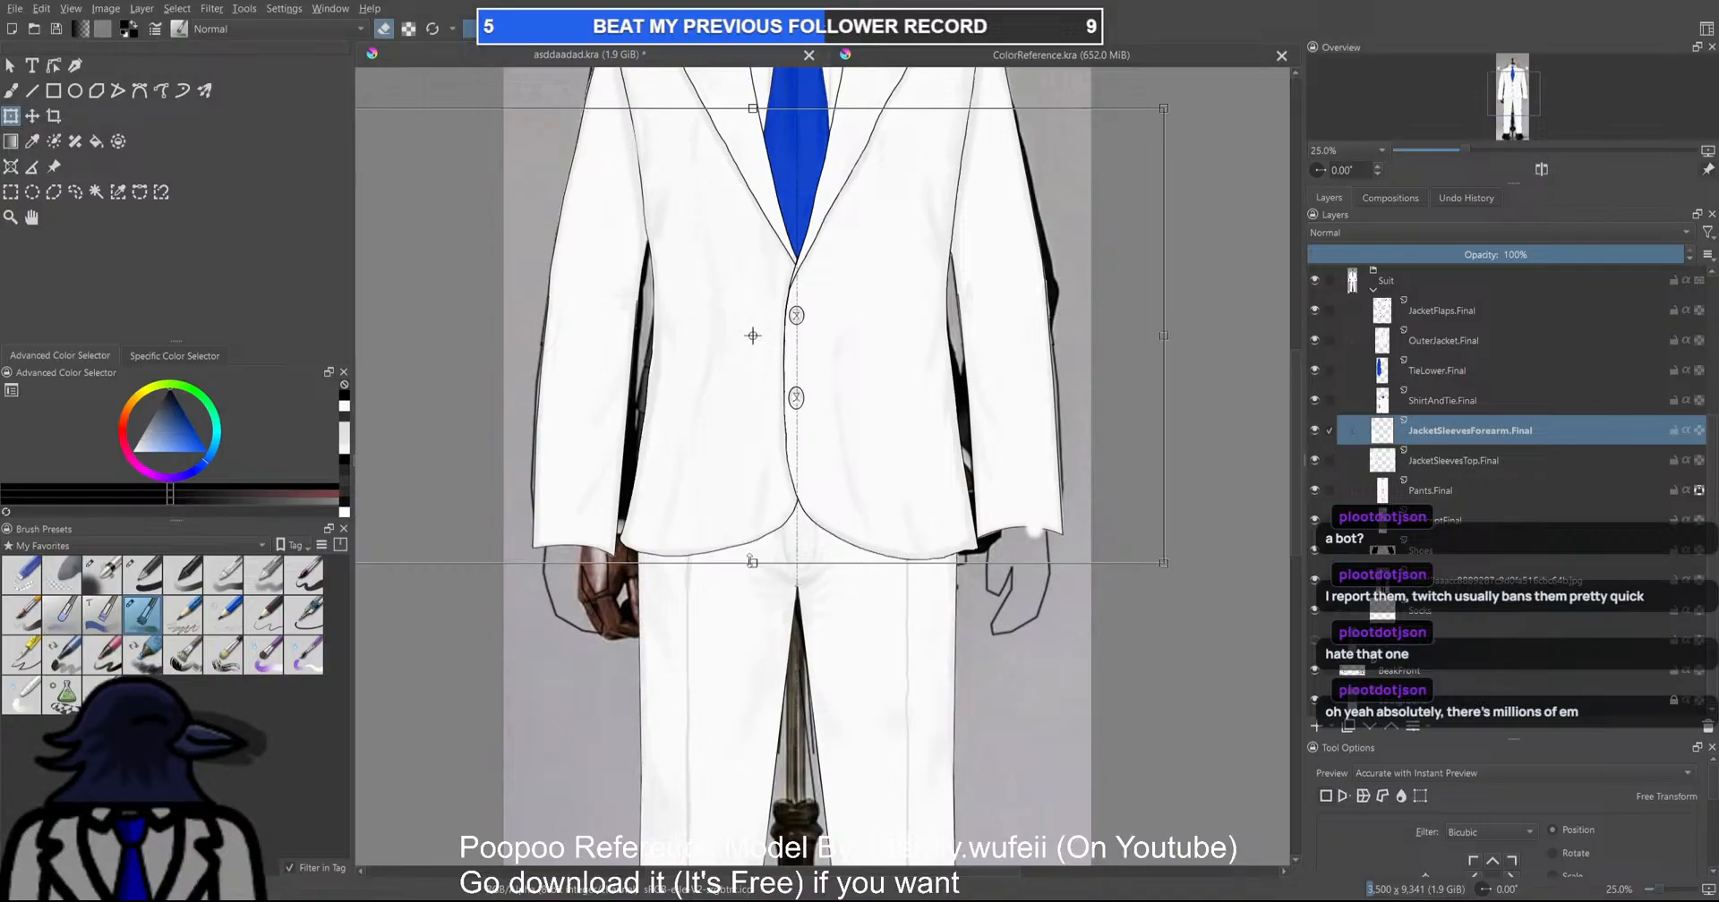
scroll(752, 561, "down", 2)
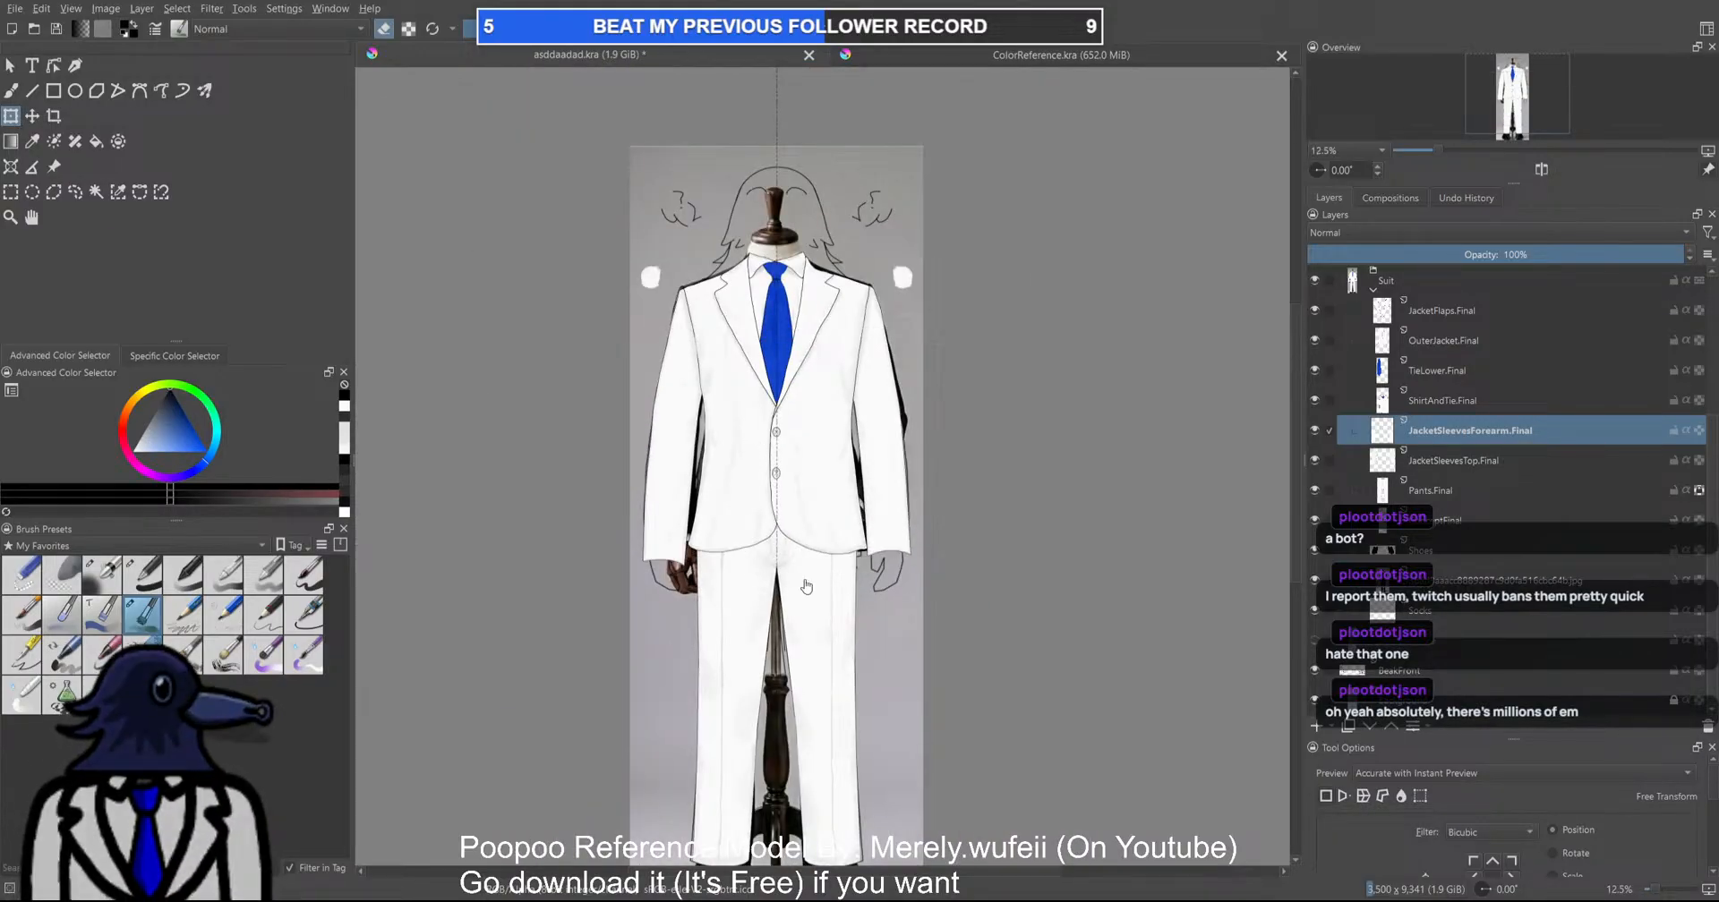
scroll(804, 573, "up", 2)
scroll(545, 374, "down", 2)
key("ctrl+r")
left_click_drag(470, 271, 845, 515)
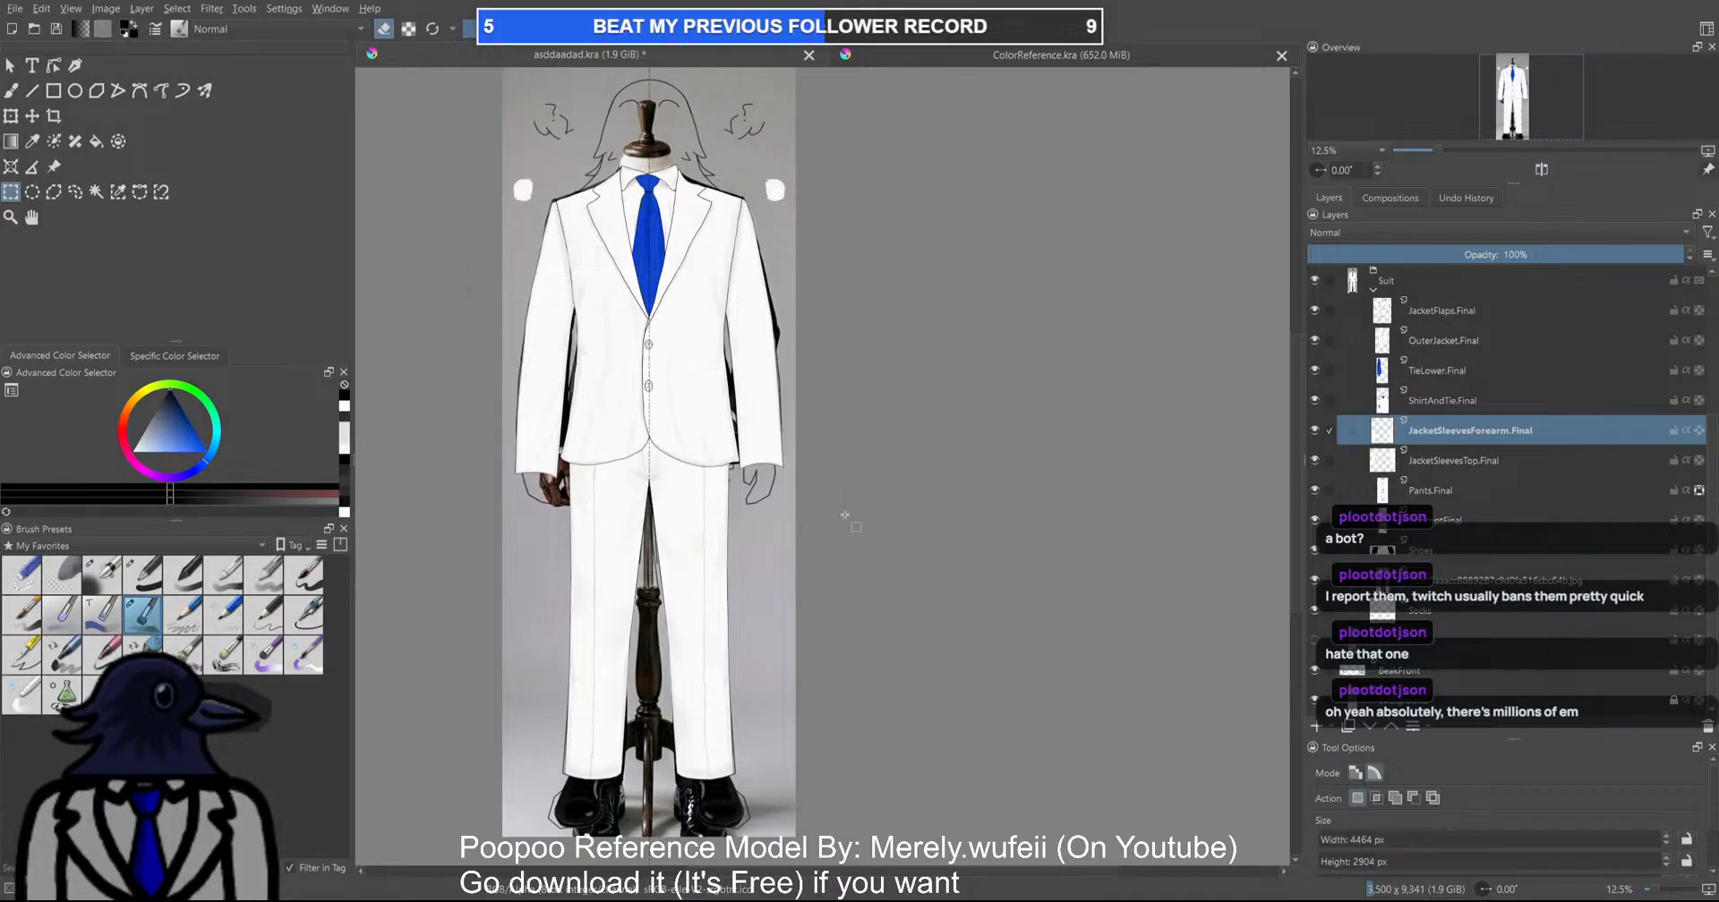
scroll(817, 509, "up", 2)
left_click_drag(740, 497, 982, 595)
key("ctrl+t")
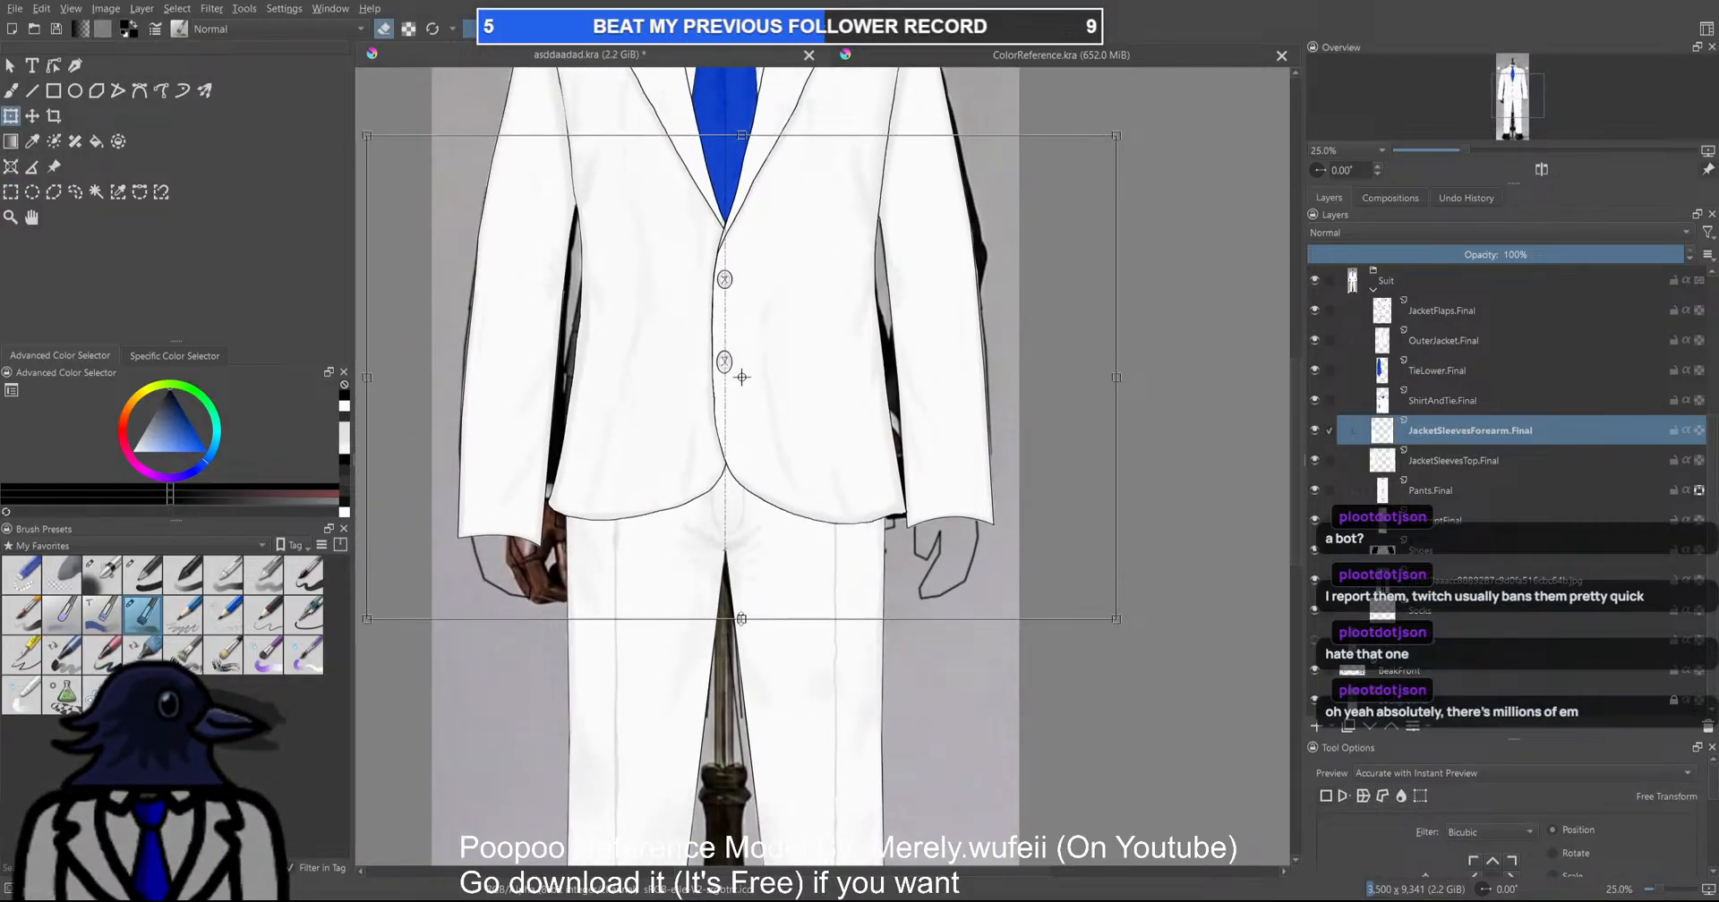
left_click_drag(740, 618, 741, 567)
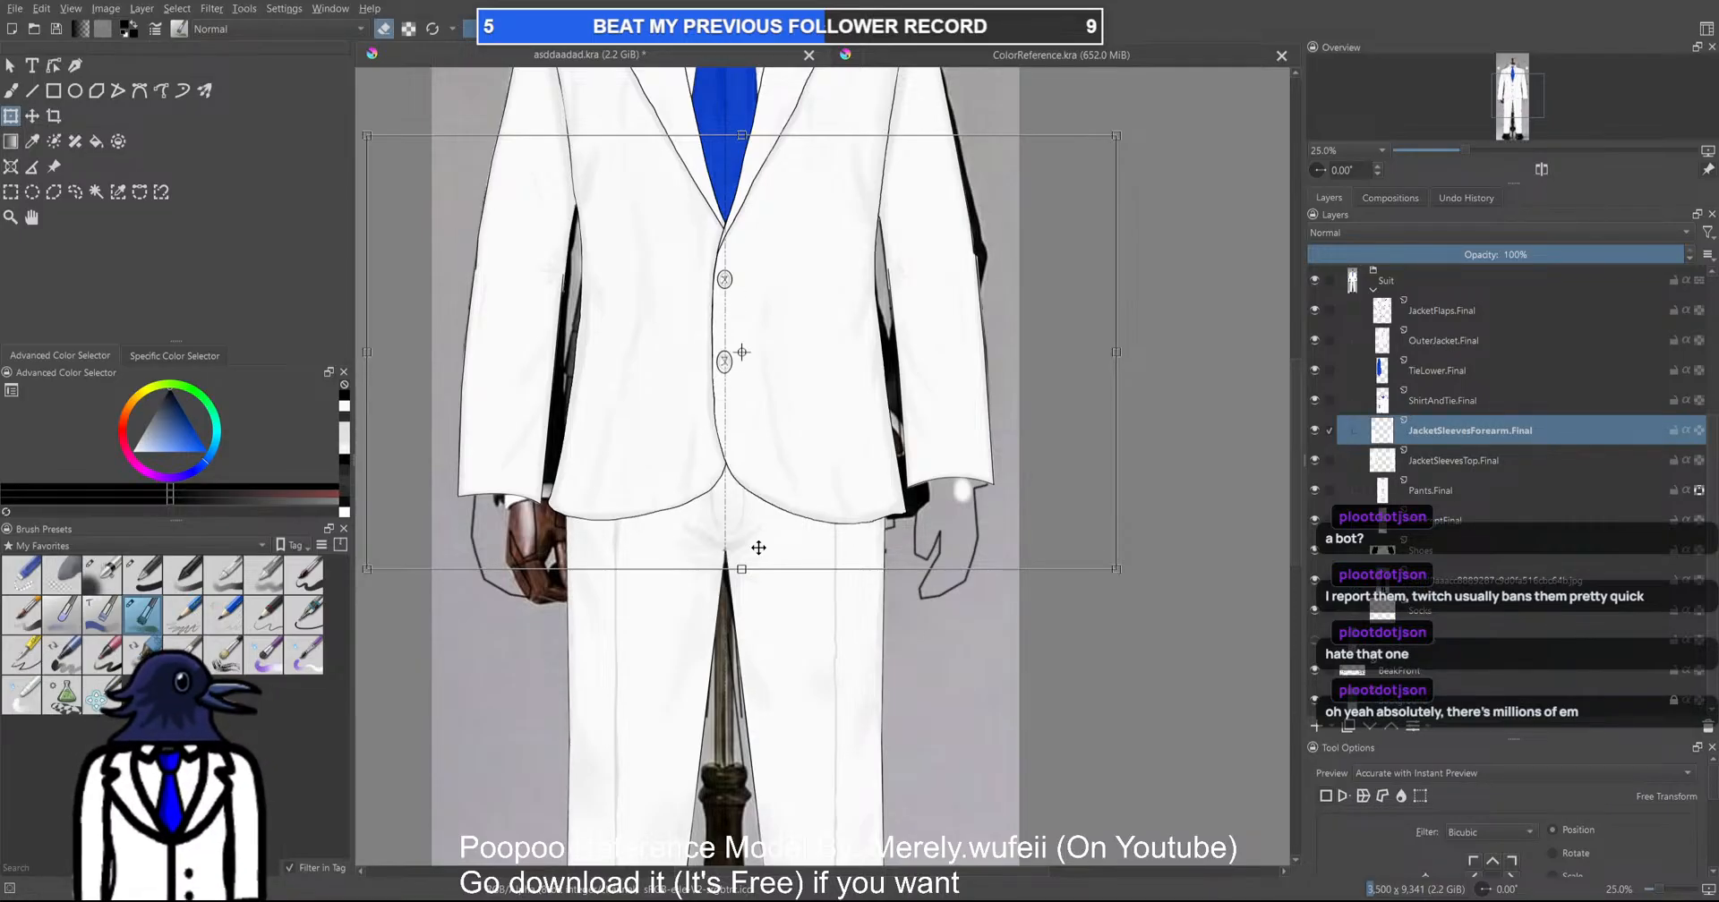
Select the forearm sleeve on the viewer's right, lengthen it slightly at the cuff and rotate it slightly counterclockwise
key("ctrl+r")
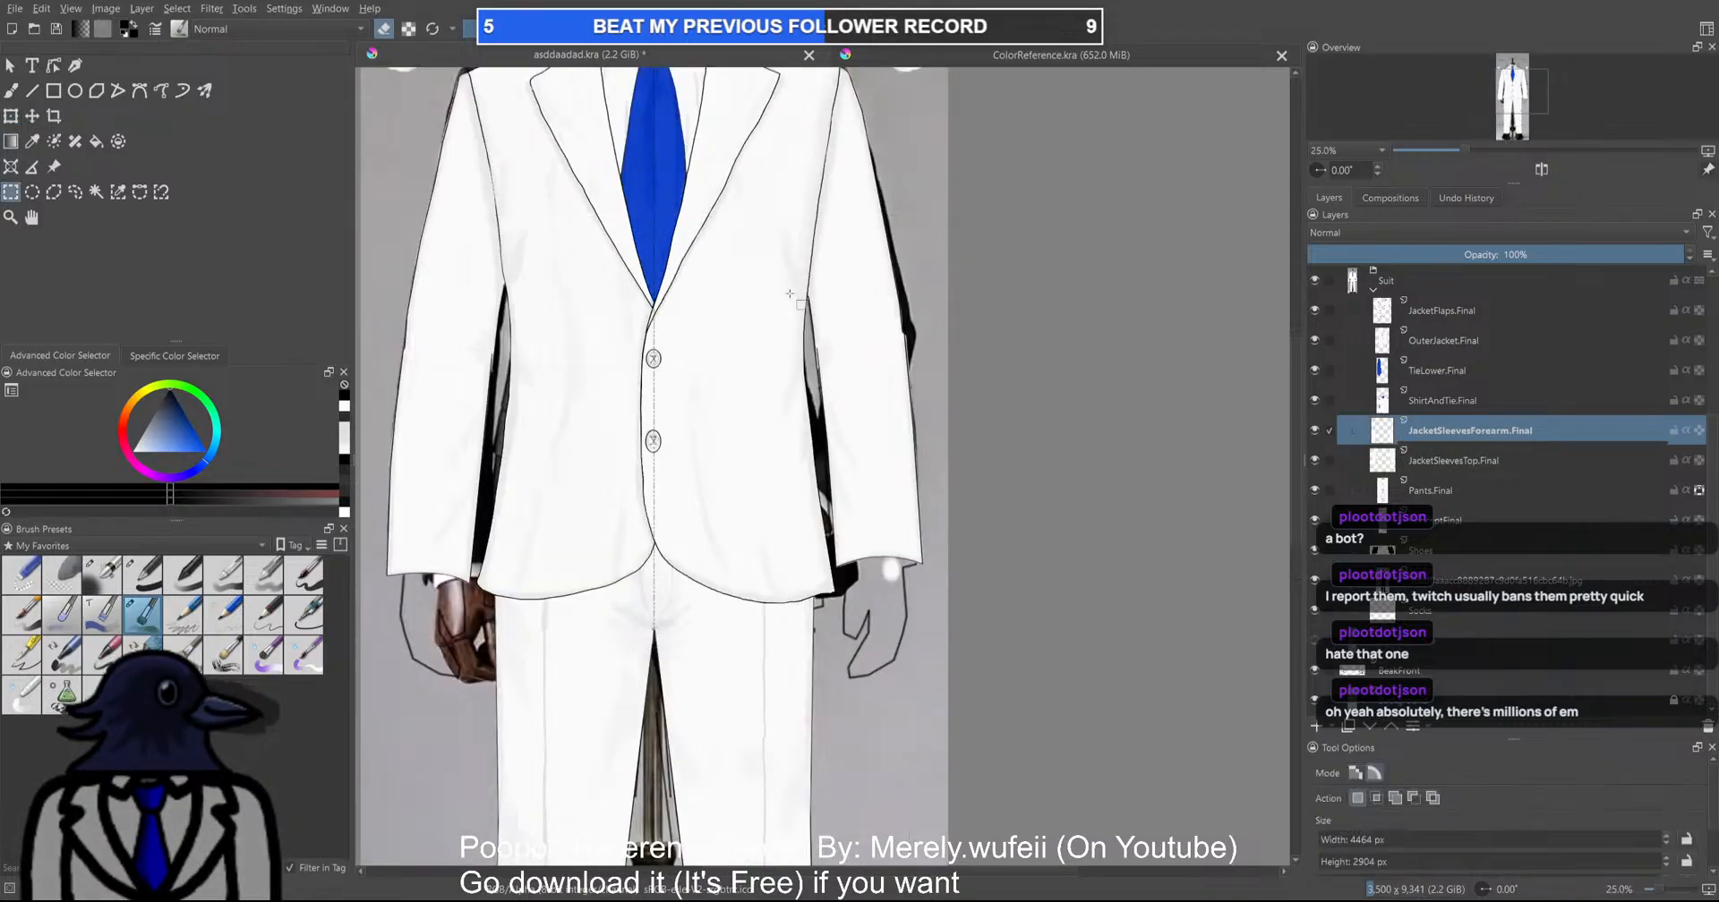
key("ctrl+t")
left_click_drag(892, 636, 891, 649)
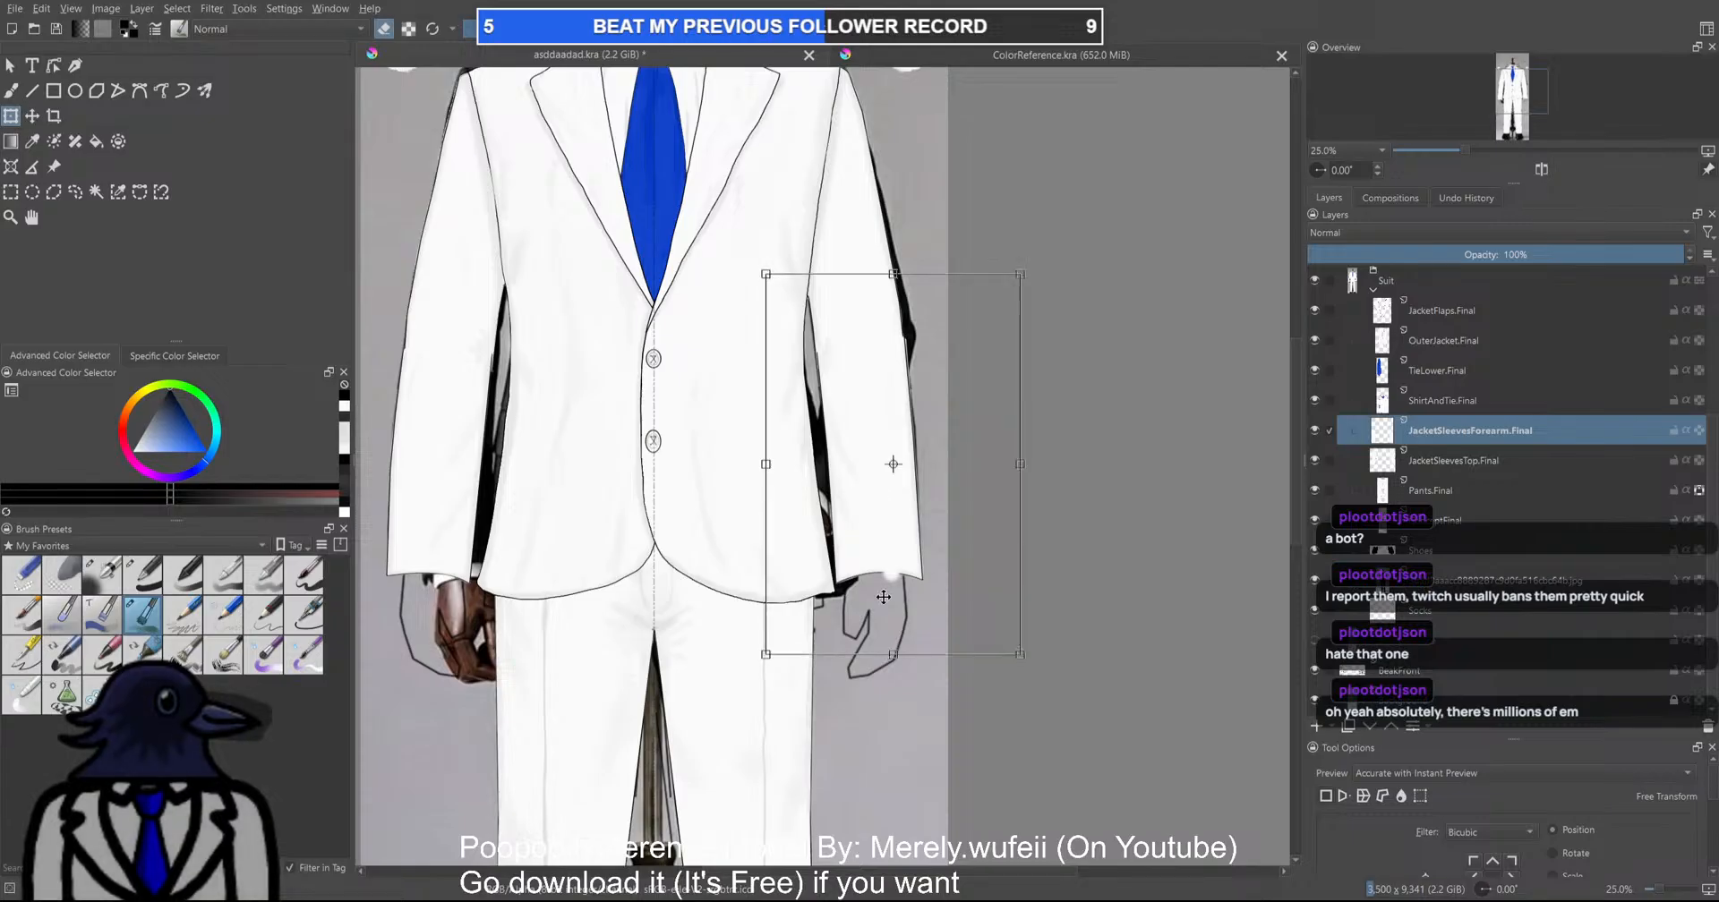
scroll(876, 447, "up", 2)
left_click_drag(1193, 194, 1191, 177)
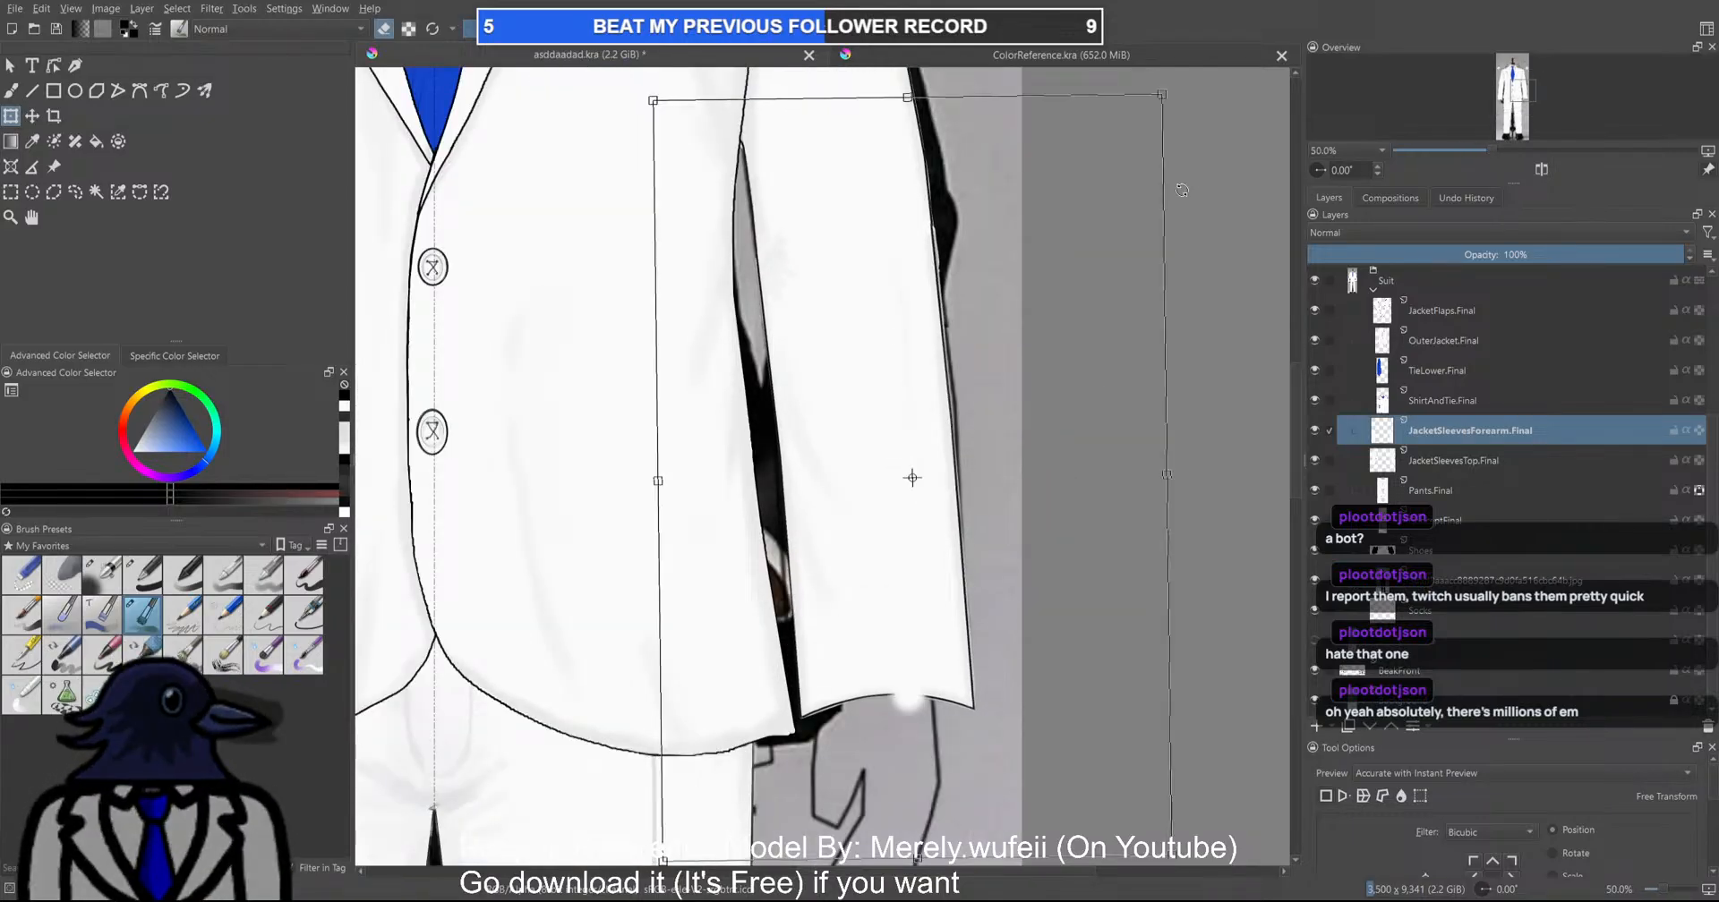
Select the forearm sleeve on the viewer's left, rotate it slightly clockwise to match, and save the document
scroll(1180, 369, "down", 2)
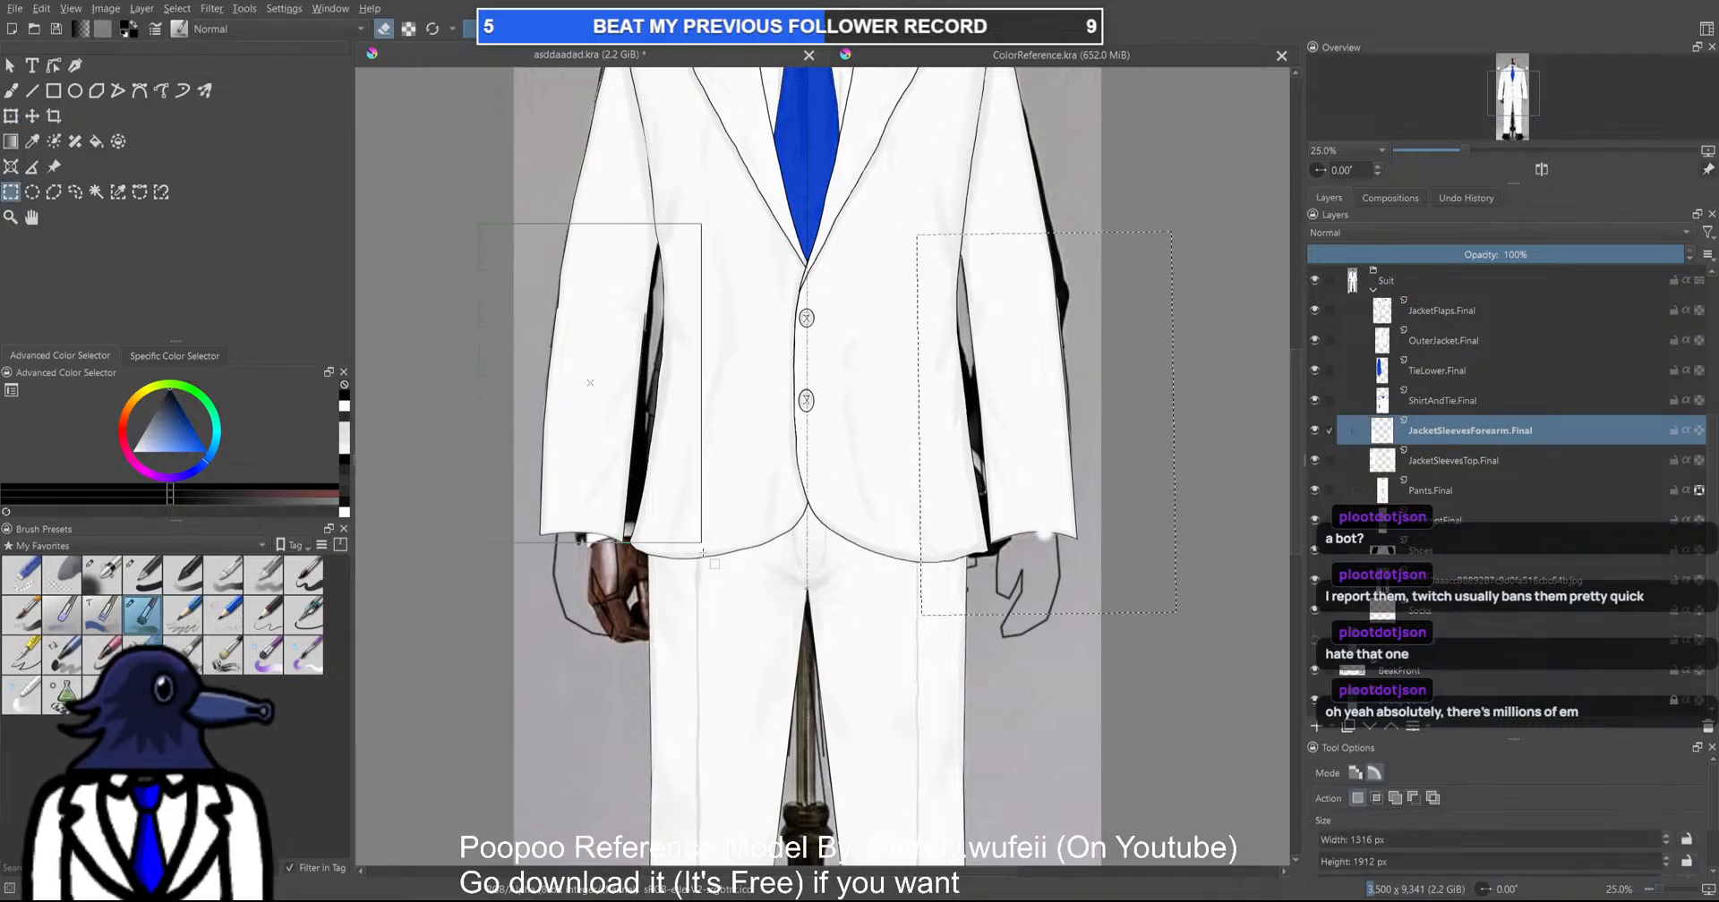
scroll(634, 359, "up", 2)
scroll(878, 506, "down", 1)
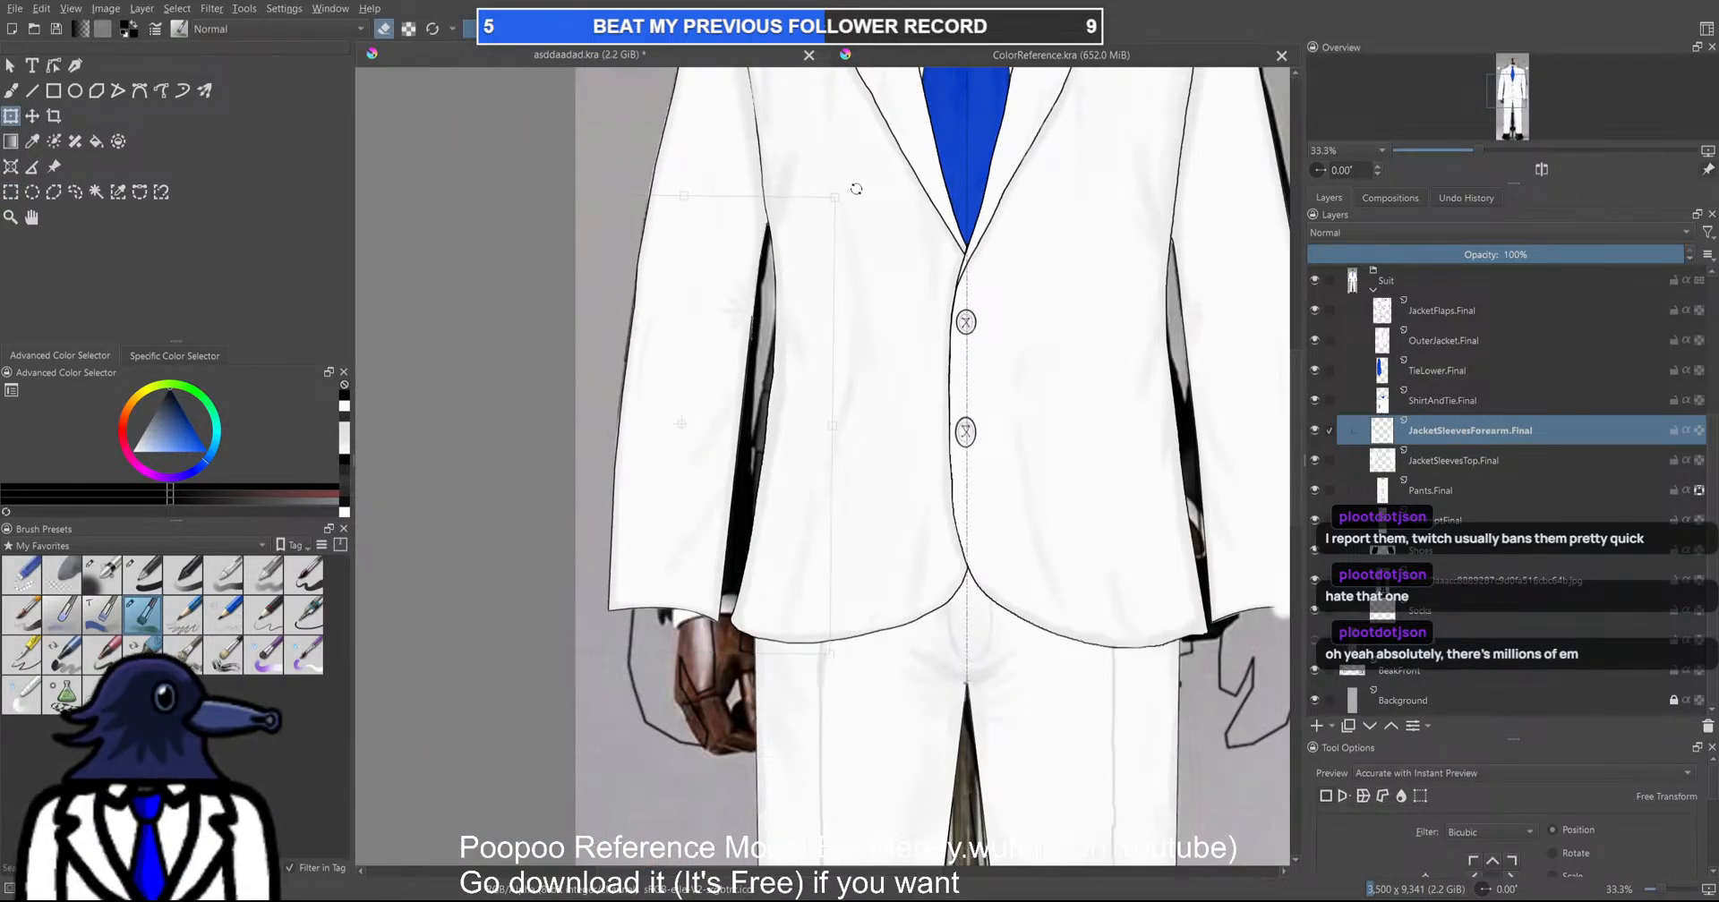
scroll(733, 345, "up", 3)
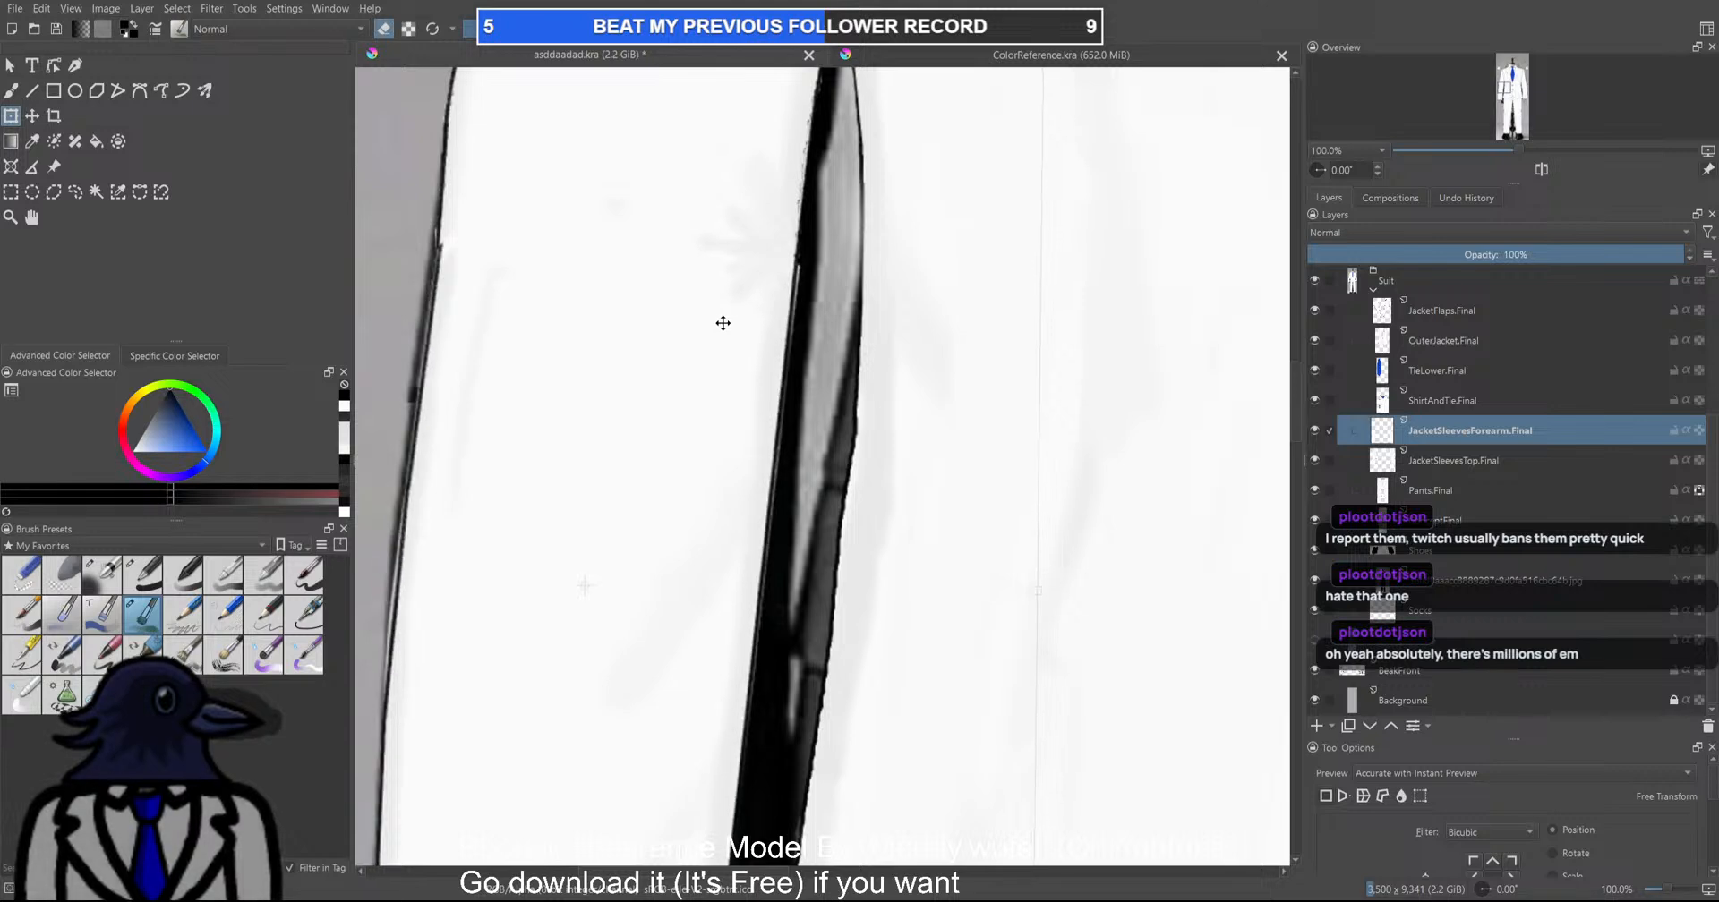
scroll(720, 322, "down", 3)
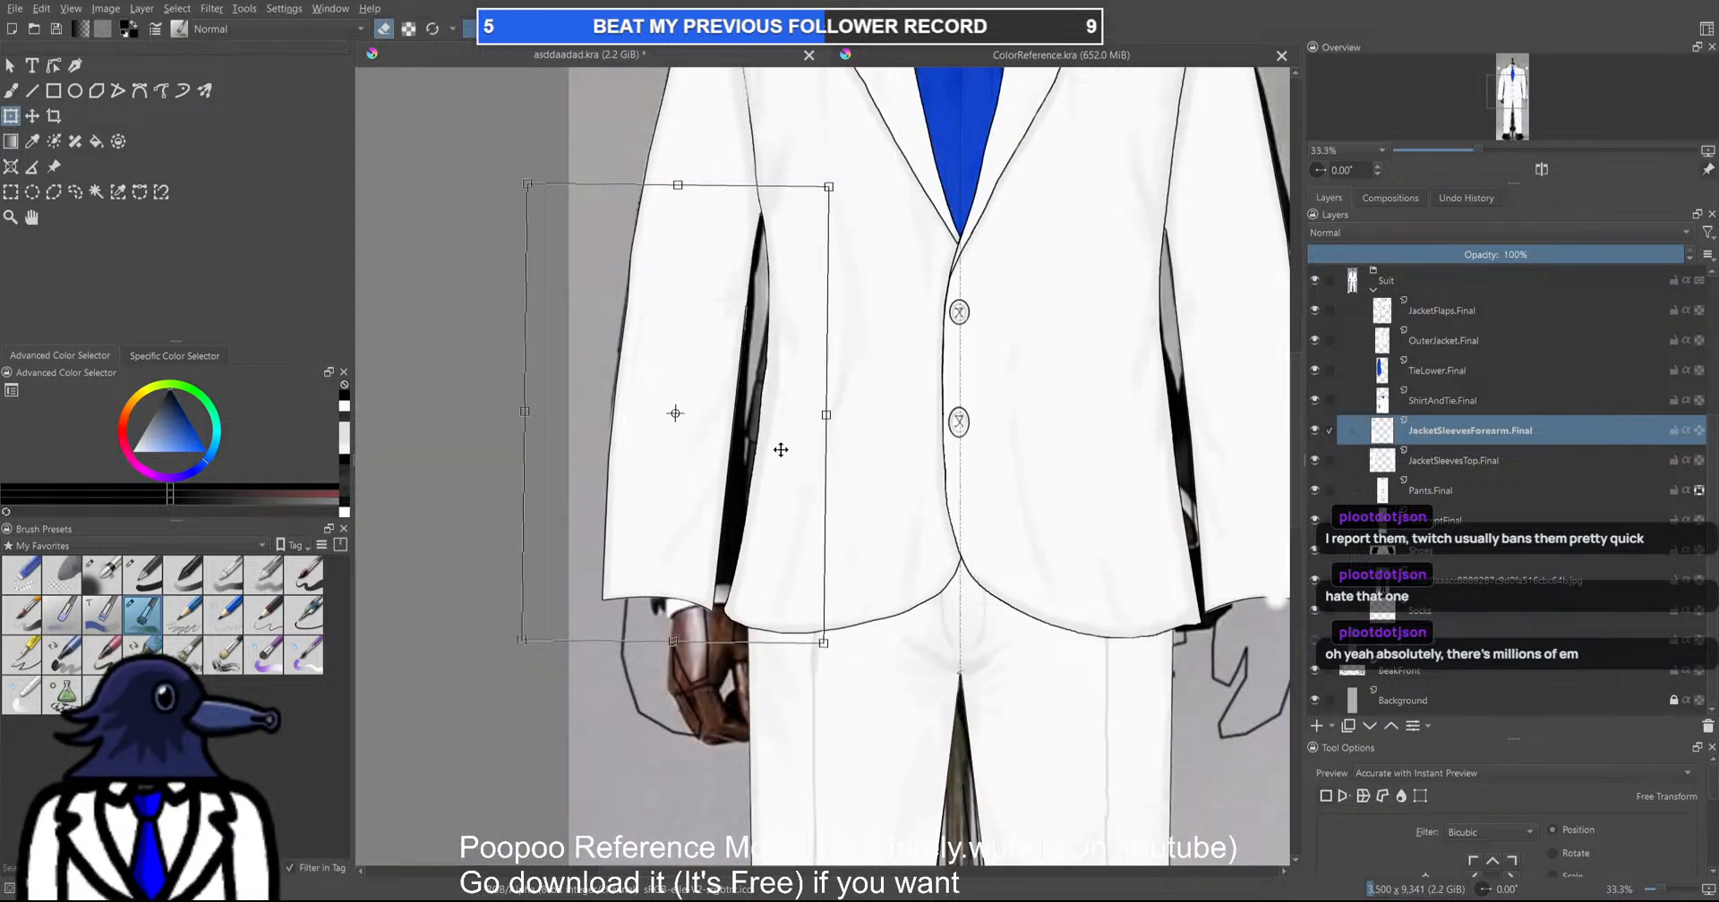
scroll(779, 445, "down", 2)
scroll(794, 474, "down", 1)
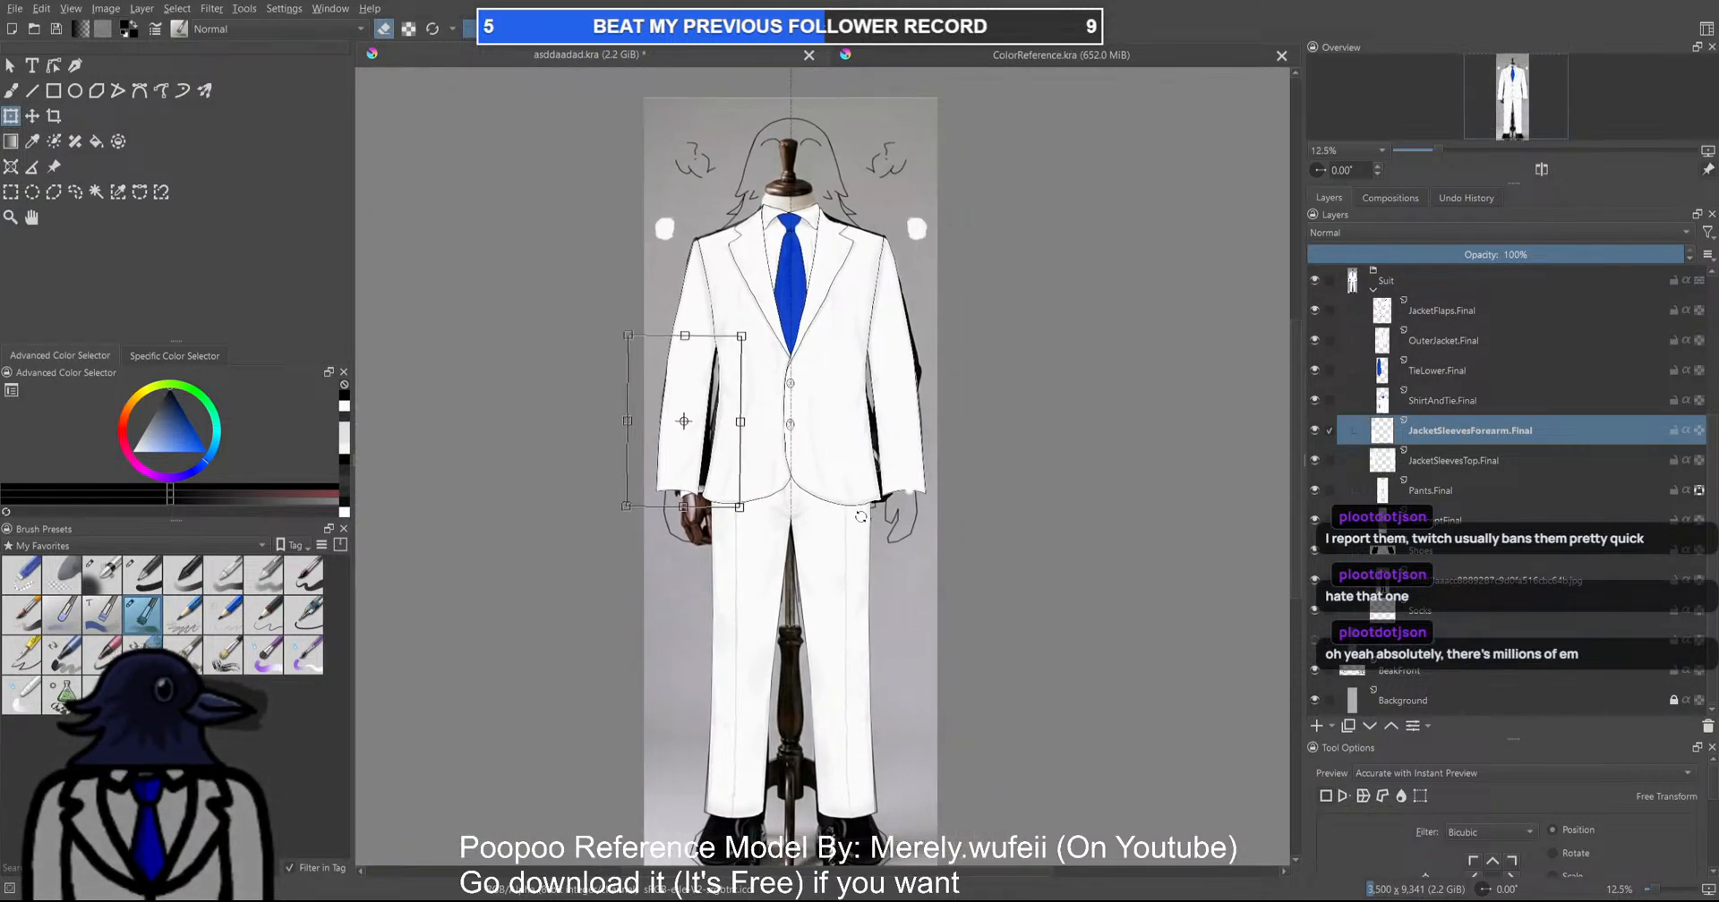
key("ctrl+s")
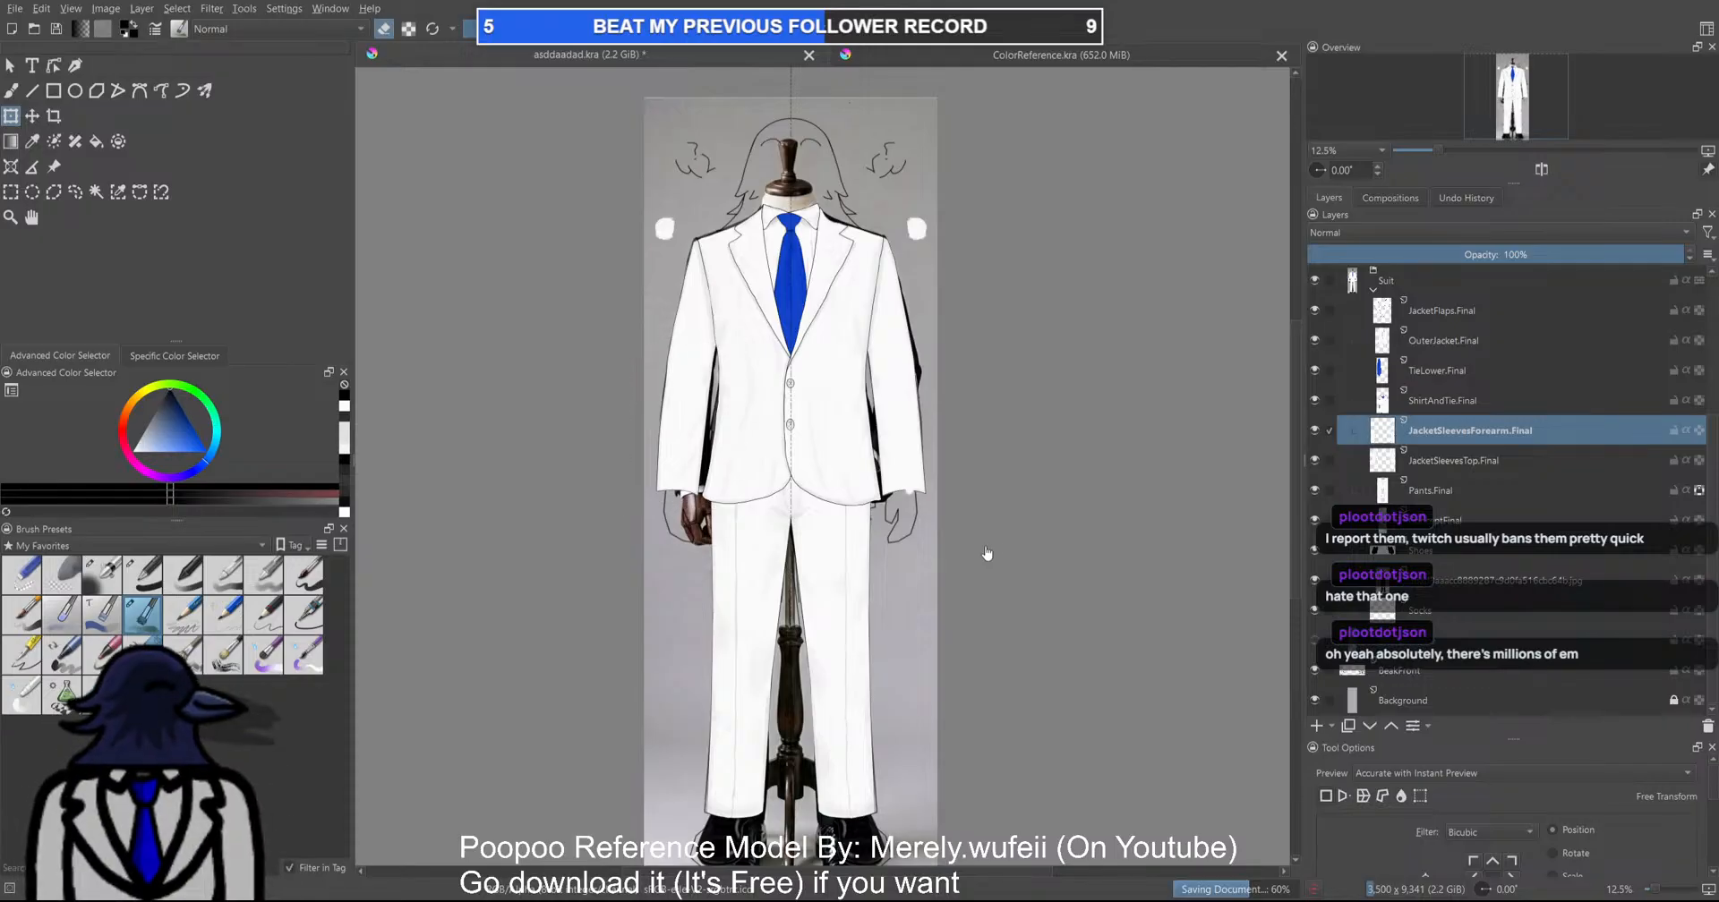
Try a brush stroke near the elbow's outer edge on the JacketSleevesForearm.Final layer, and undo it
scroll(788, 430, "up", 7)
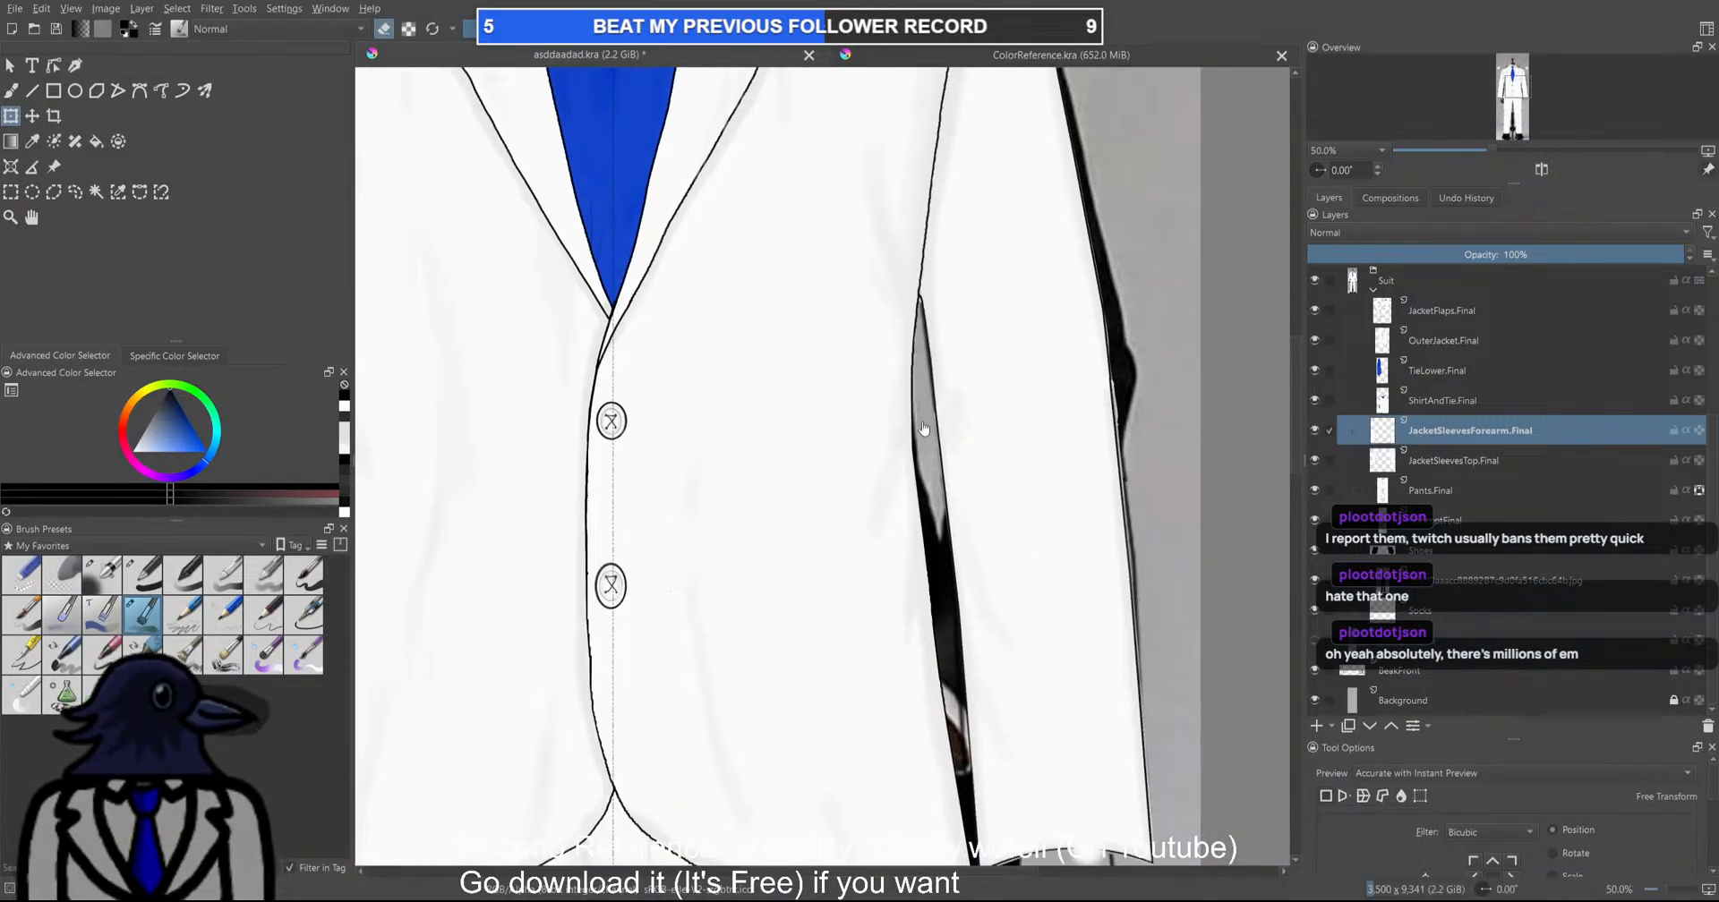
scroll(920, 470, "down", 5)
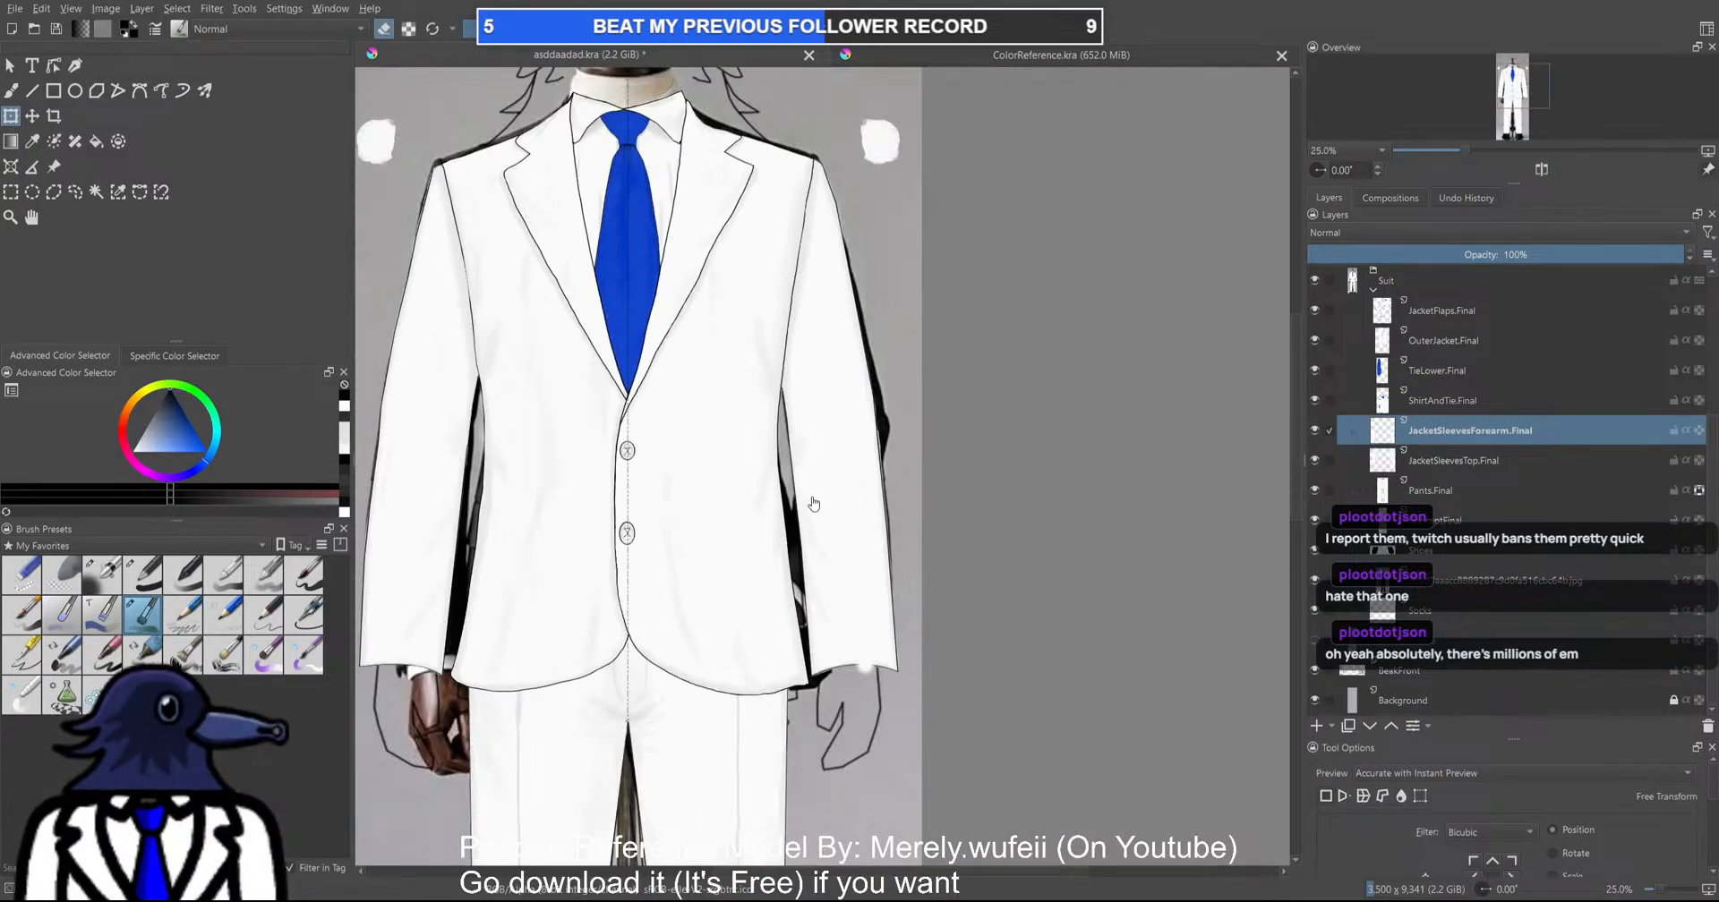
scroll(1074, 480, "down", 1)
scroll(1017, 384, "up", 8)
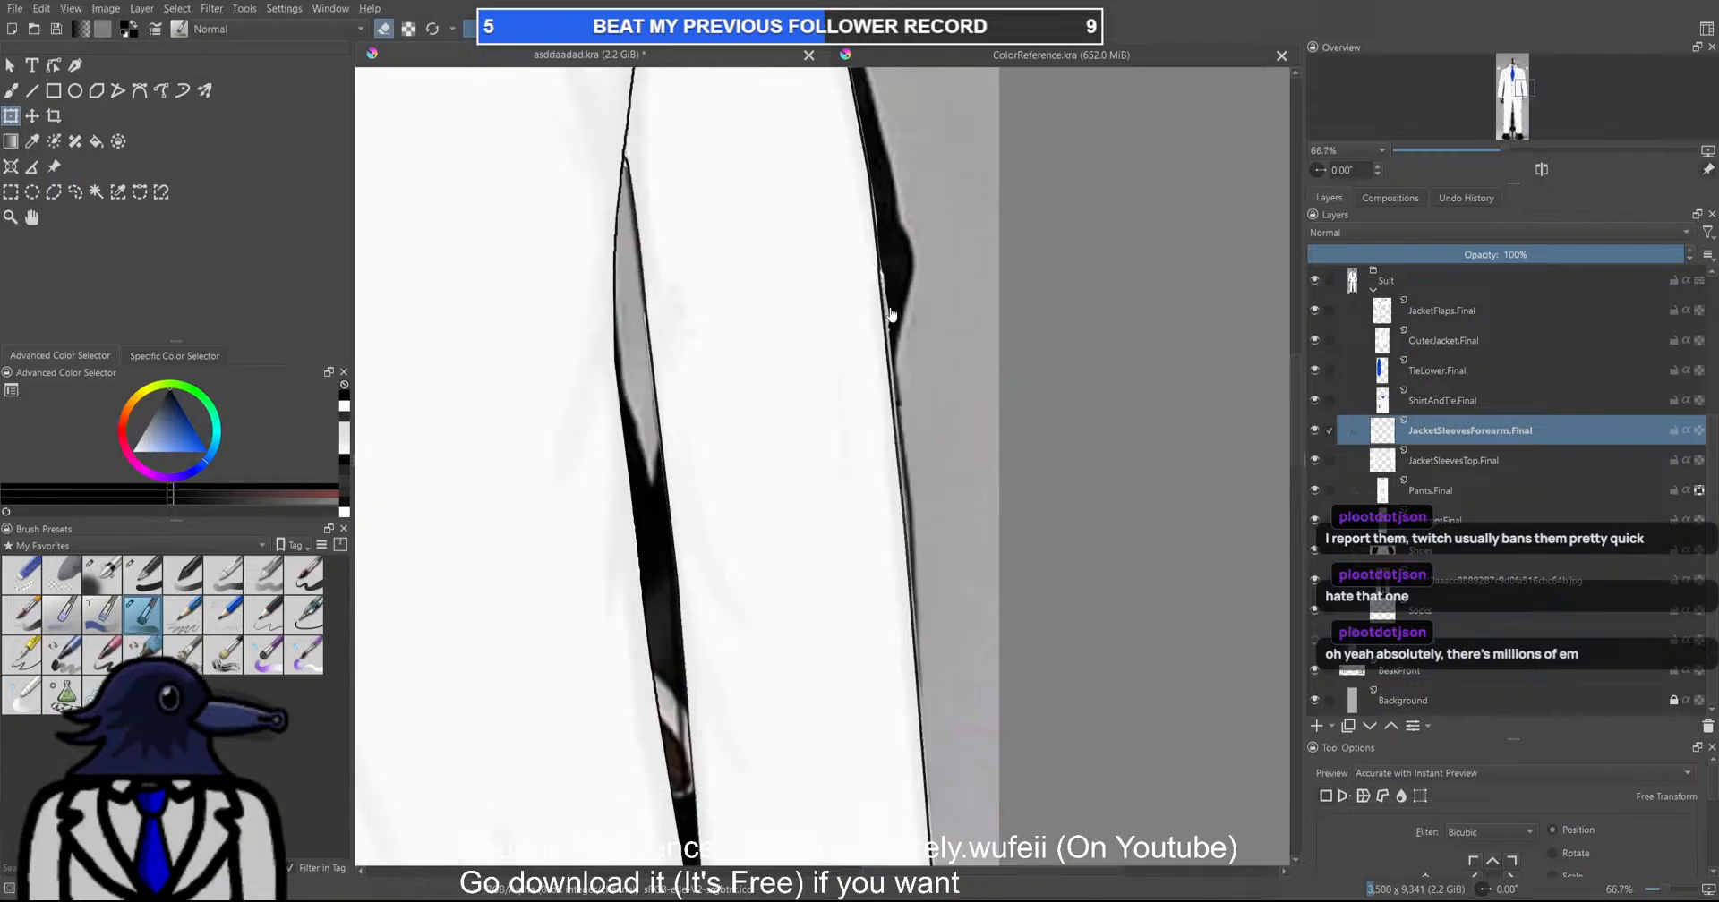
left_click(1464, 456)
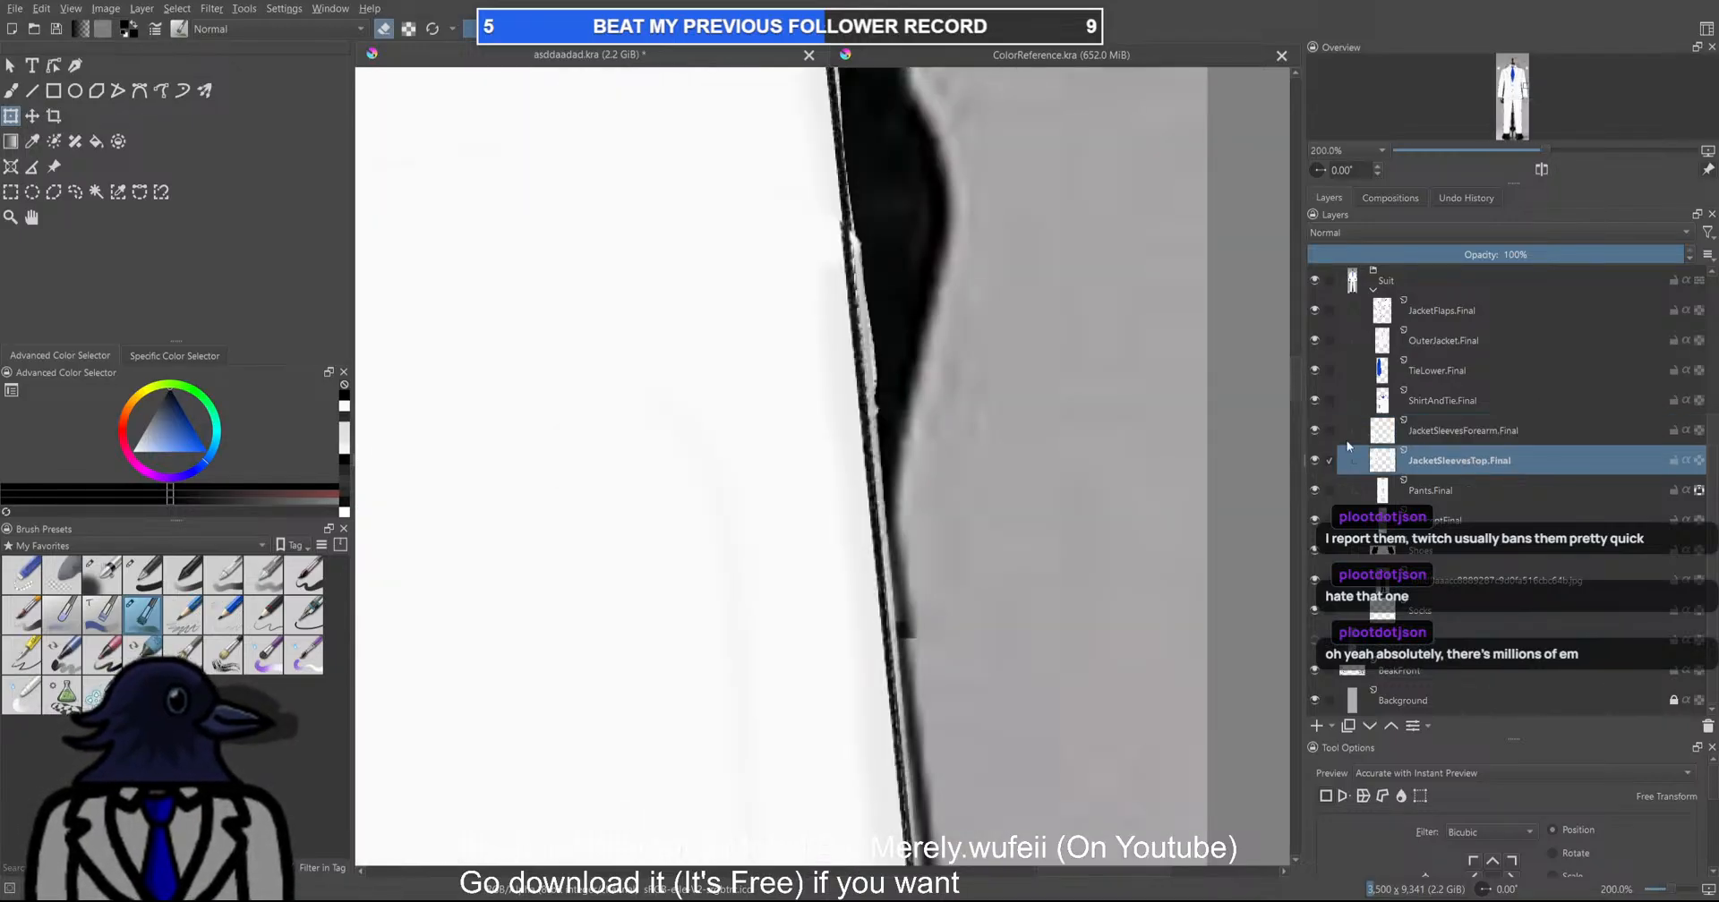
left_click(13, 92)
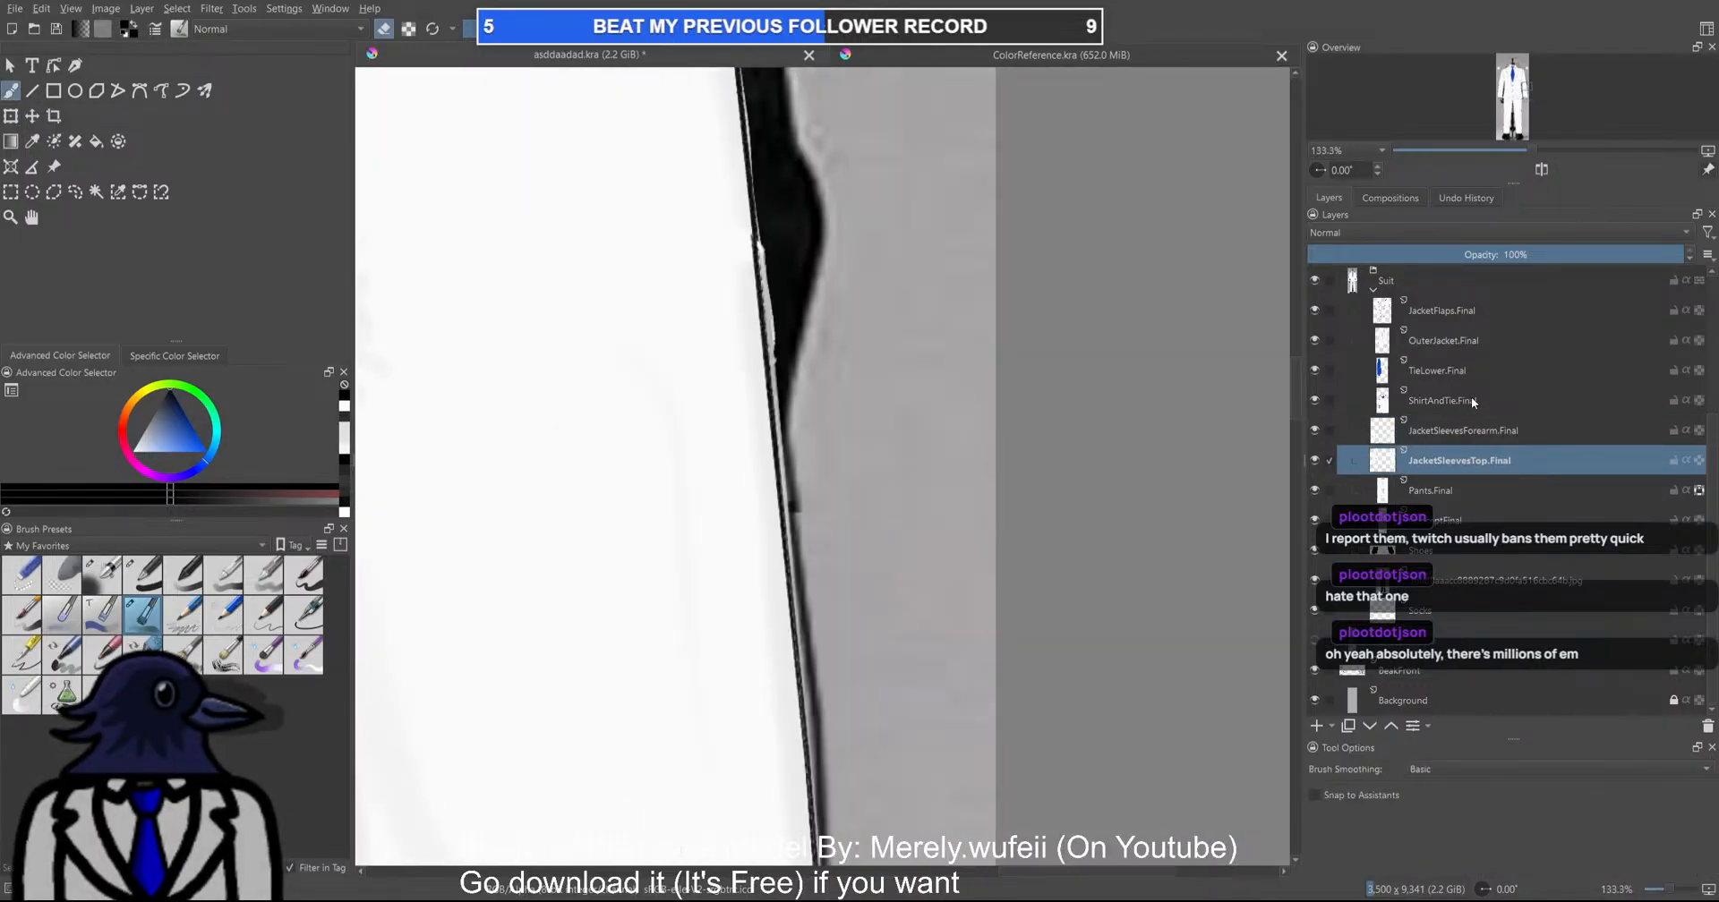
left_click(1468, 430)
left_click_drag(855, 220, 853, 240)
key("ctrl+z")
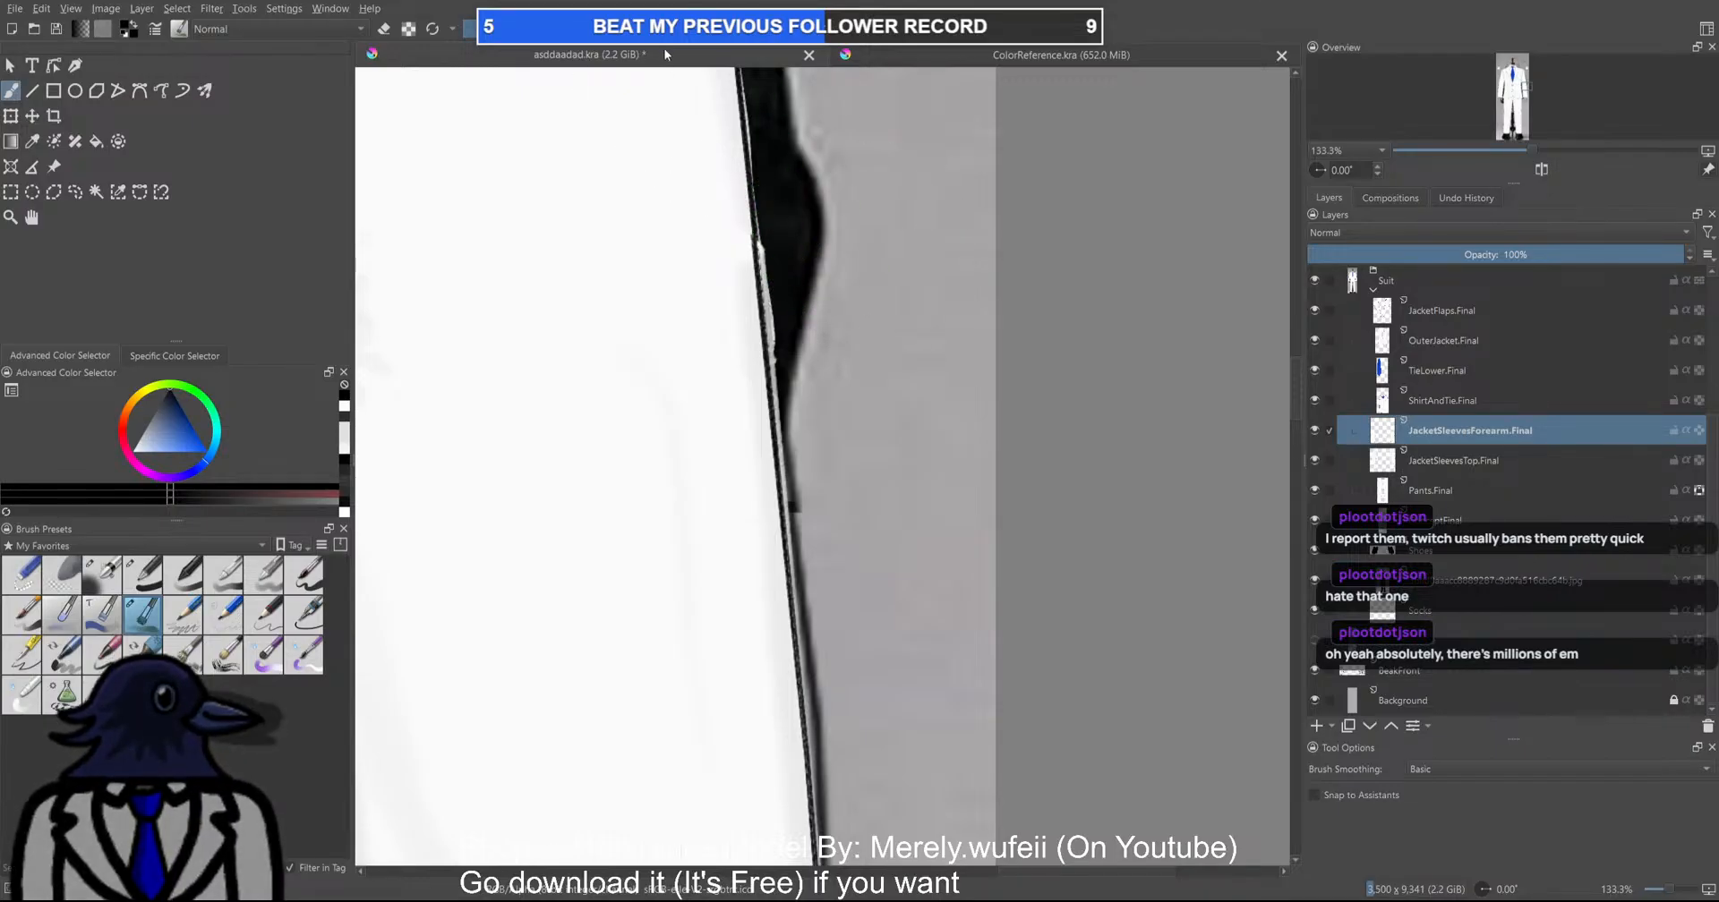
Erase the stray upper-sleeve edge sticking out past the forearm outline on the JacketSleevesTop.Final layer, and save the document
scroll(816, 263, "up", 2)
key("e")
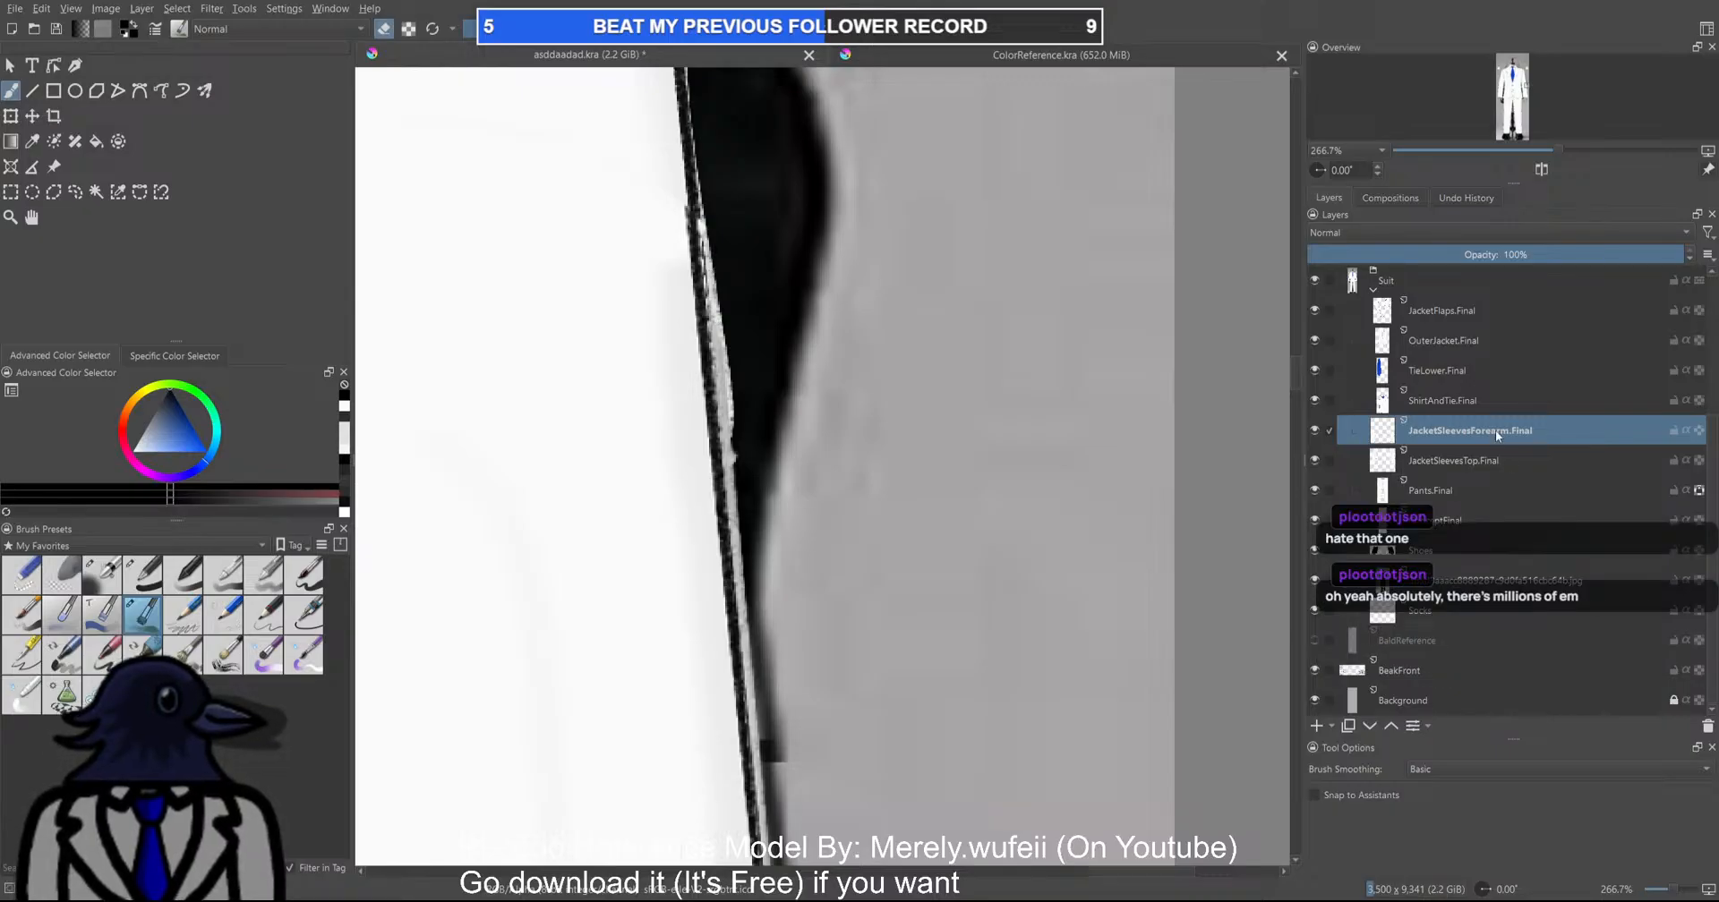
left_click(1468, 462)
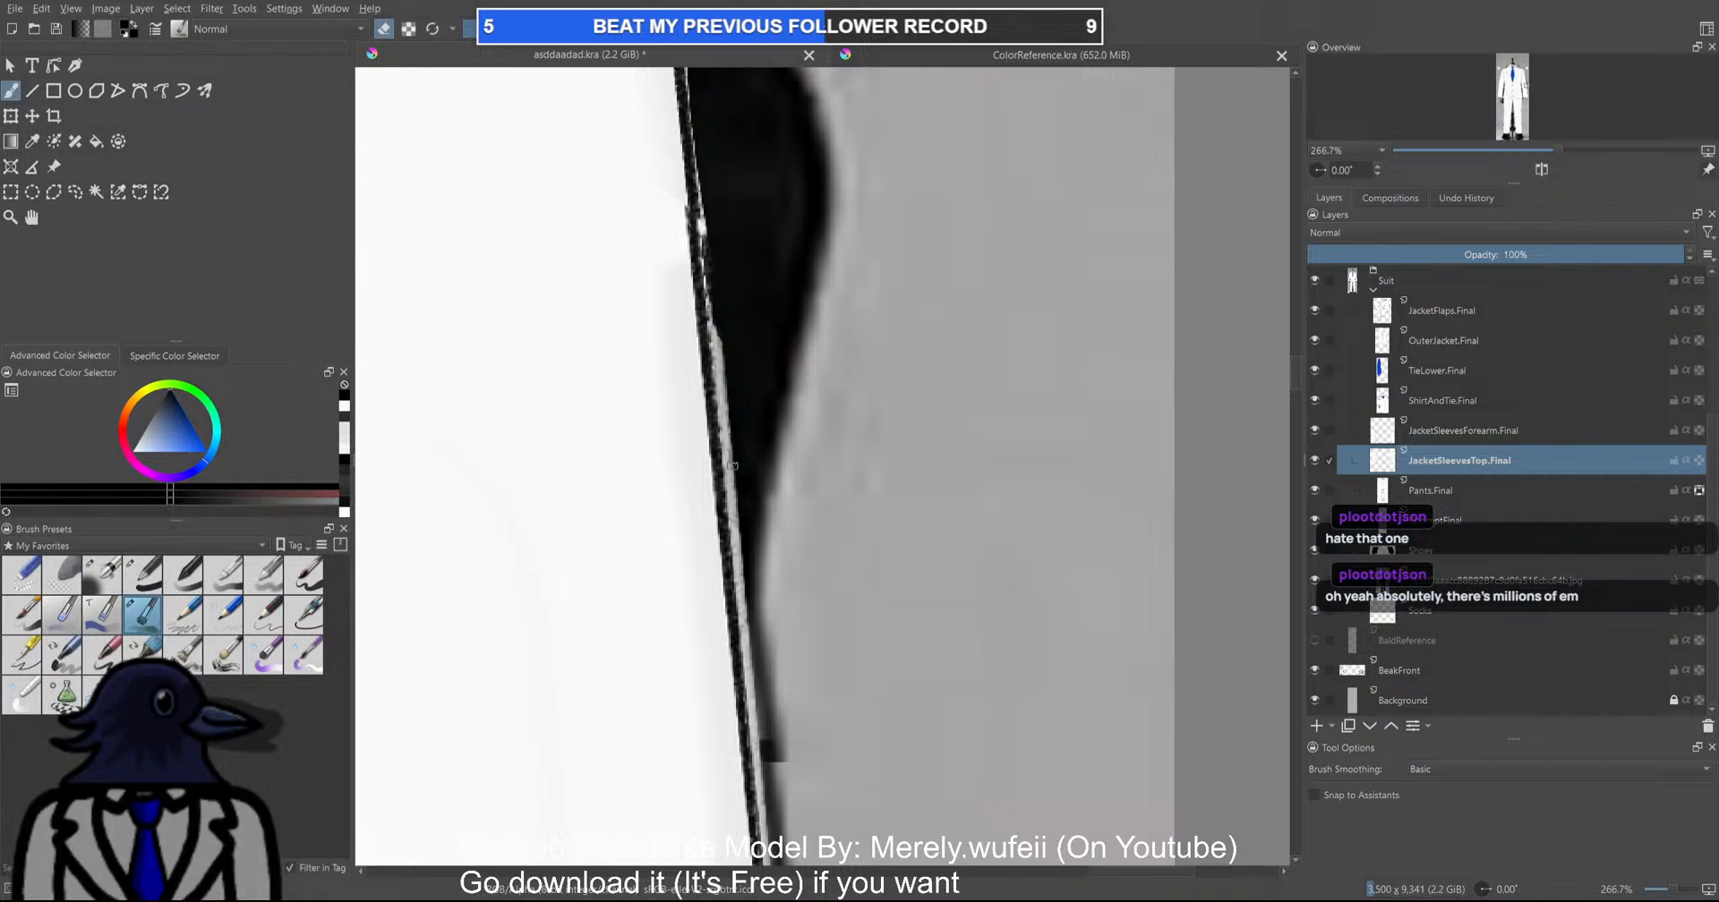
scroll(727, 367, "down", 10)
key("ctrl+s")
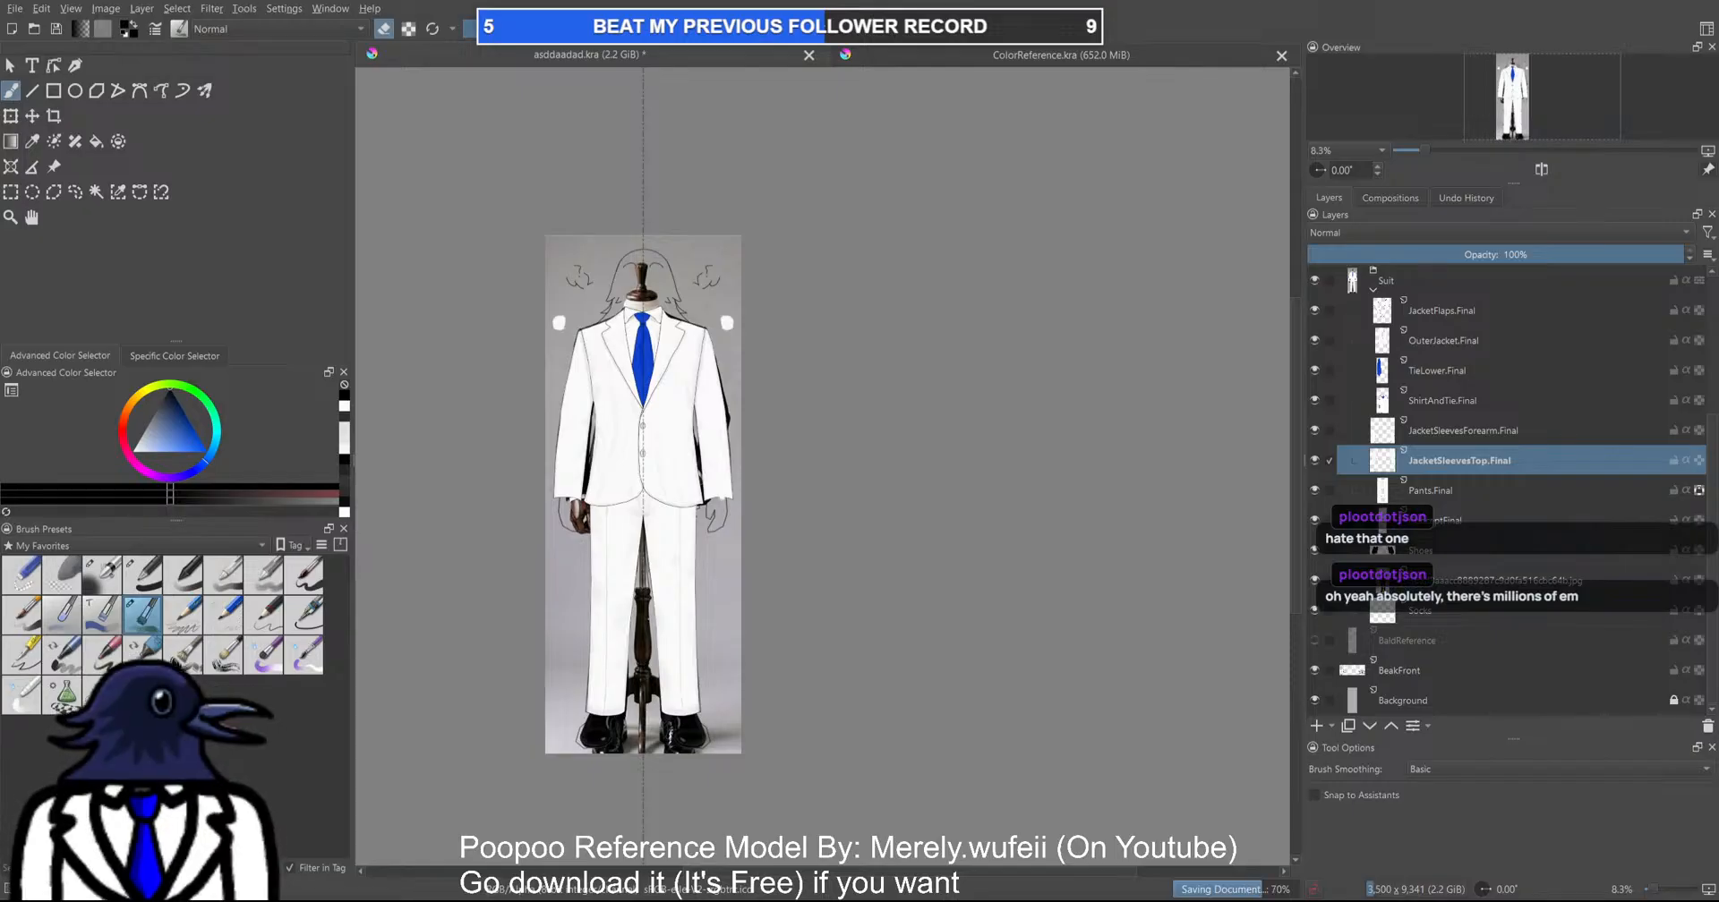
Show the hand photo reference above the NeutralHands layer in the Hands group
scroll(608, 664, "up", 2)
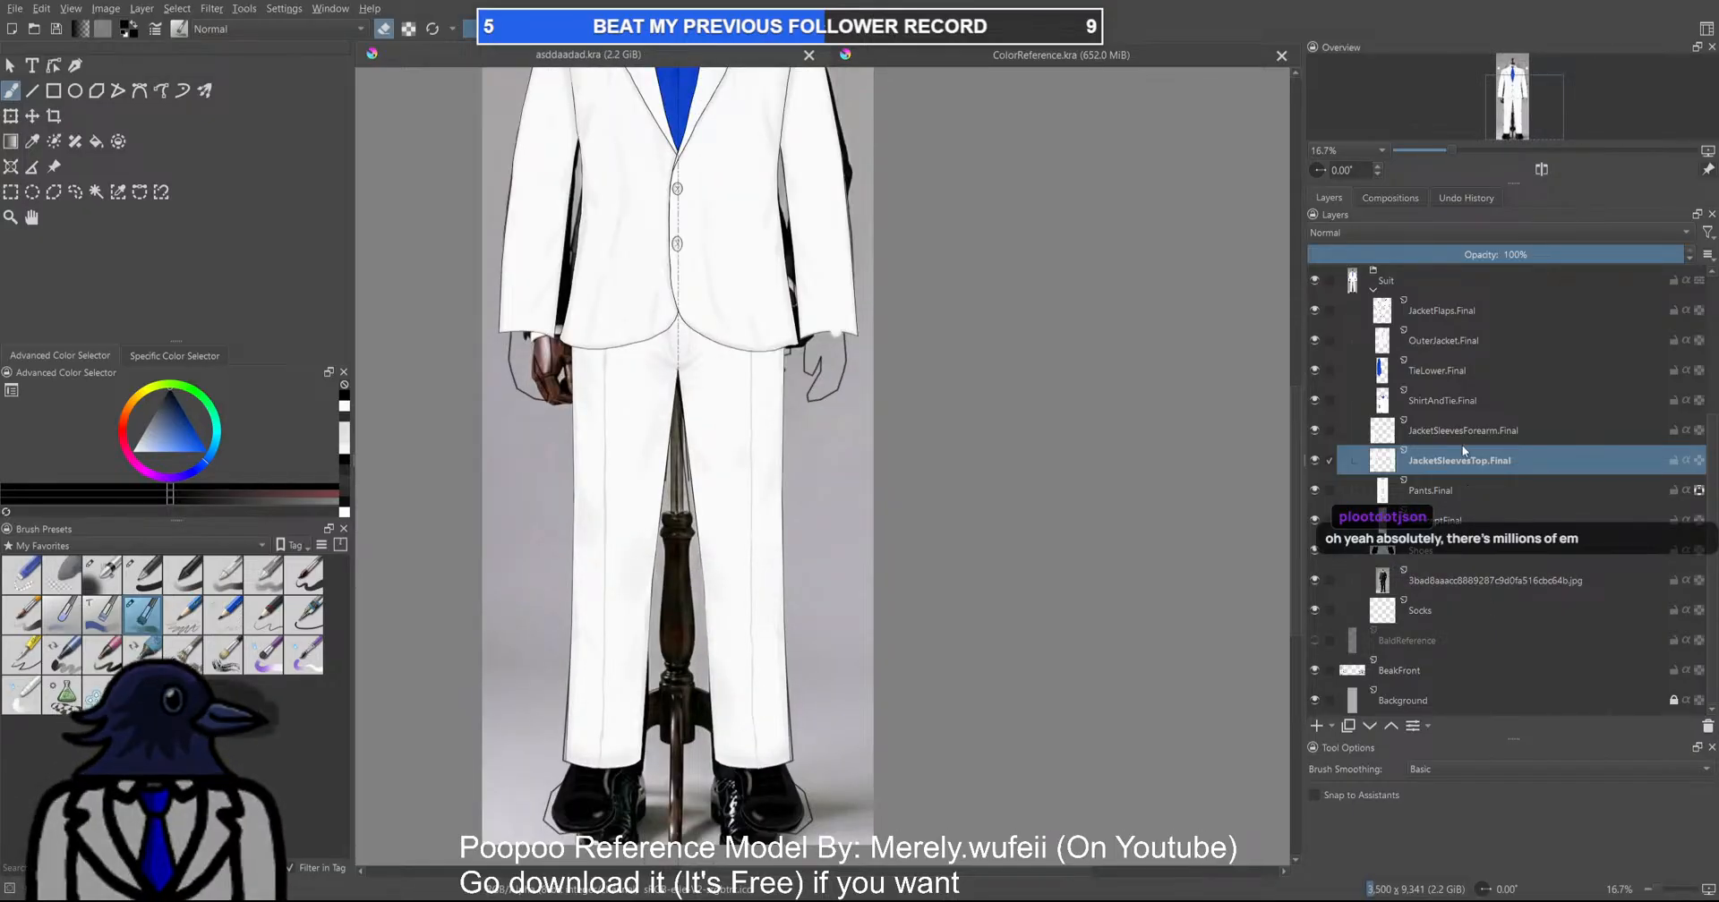
scroll(1376, 441, "up", 2)
left_click(1314, 401)
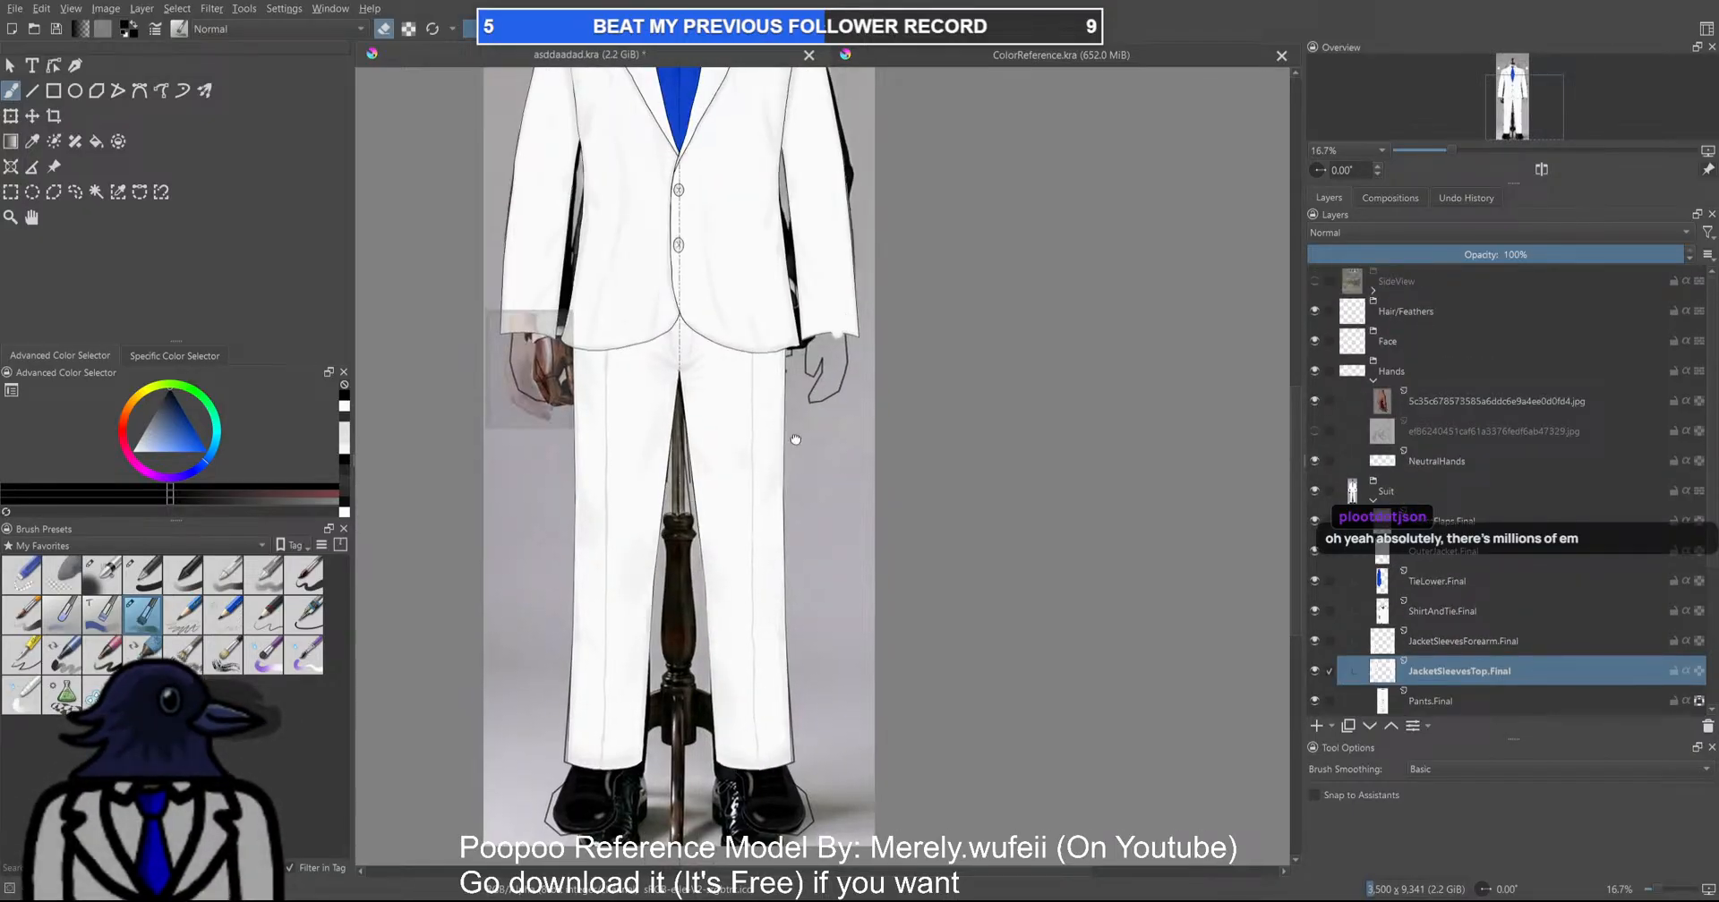
left_click_drag(573, 376, 728, 442)
left_click(1484, 460)
scroll(718, 433, "up", 2)
key("ctrl+r")
left_click_drag(596, 261, 803, 548)
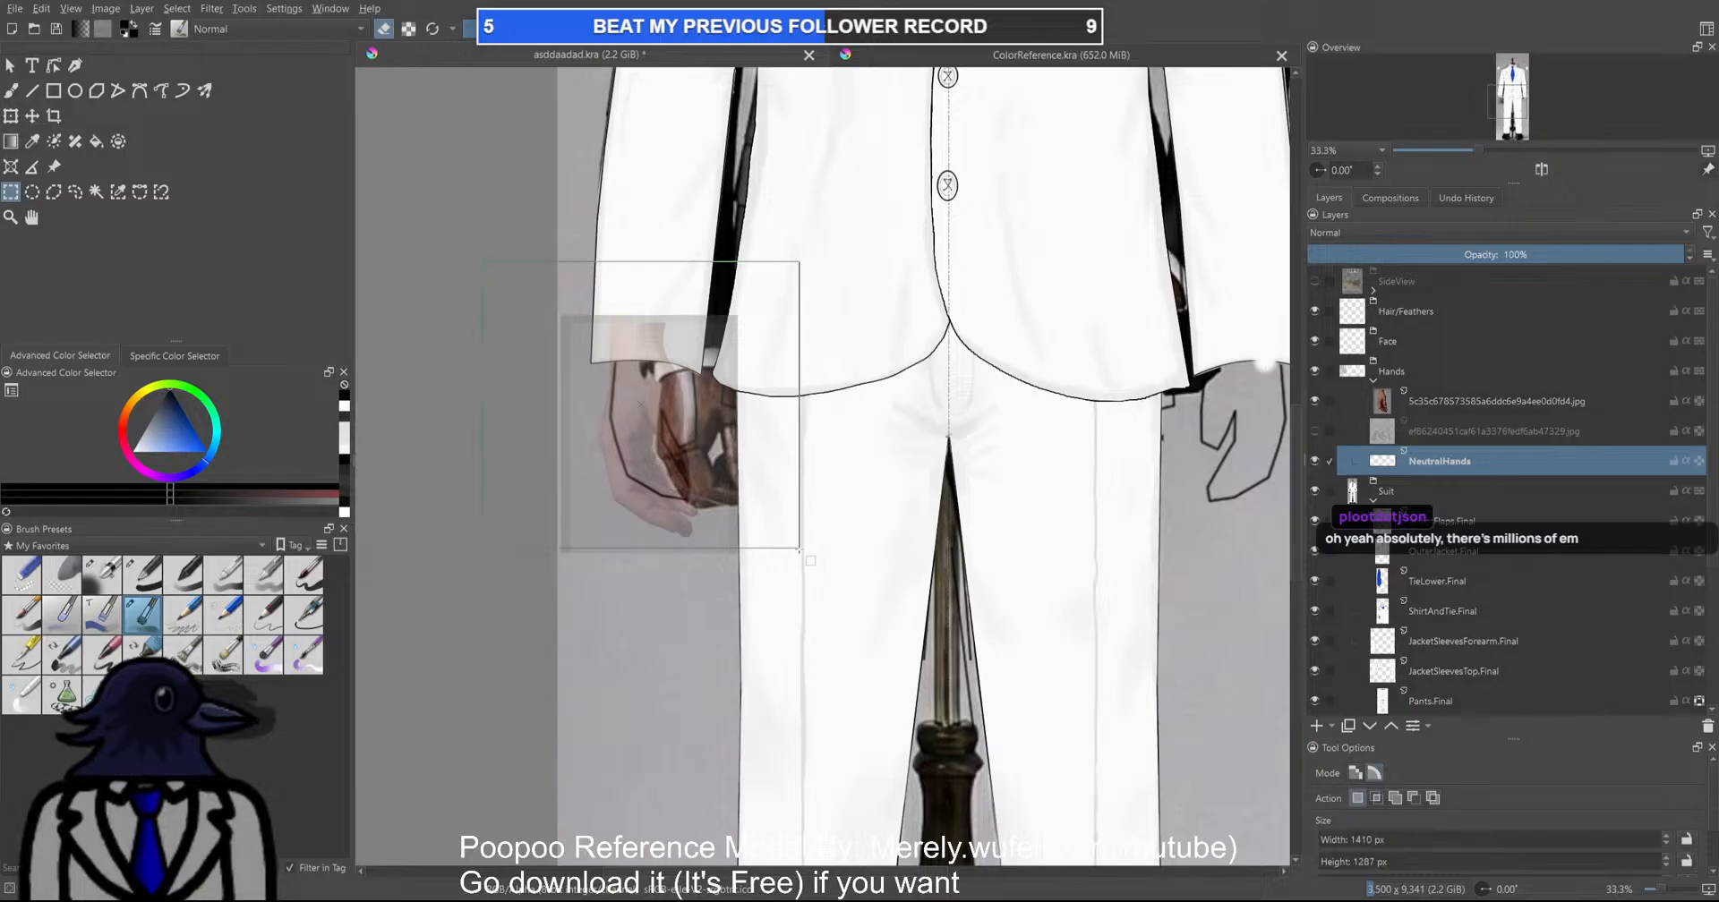
key("ctrl+t")
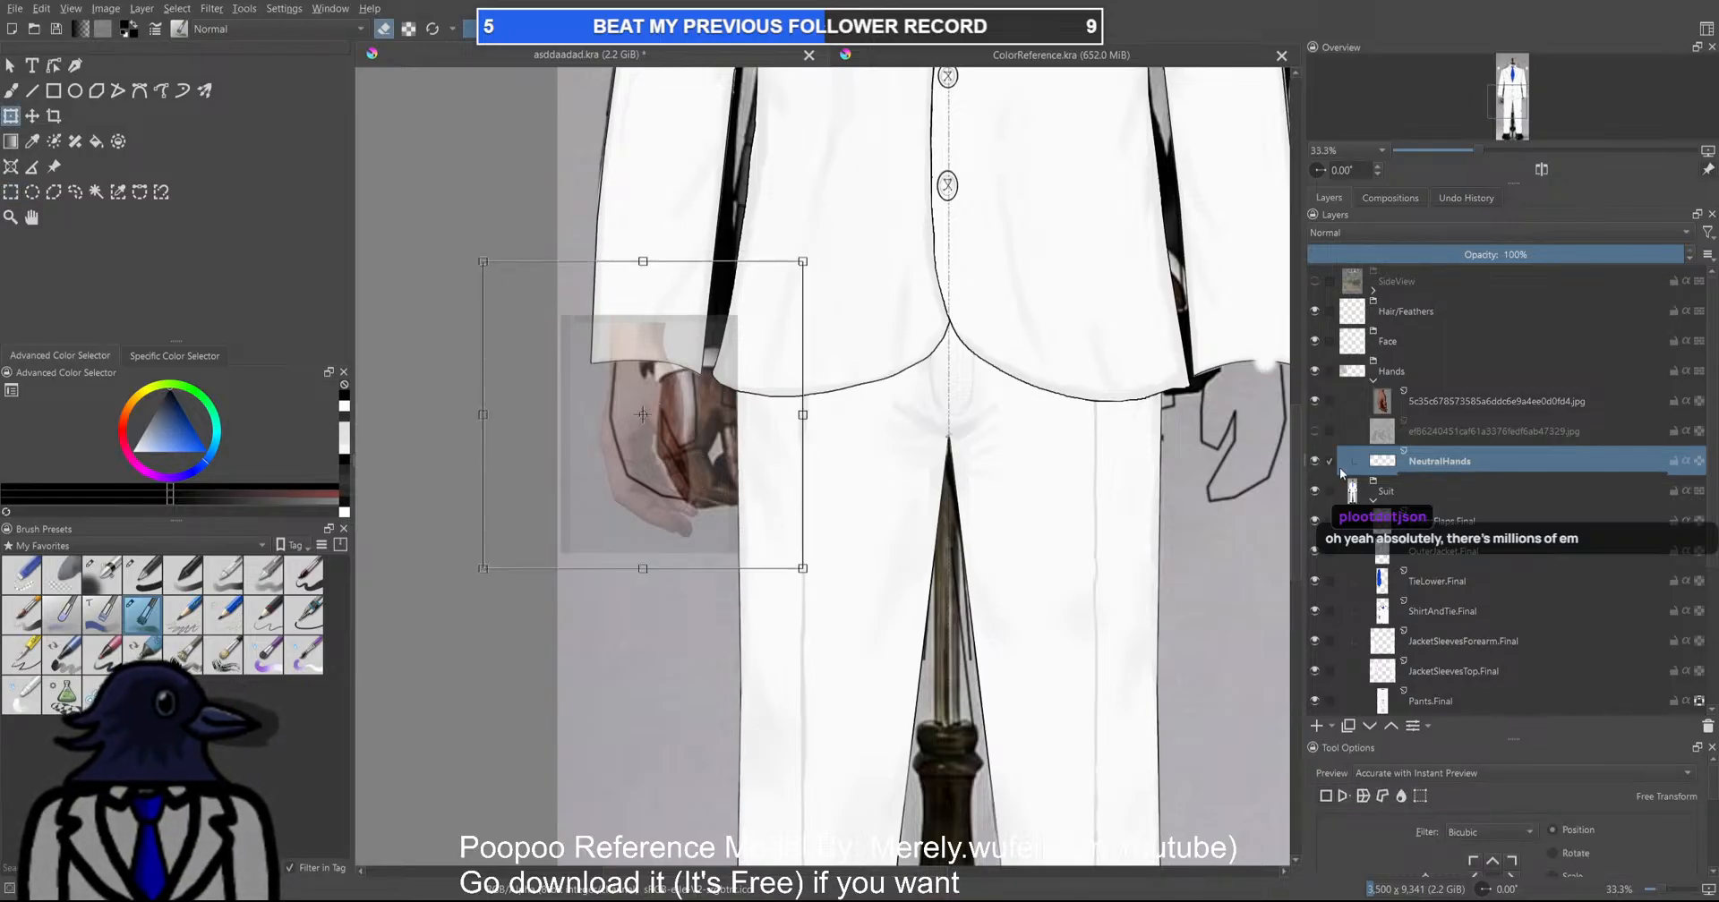
key("ctrl+z")
Delete the semi-transparent hand photo reference layer from the Hands group
left_click(1462, 400)
left_click(661, 445)
left_click_drag(661, 444, 604, 517)
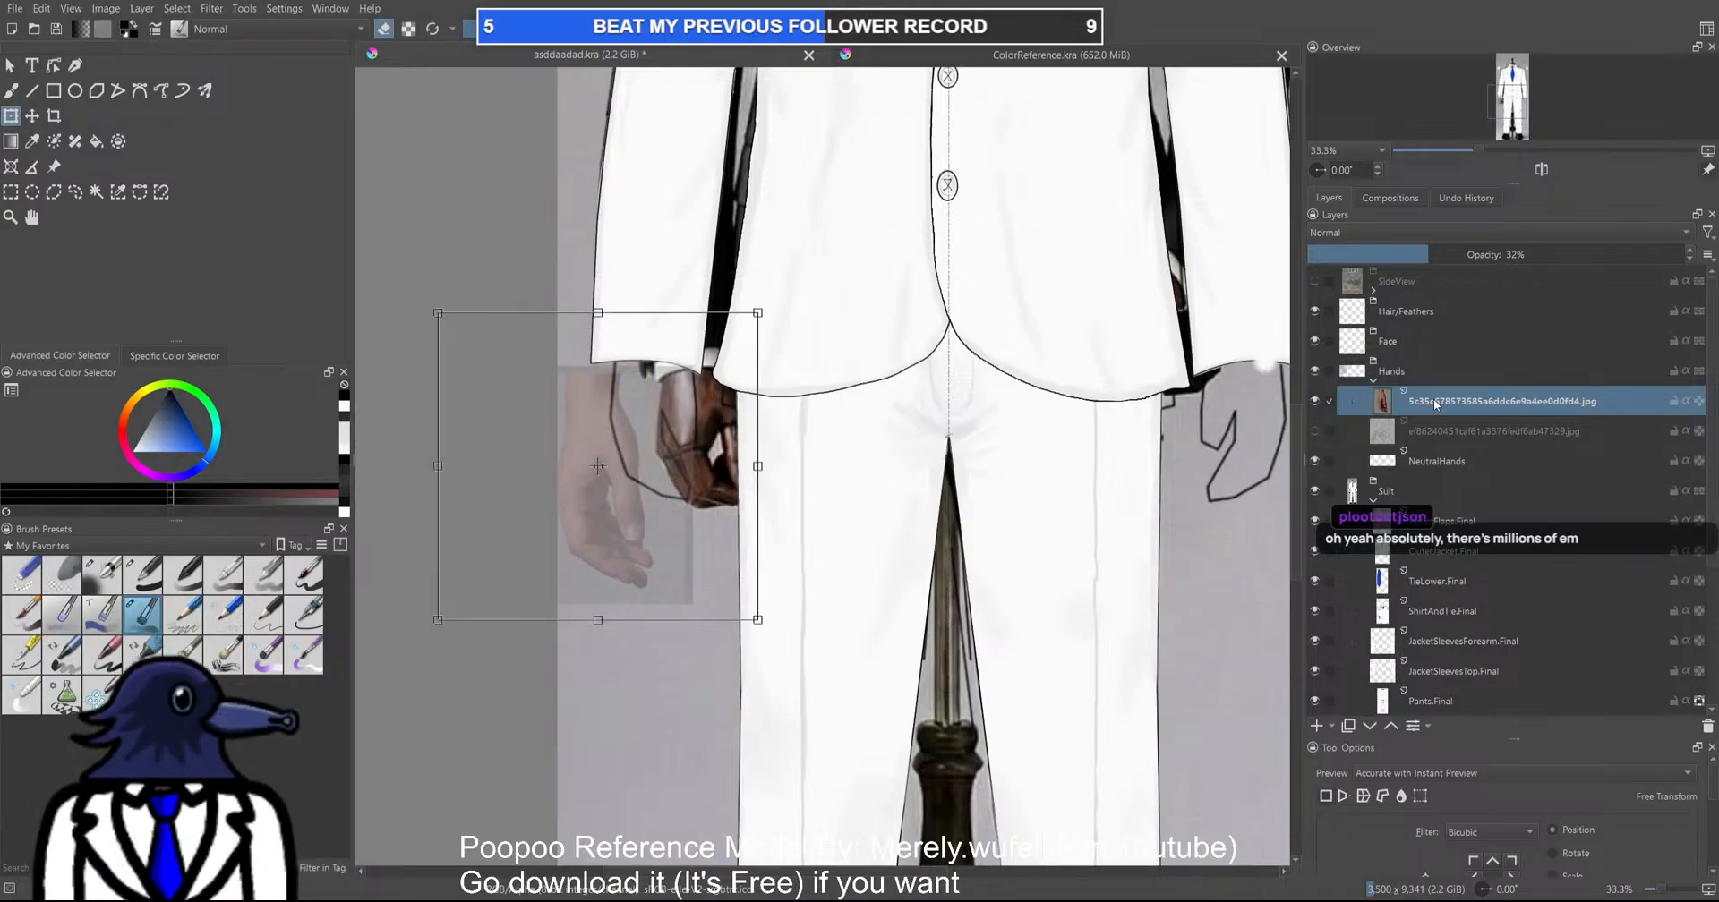
key("shift+Delete")
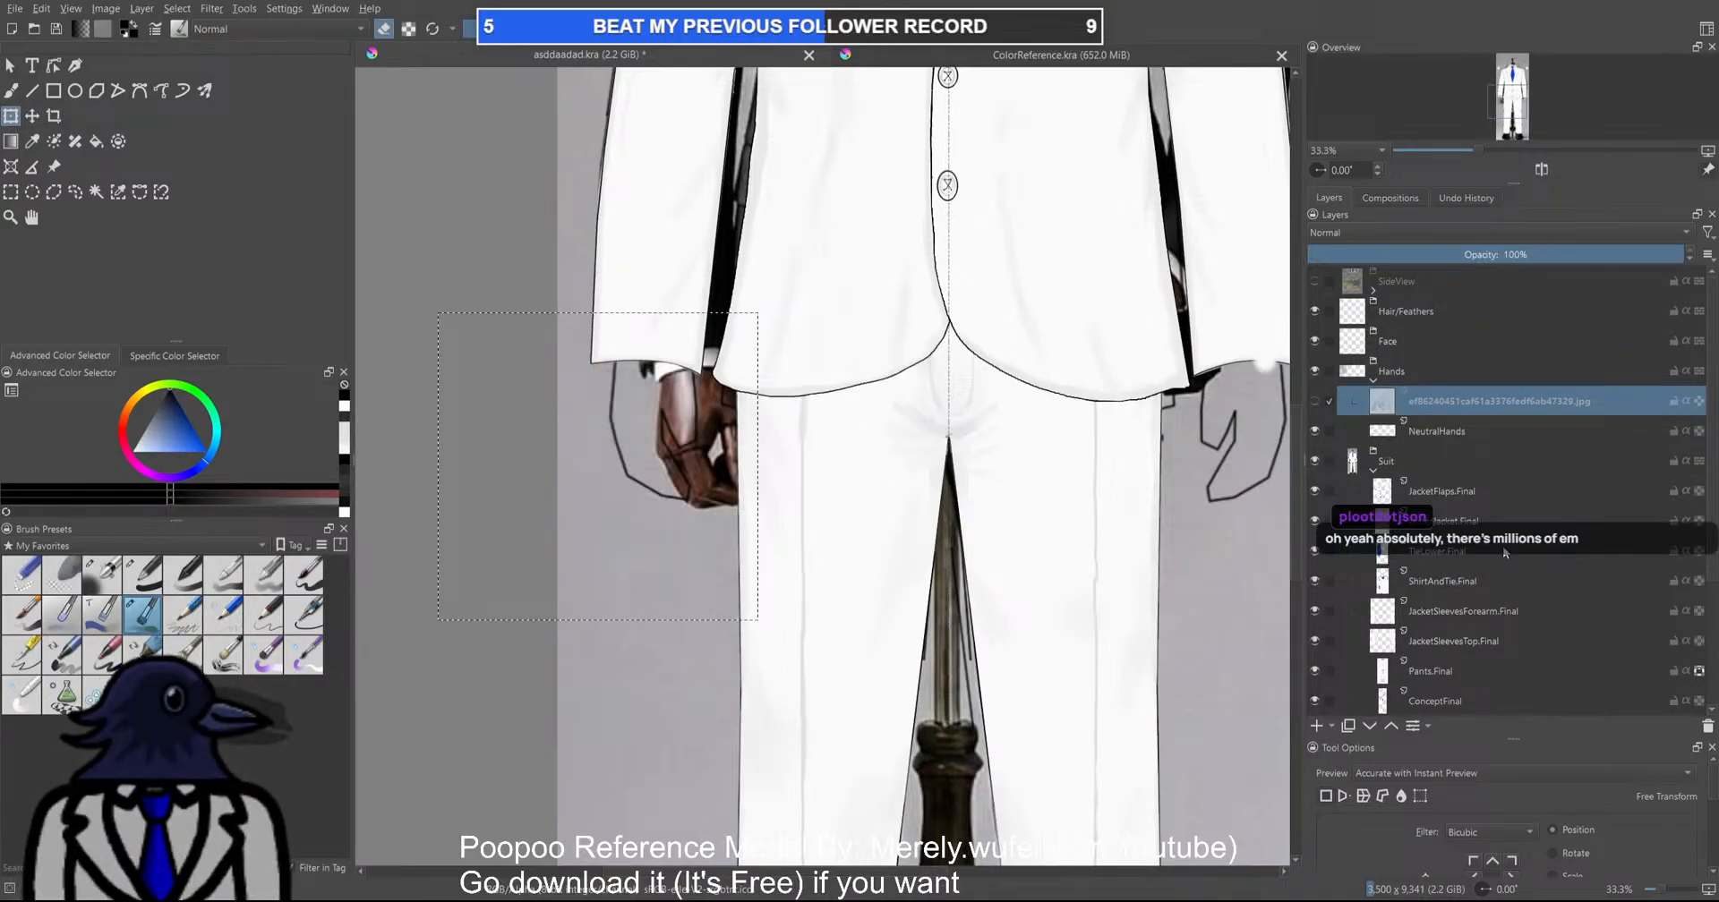
Select the hand on the viewer's left in the mannequin photo layer and move it down and outward below the jacket sleeve
scroll(1466, 568, "down", 3)
left_click(1466, 562)
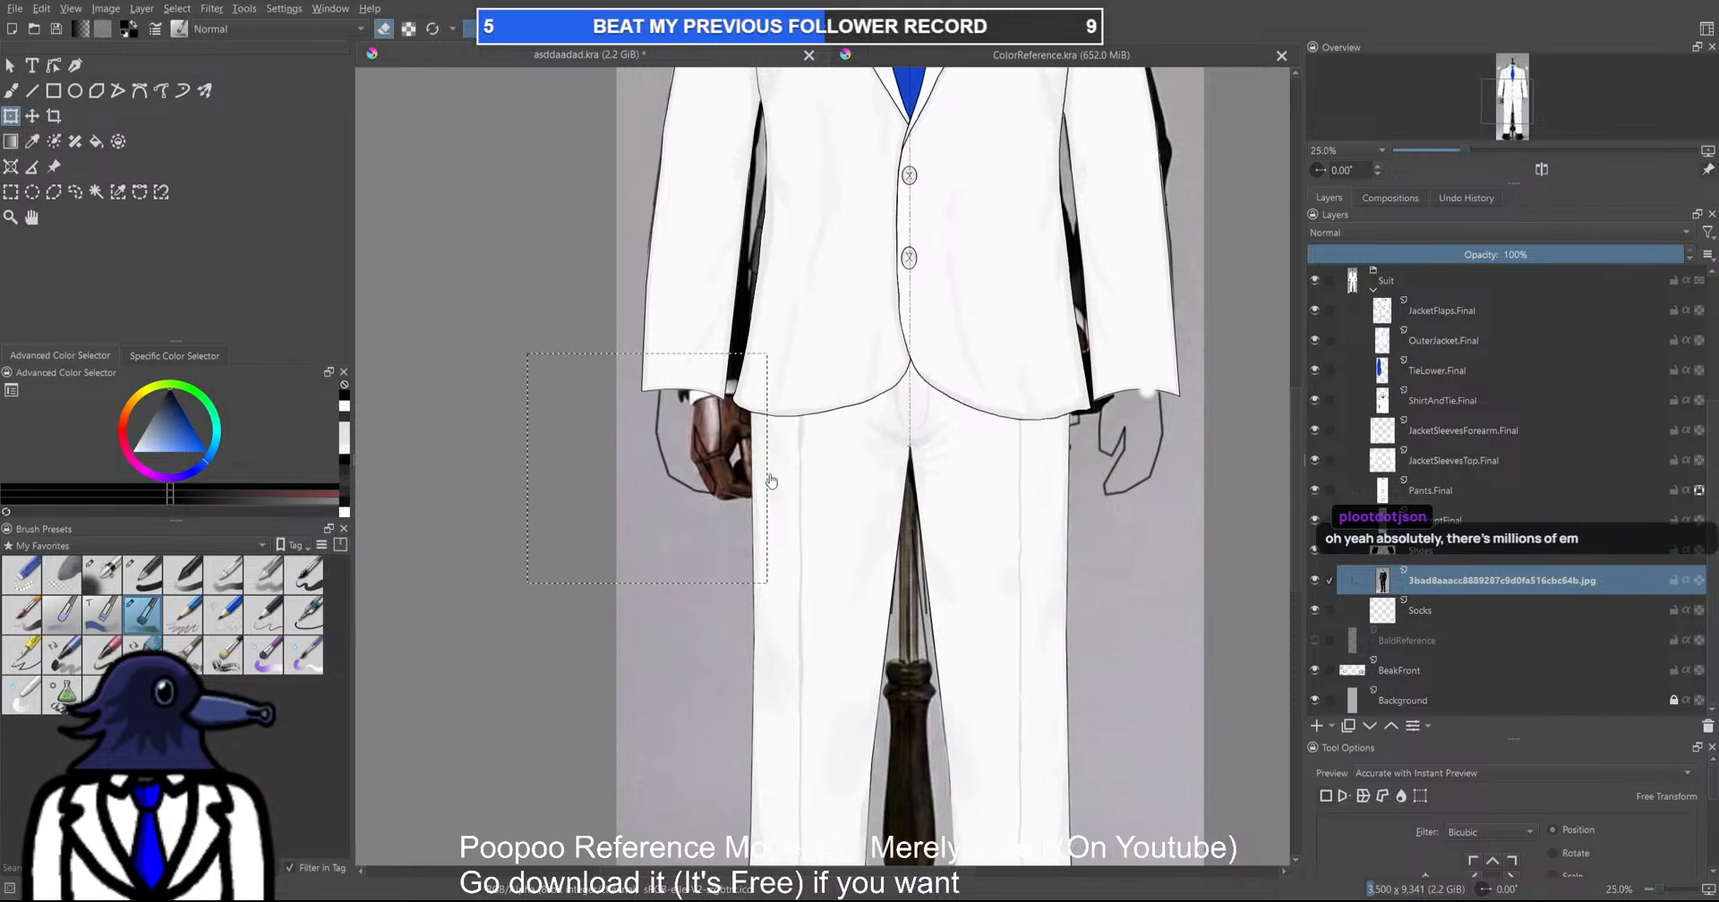
key("ctrl+r")
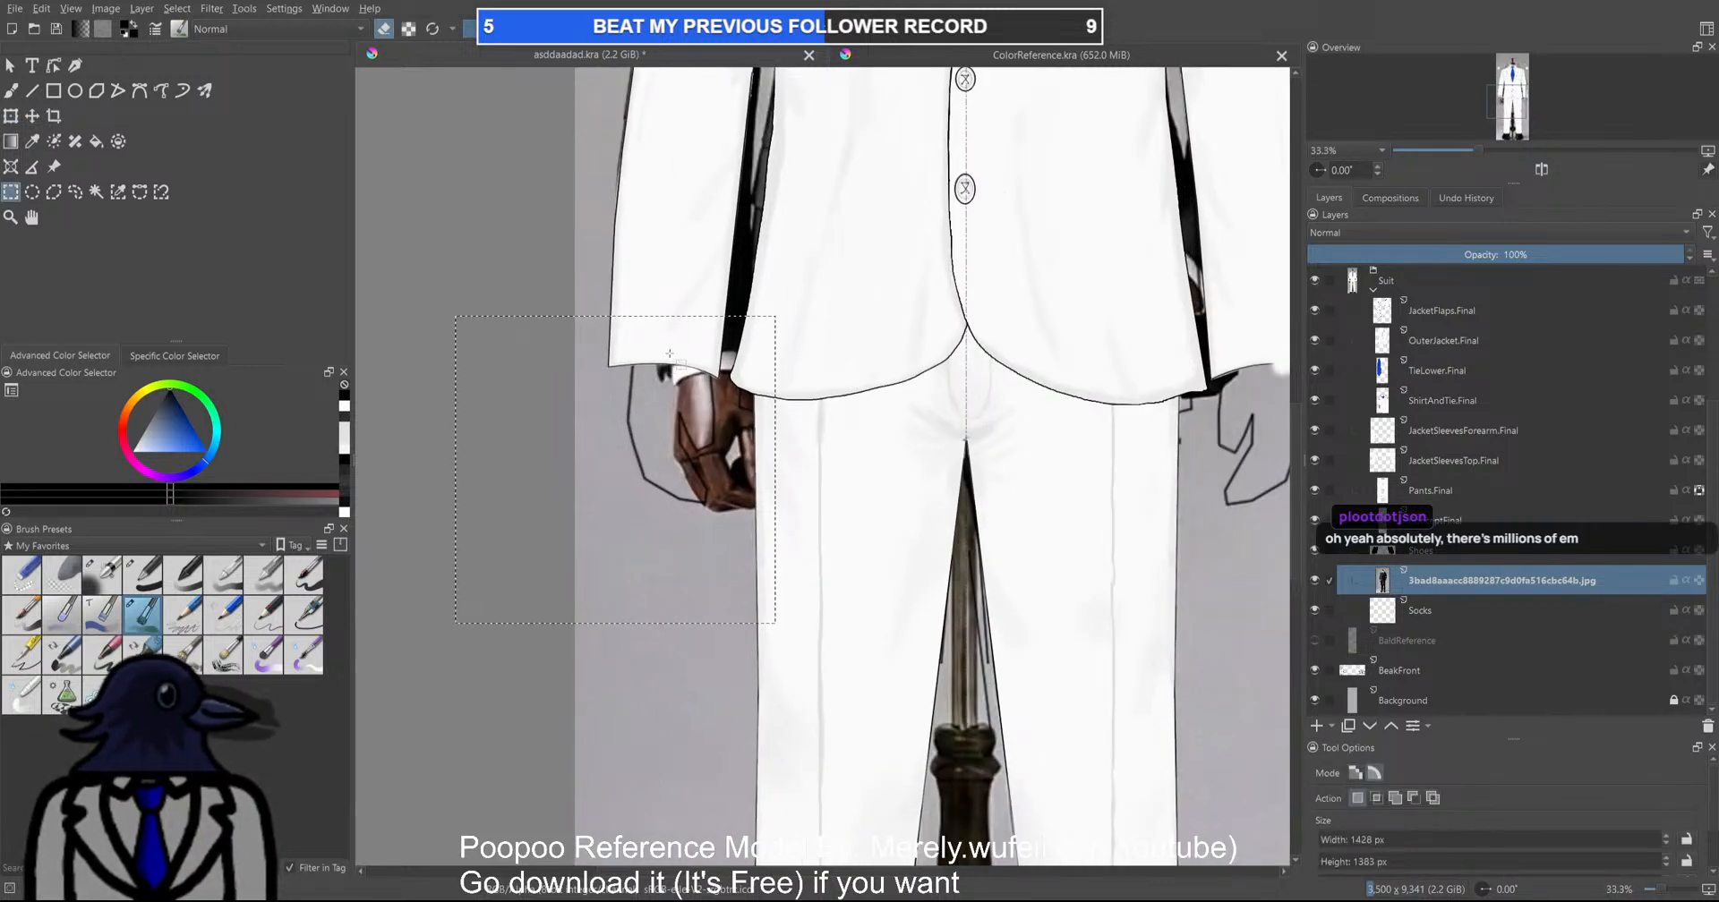
left_click_drag(744, 408, 913, 568)
key("ctrl+t")
left_click_drag(756, 462, 696, 561)
key("Return")
Select the dark photo strip beside the moved mannequin hand and delete it from the photo layer
key("ctrl+r")
left_click_drag(702, 398, 881, 728)
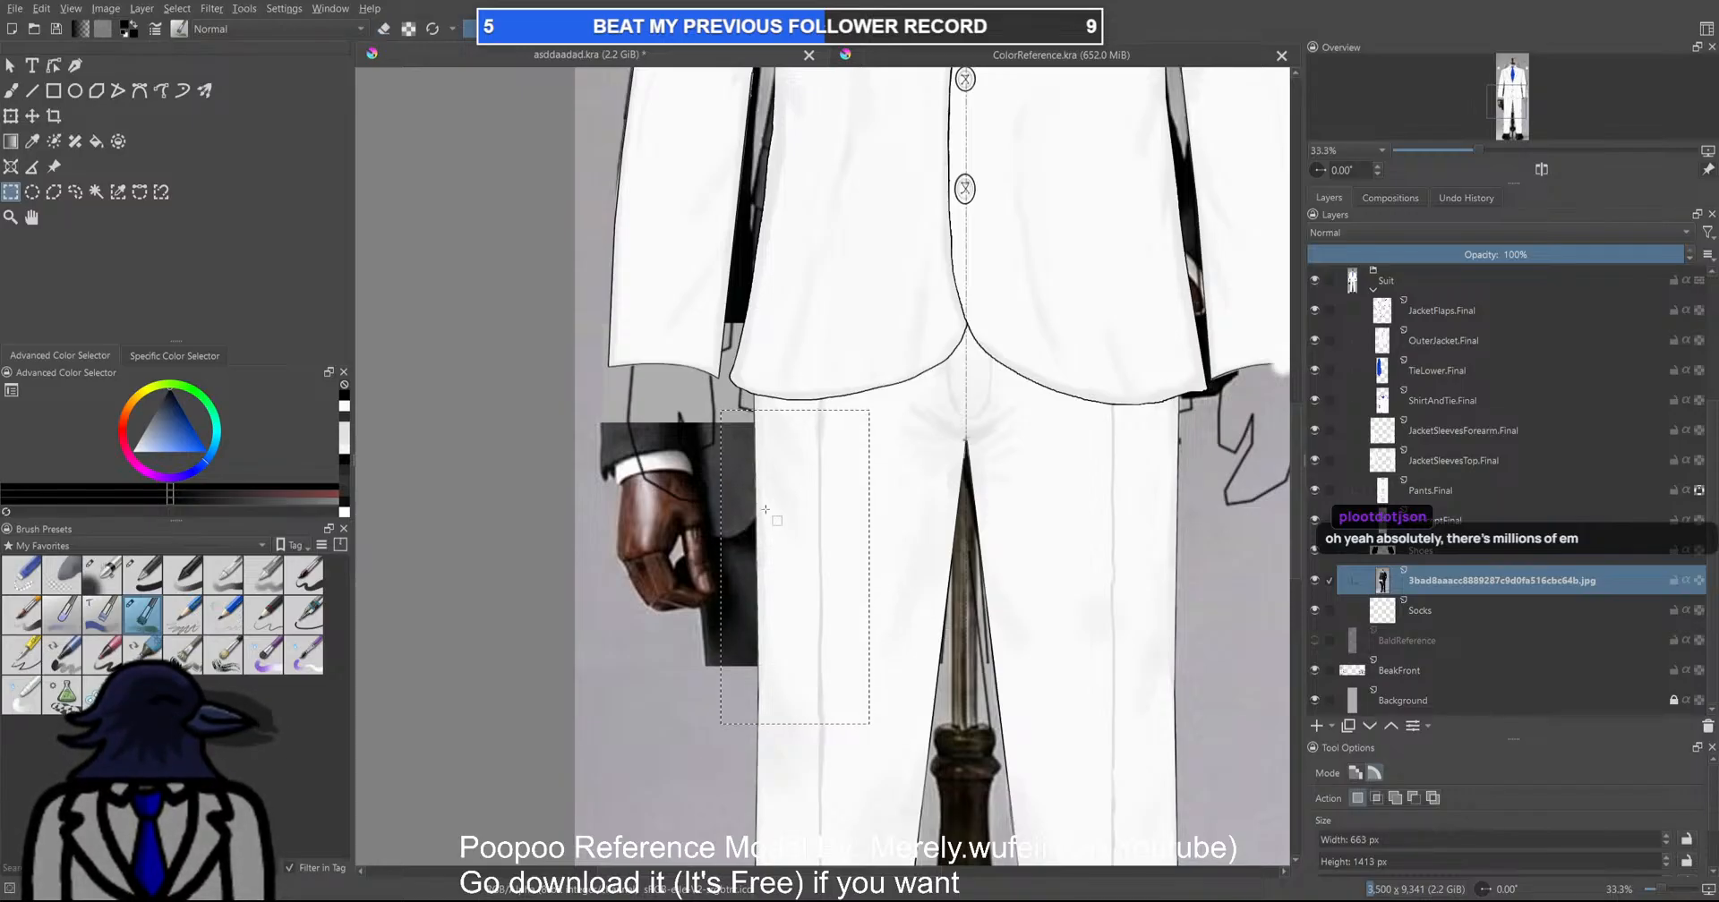
key("shift+BackSpace")
key("ctrl+z")
key("Delete")
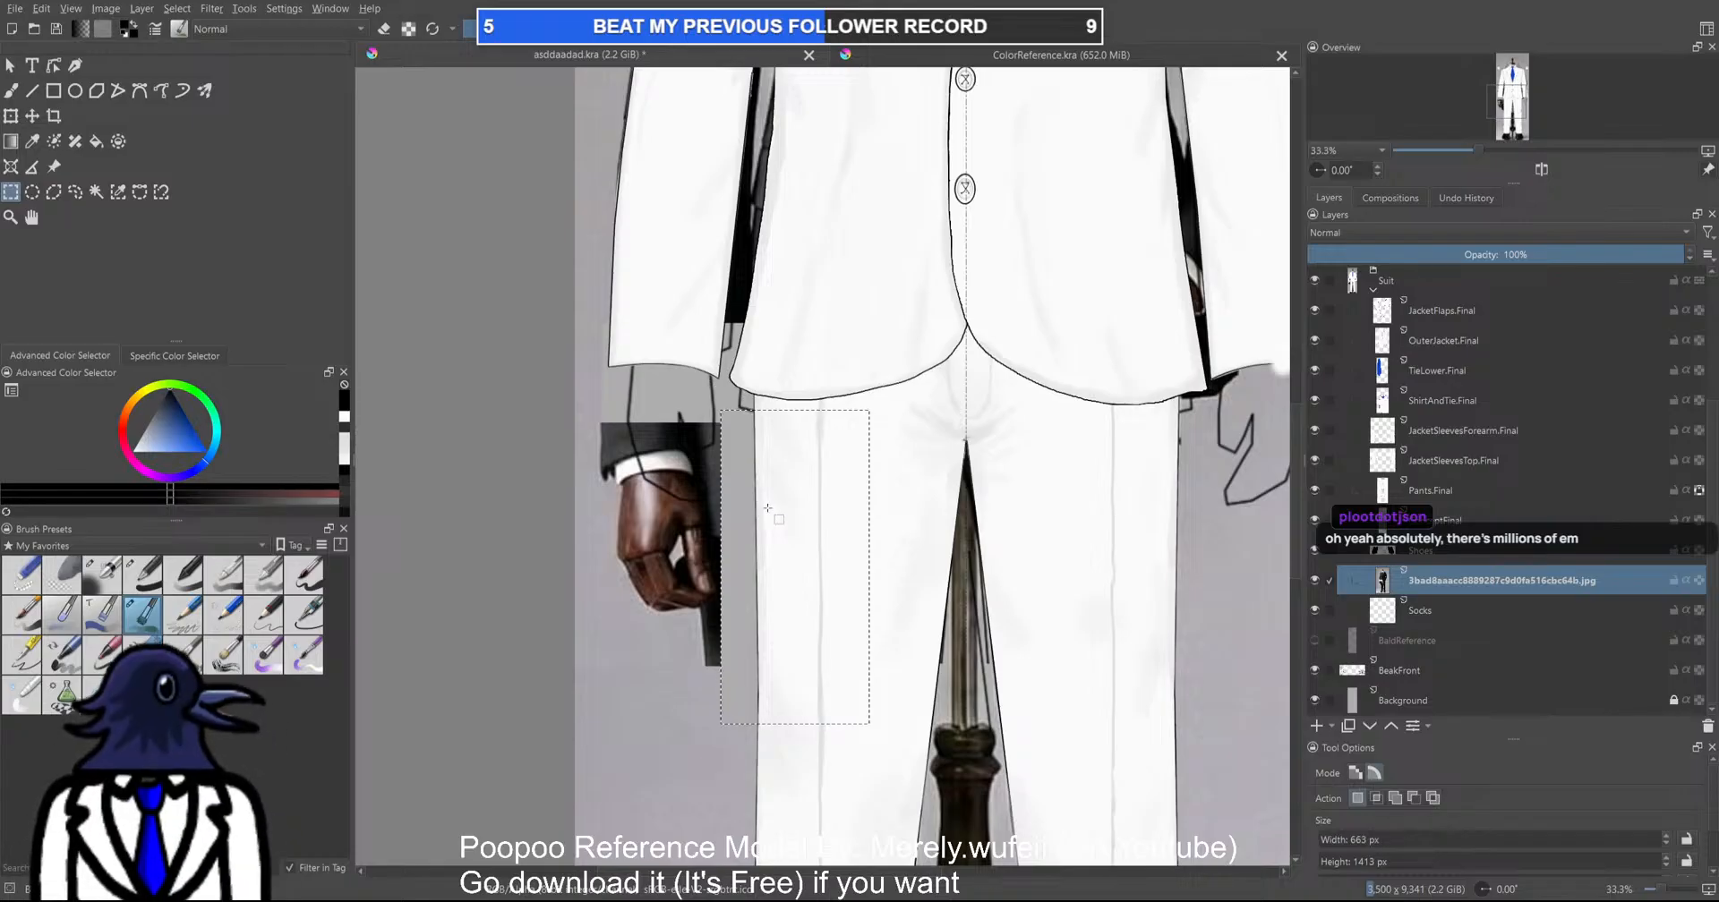
Move the cut-out mannequin hand up so it sits directly under the sleeve cuff and lines up with the sketched hand
key("ctrl+t")
left_click_drag(694, 562, 700, 496)
scroll(699, 496, "down", 3)
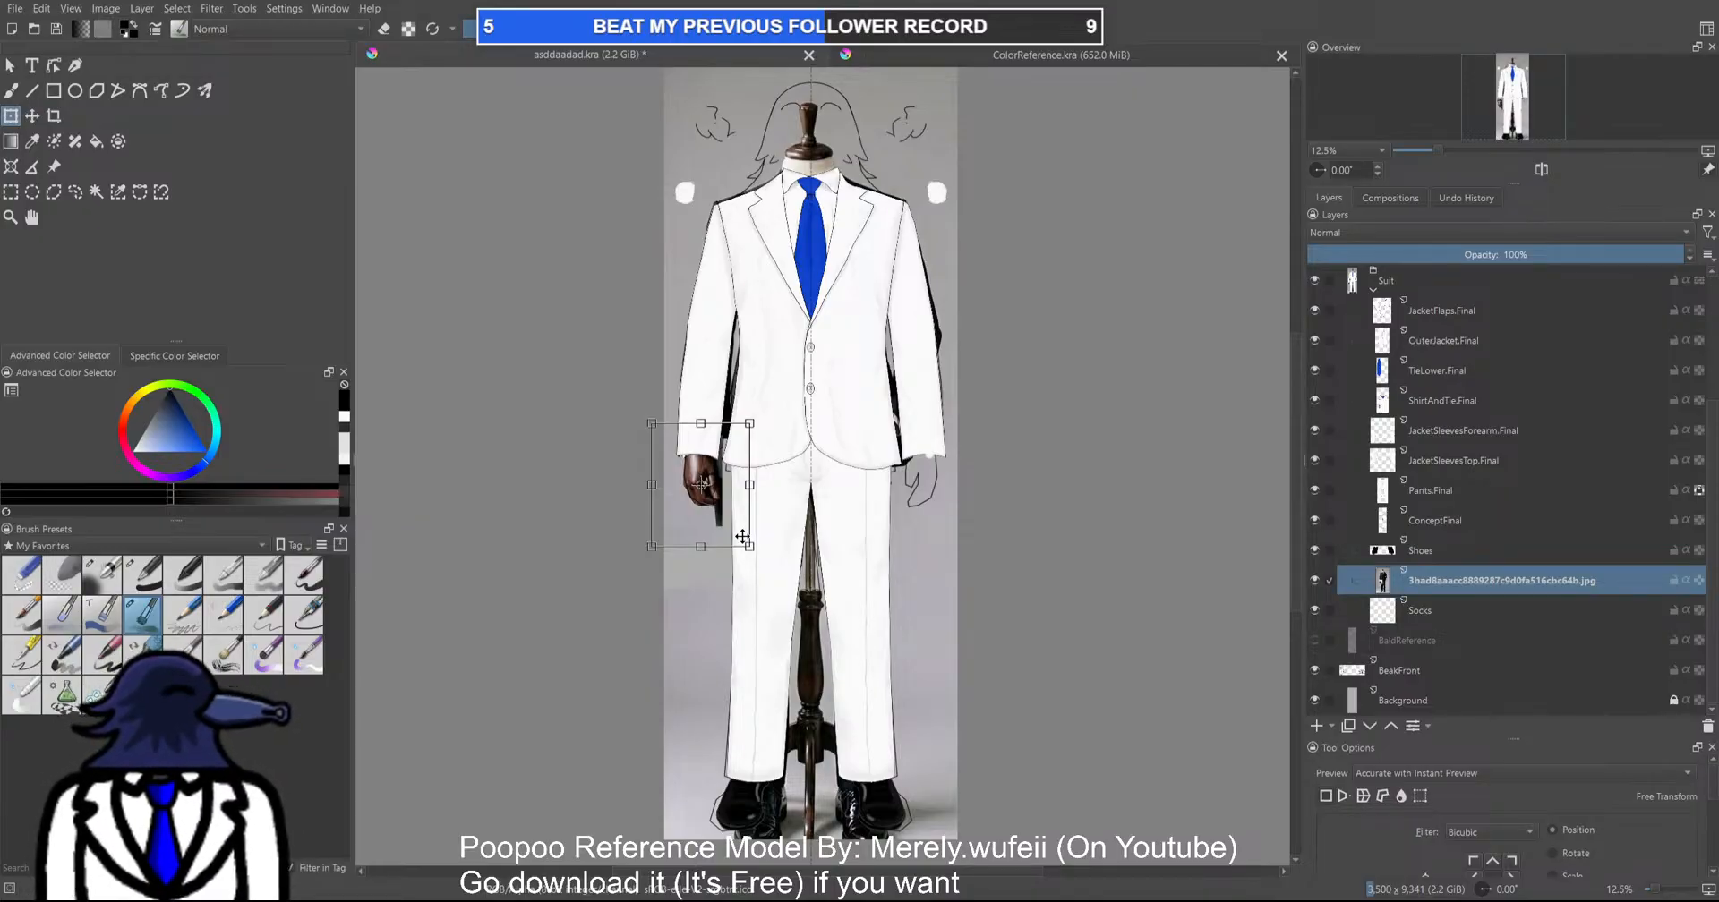
scroll(707, 503, "up", 5)
left_click_drag(687, 469, 820, 558)
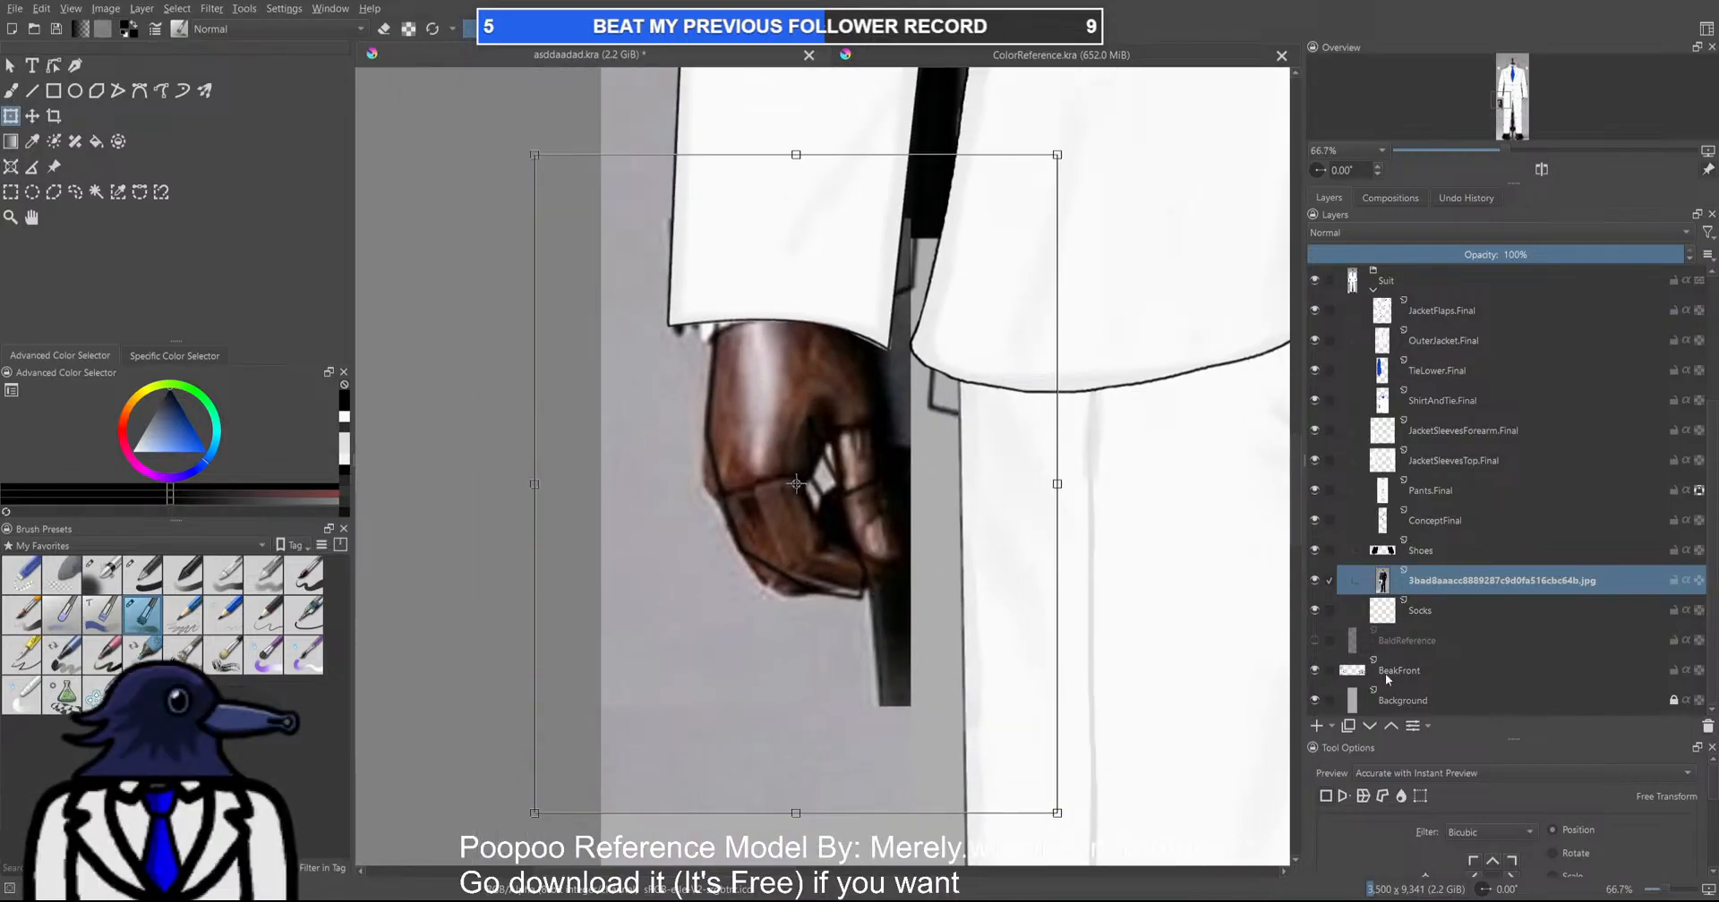
scroll(1416, 531, "up", 2)
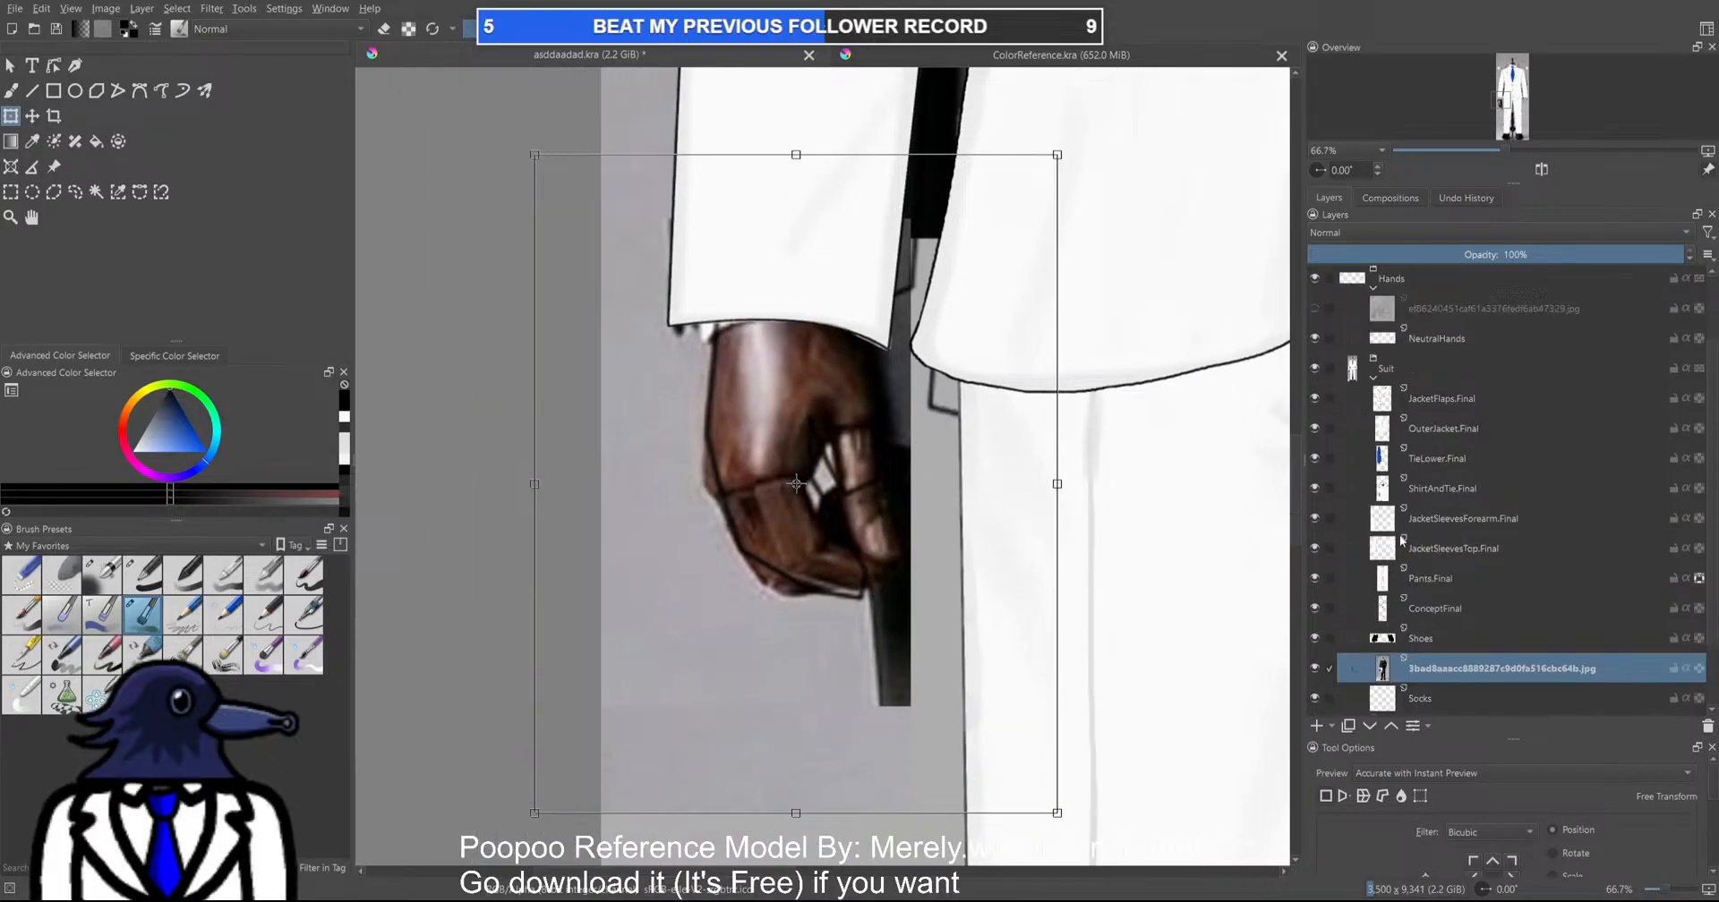
scroll(1416, 530, "down", 2)
scroll(762, 525, "up", 1)
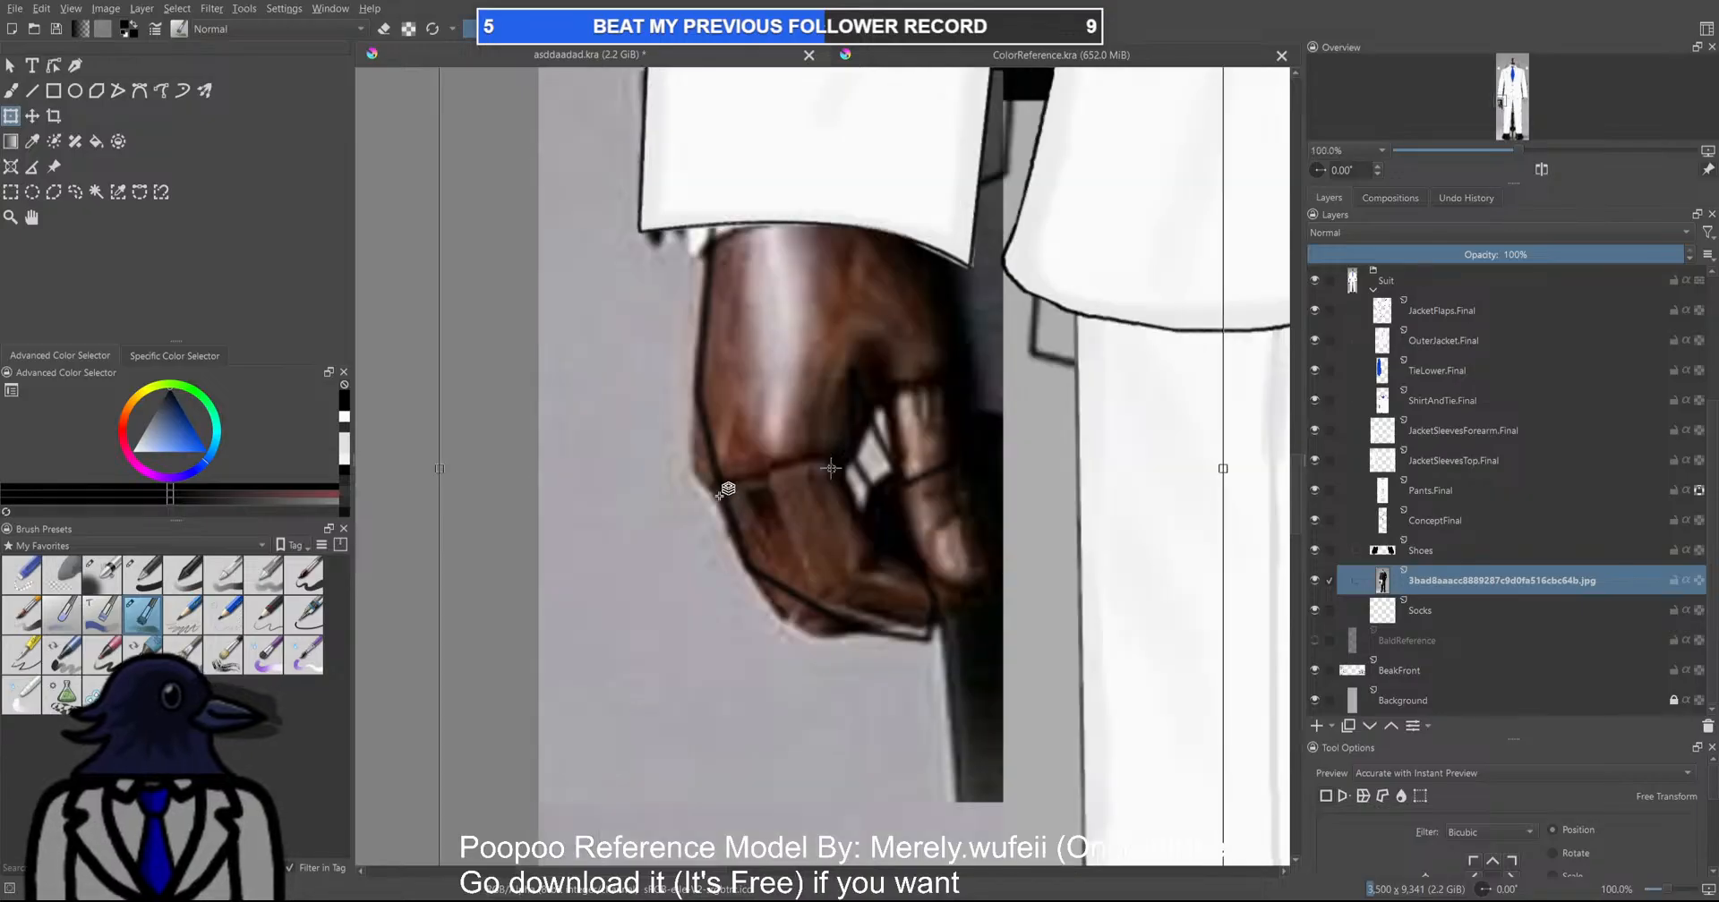
Hide the ConceptFinal sketch layer and make the NeutralHands layer active with the Brush tool
left_click(1309, 522)
left_click(1313, 520)
scroll(1151, 537, "down", 6)
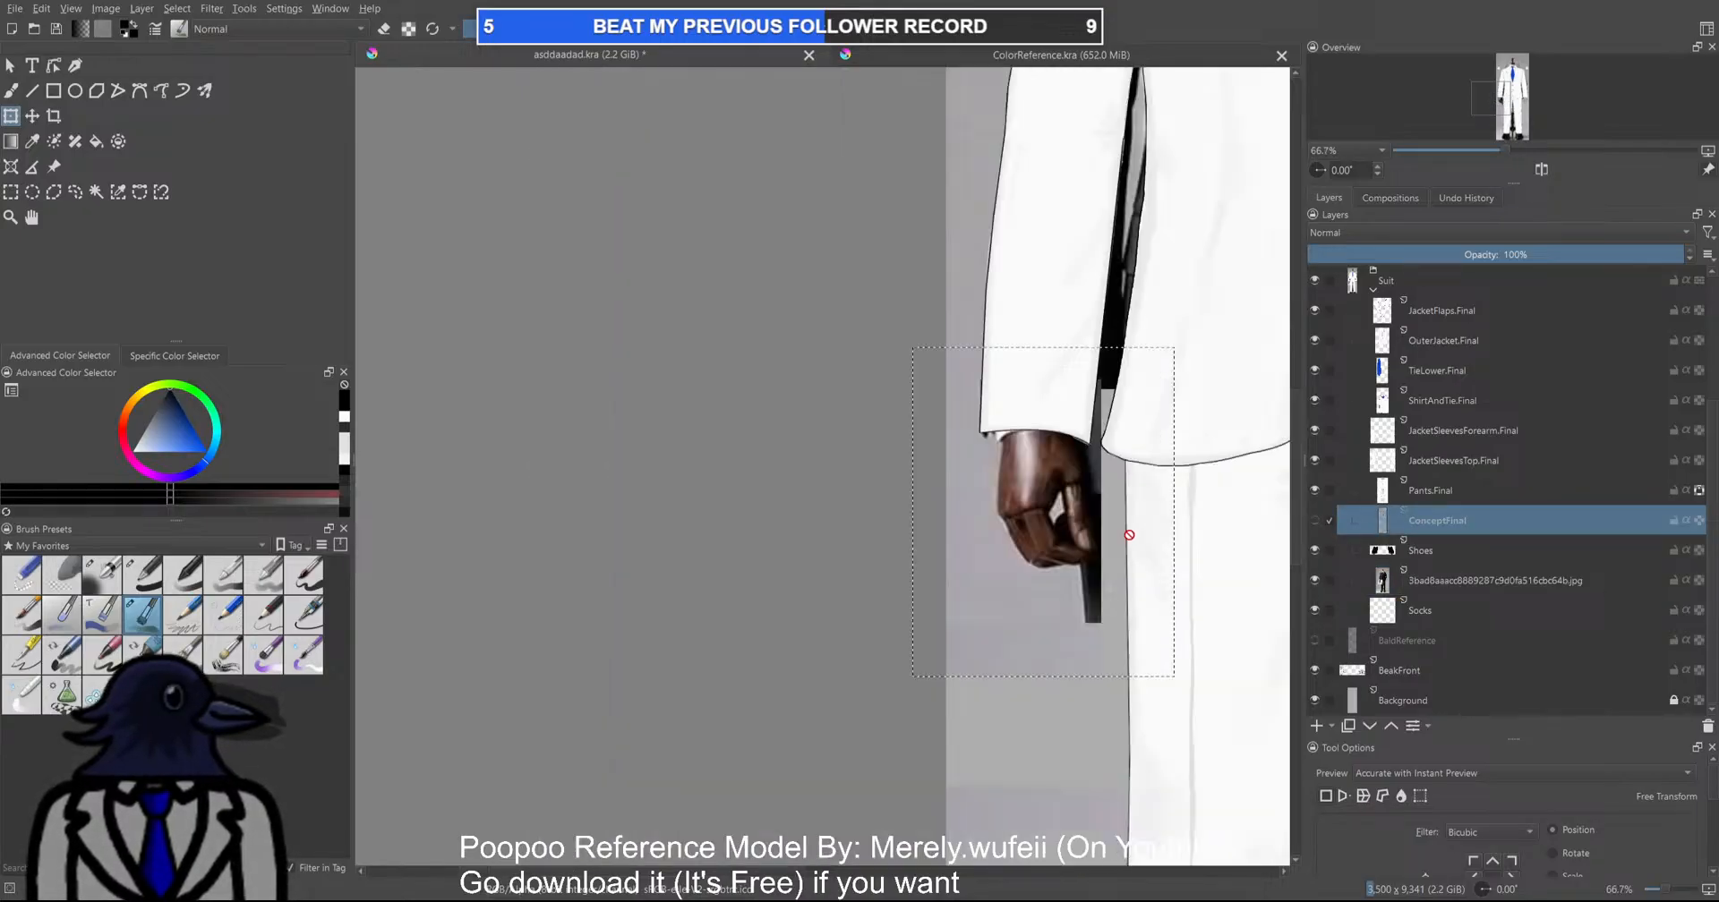
scroll(945, 503, "up", 5)
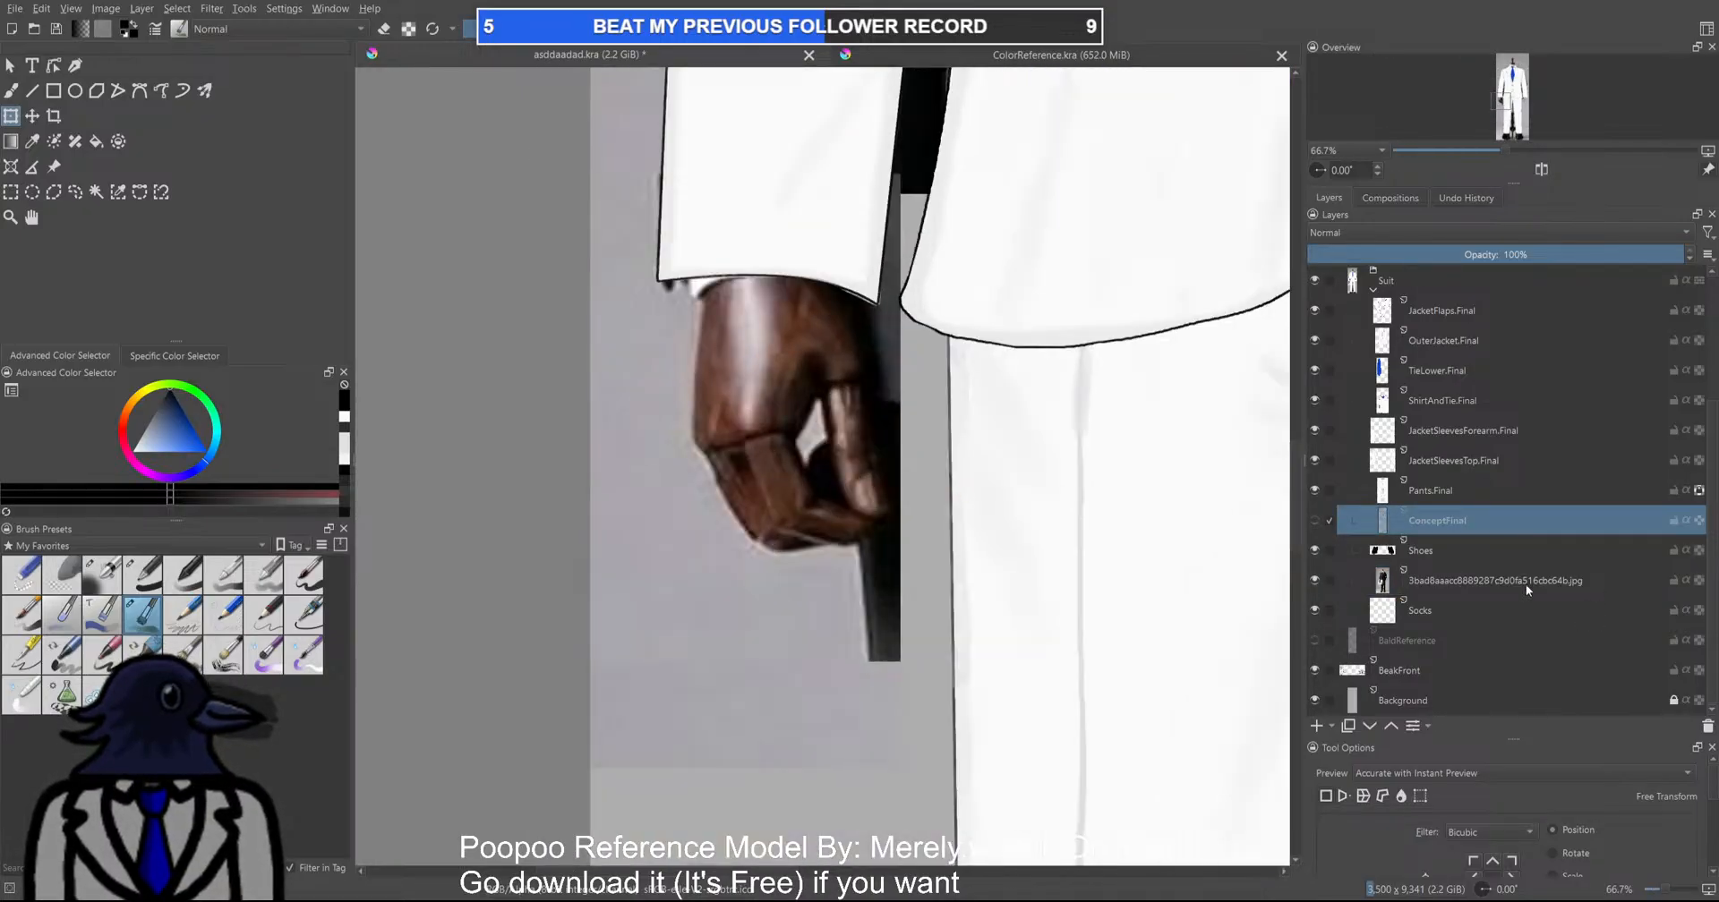
left_click(1446, 550)
left_click(1443, 458)
scroll(1450, 501, "up", 1)
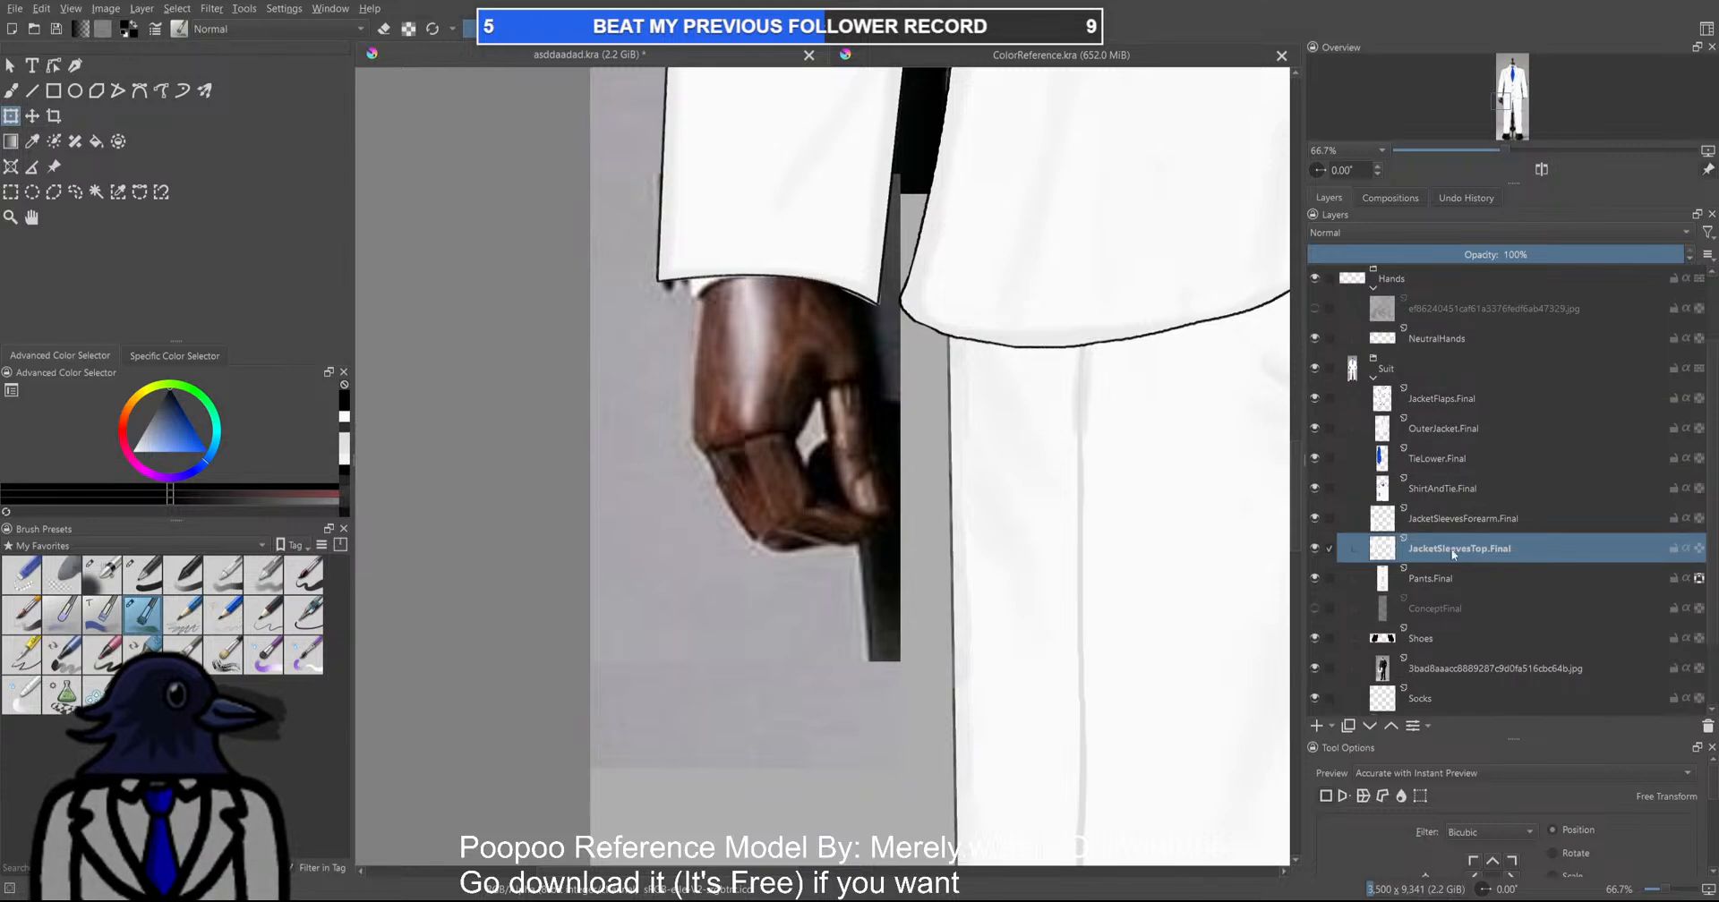
left_click(1437, 338)
scroll(851, 385, "up", 2)
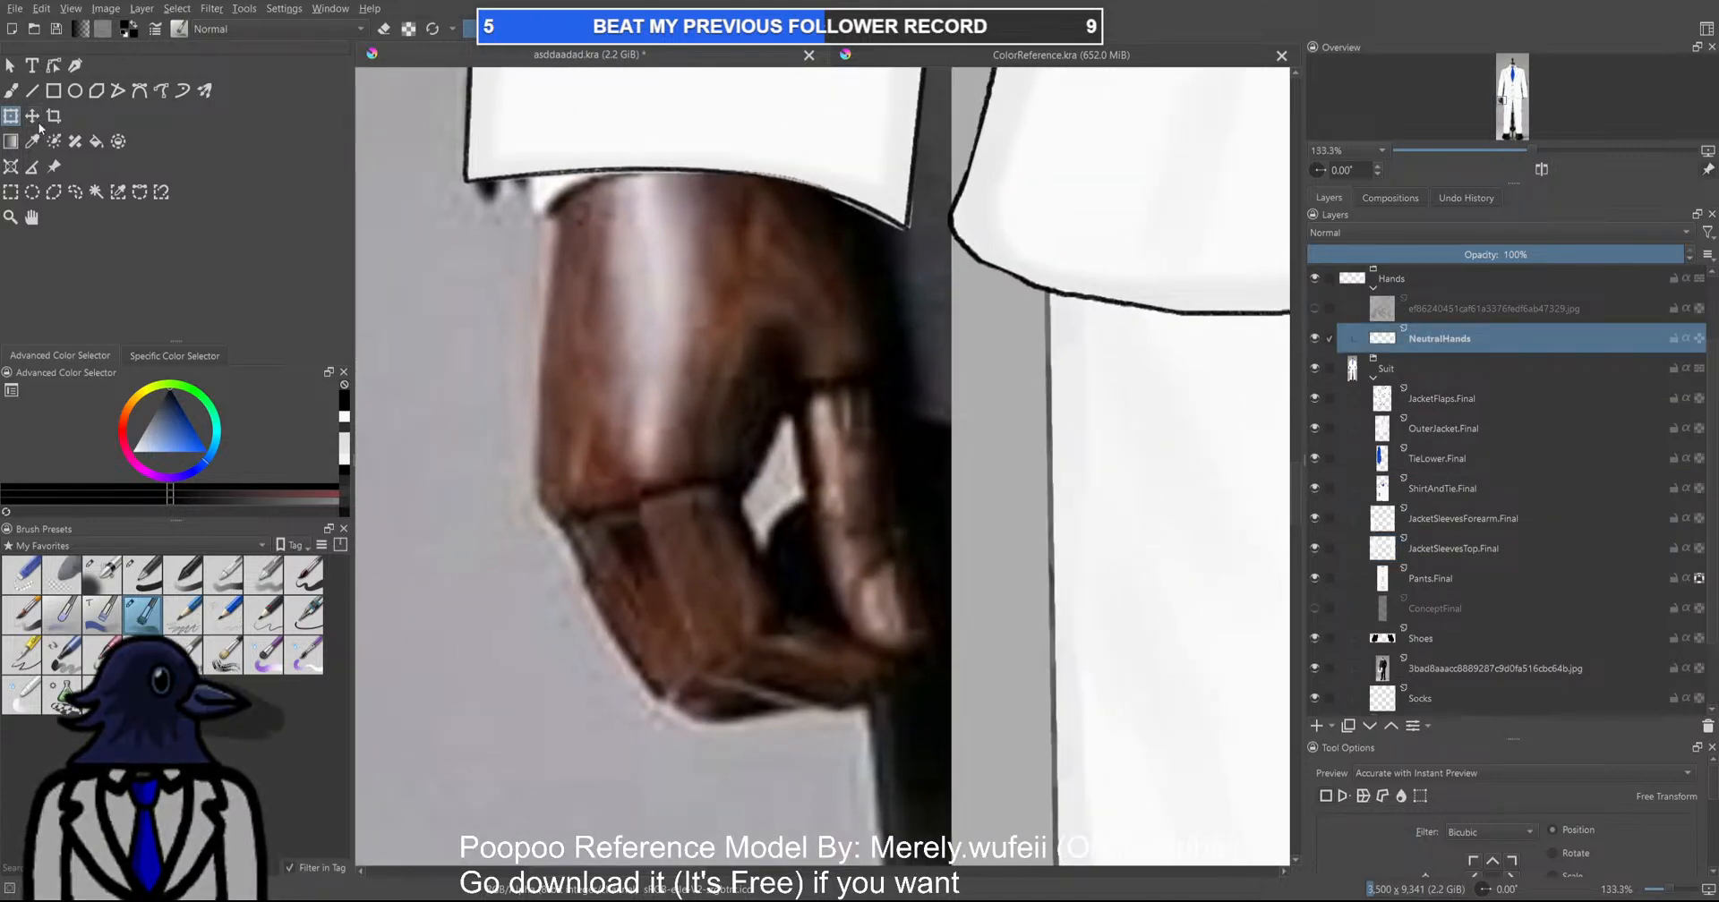
key("b")
Erase the stray white blob below the cuff of the viewer's-right sleeve on the OuterJacket.Final layer
scroll(850, 385, "down", 7)
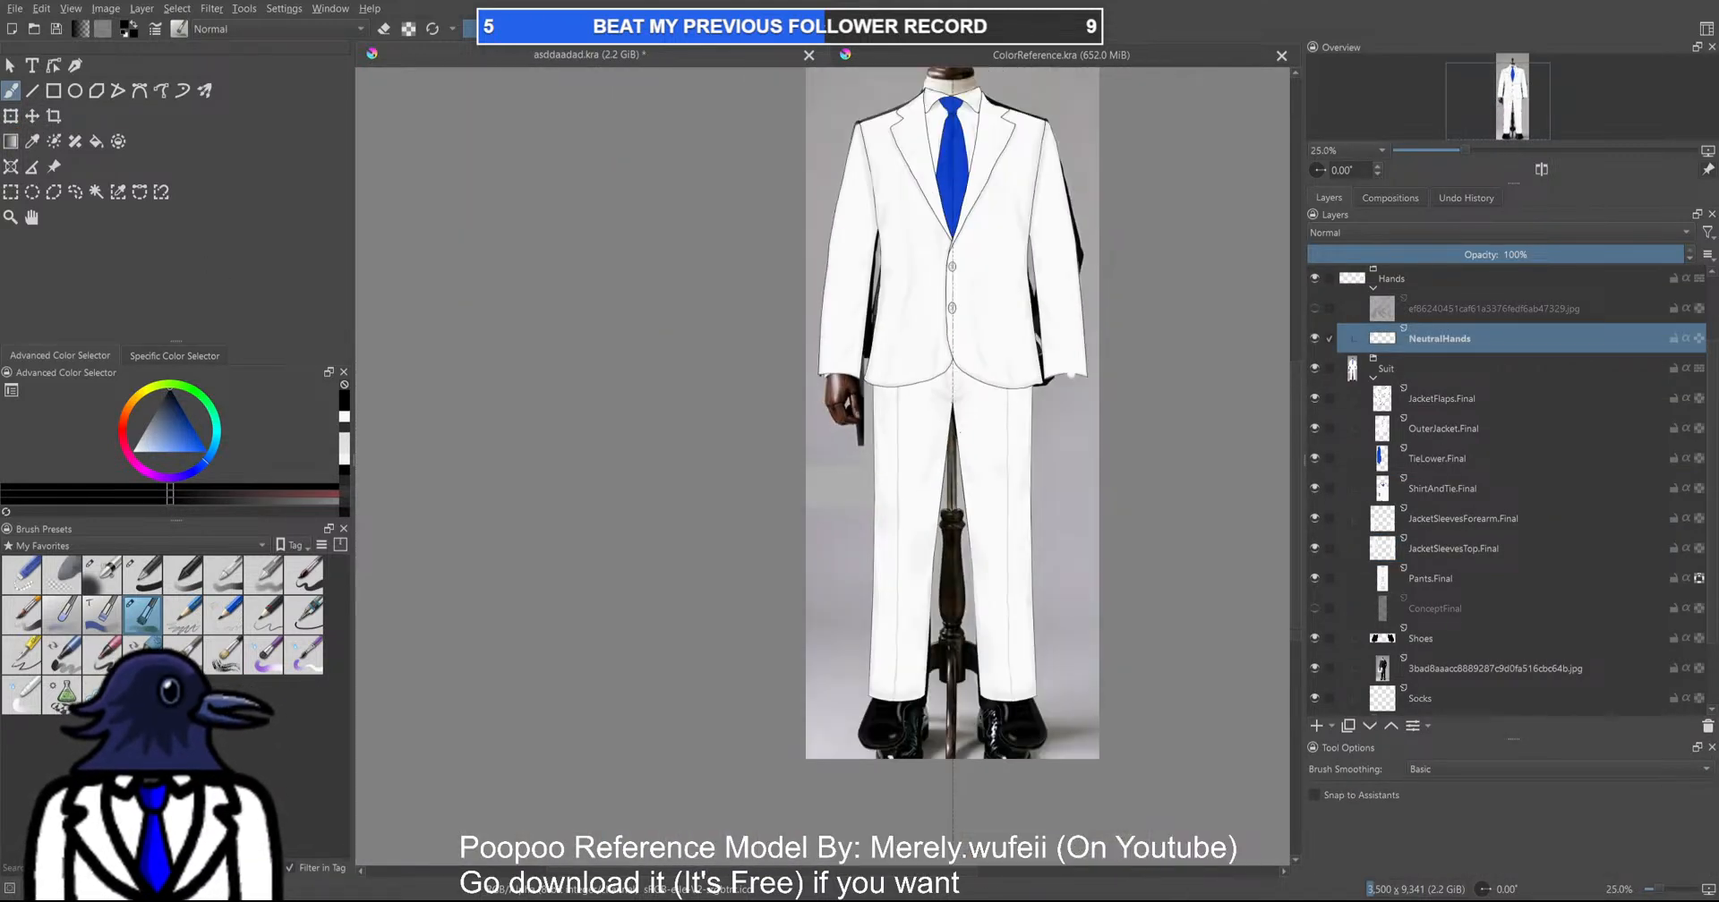
scroll(906, 412, "up", 2)
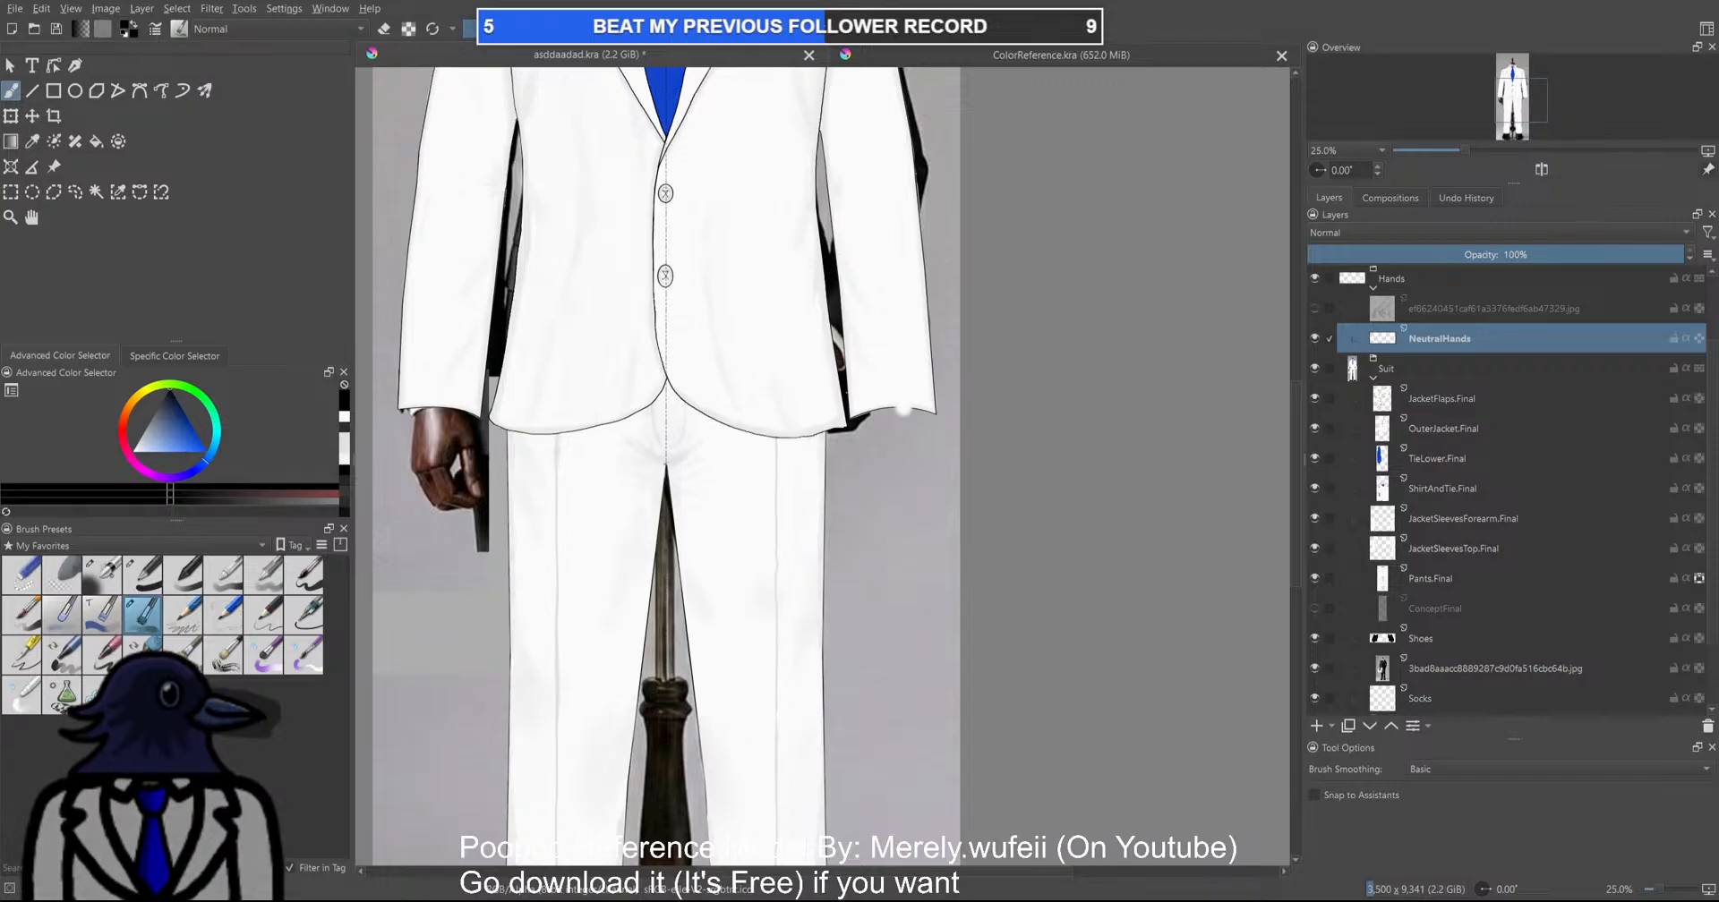
scroll(905, 410, "up", 5)
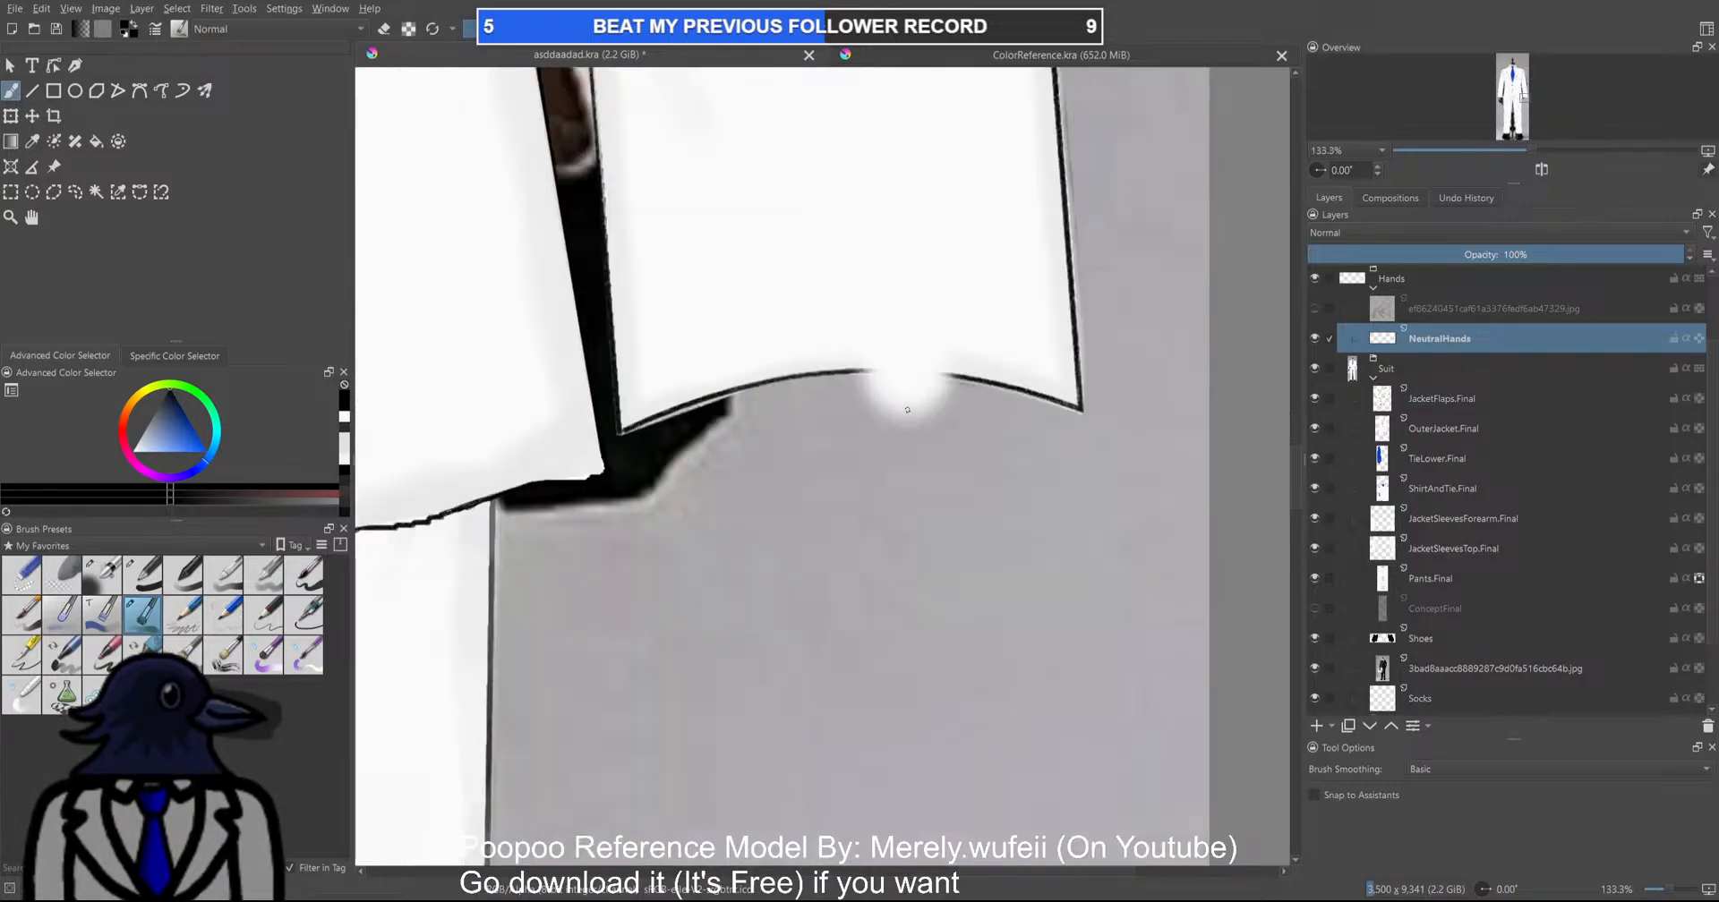
left_click(905, 388)
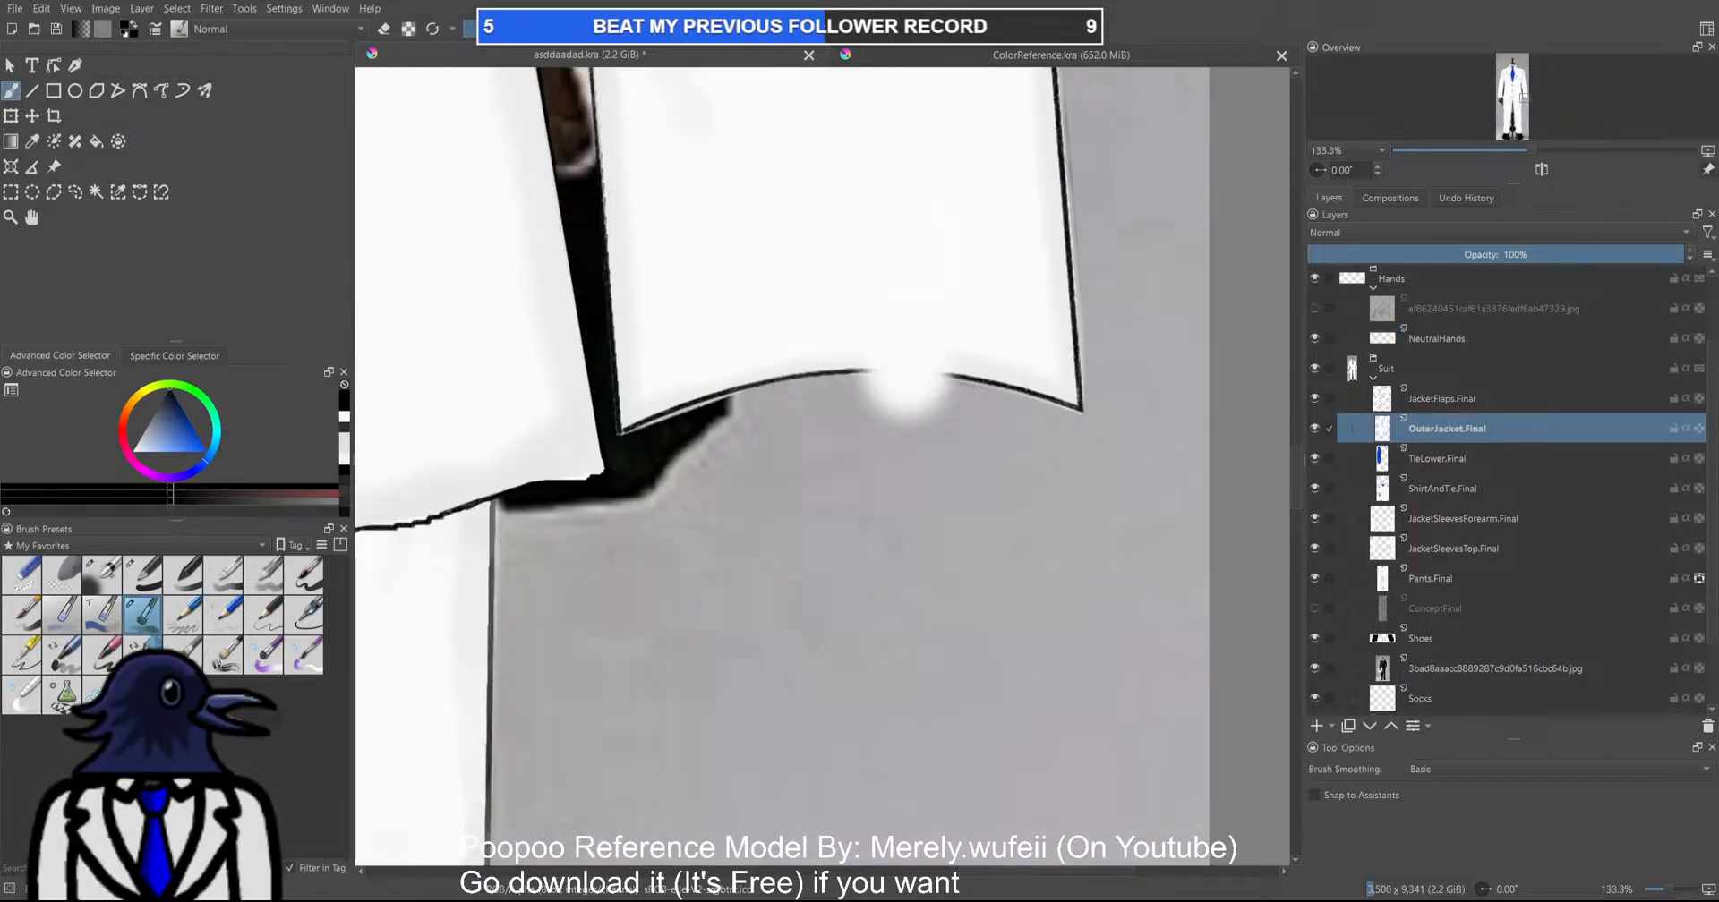
key("e")
scroll(1085, 405, "down", 3)
left_click_drag(1085, 404, 1130, 408)
scroll(1130, 408, "down", 1)
Make the NeutralHands layer active again at the hand on the viewer's left, and save the document
left_click_drag(575, 448, 940, 456)
scroll(935, 470, "up", 2)
left_click(901, 445)
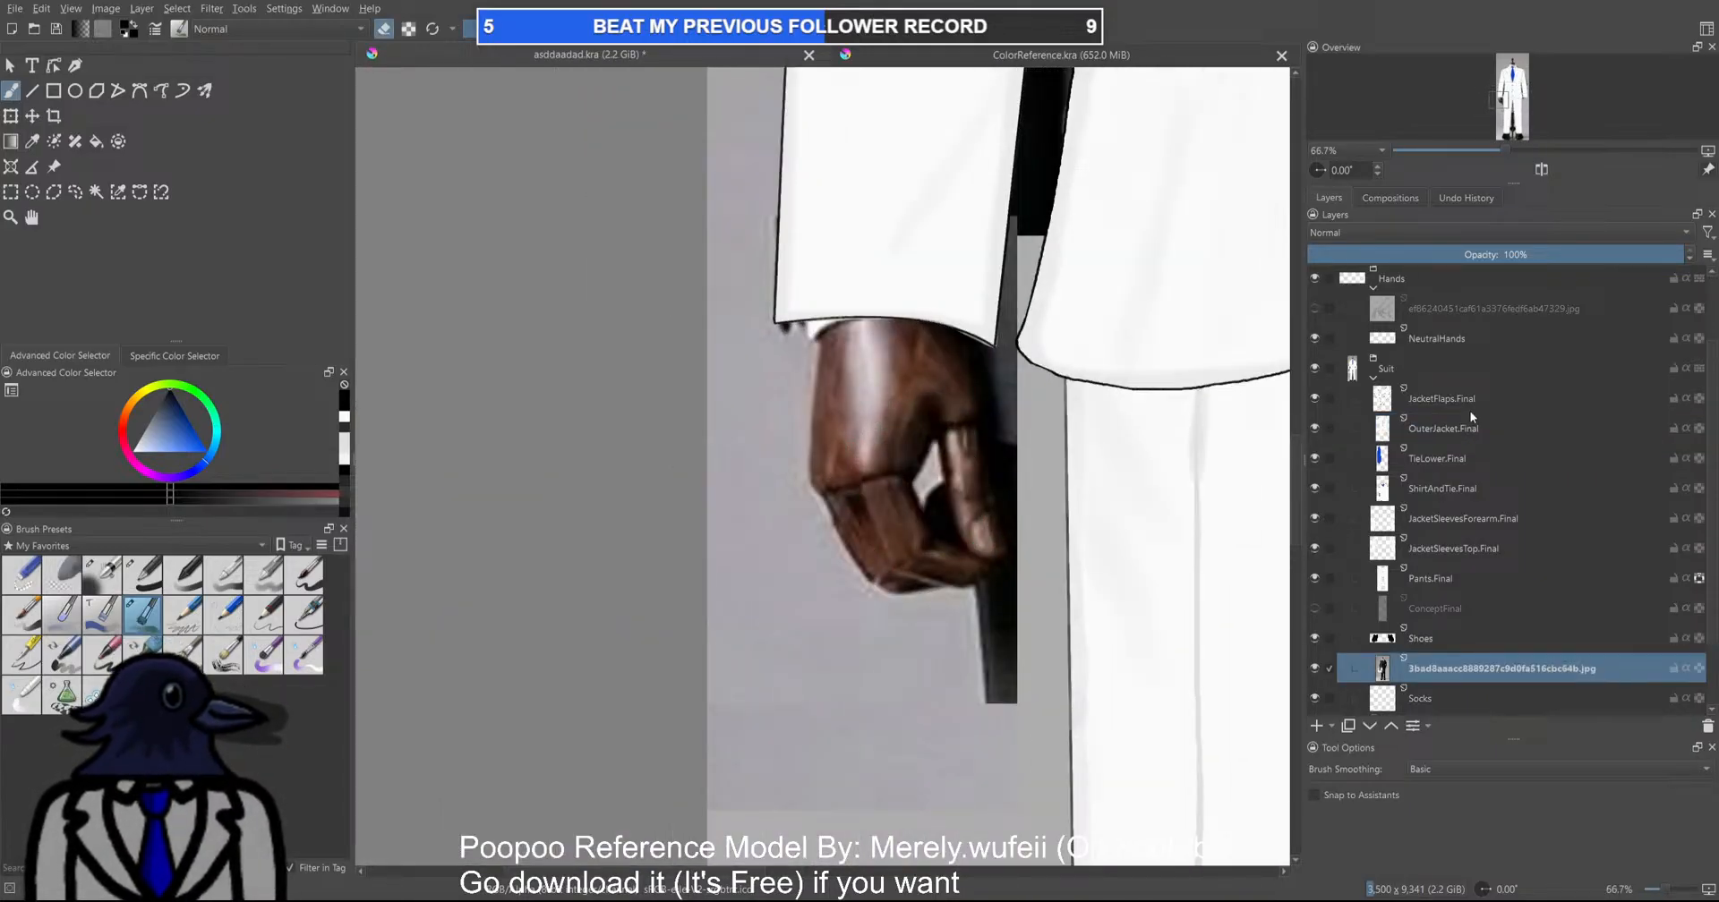
left_click(1438, 340)
left_click_drag(828, 419, 731, 432)
key("ctrl+s")
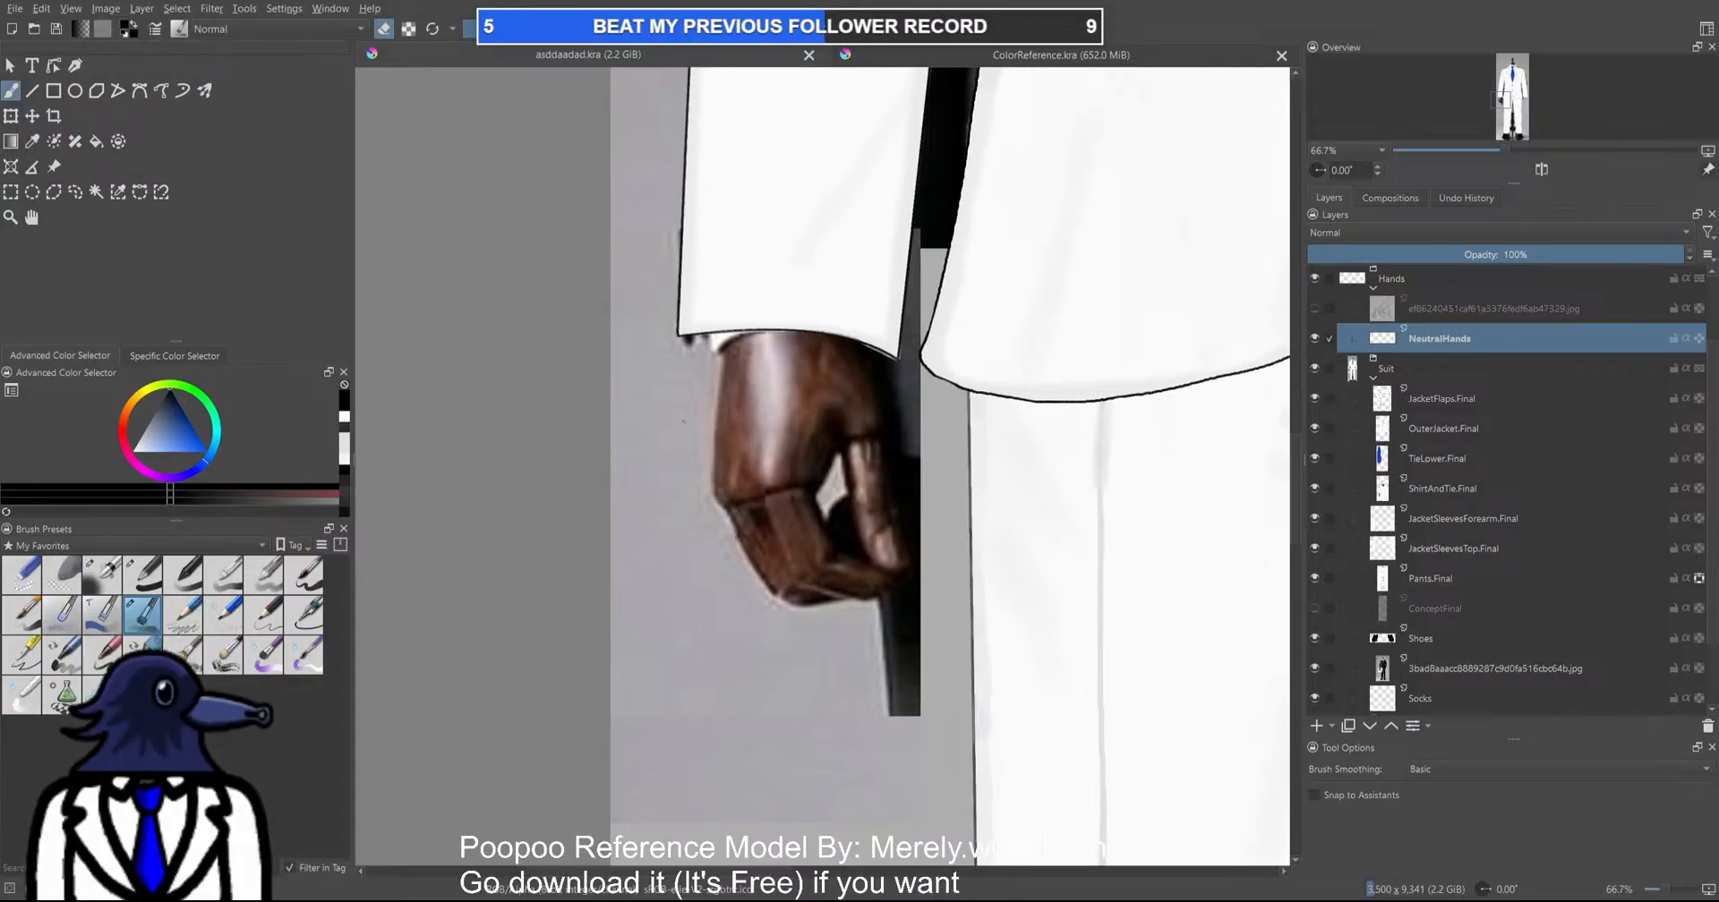
Try a brush stroke beside the outer edge of the viewer's-left hand on the NeutralHands layer, and undo it
scroll(680, 362, "up", 4)
left_click_drag(668, 253, 671, 320)
key("ctrl+z")
scroll(711, 403, "down", 4)
left_click_drag(716, 412, 710, 777)
mouse_move(689, 291)
left_mouse_down()
mouse_move(687, 401)
mouse_move(673, 264)
left_mouse_up()
left_click_drag(708, 432, 661, 187)
left_click_drag(698, 399, 758, 334)
scroll(757, 334, "down", 2)
scroll(725, 421, "up", 3)
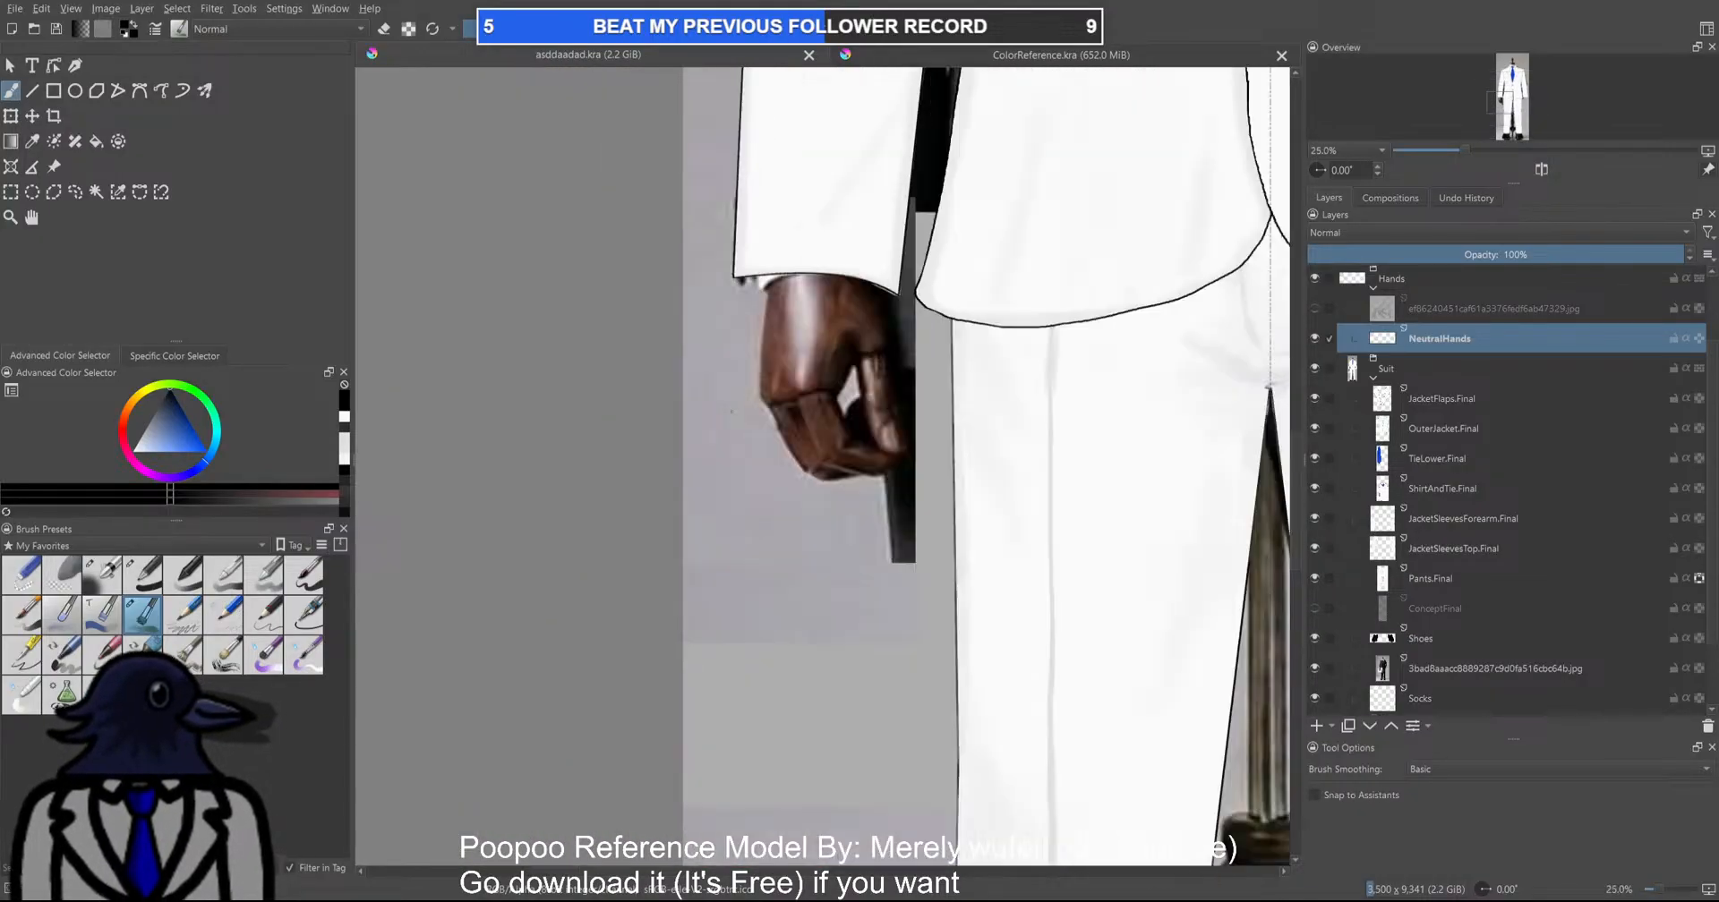
scroll(725, 421, "down", 3)
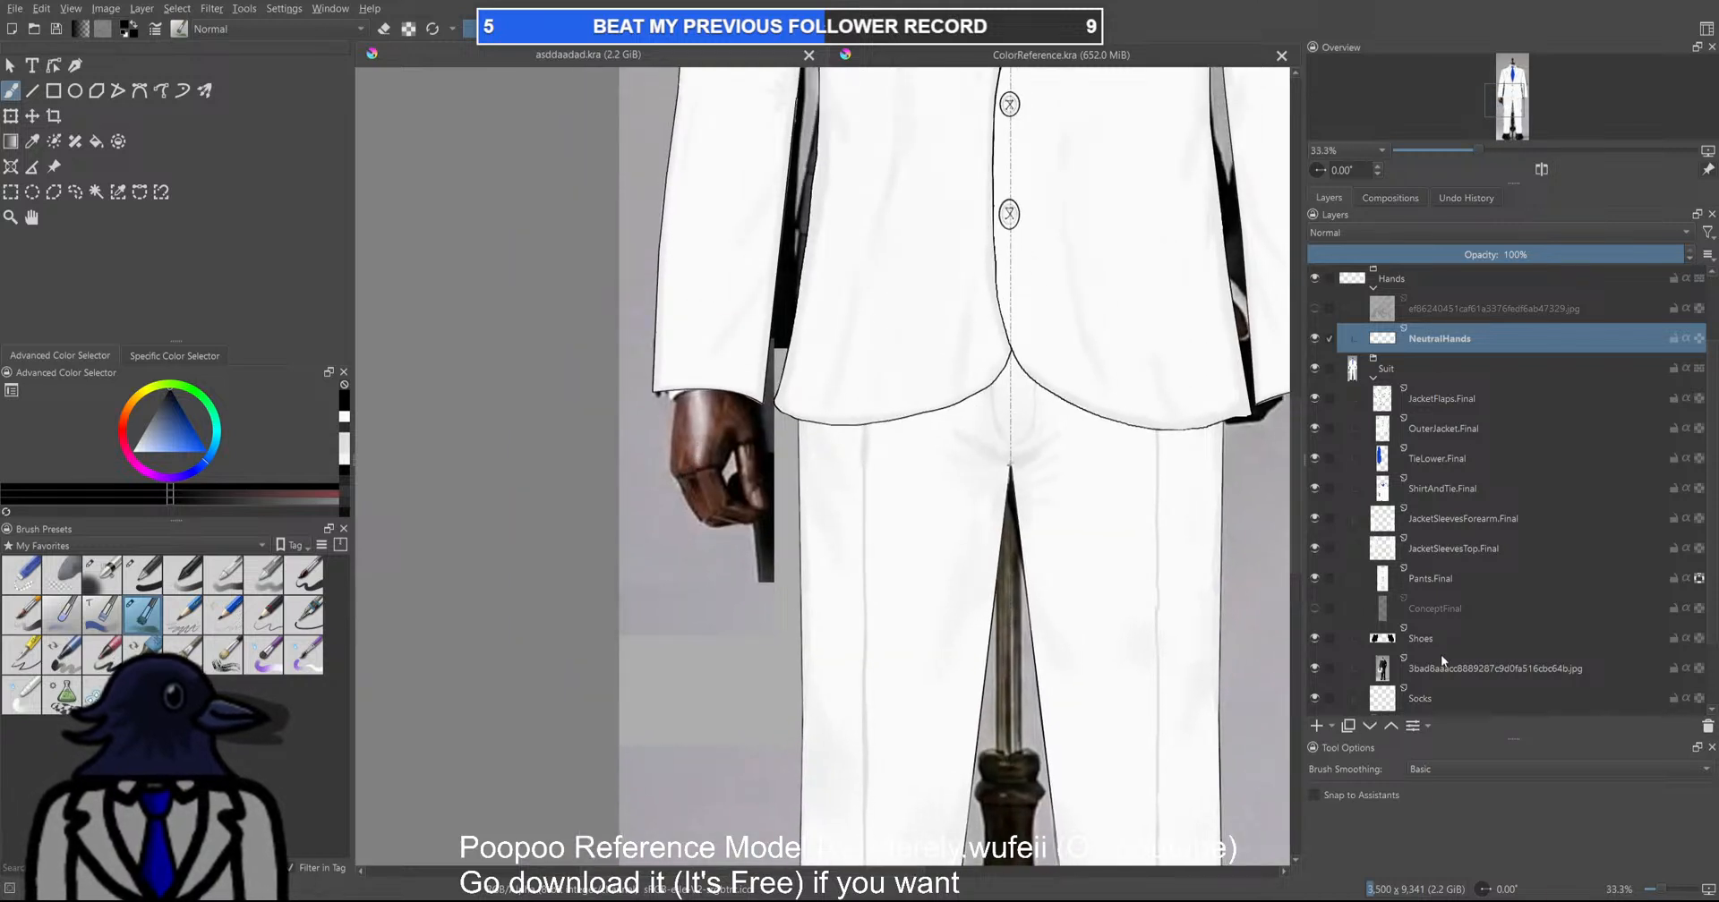
Select the cut-out hand on the mannequin photo layer, rotate it slightly clockwise, and refit it under the sleeve cuff
left_click(1432, 609)
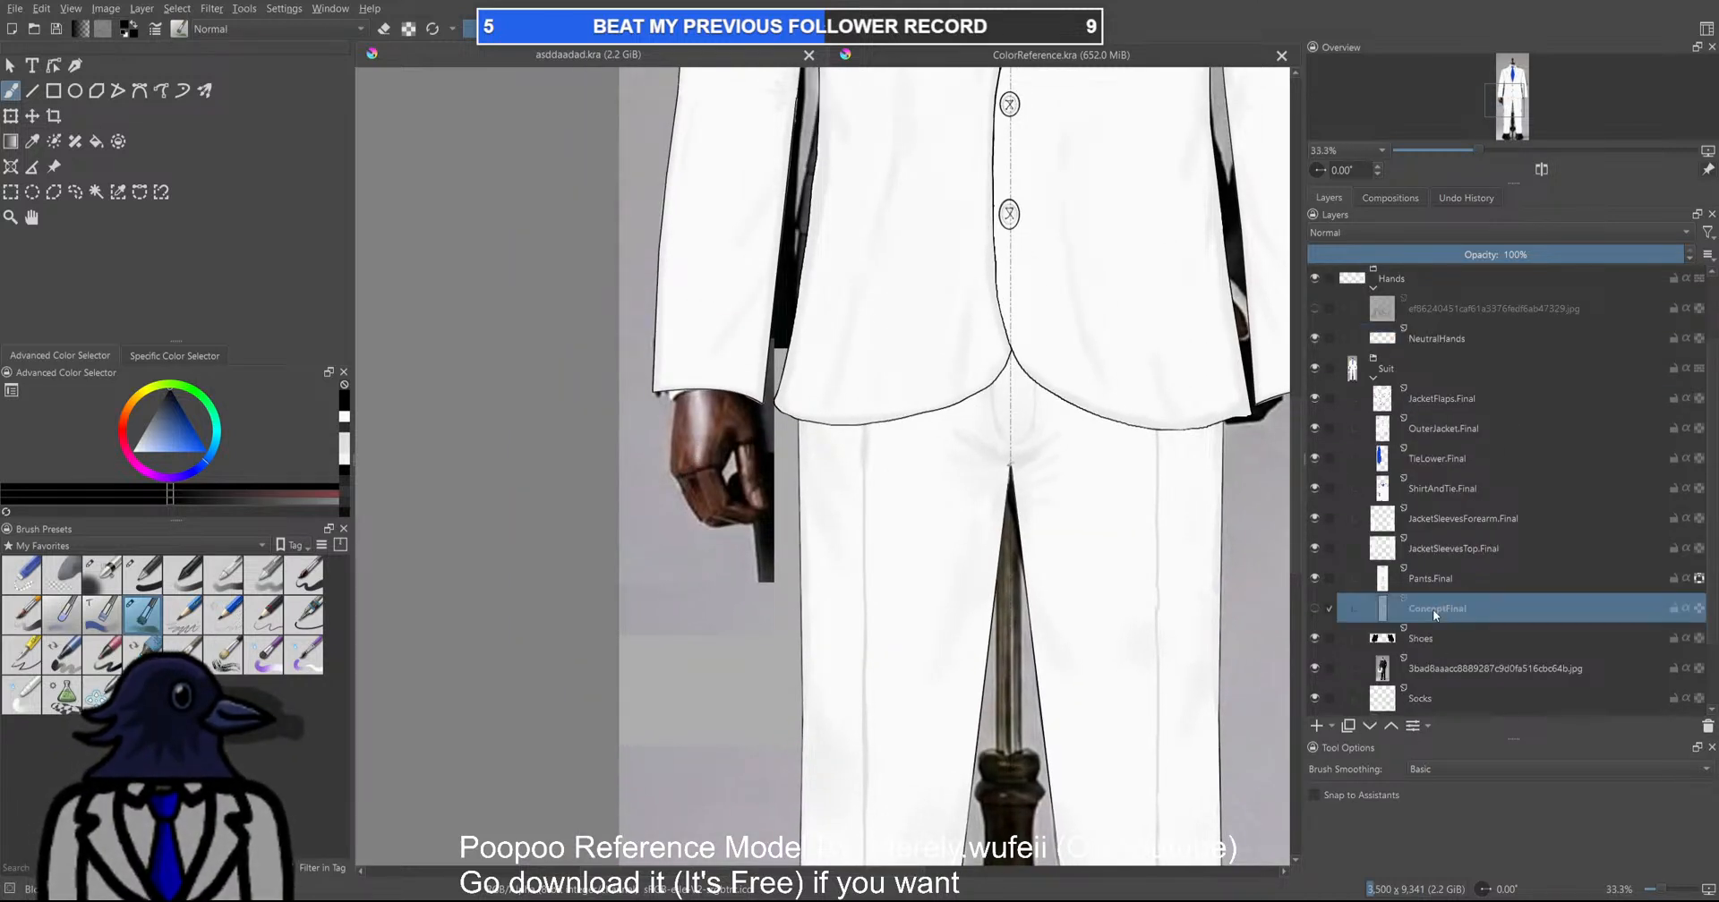
scroll(1417, 523, "down", 1)
left_click(721, 474)
key("ctrl+r")
left_click_drag(508, 240, 881, 634)
key("ctrl+t")
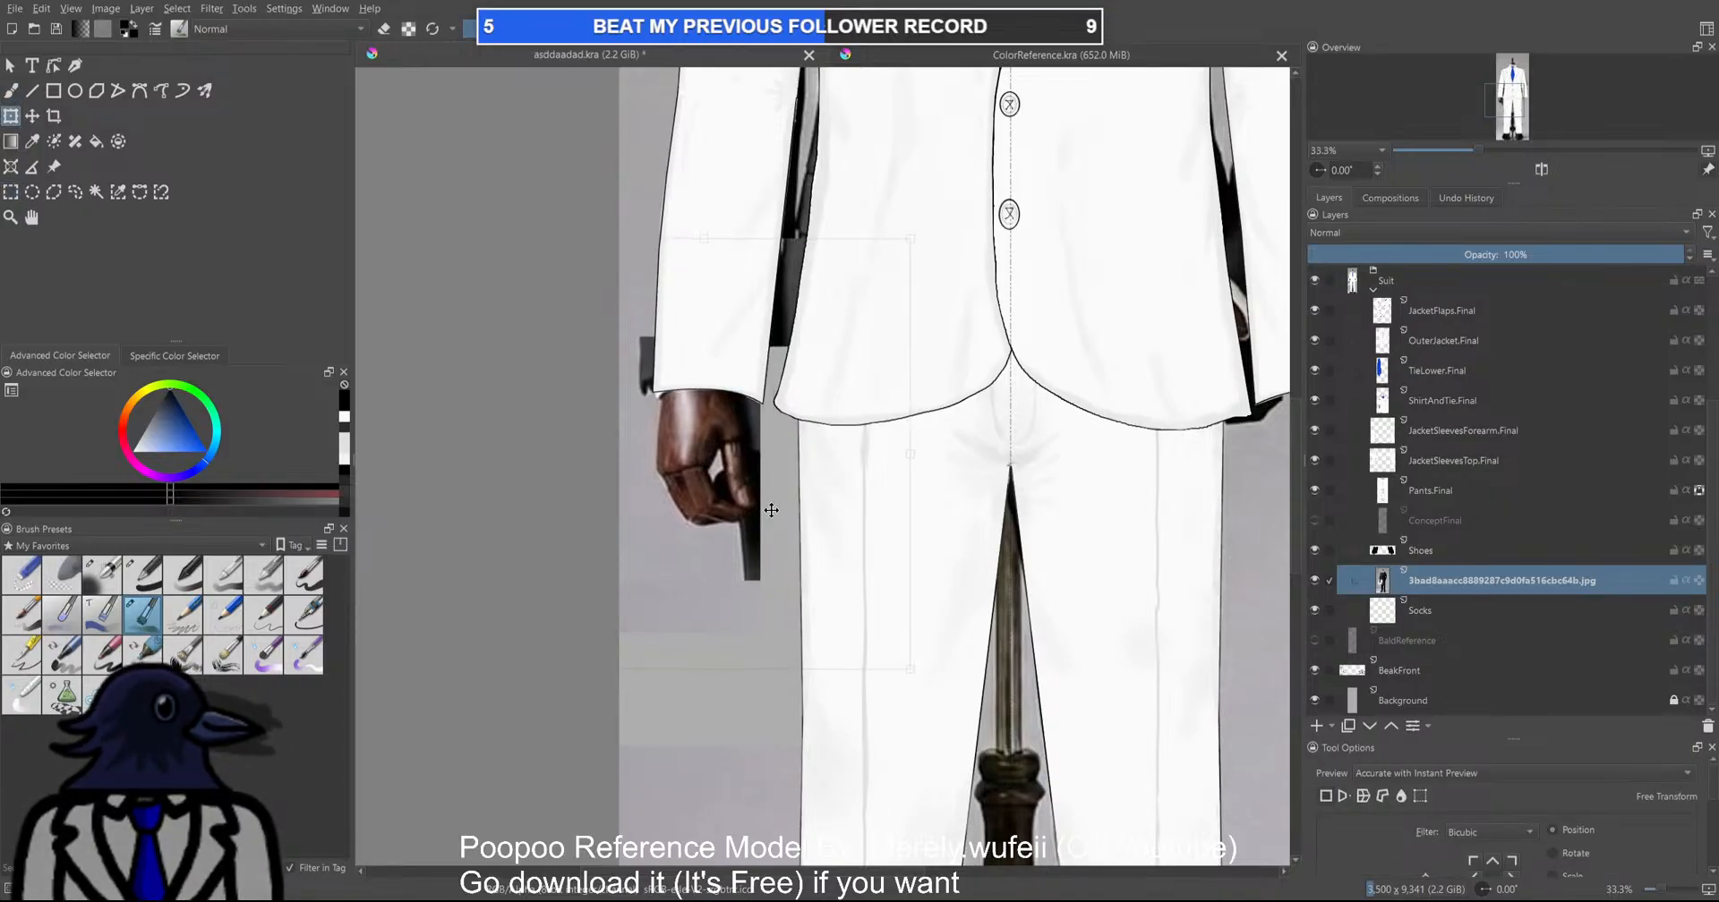
left_click_drag(920, 223, 944, 248)
mouse_move(801, 390)
left_mouse_down()
mouse_move(803, 443)
mouse_move(805, 396)
left_mouse_up()
left_click_drag(940, 259, 953, 276)
left_click_drag(872, 361, 867, 360)
mouse_move(988, 290)
left_mouse_down()
mouse_move(965, 262)
mouse_move(970, 275)
left_mouse_up()
left_click_drag(832, 345, 833, 345)
left_click_drag(991, 290, 988, 283)
left_click_drag(842, 376, 840, 368)
scroll(840, 368, "down", 4)
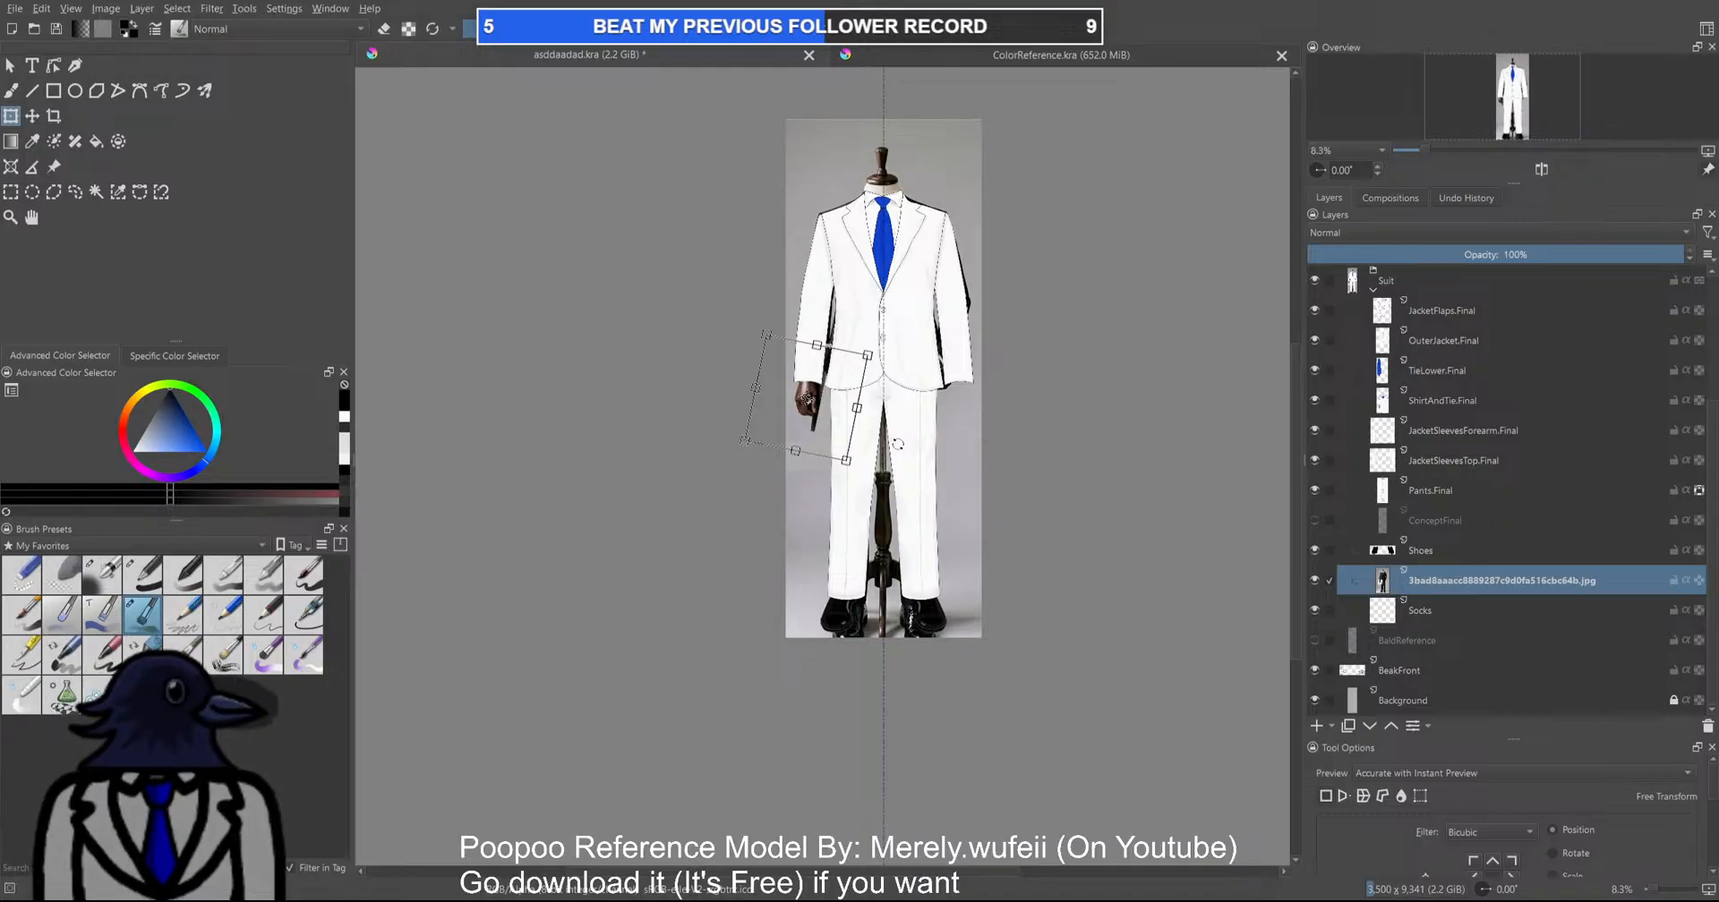
scroll(822, 399, "up", 3)
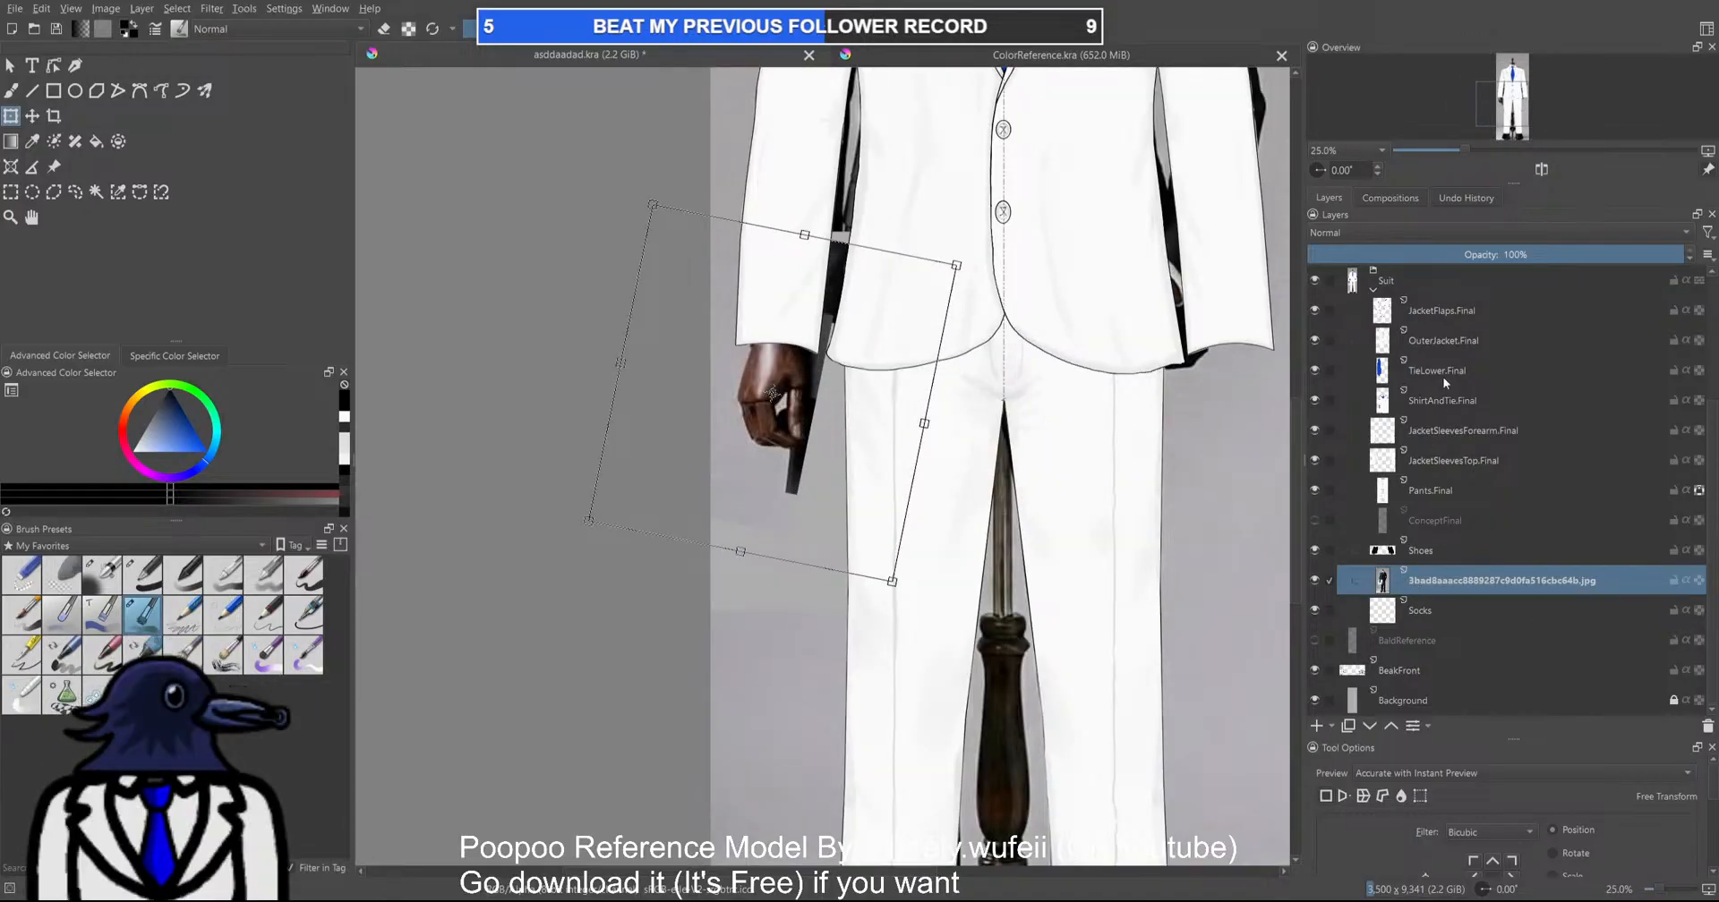
key("Return")
Make the NeutralHands layer active with the Brush tool, framing the rotated hand reference for tracing
left_click_drag(928, 516, 910, 541)
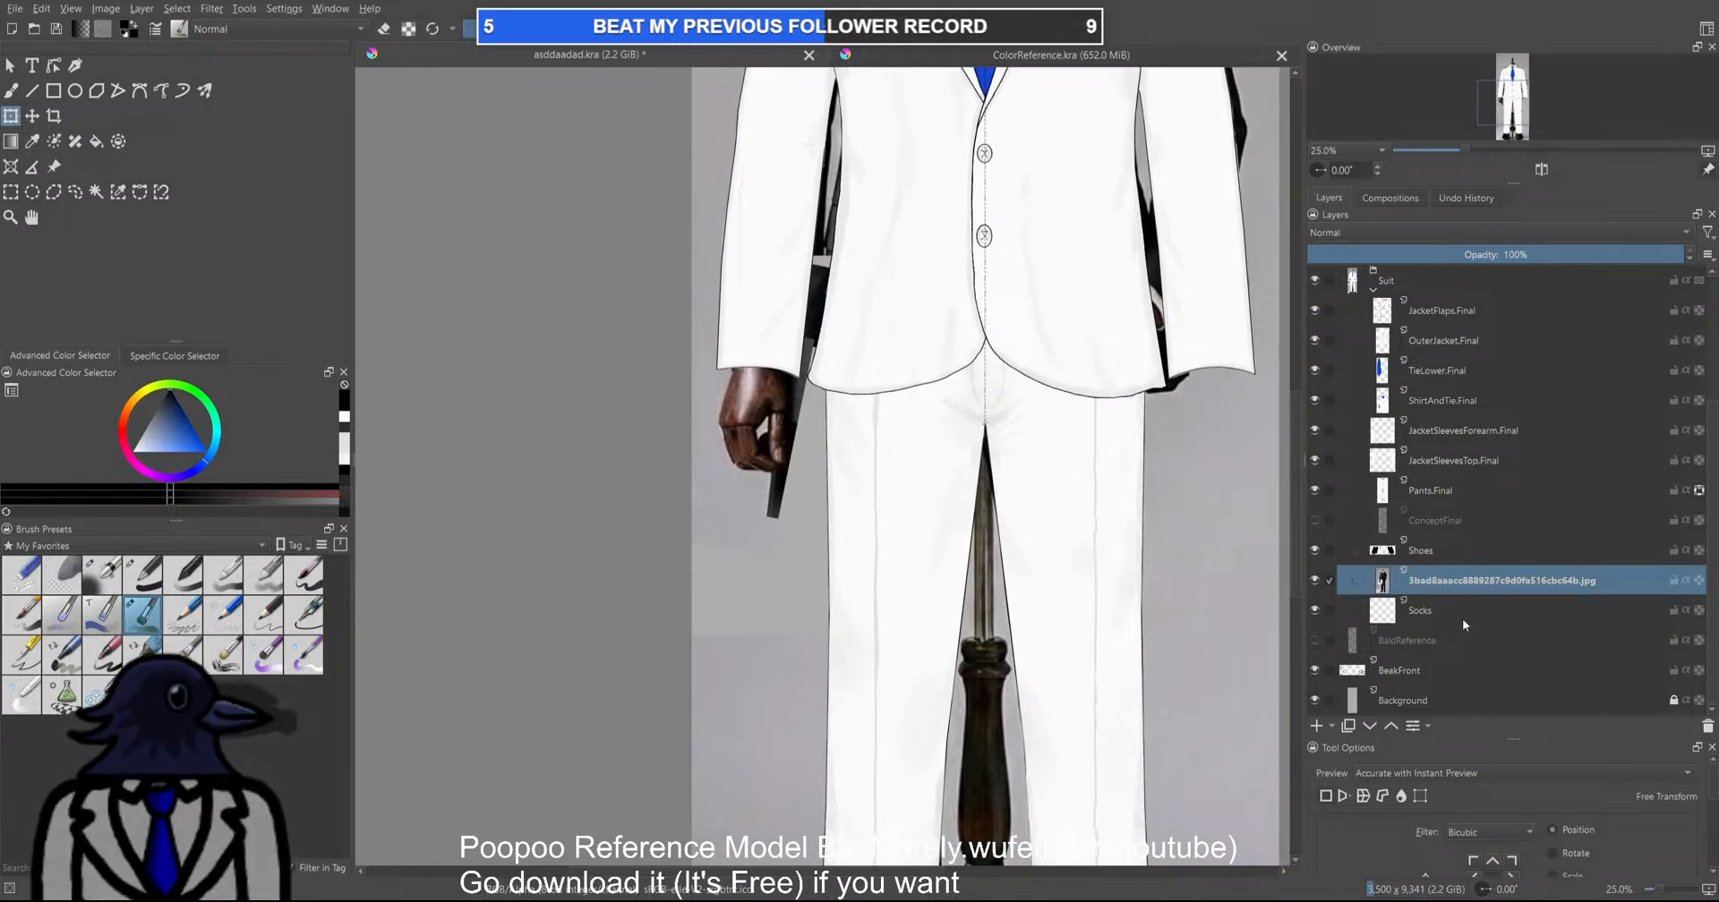
scroll(1463, 619, "up", 2)
left_click(1440, 426)
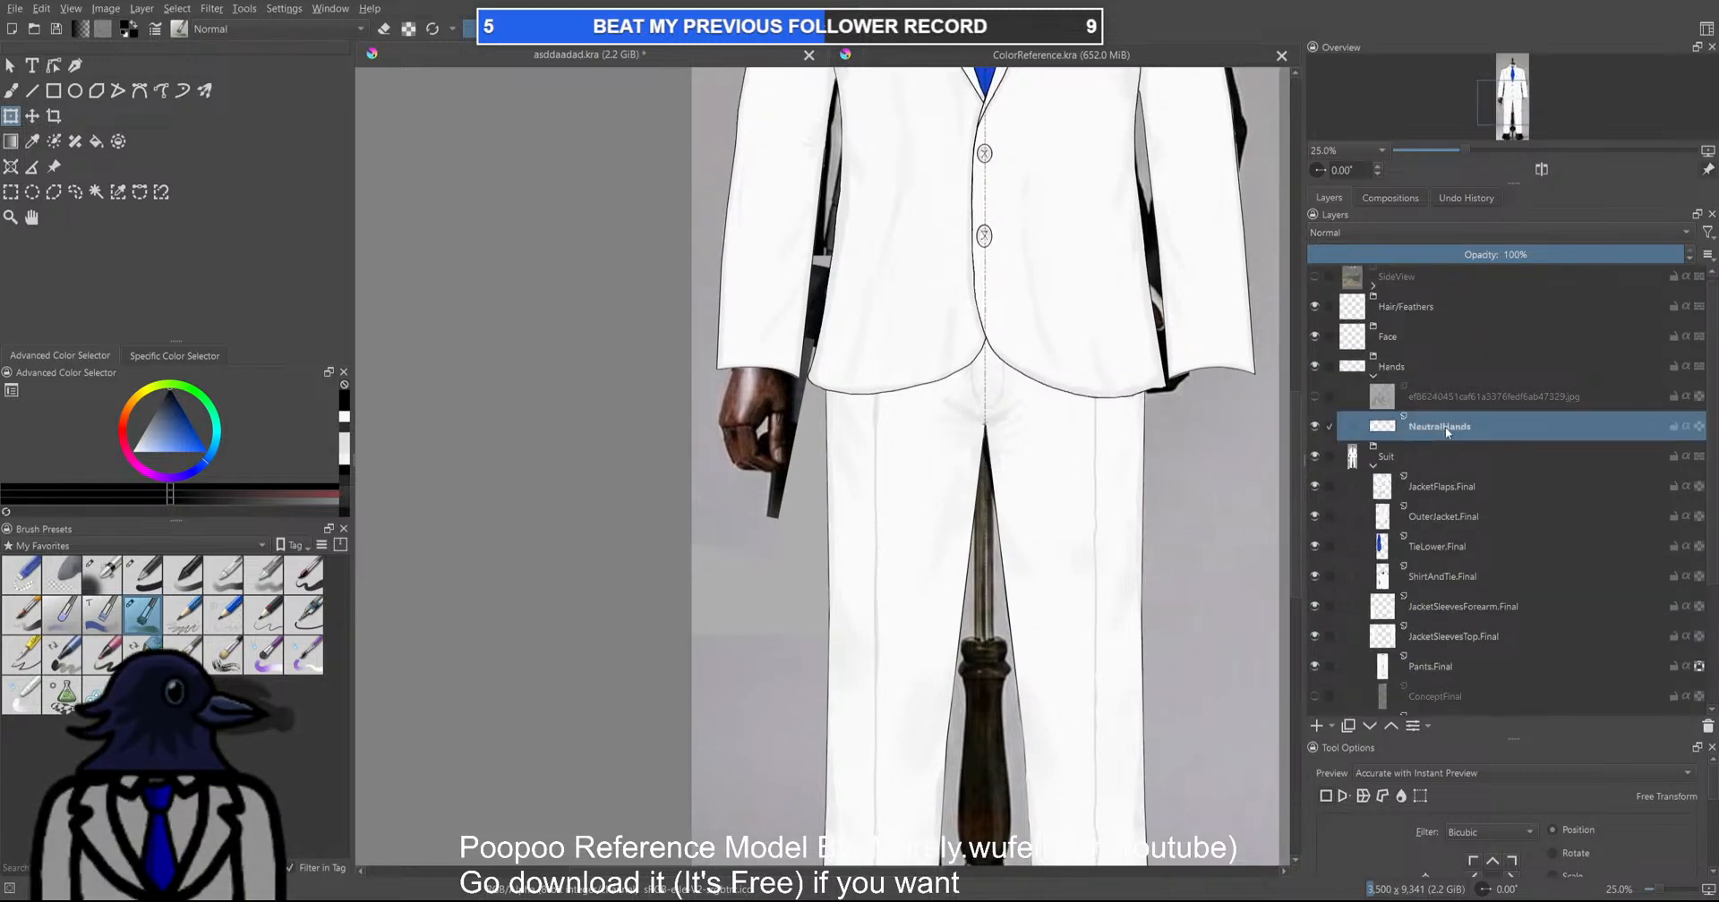
scroll(687, 450, "up", 2)
left_click_drag(694, 446, 548, 522)
left_click(10, 90)
scroll(692, 537, "up", 3)
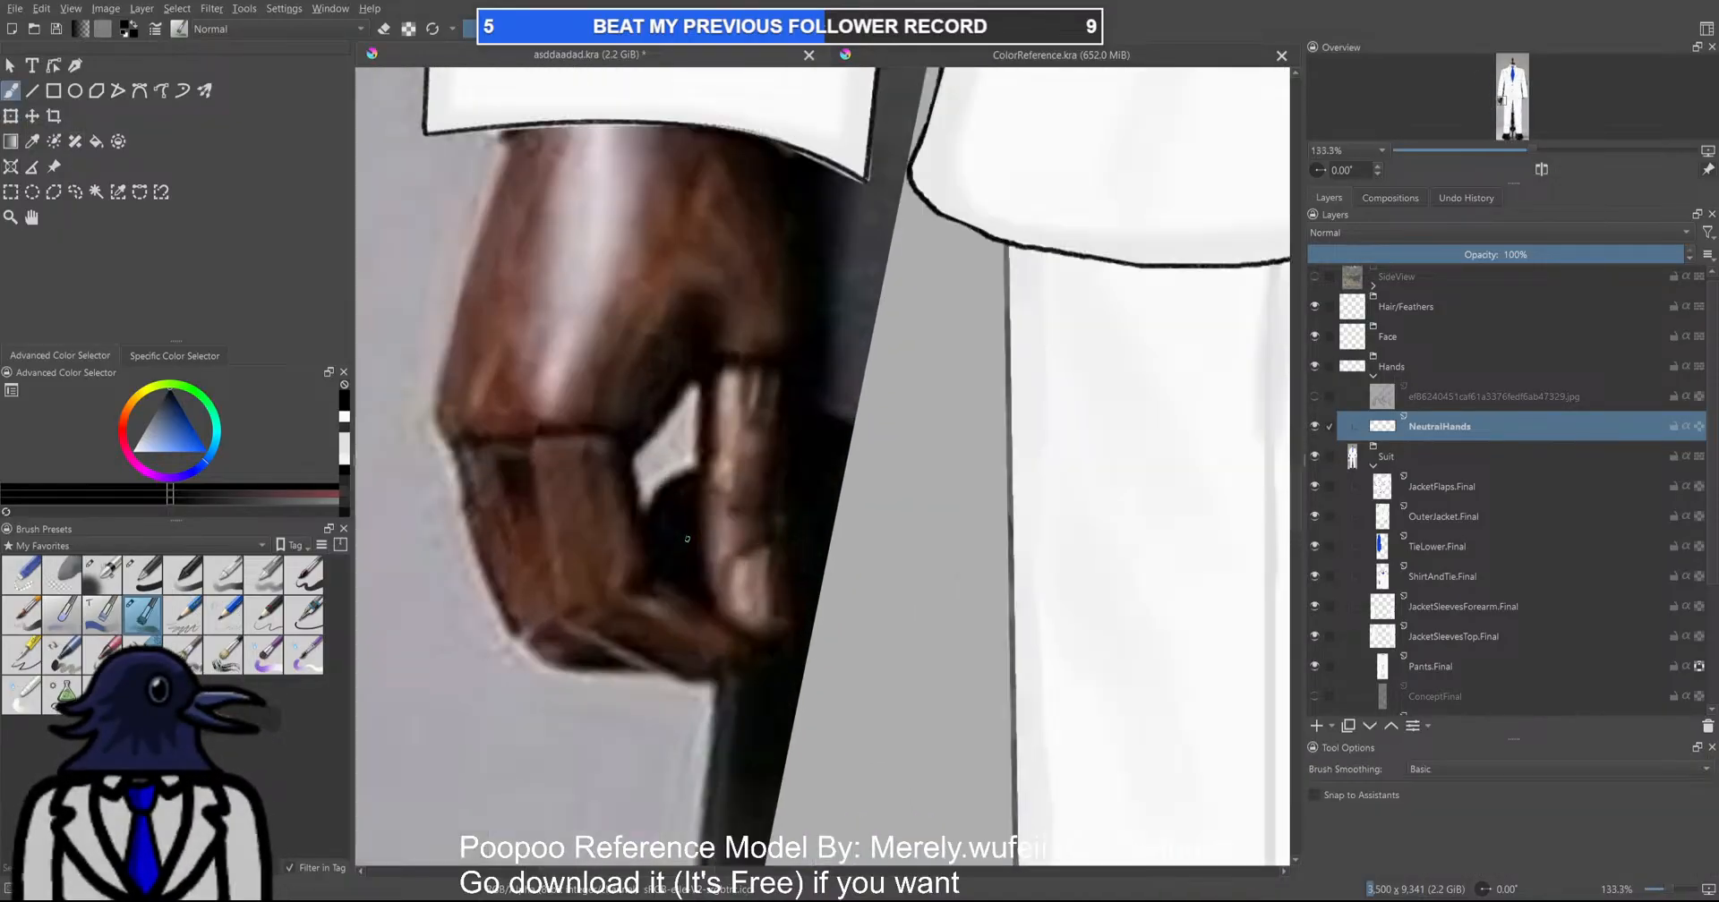
Try a brush stroke near the sleeve cuff above the hand on the NeutralHands layer, and undo it
left_click_drag(692, 537, 786, 549)
scroll(573, 385, "up", 1)
scroll(629, 161, "down", 2)
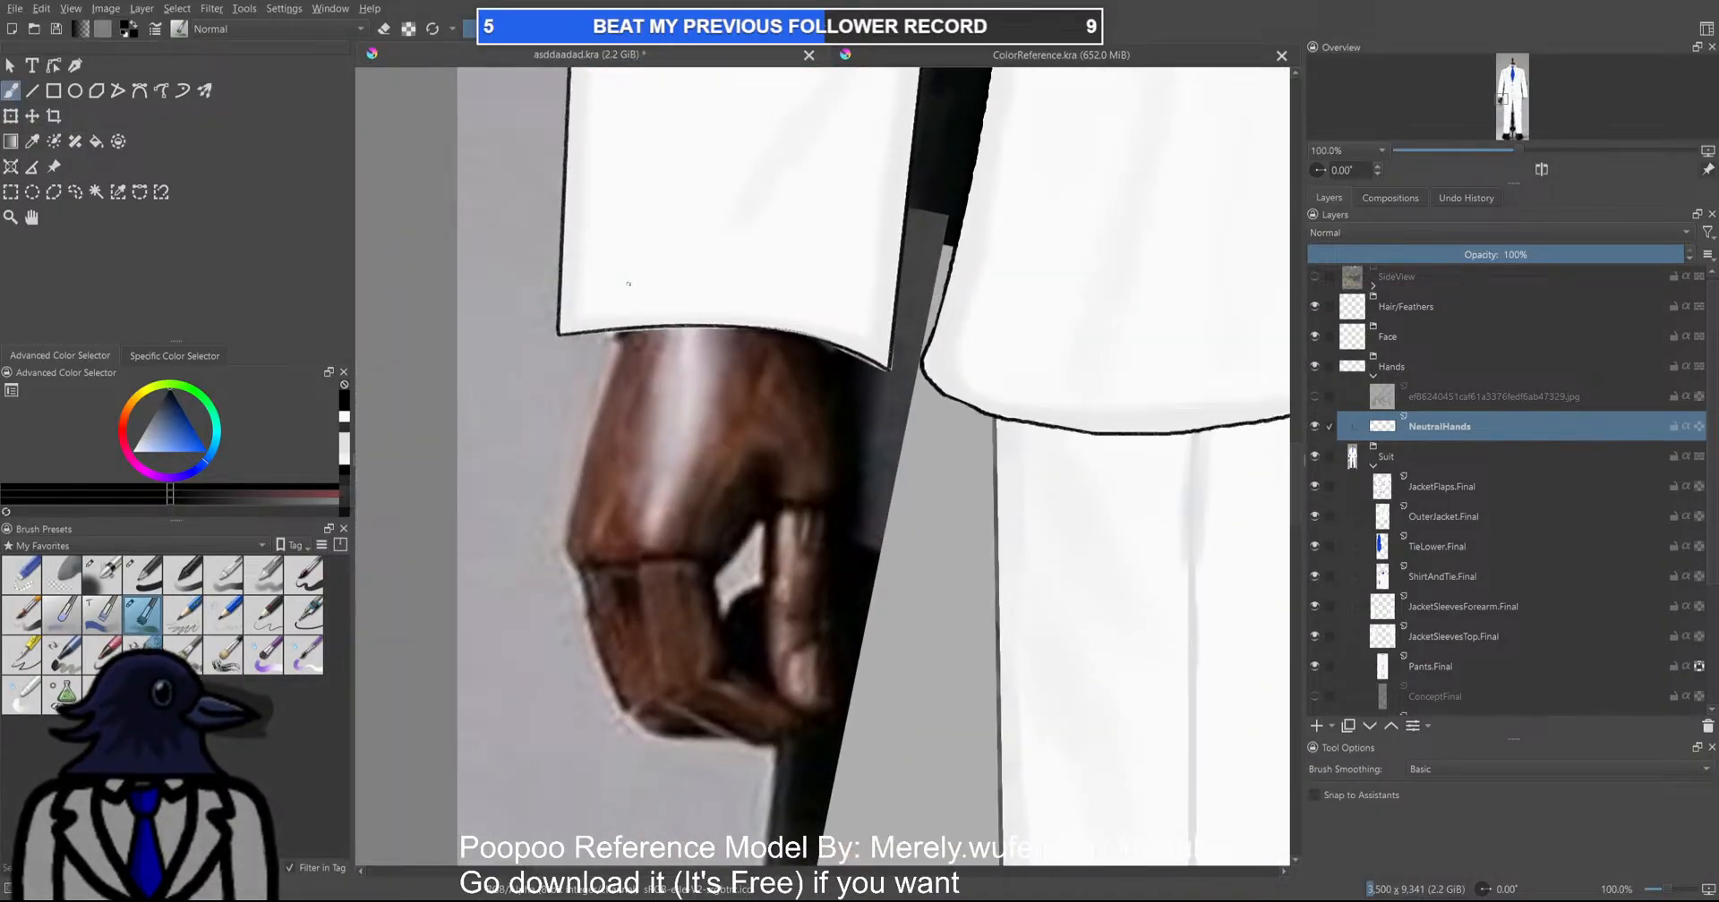
key("ctrl+z")
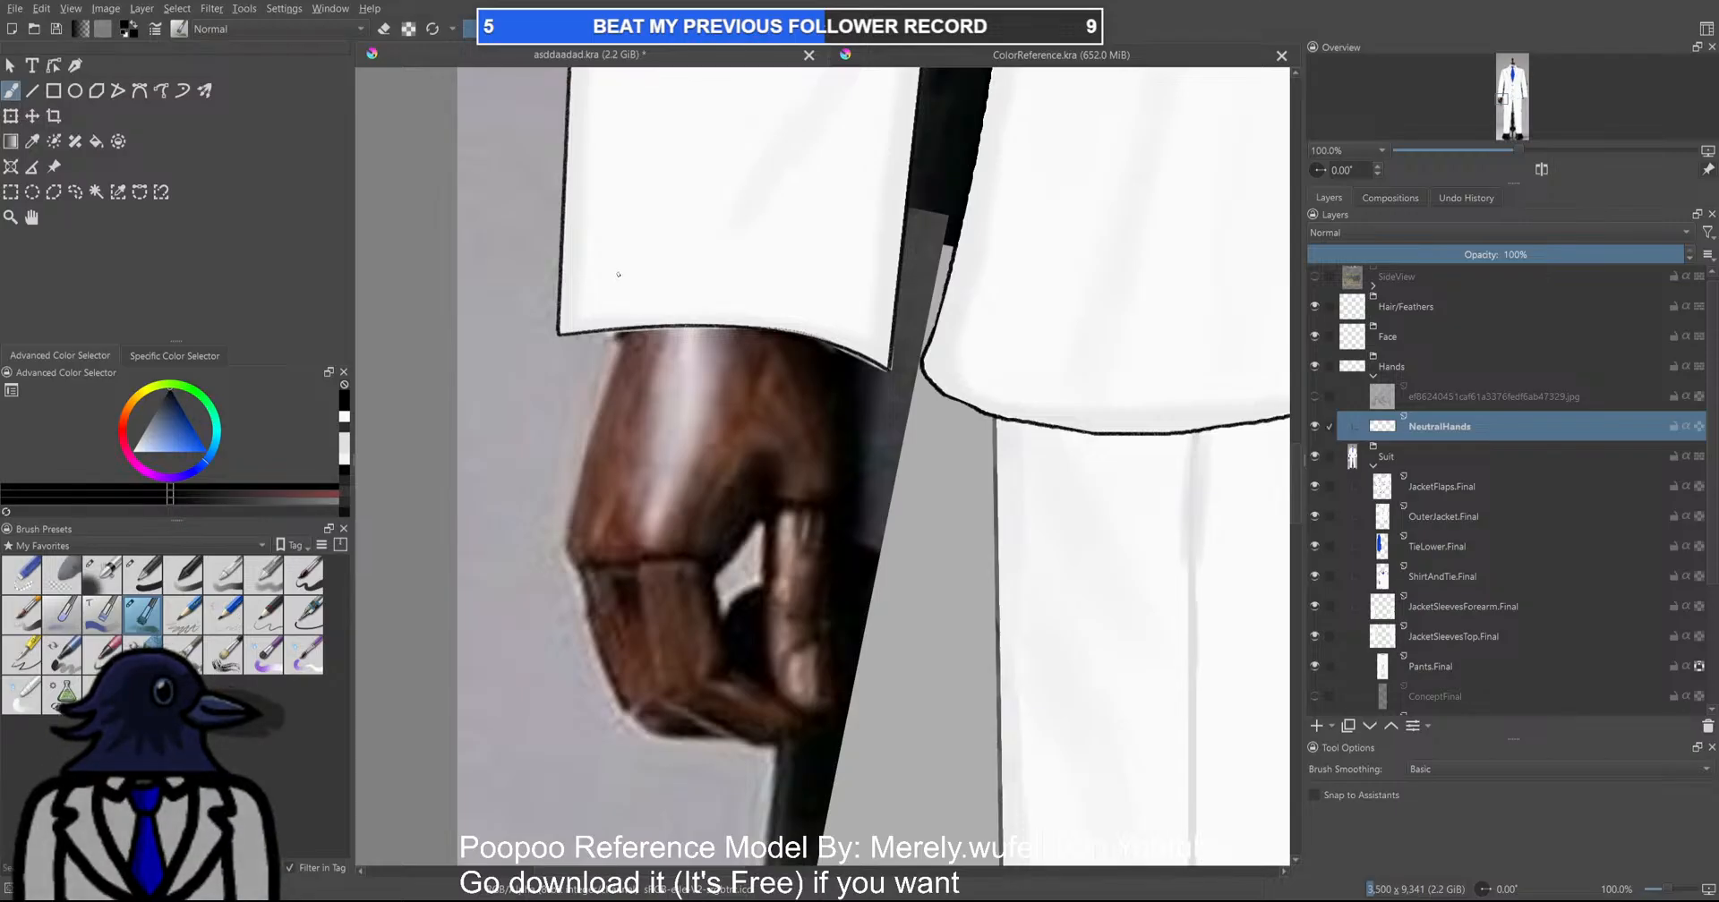
scroll(618, 274, "down", 8)
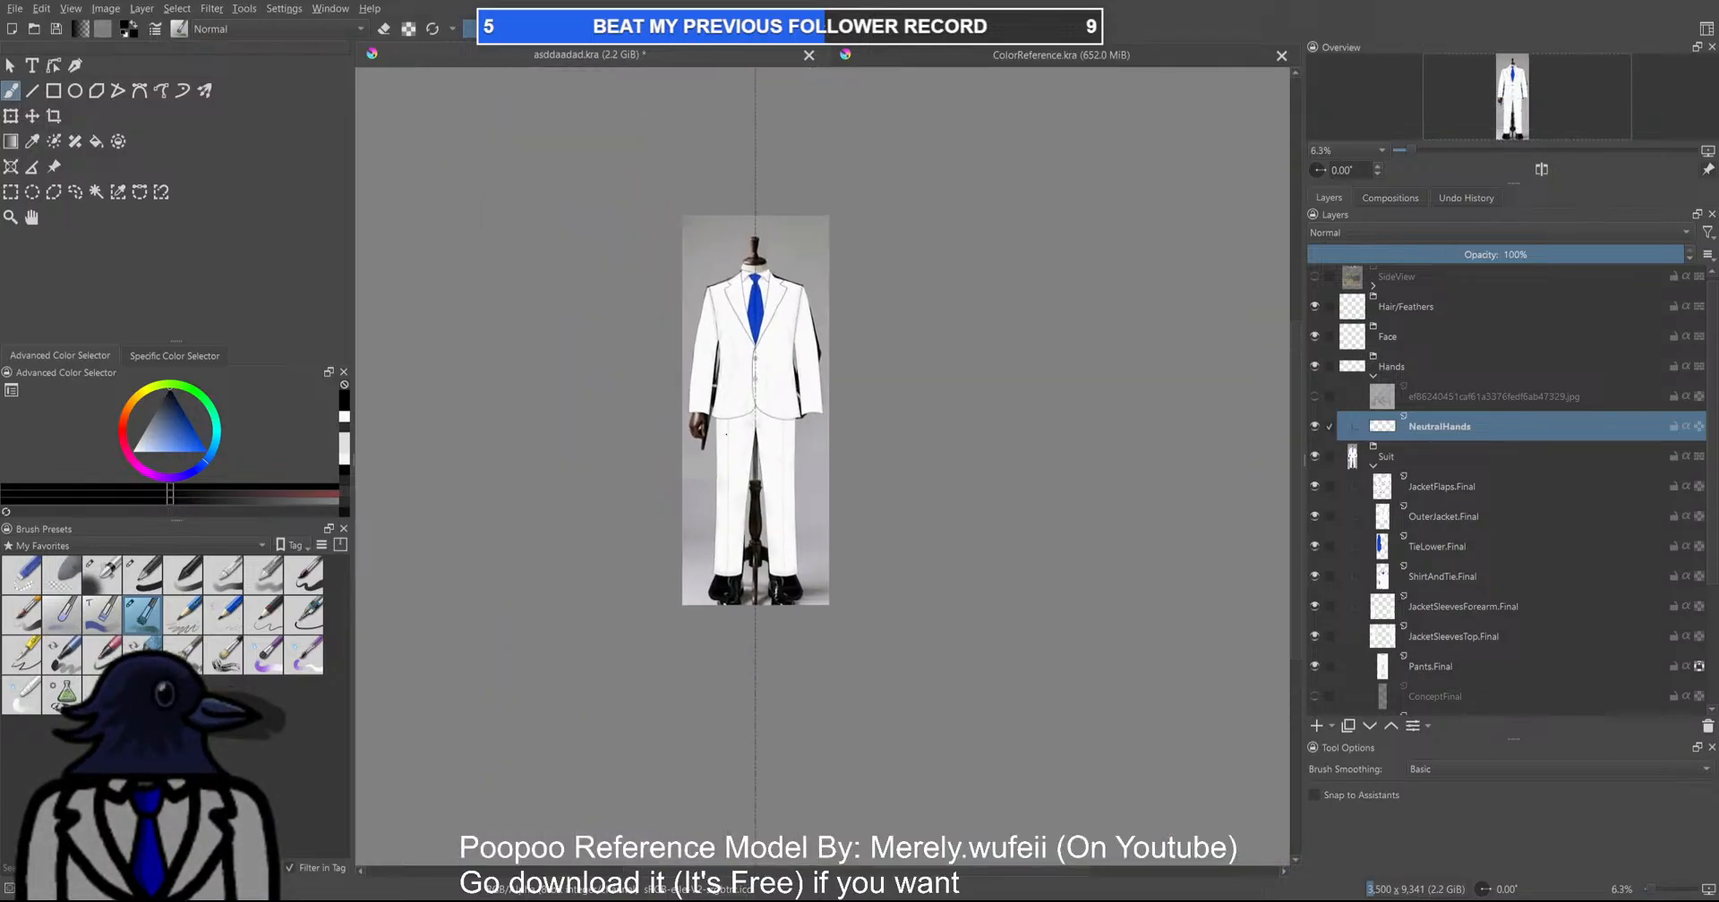
scroll(697, 376, "up", 8)
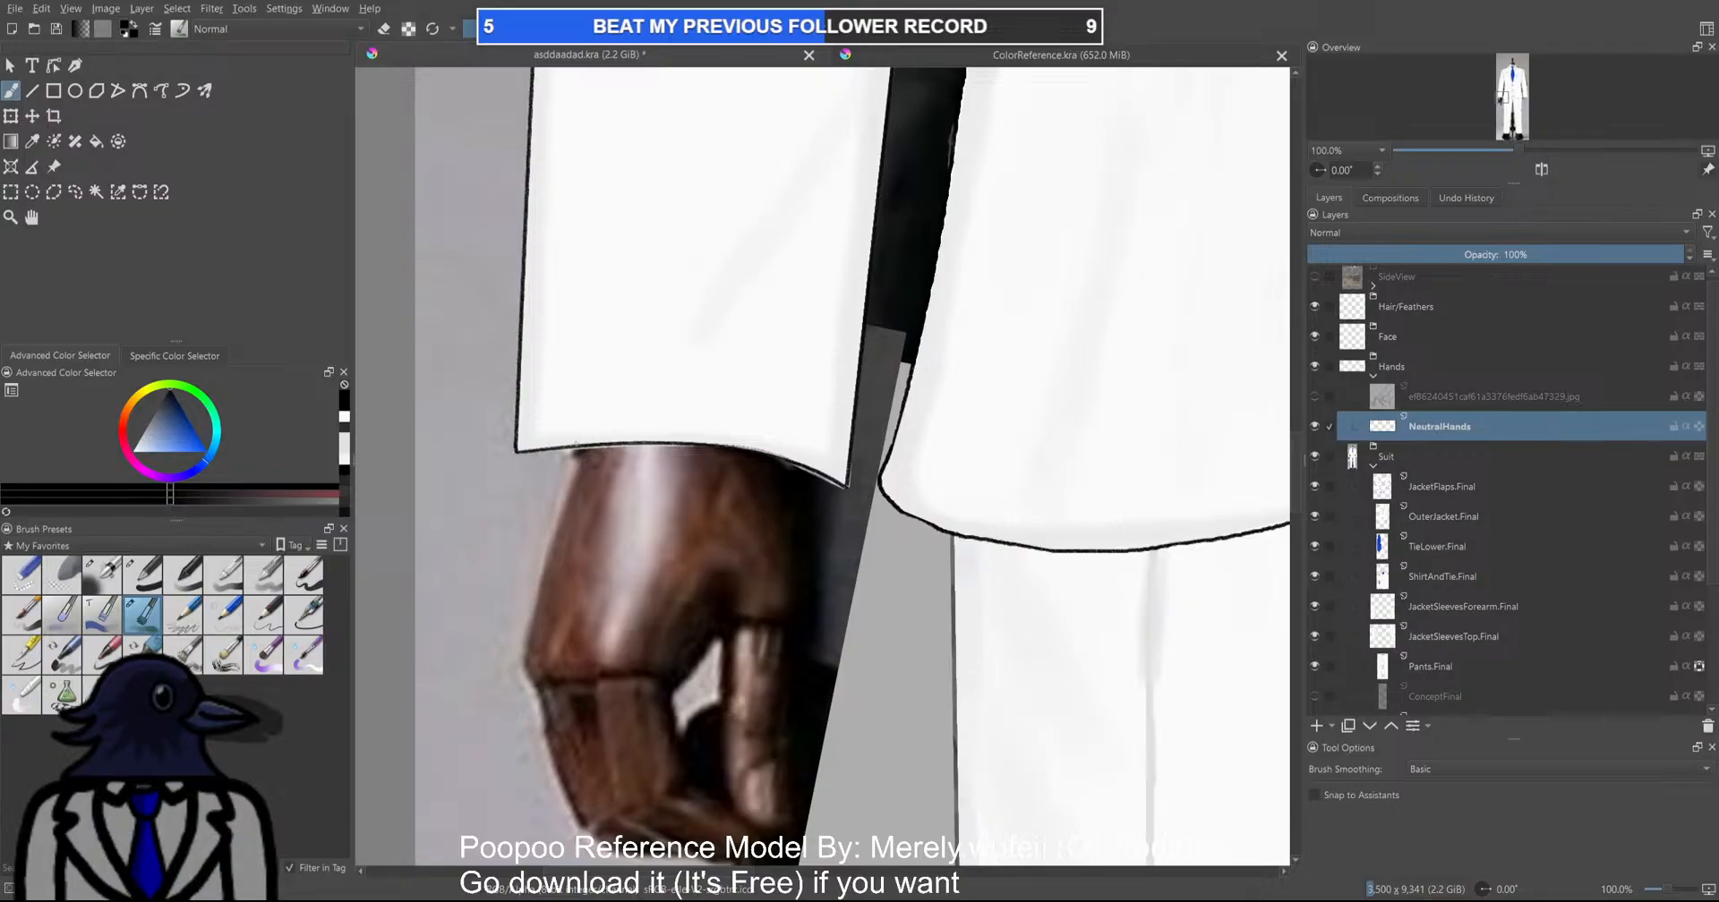
Select the cut-out hand on the mannequin photo layer, enlarge it slightly, and refit it under the sleeve cuff
scroll(580, 439, "up", 1)
scroll(1404, 492, "down", 3)
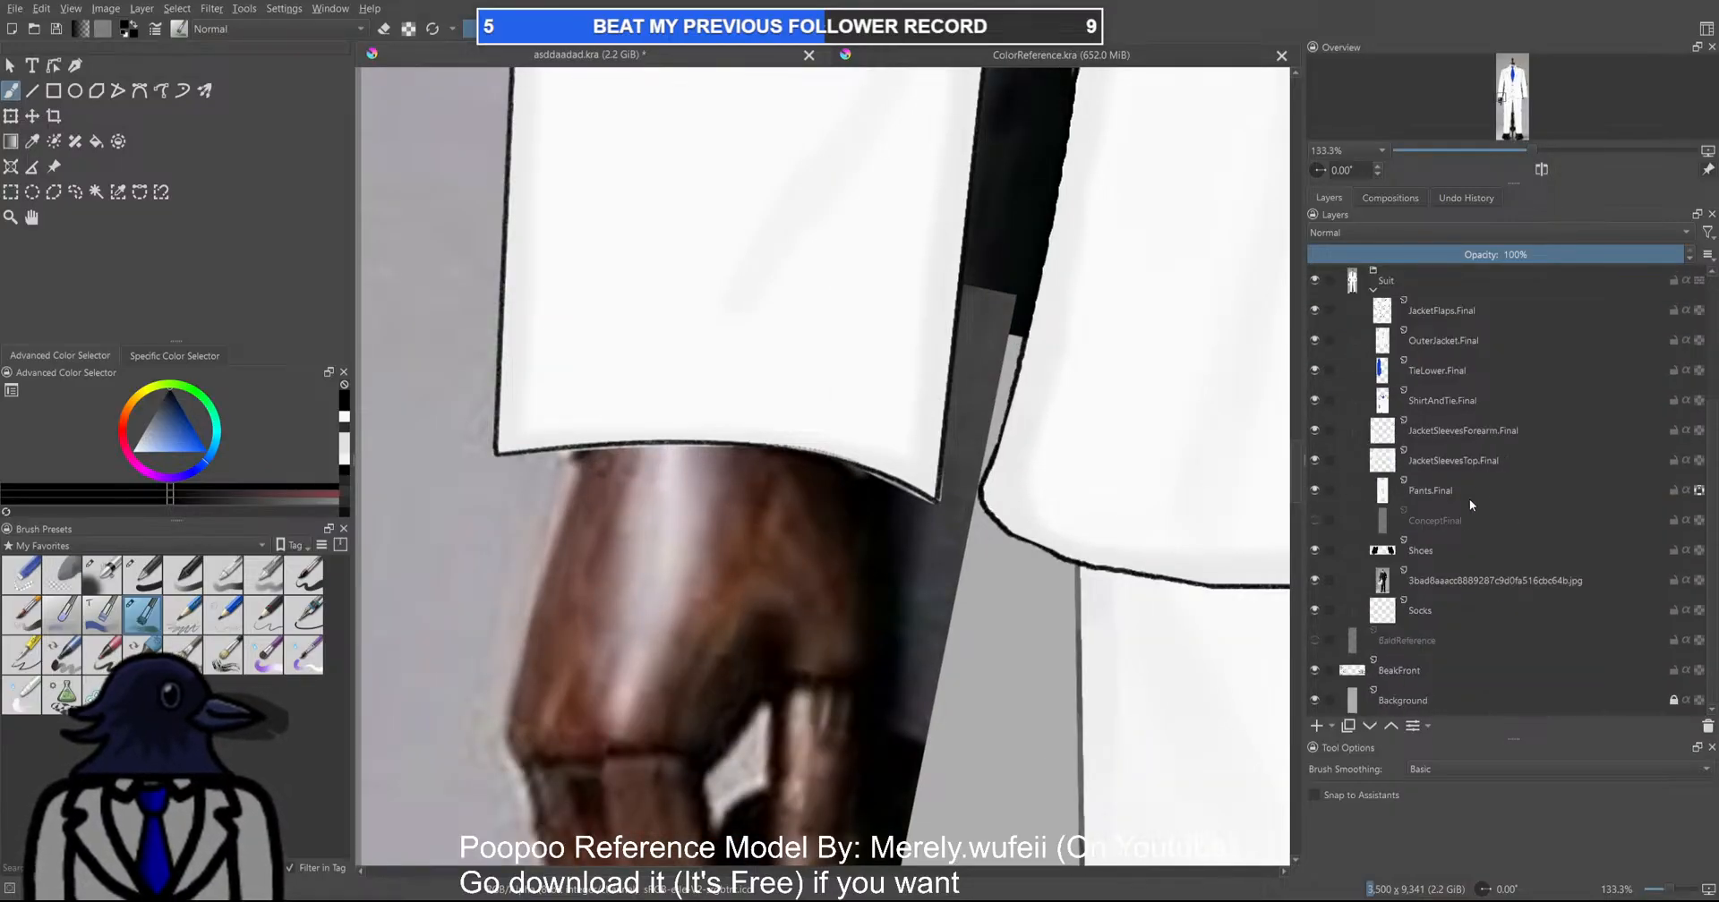
left_click(1443, 580)
scroll(831, 526, "down", 3)
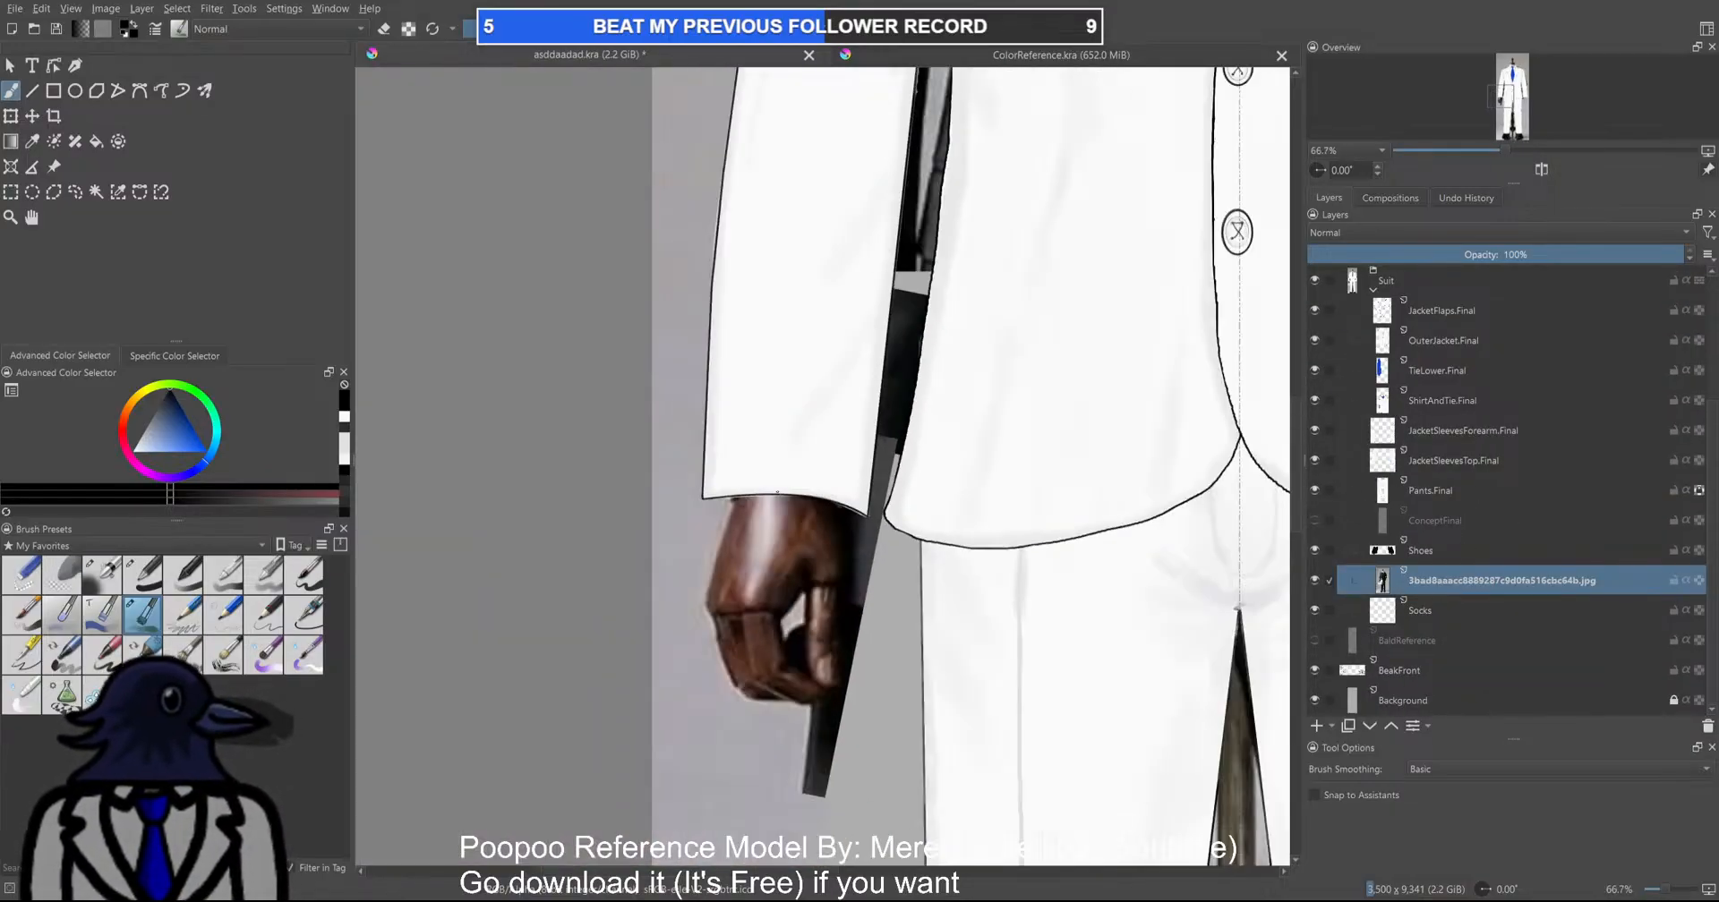
key("ctrl+r")
left_click_drag(712, 298, 1005, 863)
key("ctrl+t")
left_click_drag(910, 696, 875, 665)
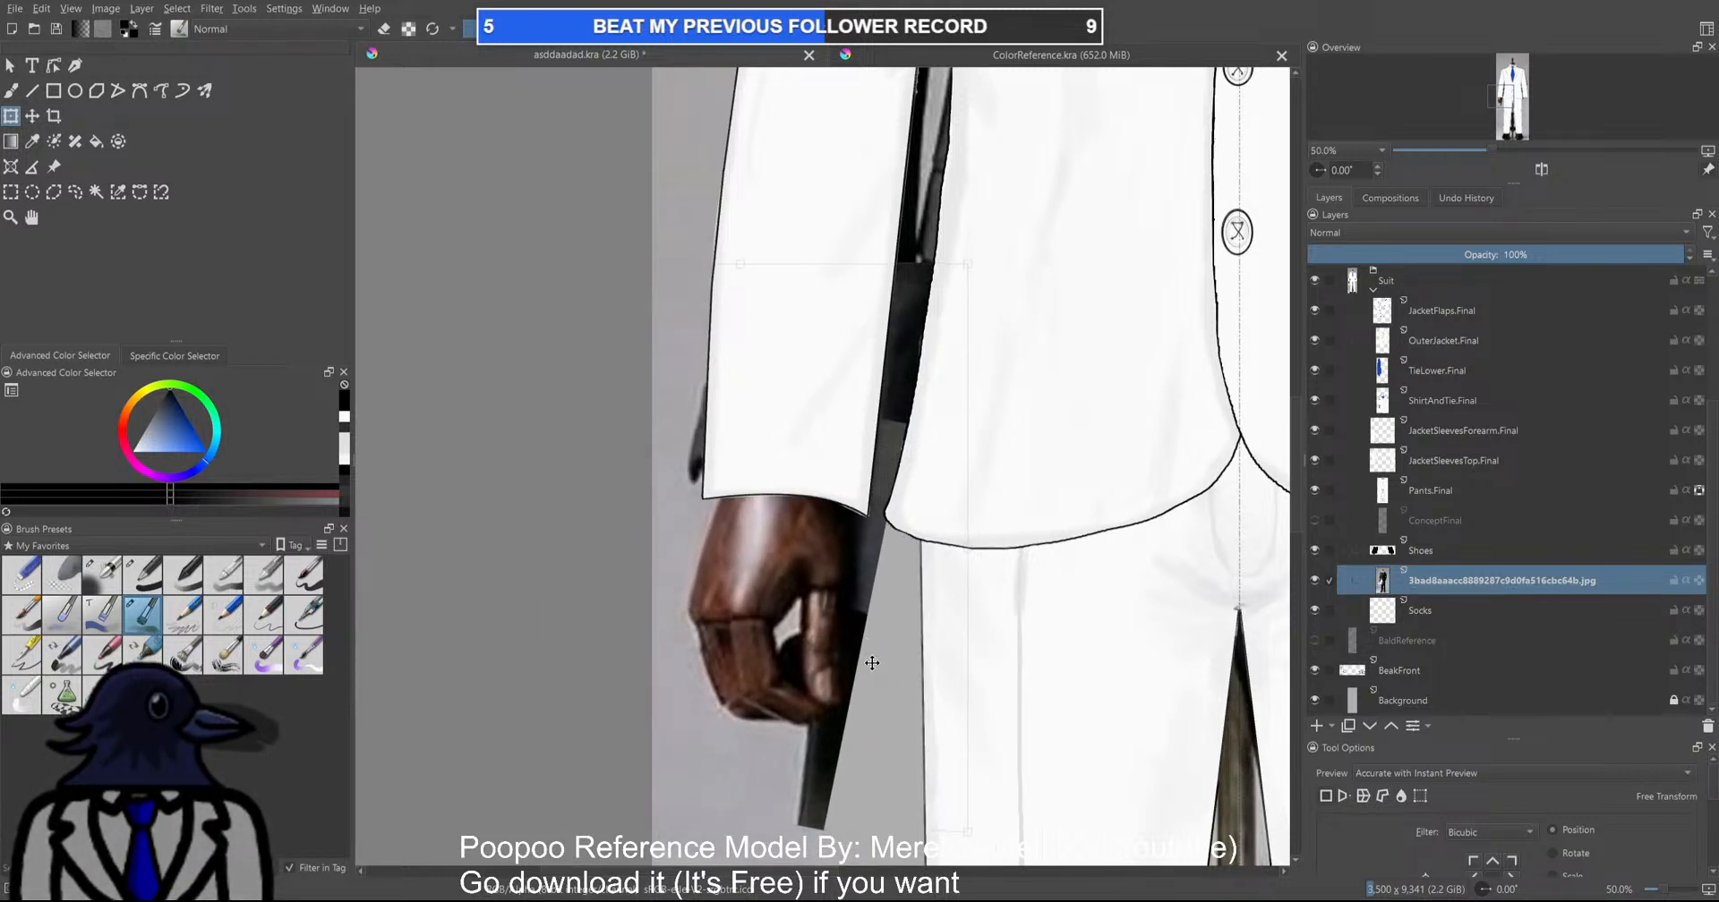
scroll(876, 665, "down", 4)
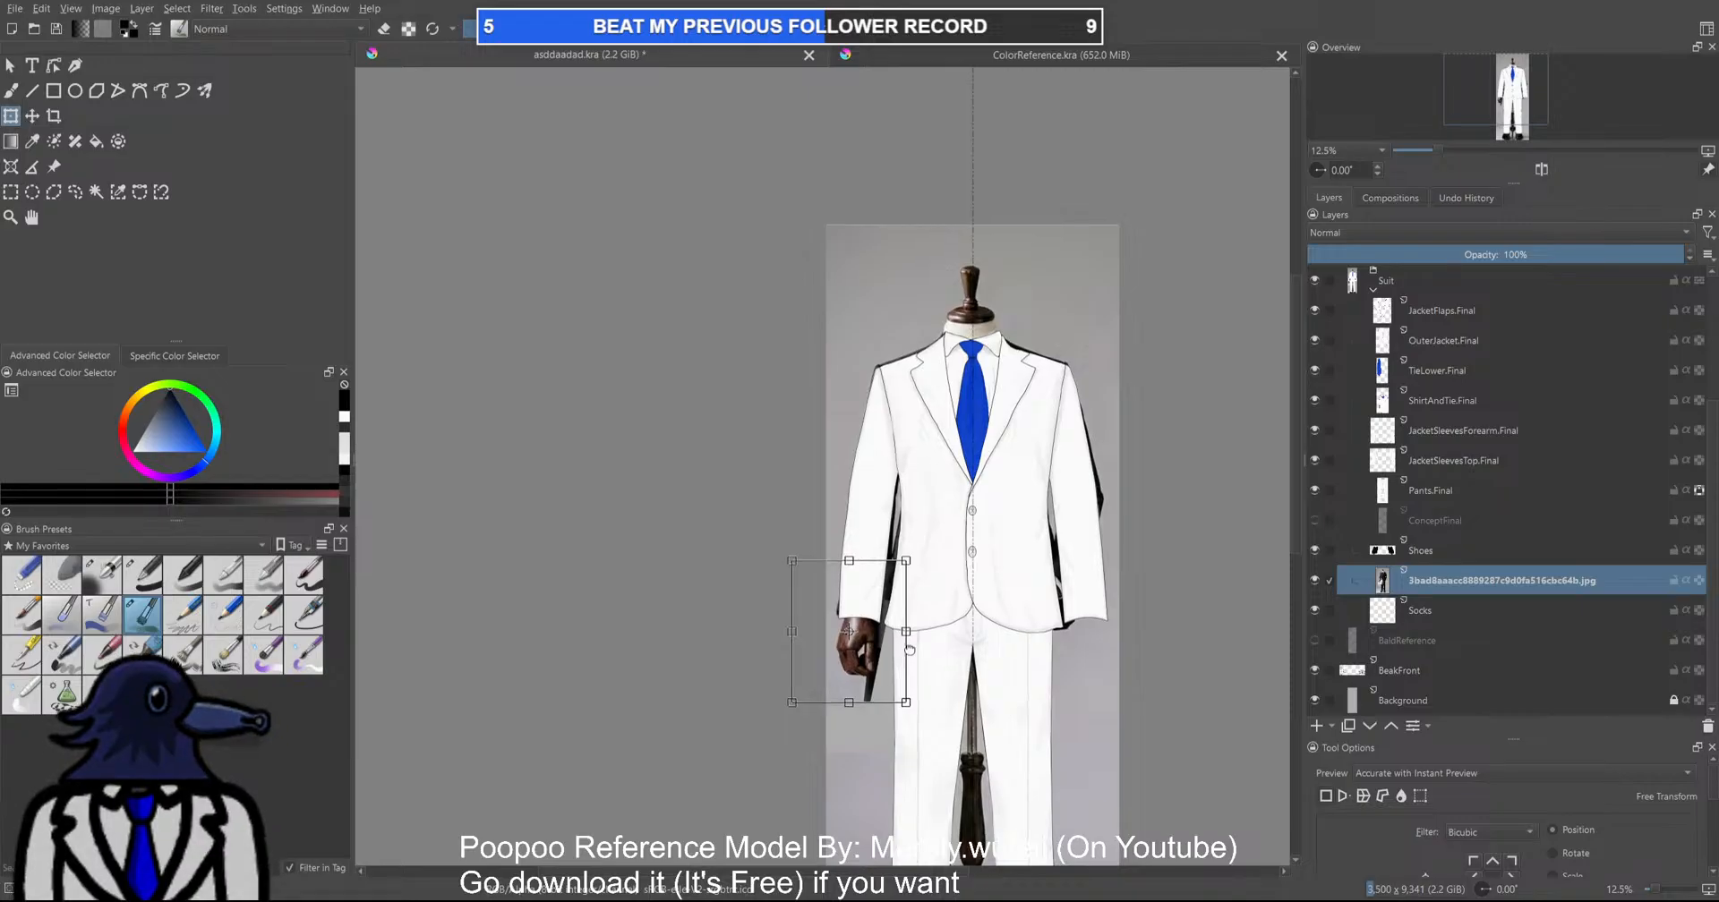
scroll(850, 588, "up", 3)
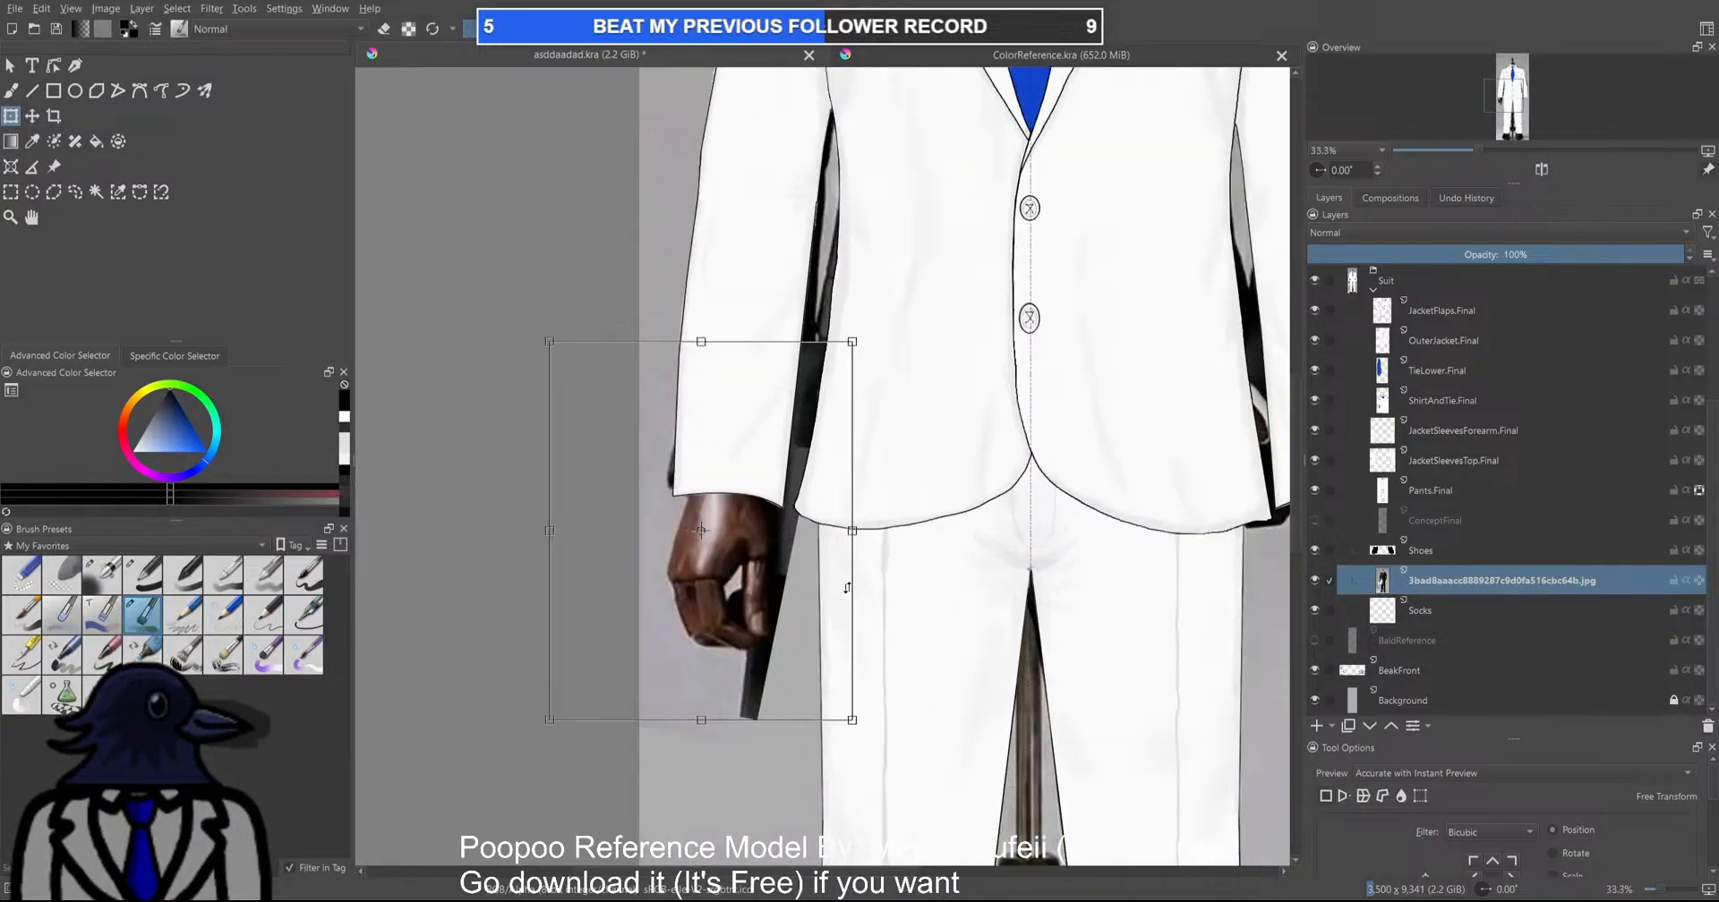
scroll(837, 591, "up", 1)
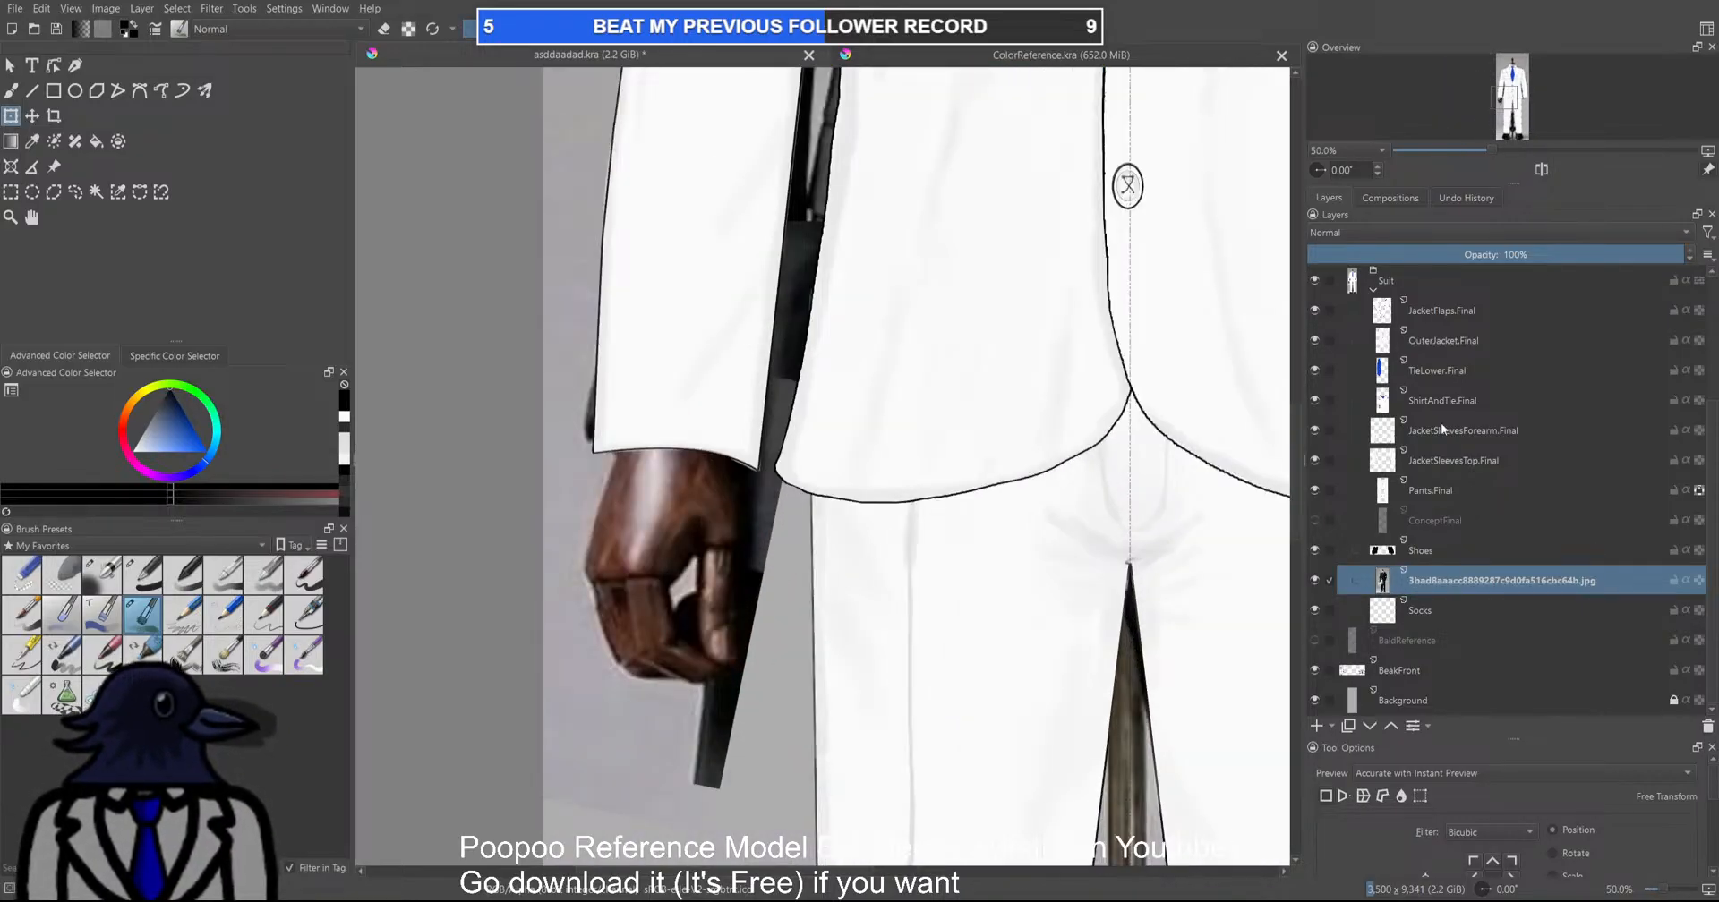
On the NeutralHands layer, brush a wrist arc over the sleeve end and trace the hand's outer edge down to the knuckle
left_click(1465, 613)
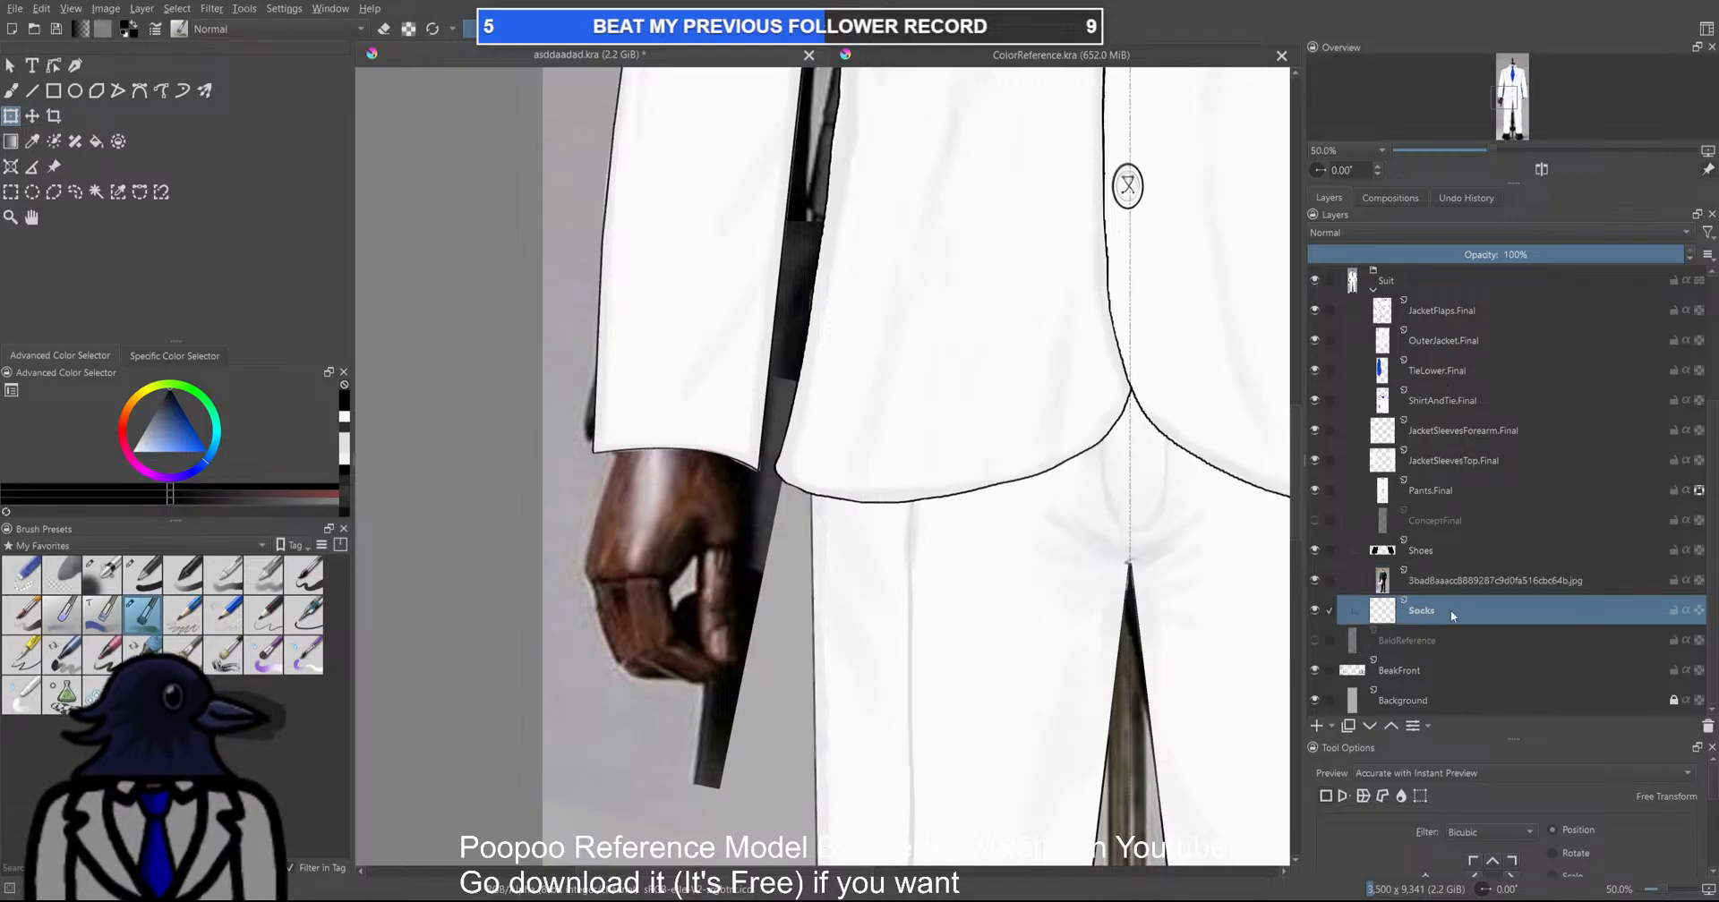
scroll(1445, 501, "up", 2)
left_click(1441, 422)
scroll(511, 573, "up", 2)
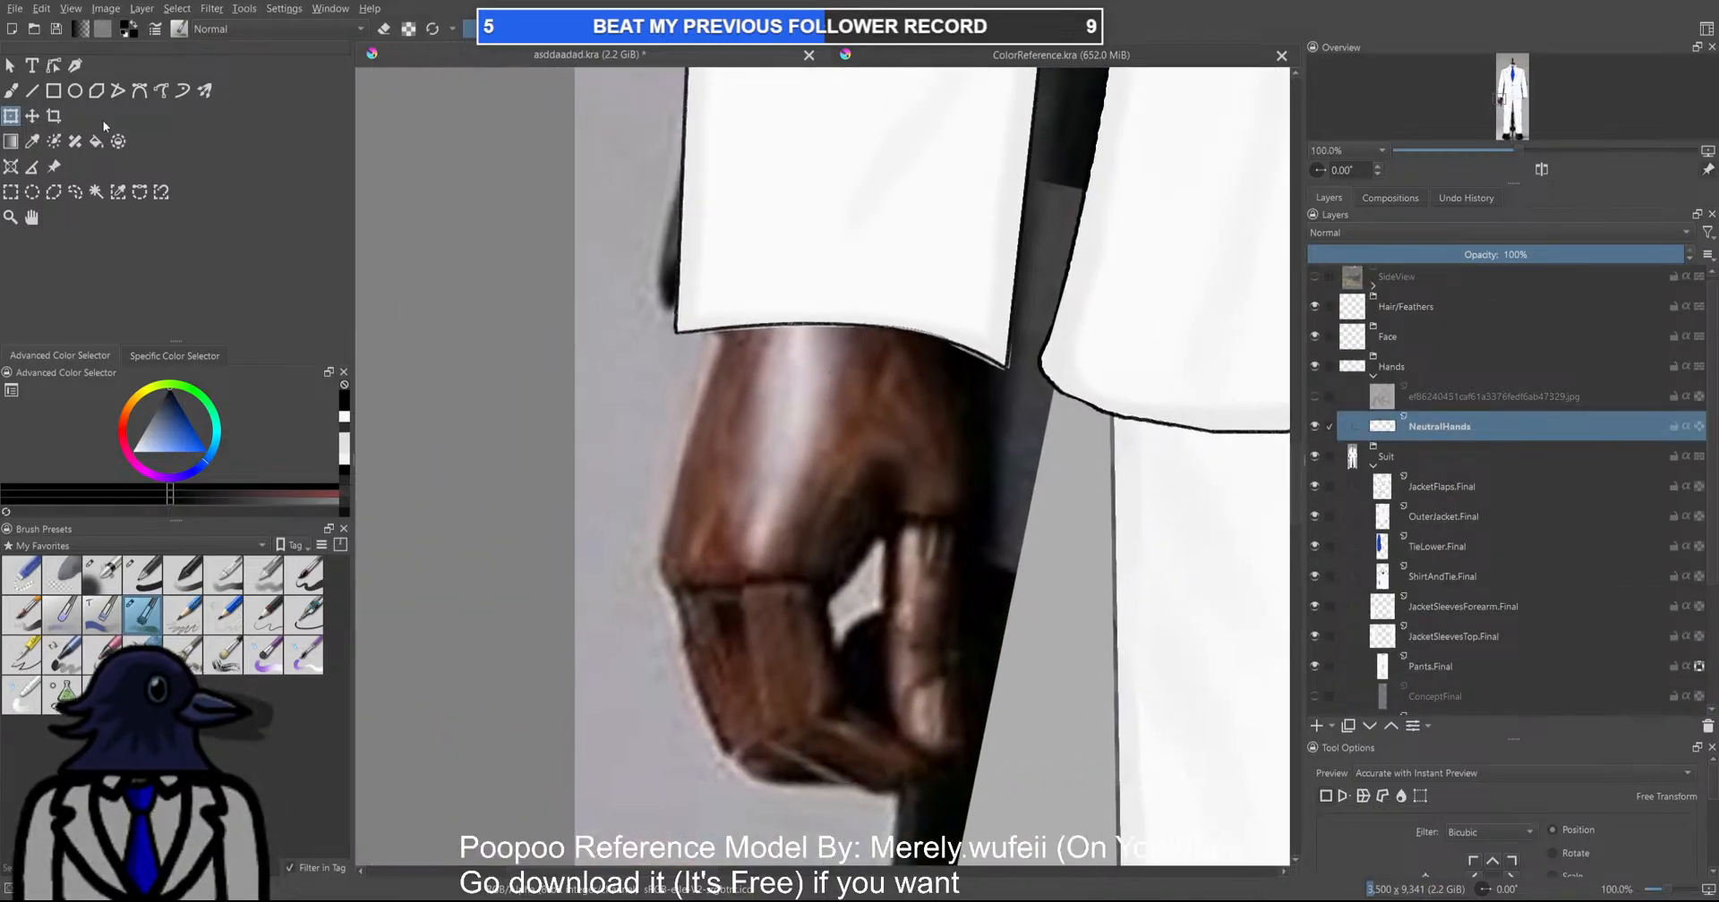
left_click(11, 91)
scroll(616, 181, "down", 1)
scroll(711, 254, "up", 1)
scroll(714, 255, "down", 1)
scroll(702, 262, "up", 1)
mouse_move(691, 262)
left_mouse_down()
mouse_move(740, 185)
mouse_move(791, 162)
mouse_move(875, 173)
mouse_move(915, 238)
left_mouse_up()
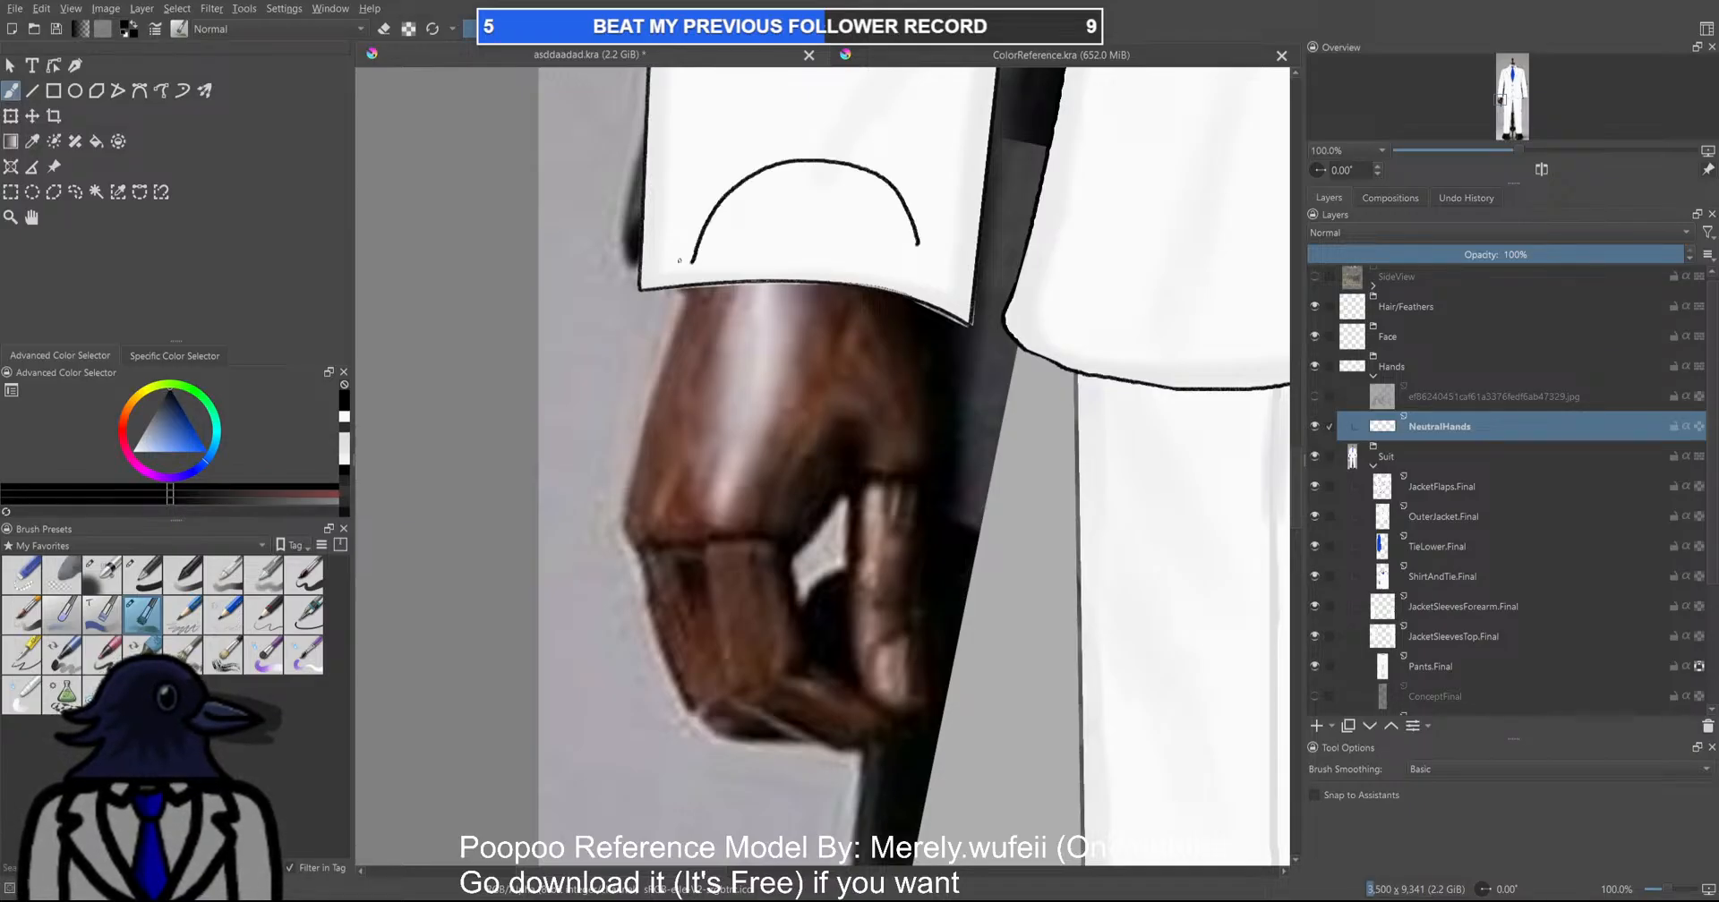
mouse_move(680, 302)
left_mouse_down()
mouse_move(627, 507)
mouse_move(633, 559)
left_mouse_up()
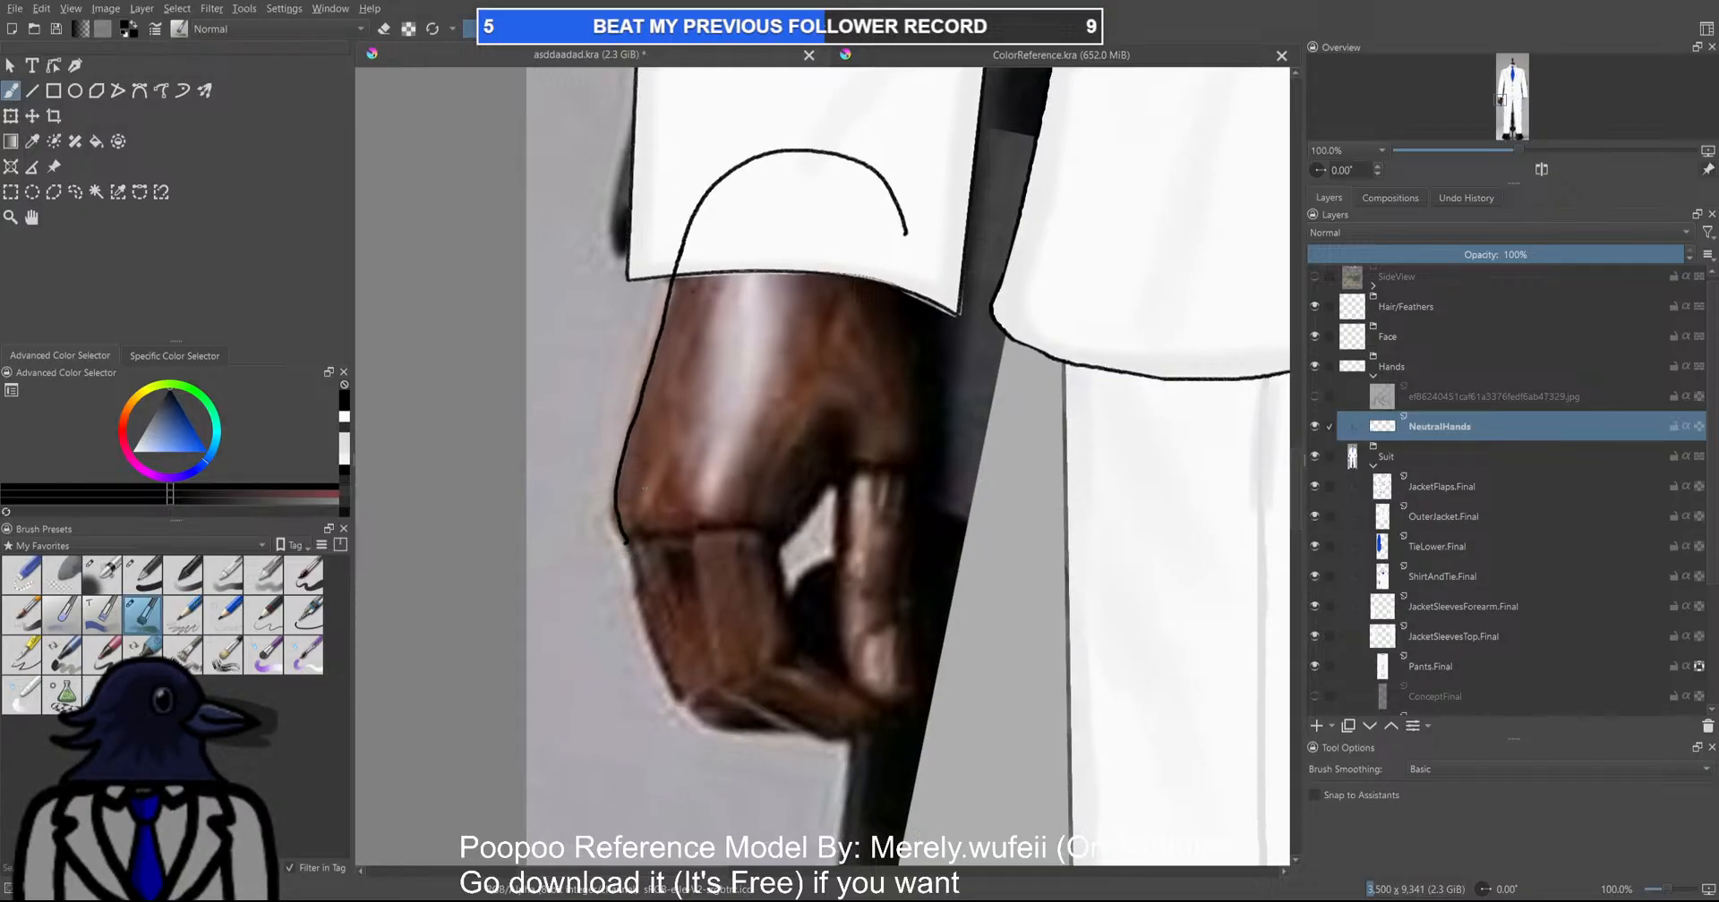
key("e")
key("e")
Trace the outer edge of the curled fingers from the knuckle down and around the underside of the hand
scroll(641, 557, "up", 1)
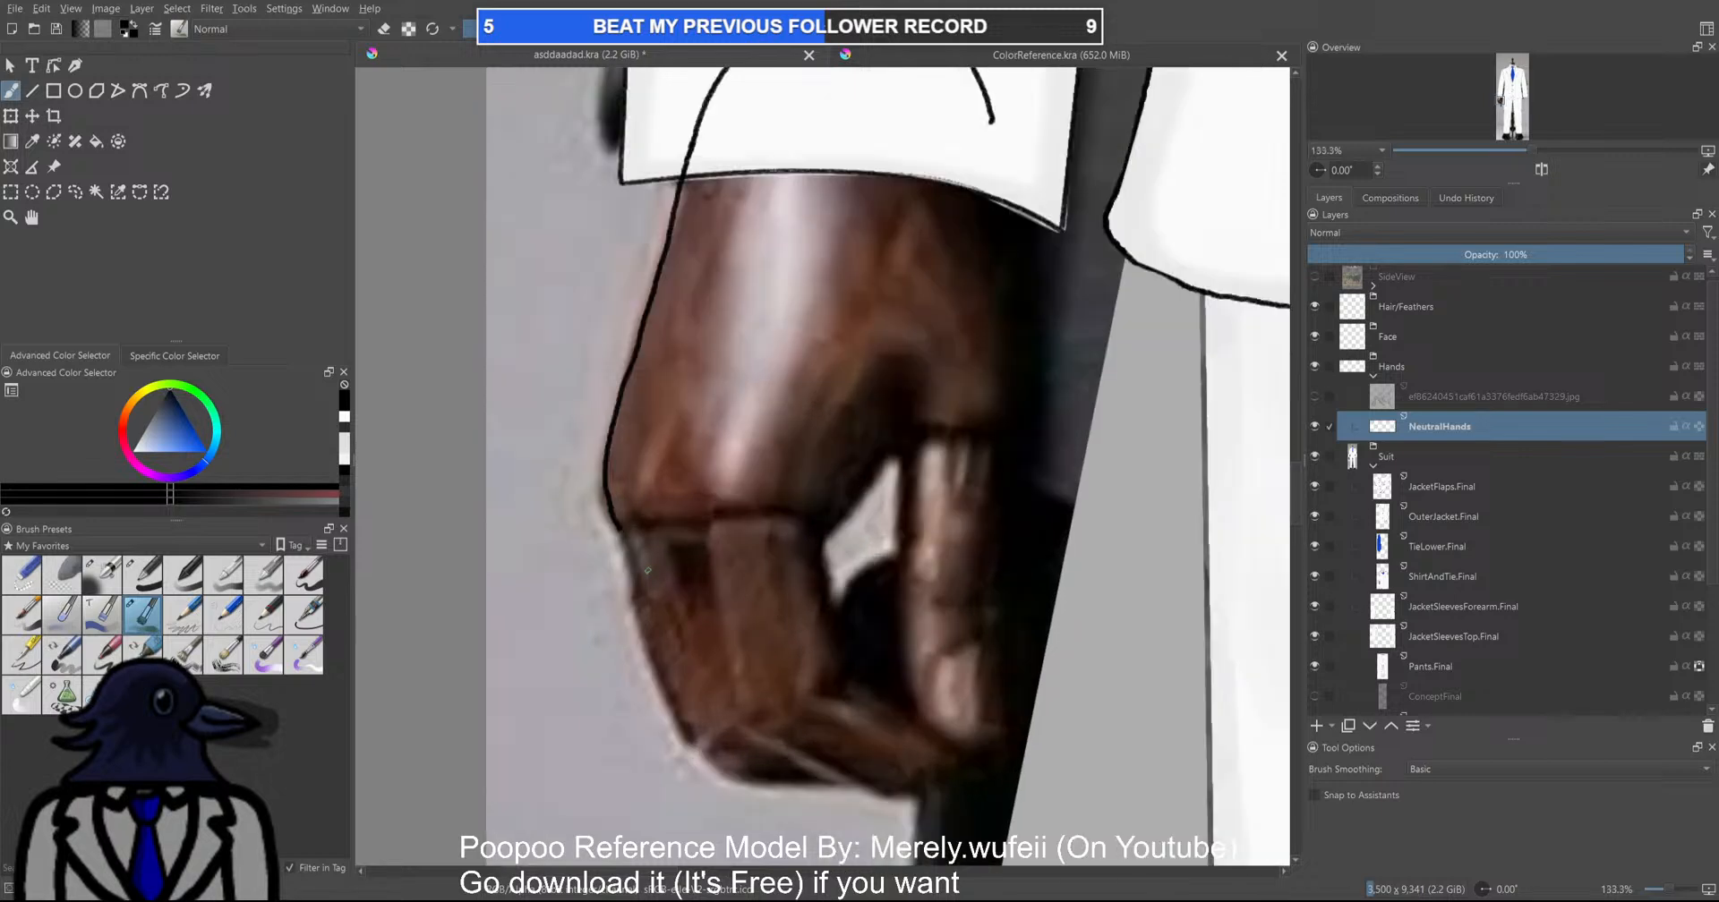
scroll(602, 482, "down", 1)
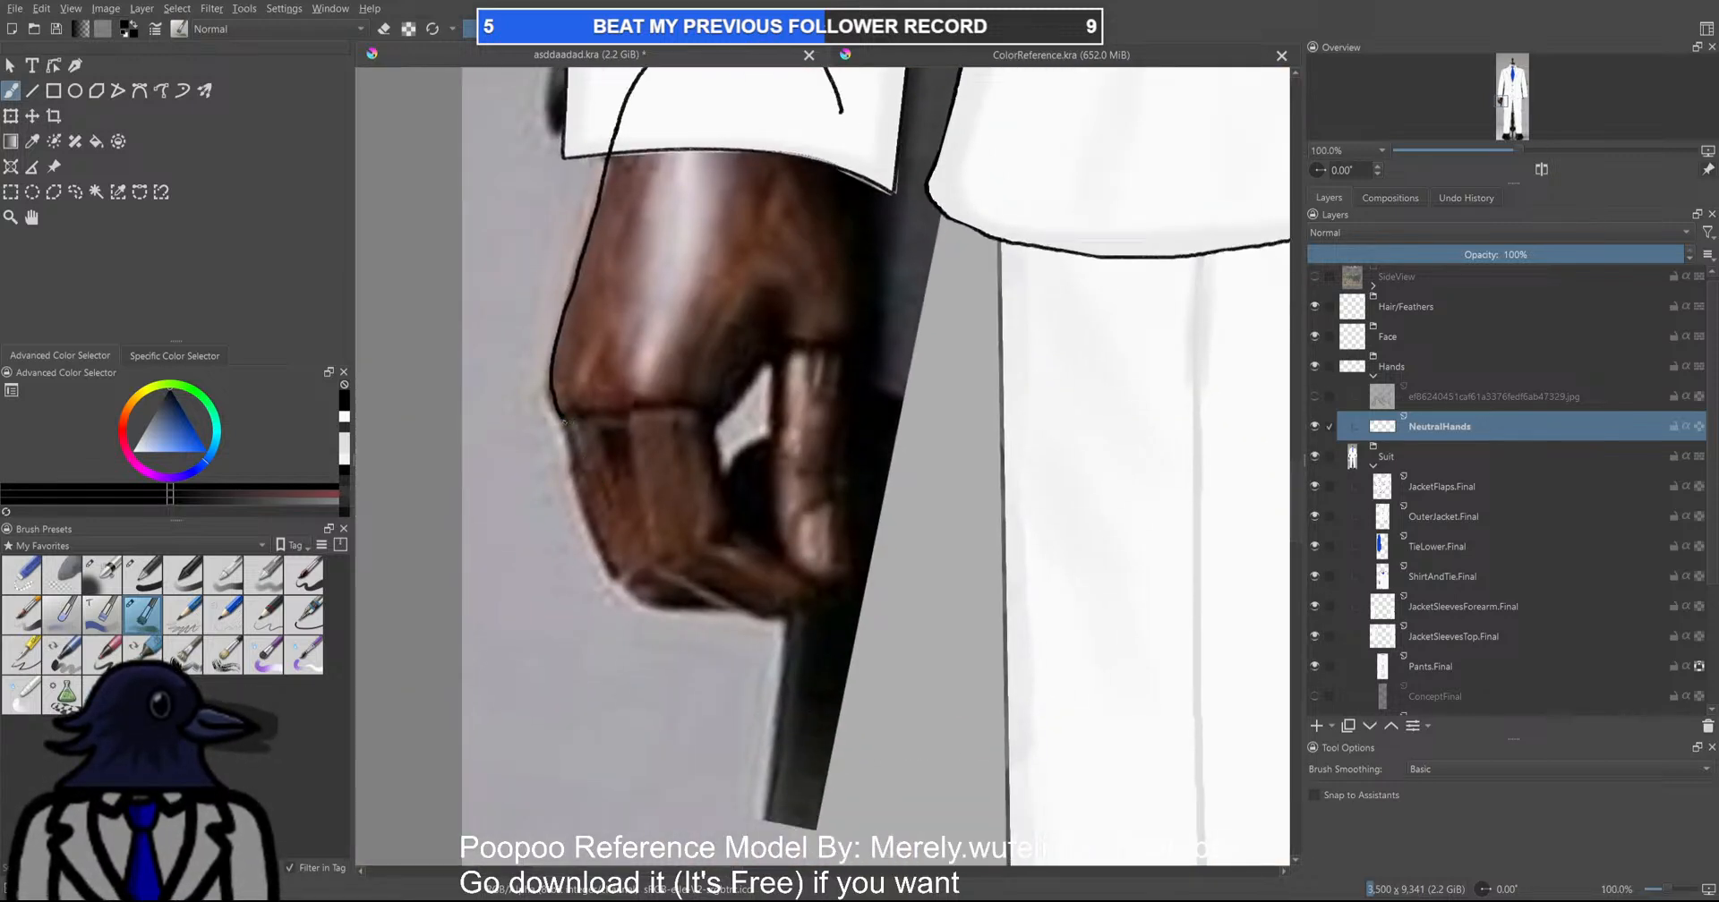
mouse_move(561, 417)
left_mouse_down()
mouse_move(608, 570)
mouse_move(645, 610)
mouse_move(729, 620)
left_mouse_up()
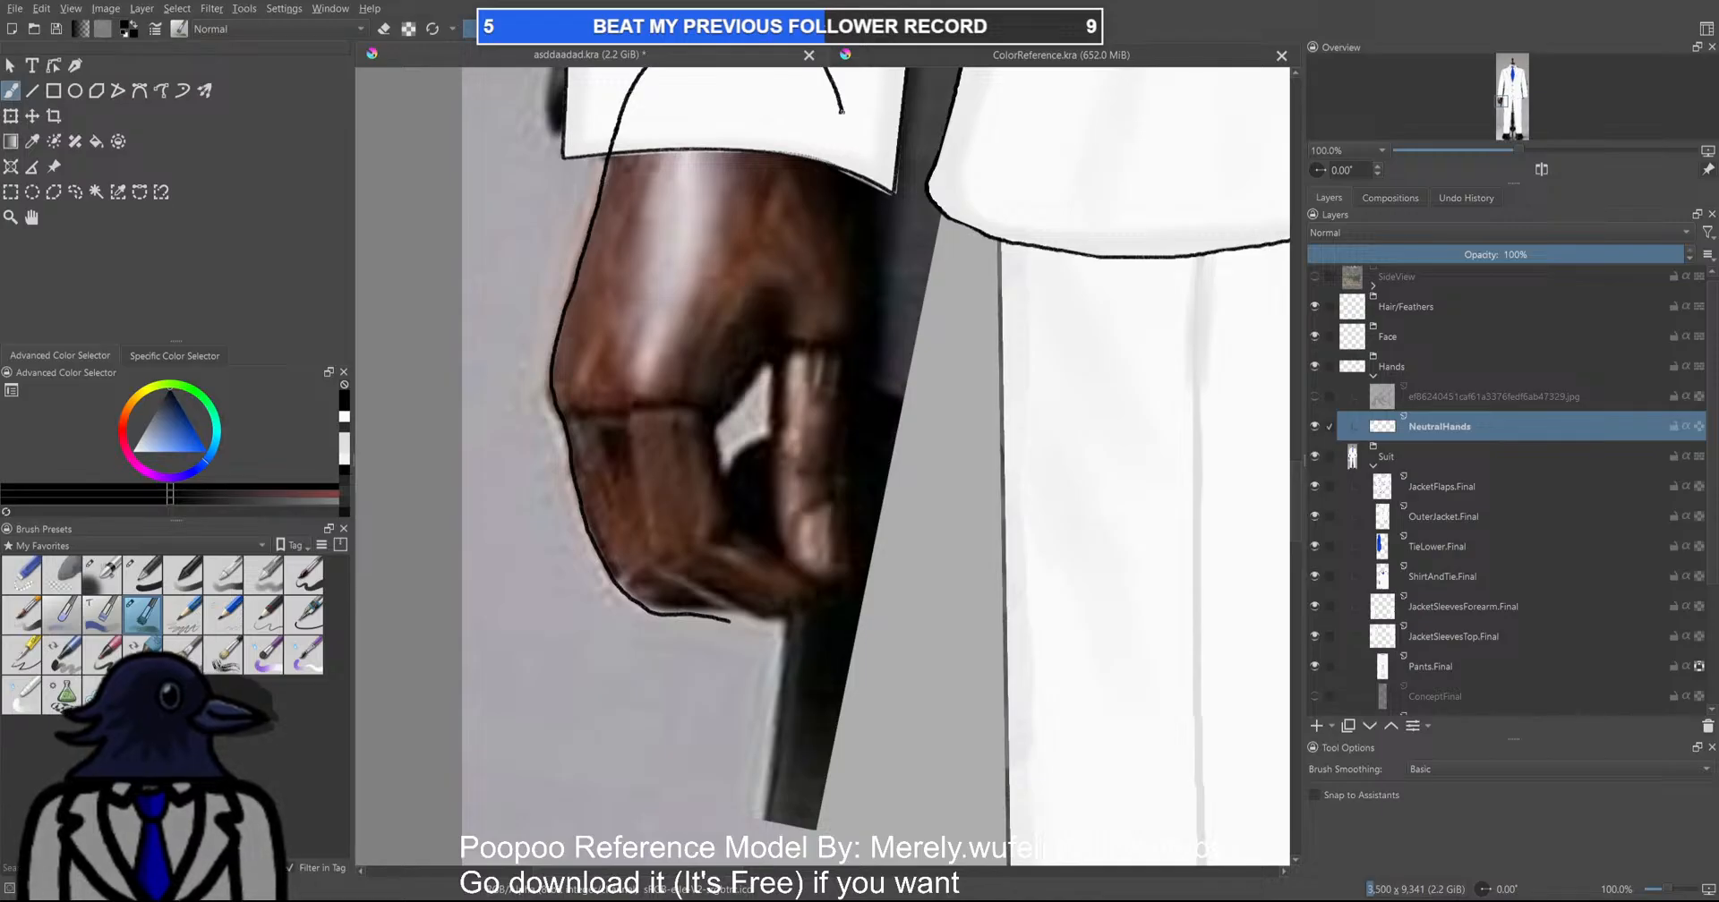
Extend the wrist arc down the inner side of the hand and along the thumb's outer edge to its tip
left_click_drag(841, 115, 855, 194)
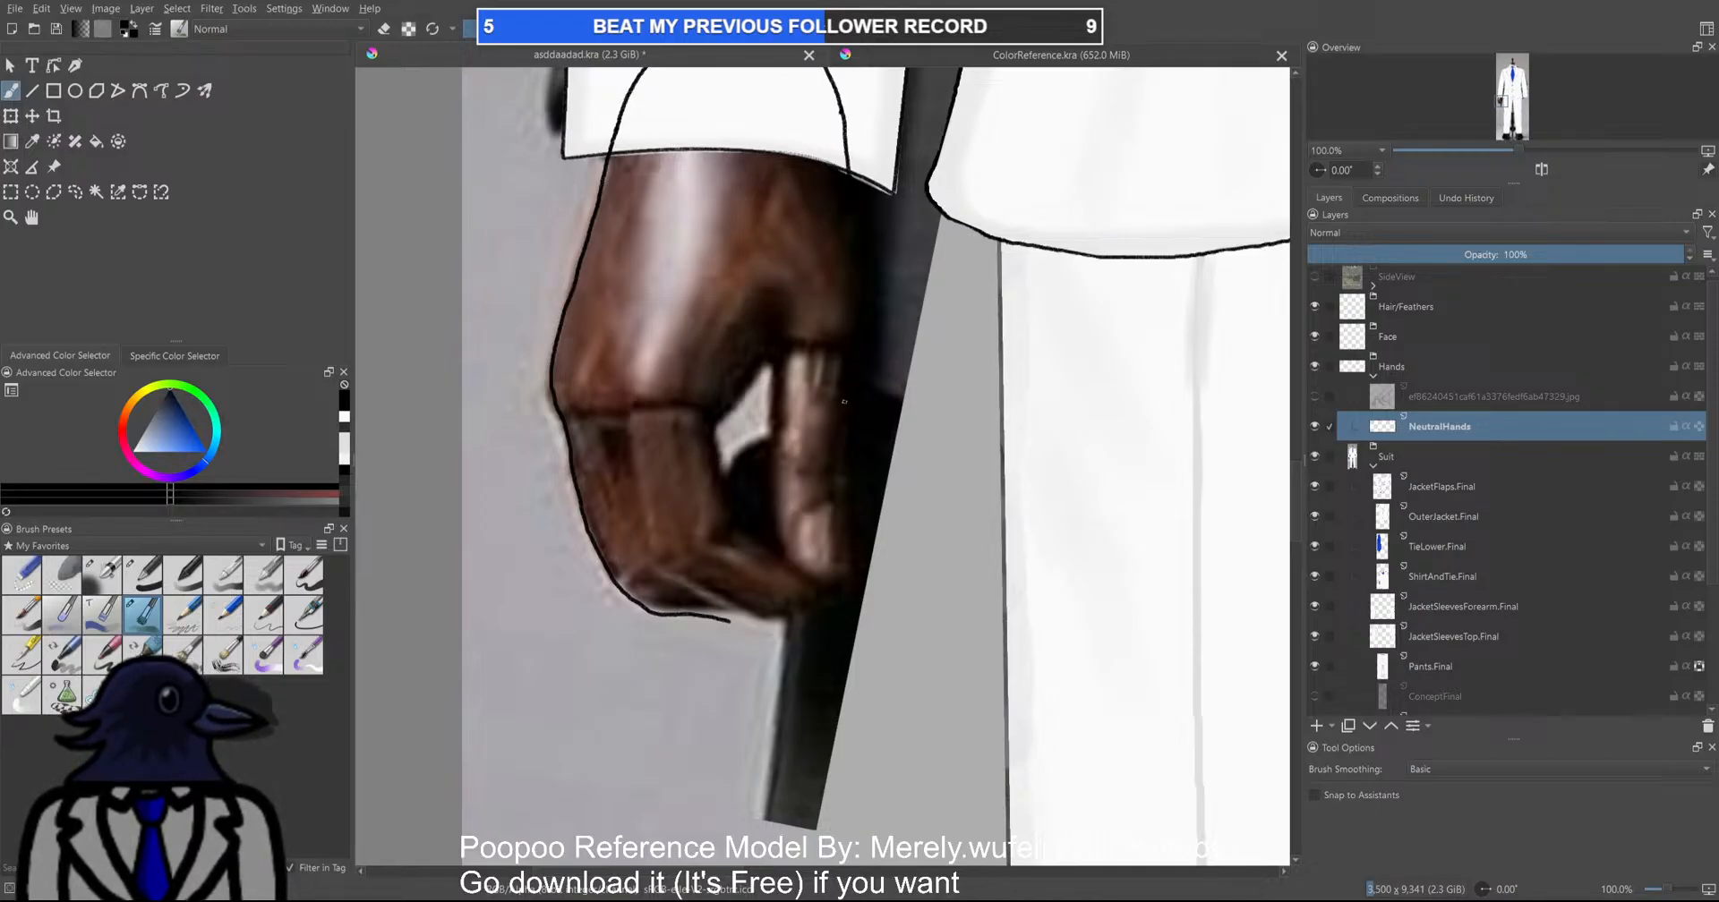
left_click_drag(840, 465, 845, 499)
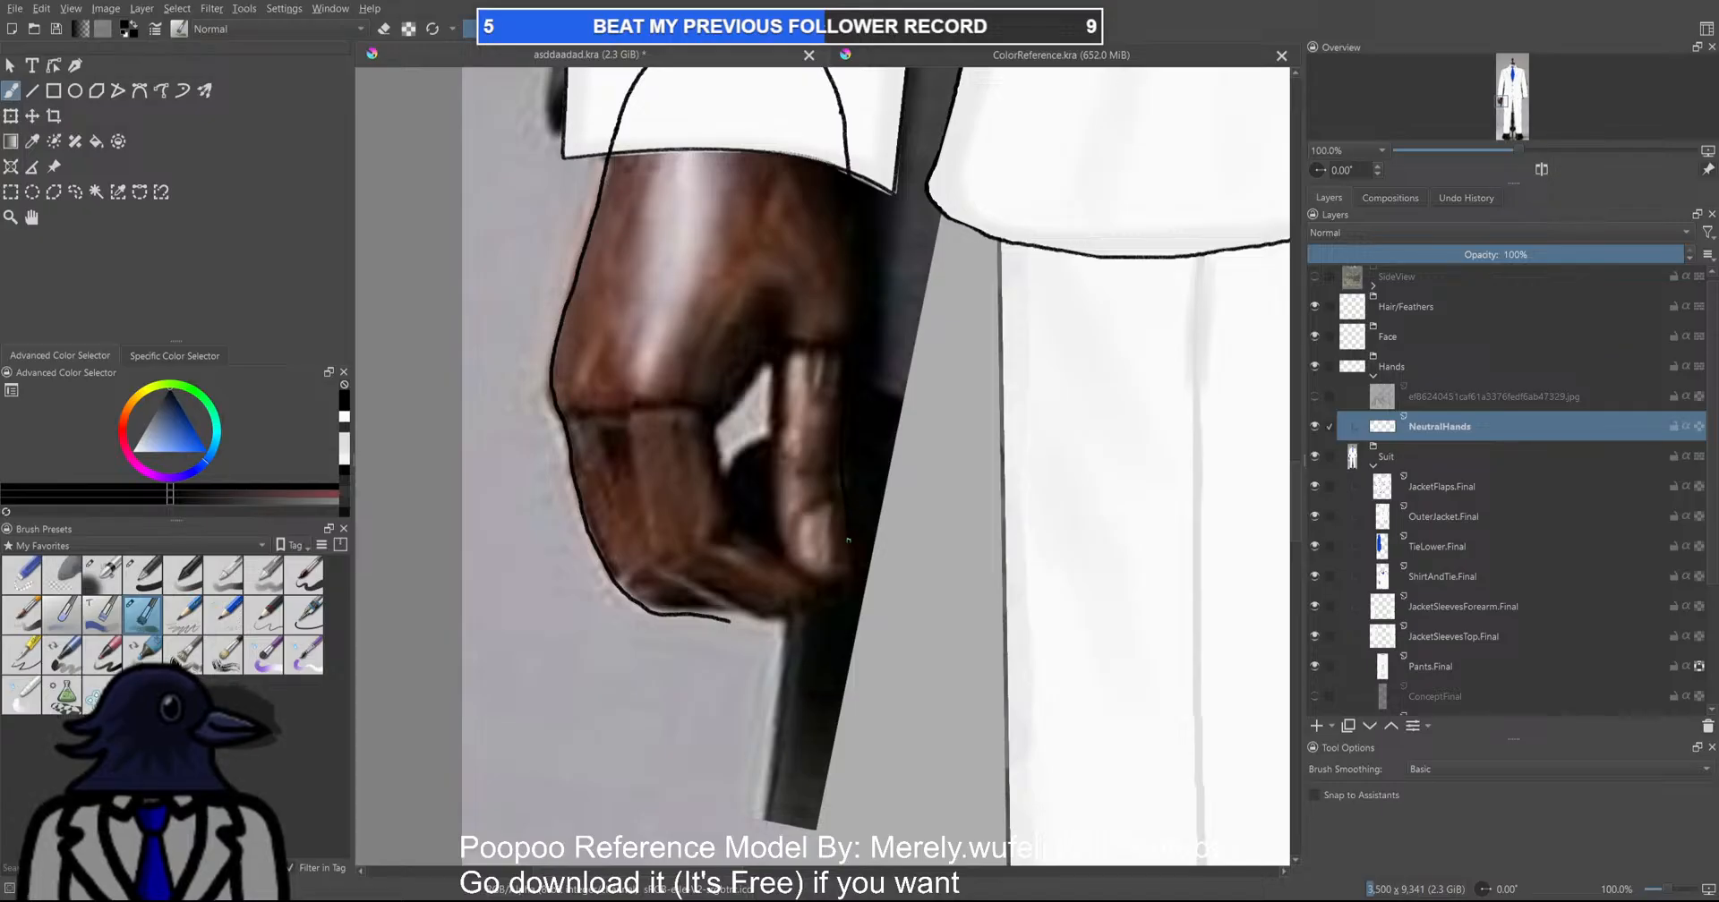
mouse_move(847, 573)
left_mouse_down()
mouse_move(809, 582)
mouse_move(791, 560)
mouse_move(780, 365)
mouse_move(795, 562)
left_mouse_up()
key("e")
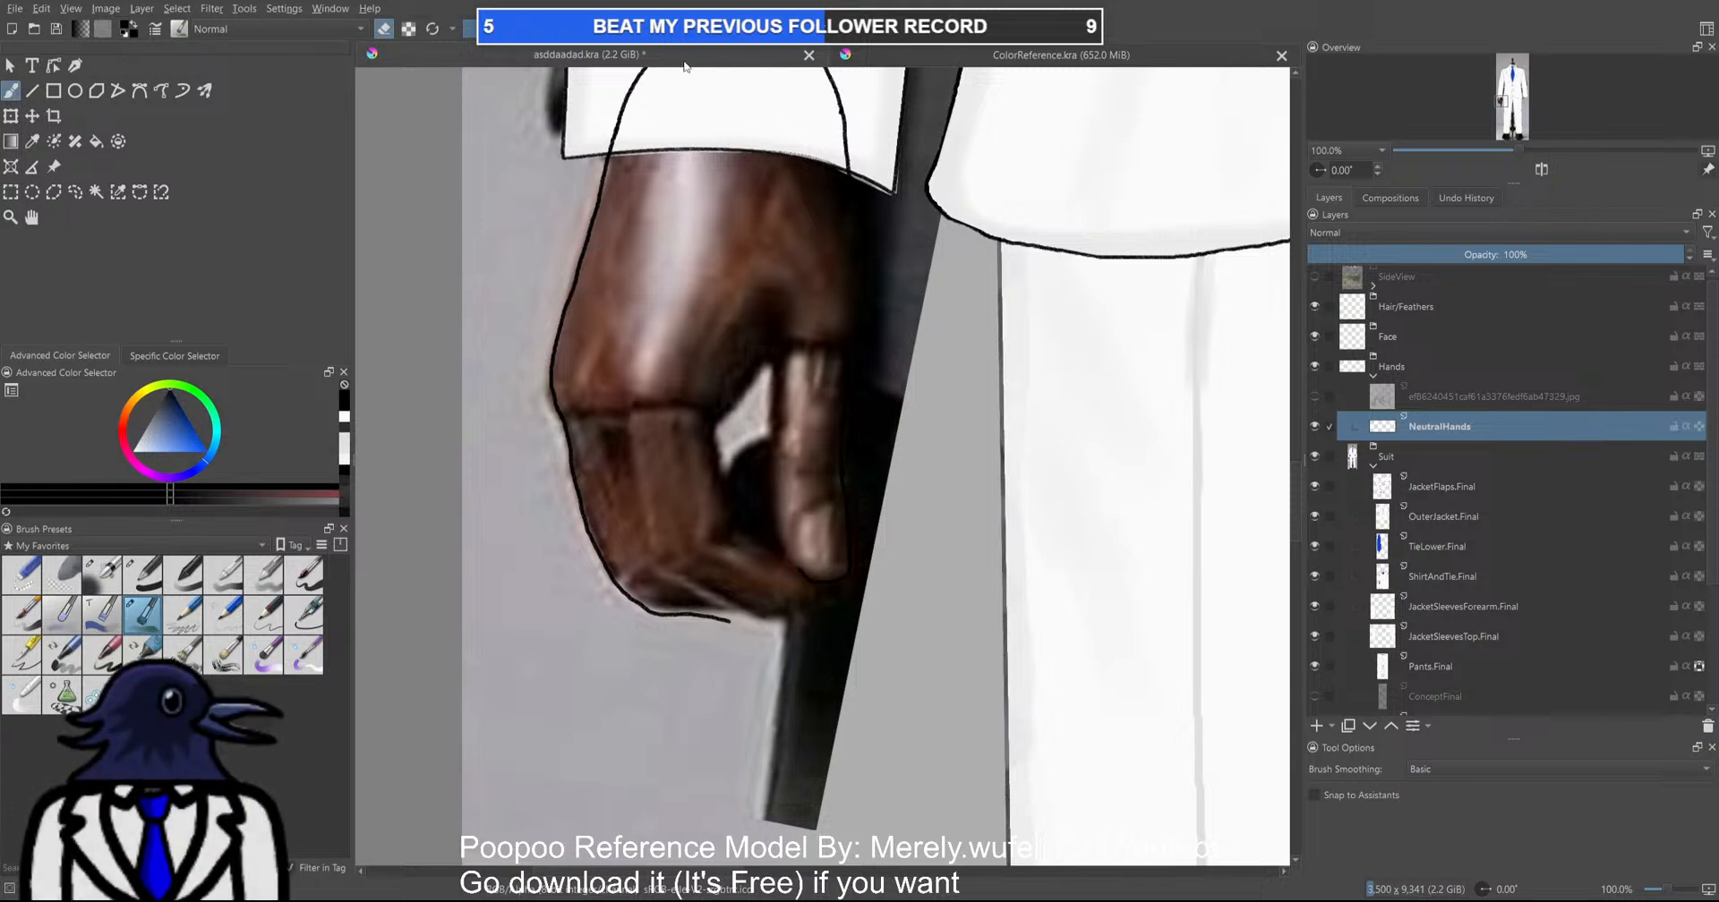
key("e")
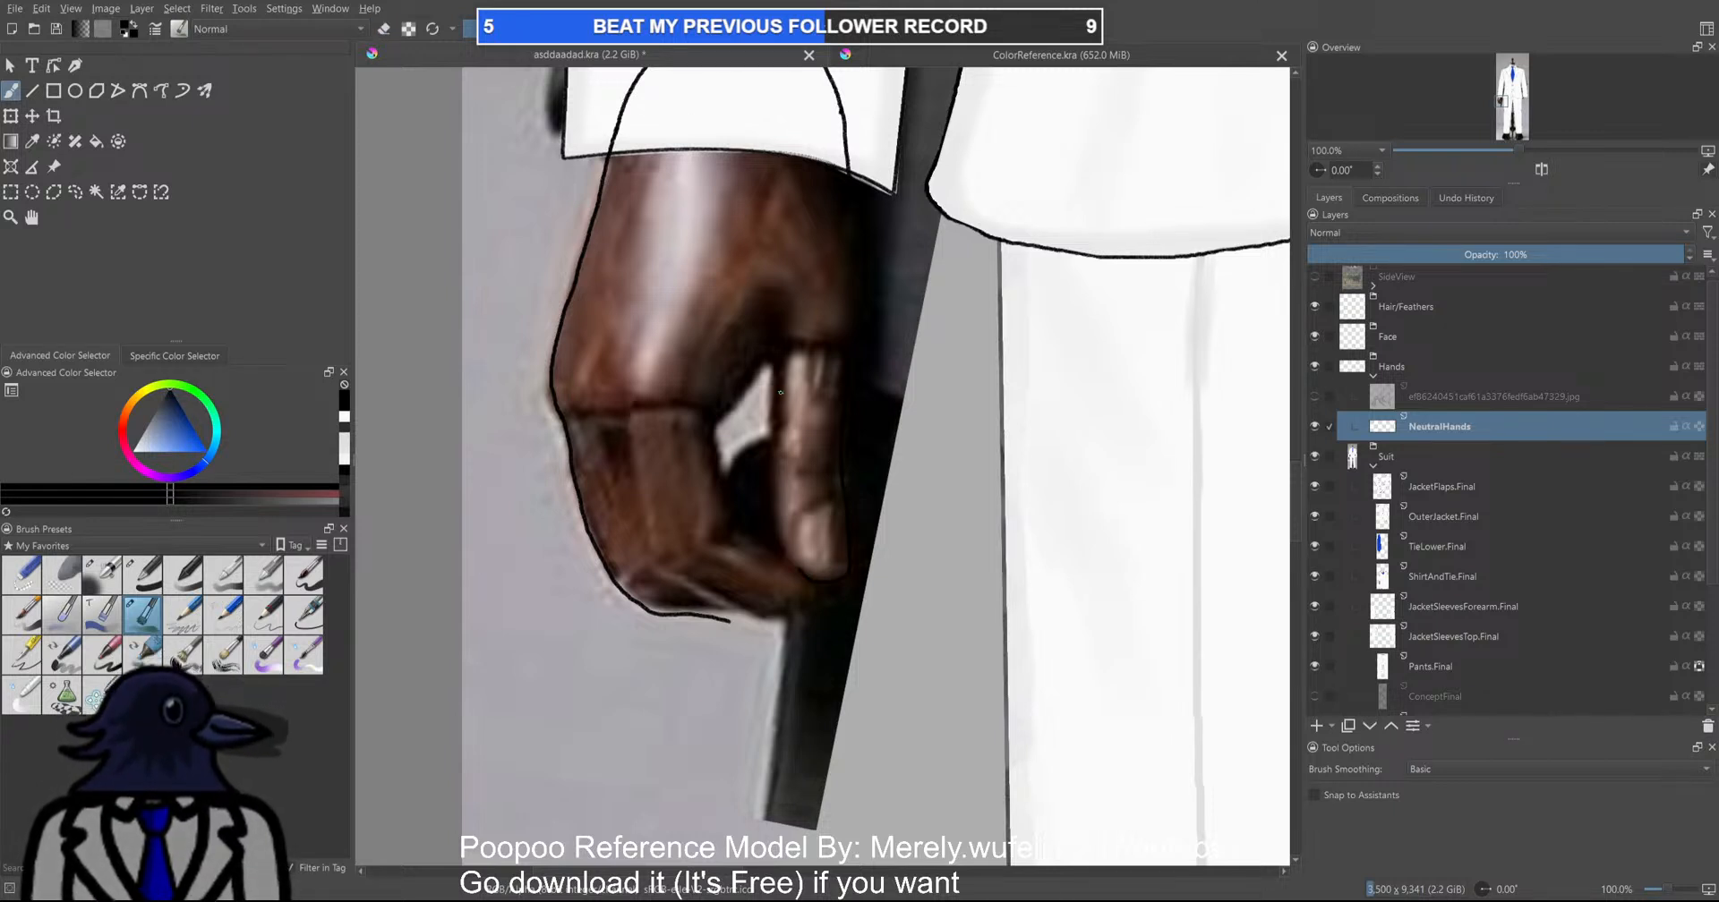
Try brush strokes along the thumb's inner edge beside the gap, and undo them
left_click_drag(776, 368, 768, 448)
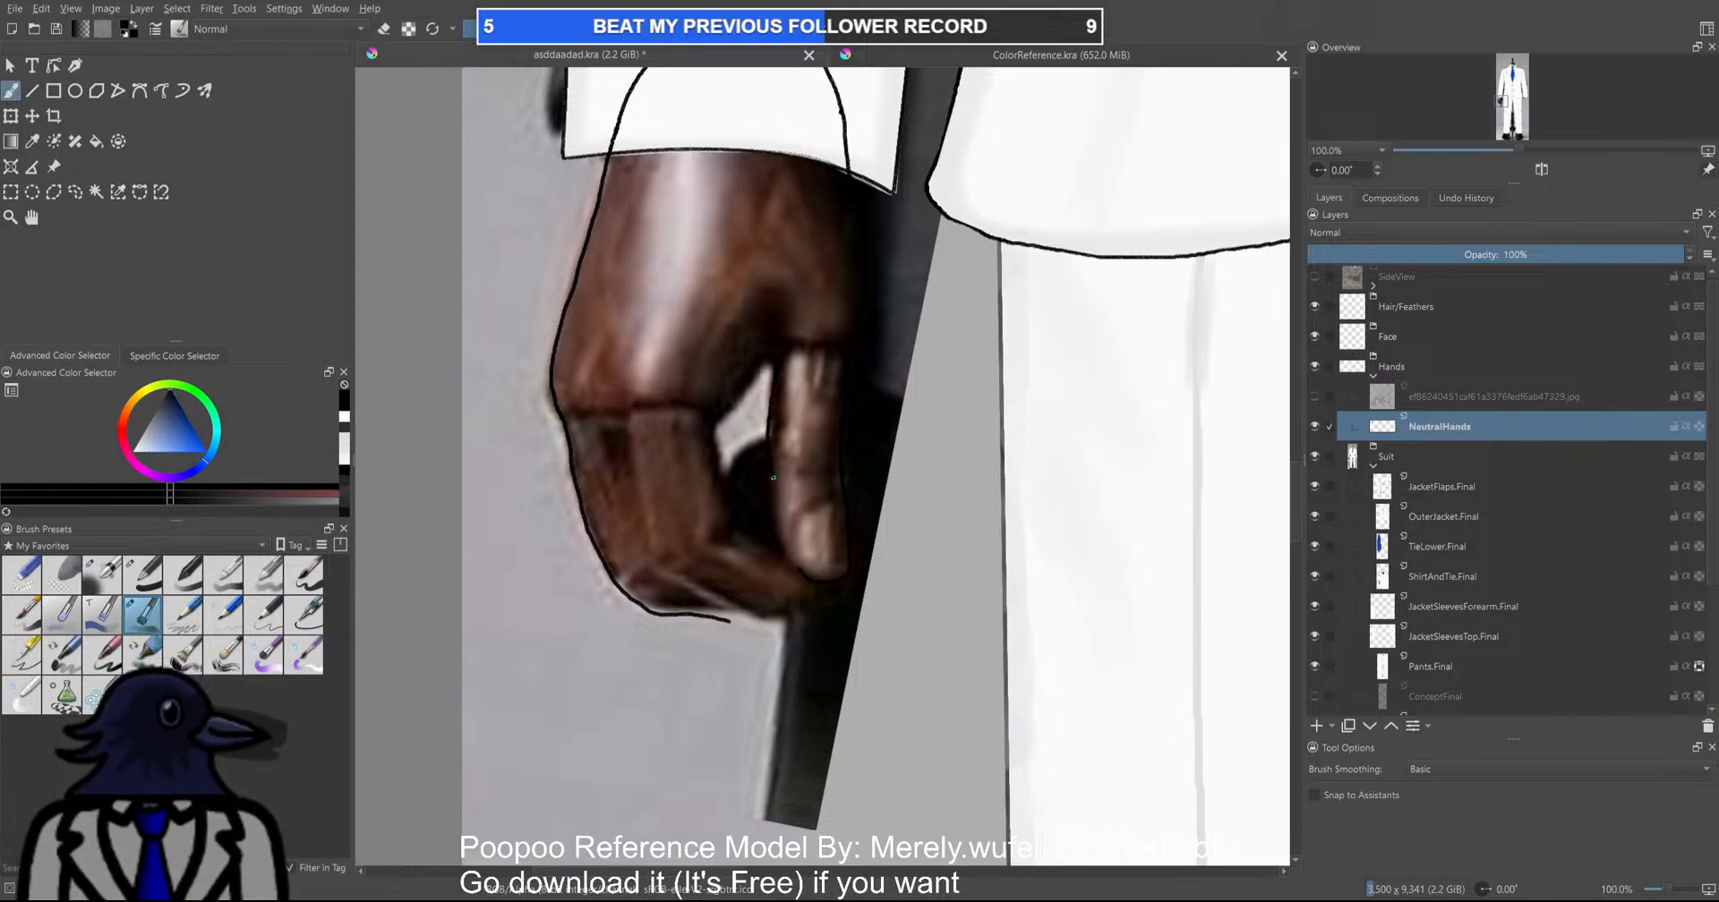
key("ctrl+z")
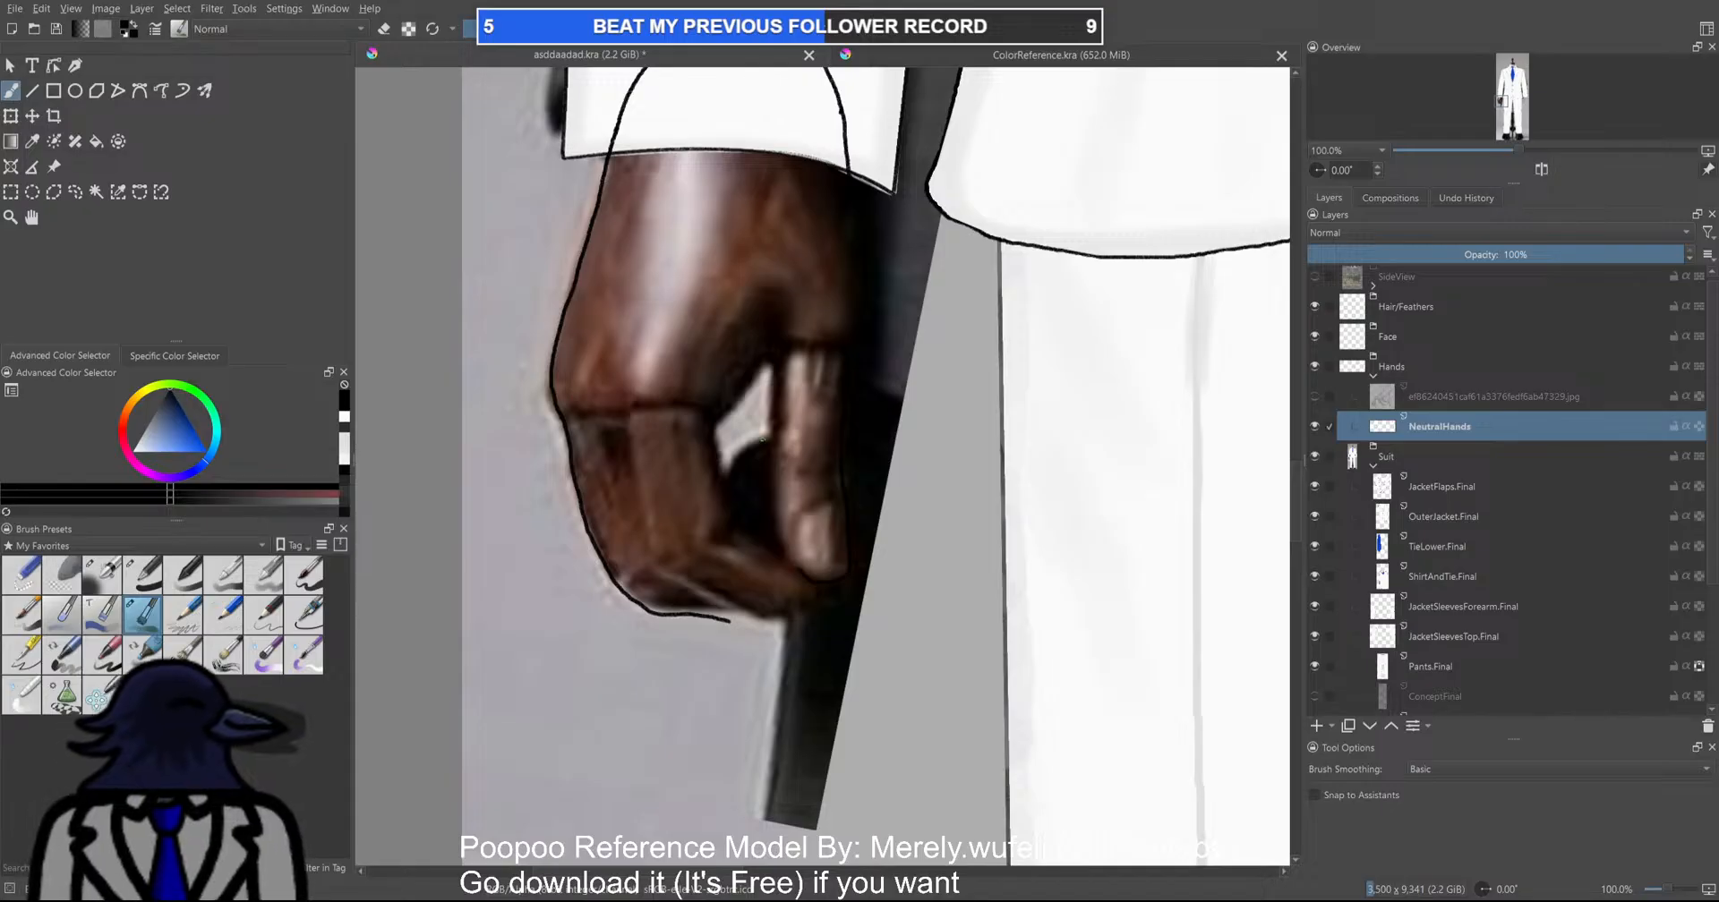
scroll(762, 440, "up", 4)
left_click_drag(791, 195, 775, 329)
key("ctrl+z")
Trace the thumb's inner edge down to the rounded tip, removing the stray stroke and cleaning up the line there
mouse_move(788, 217)
left_mouse_down()
mouse_move(793, 507)
mouse_move(853, 724)
mouse_move(883, 759)
mouse_move(1094, 680)
left_mouse_up()
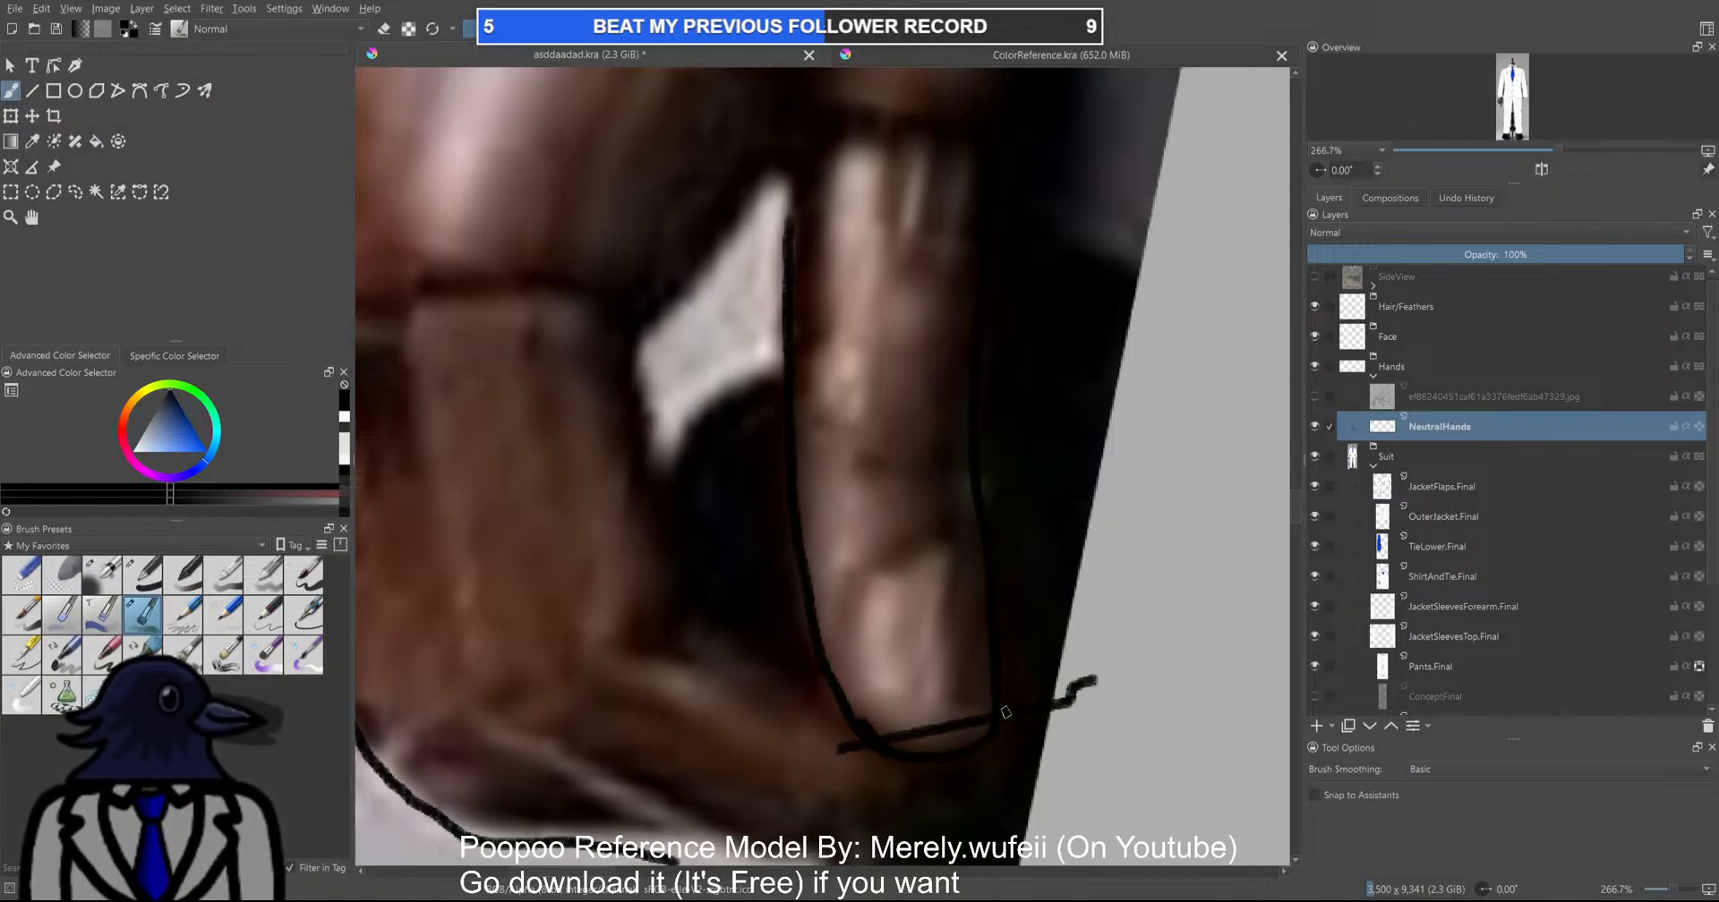
left_click_drag(949, 743, 856, 589)
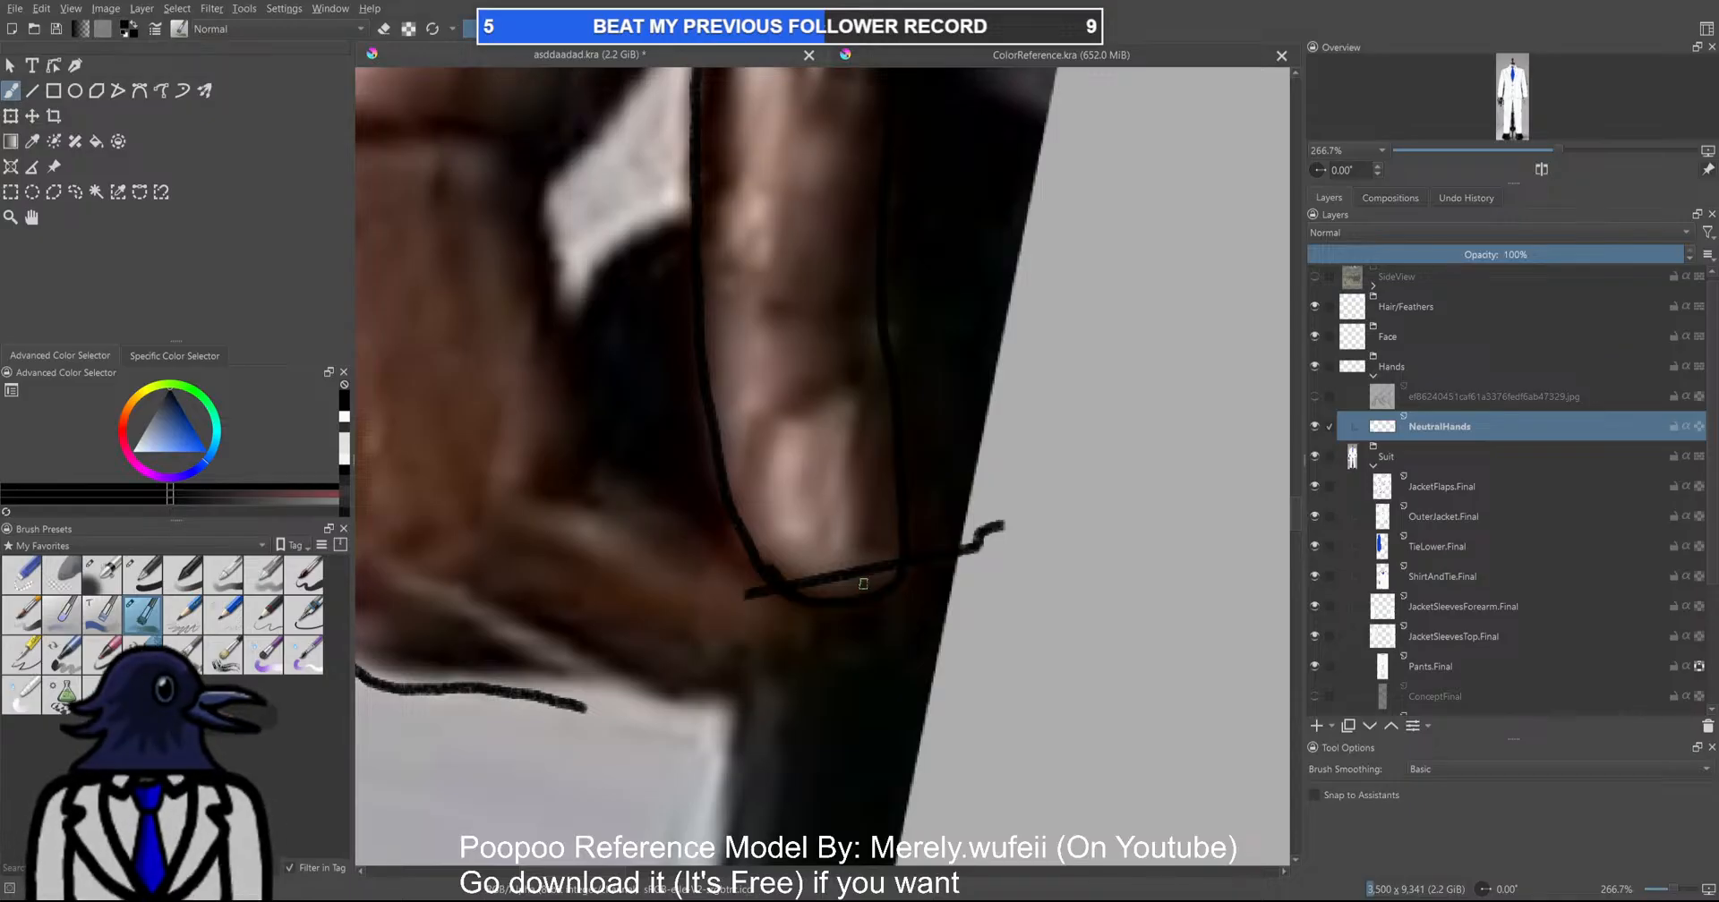
scroll(1028, 589, "up", 2)
scroll(1019, 590, "down", 2)
left_click_drag(983, 576, 1000, 628)
key("ctrl+z")
scroll(840, 646, "up", 2)
key("e")
left_click_drag(722, 575, 753, 624)
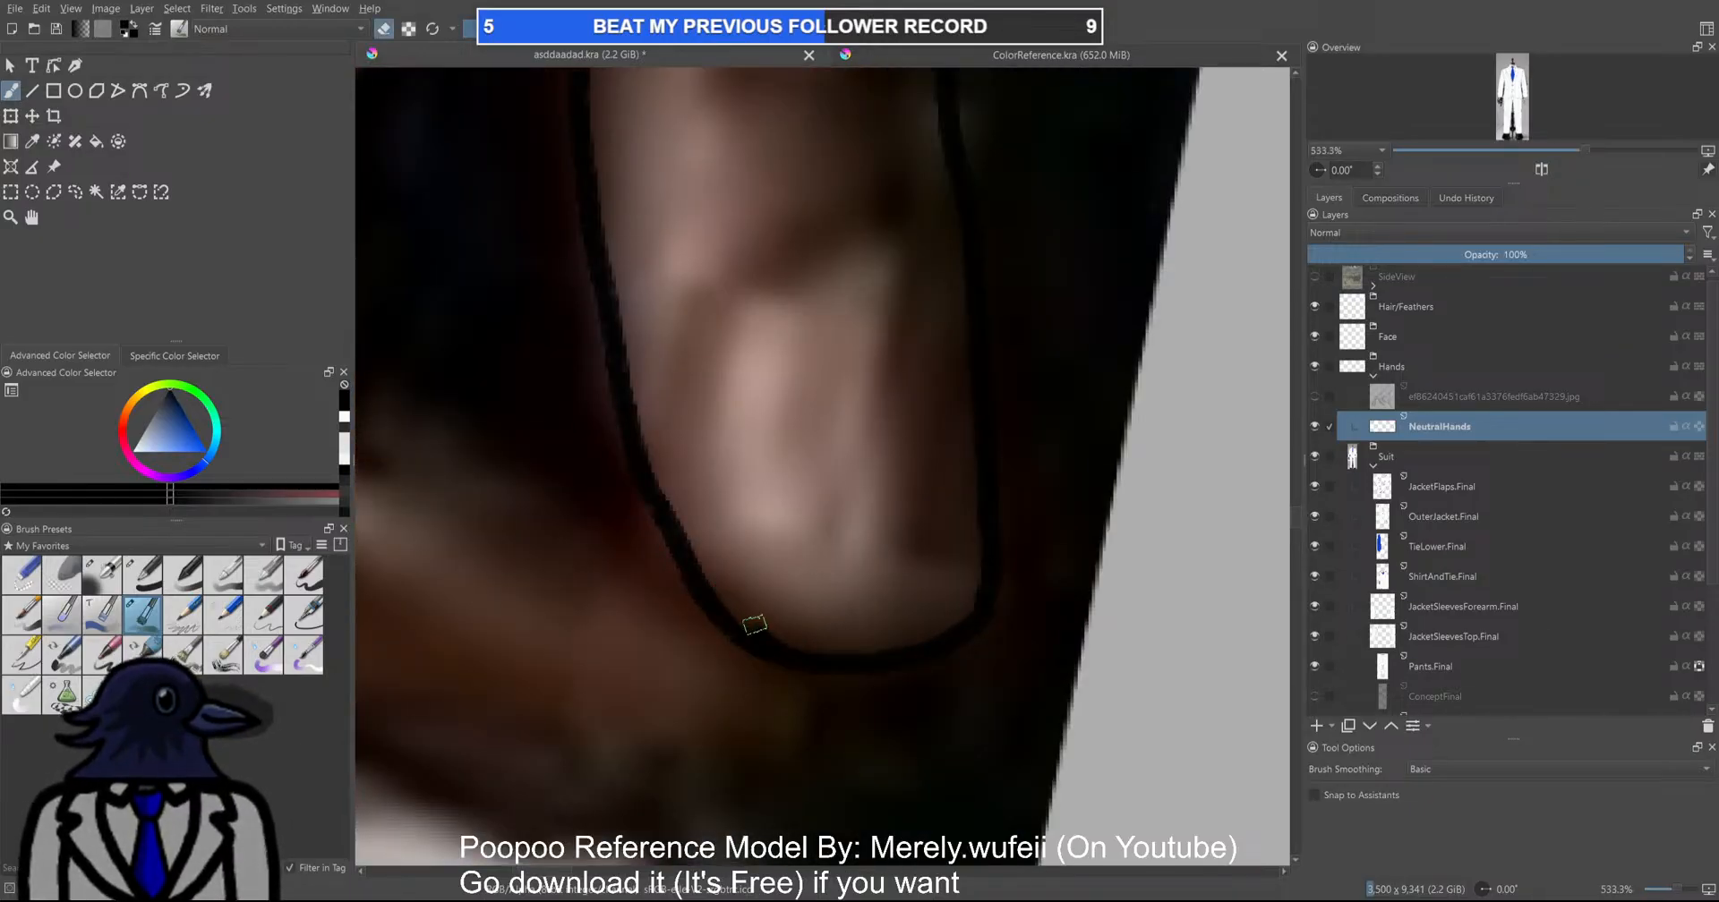
Save the document, isolate the NeutralHands layer to inspect both mirrored hand outlines, and restore the view of all layers
scroll(805, 570, "down", 5)
key("ctrl+s")
left_click_drag(805, 571, 781, 629)
left_click(1430, 427, "alt")
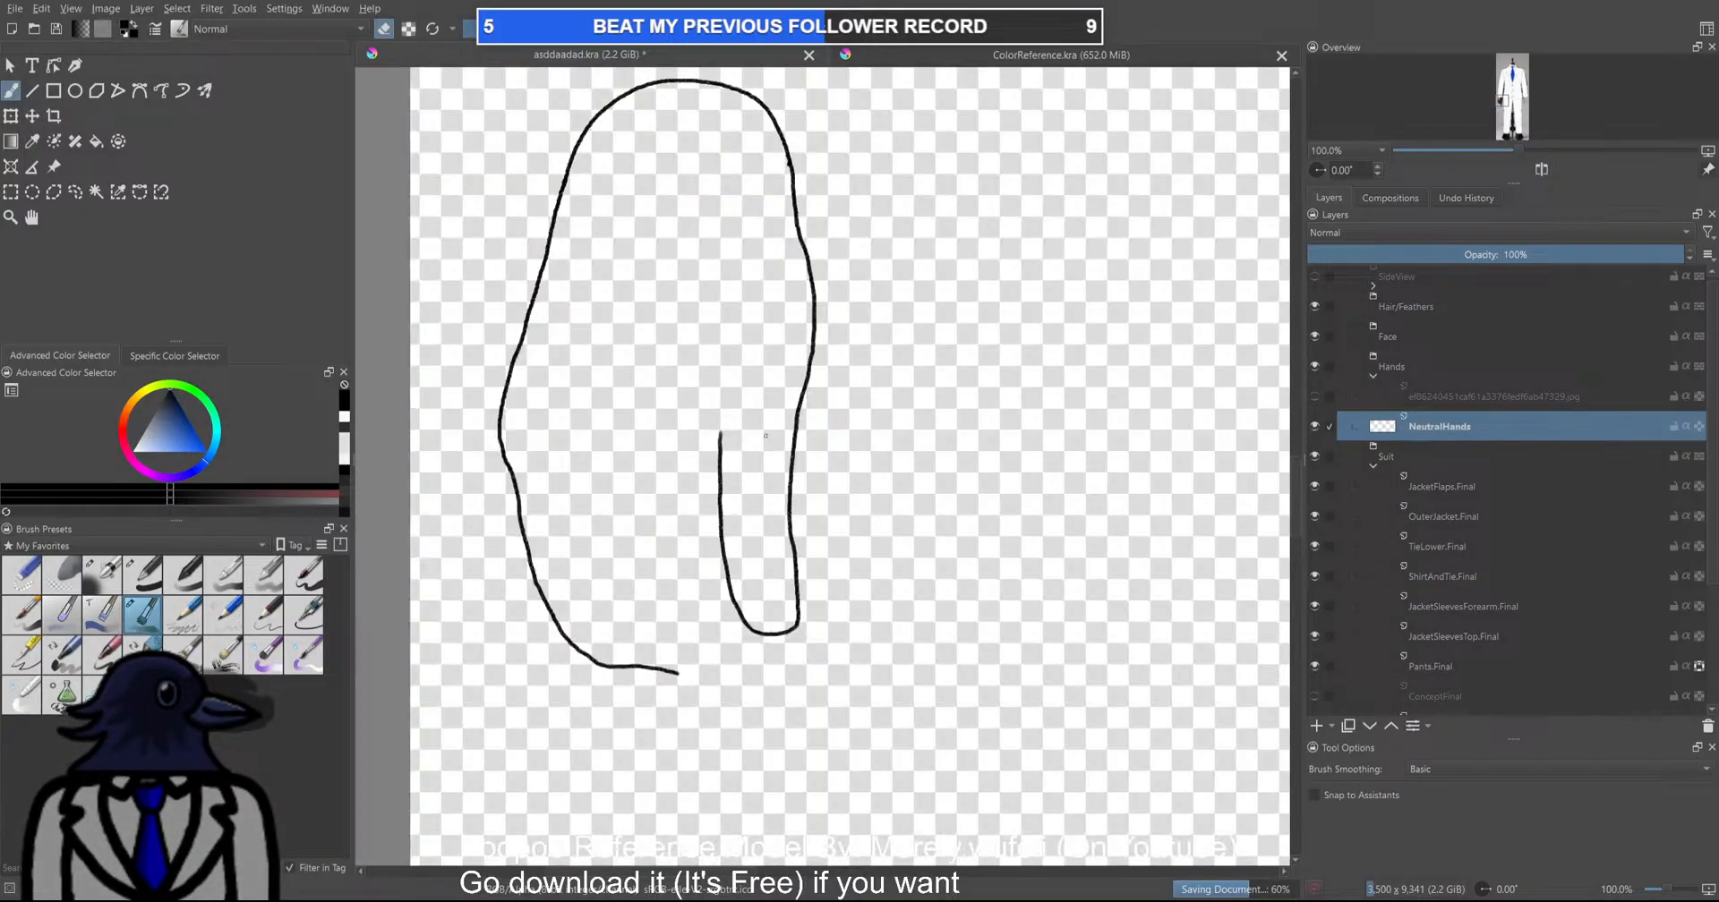
scroll(729, 466, "down", 7)
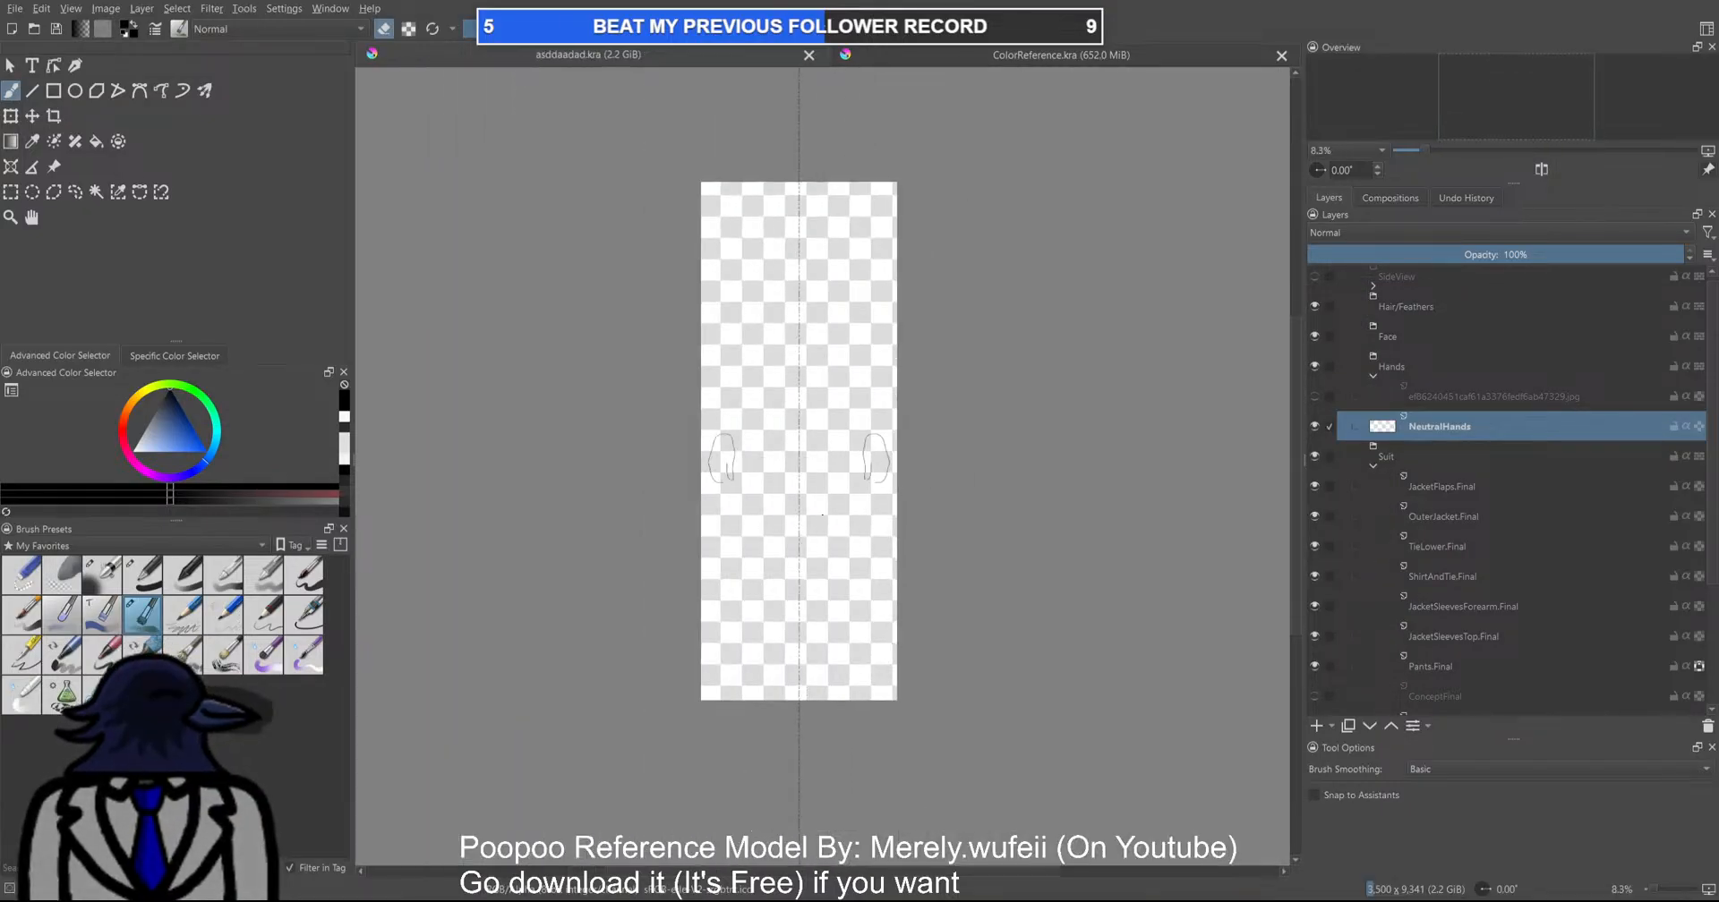
scroll(513, 548, "up", 3)
left_click_drag(748, 560, 443, 593)
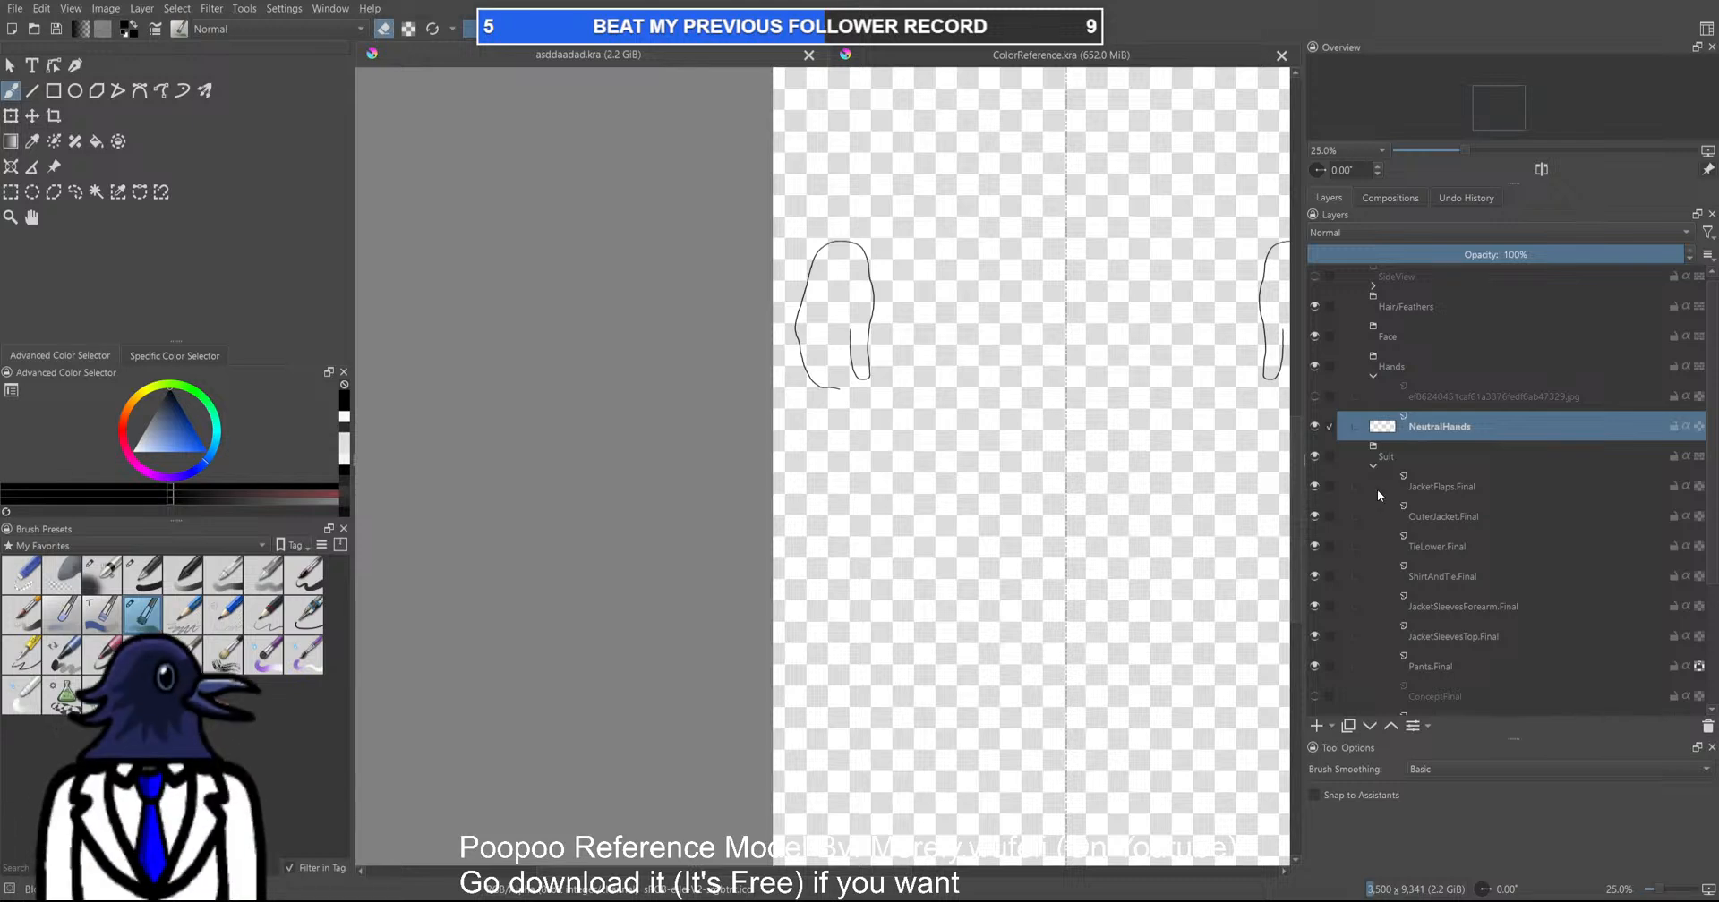
left_click(1422, 426, "alt")
scroll(850, 393, "up", 6)
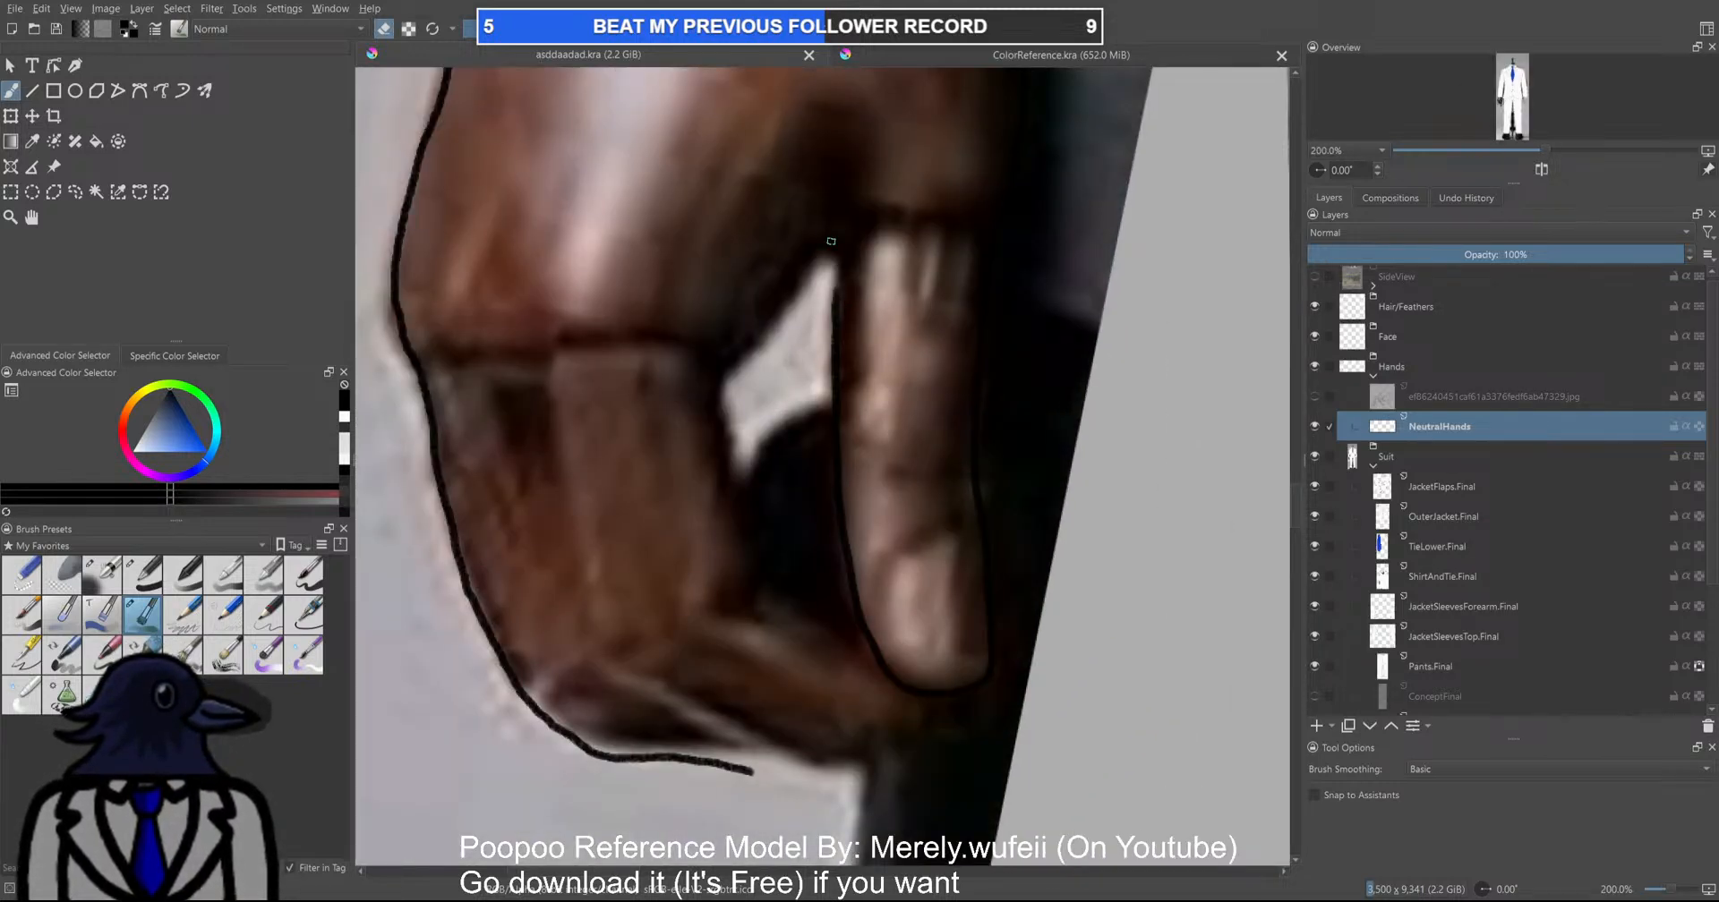
Rework the upper end of the thumb's inner line, and trace the curled finger's edge facing the thumb gap
left_click_drag(828, 277, 841, 299)
key("e")
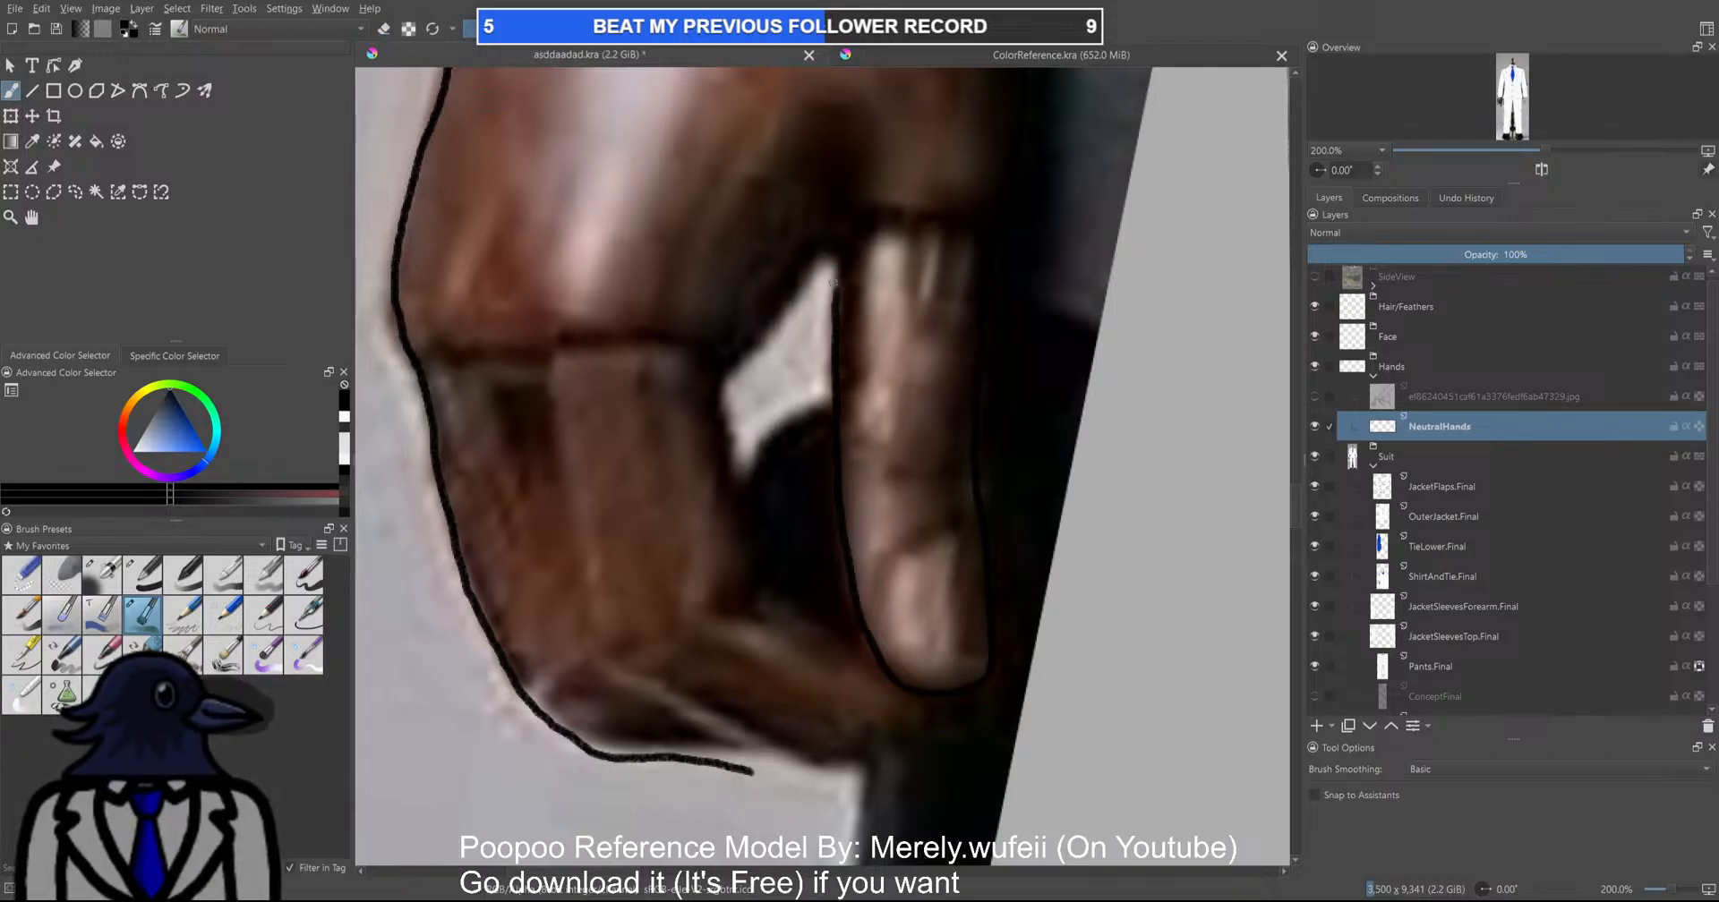
left_click_drag(837, 259, 836, 294)
scroll(810, 360, "down", 1)
scroll(810, 360, "up", 1)
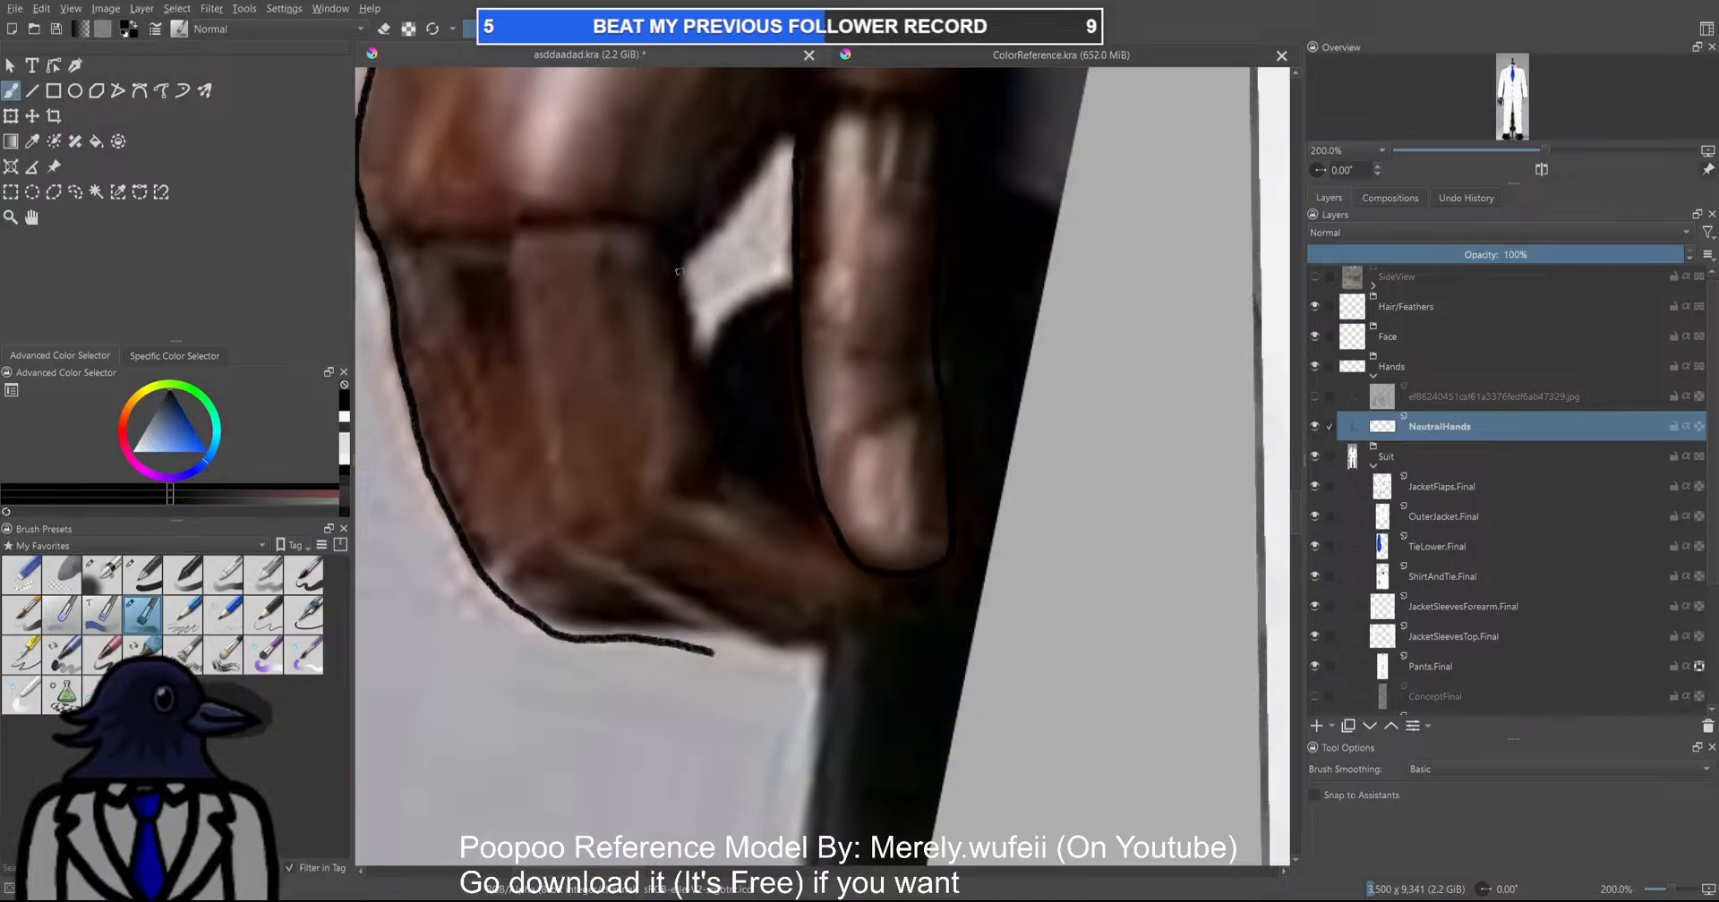
left_click_drag(682, 261, 703, 364)
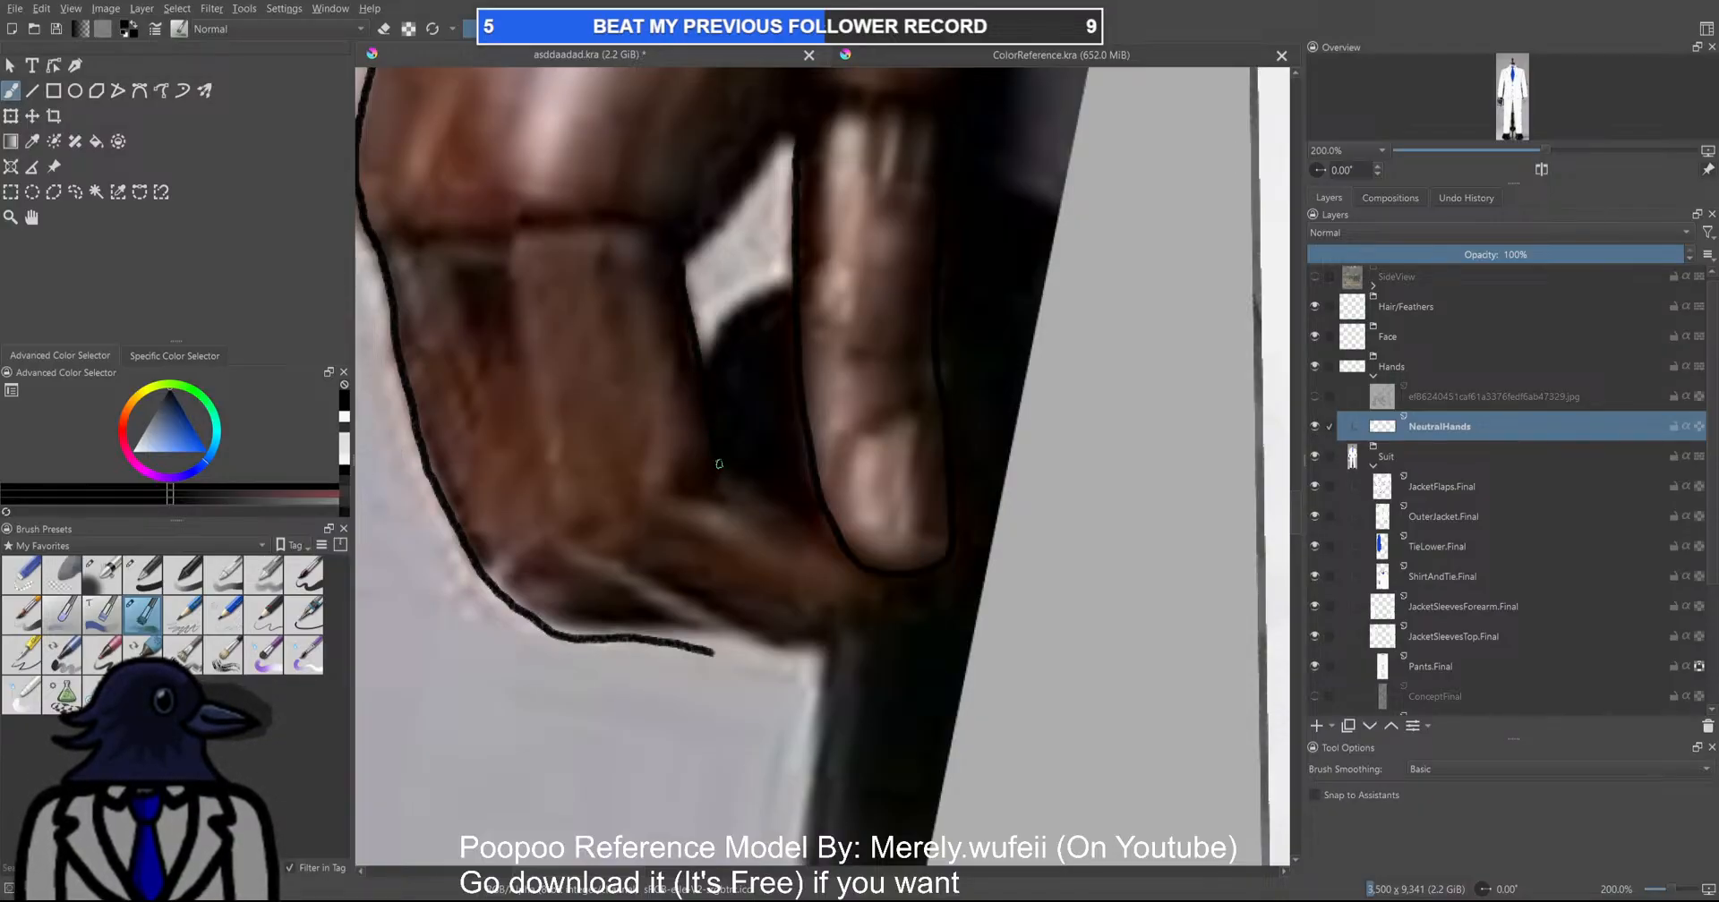
Lower the opacity of the mannequin photo layer, and make the NeutralHands layer active again for tracing the fingertips
scroll(1468, 551, "down", 2)
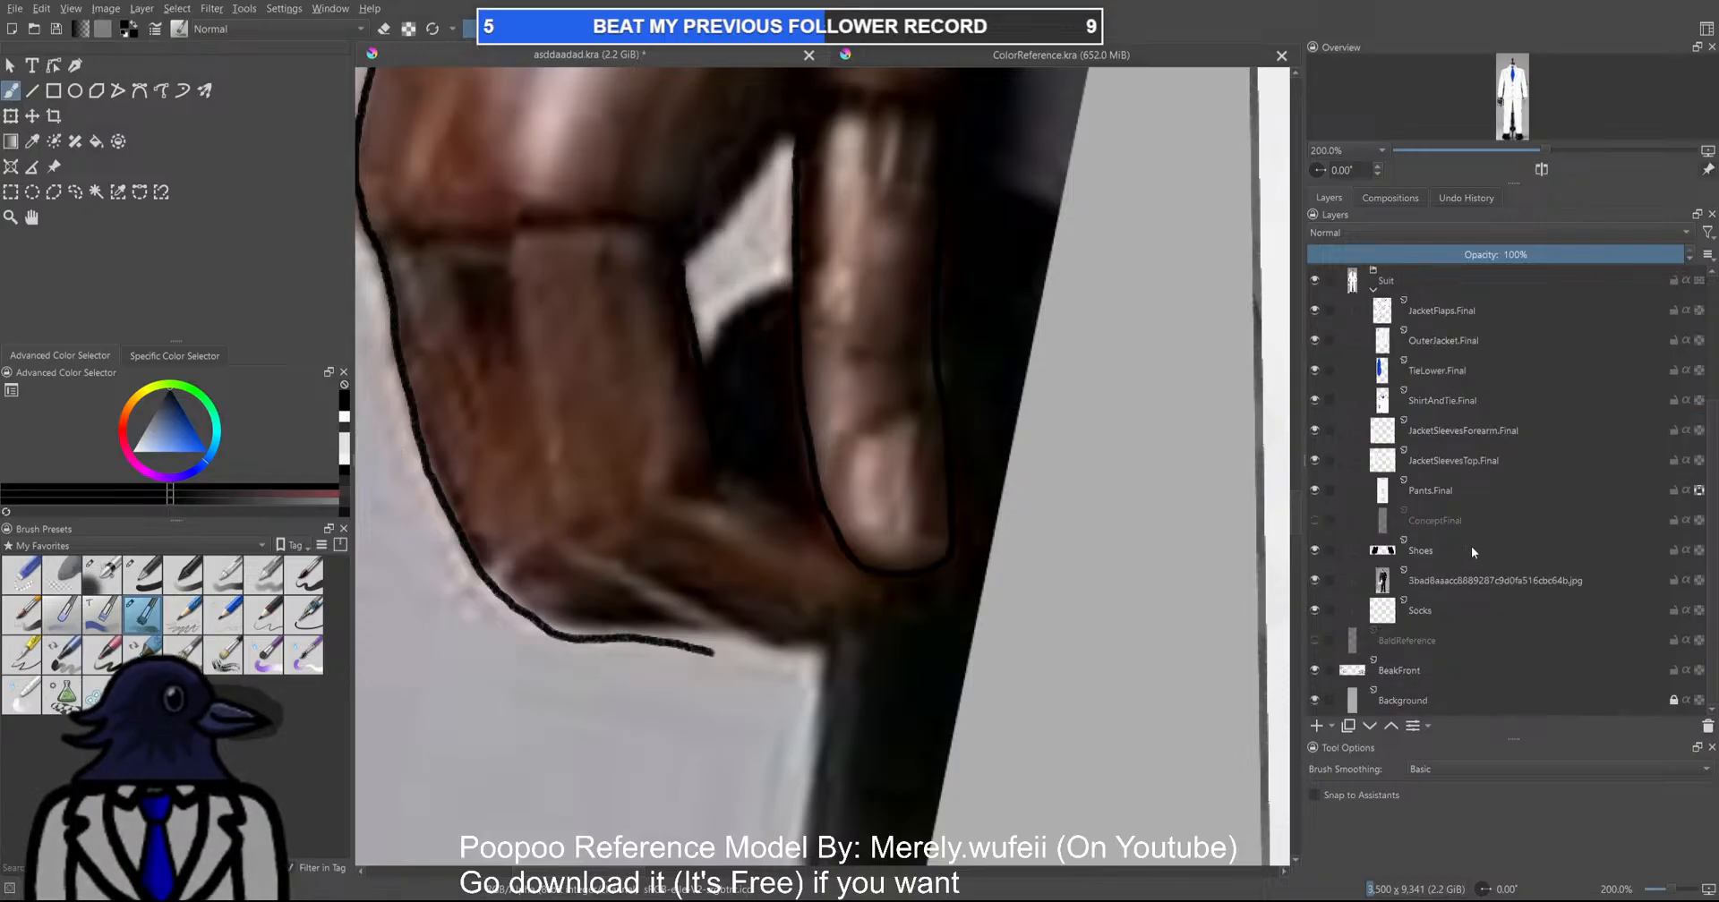
left_click(1438, 580)
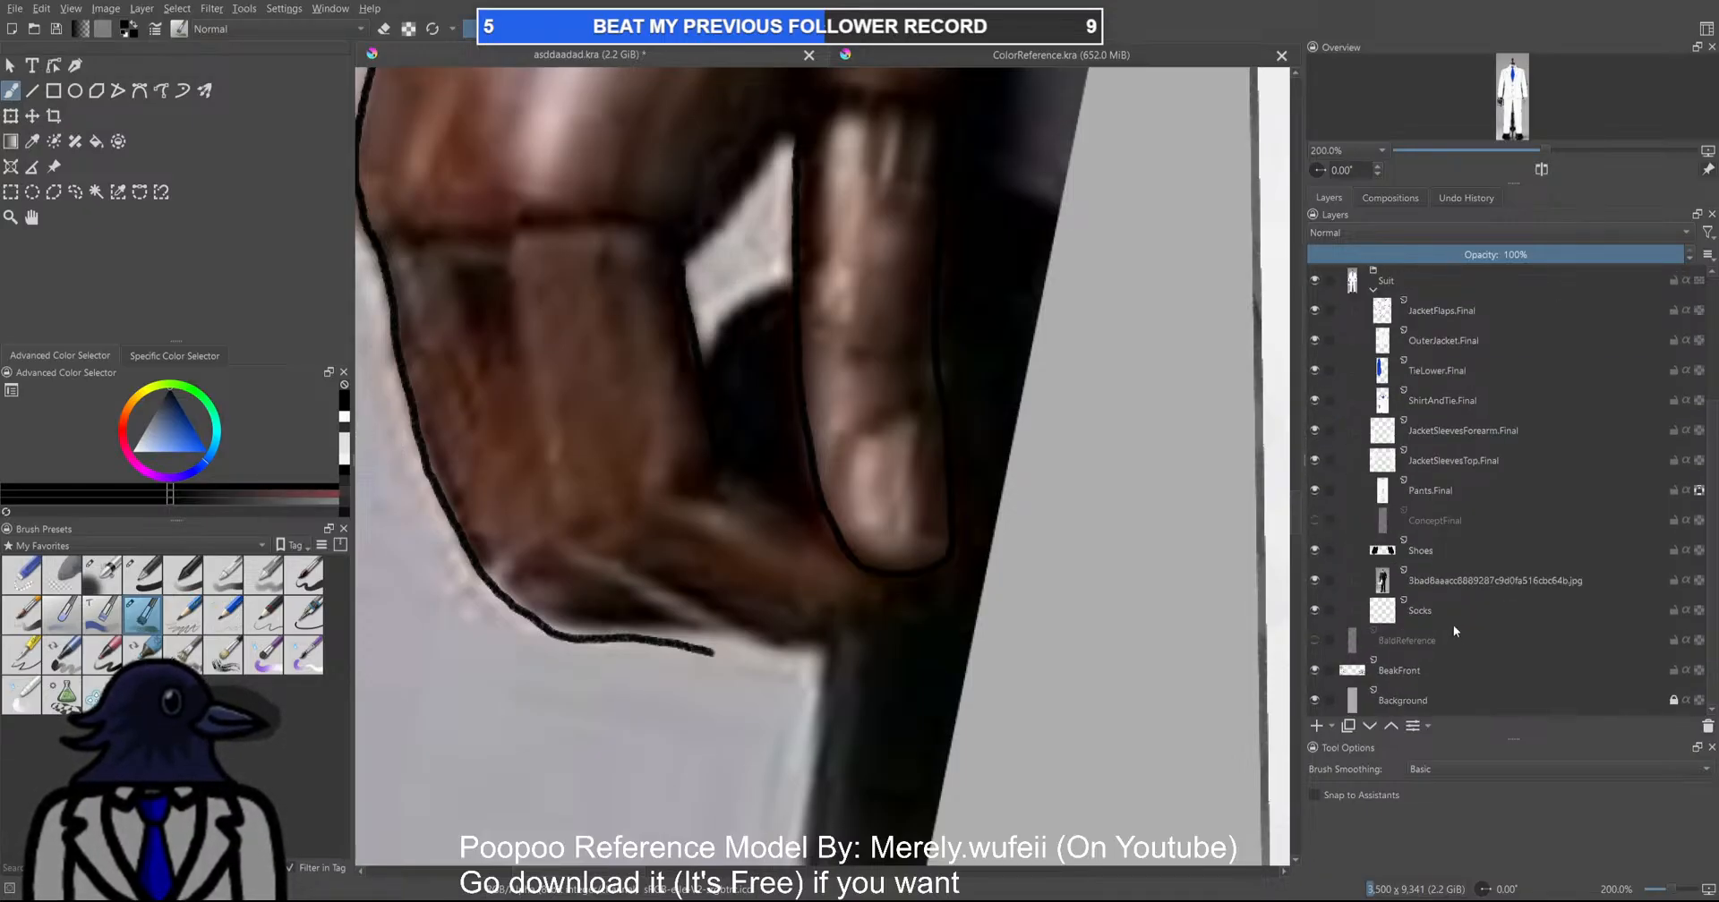
mouse_move(1513, 255)
left_mouse_down()
mouse_move(1466, 255)
mouse_move(1523, 258)
left_mouse_up()
left_click(1473, 403)
left_click(1462, 338)
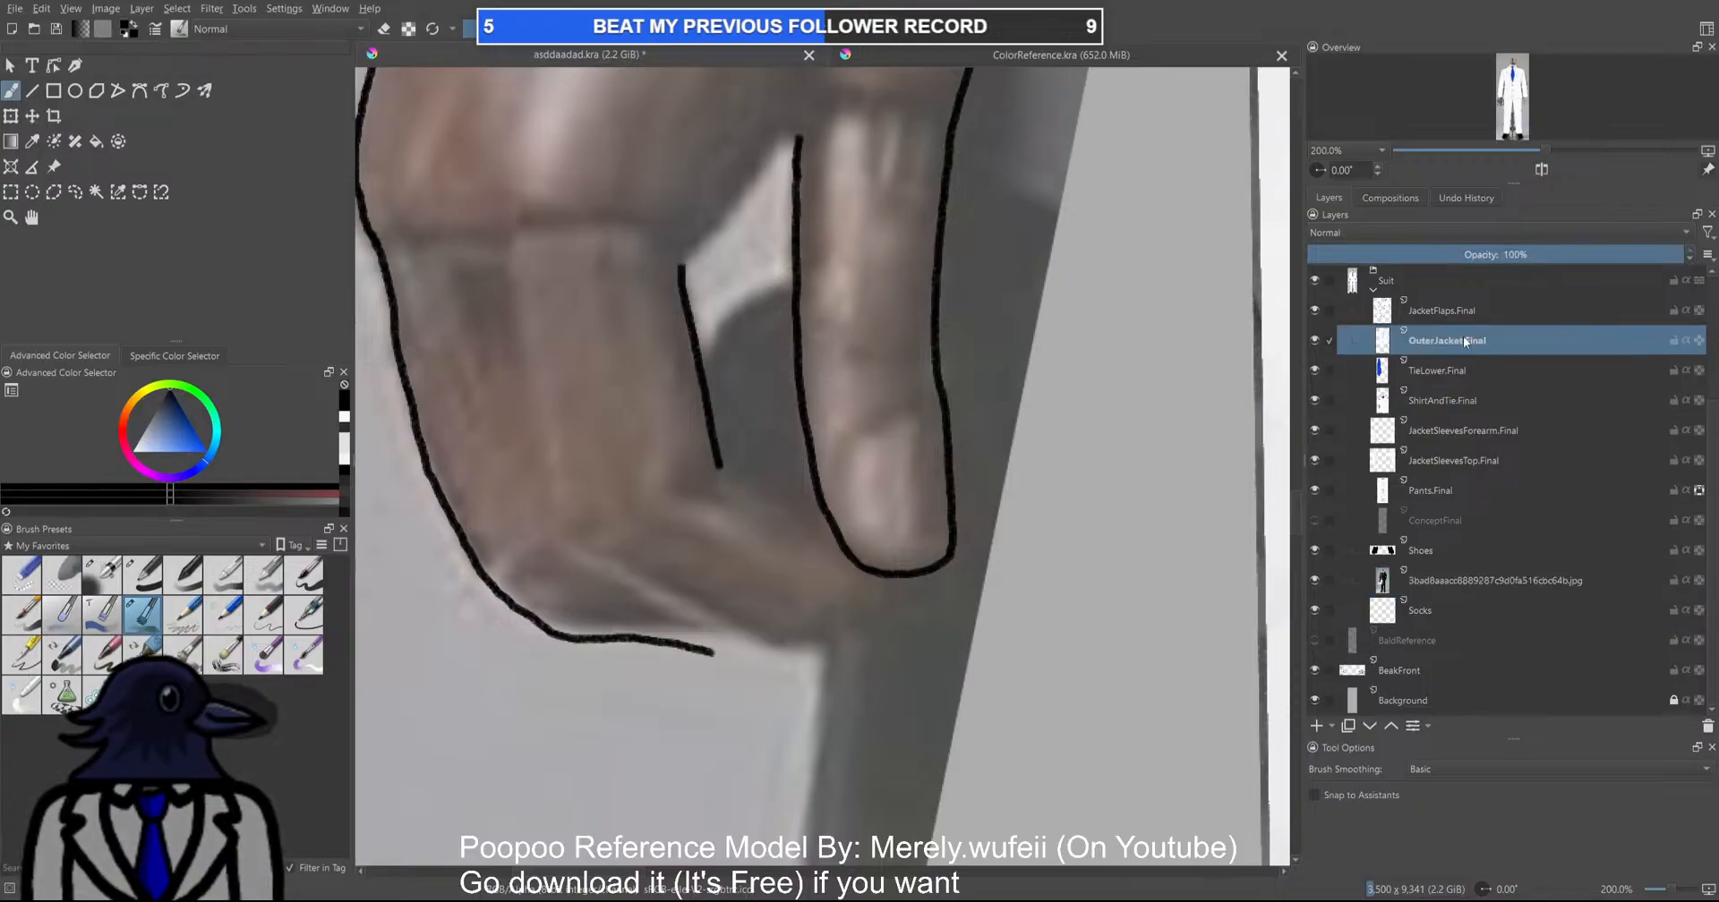
left_click(1468, 492)
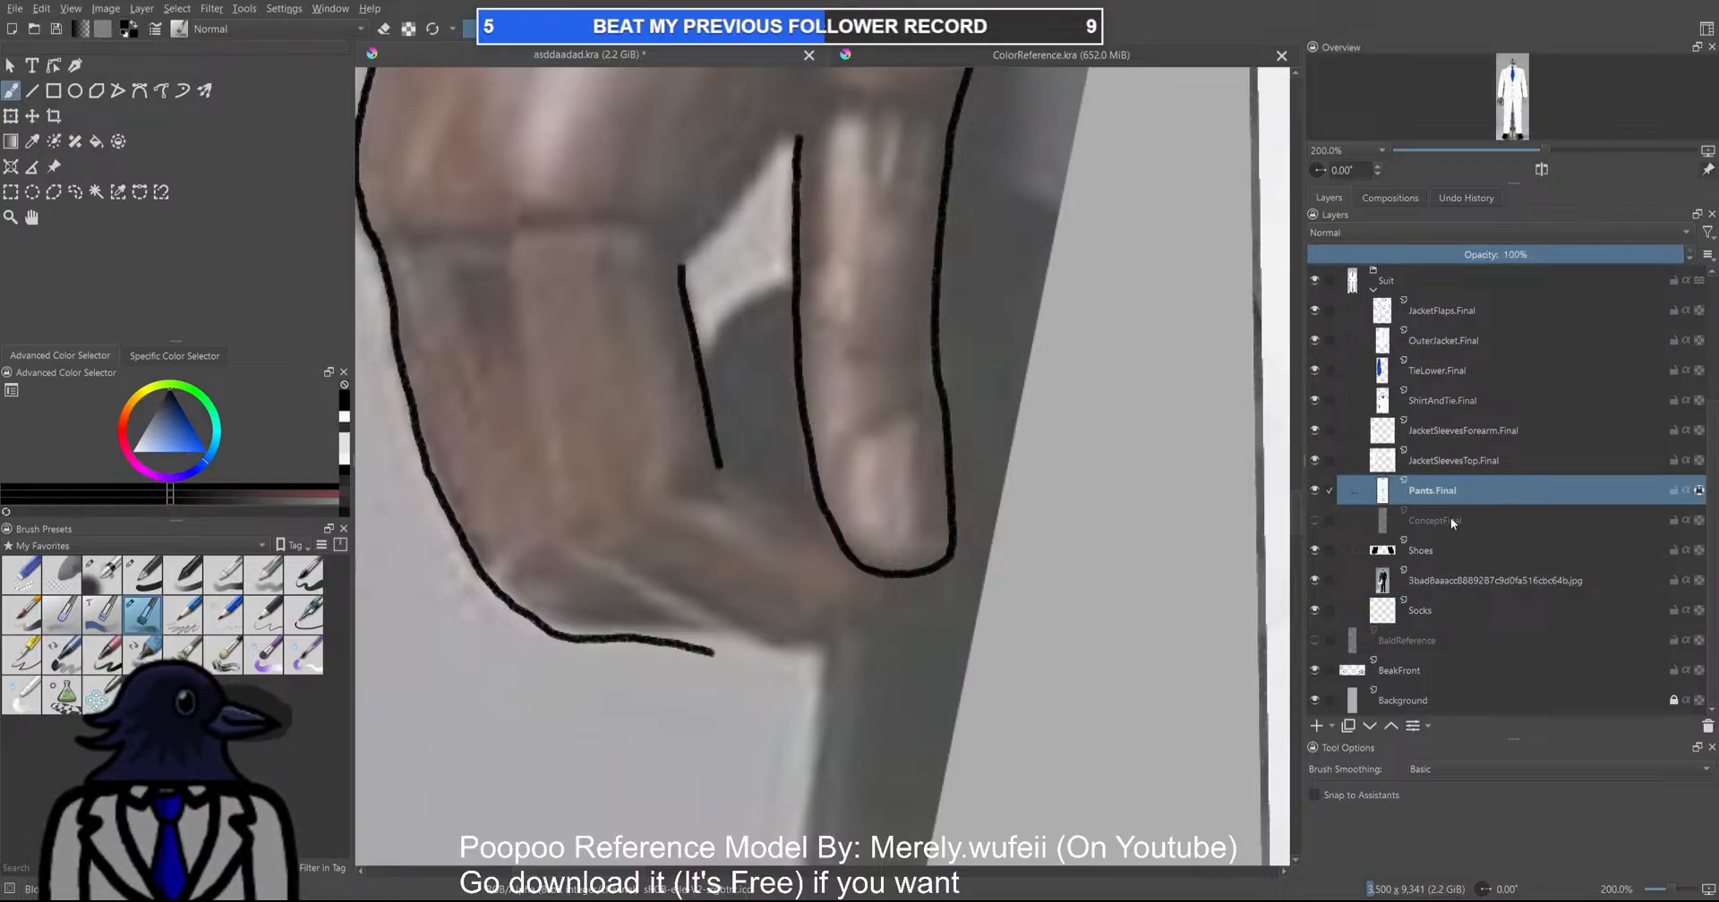
scroll(1445, 405, "up", 2)
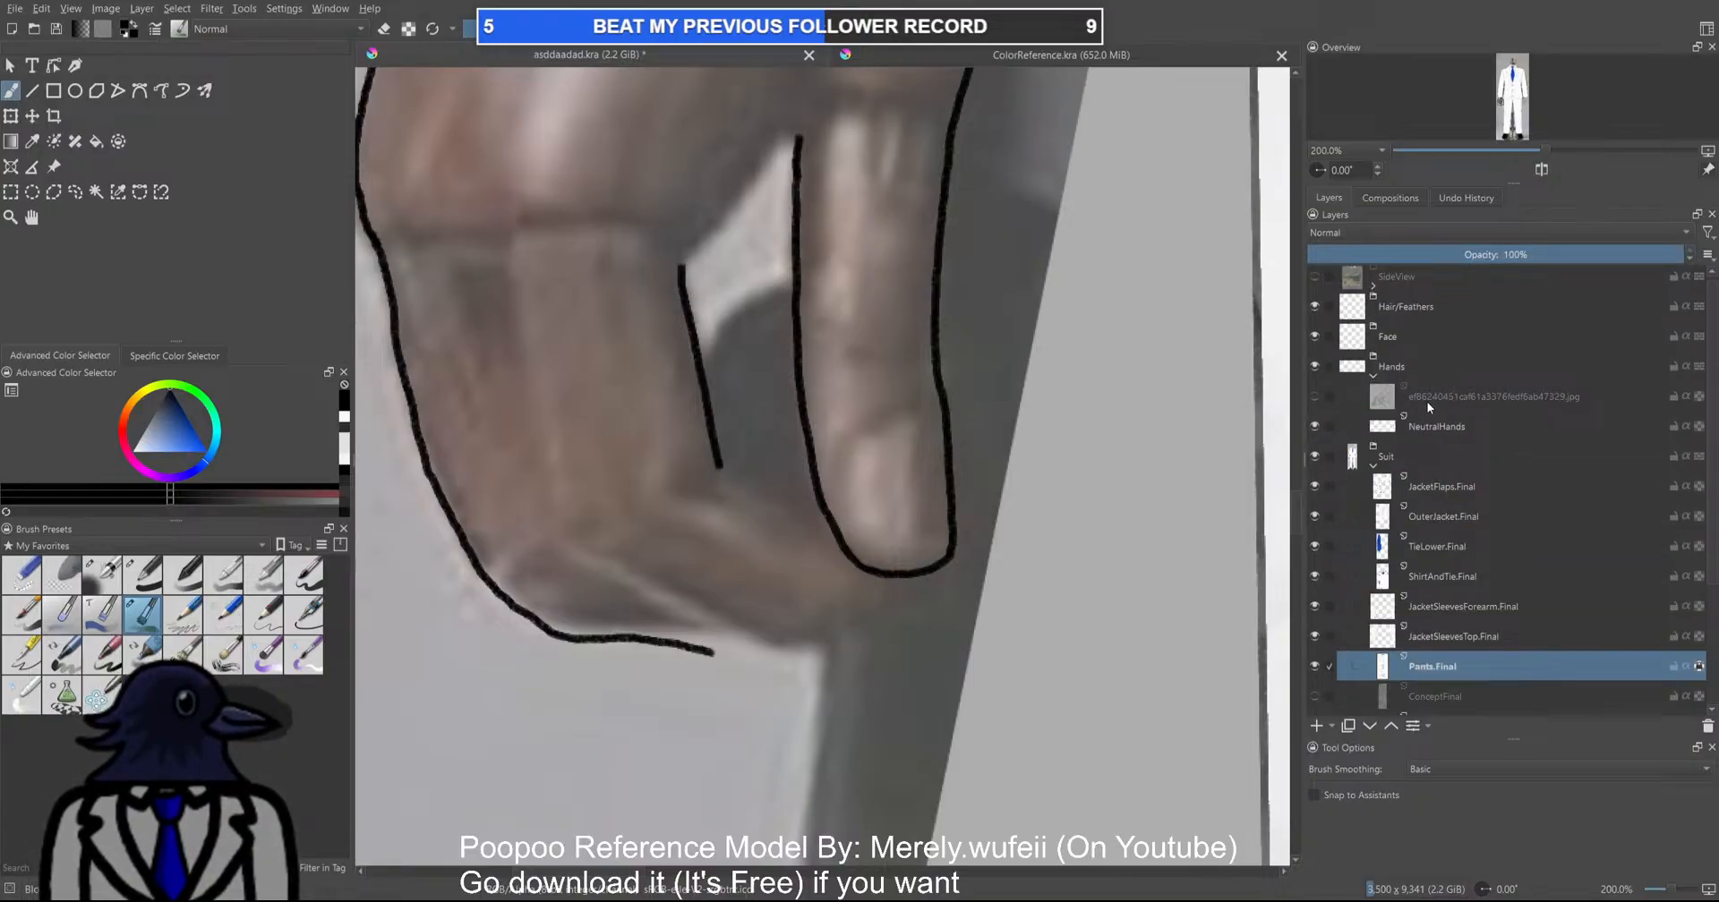
left_click(1430, 425)
scroll(728, 569, "up", 2)
scroll(750, 437, "down", 1)
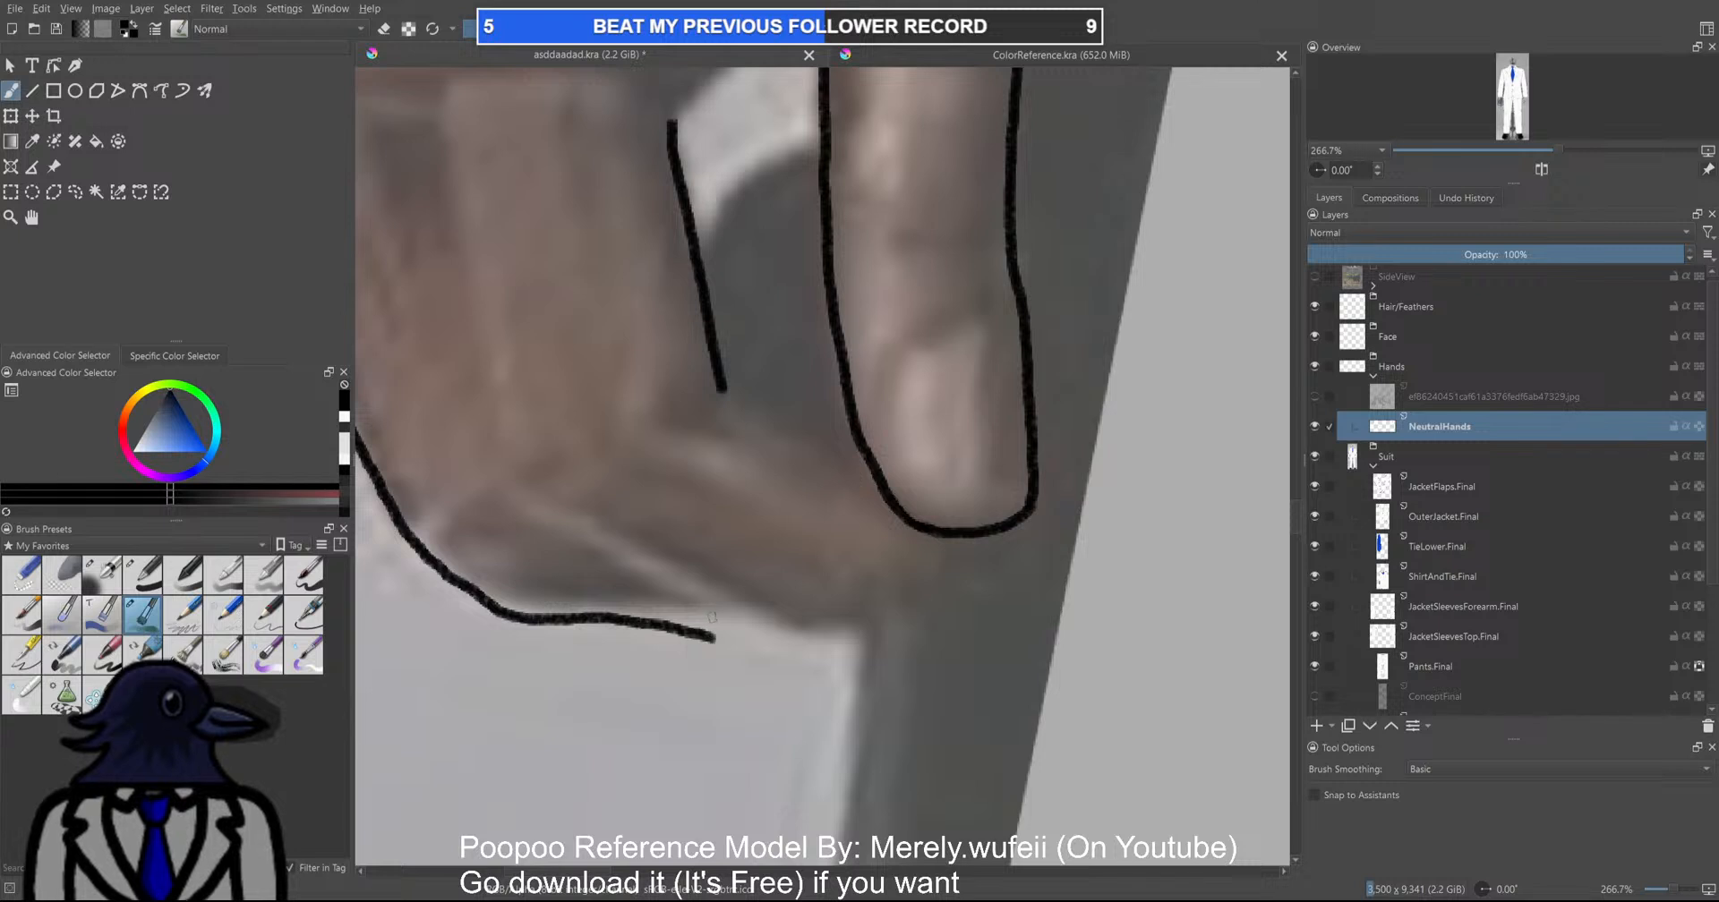
Trace the curled finger's inner edge down and around the fingertip, erasing the rough line along the hand's underside
mouse_move(723, 391)
left_mouse_down()
mouse_move(786, 455)
mouse_move(895, 507)
mouse_move(943, 566)
mouse_move(850, 624)
mouse_move(709, 638)
left_mouse_up()
scroll(861, 578, "down", 2)
scroll(816, 622, "up", 1)
key("e")
left_click_drag(864, 597, 656, 586)
scroll(846, 598, "up", 1)
key("e")
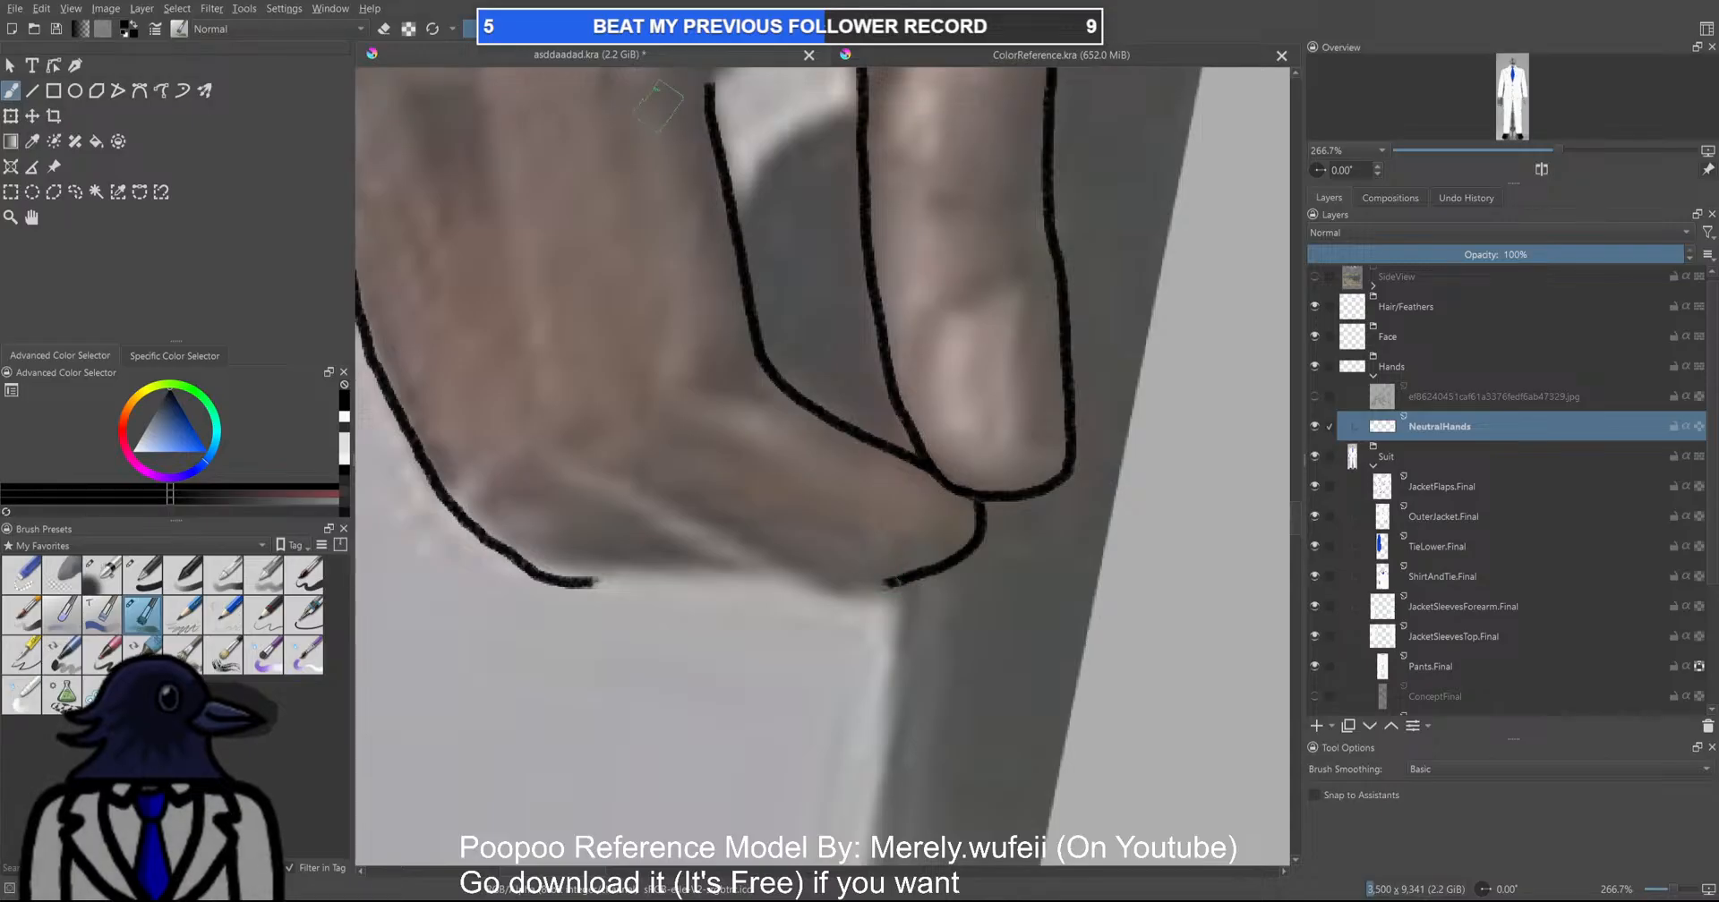
Trace the underside of the curled fingers from the fingertip back to the outer hand outline, cleaning up the join
left_click_drag(916, 579, 556, 583)
scroll(663, 564, "down", 1)
scroll(662, 564, "up", 3)
key("e")
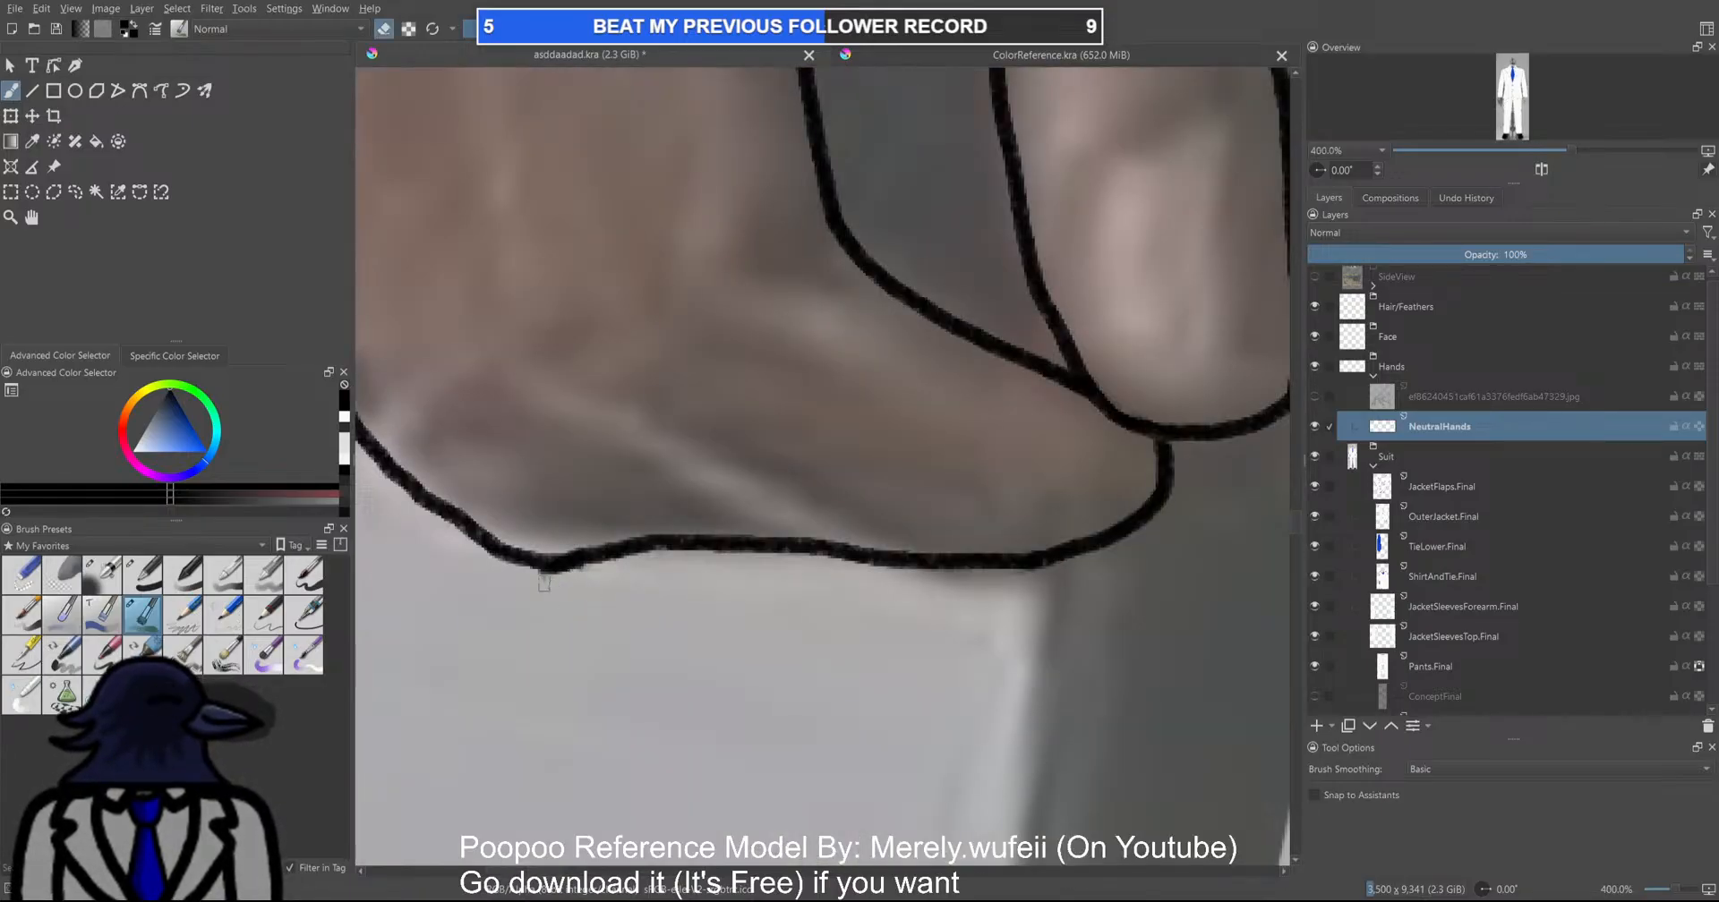
scroll(685, 552, "down", 5)
left_click_drag(734, 450, 752, 544)
scroll(753, 537, "up", 4)
key("e")
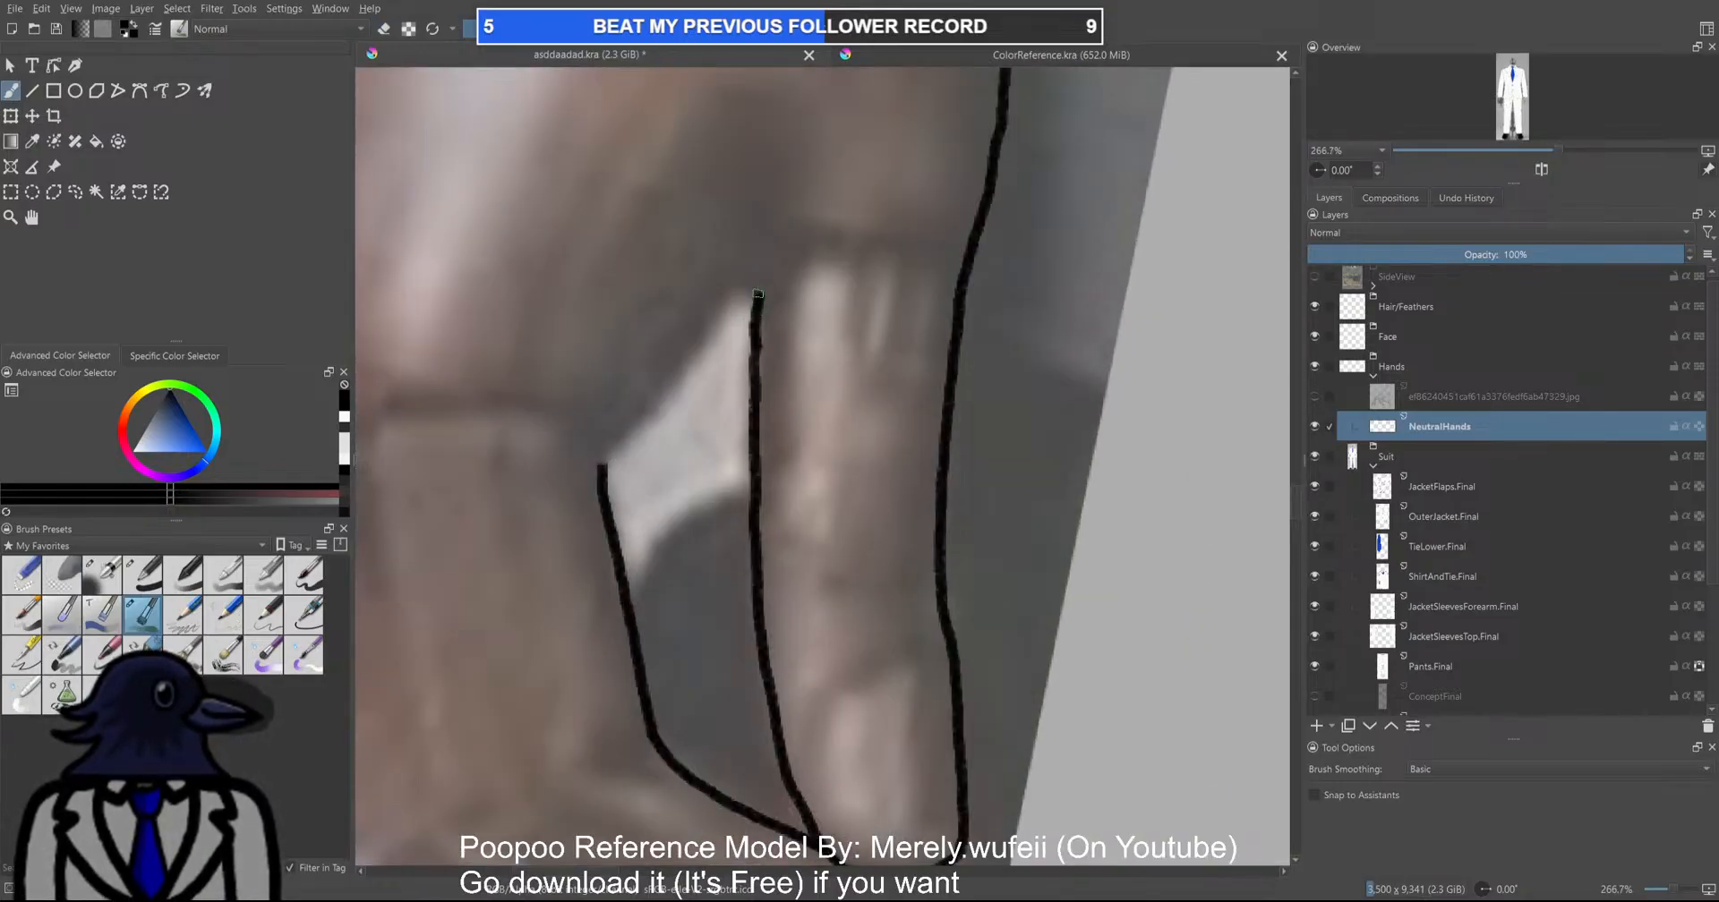
Close the top of the gap between thumb and curled finger with a connecting line, and check the hand outline
mouse_move(757, 303)
left_mouse_down()
mouse_move(741, 286)
mouse_move(598, 470)
left_mouse_up()
scroll(599, 470, "down", 5)
scroll(778, 556, "down", 2)
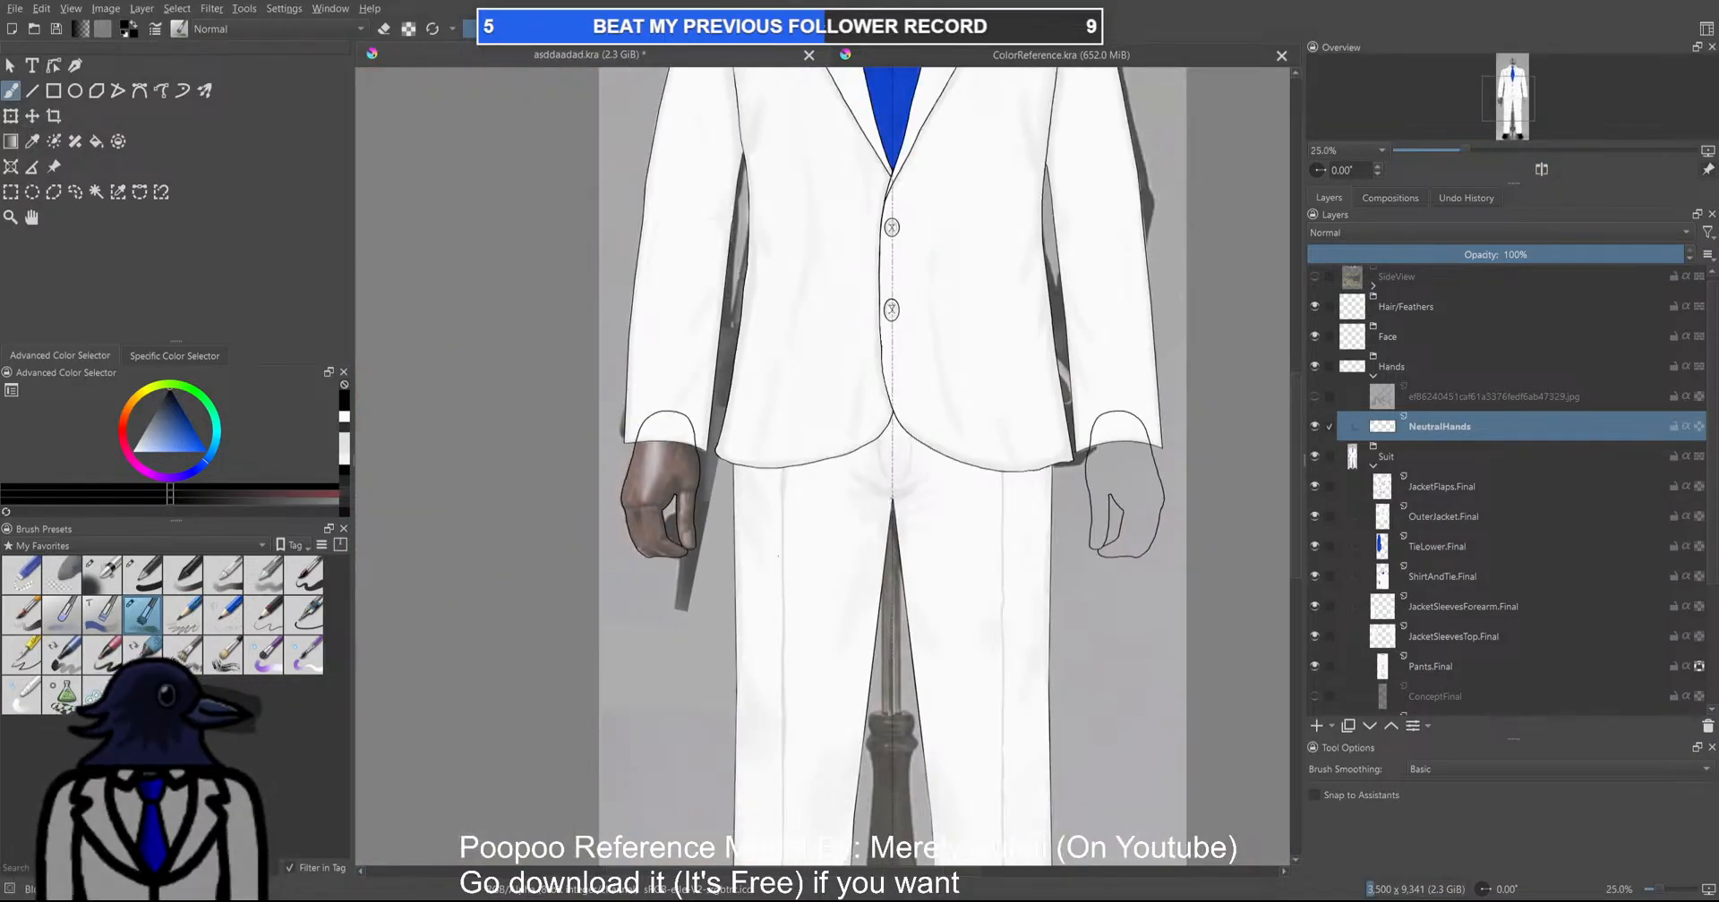
scroll(675, 559, "up", 3)
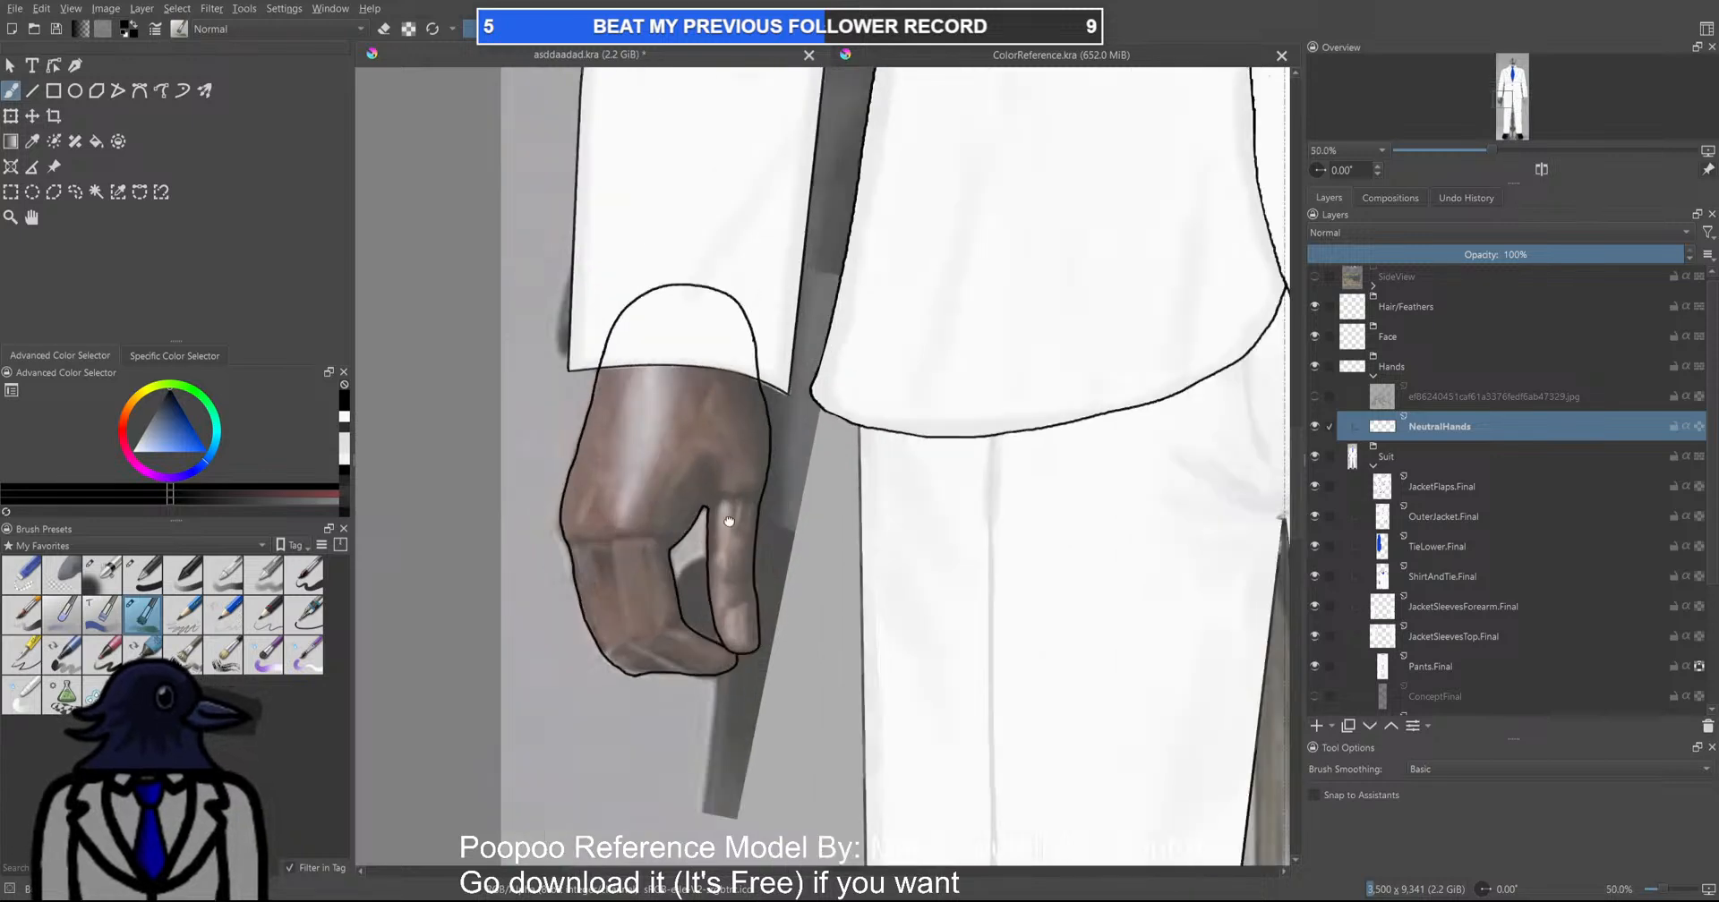
scroll(734, 511, "up", 2)
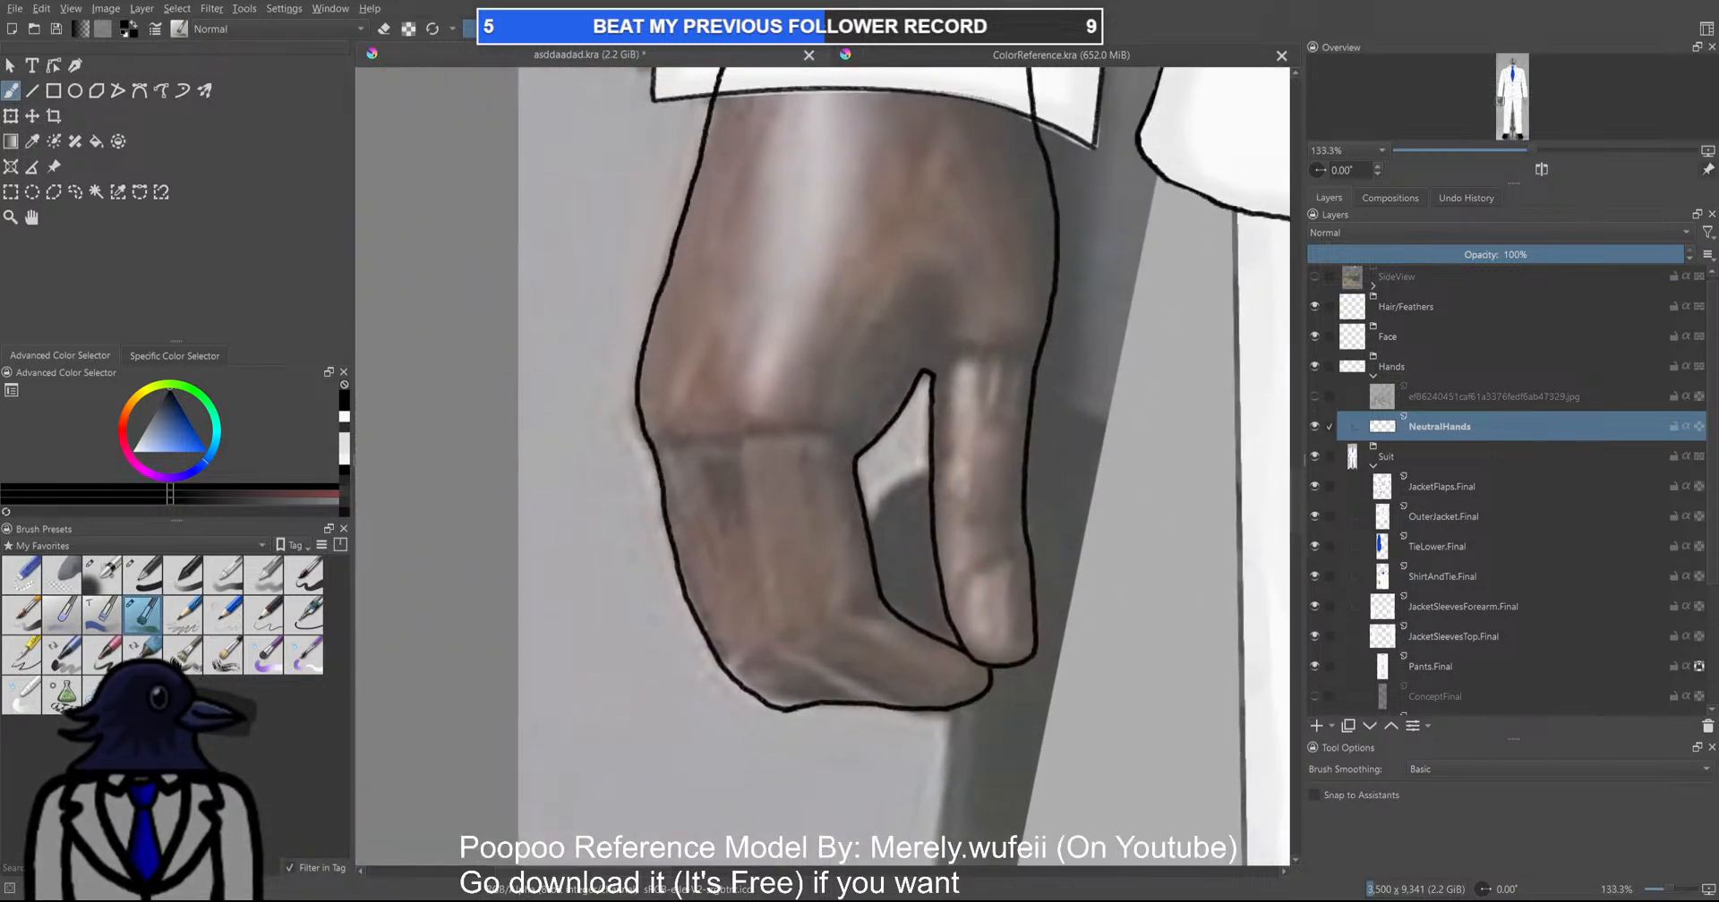
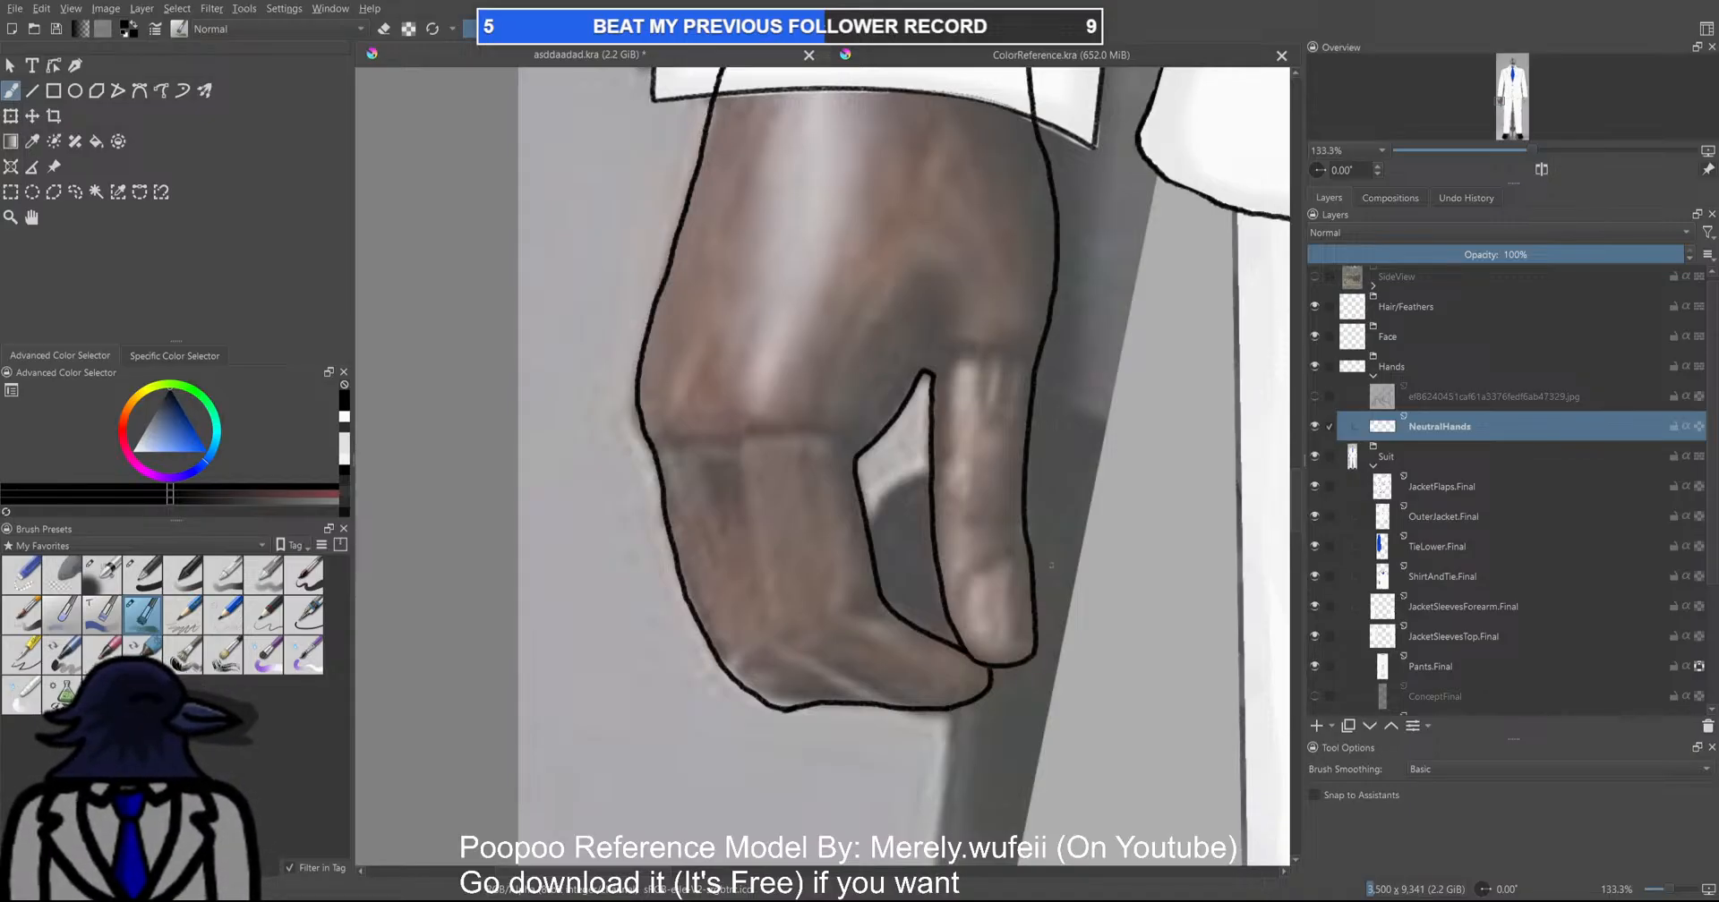
Show the claw-hand reference image, move it beside the traced hand, and return to the brush on the NeutralHands layer
scroll(1051, 565, "down", 3)
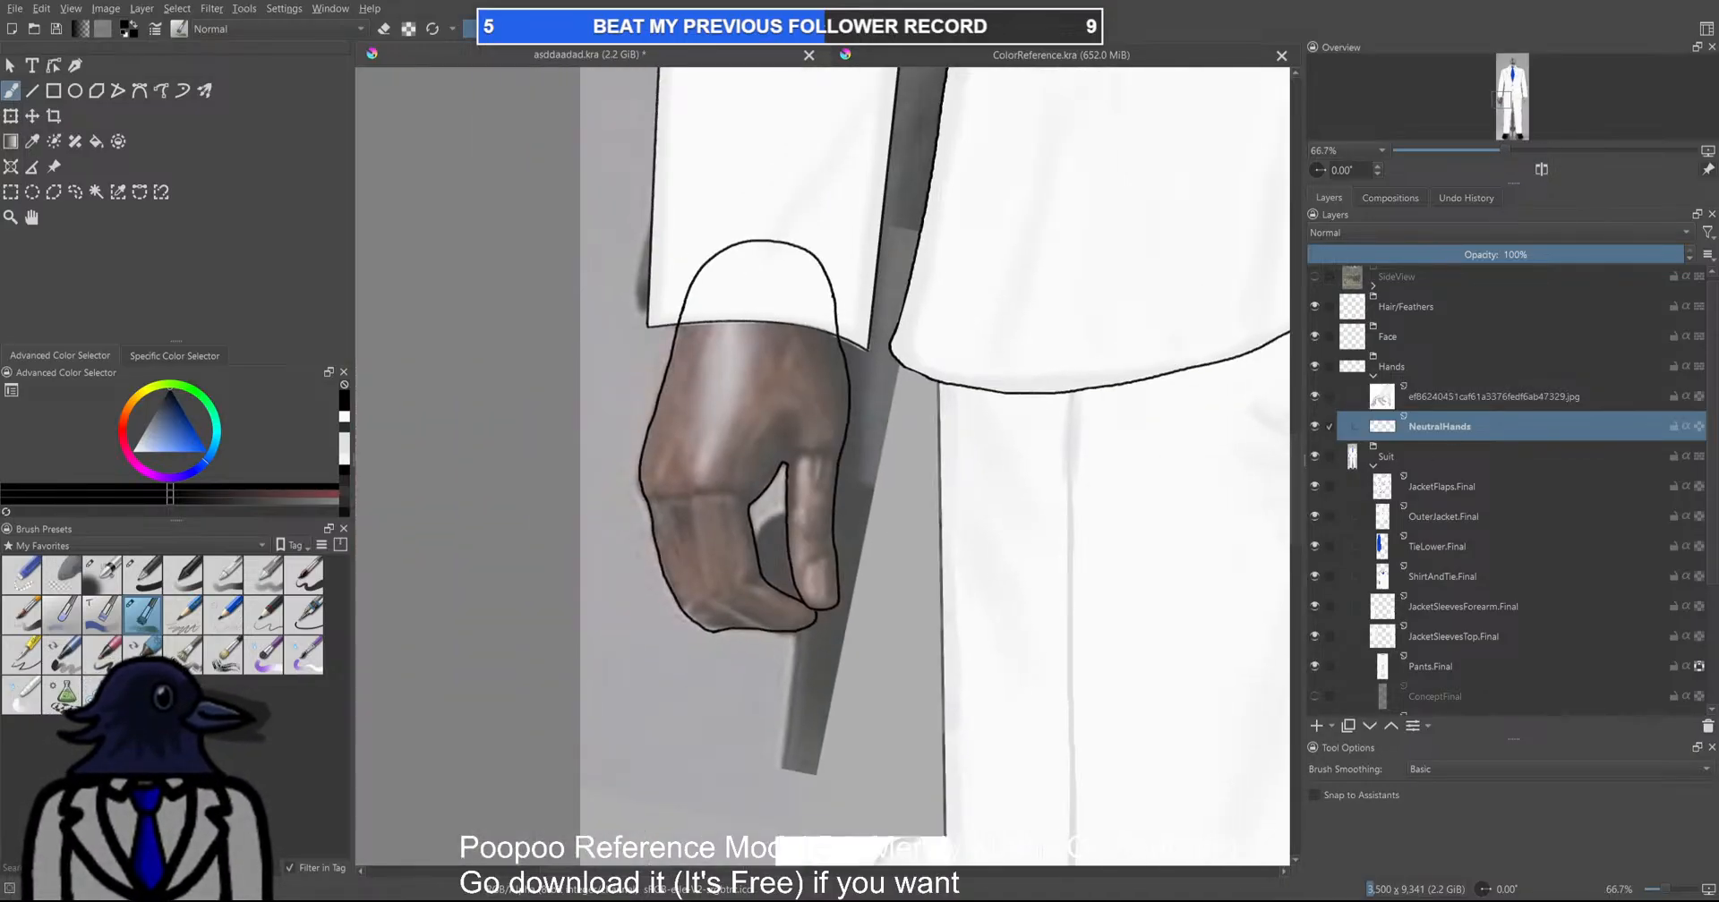
scroll(947, 594, "down", 2)
left_click_drag(947, 595, 900, 484)
key("ctrl+r")
left_click_drag(795, 593, 966, 714)
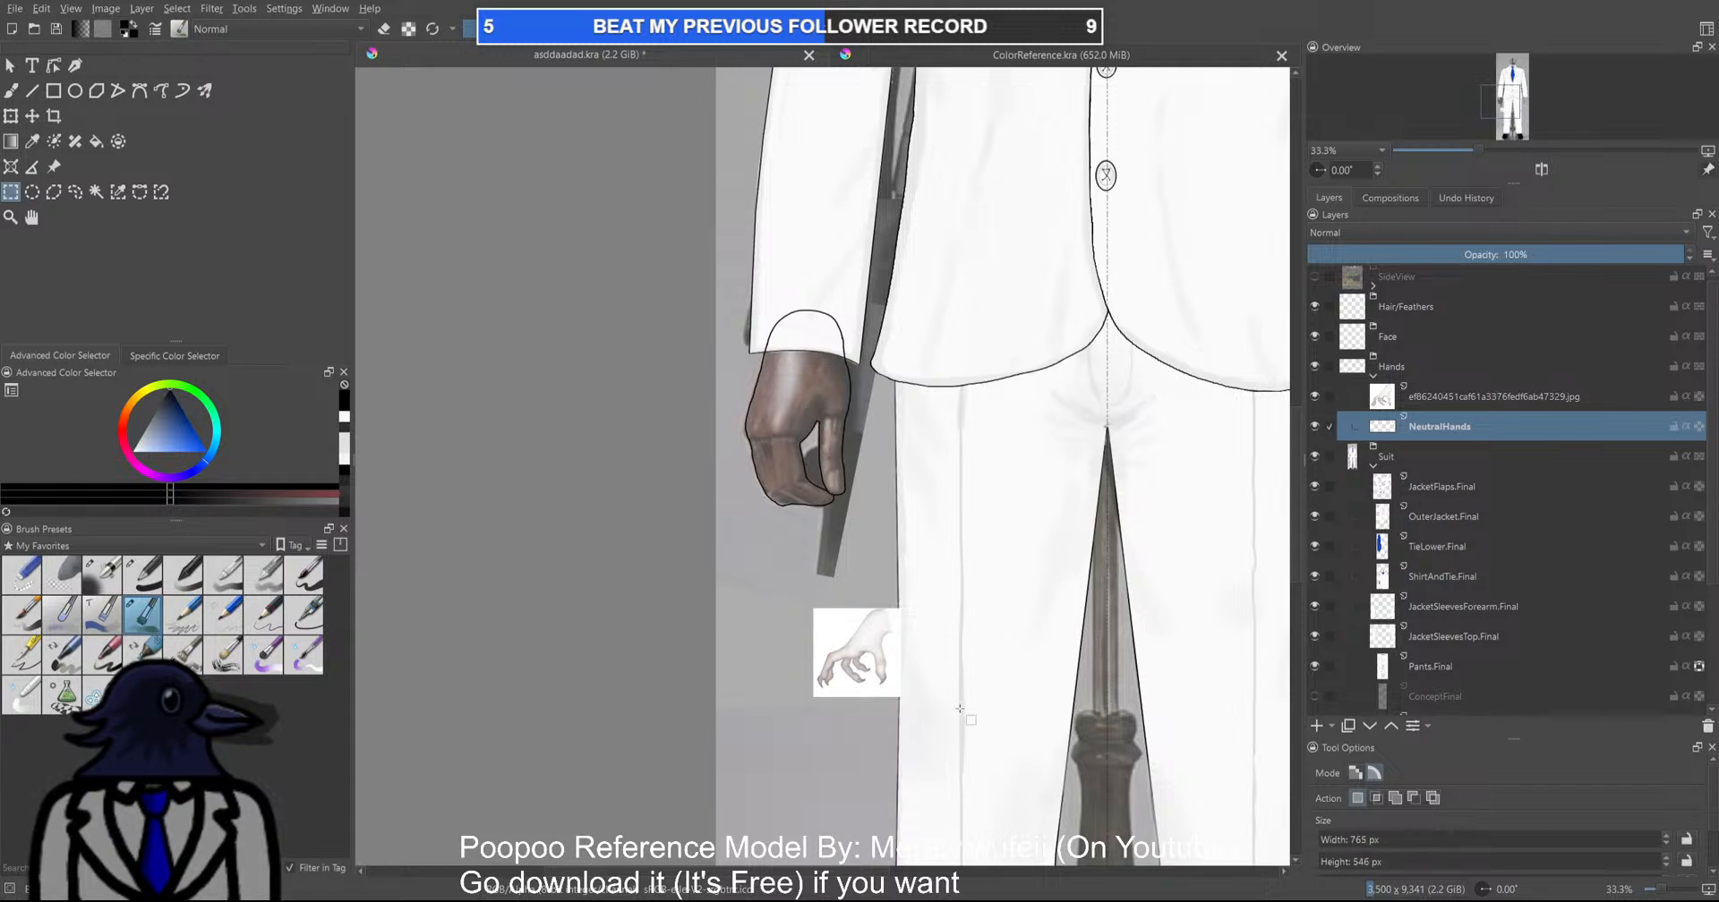
key("ctrl+t")
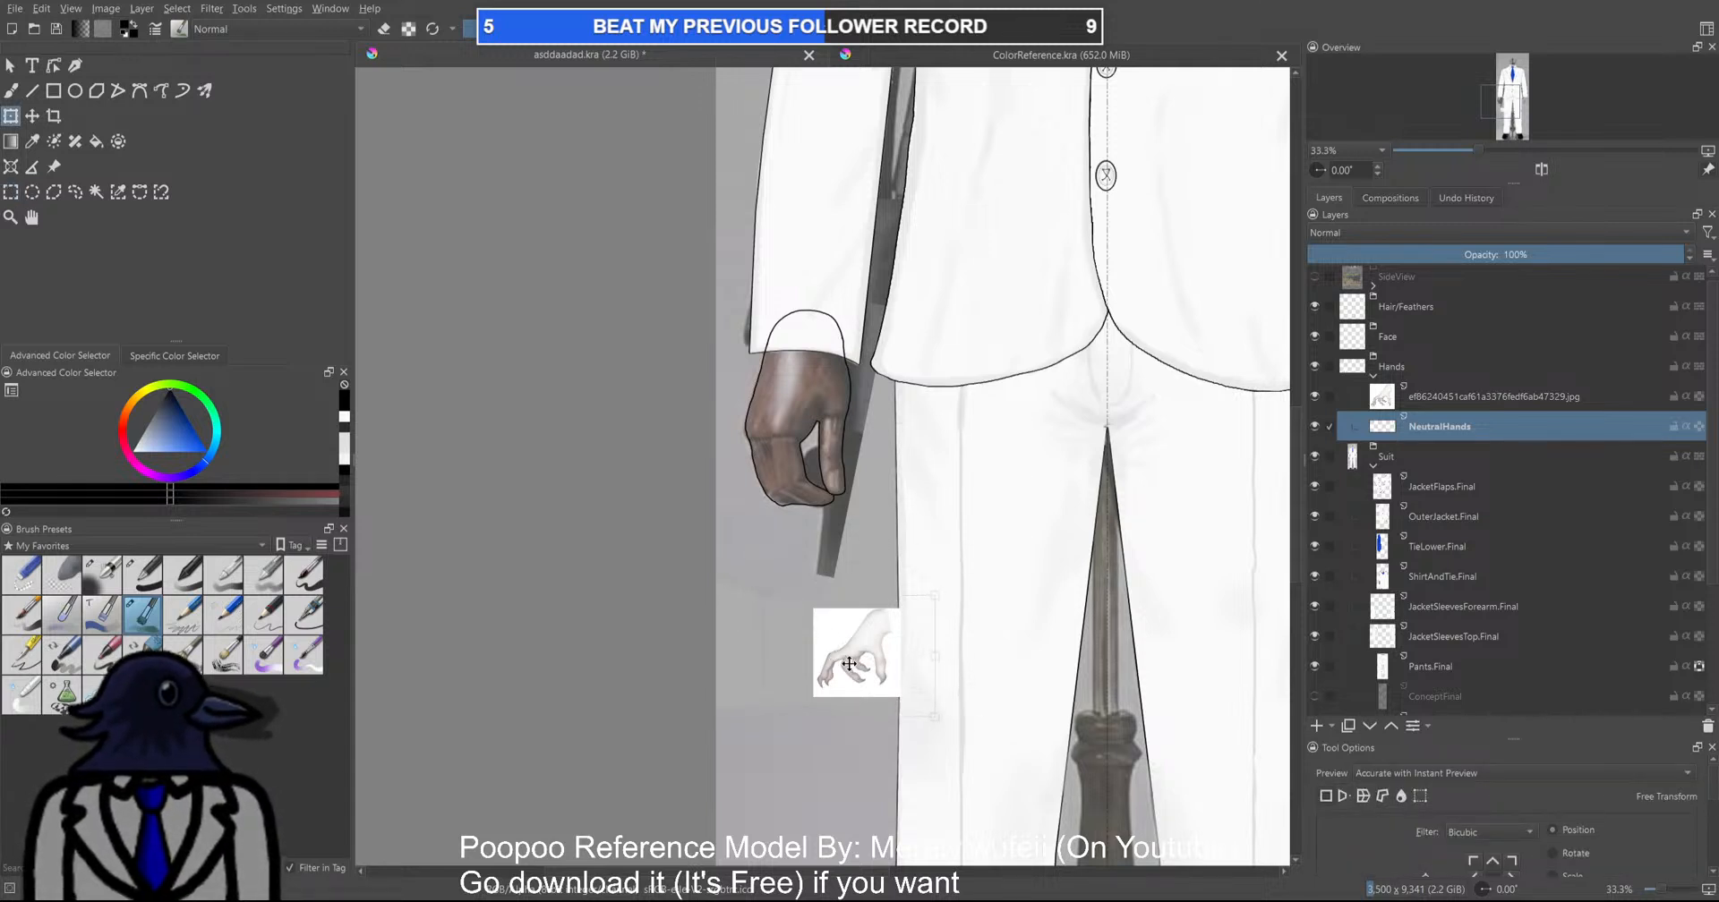
left_click(1441, 396)
left_click_drag(878, 657, 1187, 405)
scroll(792, 564, "up", 3)
left_click(1452, 423)
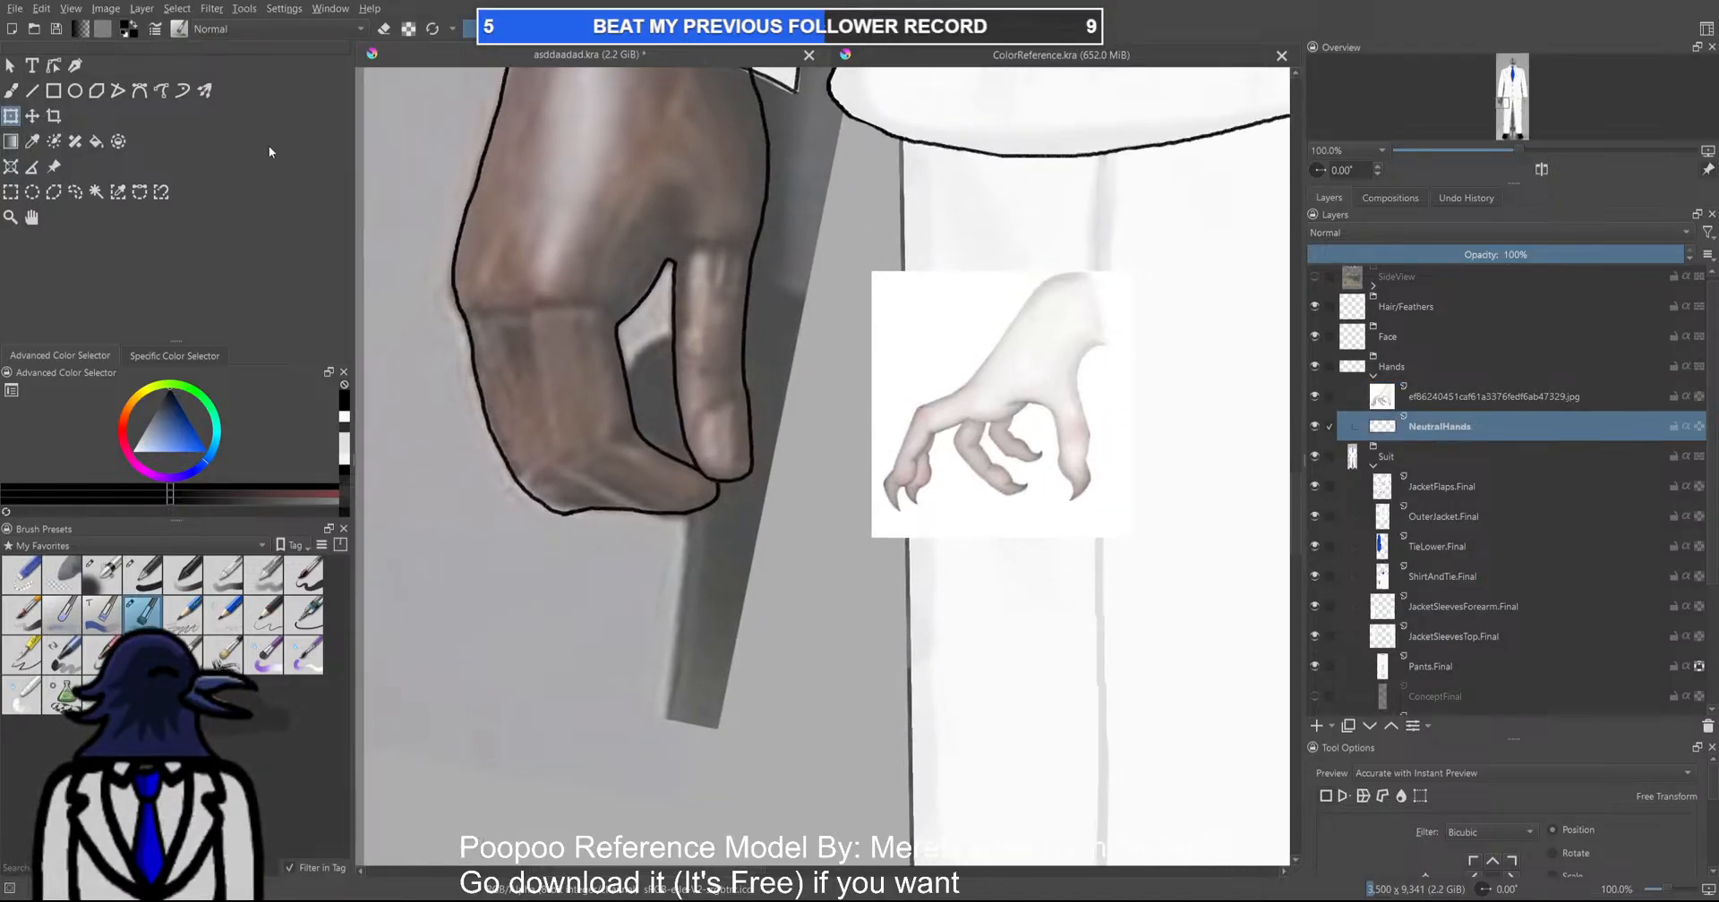
left_click(11, 92)
Try to draw both sides of a pointed claw over the thumb's tip, following the claw-hand reference
key("plus")
key("plus")
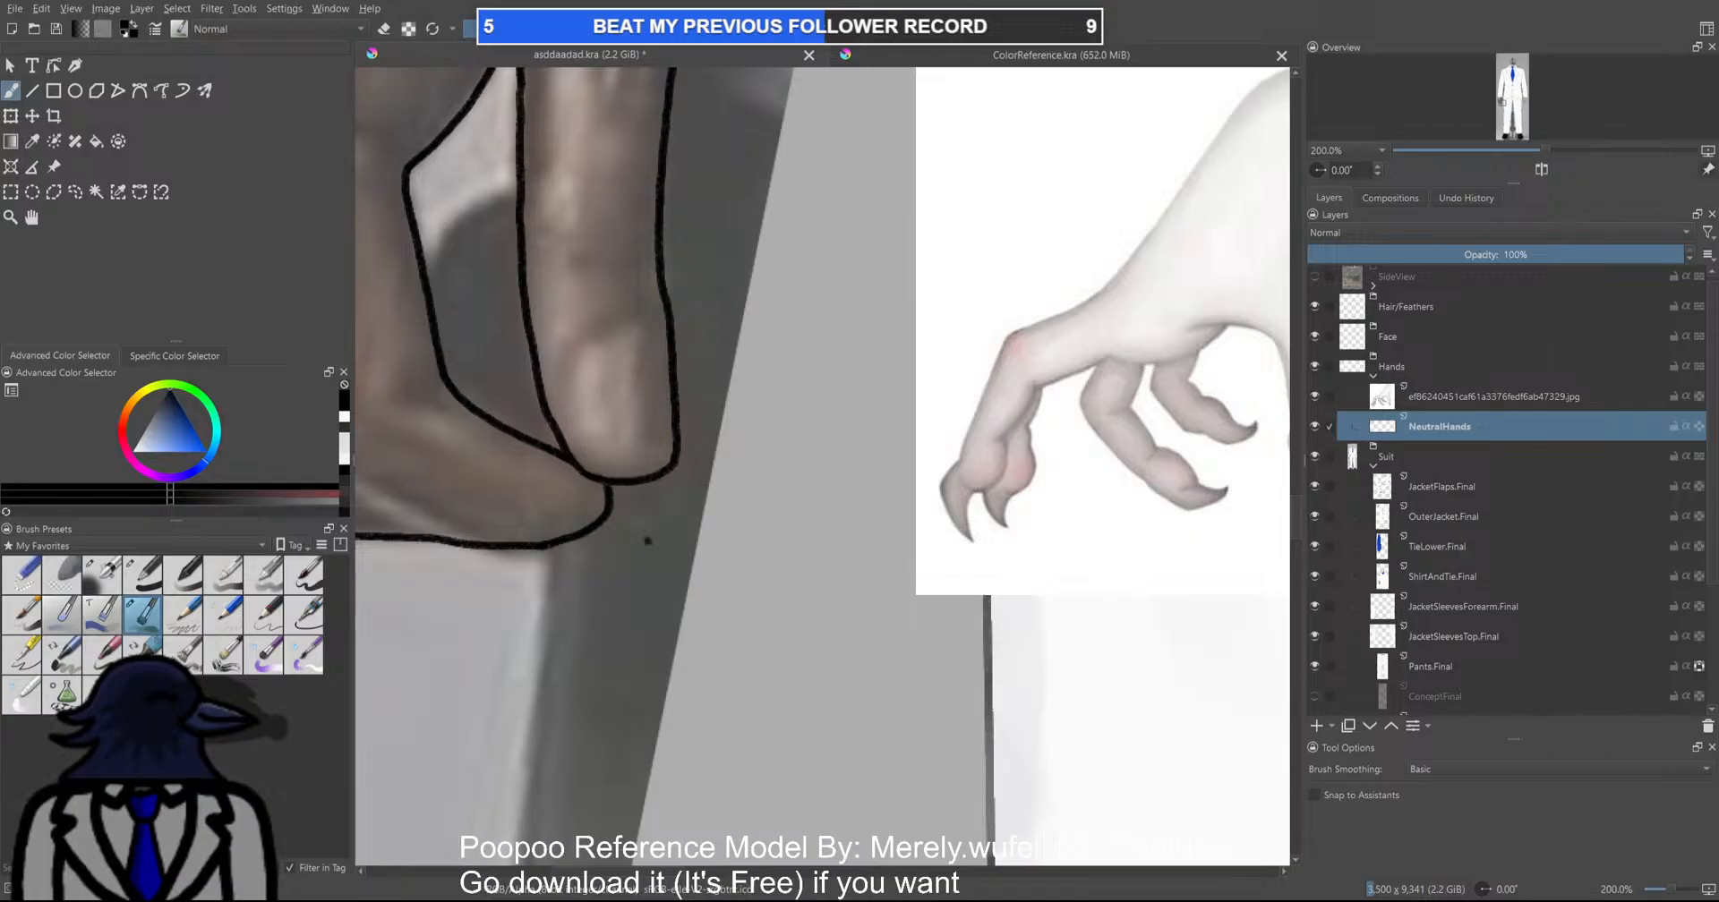
mouse_move(650, 322)
left_mouse_down()
mouse_move(682, 379)
mouse_move(688, 450)
left_mouse_up()
key("ctrl+z")
mouse_move(647, 317)
left_mouse_down()
mouse_move(694, 432)
mouse_move(652, 535)
left_mouse_up()
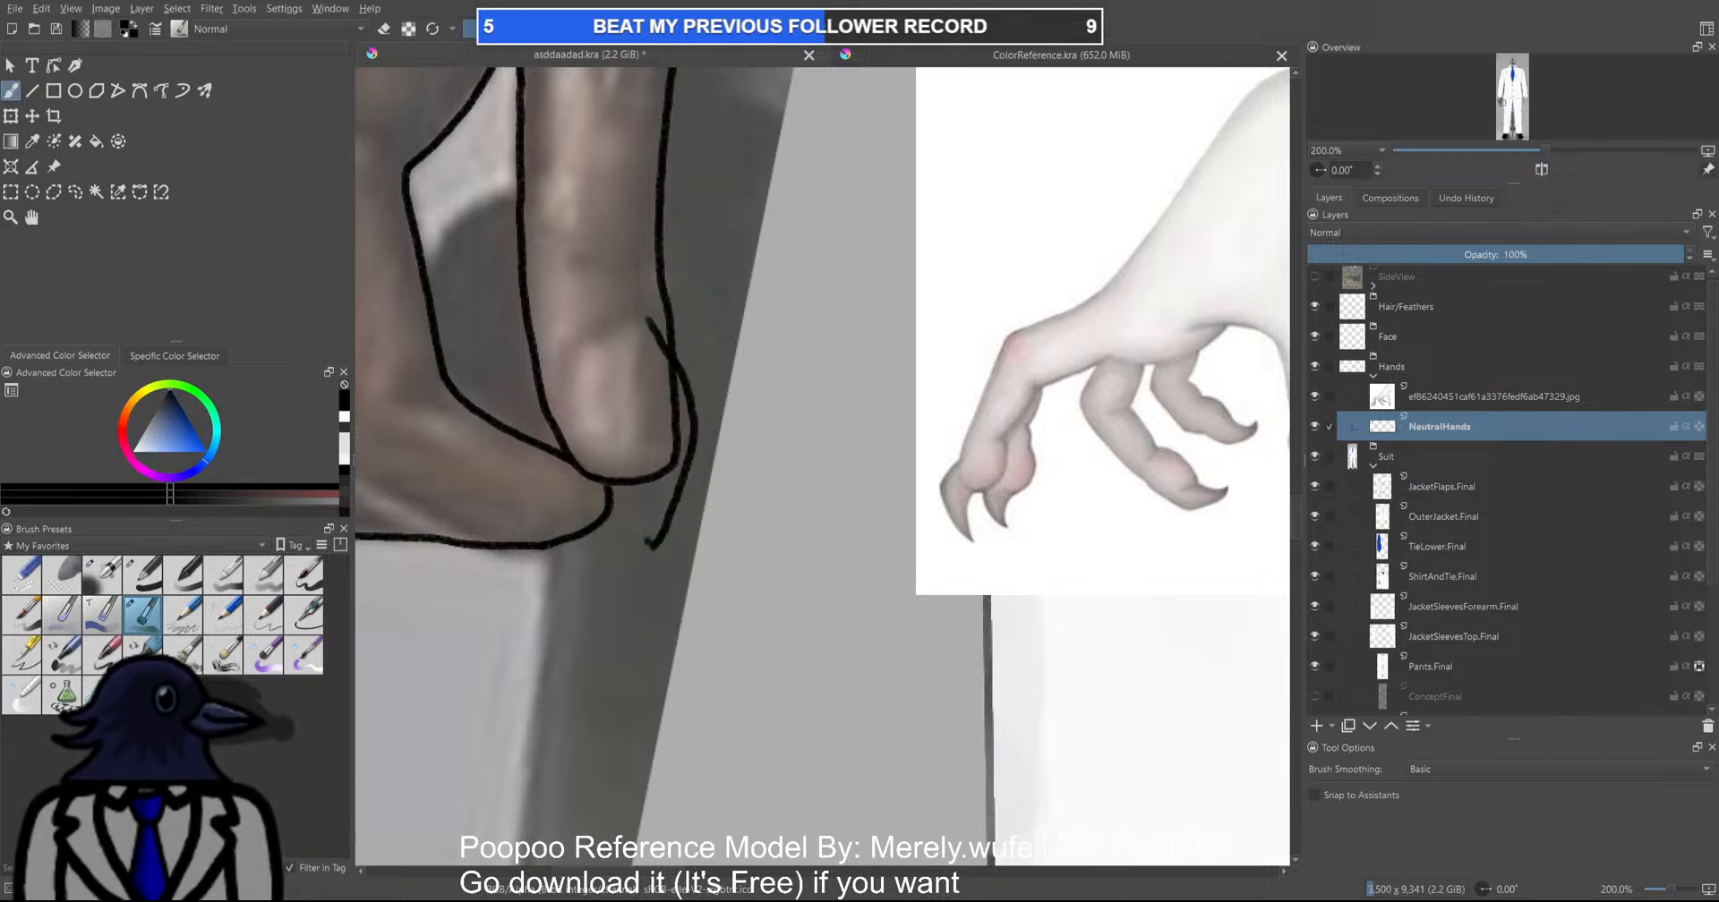
left_click_drag(570, 370, 569, 435)
key("ctrl+z")
mouse_move(564, 359)
left_mouse_down()
mouse_move(581, 453)
mouse_move(642, 546)
left_mouse_up()
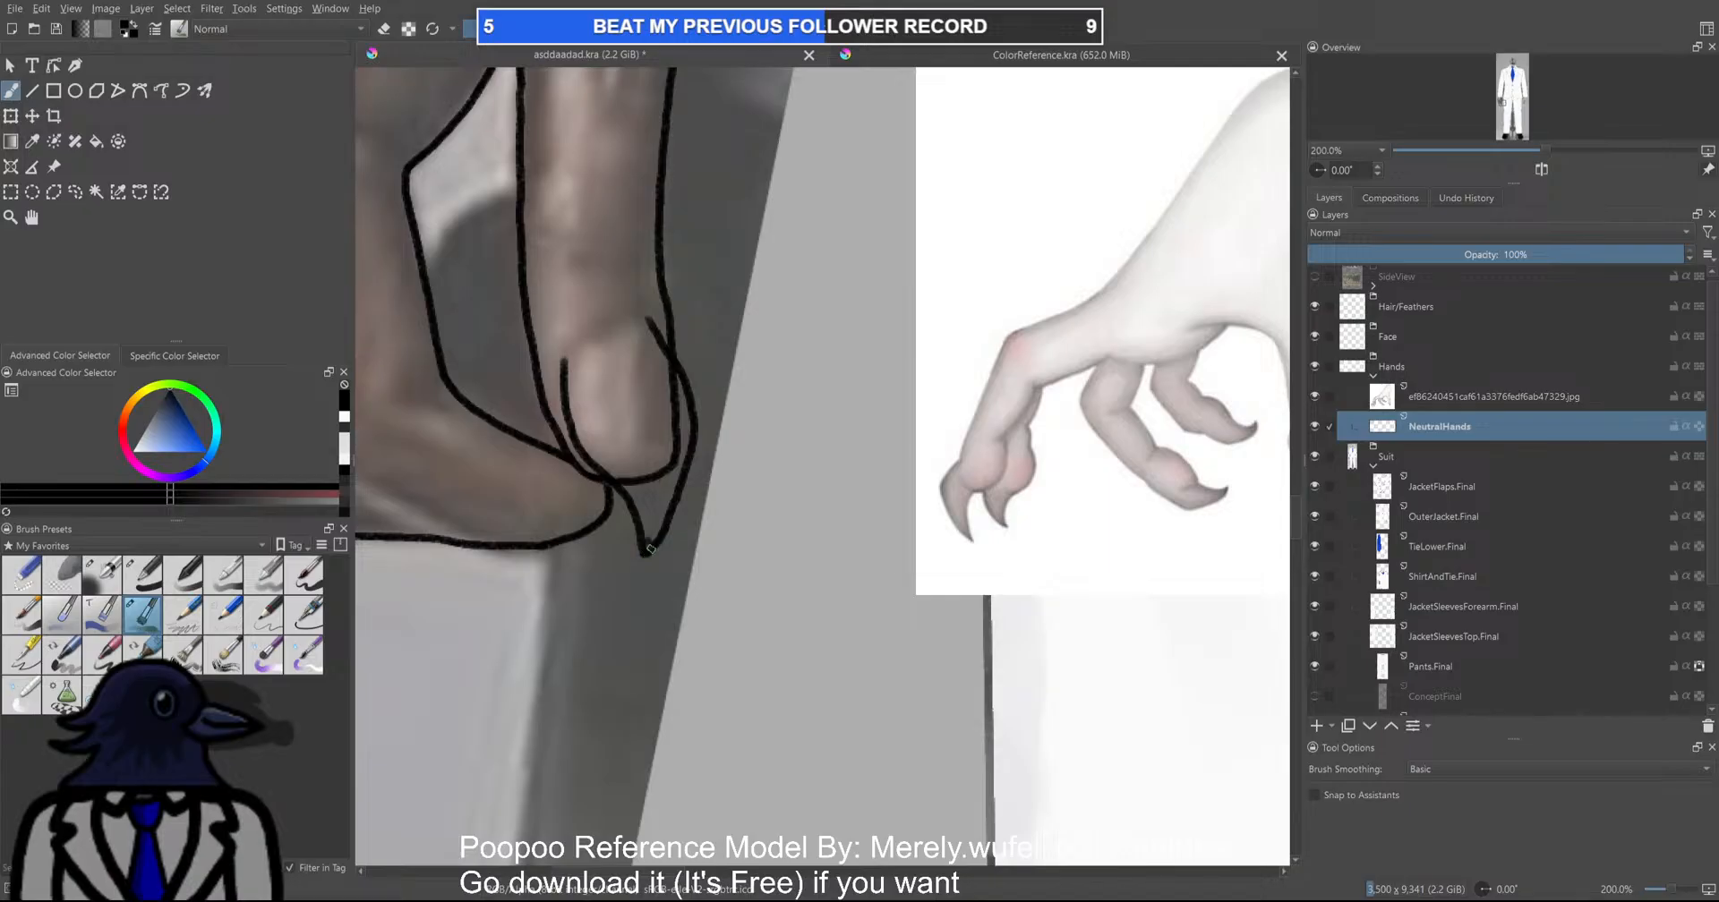
Try a curved base line for the thumb claw, and undo the claw strokes
scroll(680, 548, "down", 4)
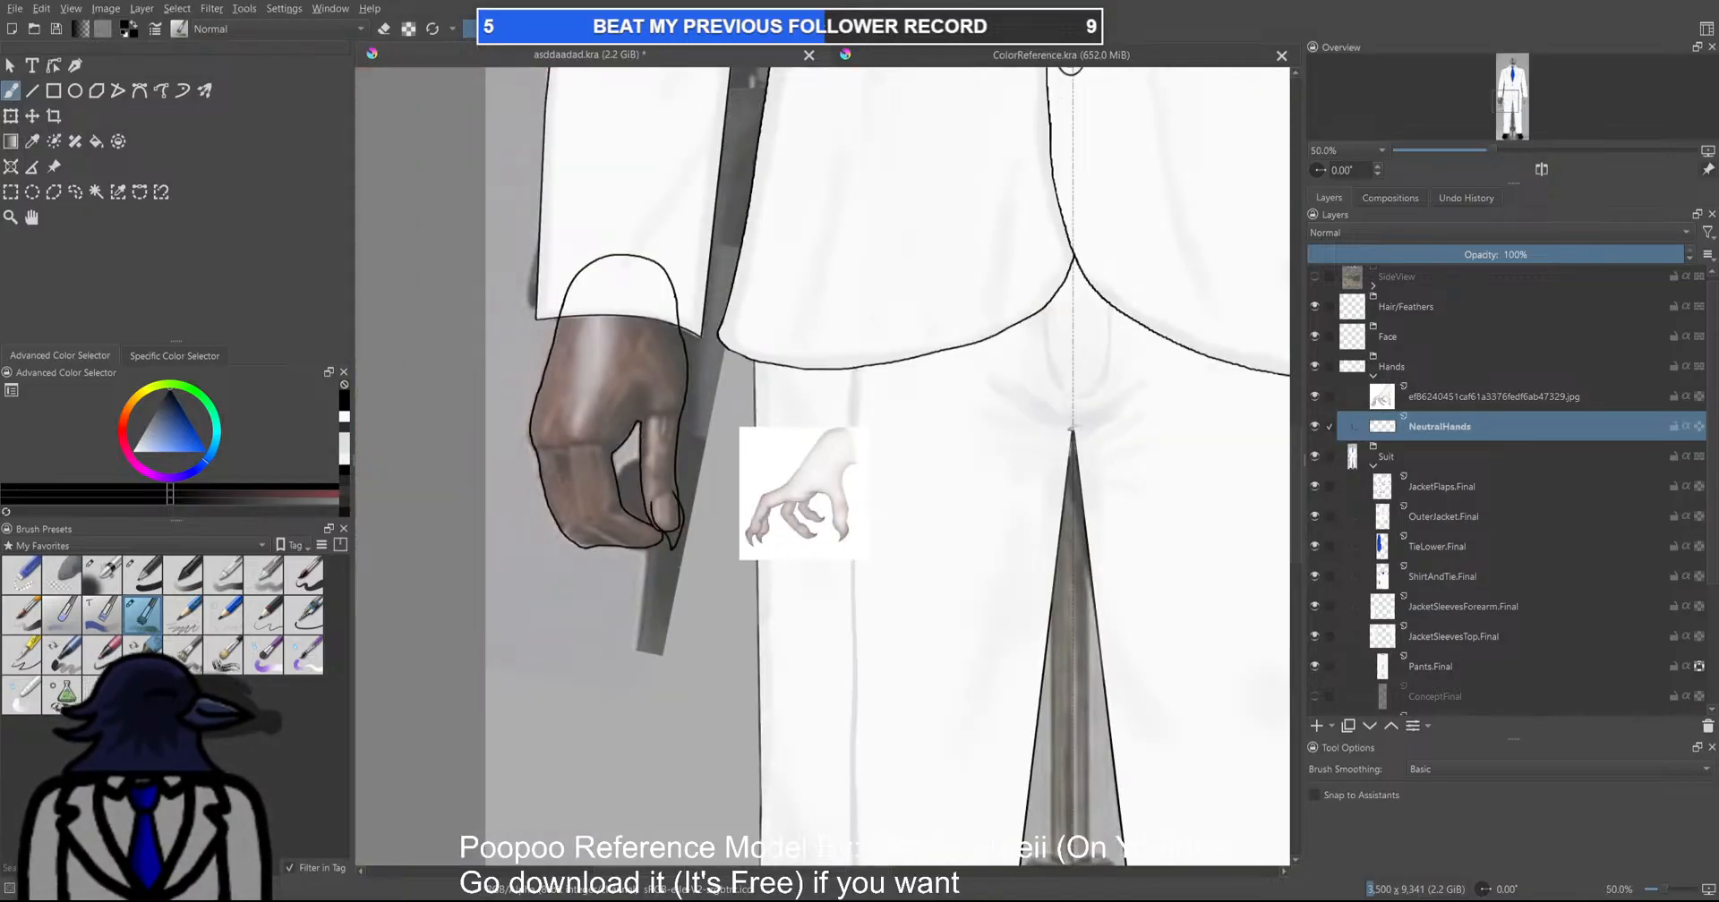
scroll(680, 559, "up", 6)
key("e")
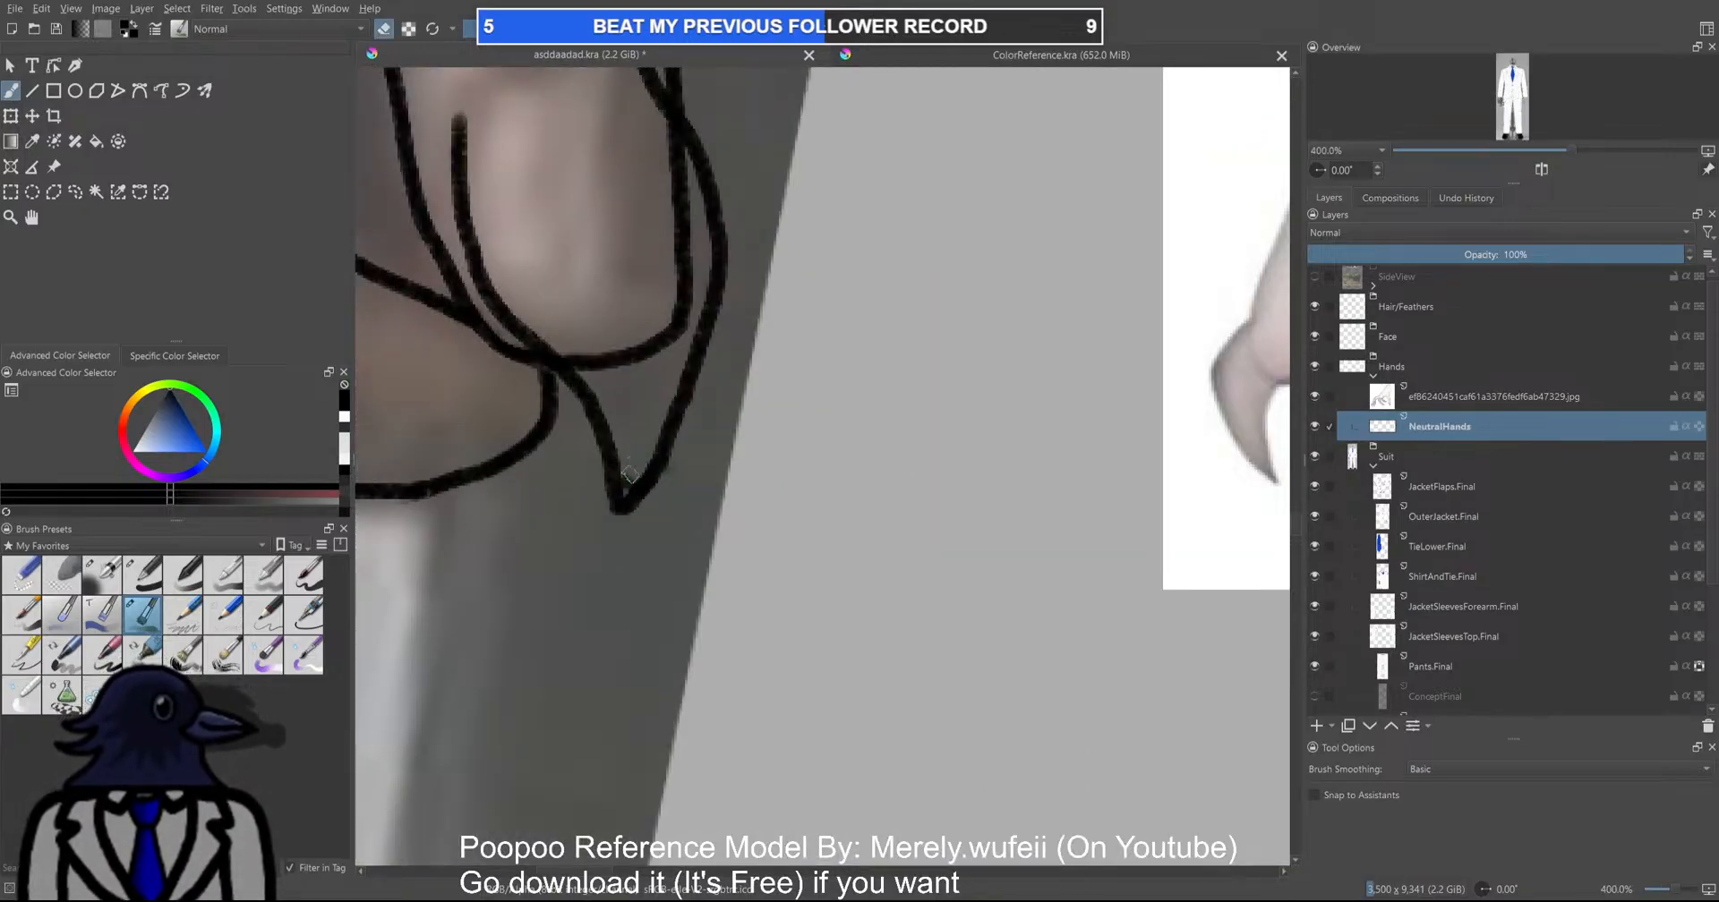
scroll(698, 509, "down", 5)
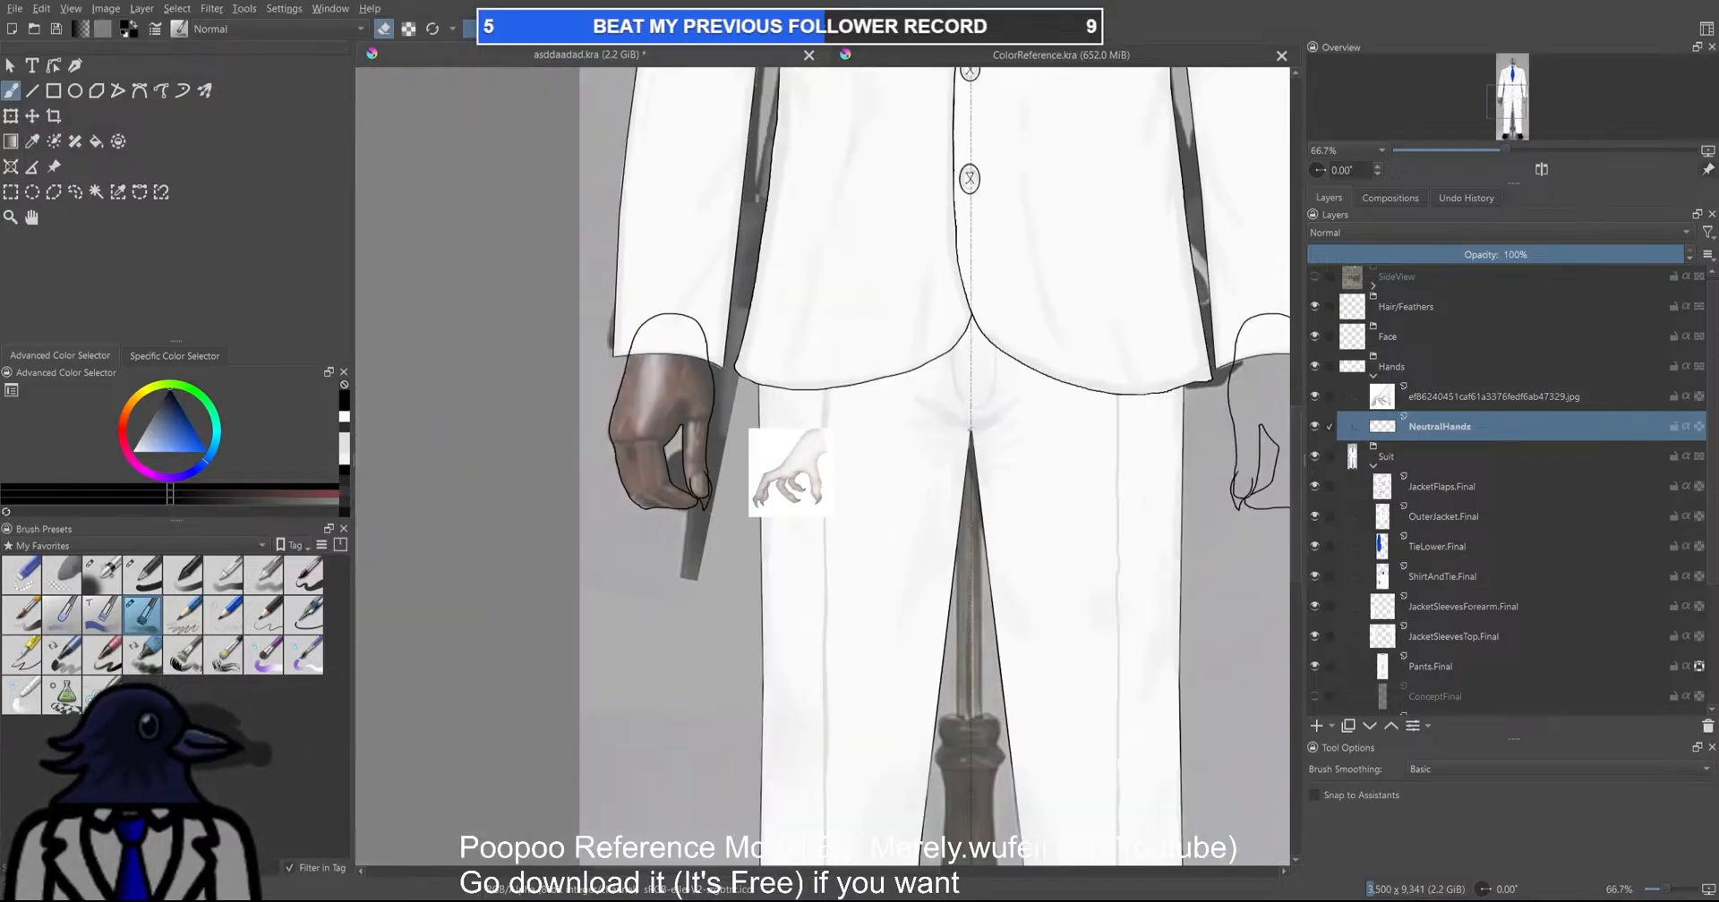
scroll(703, 464, "up", 5)
key("e")
scroll(703, 465, "up", 4)
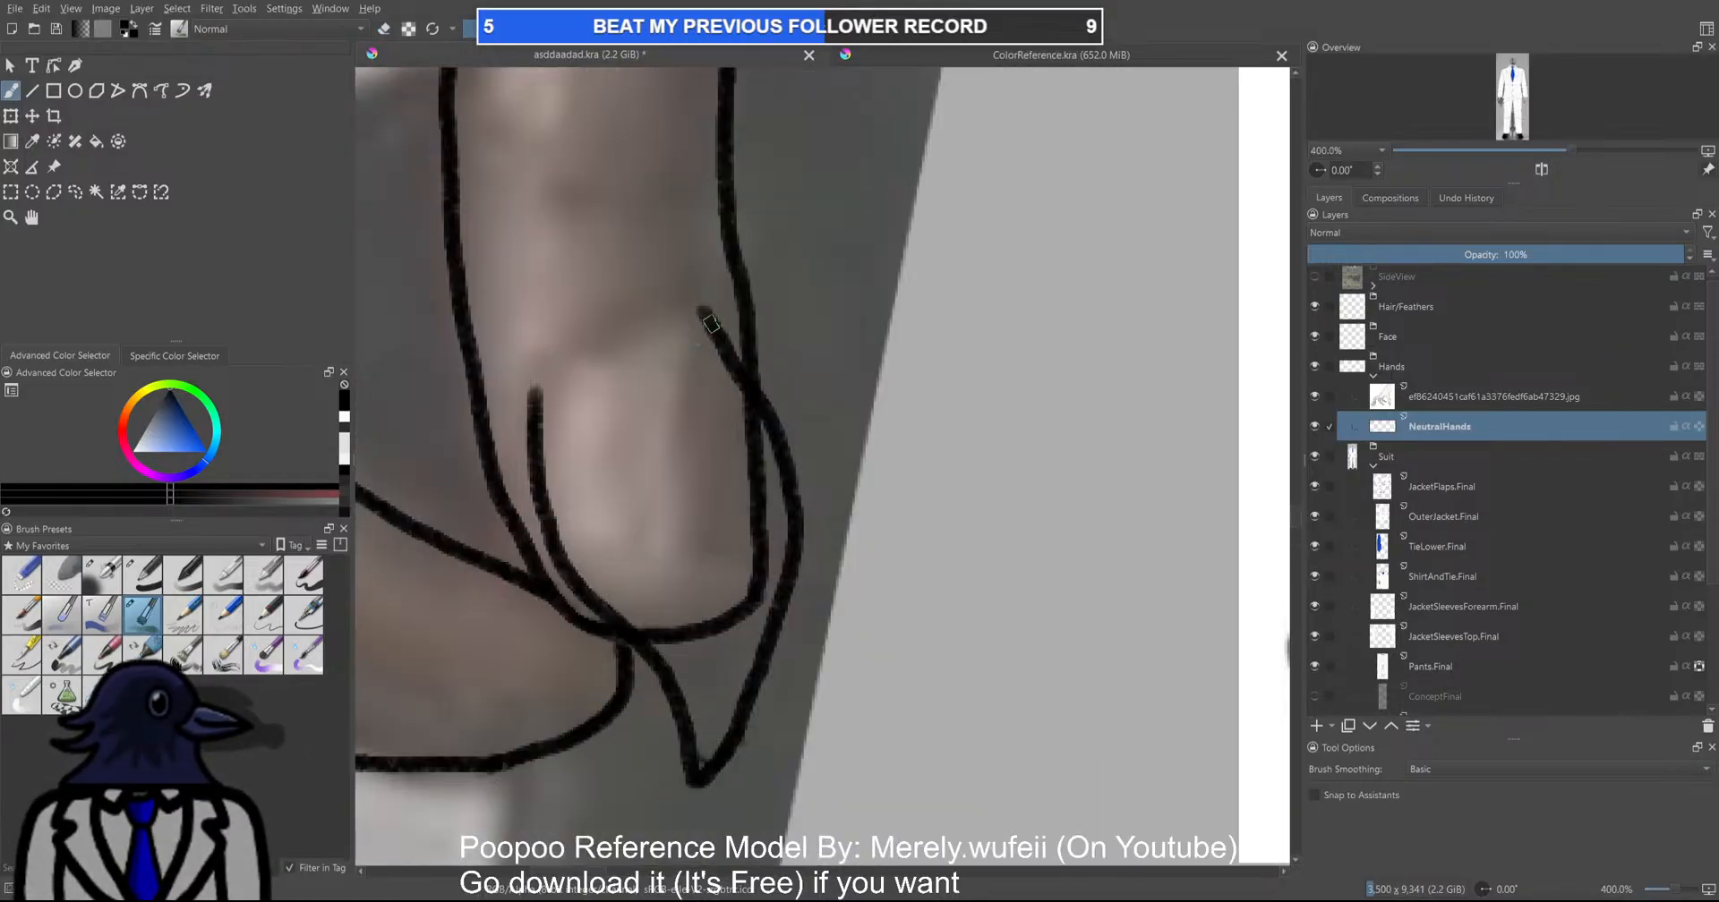
mouse_move(537, 417)
left_mouse_down()
mouse_move(528, 386)
mouse_move(690, 315)
left_mouse_up()
scroll(716, 430, "down", 4)
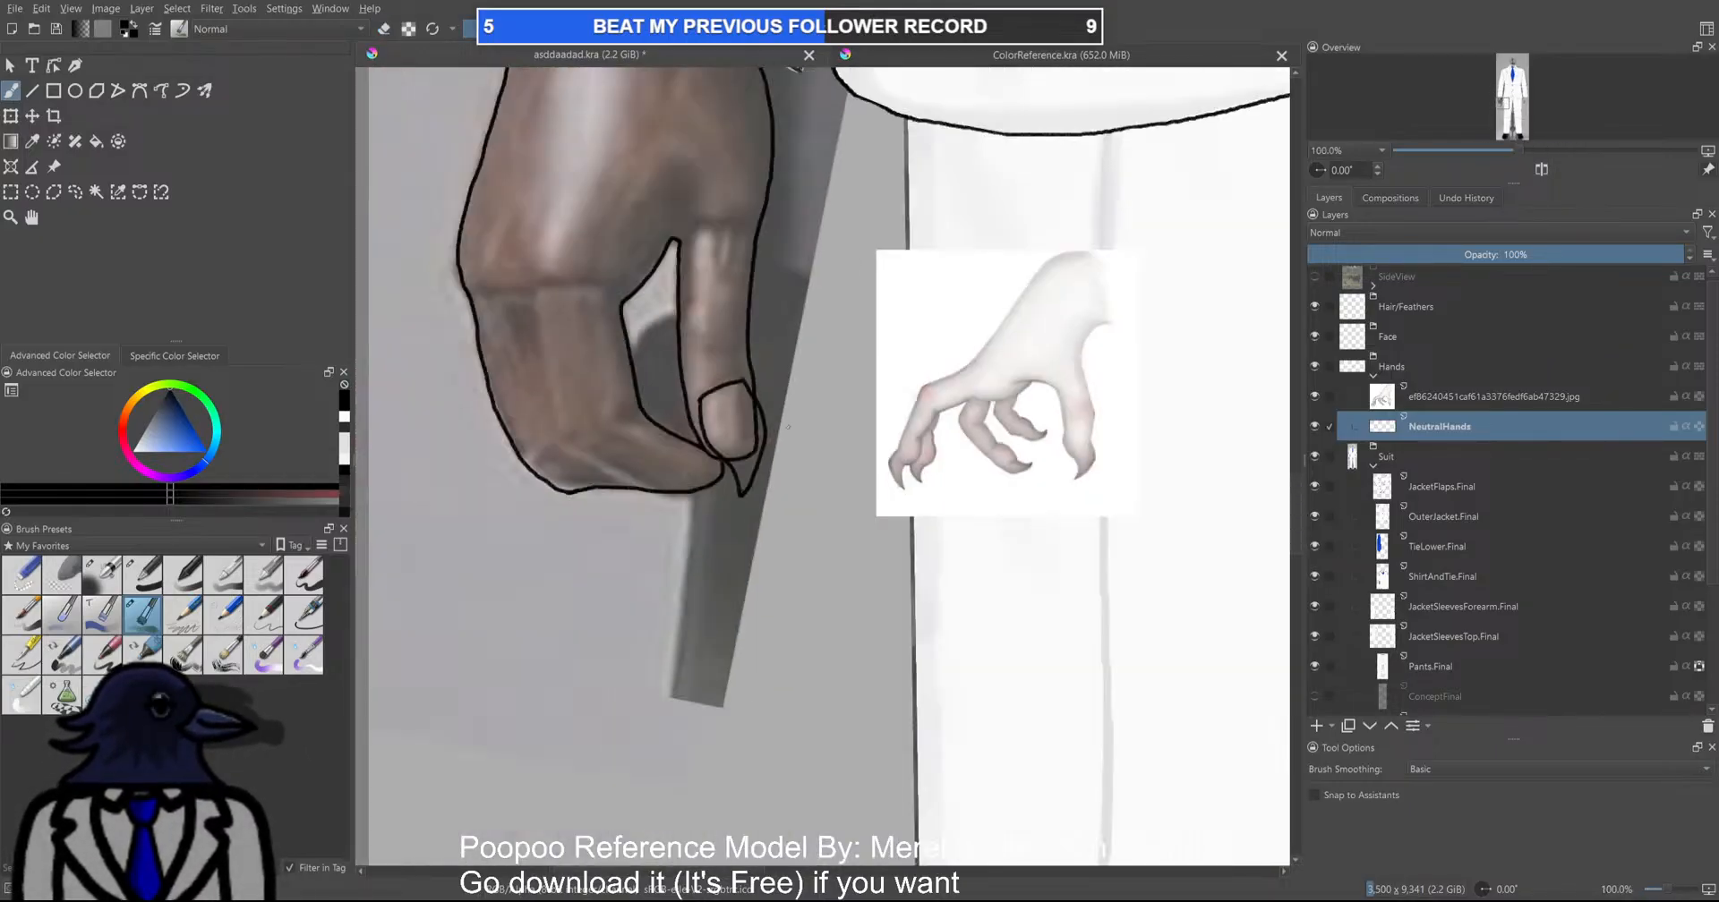
key("ctrl+z")
key("ctrl+z")
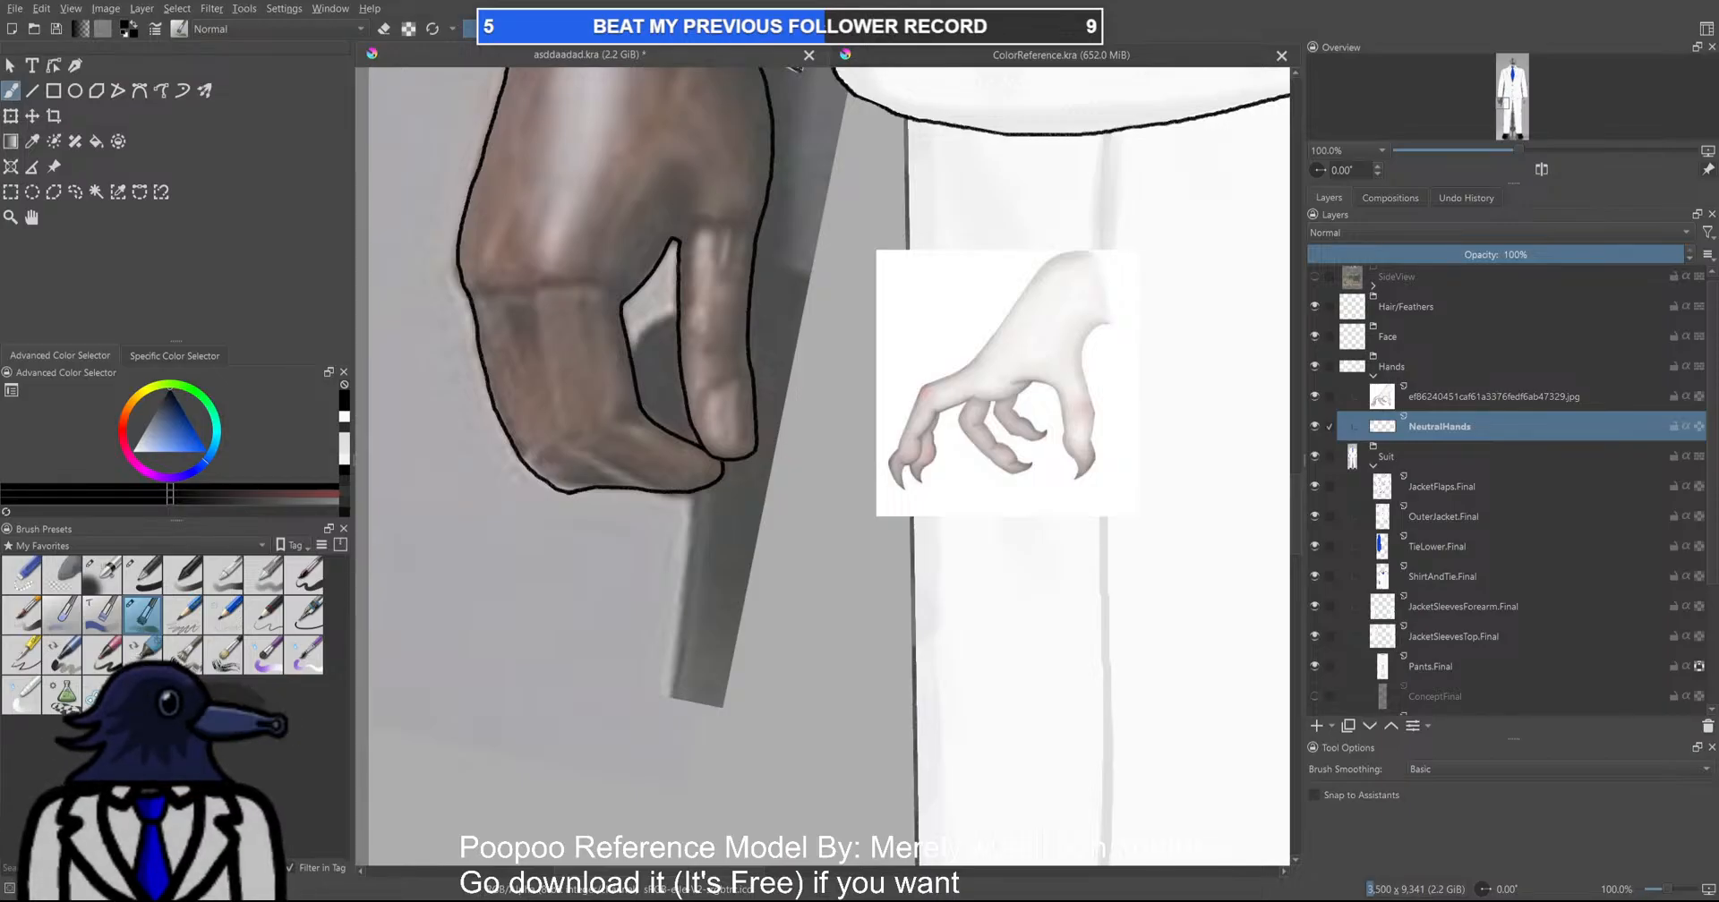
Try another claw stroke at the thumb's tip and undo it
scroll(750, 453, "up", 5)
mouse_move(609, 376)
left_mouse_down()
mouse_move(649, 328)
mouse_move(727, 300)
mouse_move(877, 323)
mouse_move(619, 361)
mouse_move(589, 497)
mouse_move(588, 564)
mouse_move(616, 372)
mouse_move(608, 602)
left_mouse_up()
key("ctrl+z")
key("ctrl+z")
scroll(608, 601, "down", 2)
key("ctrl+z")
key("ctrl+z")
scroll(700, 589, "up", 2)
scroll(707, 591, "down", 4)
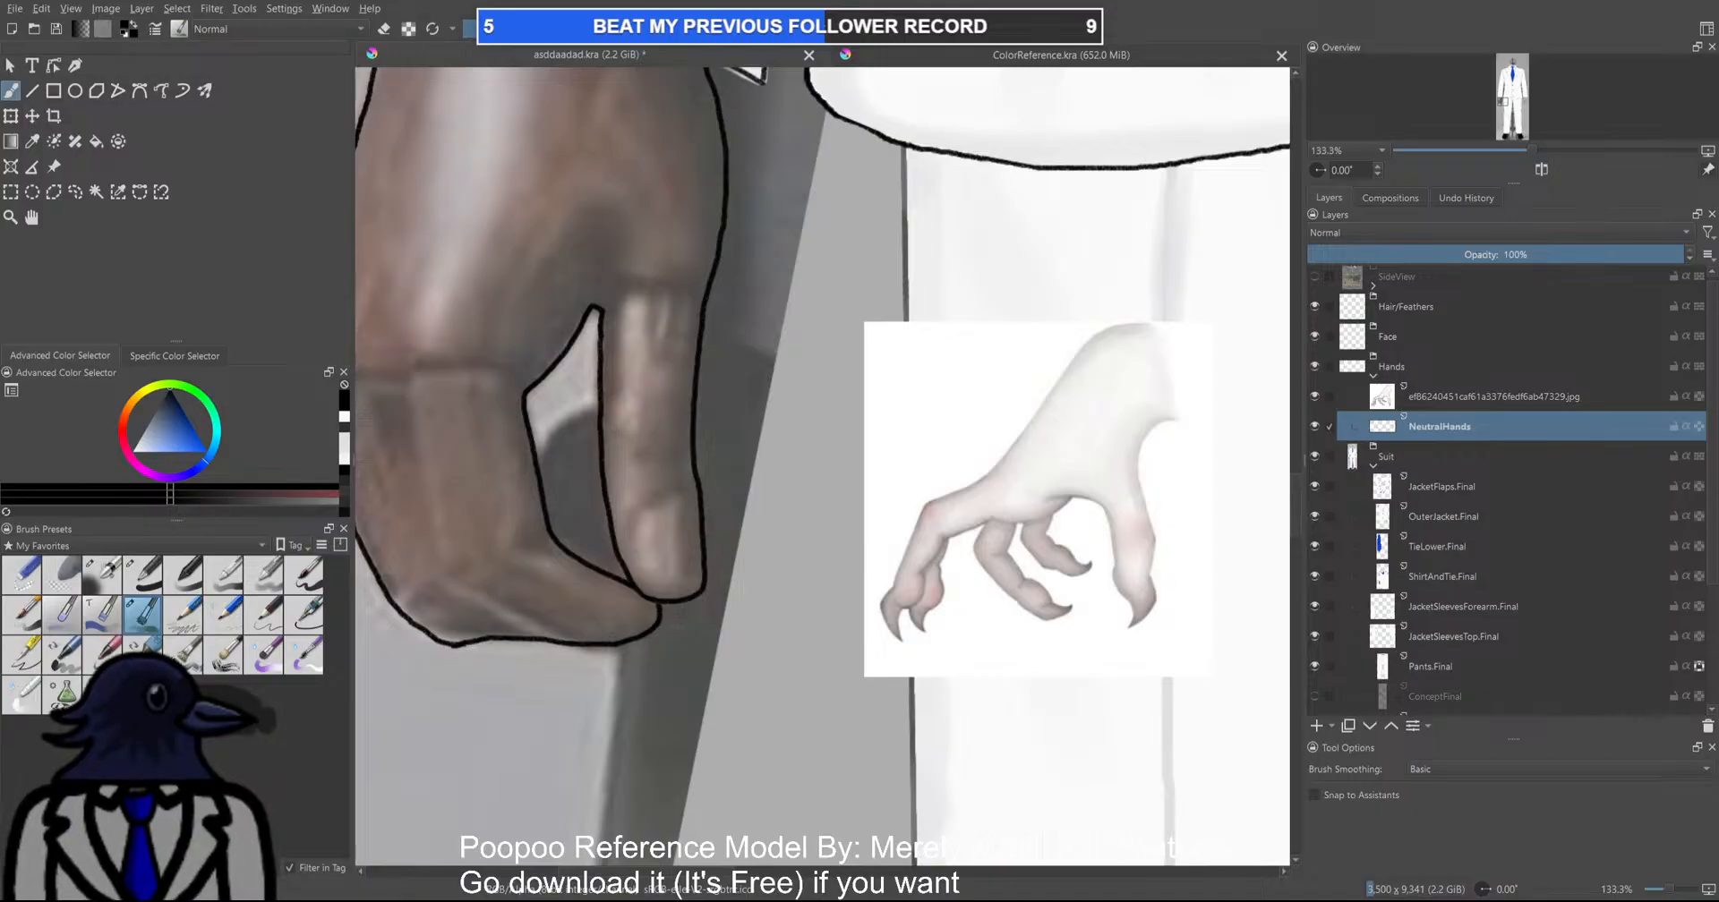
Try to draw a rounded fingernail outline inside the thumb's tip, redoing the strokes several times
scroll(695, 526, "up", 2)
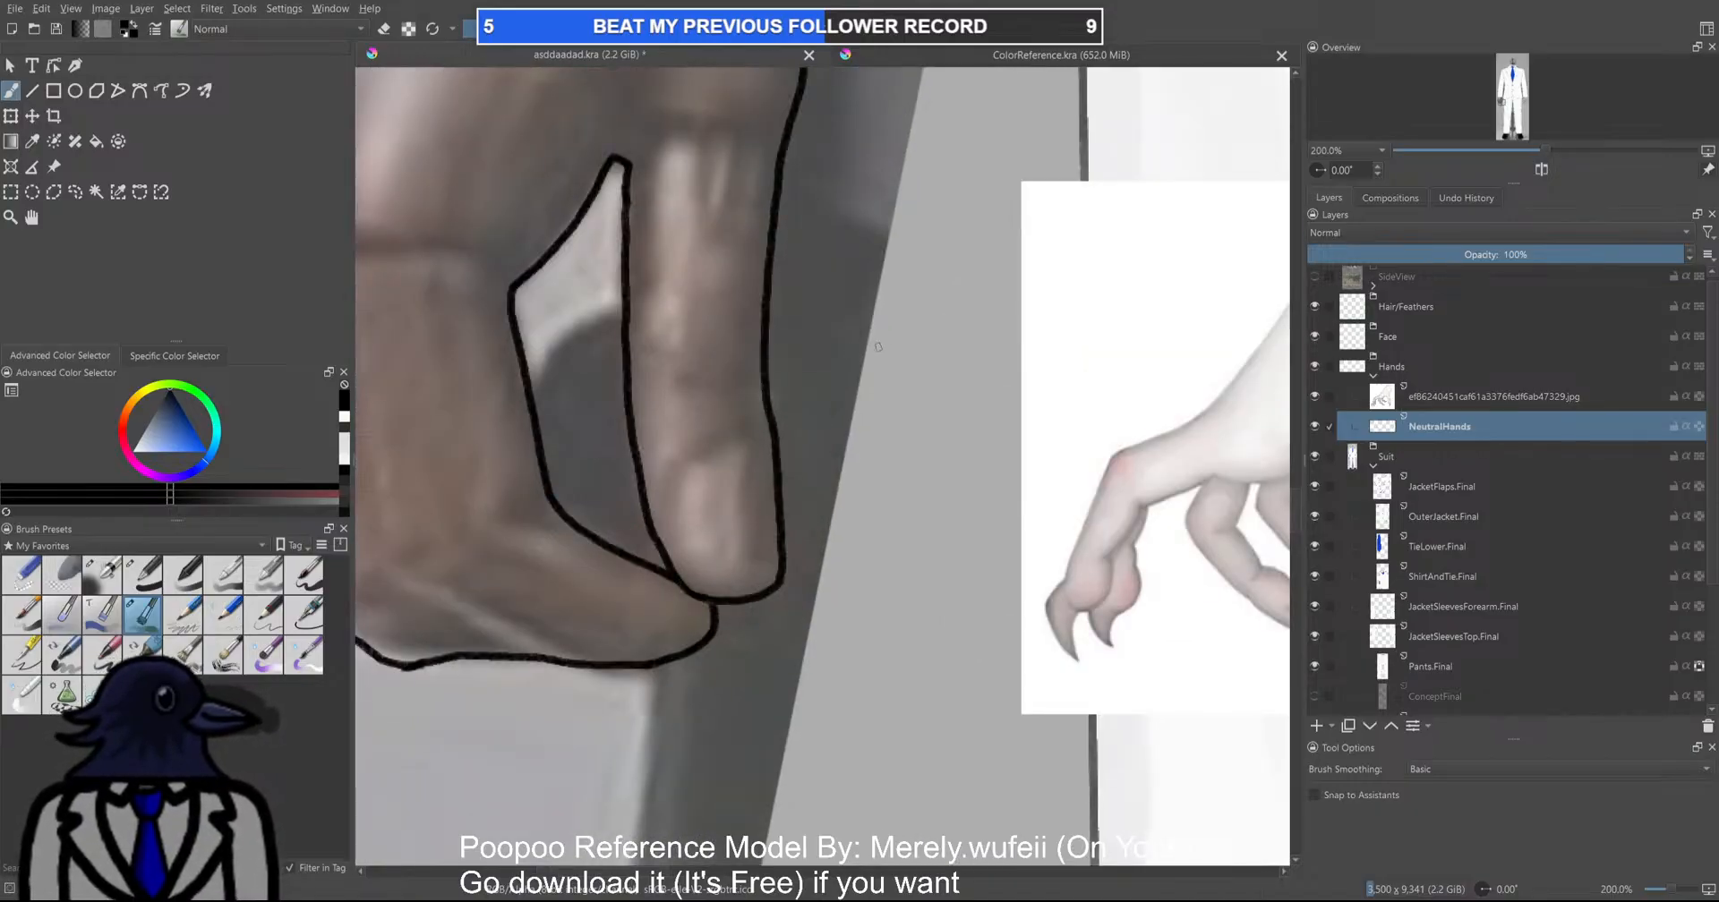
left_click_drag(669, 494, 742, 453)
key("ctrl+z")
mouse_move(670, 493)
left_mouse_down()
mouse_move(751, 456)
mouse_move(678, 465)
mouse_move(754, 438)
mouse_move(694, 456)
mouse_move(675, 509)
mouse_move(681, 476)
mouse_move(683, 565)
mouse_move(762, 573)
left_mouse_up()
key("ctrl+z")
key("ctrl+z")
key("ctrl+z")
key("ctrl+z")
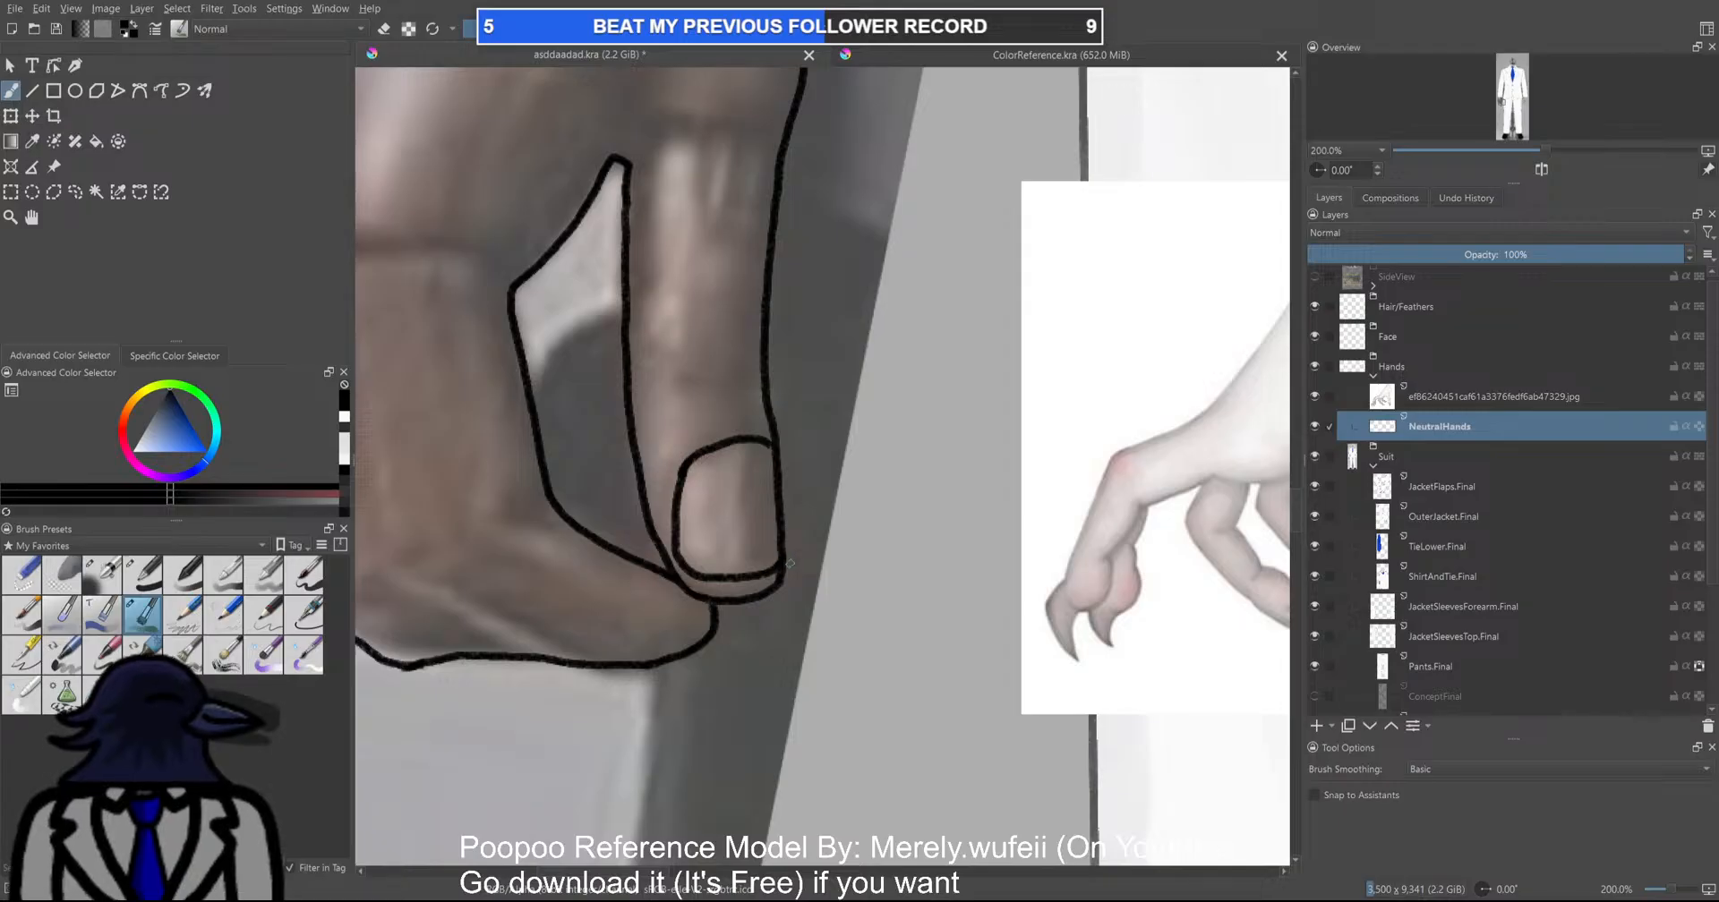
Inspect the thumbnail against the whole hand, and undo its remaining strokes
scroll(779, 549, "down", 6)
scroll(795, 578, "up", 3)
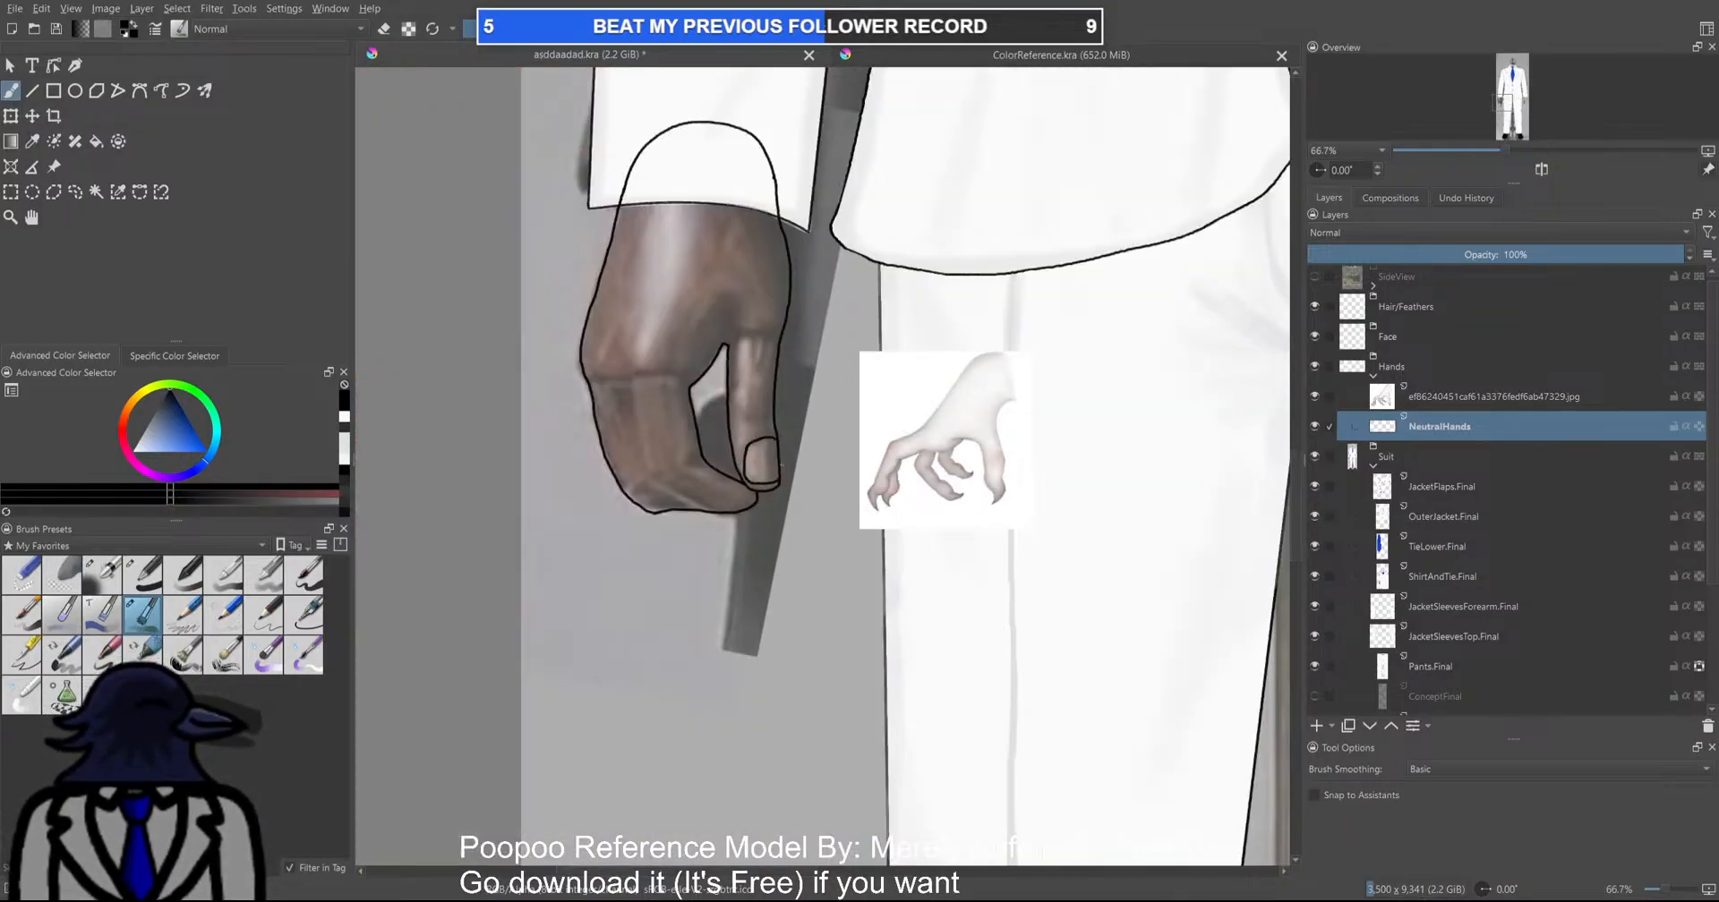
scroll(752, 506, "up", 2)
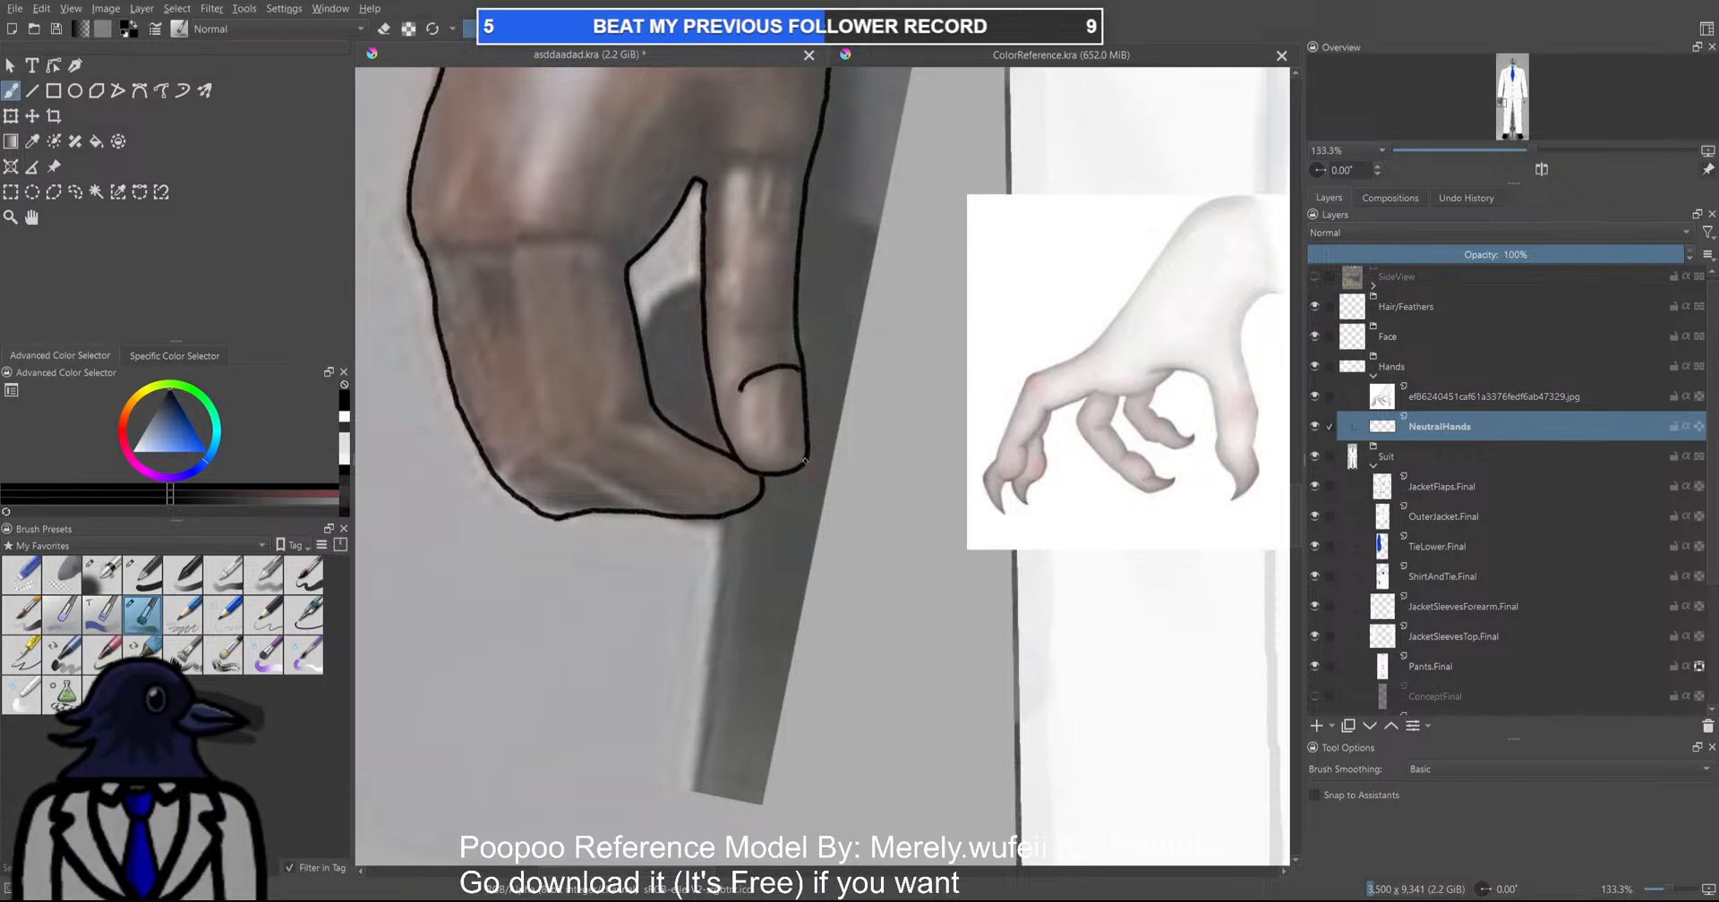
scroll(775, 482, "up", 4)
scroll(699, 517, "down", 4)
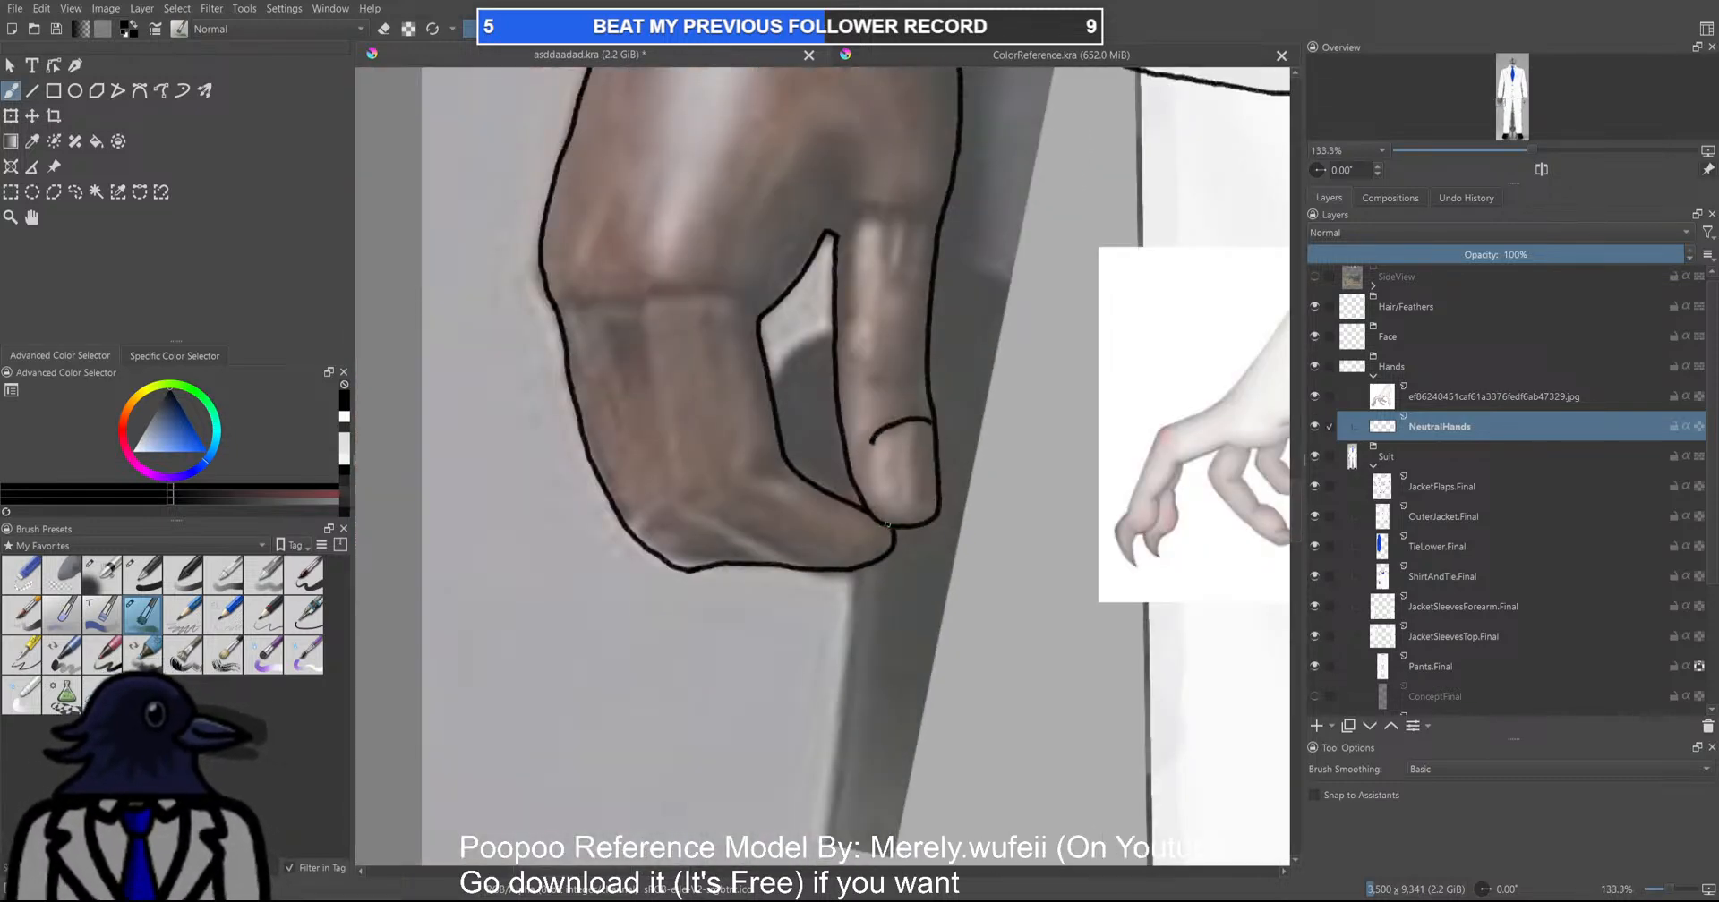
key("ctrl+z")
left_click_drag(896, 356, 840, 513)
scroll(841, 488, "up", 2)
scroll(832, 394, "down", 3)
mouse_move(822, 403)
left_mouse_down()
mouse_move(844, 463)
mouse_move(857, 447)
left_mouse_up()
scroll(855, 440, "up", 2)
scroll(854, 440, "down", 2)
scroll(651, 417, "up", 3)
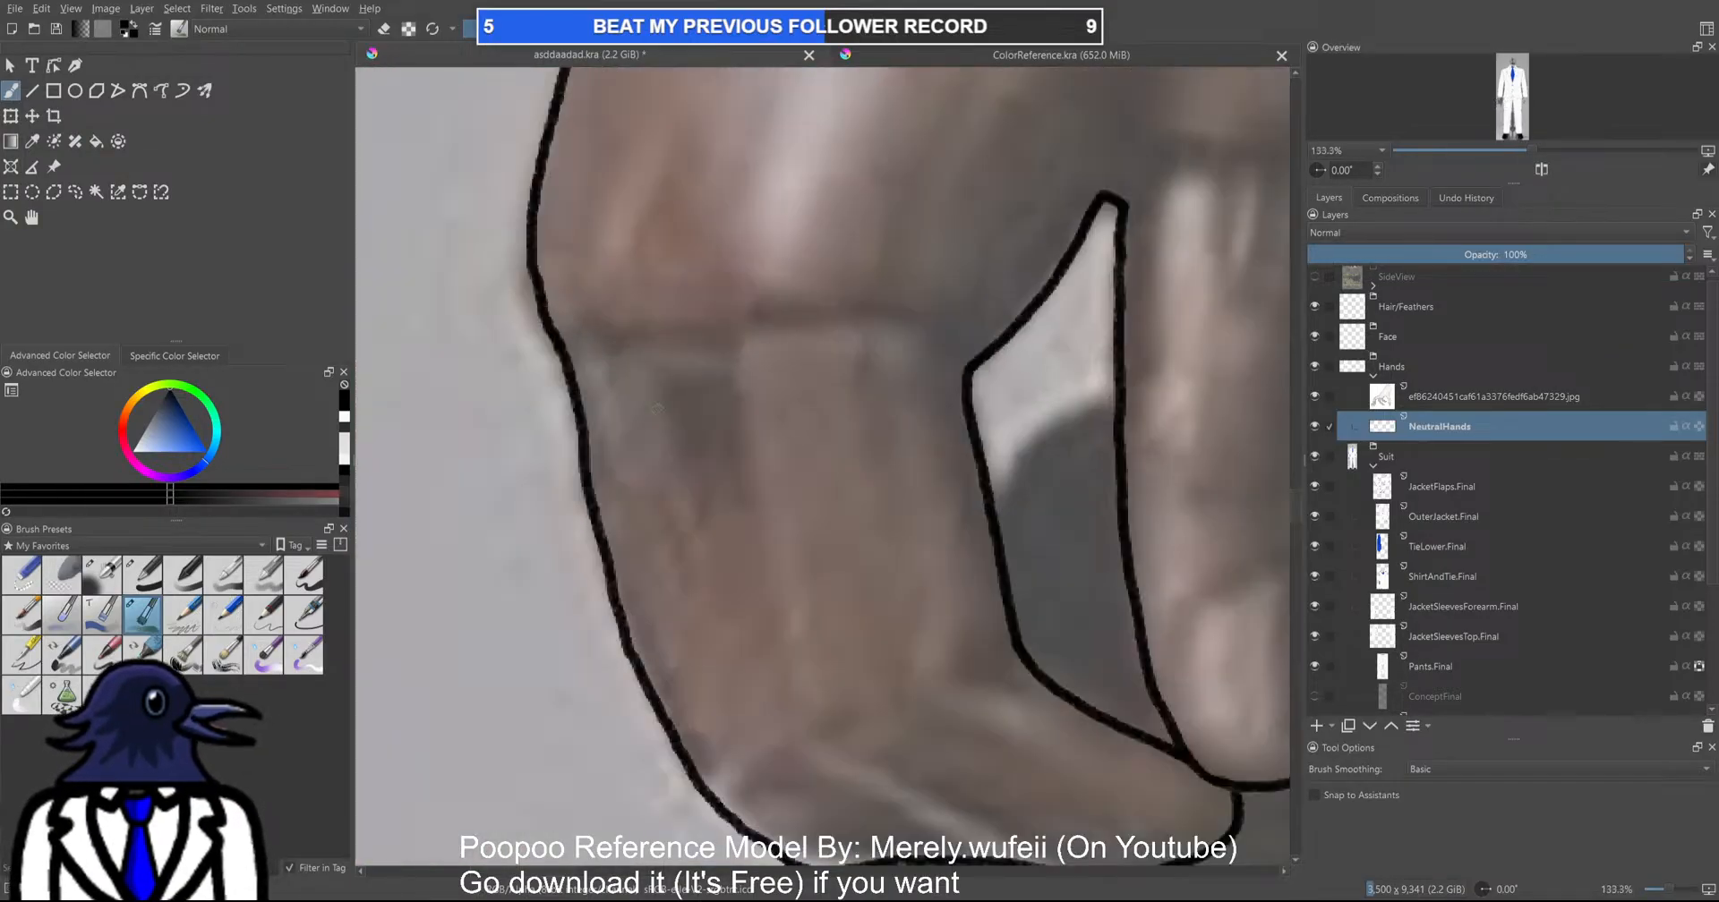
Try to trace the knuckle line and the dividing line between the curled fingers, and undo the strokes
scroll(657, 408, "down", 1)
scroll(645, 453, "up", 2)
left_click_drag(527, 366, 636, 378)
key("ctrl+z")
scroll(682, 423, "down", 3)
scroll(682, 422, "up", 2)
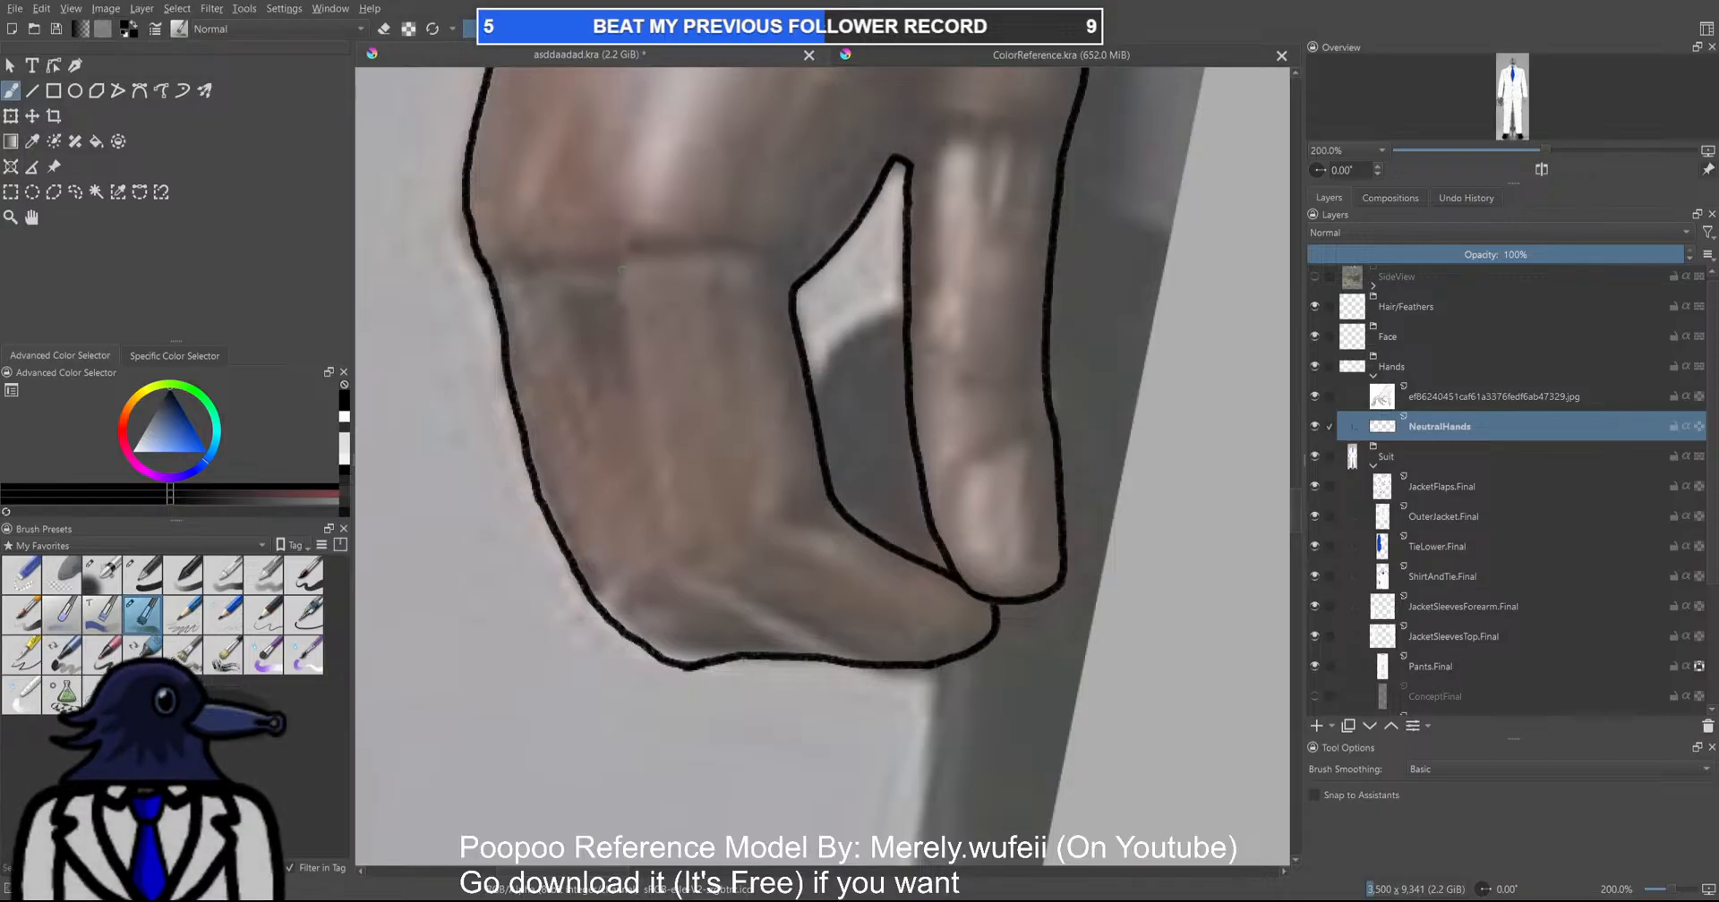
mouse_move(624, 264)
left_mouse_down()
mouse_move(658, 555)
mouse_move(831, 657)
left_mouse_up()
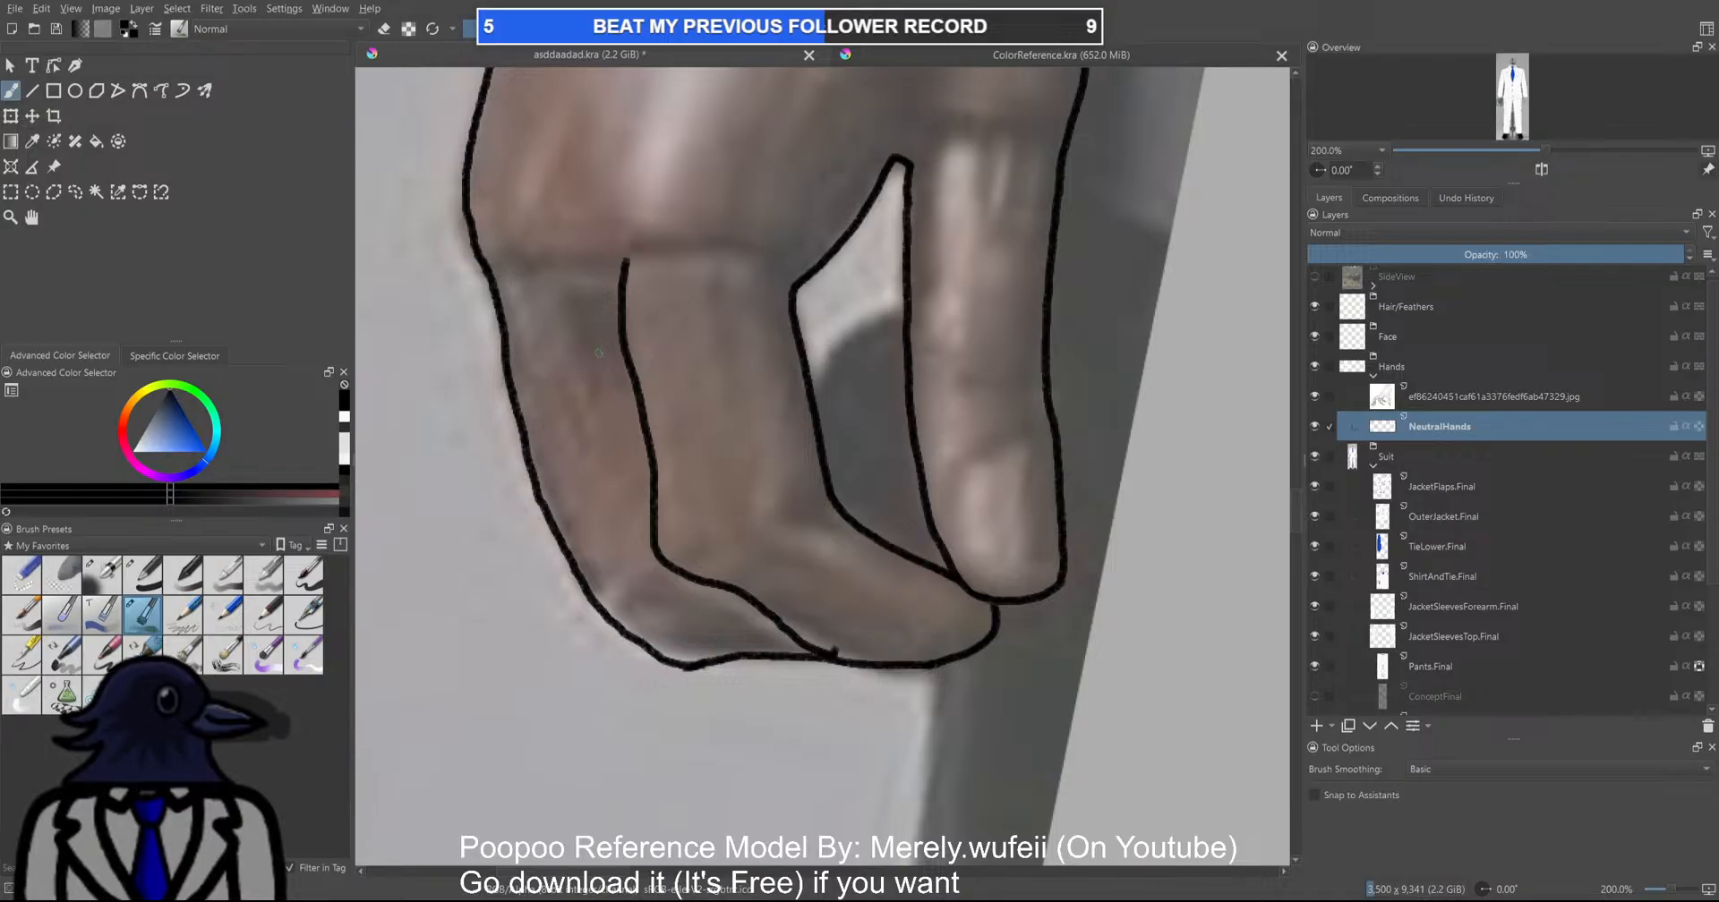
key("ctrl+z")
Set the opacity of the mannequin photo layer to 80%, and compare the hand with the whole figure
scroll(1454, 580, "down", 2)
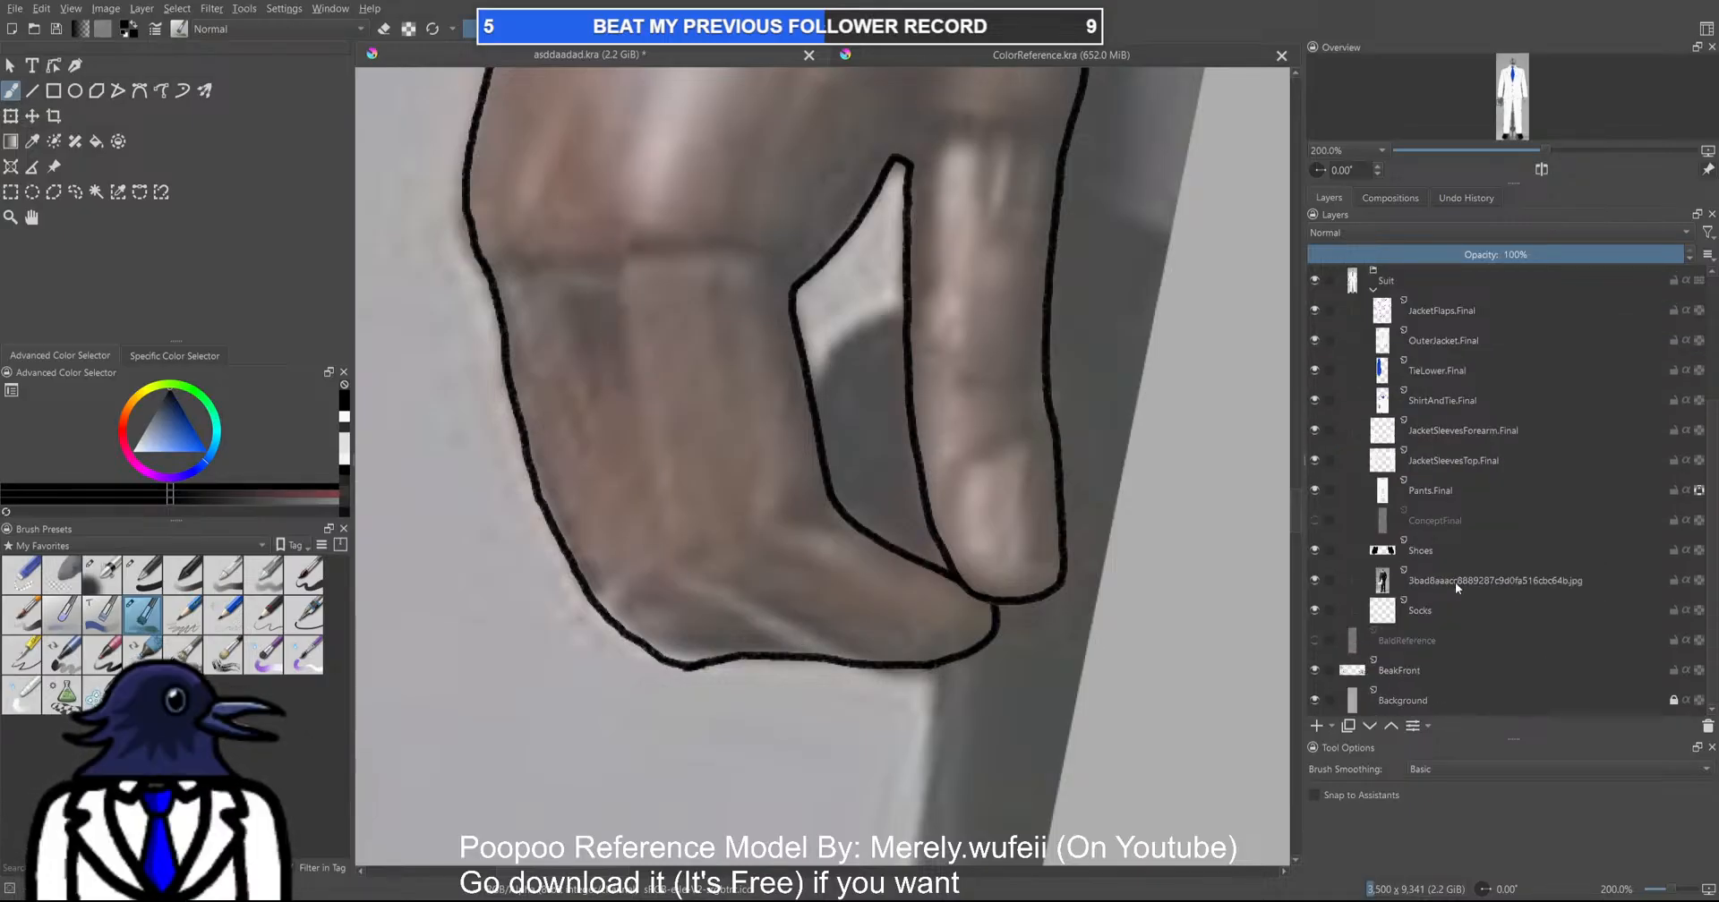
left_click(1420, 582)
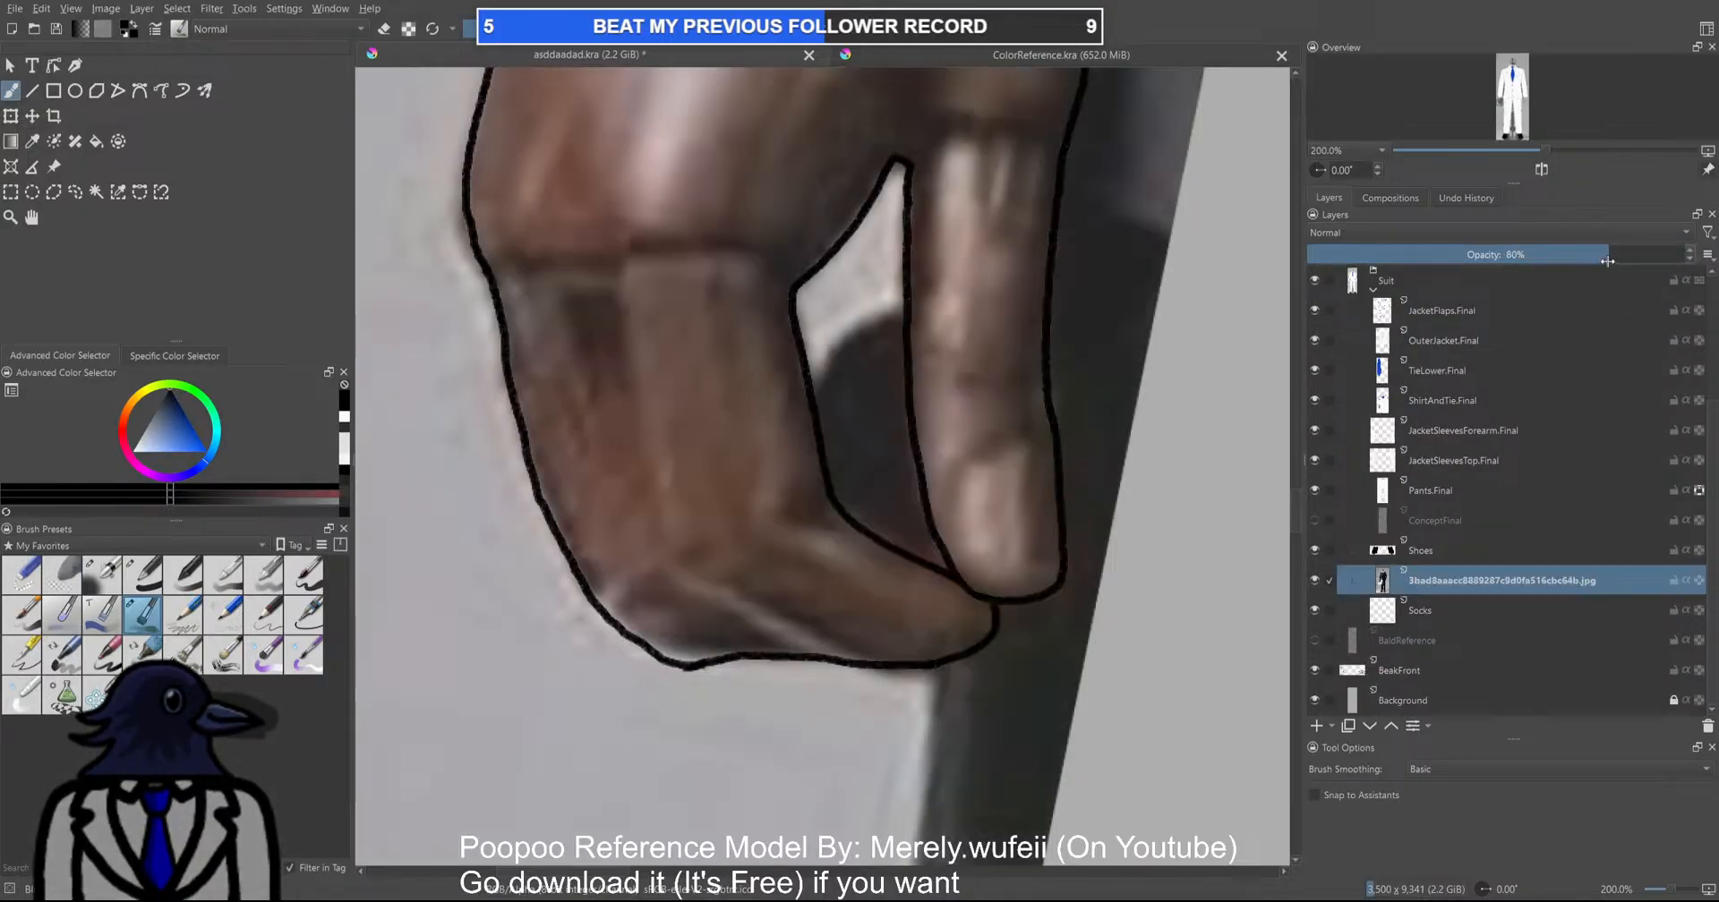
scroll(810, 460, "down", 1)
scroll(810, 460, "down", 2)
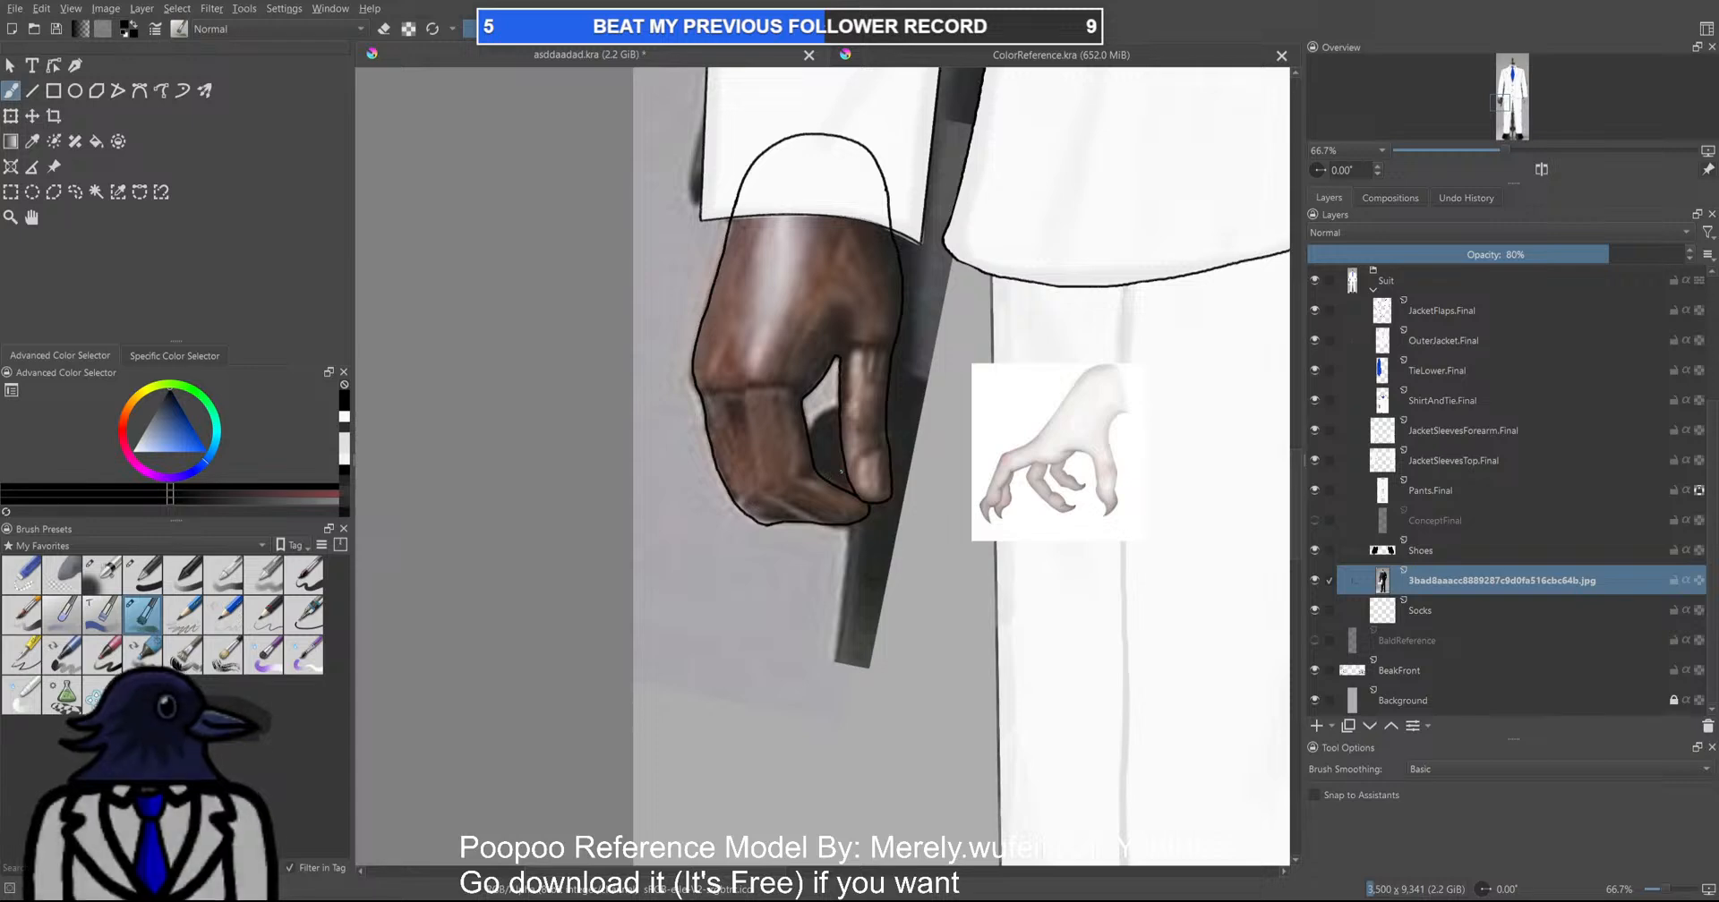
scroll(841, 471, "down", 5)
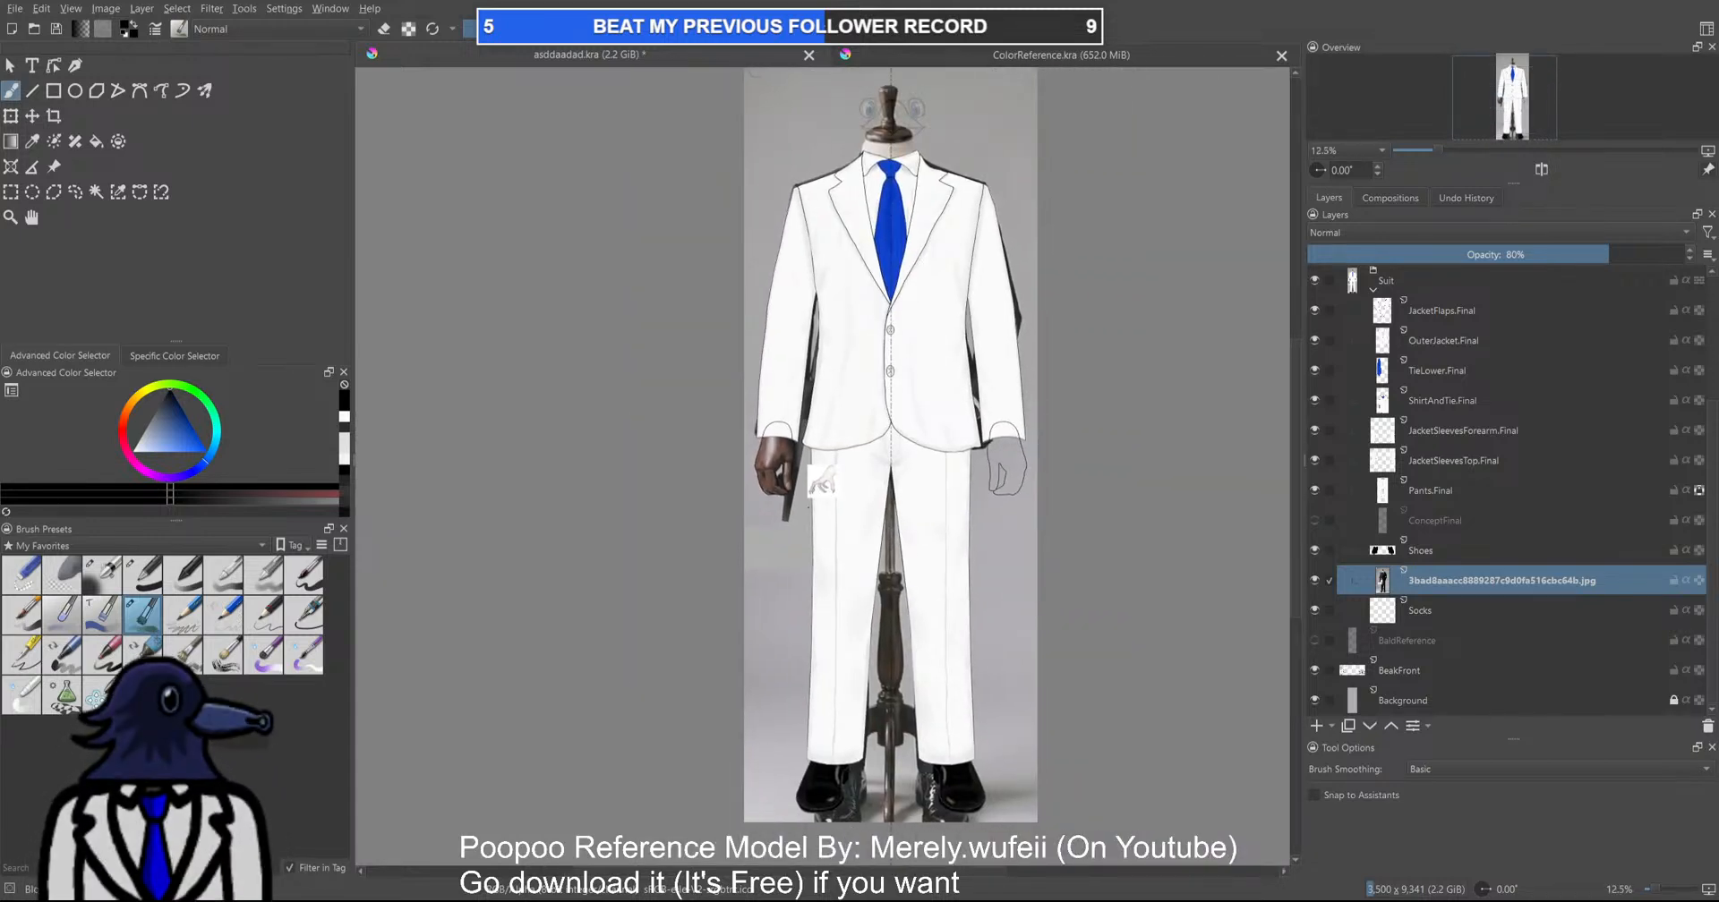
Try to start the dividing line between the curled fingers at the knuckle, and undo the stroke
scroll(780, 480, "up", 8)
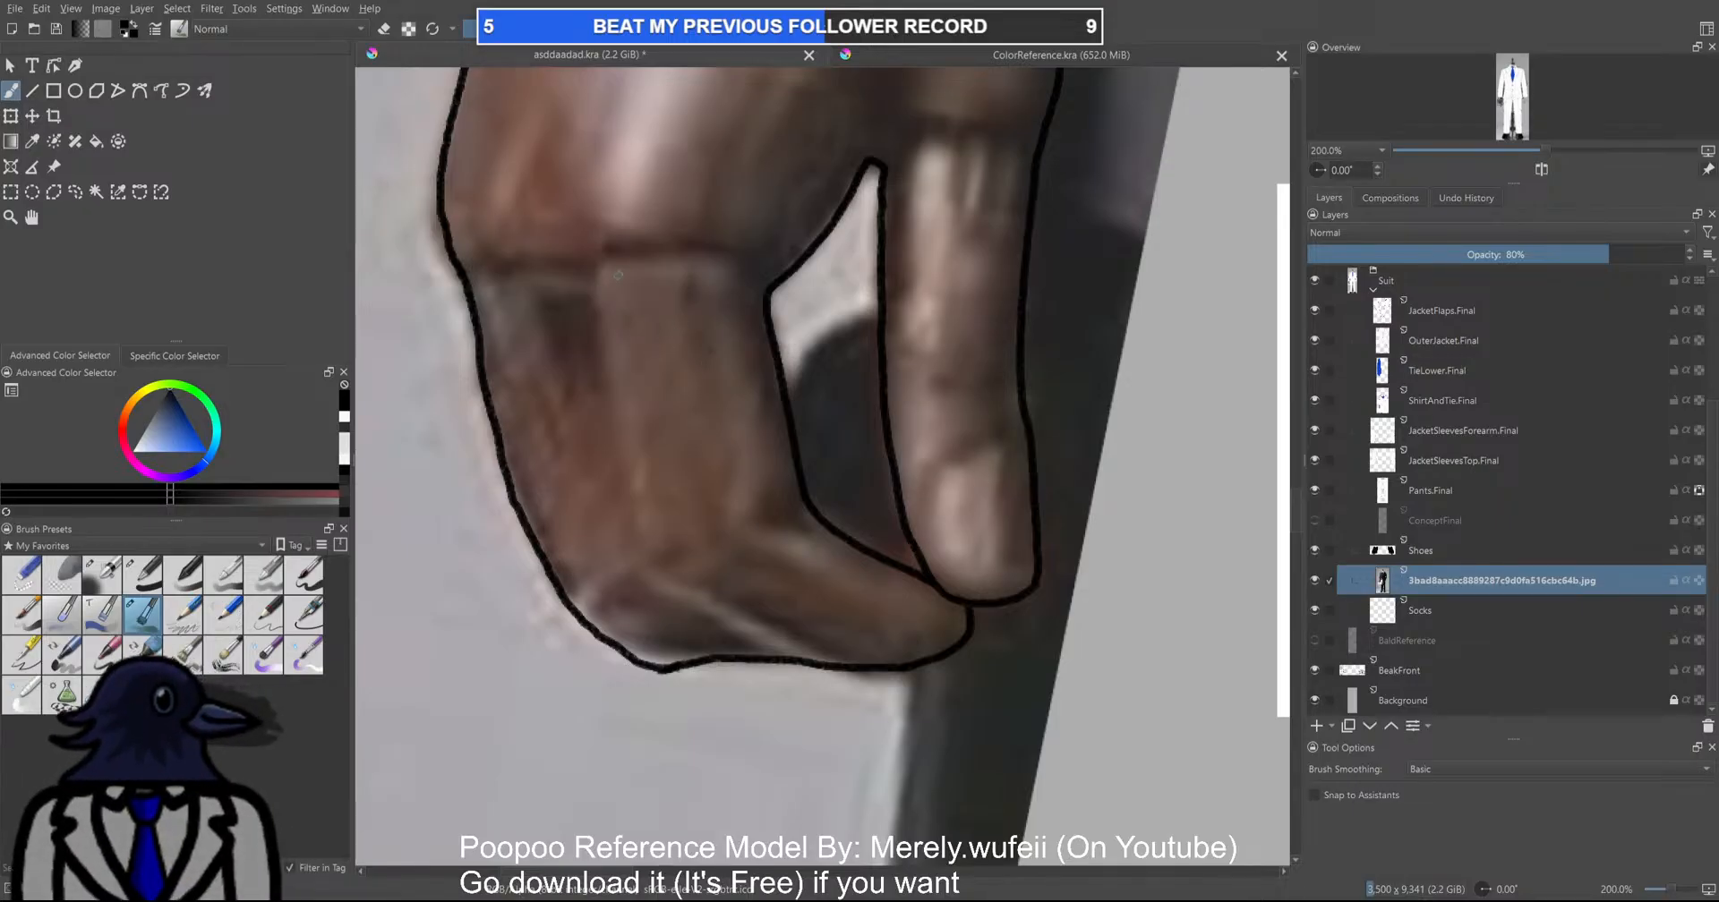
left_click_drag(600, 241, 613, 370)
key("ctrl+z")
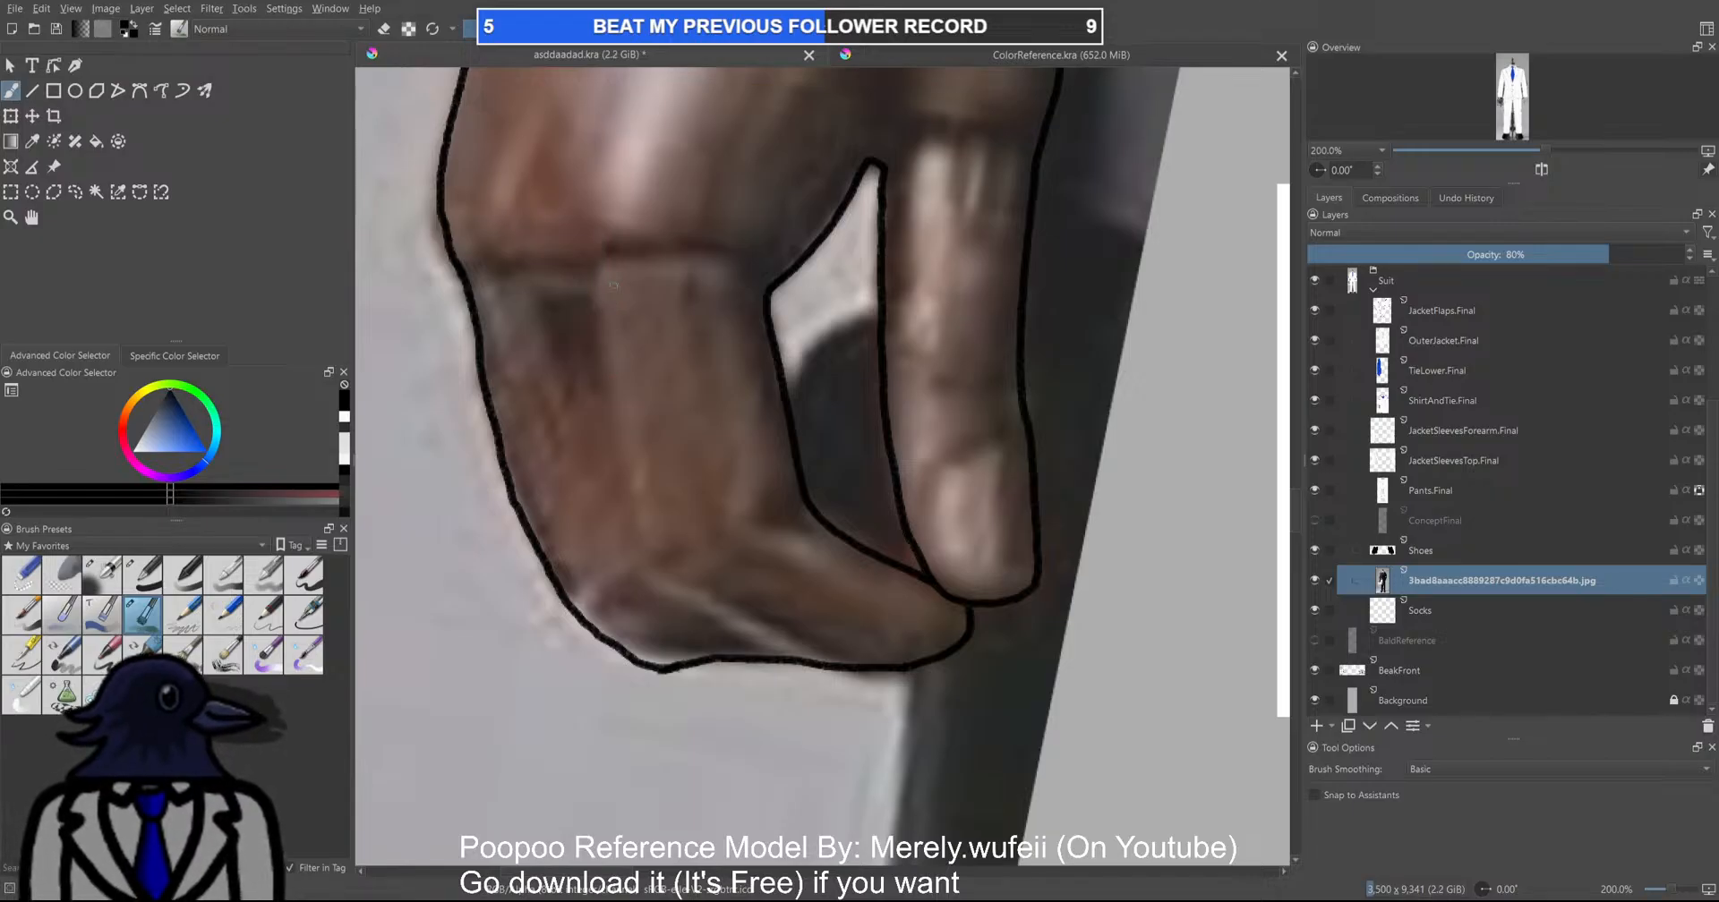
On the NeutralHands layer, trace the dividing line between the two curled fingers from the knuckle to the lower edge
scroll(1482, 582, "up", 2)
left_click(1434, 437)
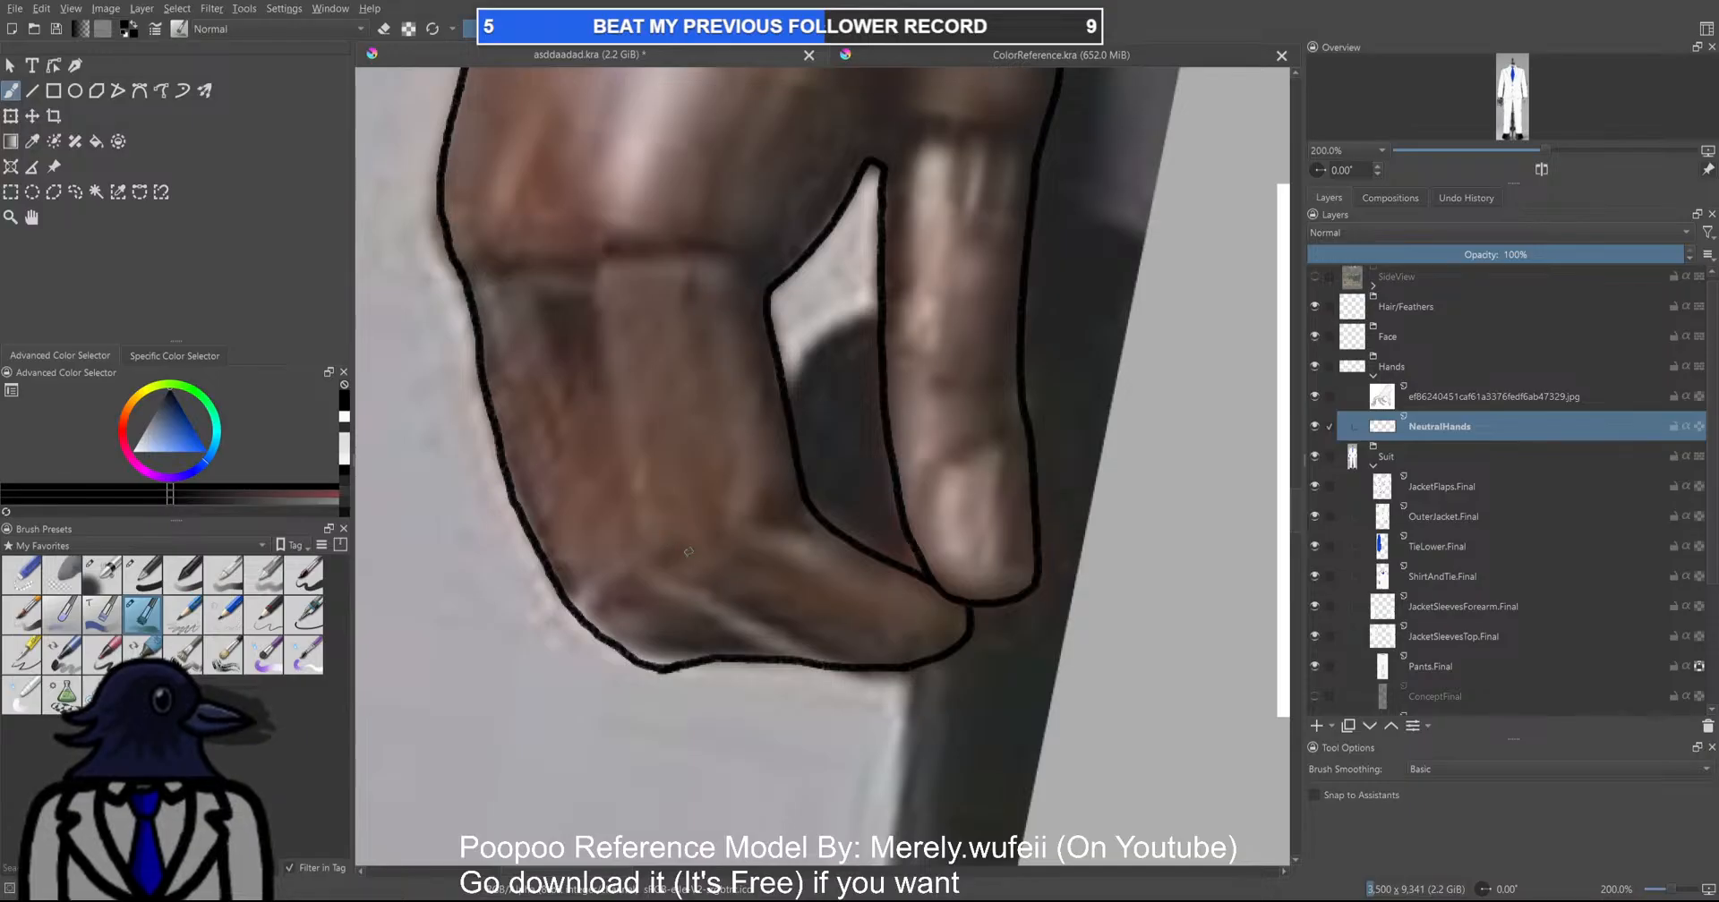
mouse_move(632, 467)
left_mouse_down()
mouse_move(642, 565)
mouse_move(833, 656)
left_mouse_up()
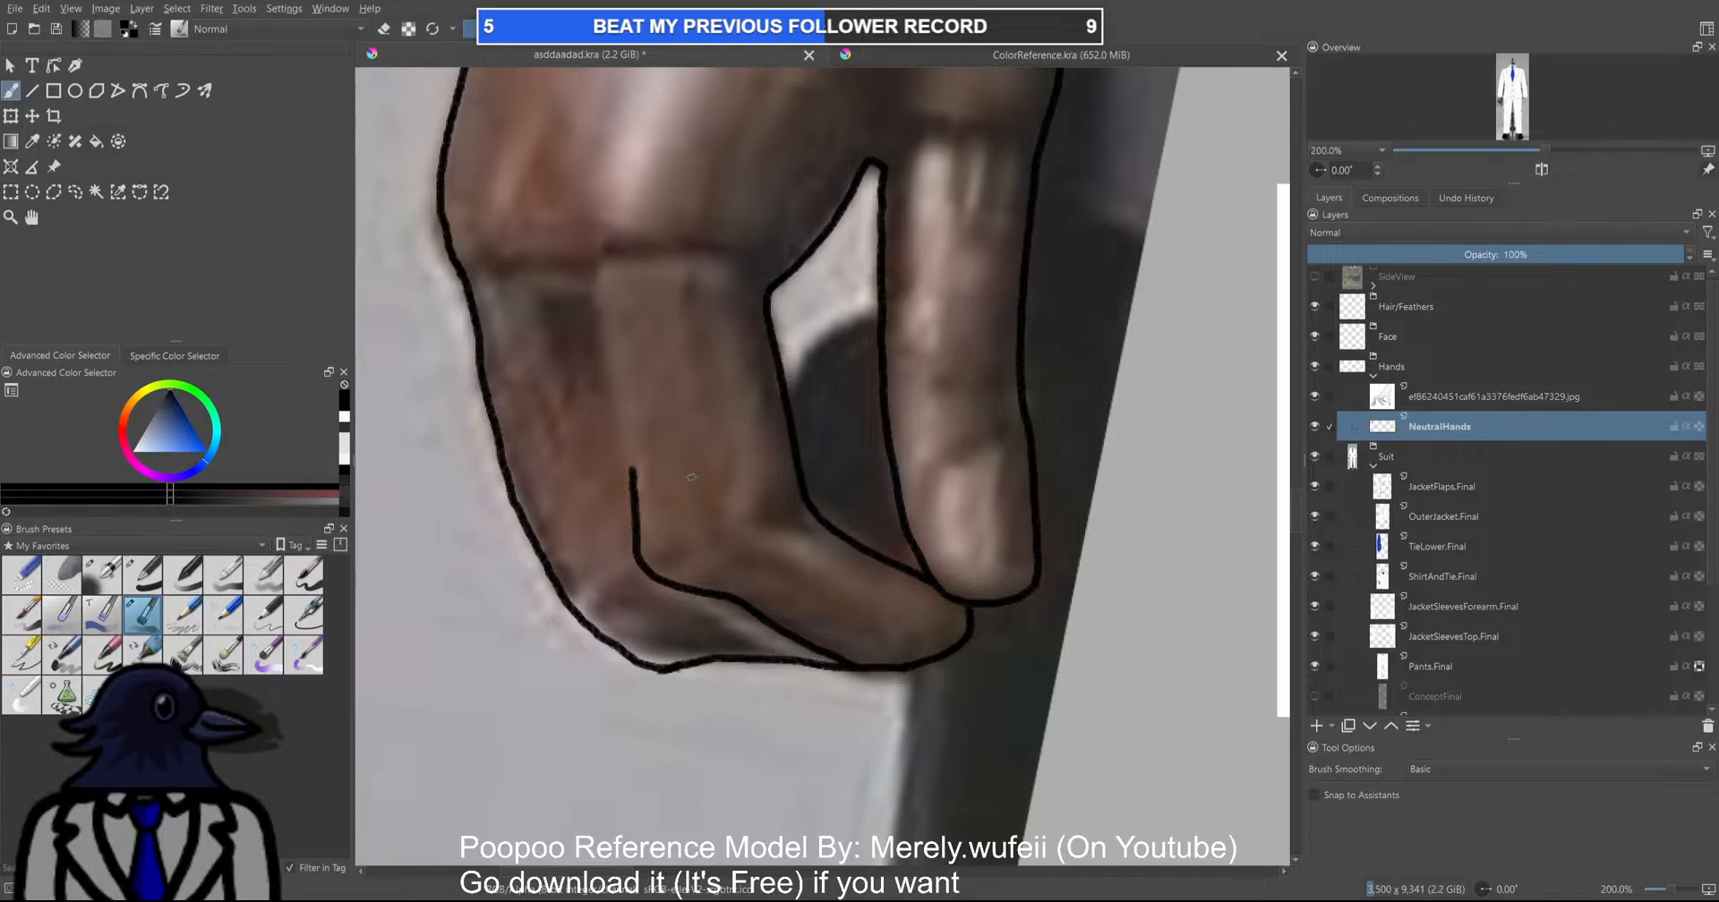
left_click_drag(599, 256, 630, 465)
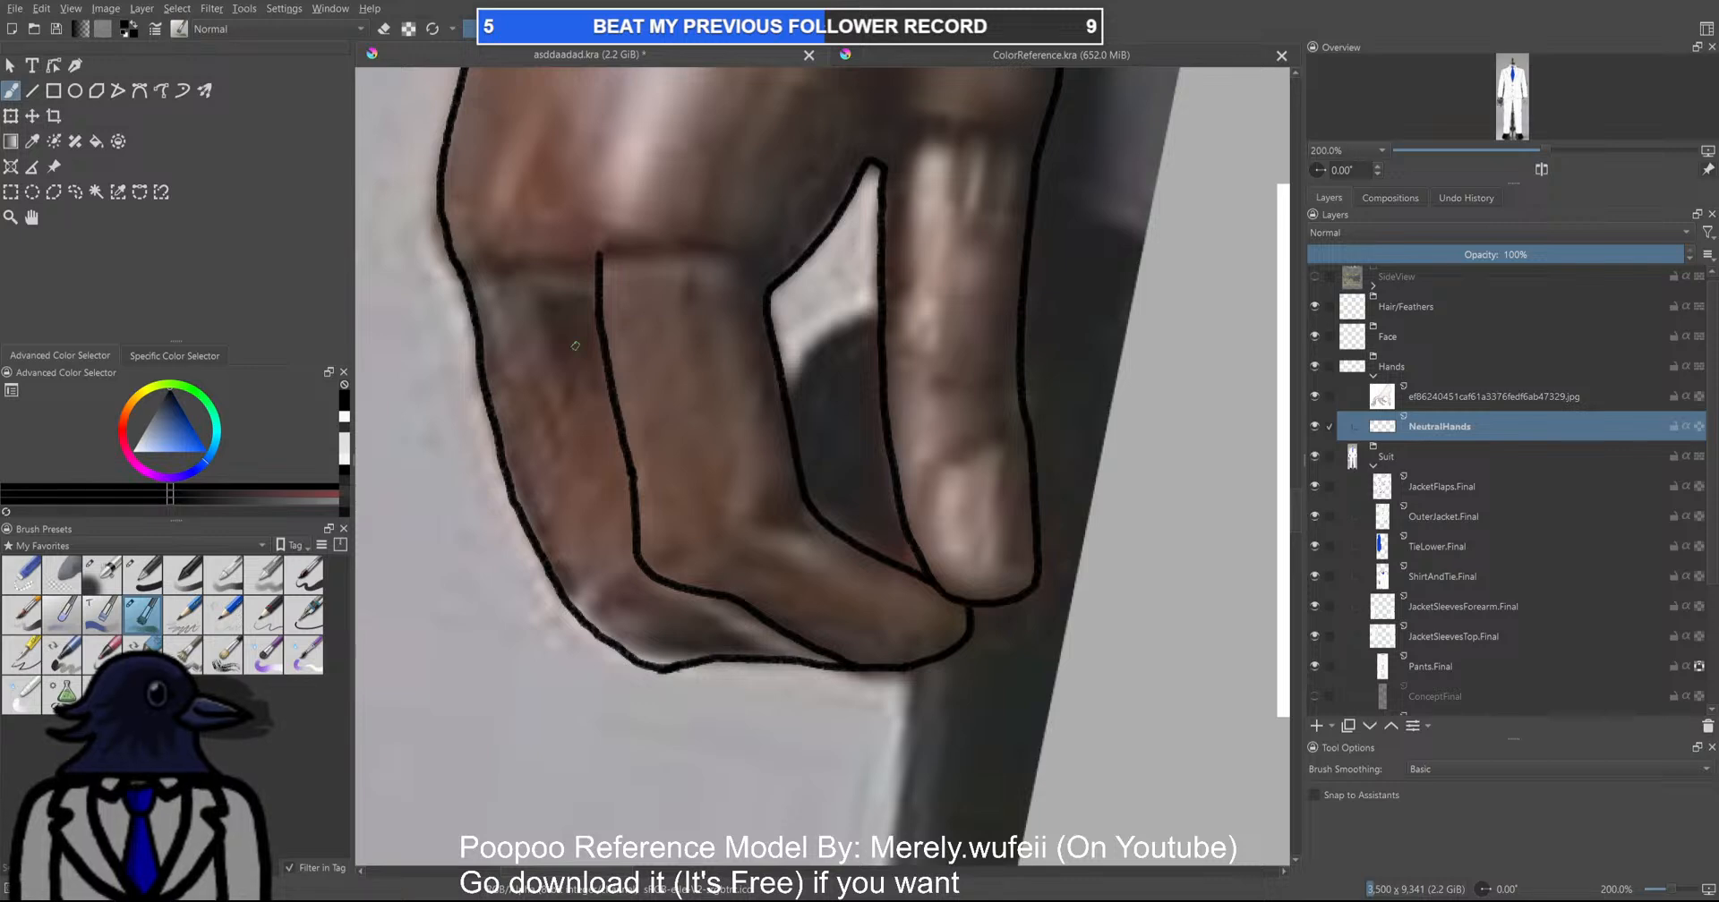
scroll(582, 344, "down", 7)
scroll(663, 399, "up", 6)
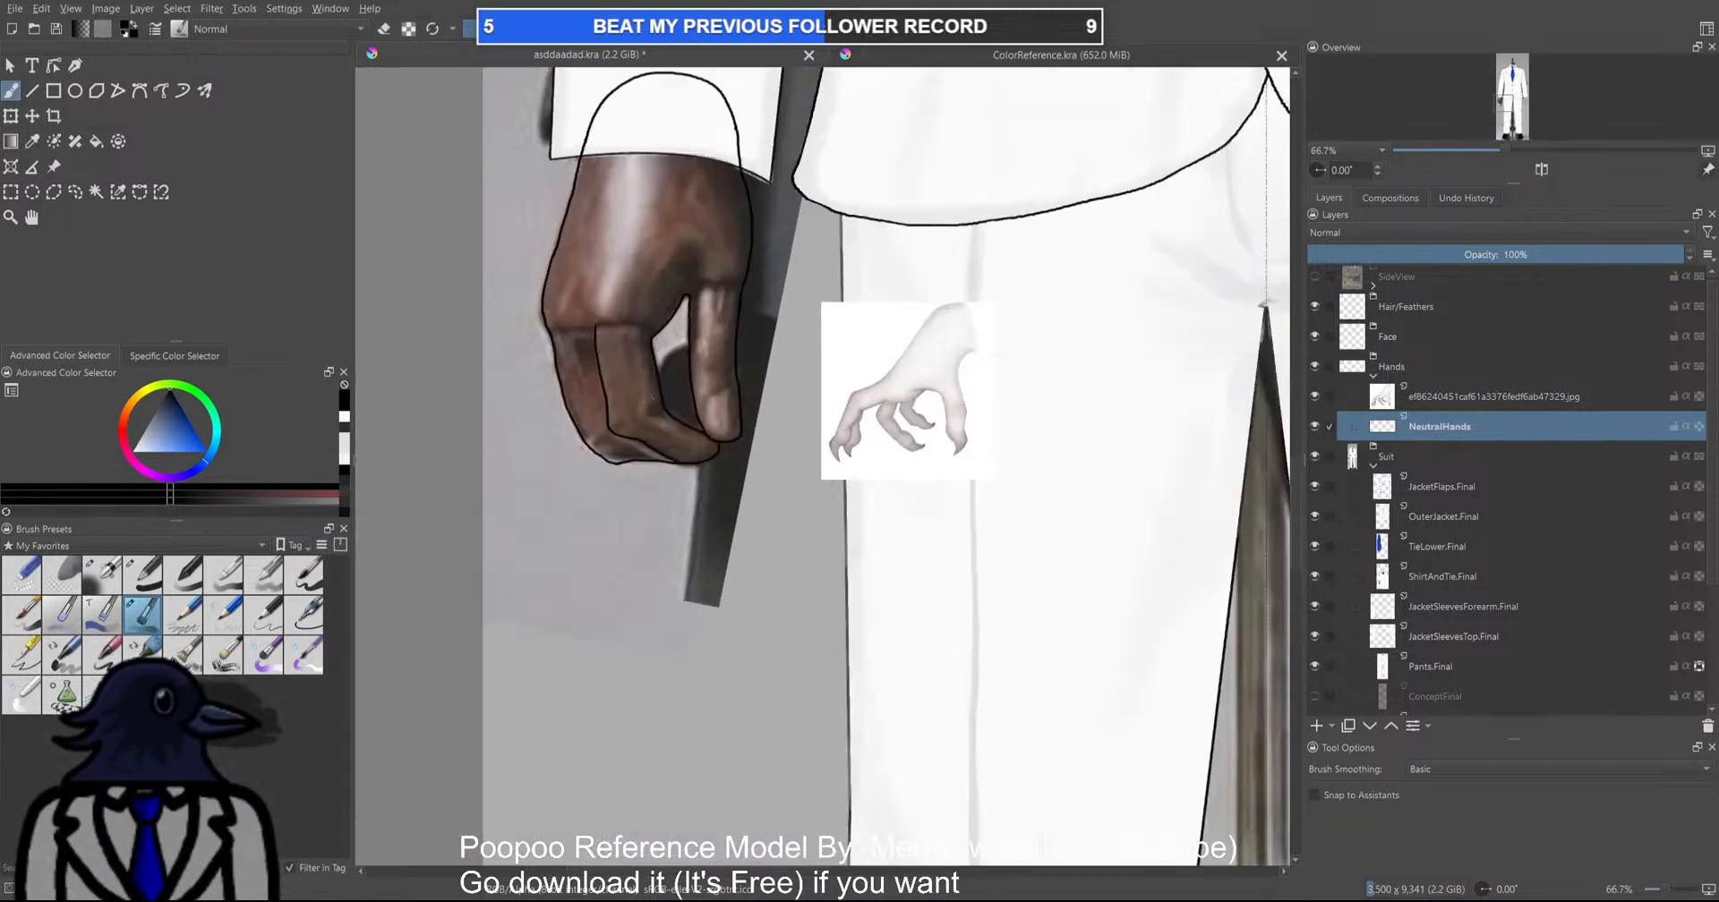
scroll(662, 399, "down", 5)
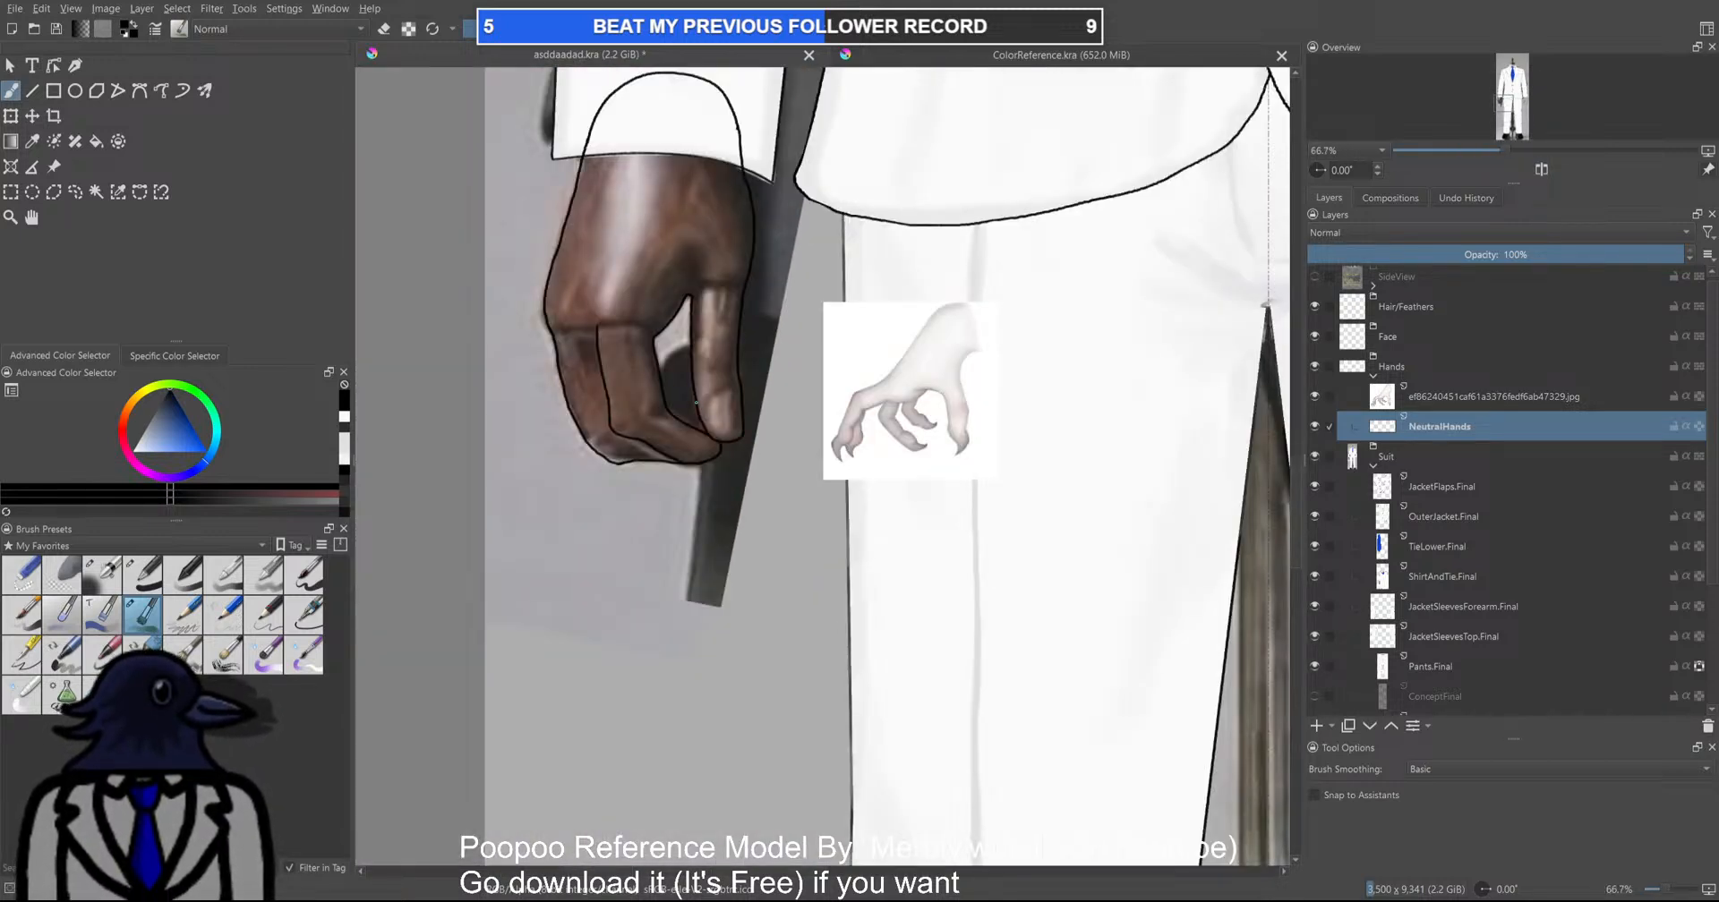
Try to draw a rounded fingertip in the gap between the curled finger and the thumb, and undo the strokes
scroll(696, 400, "up", 6)
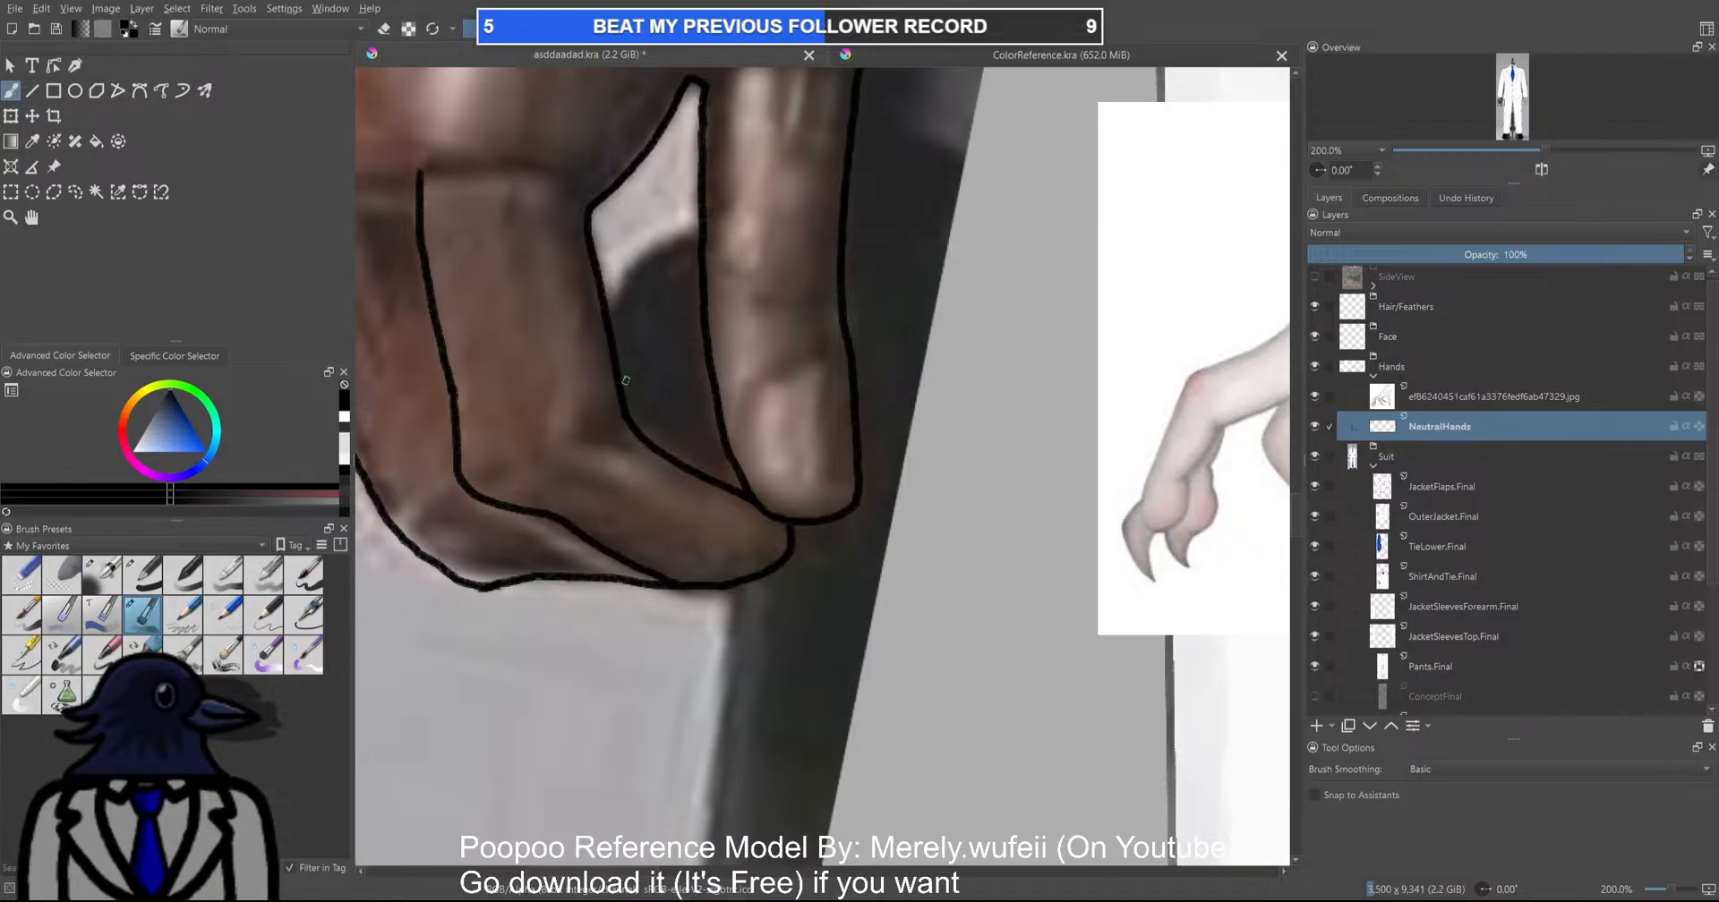
left_click_drag(624, 388, 709, 386)
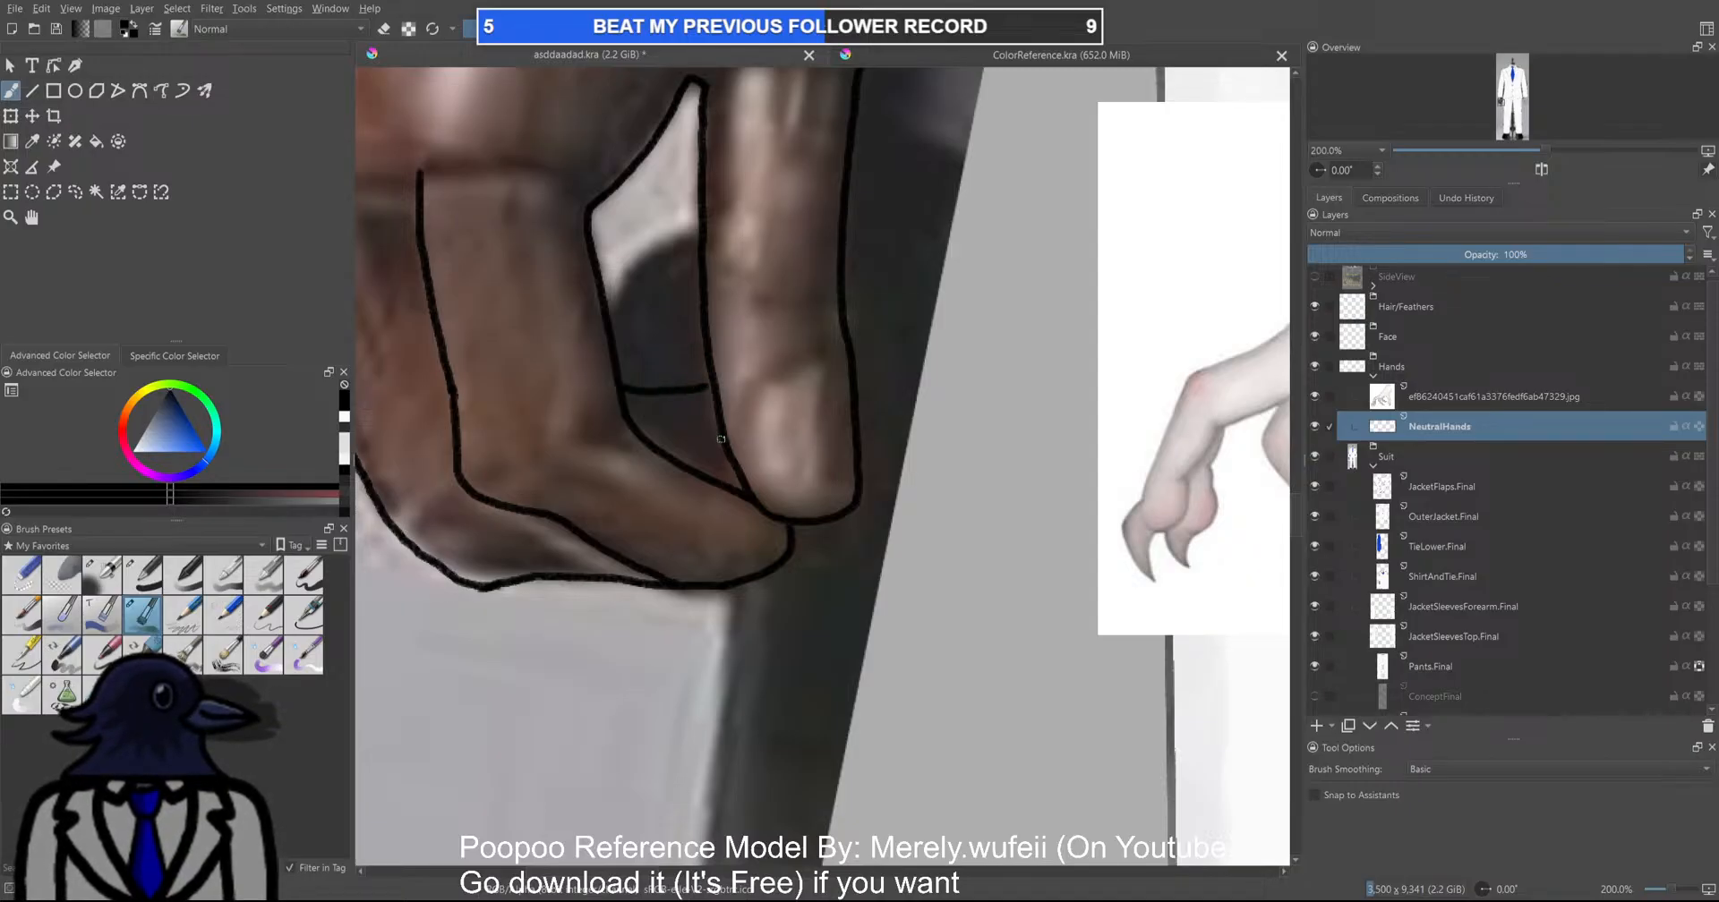
scroll(693, 462, "down", 2)
key("ctrl+z")
scroll(693, 462, "up", 2)
scroll(620, 401, "up", 1)
mouse_move(602, 374)
left_mouse_down()
mouse_move(707, 390)
mouse_move(728, 417)
mouse_move(730, 467)
mouse_move(712, 485)
left_mouse_up()
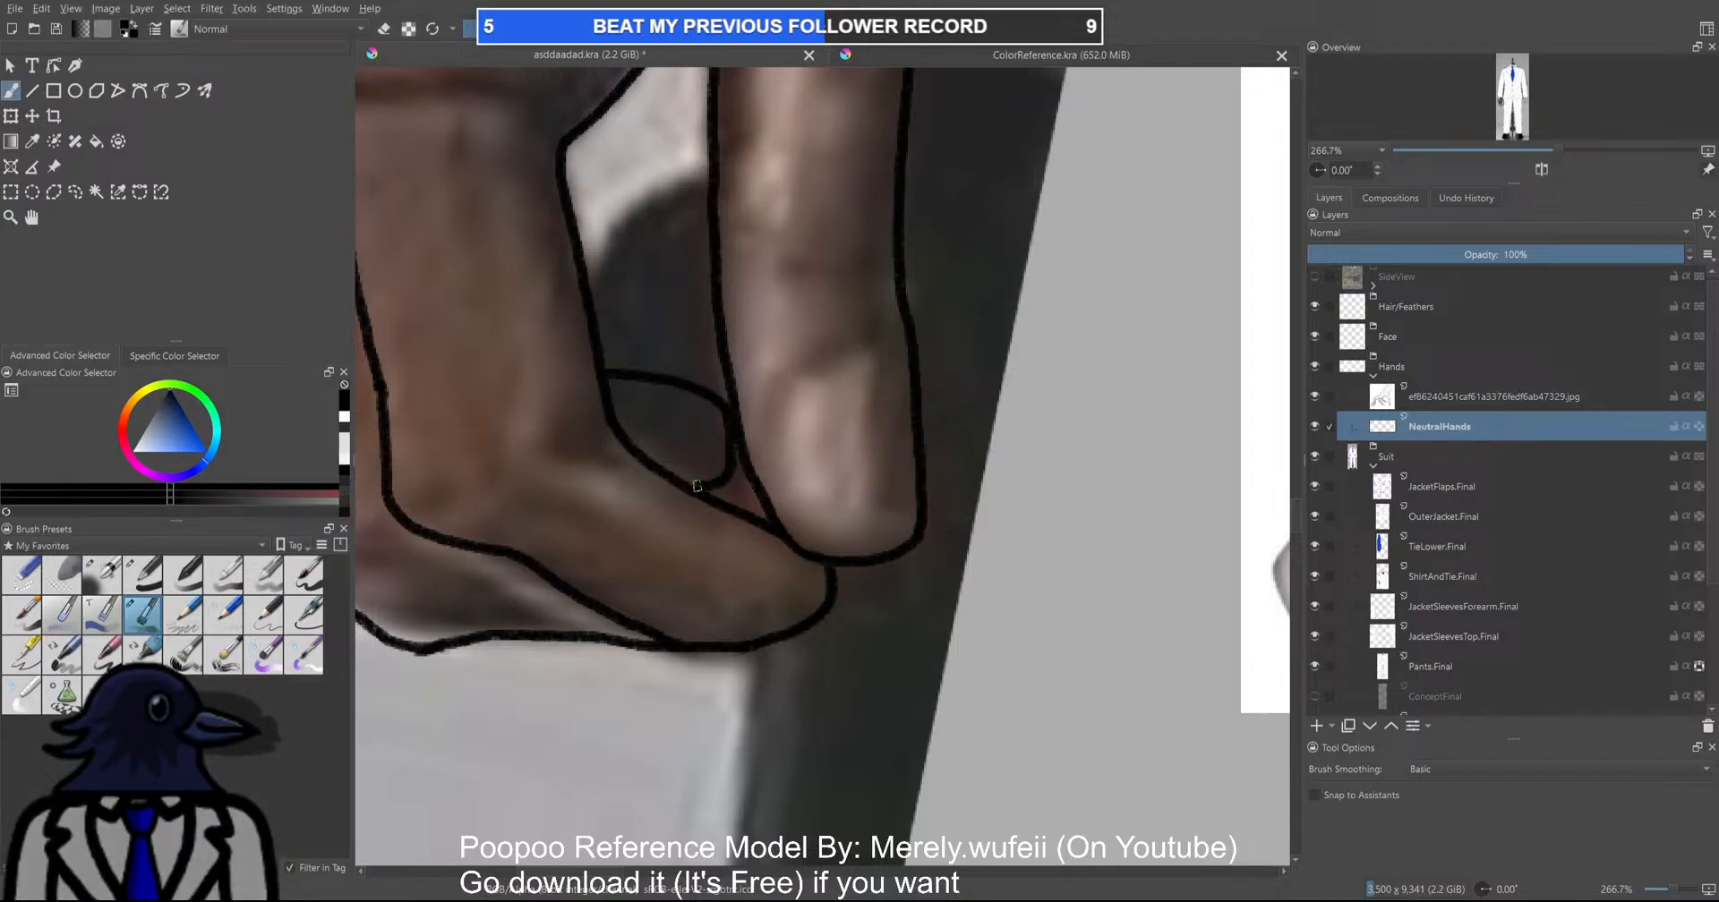
scroll(697, 486, "down", 7)
scroll(742, 502, "up", 4)
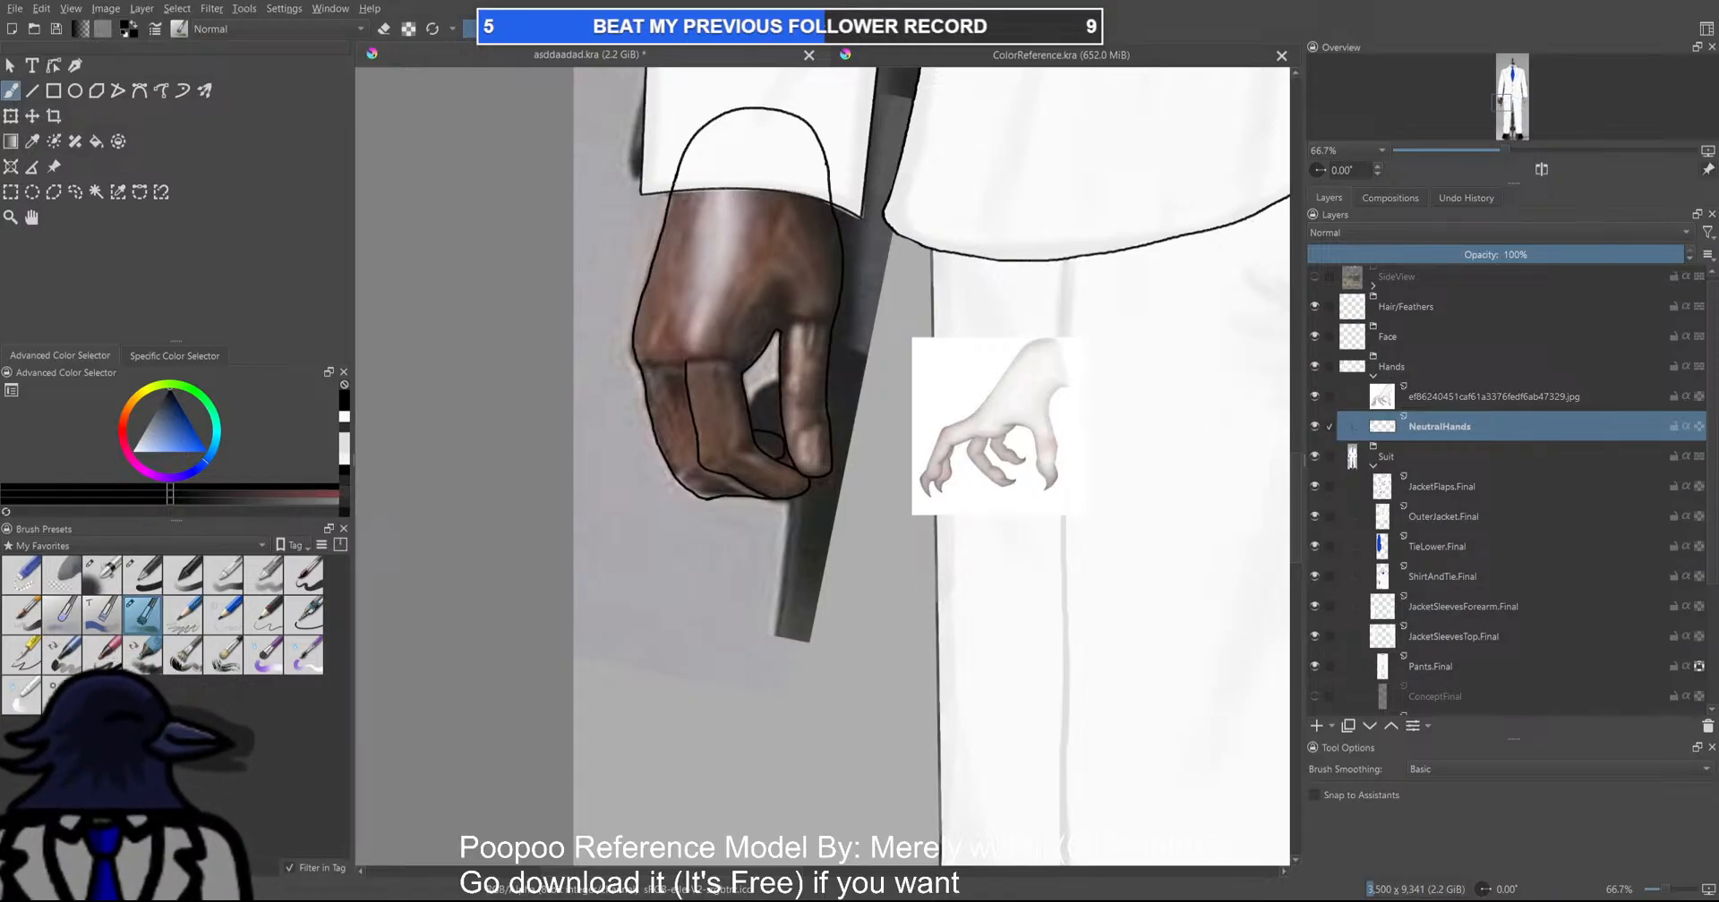
scroll(762, 443, "up", 1)
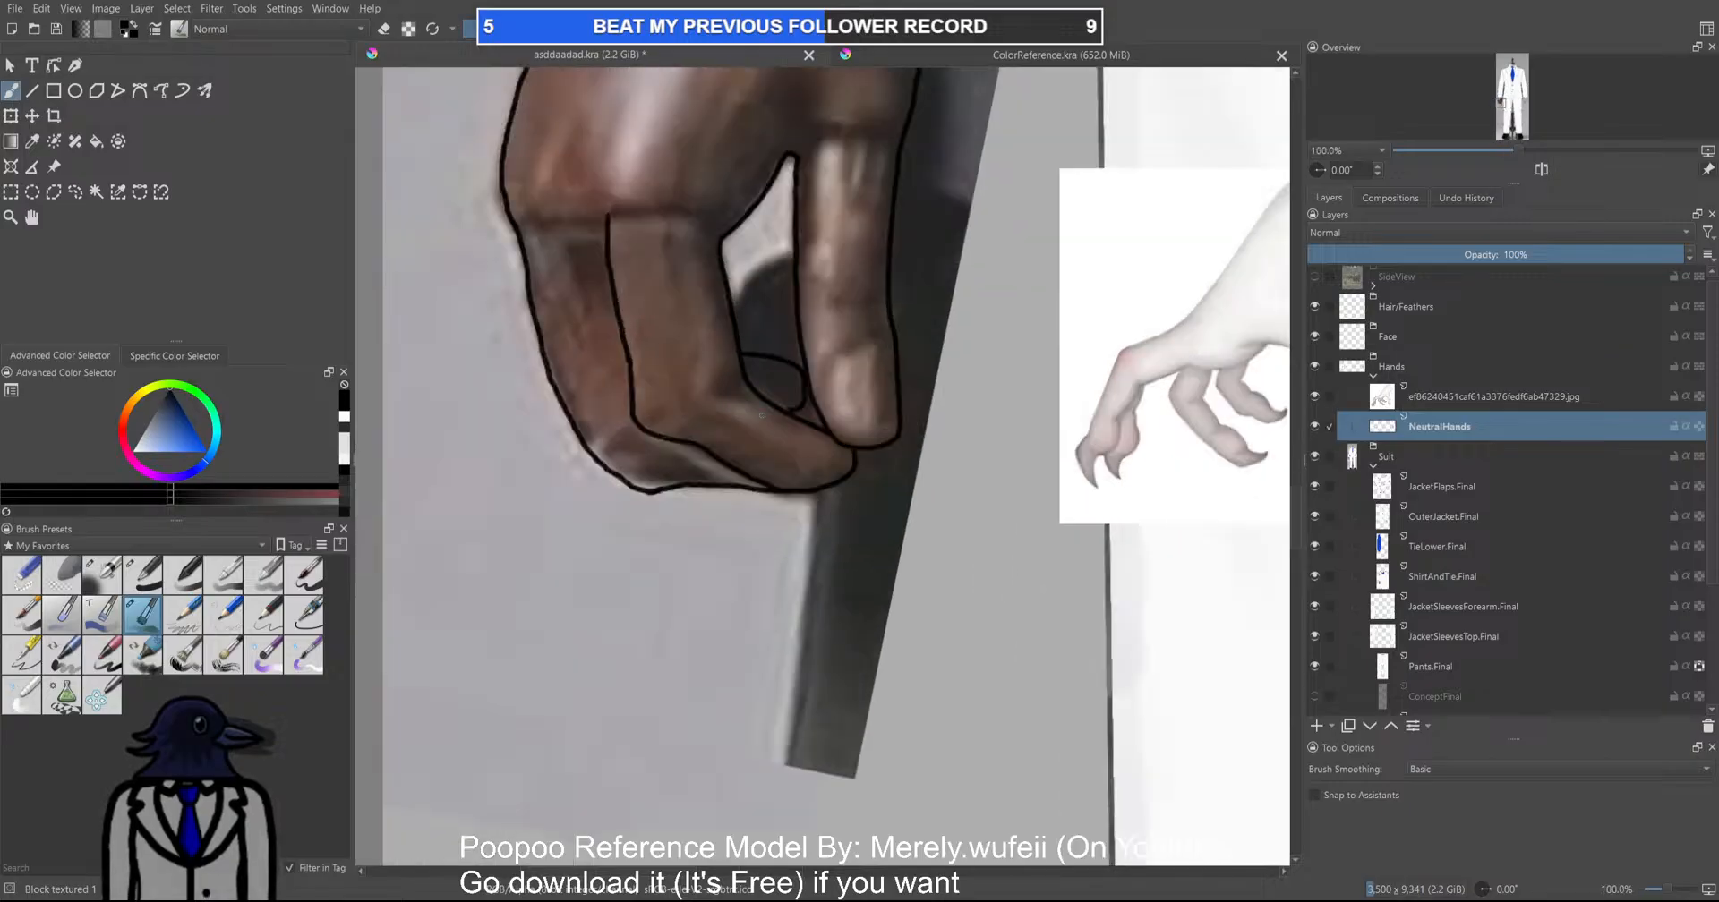
Draw an arc across the gap between the curled finger and the thumb, following the edge of the dark shape
scroll(772, 303, "up", 1)
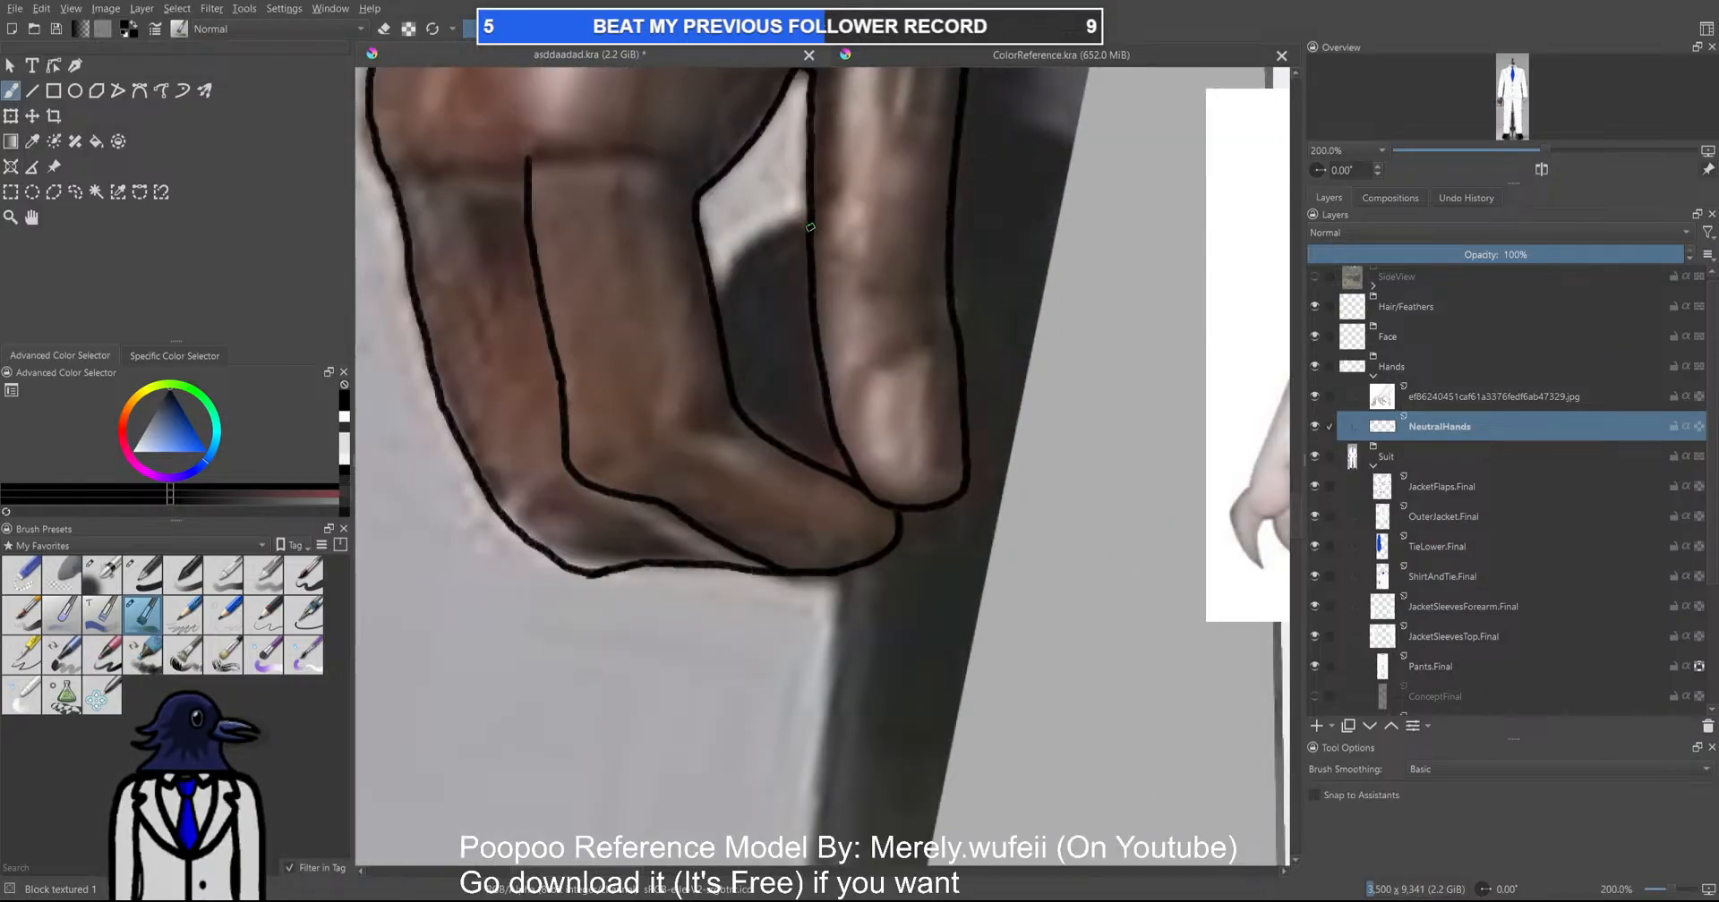
scroll(721, 295, "down", 4)
scroll(812, 392, "down", 4)
scroll(800, 399, "up", 6)
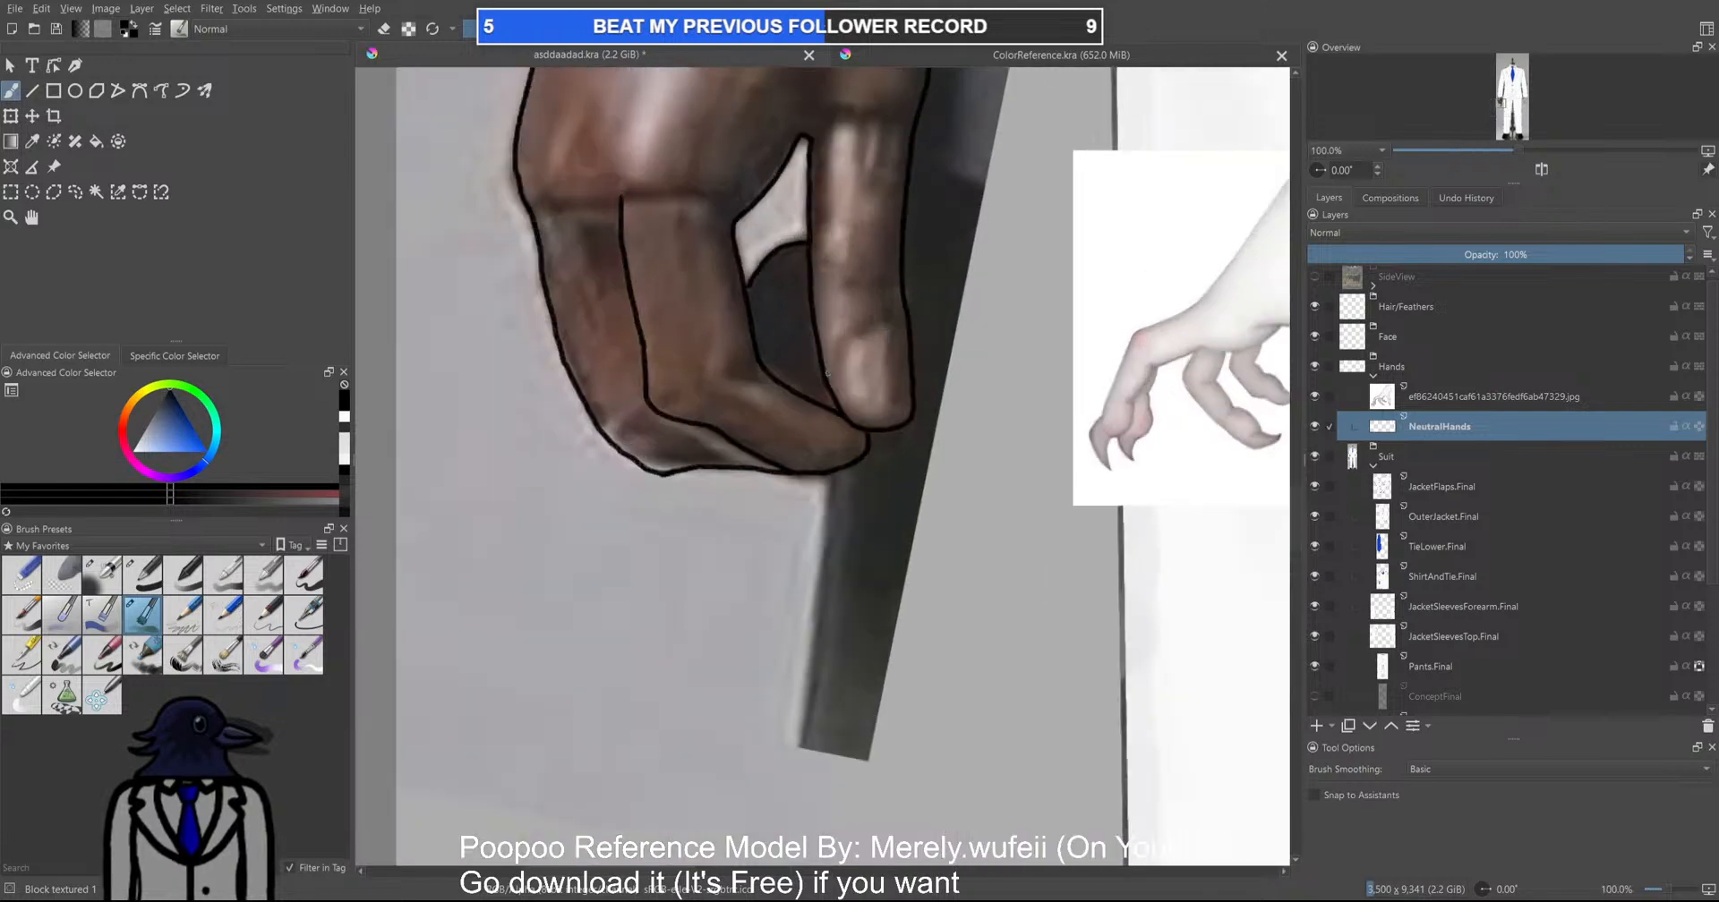
scroll(831, 401, "down", 2)
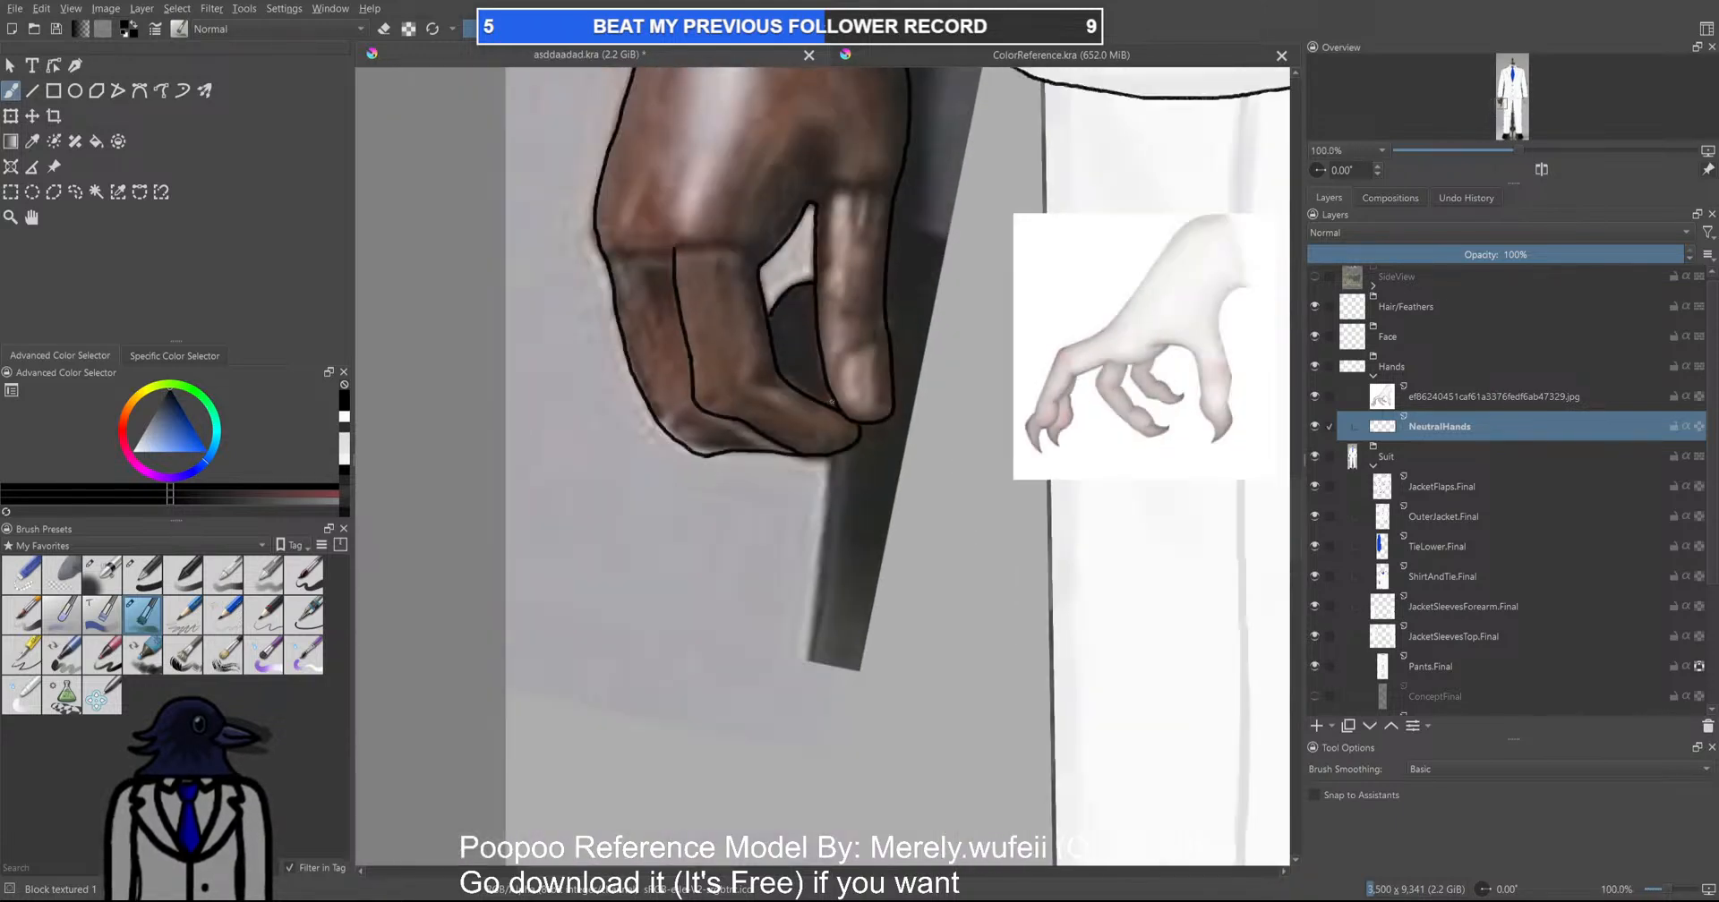
scroll(812, 368, "up", 4)
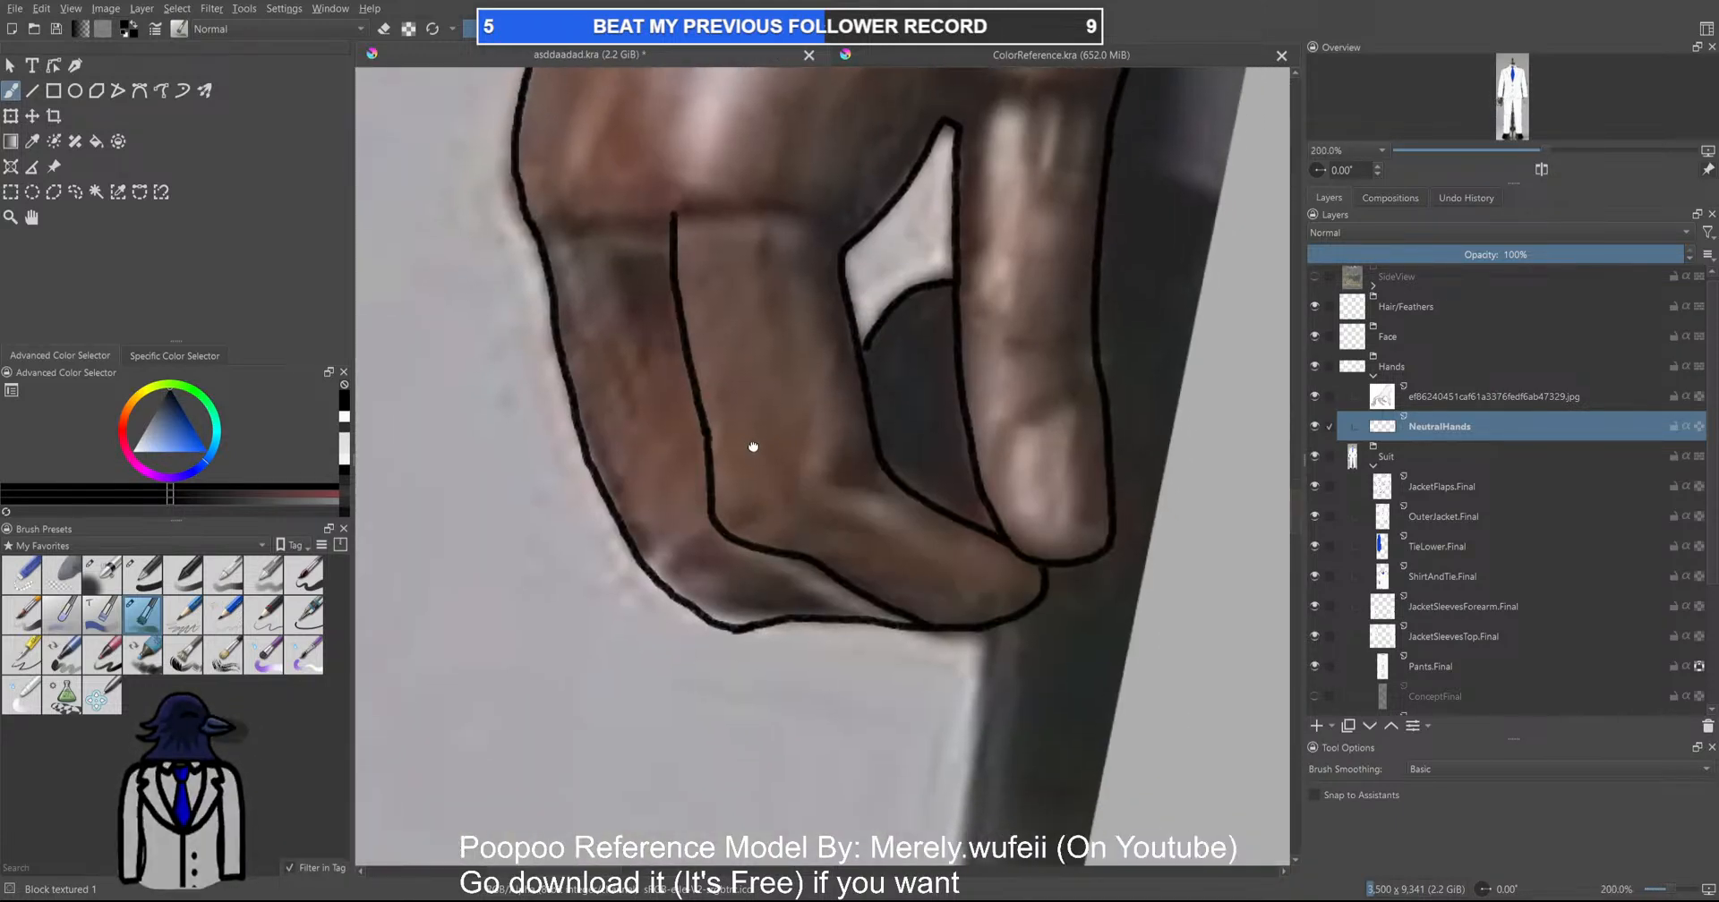
Erase the middle of the dividing line below its bend and redraw it as a smoother line towards the fingertip
left_click_drag(753, 447, 742, 435)
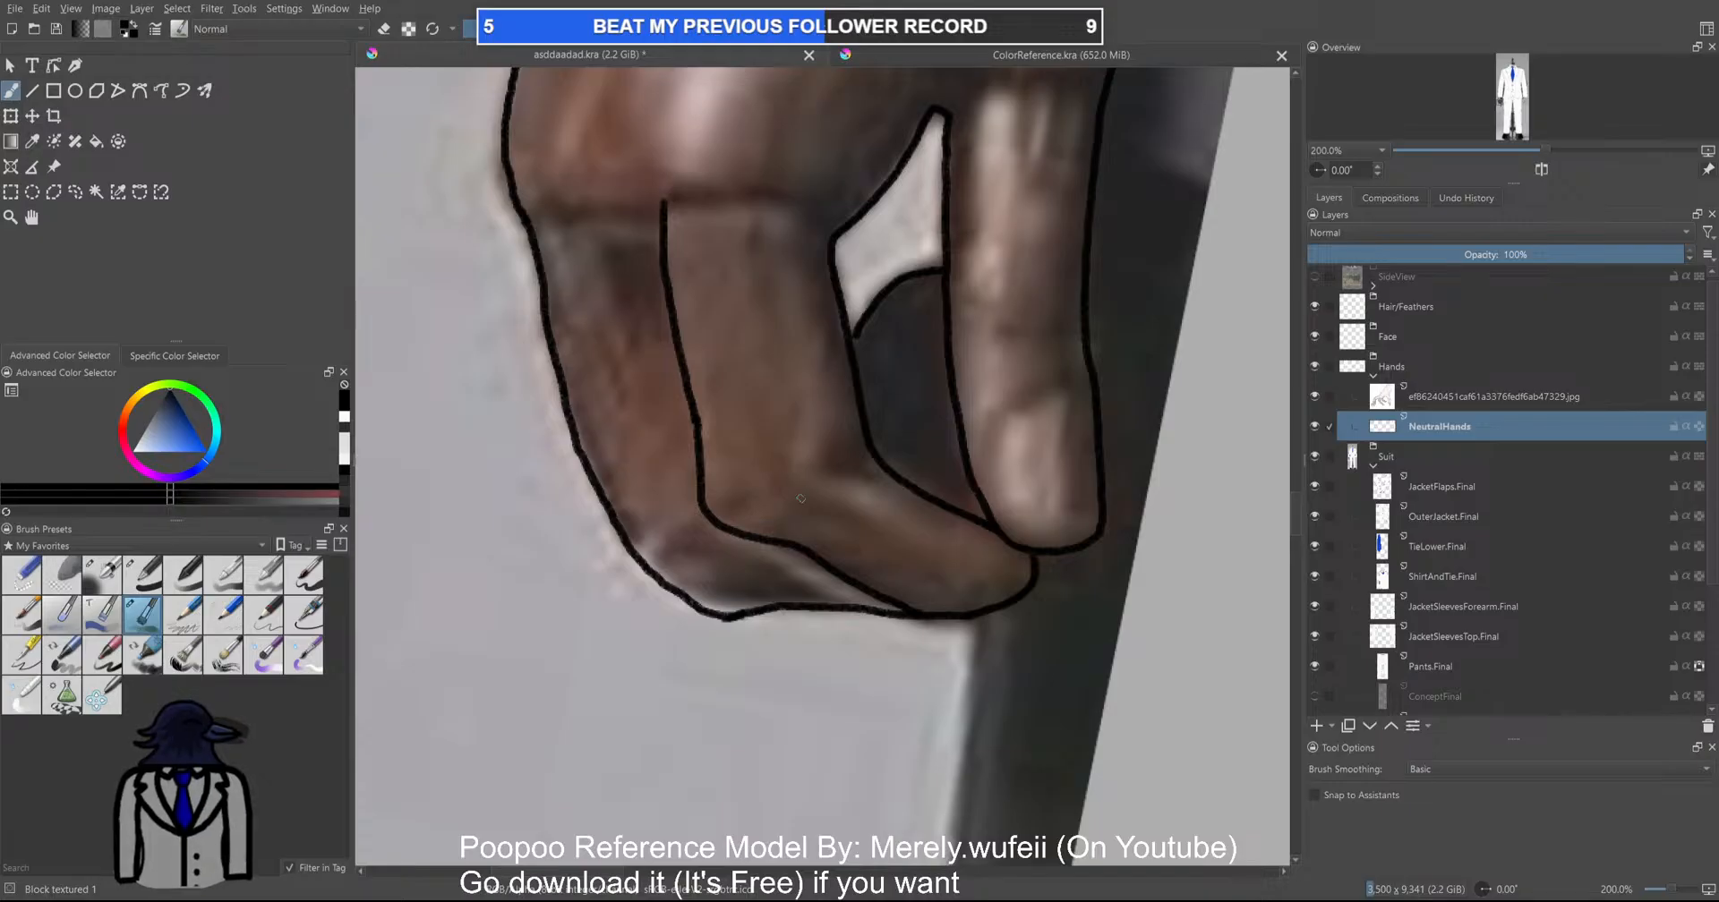
scroll(806, 495, "up", 1)
scroll(801, 529, "up", 1)
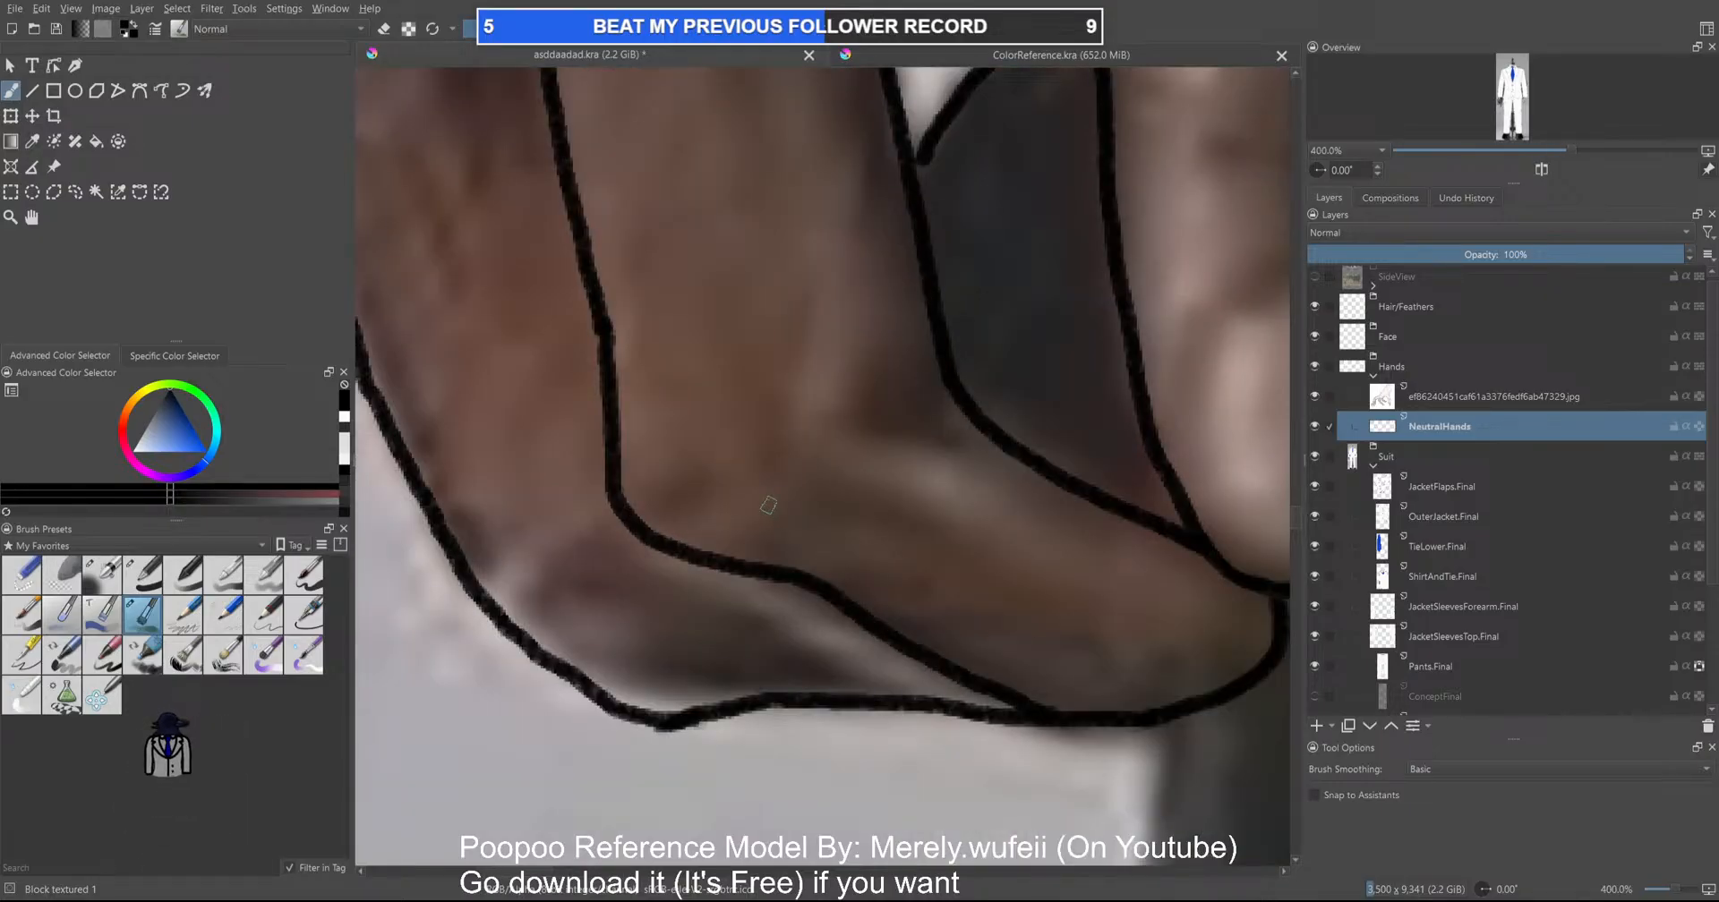
key("e")
left_click_drag(832, 598, 738, 552)
left_click(673, 543, "ctrl")
key("e")
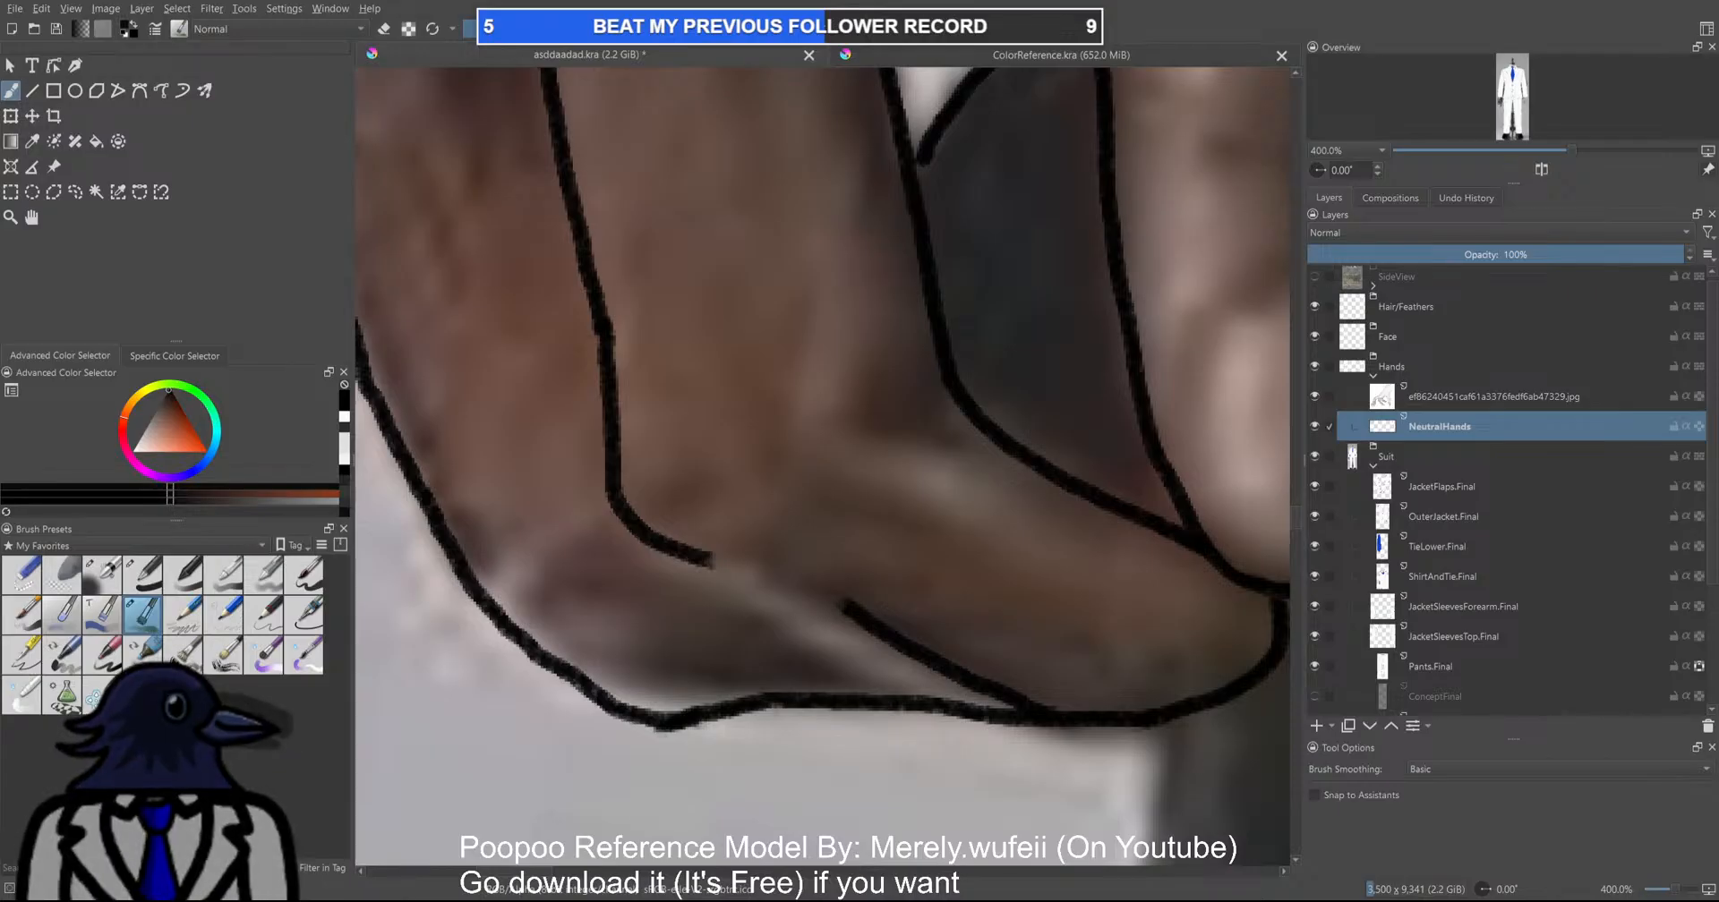
left_click_drag(678, 547, 859, 621)
scroll(859, 621, "down", 5)
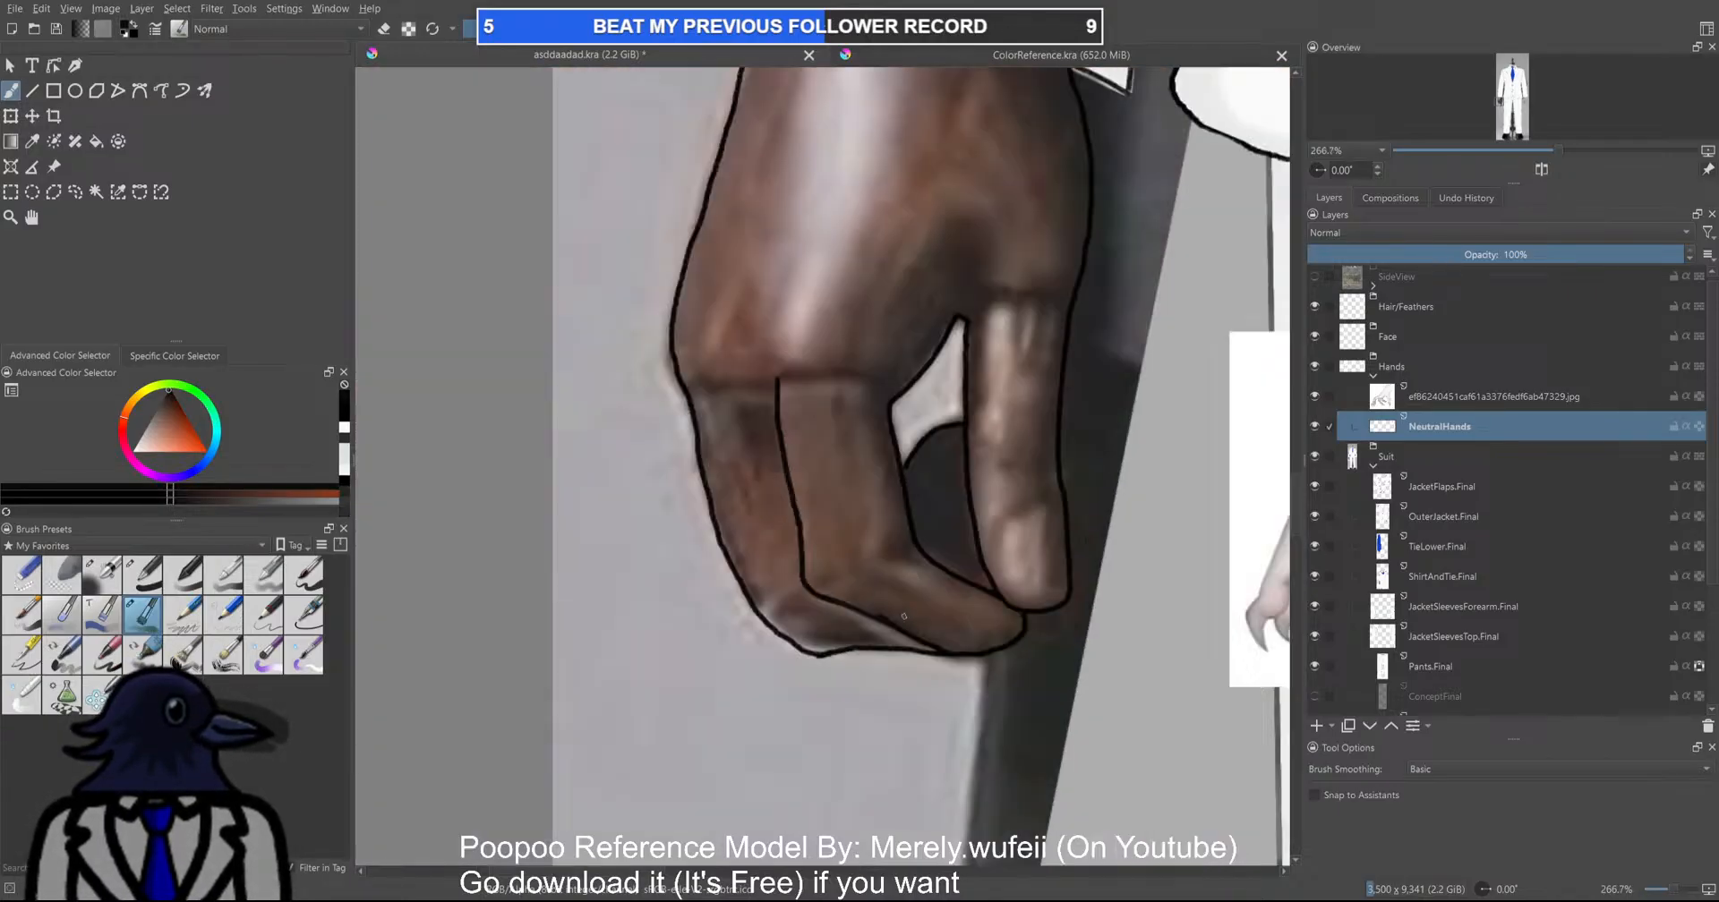
Isolate the NeutralHands layer to check the line art of both hands, and show all the layers again
scroll(736, 504, "down", 5)
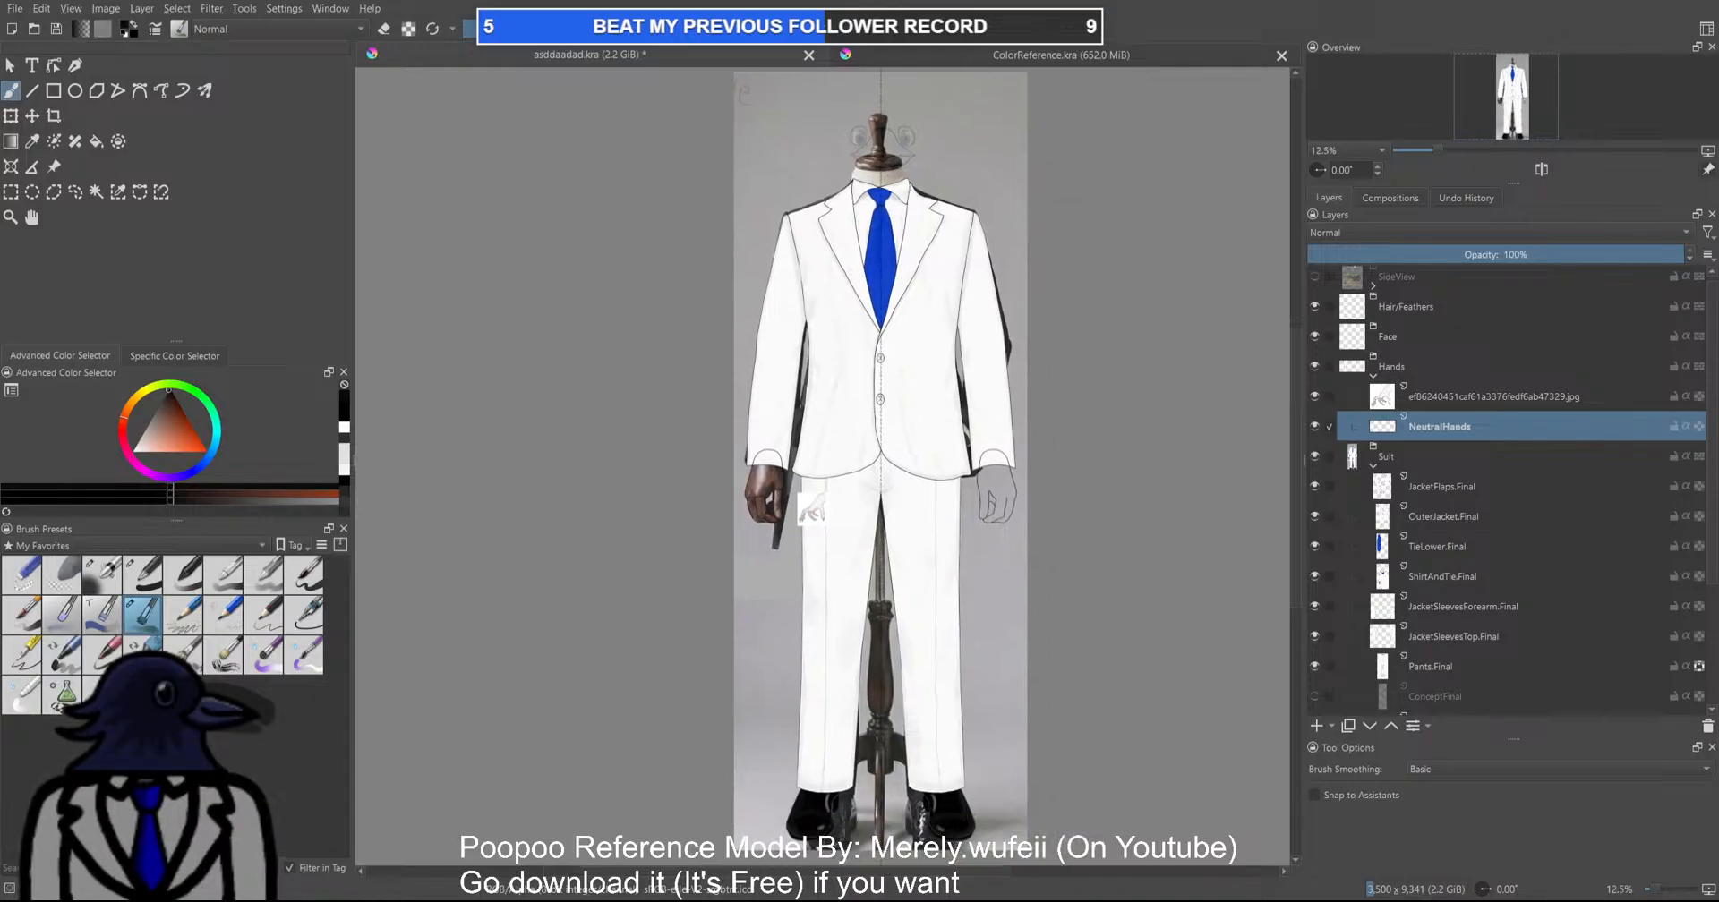
left_click(1436, 424, "alt")
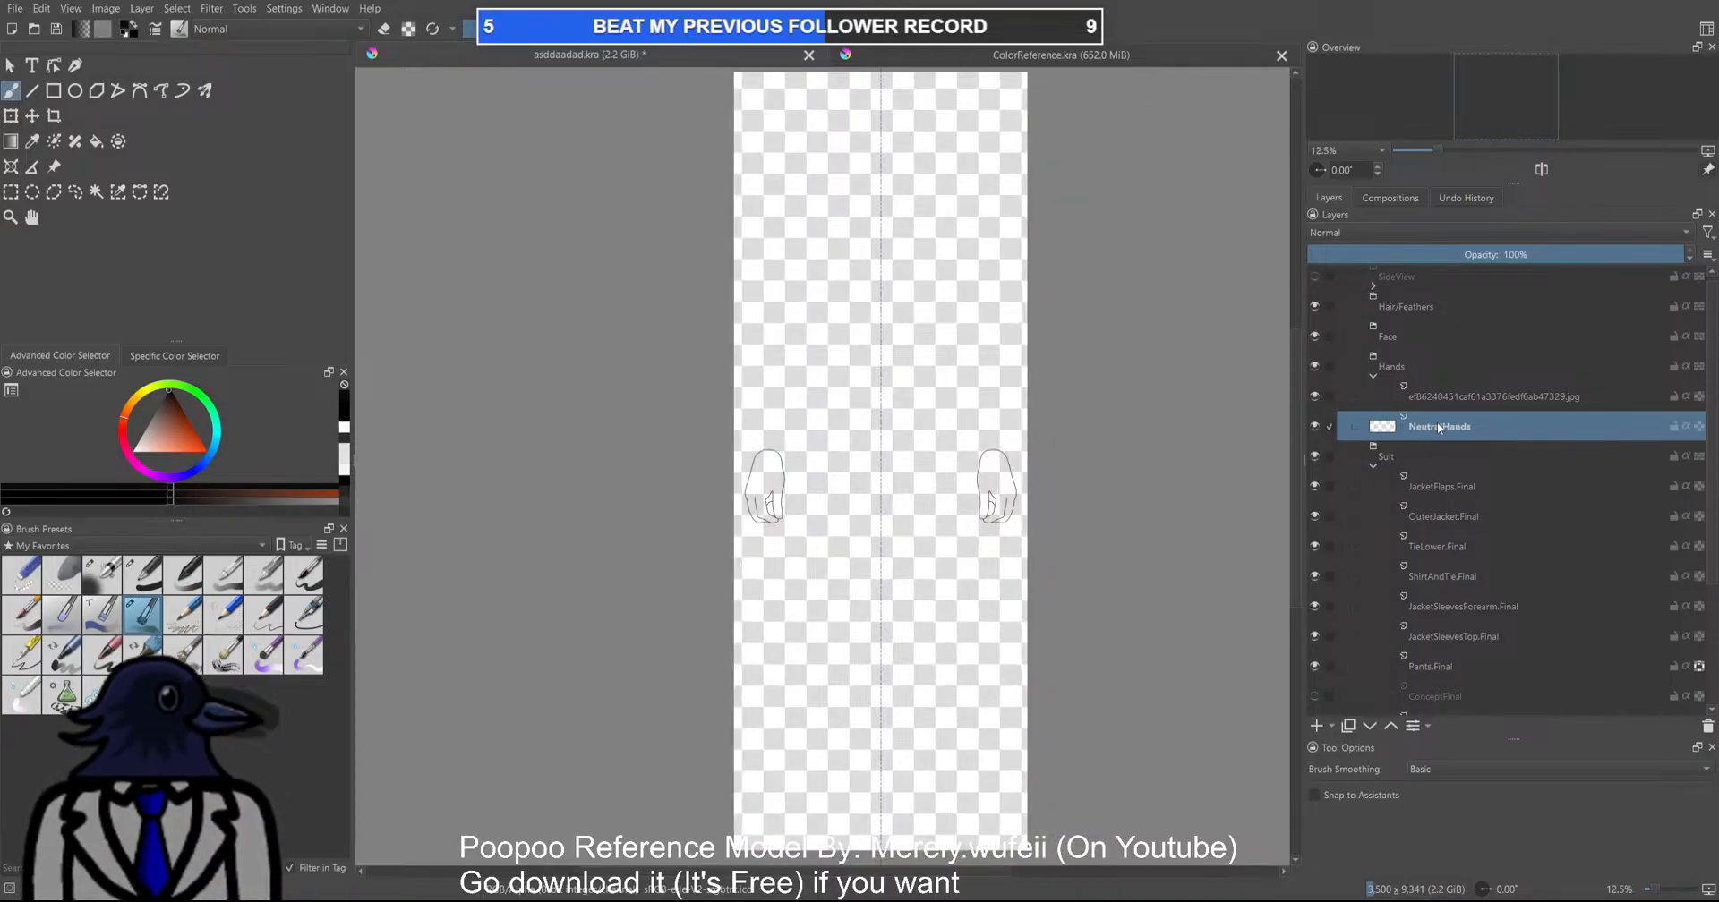
left_click(1437, 422, "alt")
scroll(775, 511, "up", 4)
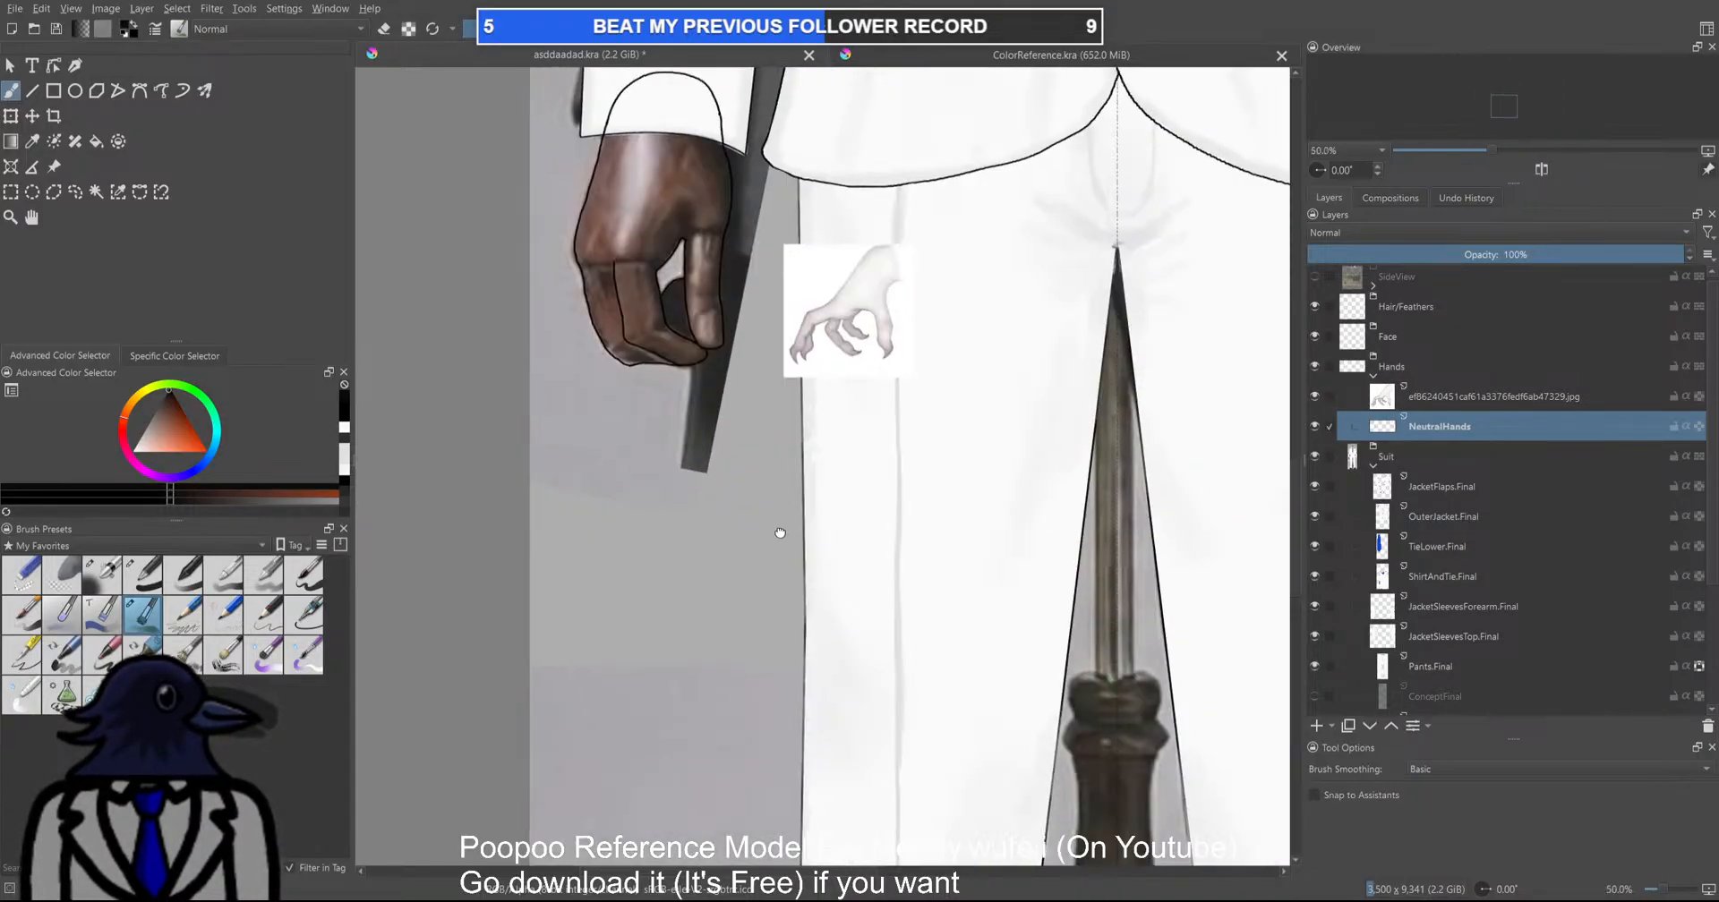
Try to outline a pointed claw at the tip of the front curled finger
scroll(713, 489, "up", 4)
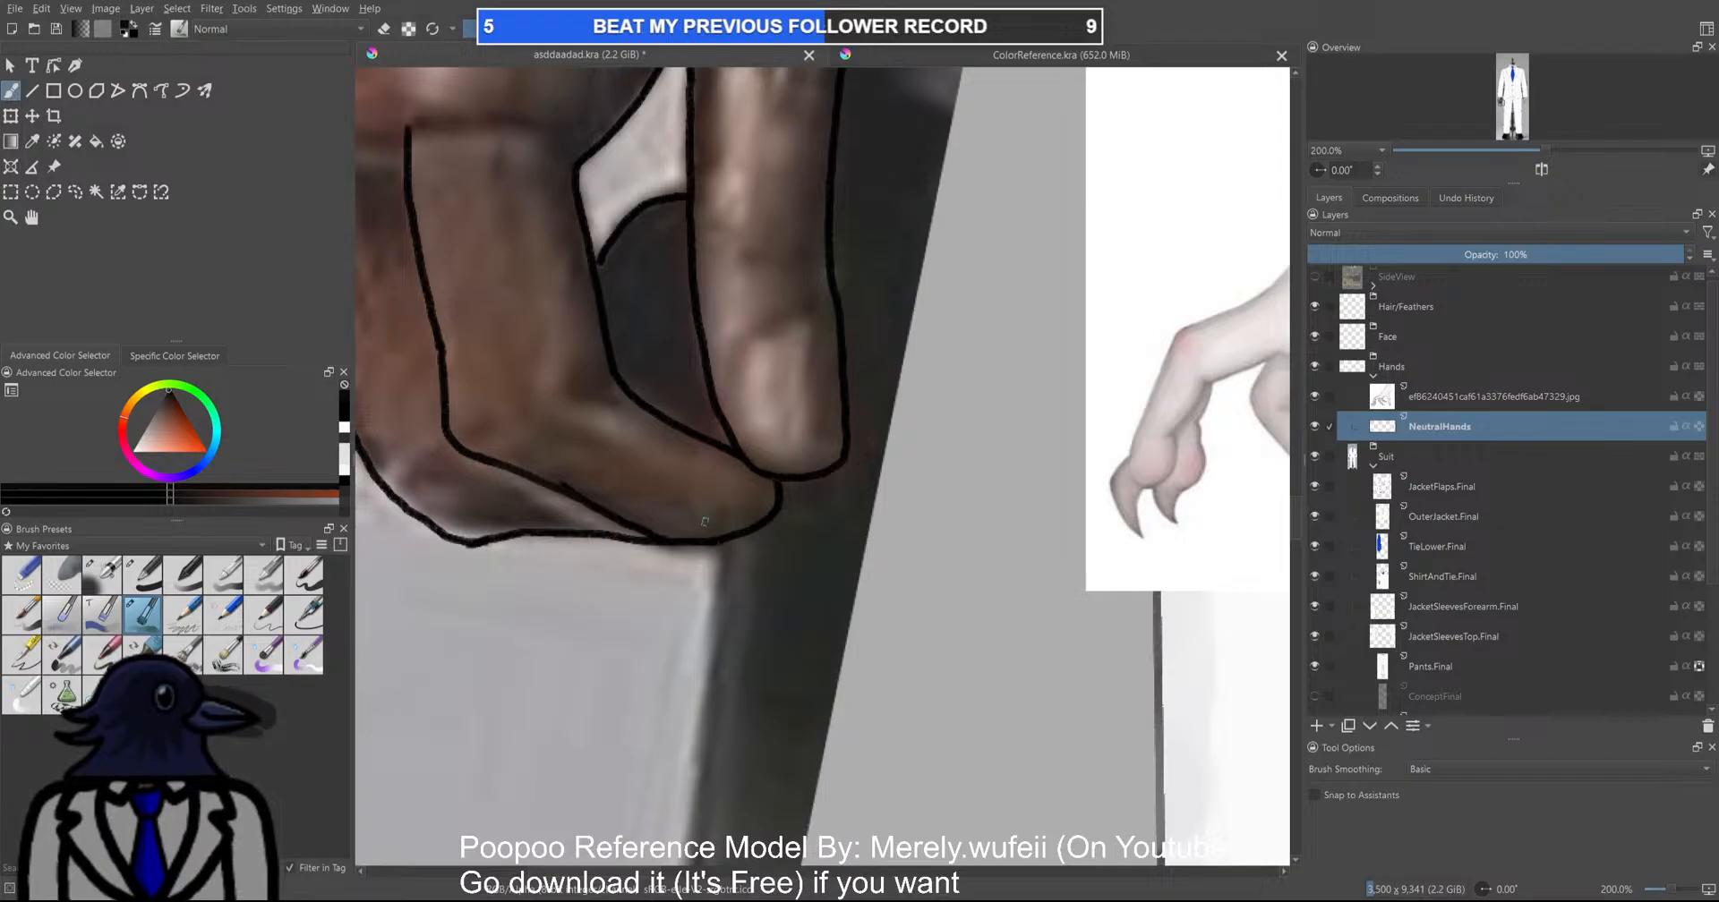
scroll(705, 522, "up", 1)
scroll(650, 526, "down", 3)
scroll(666, 514, "up", 2)
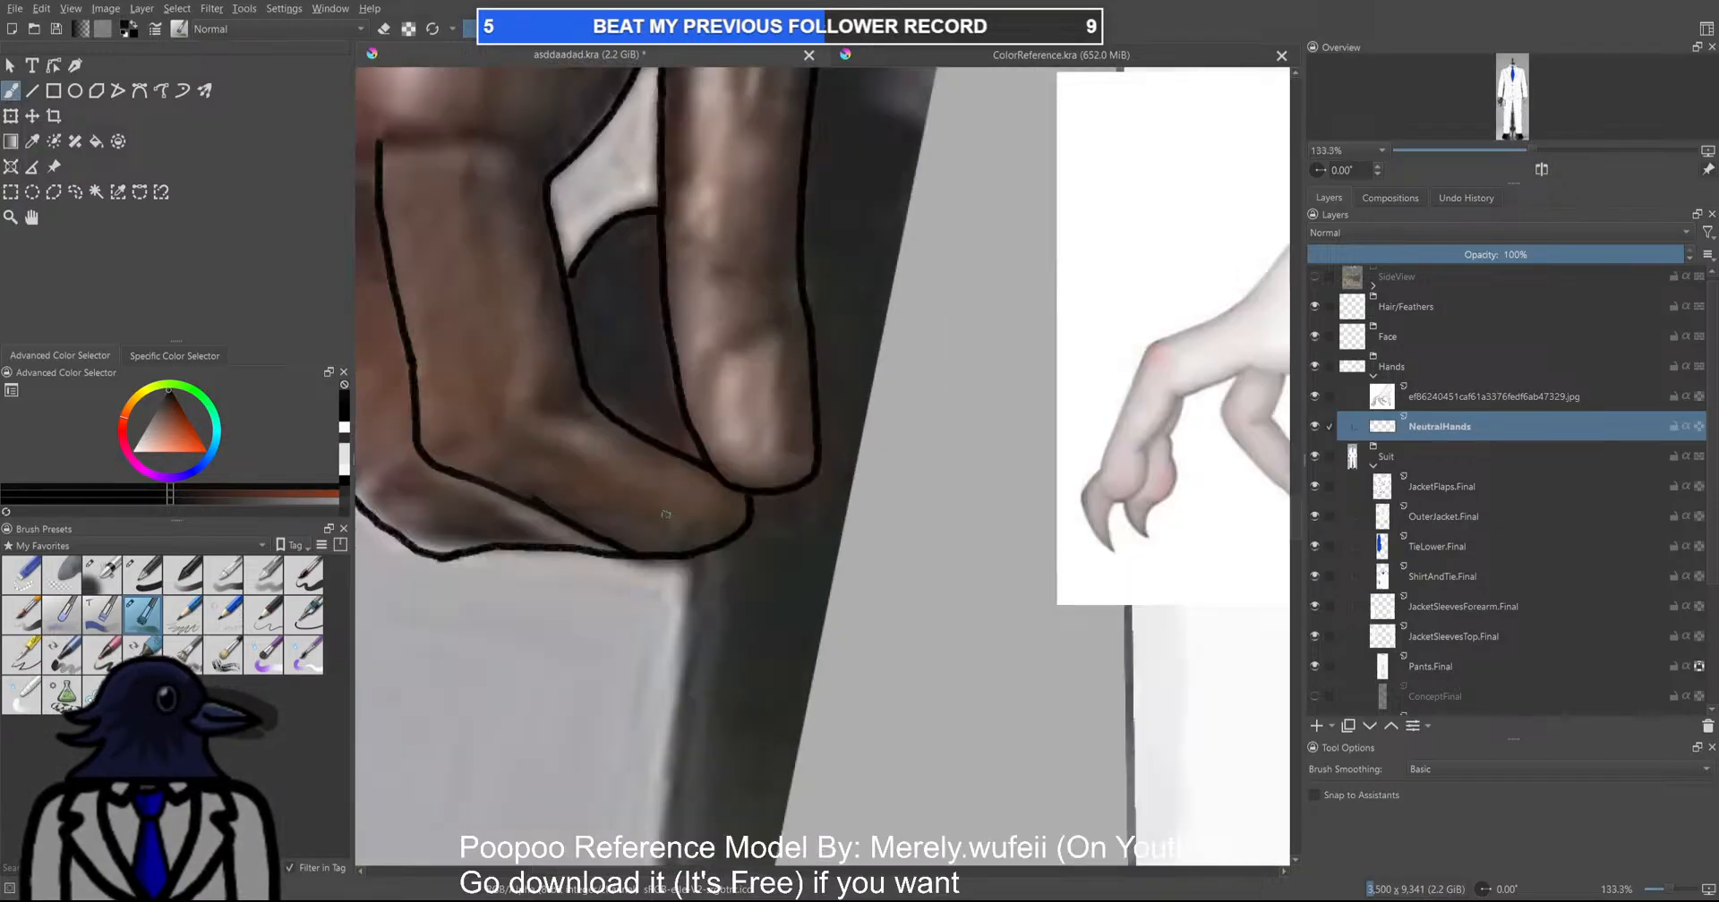
scroll(666, 514, "up", 2)
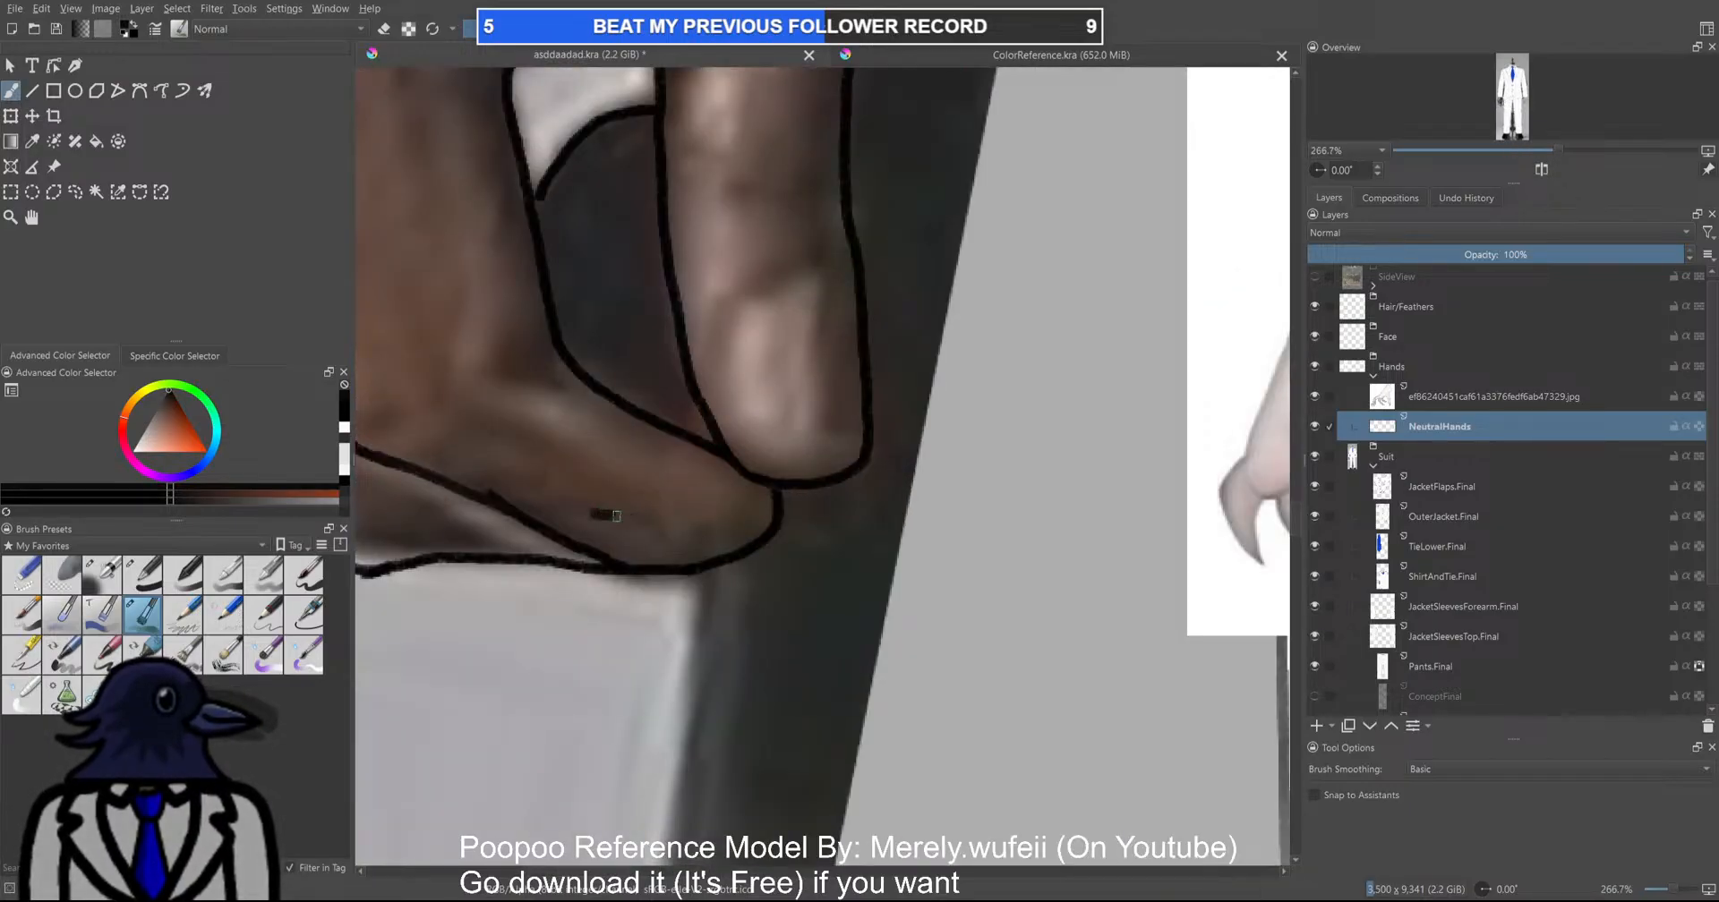
mouse_move(636, 523)
left_mouse_down()
mouse_move(766, 556)
mouse_move(852, 512)
left_mouse_up()
mouse_move(631, 573)
left_mouse_down()
mouse_move(738, 598)
mouse_move(797, 573)
mouse_move(842, 521)
left_mouse_up()
scroll(839, 578, "down", 5)
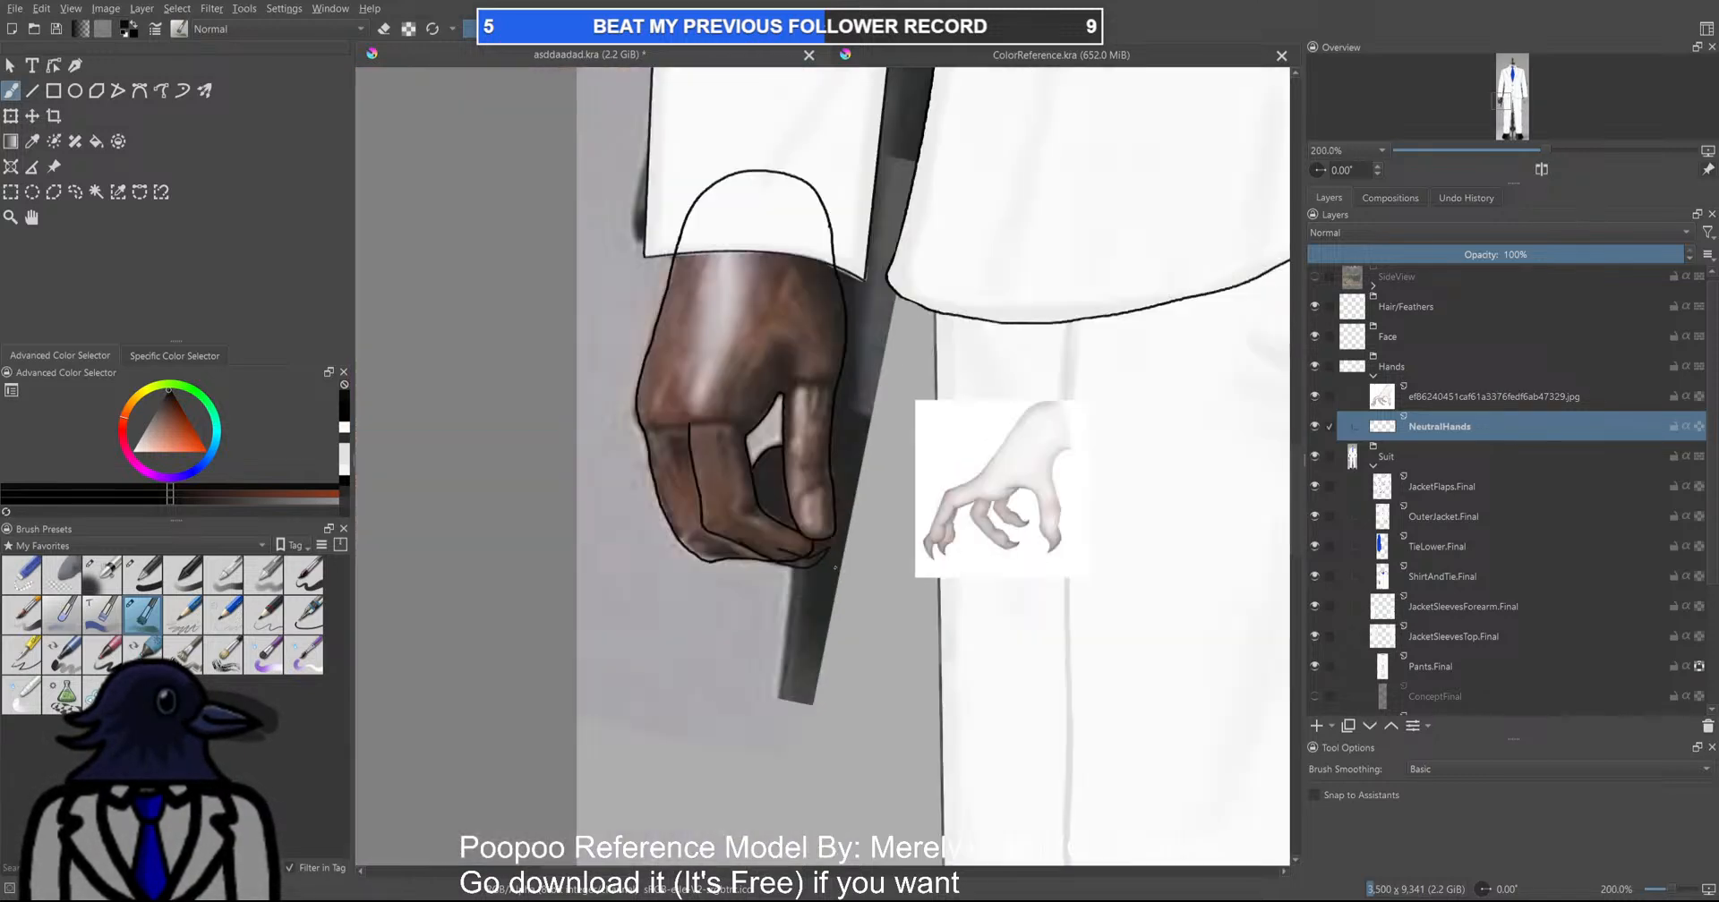
left_click_drag(852, 590, 798, 542)
scroll(775, 519, "up", 6)
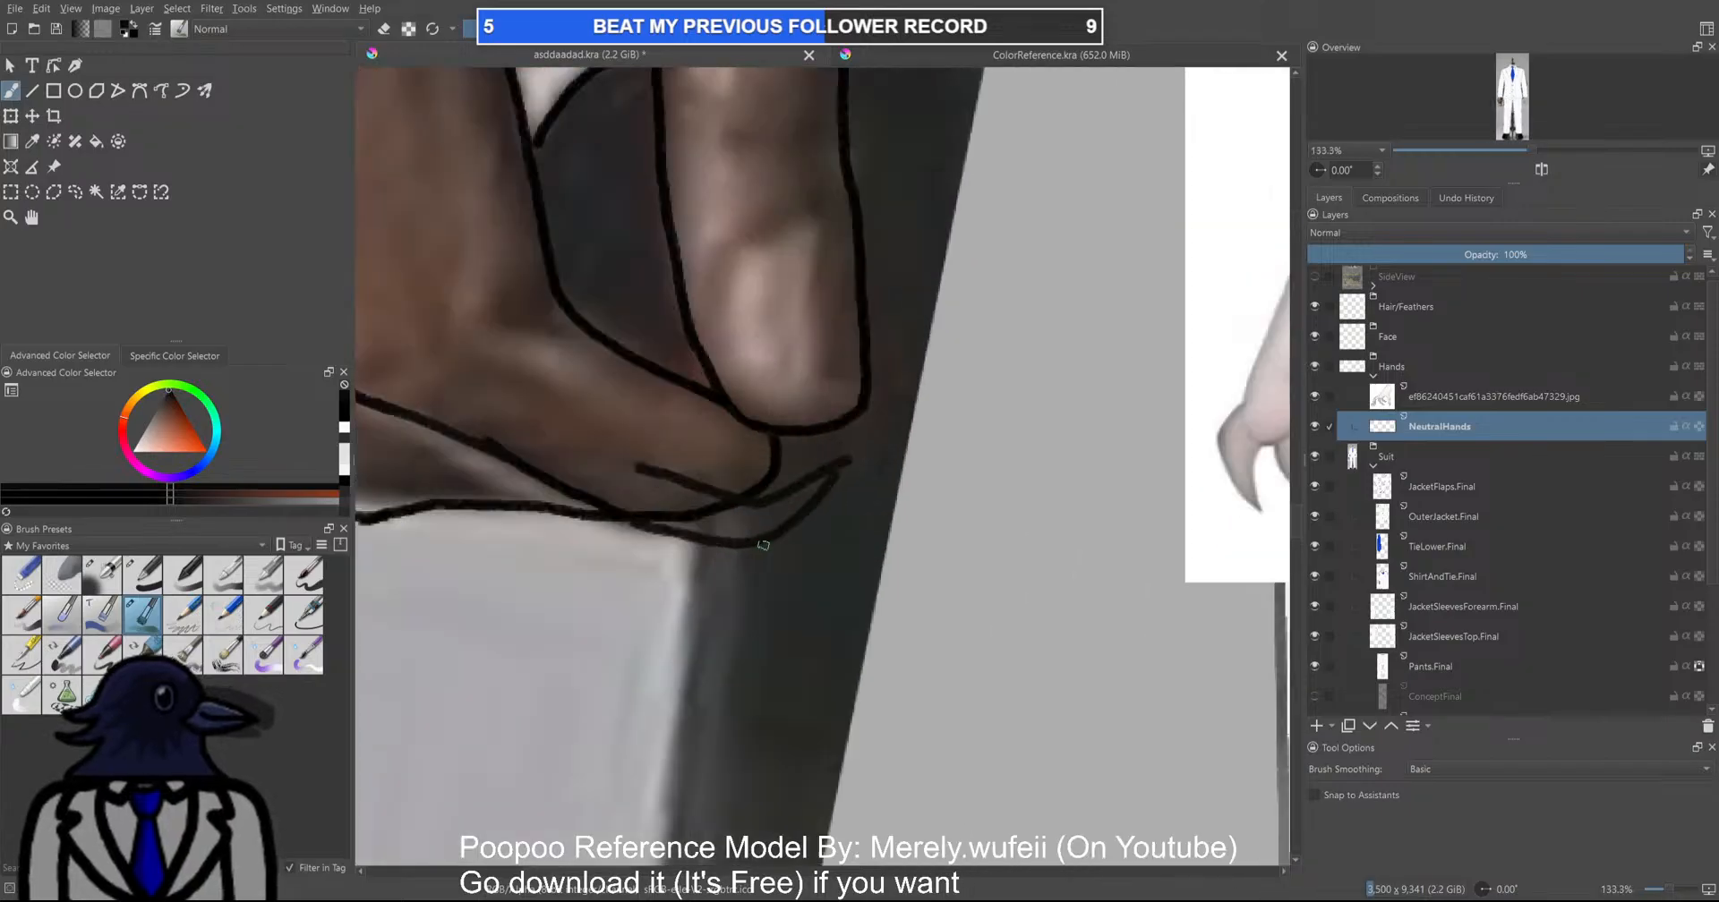
Fill the claw outline at the fingertip with black
key("f")
left_click(752, 530)
scroll(753, 530, "down", 3)
scroll(756, 534, "up", 3)
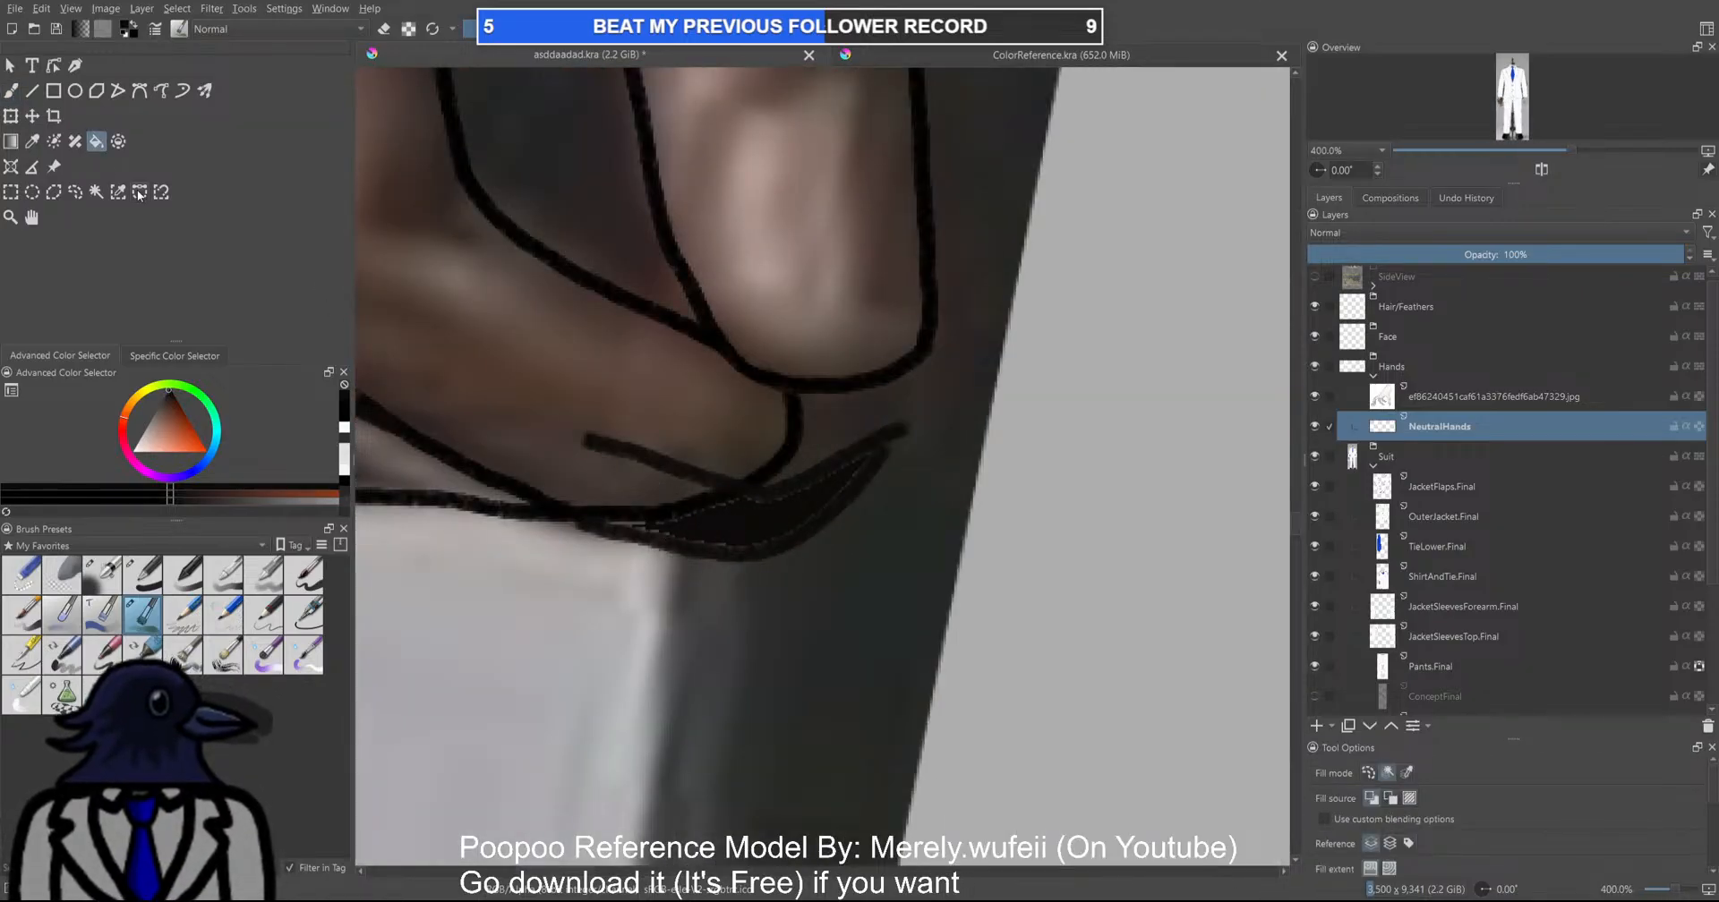
Extend the claw's base with the brush, compare it with the whole figure, and undo the claw strokes and fill
left_click(13, 90)
mouse_move(611, 464)
left_mouse_down()
mouse_move(707, 487)
mouse_move(617, 510)
mouse_move(595, 479)
mouse_move(636, 492)
mouse_move(606, 491)
left_mouse_up()
scroll(749, 522, "down", 8)
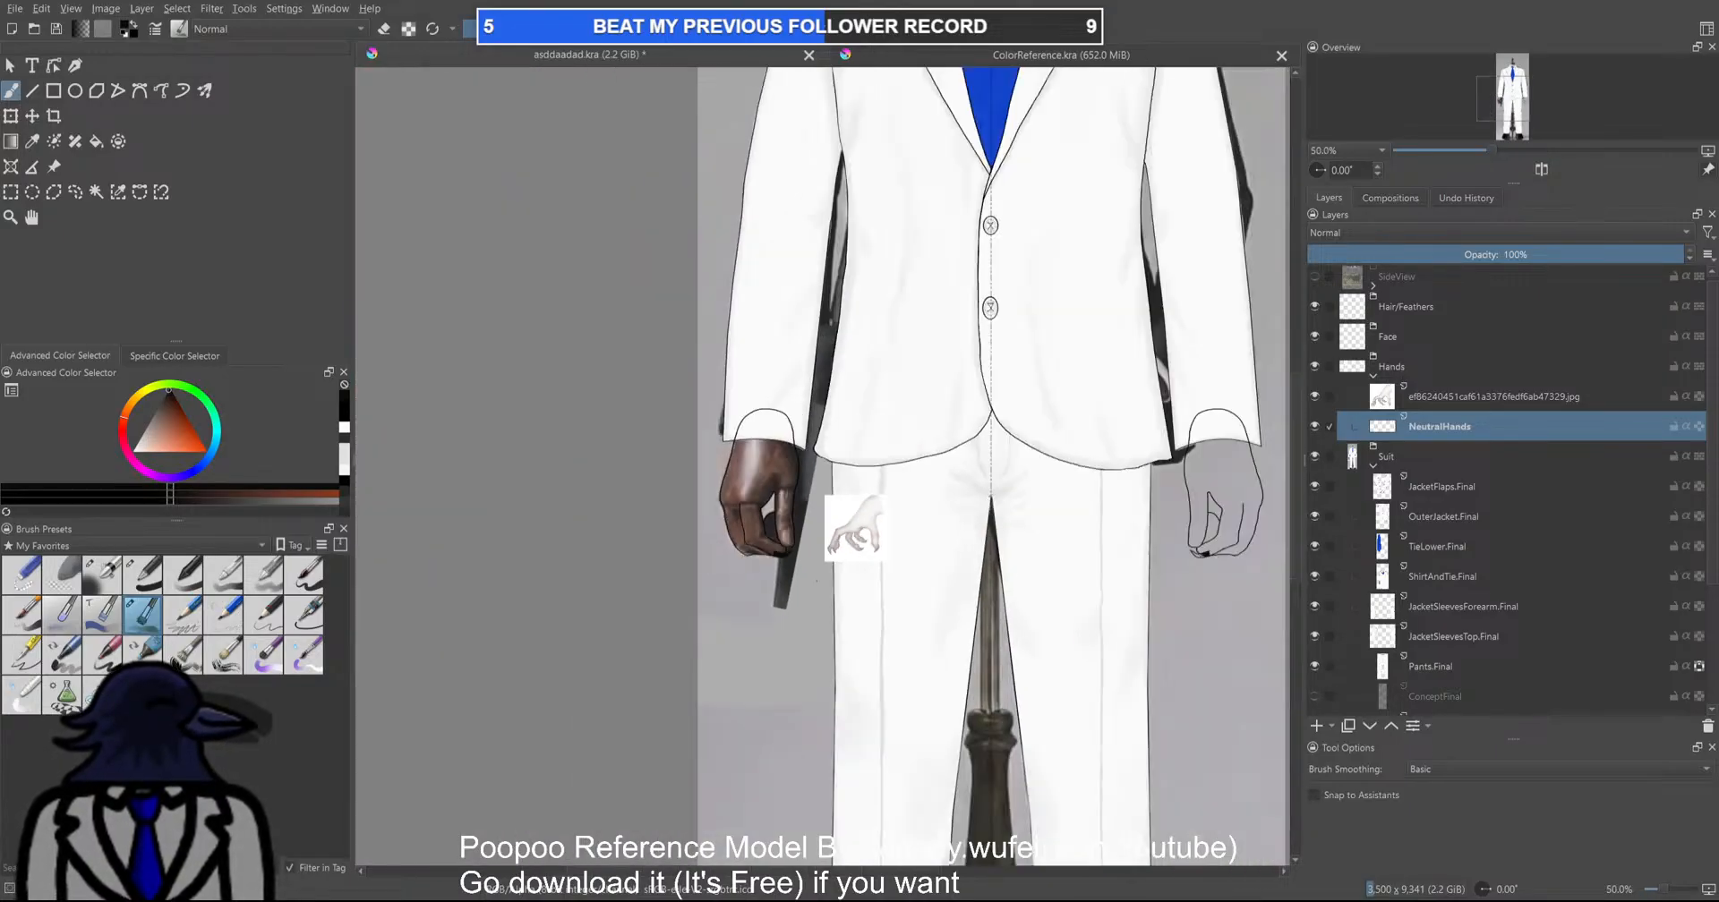
scroll(805, 597, "up", 3)
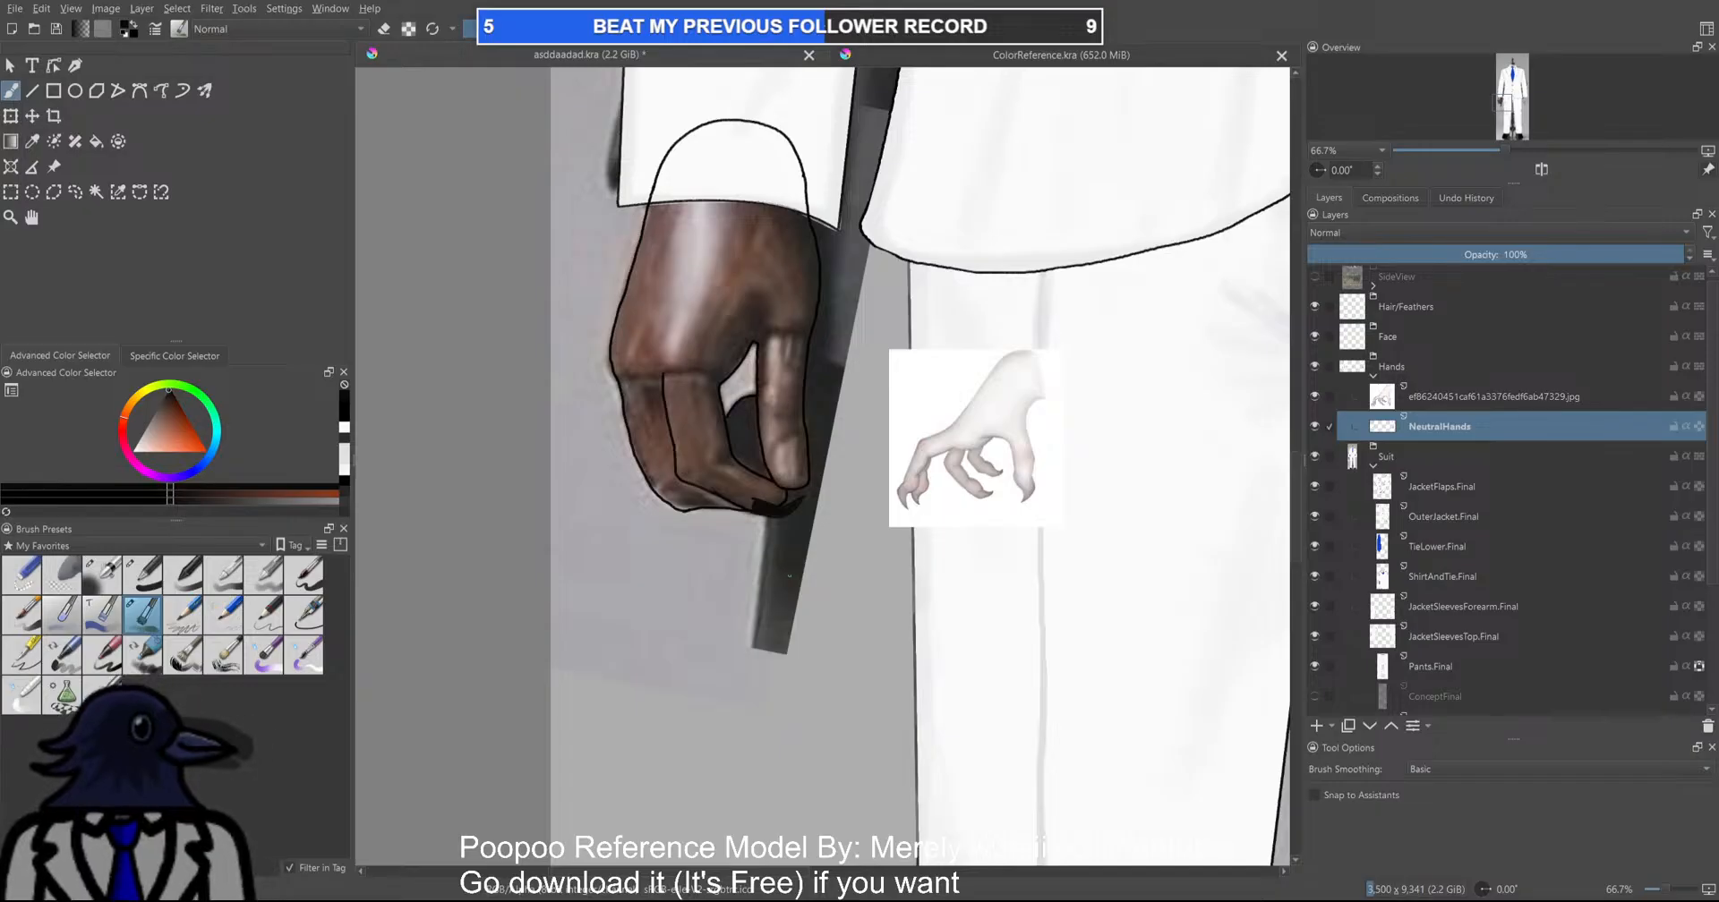
key("ctrl+z")
Save the document and check the hands against the whole figure
key("ctrl+s")
scroll(717, 533, "down", 4)
scroll(717, 538, "down", 3)
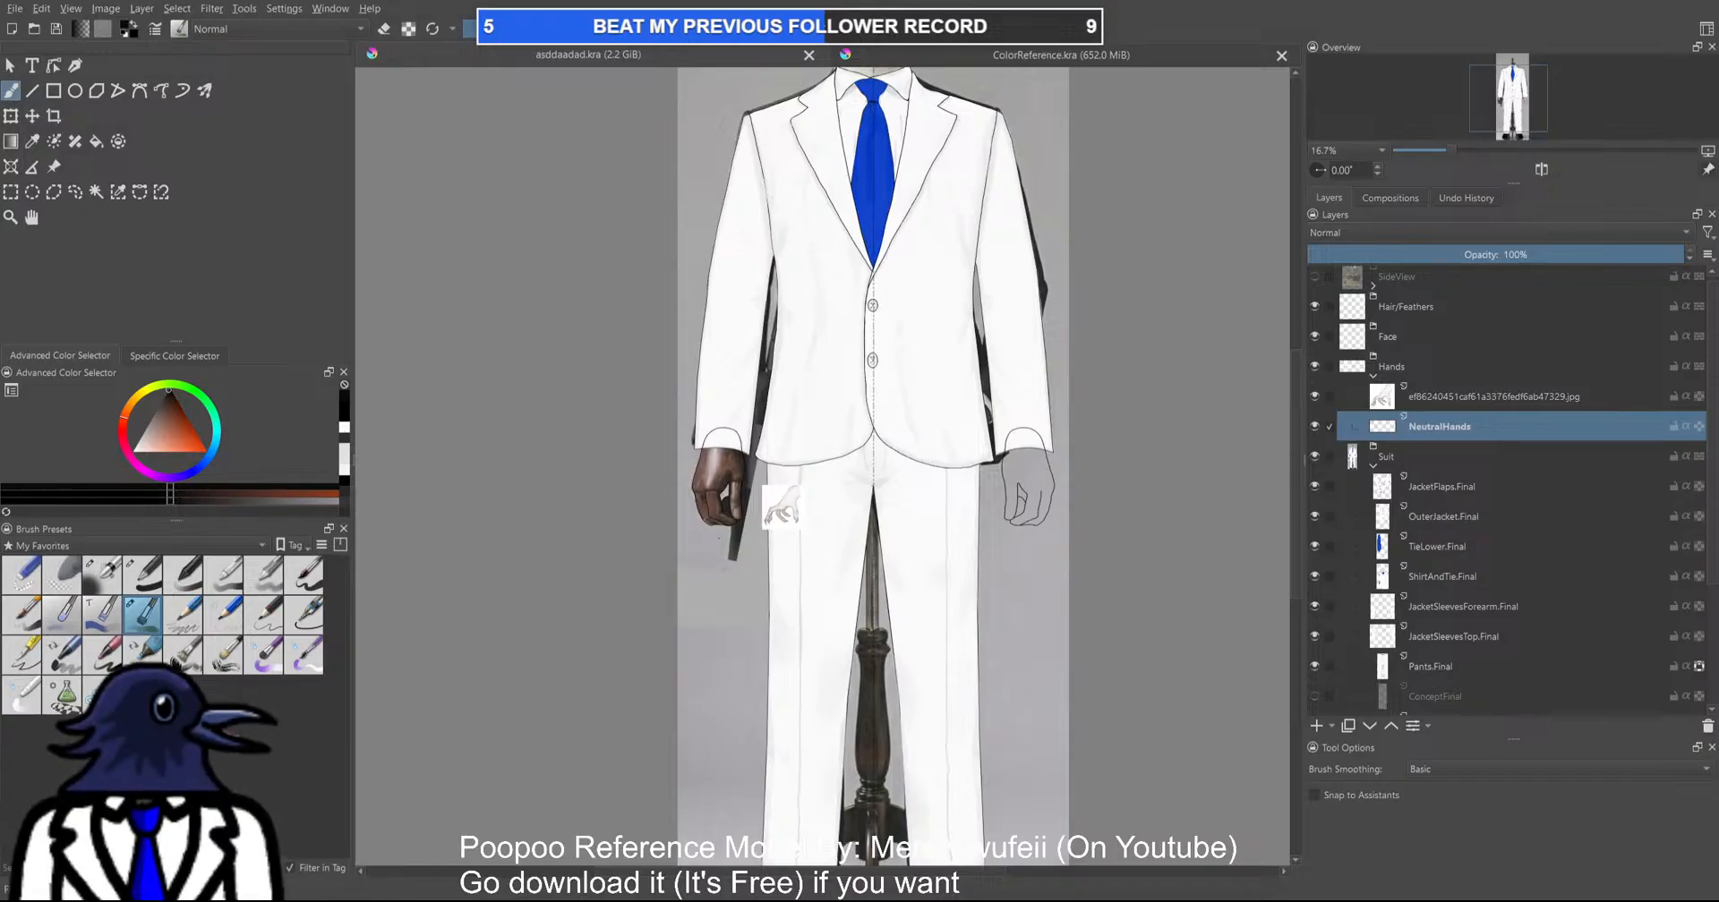
scroll(717, 538, "up", 5)
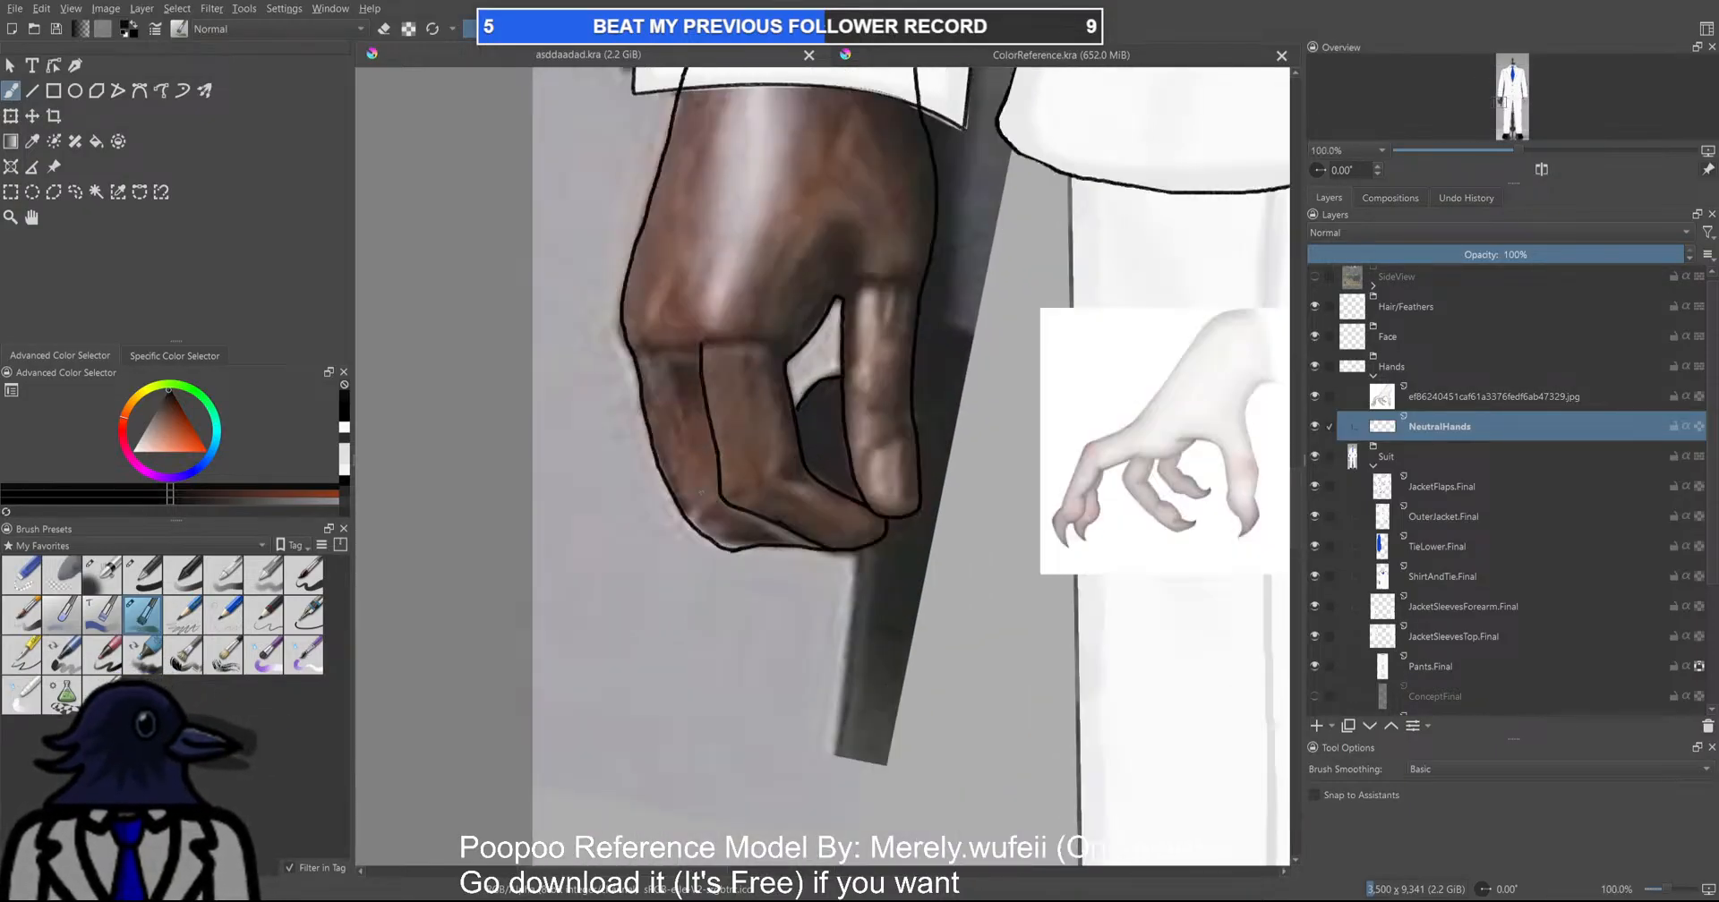
Erase the outer edge of the rear curled finger below the knuckle and redraw it as a straighter line
scroll(707, 495, "up", 1)
key("e")
left_click_drag(616, 358, 674, 528)
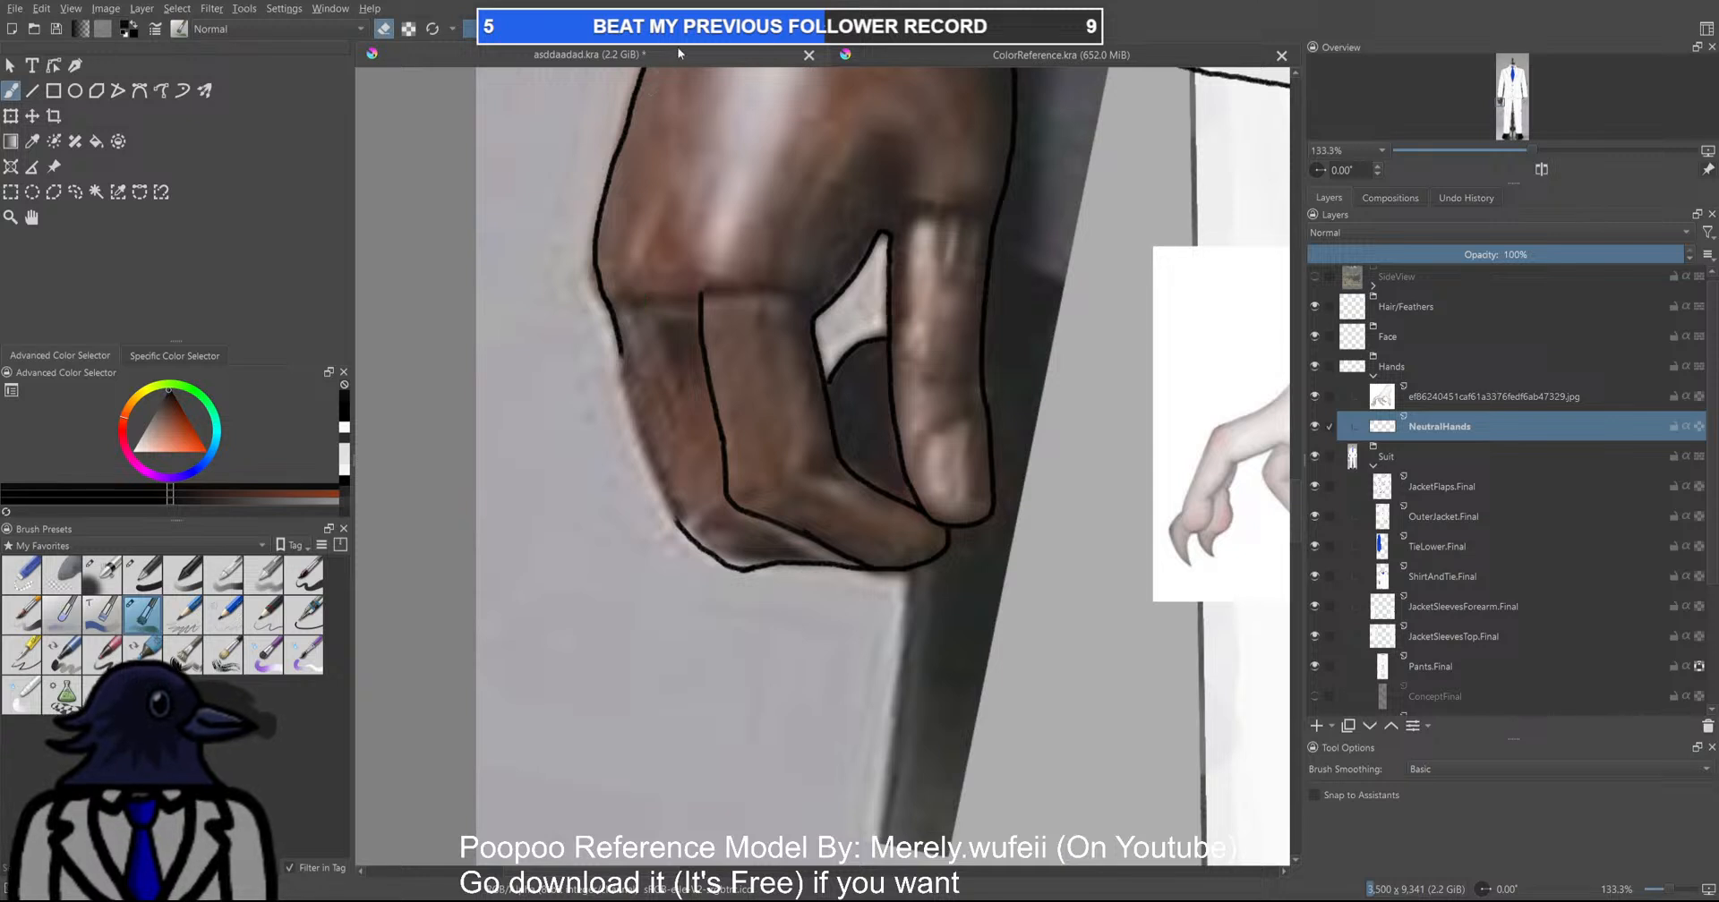
key("e")
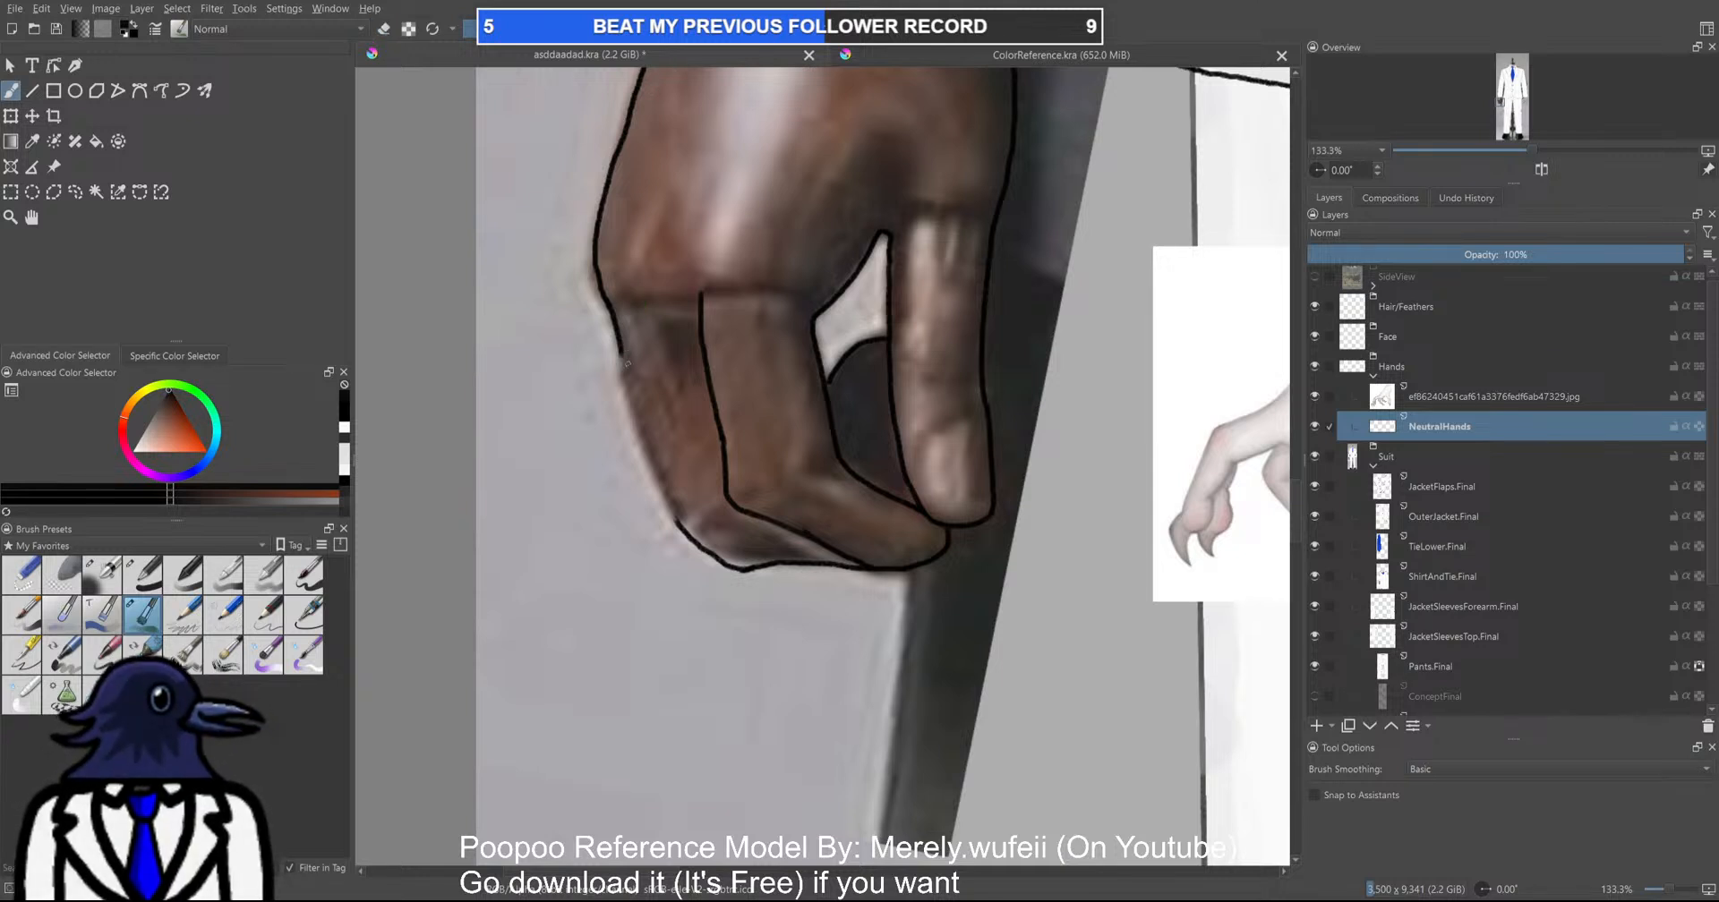
left_click_drag(633, 407, 668, 501)
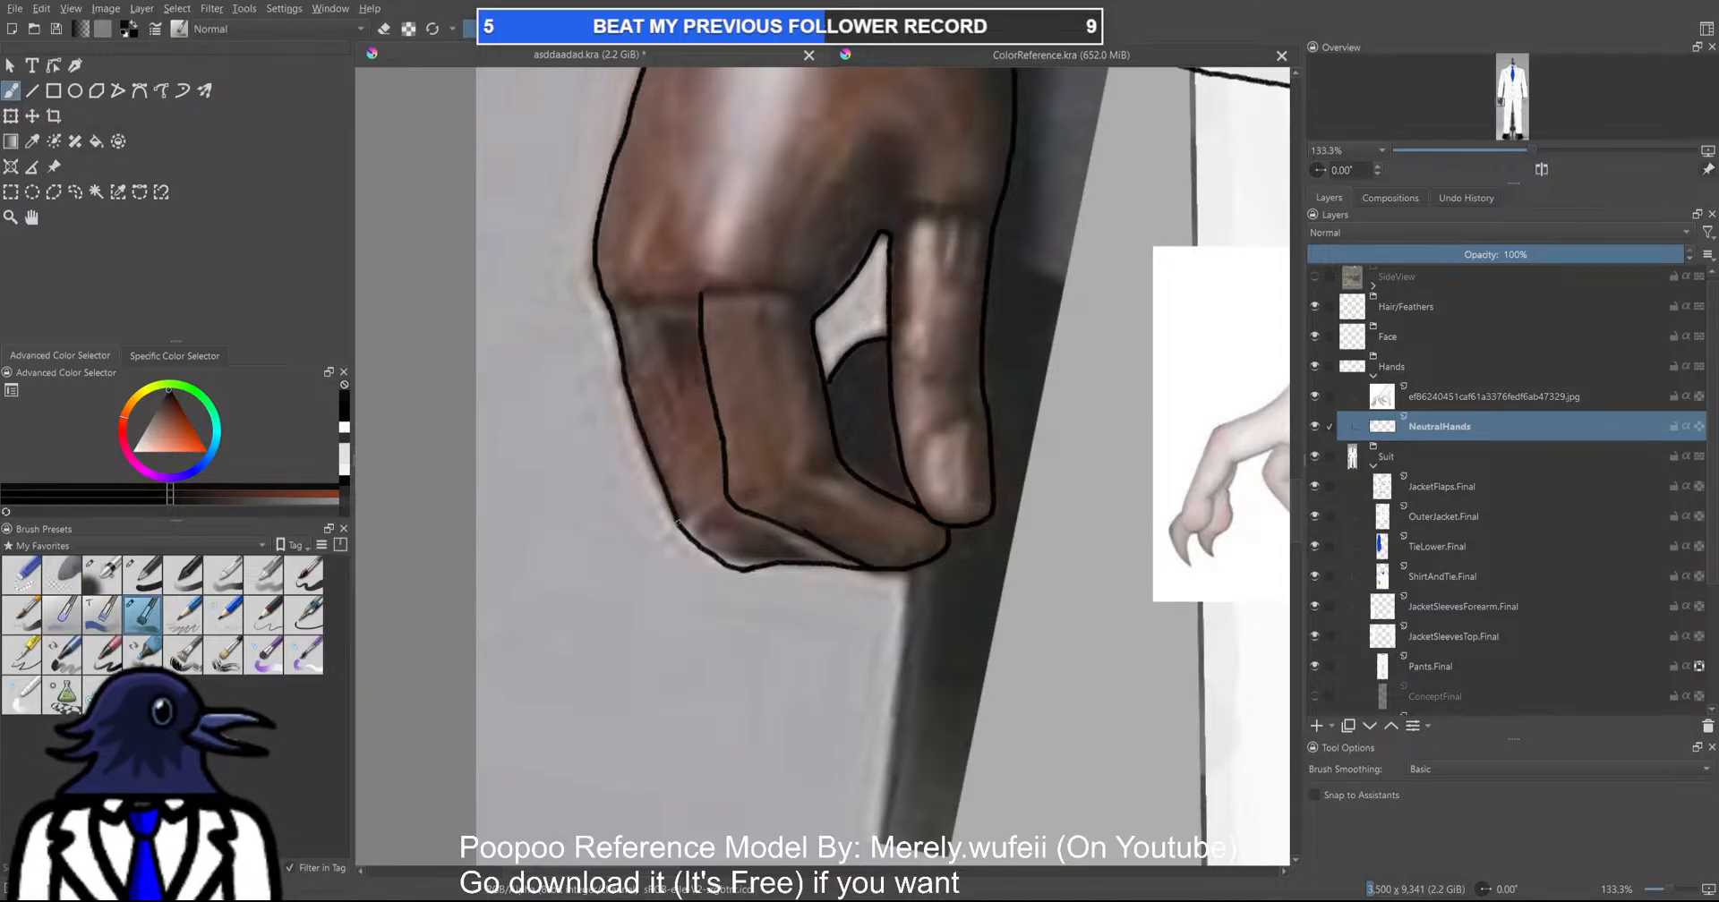
scroll(733, 491, "down", 4)
scroll(707, 429, "up", 5)
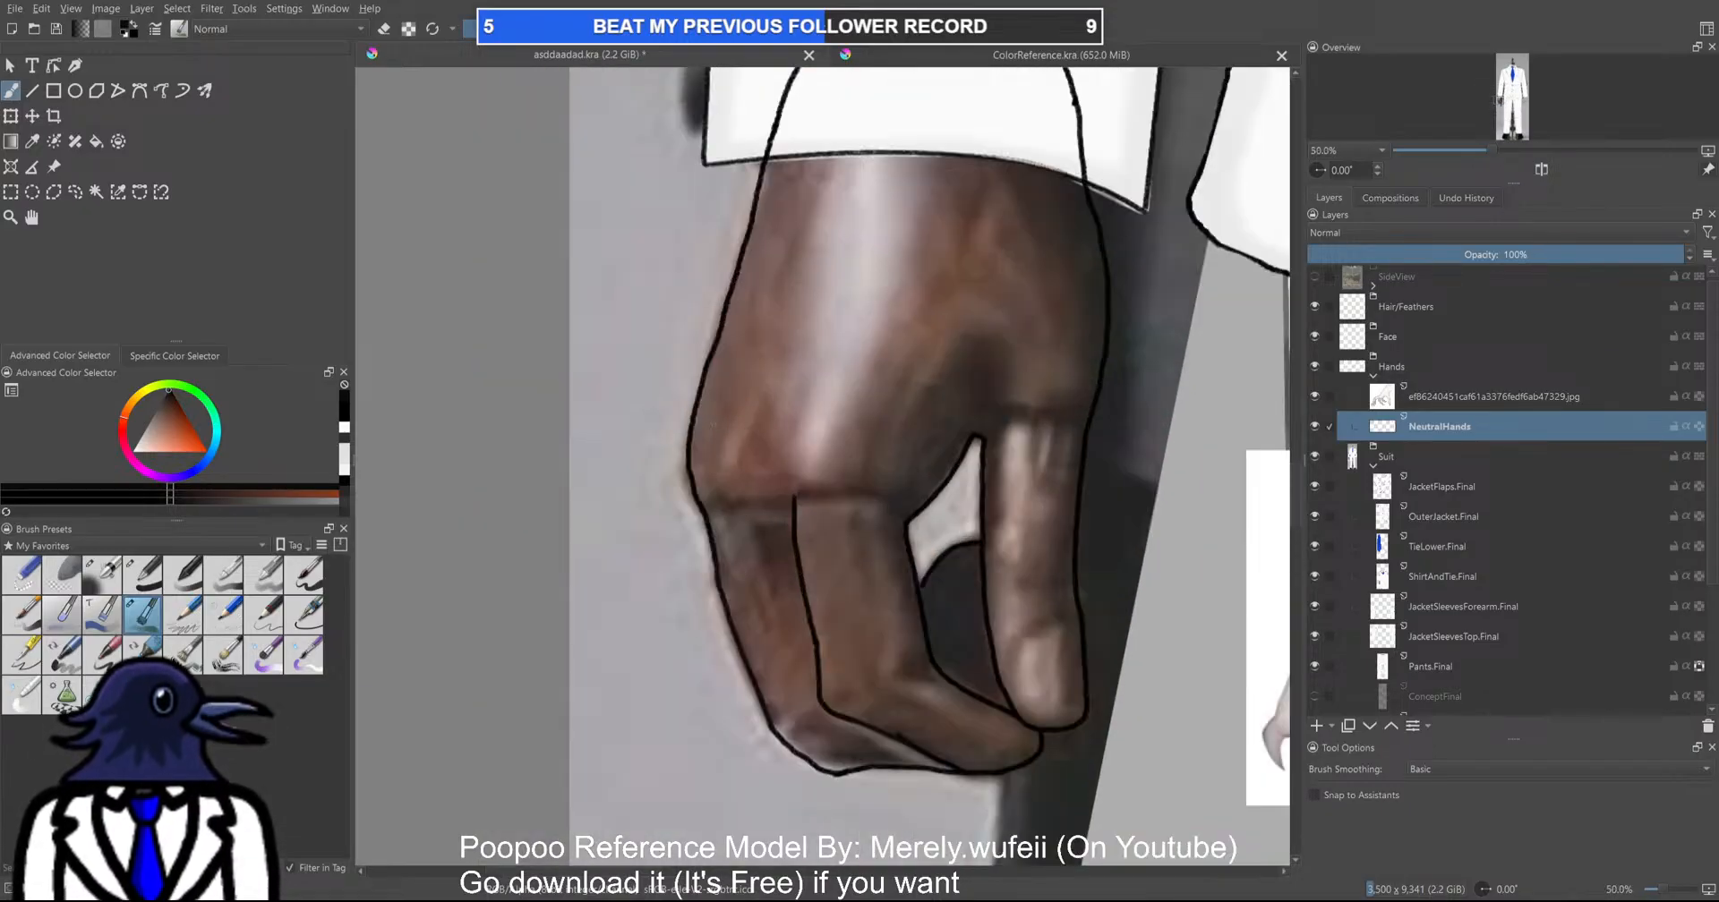
scroll(836, 495, "down", 2)
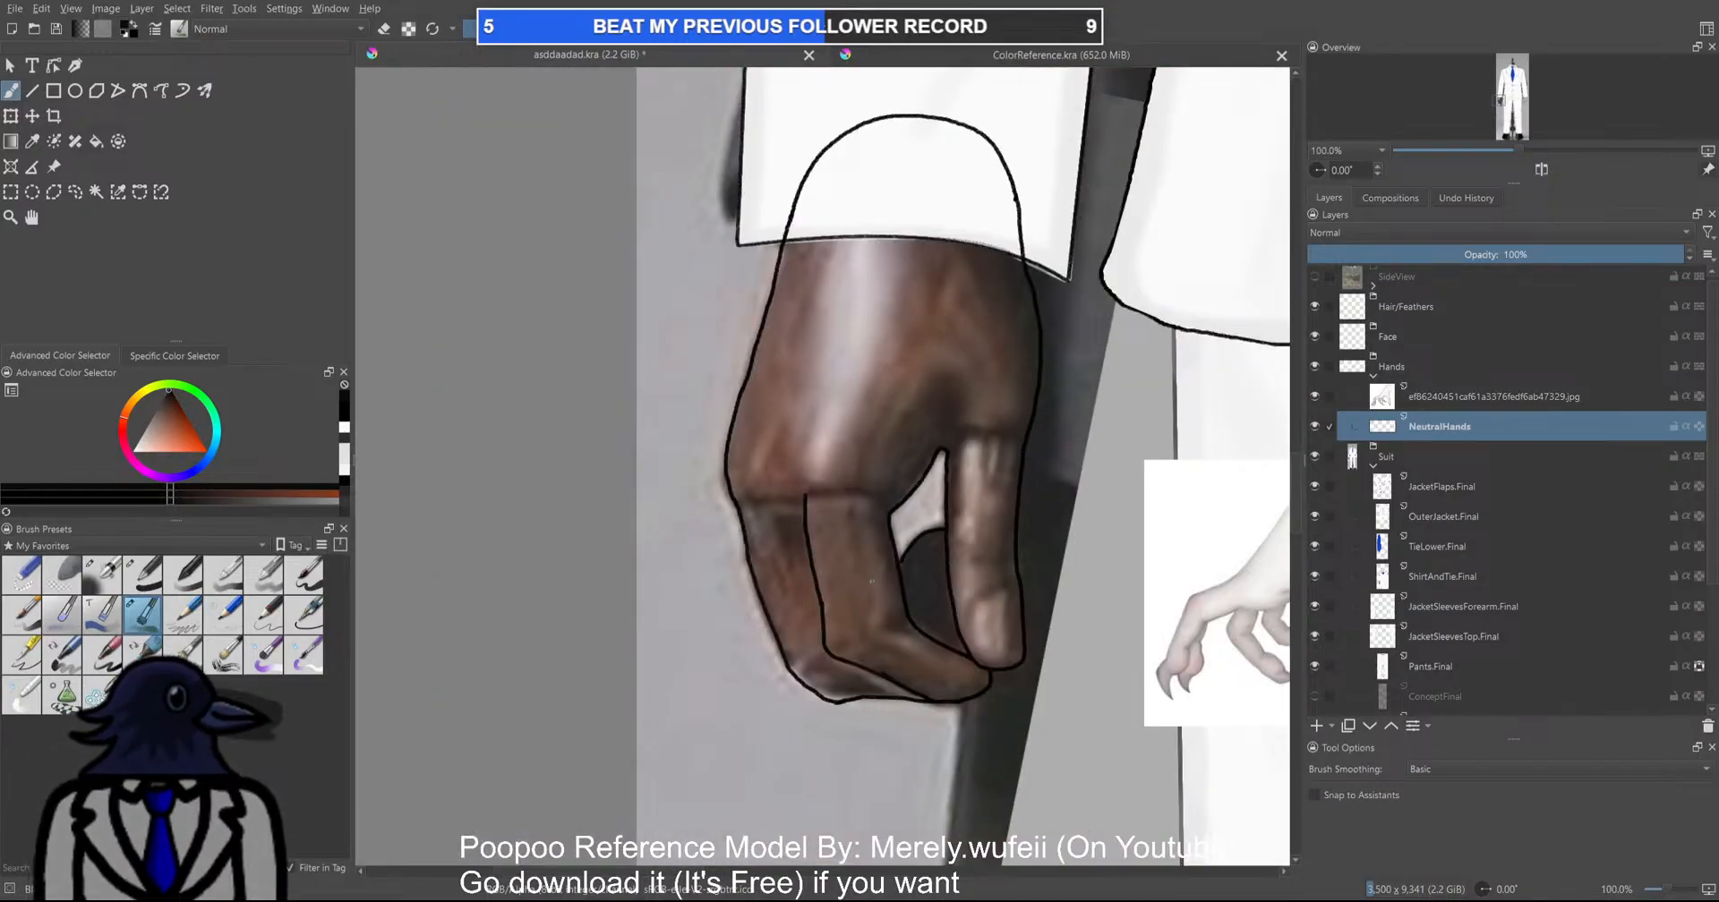
scroll(851, 671, "up", 3)
left_click_drag(701, 476, 736, 439)
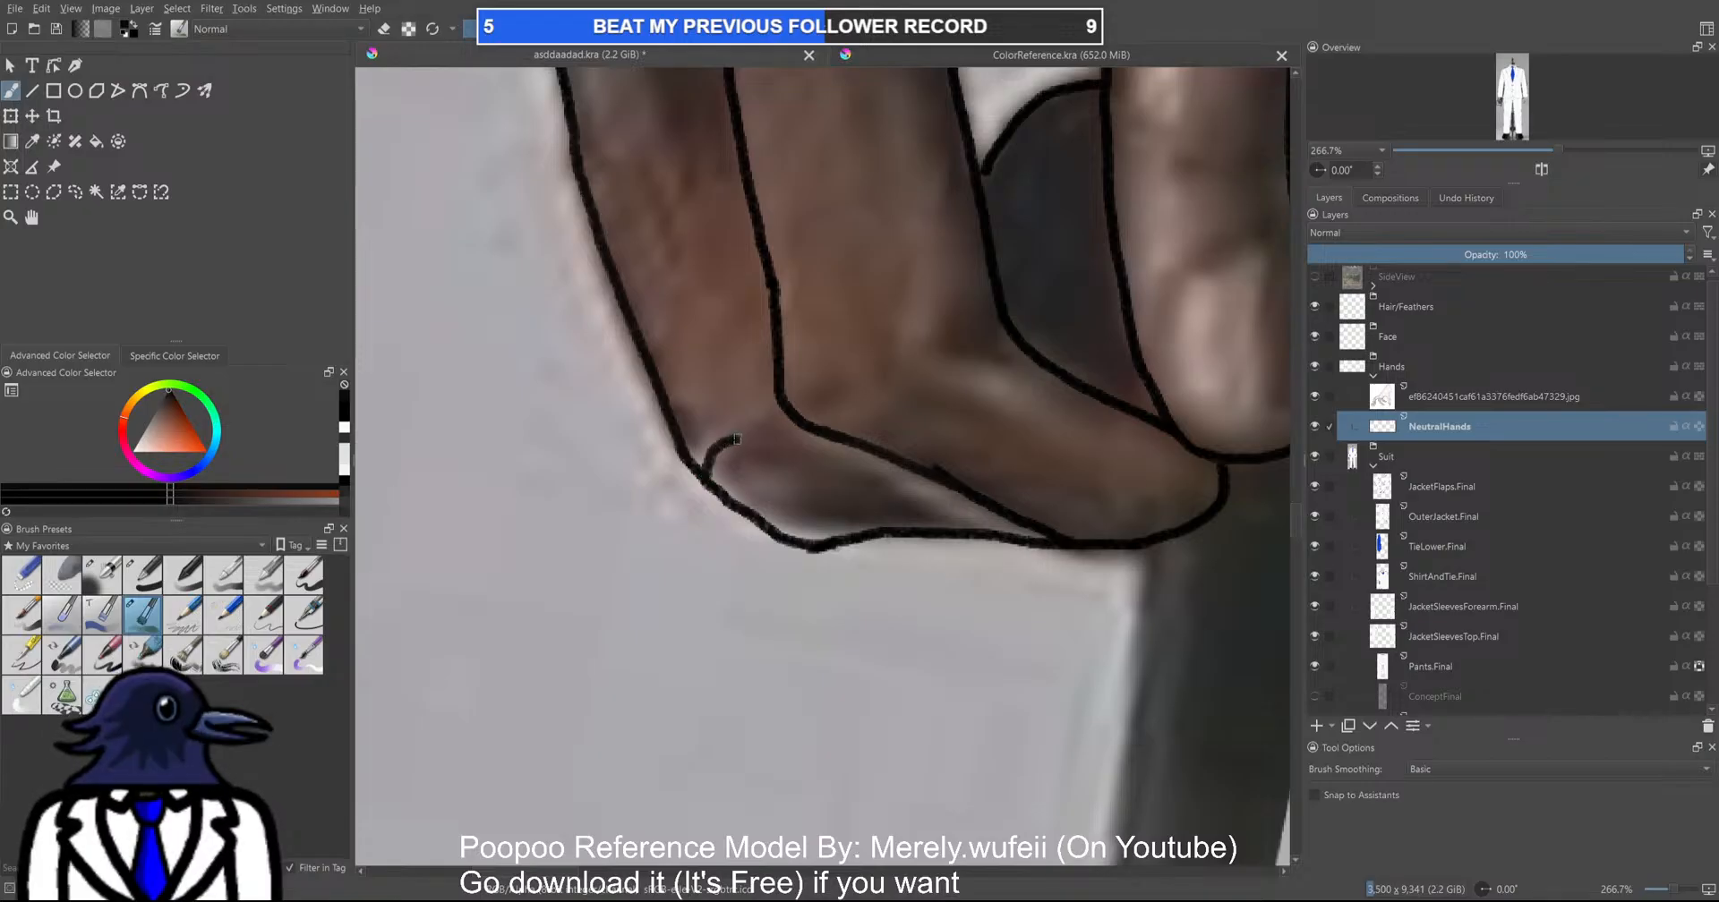
left_click_drag(726, 495, 764, 454)
key("ctrl+z")
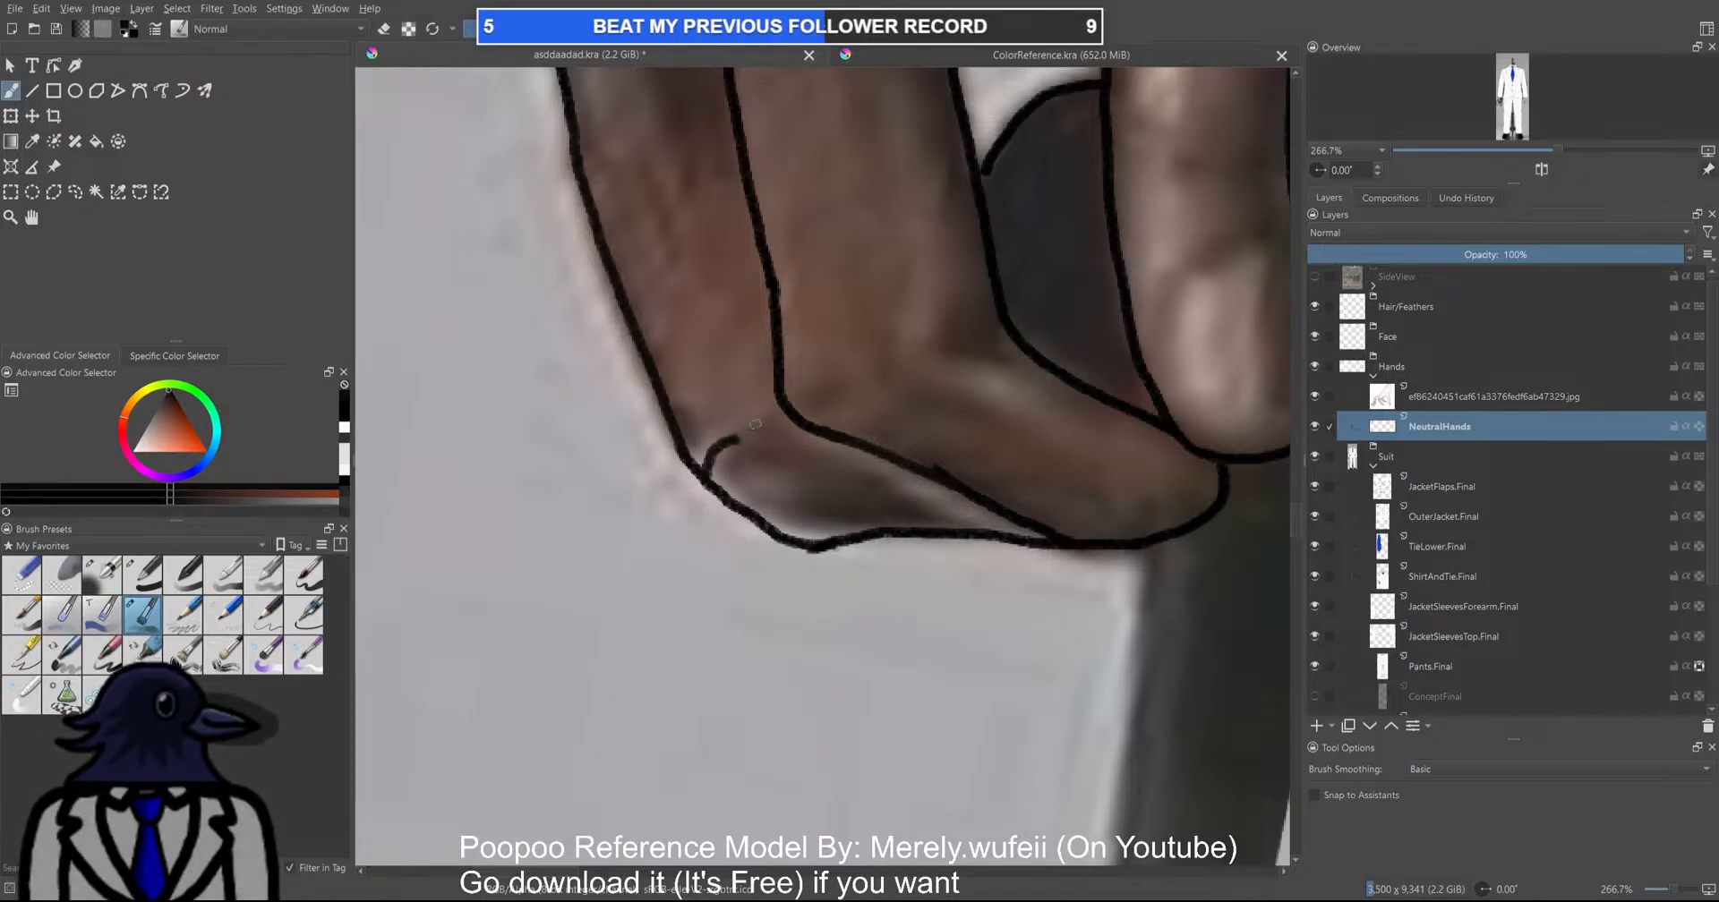
key("ctrl+z")
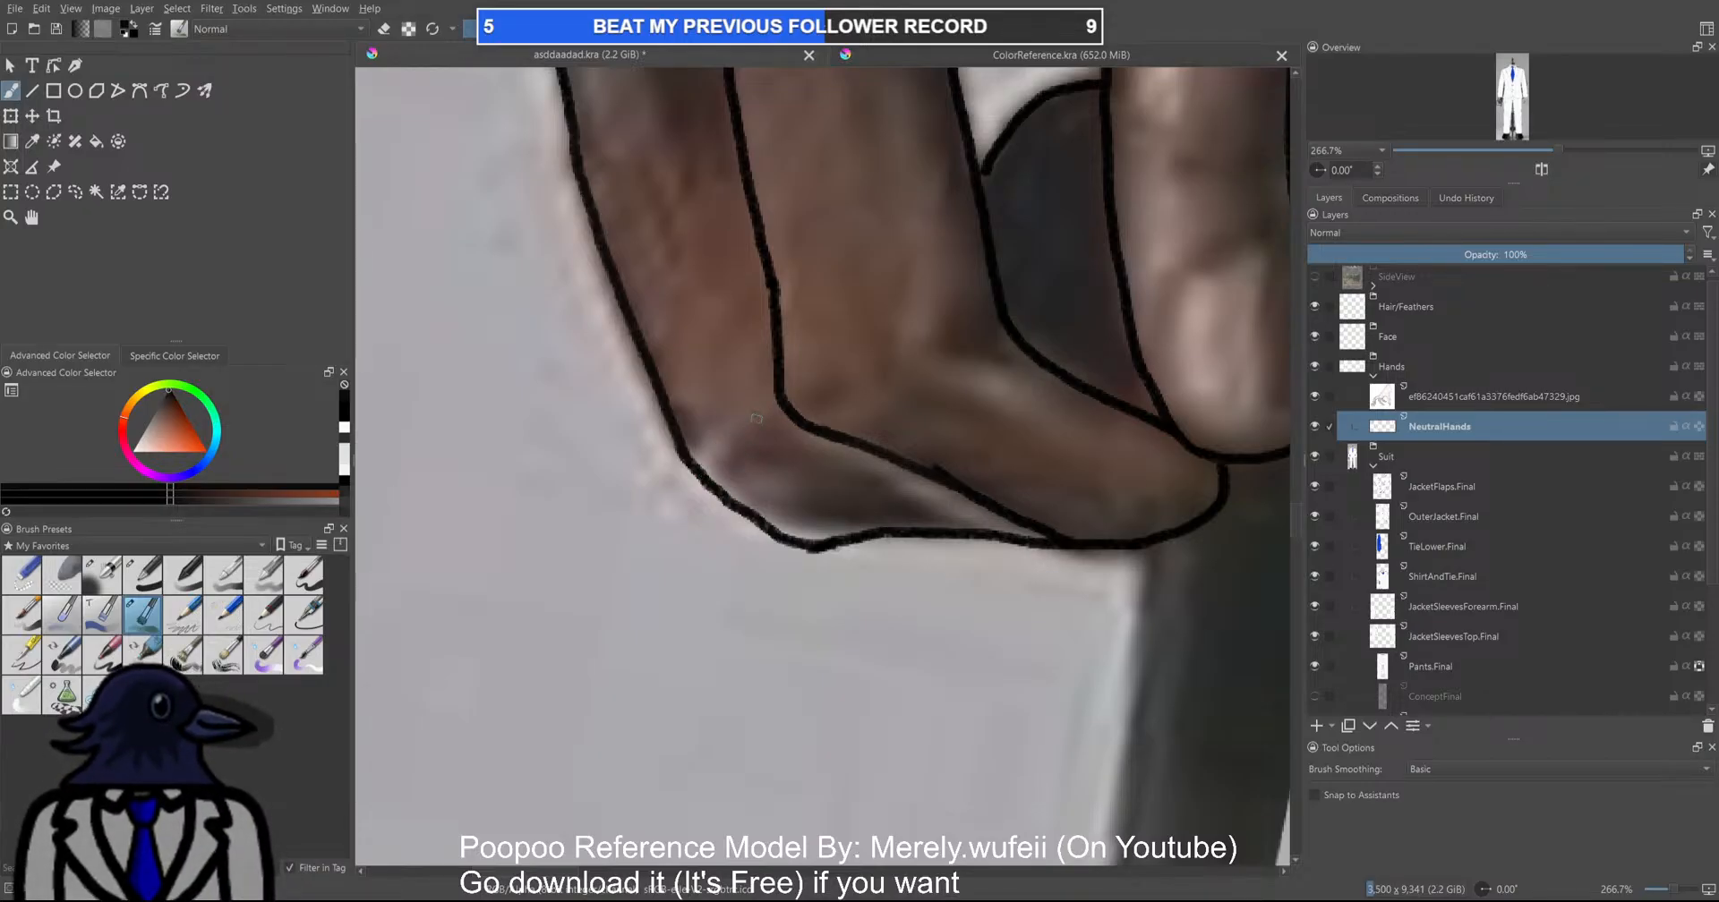
Draw two short slanted crease lines at the outer edge of the rear curled finger's lower joint
left_click_drag(753, 421, 693, 461)
key("ctrl+z")
mouse_move(754, 412)
left_mouse_down()
mouse_move(698, 463)
mouse_move(729, 461)
mouse_move(713, 487)
mouse_move(743, 446)
mouse_move(713, 475)
left_mouse_up()
key("ctrl+z")
mouse_move(779, 394)
left_mouse_down()
mouse_move(847, 381)
mouse_move(822, 380)
mouse_move(847, 405)
left_mouse_up()
scroll(850, 399, "down", 6)
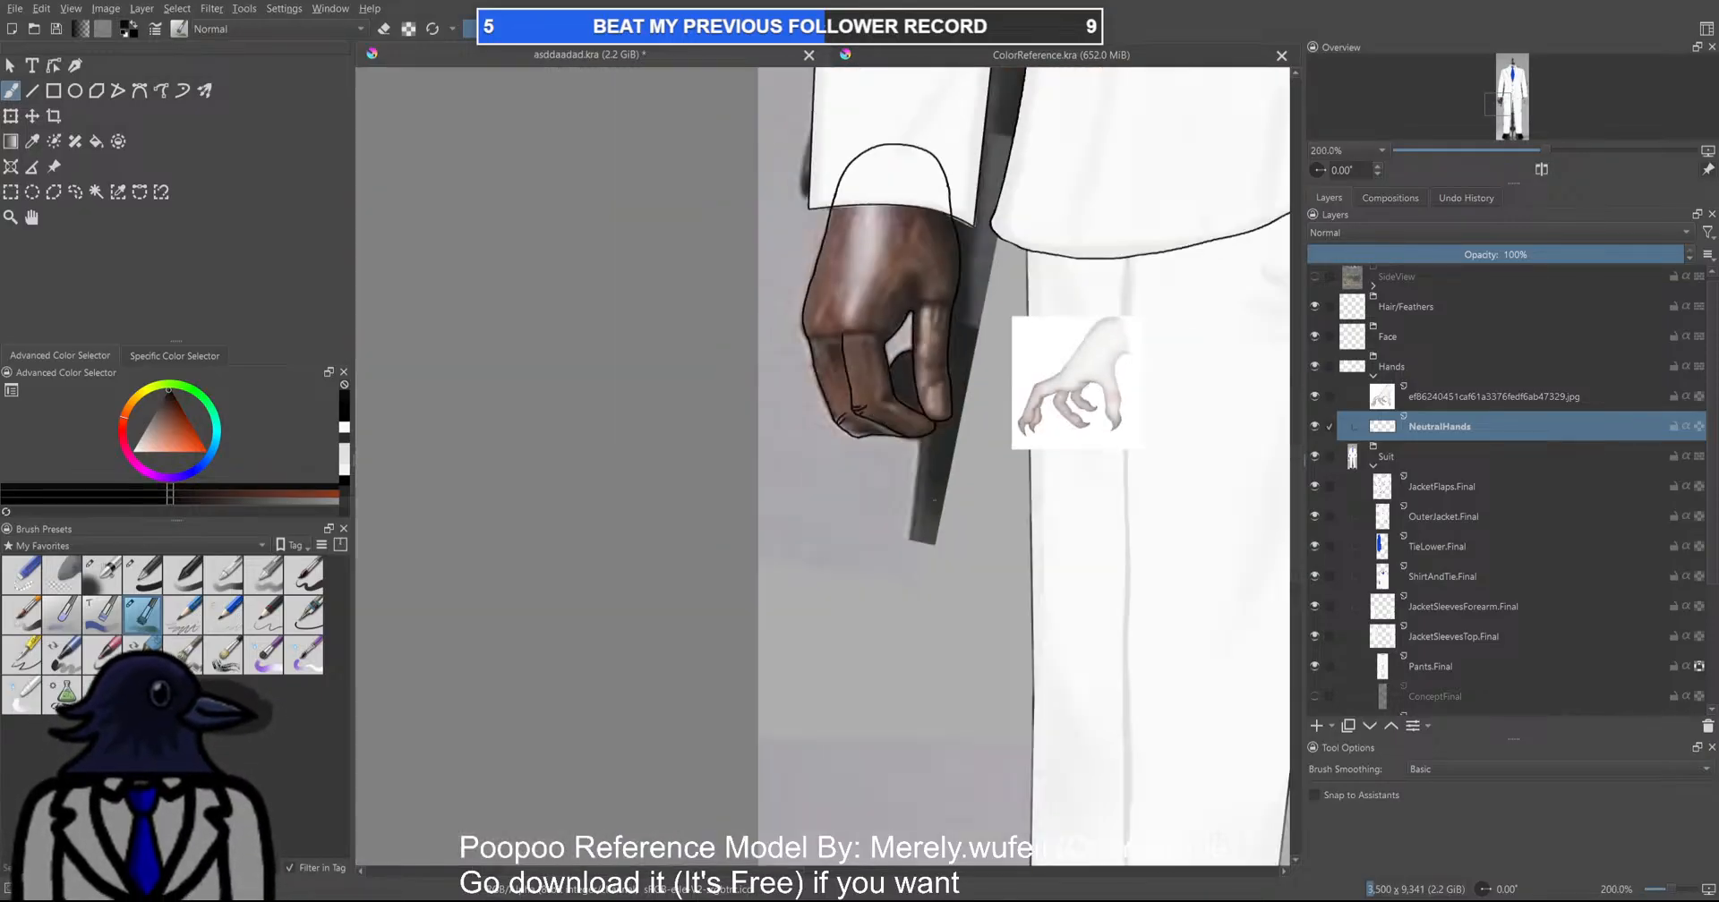
Erase the lower part of the line between the two curled fingers and redraw it as a smoother curve around the bend
scroll(897, 414, "up", 6)
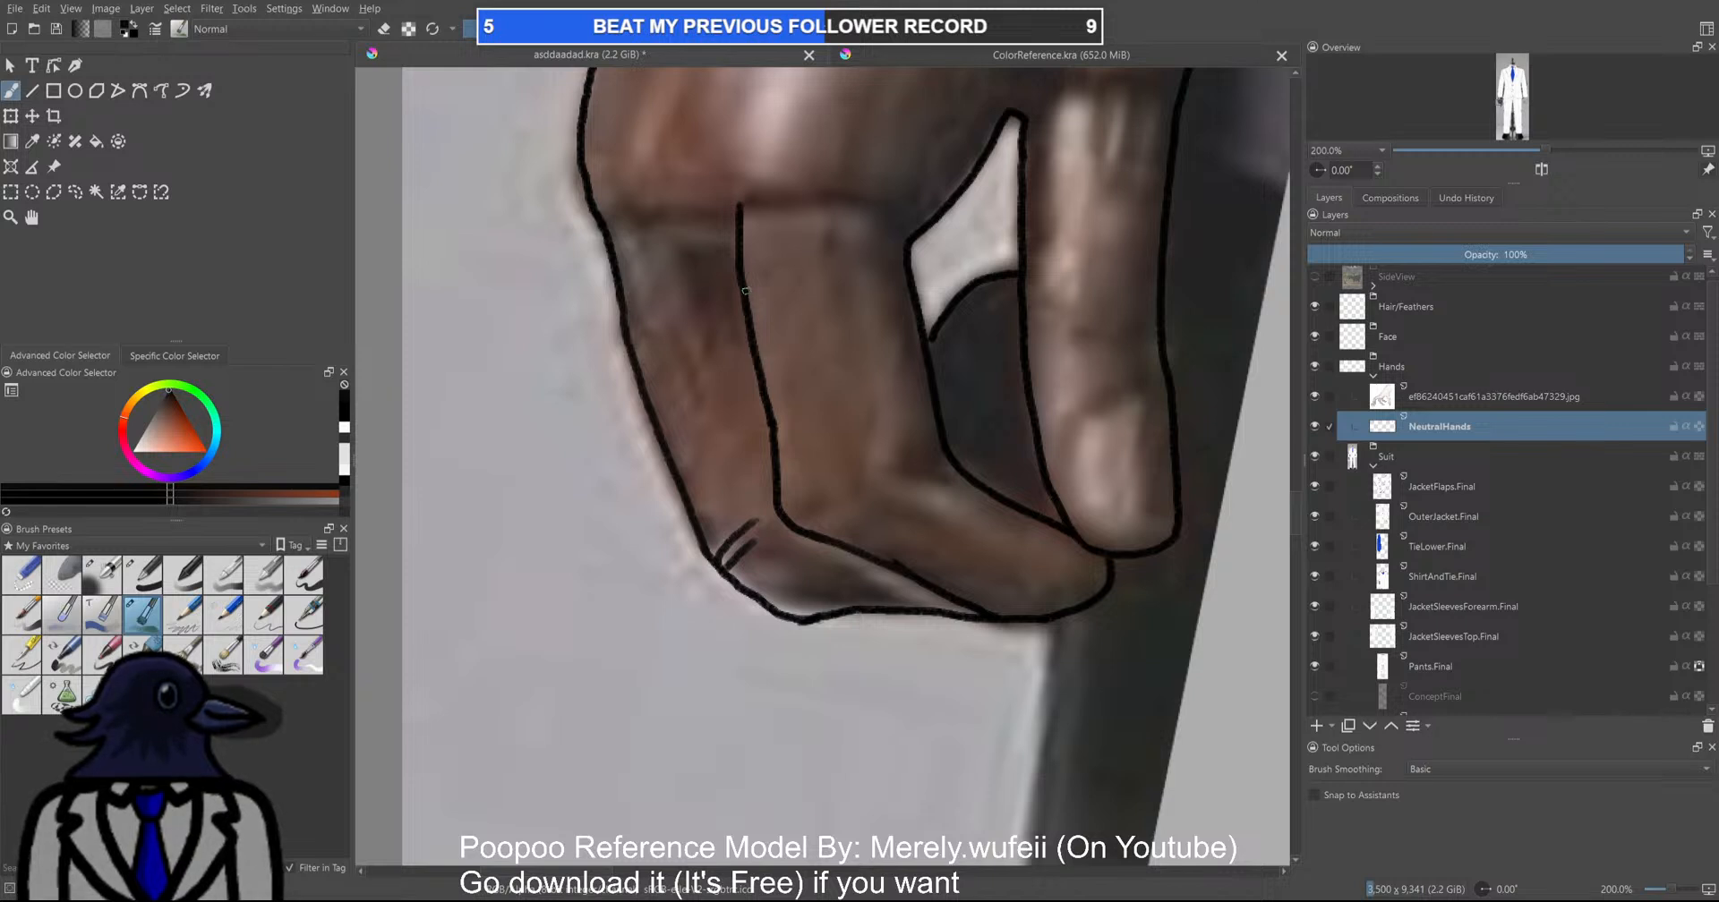
key("e")
mouse_move(837, 556)
left_mouse_down()
mouse_move(770, 506)
mouse_move(780, 451)
left_mouse_up()
left_click(775, 397, "ctrl")
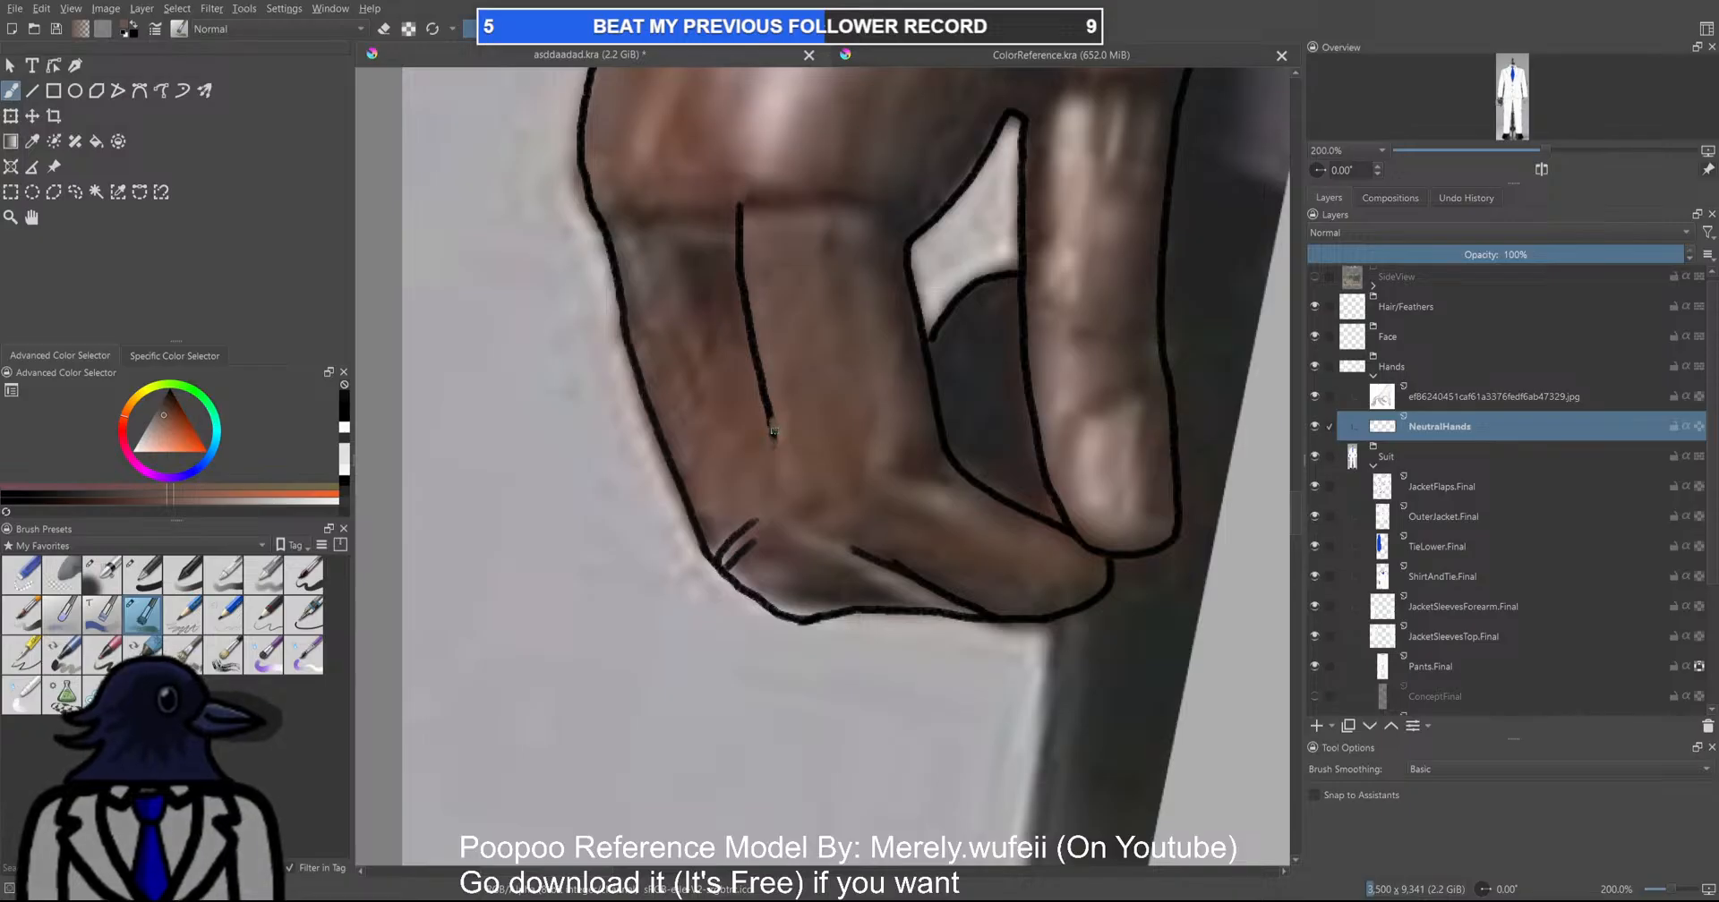
key("e")
left_click_drag(769, 415, 775, 440)
key("e")
key("e")
key("e")
left_click(767, 396, "ctrl")
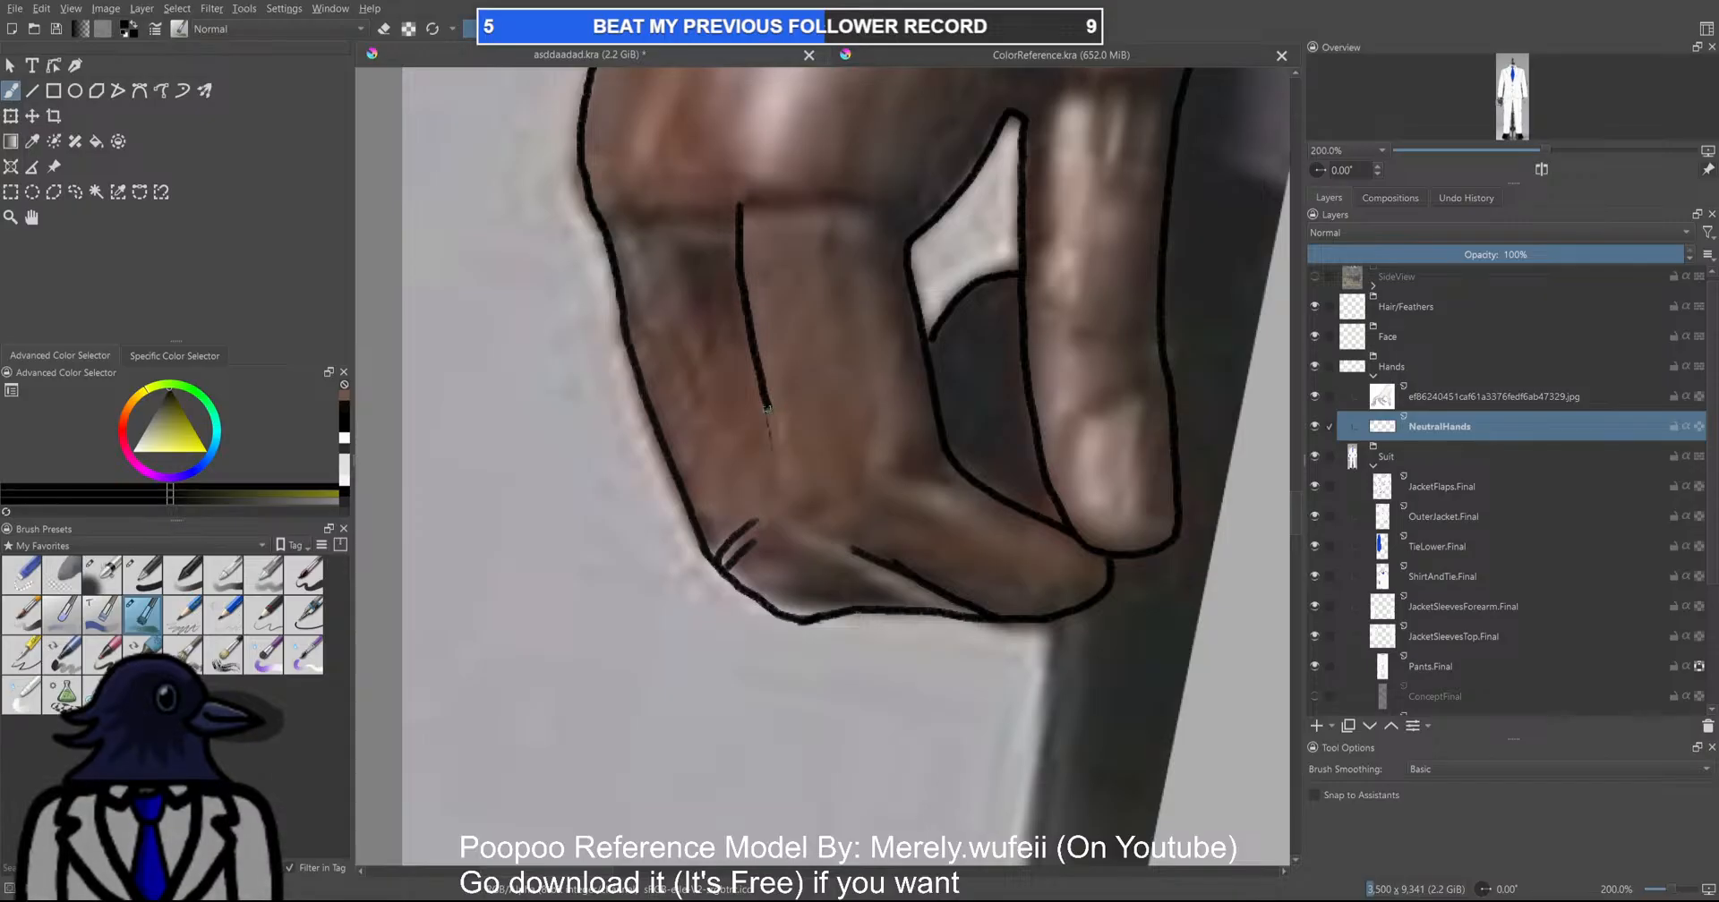
mouse_move(767, 407)
left_mouse_down()
mouse_move(789, 501)
mouse_move(862, 552)
left_mouse_up()
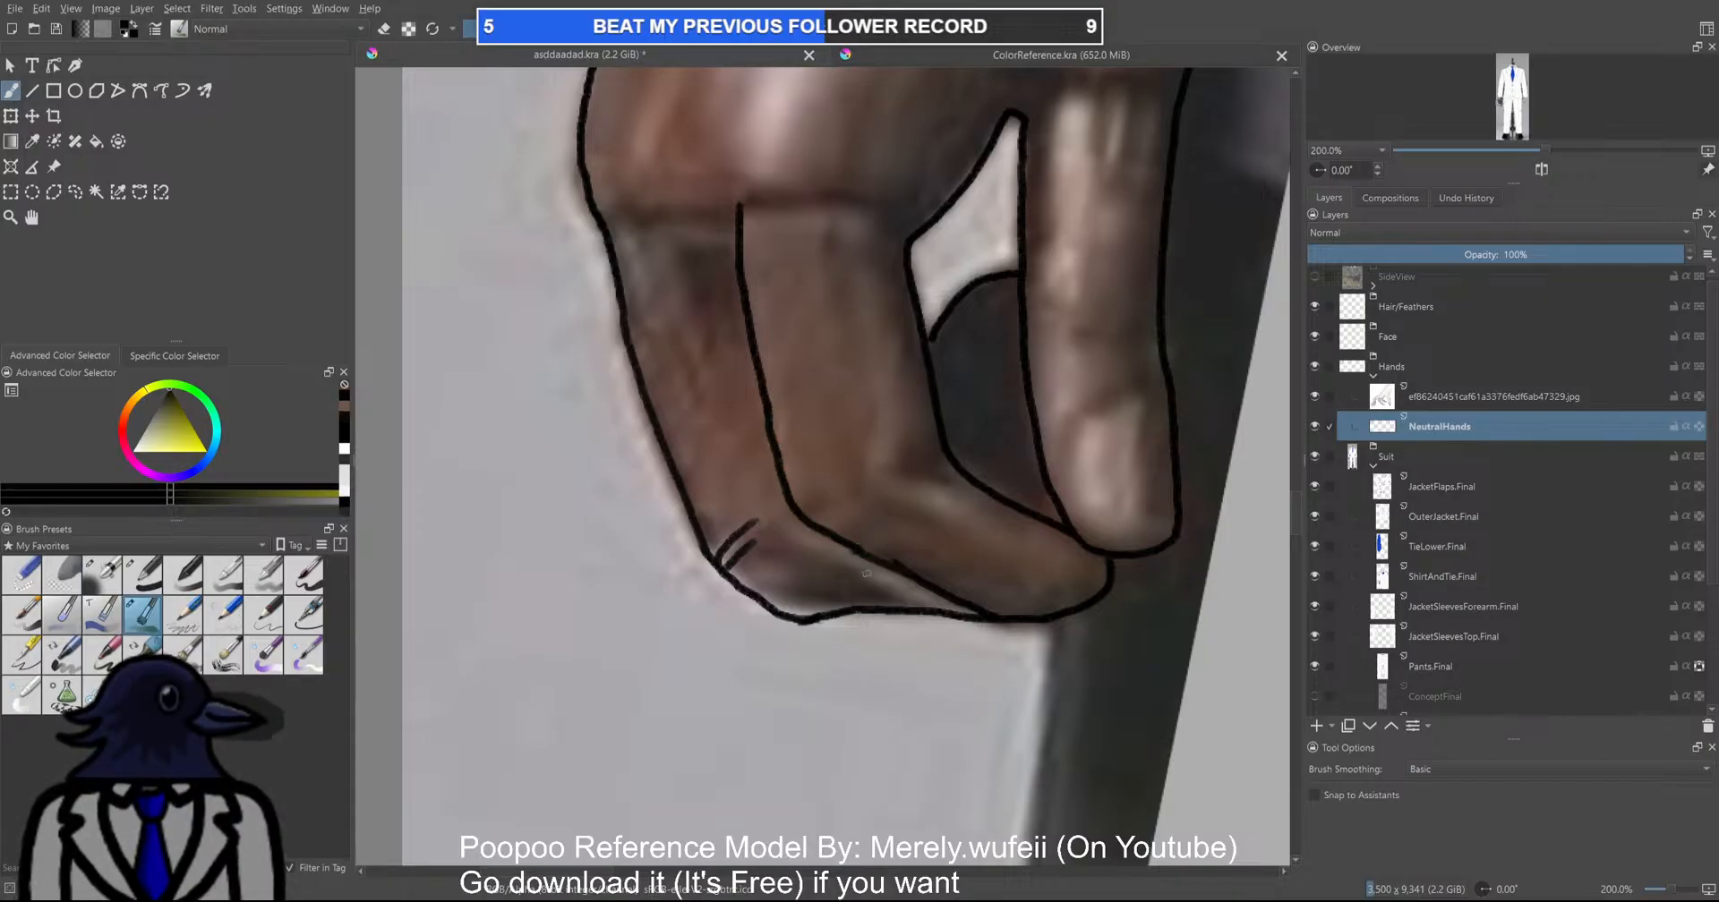
Draw two short slanted crease lines at the front curled finger's lower joint
scroll(863, 551, "down", 3)
scroll(883, 544, "up", 3)
scroll(756, 517, "up", 1)
left_click_drag(757, 527, 803, 488)
scroll(789, 533, "down", 4)
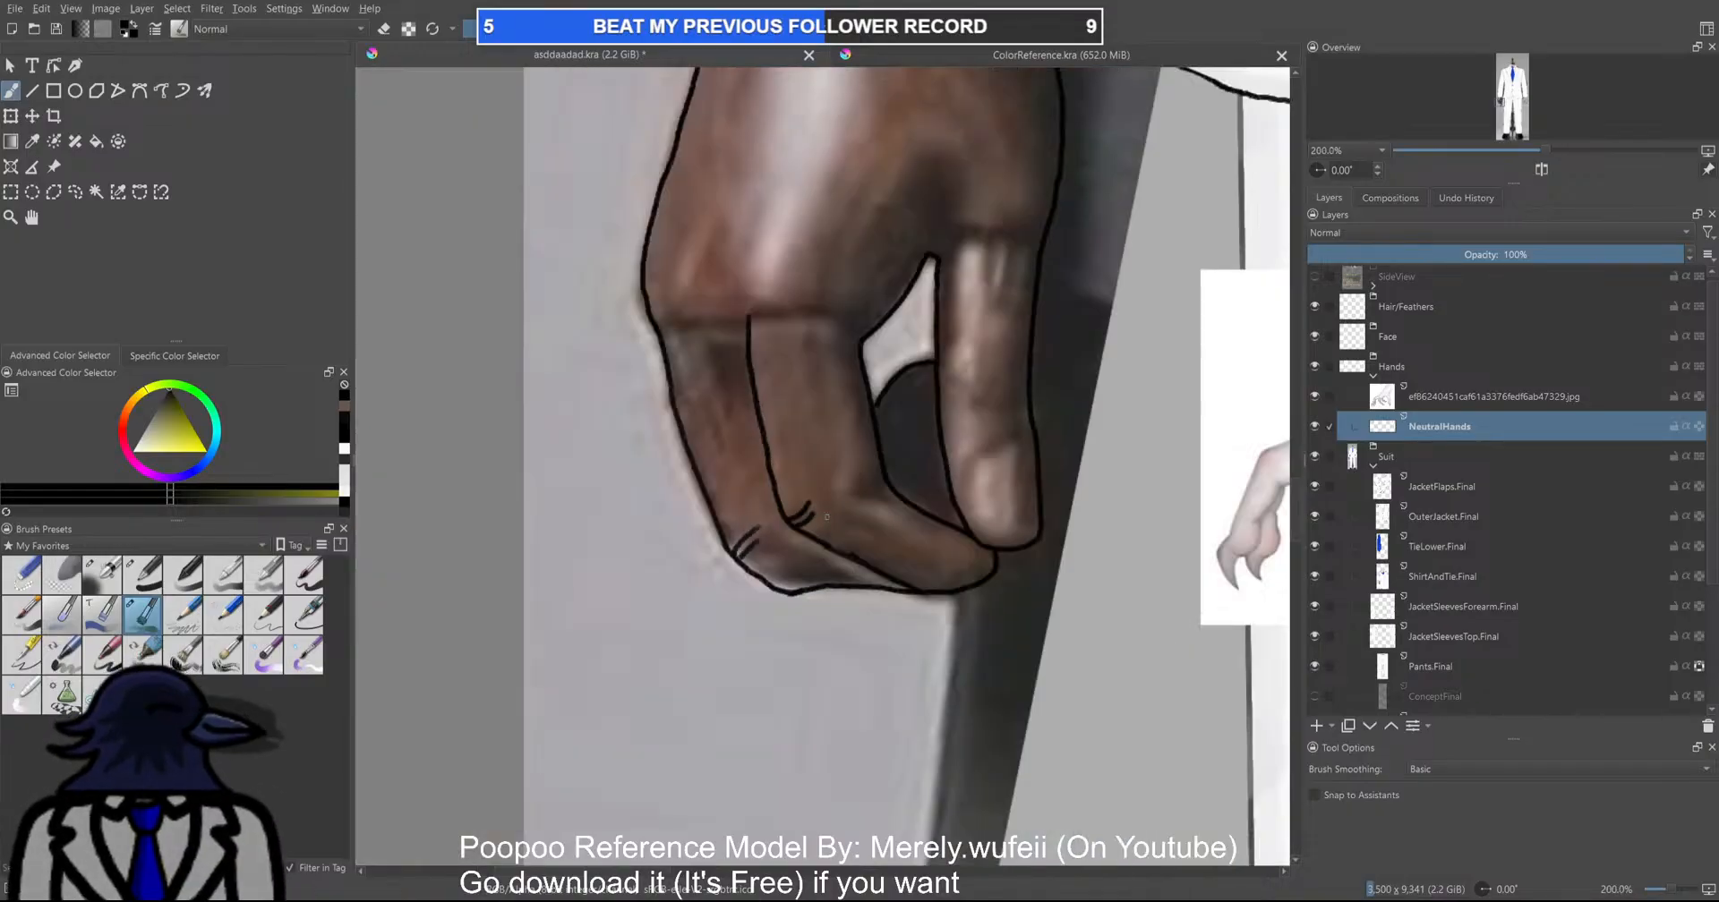
Extend the line between the two curled fingers upward past the front knuckle onto the back of the hand
scroll(841, 582, "up", 2)
scroll(852, 597, "down", 3)
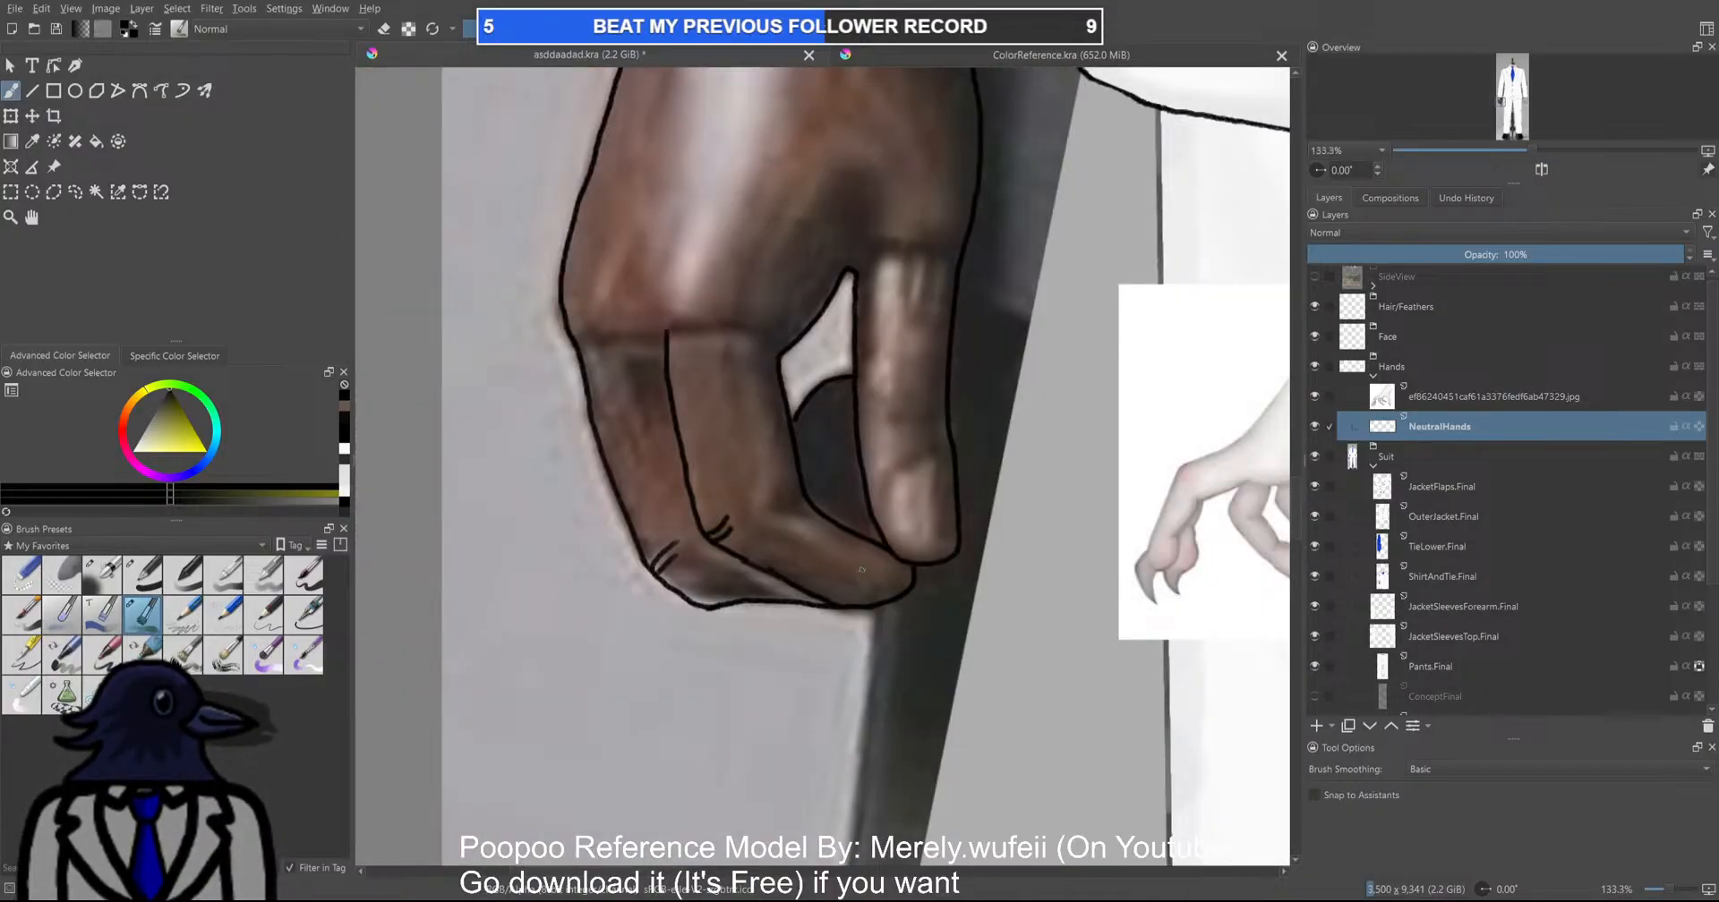
scroll(924, 575, "up", 4)
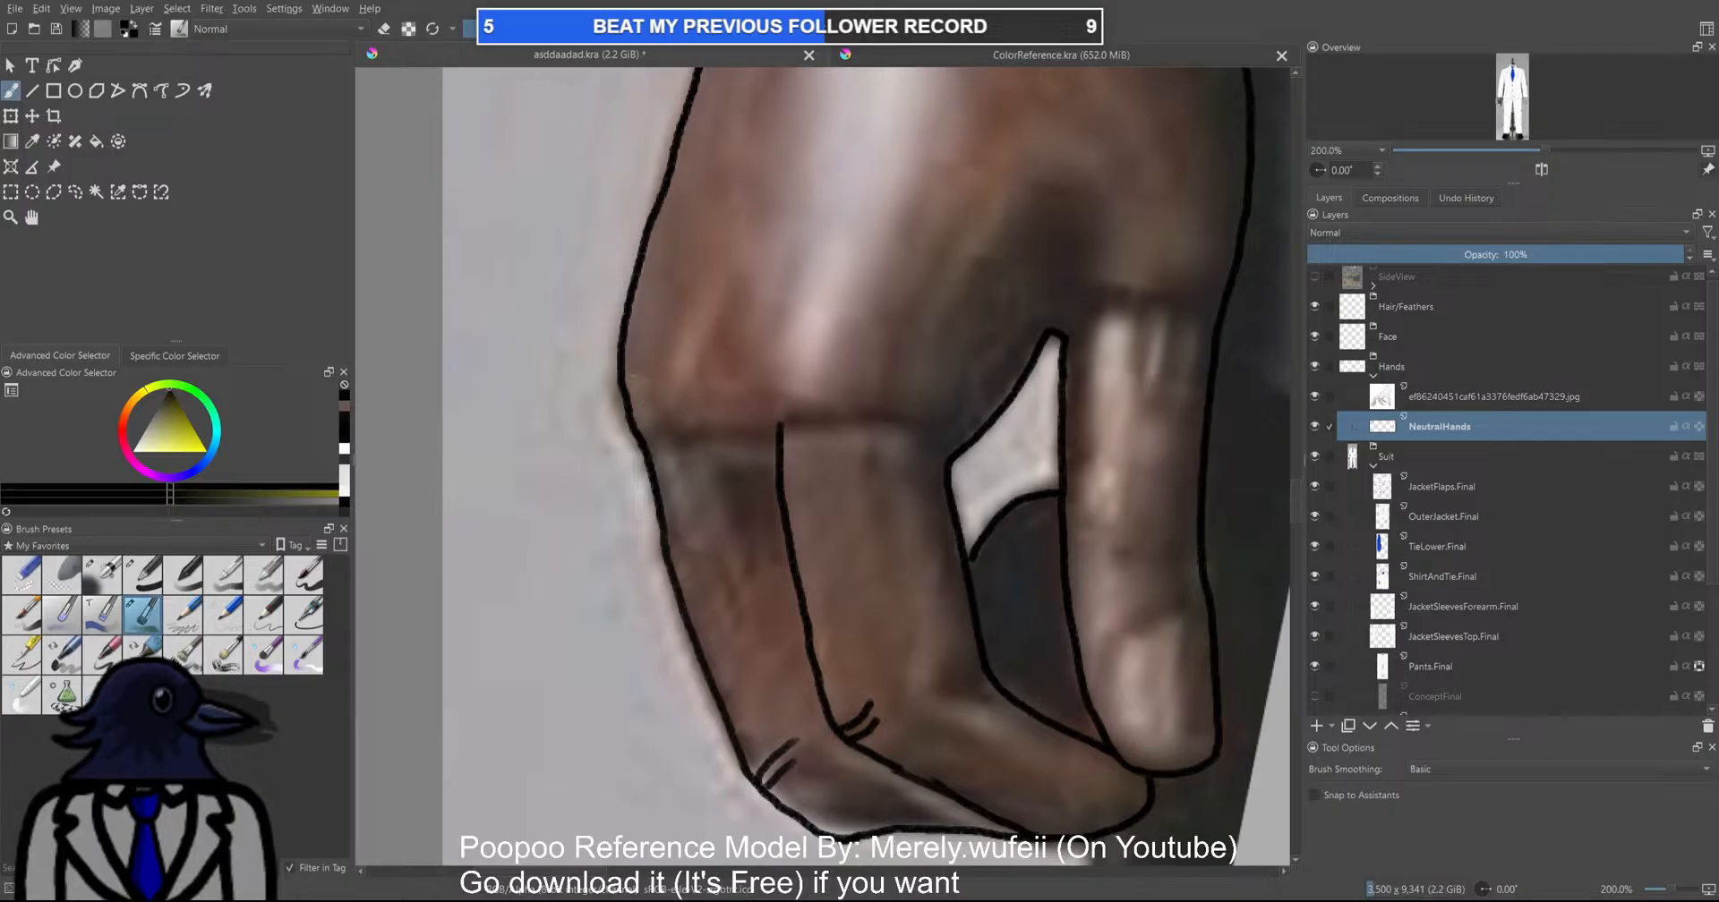
scroll(791, 327, "down", 3)
scroll(791, 327, "up", 2)
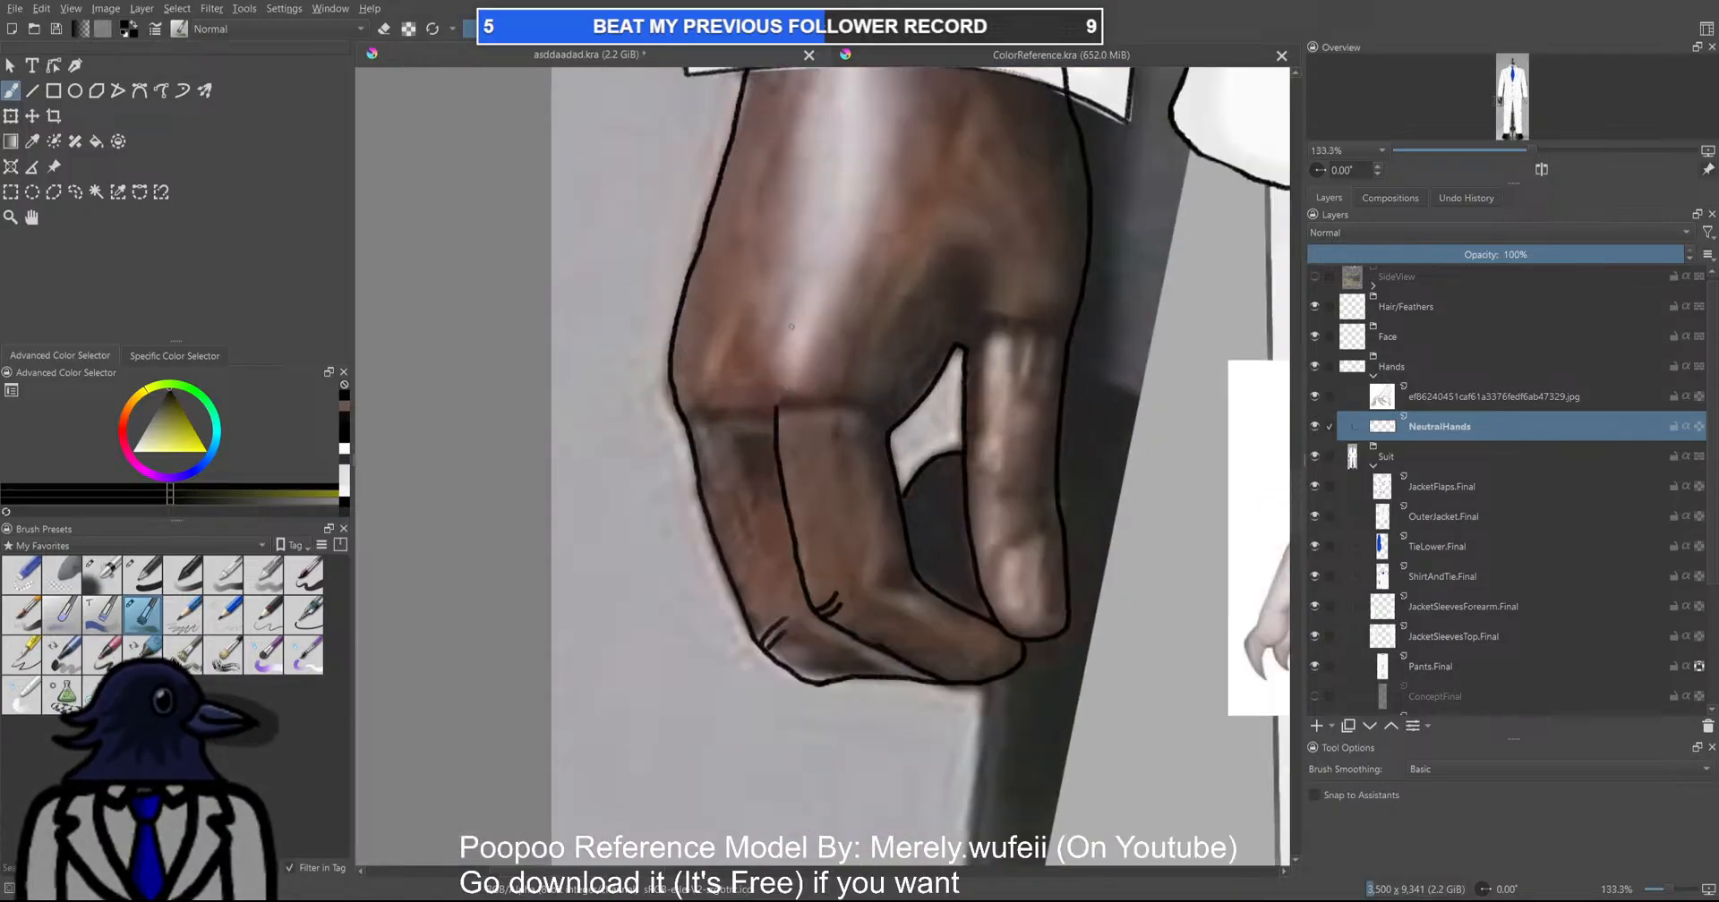
left_click_drag(790, 310, 768, 398)
key("ctrl+z")
left_click_drag(790, 319, 775, 380)
key("ctrl+z")
left_click_drag(793, 300, 768, 393)
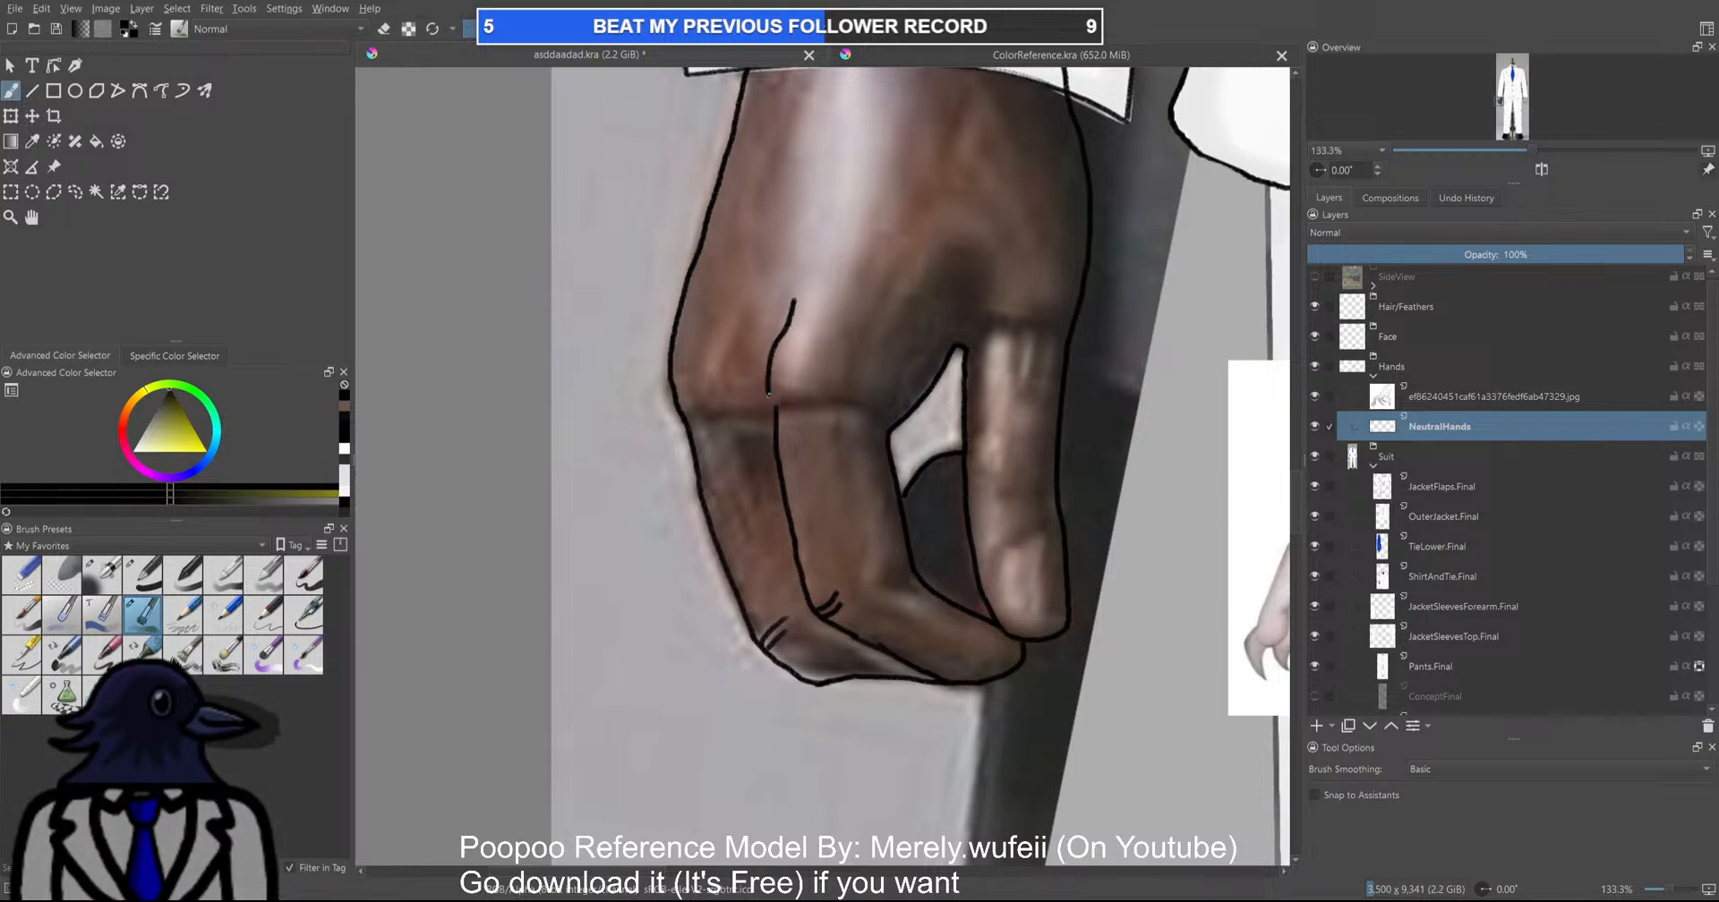
Trim the thick overlap where the front knuckle line joins the finger line with the eraser
scroll(788, 442, "up", 2)
key("e")
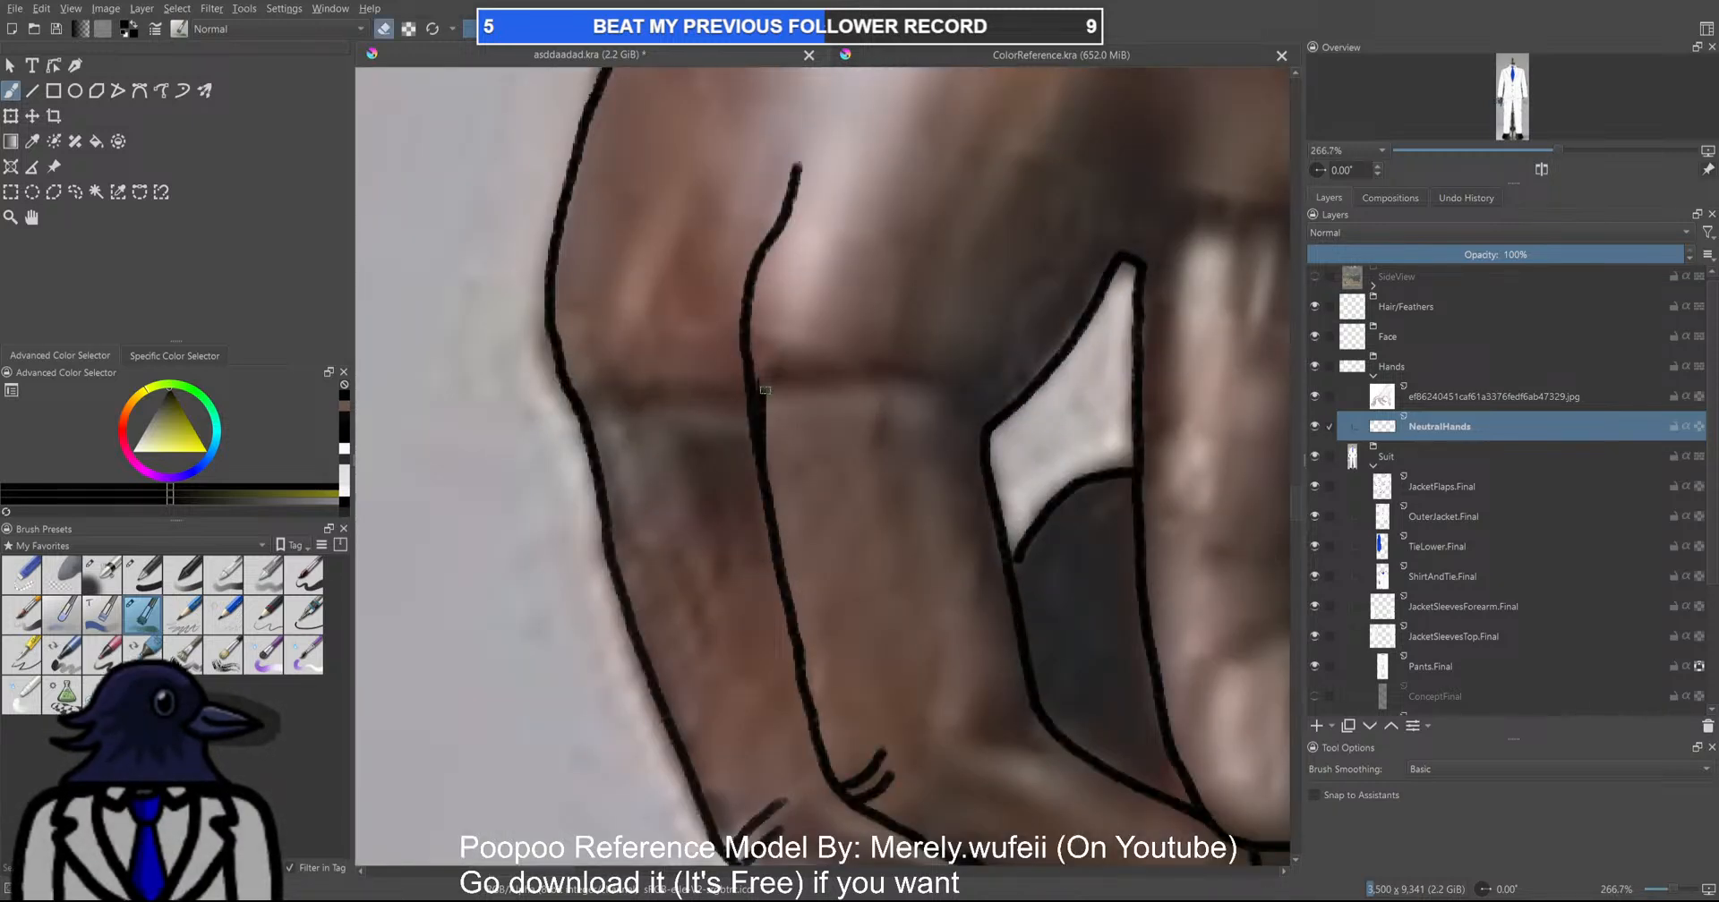
left_click_drag(763, 405, 772, 443)
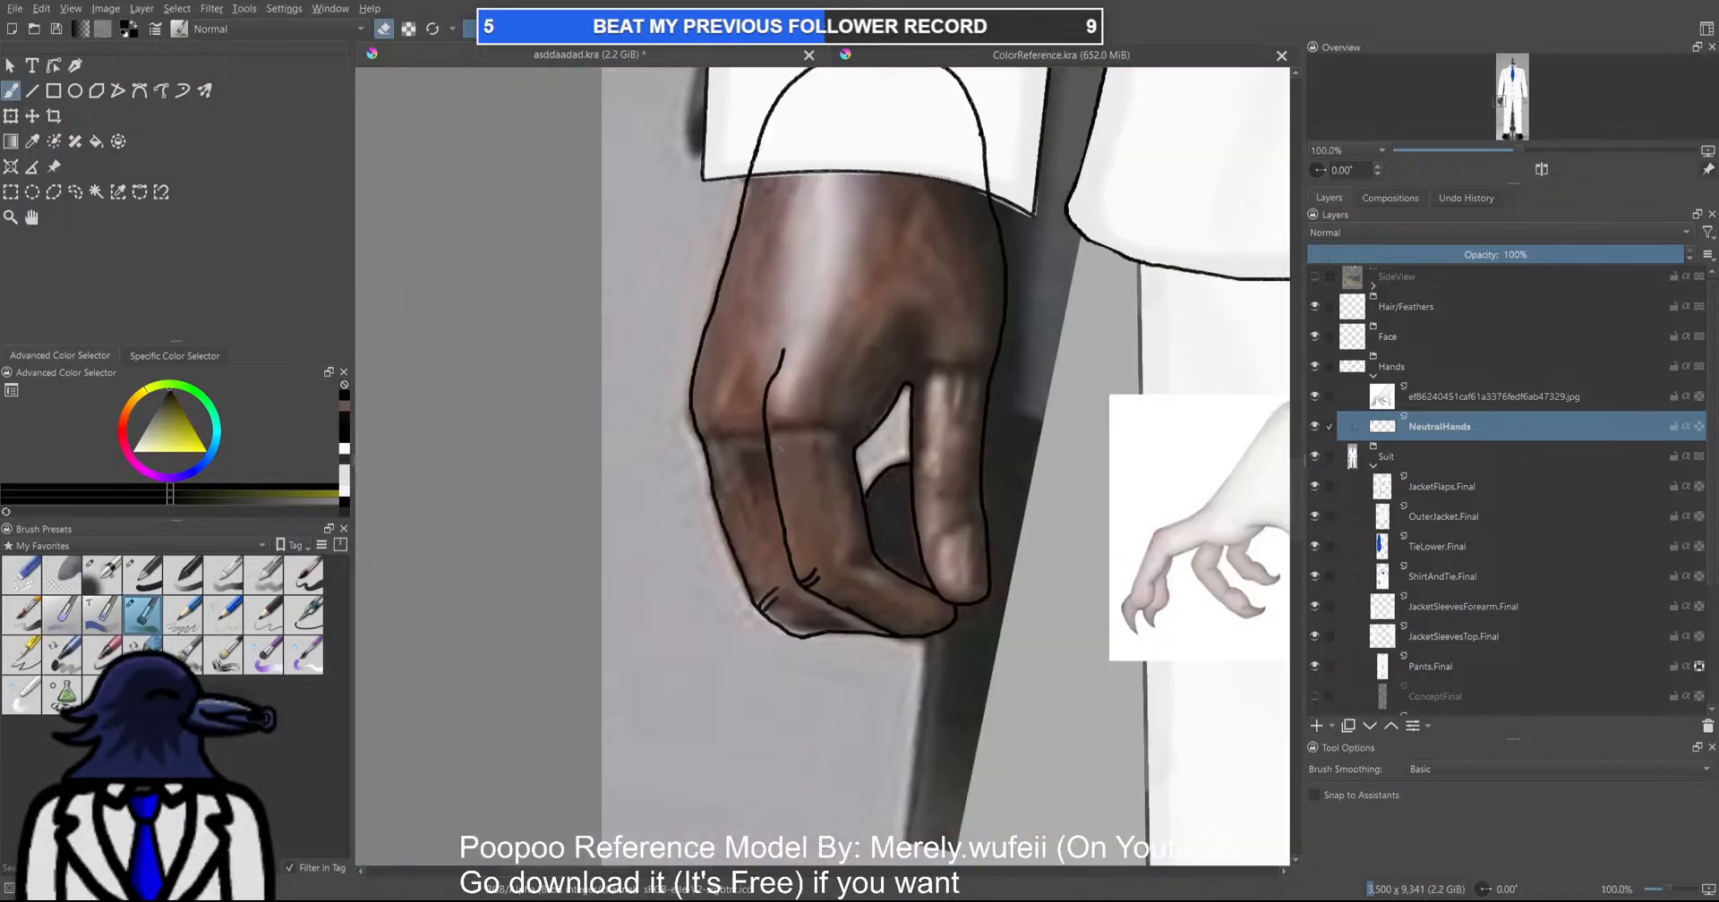
scroll(752, 420, "down", 2)
key("e")
scroll(742, 427, "down", 2)
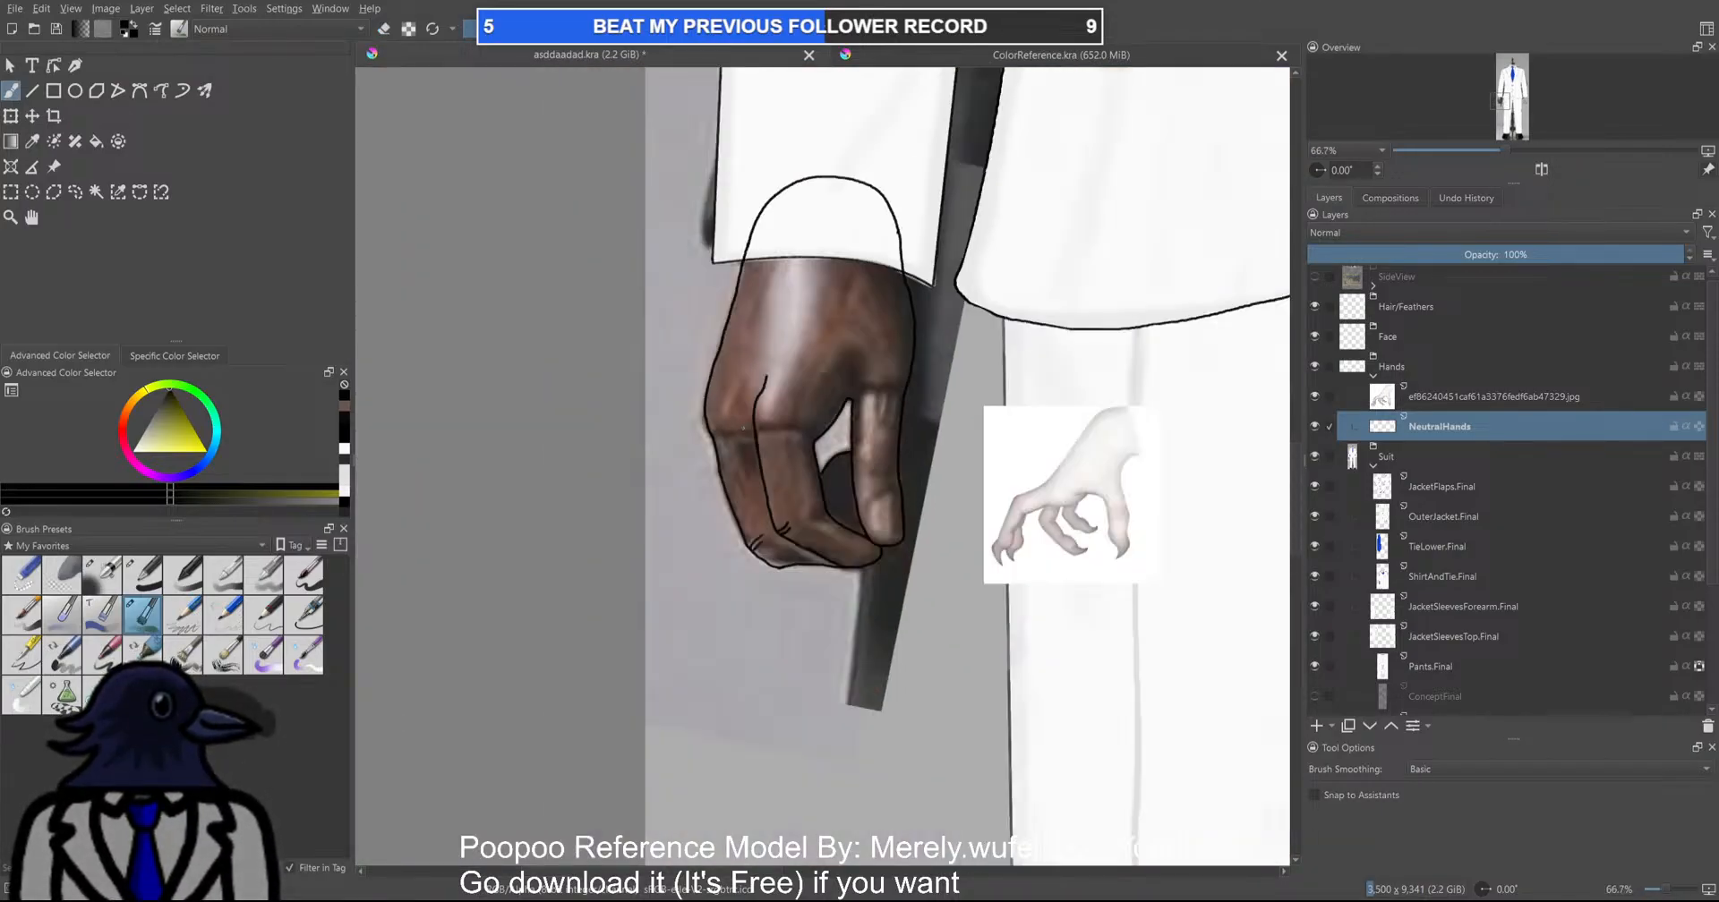
scroll(742, 427, "down", 1)
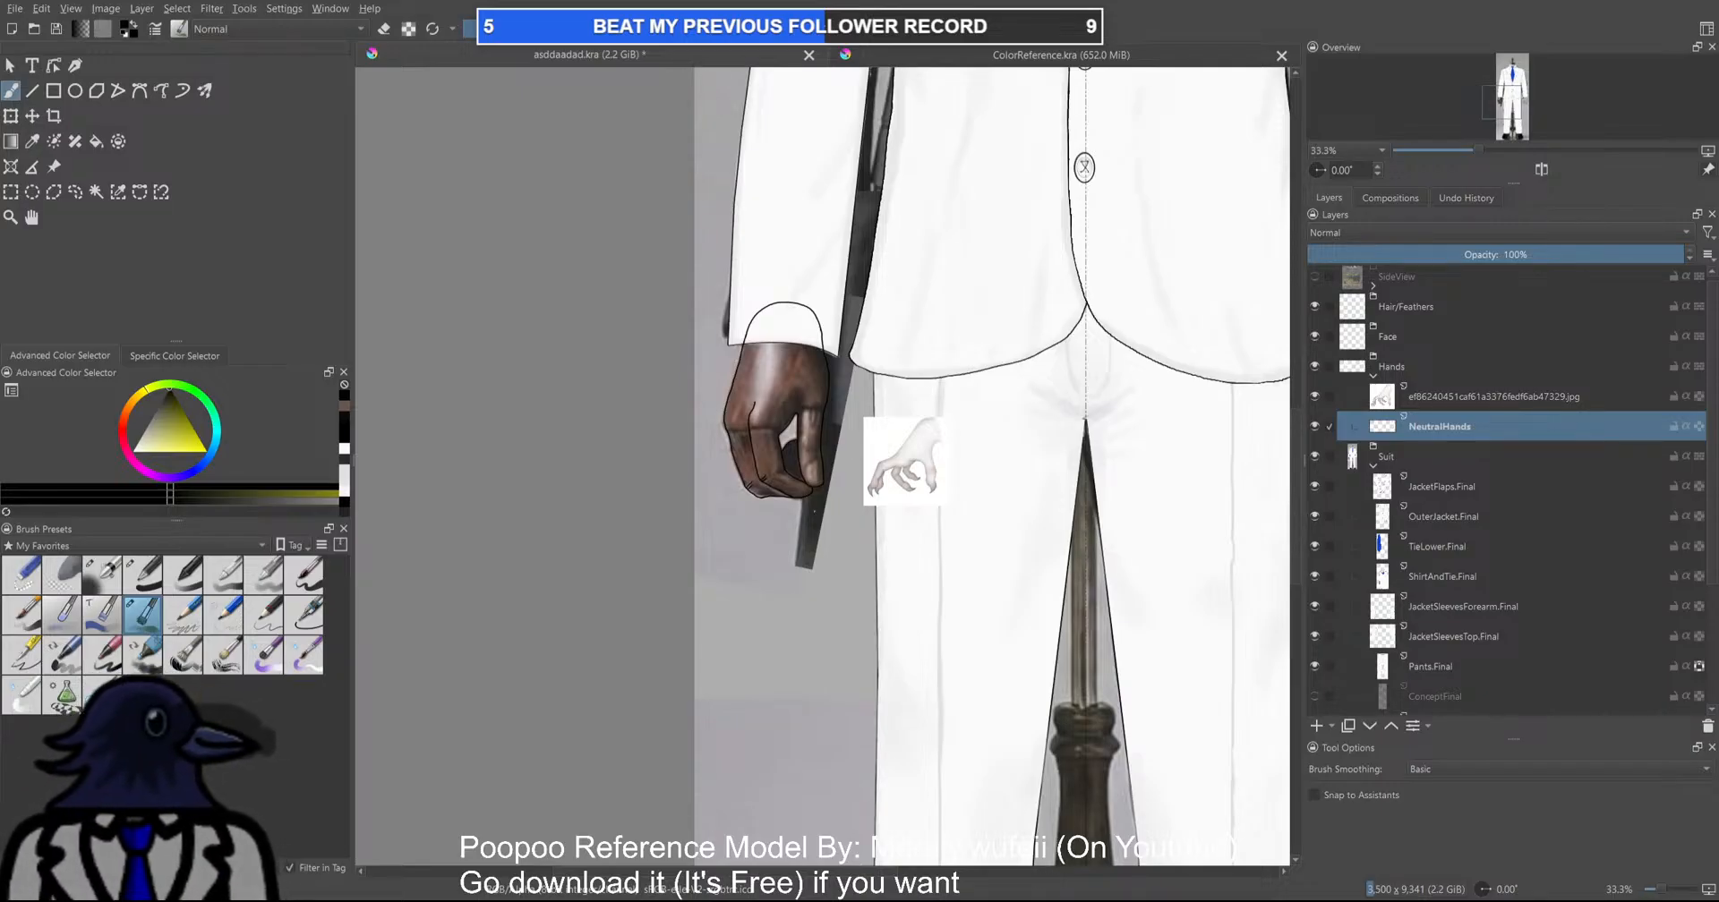
Draw a curved knuckle line above the rear curled finger, running from the back of the hand to the outer edge
scroll(743, 431, "up", 5)
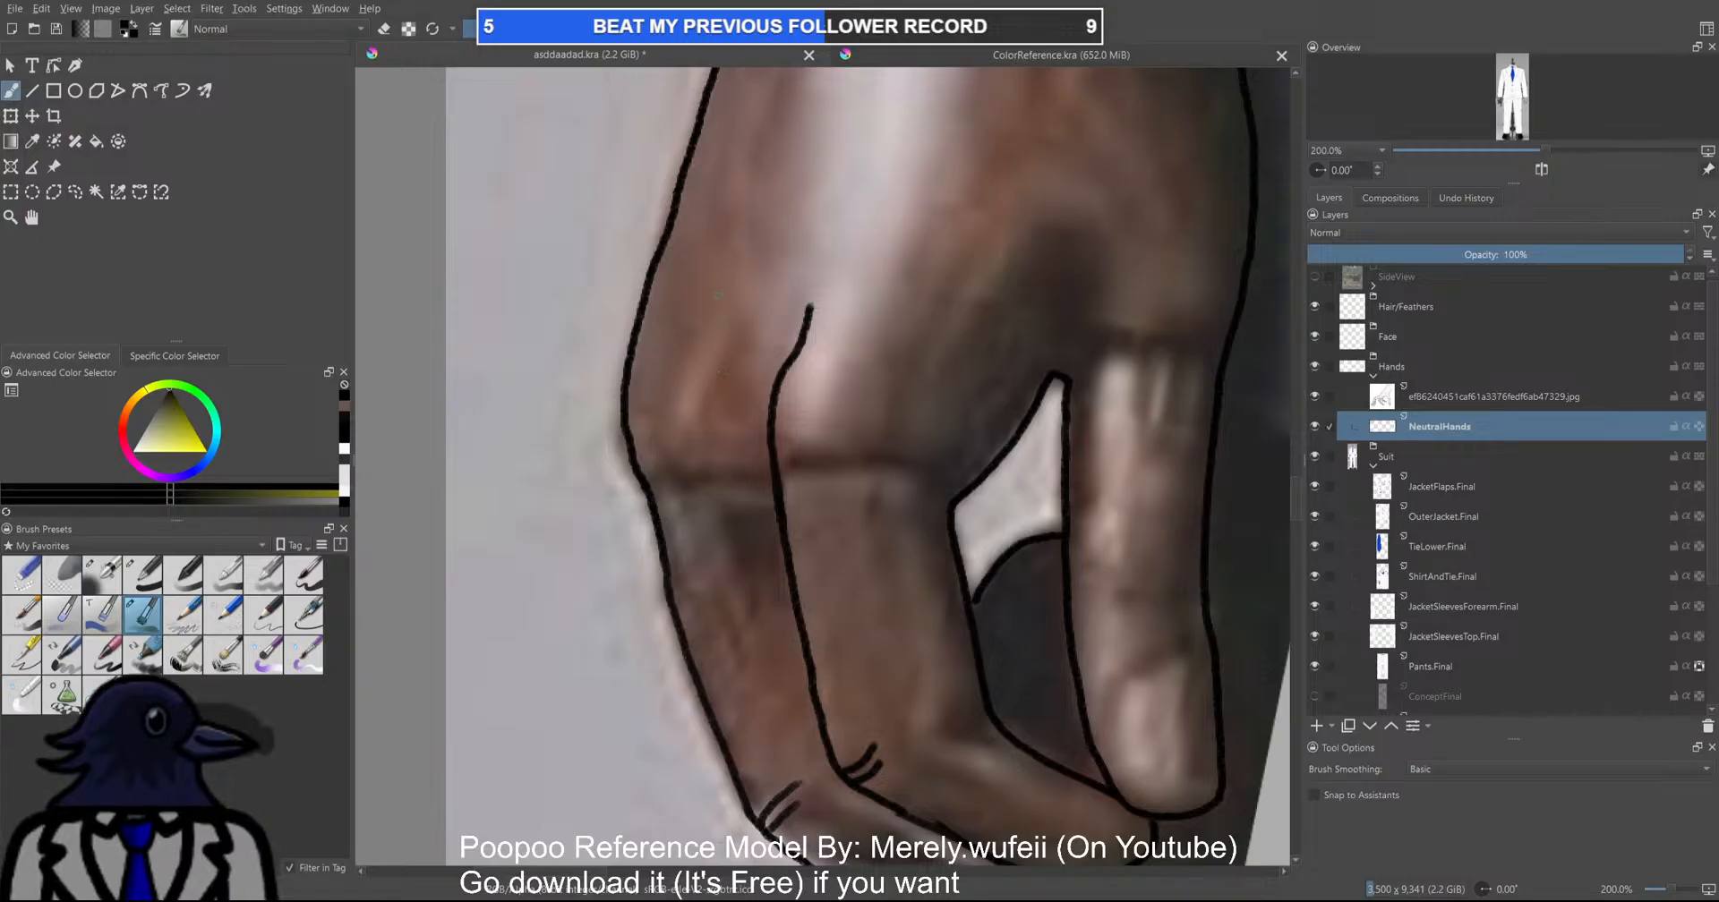
left_click_drag(664, 261, 638, 462)
scroll(654, 475, "down", 4)
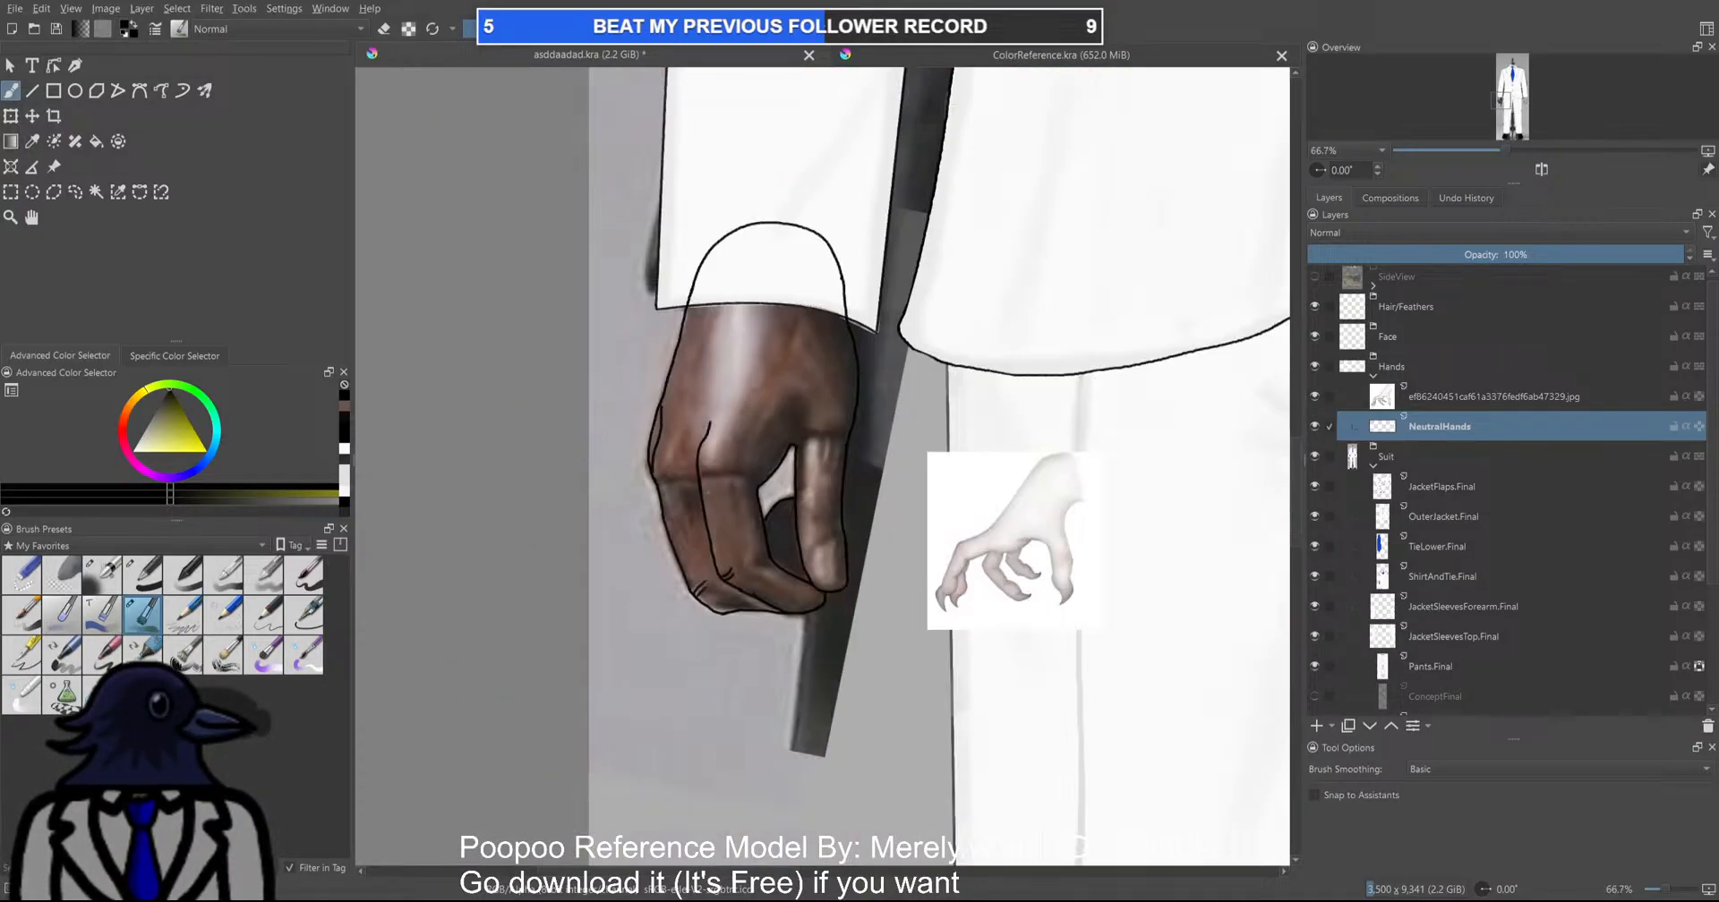
scroll(657, 389, "up", 3)
left_click_drag(641, 323, 602, 467)
key("ctrl+z")
scroll(653, 488, "down", 2)
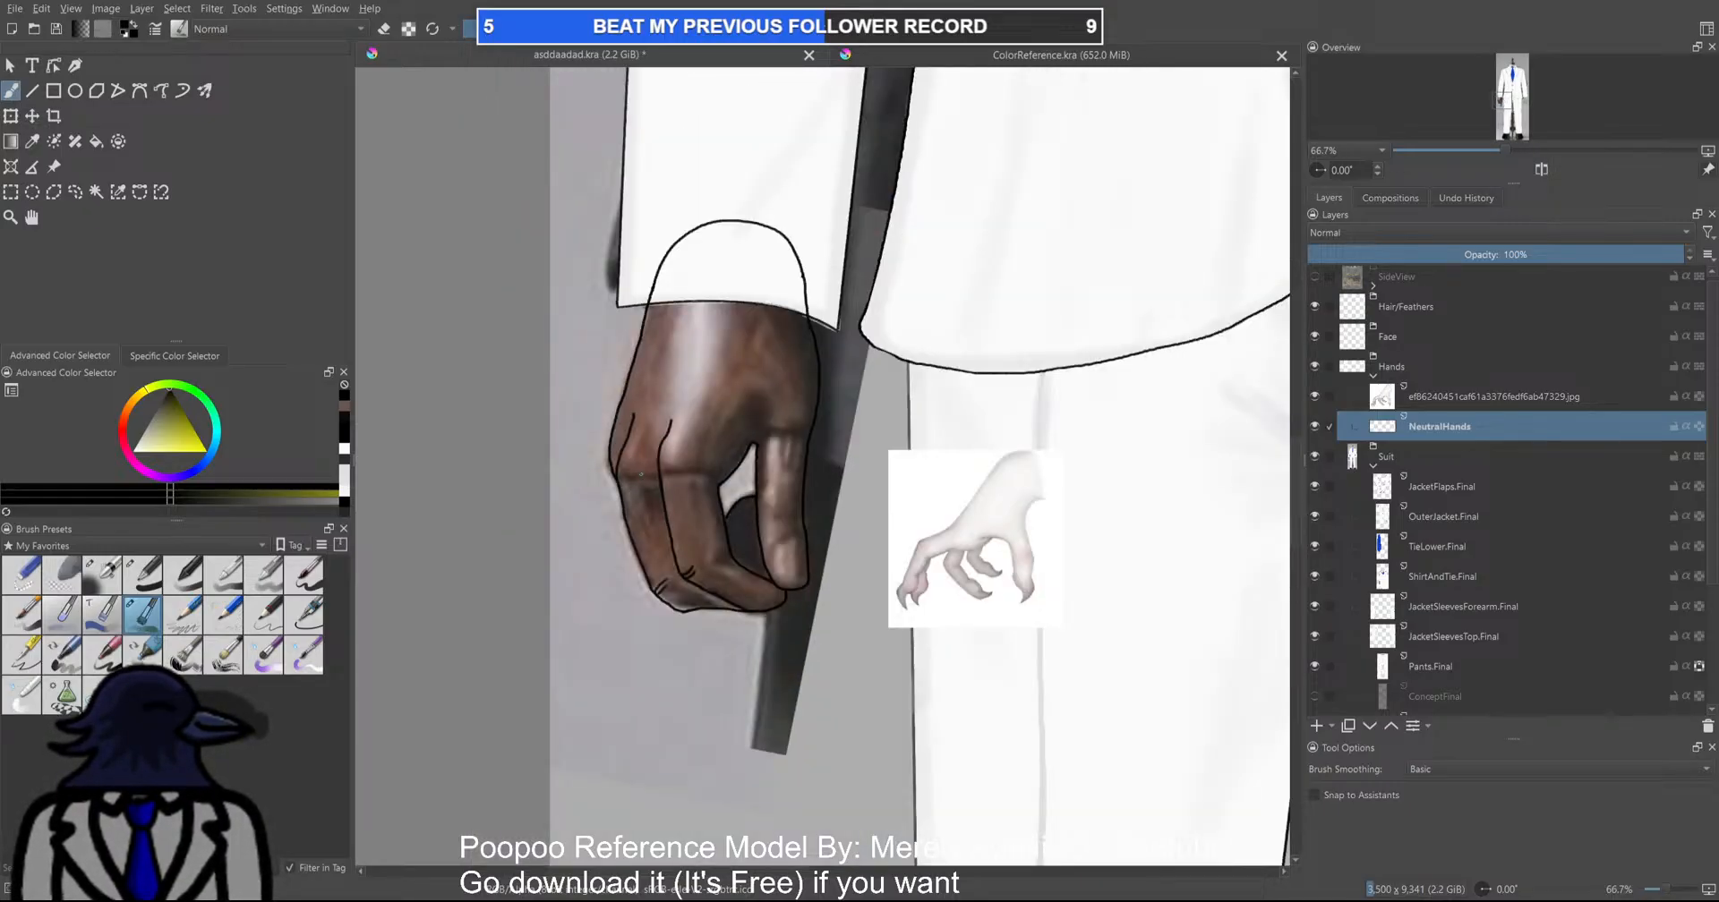
Draw a short horizontal crease line across the thumb's joint above the nail area
scroll(641, 475, "up", 1)
scroll(641, 474, "down", 4)
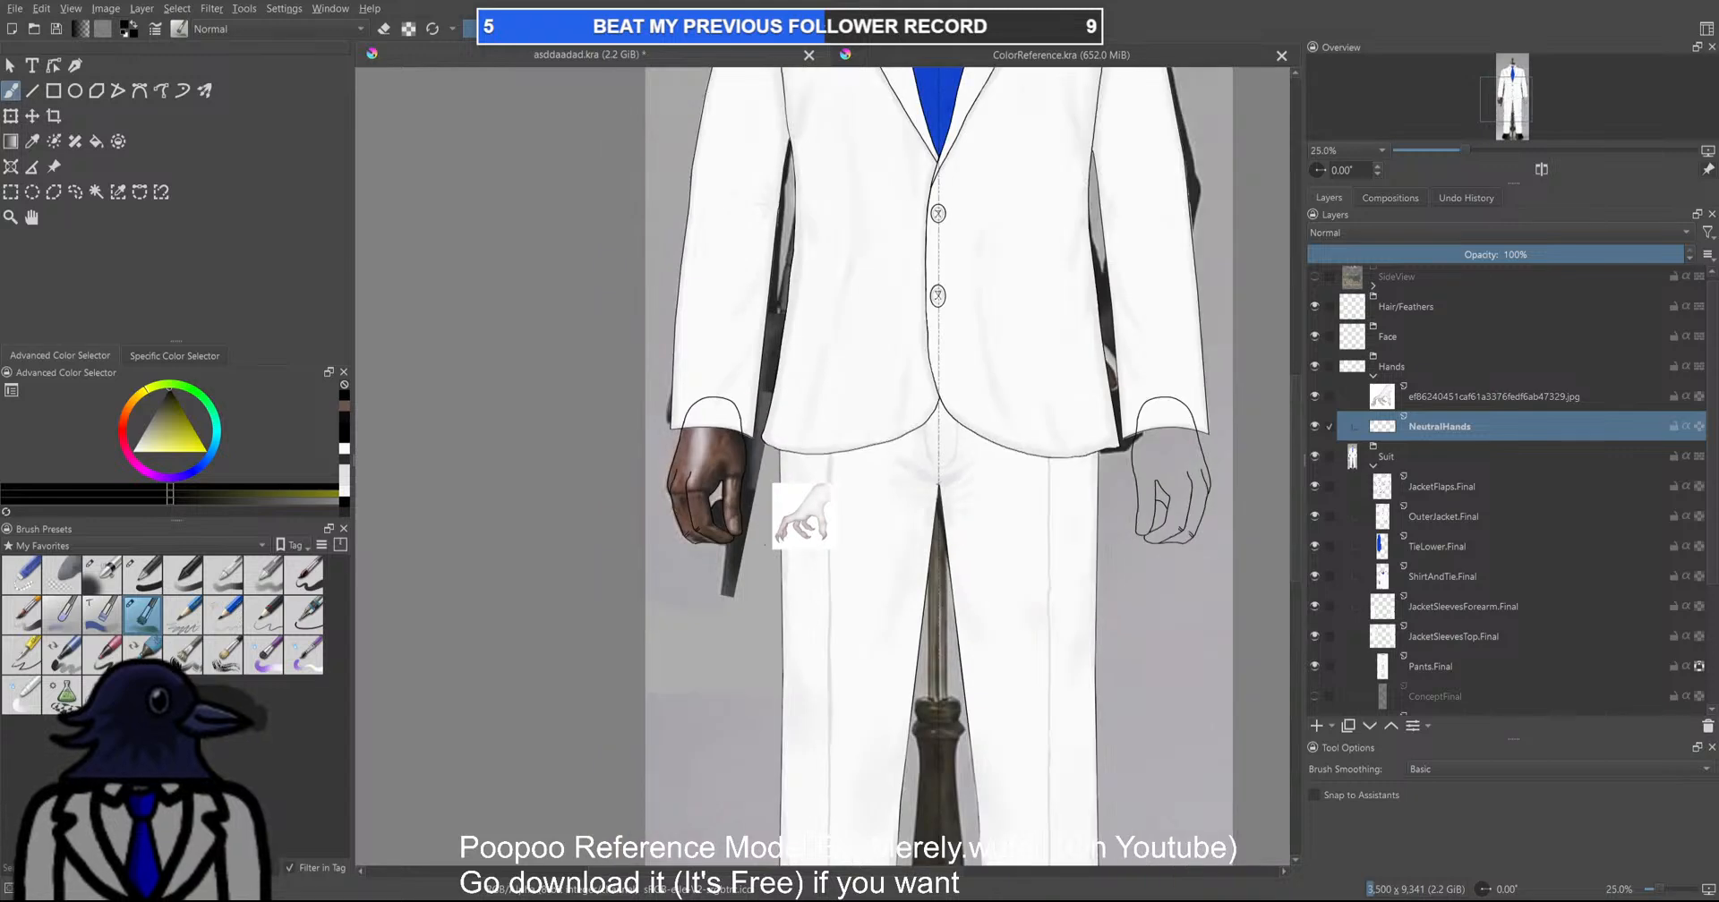
scroll(702, 483, "up", 4)
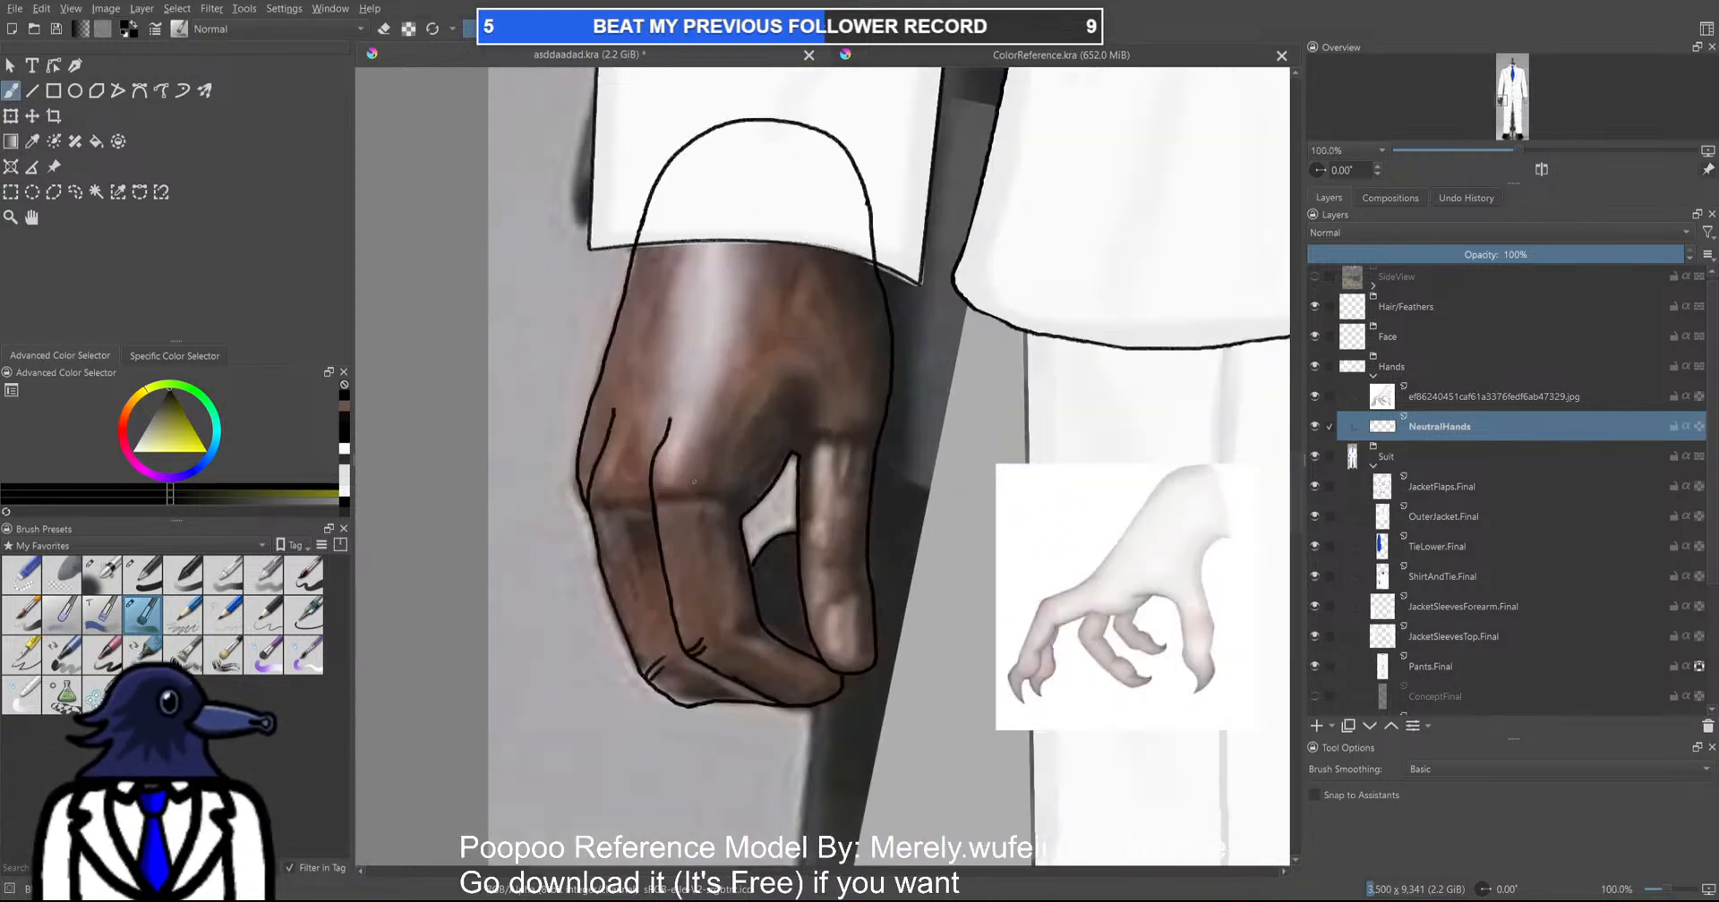
scroll(809, 410, "up", 2)
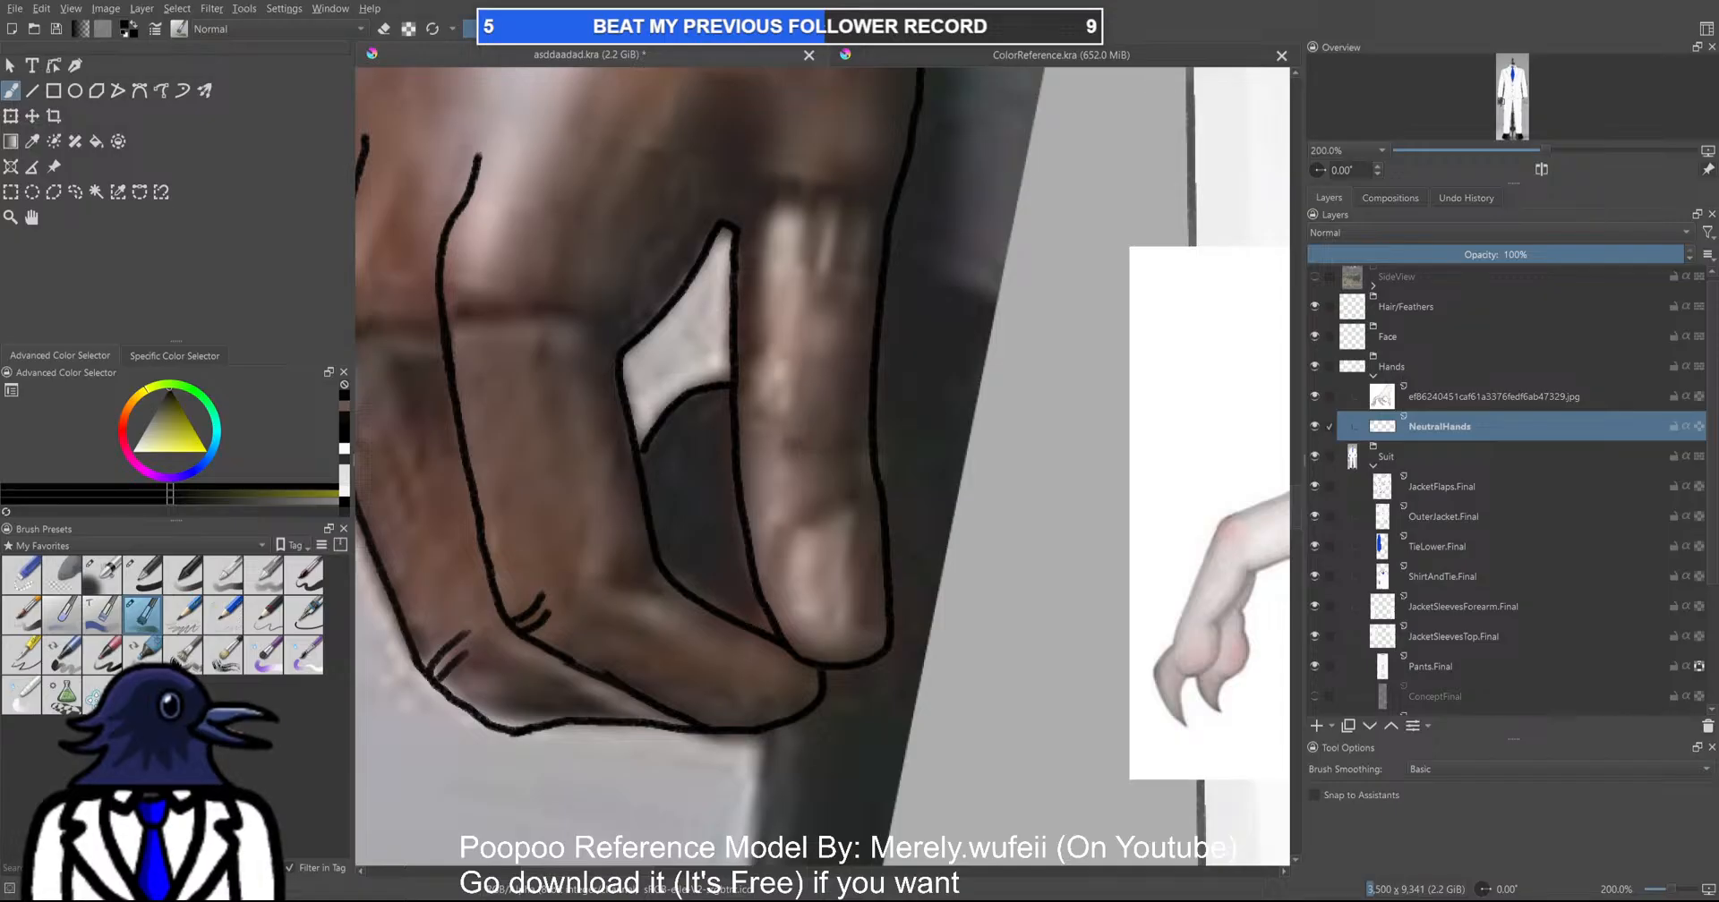
left_click_drag(784, 444, 858, 446)
scroll(850, 443, "down", 2)
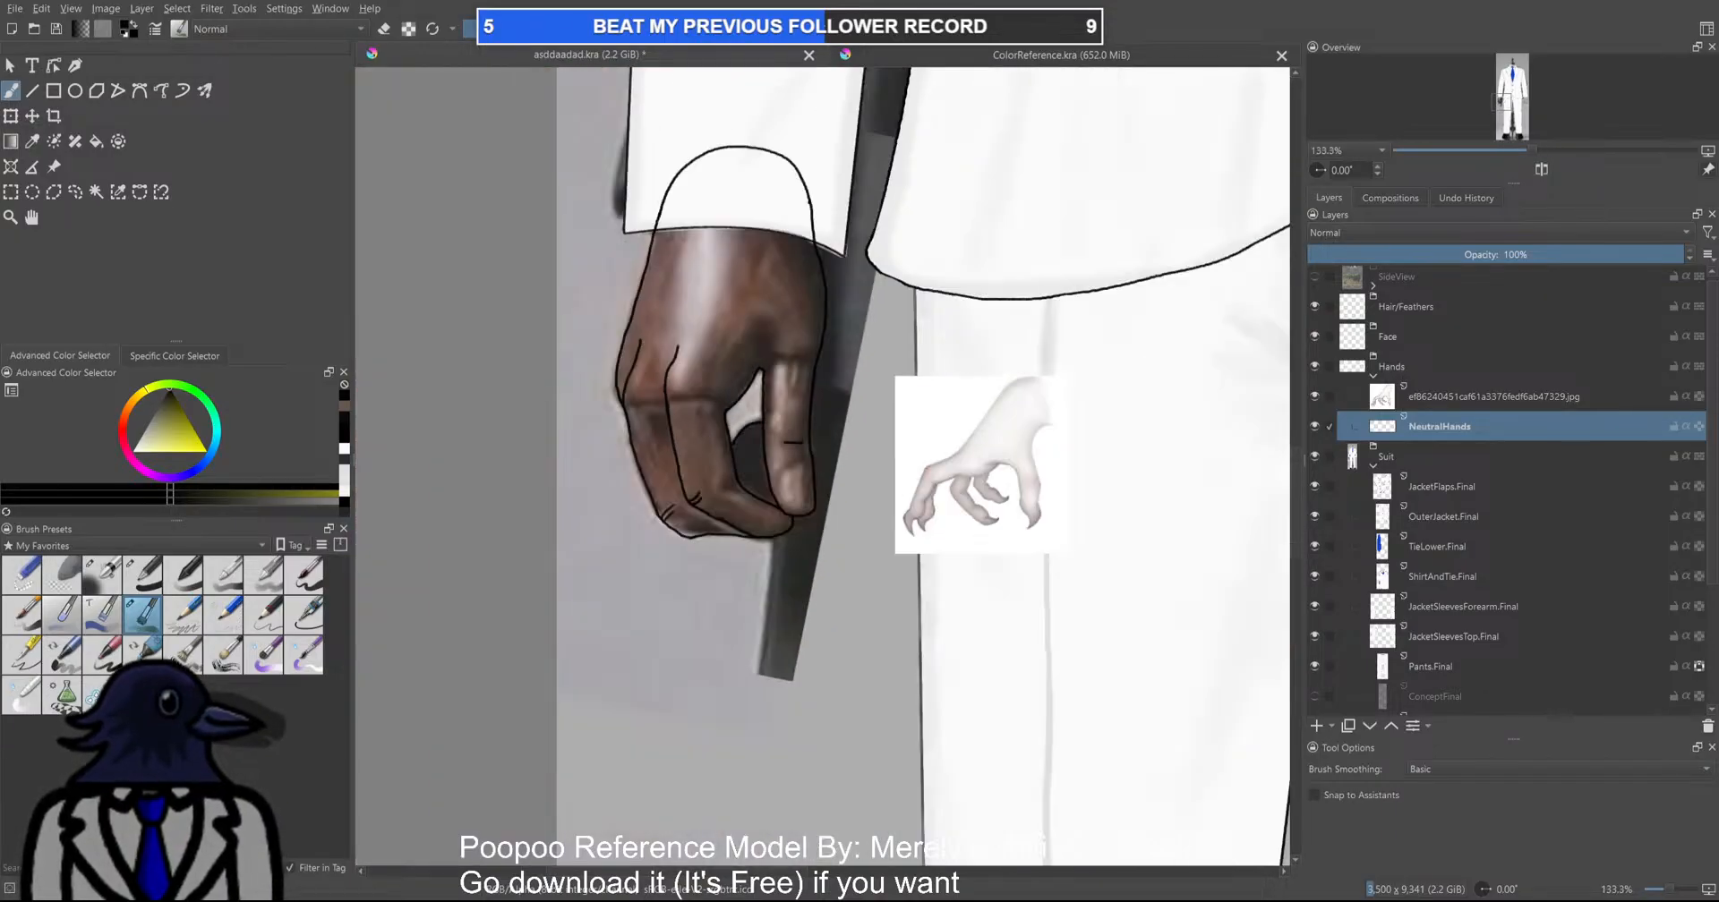
Try pairs of short horizontal crease lines beside both knuckle lines, moving the front pair higher up the knuckle
scroll(659, 415, "up", 2)
mouse_move(597, 372)
left_mouse_down()
mouse_move(695, 351)
mouse_move(699, 369)
left_mouse_up()
scroll(674, 367, "down", 6)
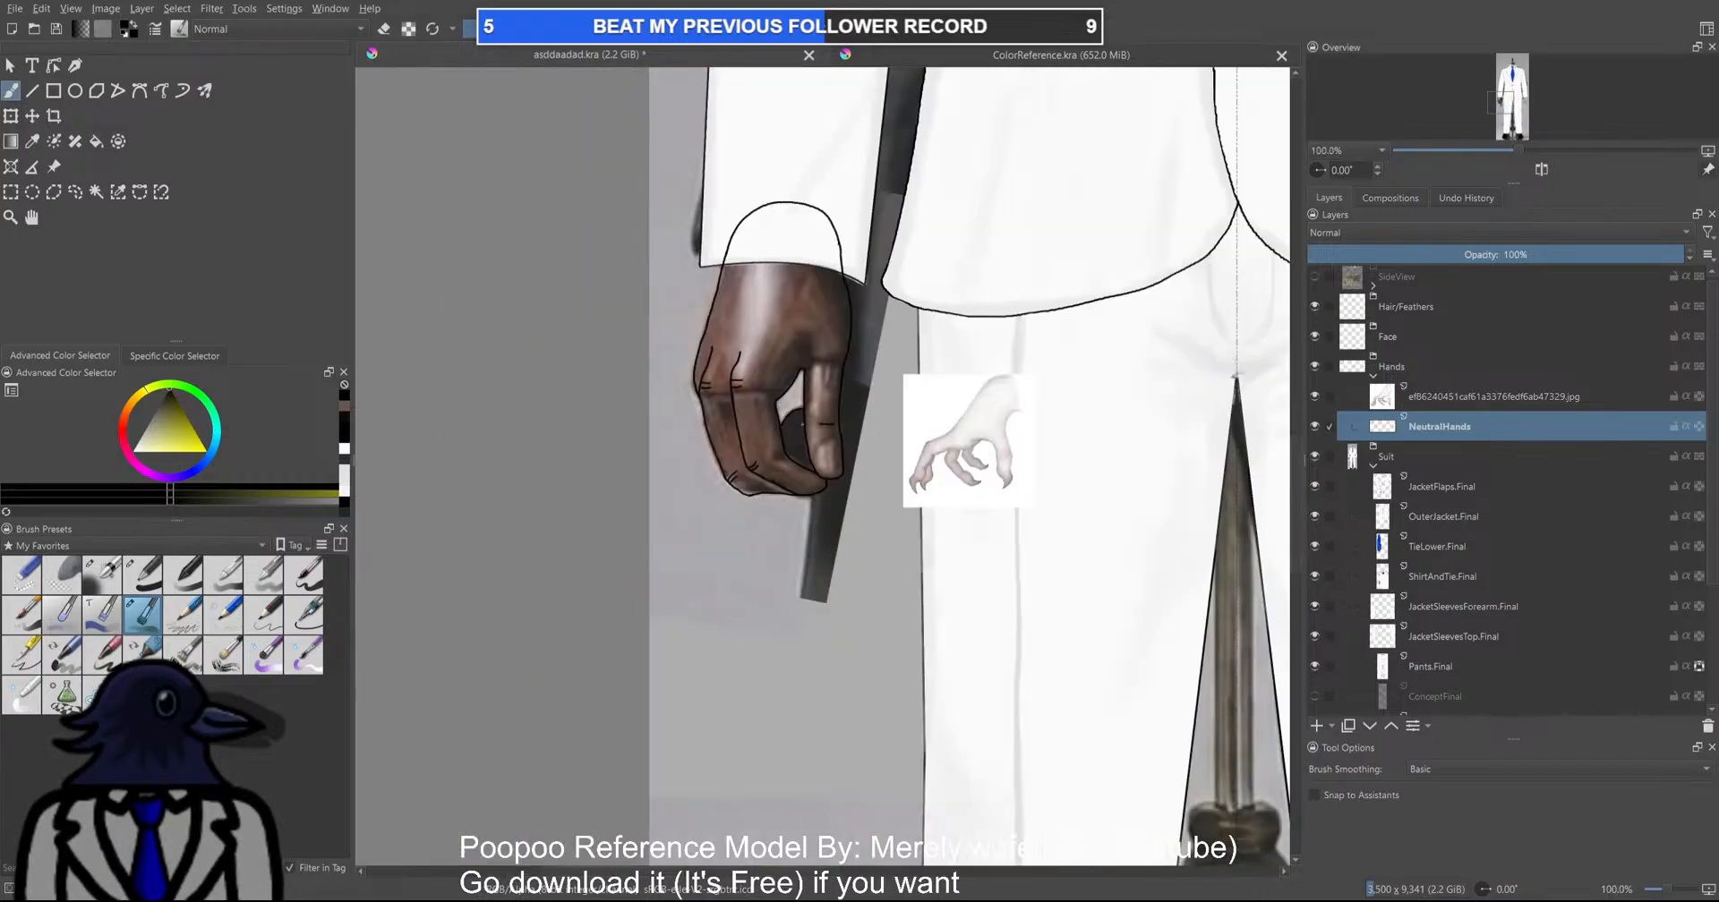
scroll(796, 447, "up", 7)
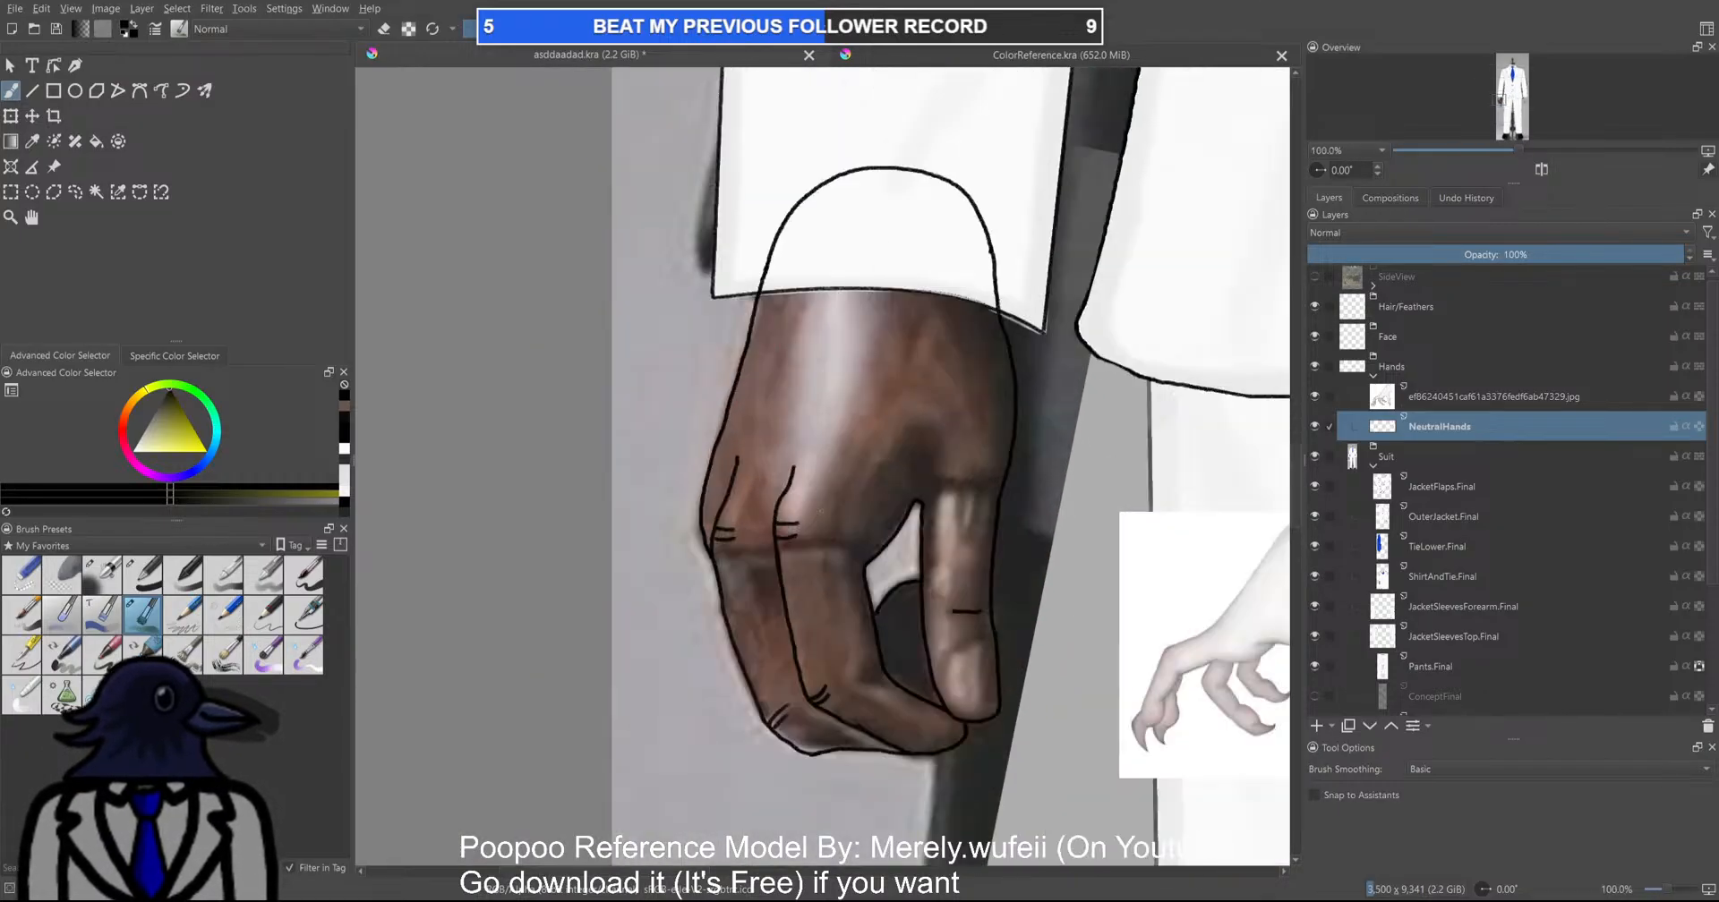
key("ctrl+z")
key("ctrl+z")
left_click_drag(630, 395, 686, 375)
scroll(784, 413, "down", 1)
scroll(784, 414, "down", 3)
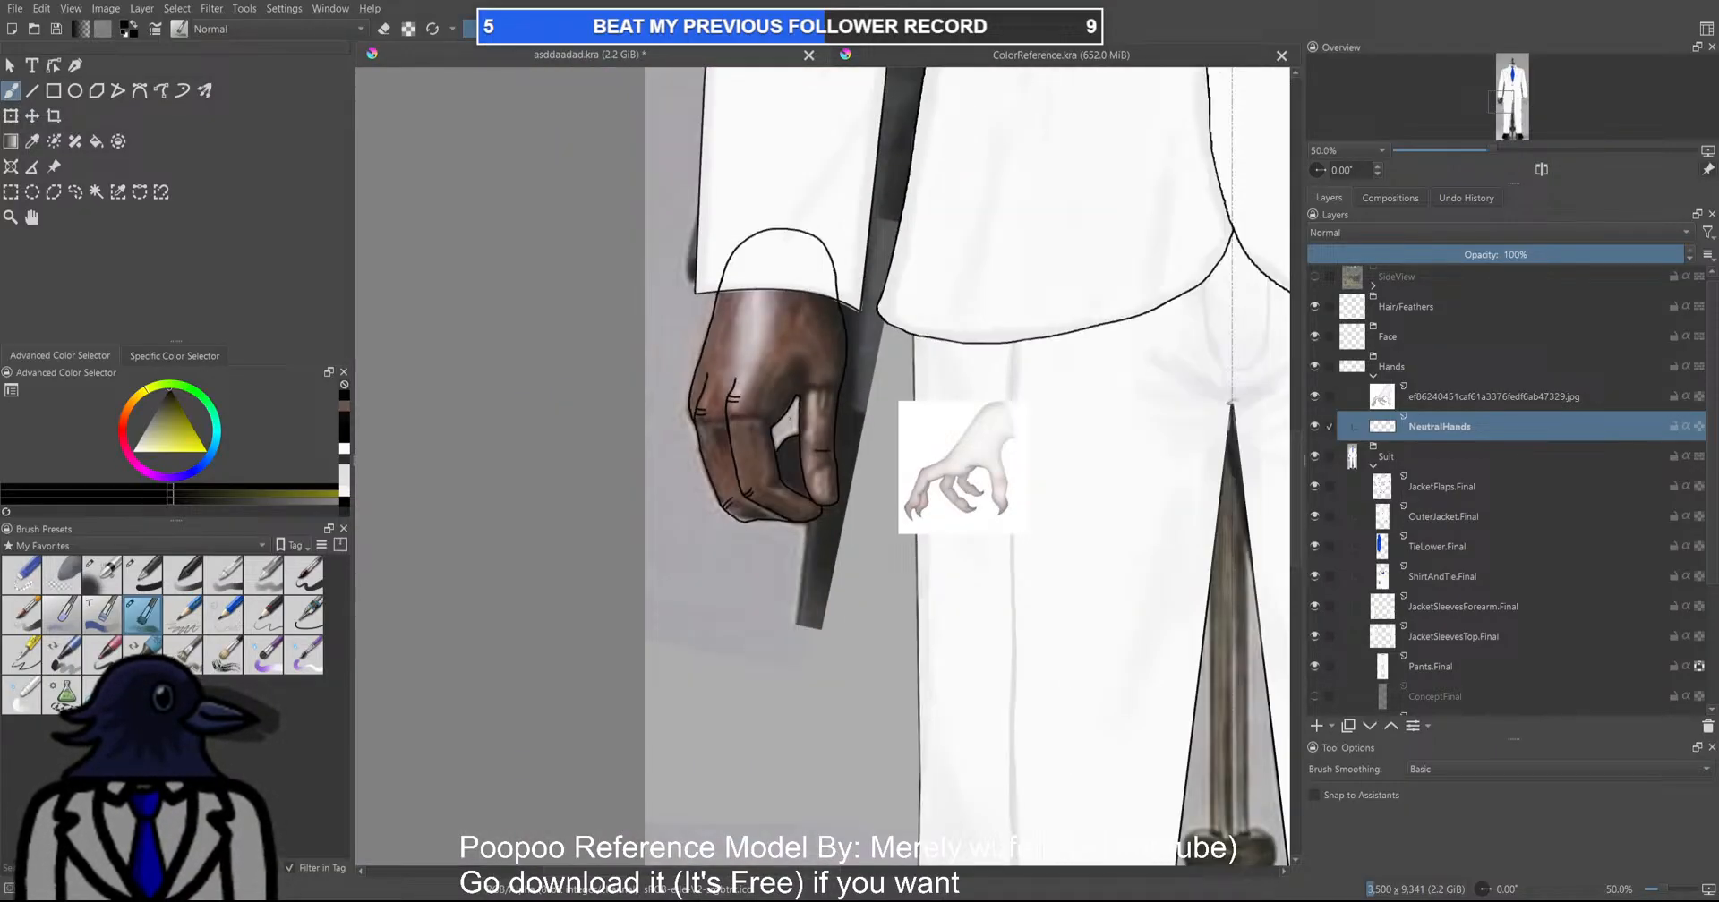
scroll(741, 427, "up", 3)
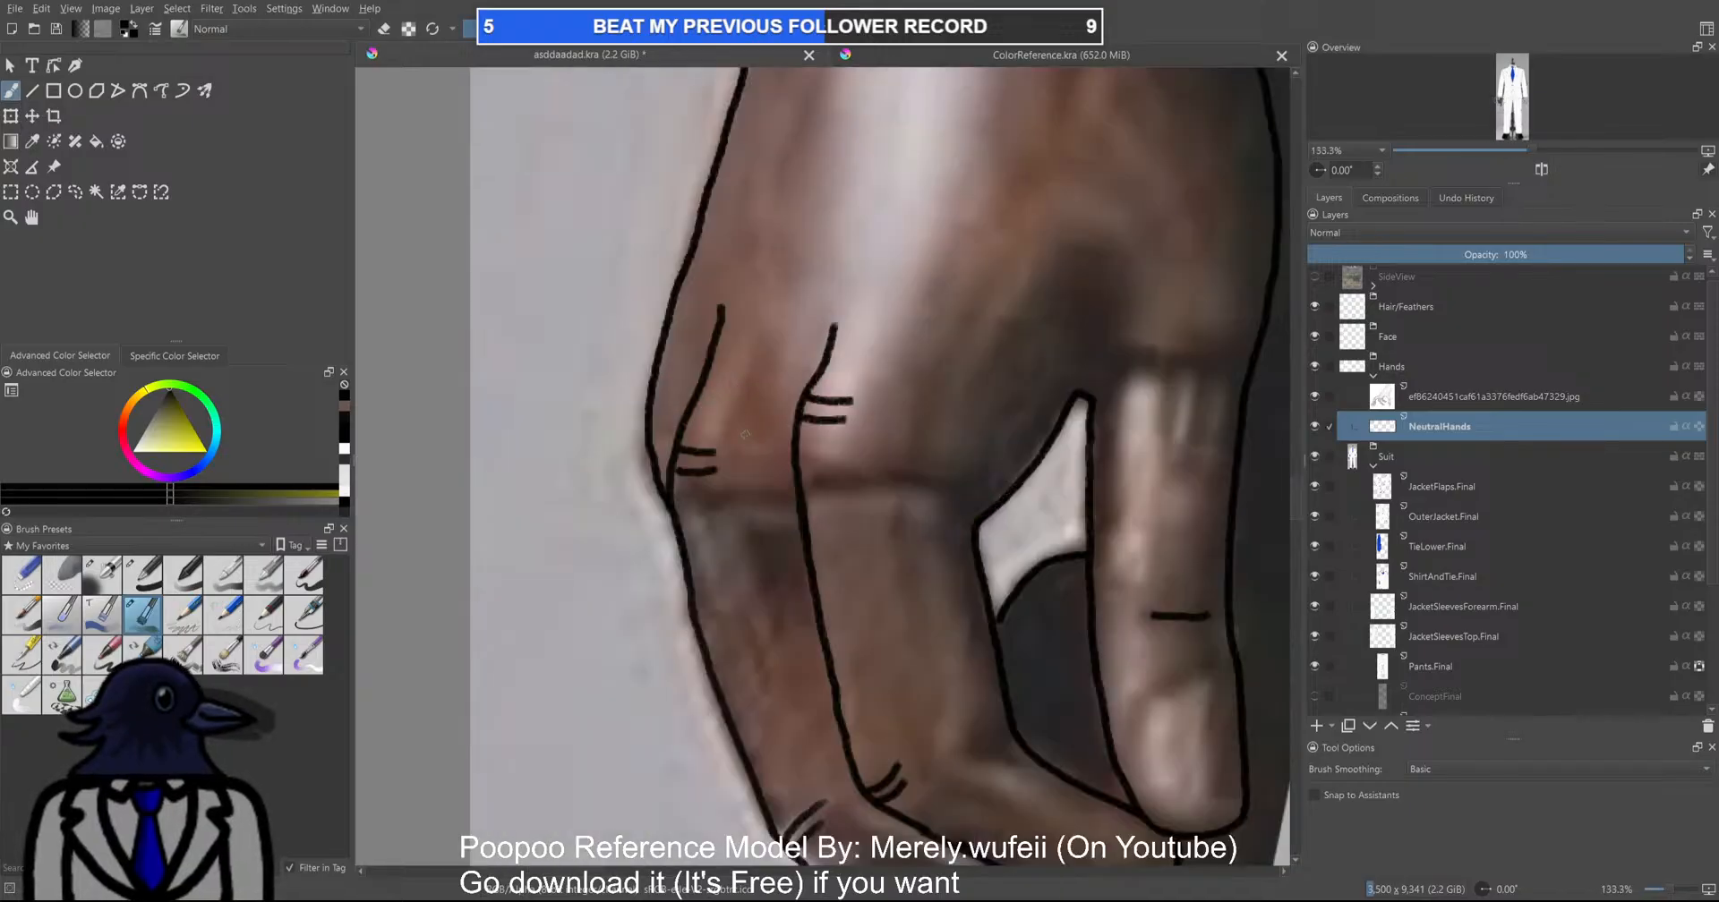
Undo the knuckle creases and redraw them as slightly slanted pairs on the rear and front knuckles
key("ctrl+z")
key("ctrl+z")
key("ctrl+z")
key("ctrl+z")
key("ctrl+z")
key("ctrl+z")
mouse_move(680, 441)
left_mouse_down()
mouse_move(726, 436)
mouse_move(719, 462)
left_mouse_up()
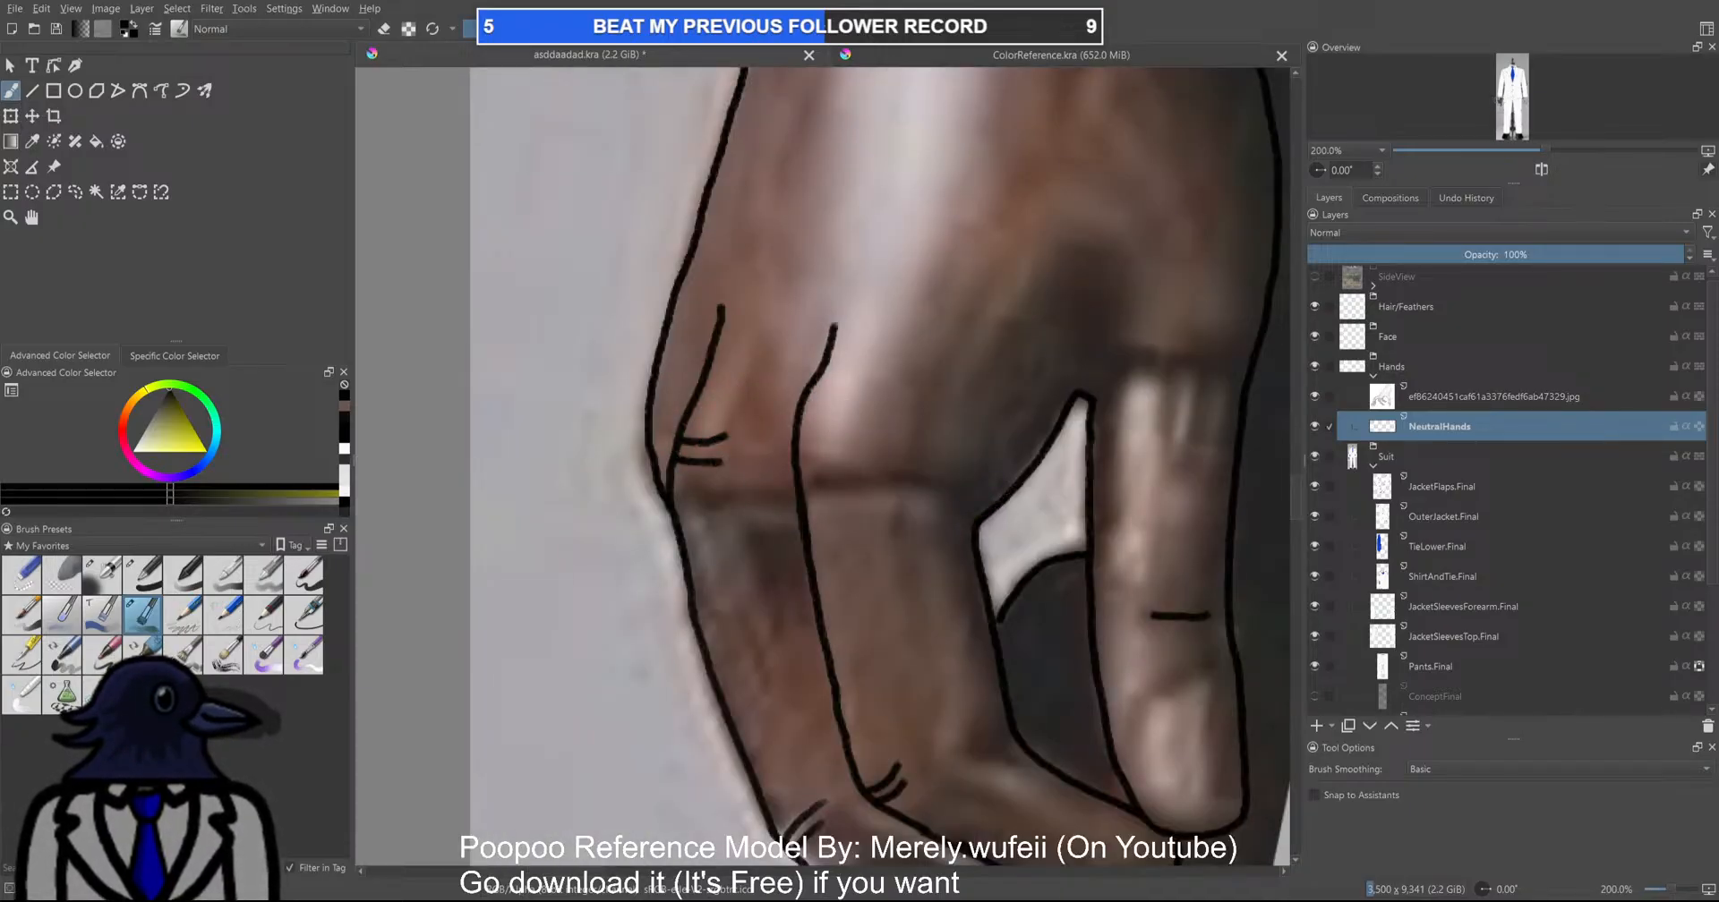
mouse_move(805, 409)
left_mouse_down()
mouse_move(842, 400)
mouse_move(824, 434)
mouse_move(841, 430)
mouse_move(819, 409)
mouse_move(838, 404)
mouse_move(726, 466)
left_mouse_up()
key("ctrl+z")
Add a second, shorter crease line just above the existing one on the thumb's joint
scroll(838, 412, "down", 3)
scroll(812, 432, "up", 2)
scroll(813, 432, "up", 3)
scroll(861, 543, "down", 1)
left_click_drag(871, 570, 821, 531)
scroll(821, 543, "up", 2)
scroll(850, 534, "down", 2)
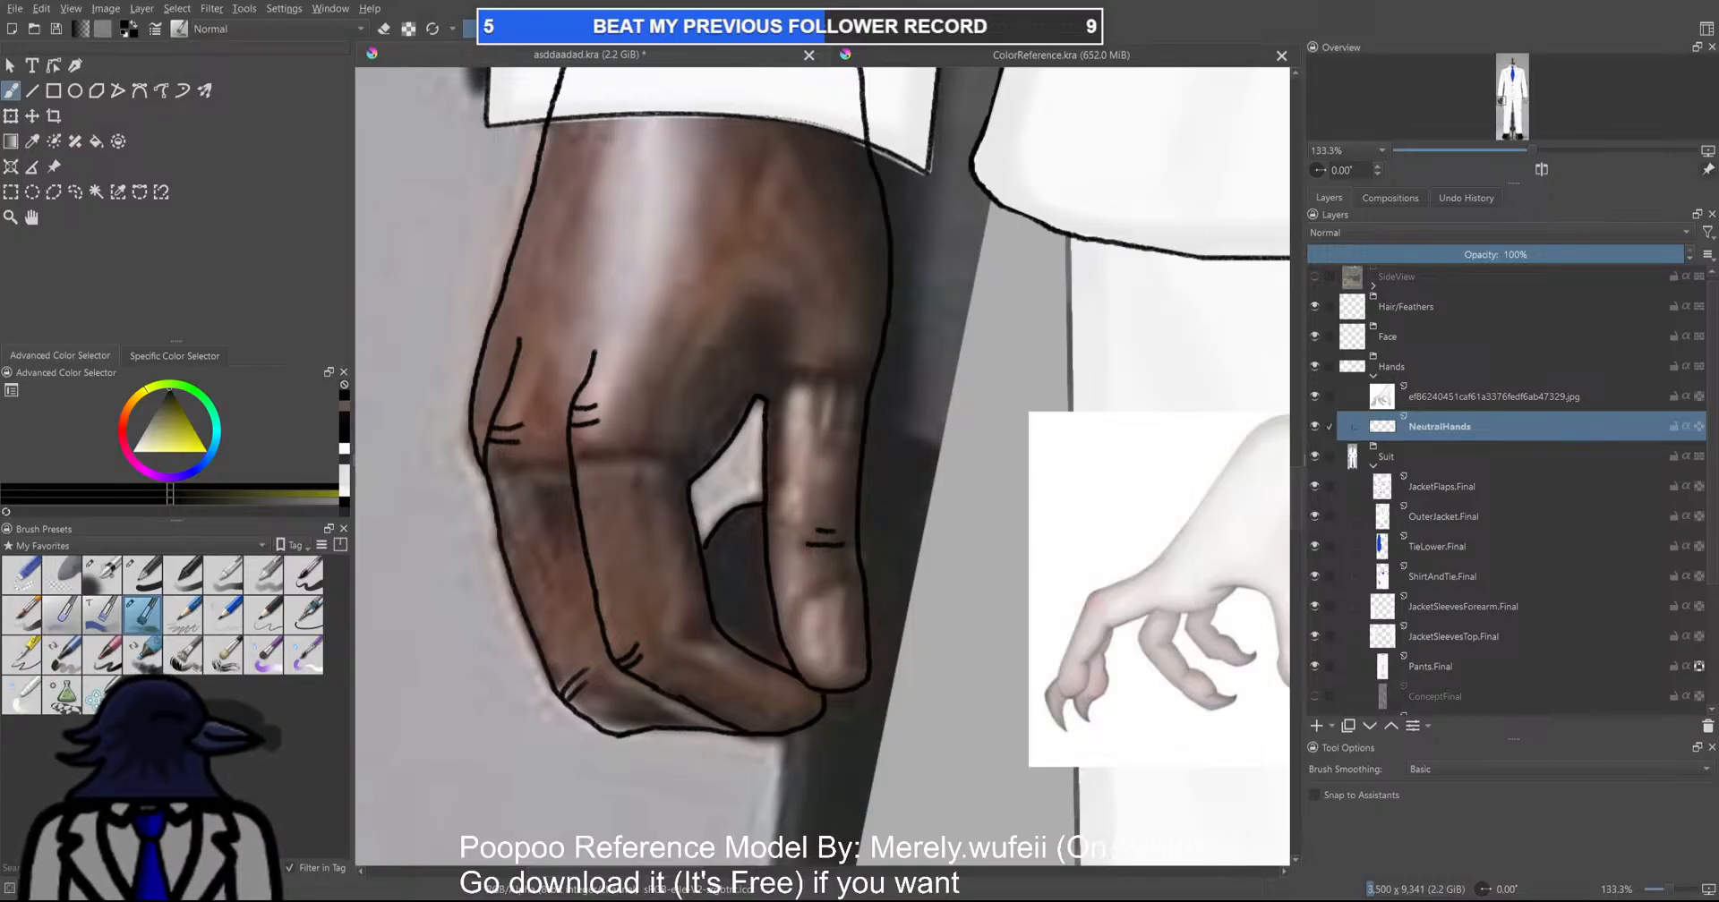
Check the hands' crease lines against the whole figure and the claw-hand reference image
scroll(842, 213, "down", 5)
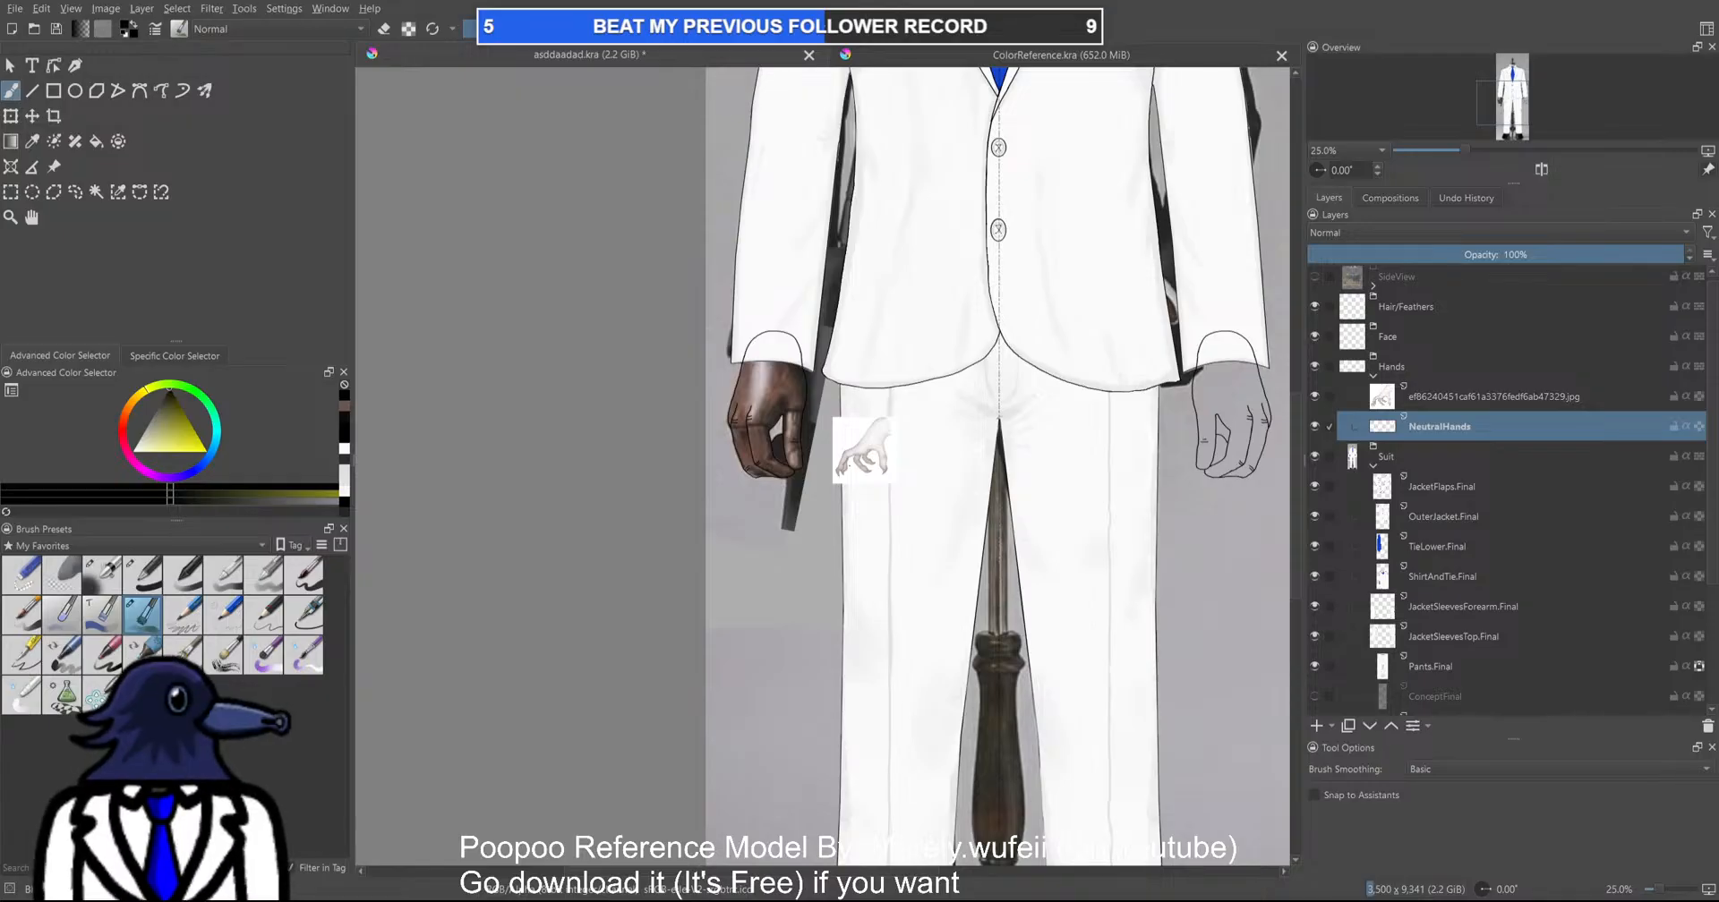
scroll(809, 402, "up", 7)
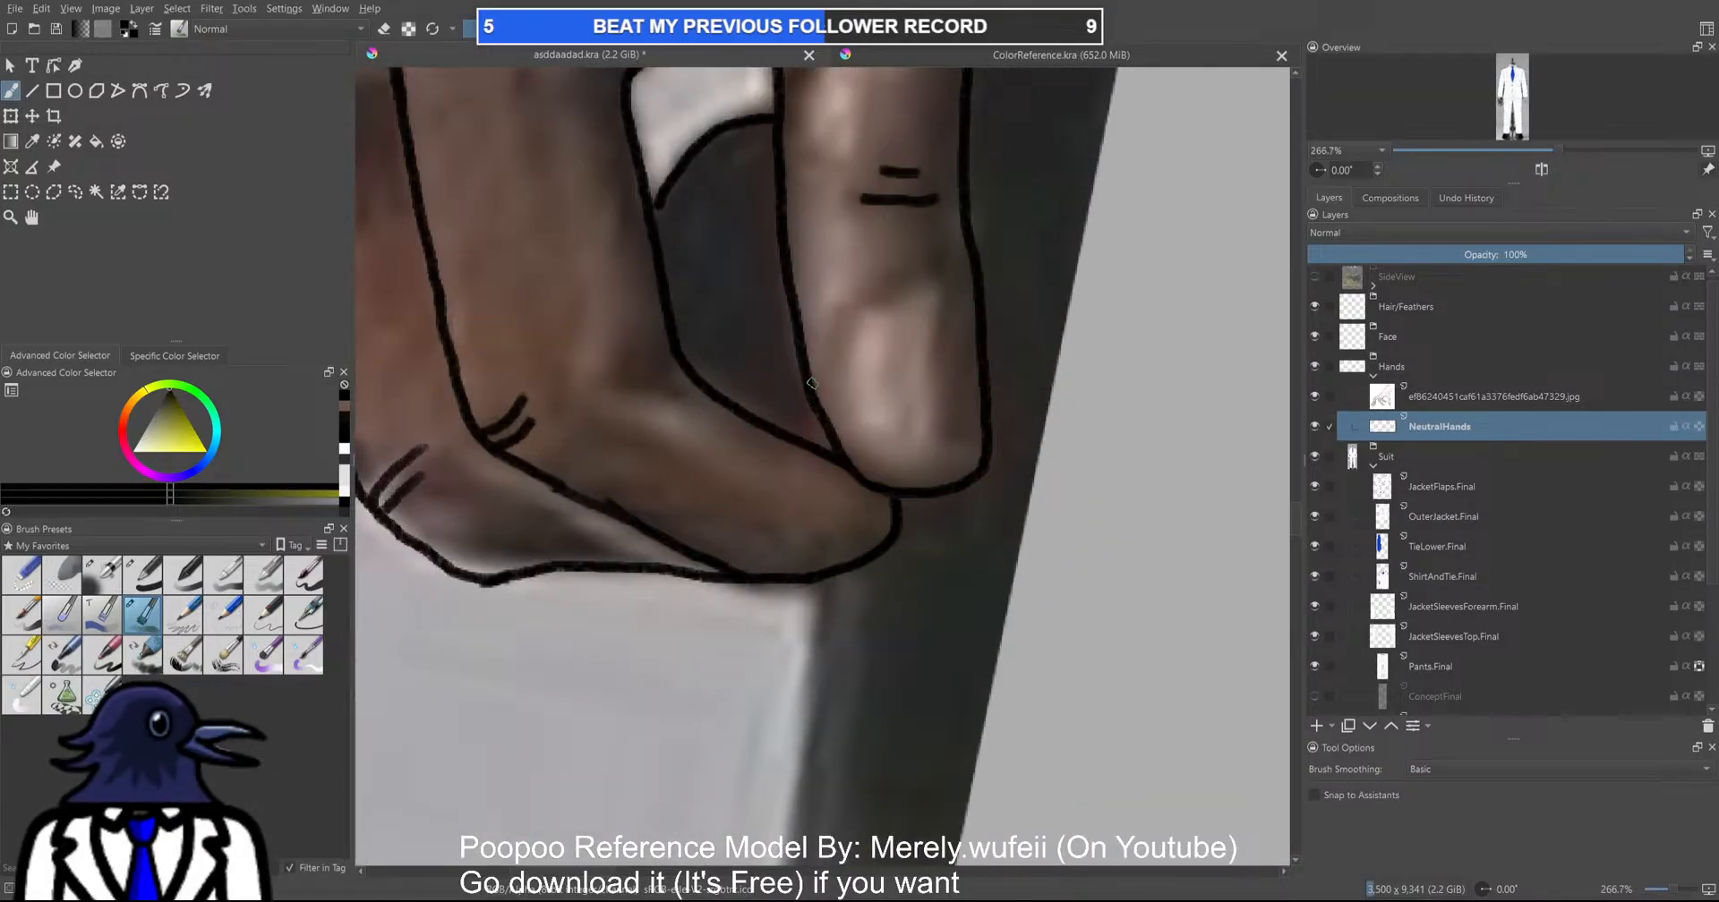
scroll(803, 441, "down", 1)
scroll(829, 453, "down", 6)
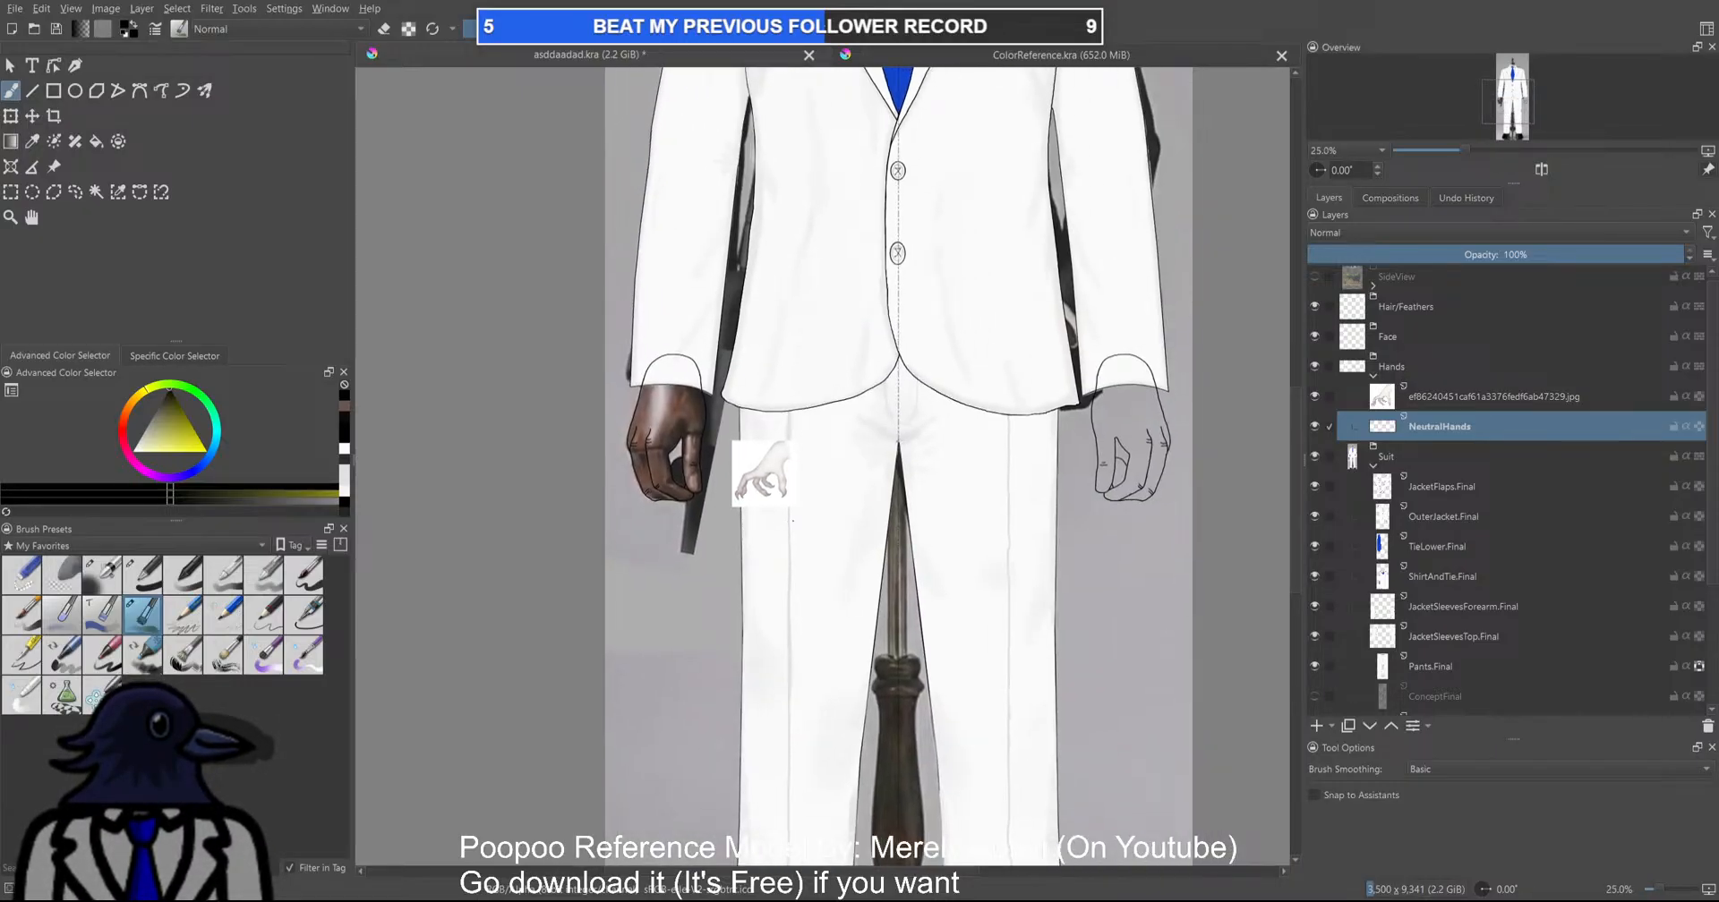
scroll(689, 546, "up", 4)
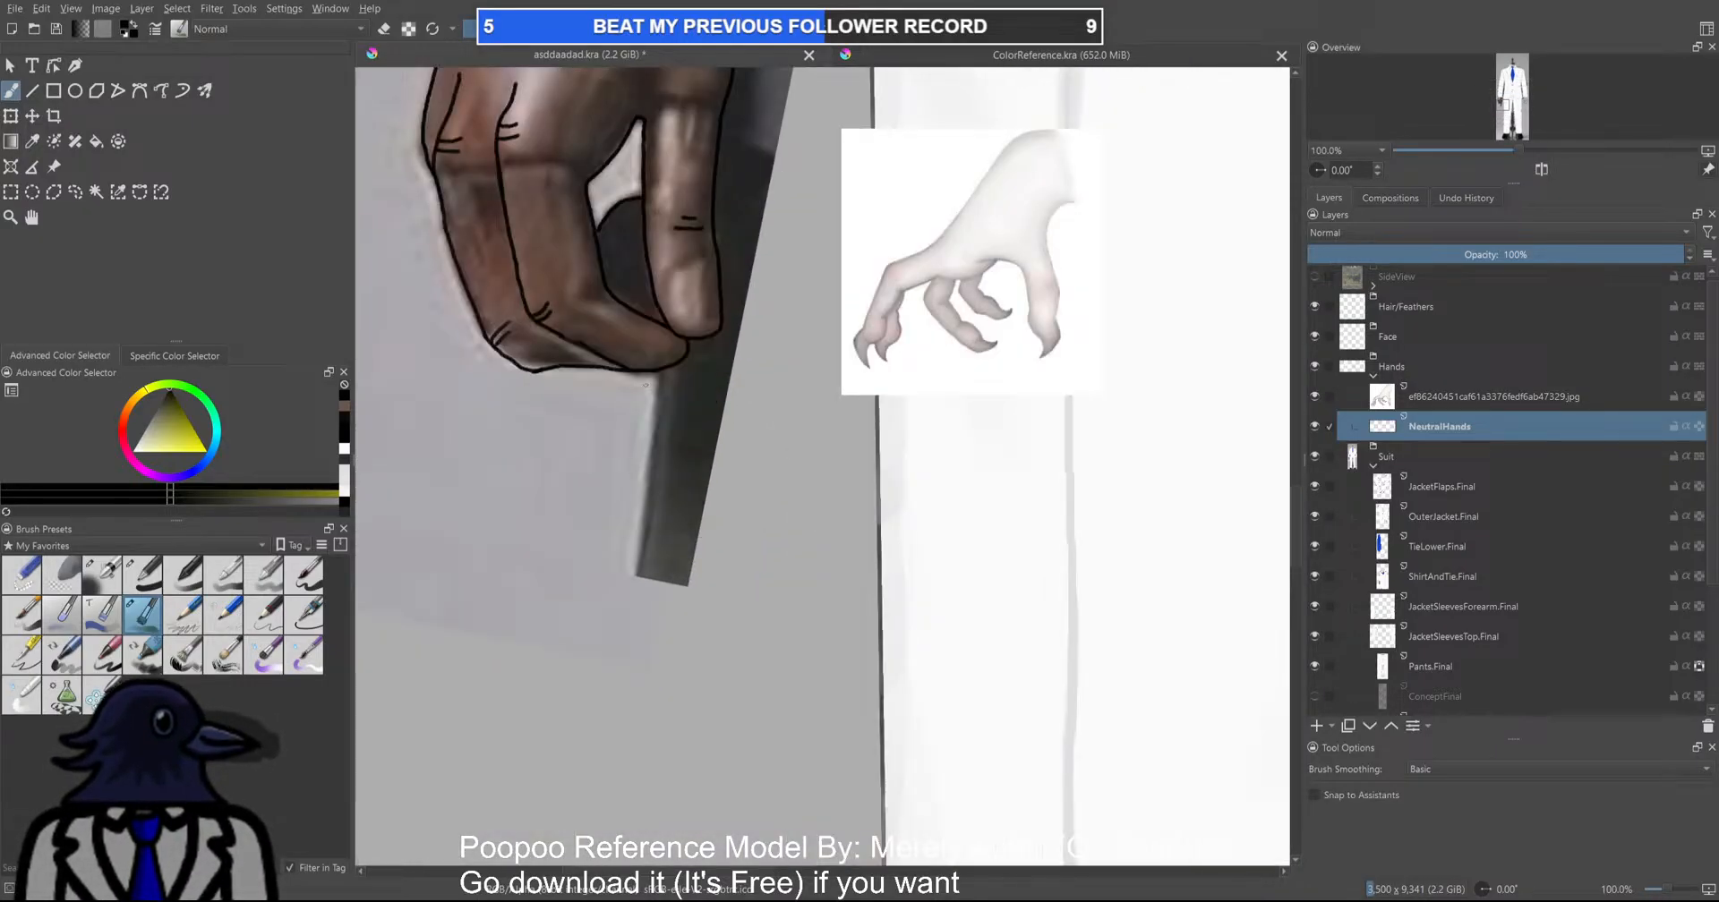
Expand the SideView layer group and make it visible
scroll(728, 355, "down", 4)
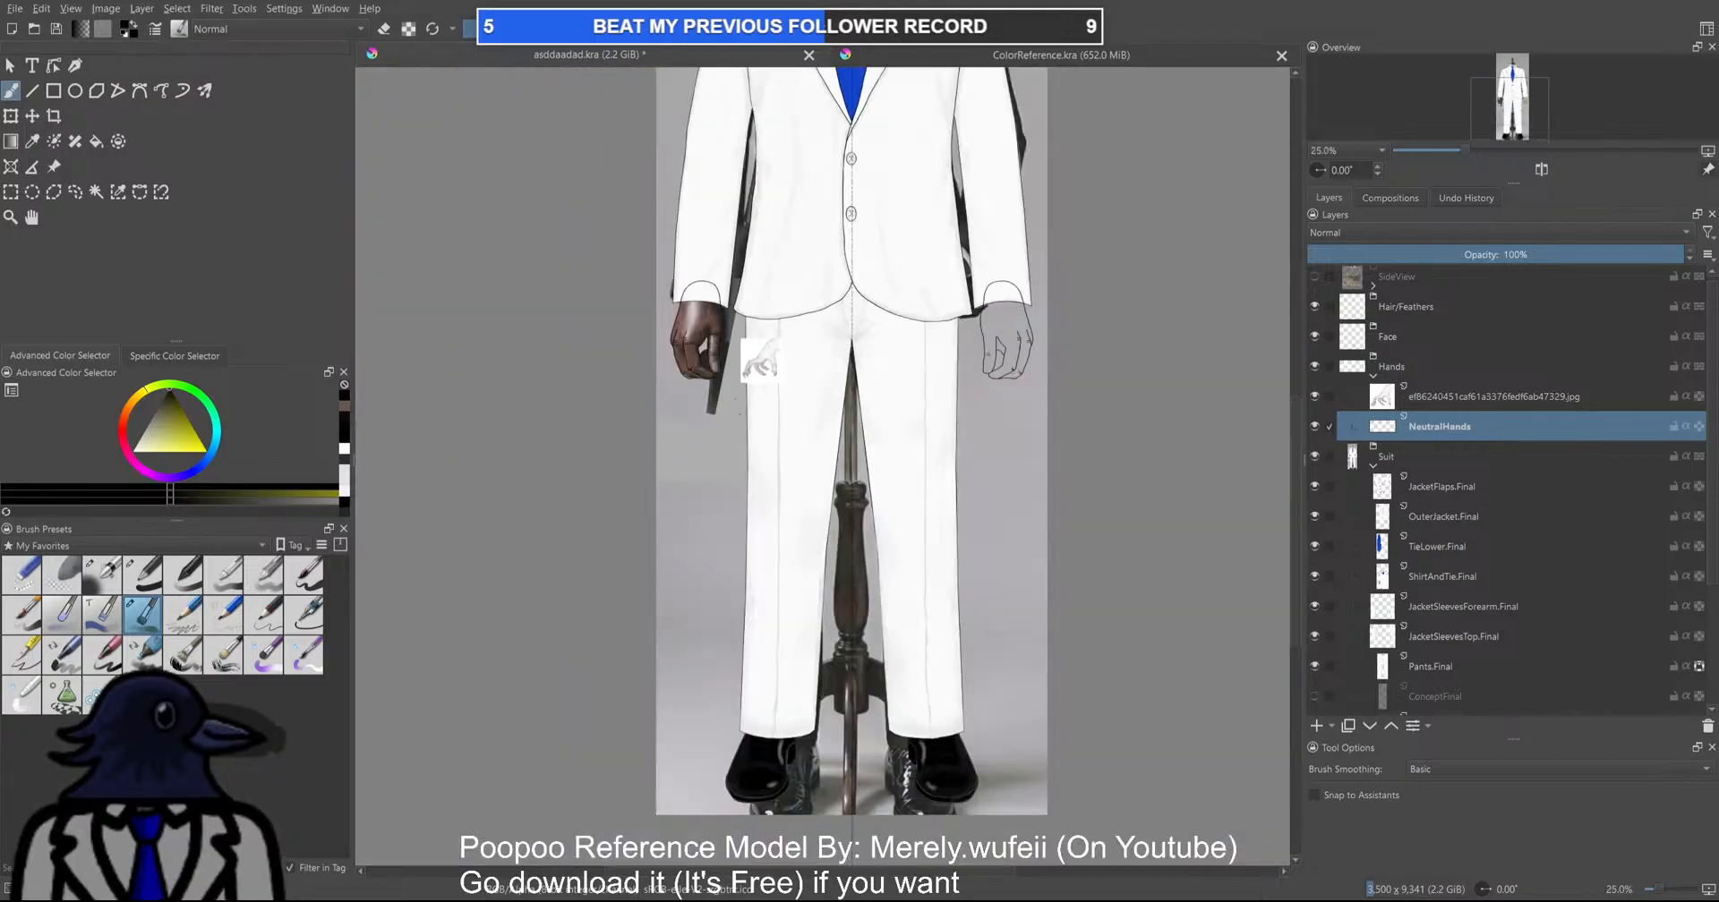
scroll(808, 371, "down", 2)
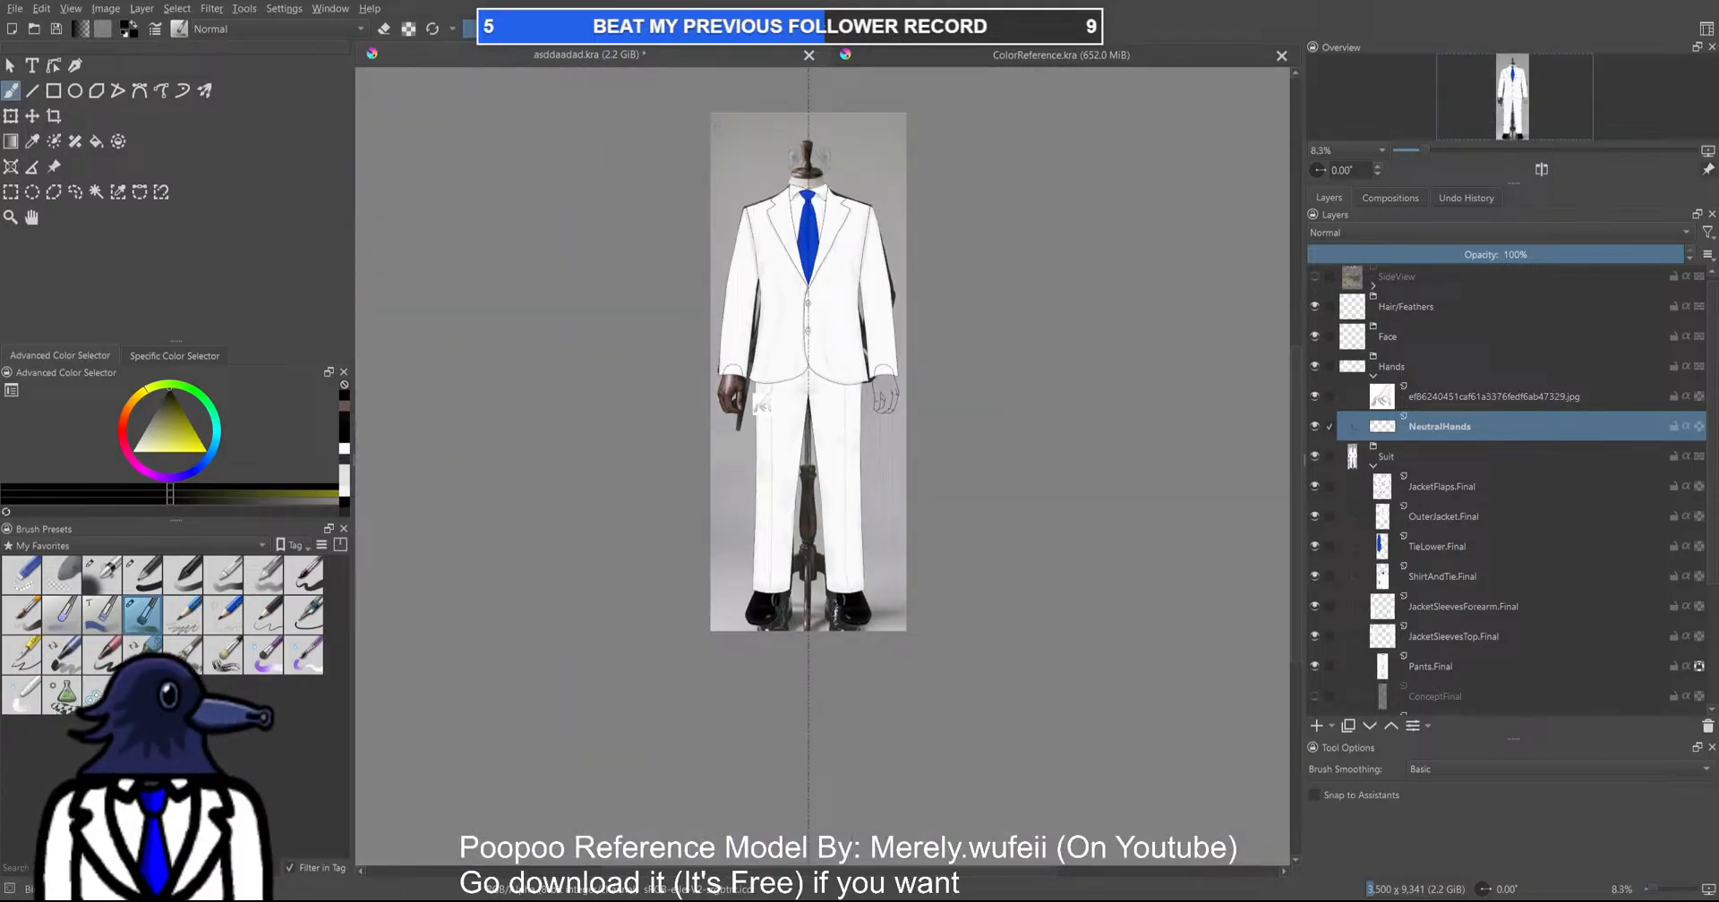
scroll(1484, 523, "up", 1)
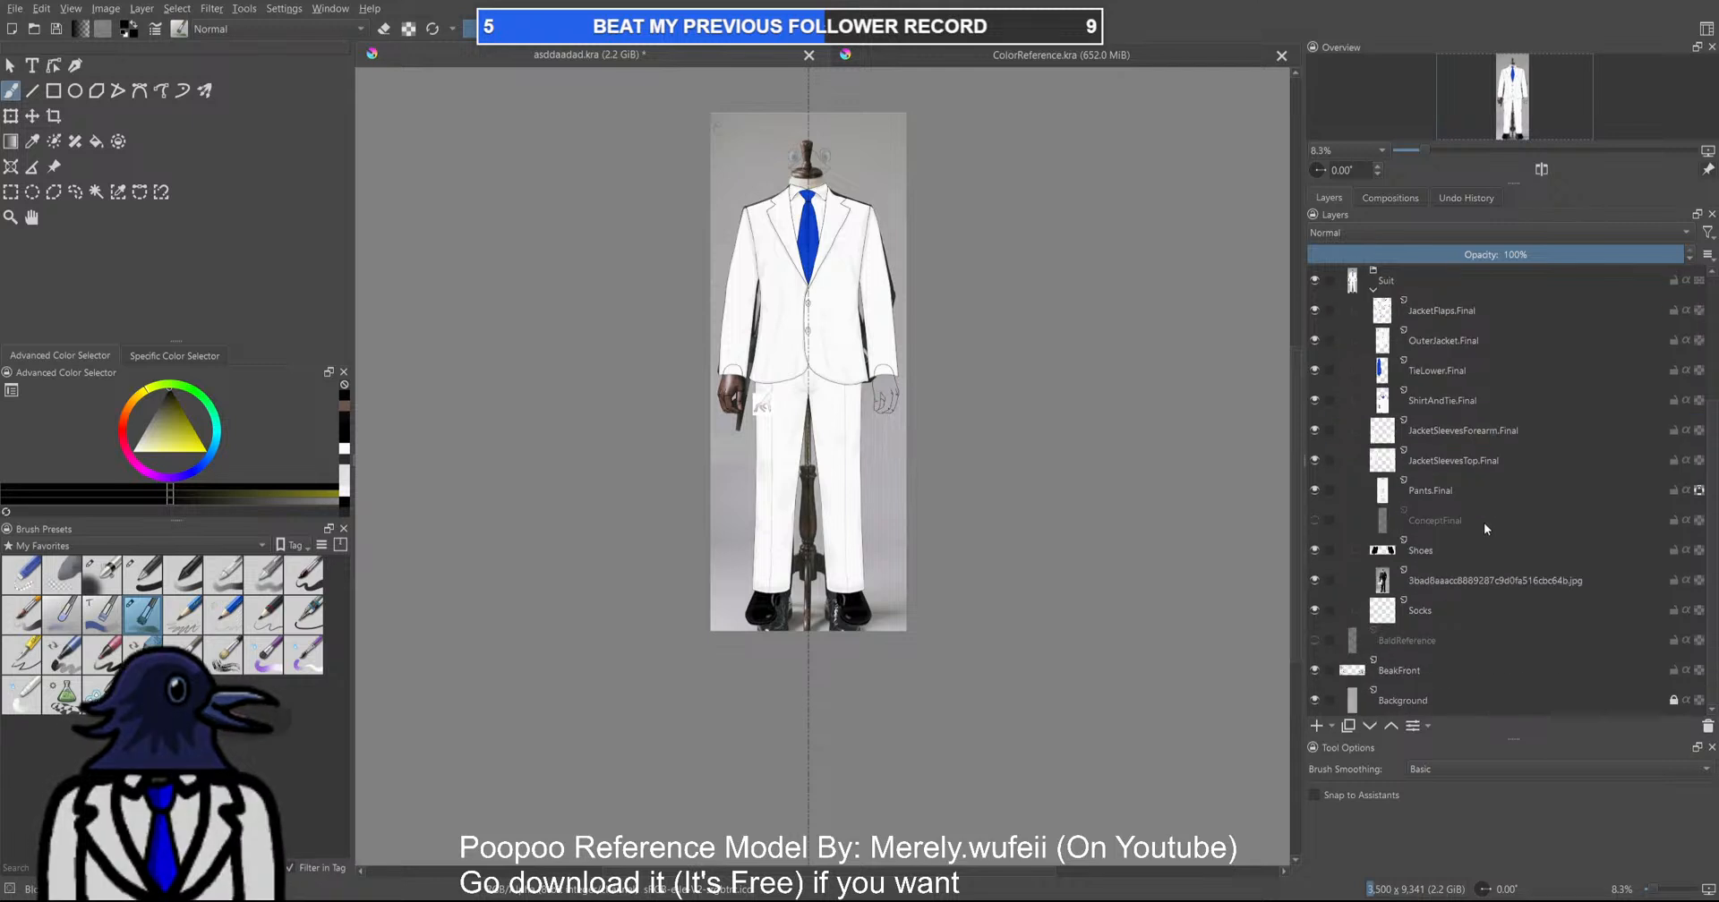
left_click(1366, 292)
left_click(1373, 292)
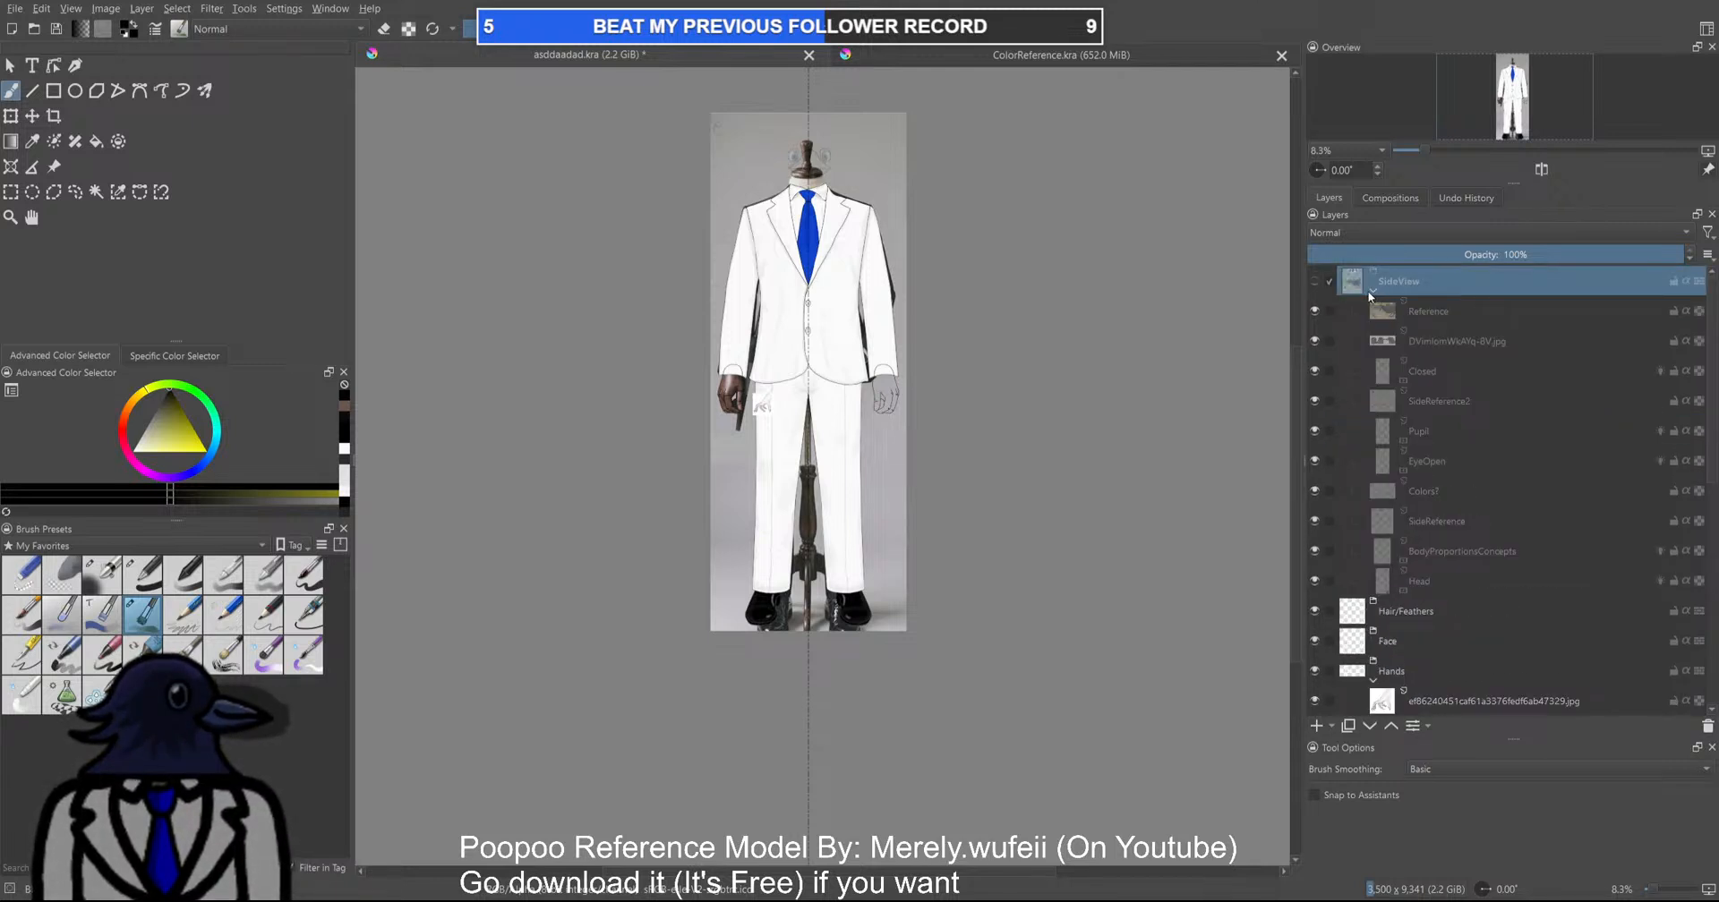
left_click(1316, 282)
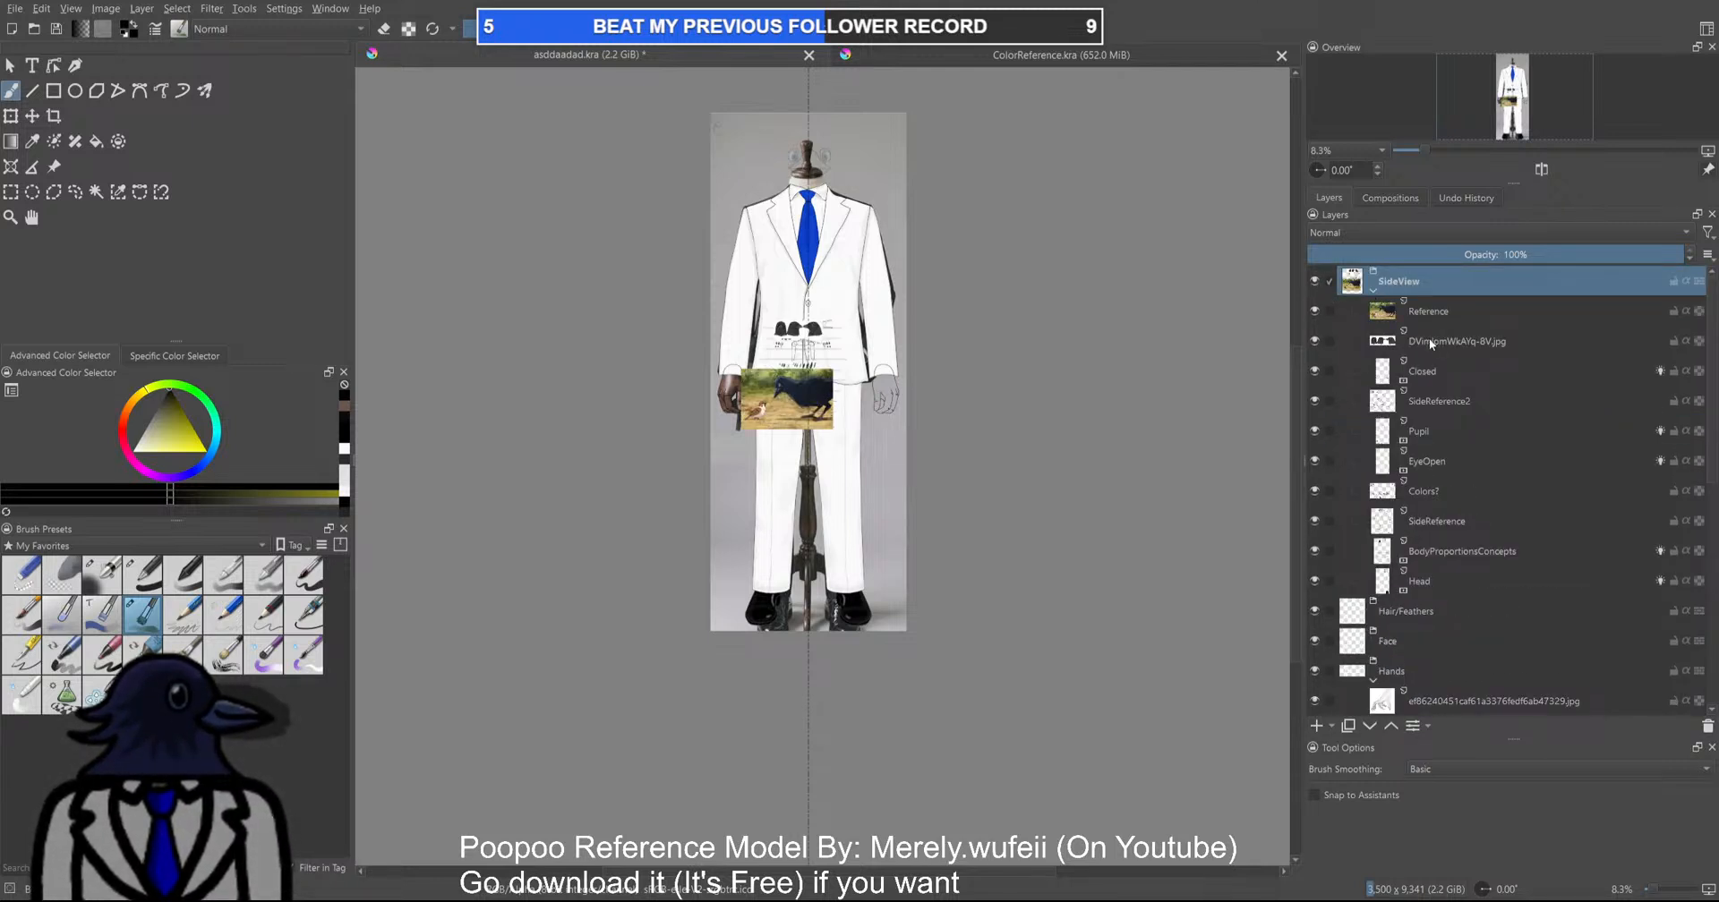
Hide every layer in the SideView group except Colors?, leaving only the colour swatches shown
left_click(1314, 341)
left_click(1314, 311)
left_click(1314, 371)
left_click(1314, 400)
left_click(1314, 430)
left_click(1314, 461)
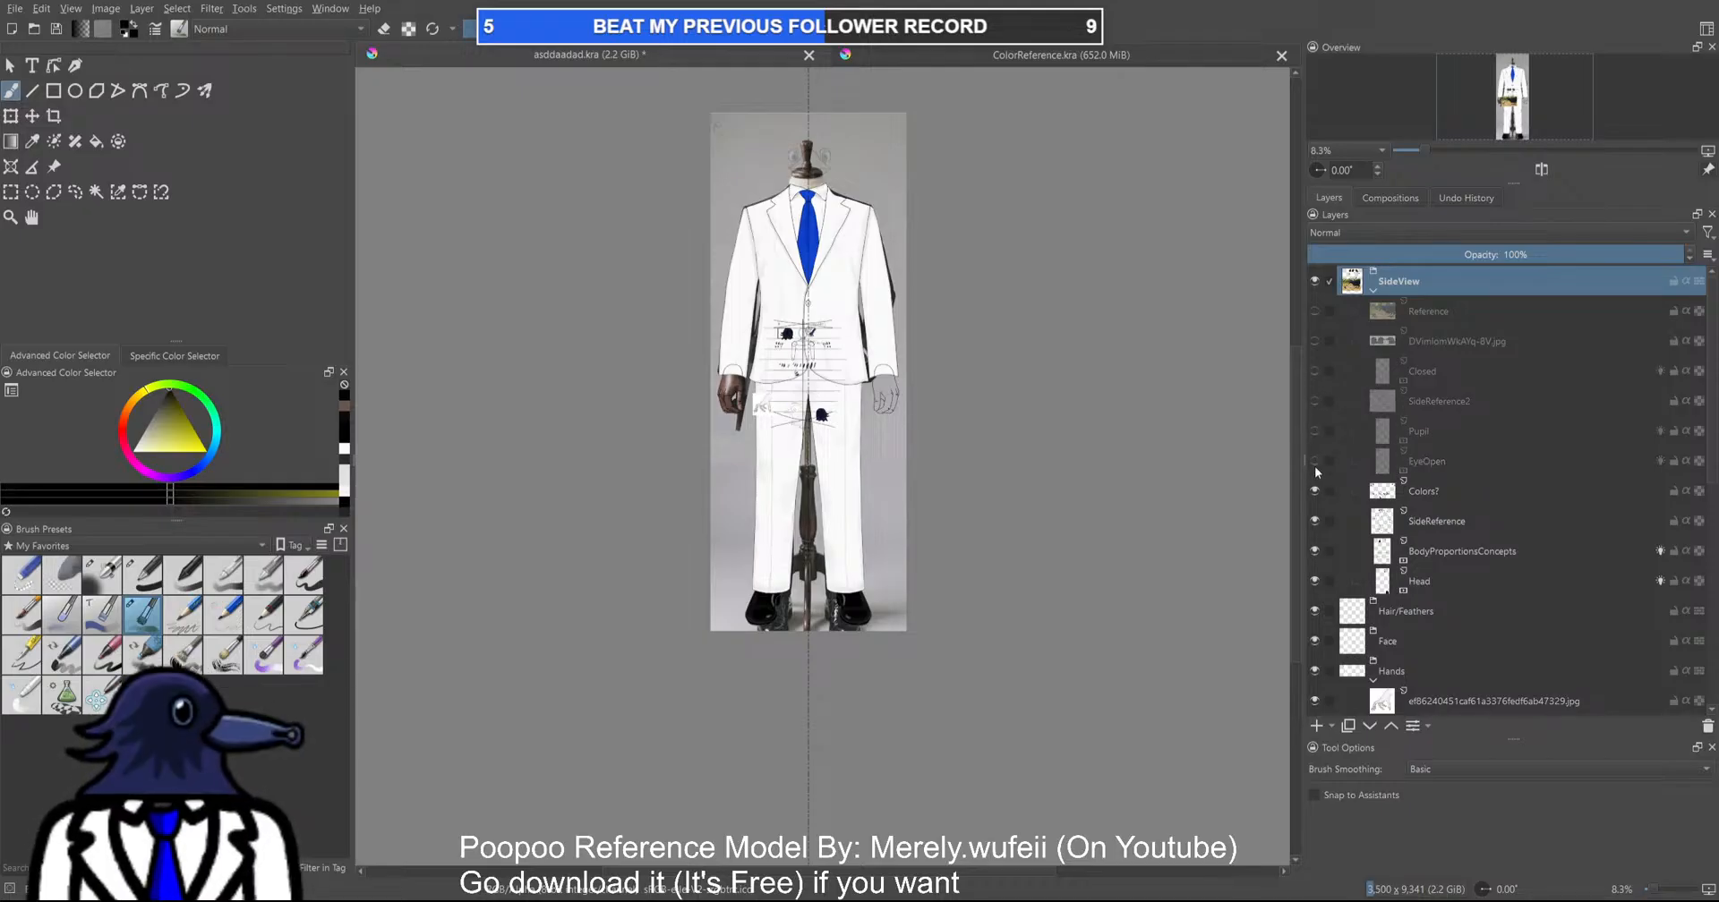
left_click(1314, 521)
left_click(1314, 551)
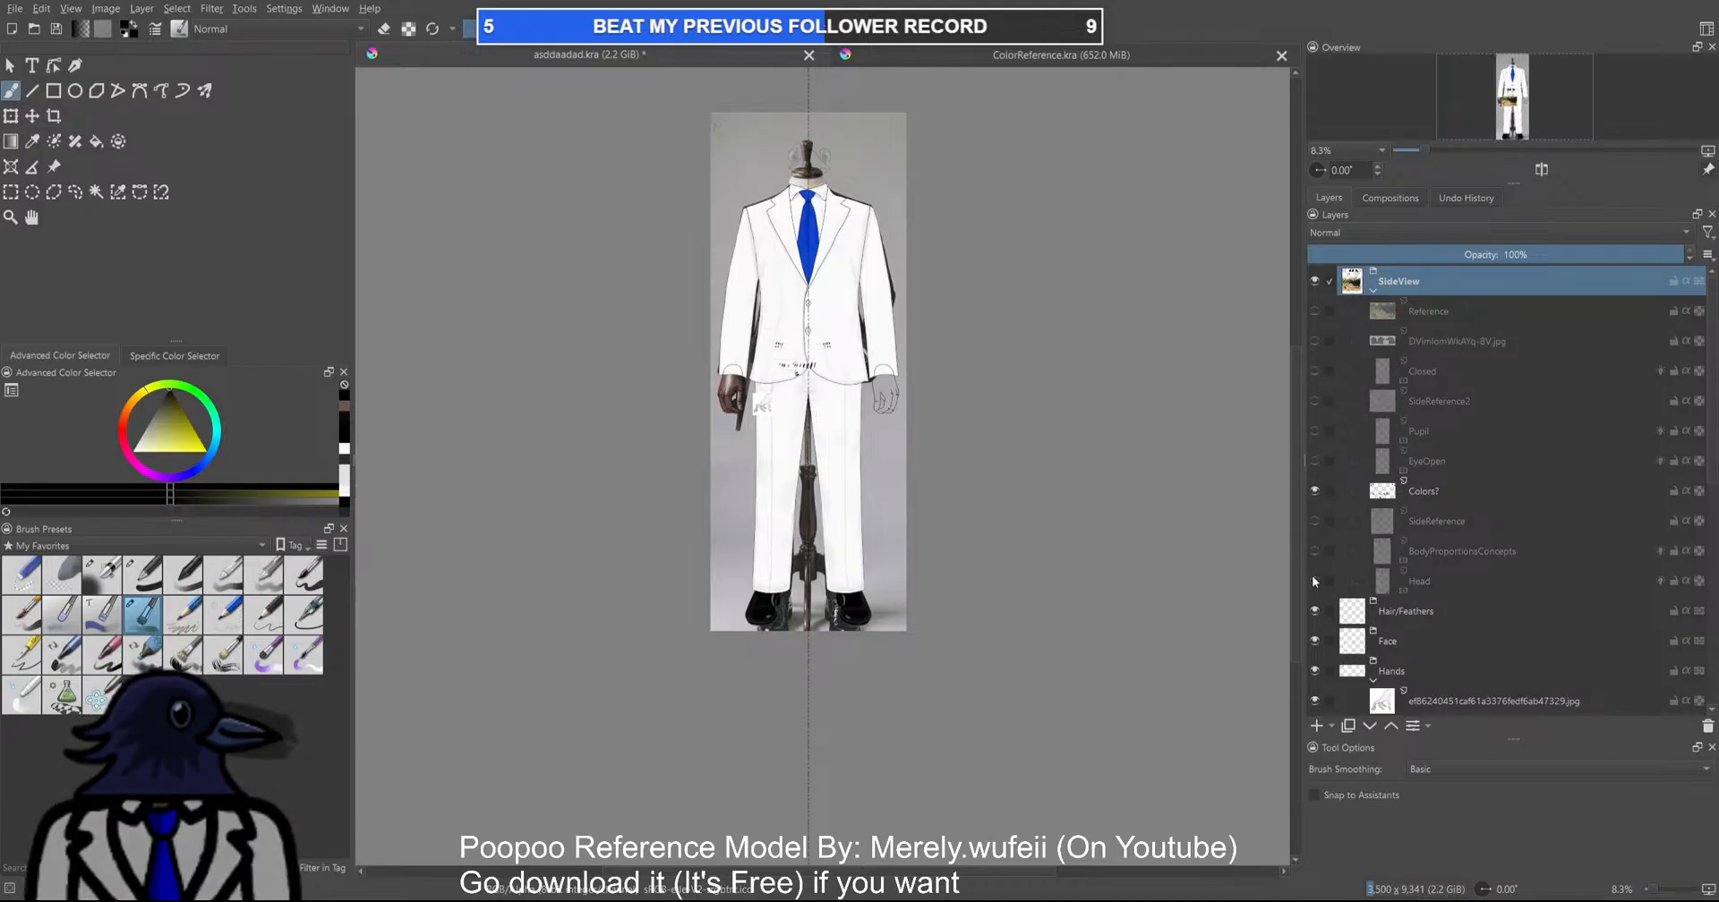
left_click(1314, 580)
Select the Fill tool and sample the medium blue swatch from the row of colour samples near the jacket hem
scroll(903, 378, "up", 5)
left_click_drag(873, 380, 1282, 516)
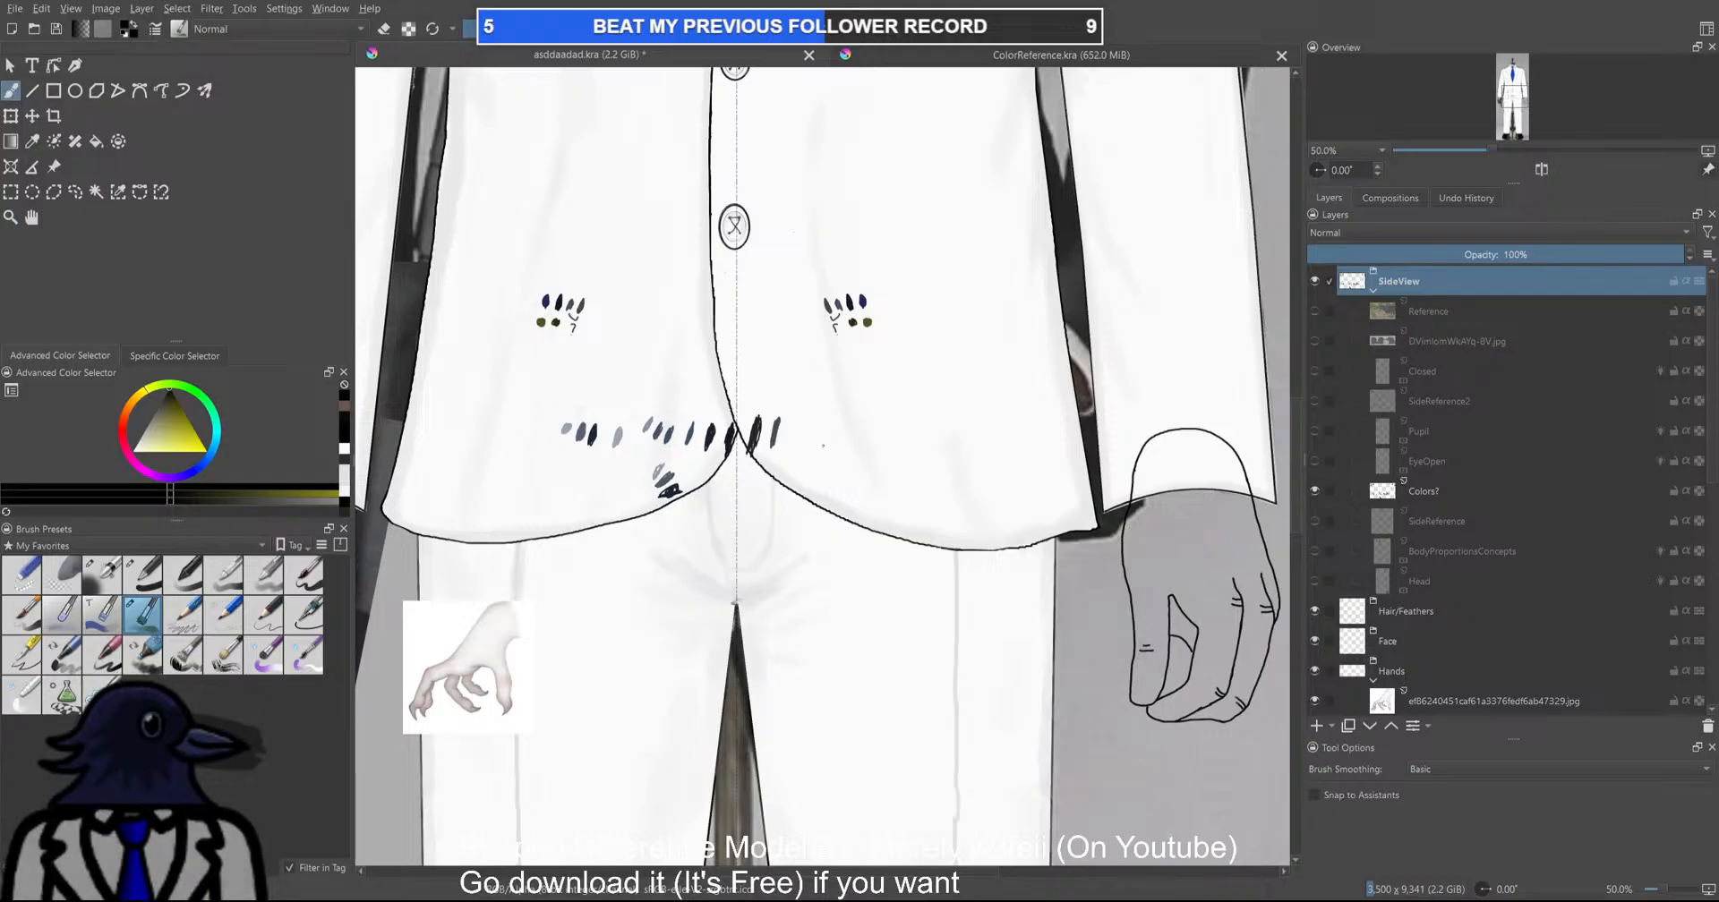
left_click_drag(797, 458, 921, 372)
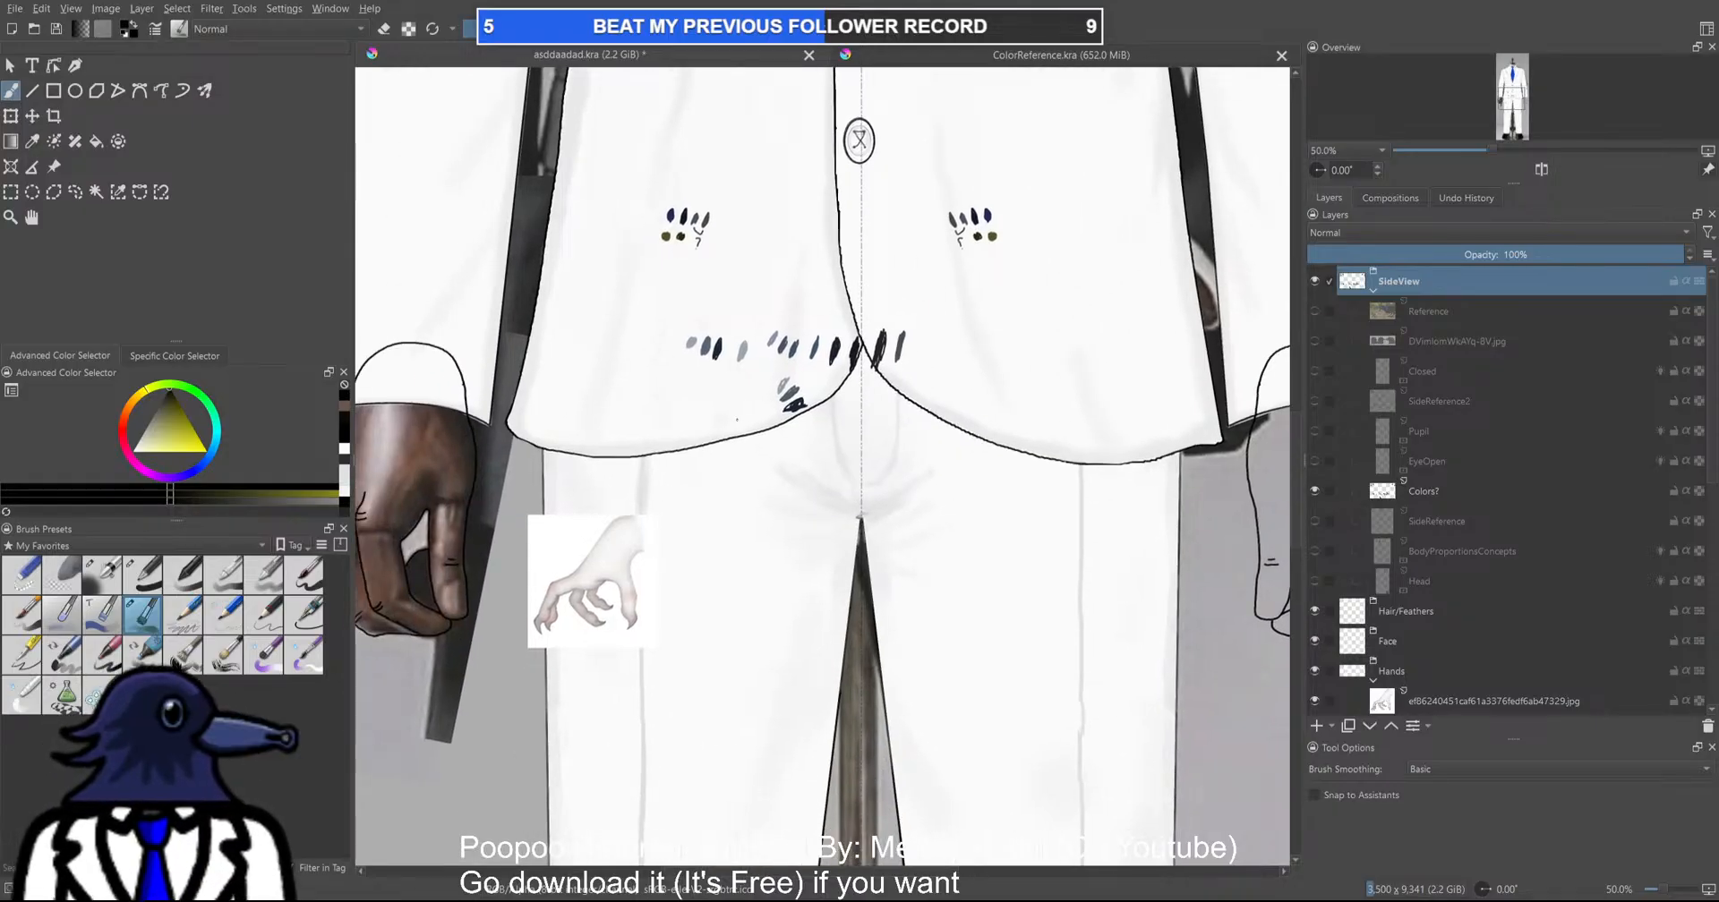
left_click(95, 143)
scroll(990, 481, "up", 4)
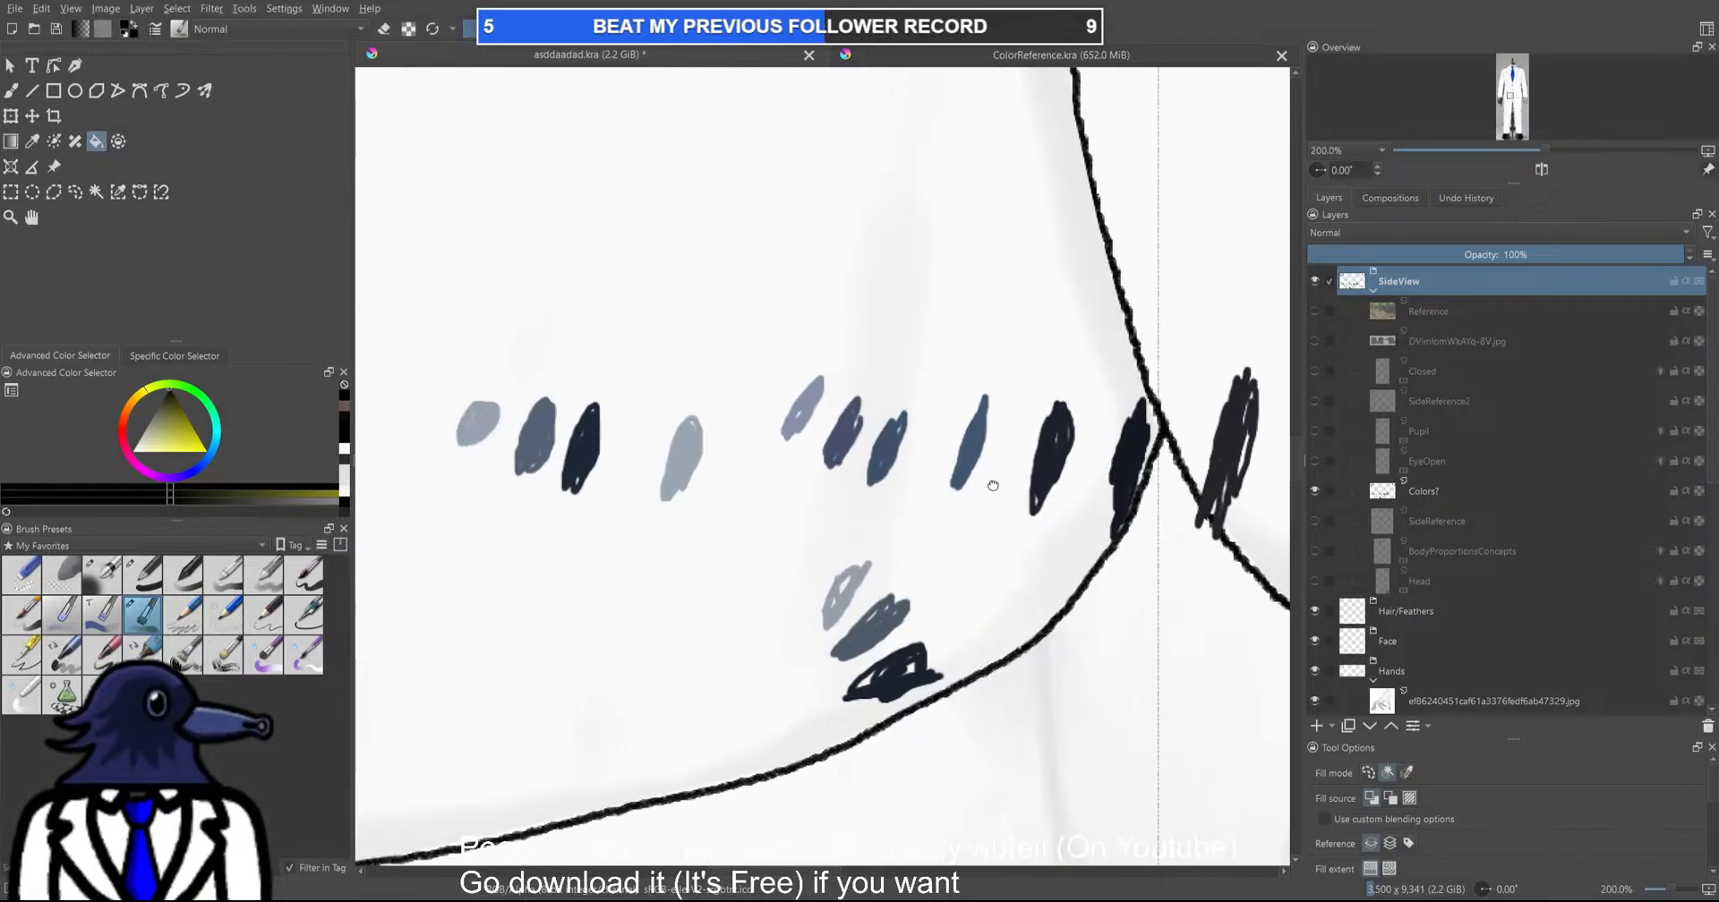
left_click(971, 452, "ctrl")
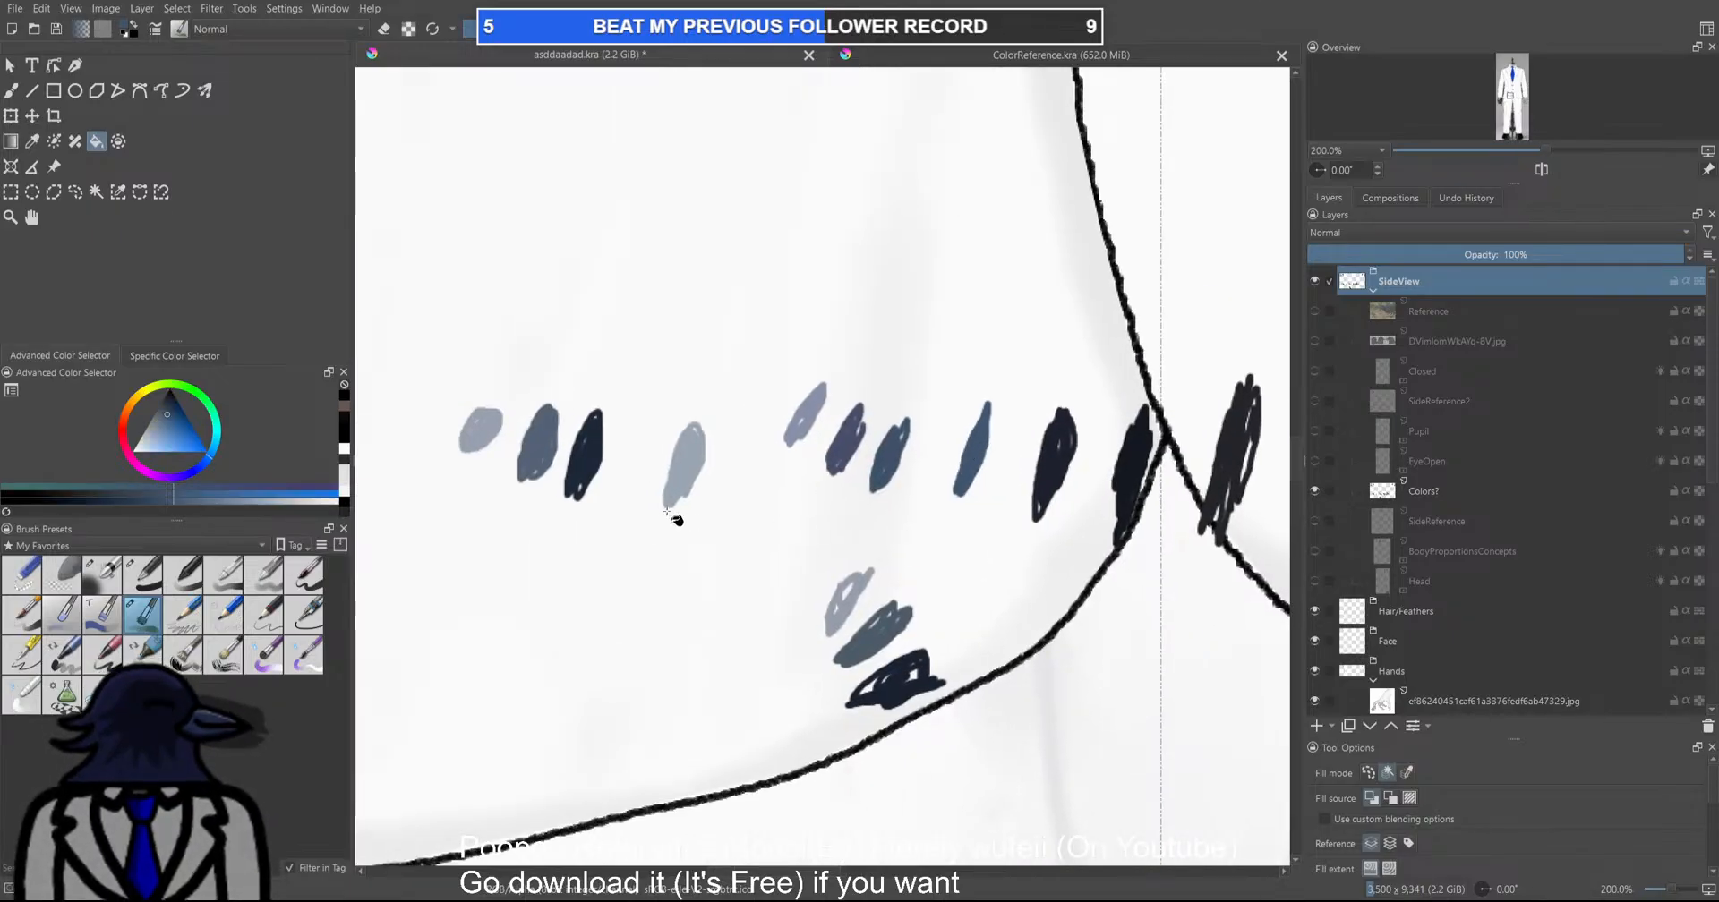
scroll(667, 516, "down", 1)
scroll(846, 494, "up", 2)
left_click_drag(982, 495, 923, 444)
scroll(850, 481, "down", 5)
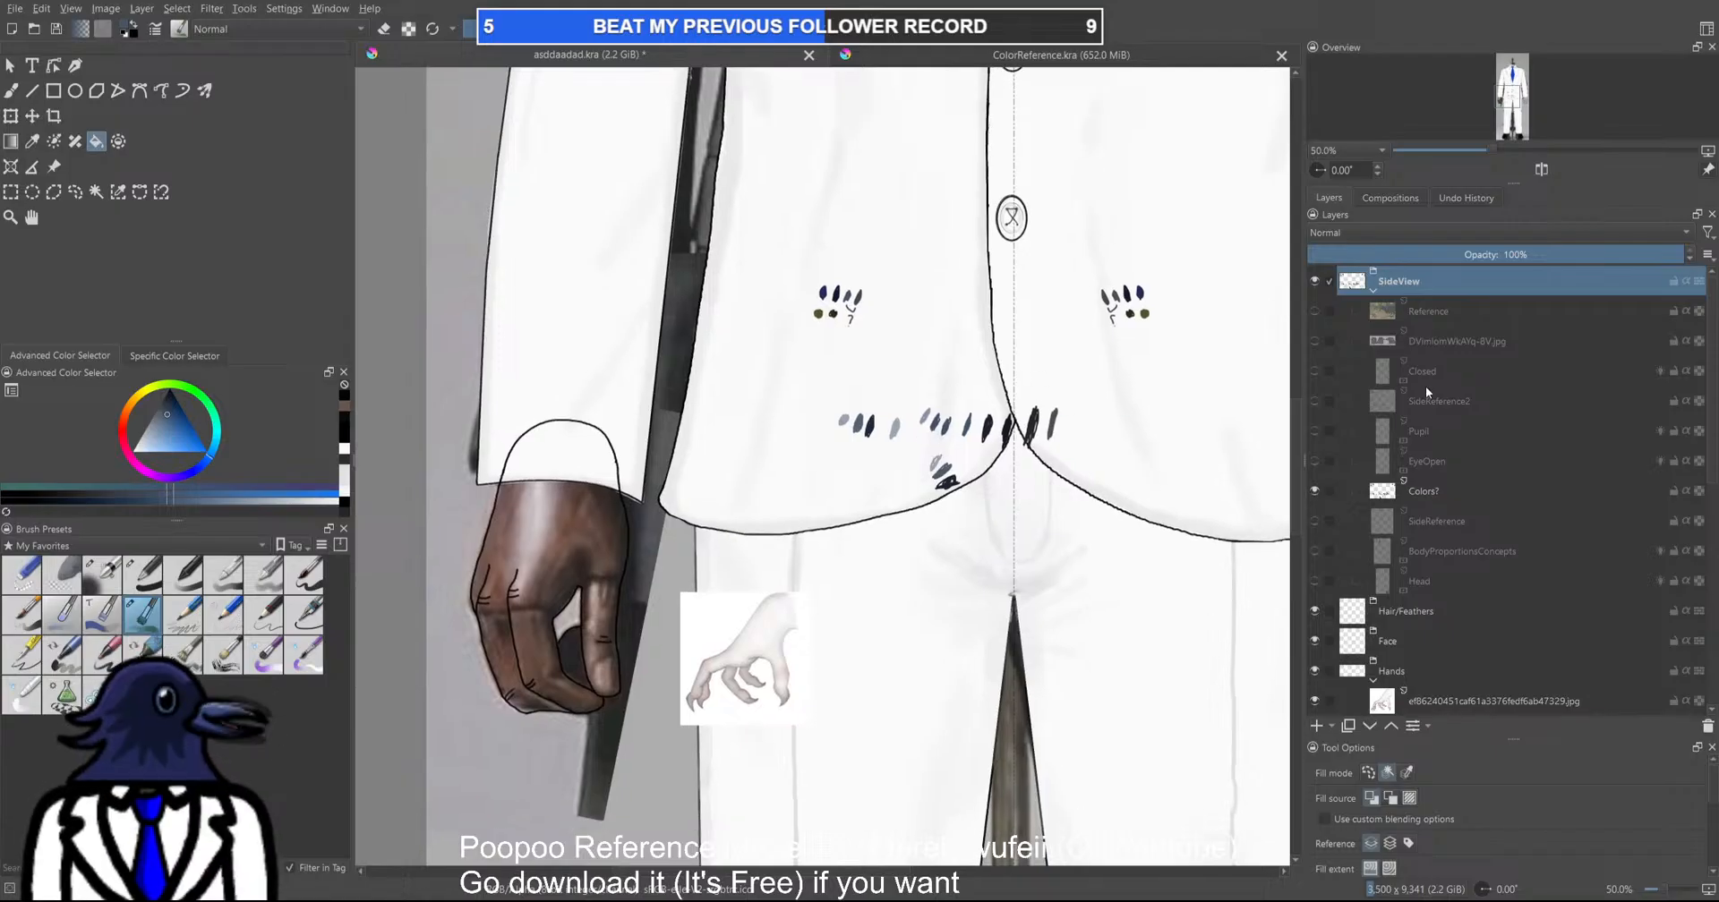
Isolate the Reference layer, sample the lighter slate grey of the crow's lower leg, and end the isolation
left_click(1430, 311, "alt")
scroll(994, 495, "up", 4)
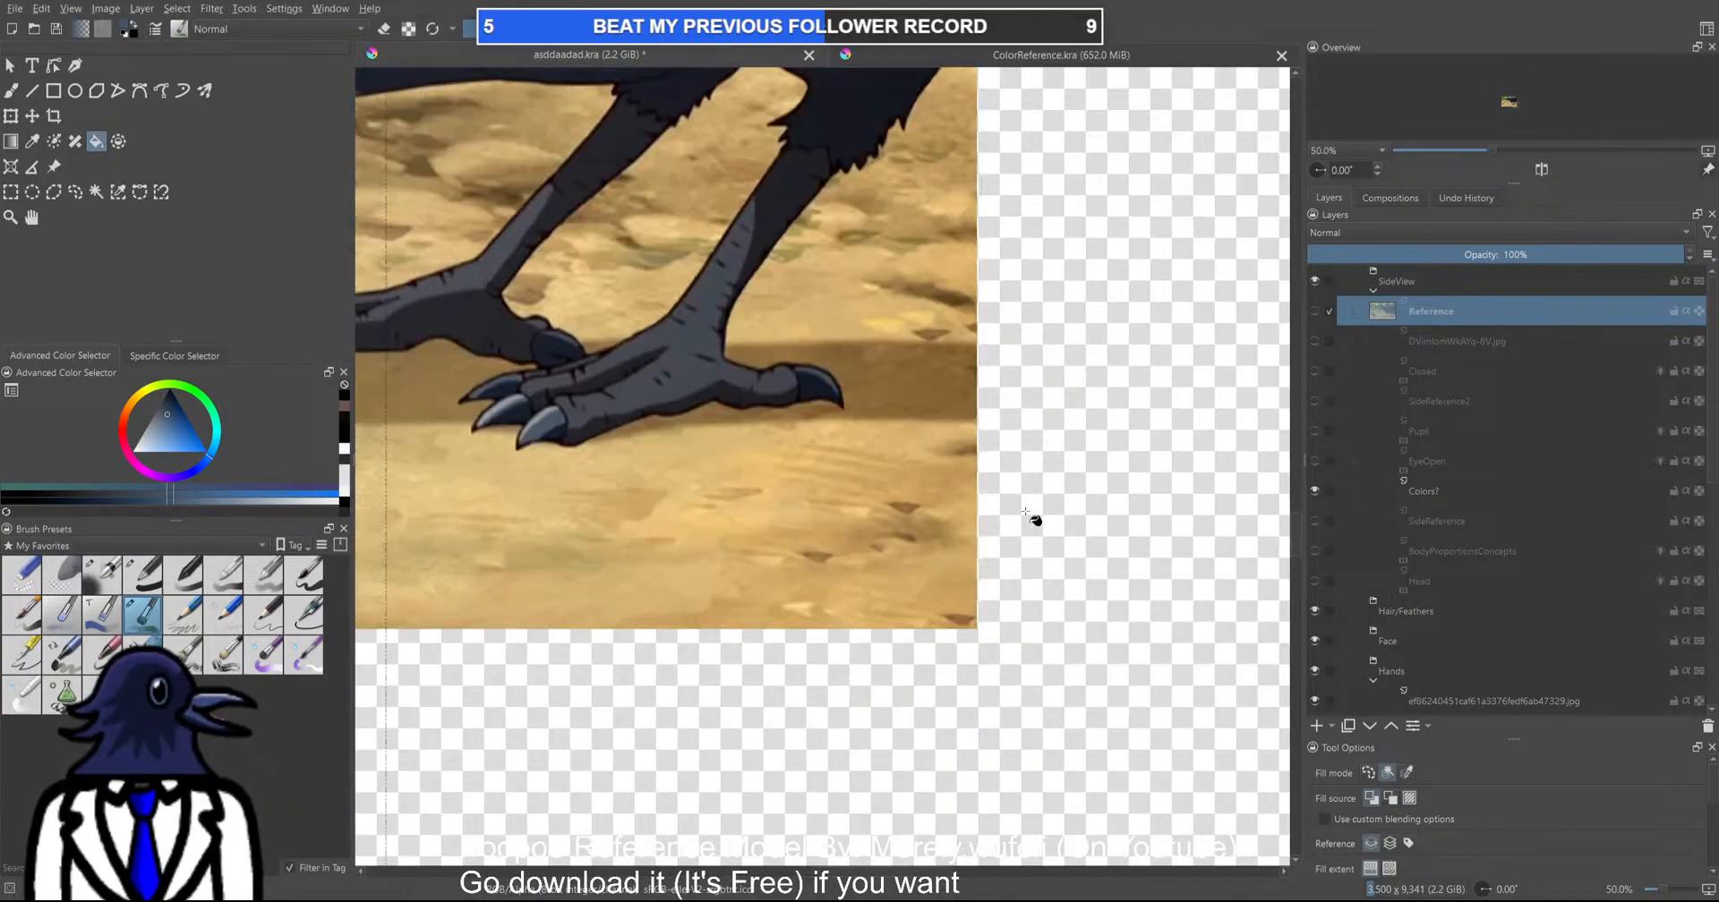
scroll(1025, 508, "up", 1)
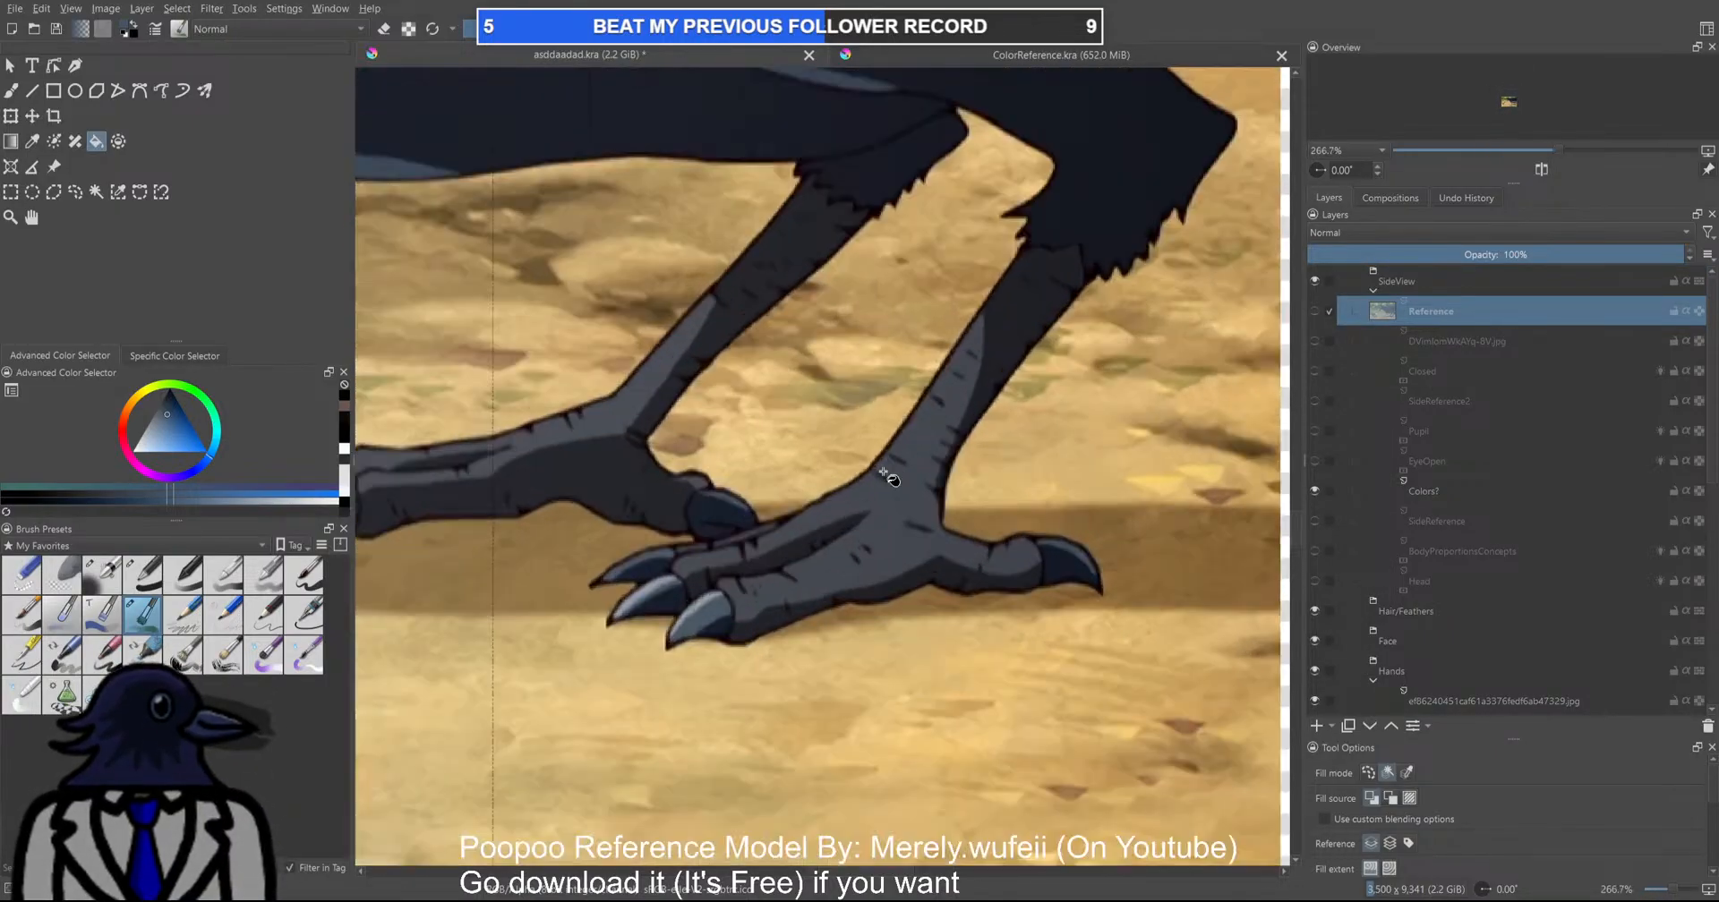
left_click(1020, 328, "ctrl")
left_click(933, 422, "ctrl")
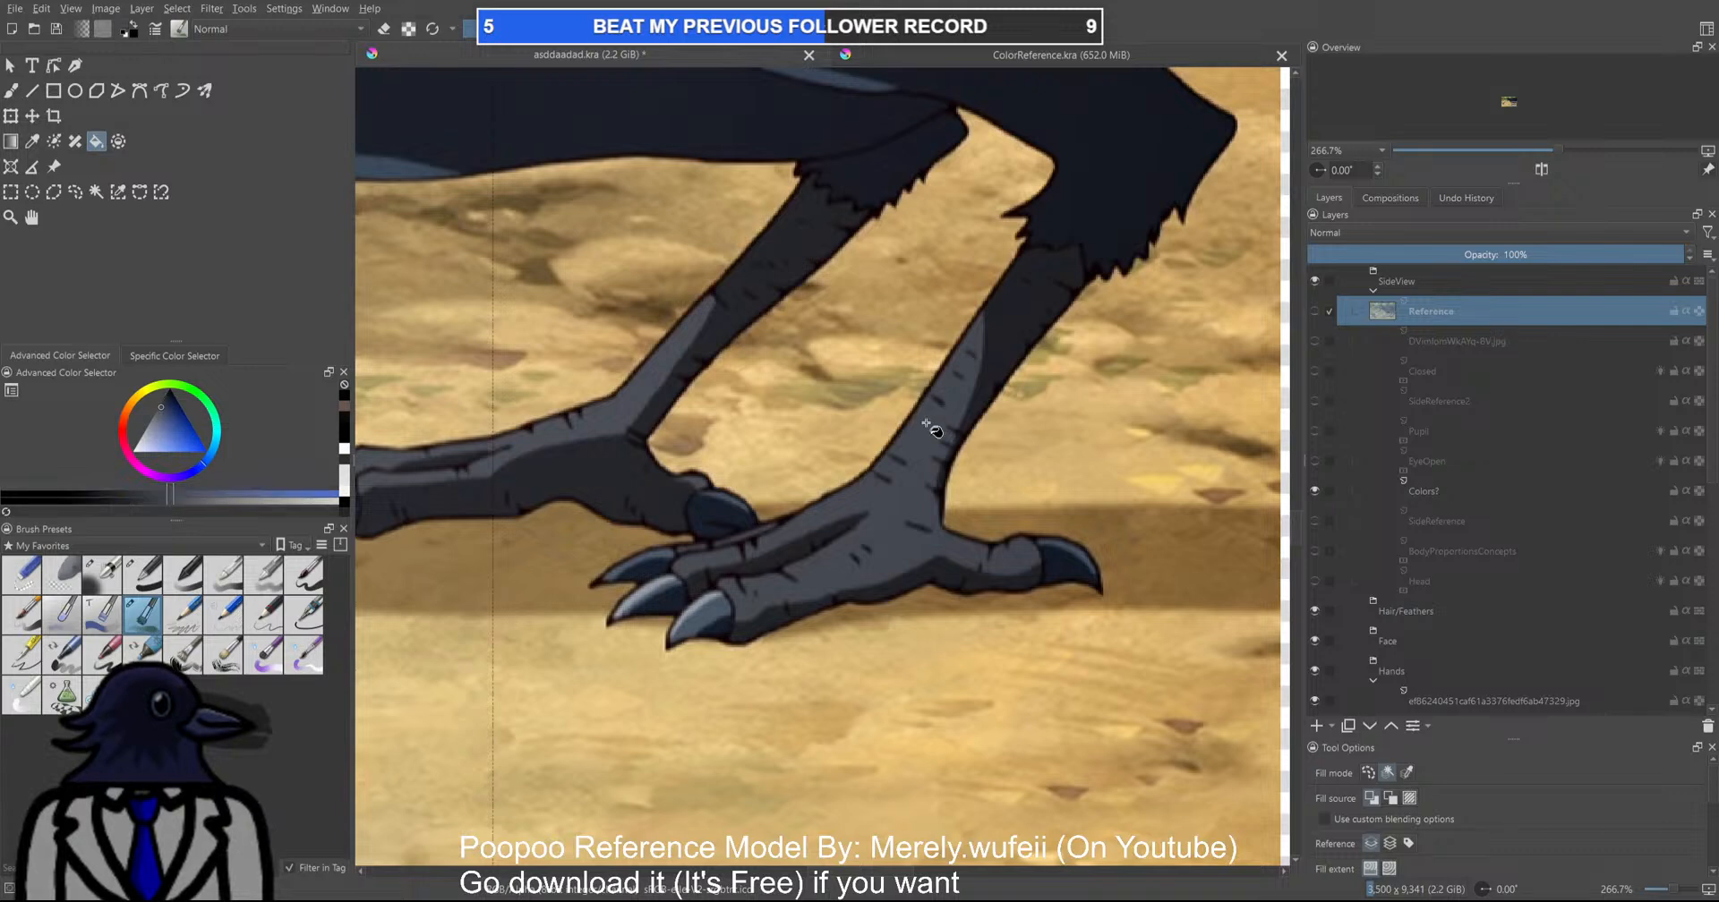
left_click(1439, 314, "alt")
Fill both hands with the sampled slate grey on the NeutralHands layer, leaving the gap between thumb and fingers empty
scroll(775, 527, "down", 7)
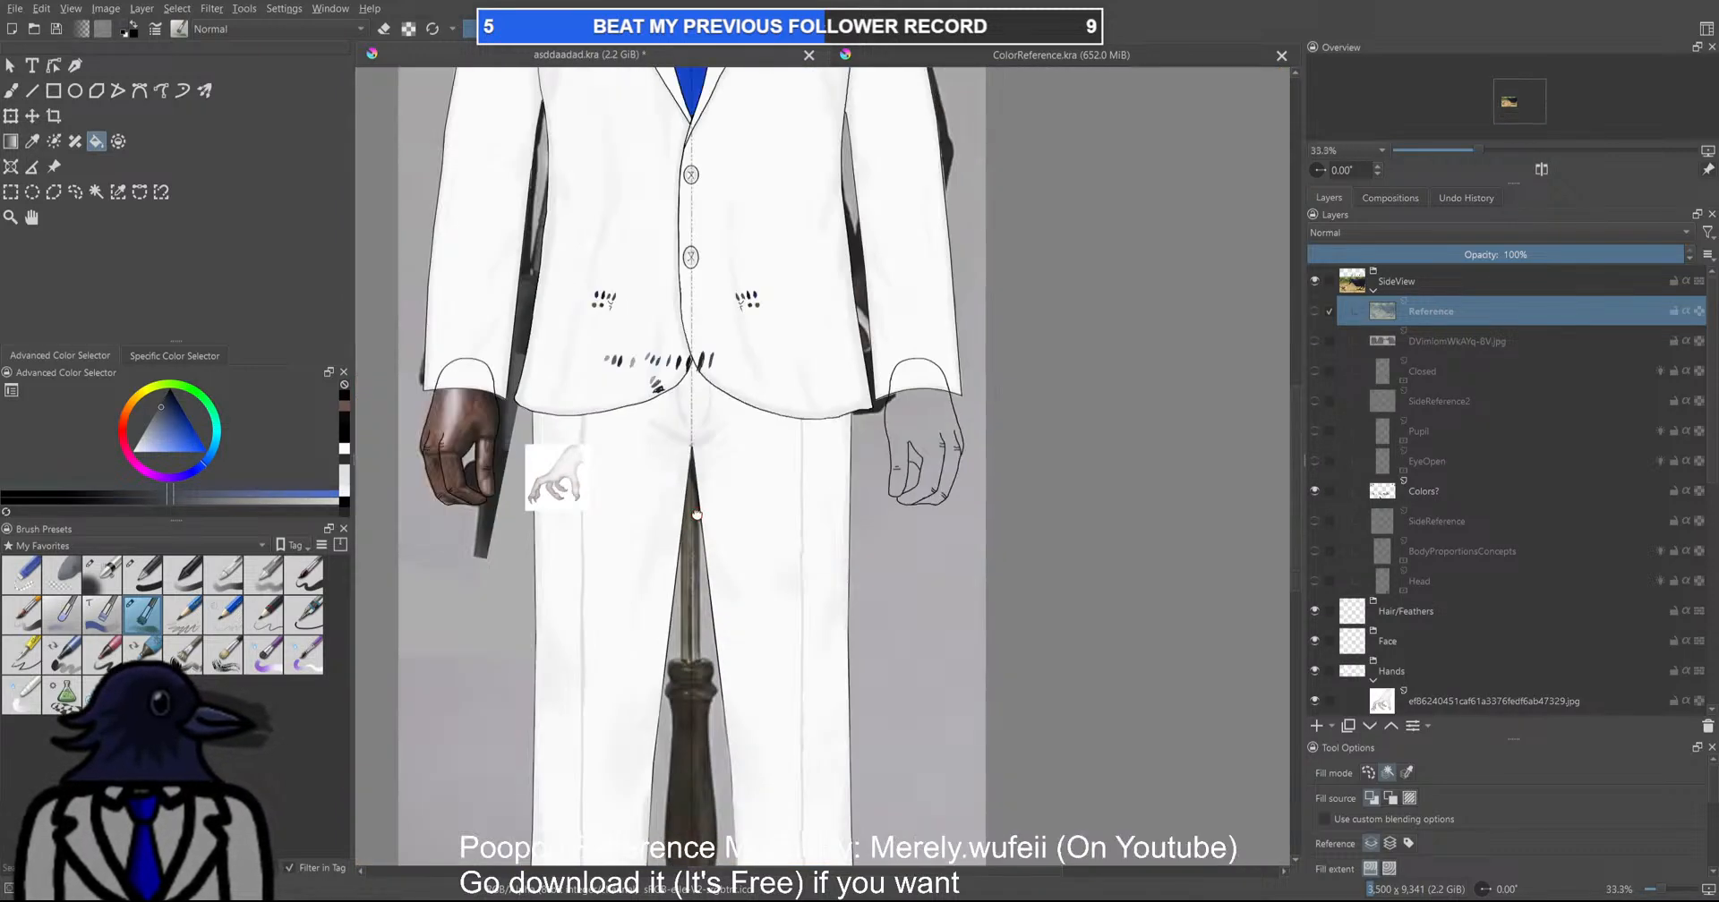
left_click_drag(695, 510, 1004, 452)
scroll(831, 403, "up", 2)
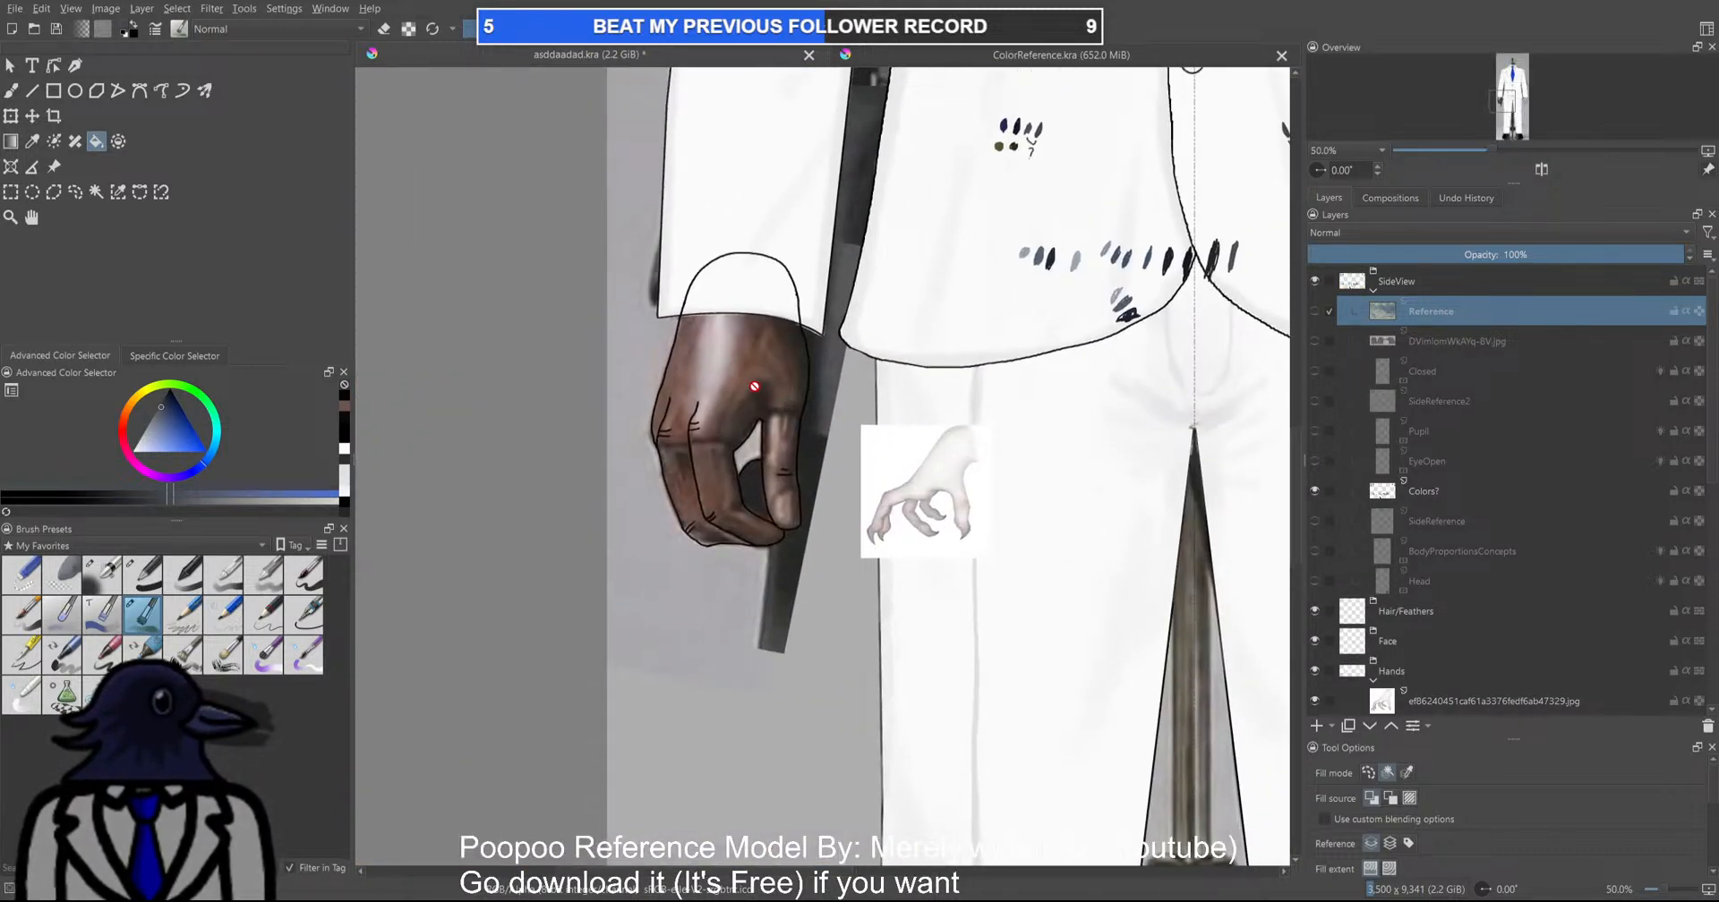
left_click(802, 306)
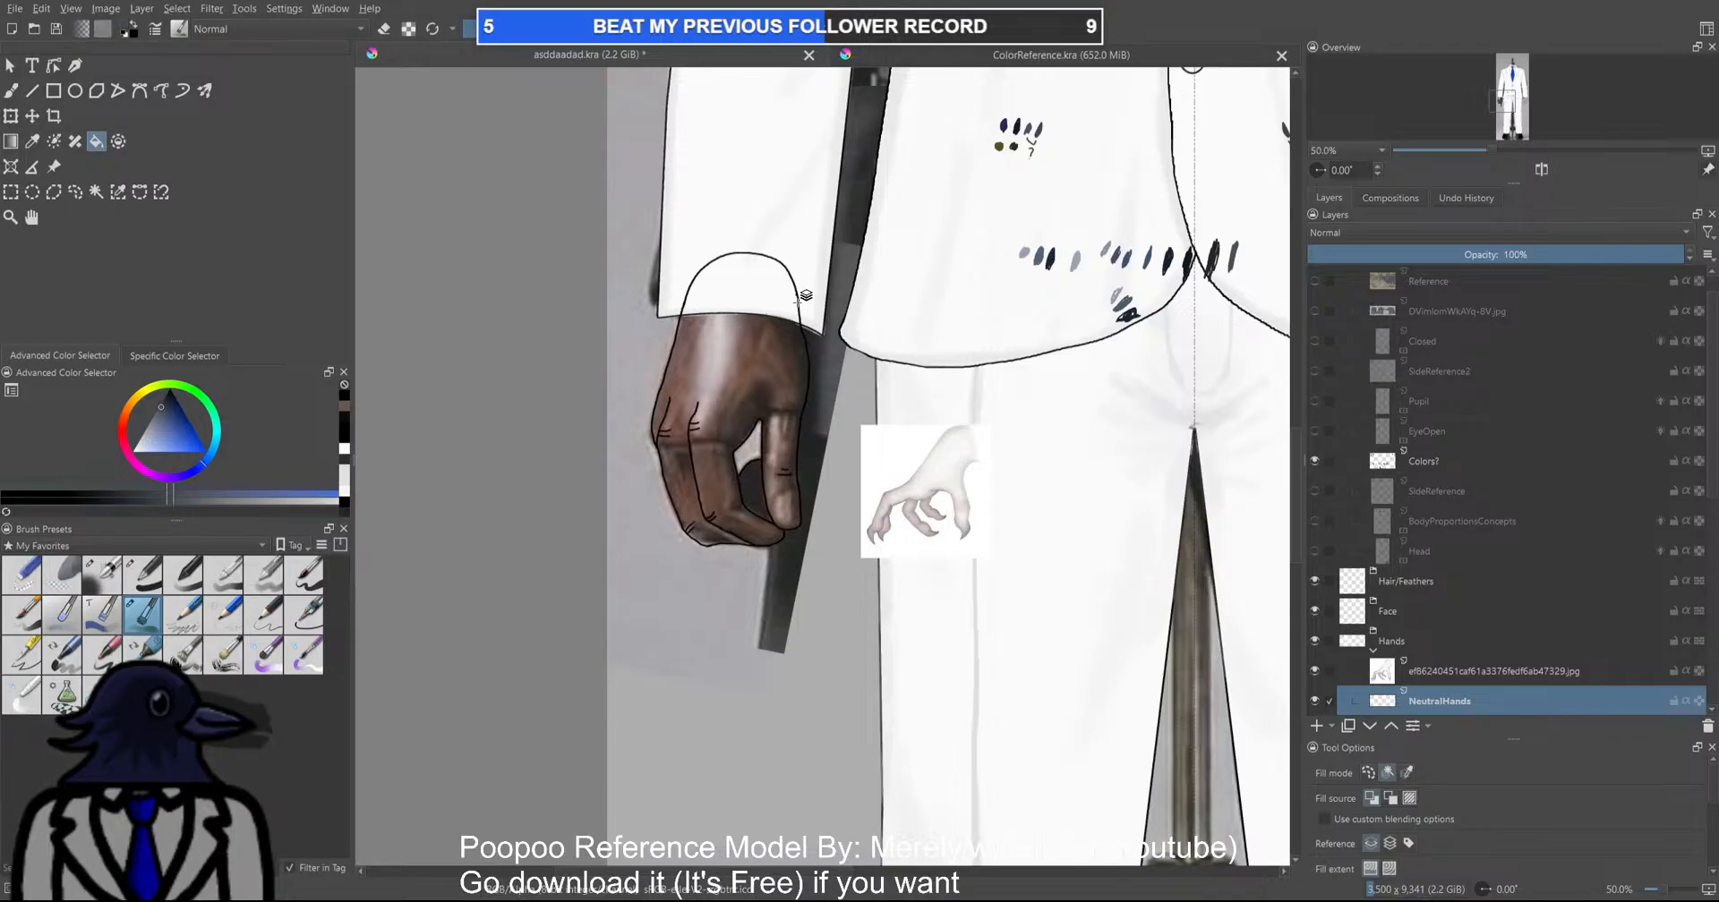
scroll(755, 392, "up", 2)
scroll(754, 394, "down", 5)
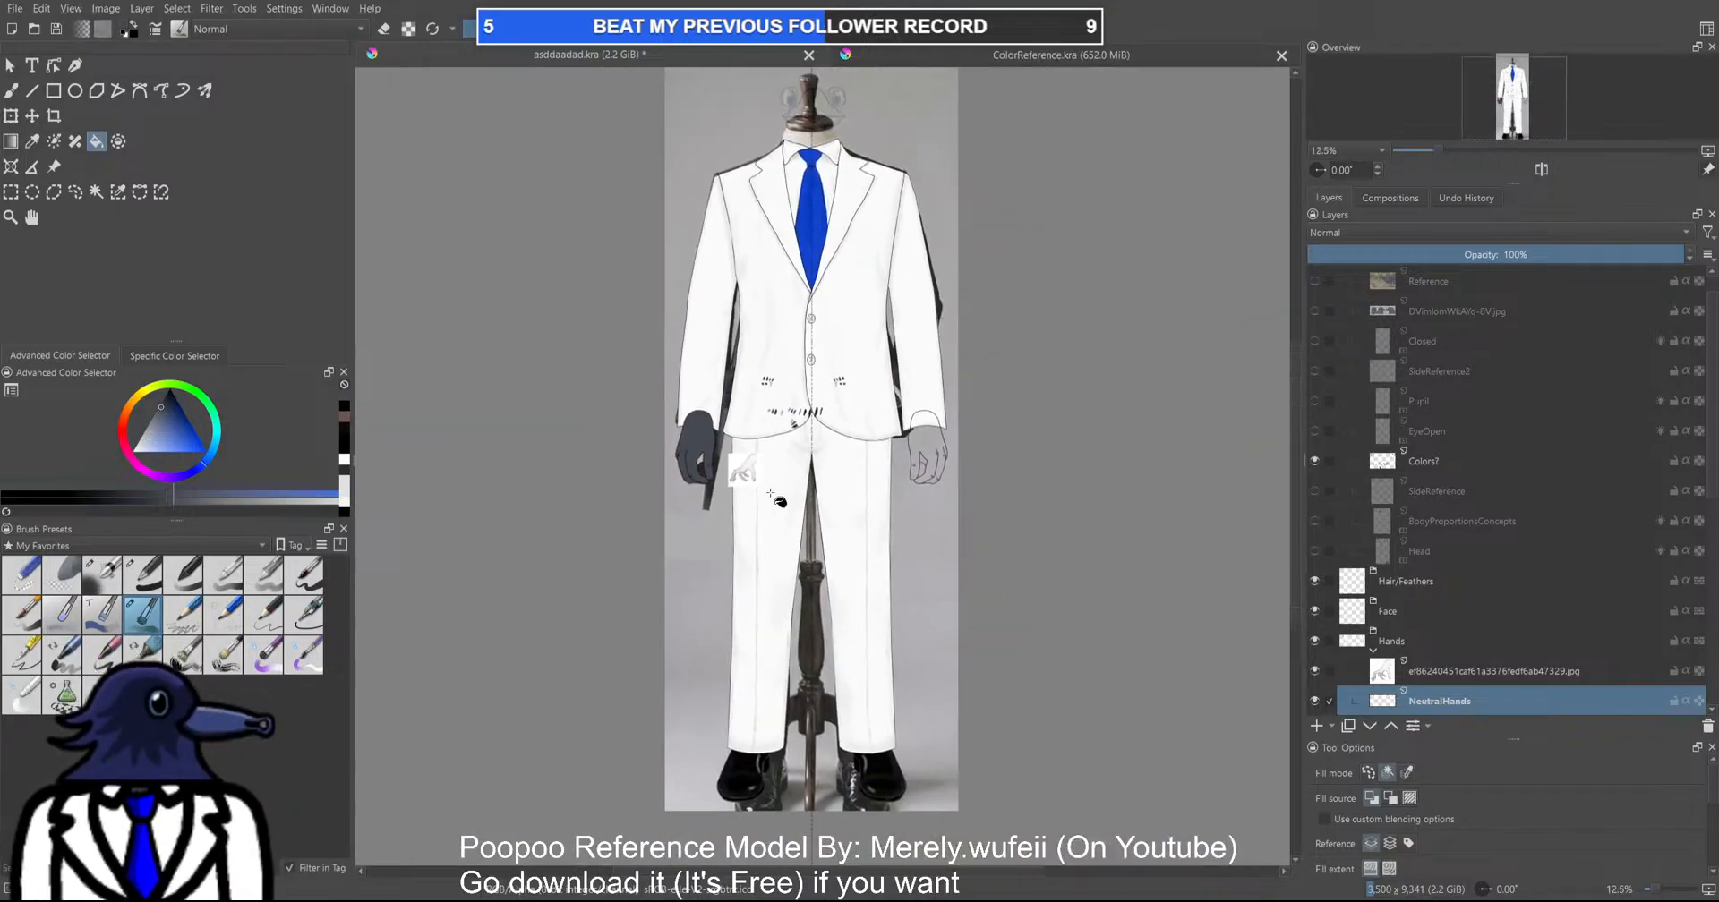
scroll(910, 476, "down", 1)
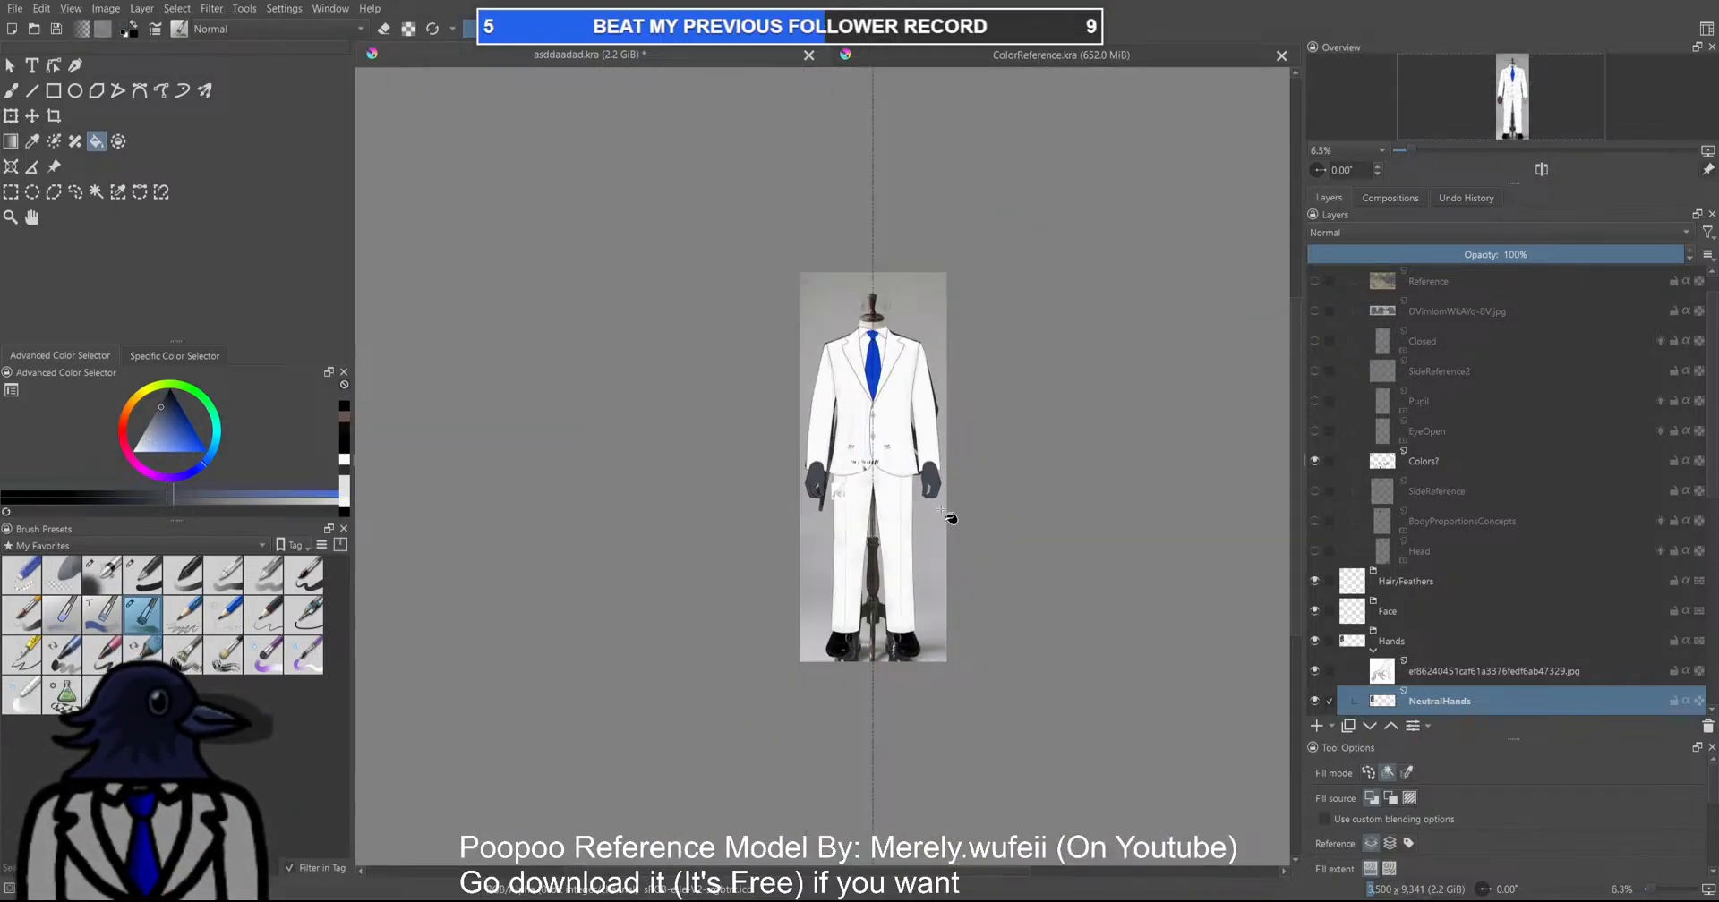
scroll(655, 505, "up", 6)
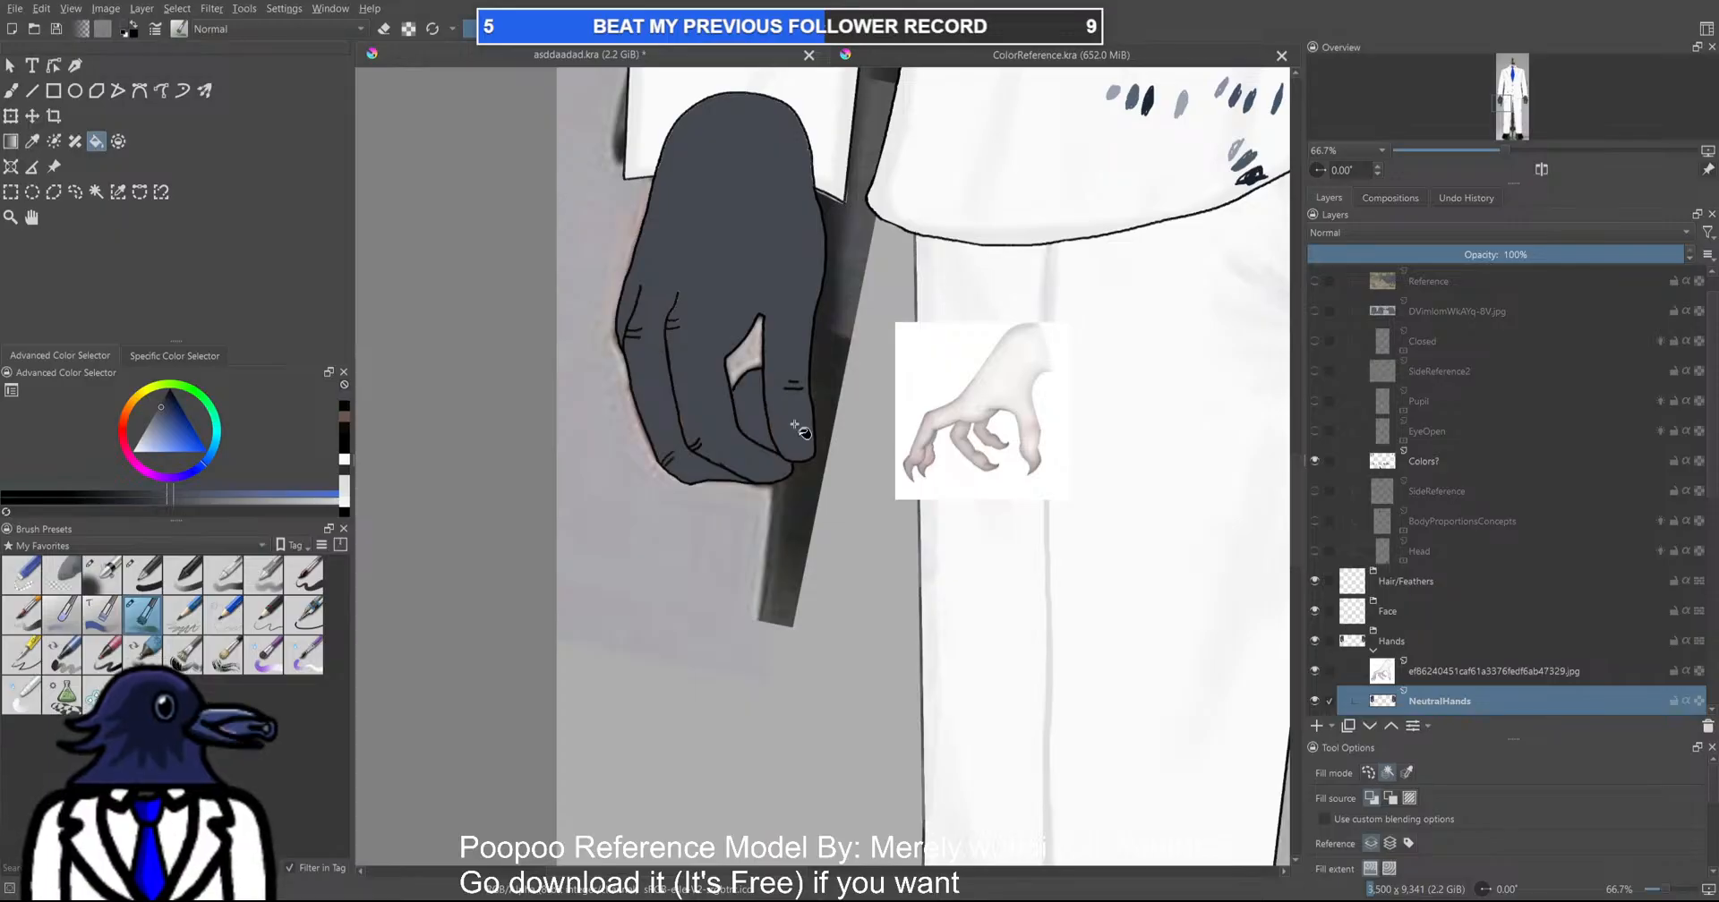
Inspect the filled hands up close and touch up their dark outlines with the brush, including the inner thumb-and-finger junction
scroll(706, 436, "up", 6)
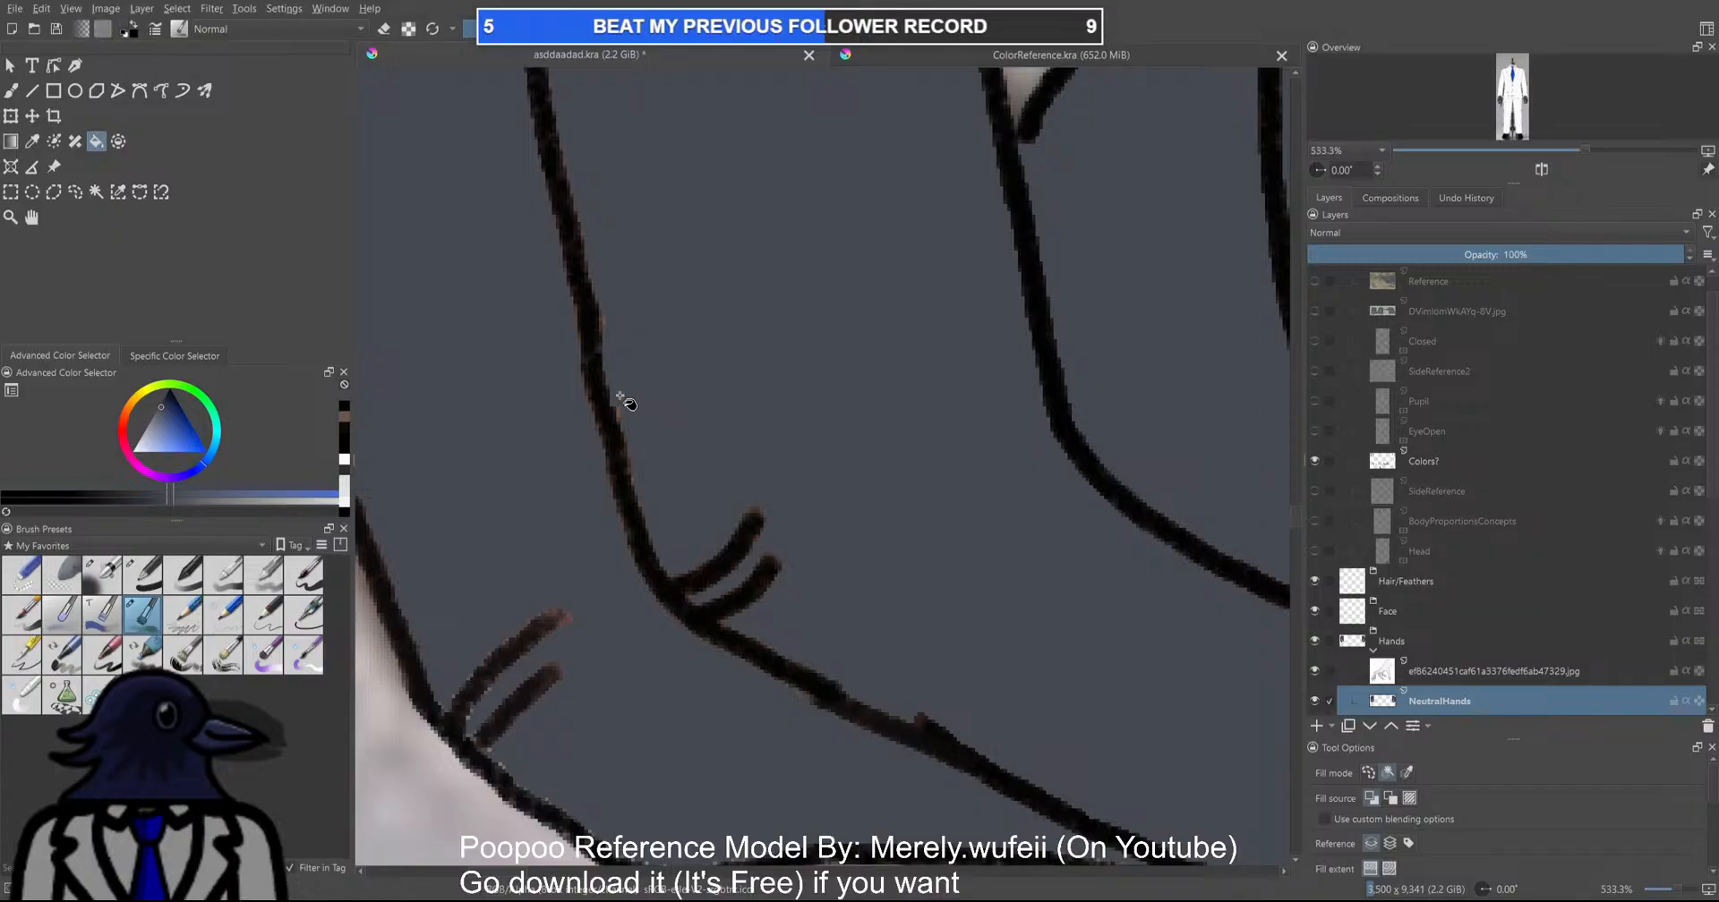
scroll(664, 383, "down", 1)
scroll(663, 383, "down", 10)
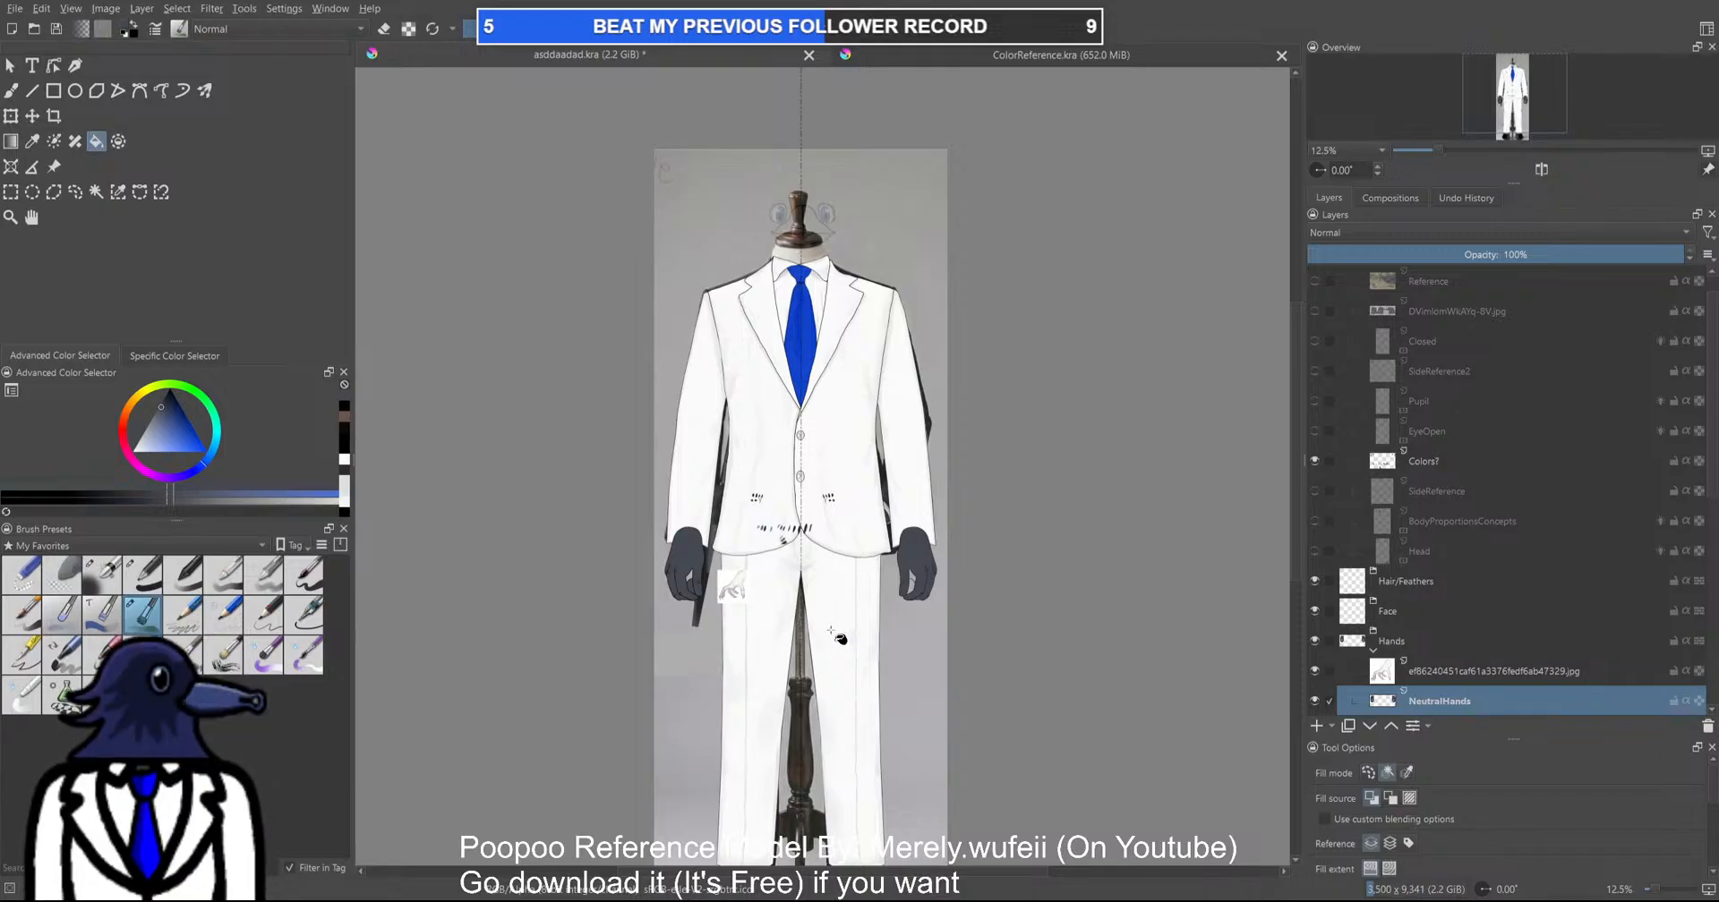
scroll(811, 633, "up", 10)
scroll(1014, 428, "down", 6)
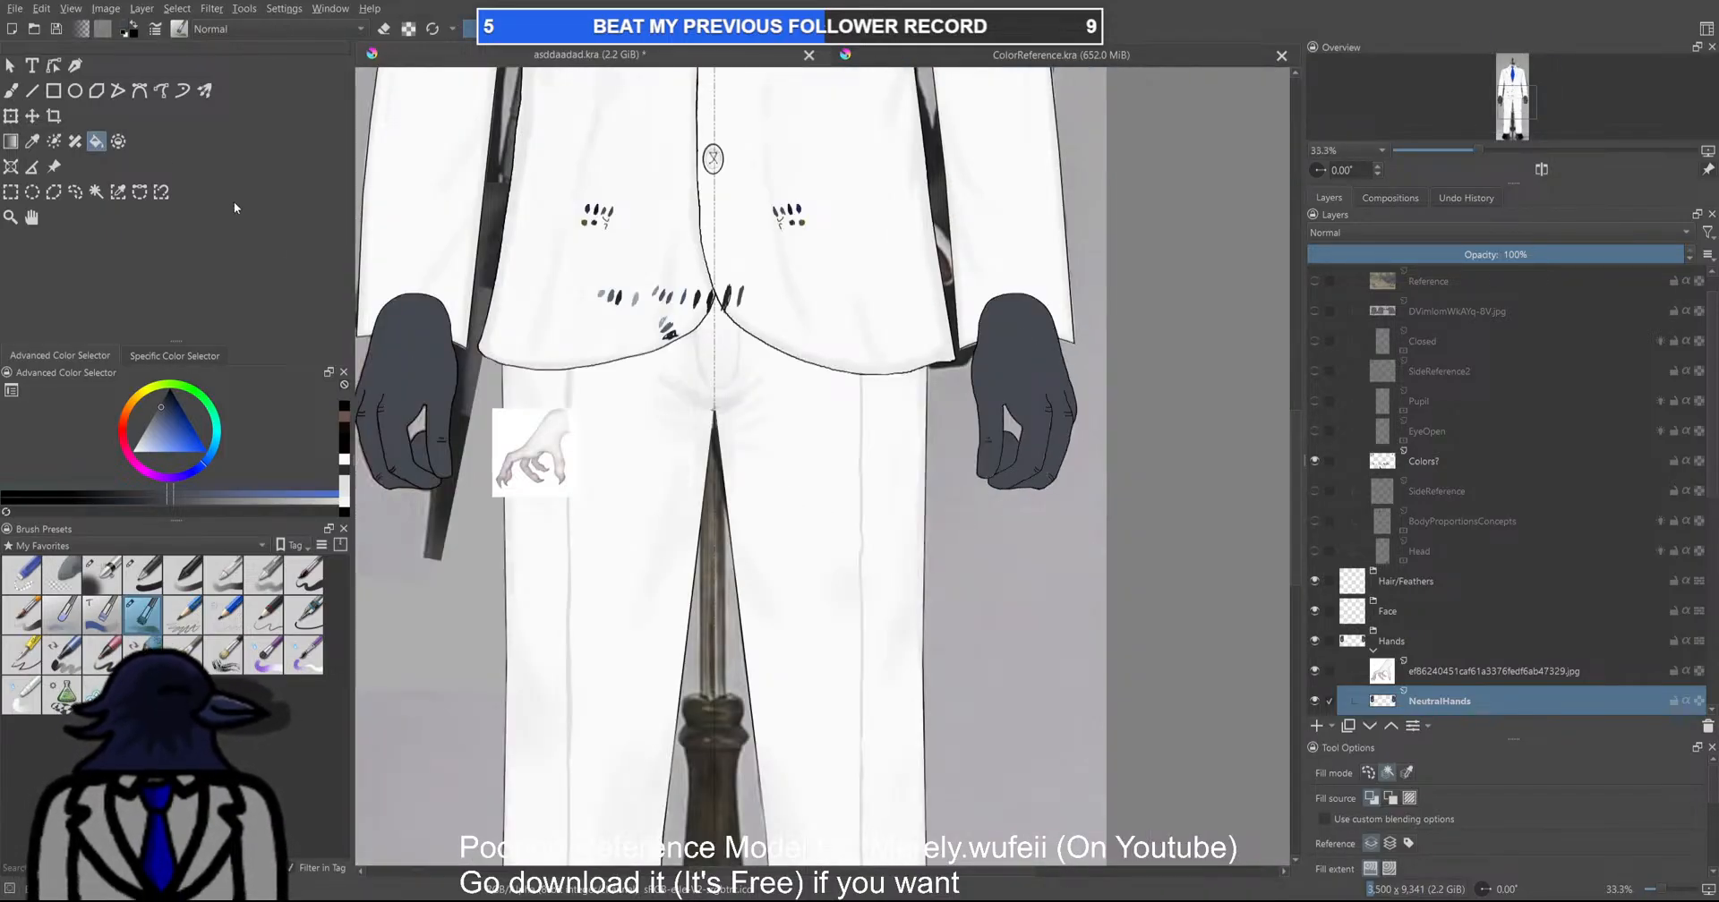
key("b")
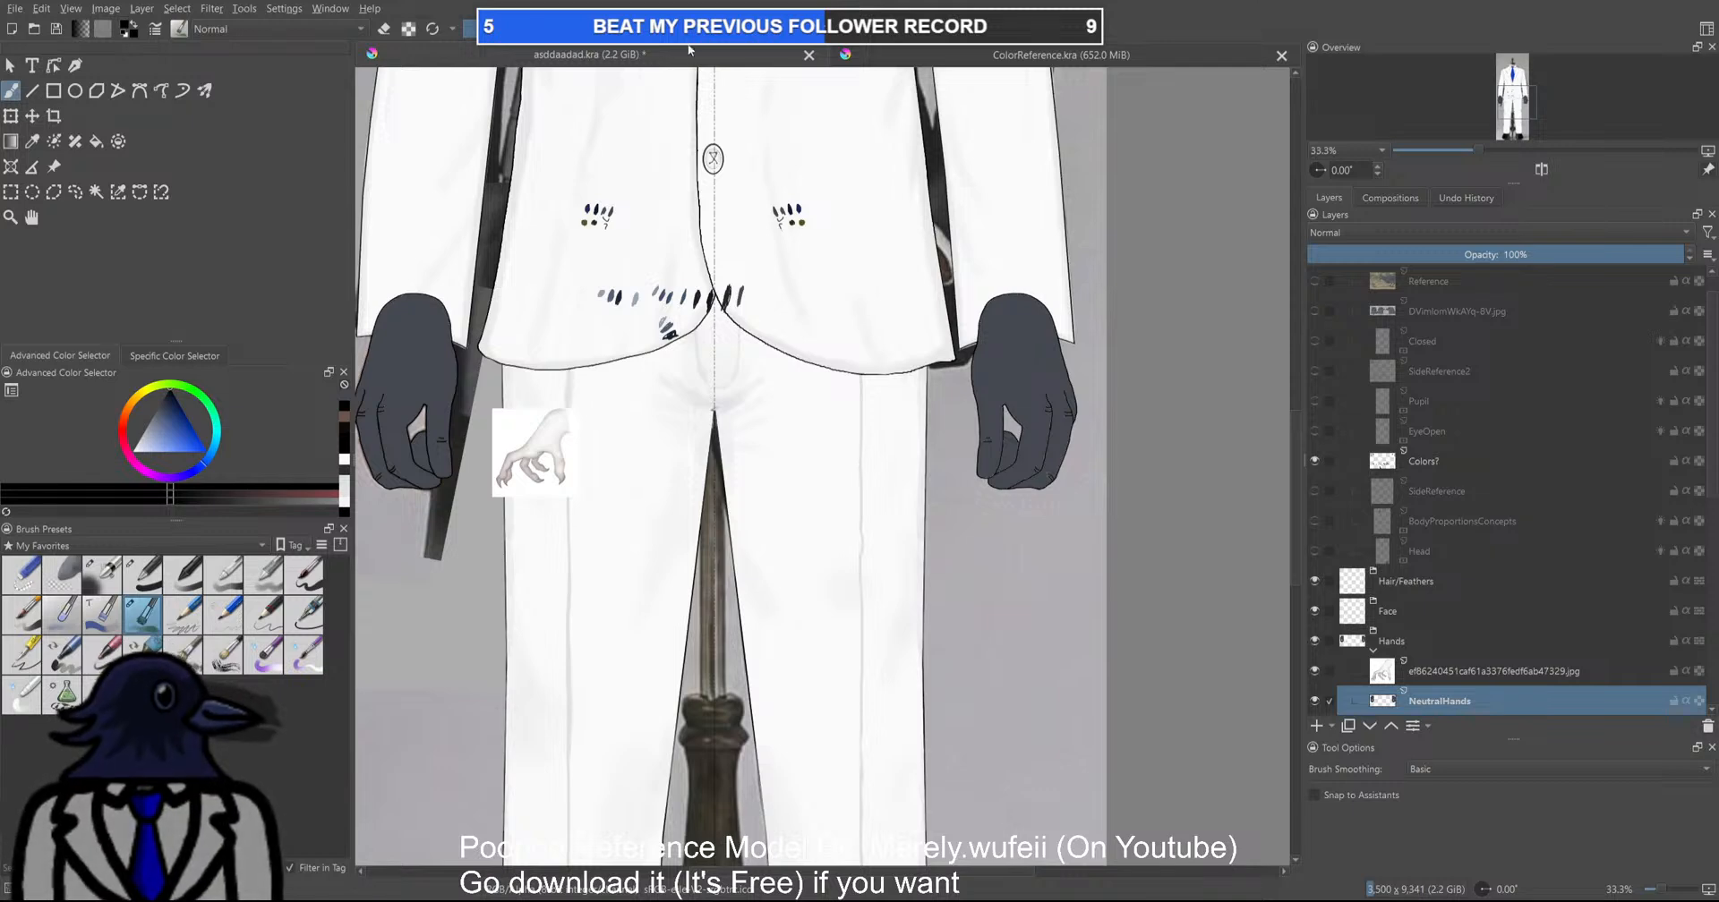
scroll(481, 399, "up", 2)
left_click_drag(481, 400, 860, 373)
scroll(757, 417, "up", 4)
left_click_drag(505, 422, 743, 368)
scroll(846, 482, "down", 2)
scroll(779, 436, "up", 3)
left_click_drag(749, 457, 744, 470)
scroll(744, 465, "down", 3)
left_click_drag(895, 472, 215, 411)
scroll(232, 431, "down", 3)
mouse_move(1082, 393)
left_mouse_down()
mouse_move(899, 439)
mouse_move(798, 442)
mouse_move(859, 345)
left_mouse_up()
scroll(899, 439, "up", 4)
scroll(845, 474, "up", 2)
left_click_drag(860, 480, 860, 469)
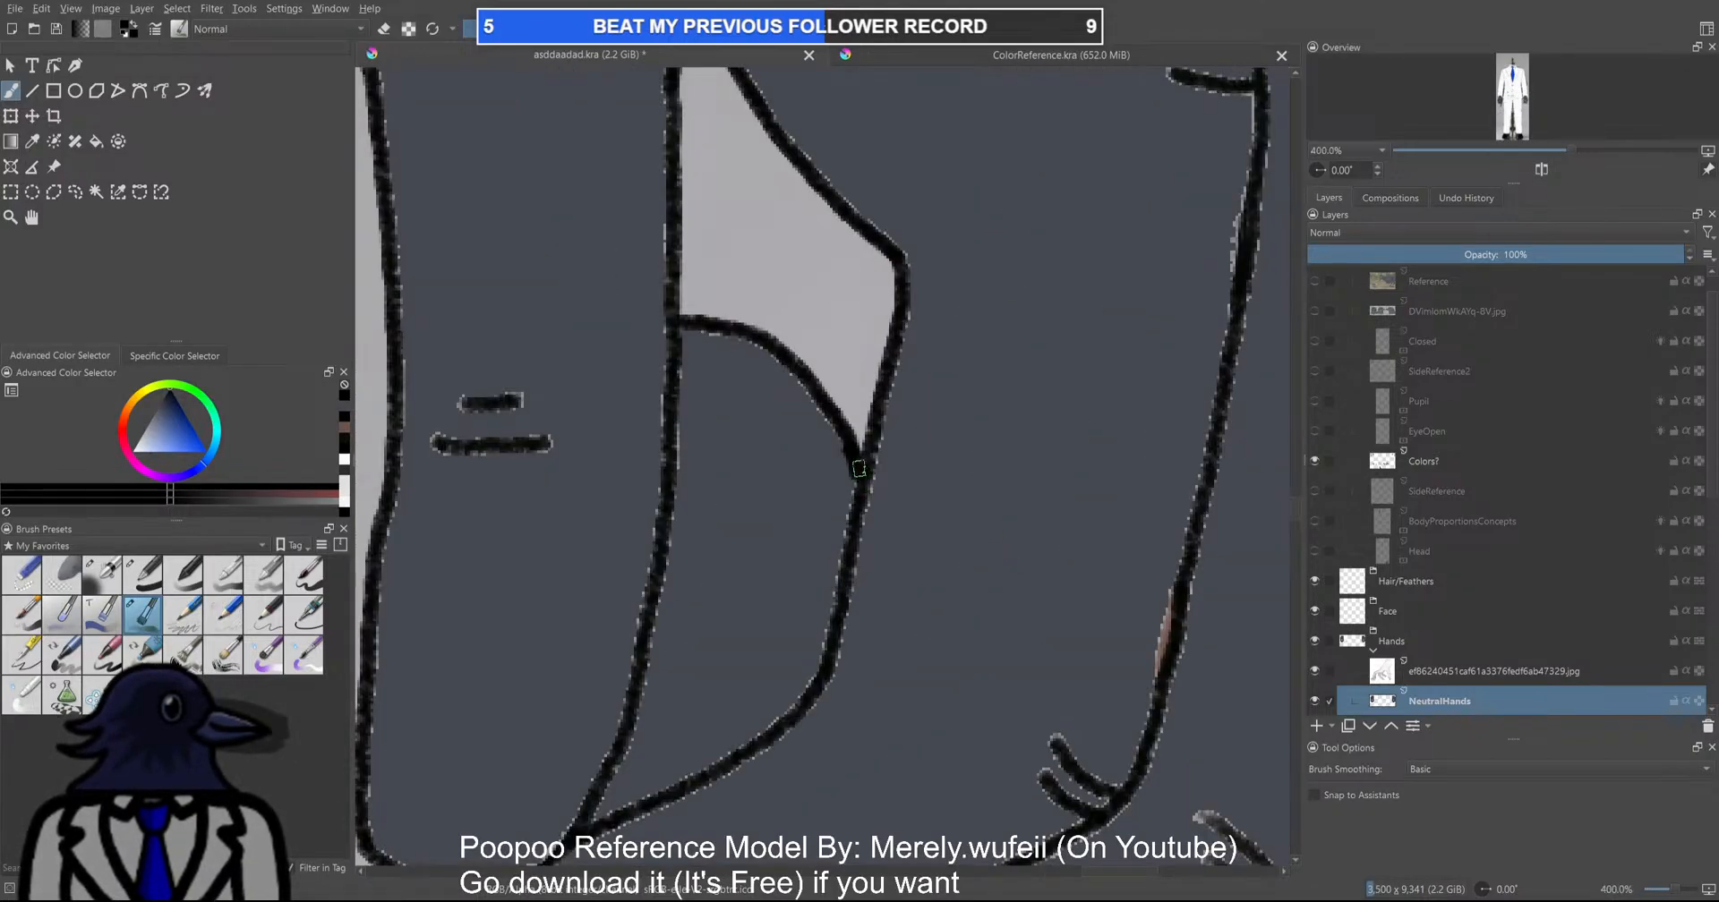
Check the grey-filled hands against the whole suited figure and the claw-hand reference image
scroll(859, 468, "down", 8)
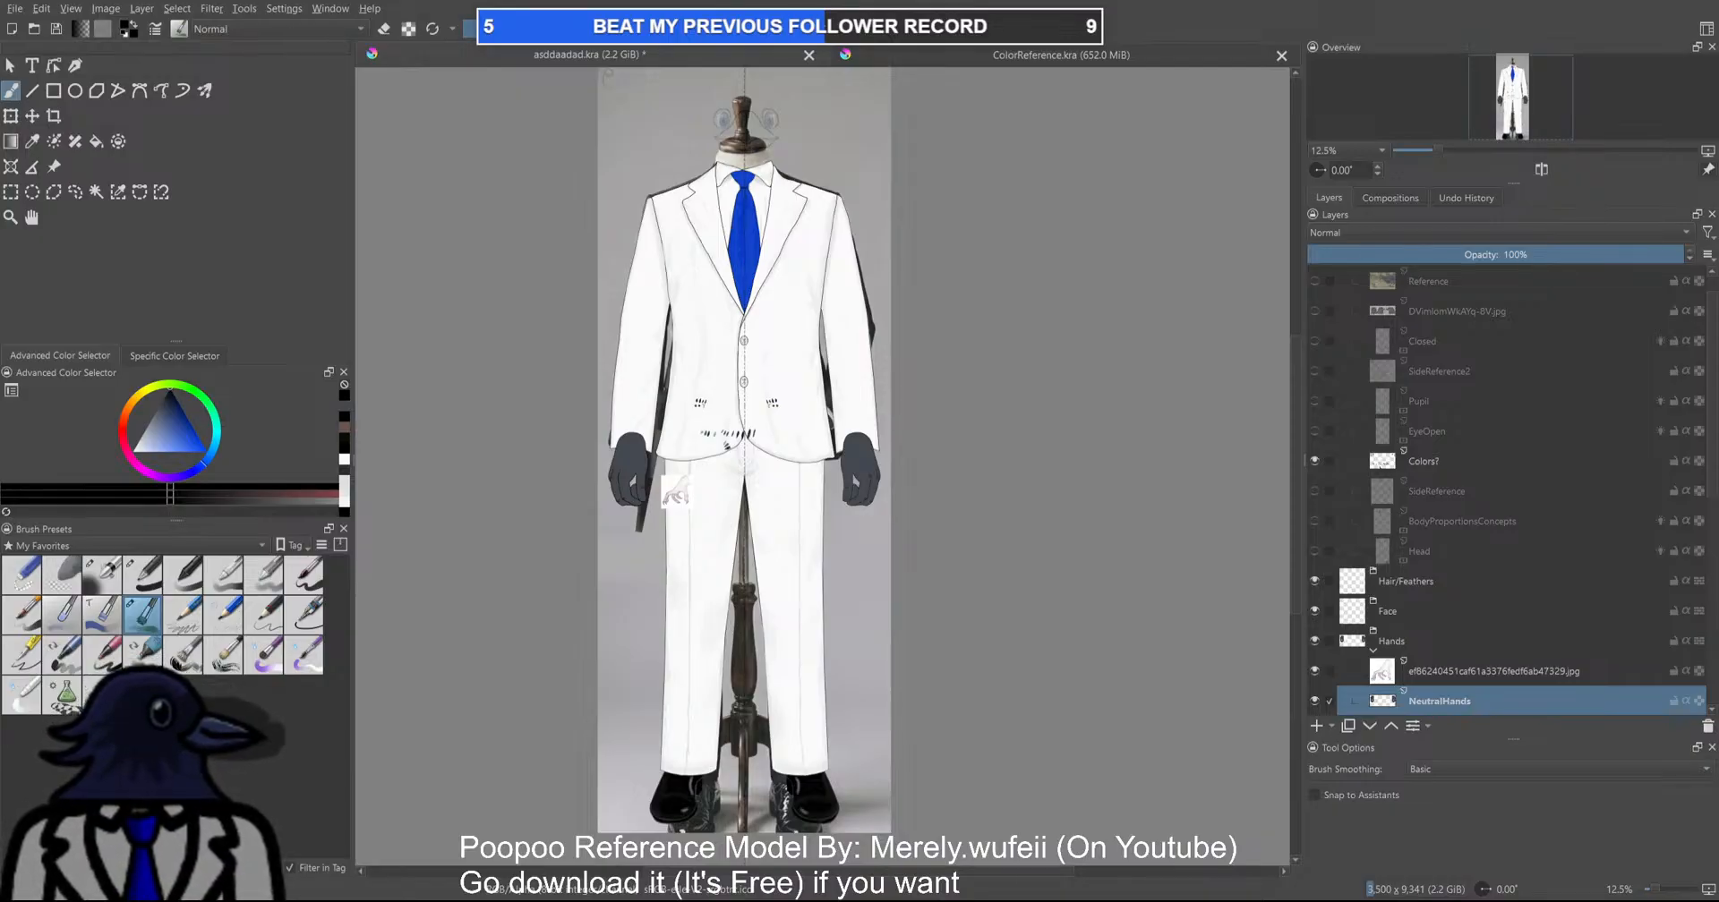
scroll(709, 529, "up", 5)
left_click_drag(660, 560, 1188, 667)
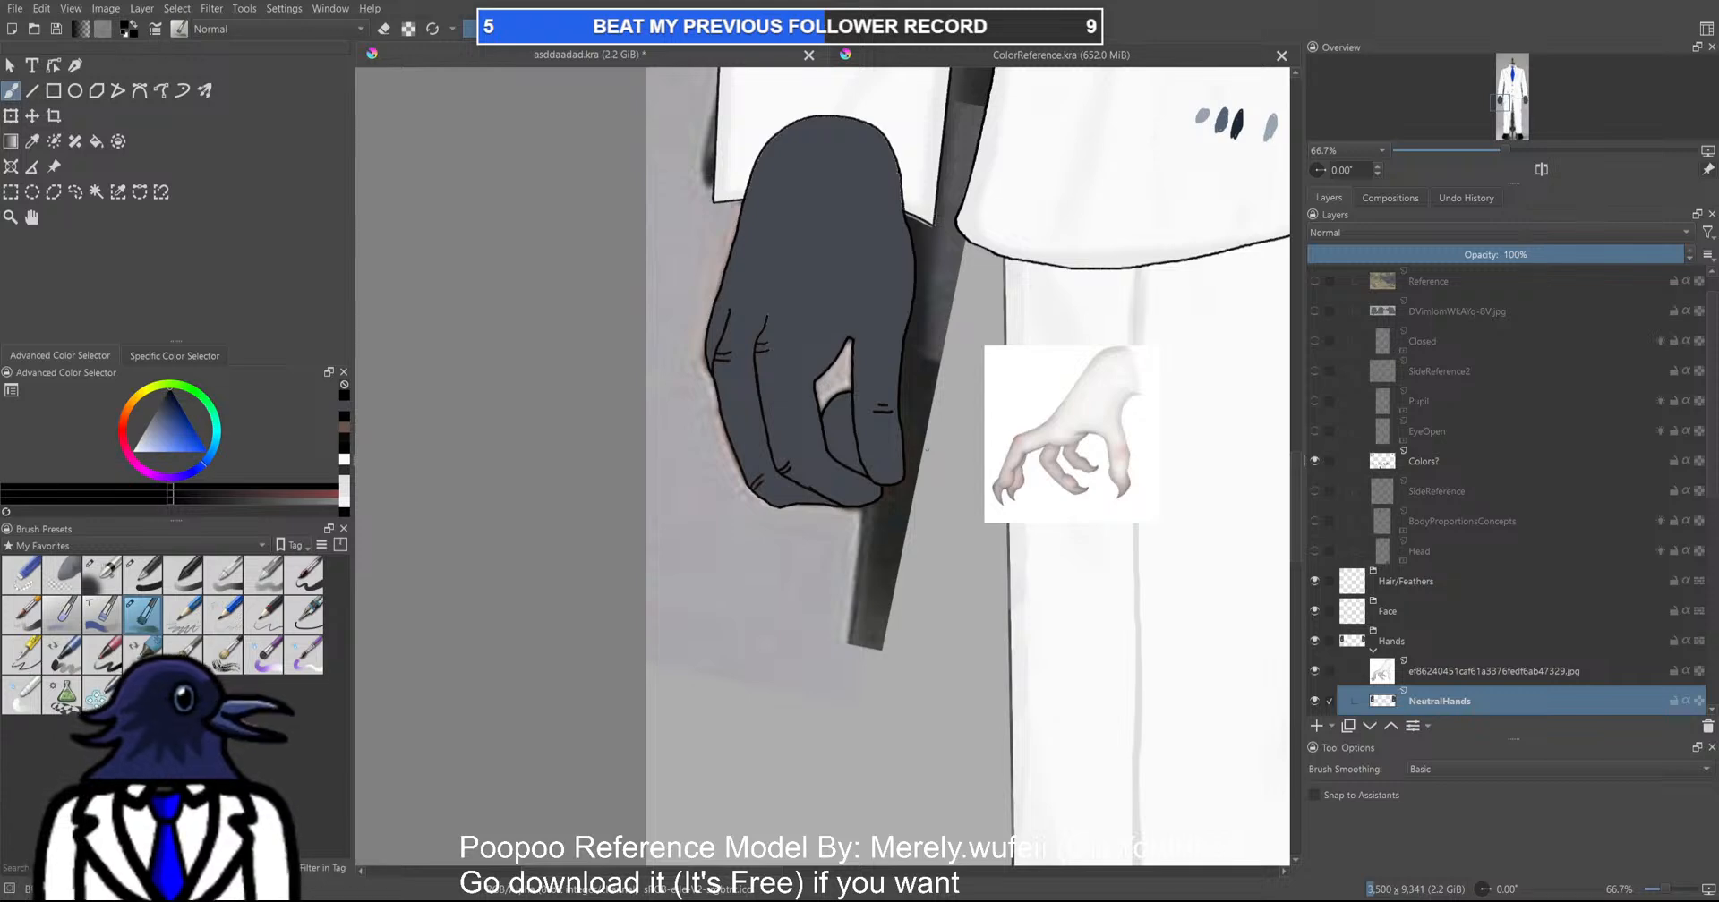
scroll(929, 451, "down", 5)
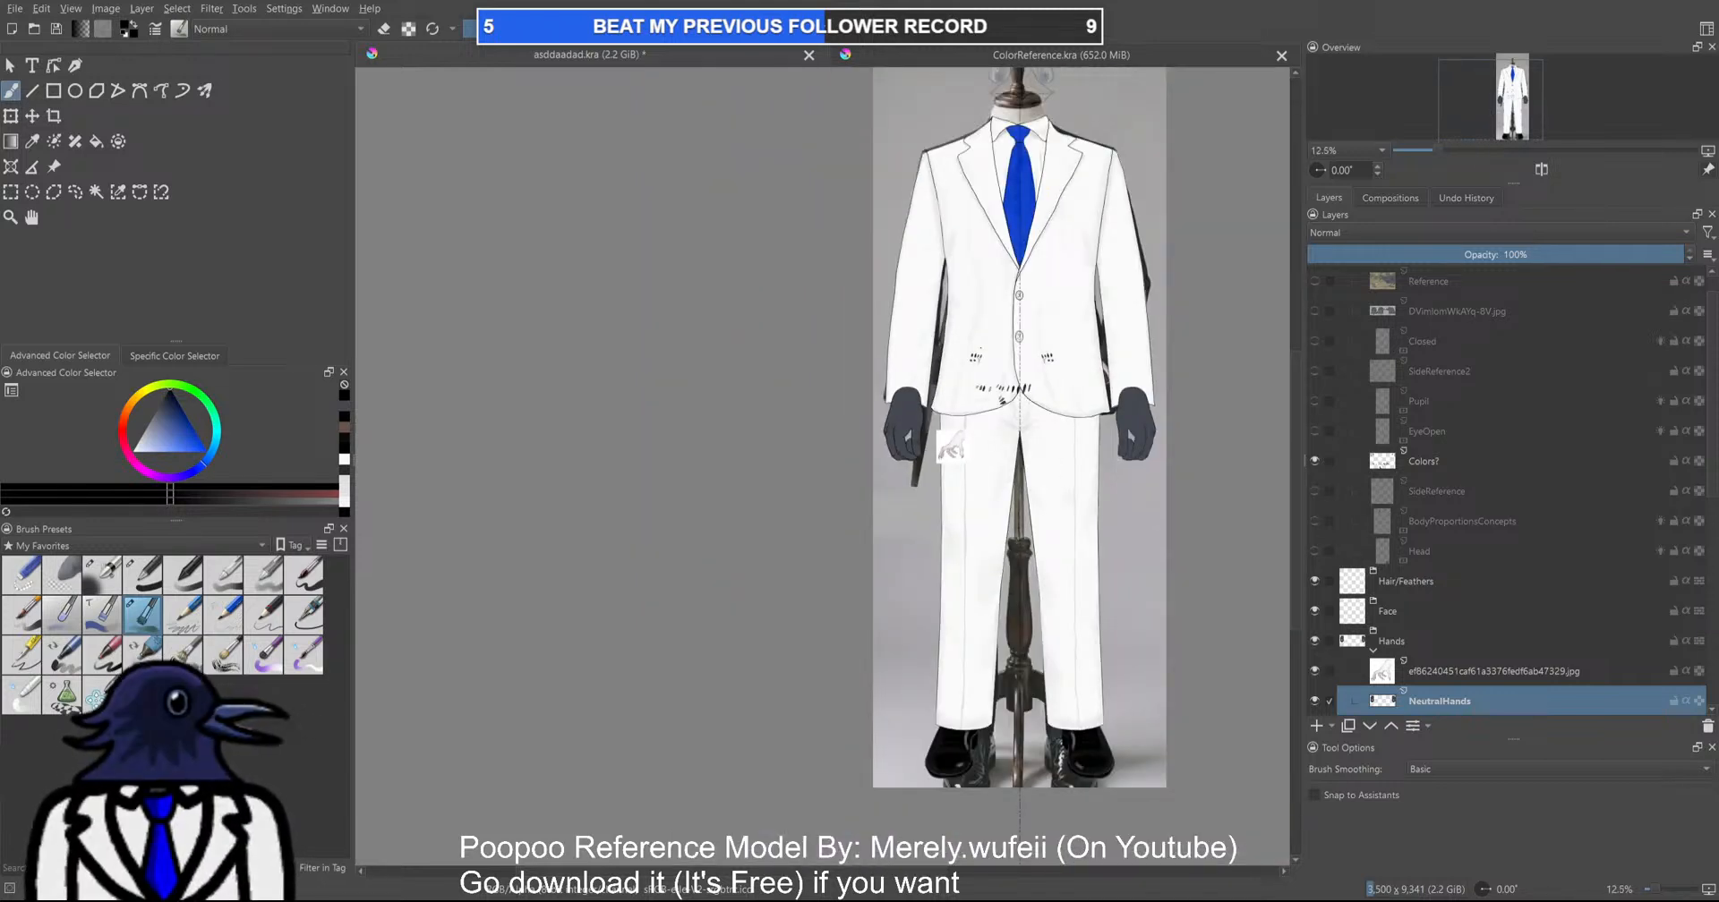
left_click_drag(920, 322, 879, 535)
scroll(879, 535, "up", 4)
left_click_drag(990, 608, 857, 334)
scroll(856, 334, "down", 4)
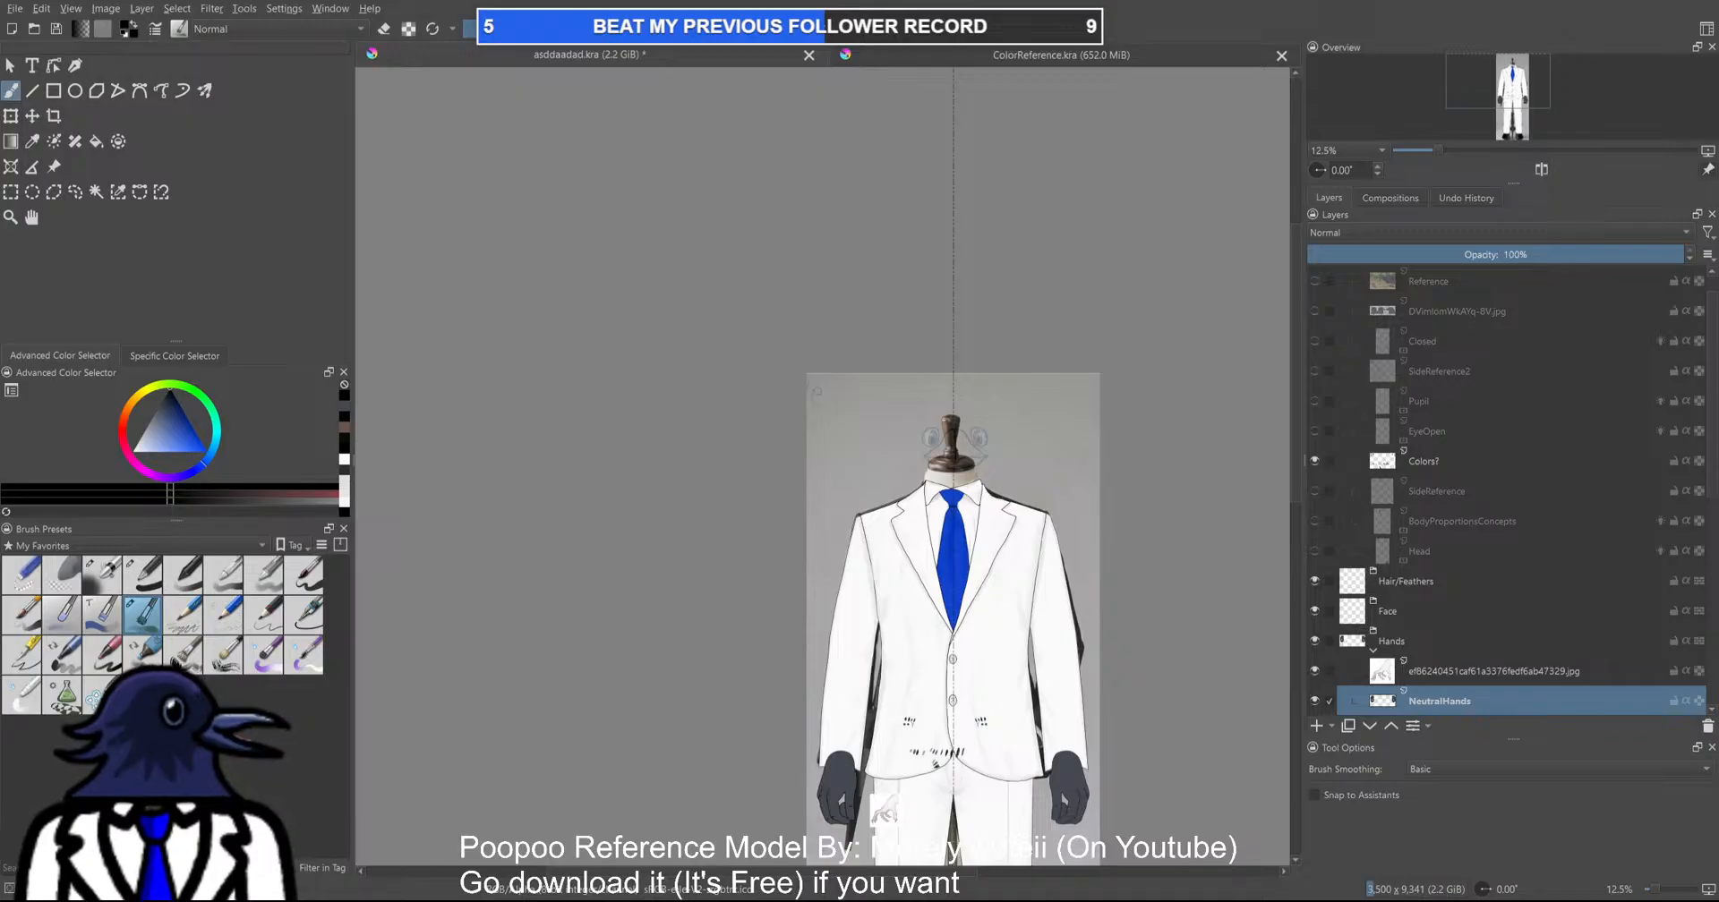
scroll(861, 456, "down", 4)
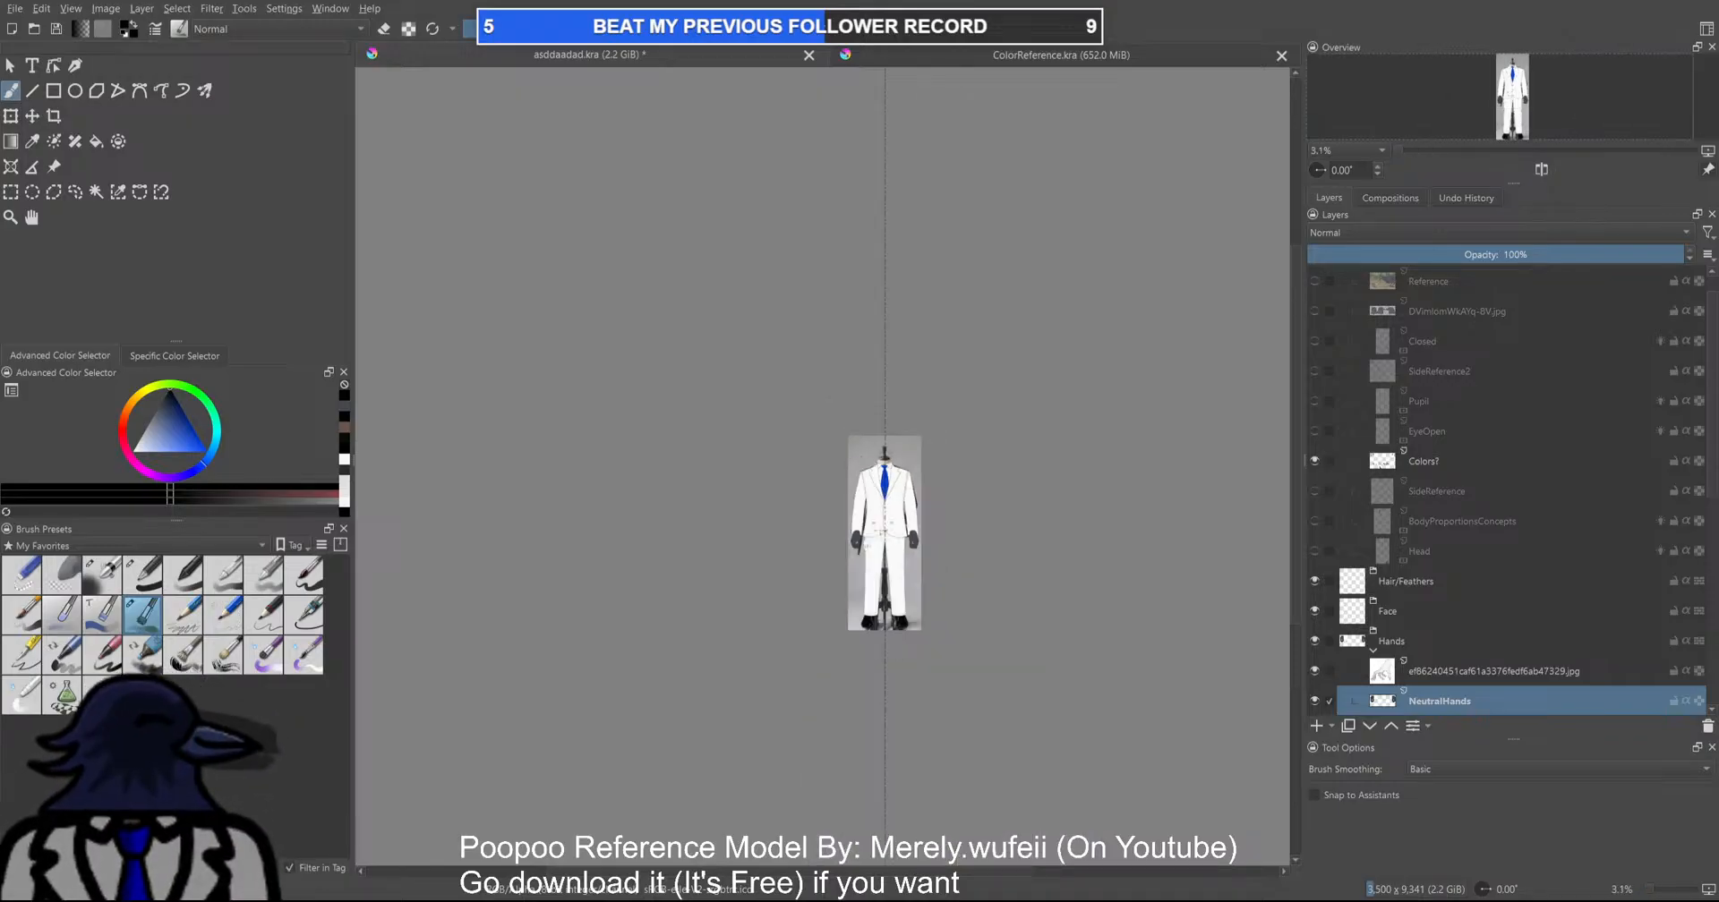
scroll(849, 528, "up", 5)
left_click_drag(848, 528, 672, 409)
scroll(698, 388, "down", 2)
scroll(668, 359, "up", 2)
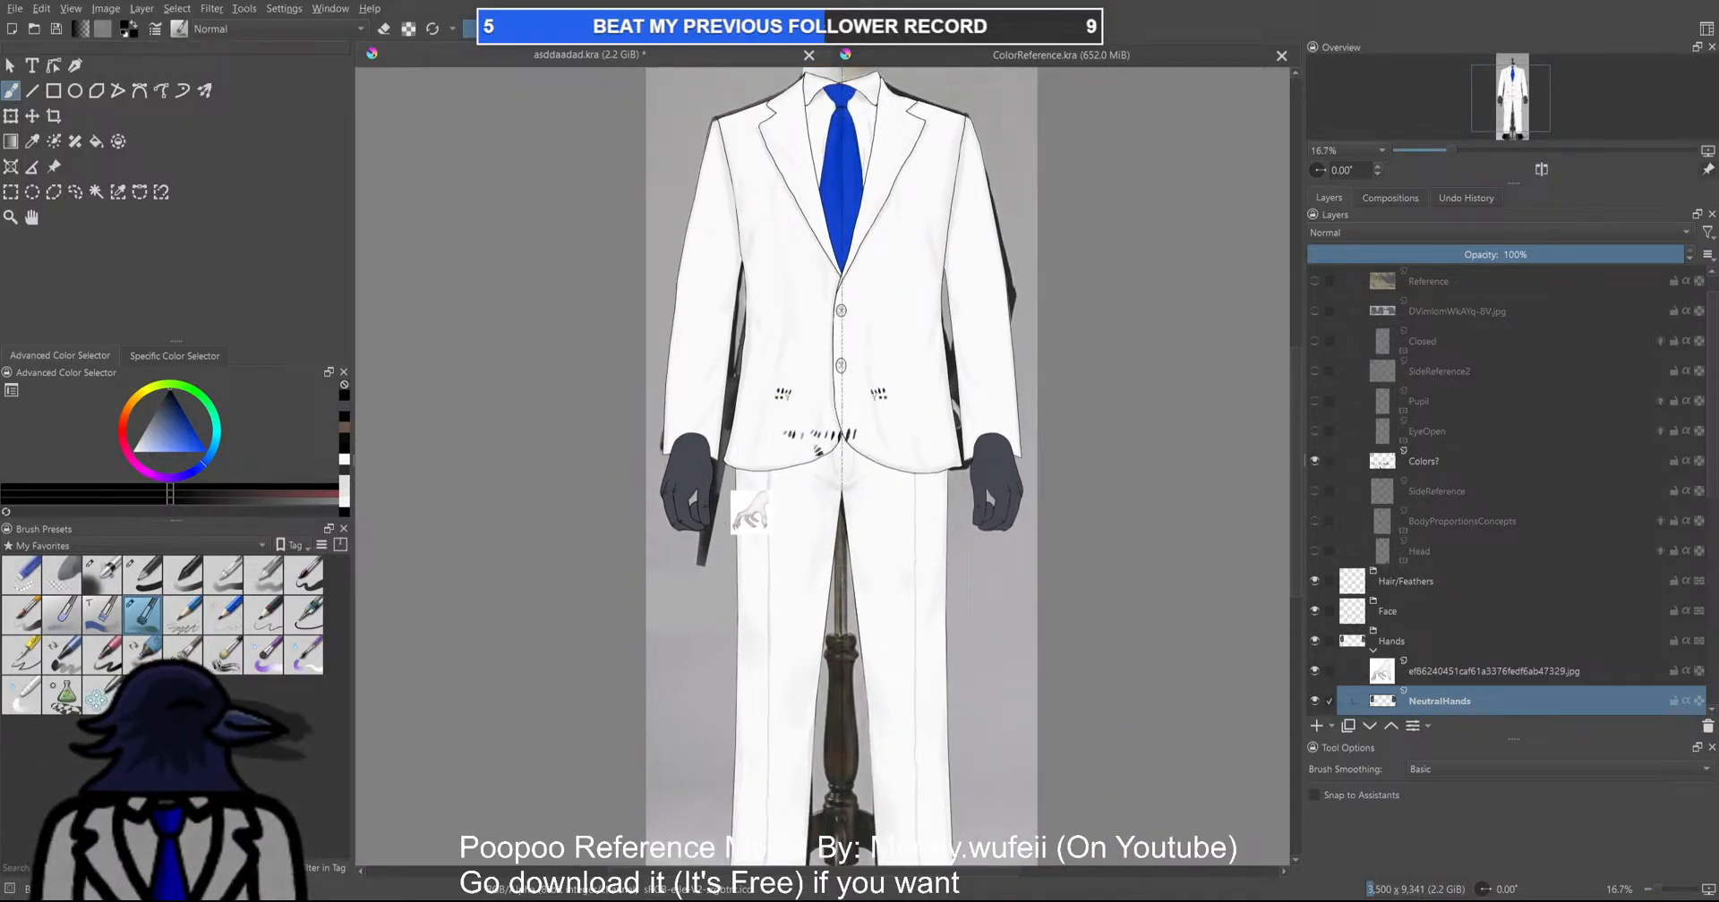